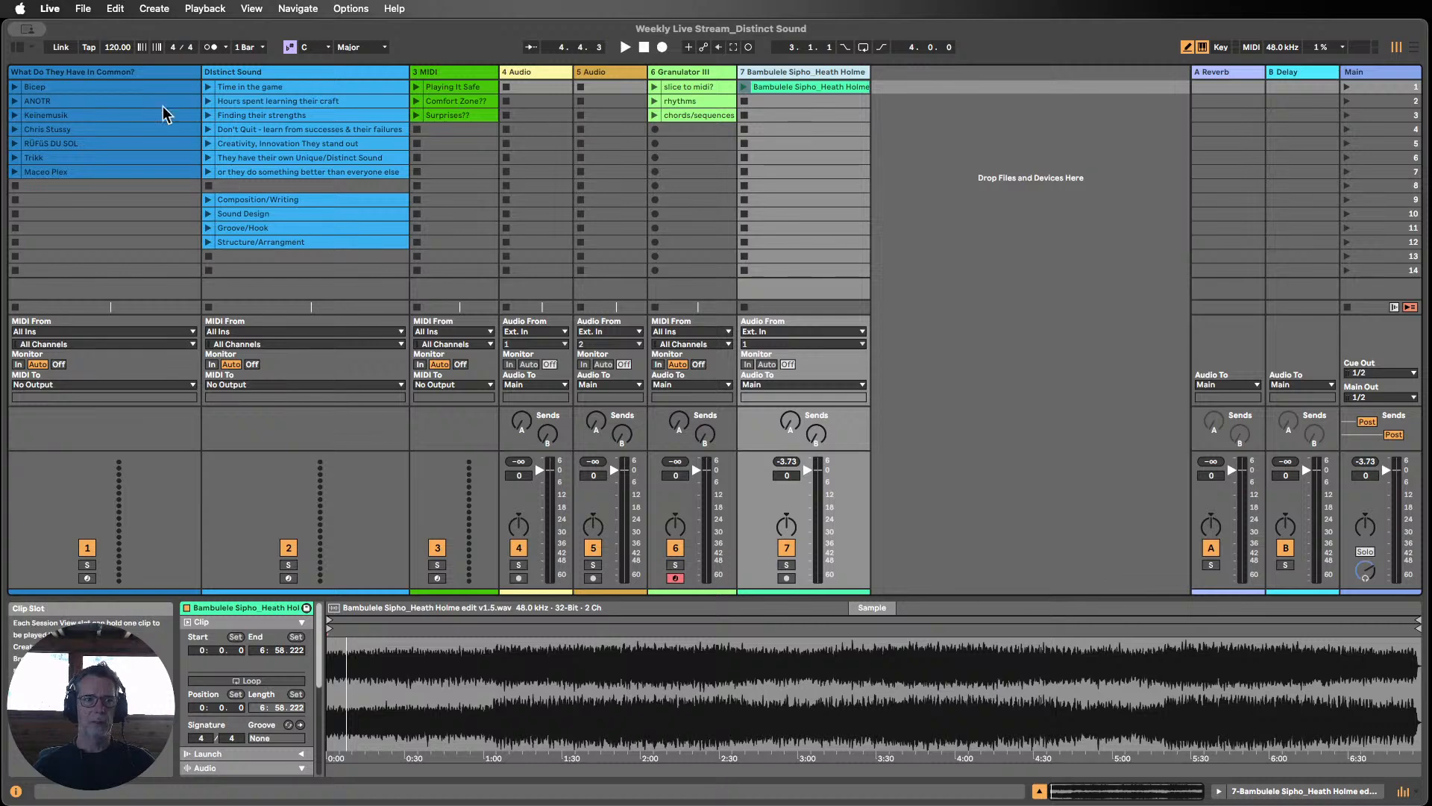
Step: Go through the artist list, then the Distinct Sound notes from "Time in the game" to "or they do something better than everyone else"
left_click(81, 86)
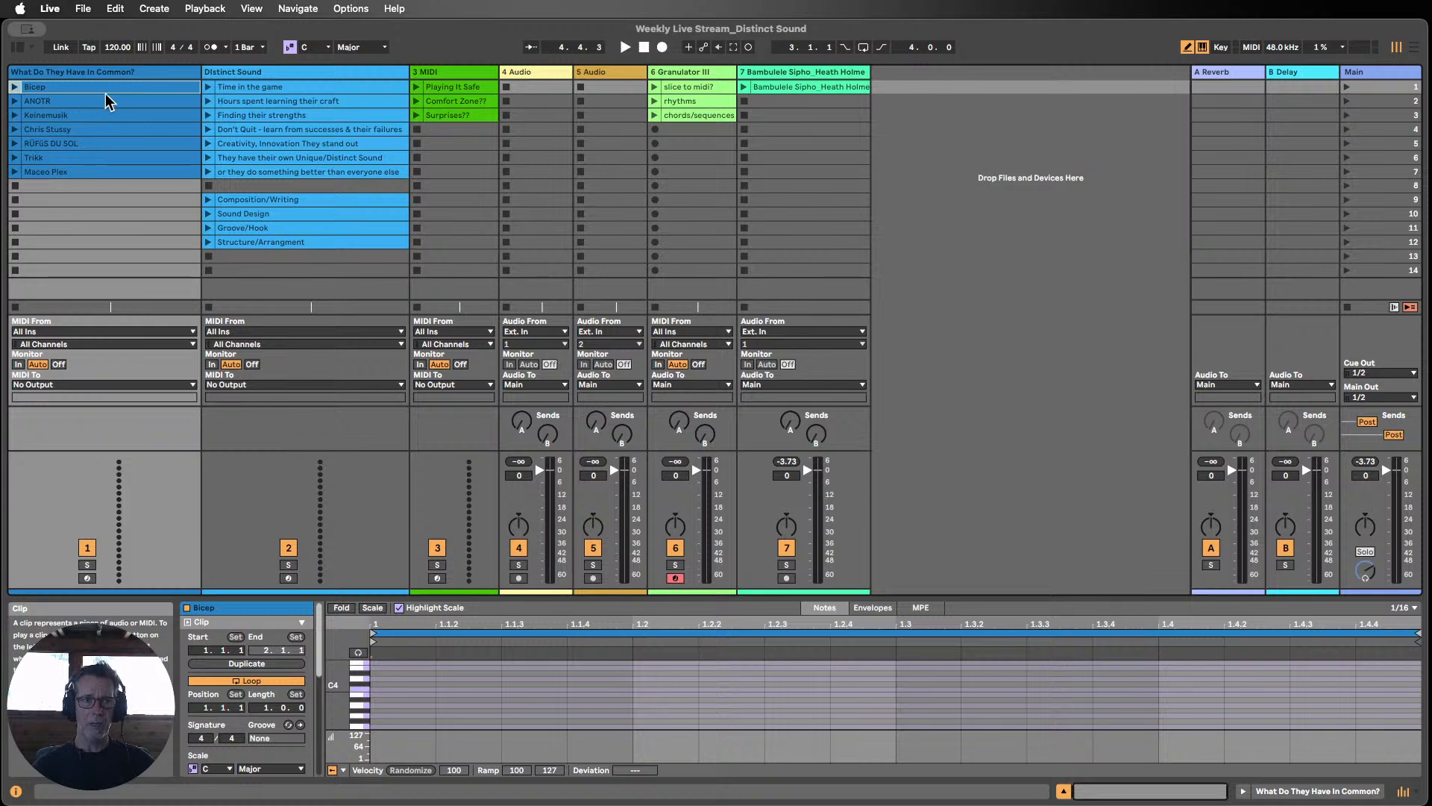
left_click(97, 71)
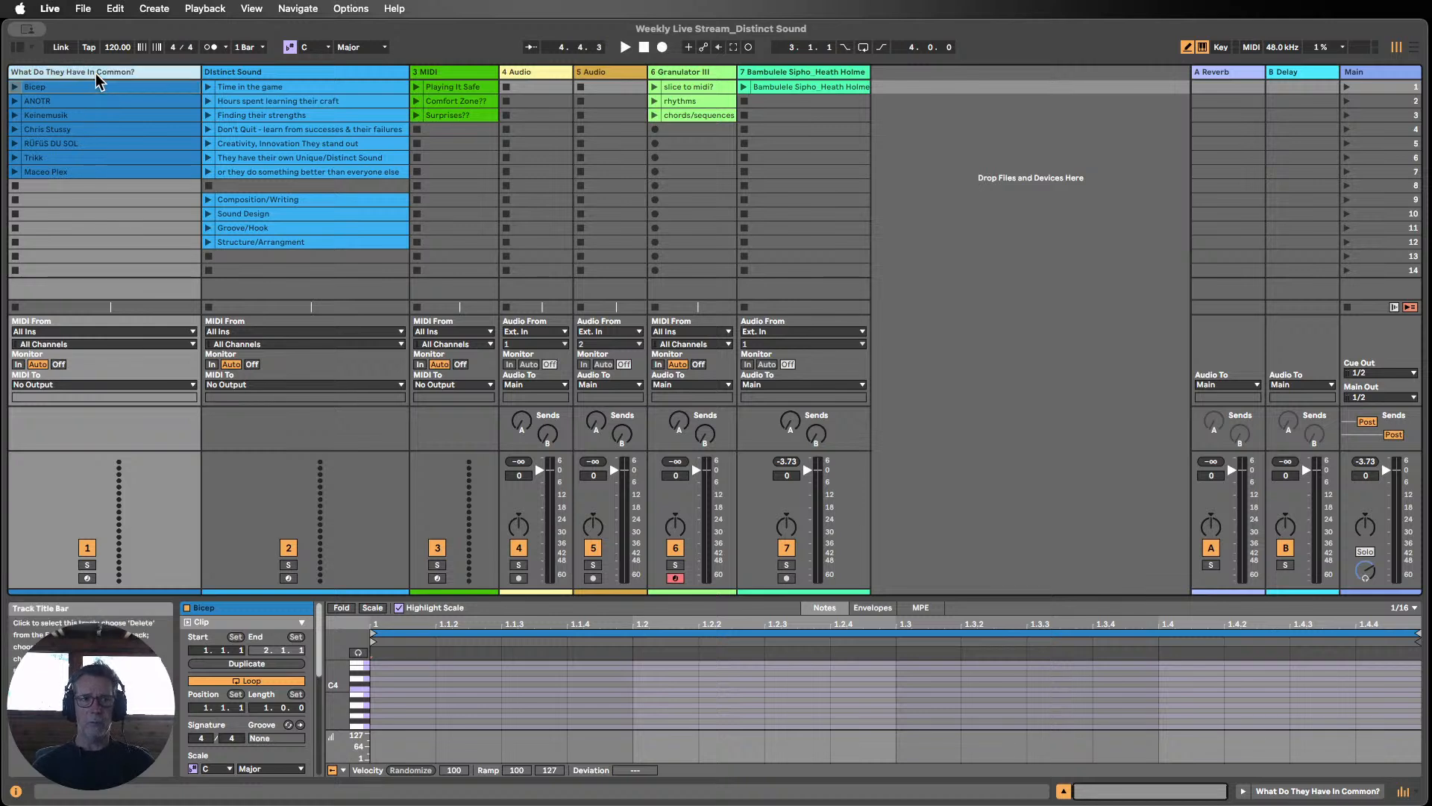
left_click(290, 73)
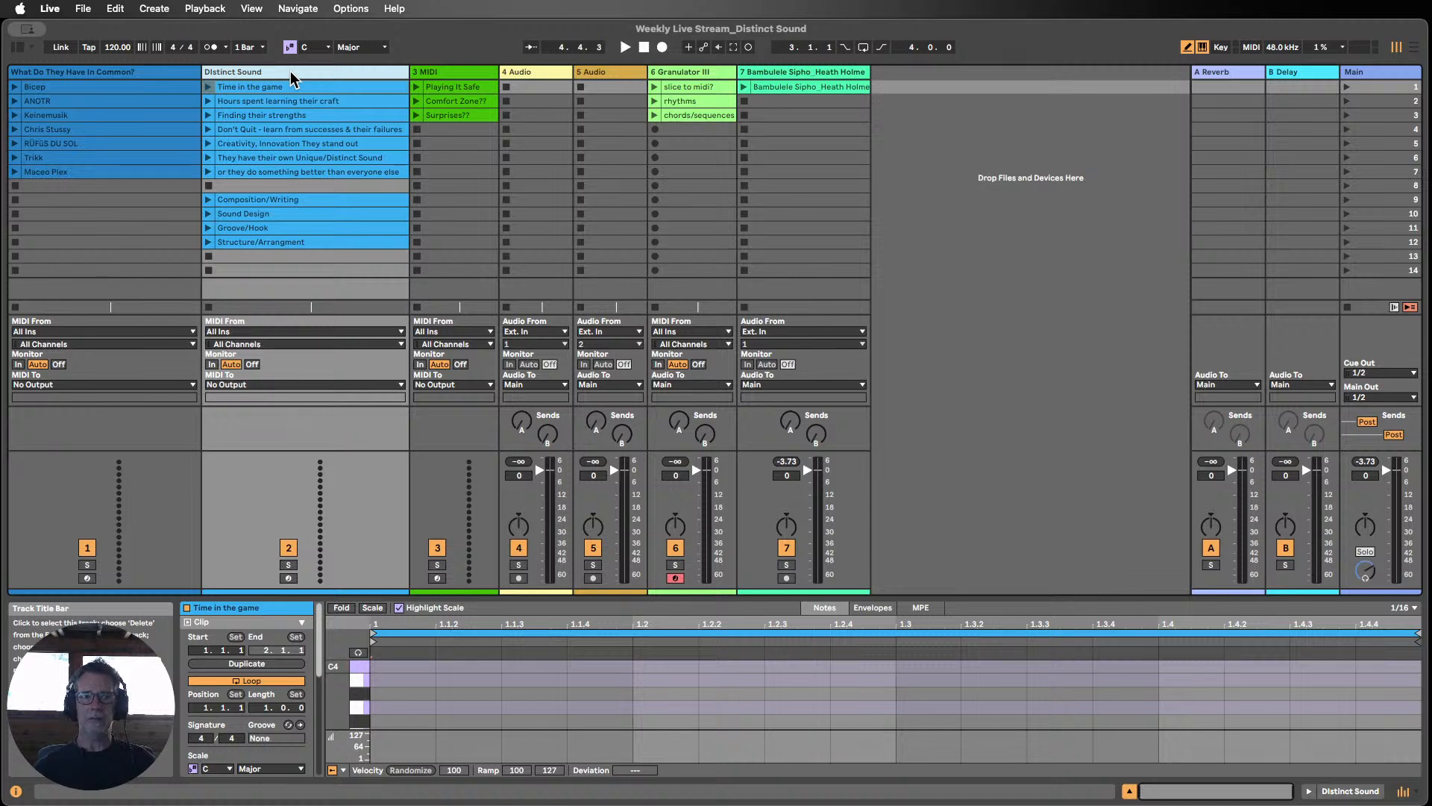
left_click(280, 85)
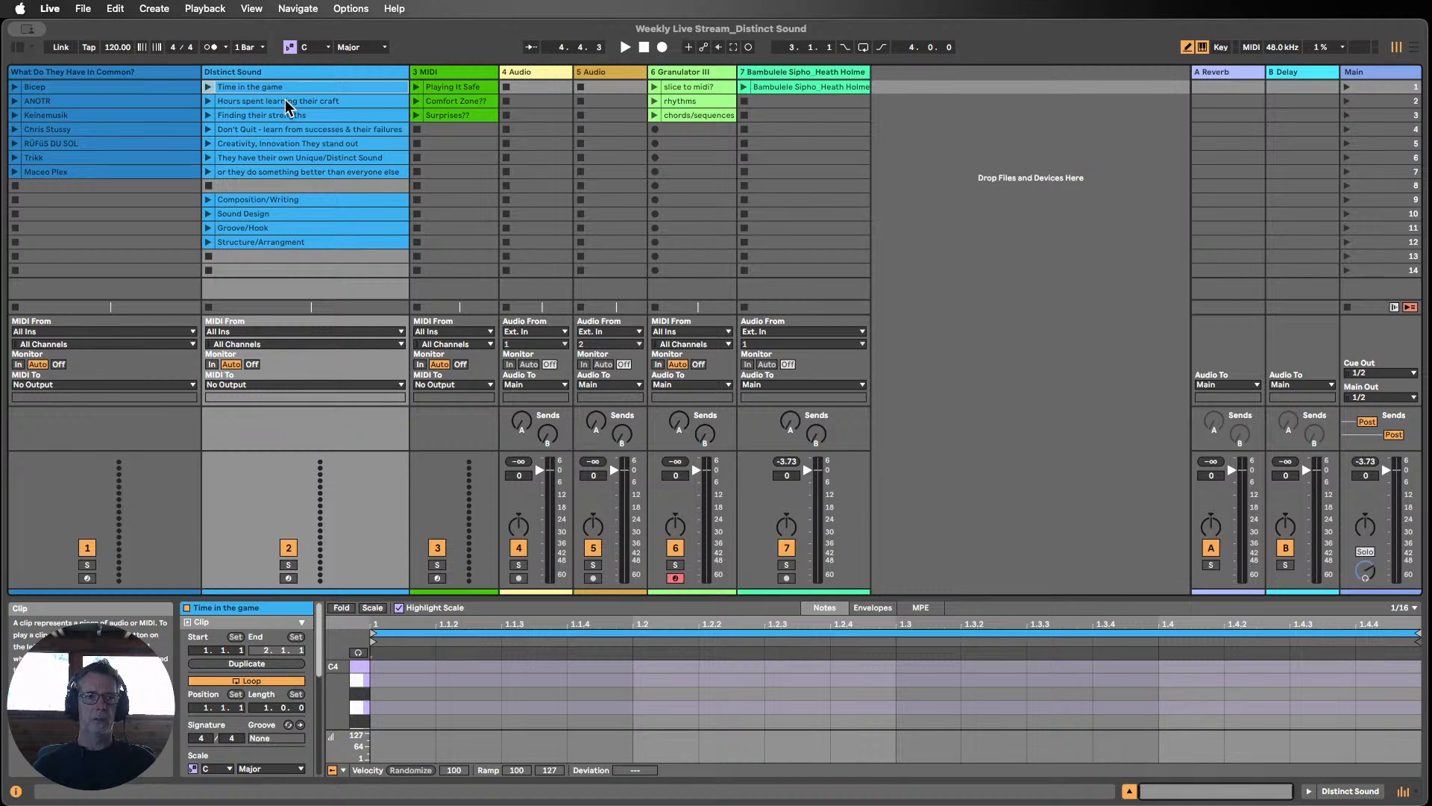
left_click(285, 99)
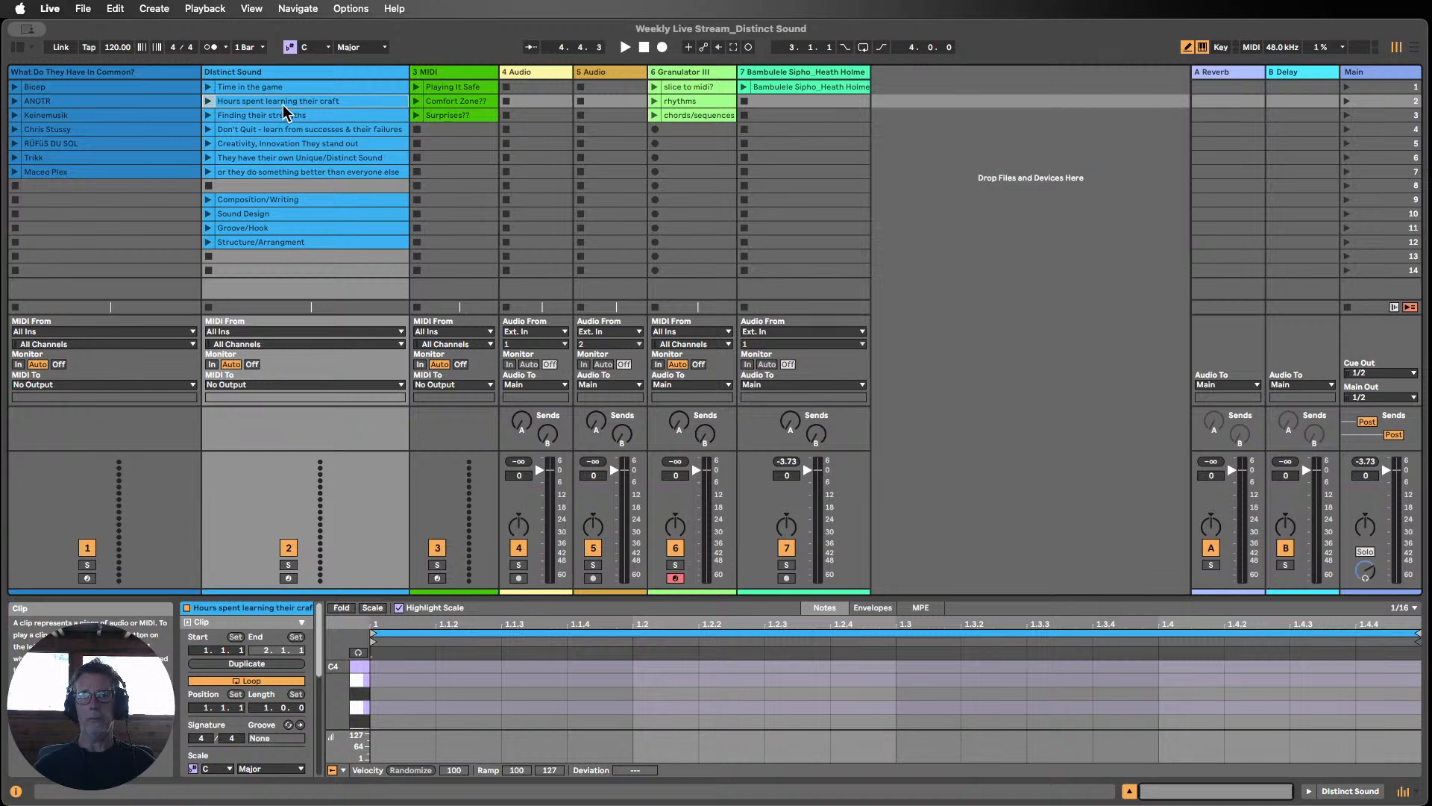
left_click(288, 115)
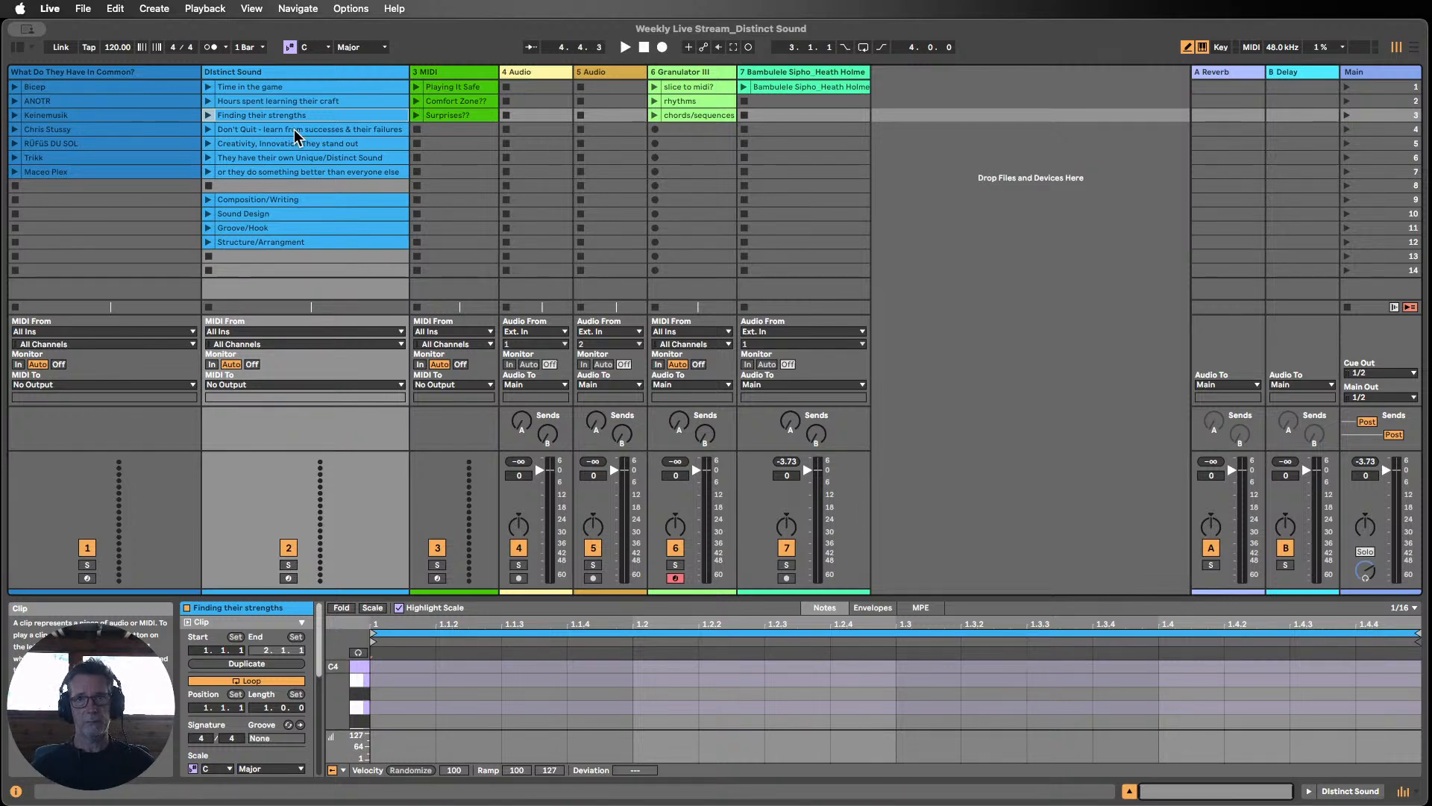
left_click(317, 131)
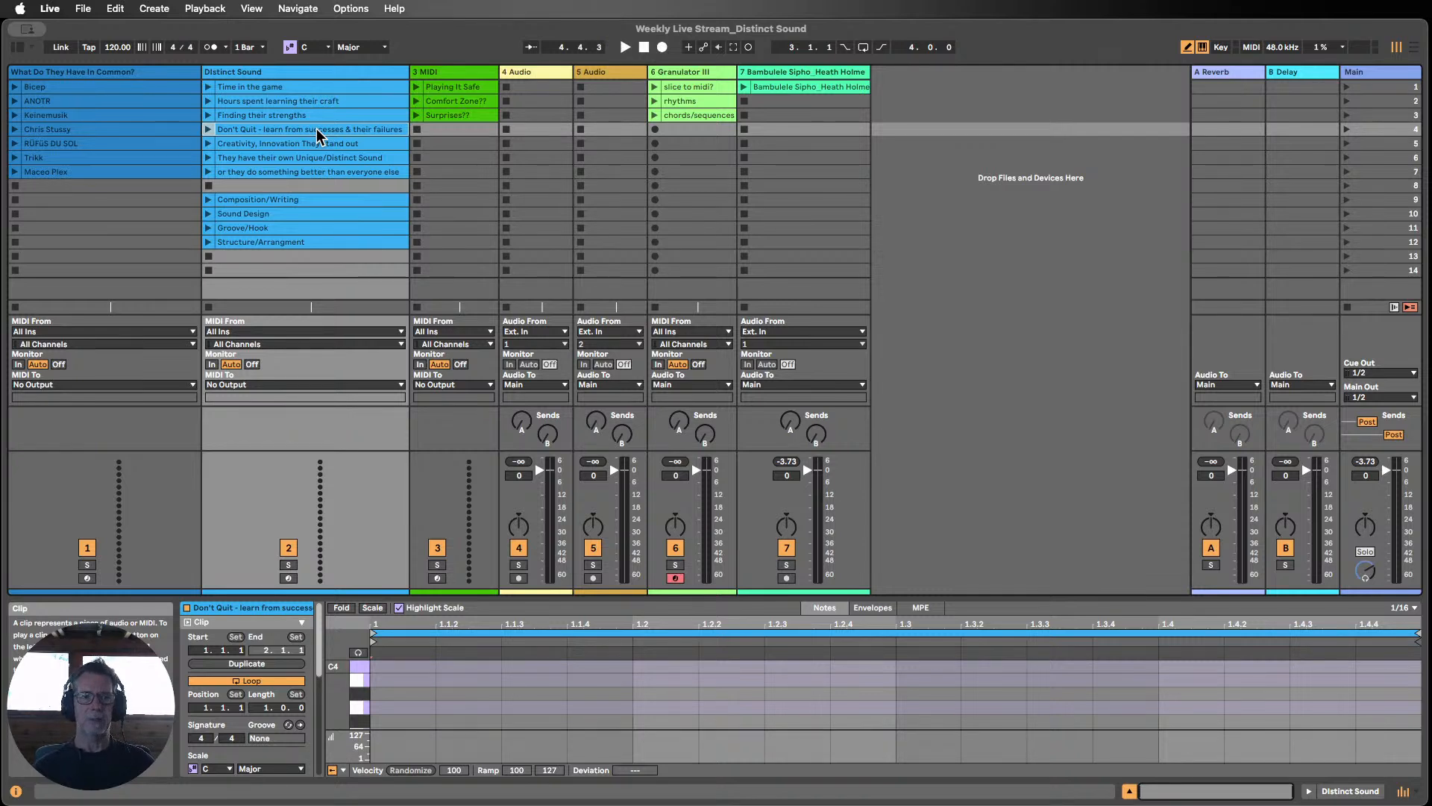
left_click(314, 146)
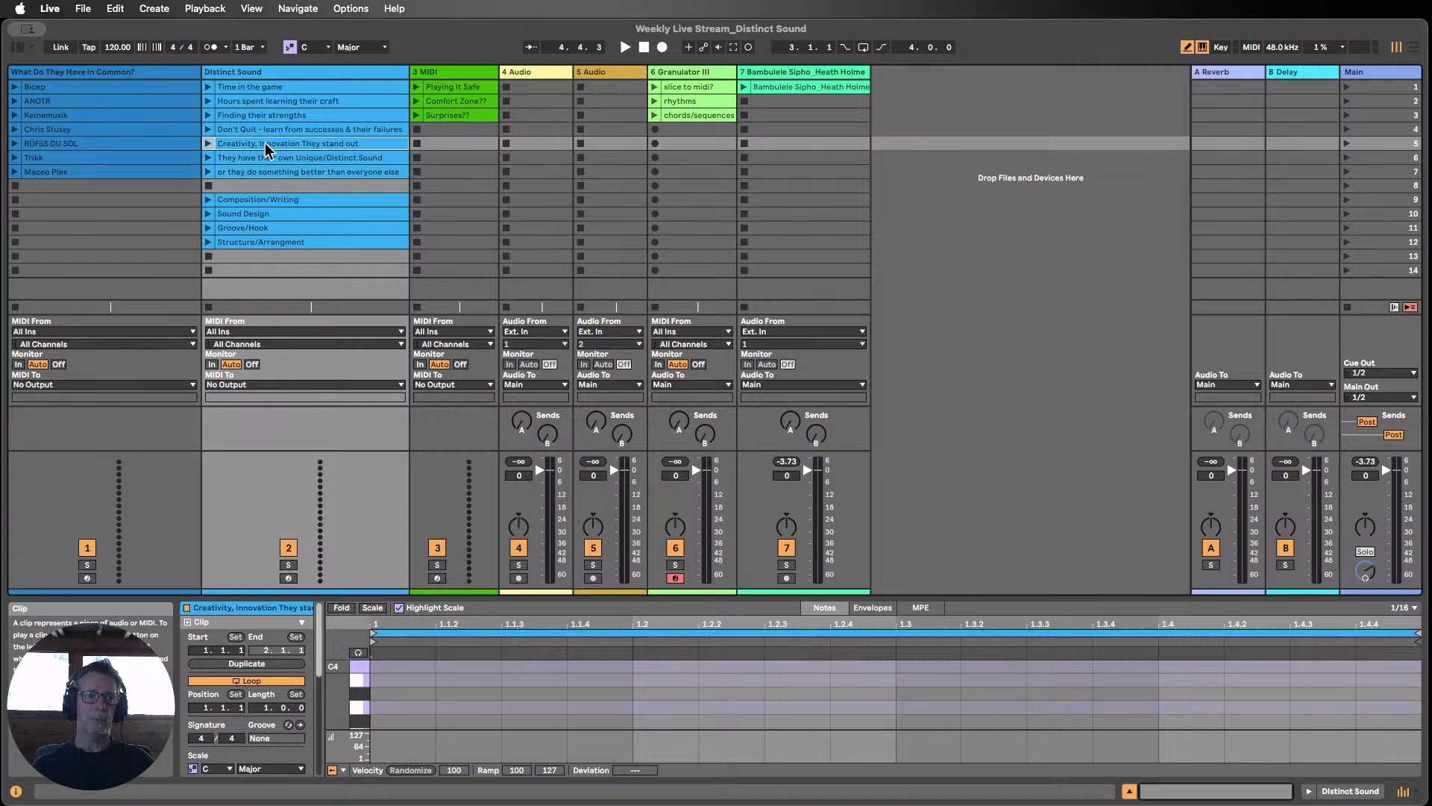
left_click(154, 87)
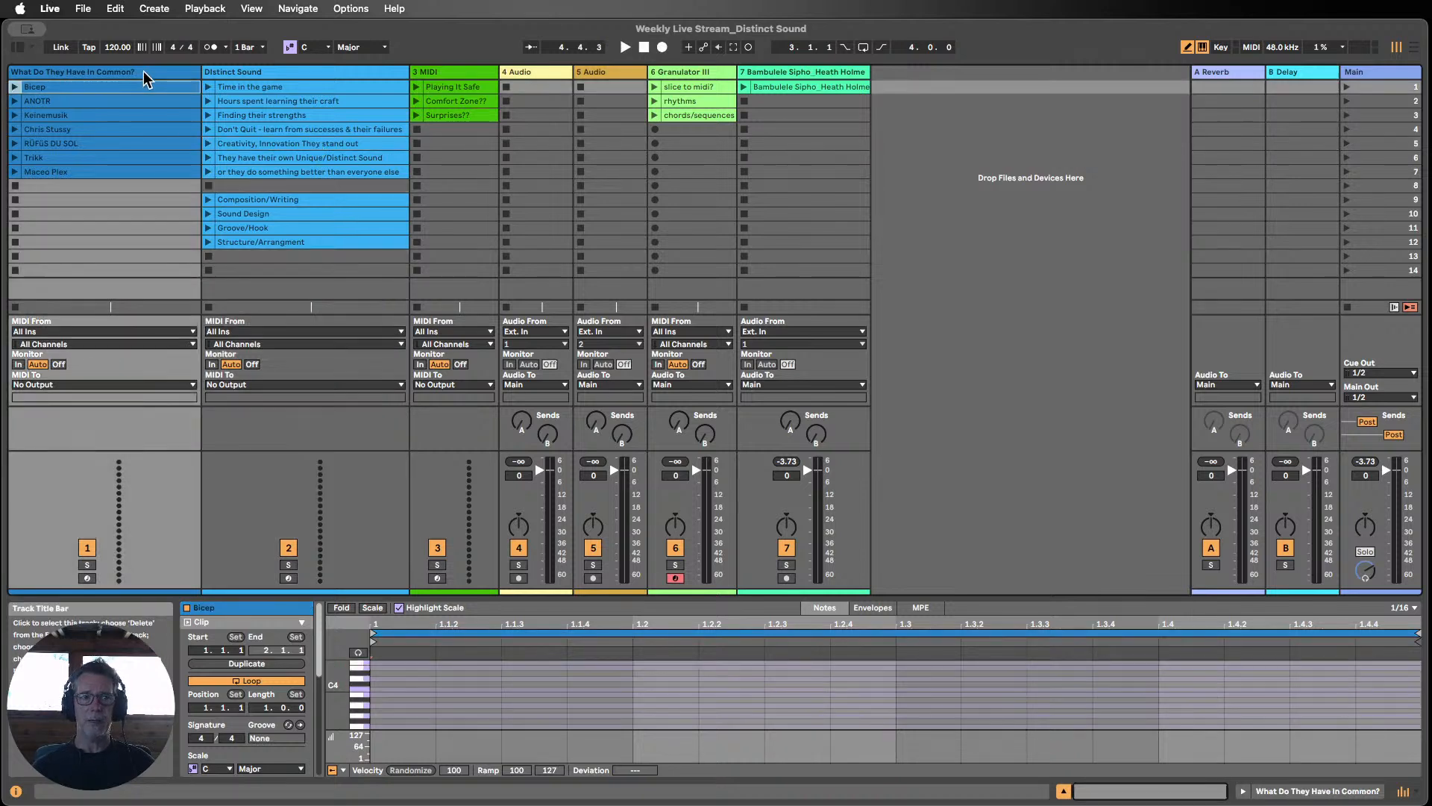
left_click(282, 144)
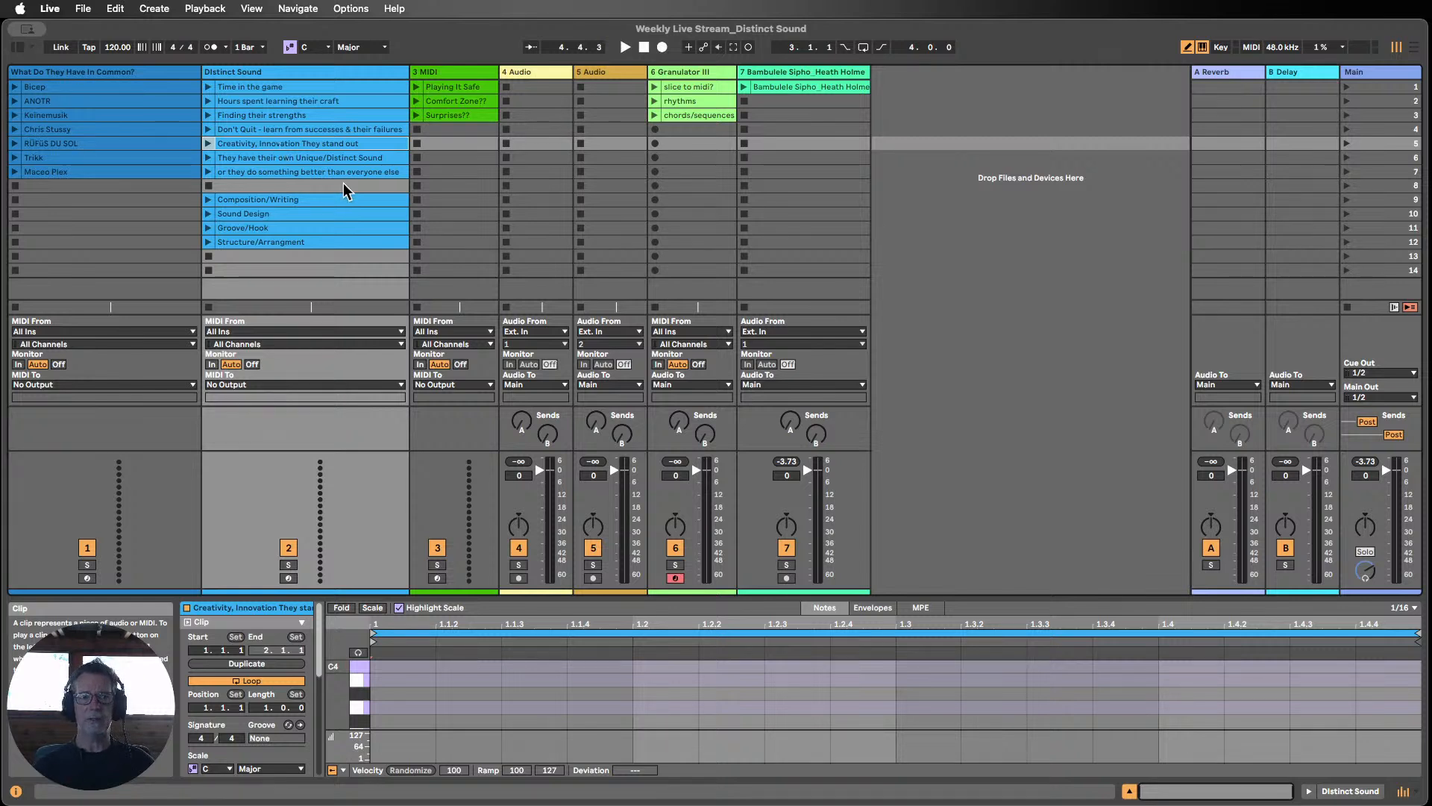
left_click(314, 159)
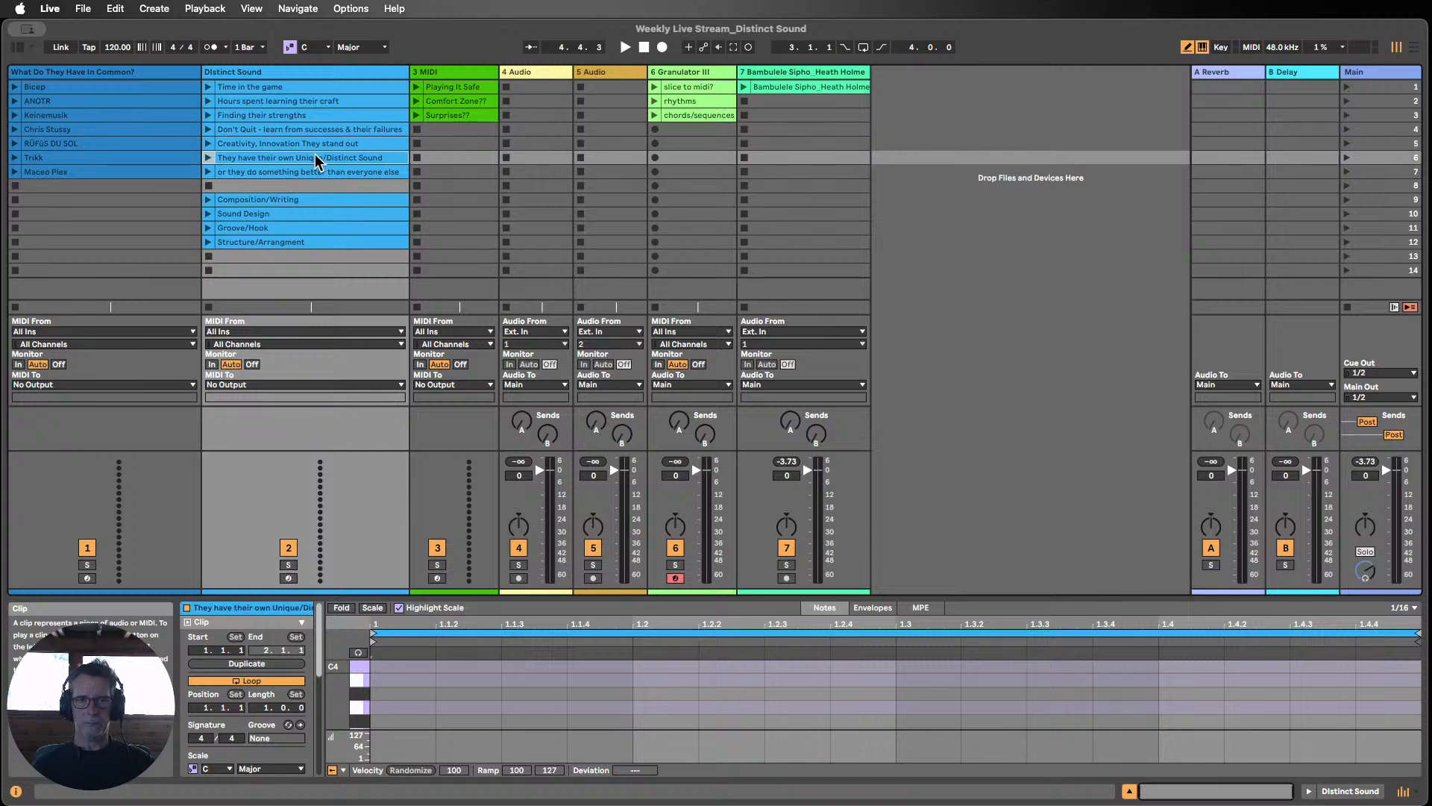
left_click(326, 172)
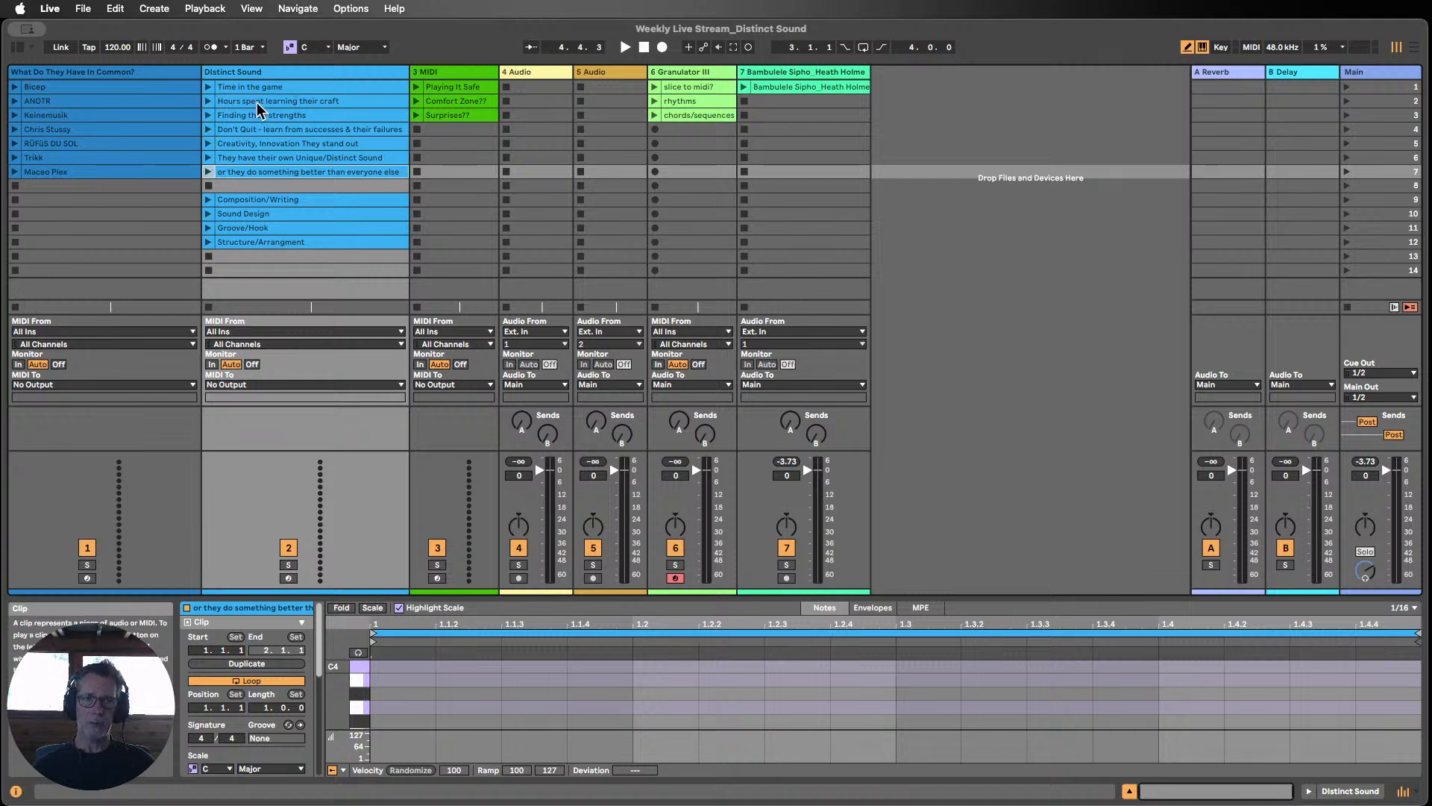
Step: Review the Composition/Writing, Sound Design, Groove/Hook and Structure/Arrangment clips in the Distinct Sound track
left_click(290, 200)
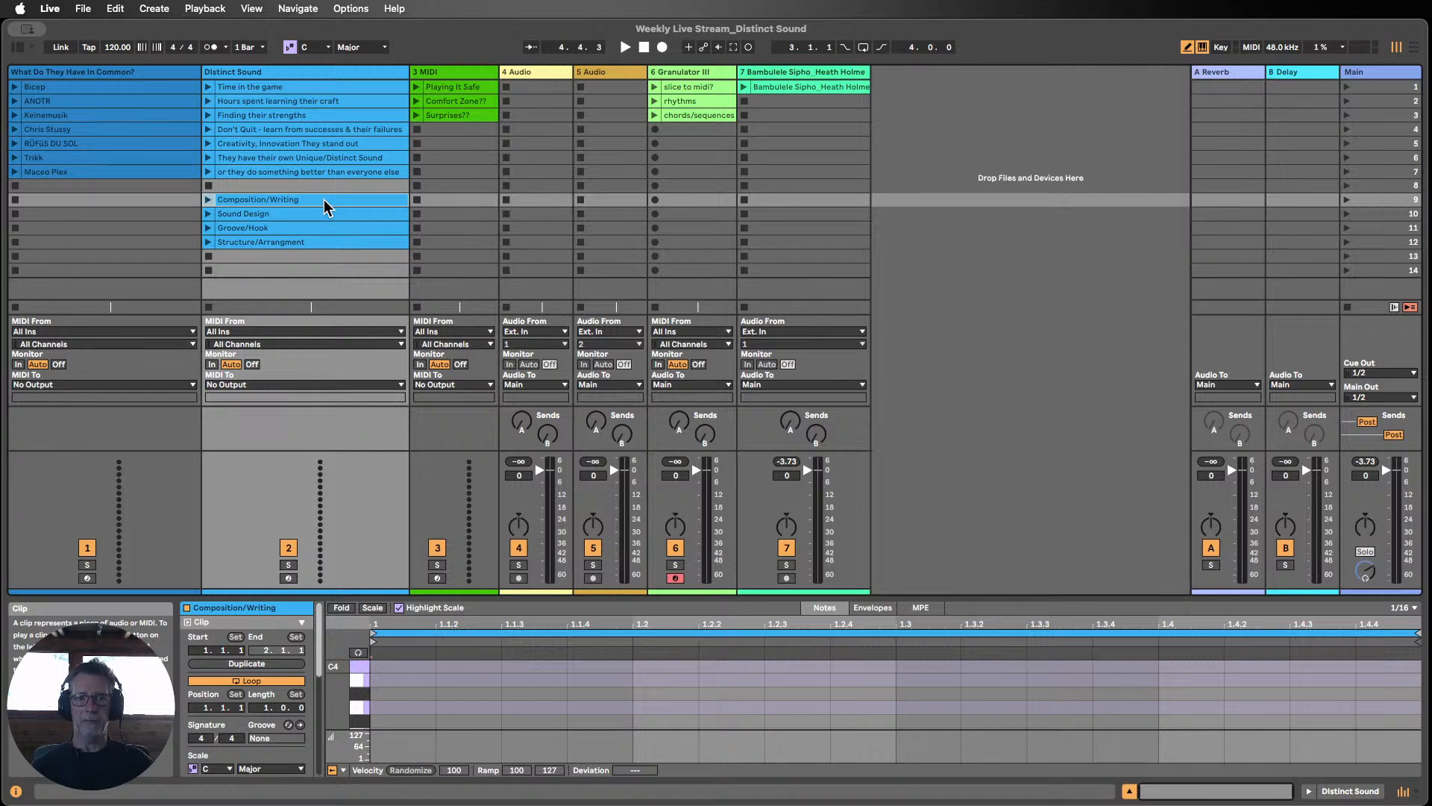
left_click(311, 214)
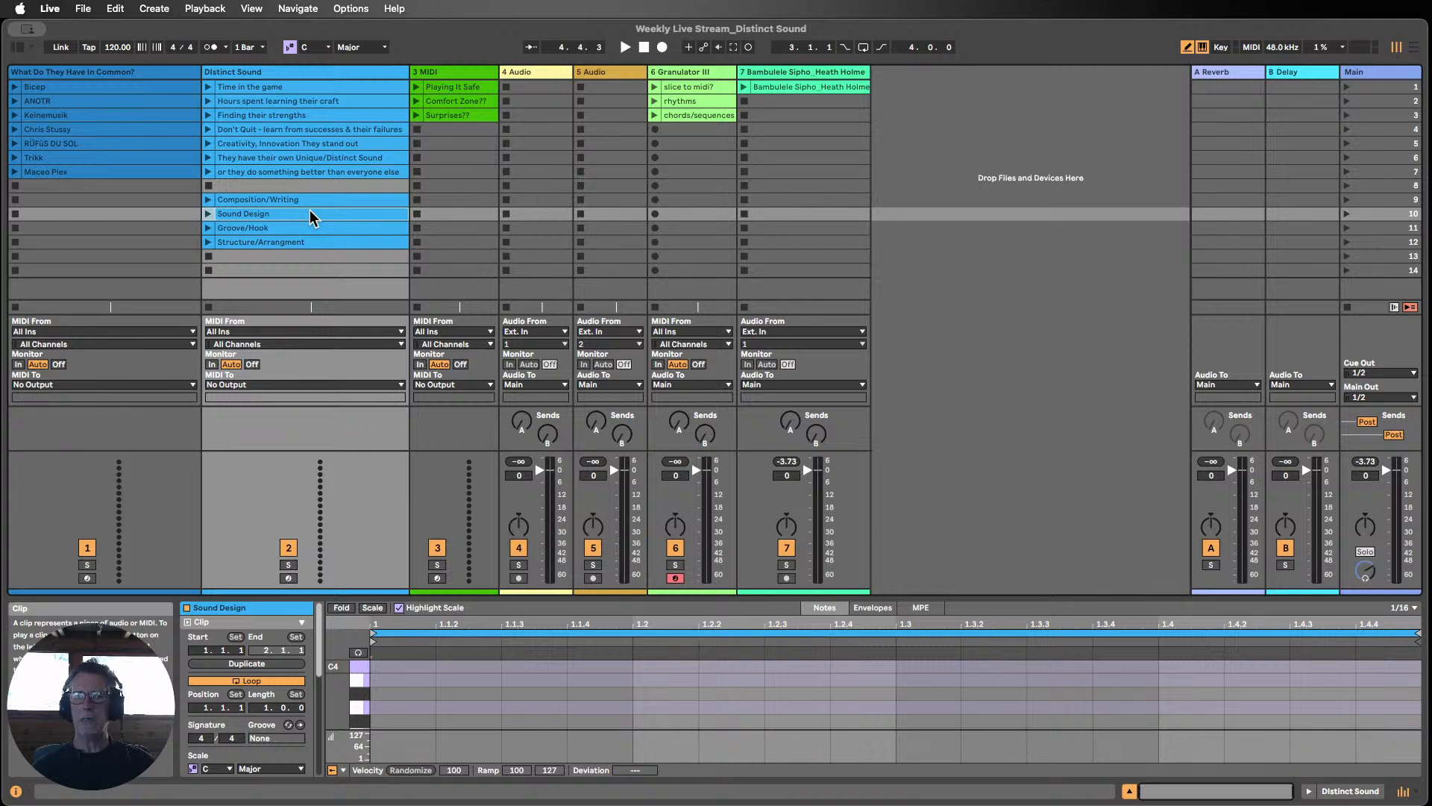
left_click(286, 227)
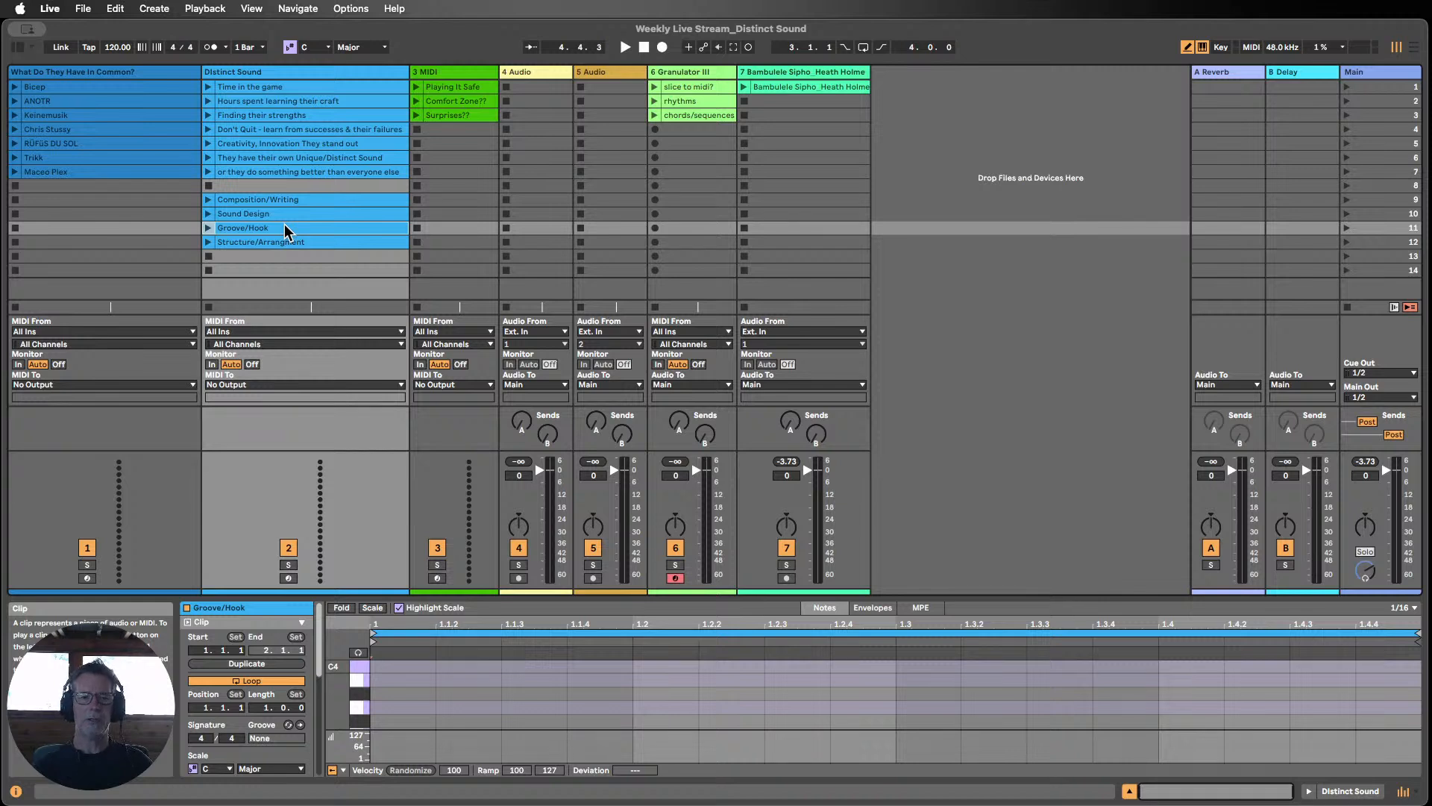
left_click(309, 242)
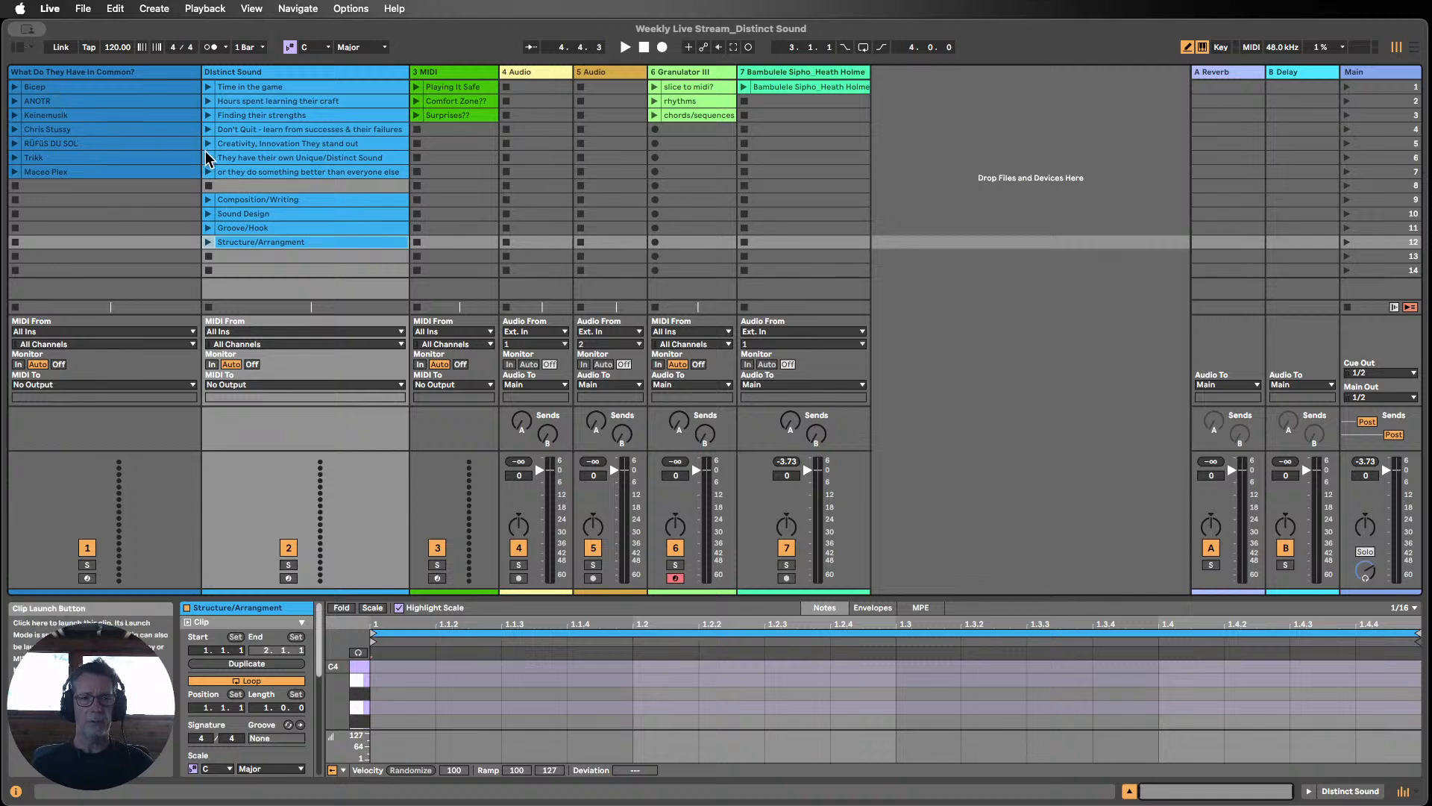
left_click(297, 202)
left_click(297, 216)
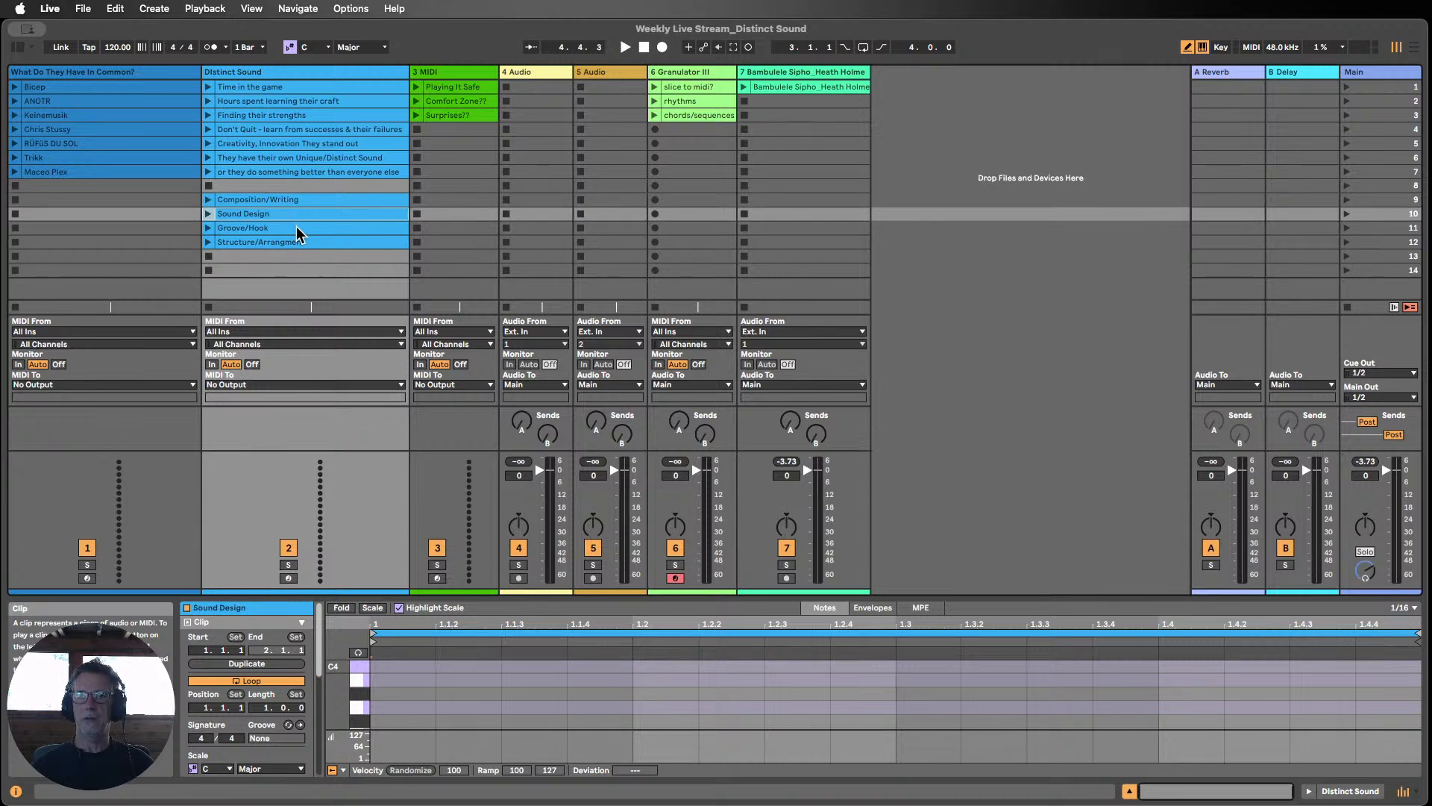
left_click(296, 228)
left_click(296, 241)
left_click(290, 205)
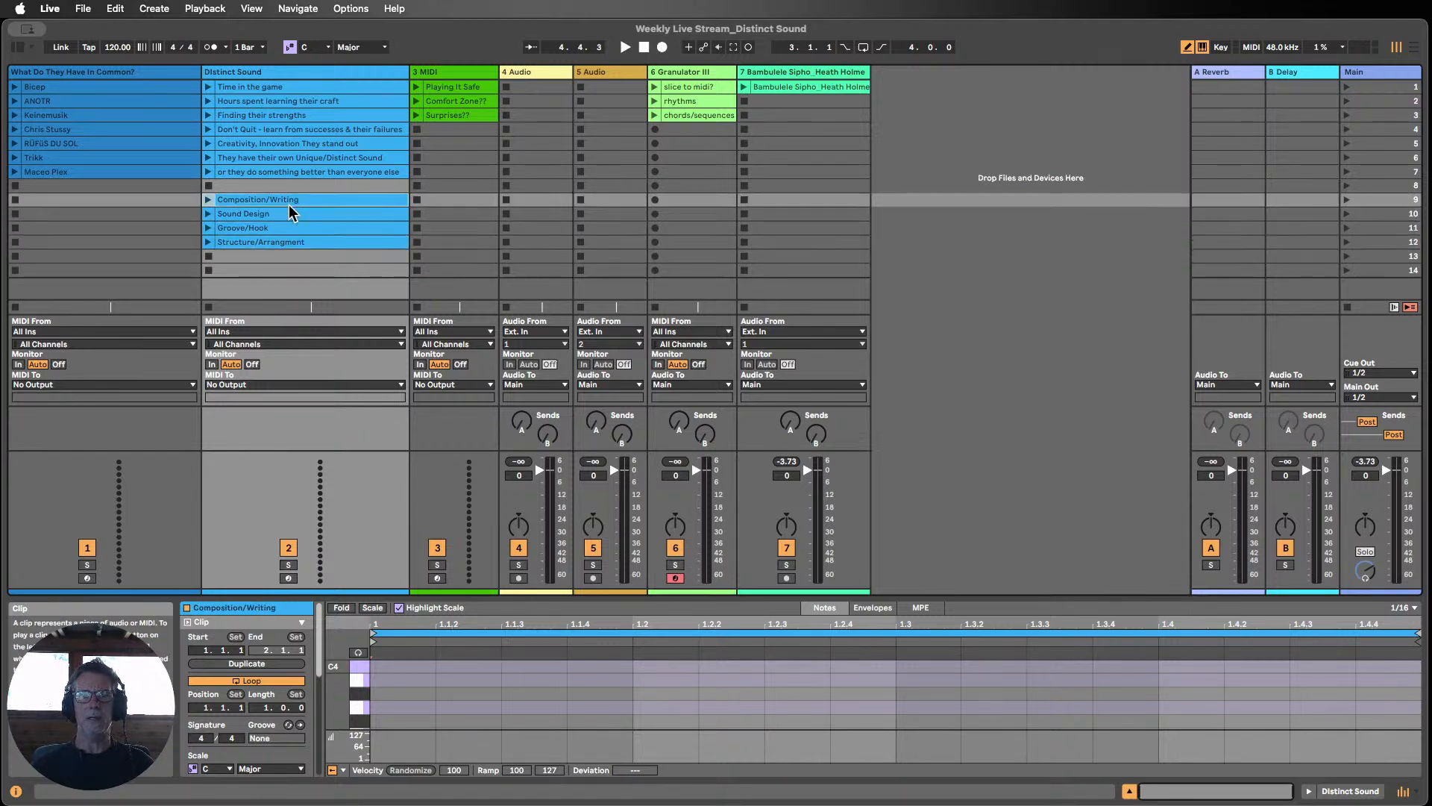
left_click(297, 216)
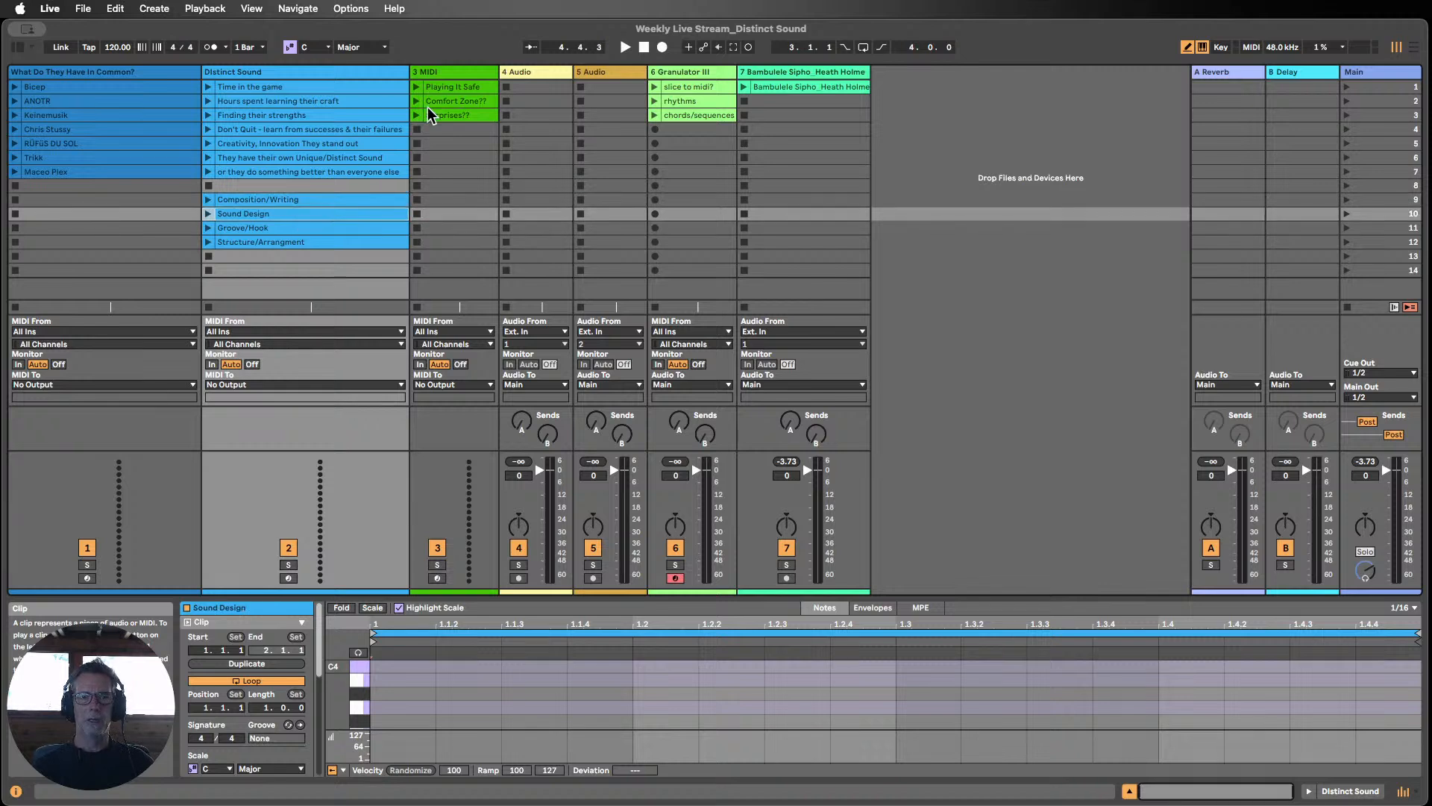
Step: Widen the 3 MIDI track and go over its "Playing It Safe" and "Comfort Zone??" clips
left_click(439, 73)
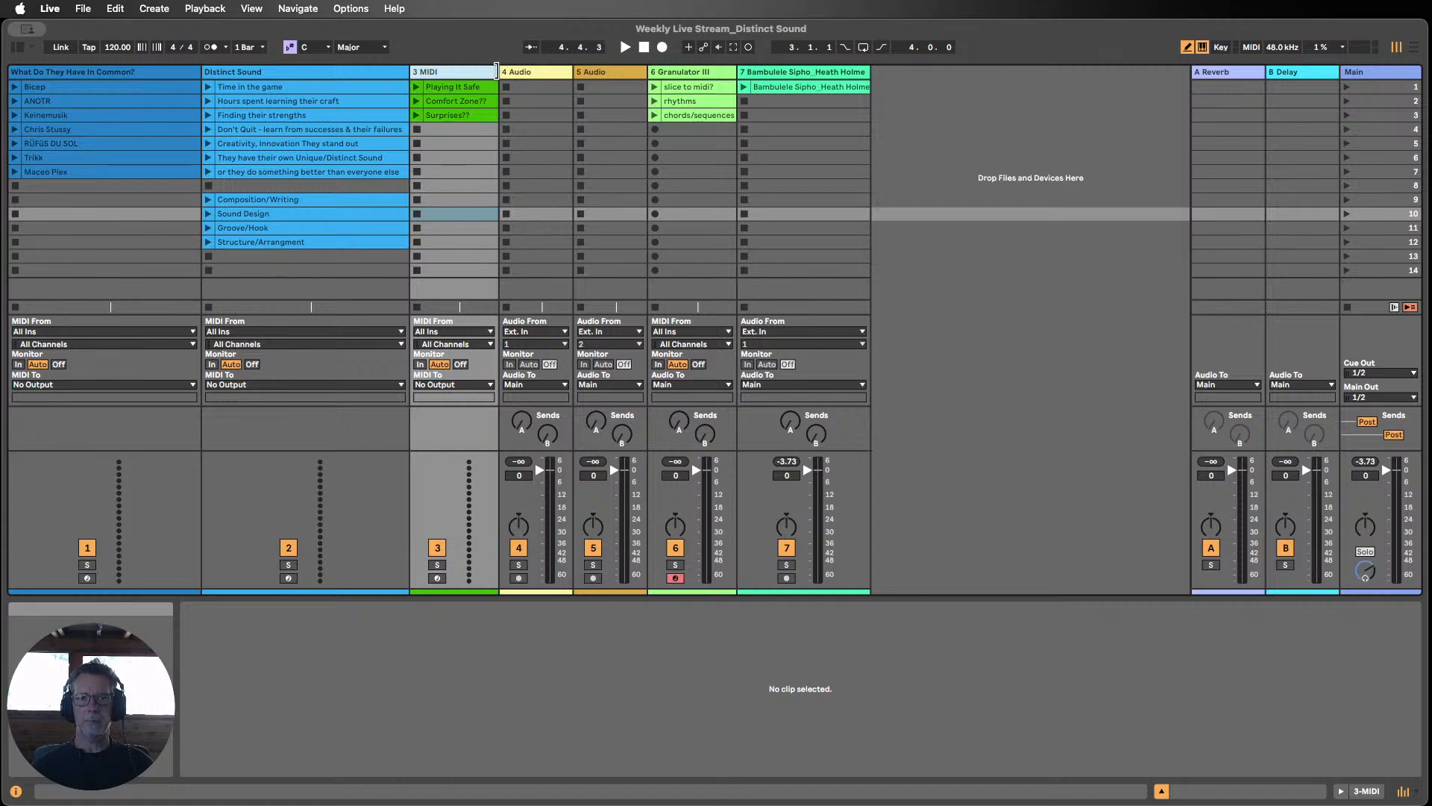
left_click_drag(498, 71, 540, 69)
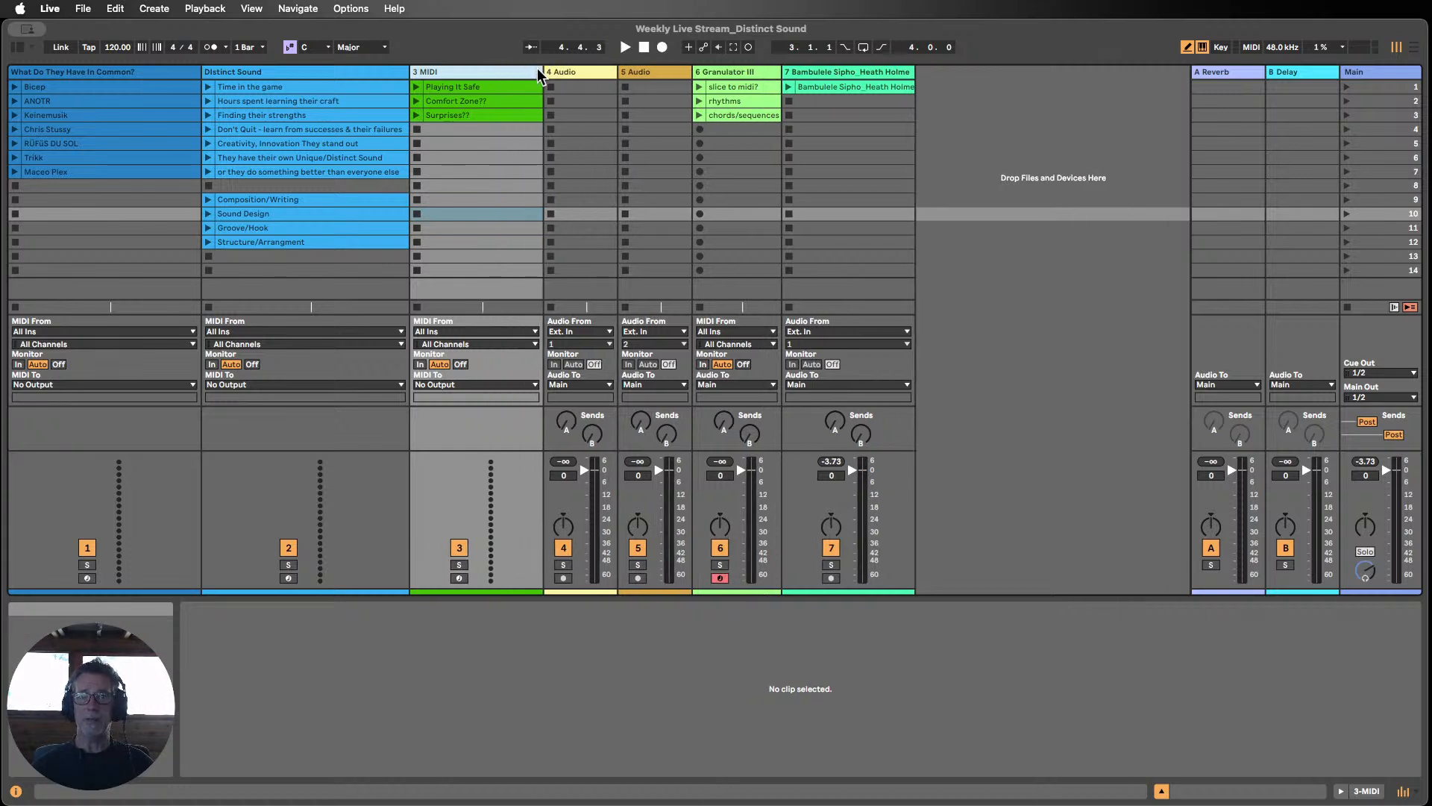
left_click(485, 87)
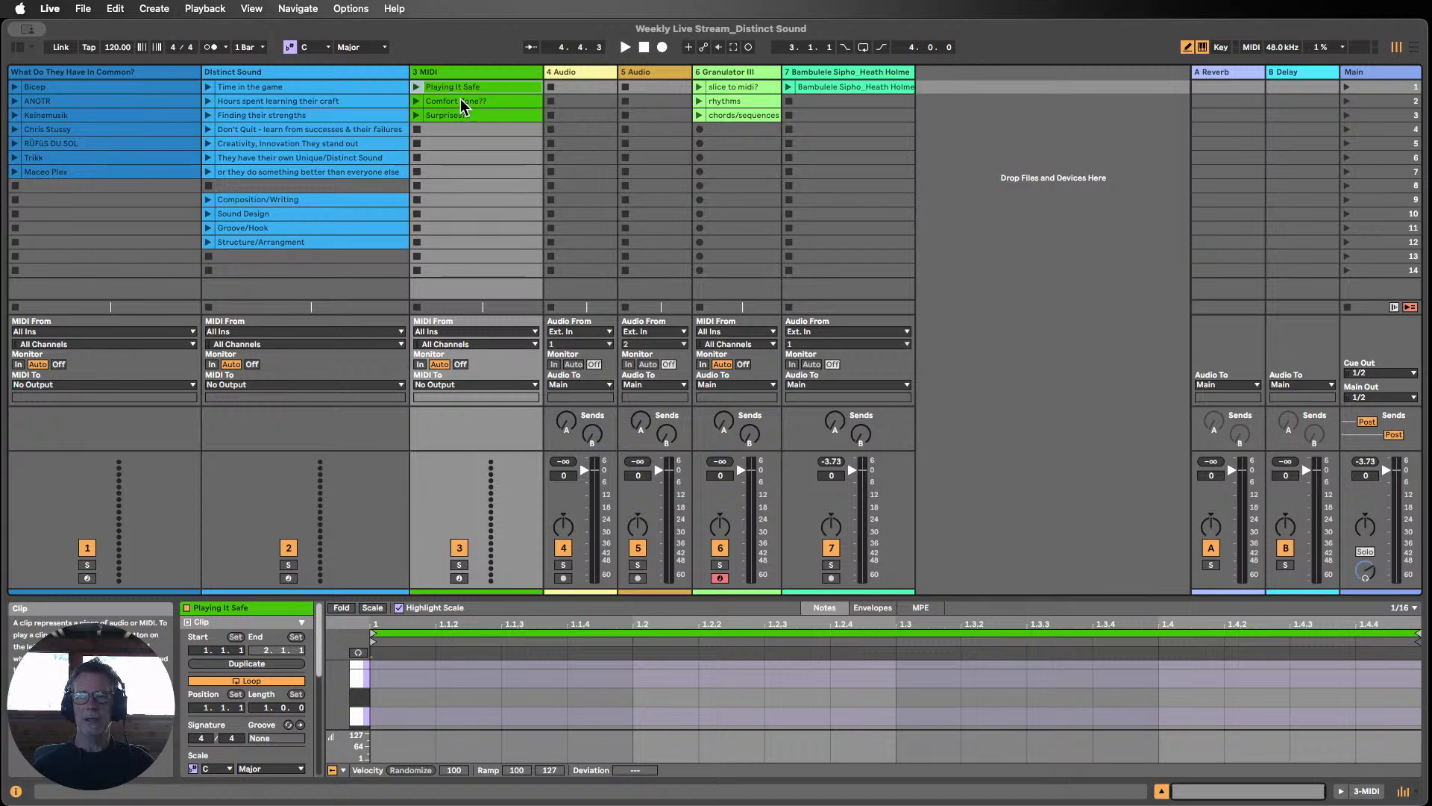
left_click(462, 103)
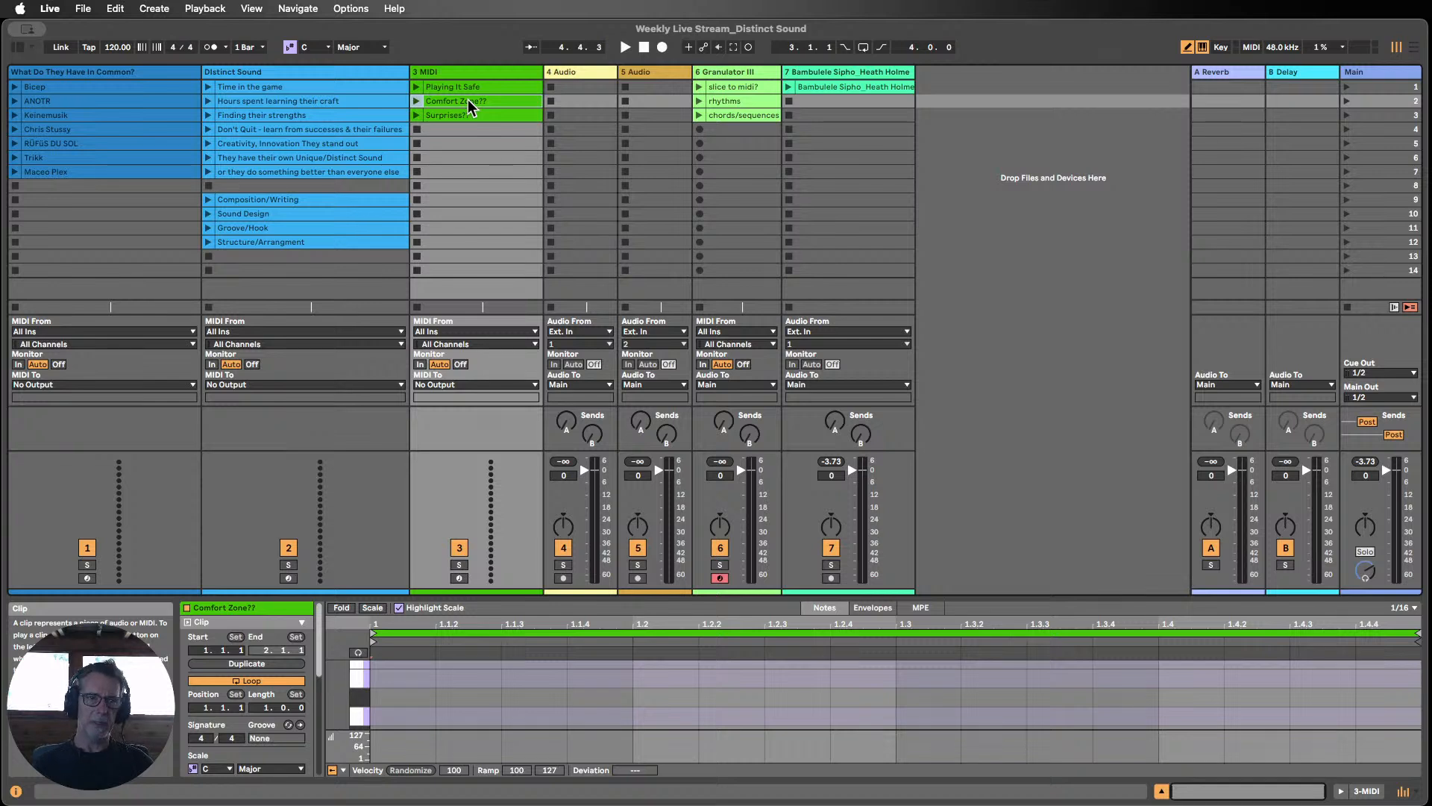
left_click(279, 195)
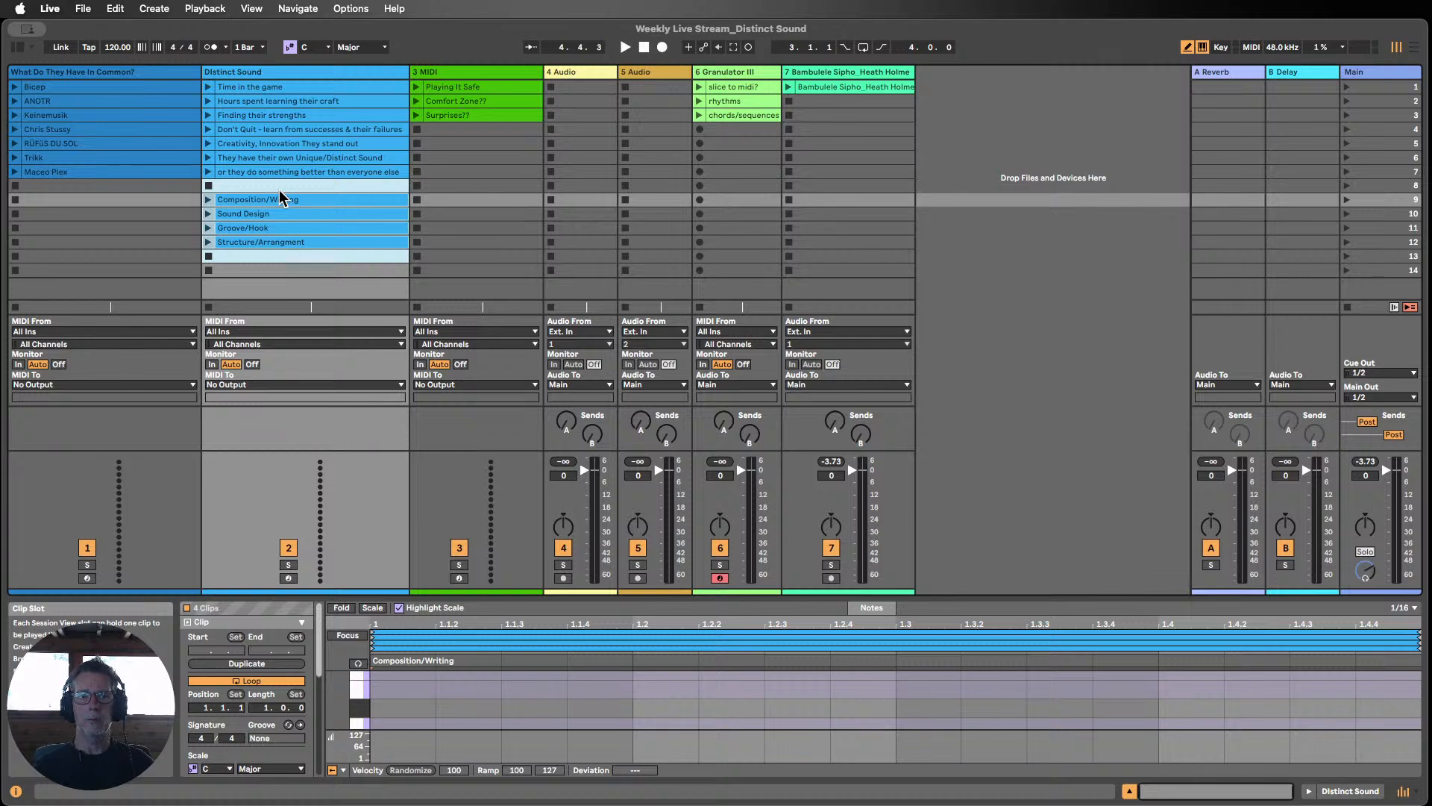
left_click(329, 256)
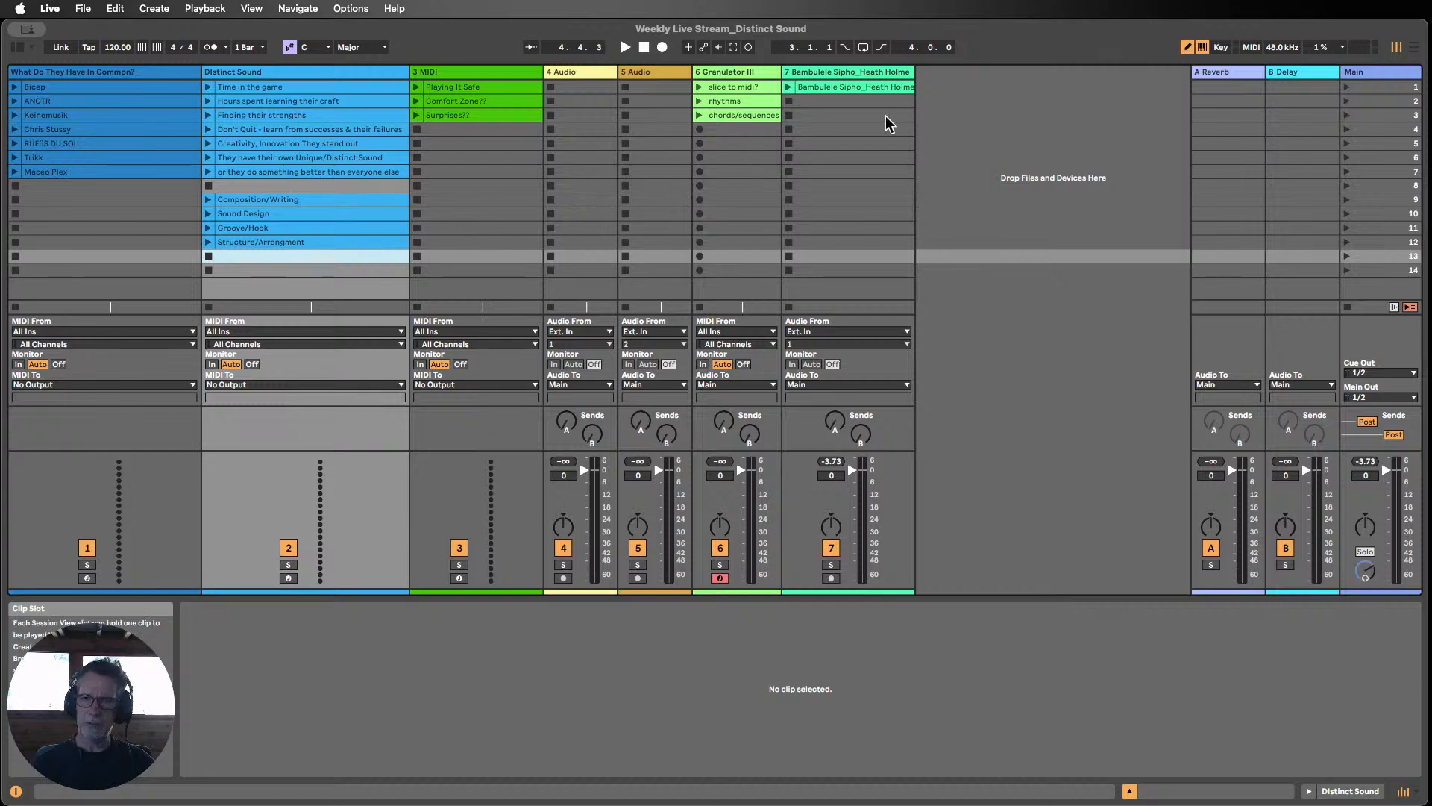
Step: Launch the audio clip on track 7 and set the Main track Limiter's gain to 1.52 dB
left_click(840, 83)
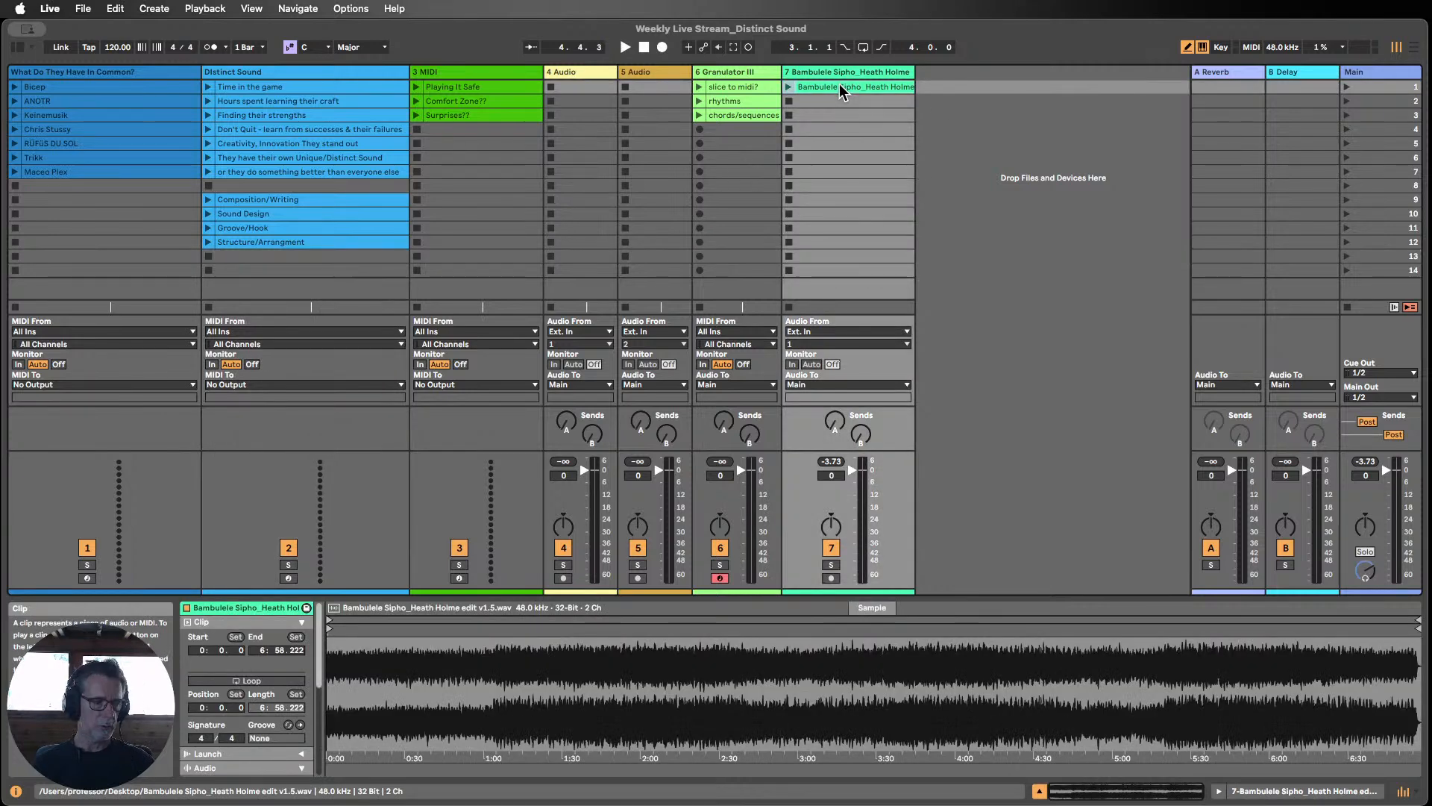
left_click(789, 87)
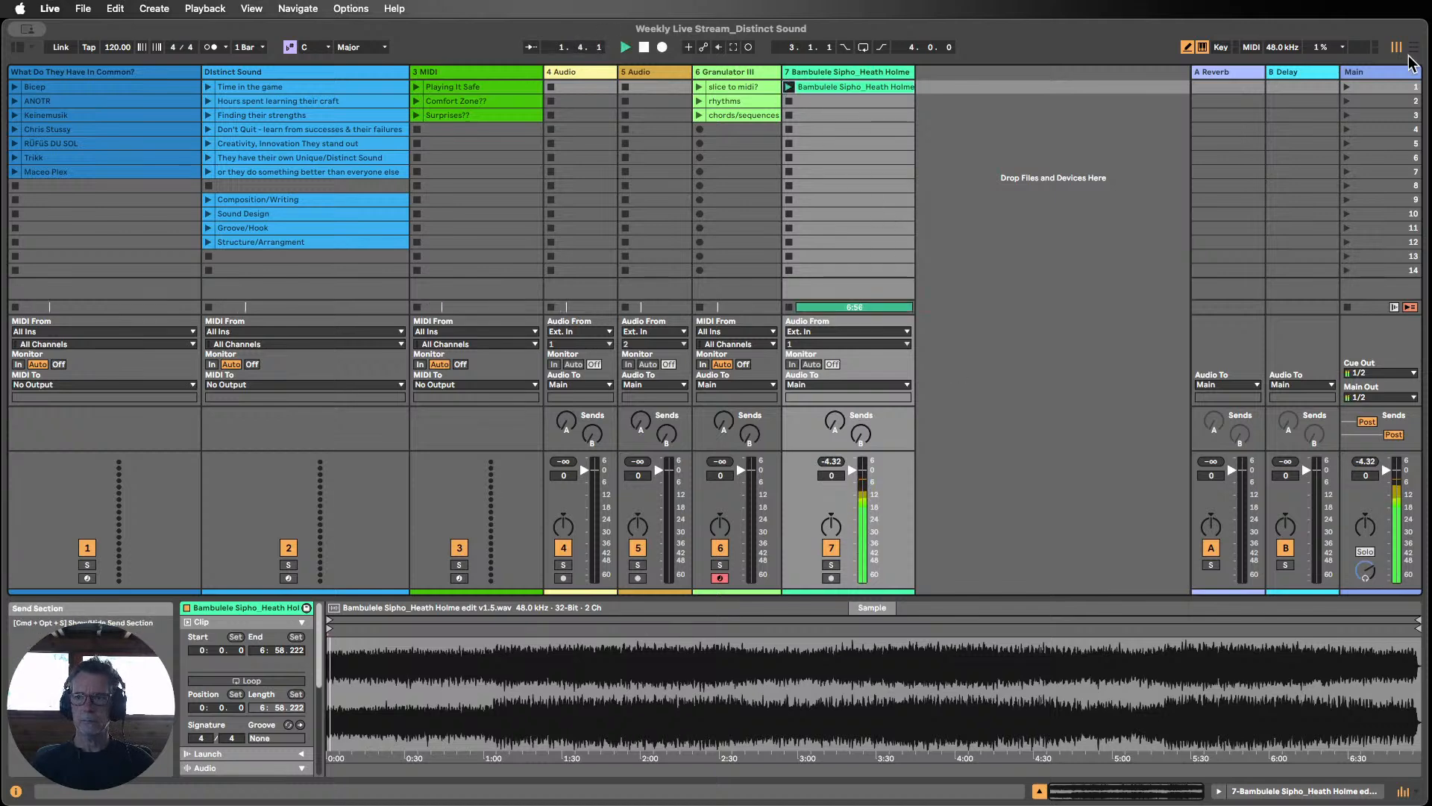
left_click(1384, 75)
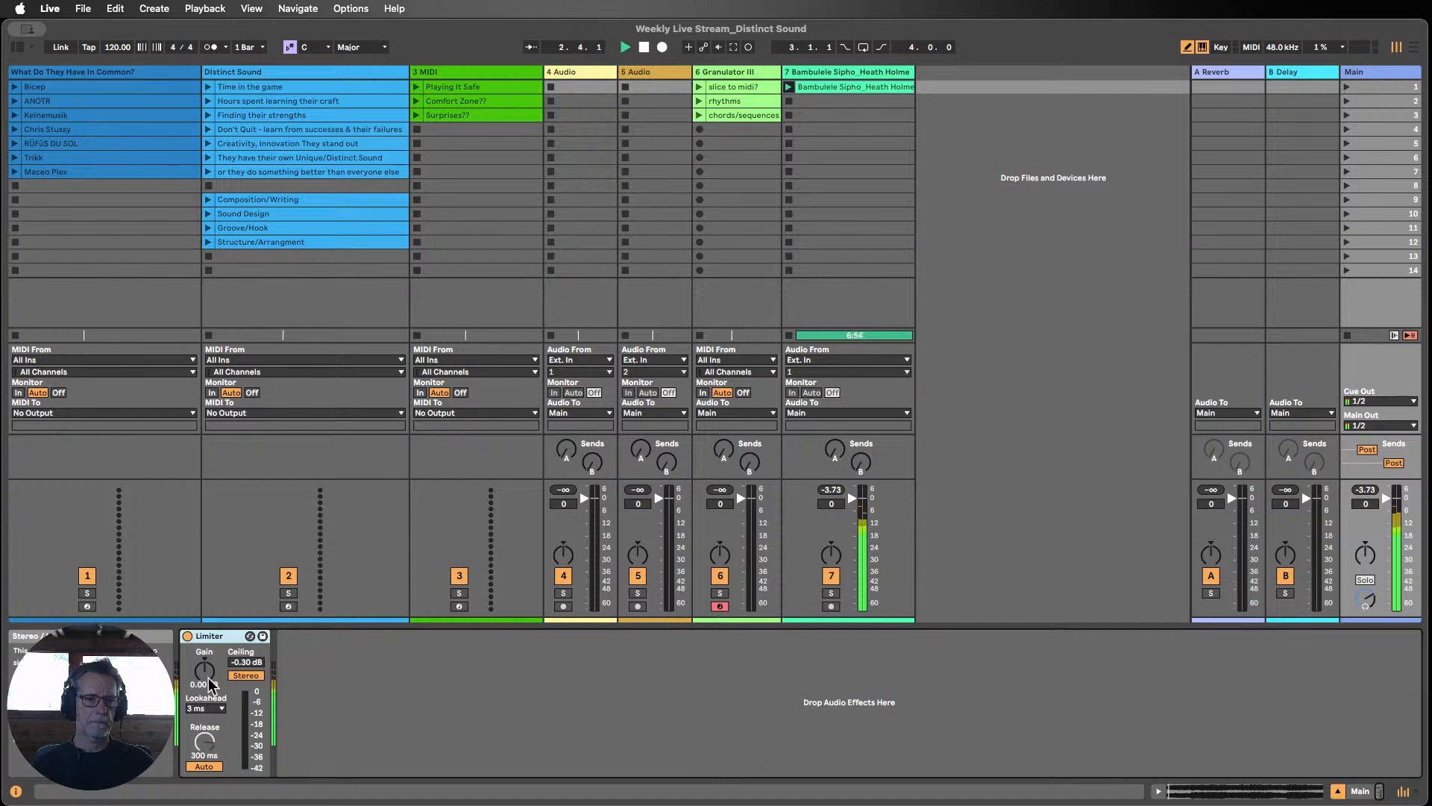
left_click_drag(211, 684, 204, 661)
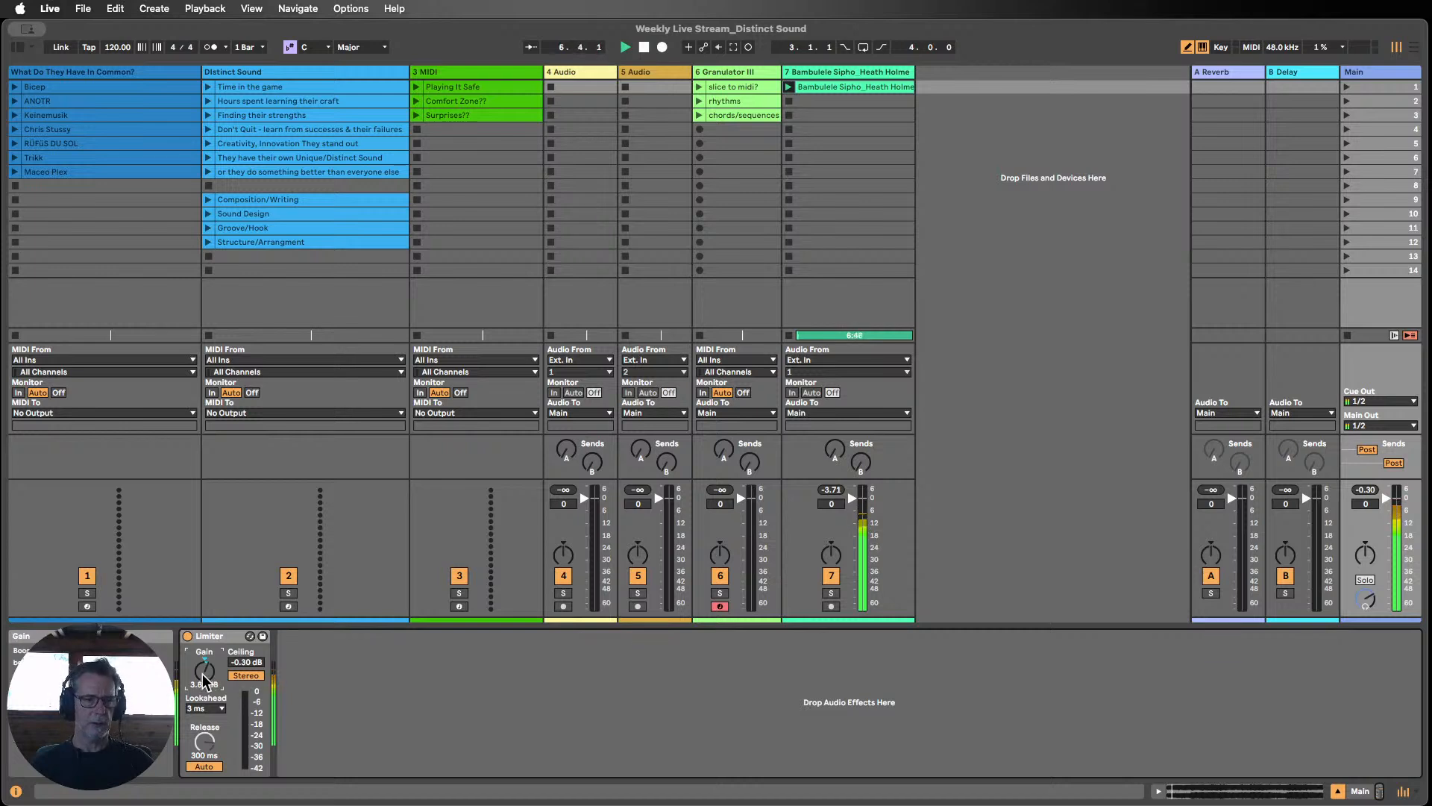
left_click_drag(204, 669, 205, 669)
left_click(348, 671)
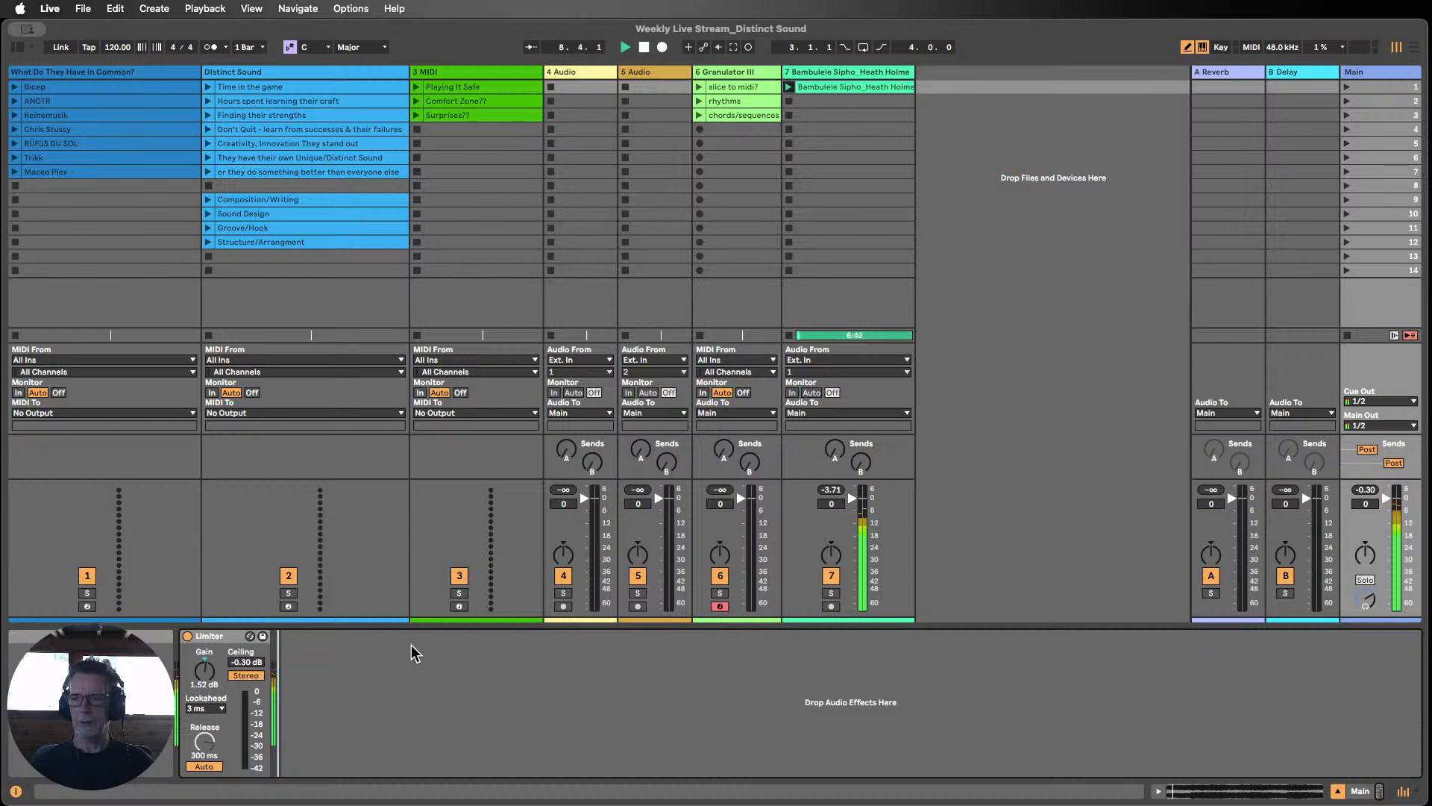
Step: Move the start marker of track 7's playing clip to 1:52.104, and from there on to 3:44.208
left_click(832, 89)
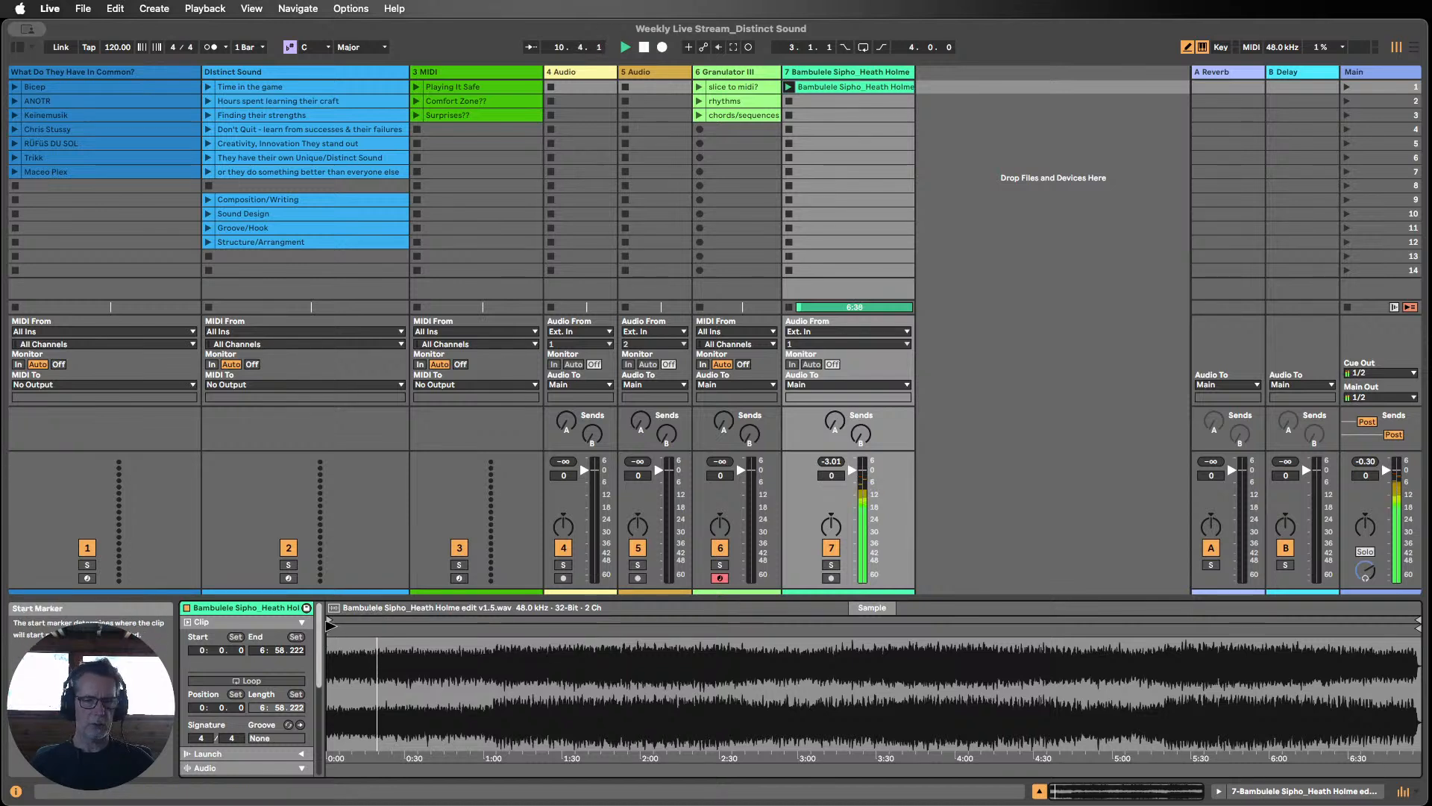
left_click_drag(330, 625, 620, 638)
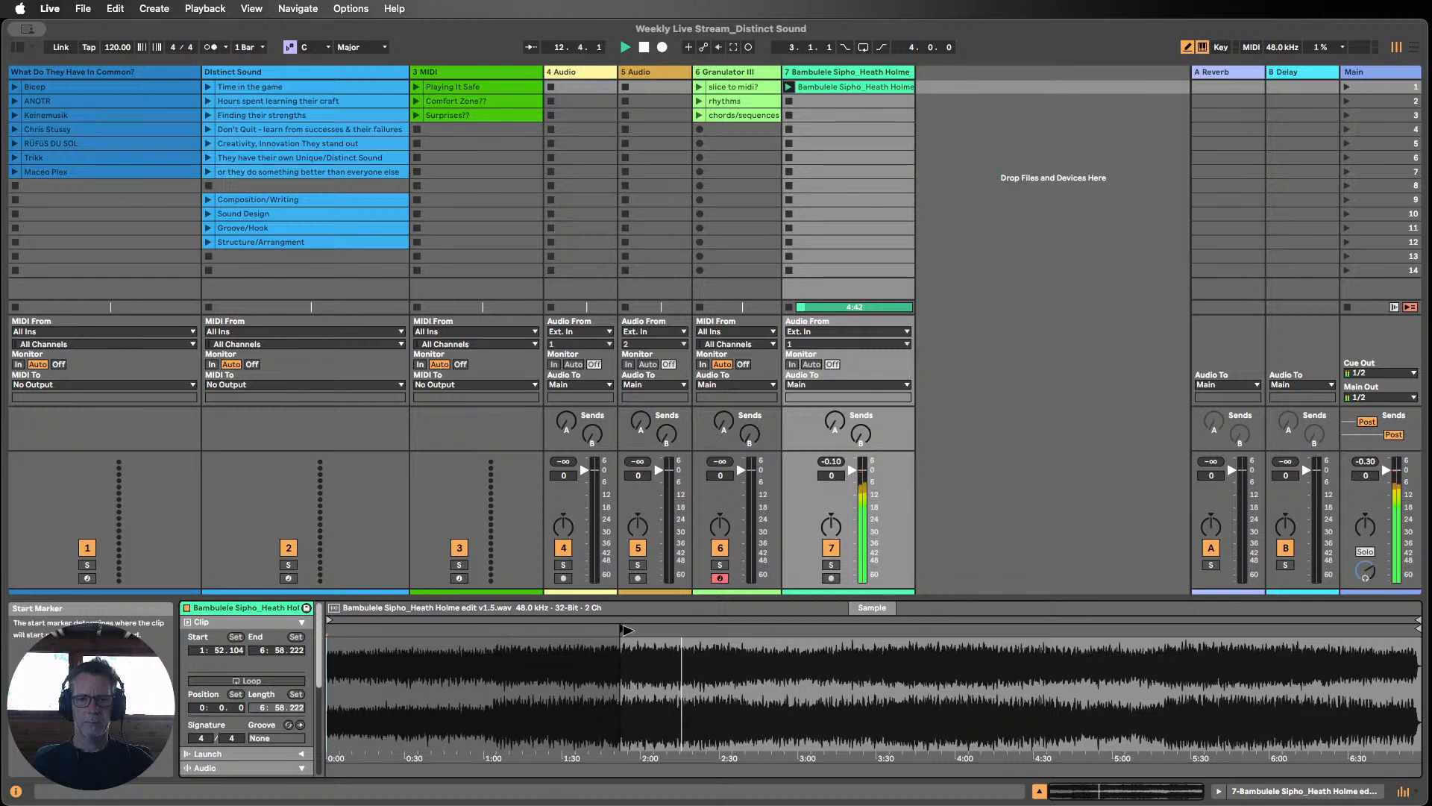
left_click_drag(622, 632, 915, 639)
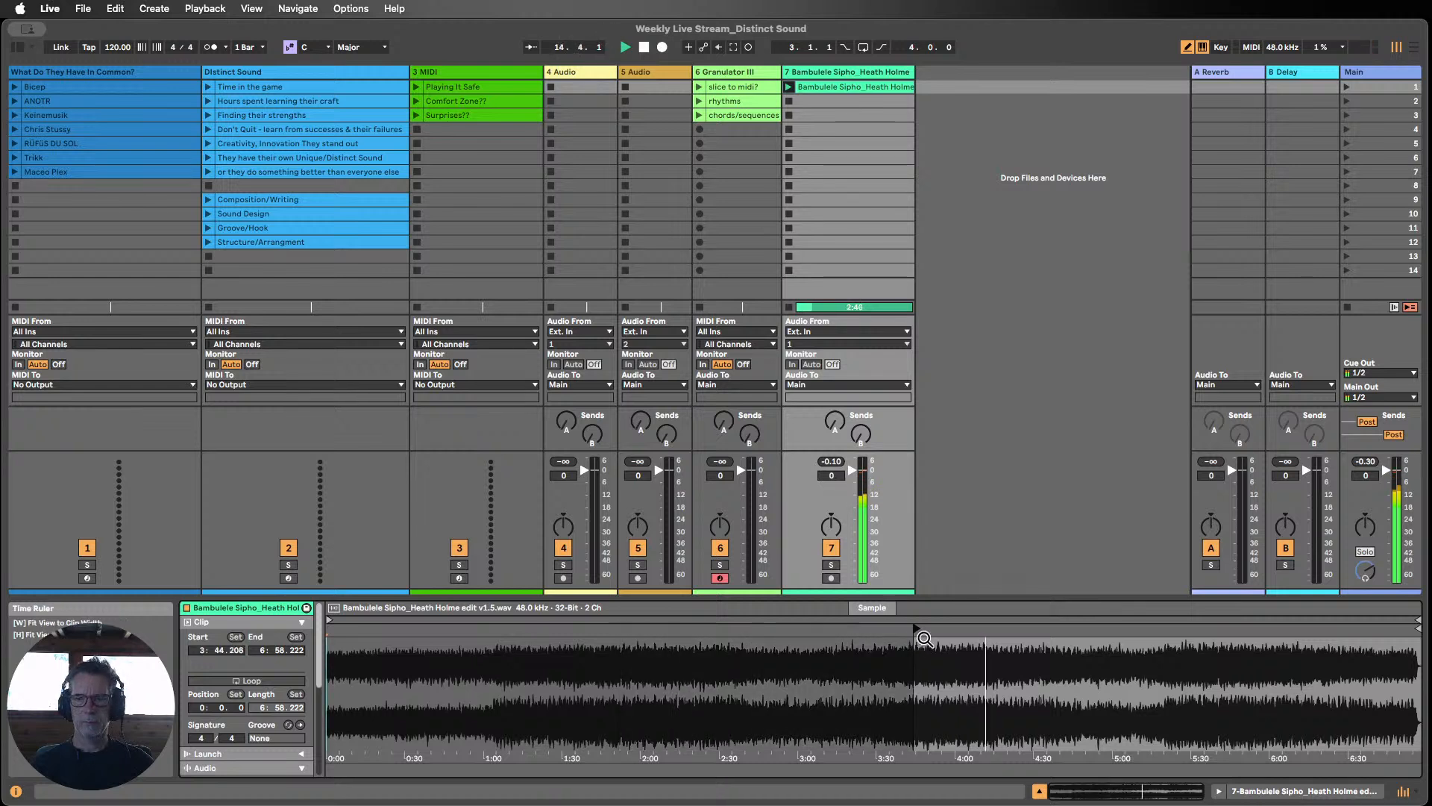
Step: Lower the gain of the Limiter on the Main track to 1.18 dB
left_click(1372, 73)
left_click(1372, 72)
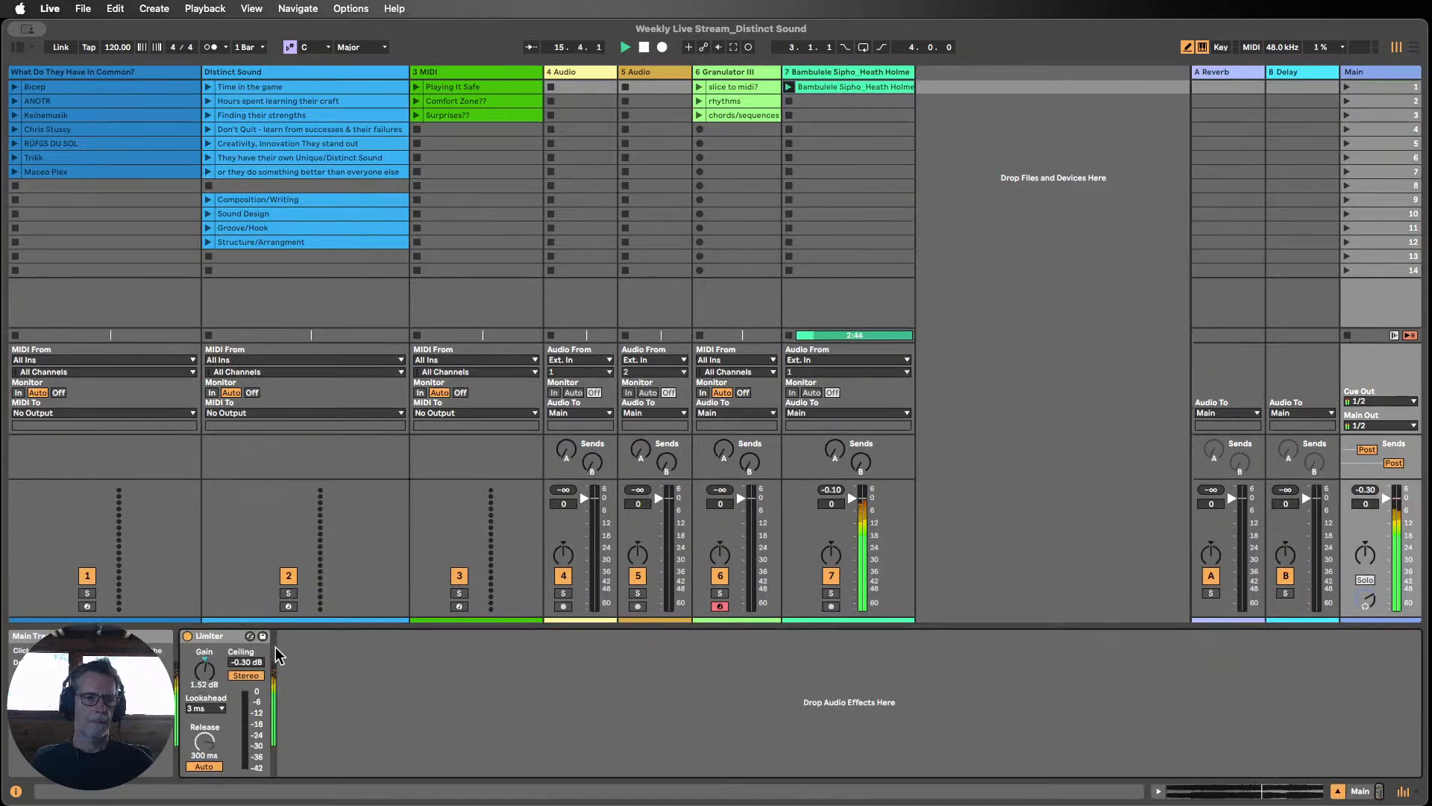
left_click_drag(205, 670, 204, 676)
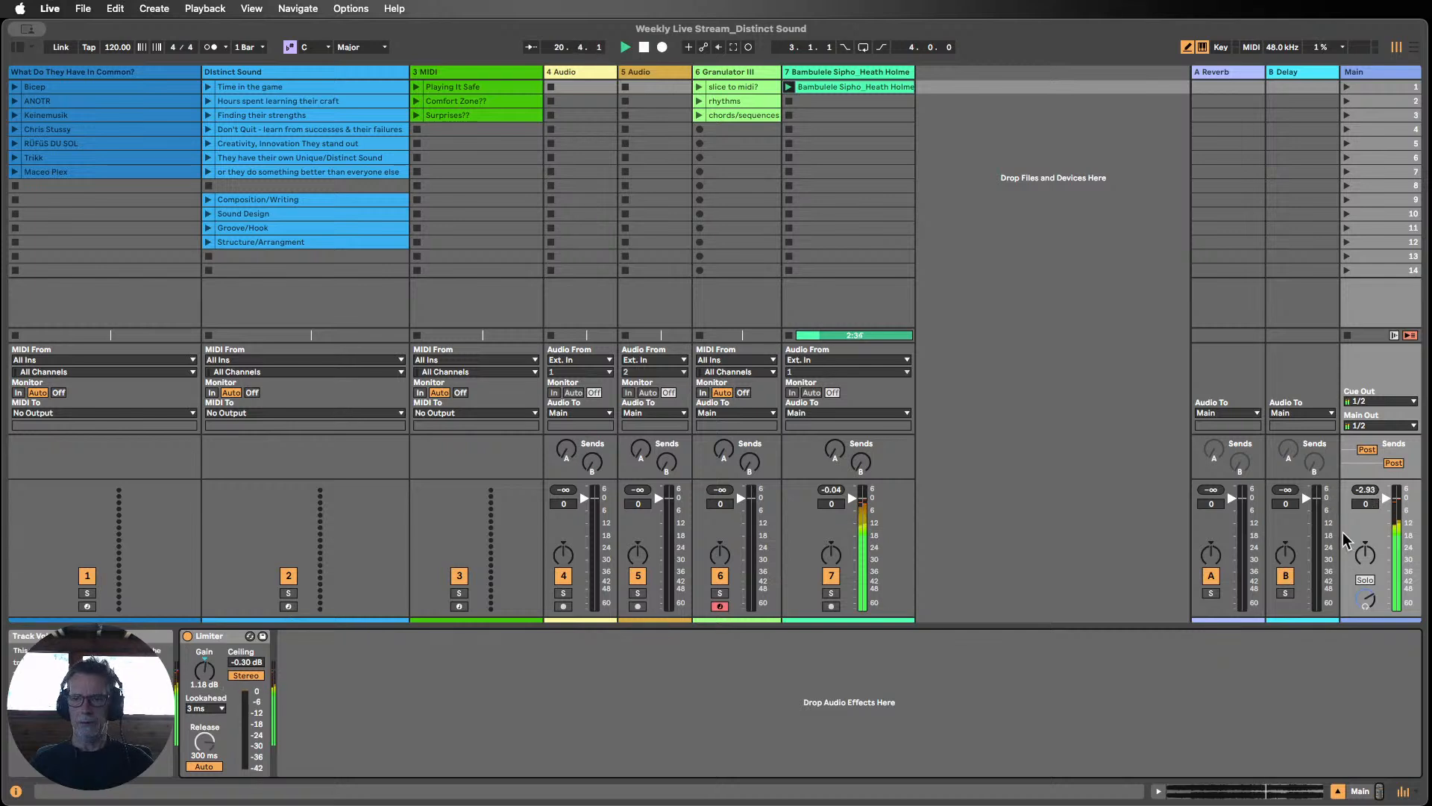
Step: Stop the playback and the clip on track 7, and show the devices of the Granulator III track
left_click(643, 48)
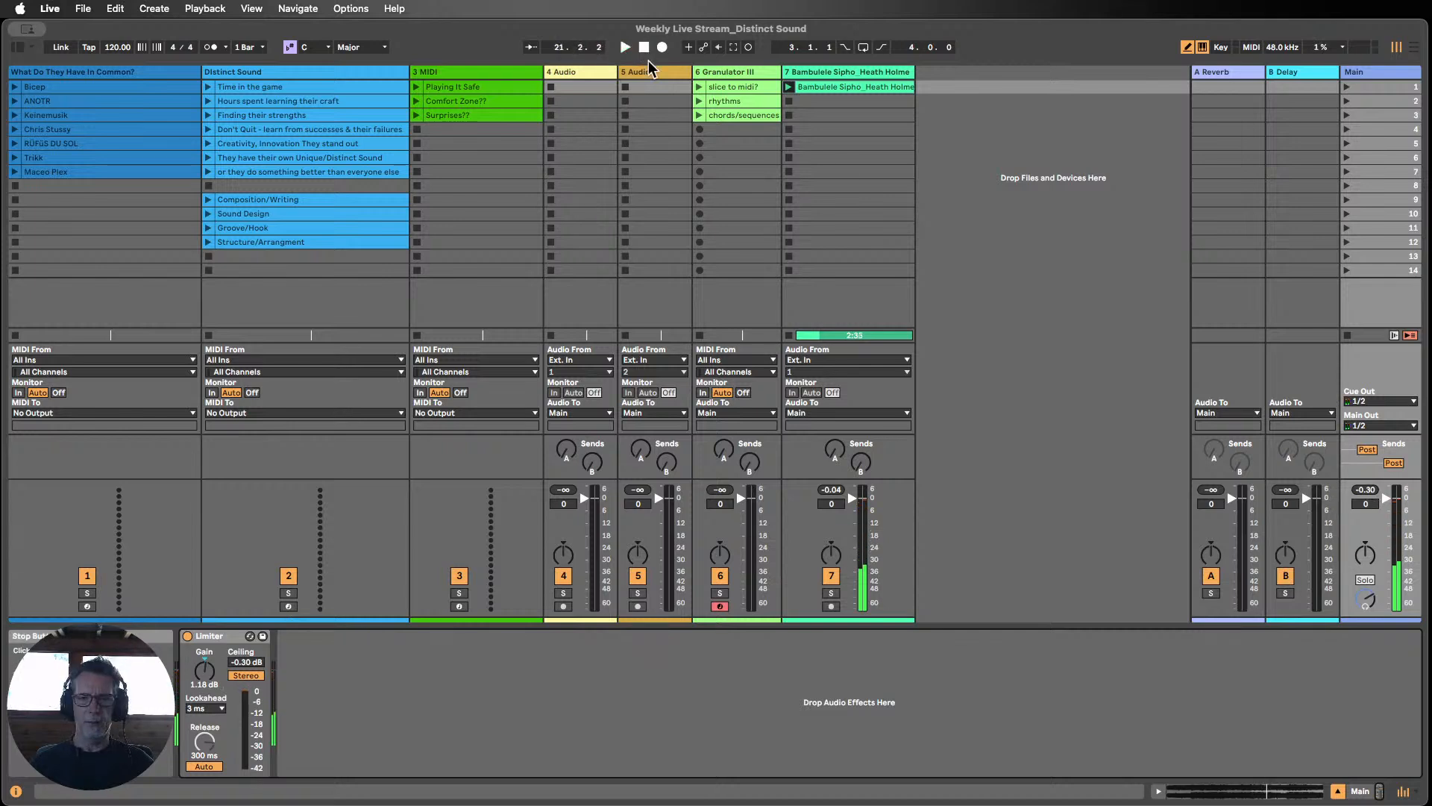
left_click(789, 115)
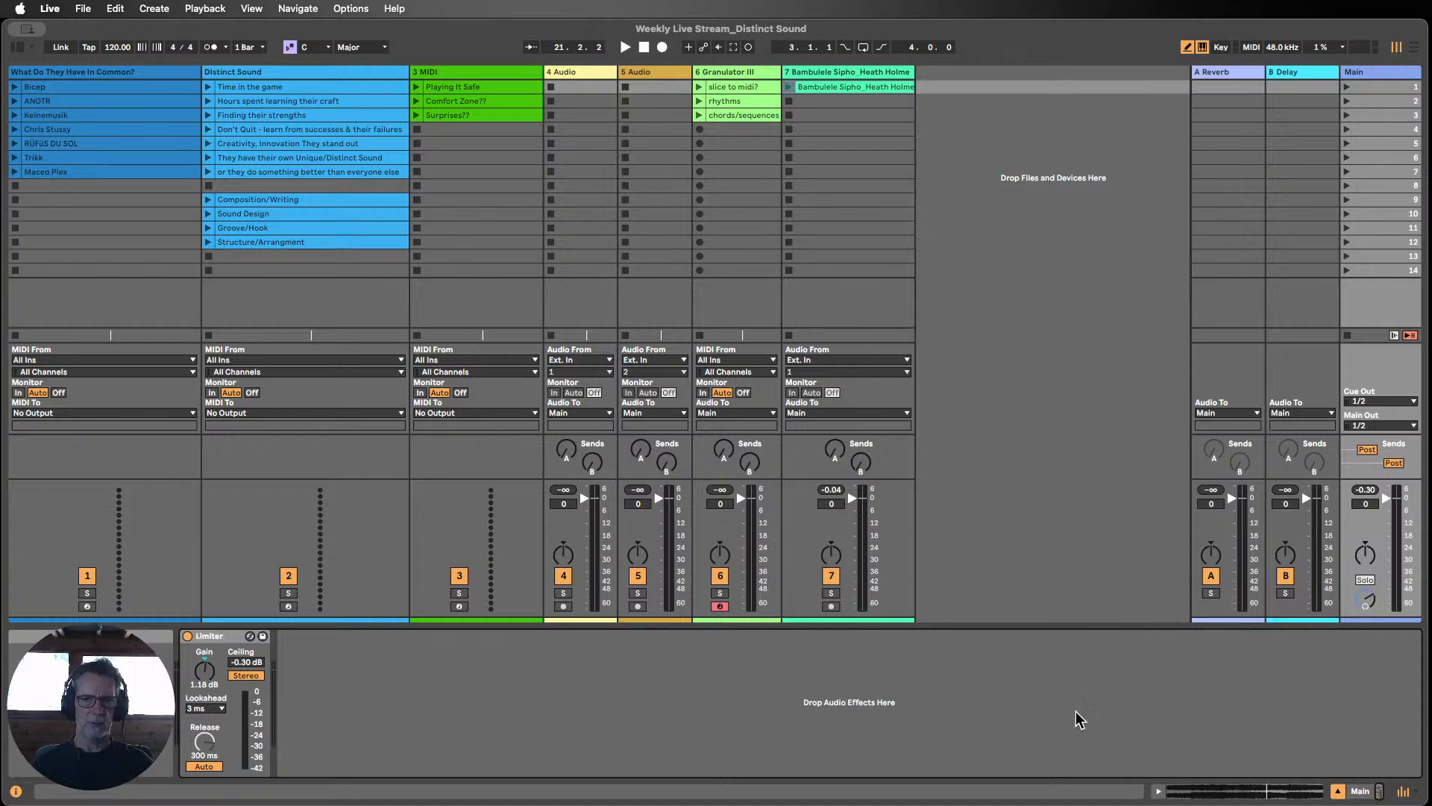
left_click(826, 72)
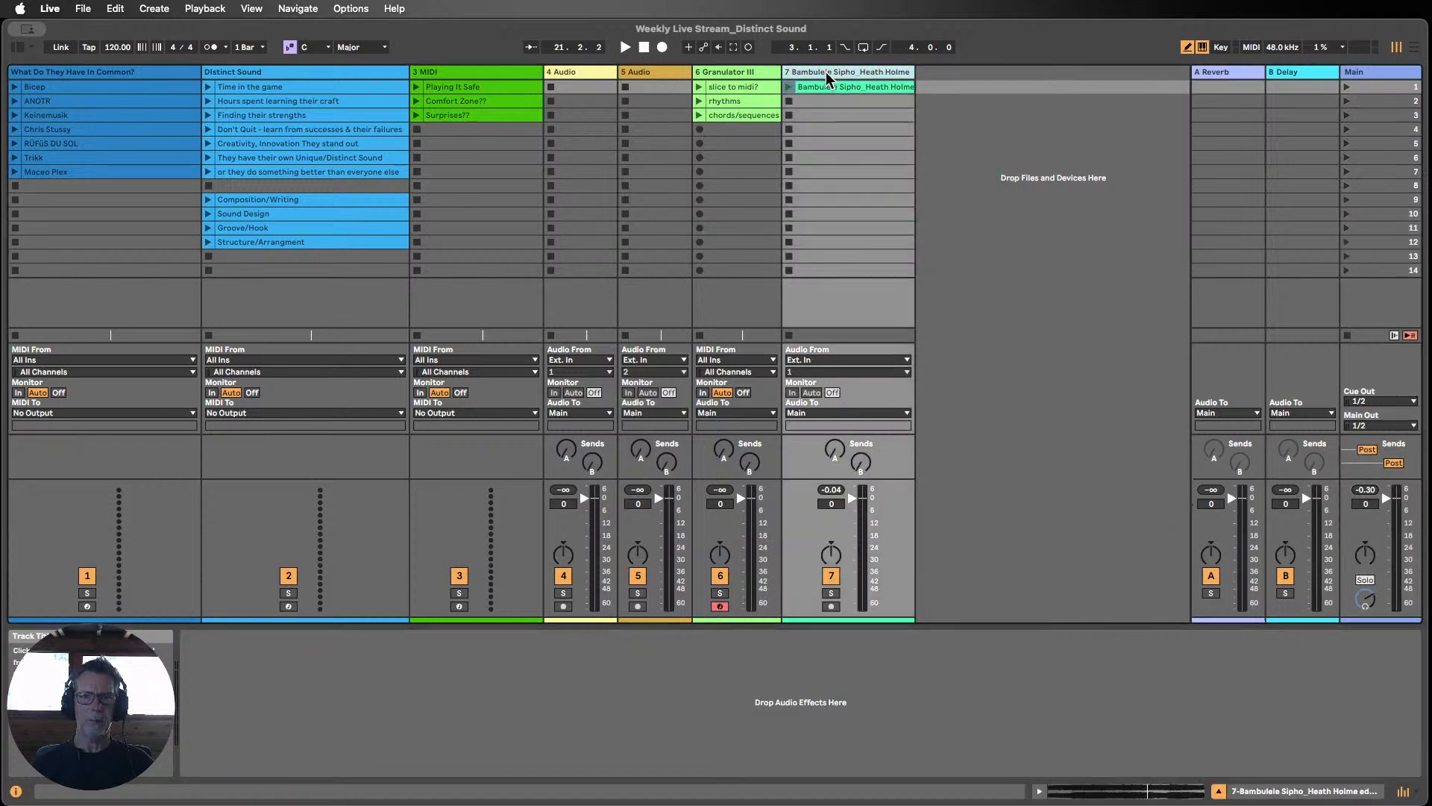
left_click(737, 71)
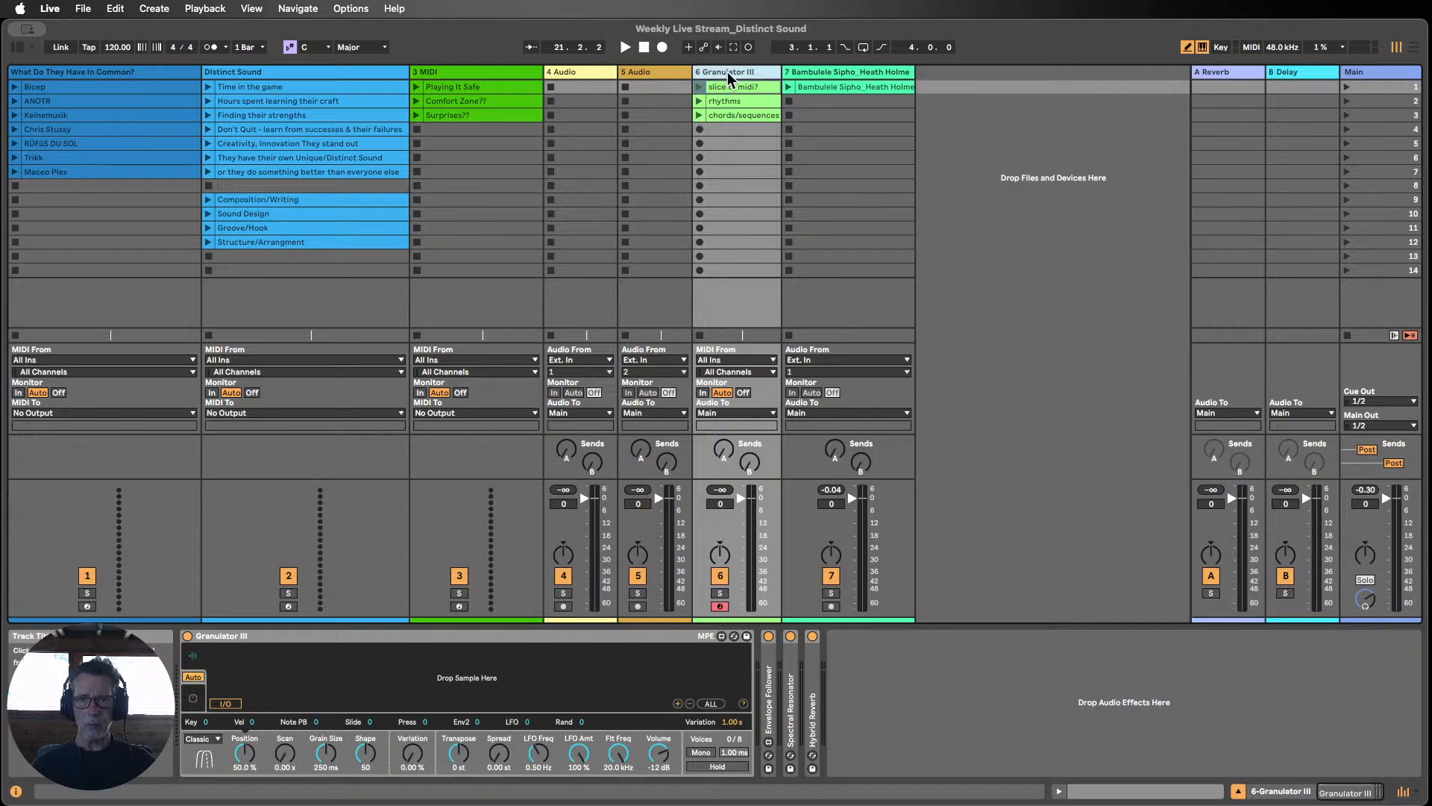
Step: Show the Instruments category in the browser and narrow the browser to leave more room for the tracks
left_click(16, 50)
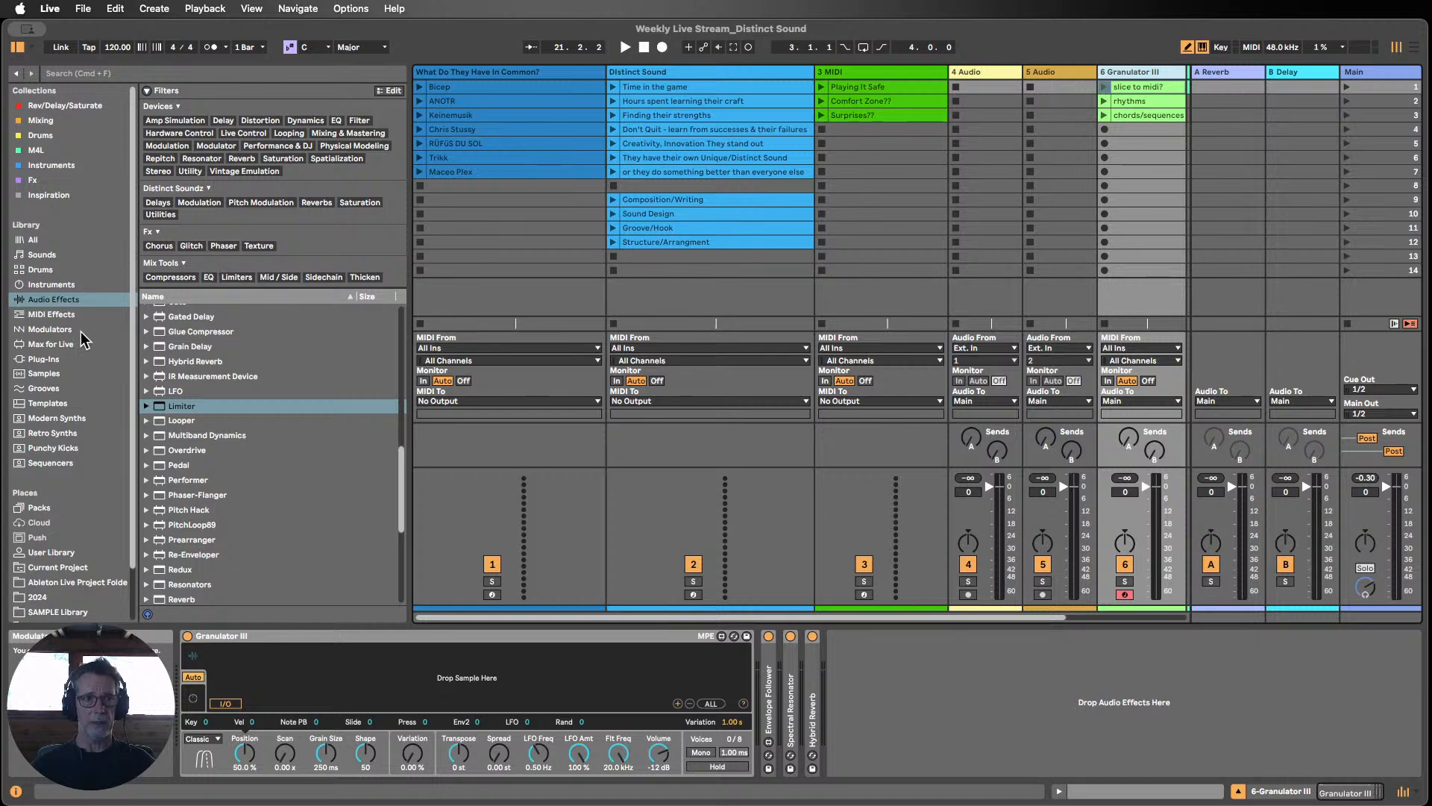
left_click(52, 284)
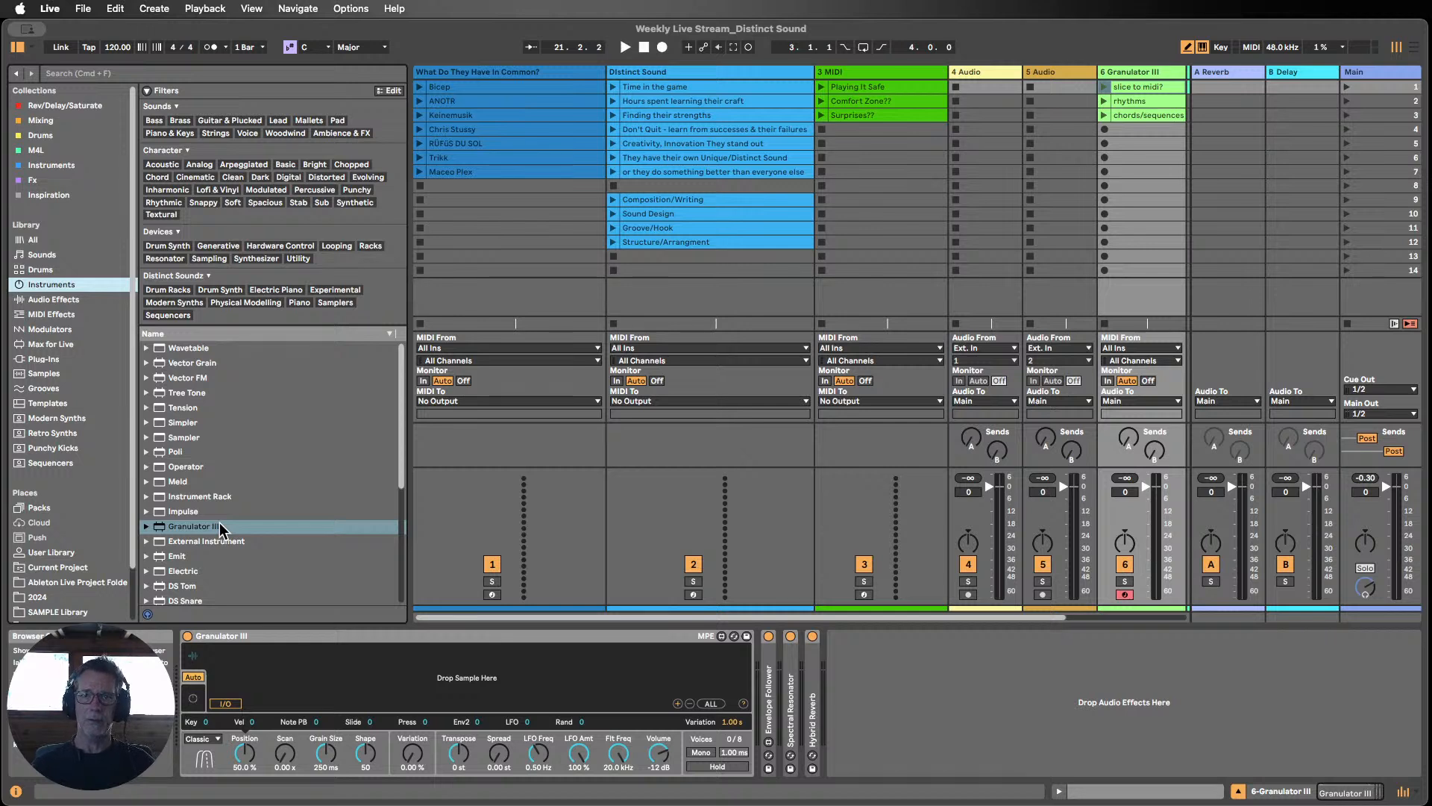
left_click(403, 109)
left_click_drag(408, 109, 344, 112)
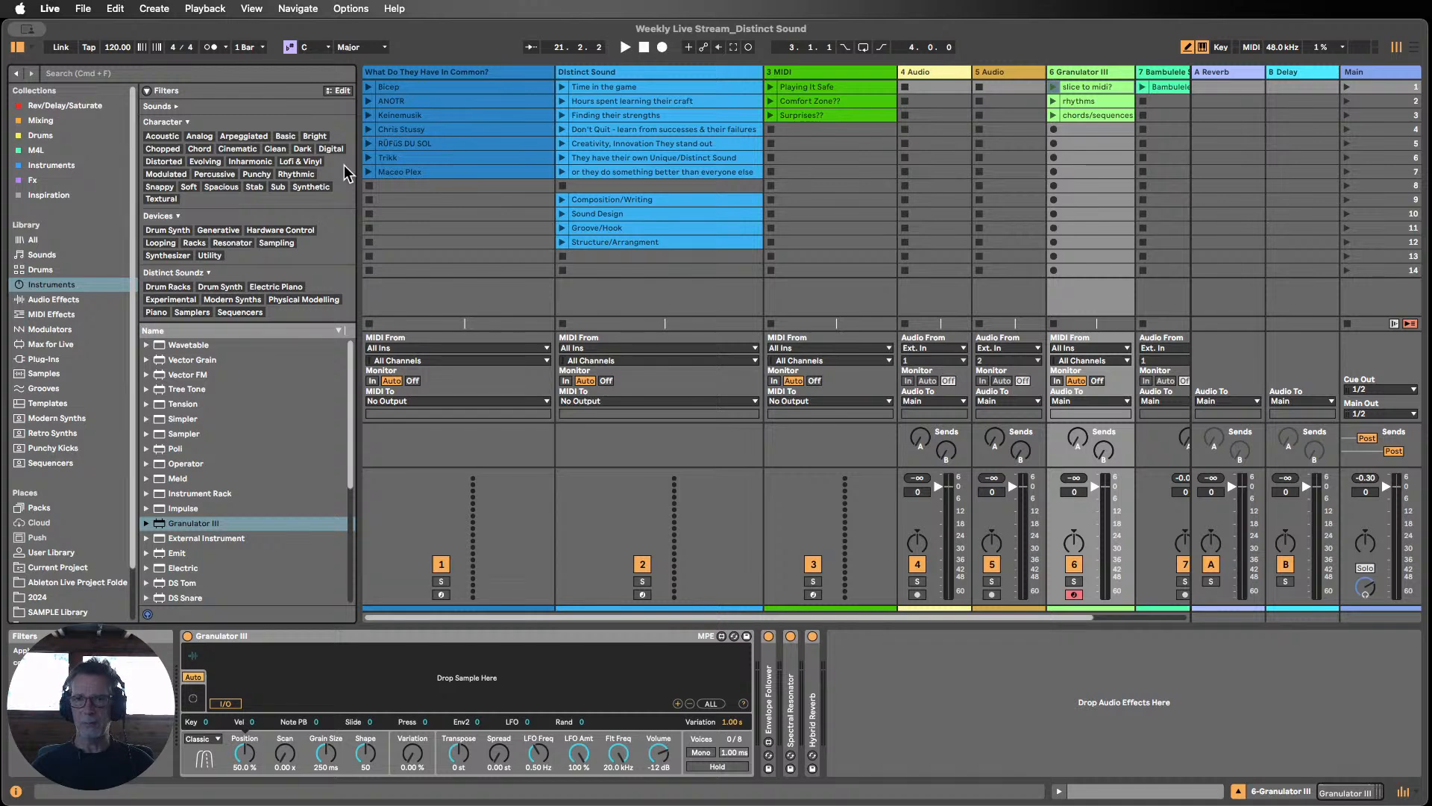
left_click_drag(361, 193, 337, 180)
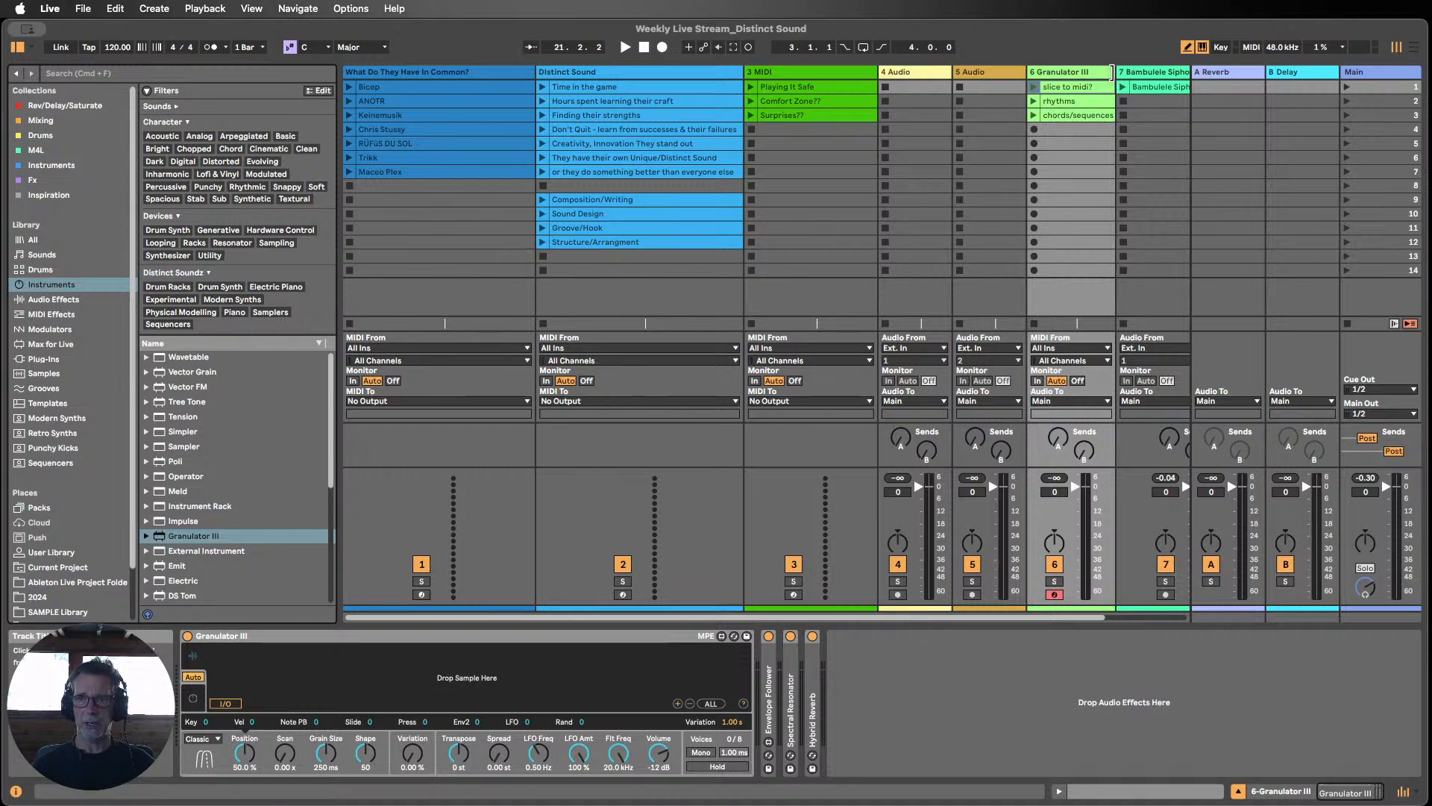
Step: Widen the Granulator III track and delete the Bambulele Sipho reference track
left_click_drag(1116, 71, 1146, 71)
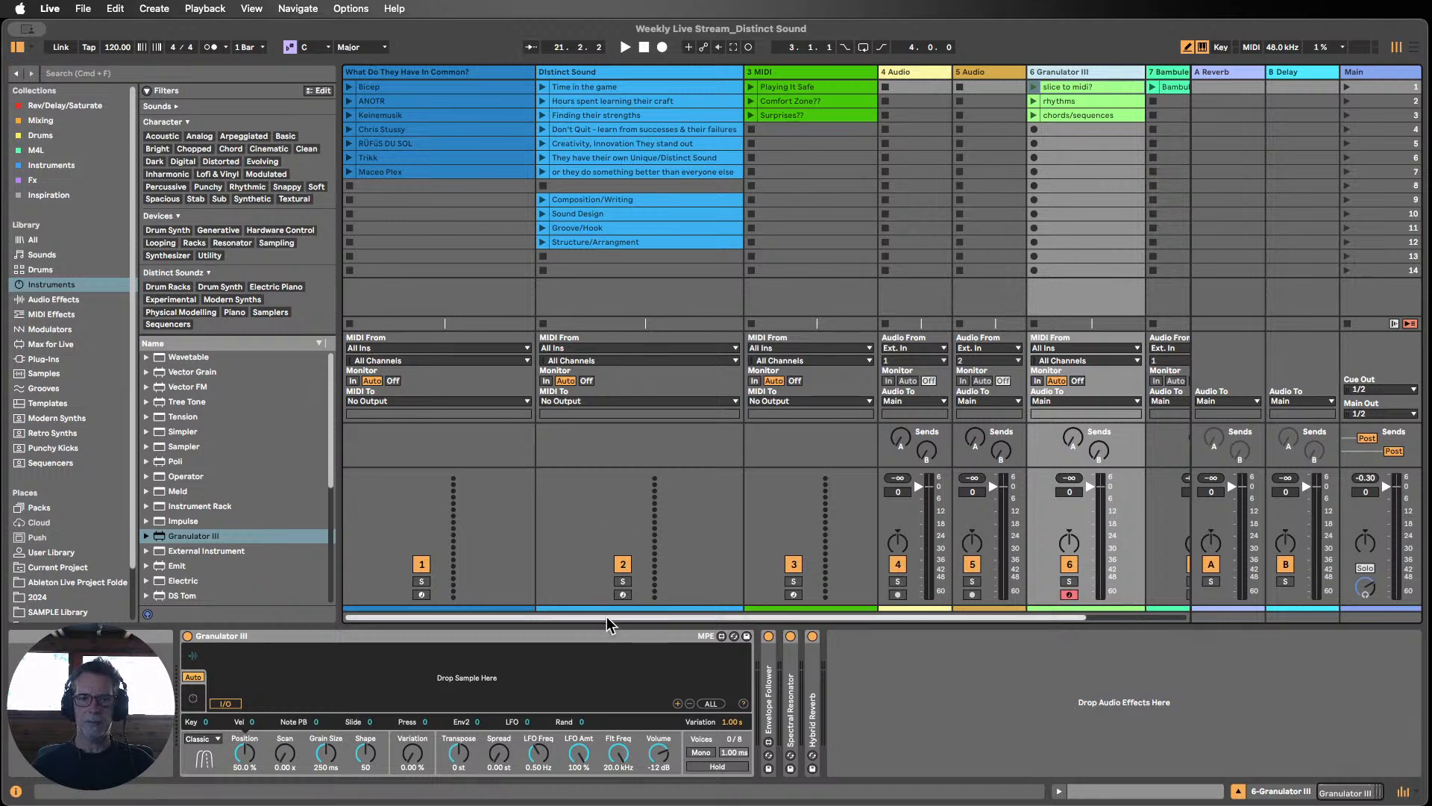
left_click_drag(607, 617, 802, 616)
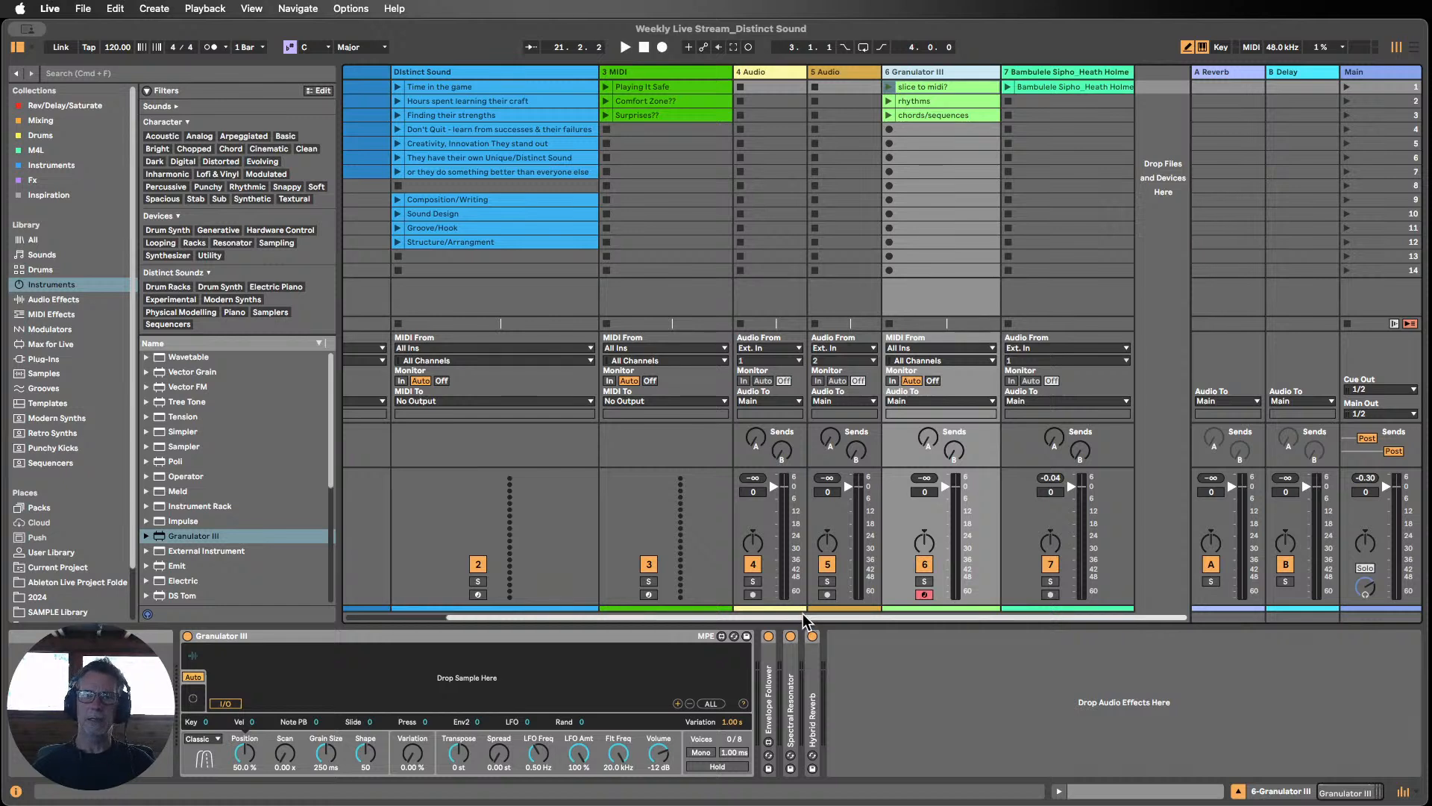
left_click(1059, 72)
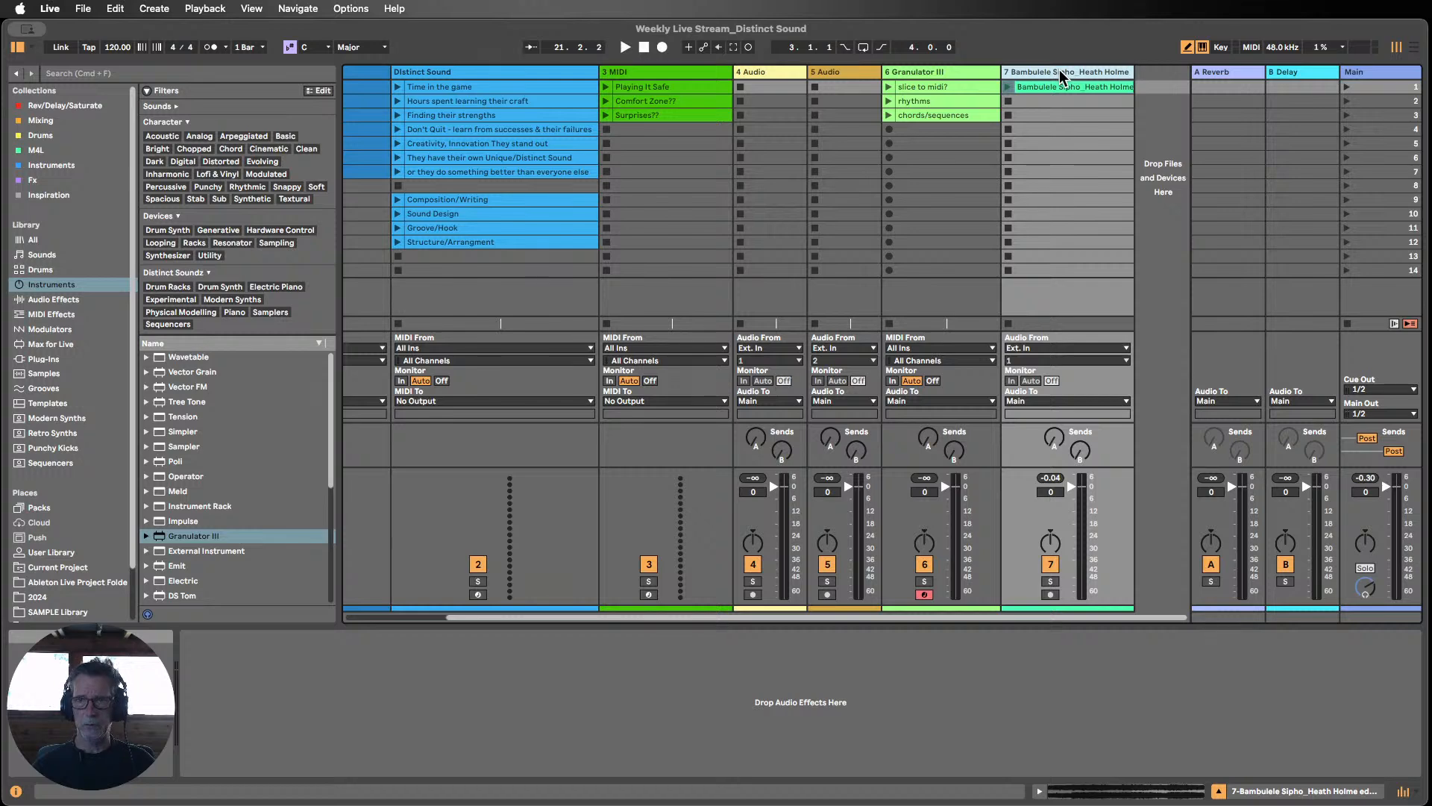
key("Delete")
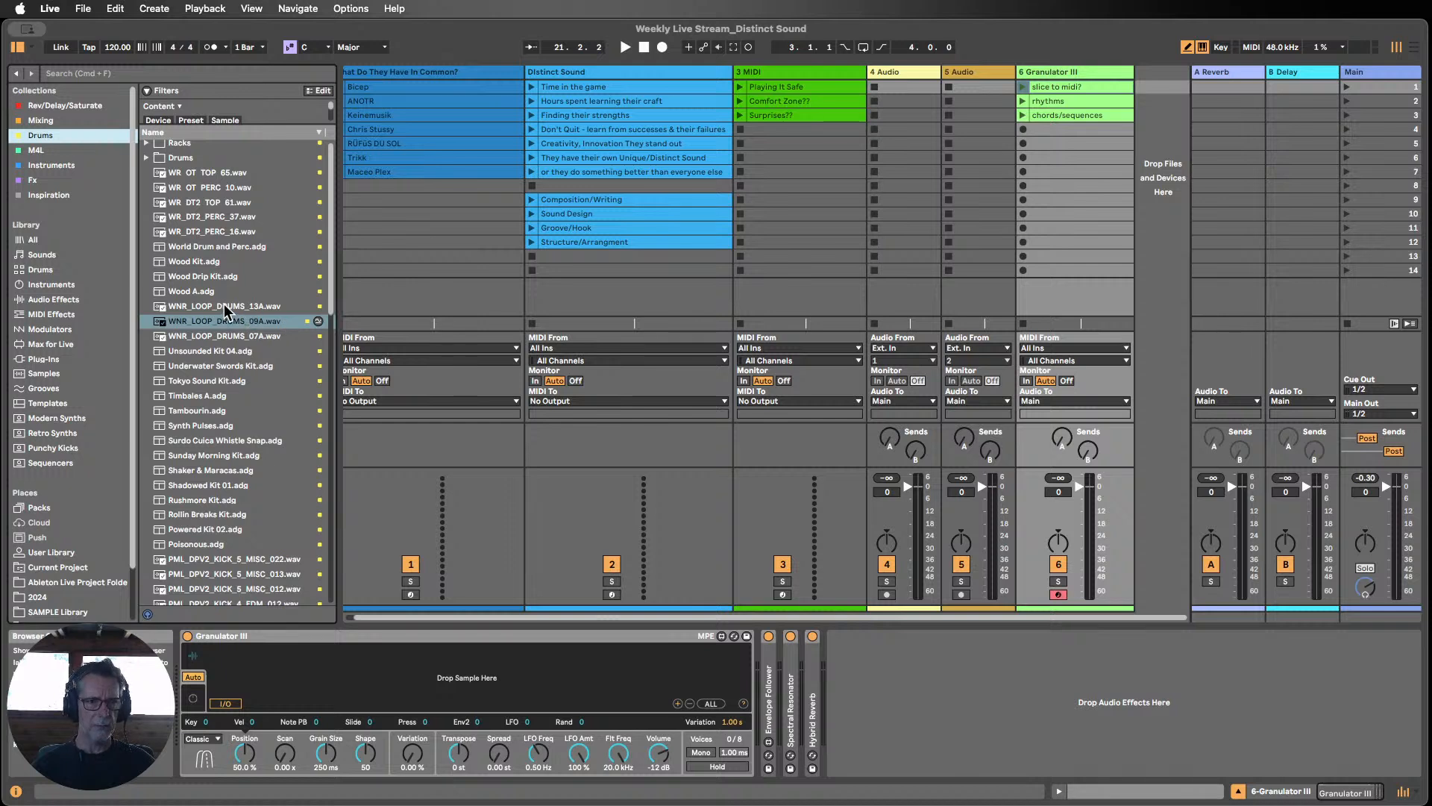
Step: Preview the WNR_LOOP_DRUMS 13A, 09A and 07A loops in the Drums collection, ending on 13A
left_click(225, 306)
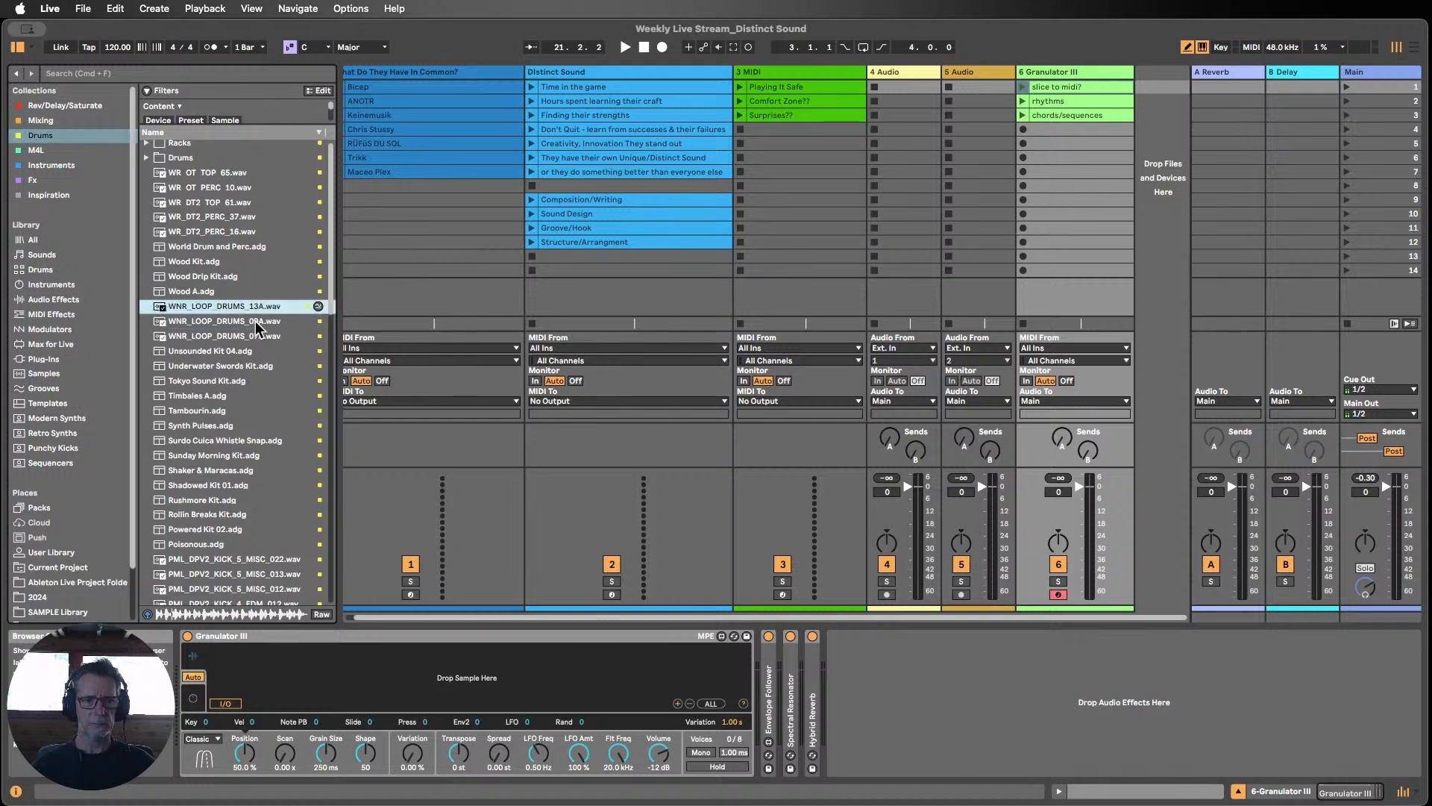
left_click(228, 319)
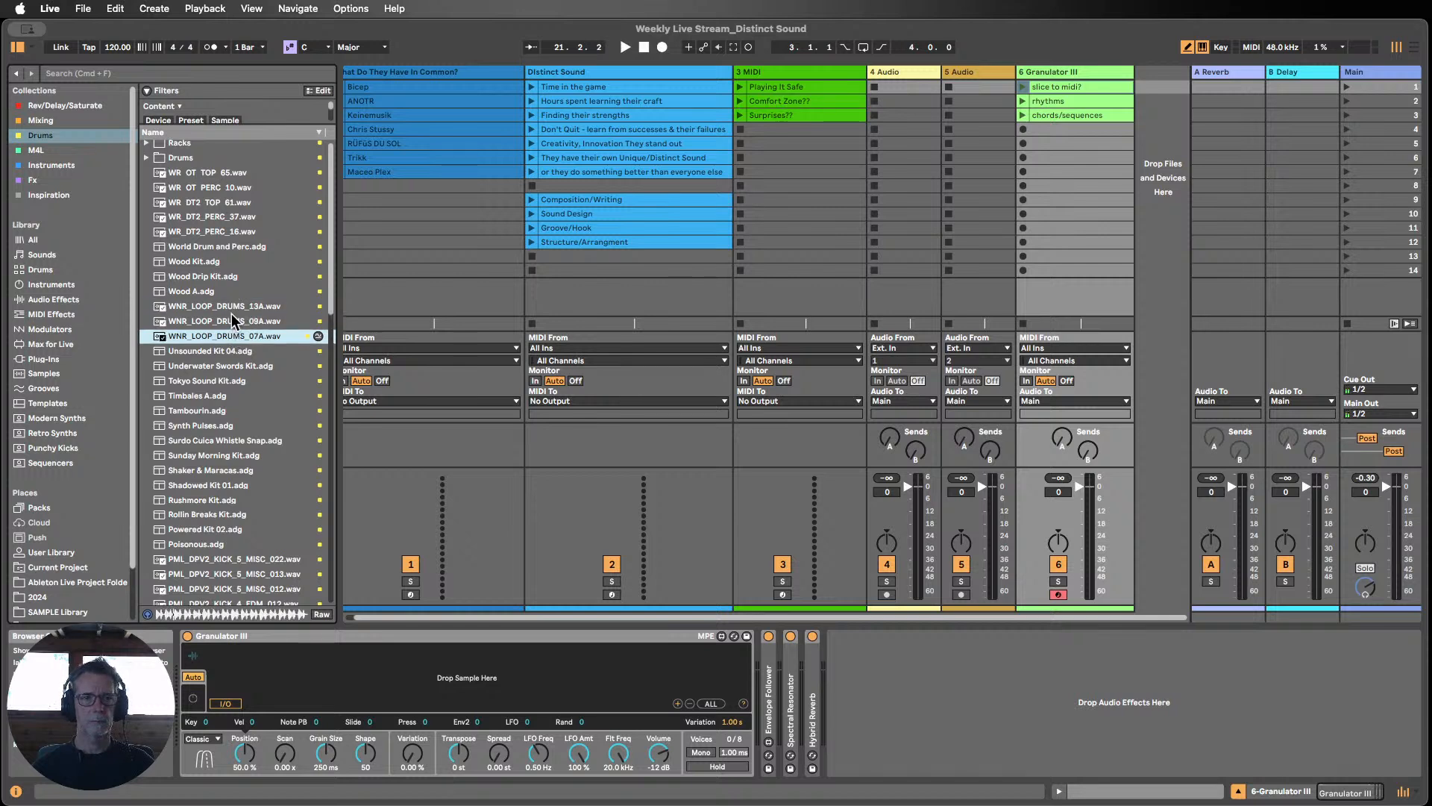
left_click(226, 307)
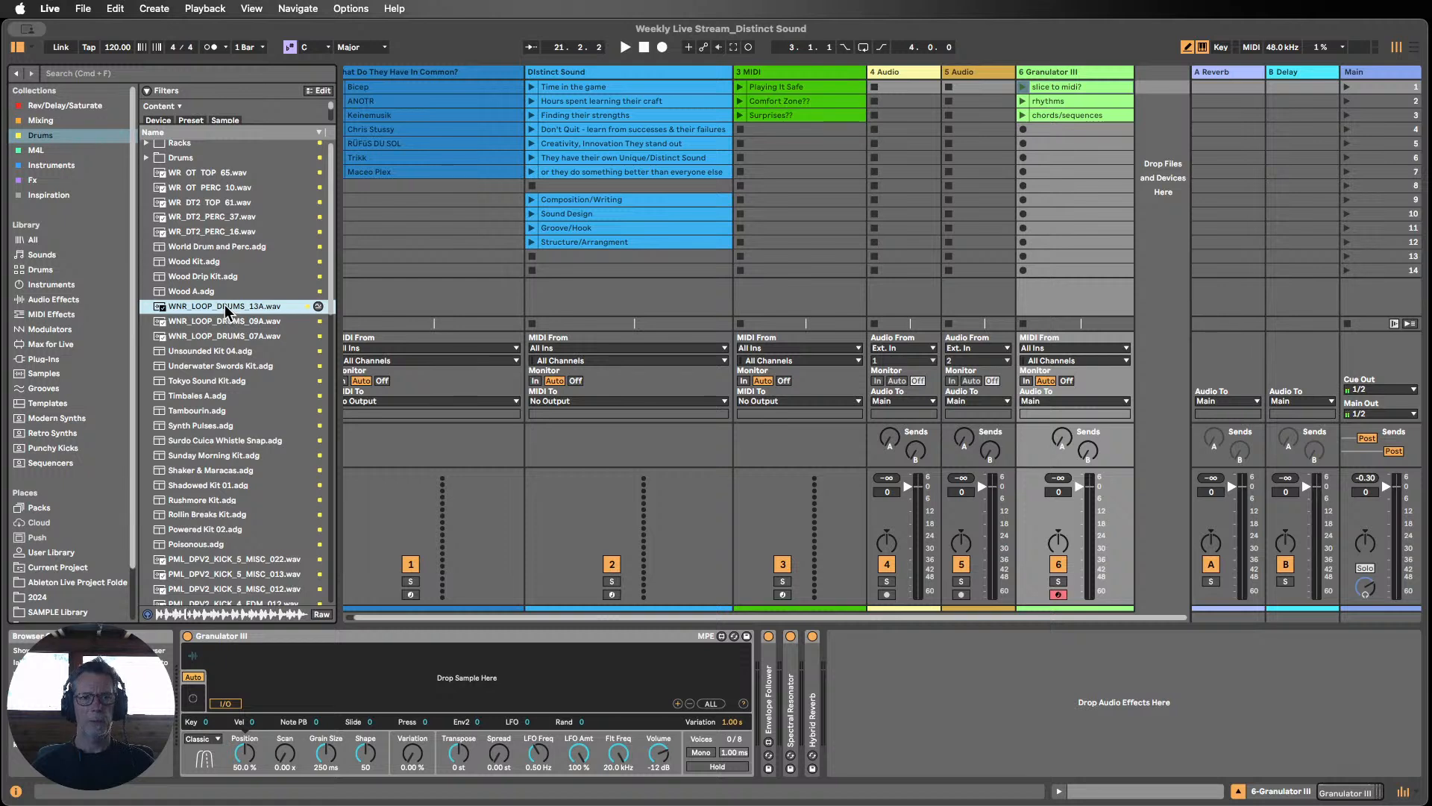
left_click(645, 47)
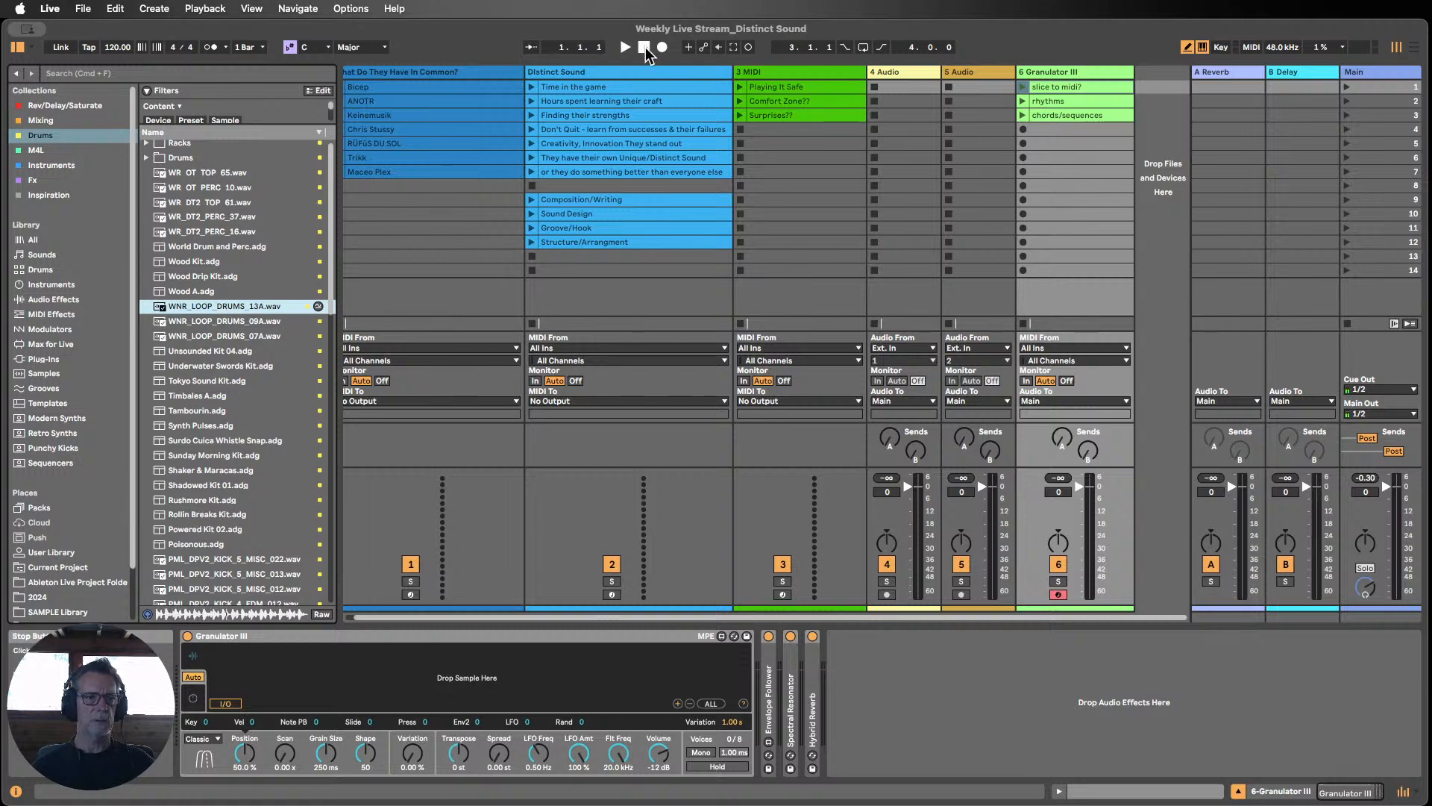
Step: Set the Live set's tempo to 126 BPM
left_click(616, 295)
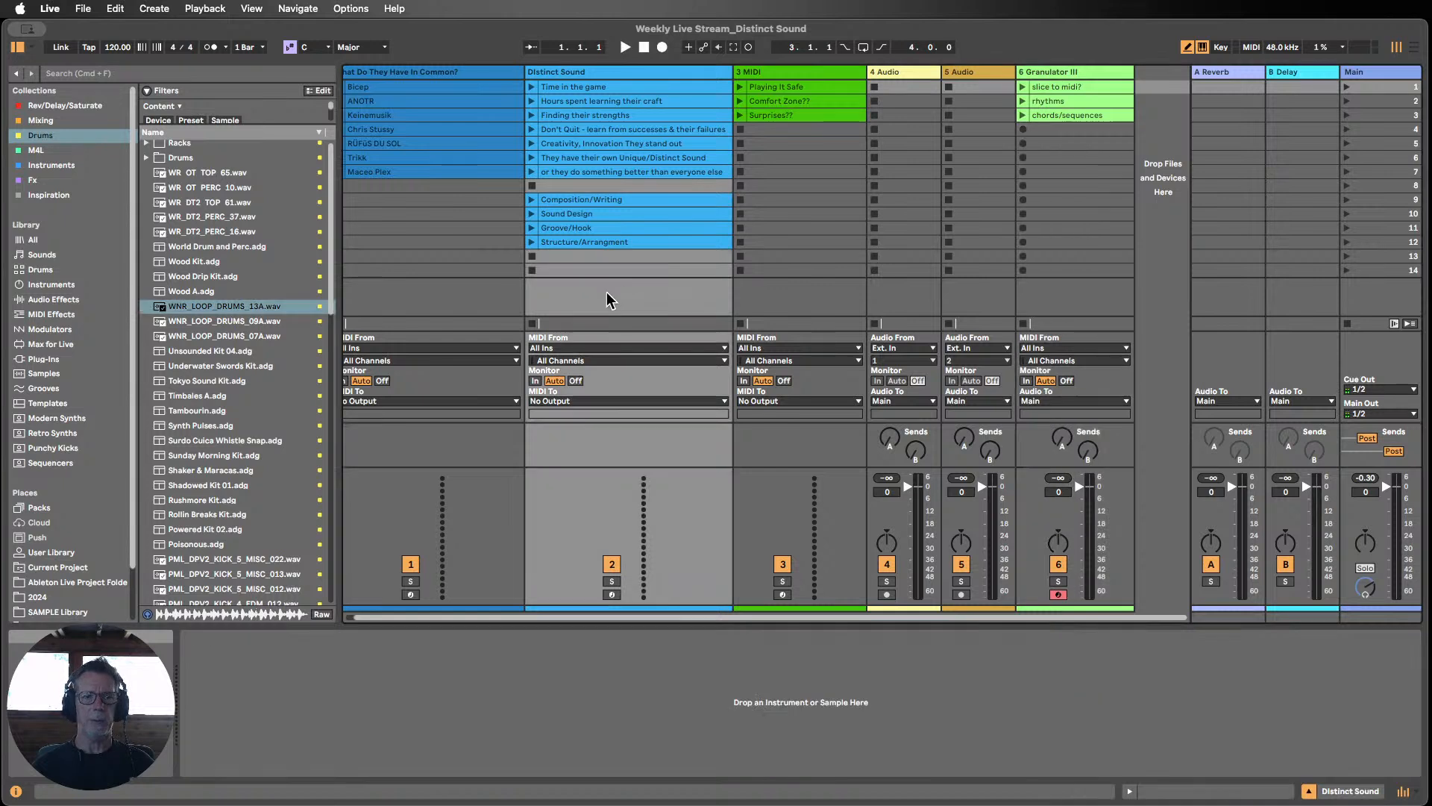
left_click(114, 49)
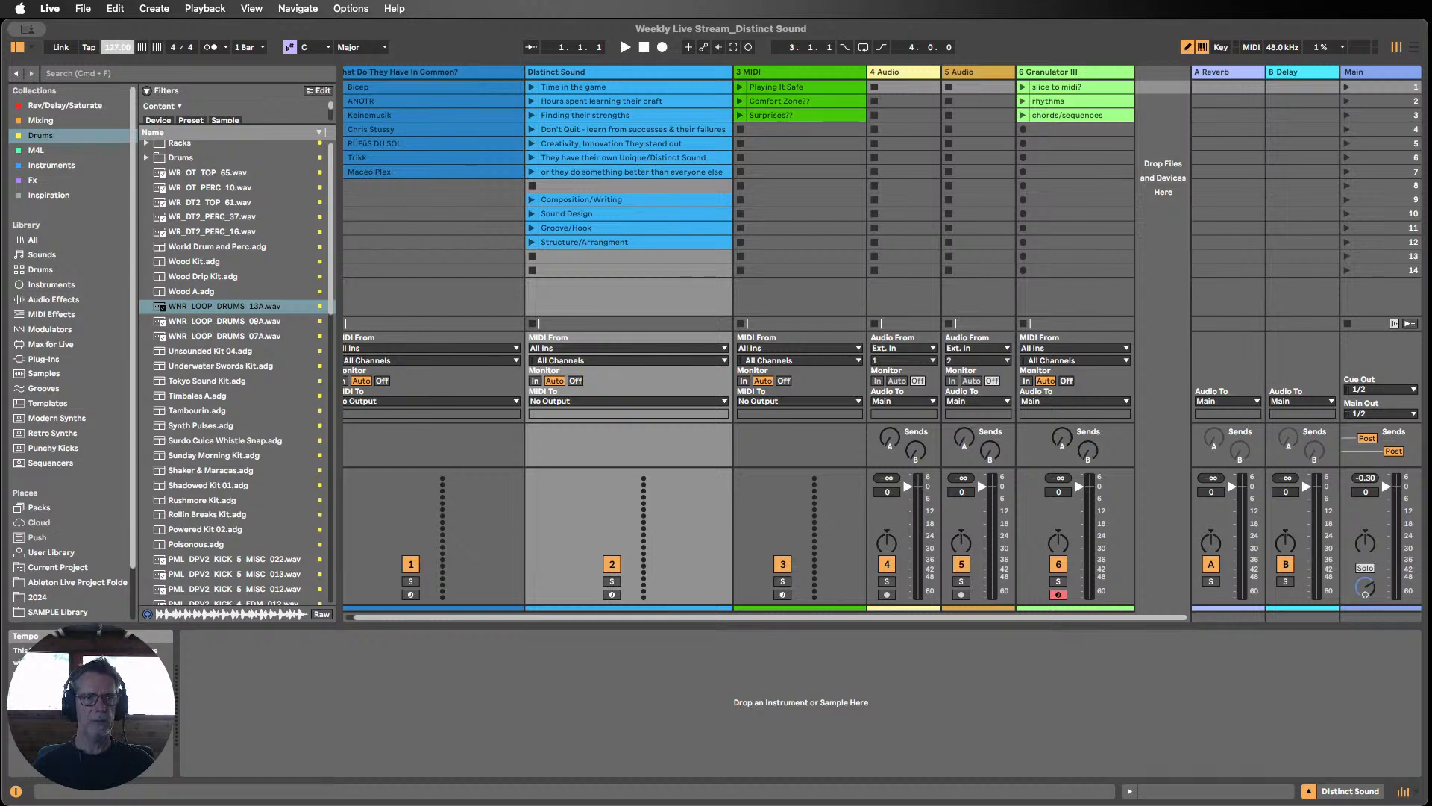
left_click_drag(116, 48, 115, 50)
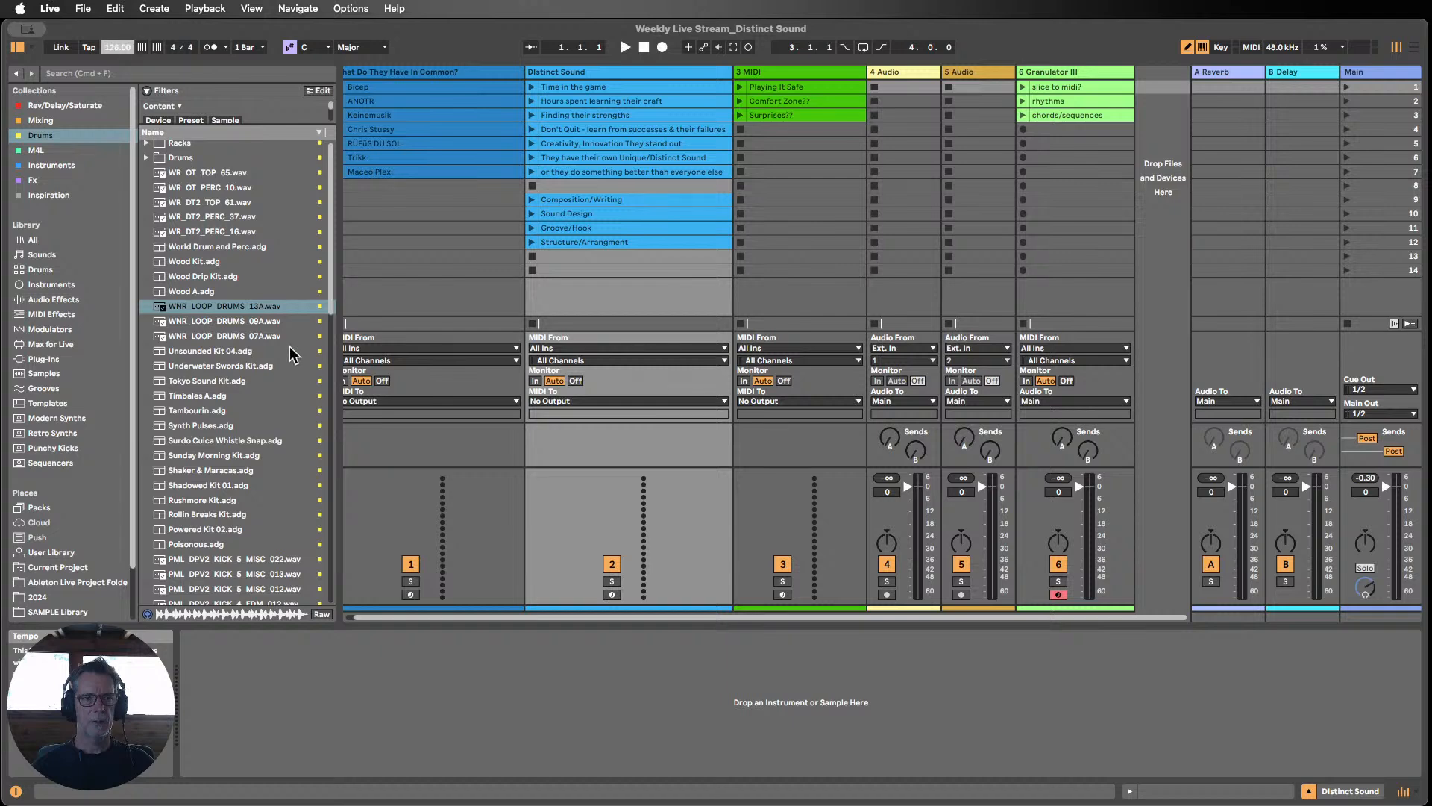
Step: Place WNR_LOOP_DRUMS_13A.wav on a new audio track, launch it and lower that track's volume to -3.0 dB
left_click_drag(209, 306, 1147, 88)
left_click(1126, 88)
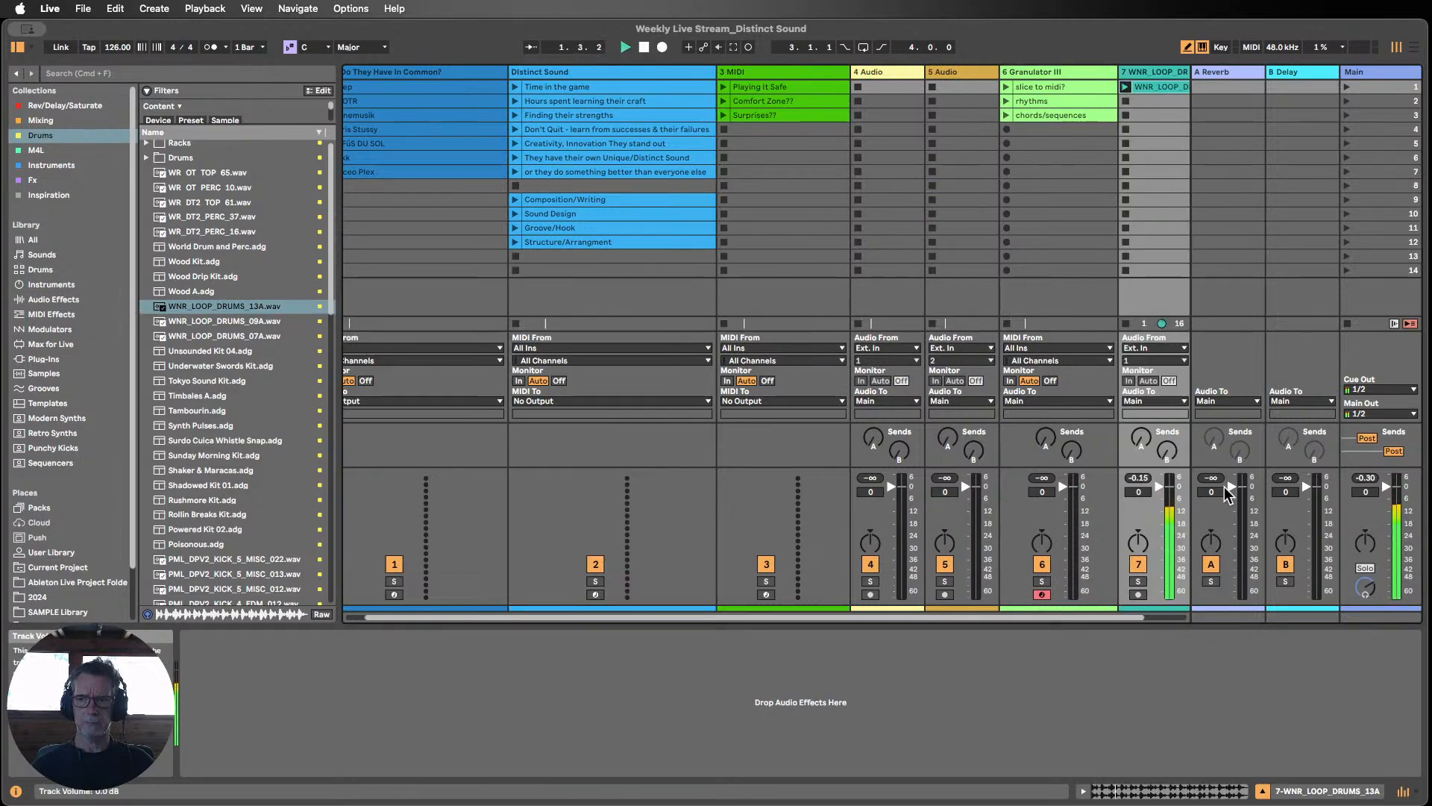
left_click_drag(1157, 486, 1165, 503)
left_click(1366, 479)
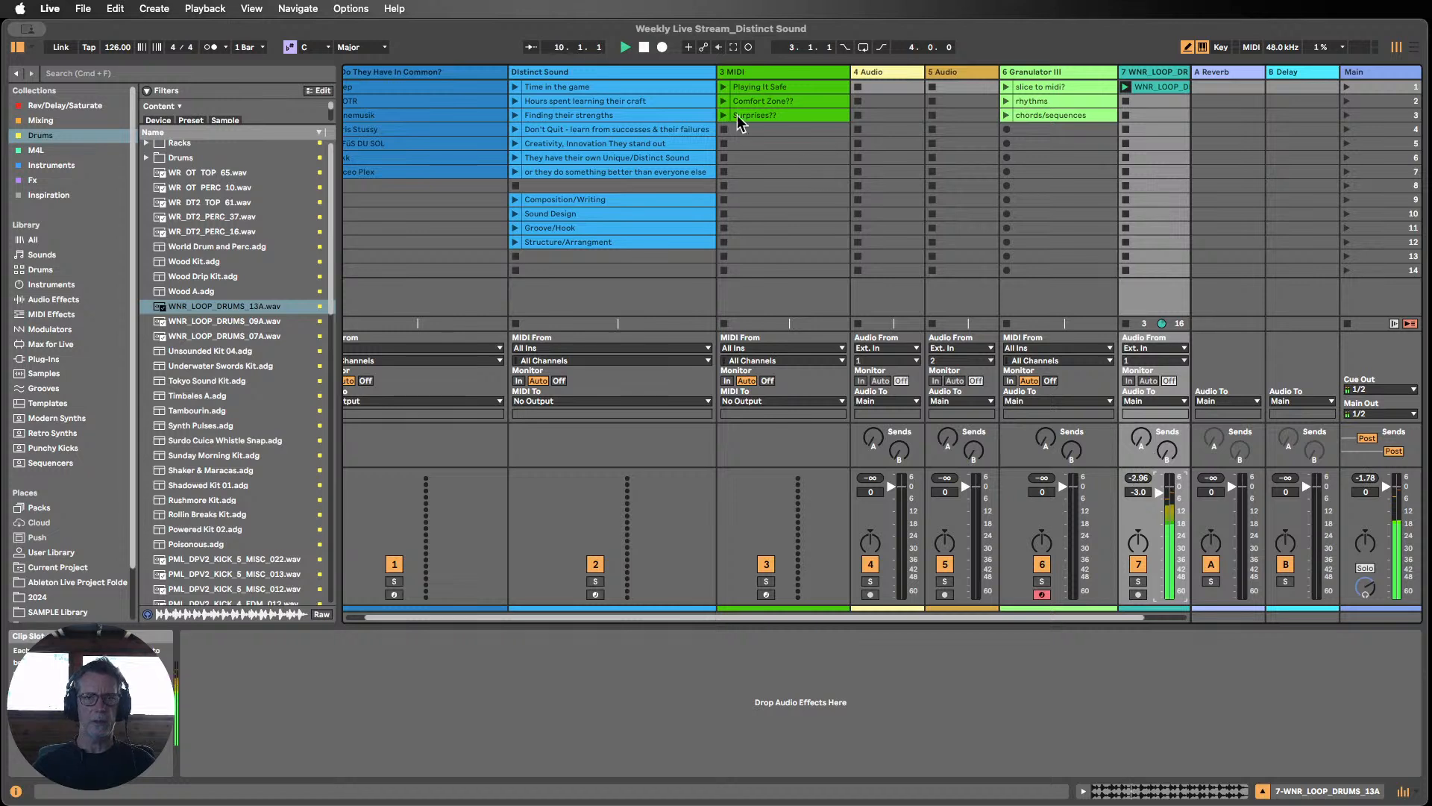
Step: With playback stopped, hide the browser and narrow the drum loop's track
left_click(645, 47)
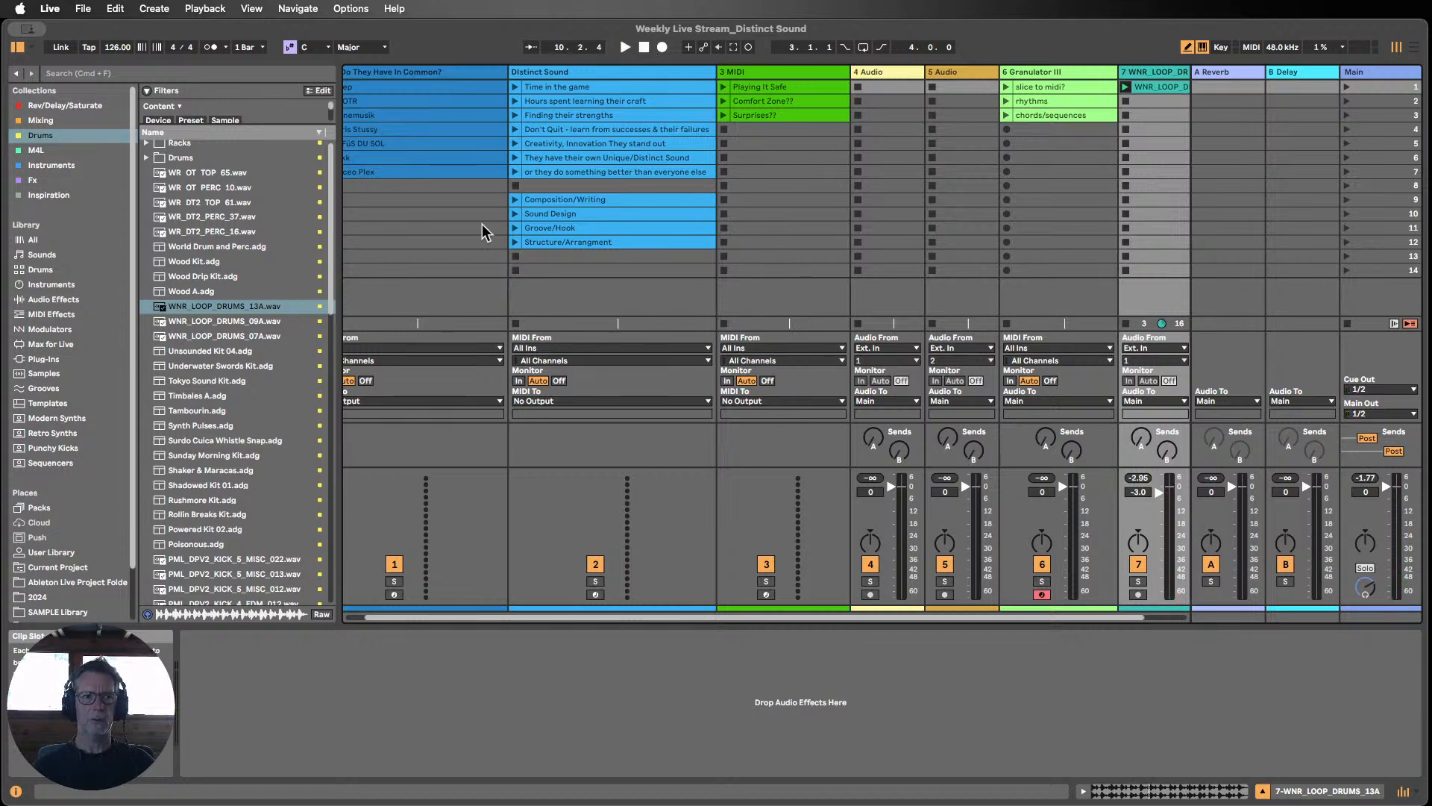
left_click(19, 47)
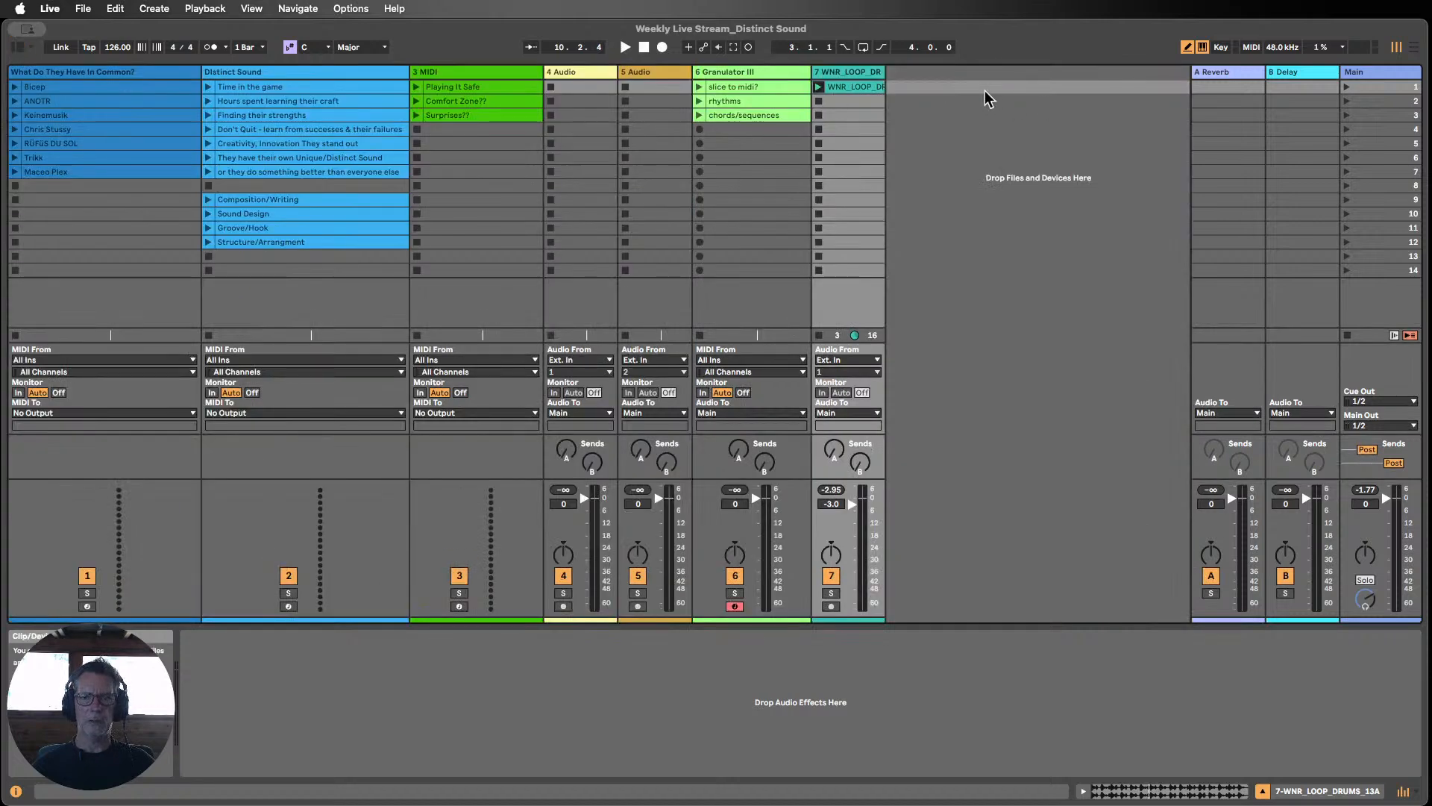
left_click_drag(882, 74, 864, 71)
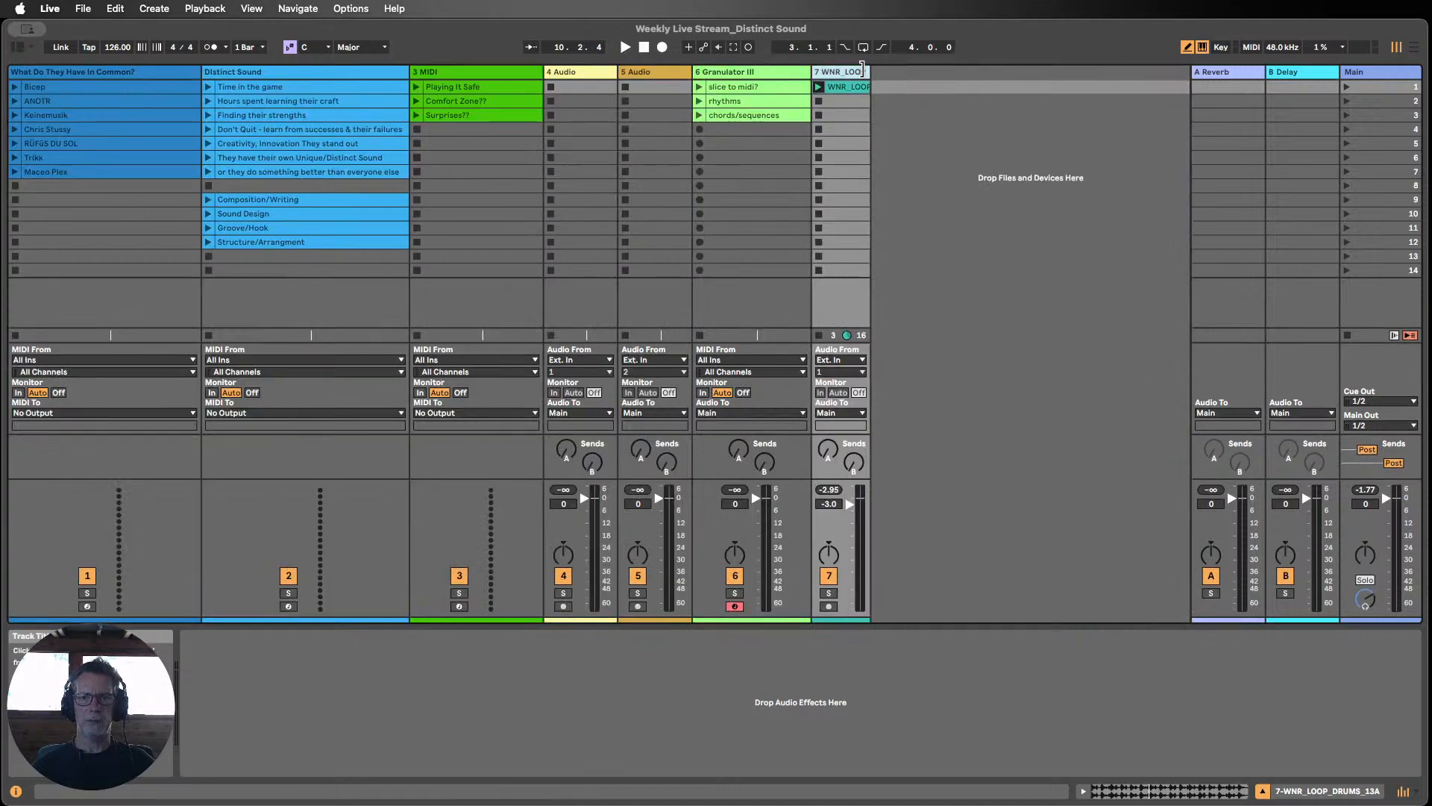
Step: Turn off the Envelope Follower, Spectral Resonator and Hybrid Reverb on the Granulator III track
left_click(734, 71)
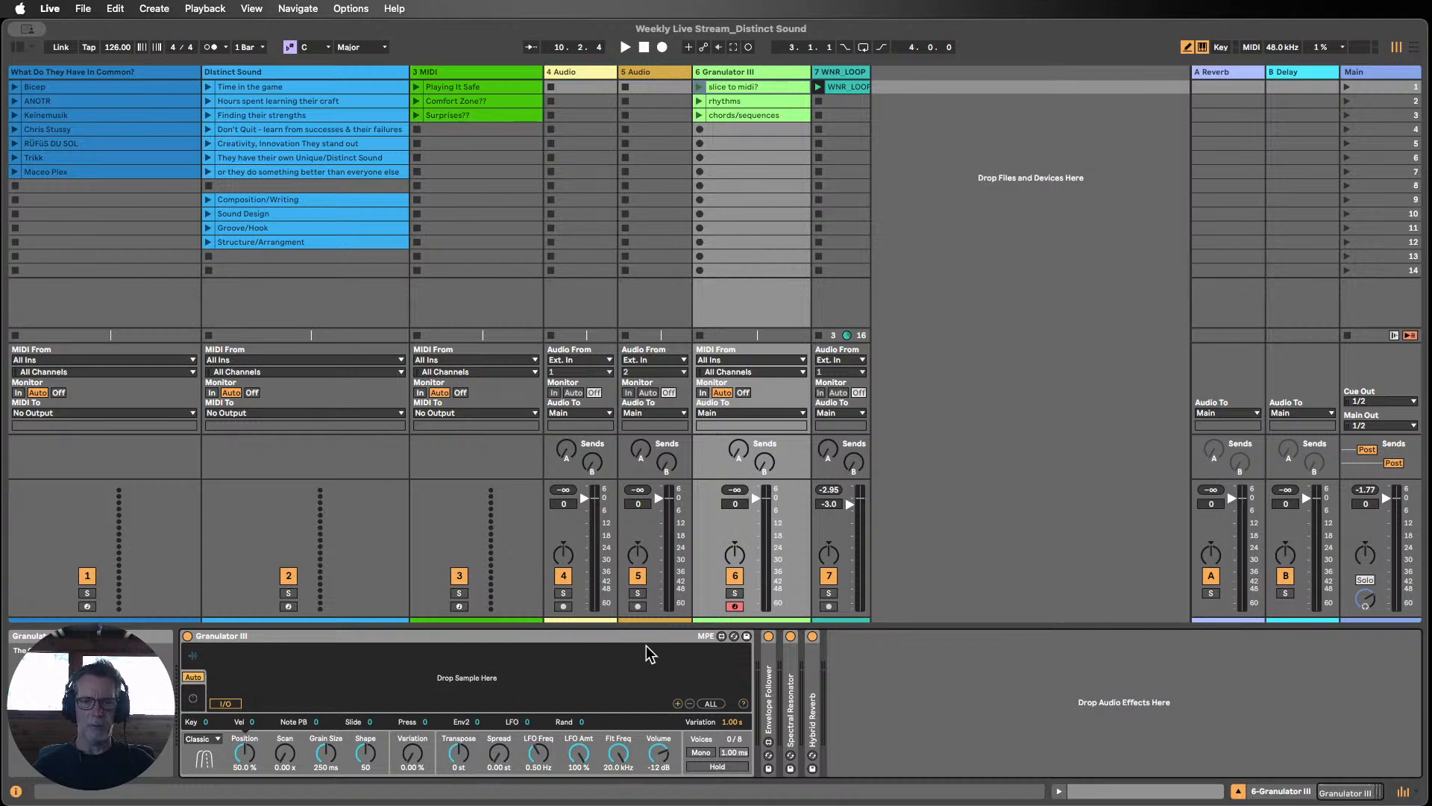
left_click(768, 636)
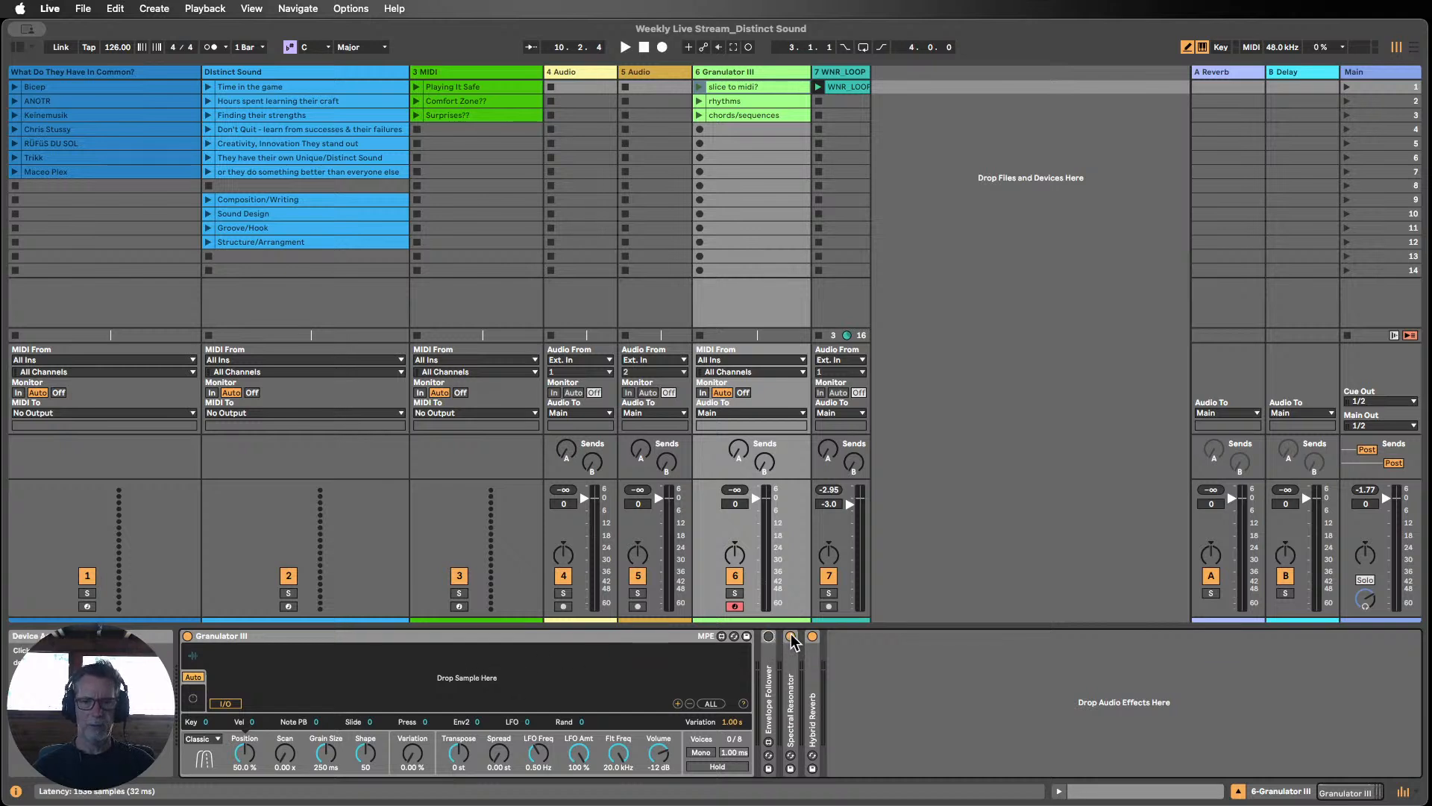
left_click(791, 636)
left_click(812, 636)
left_click(867, 685)
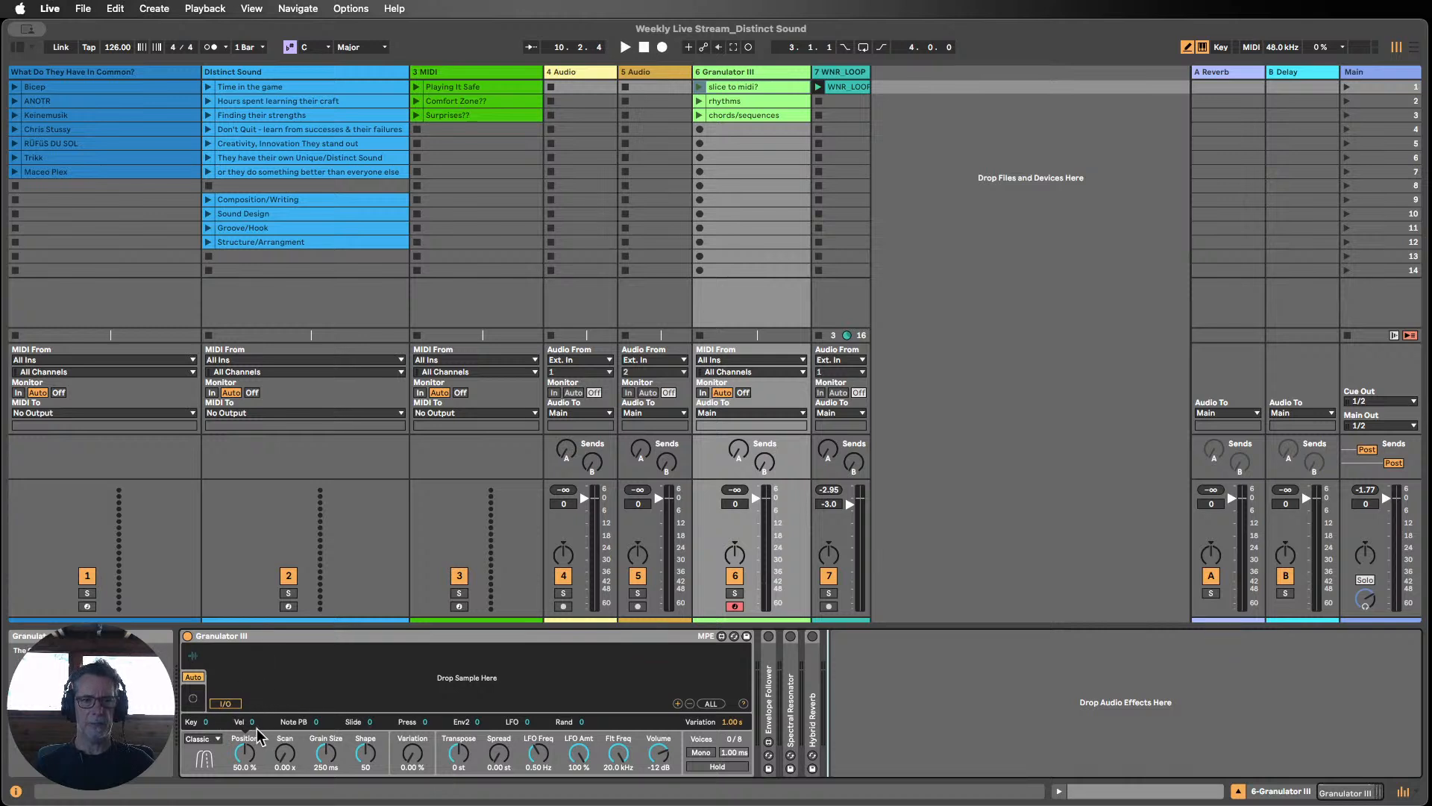
Step: Show Granulator III's I/O capture options and set the audio input device to ATR4650-USB (1 In, 0 Out)
left_click(224, 703)
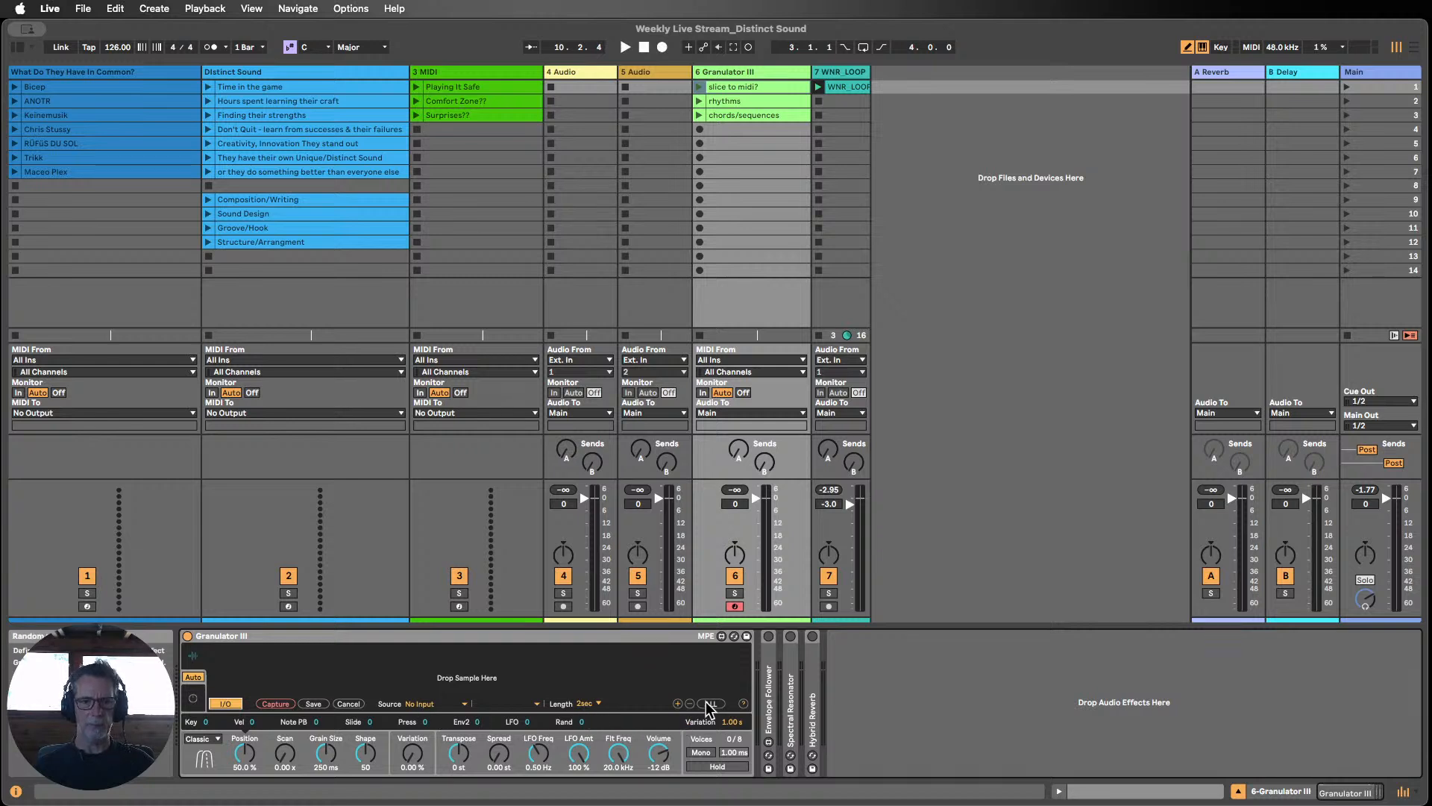
left_click(49, 9)
left_click(59, 50)
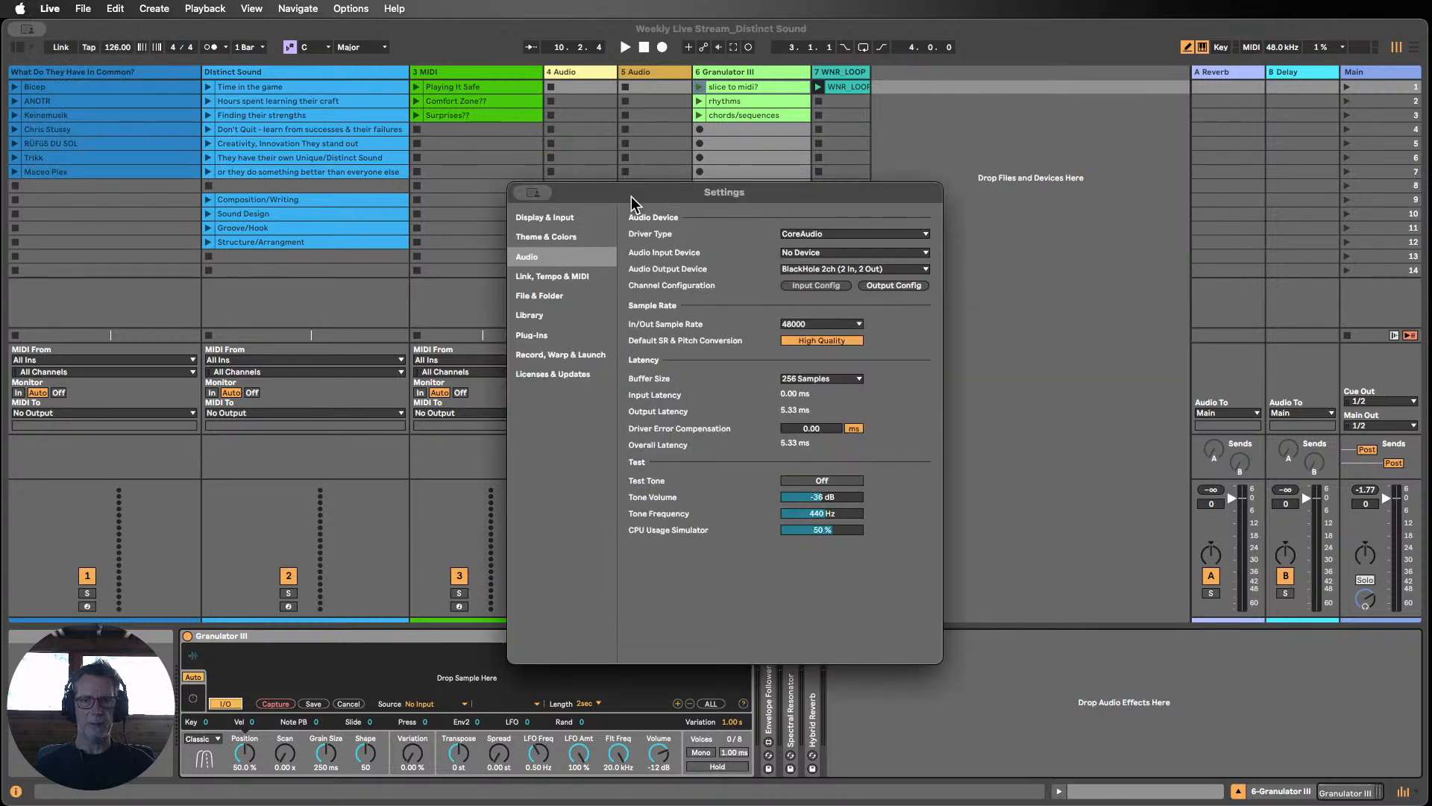
left_click(840, 253)
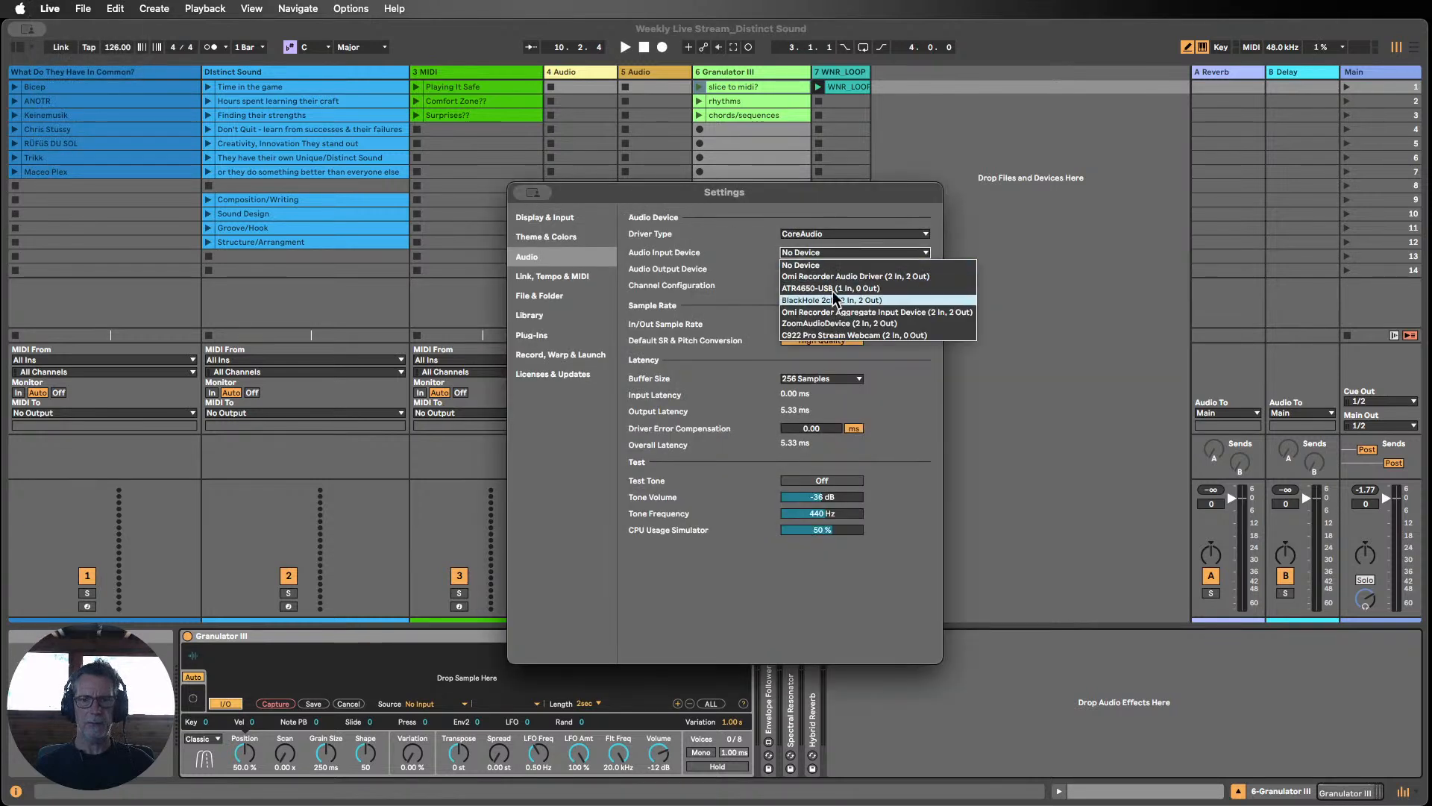
left_click(832, 288)
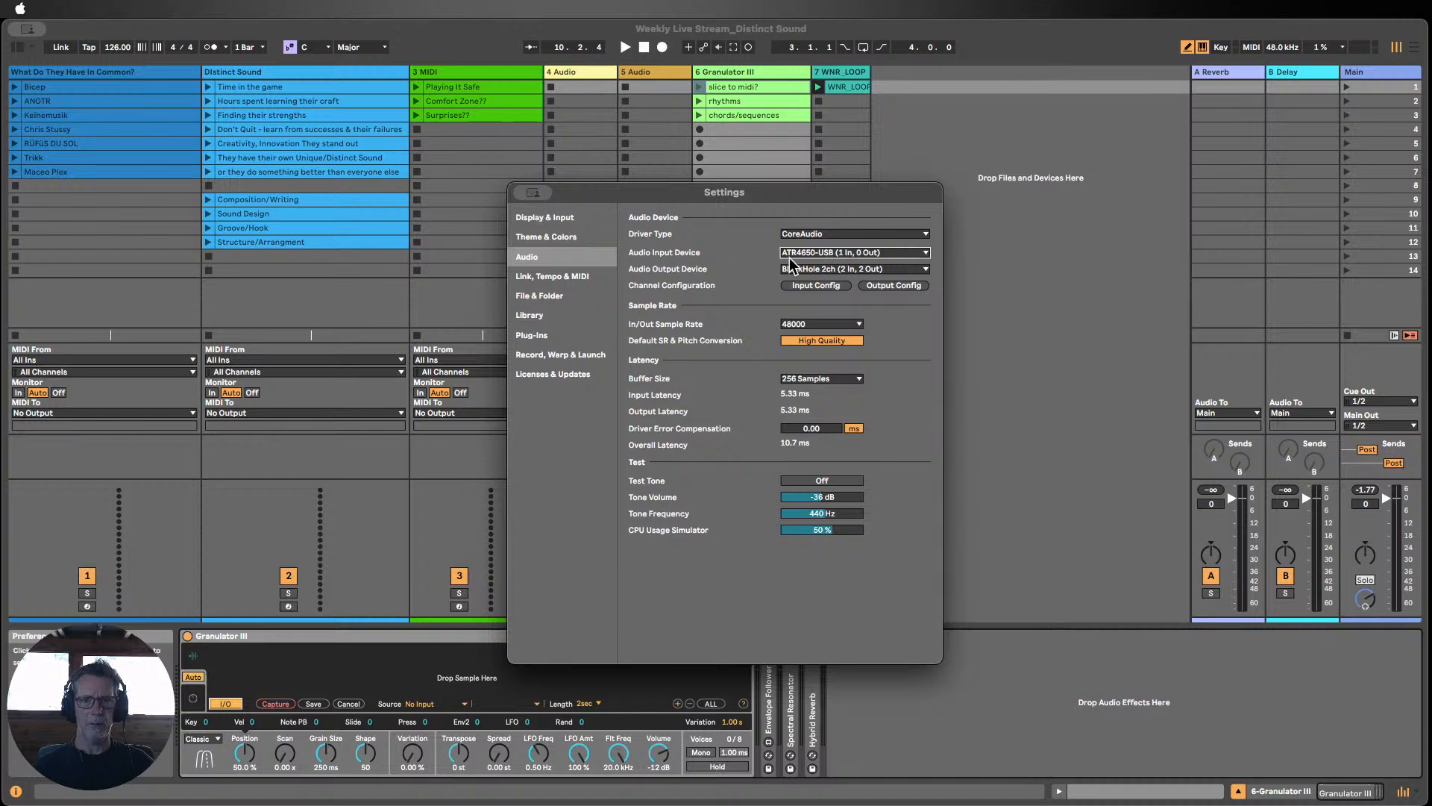
left_click(534, 193)
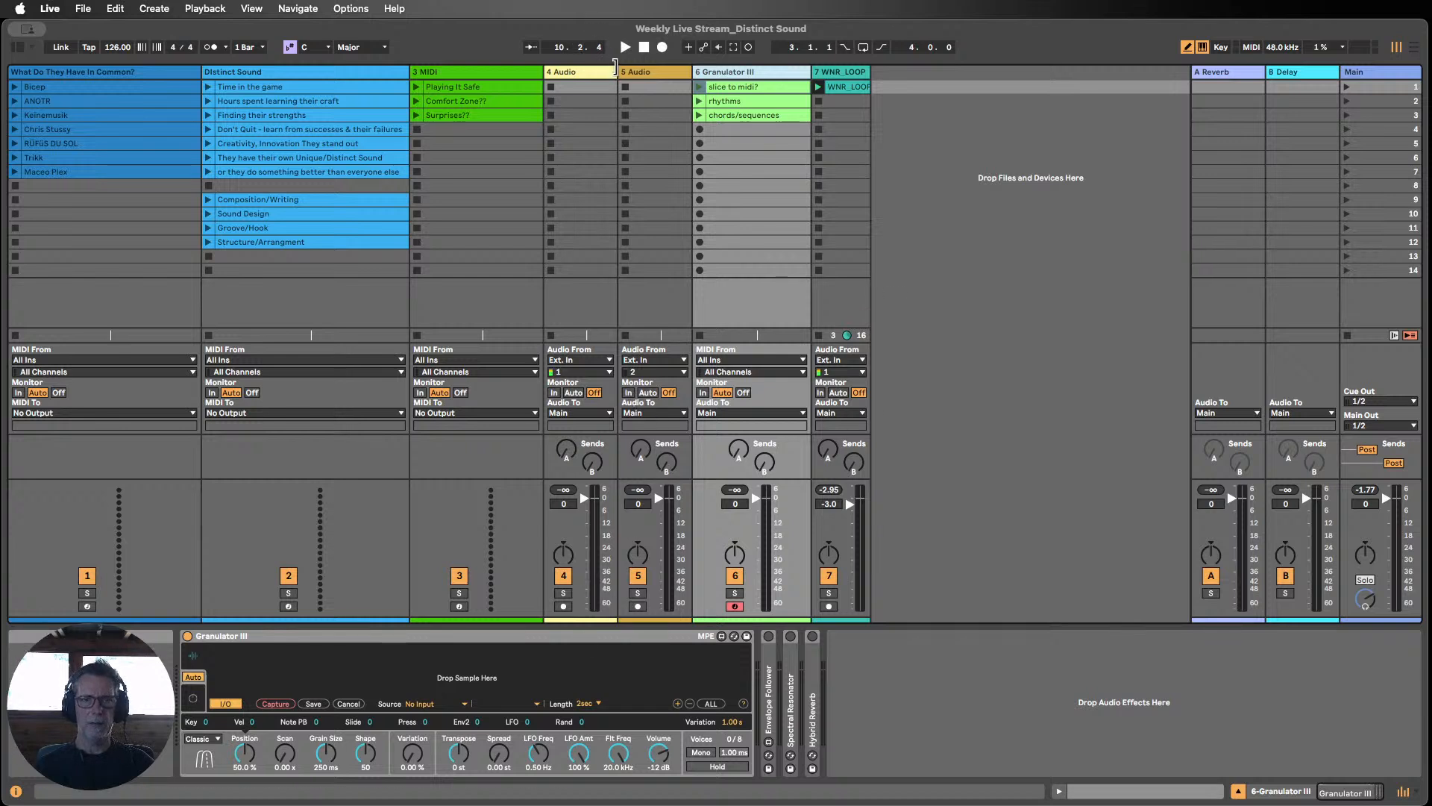
Step: Widen the 4 Audio track, deactivate its output and set its monitoring to In
left_click_drag(617, 65, 654, 62)
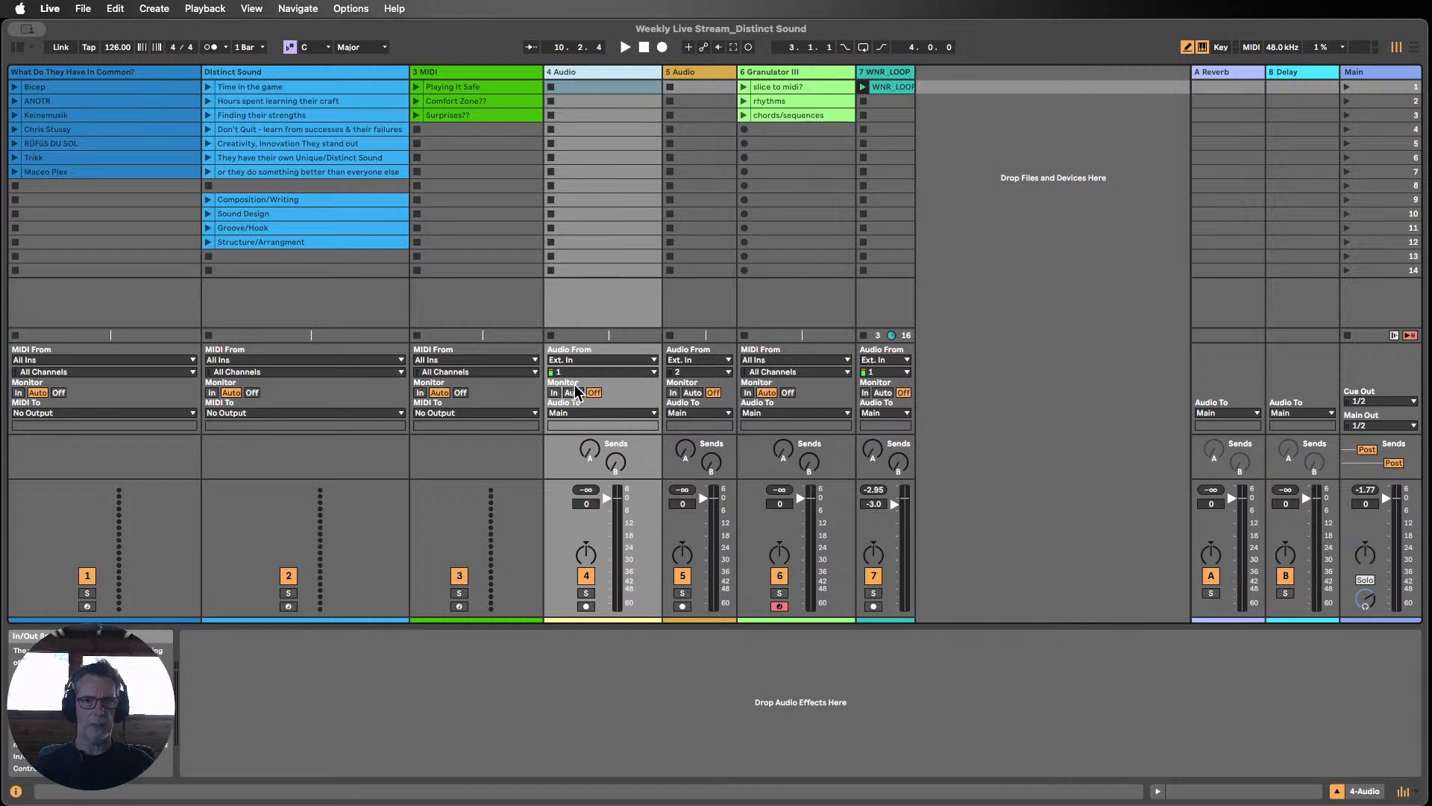
left_click(587, 576)
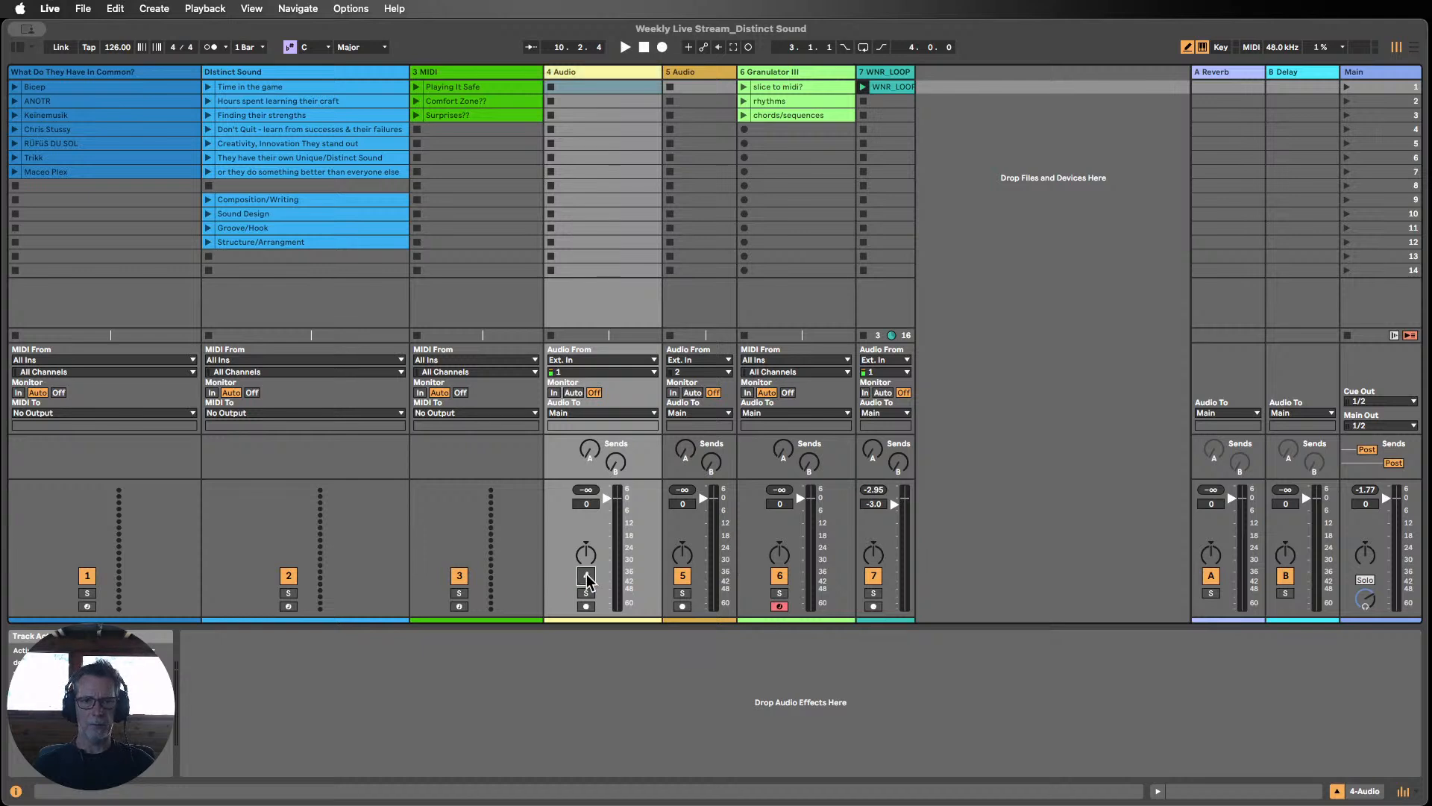
left_click(554, 393)
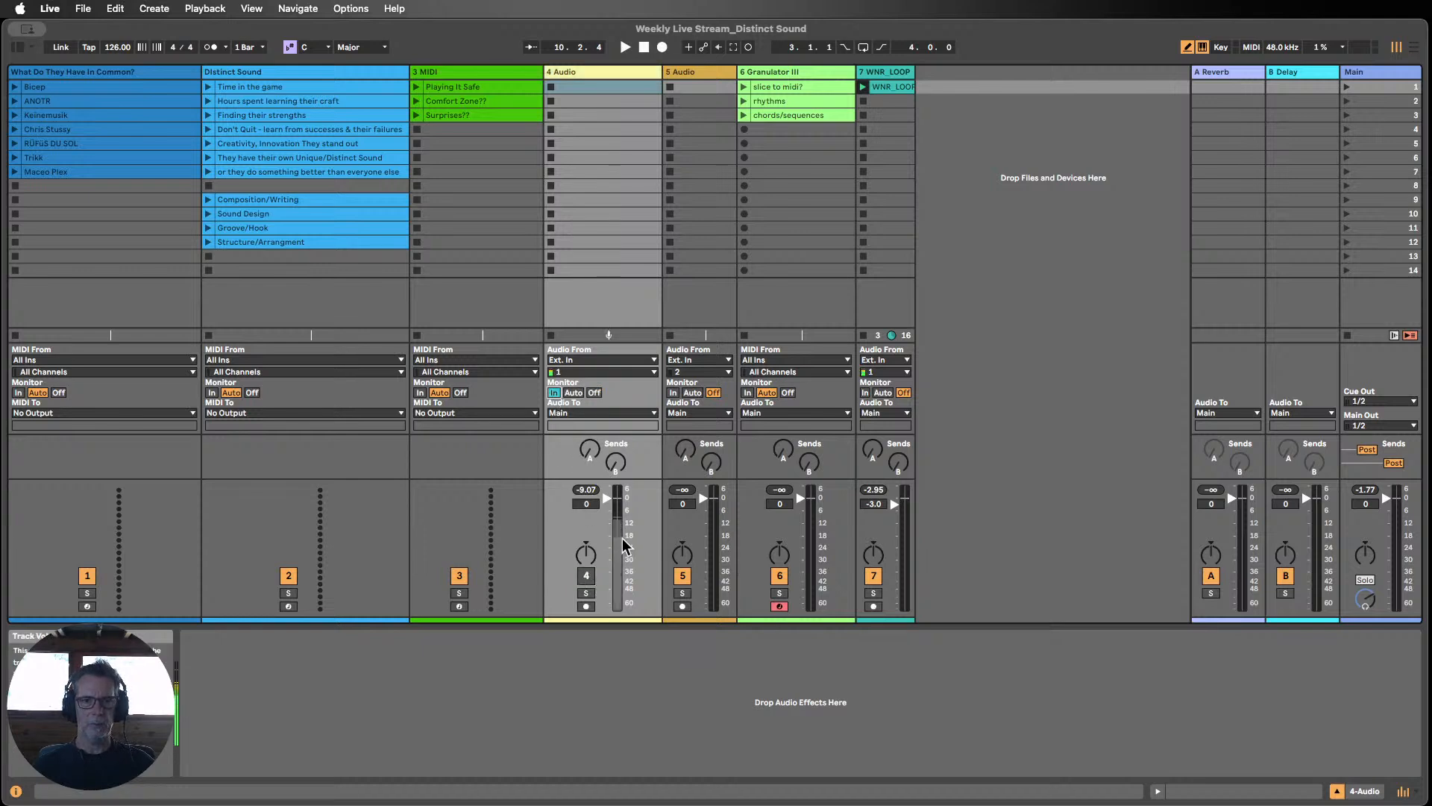
Step: Move the Granulator III track, both audio tracks and the drum loop track ahead of the text-note tracks
left_click(586, 605)
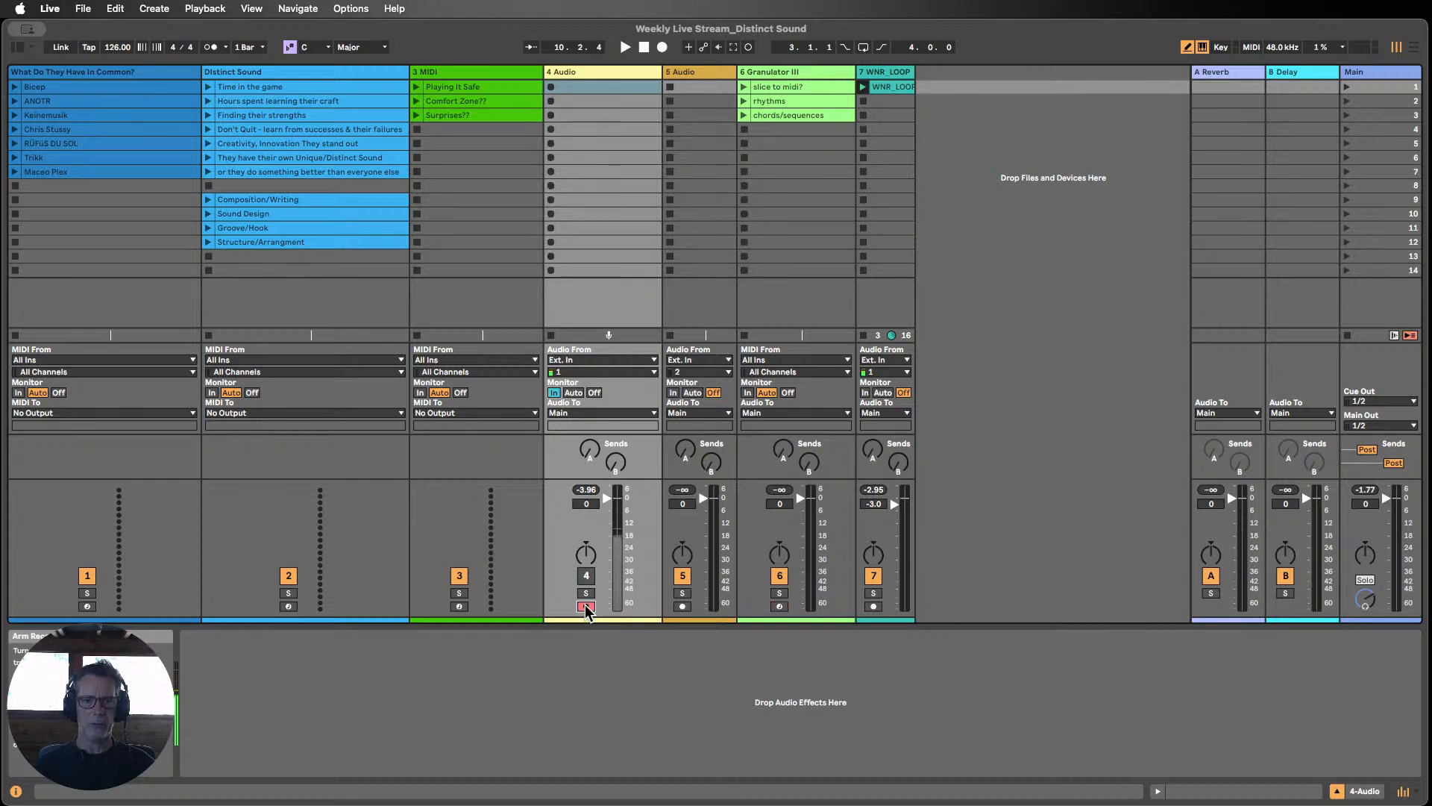
left_click(587, 606)
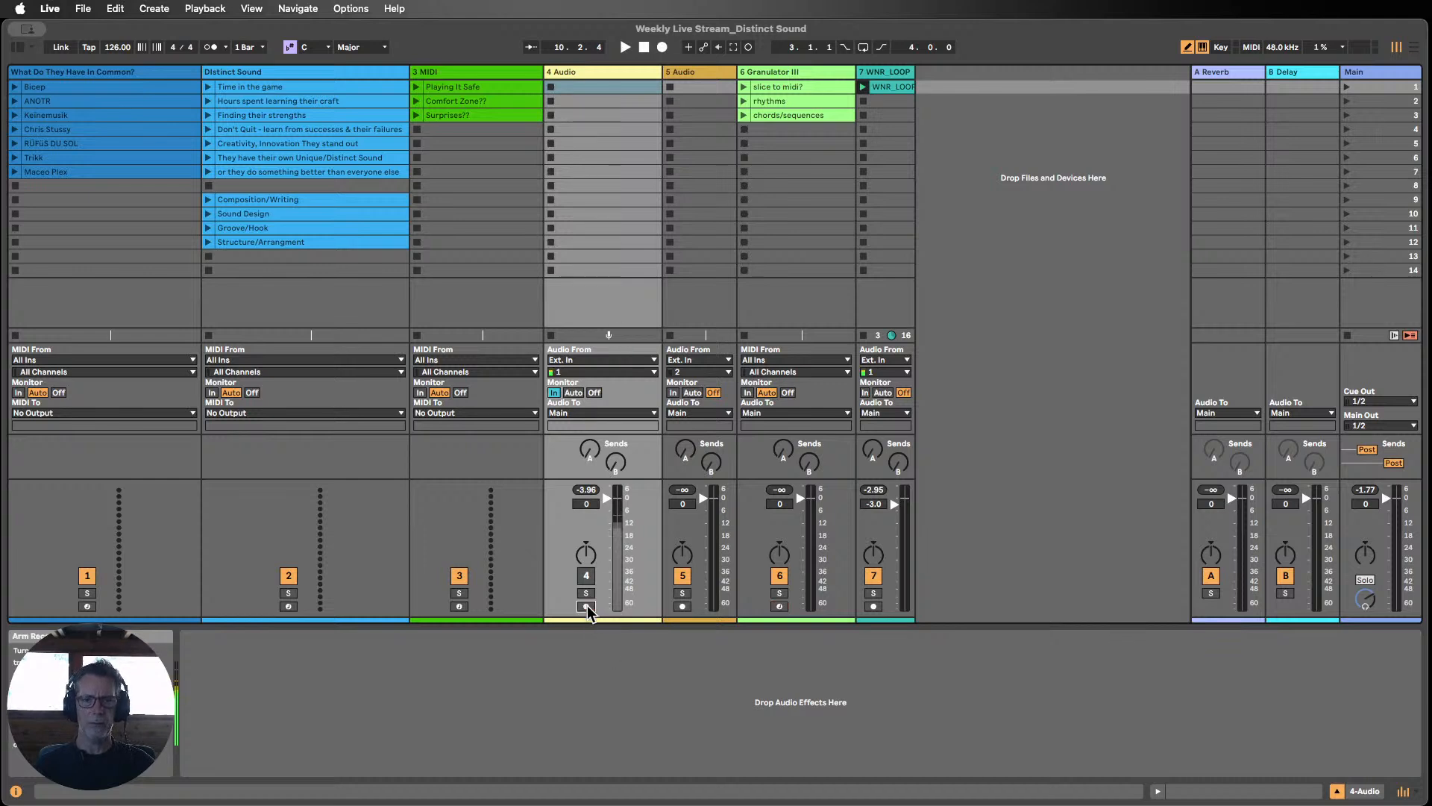
left_click(784, 72)
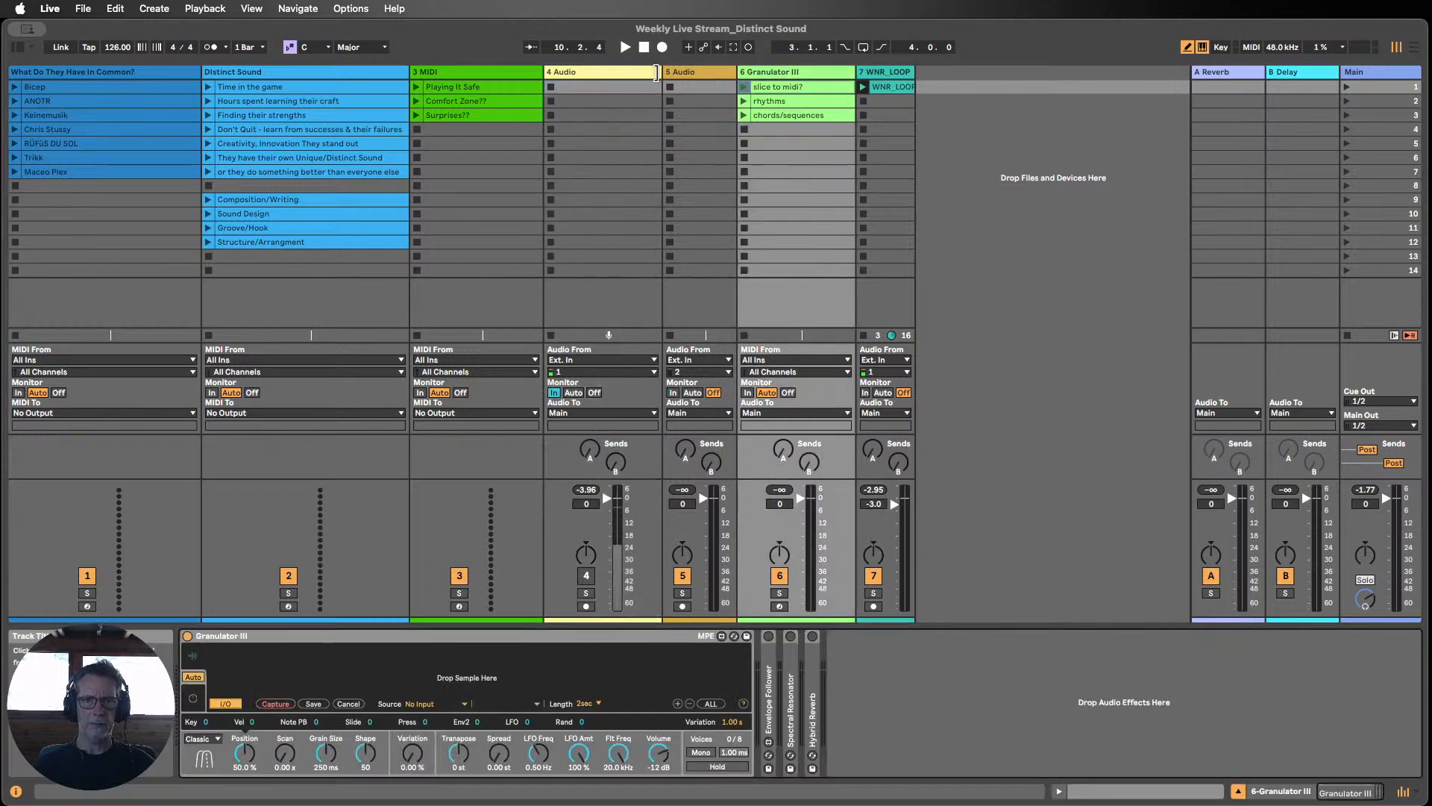
left_click_drag(771, 70, 576, 79)
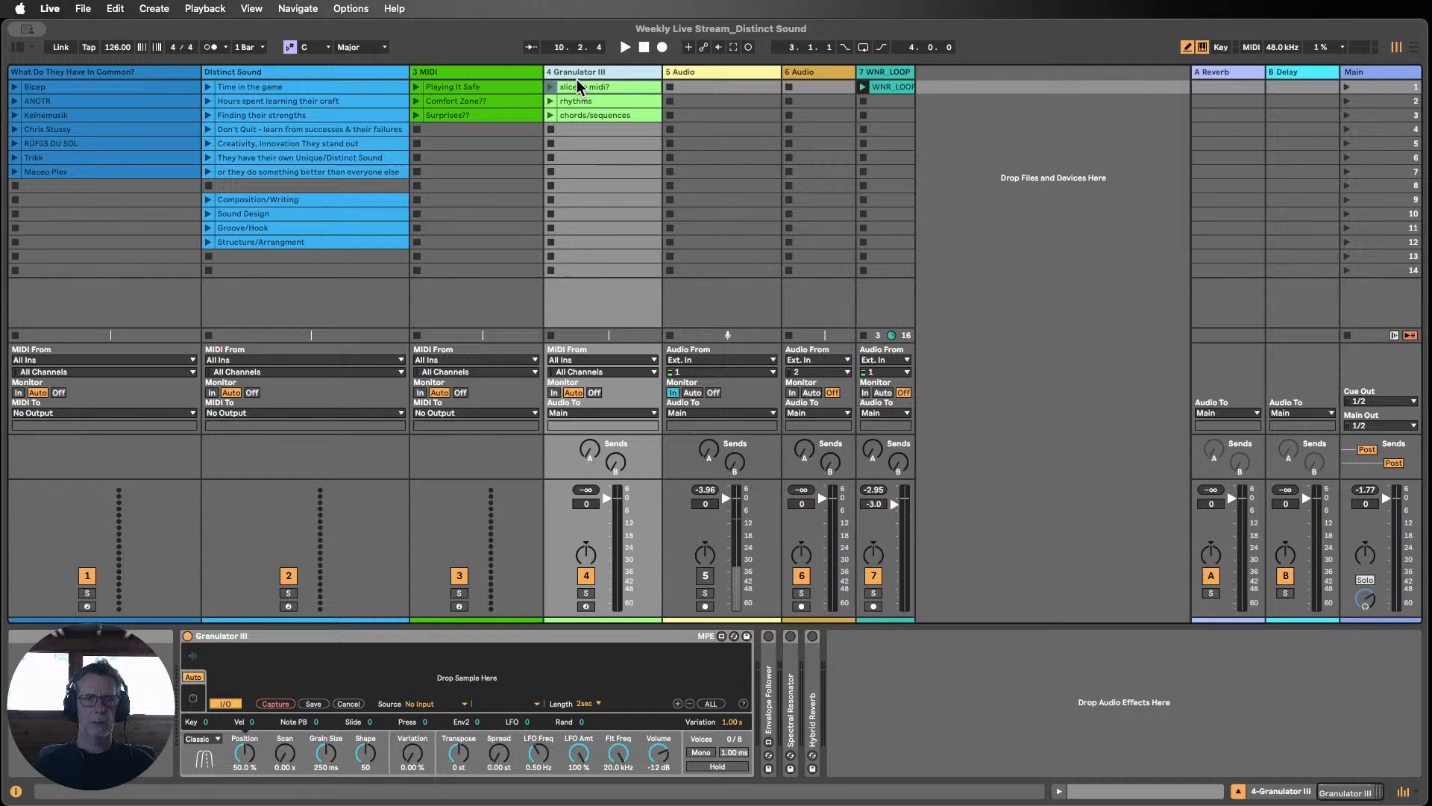
left_click(888, 72)
left_click_drag(629, 71, 67, 78)
Step: Narrow the What Do They Have In Common?, Distinct Sound and MIDI tracks
left_click(461, 72)
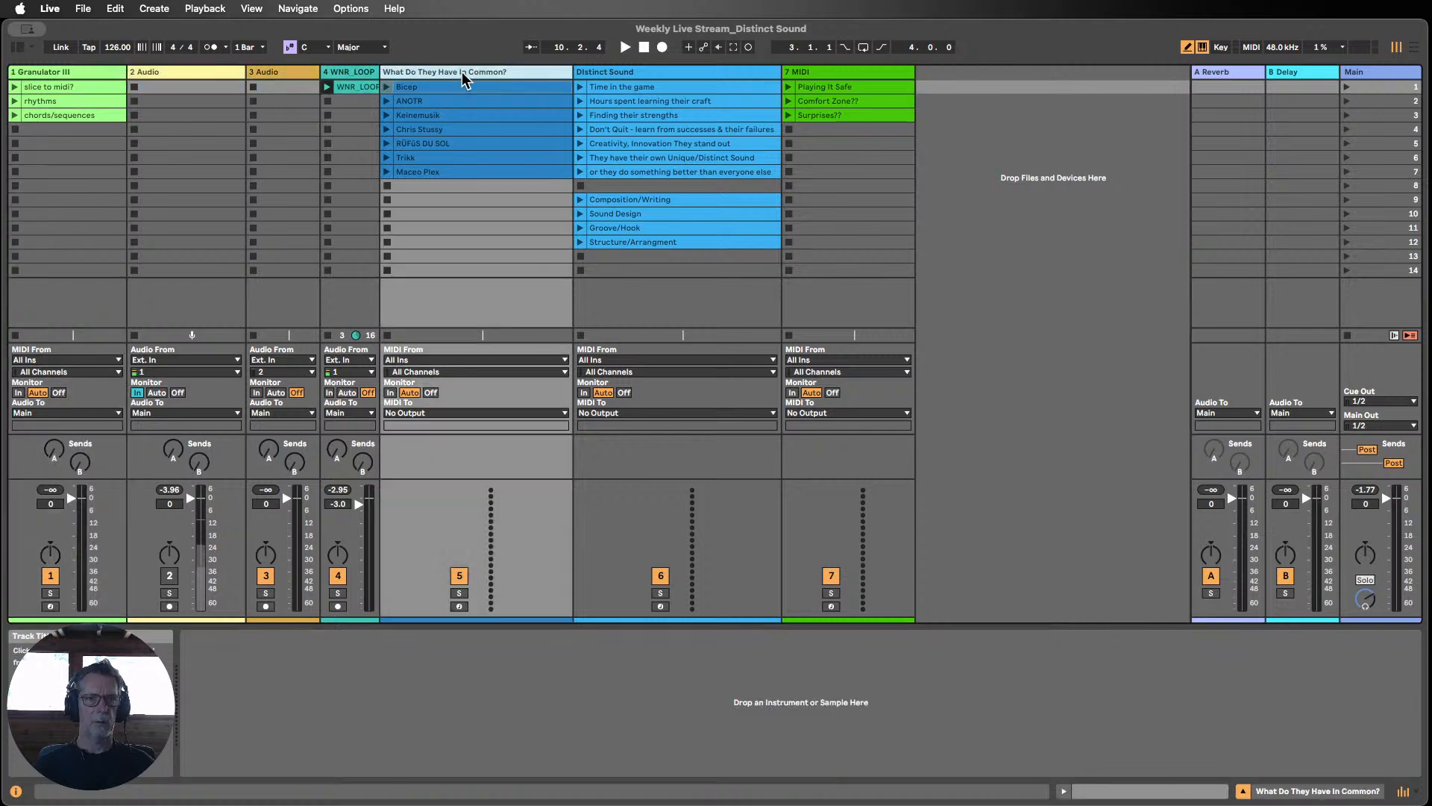
left_click(877, 73)
left_click(651, 73)
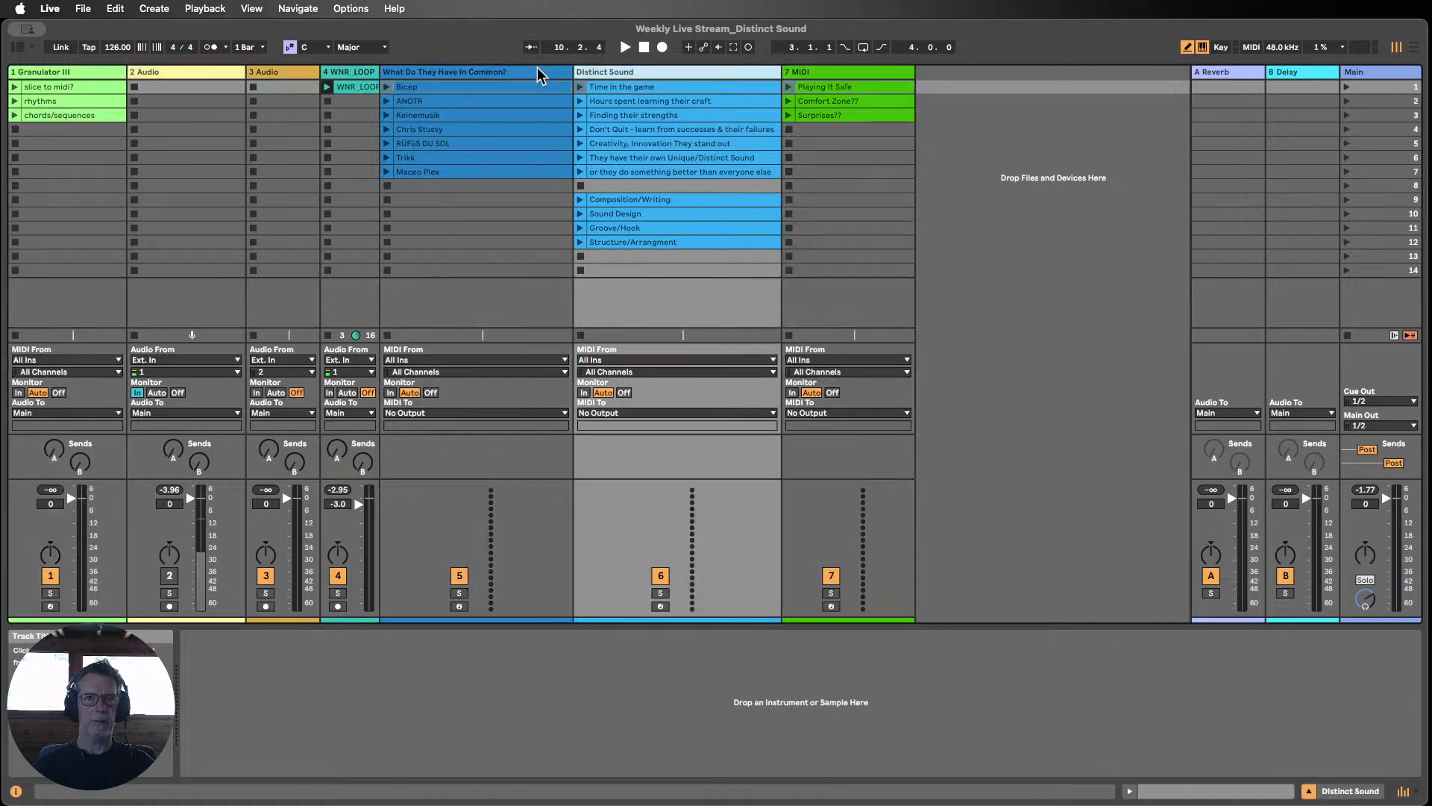
left_click_drag(571, 72, 440, 72)
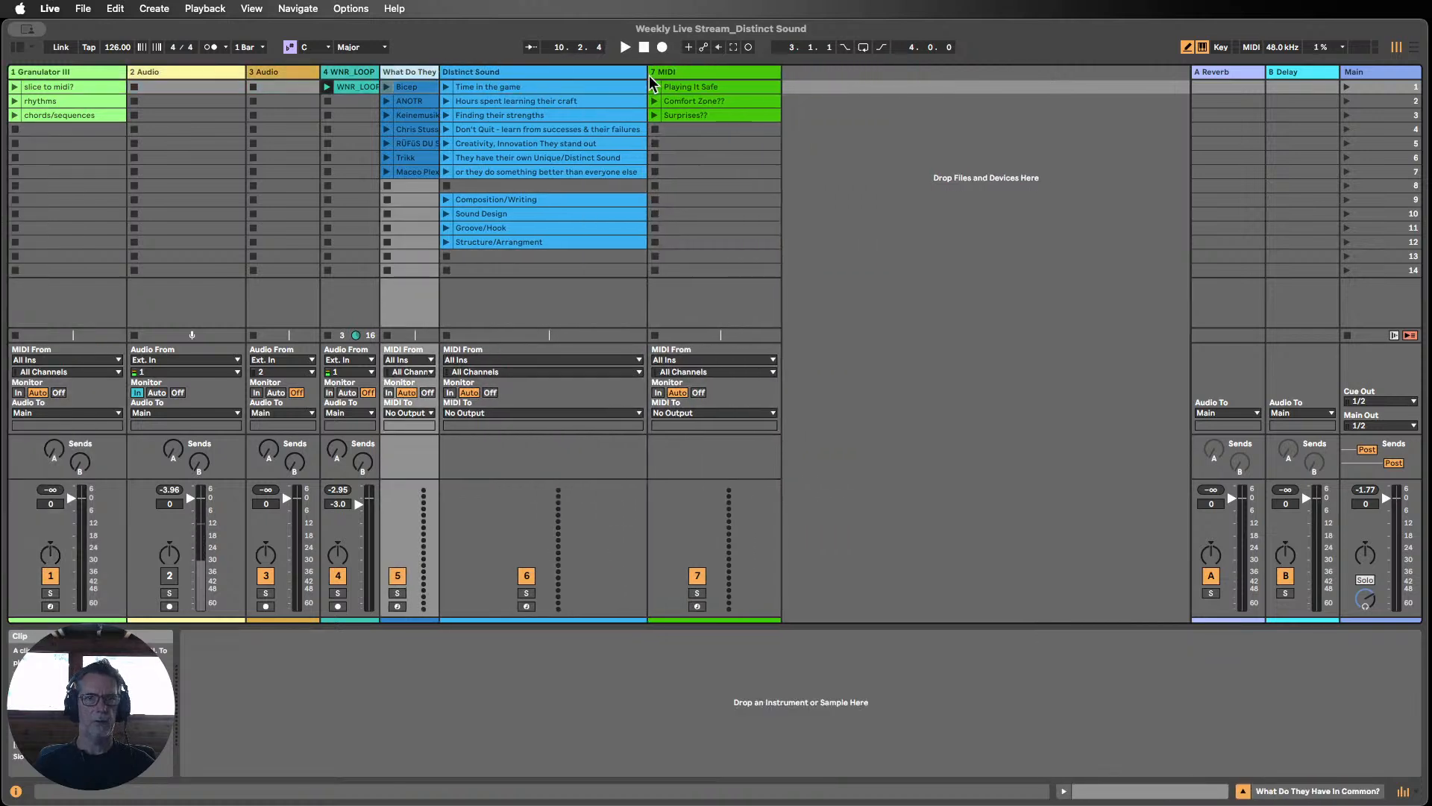
left_click_drag(649, 73, 505, 72)
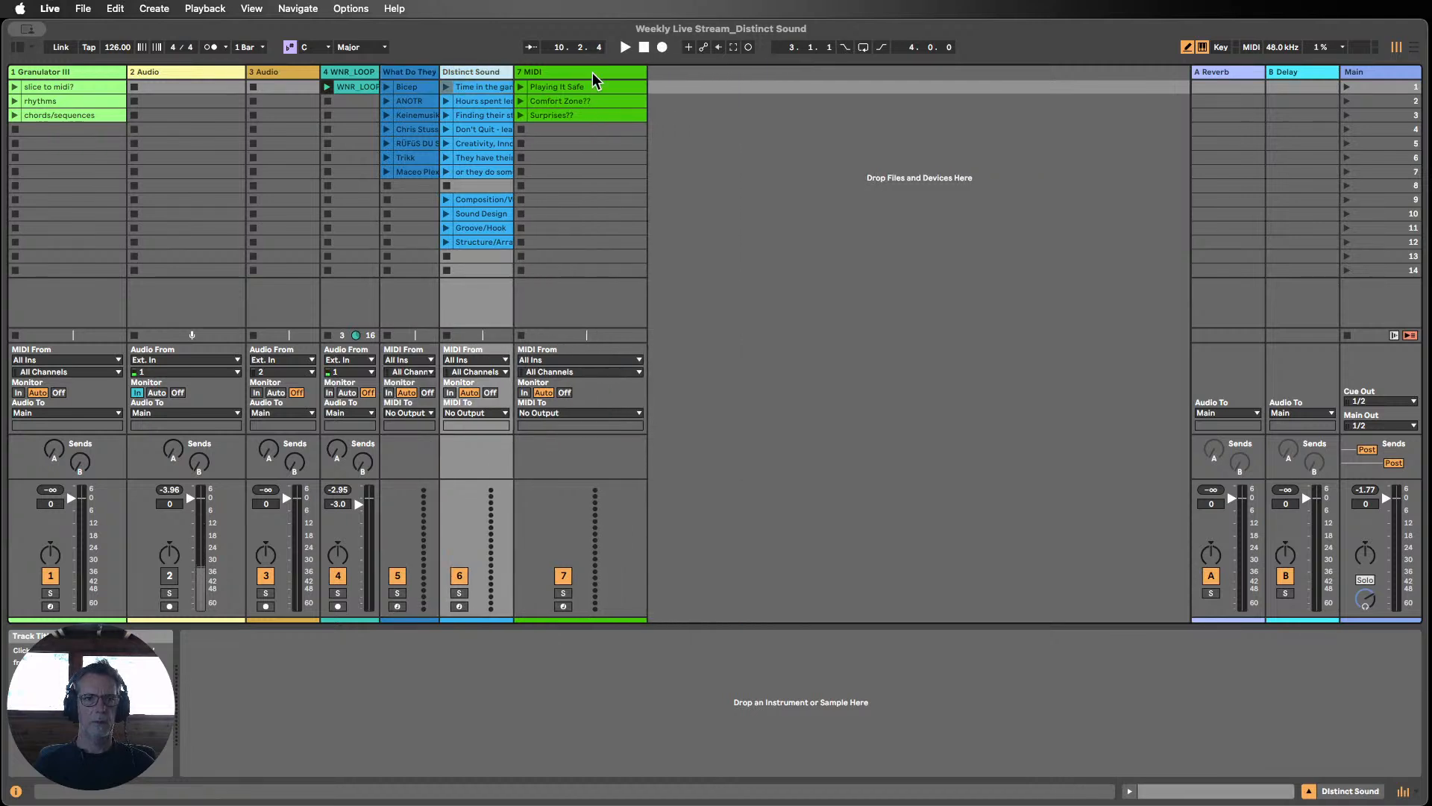
left_click(644, 74)
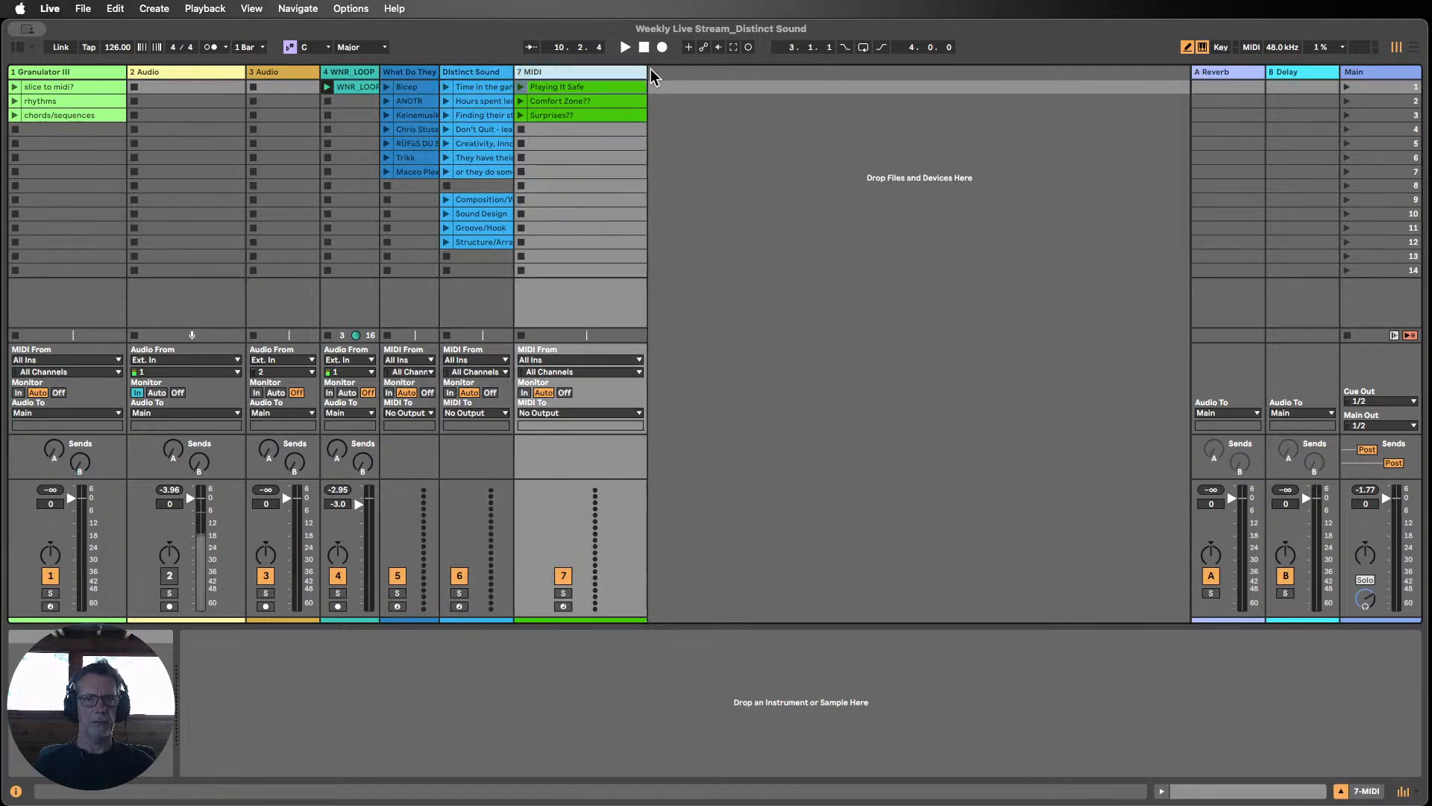
left_click_drag(646, 72, 554, 68)
left_click(566, 74)
left_click(649, 170)
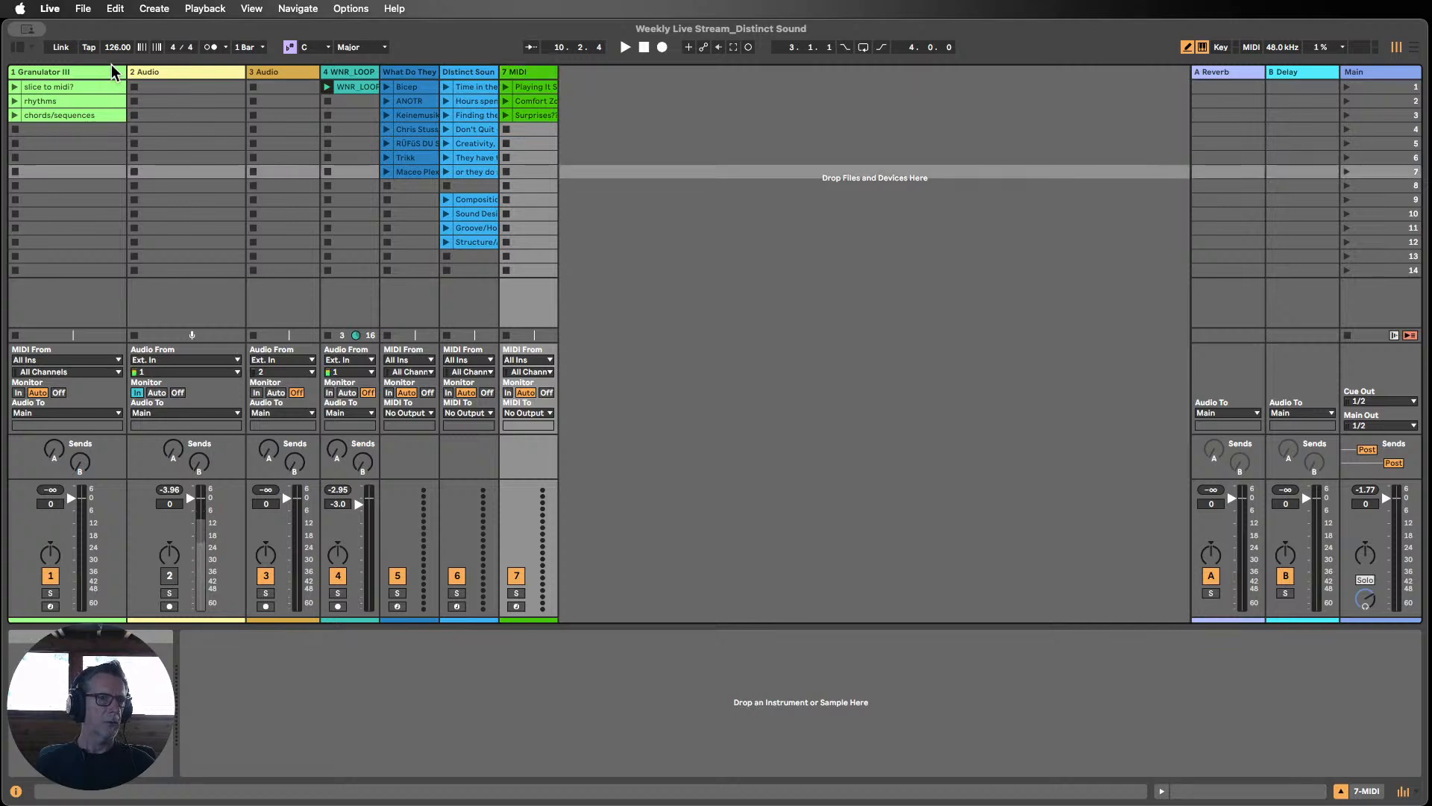
left_click(138, 72)
key("Delete")
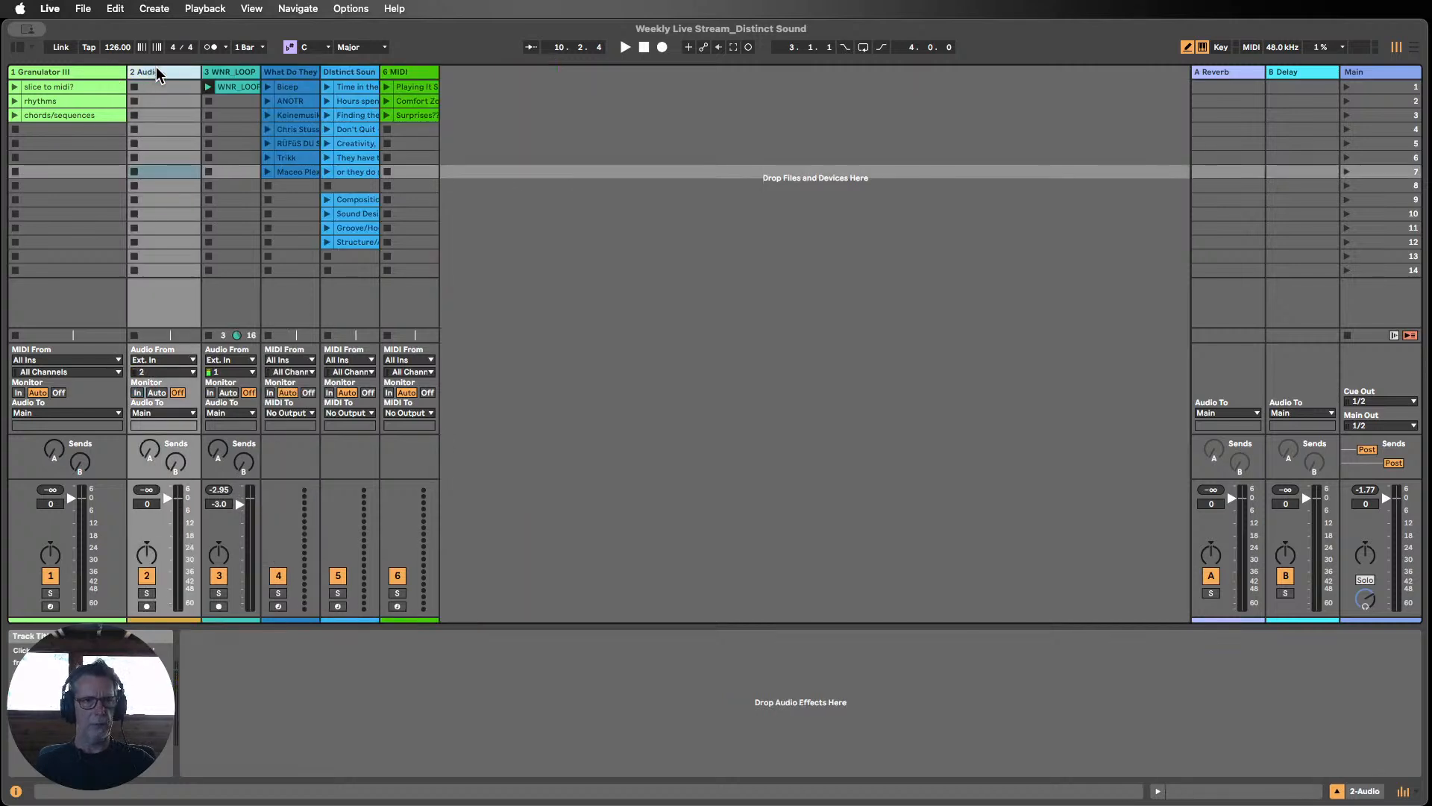
key("super+z")
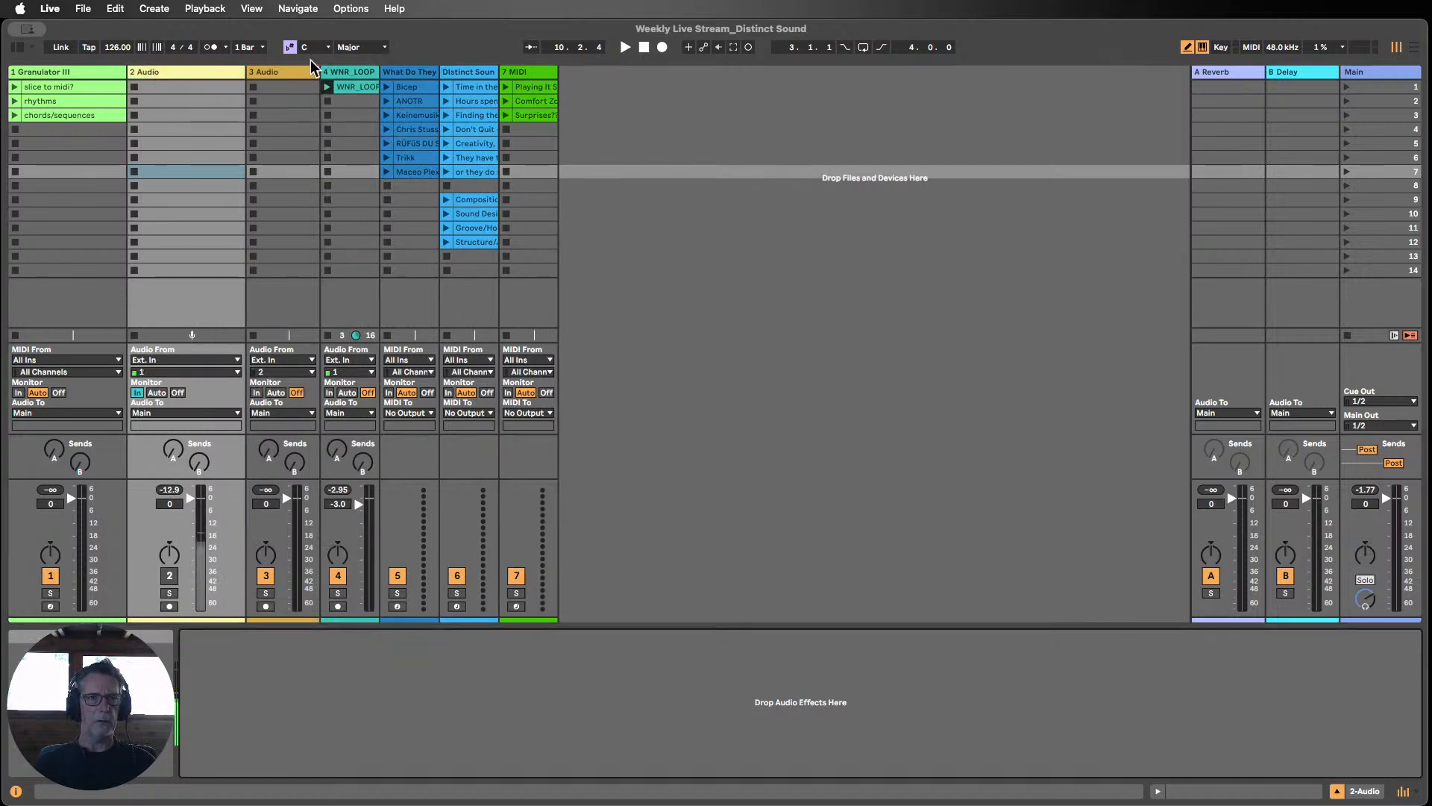
Step: Delete the orange 3 Audio track and move the drum loop track to the front of the set
left_click(293, 73)
key("Delete")
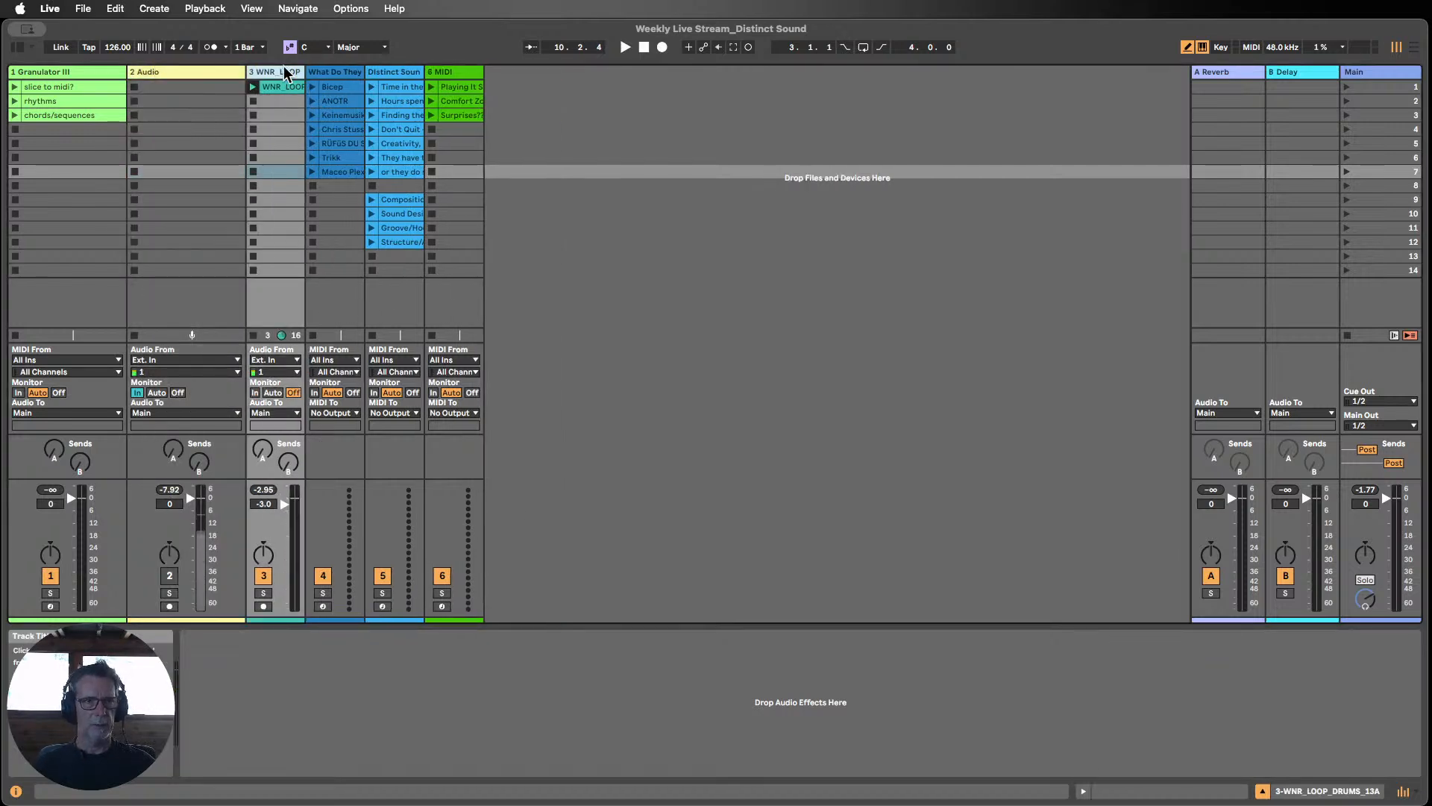
left_click_drag(291, 73, 83, 75)
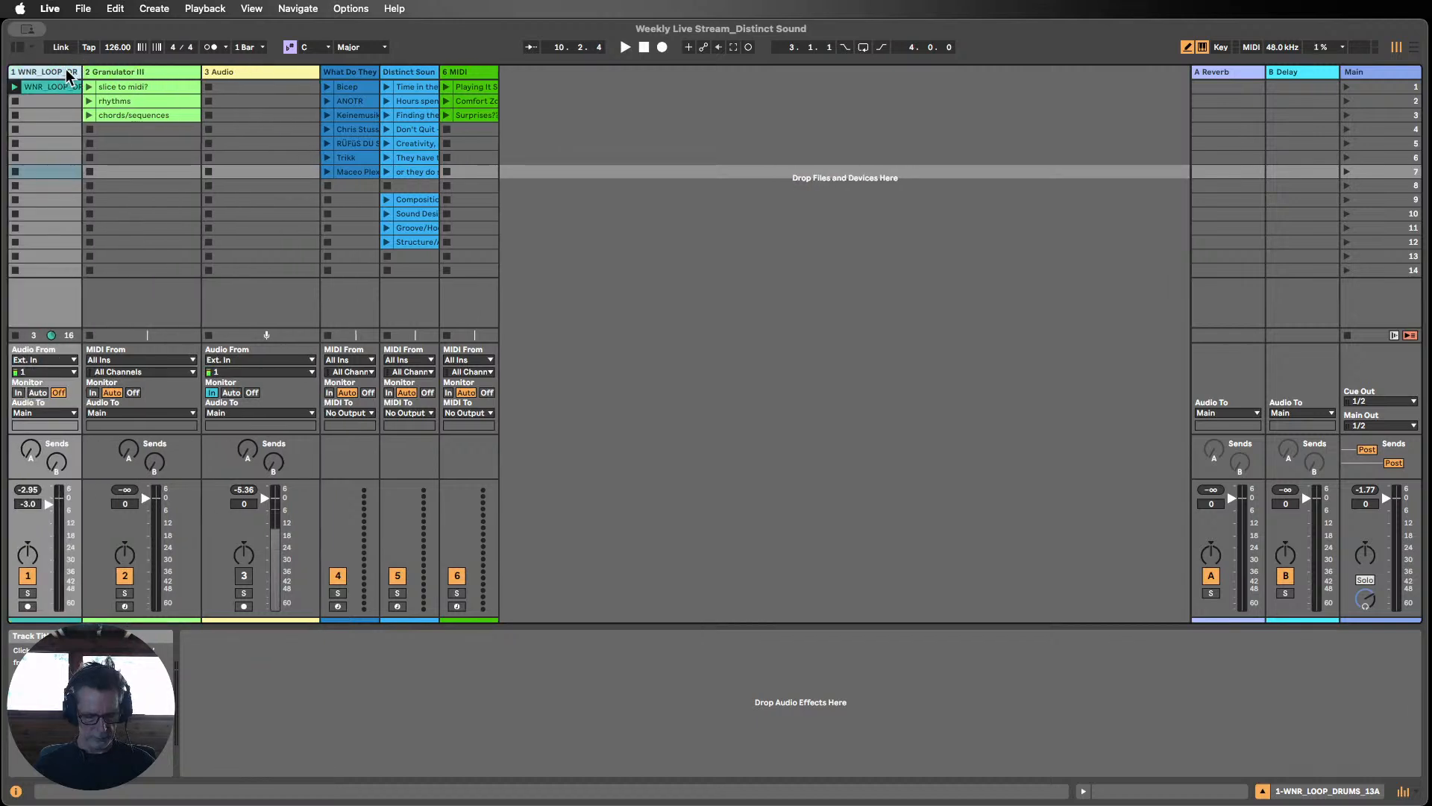
Step: Rename the drum loop track as Drums
key("super+r")
type("Dr")
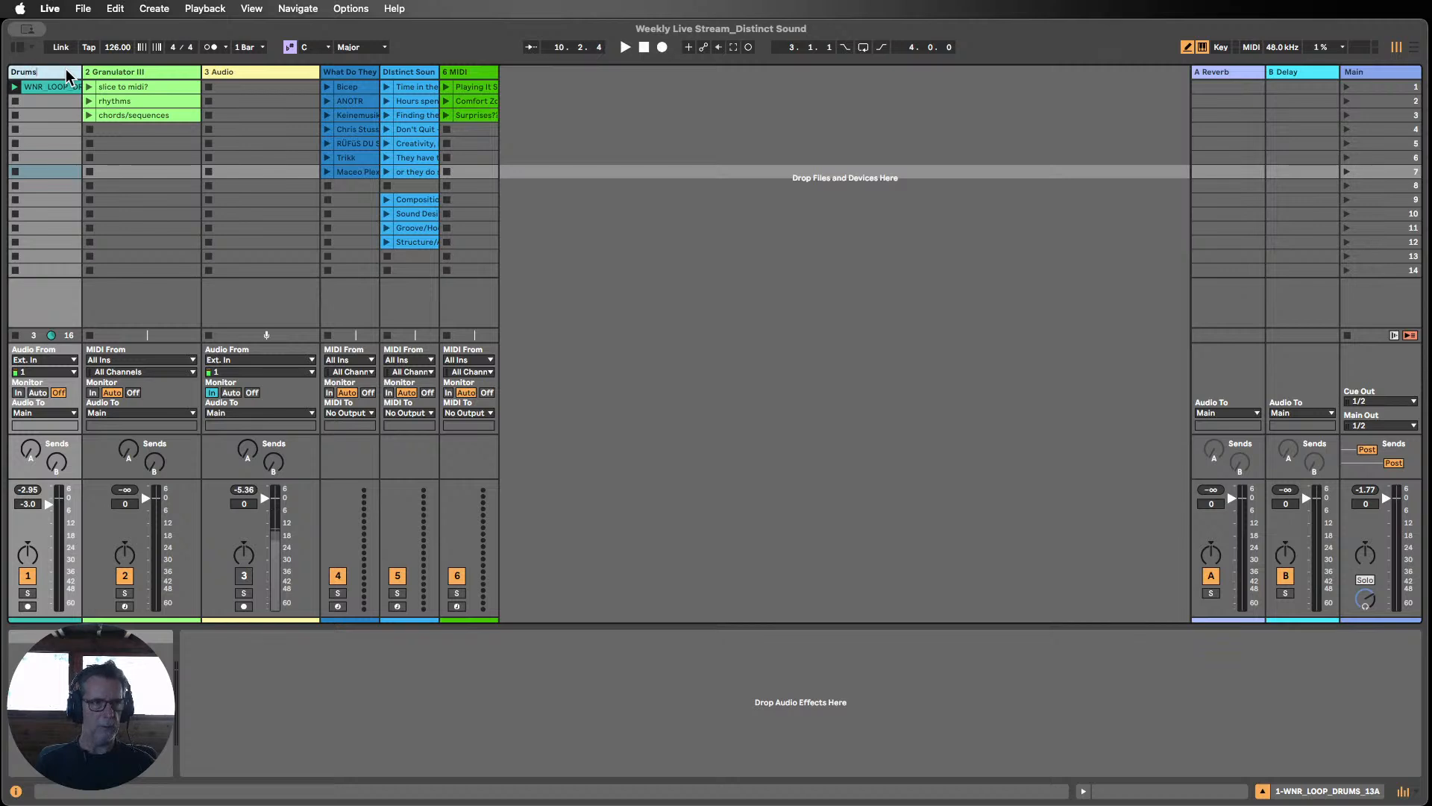
left_click(61, 99)
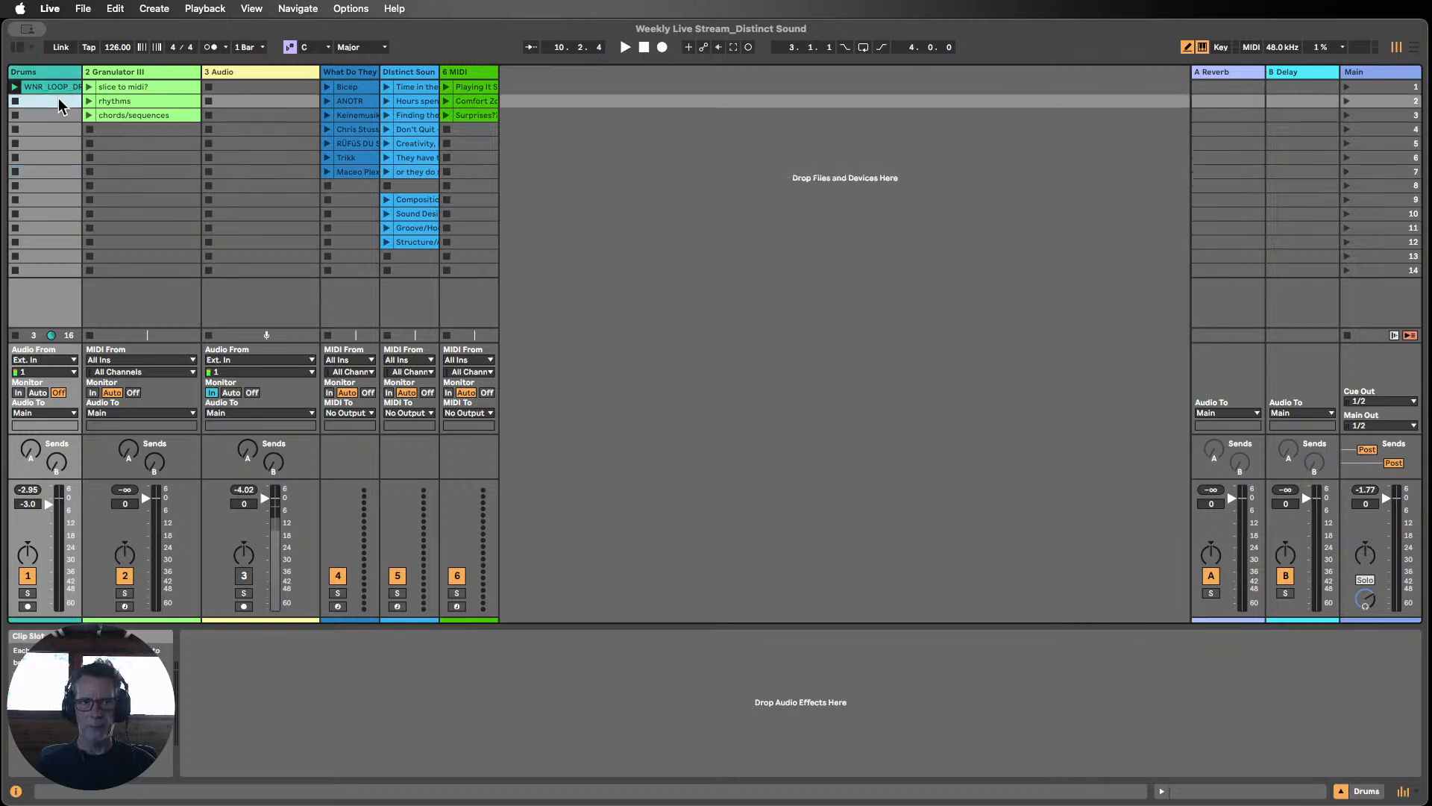
Step: Set Granulator III's capture source to 3-Audio, tapped Pre FX
left_click(127, 69)
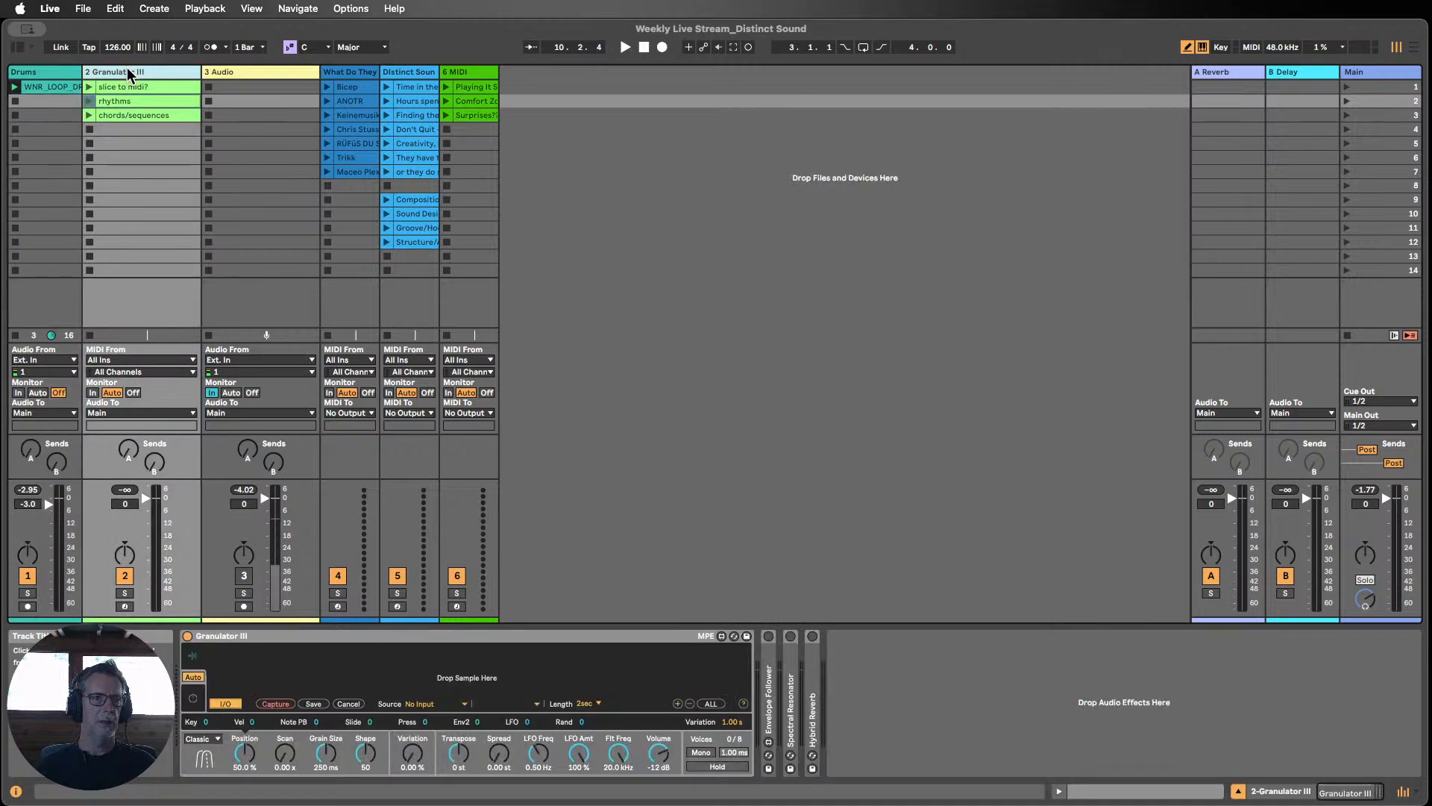
left_click(447, 705)
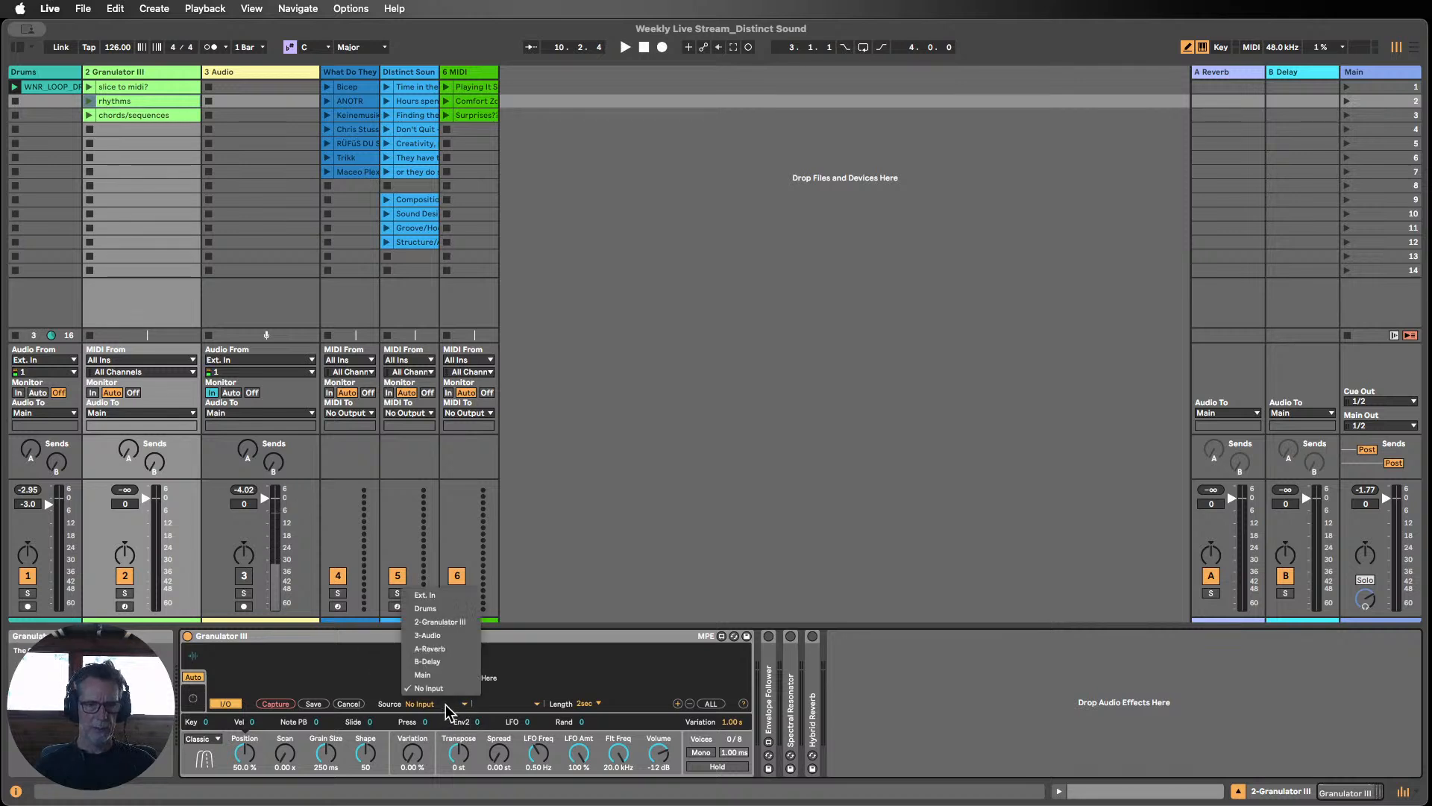
left_click(441, 635)
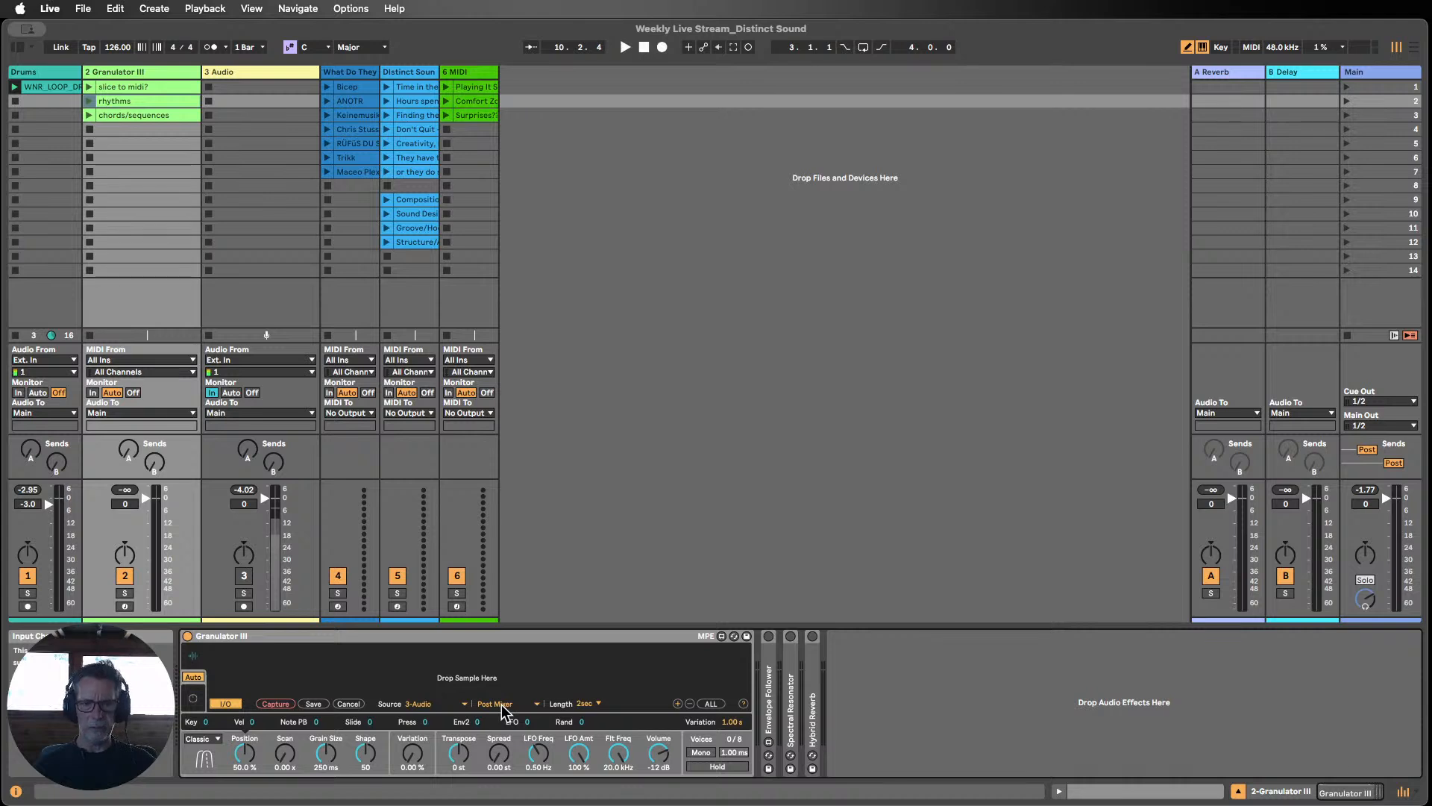
left_click(536, 705)
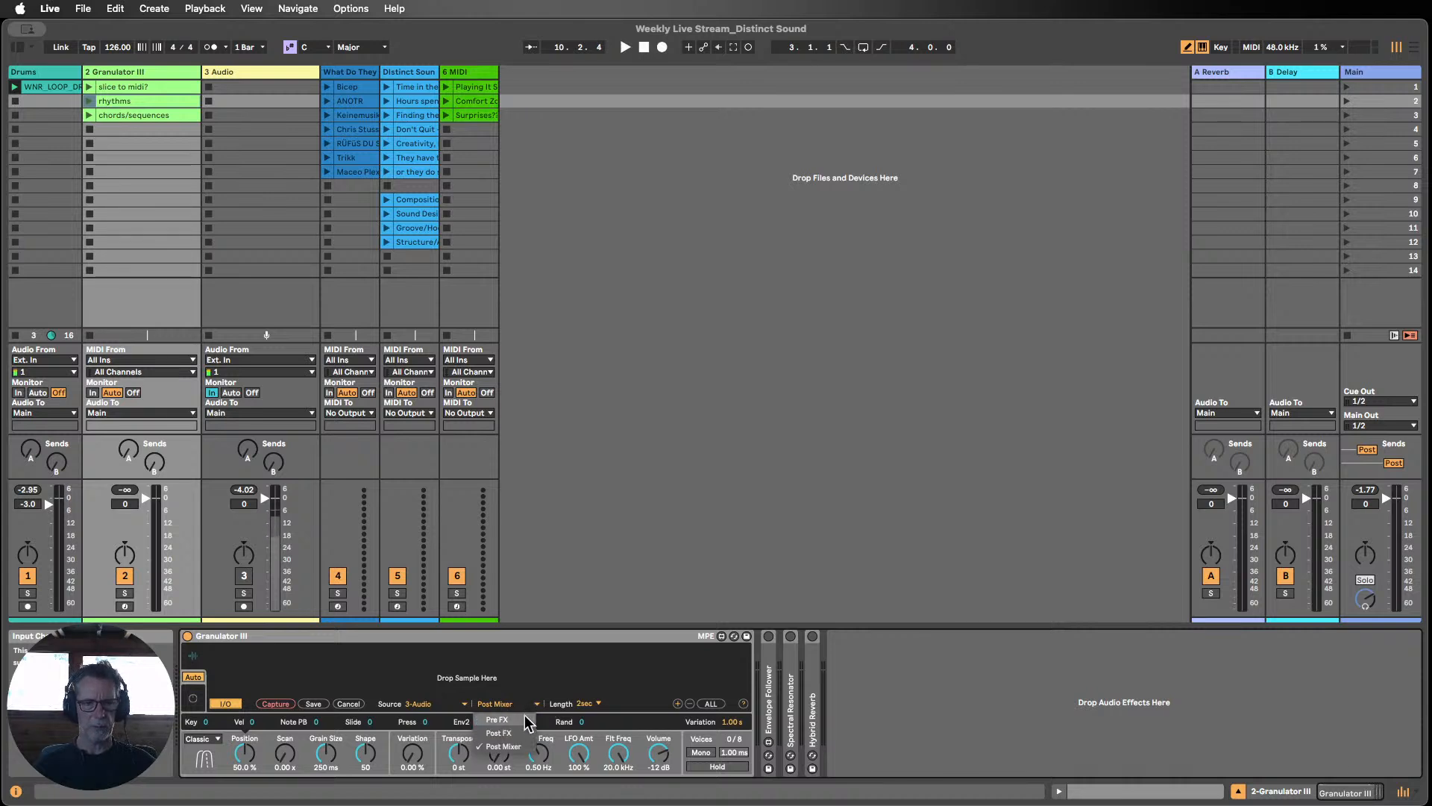
left_click(522, 719)
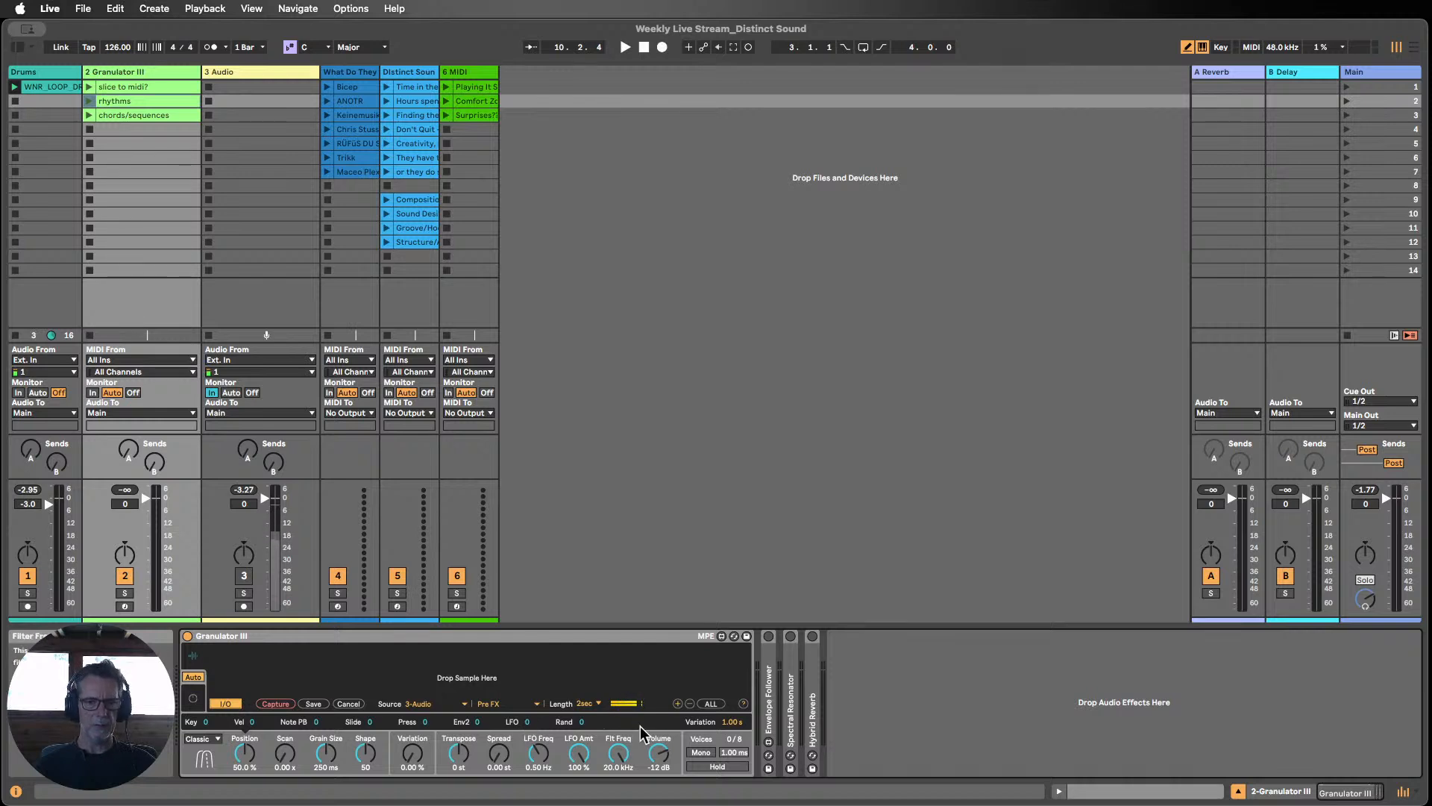
Step: Choose a 2sec capture length, enlarge the mixer meters and capture the microphone sound into Granulator III
left_click(598, 702)
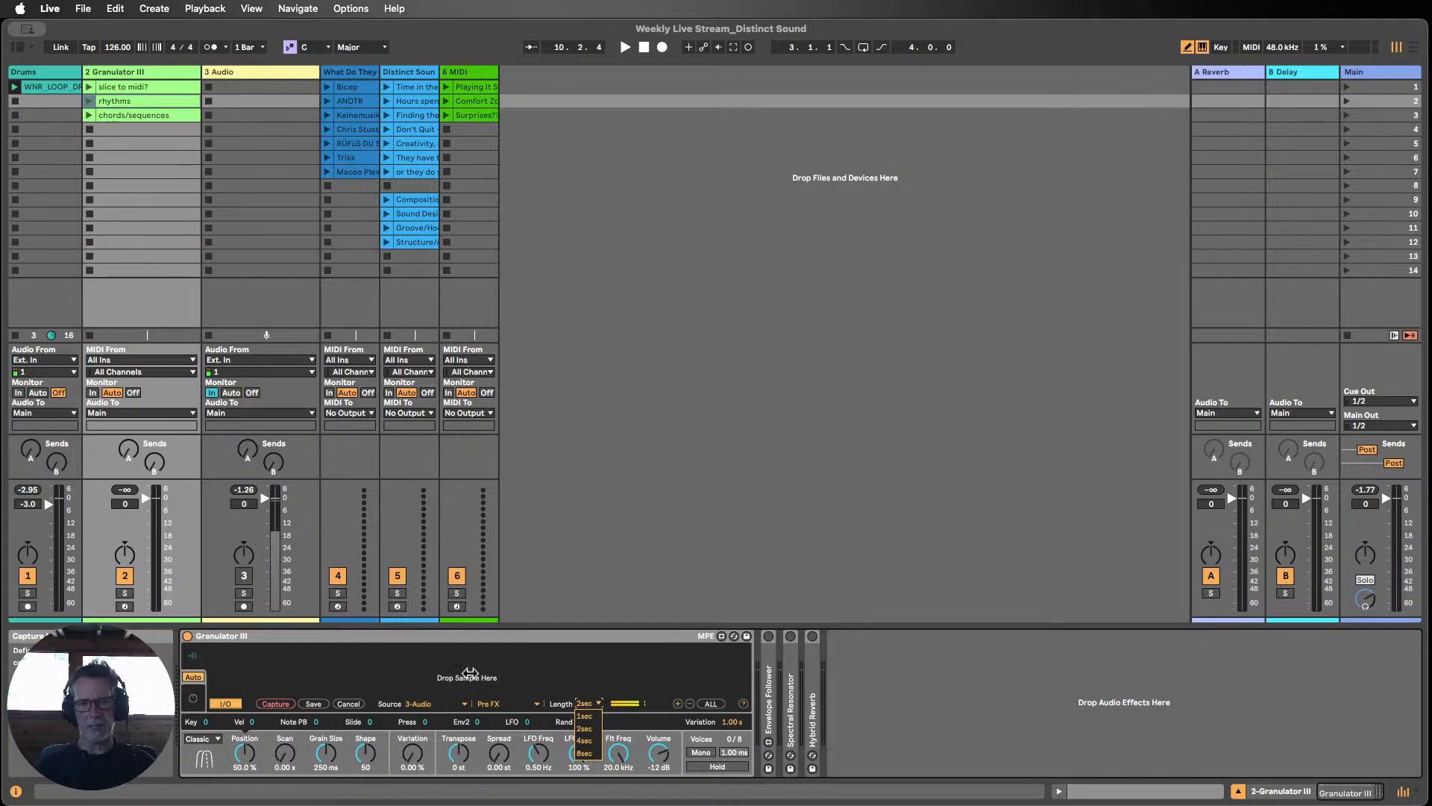
left_click(586, 729)
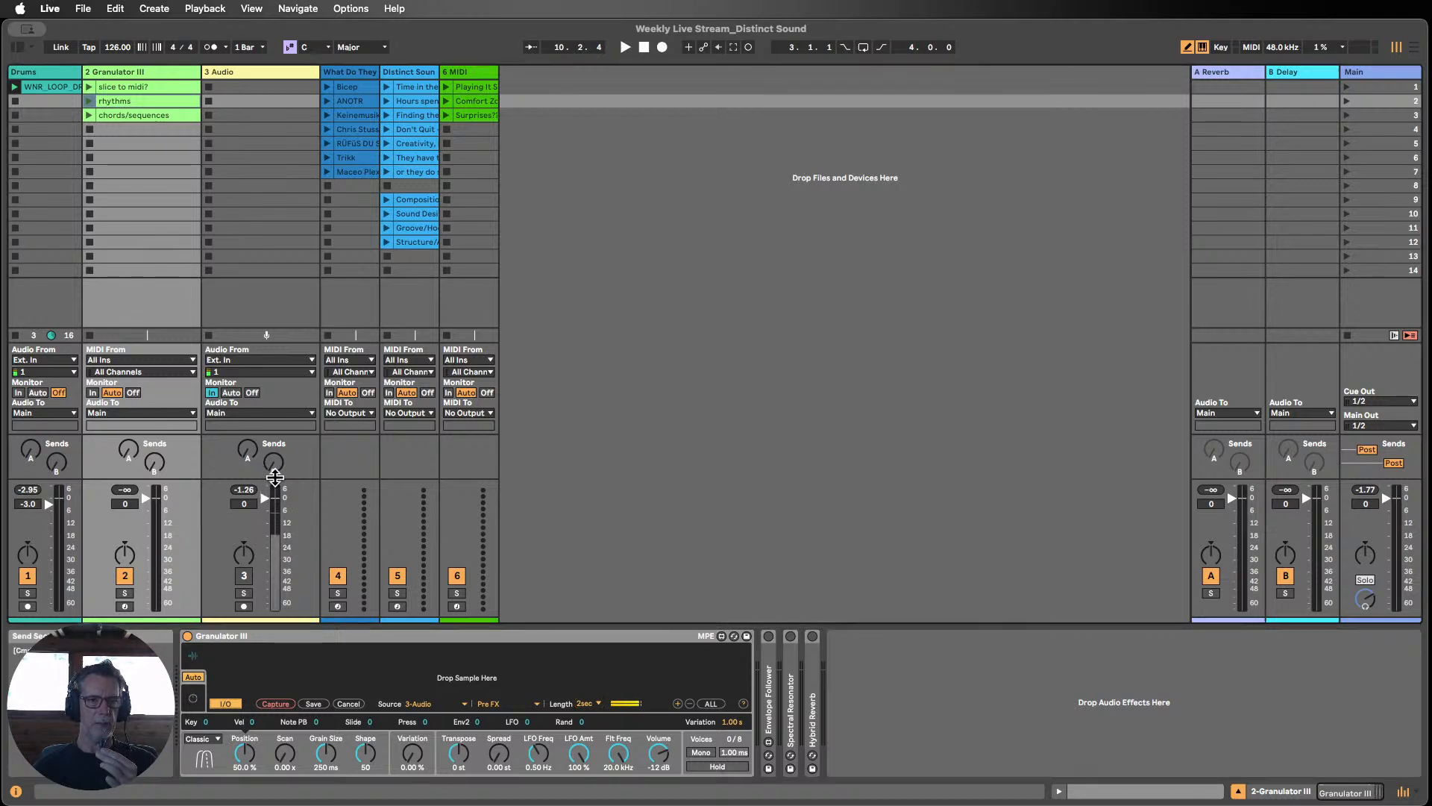
left_click_drag(263, 480, 270, 434)
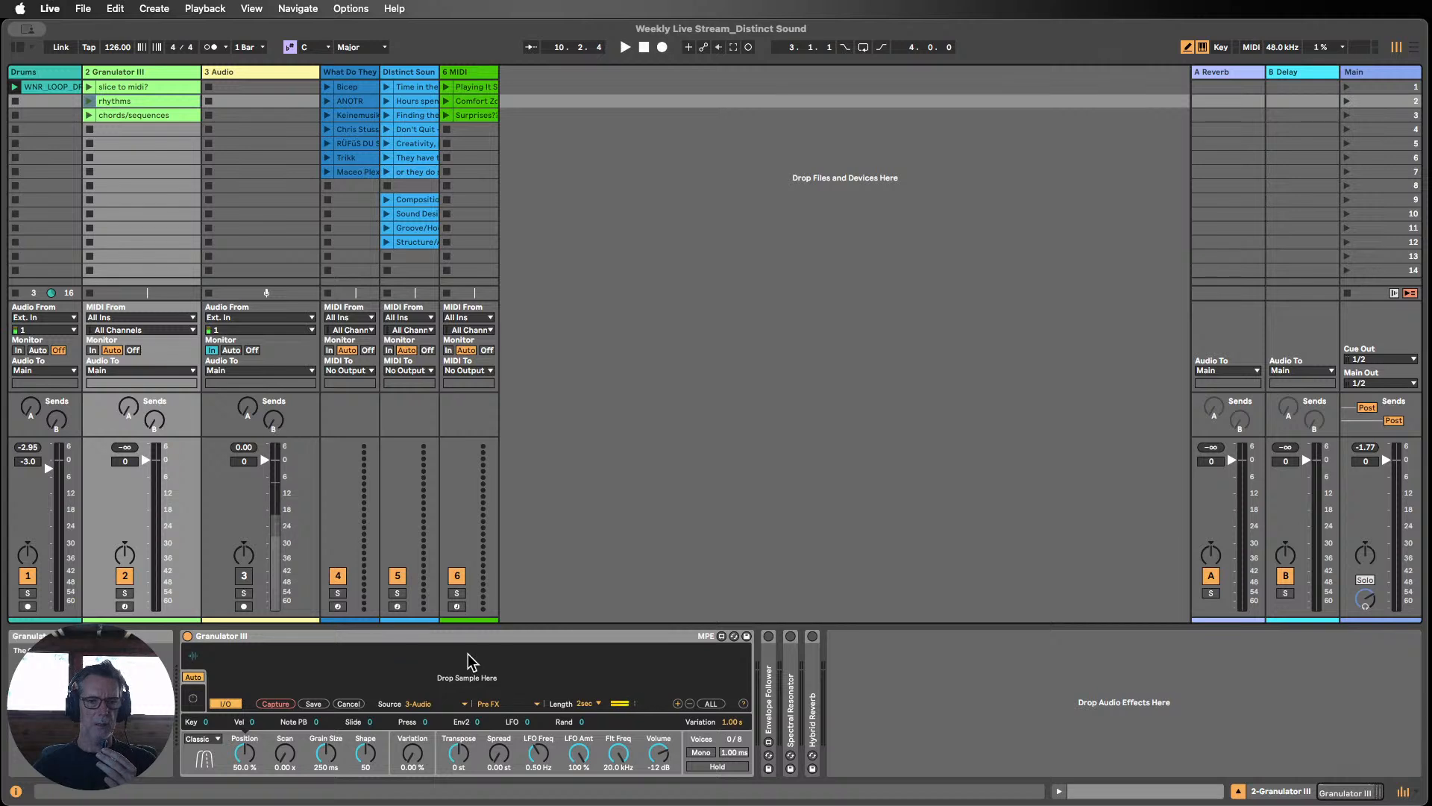
left_click(275, 704)
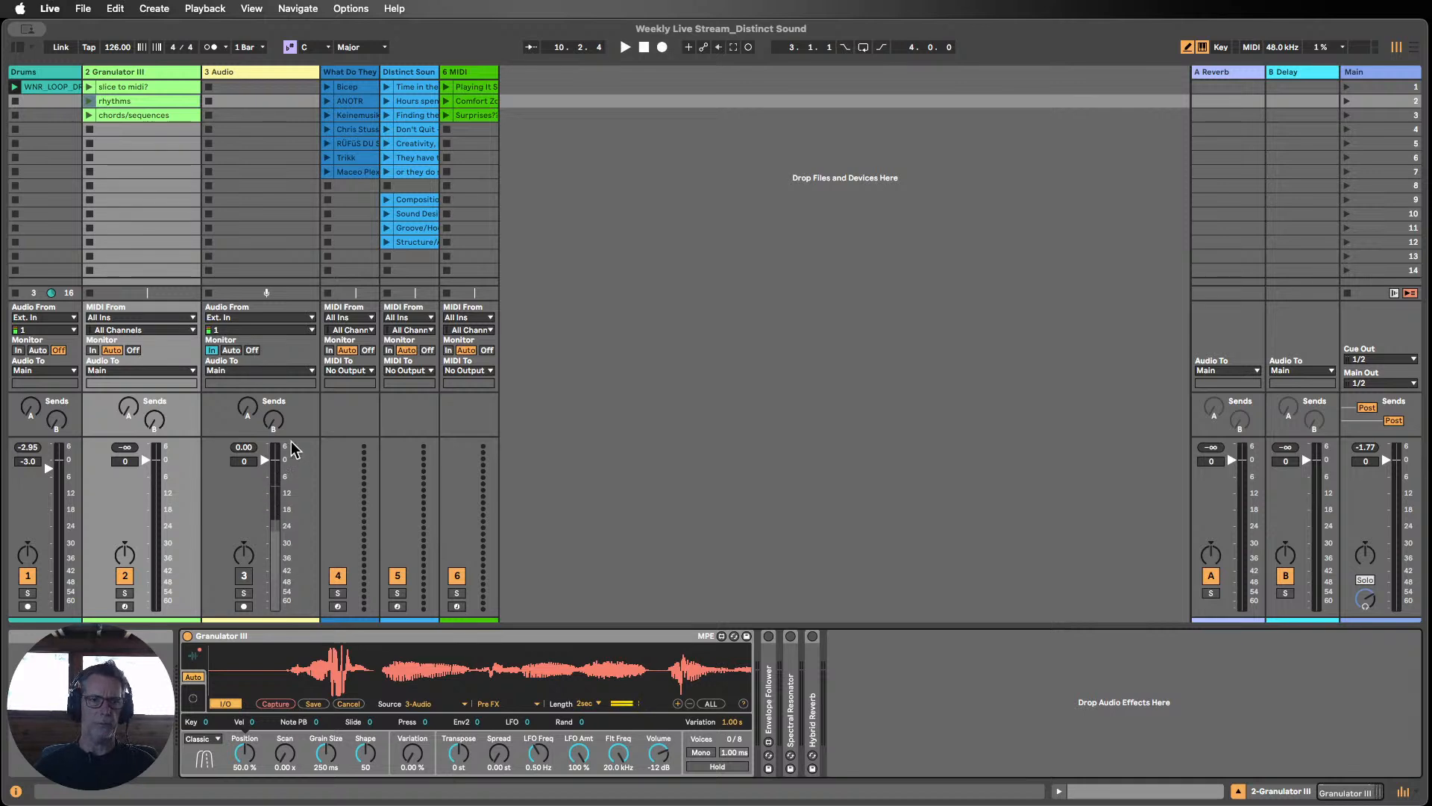
Step: Turn off monitoring on the 3 Audio track and set the audio input device to No Device
left_click(252, 350)
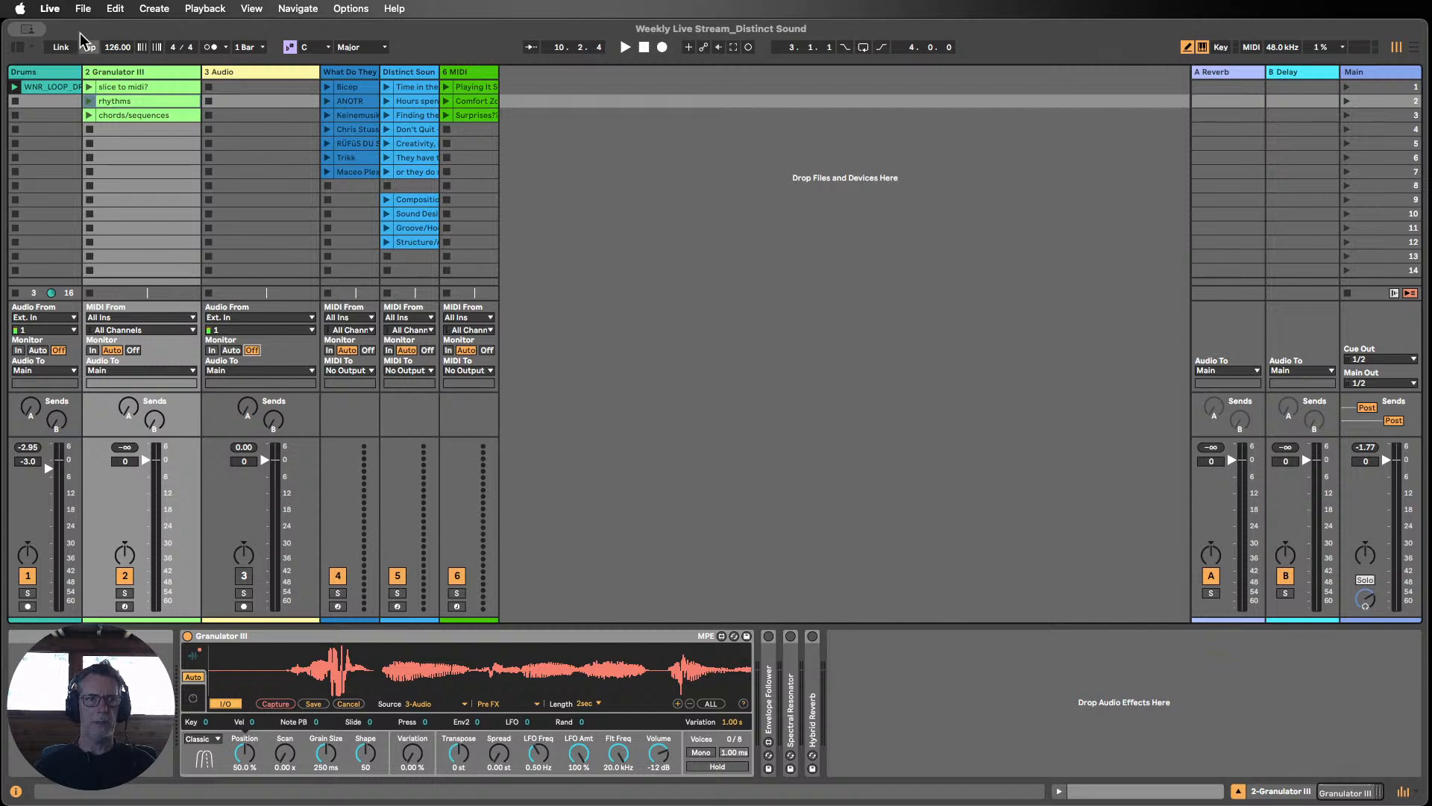
left_click(51, 8)
left_click(66, 51)
left_click(889, 251)
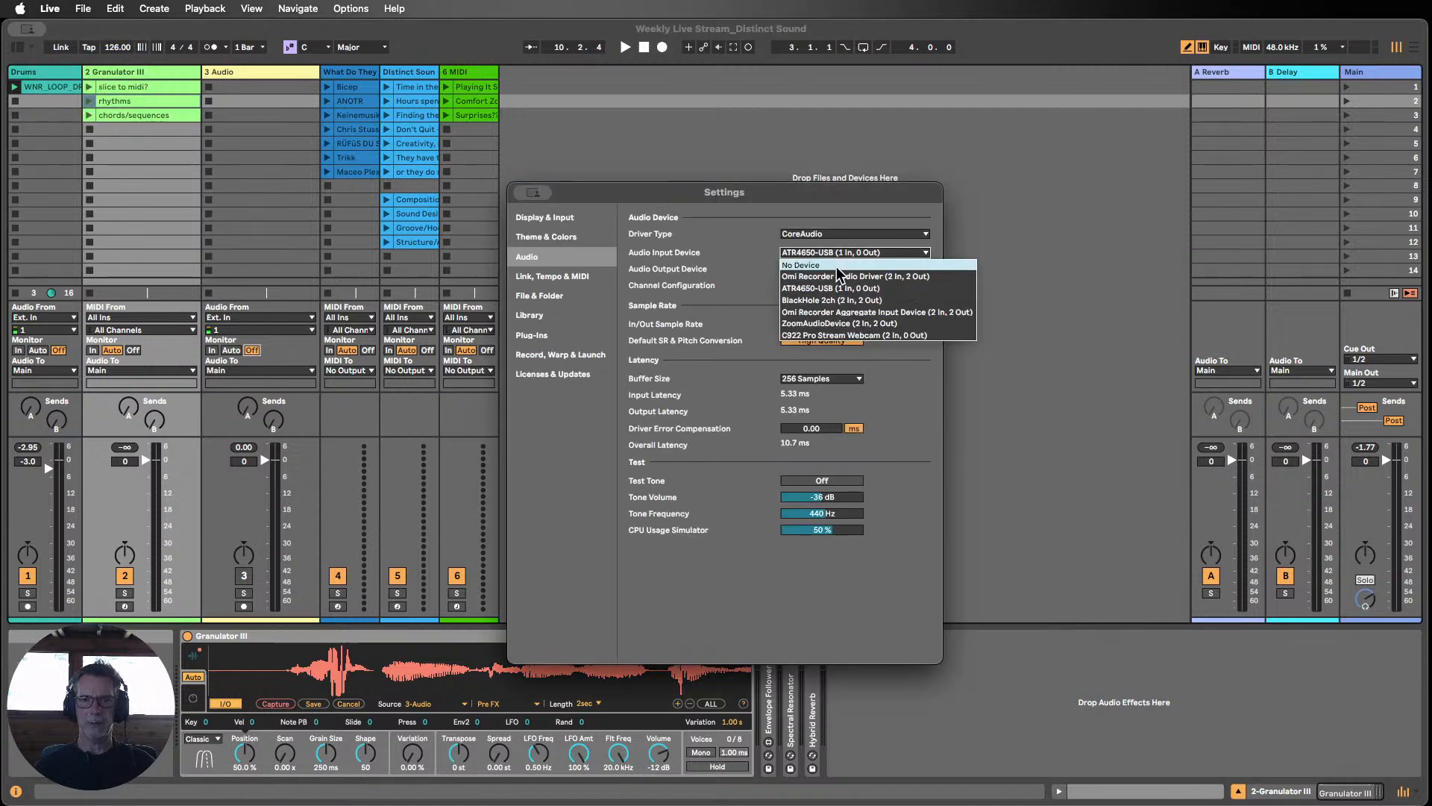
left_click(836, 266)
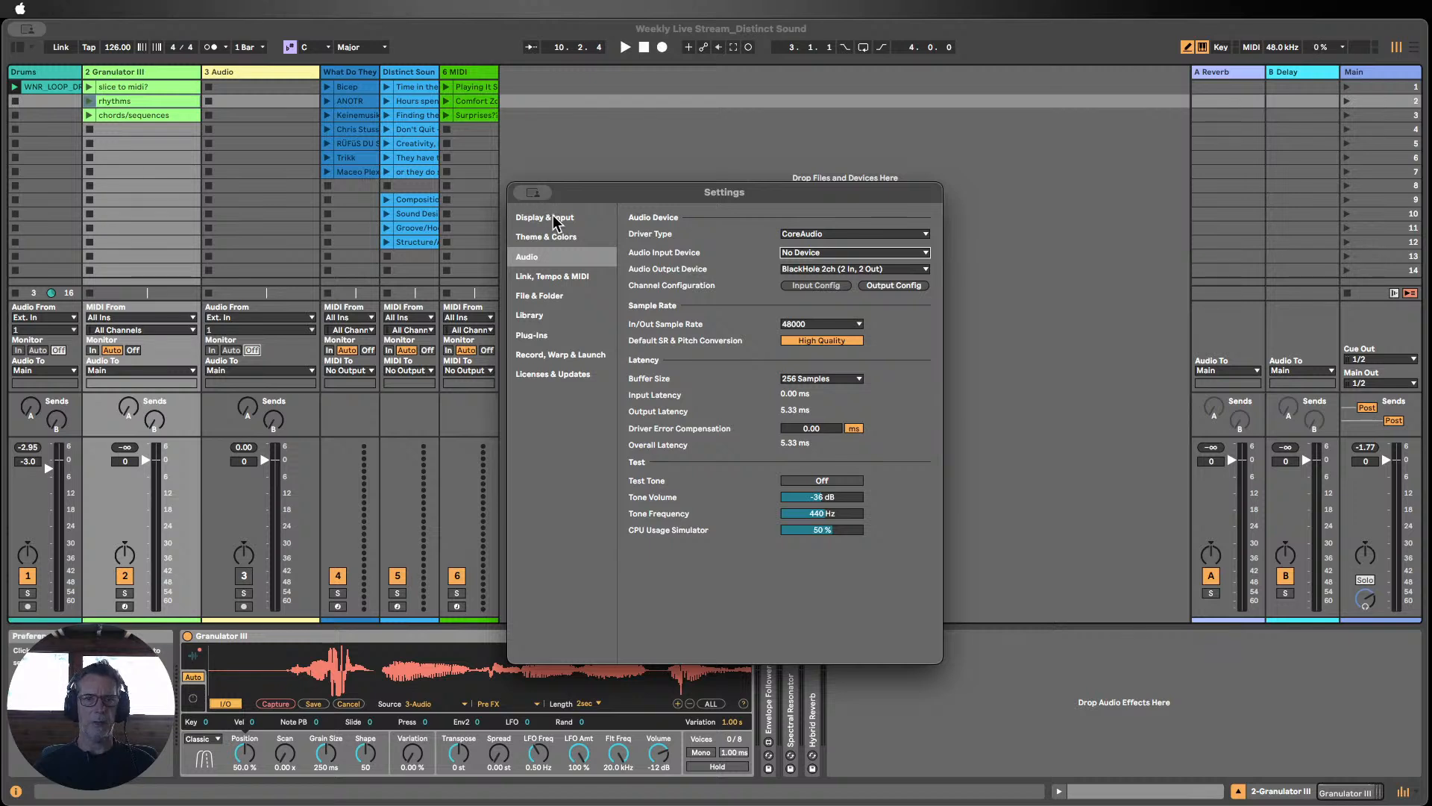
left_click(585, 151)
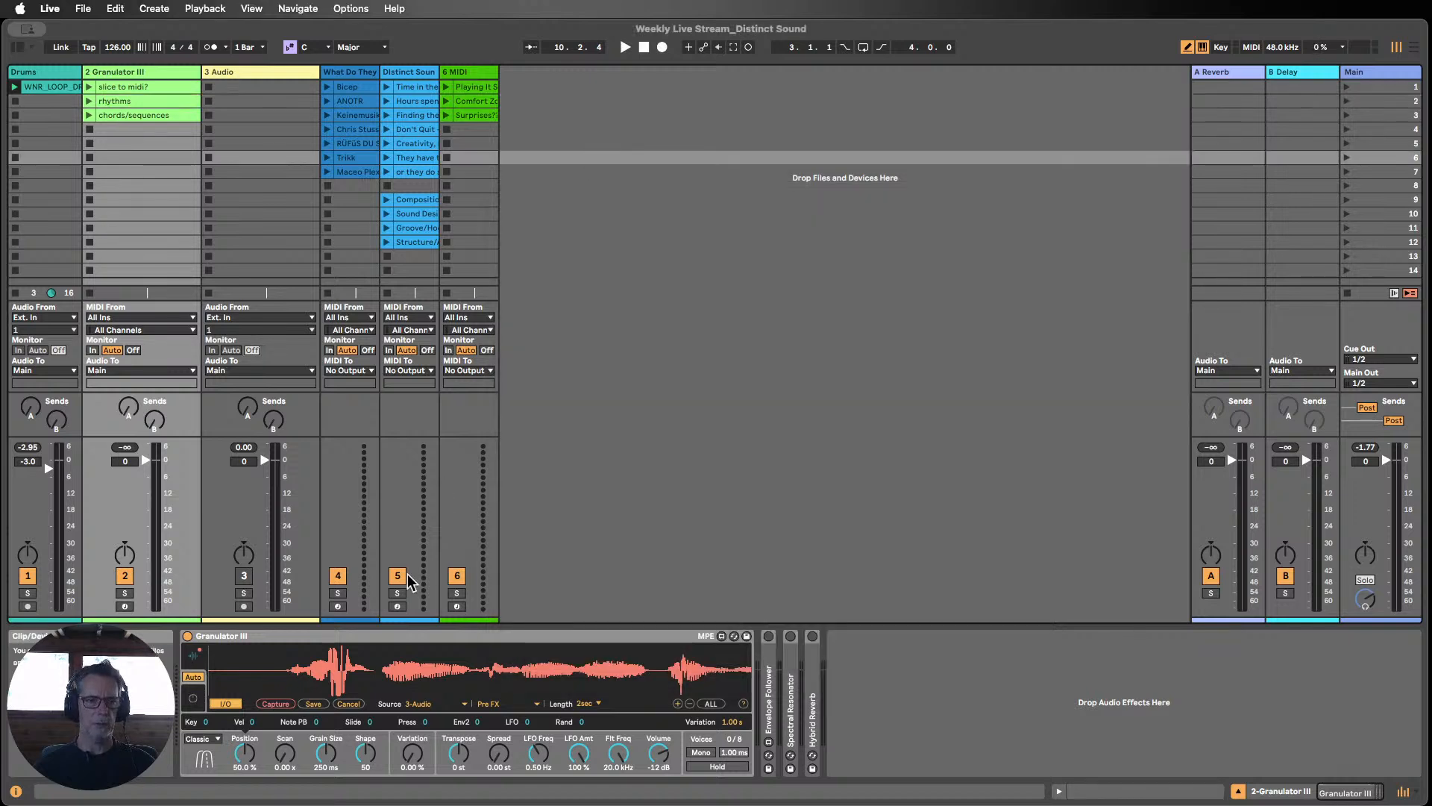
Step: Move the slice to midi?, rhythms and chords/sequences clips down to scenes 11 through 13
left_click(124, 130)
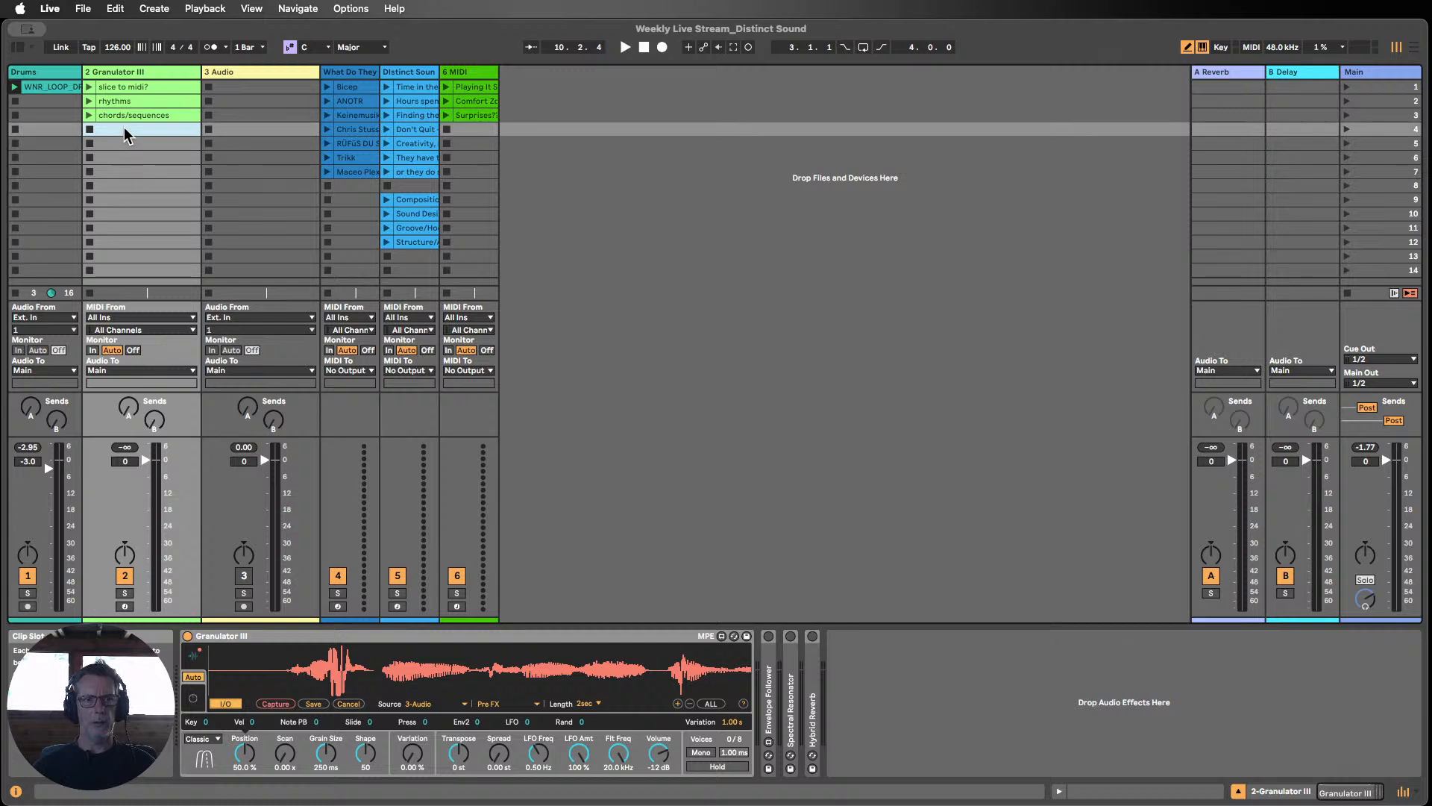
left_click(115, 84)
left_click(124, 113, "shift")
left_click_drag(124, 96, 124, 224)
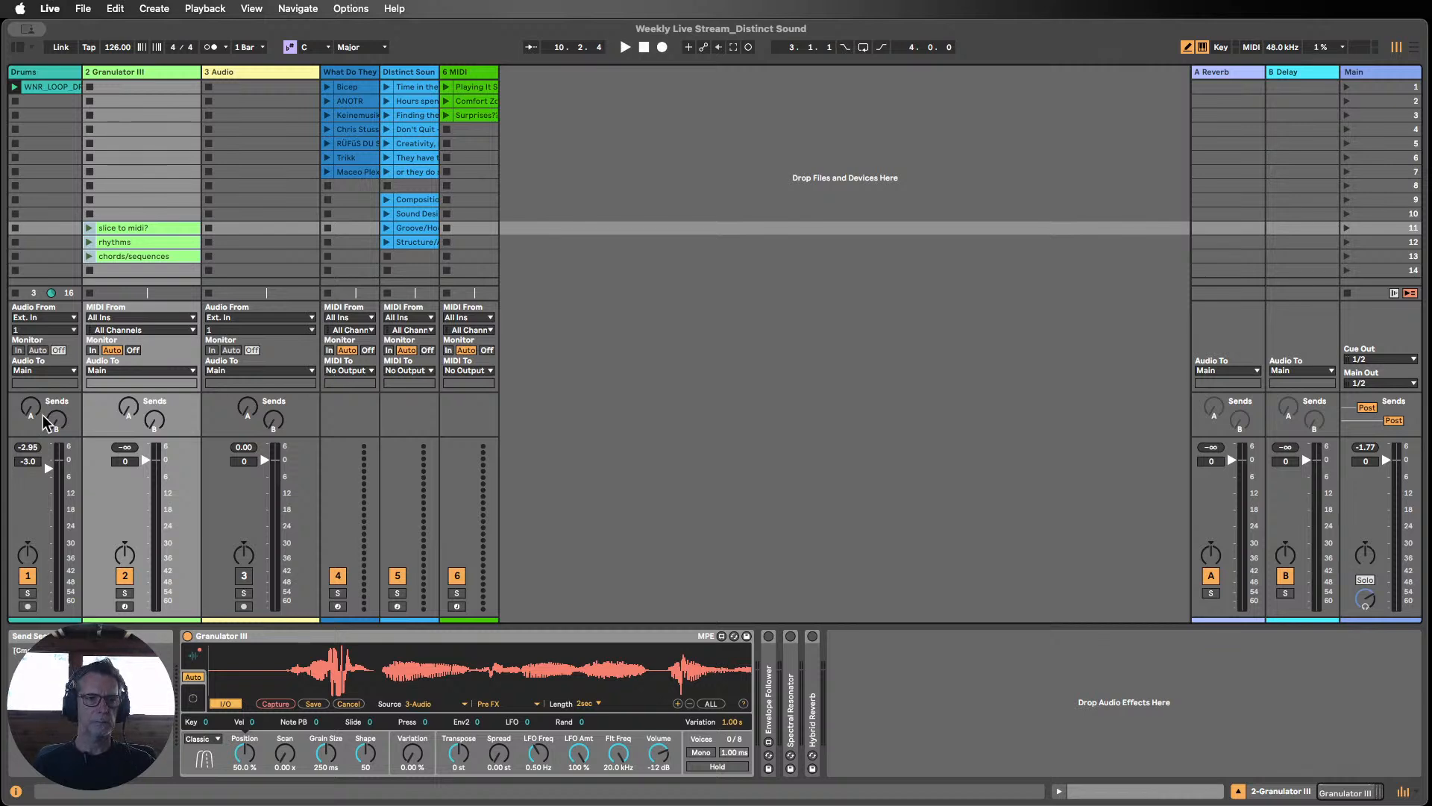
Step: Arm the Granulator III track and create an empty MIDI clip in its first slot
left_click(124, 606)
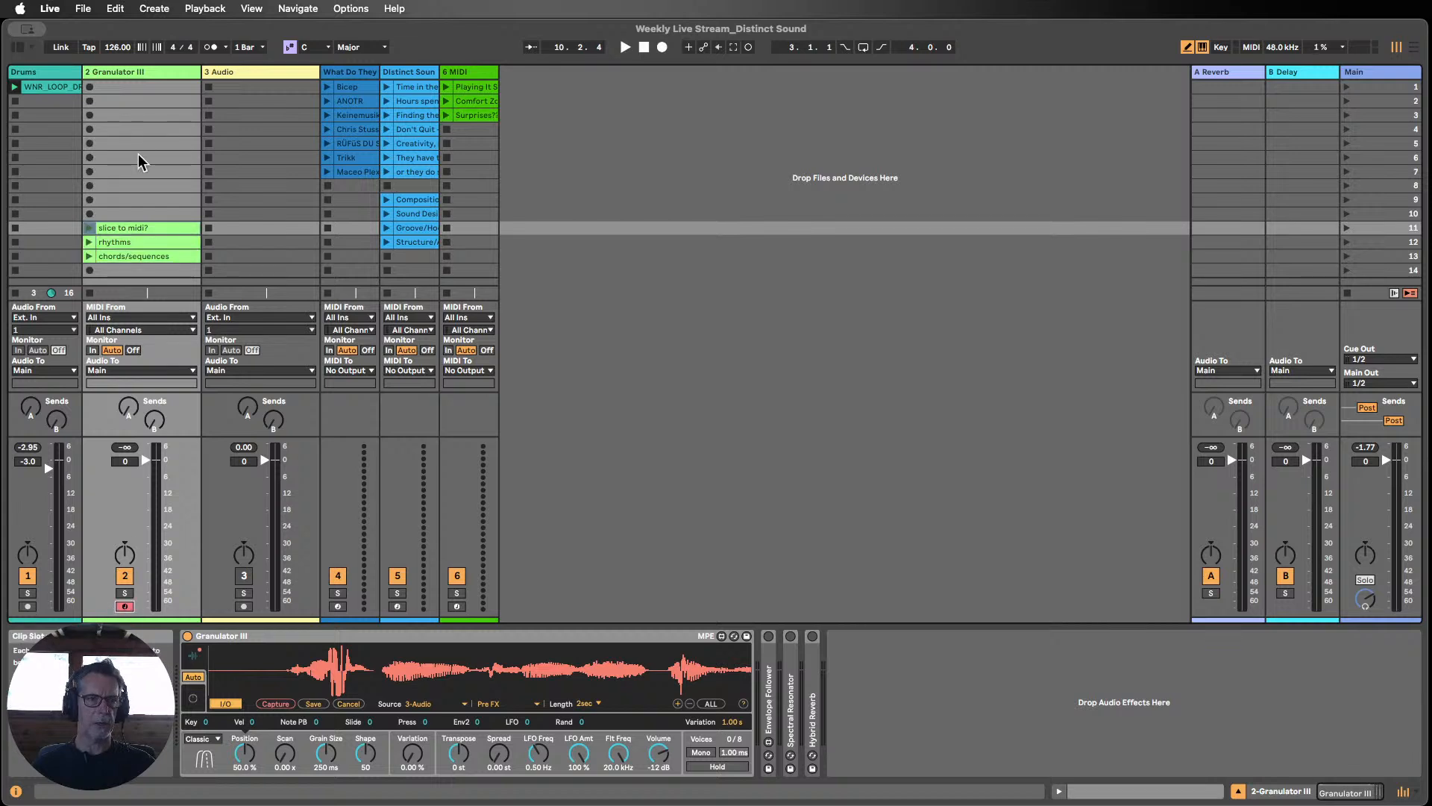
left_click(122, 88)
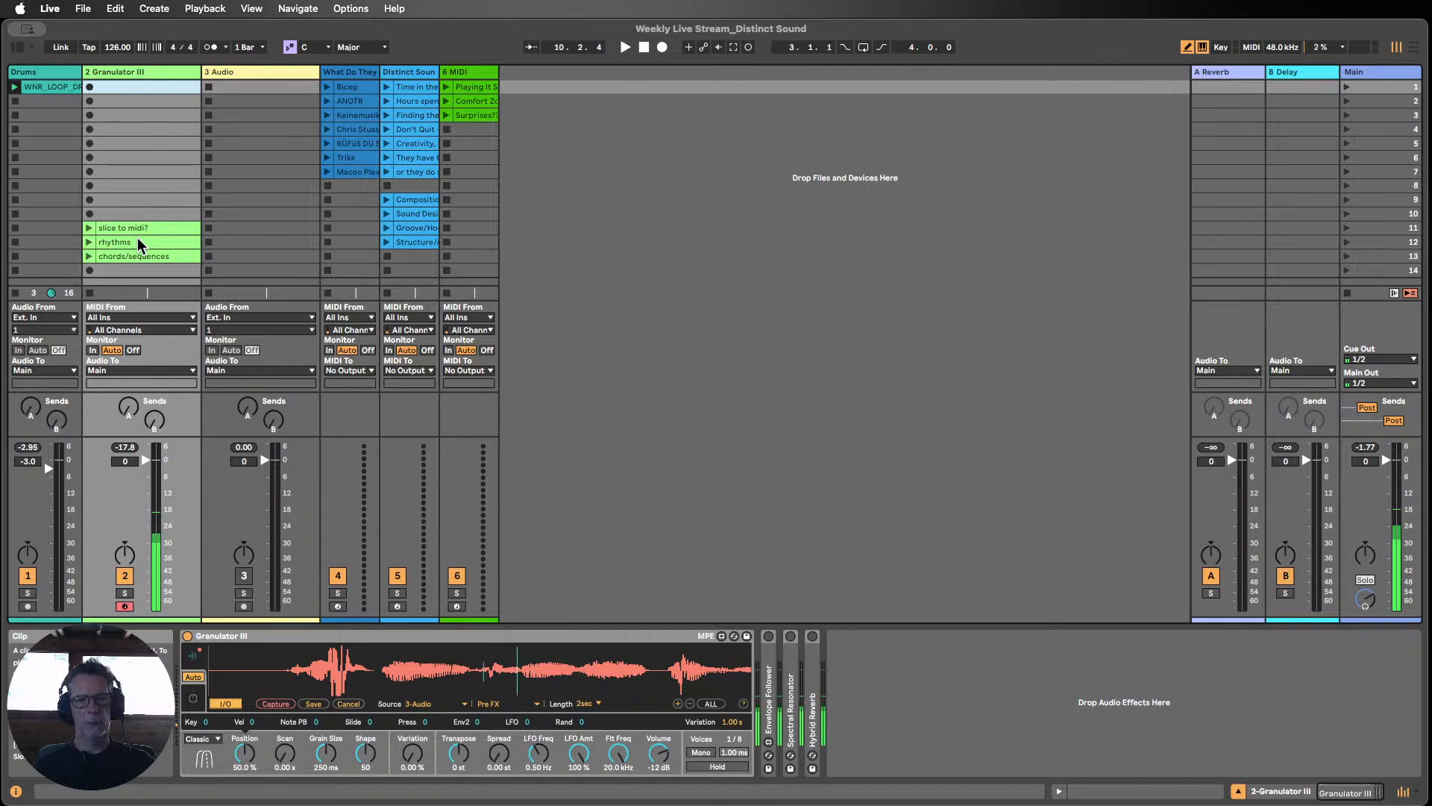
double_click(152, 89)
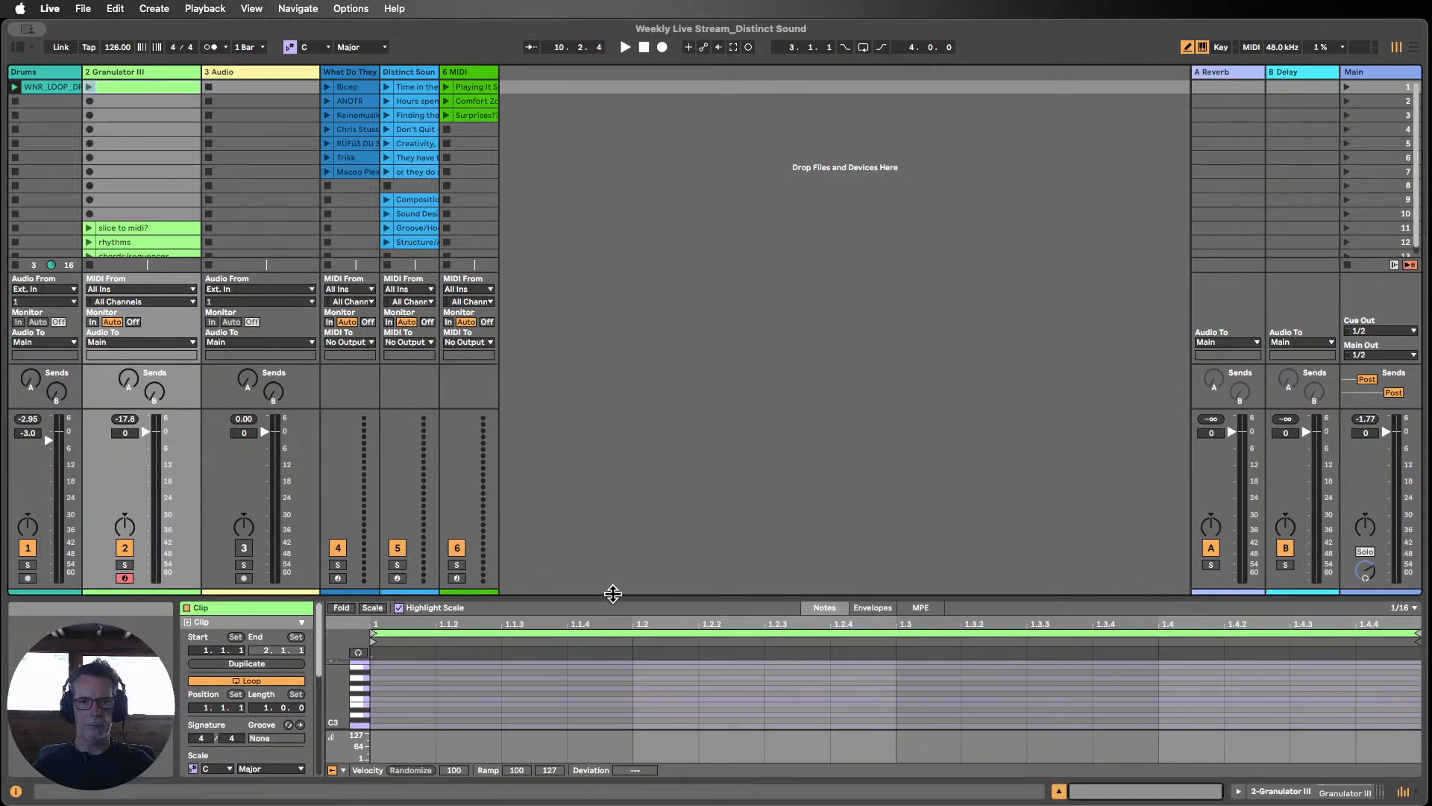
Step: Enlarge the new clip's note editor and audition the captured sound with a repeated note
left_click_drag(613, 593, 602, 372)
key("a")
key("a")
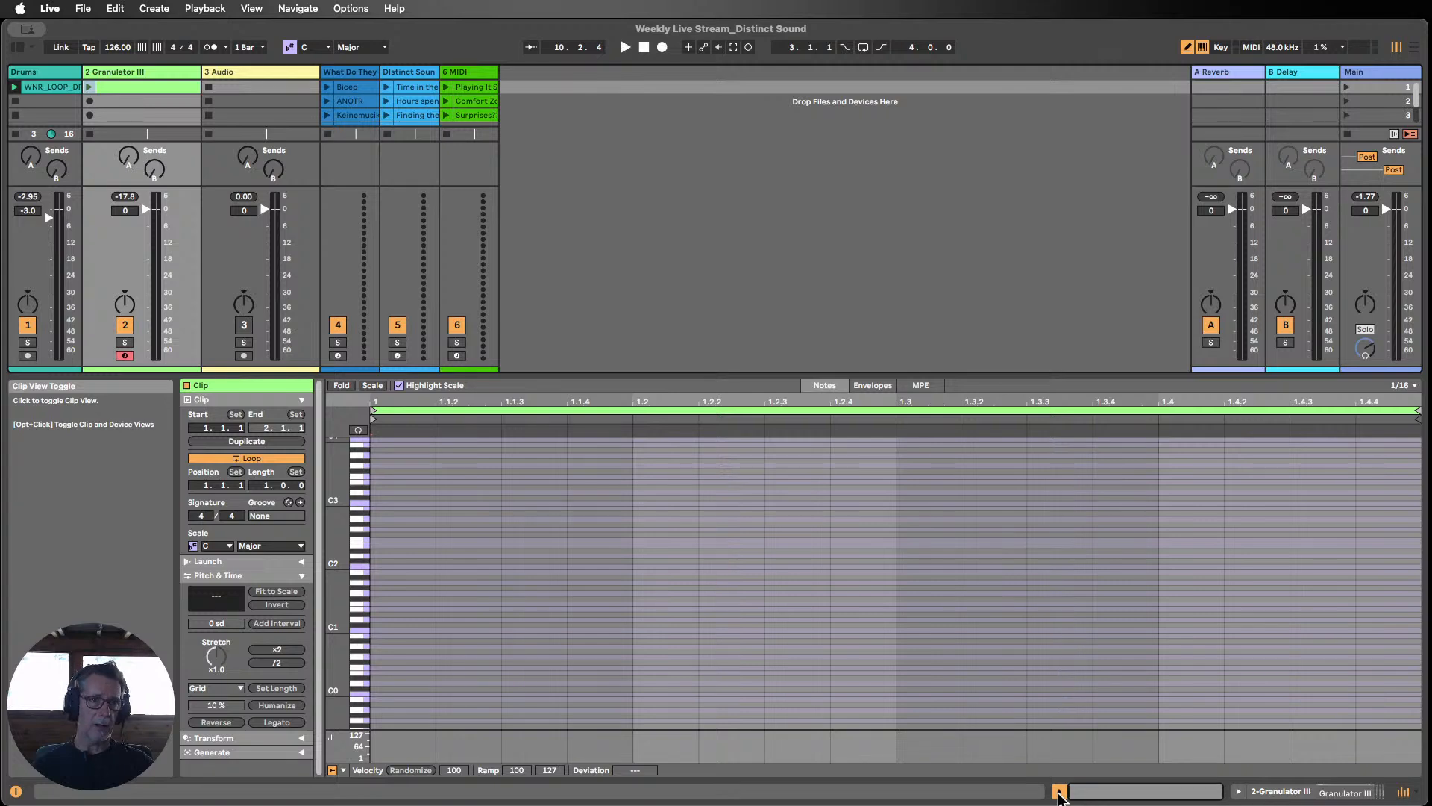
Step: Add a Tuner audio effect directly after Granulator III on the 2 Granulator III track
left_click(1286, 793)
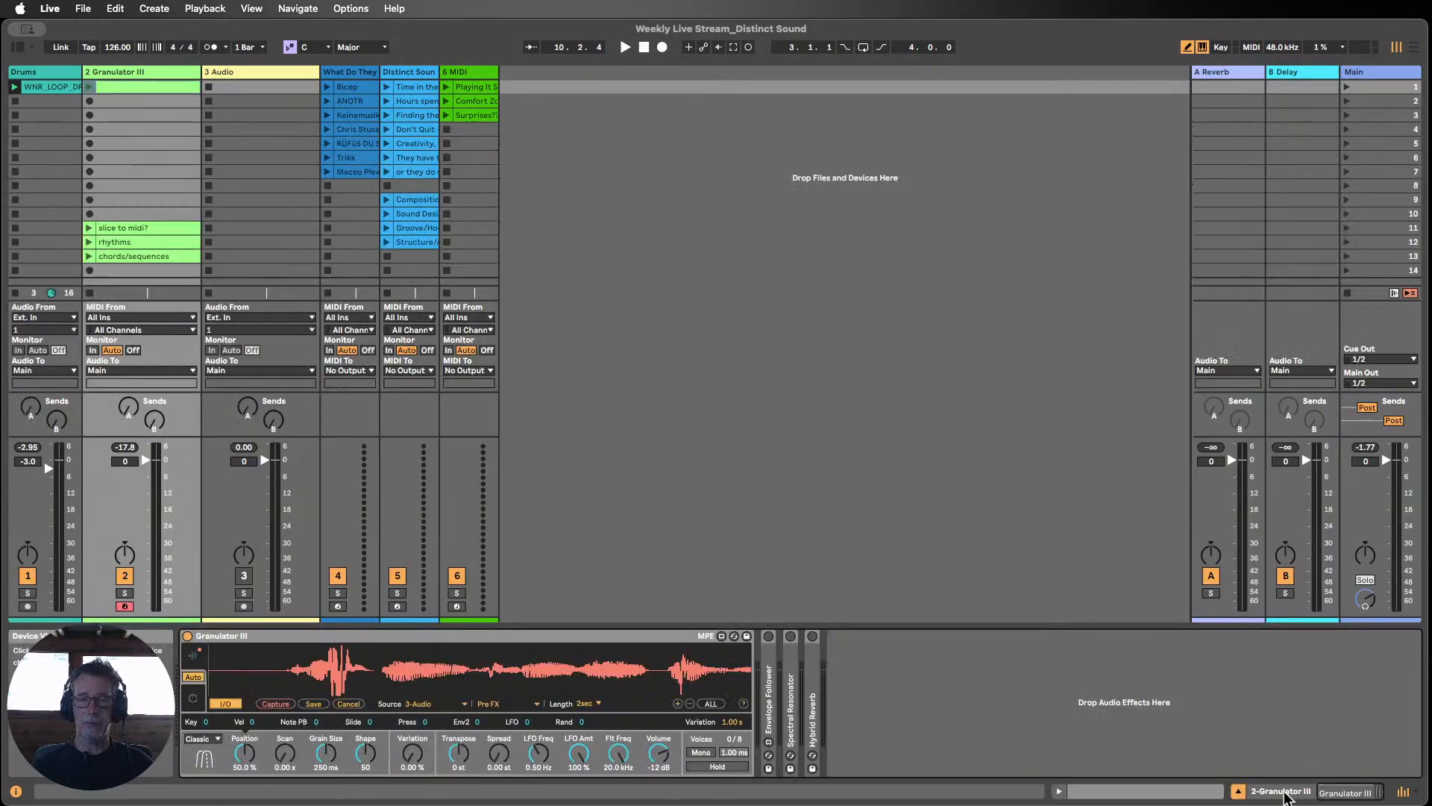
left_click(17, 48)
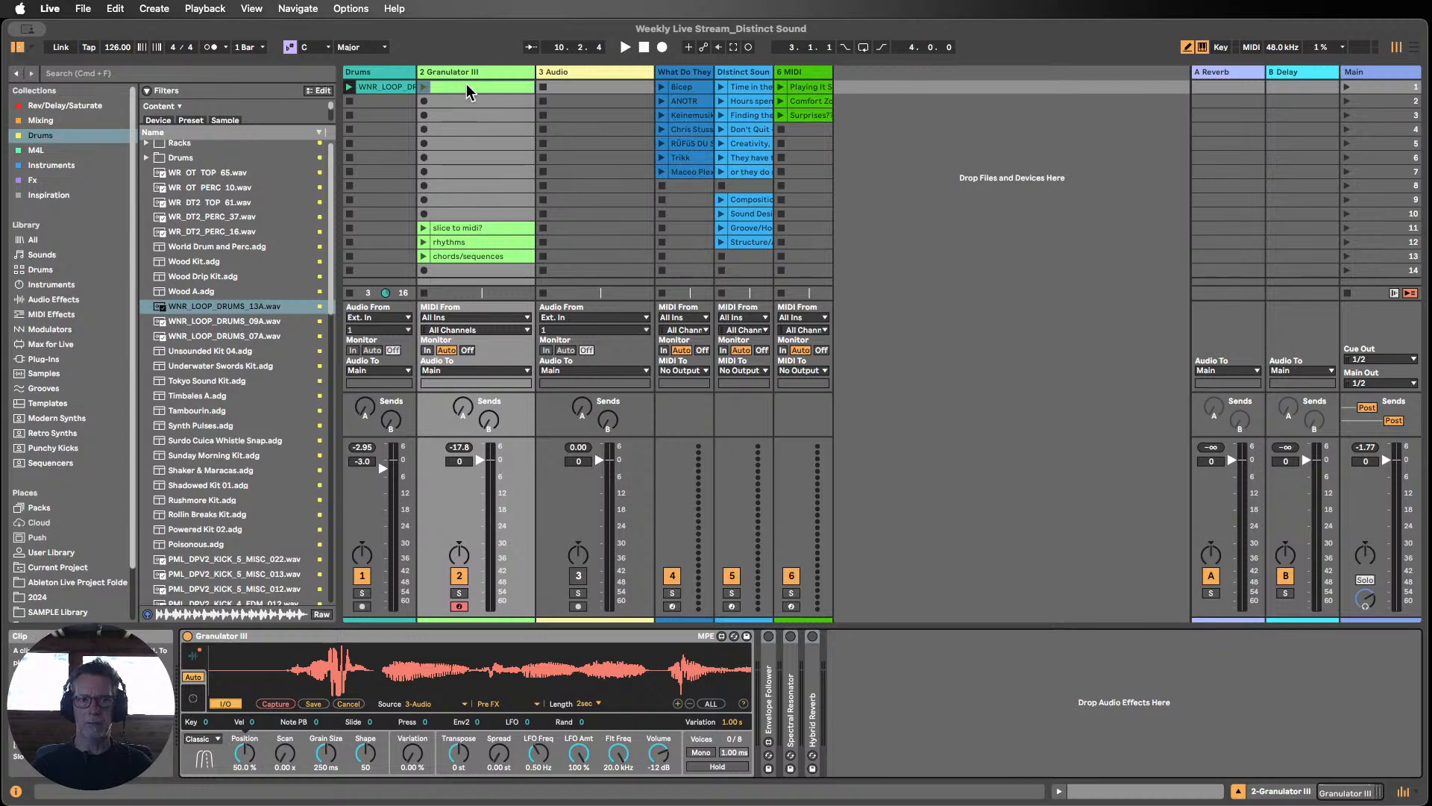
left_click(58, 299)
left_click(246, 444)
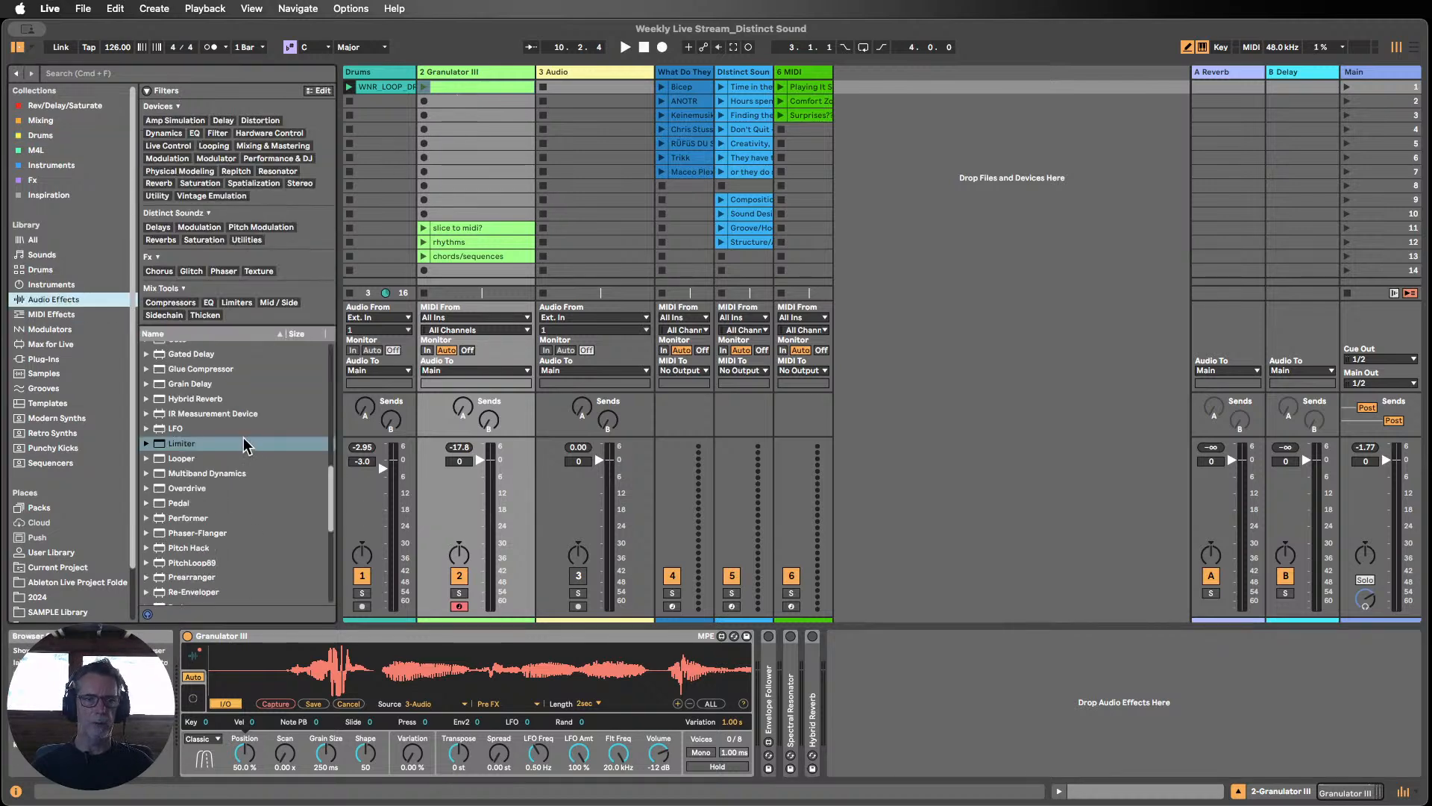
scroll(218, 498, "down", 6)
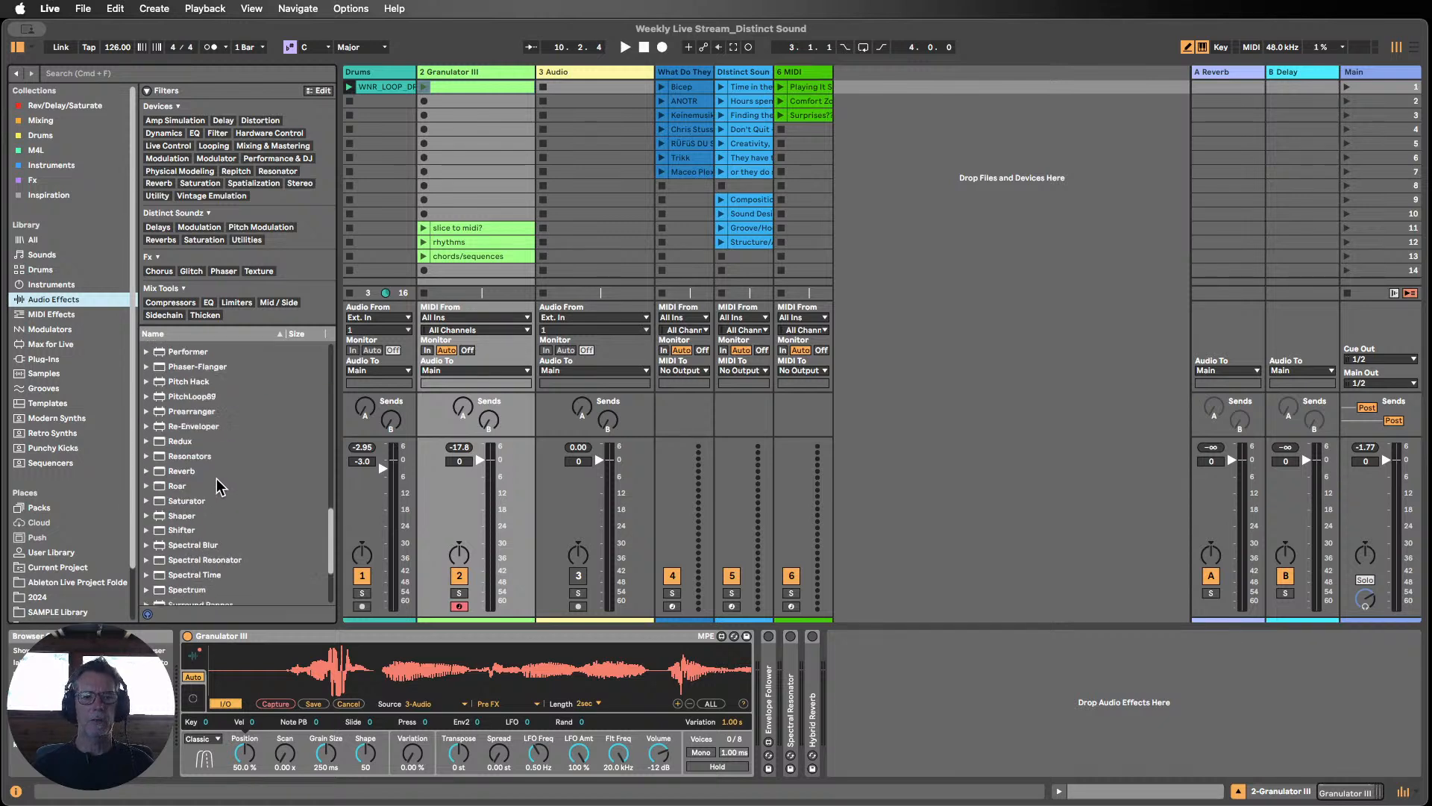
left_click(176, 506)
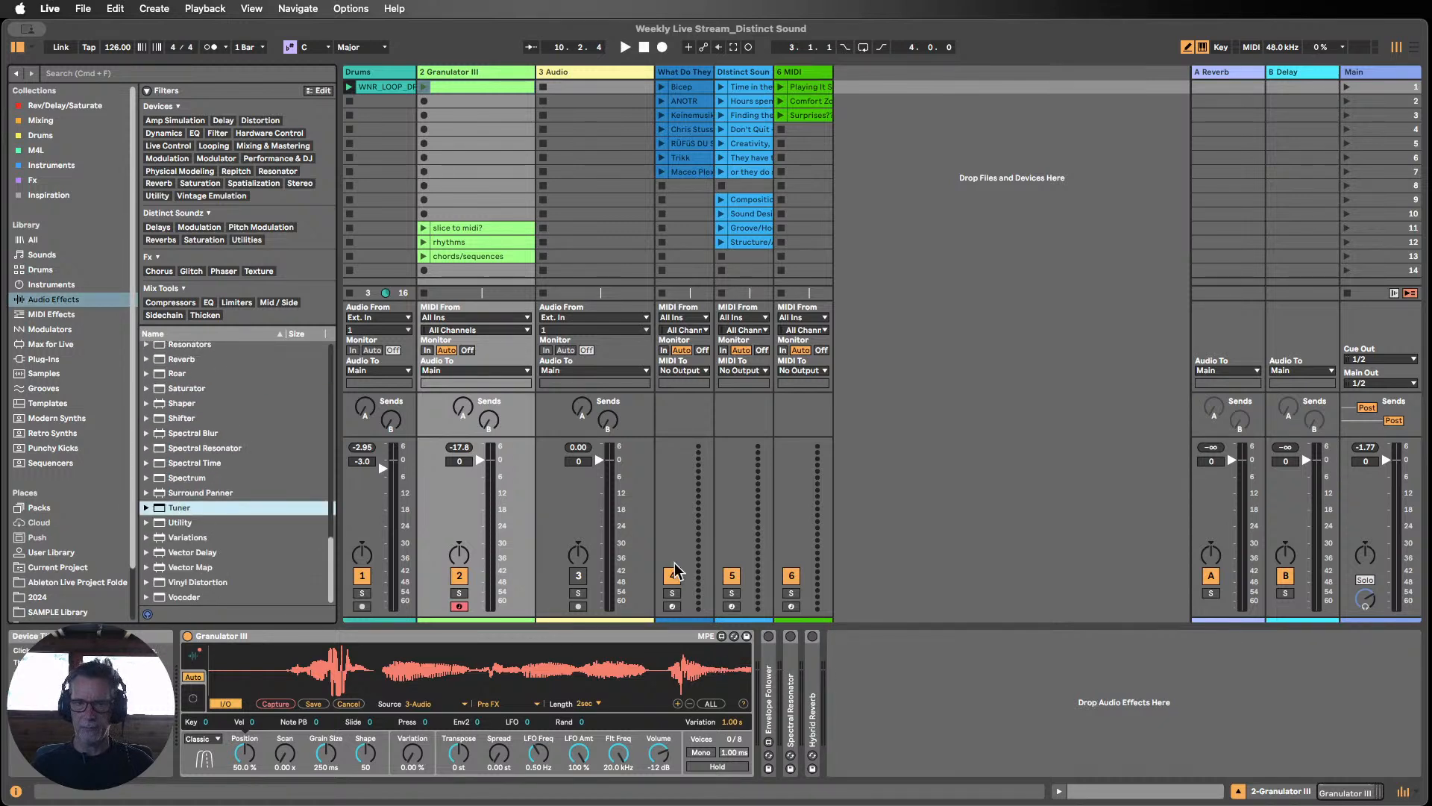
left_click_drag(187, 509, 755, 669)
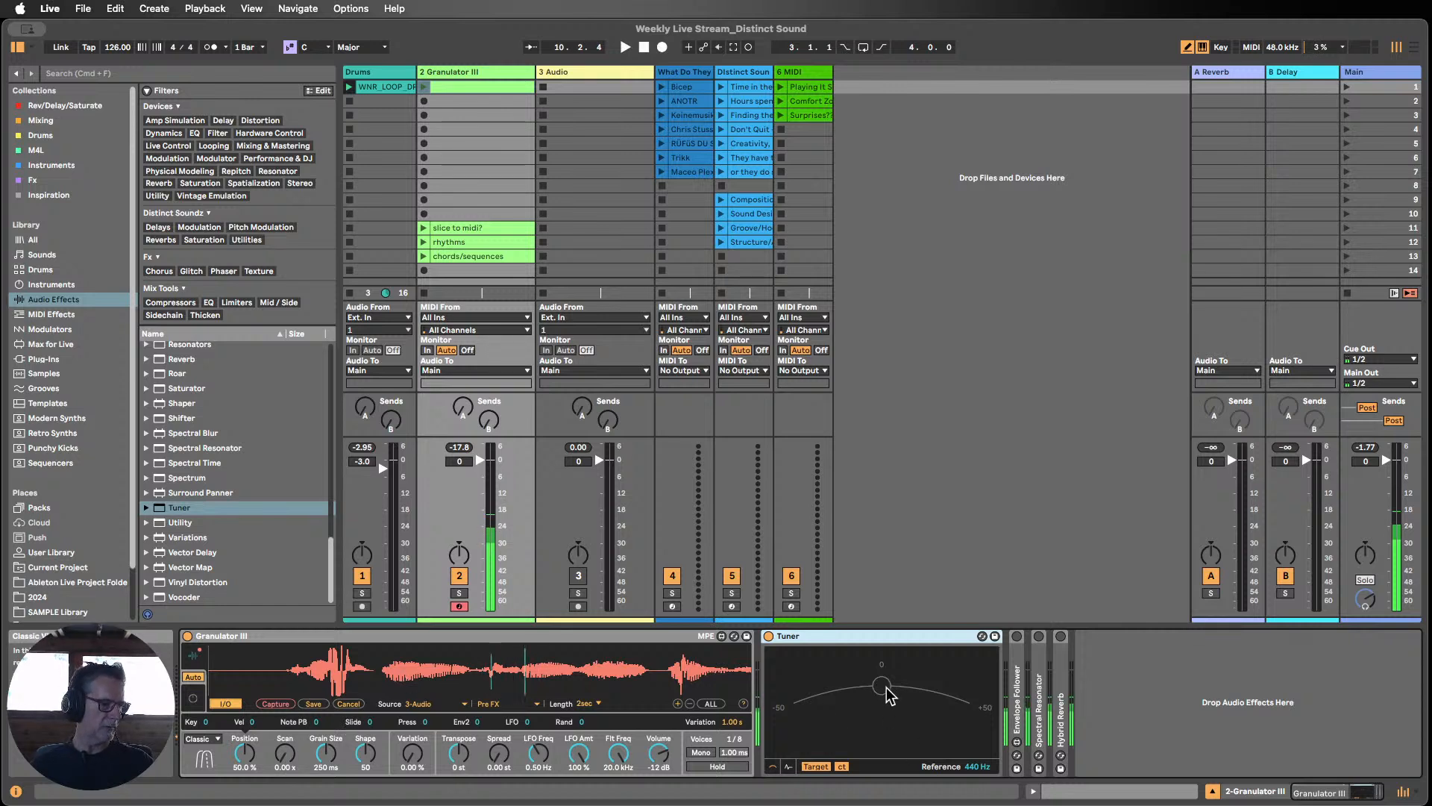
Step: Draw a C3 note at the start of the Granulator III clip, extend it with Legato, and start playback
double_click(470, 87)
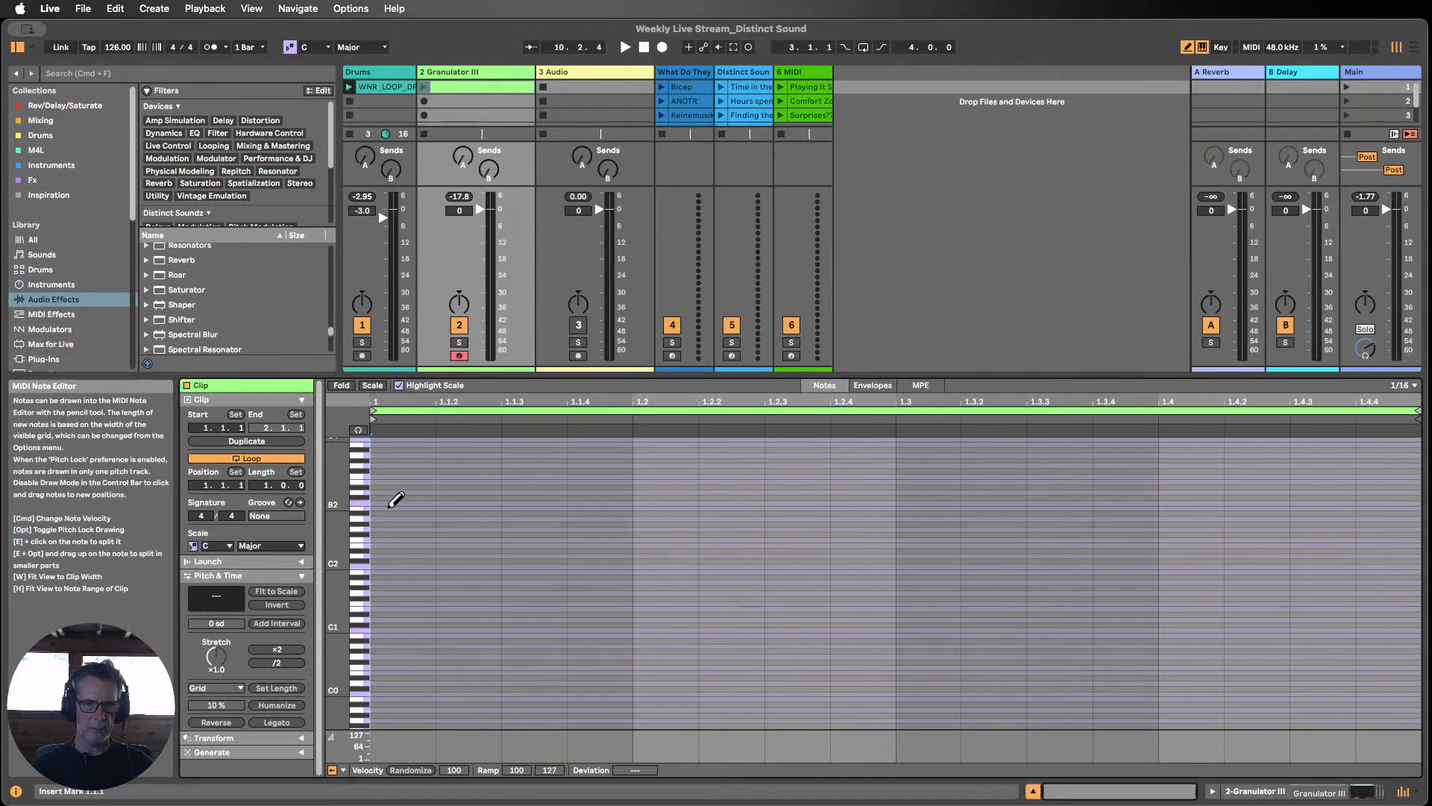
left_click(392, 503)
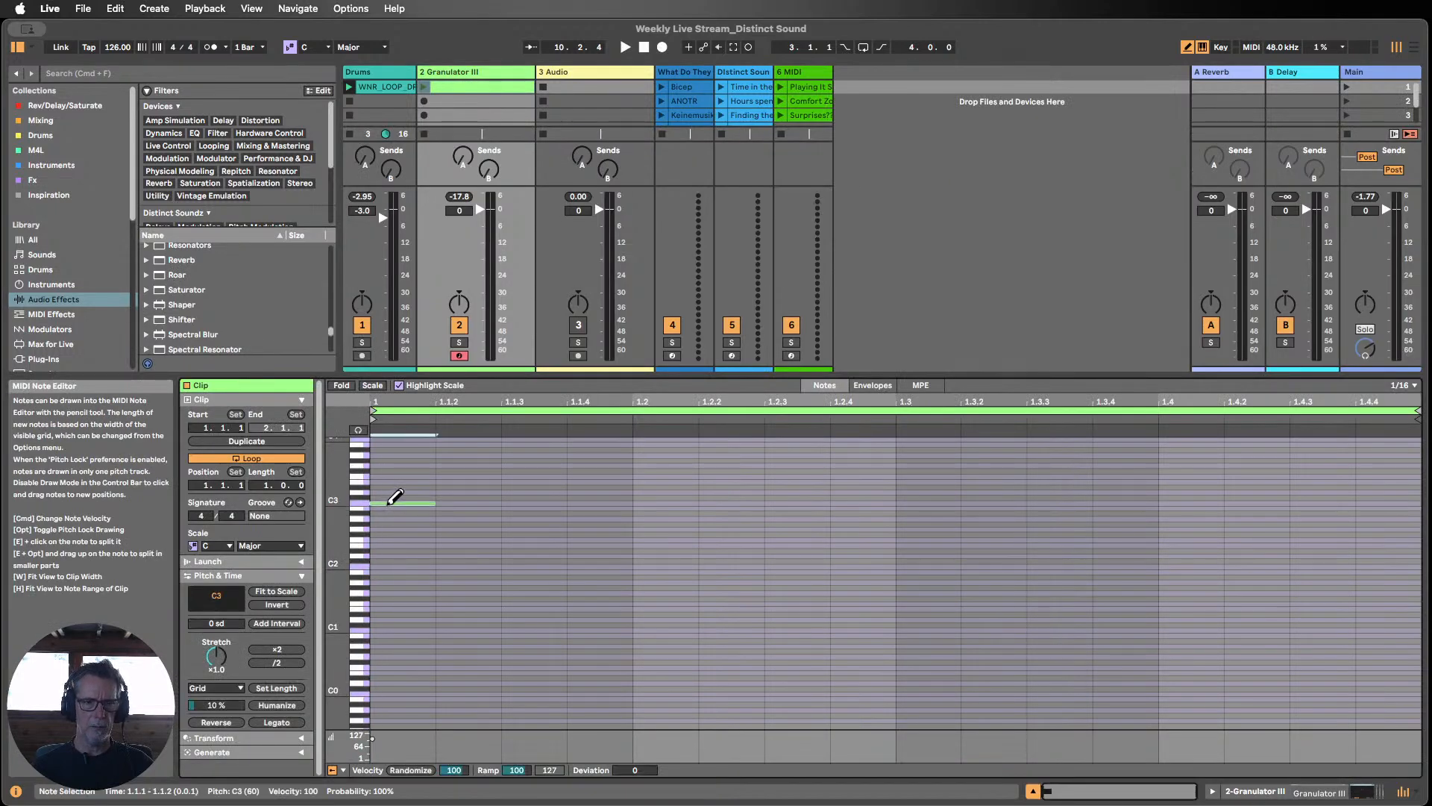
left_click(292, 720)
key("space")
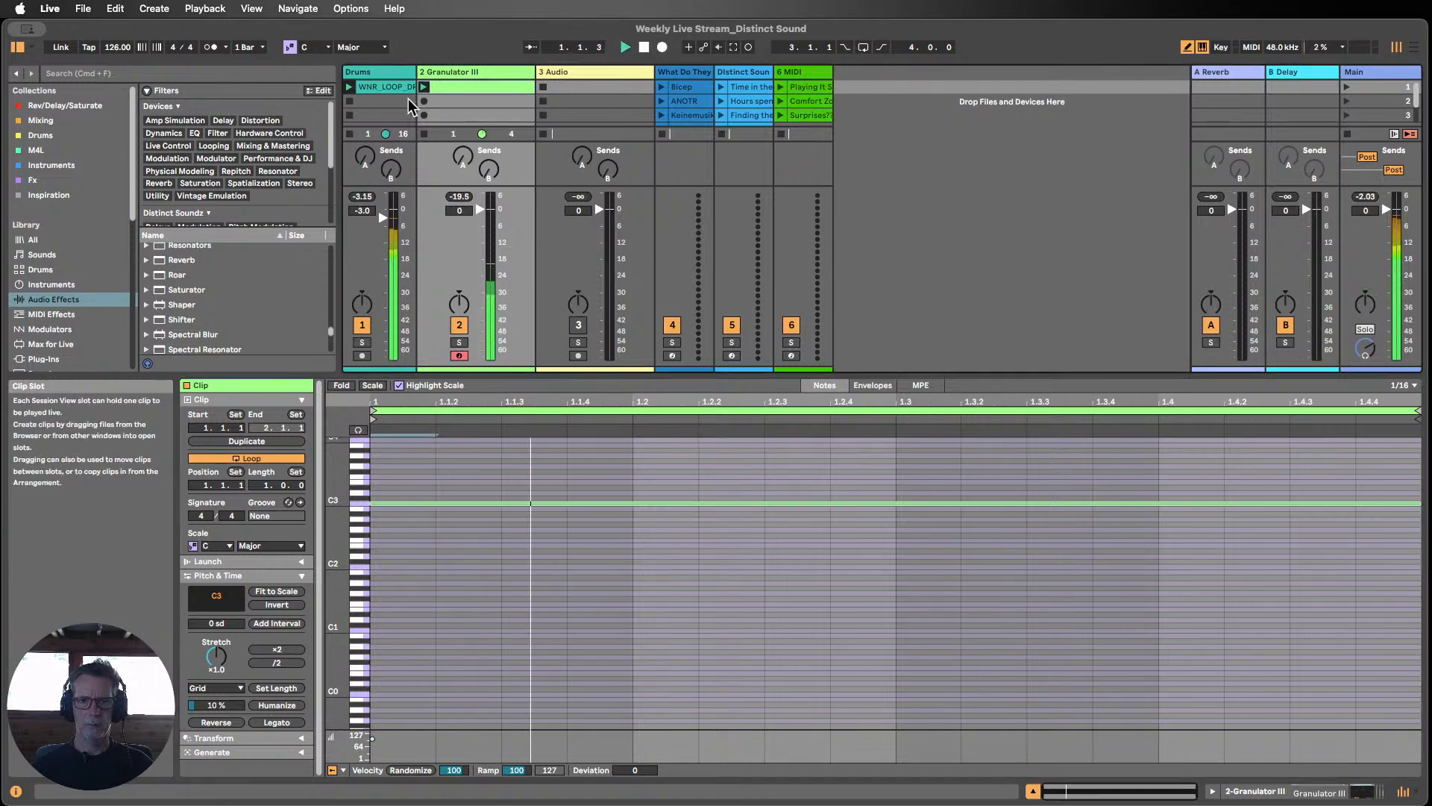
Step: Bring back the device view, narrow the Granulator III track, and lower the Drums track volume to -5.0 dB
left_click(1212, 791)
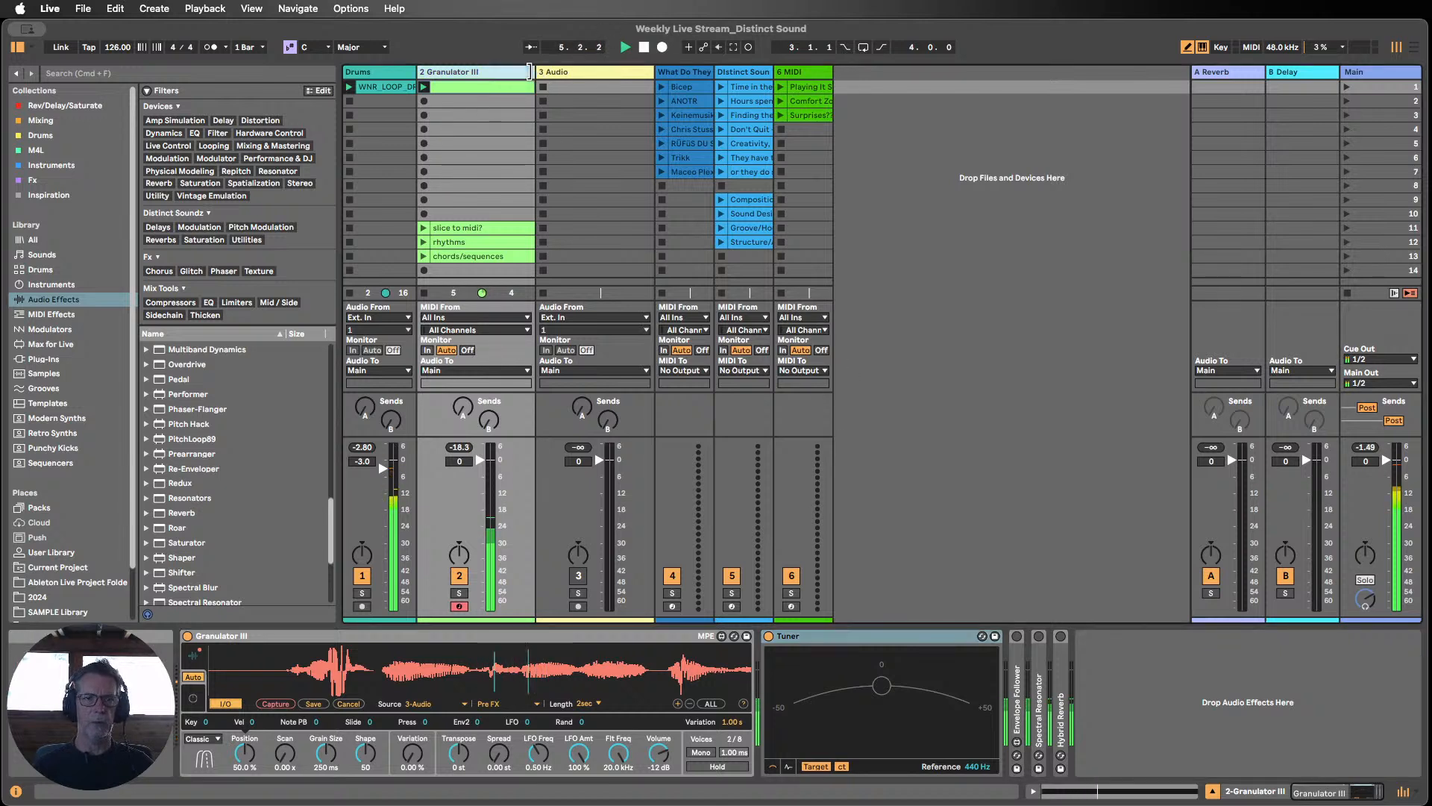
left_click_drag(536, 72, 501, 71)
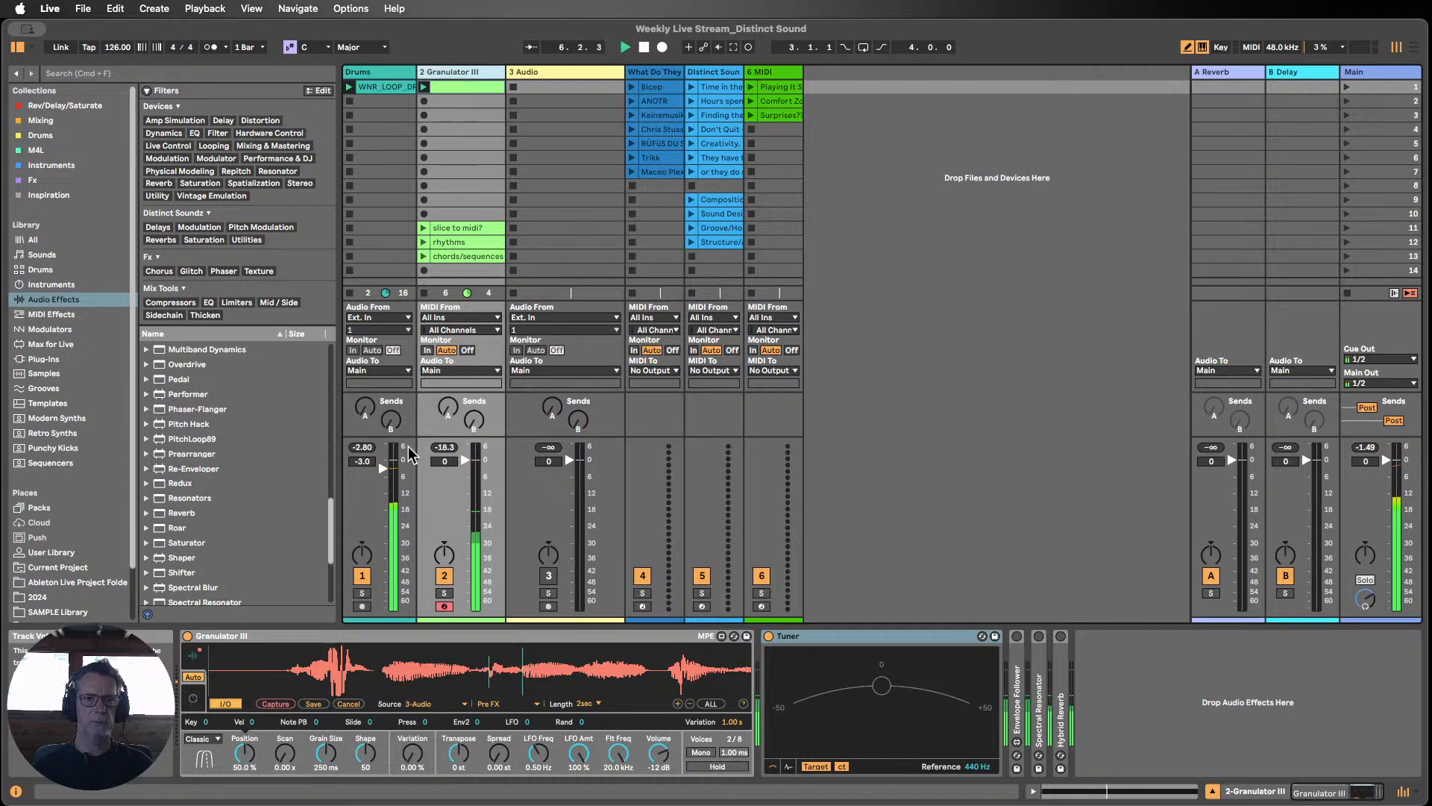
left_click_drag(383, 468, 382, 471)
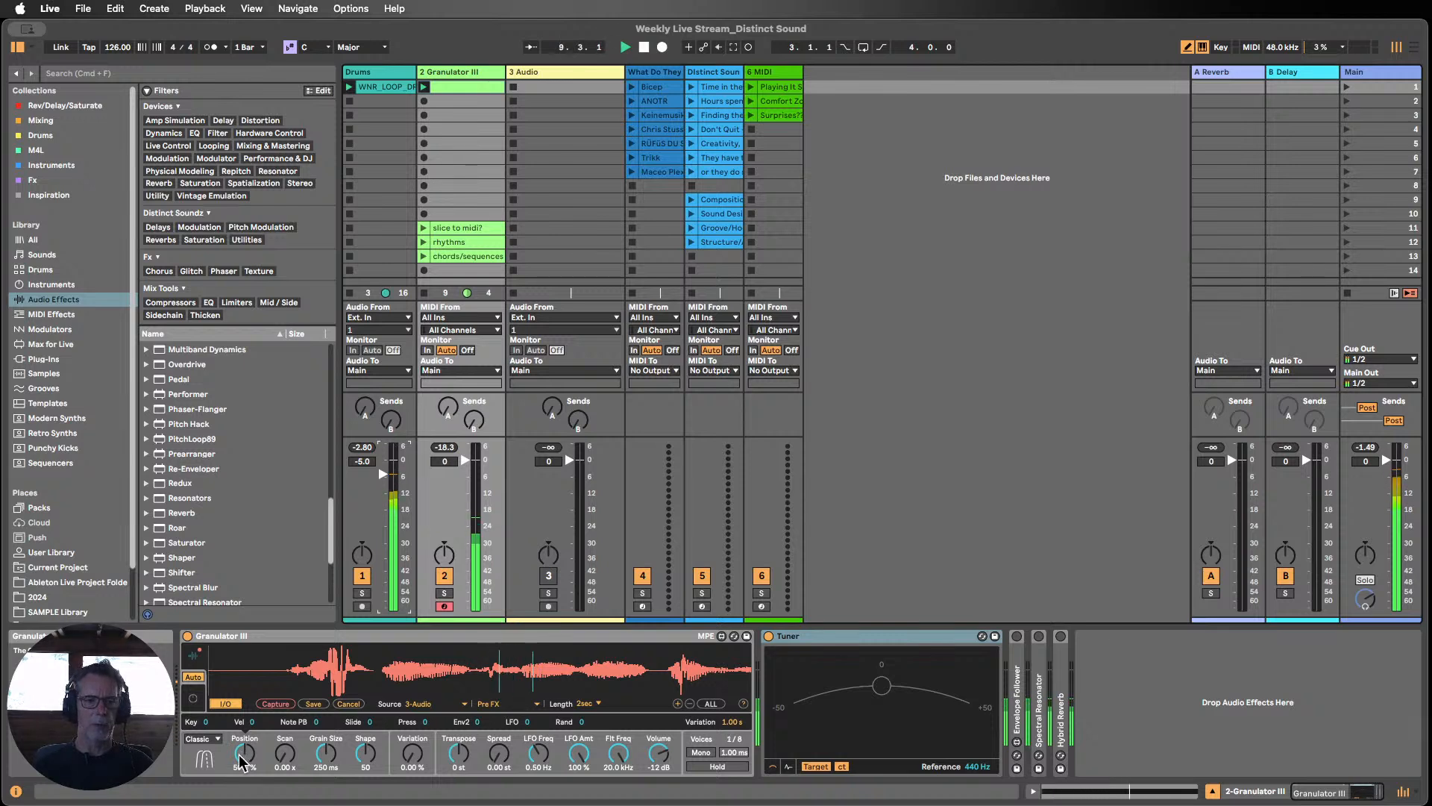
Step: Set Granulator III's Position to 84.7 % while listening to the loop, and stop playback
left_click_drag(243, 755, 242, 707)
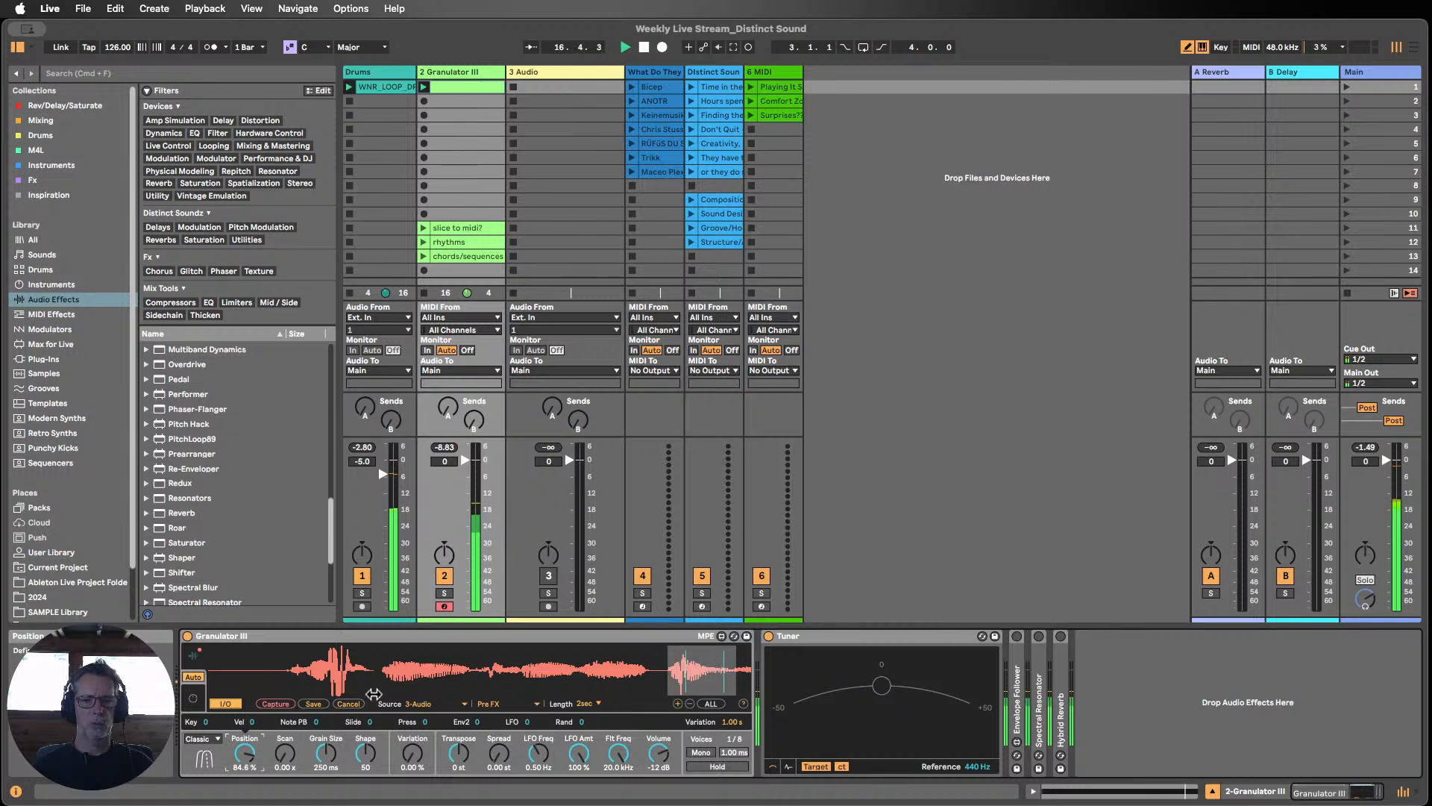
mouse_move(695, 675)
left_mouse_down()
mouse_move(328, 671)
mouse_move(701, 670)
left_mouse_up()
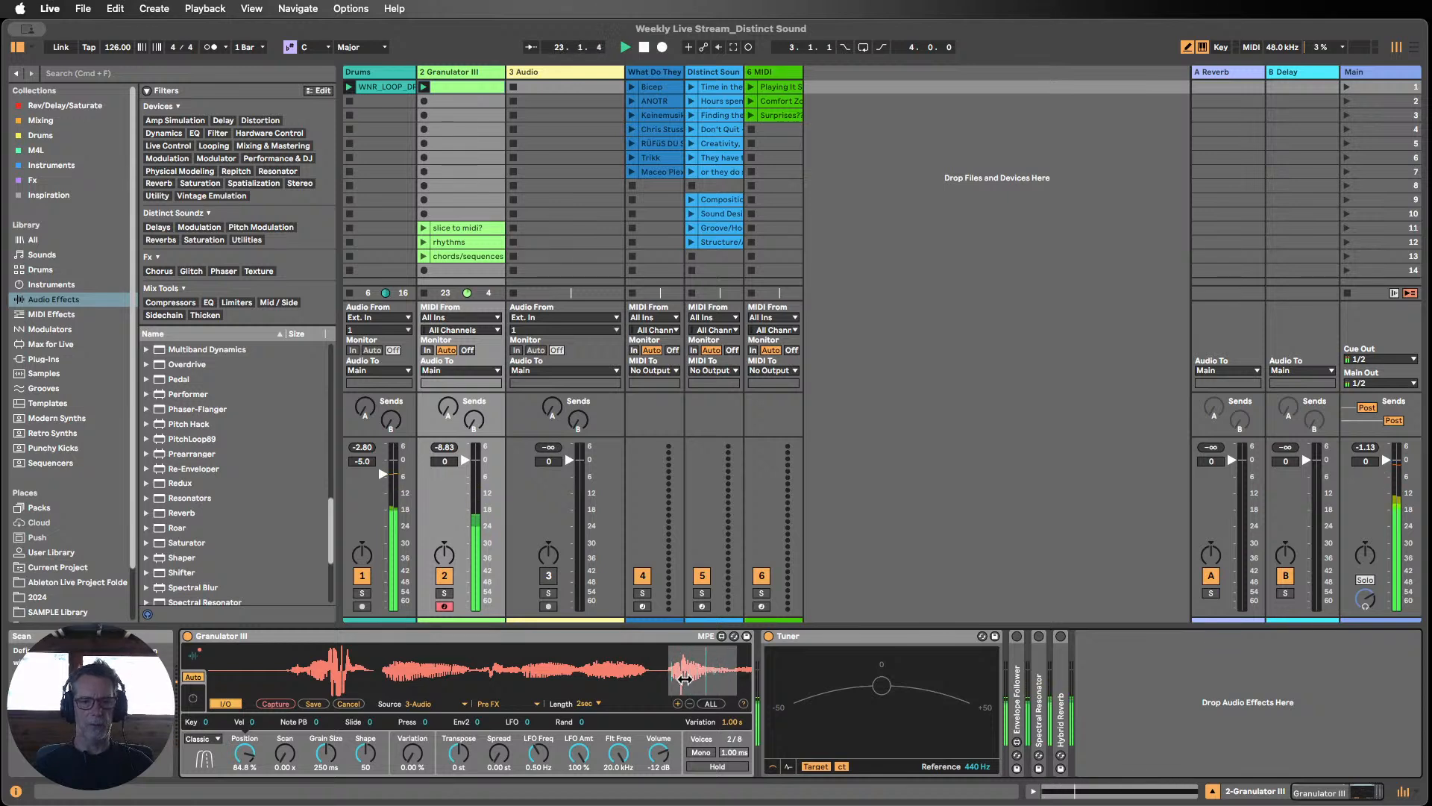
left_click_drag(685, 676, 687, 676)
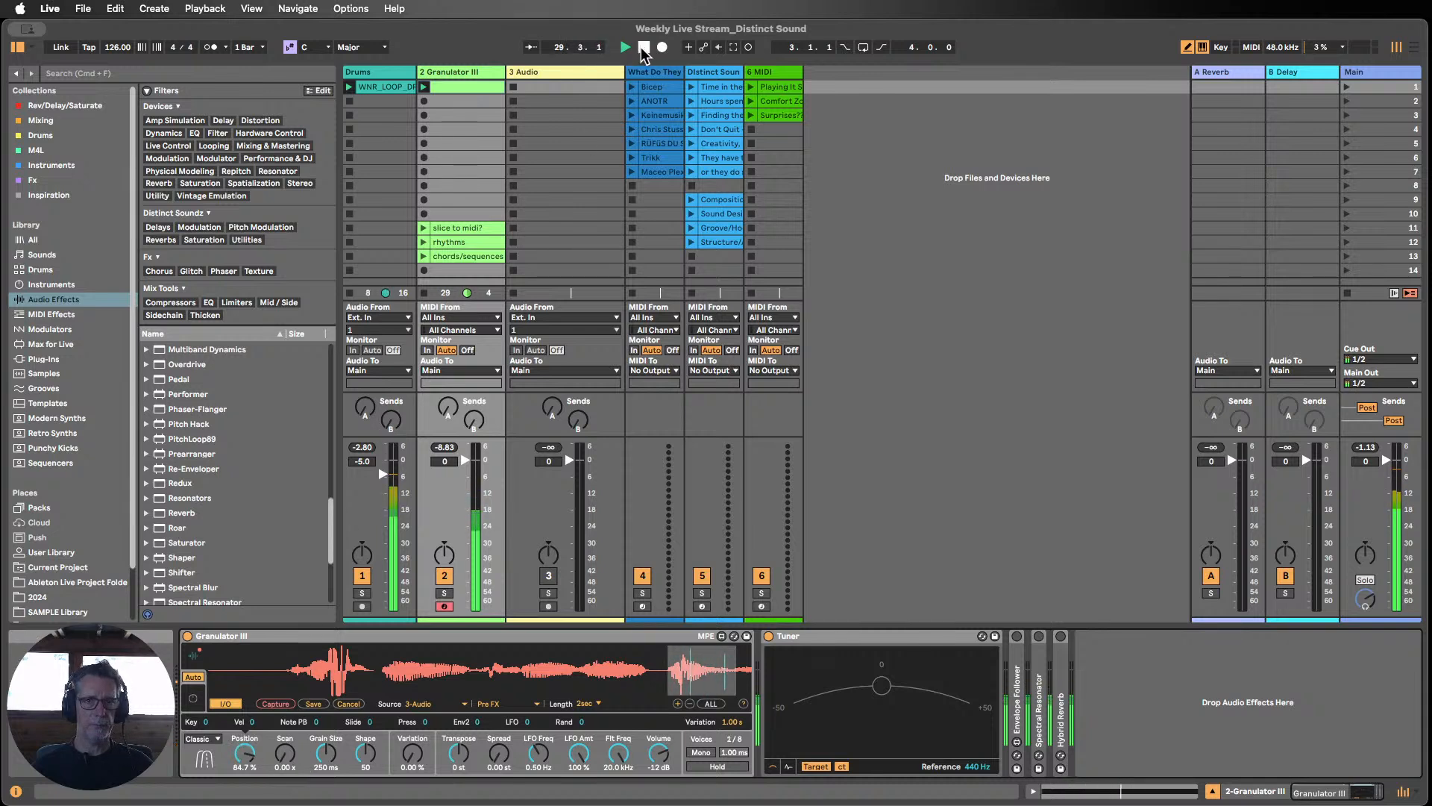
key("space")
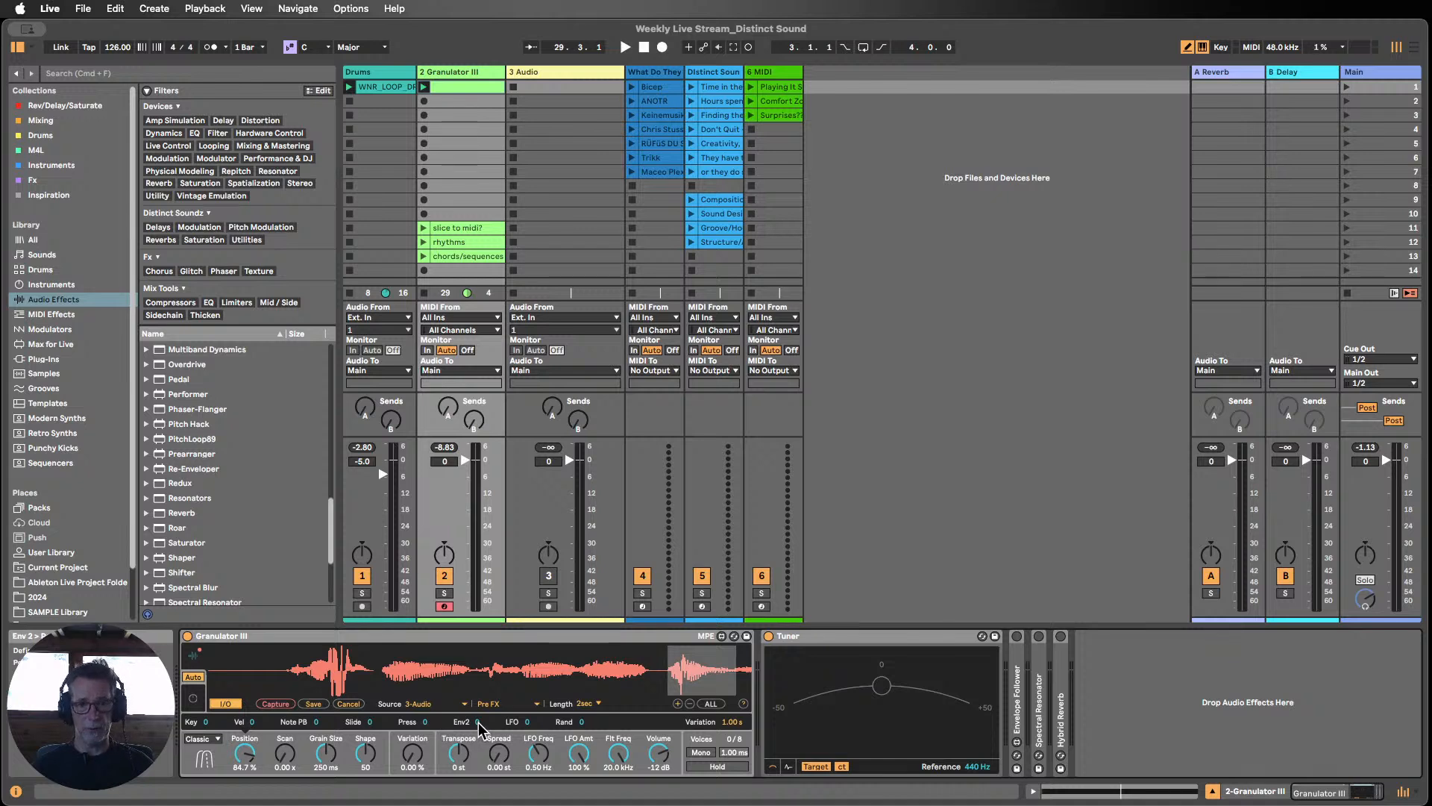
Step: Look over Granulator III's envelope, LFO and filter settings and the full clip names on the 6 MIDI track
left_click(194, 699)
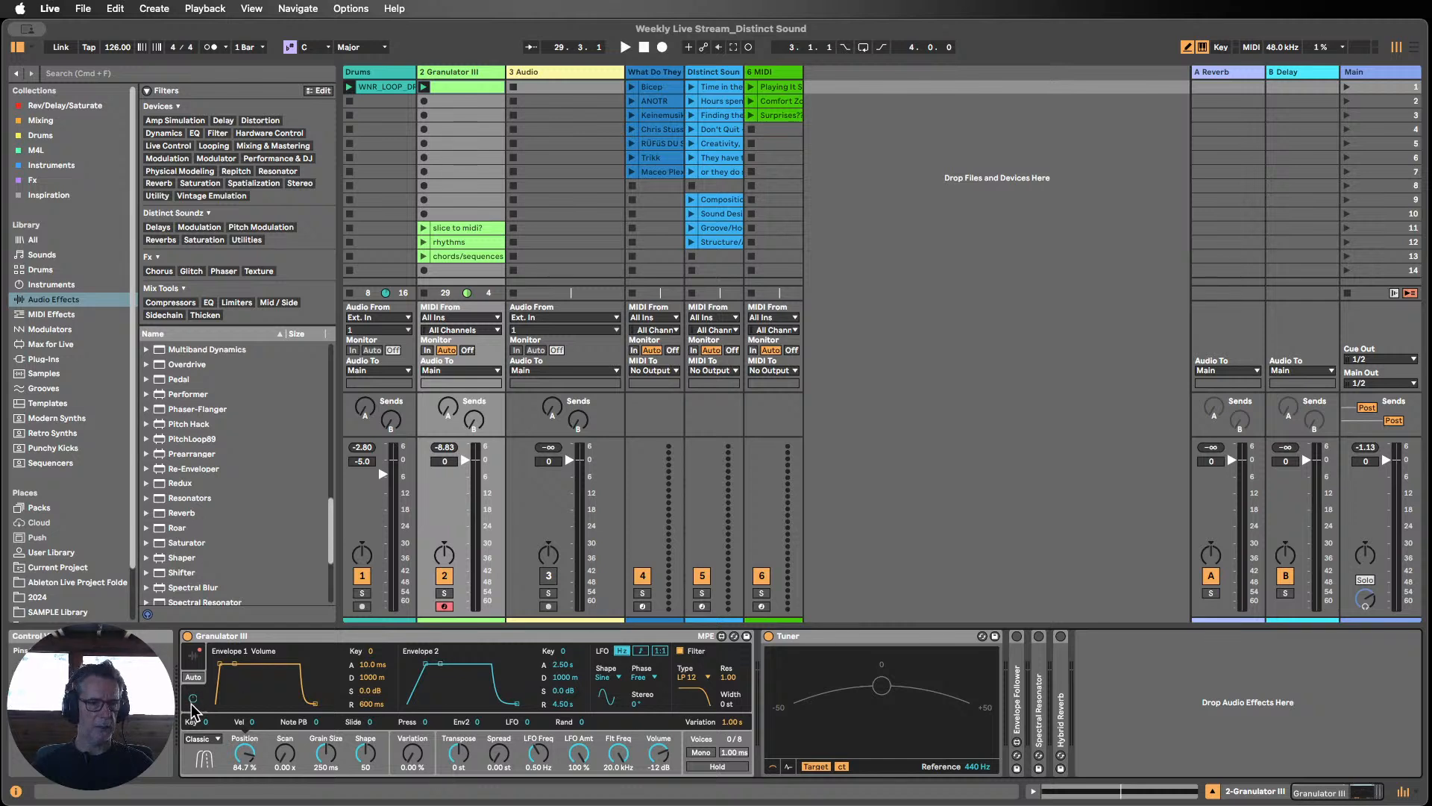
left_click(195, 658)
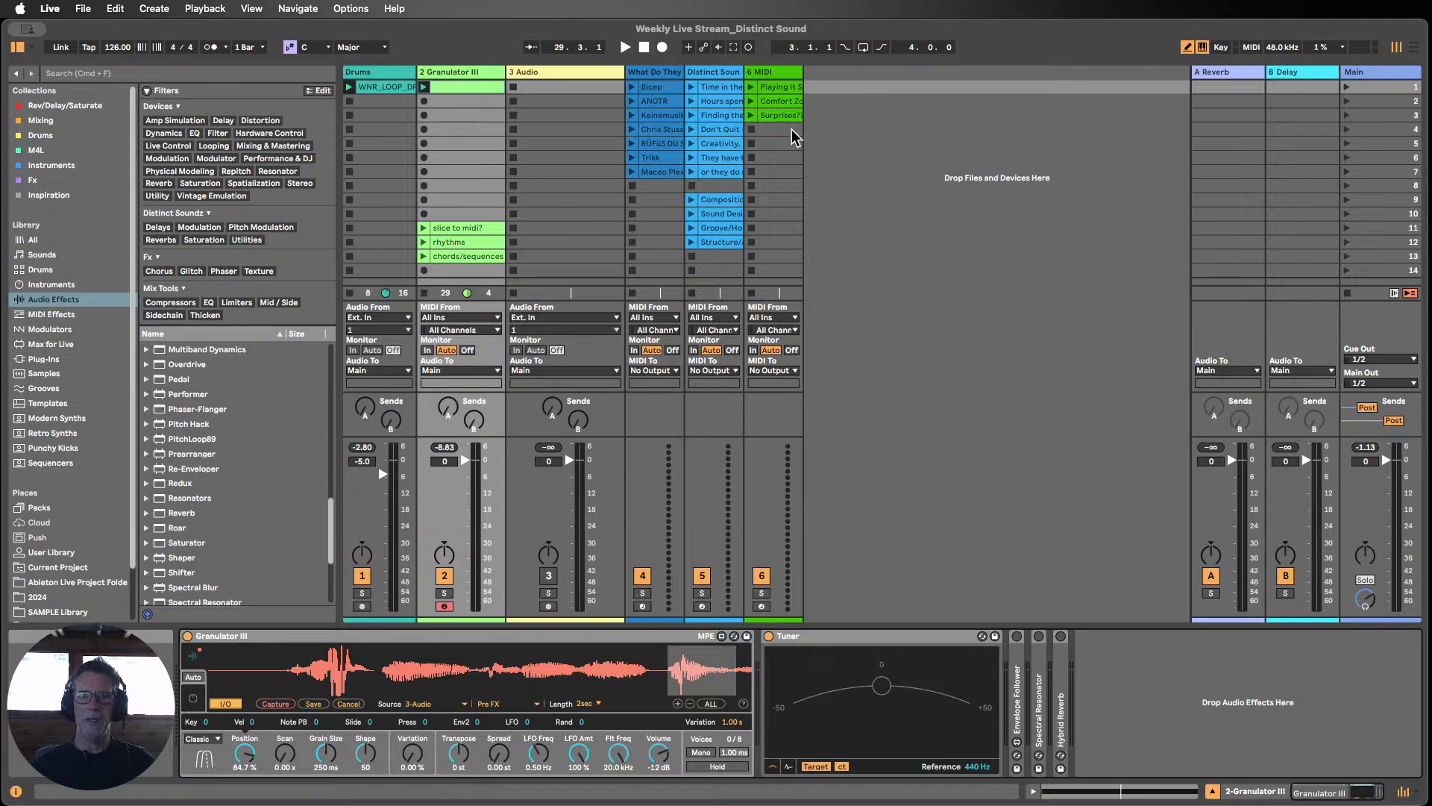
left_click(798, 72)
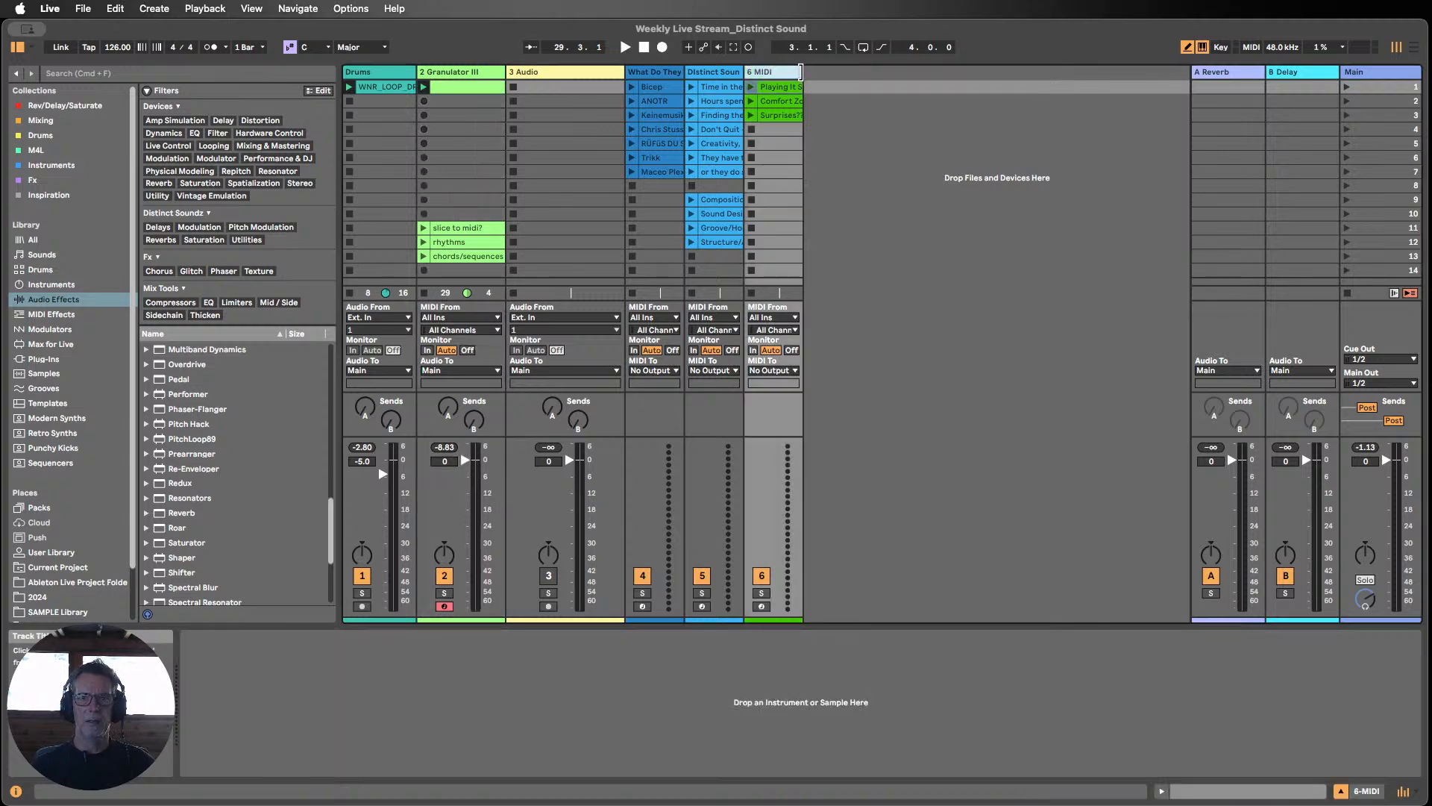
left_click_drag(798, 72, 881, 72)
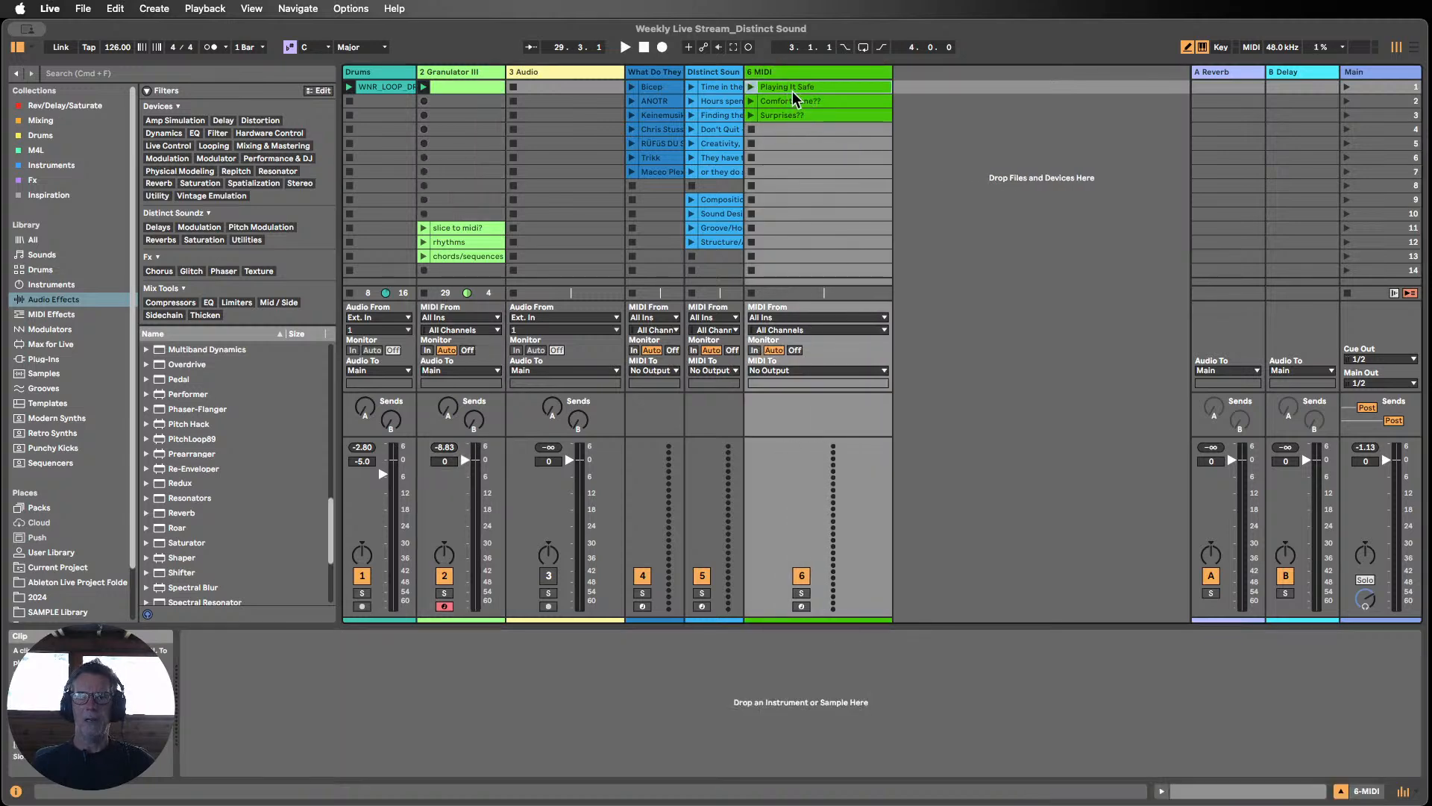
left_click(778, 113)
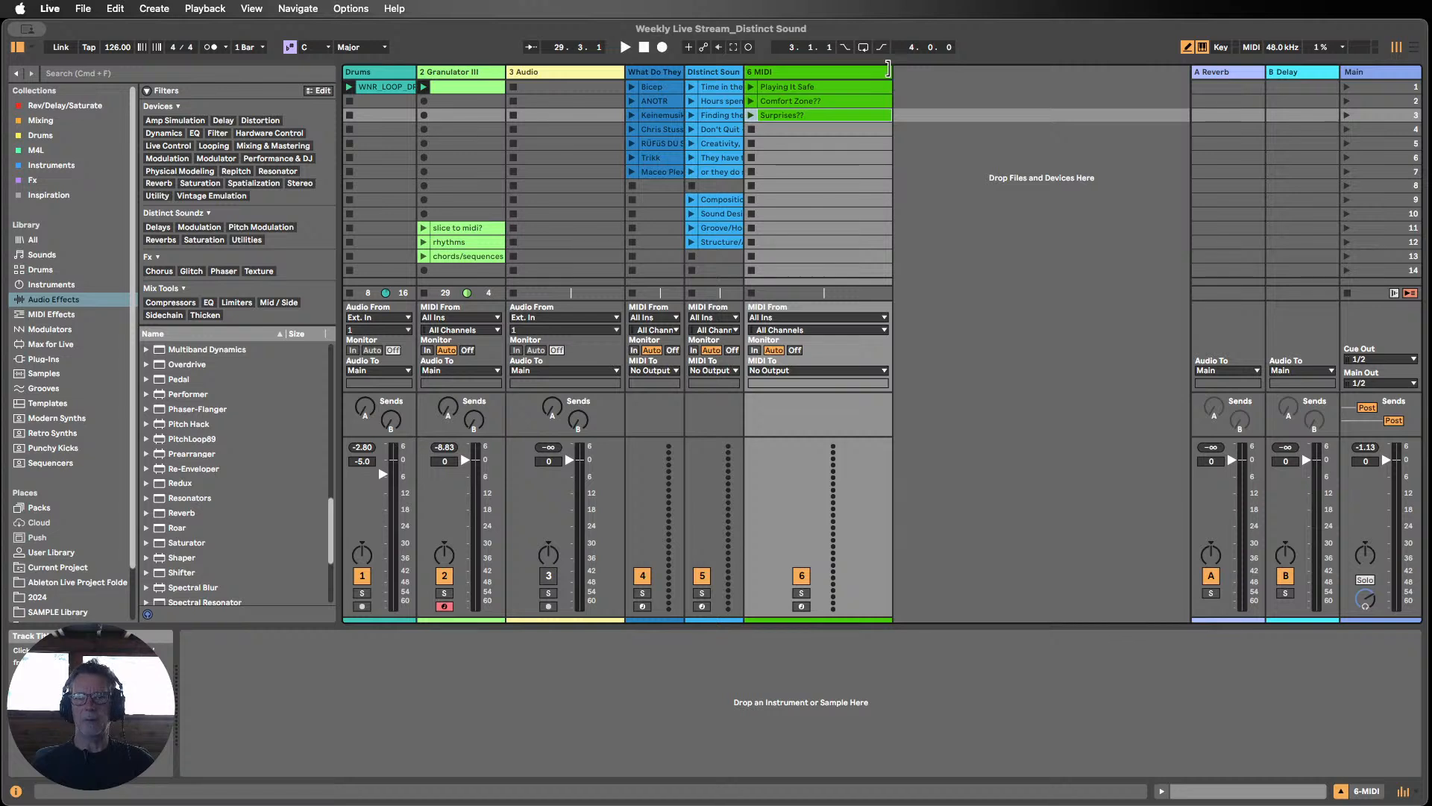
left_click_drag(888, 72, 812, 61)
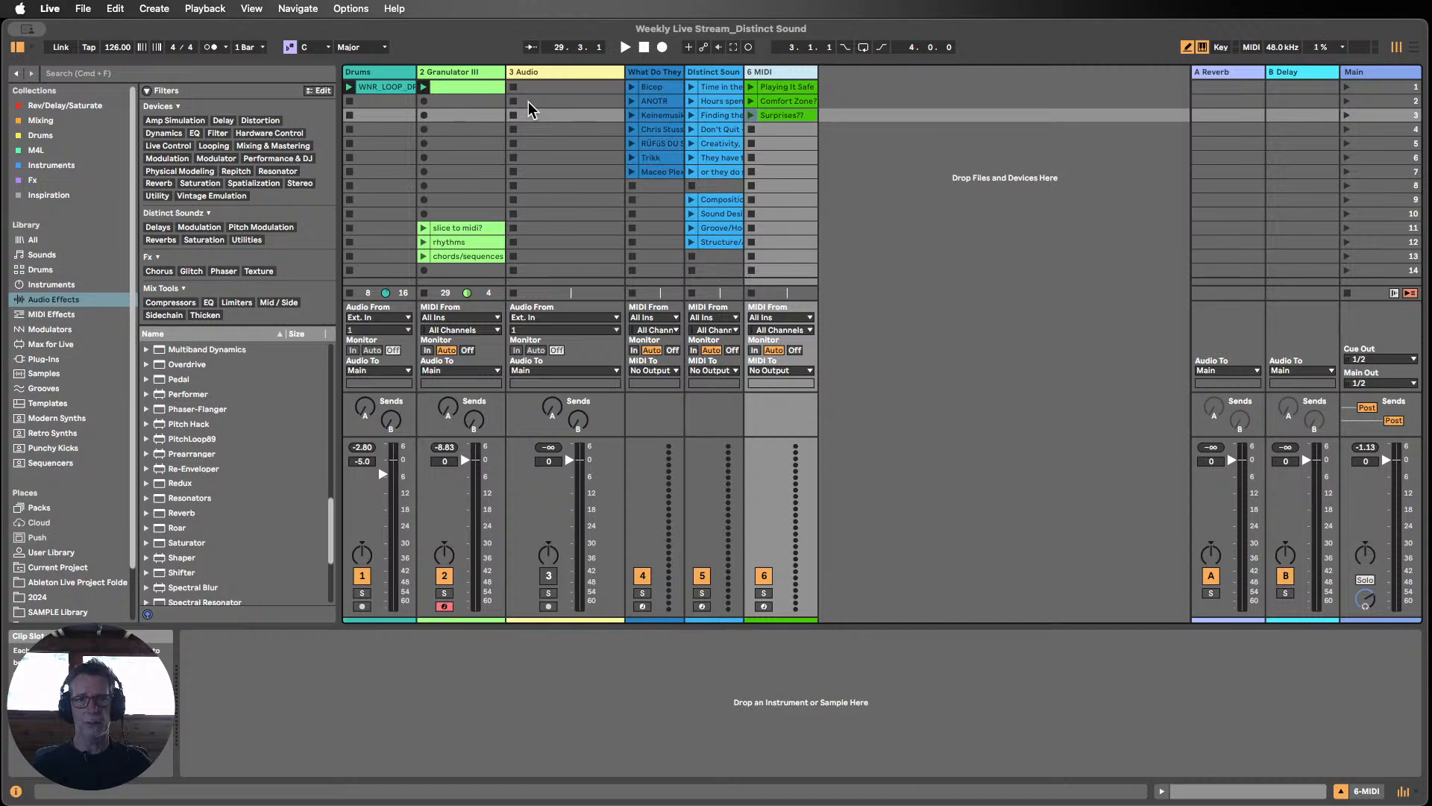
Step: Set Granulator III's Grain Size to 24.2 ms while its clip plays, then stop the clip and playback
left_click(454, 73)
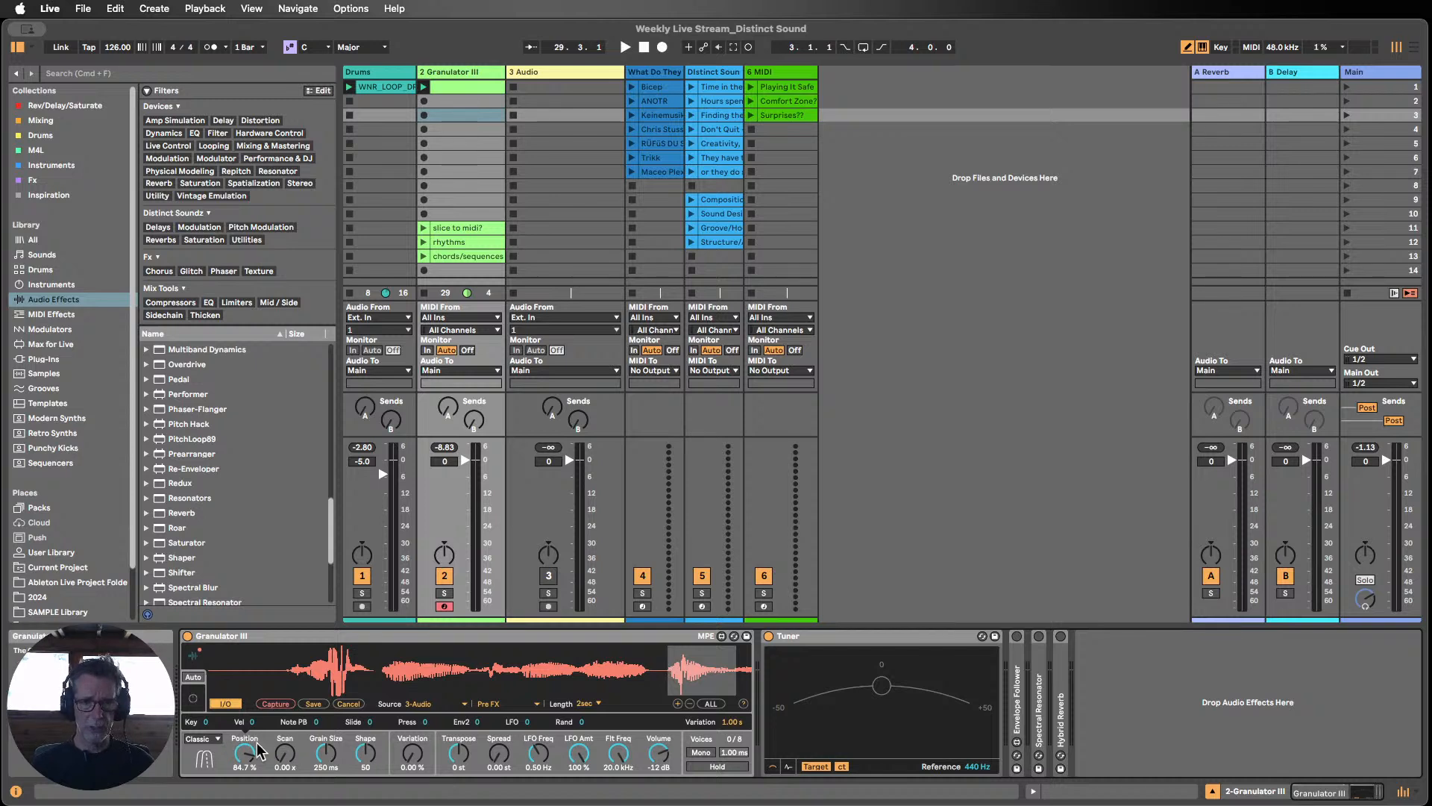
left_click(326, 752)
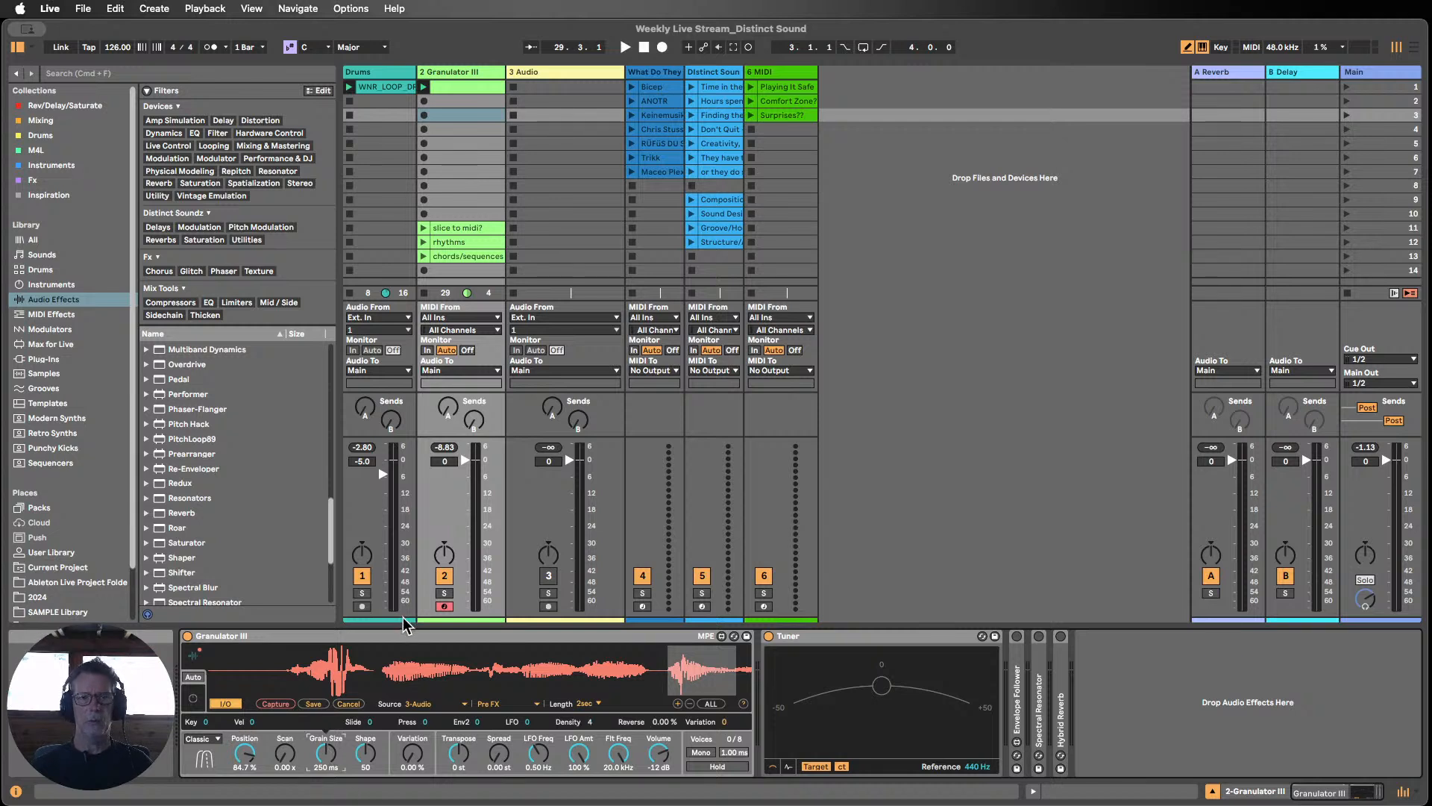
left_click(425, 87)
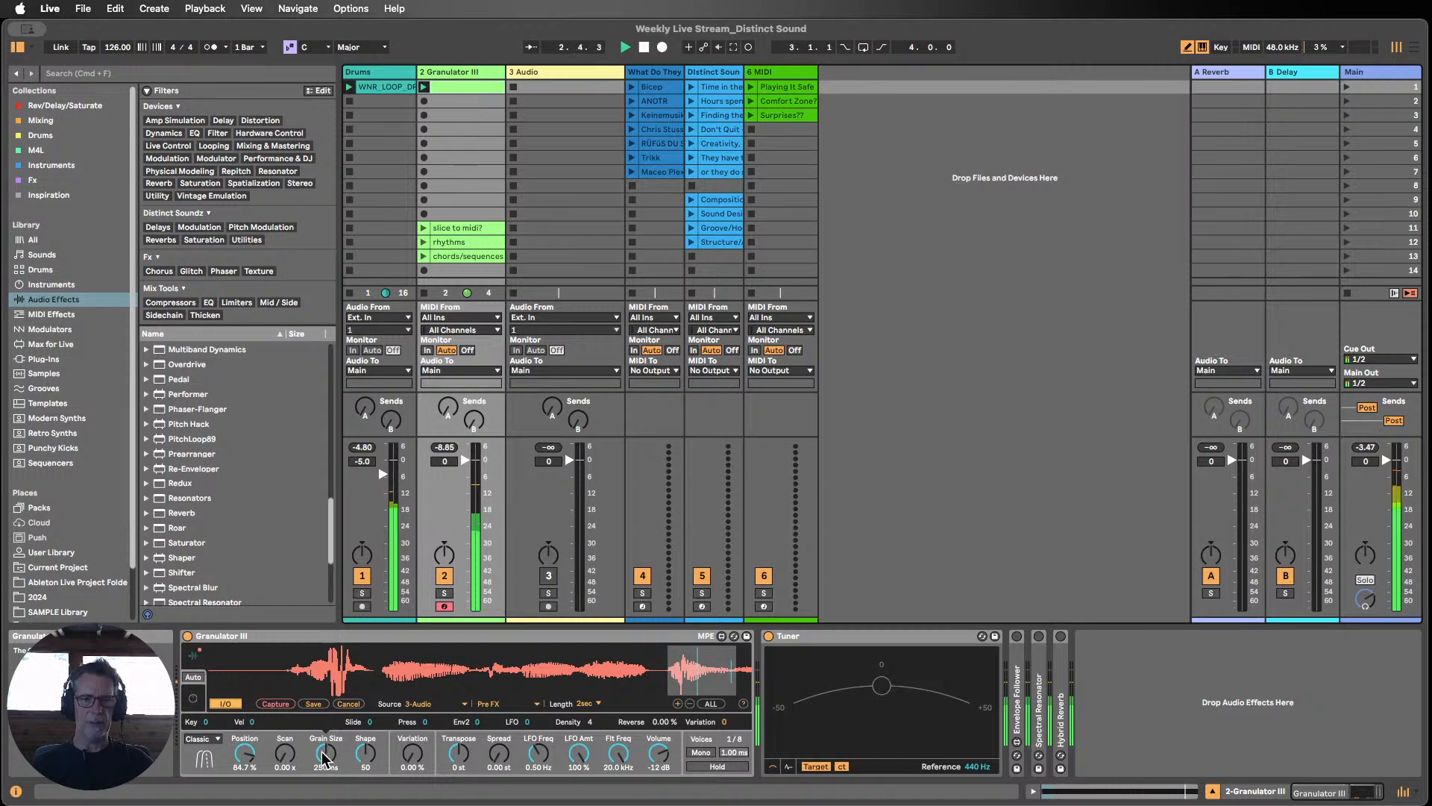
left_click_drag(323, 757, 323, 803)
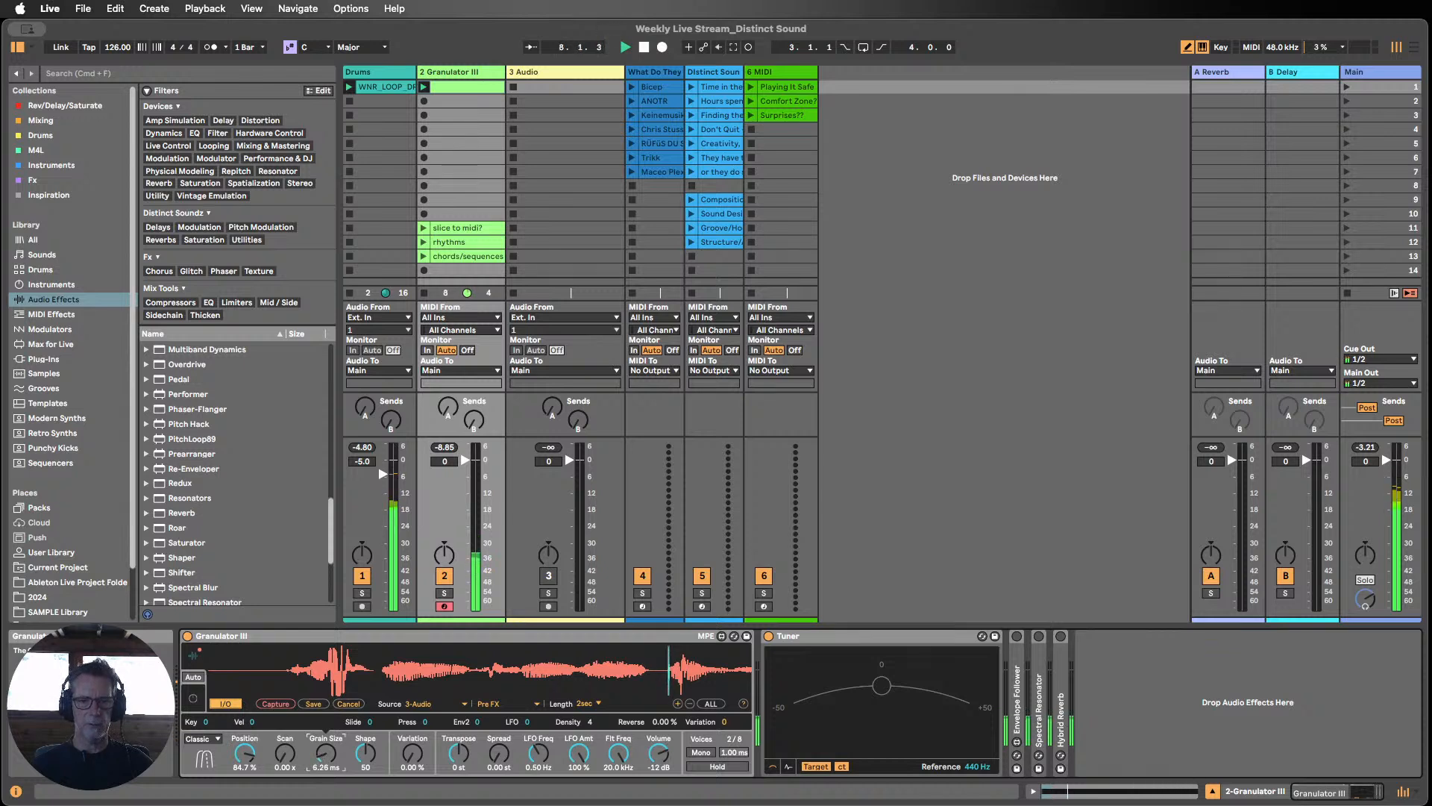
left_click_drag(326, 753, 326, 723)
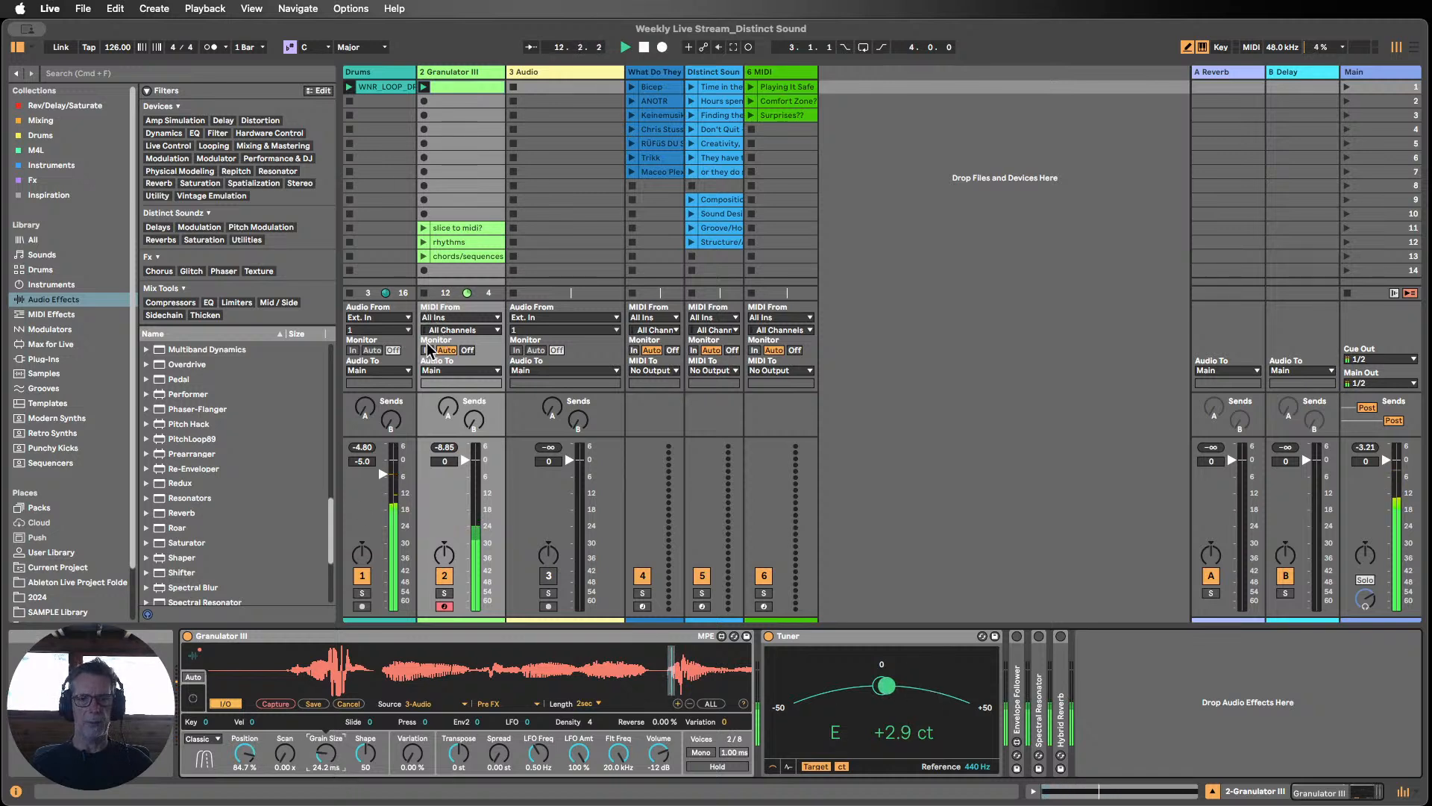
left_click(423, 292)
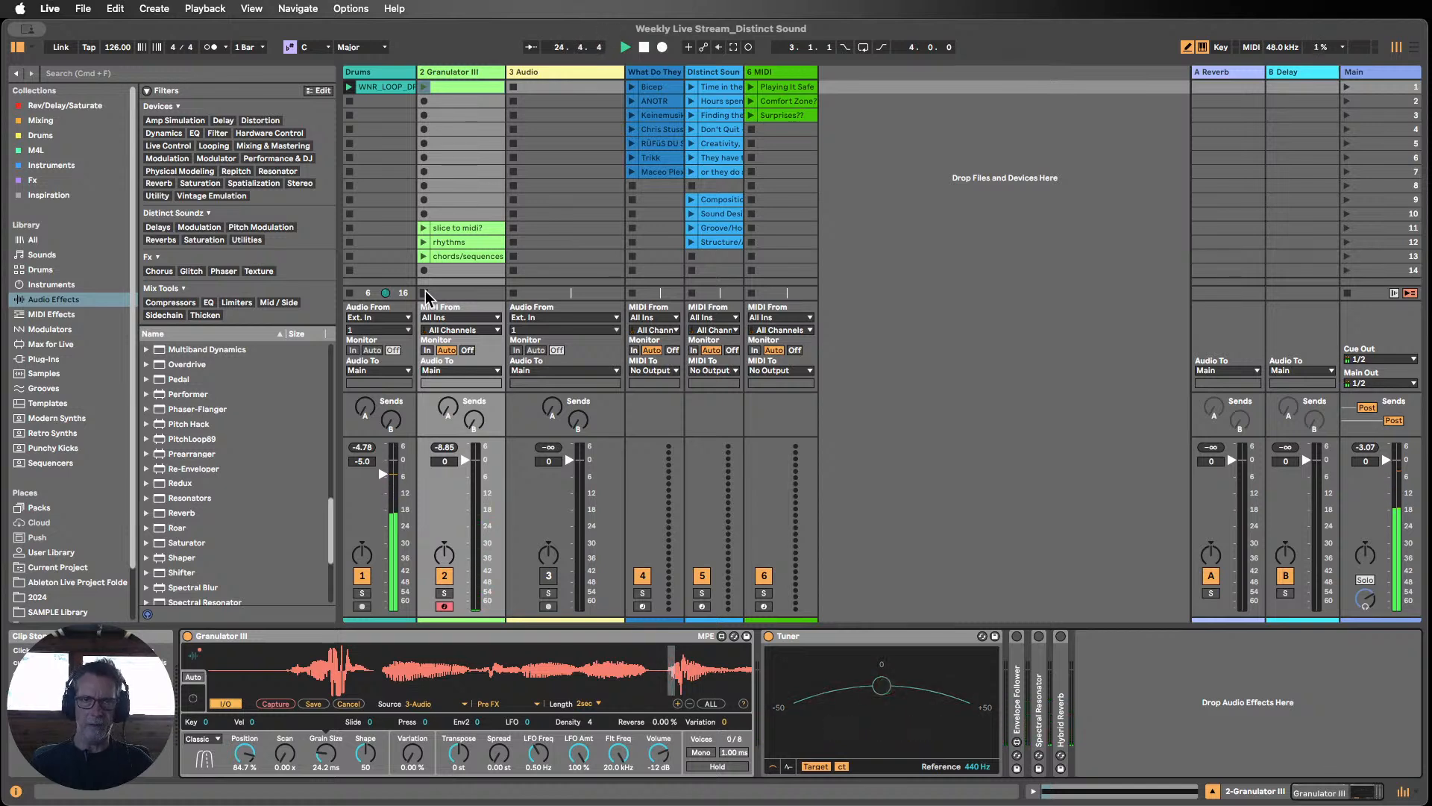
left_click(643, 51)
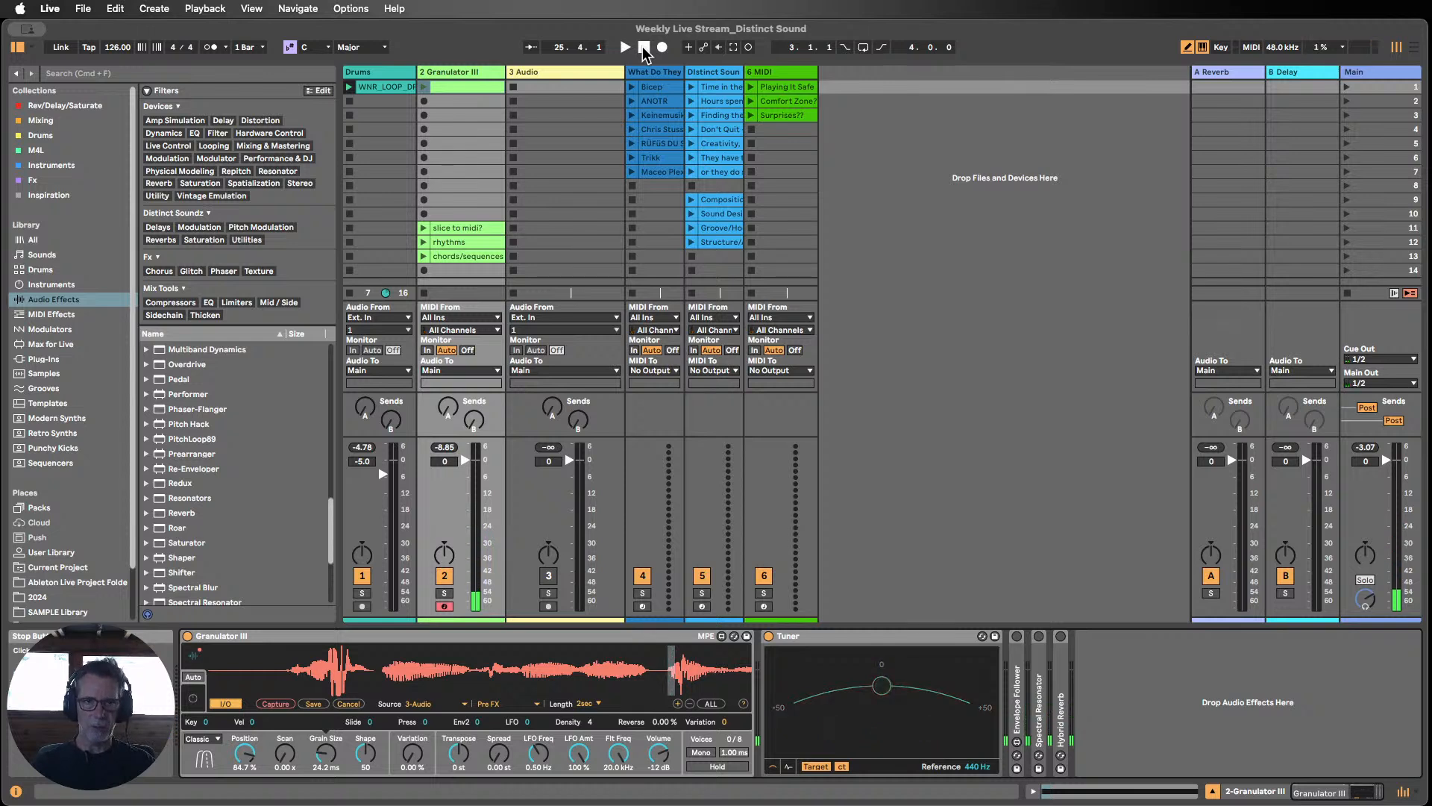
Step: Duplicate the 2 Granulator III track, and place the audio track between the original and the copy with a narrower width
left_click(461, 73)
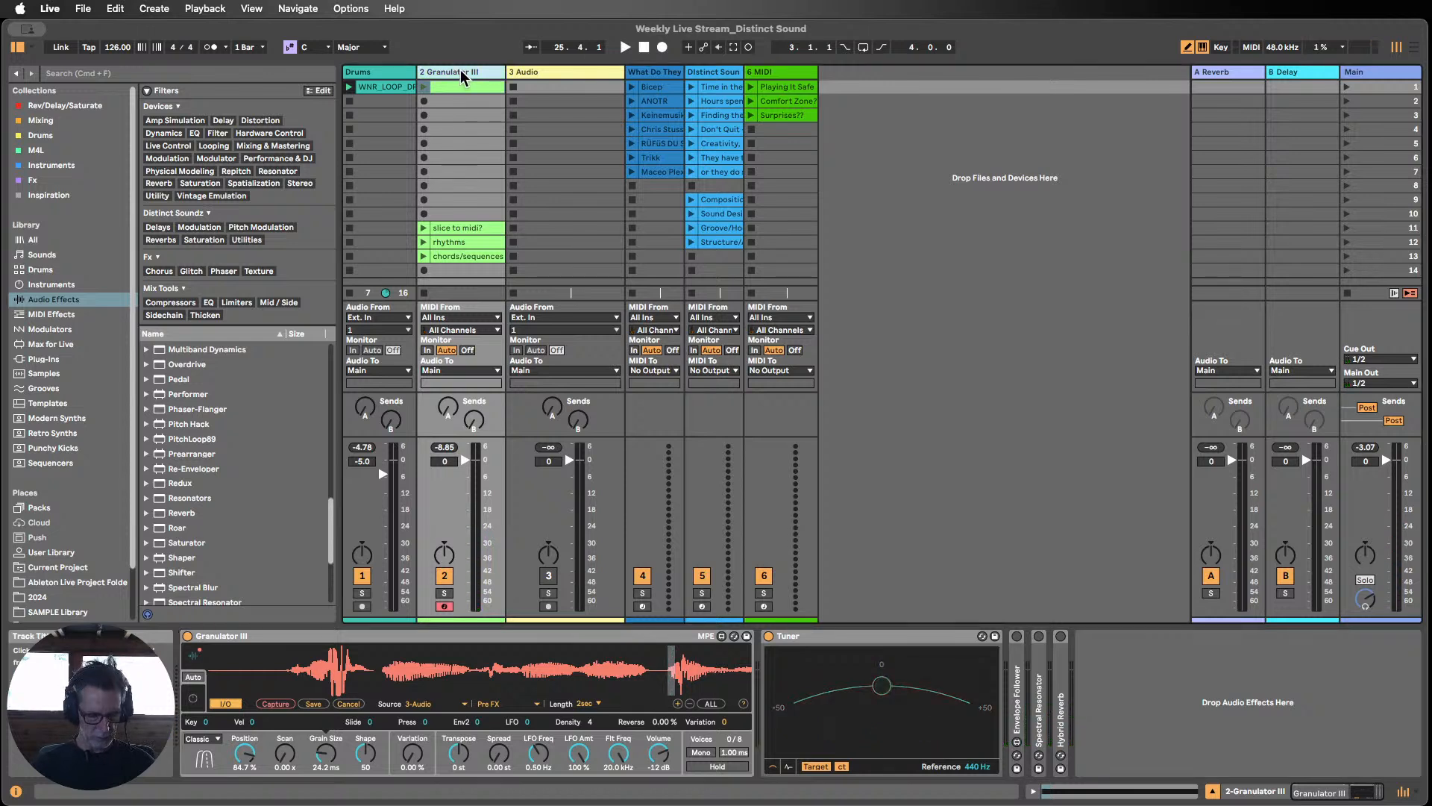
key("super+d")
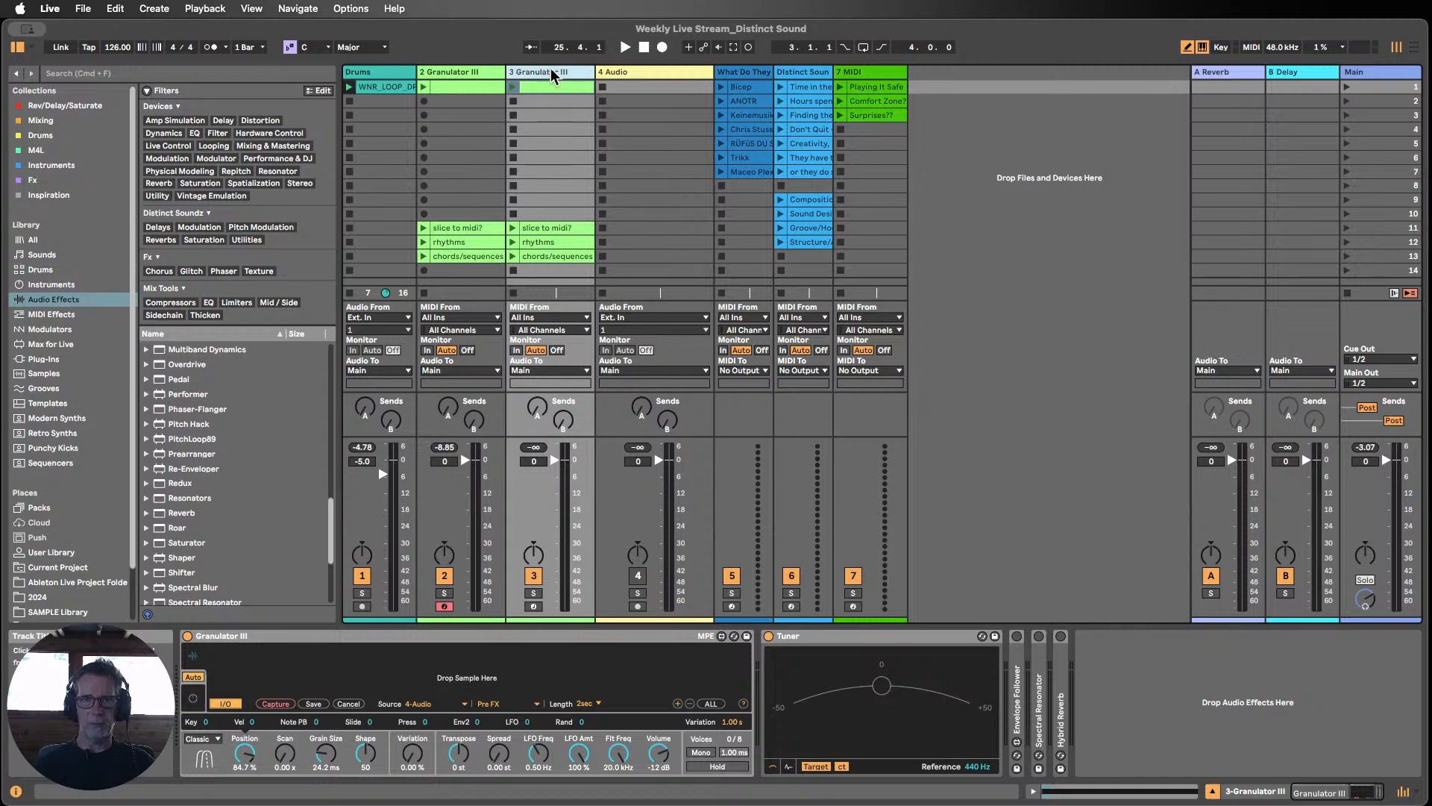
left_click_drag(622, 69, 535, 69)
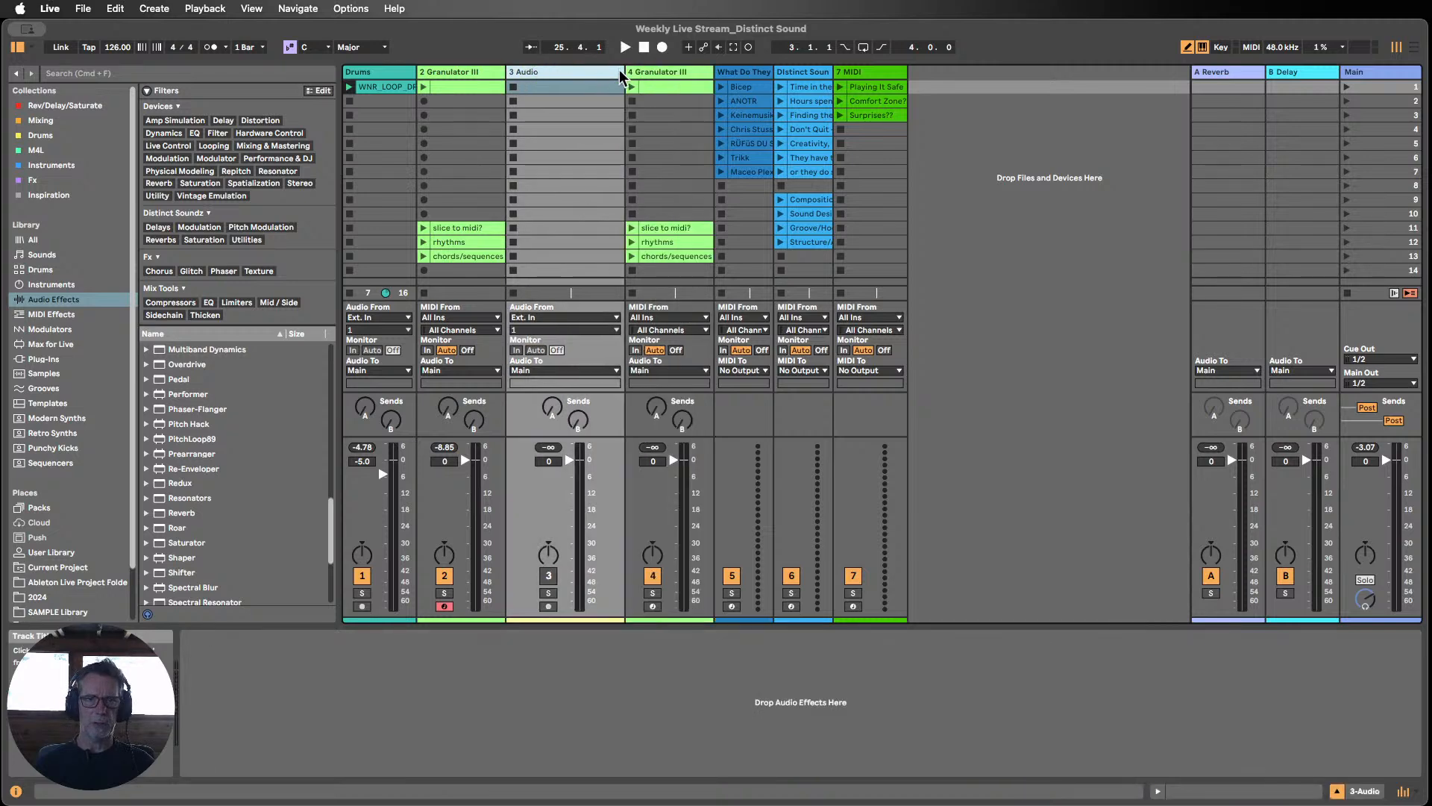
Step: Play the original Granulator III track's first clip and raise its Grain Size to 371 ms
left_click(473, 70)
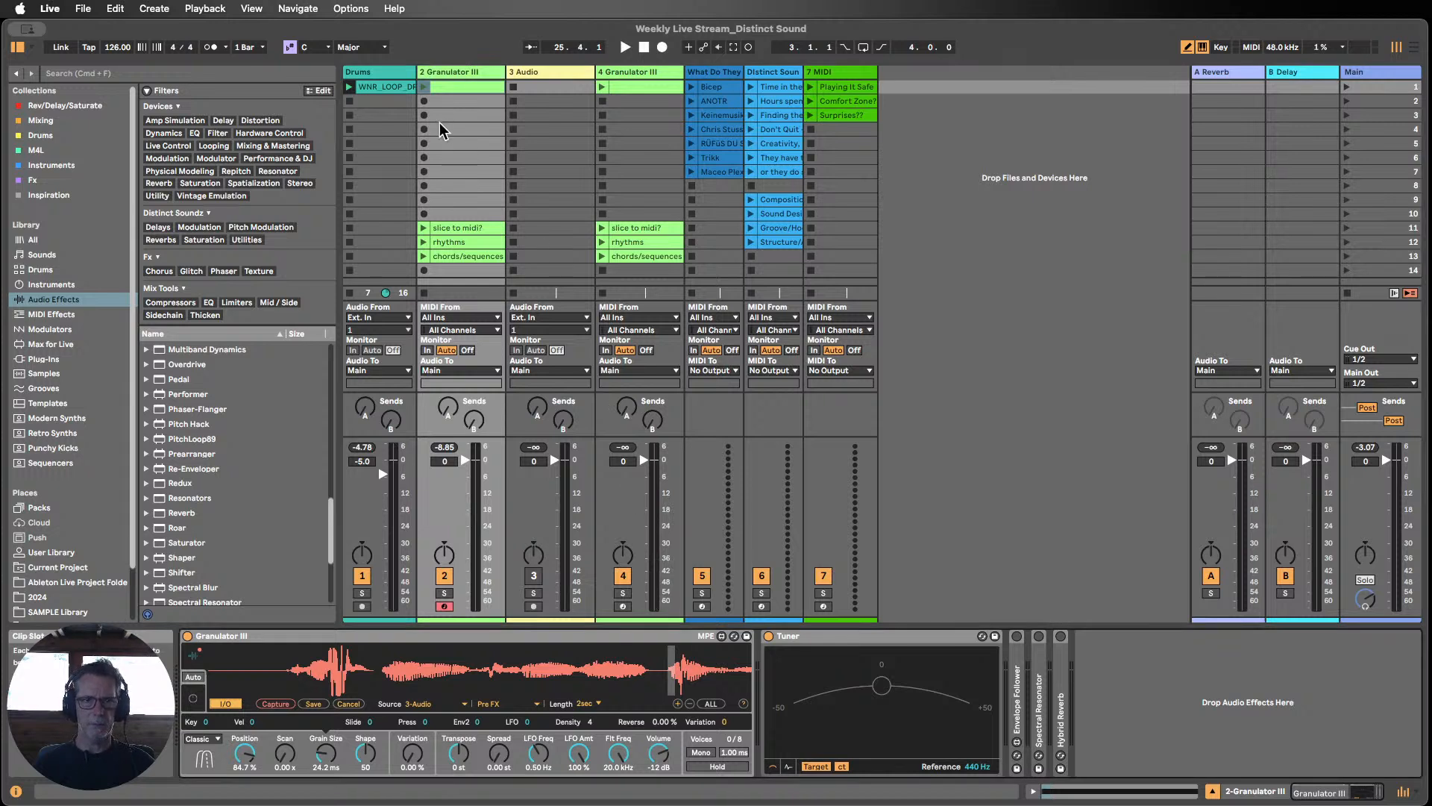
left_click(423, 85)
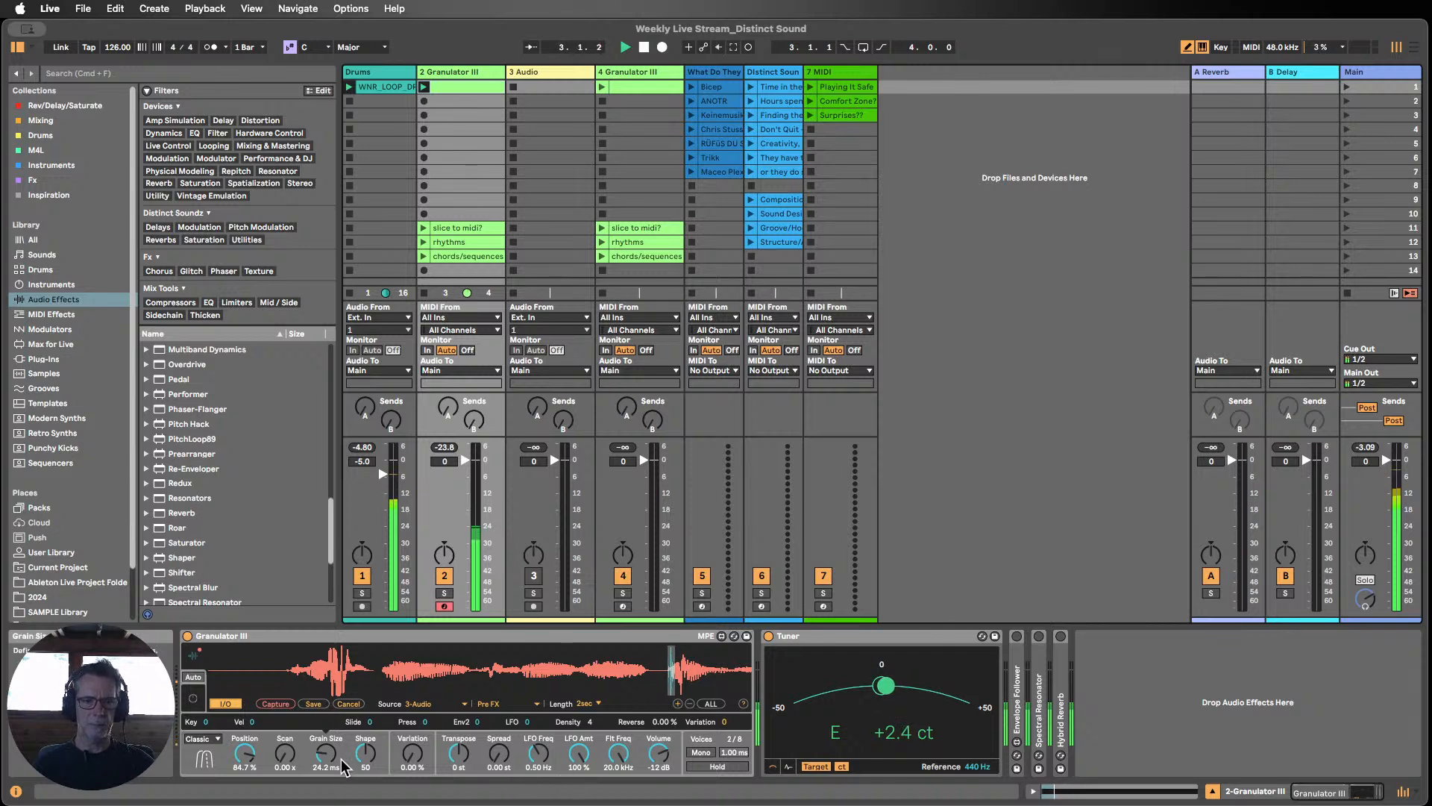
left_click_drag(326, 754, 326, 716)
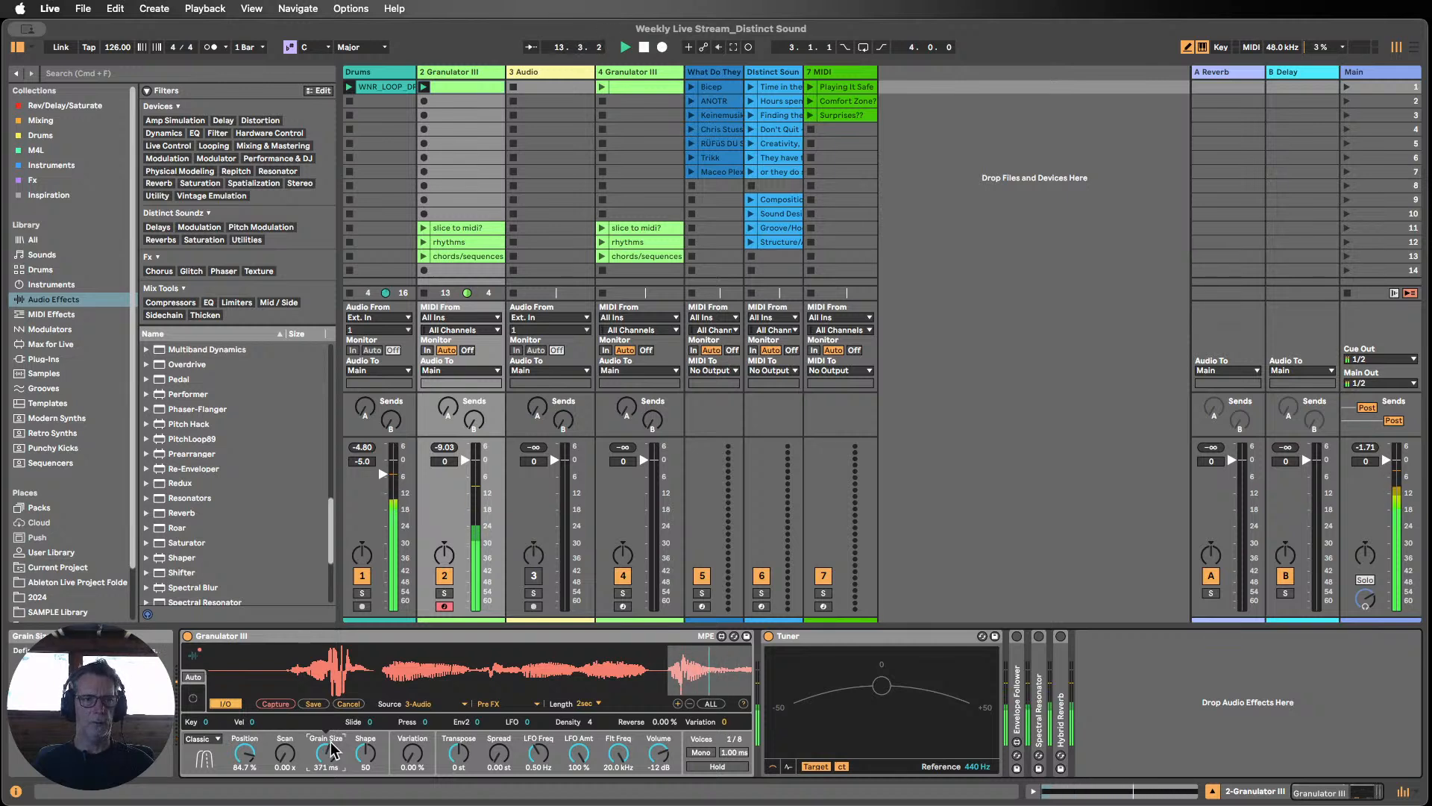
Step: Stop the drum loop, turn on the metronome, and try Granulator III's Grain Size at 1.48 s and 1.02 s
left_click(352, 104)
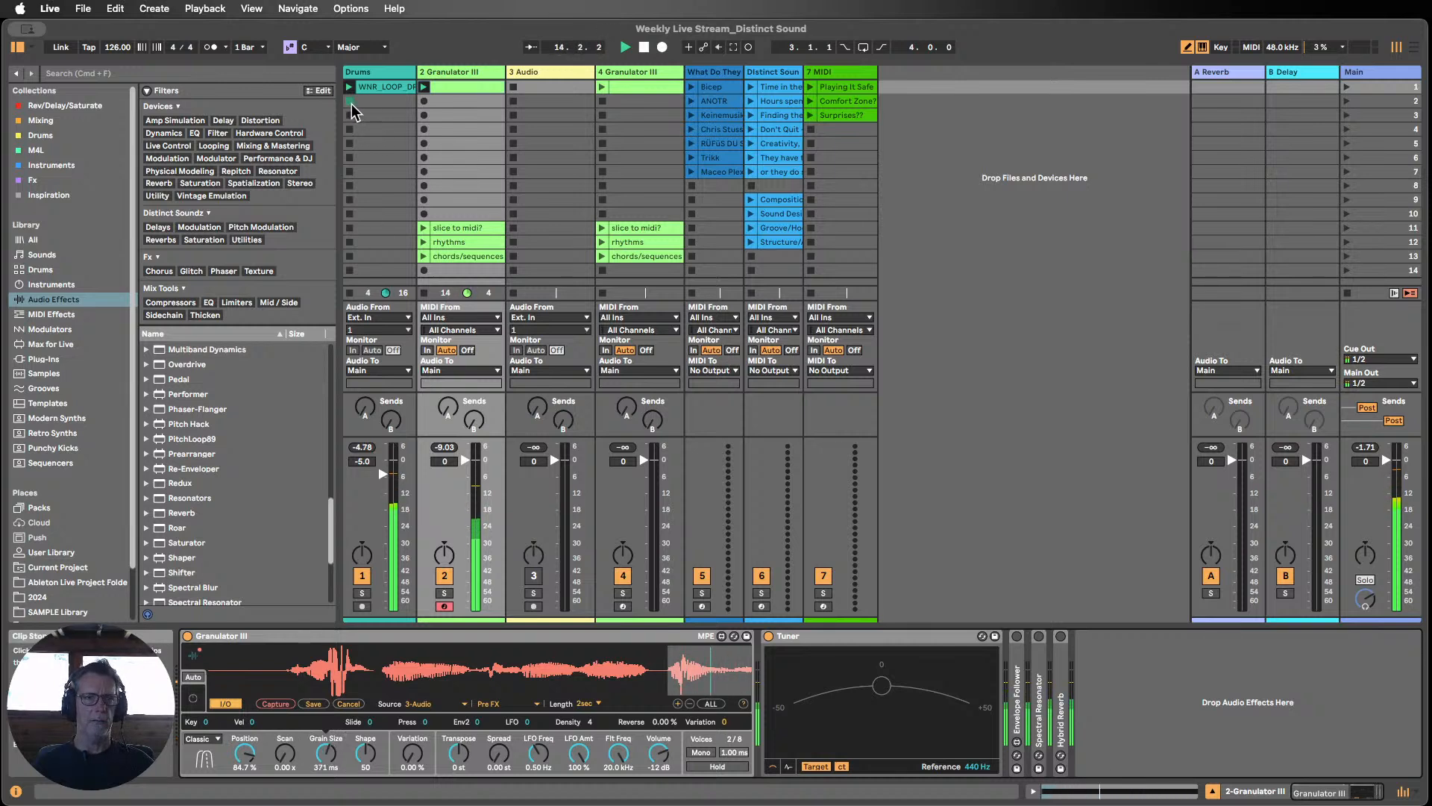
left_click(211, 48)
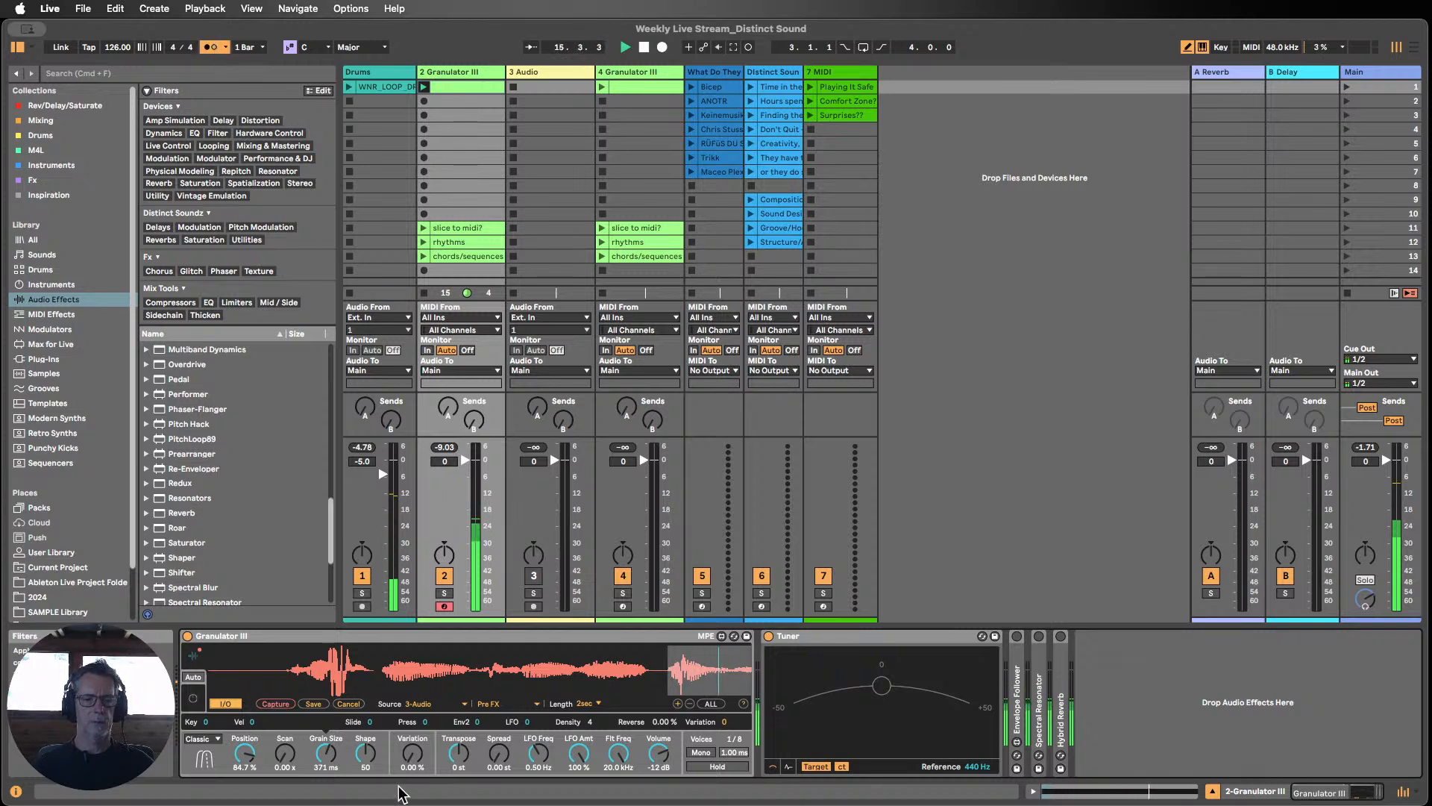
left_click_drag(326, 753, 326, 742)
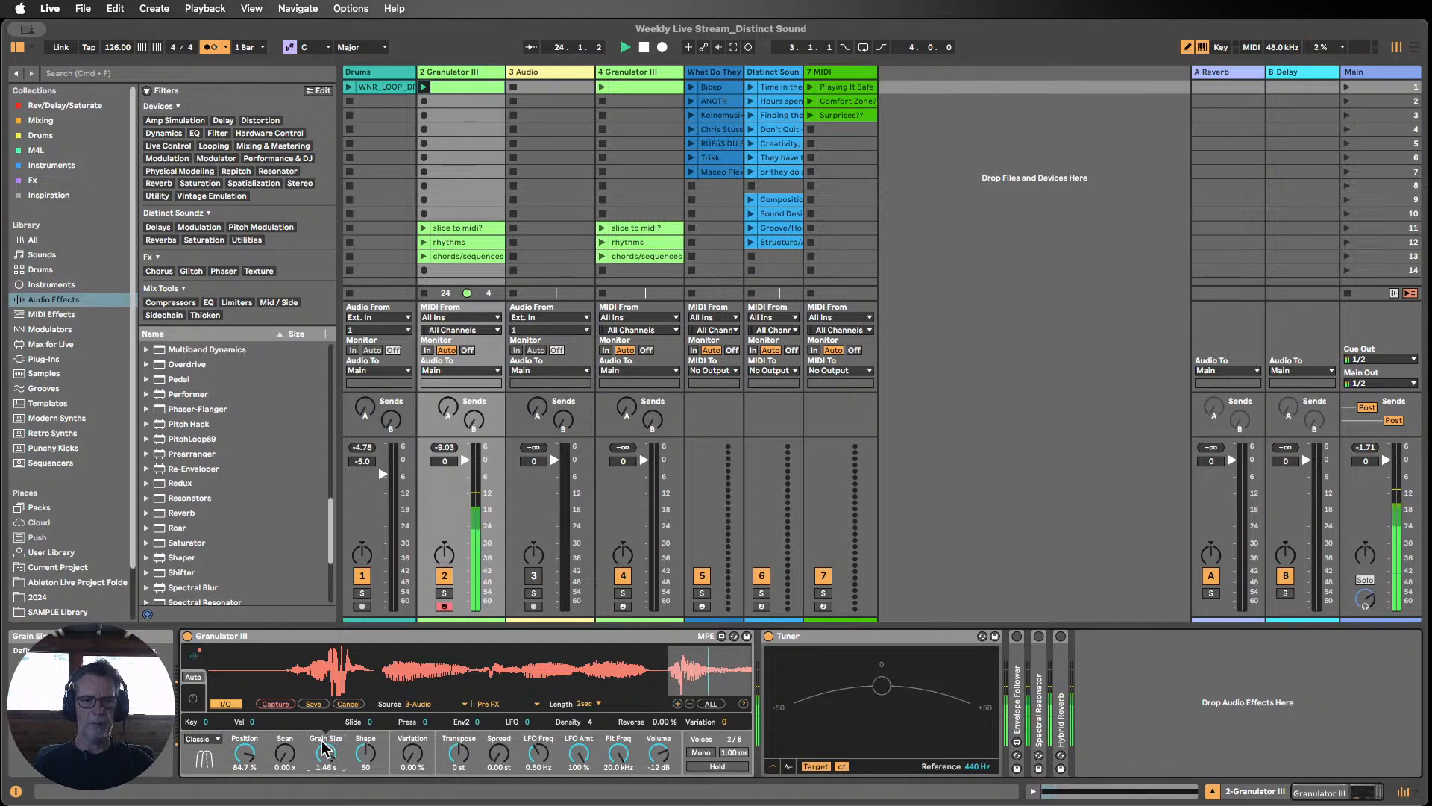
left_click_drag(326, 750, 326, 768)
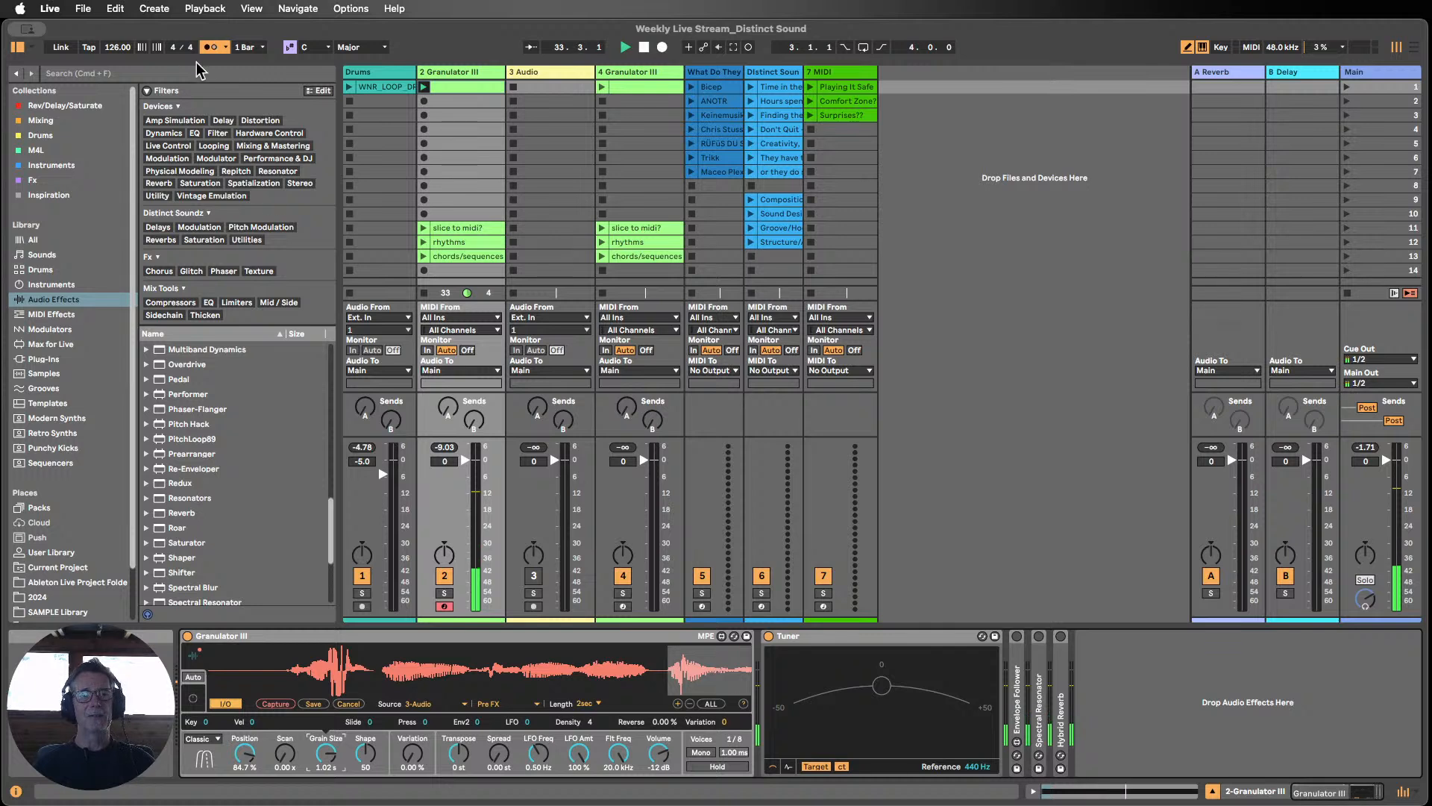
Step: Turn off the metronome, set Granulator III's Grain Size to 630 ms, and relaunch the drum loop alongside it
left_click(211, 47)
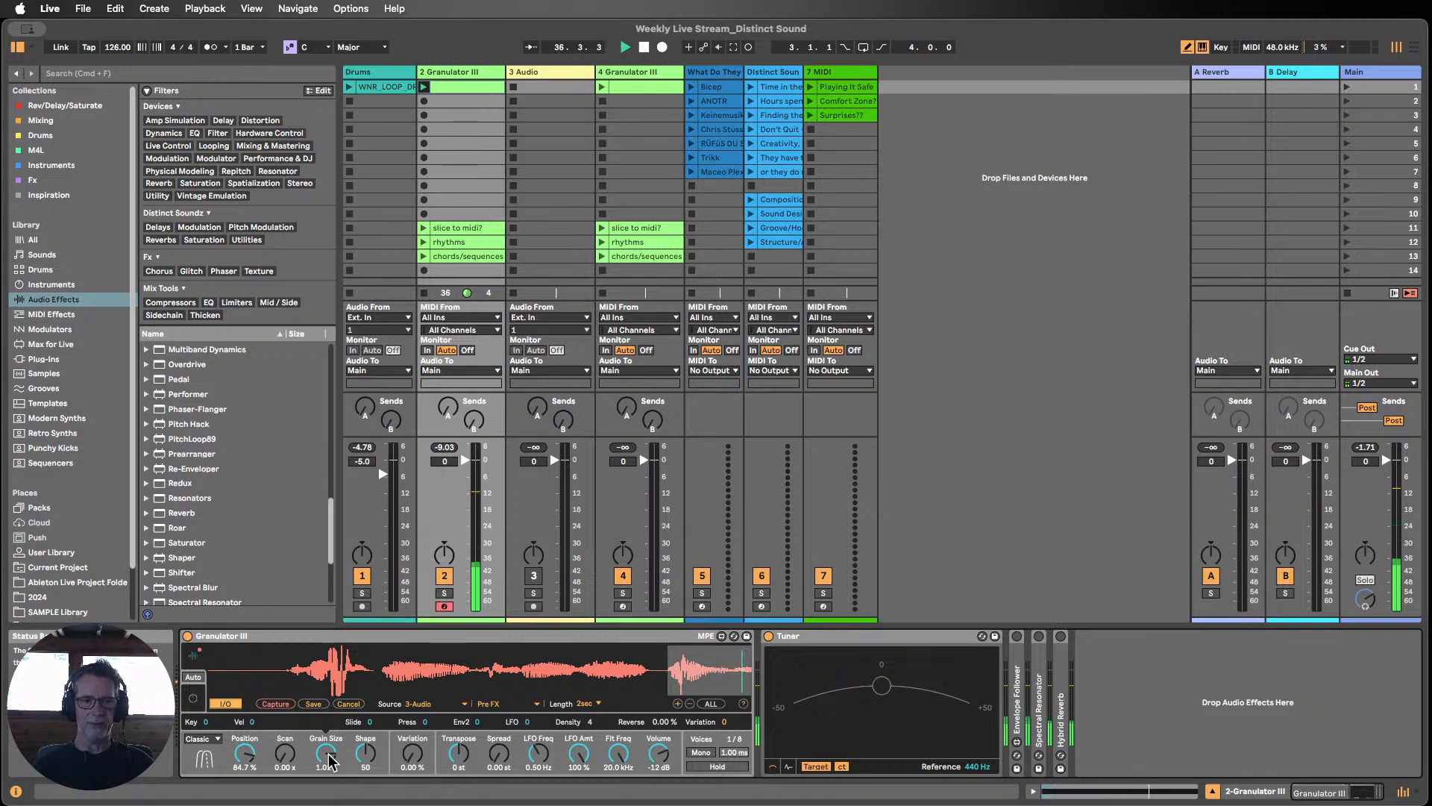
left_click_drag(323, 757, 323, 781)
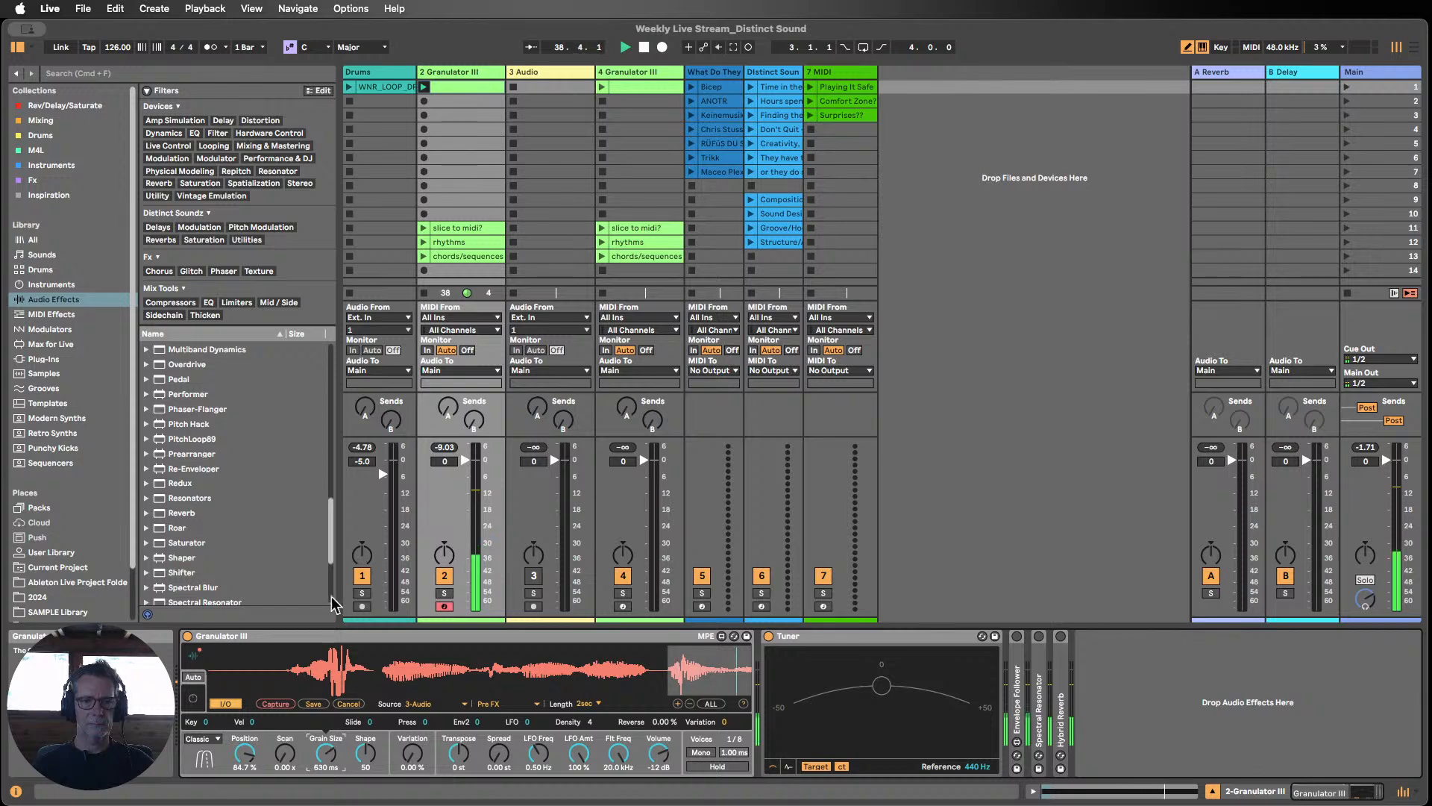
left_click(351, 96)
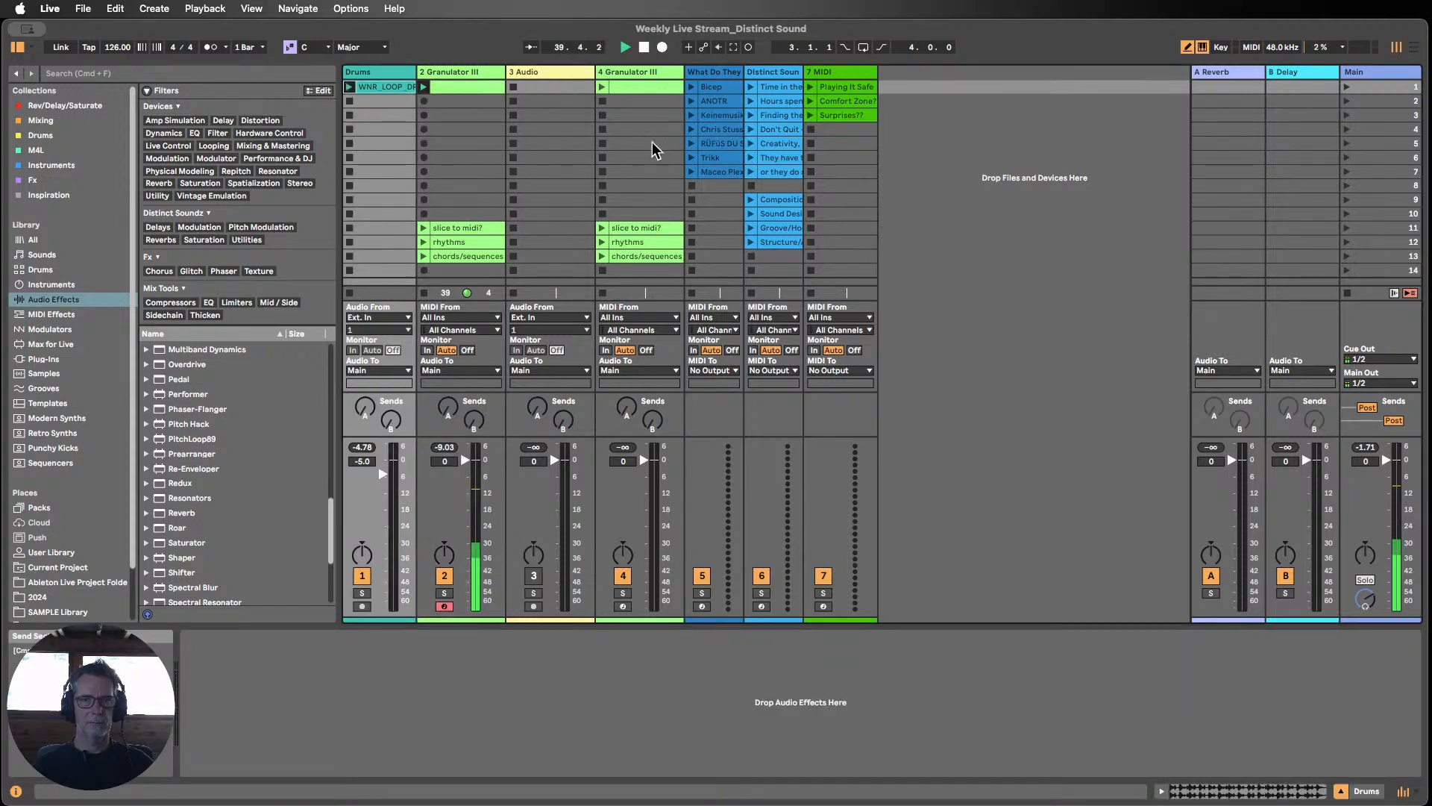
left_click(473, 72)
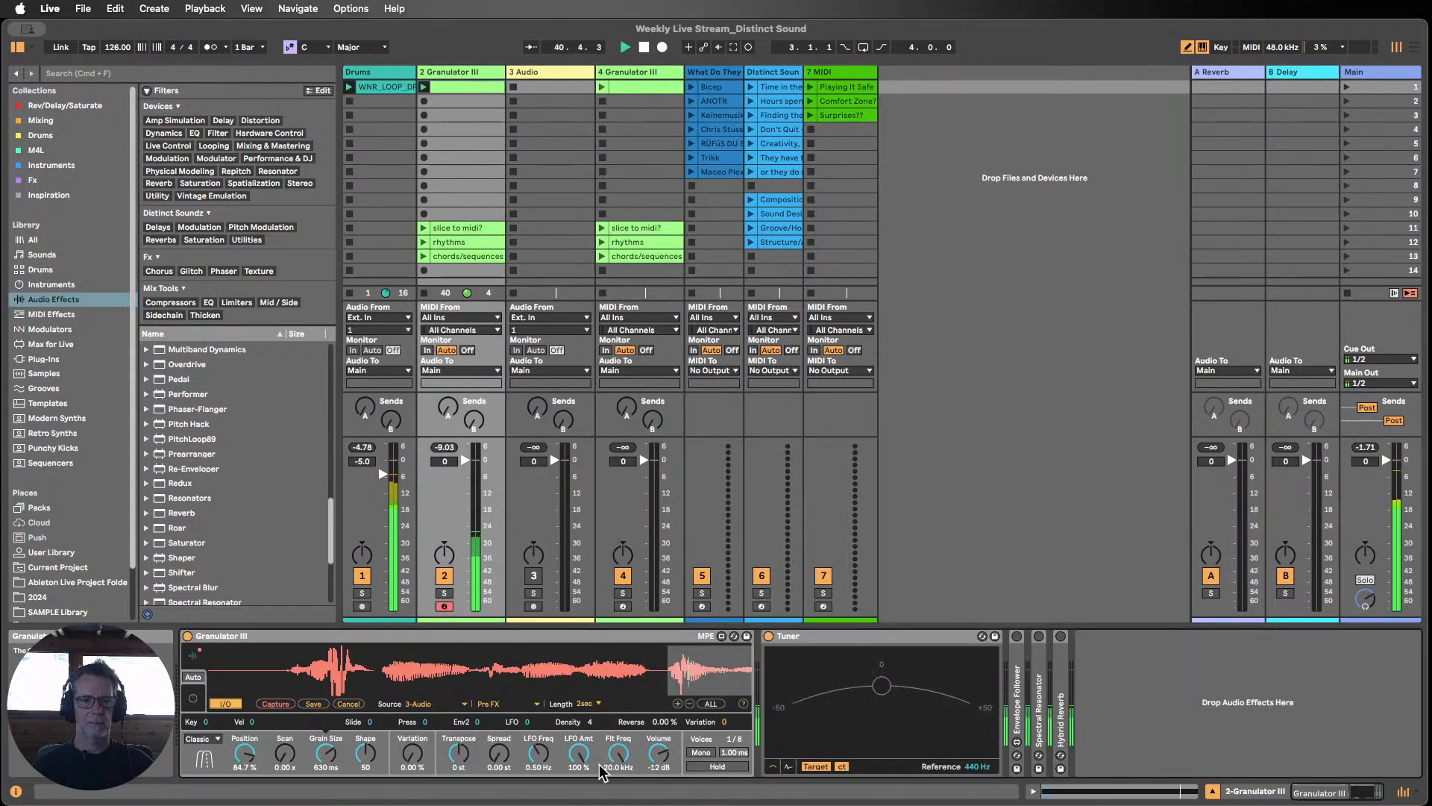
Step: Raise Granulator III's Scan to 1.08 and shorten its Grain Size to 35.0 ms, ending with playback stopped
left_click(285, 757)
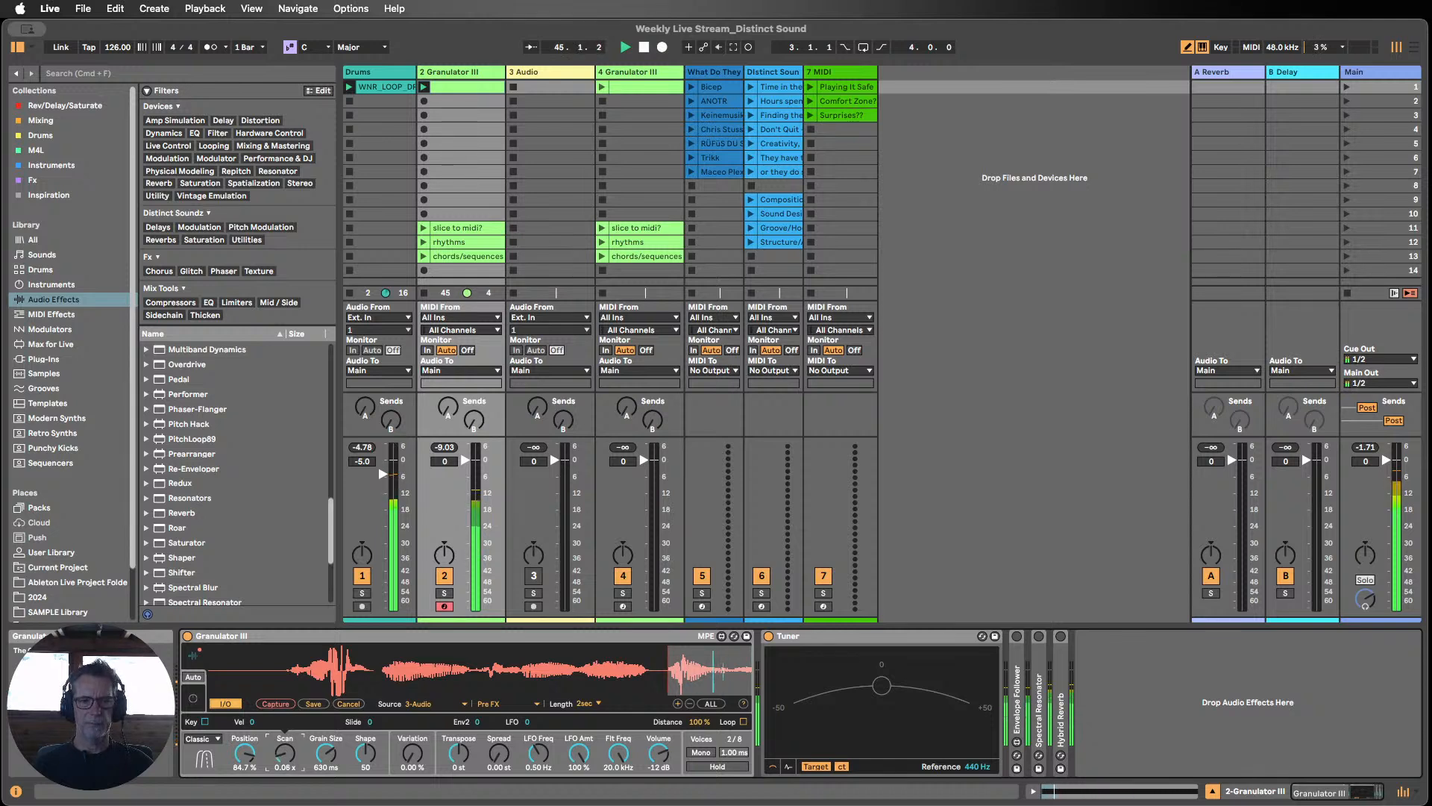
left_click_drag(285, 754, 325, 761)
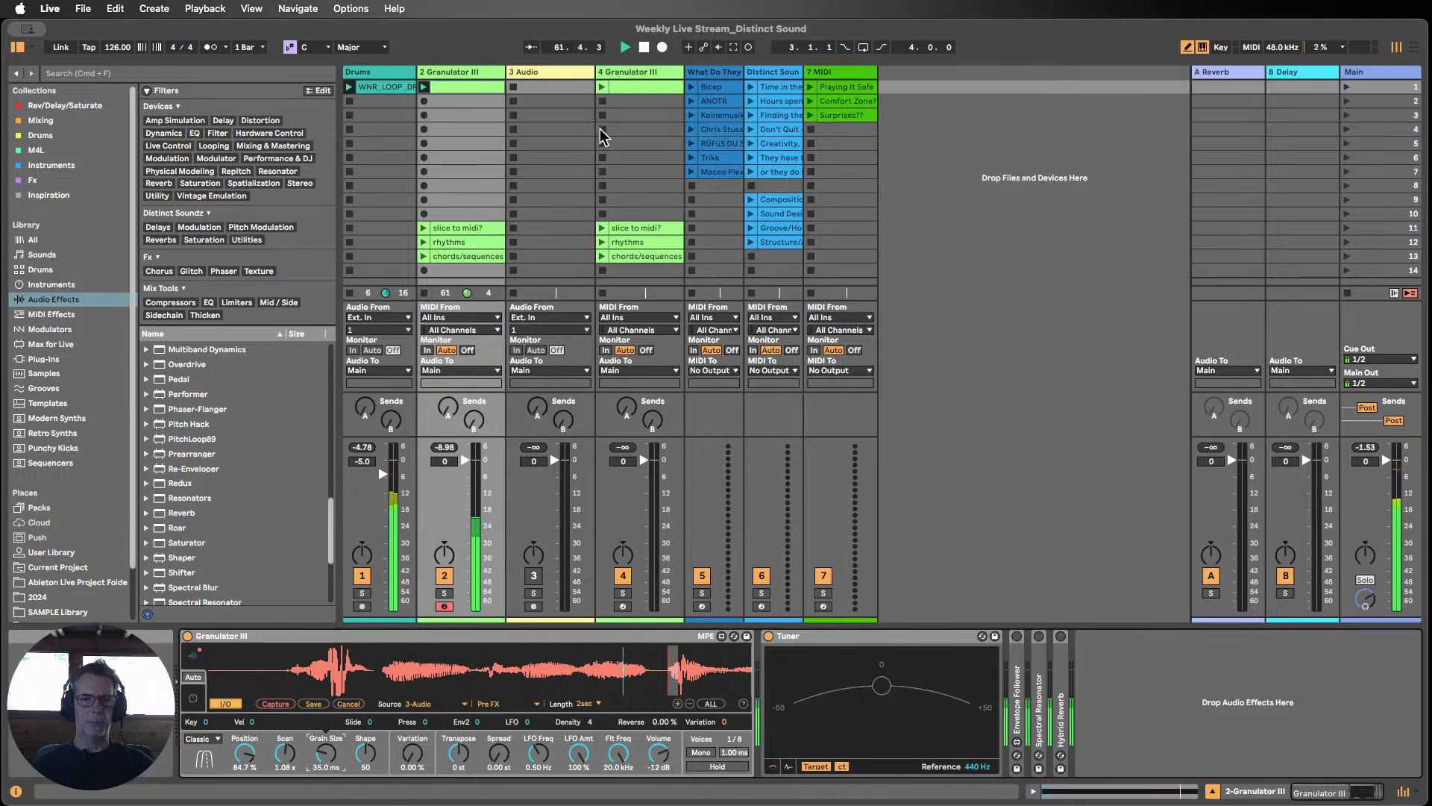
left_click(643, 46)
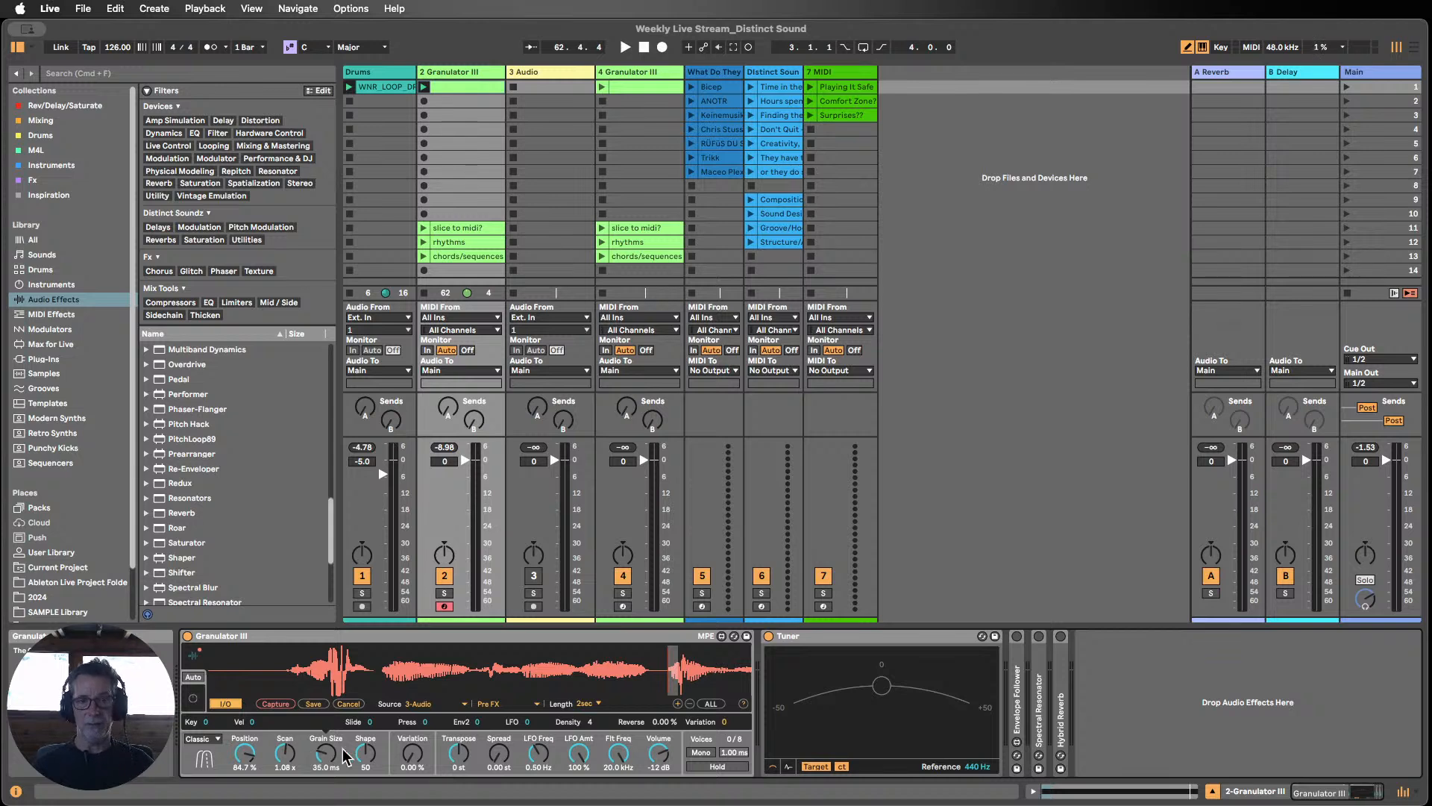
Step: Play the 2 Granulator III track's first clip and raise the grain Shape to 93
left_click(364, 762)
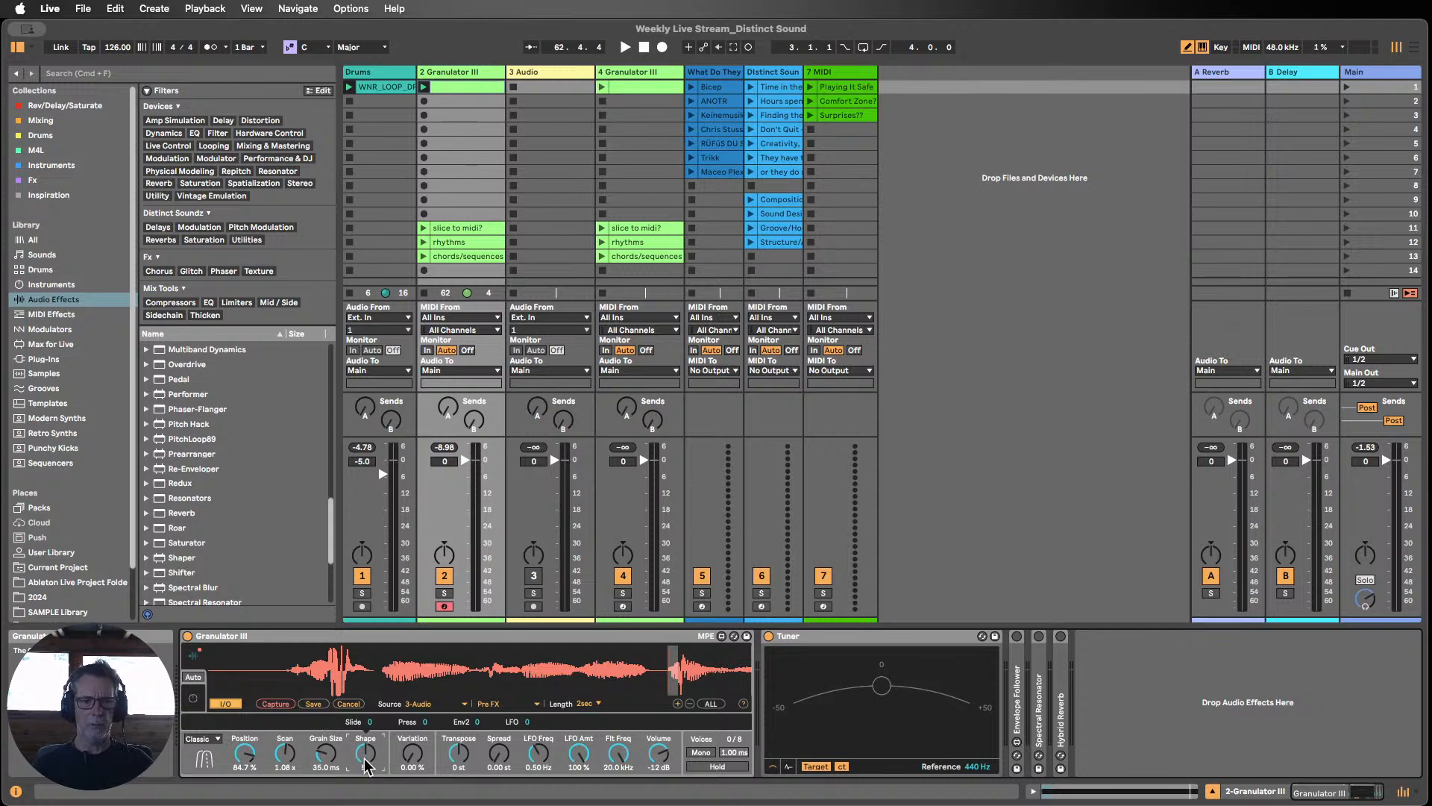
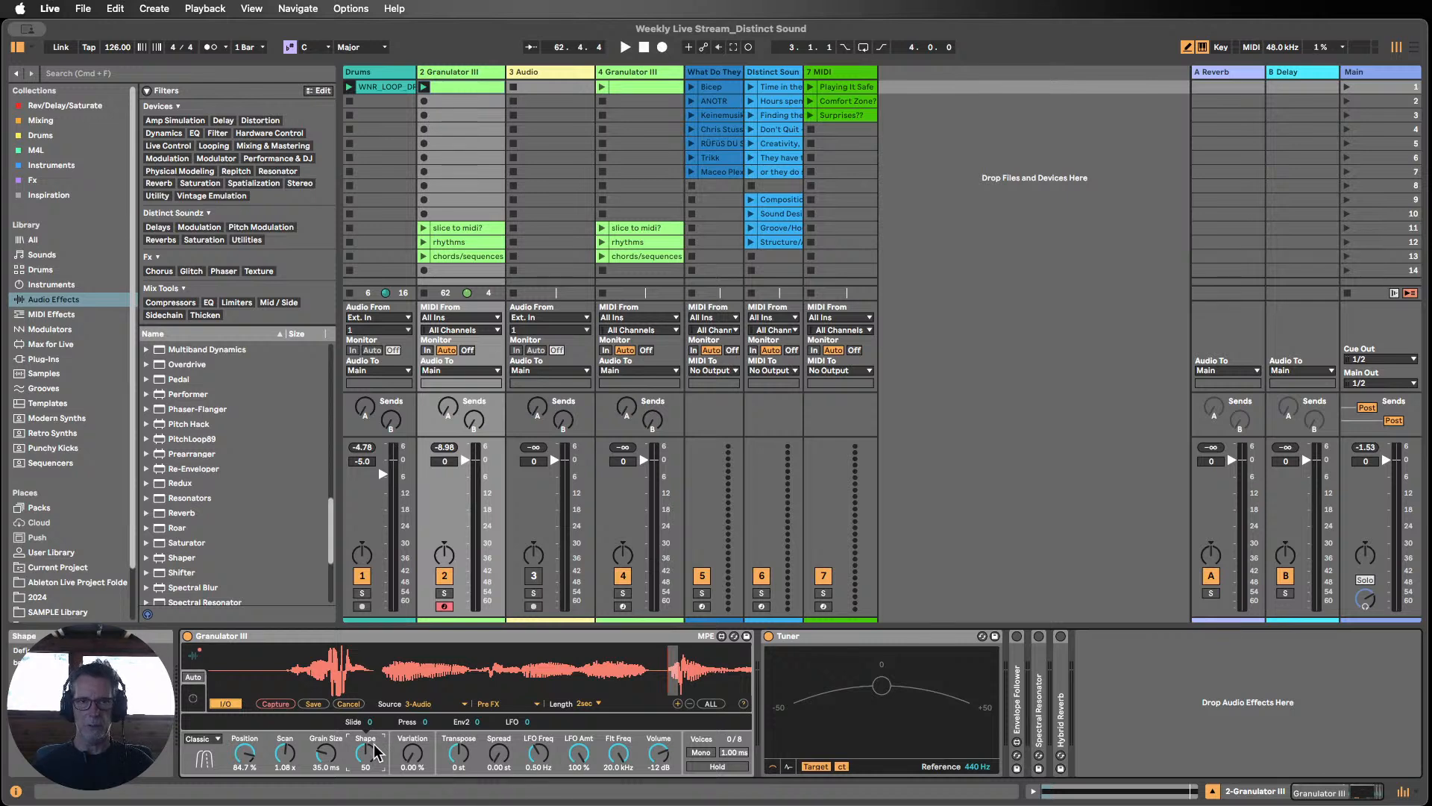
left_click(425, 87)
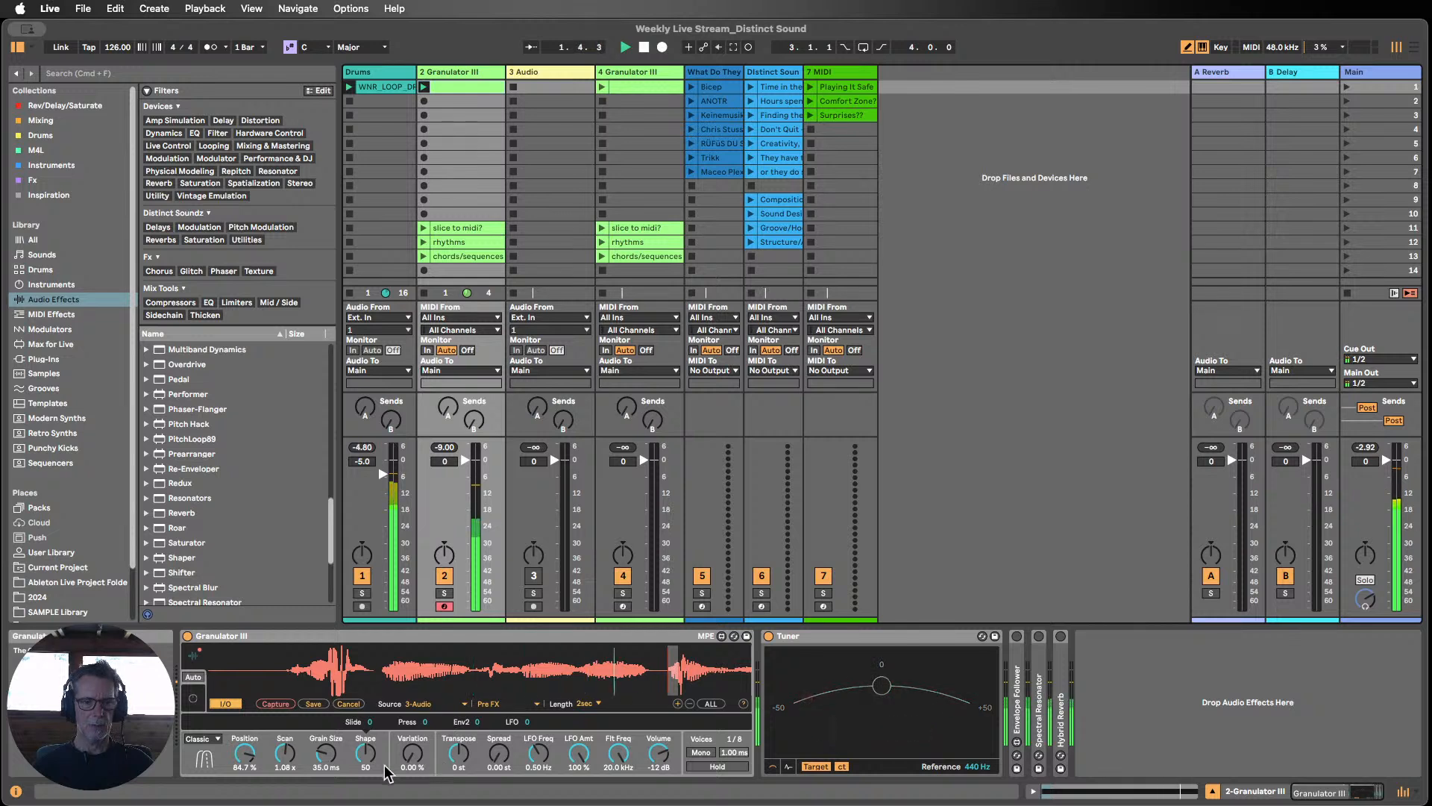
mouse_move(365, 759)
left_mouse_down()
mouse_move(365, 723)
mouse_move(365, 752)
left_mouse_up()
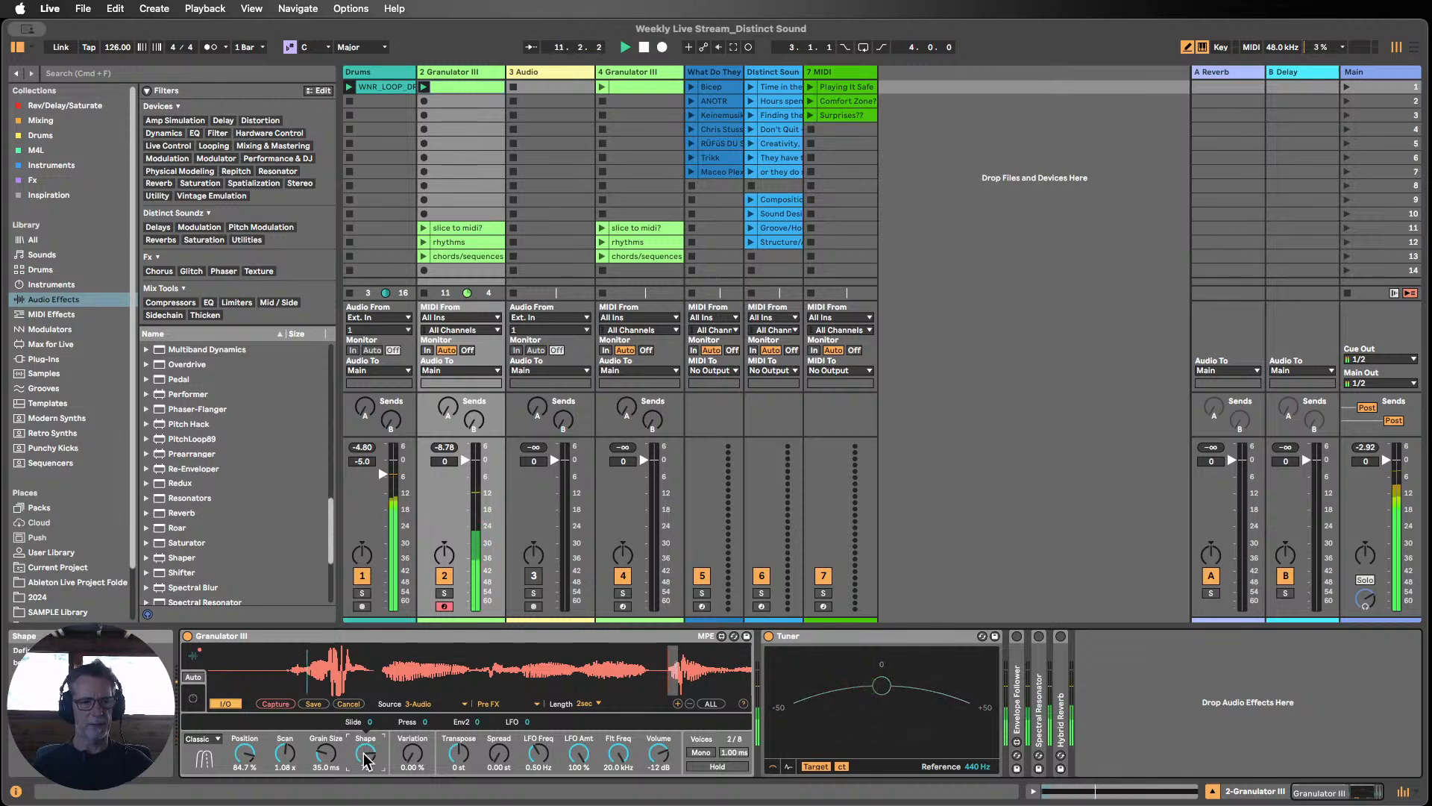
left_click_drag(368, 761, 368, 757)
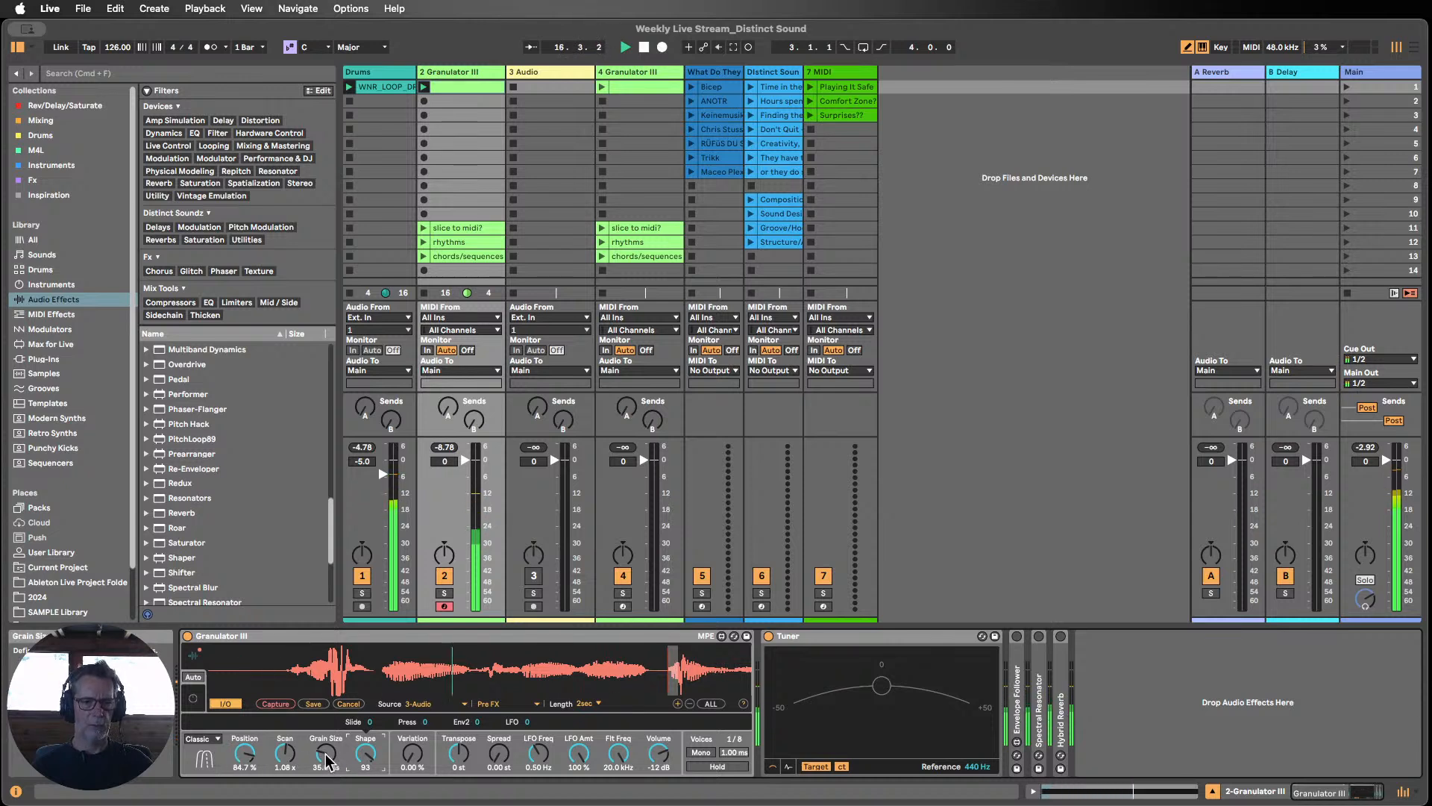
Step: Try Granulator III's Scan at 1.67, lower it to 0.06, and stop playback
mouse_move(285, 755)
left_mouse_down()
mouse_move(285, 784)
mouse_move(284, 749)
left_mouse_up()
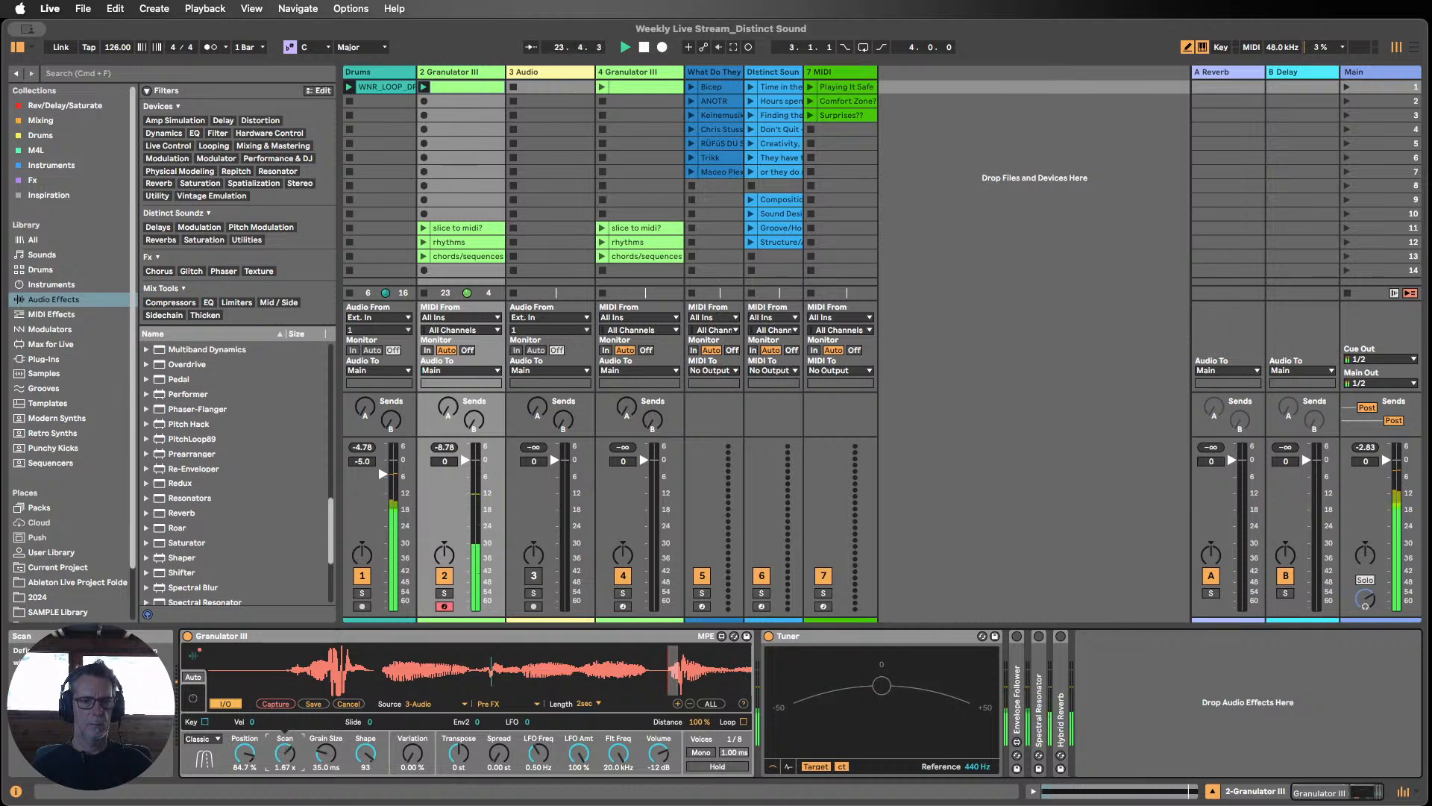
left_click_drag(285, 750, 285, 754)
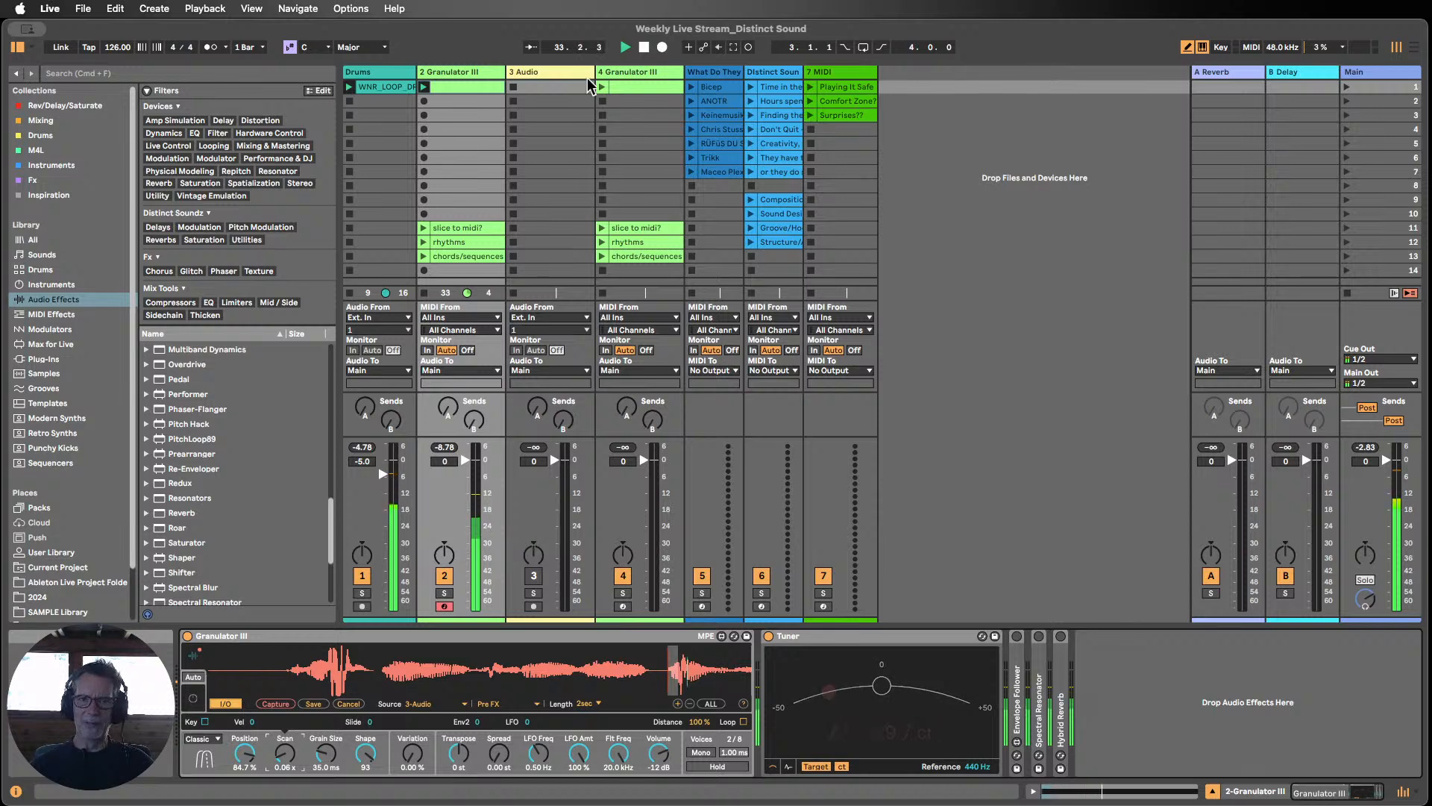
left_click(645, 47)
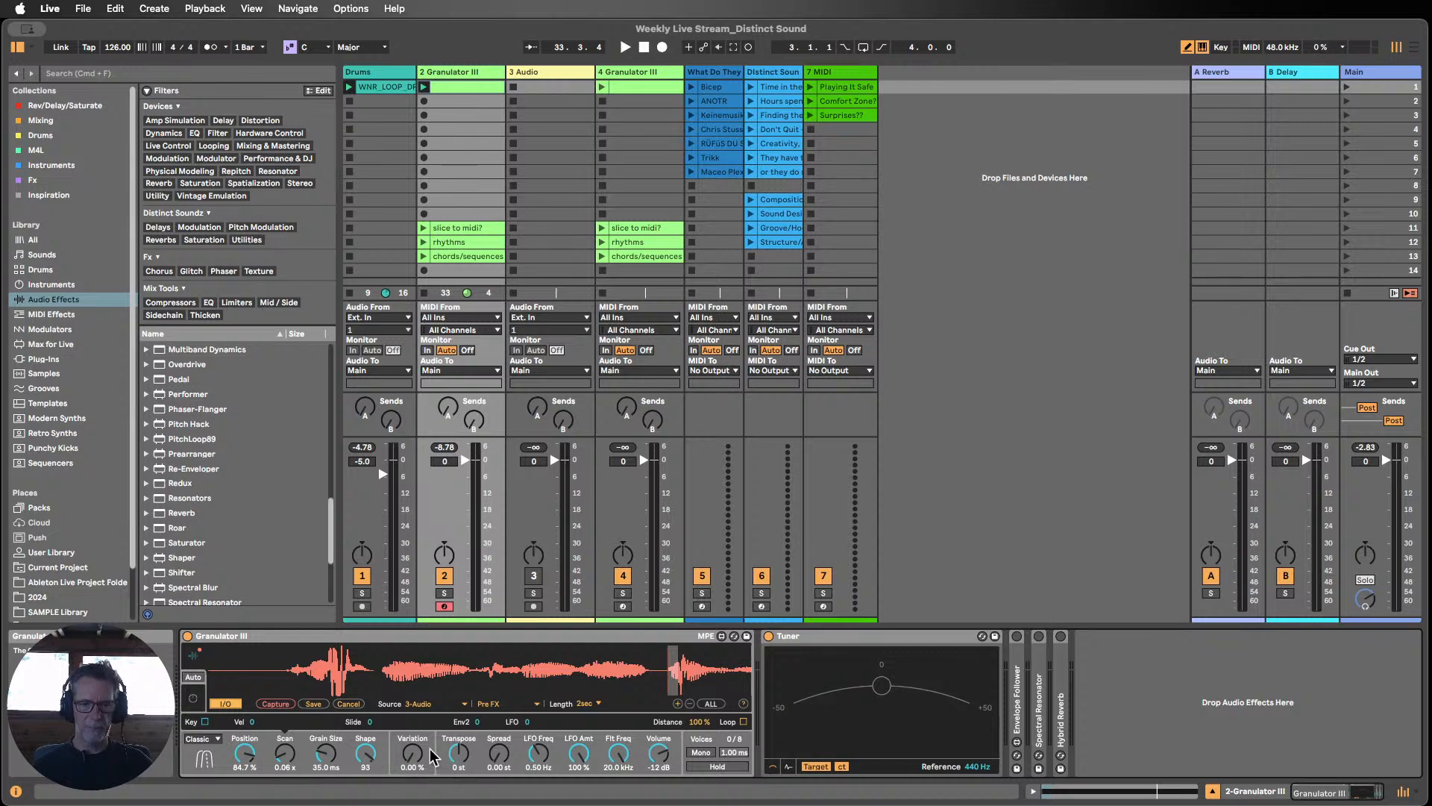
Step: Show the Variation modulation settings, play the clip, and try Transpose at -4 st before resetting it to 0 st
left_click(415, 766)
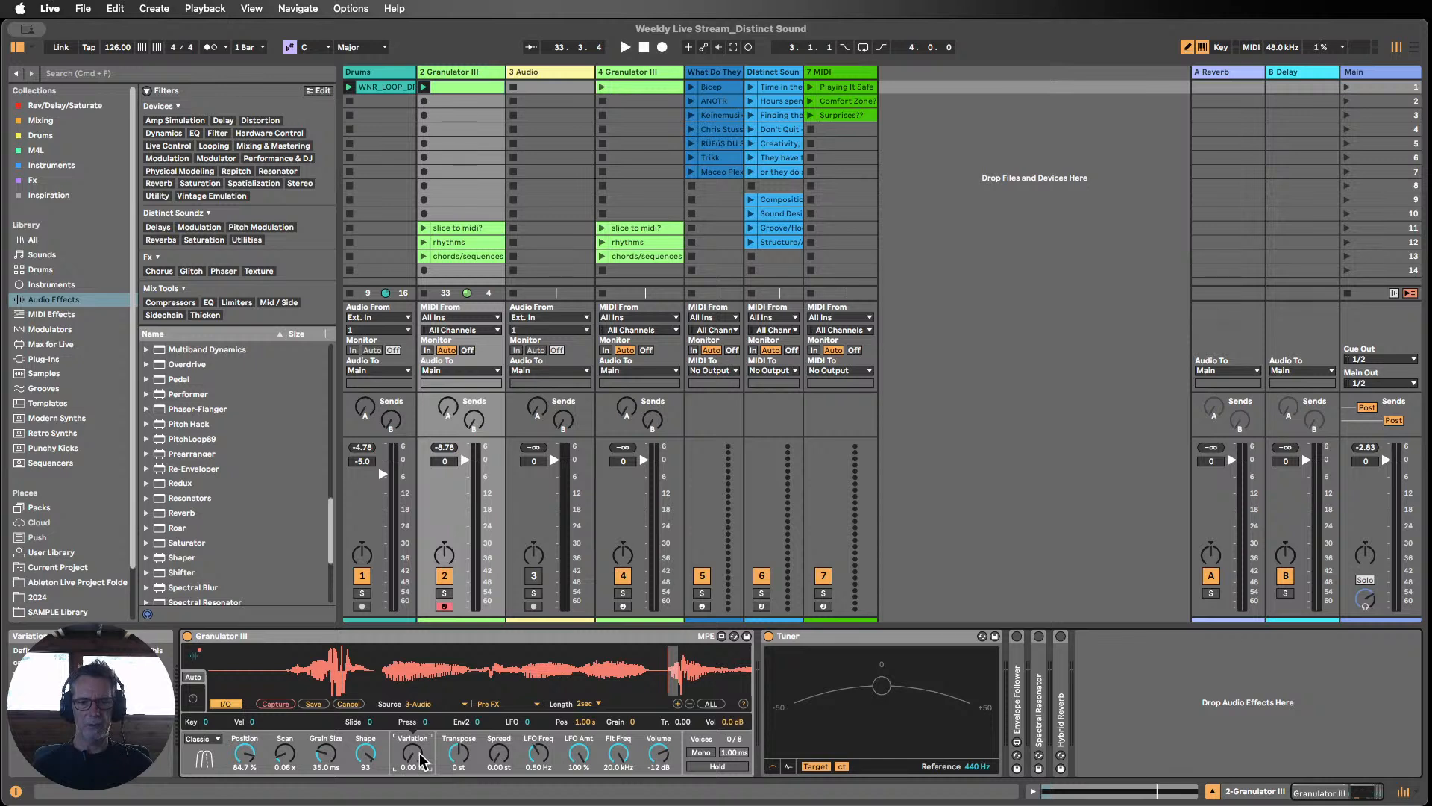
left_click(423, 88)
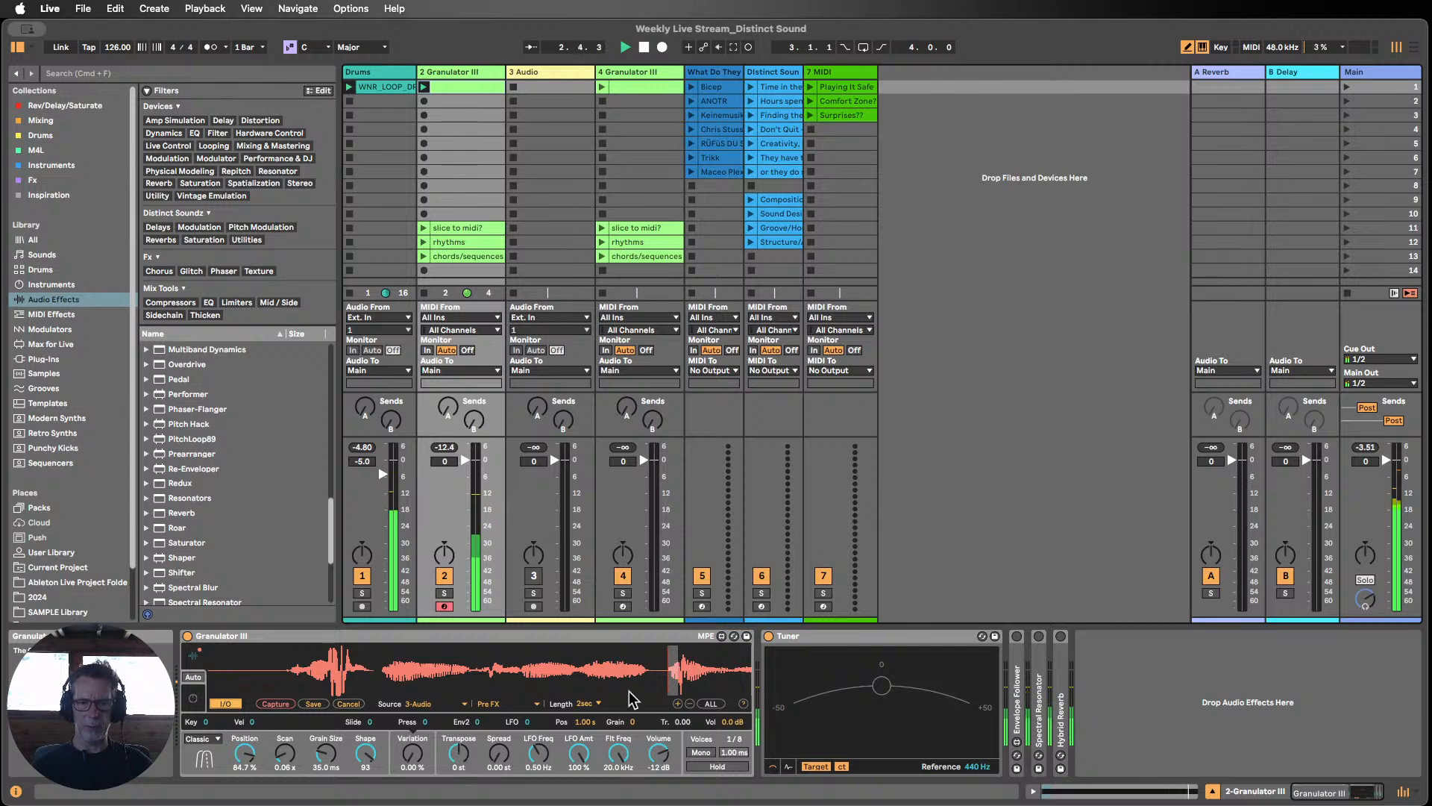
left_click_drag(459, 755, 458, 801)
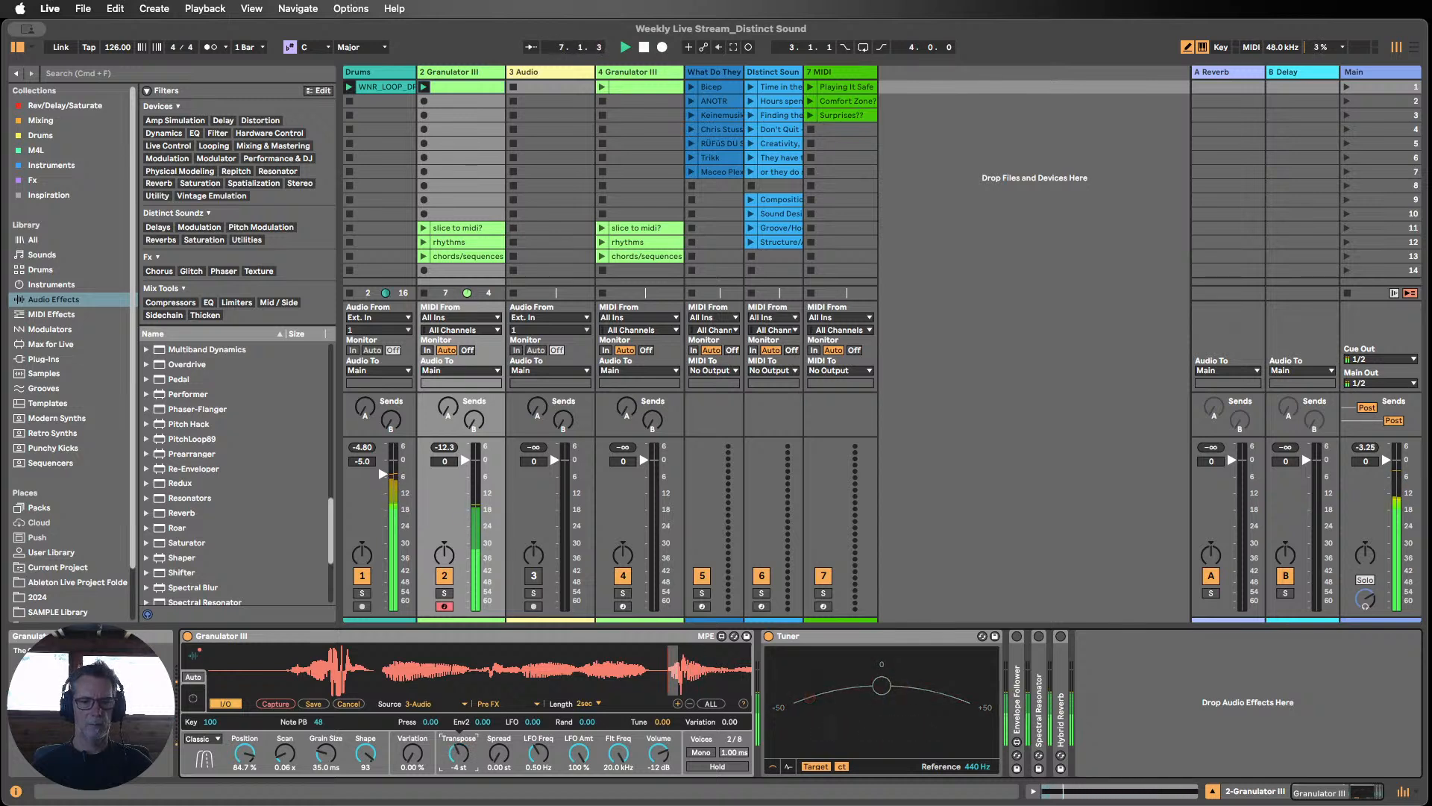
double_click(460, 761)
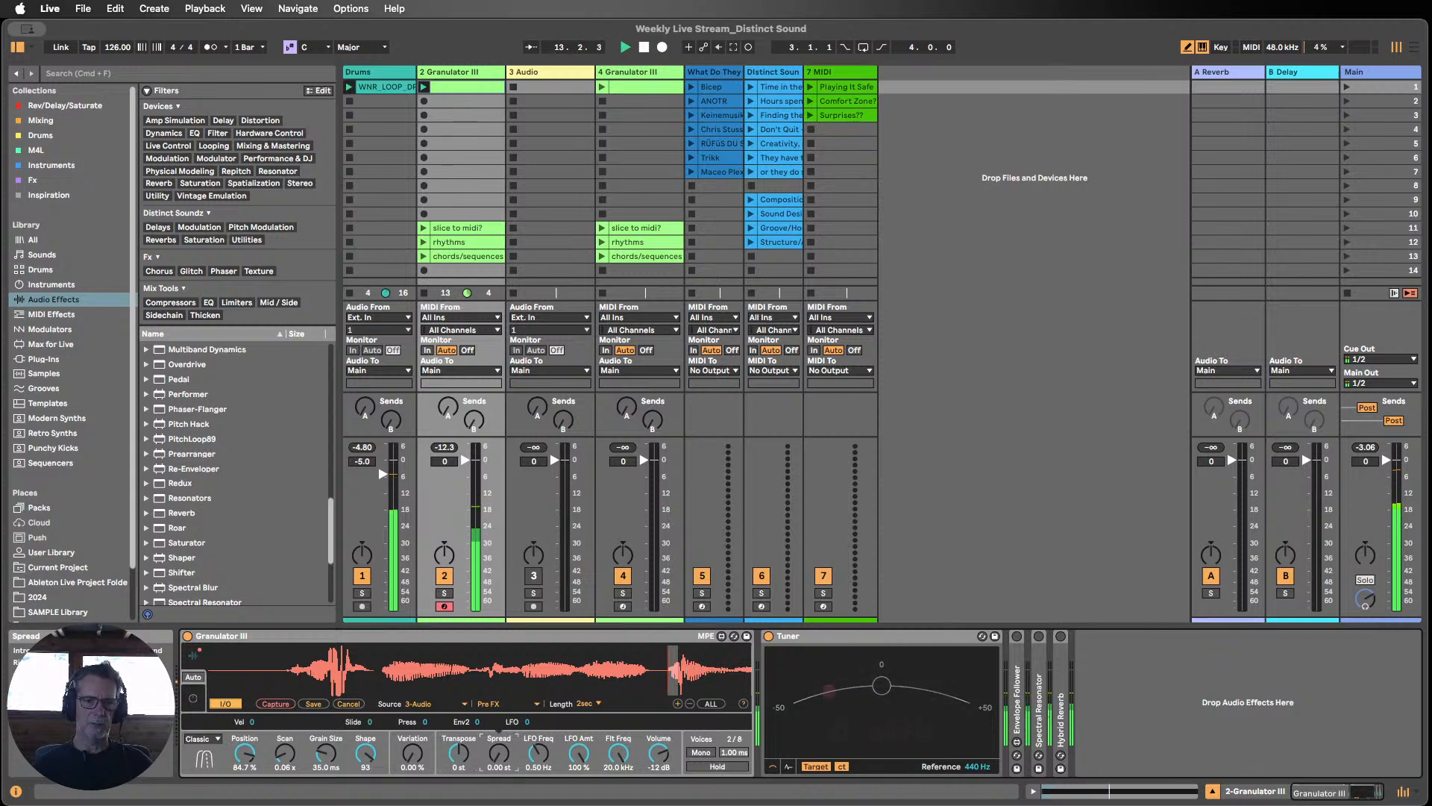
Step: Set Granulator III's Spread to 0.02 st, and sweep the filter frequency down to 217 Hz and back to 20.0 kHz
left_click_drag(499, 753, 499, 749)
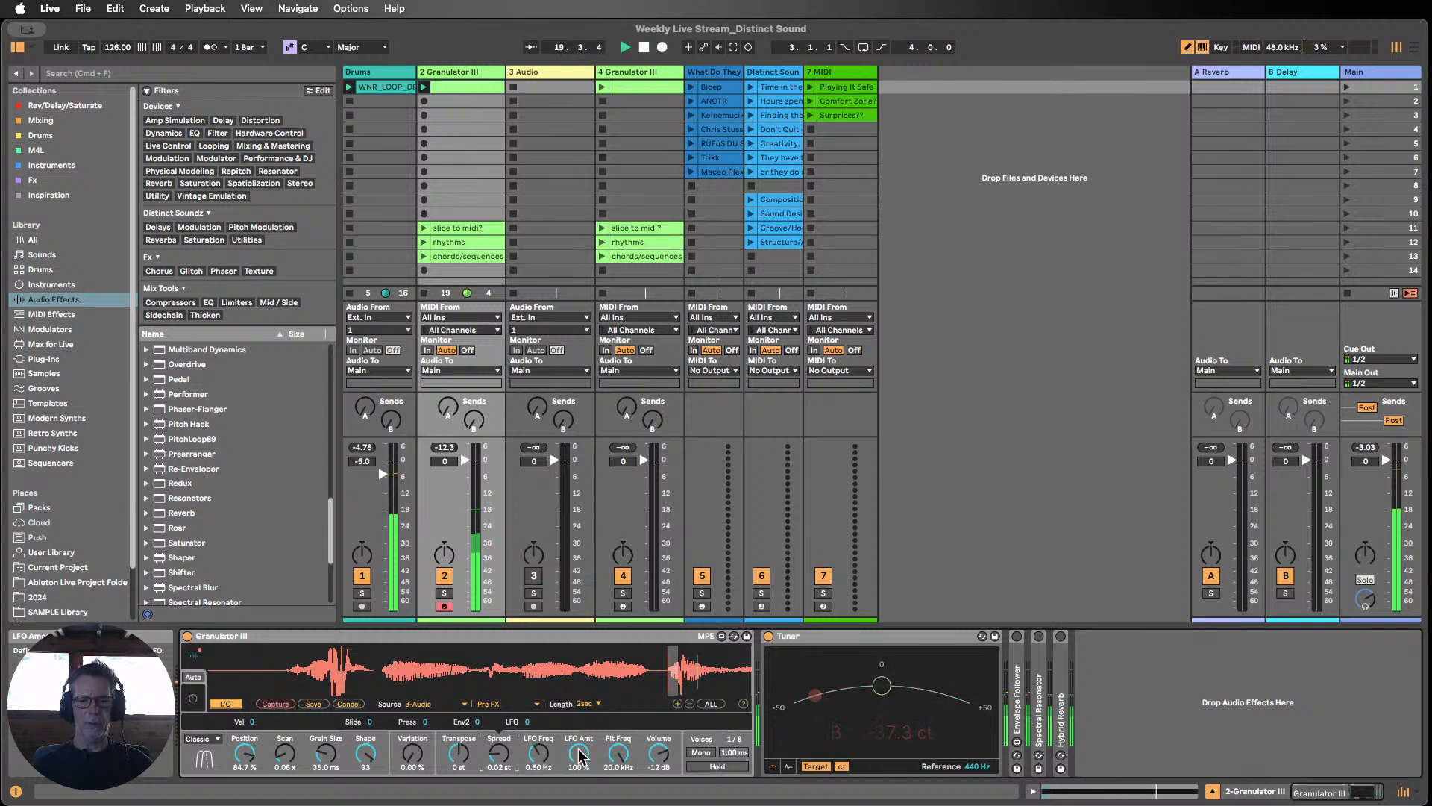
left_click_drag(624, 768, 624, 803)
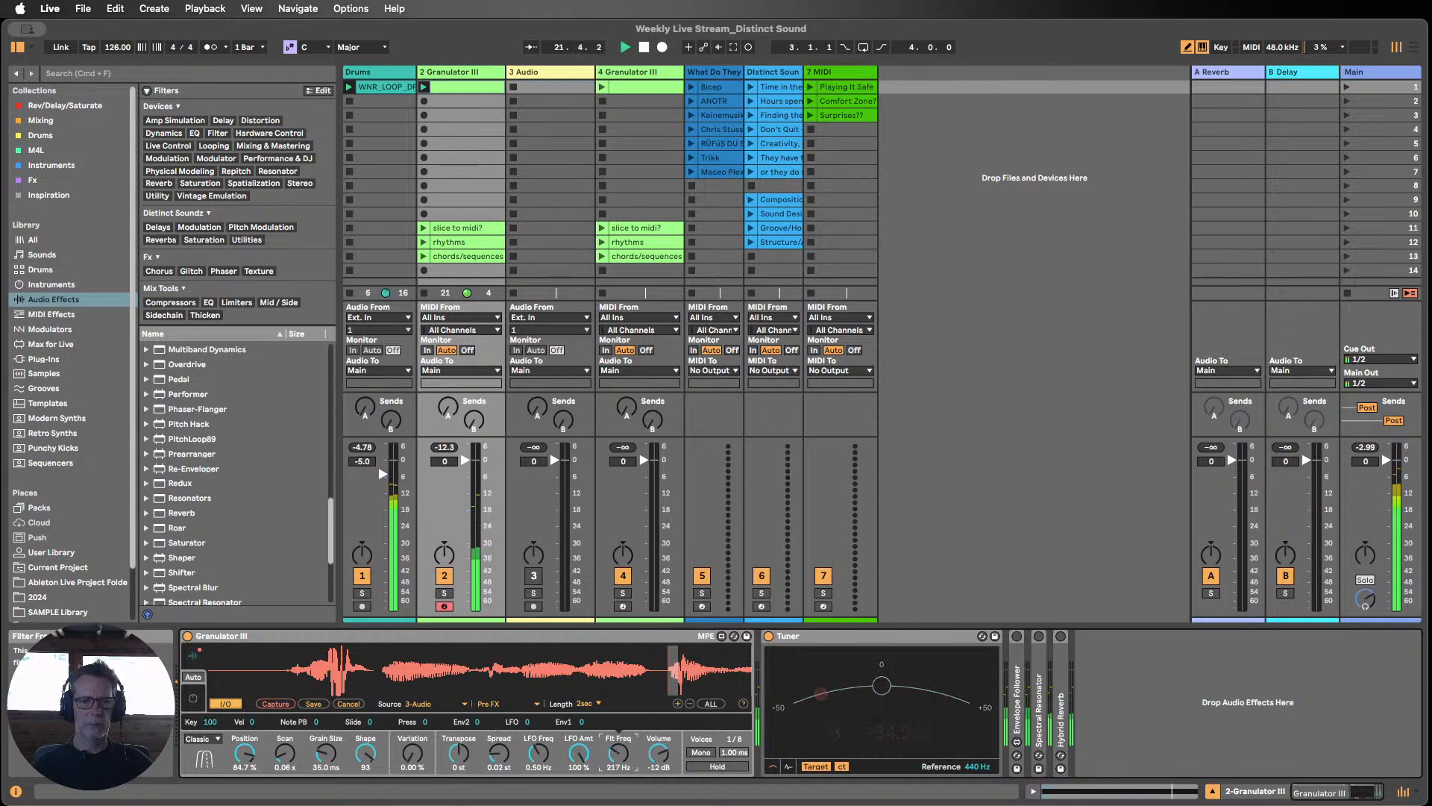
mouse_move(619, 753)
left_mouse_down()
mouse_move(619, 716)
mouse_move(619, 738)
left_mouse_up()
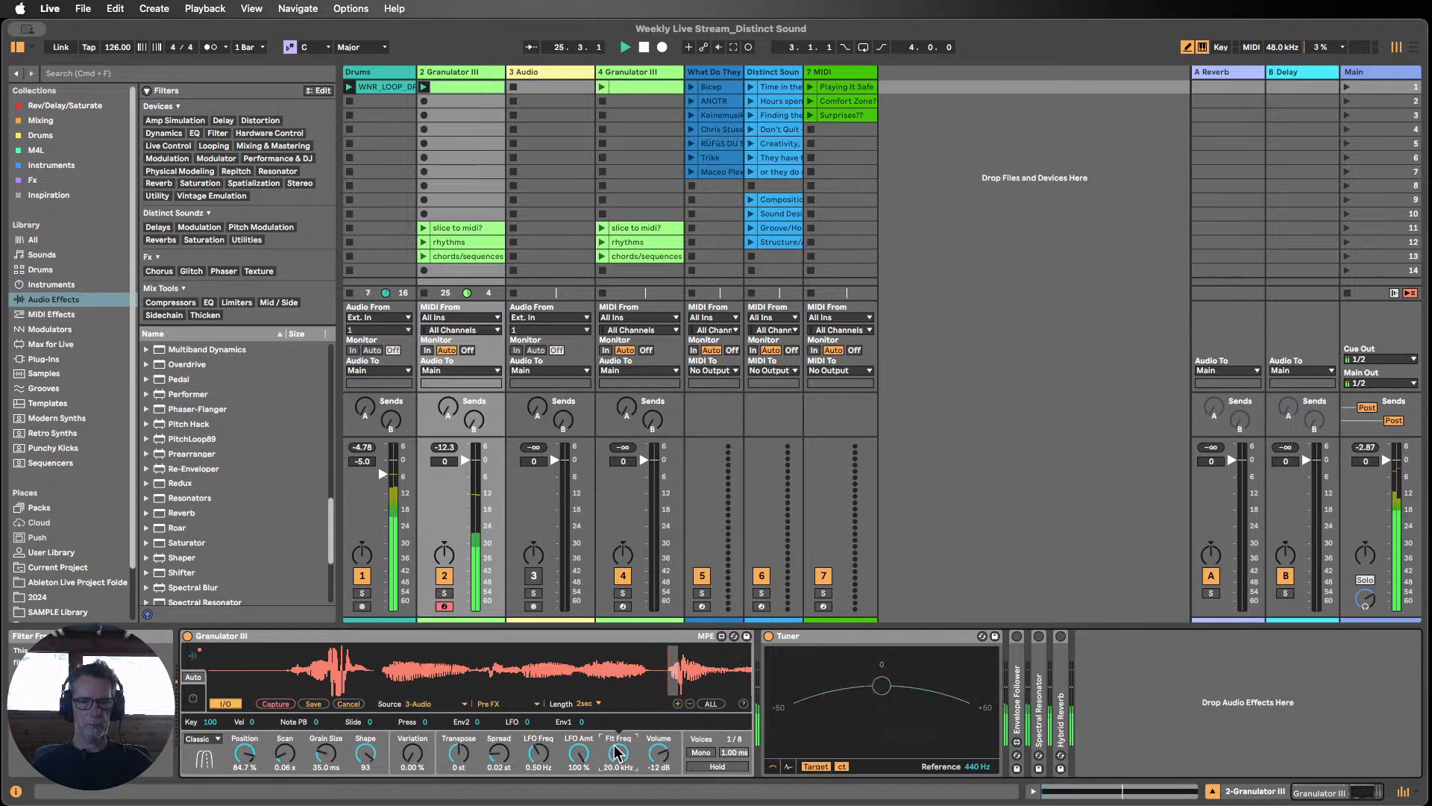
Step: Show Granulator III's envelope, LFO and filter settings, and switch the LFO rate to tempo sync and back to Hz
left_click(192, 699)
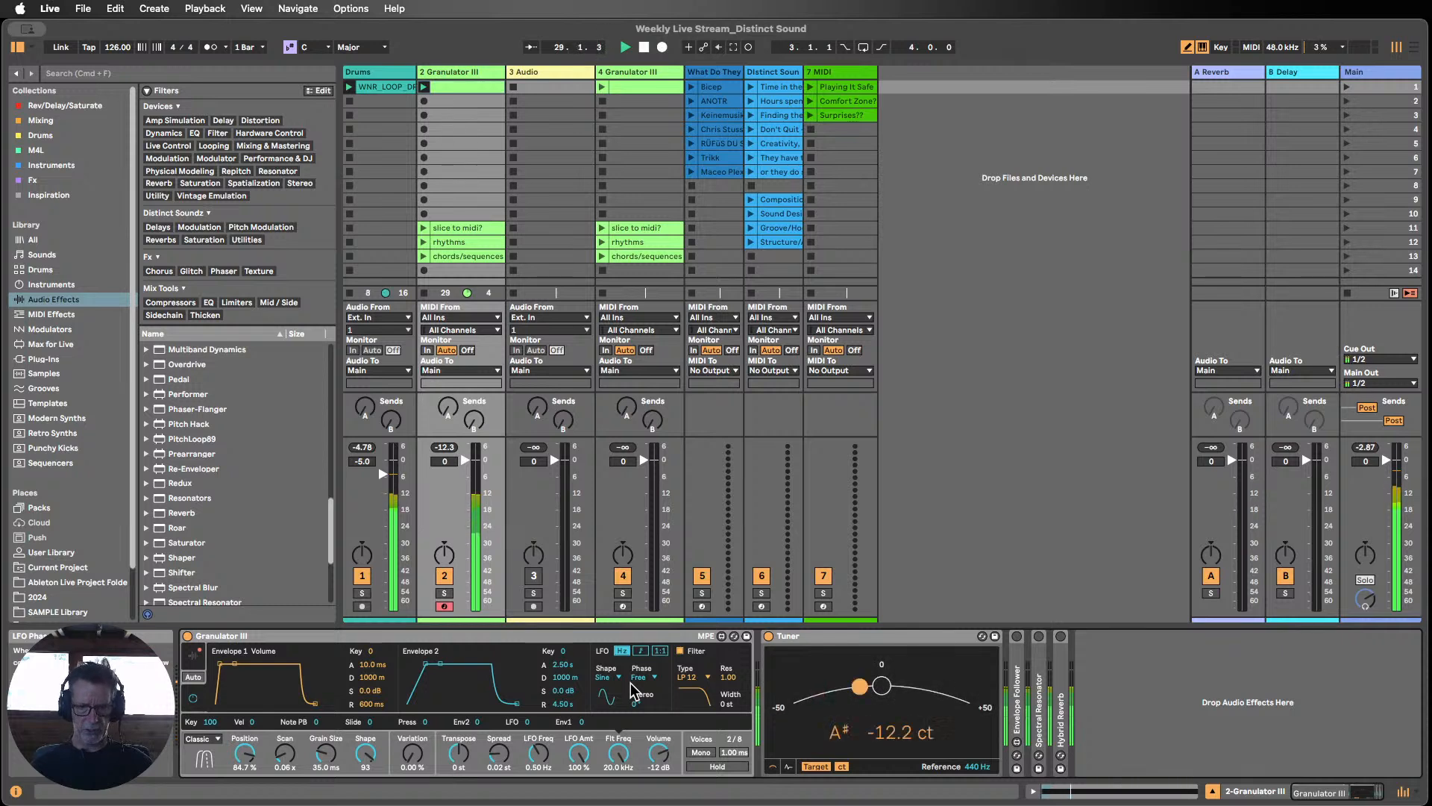
left_click(637, 651)
left_click(622, 651)
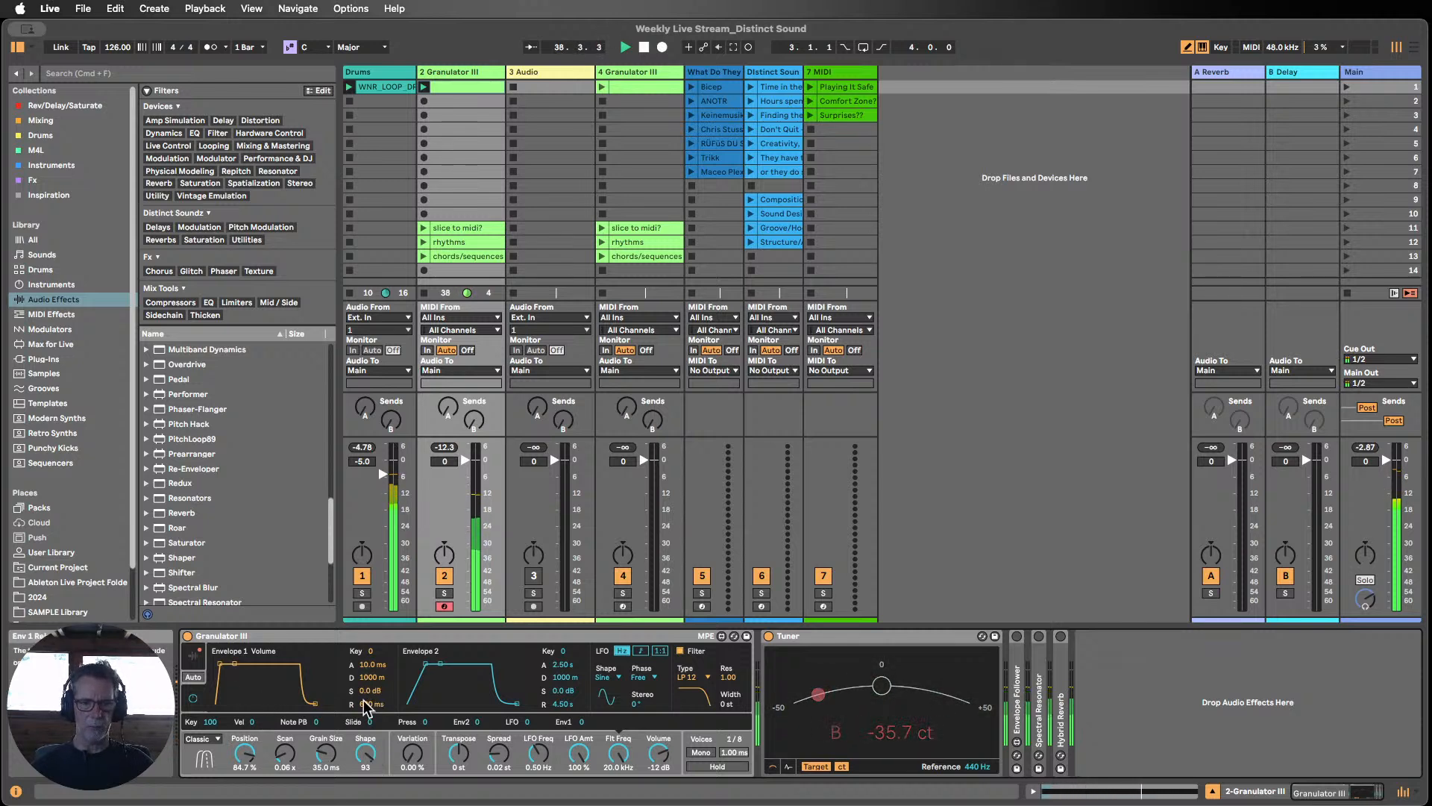
Step: Try Envelope 1 with Sustain at -inf dB and with Attack 557 ms, Decay 9.35 s, Sustain 0.0 dB and Release 12.3 s
left_click_drag(364, 689, 364, 746)
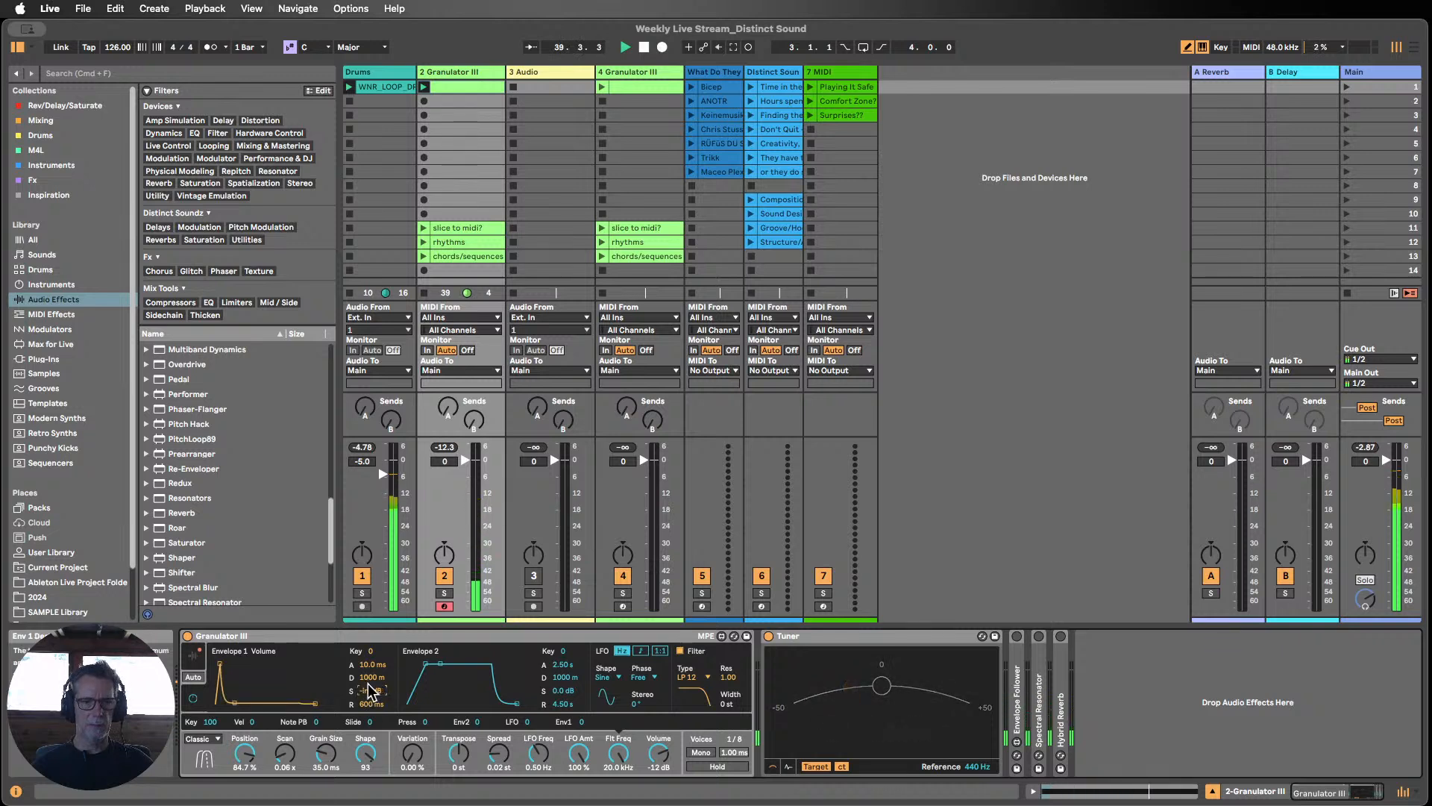
left_click_drag(371, 678, 370, 634)
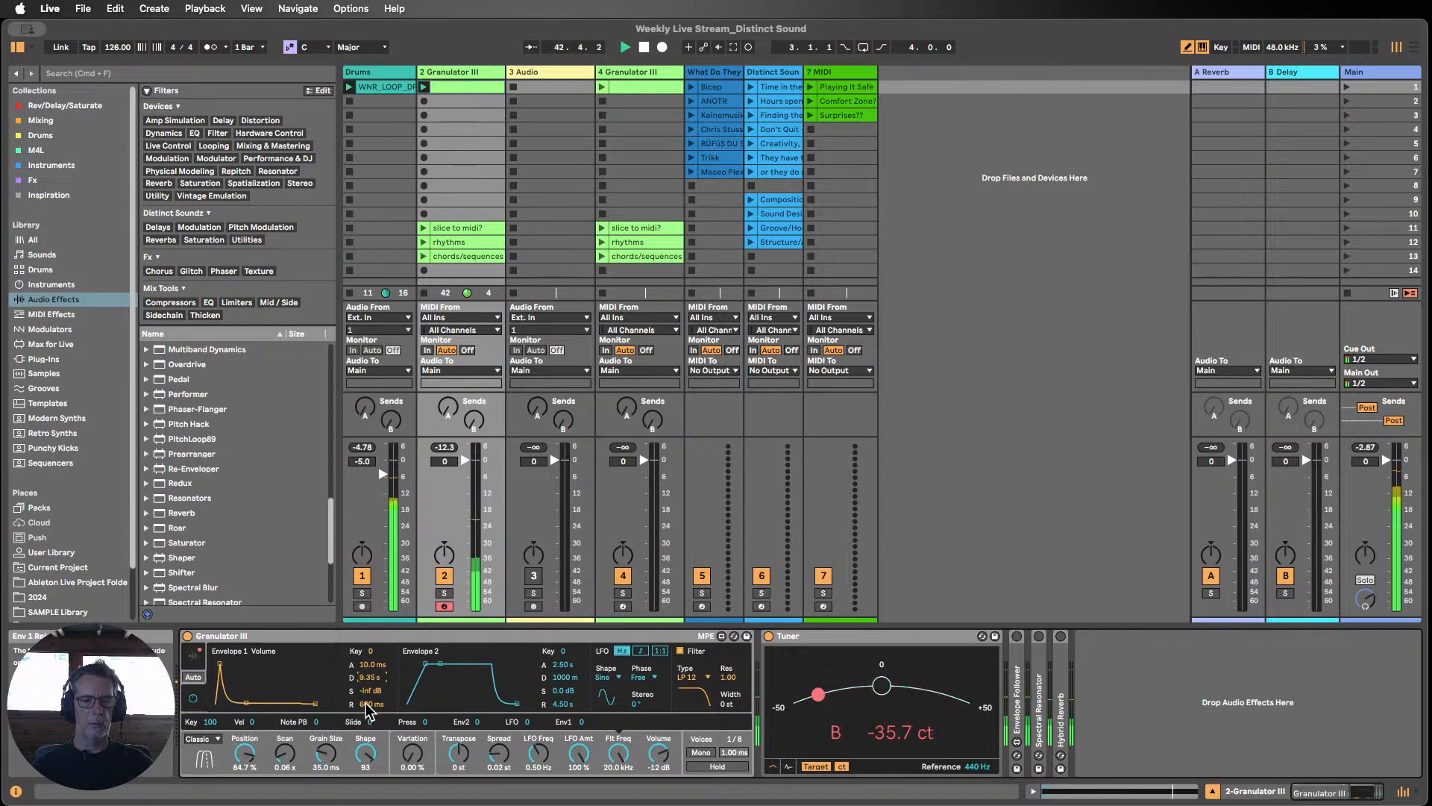
left_click_drag(365, 702, 365, 680)
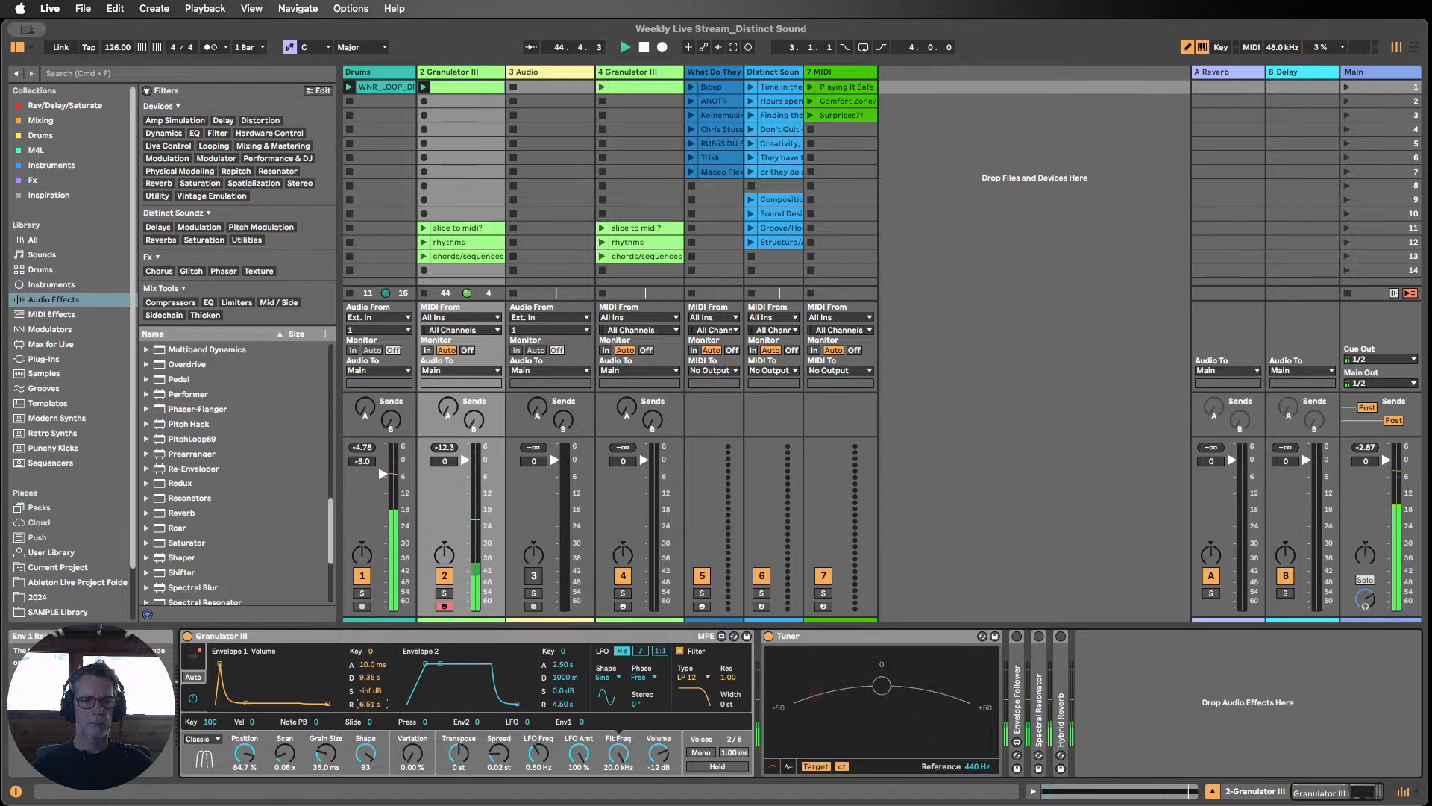
left_click_drag(373, 690, 371, 655)
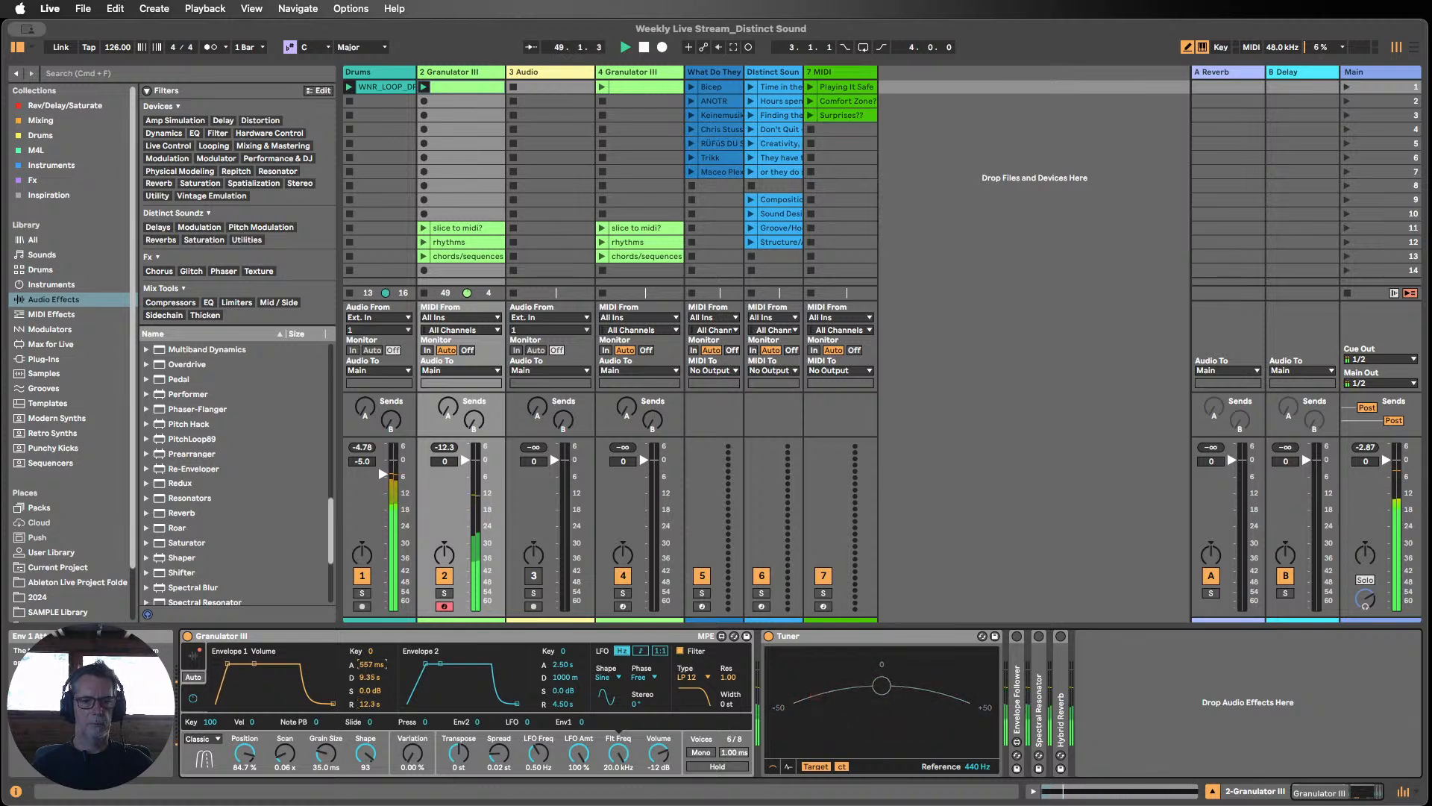
Step: Return Envelope 1 to Attack 10.0 ms, Decay 1.00 s and Release 600 ms, and stop playback
left_click_drag(370, 663, 370, 695)
left_click(371, 679)
double_click(371, 680)
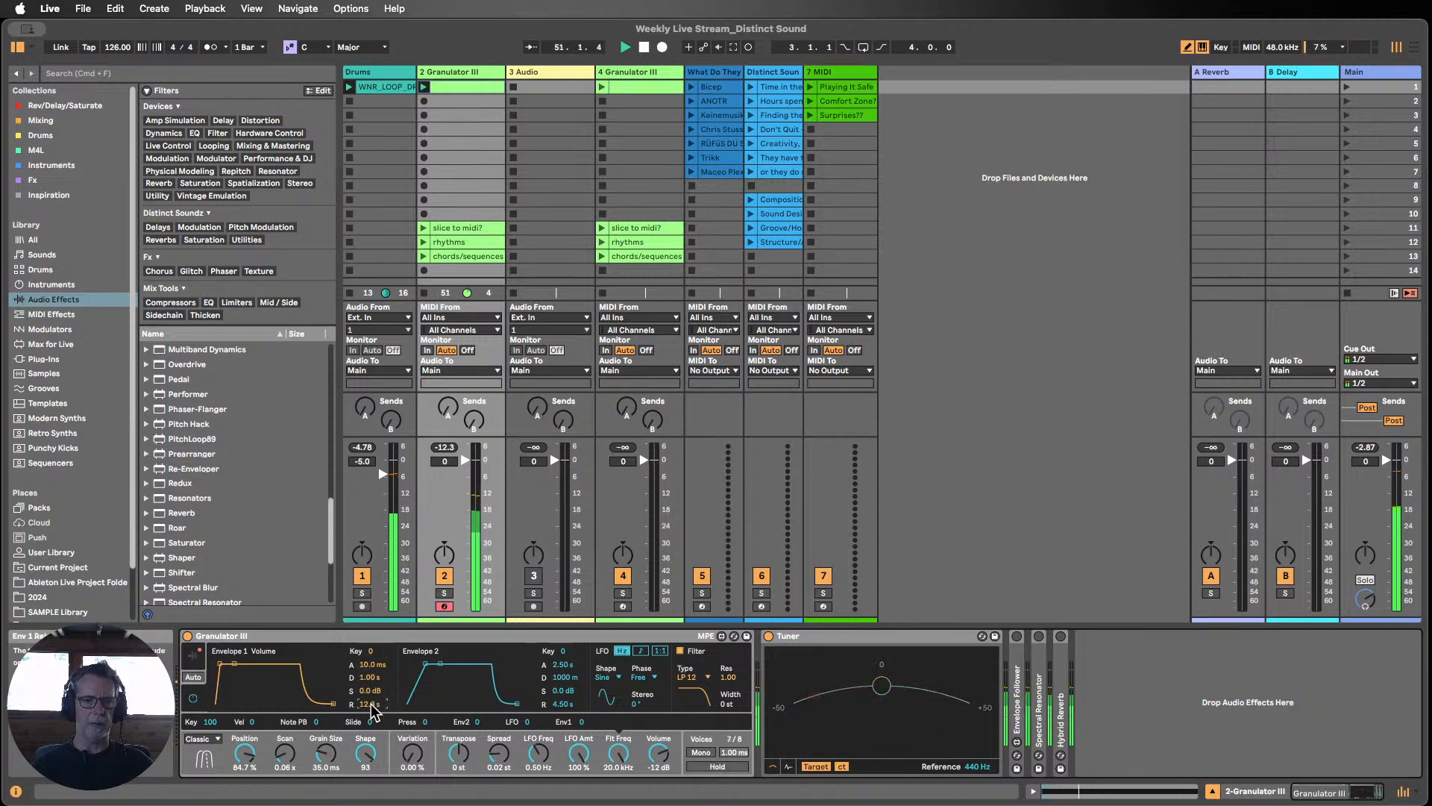
double_click(372, 705)
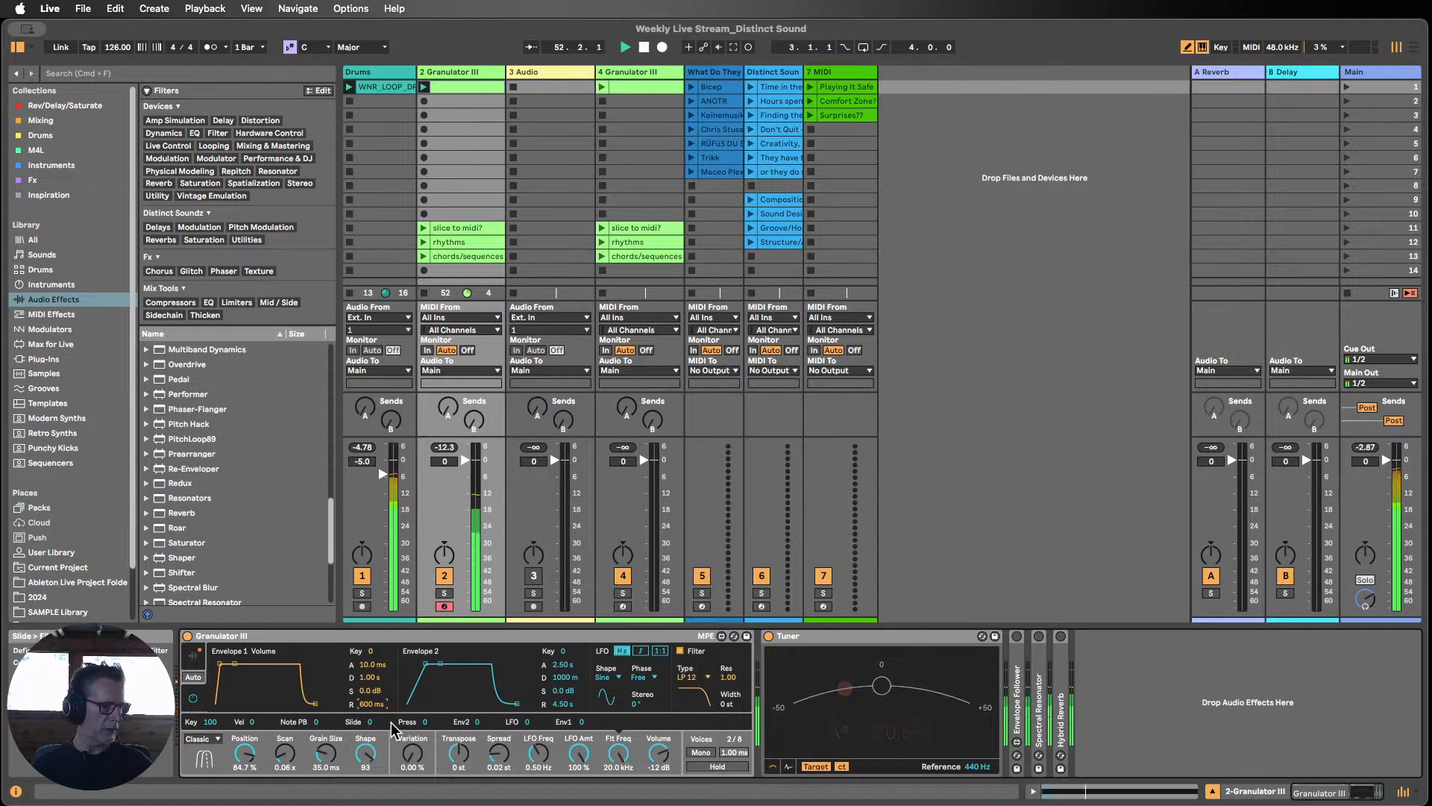
left_click(640, 47)
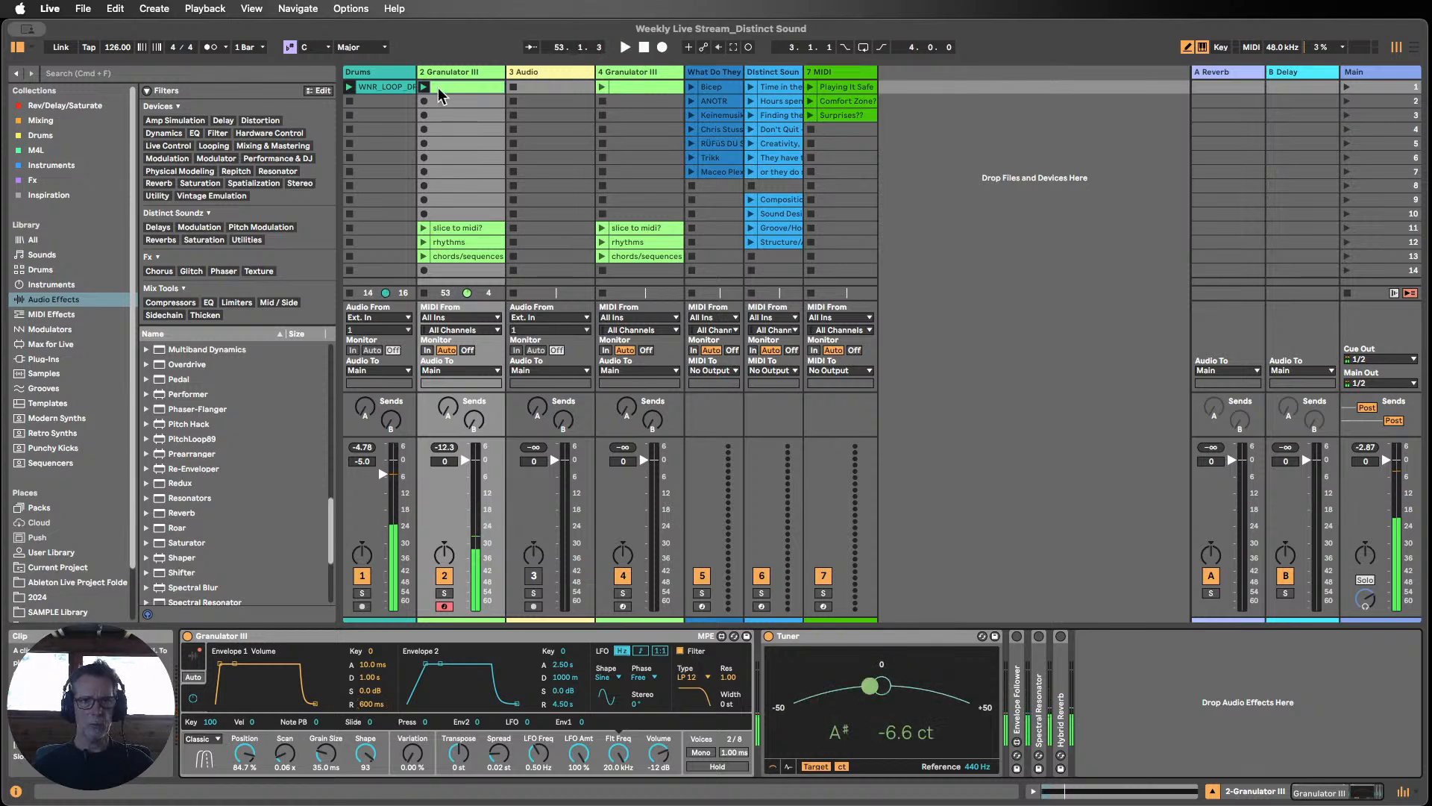
Step: Open the notes of the first clip on track 2 Granulator III, turn Draw Mode off, and return to the session overview
double_click(446, 87)
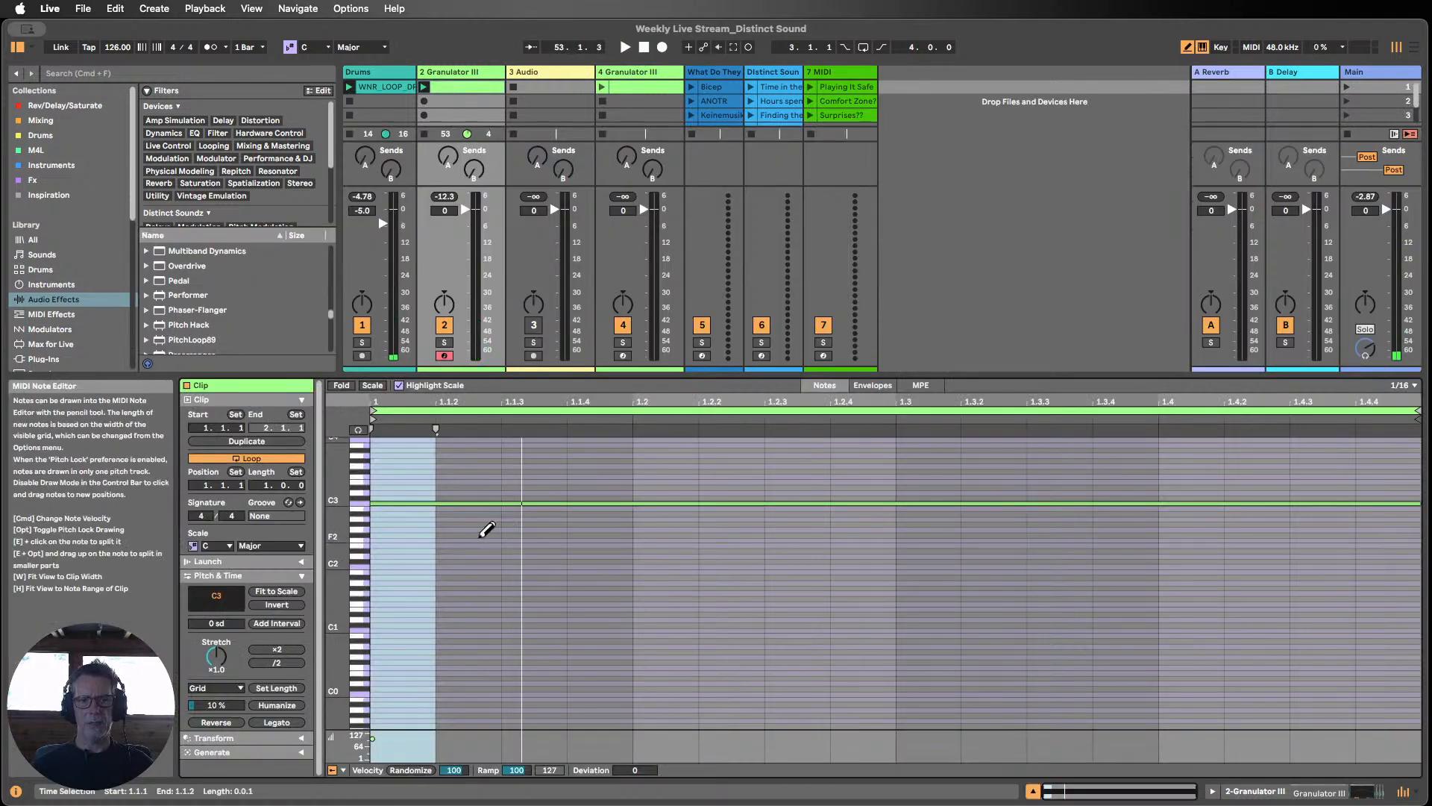
key("b")
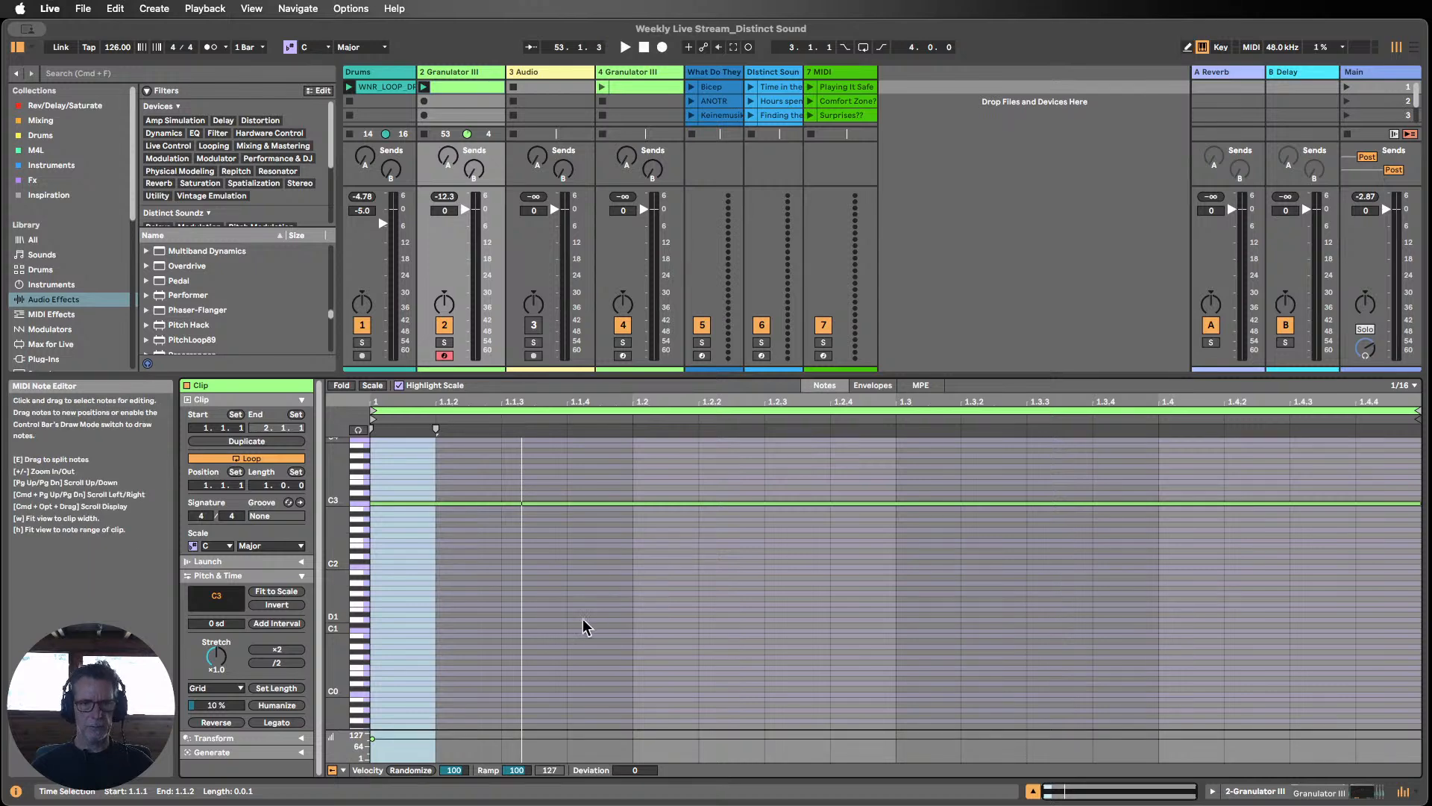
left_click_drag(337, 522, 374, 544)
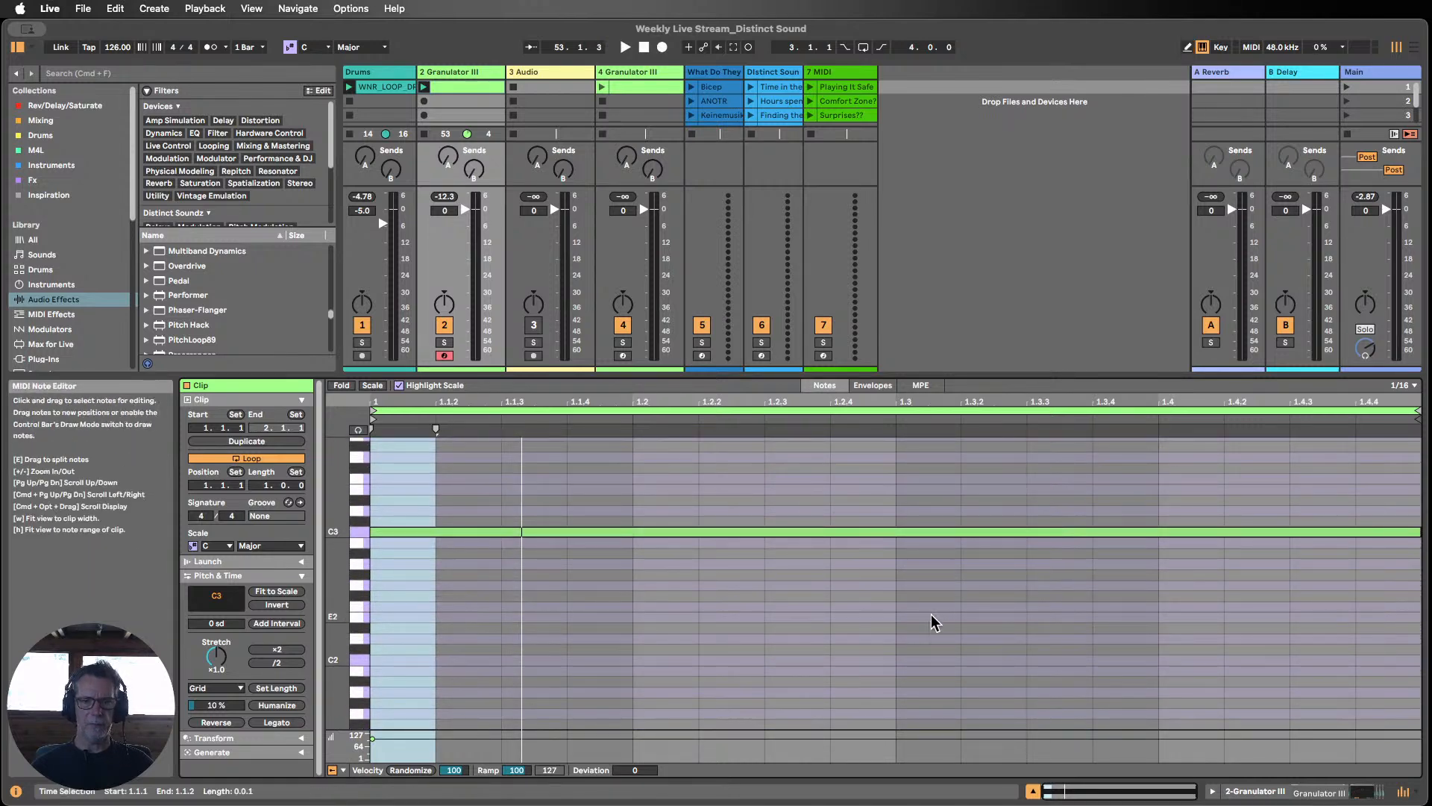
left_click(1032, 791)
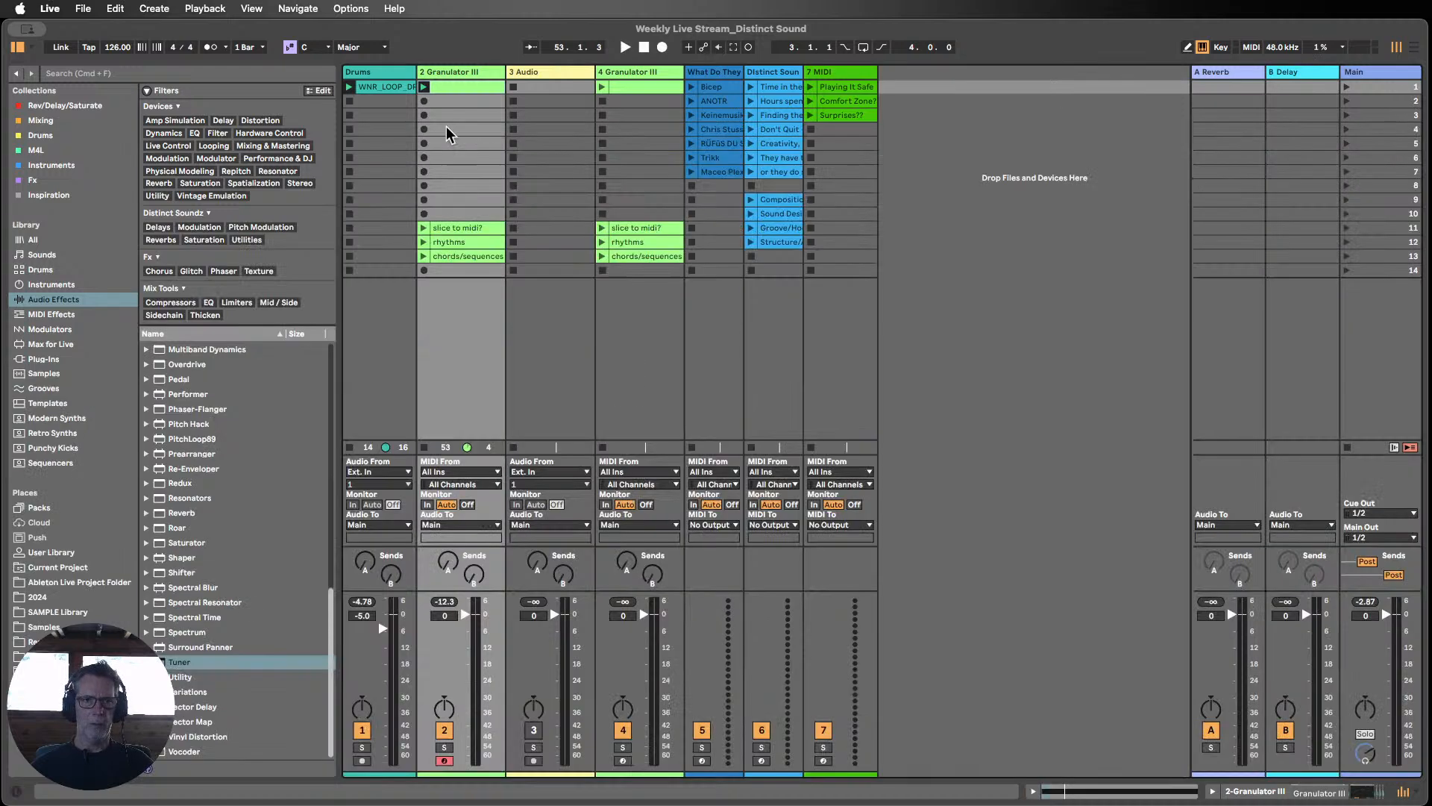
Step: Duplicate the first Granulator III clip into the slot below and colour the copy darker green
key("super+d")
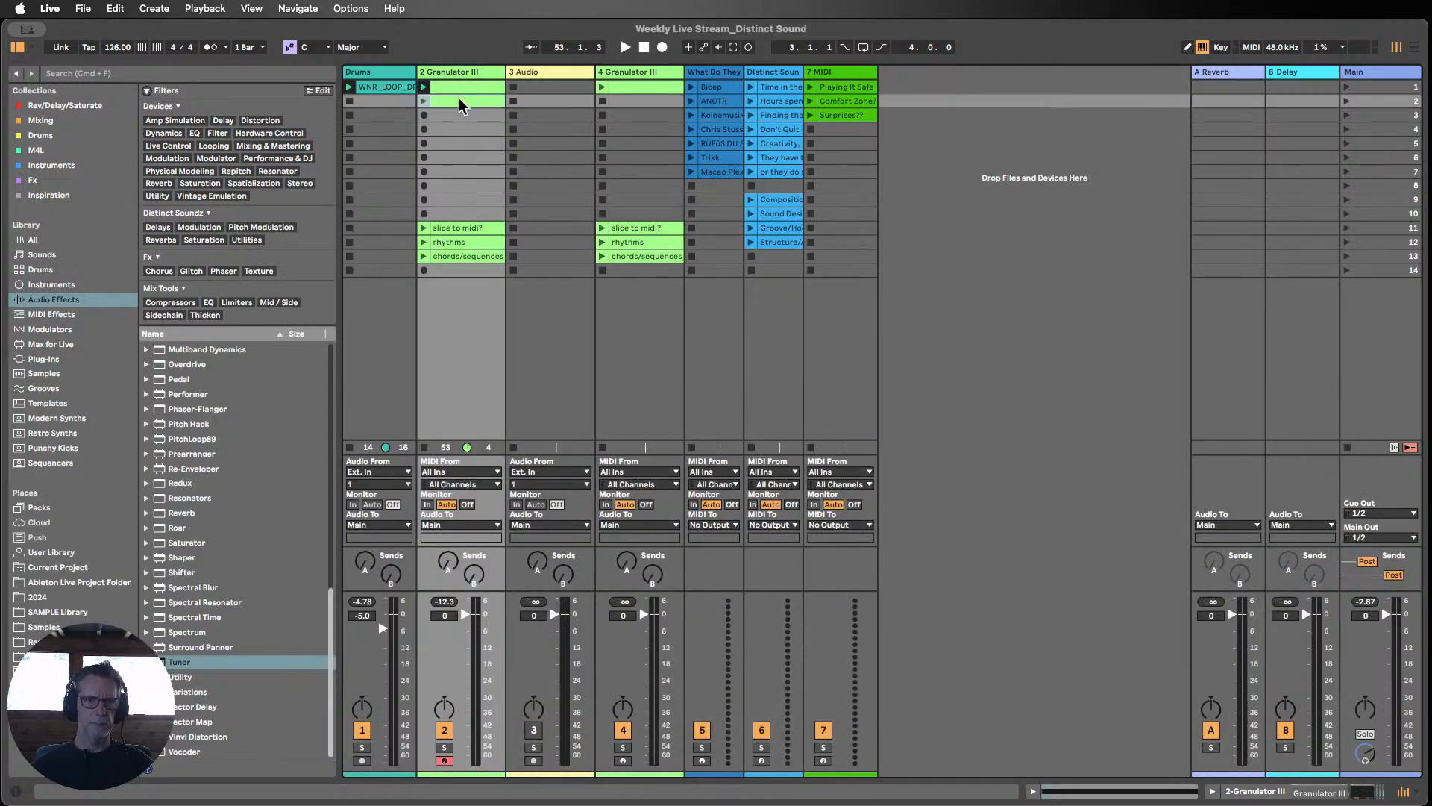
right_click(459, 101)
left_click(540, 344)
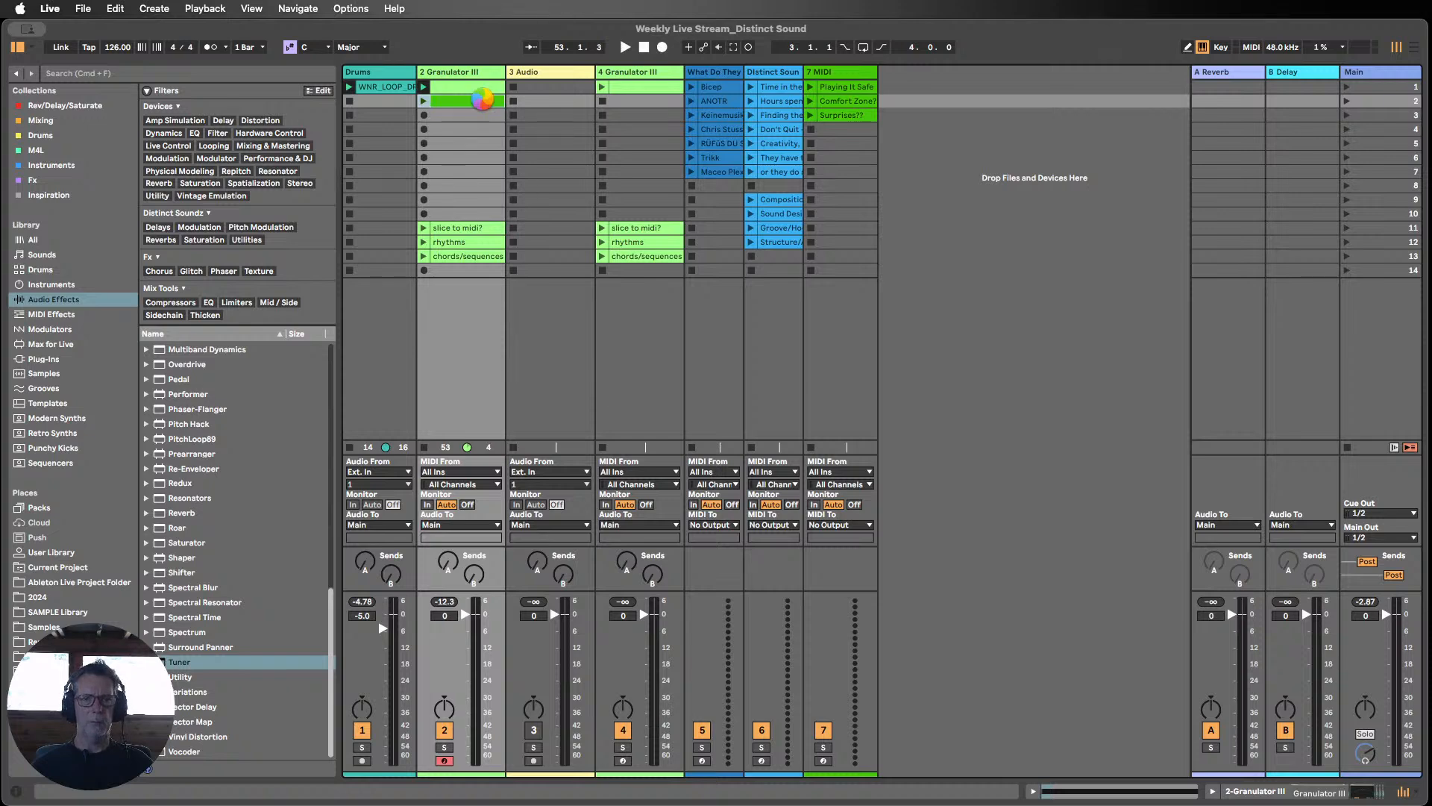
Step: In the copied clip, shorten the C3 note to a sixteenth and duplicate it until the bar is filled
double_click(483, 99)
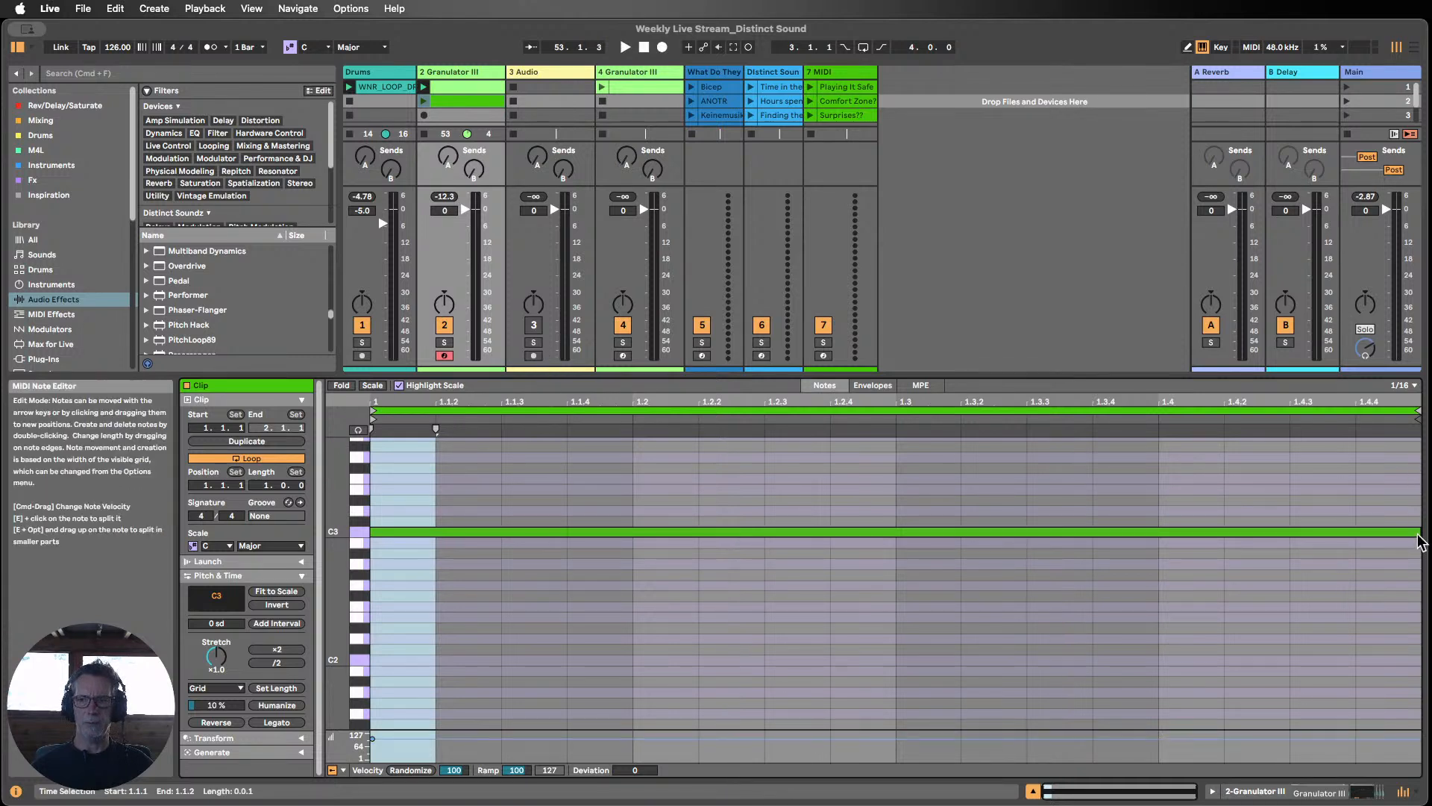
left_click_drag(1417, 528, 436, 527)
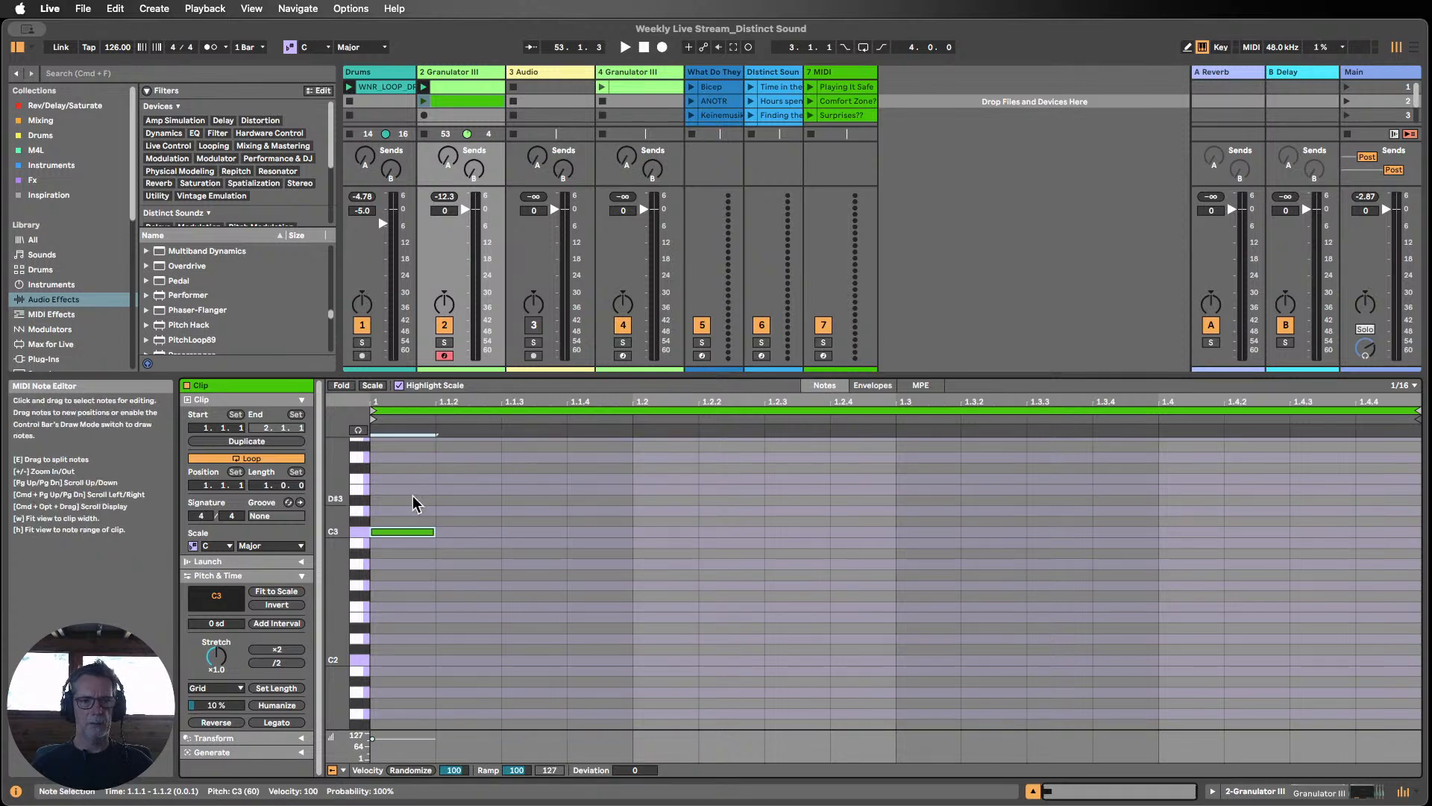
key("super+d")
key("super+d")
key("super+d")
key("super+d")
key("super+d")
key("super+d")
key("super+d")
key("super+d")
key("super+d")
key("super+d")
key("super+d")
key("super+d")
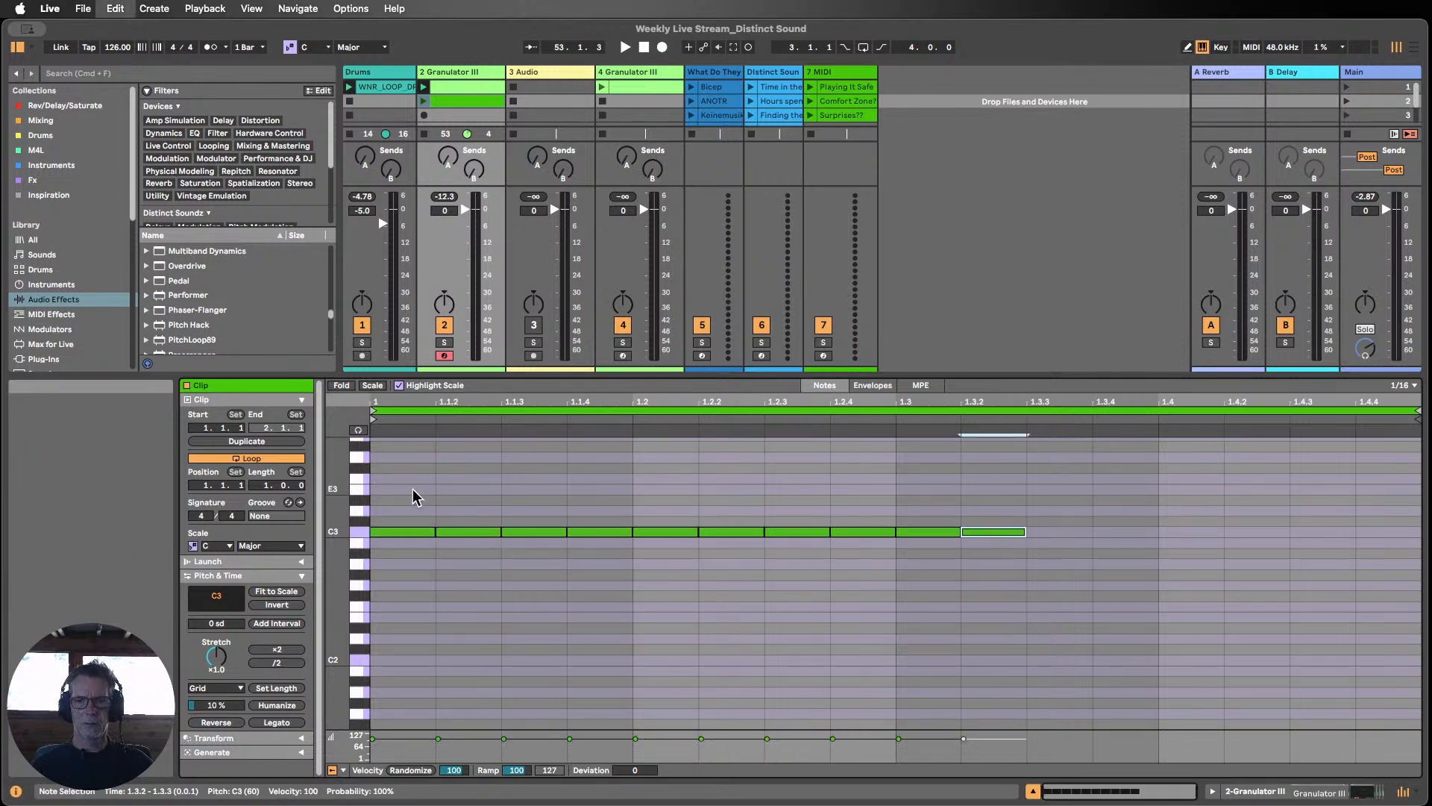
key("super+d")
key("super+d")
key("super+d")
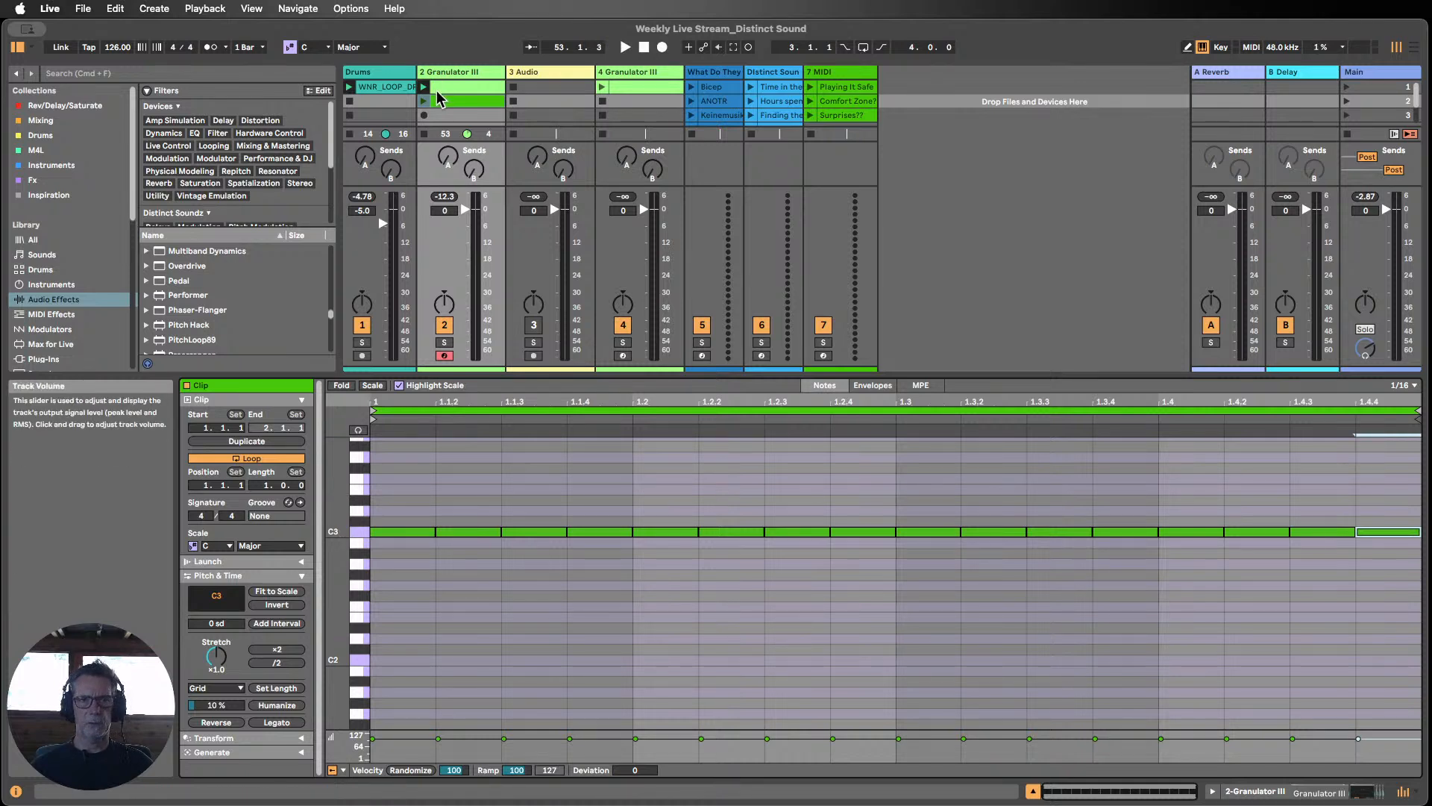
Step: Start playback, enlarge the clip's Velocity lane, and show the Chance lane below it
key("space")
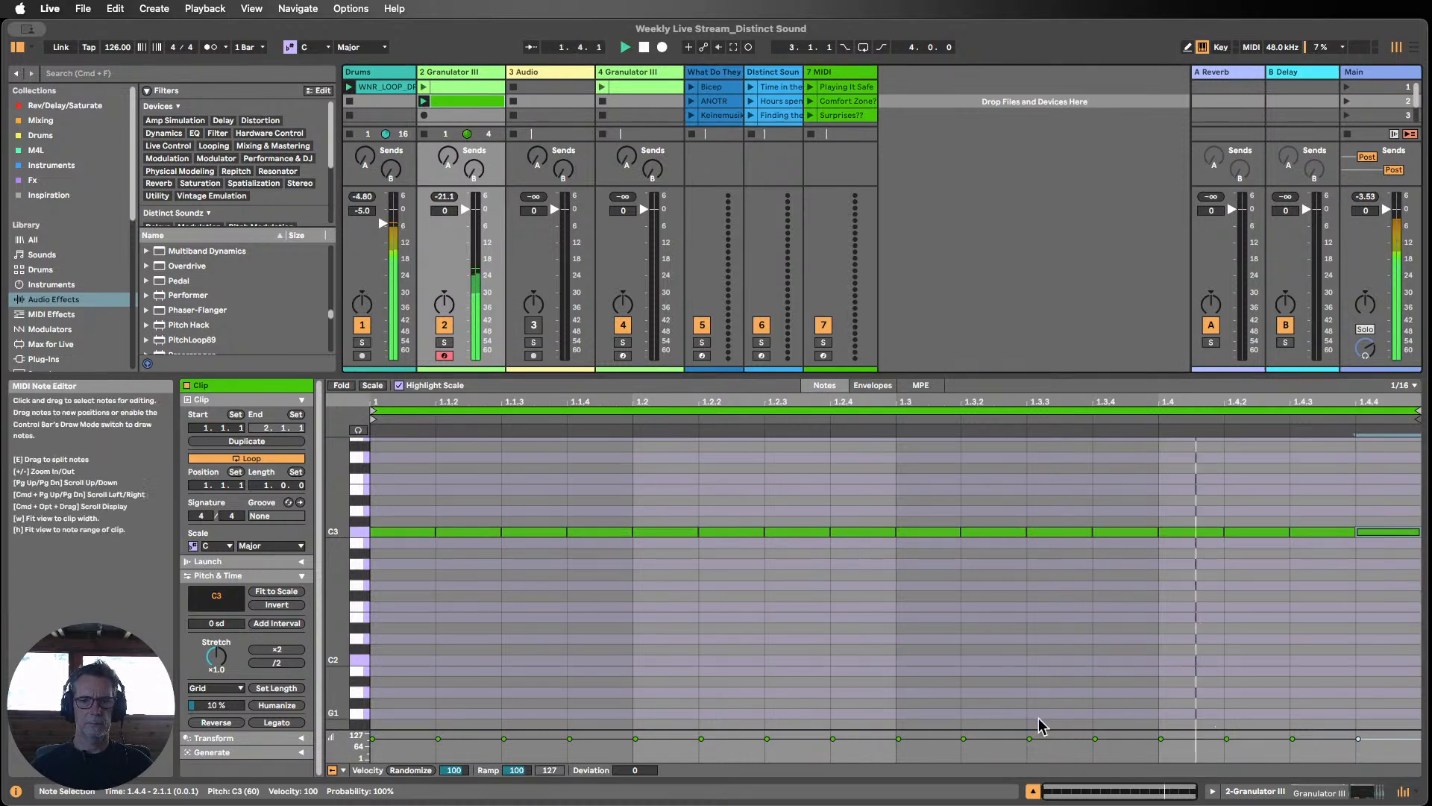
left_click_drag(355, 731, 357, 645)
scroll(342, 515, "down", 1)
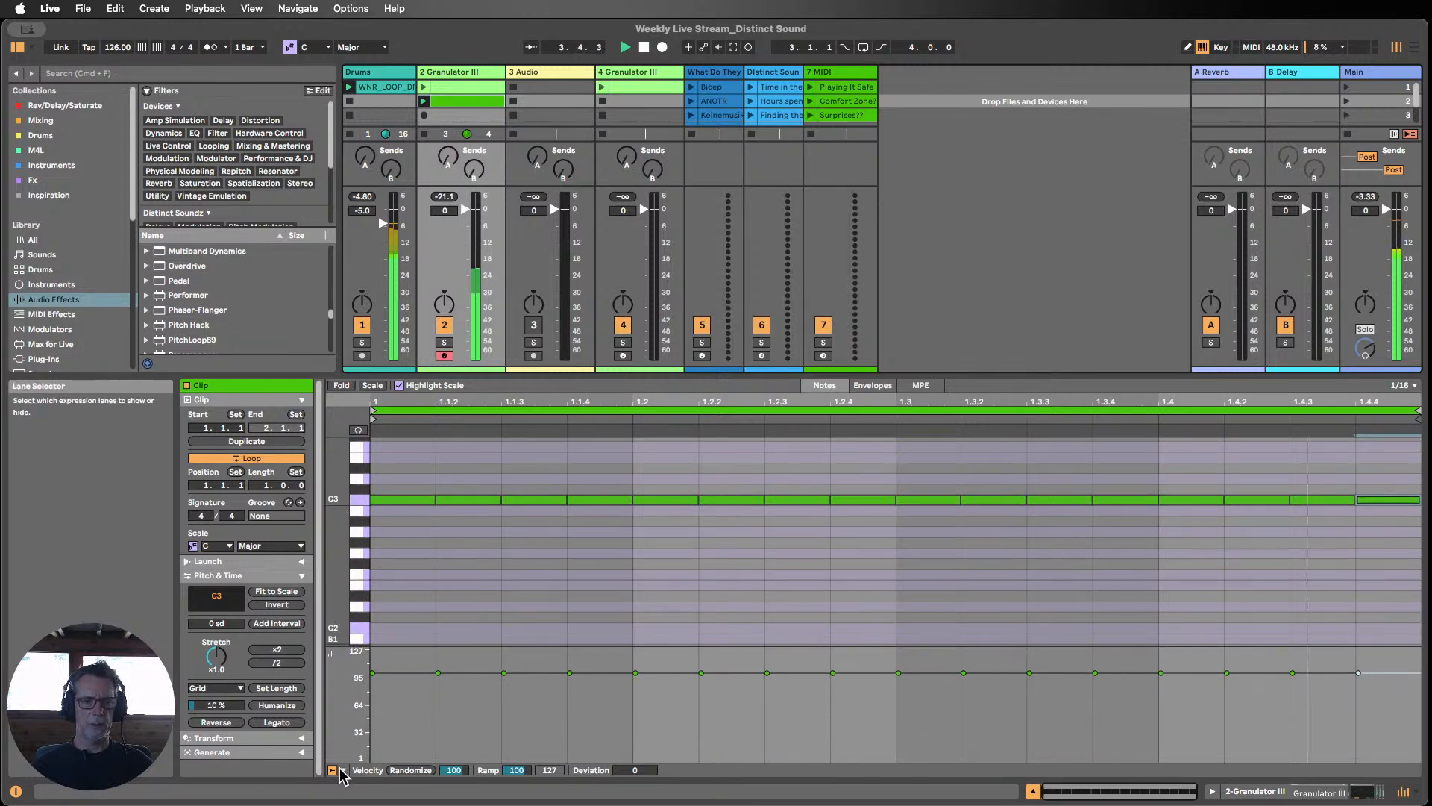
left_click(343, 770)
left_click(366, 756)
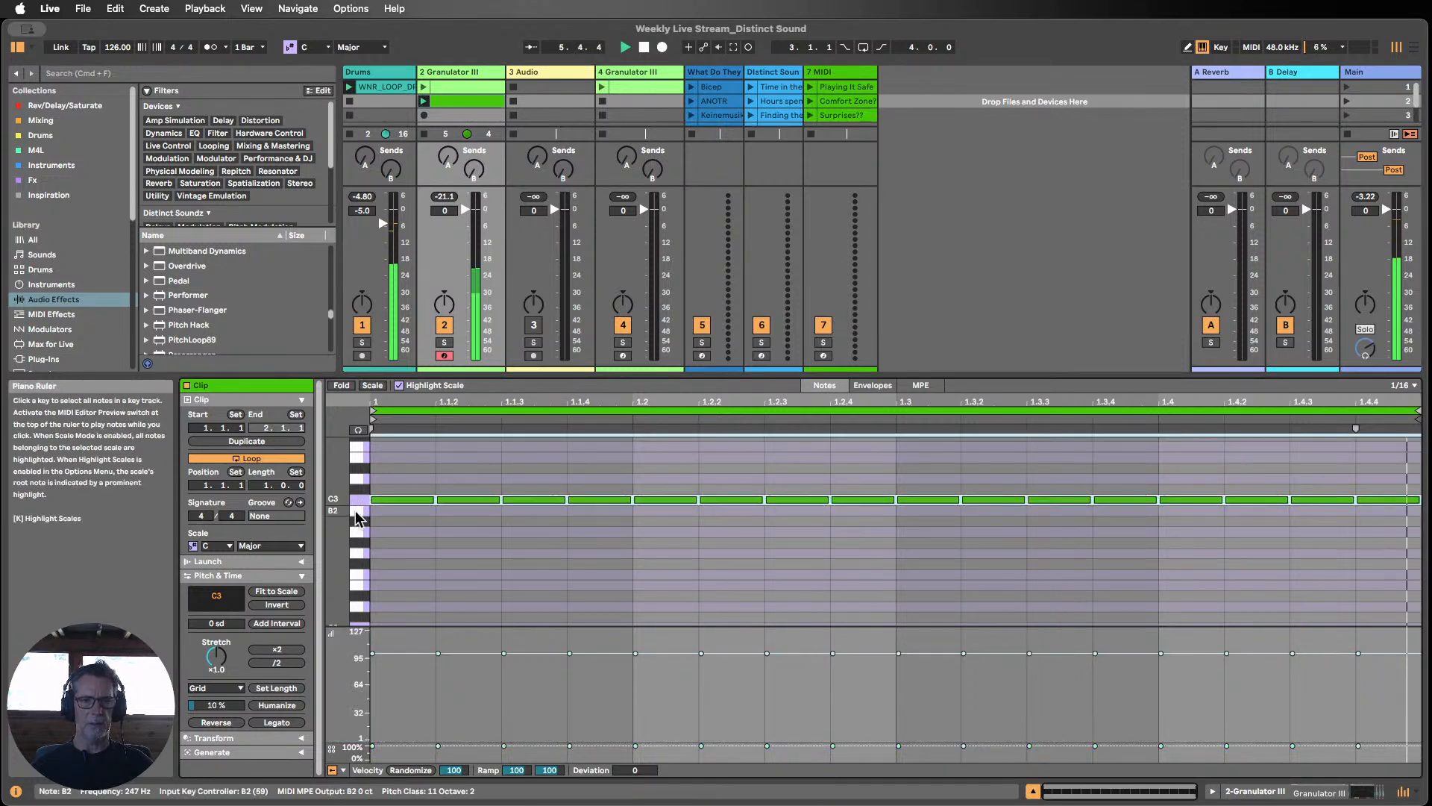
Step: Select all notes in the clip and randomize their velocities with a randomization amount of 47
key("super+a")
left_click(422, 770)
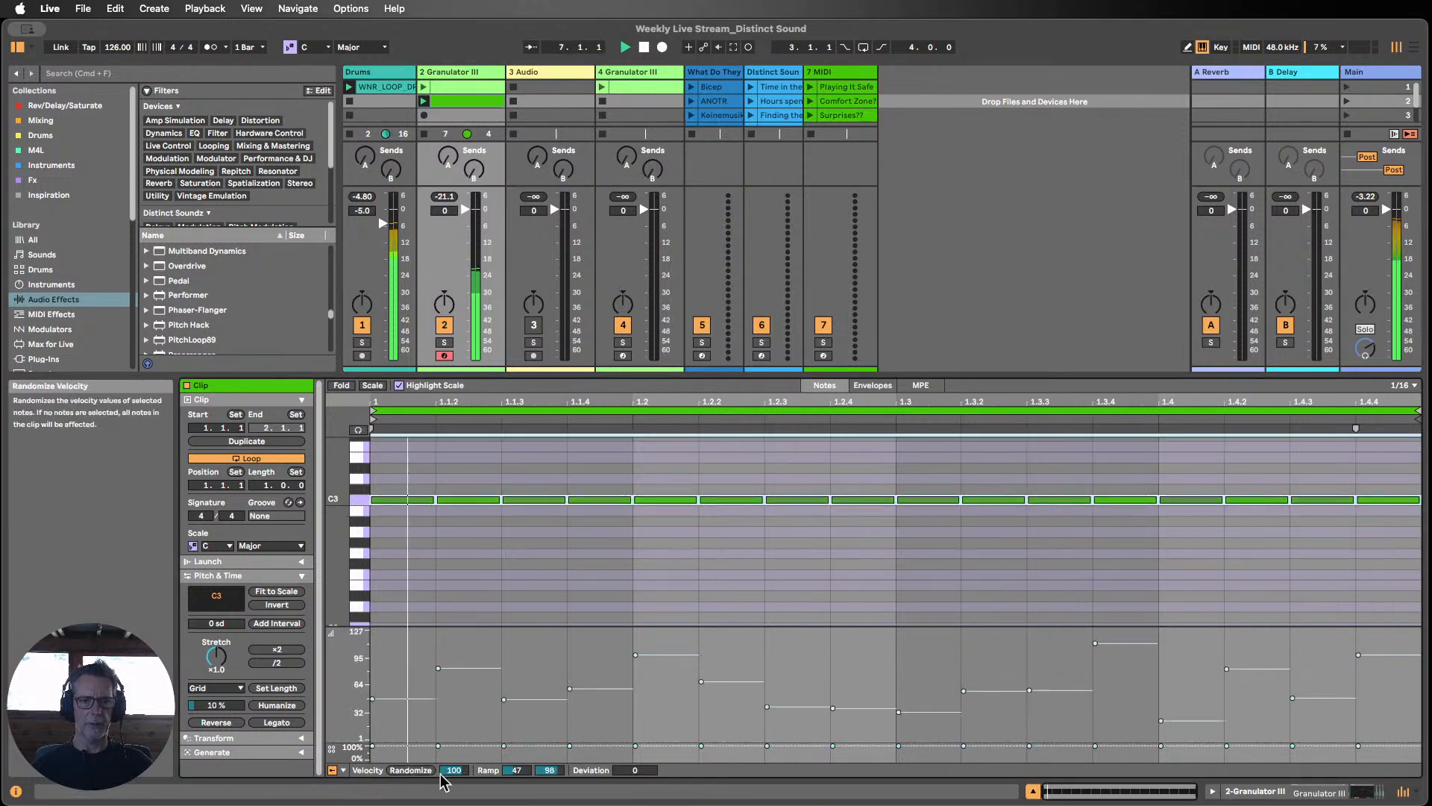
left_click_drag(453, 770, 453, 802)
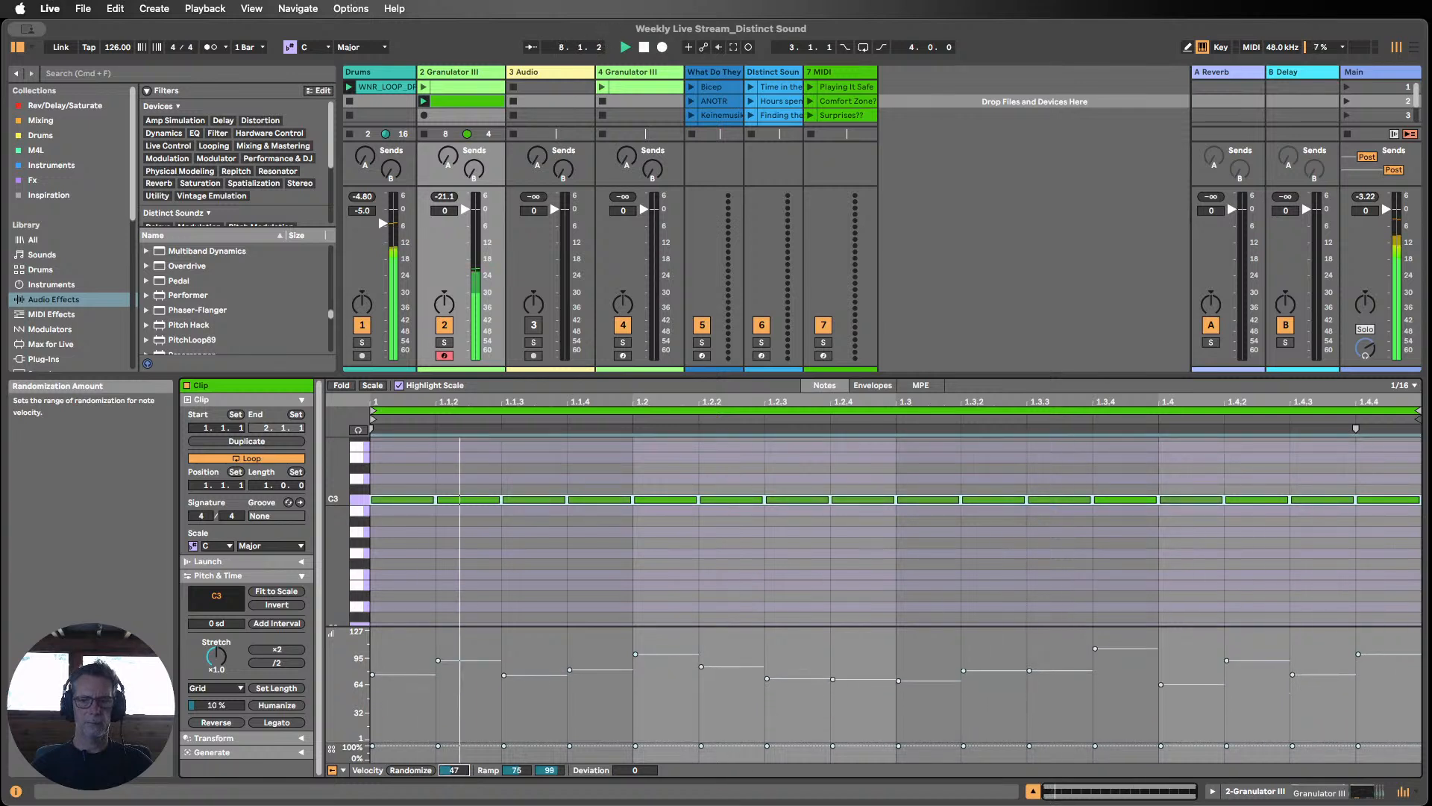
Step: Enlarge the Chance lane and randomize the probability of all notes with an amount of 45 %
left_click_drag(342, 746, 345, 668)
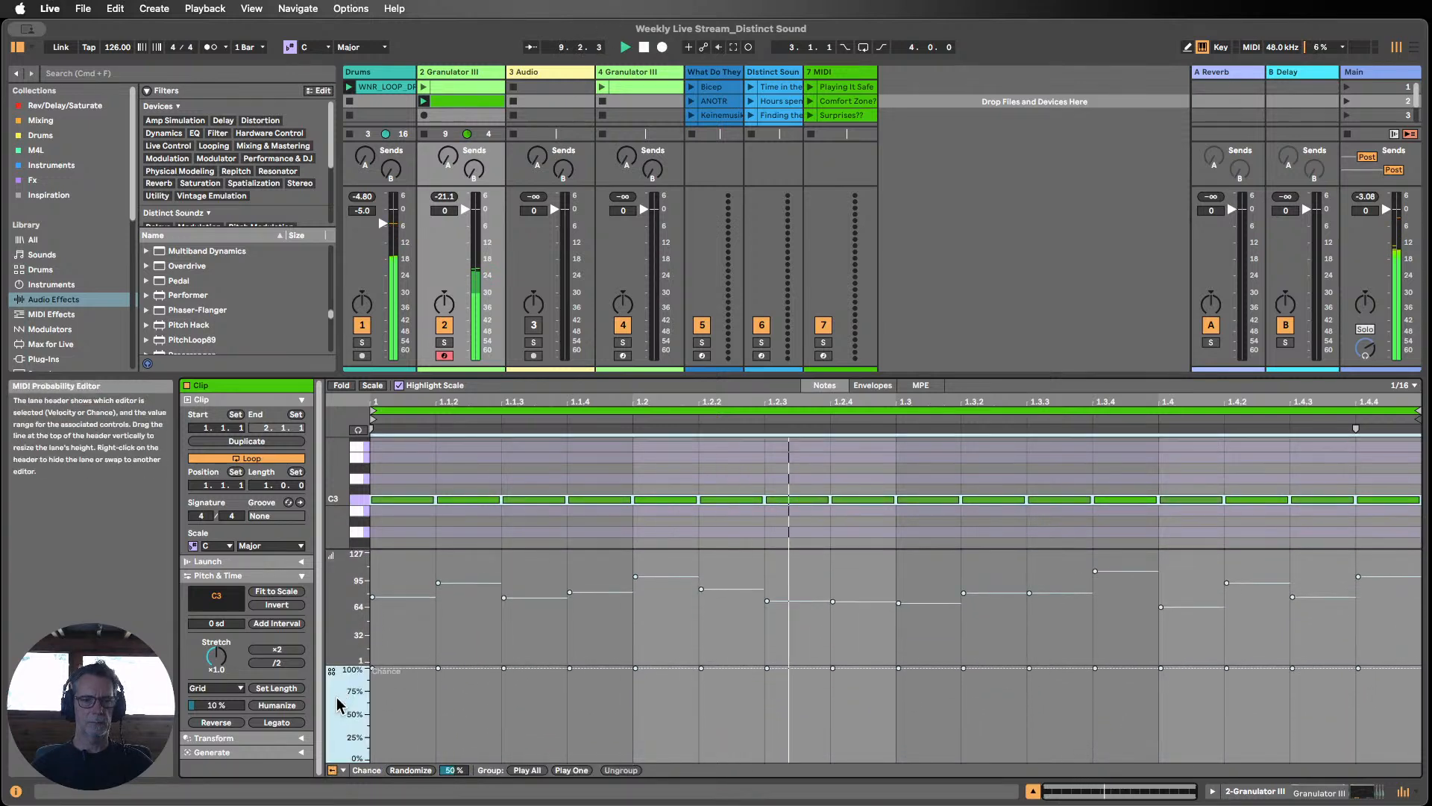
left_click(416, 769)
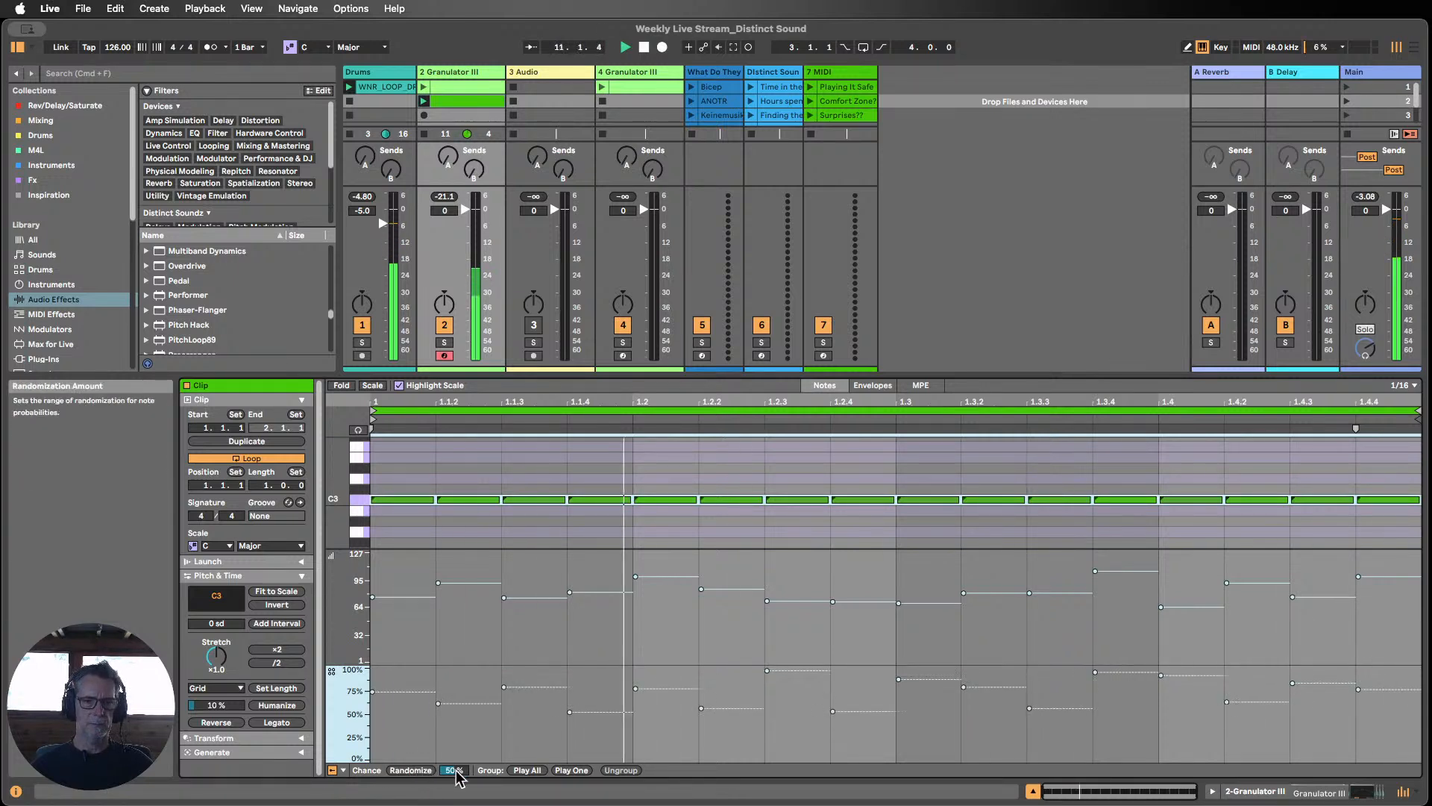
left_click_drag(453, 769, 459, 778)
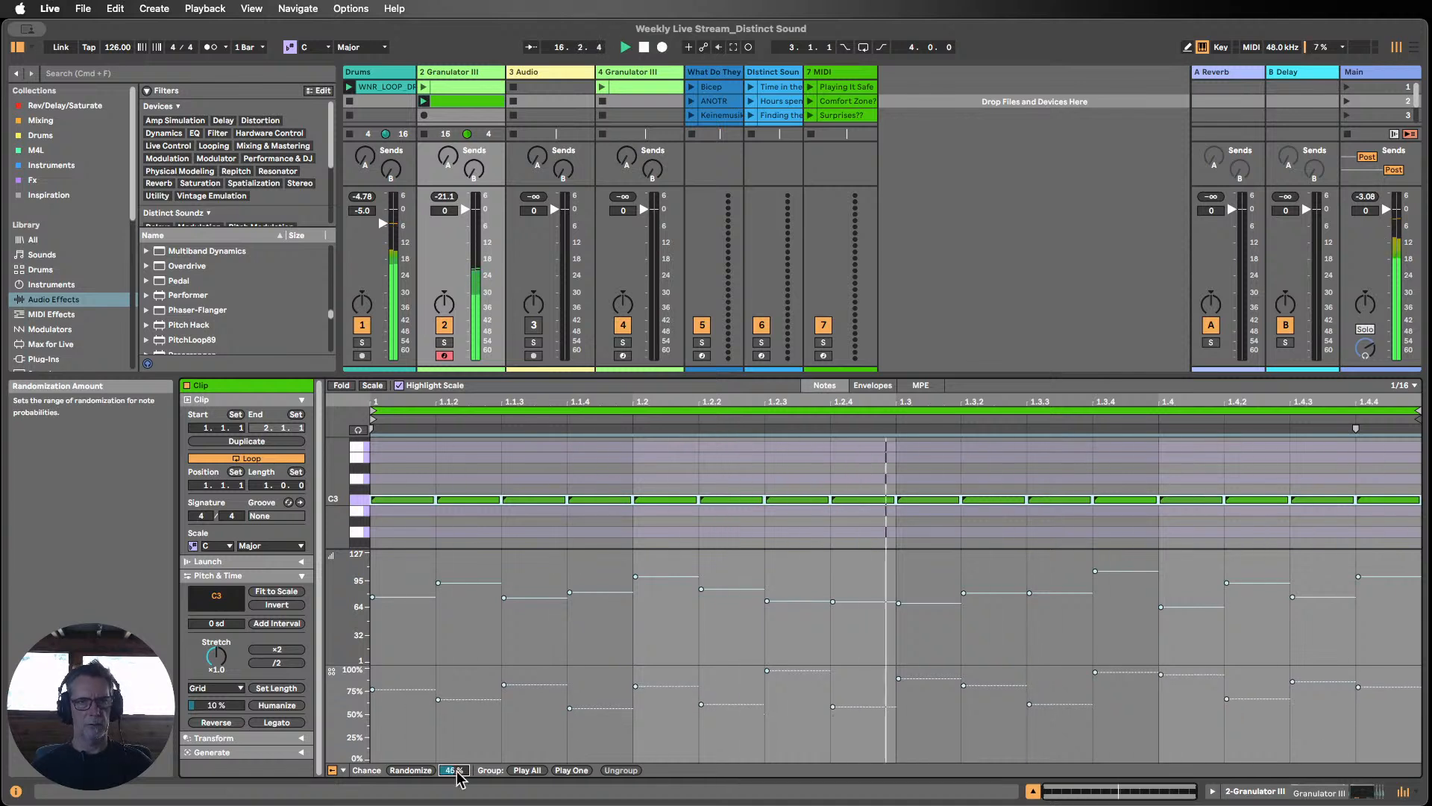
left_click(666, 684)
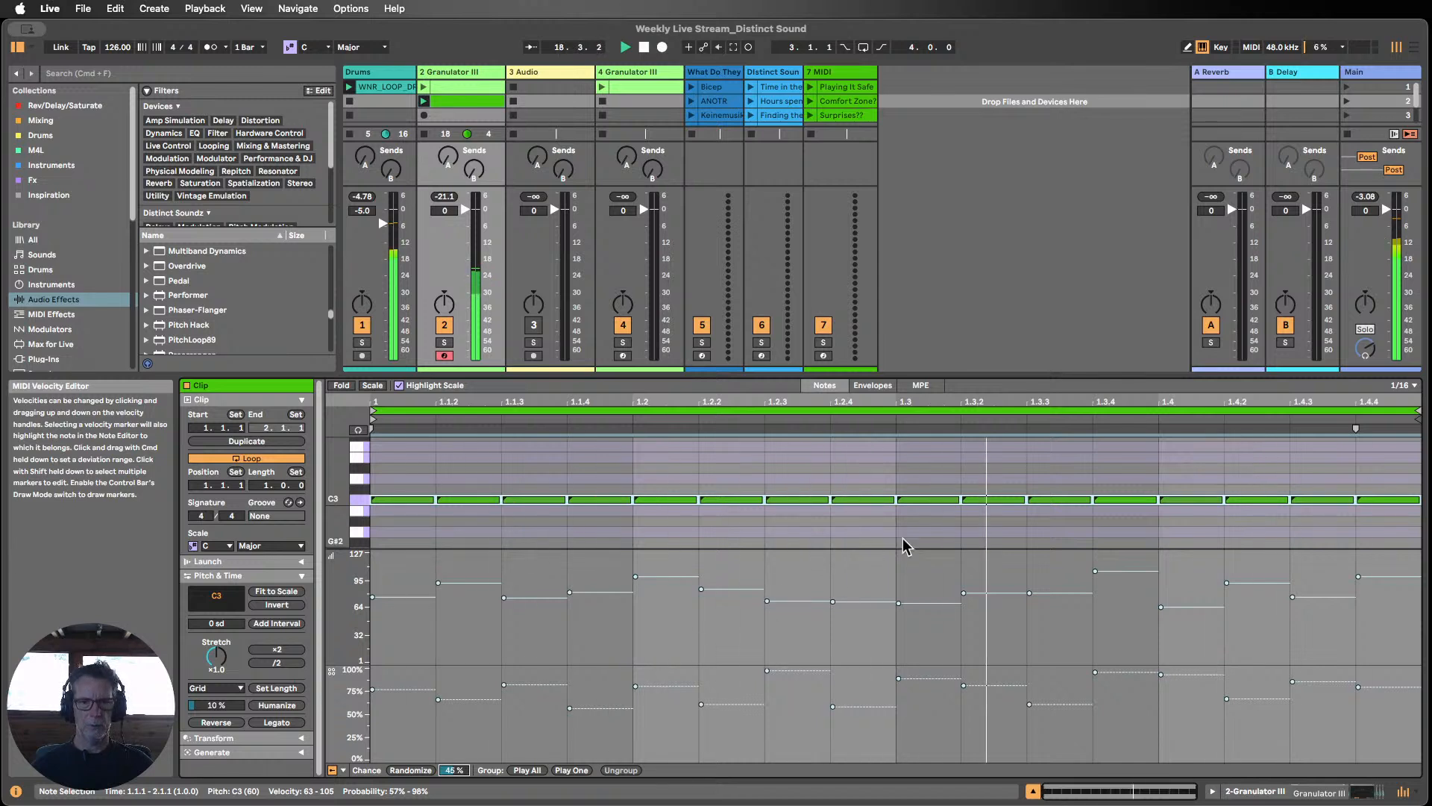
Step: Join the C3 note pairs starting at 1.2.3 and 1.4.3, and split the note at 1.3.4 into three
left_click_drag(899, 541, 806, 476)
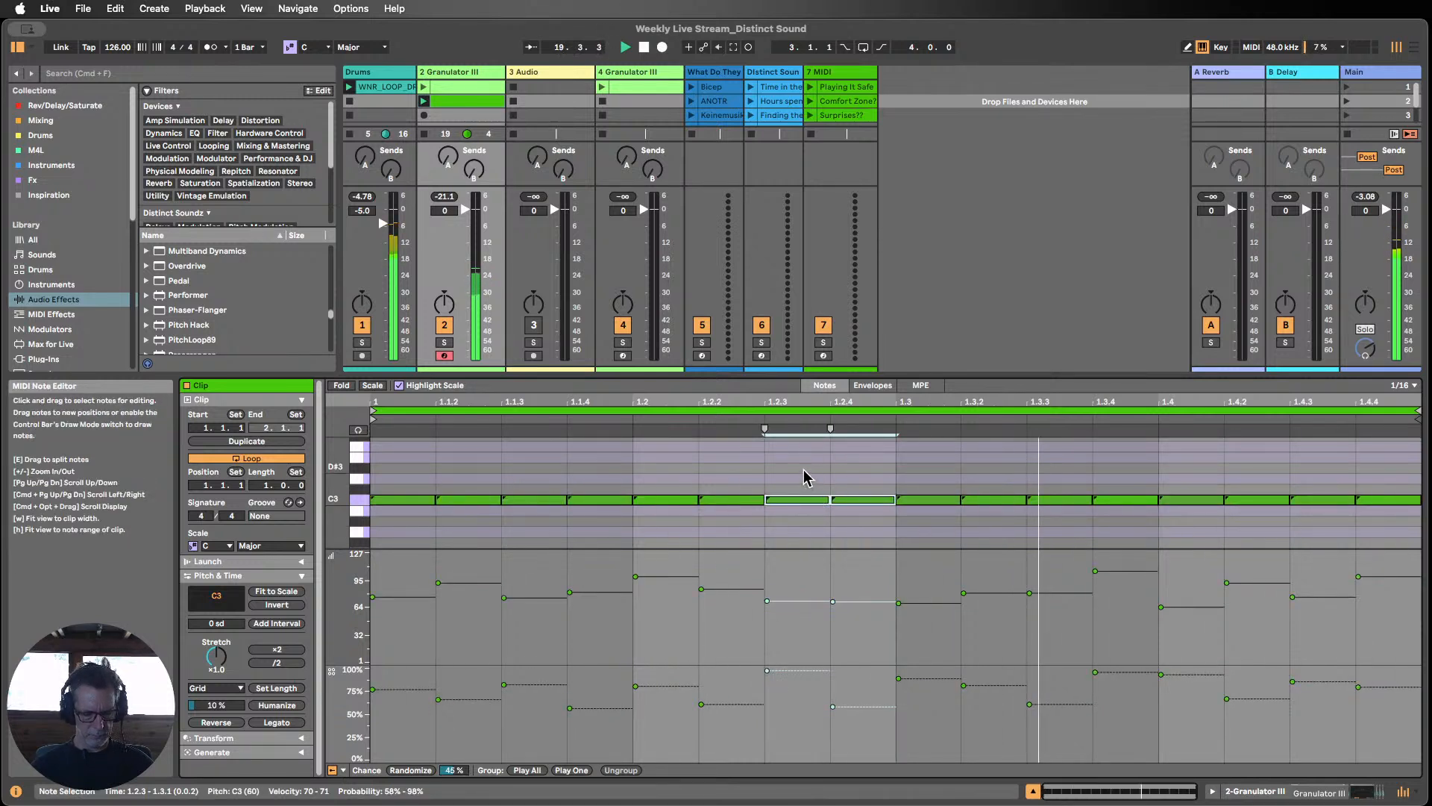
key("super+j")
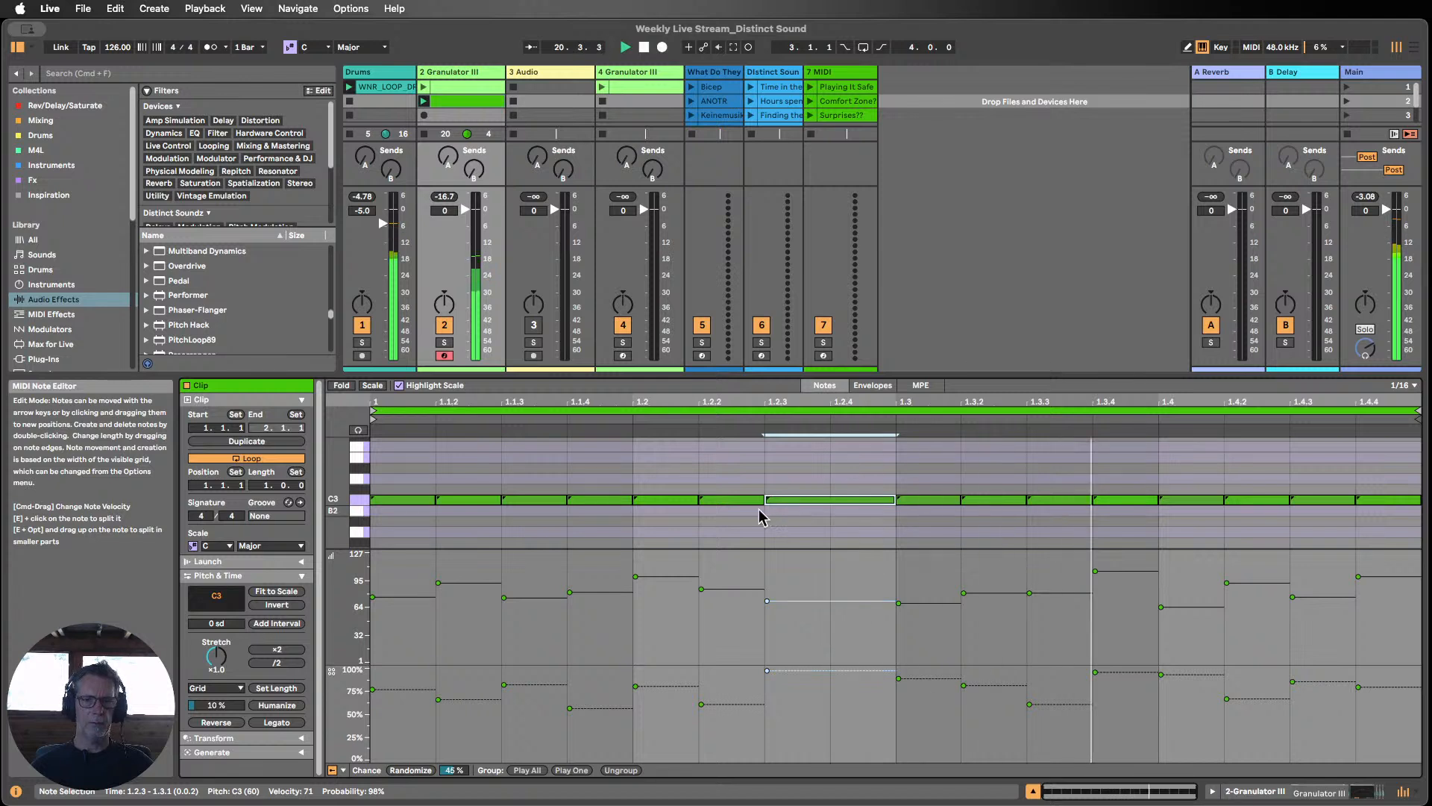
left_click(1129, 501)
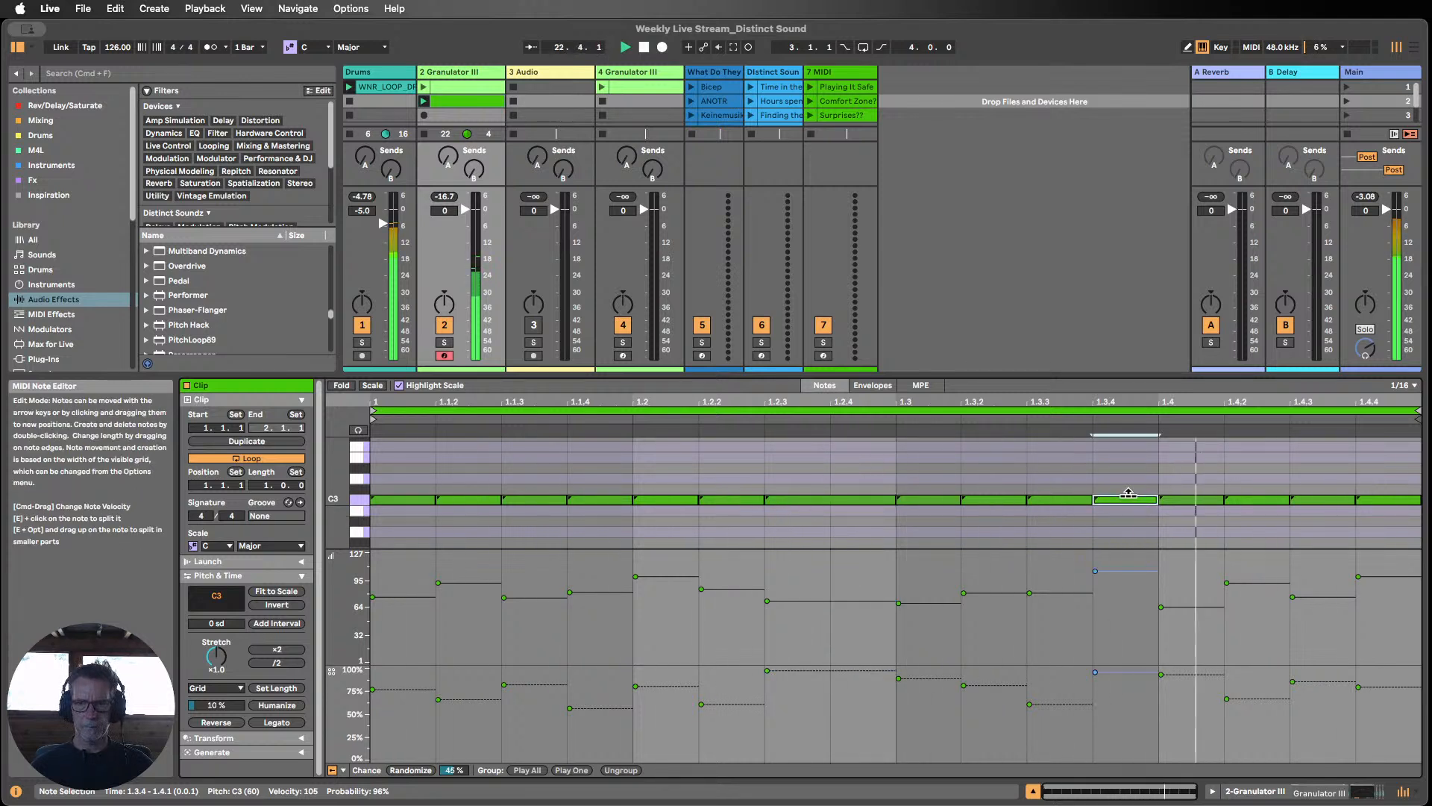
key("super+e")
key("Up")
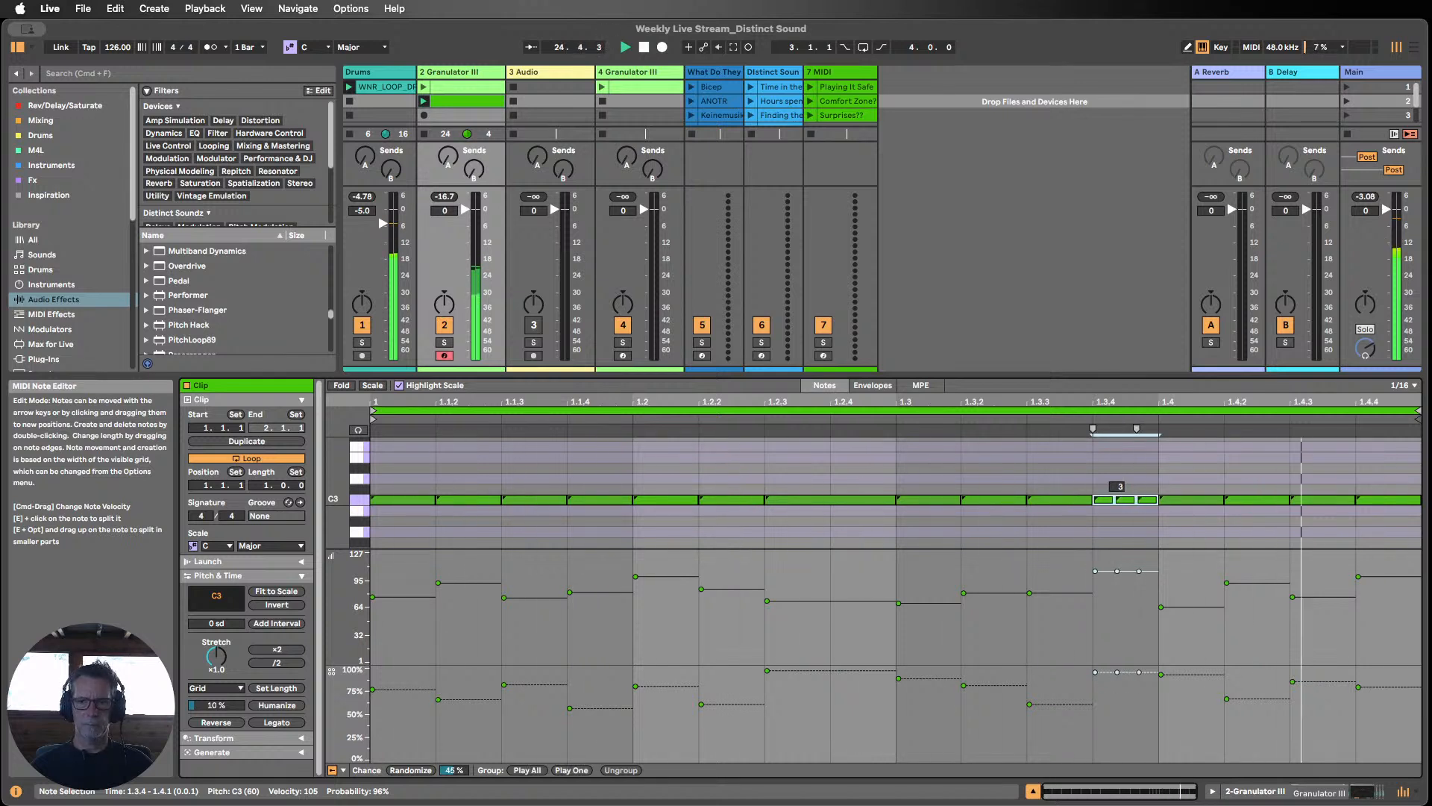
left_click_drag(1396, 510, 1340, 476)
key("super+j")
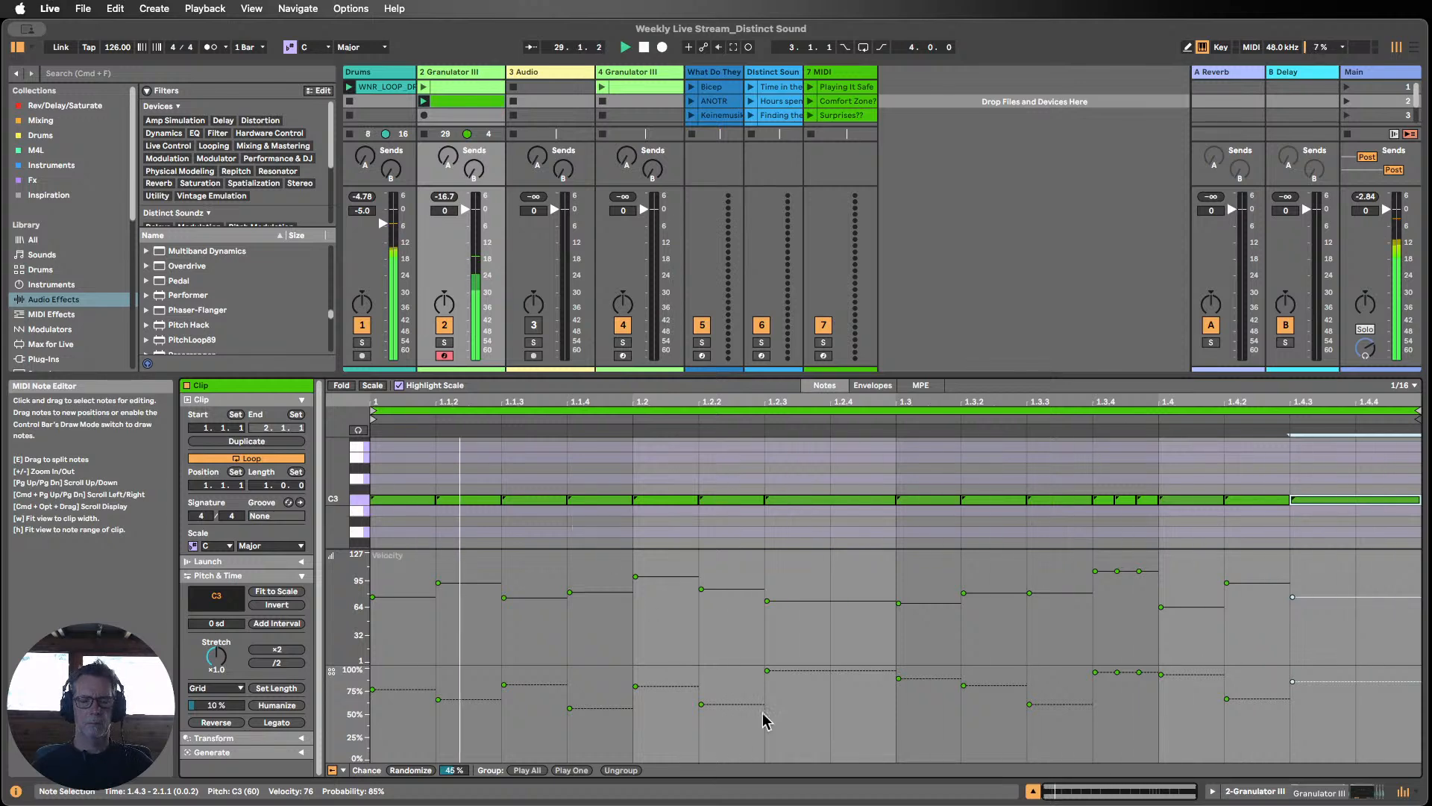
Step: Audition the sustained first clip against the sixteenth-note clip, and show the Granulator III track's devices
left_click(1037, 792)
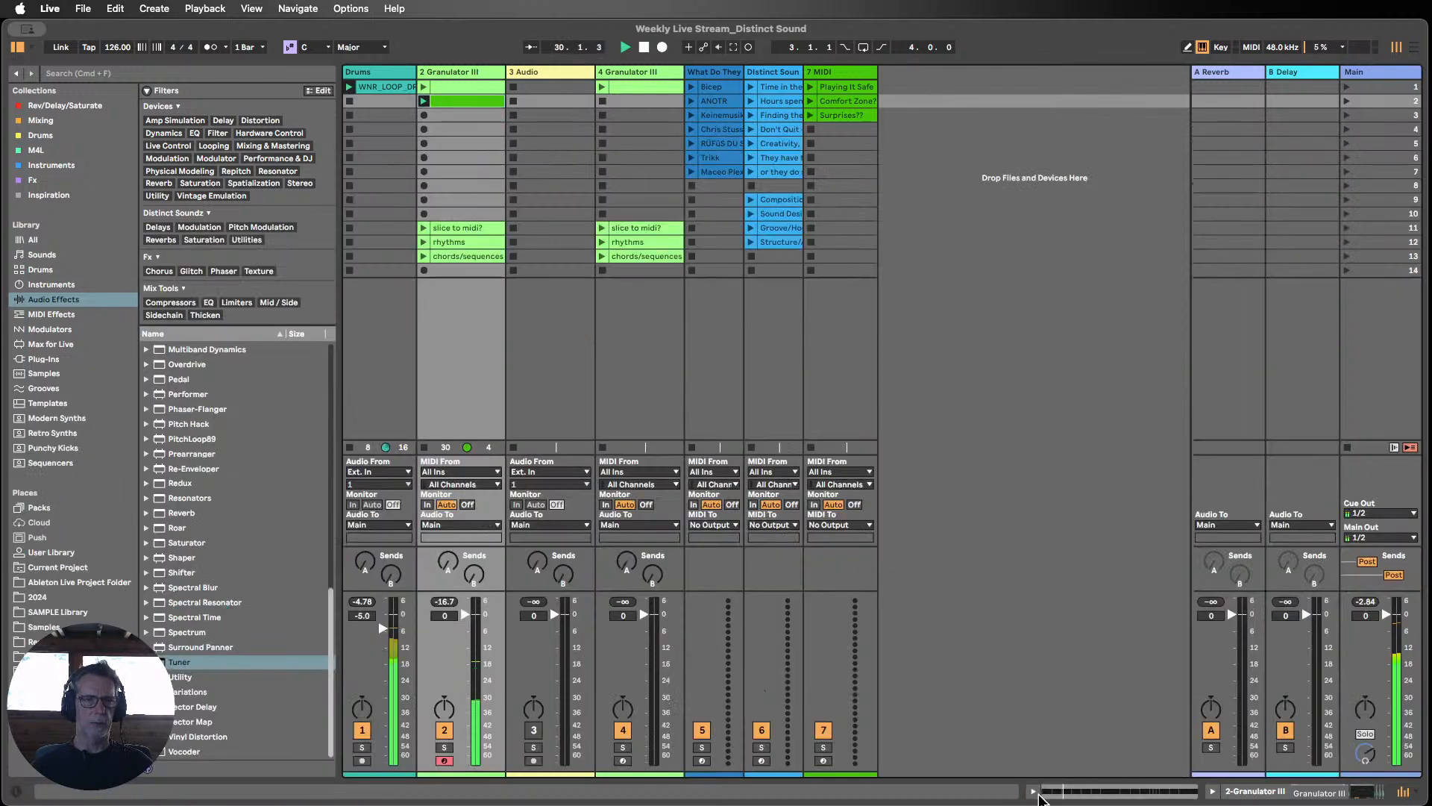
left_click(422, 88)
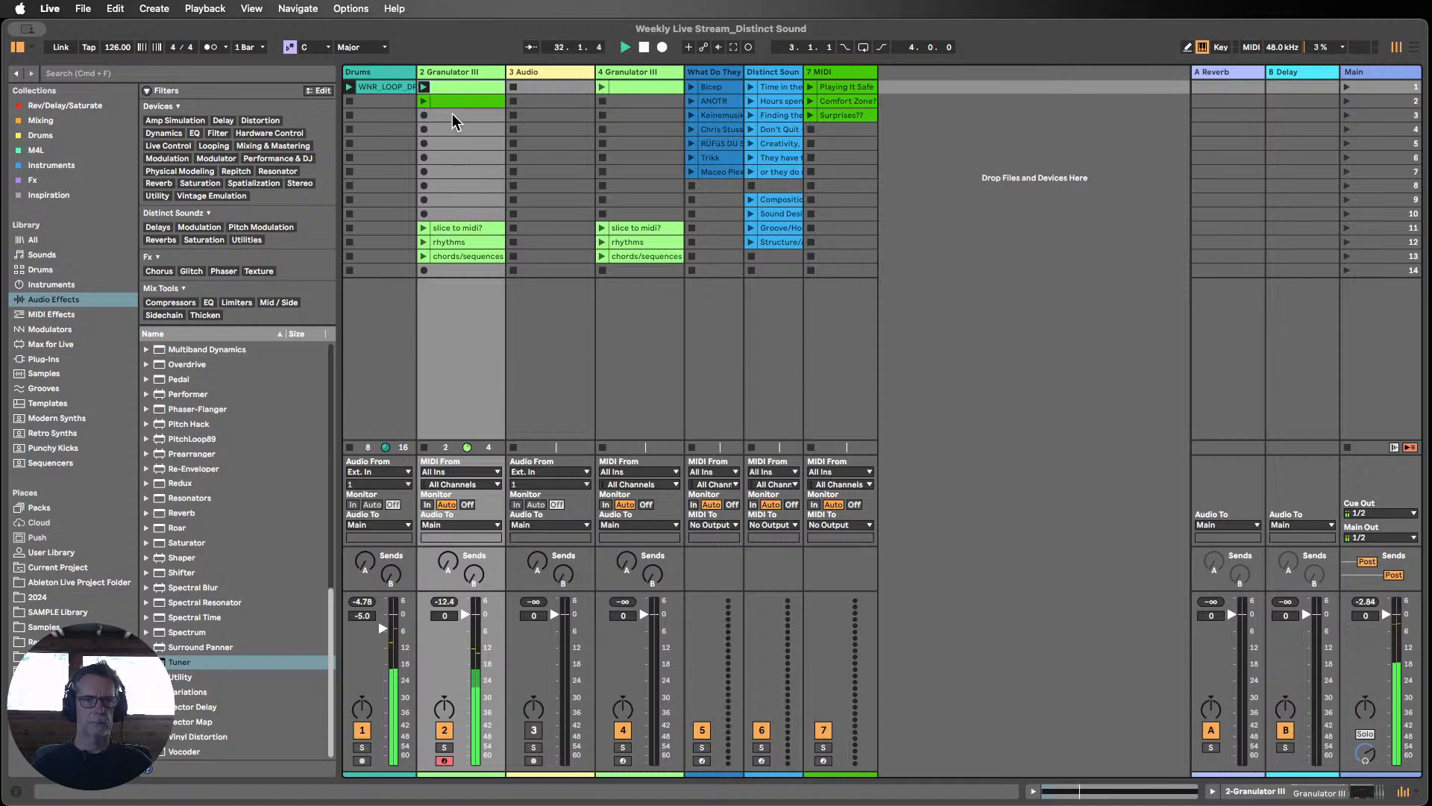
left_click(445, 101)
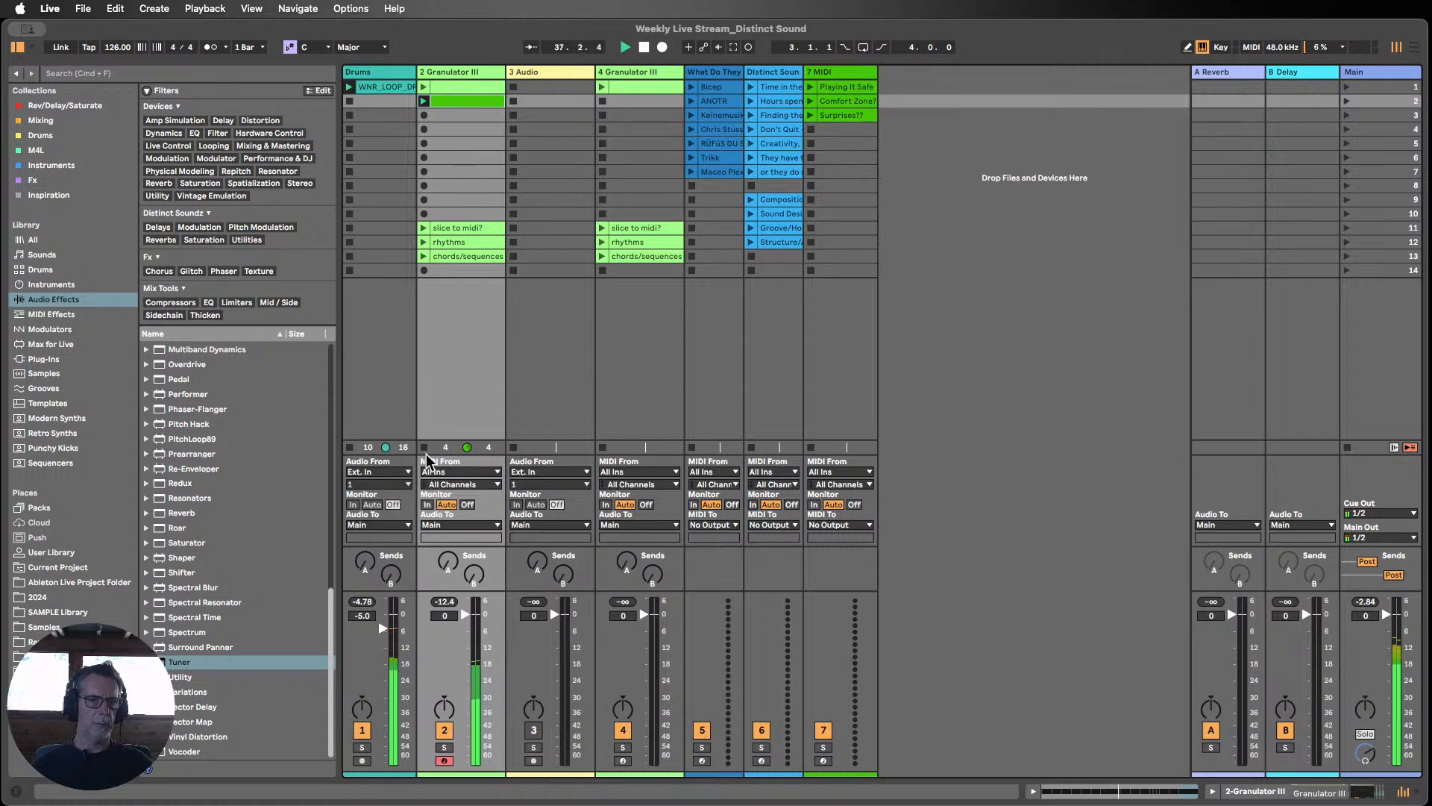
double_click(446, 72)
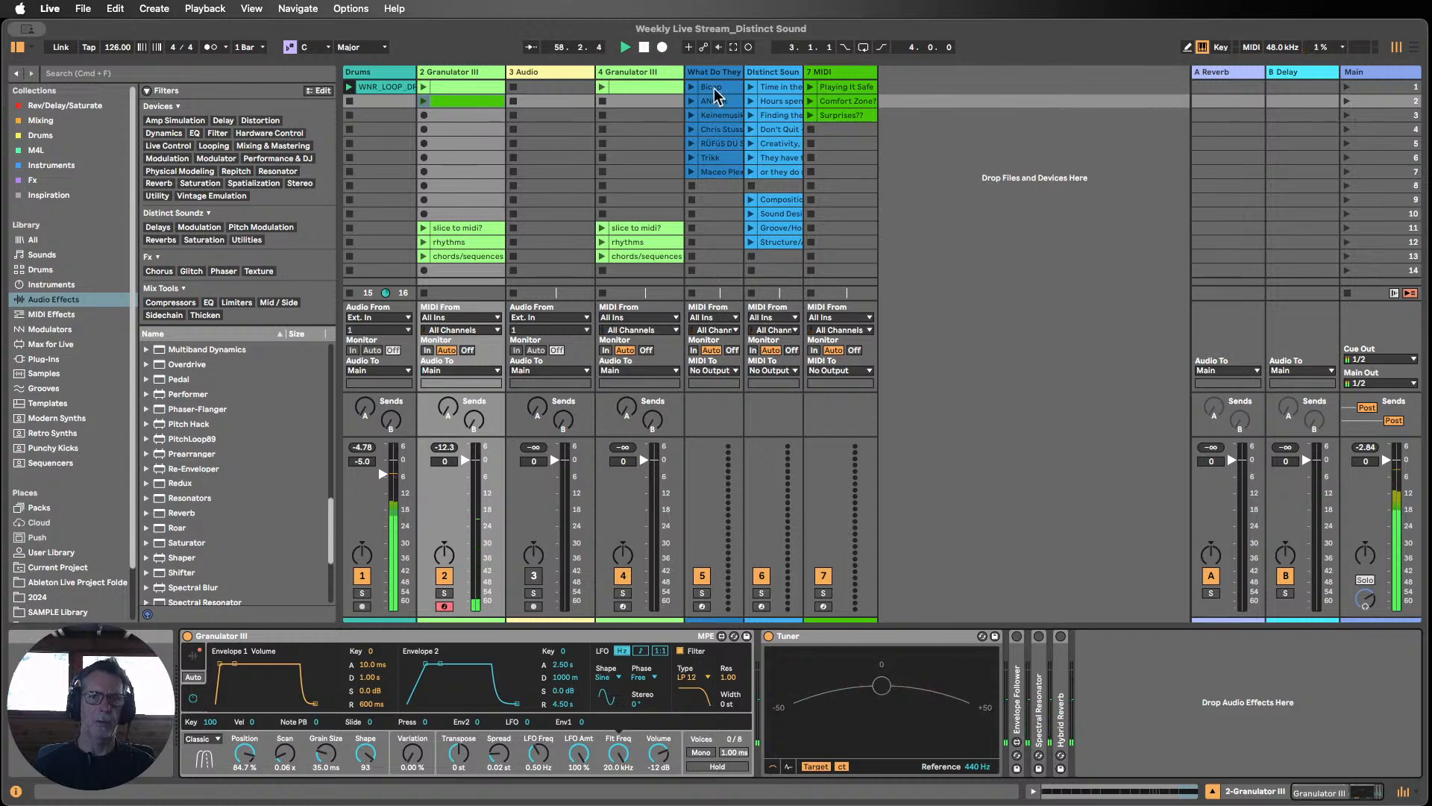
Step: Capture the just-played MIDI into a new clip and move its four-bar loop to start at bar 31
left_click(735, 46)
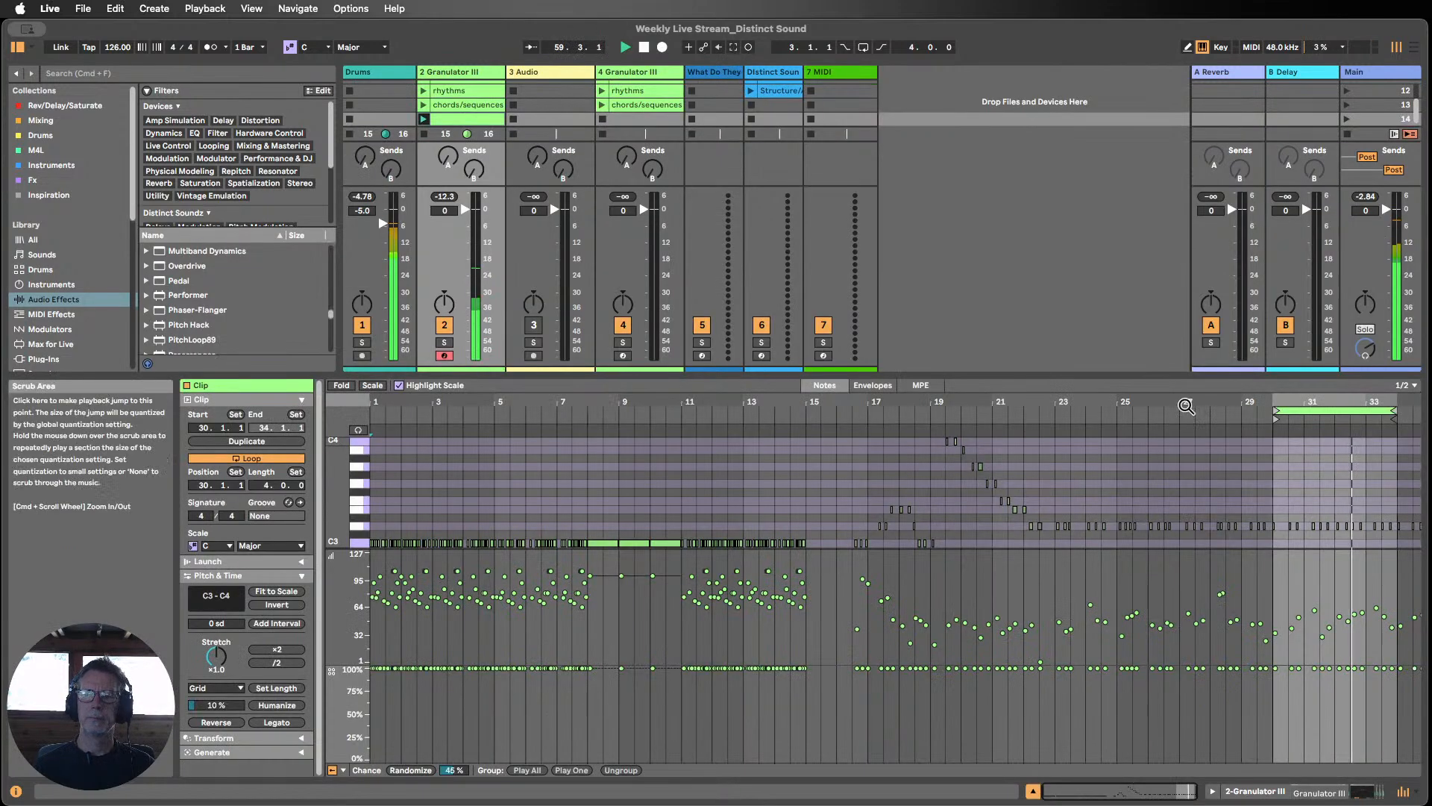
left_click_drag(1405, 400, 1399, 475)
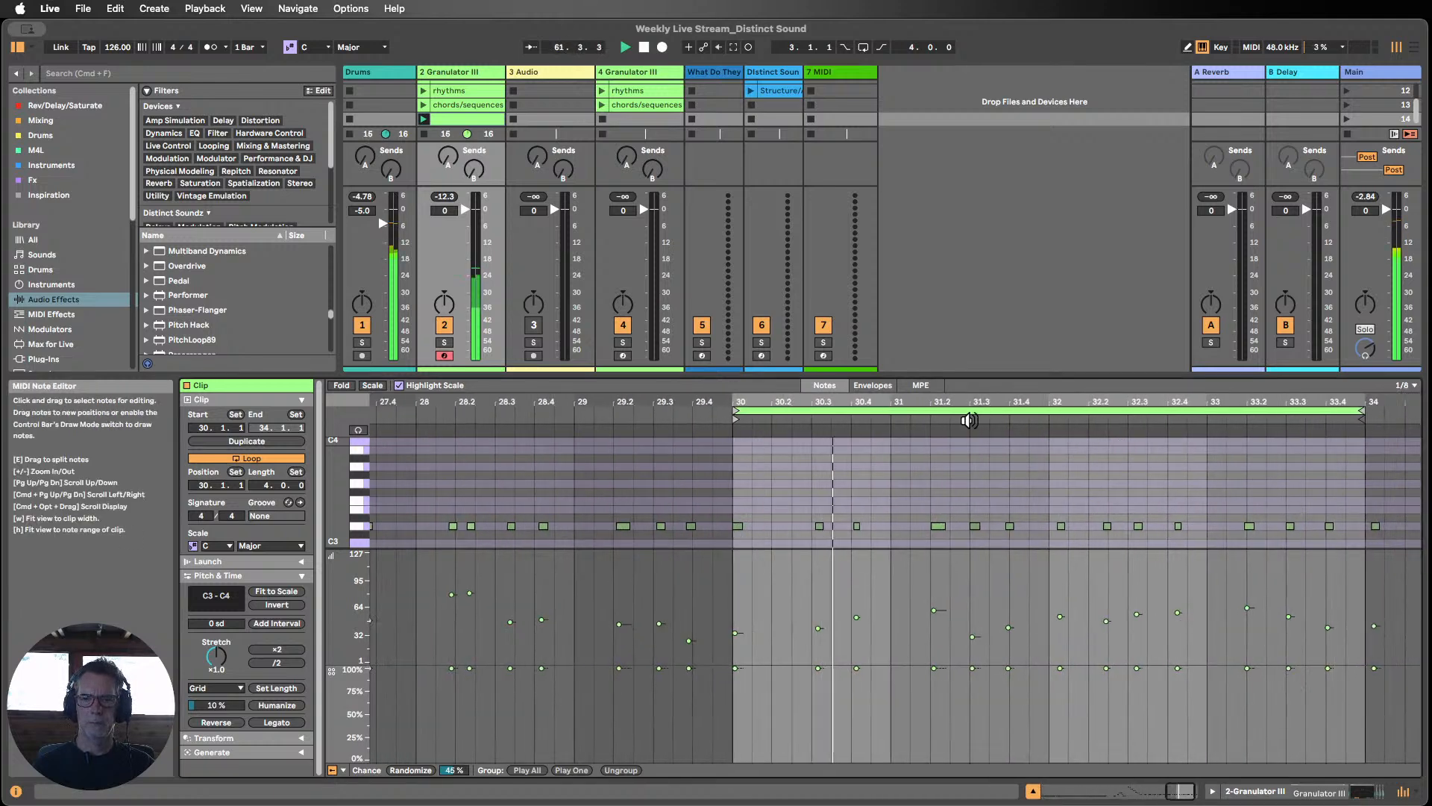
left_click_drag(970, 410, 1193, 406)
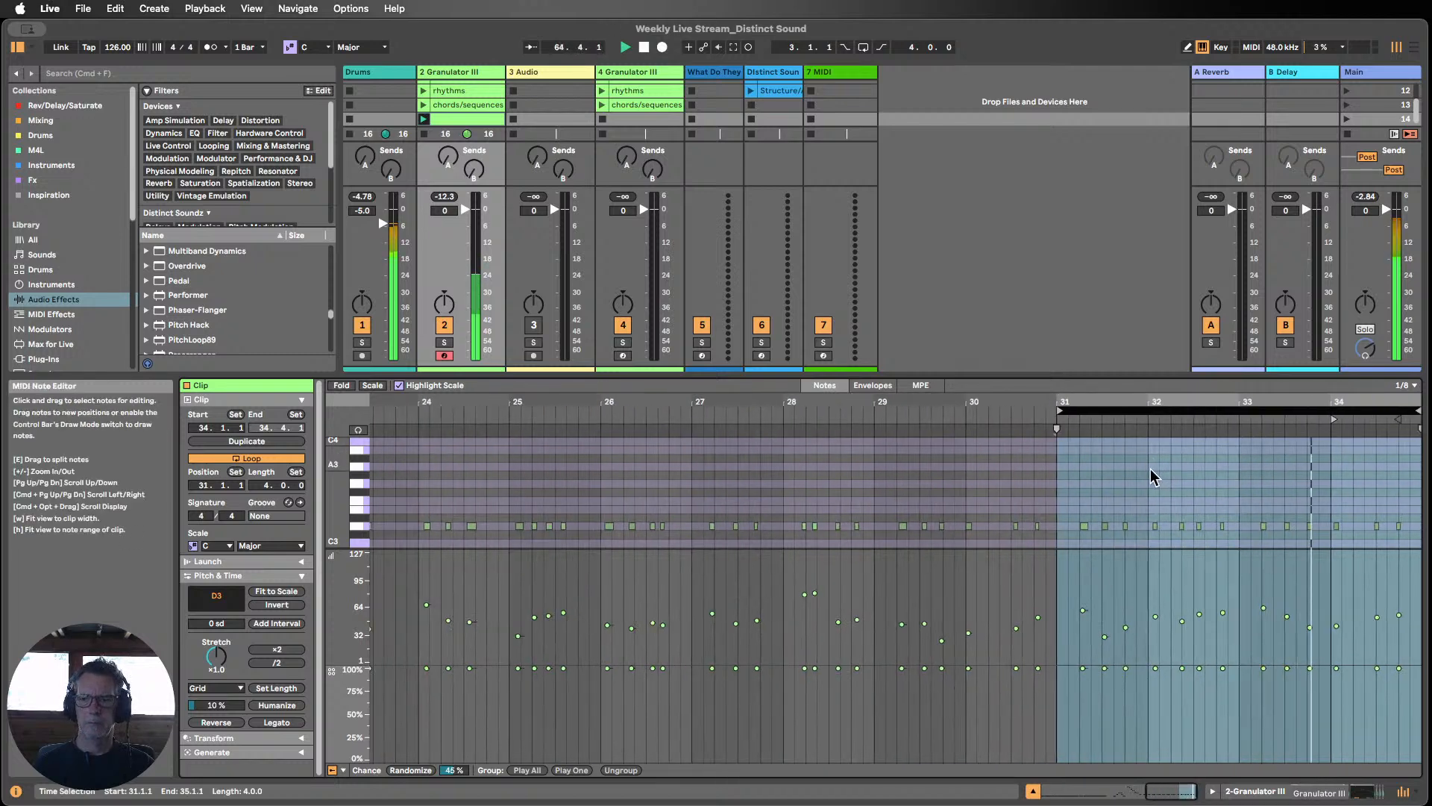
Step: Loop two bars from bar 32, move that loop to bar 26, and extend its start to bar 25
left_click_drag(1150, 470, 1331, 472)
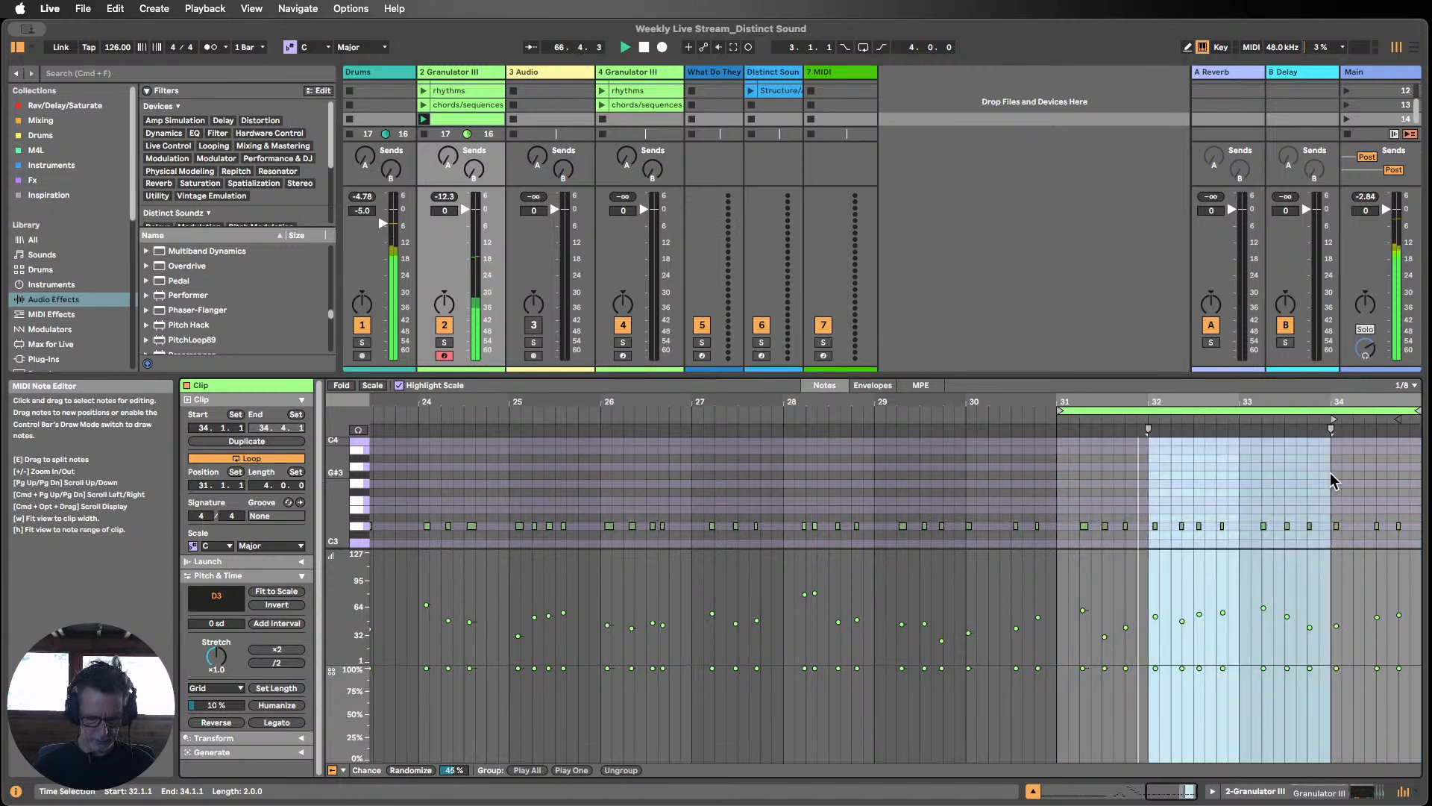
key("super+l")
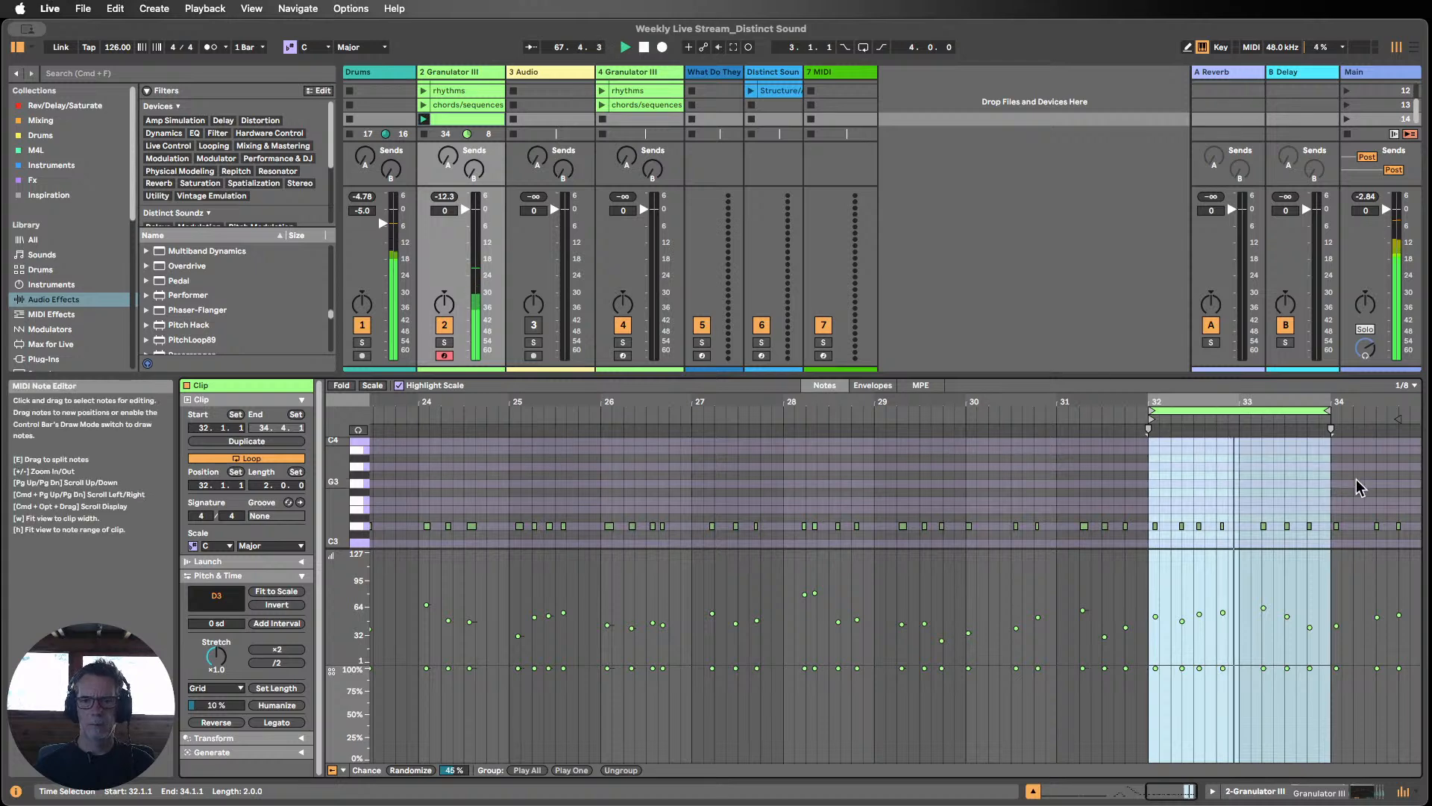
left_click_drag(1246, 410, 870, 402)
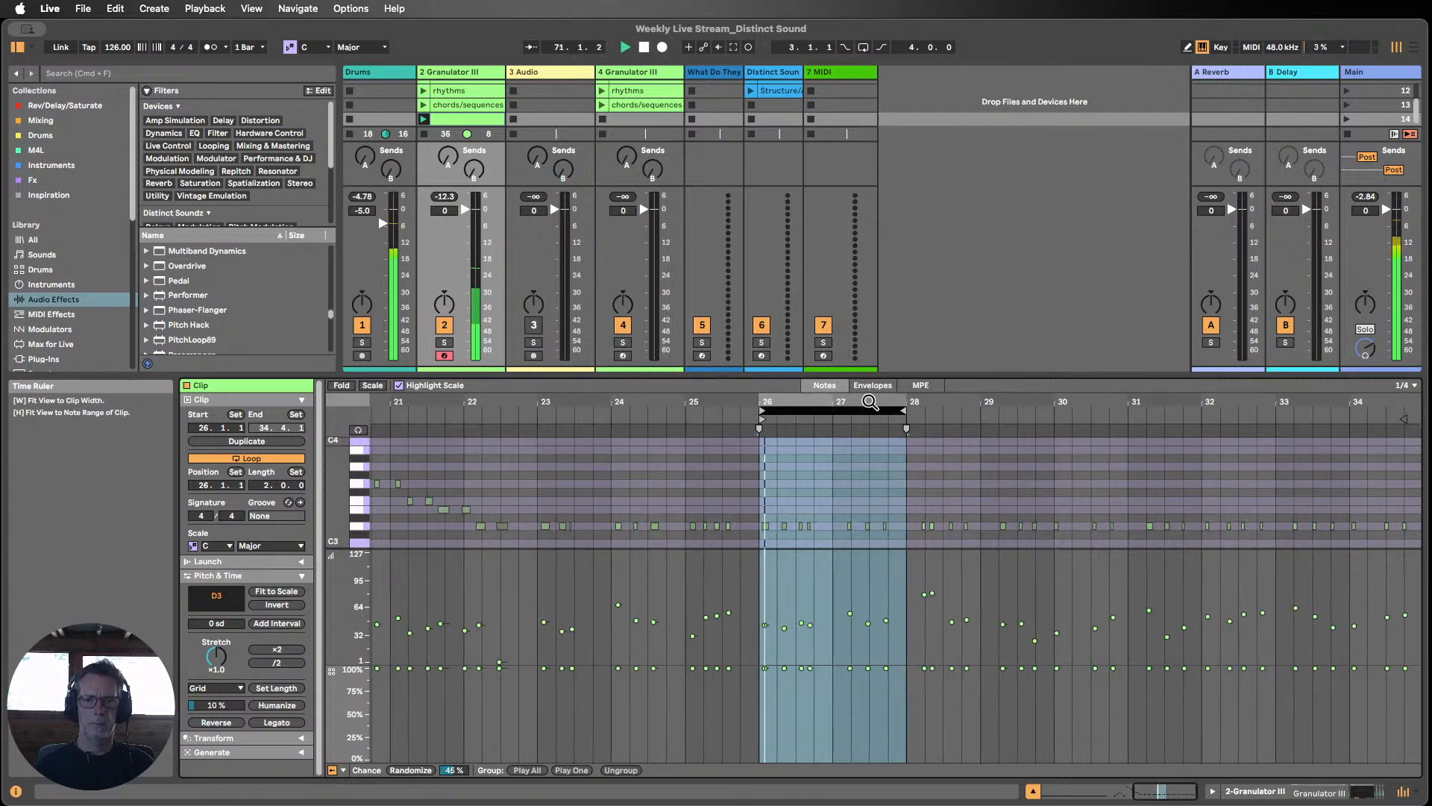
left_click_drag(761, 409, 687, 409)
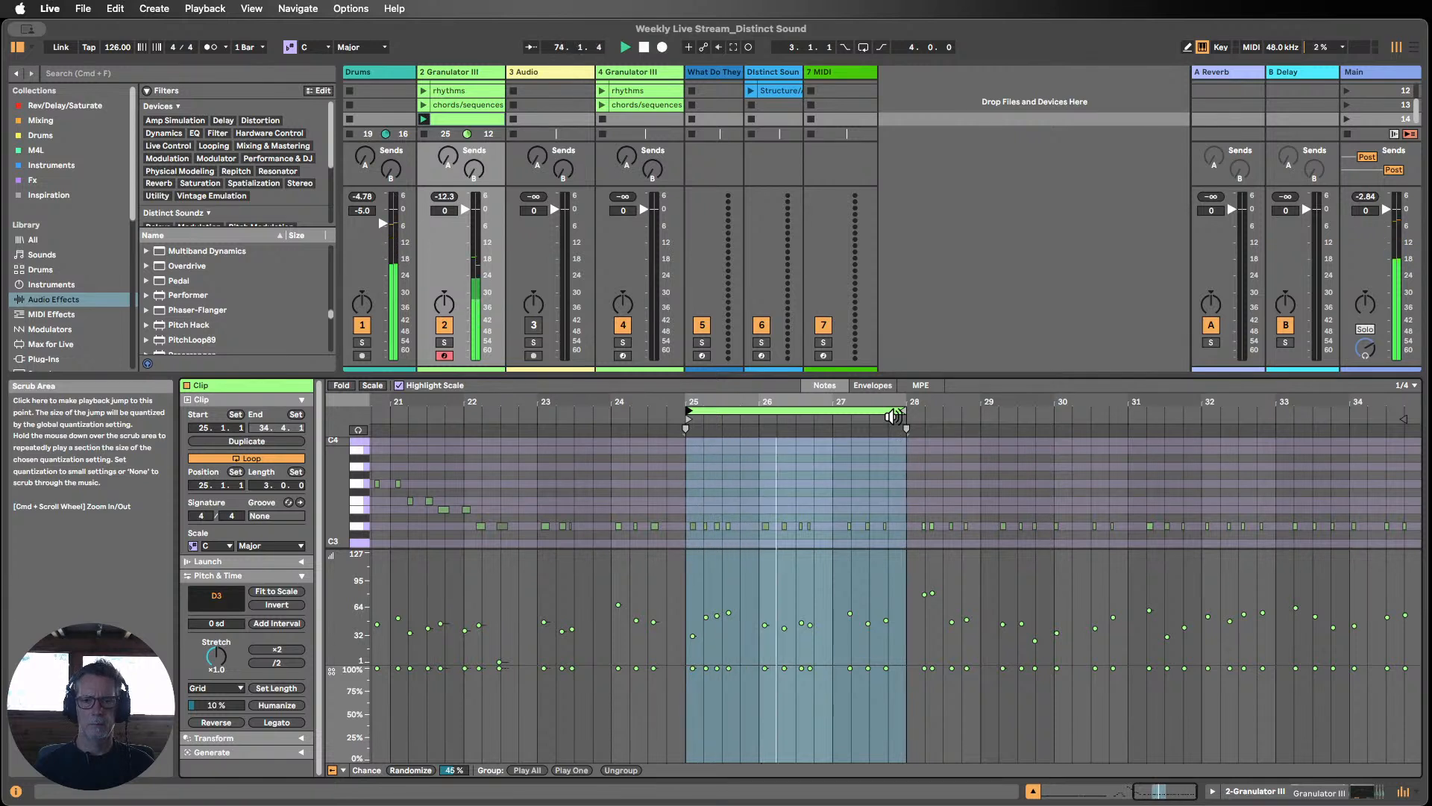
Step: Audition the three-bar loop from bars 28 and 29, move it to bar 31, and extend its end to bar 35
left_click_drag(828, 410, 1054, 403)
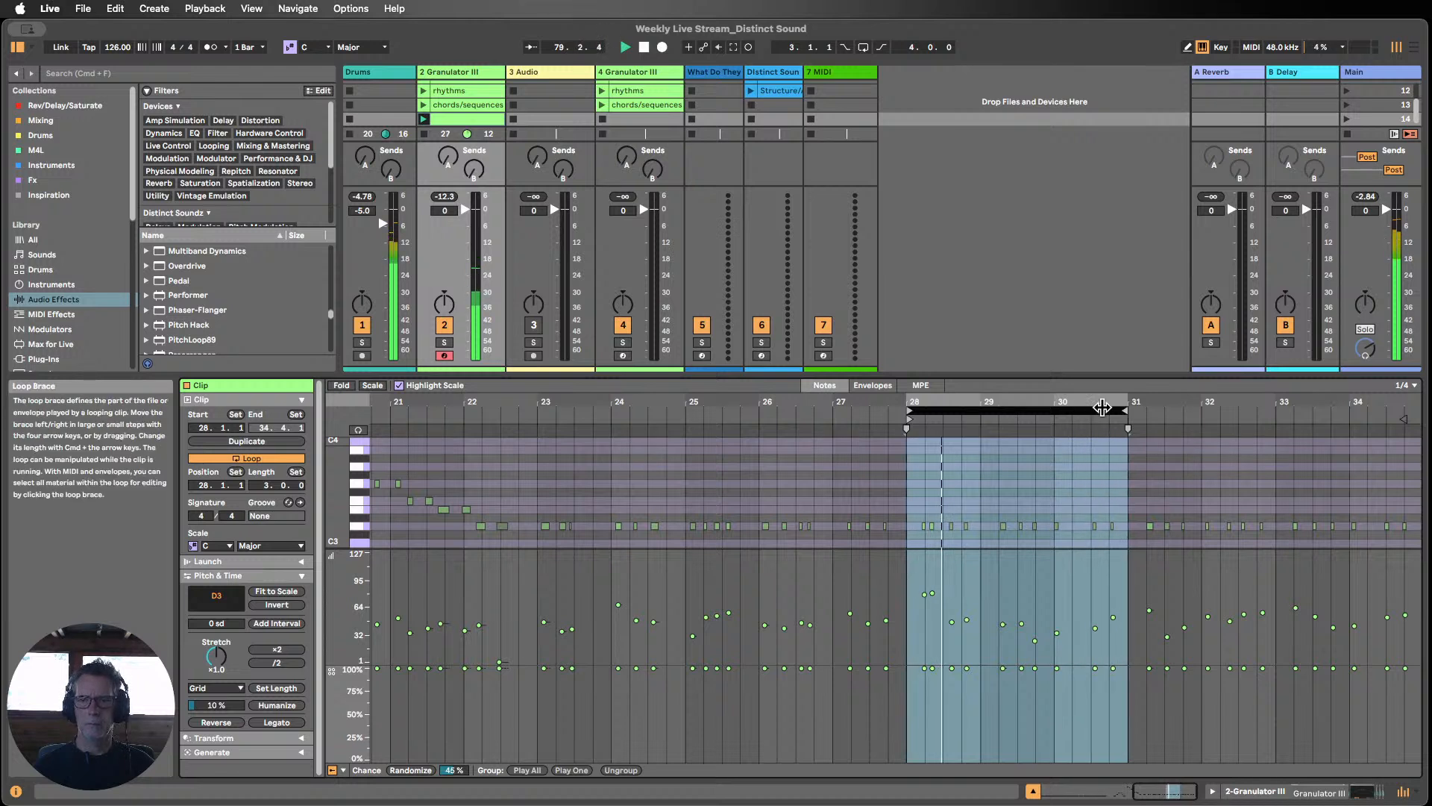
left_click_drag(1104, 406, 1156, 400)
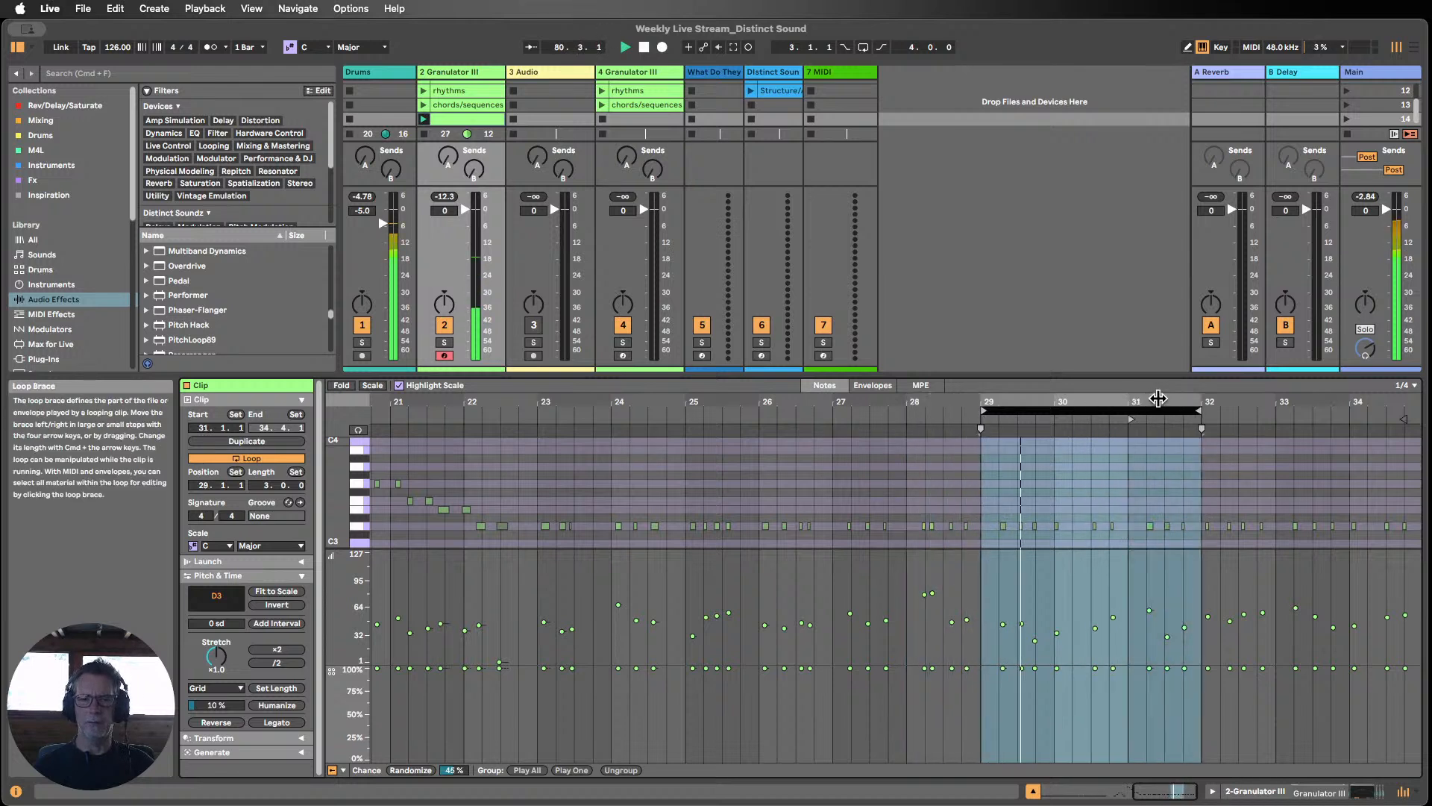
left_click_drag(1038, 399, 1269, 409)
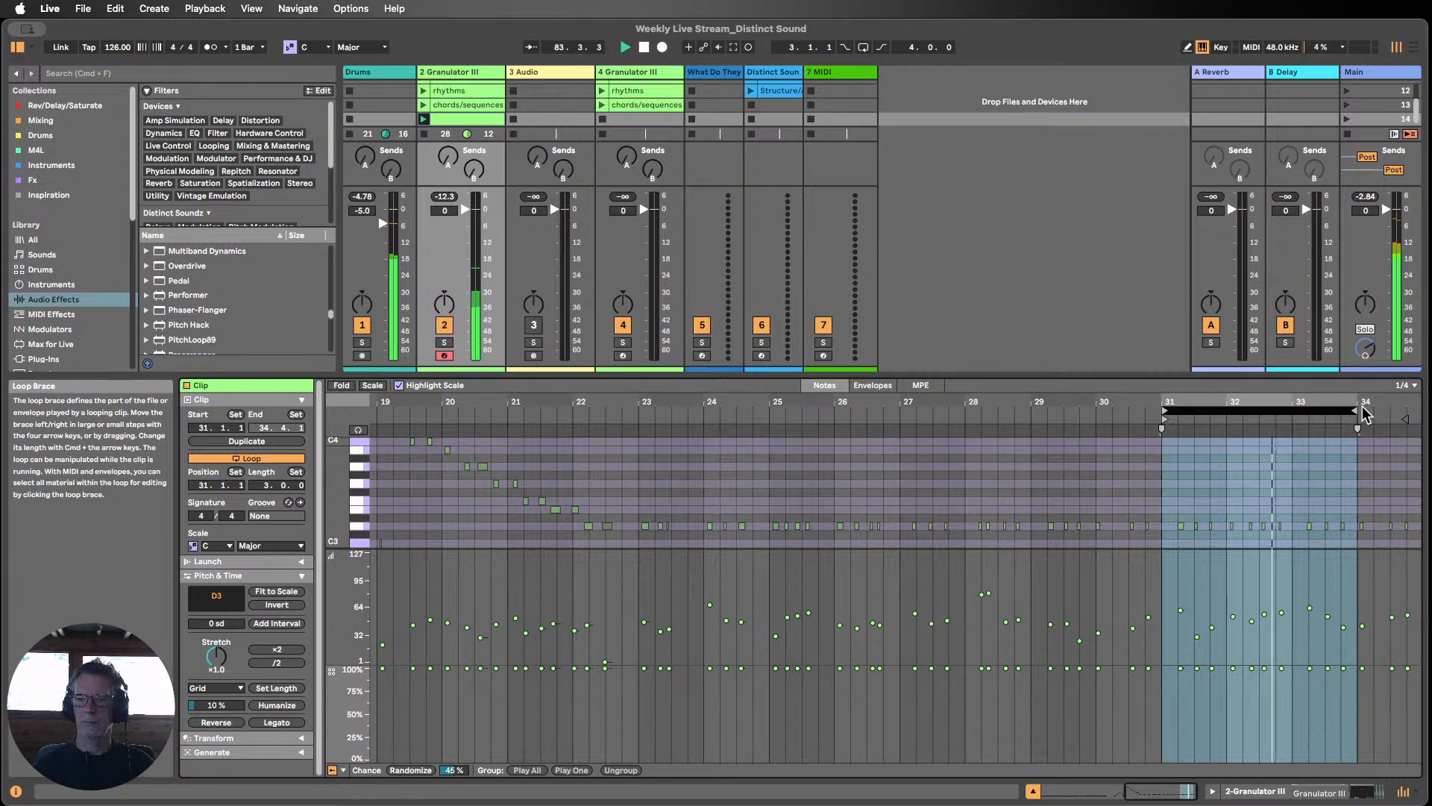
mouse_move(1358, 411)
left_mouse_down()
mouse_move(1420, 407)
mouse_move(1415, 419)
left_mouse_up()
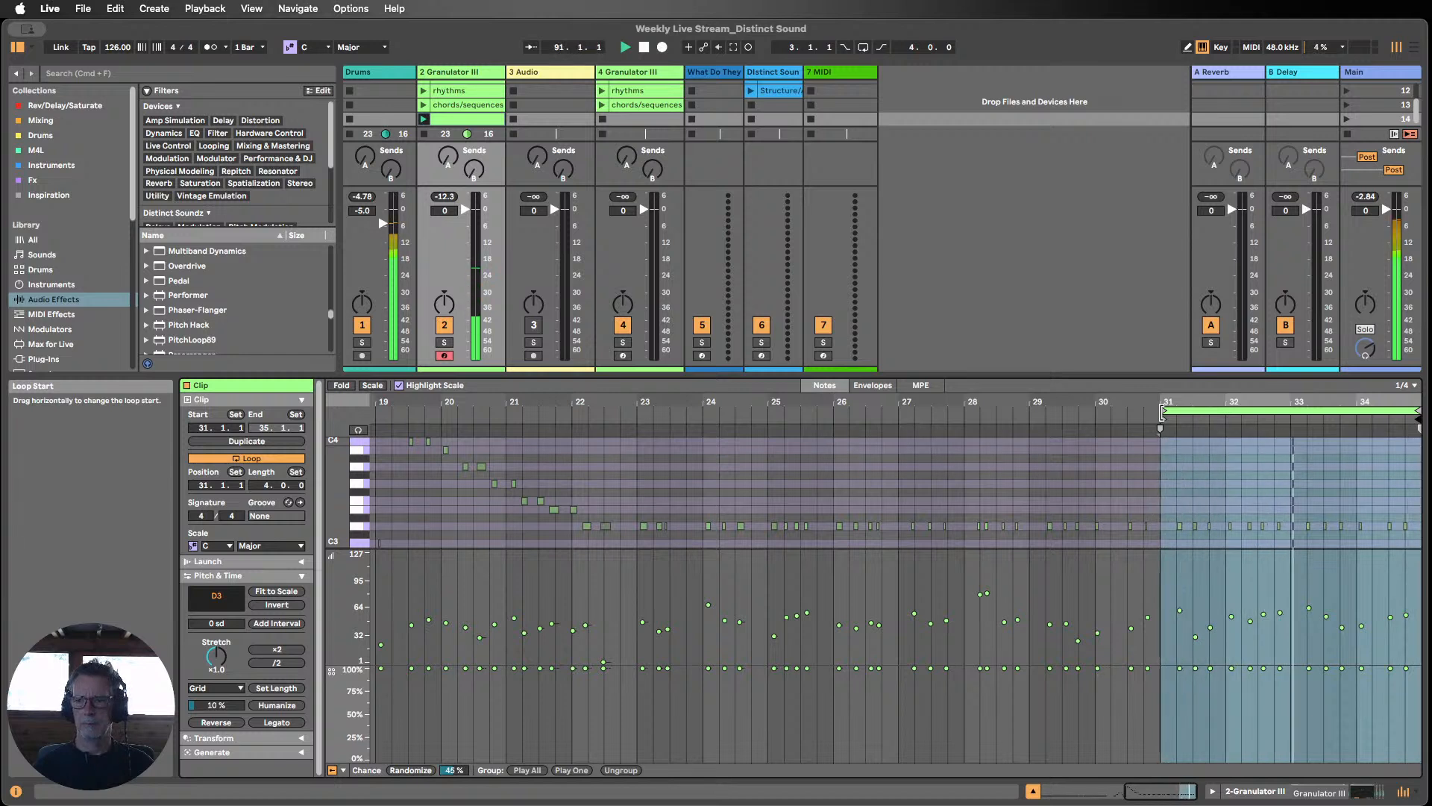
Step: Move the last D3 note of bar 32 earlier to position 32.3.4
left_click_drag(1327, 402, 1167, 446)
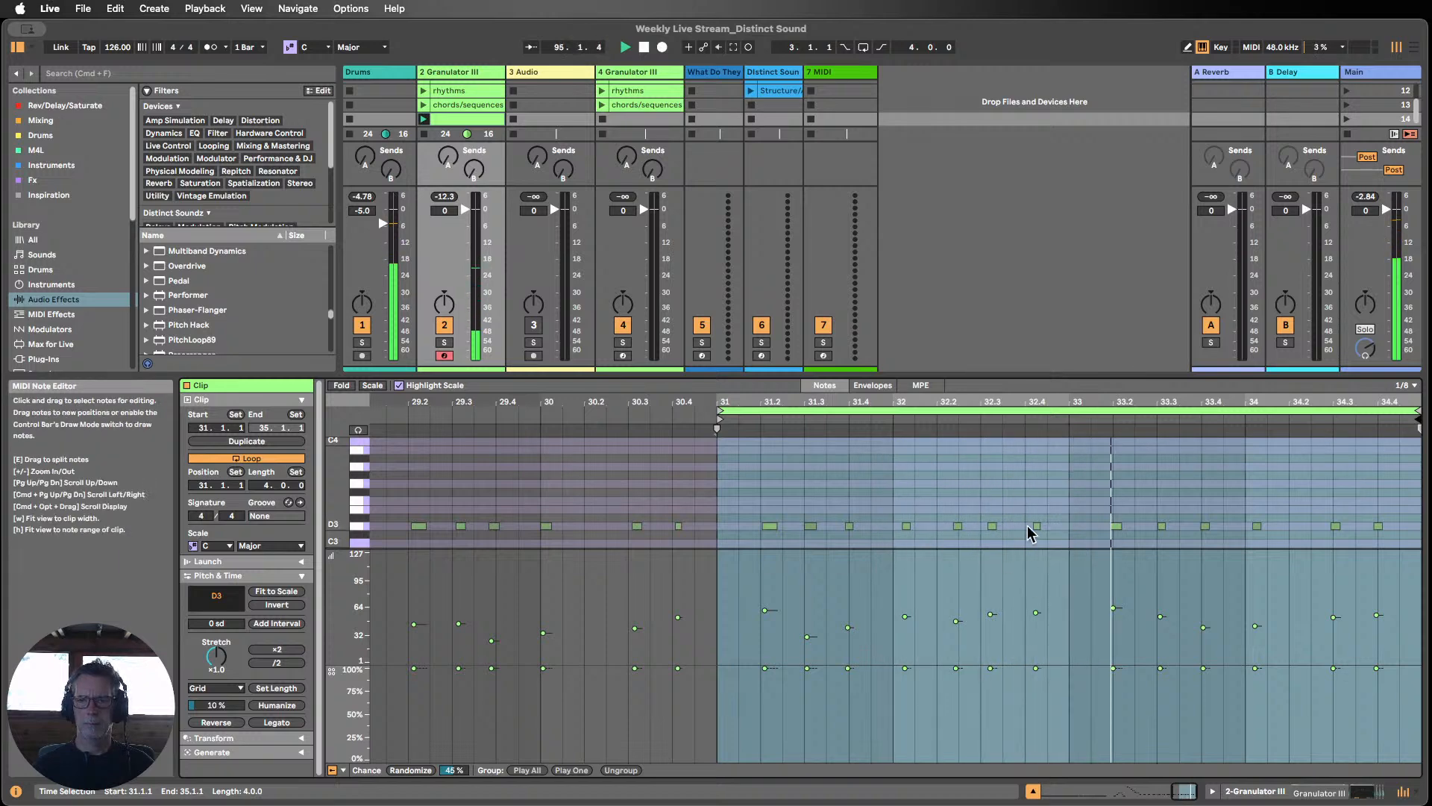
left_click_drag(1037, 526, 1052, 527)
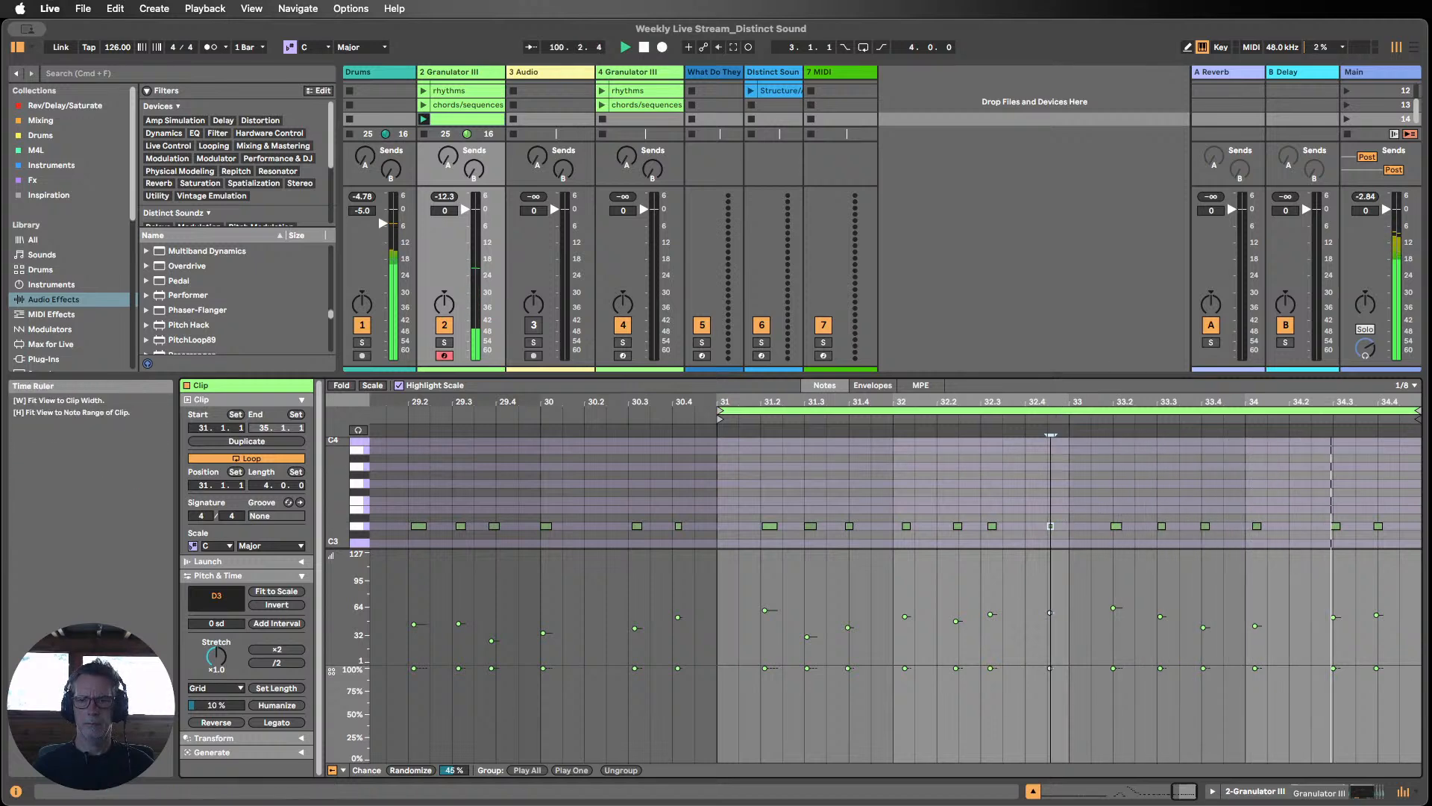
scroll(1042, 537, "up", 3)
key("Left")
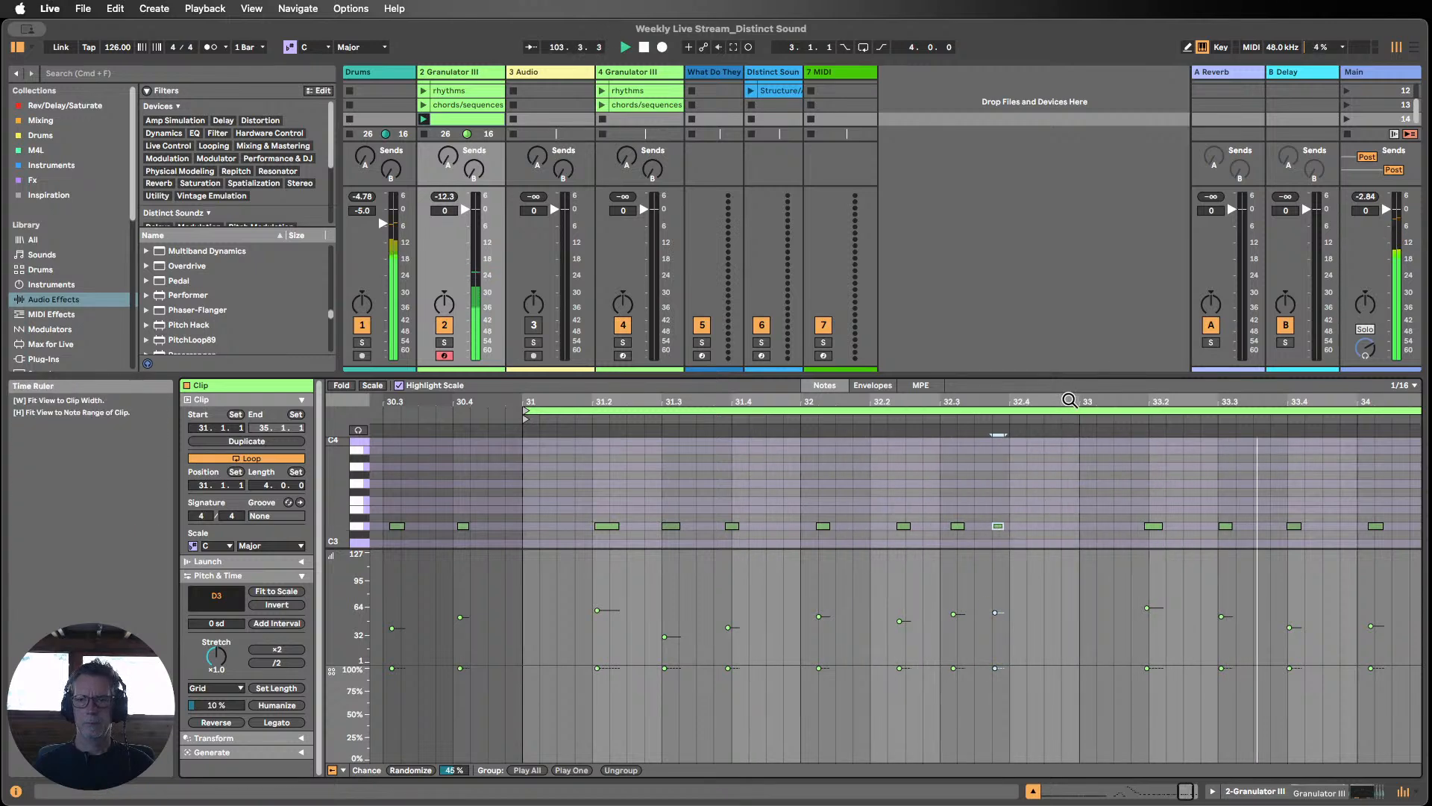
scroll(1067, 410, "down", 3)
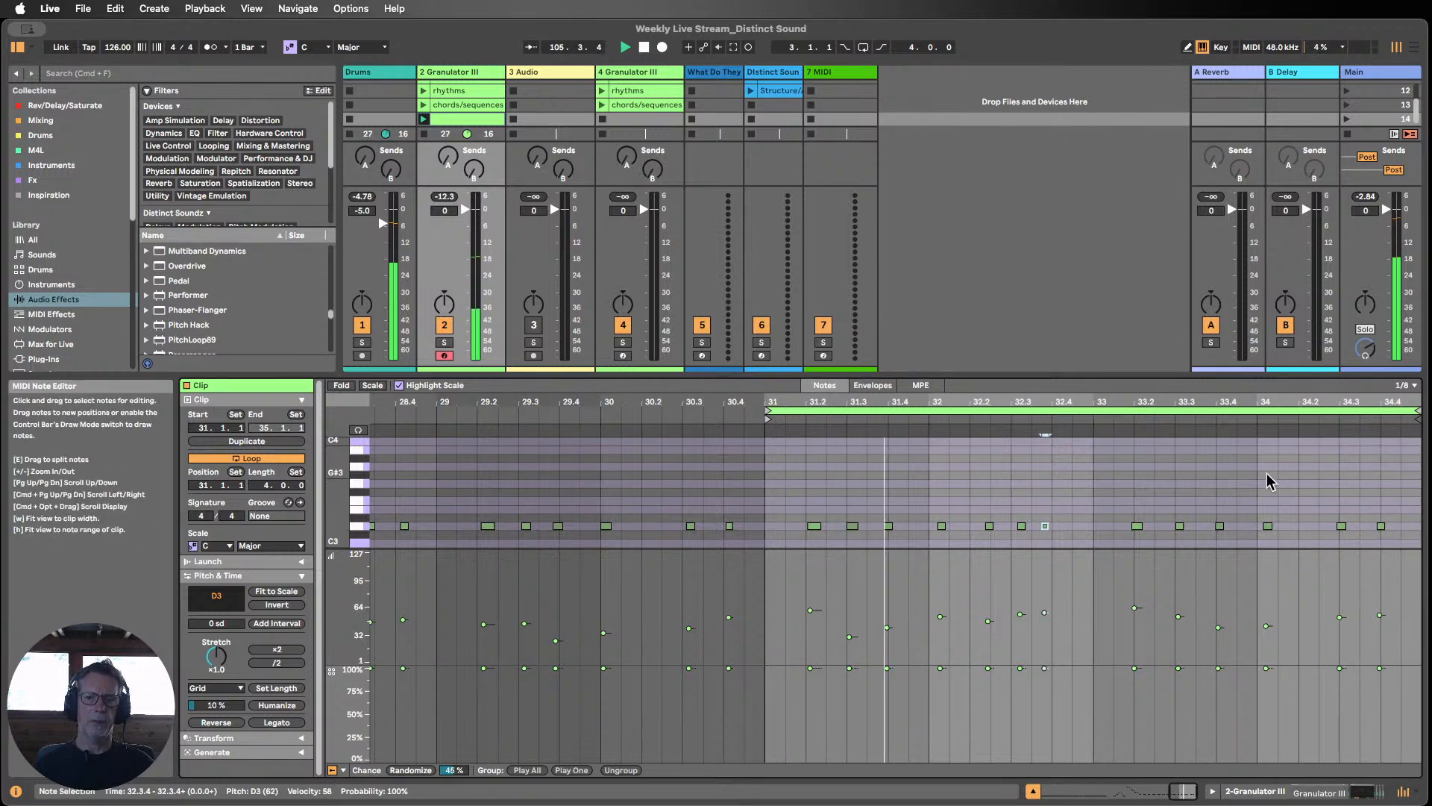
Step: Crop the captured clip to the four-bar loop starting at bar 31
right_click(1116, 465)
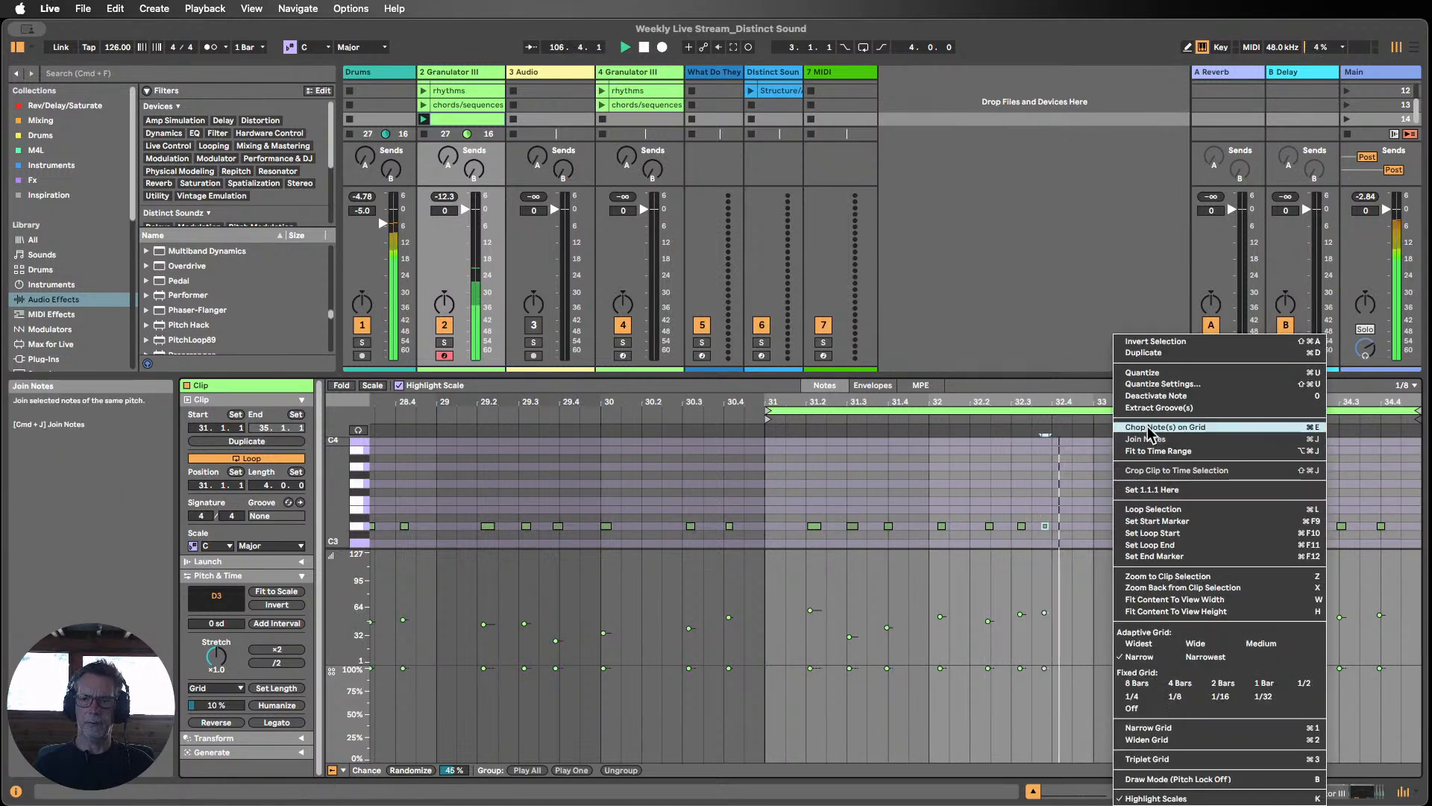
left_click(1149, 470)
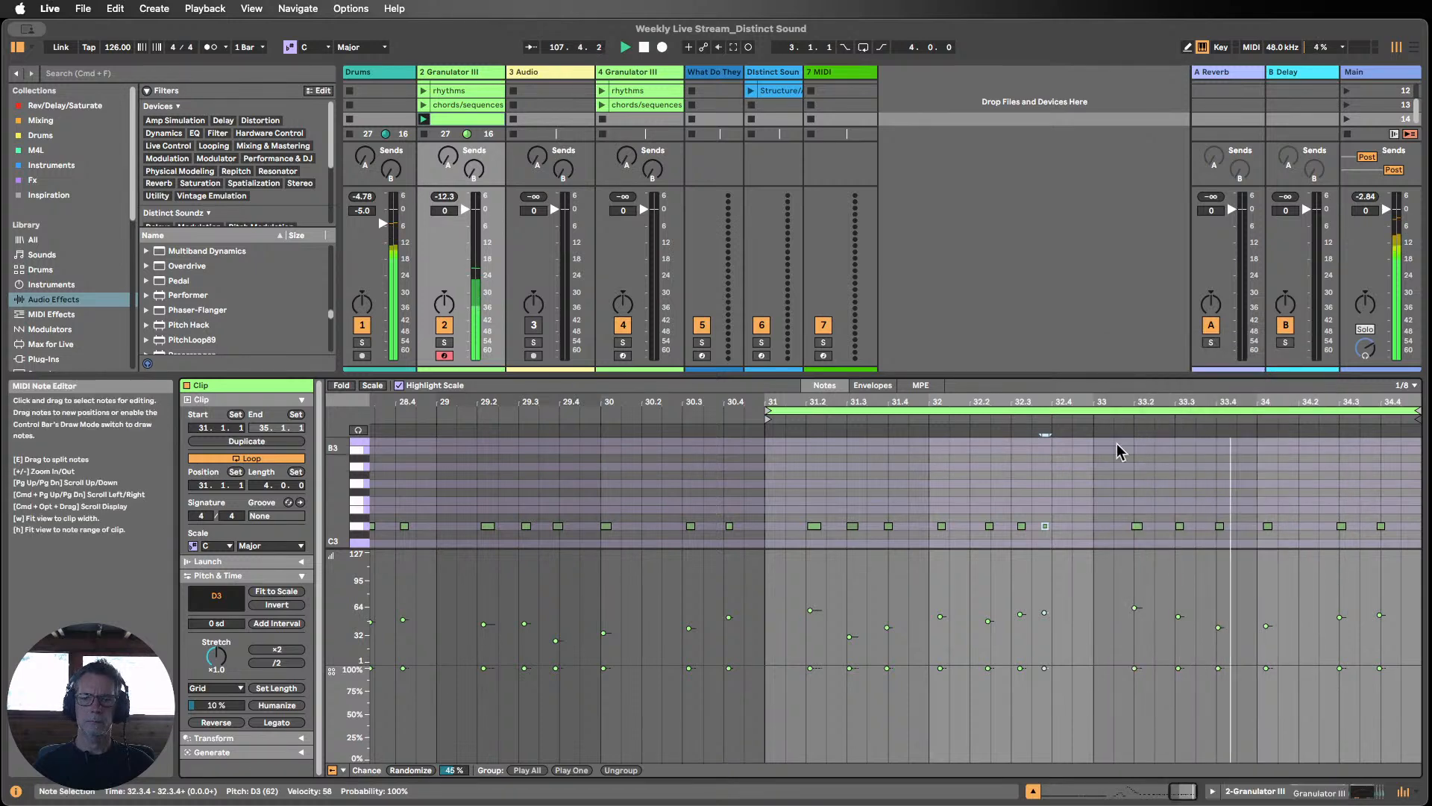
left_click(1085, 411)
right_click(1058, 411)
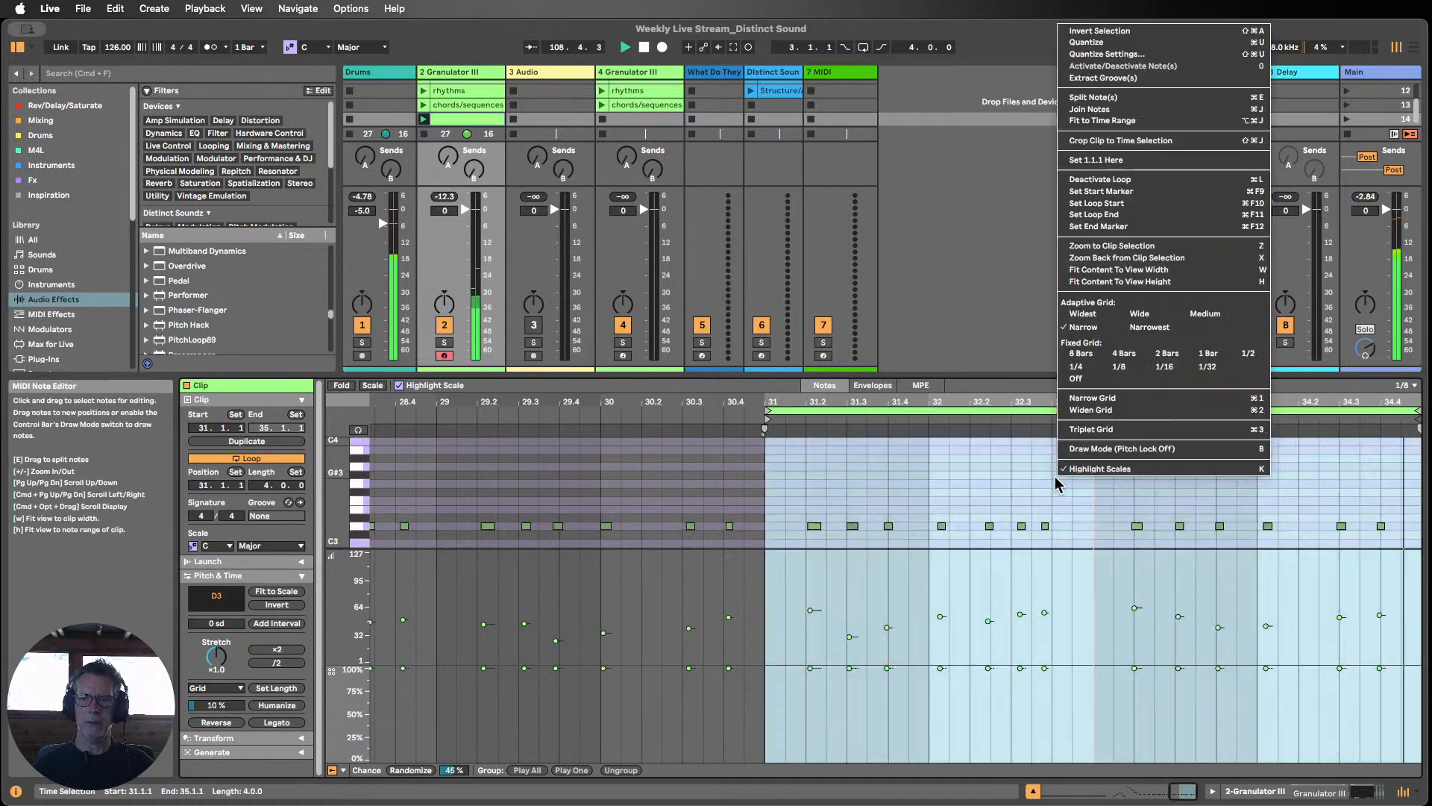
left_click(1090, 141)
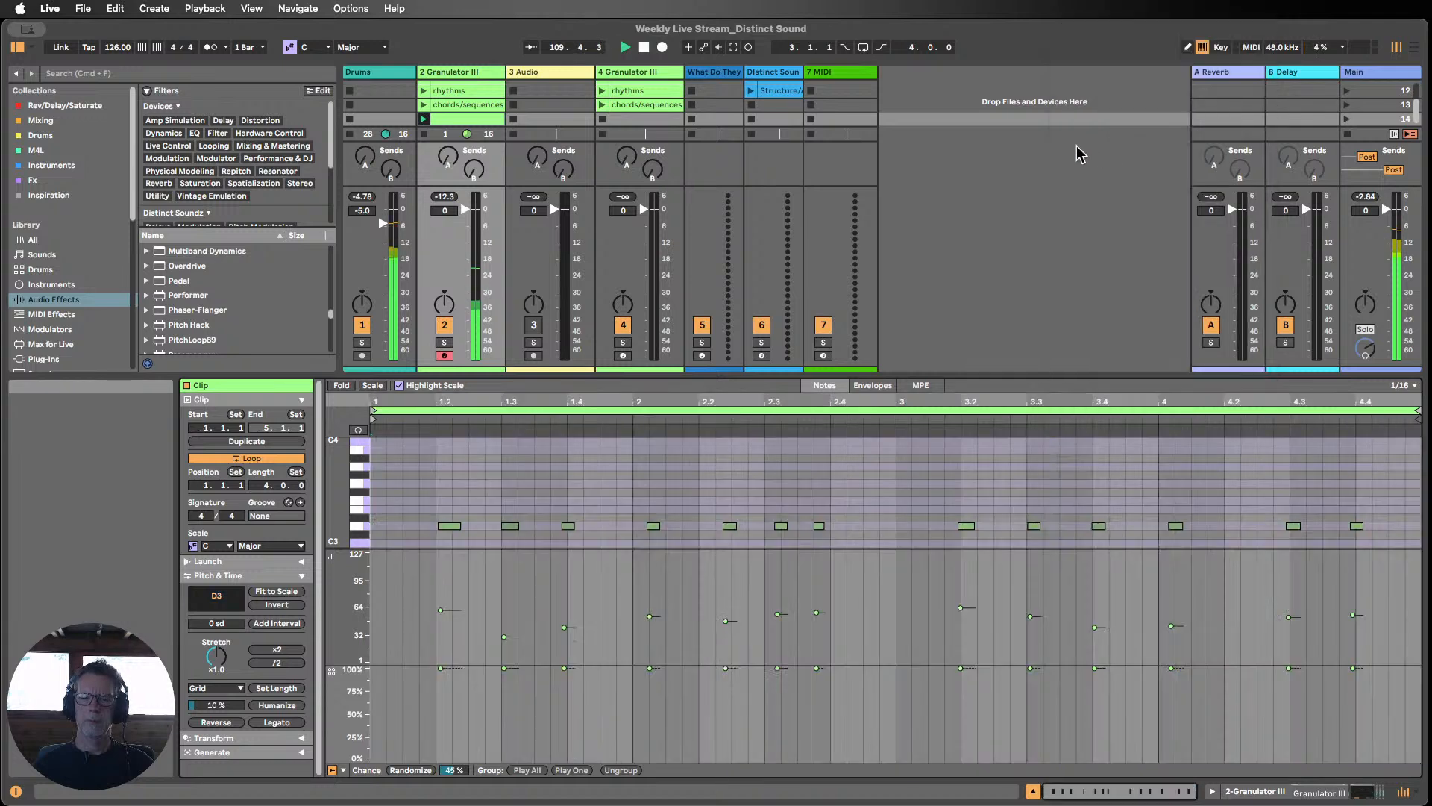
Step: Quantize the start of all notes in the clip to the grid with the Quantize transformation at an amount of 85 %
left_click(297, 738)
scroll(297, 709, "down", 1)
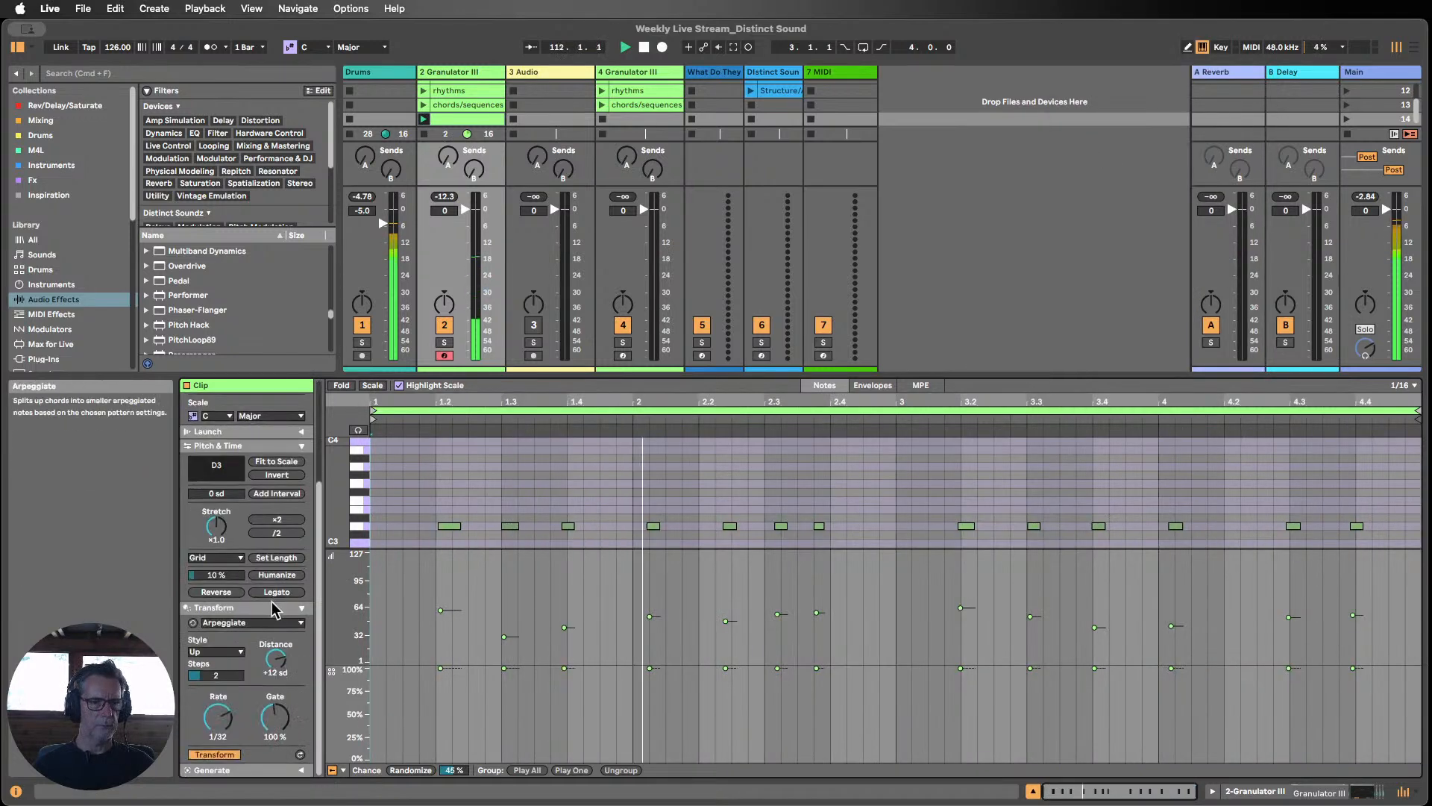
left_click(252, 622)
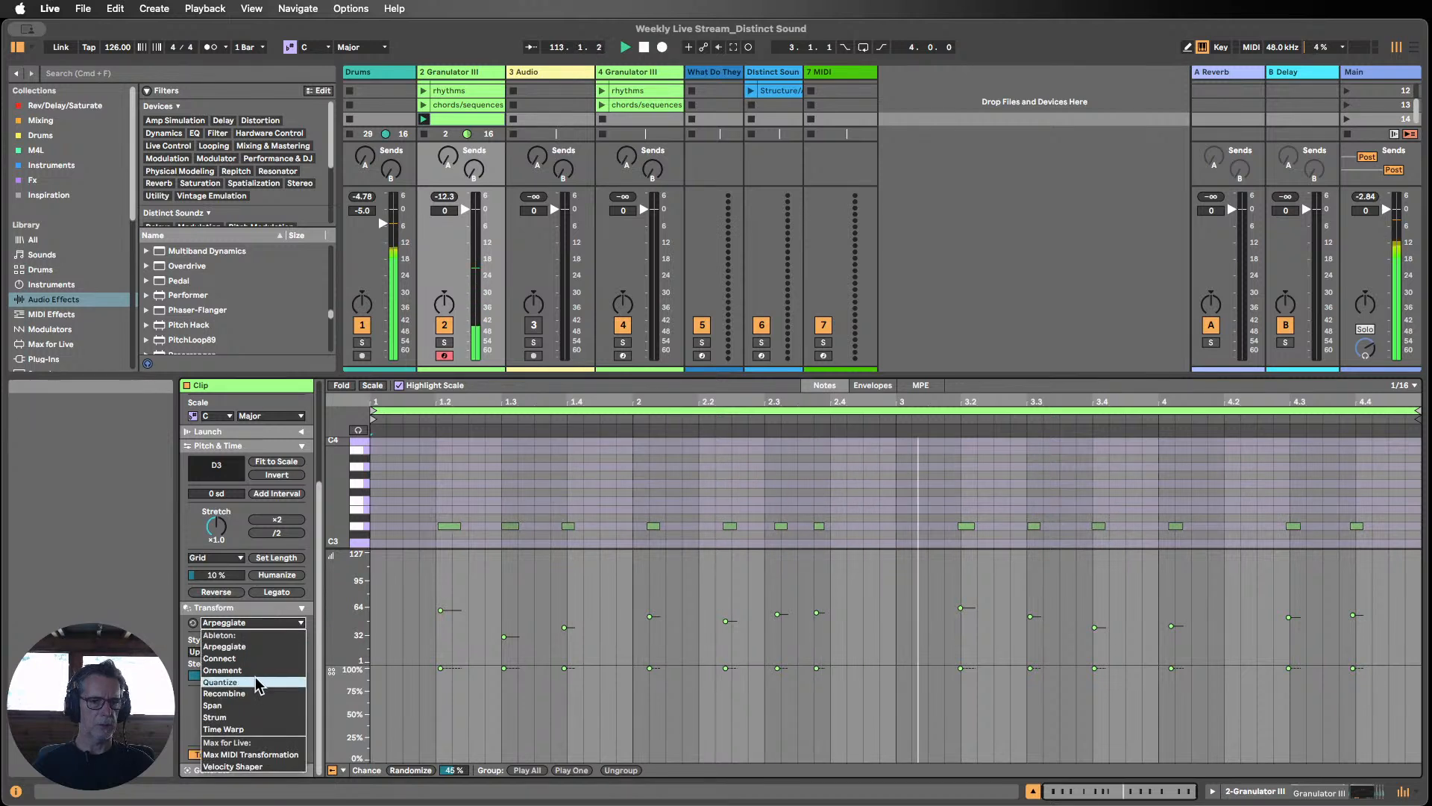
left_click(257, 682)
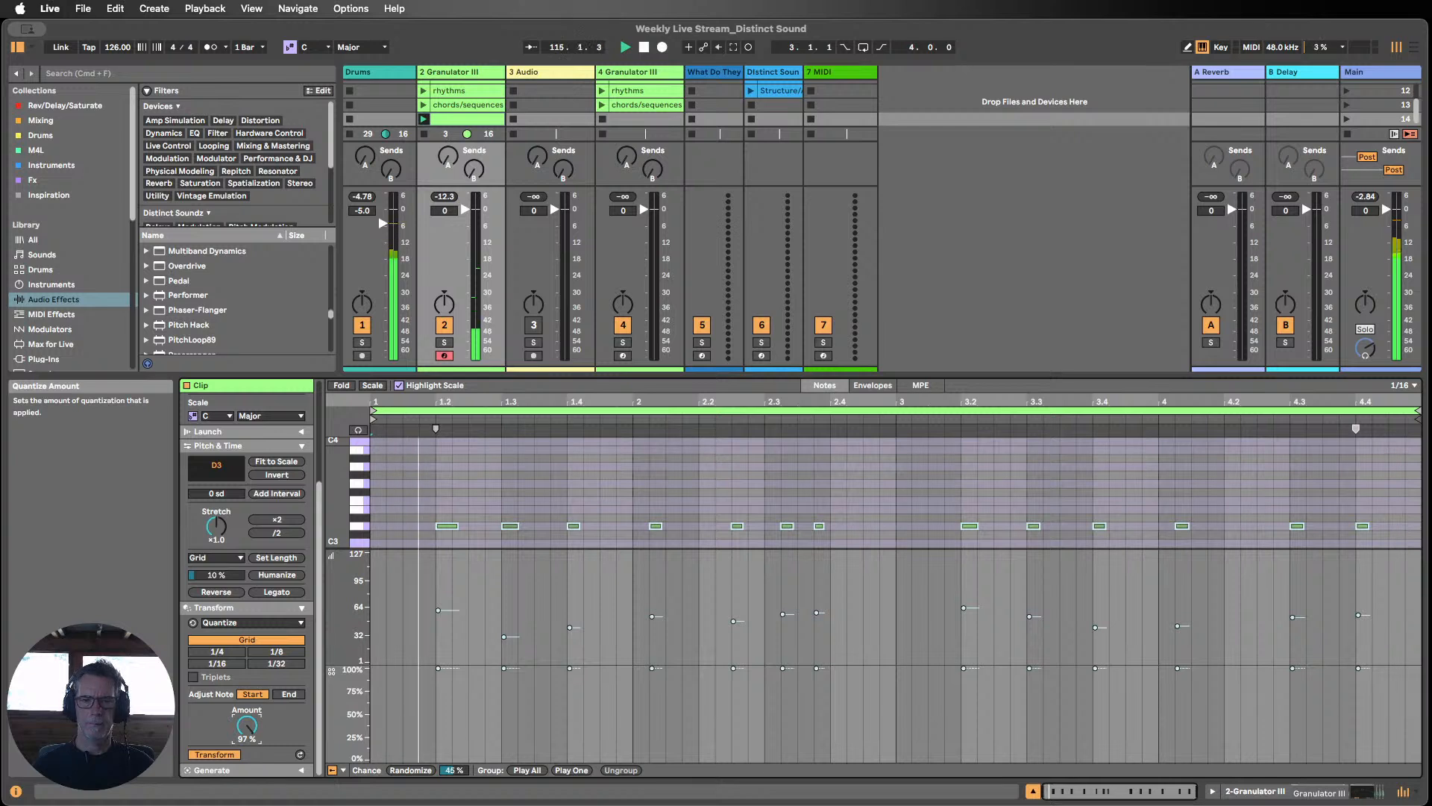
left_click_drag(247, 725, 247, 735)
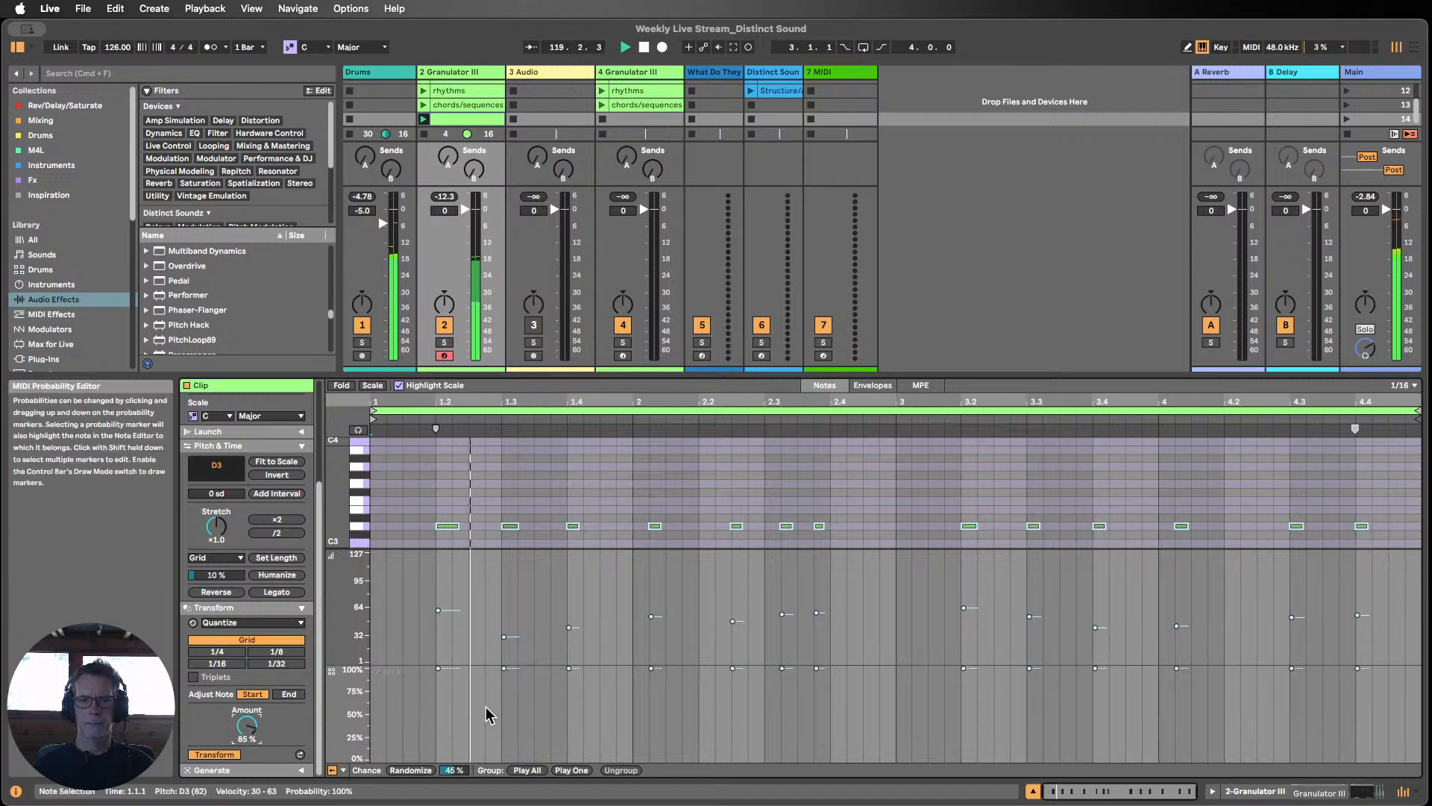
left_click(755, 467)
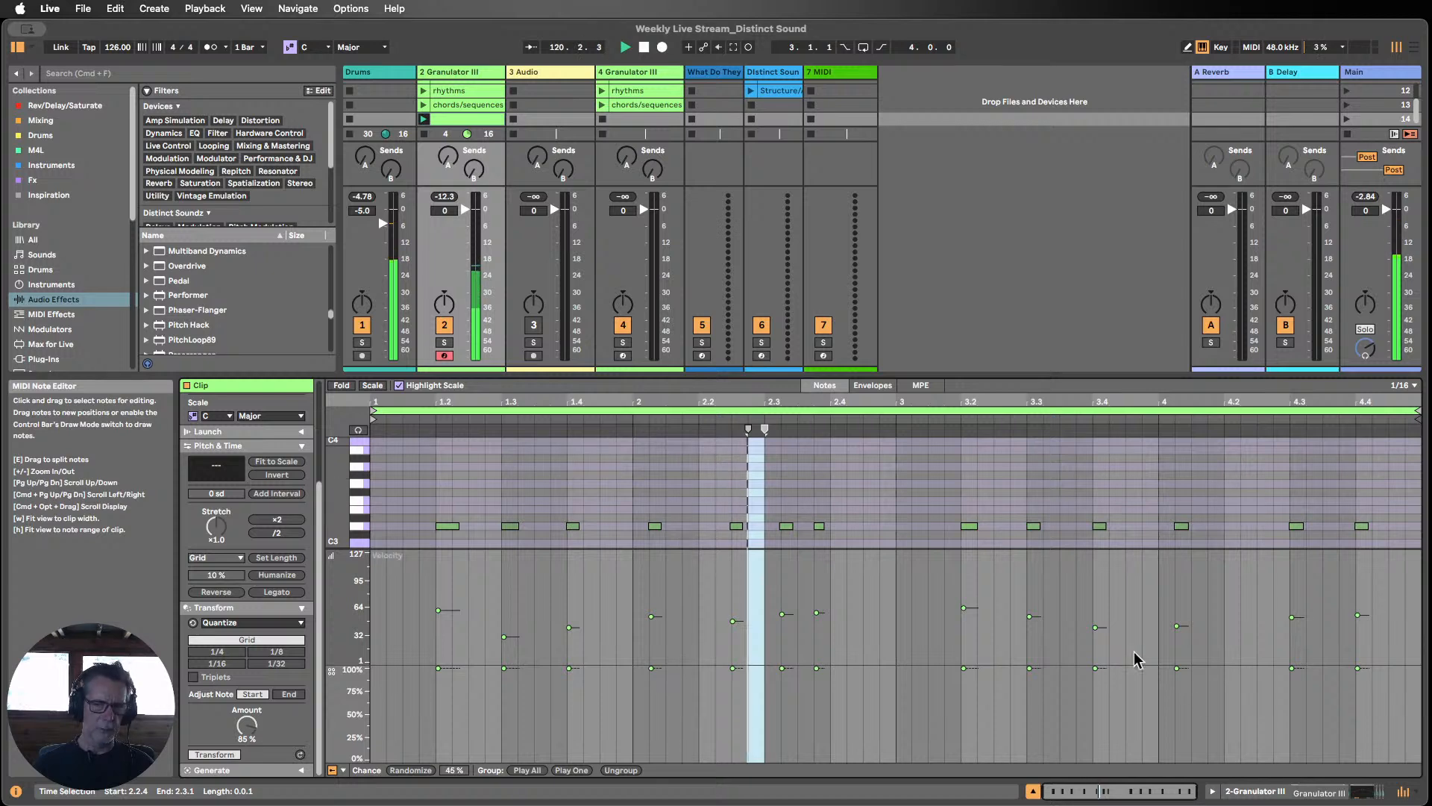
Step: Launch the second Granulator III clip and move the captured clip from slot 14 to slot 3
left_click(1089, 801)
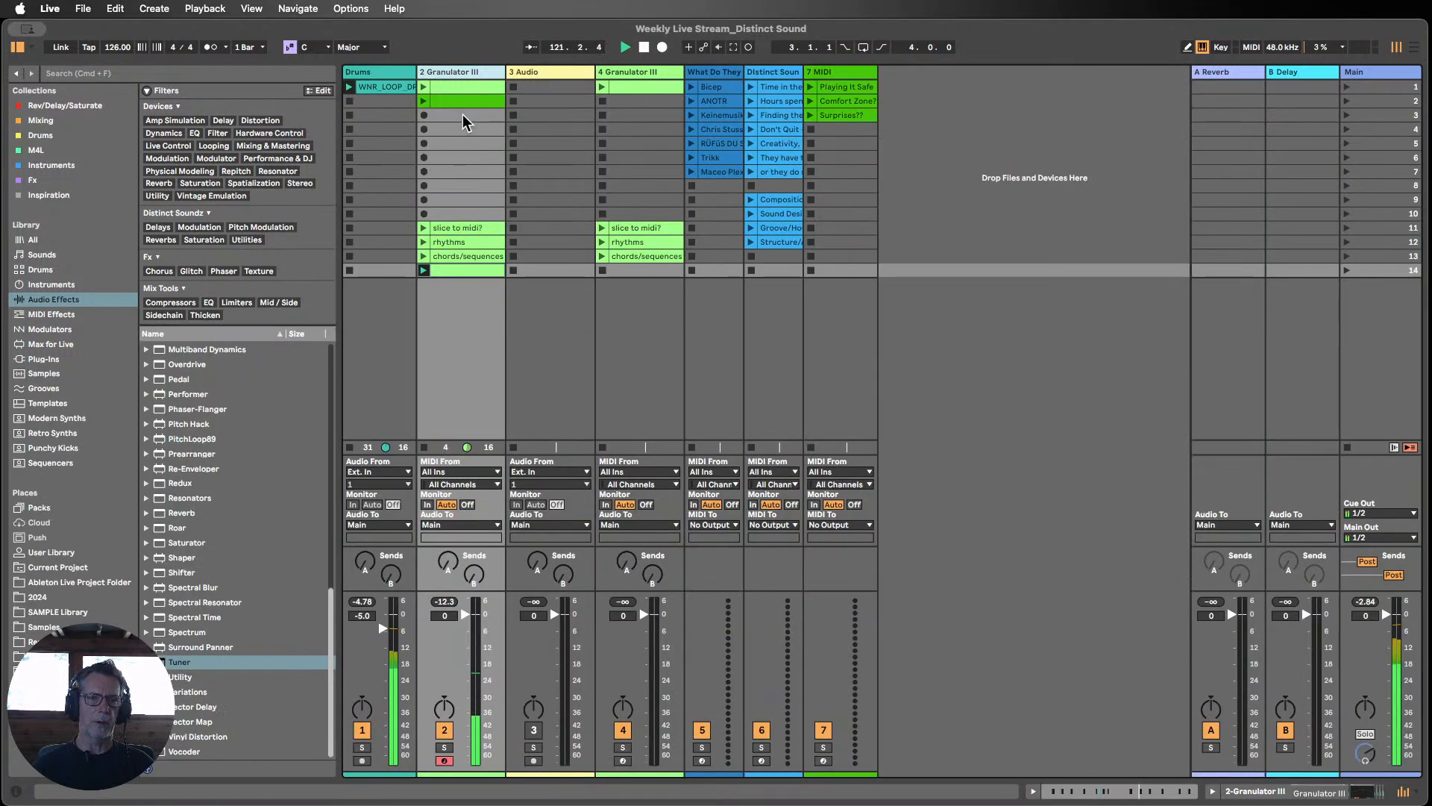
left_click(424, 102)
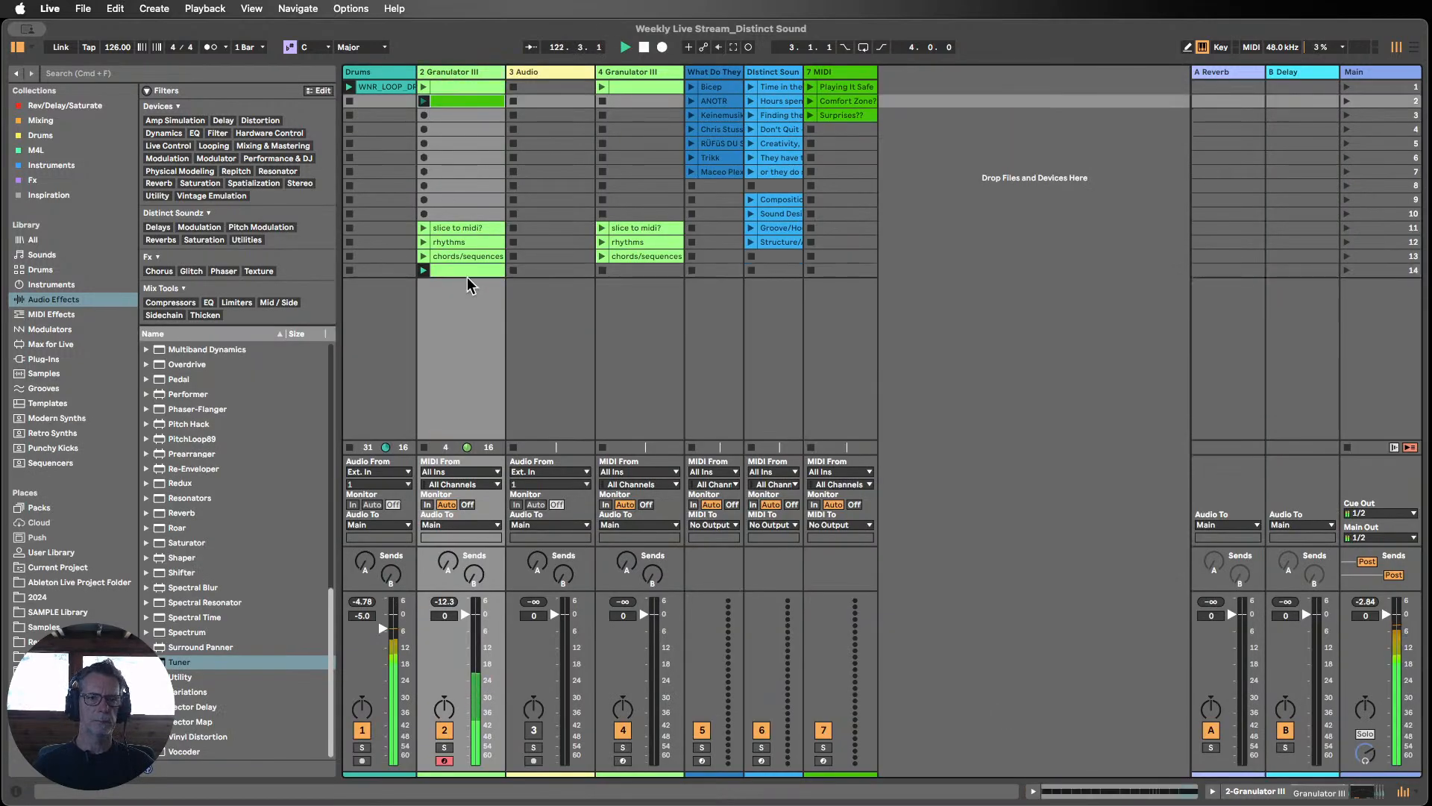
left_click_drag(467, 269, 467, 120)
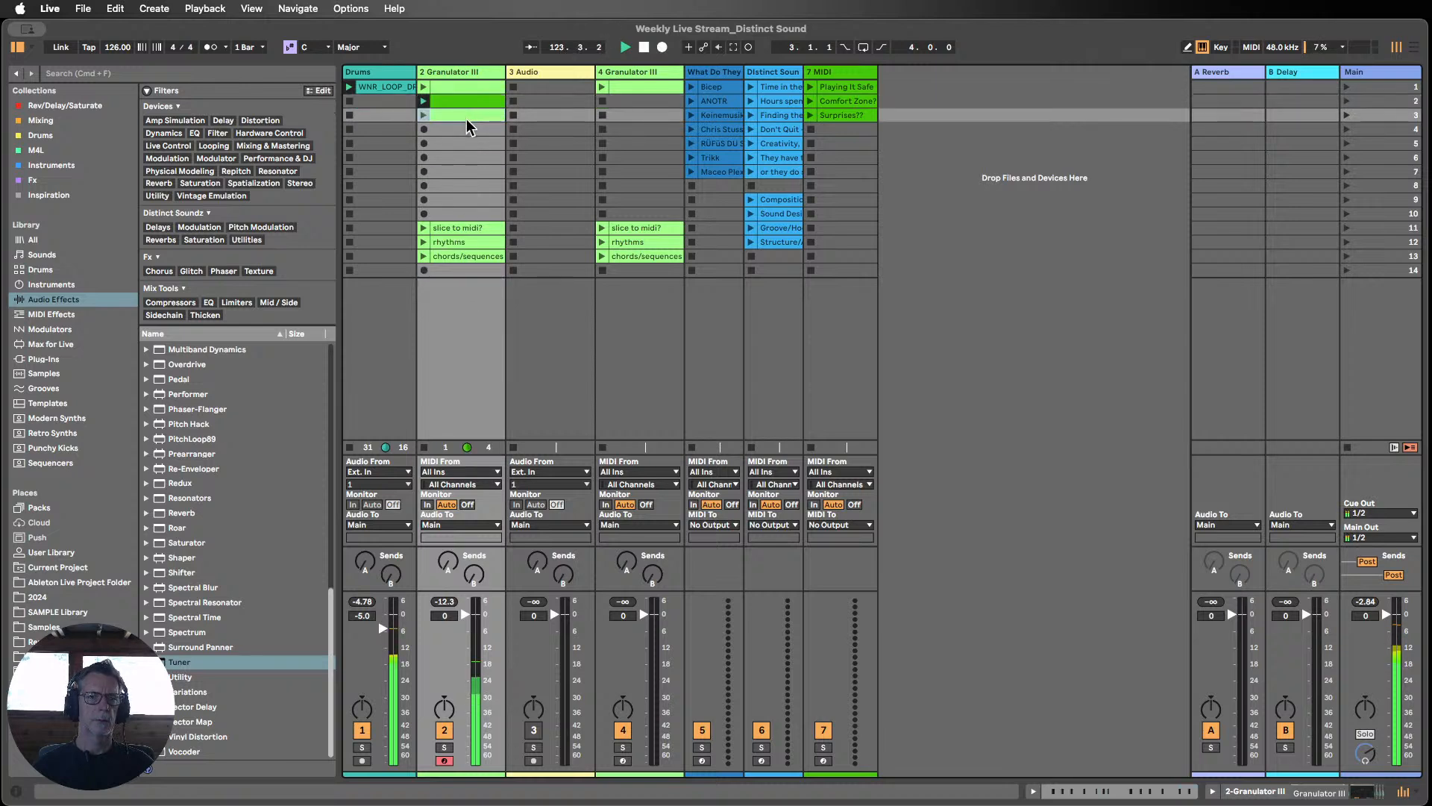
Step: Launch the first Granulator III clip and swap the clips in slots 2 and 3
left_click(425, 86)
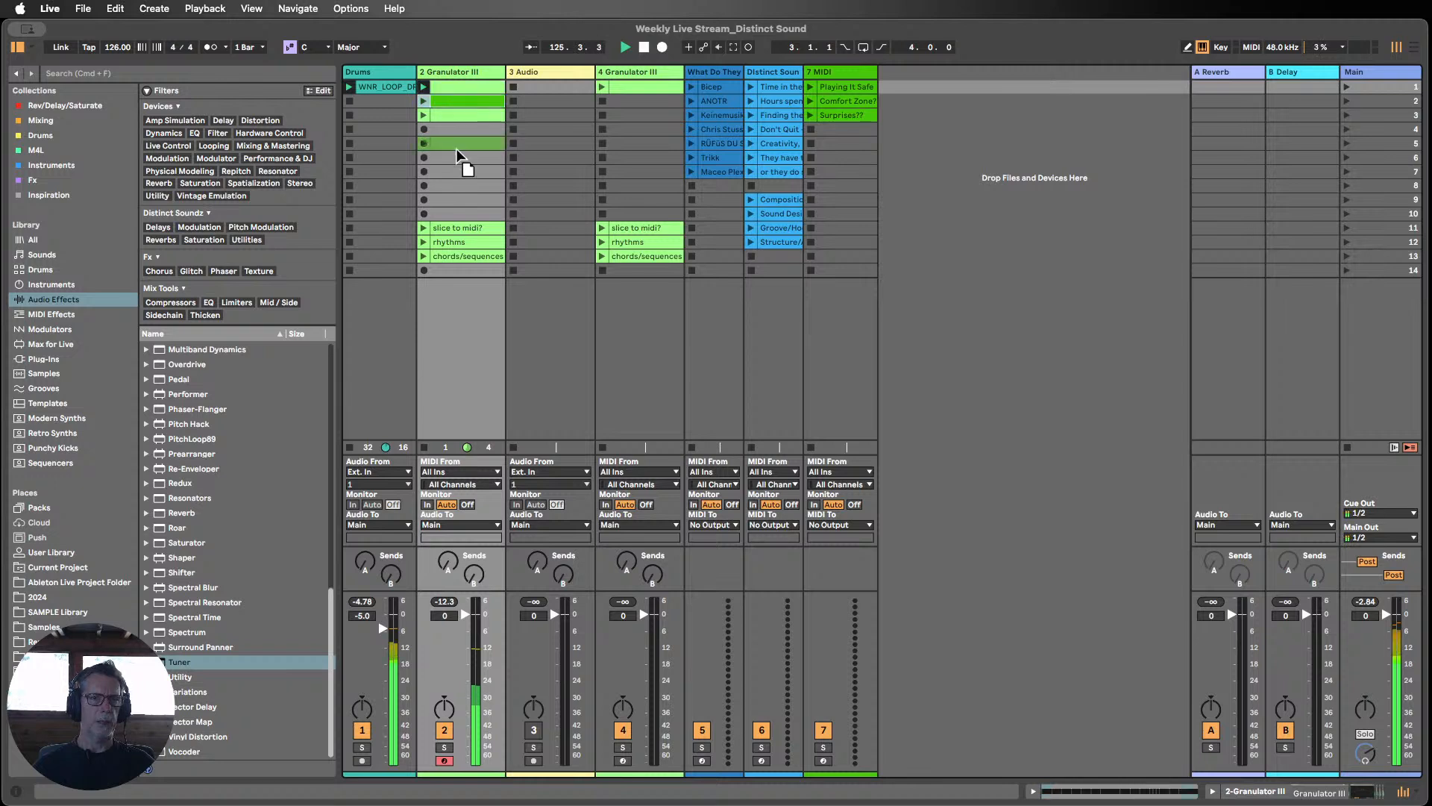
left_click_drag(455, 149, 452, 143)
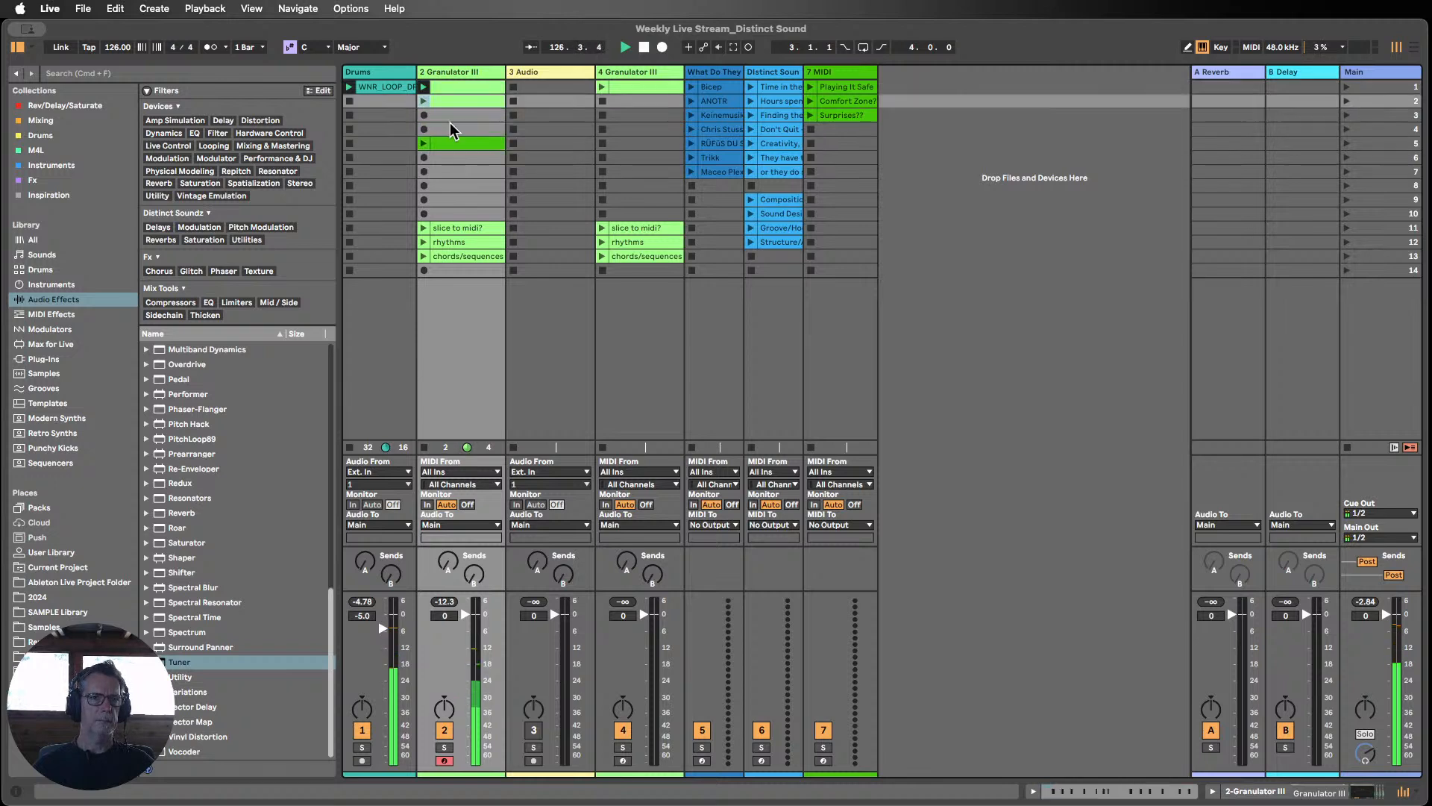
left_click_drag(449, 119, 450, 119)
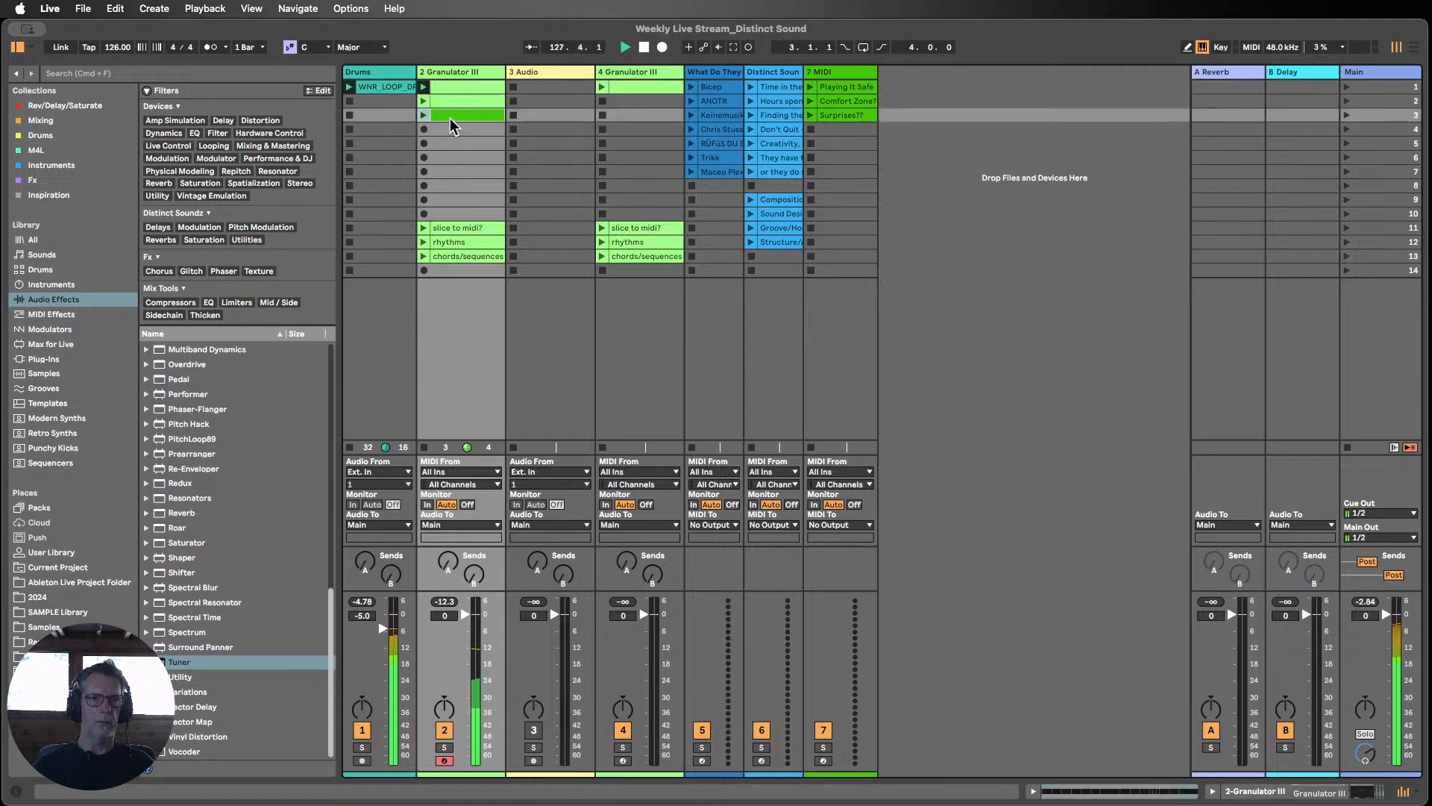
Step: Collapse the Tuner on the 2 Granulator III track, and shrink the Velocity and Chance lanes of its first clip
double_click(453, 71)
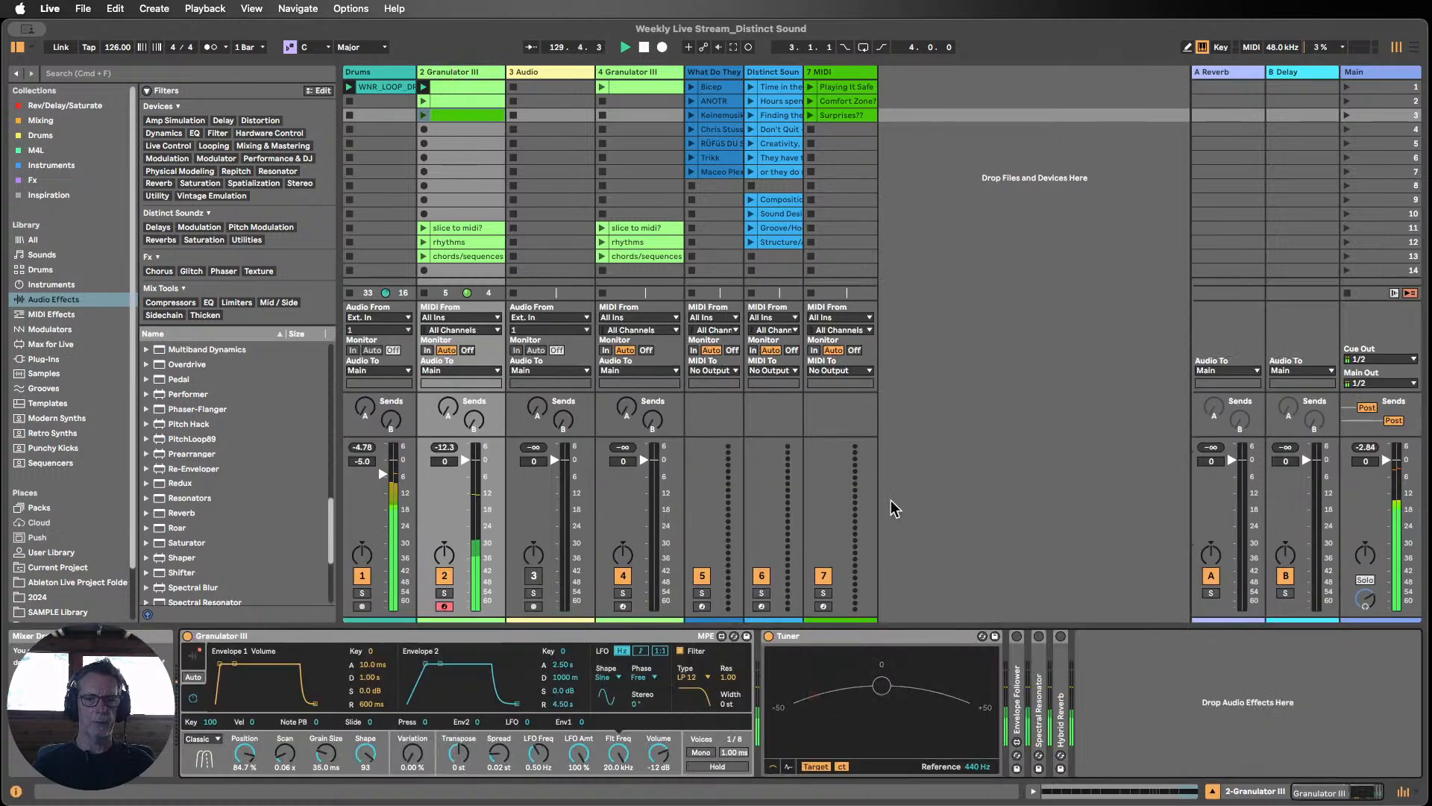
double_click(850, 636)
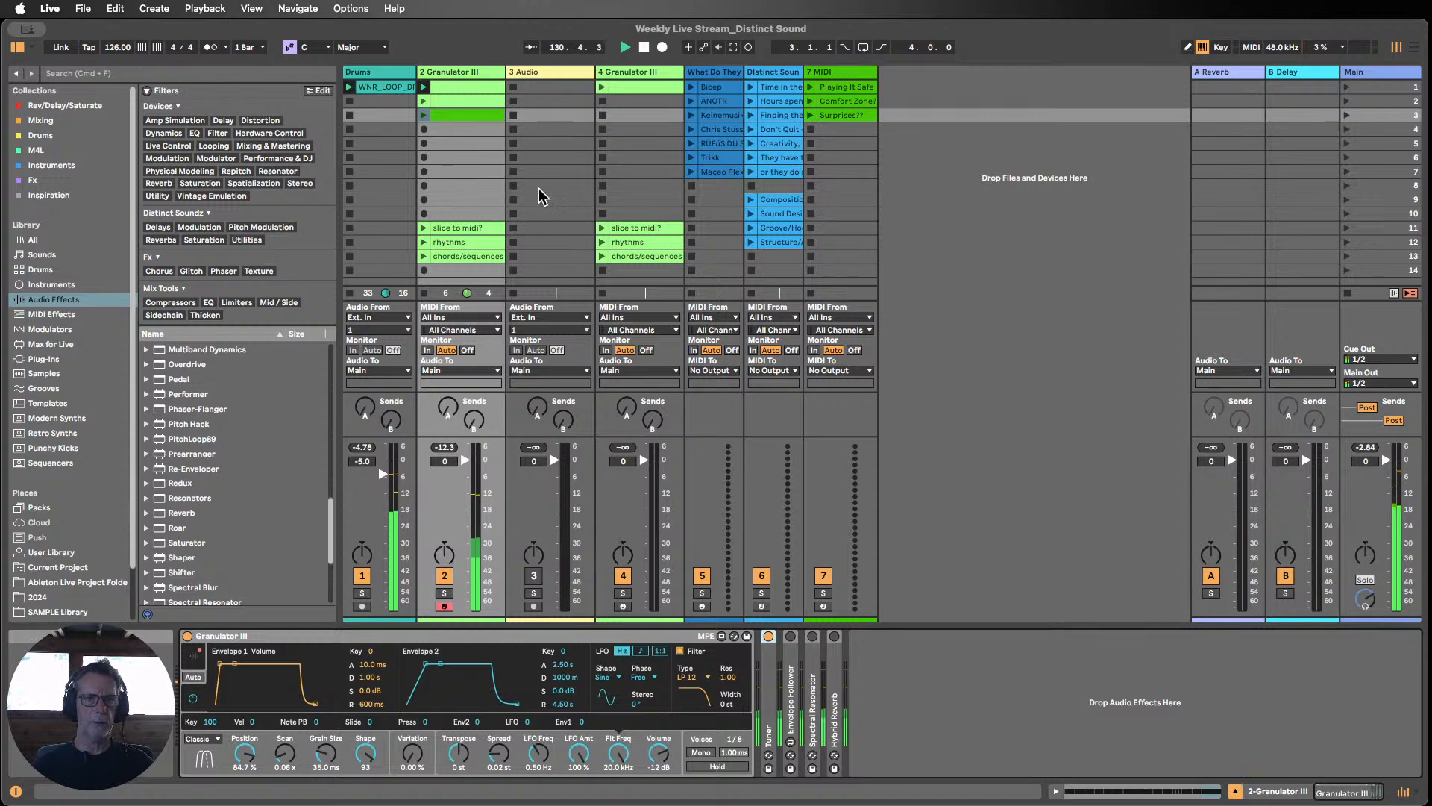
left_click(454, 82)
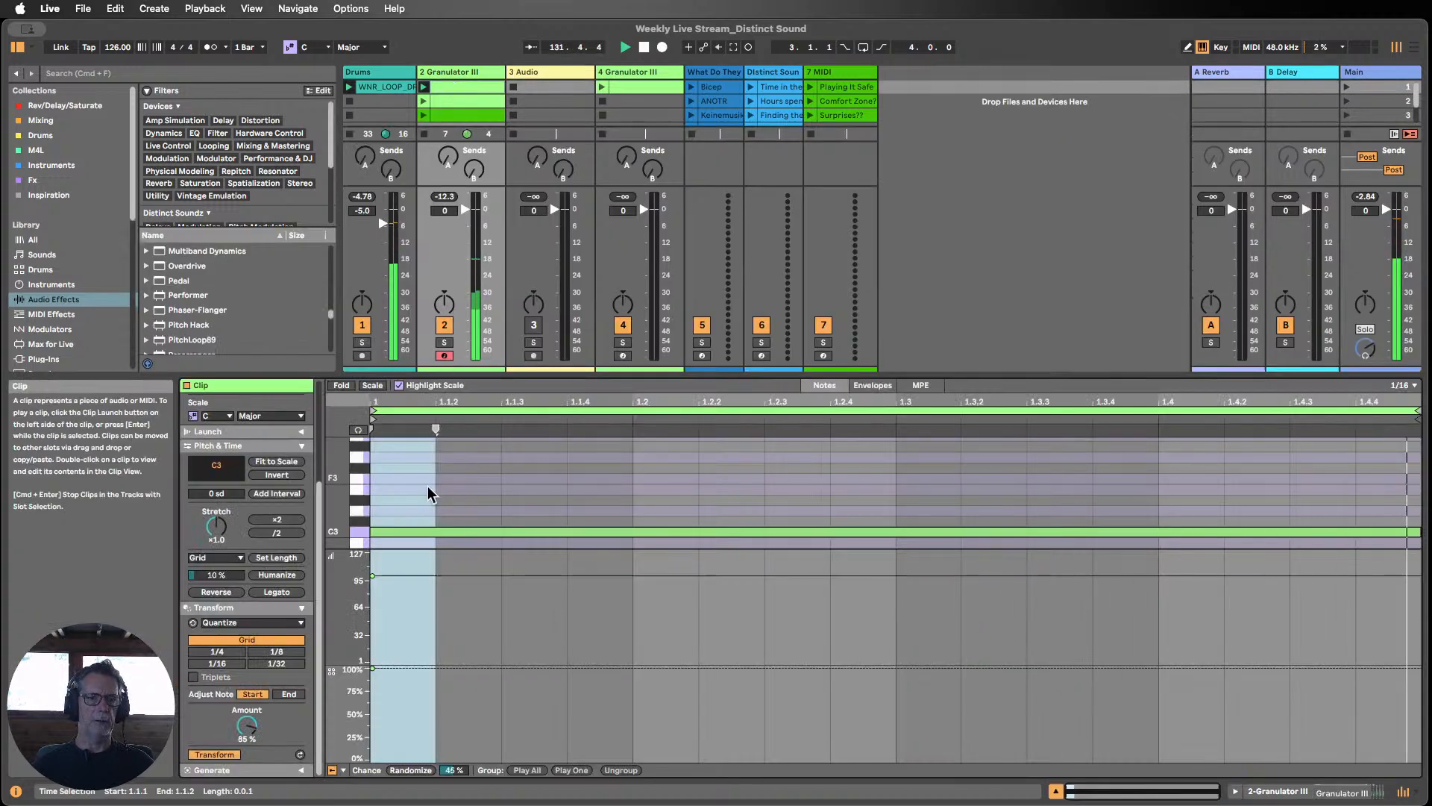
left_click_drag(358, 550, 356, 616)
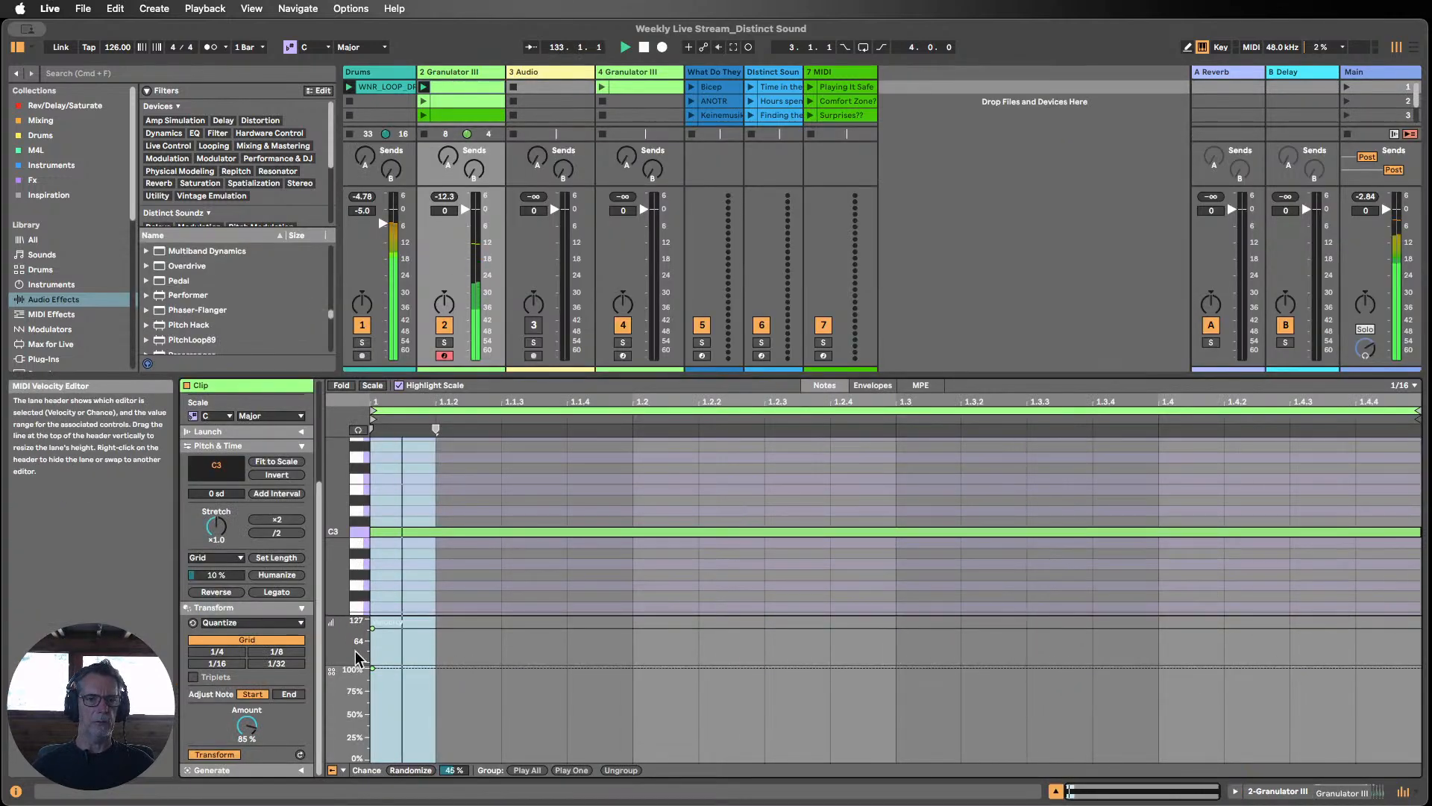
left_click_drag(345, 666, 345, 714)
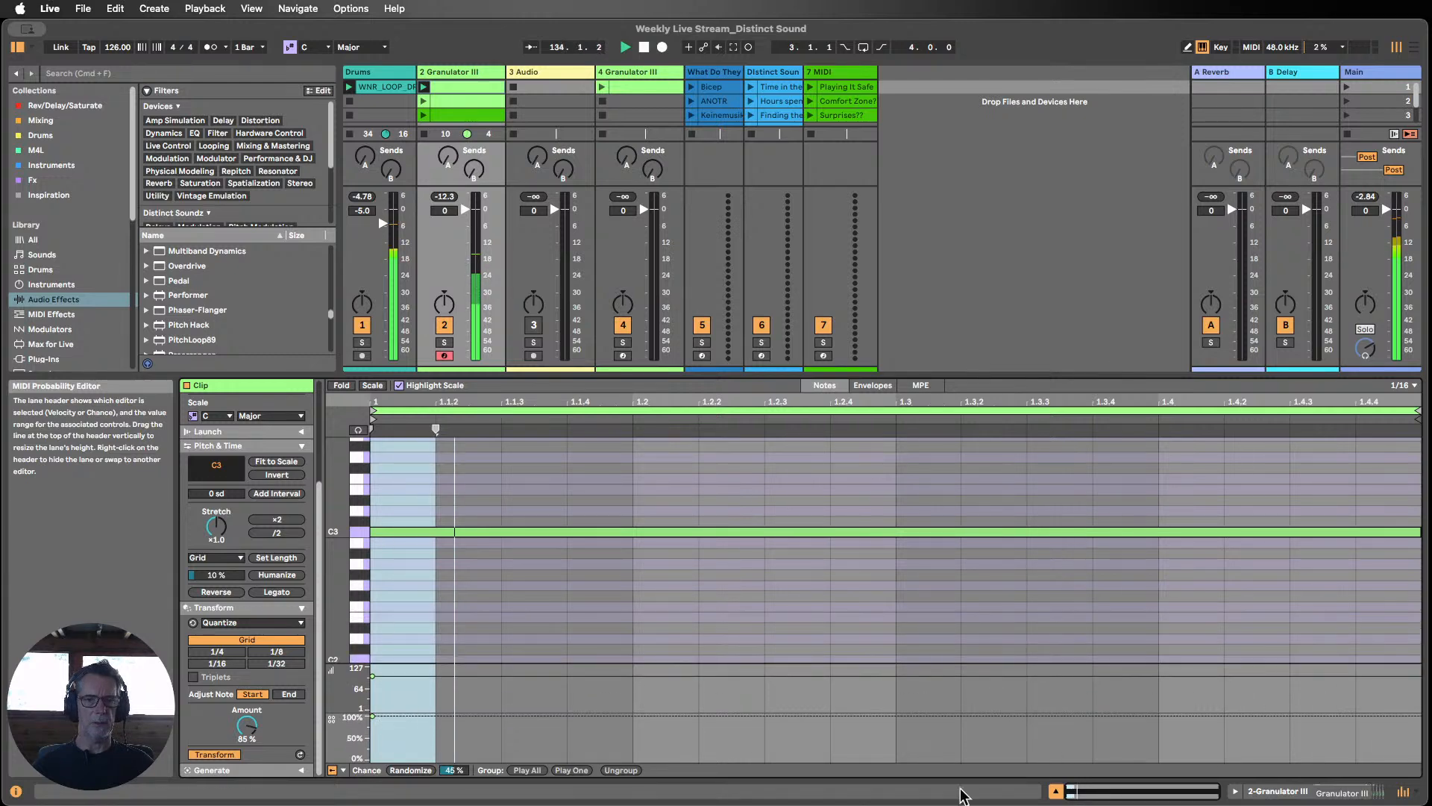
Step: Insert the Velocity MIDI effect before Granulator III and set its Random amount to 15
left_click(1289, 791)
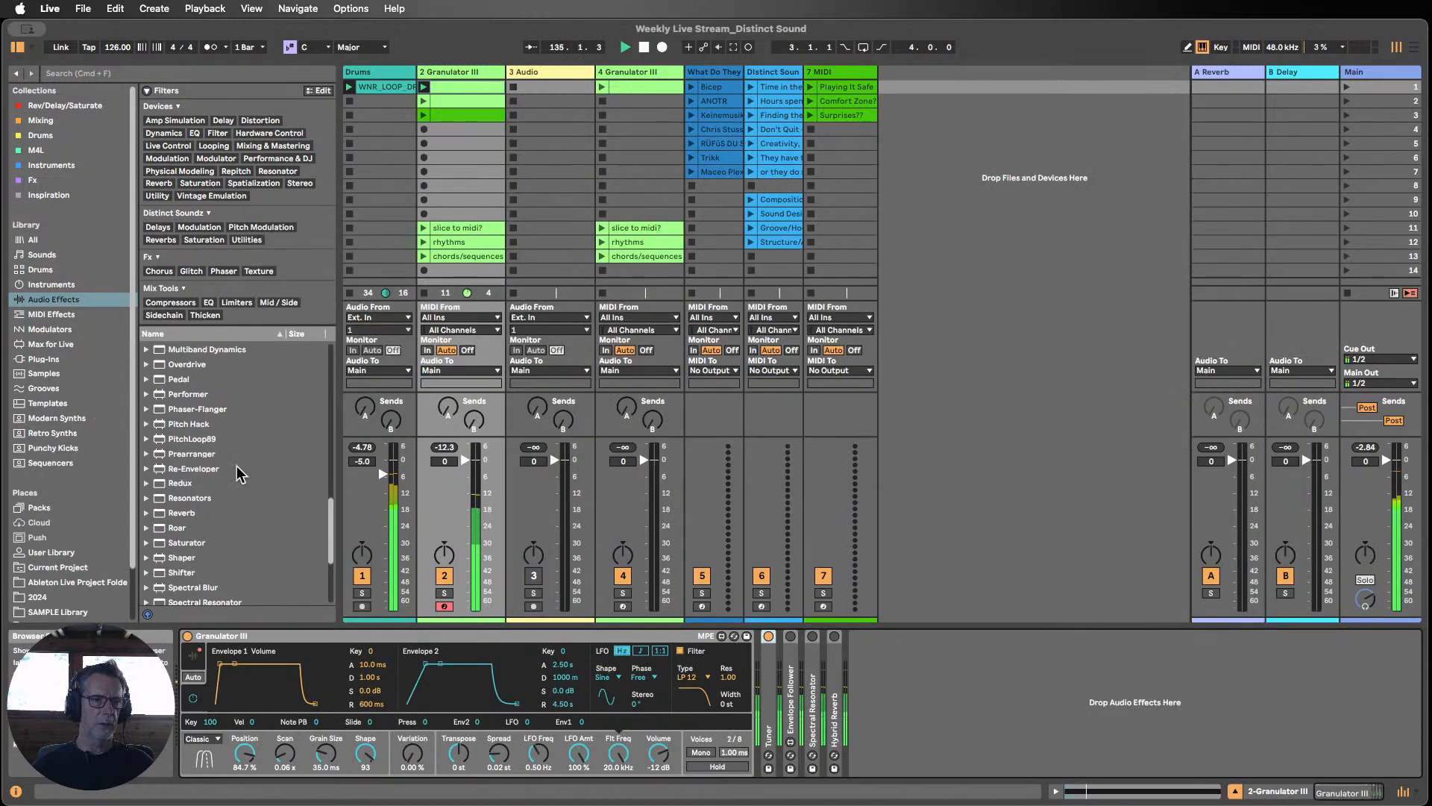
left_click(53, 314)
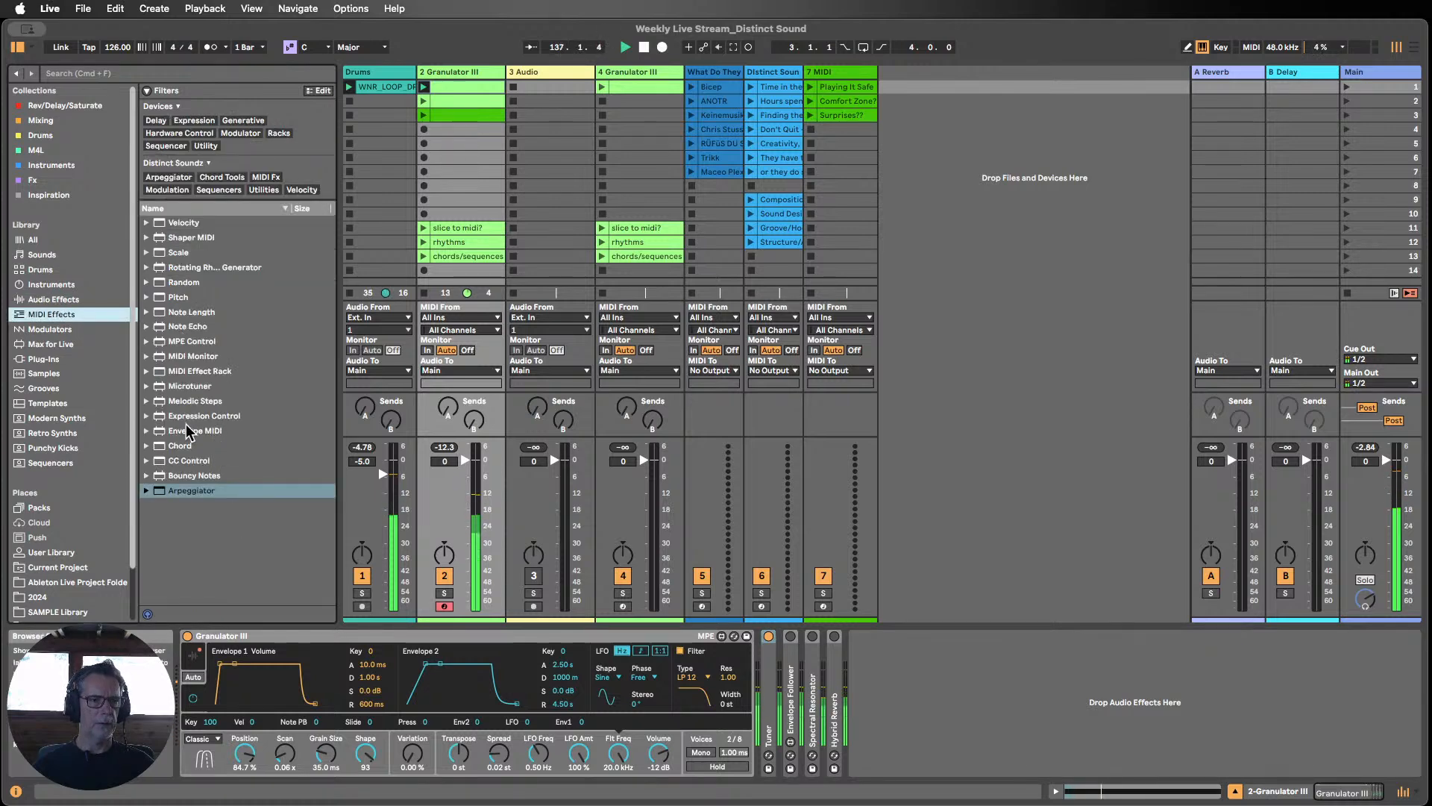
left_click_drag(173, 226, 188, 643)
left_click_drag(255, 756, 256, 747)
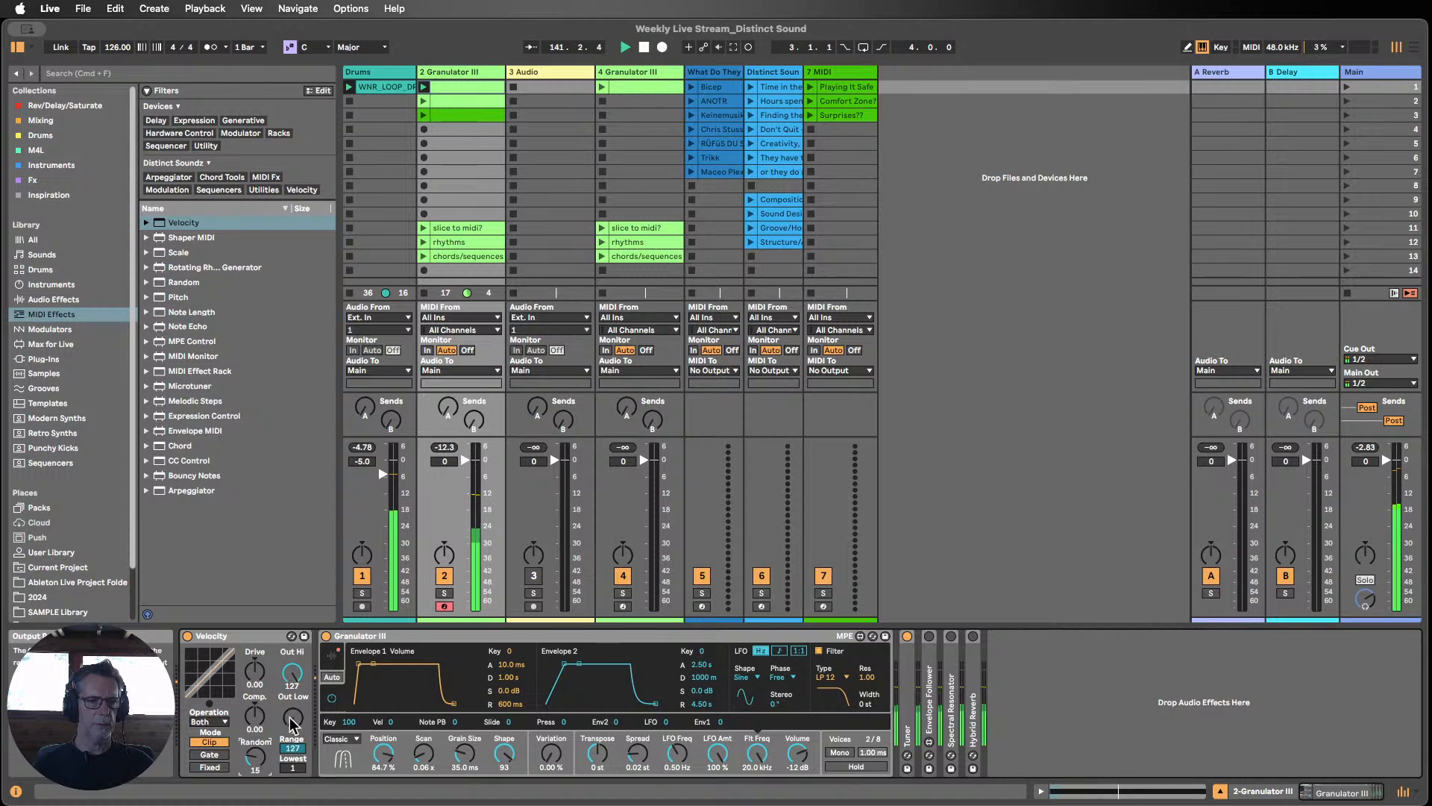
Step: Set the Velocity effect's Out Hi to 118 and Out Low to 37, and stop playback and the second track's clip
left_click_drag(290, 717, 296, 686)
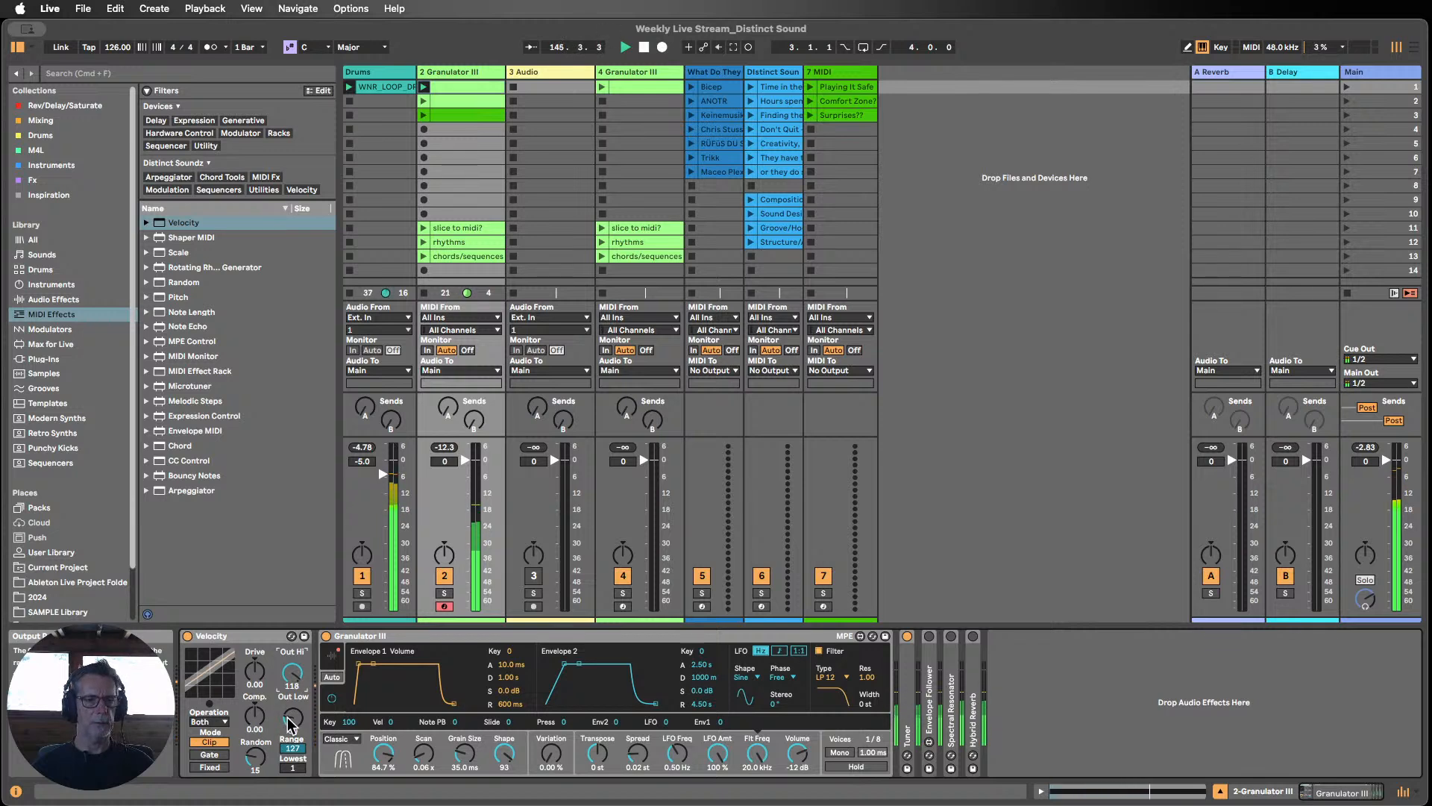
left_click(1100, 663)
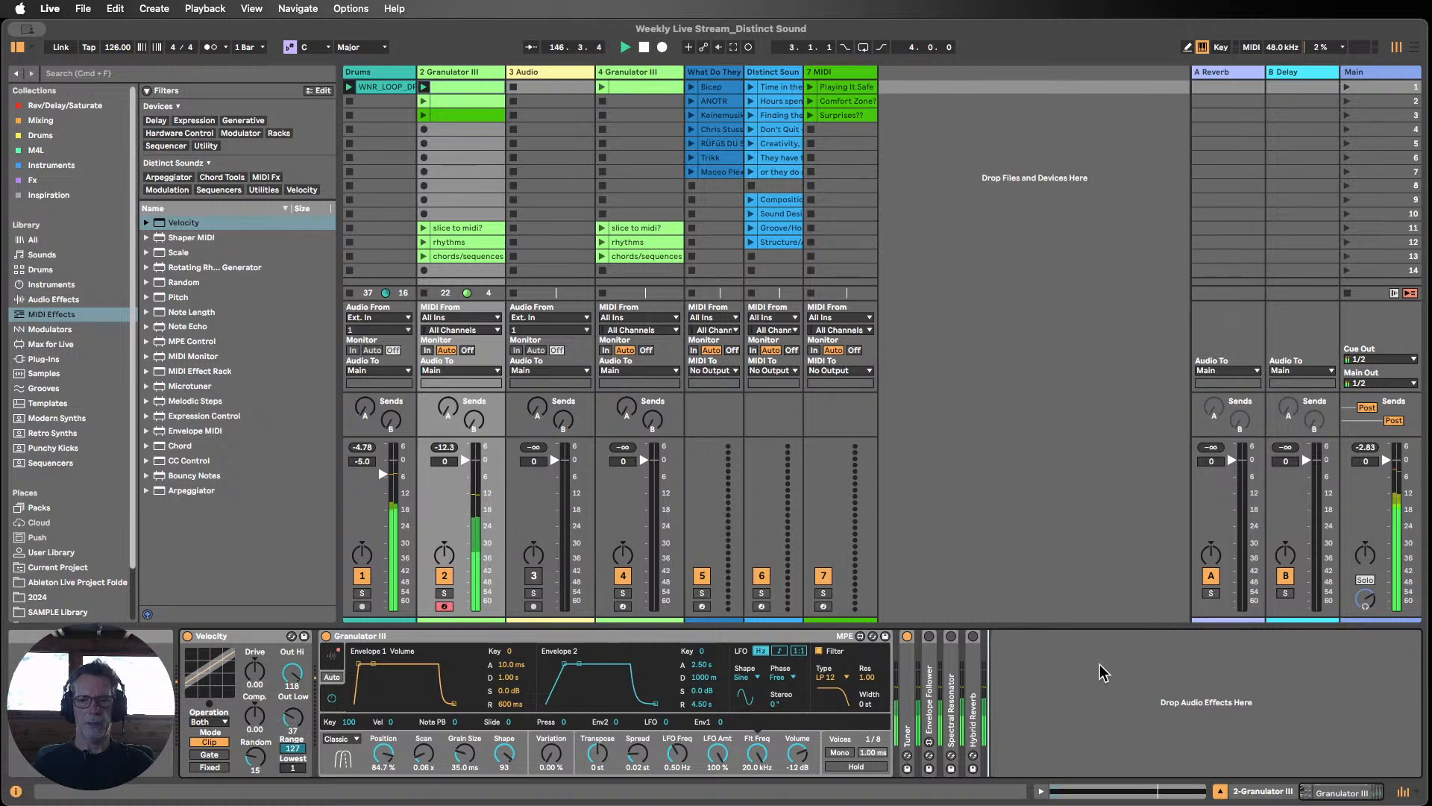
left_click(646, 46)
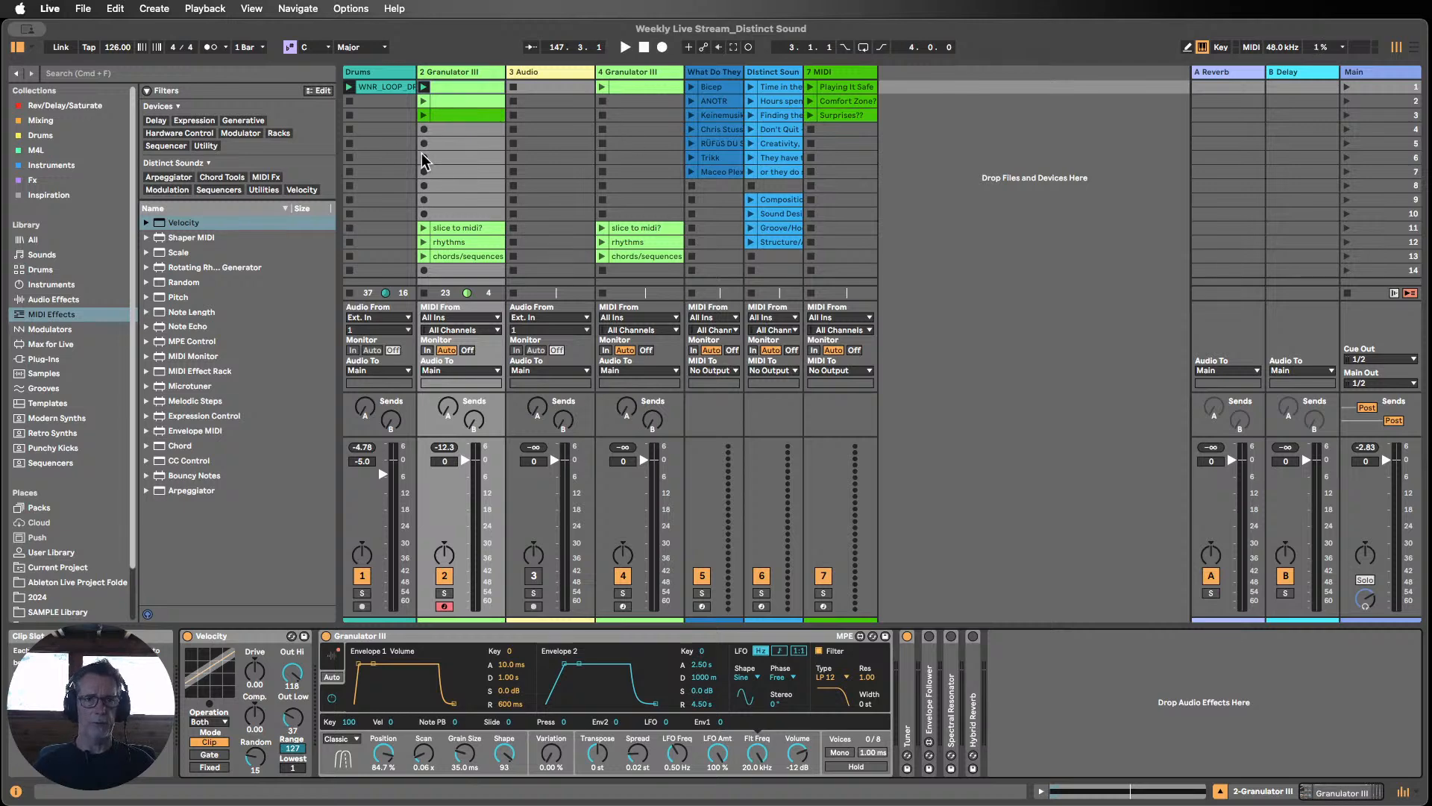
left_click(423, 293)
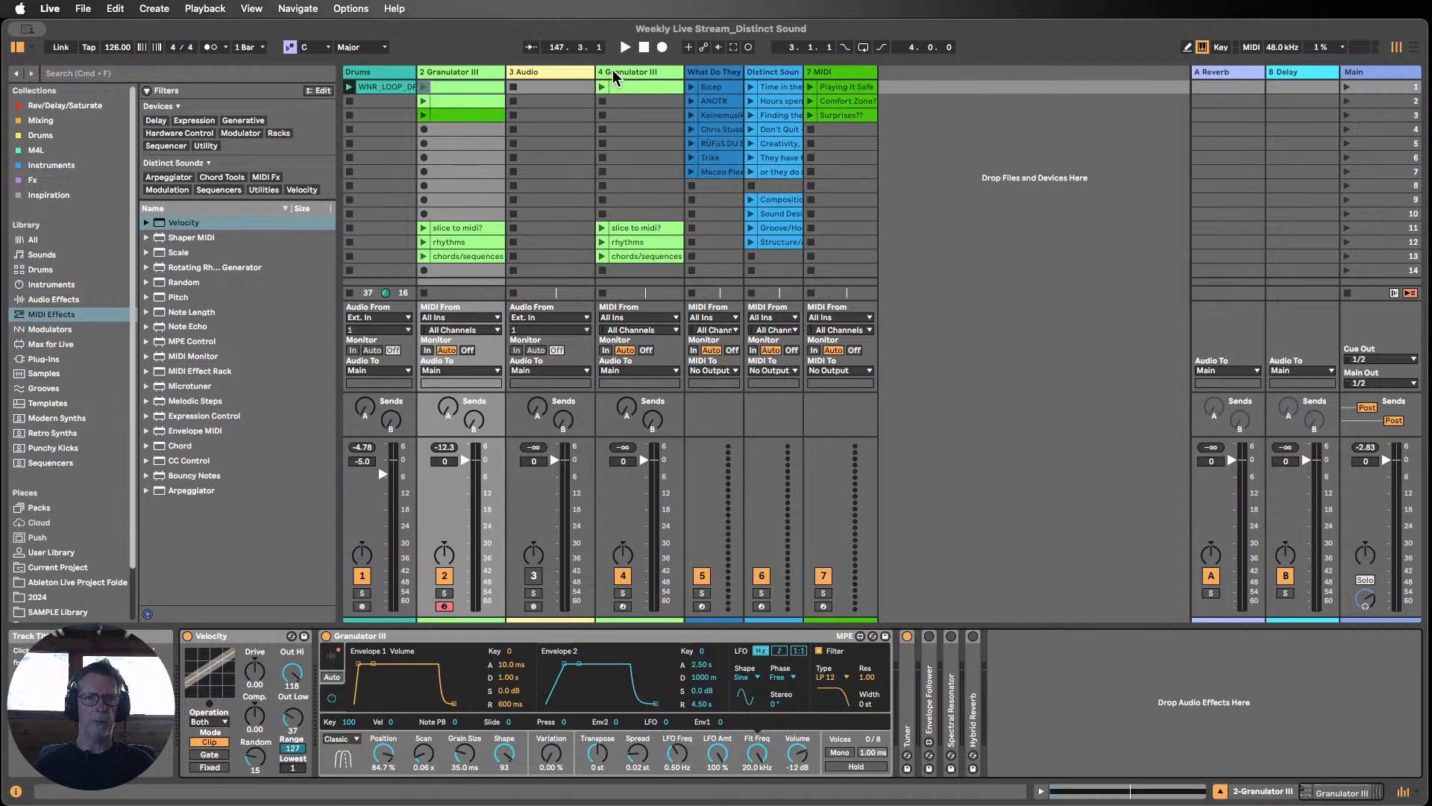
Step: Move the 4 Granulator III track ahead of the 3 Audio track, and color it and its clips blue
left_click_drag(614, 76, 530, 76)
right_click(530, 75)
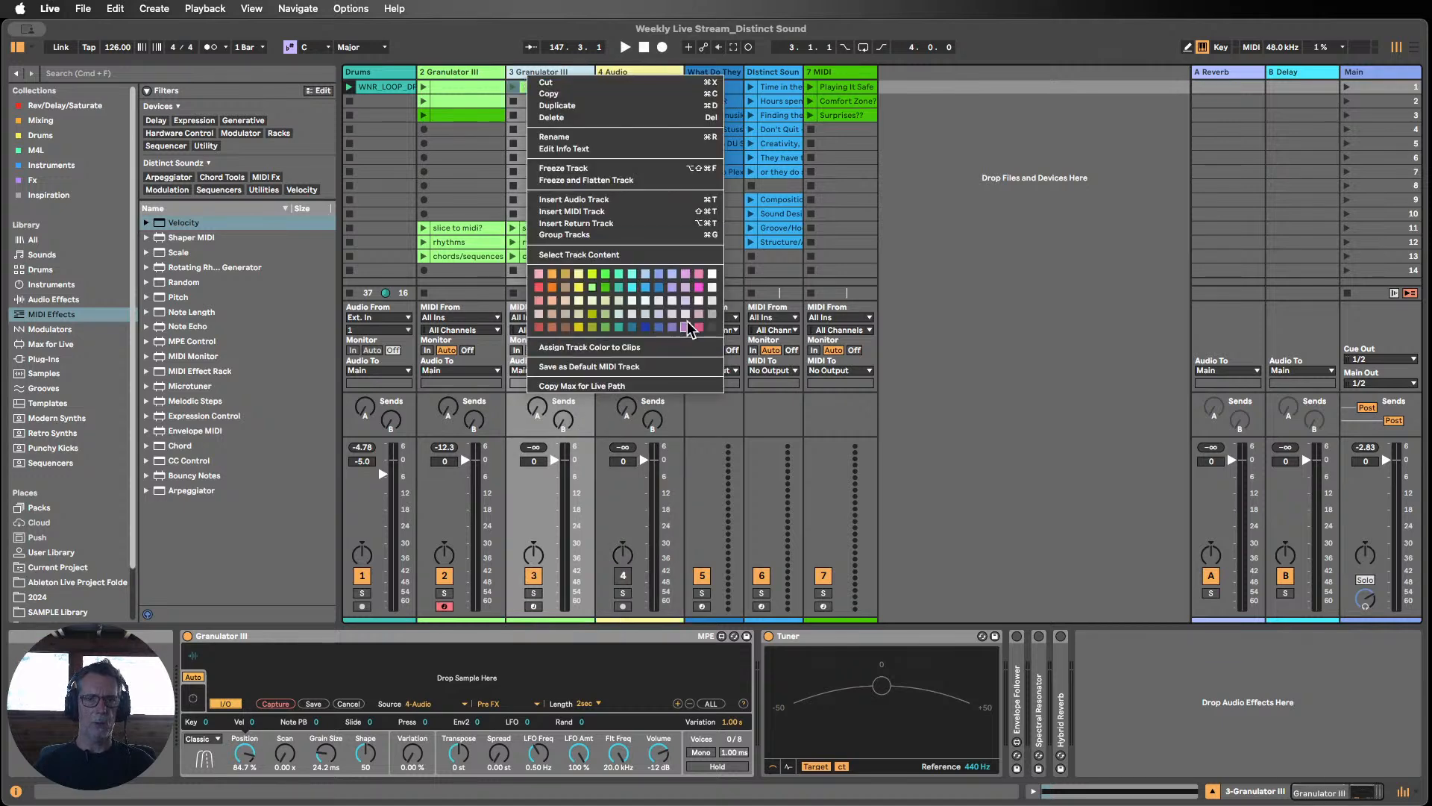
left_click(659, 289)
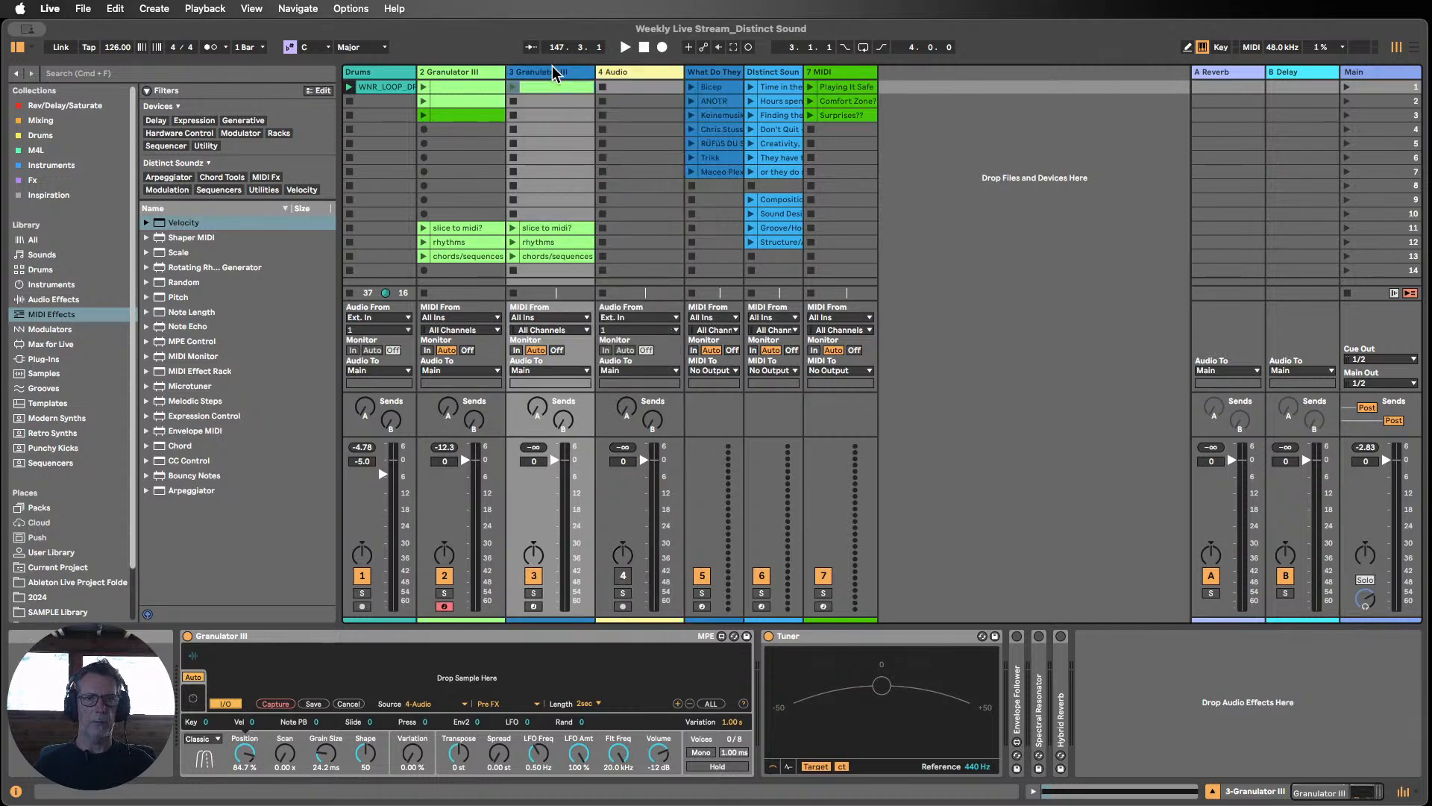
right_click(554, 71)
left_click(607, 347)
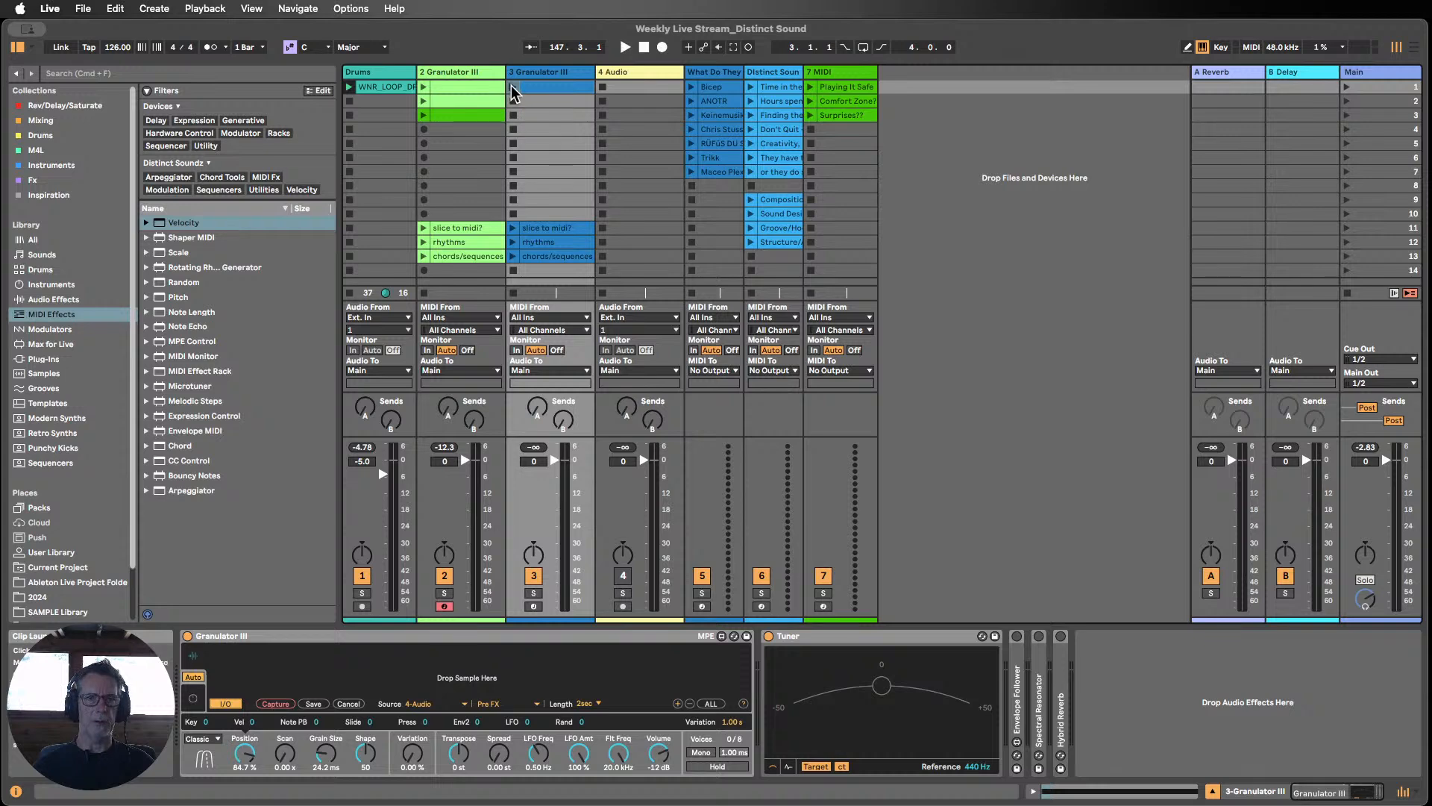
Step: Play the first clip on the blue Granulator III track, view its notes and devices, and stop playback
left_click(513, 87)
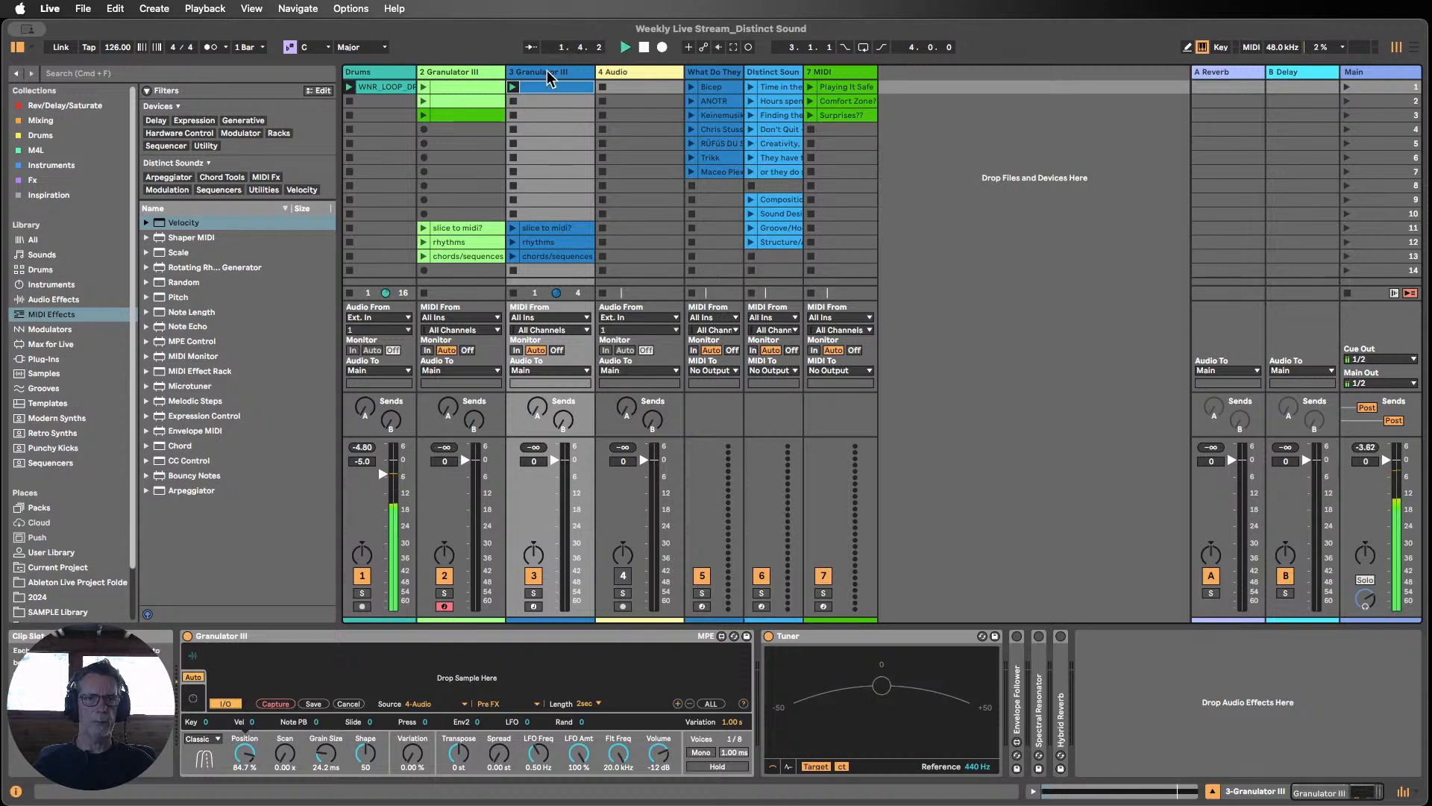
double_click(543, 85)
left_click(534, 73)
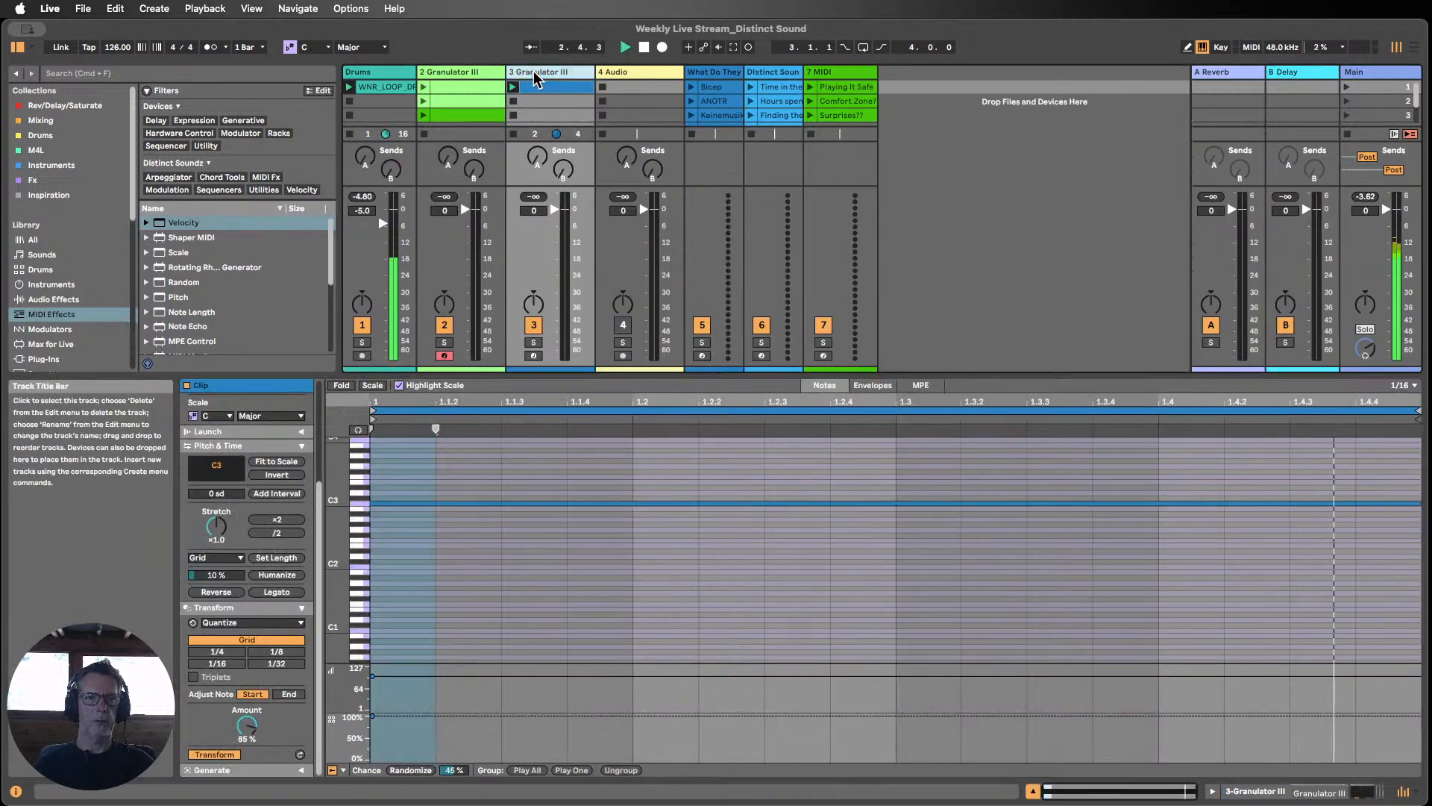
double_click(534, 73)
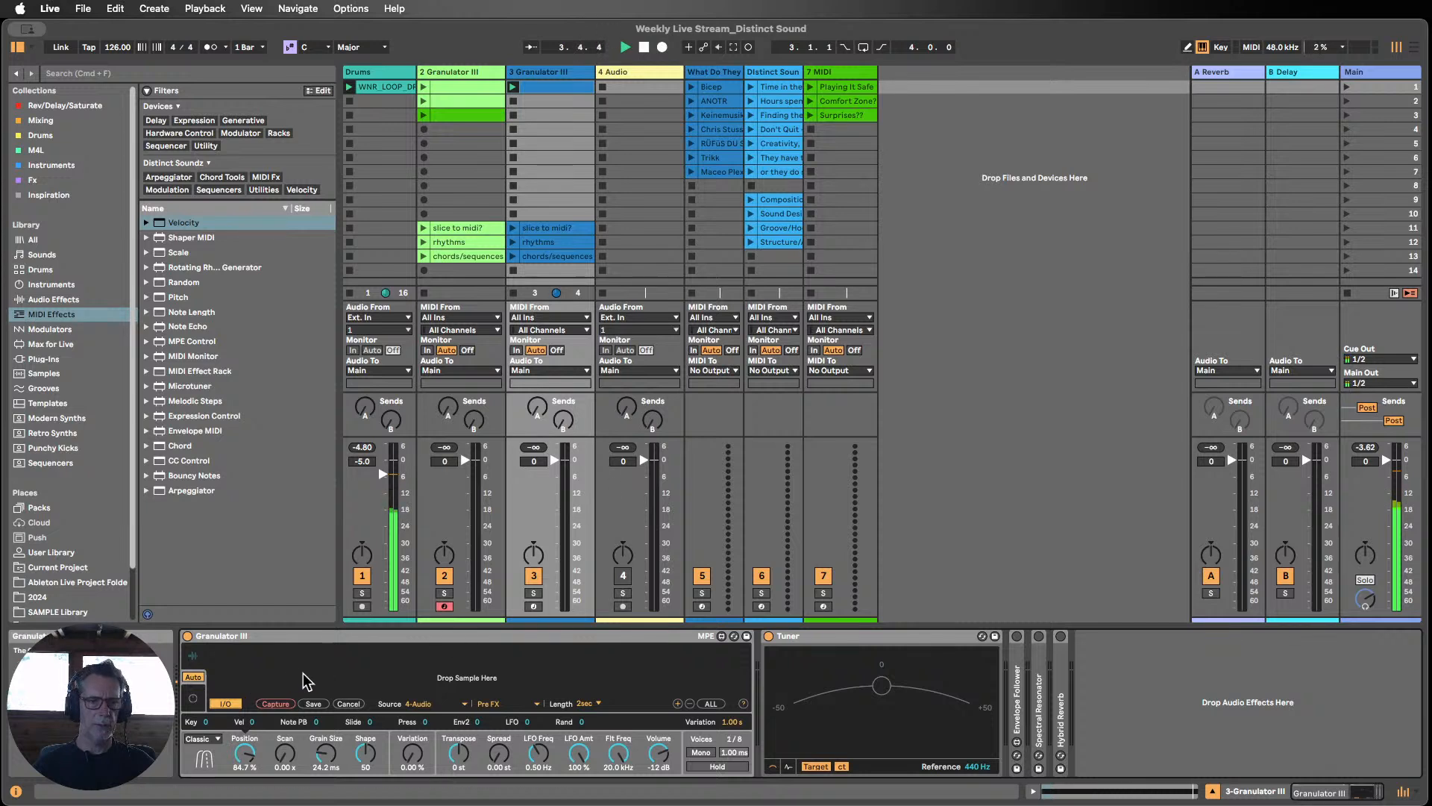
left_click(644, 49)
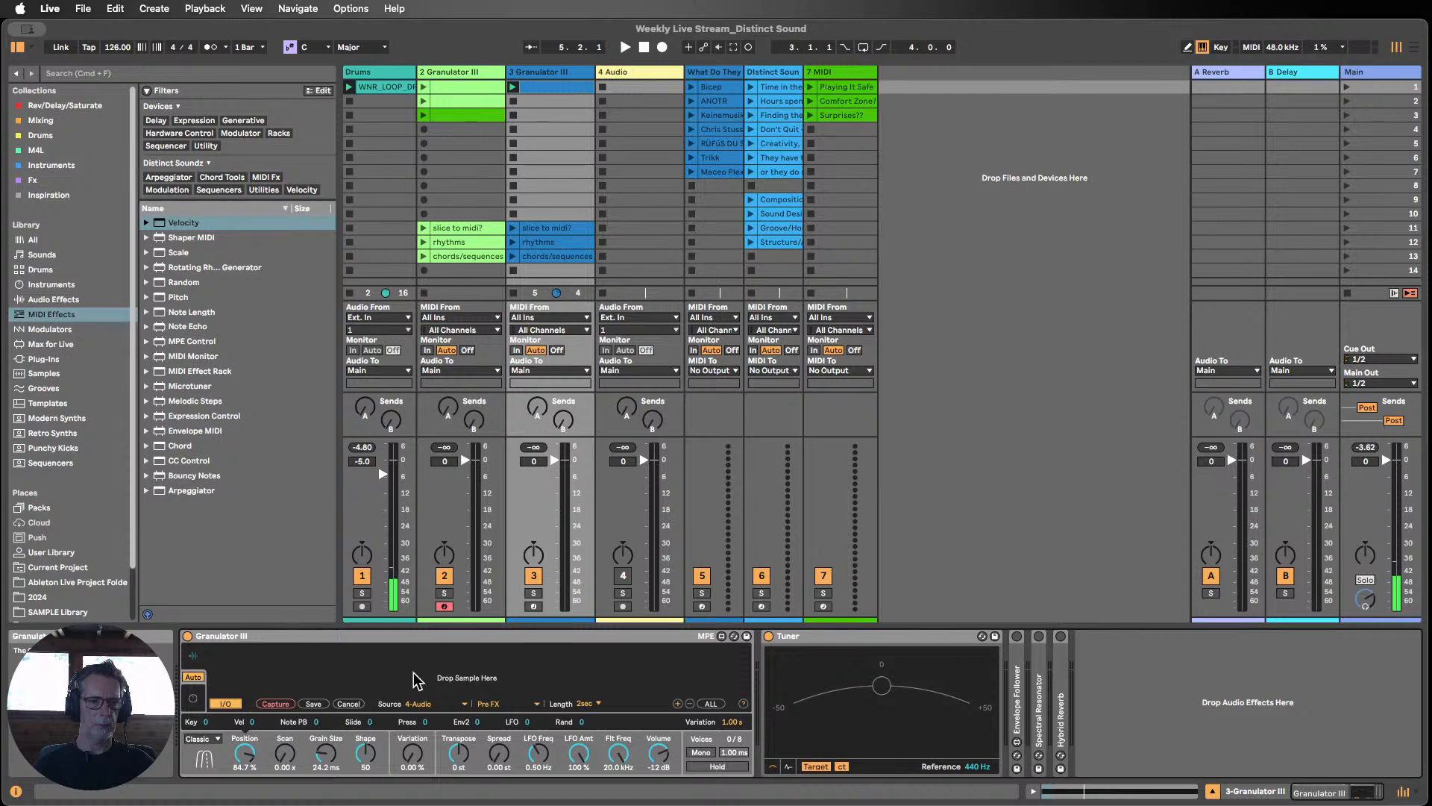
Step: Show the sample waveform in the 2 Granulator III track's instrument and copy that Granulator III onto the 3 Granulator III track
left_click(449, 75)
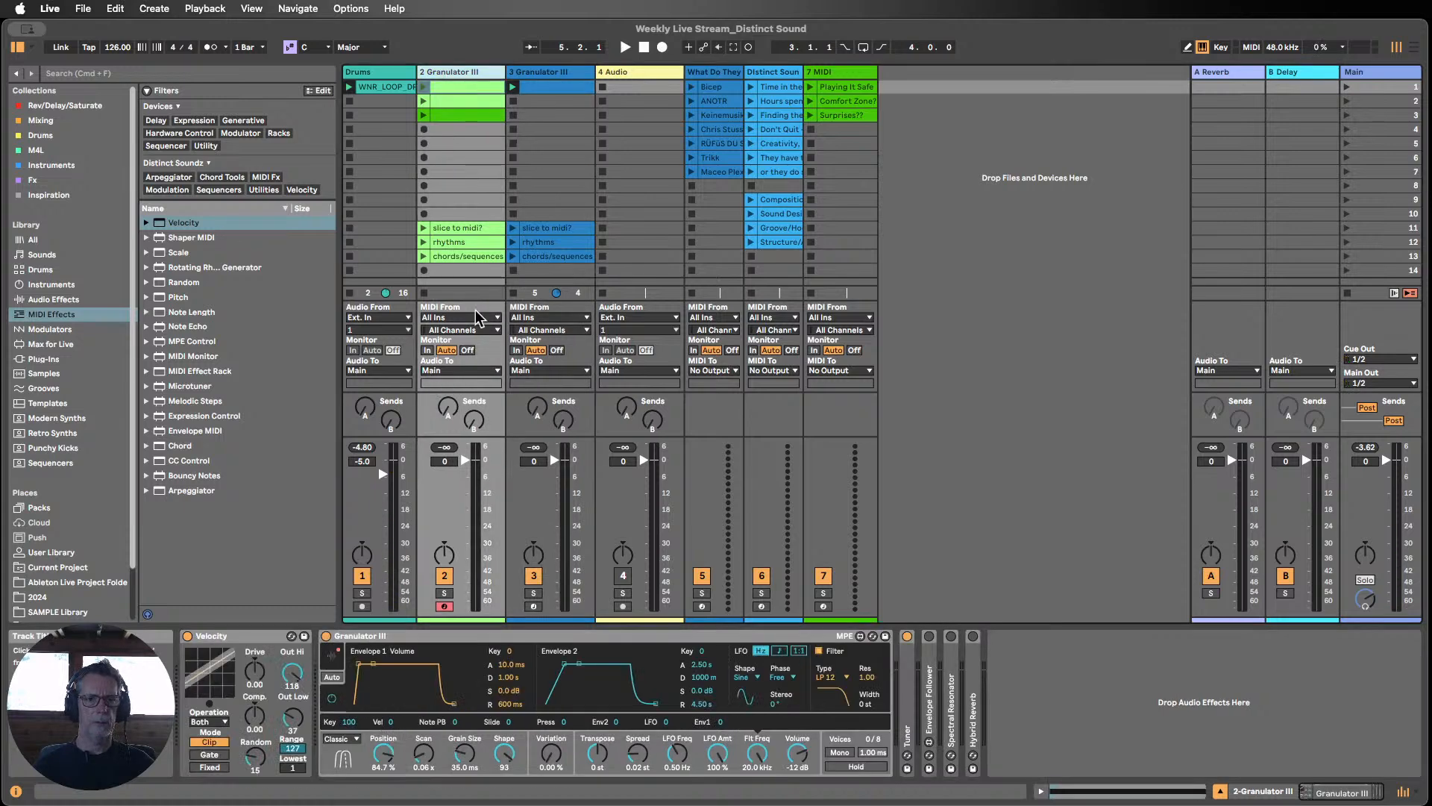
left_click(332, 662)
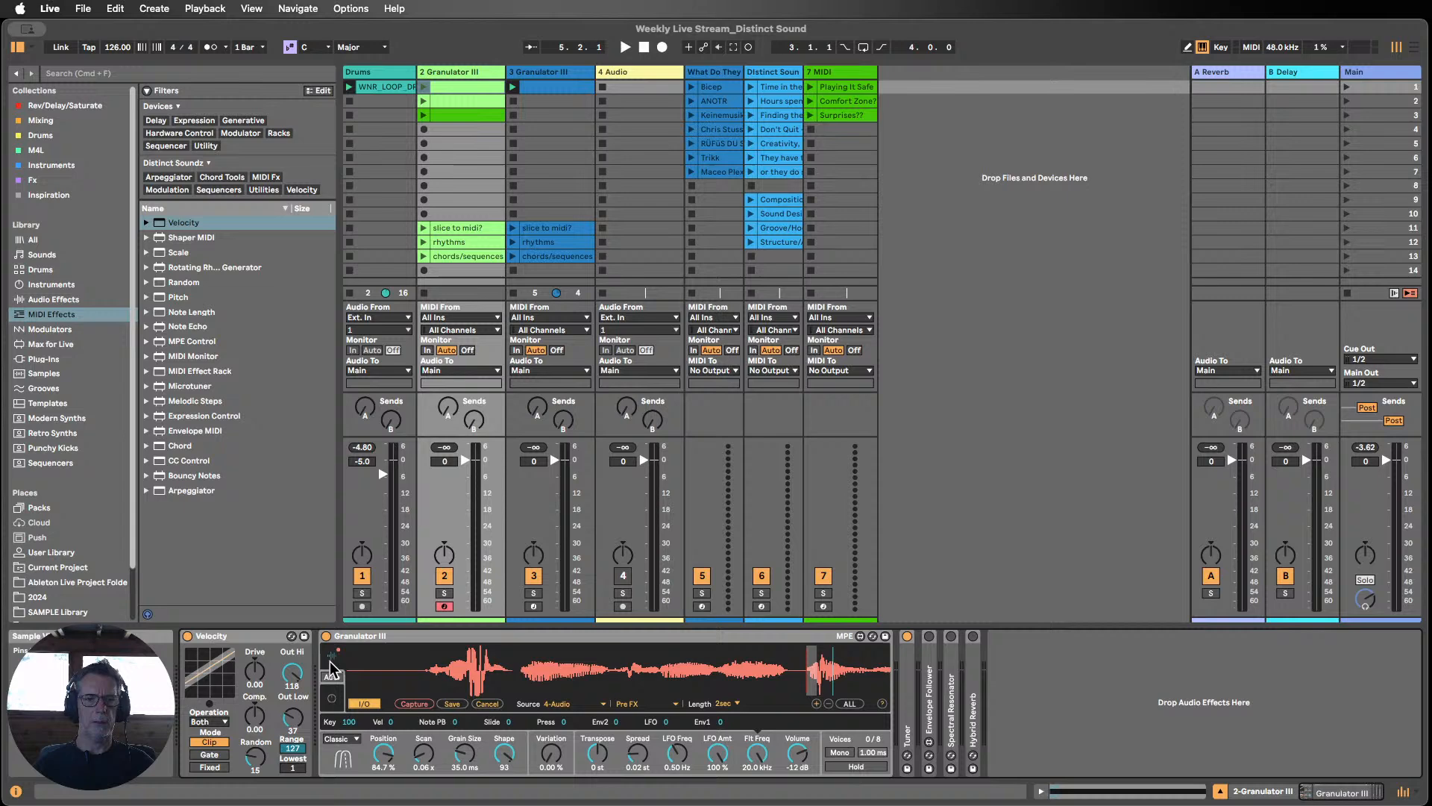
left_click(404, 635)
left_click_drag(403, 636, 534, 172)
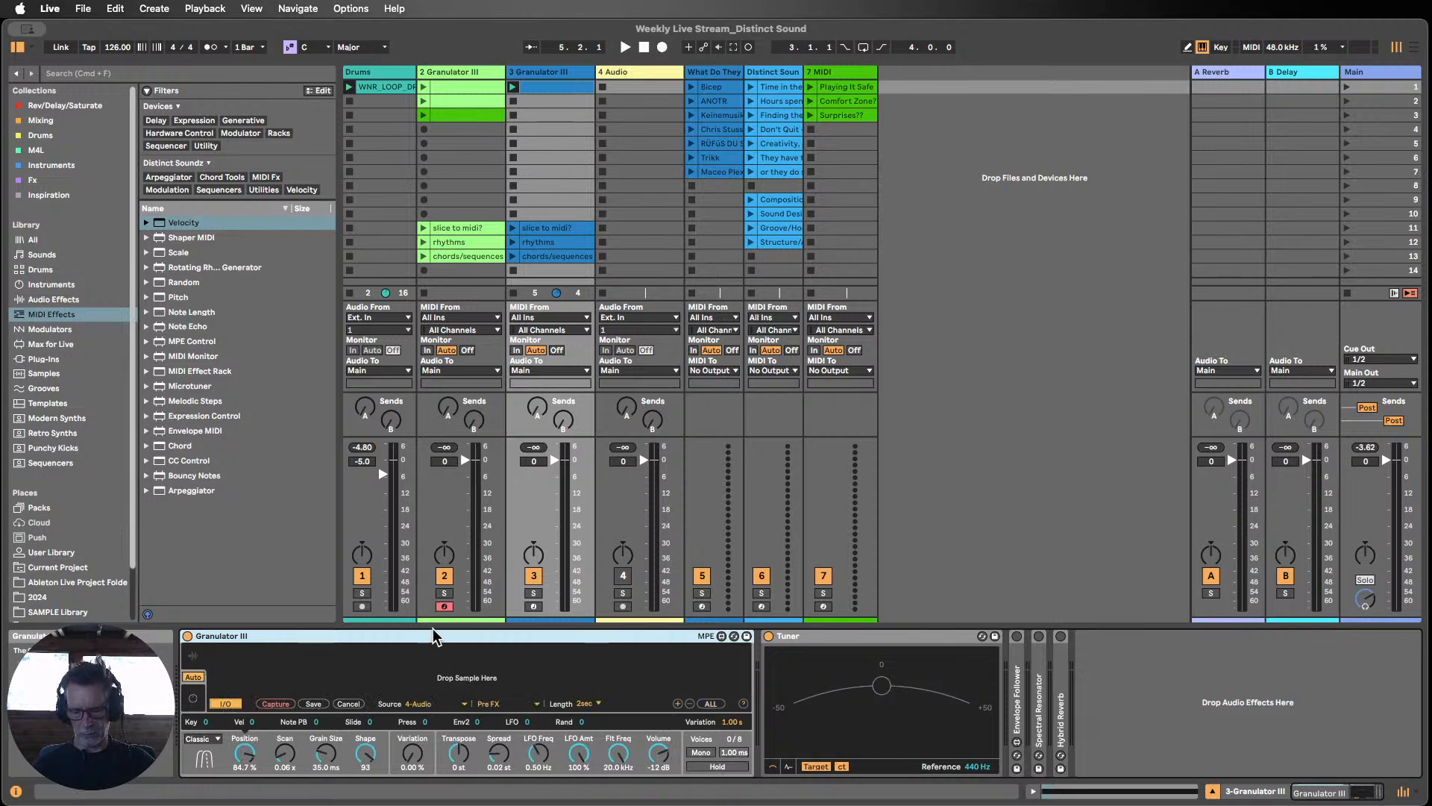
Step: Delete Granulator III from the blue track, compare its devices with the second track's, and undo the deletion
key("Delete")
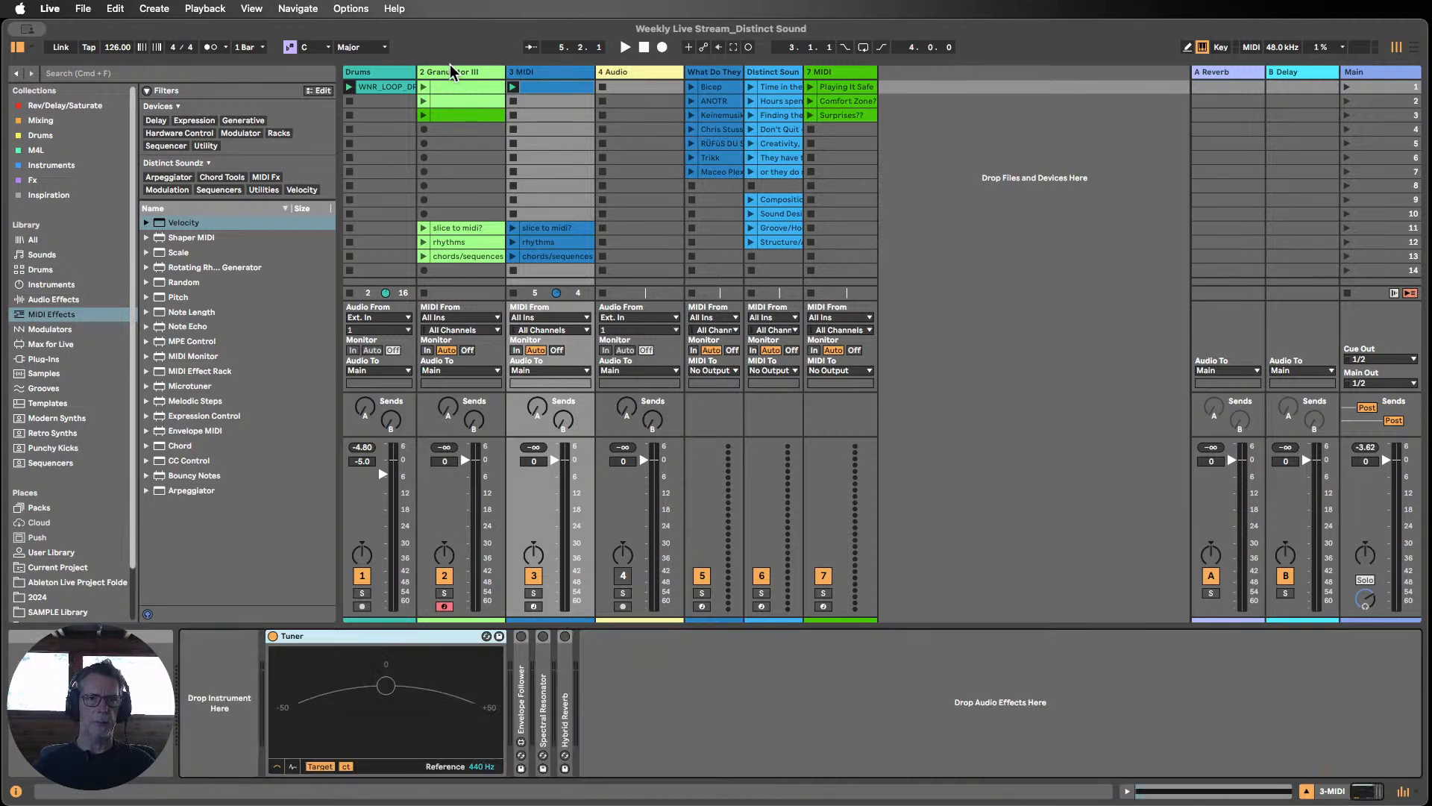
left_click(451, 71)
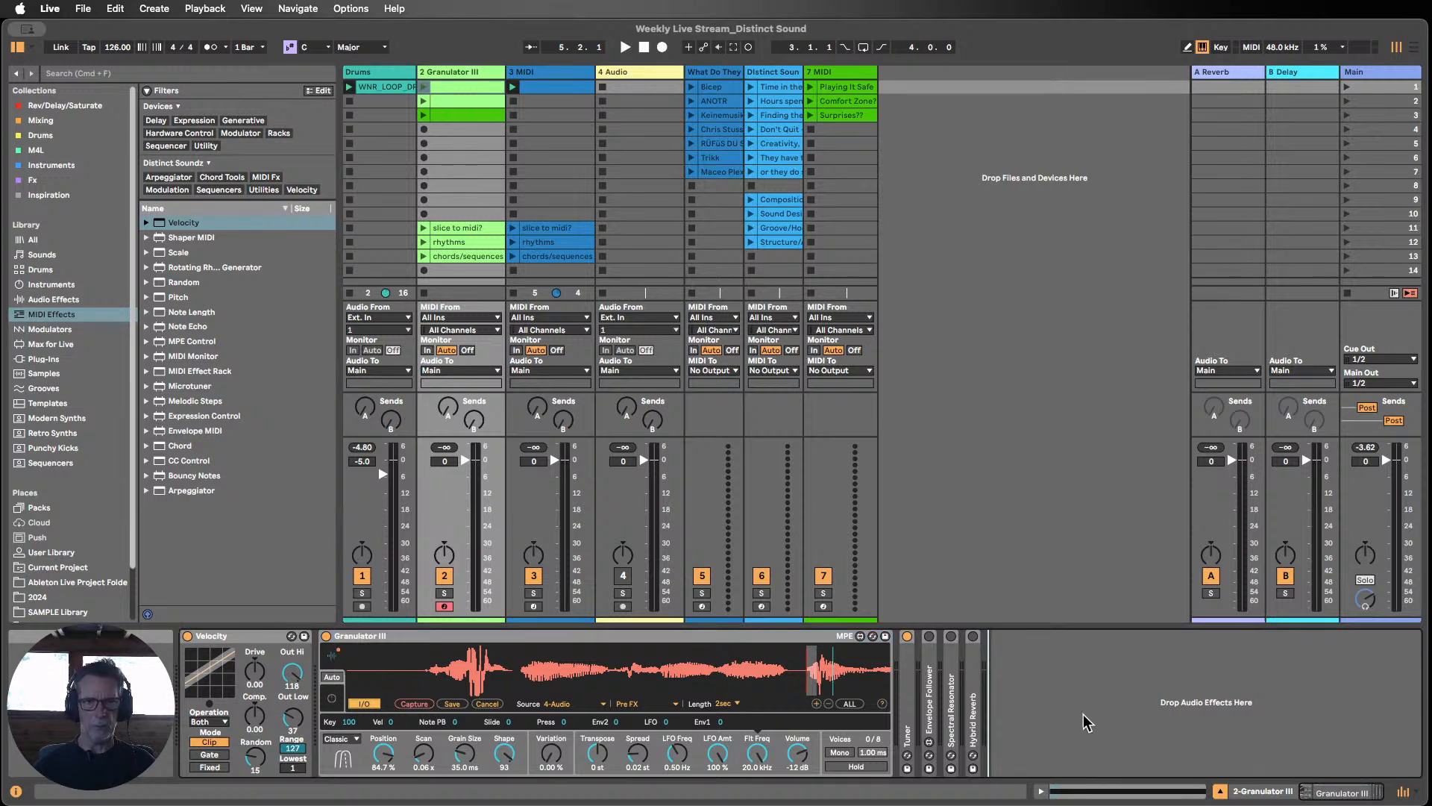
left_click(531, 71)
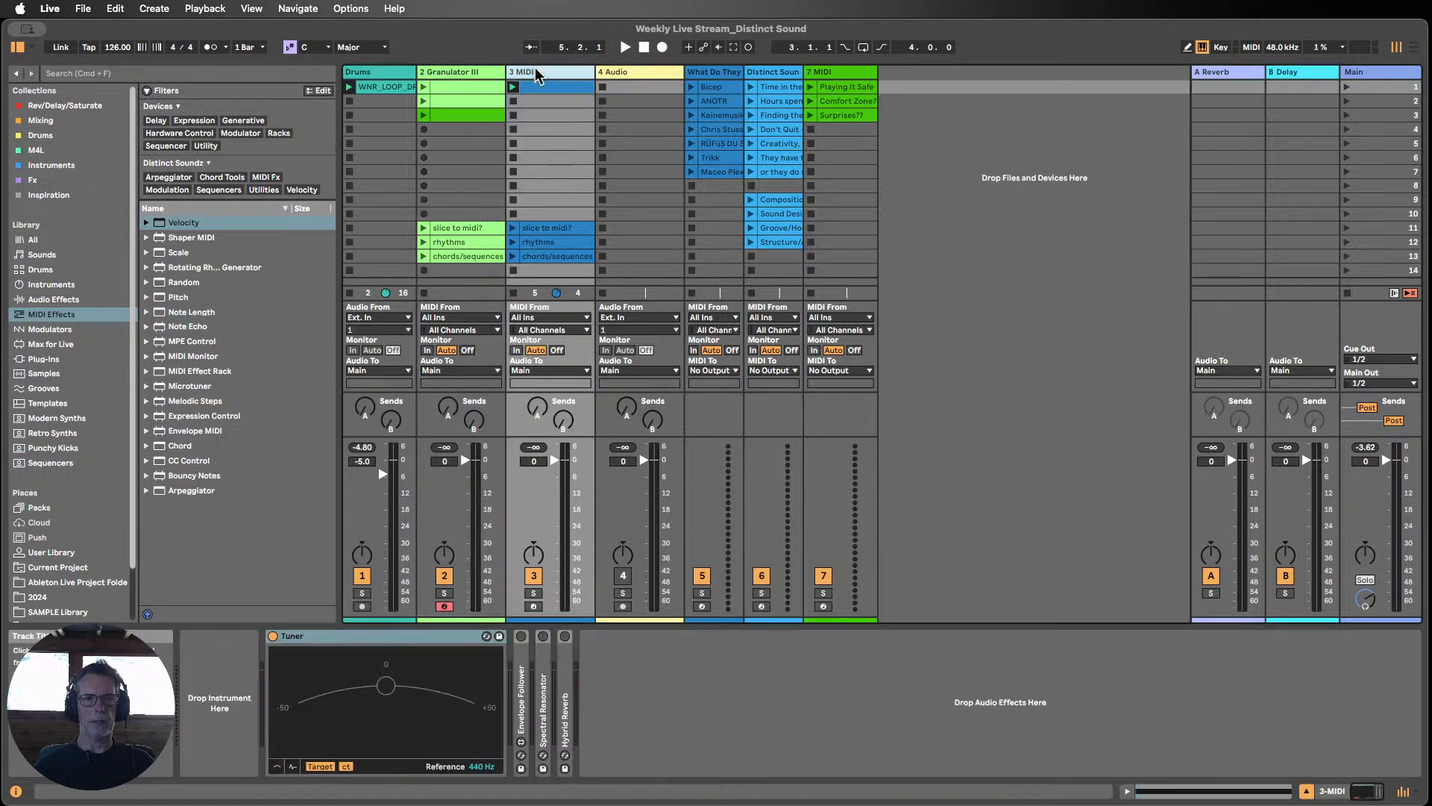
key("super+z")
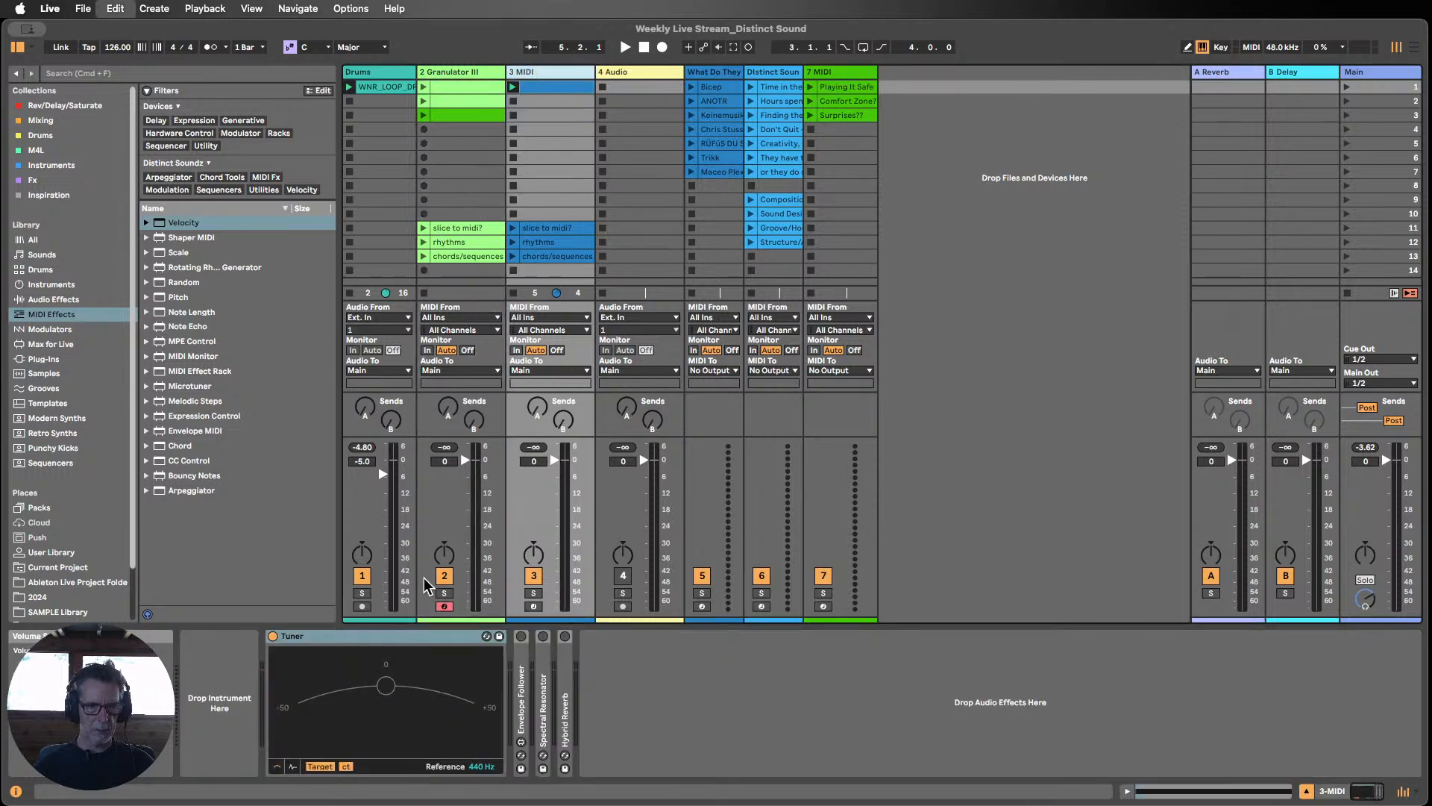
key("super+z")
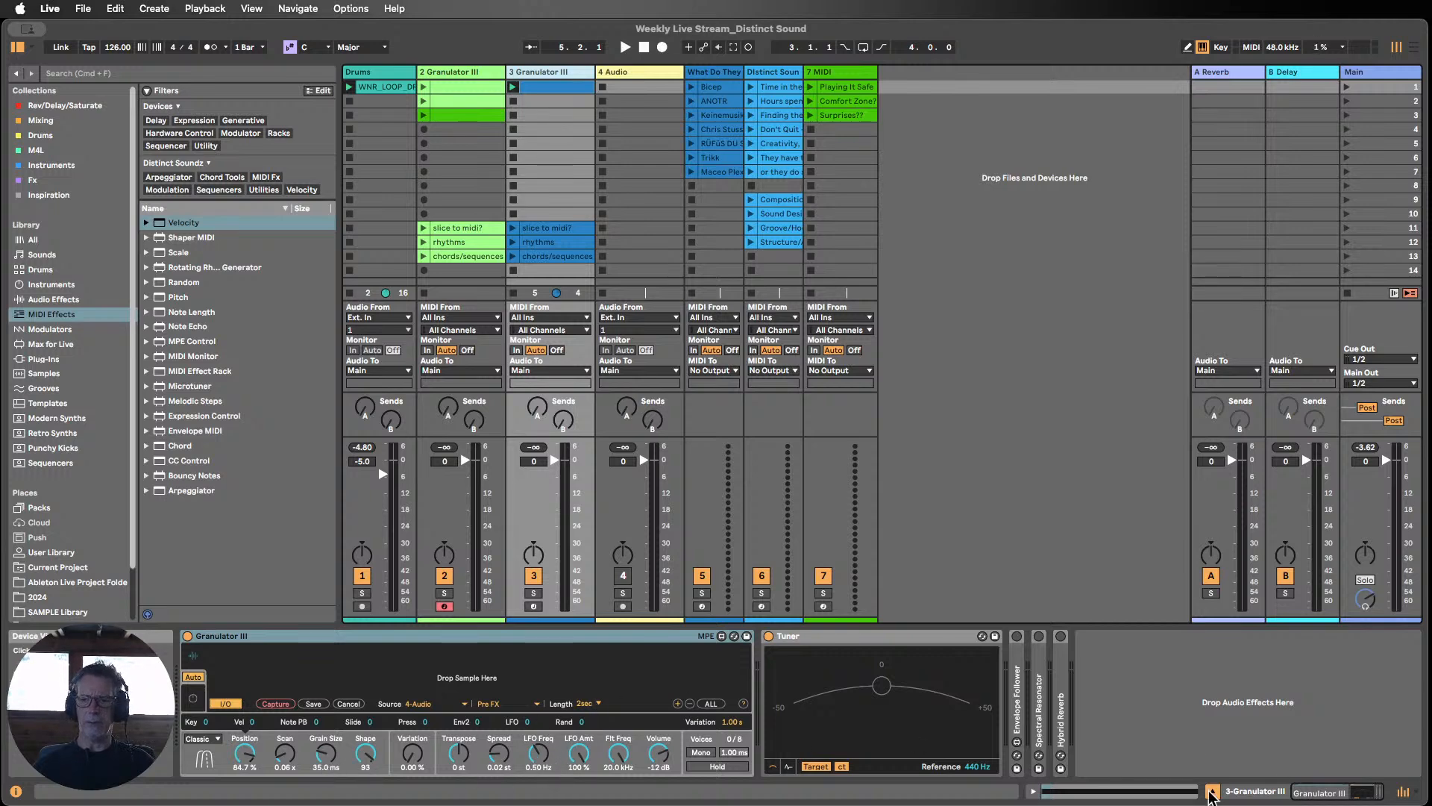
Step: Play the first clip on the 2 Granulator III track to hear its sound, and stop playback
left_click(1211, 792)
double_click(447, 90)
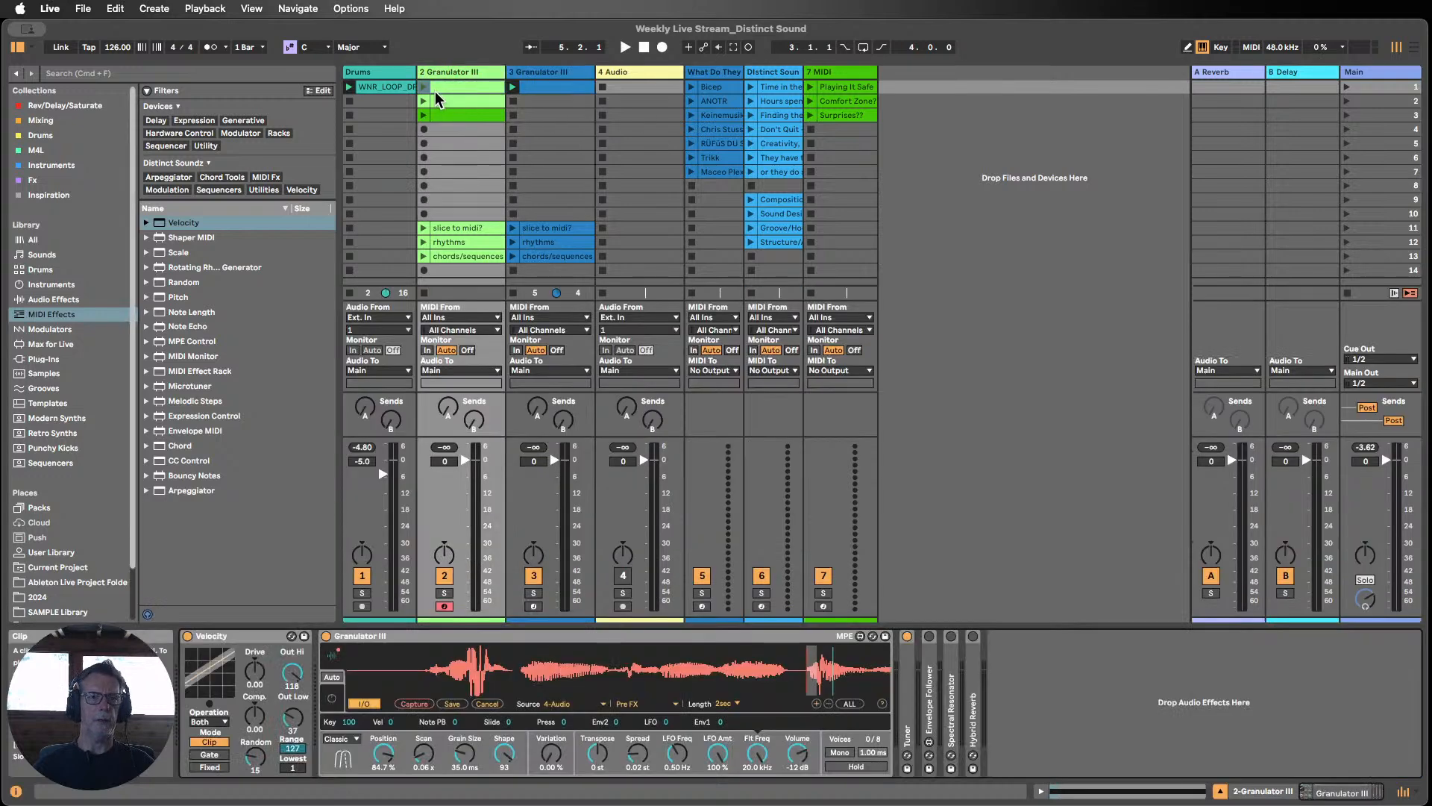
left_click(425, 86)
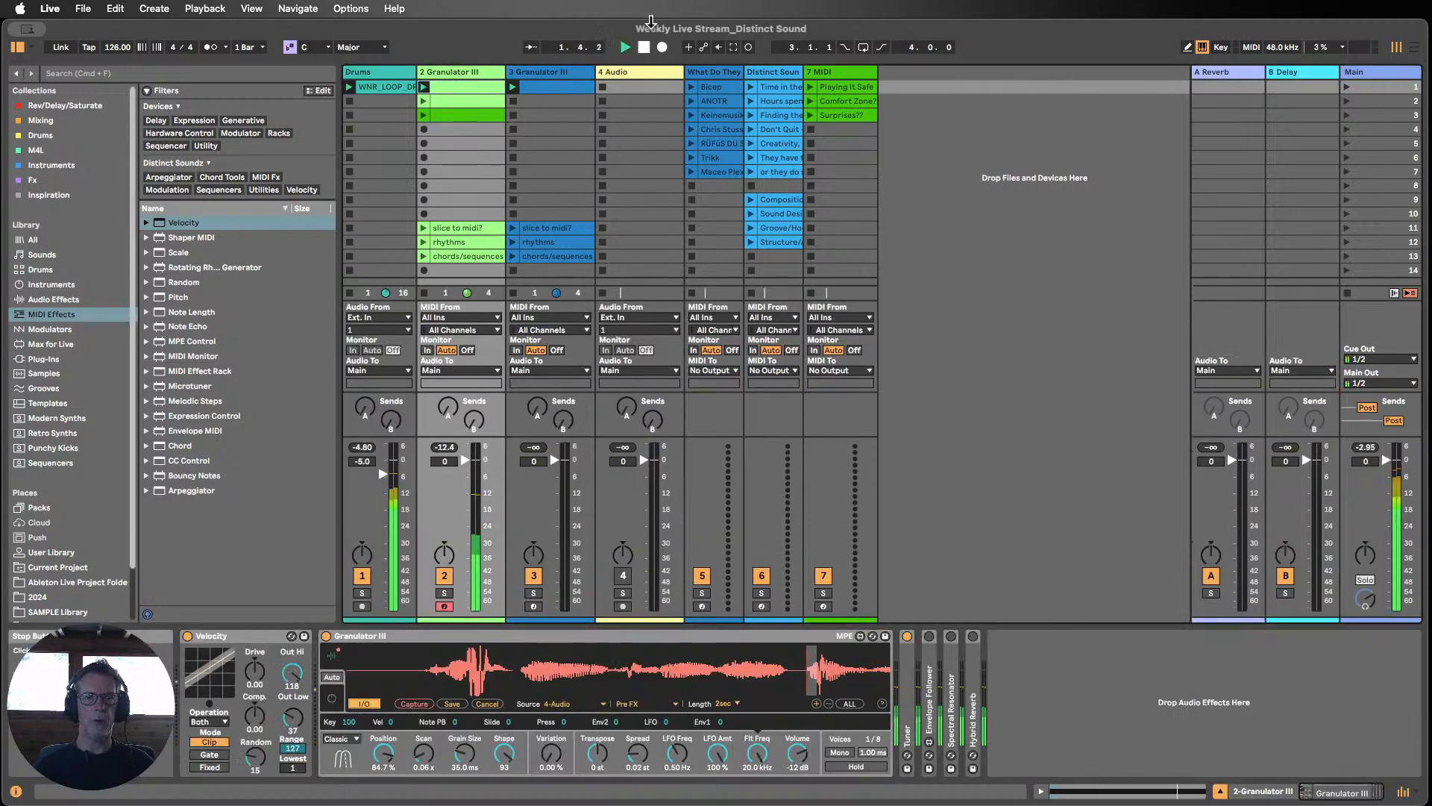
left_click(644, 48)
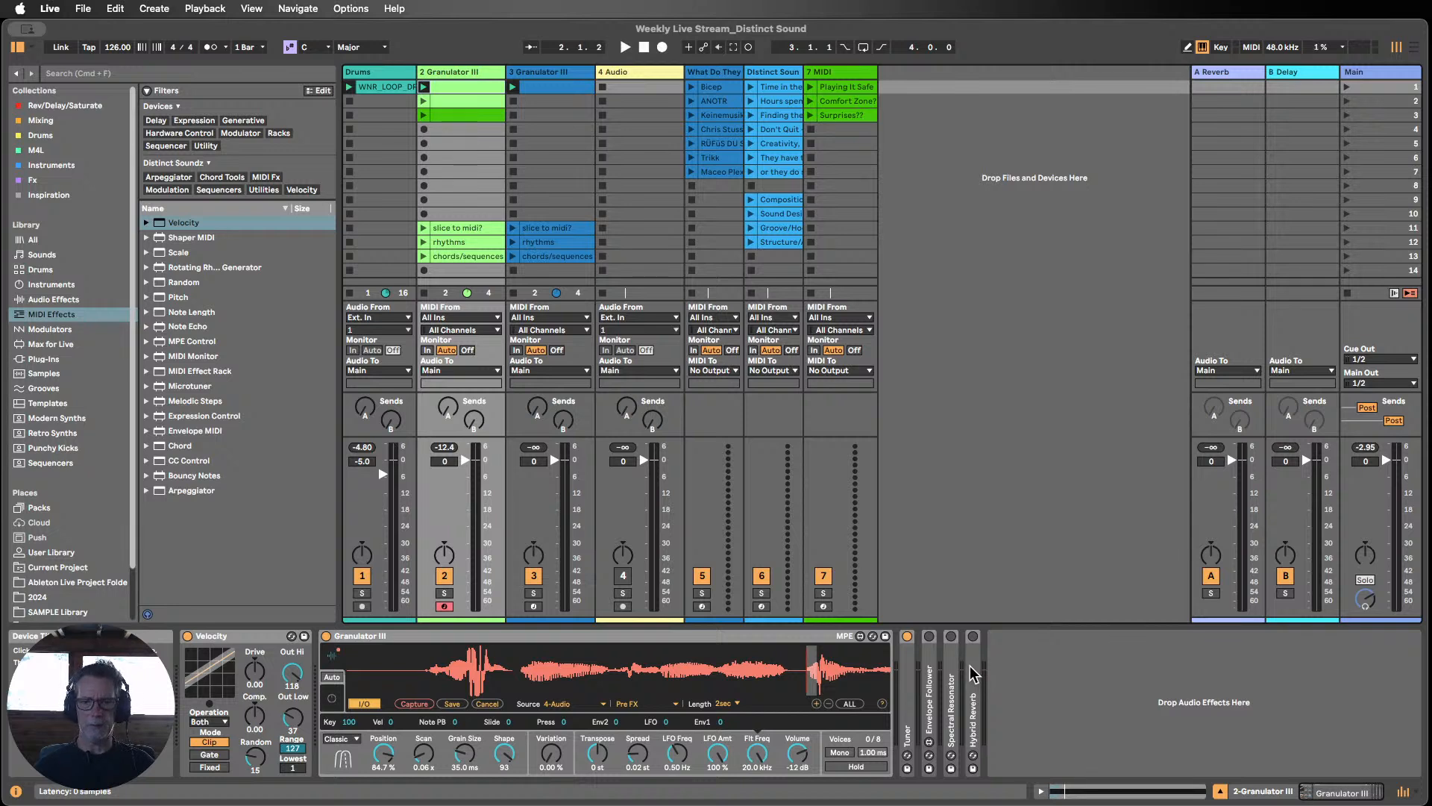
Step: Move Hybrid Reverb directly after the Tuner on the 2 Granulator III track, and switch it on with its controls unfolded
left_click_drag(975, 677, 931, 672)
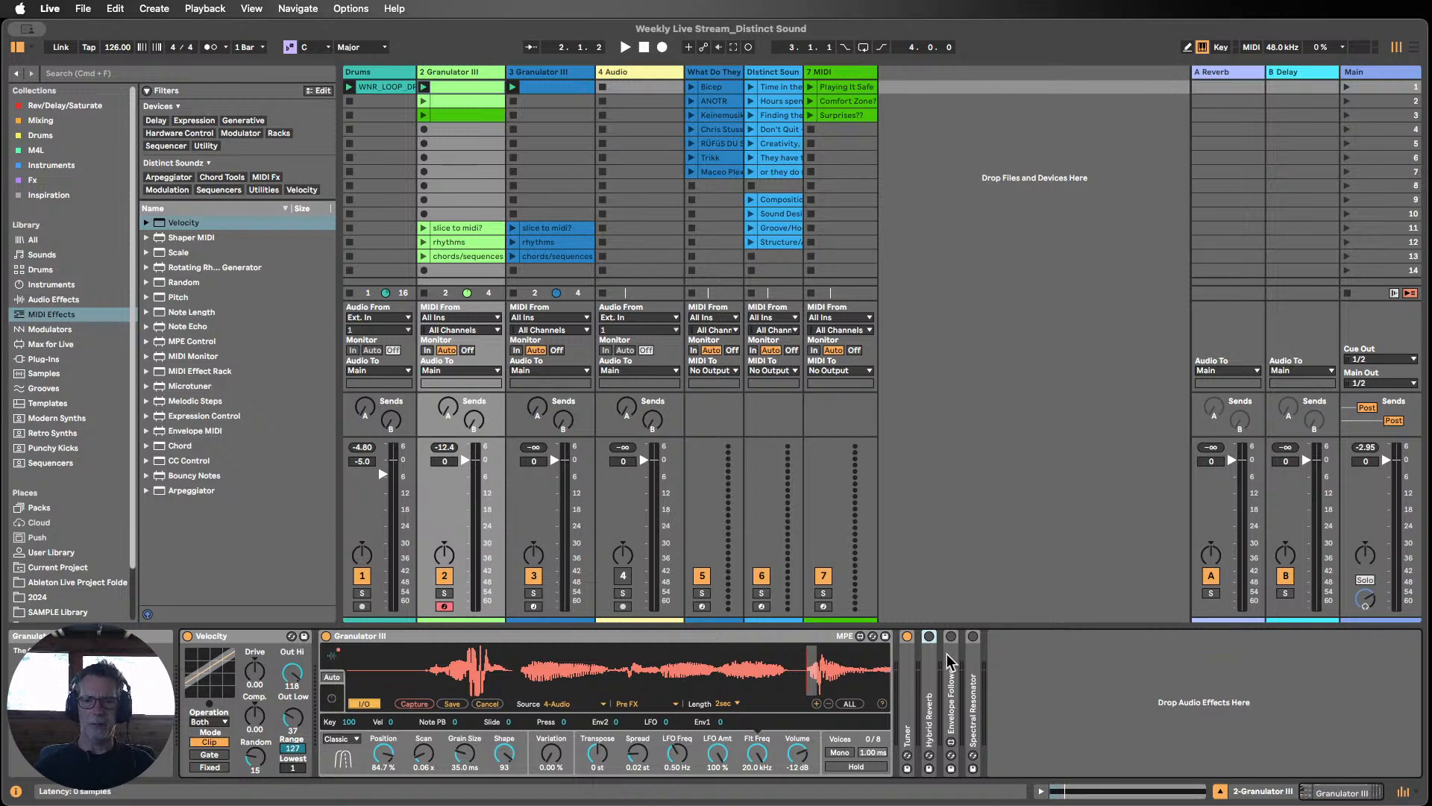
double_click(930, 664)
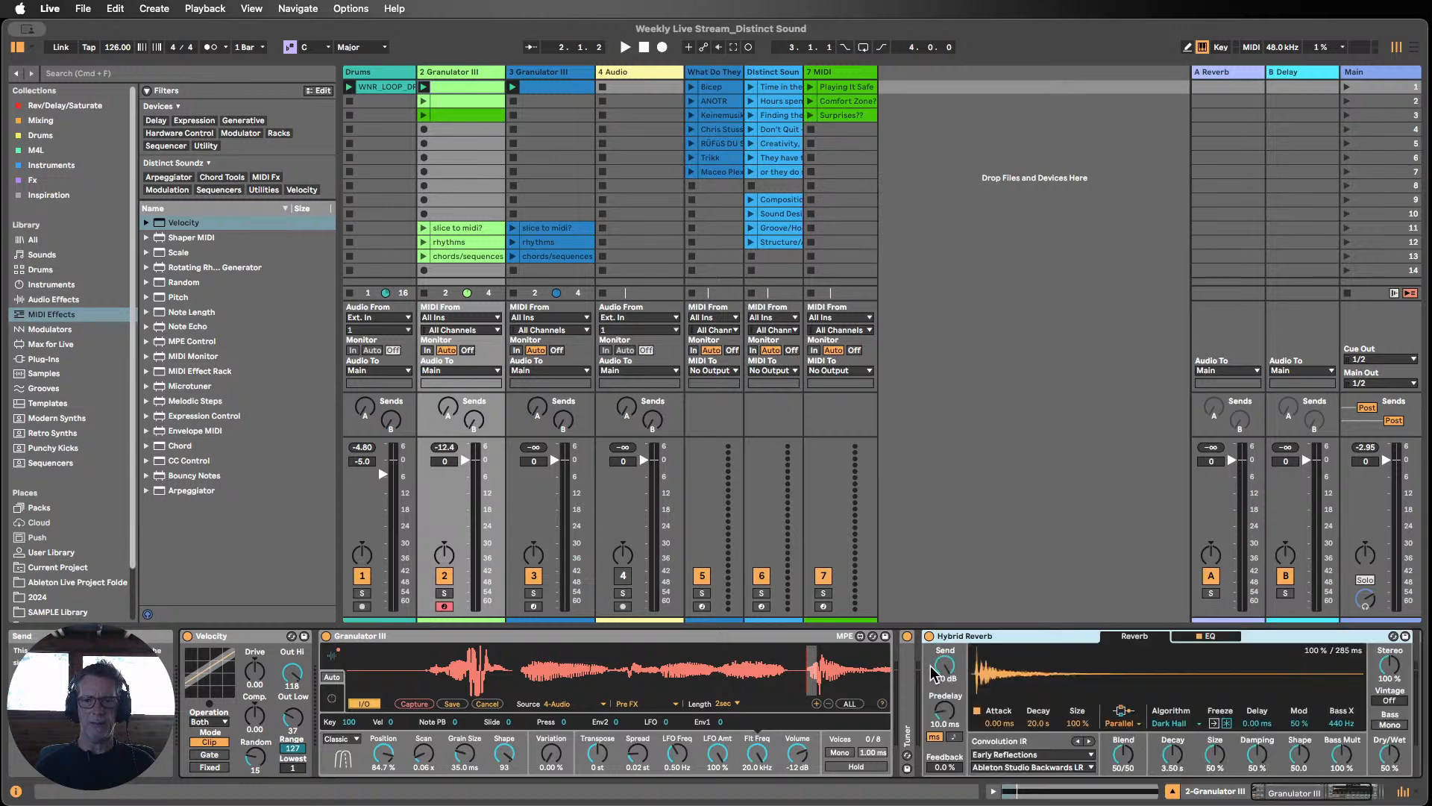
left_click_drag(1337, 790, 1366, 791)
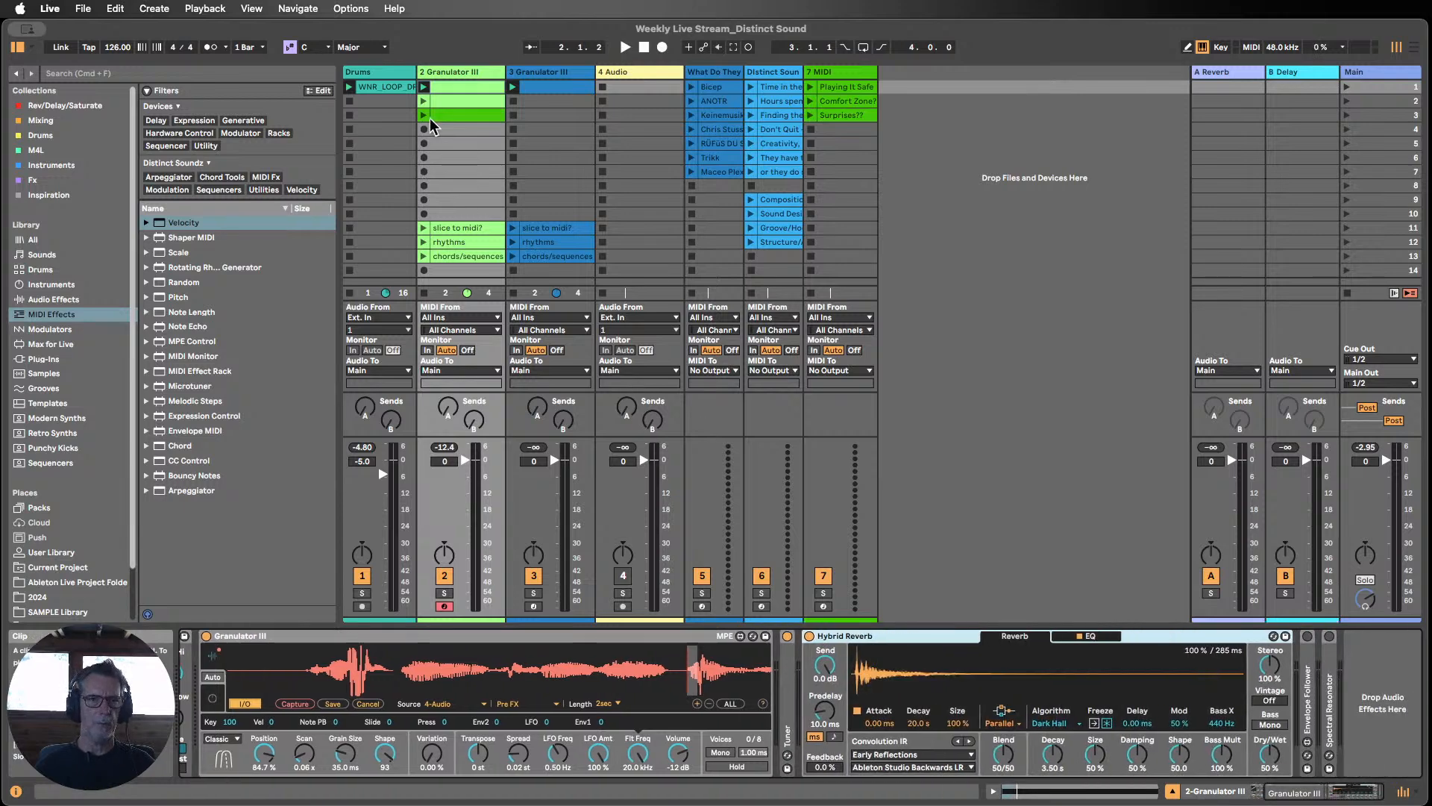
Step: With the first 2 Granulator III clip playing, set Hybrid Reverb's Blend to 0/100 and its Algorithm to Shimmer
left_click(424, 87)
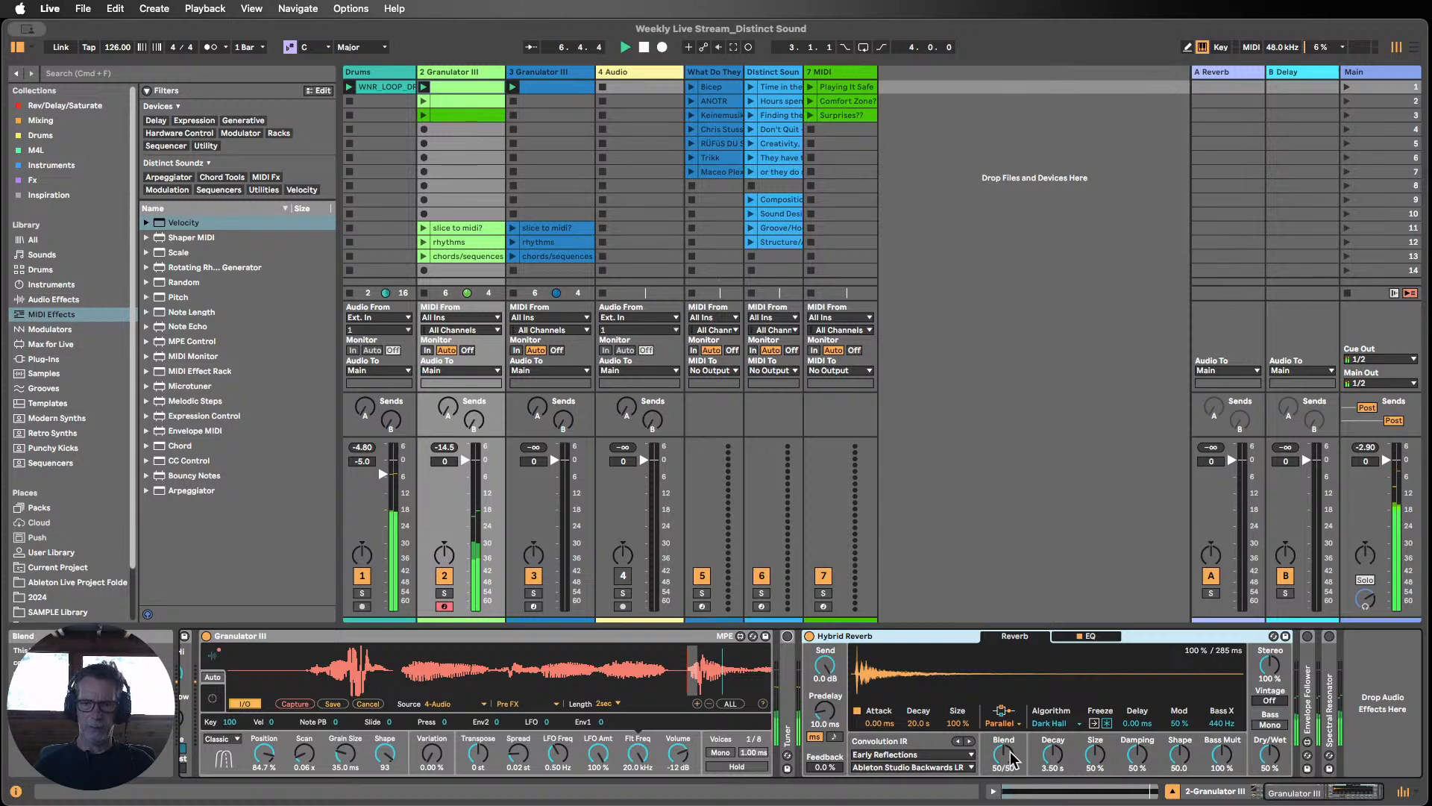
left_click_drag(1008, 761, 1008, 687)
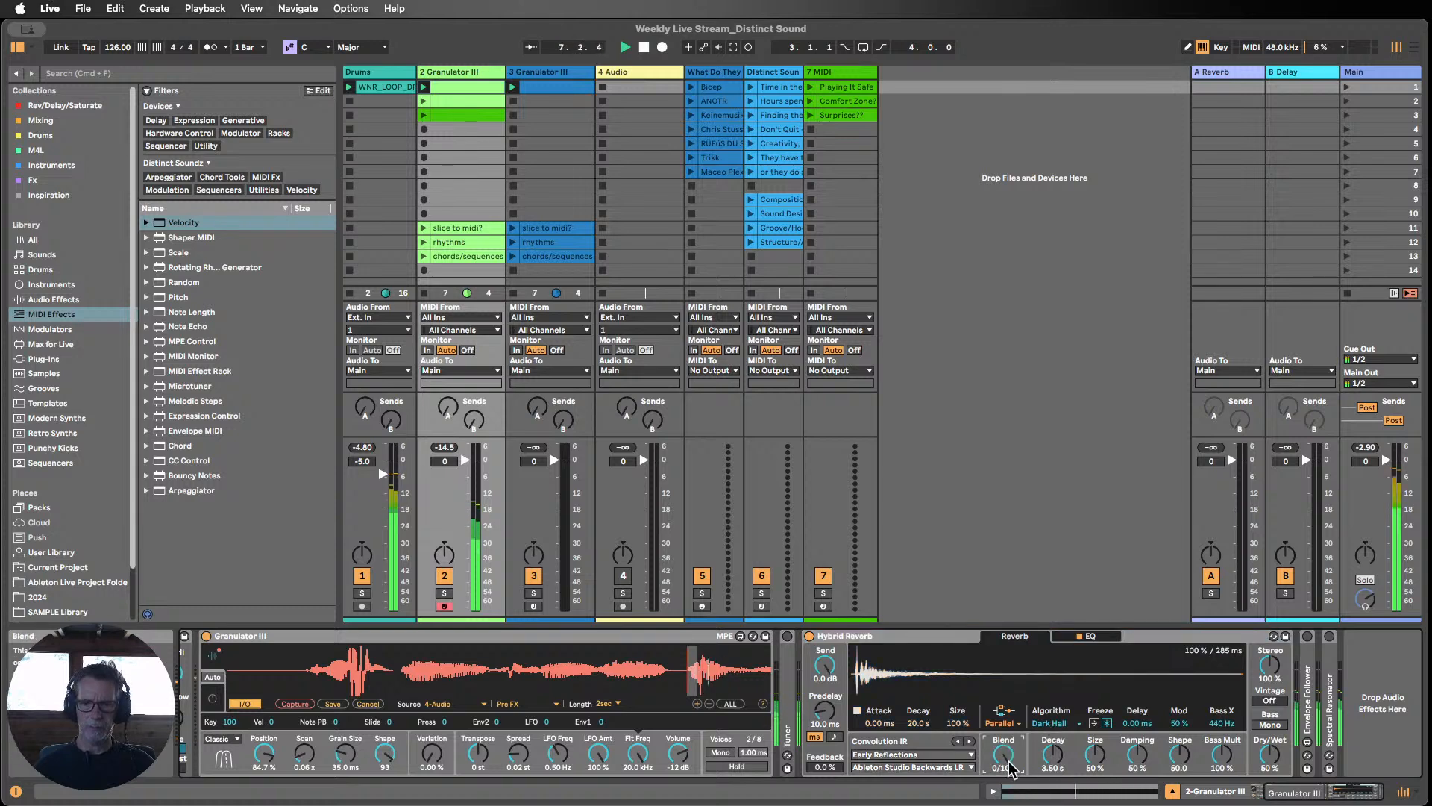
left_click(1050, 724)
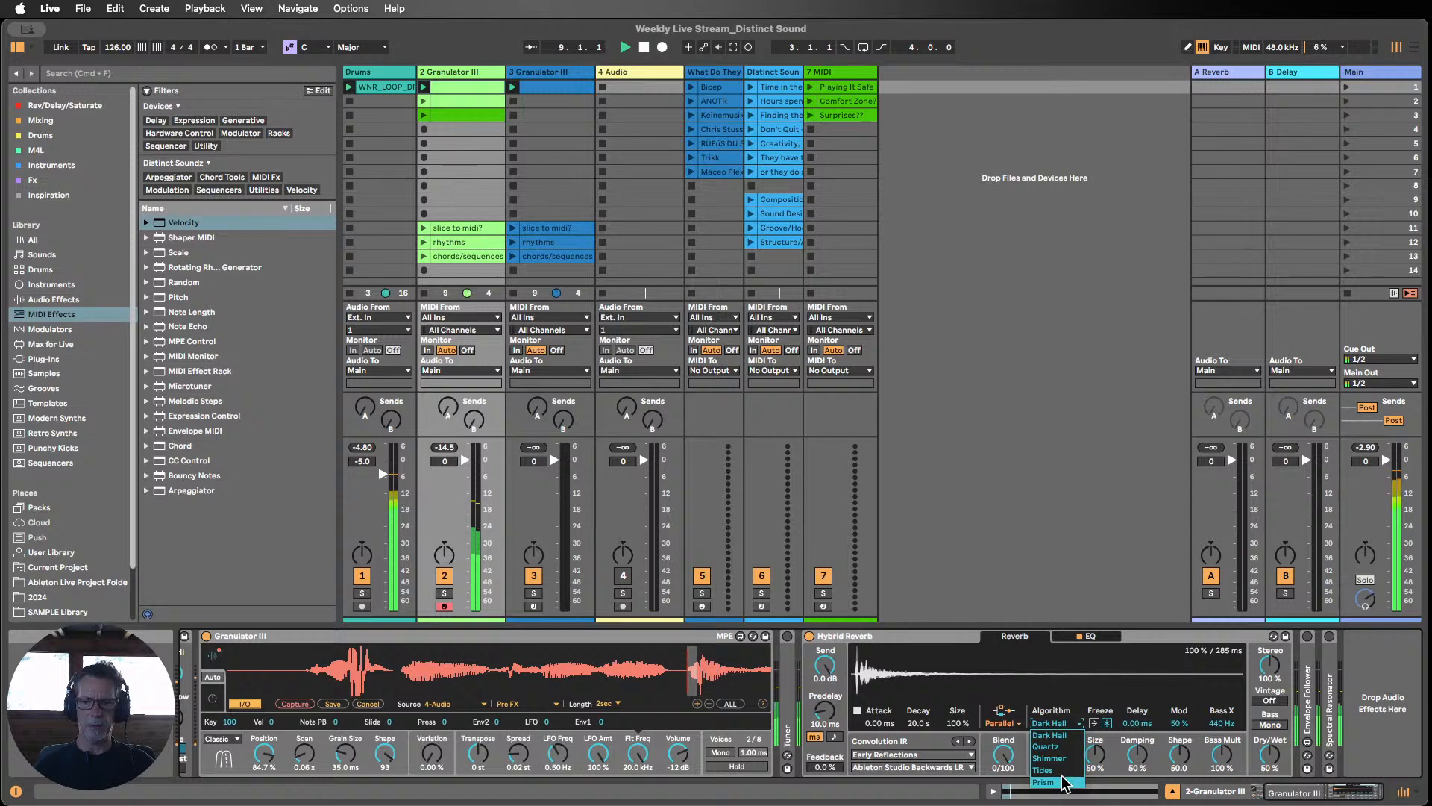
left_click(1060, 758)
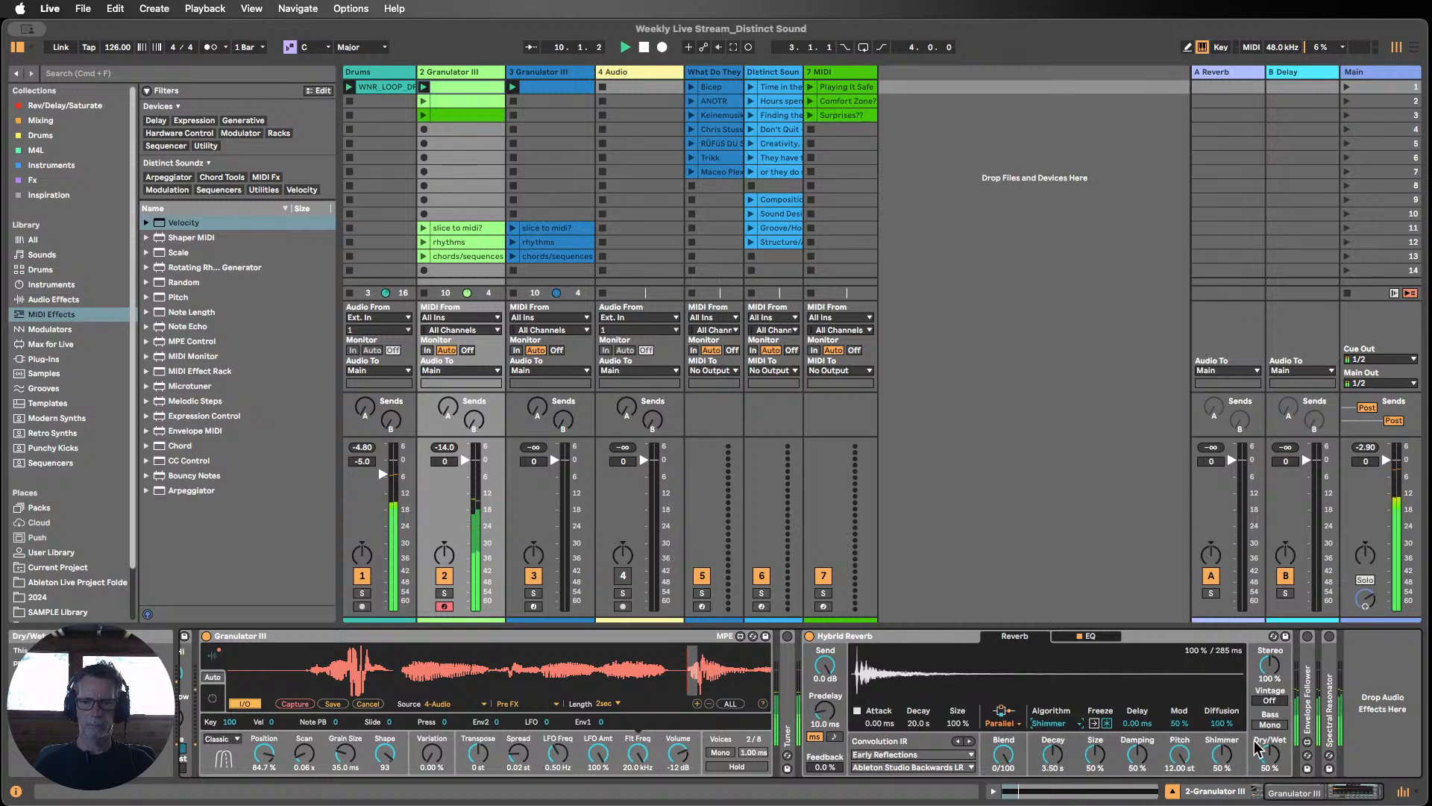
Step: Try Hybrid Reverb's Dry/Wet mix at 37%, 39% and 50%
left_click_drag(1269, 754, 1270, 756)
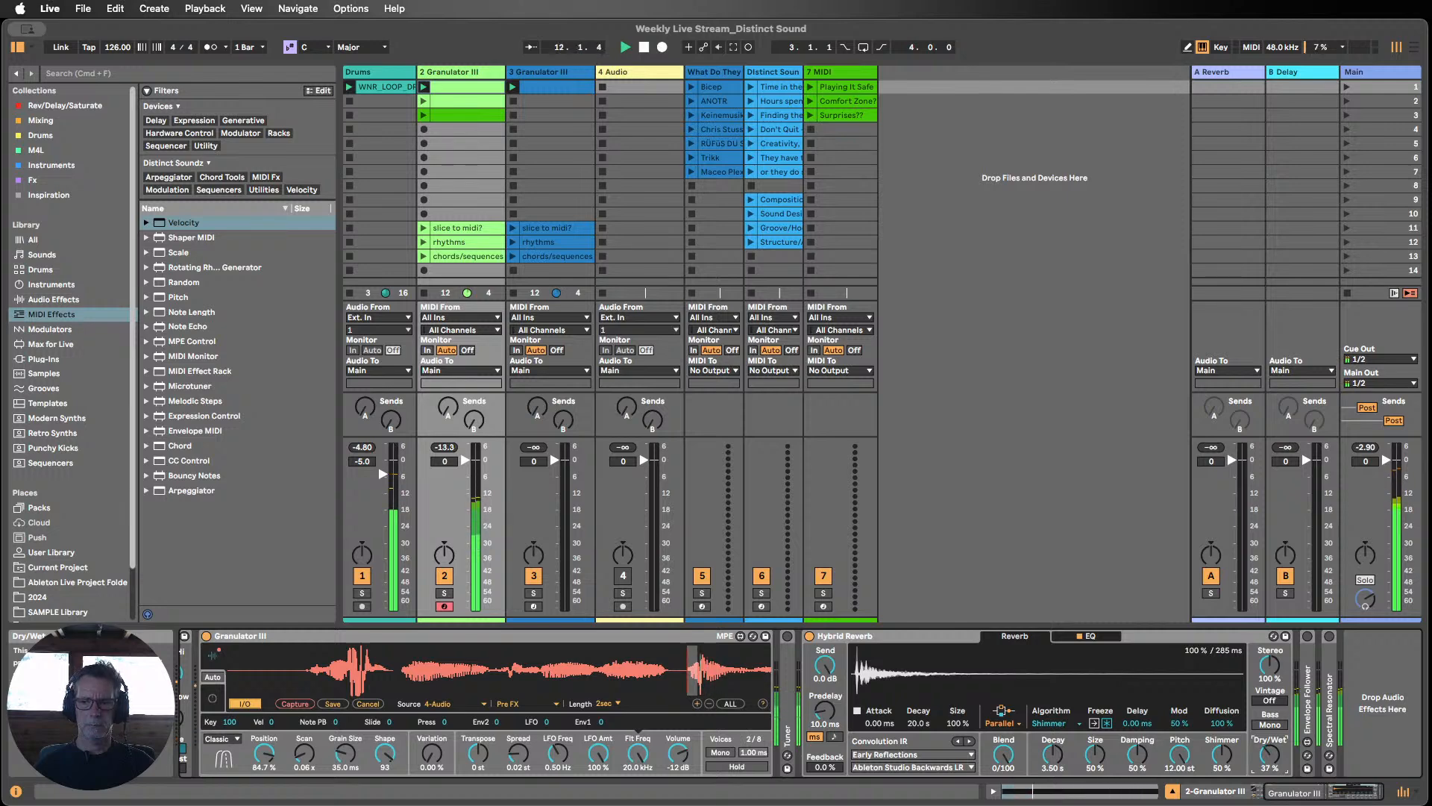
left_click_drag(1266, 760, 1266, 770)
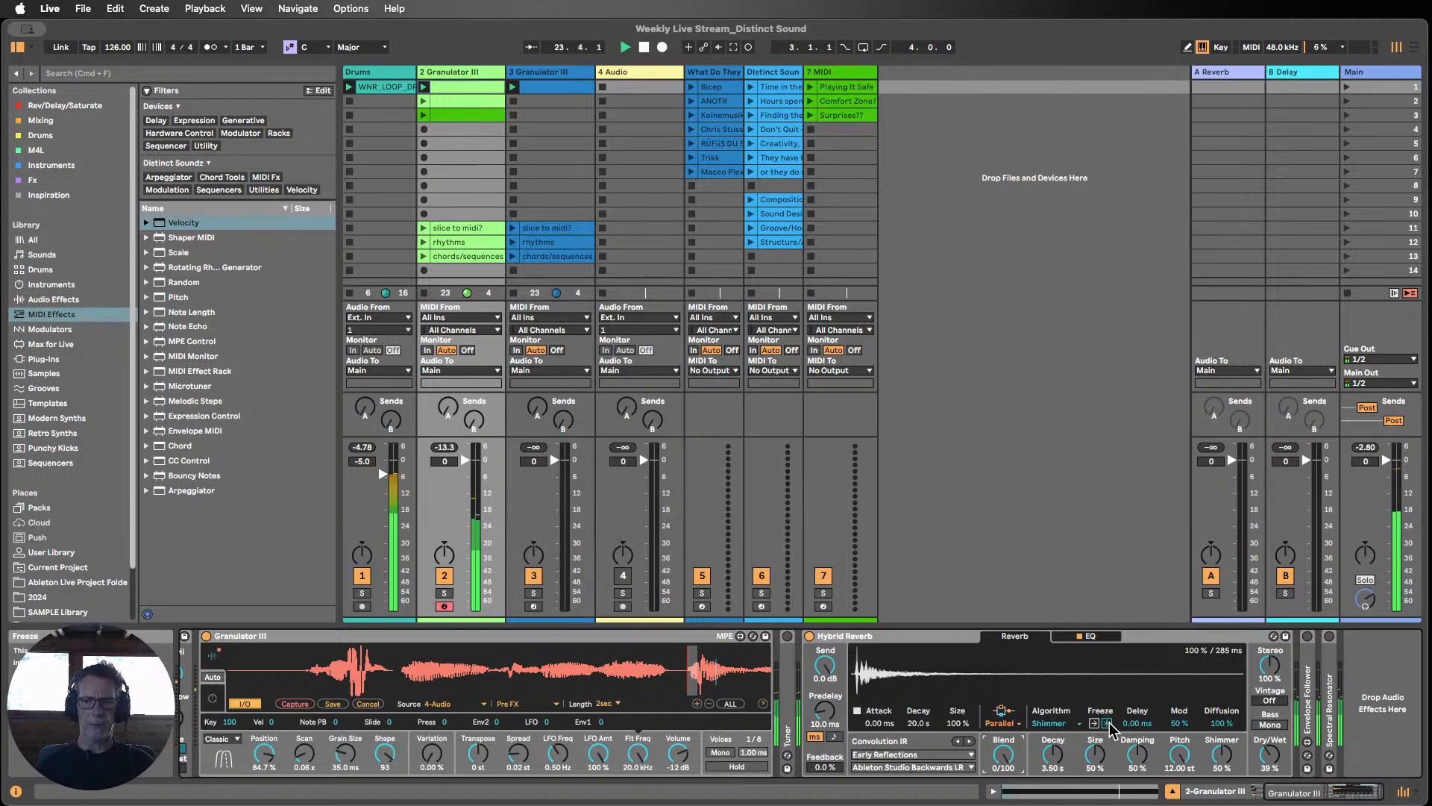
left_click_drag(1269, 754, 1270, 747)
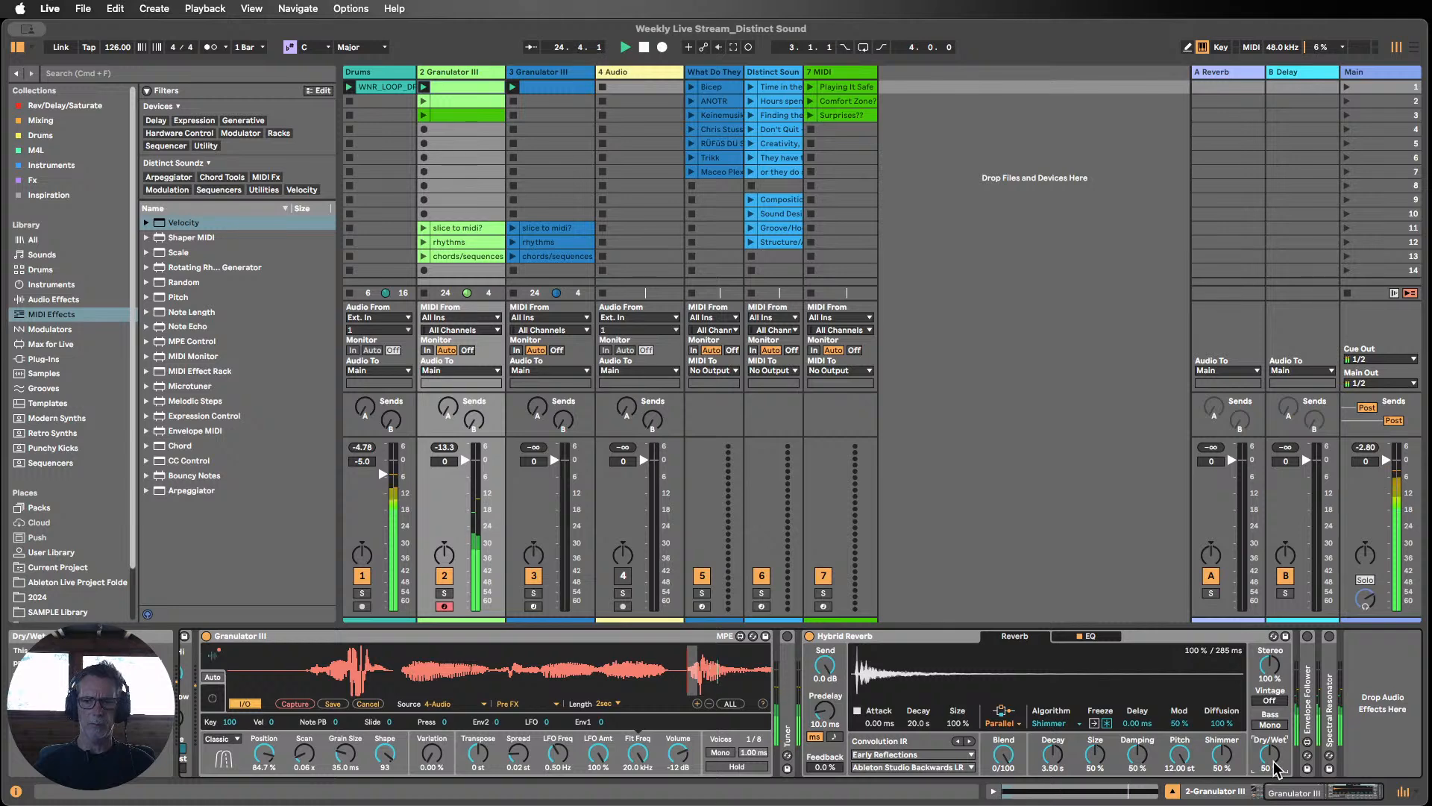
Step: Audition Hybrid Reverb's Freeze and Freeze In, set Dry/Wet to 35%, and release Freeze
left_click(1107, 723)
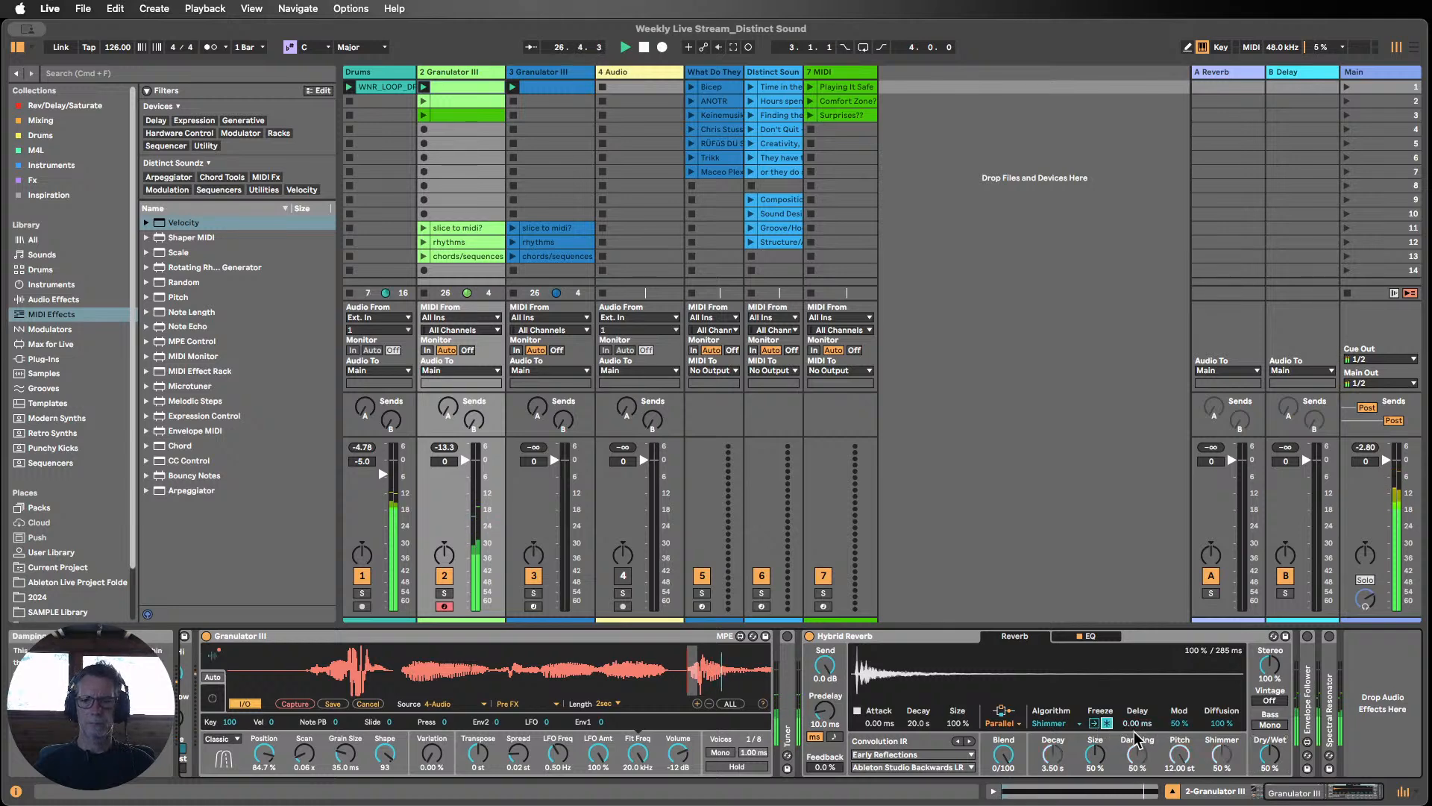
left_click(1094, 725)
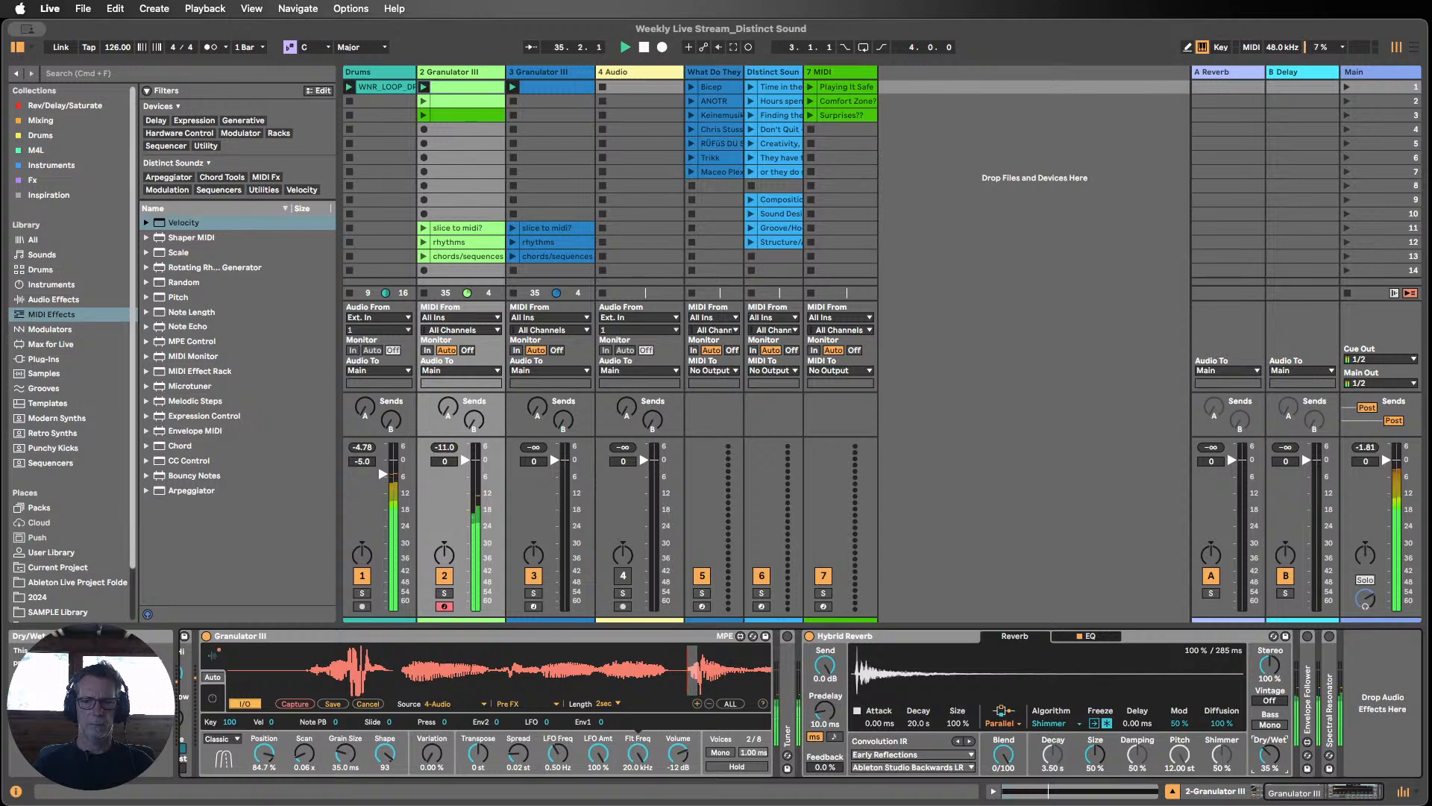
left_click(1107, 723)
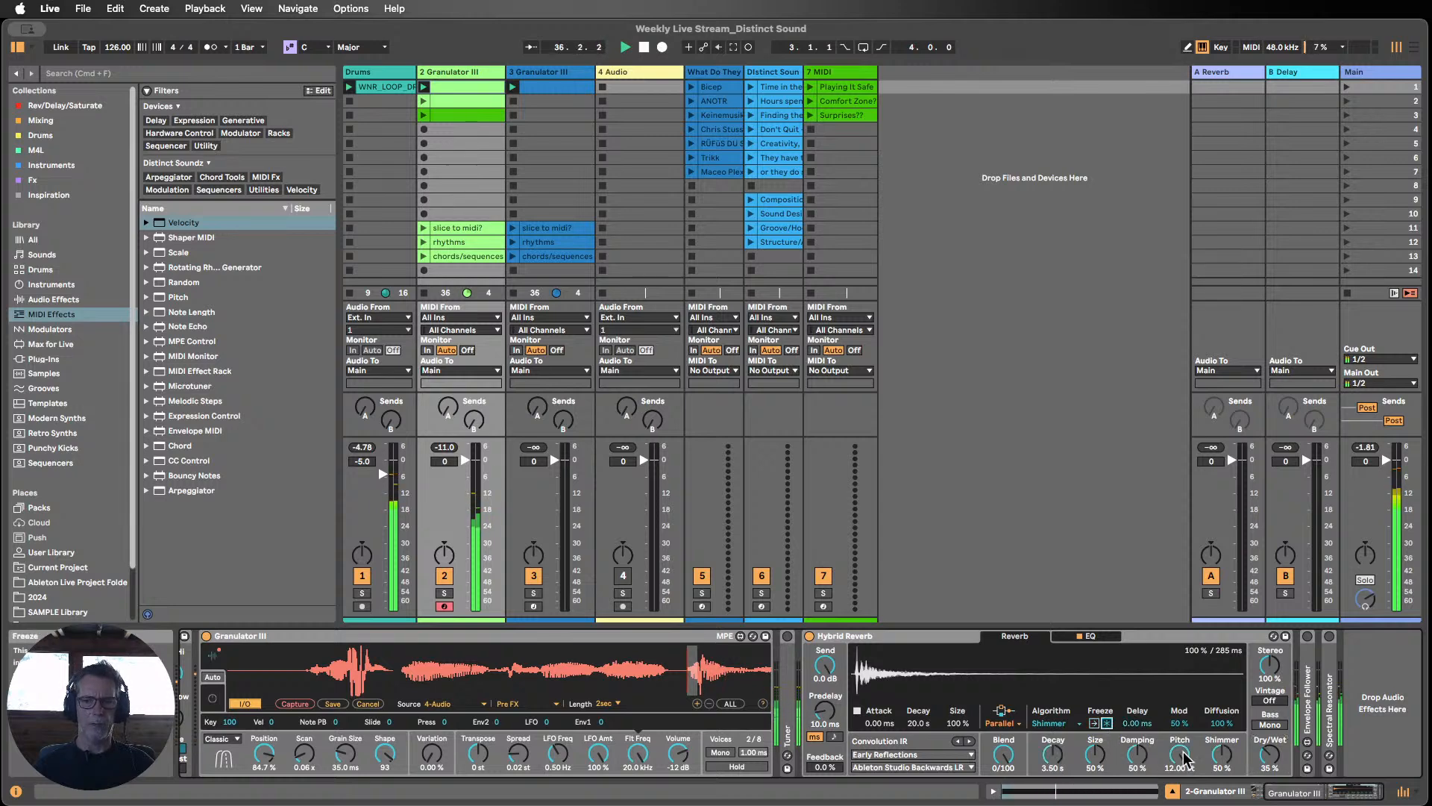
Step: Set Hybrid Reverb's Dry/Wet to 30%, switch on Freeze, and briefly feed new sound in with Freeze In
left_click_drag(1270, 755, 1269, 758)
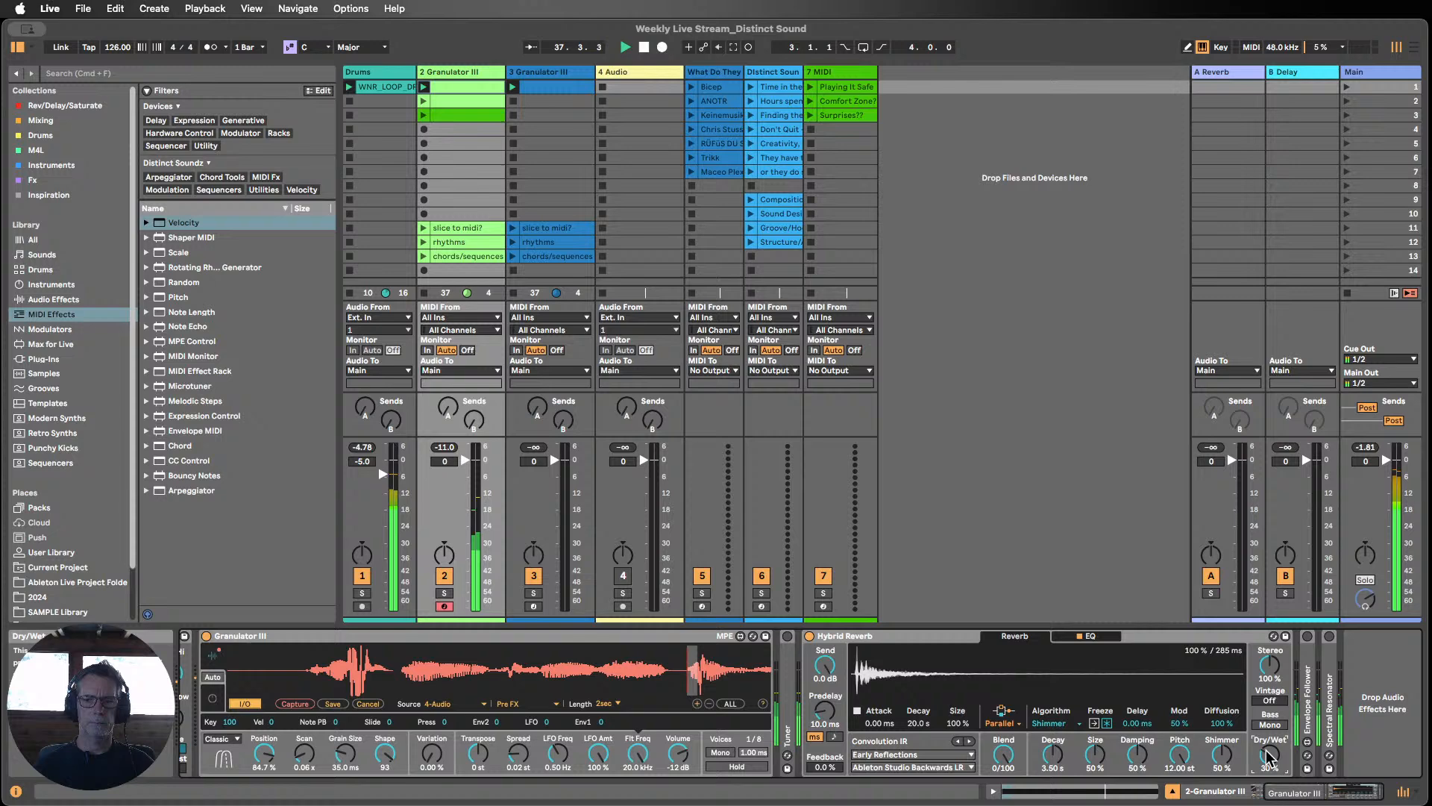
left_click(1108, 722)
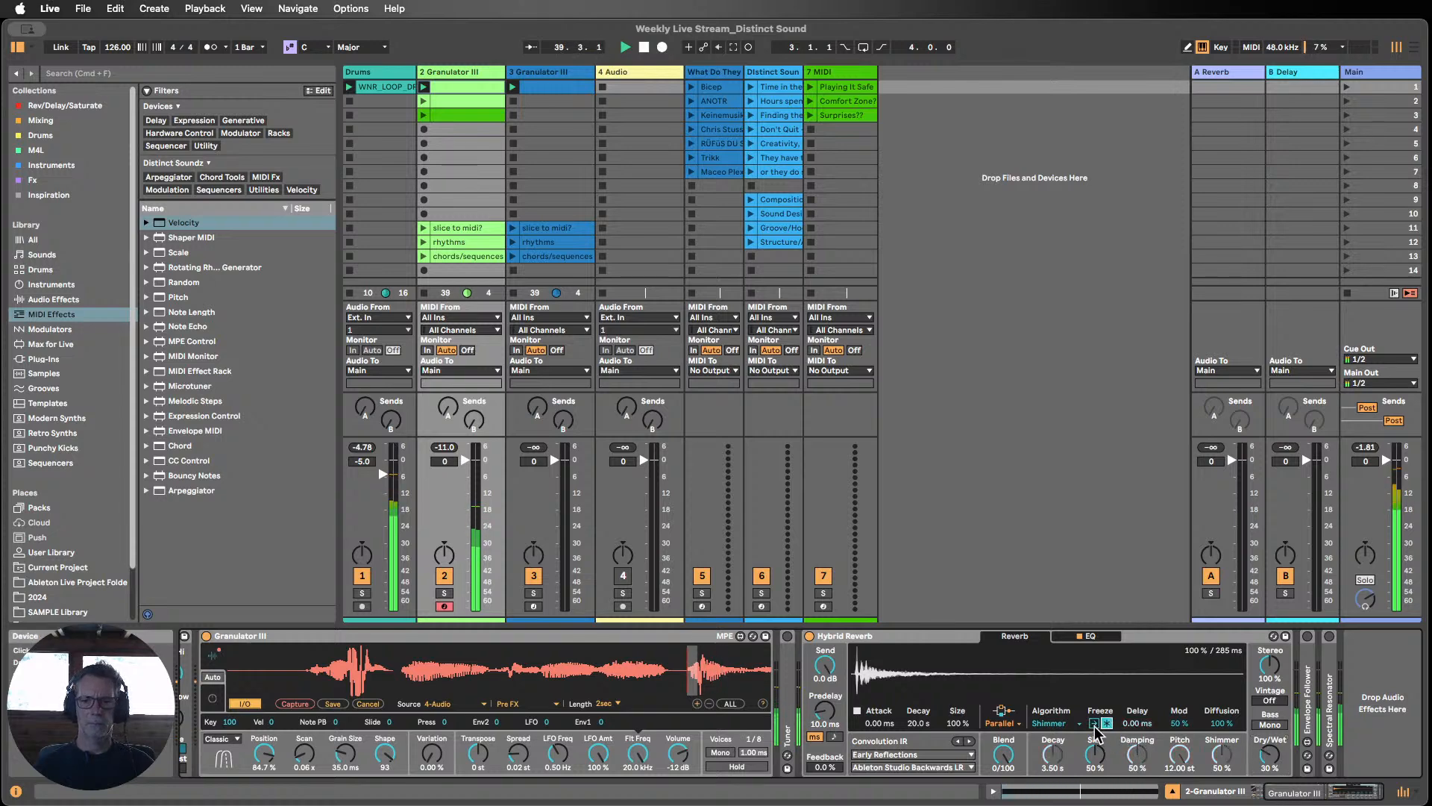
left_click(1094, 724)
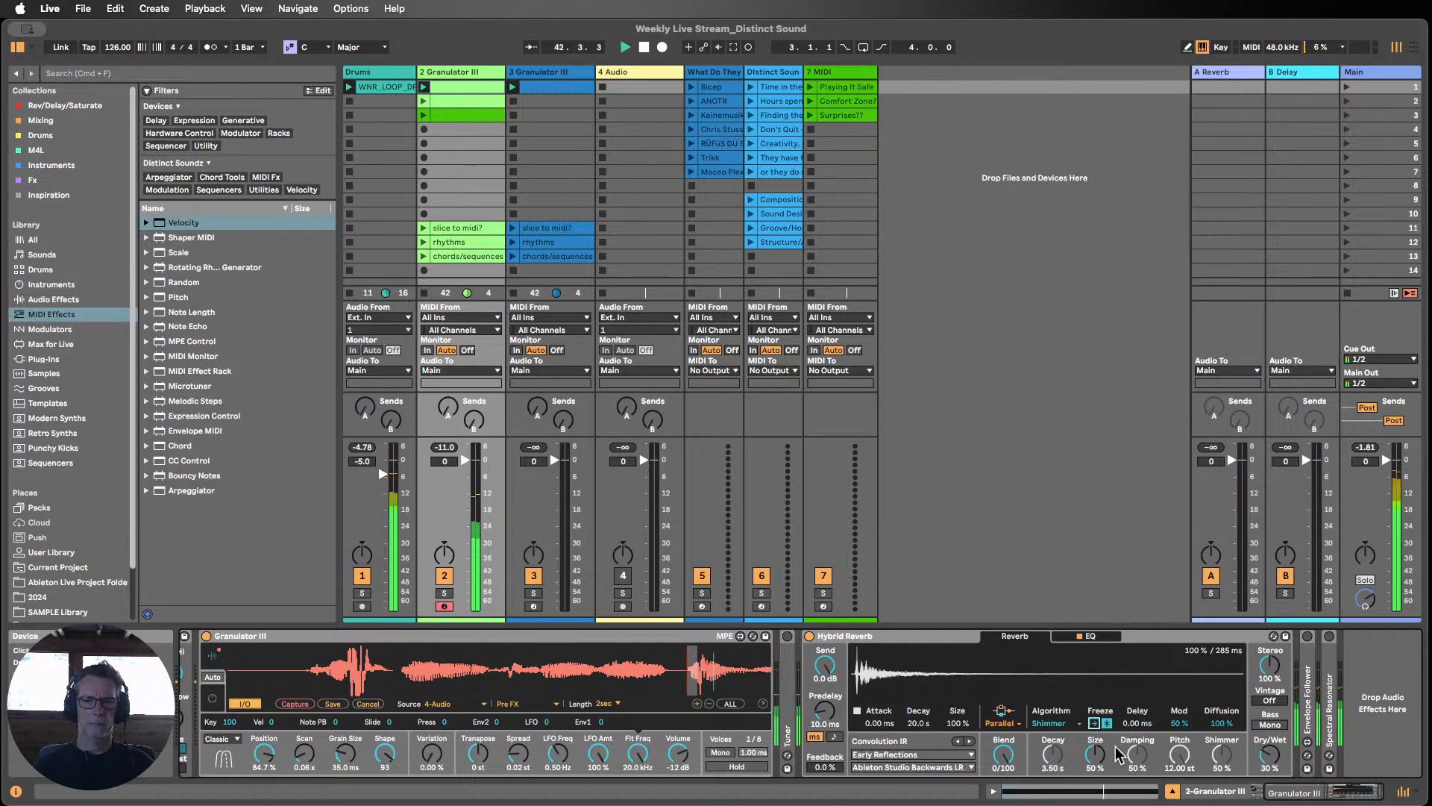
left_click(1093, 723)
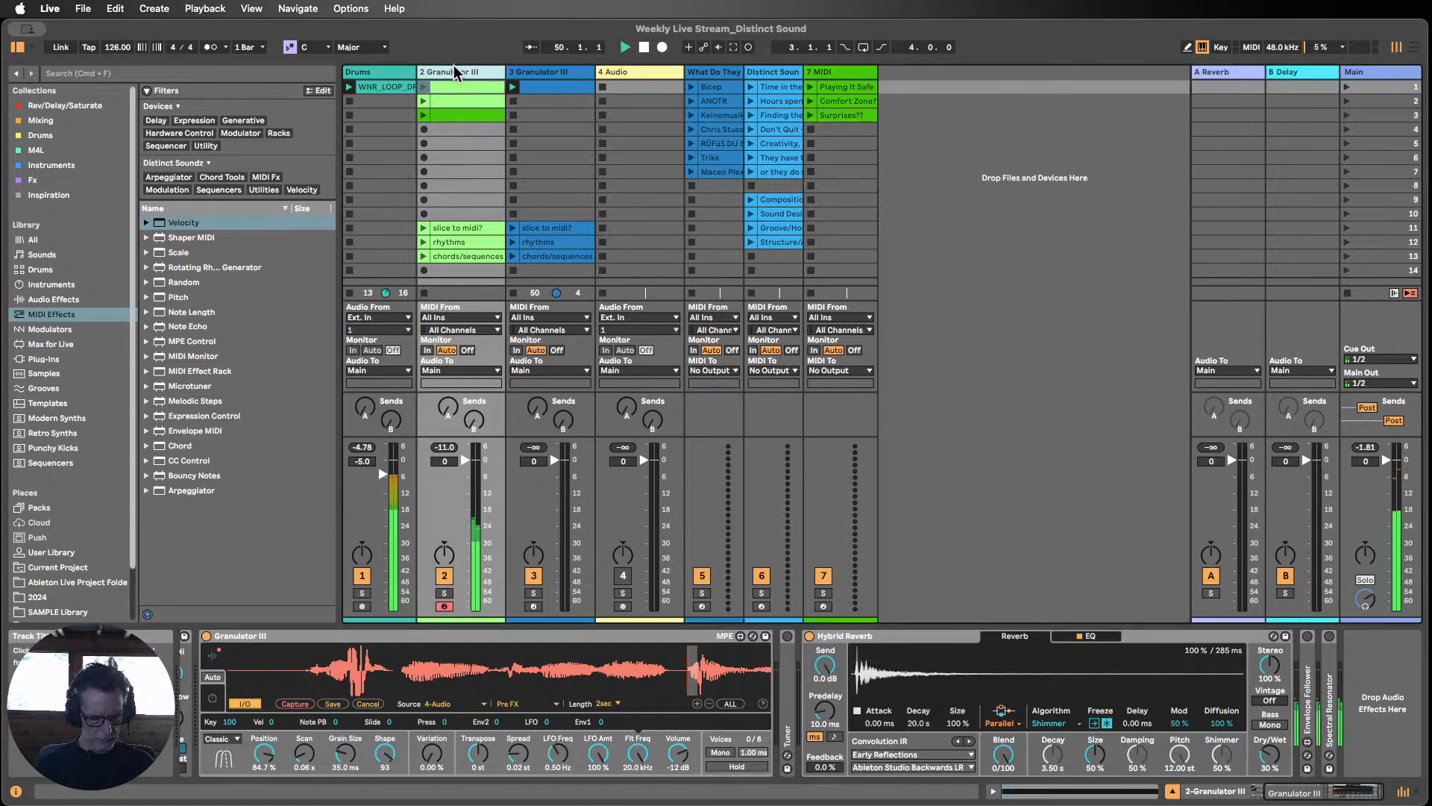
Step: Insert an audio track after 2 Granulator III, route its input from 2-Granulator III, set monitoring to In, and arm it
key("super+t")
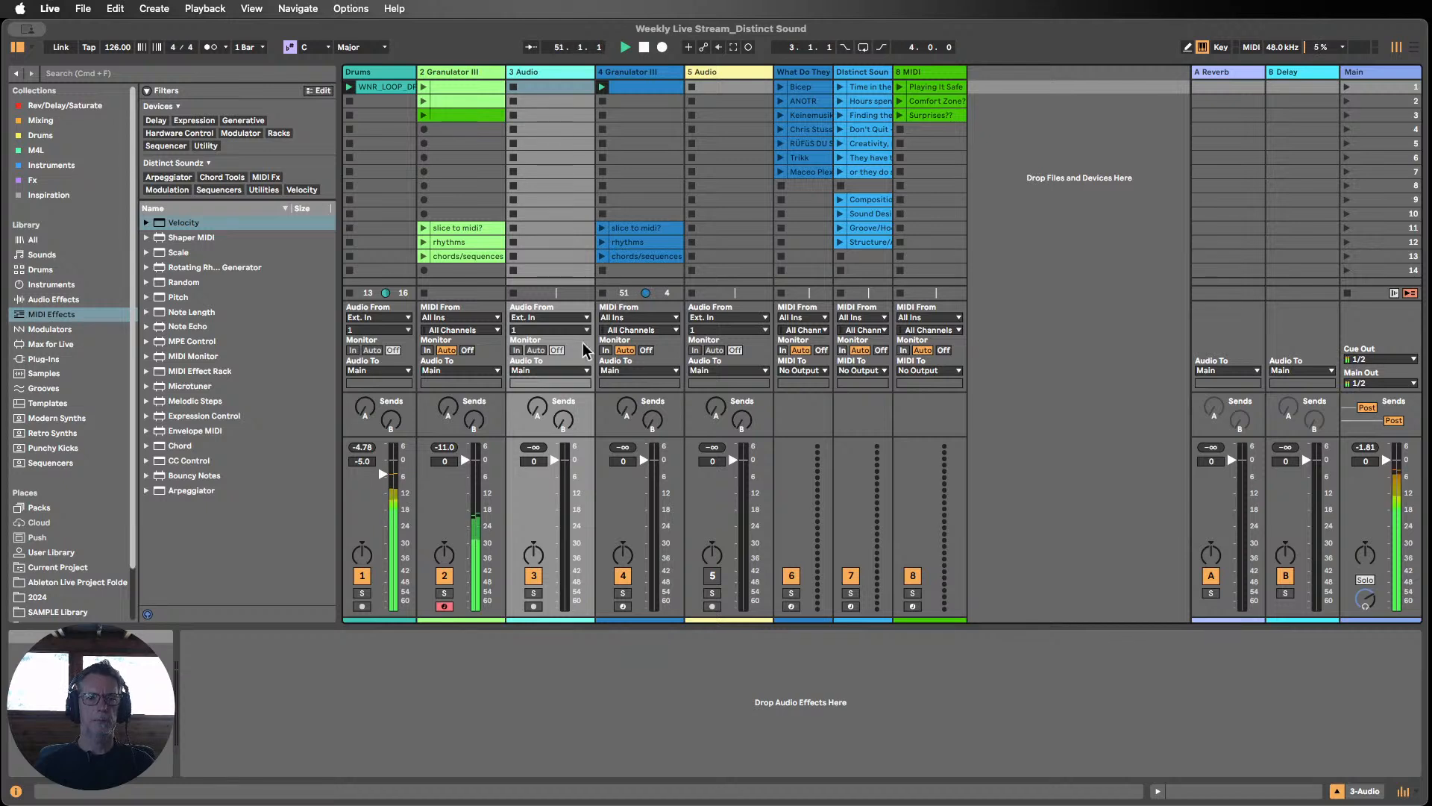
left_click(561, 319)
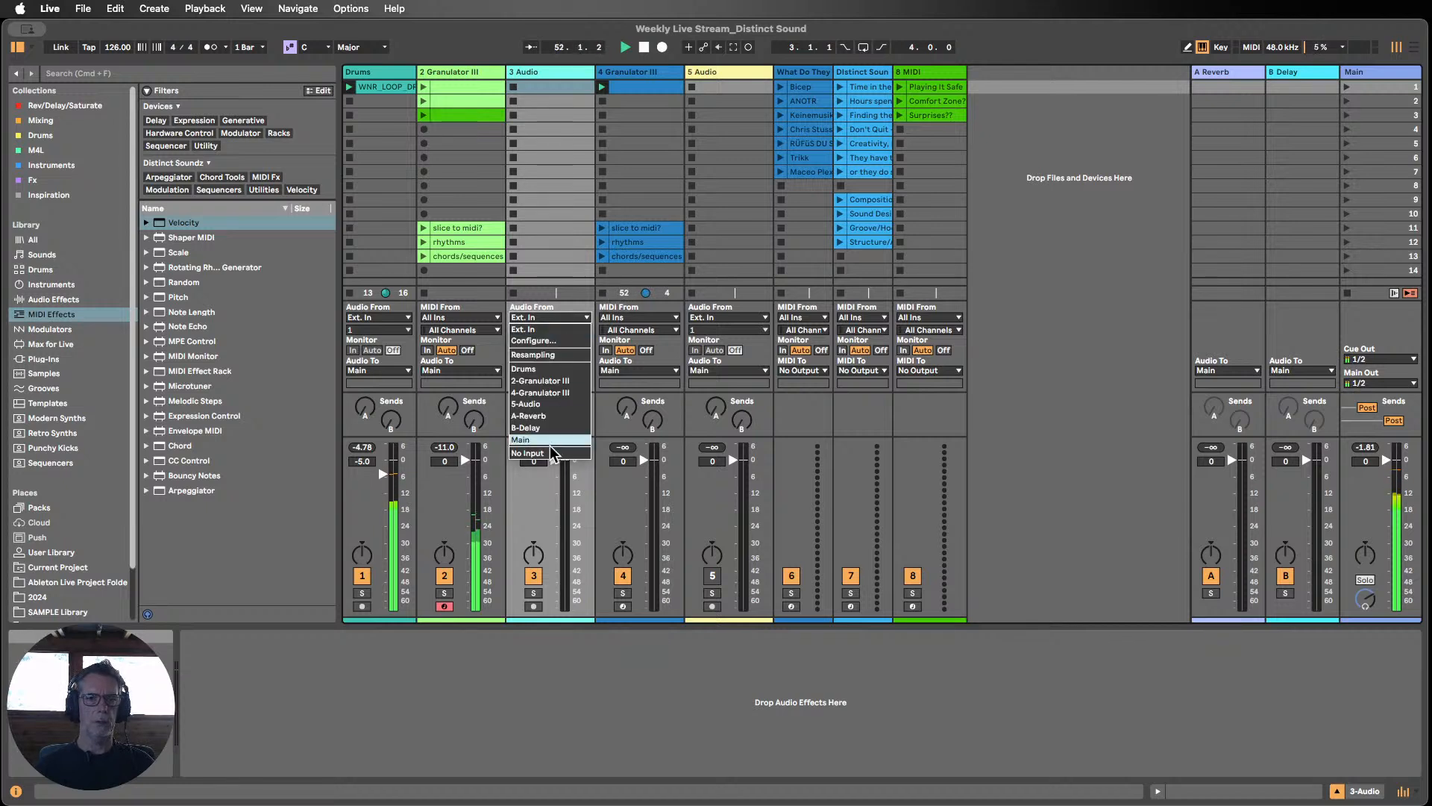
left_click(538, 381)
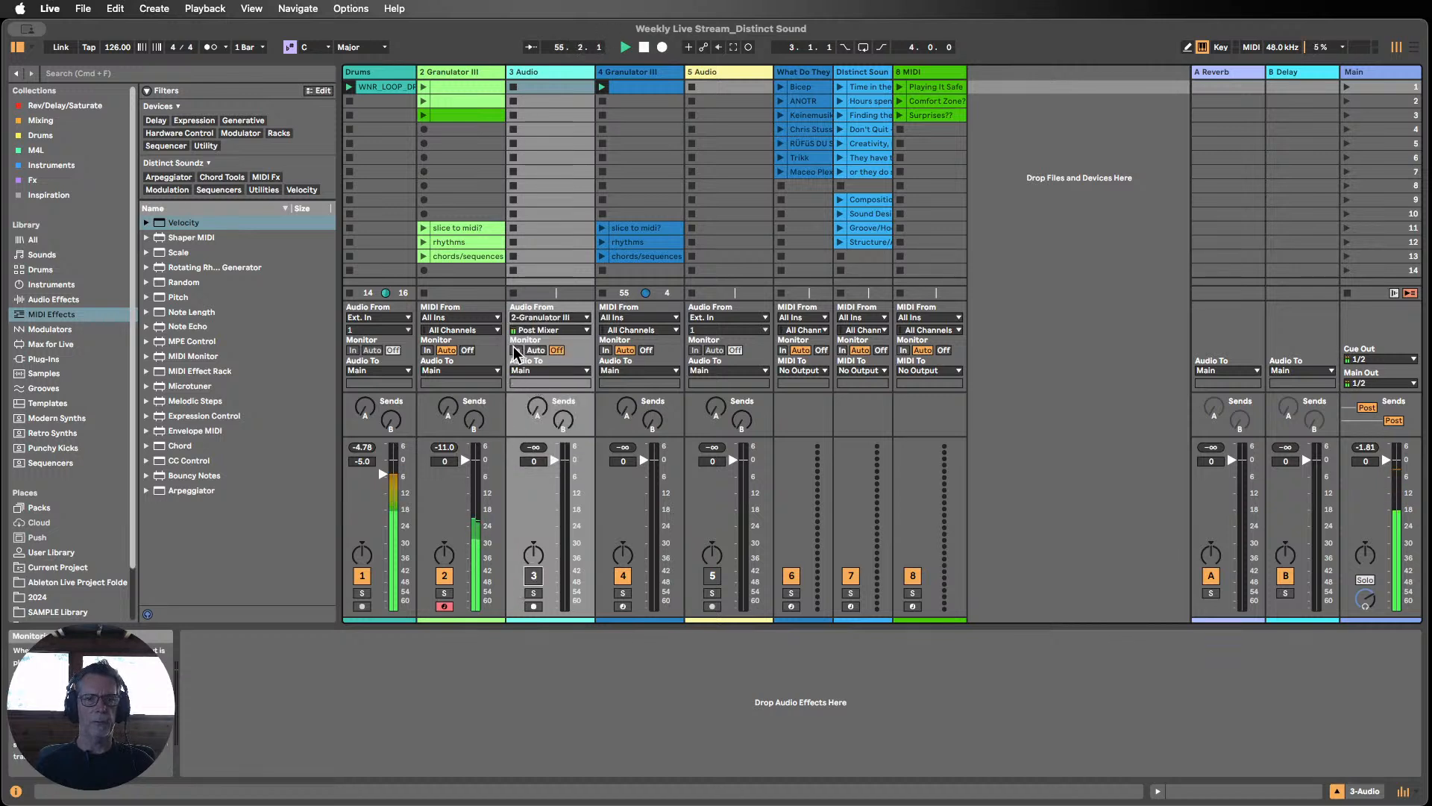
left_click(515, 350)
left_click(533, 606)
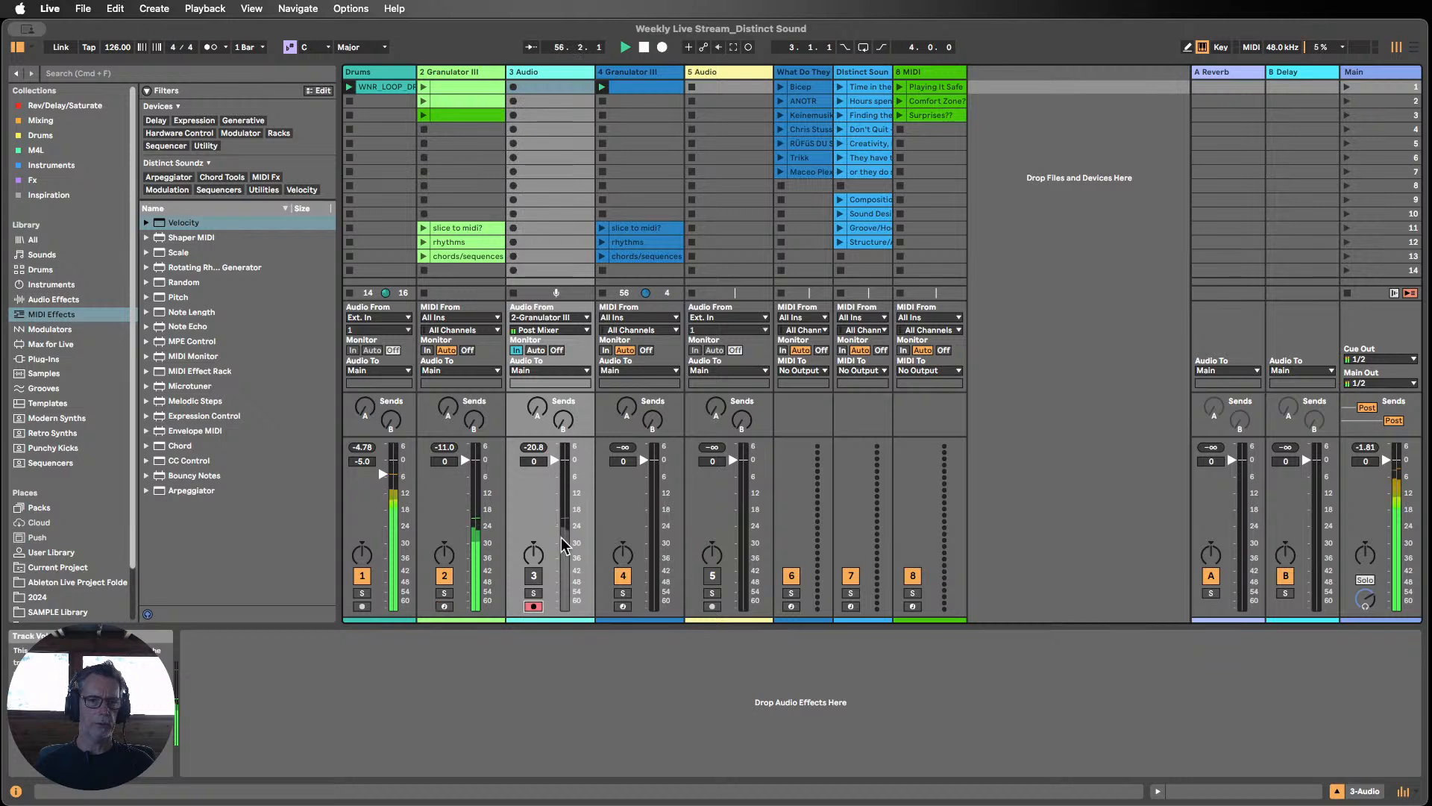
Step: Record a 12-bar audio clip of the frozen reverb into the 3 Audio track's first slot, and hide the clip view
left_click(513, 88)
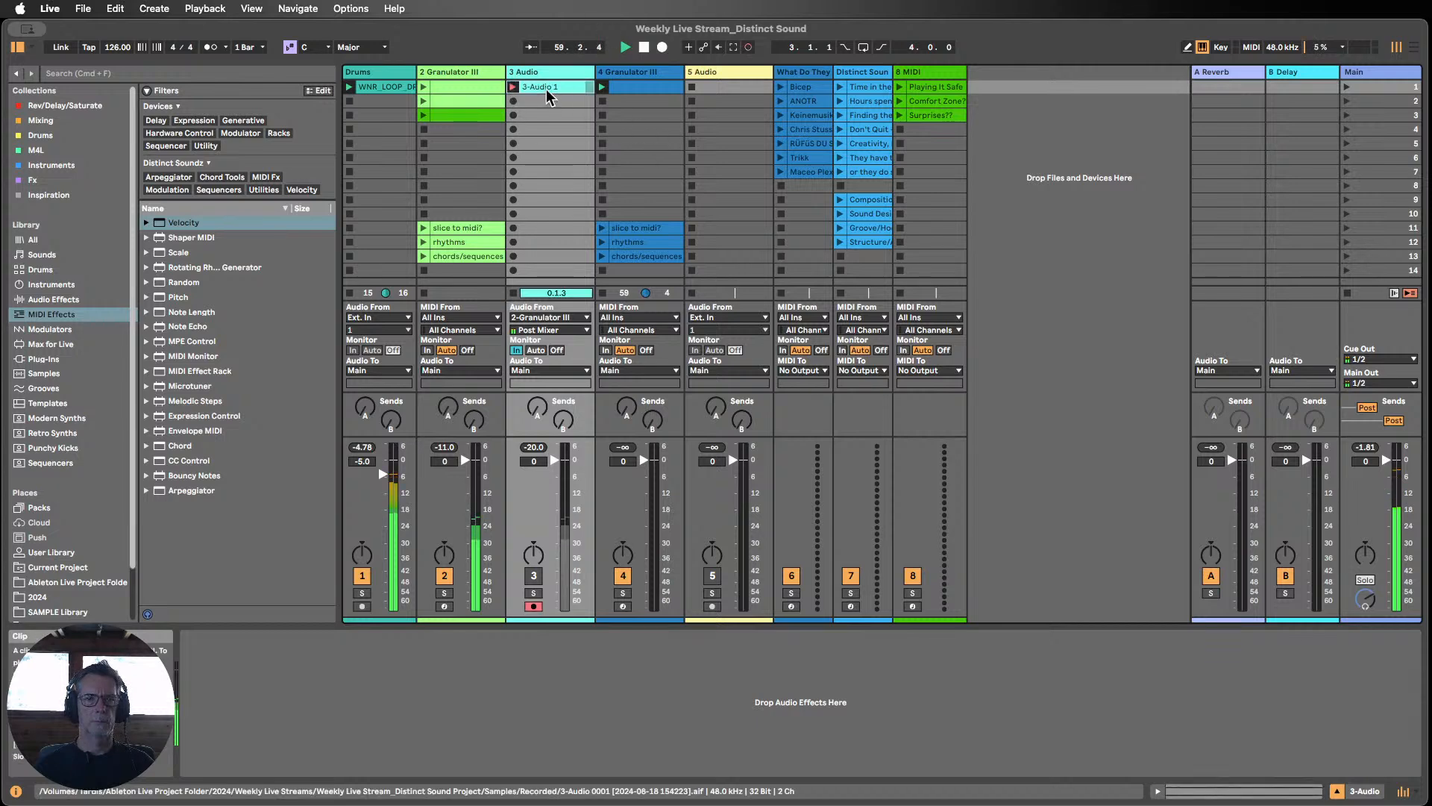
double_click(545, 89)
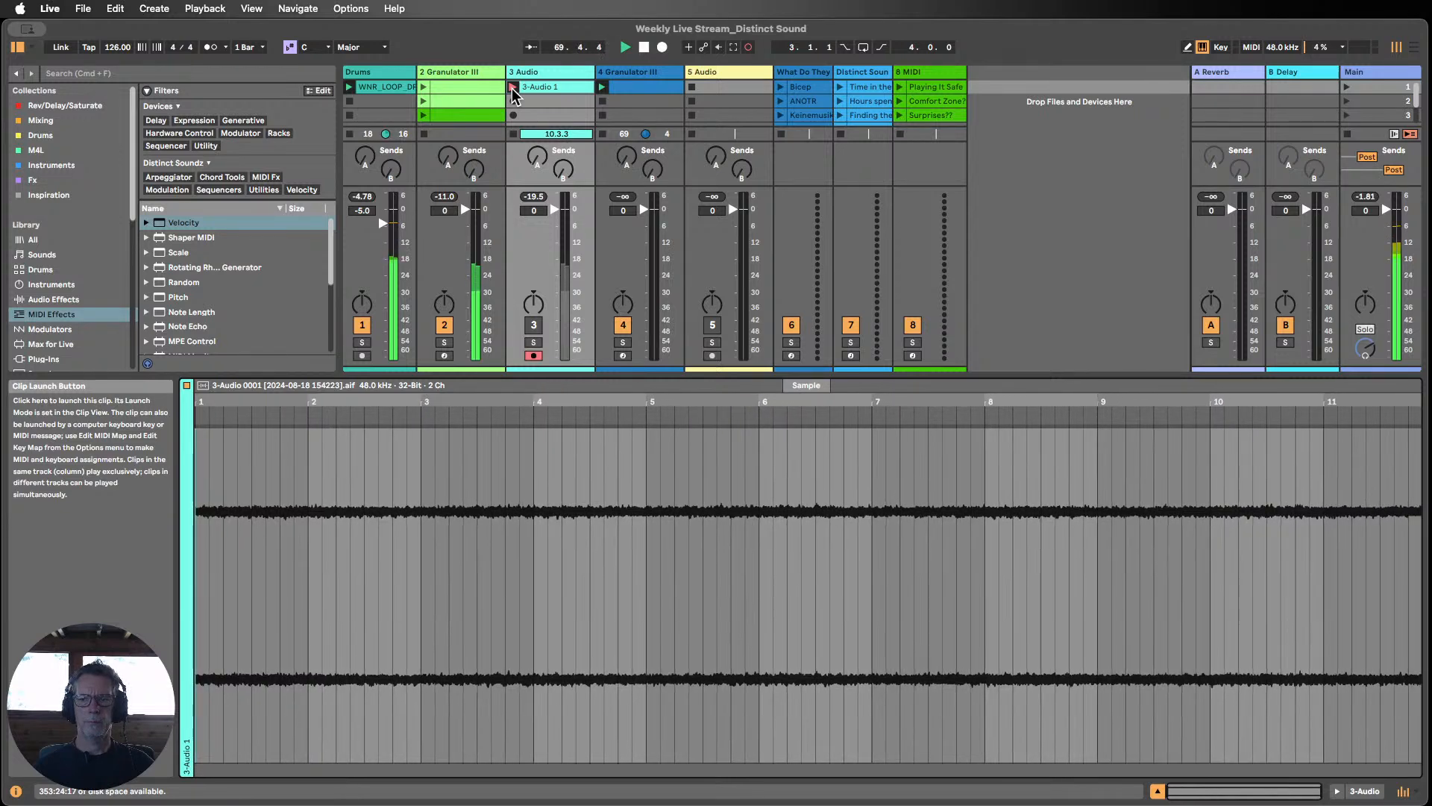
left_click(513, 88)
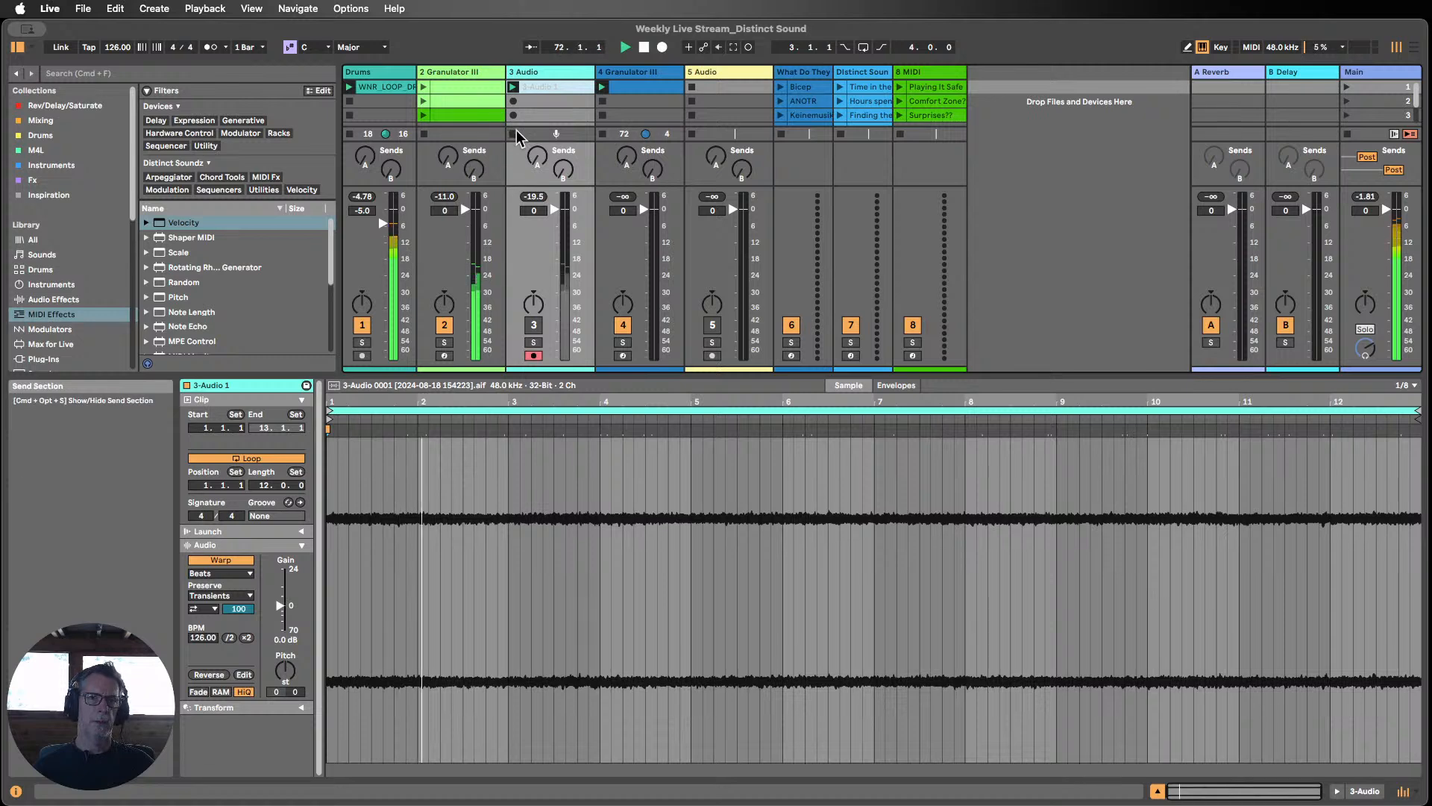
left_click(1157, 791)
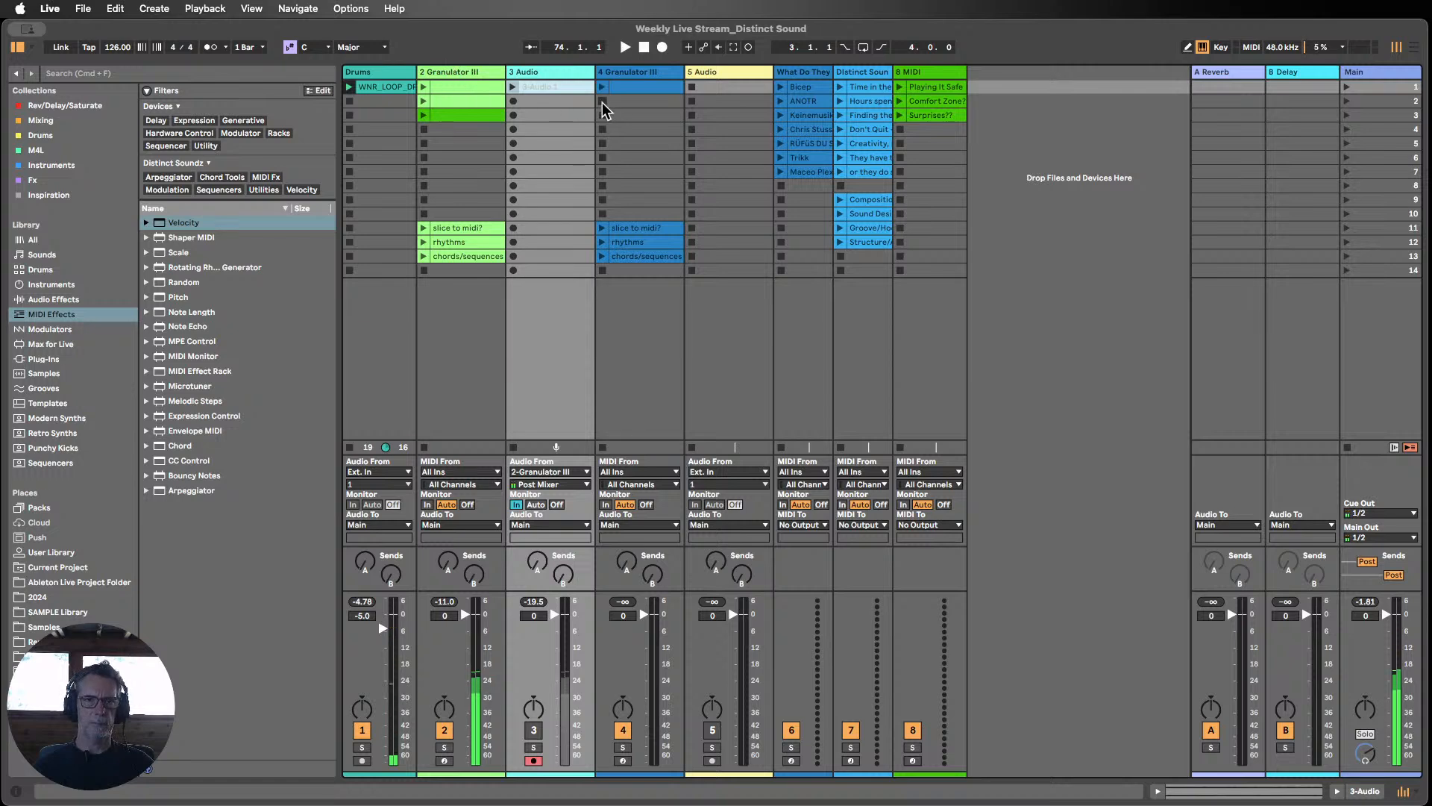
Step: Release Hybrid Reverb's Freeze on the 2 Granulator III track and resume clip playback, ending on its third clip
double_click(486, 72)
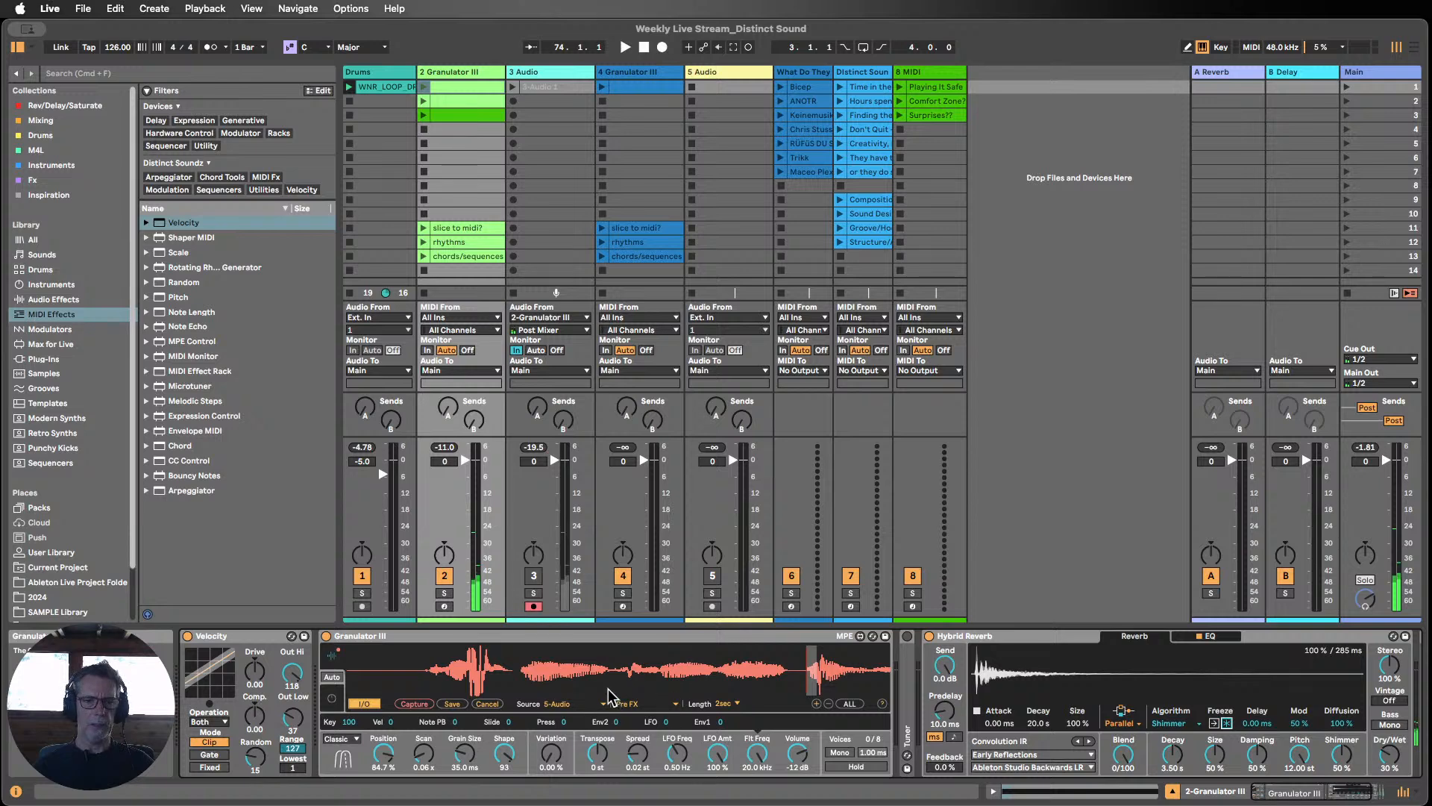
left_click(756, 751)
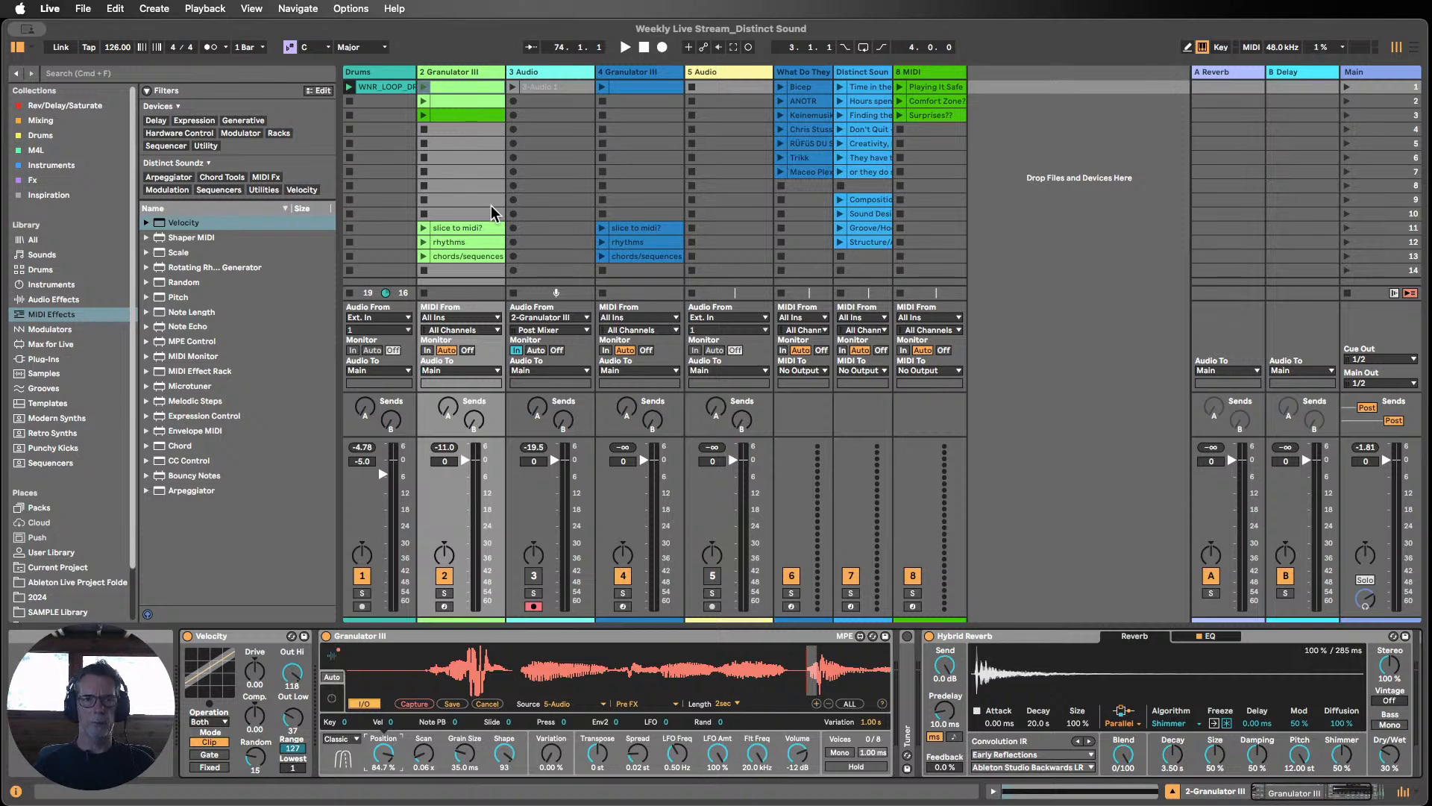
left_click(423, 87)
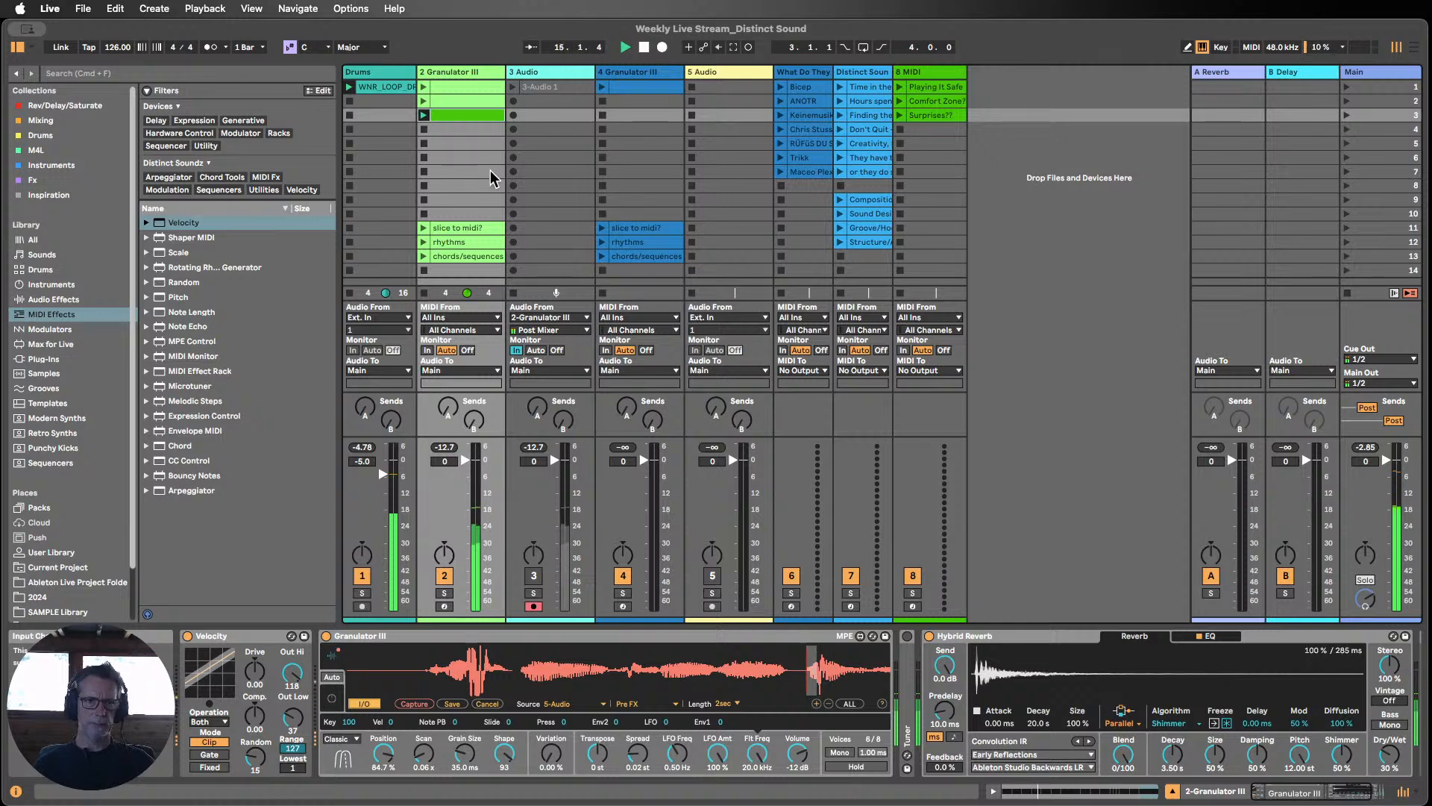
Step: Review the notes of the third 2 Granulator III clip, and return to the track's device chain
double_click(447, 115)
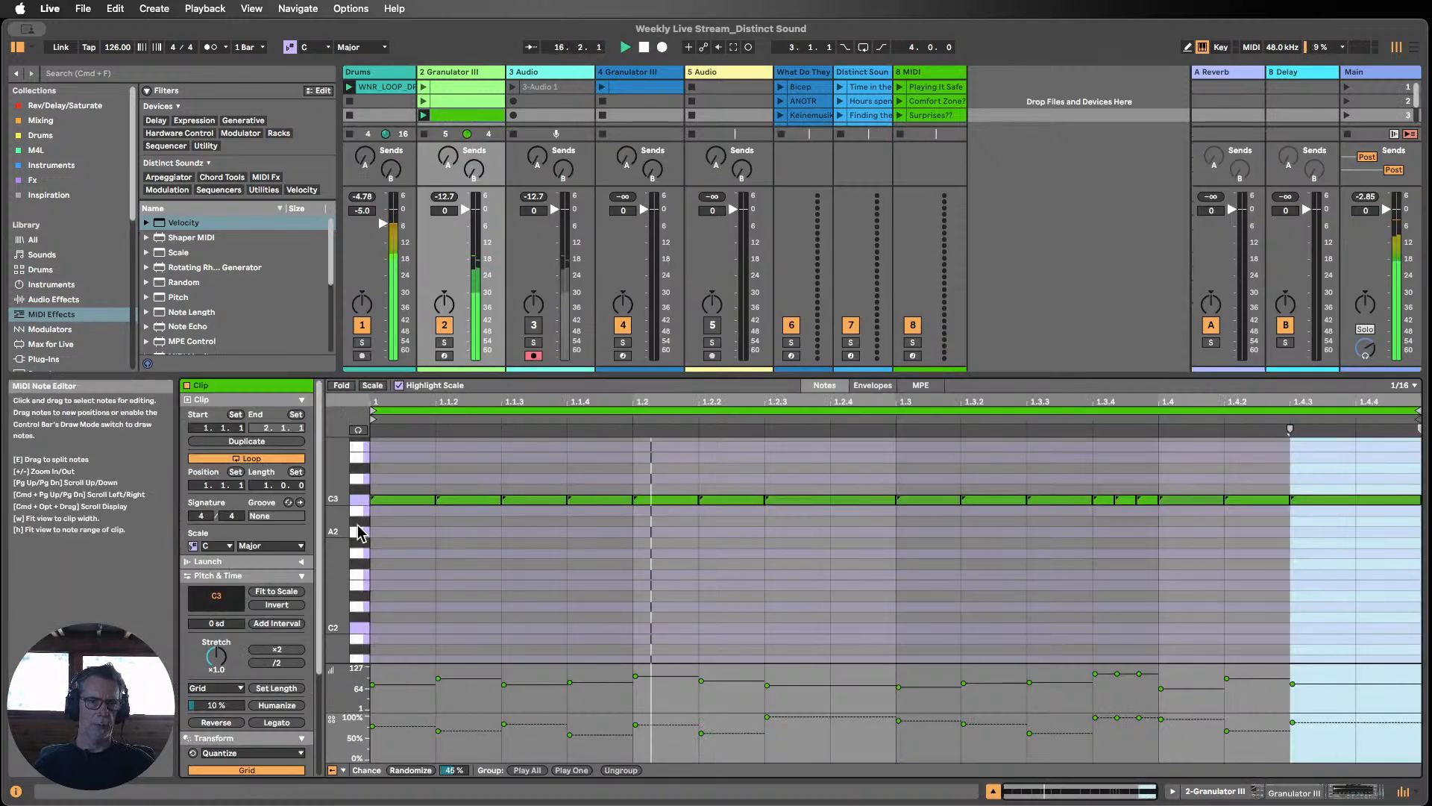
left_click(993, 794)
double_click(450, 73)
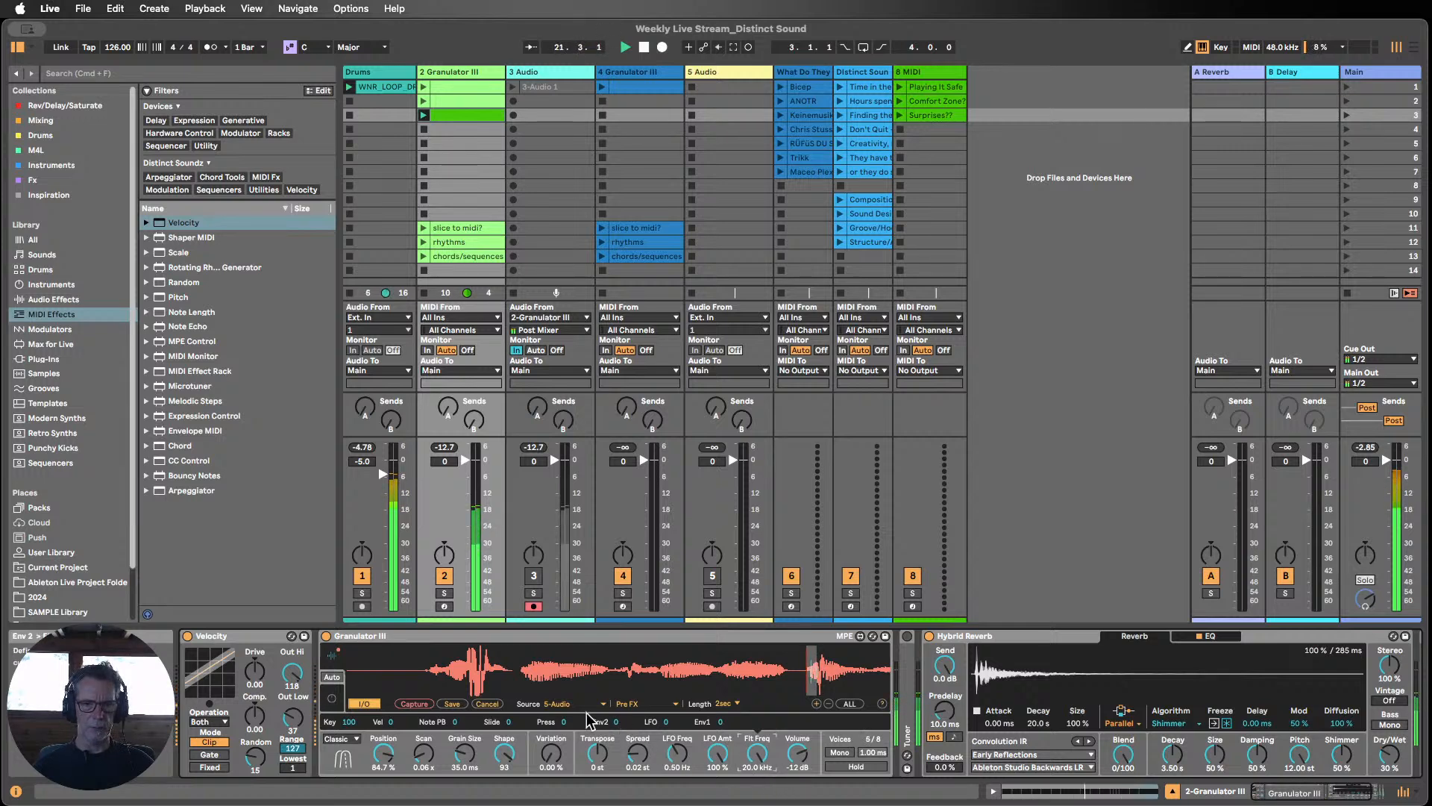
Step: Set Granulator III's Env2 modulation of Filter Freq to 49, Filter Freq to 775 Hz, and Envelope 2's attack to 57.8 ms
left_click_drag(588, 718, 588, 693)
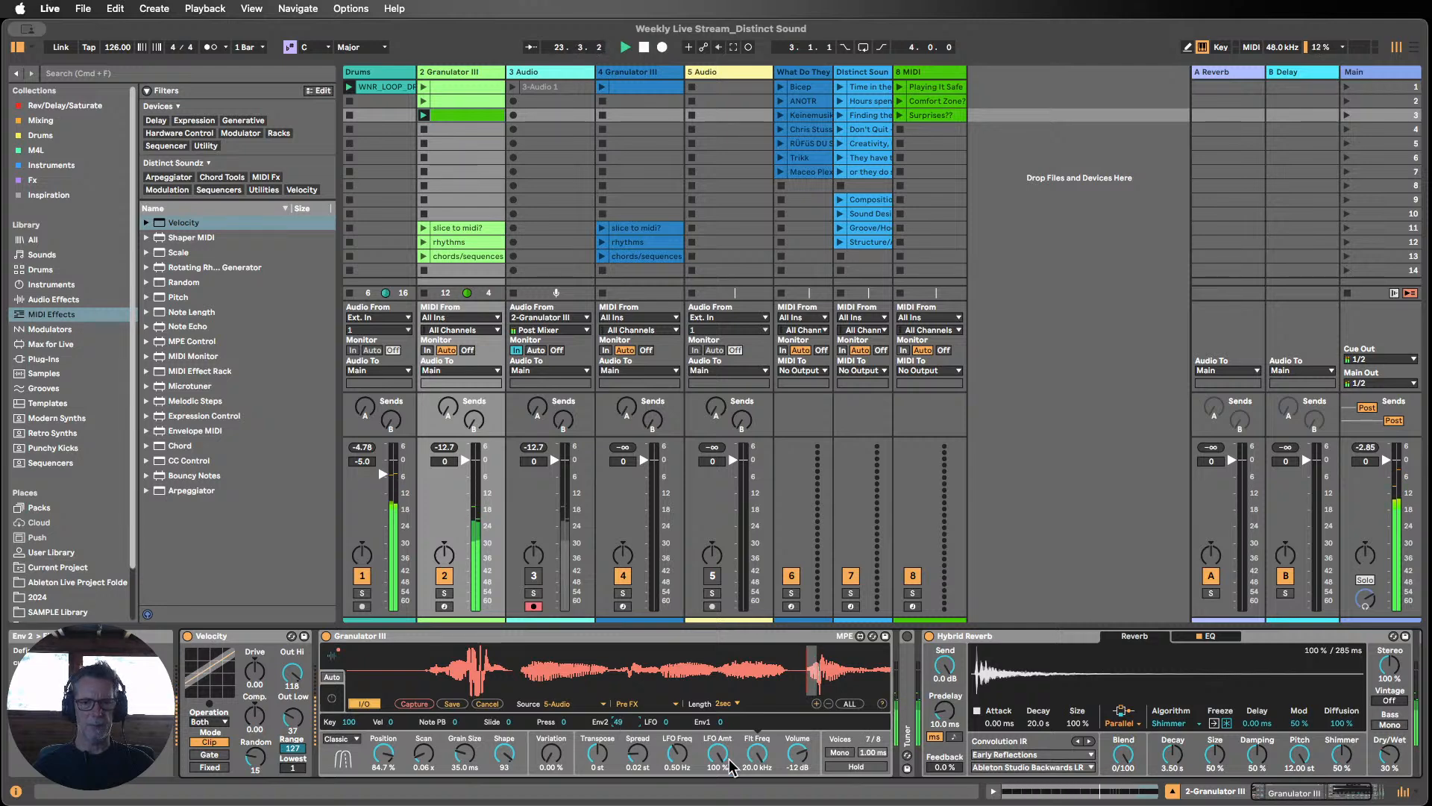
mouse_move(752, 753)
left_mouse_down()
mouse_move(751, 787)
mouse_move(757, 751)
left_mouse_up()
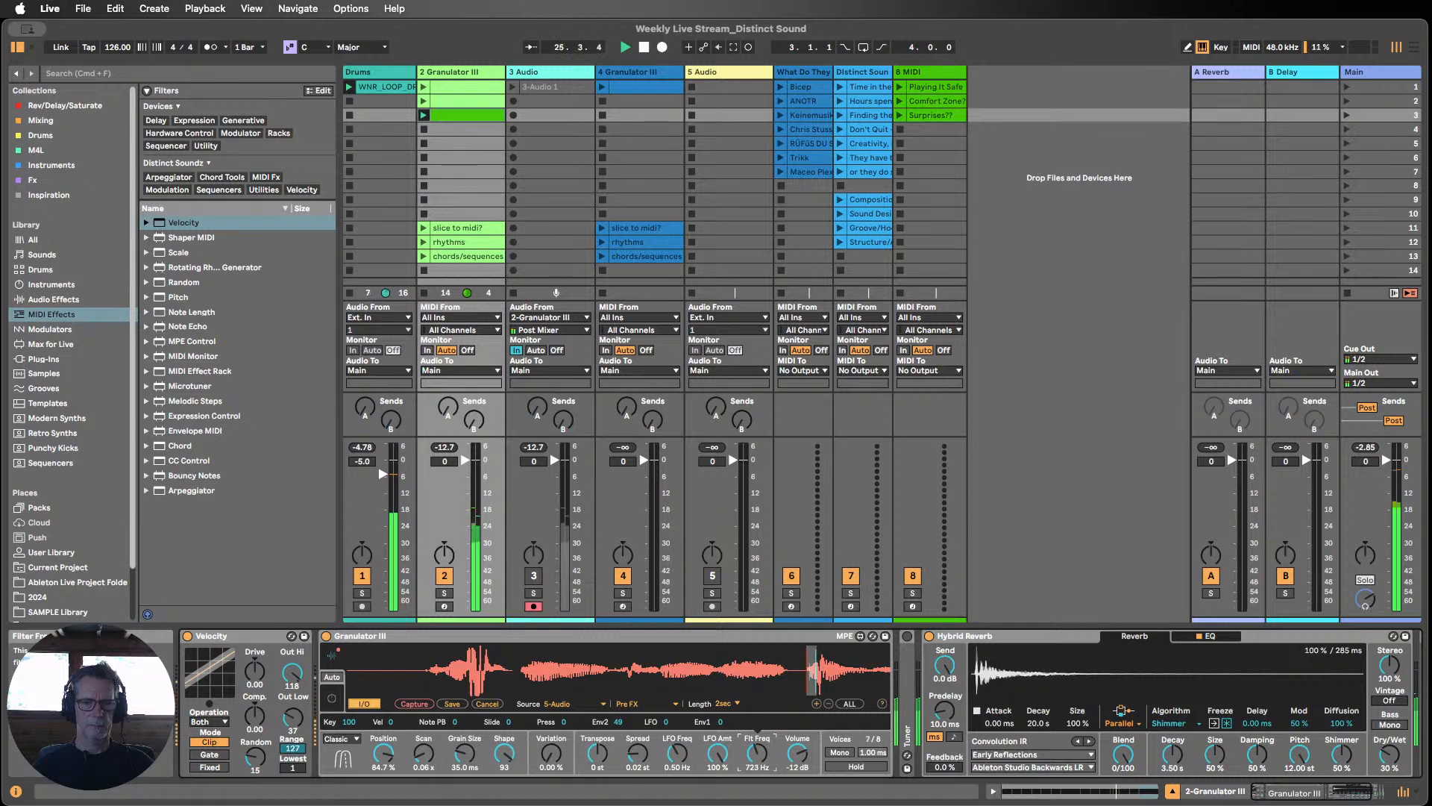
left_click(331, 698)
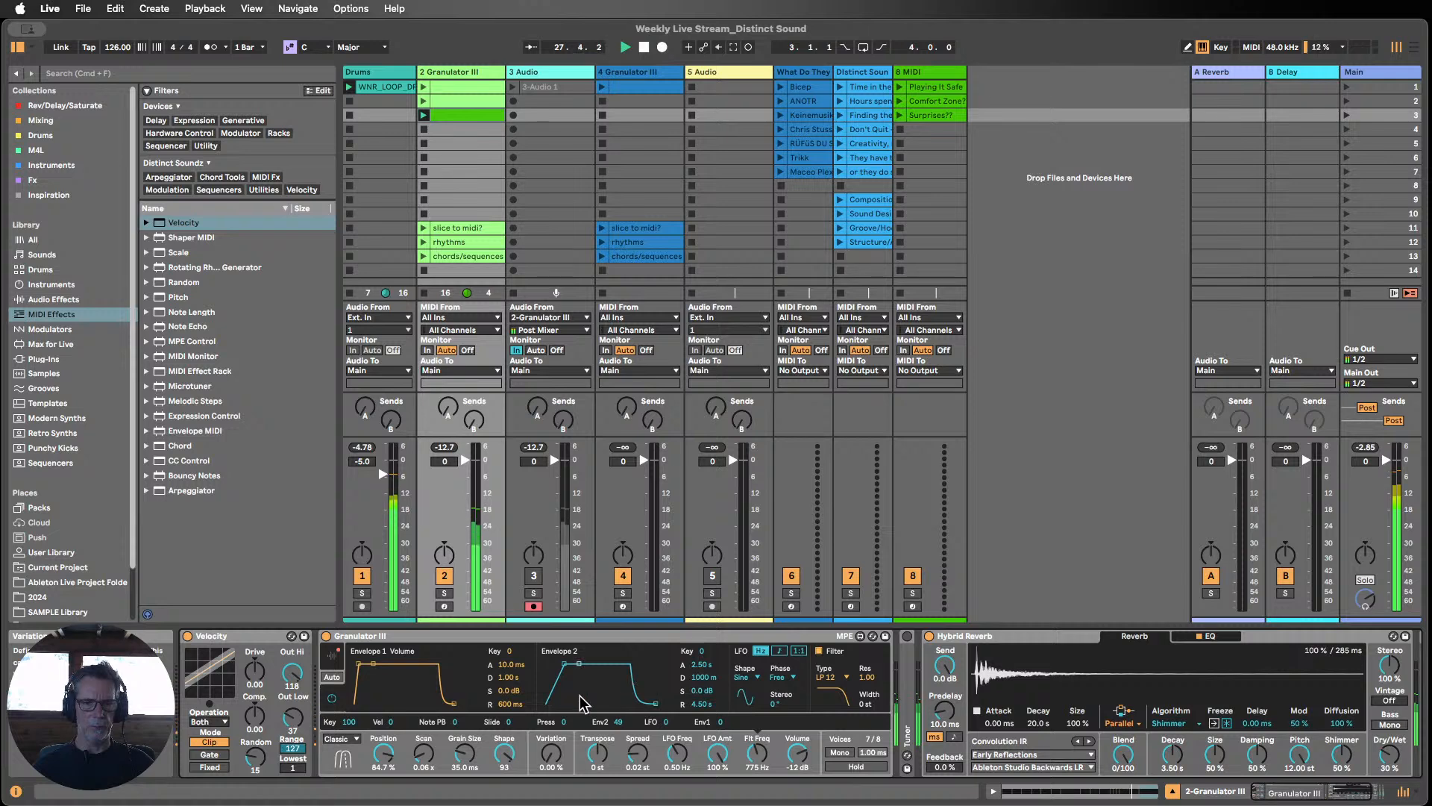
left_click_drag(698, 664, 698, 686)
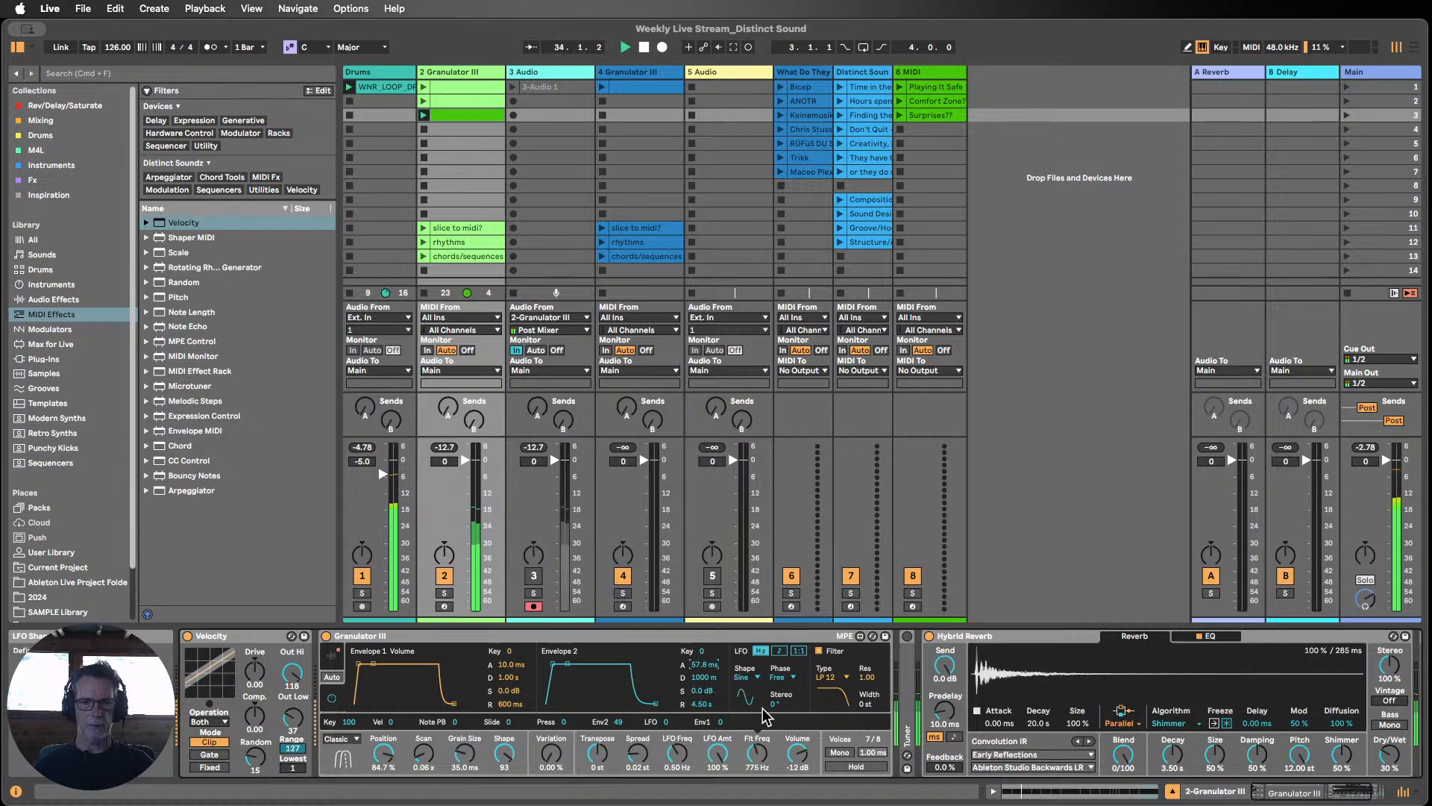
Step: Set Filter Freq to 395 Hz and reshape Envelope 2 with 12.9 ms attack, 3.42 s decay and -7.5 dB sustain
left_click(792, 753)
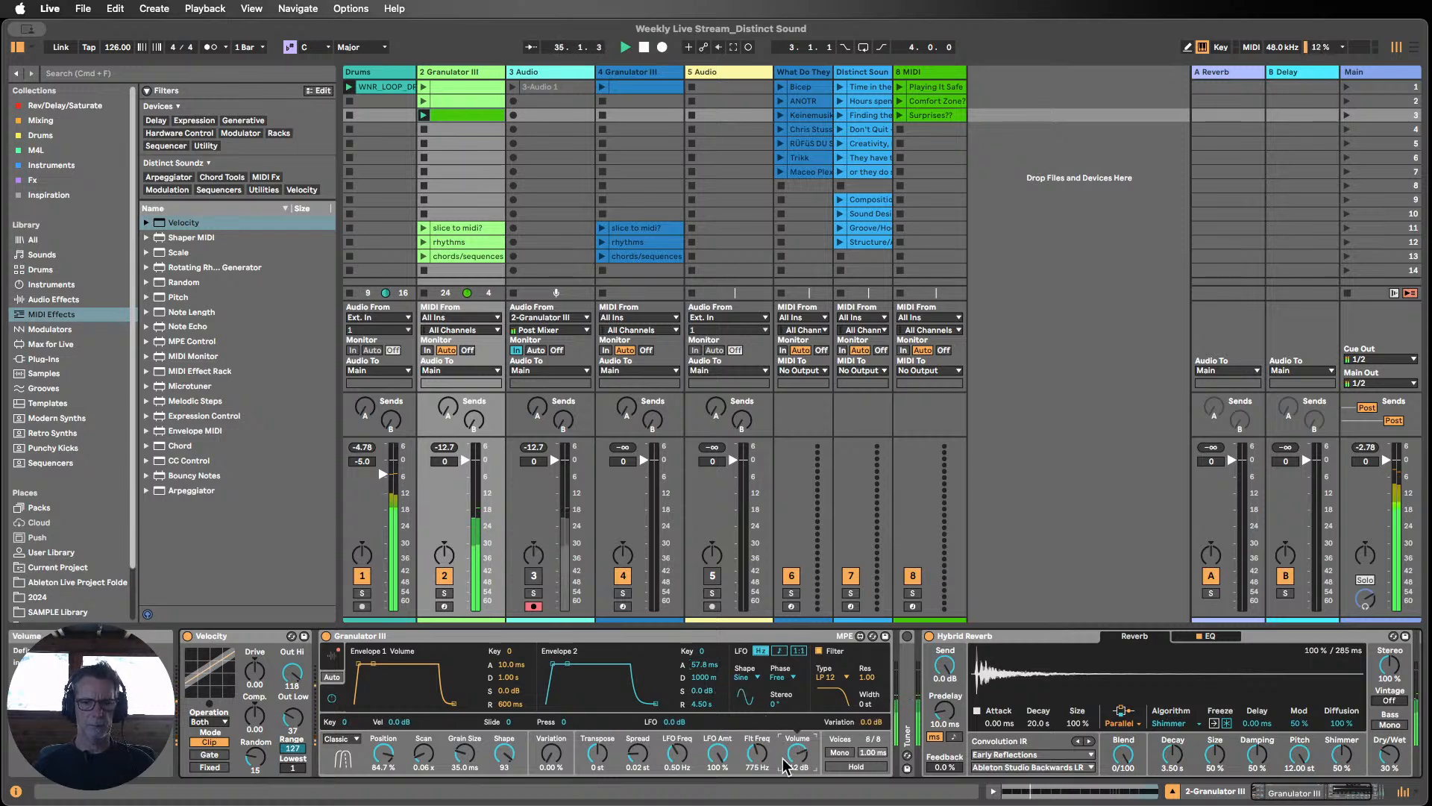
left_click_drag(758, 754, 758, 776)
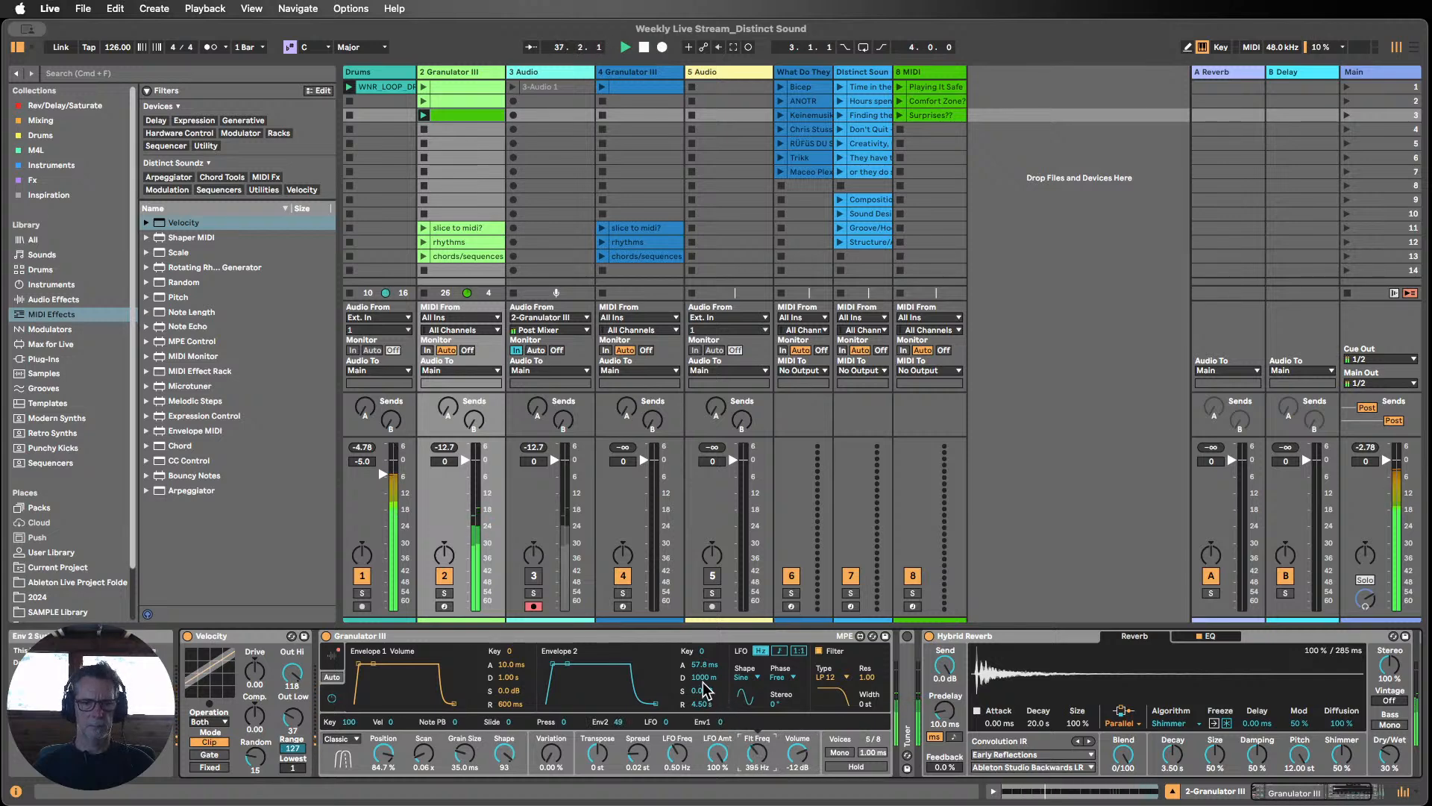
mouse_move(705, 690)
left_mouse_down()
mouse_move(705, 746)
mouse_move(701, 668)
mouse_move(701, 701)
left_mouse_up()
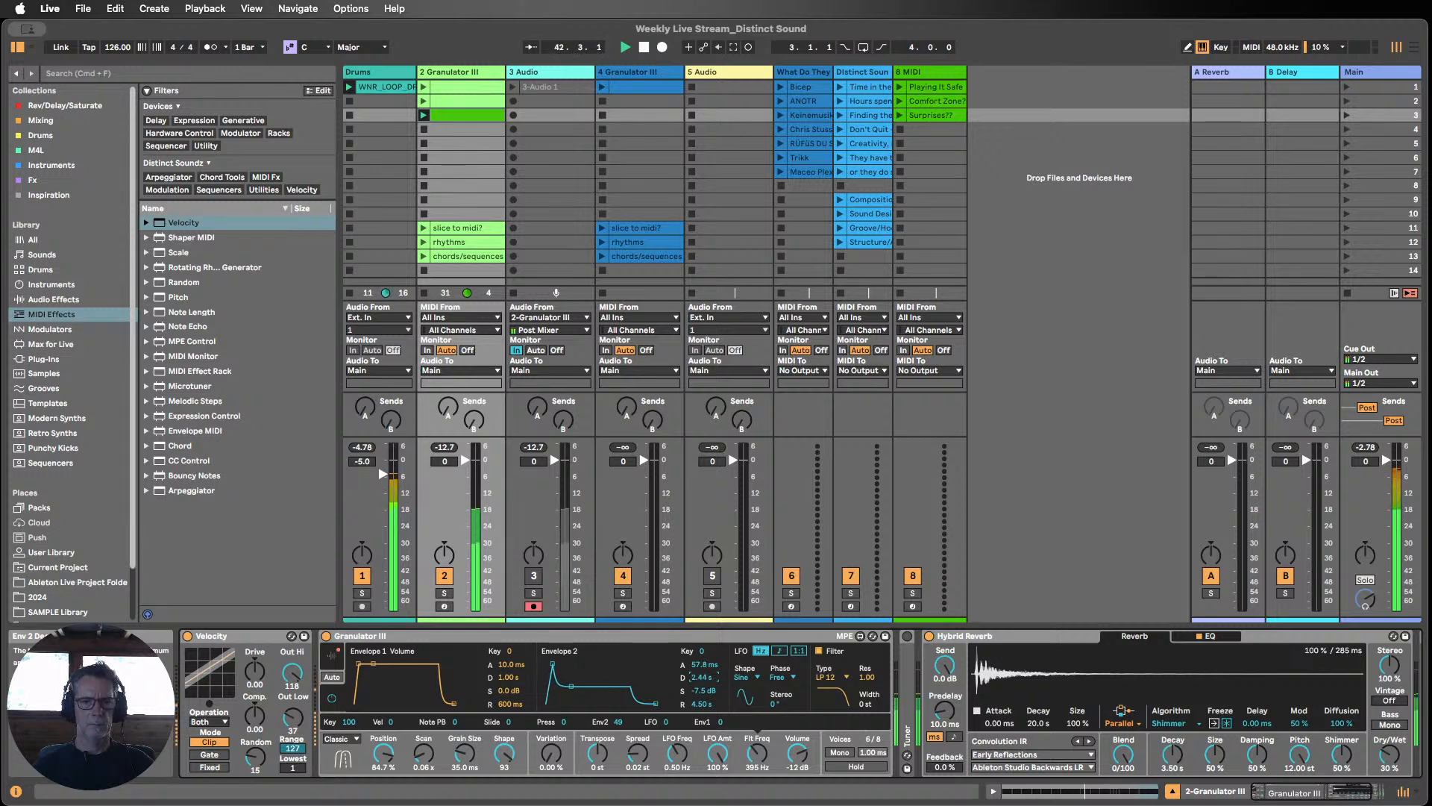
left_click_drag(701, 676, 702, 675)
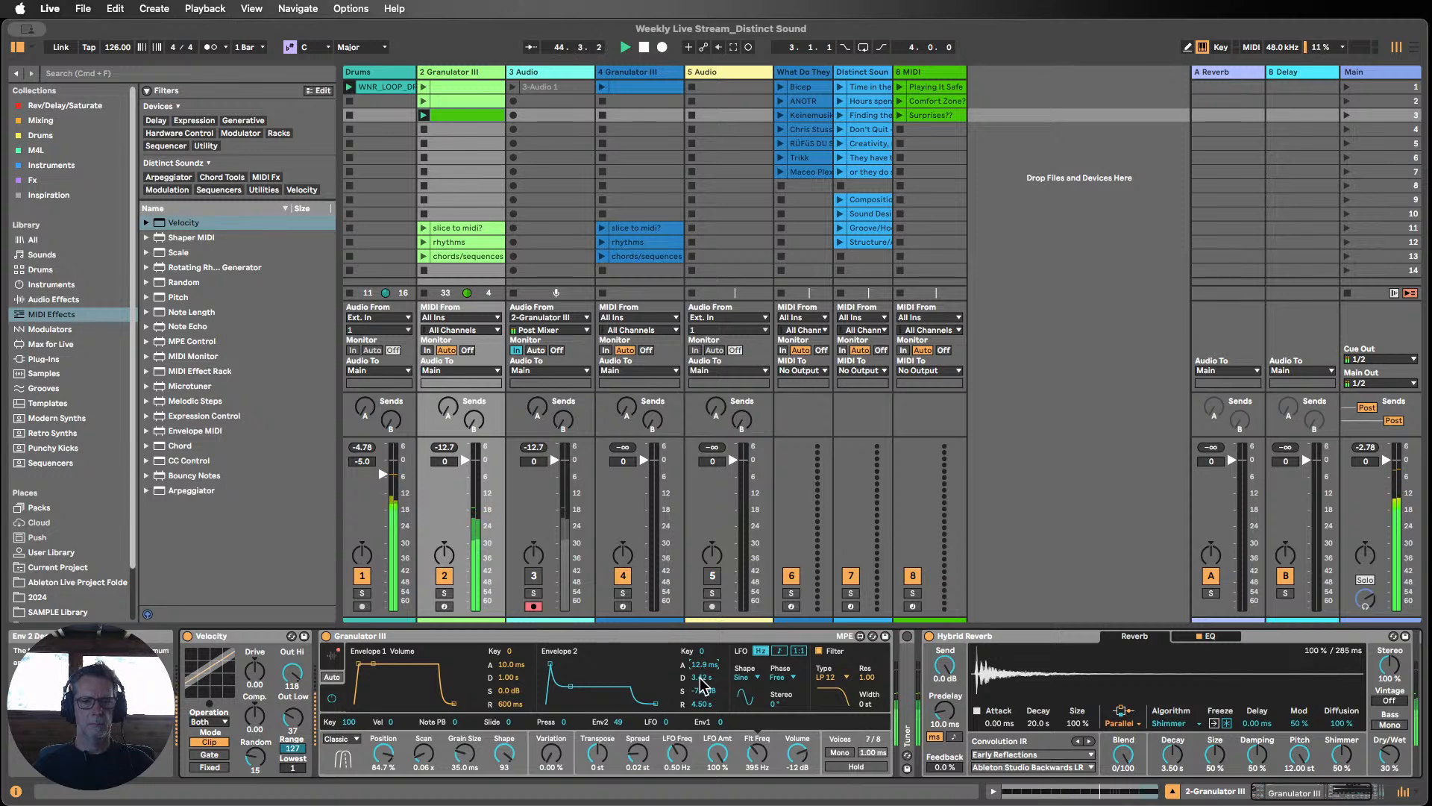
Step: Audition higher filter resonance in Granulator III, settling on Res 2.14, and set Filter Freq to 308 Hz
left_click_drag(866, 677, 866, 666)
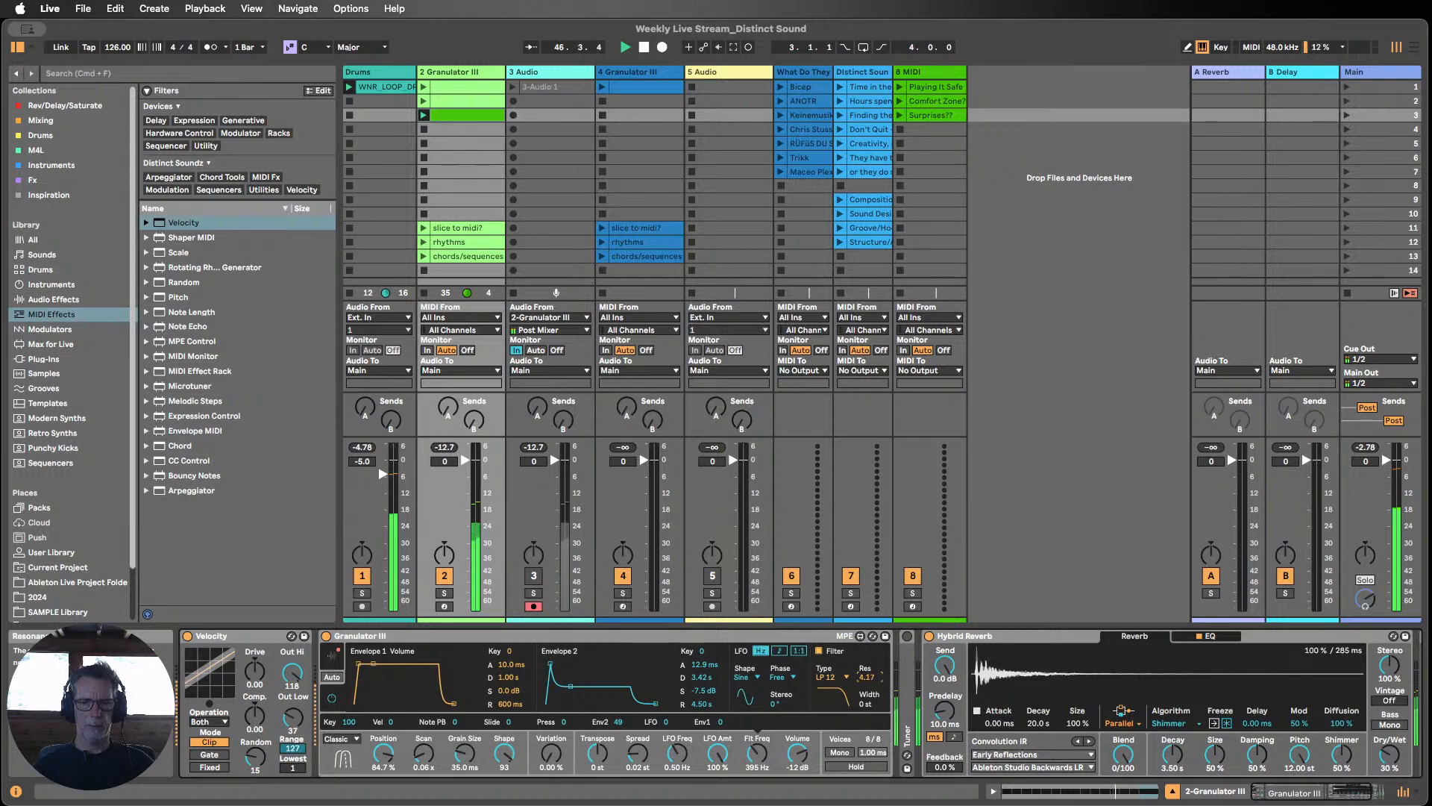
left_click_drag(866, 666, 866, 662)
left_click_drag(866, 671, 866, 676)
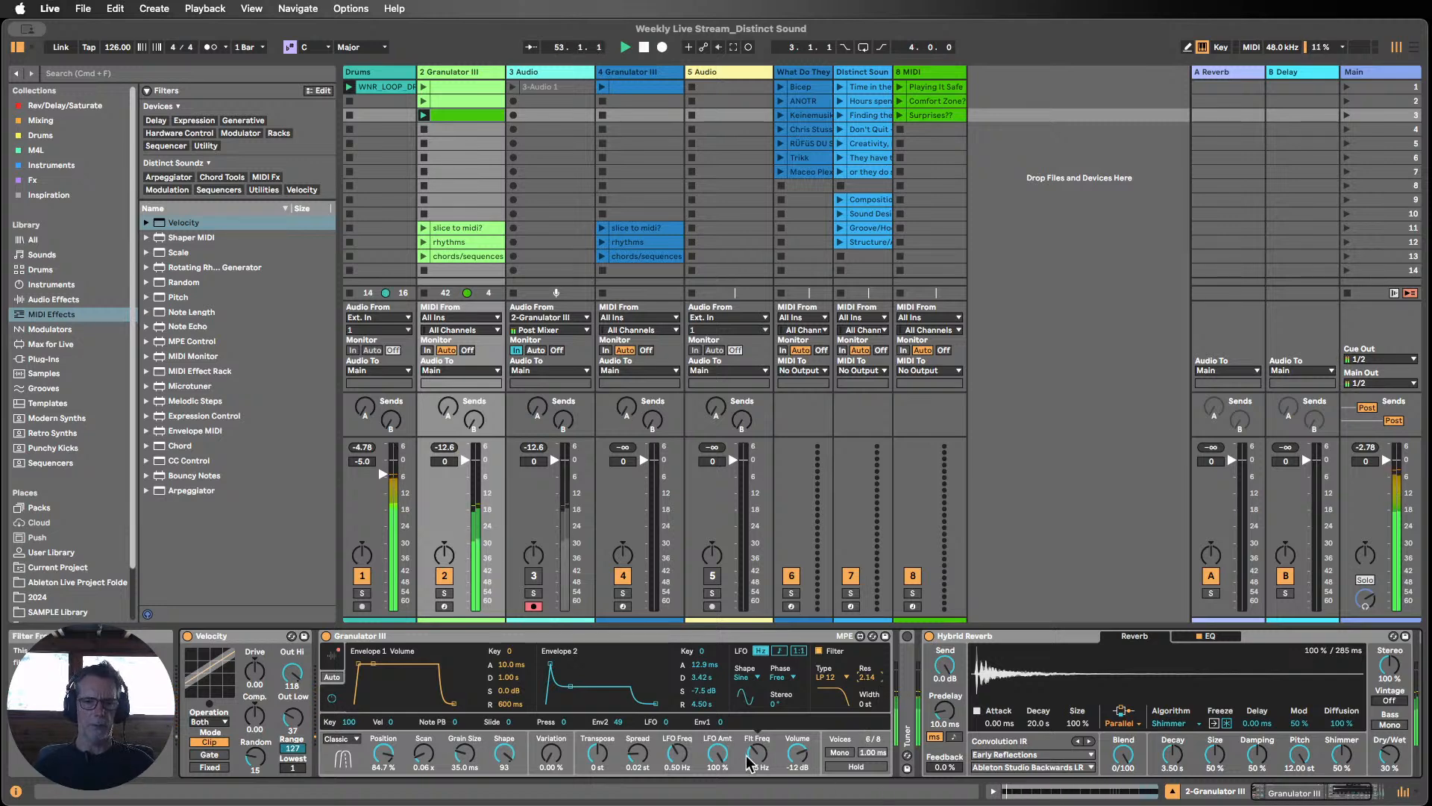
left_click_drag(747, 757, 746, 753)
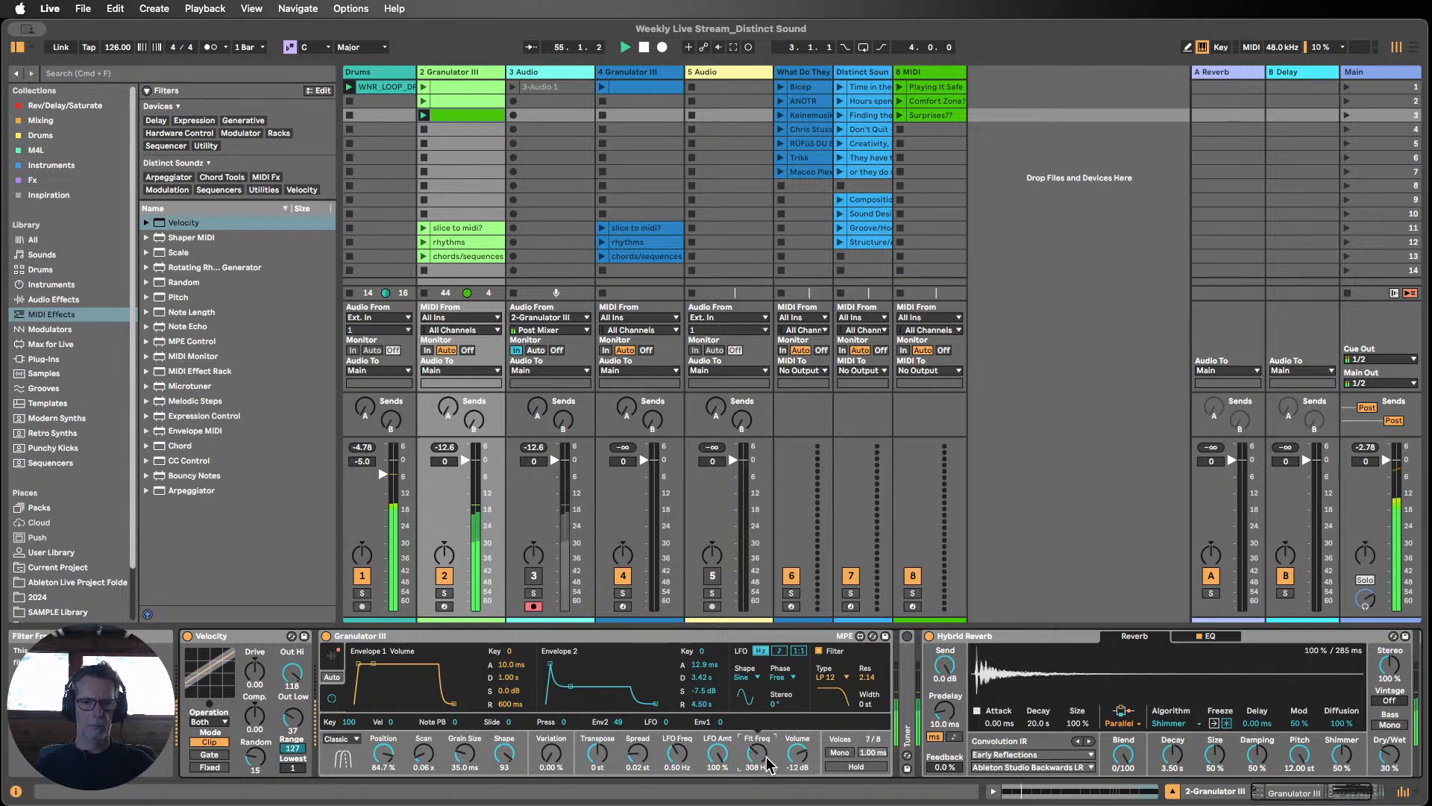
Step: Change Granulator III's filter type to LP+HP and set its resonance to 2.98
left_click(834, 677)
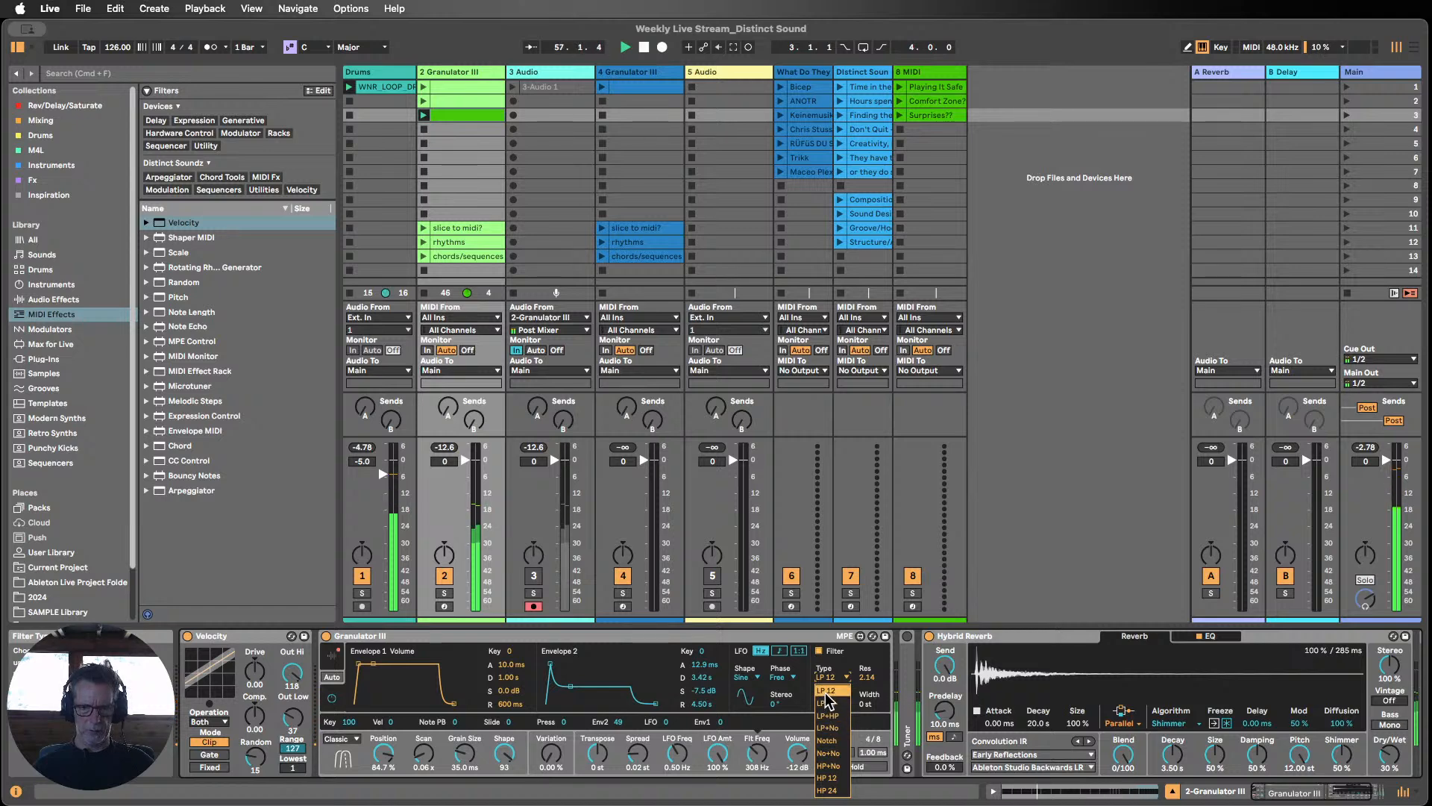
left_click(828, 715)
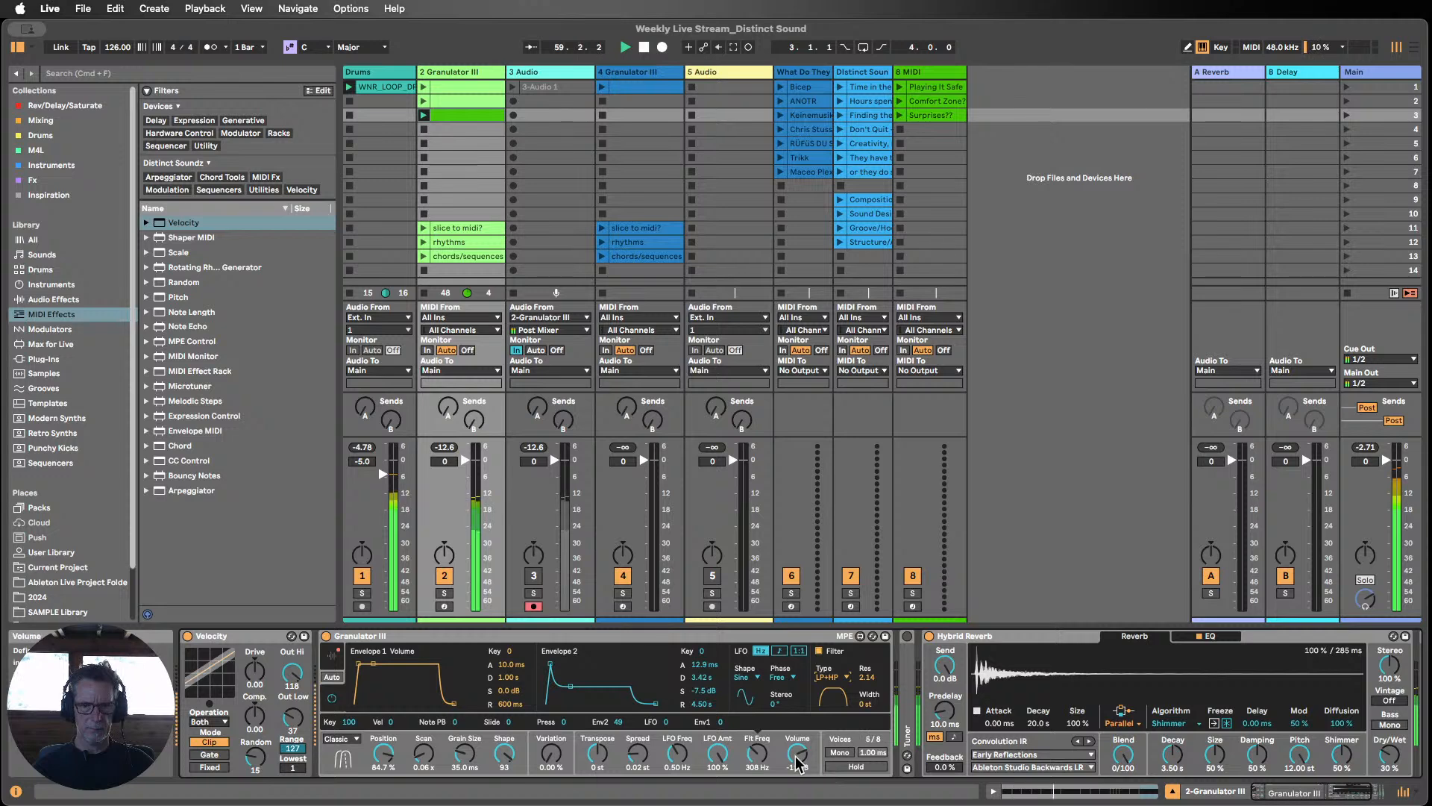
mouse_move(861, 684)
left_mouse_down()
mouse_move(861, 710)
mouse_move(862, 690)
left_mouse_up()
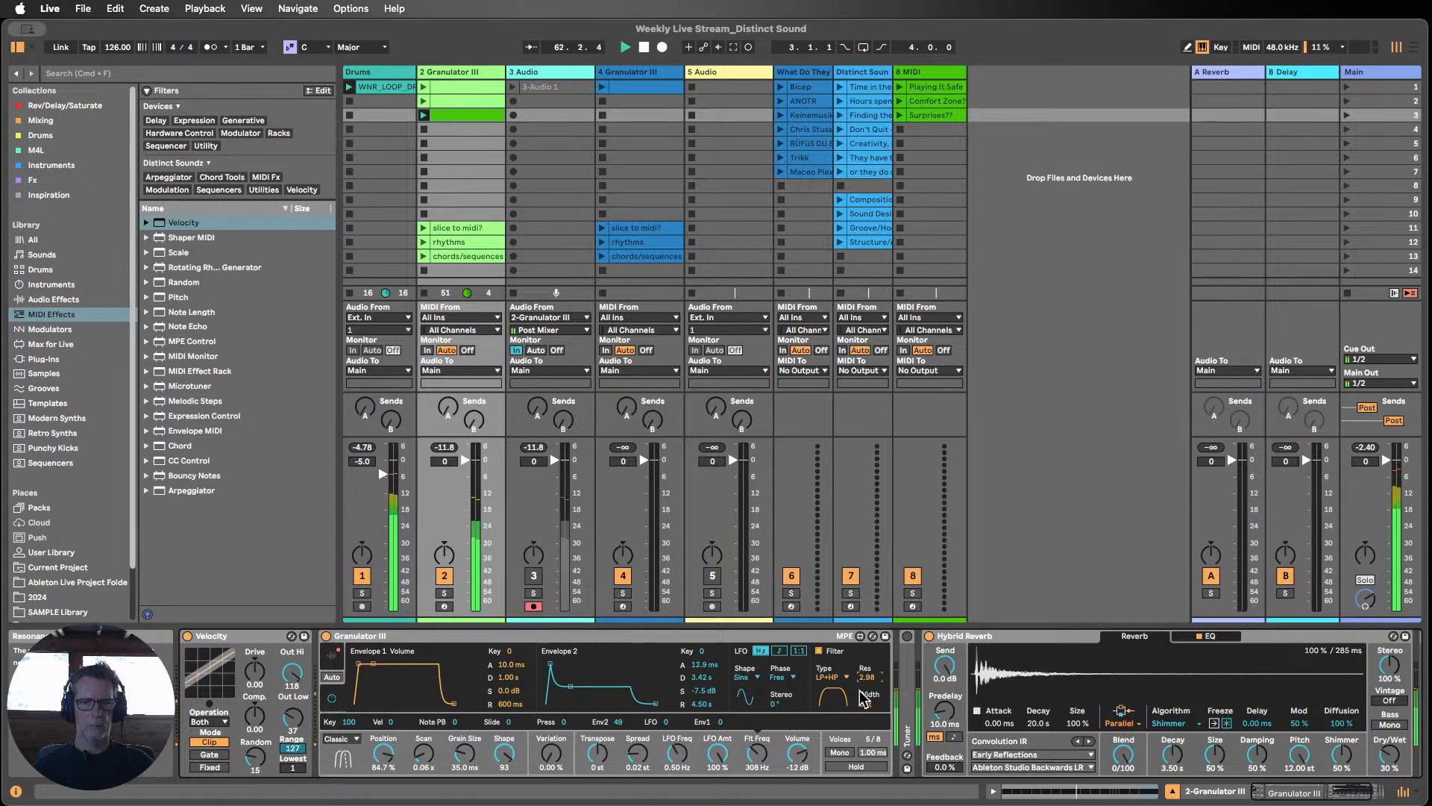
Step: Try Filter Freq at 60.8, 180 and 259 Hz, settle on 198 Hz, and set its Env2 modulation to 59
left_click_drag(757, 754, 758, 777)
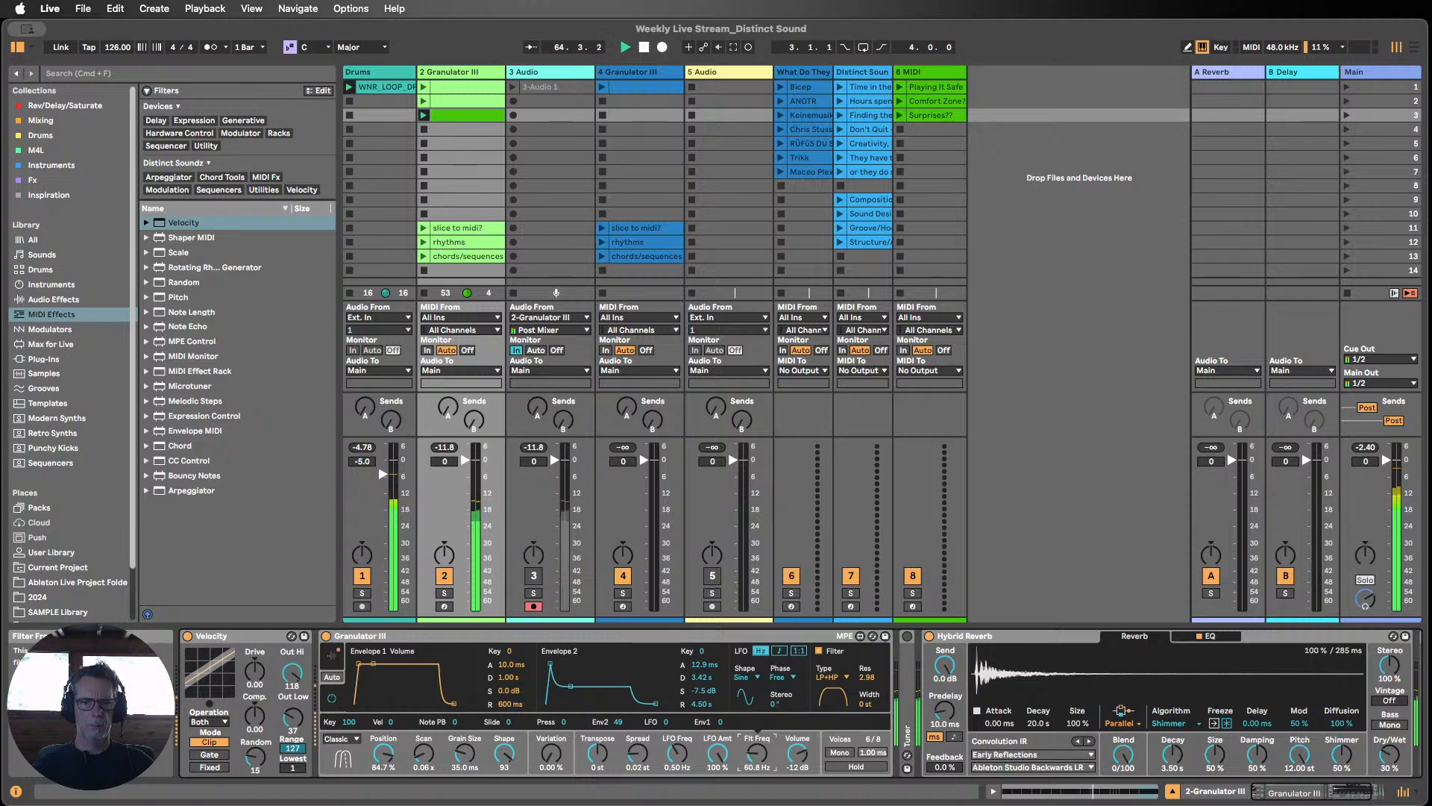
left_click_drag(757, 758, 751, 745)
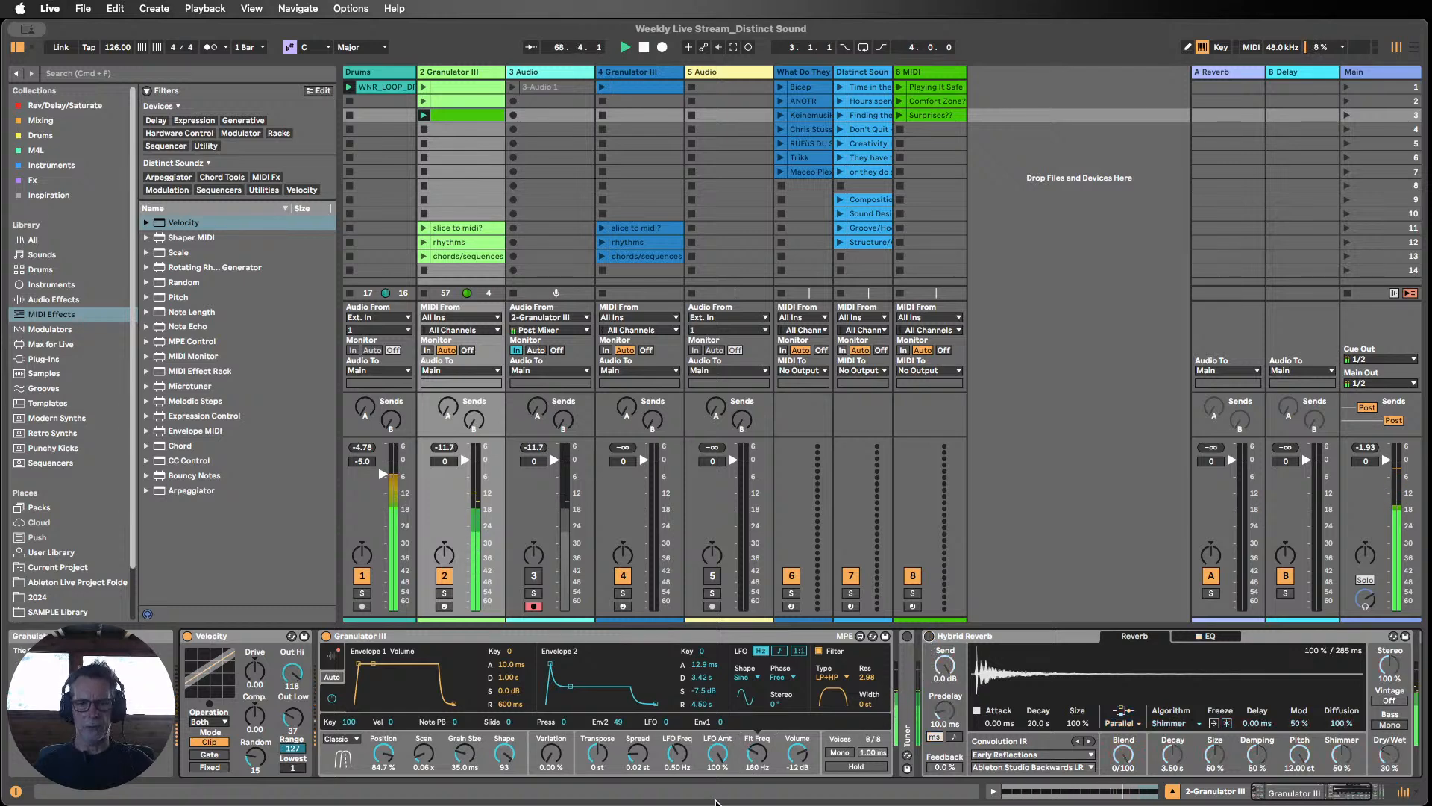
left_click_drag(758, 755, 757, 748)
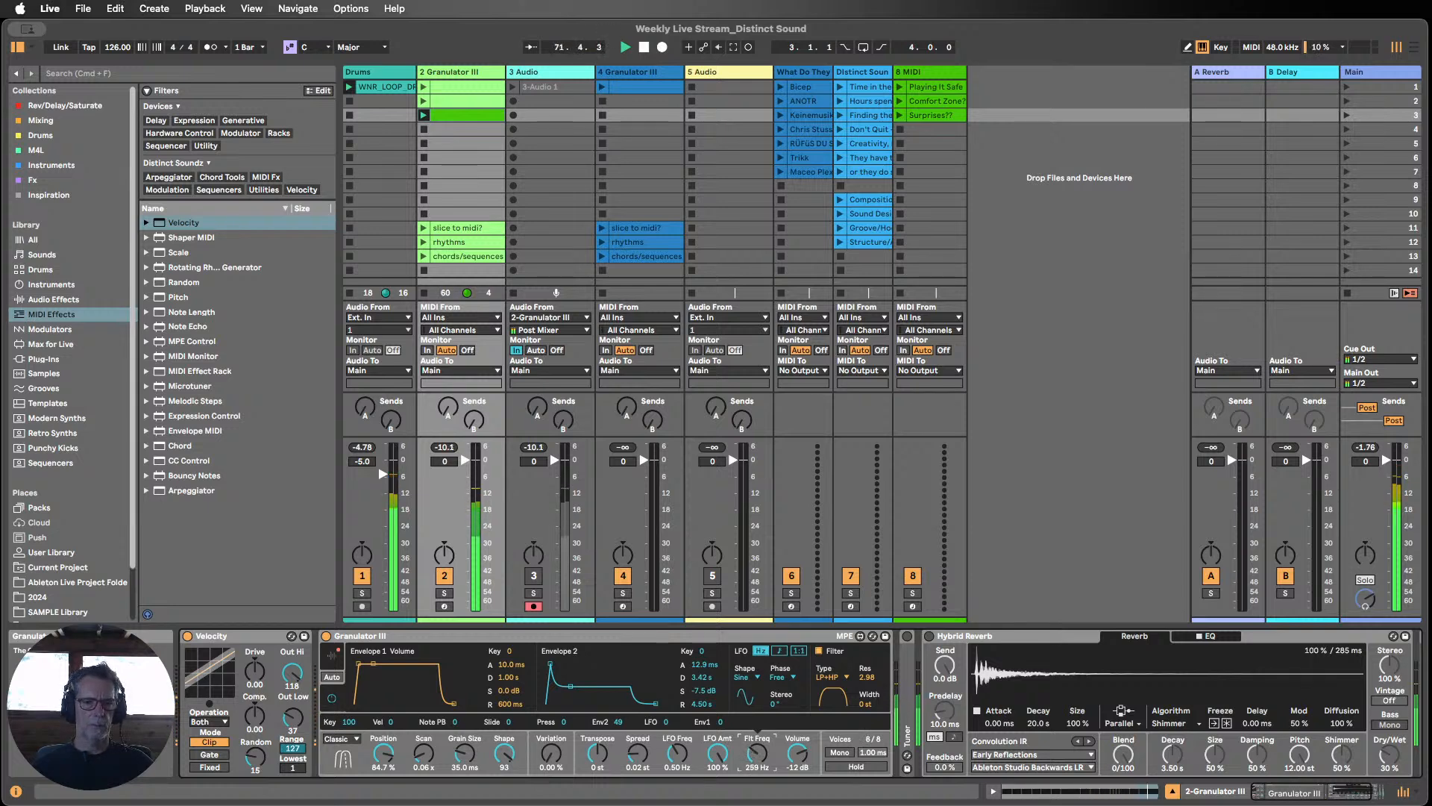
left_click_drag(757, 754, 757, 761)
left_click_drag(618, 721, 619, 705)
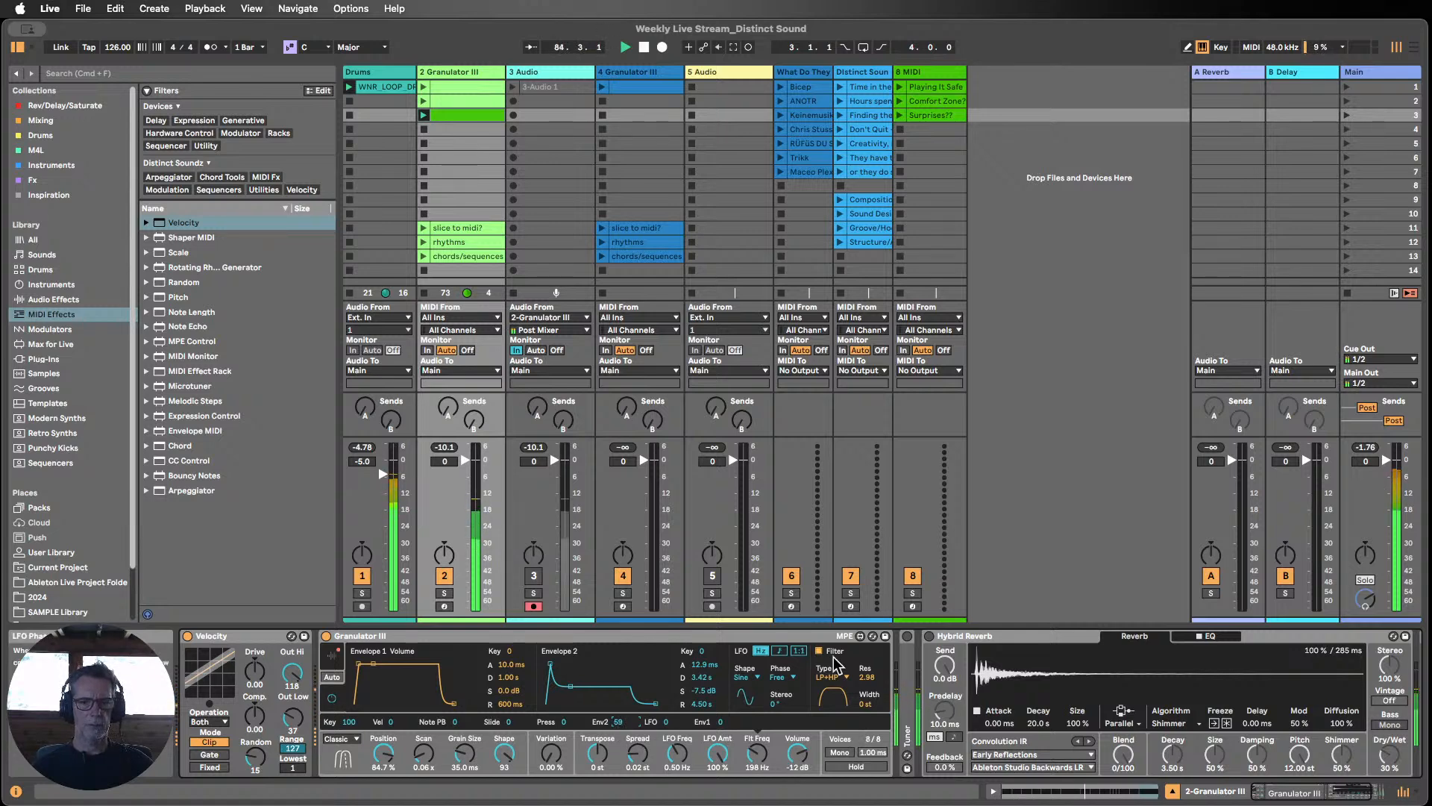
Step: Stop playback of the set and start it again
left_click(836, 676)
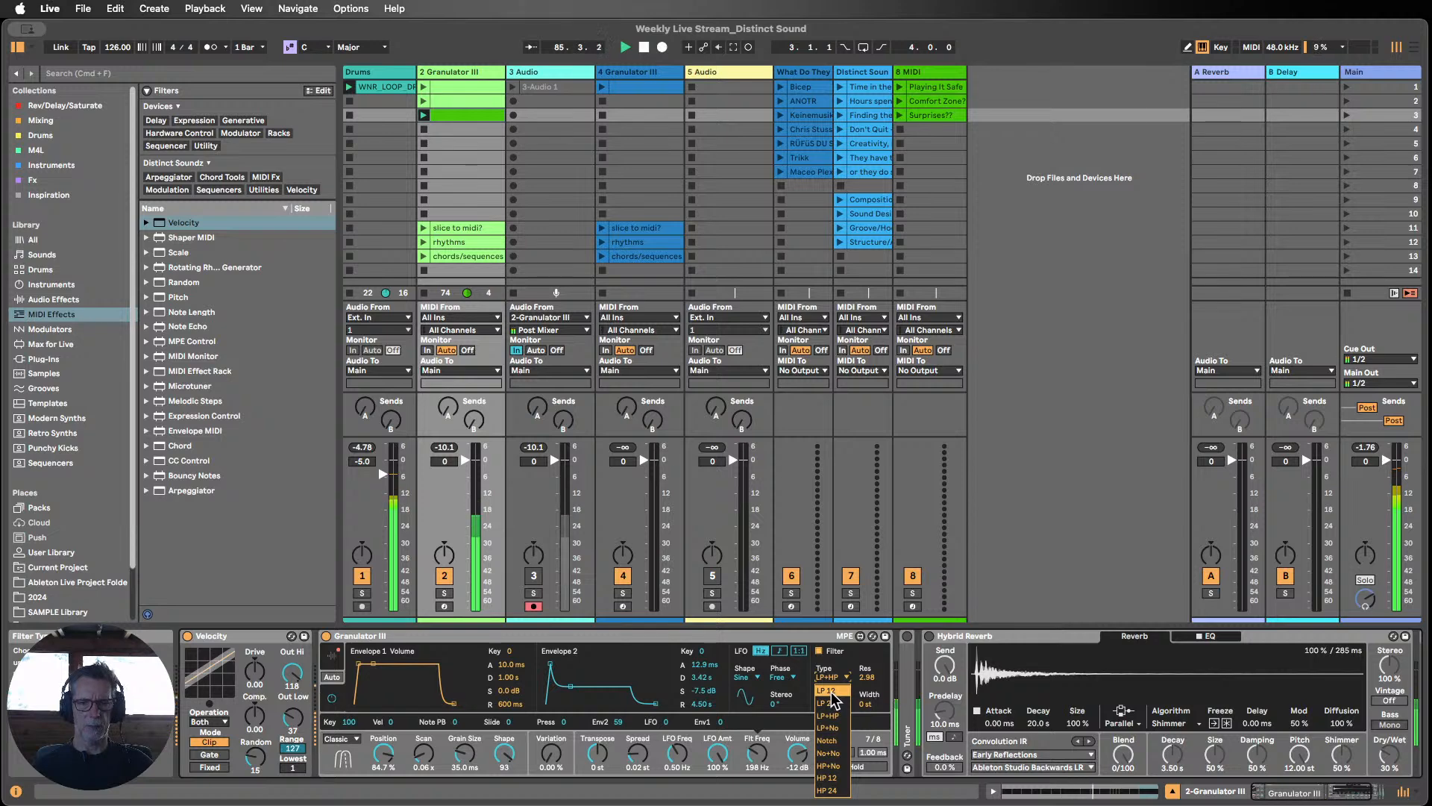
left_click(646, 47)
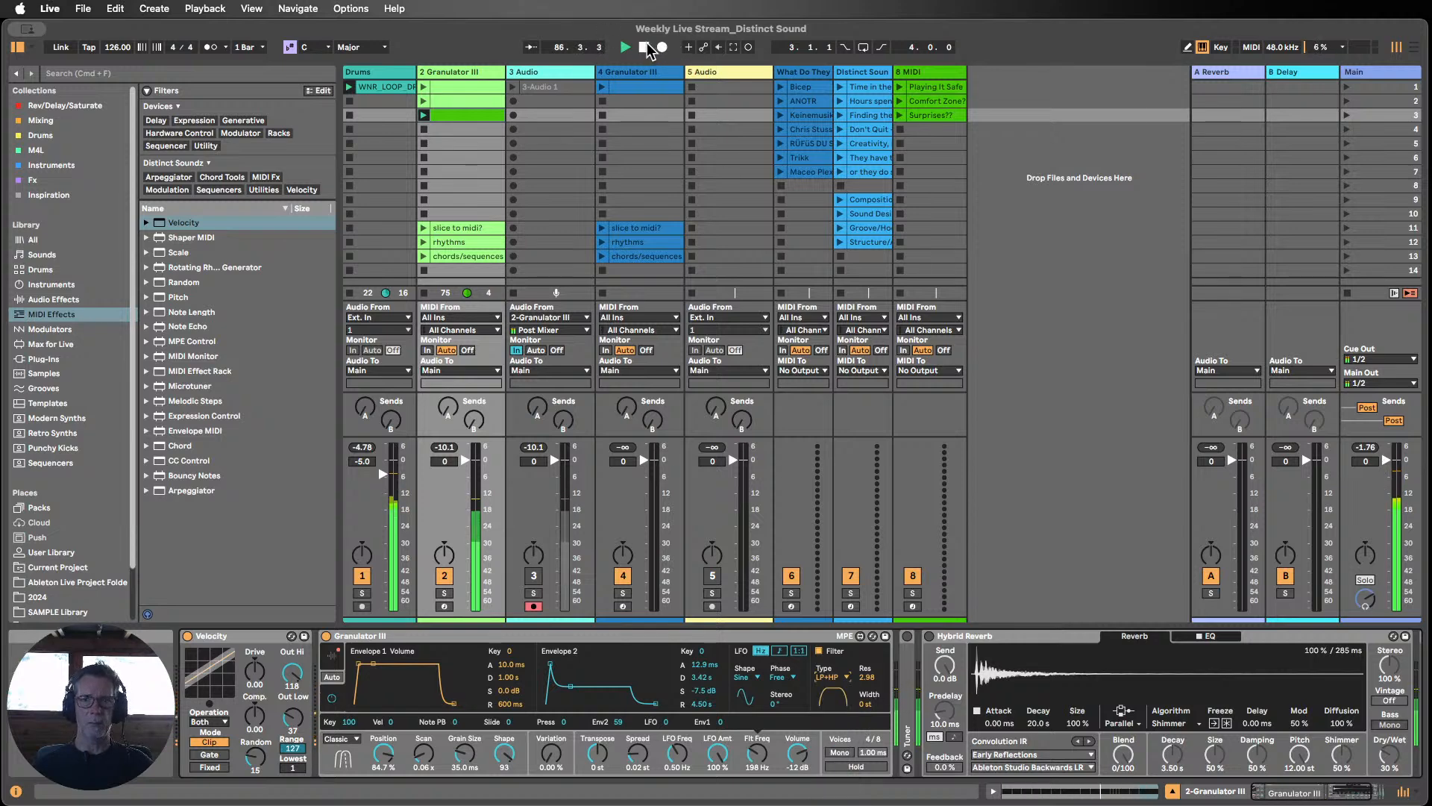
left_click(644, 47)
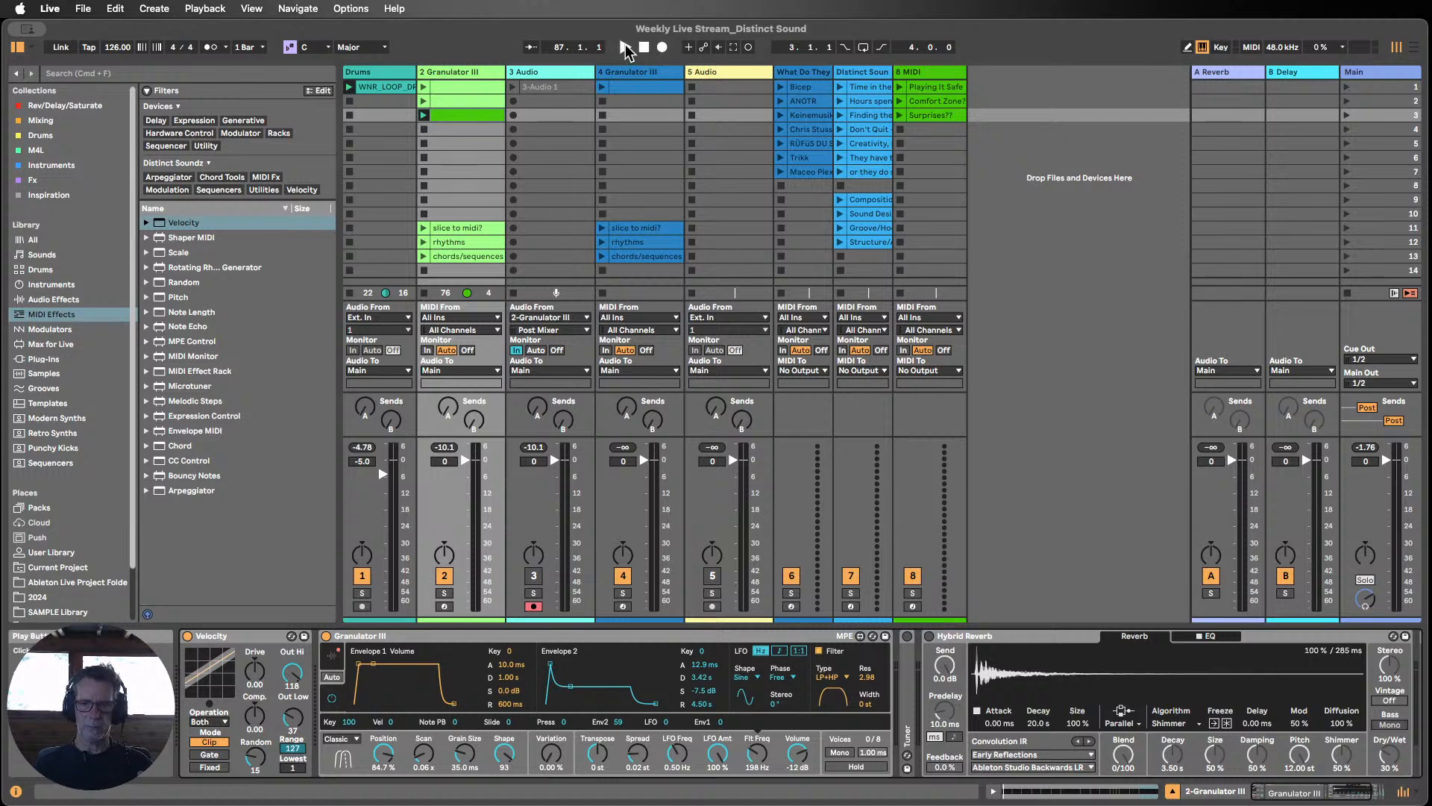
left_click(625, 48)
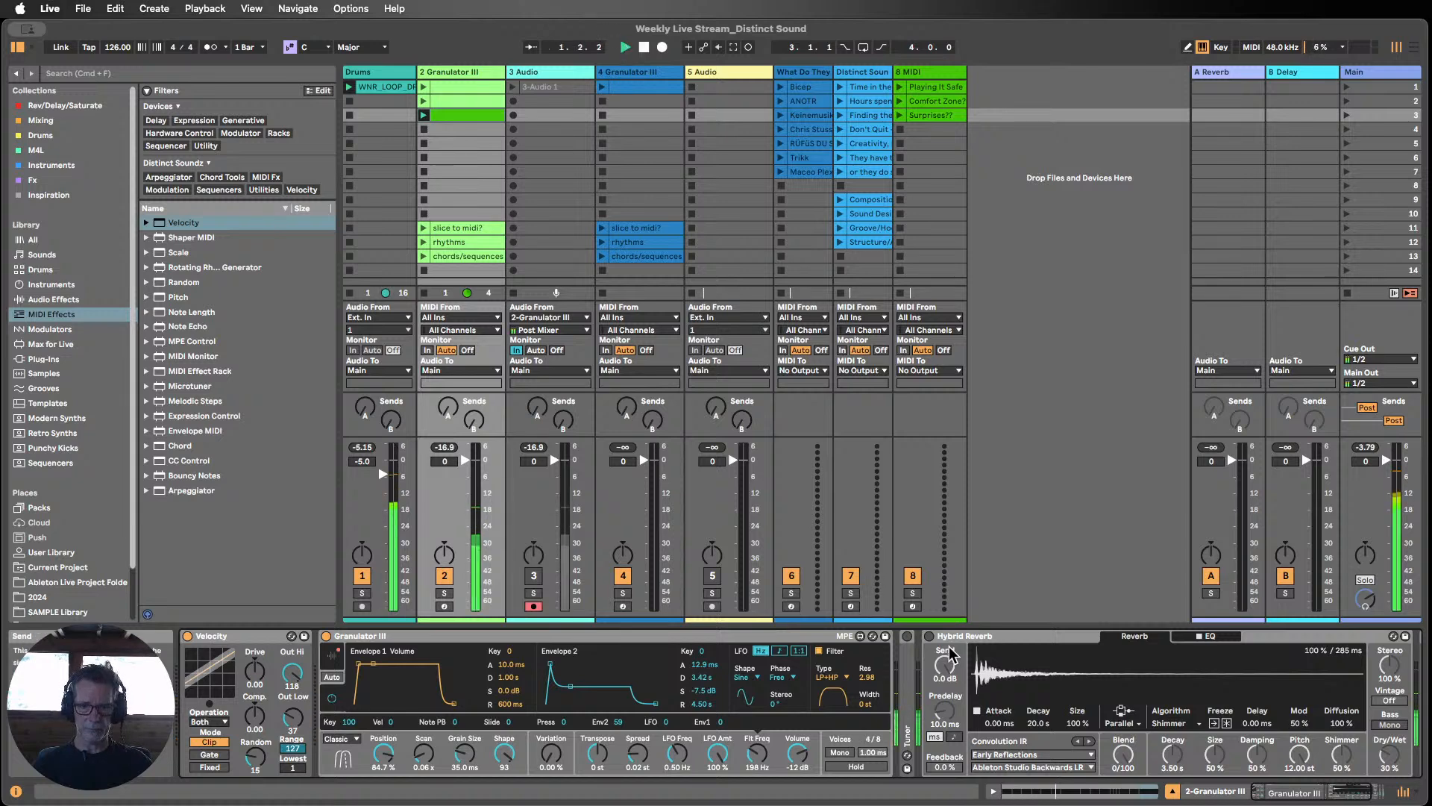
Step: Audition the LP+No, Notch, No+No and HP+No filter types in Granulator III, going back to LP+No
left_click(828, 676)
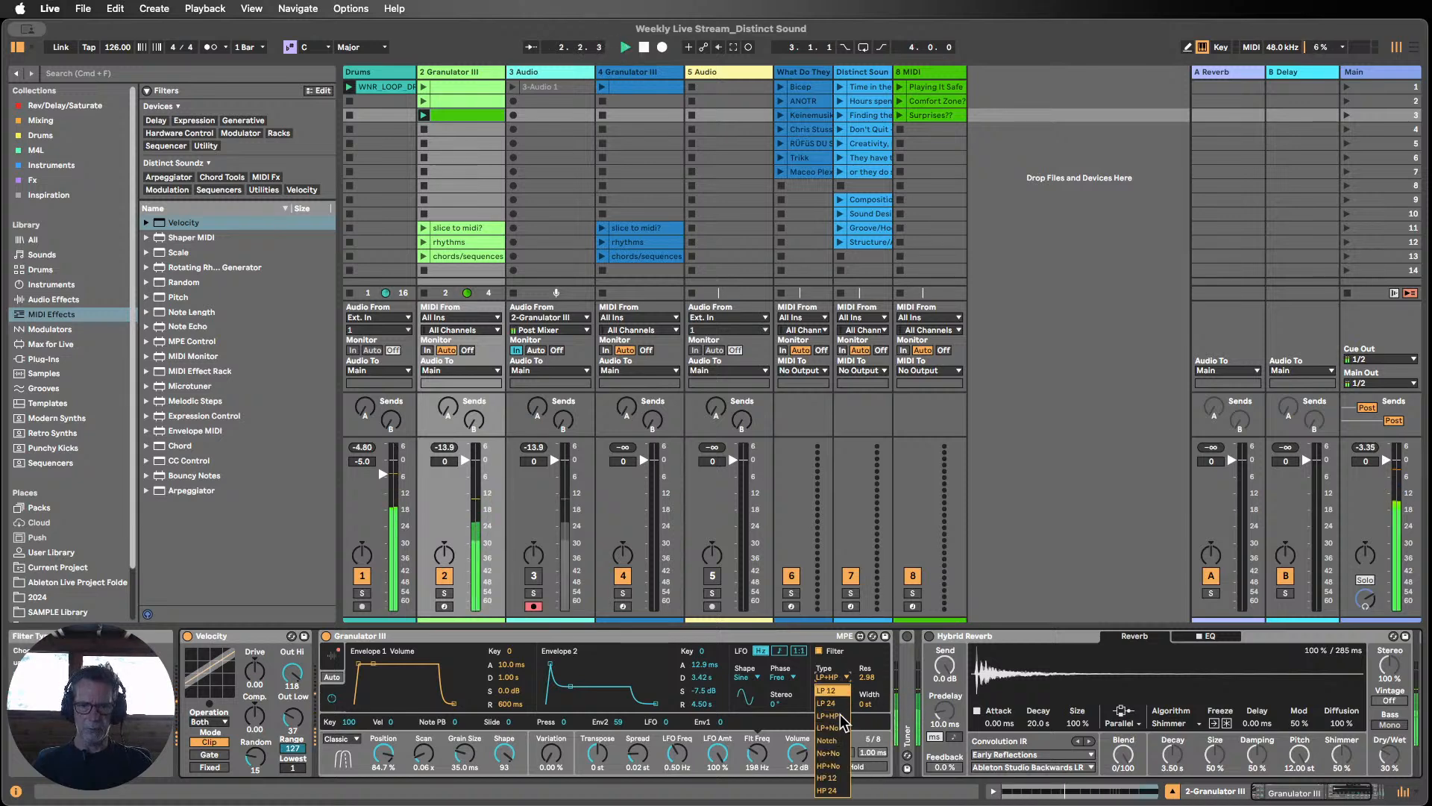
left_click(840, 735)
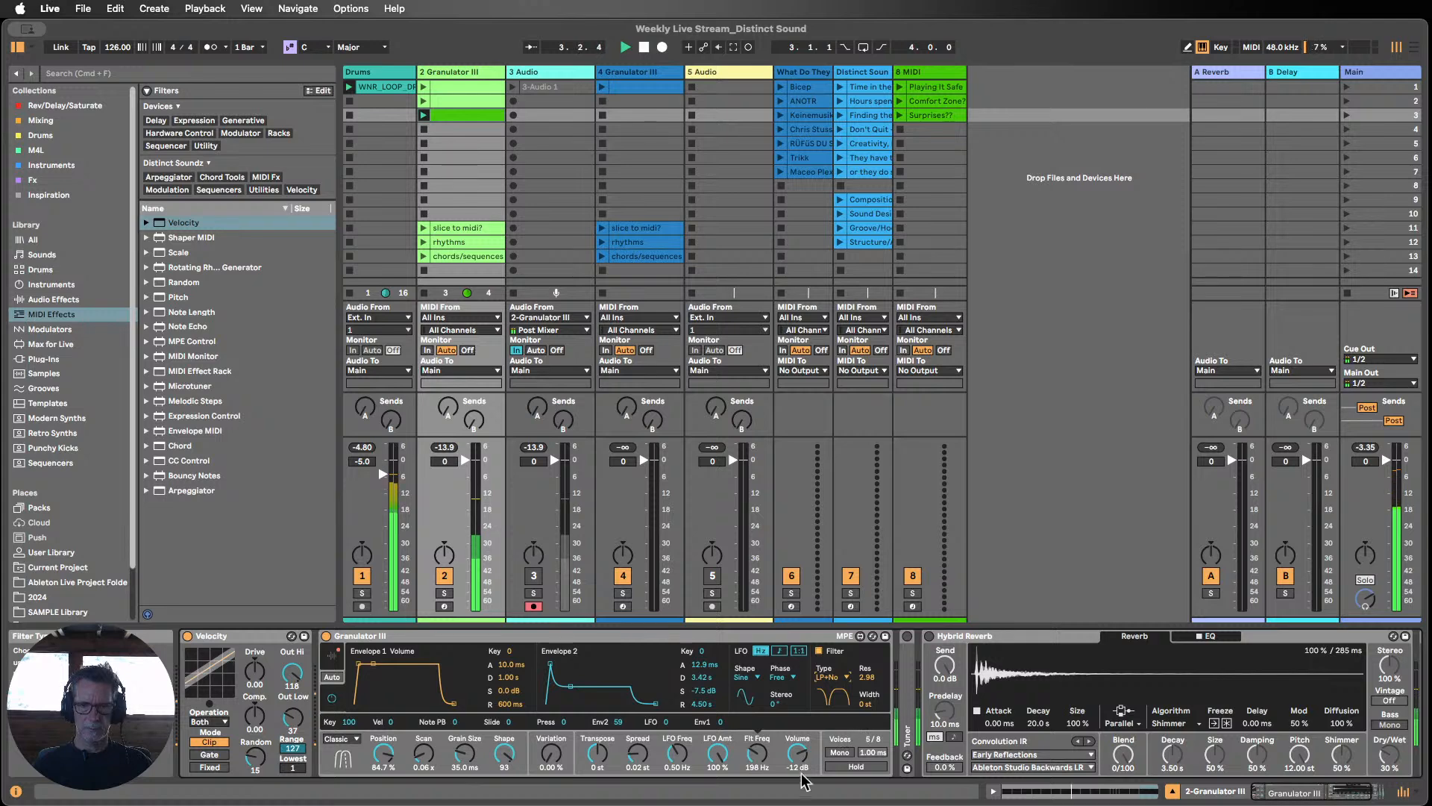
left_click(846, 679)
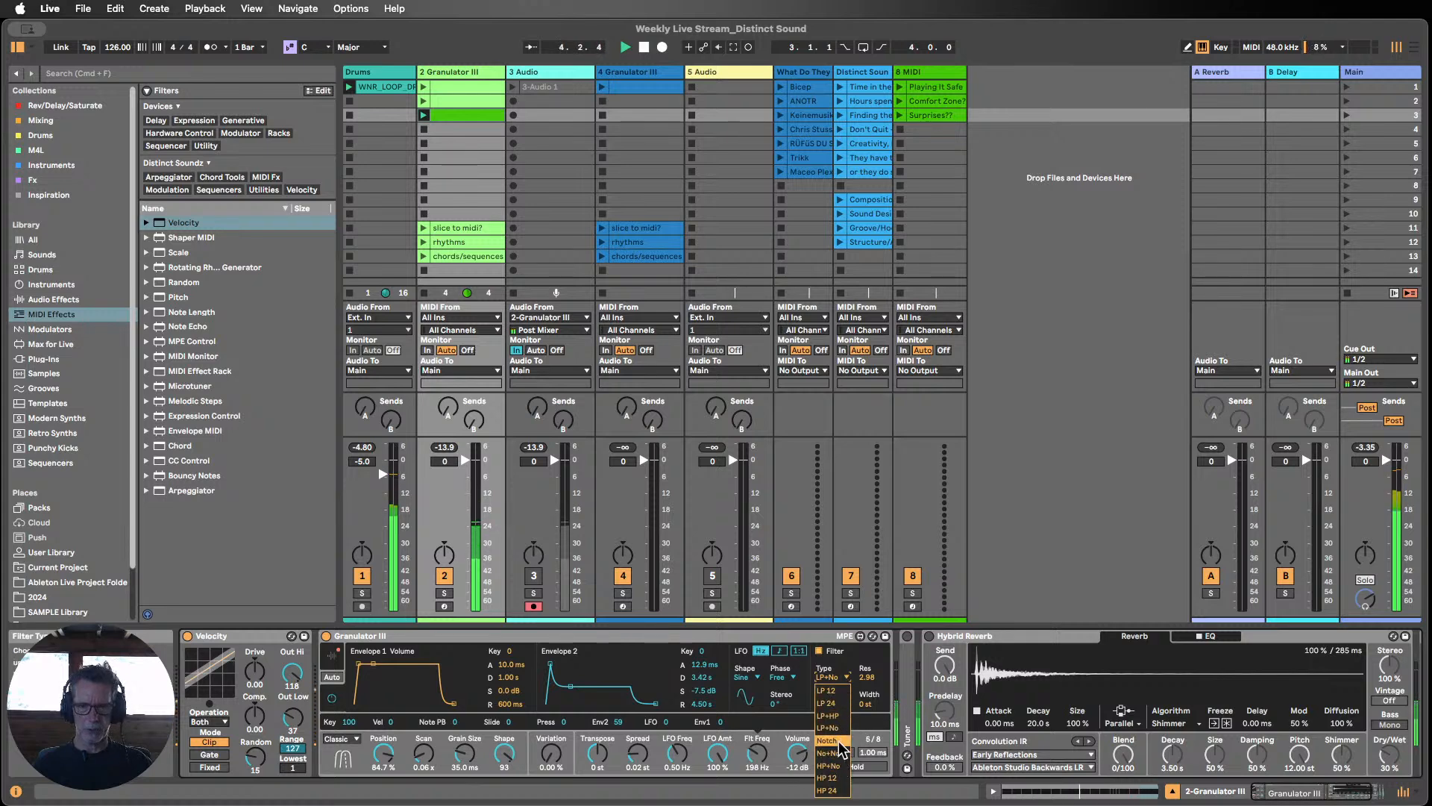
left_click(828, 740)
mouse_move(757, 753)
left_mouse_down()
mouse_move(757, 768)
mouse_move(757, 749)
left_mouse_up()
left_click(828, 677)
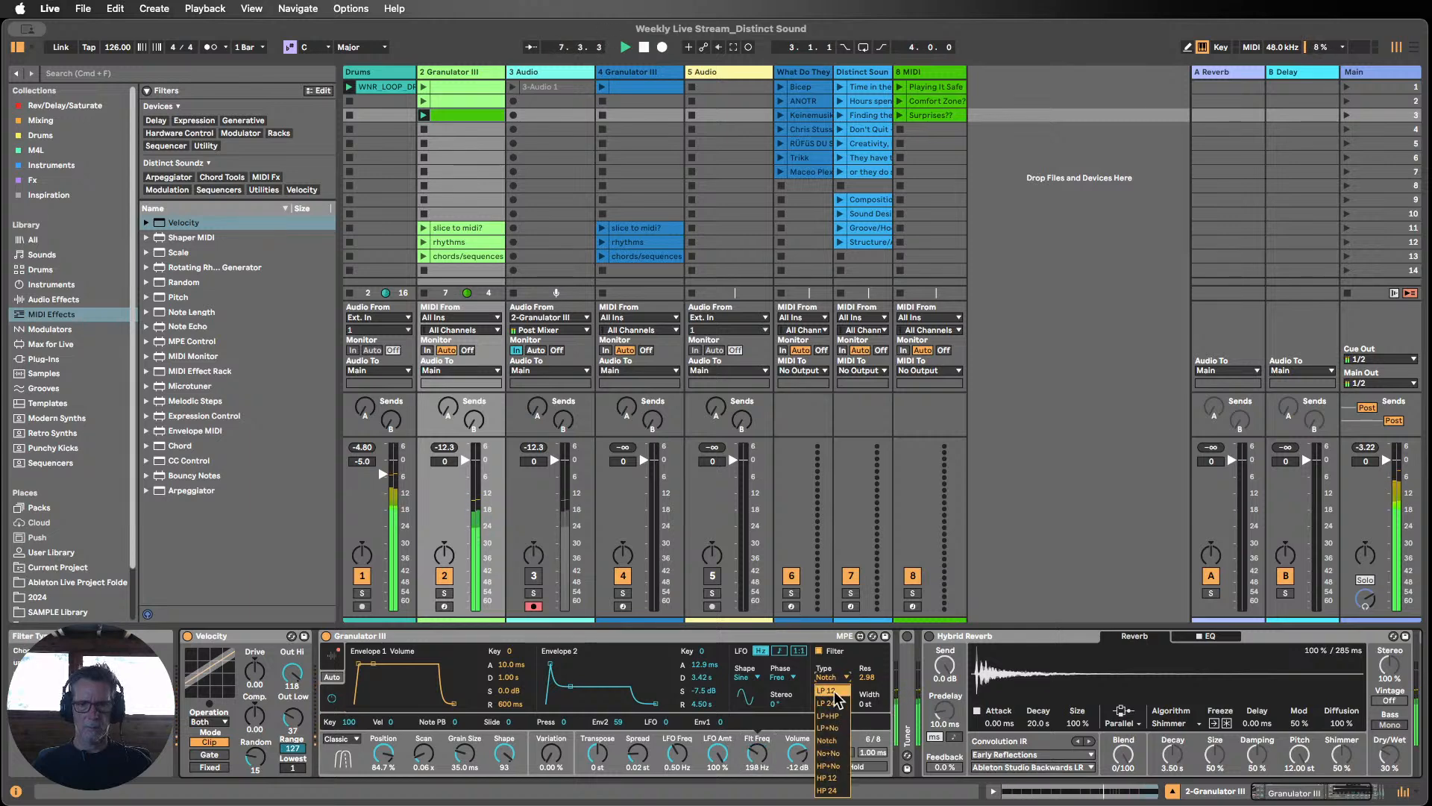
left_click(832, 753)
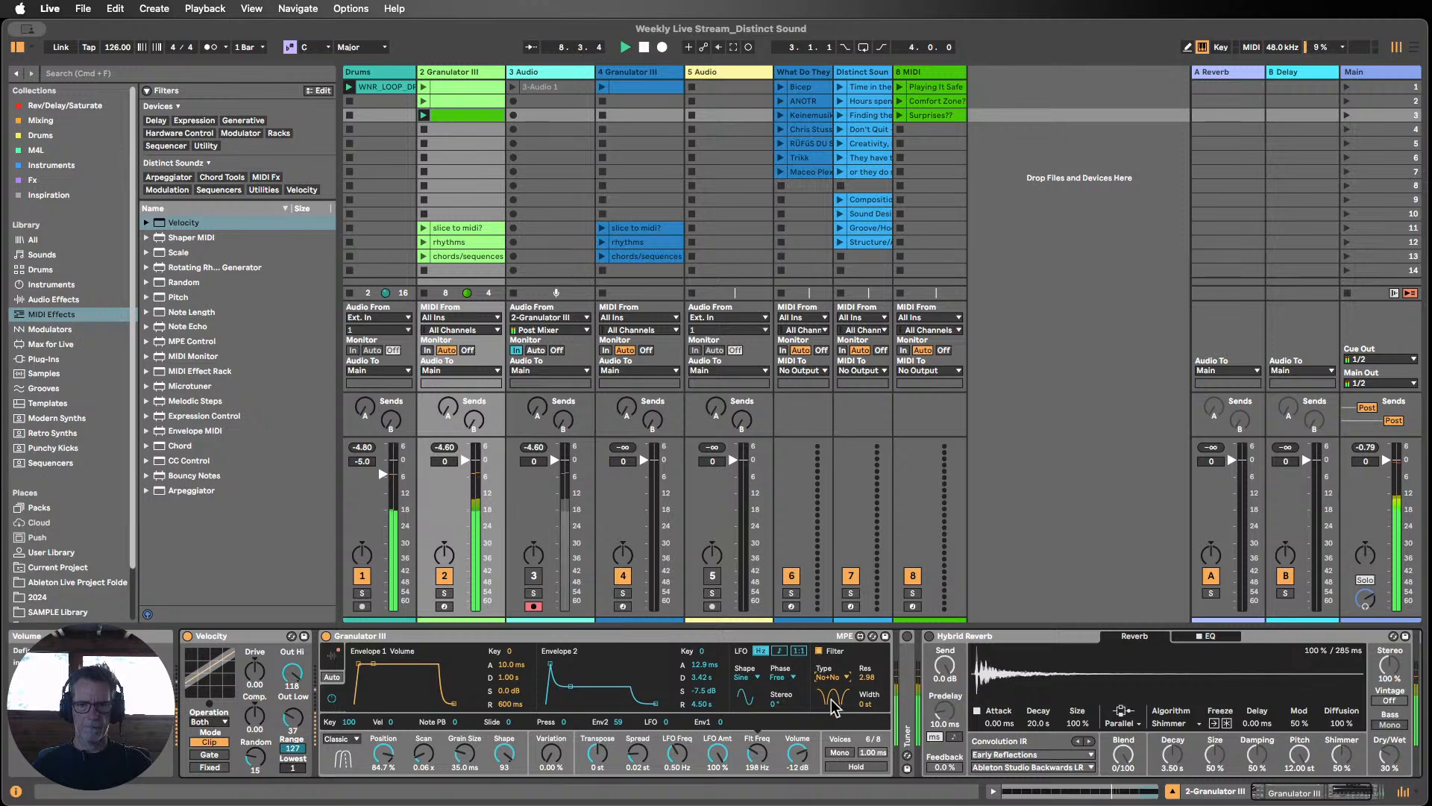
left_click(842, 679)
left_click(831, 765)
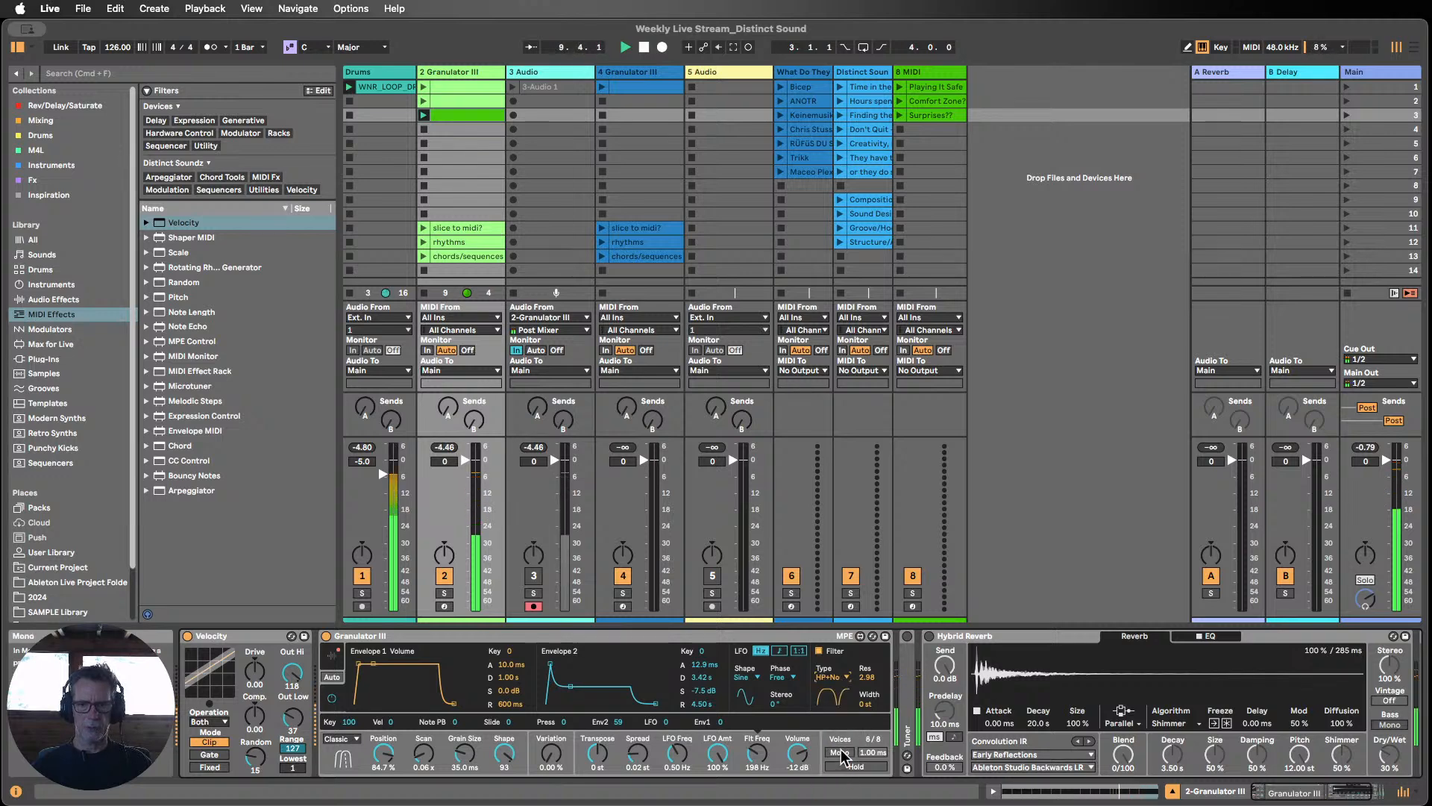
left_click(836, 678)
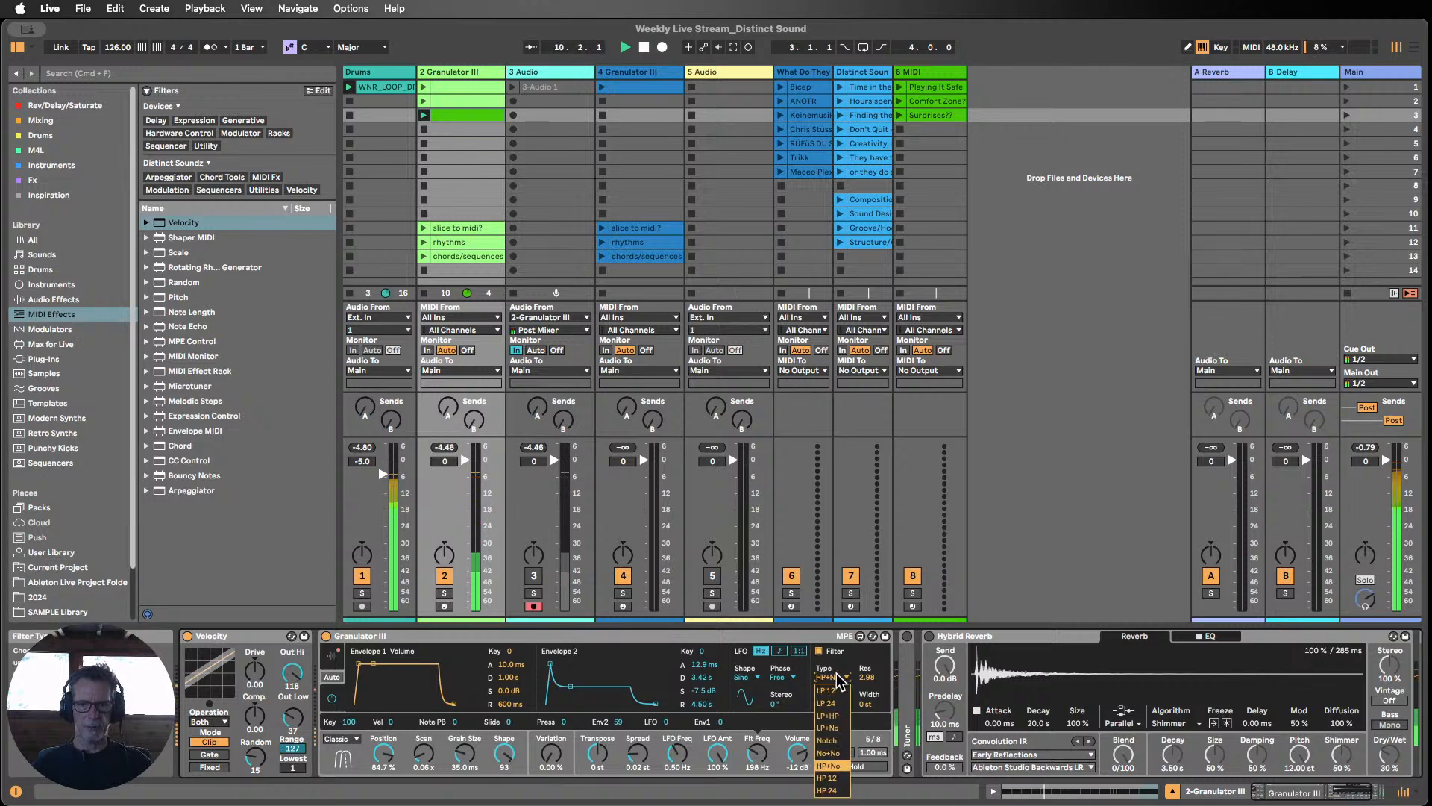
left_click(835, 727)
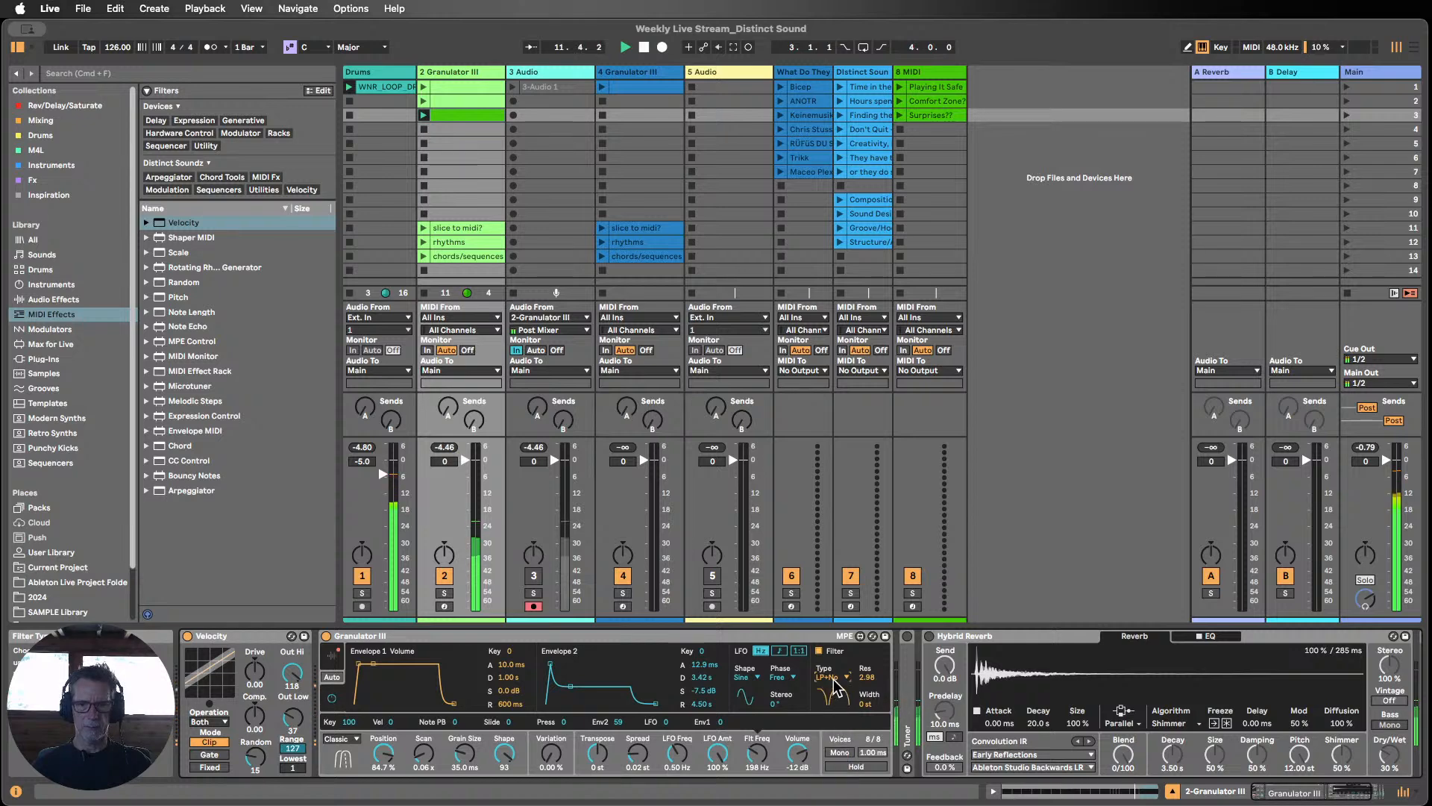
Step: Set Granulator III's filter type back to LP+HP and its Filter Freq to 395 Hz
left_click(836, 678)
left_click(836, 715)
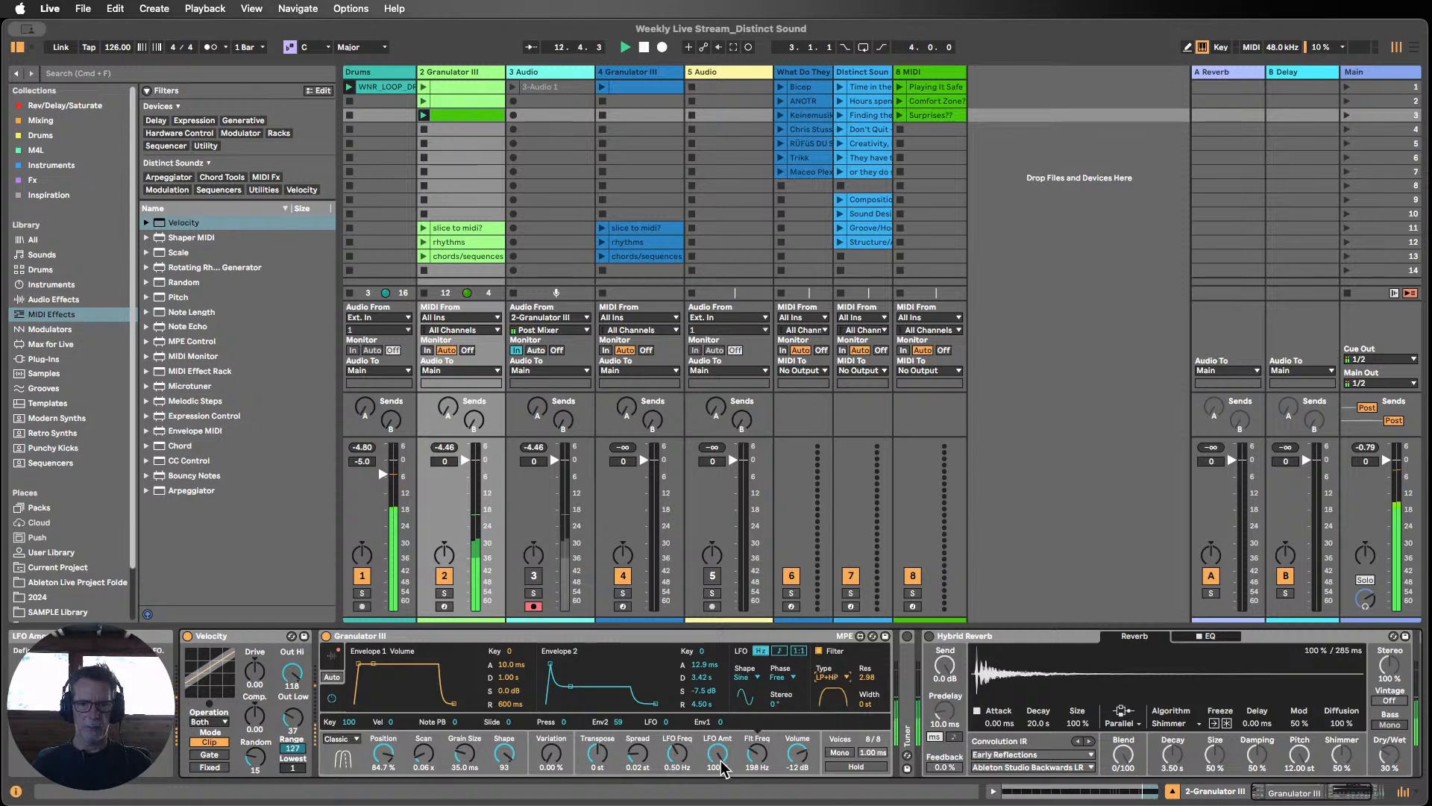
left_click_drag(757, 756, 757, 741)
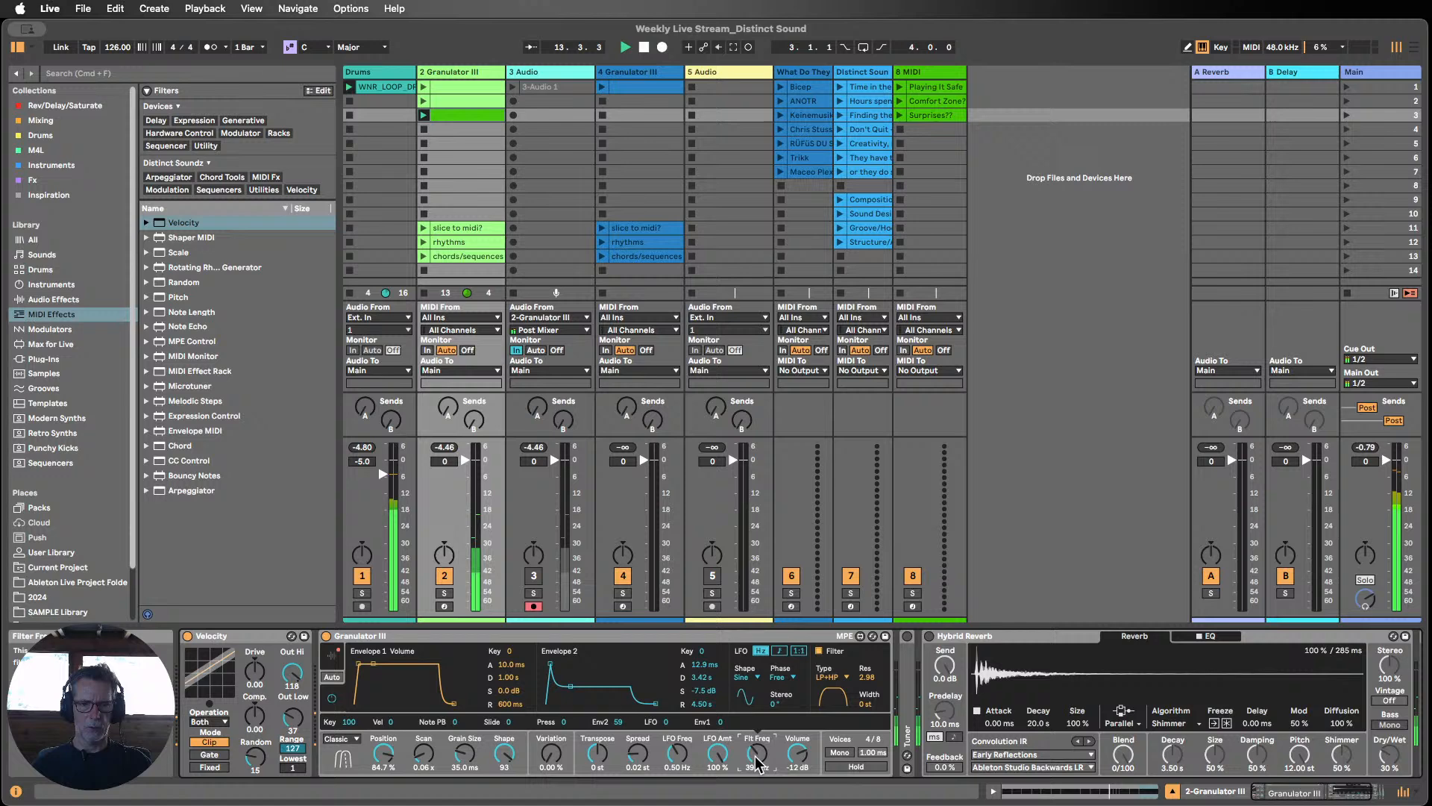
Step: Try Variation at 1.40% and an LFO modulation of 200 on Scan, finishing with Variation at 0%
left_click(553, 756)
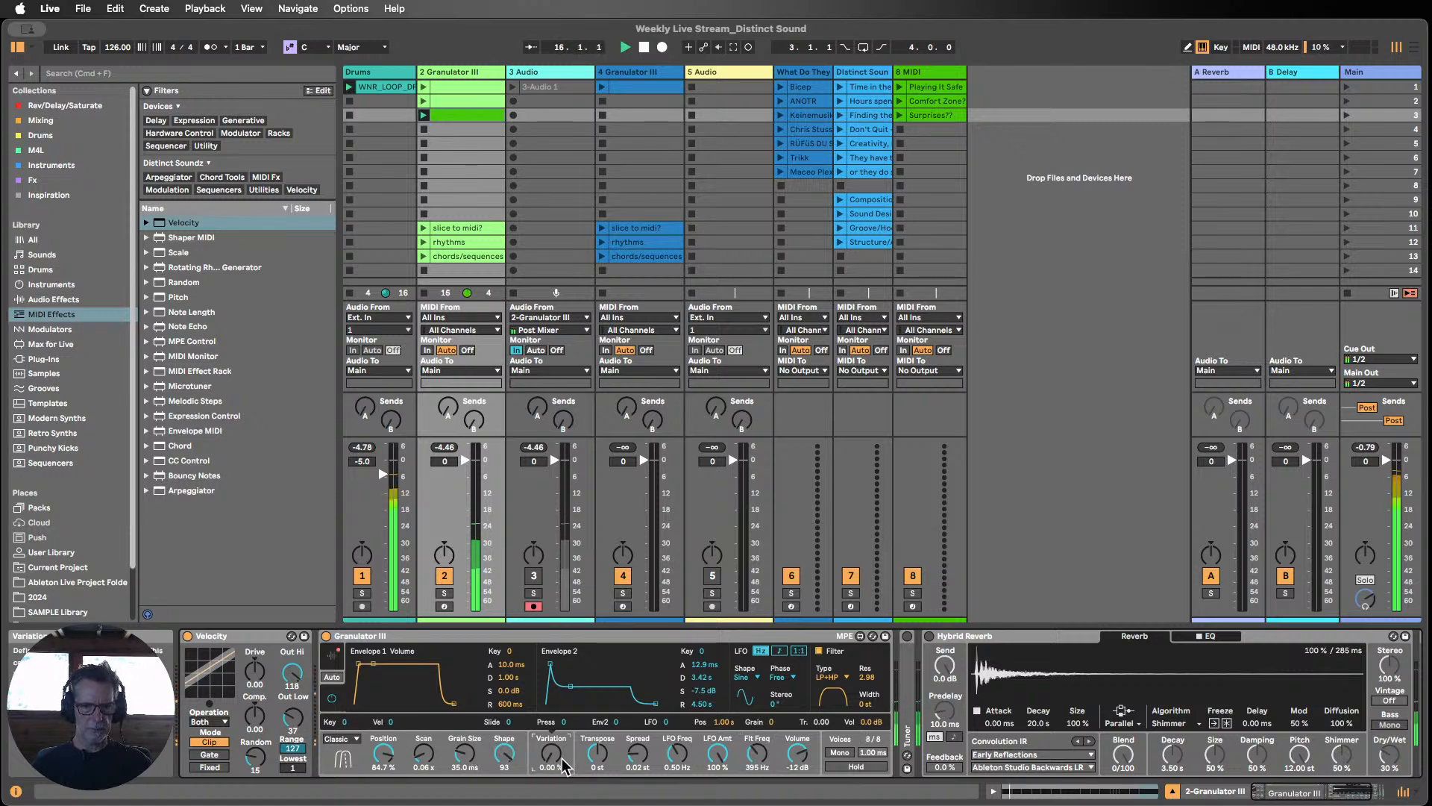
left_click_drag(554, 757, 554, 751)
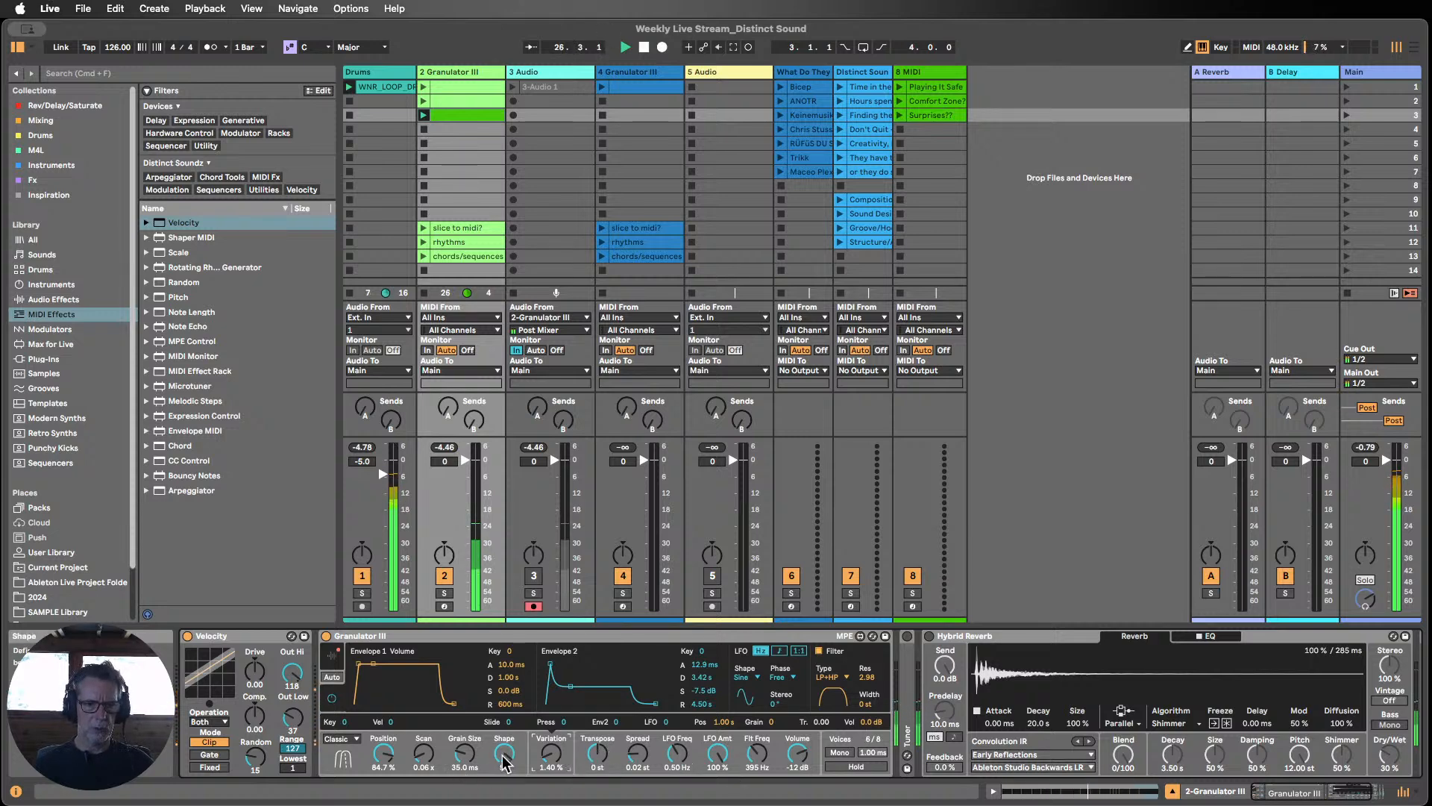
left_click(421, 760)
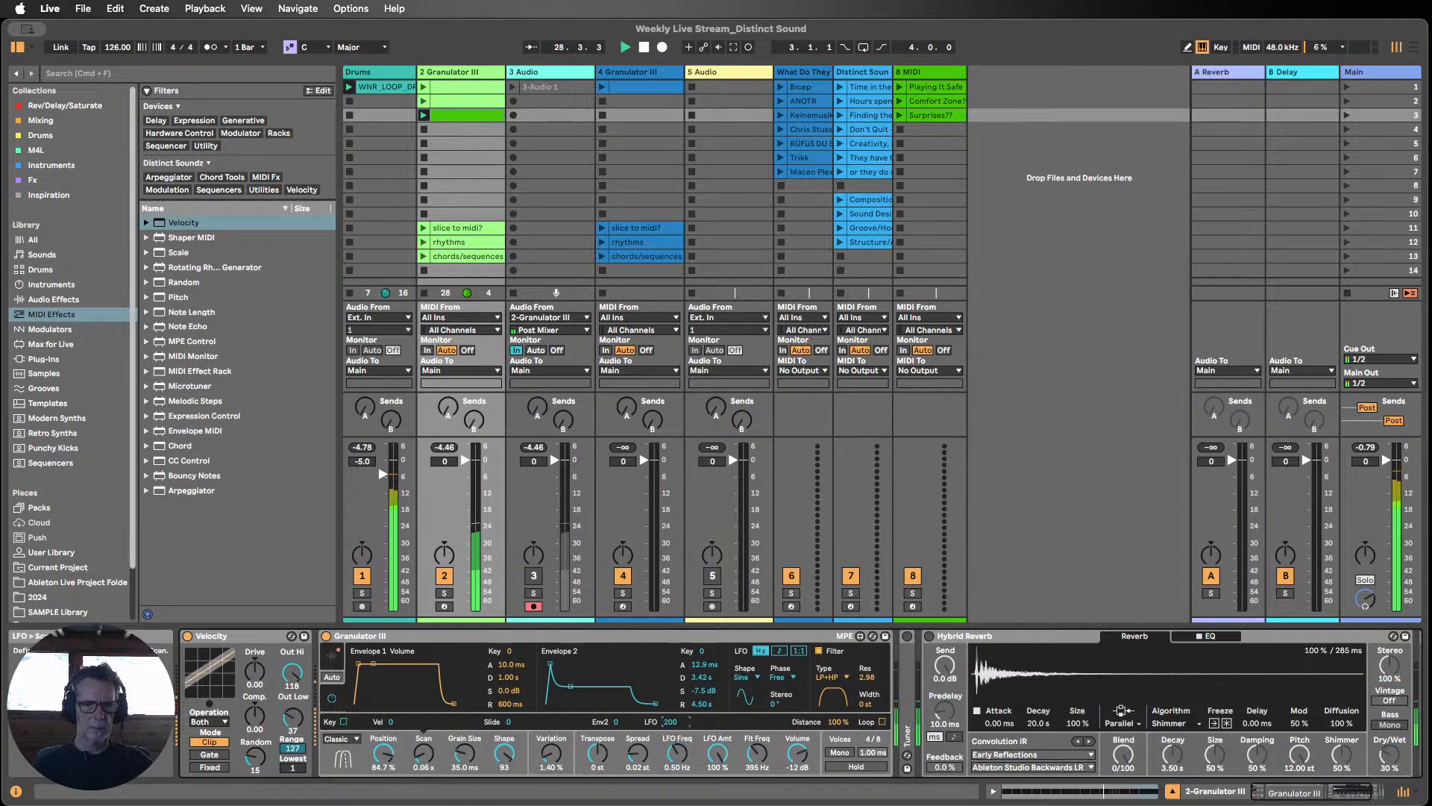
left_click_drag(670, 722, 671, 745)
left_click_drag(551, 755, 564, 782)
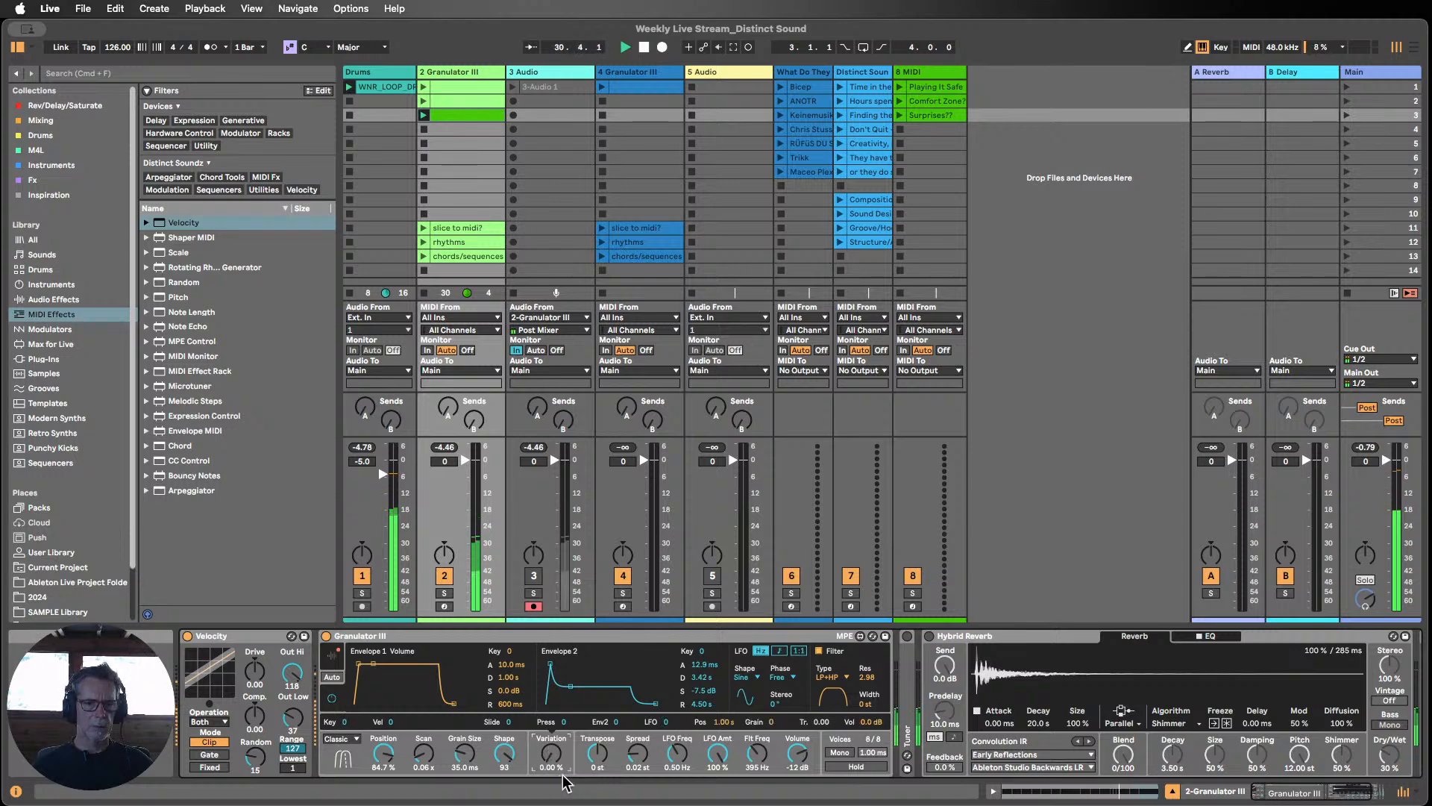
Step: Adjust Granulator III's LFO modulation to 51 on Position and 78 on Grain Size
left_click(392, 759)
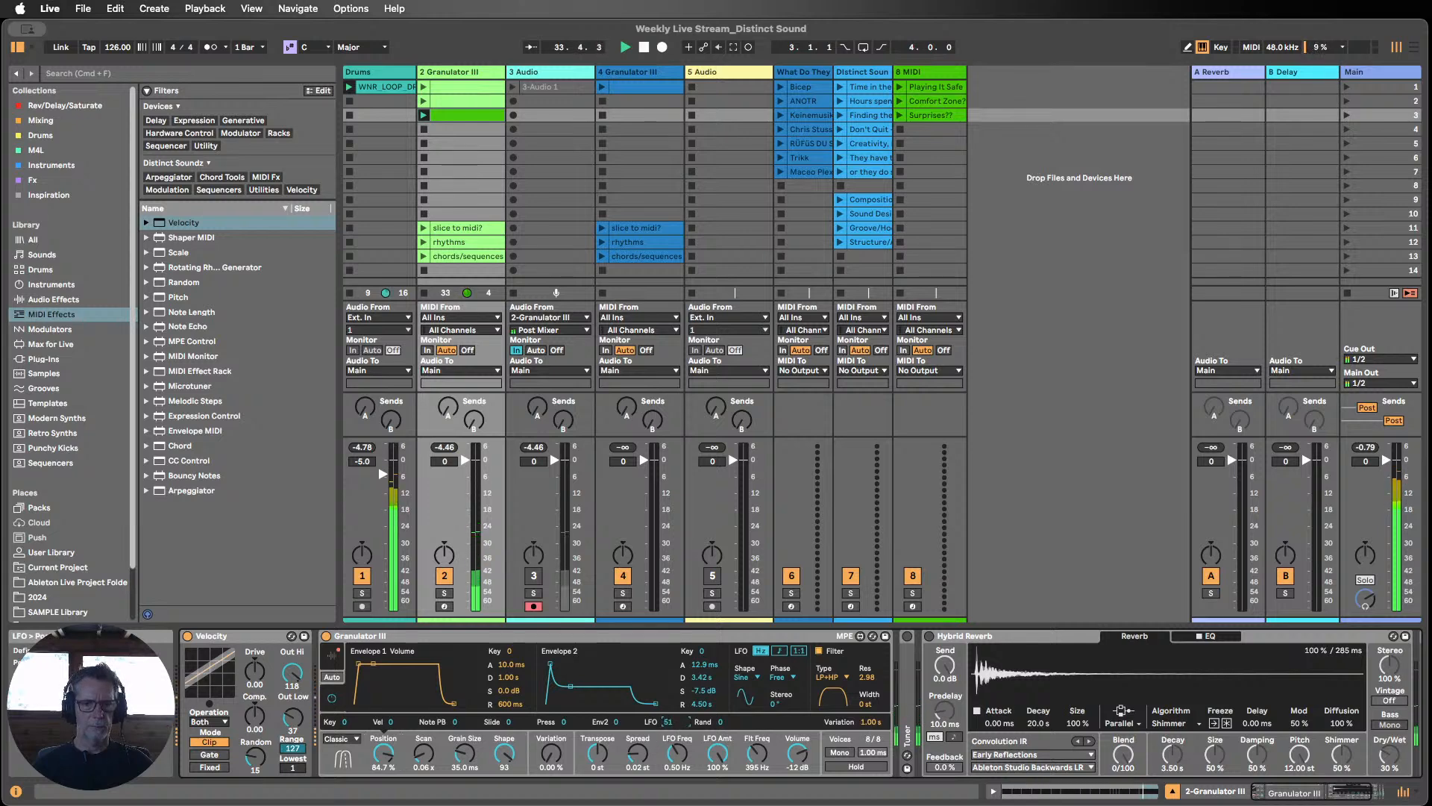
left_click(424, 755)
left_click(470, 761)
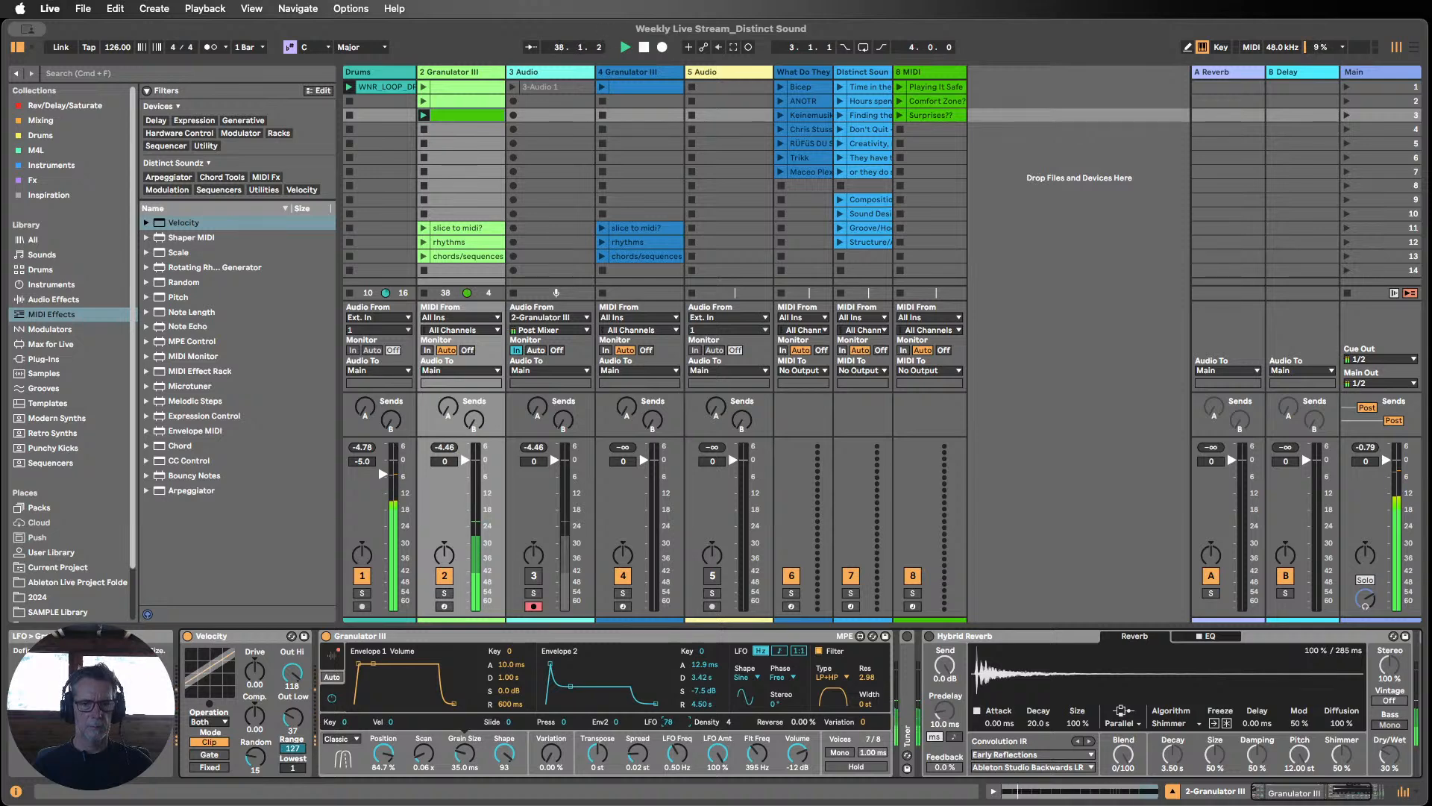
Step: Mute the Drums track and set the LFO modulation of Shape to 26, trying 14 and 66 on the way
left_click(505, 754)
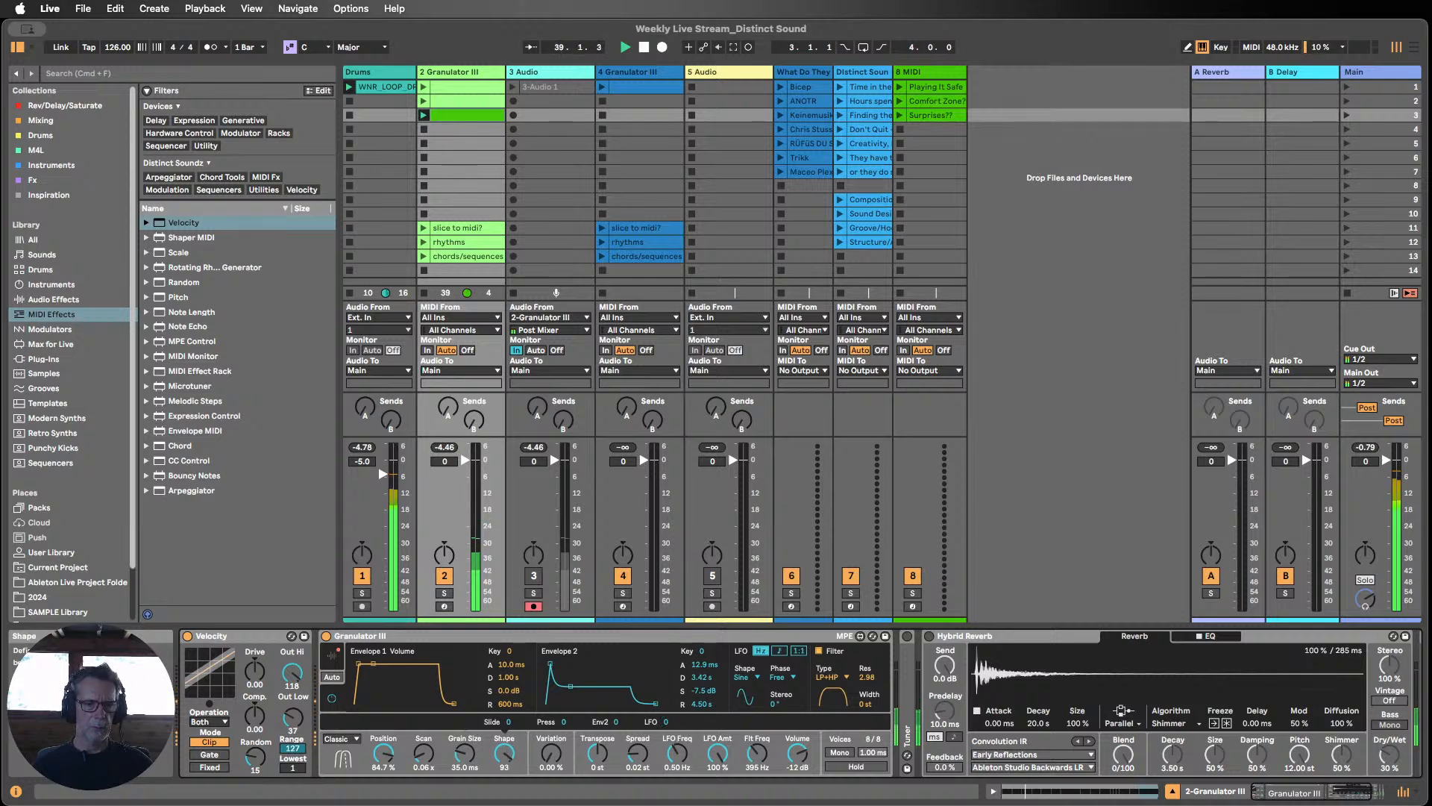
left_click_drag(666, 723, 666, 709)
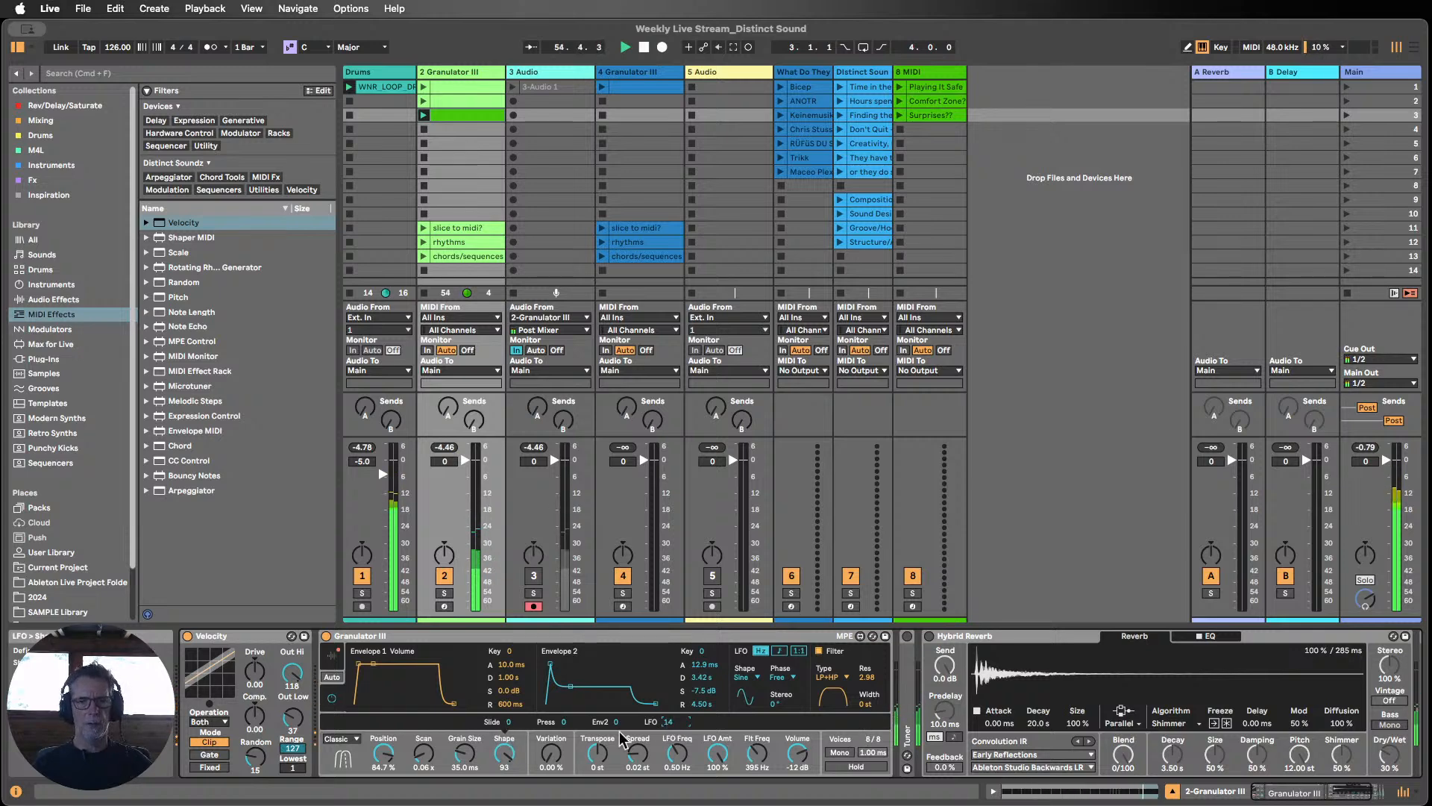
key("F1")
left_click_drag(670, 725, 671, 660)
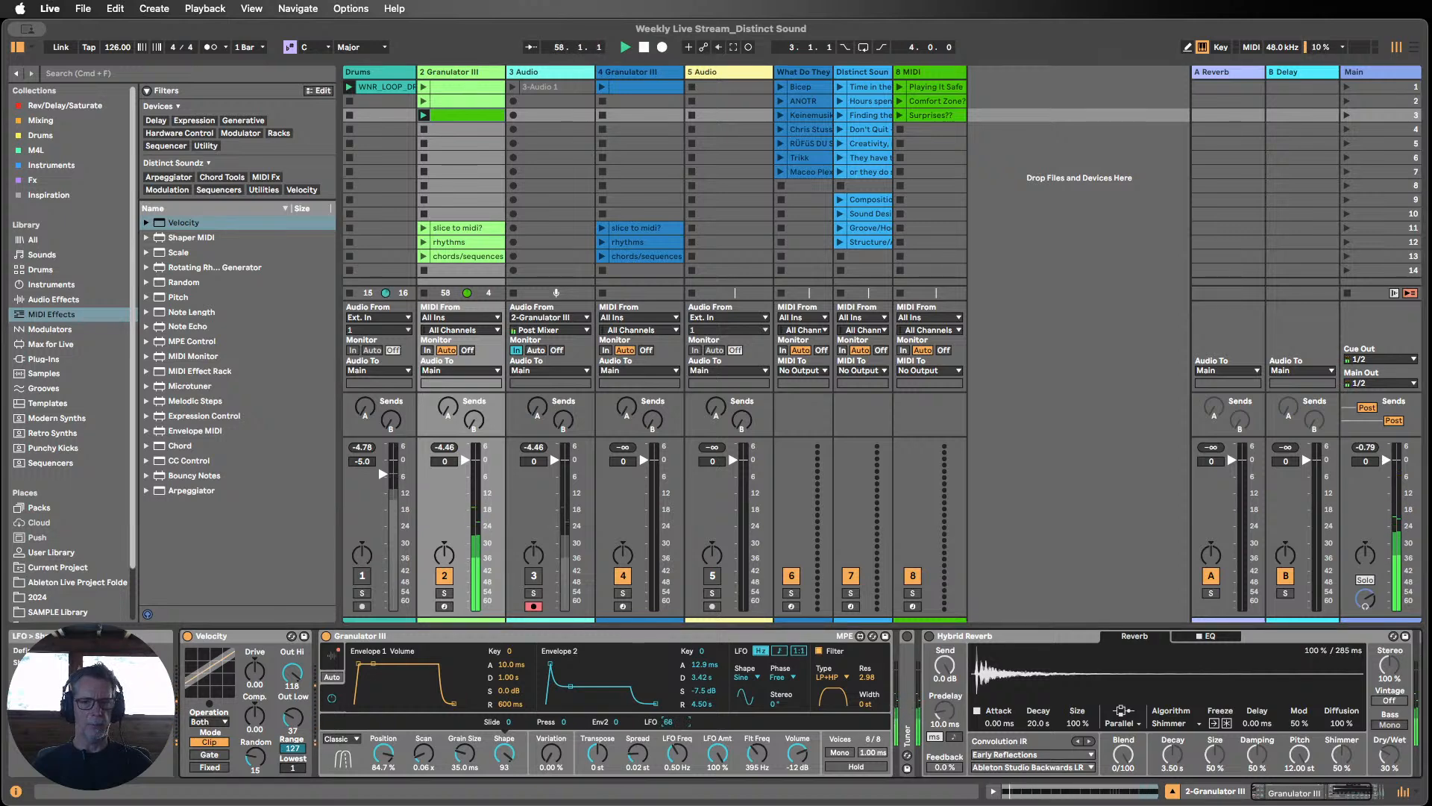
left_click_drag(670, 722, 671, 731)
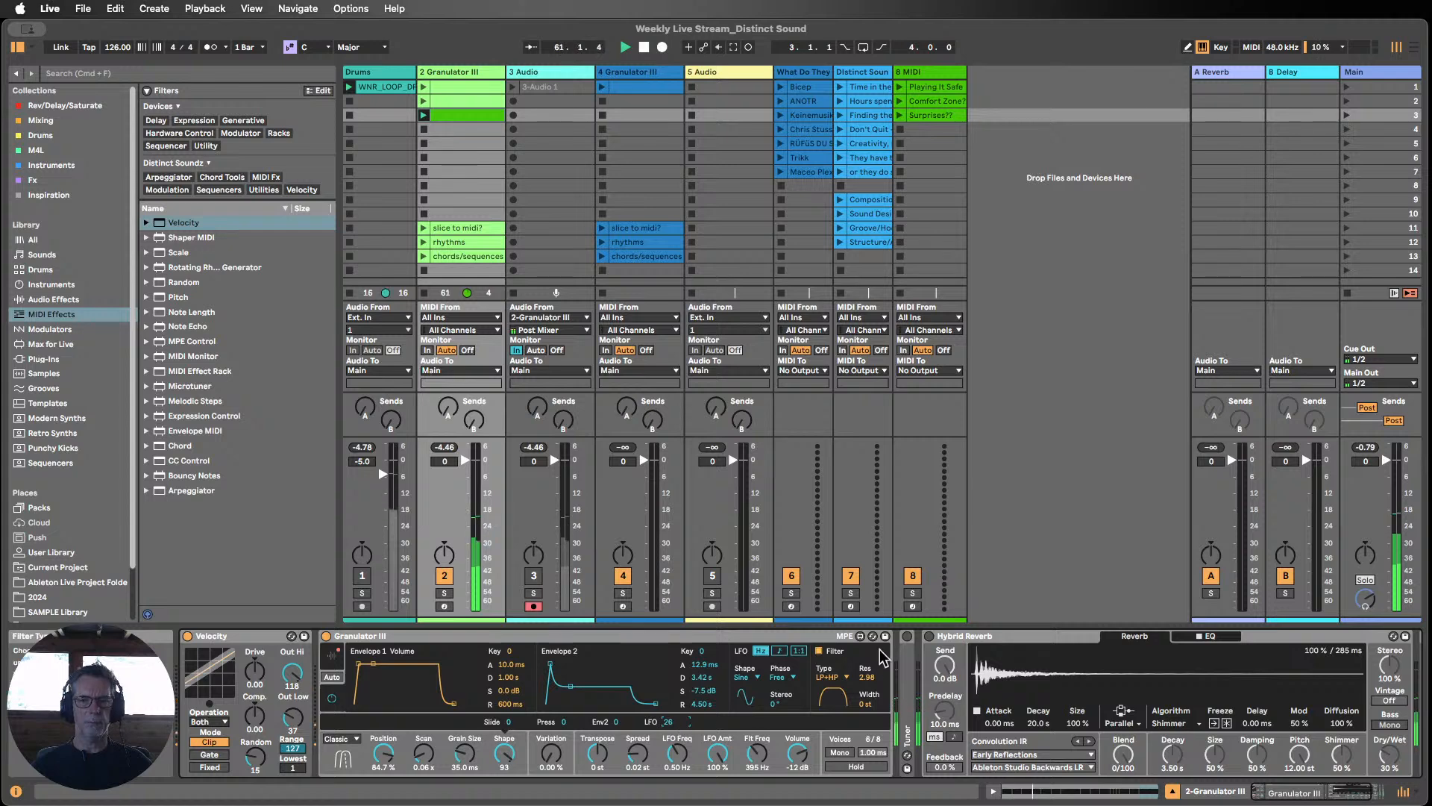
Step: Collapse the Hybrid Reverb device and name the first three clips on the 2 Granulator III track 1, 2 and 3
double_click(965, 640)
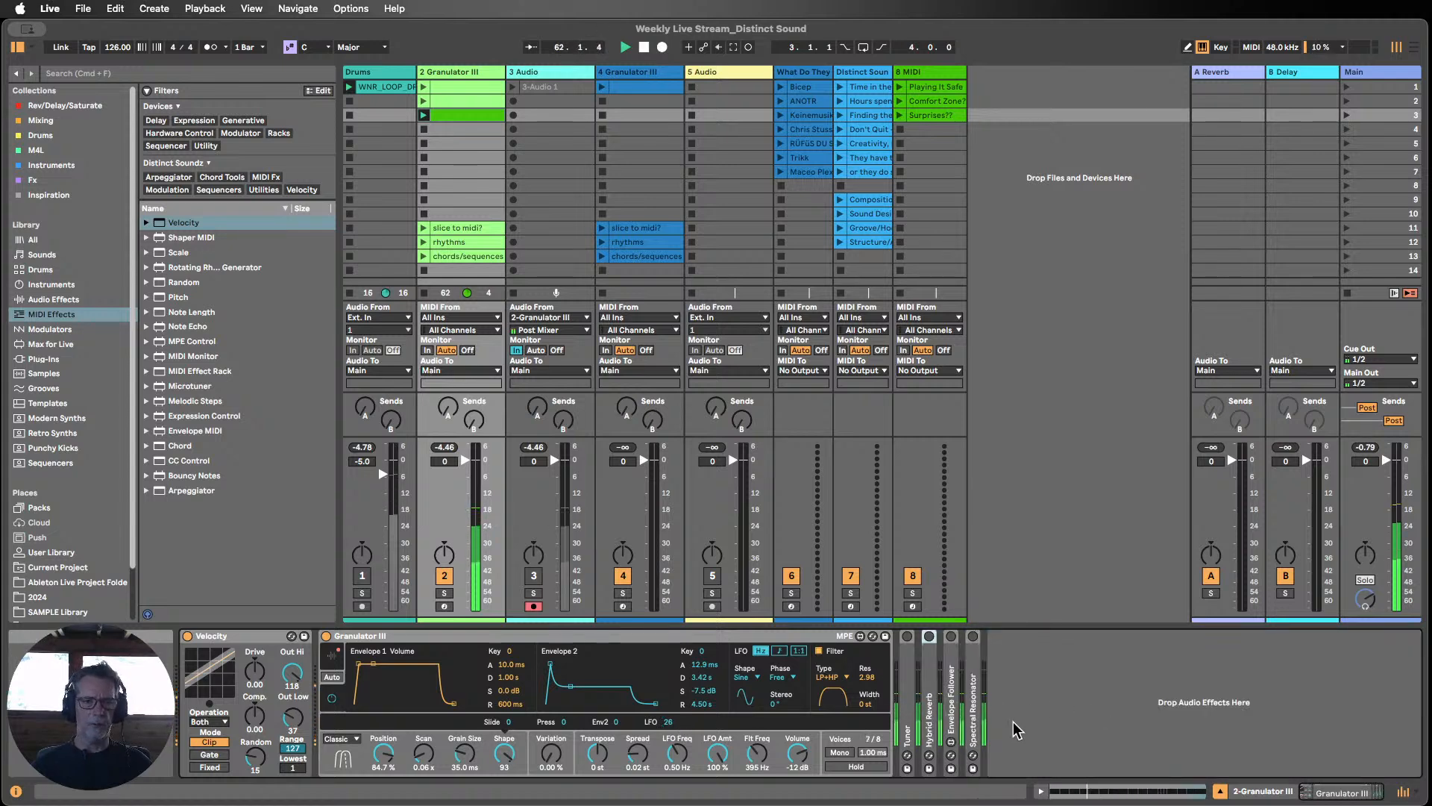
left_click(438, 86)
key("super+r")
type("1")
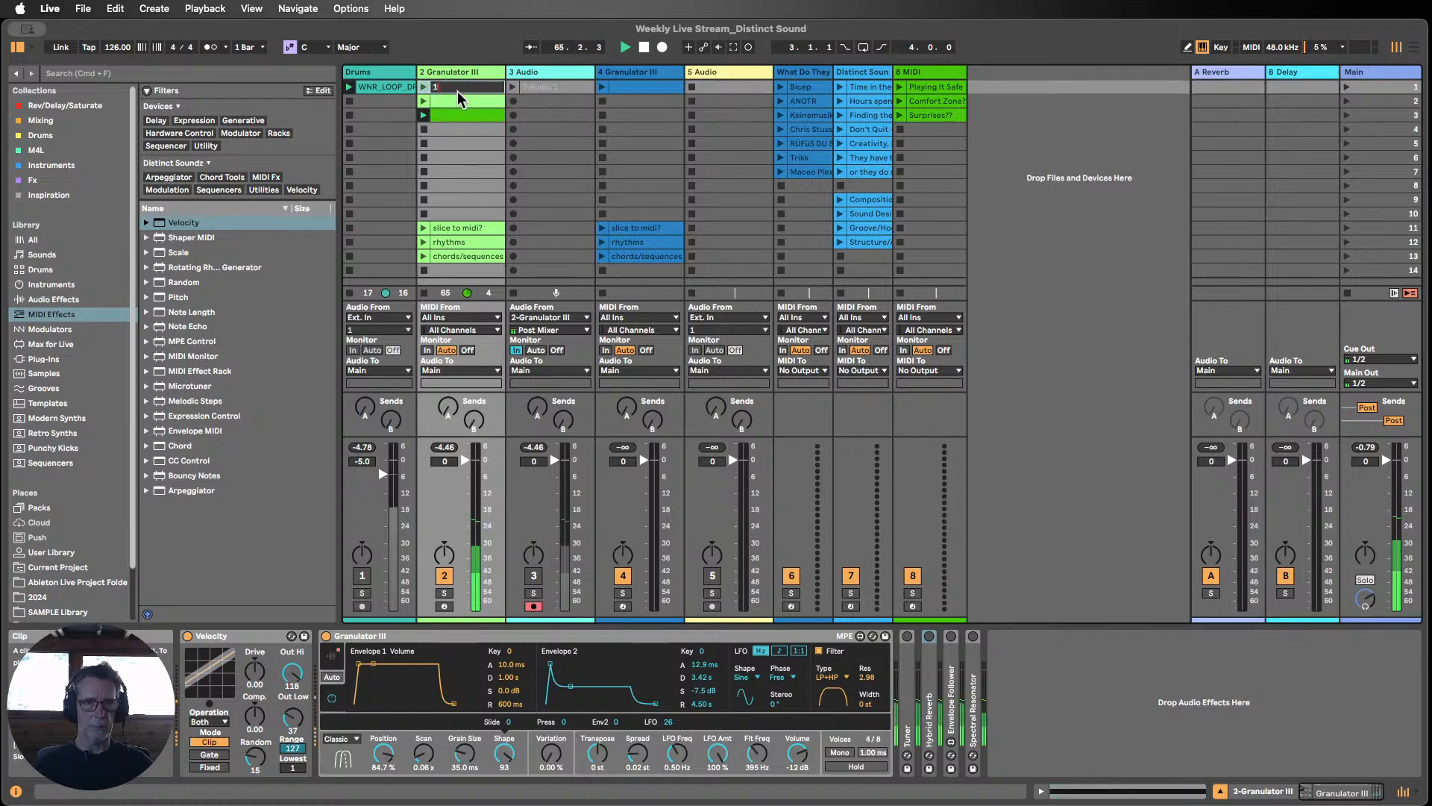
left_click(456, 101)
key("super+r")
type("2")
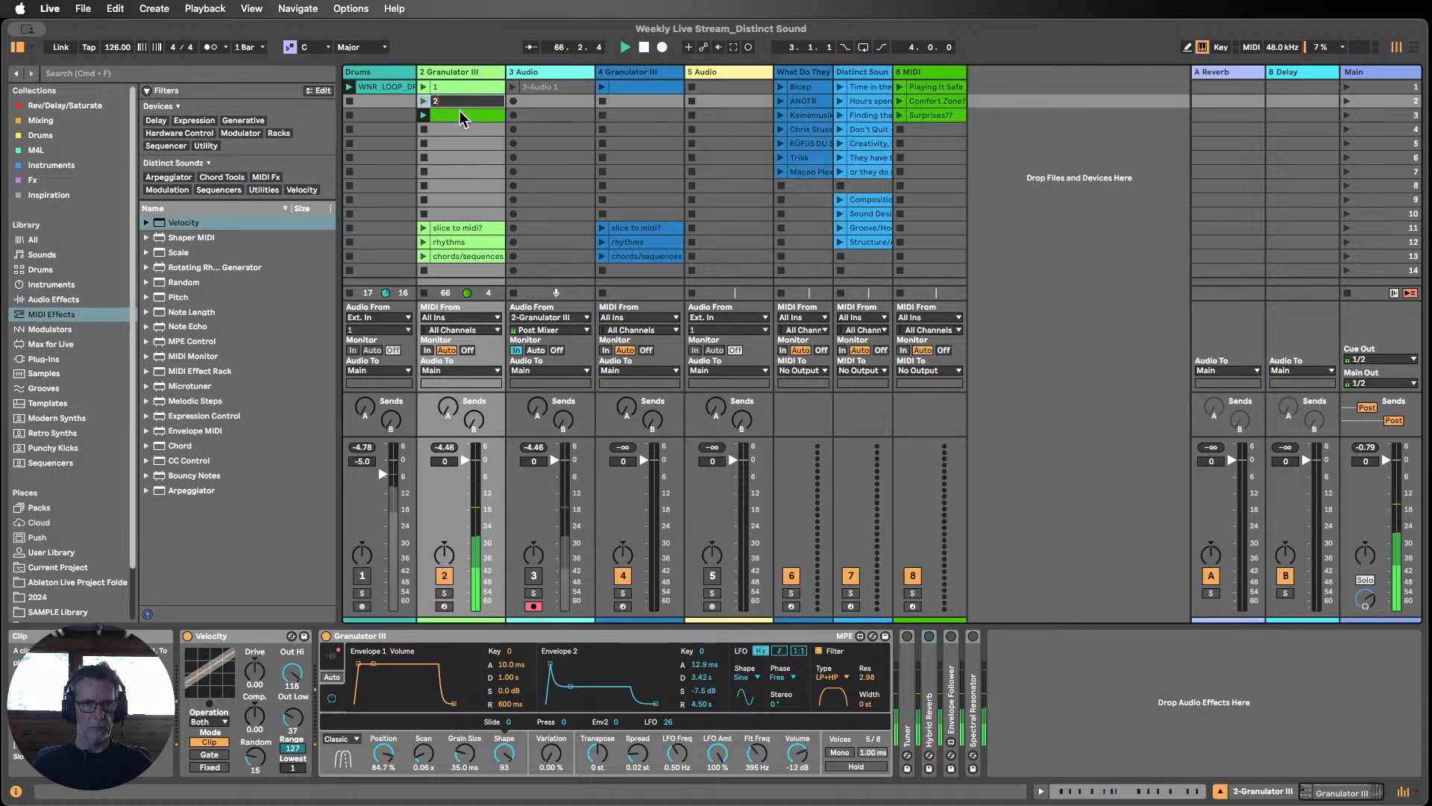
left_click(459, 111)
key("super+r")
type("3")
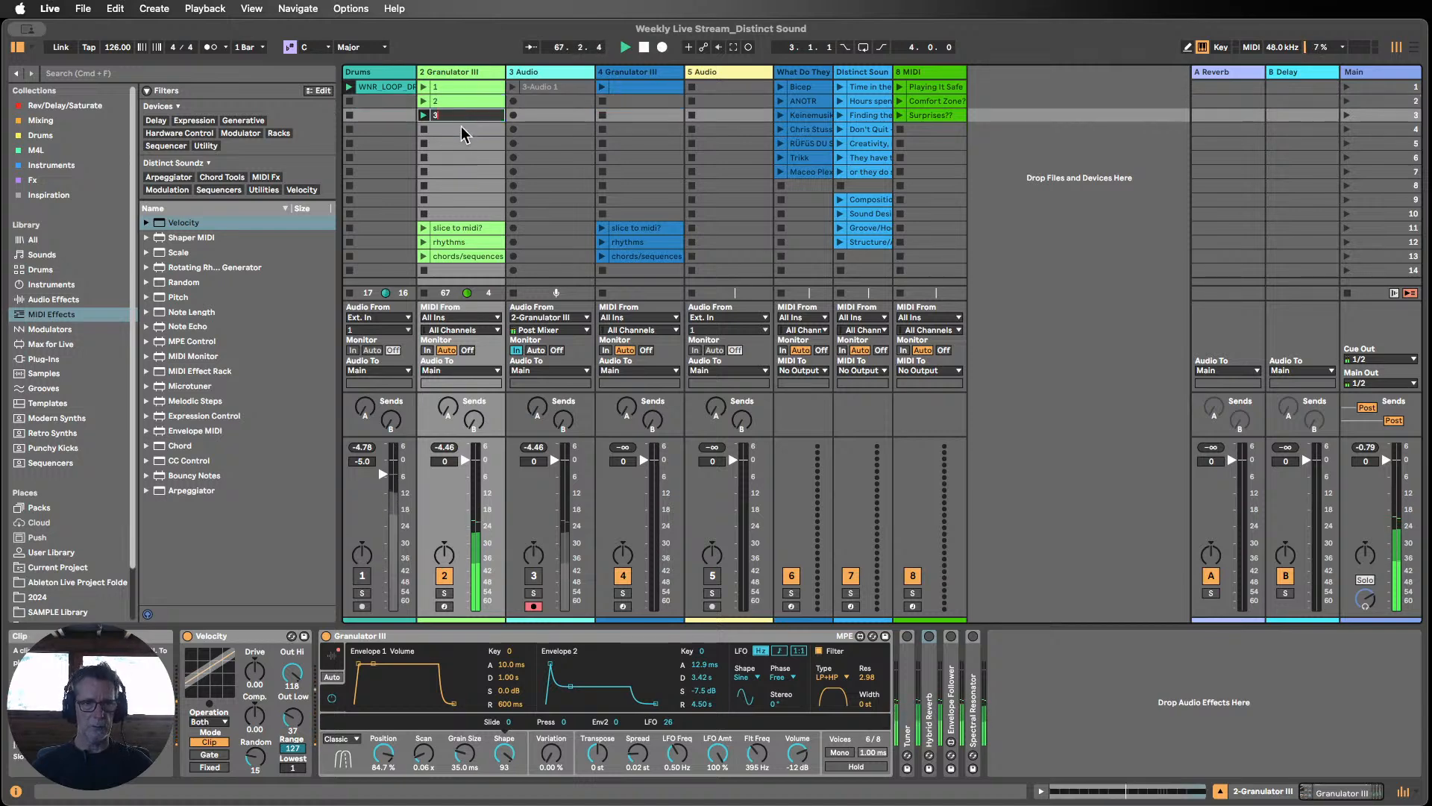
Step: Recolour clip 1 to a muted green and open its notes in the MIDI editor
left_click(452, 87, "shift")
right_click(452, 88)
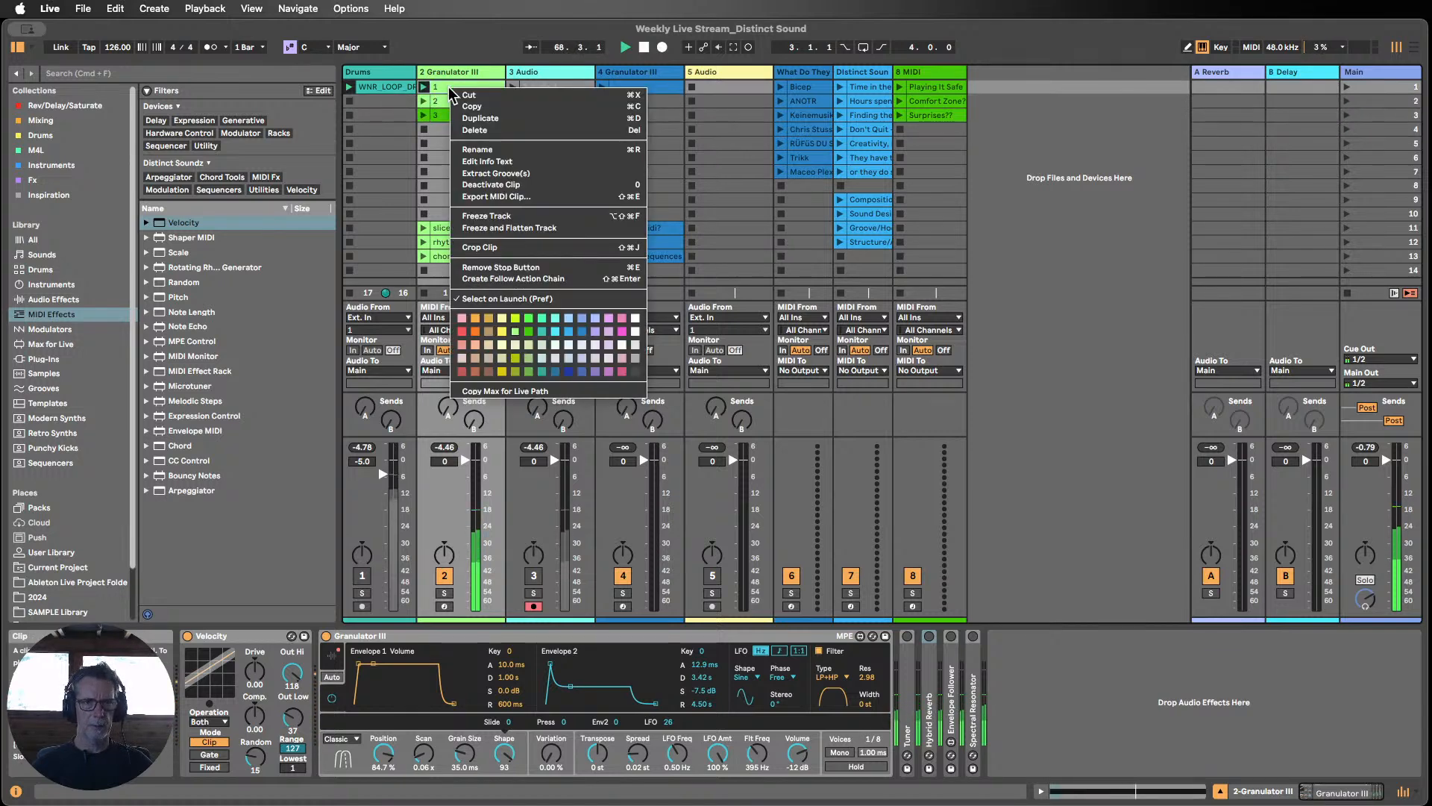
left_click(525, 359)
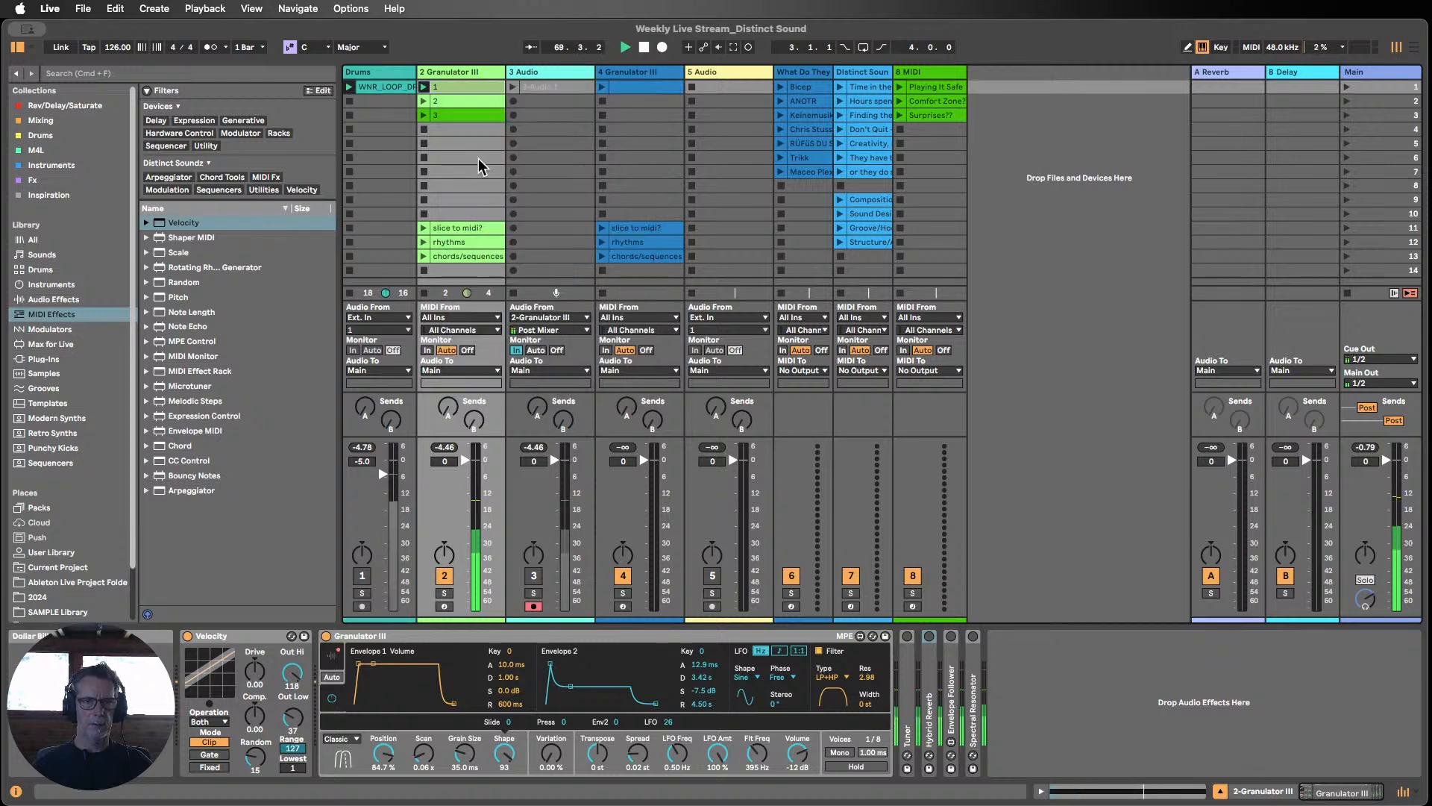
double_click(460, 87)
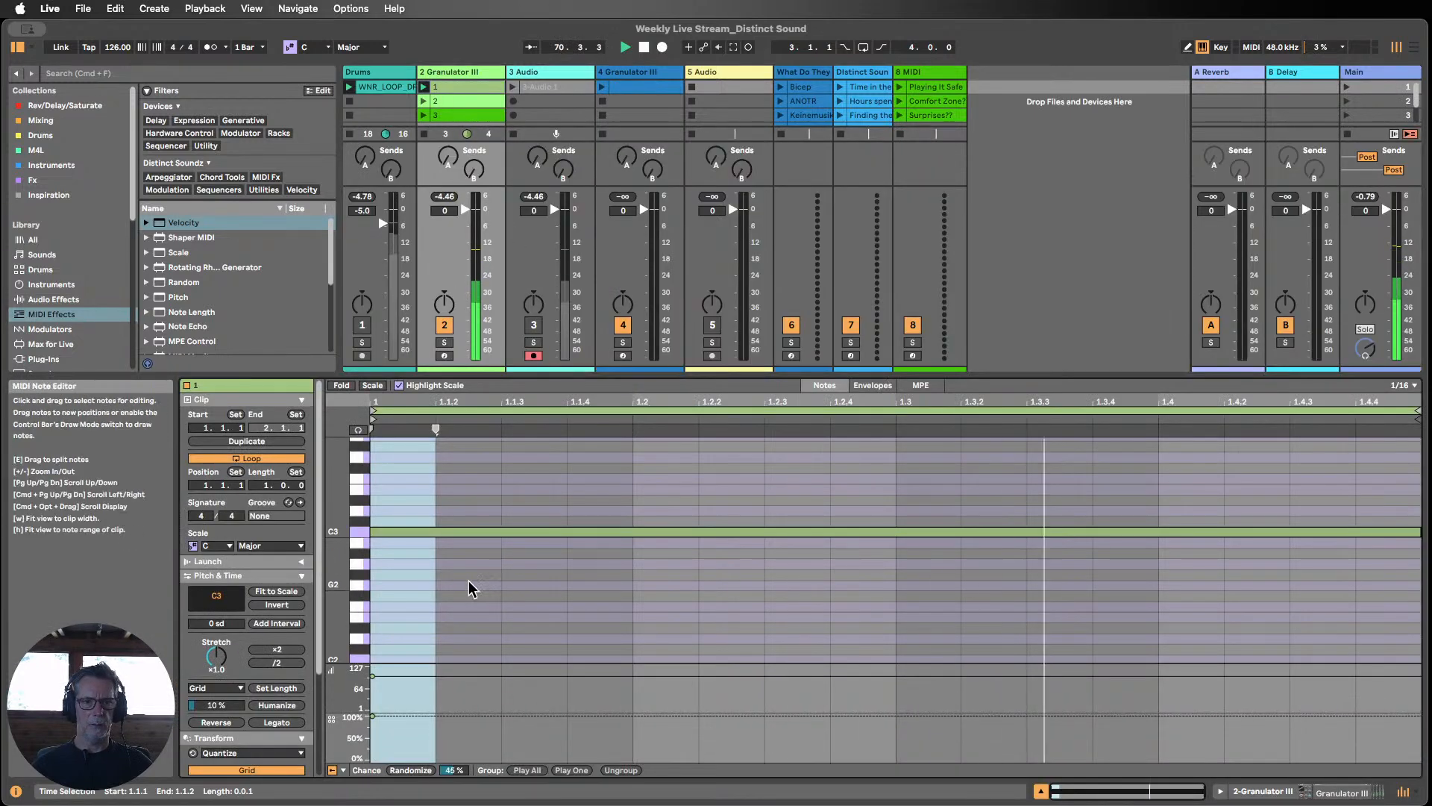
left_click(496, 593)
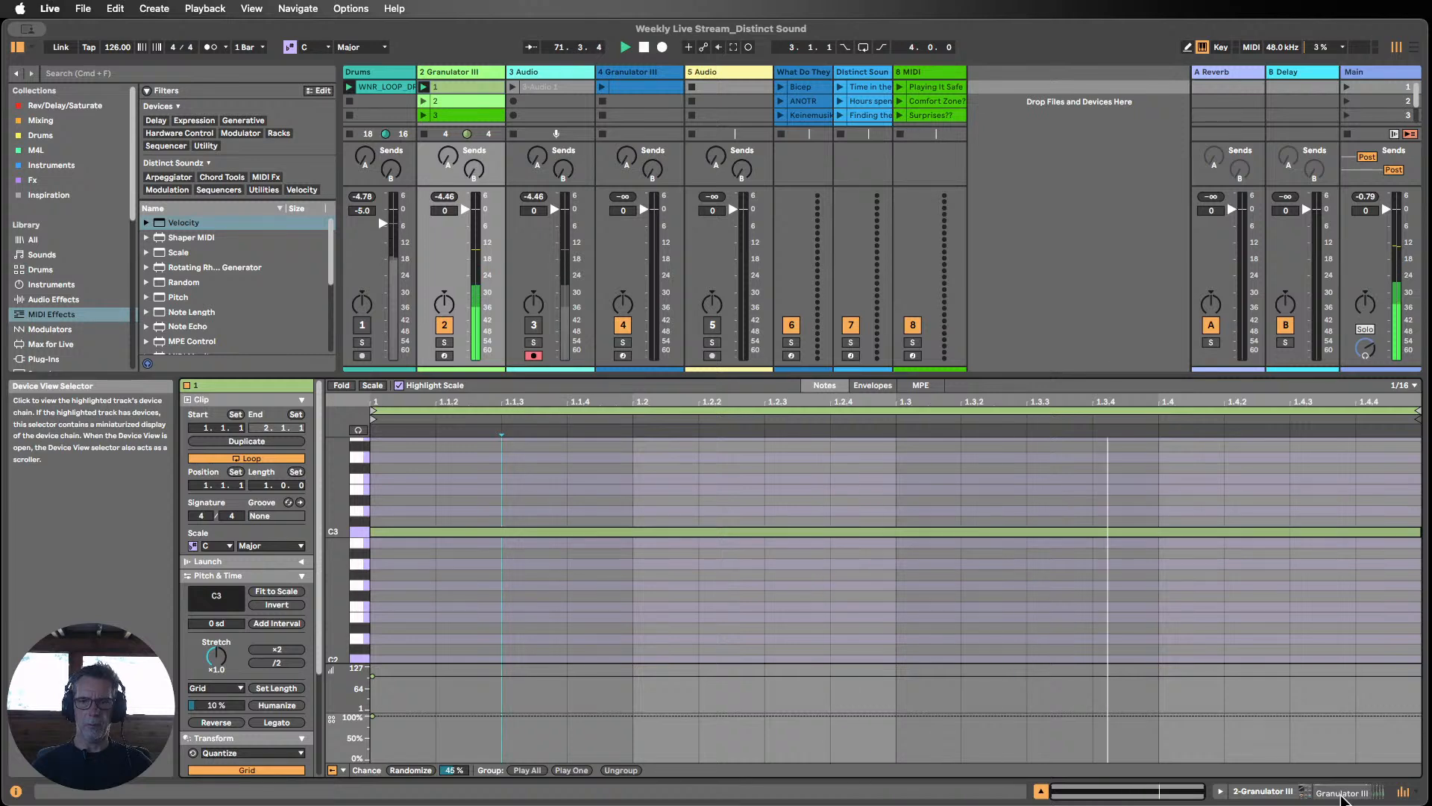
Step: Launch clip 2, transpose all its D3 notes down two semitones to C3, and return to the track's devices
left_click(458, 99)
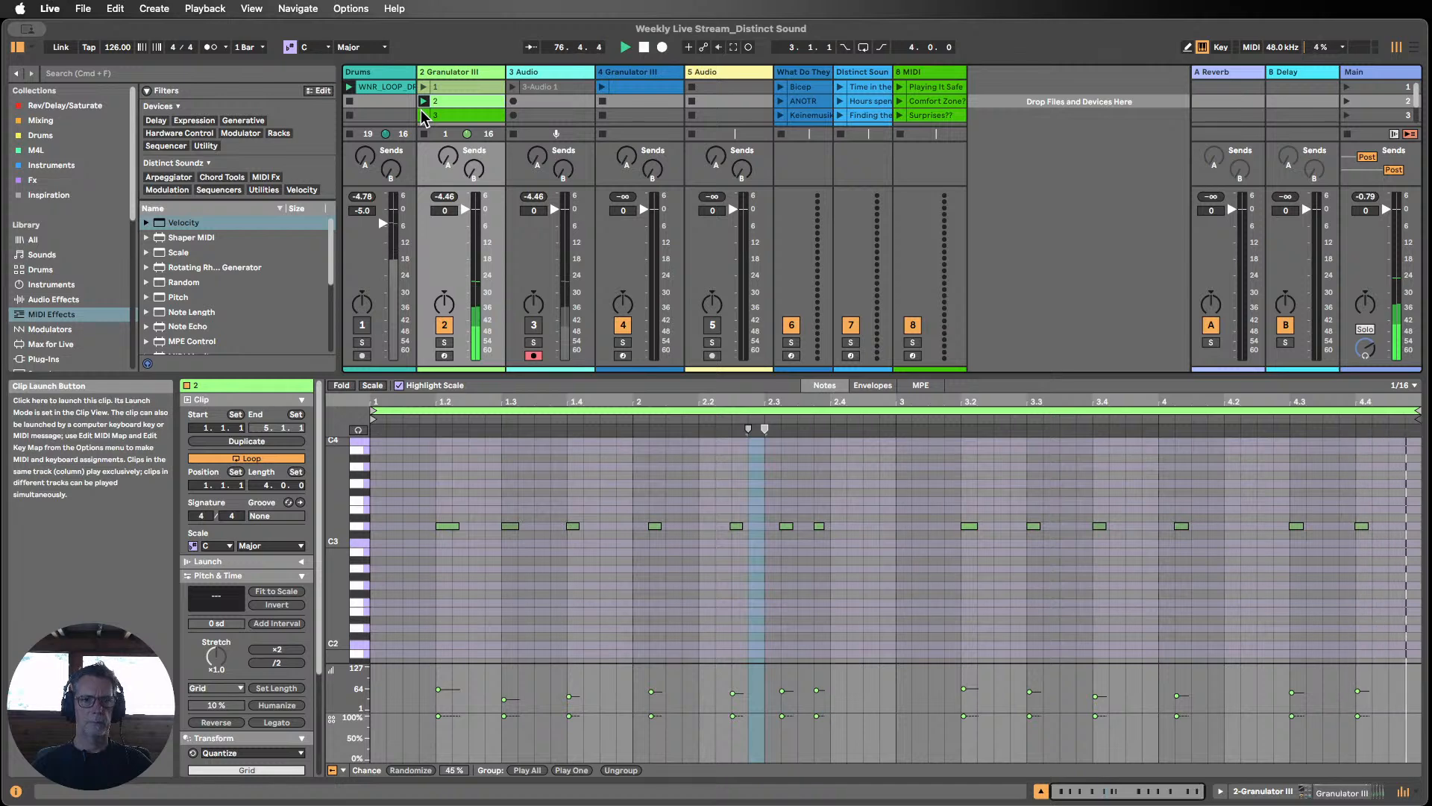
left_click(365, 527)
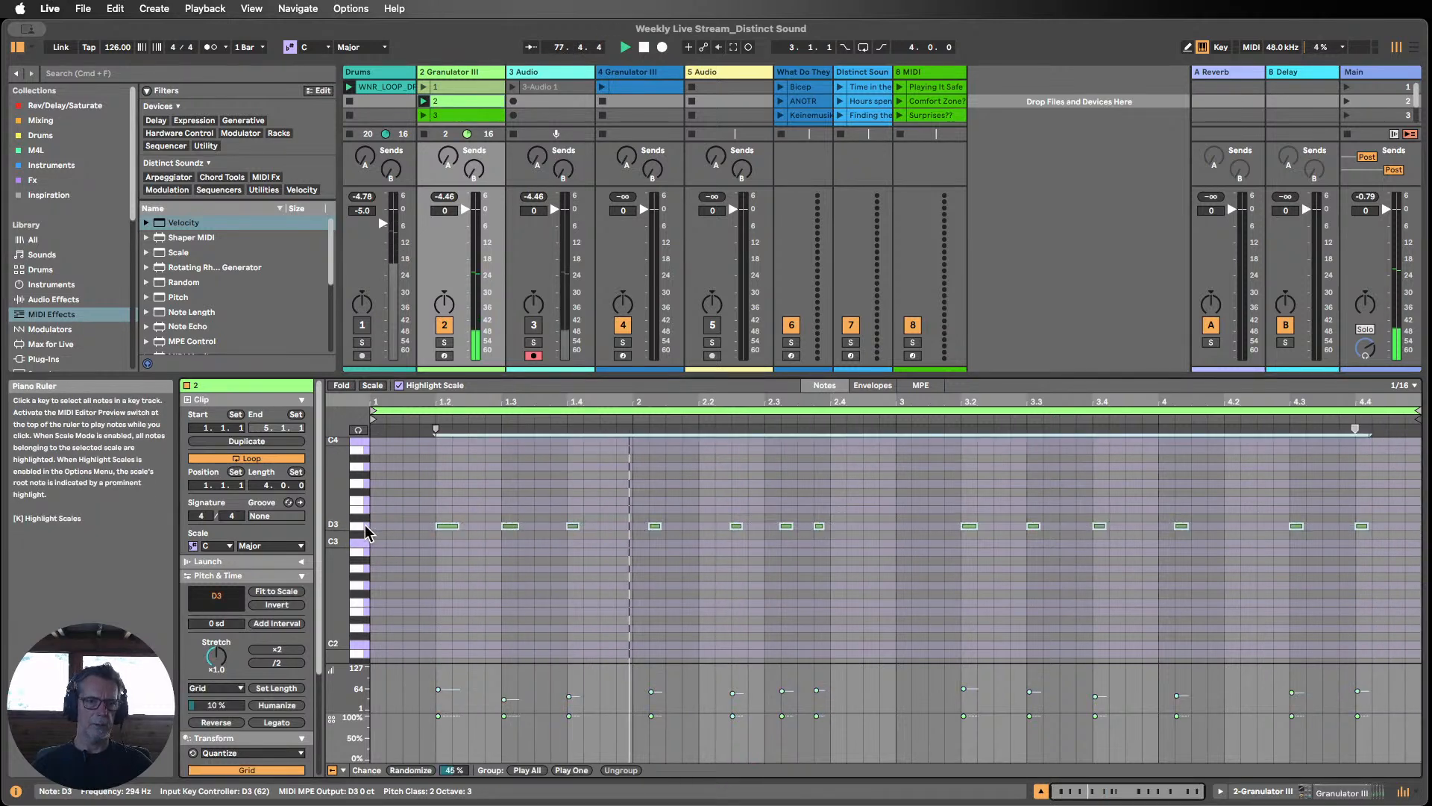
key("Down")
key("Down")
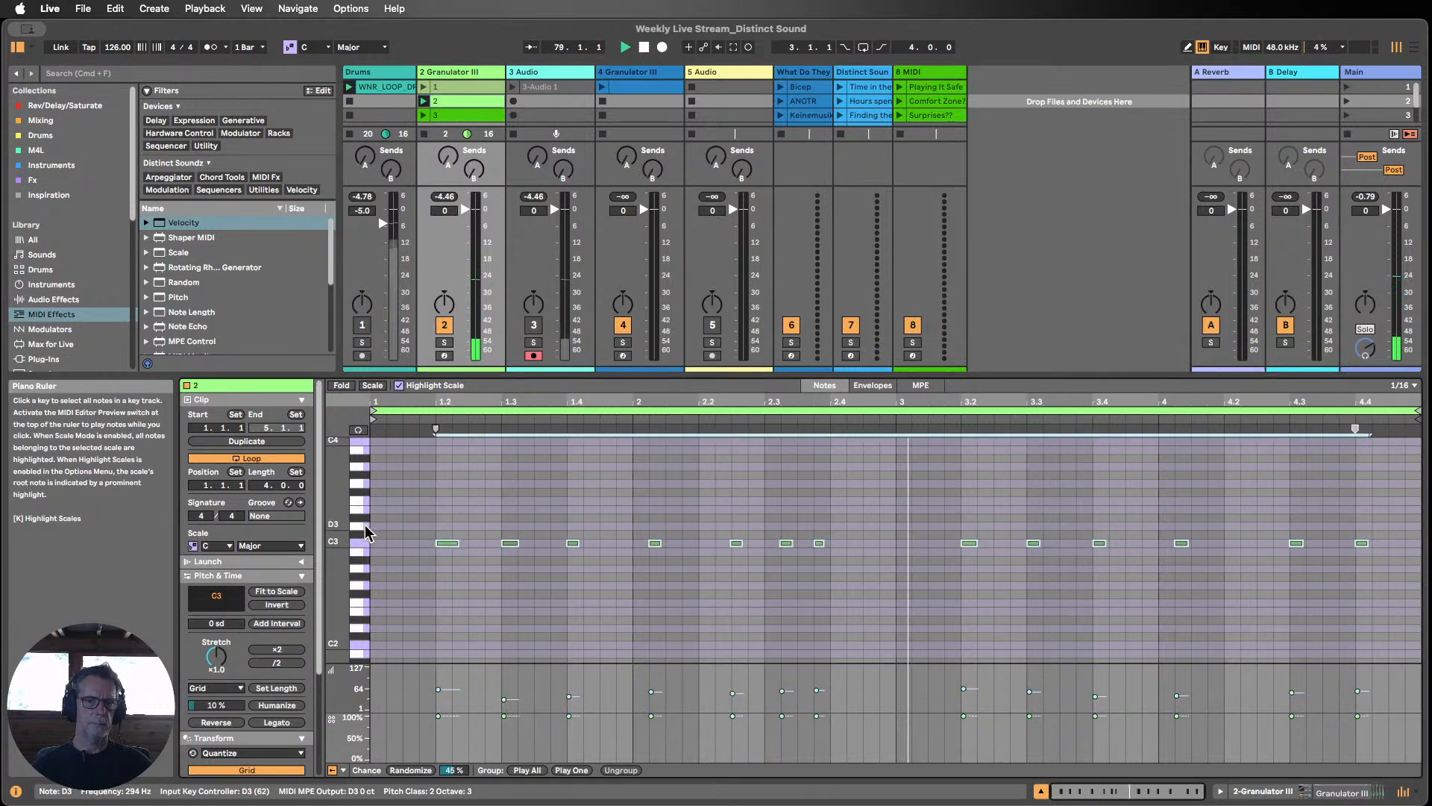
left_click(1268, 797)
Step: Launch clip 3, check the pitch of its notes in the MIDI editor, and return to the track's devices
left_click(452, 115)
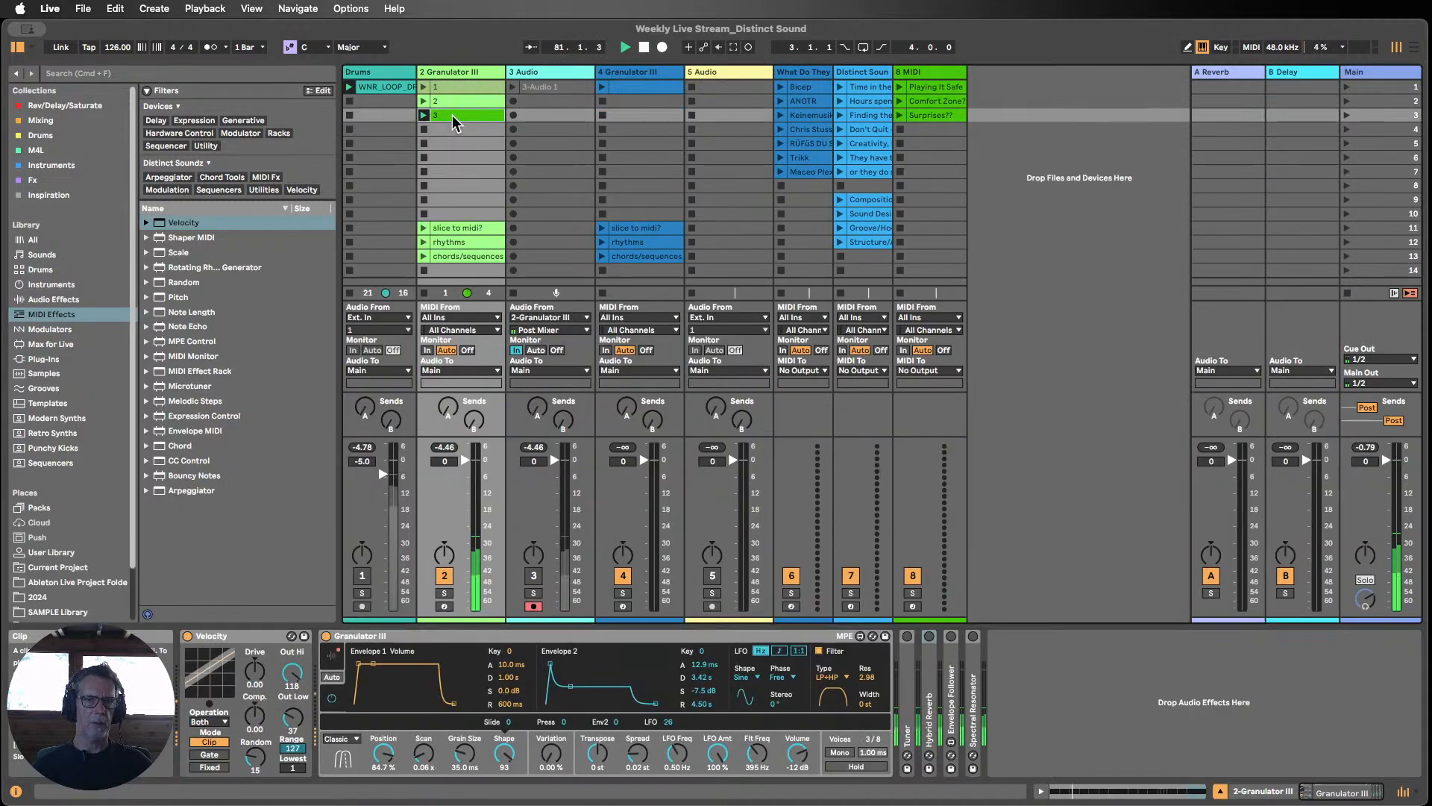
left_click(452, 115)
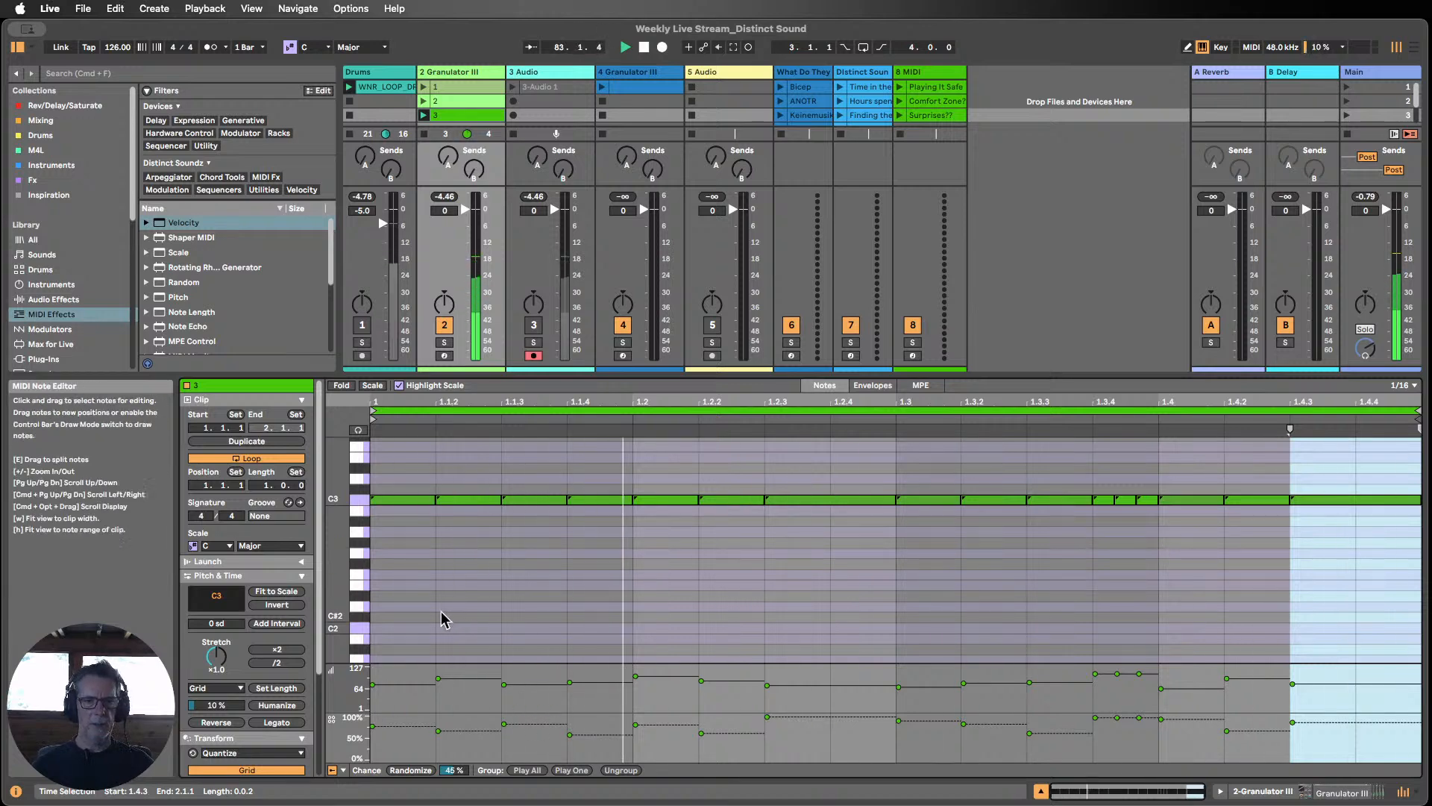
left_click(359, 500)
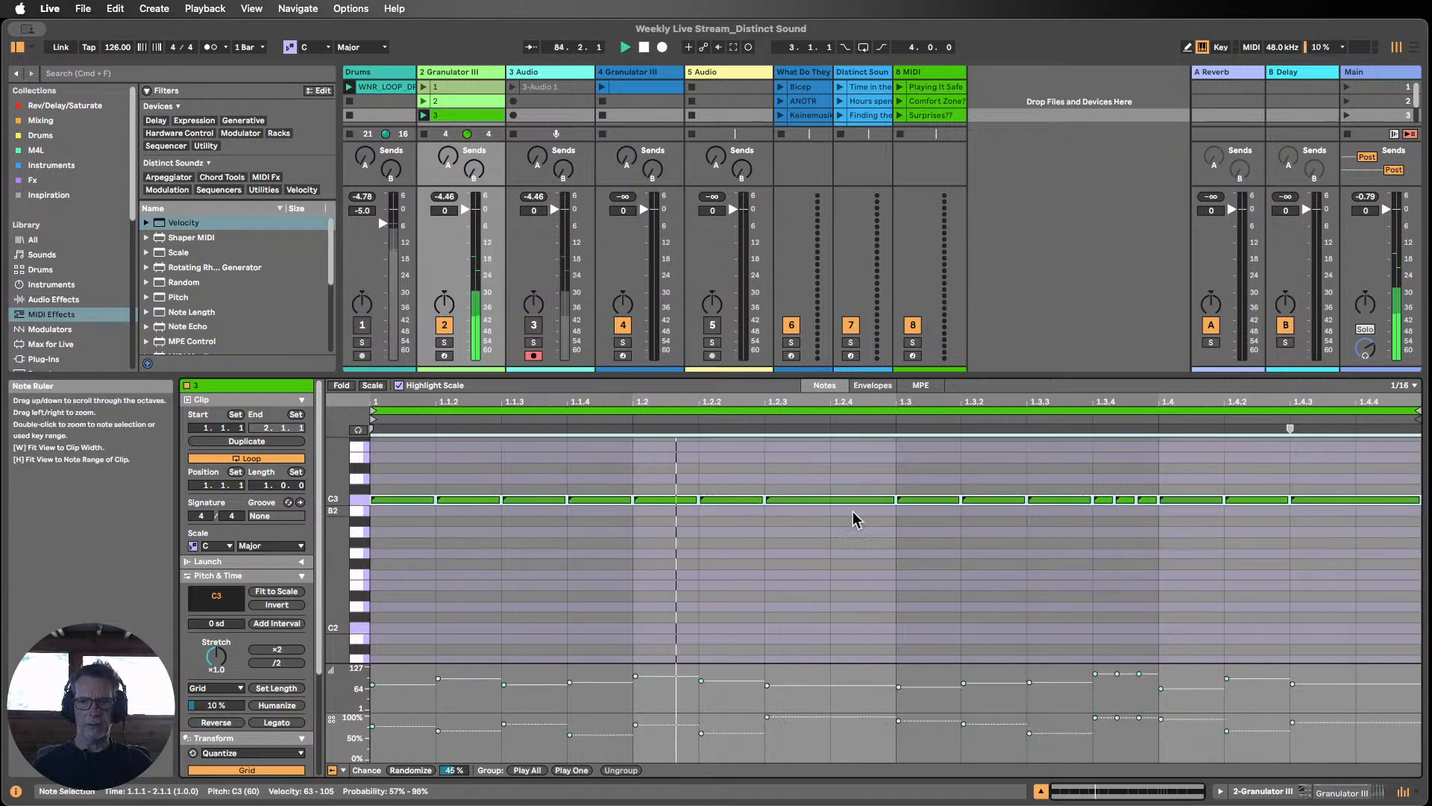
left_click(1275, 798)
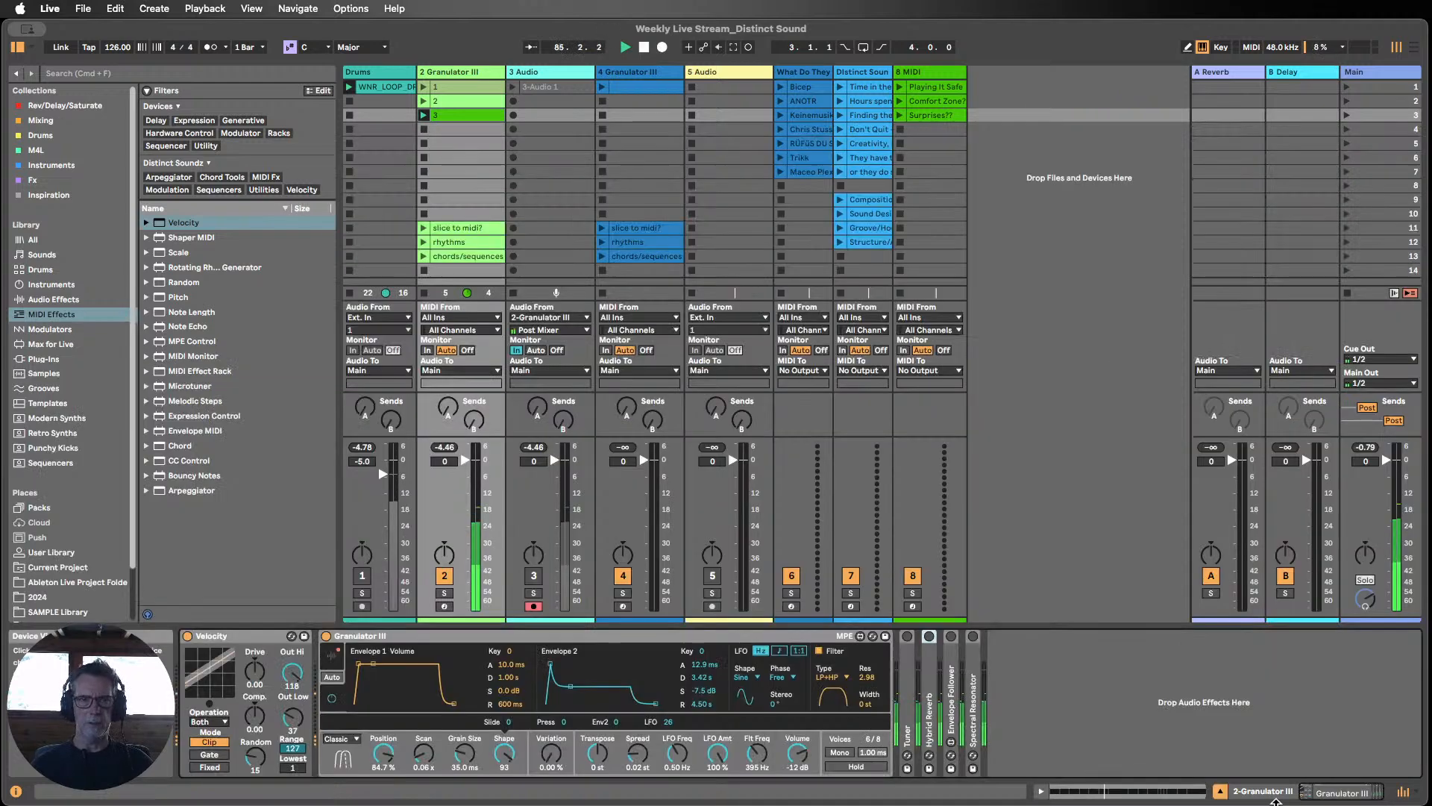
Step: Browse the Audio Effects in the library for a device to add to the Granulator III track
left_click(61, 300)
scroll(235, 402, "down", 5)
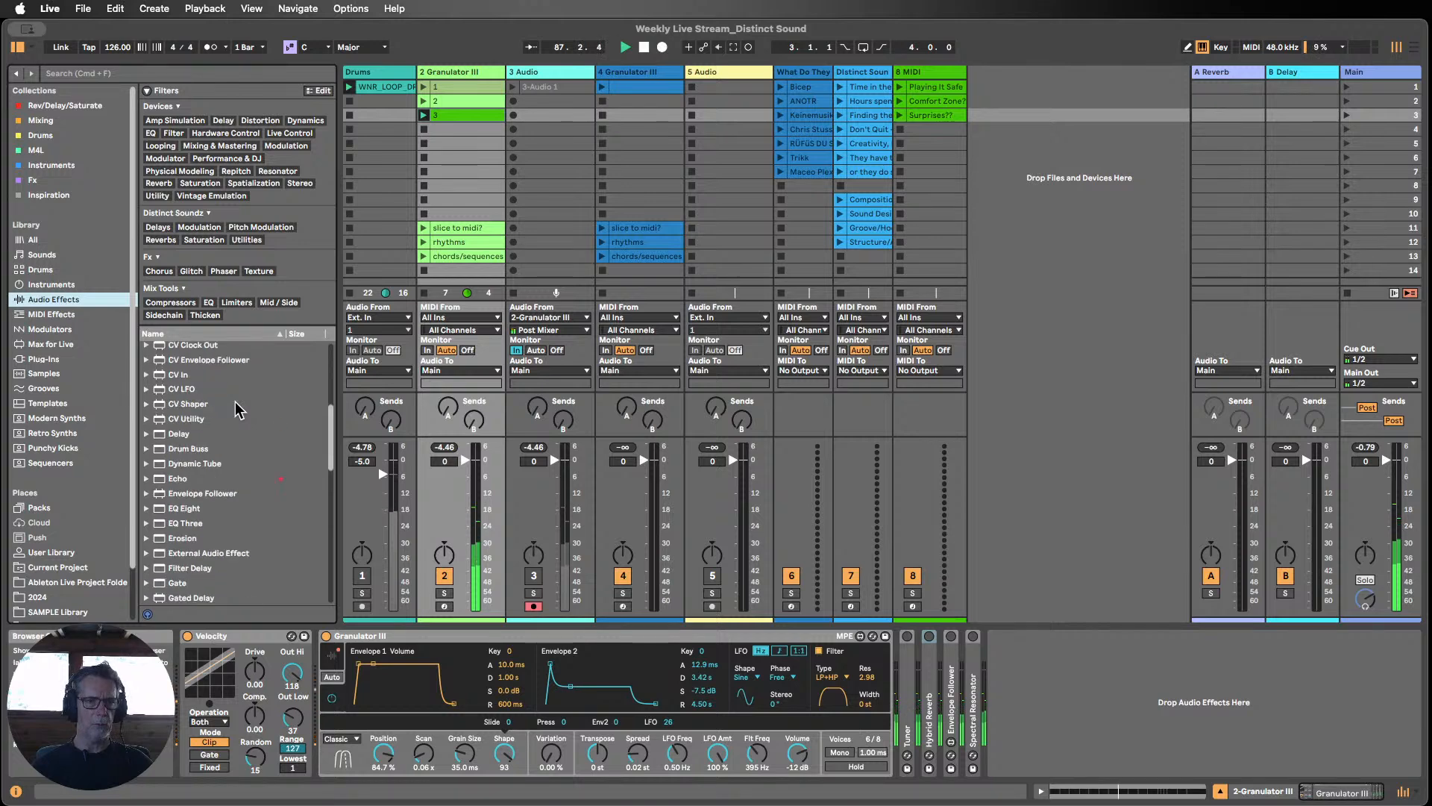
Step: Add Chorus-Ensemble to the 2 Granulator III track right after the Tuner and collapse the device
scroll(235, 402, "up", 5)
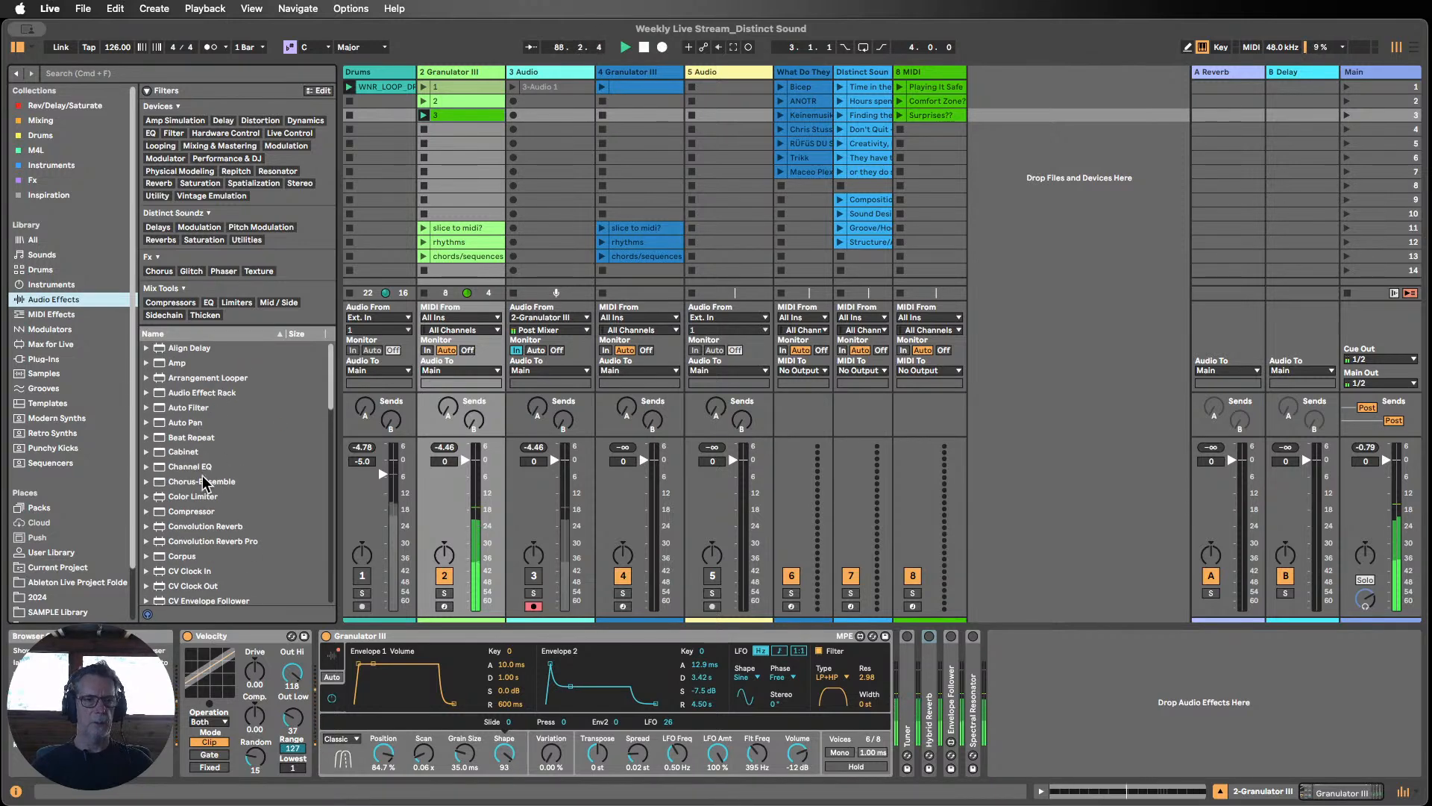
left_click_drag(200, 479, 918, 695)
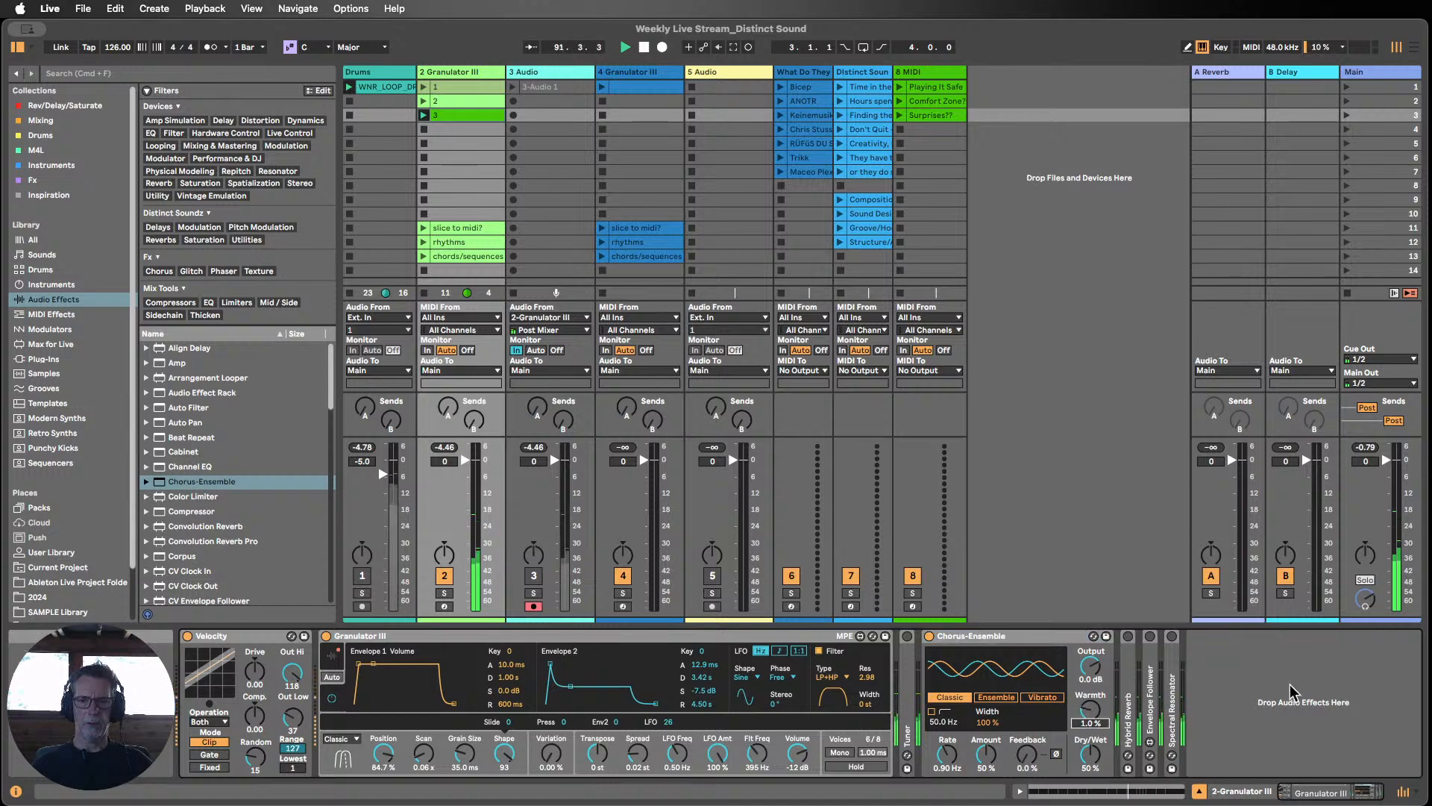
left_click(1032, 641)
double_click(1032, 642)
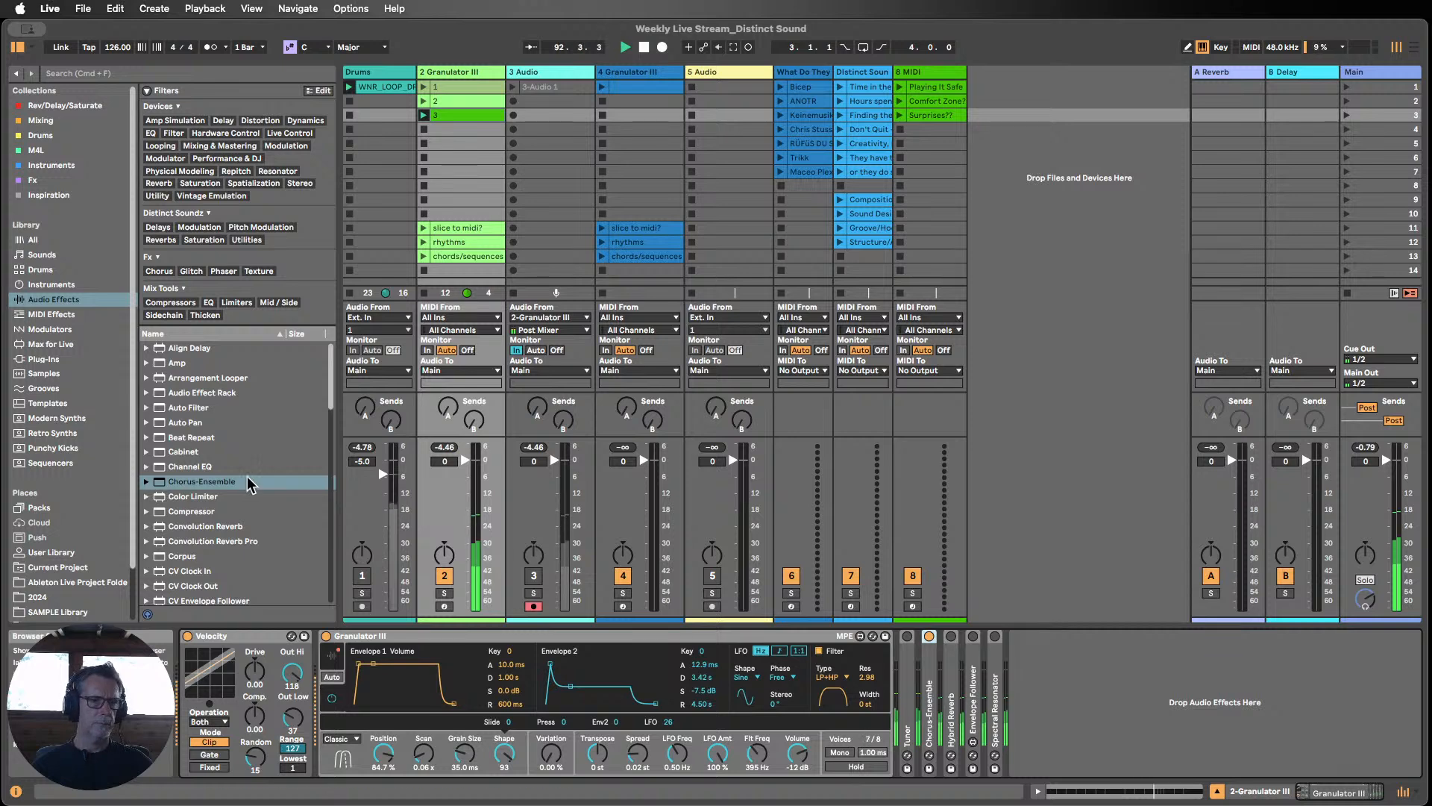
Step: Find the Corpus audio effect and insert it after Chorus-Ensemble on the Granulator III track
scroll(248, 476, "down", 3)
scroll(247, 477, "down", 10)
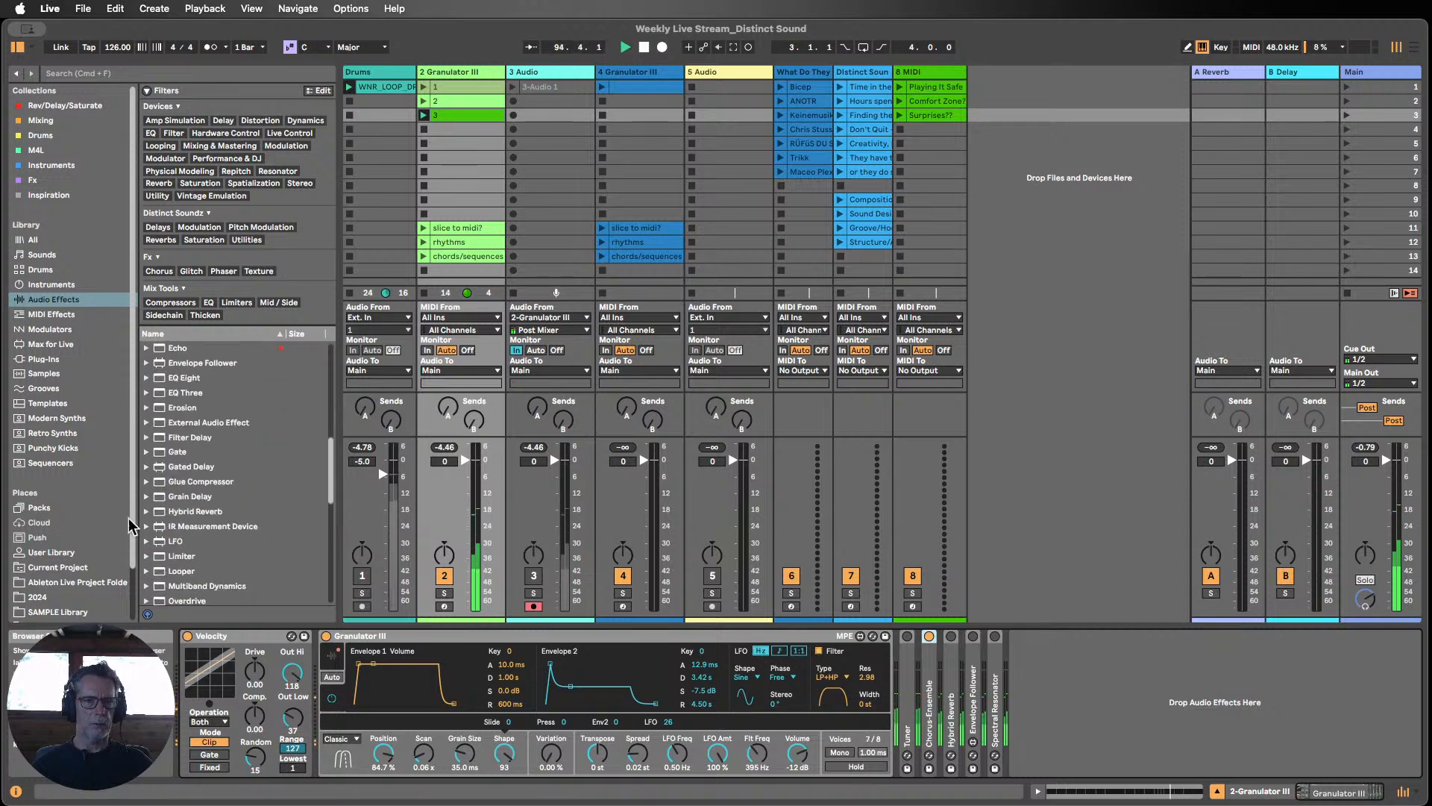
scroll(254, 496, "down", 2)
scroll(277, 508, "down", 2)
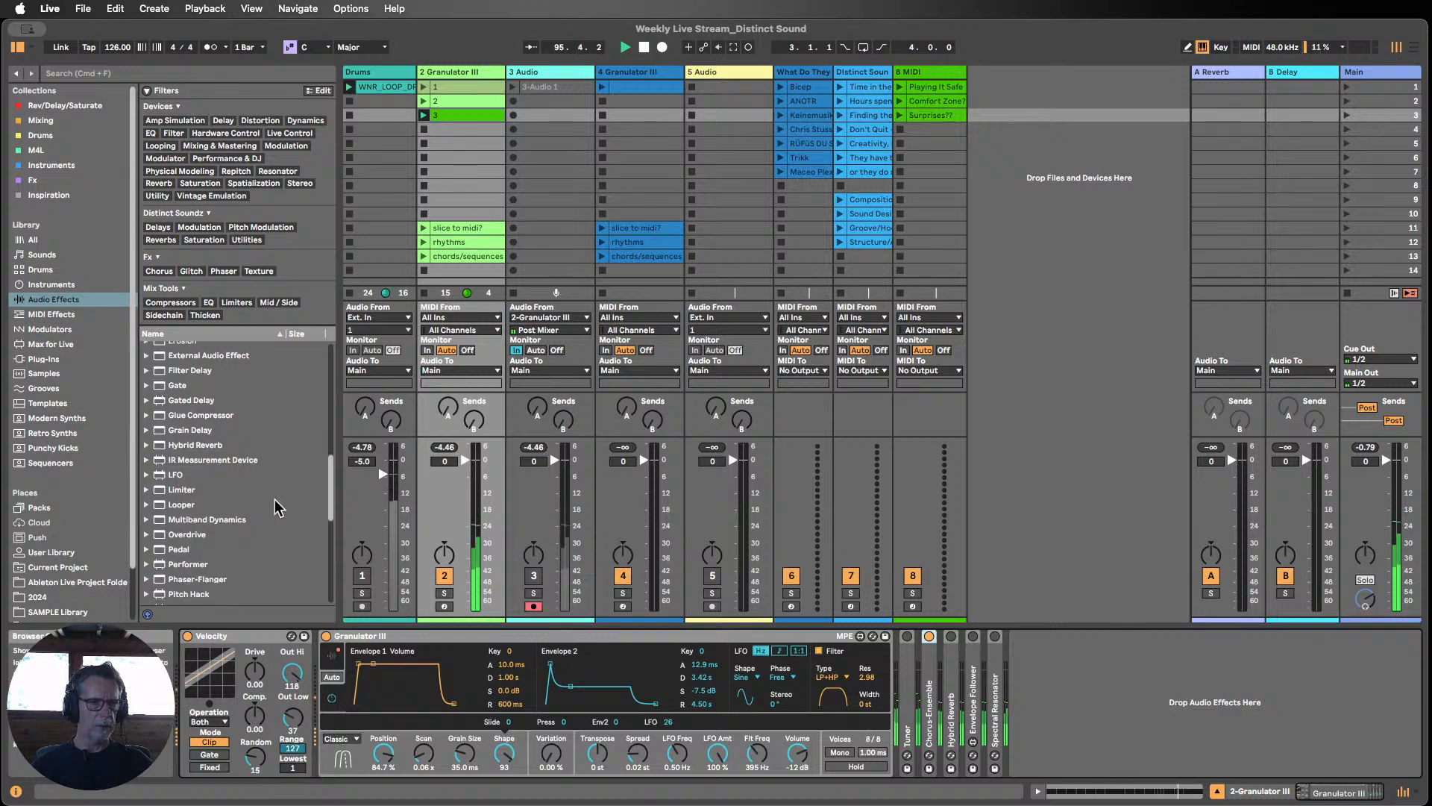
scroll(275, 499, "down", 5)
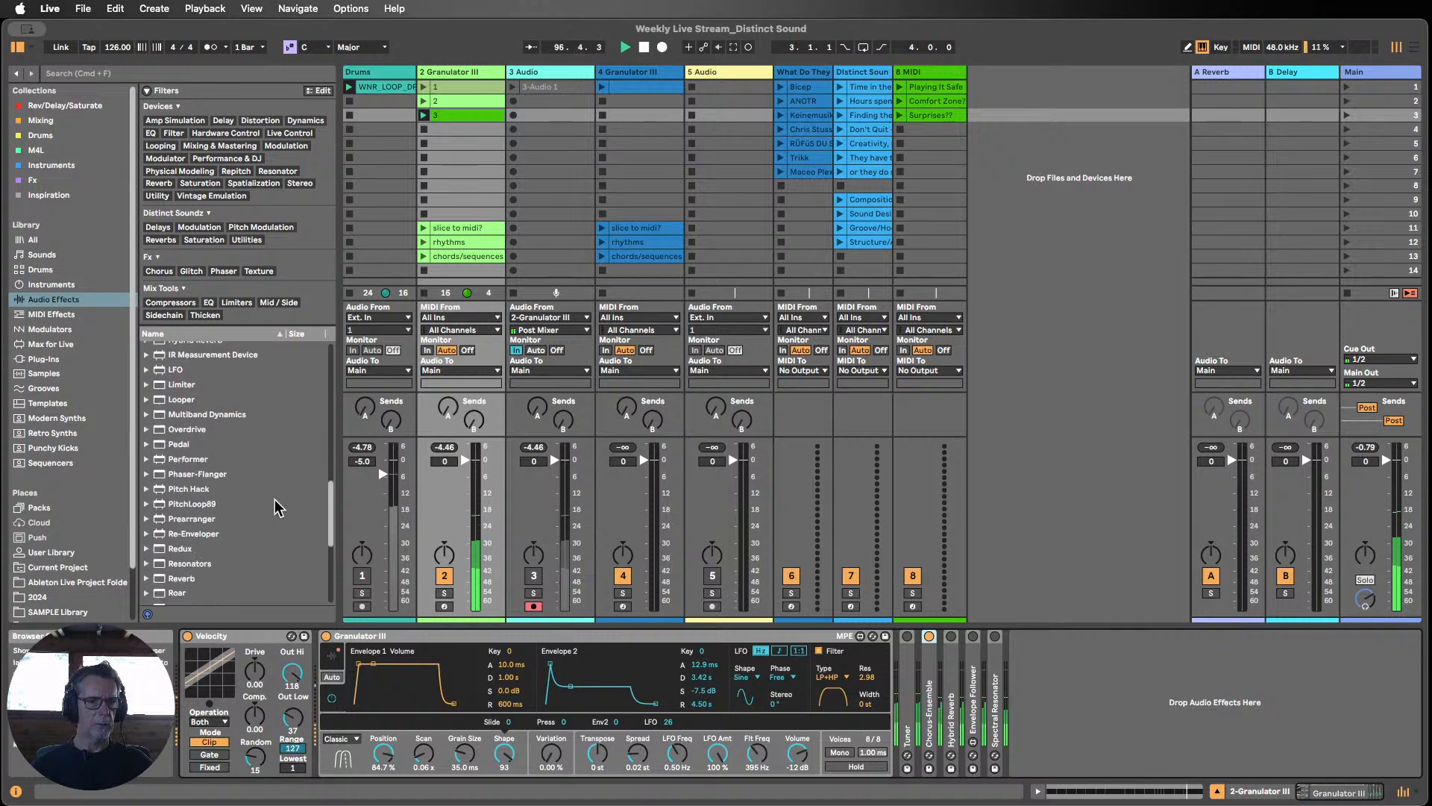
scroll(274, 500, "up", 8)
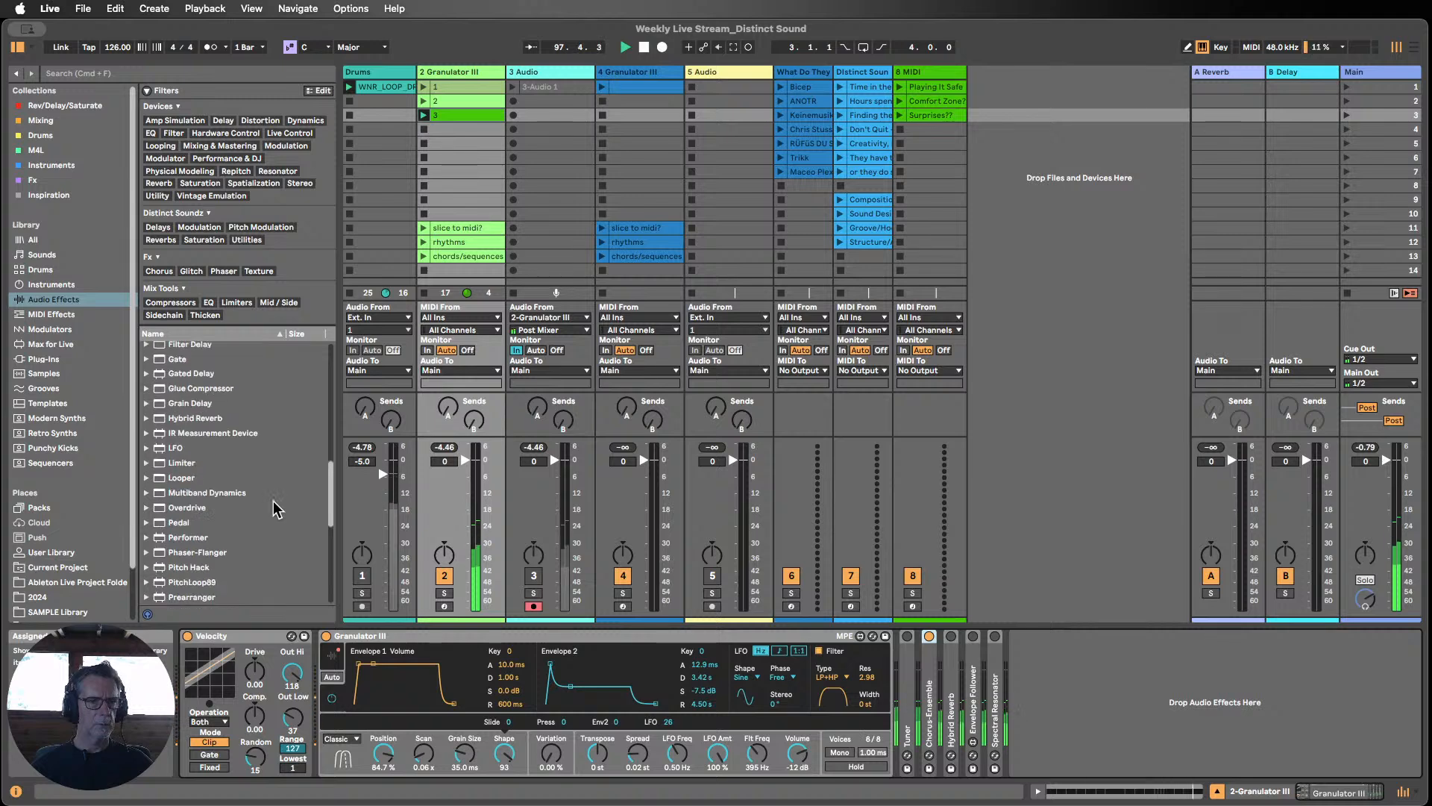
scroll(184, 451, "up", 3)
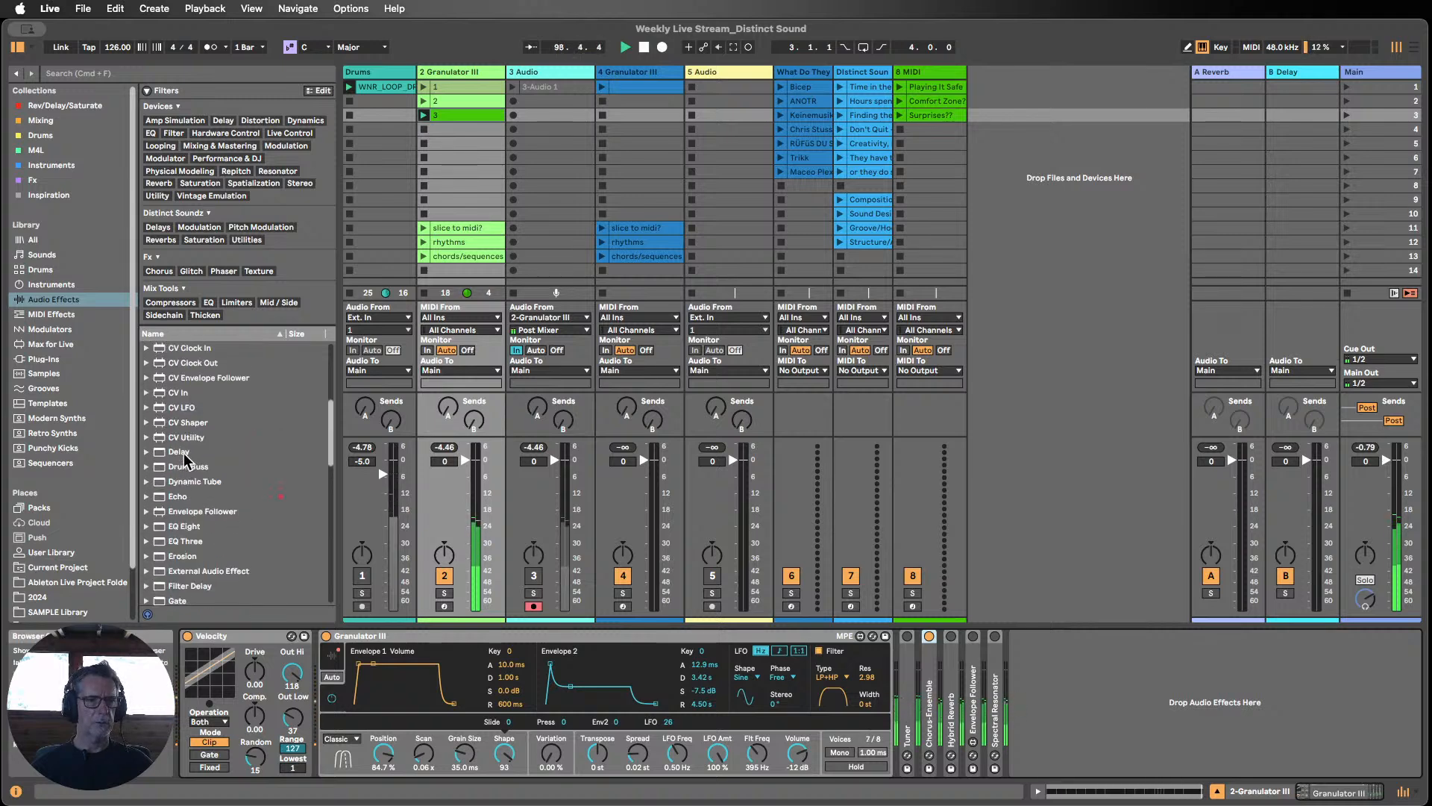
left_click_drag(173, 404, 938, 704)
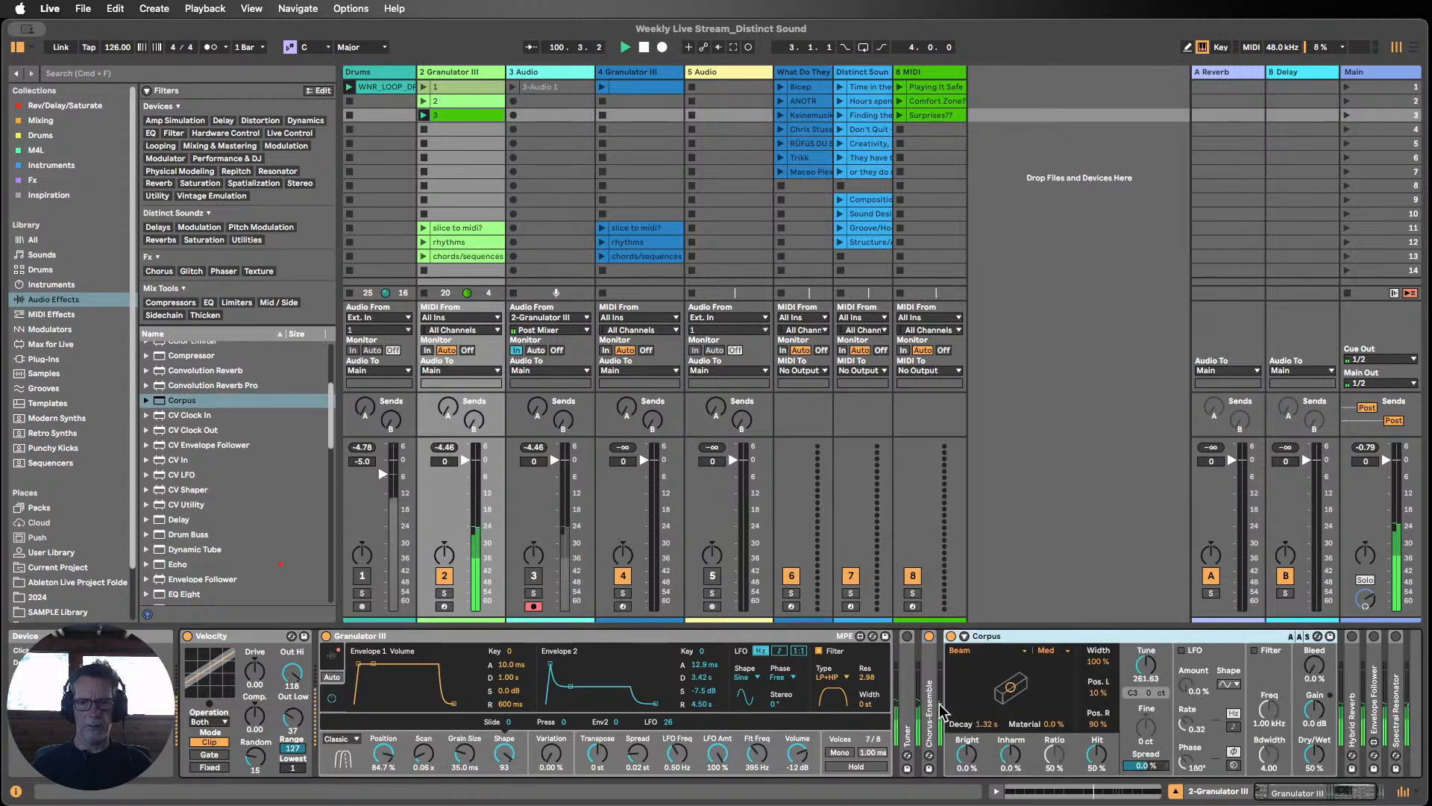
Step: Switch the Corpus resonator type to String and shorten its decay to 316 ms
left_click(977, 650)
left_click(989, 692)
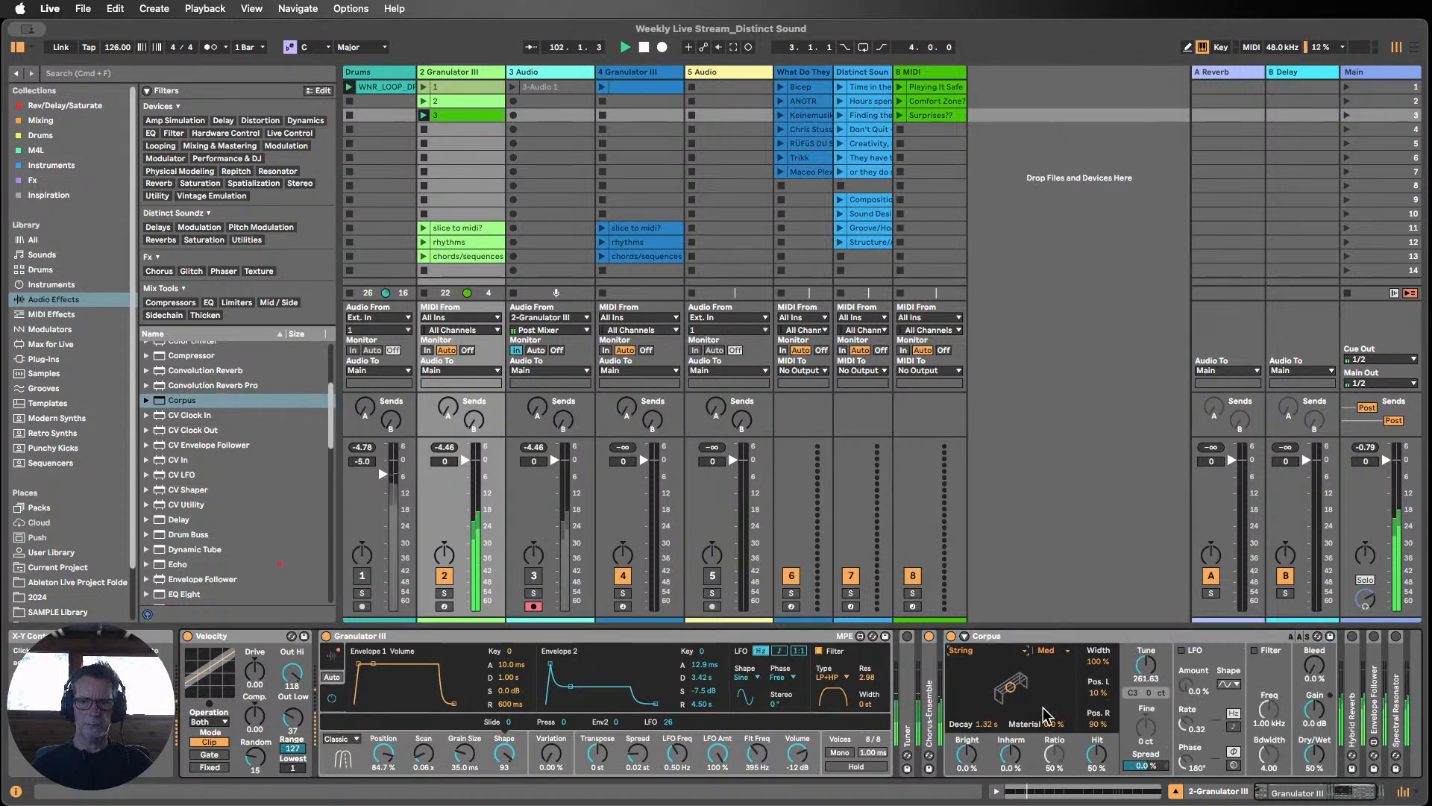
left_click_drag(990, 726, 991, 754)
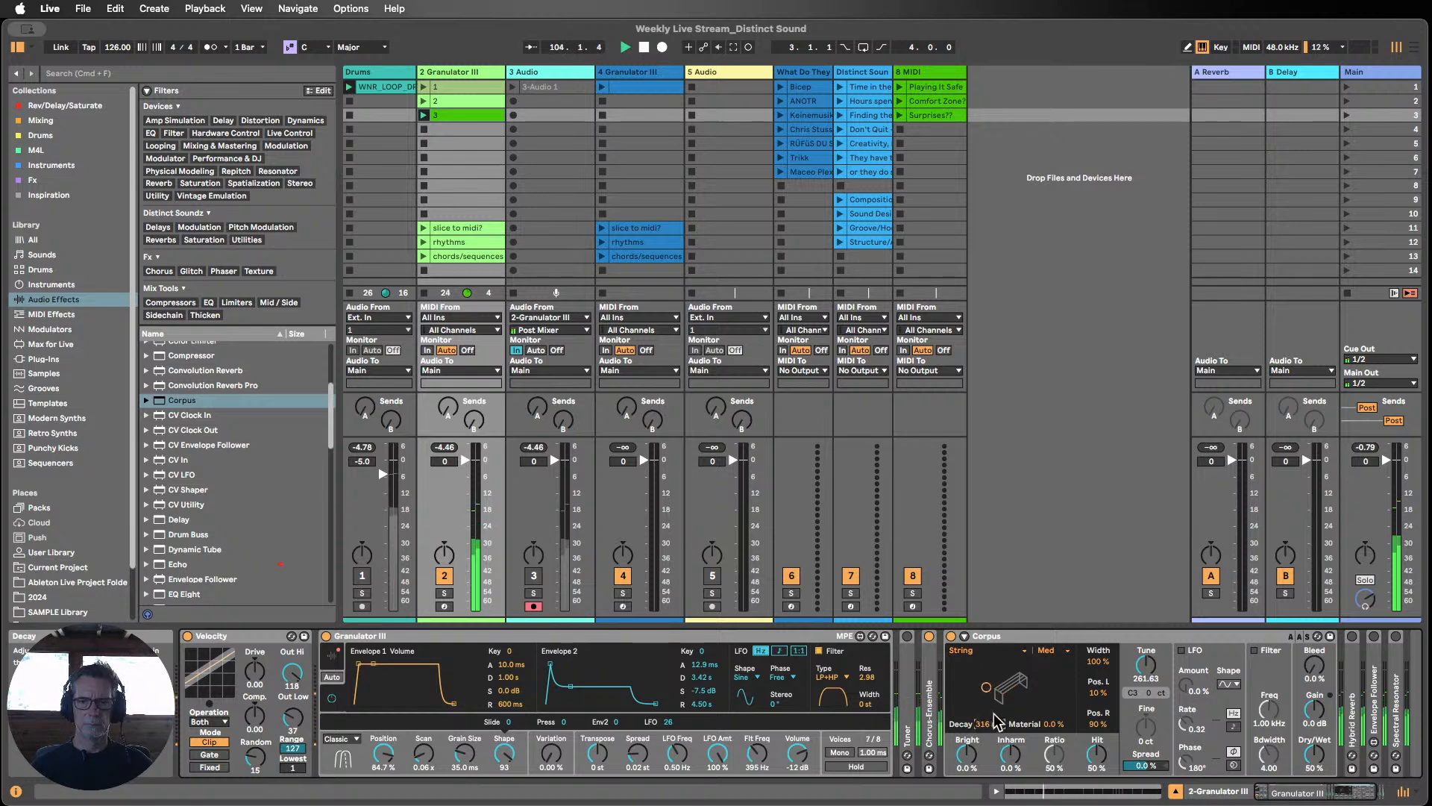
Step: Set the Corpus resonator to Membrane with a 368 ms decay and 12% material, and collapse the device
left_click(977, 650)
left_click(989, 706)
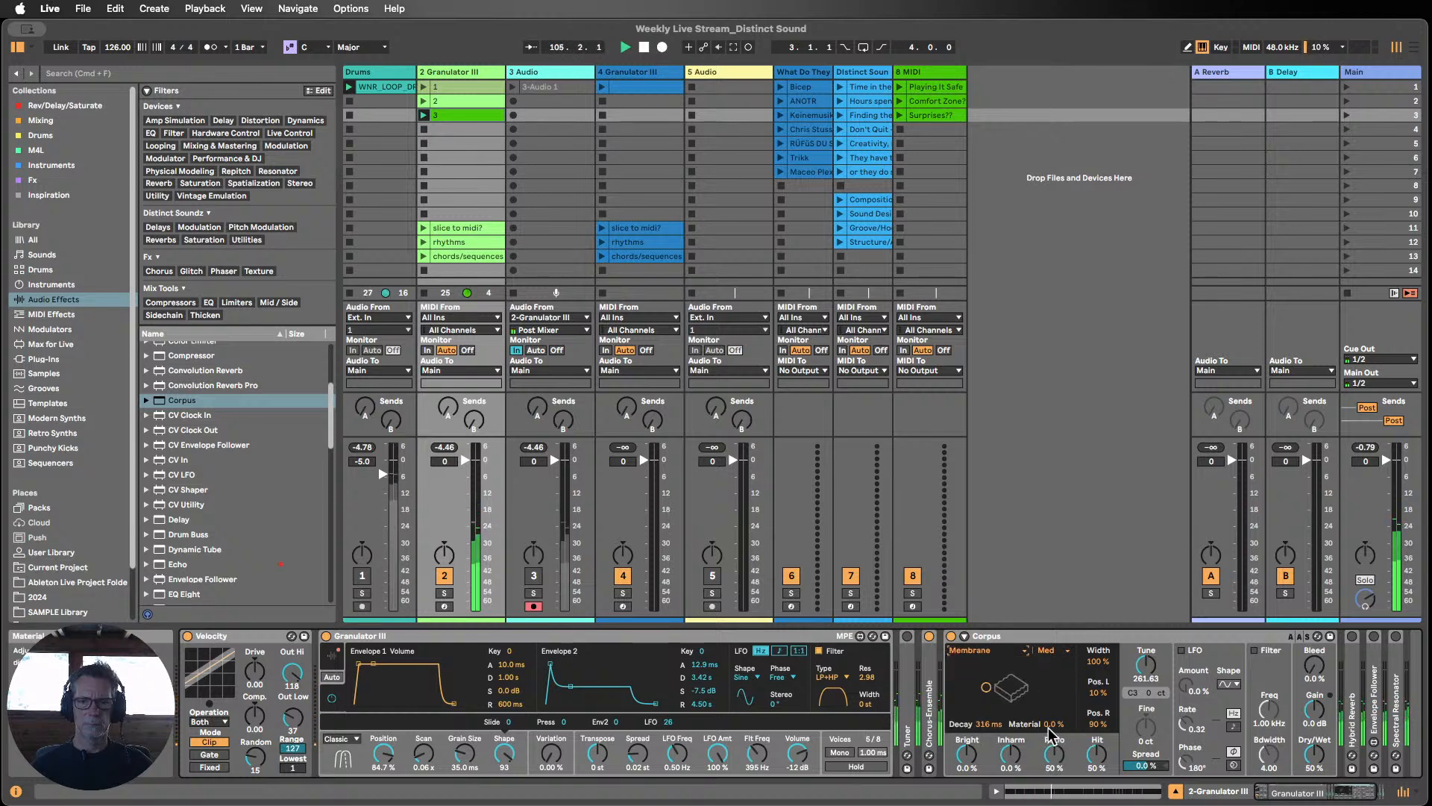
left_click_drag(988, 724, 1060, 693)
double_click(973, 638)
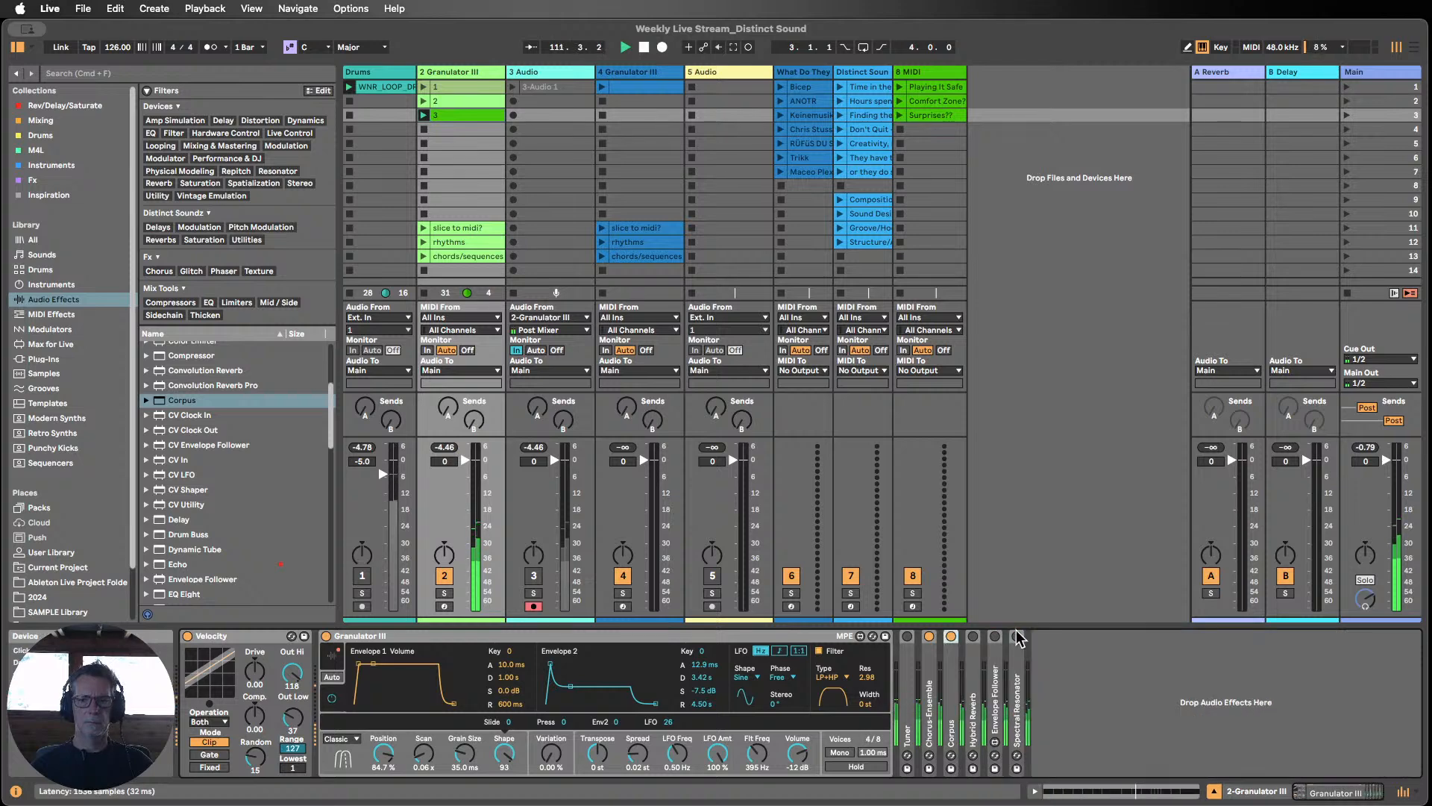
Step: Compare the sound with Corpus bypassed and enabled, and expand the device again
left_click(950, 637)
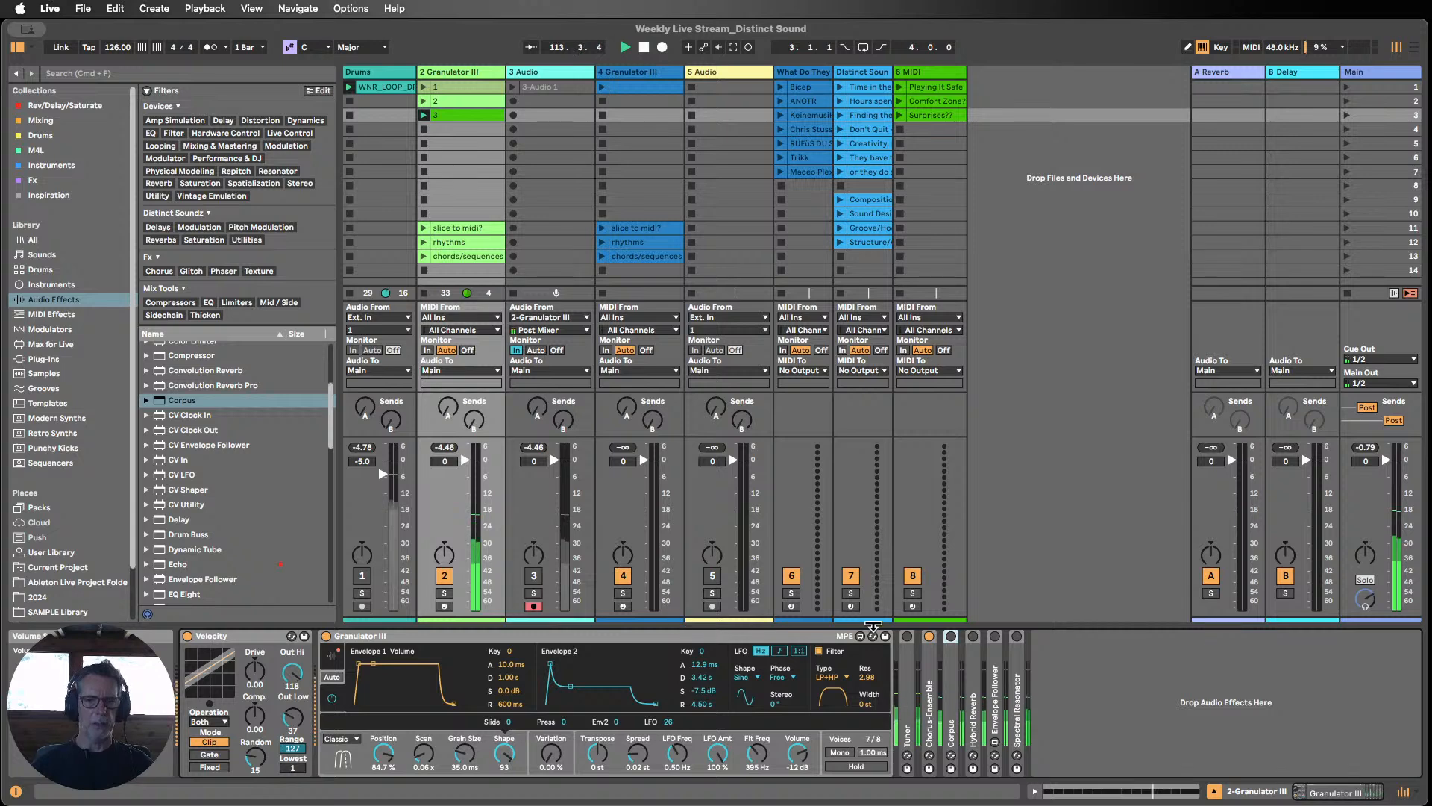
left_click(951, 636)
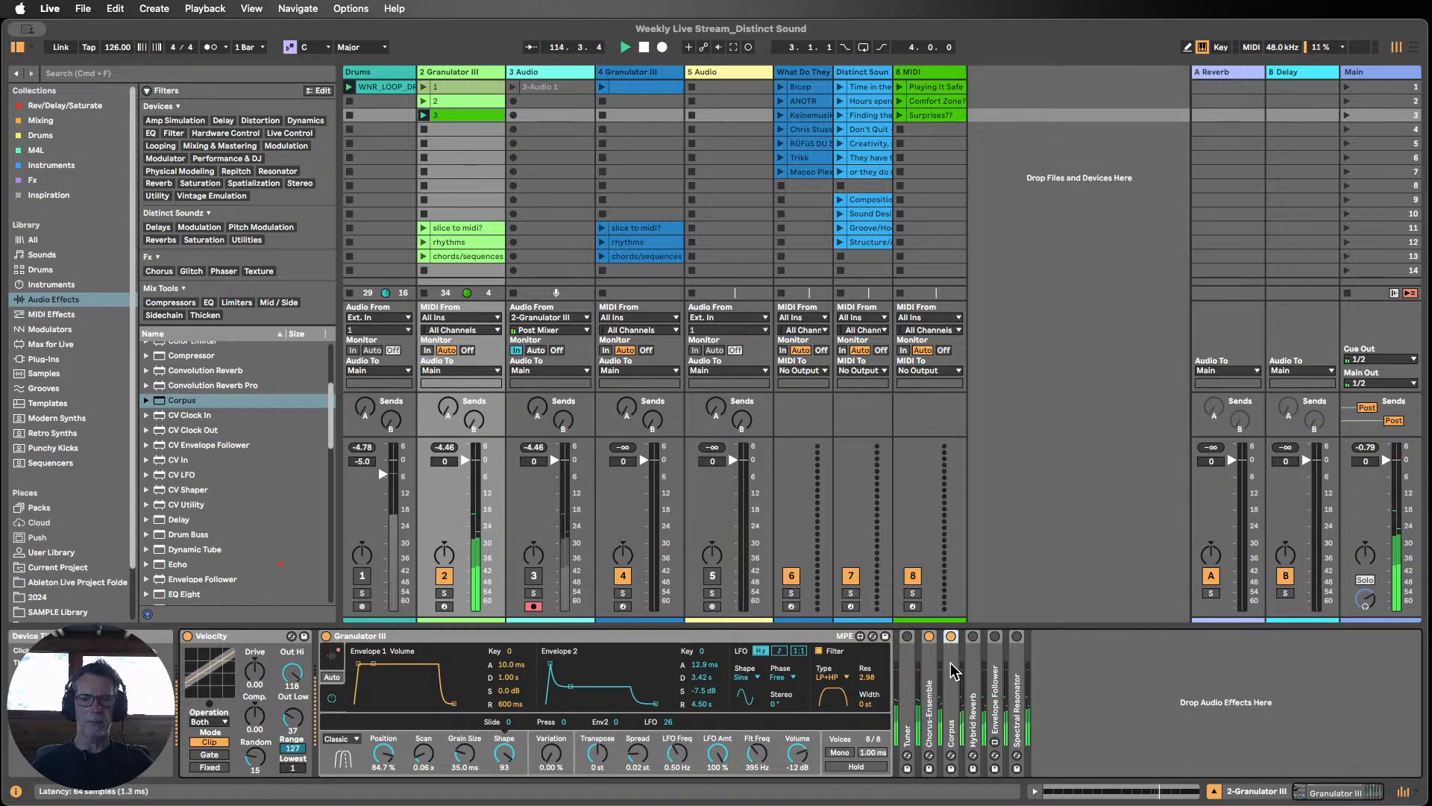
double_click(951, 662)
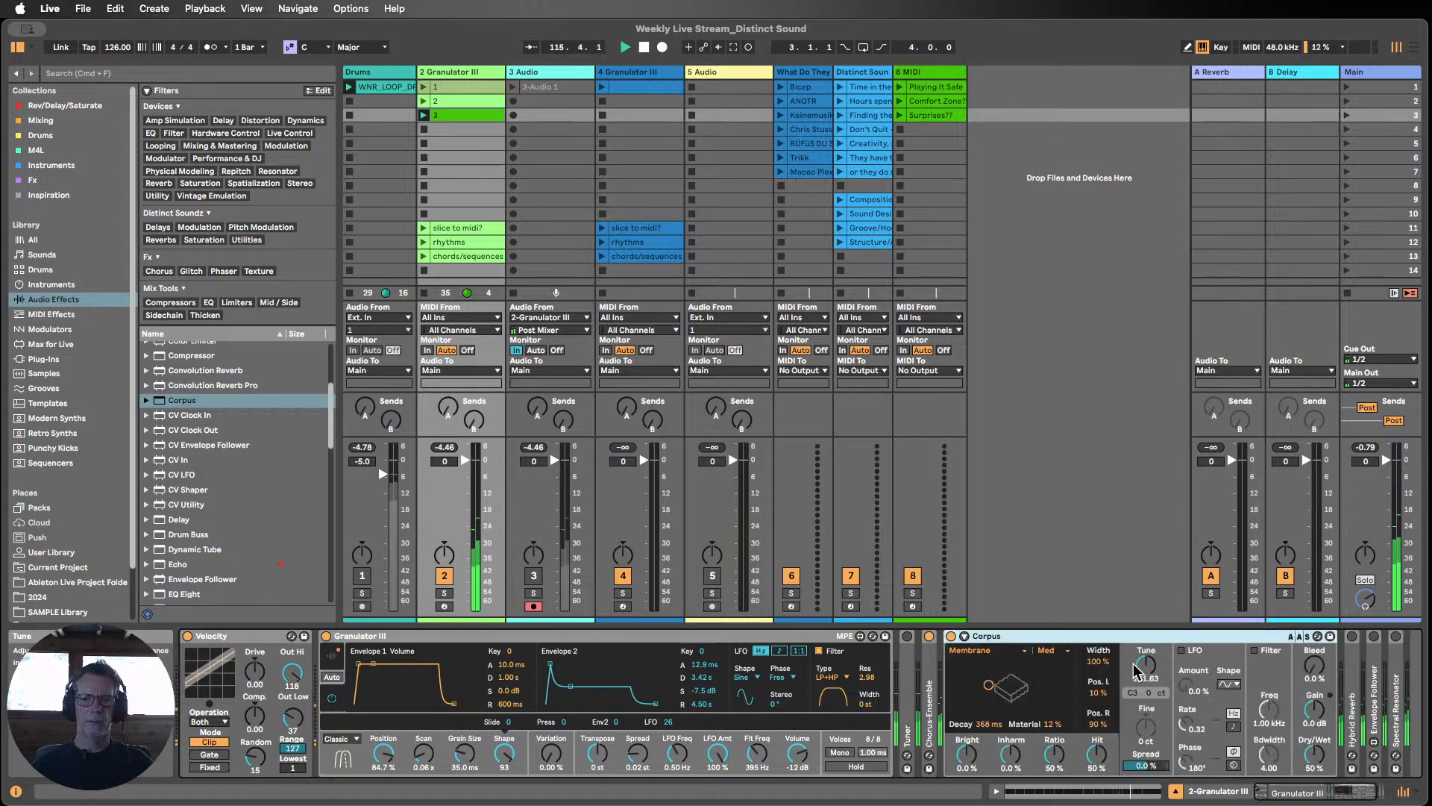
Step: Tune Corpus to 529.04 Hz and switch its resonator type to Plate with a 1.47 s decay
left_click_drag(1146, 664, 1146, 621)
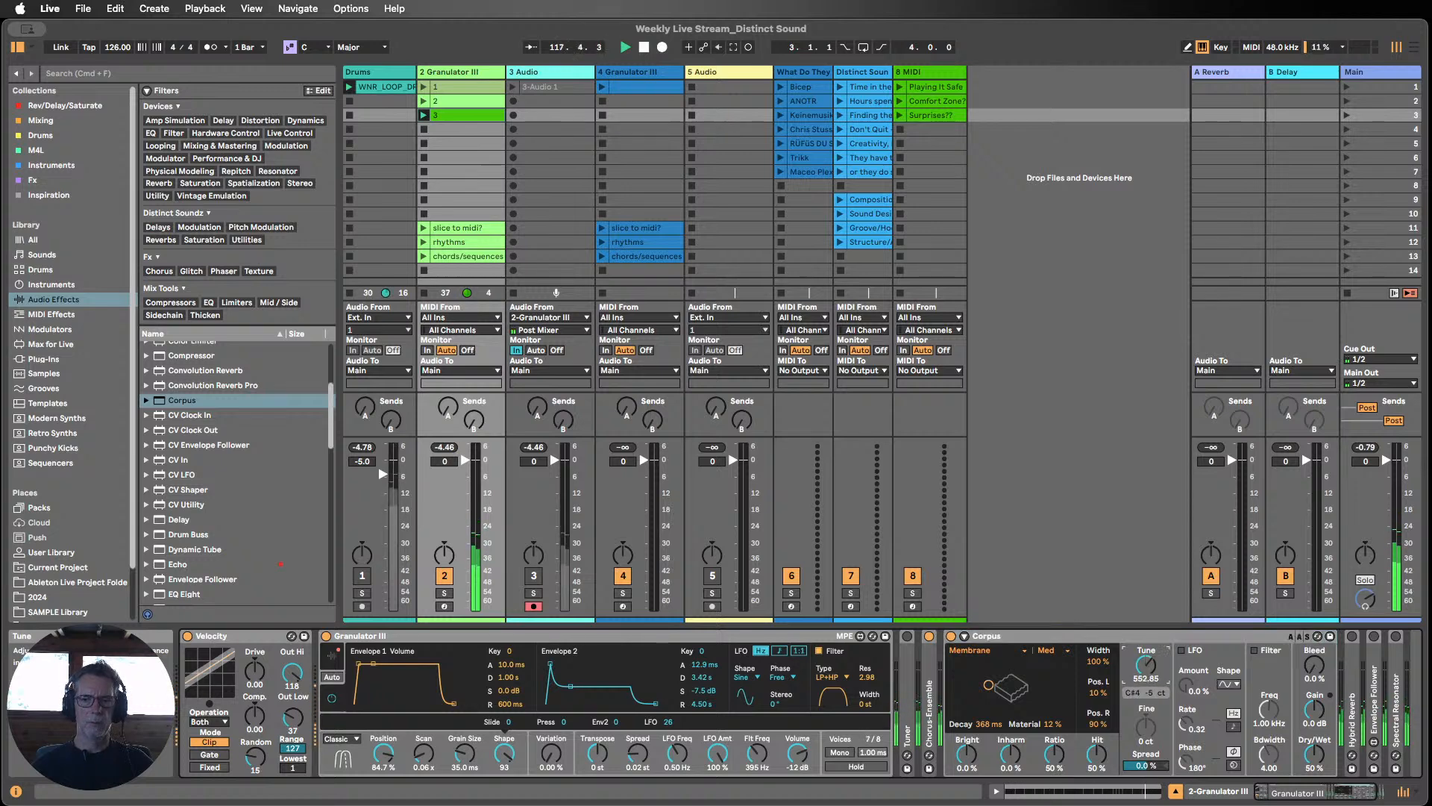
left_click_drag(988, 685, 1032, 685)
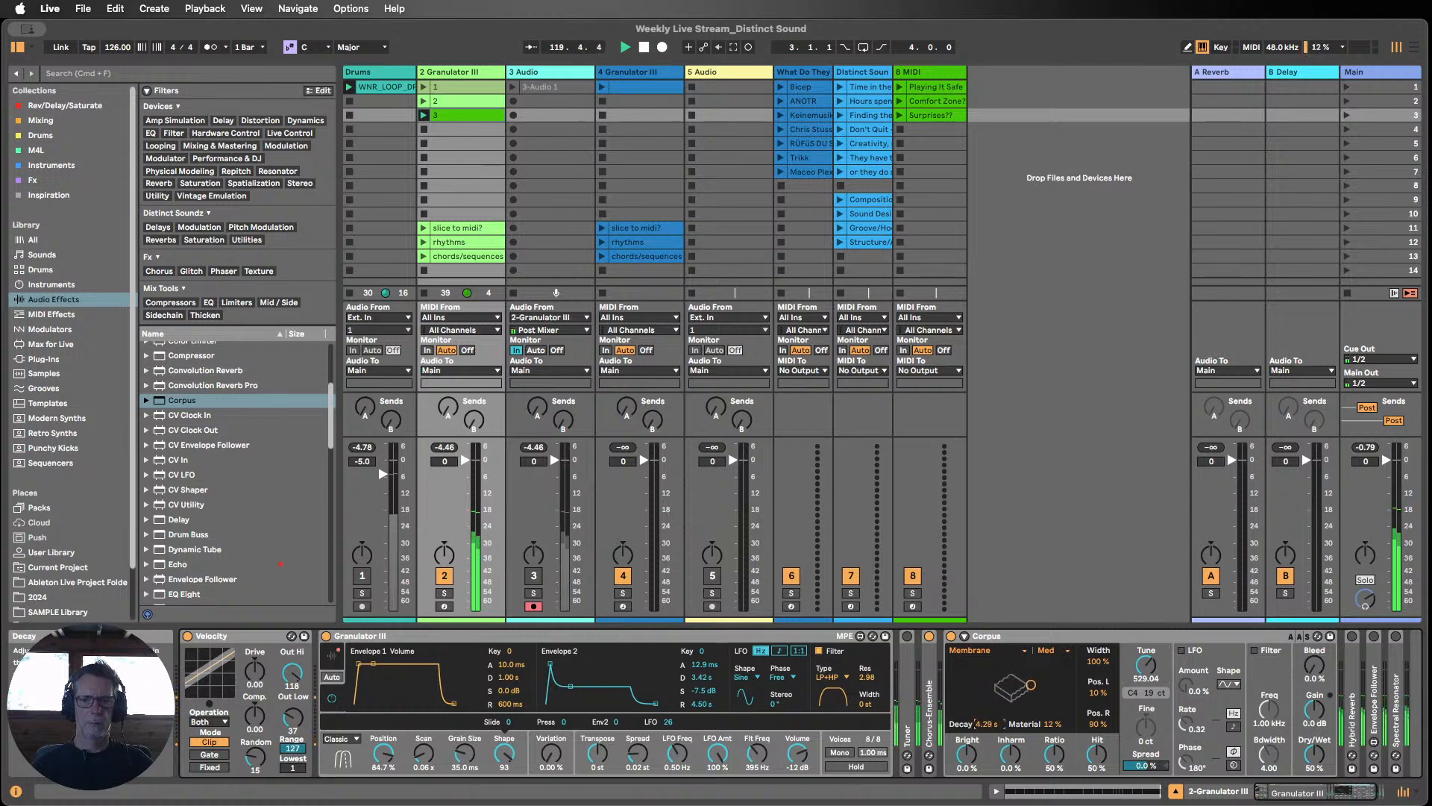
left_click(1003, 655)
left_click(996, 682)
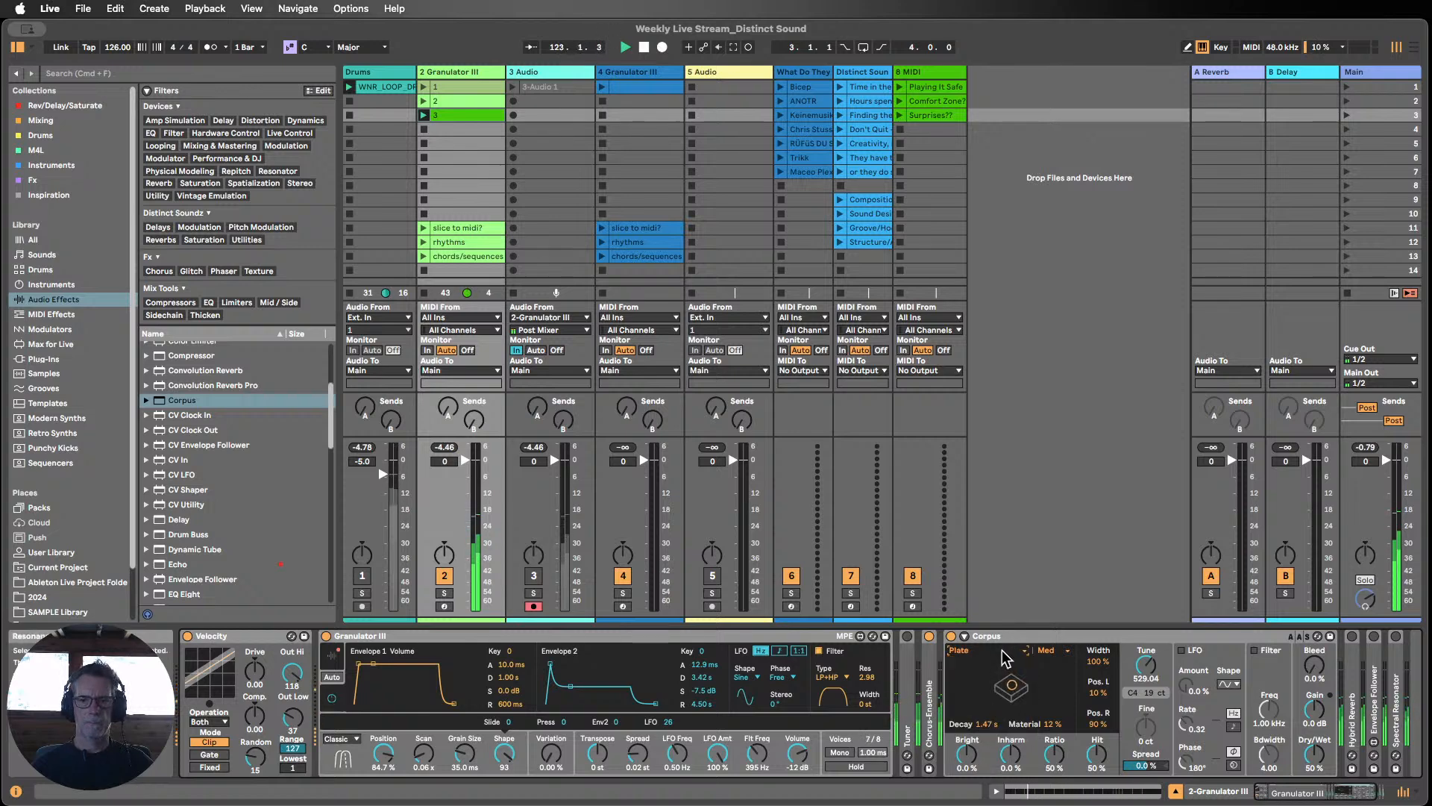
Step: Unmute the Drums track to hear it with the Granulator sound
left_click(1006, 657)
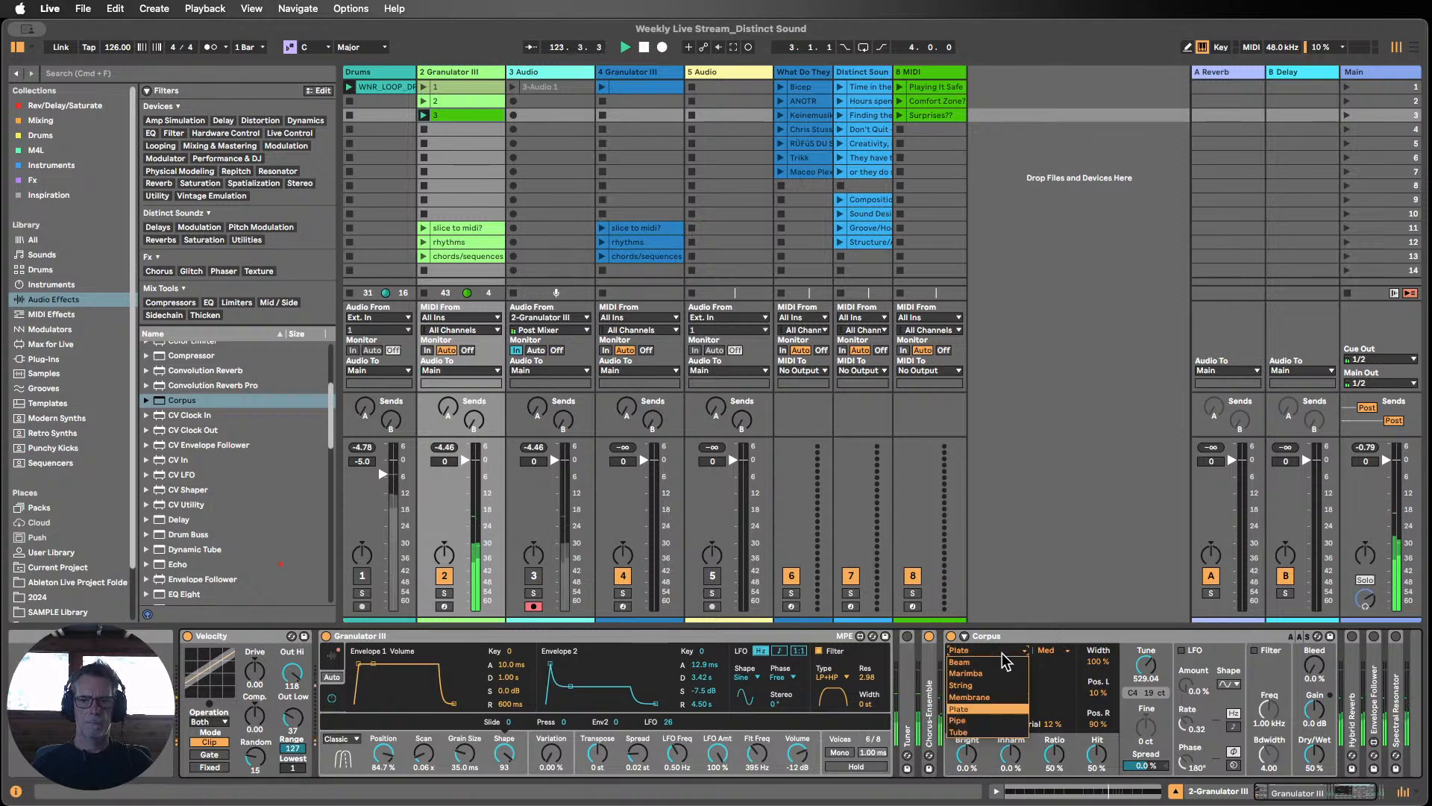
left_click(364, 578)
left_click(363, 578)
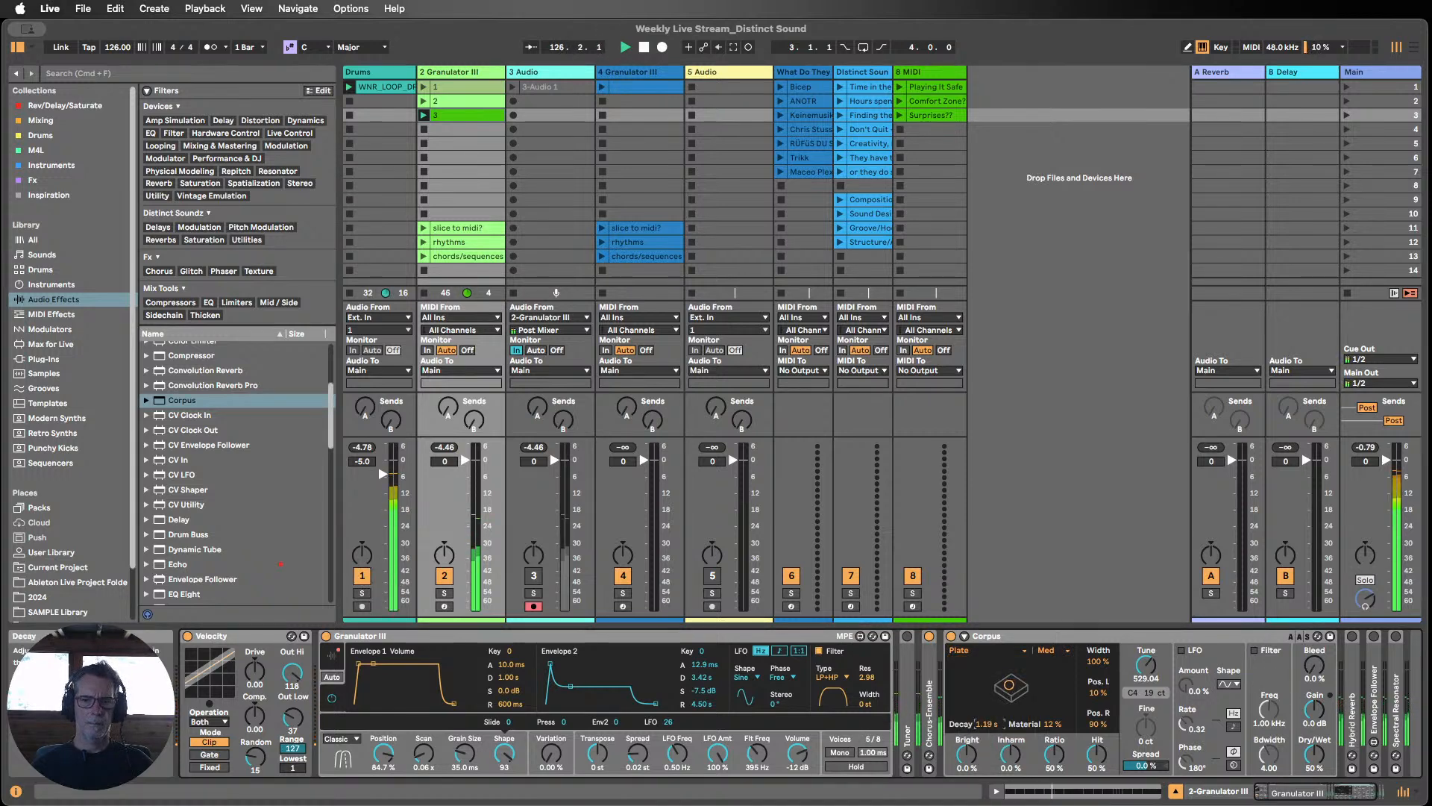
Step: Set Corpus to a 5.84 s decay, 443.65 Hz tune and 29% dry/wet, and collapse and bypass the device
left_click_drag(983, 729, 986, 740)
left_click_drag(1130, 675, 1130, 694)
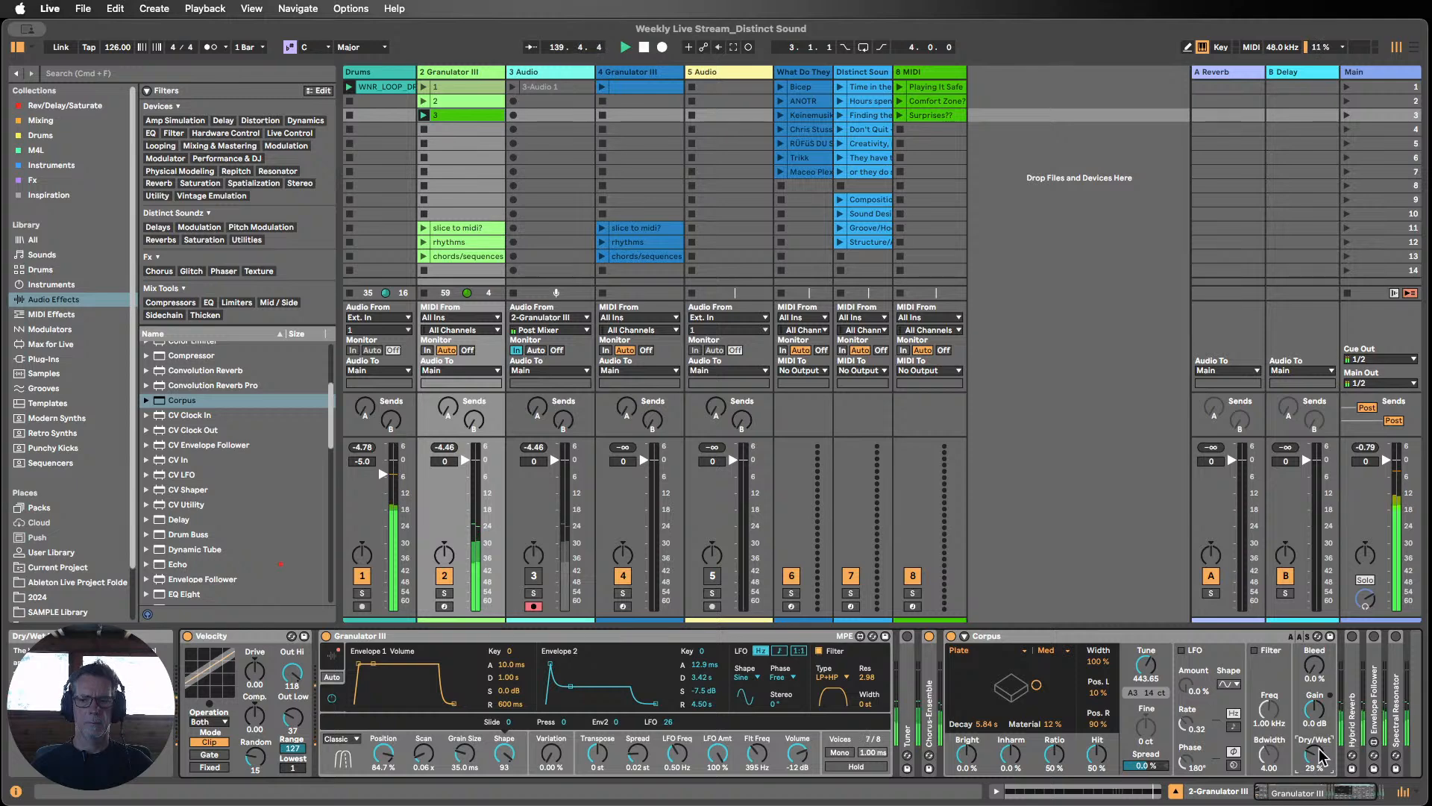
double_click(992, 636)
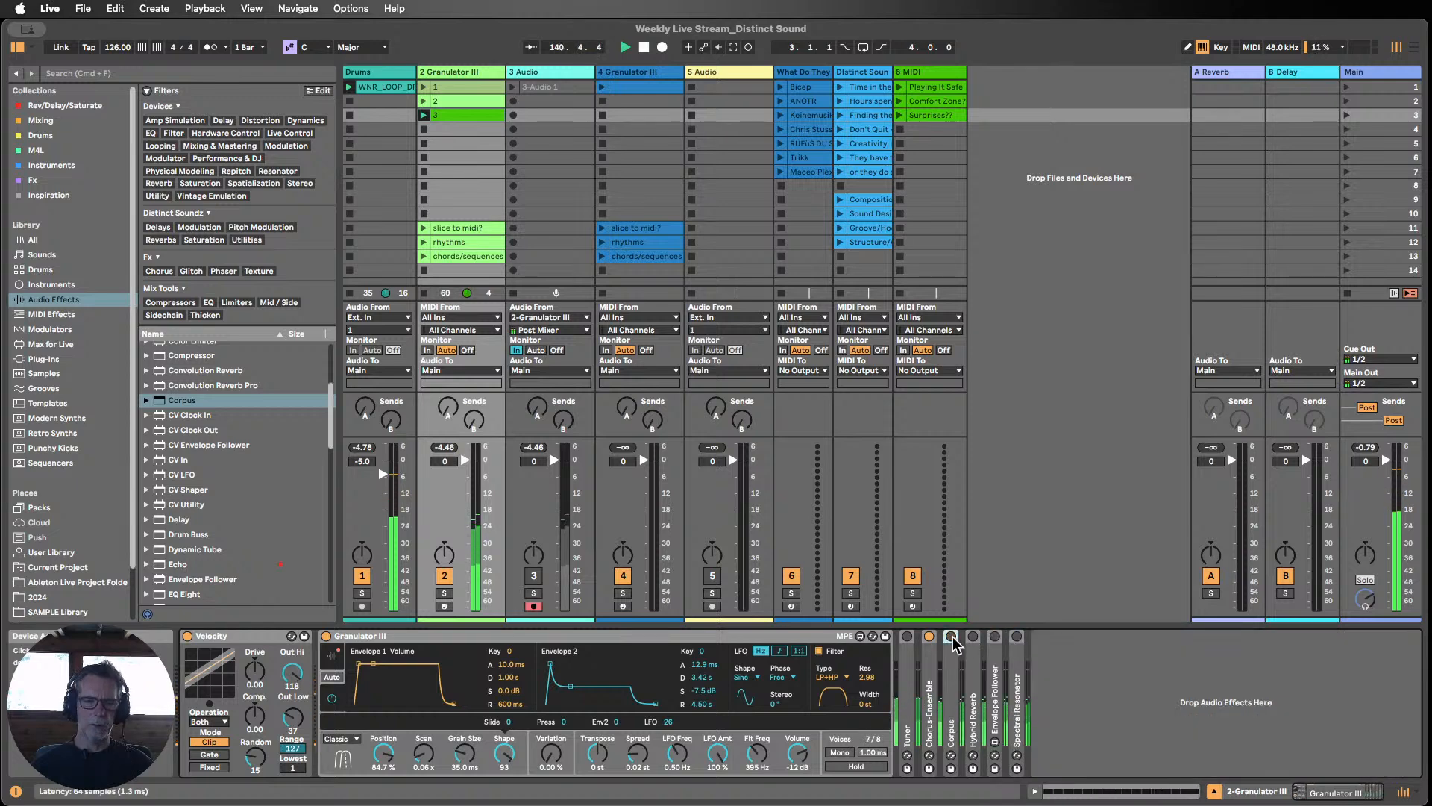
Step: Expand the Hybrid Reverb device on the Granulator III track and stop playback
scroll(239, 515, "down", 3)
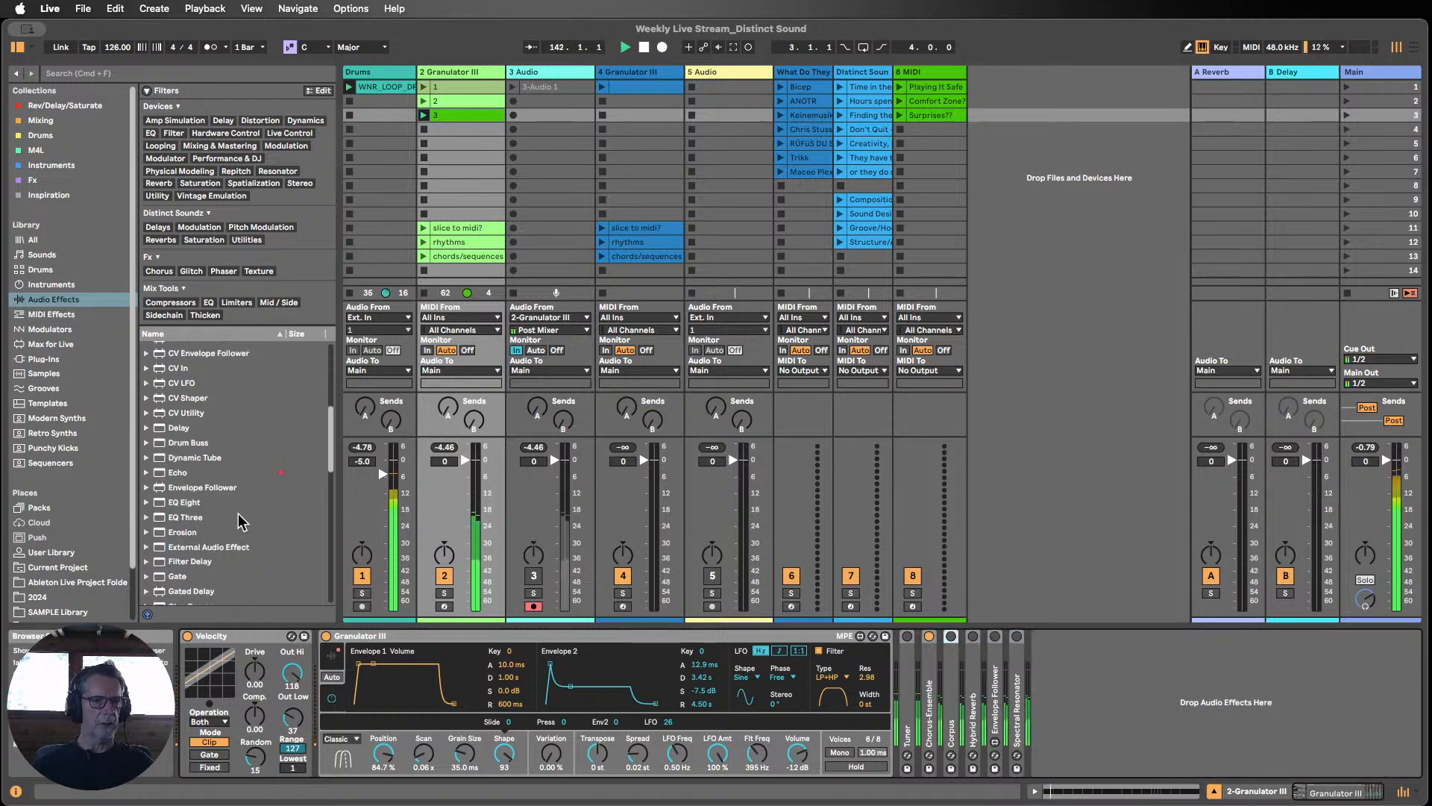
scroll(239, 513, "down", 4)
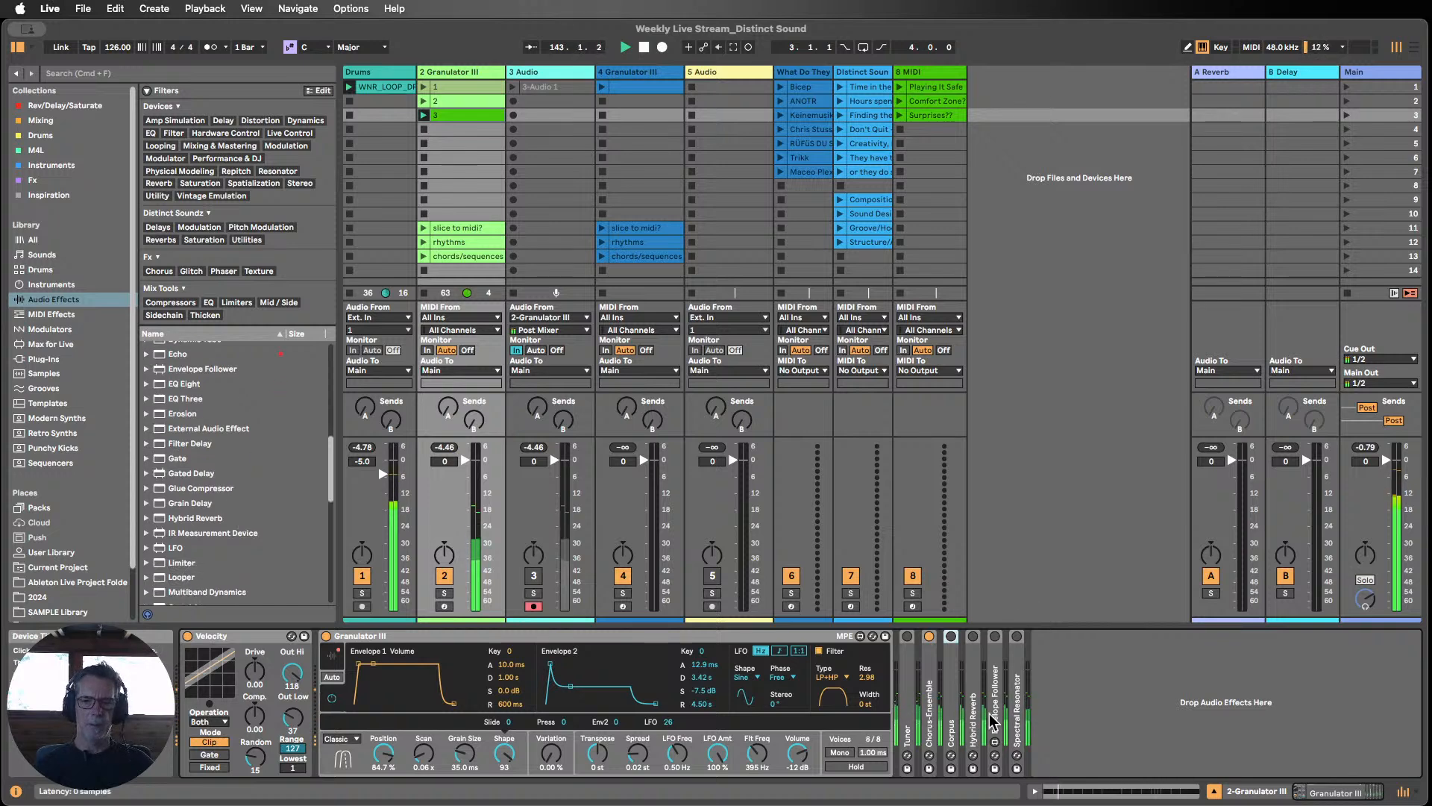
scroll(190, 496, "down", 4)
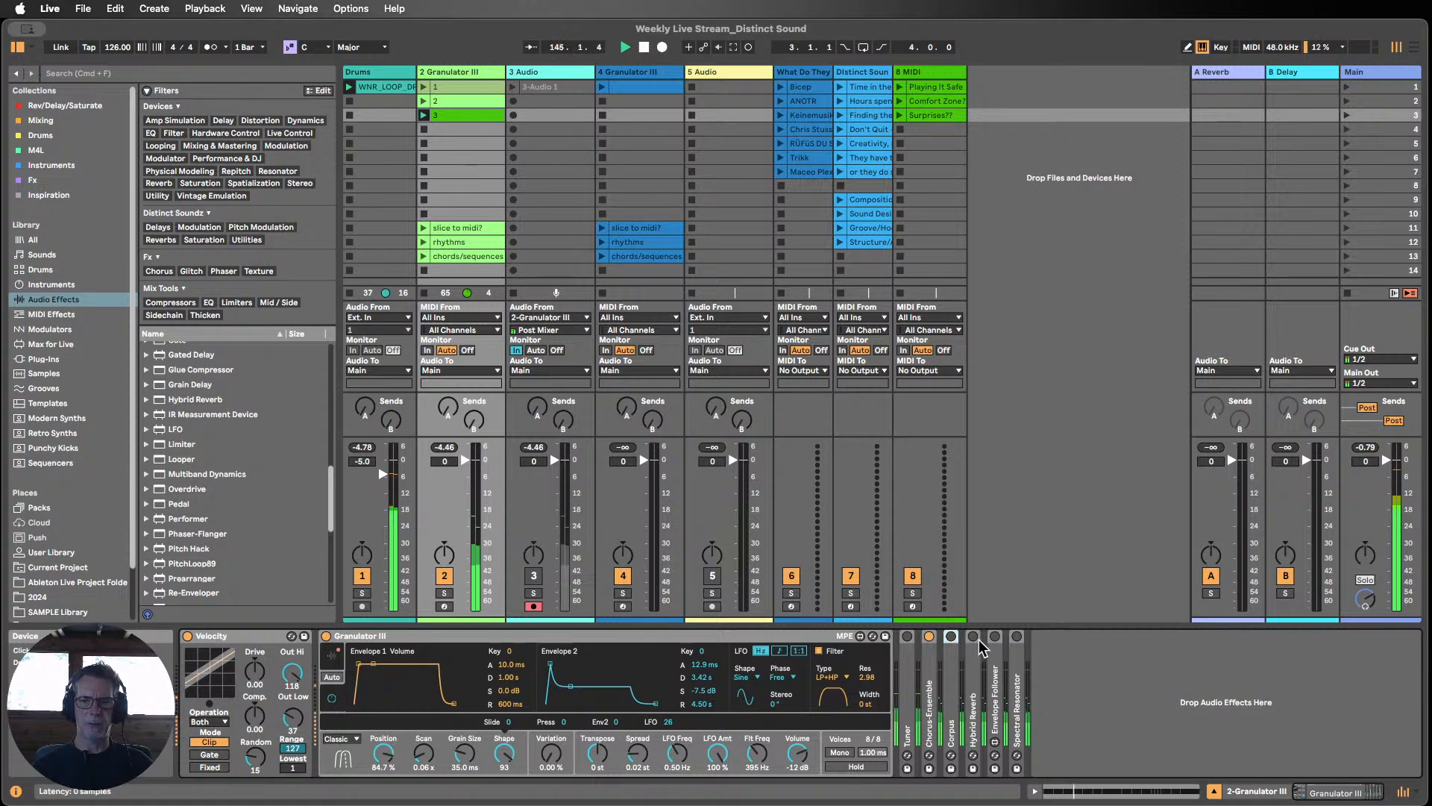
double_click(973, 663)
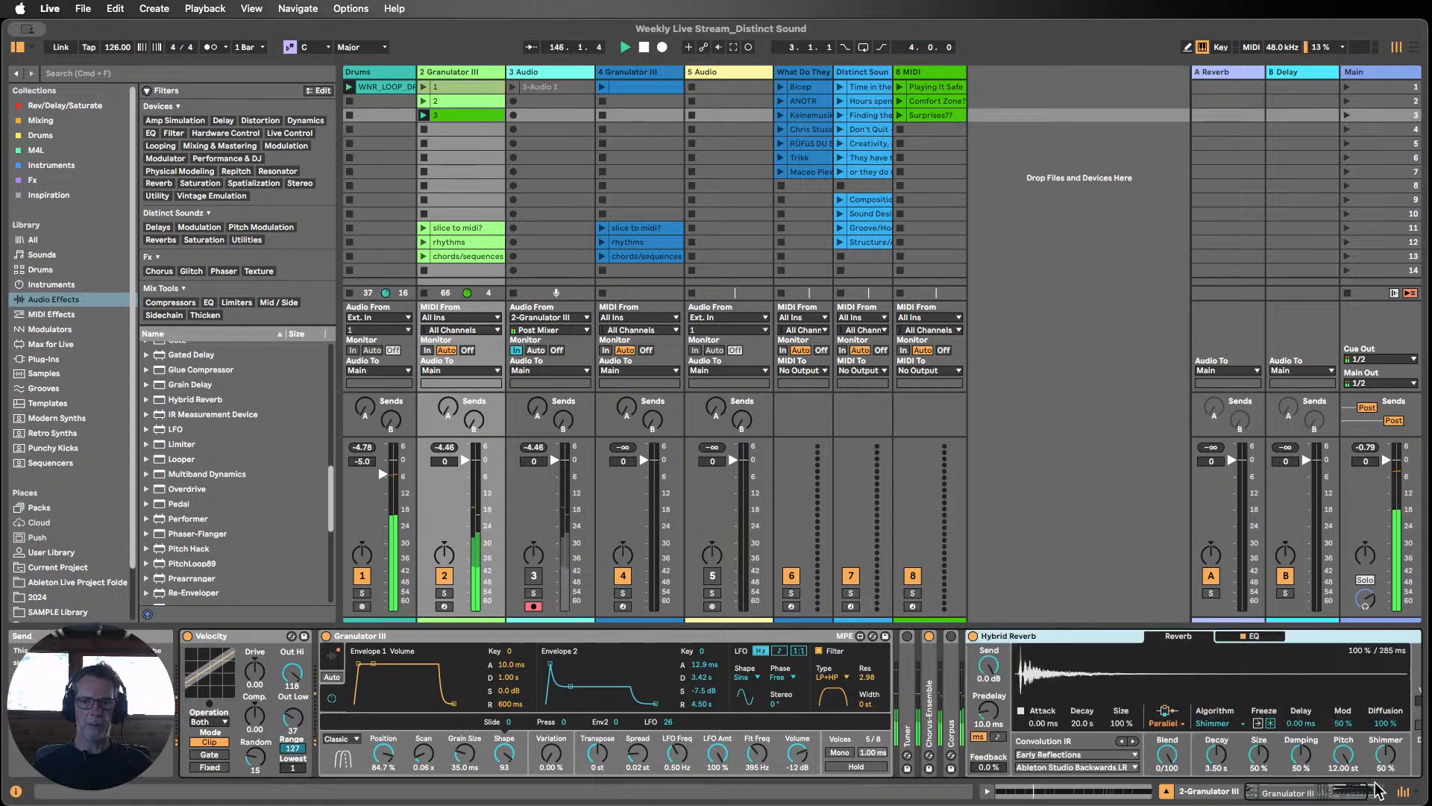
left_click(643, 48)
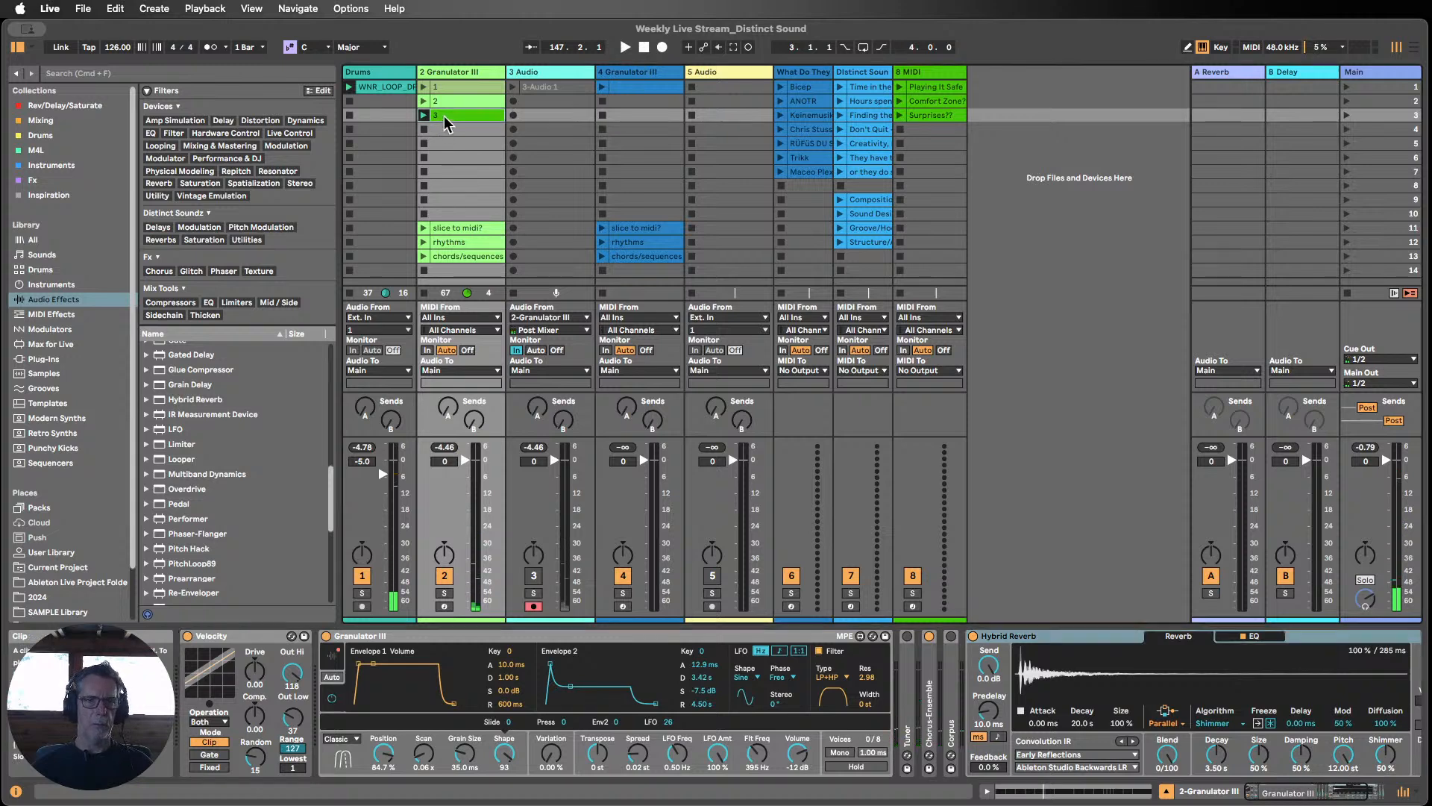
Step: Duplicate clip 3 of the Granulator III track into scene 4 and assign the copy a different clip colour
key("super+d")
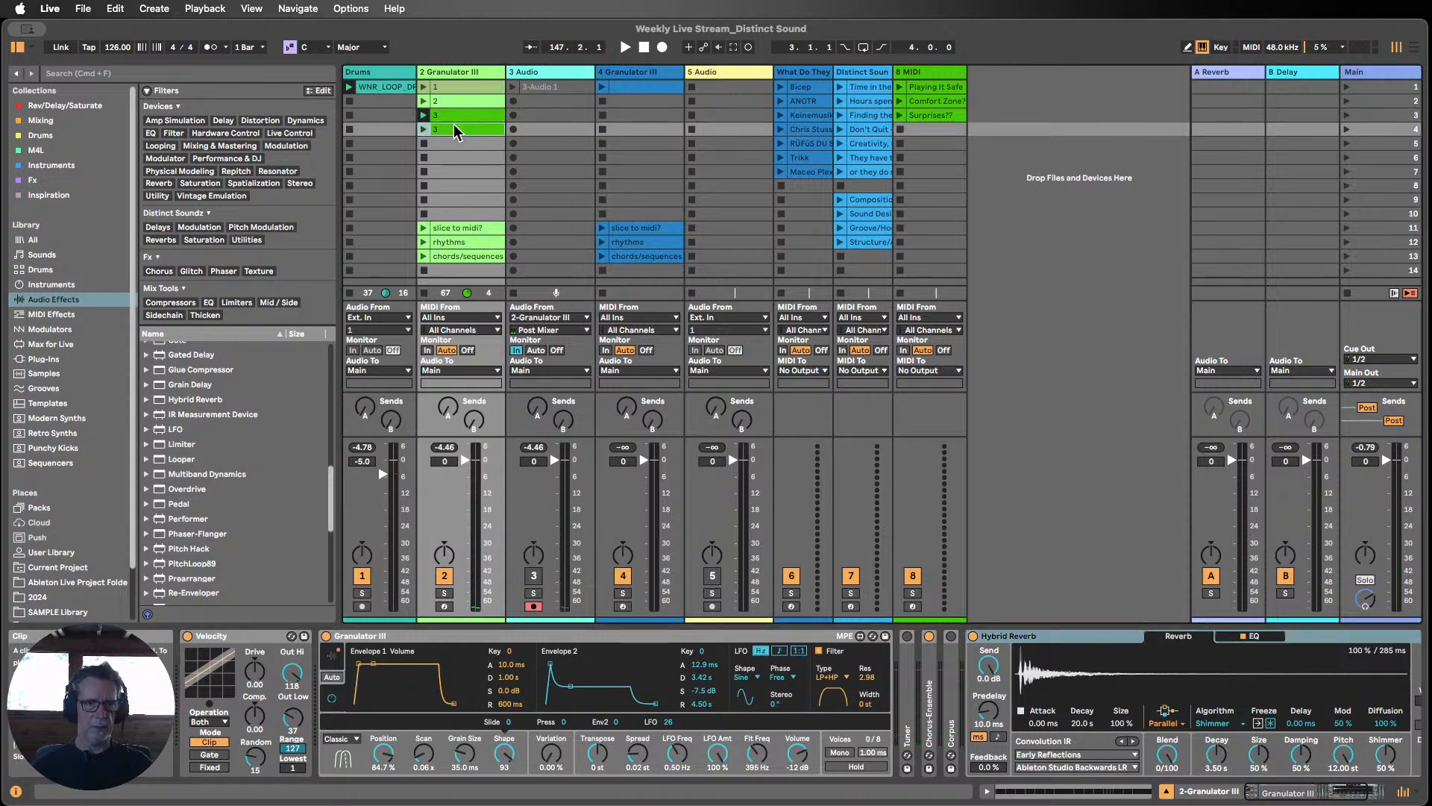
right_click(454, 127)
left_click(524, 411)
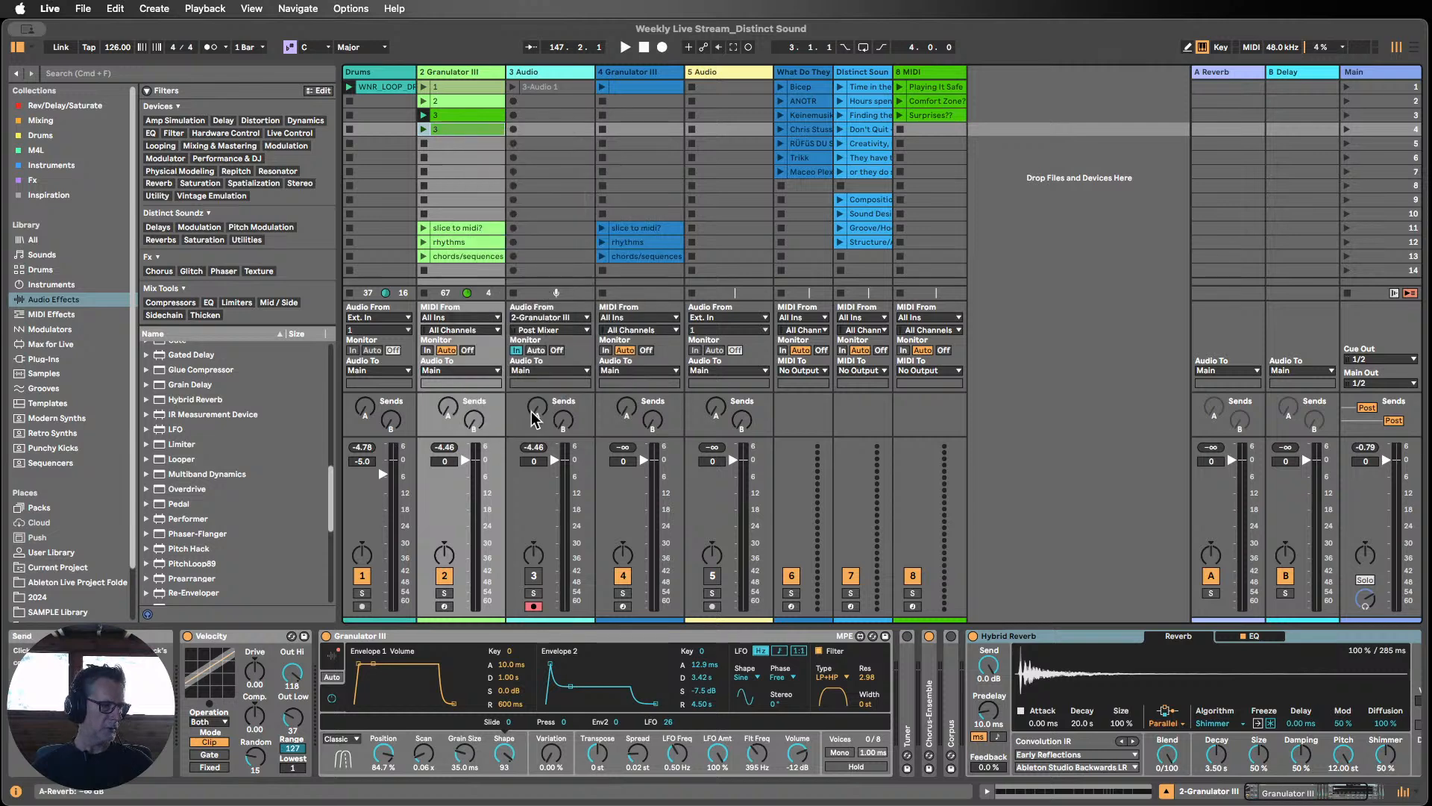
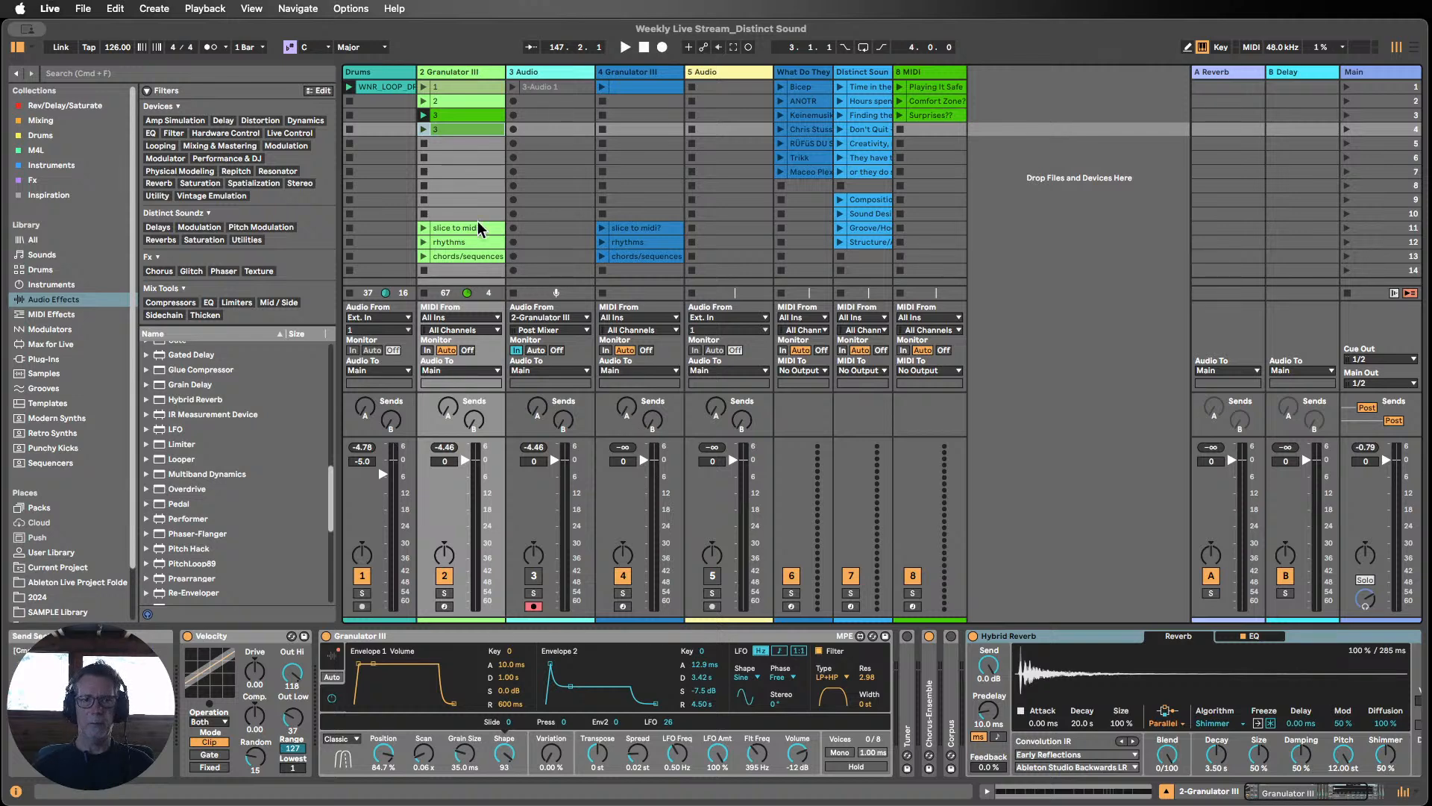
Step: Launch the duplicated clip in scene 4 and open its notes for editing with the Transform tools collapsed
left_click(422, 132)
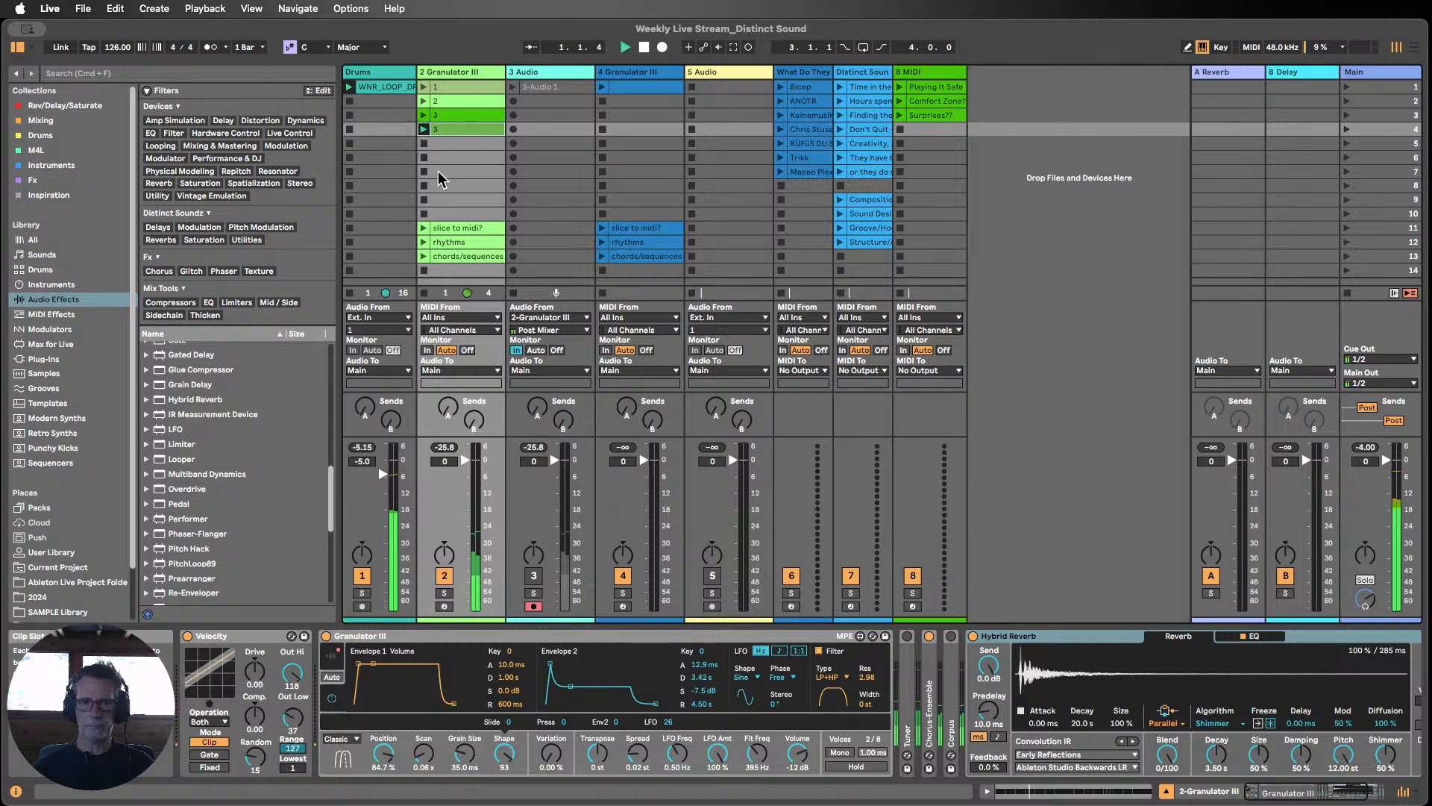
double_click(449, 128)
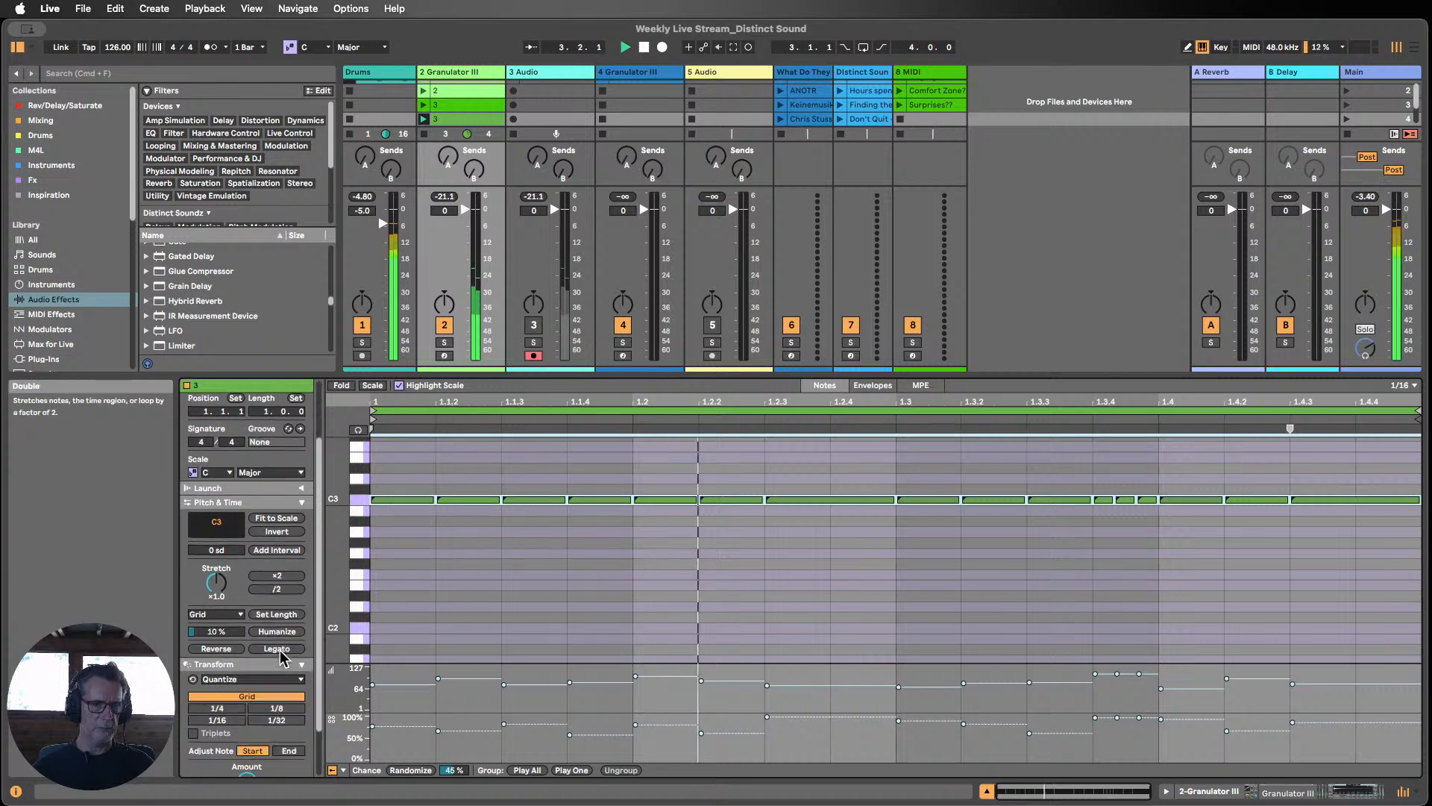
scroll(302, 634, "down", 5)
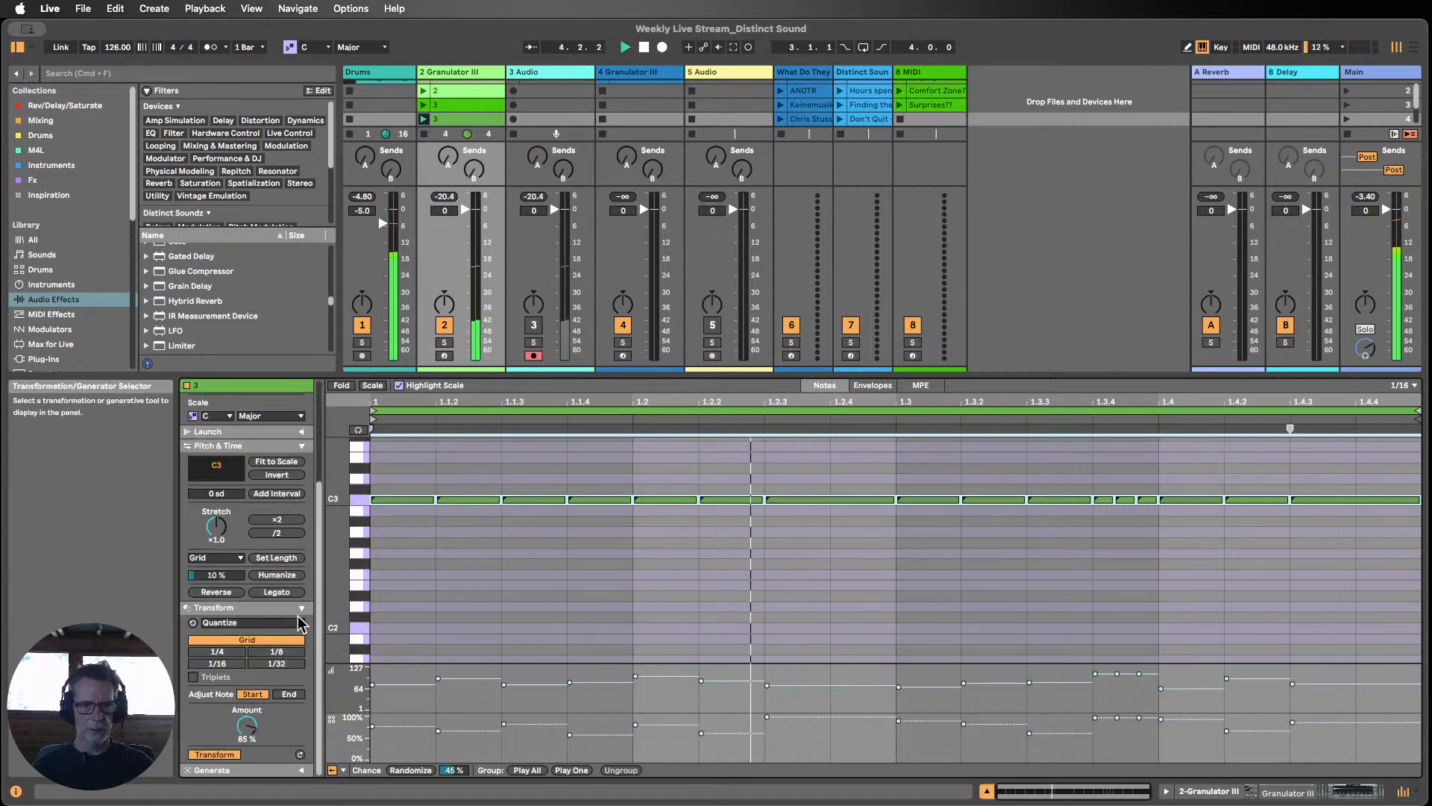
left_click(301, 607)
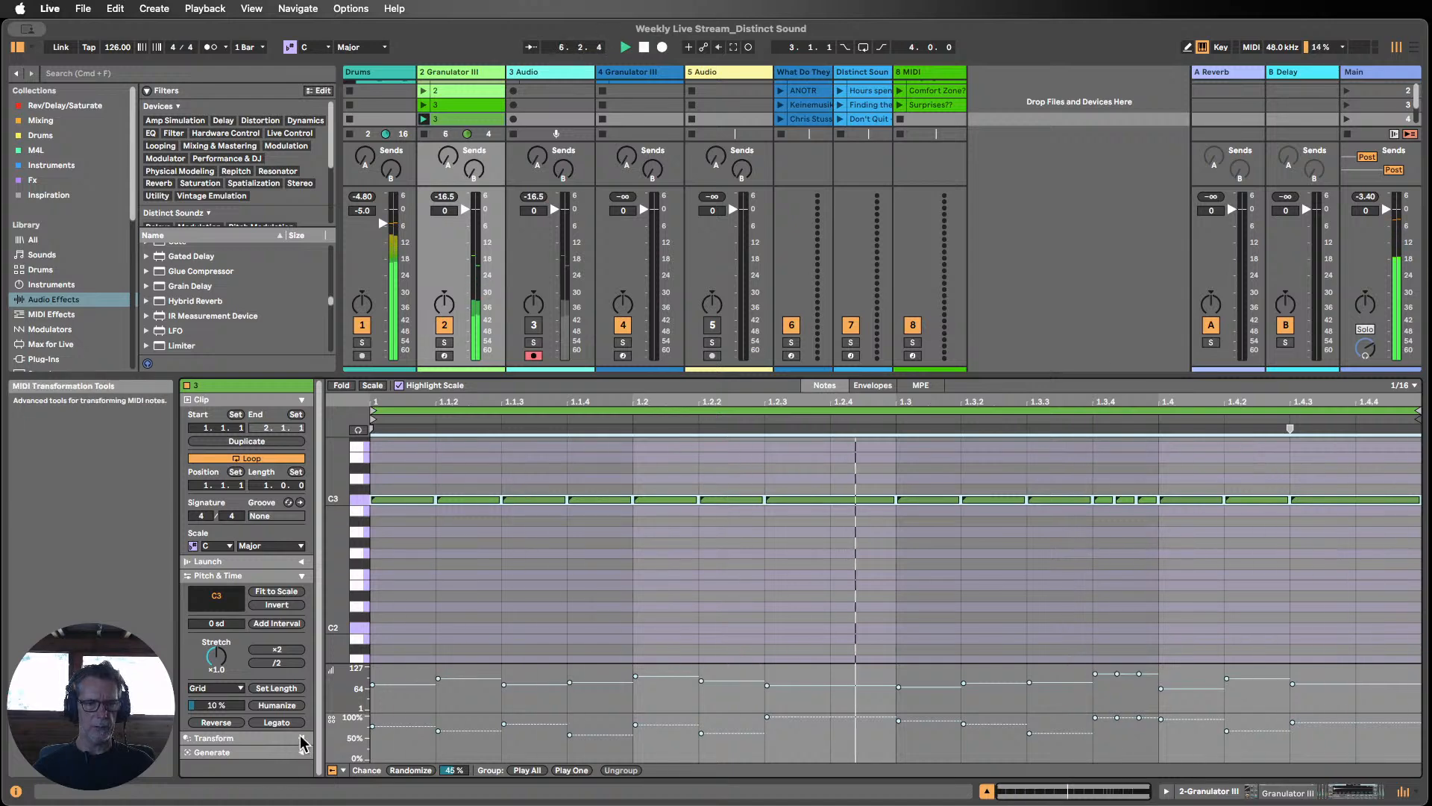
Step: Show the Granulator III track's devices, expand and switch on the Tuner, and turn off scale mode for the scene 4 clip
left_click(1208, 792)
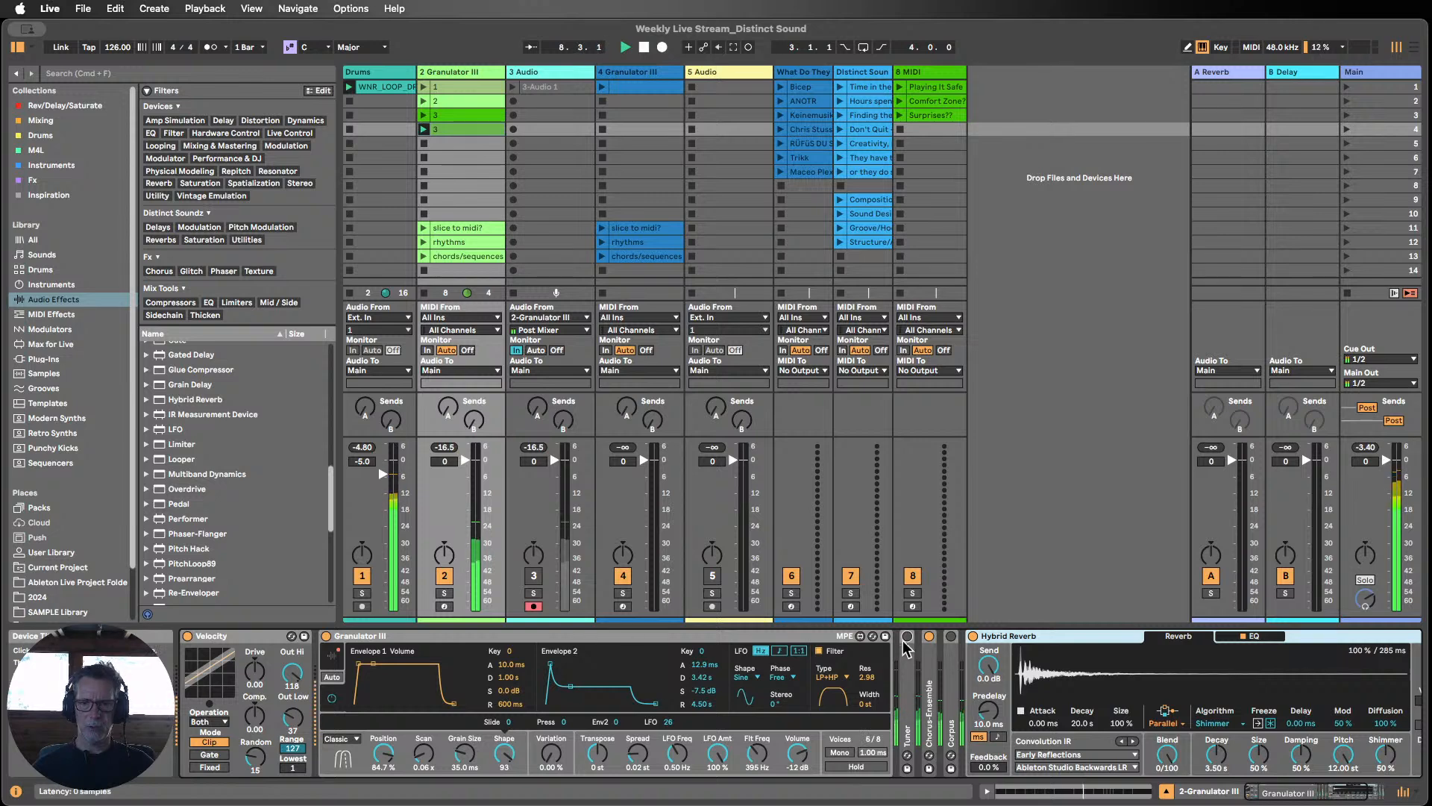
double_click(905, 667)
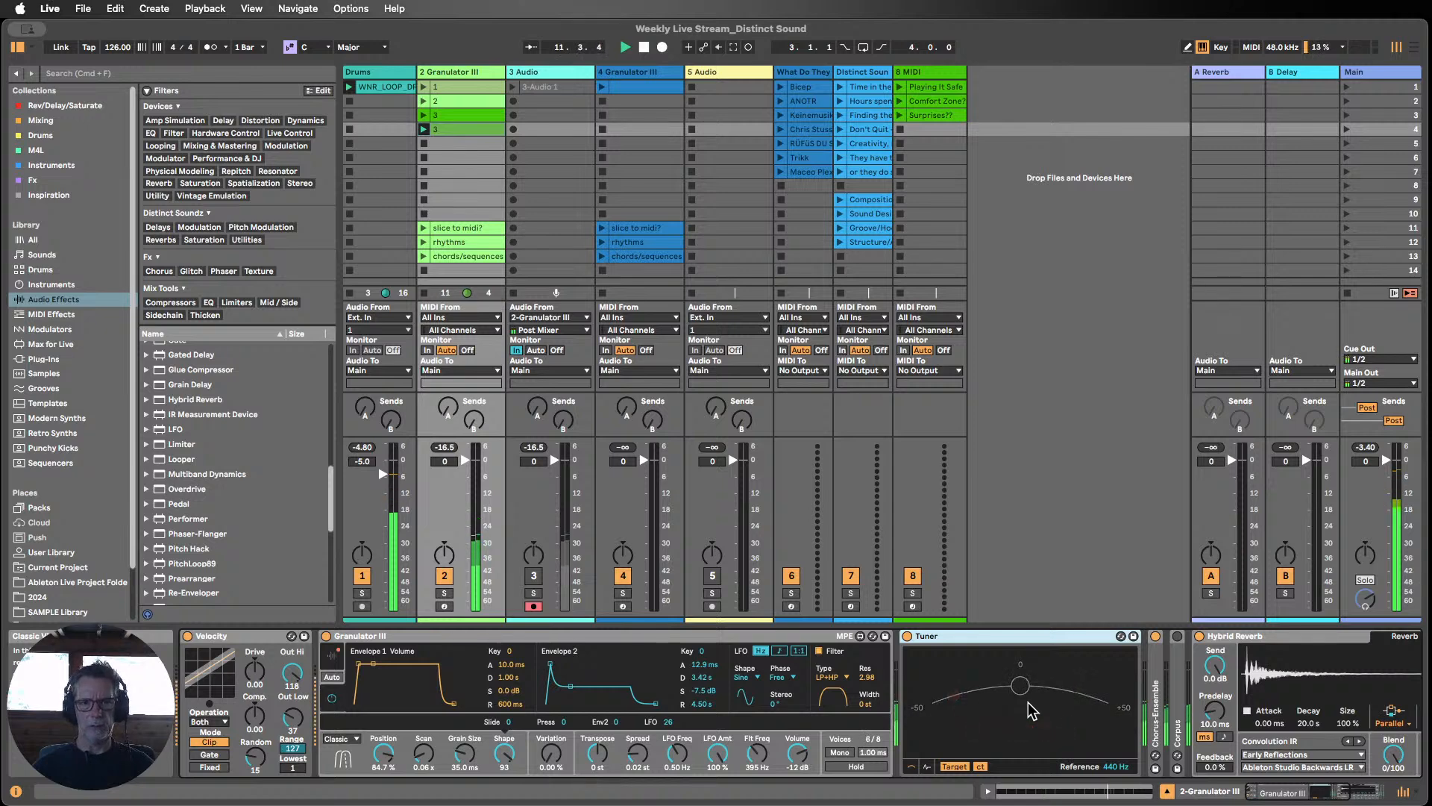
left_click(289, 47)
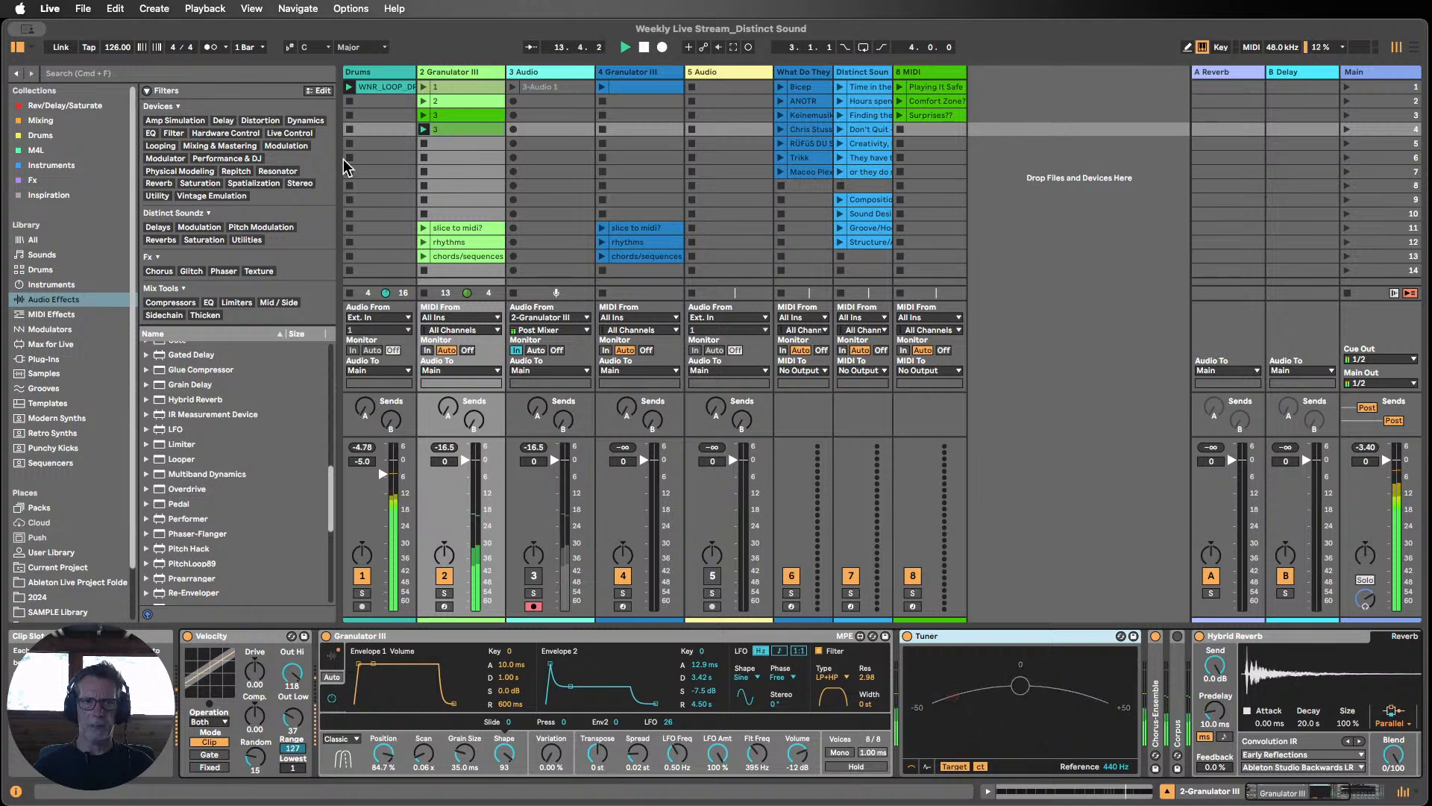
Step: Compare the notes of the Granulator III track's clips in scenes 4, 3 and 2, and return to the devices
double_click(446, 125)
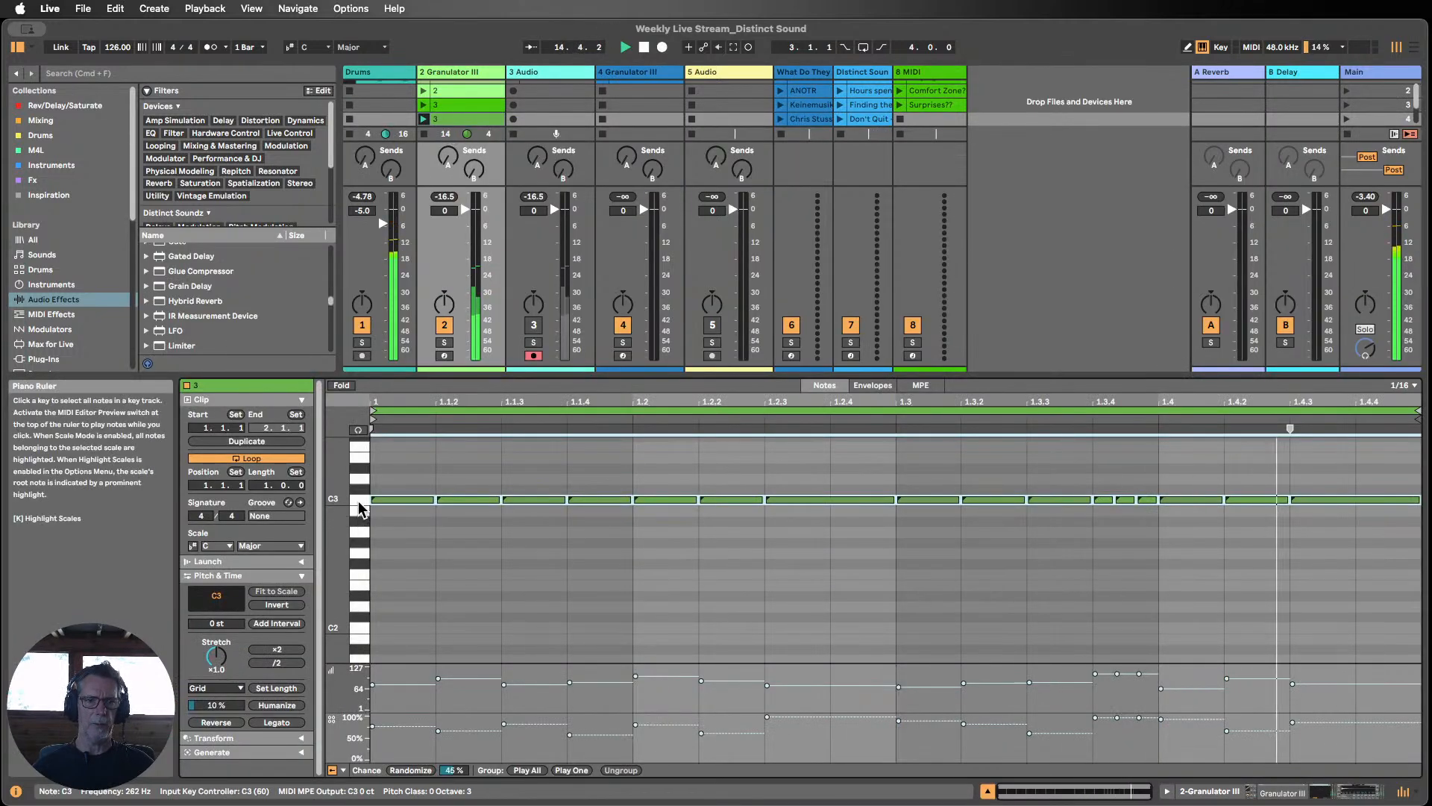
key("k")
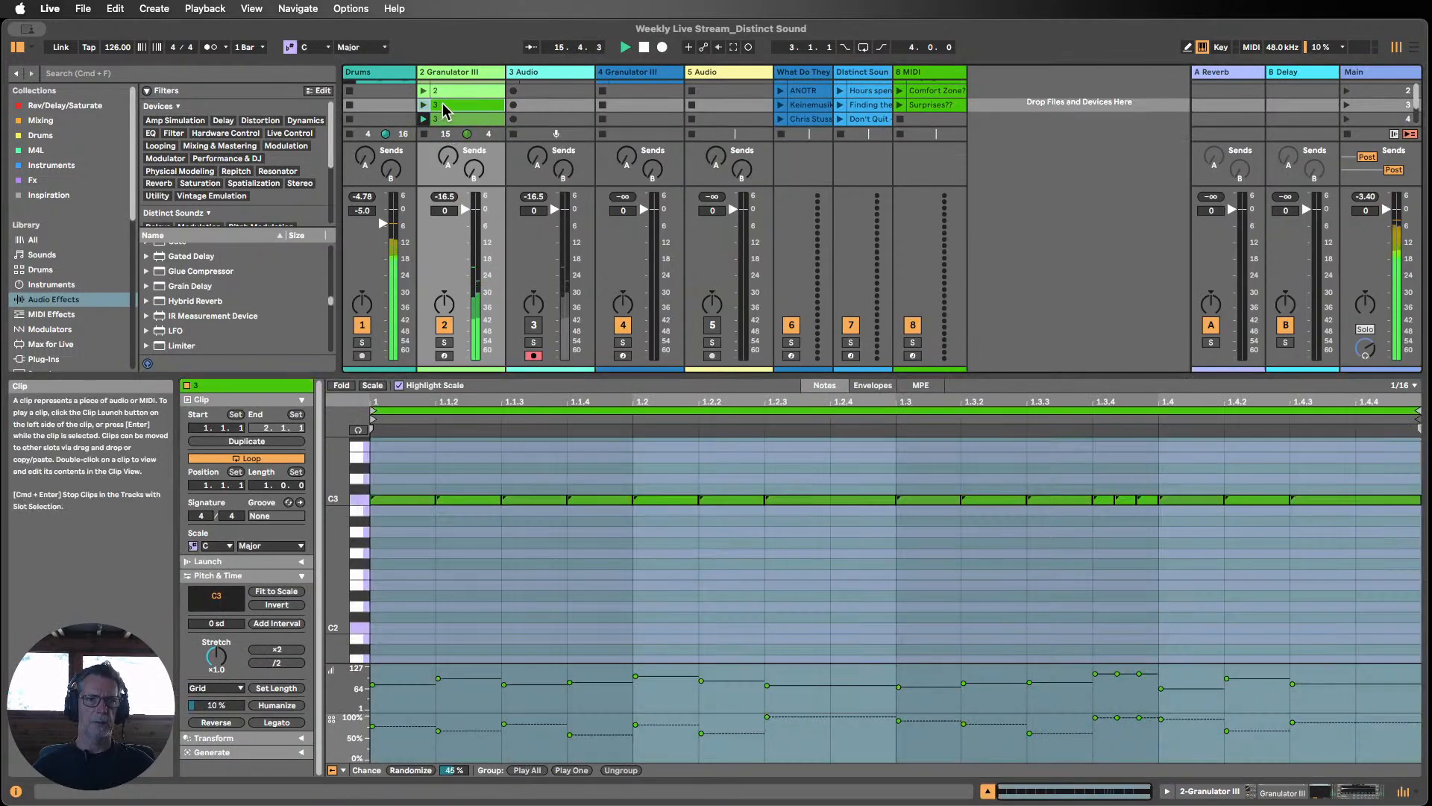
left_click(447, 90)
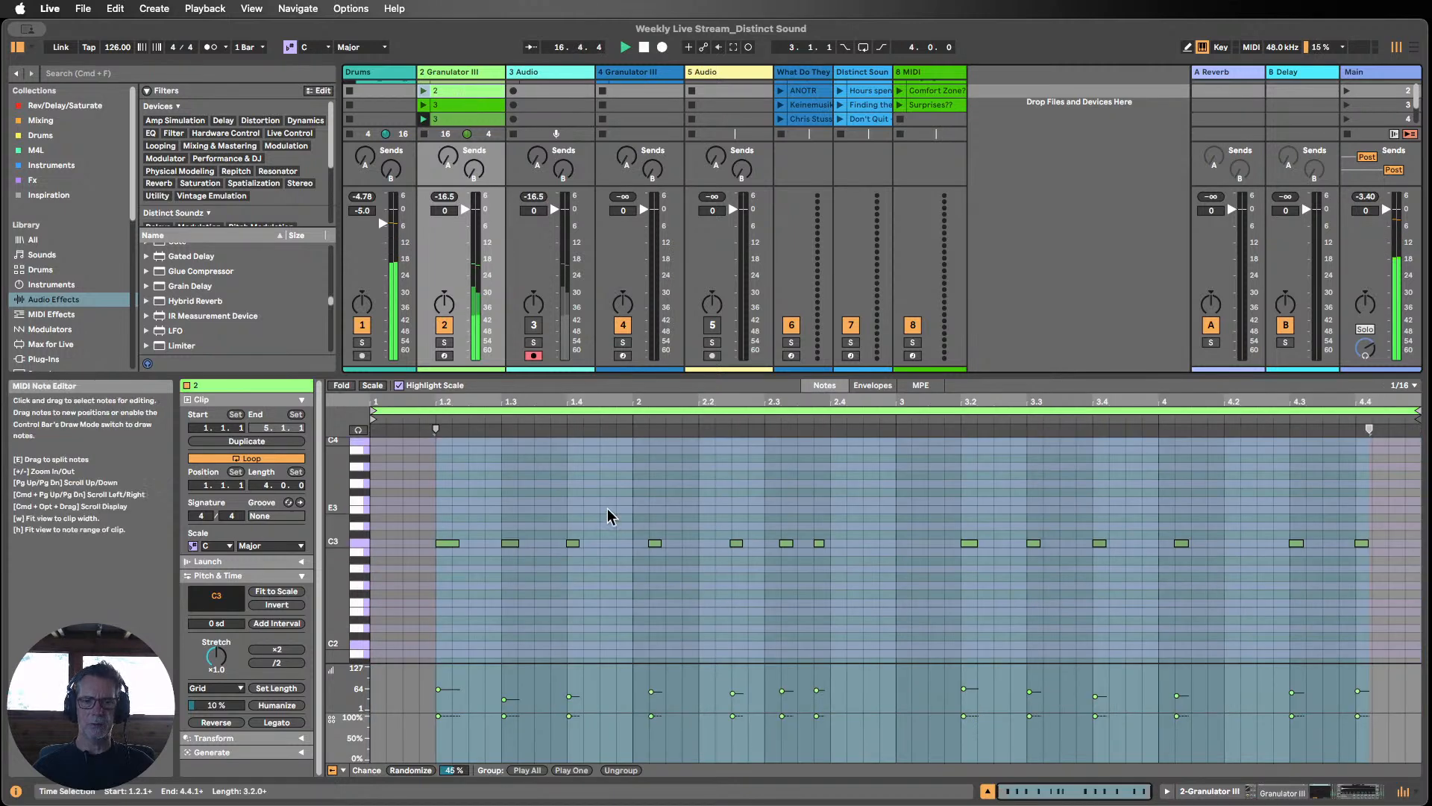
left_click(1280, 792)
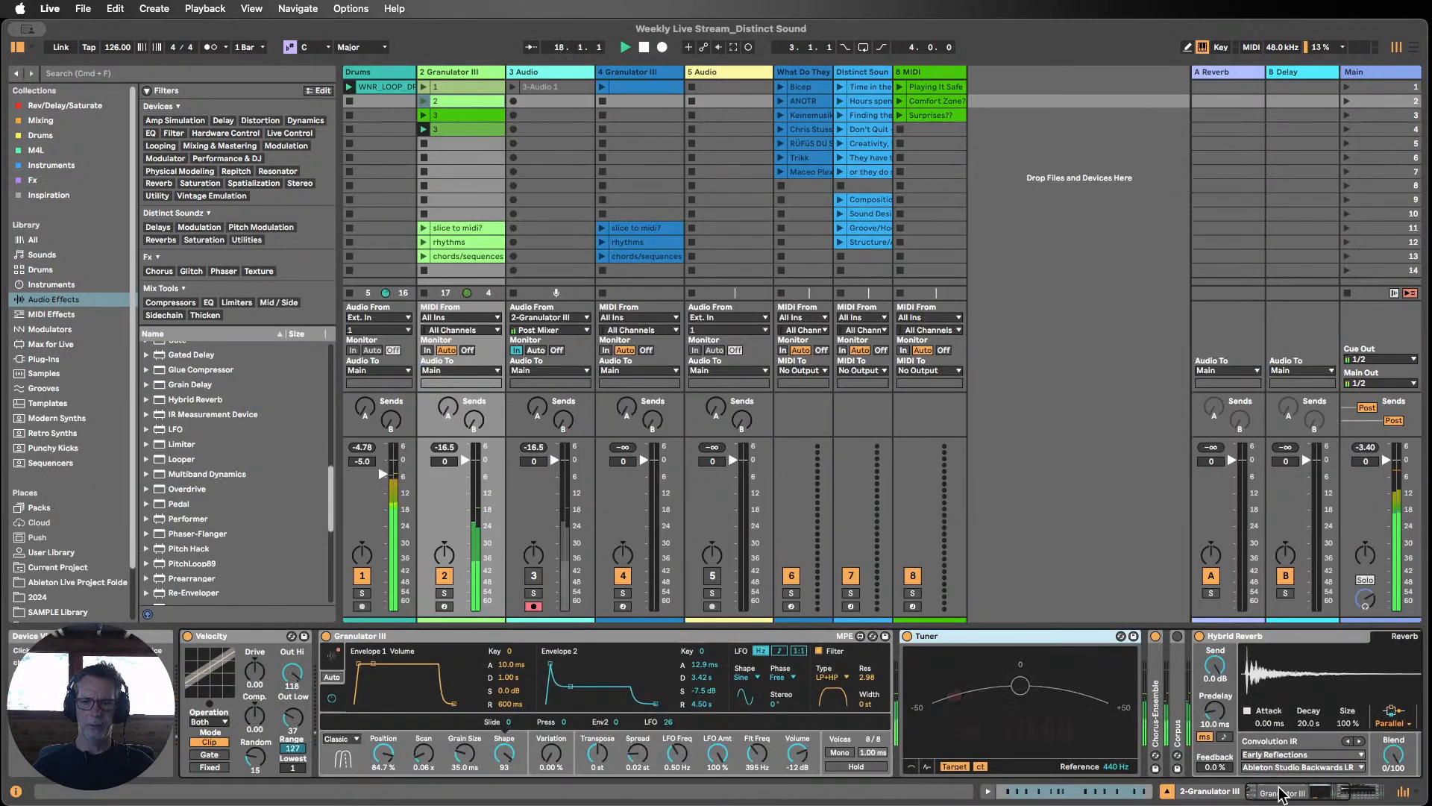
Step: Show the sample waveform in Granulator III and set Transpose to +1 st and Tune to 0.47
left_click(330, 656)
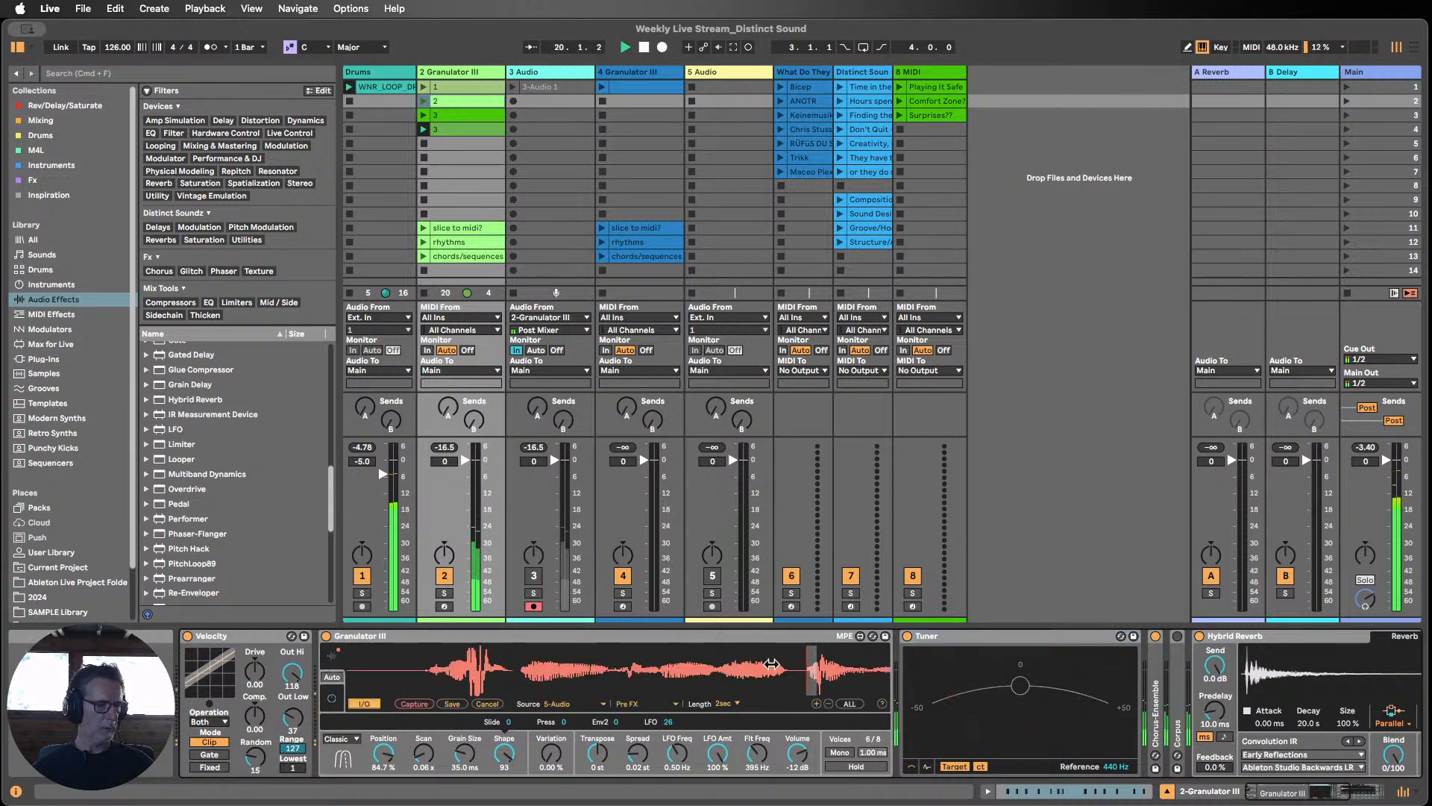
left_click(598, 754)
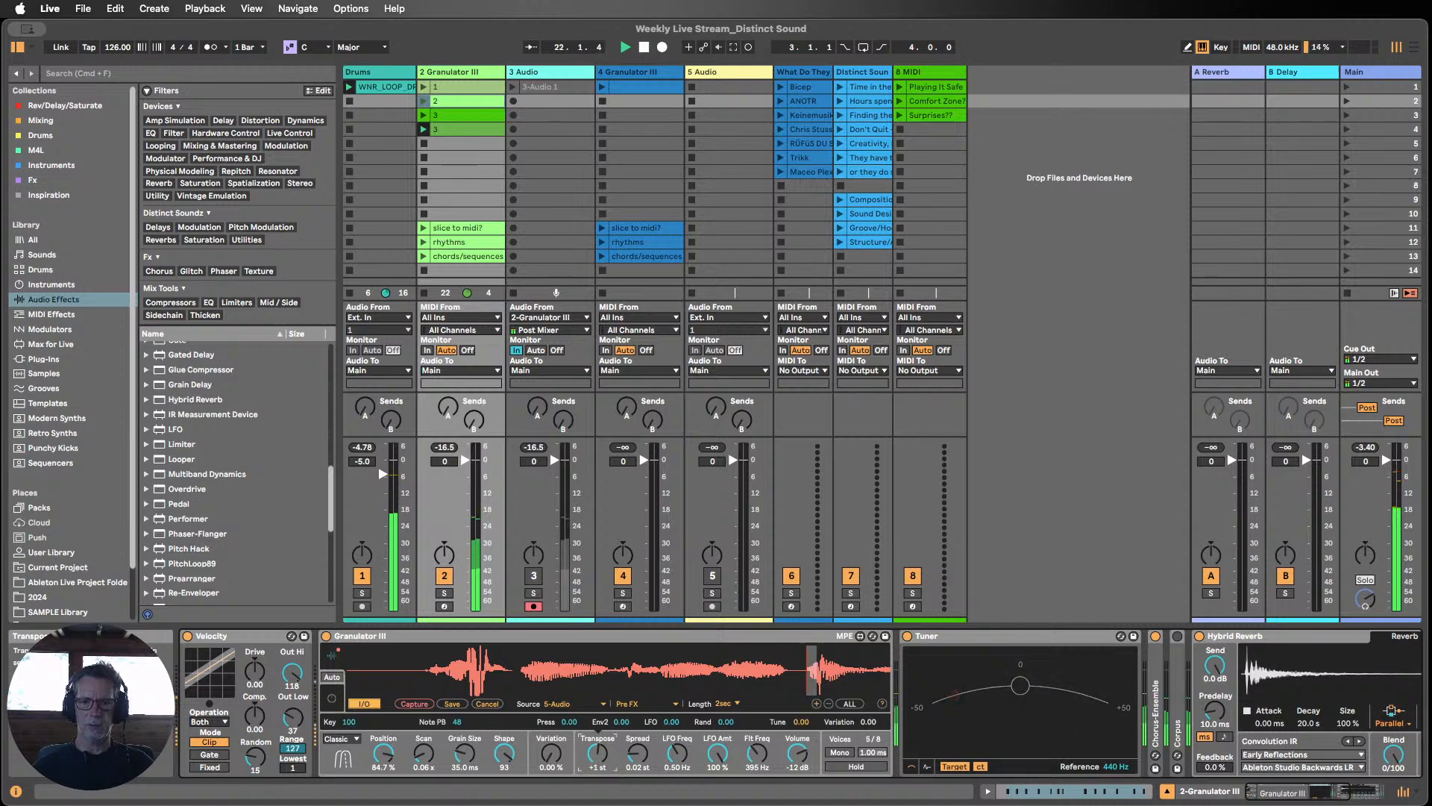
left_click_drag(597, 753, 597, 749)
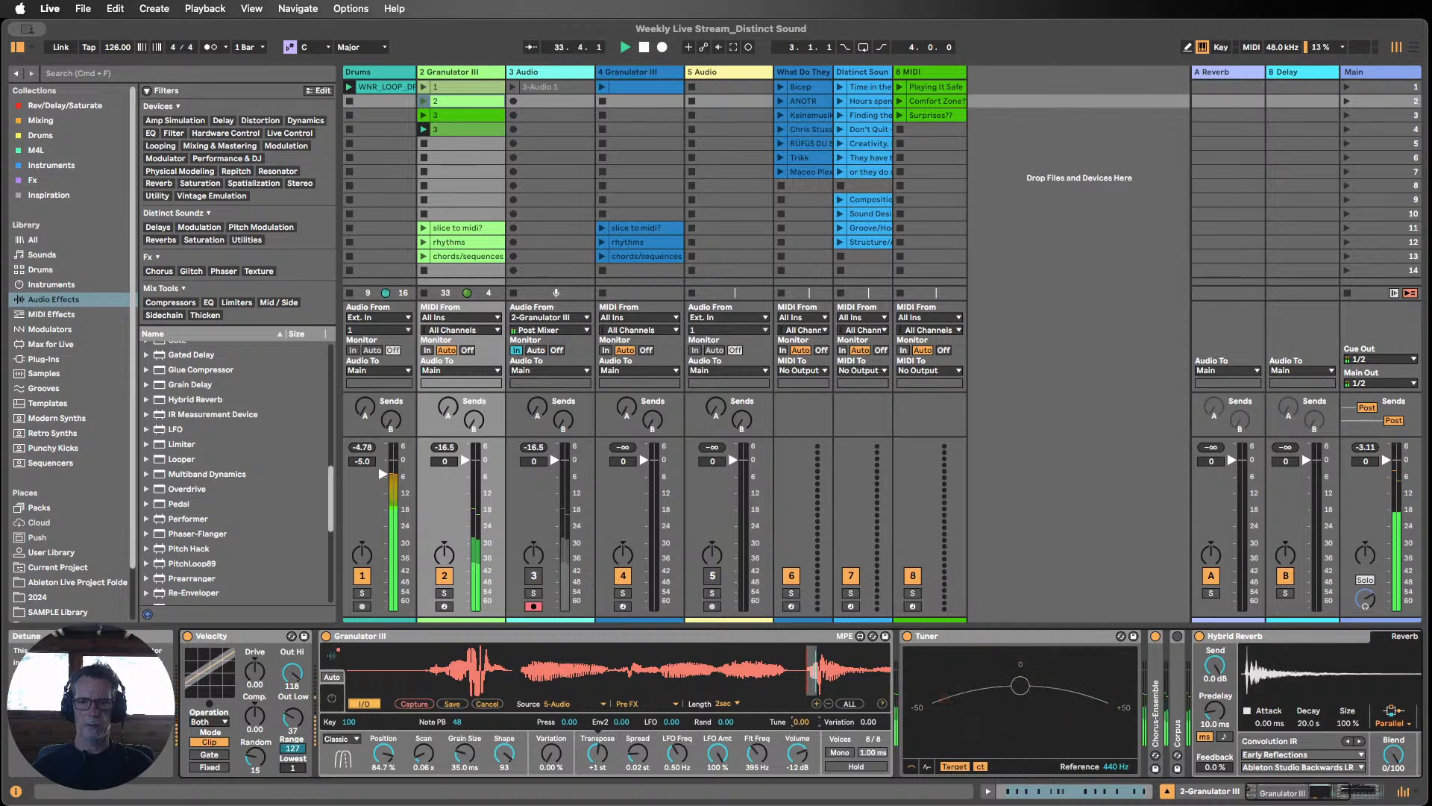
left_click_drag(800, 721, 808, 710)
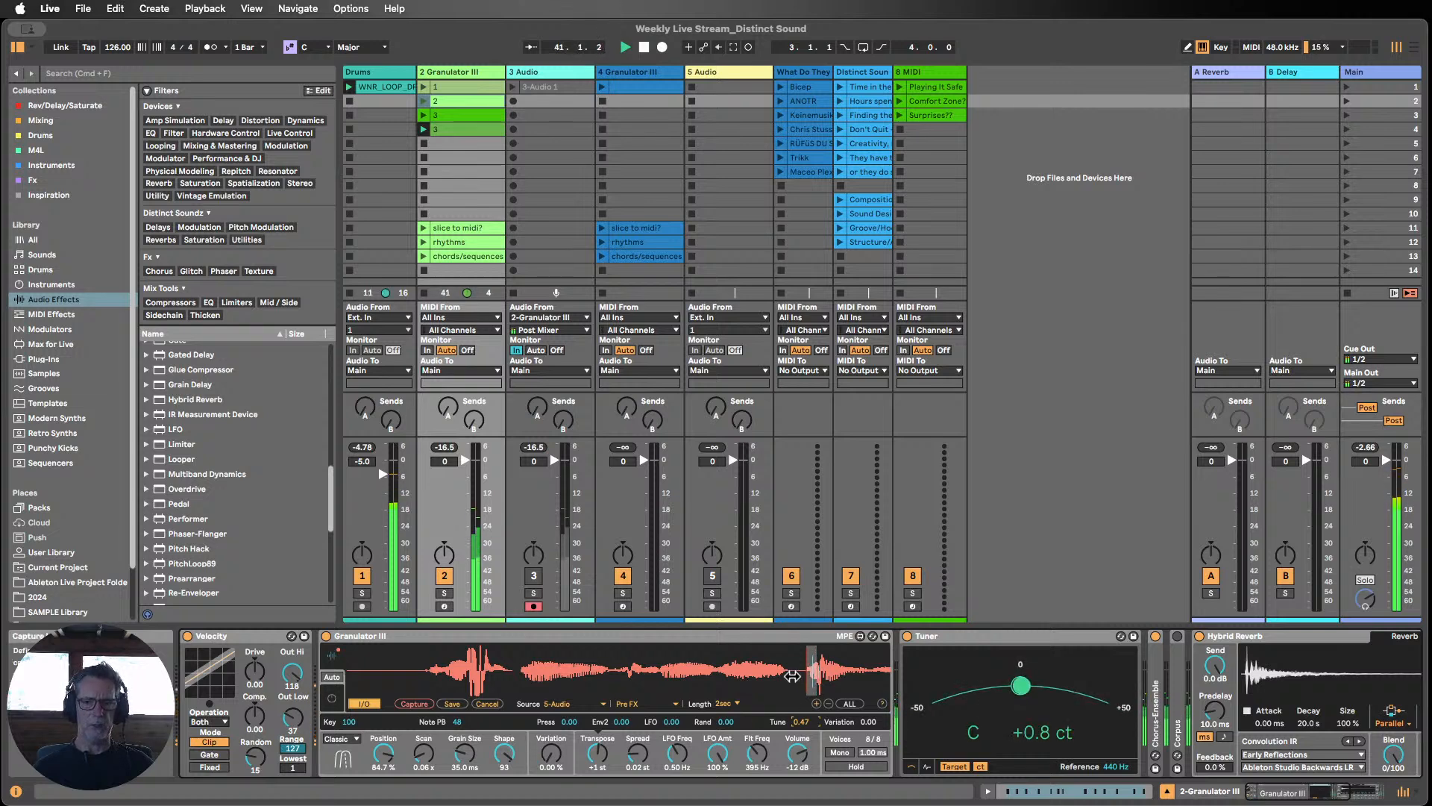
Step: Collapse the Tuner on the Granulator III track and stop playback
left_click(968, 641)
double_click(968, 641)
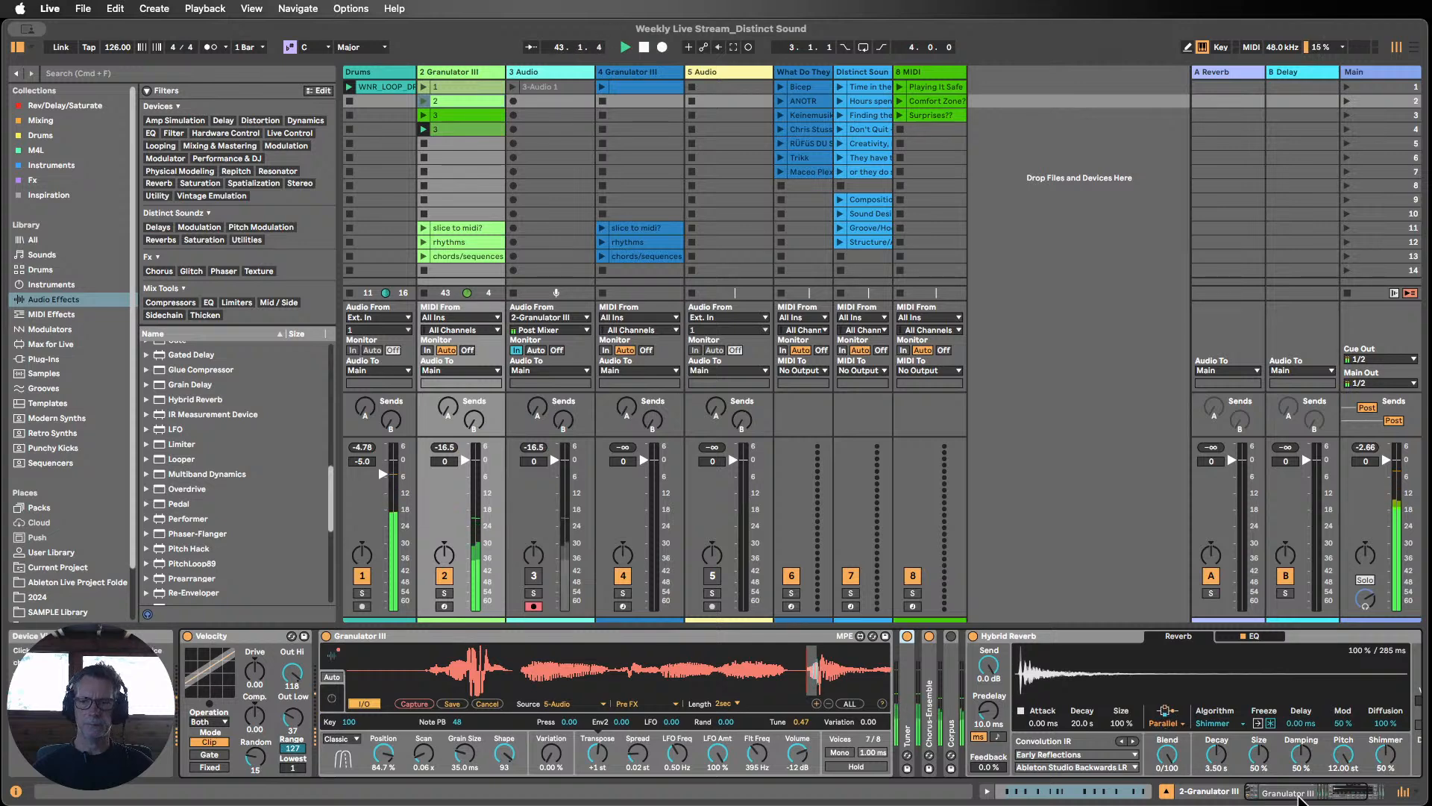
left_click_drag(1299, 796, 1321, 794)
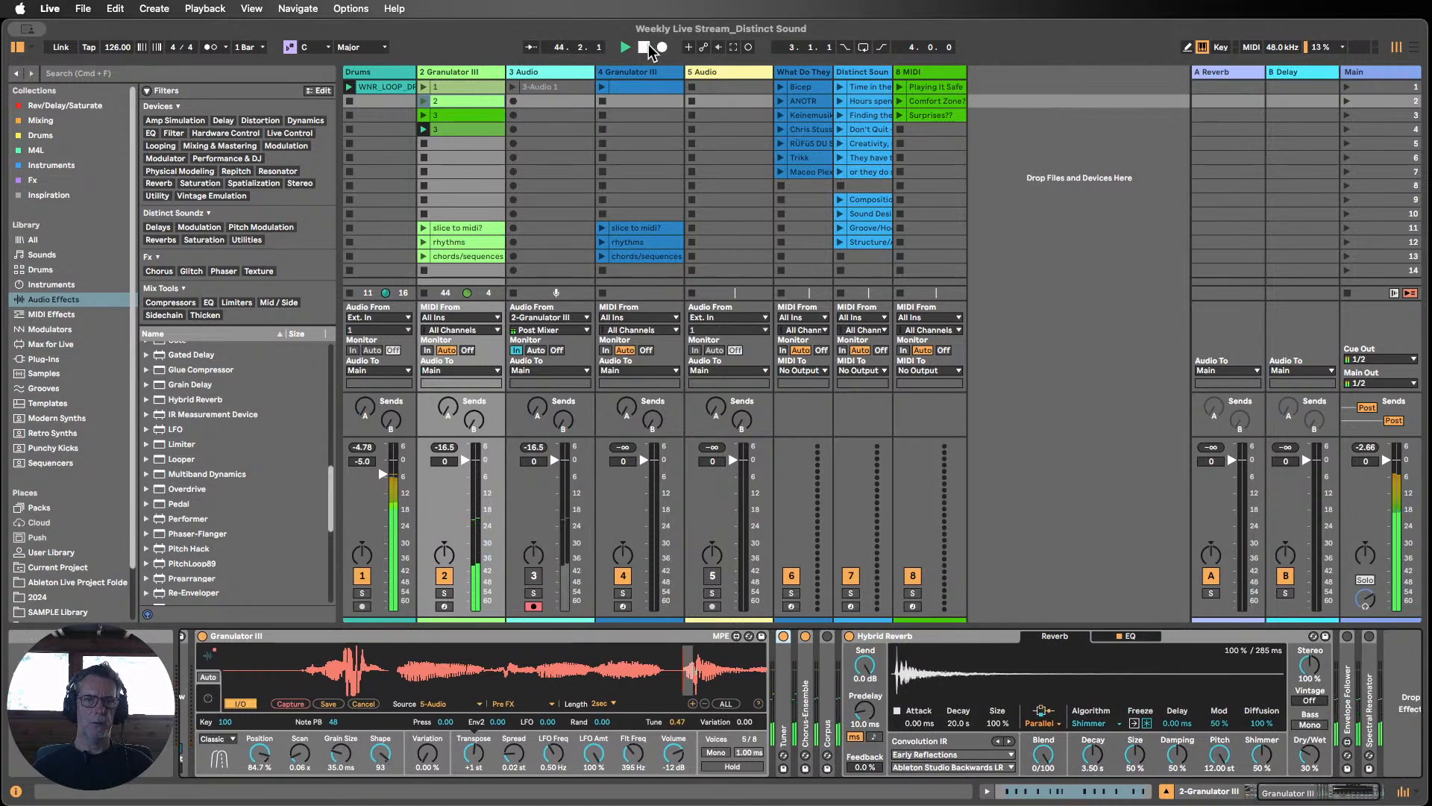
left_click(645, 47)
Step: Select all notes of the scene 4 clip, expand the Generate tools with automatic generation off, and check the available generators
double_click(473, 125)
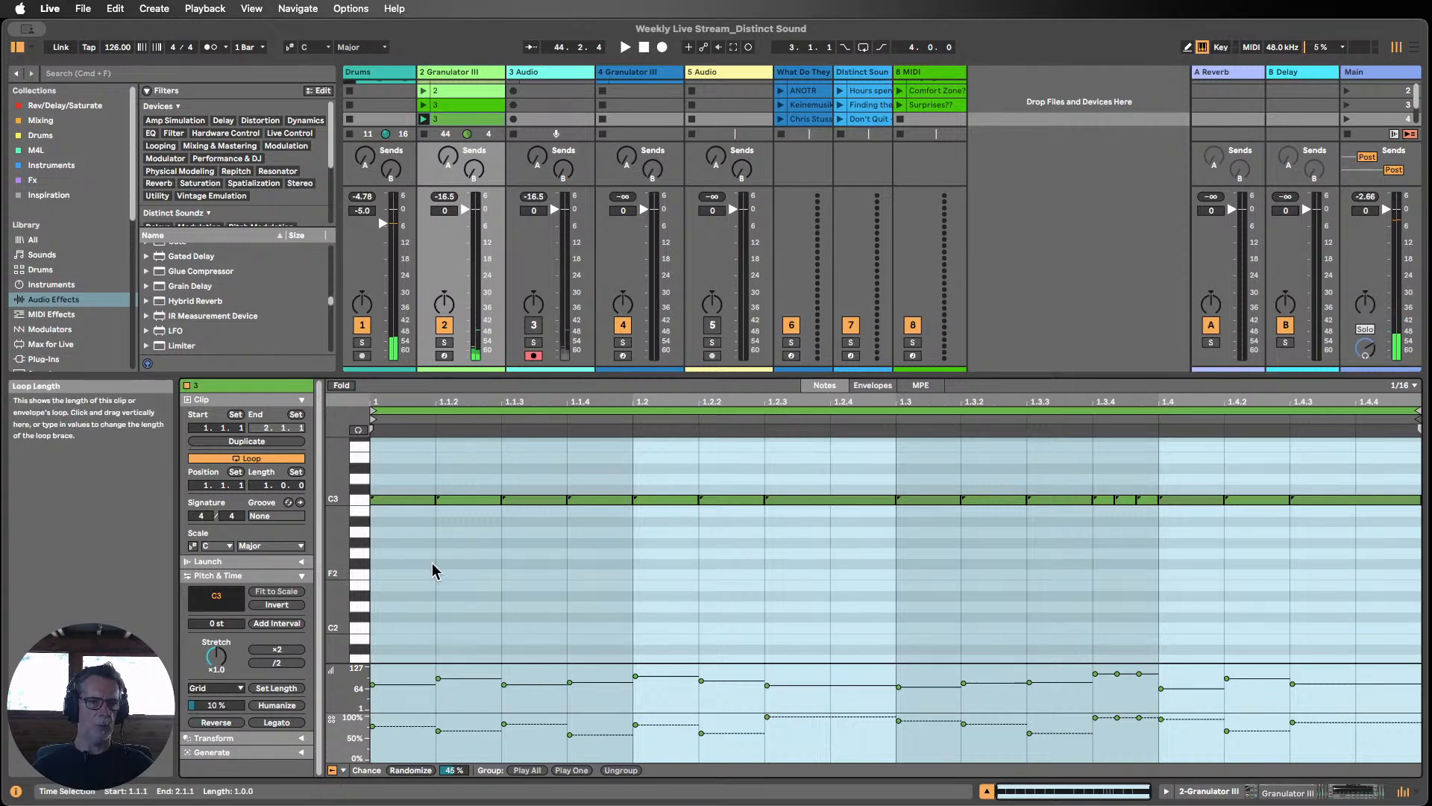
key("super+a")
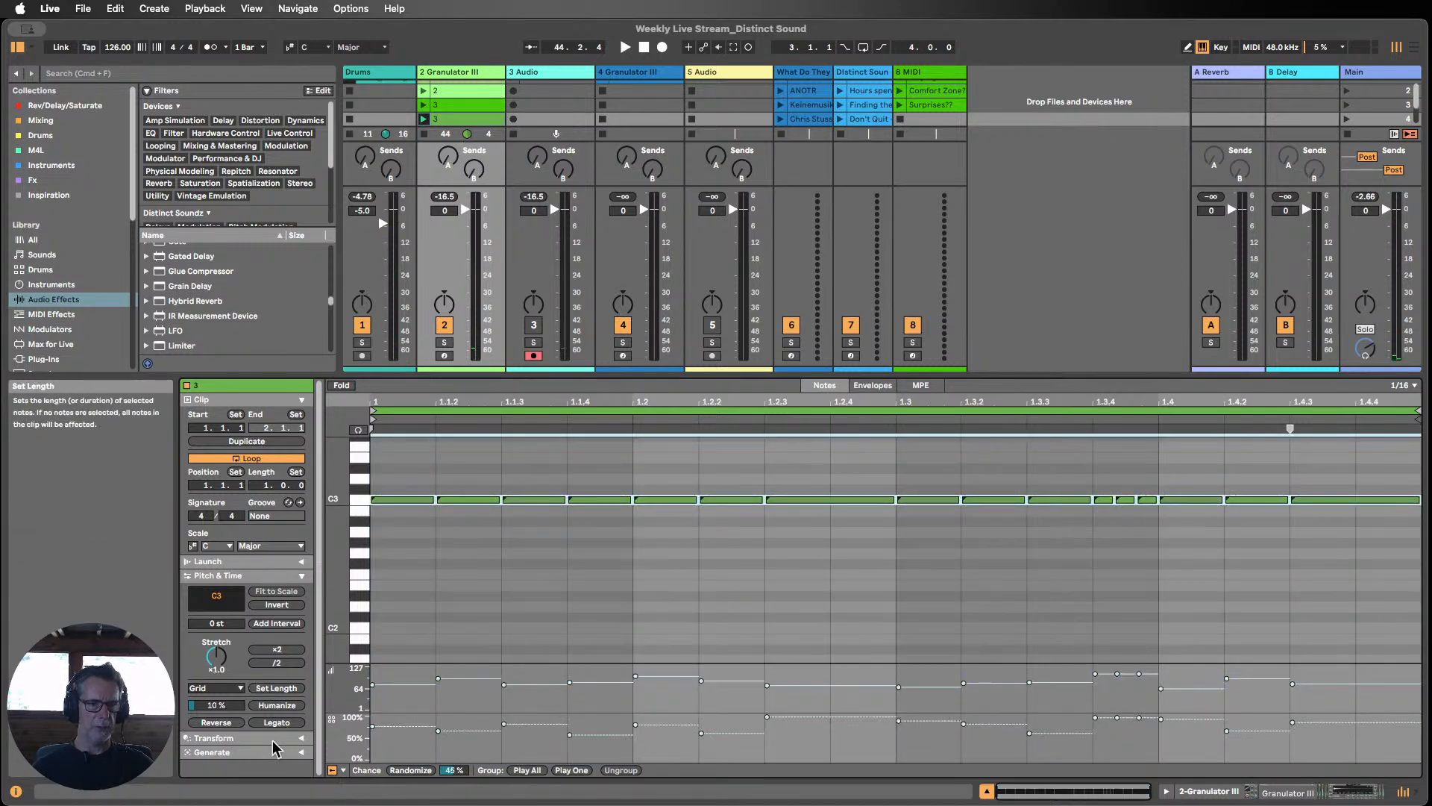
left_click(298, 753)
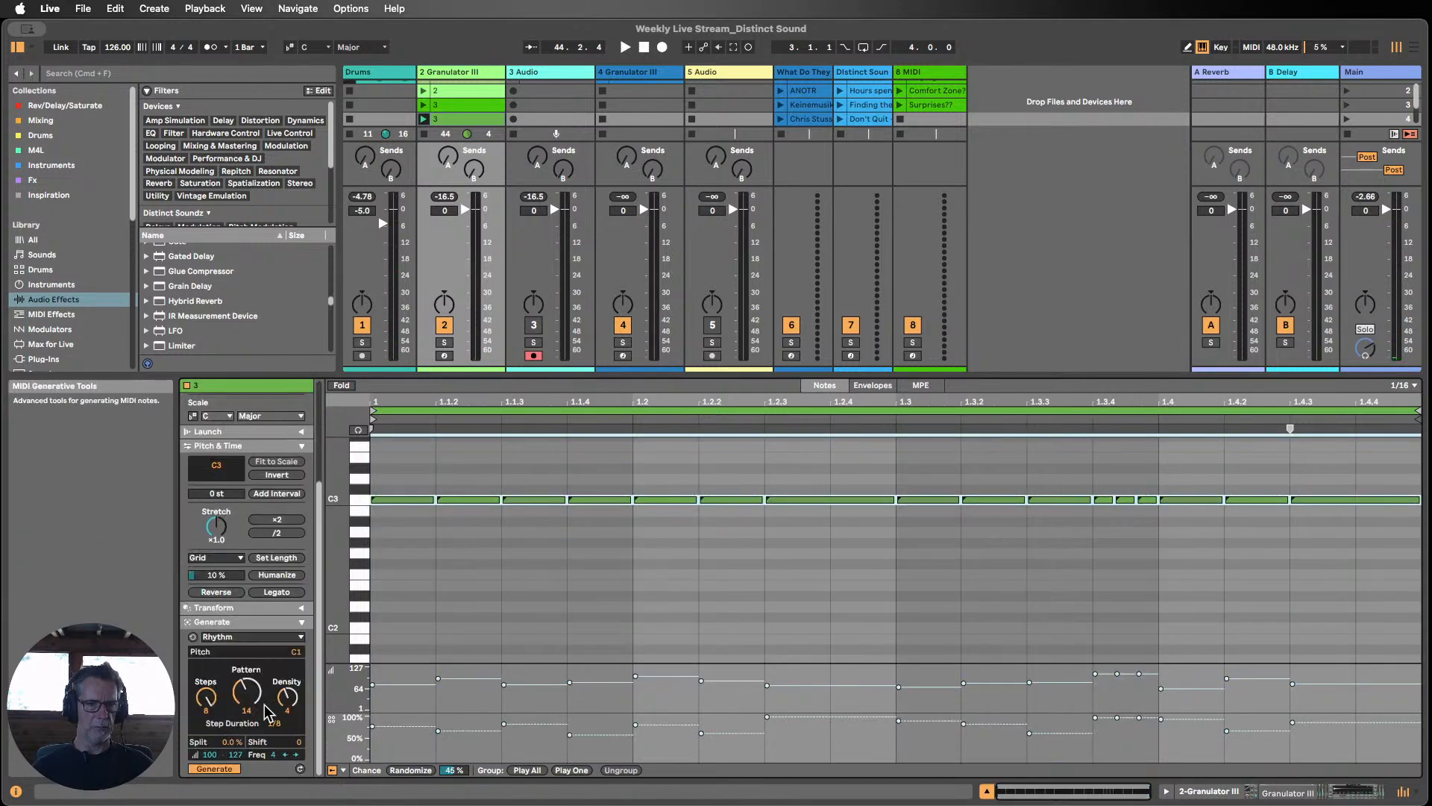
left_click(224, 769)
left_click(250, 636)
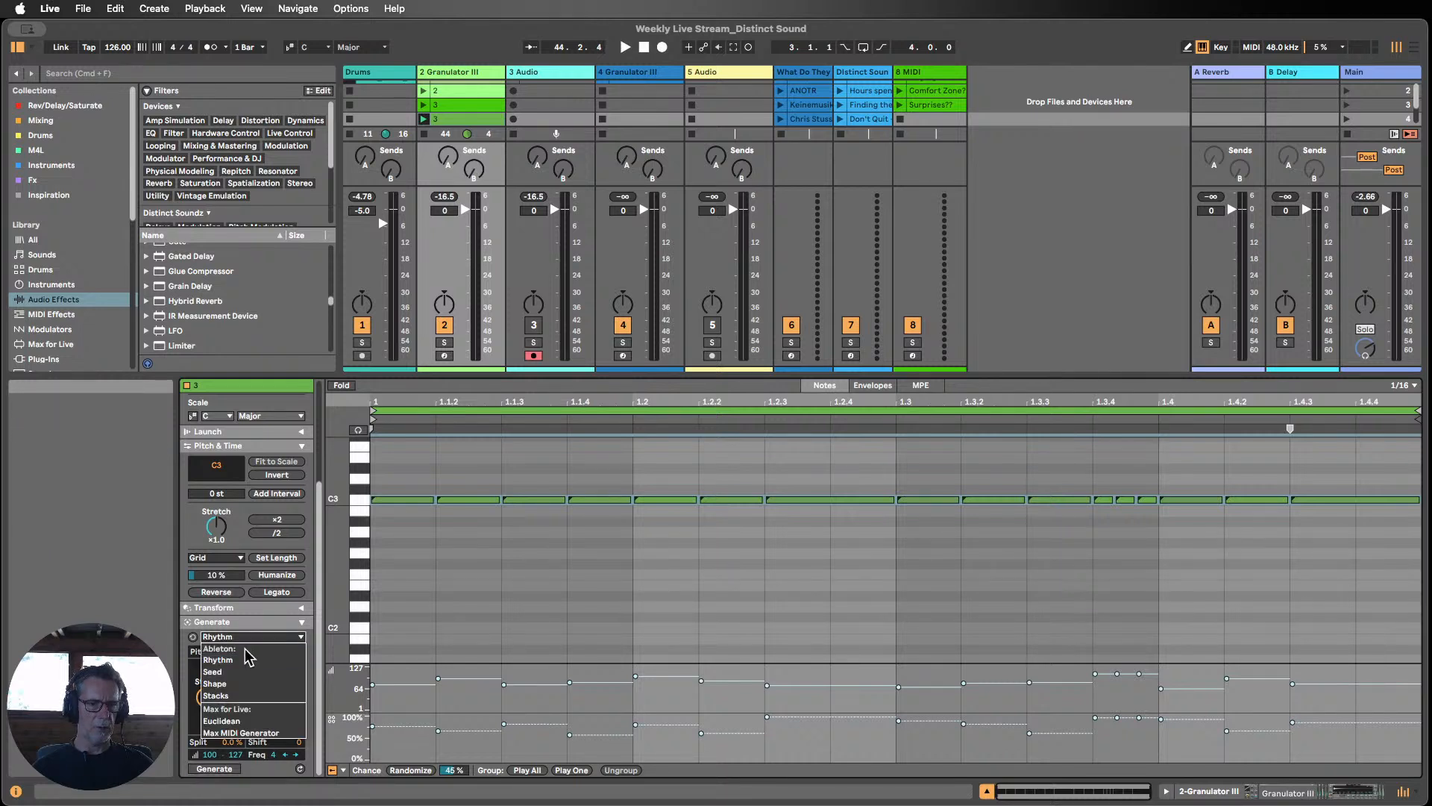
left_click(252, 612)
Step: Choose the Arpeggiate transformation for the selected notes and switch off its automatic application
left_click(302, 607)
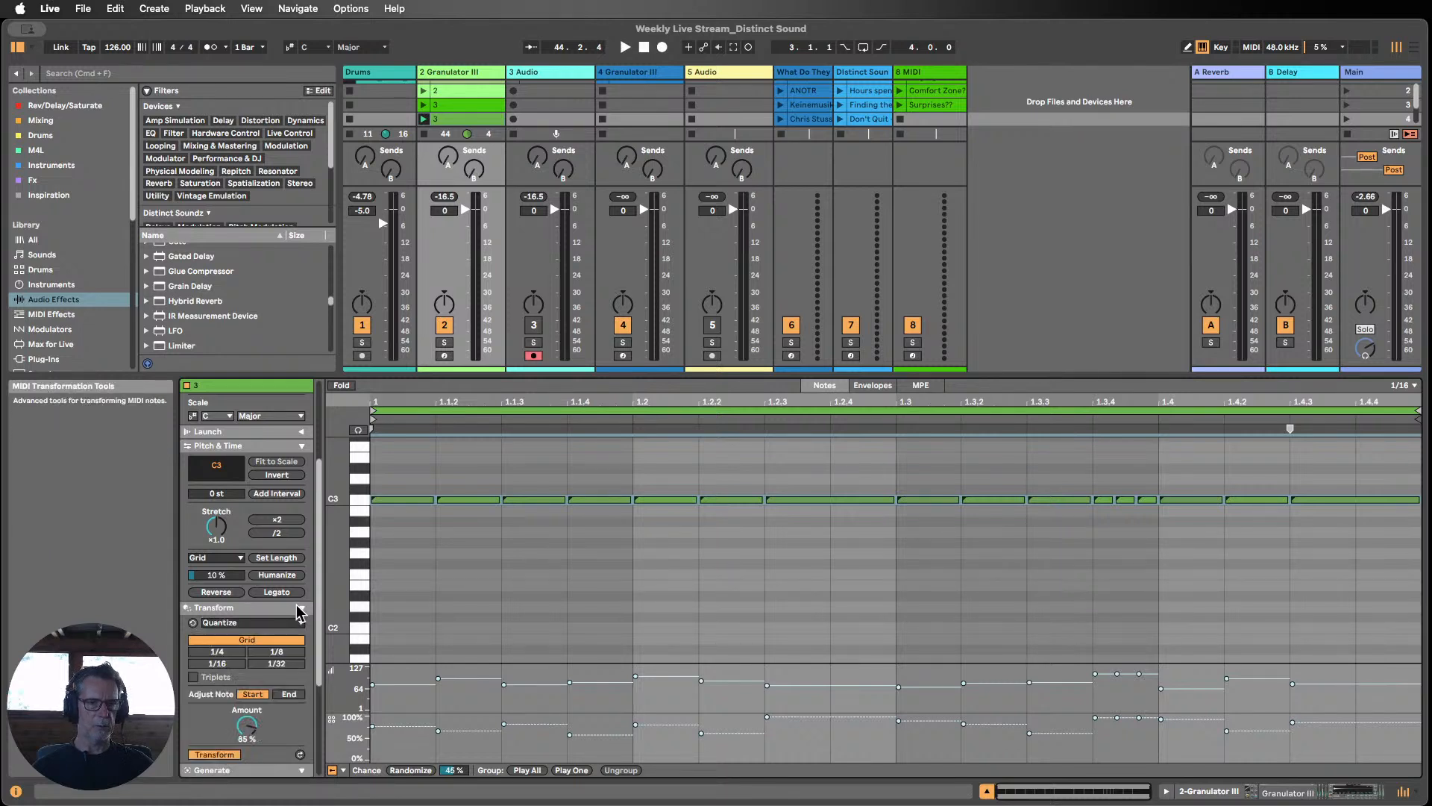
left_click(246, 623)
left_click(227, 634)
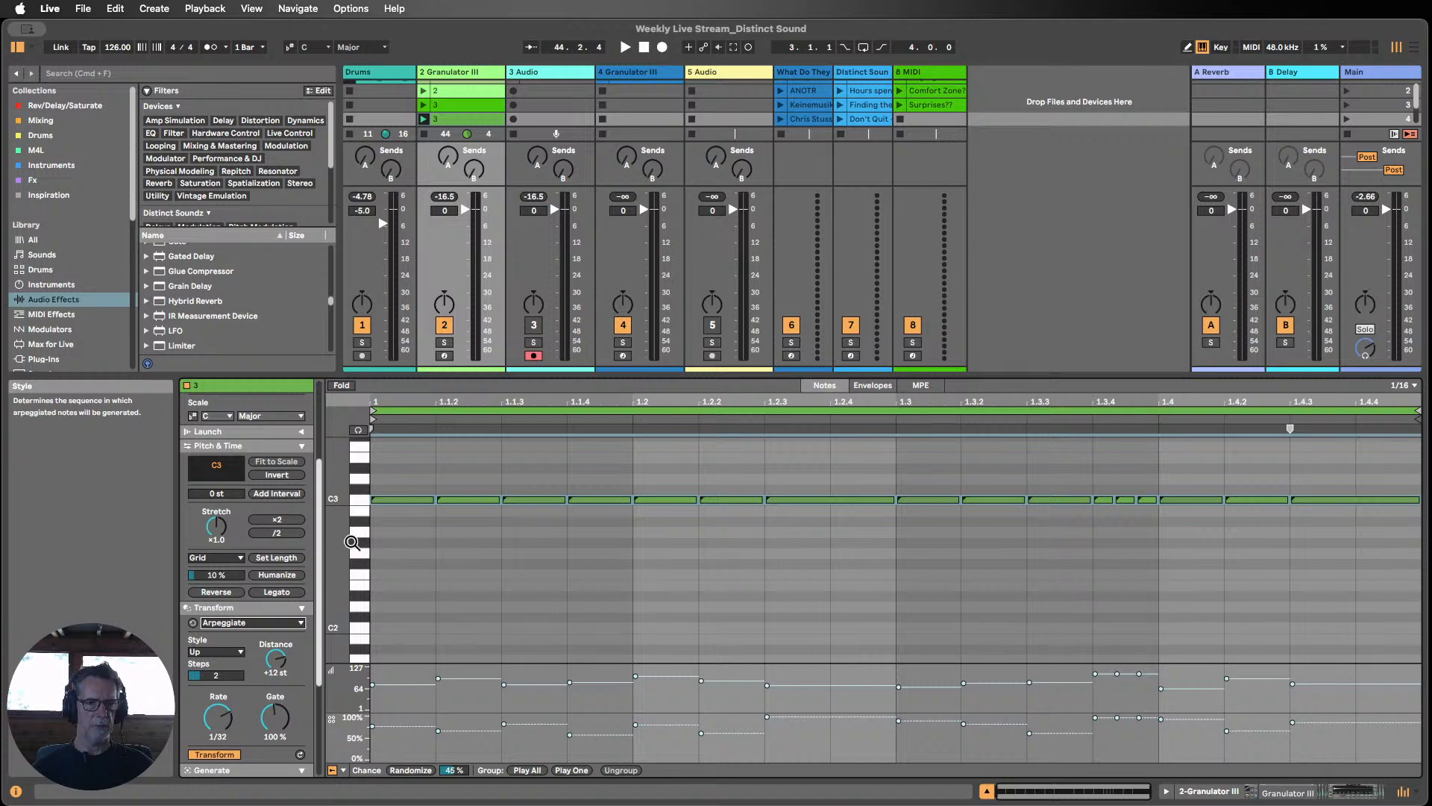
scroll(255, 602, "down", 2)
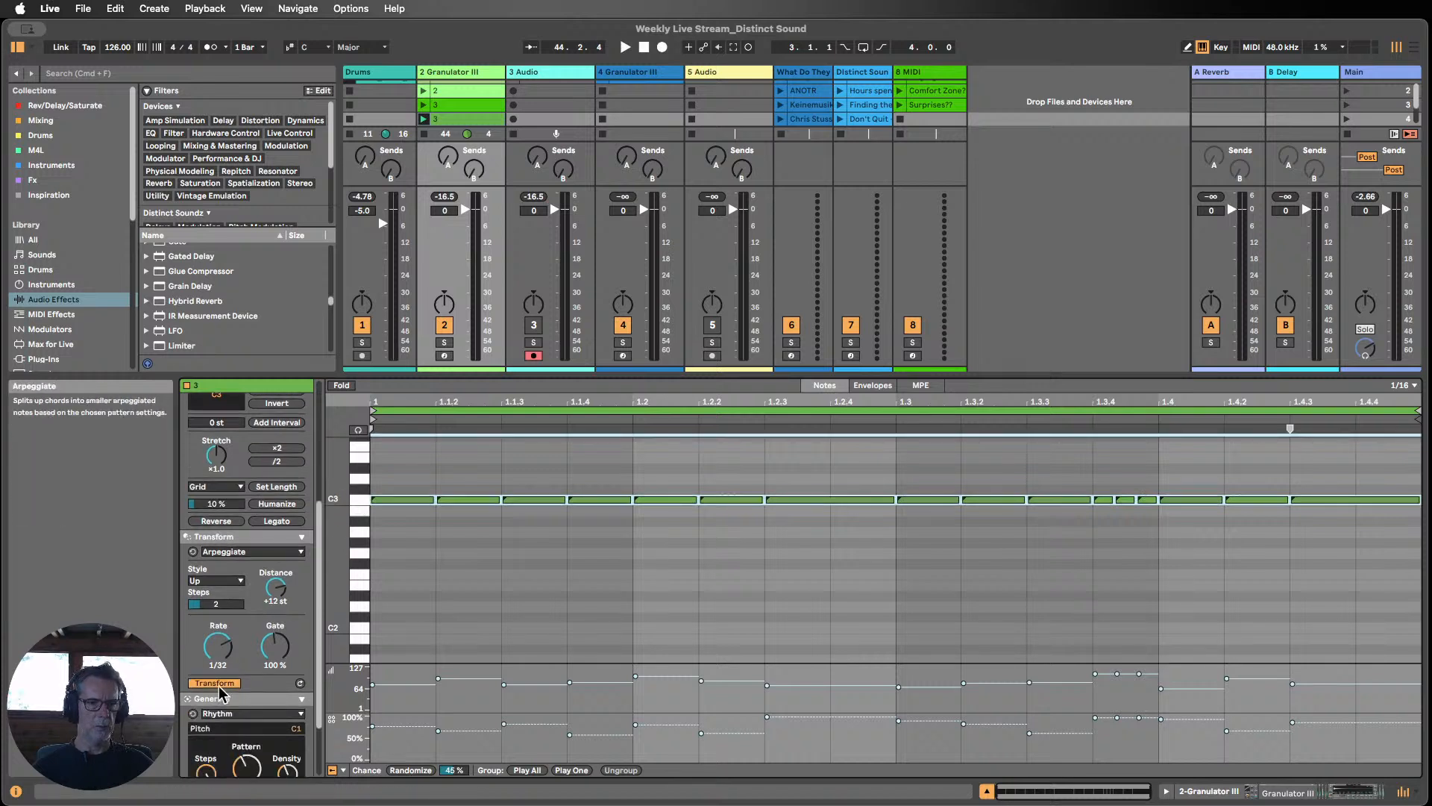
left_click(231, 684)
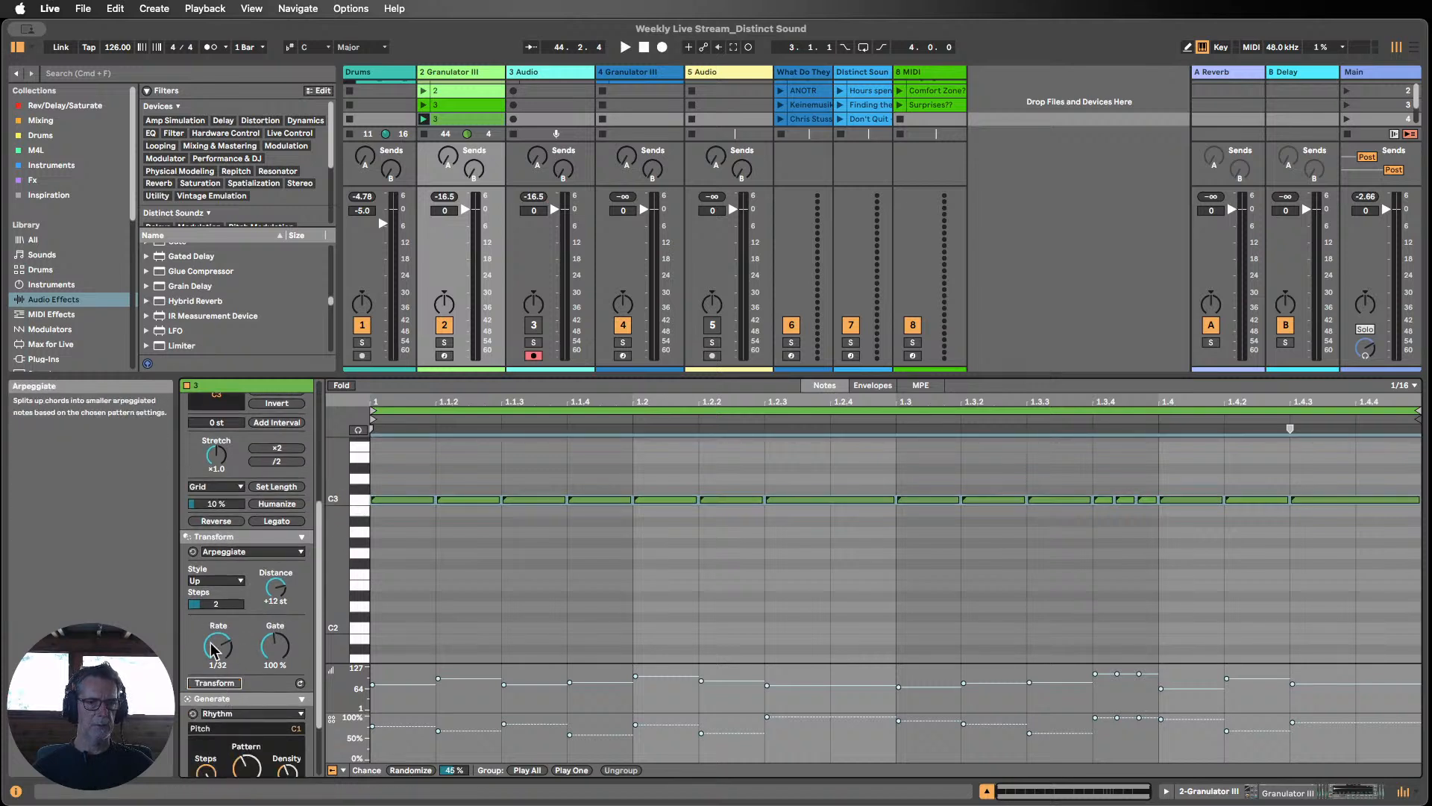
Step: Set the Arpeggiate rate to 1/16 and style to Random, and apply it to the selected notes
left_click_drag(227, 650, 227, 641)
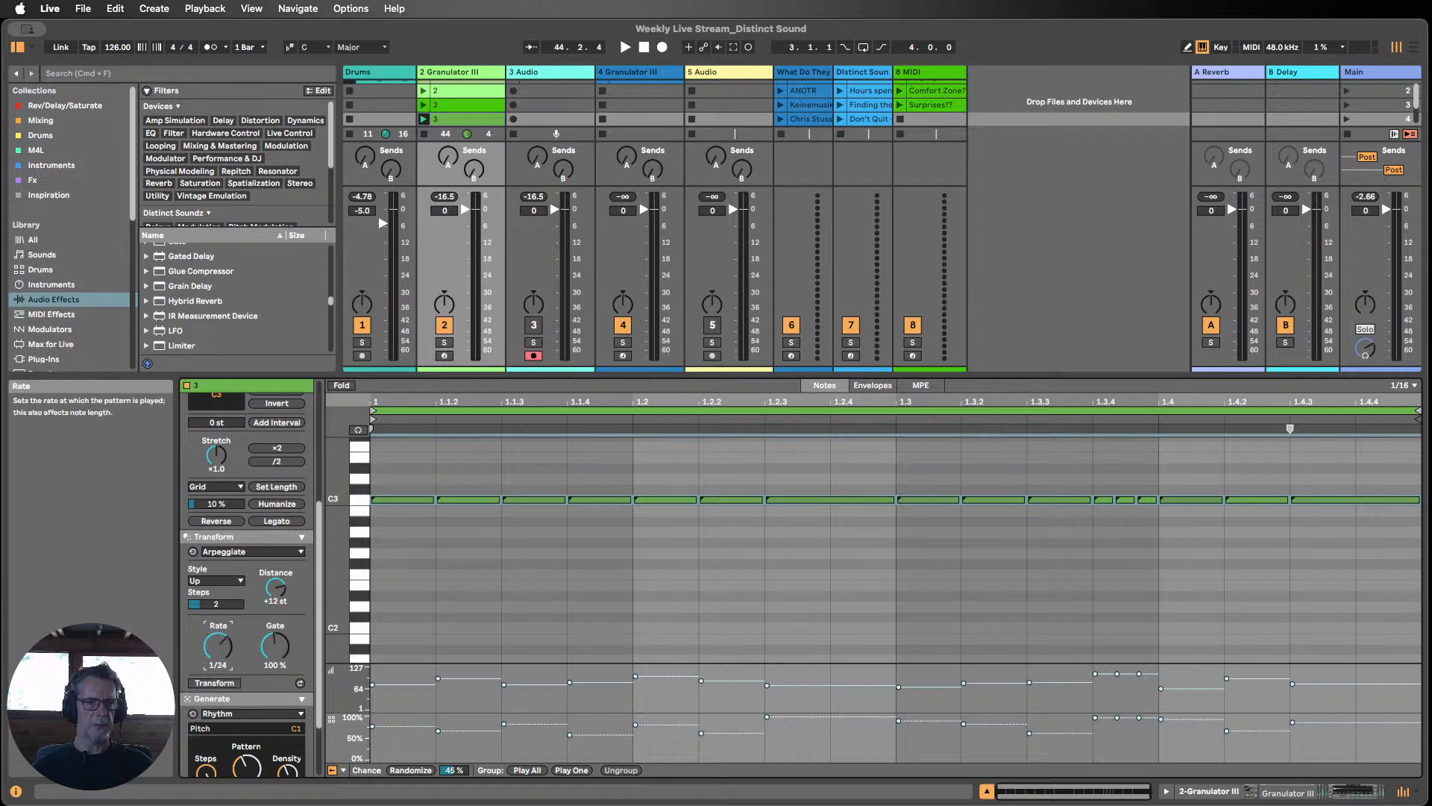
left_click(221, 583)
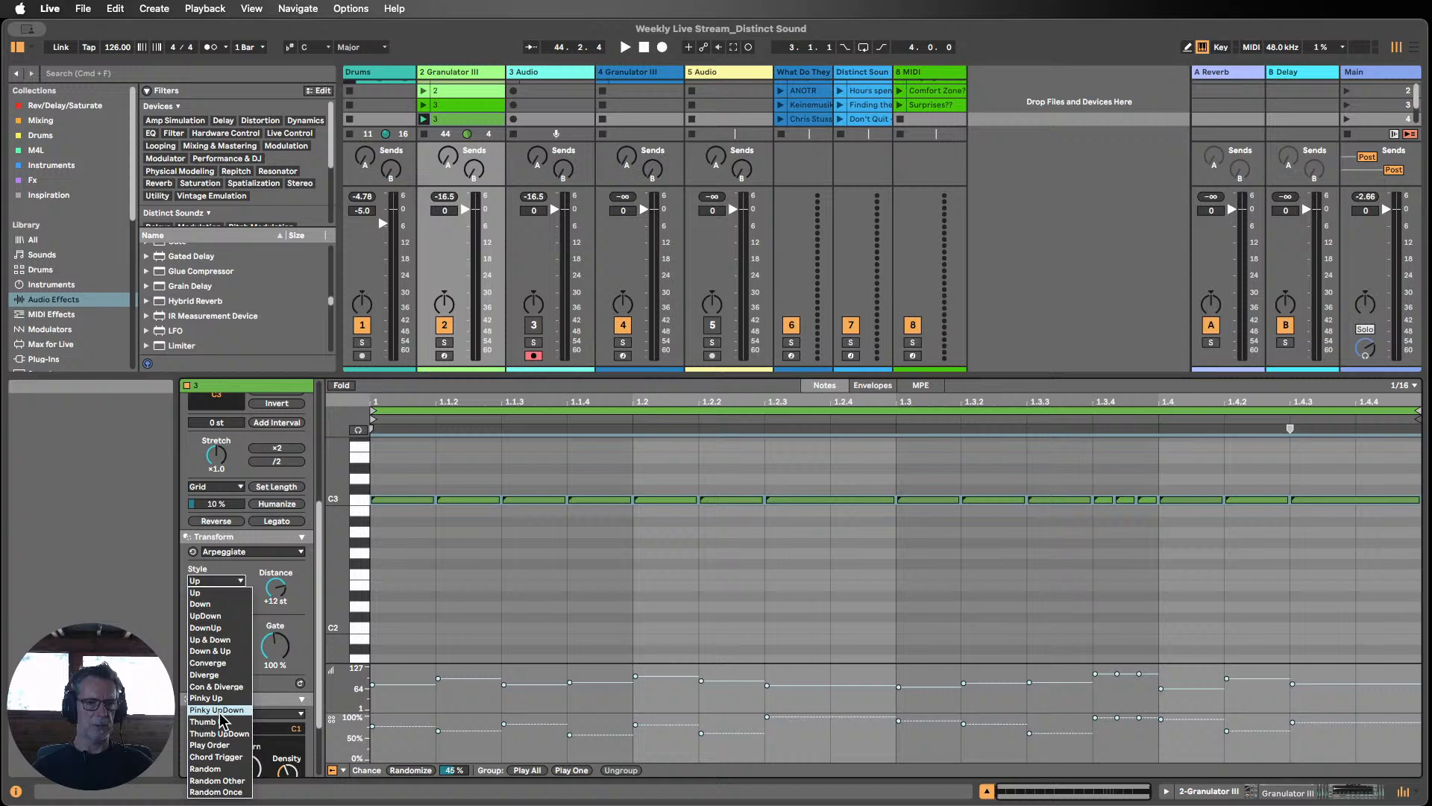
left_click(204, 768)
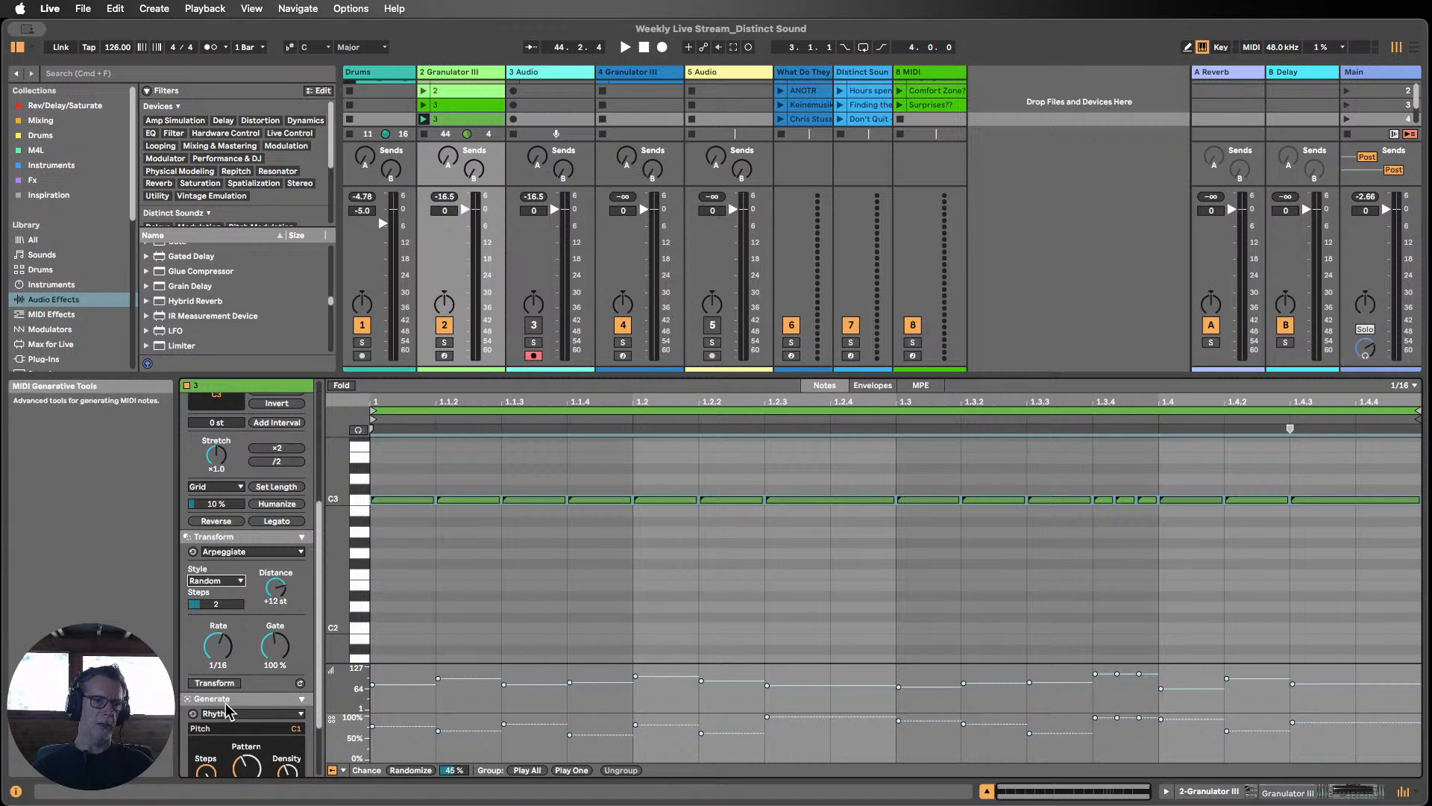
left_click(219, 684)
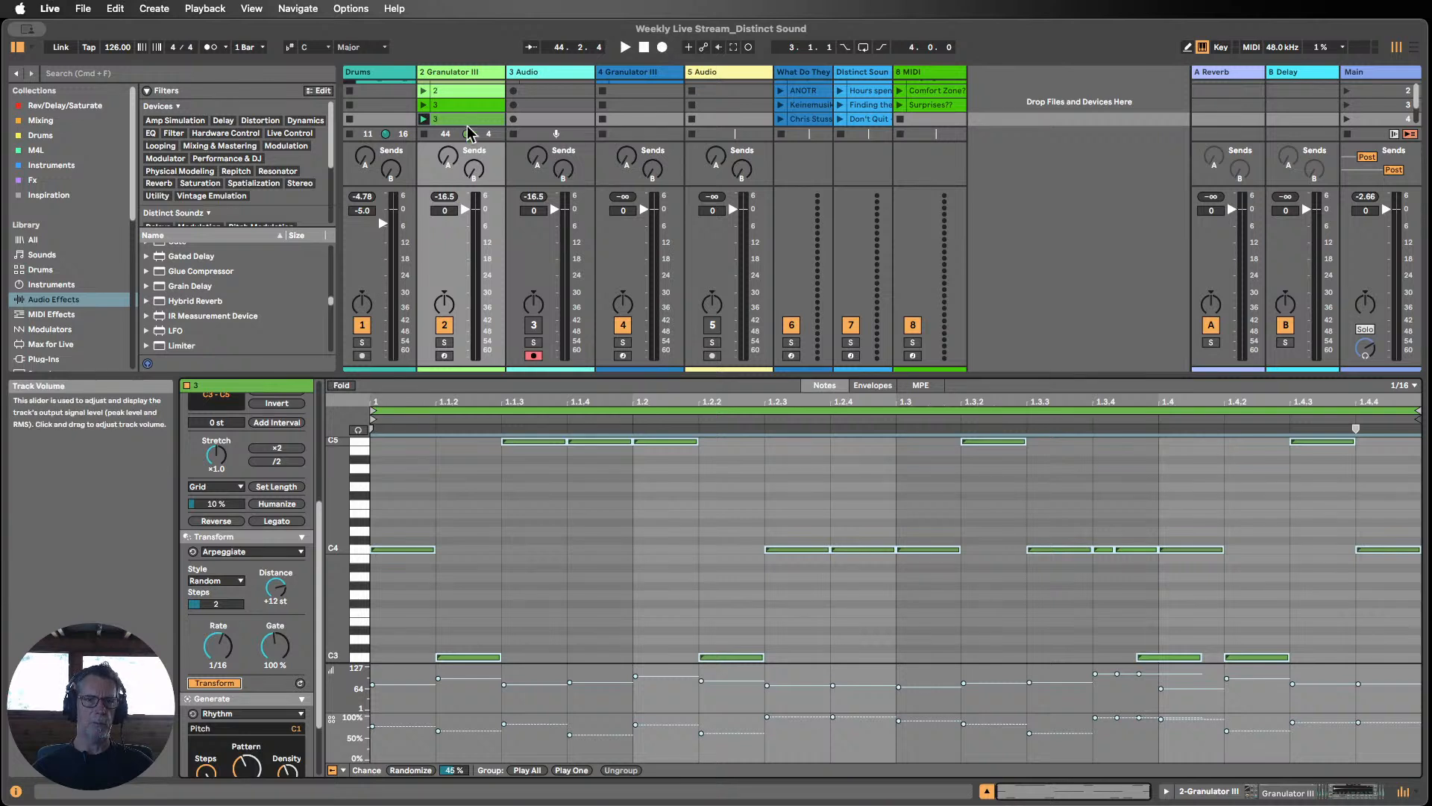
Step: Start playback and set the Arpeggiate distance to +3 st and rate to 1/8, with 2 steps
key("space")
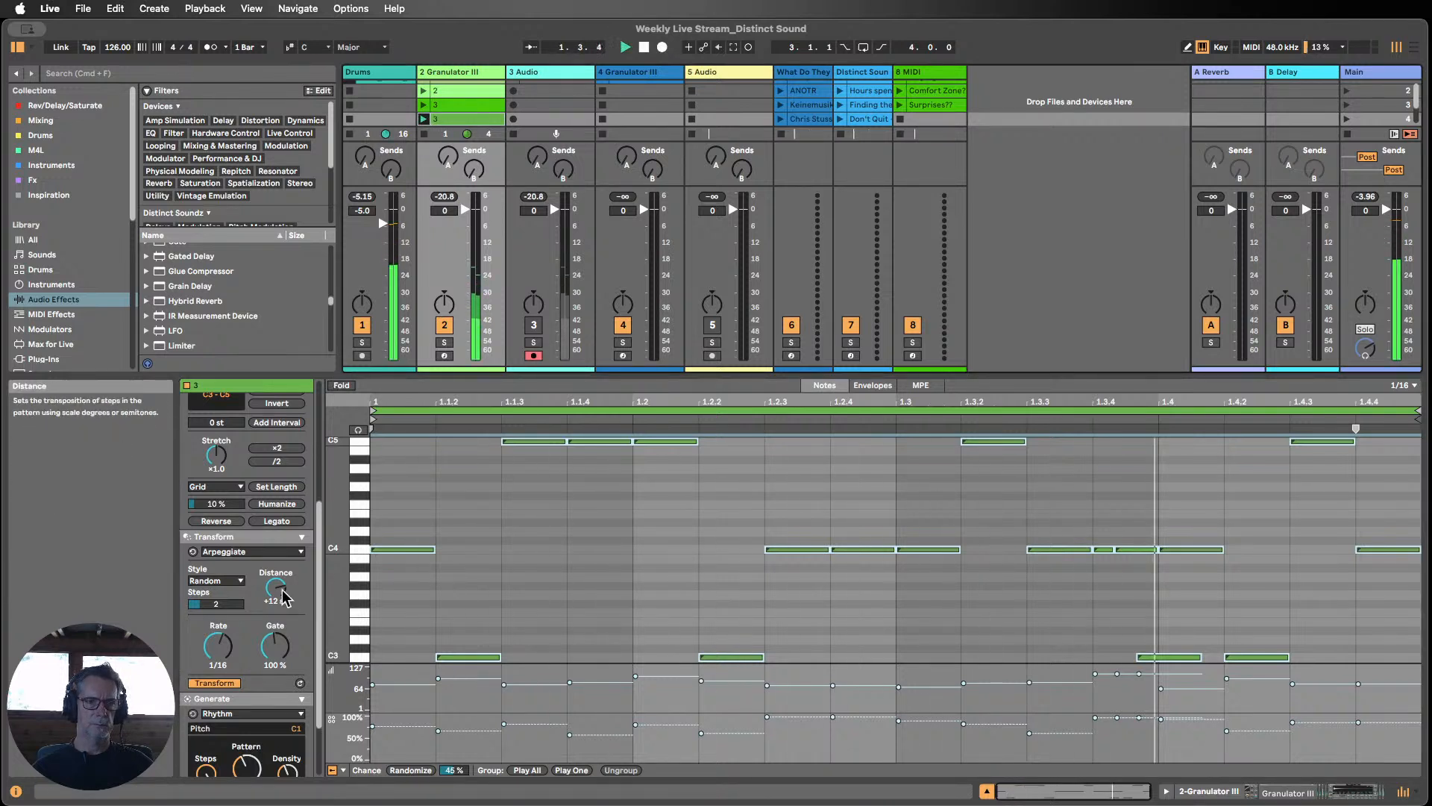
left_click_drag(276, 587, 275, 632)
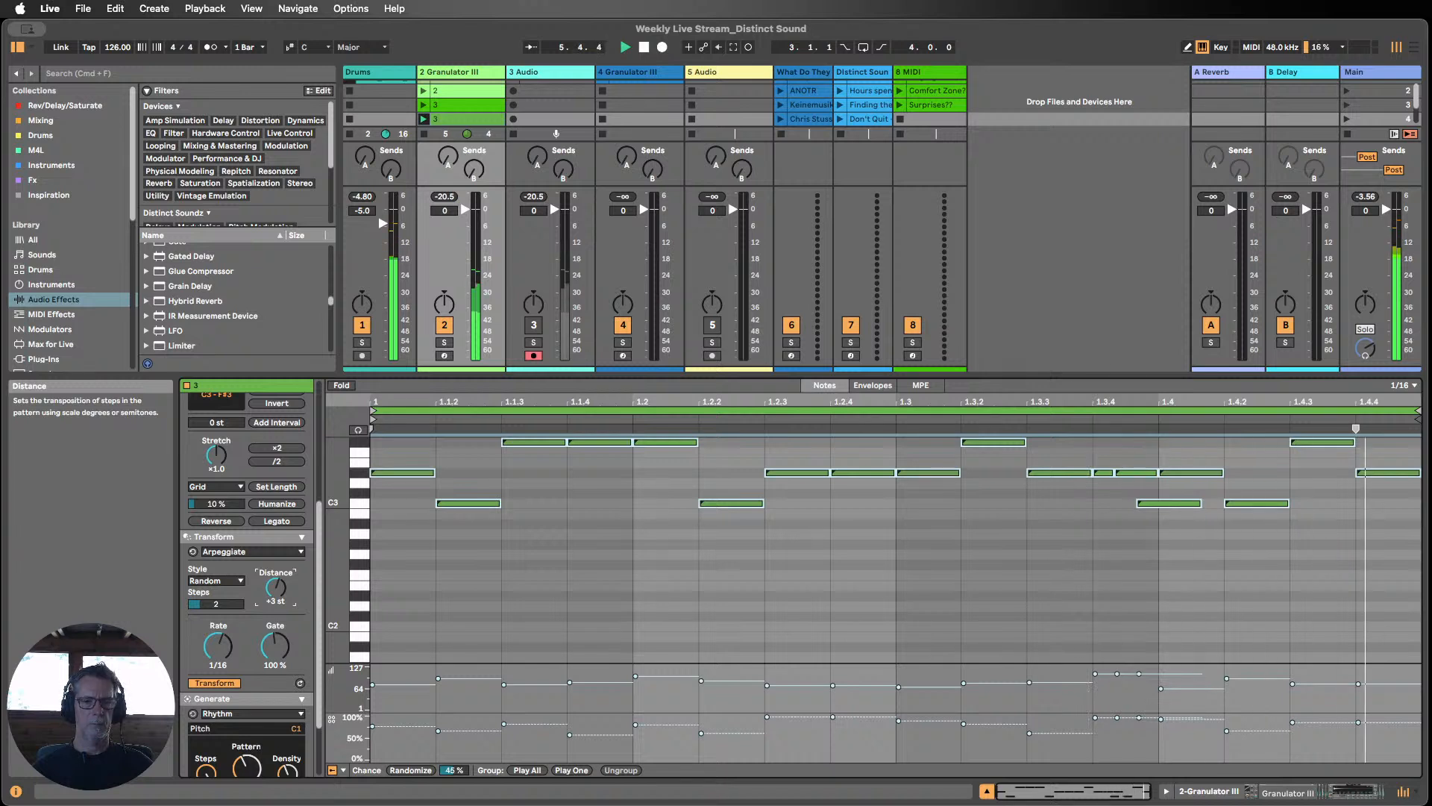
left_click_drag(276, 645, 218, 655)
double_click(275, 659)
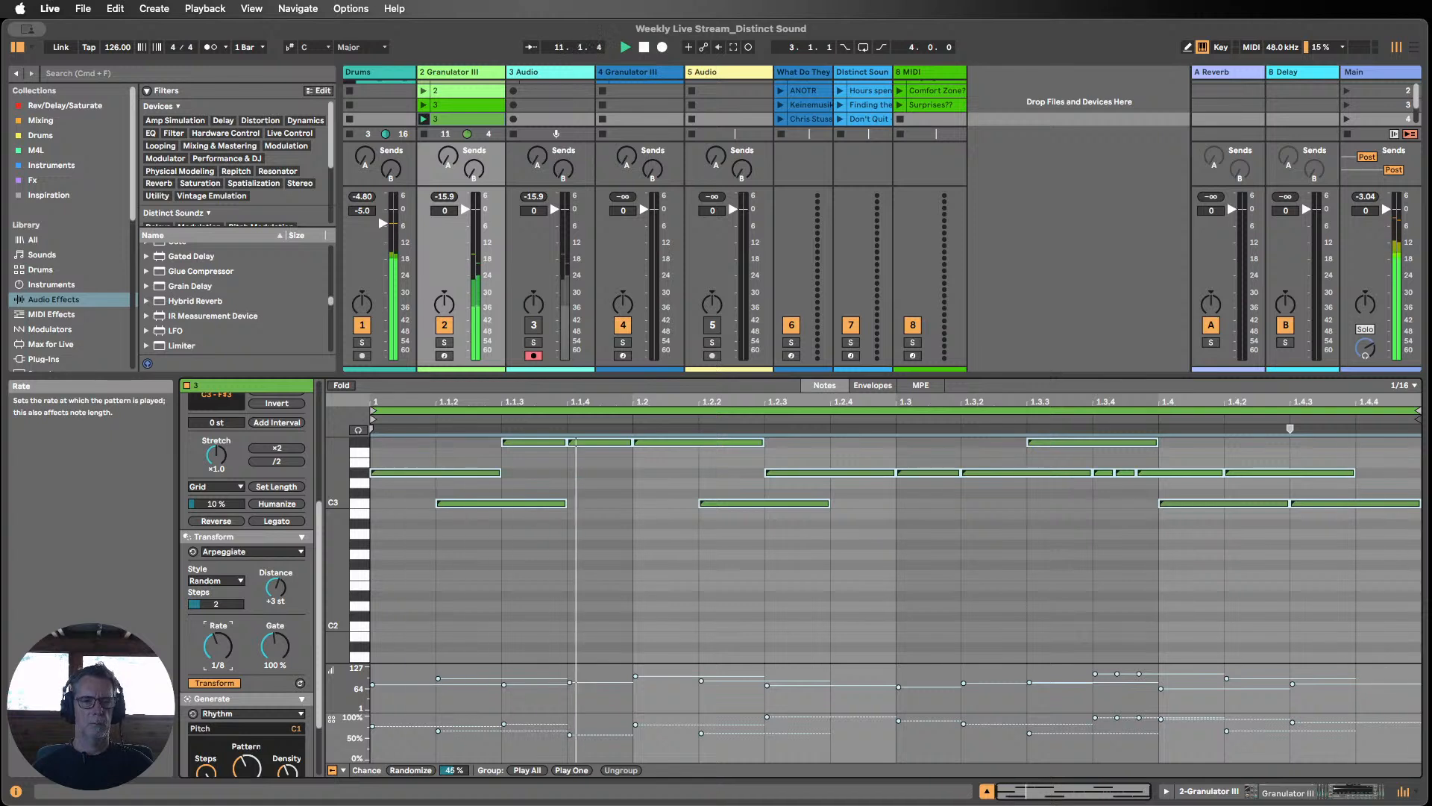
left_click_drag(217, 604, 224, 608)
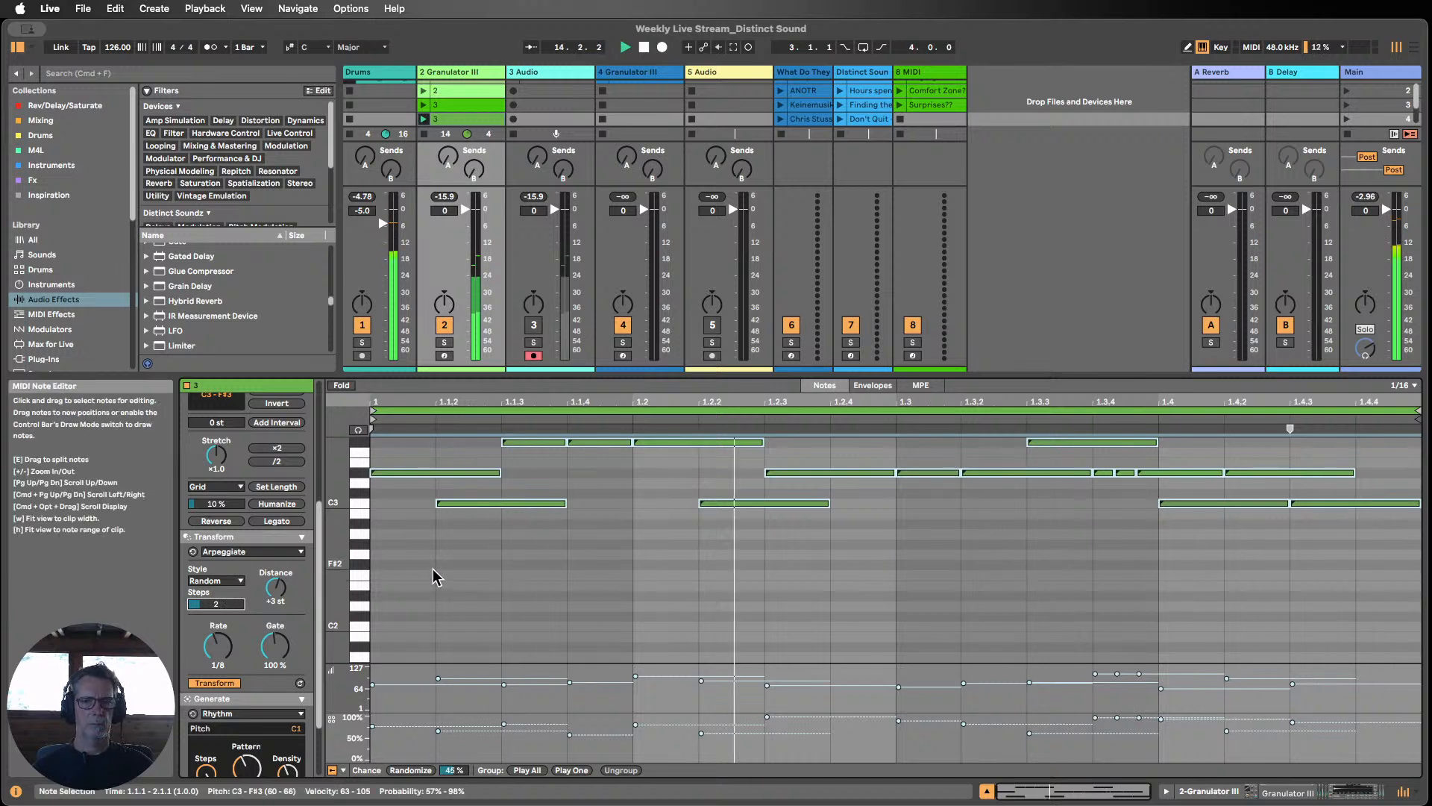
Step: Add copies of the arpeggiated notes at an interval of +12 st
scroll(441, 576, "up", 2)
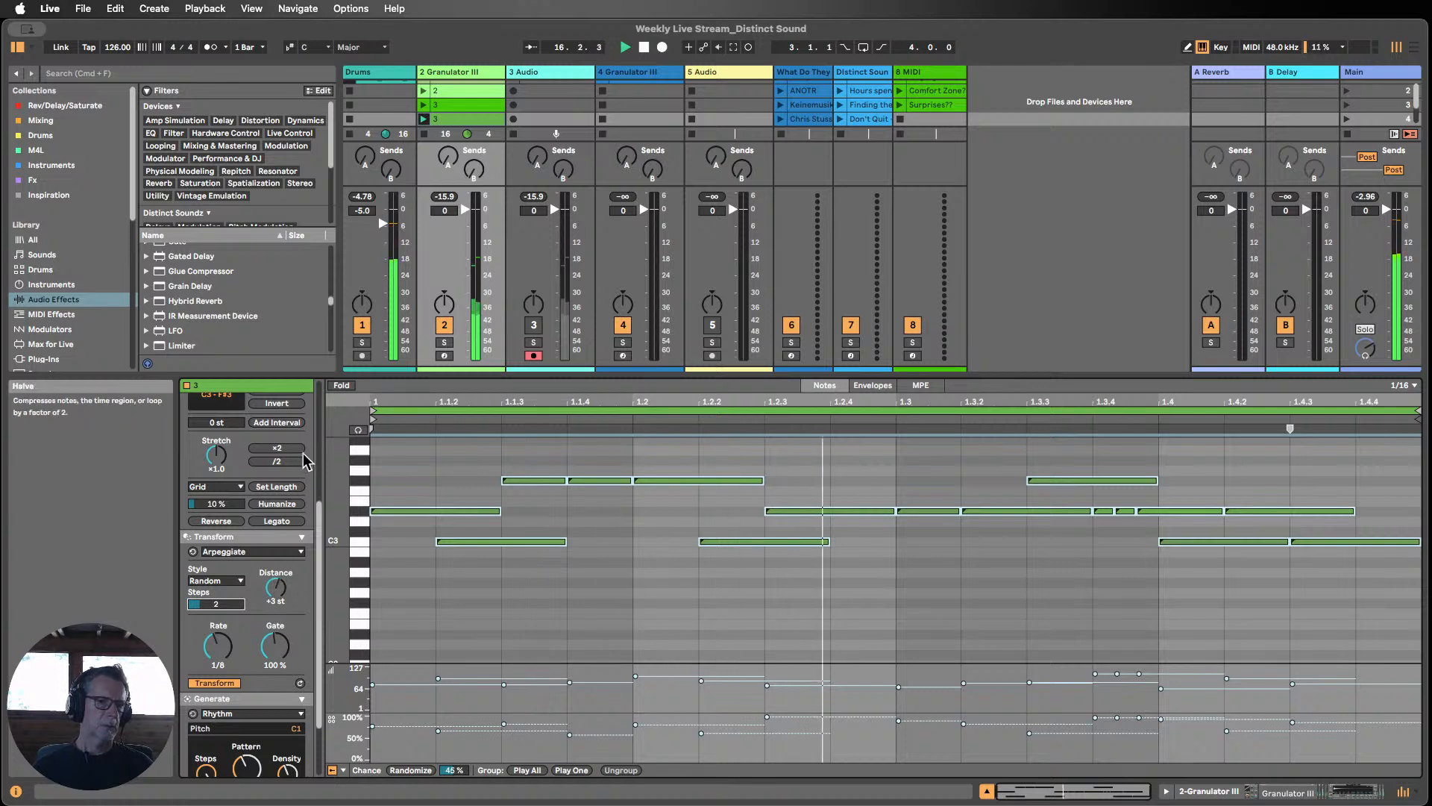
scroll(291, 507, "up", 4)
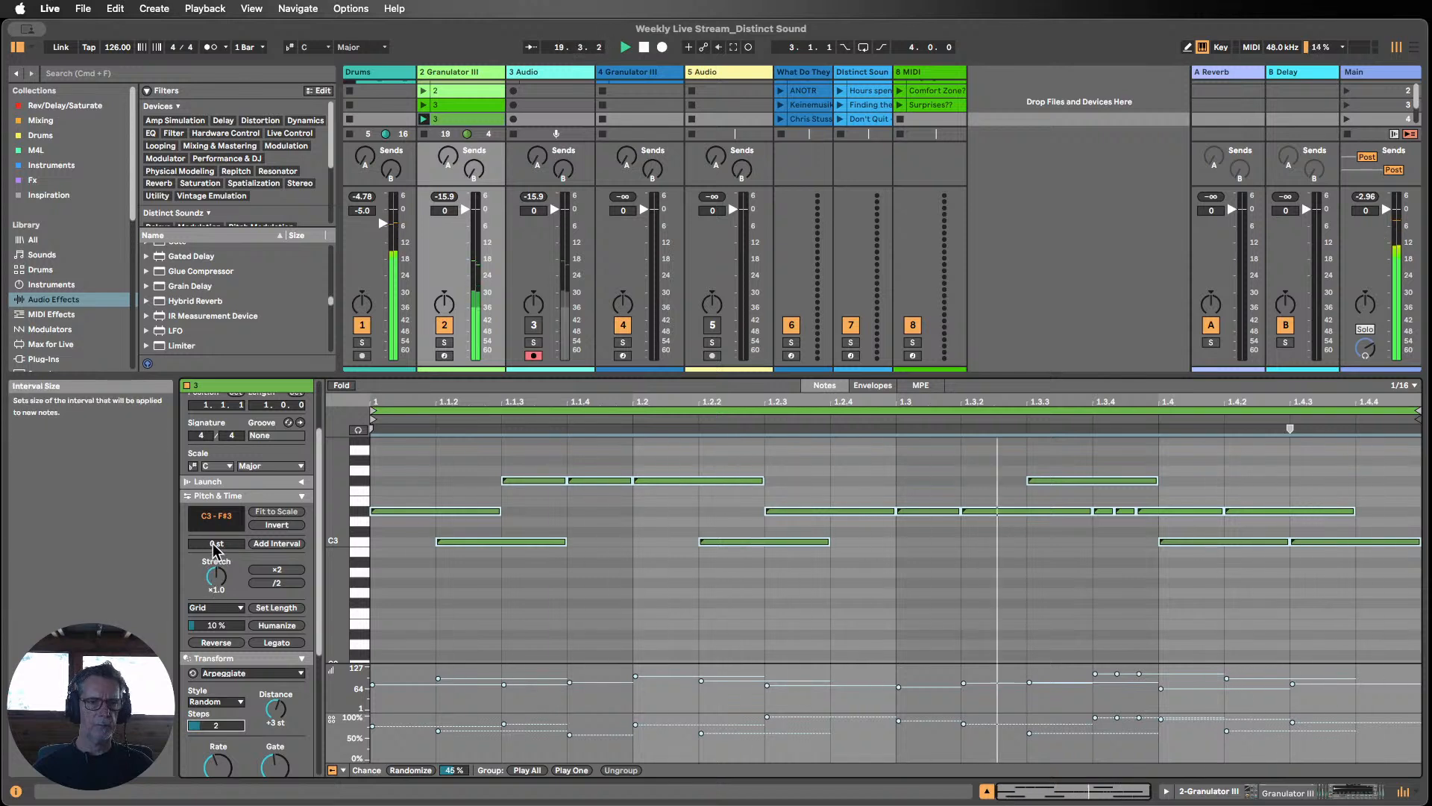
left_click_drag(212, 544, 212, 495)
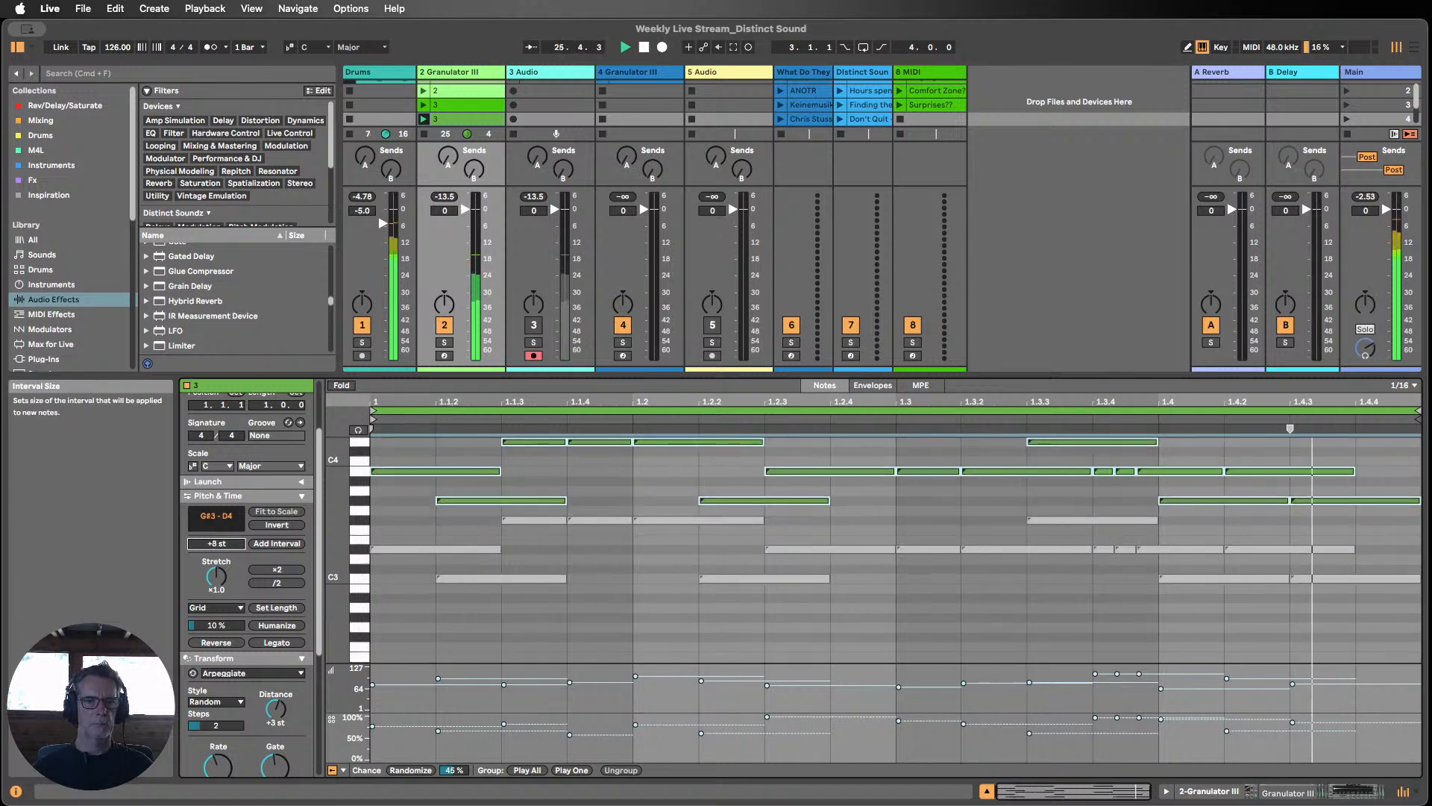
left_click_drag(212, 495, 212, 480)
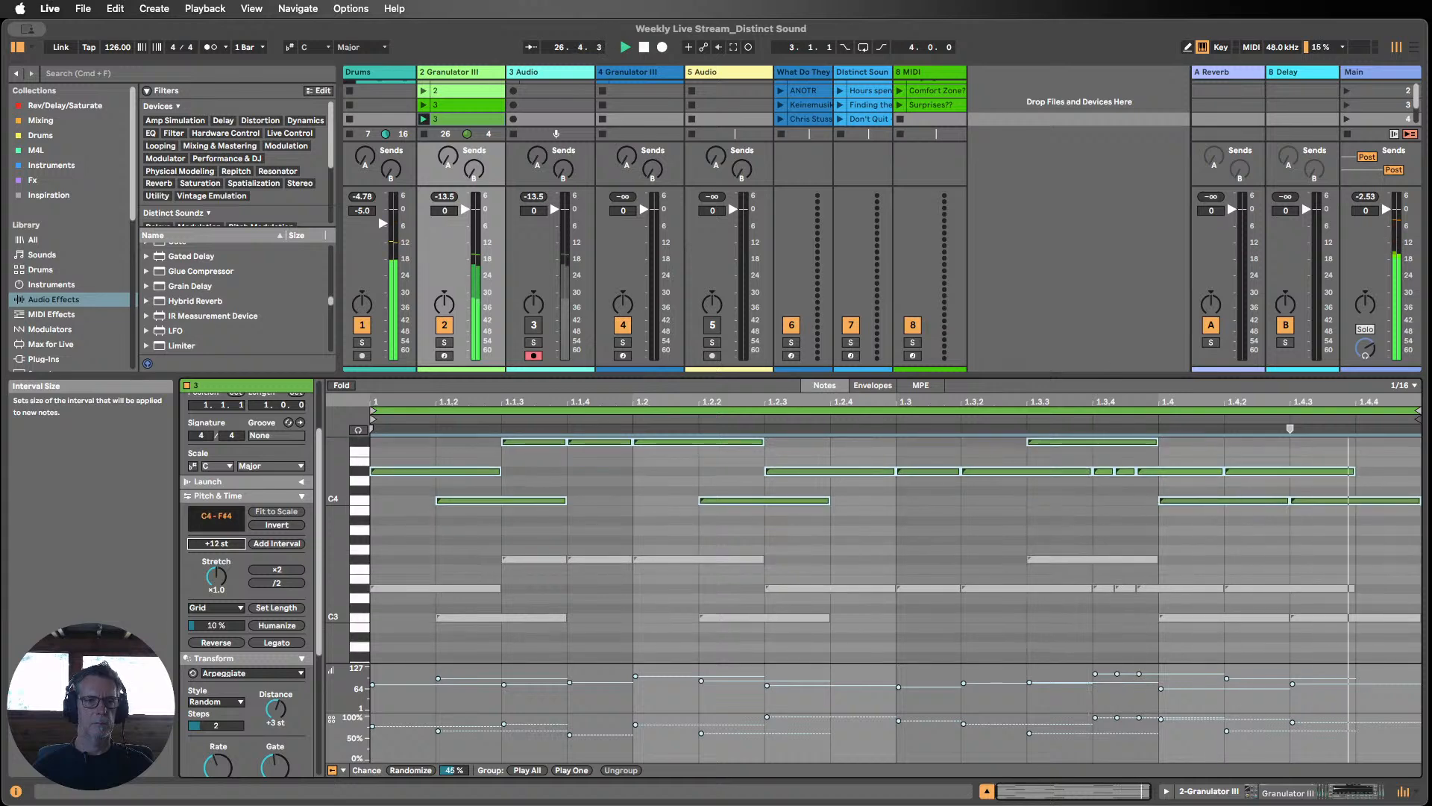
Step: Deactivate the notes added an octave higher and hide the clip editor
mouse_move(338, 552)
left_mouse_down()
mouse_move(310, 552)
mouse_move(328, 552)
left_mouse_up()
key("0")
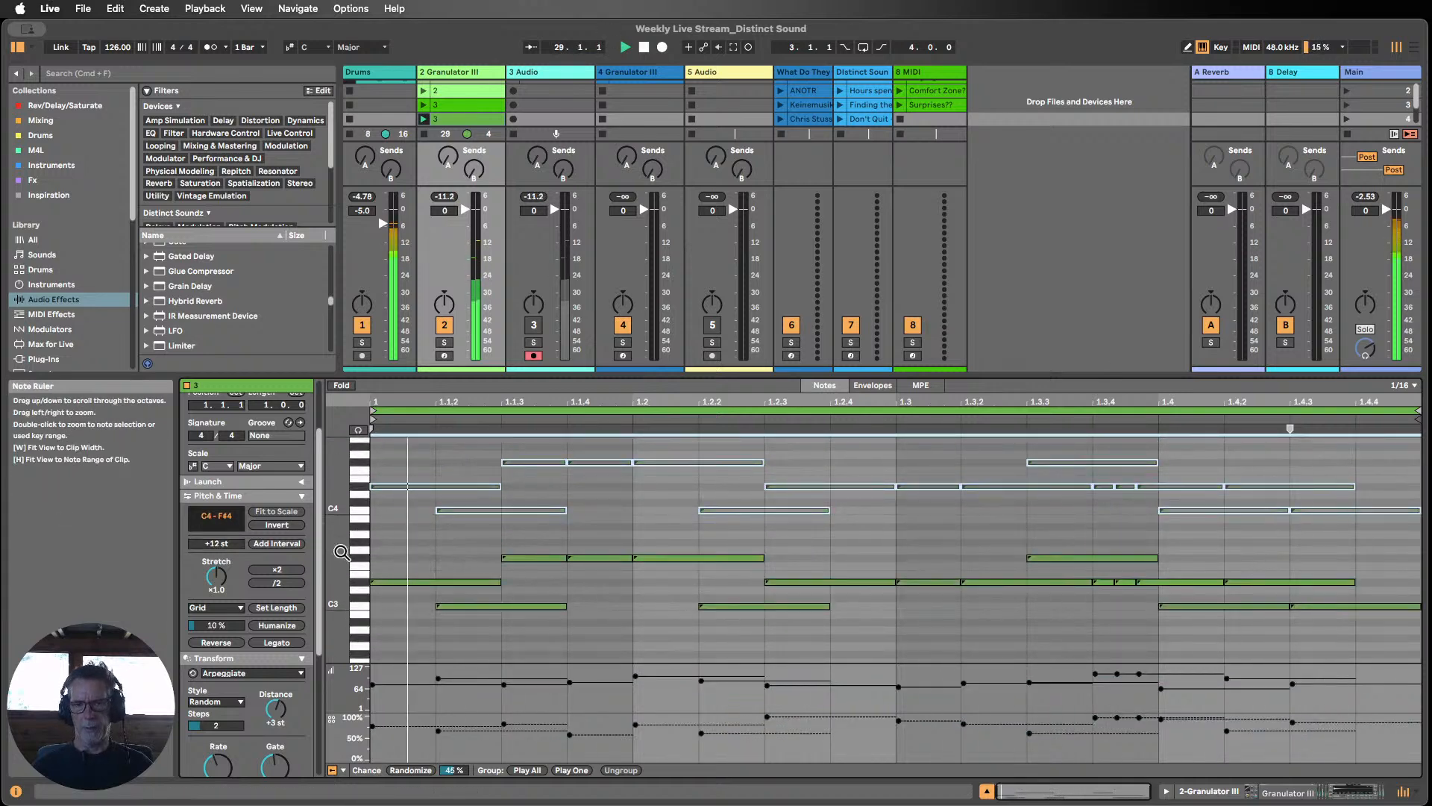
left_click(987, 791)
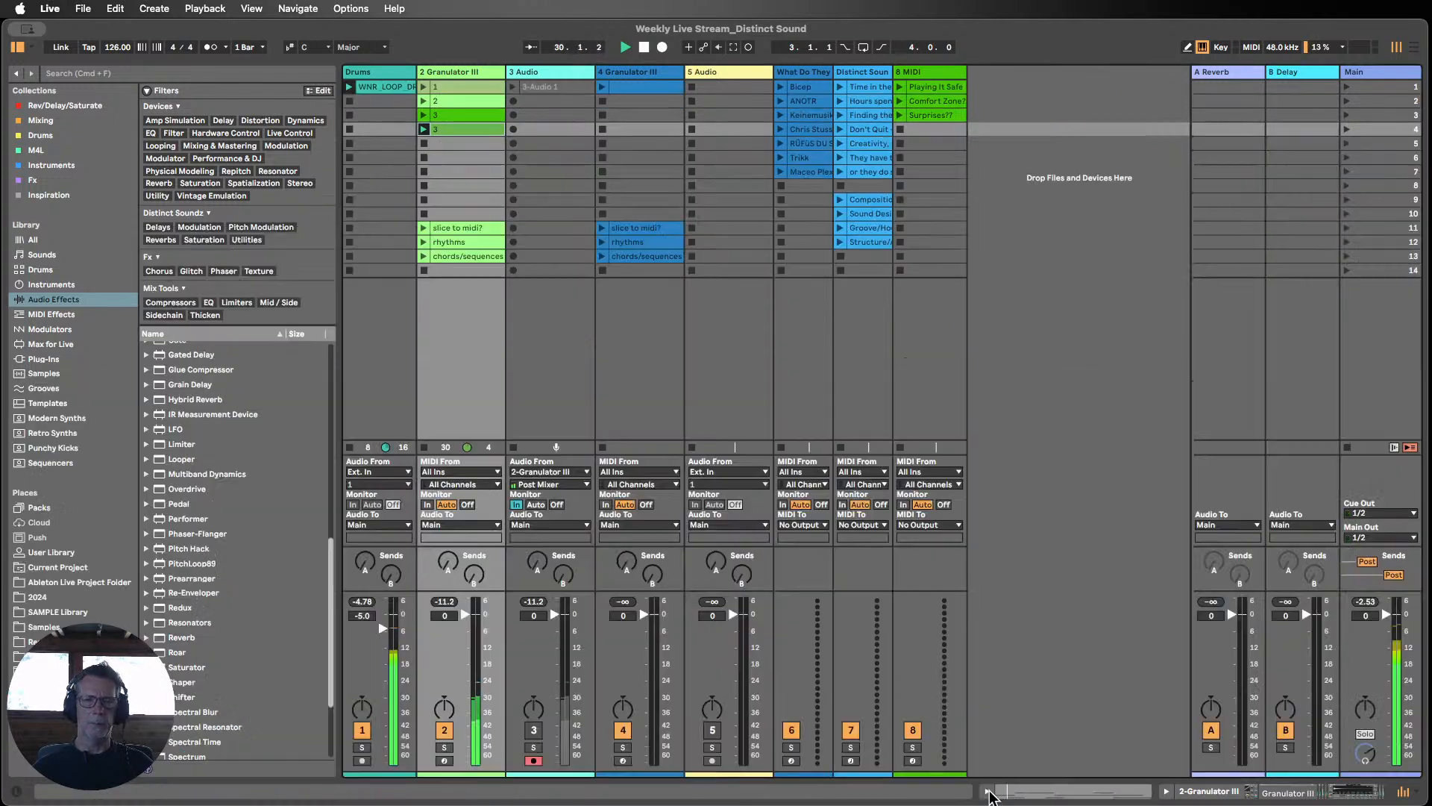
Step: Play the third clip on the 2 Granulator III track and bring its Hybrid Reverb into view, with the browser hidden
left_click(423, 116)
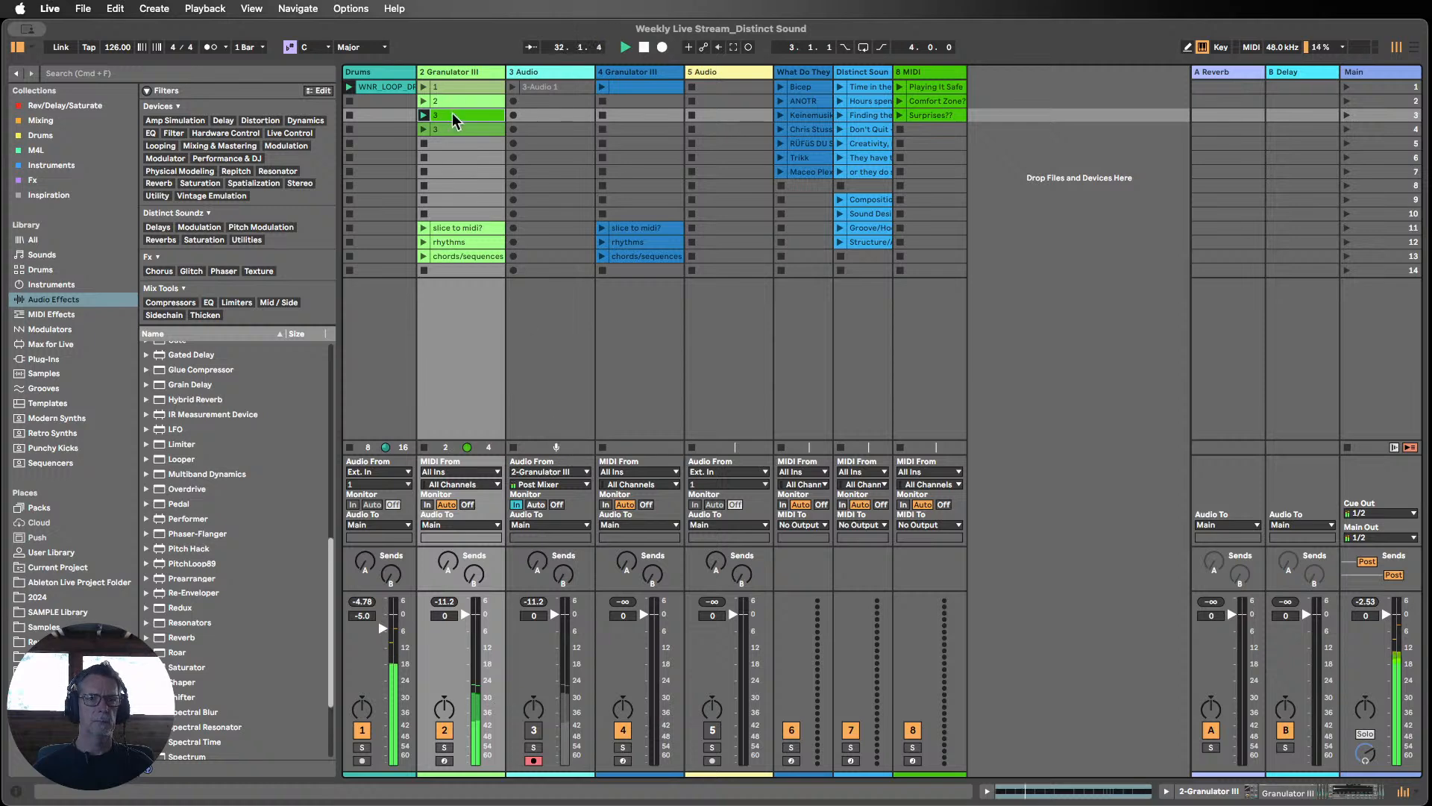
double_click(453, 70)
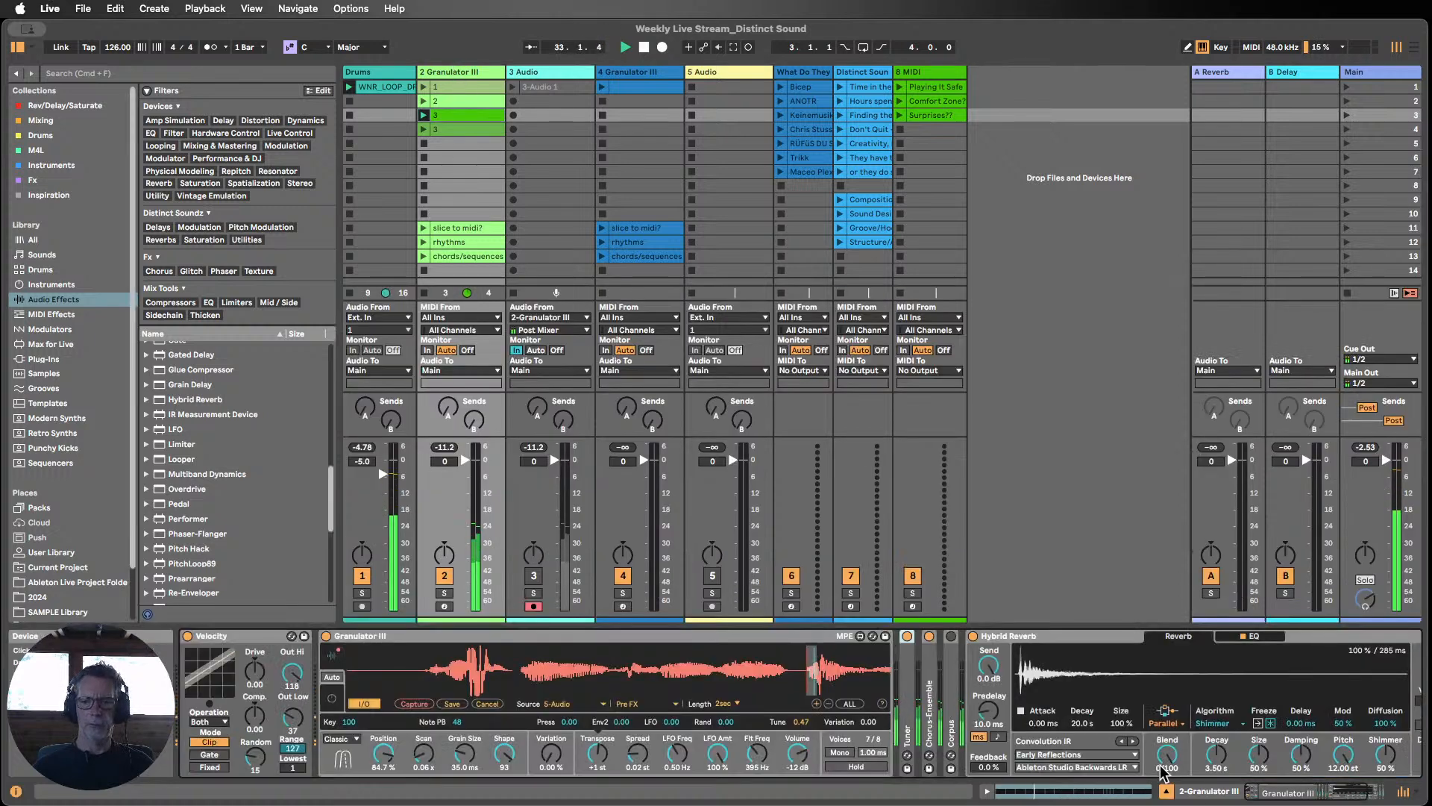
left_click_drag(1283, 787, 1326, 785)
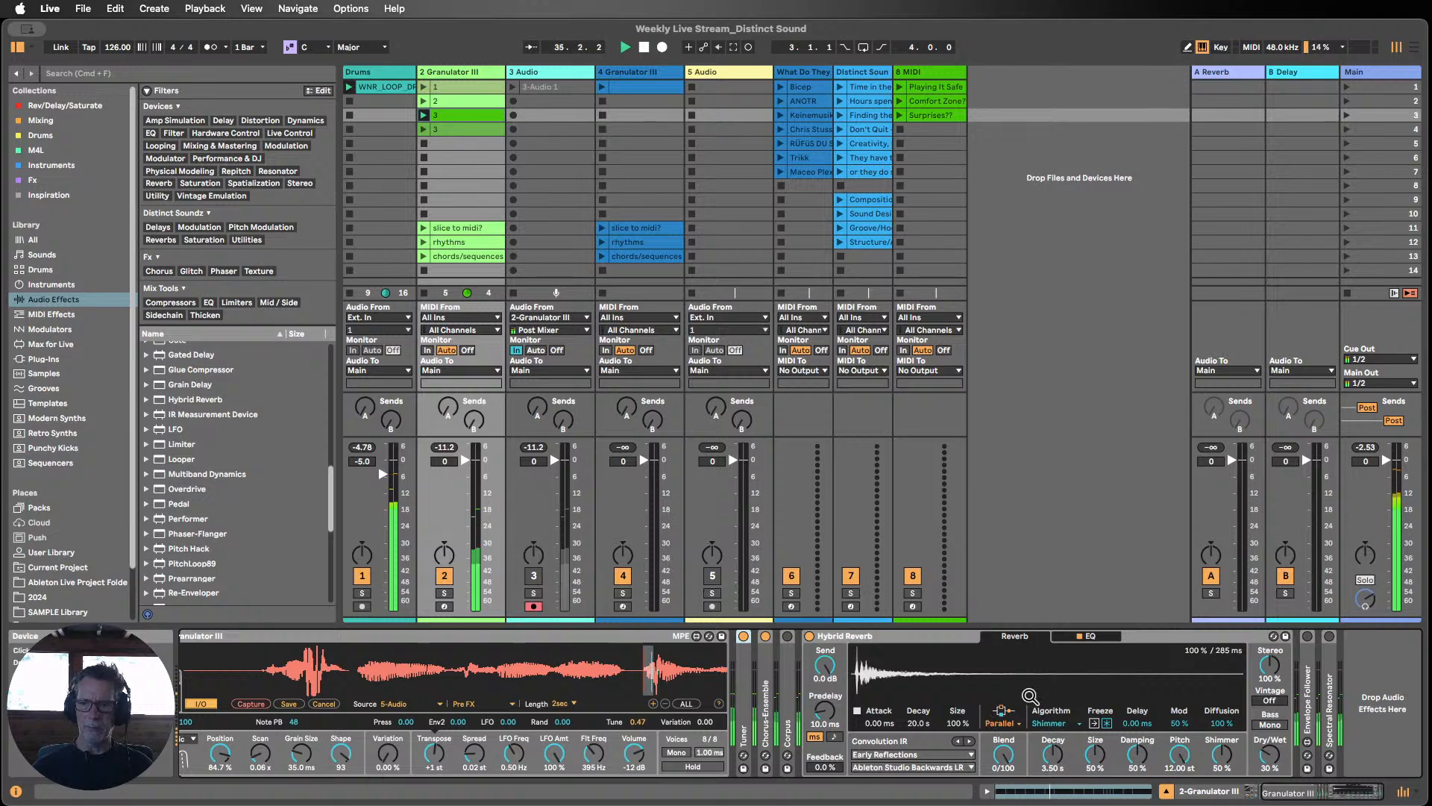
left_click(16, 48)
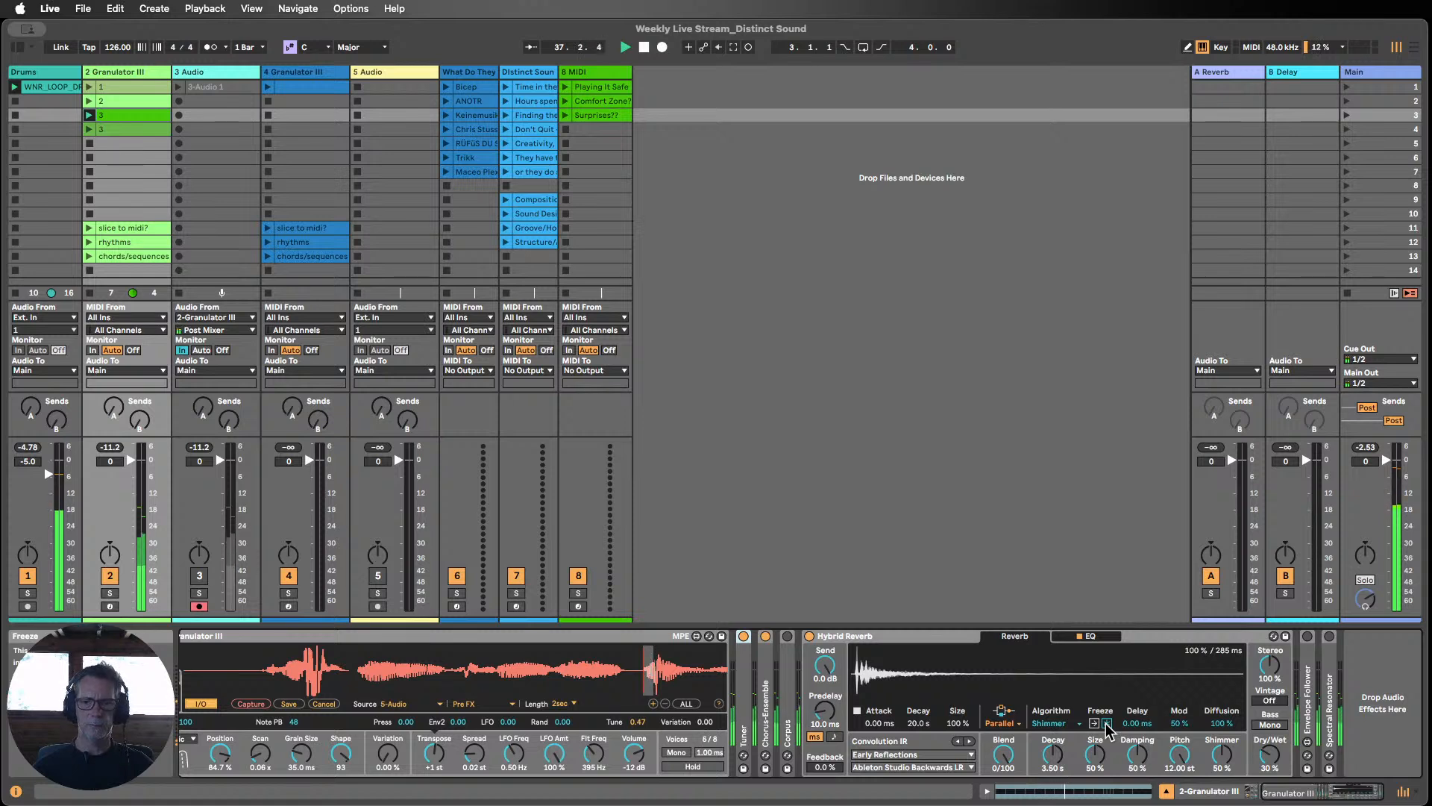
Step: Try the Hybrid Reverb's Freeze on and off, keeping the Shimmer algorithm
left_click(1107, 724)
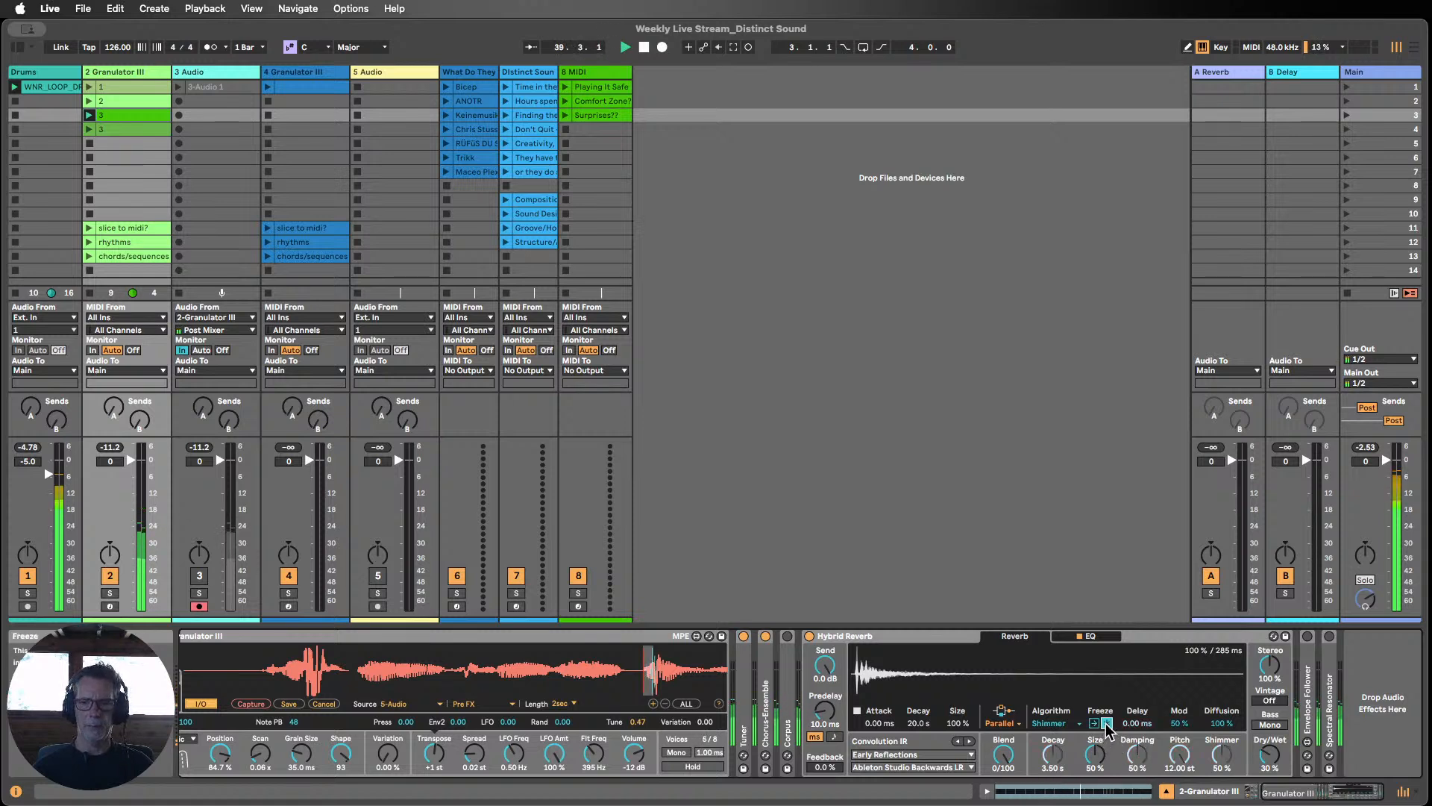
left_click(1107, 724)
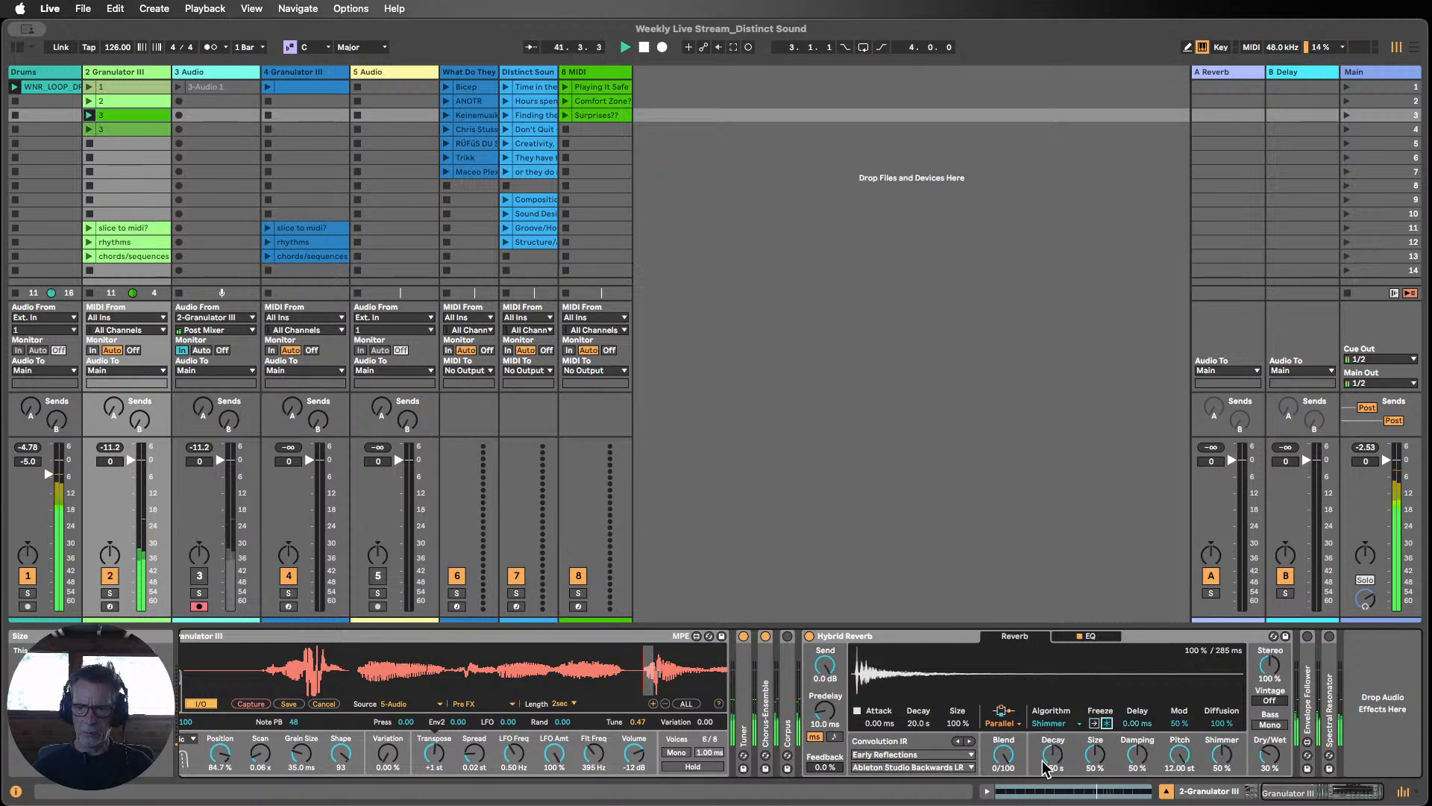
left_click(1052, 724)
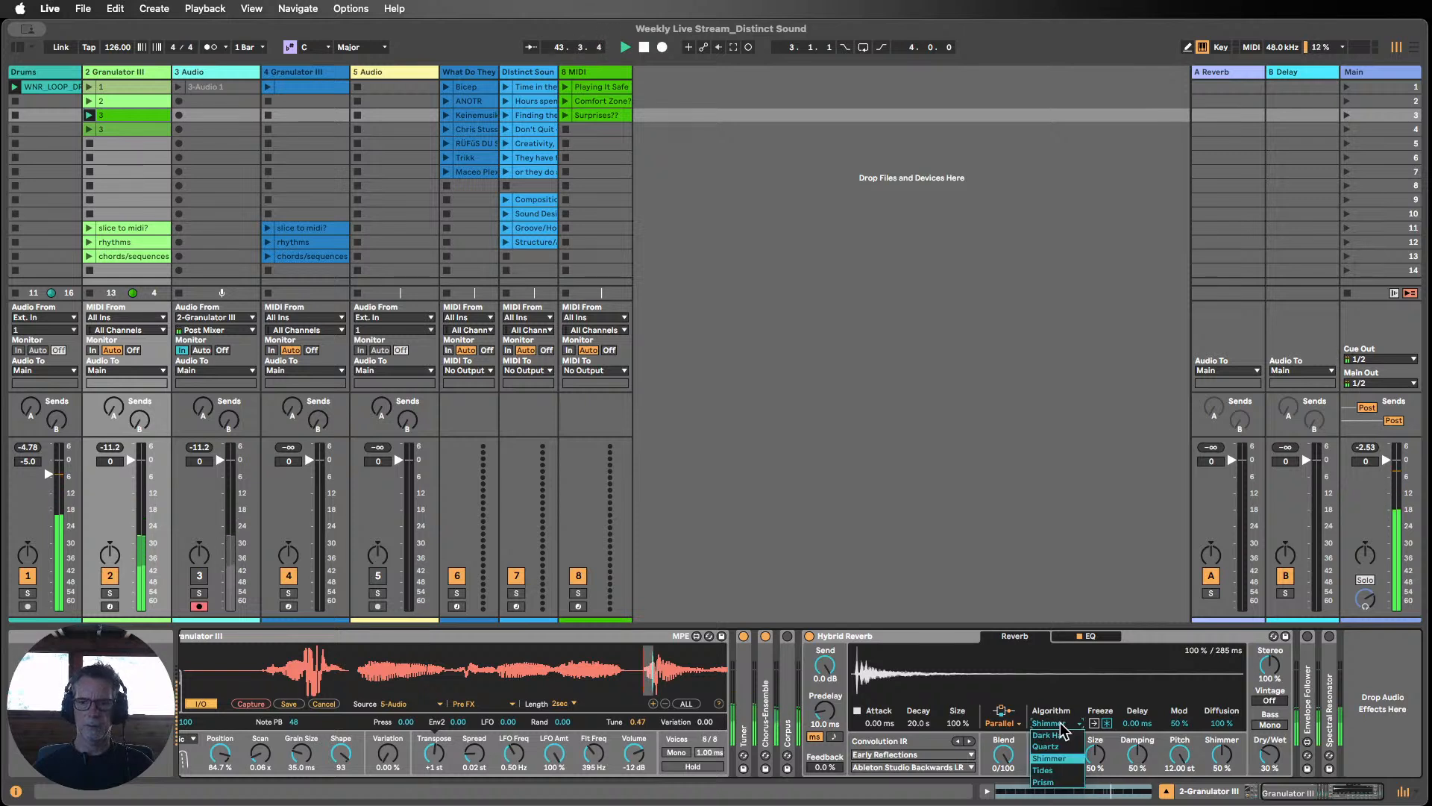
left_click(1067, 758)
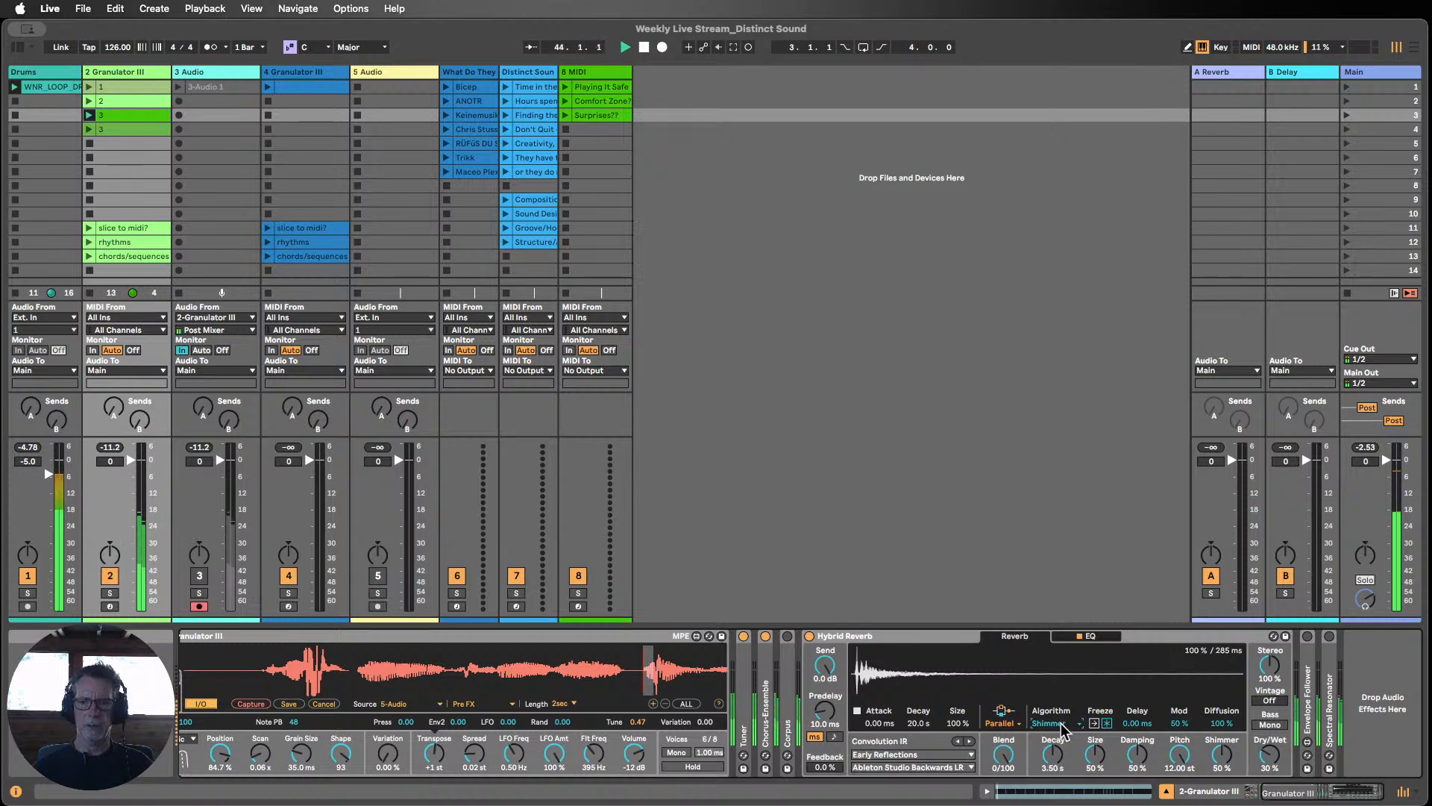
left_click(1107, 723)
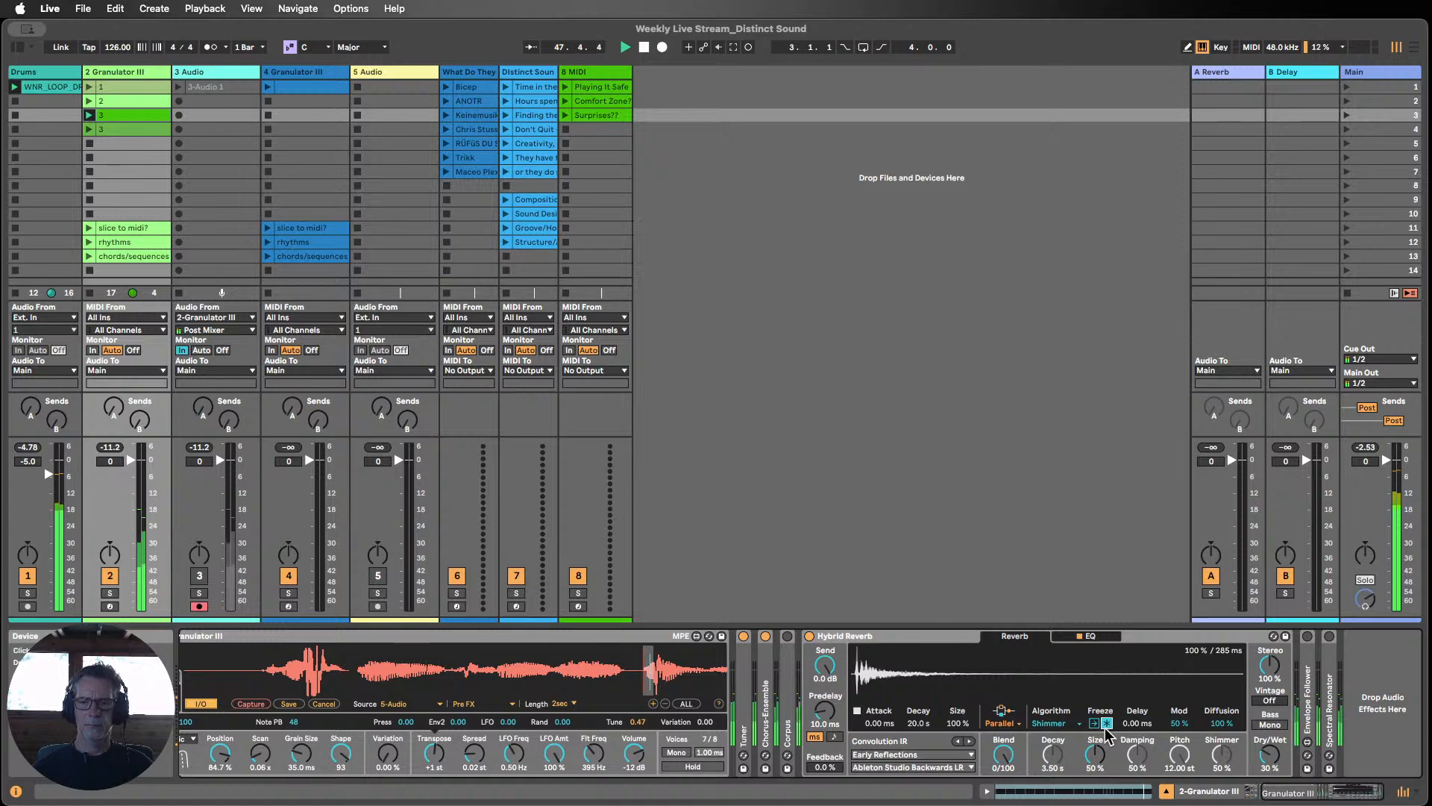
left_click(1108, 723)
Step: Set Granulator III's Shape to 50 and its Scan to 1.08 x
left_click_drag(1307, 787, 1247, 784)
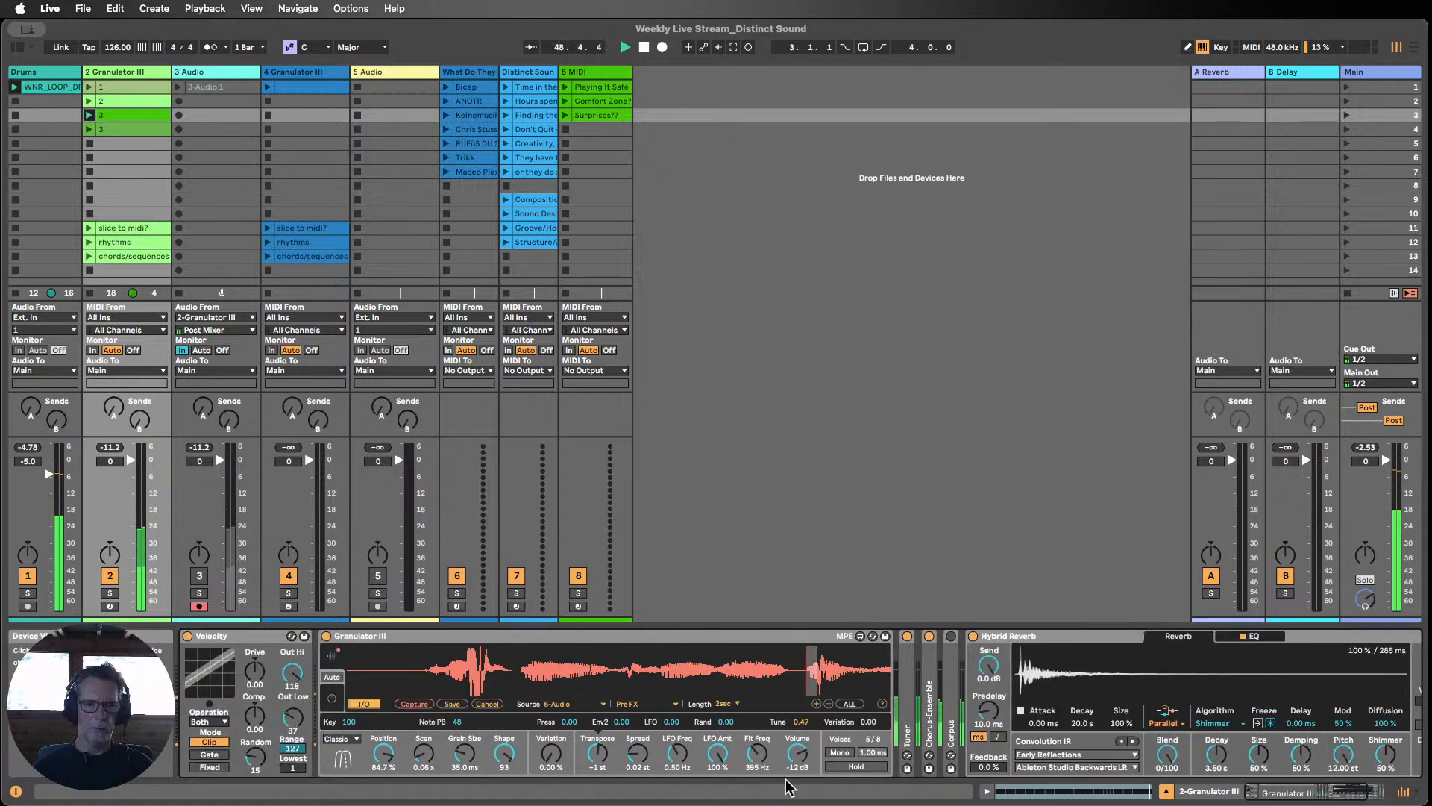
left_click(422, 758)
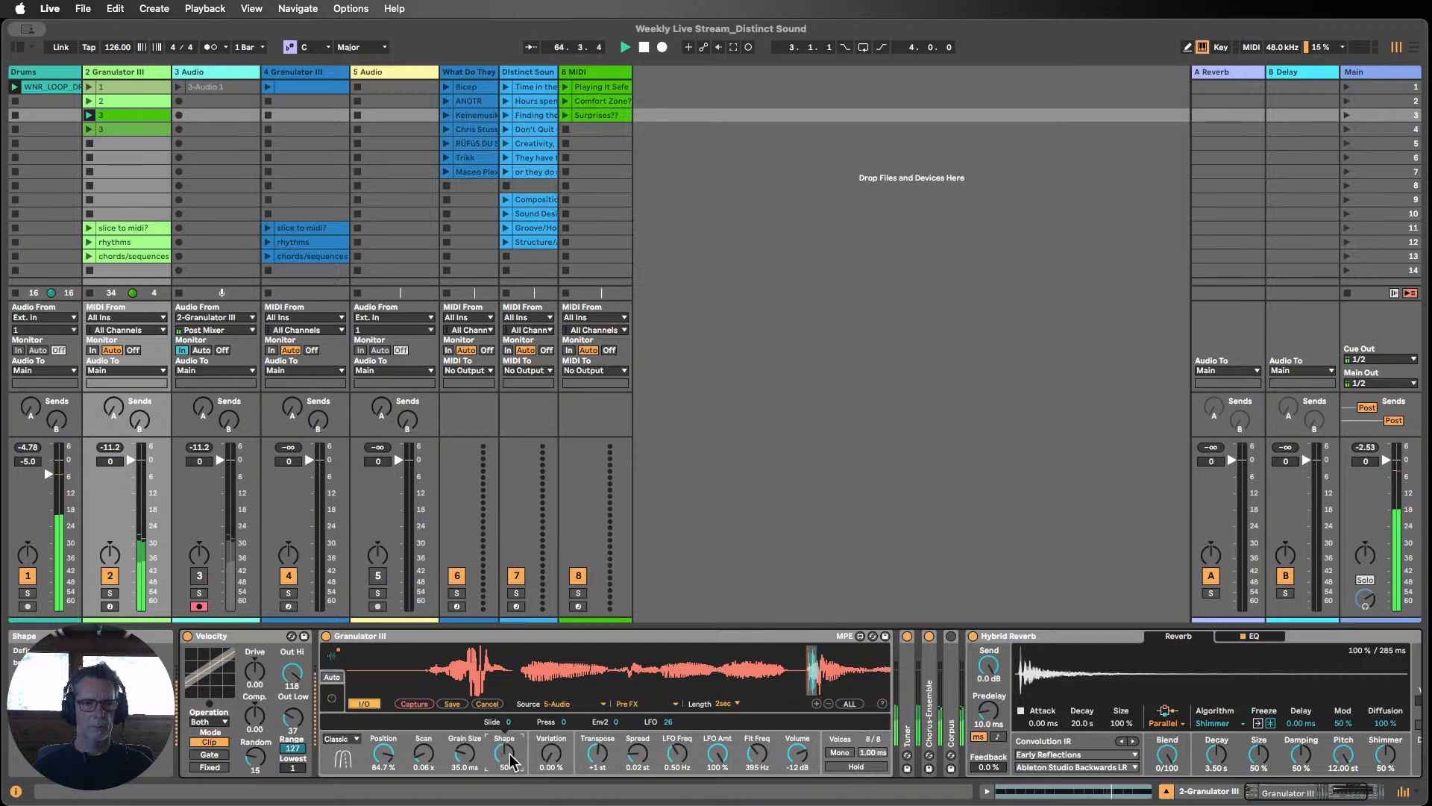
mouse_move(422, 757)
left_mouse_down()
mouse_move(421, 724)
mouse_move(421, 738)
left_mouse_up()
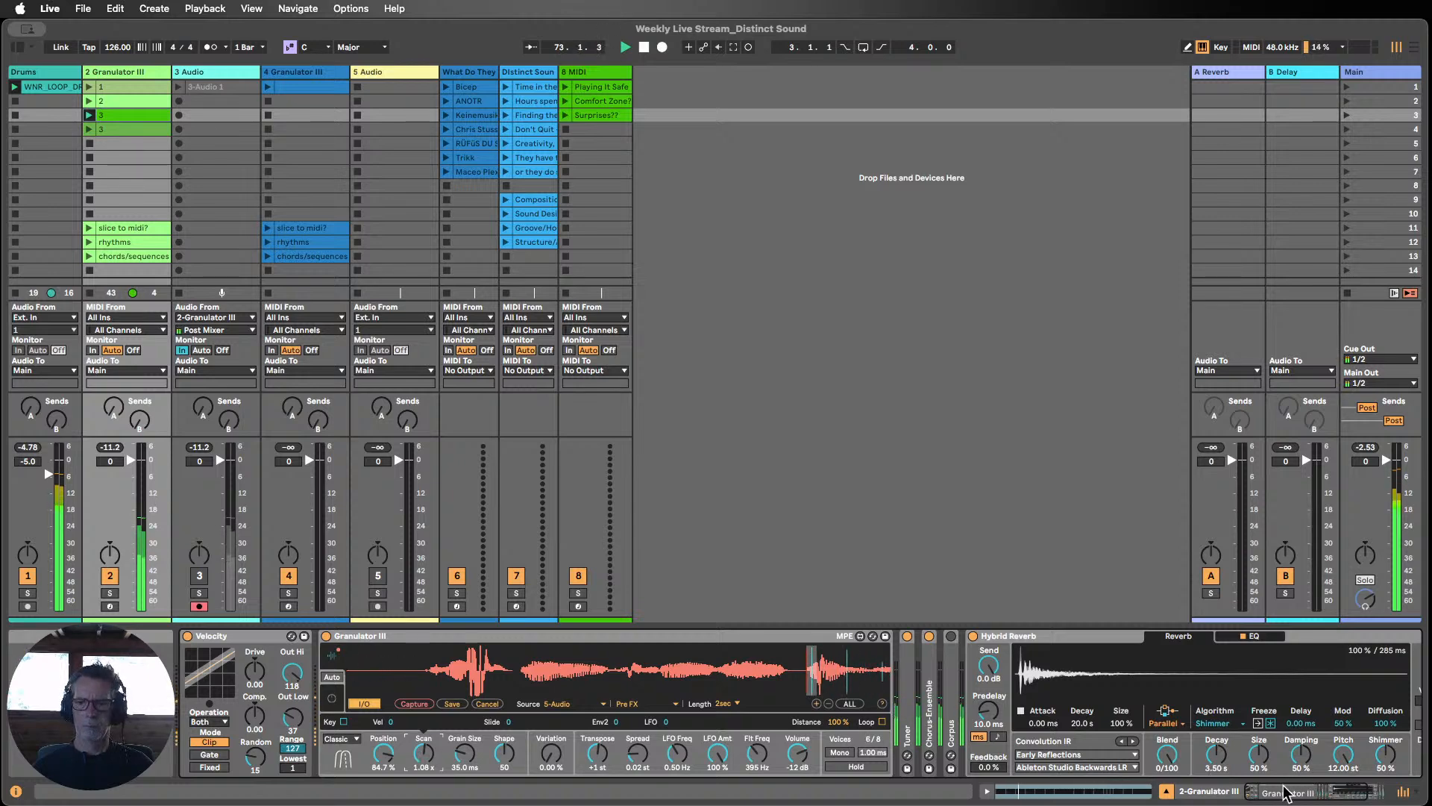
Step: Freeze the Hybrid Reverb tail and try its Freeze In option while the clip plays
left_click_drag(1283, 787, 1345, 778)
left_click(1107, 723)
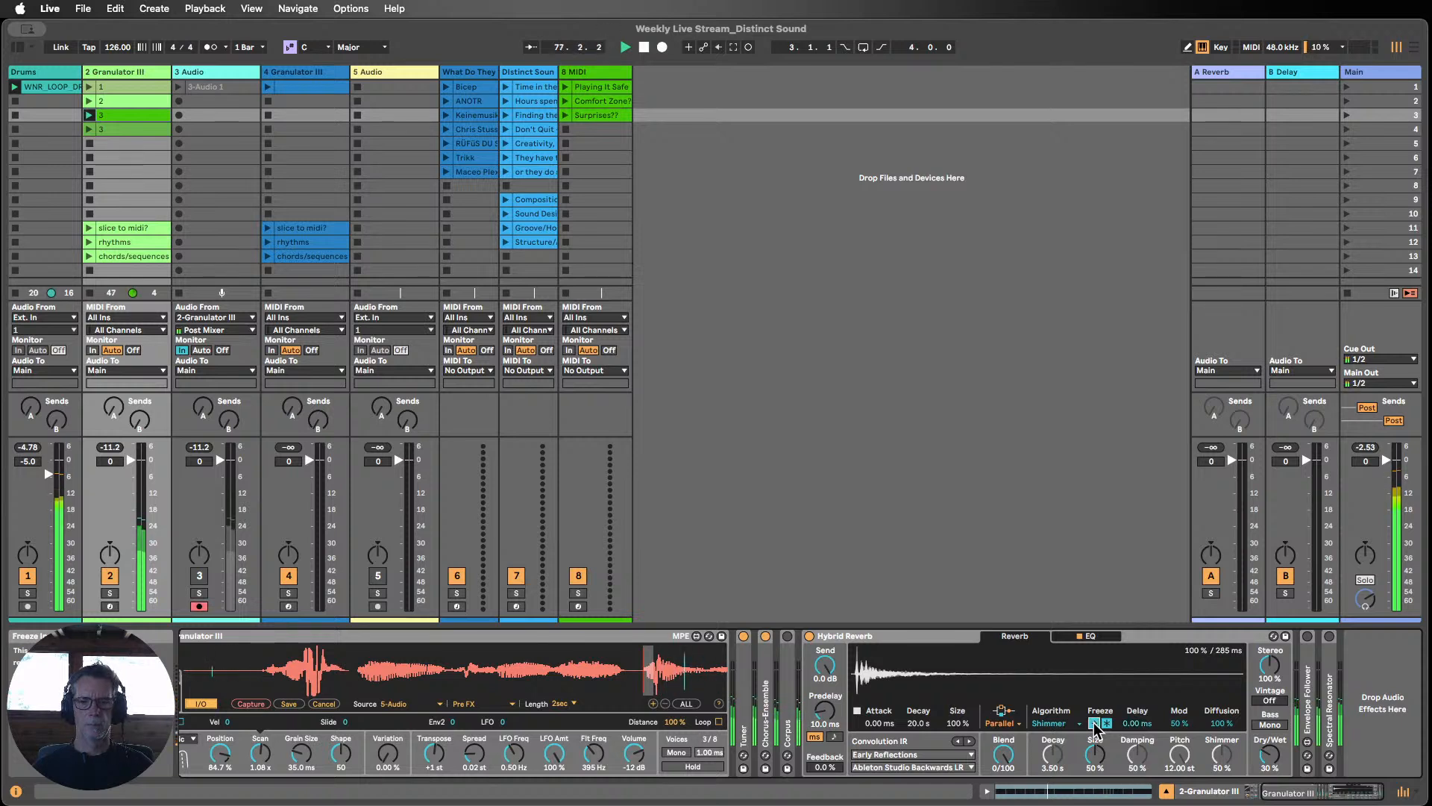
left_click(1094, 723)
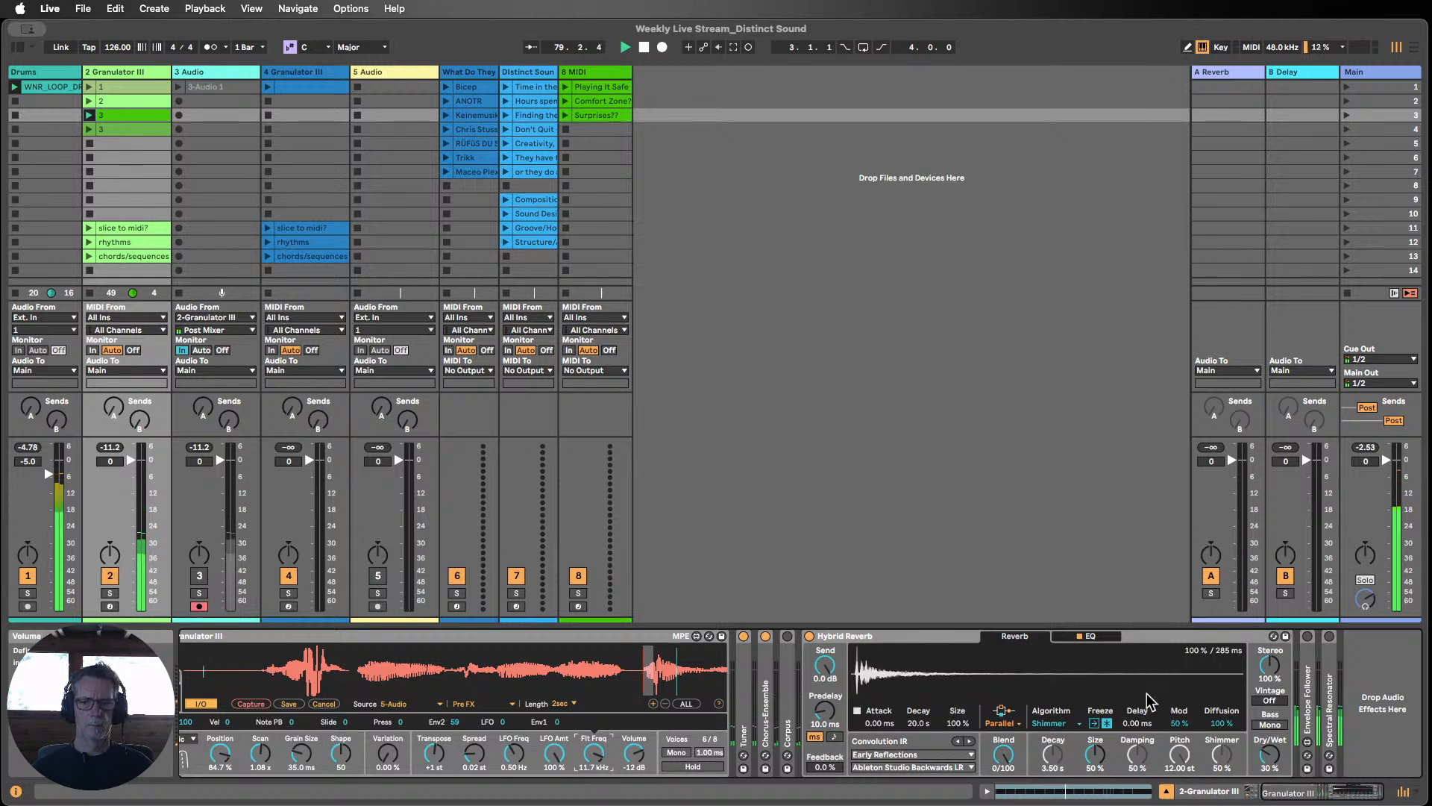
left_click(1094, 723)
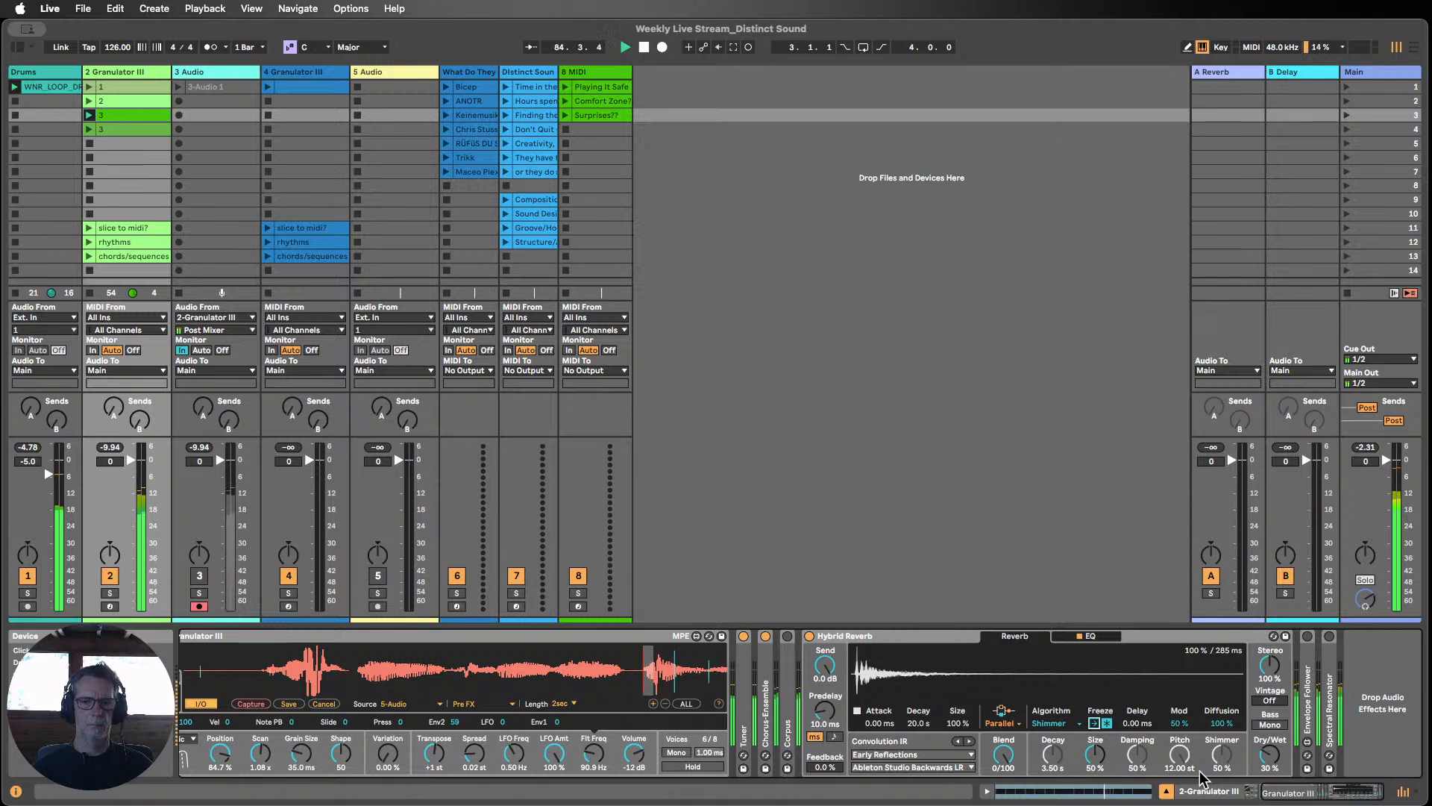
left_click(1276, 793)
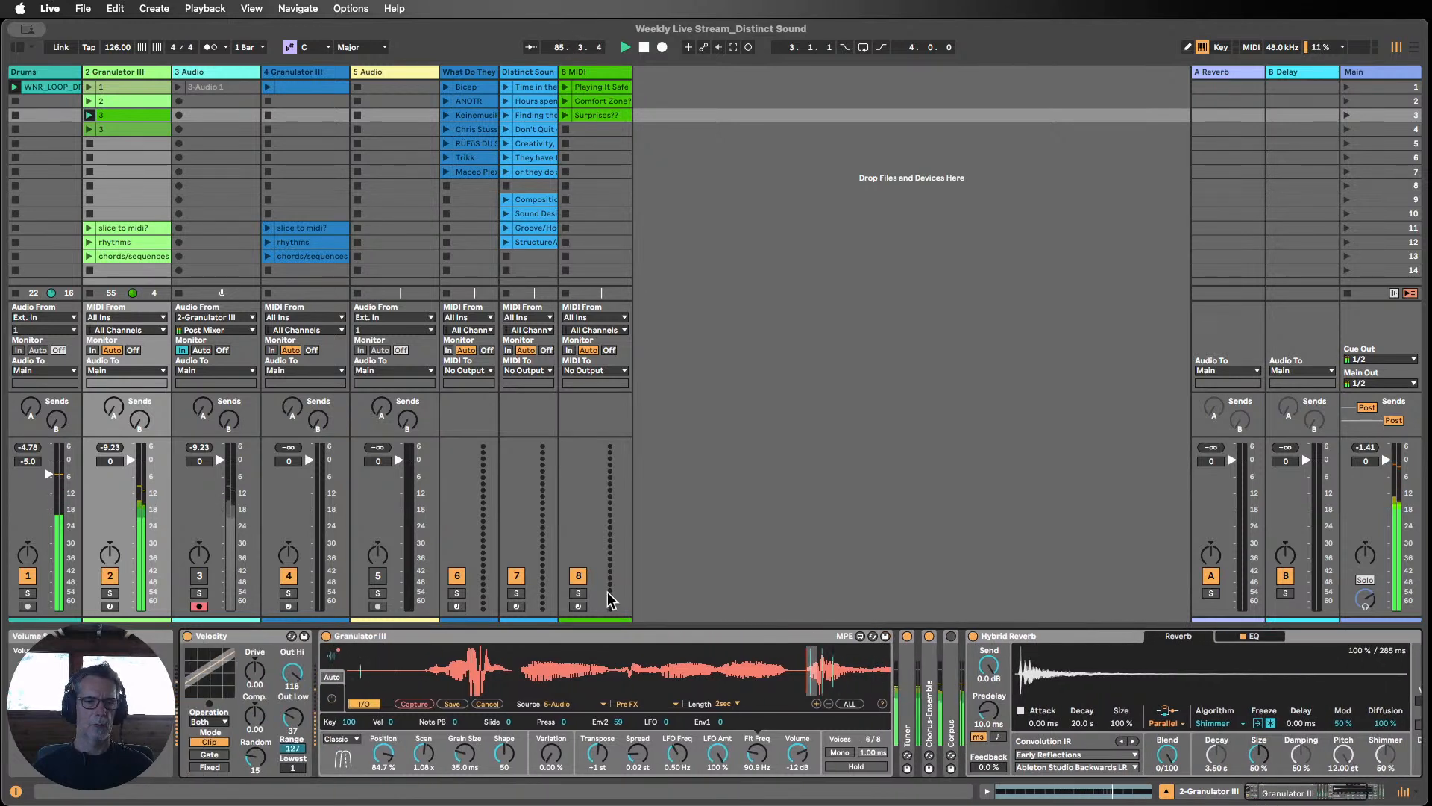
Step: Stop the Granulator III clip and record the frozen reverb into the second slot of the 3 Audio track
left_click(86, 143)
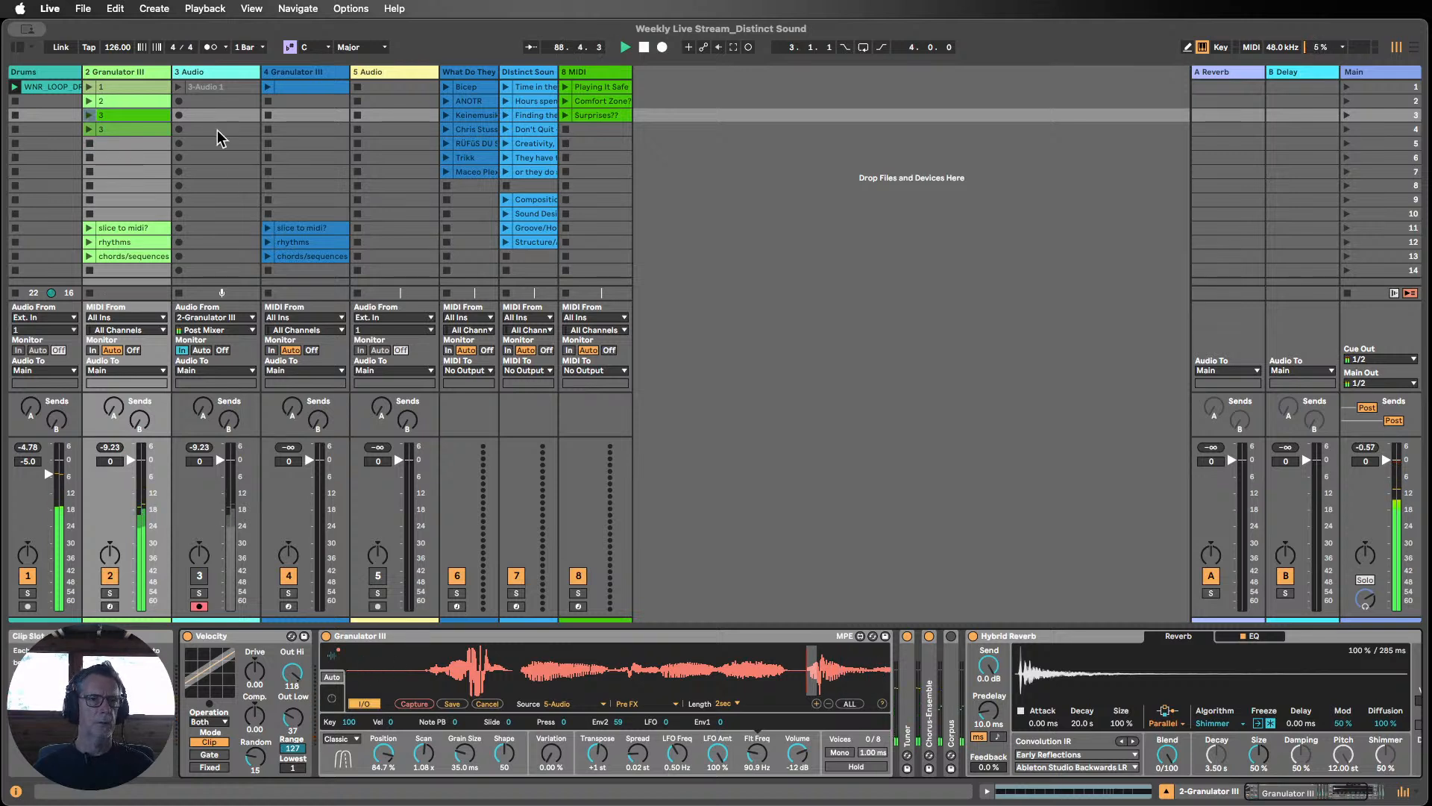
left_click(187, 105)
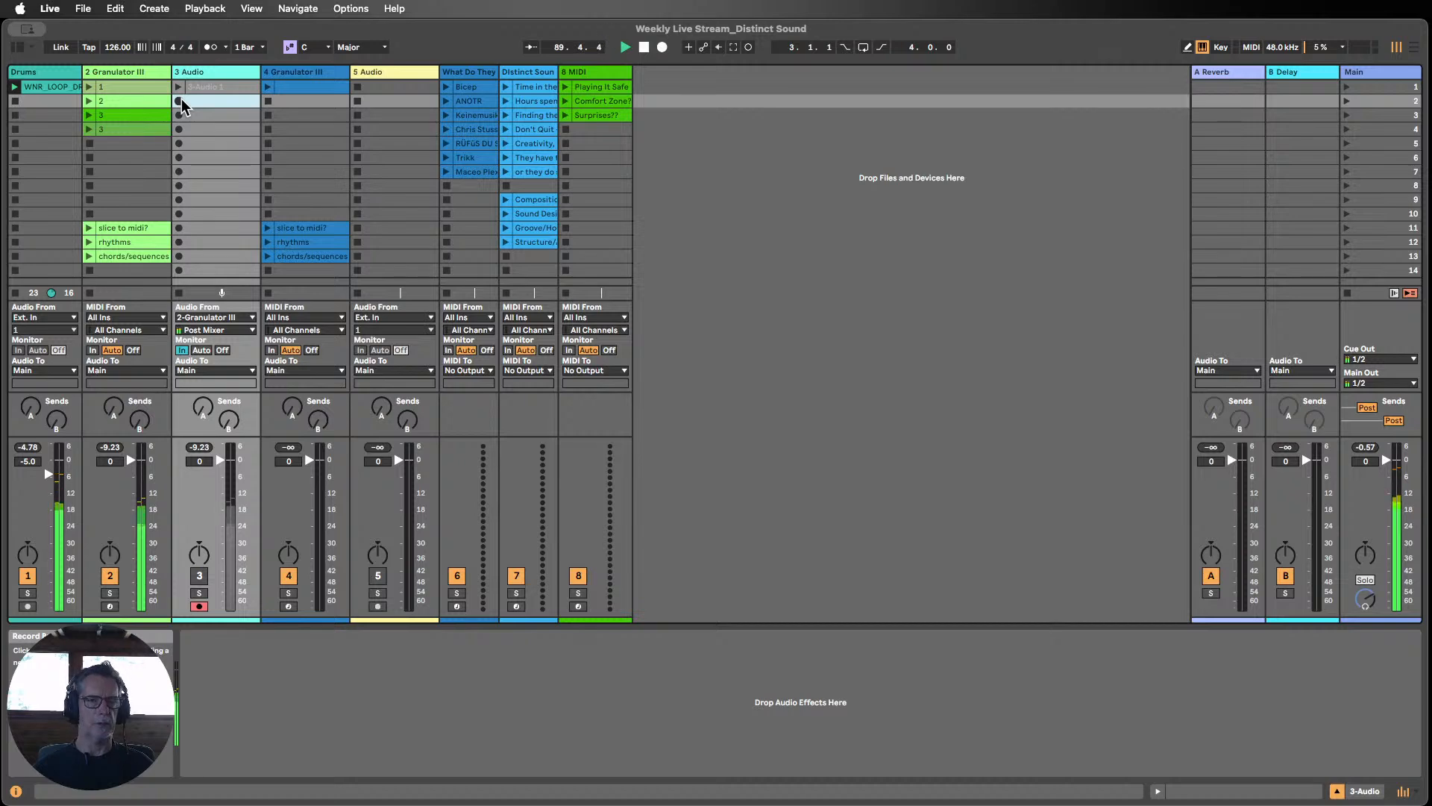
left_click(179, 100)
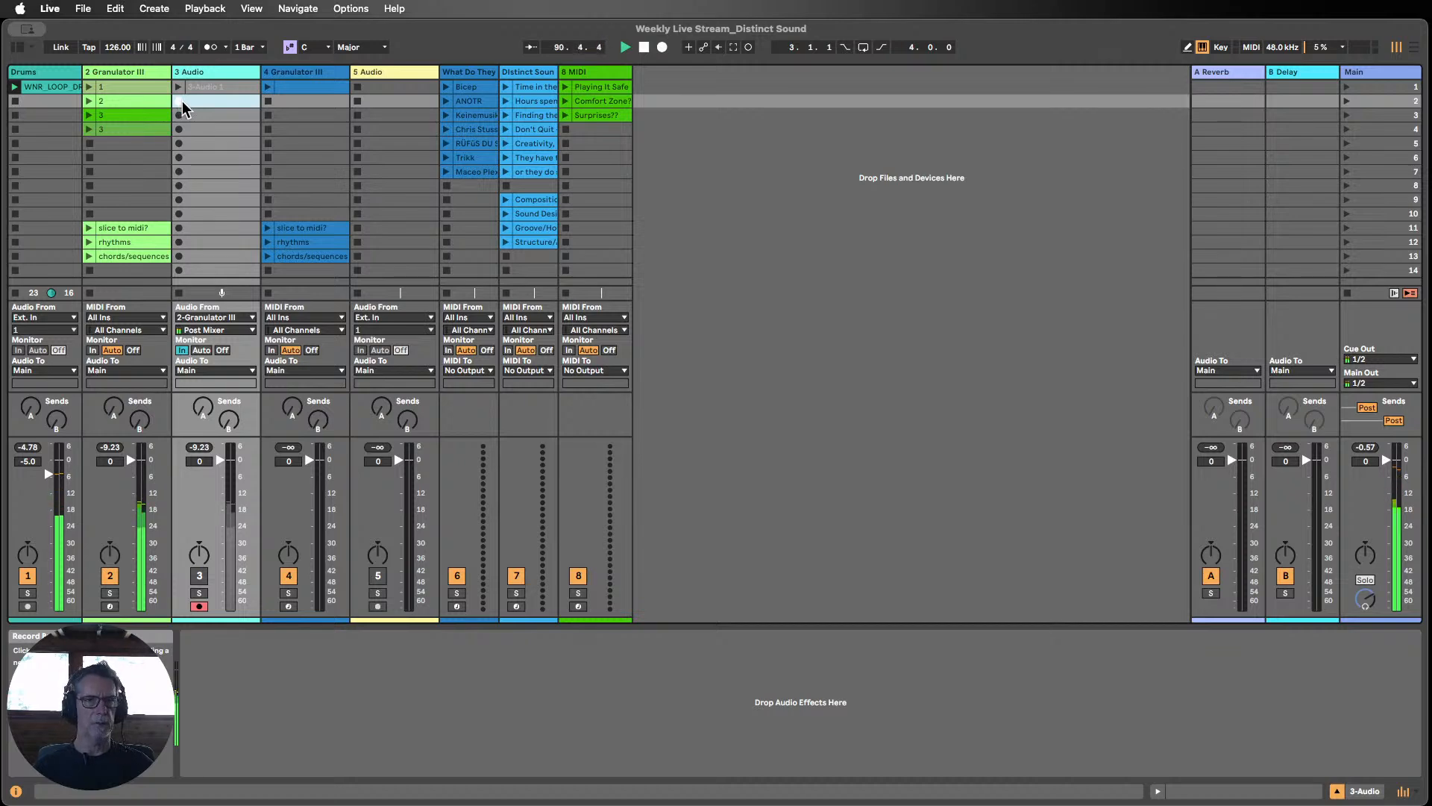
double_click(210, 100)
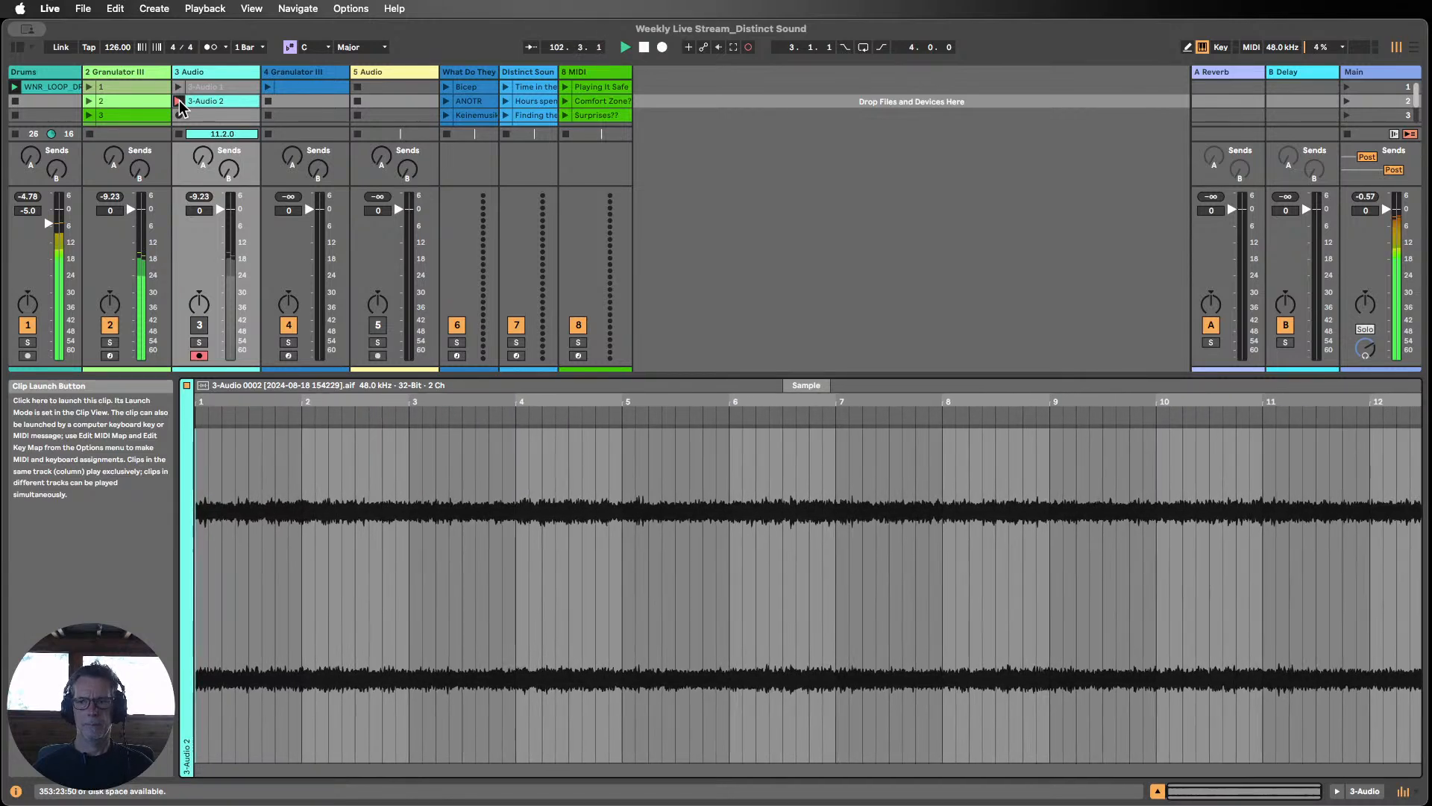
left_click(179, 100)
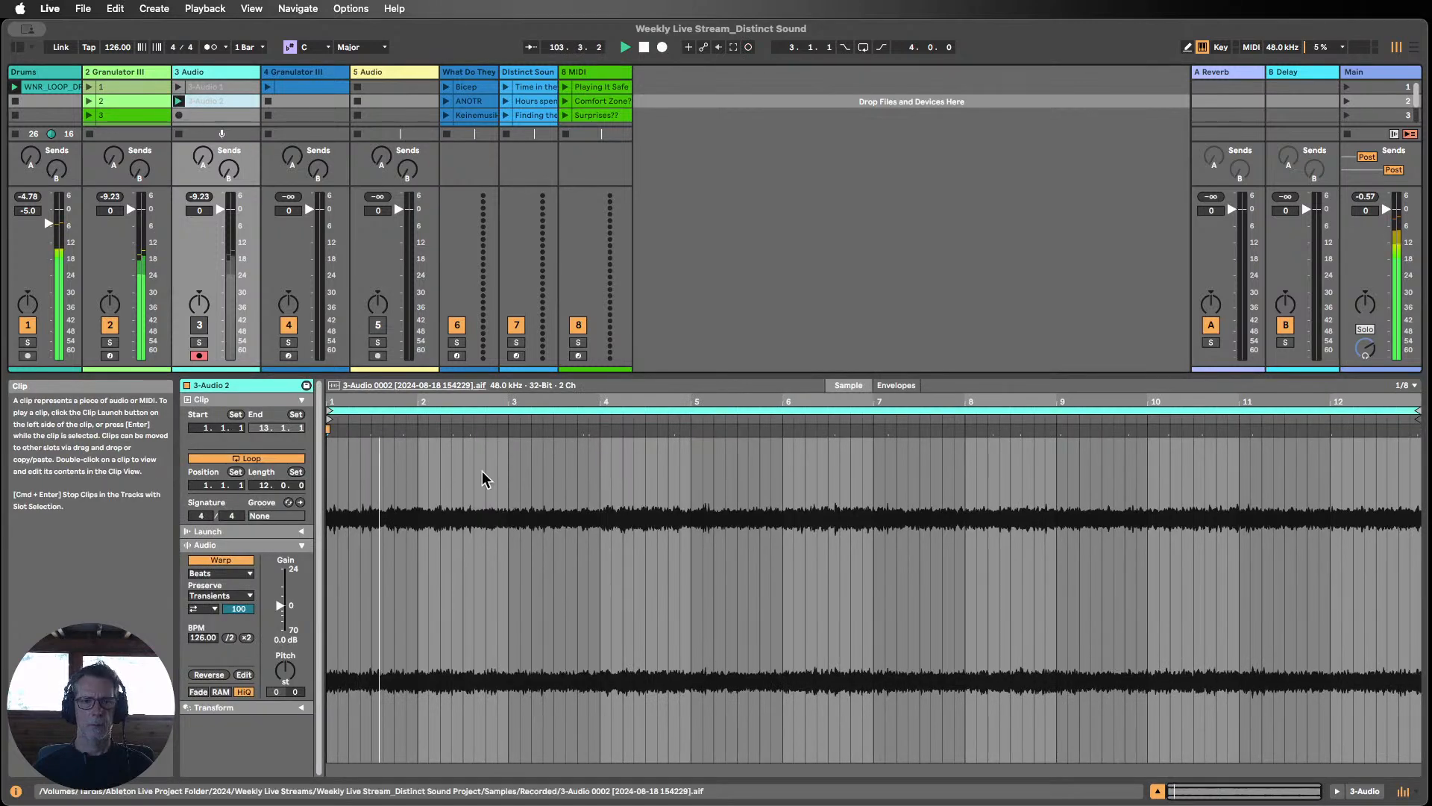
Step: Loop the recorded clip from bar 5 to bar 9, hide the clip editor and stop playback
left_click_drag(691, 485, 1056, 510)
key("super+l")
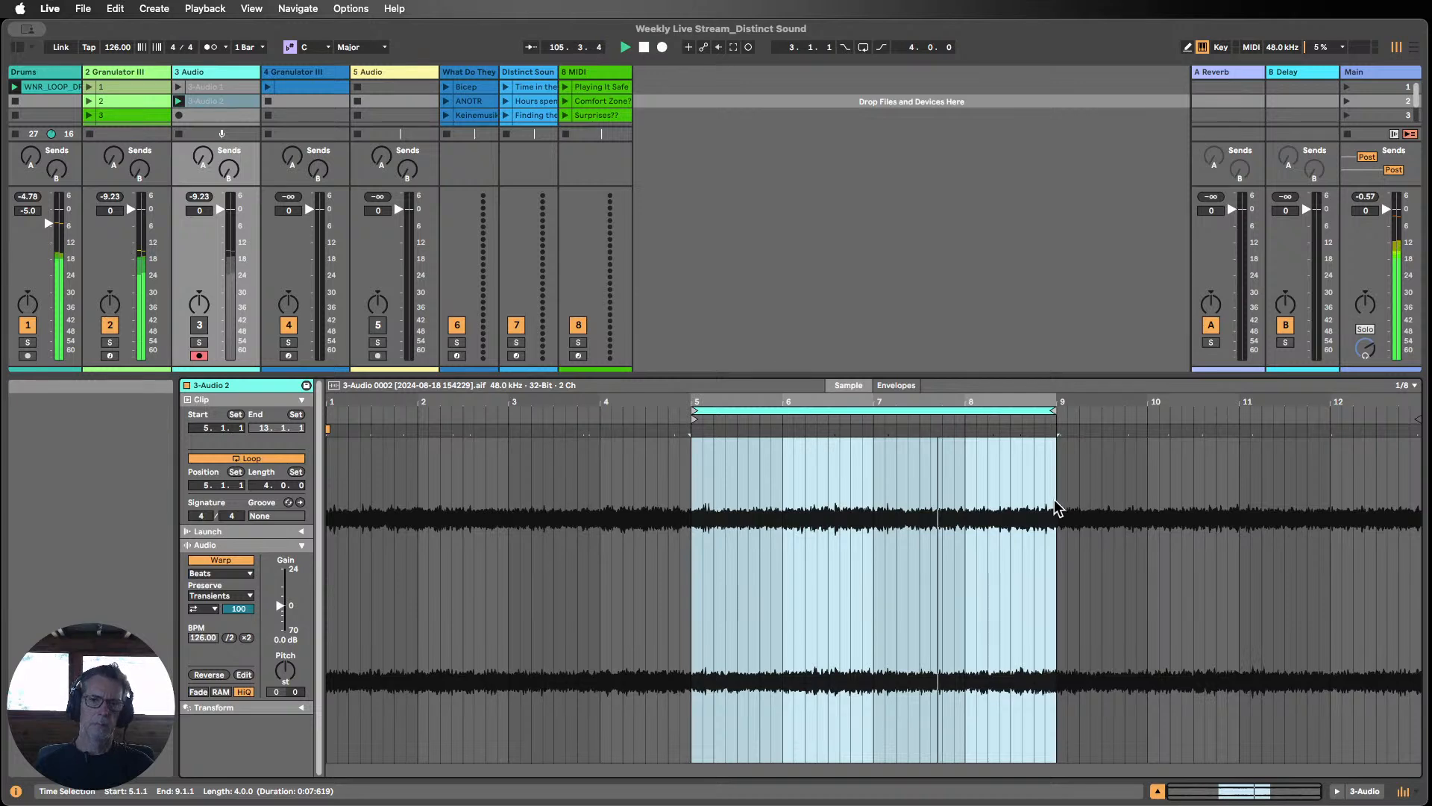
left_click(1157, 791)
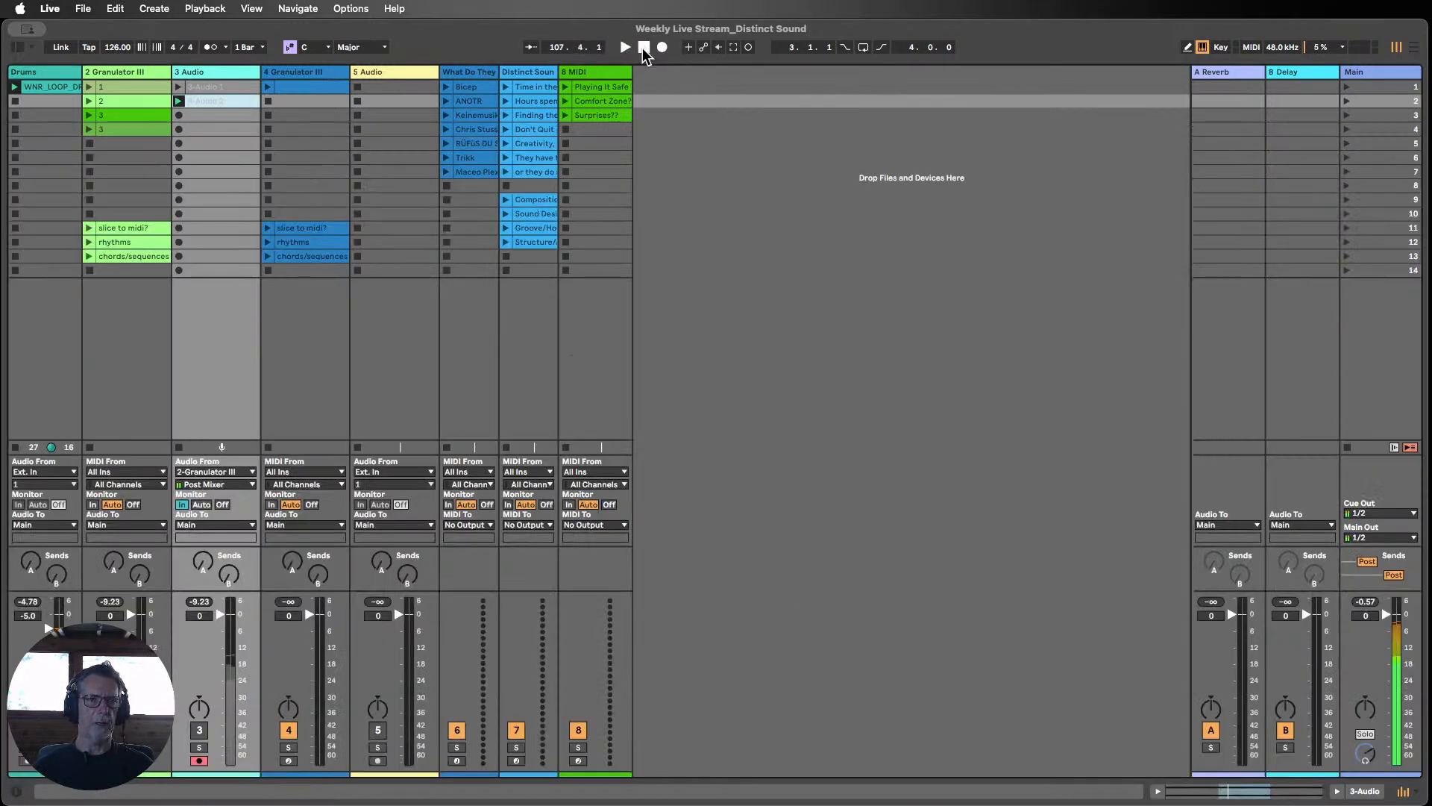
Step: Hide the mixer, rename the 3 Audio track as rec_in and move it after the 8 MIDI track
double_click(127, 69)
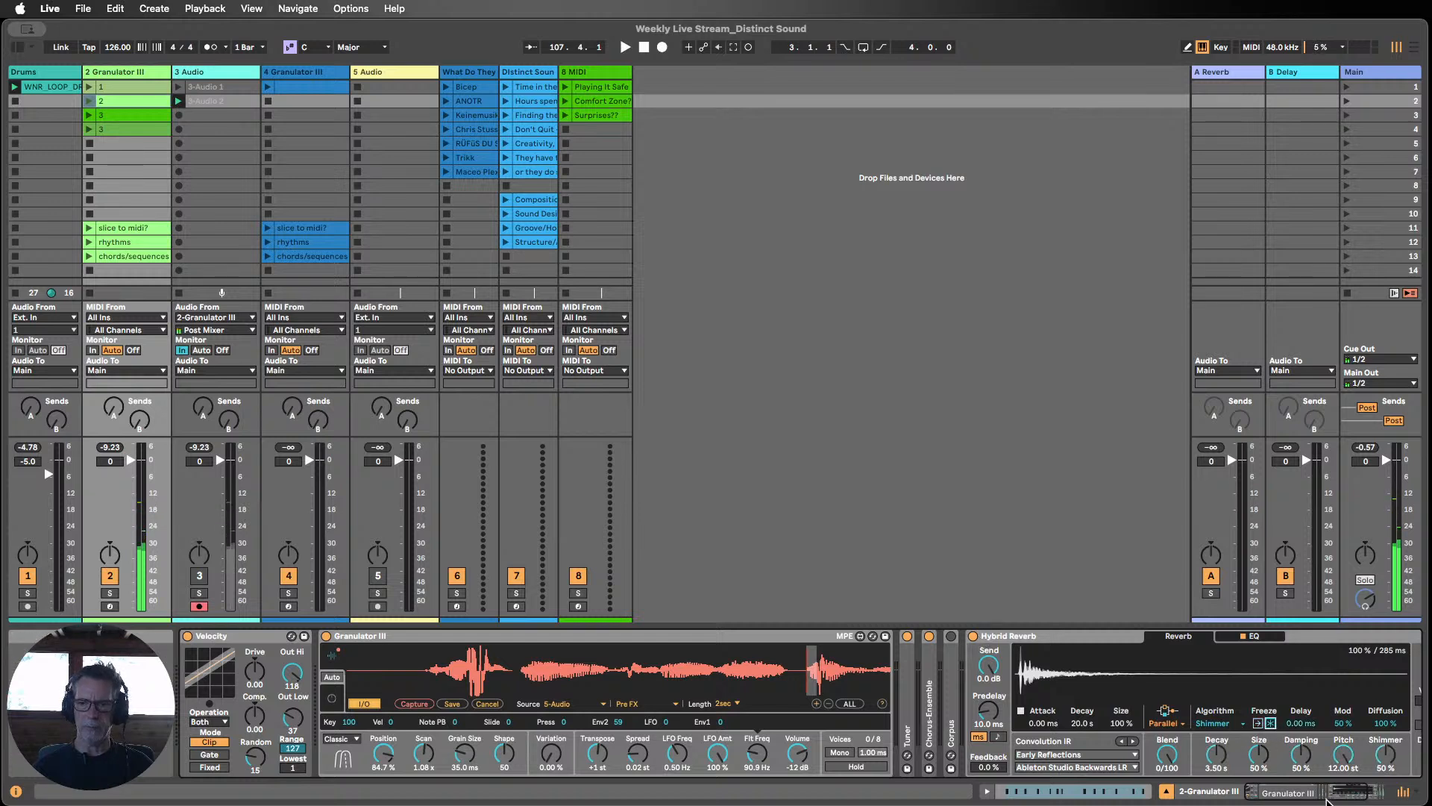
left_click(1402, 792)
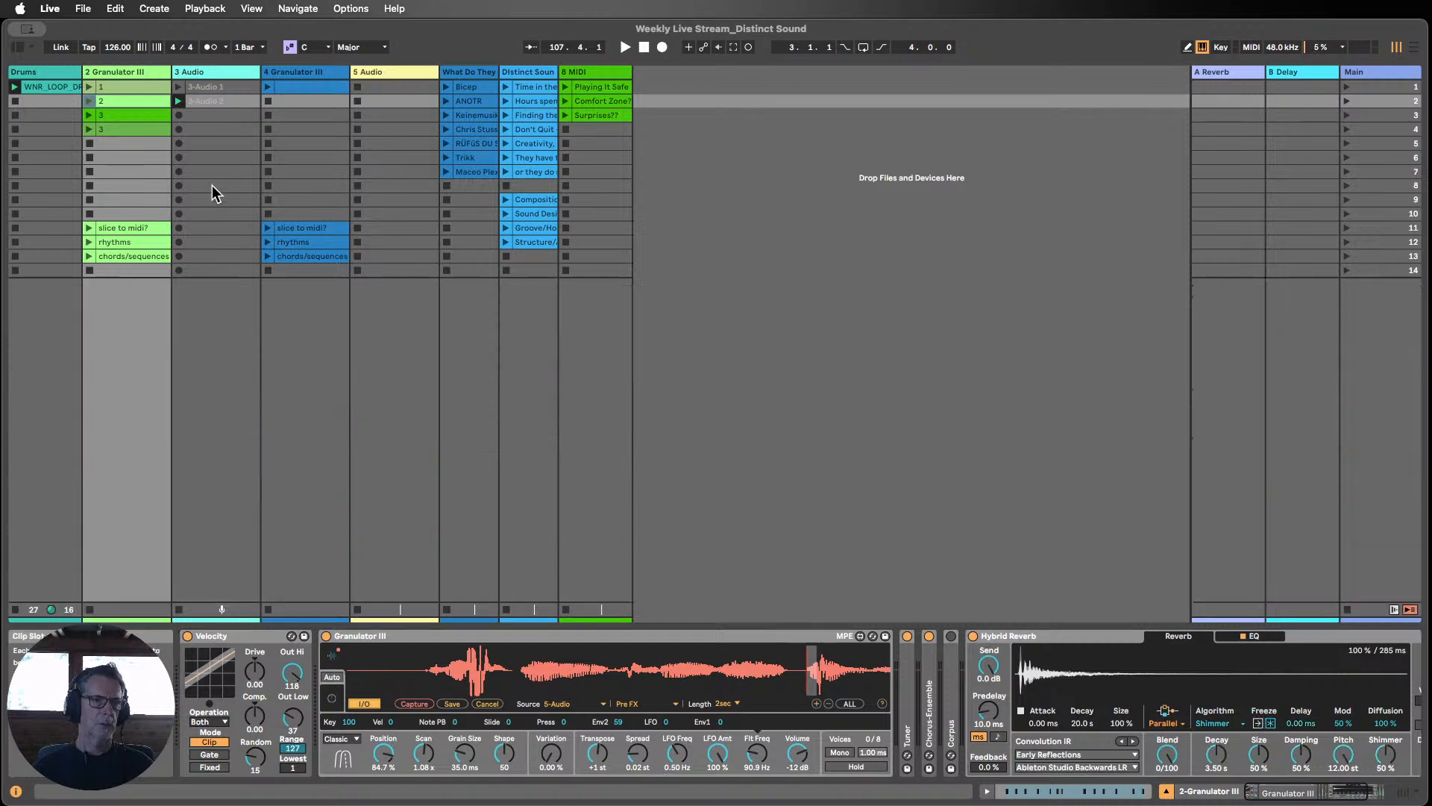
left_click(202, 72)
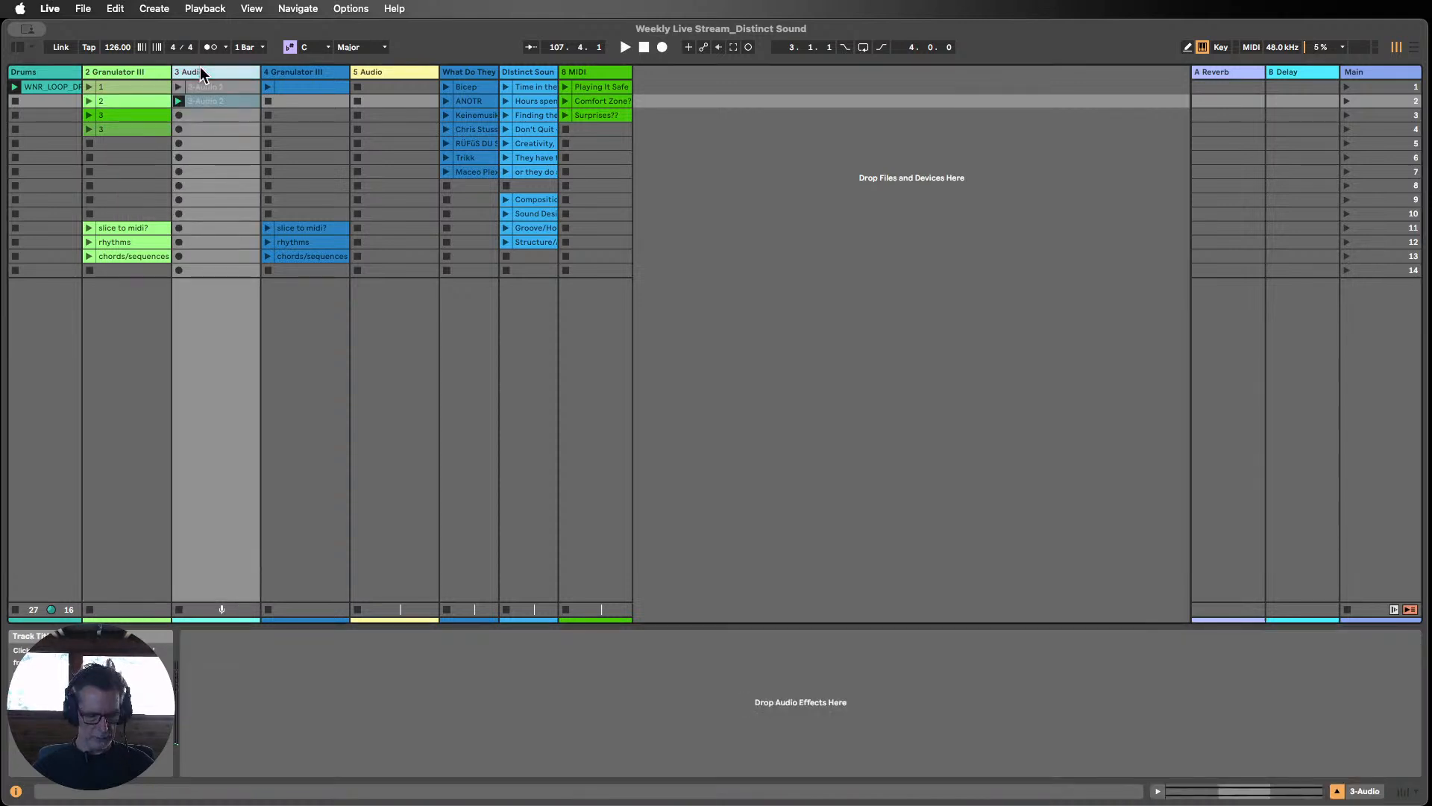
key("super+r")
type("re")
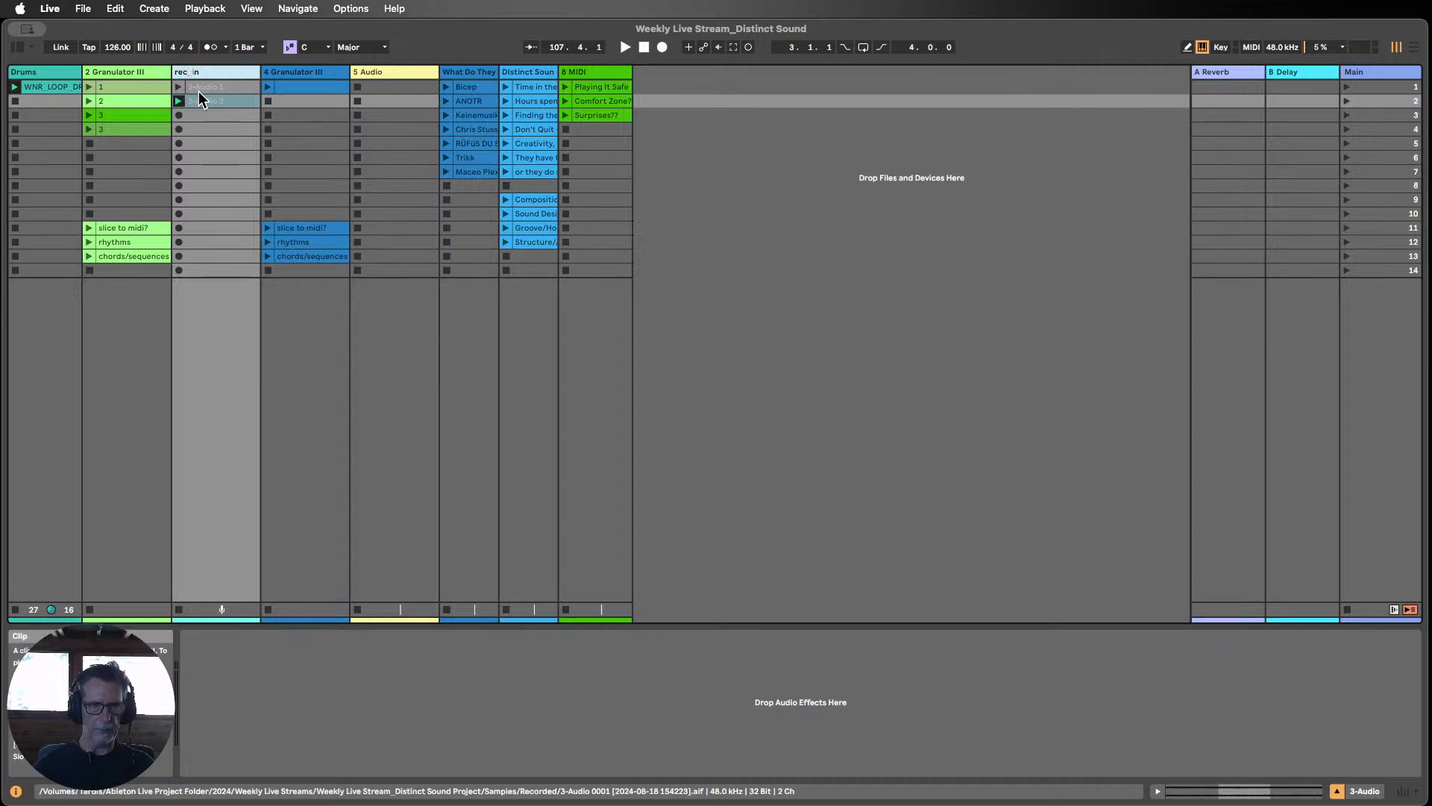
left_click(217, 116)
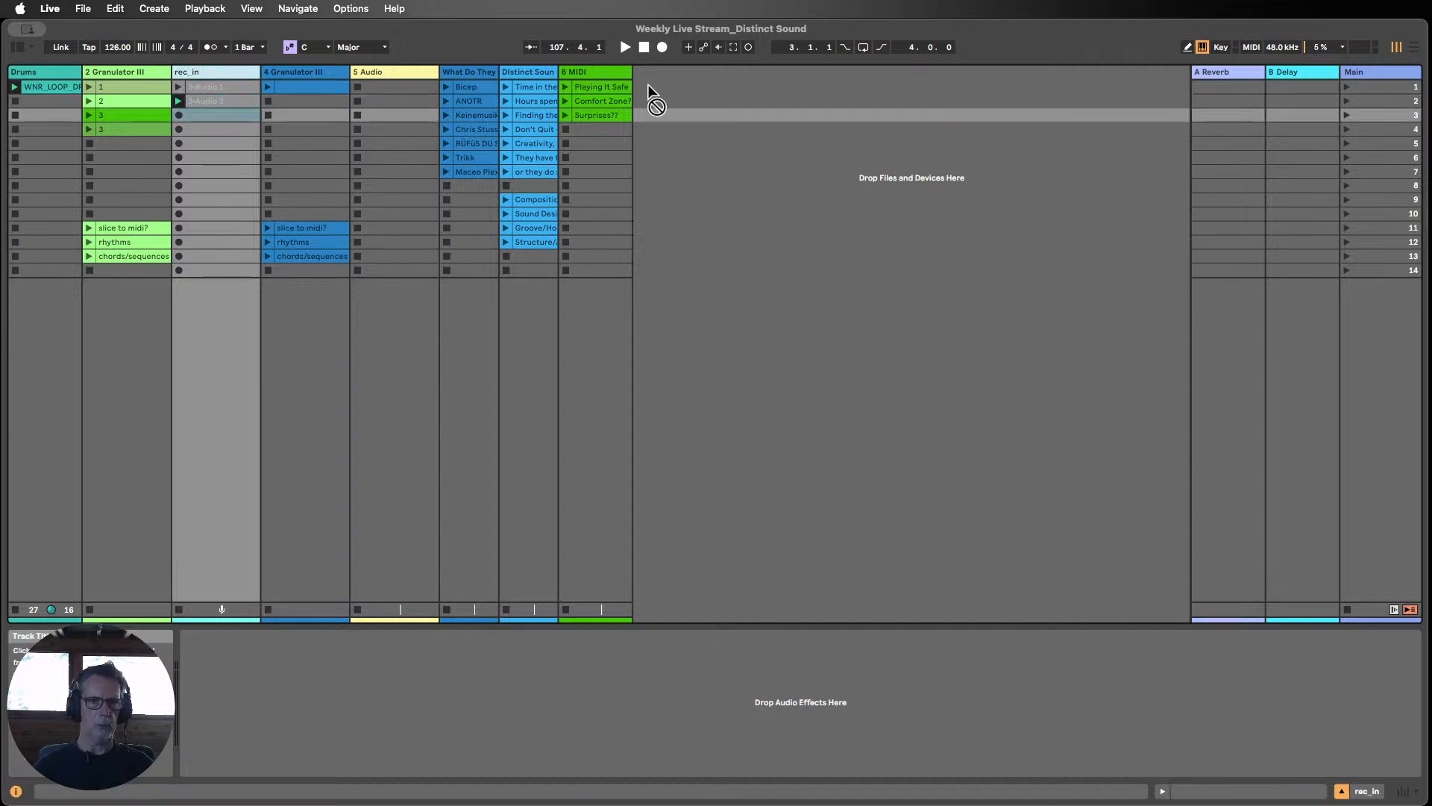
left_click_drag(648, 85, 656, 64)
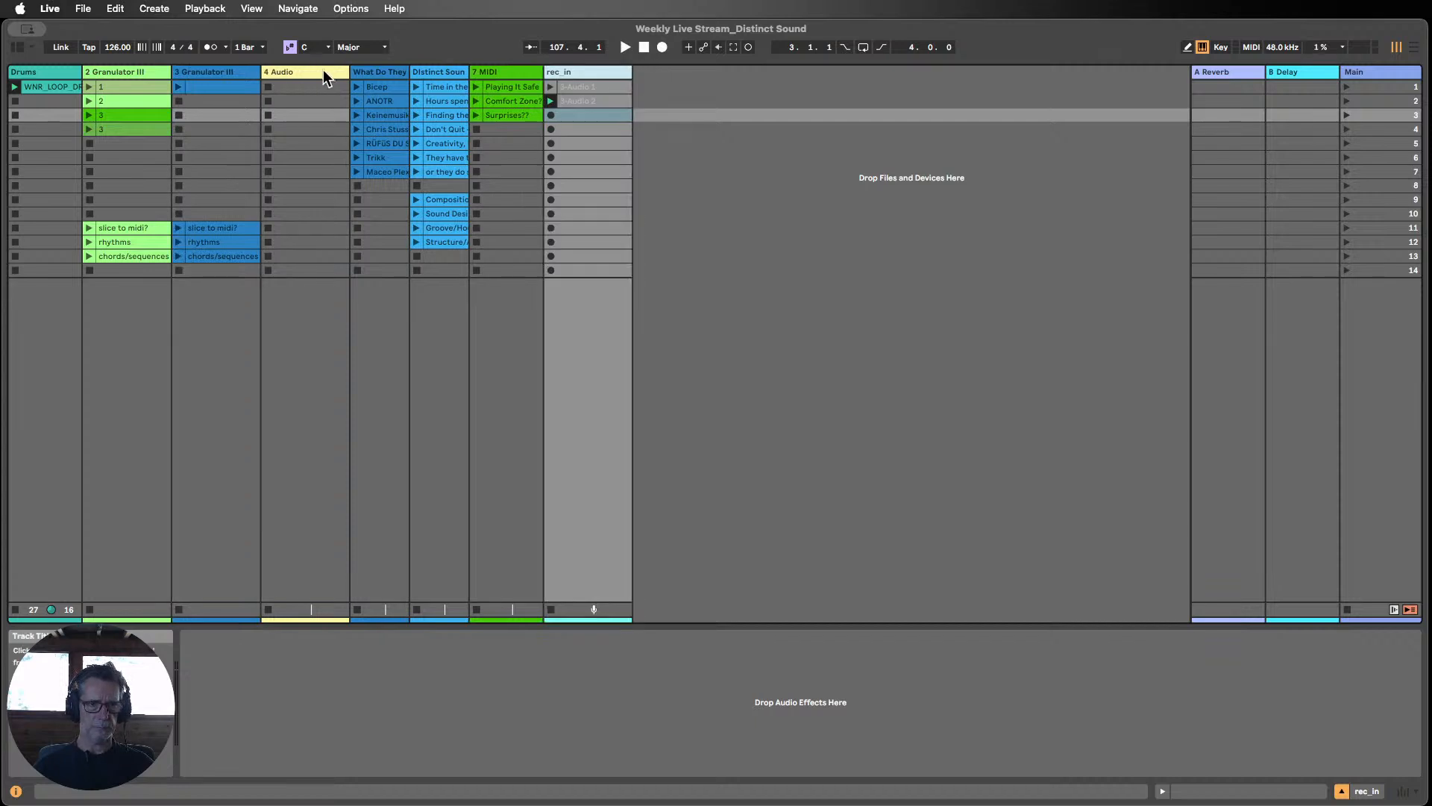
Step: Insert an audio track after 2 Granulator III and move the 3-Audio 2 clip into its first slot
right_click(143, 77)
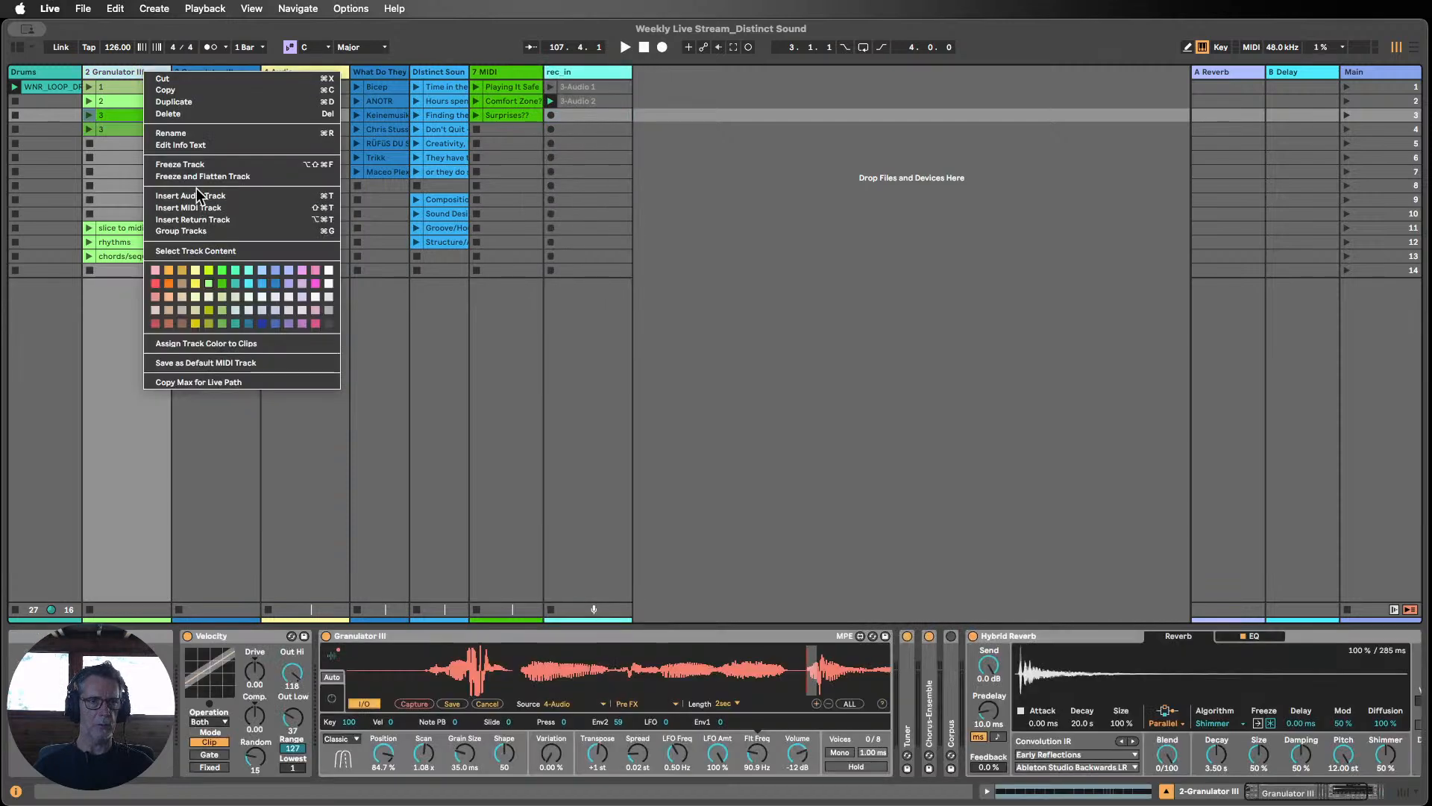
left_click(200, 200)
left_click_drag(684, 103, 199, 91)
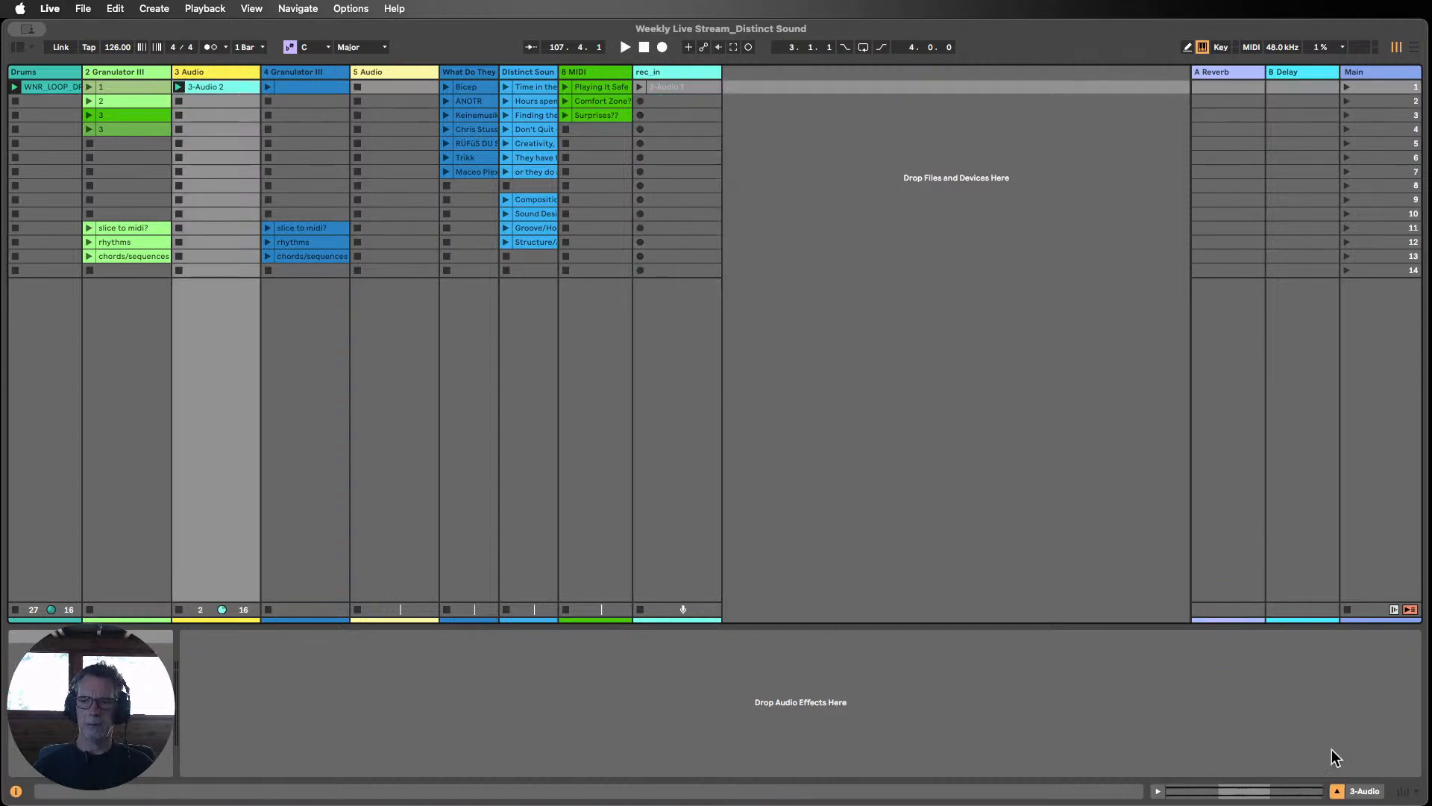
Step: Show the mixer, play the 3-Audio 2 clip with its track volume at -4.0 dB, and set the clip gain to 6.0 dB
left_click(1412, 790)
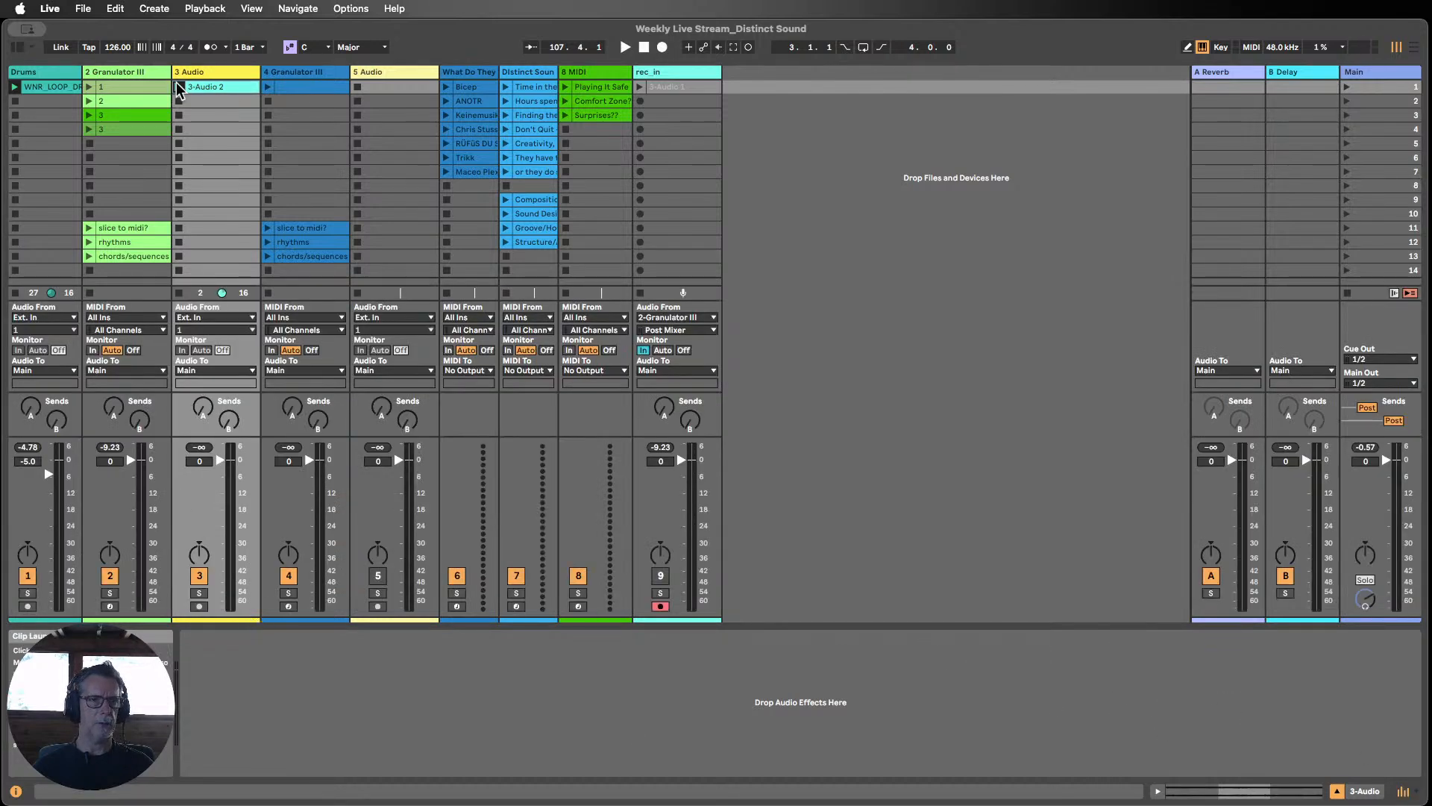
left_click(179, 87)
left_click_drag(219, 460, 219, 471)
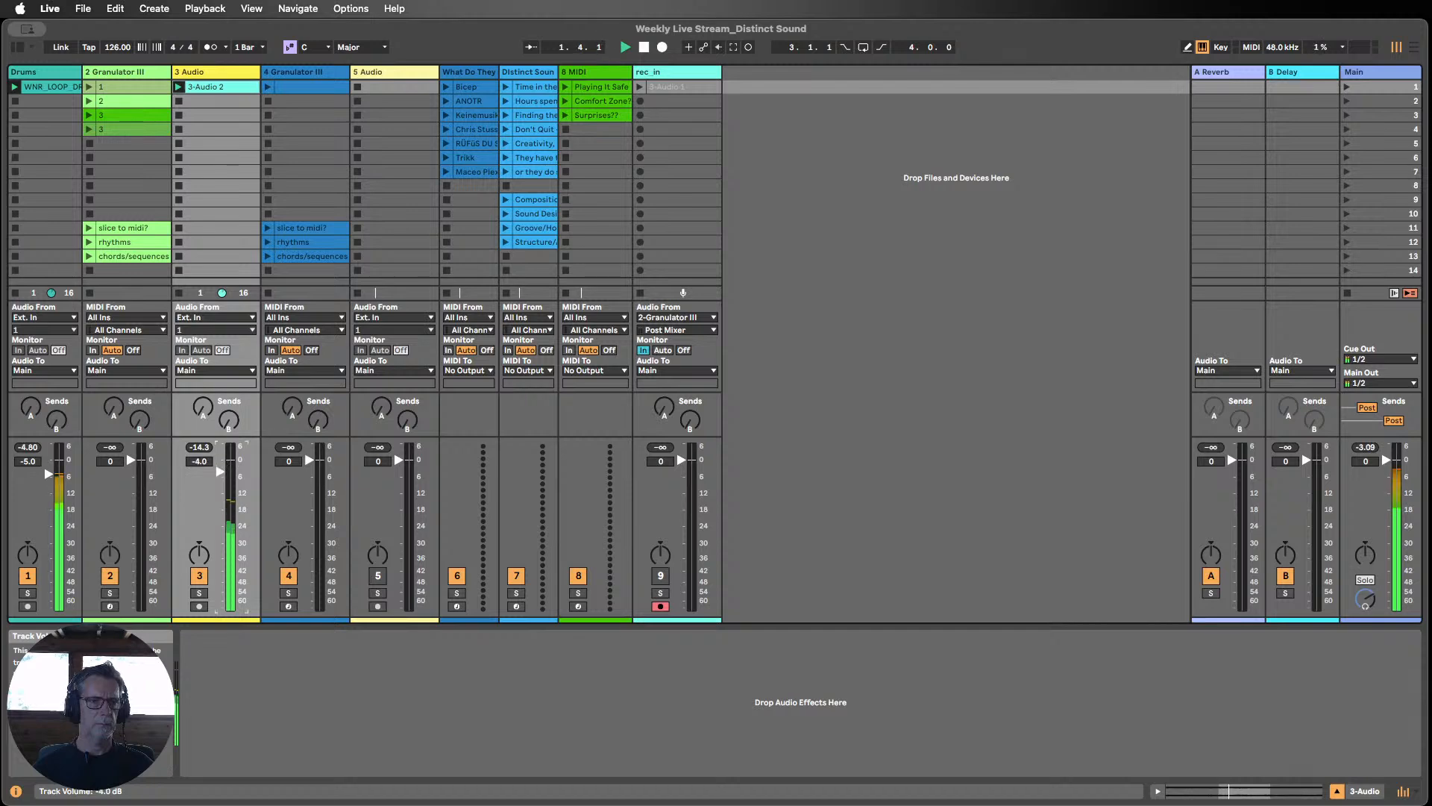
double_click(203, 87)
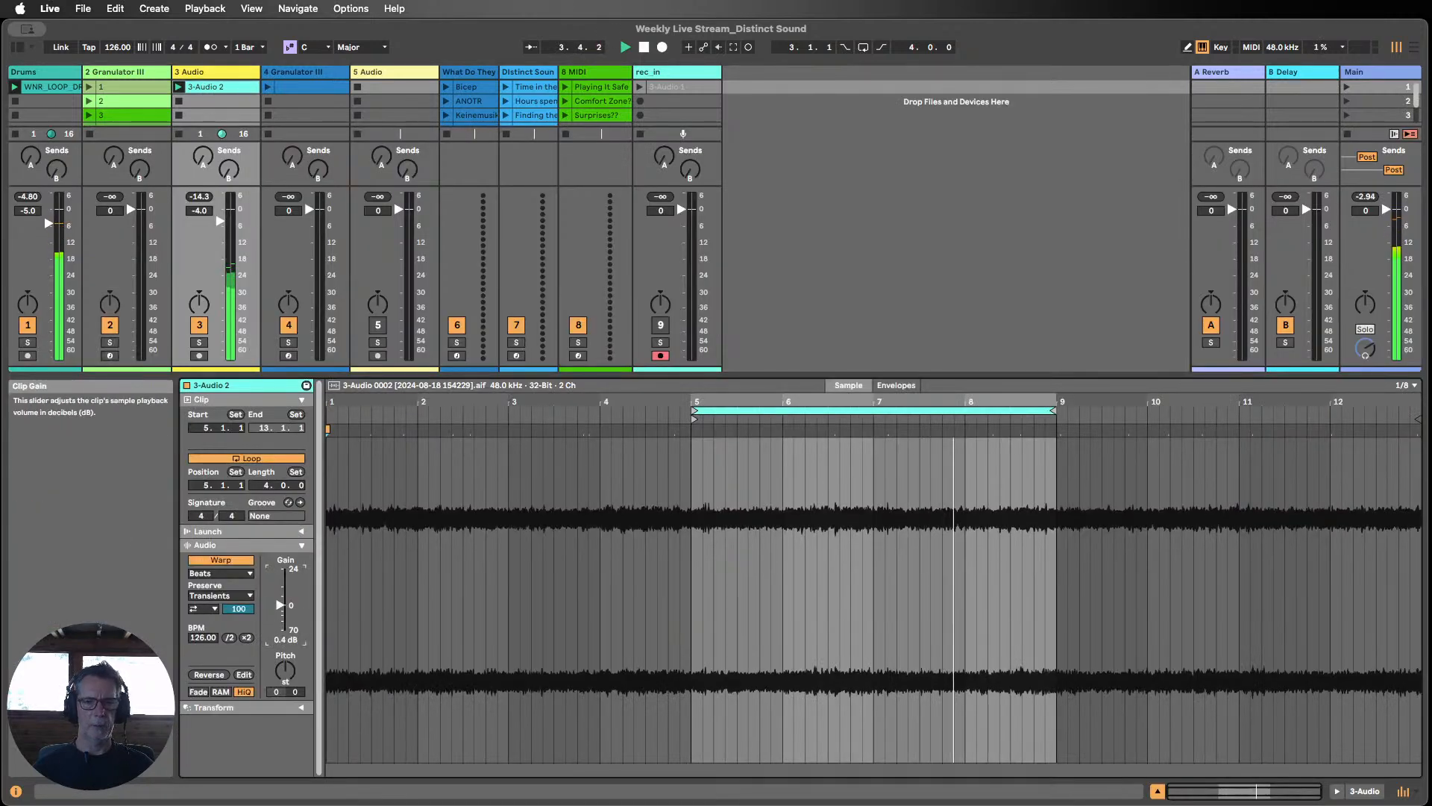
left_click_drag(279, 605, 280, 597)
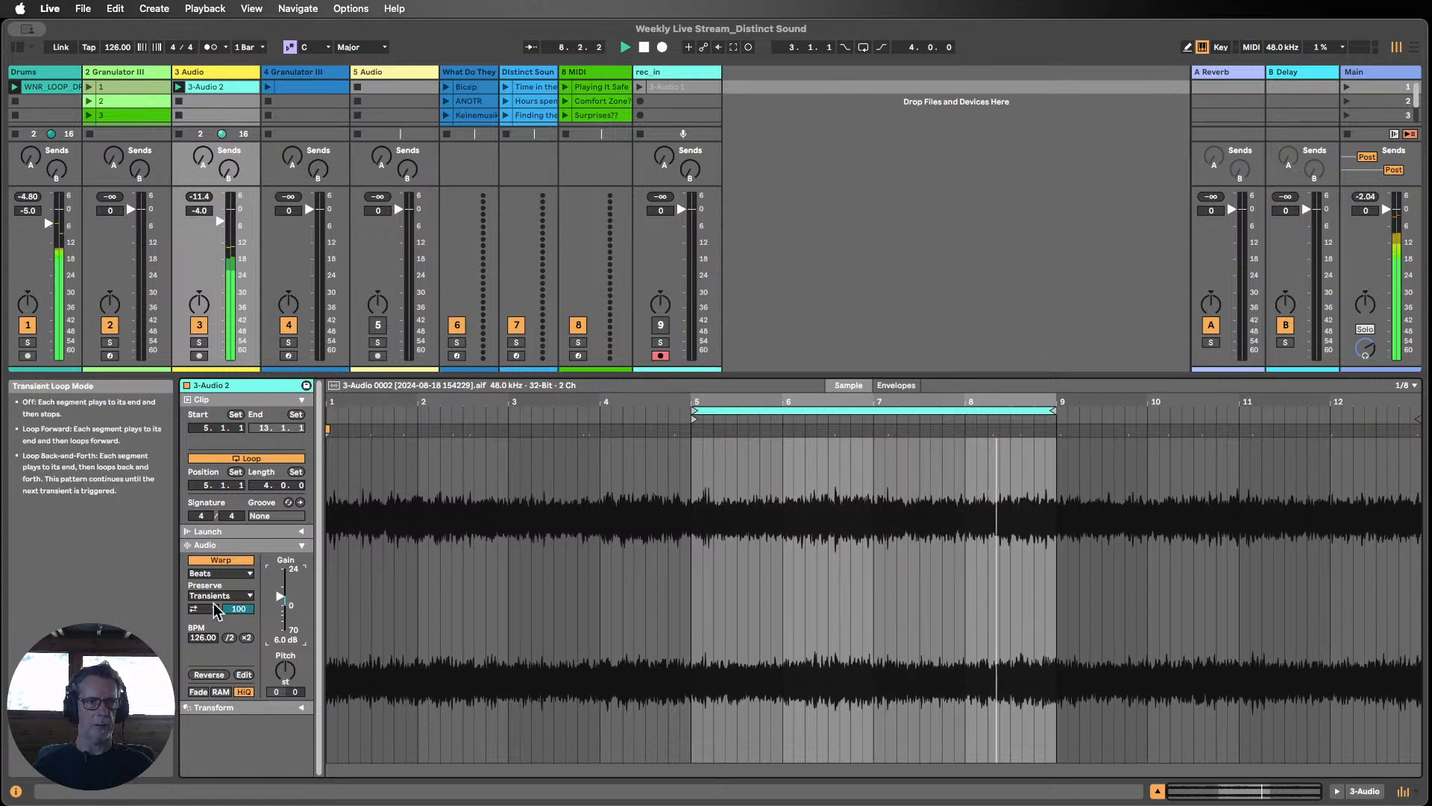
Step: Double the 3-Audio 2 clip's tempo up to 504 BPM and bring its whole loop into view
left_click(246, 638)
left_click(246, 637)
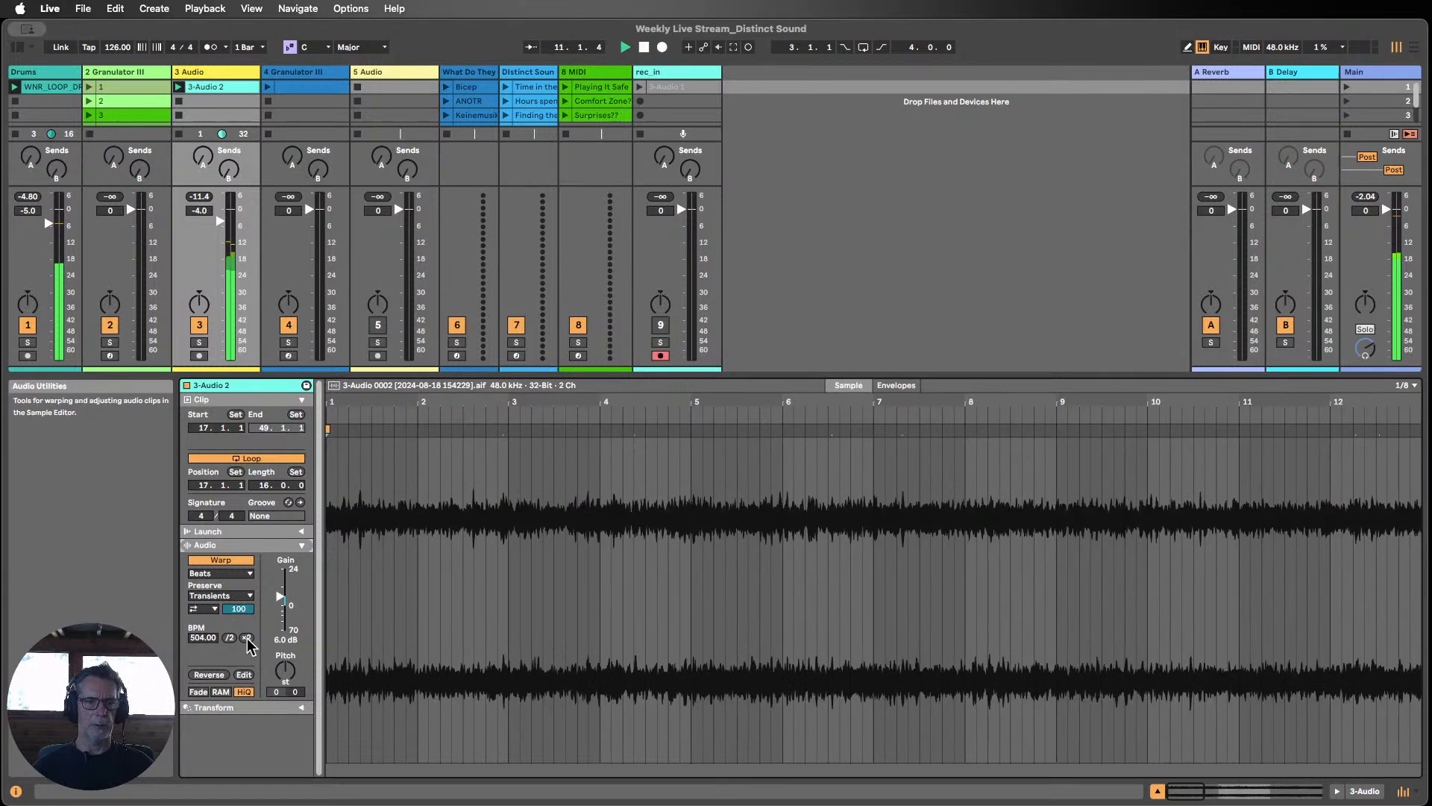
left_click(246, 638)
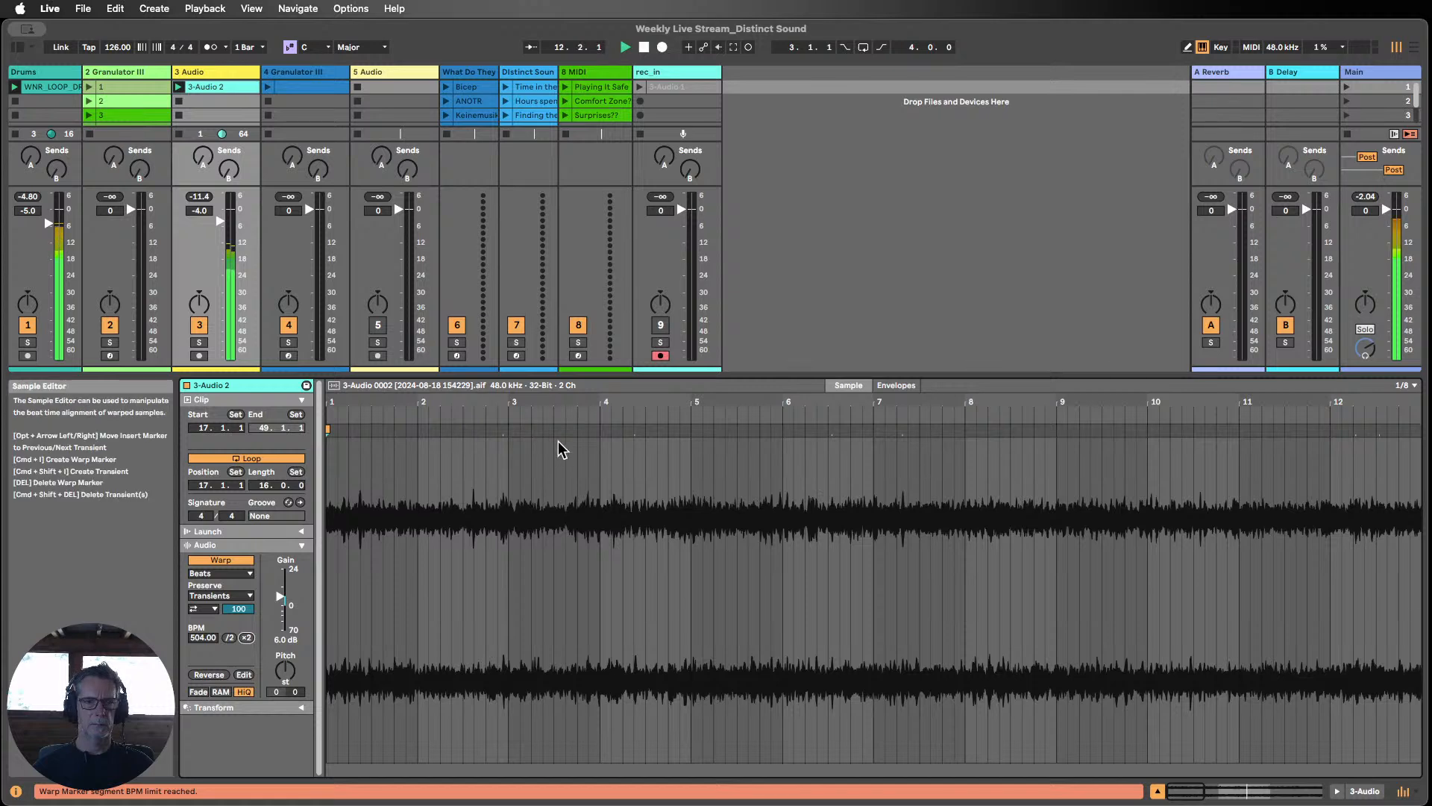
double_click(569, 403)
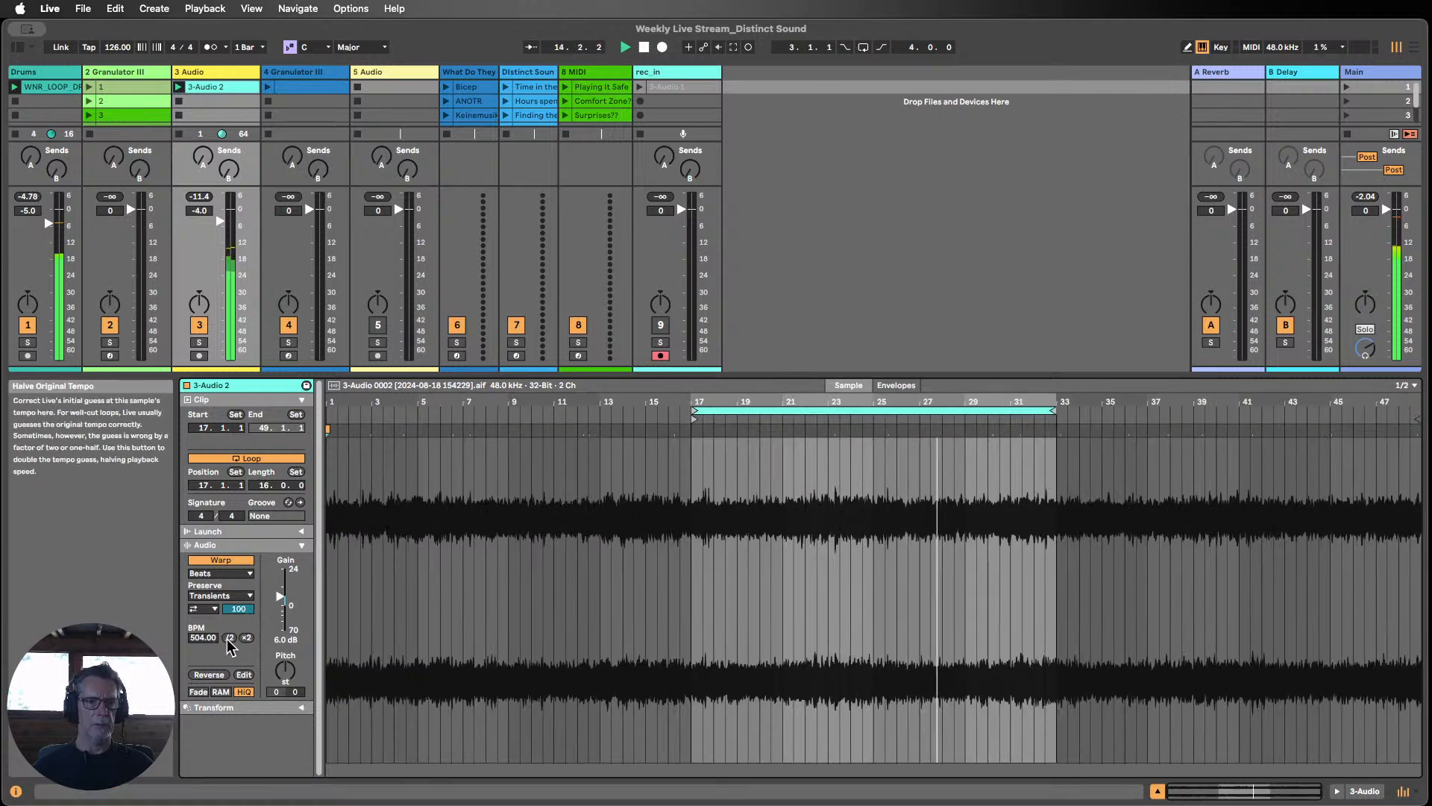
Step: Reverse the 3-Audio 2 sample, try a pitch transposition, and reset the pitch to 0 semitones
left_click(210, 675)
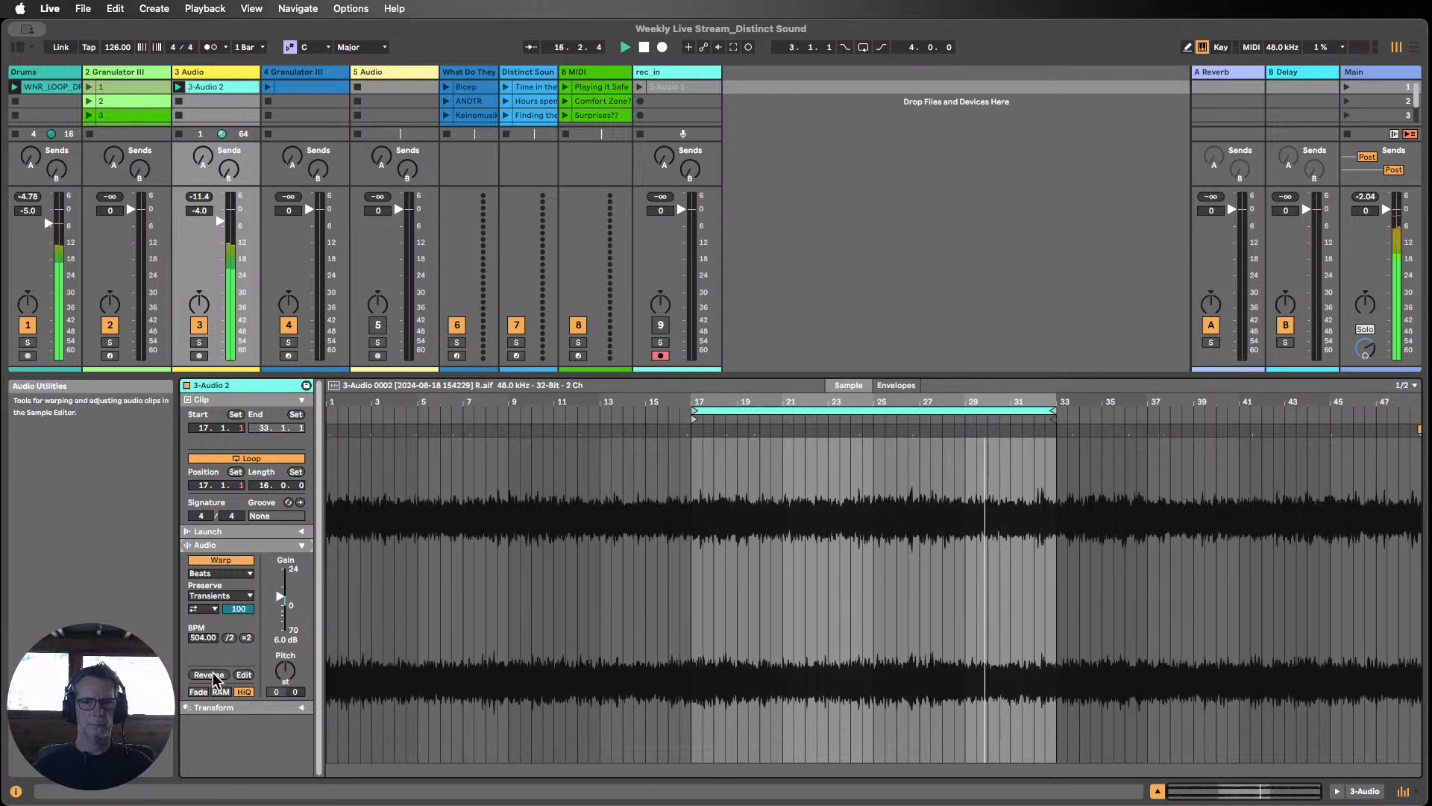
mouse_move(285, 670)
left_mouse_down()
mouse_move(285, 637)
mouse_move(284, 679)
left_mouse_up()
double_click(285, 674)
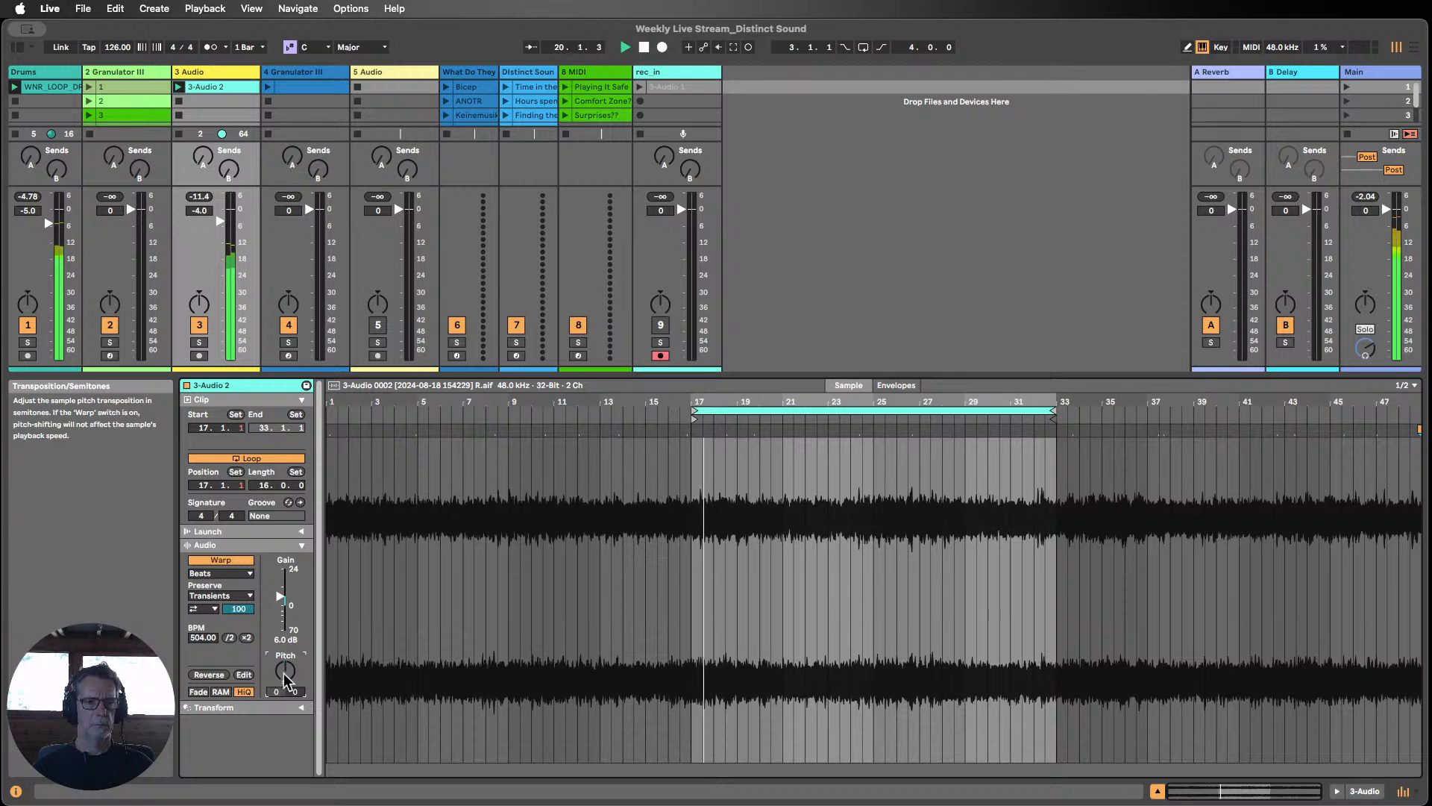
Step: In Beats warp mode, preserve 1/16 segments, trying transient looping off and then back-and-forth with the envelope at 100
left_click(207, 608)
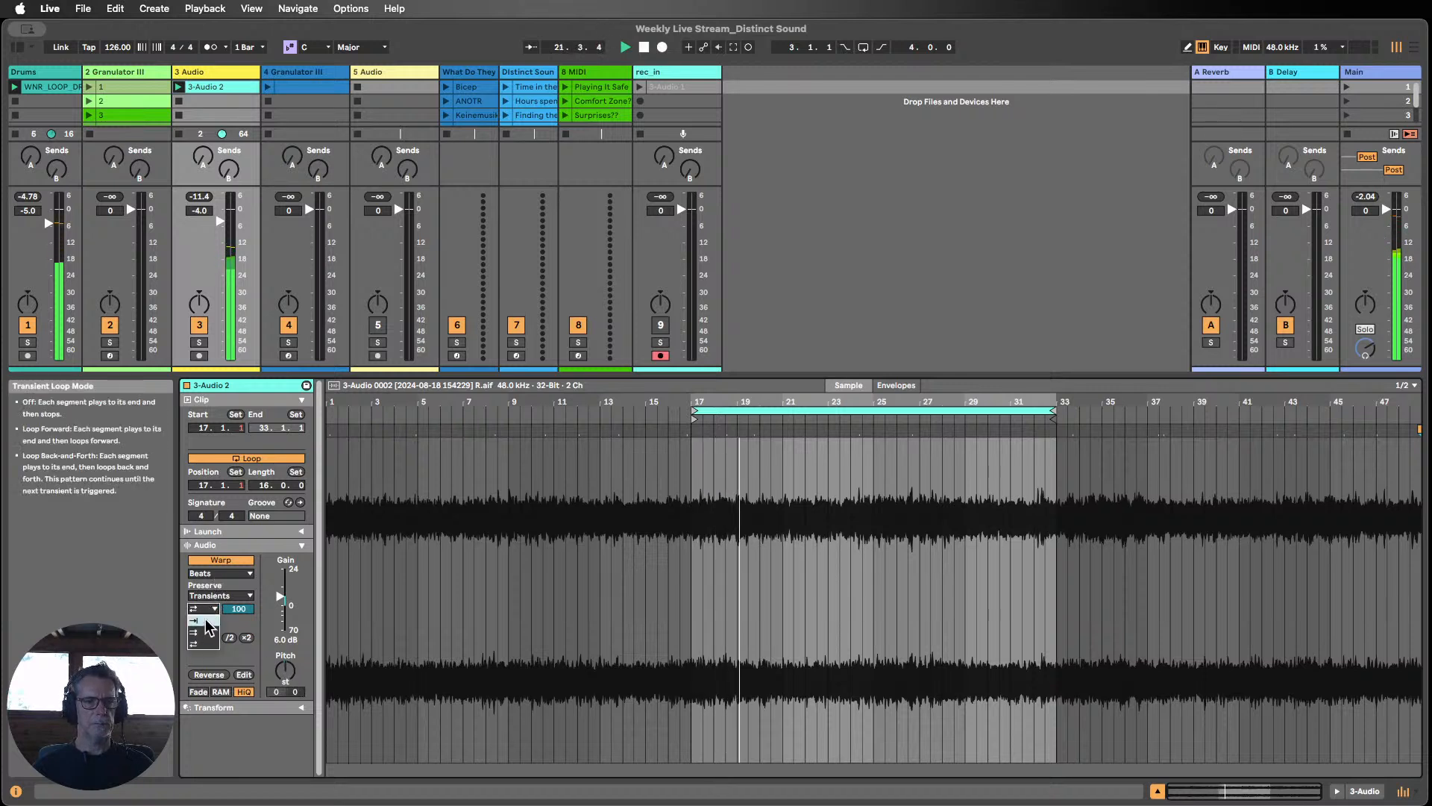
left_click(205, 620)
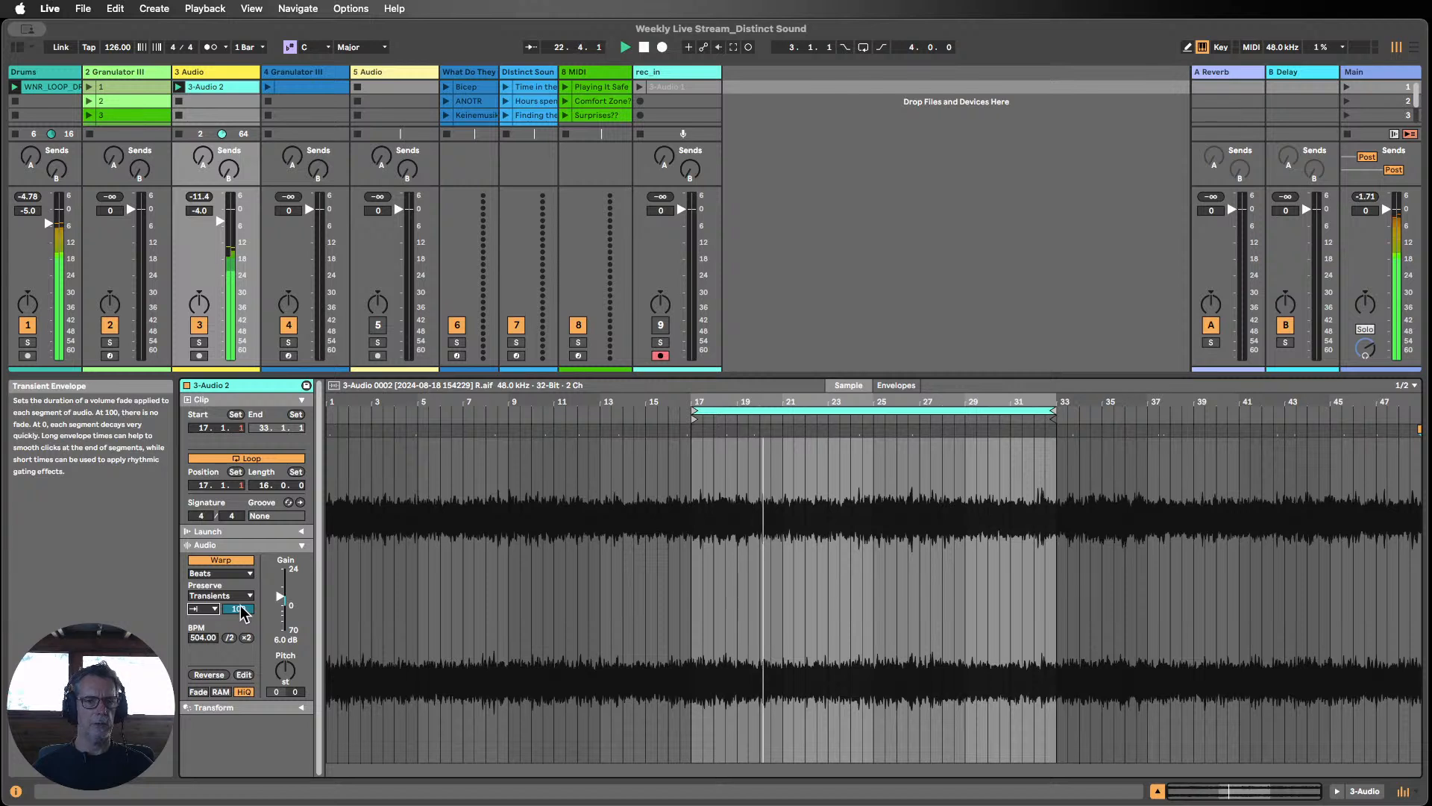
left_click(247, 596)
left_click(199, 654)
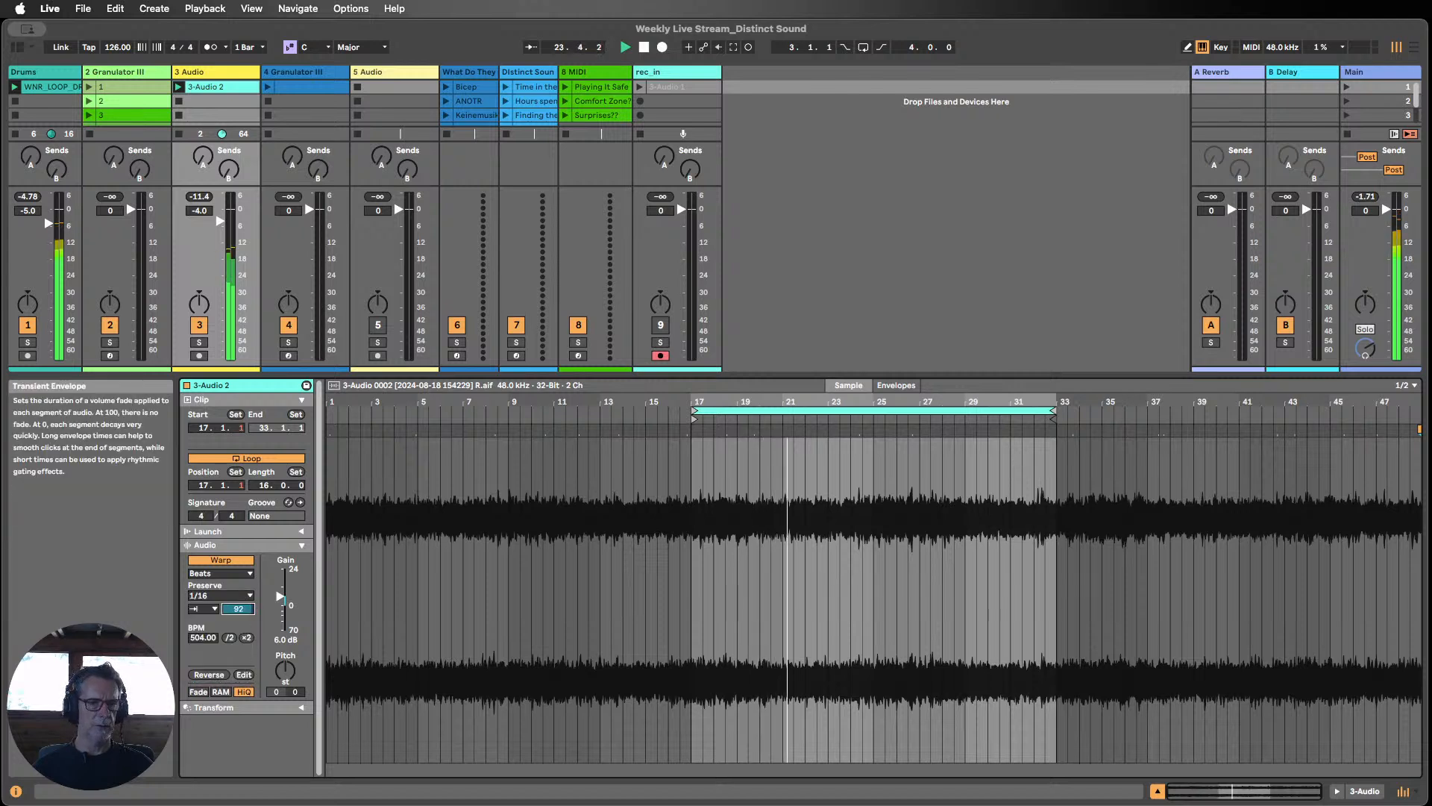
mouse_move(238, 609)
left_mouse_down()
mouse_move(238, 656)
mouse_move(238, 593)
left_mouse_up()
left_click(214, 608)
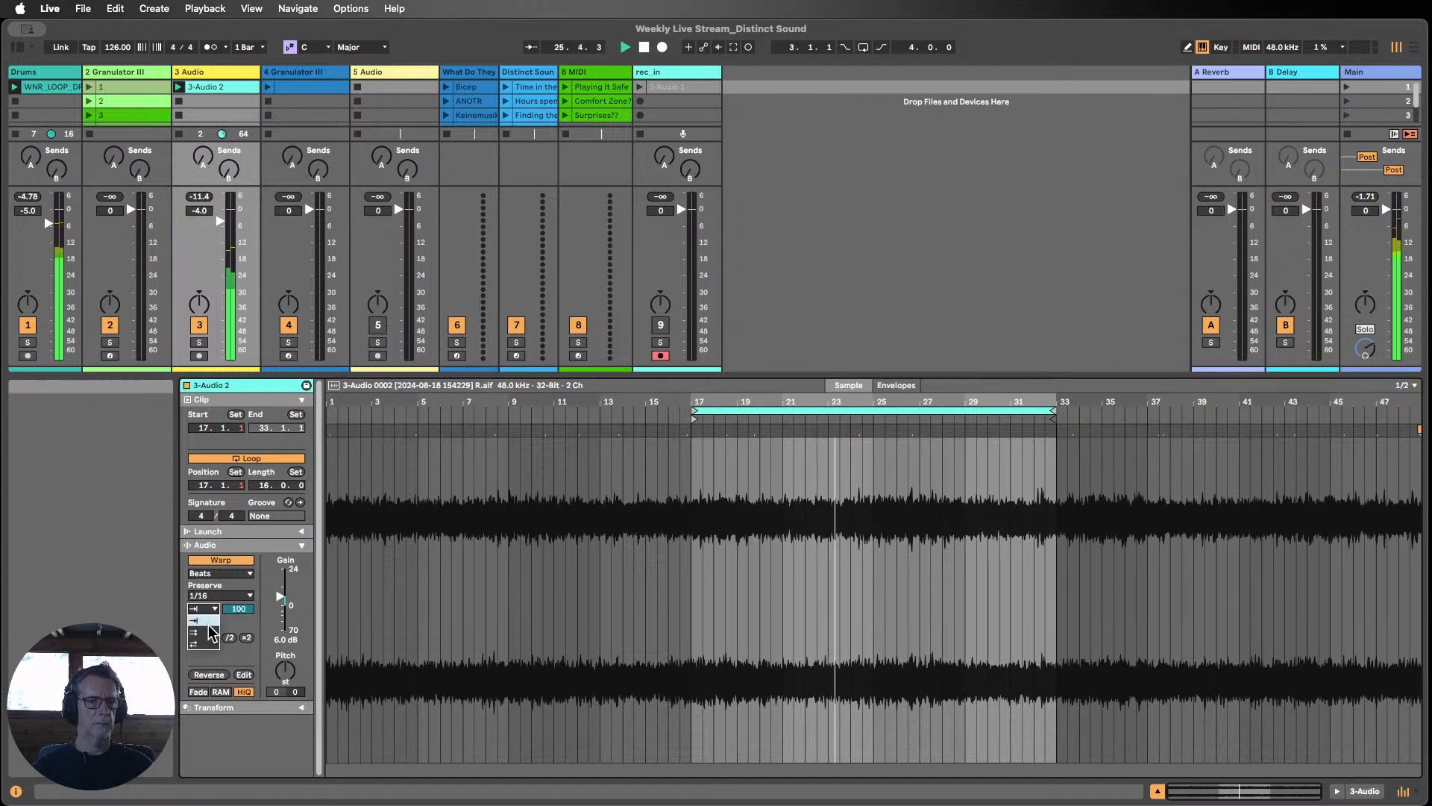
left_click(208, 646)
Step: Audition the Complex Pro, Texture and Tones warp modes on the 3-Audio 2 clip, varying the Texture grain settings
left_click(246, 573)
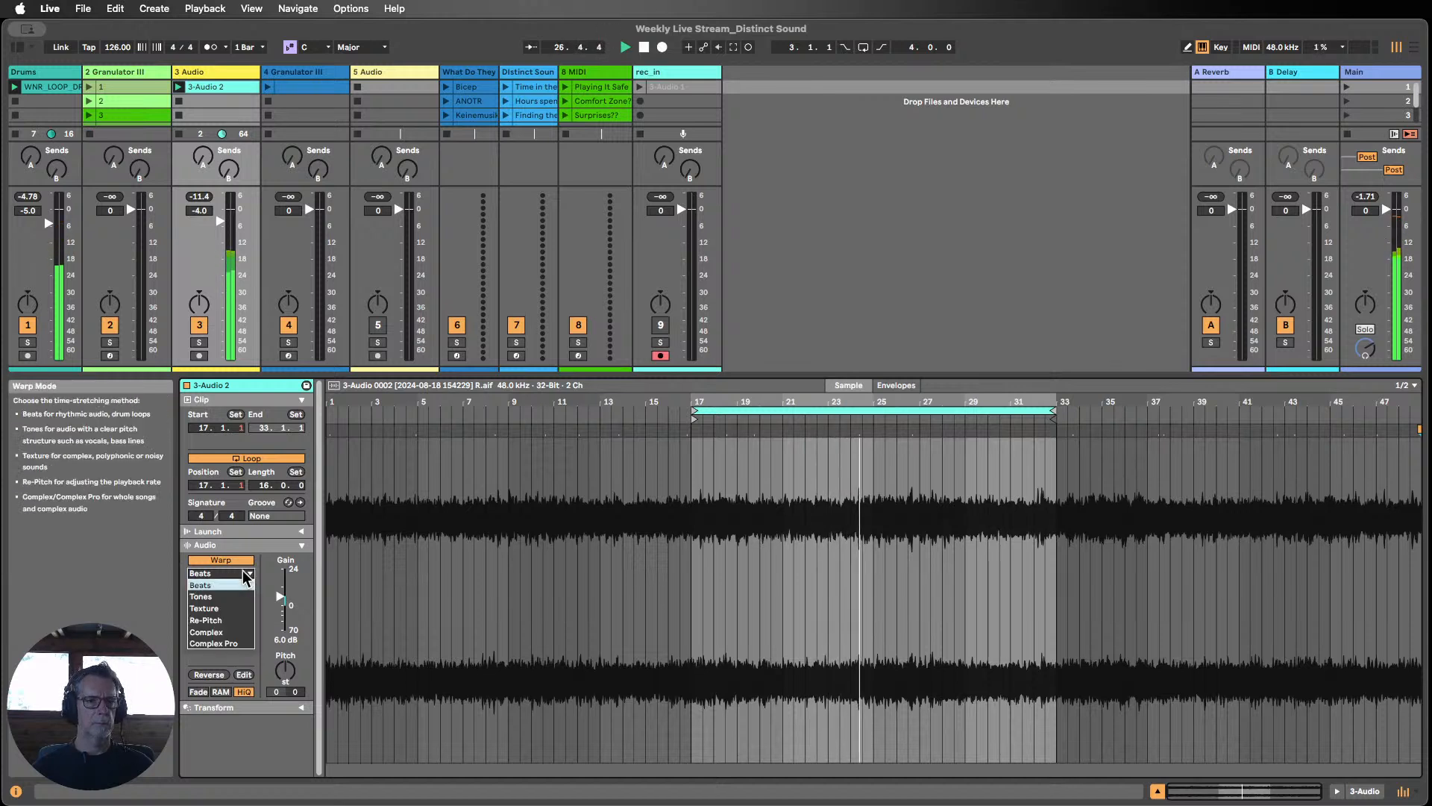
left_click(226, 643)
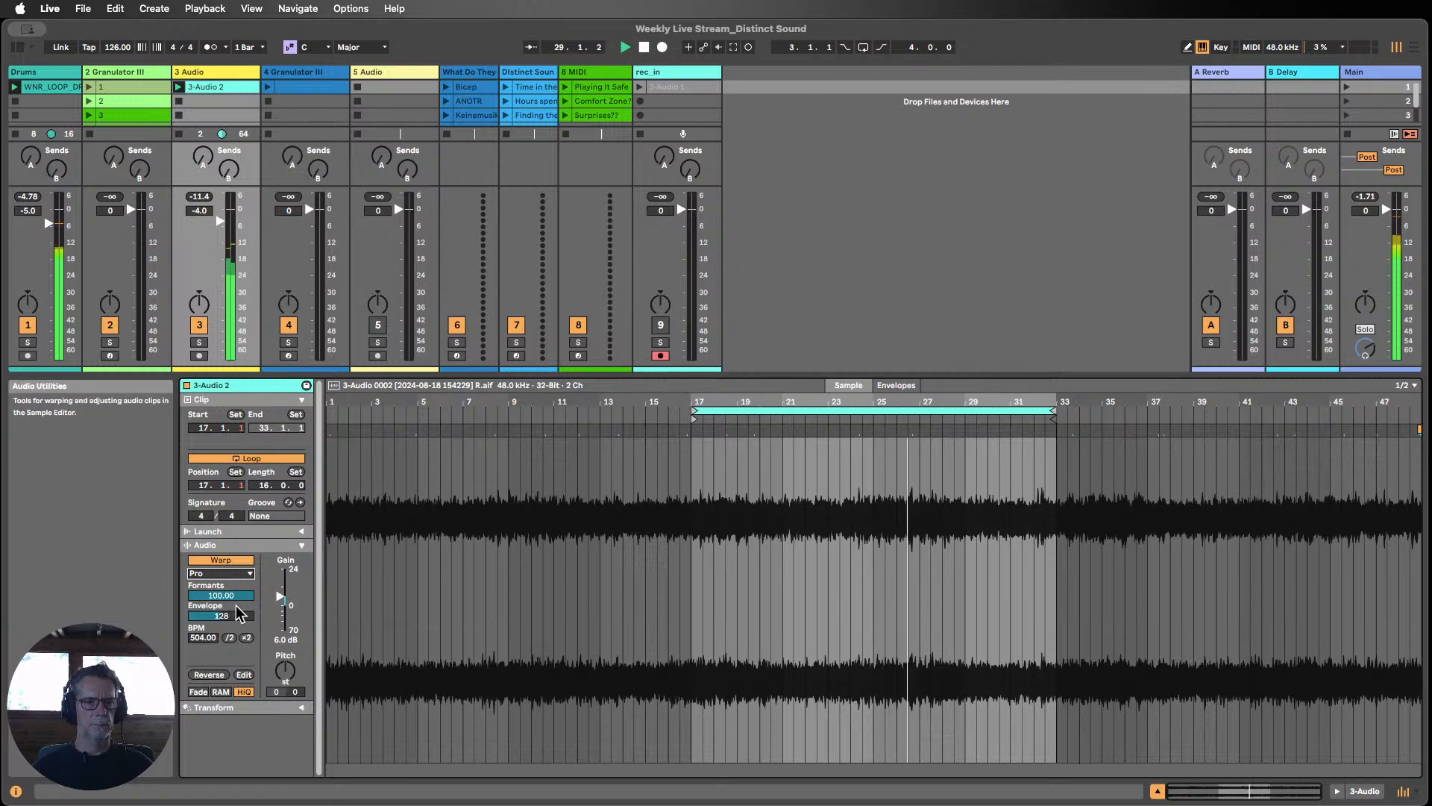
left_click(241, 576)
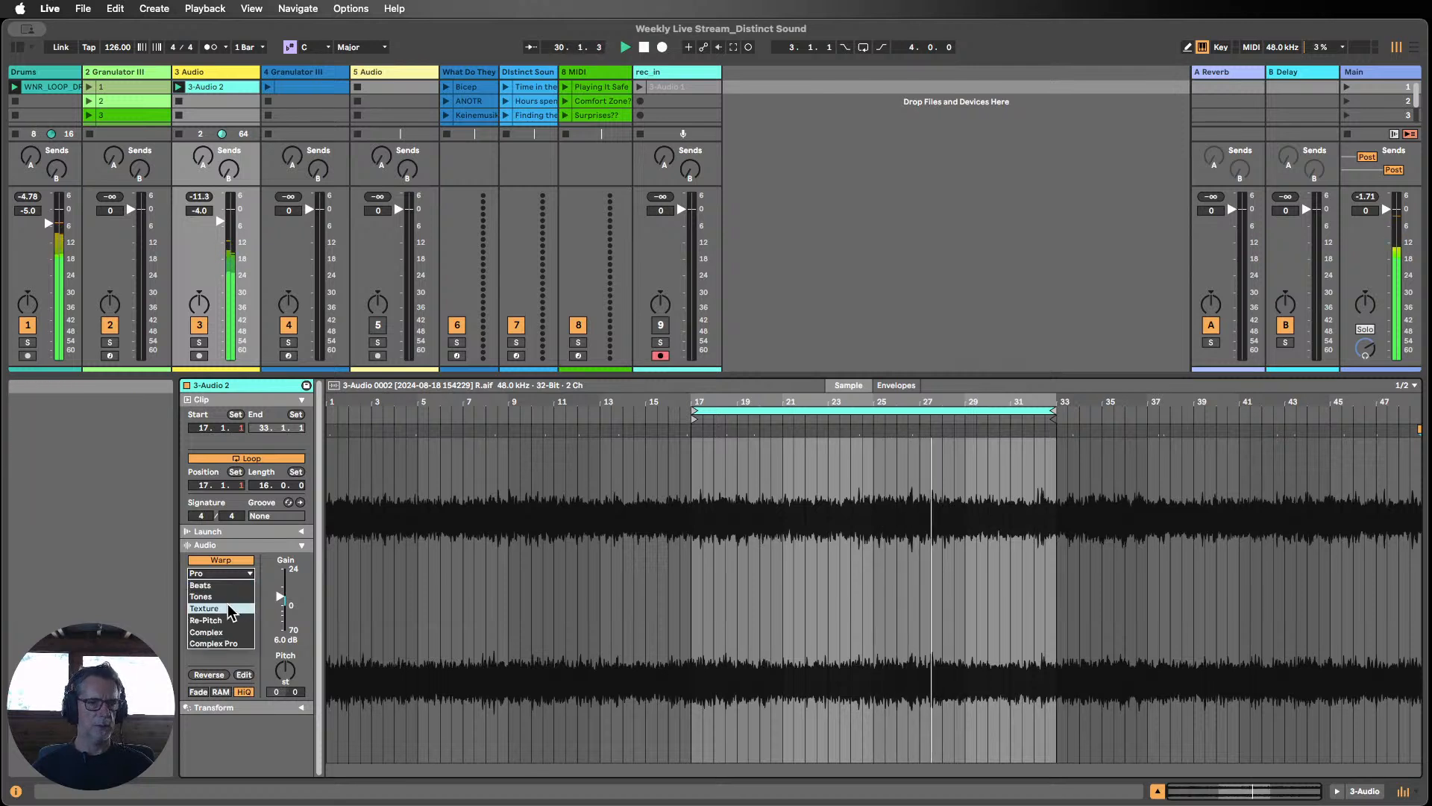
left_click(231, 609)
mouse_move(221, 595)
left_mouse_down()
mouse_move(221, 621)
mouse_move(220, 591)
mouse_move(222, 603)
left_mouse_up()
left_click(222, 614)
left_click(220, 573)
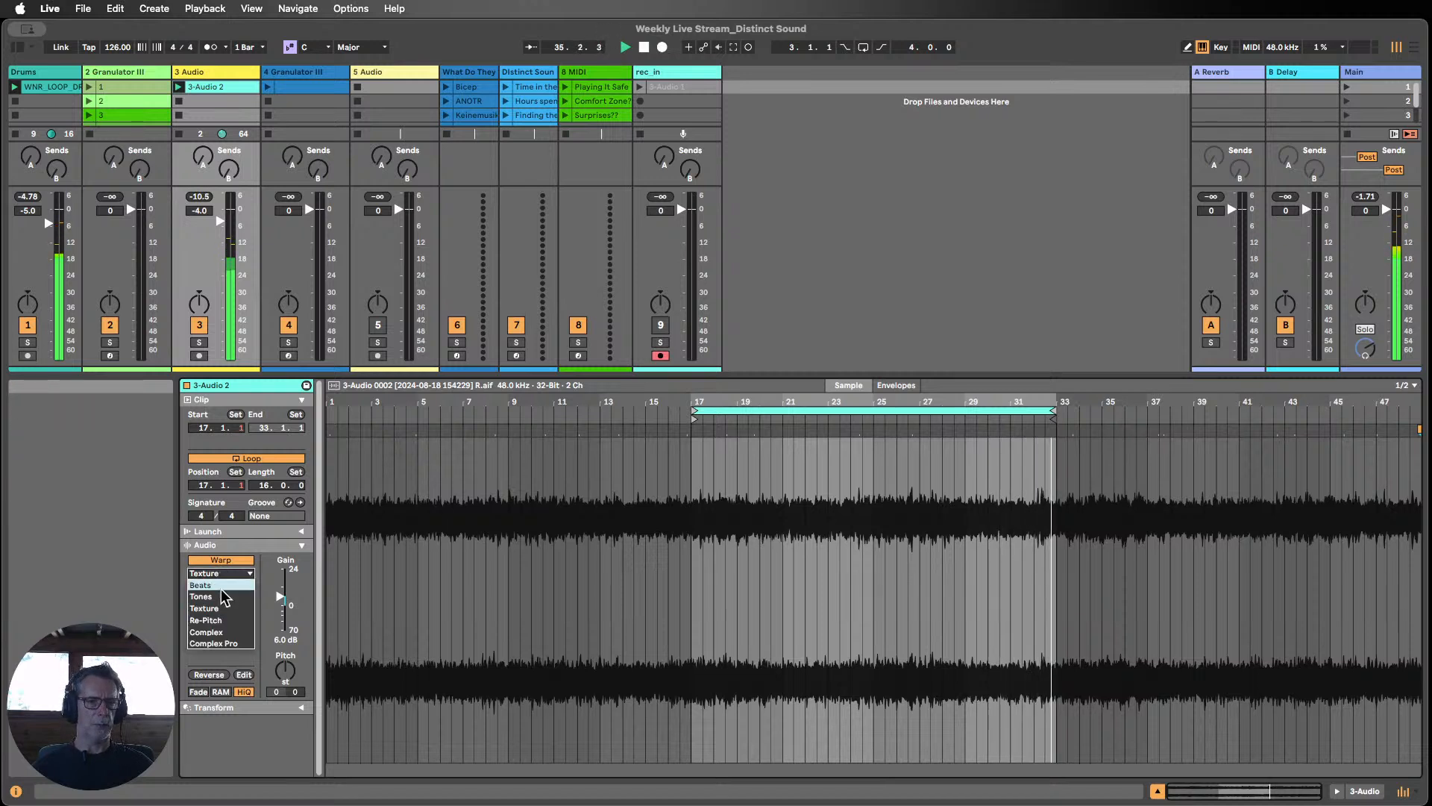
left_click(221, 594)
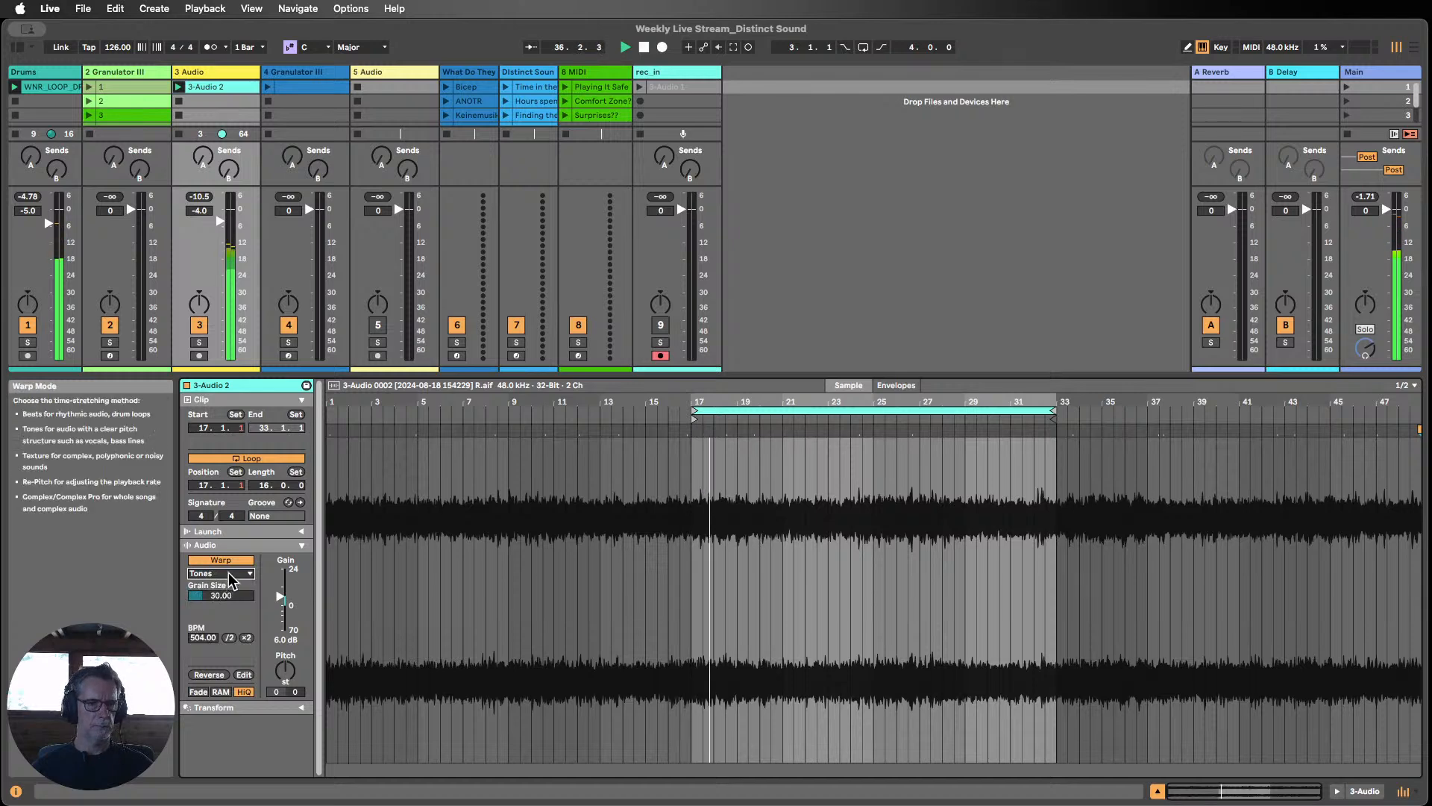
Step: Halve the clip's tempo to 126 BPM, using Complex Pro warping and a clip gain of 6.6 dB
left_click(230, 638)
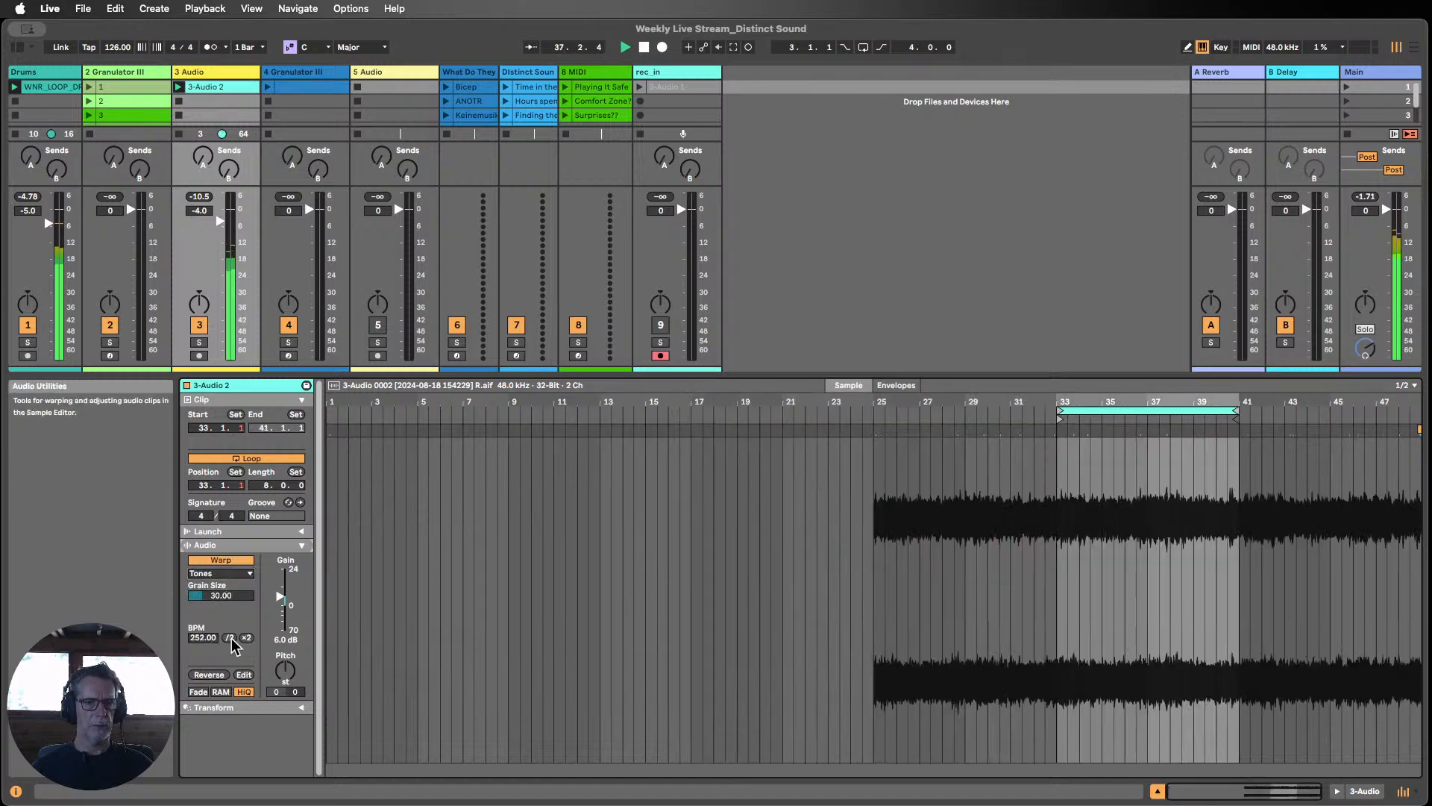
left_click(231, 637)
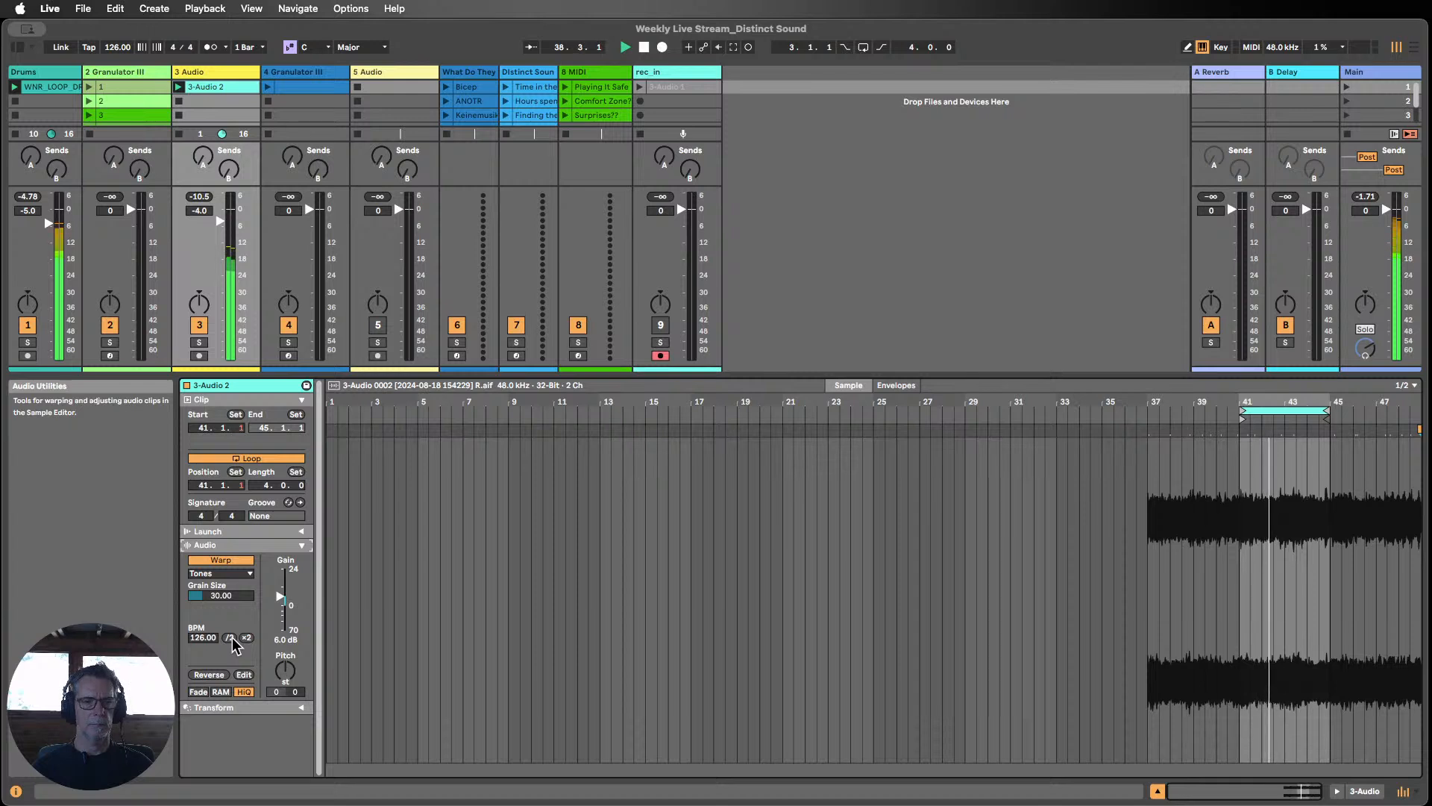
left_click(220, 573)
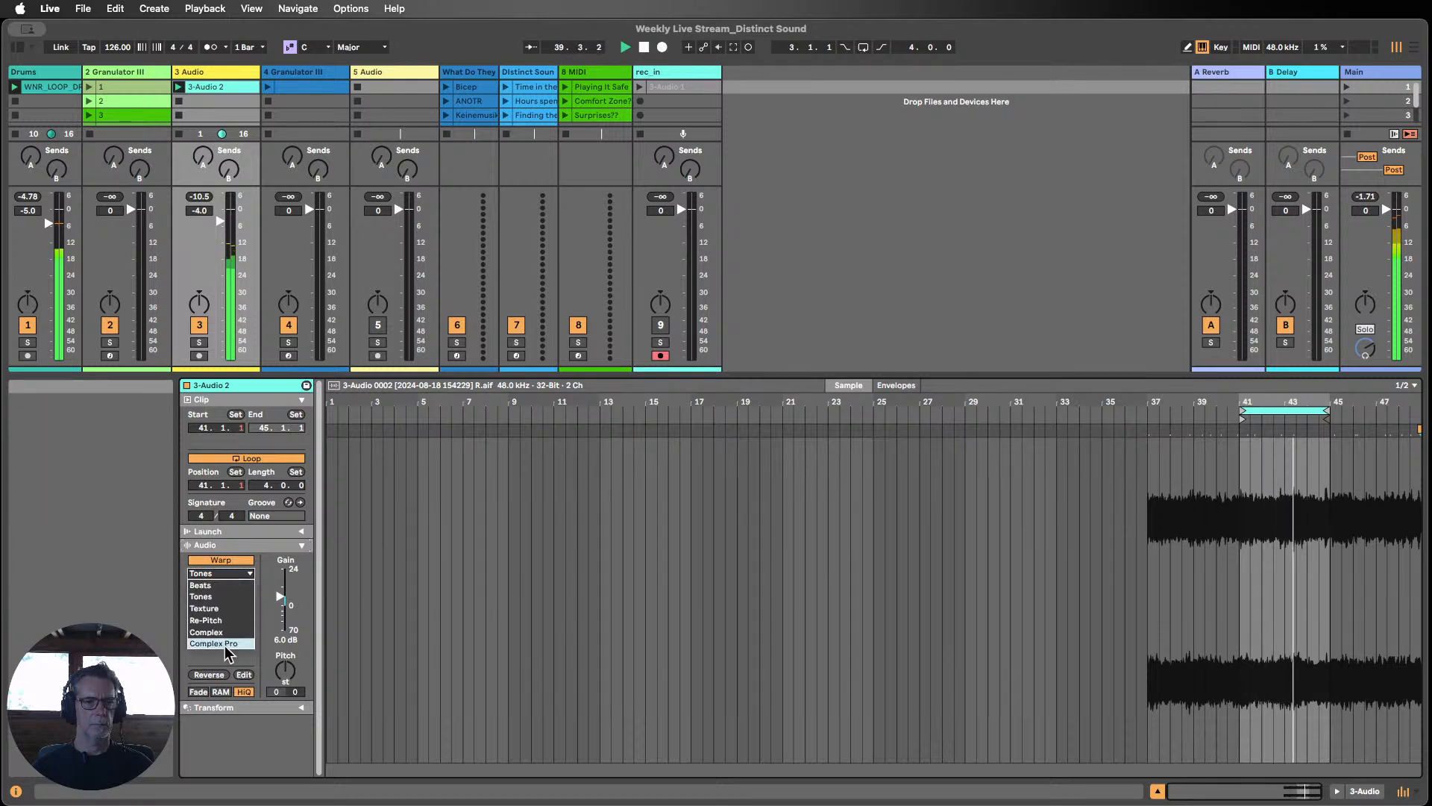
left_click(225, 646)
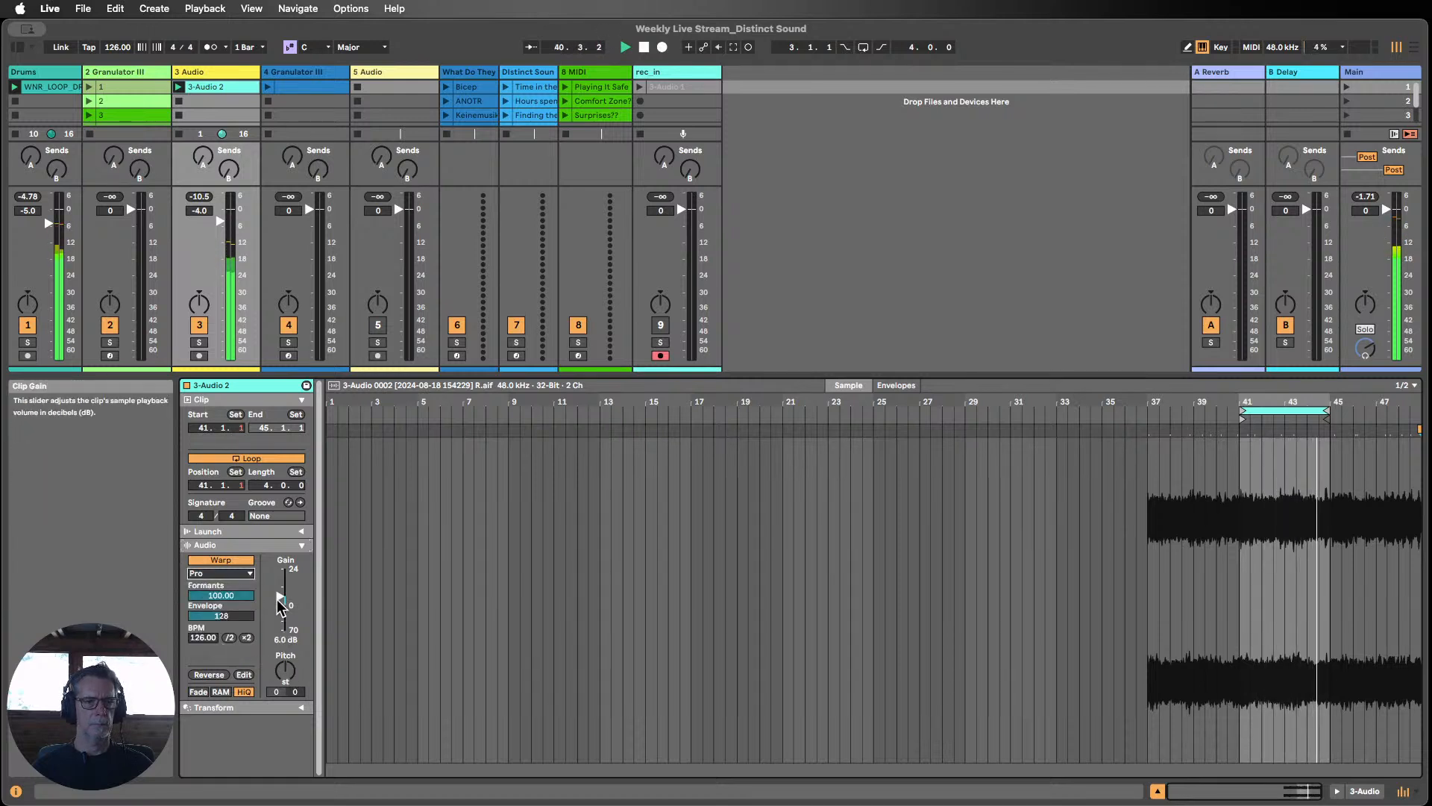
left_click_drag(277, 594, 277, 593)
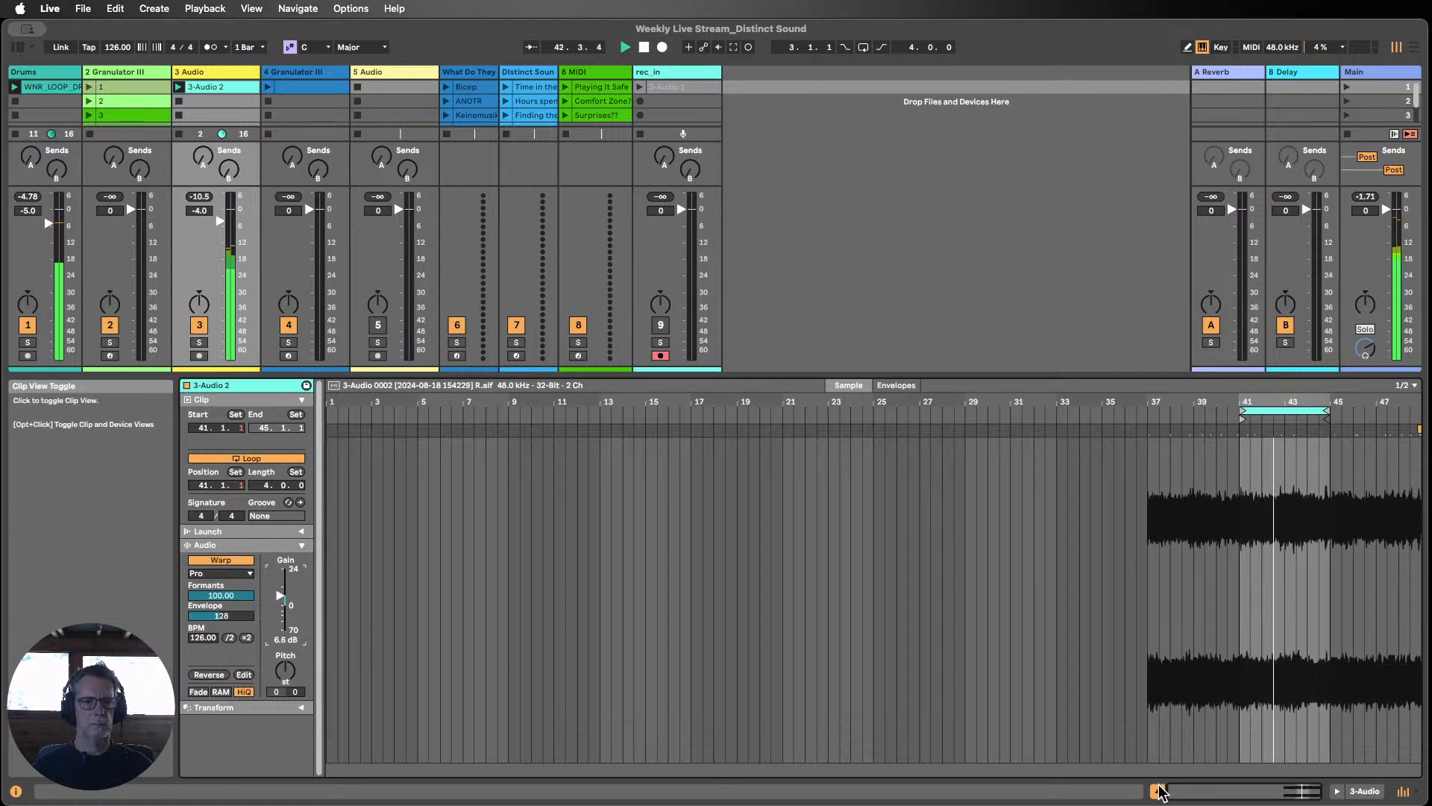
Step: Show the browser's audio effects and fold the Hybrid Reverb in the 2 Granulator III device chain
left_click(1379, 793)
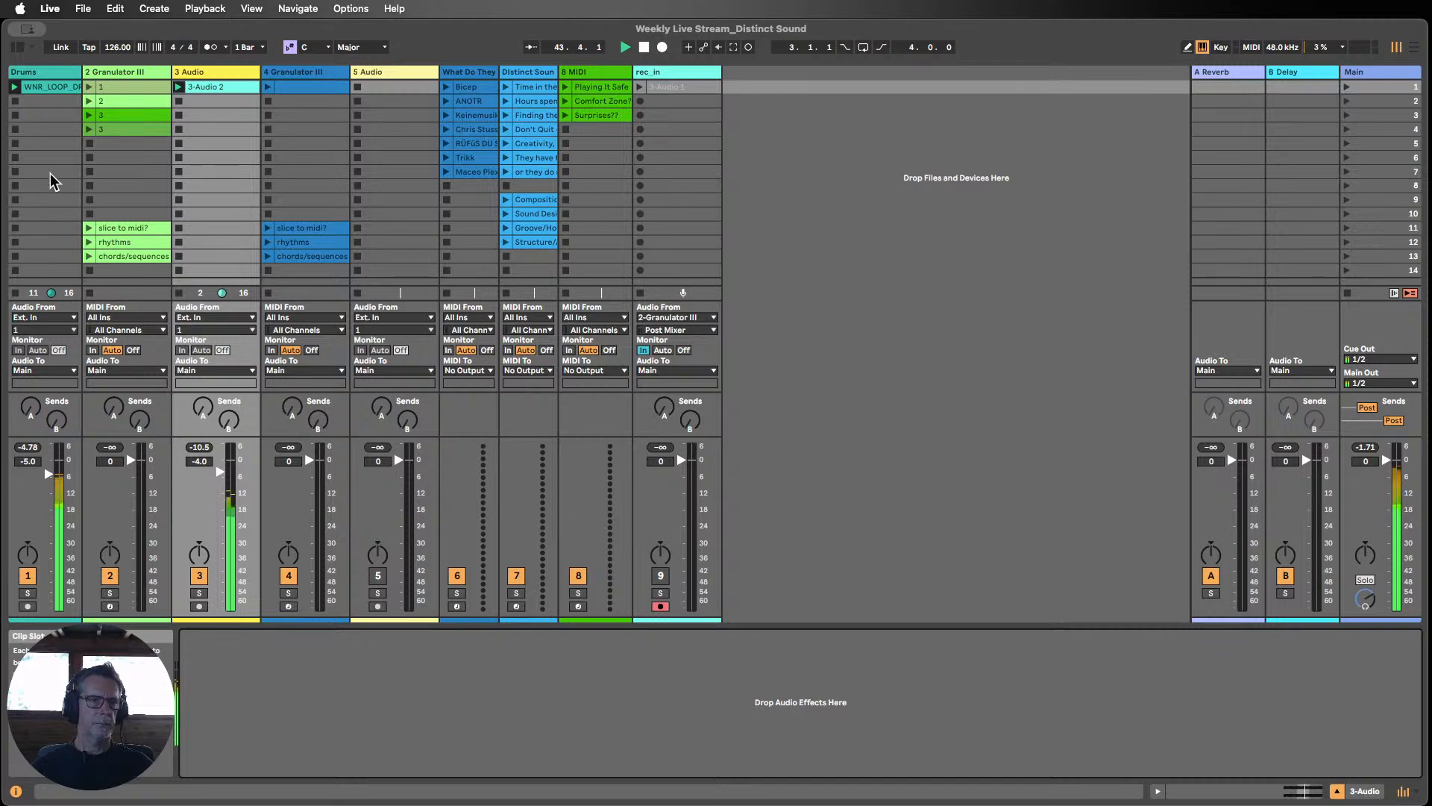
left_click(18, 47)
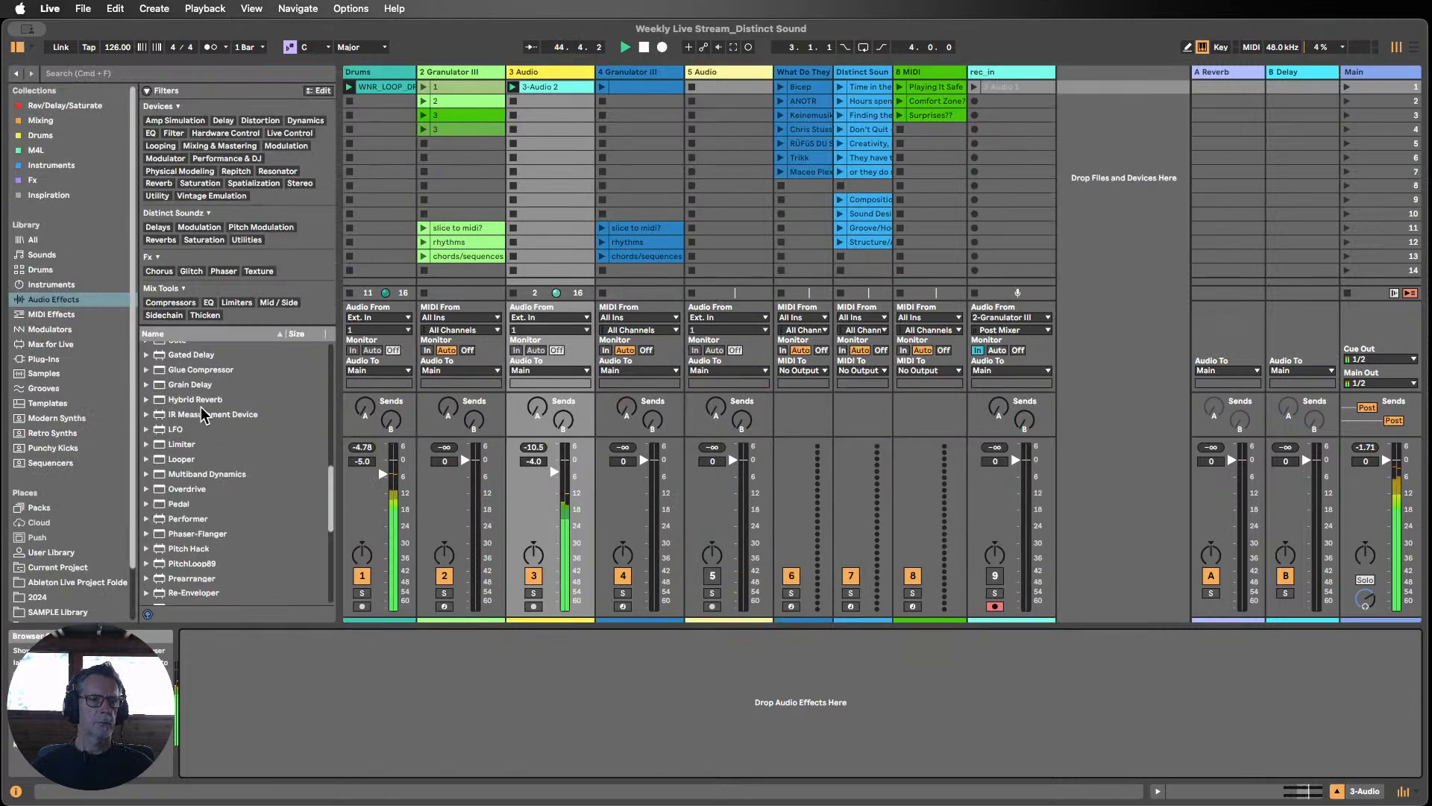
scroll(200, 406, "down", 3)
left_click(475, 75)
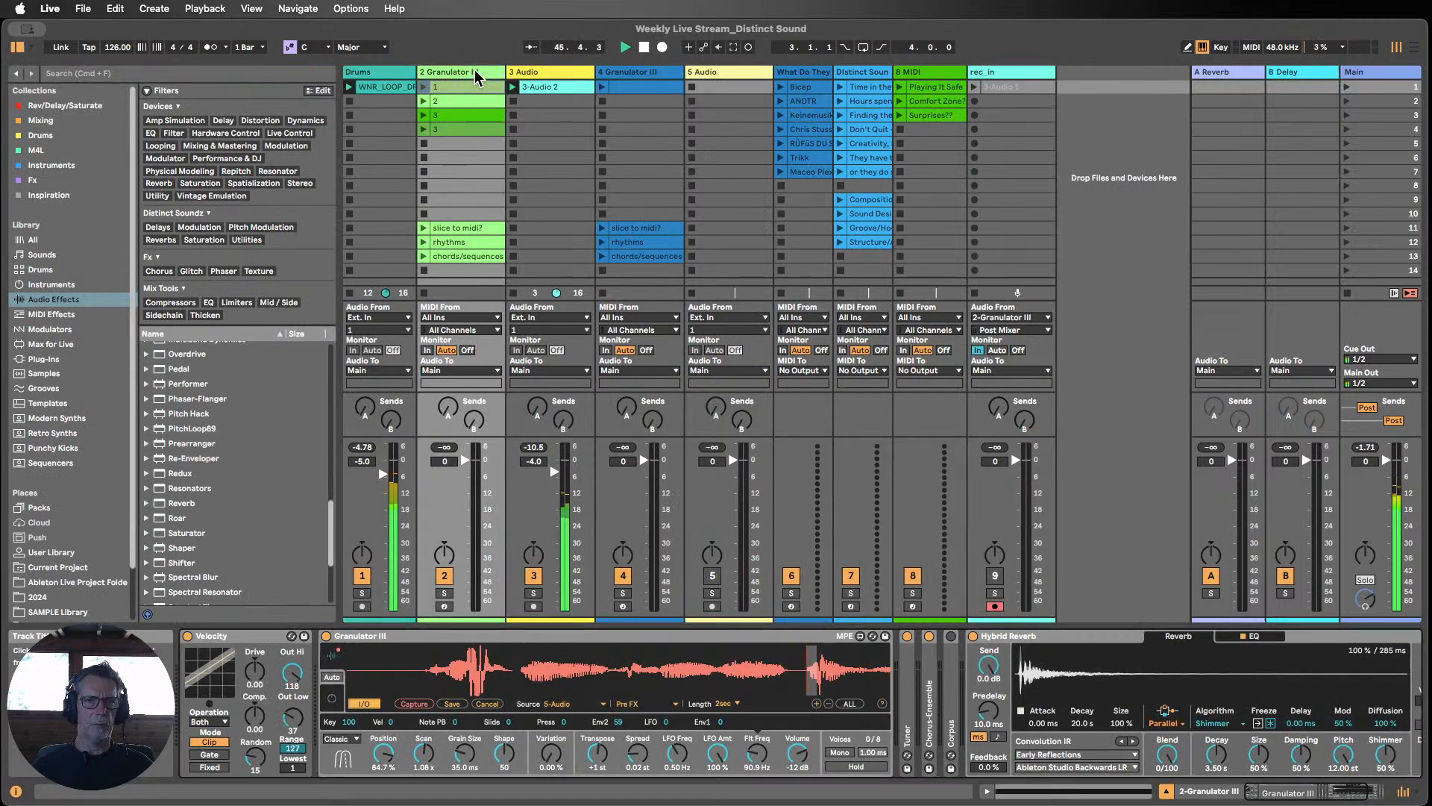
left_click_drag(1274, 799, 1348, 772)
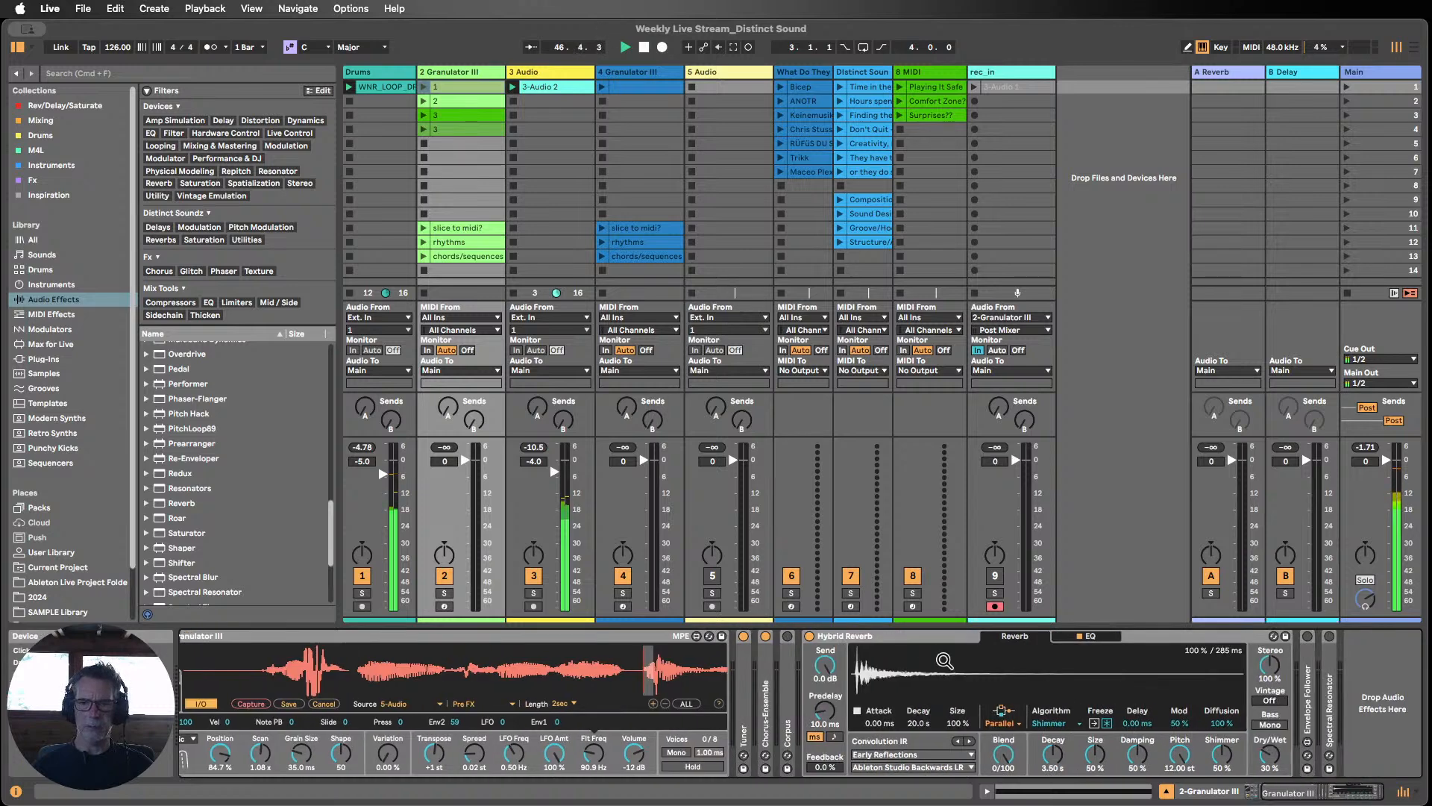
double_click(901, 637)
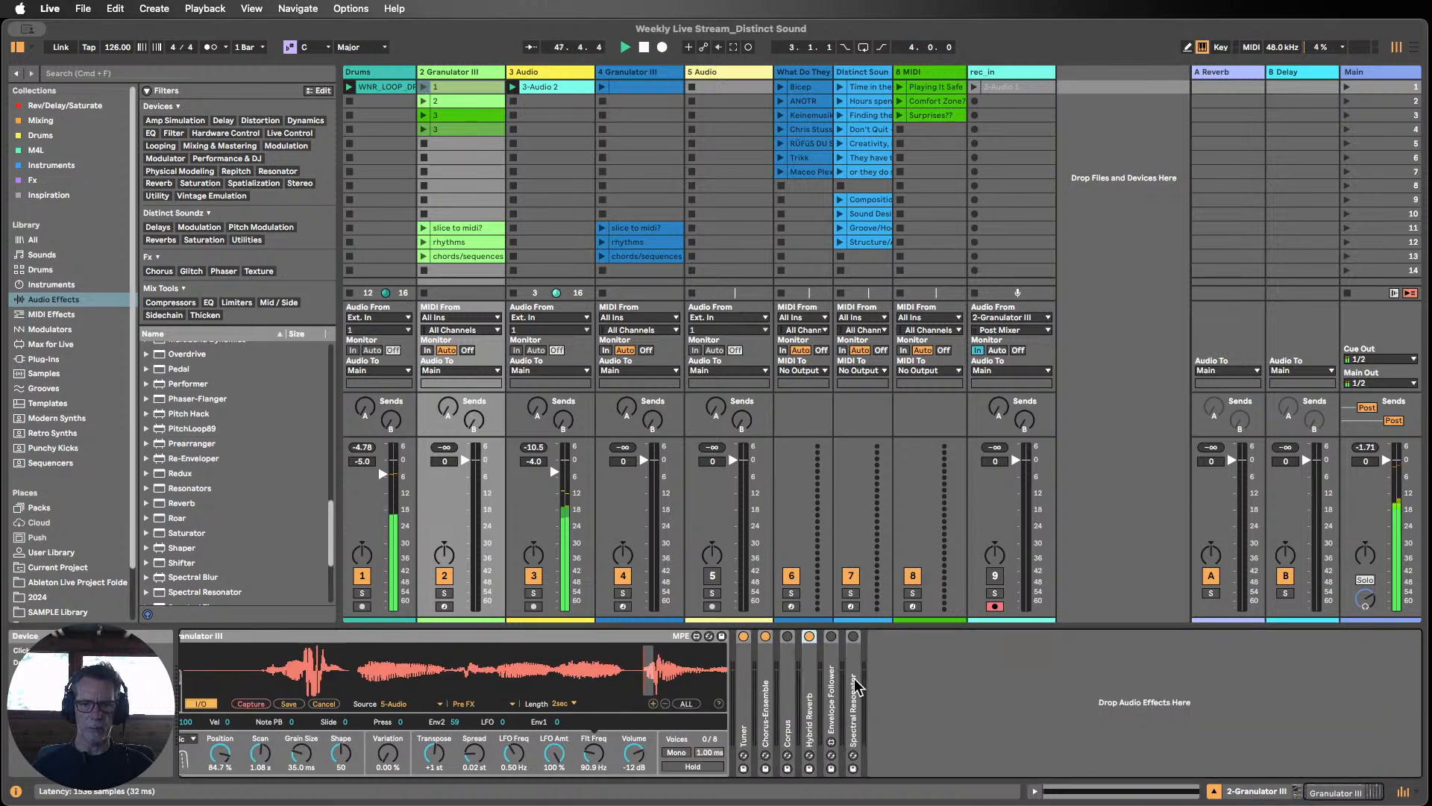
Step: Play clip 3 on 2 Granulator III with its Hybrid Reverb off, setting that track to -4.0 dB and 3 Audio to -9.8 dB
left_click(424, 116)
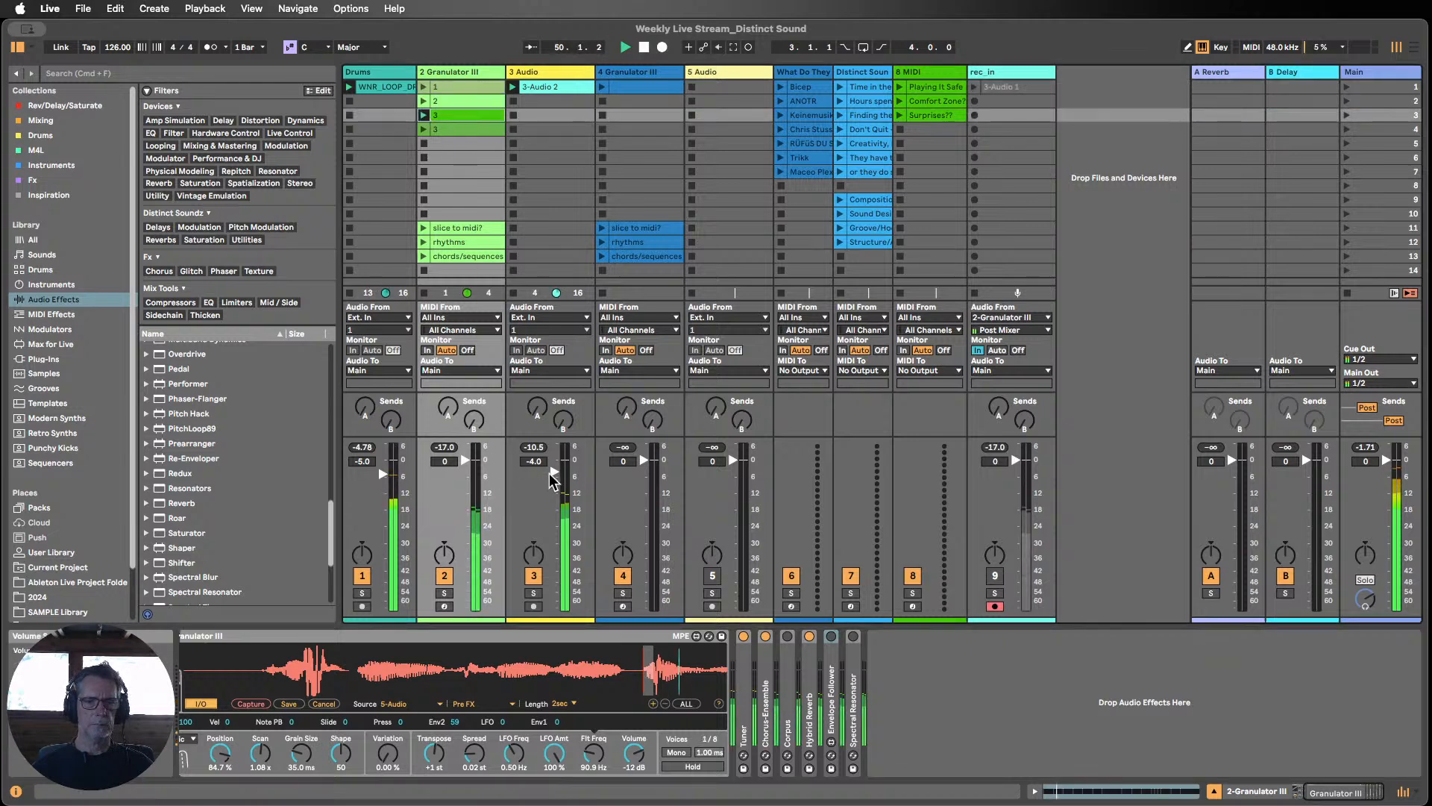
left_click_drag(552, 472, 553, 478)
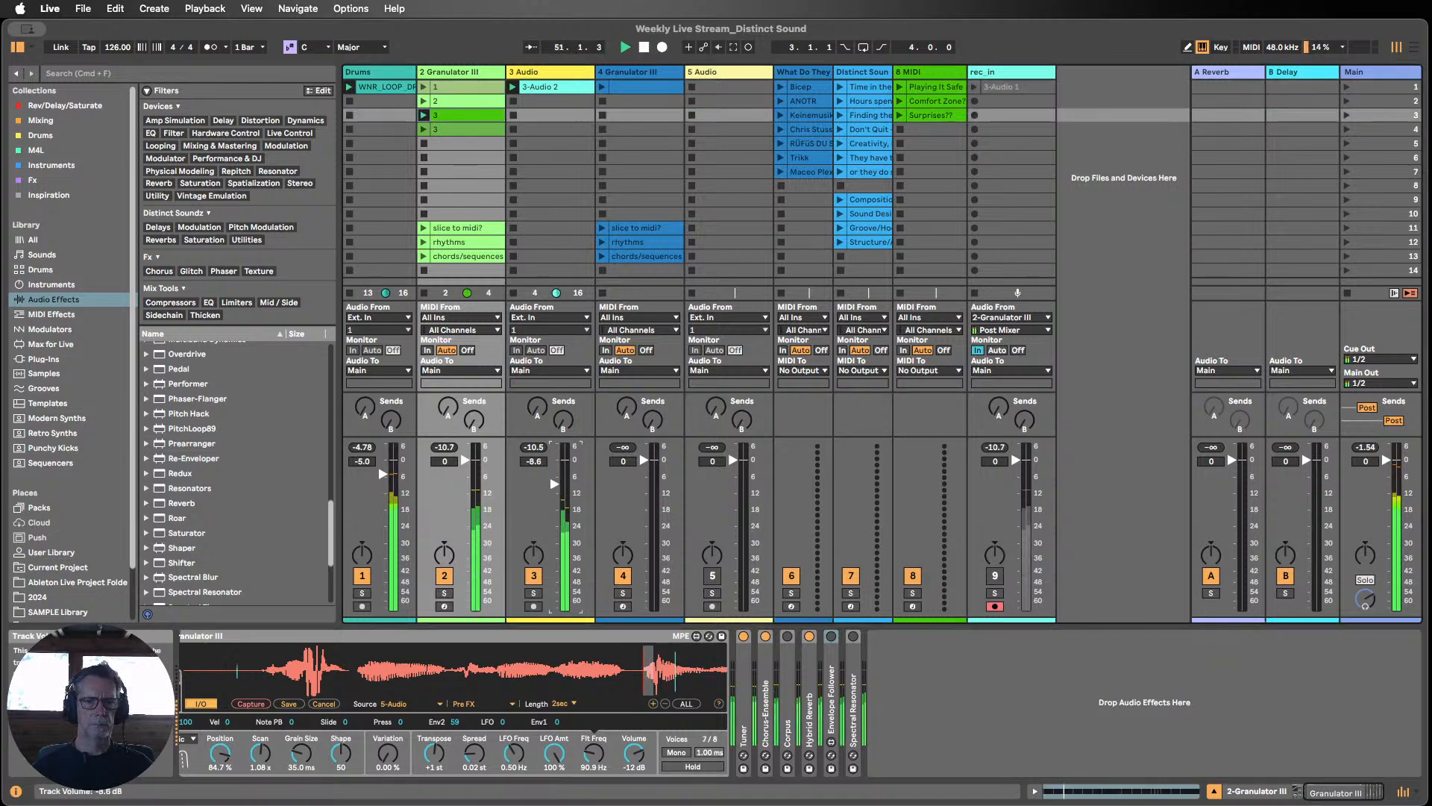
left_click(810, 637)
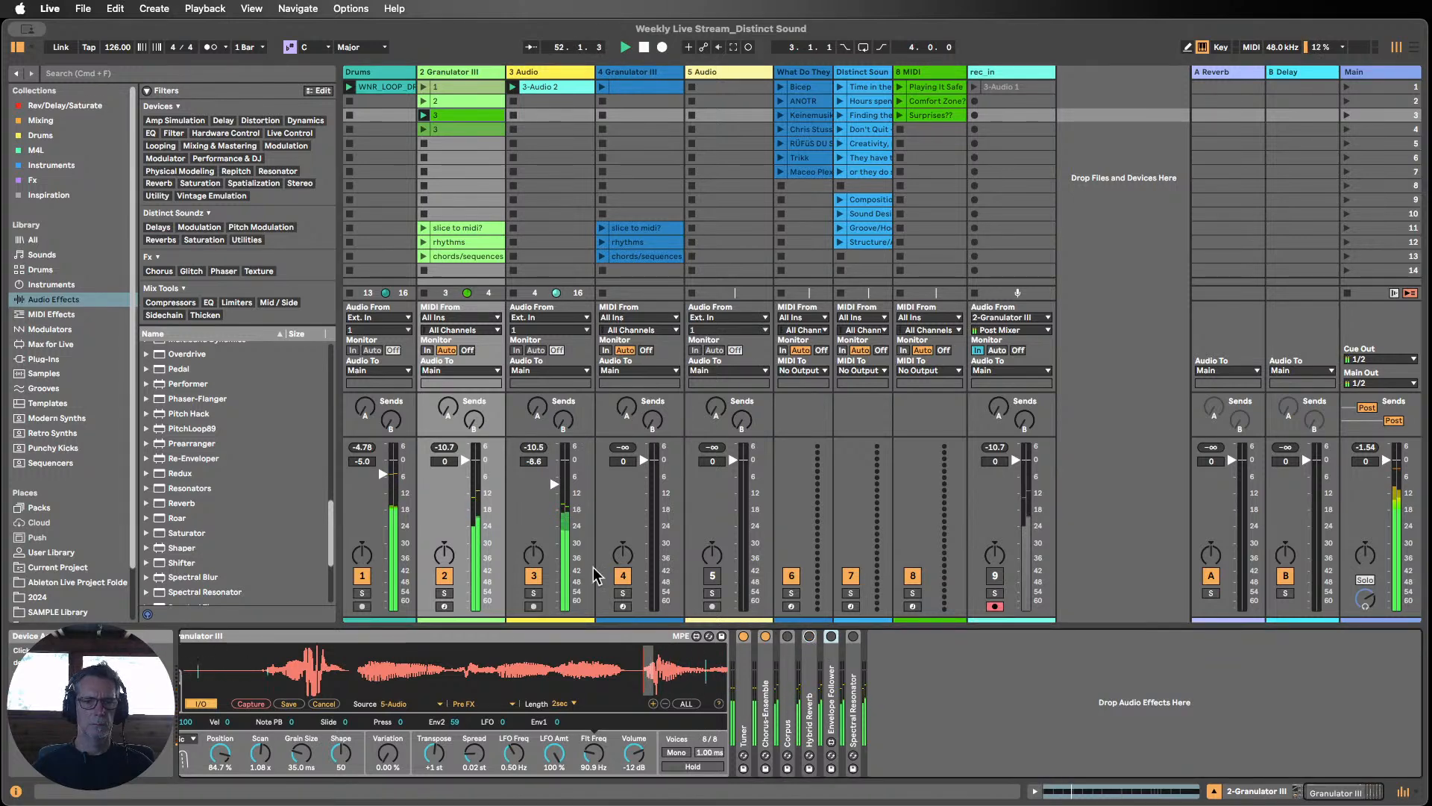
left_click_drag(564, 485, 565, 488)
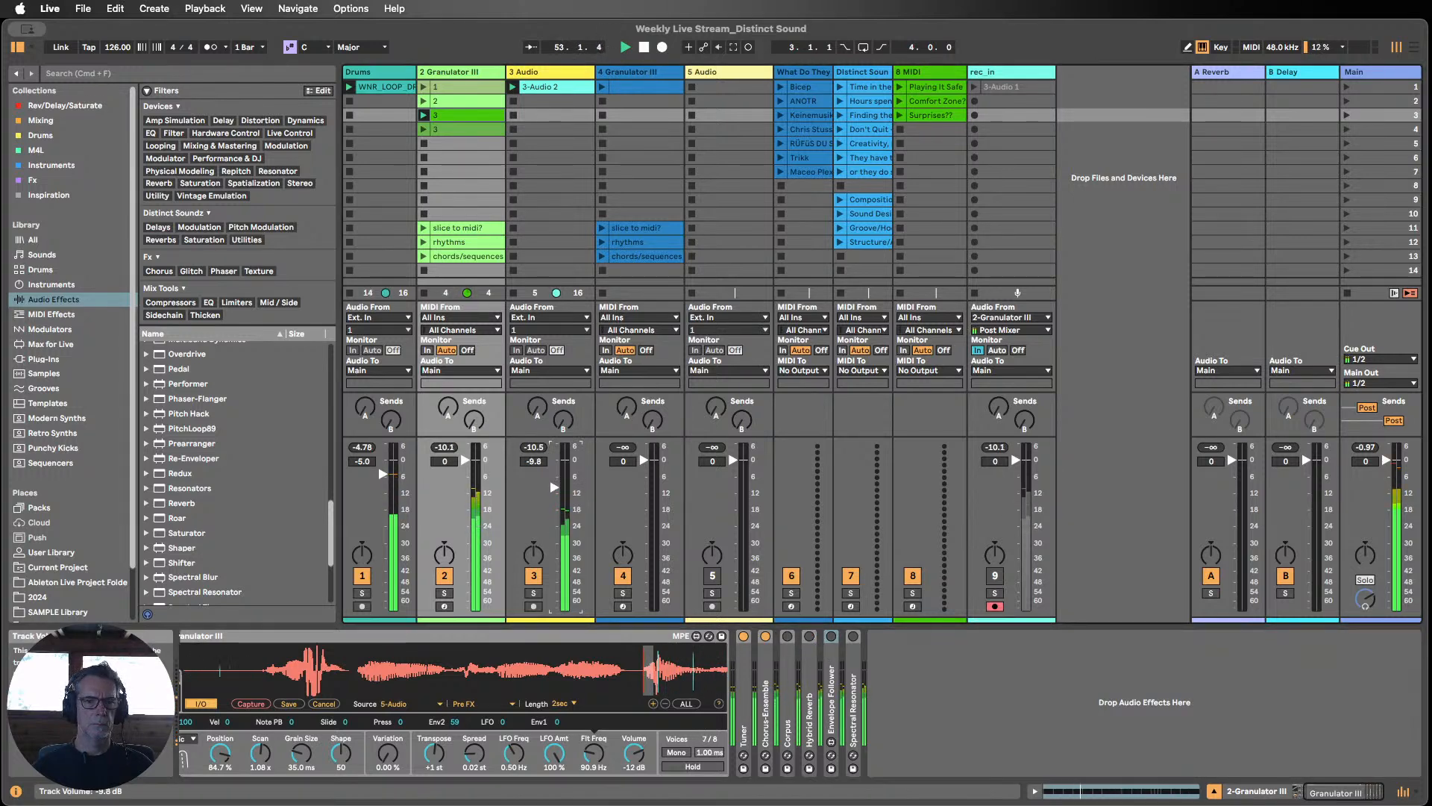
left_click_drag(465, 460, 464, 499)
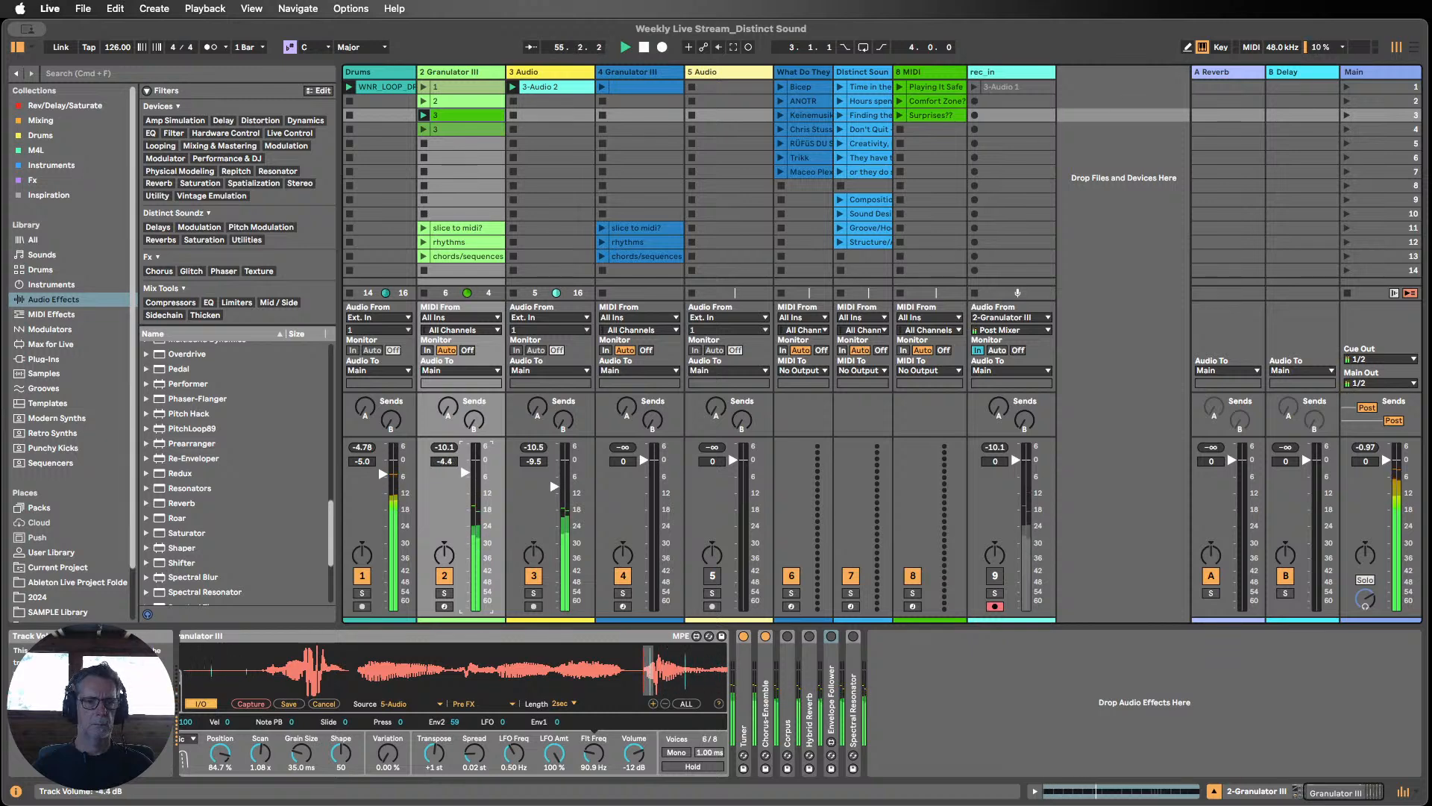
left_click_drag(553, 486, 553, 487)
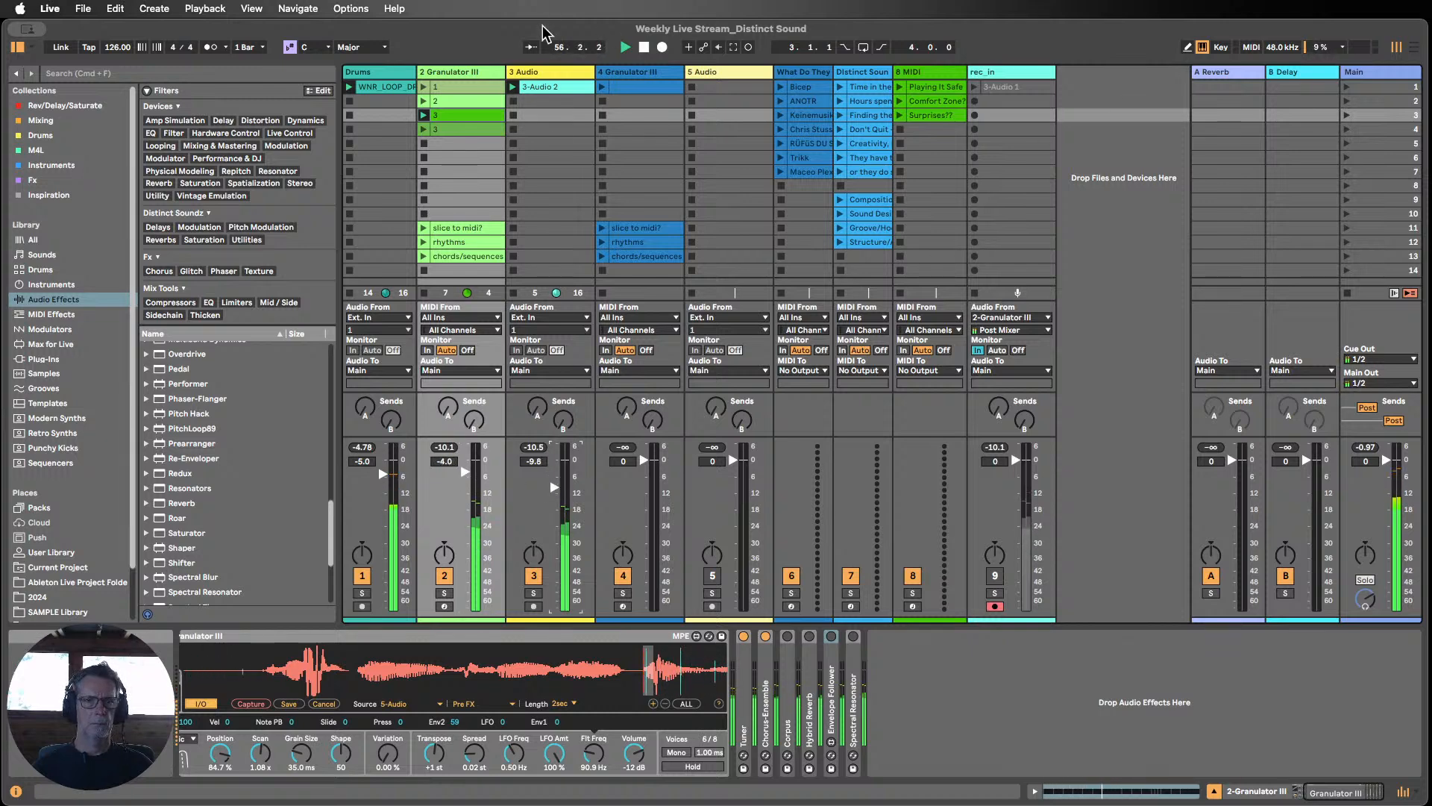
Step: Bring the Spectral Resonator from 2 Granulator III onto 3 Audio, enable and unfold it, and set its decay to 28.4 ms
left_click(543, 72)
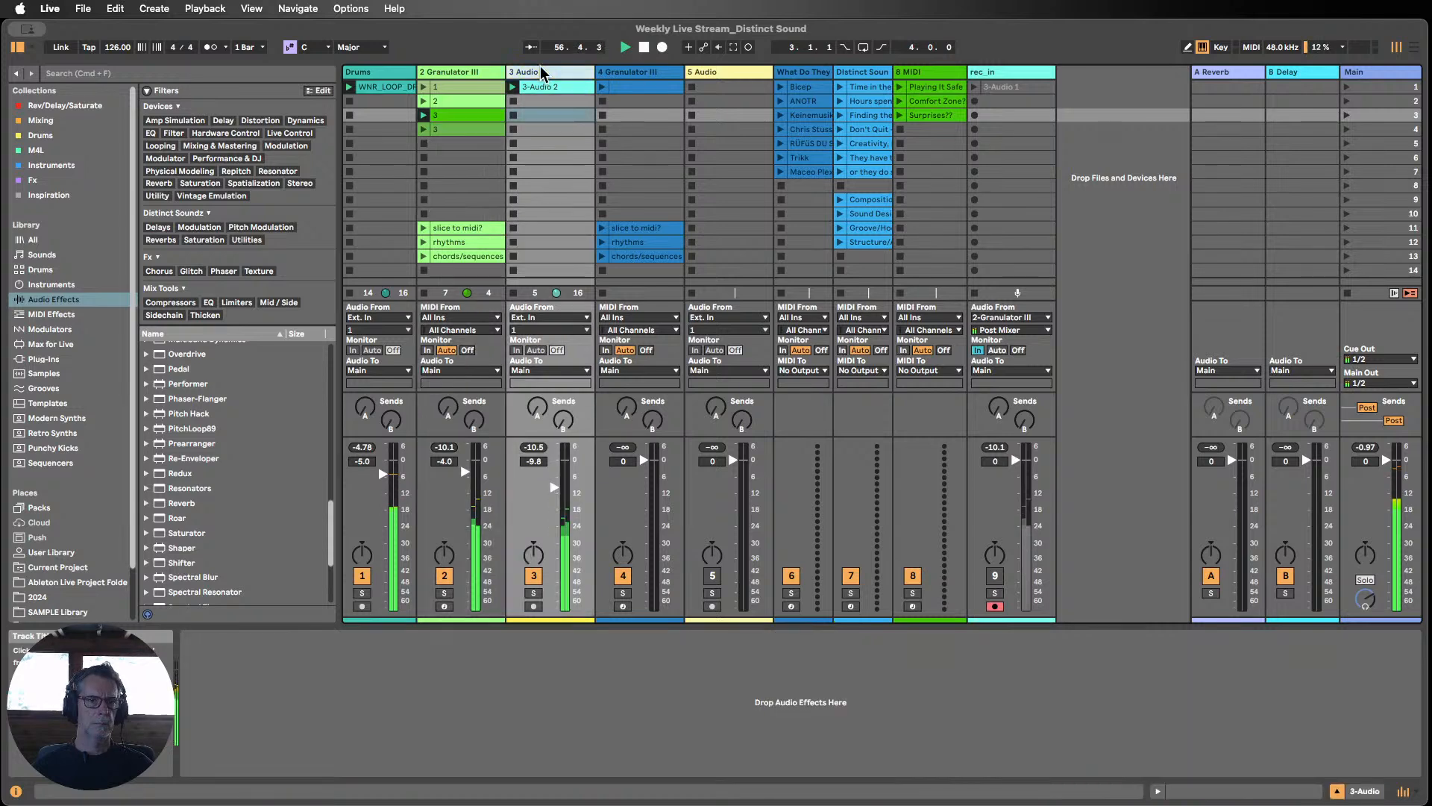
left_click(448, 72)
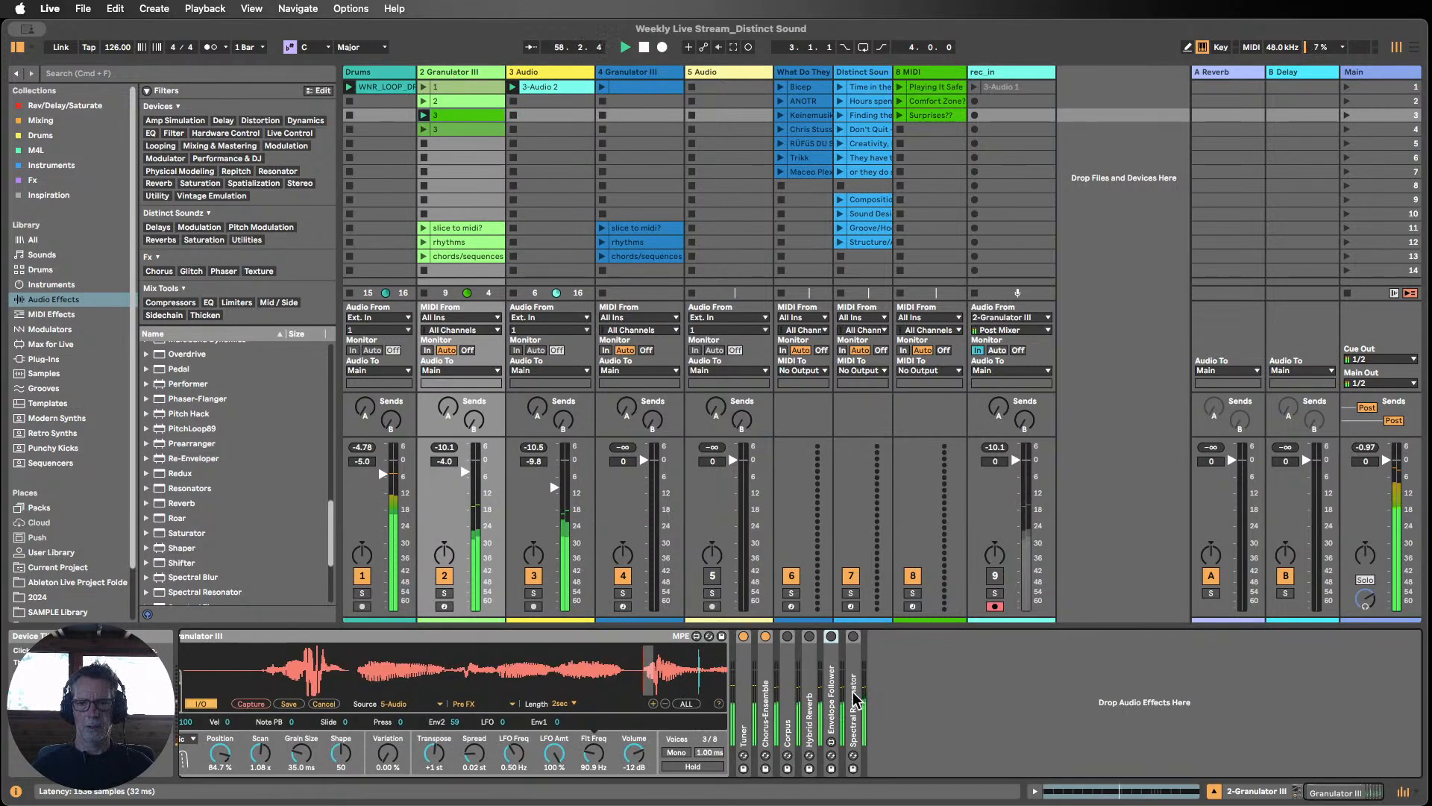
key("Right")
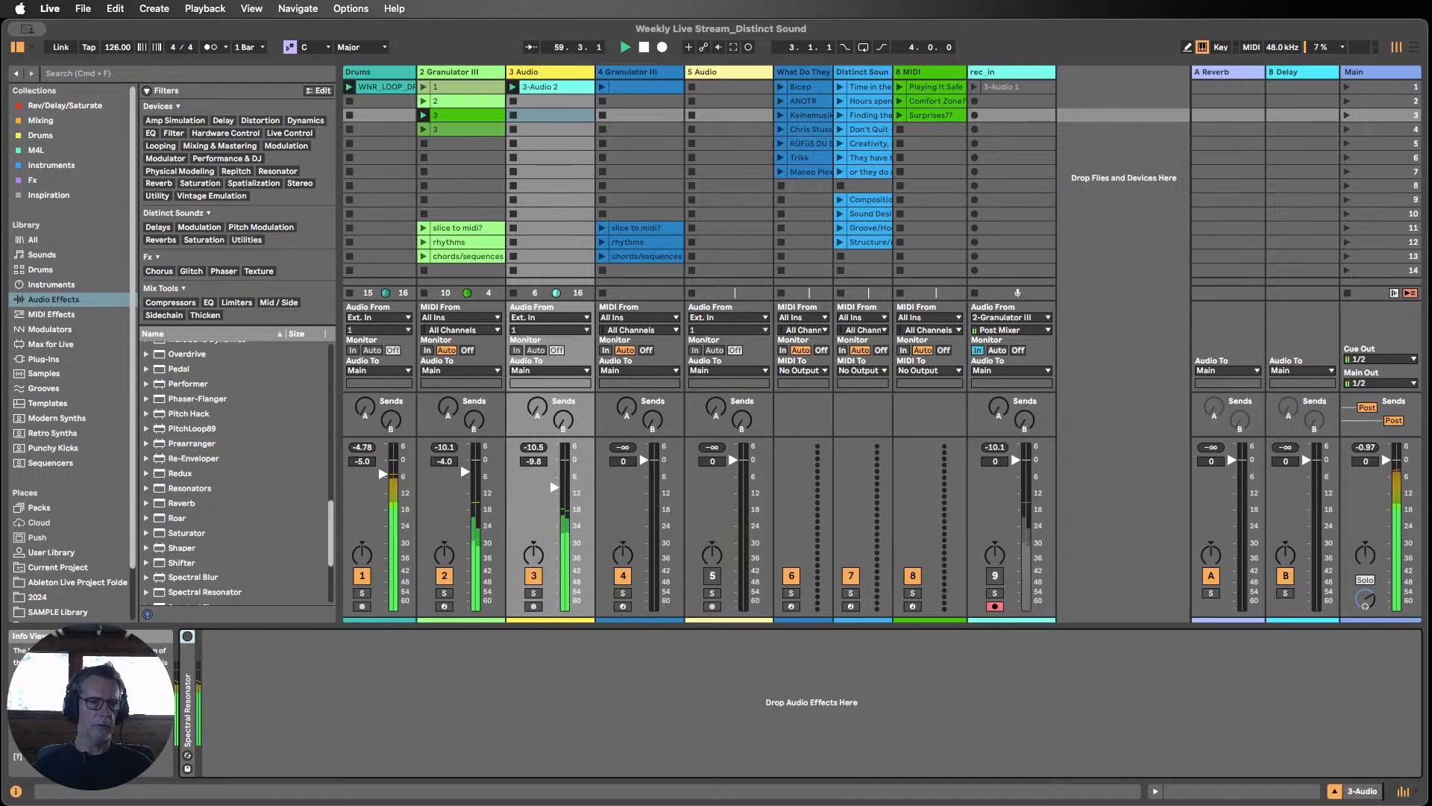
double_click(189, 683)
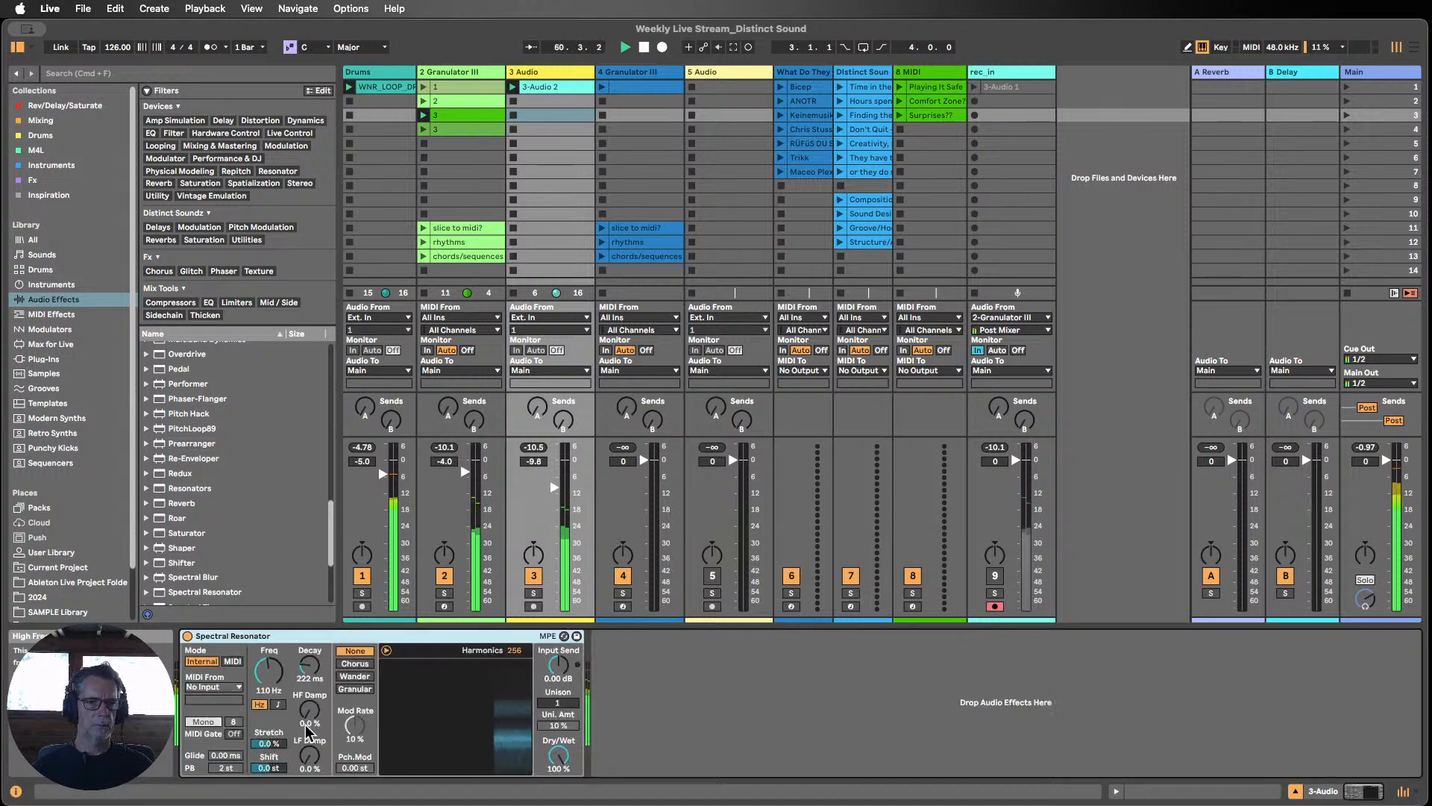
left_click_drag(309, 665, 309, 681)
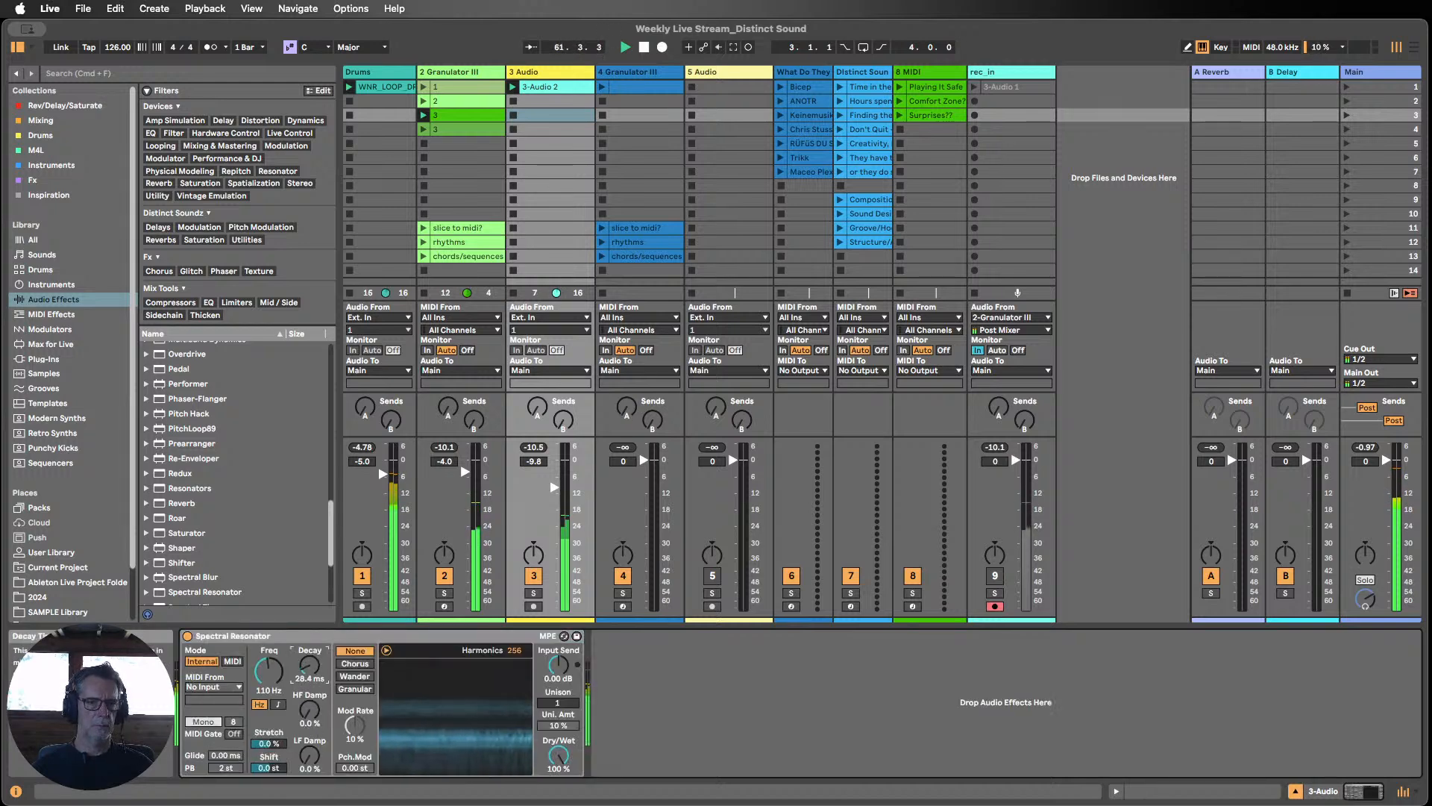
Step: Set the Spectral Resonator to Chorus modulation, 4 unison voices, 0.0 % unison amount and 42.0 ms decay, fold it, and set 3 Audio to -13.0 dB
left_click(355, 676)
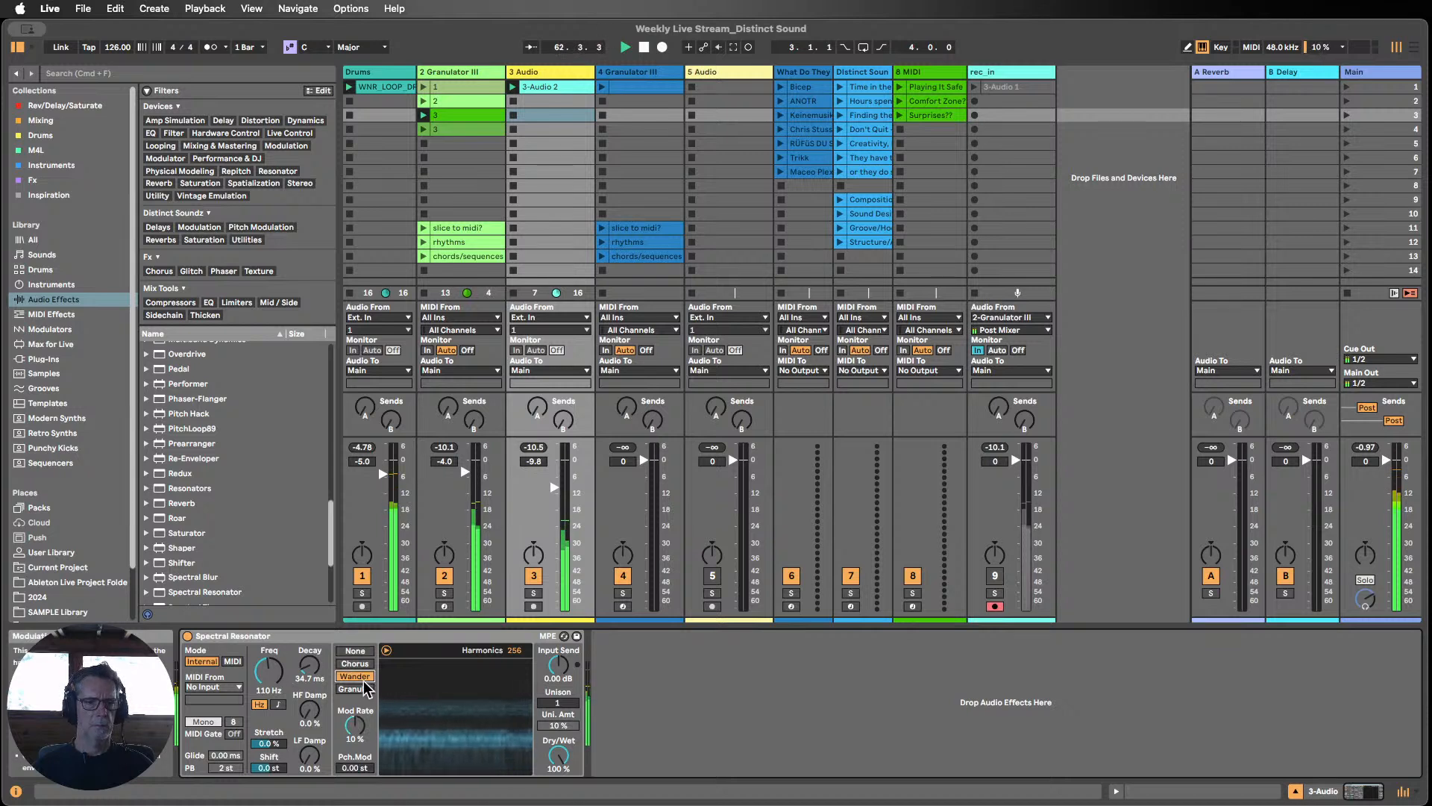
left_click(356, 664)
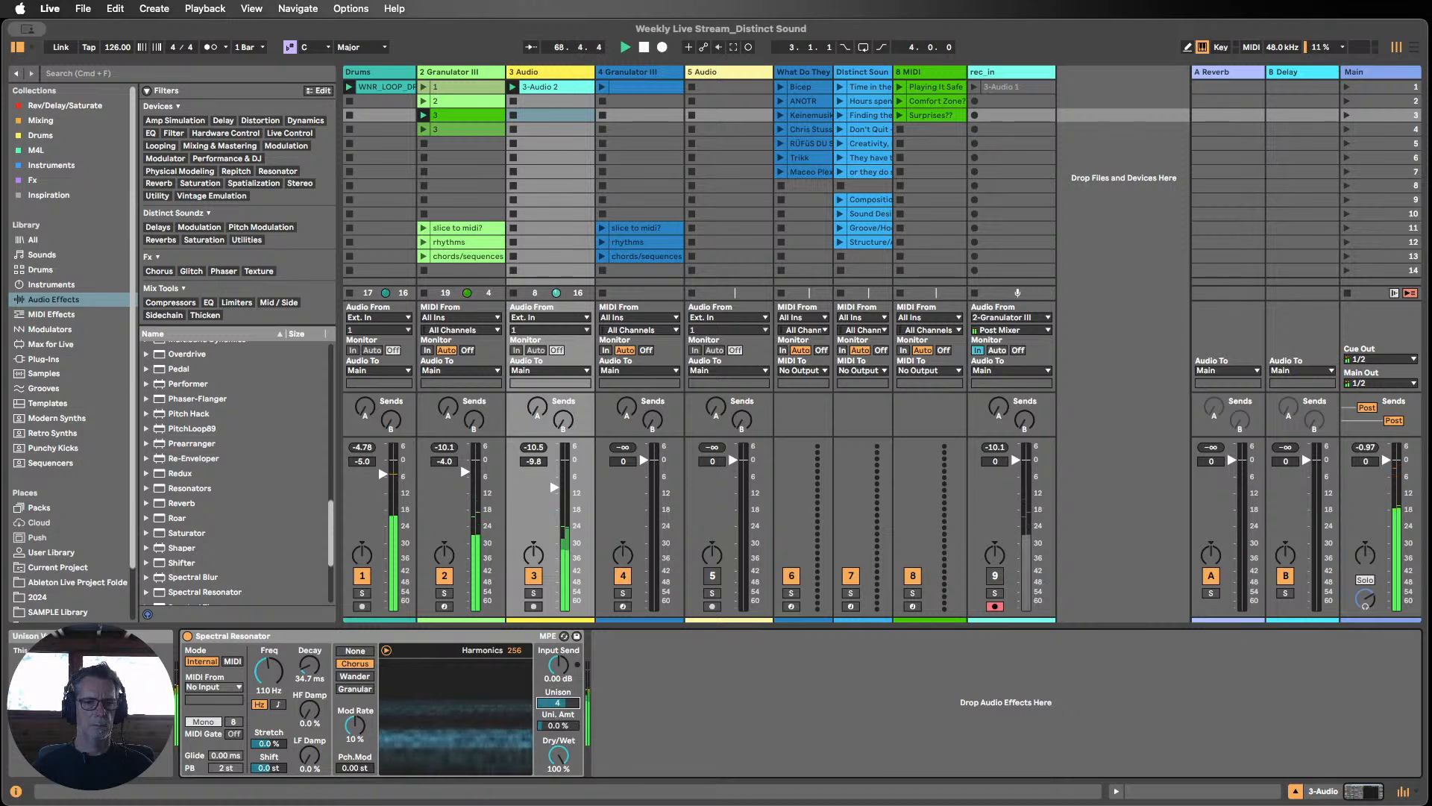
left_click(356, 676)
left_click(361, 666)
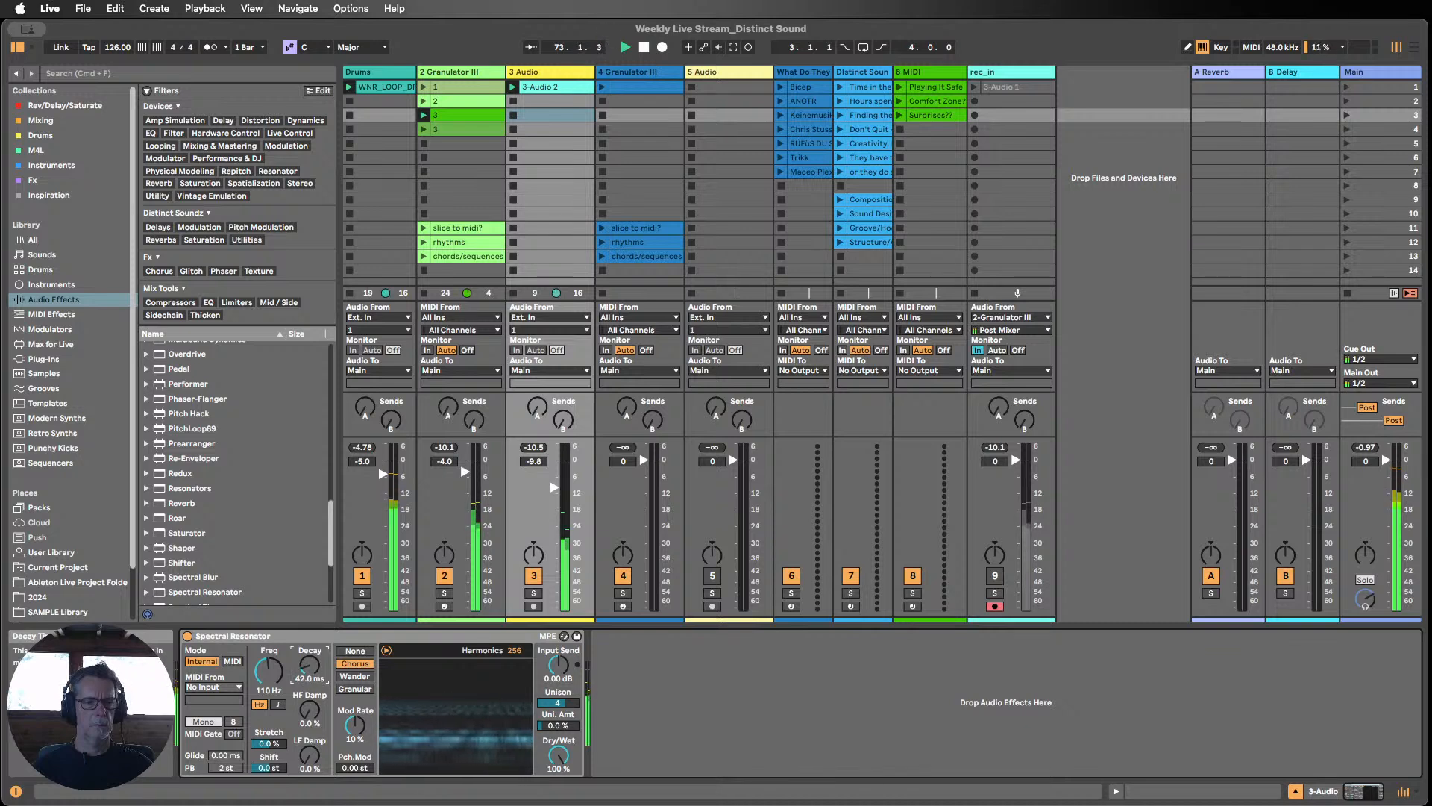
double_click(287, 636)
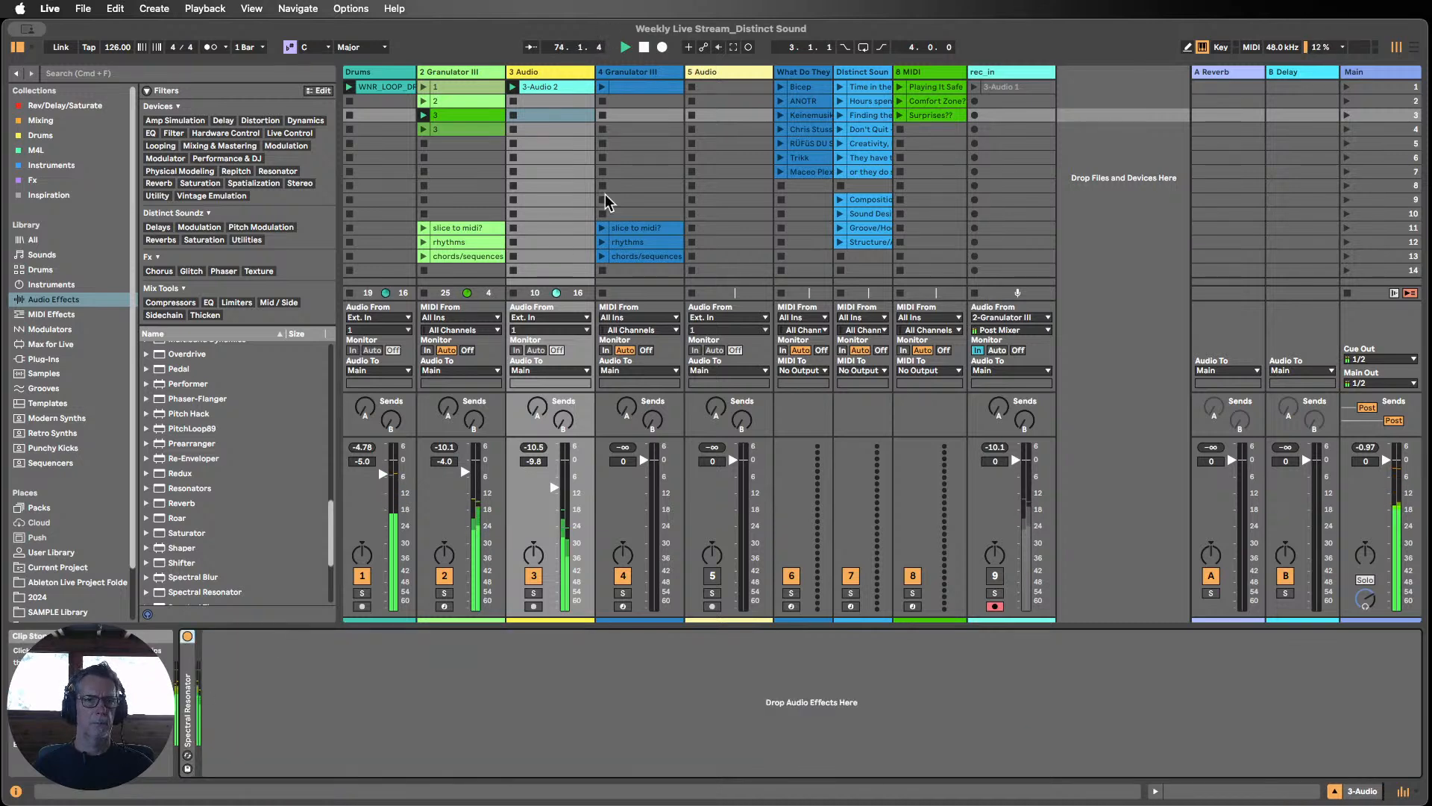
left_click_drag(550, 495, 550, 503)
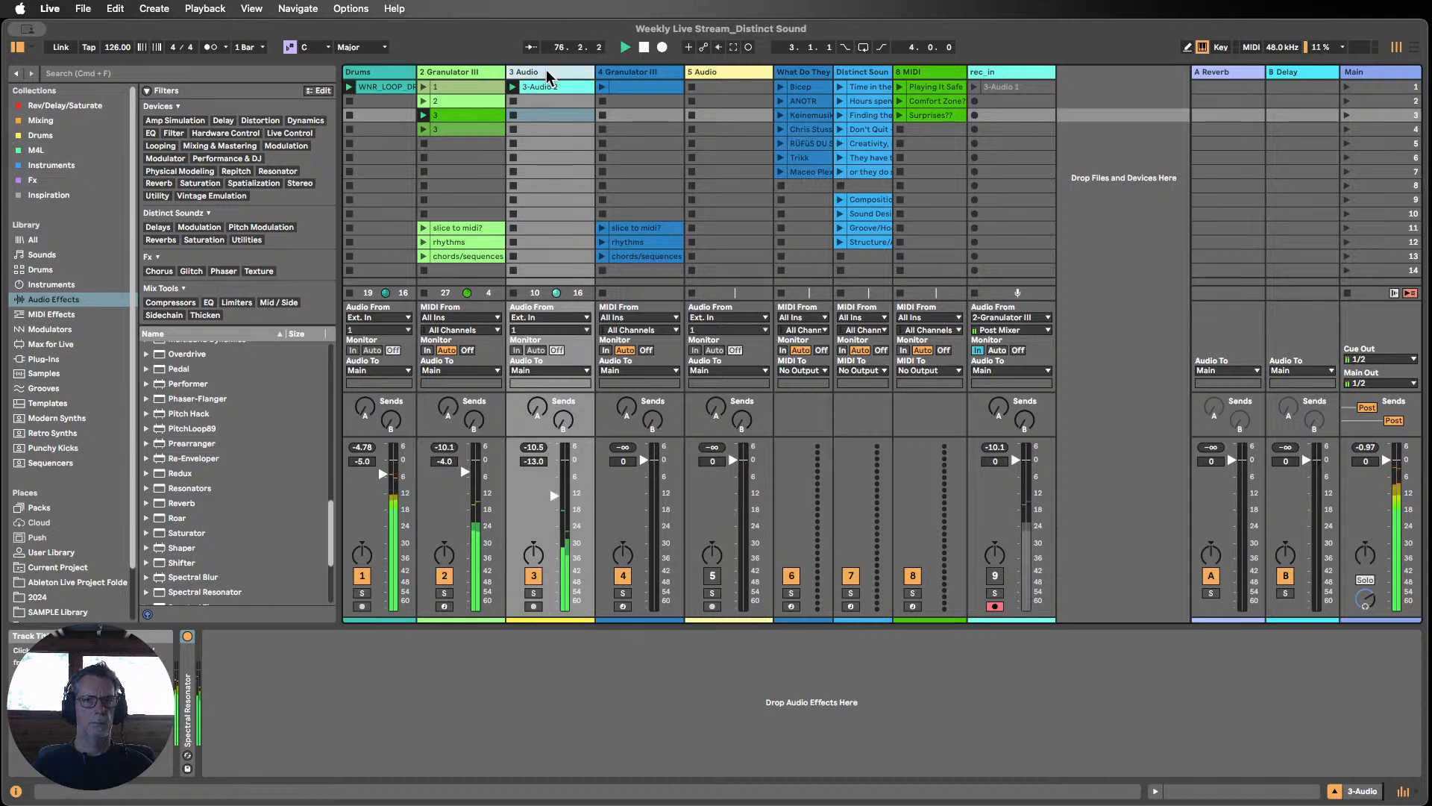
scroll(260, 424, "down", 2)
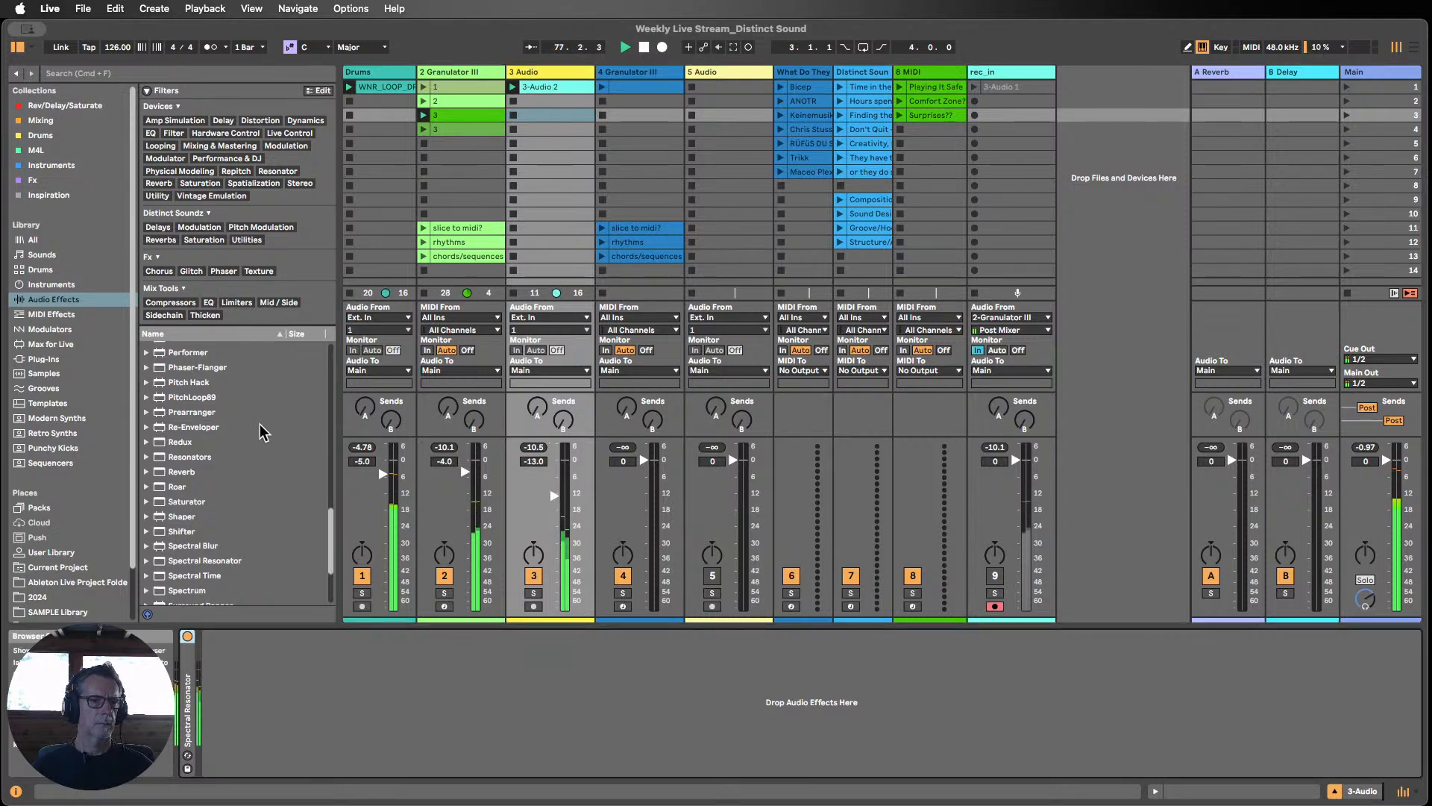
Step: Insert a new audio track and place it between 3 Audio and the second Granulator III track
left_click(624, 73)
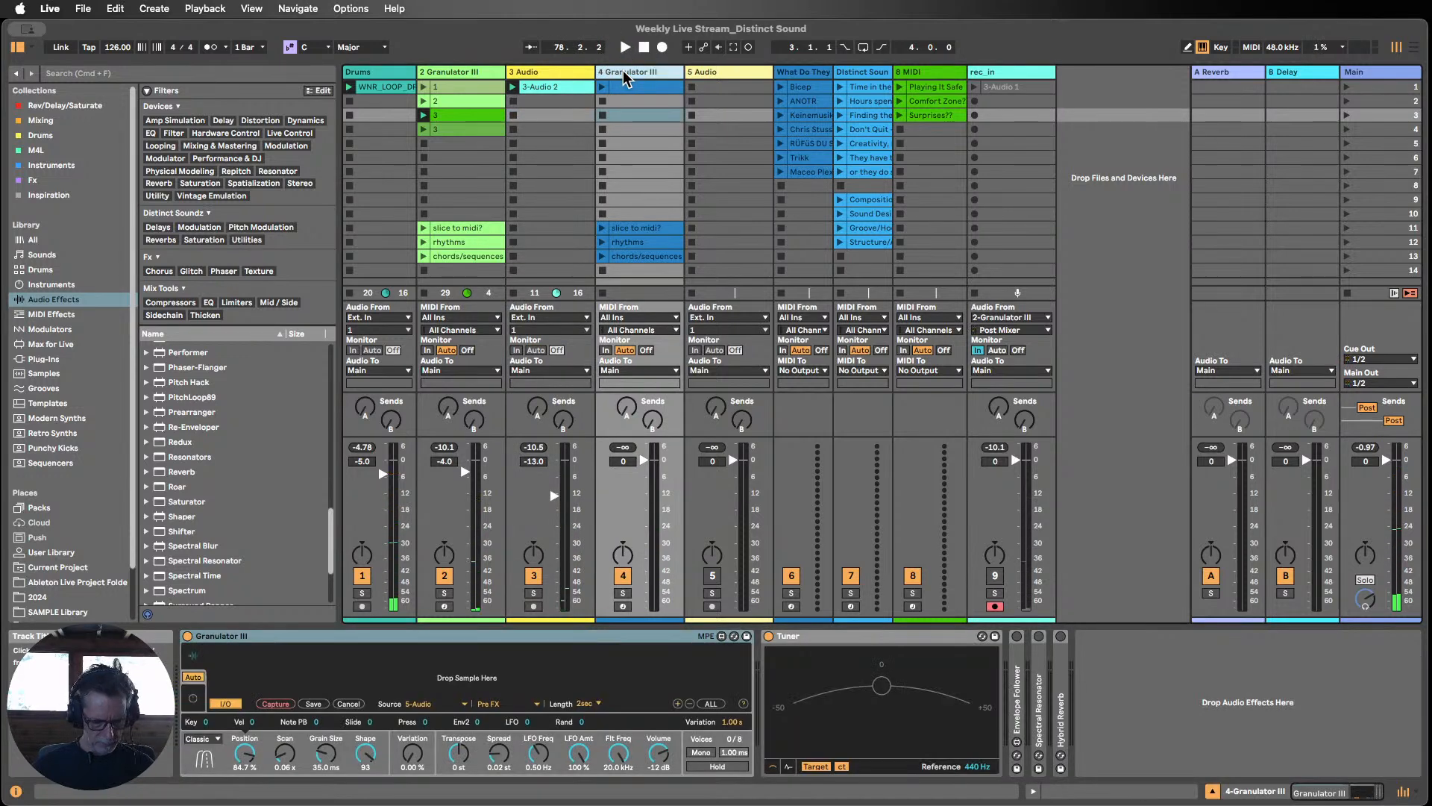
key("super+t")
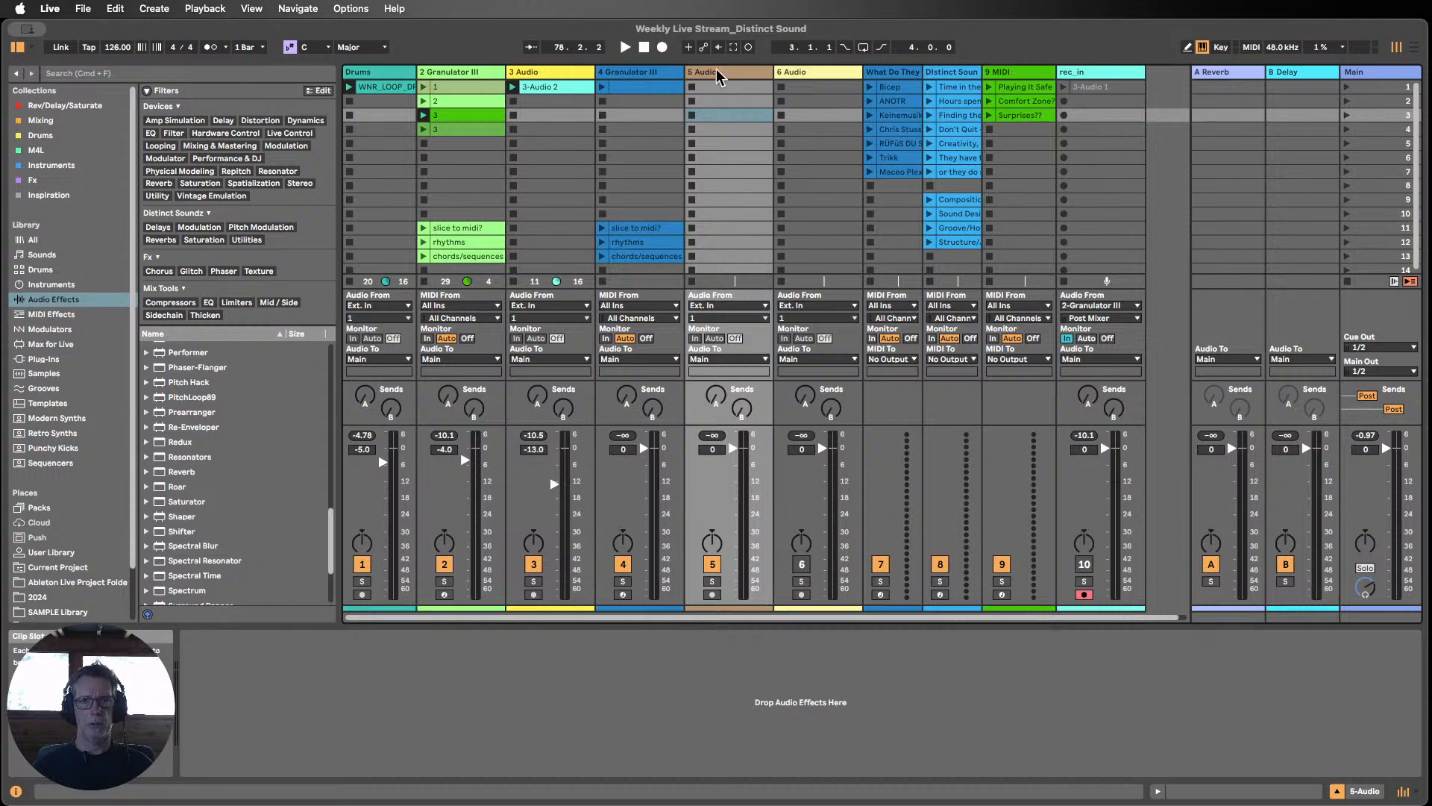
left_click_drag(718, 75, 606, 77)
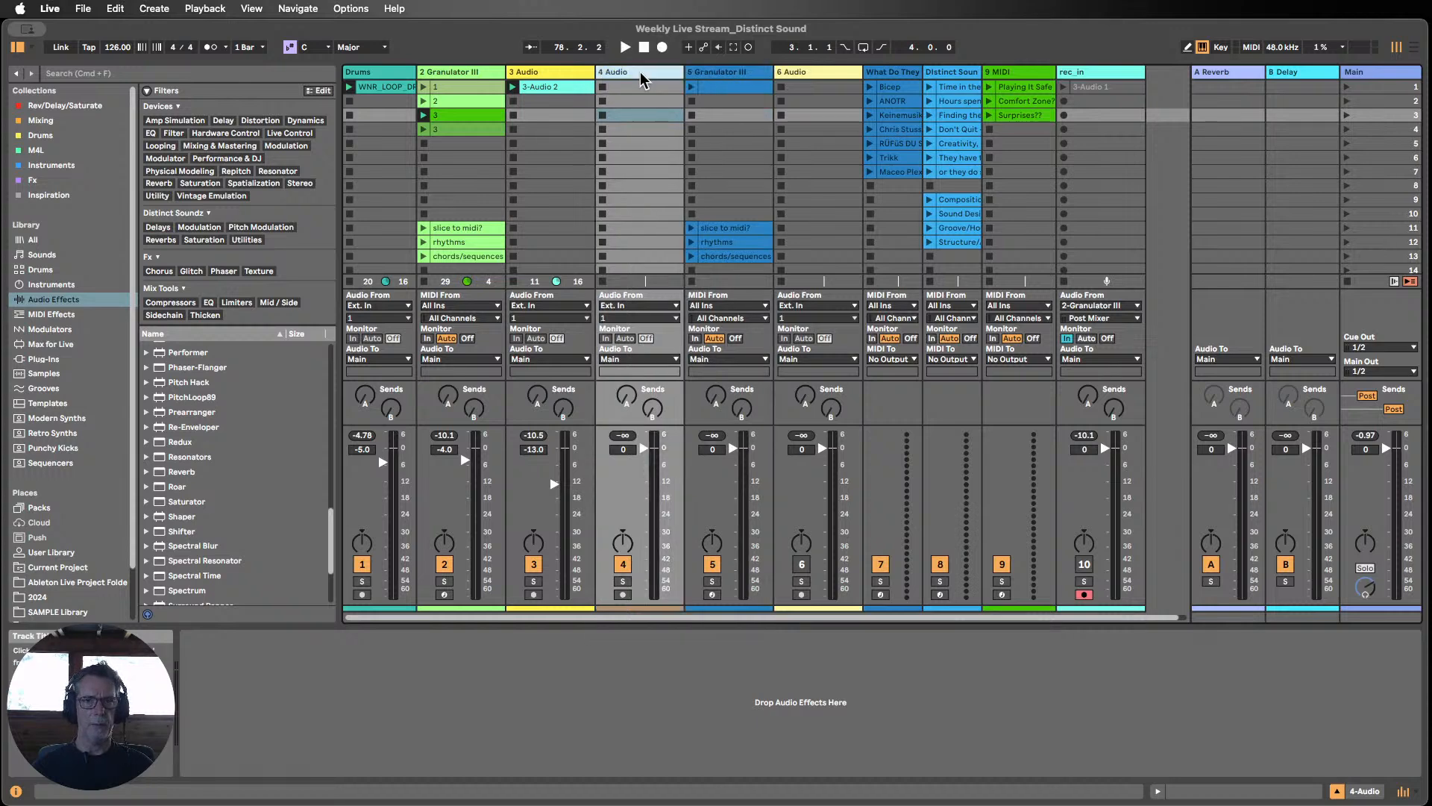
Step: Bring the Envelope Follower from 2 Granulator III onto the empty 4 Audio track and unfold it
left_click(471, 73)
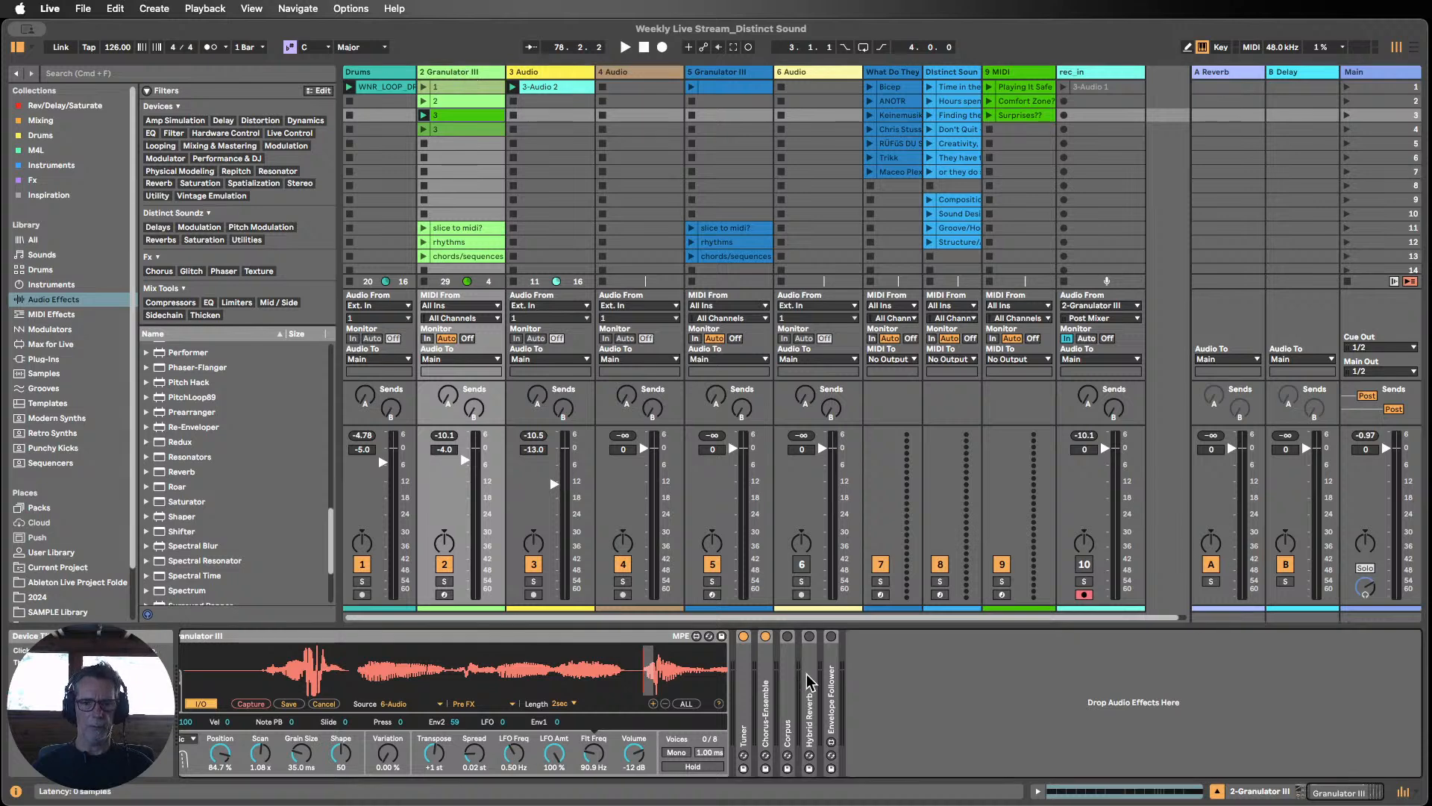
left_click_drag(834, 693, 638, 231)
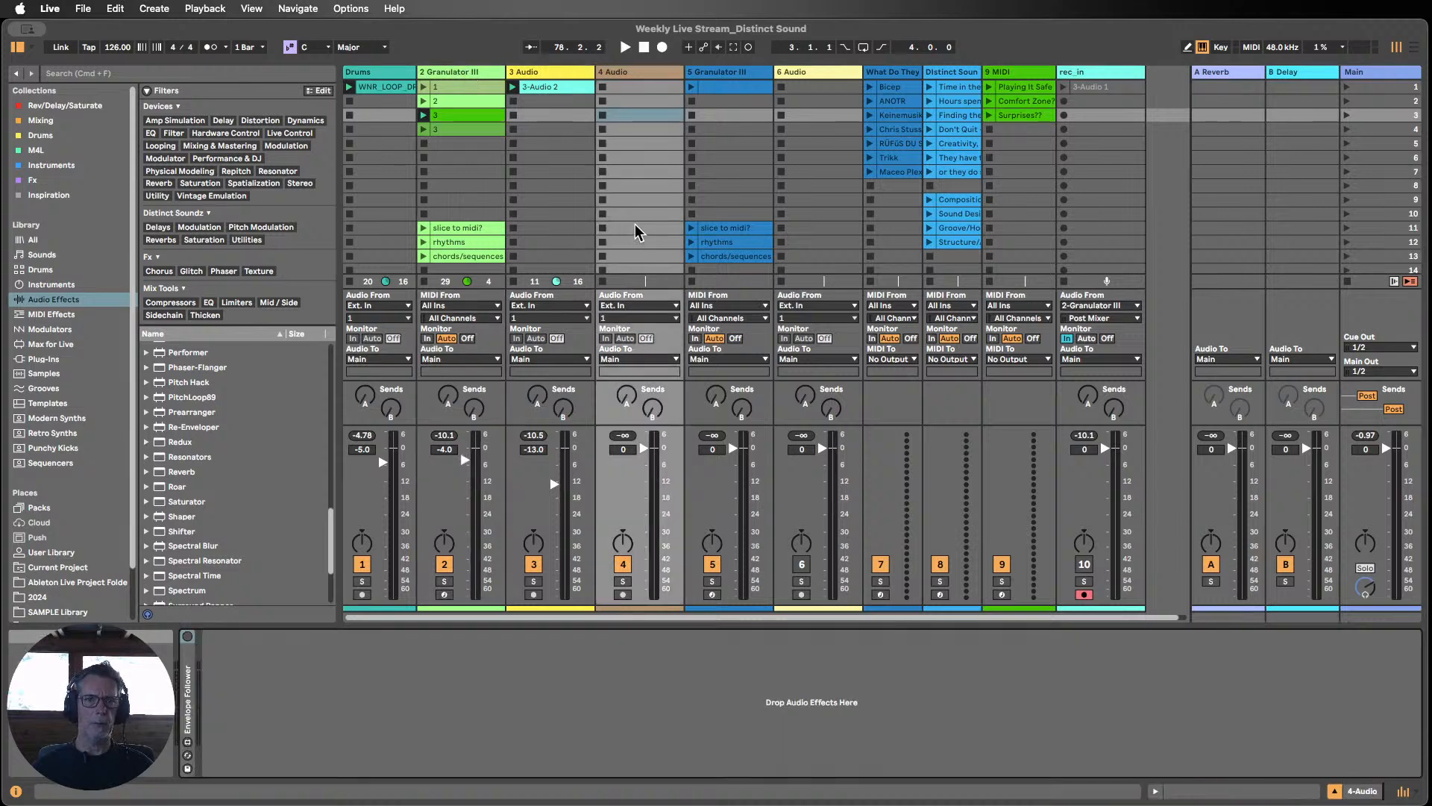
double_click(188, 698)
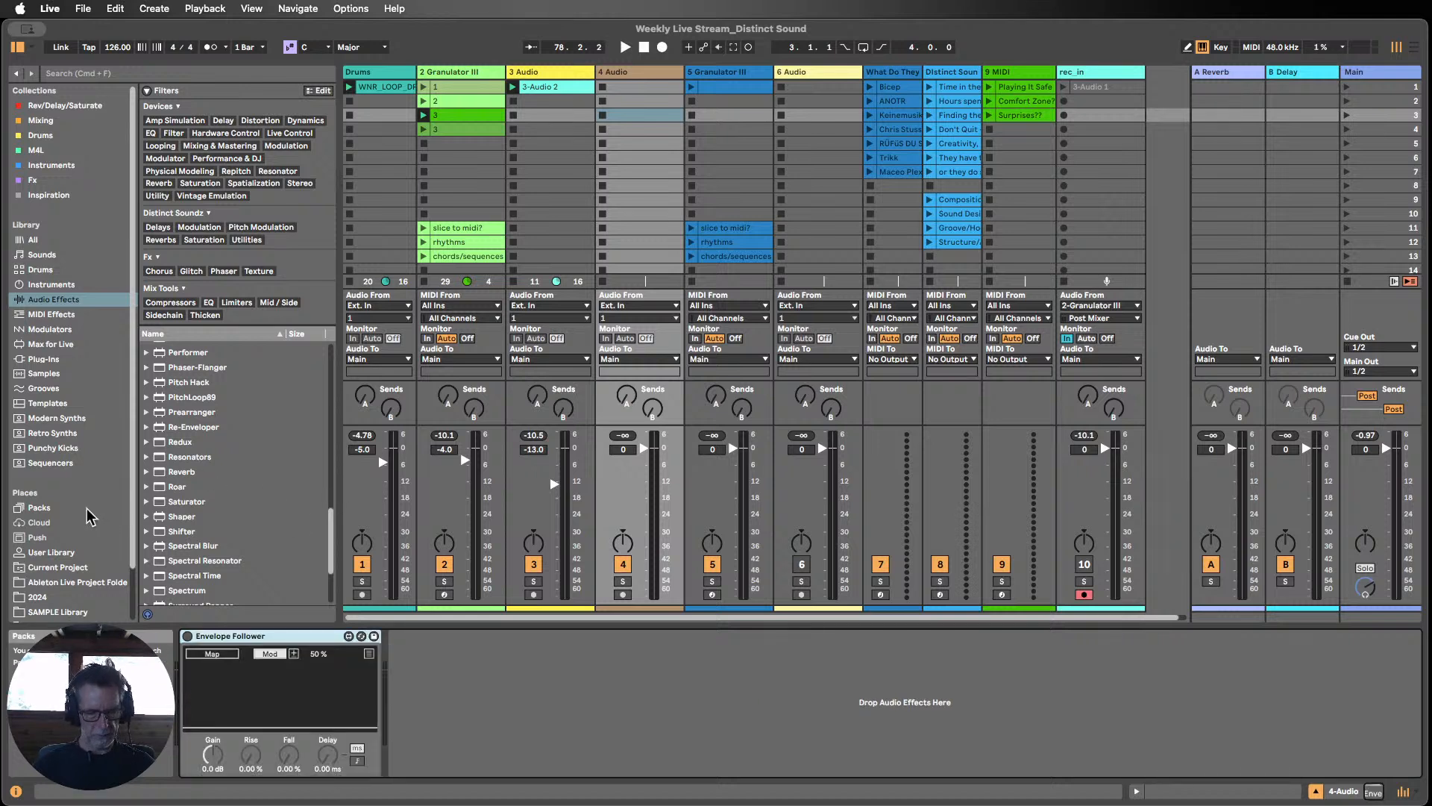
Step: Search the Packs for "shaker", filter to loops, and load the Cymbal Shakers 120 bpm loop into the first clip slot of 4 Audio
key("super+f")
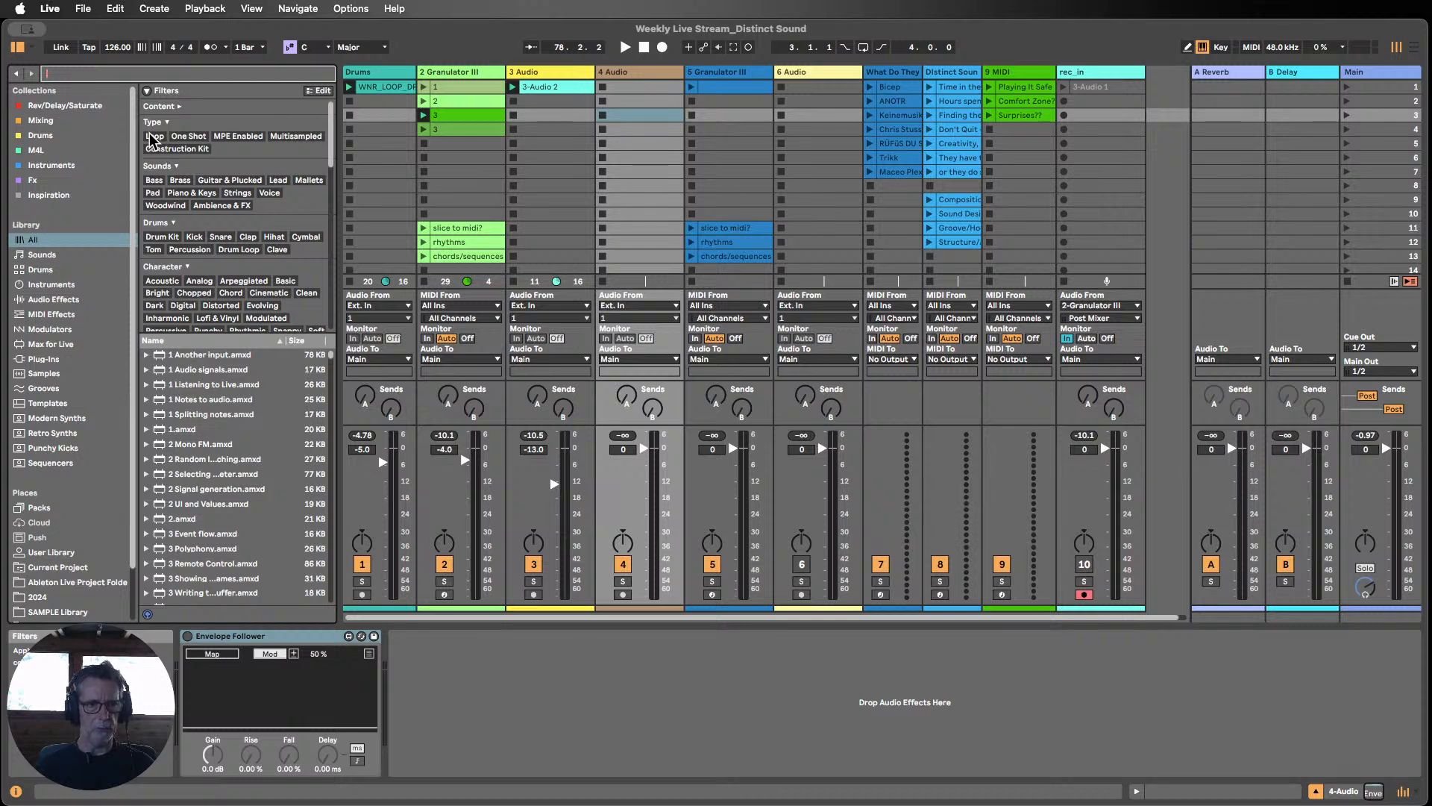
left_click(40, 507)
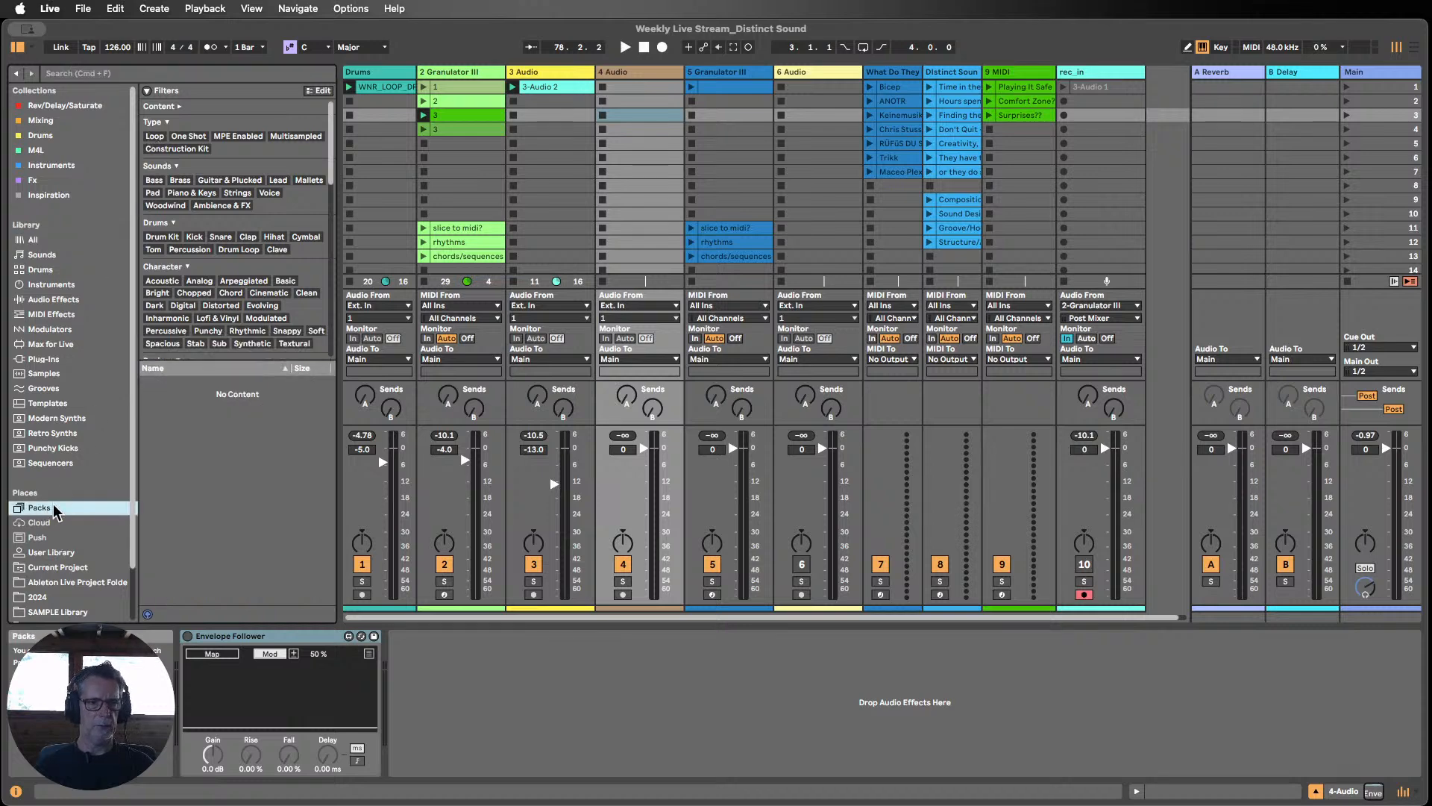
left_click(76, 72)
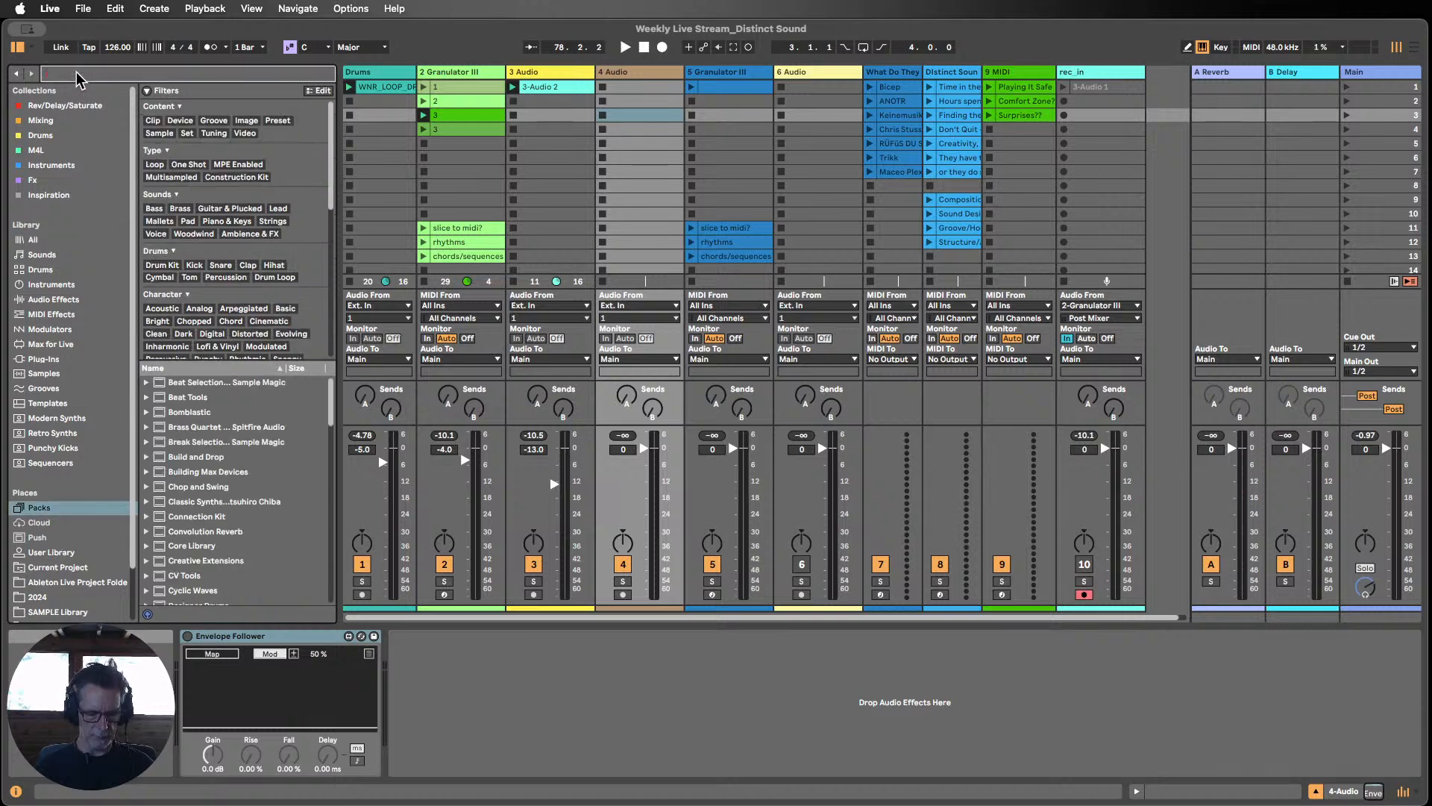
type("shaker")
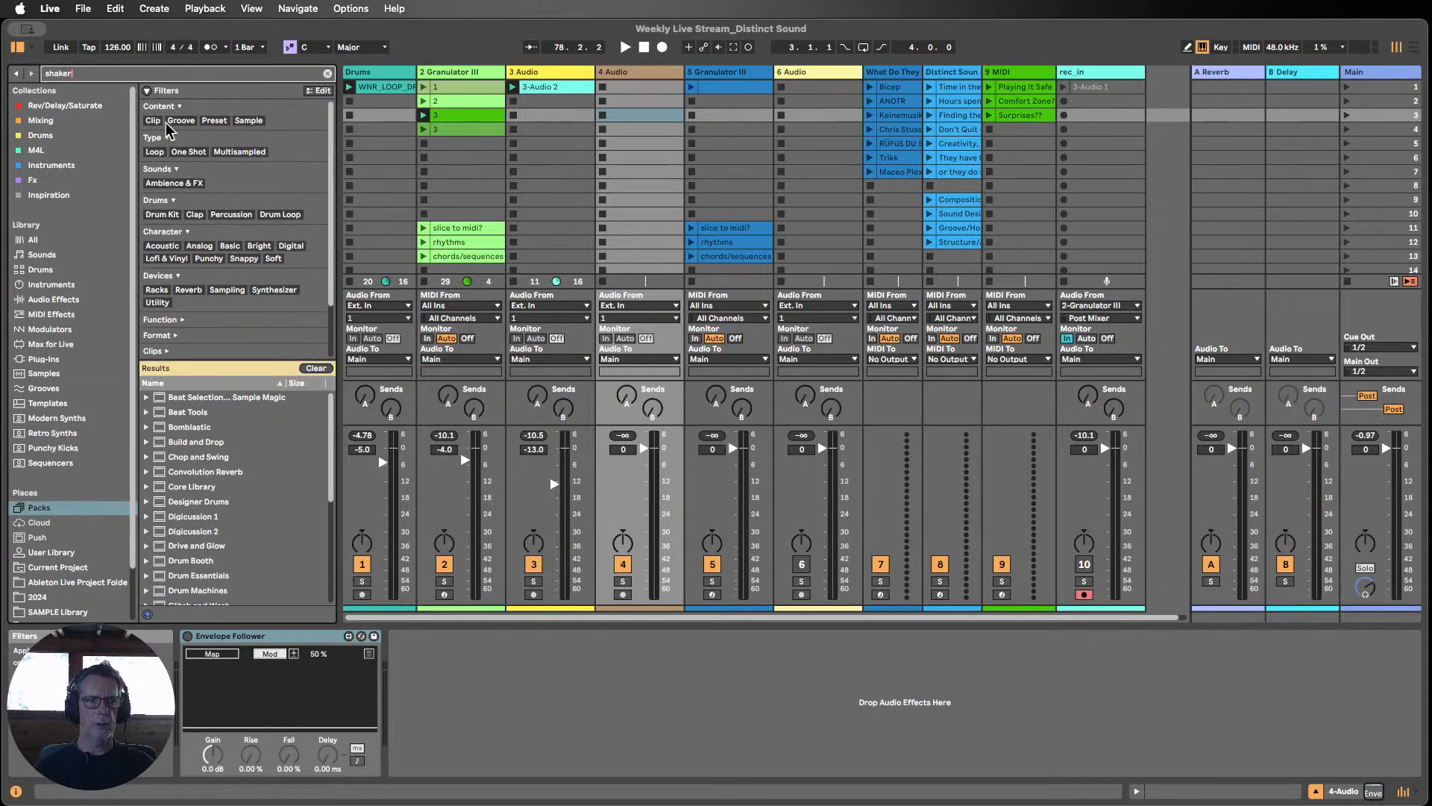
left_click(155, 152)
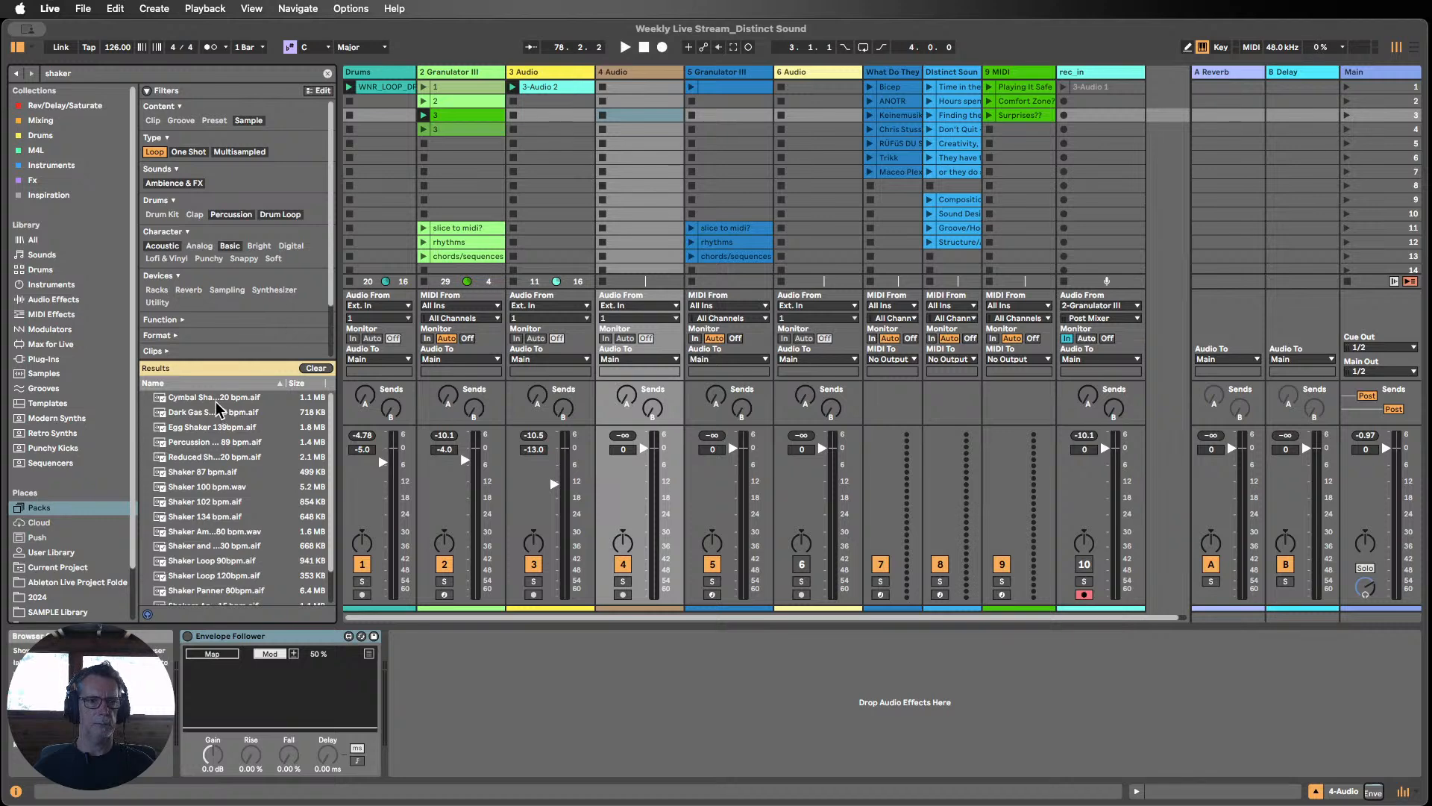
left_click(215, 400)
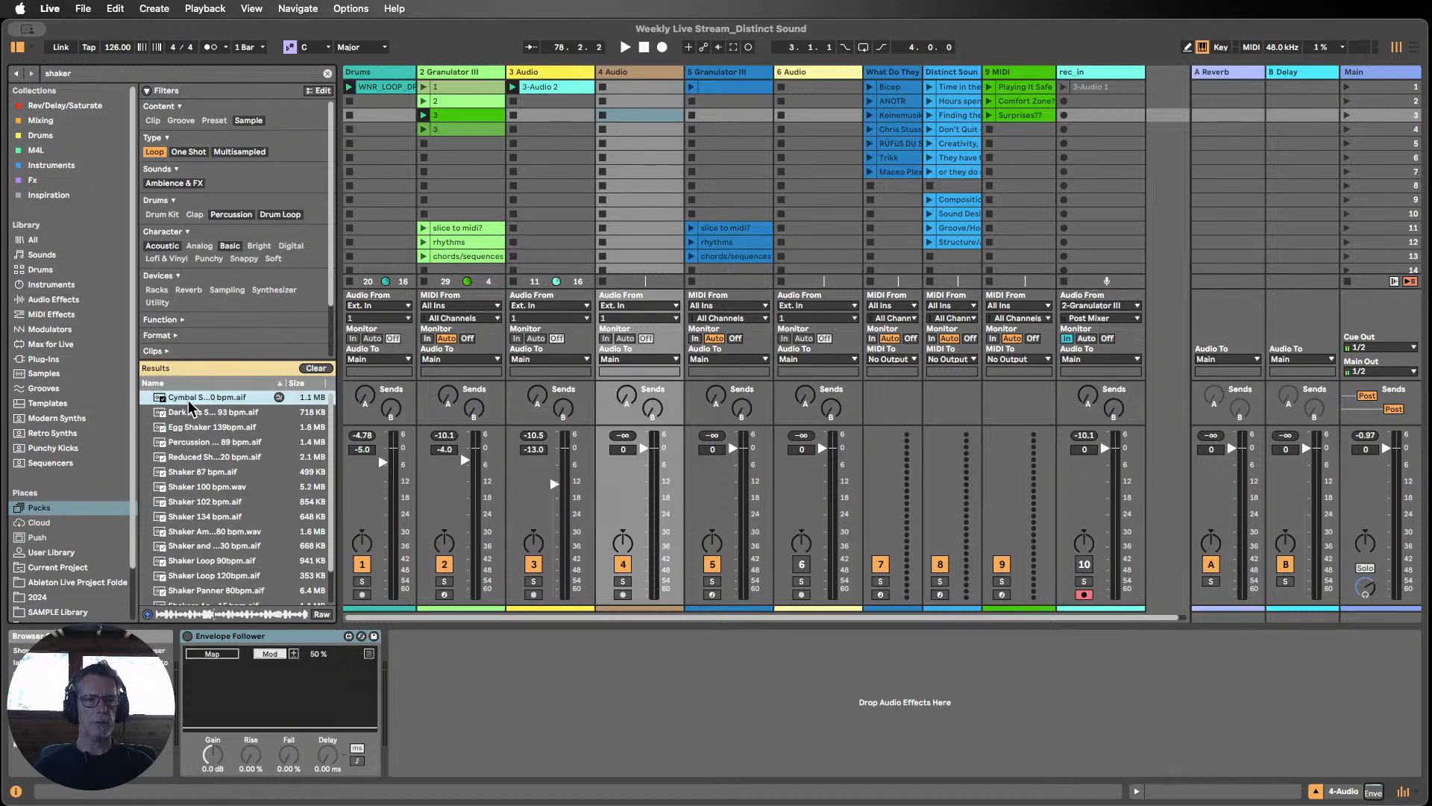
left_click_drag(187, 403, 634, 88)
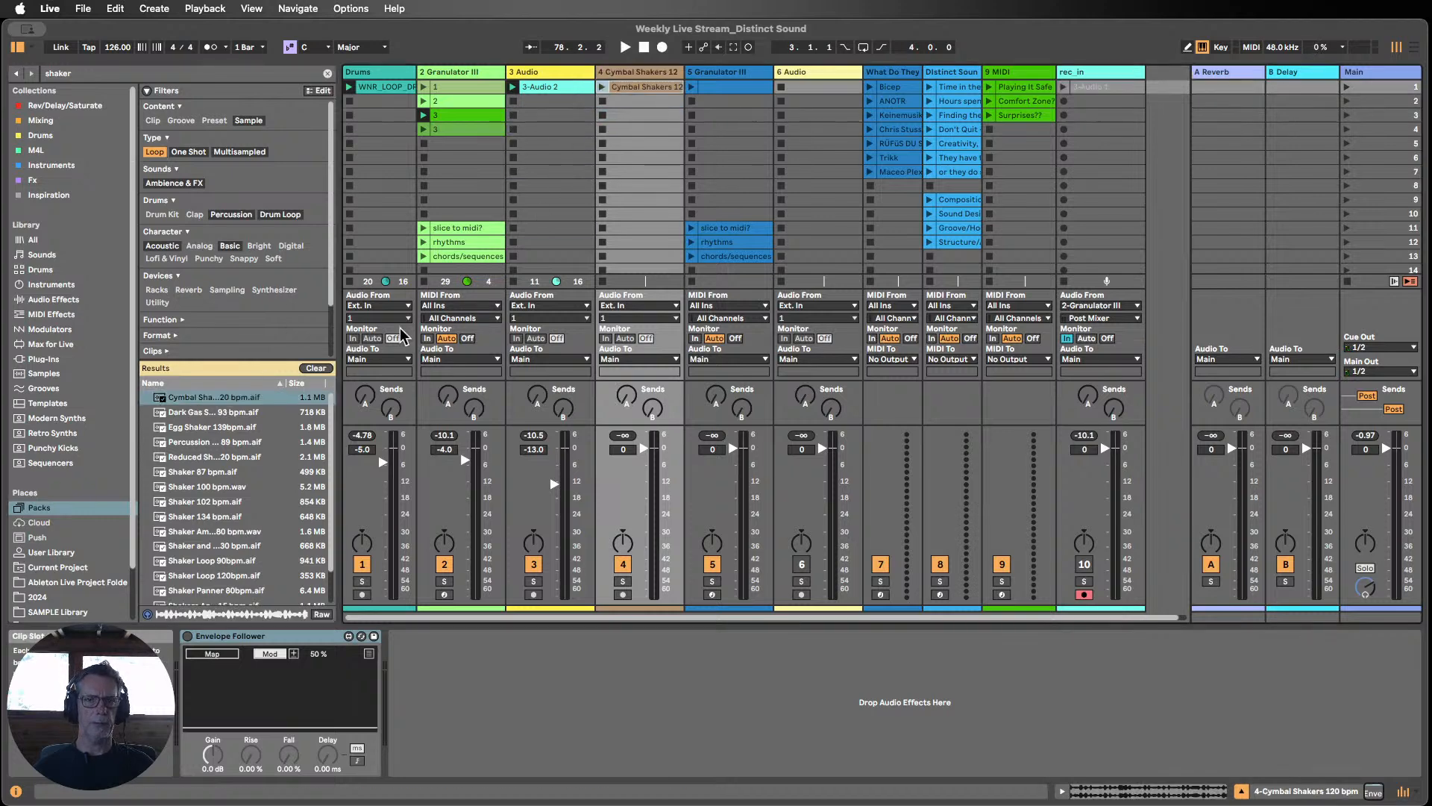
Step: Audition further shaker loops and load Shaker 134 bpm into the second clip slot of the Cymbal Shakers track
left_click(200, 415)
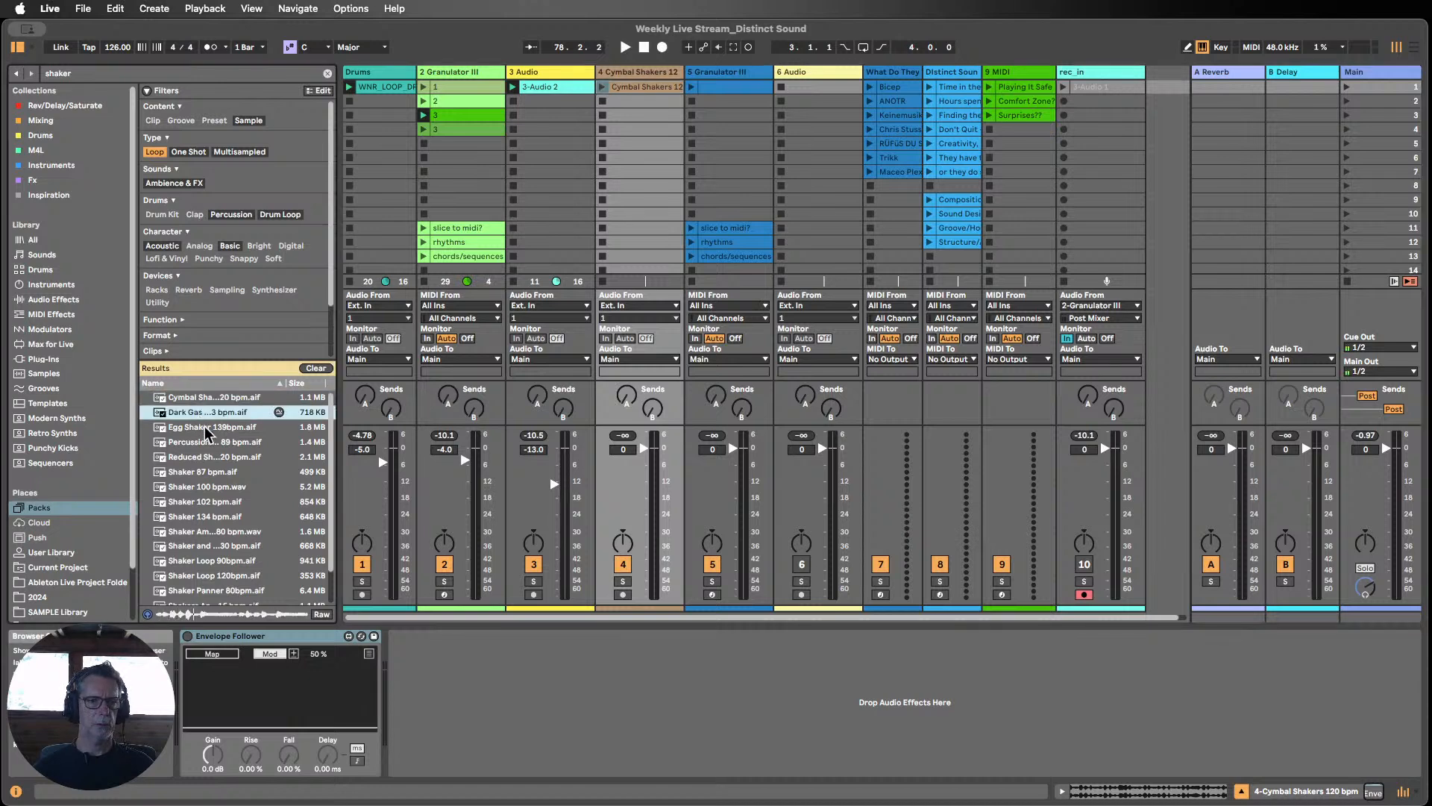
left_click(208, 428)
scroll(235, 552, "down", 1)
left_click(198, 436)
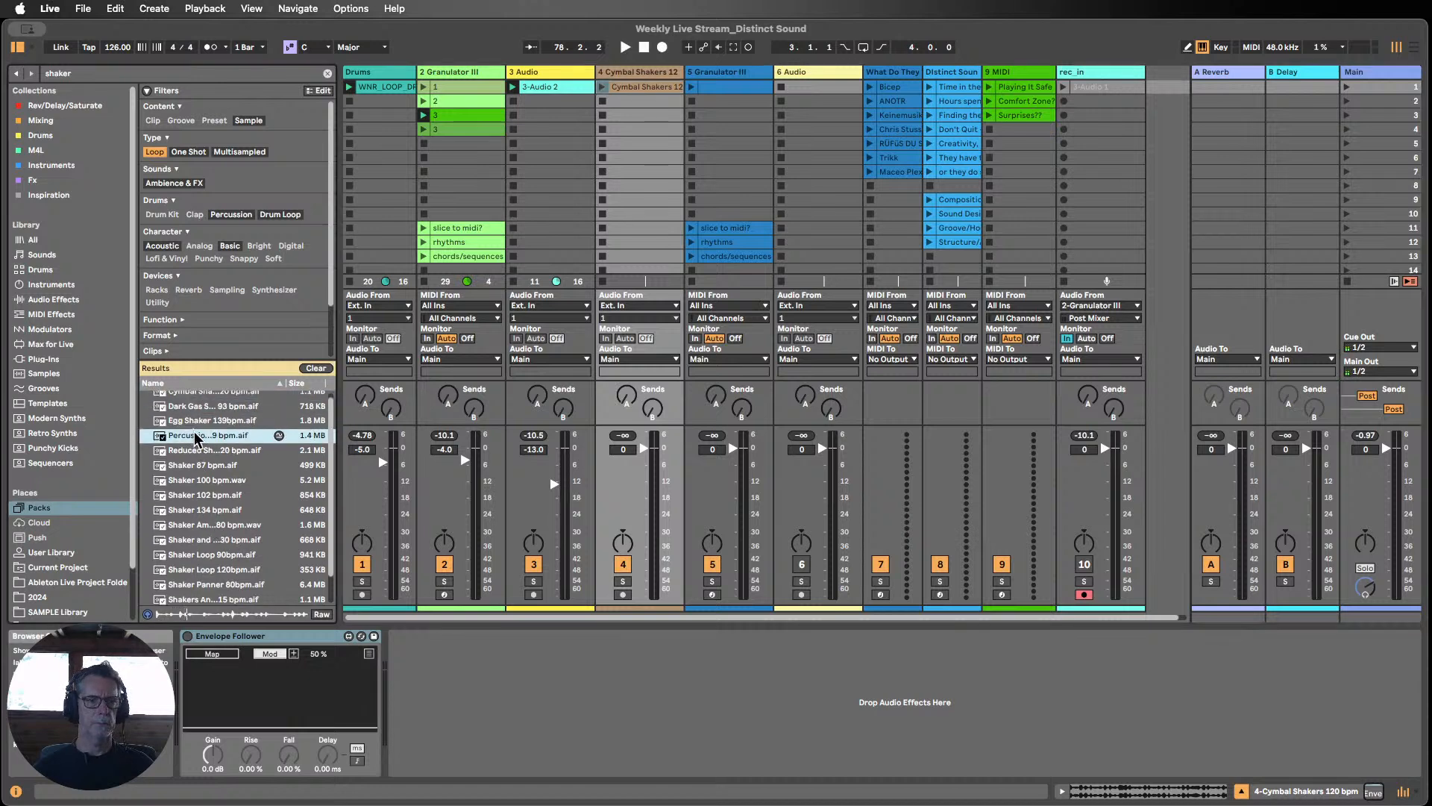
left_click(198, 450)
scroll(197, 453, "down", 1)
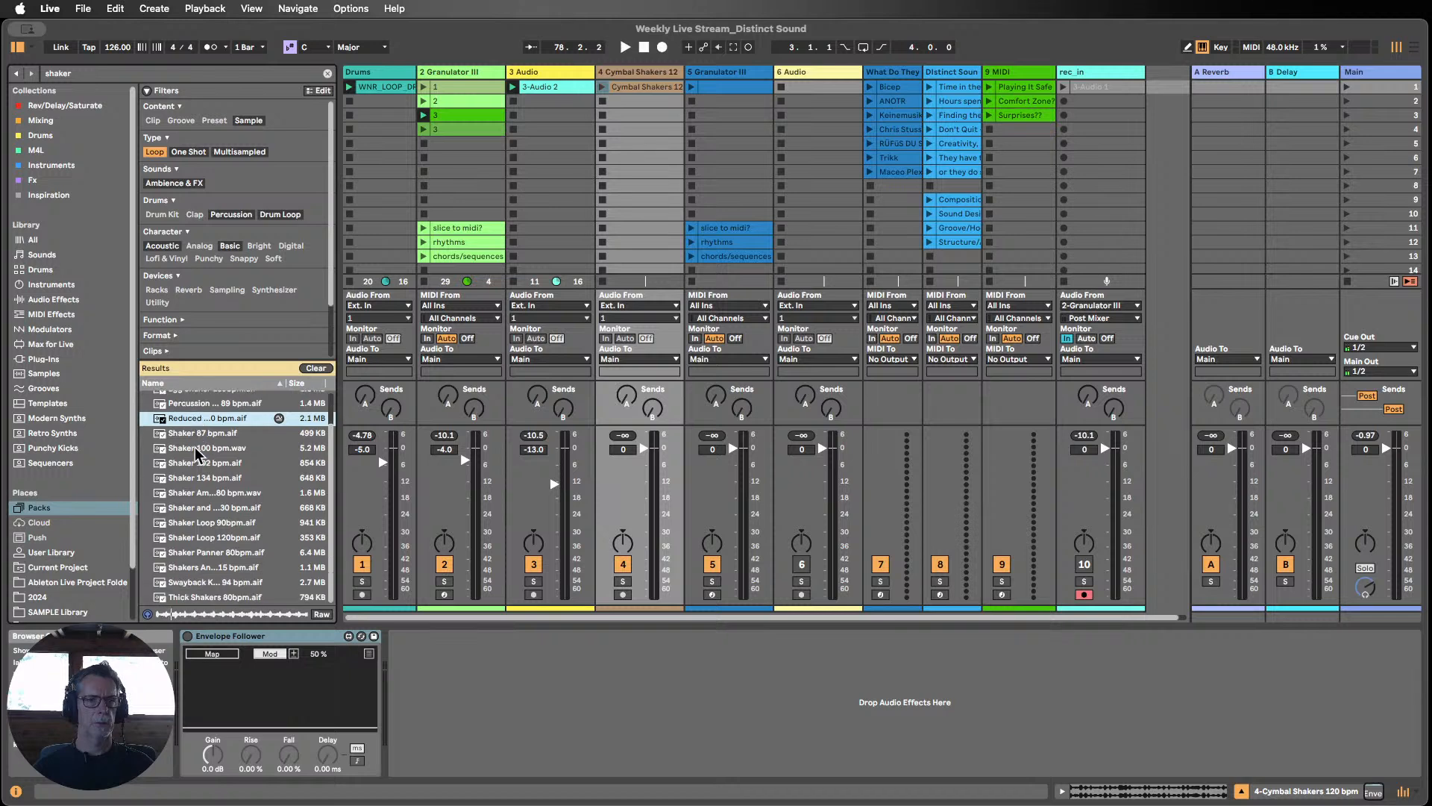
left_click(195, 437)
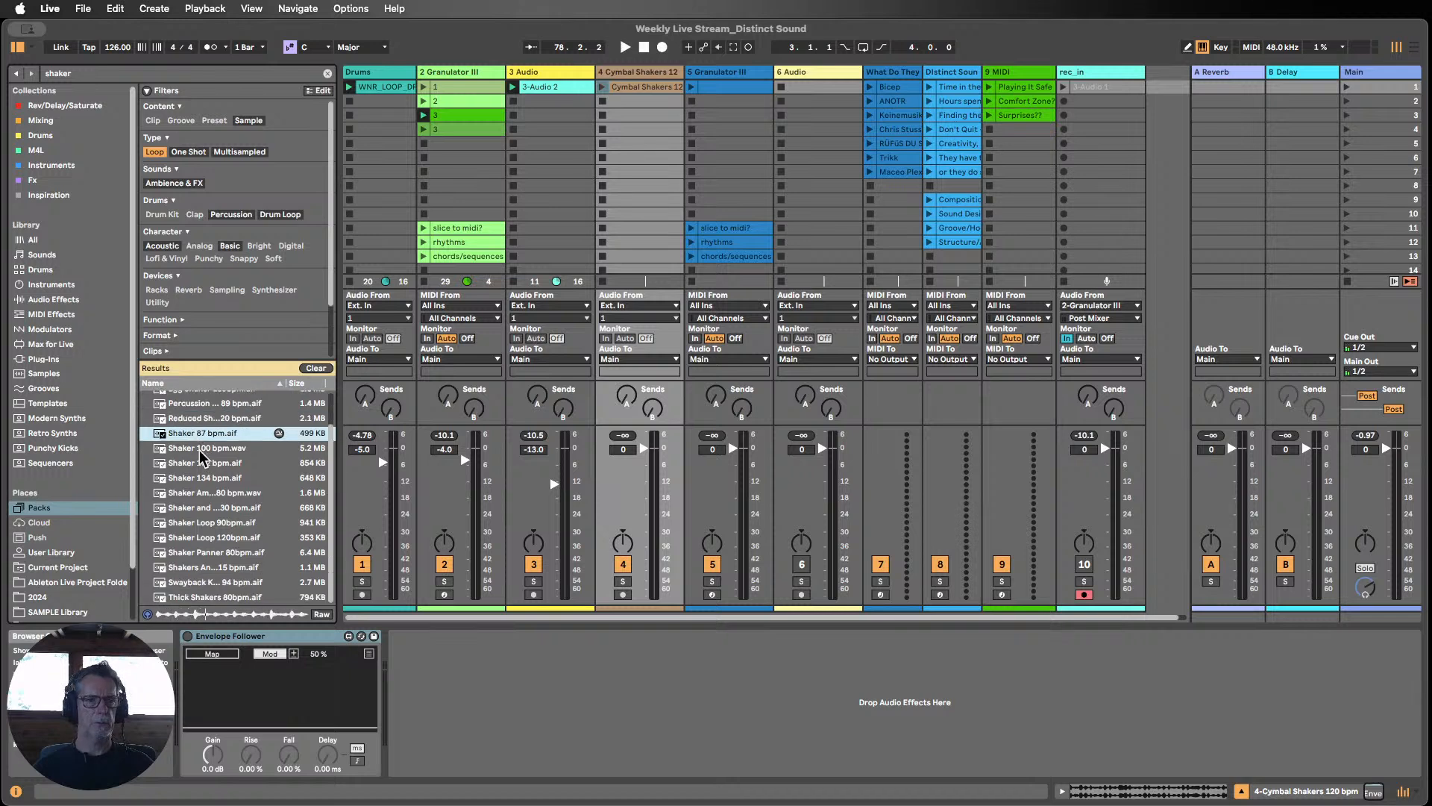
left_click(202, 449)
left_click(199, 464)
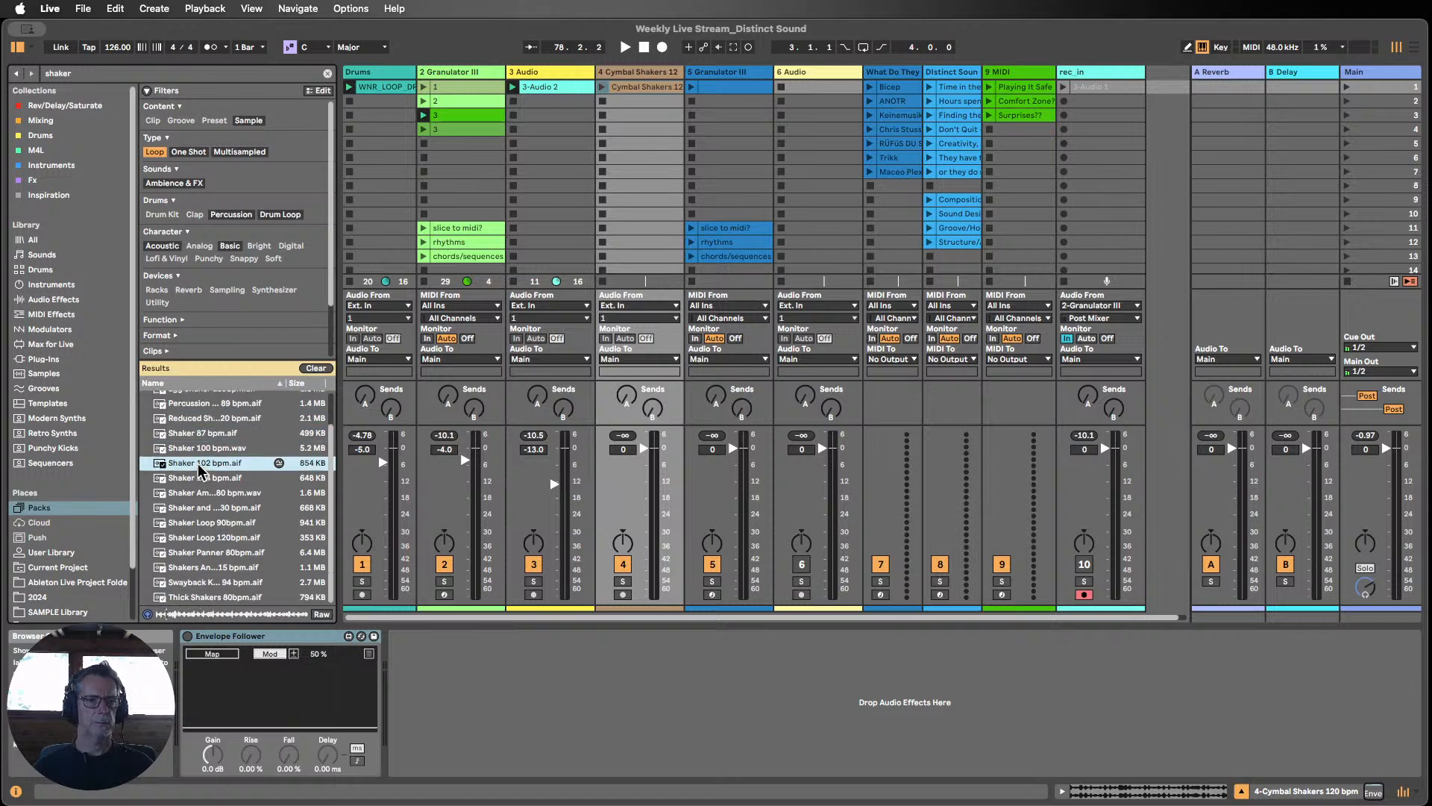
left_click(200, 479)
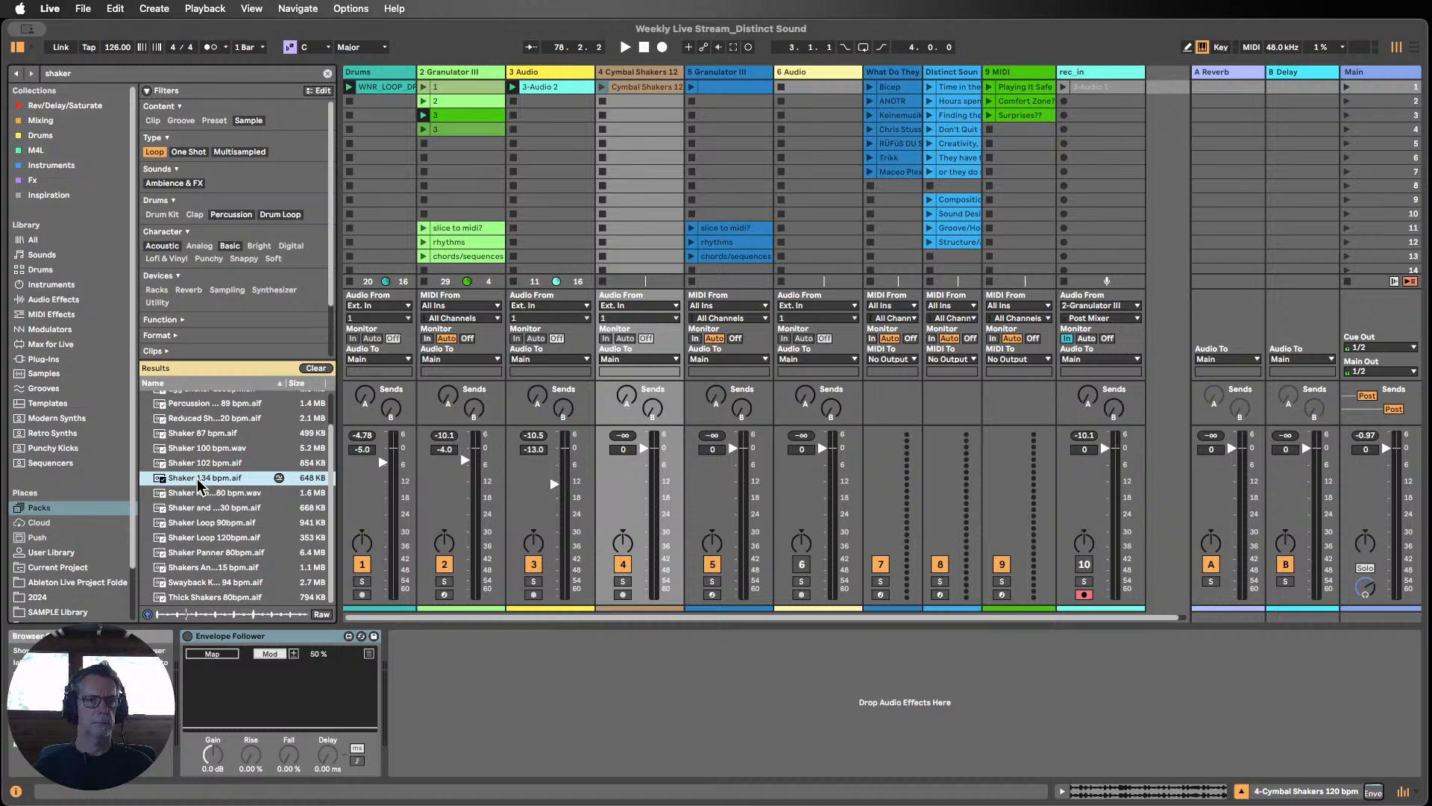
left_click_drag(514, 326, 640, 102)
Step: Audition the remaining shaker loops, widen the browser, and load Shaker Ambient 80 bpm into the third slot of the Cymbal Shakers track
left_click(200, 436)
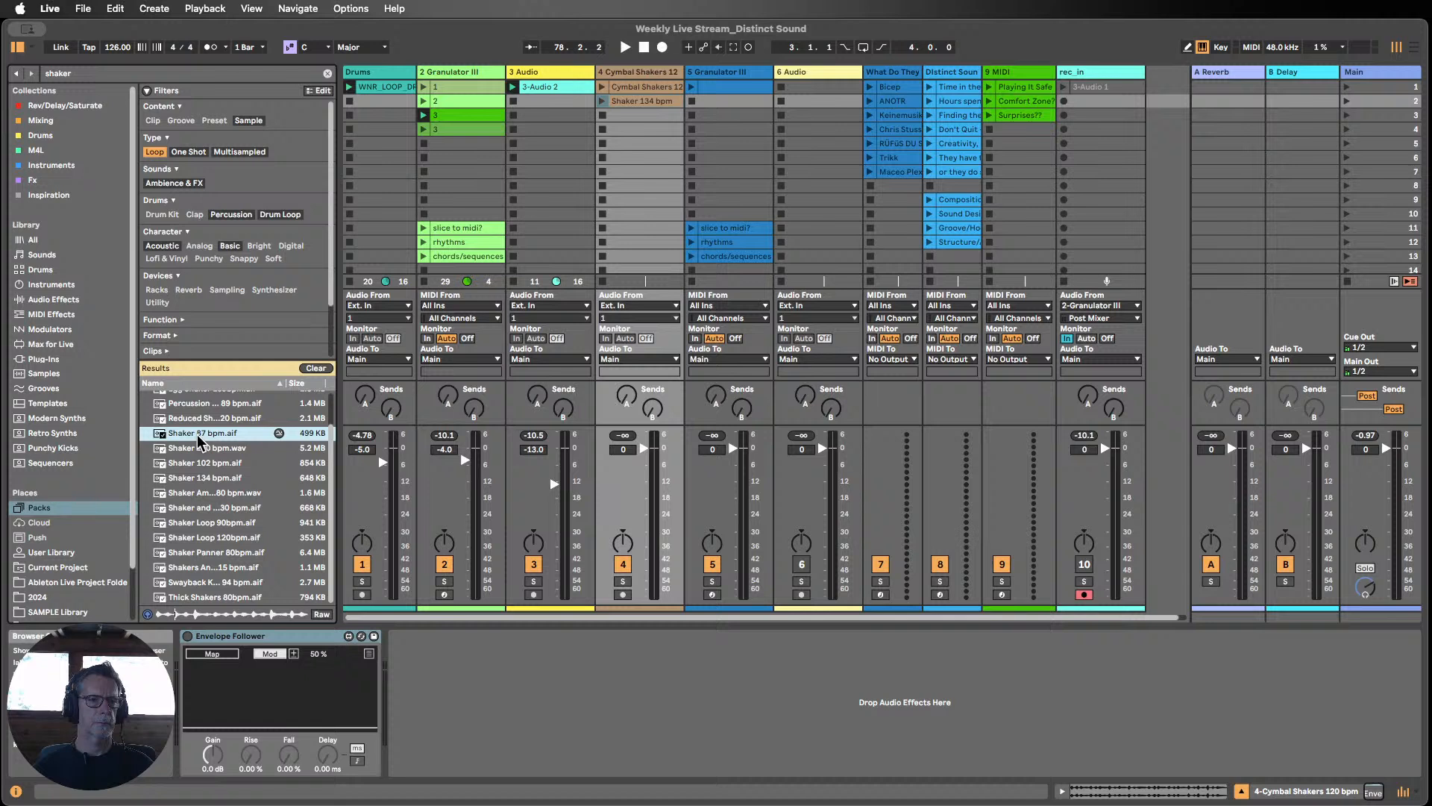
left_click(202, 494)
left_click(202, 524)
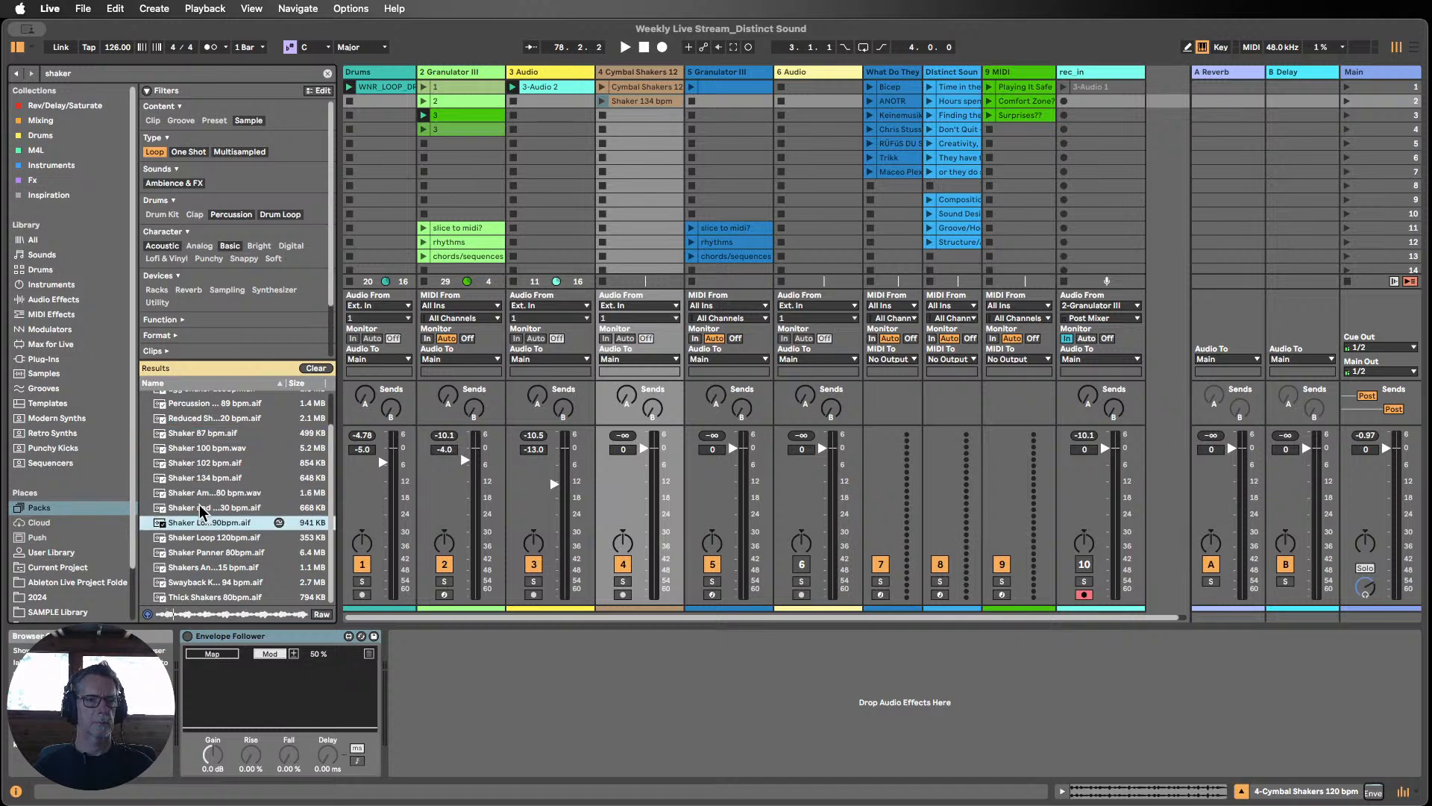
left_click(200, 509)
left_click(201, 493)
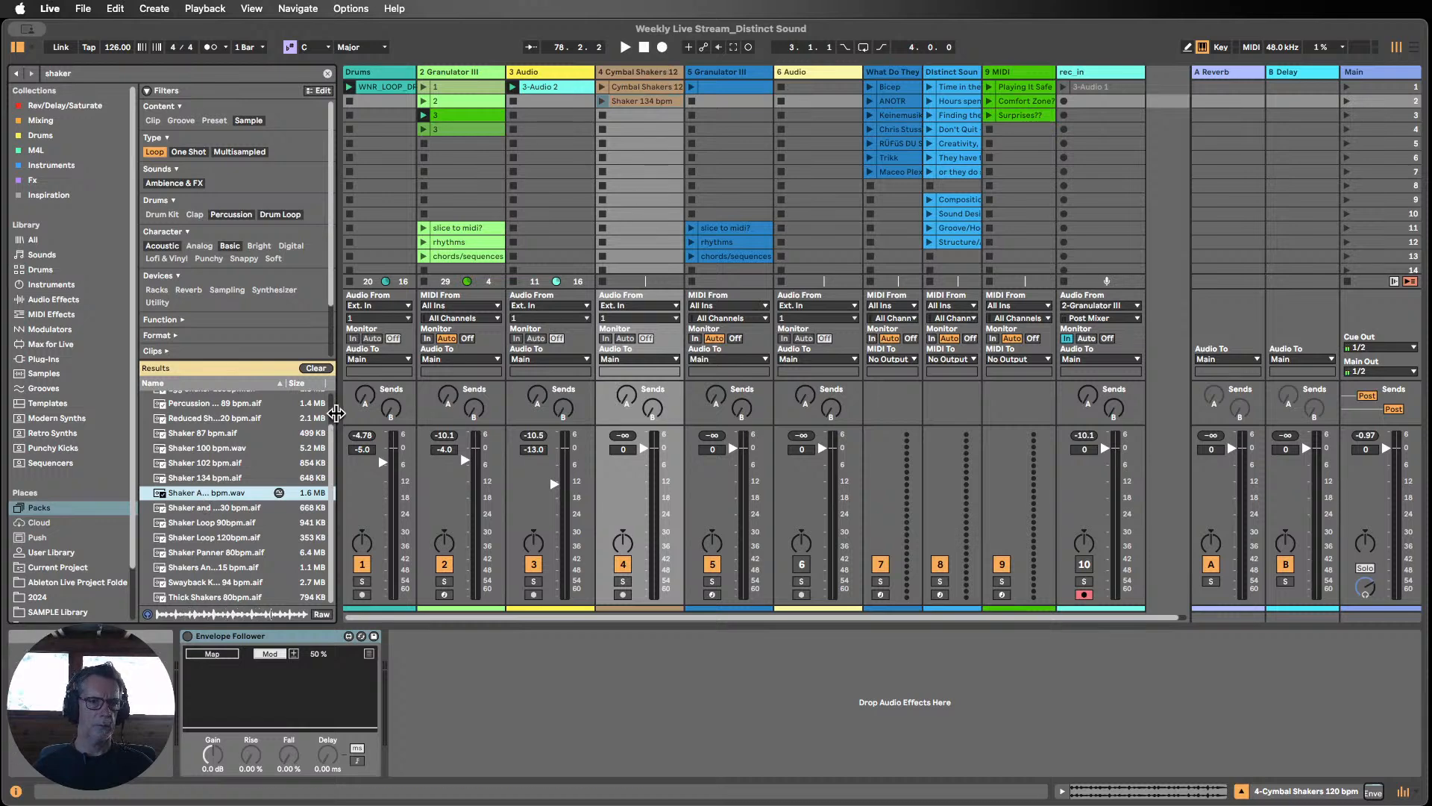
left_click_drag(337, 414, 400, 410)
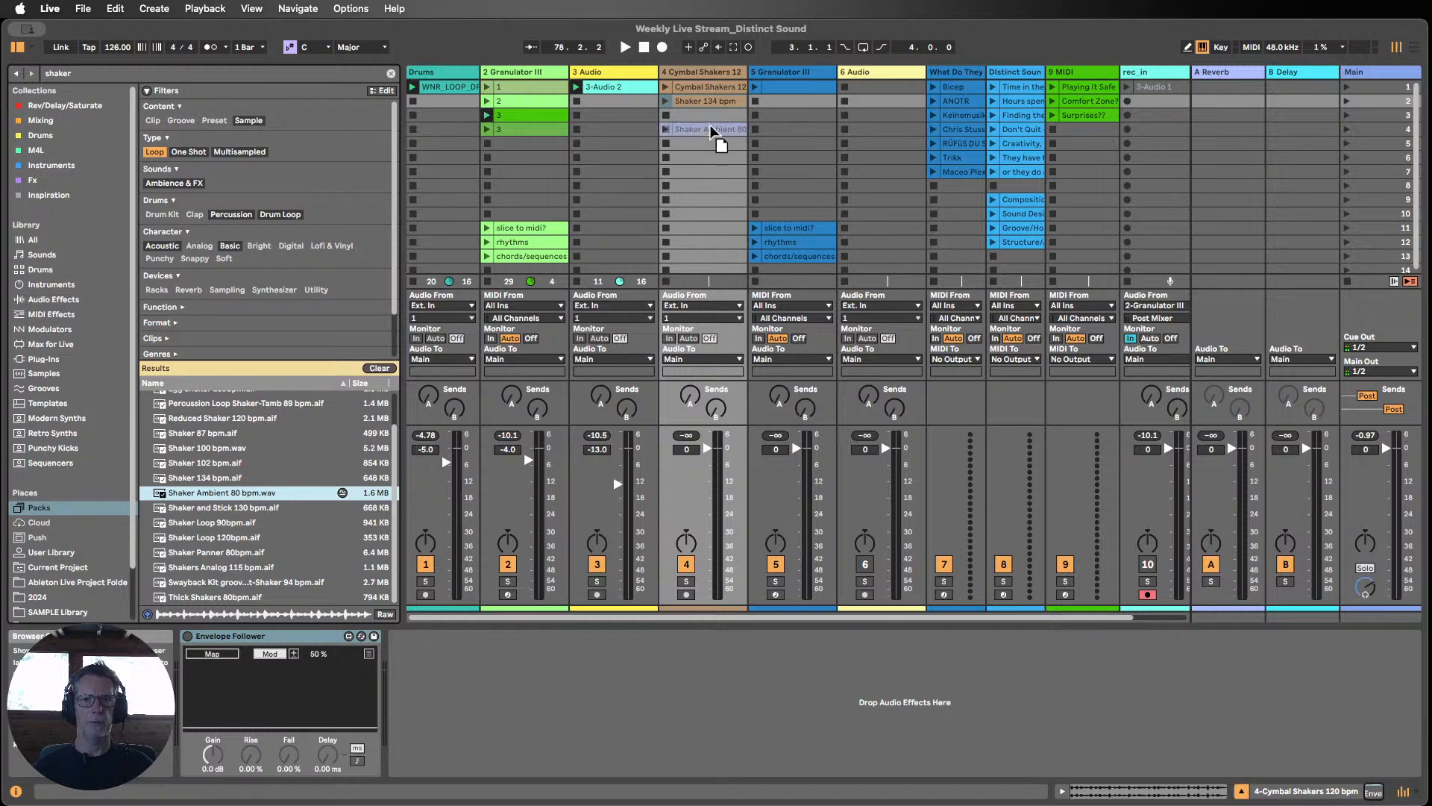
left_click_drag(709, 124, 705, 115)
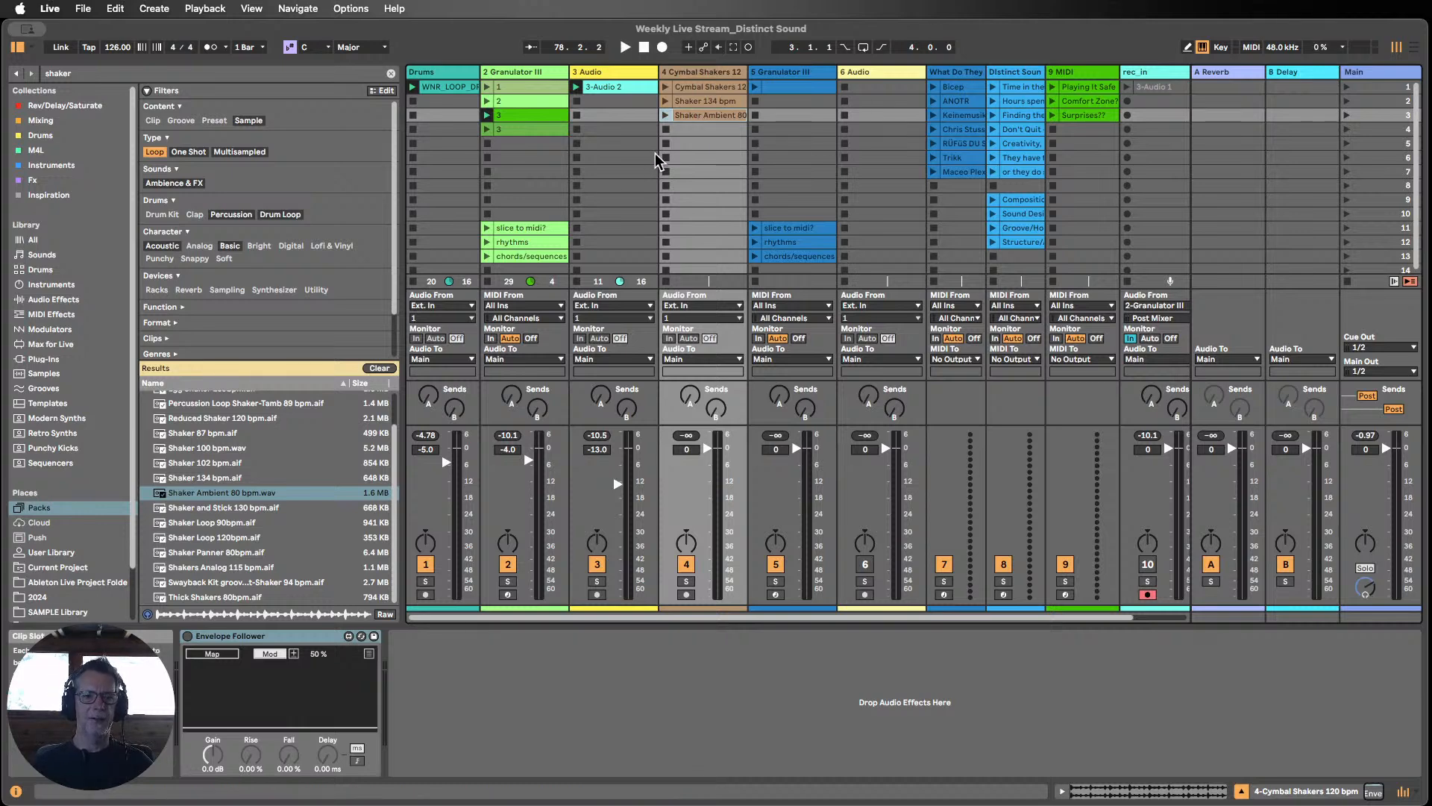
Step: Play the Shaker Ambient 80 bpm clip with its track deactivated and its Envelope Follower enabled, and open the clip's sample view
left_click(608, 69)
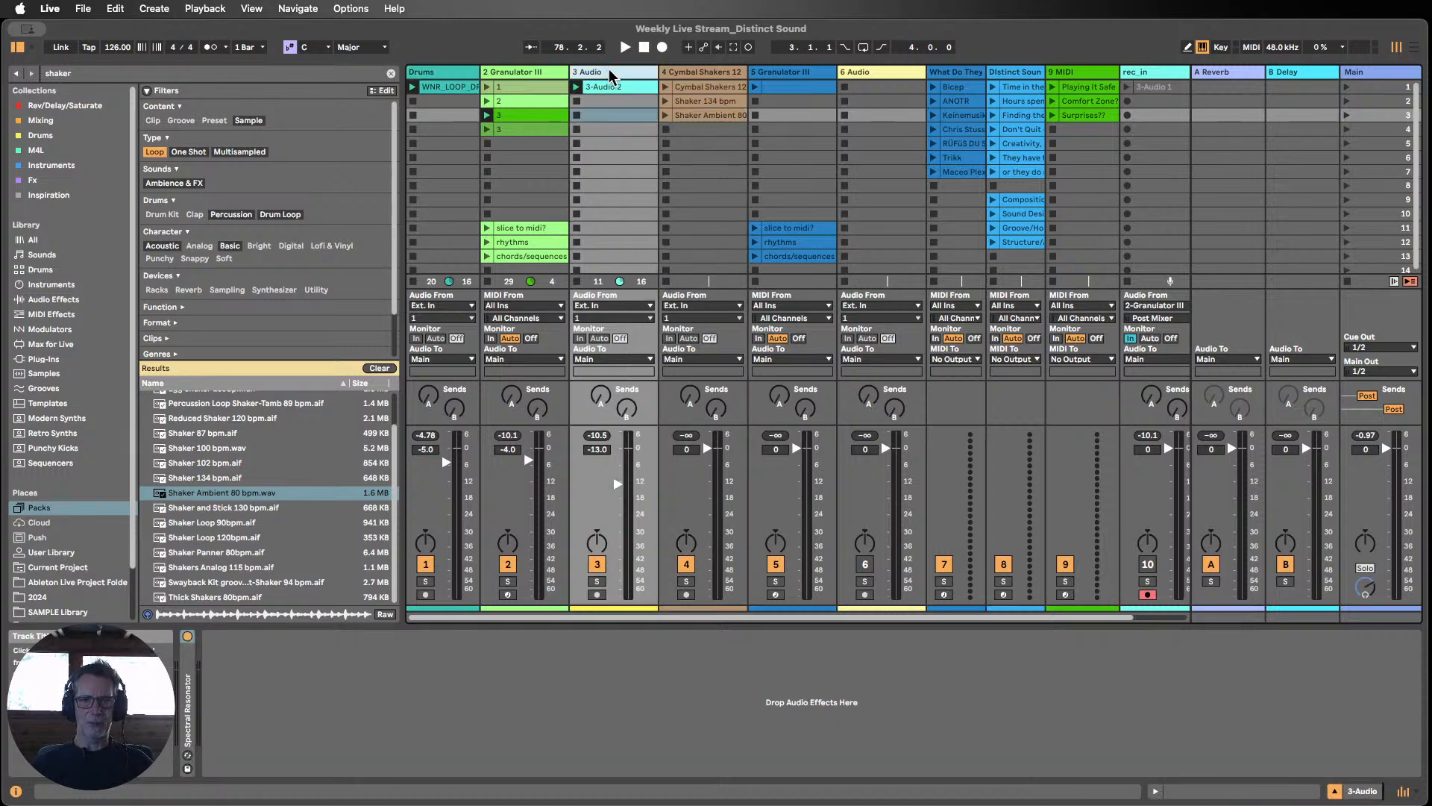
left_click(693, 72)
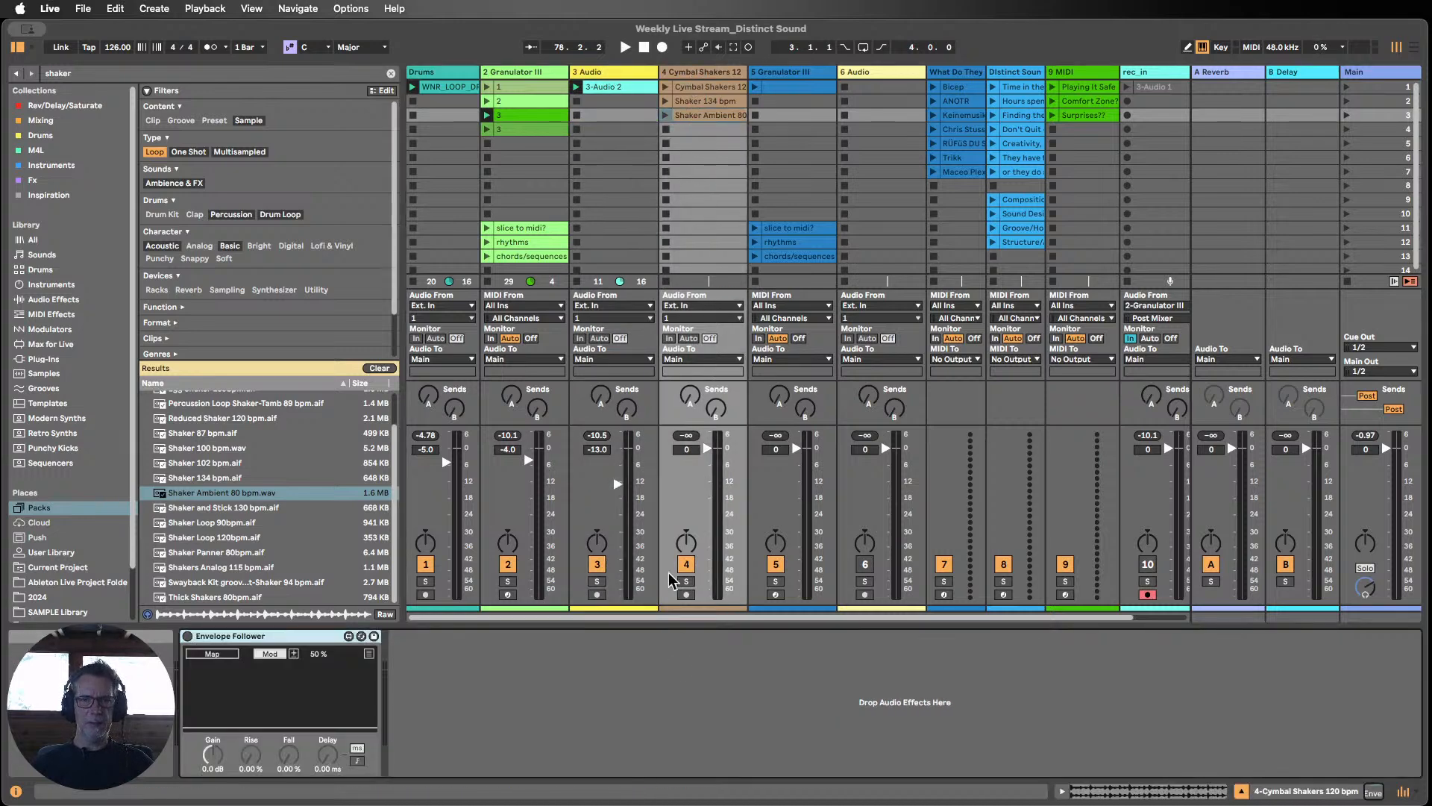
left_click(666, 116)
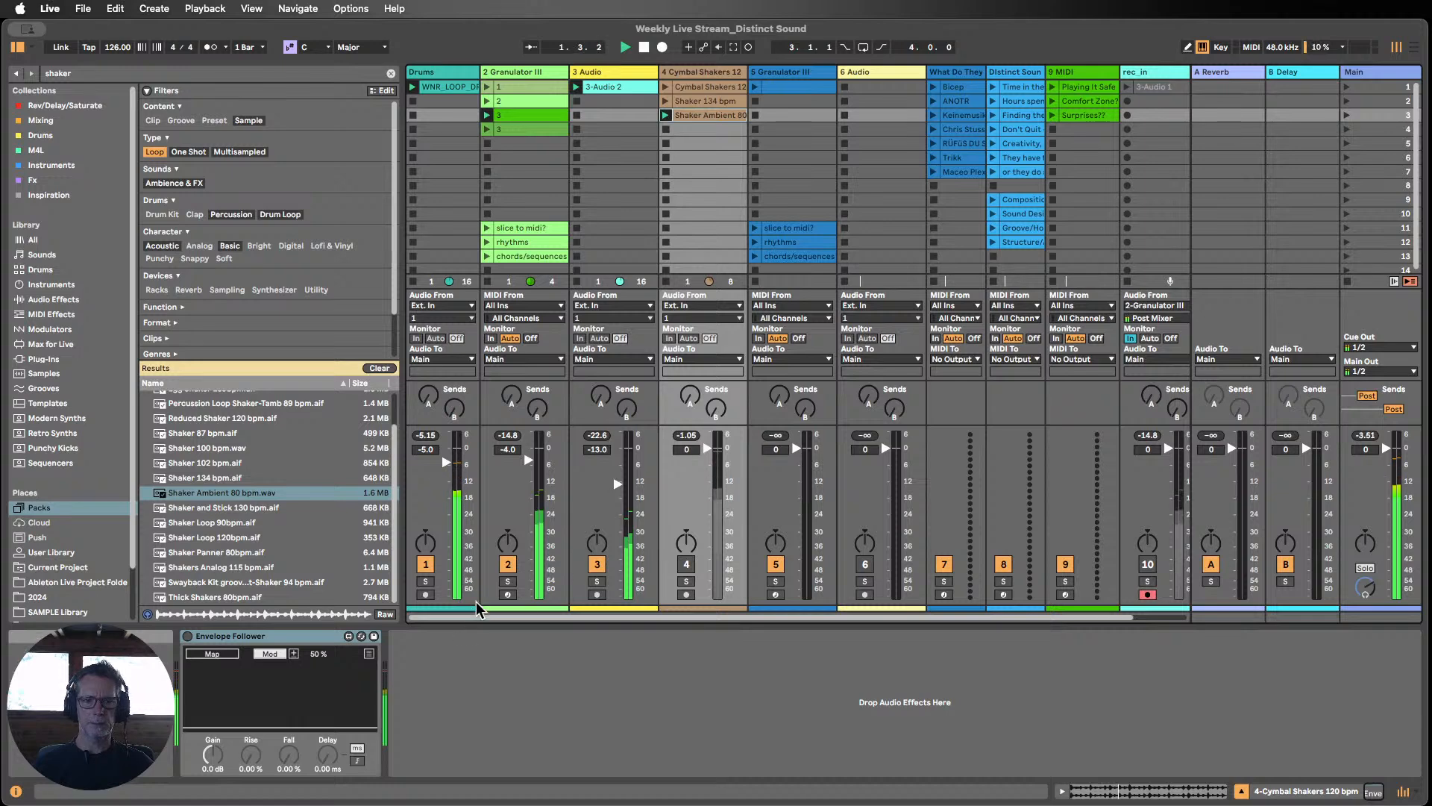
left_click(187, 636)
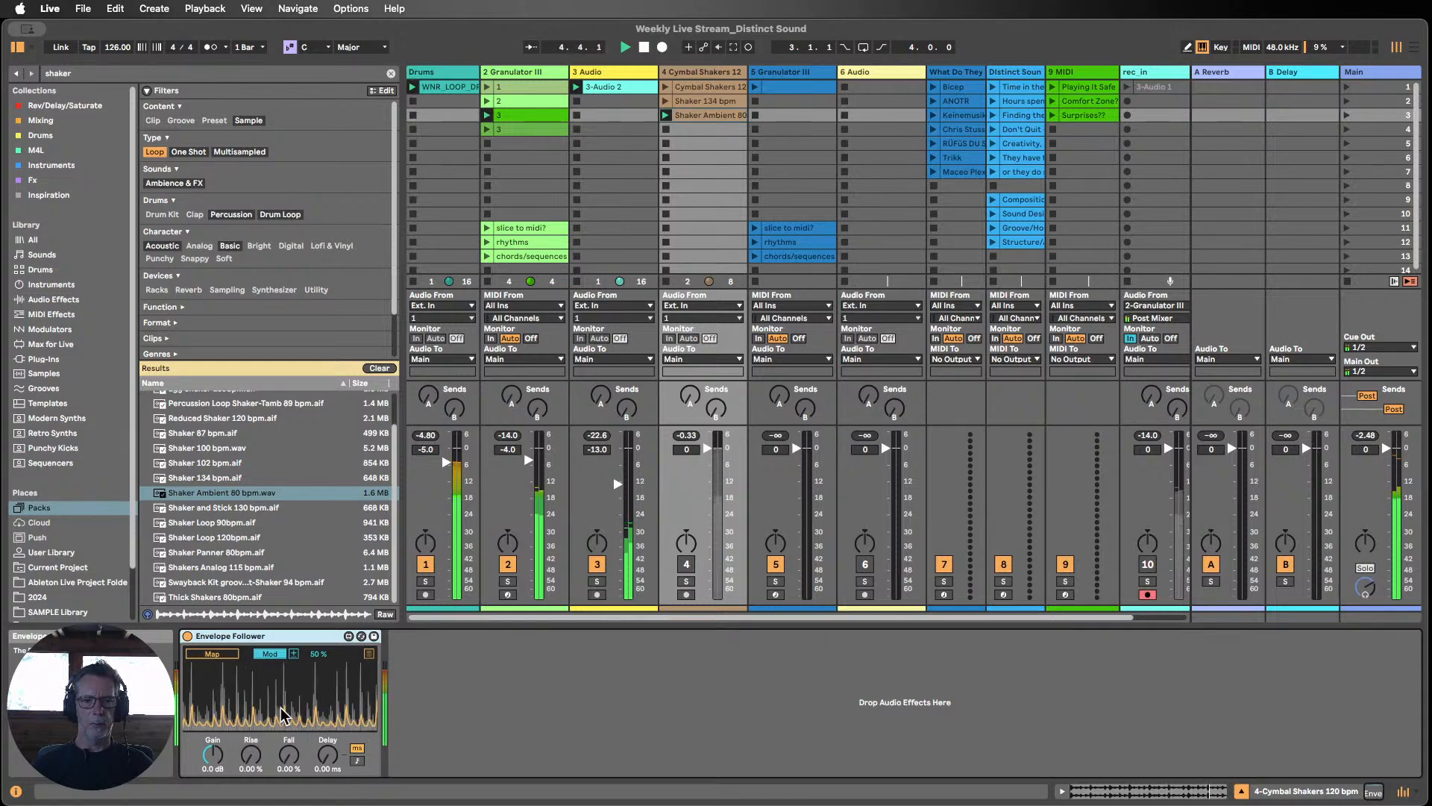
double_click(689, 115)
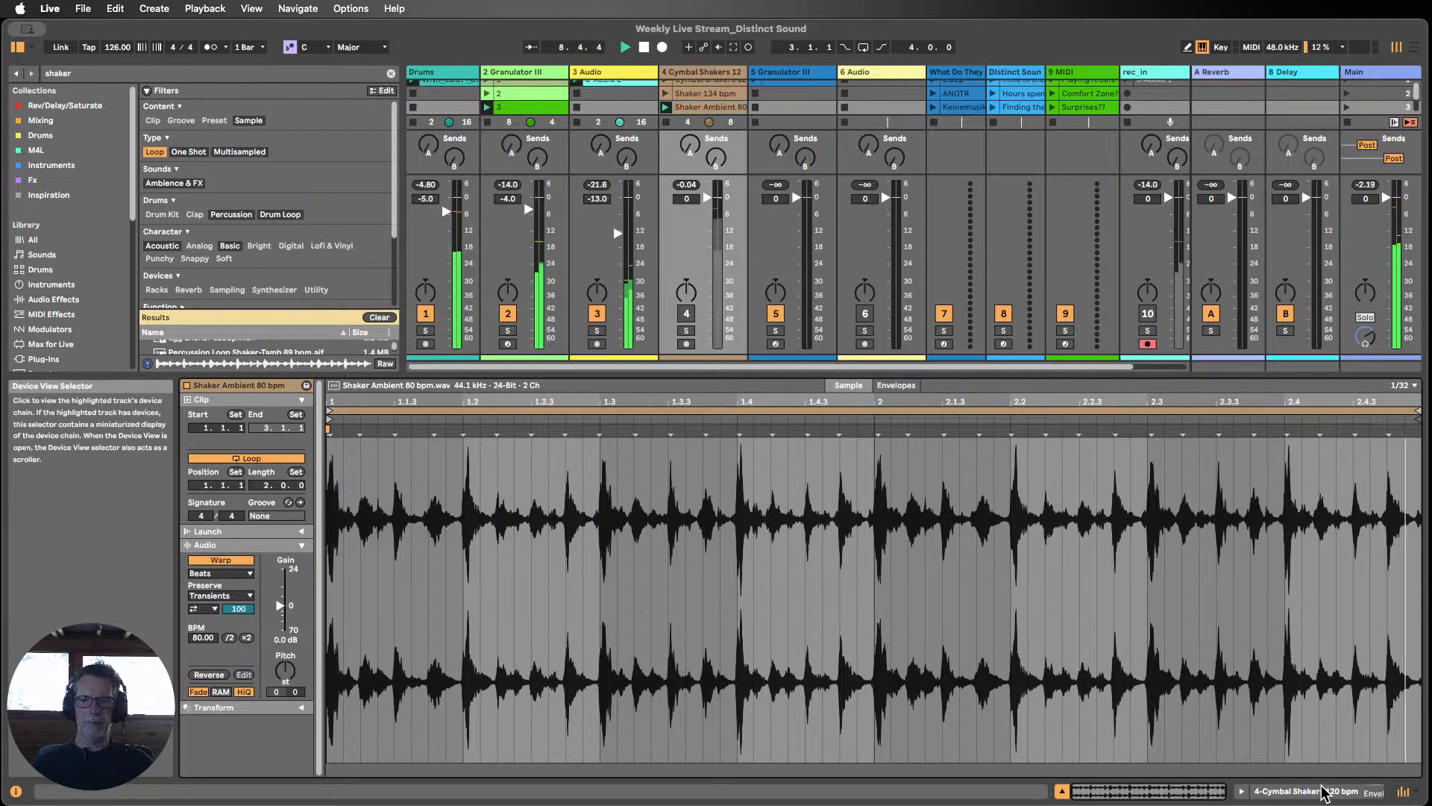
Step: Launch the Shaker 134 bpm clip and set the gain of the Cymbal Shakers track's Envelope Follower to 13 dB
double_click(701, 73)
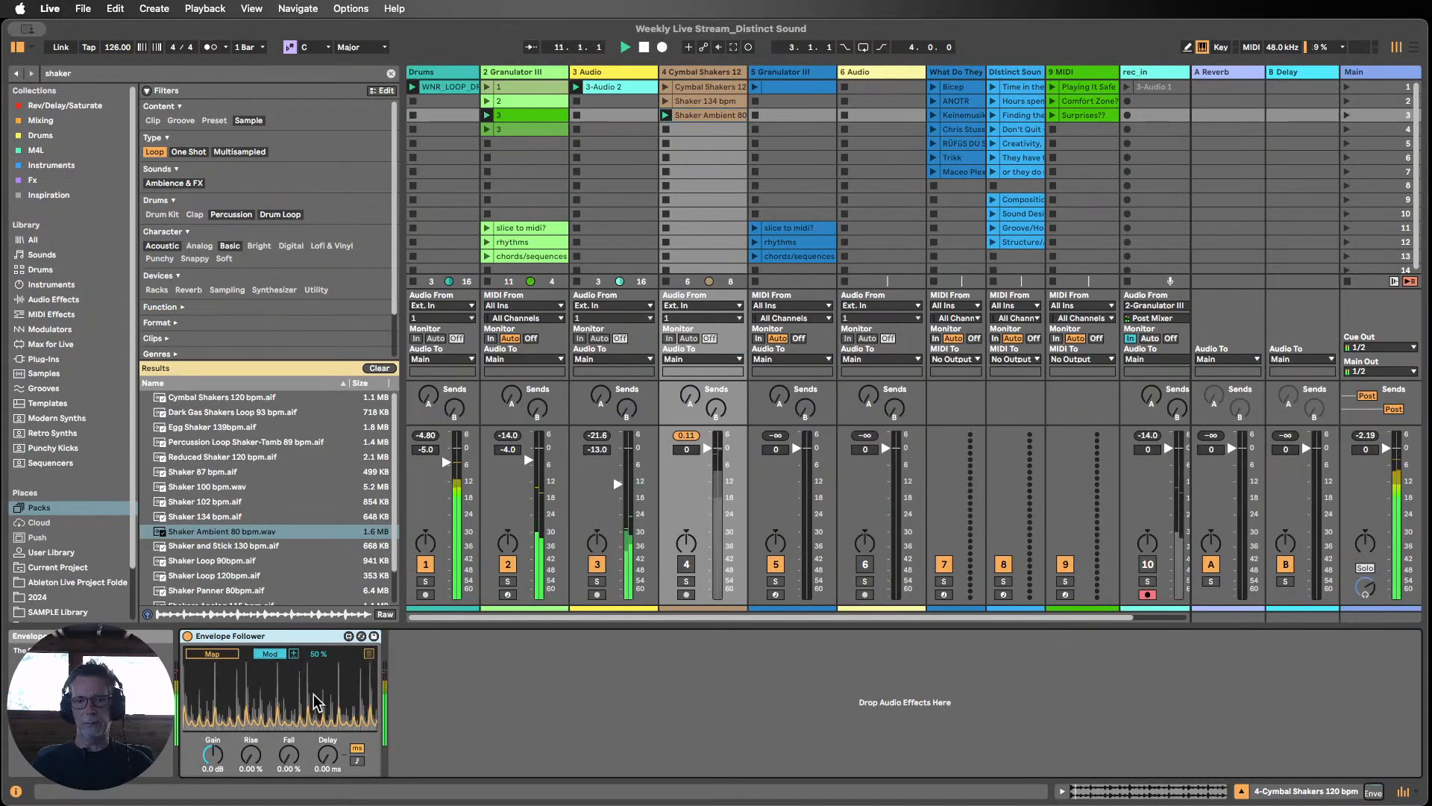
left_click(665, 101)
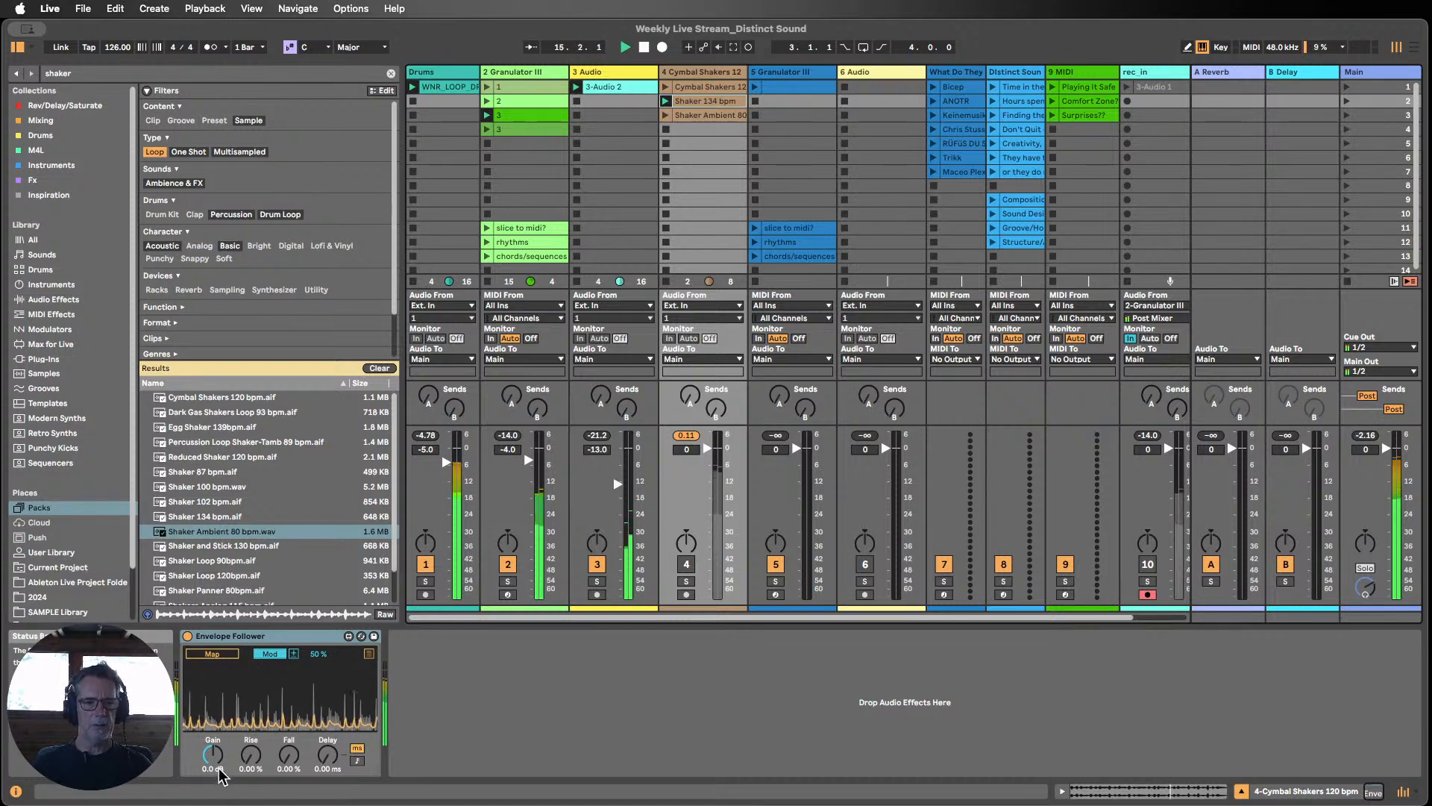
left_click_drag(212, 754, 212, 712)
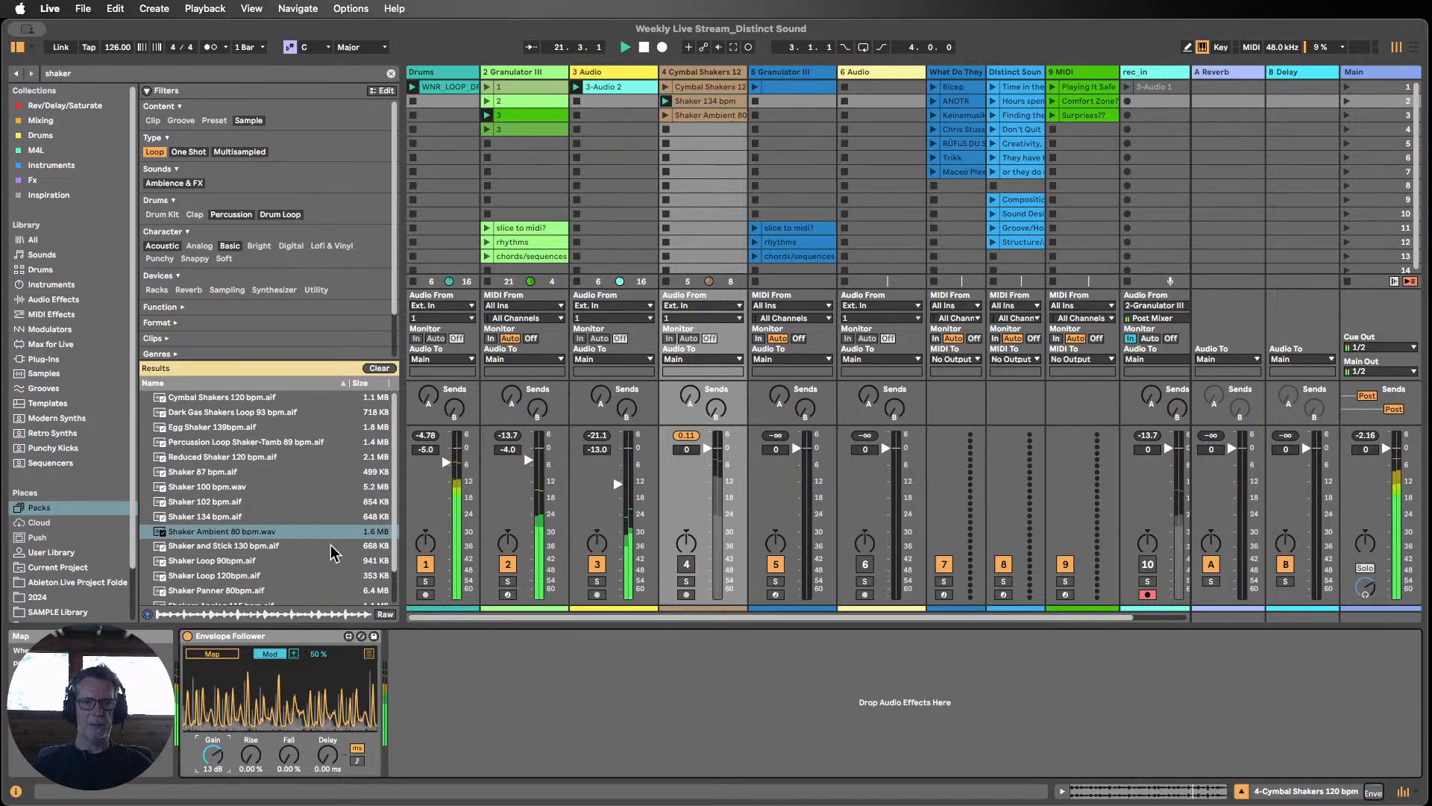
Step: Unfold the Spectral Resonator on 3 Audio and set its Decay to 69.6 ms
left_click(601, 71)
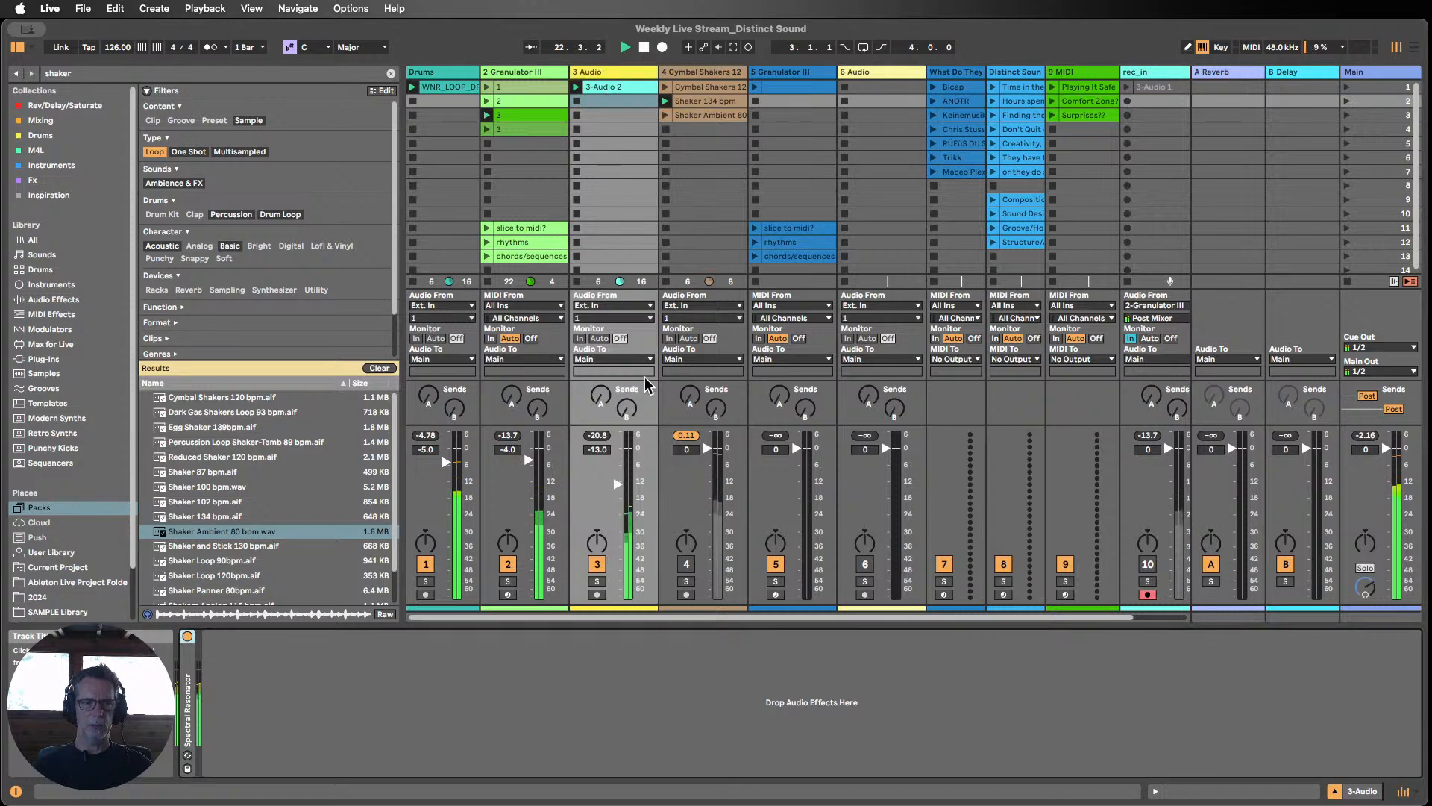
double_click(189, 694)
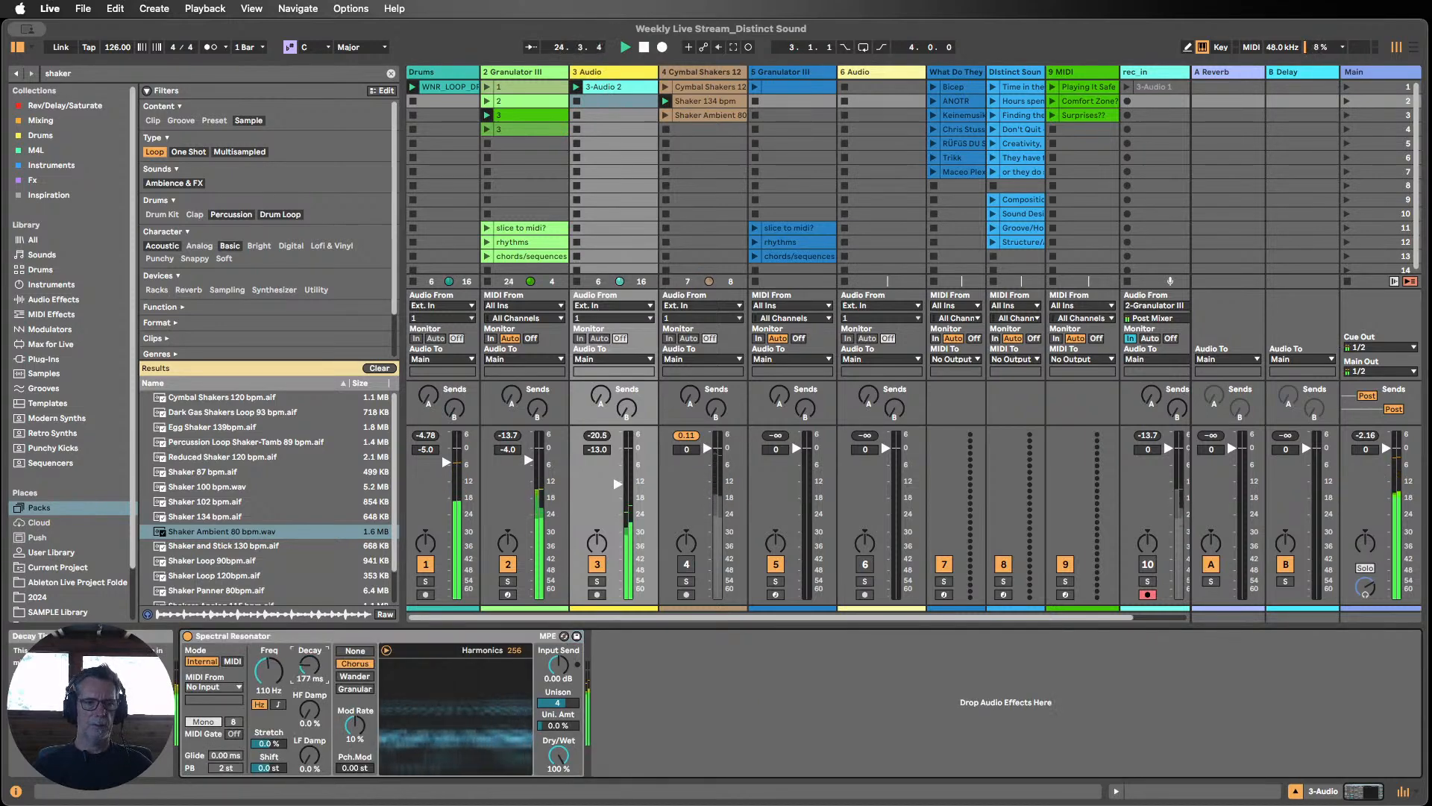
mouse_move(314, 669)
left_mouse_down()
mouse_move(314, 708)
mouse_move(314, 649)
mouse_move(314, 665)
left_mouse_up()
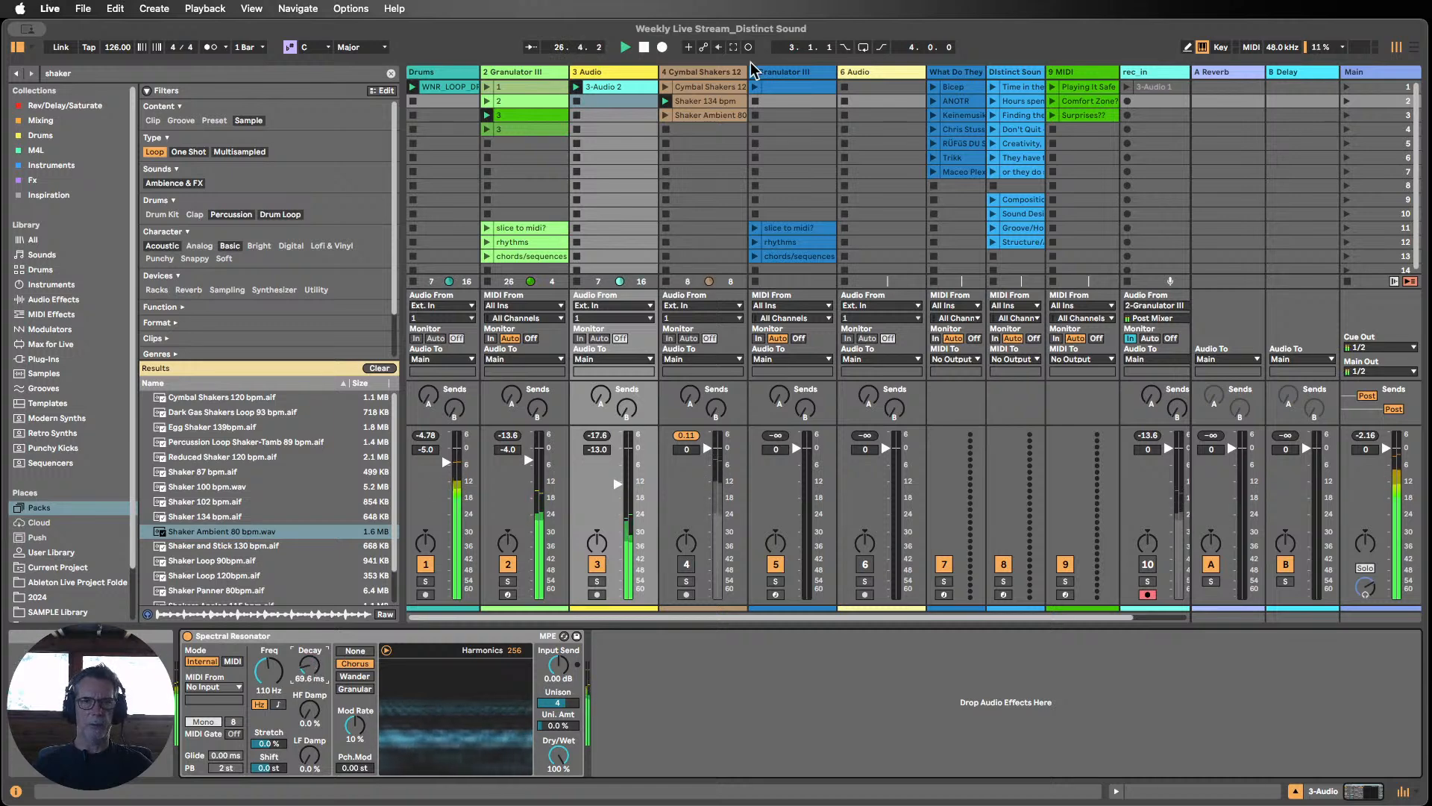
Step: Map the Cymbal Shakers track's Envelope Follower to the Spectral Resonator's Decay on 3 Audio and set the Decay to 299 ms
left_click(691, 73)
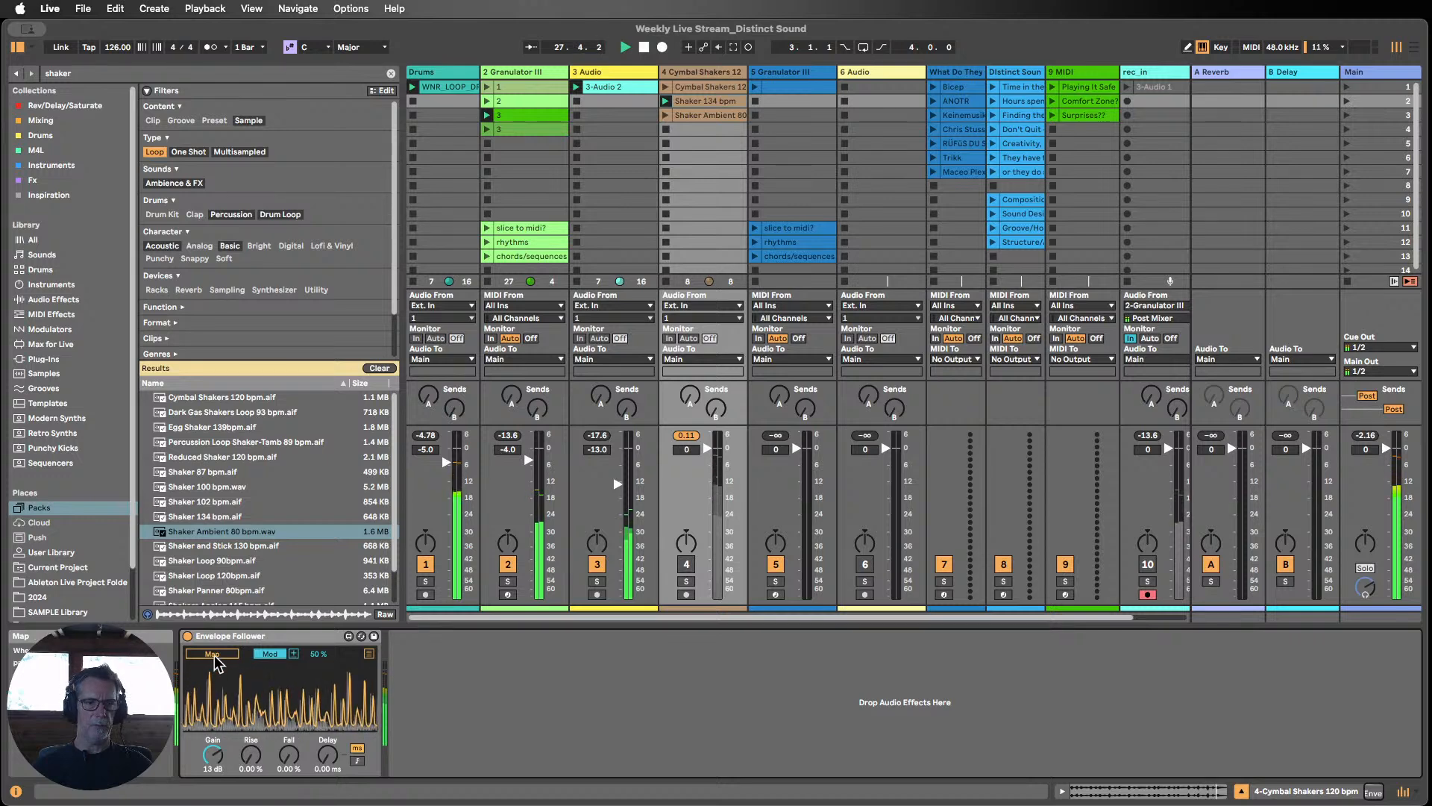
left_click(610, 73)
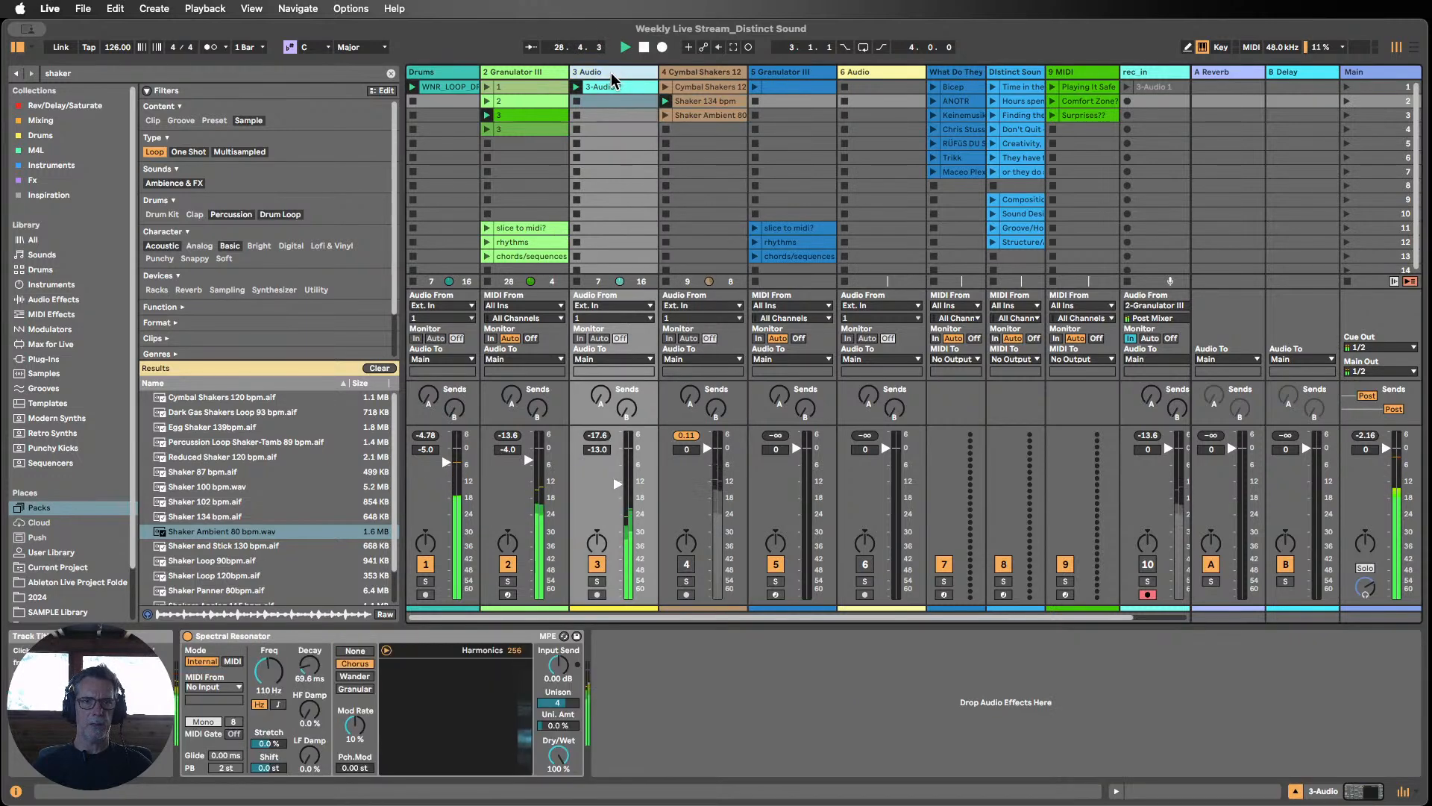
left_click(309, 669)
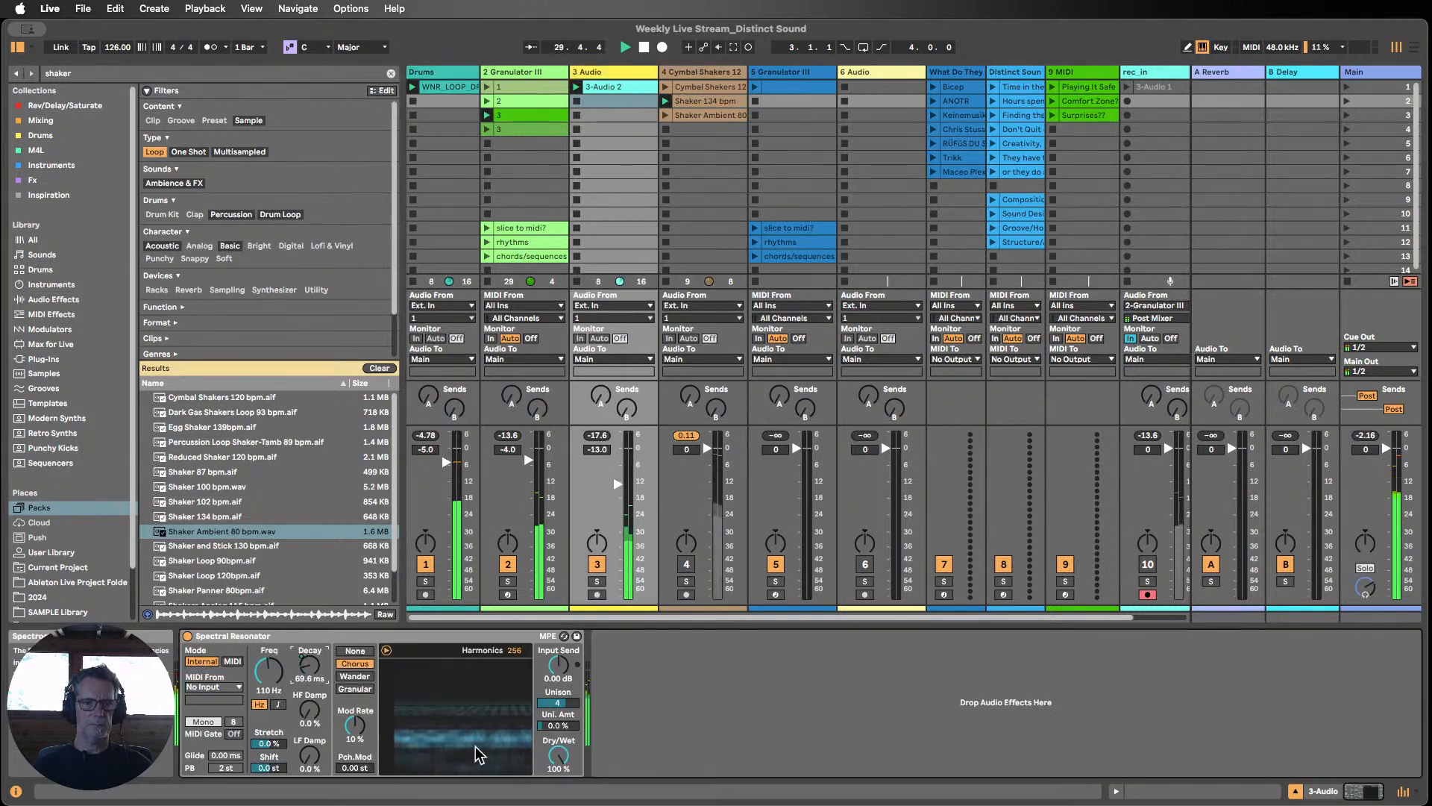
left_click_drag(314, 670, 314, 627)
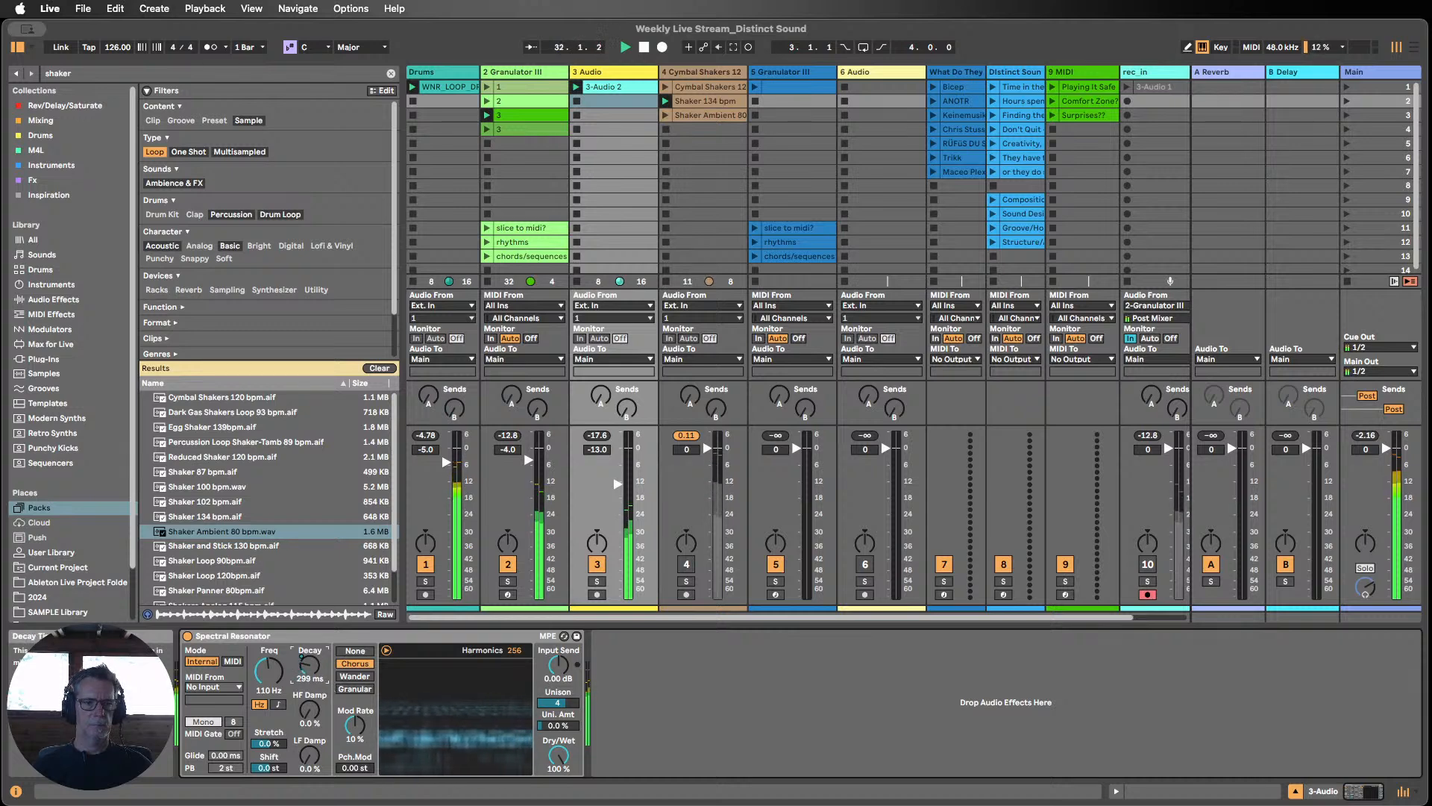
Step: Set the Spectral Resonator to Wander modulation at 110 Hz with Unison 8 and a 2.7% unison amount, and fold the device
left_click(348, 676)
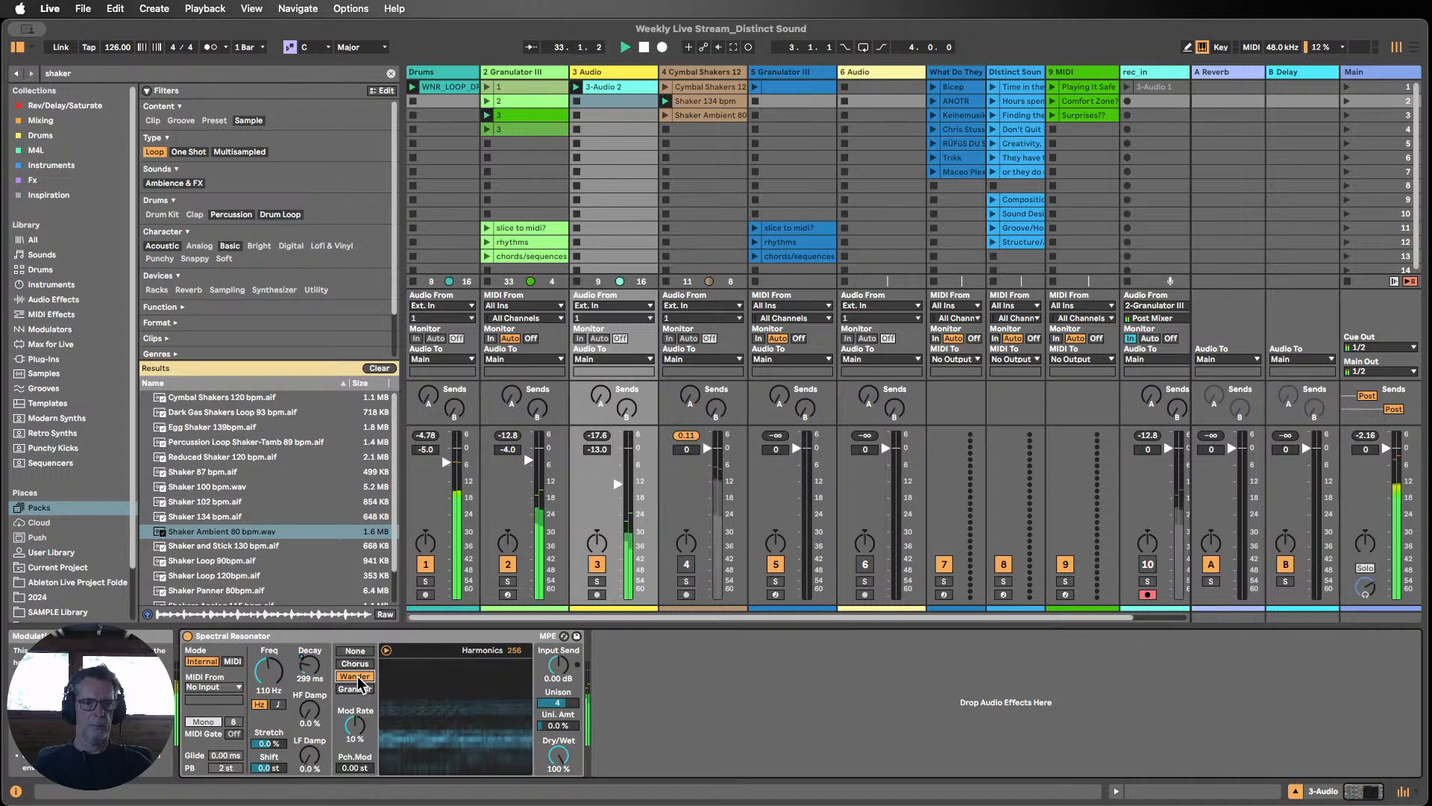
left_click(277, 705)
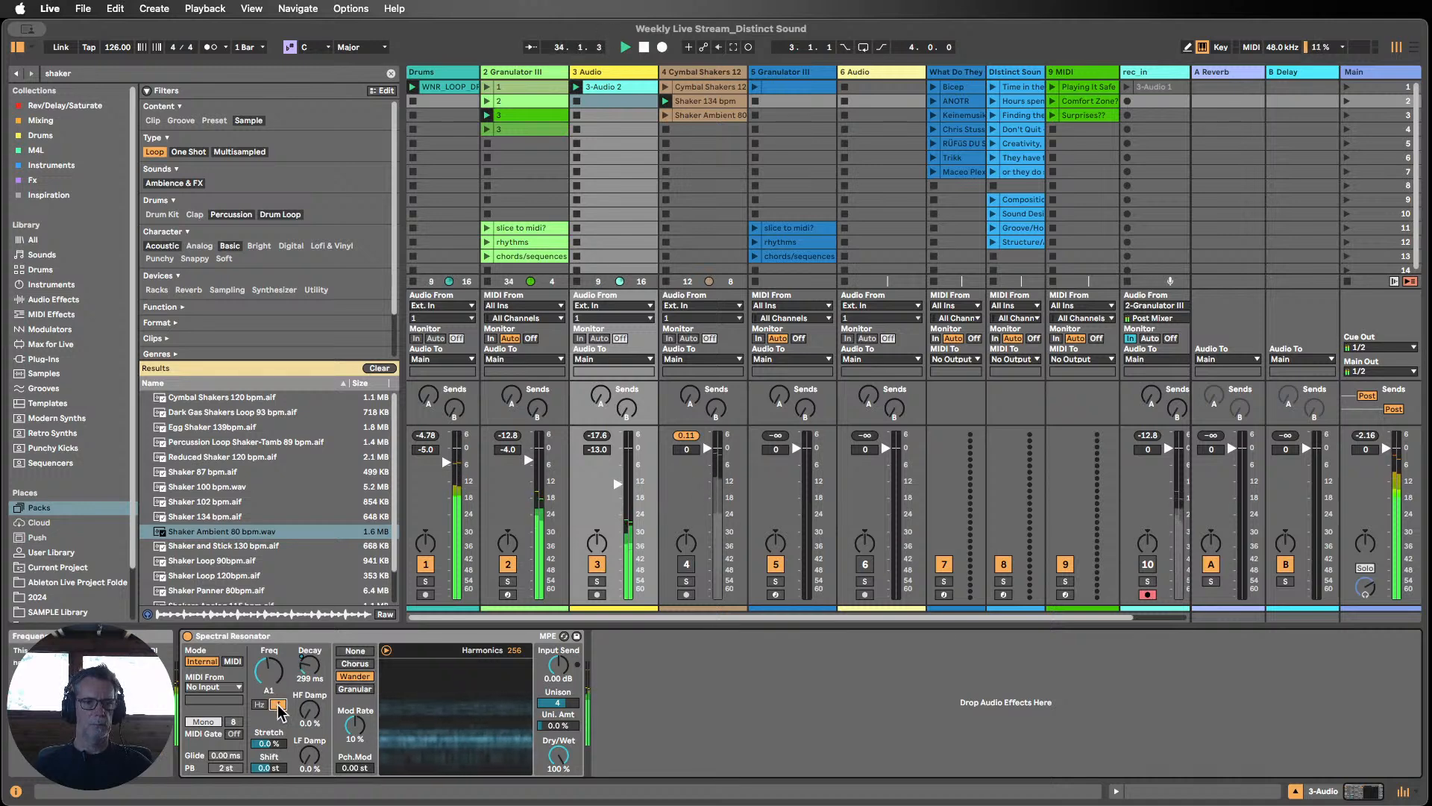
mouse_move(267, 673)
left_mouse_down()
mouse_move(267, 656)
mouse_move(269, 676)
left_mouse_up()
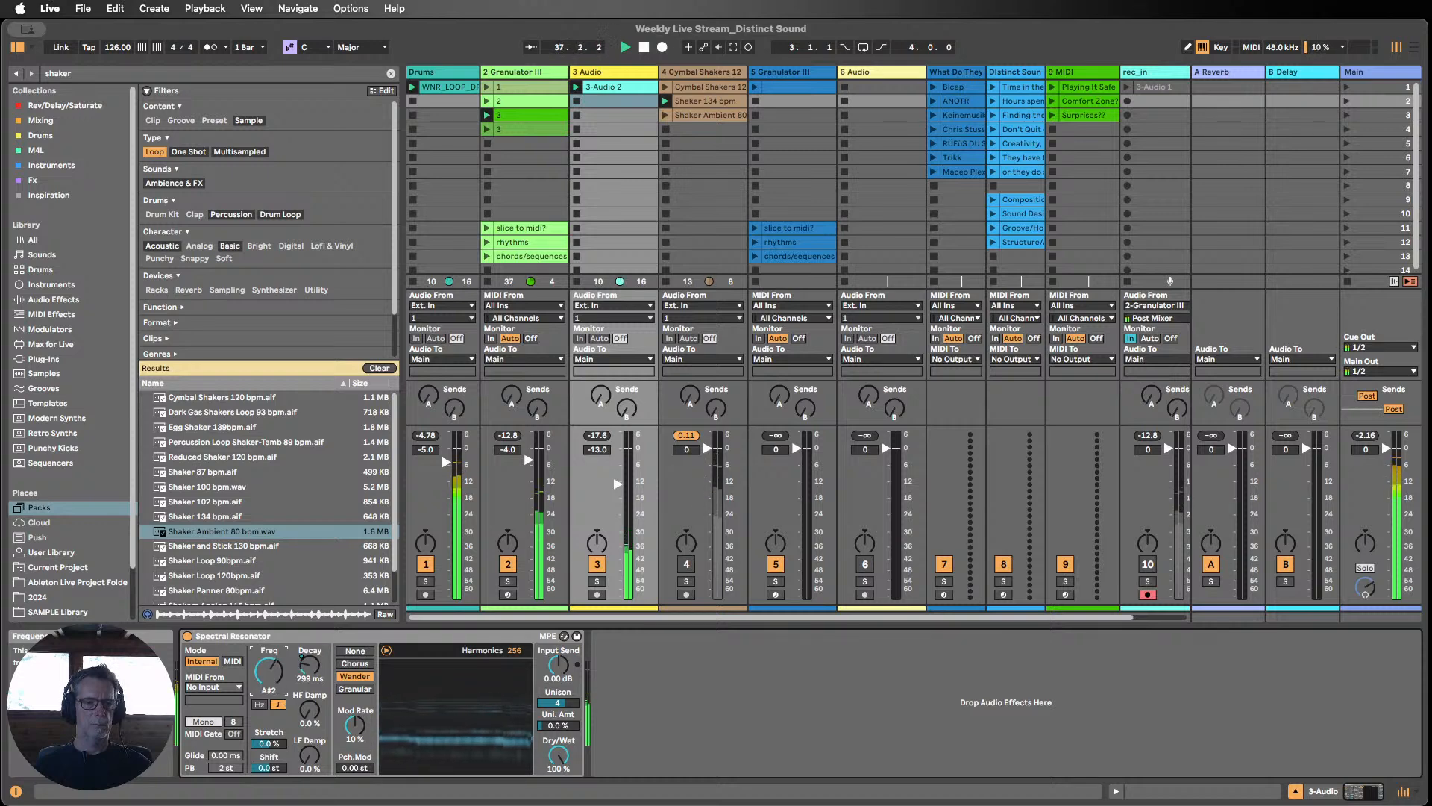
left_click(258, 705)
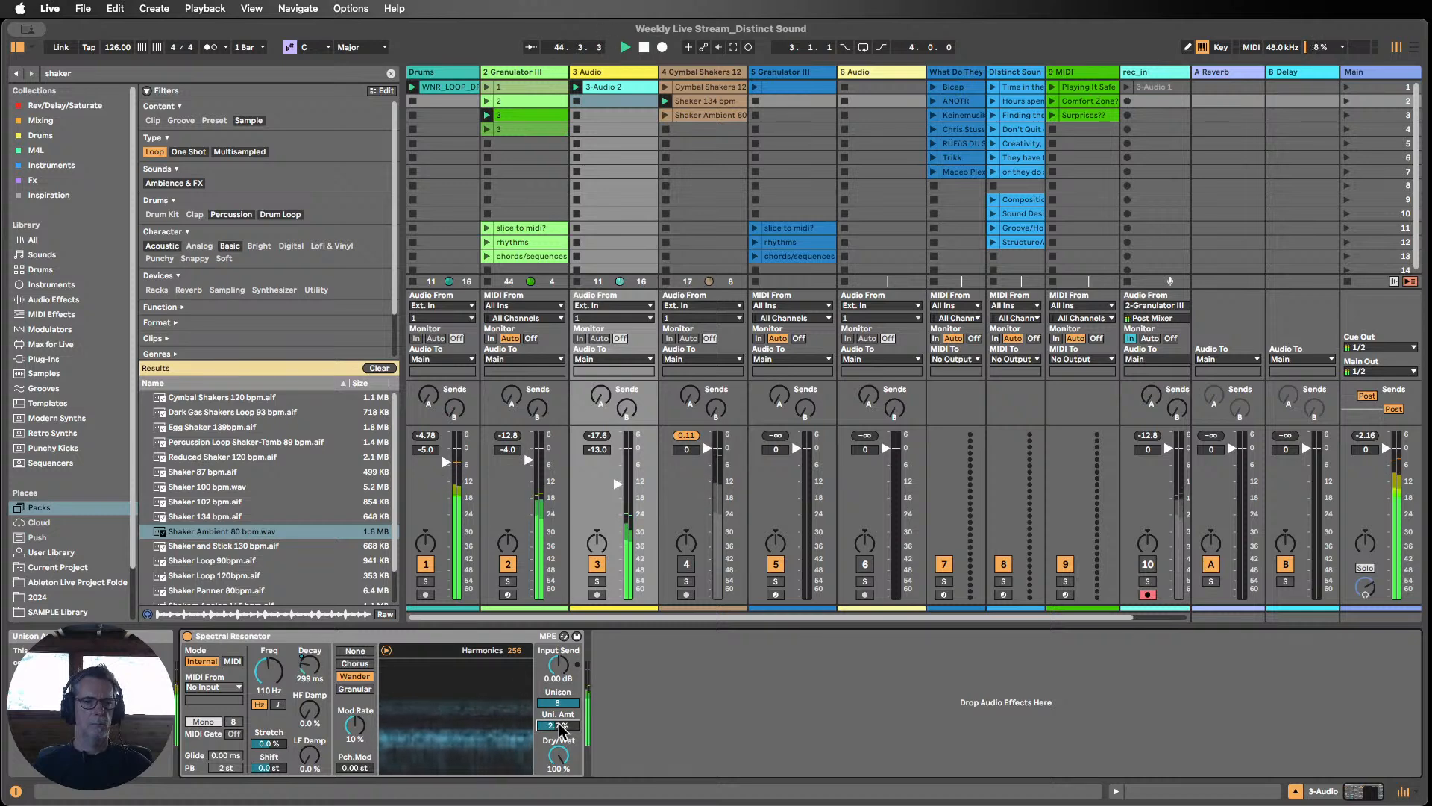
double_click(300, 636)
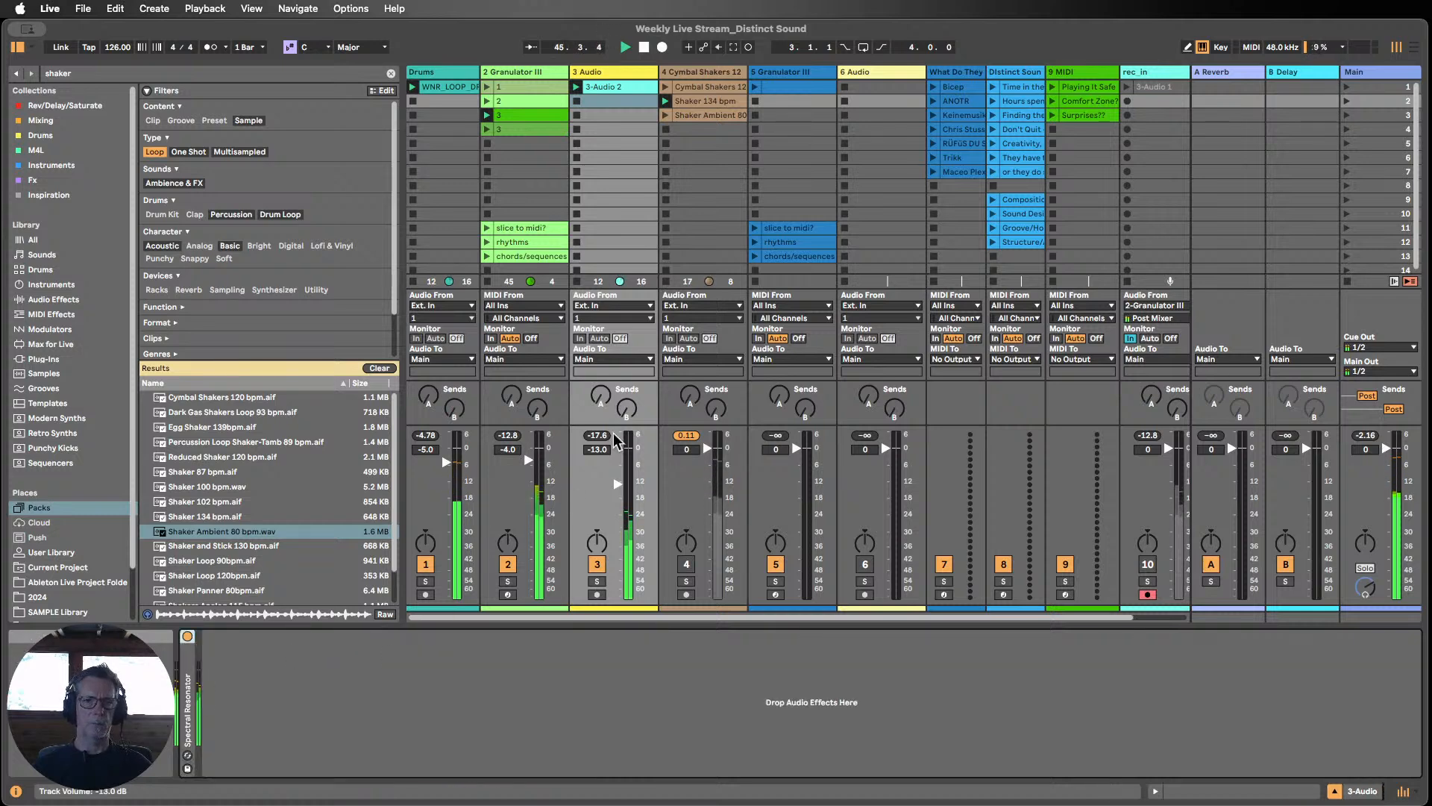
Step: Reset the Cymbal Shakers track's peak level and briefly activate the track to hear the shaker
left_click(685, 435)
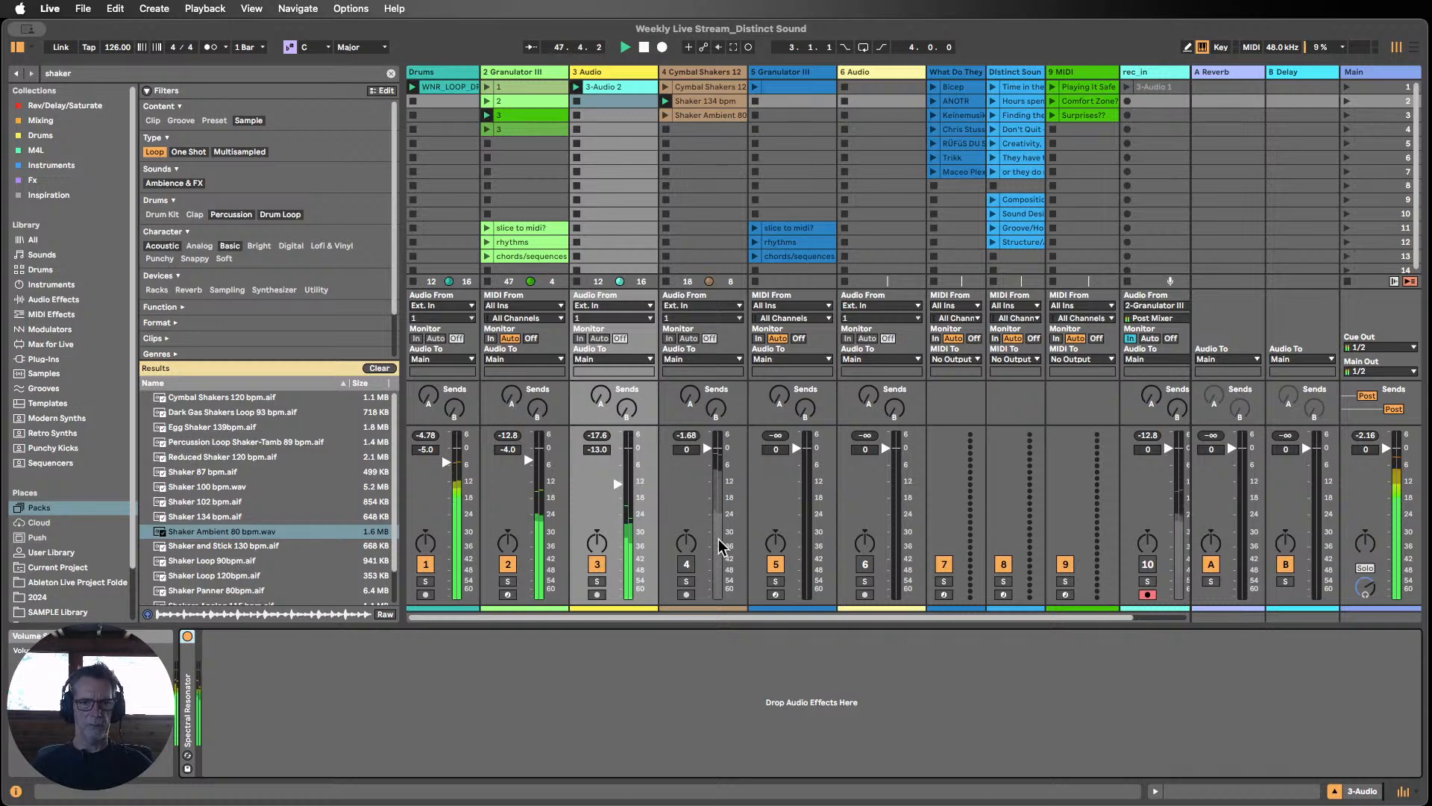
left_click(687, 565)
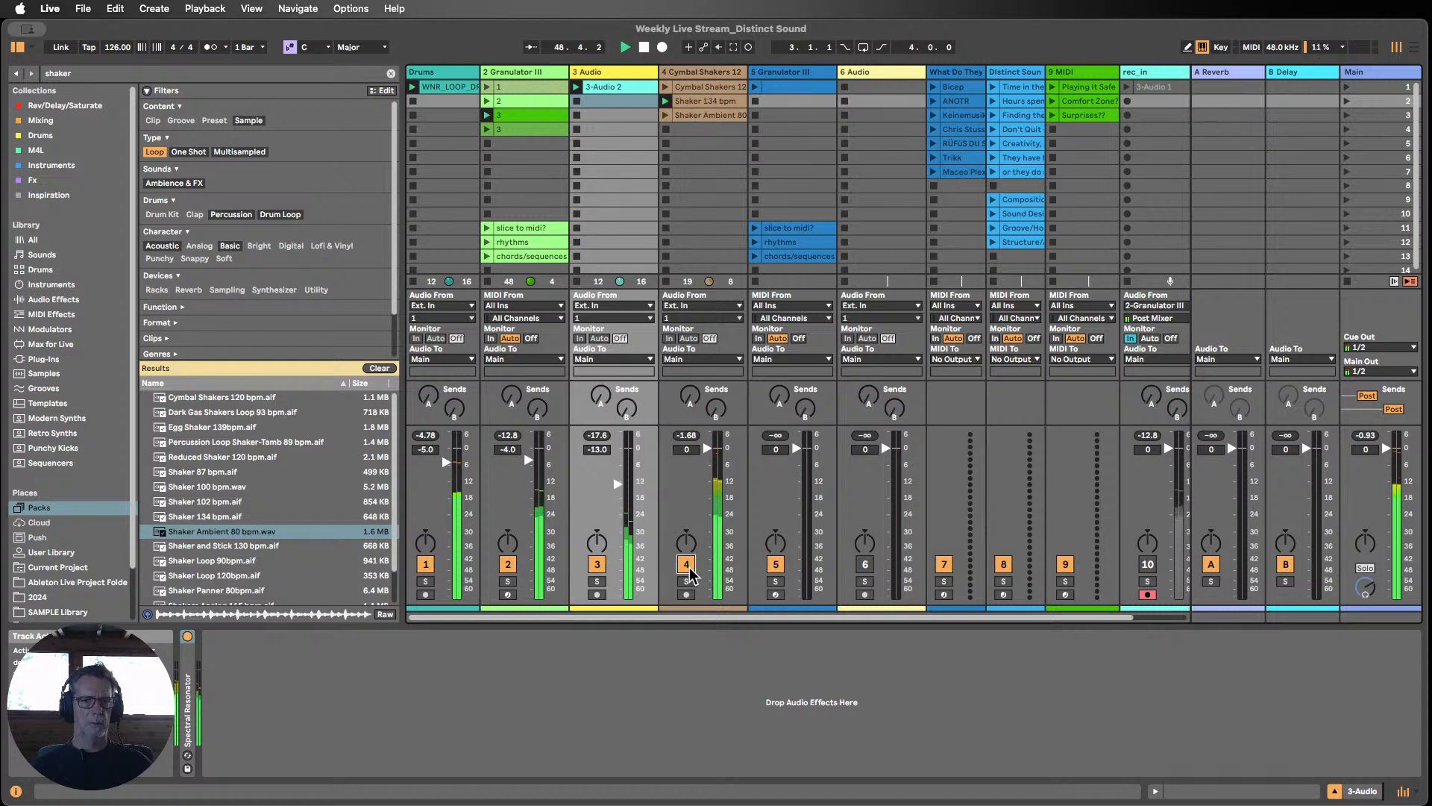
left_click(688, 566)
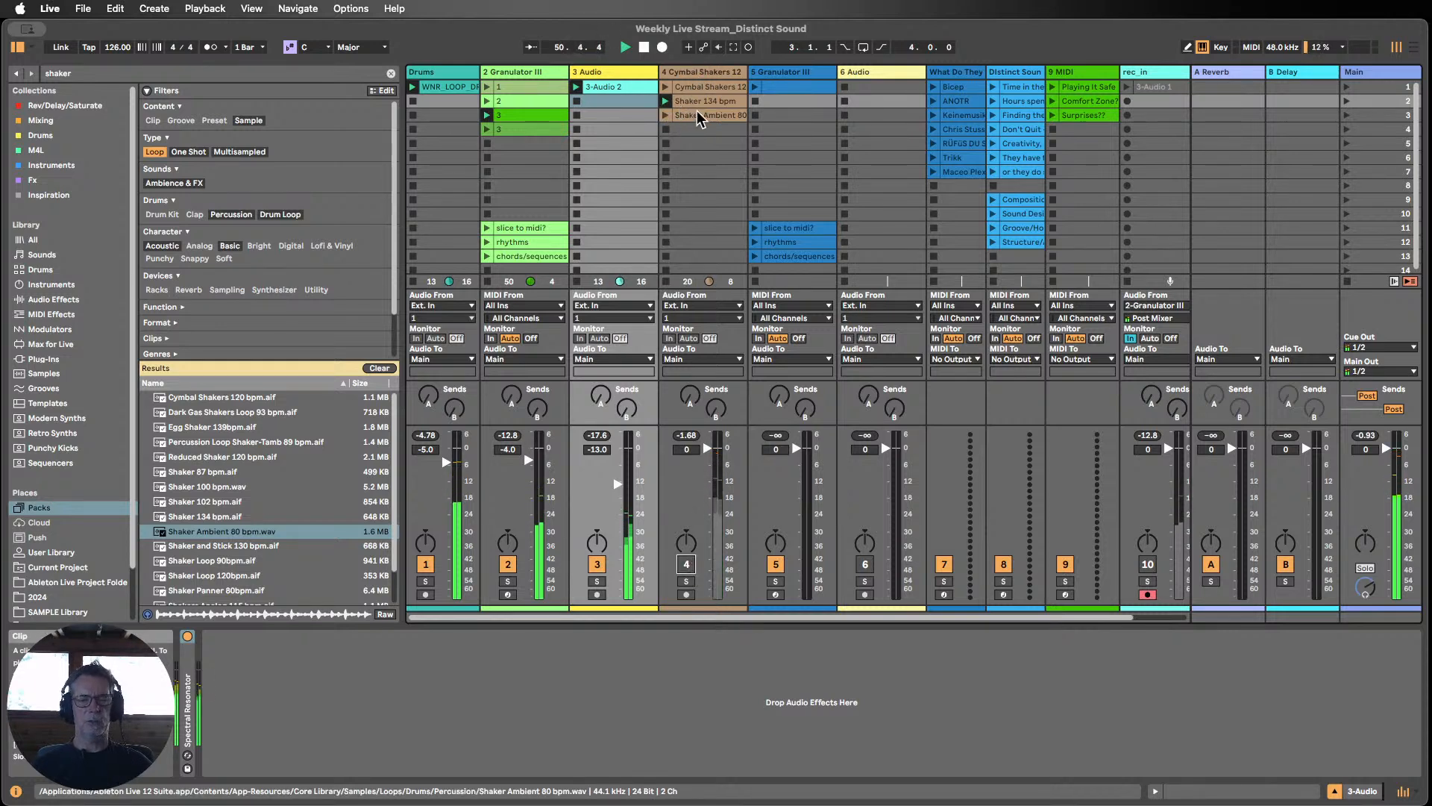
Step: Expand the Envelope Follower's mapping list and arm its second slot for a target on the 2 Granulator III track
left_click(692, 71)
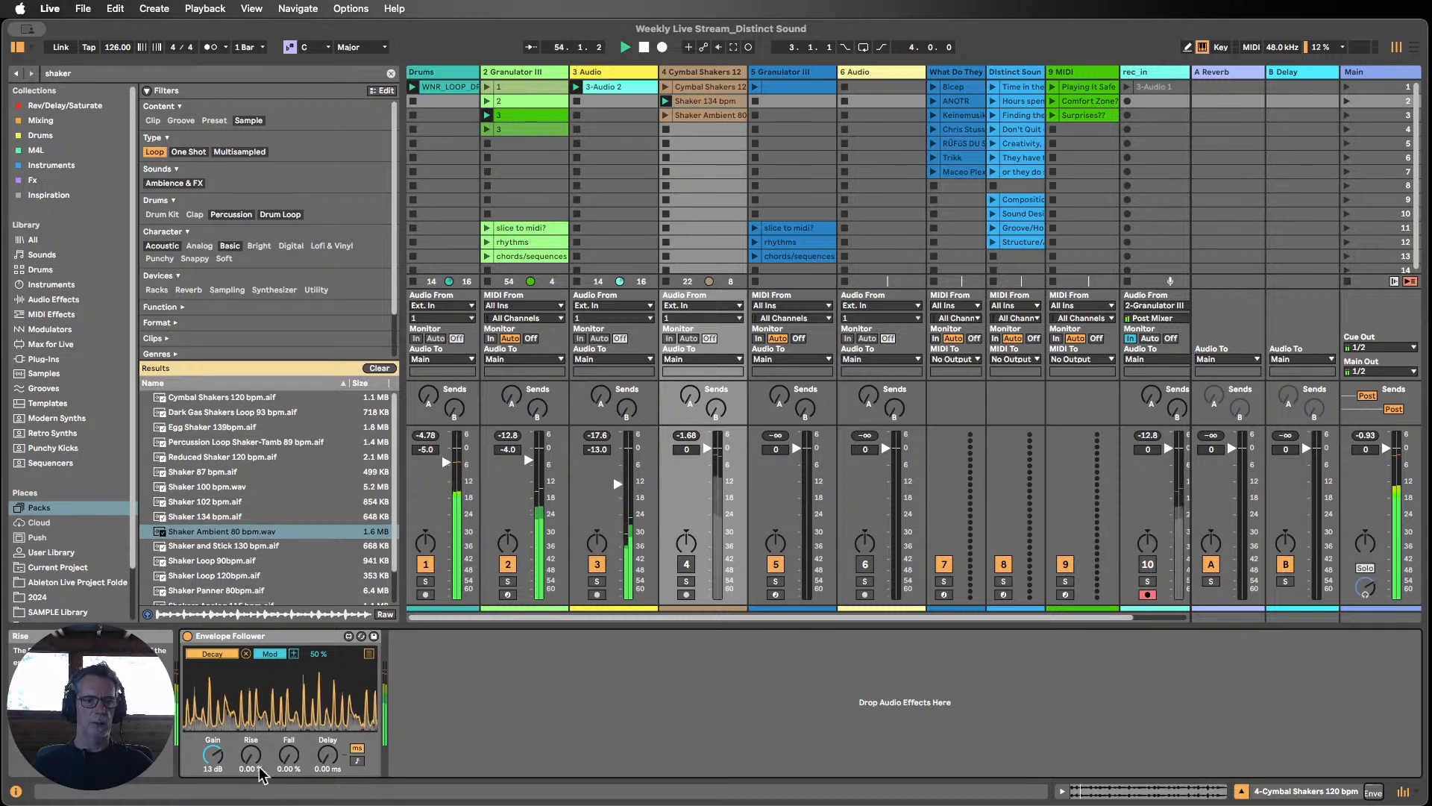
left_click(368, 653)
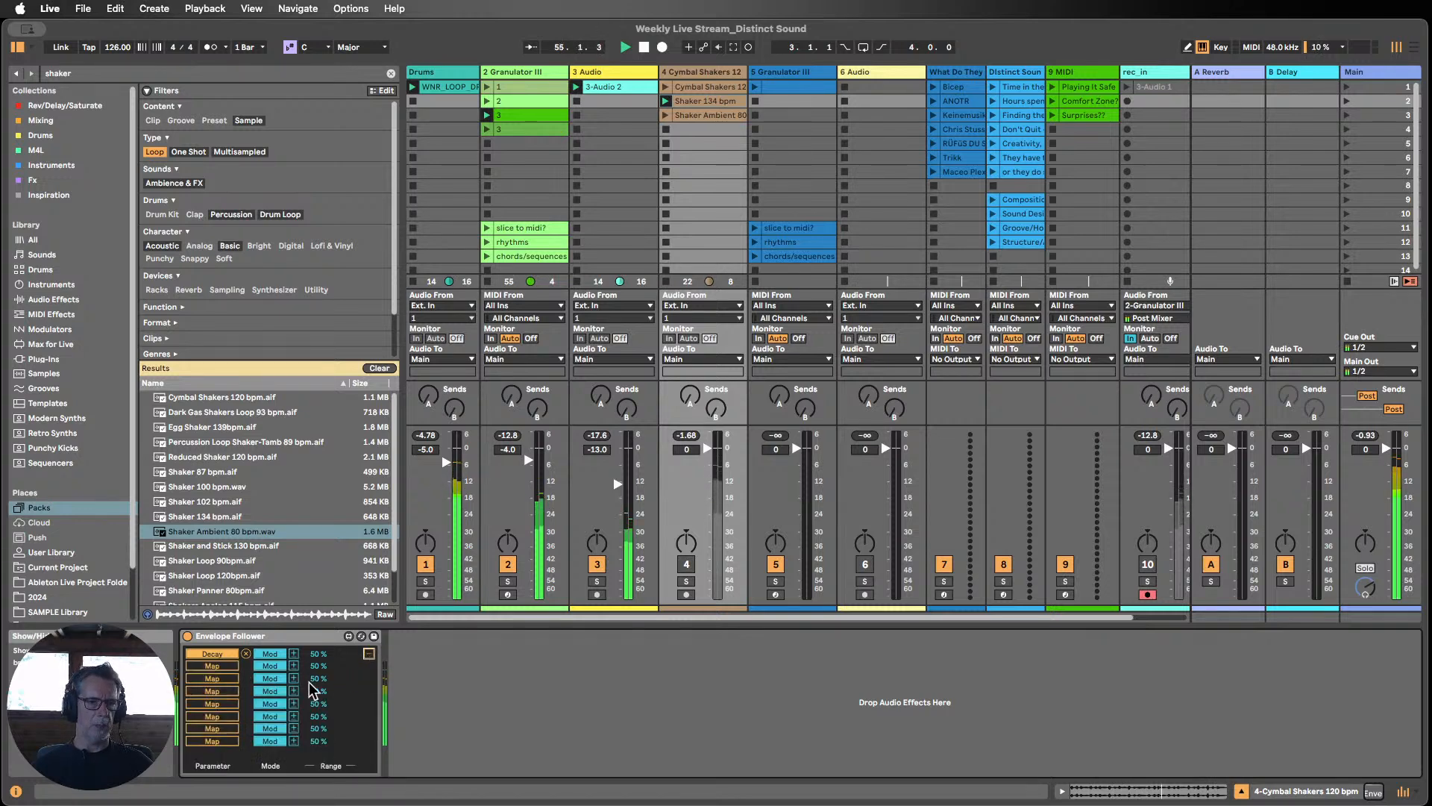
left_click(511, 70)
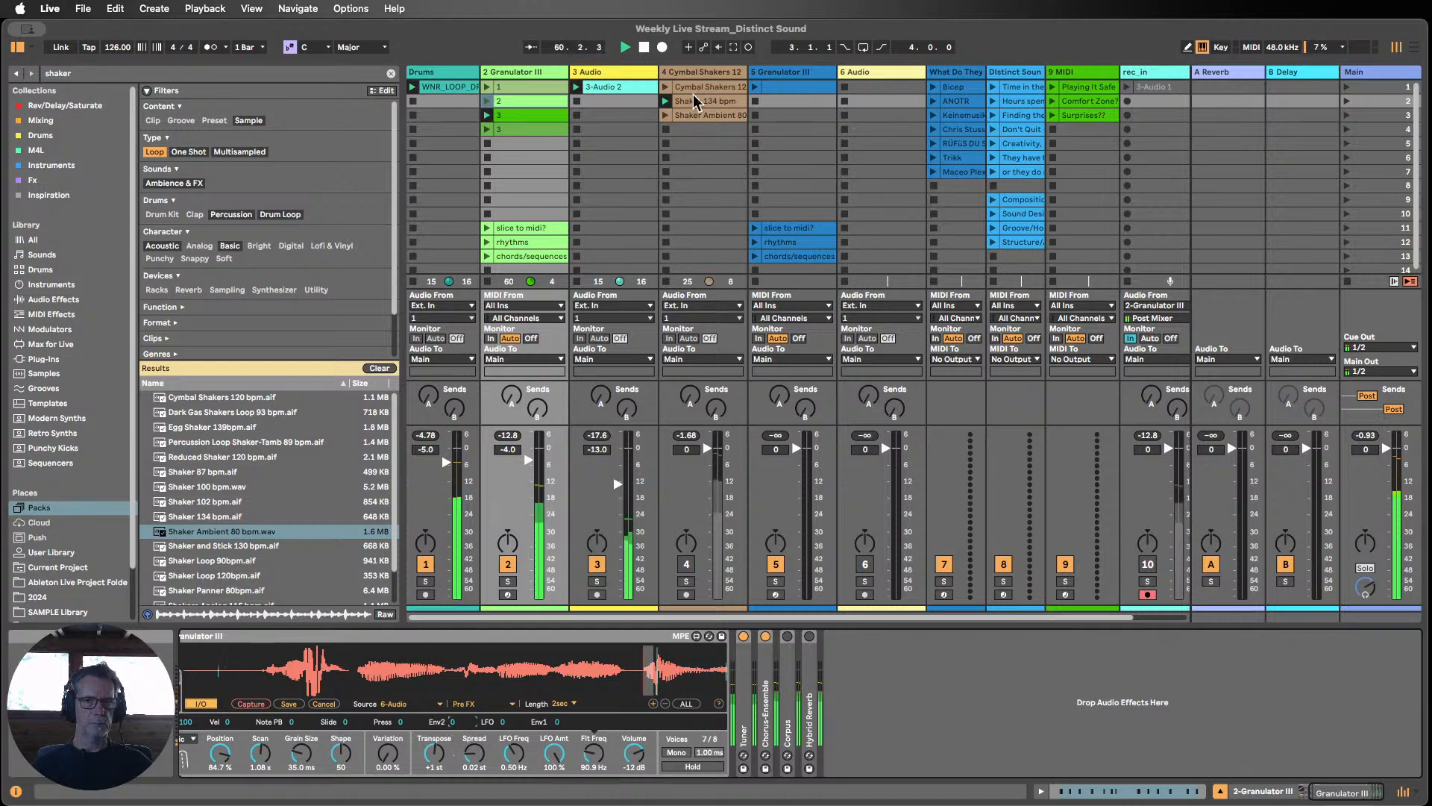
left_click(703, 78)
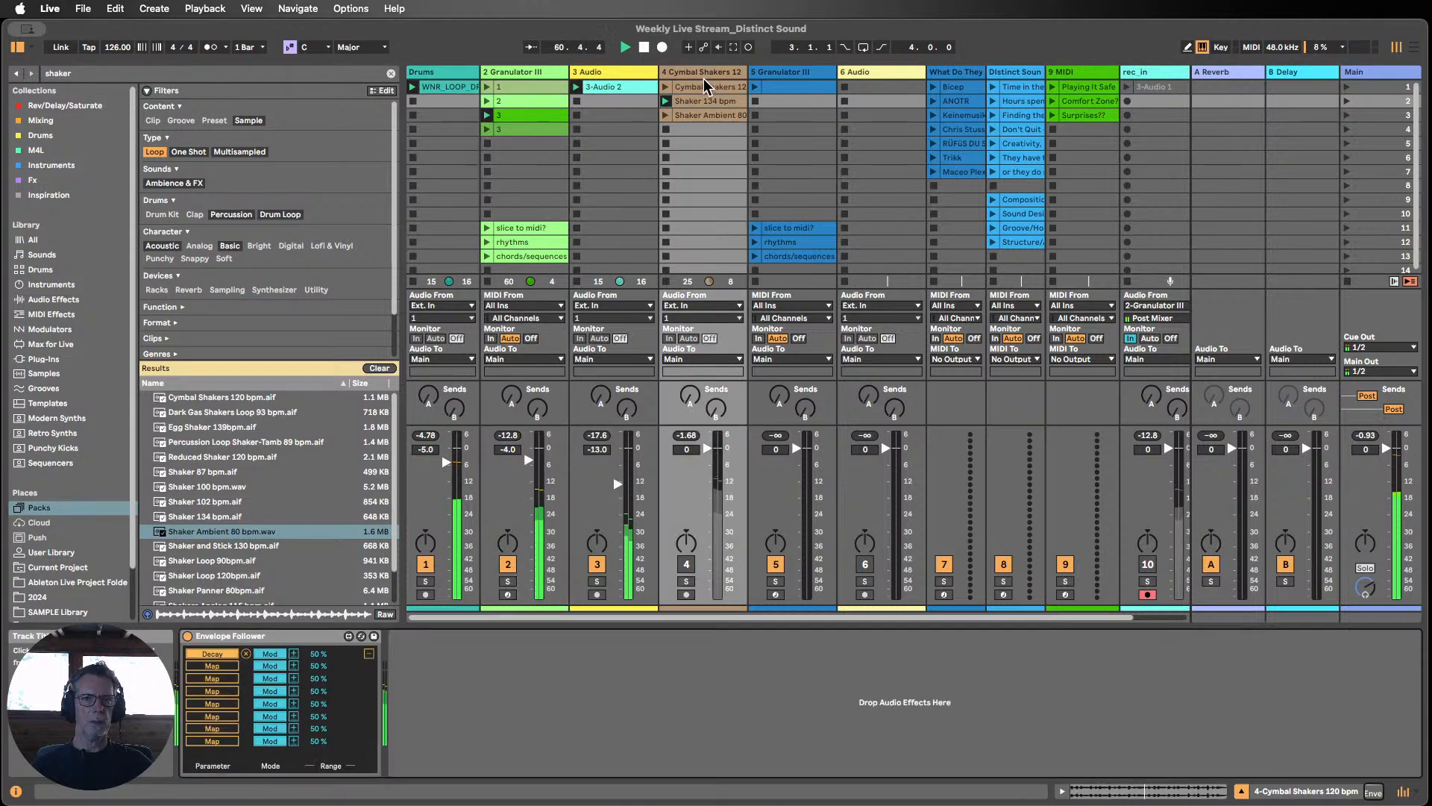
left_click(203, 665)
left_click(513, 72)
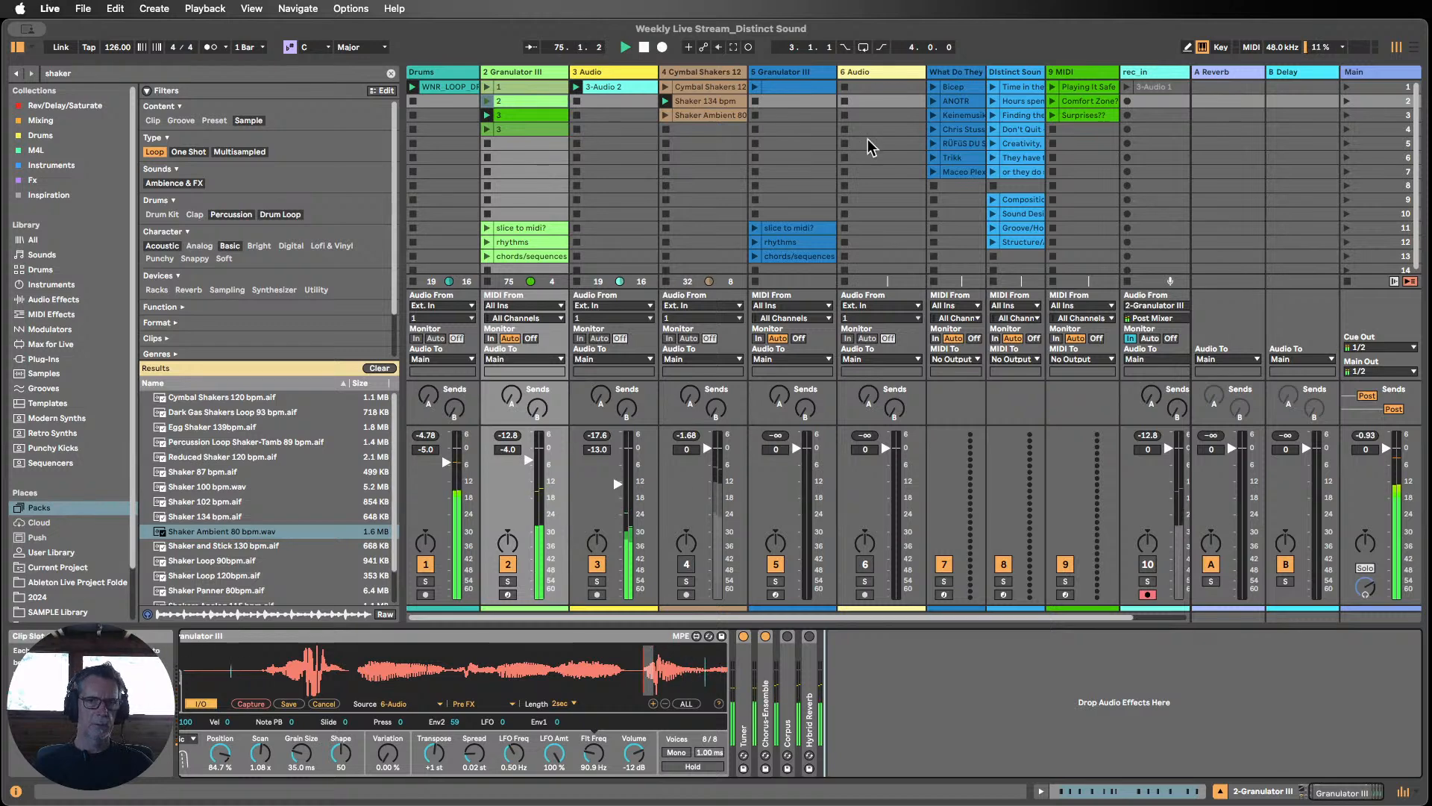
Step: Review the Spectral Resonator on 3 Audio and open the looped section of the 3-Audio 2 clip in the sample view
left_click(616, 70)
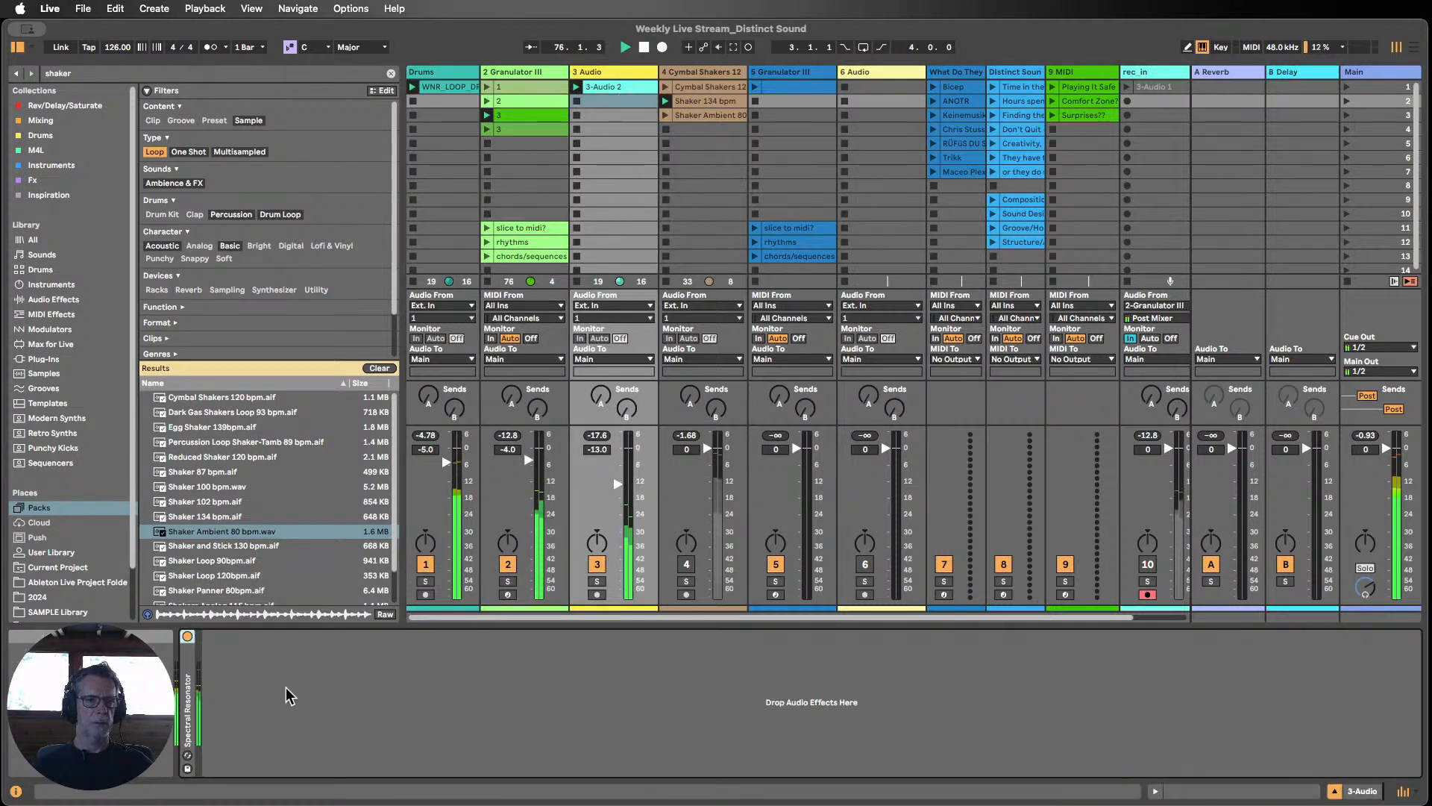
double_click(191, 675)
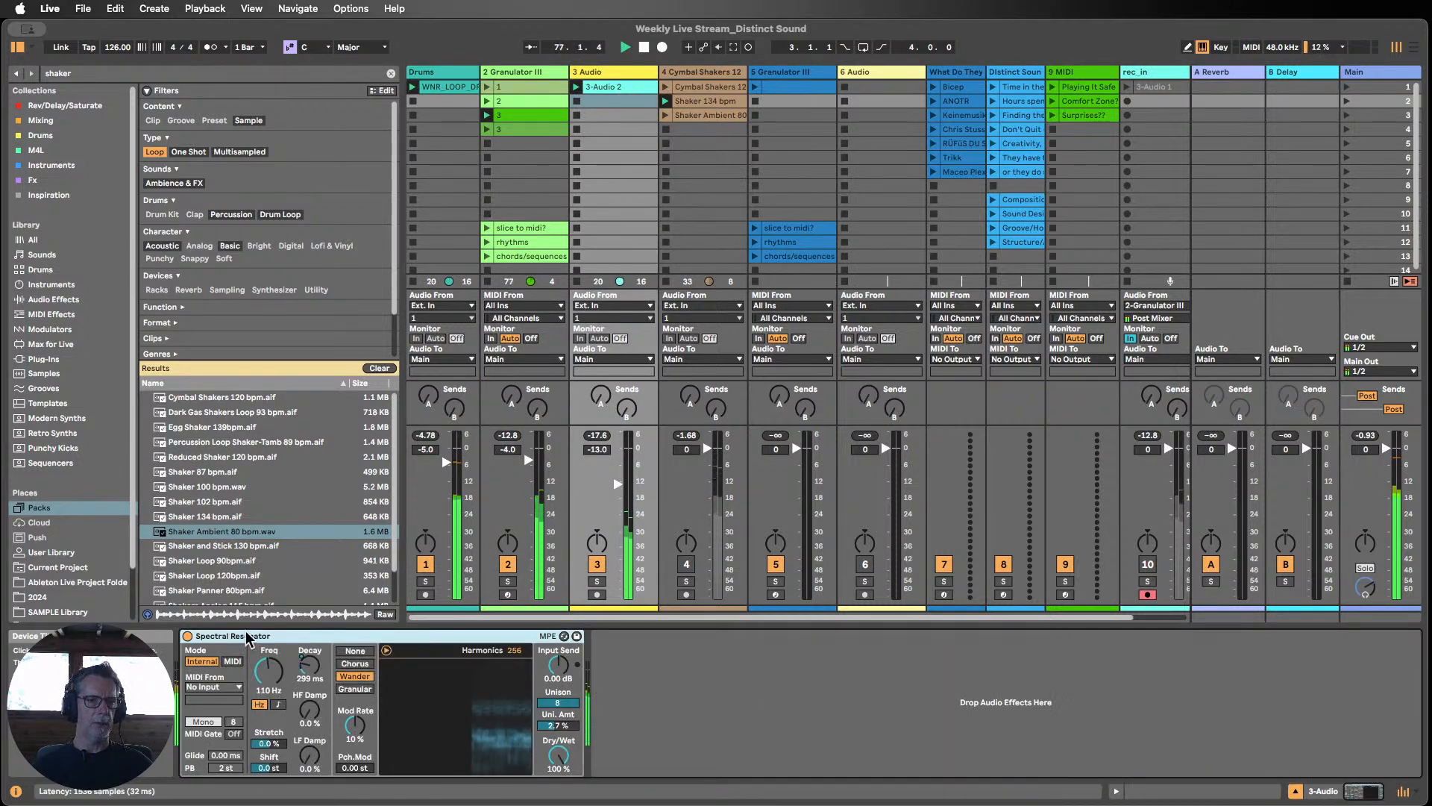
double_click(245, 629)
left_click(614, 86)
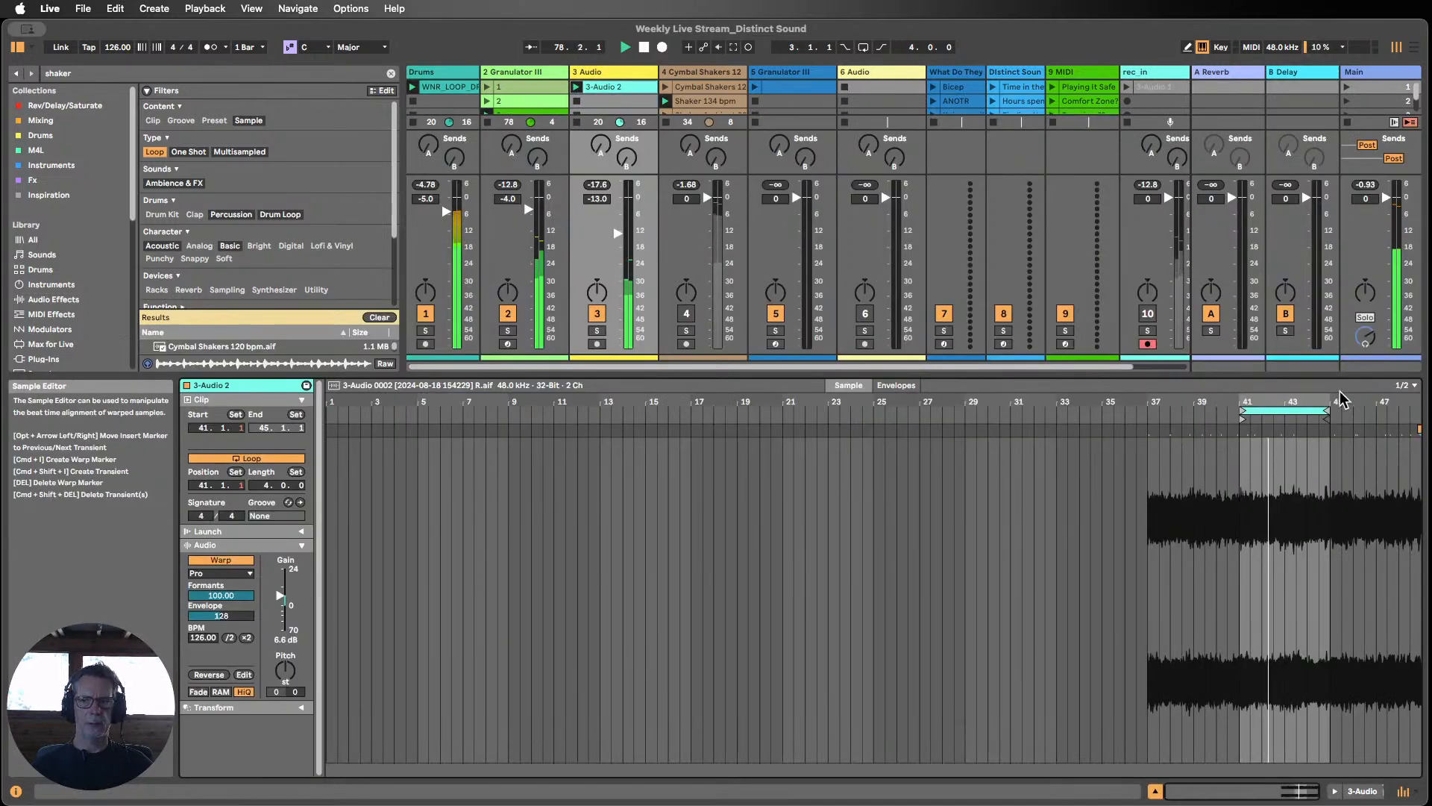
left_click_drag(1313, 398, 1010, 403)
Step: Audition the Tones, Beats, Re-Pitch and Complex warp modes on the 3-Audio 2 clip, and restore Complex Pro
left_click(220, 572)
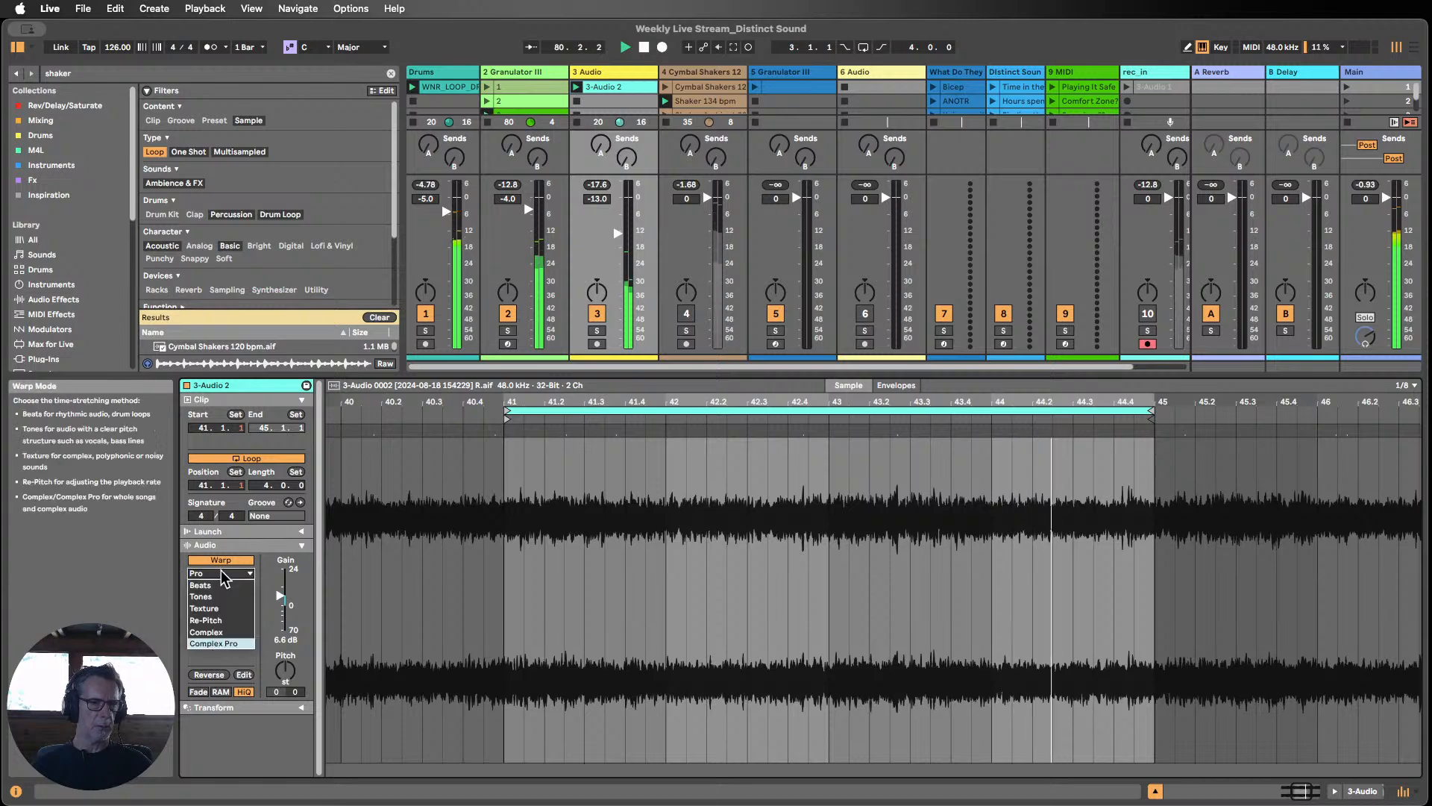
left_click(201, 596)
left_click(217, 573)
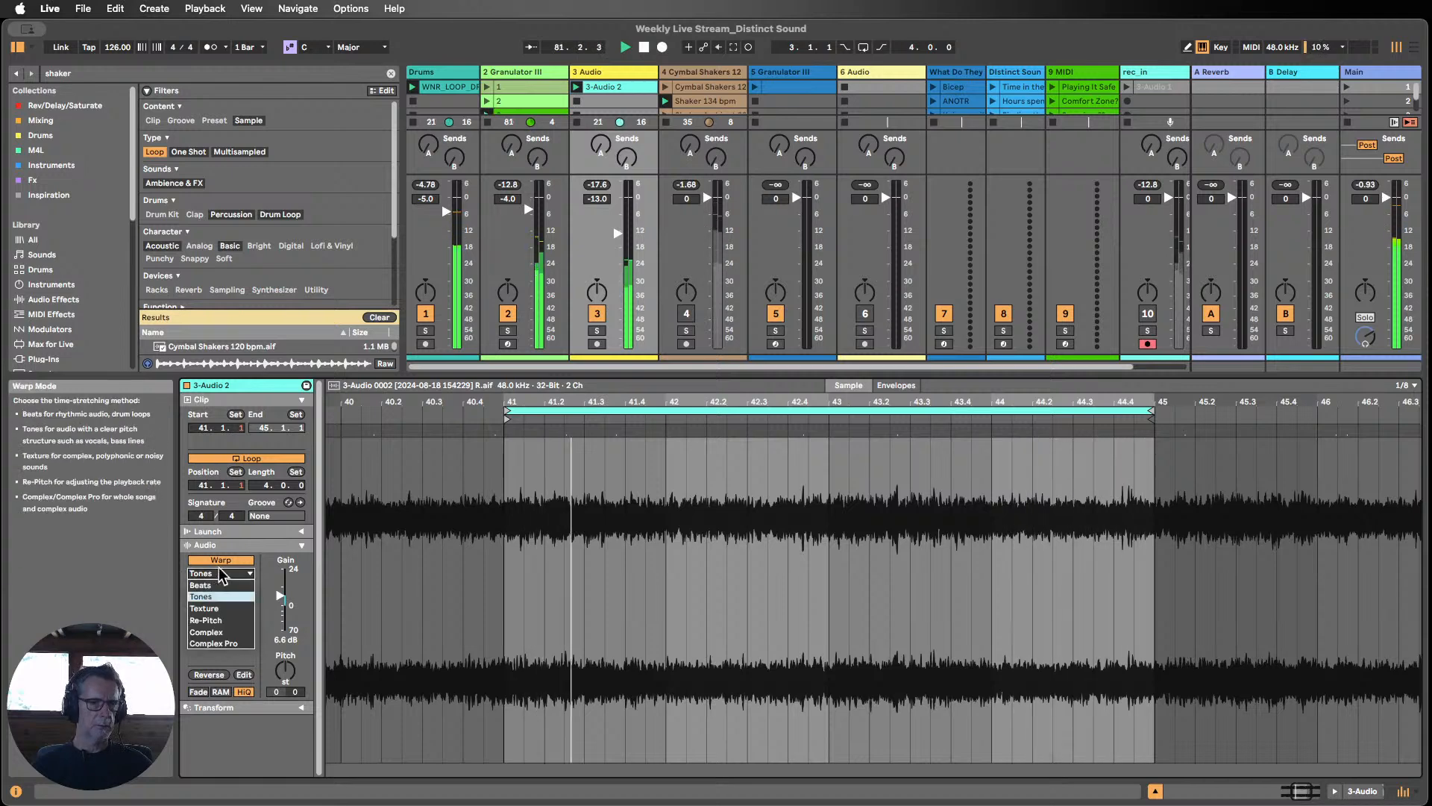
left_click(215, 586)
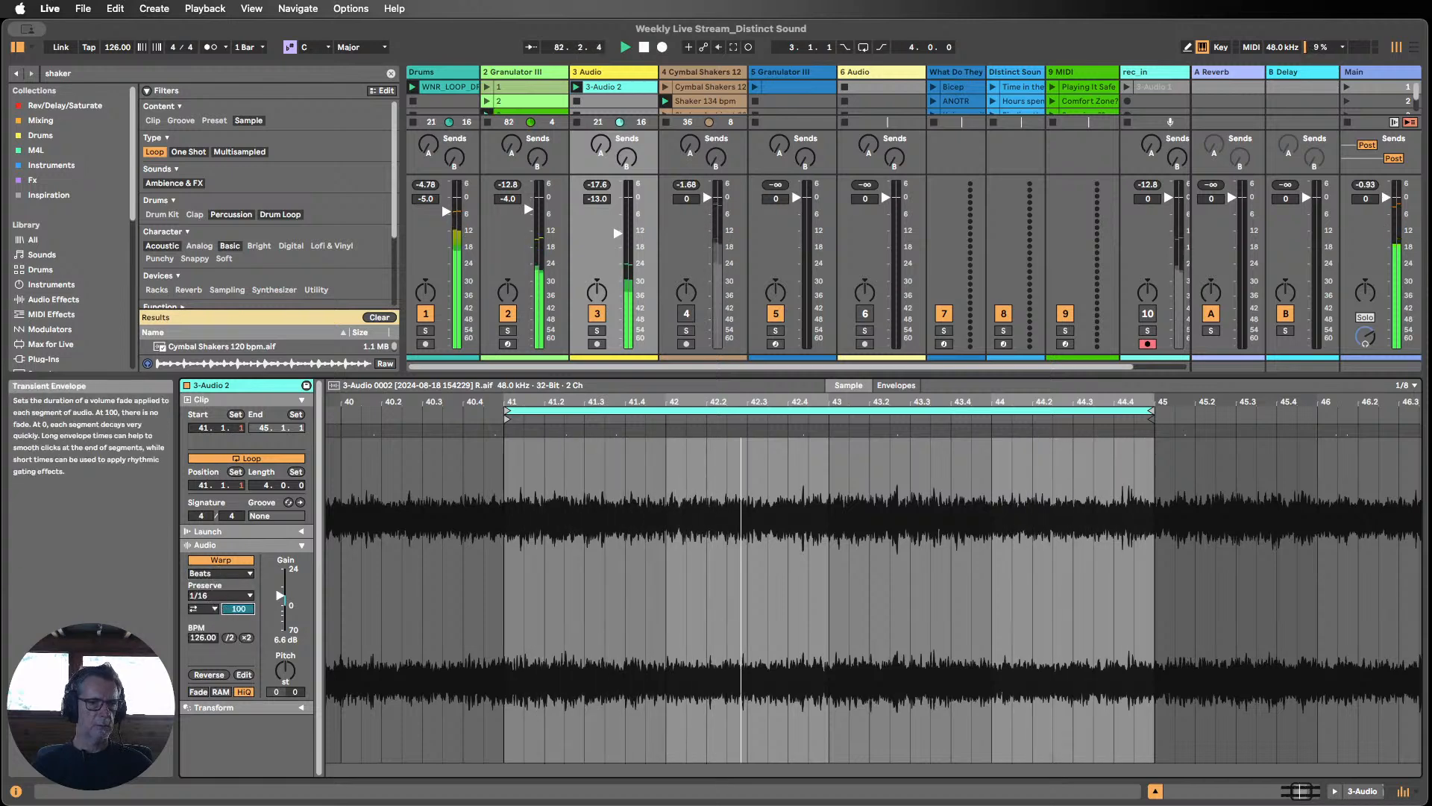
left_click_drag(238, 609, 238, 643)
left_click(220, 573)
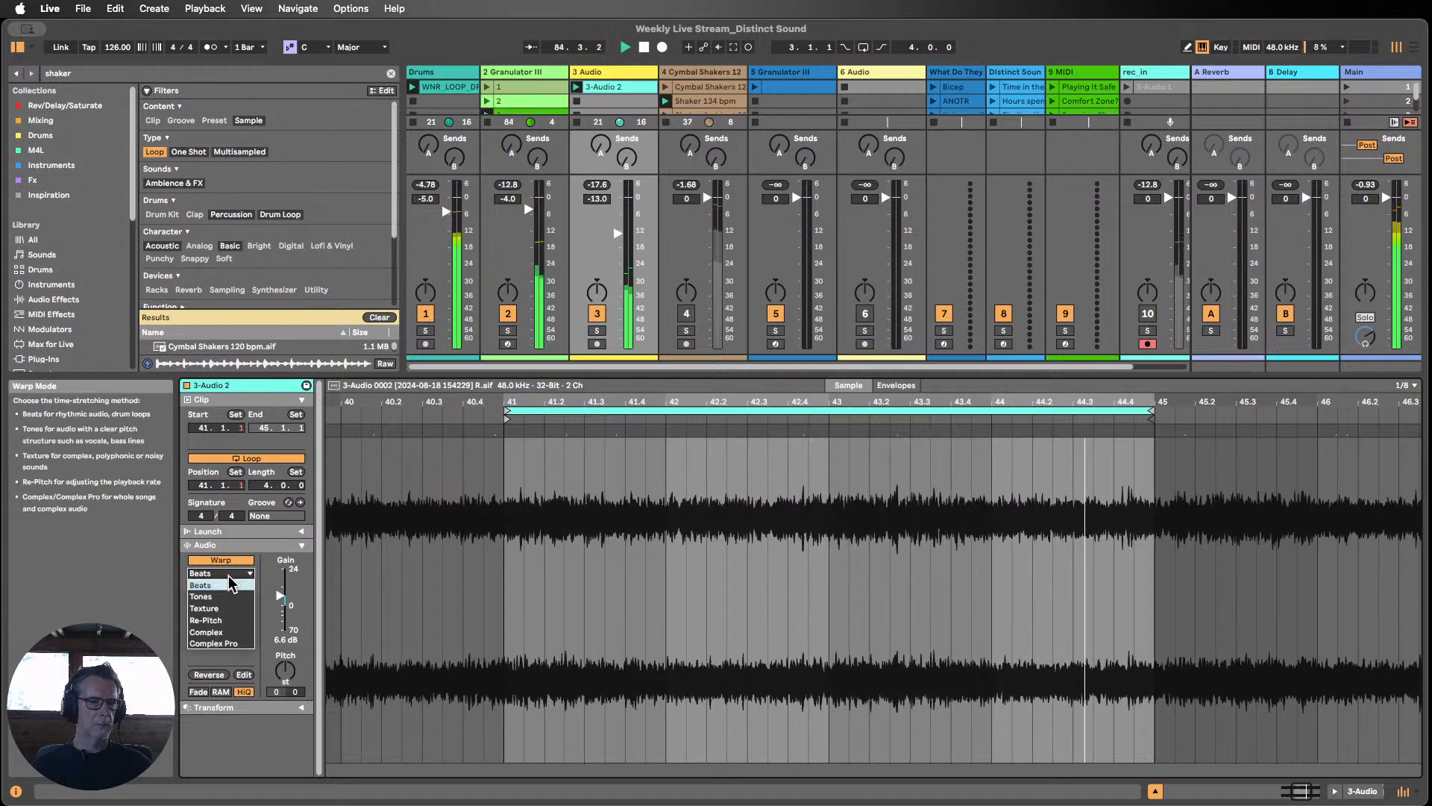
left_click(206, 619)
left_click(220, 573)
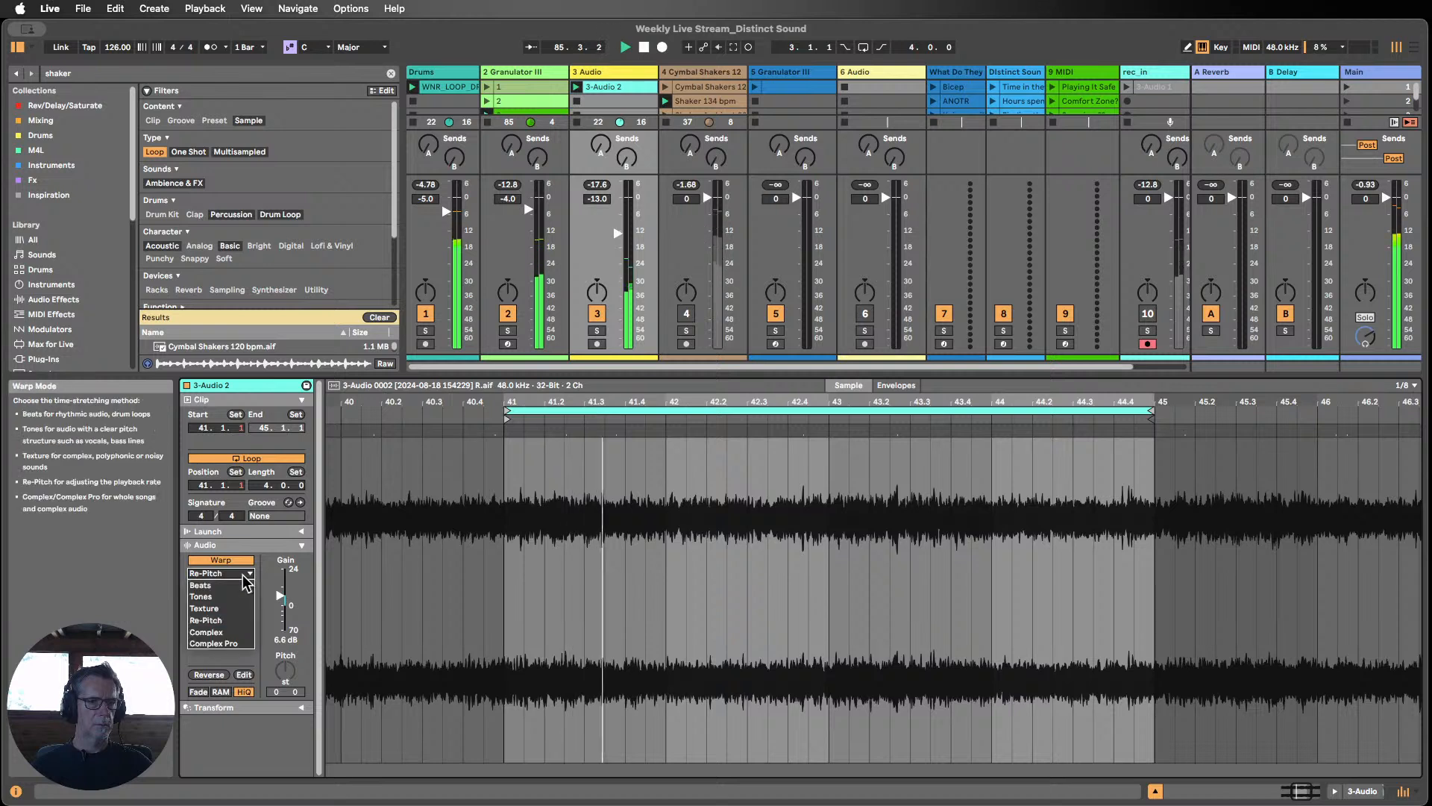
left_click(231, 632)
left_click(220, 573)
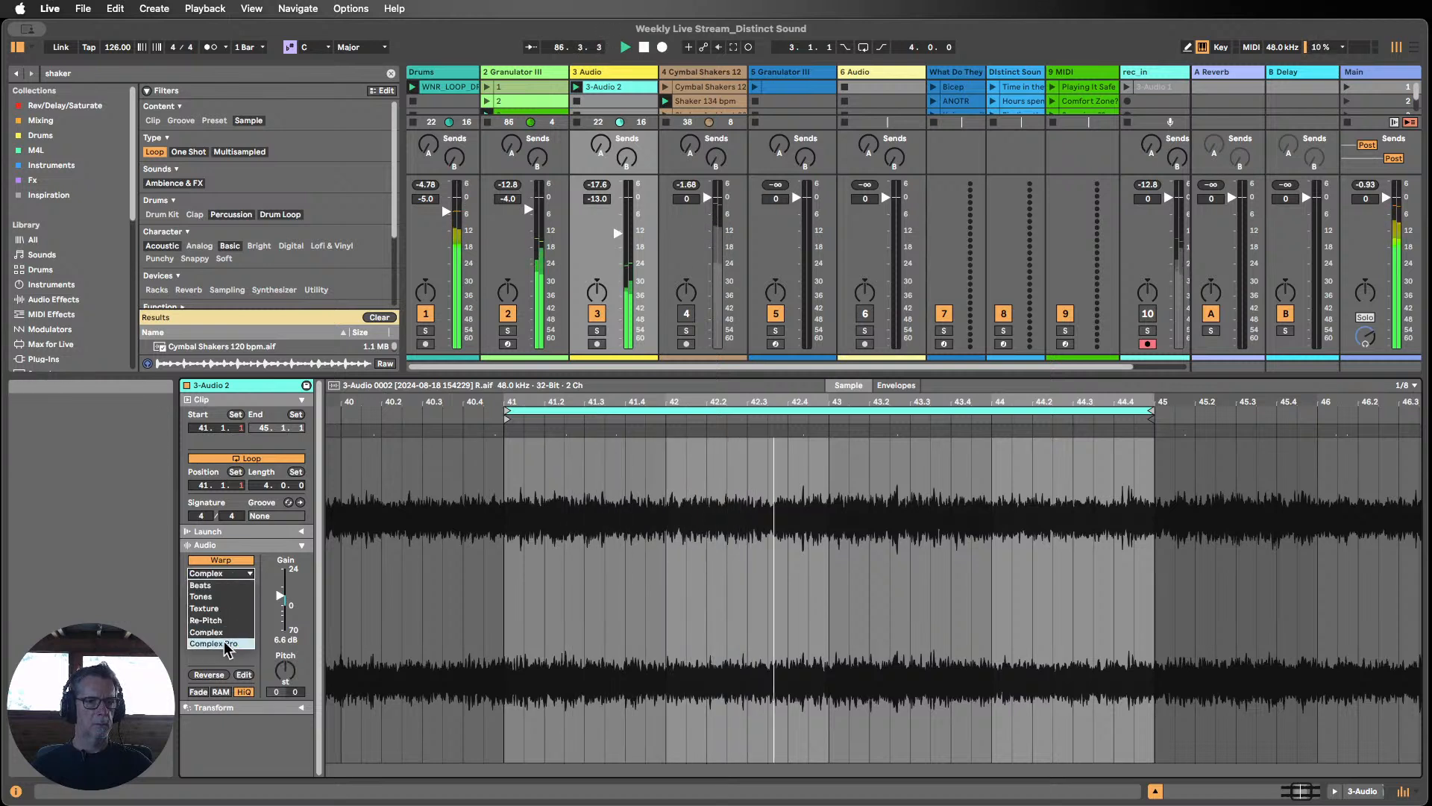
left_click(212, 643)
Step: Transpose the 3-Audio 2 clip by -38 semitones
left_click_drag(285, 670, 286, 737)
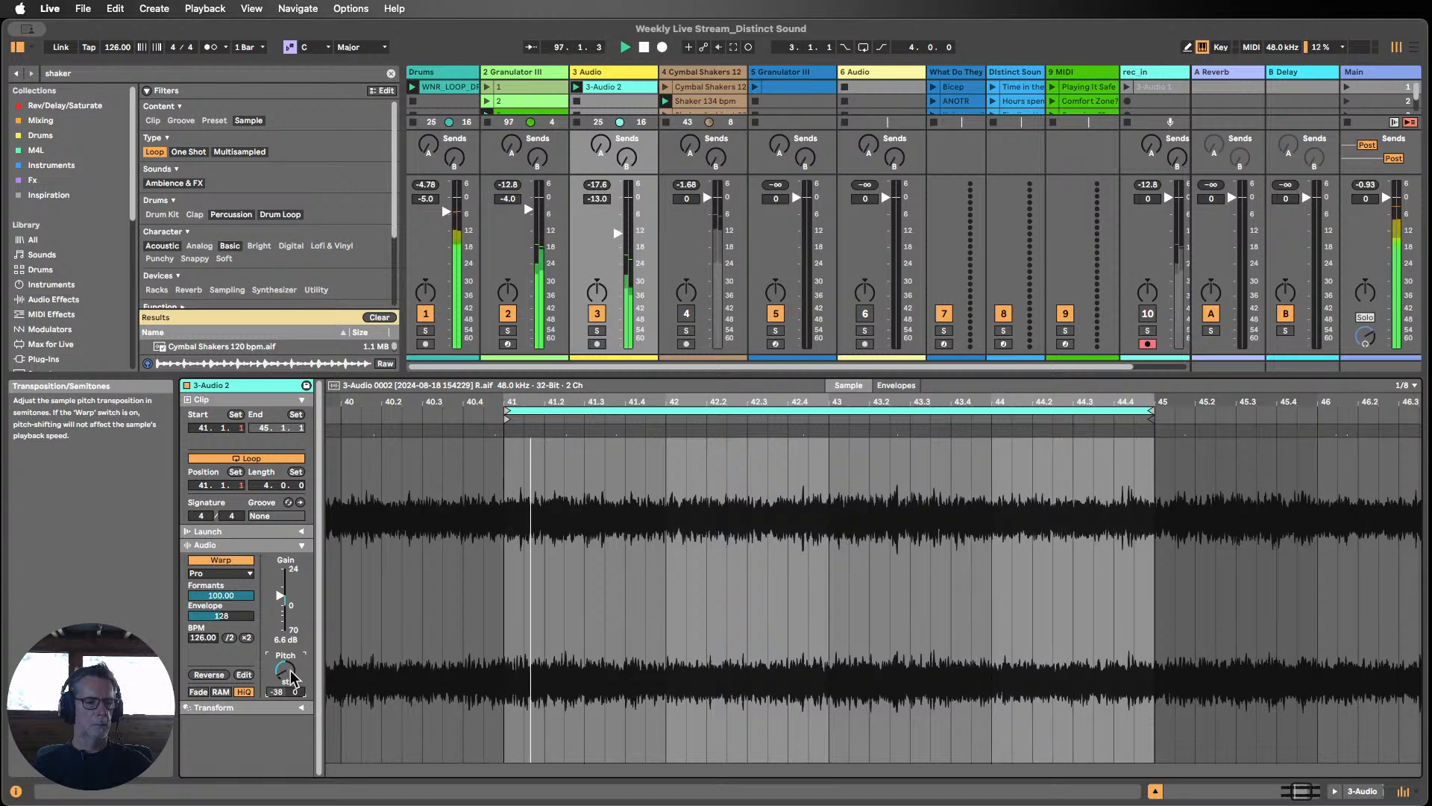
Step: Add an EQ Eight from the audio effects to the 3 Audio track's device chain, after the Spectral Resonator
left_click(1364, 790)
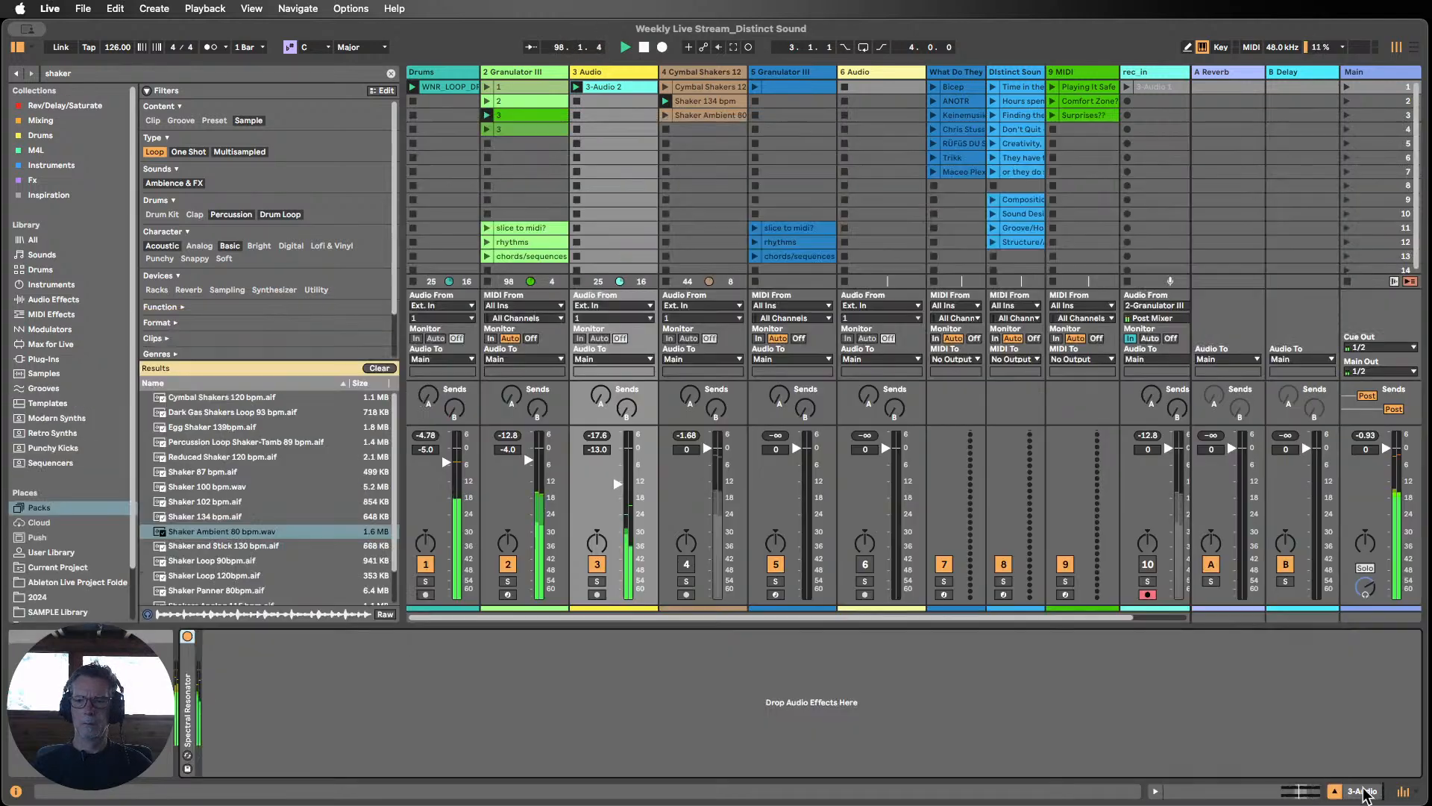
left_click(53, 301)
left_click(364, 140)
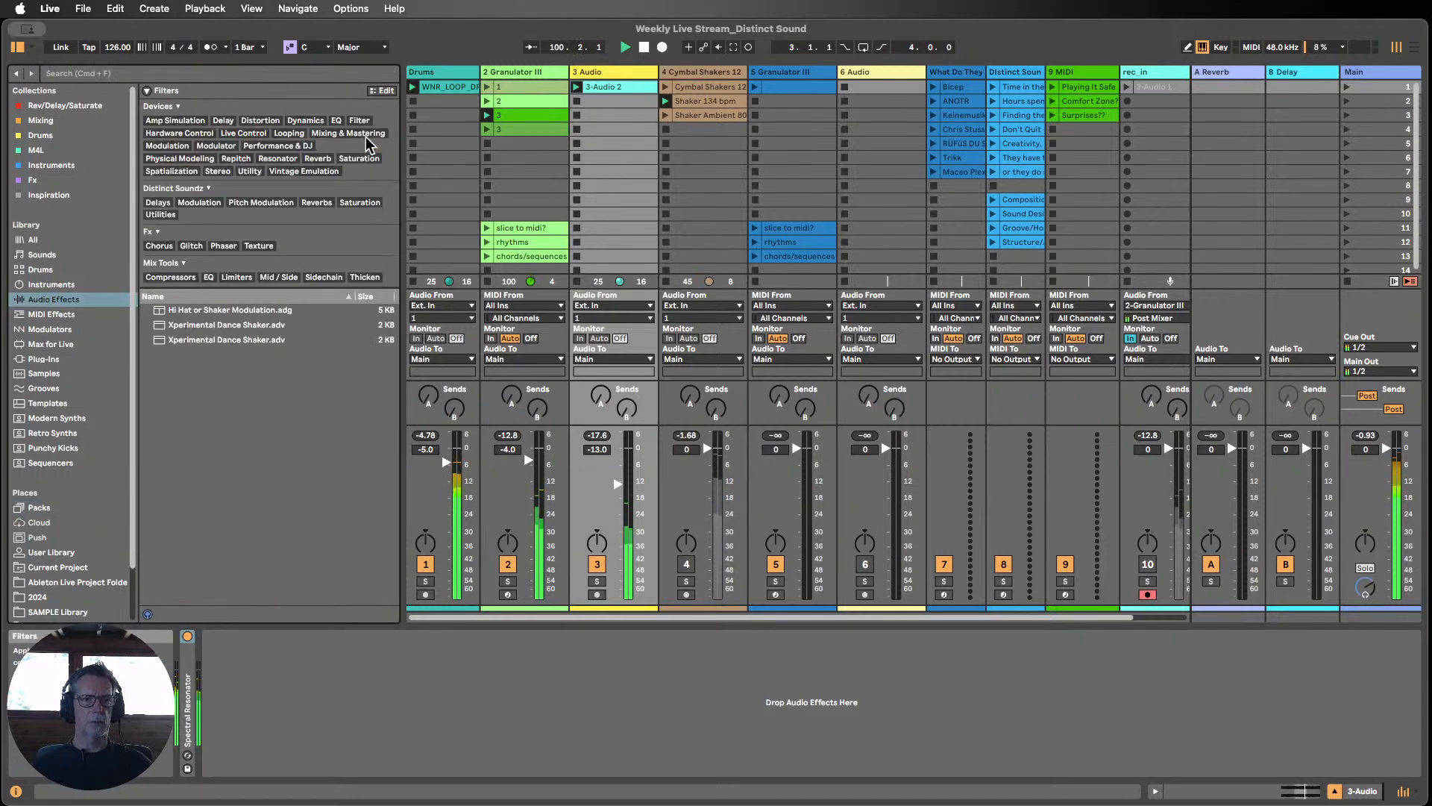
scroll(214, 358, "down", 5)
scroll(214, 358, "up", 5)
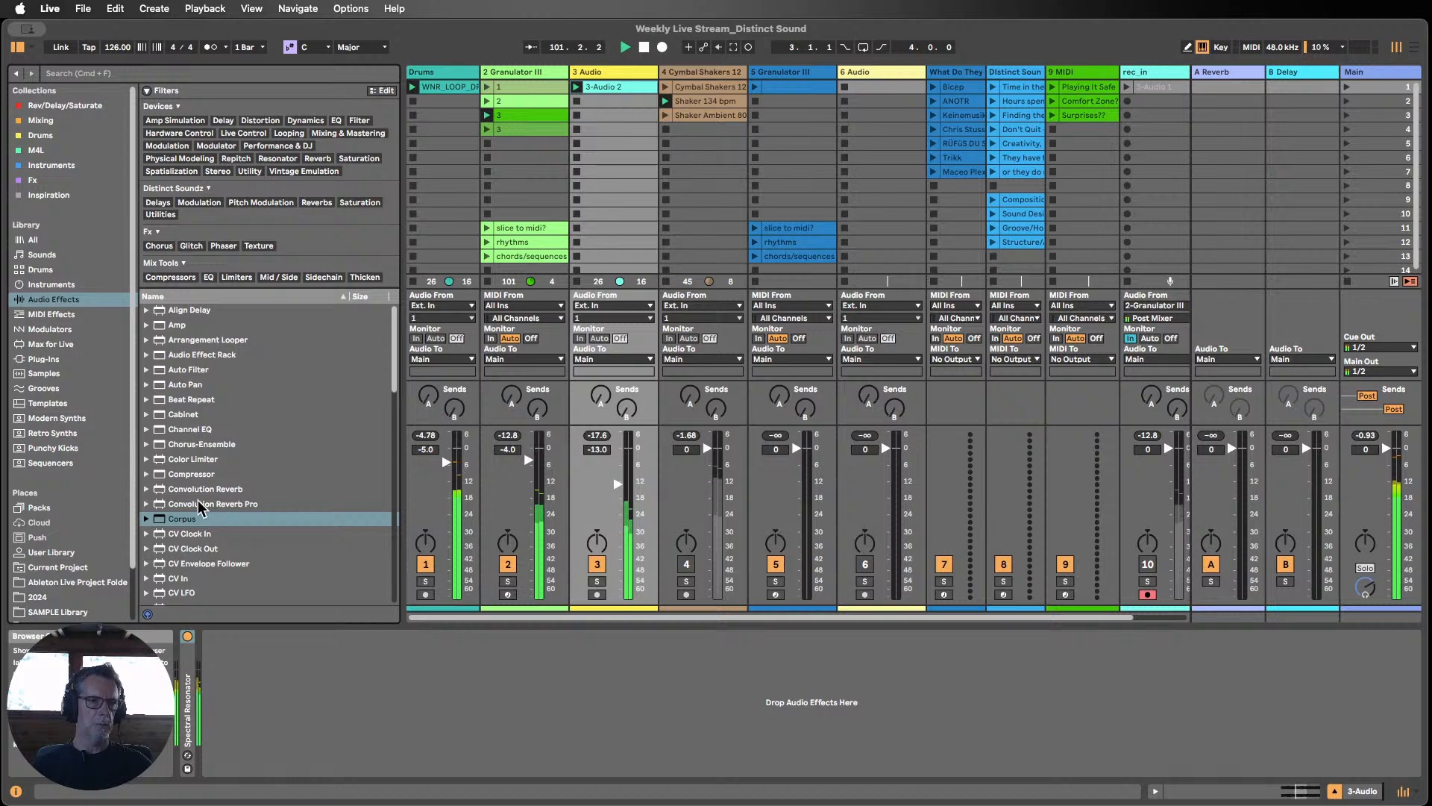
scroll(199, 464, "down", 4)
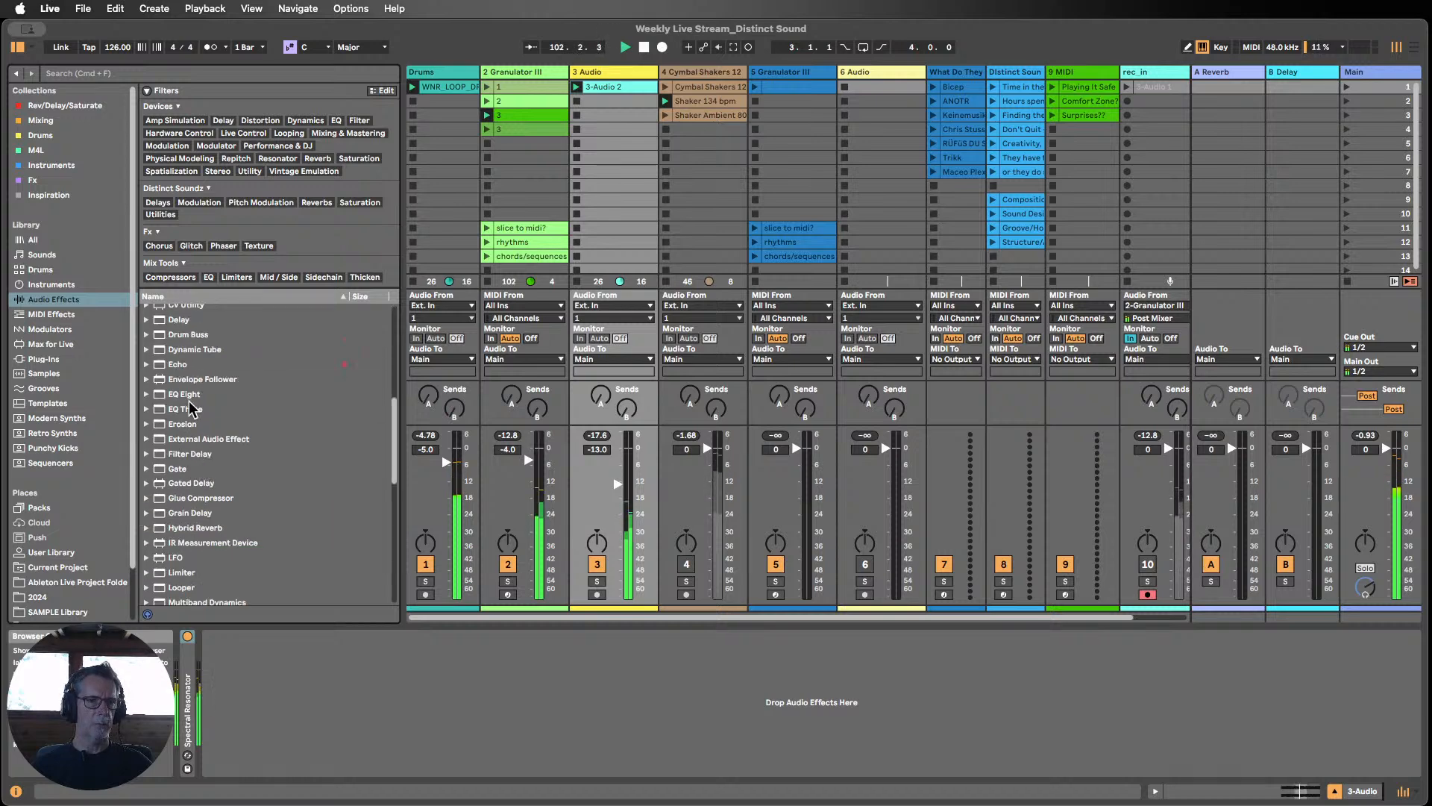
left_click_drag(190, 397, 264, 701)
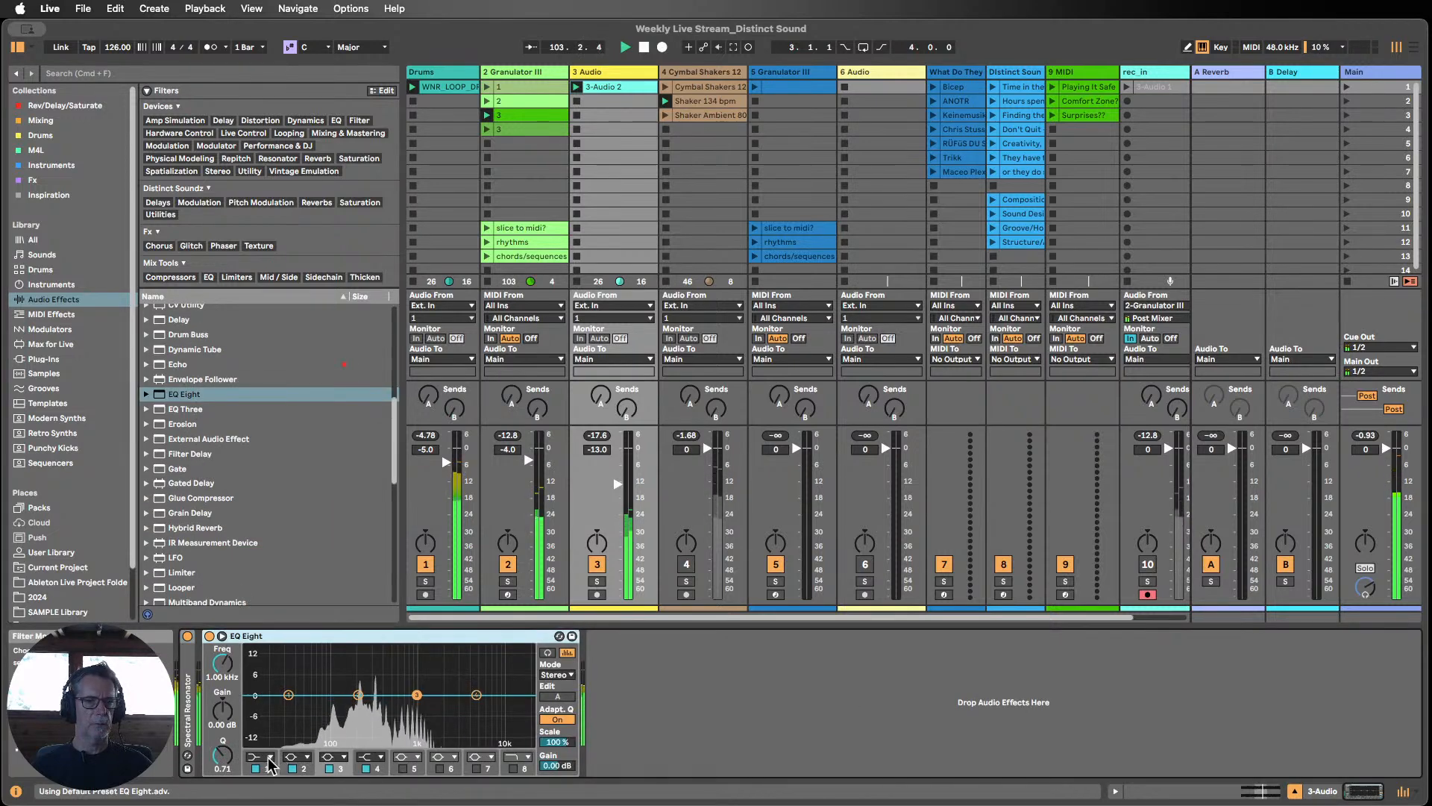
Step: Set the EQ Eight's first band to a low cut at 166 Hz, and place the collapsed device before the Spectral Resonator
left_click(268, 757)
left_click(262, 673)
left_click_drag(224, 665, 179, 646)
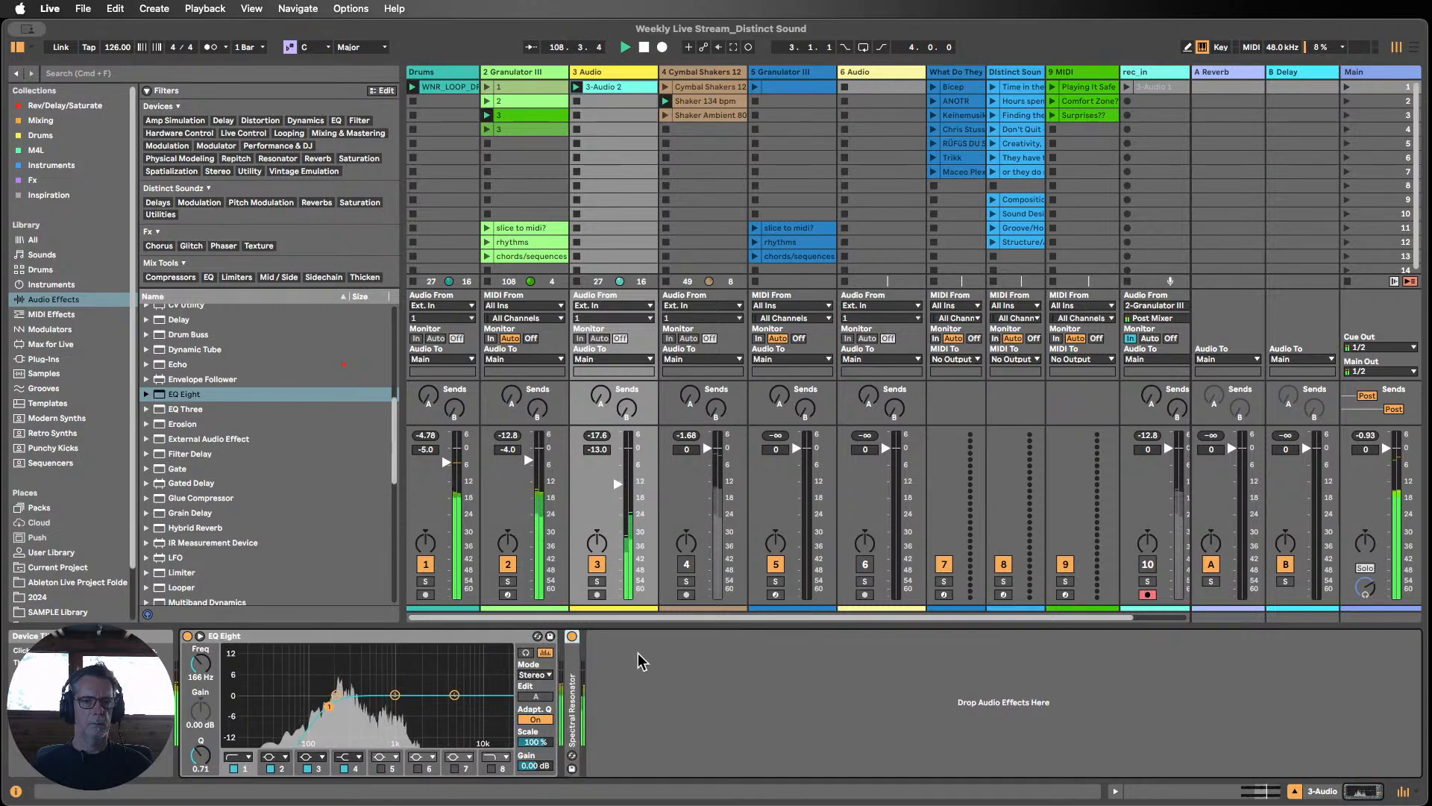
double_click(457, 637)
Step: Add a Glue Compressor after the Spectral Resonator with threshold -14.9 dB and makeup 2.22 dB, and collapse it
scroll(249, 422, "up", 5)
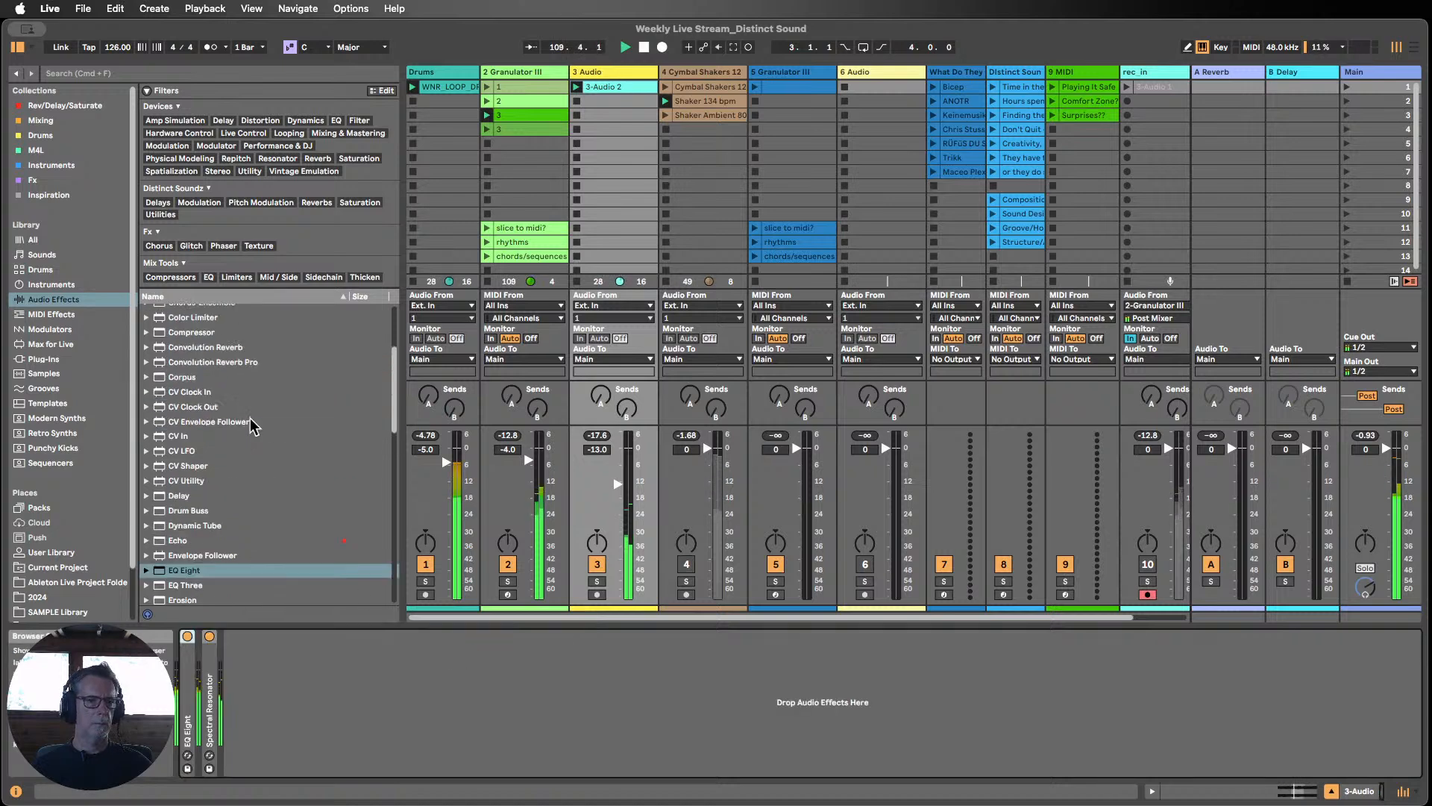
scroll(253, 425, "up", 5)
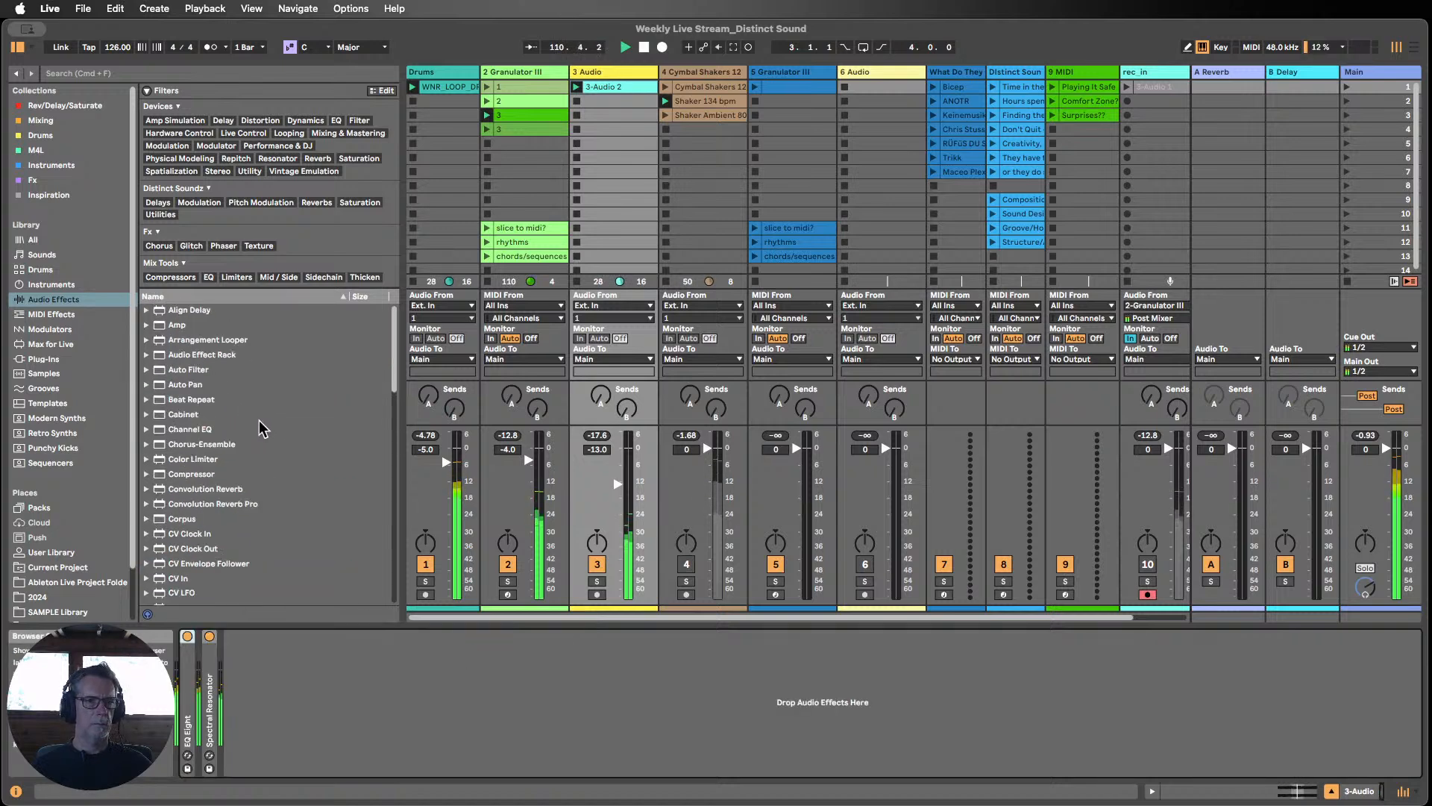
scroll(210, 377, "down", 6)
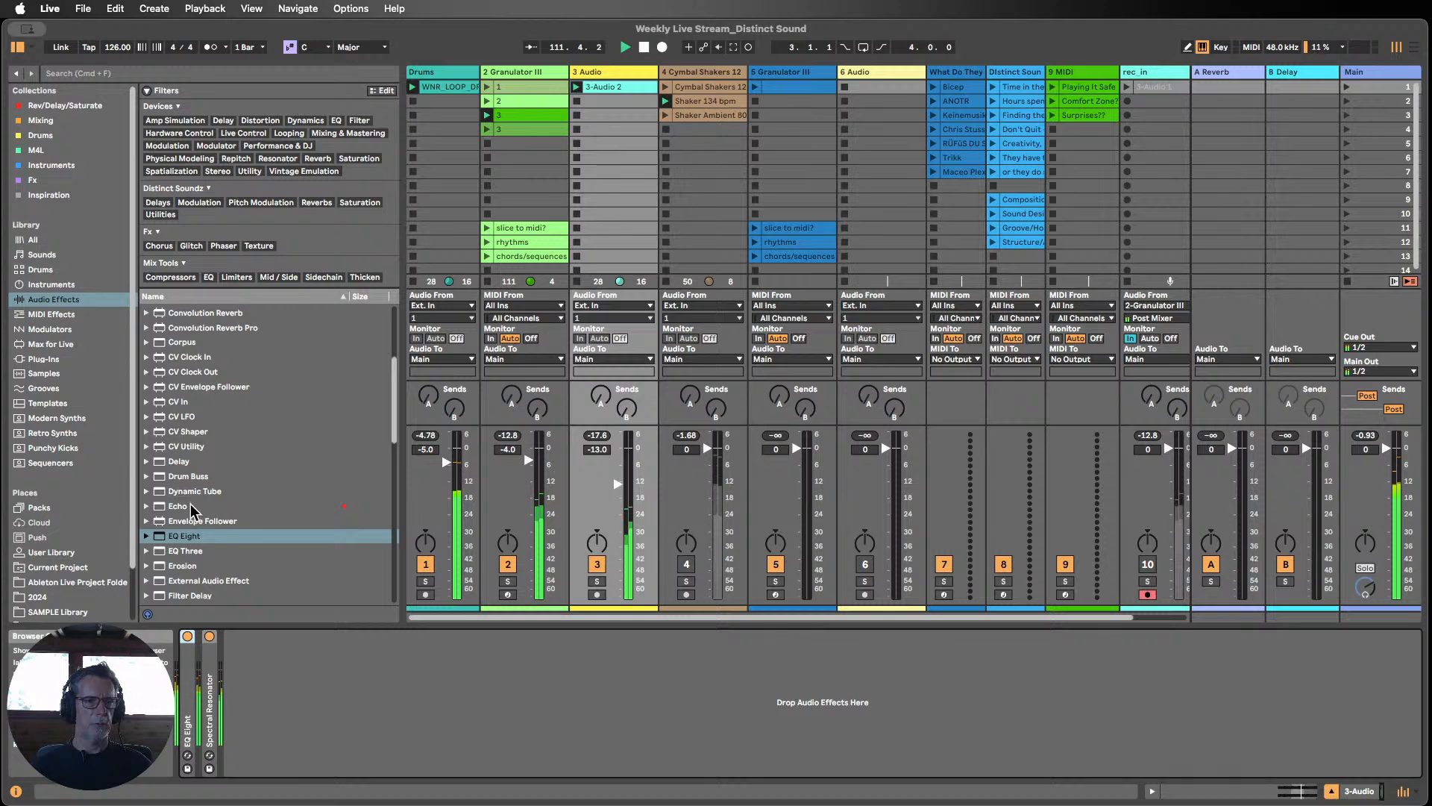
scroll(186, 482, "down", 3)
left_click_drag(198, 568, 291, 681)
left_click_drag(313, 740, 313, 755)
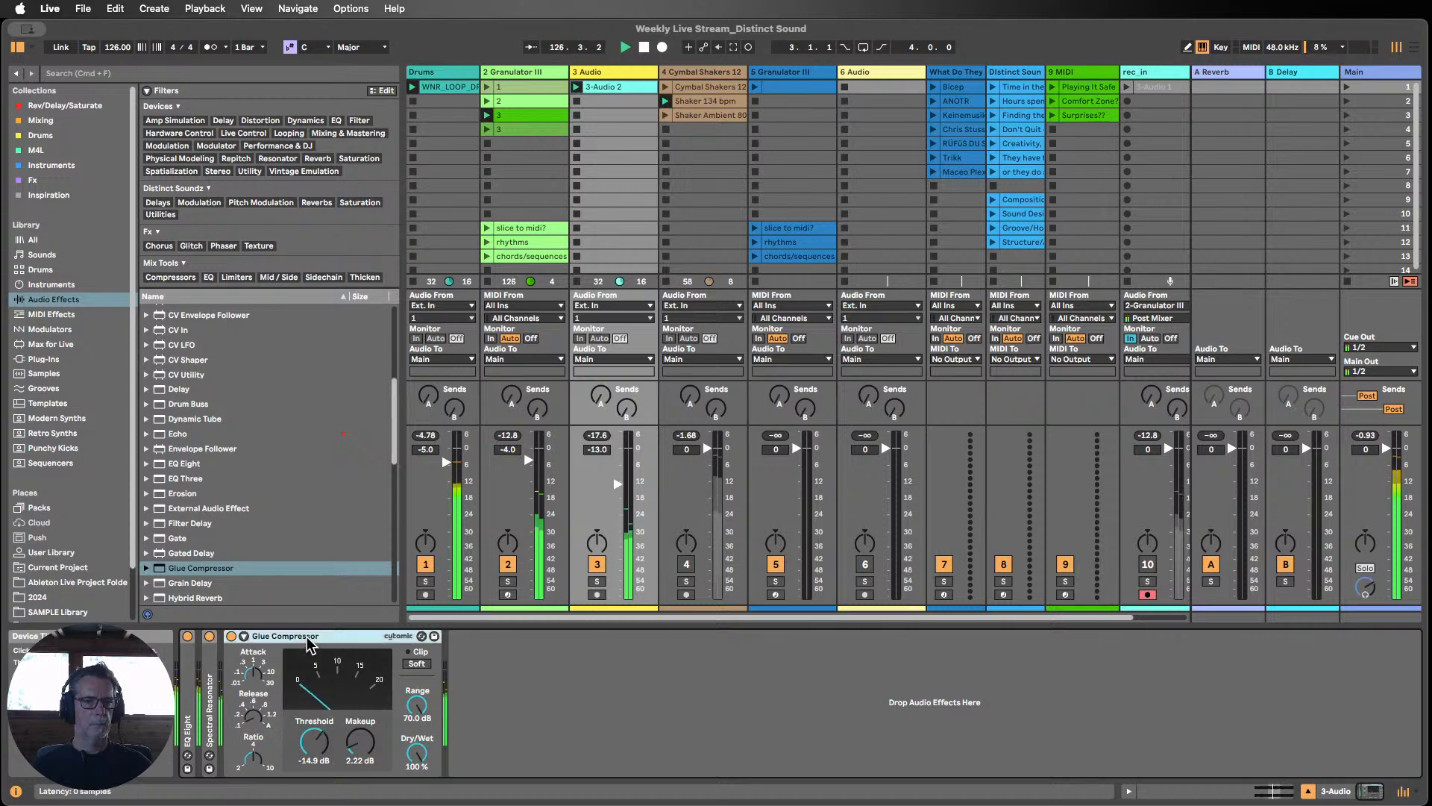
left_click(243, 635)
Step: Compare 3 Audio with the Spectral Resonator, EQ Eight and Glue Compressor each bypassed in turn, leaving all three enabled
left_click(210, 636)
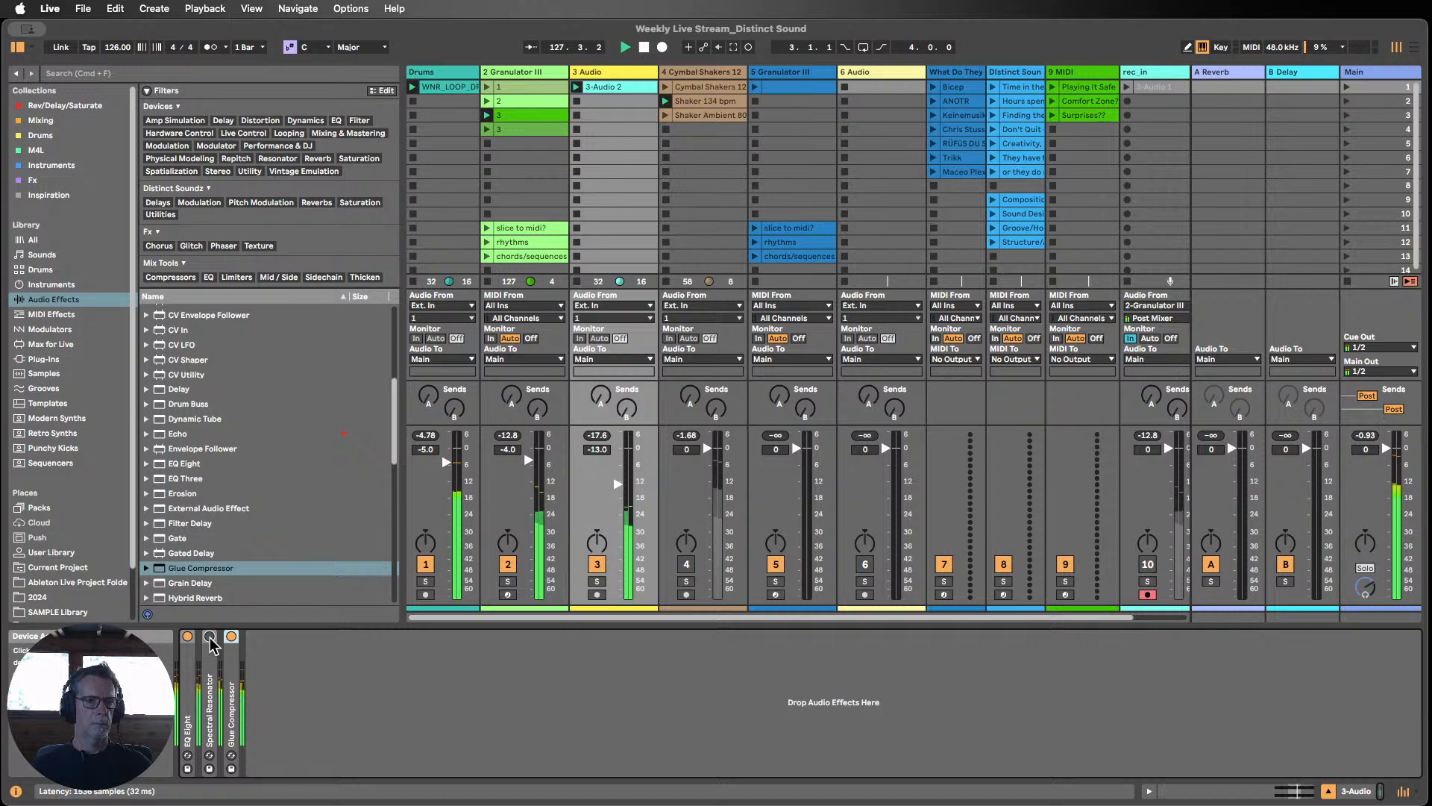
left_click(209, 636)
left_click(187, 636)
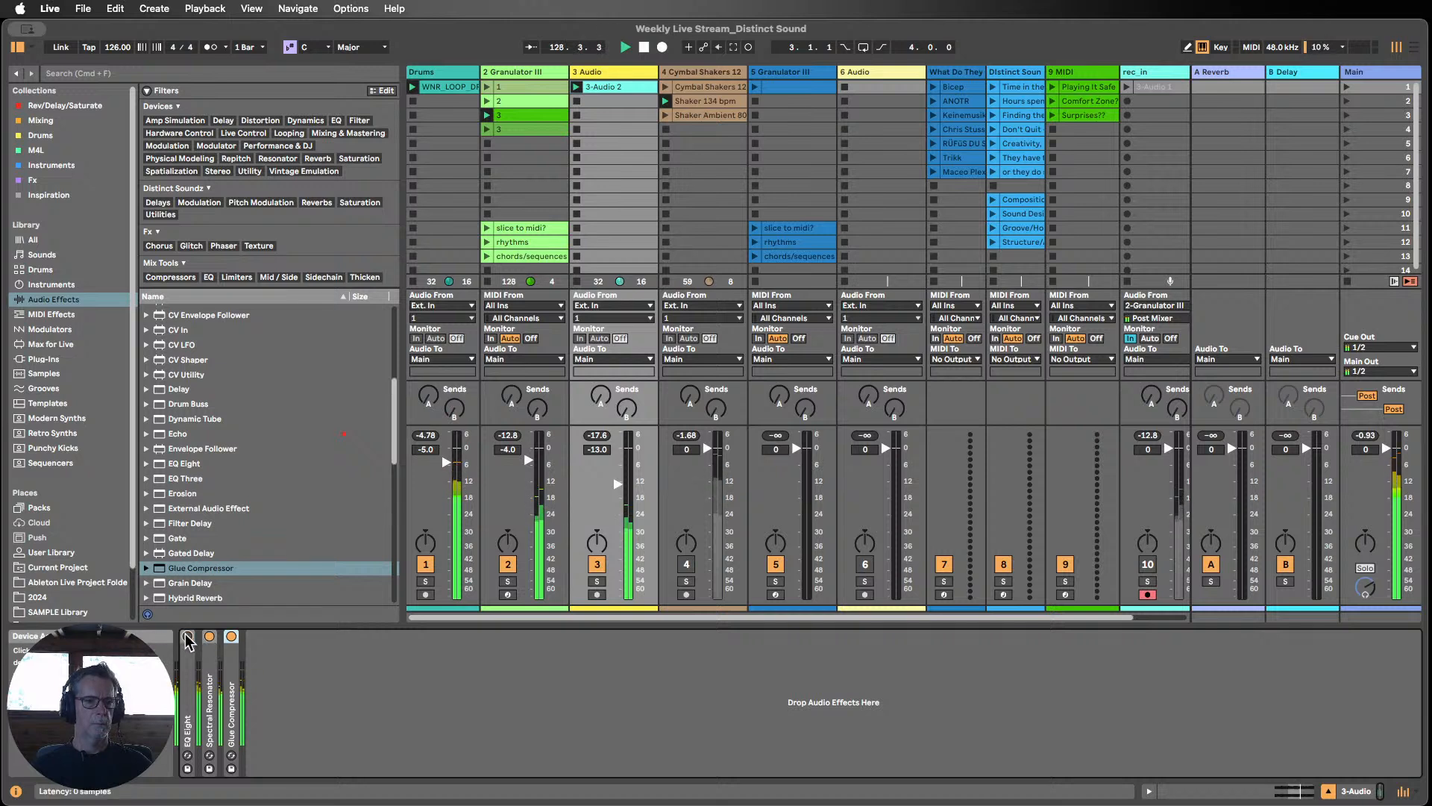
left_click(187, 636)
left_click(231, 636)
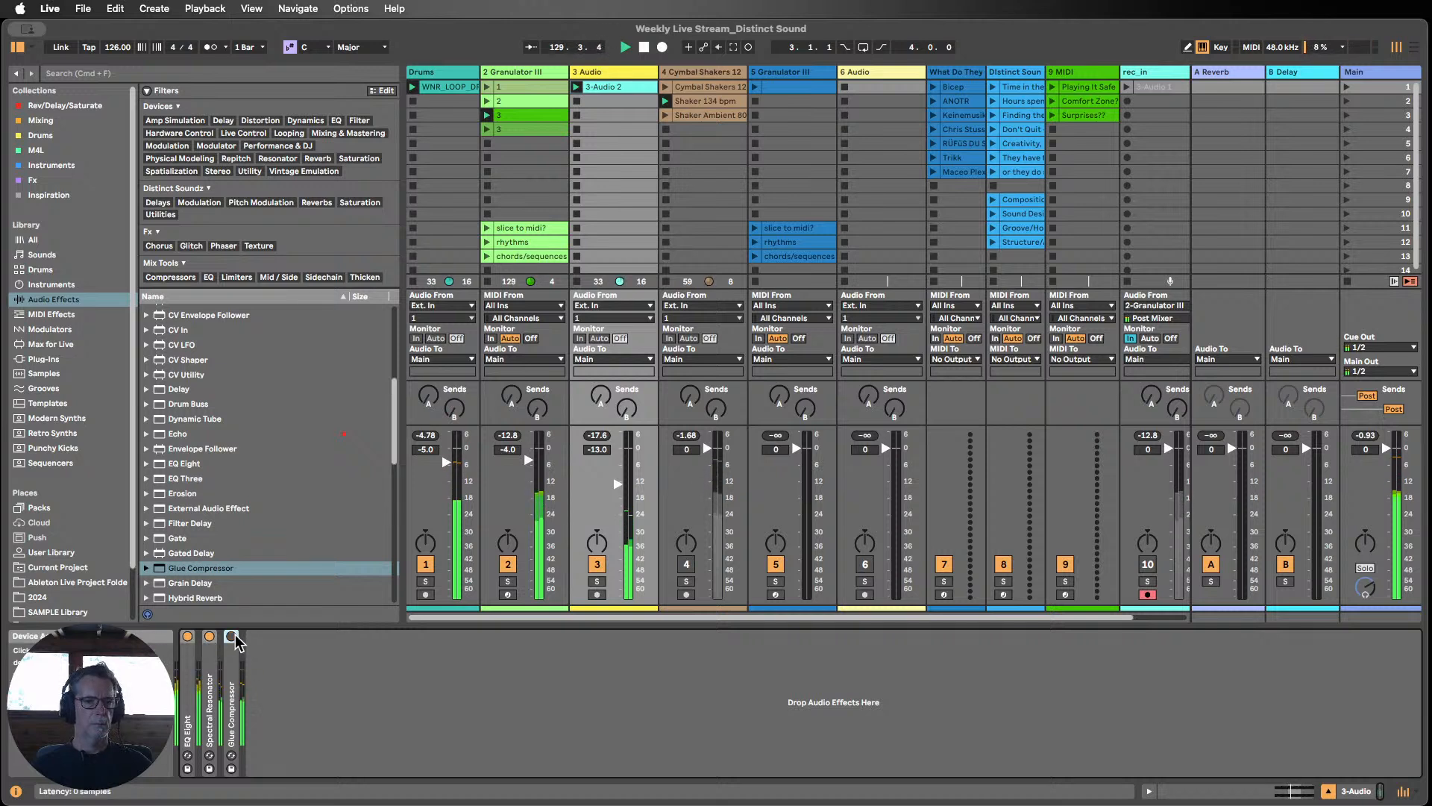
left_click(231, 636)
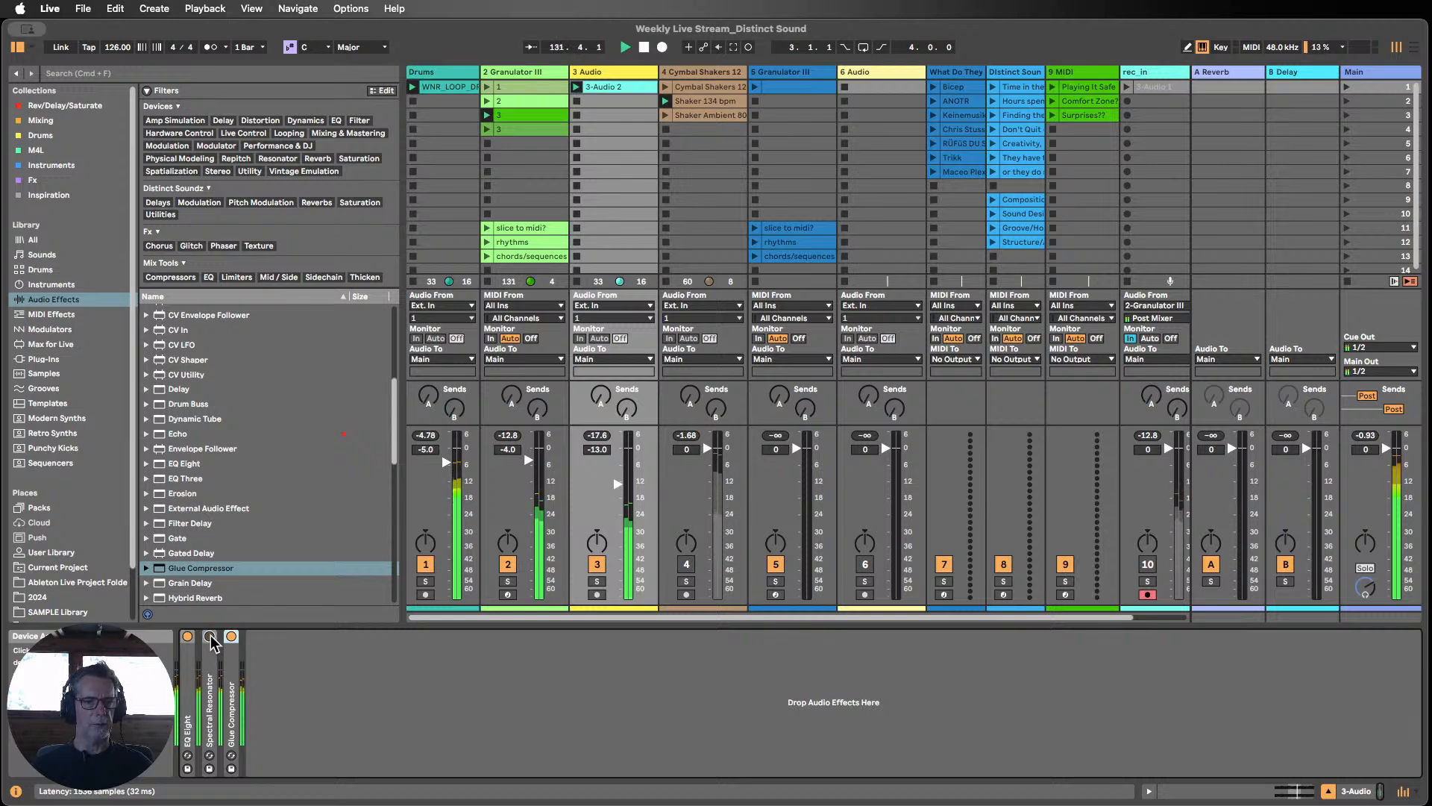
left_click(210, 636)
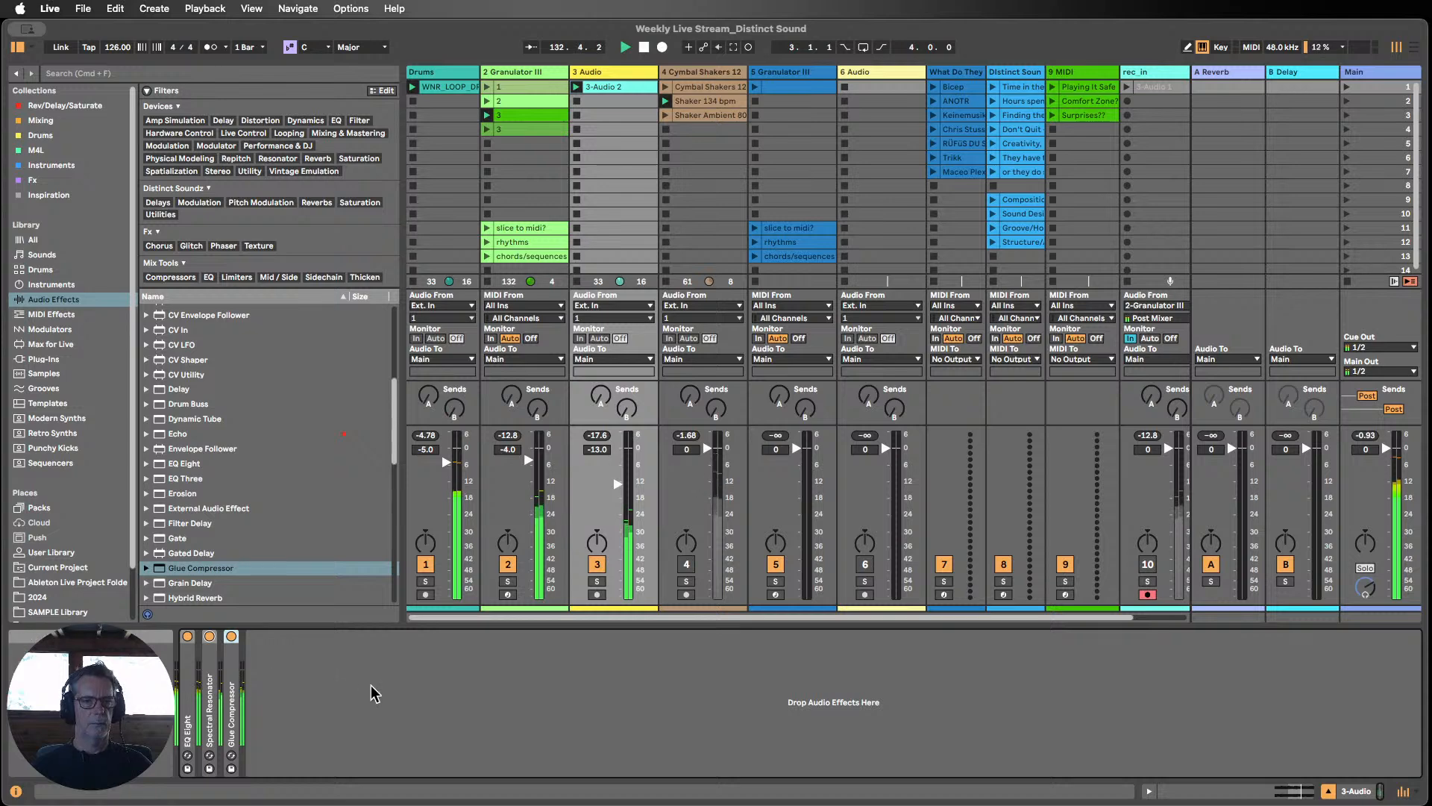
Step: With the Drums track temporarily muted, audition Corpus and Hybrid Reverb on 2 Granulator III, leaving both effects off
left_click(426, 564)
left_click(525, 71)
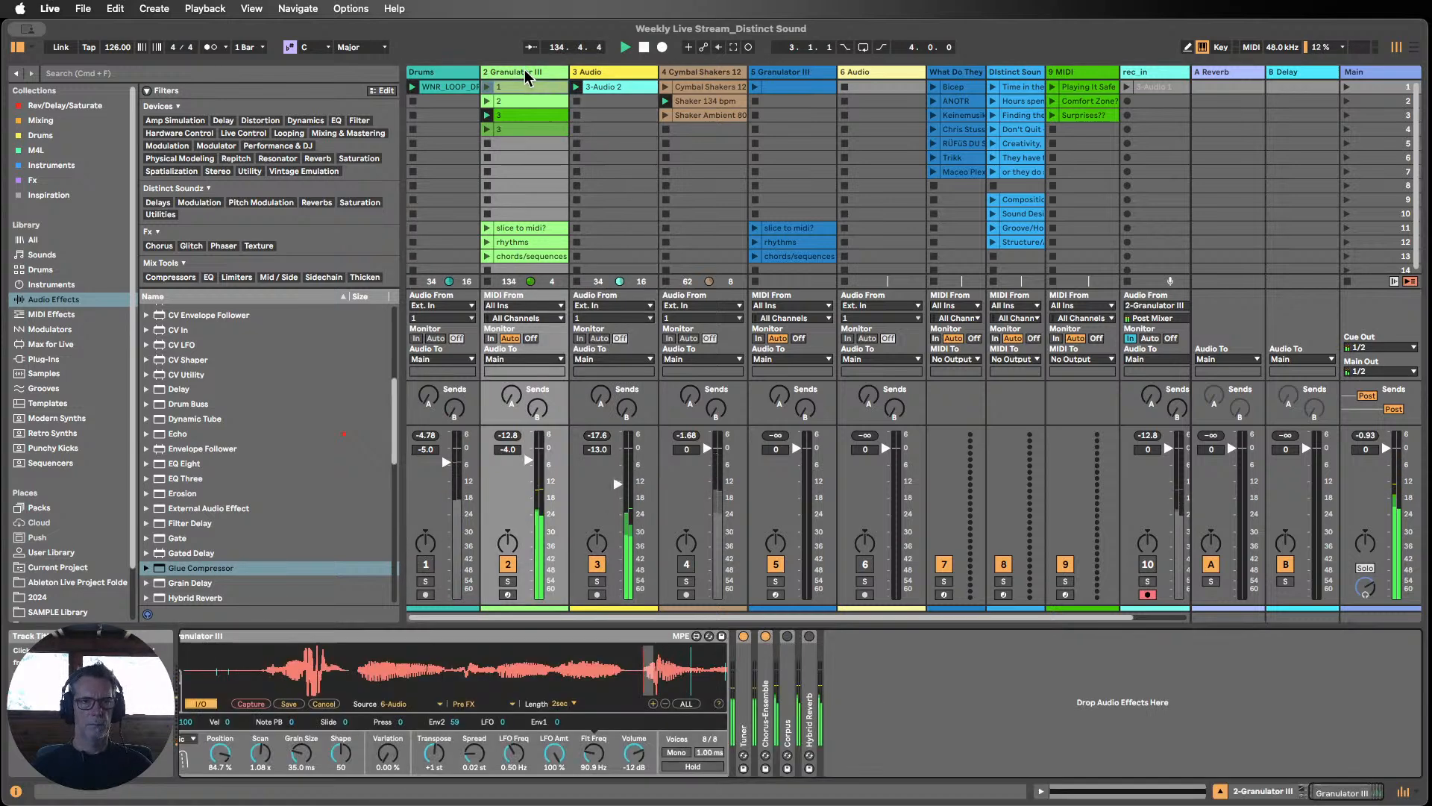
left_click(787, 637)
left_click(787, 636)
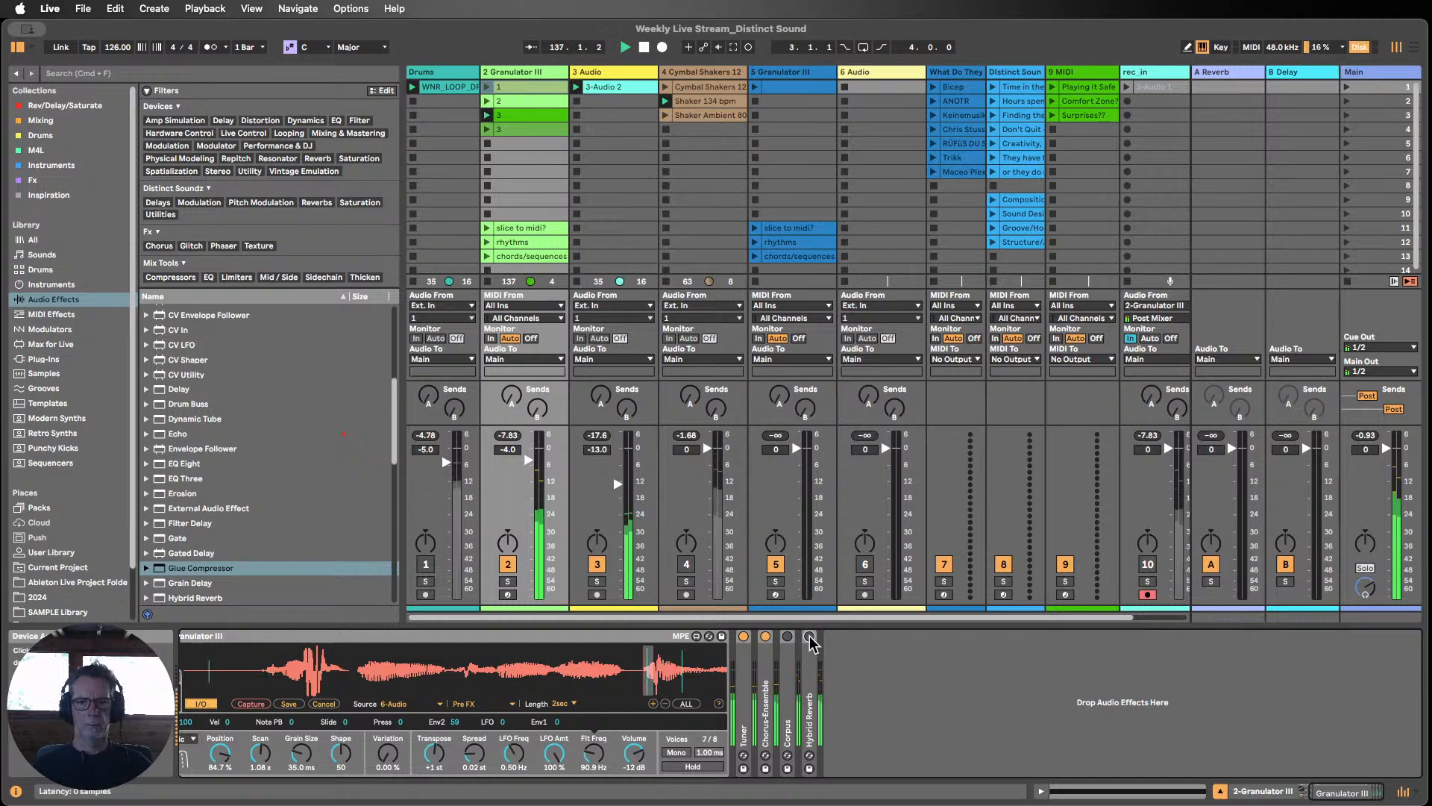
left_click(809, 637)
double_click(812, 658)
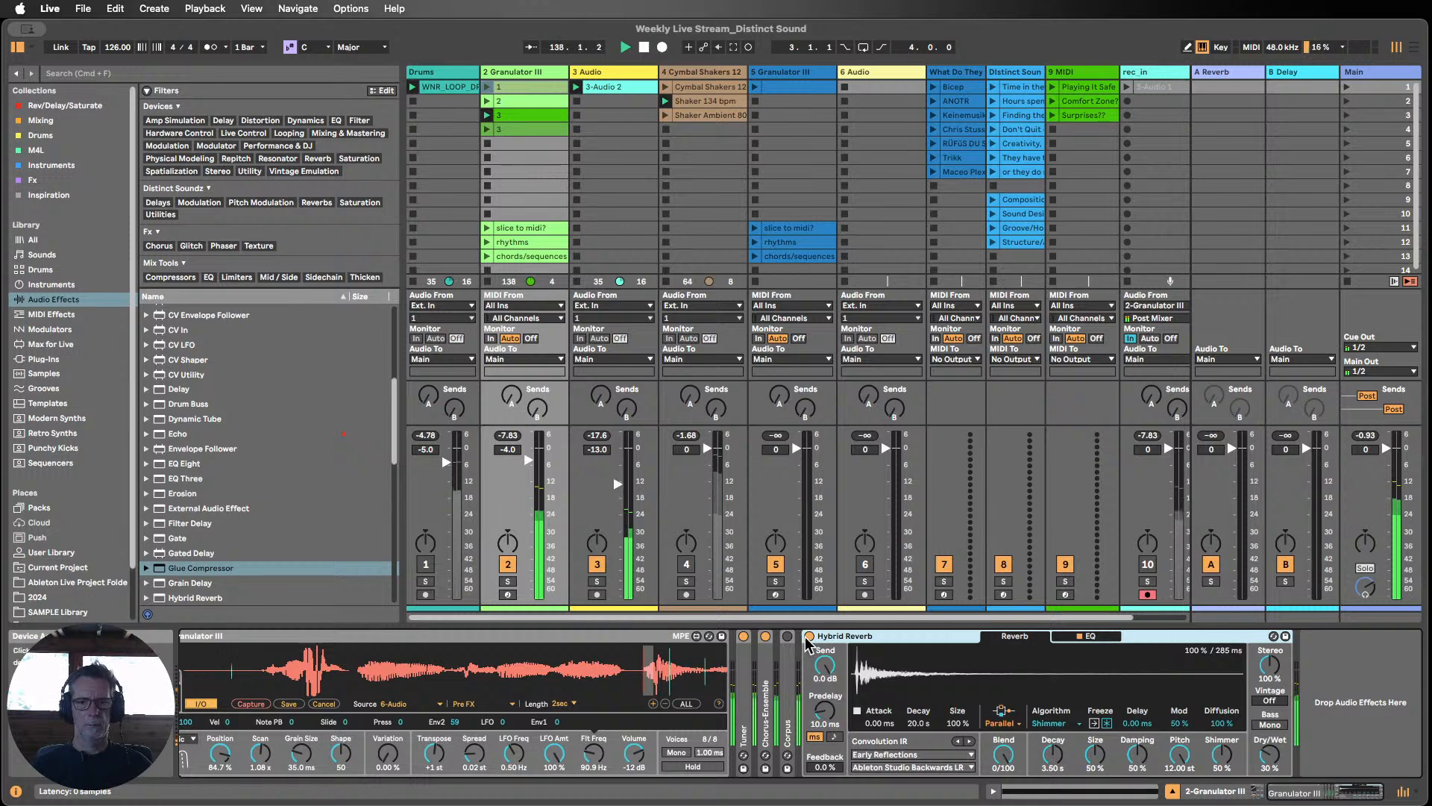
double_click(853, 639)
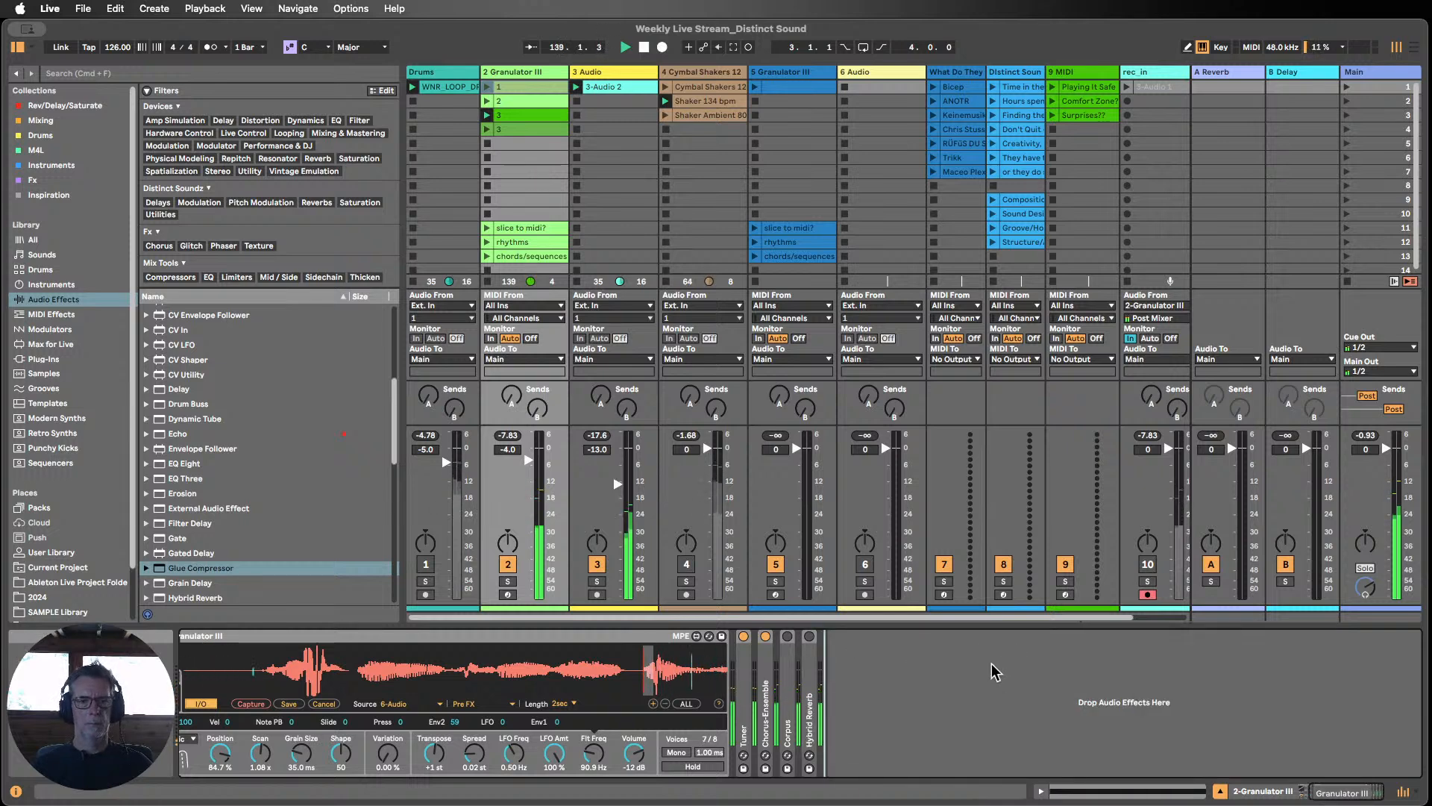
left_click(1322, 789)
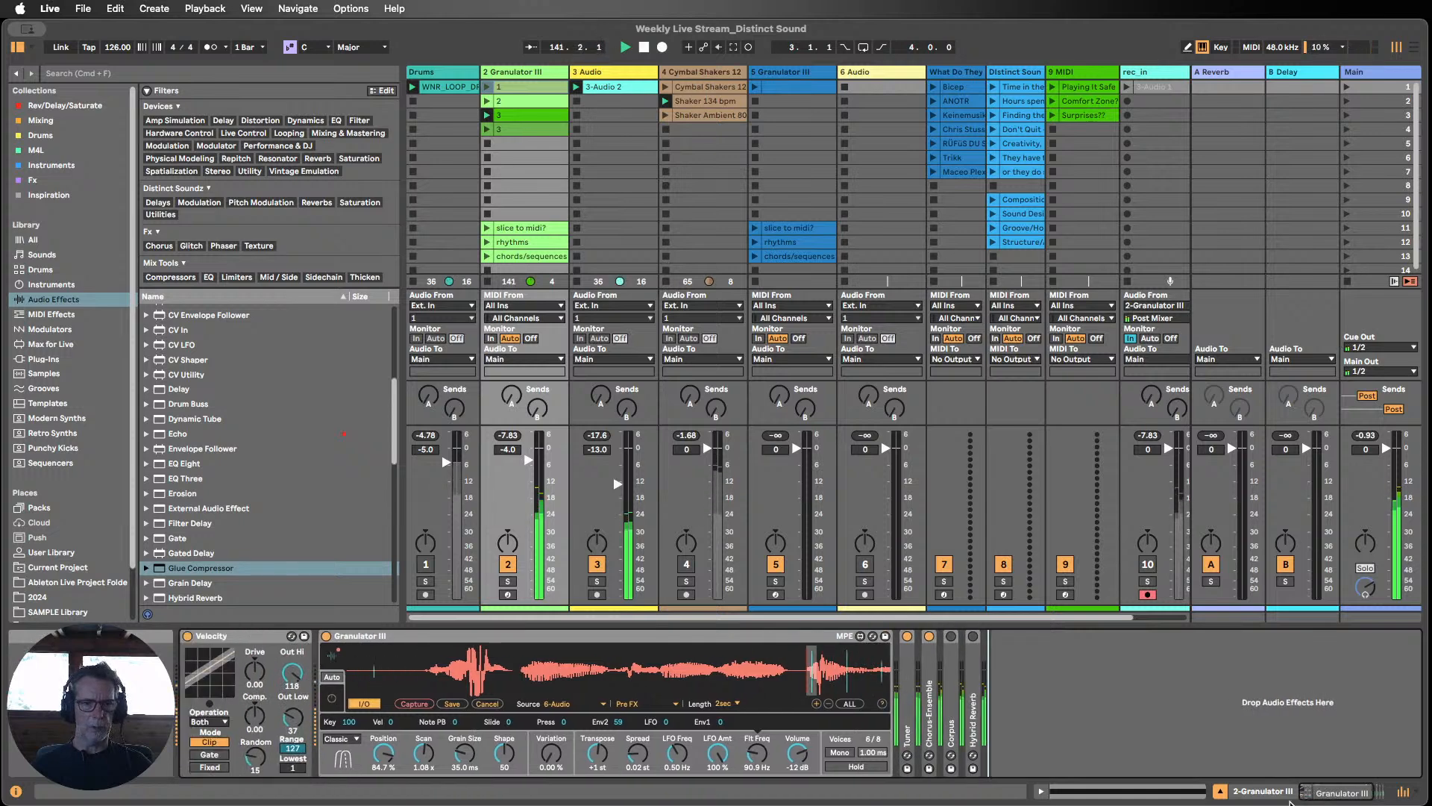
left_click(425, 564)
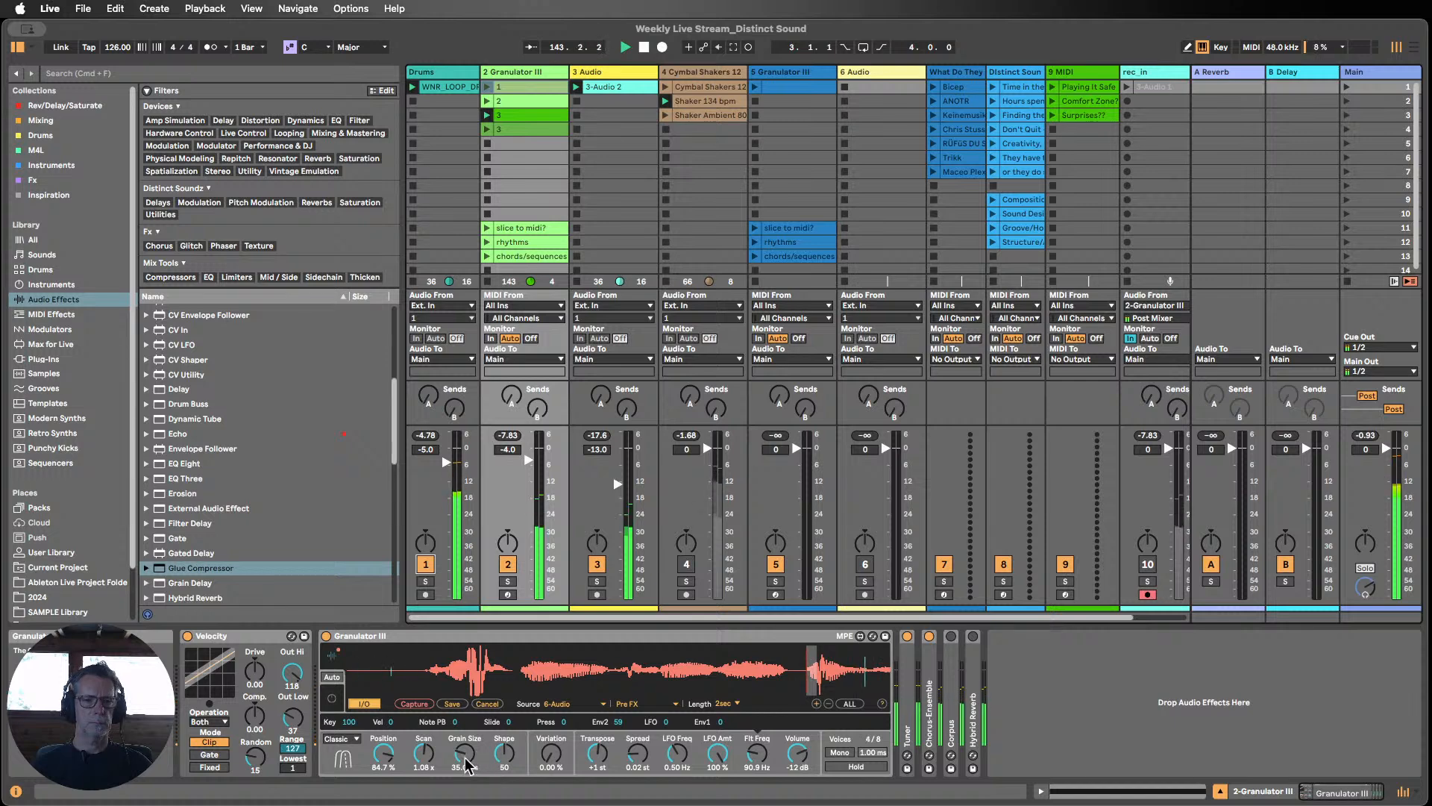
Step: Try a longer Grain Size in Granulator III and restore it, and set Scan to 0.07 x and Position to 34.3 %
left_click_drag(465, 764, 465, 702)
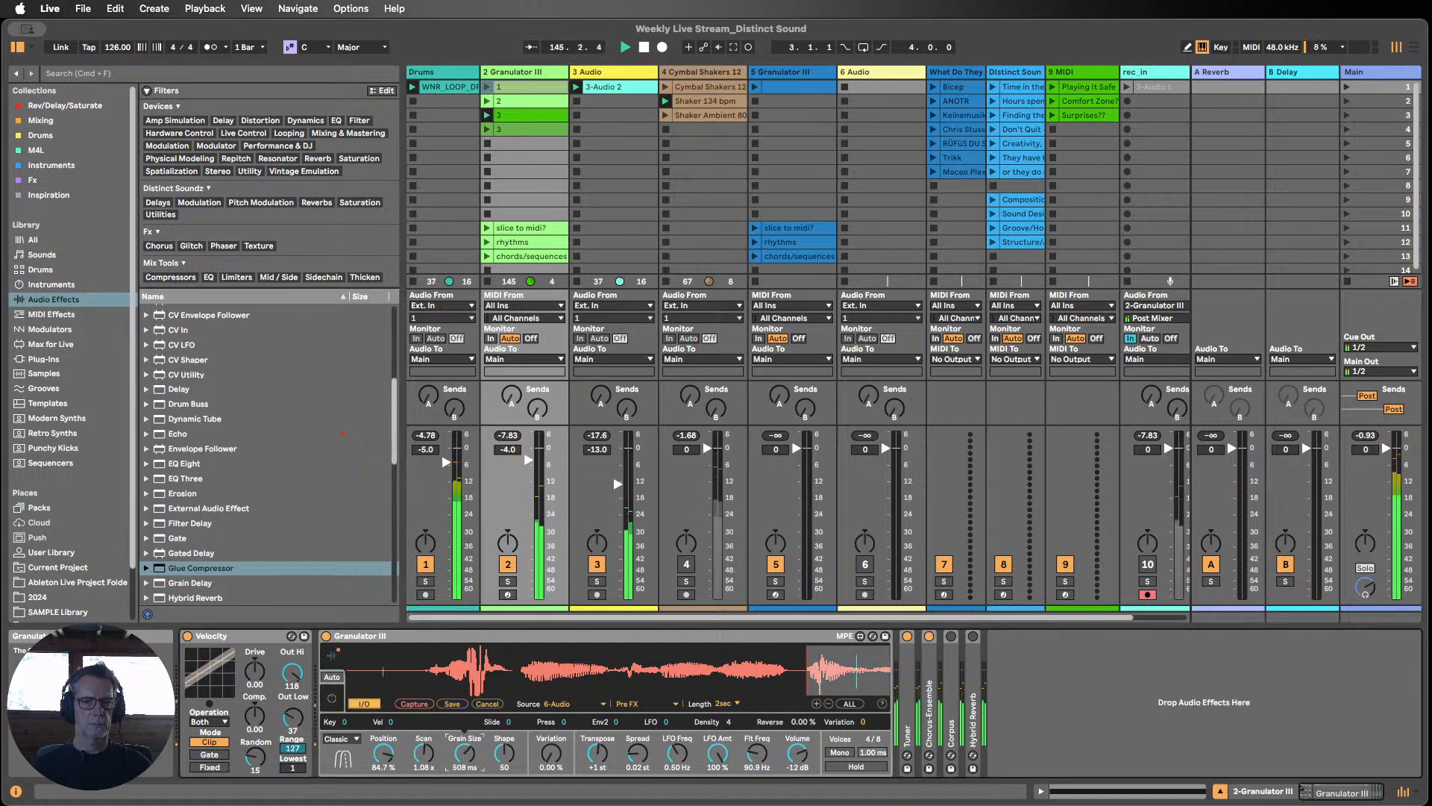
double_click(465, 756)
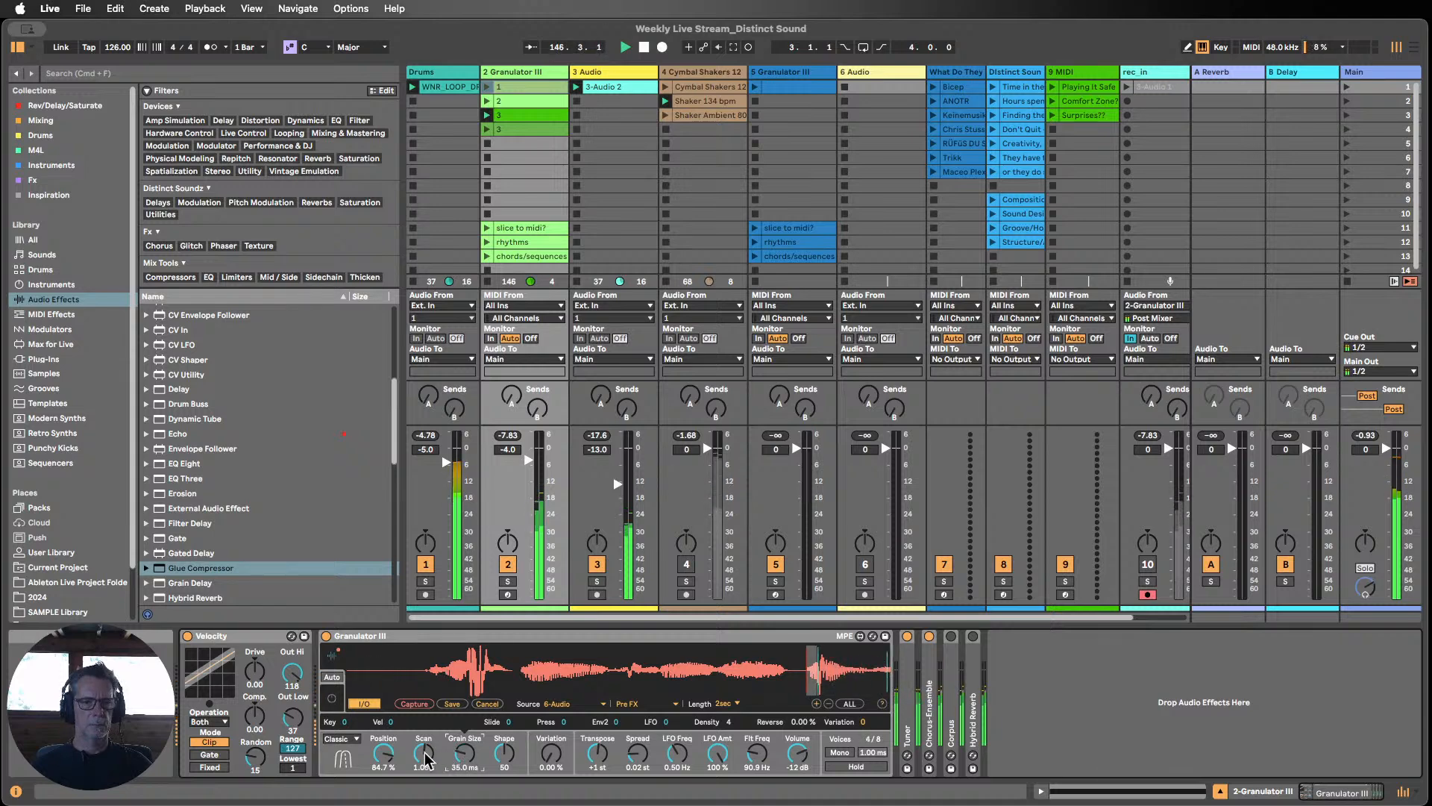
left_click_drag(423, 755, 423, 735)
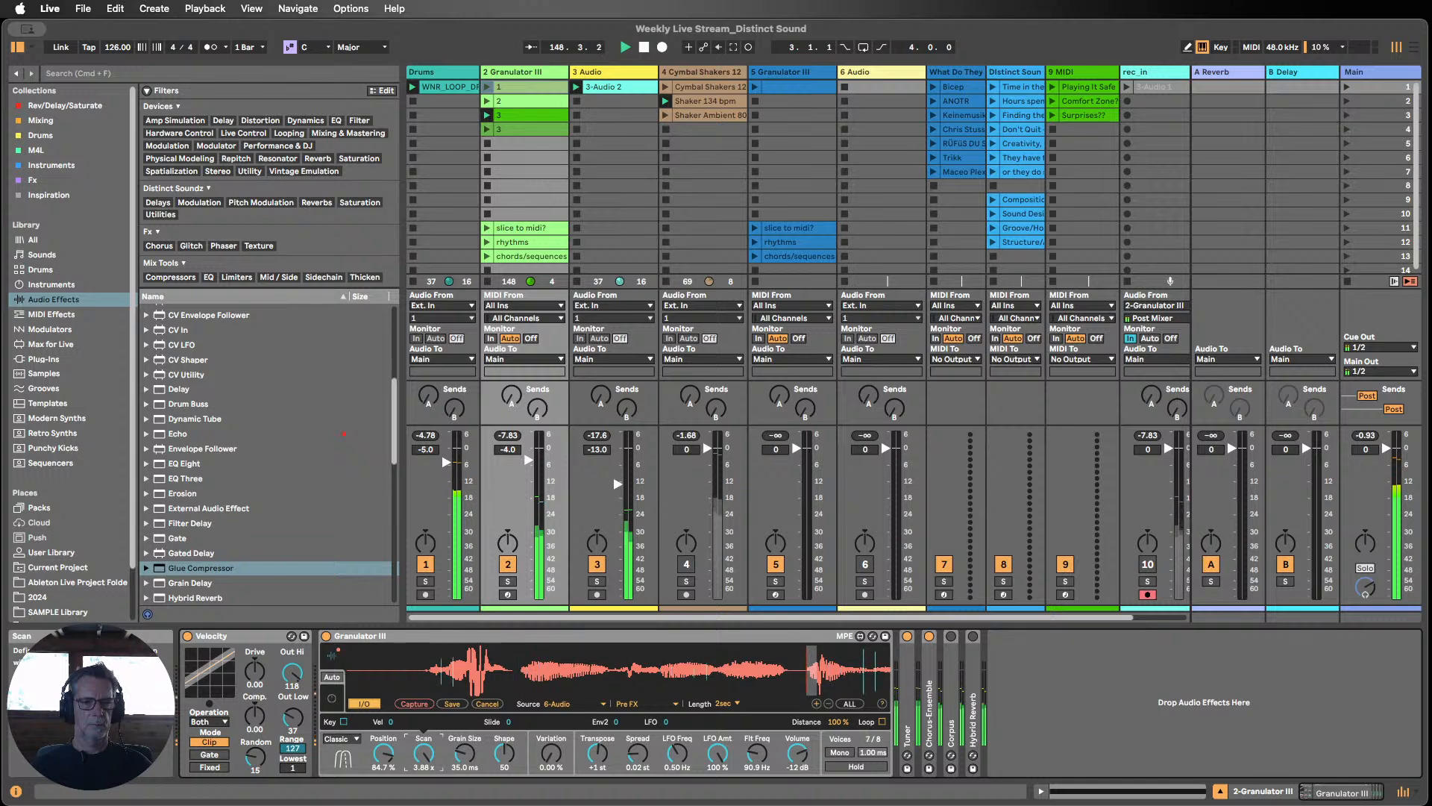
left_click_drag(424, 753, 426, 765)
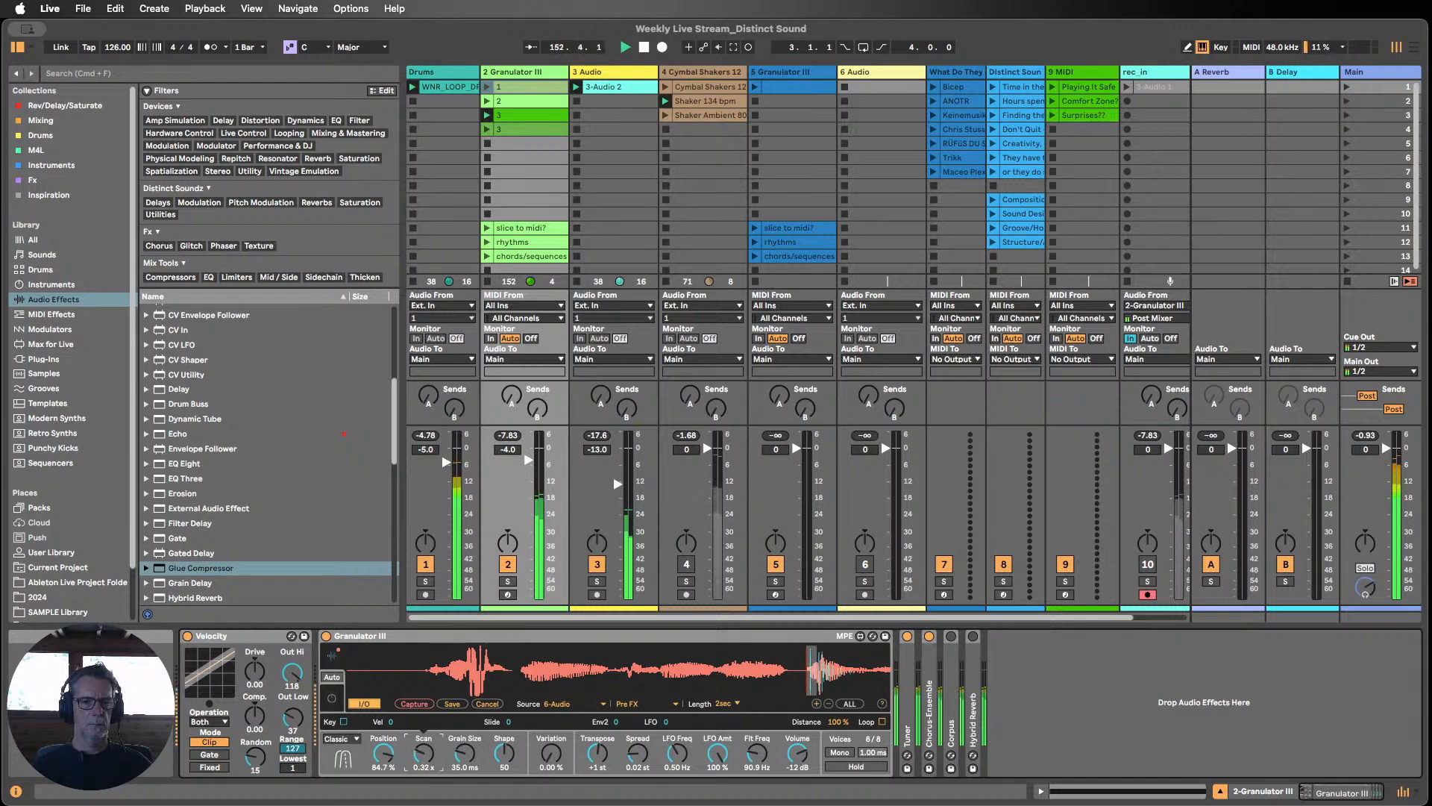
left_click_drag(424, 754, 424, 752)
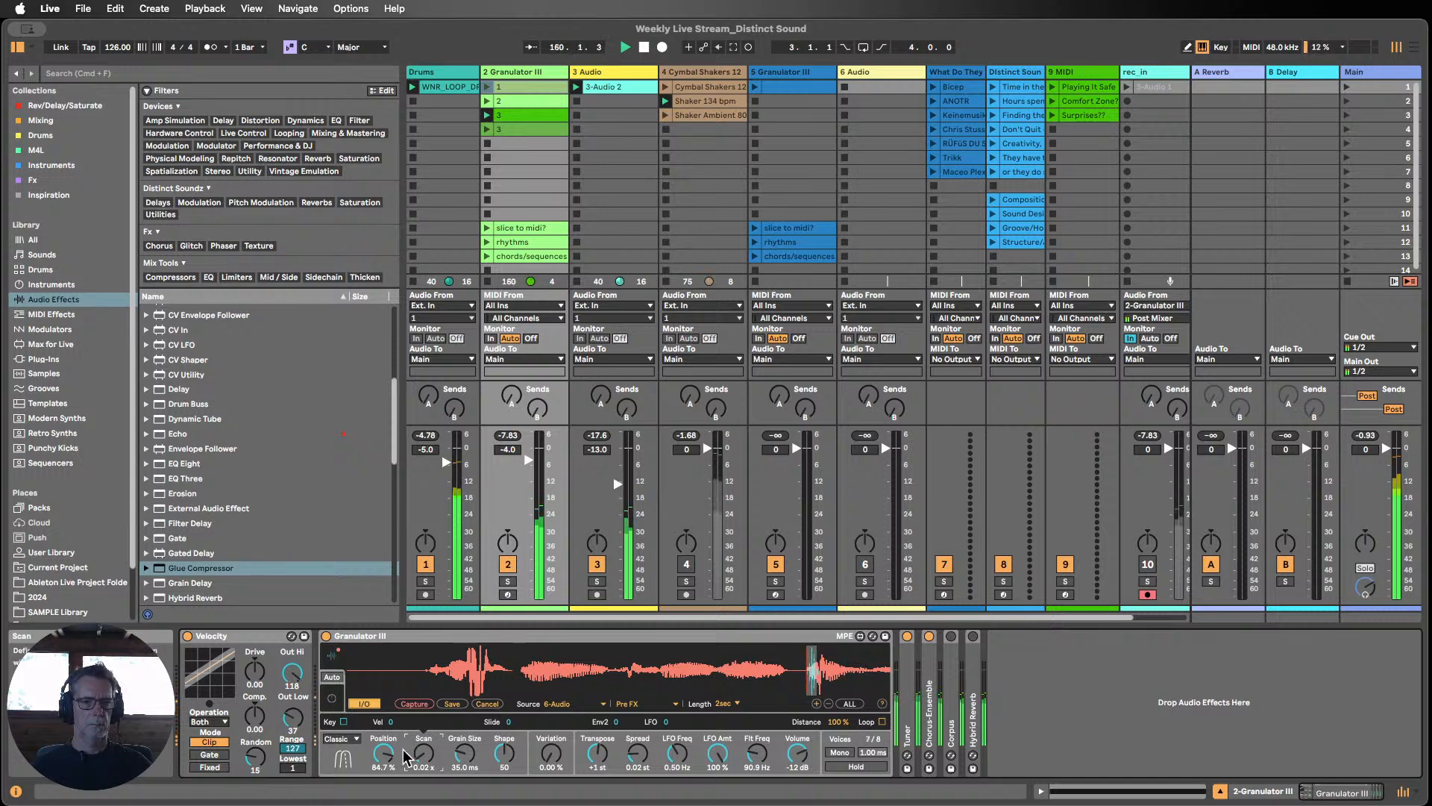
left_click_drag(383, 758, 383, 797)
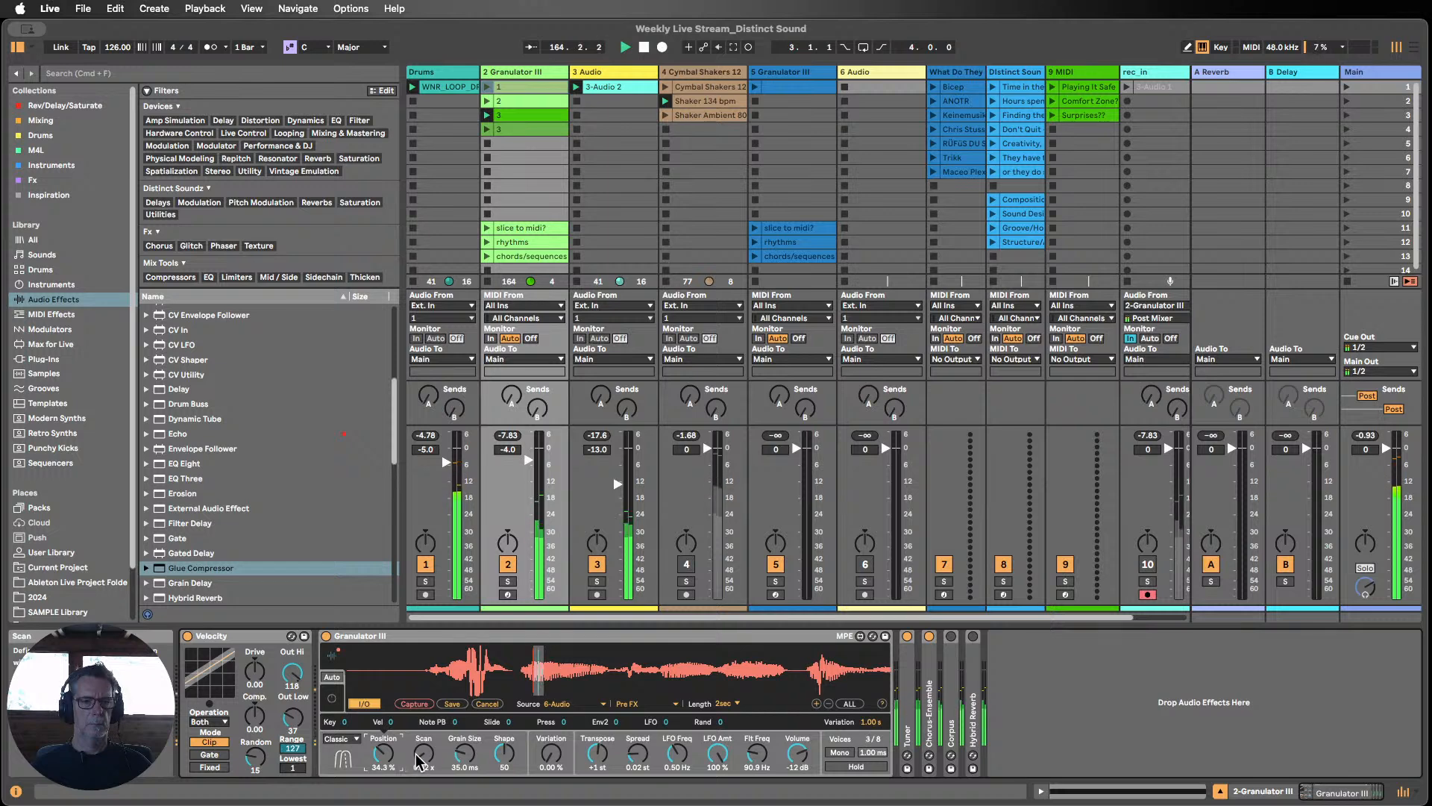
left_click(418, 760)
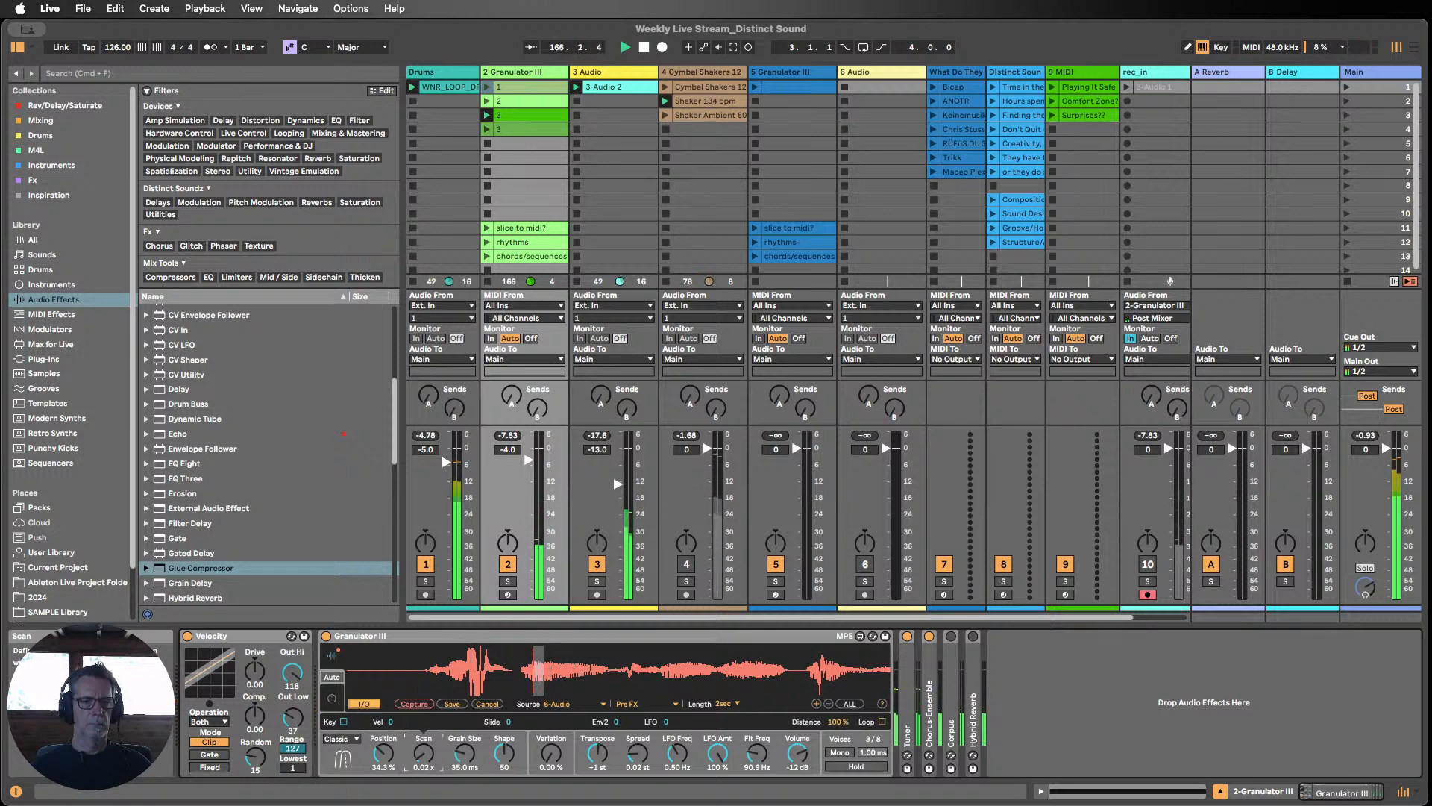
Step: Try Position 23.3 % and Scan 0.04 x in Granulator III, and audition changes to Grain Size and Shape
left_click_drag(388, 759, 388, 775)
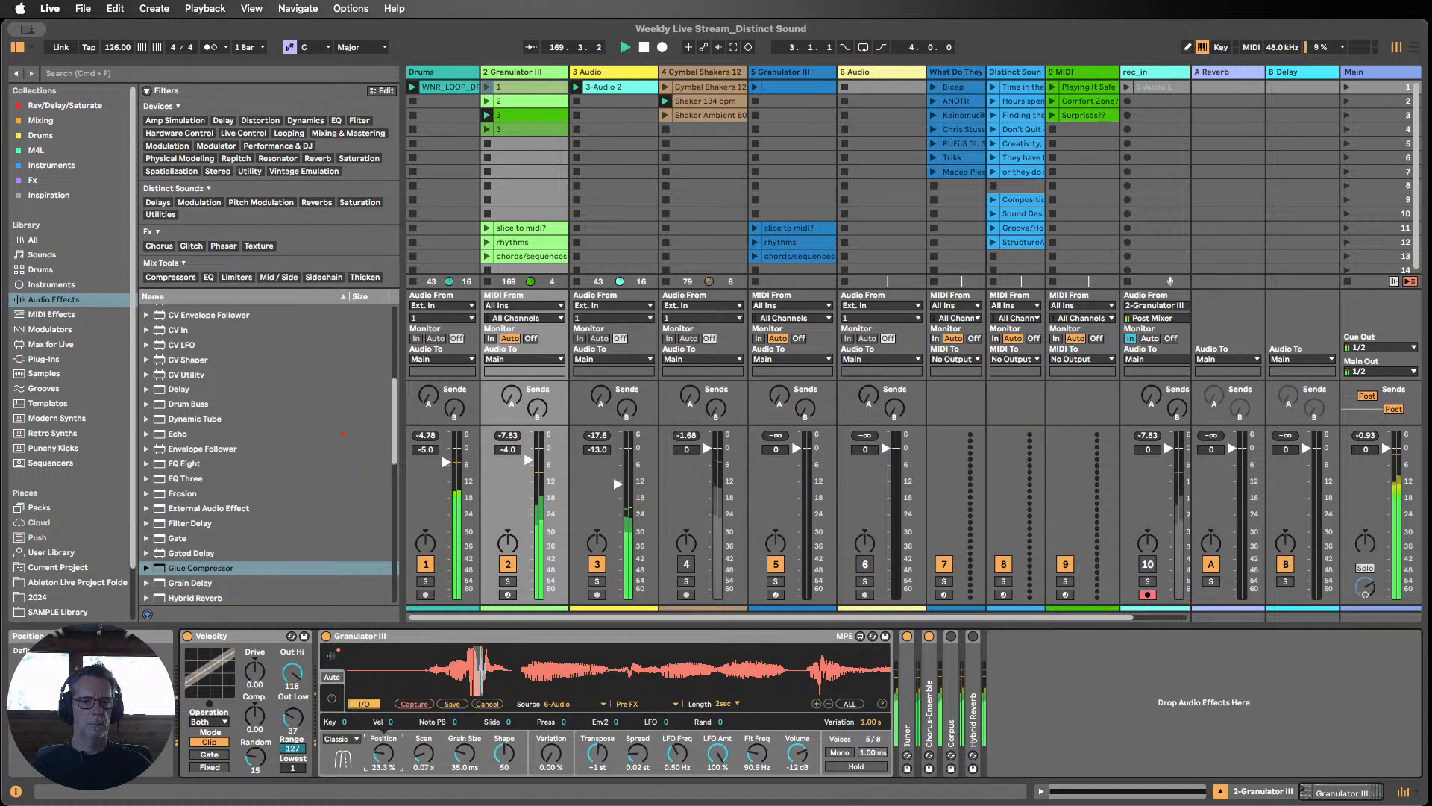
left_click_drag(423, 754, 423, 738)
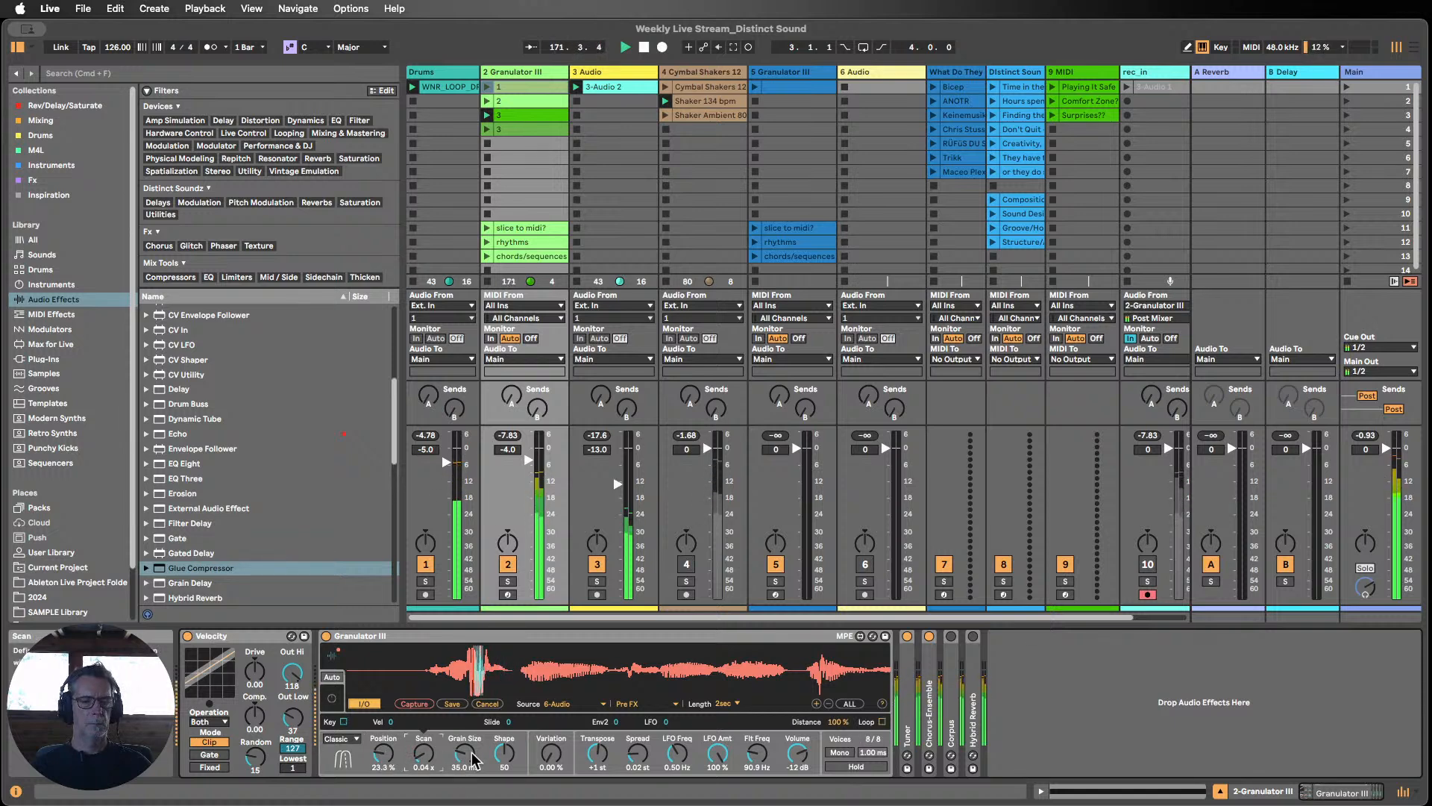
mouse_move(473, 761)
left_mouse_down()
mouse_move(473, 772)
mouse_move(469, 685)
mouse_move(471, 758)
left_mouse_up()
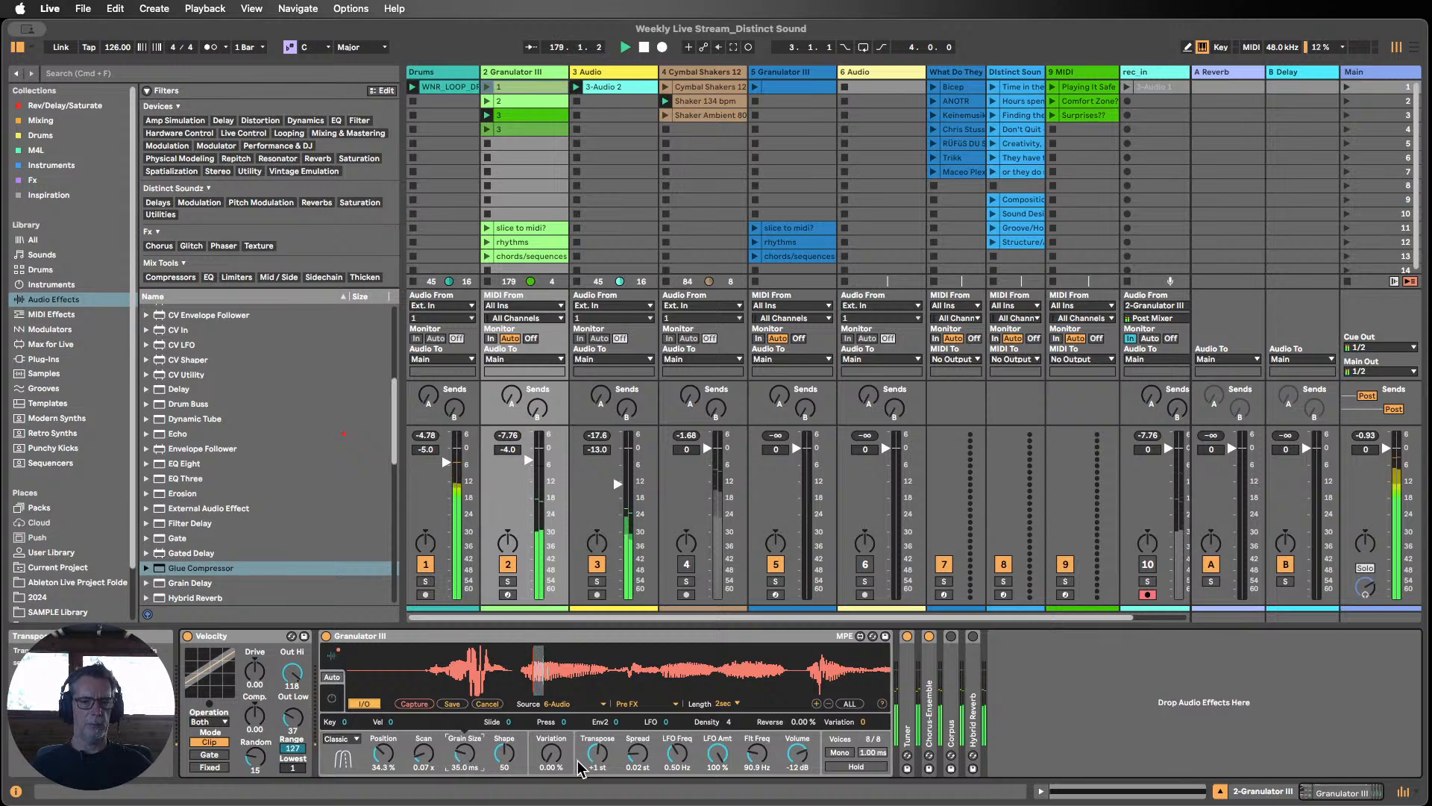
left_click_drag(505, 753, 505, 798)
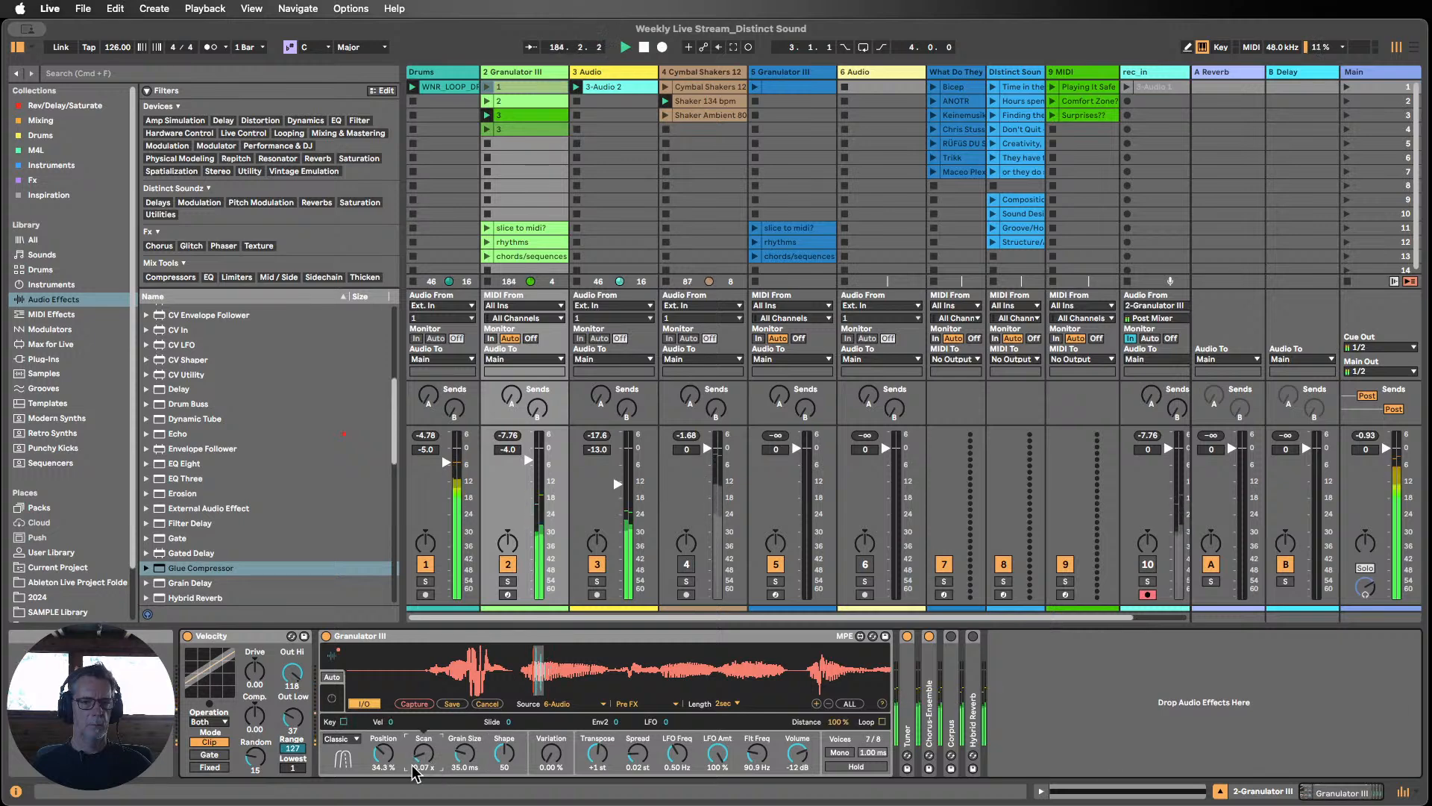
left_click(384, 755)
left_click_drag(384, 749, 384, 753)
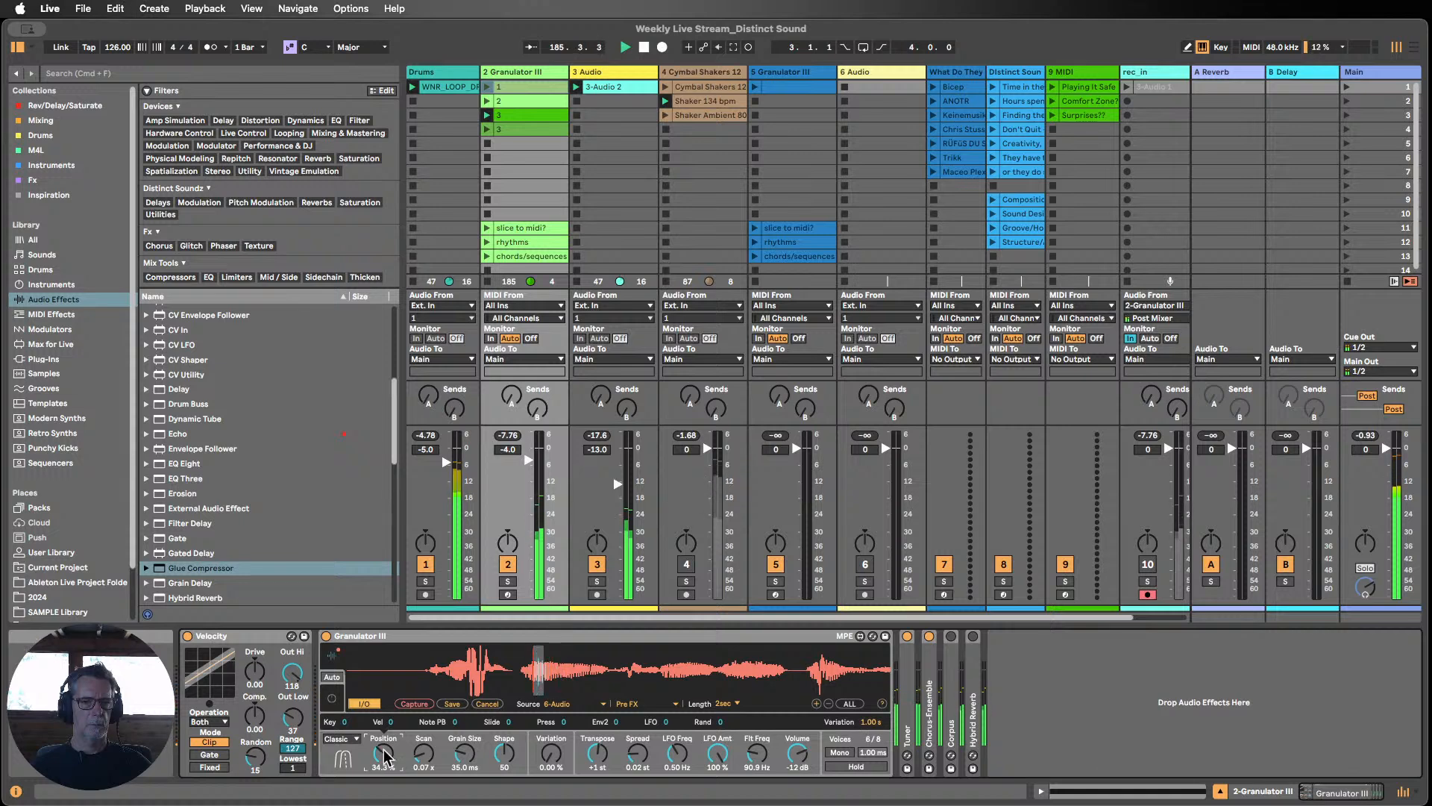
Step: Unfold the Tuner on 2 Granulator III and set the Tune amount for Transpose to 0.19 in Granulator III
double_click(916, 693)
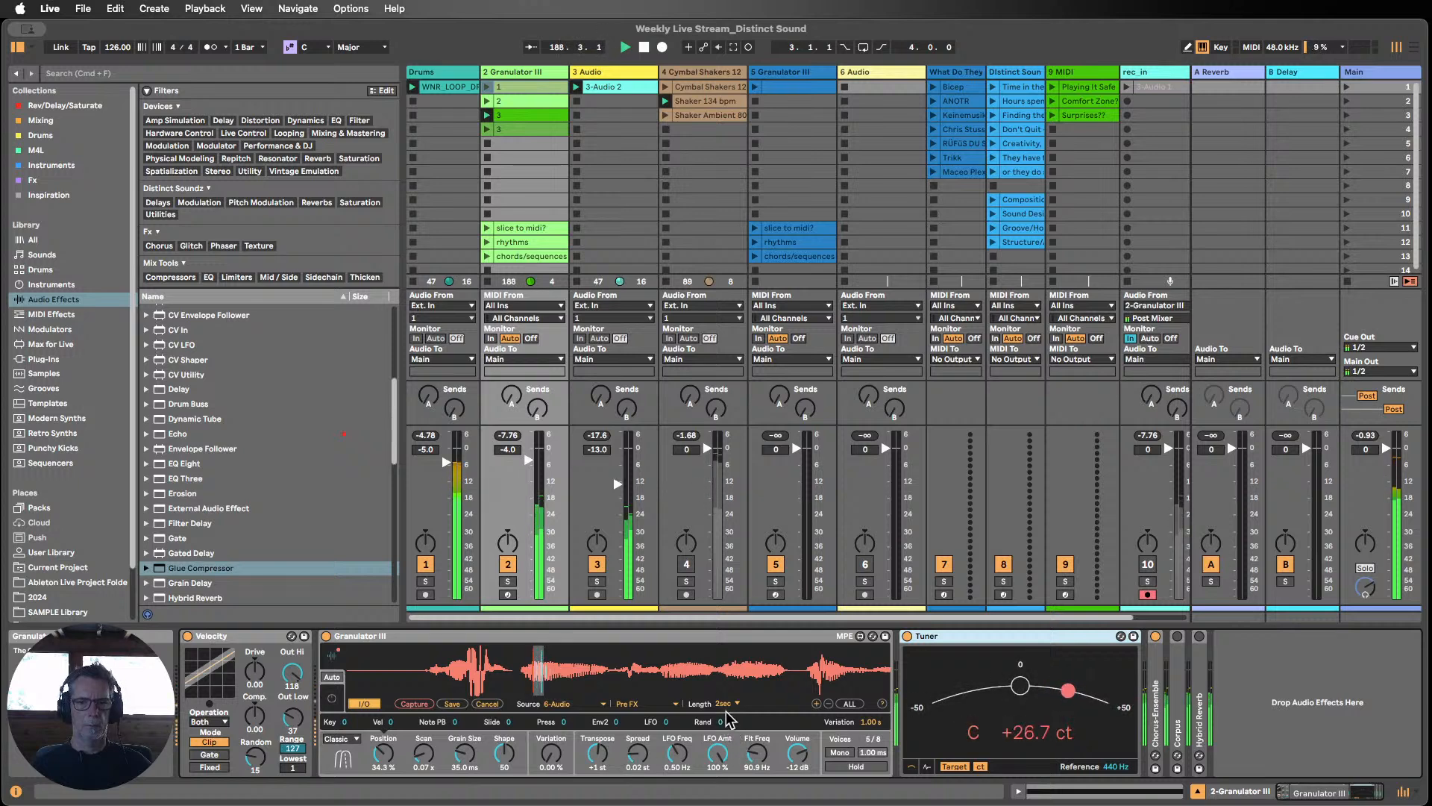
left_click(604, 756)
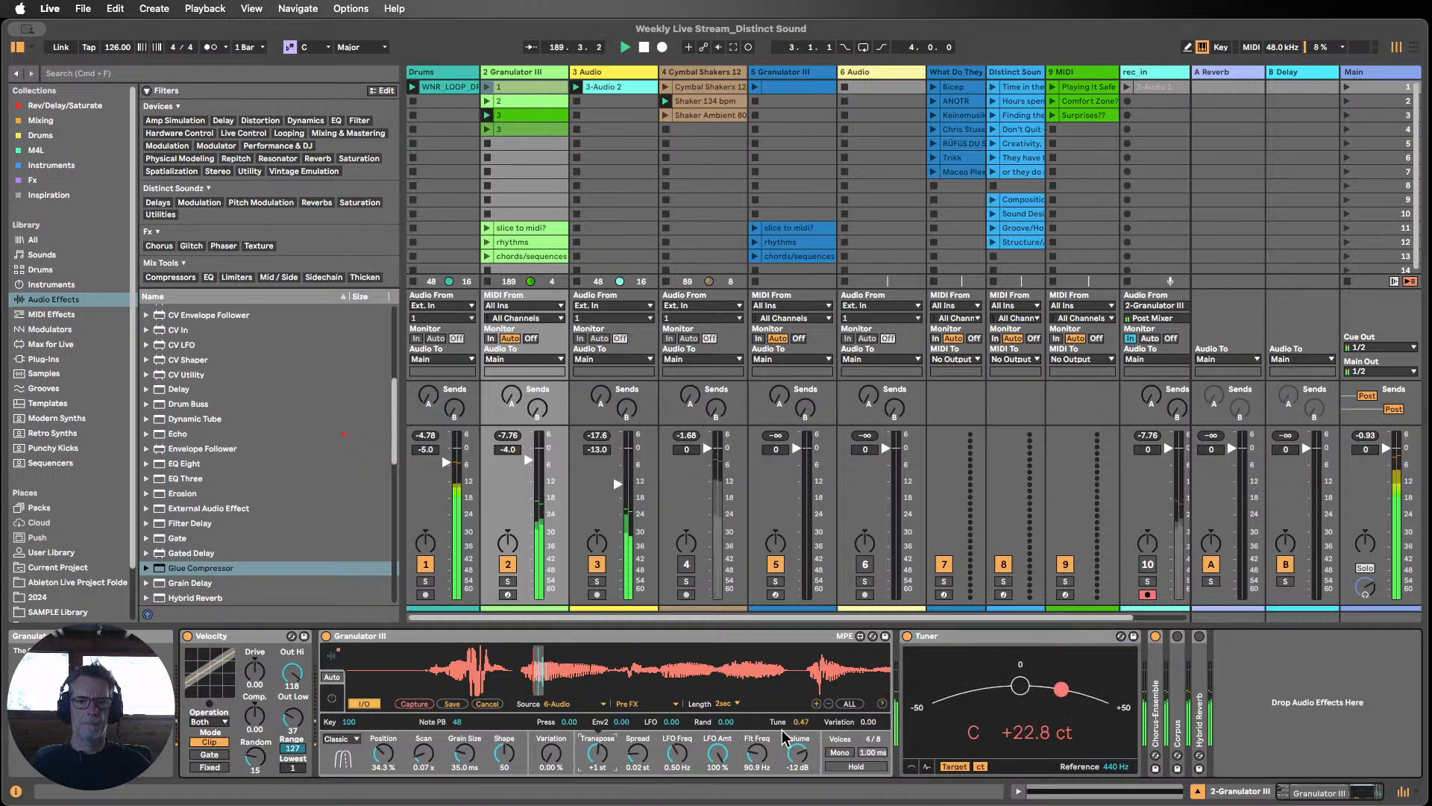
left_click(804, 722)
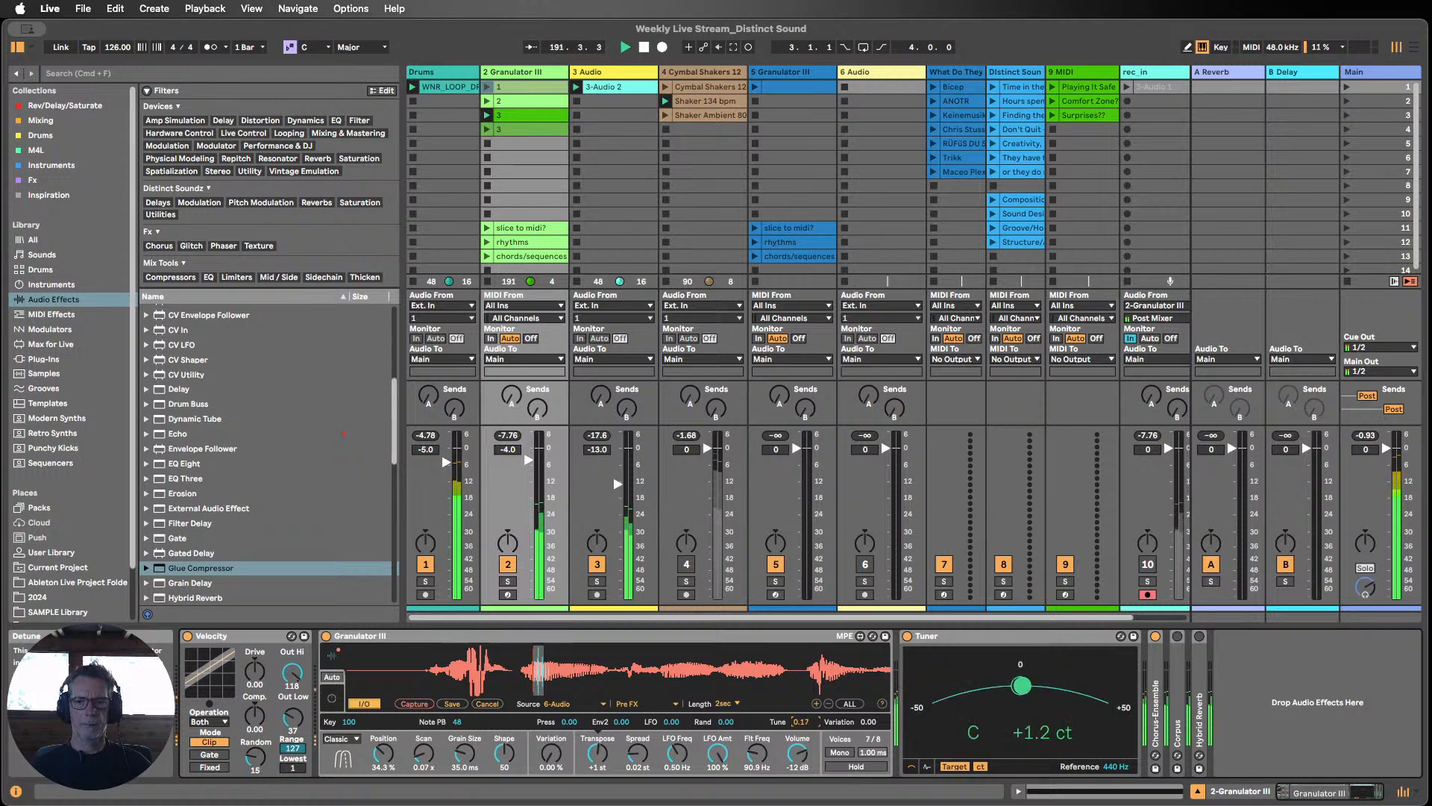
left_click_drag(804, 722, 804, 720)
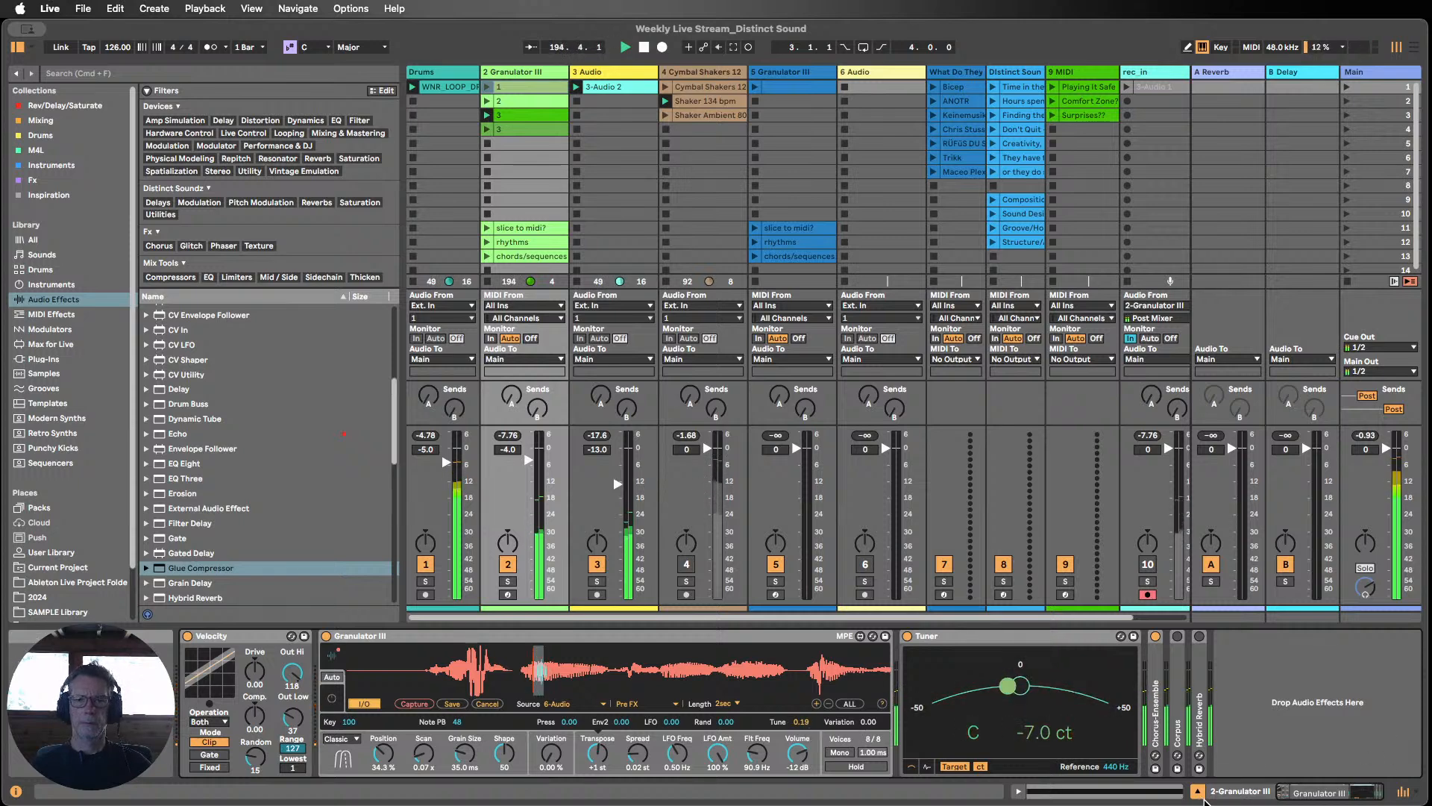
left_click(1197, 791)
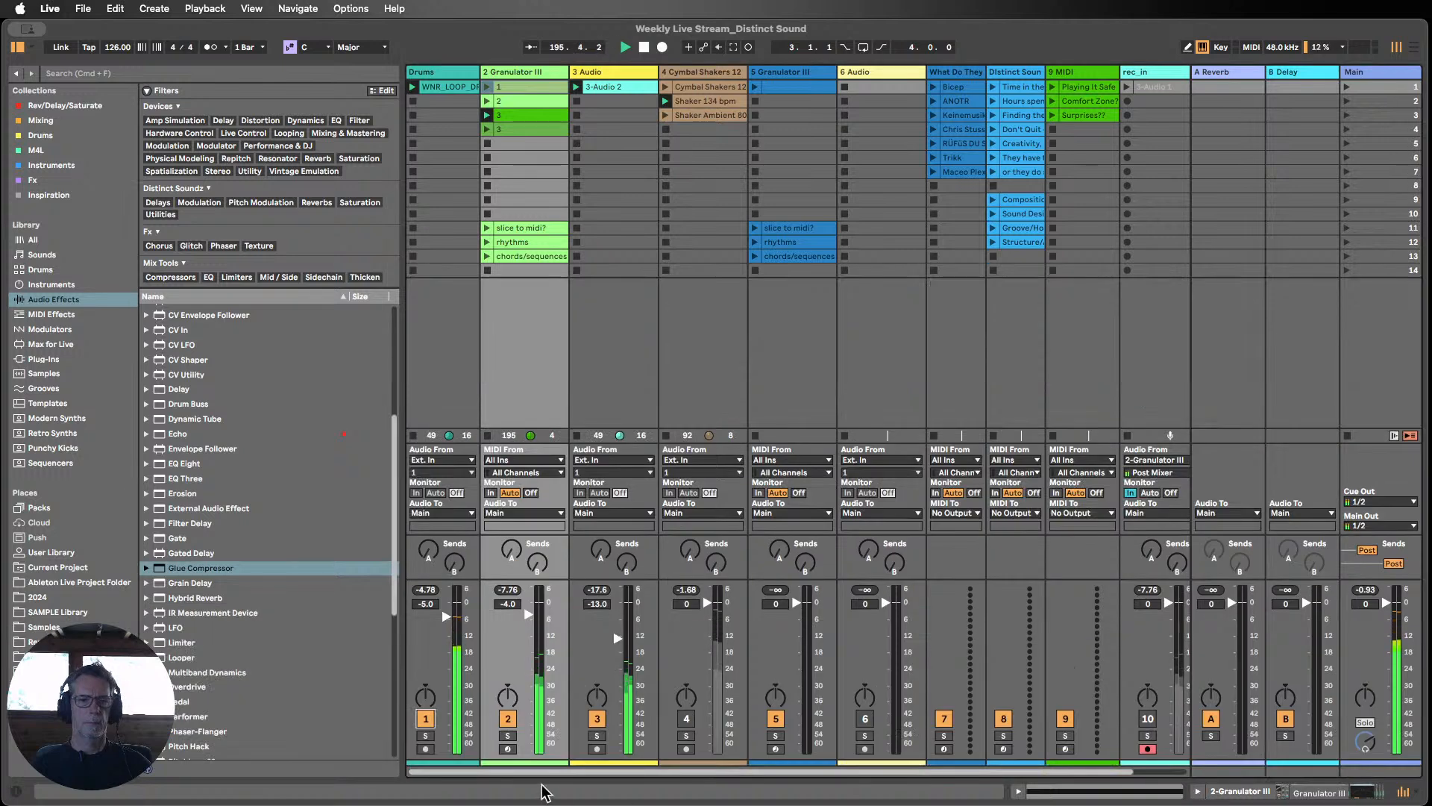
Step: Audition the set with the Drums track briefly muted, unmute it and stop playback
left_click(425, 719)
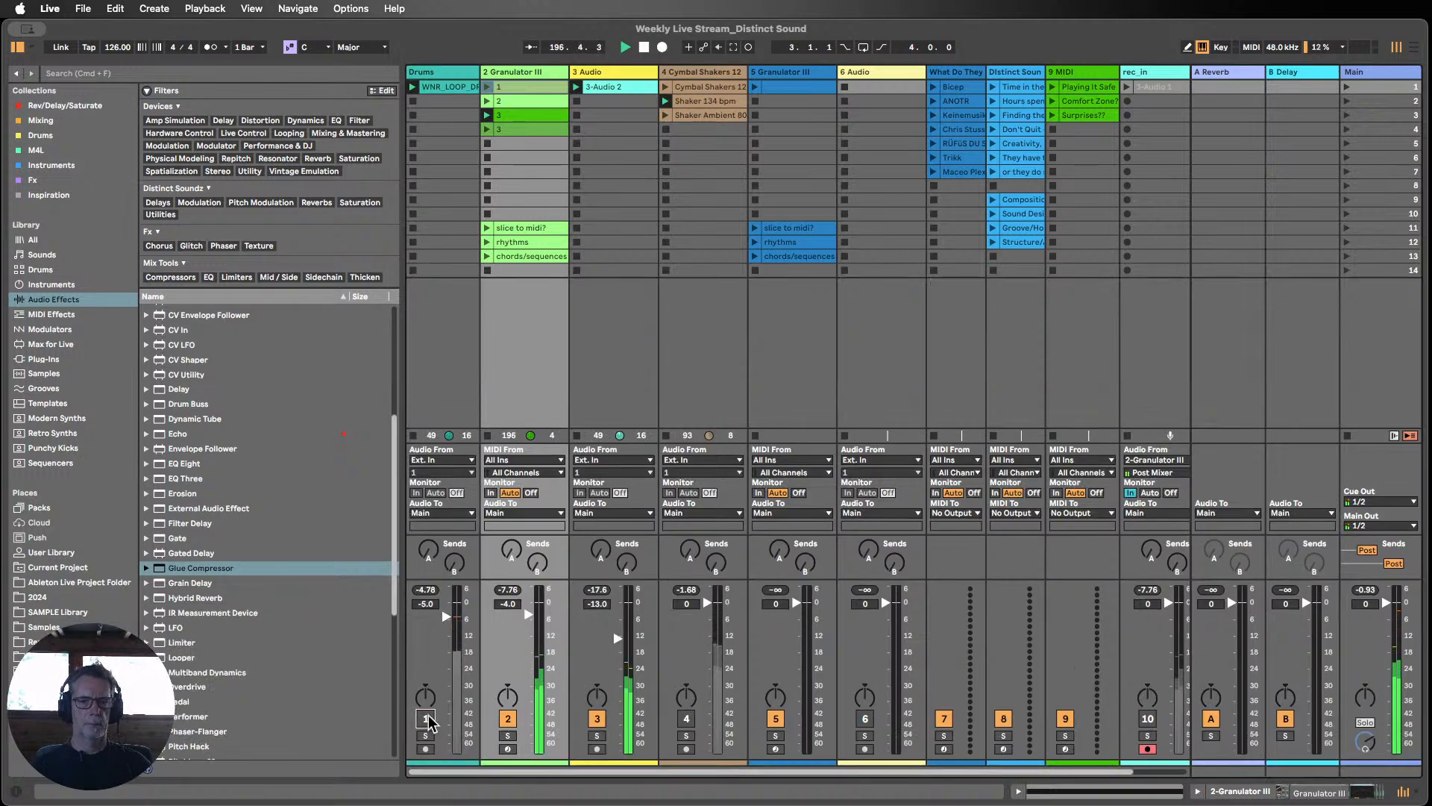
left_click(427, 720)
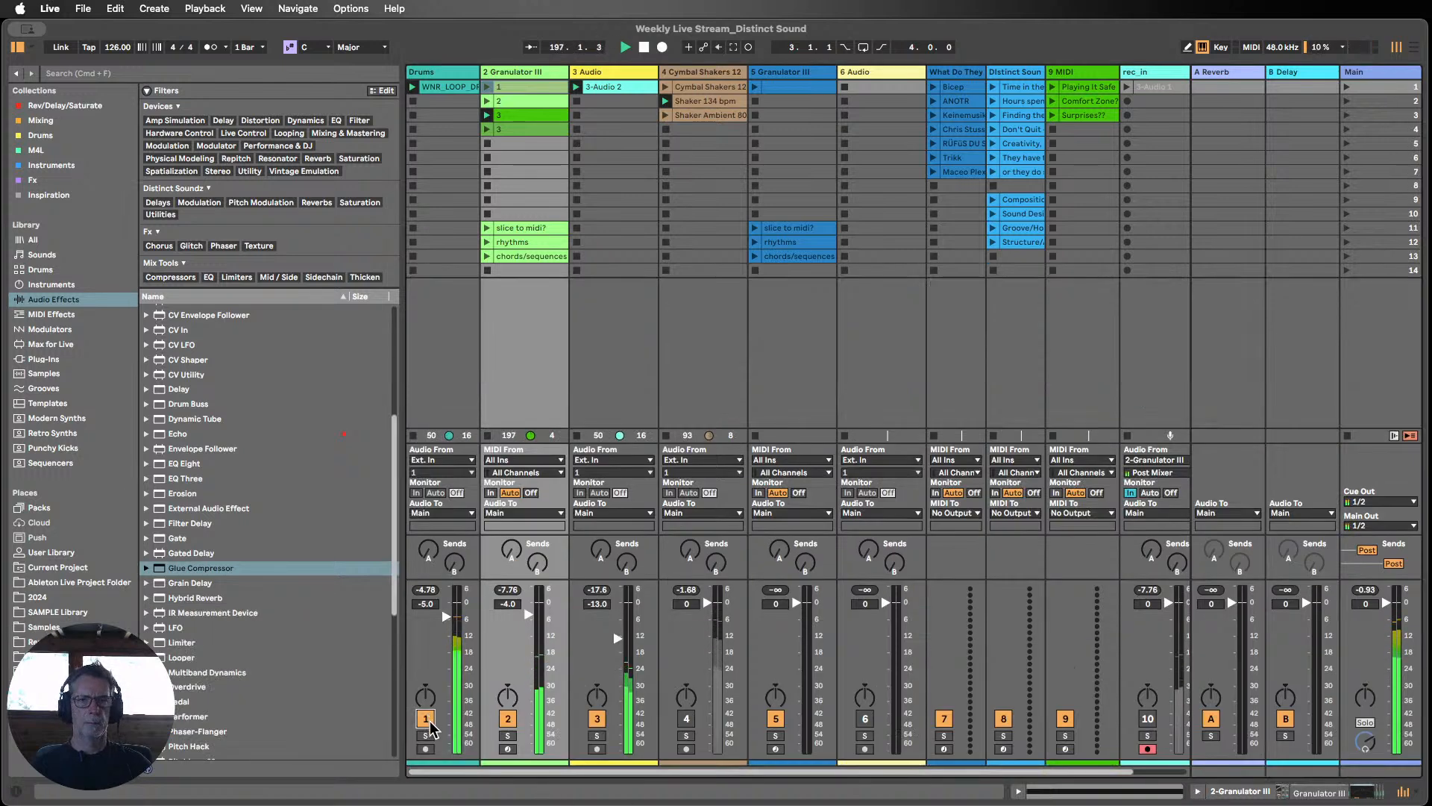
left_click(643, 47)
Step: Narrow the What Do They Have In Common?, Distinct Sound and 9 MIDI tracks in Session View
left_click(886, 75)
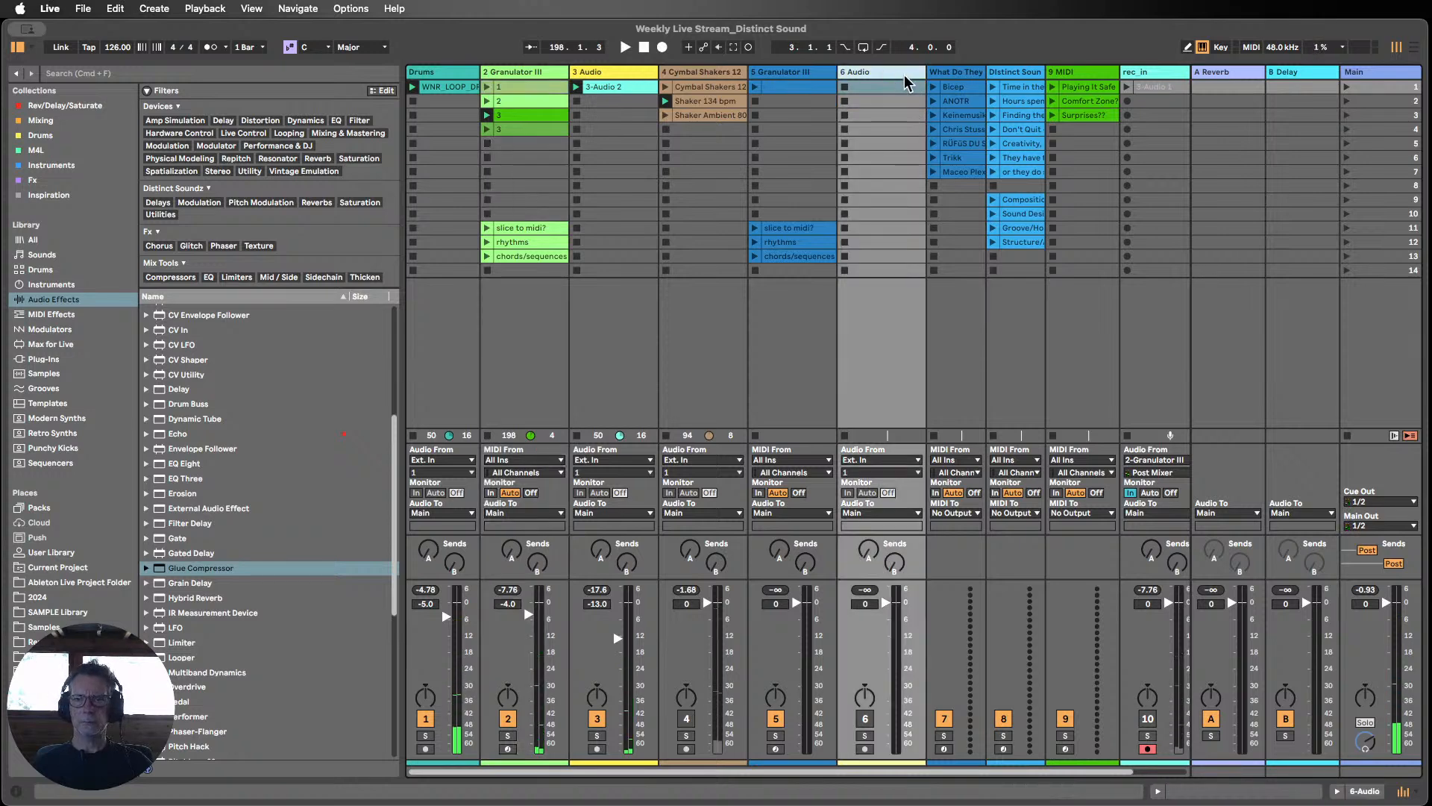
left_click_drag(1117, 71, 970, 70)
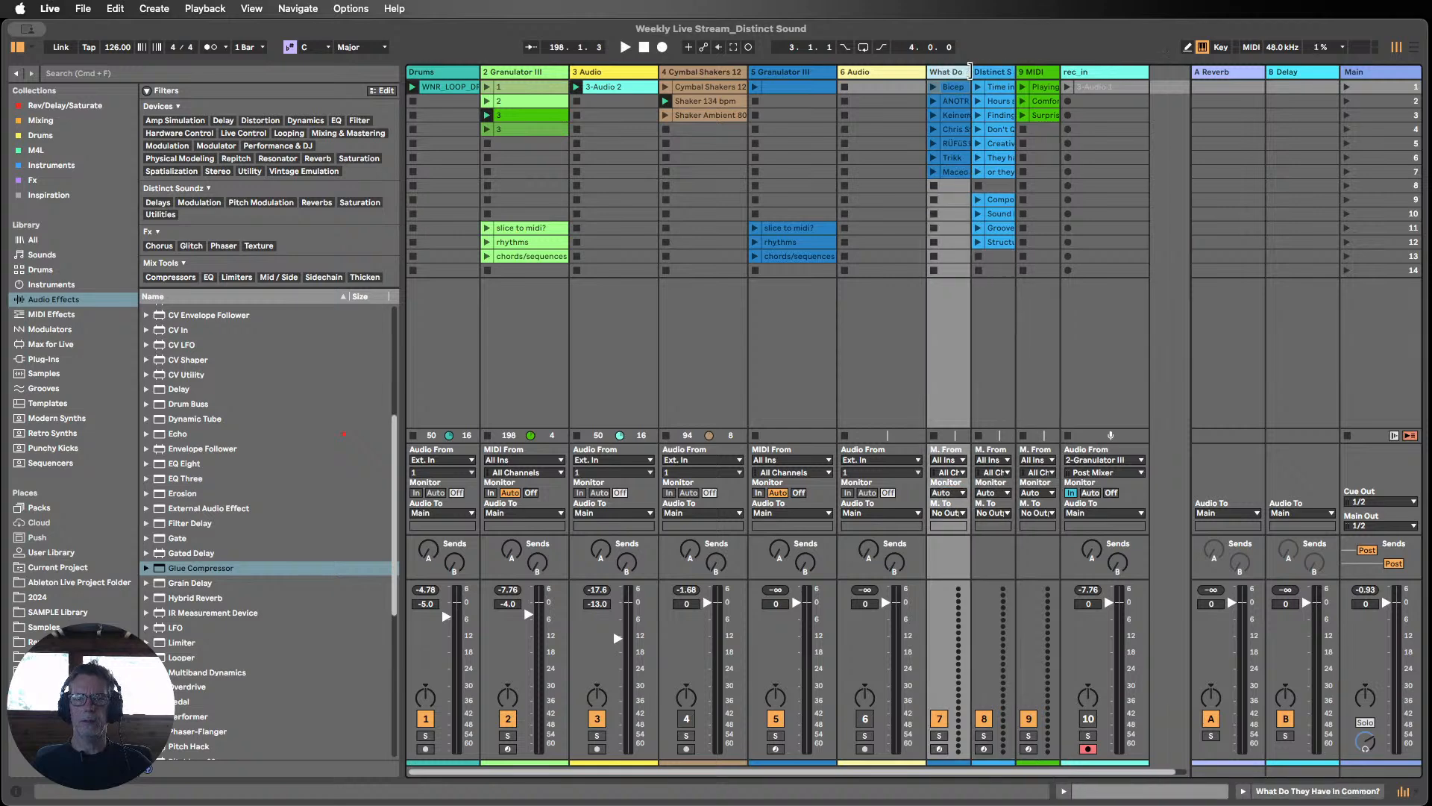
left_click(709, 87)
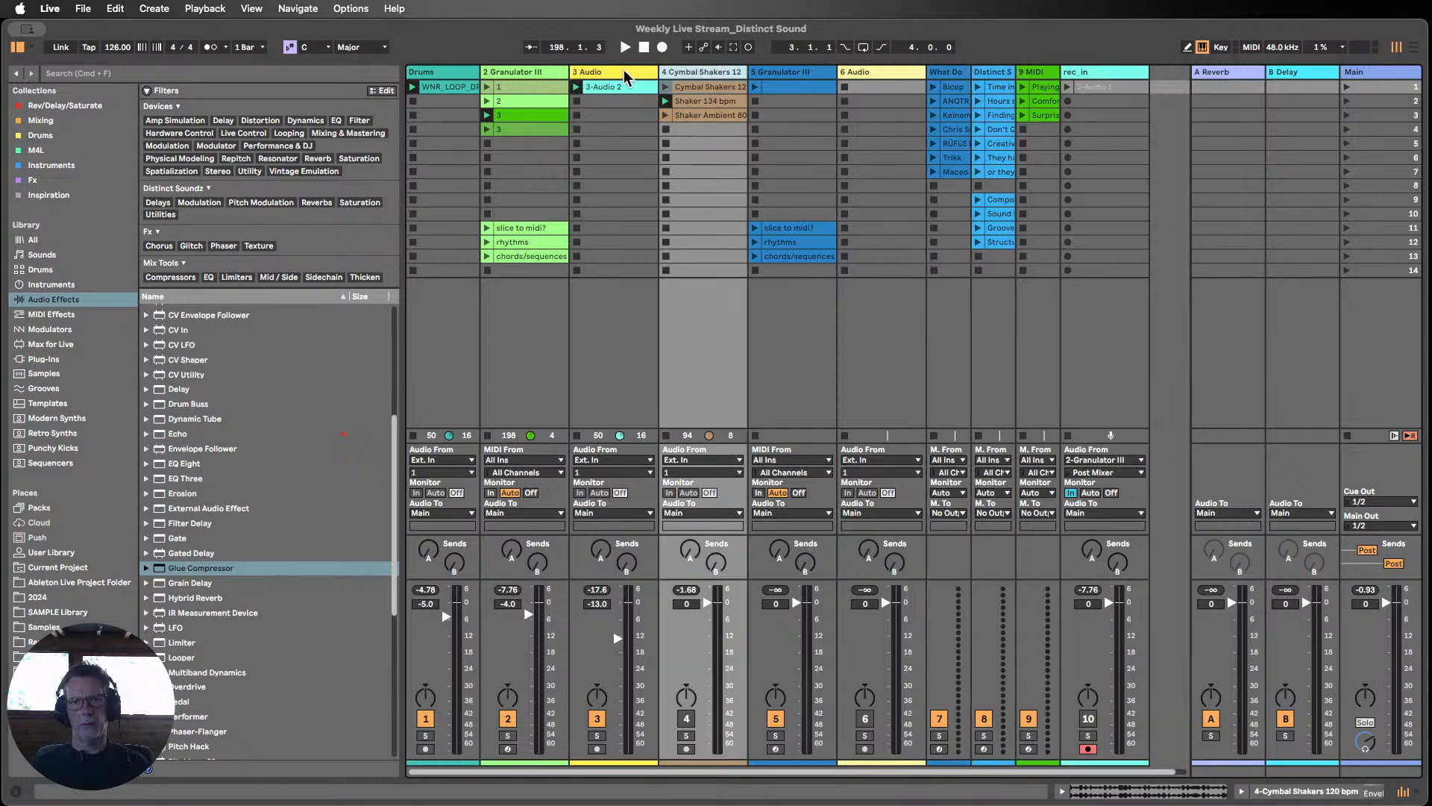
Step: Rename the 3 Audio track and its 3-Audio 2 clip to atmos
left_click(625, 75)
double_click(610, 86)
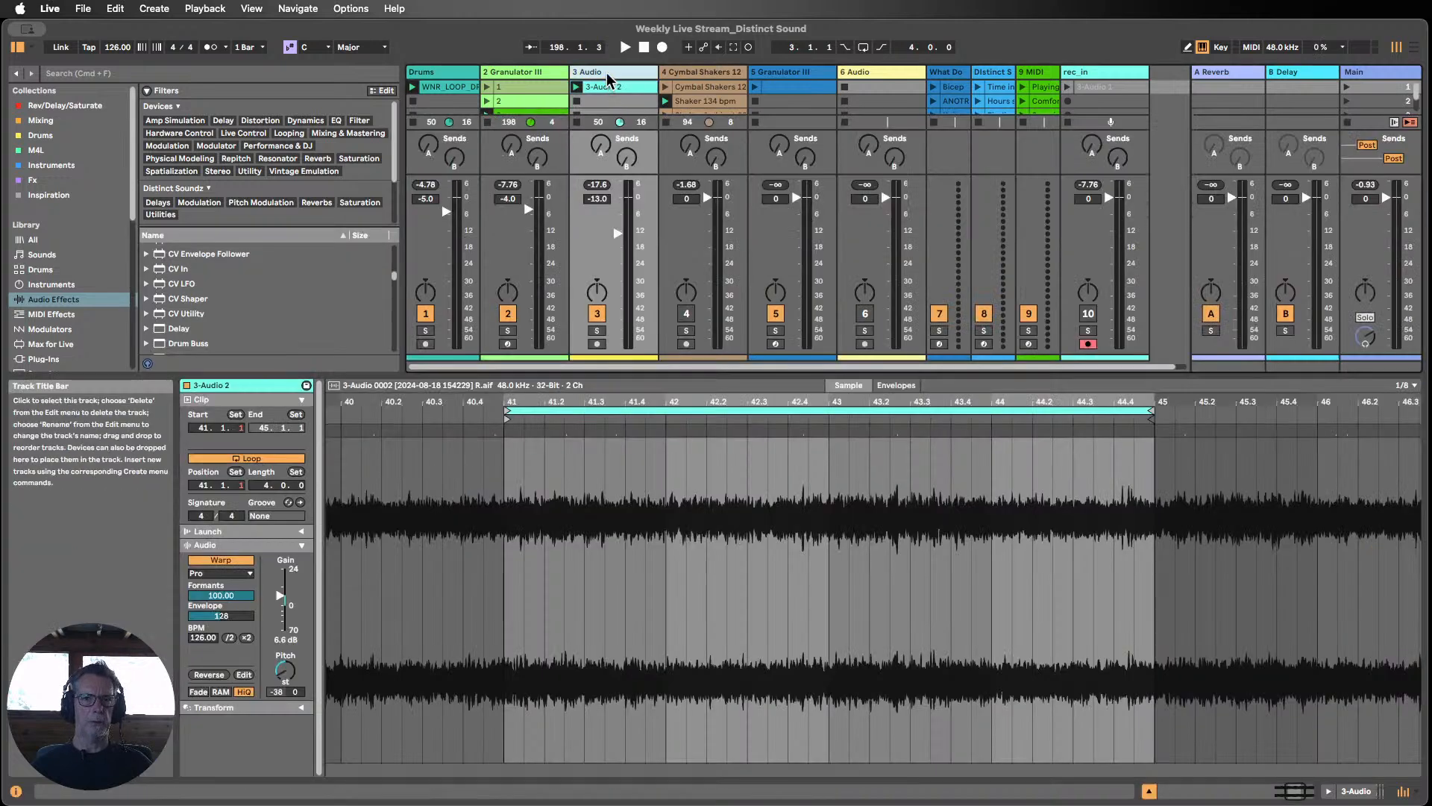
key("super+r")
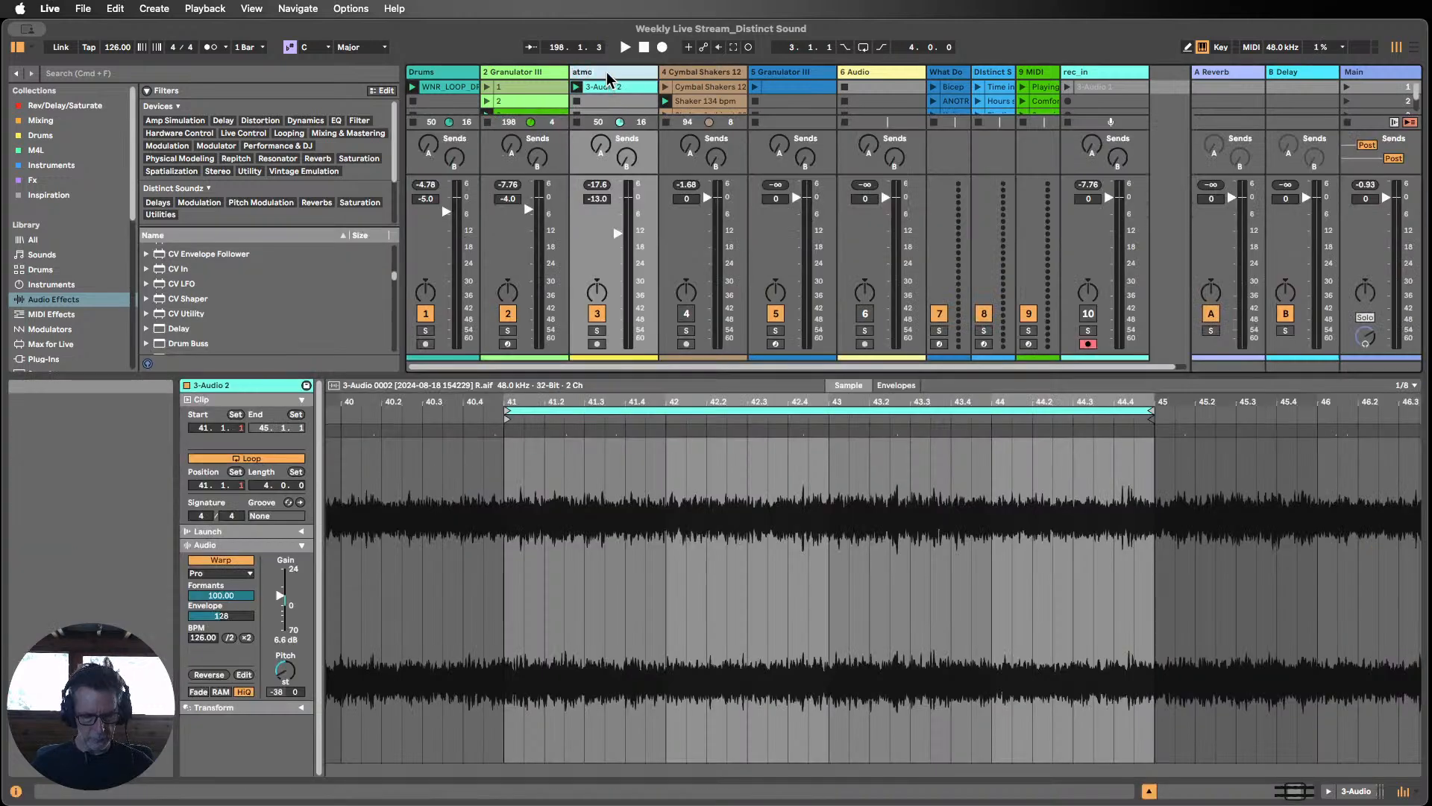
left_click(625, 87)
key("super+r")
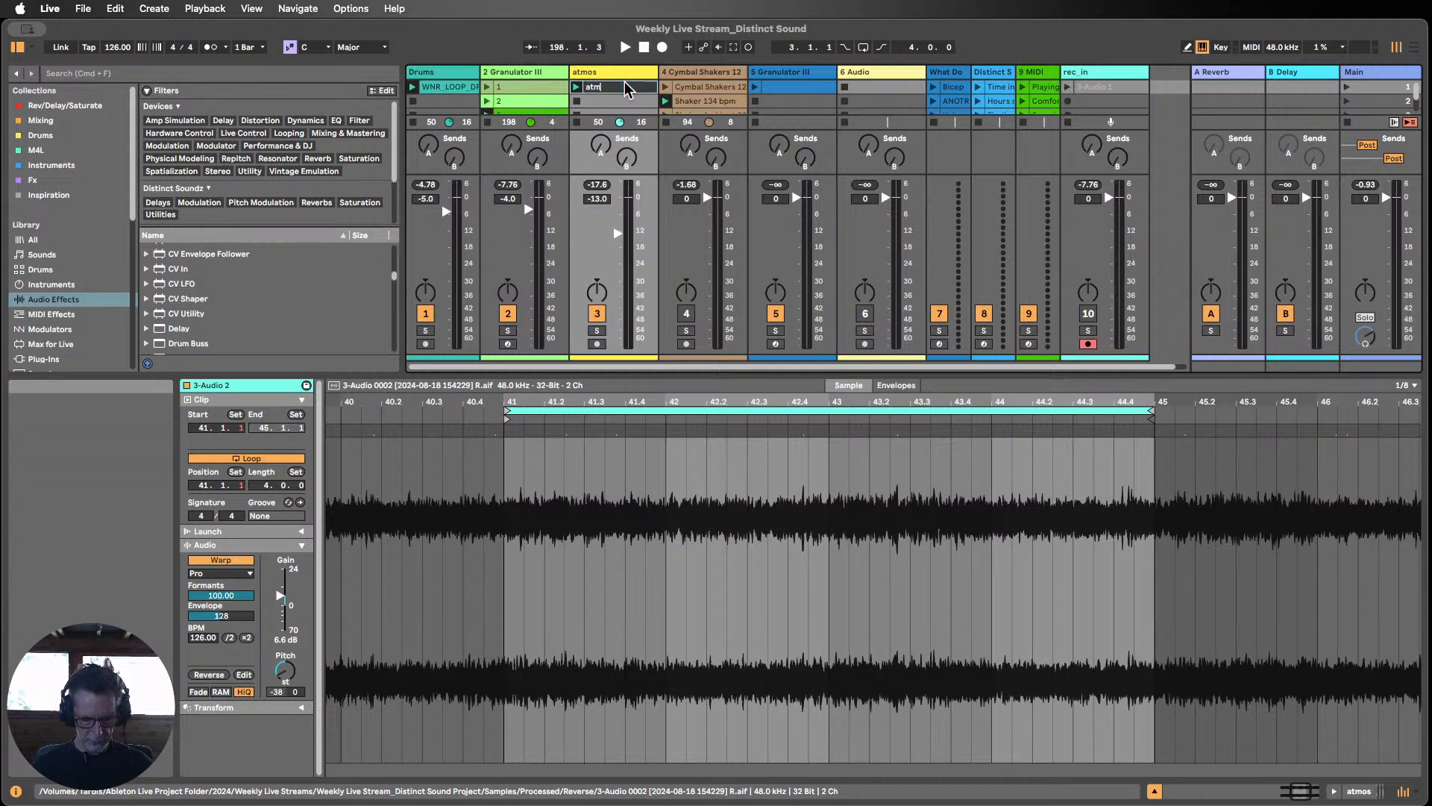
left_click(621, 102)
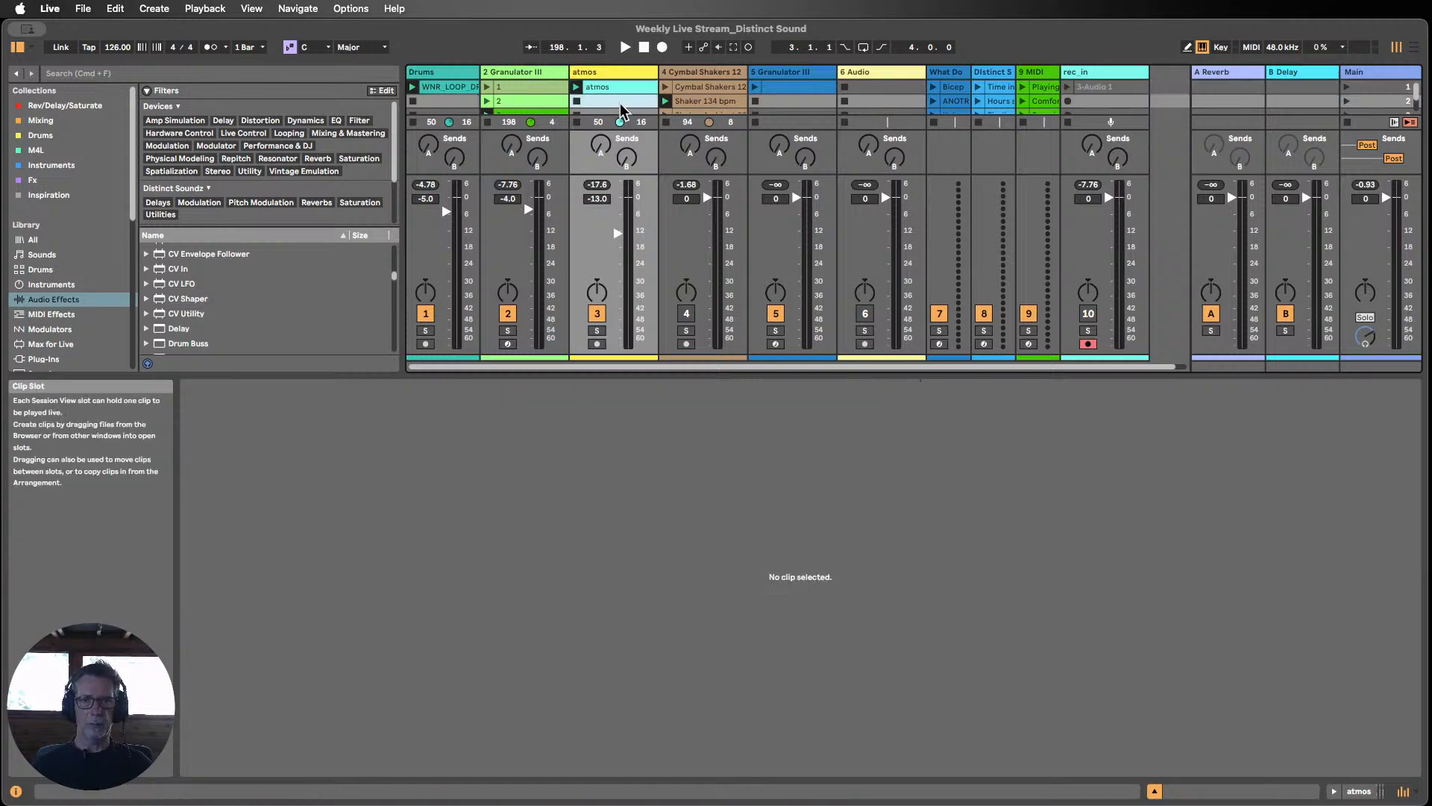
left_click(1154, 791)
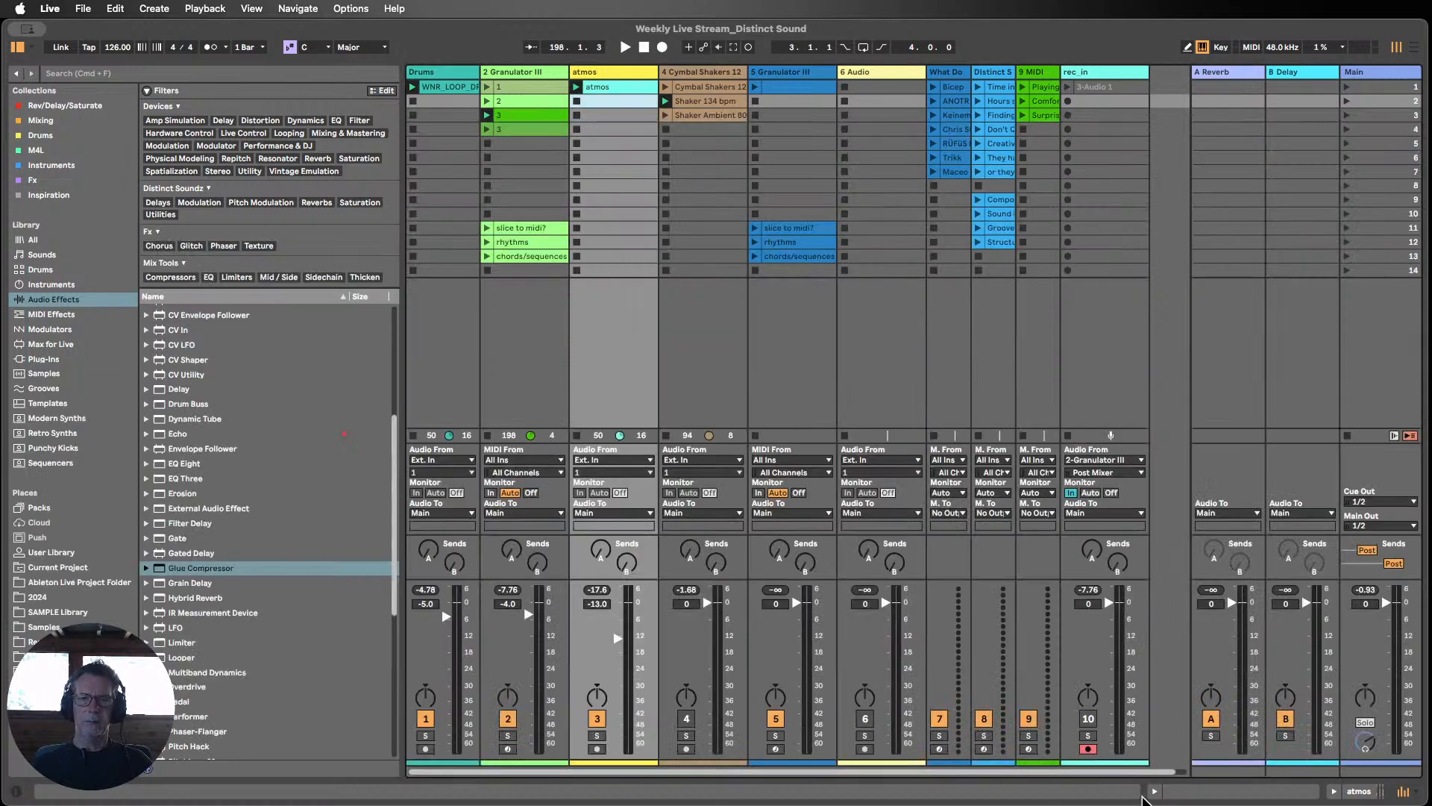
Step: Recolor the atmos track light salmon and assign the track color to its clips
right_click(608, 72)
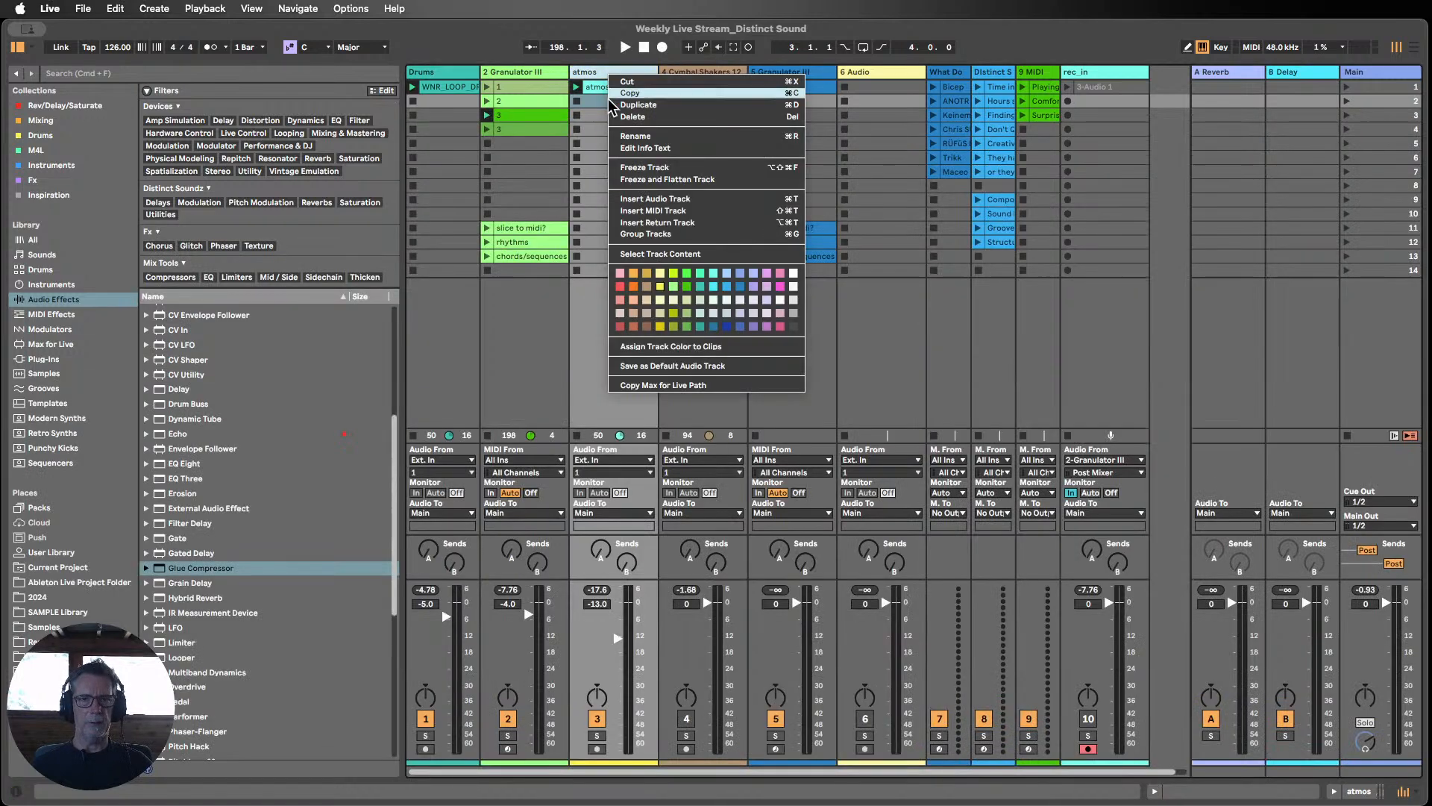
left_click(631, 300)
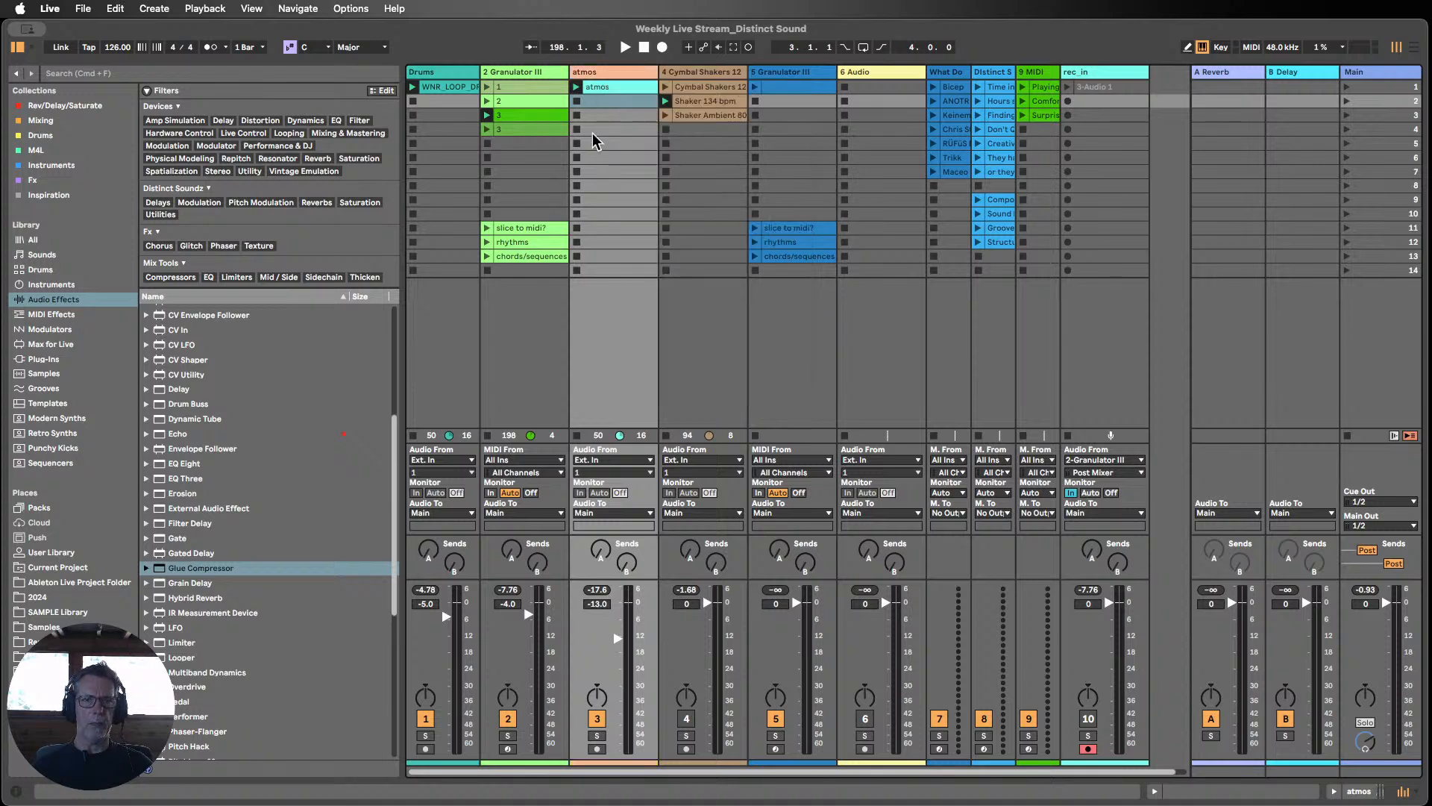
right_click(604, 72)
left_click(664, 351)
right_click(594, 74)
left_click(662, 349)
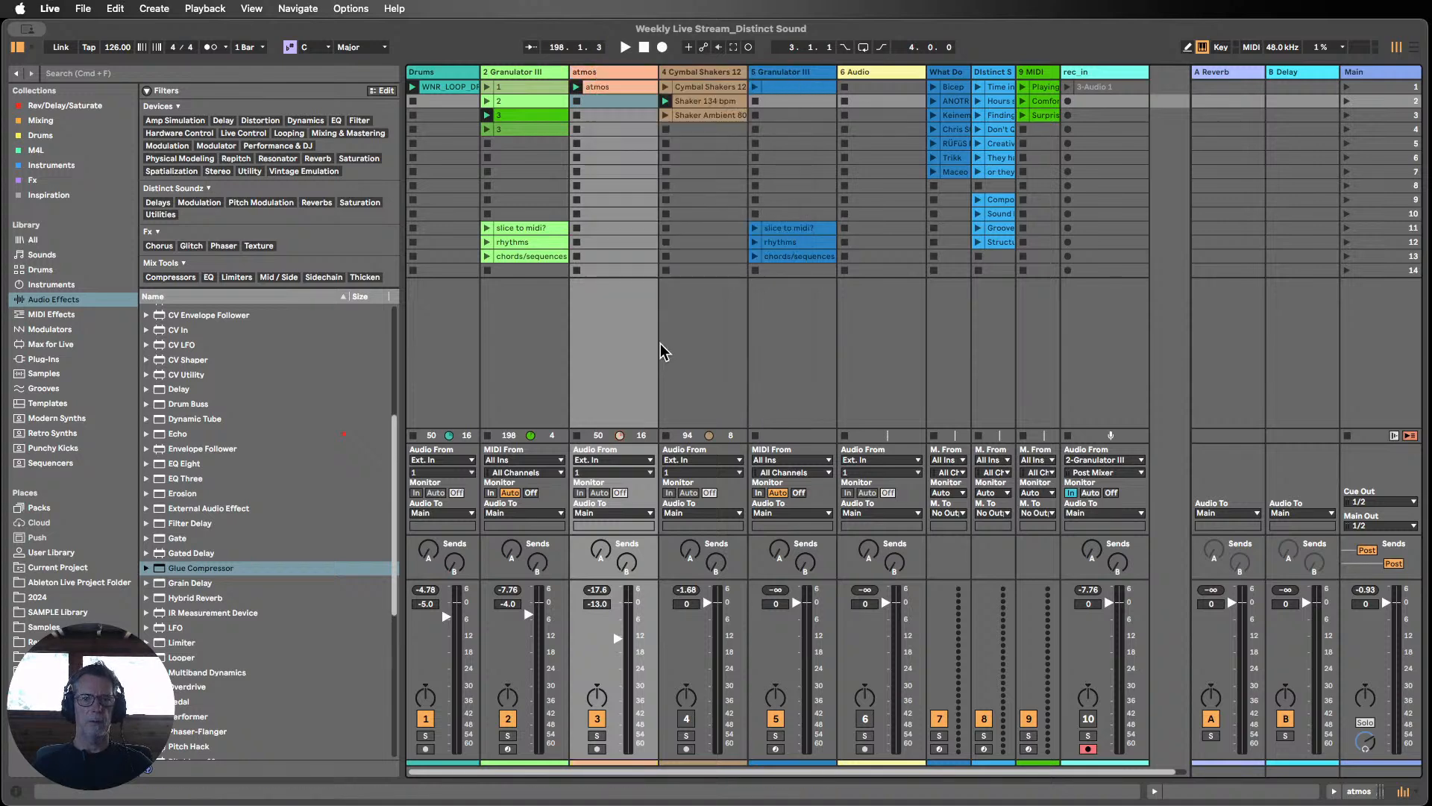
Step: With playback running, duplicate the atmos clip into the slot below and launch the copy
key("space")
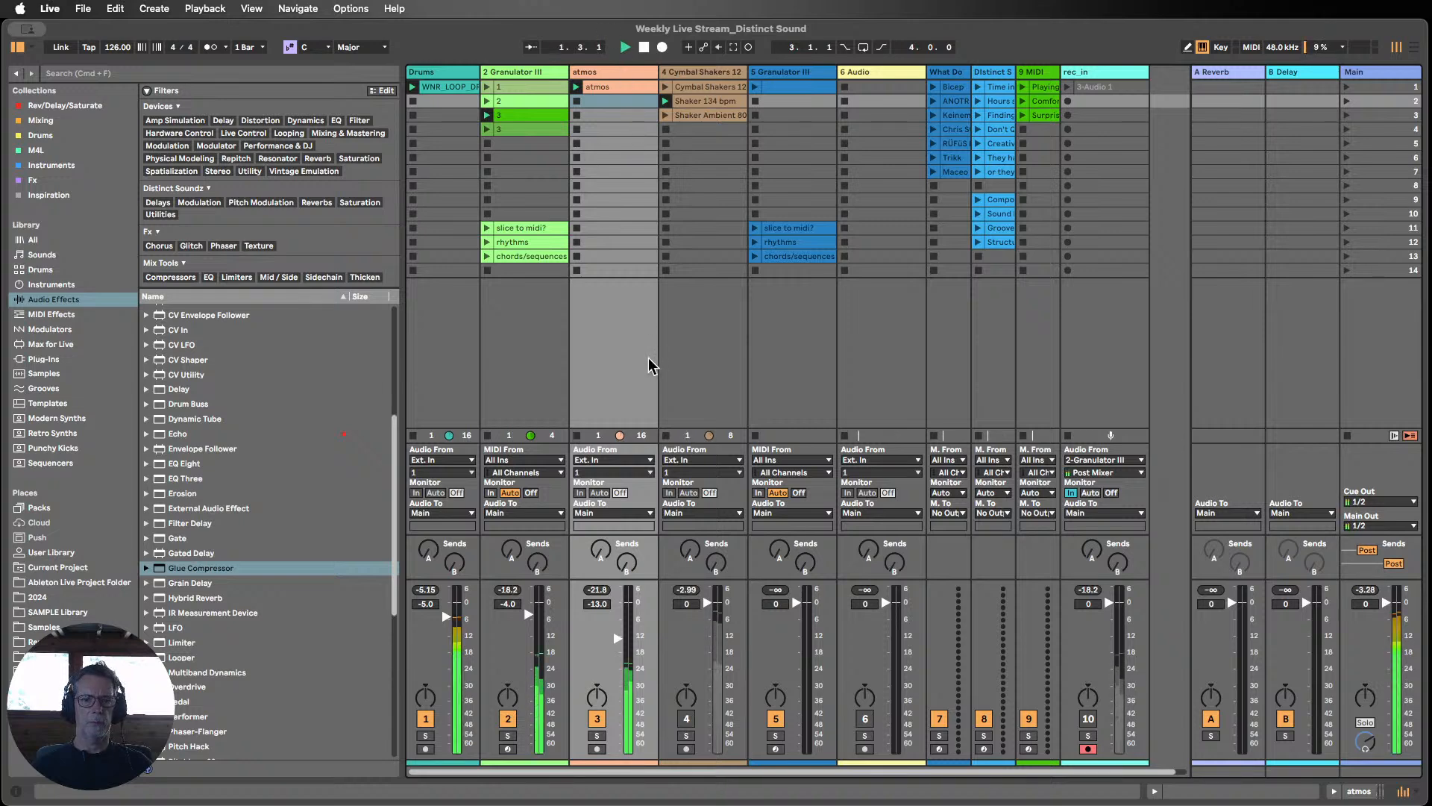
double_click(596, 74)
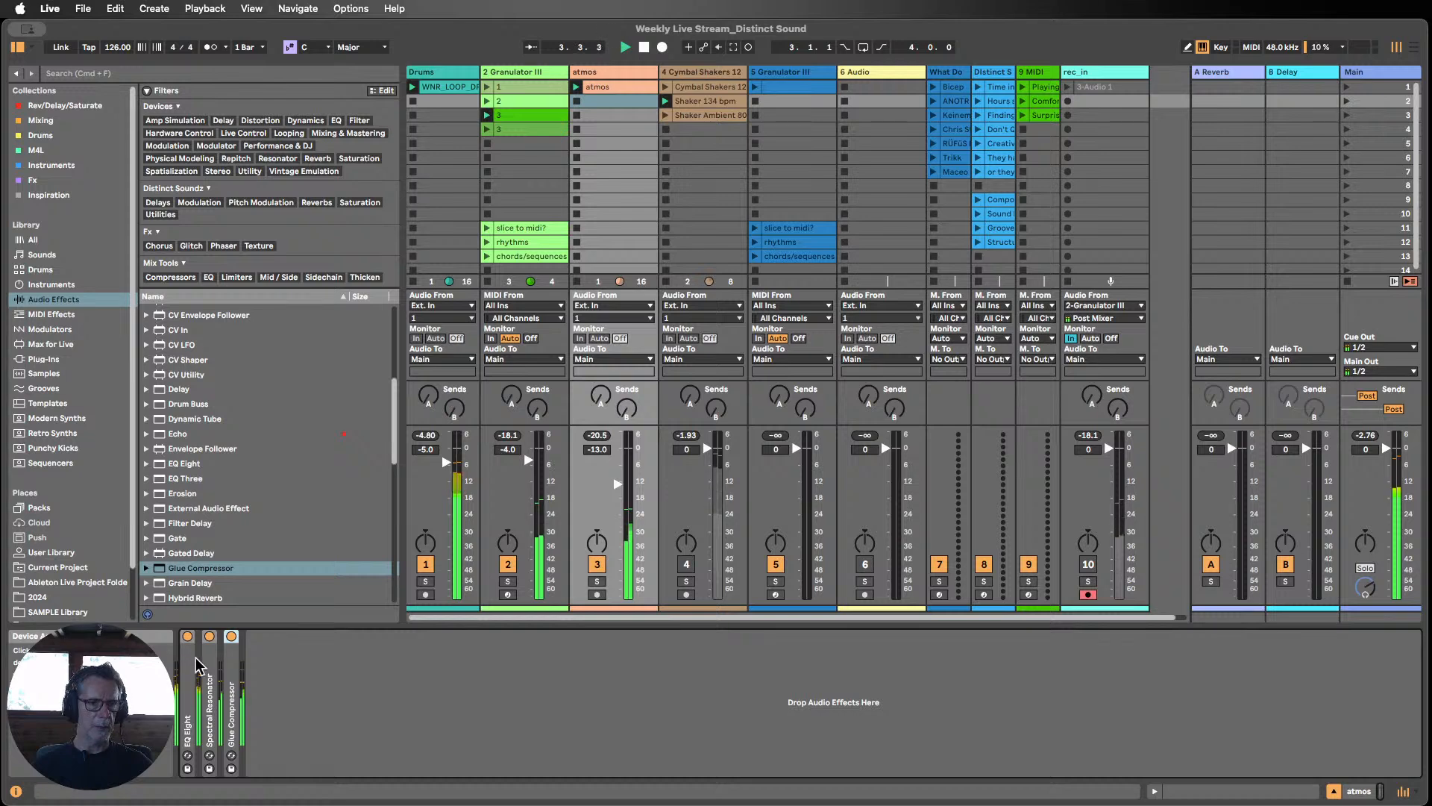
double_click(596, 87)
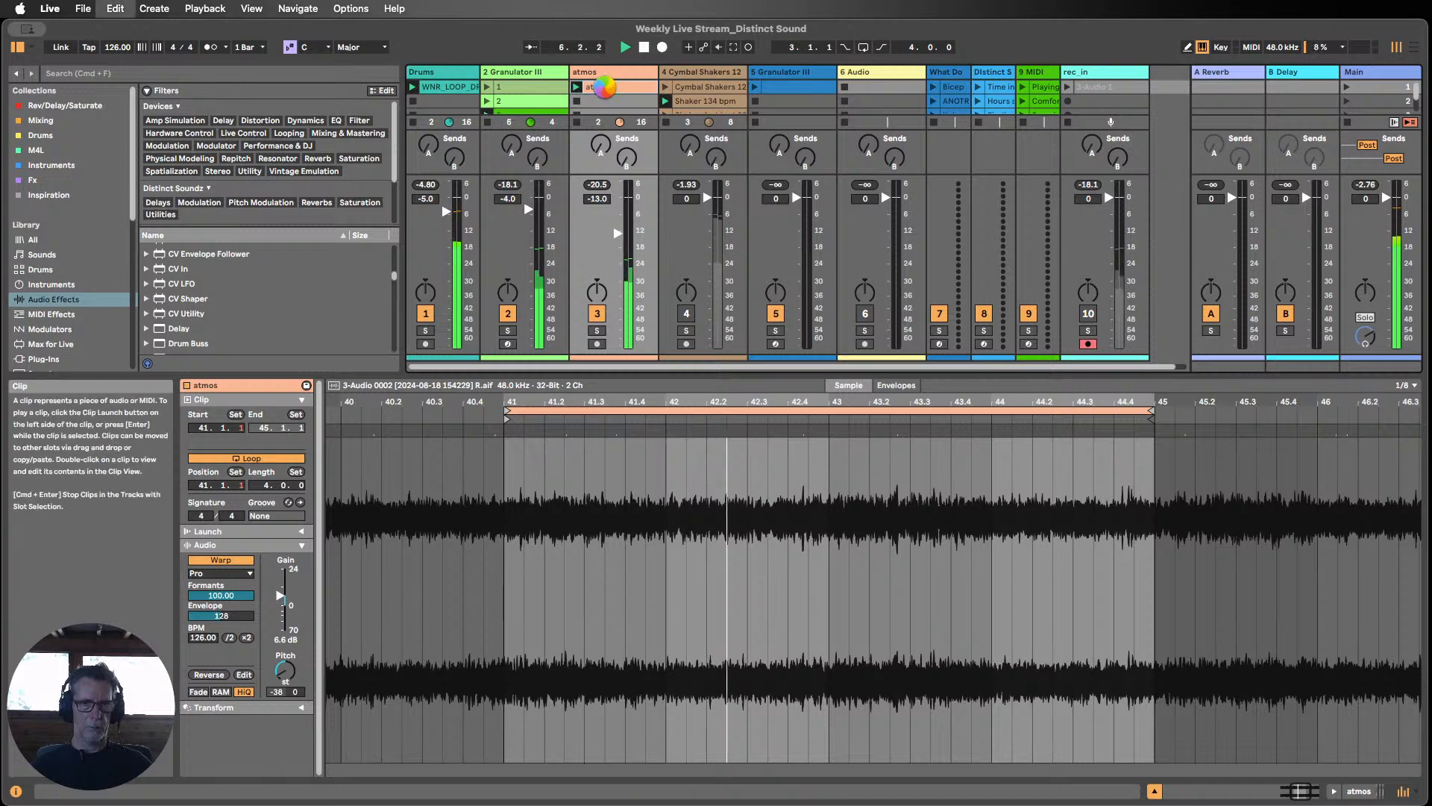
key("super+d")
left_click(577, 101)
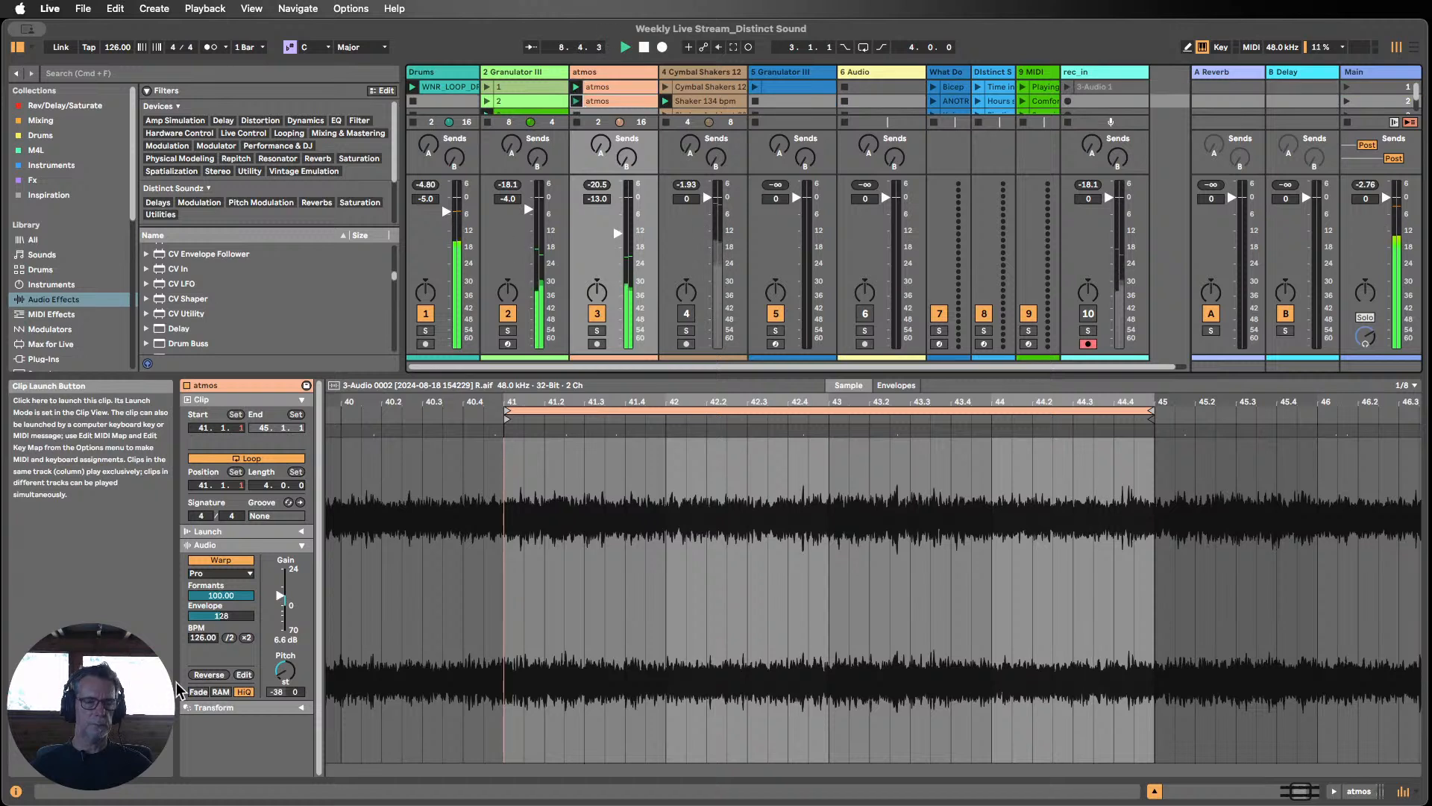
Step: Set the Pitch of the duplicated atmos clip to -12 st
double_click(284, 674)
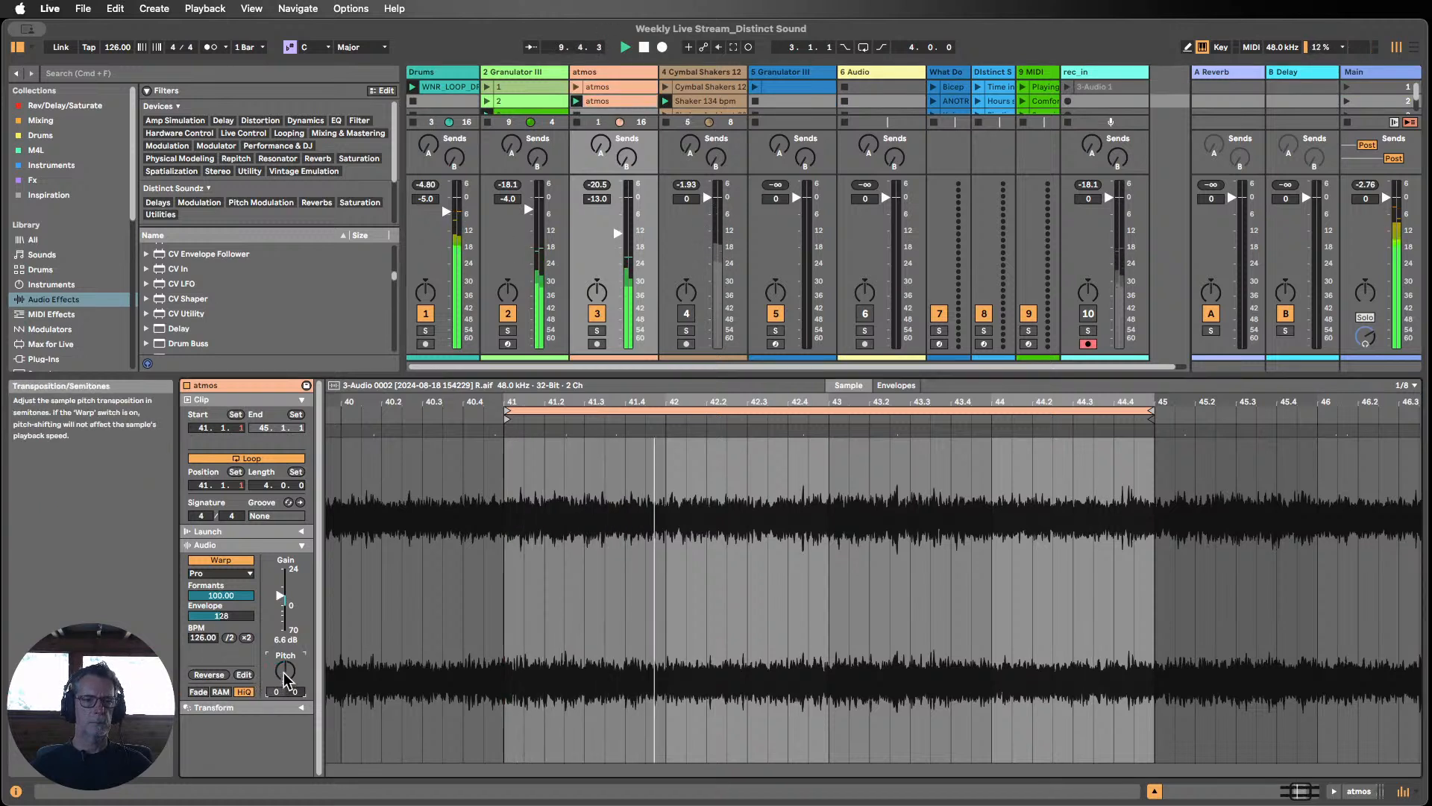
left_click_drag(284, 673, 284, 691)
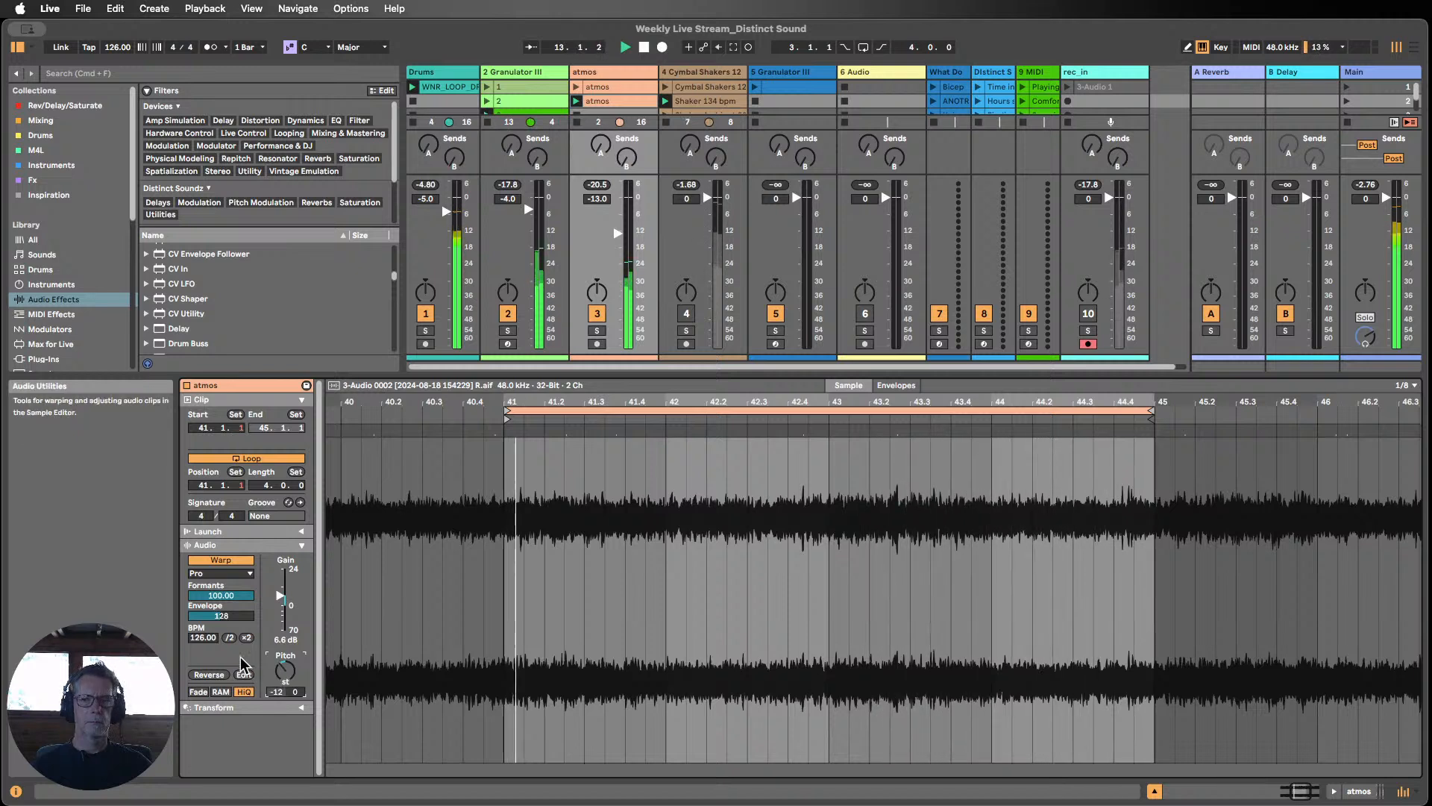
left_click(1154, 791)
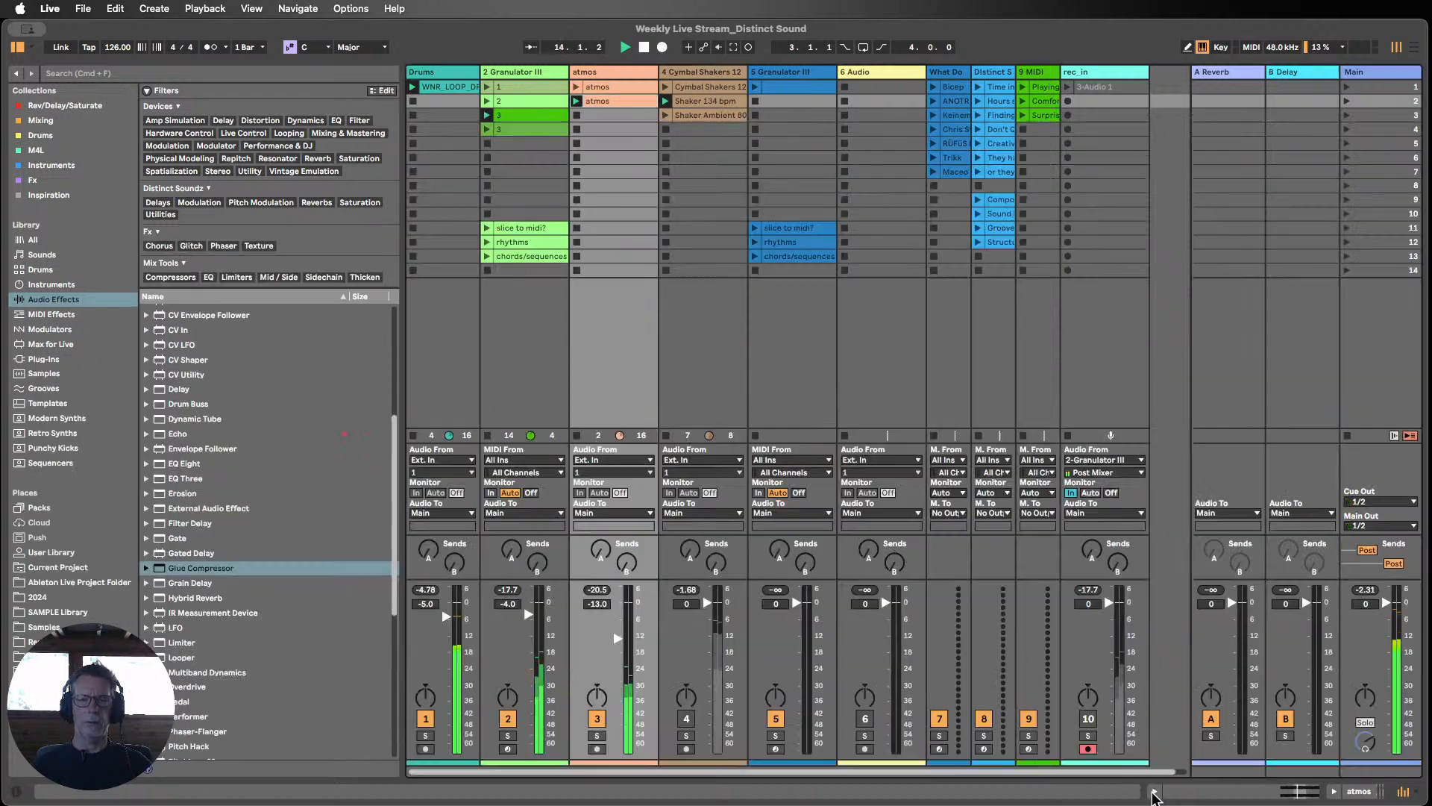
Step: Lower the atmos track volume to -16.3 dB and launch the original atmos clip in the first slot
left_click_drag(618, 639, 618, 673)
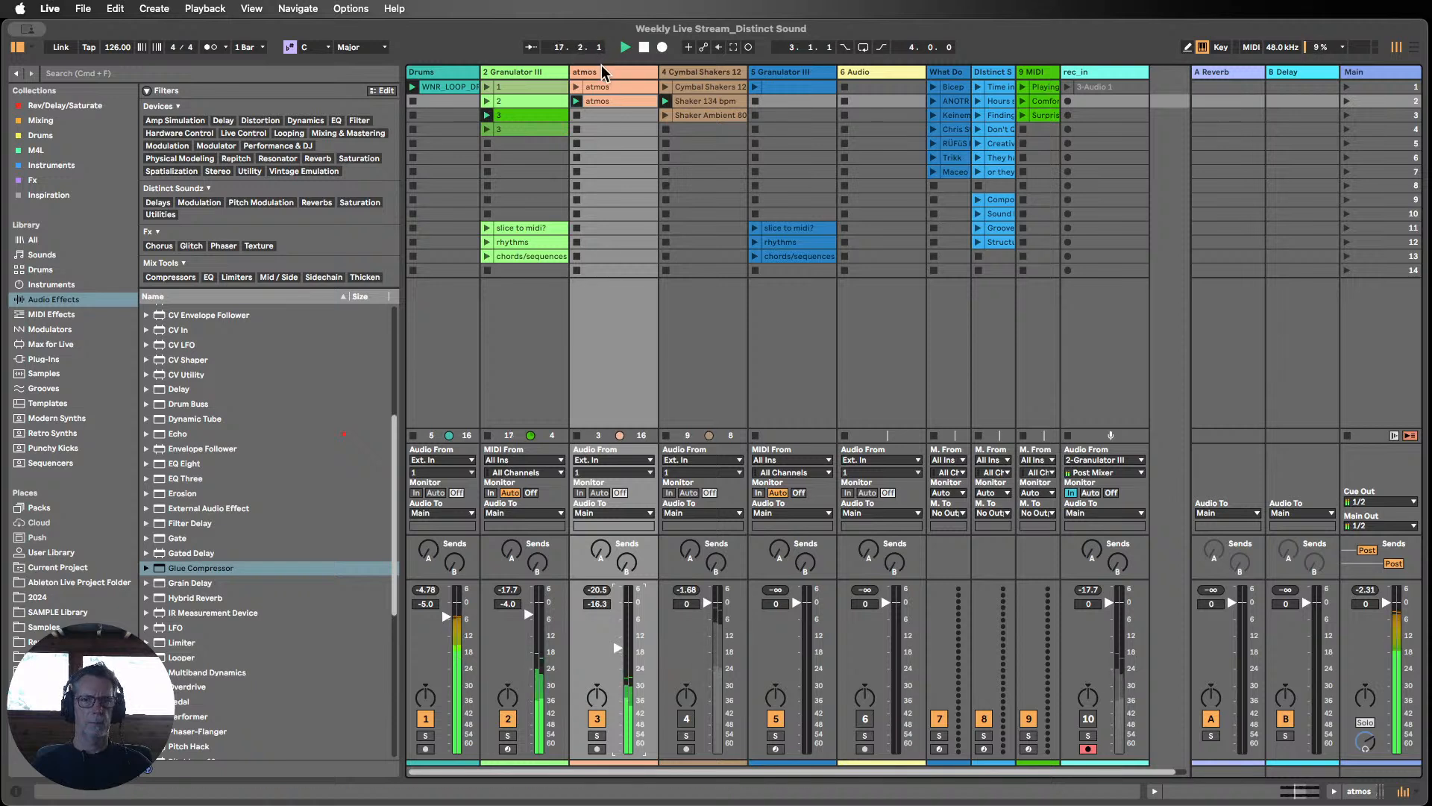
left_click(577, 87)
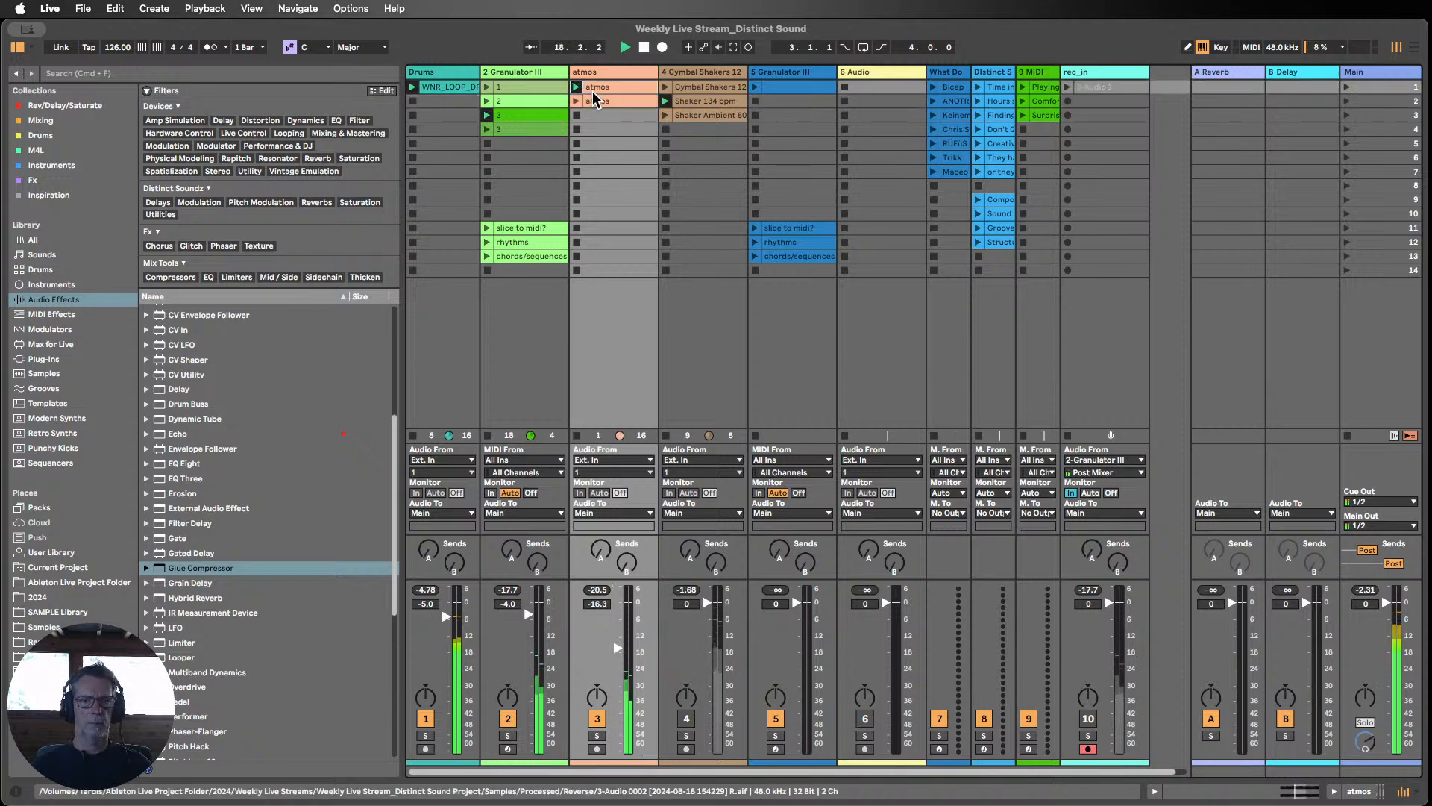
Step: Audition clips 1, 2 and the lower clip 3 on 2 Granulator III, examining the MIDI notes of clips 1 and 2
left_click(487, 128)
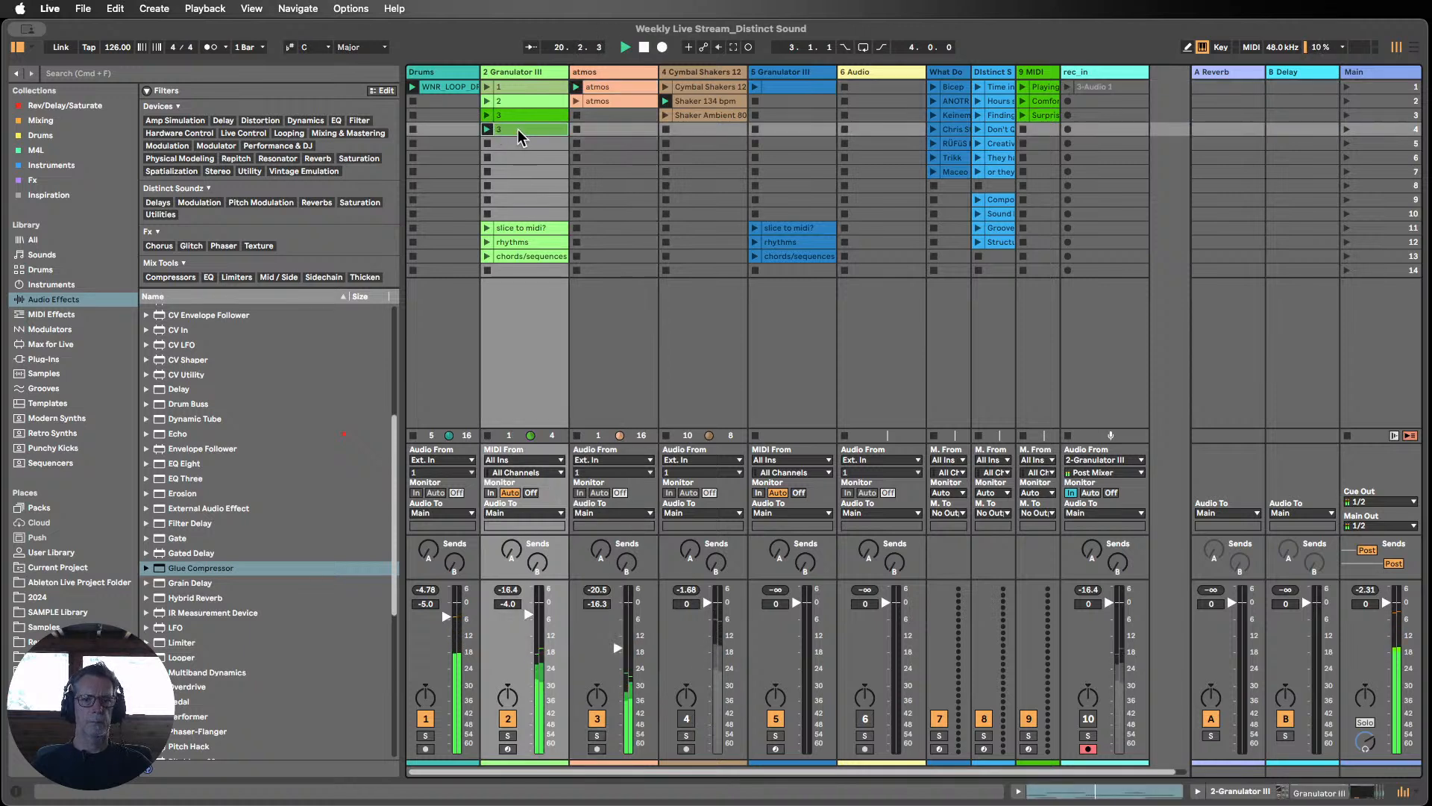
left_click(487, 101)
double_click(527, 101)
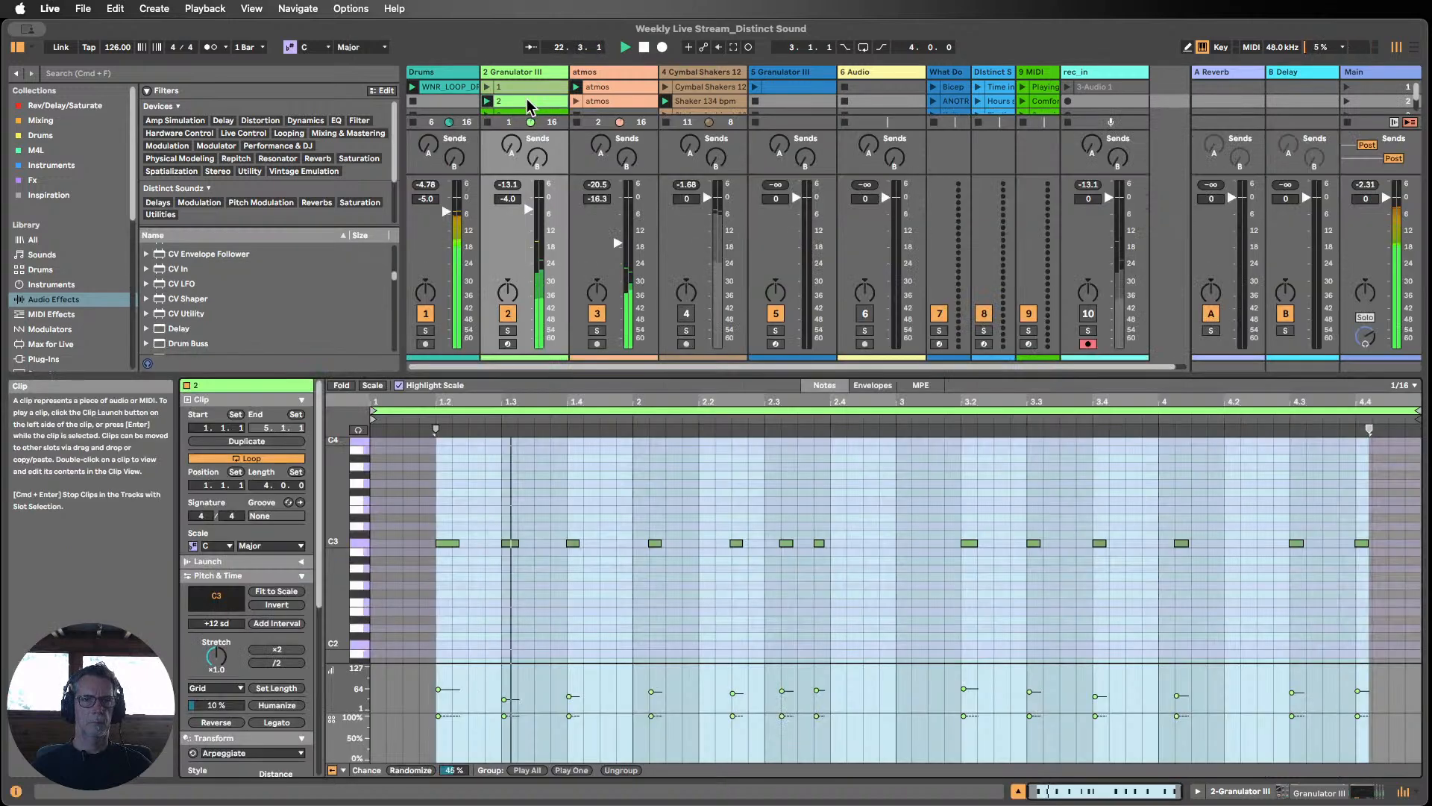
left_click(487, 87)
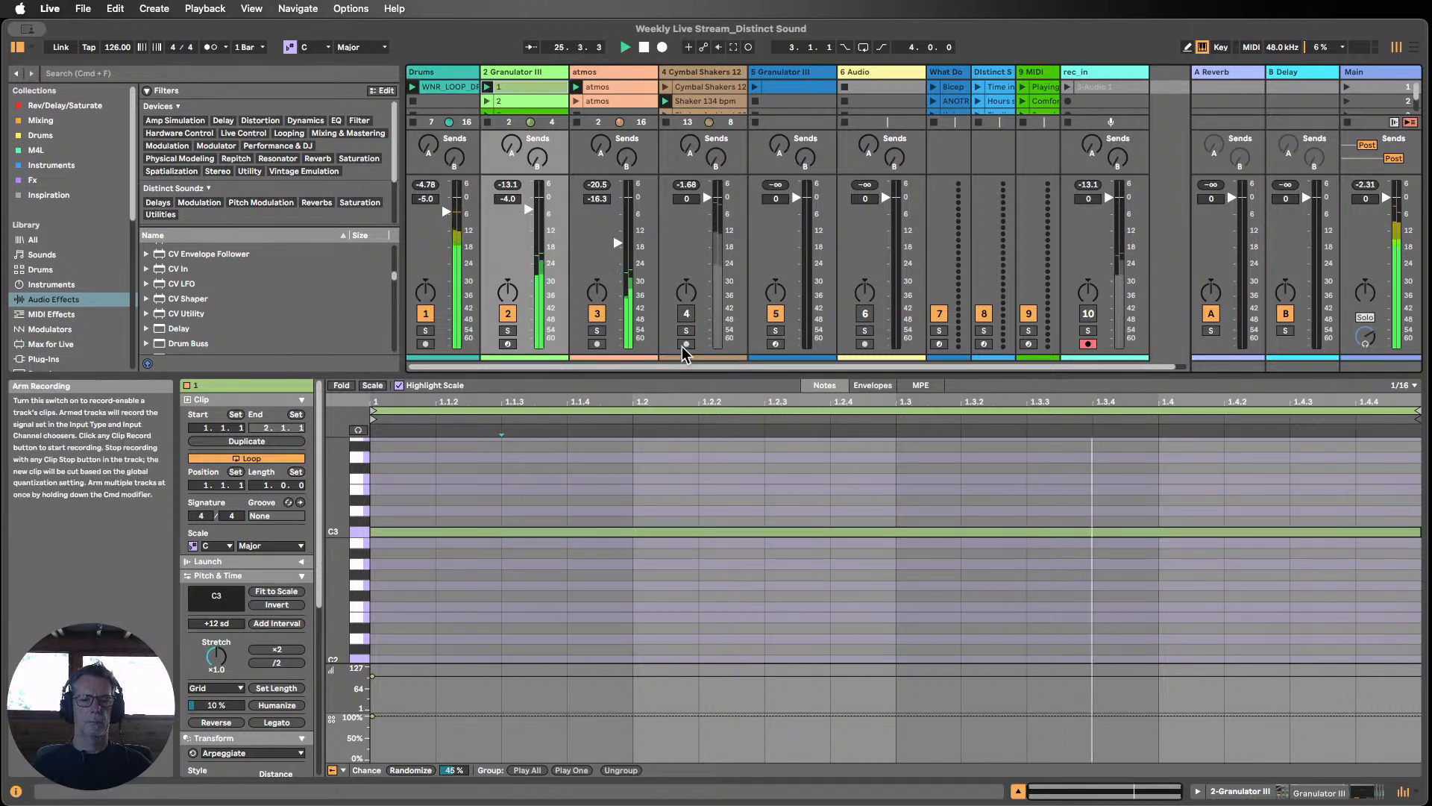
left_click(1017, 791)
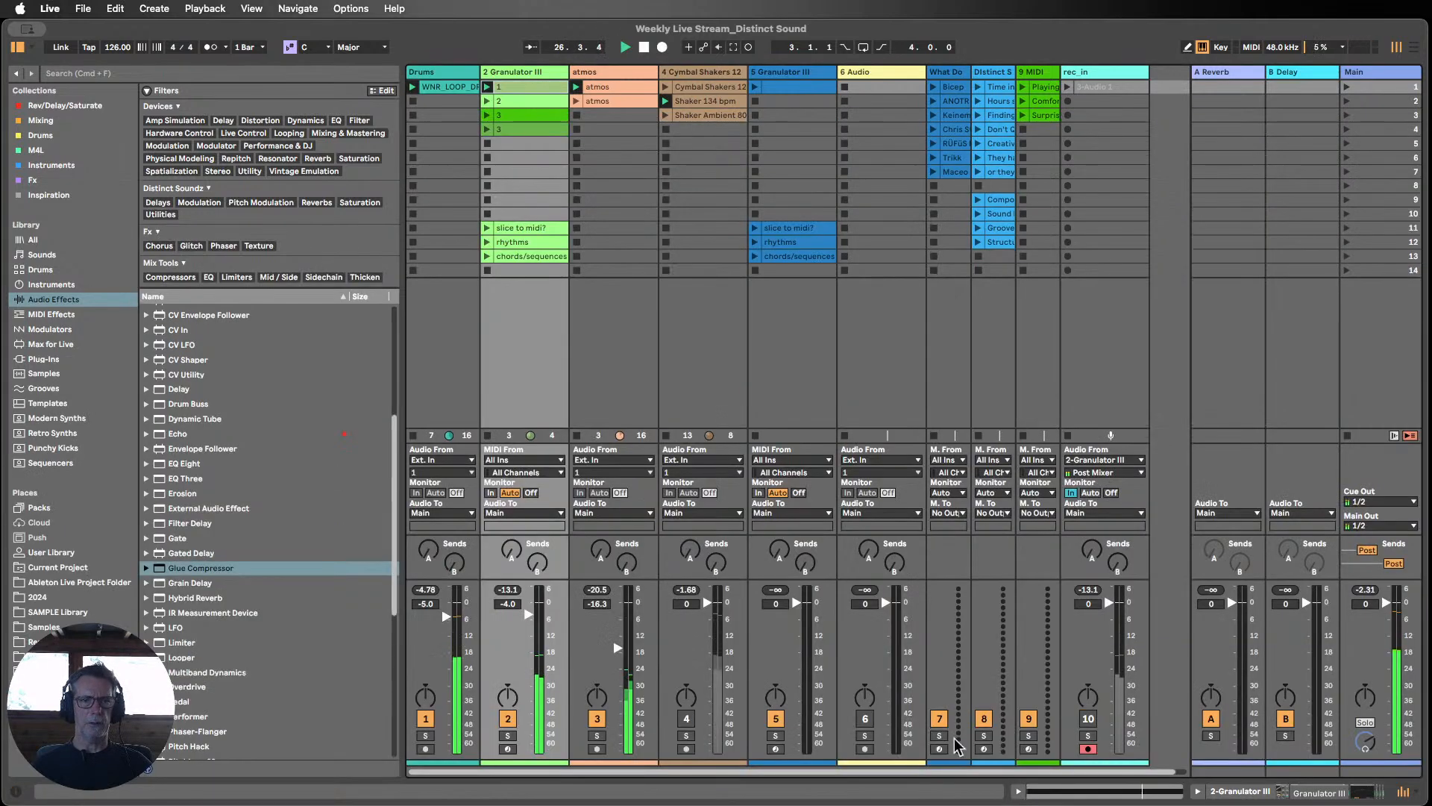
left_click(487, 101)
double_click(500, 101)
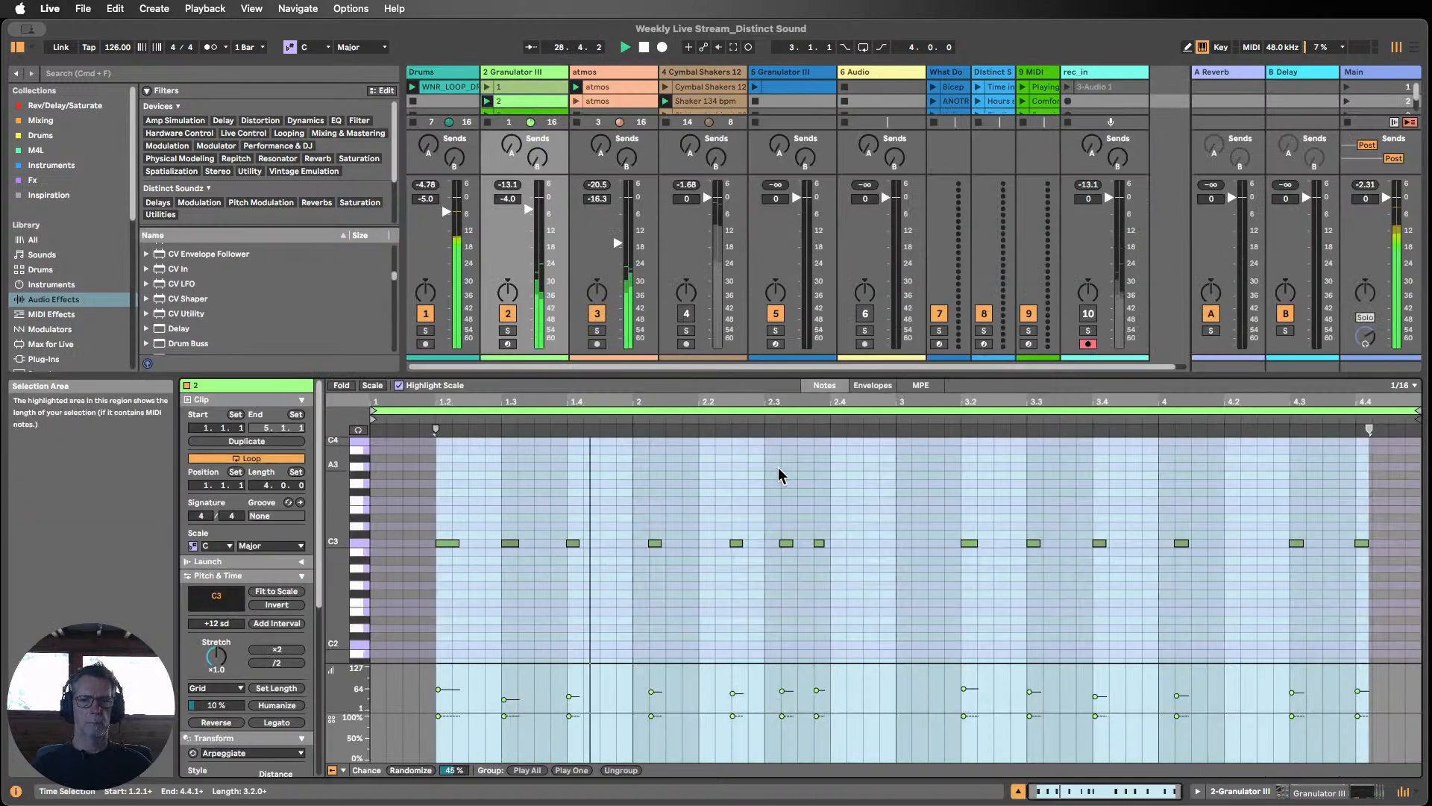
left_click(1016, 791)
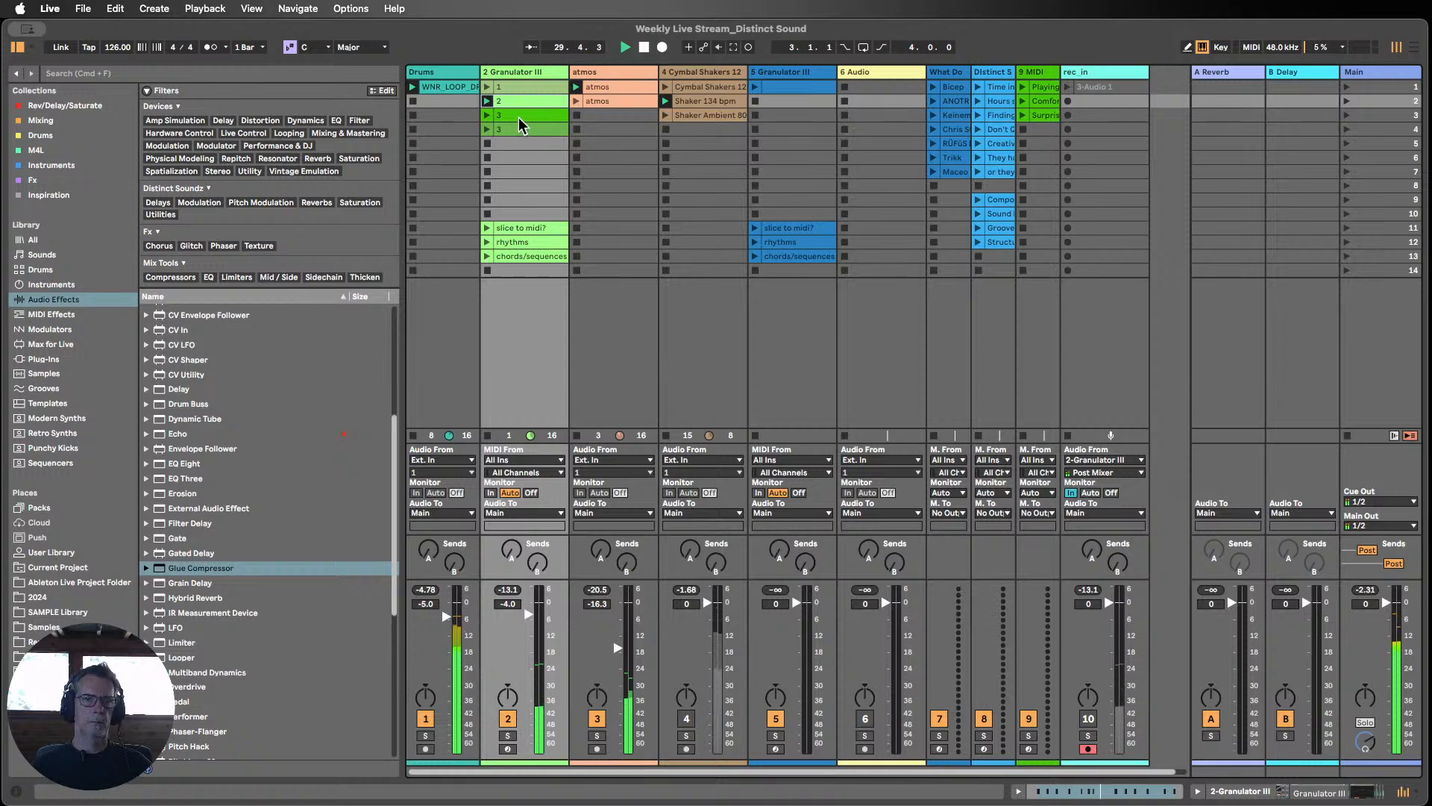
Step: Move the two clips named 3 on 2 Granulator III down one slot and rename the lower one 4
left_click_drag(520, 129, 522, 142)
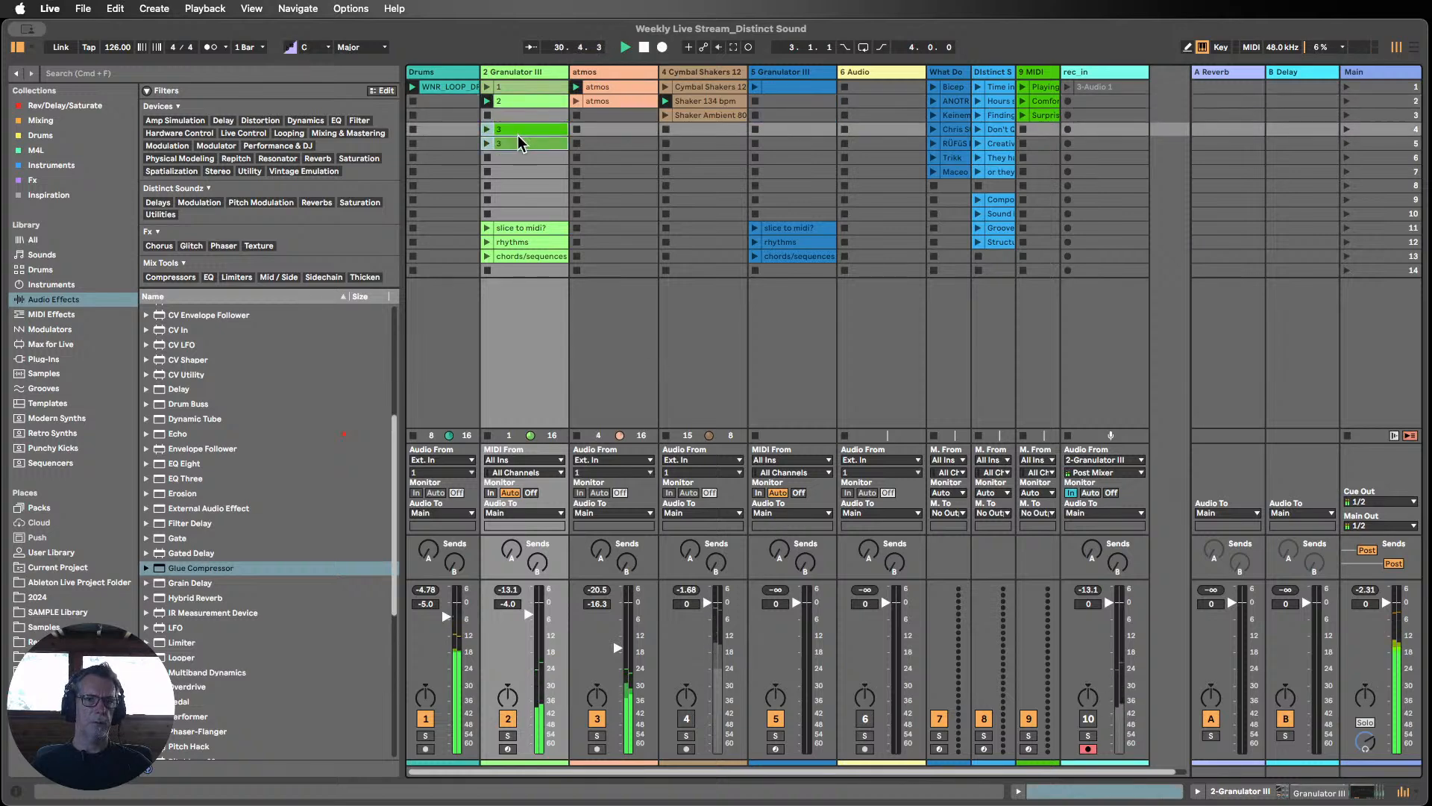
right_click(512, 144)
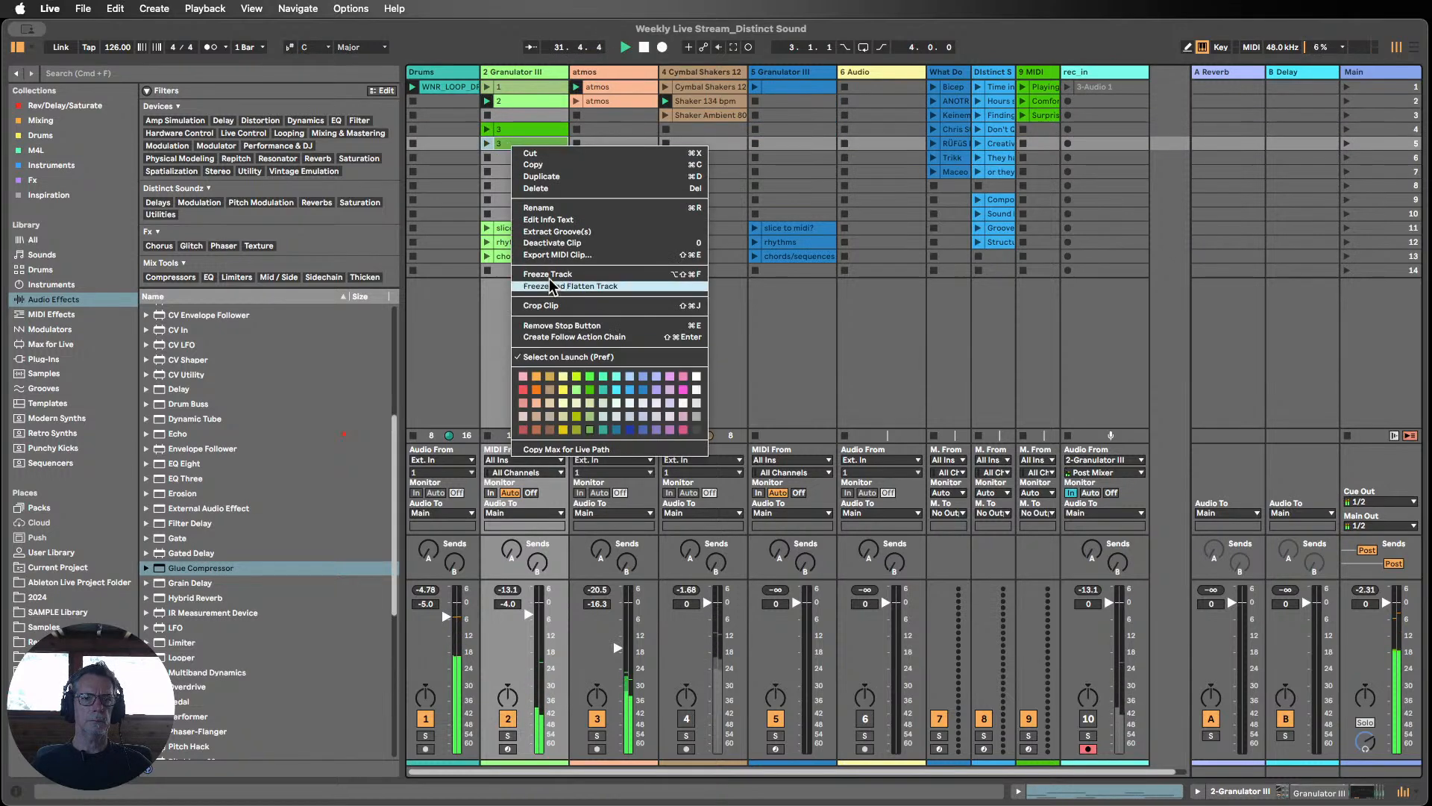
left_click(545, 208)
type("4")
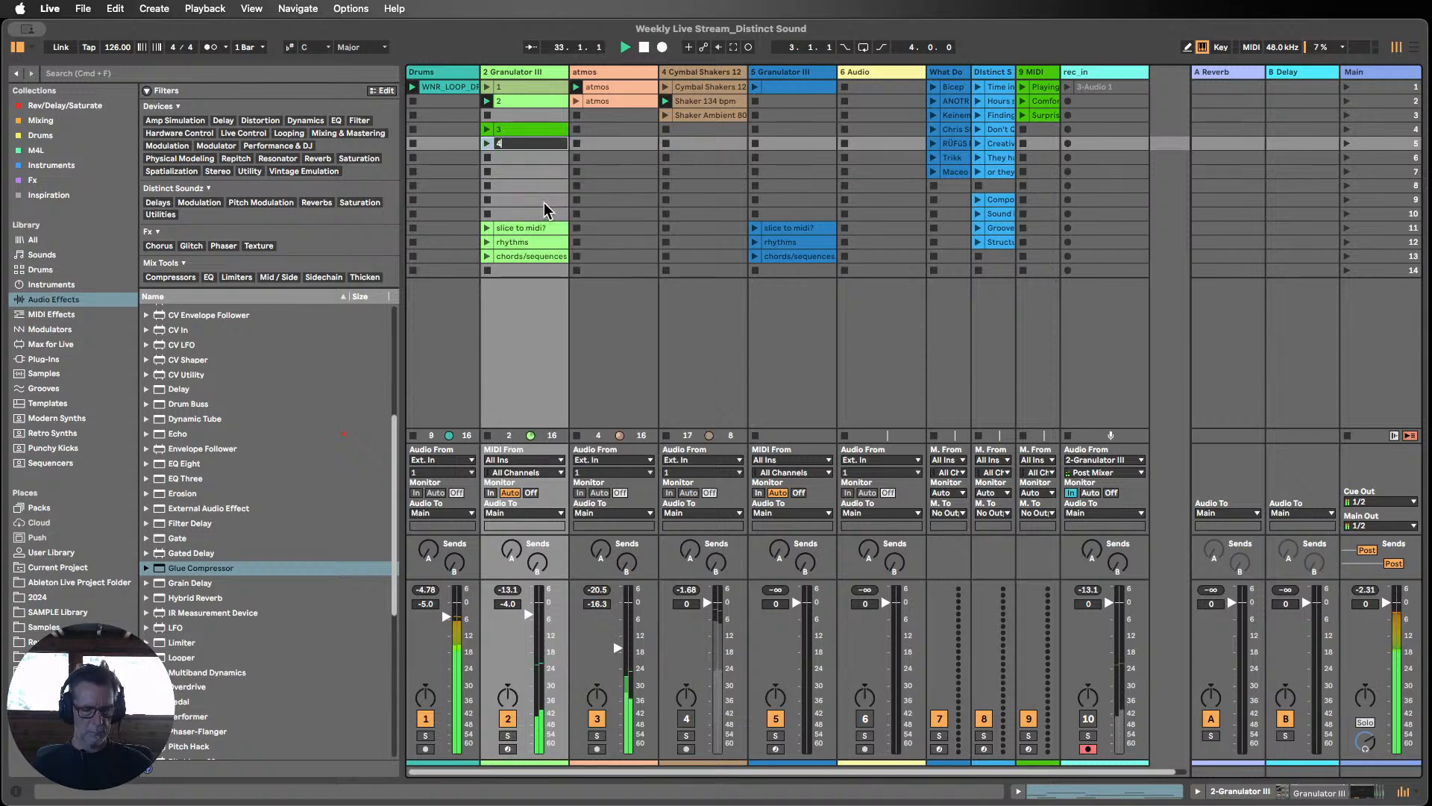
Step: Duplicate clip 2 on 2 Granulator III into the slot below and apply Legato to all notes of the copy
double_click(514, 101)
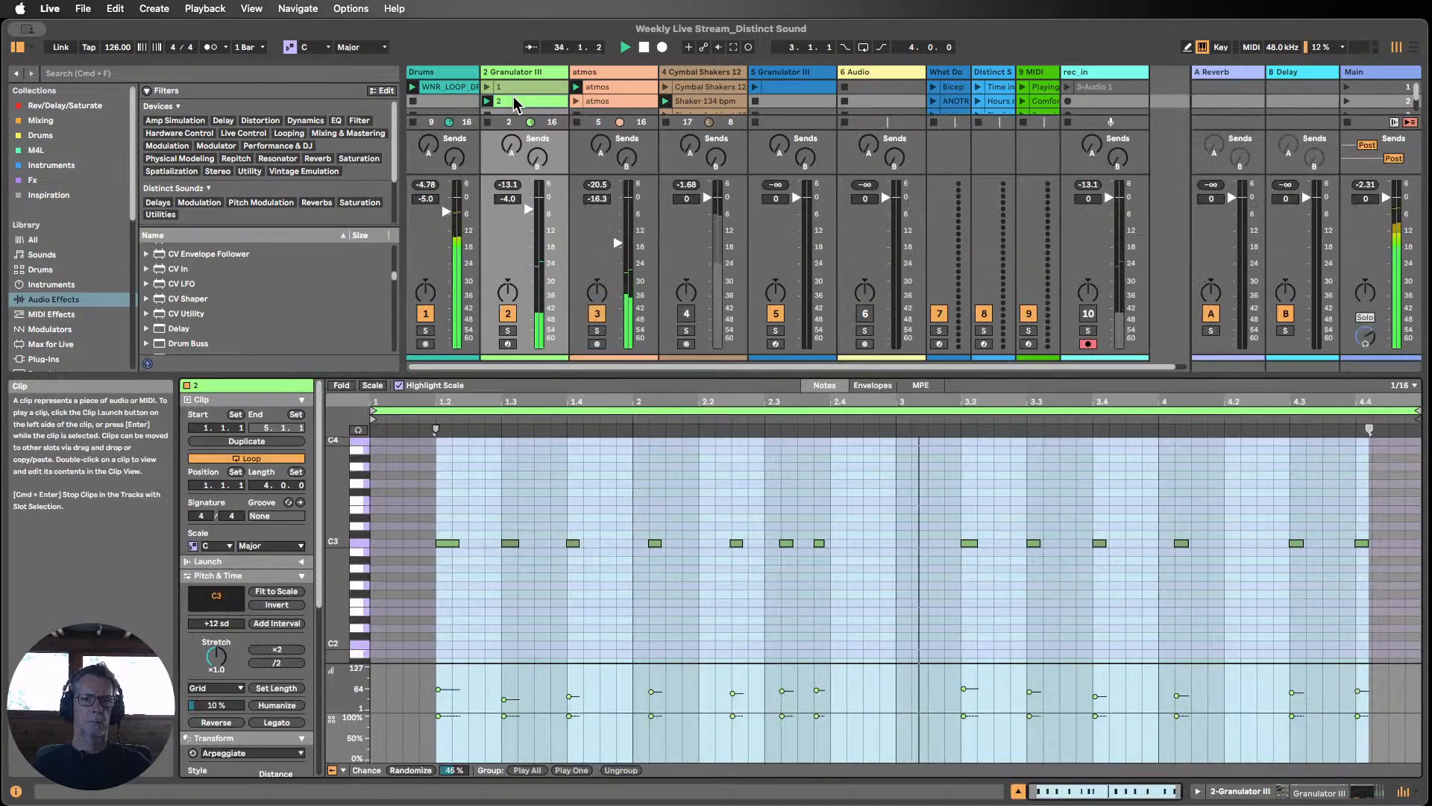
left_click(1016, 789)
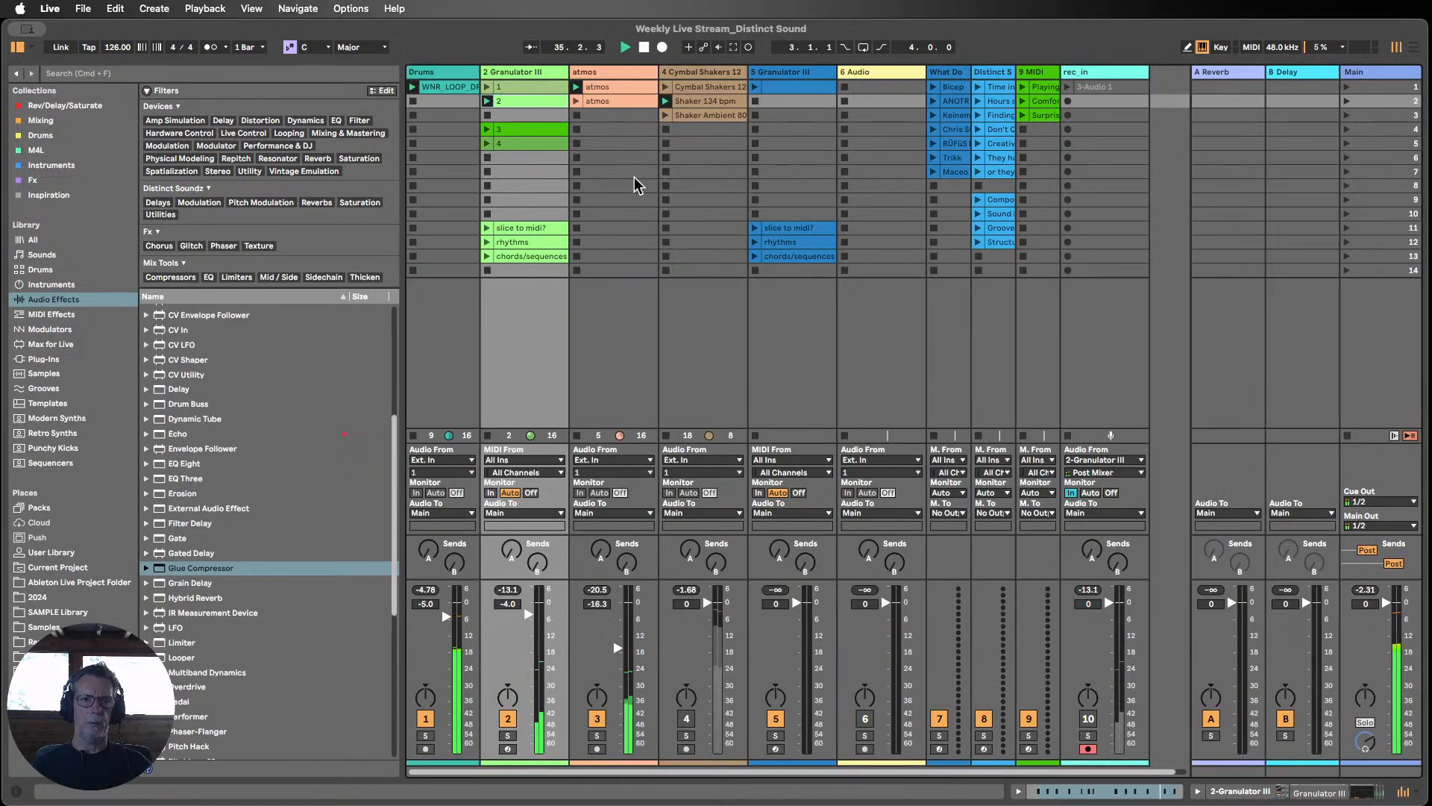
double_click(514, 103)
left_click(402, 576)
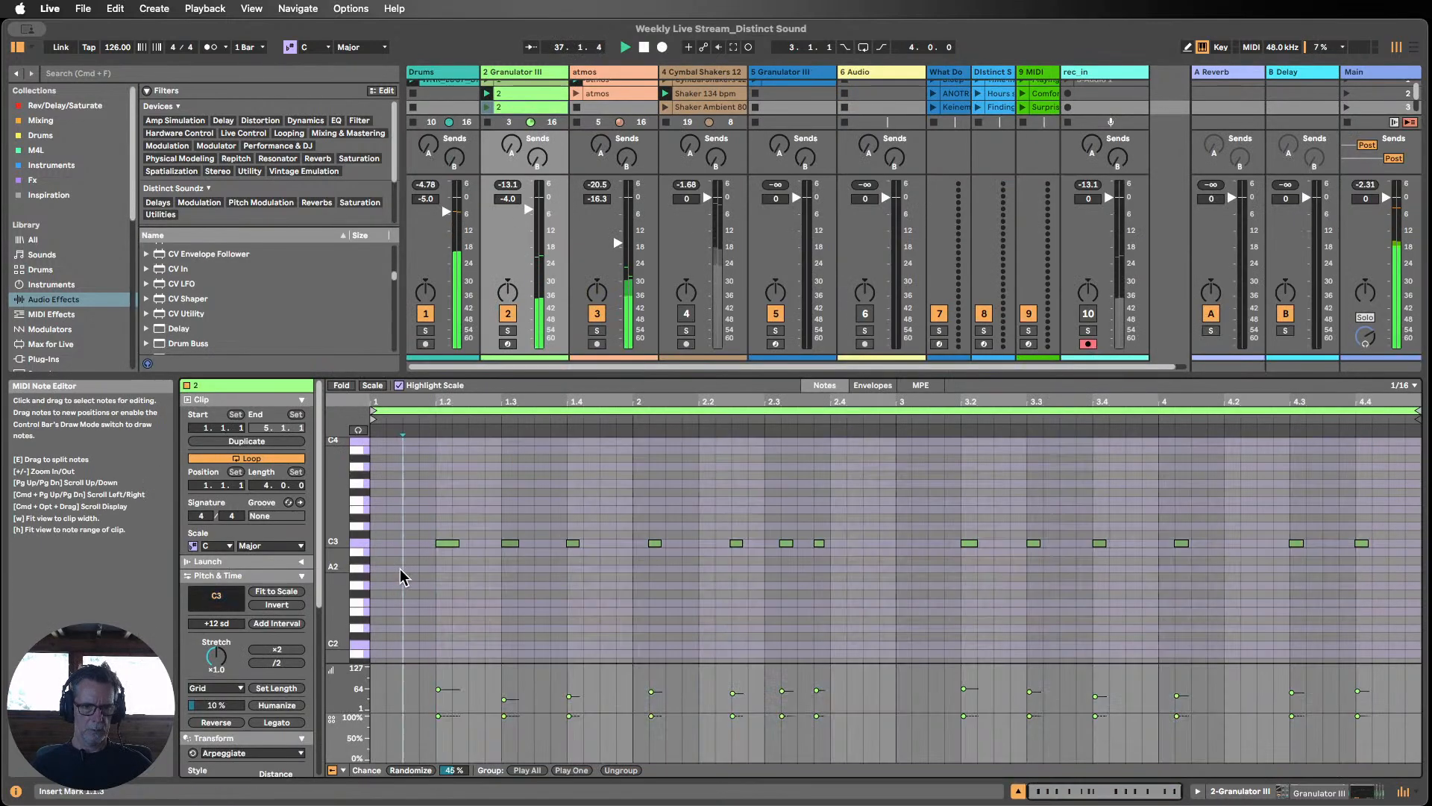
key("super+a")
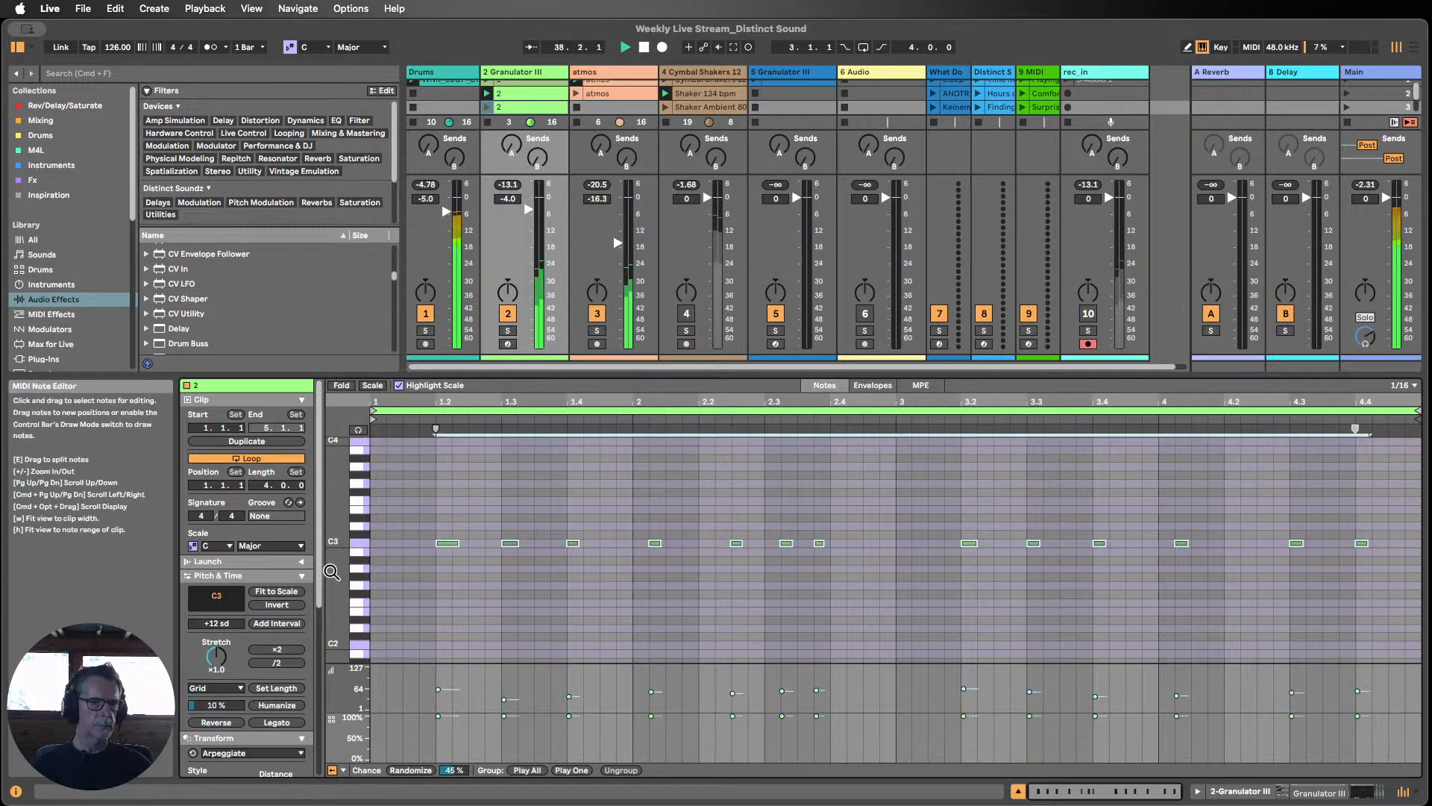
scroll(280, 556, "down", 3)
left_click(276, 666)
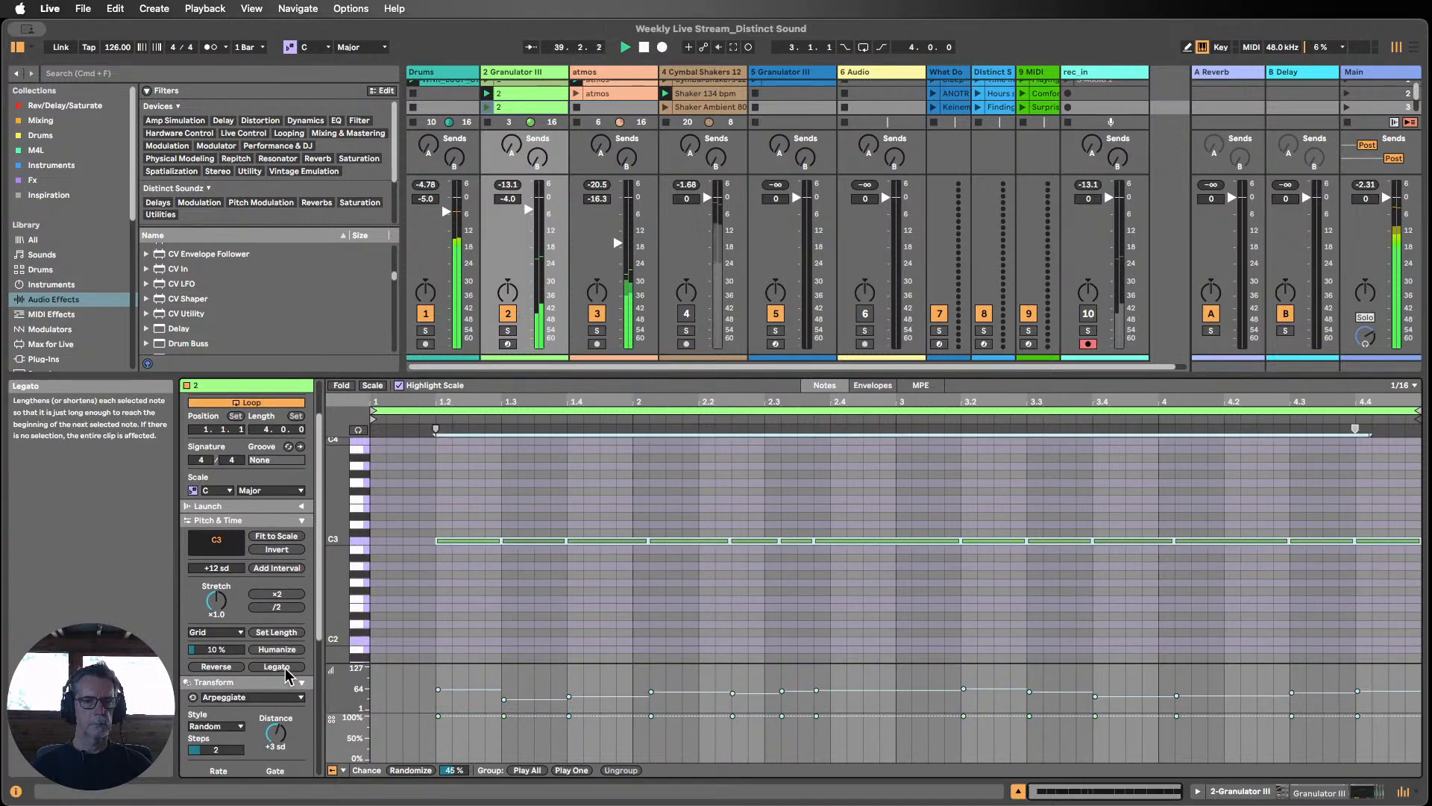
Step: Launch the duplicated clip 2 and add a C3 note at its start, filling the gap up to beat 1.2
left_click(487, 107)
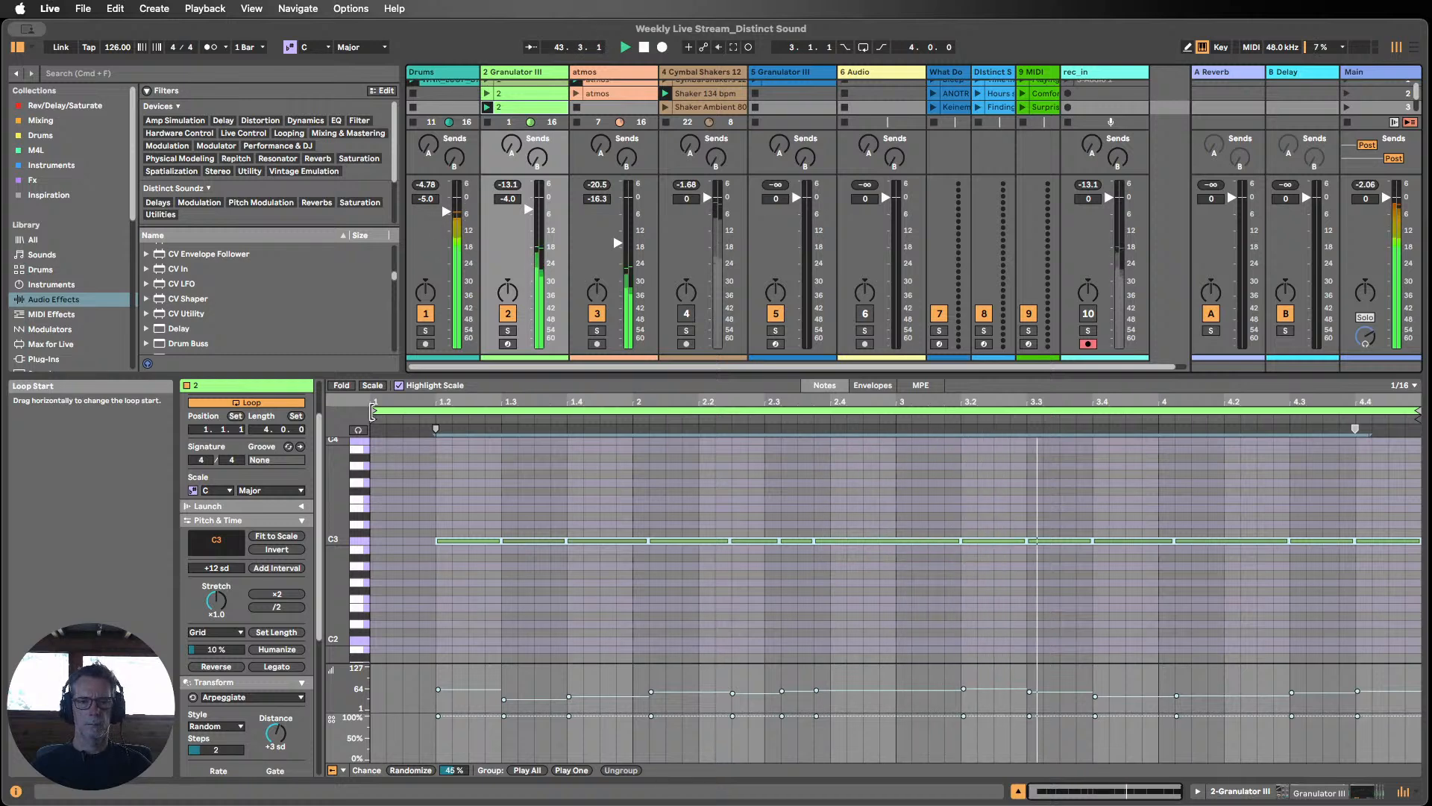
mouse_move(373, 411)
left_mouse_down()
mouse_move(438, 411)
mouse_move(373, 411)
left_mouse_up()
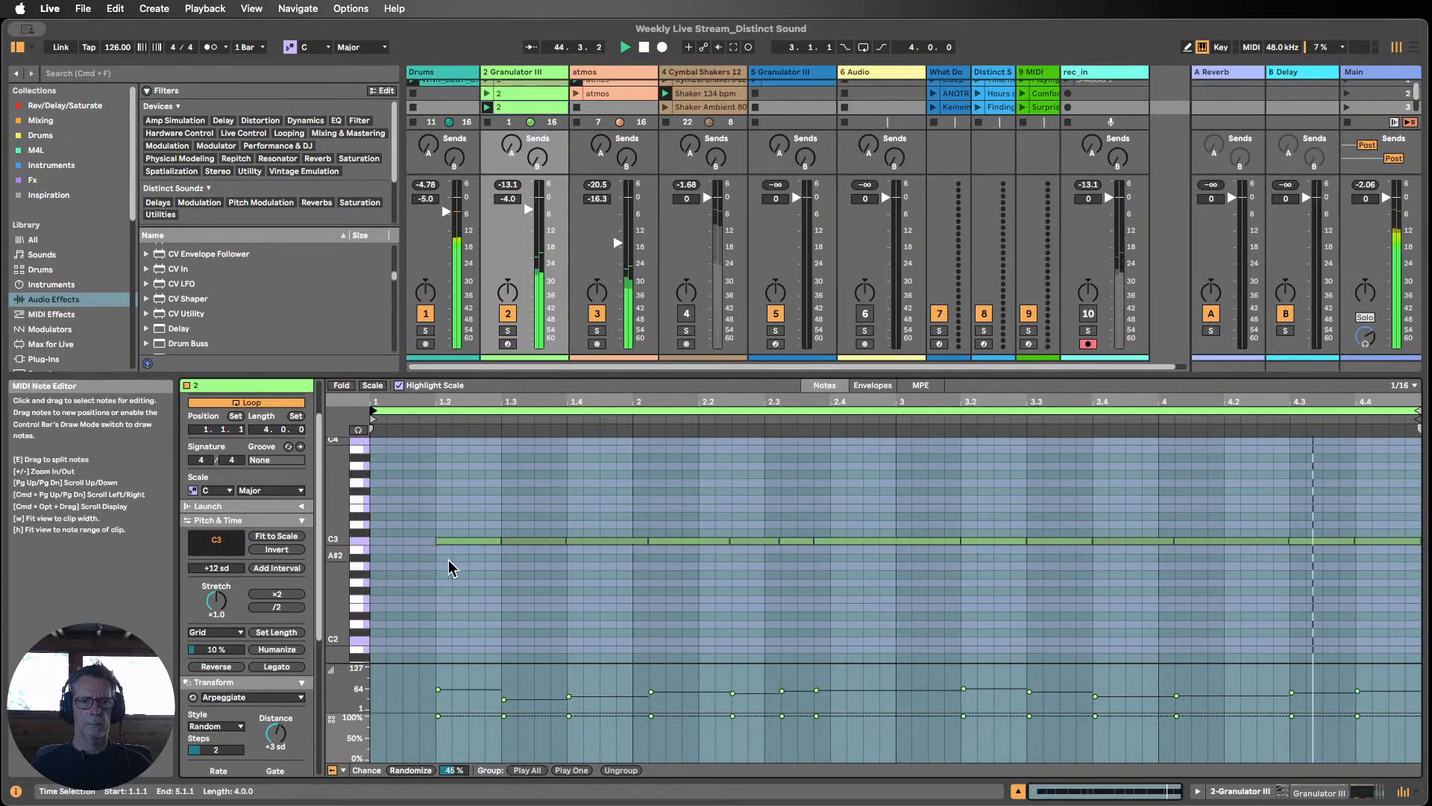
left_click_drag(467, 581, 459, 534)
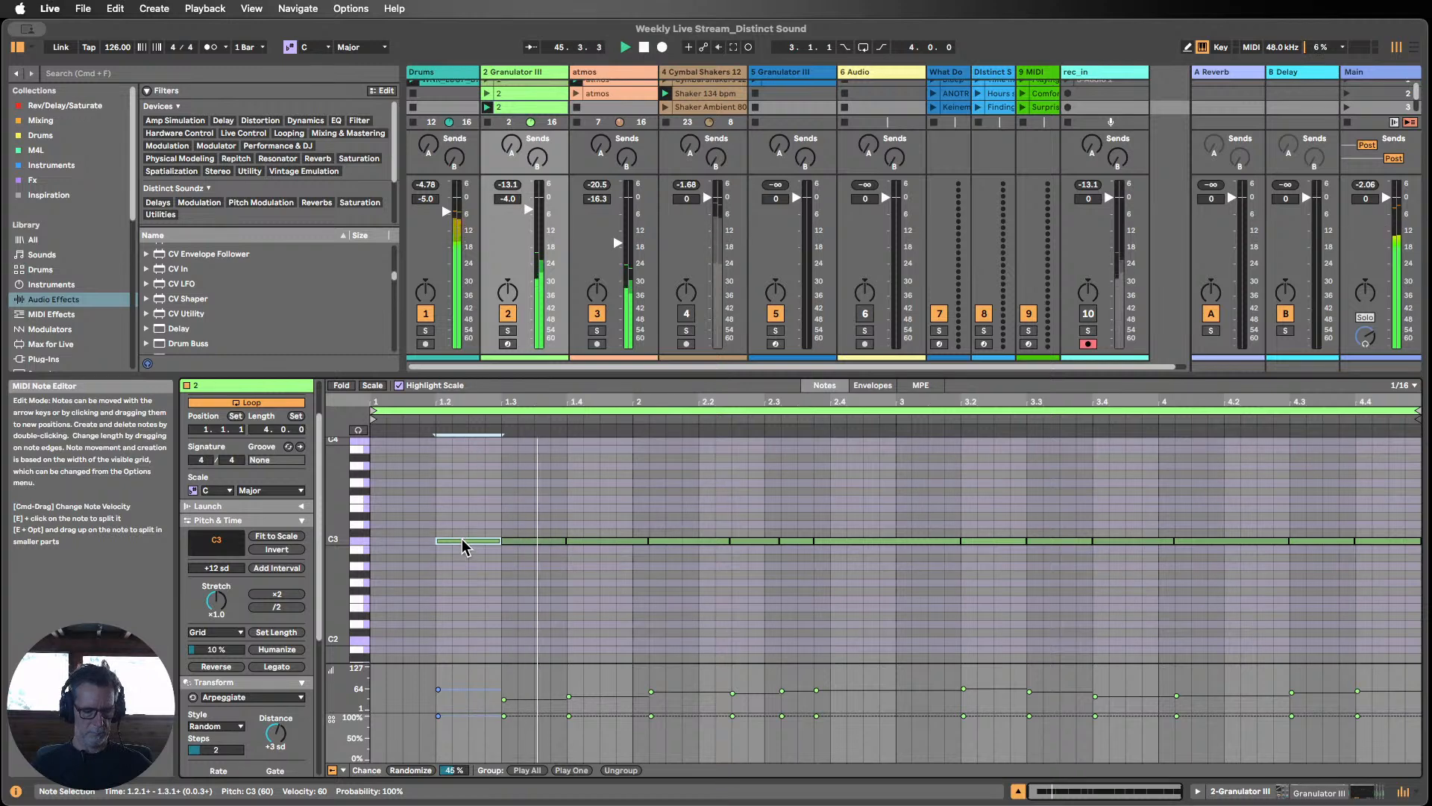
double_click(403, 540)
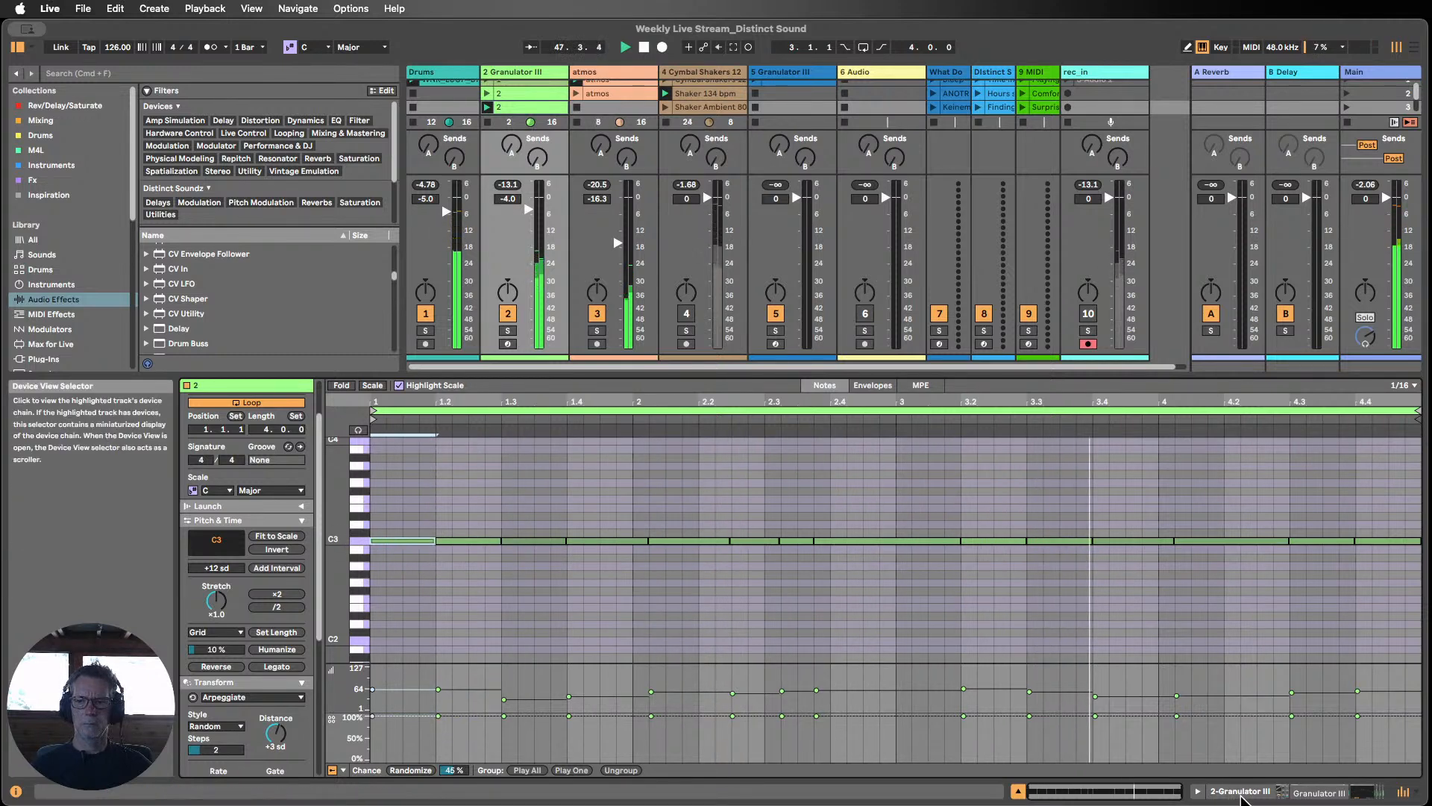
Step: Audition the original clip 2 and clips 1, 3 and 4 on 2 Granulator III, examining the MIDI notes of clip 4
left_click(1242, 796)
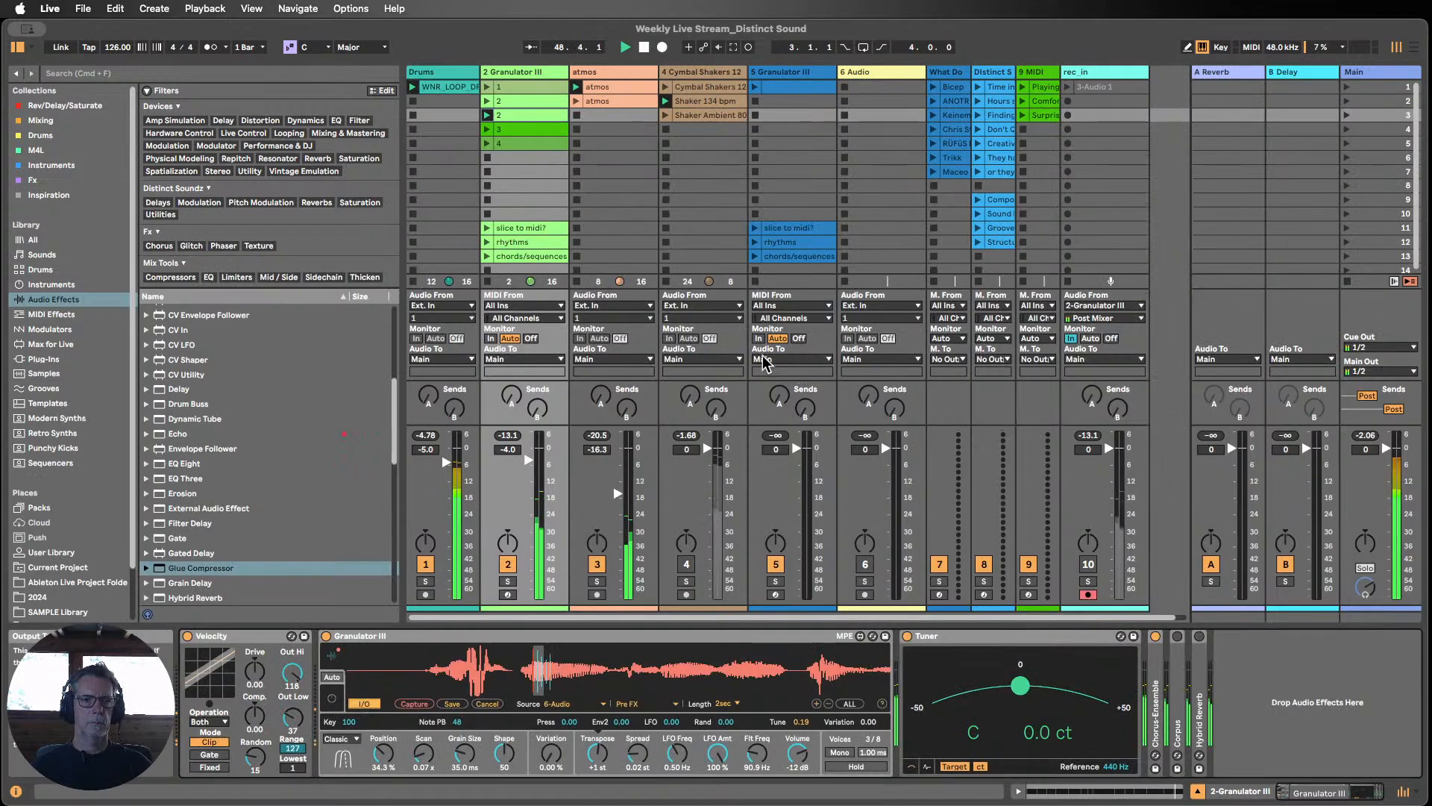
left_click(487, 102)
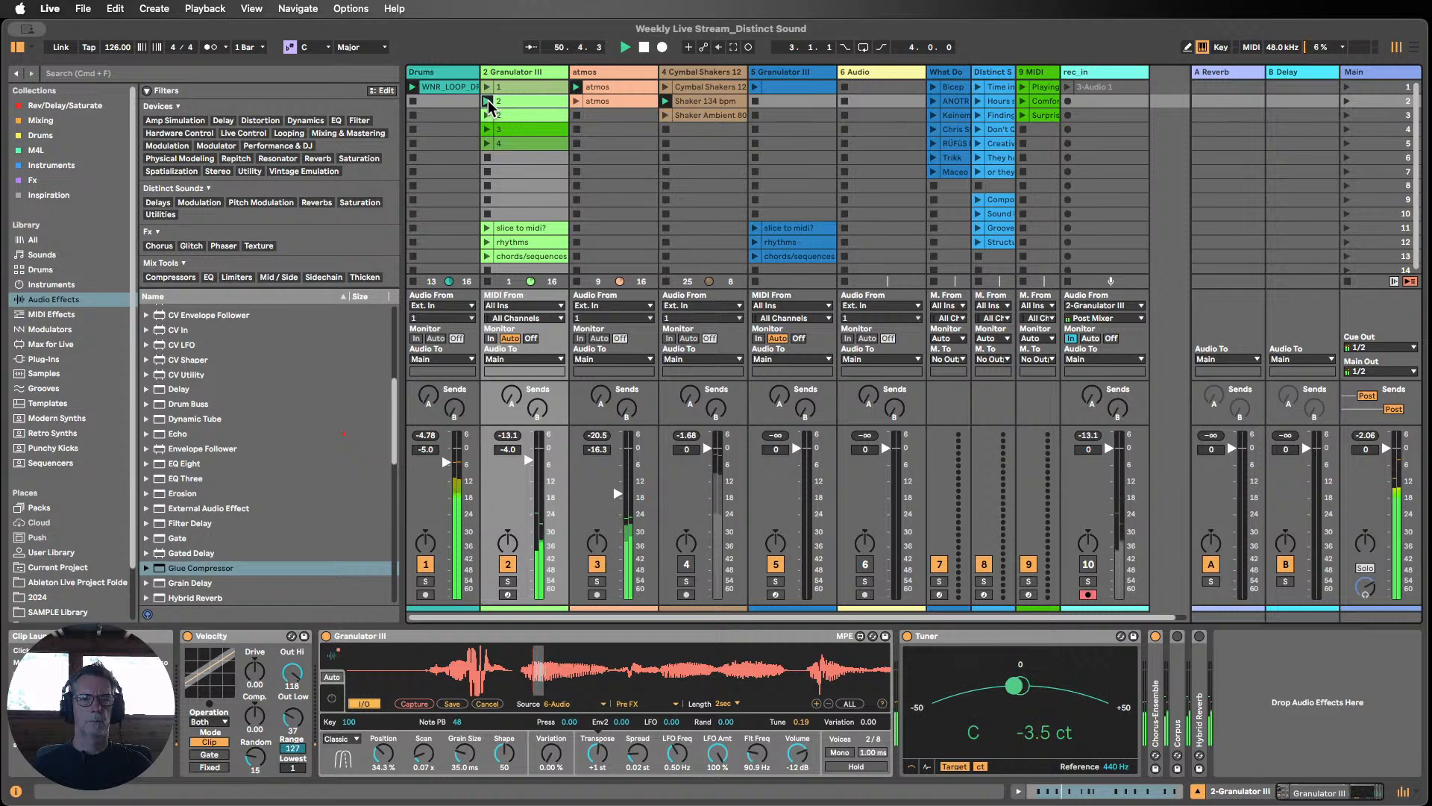
left_click(486, 88)
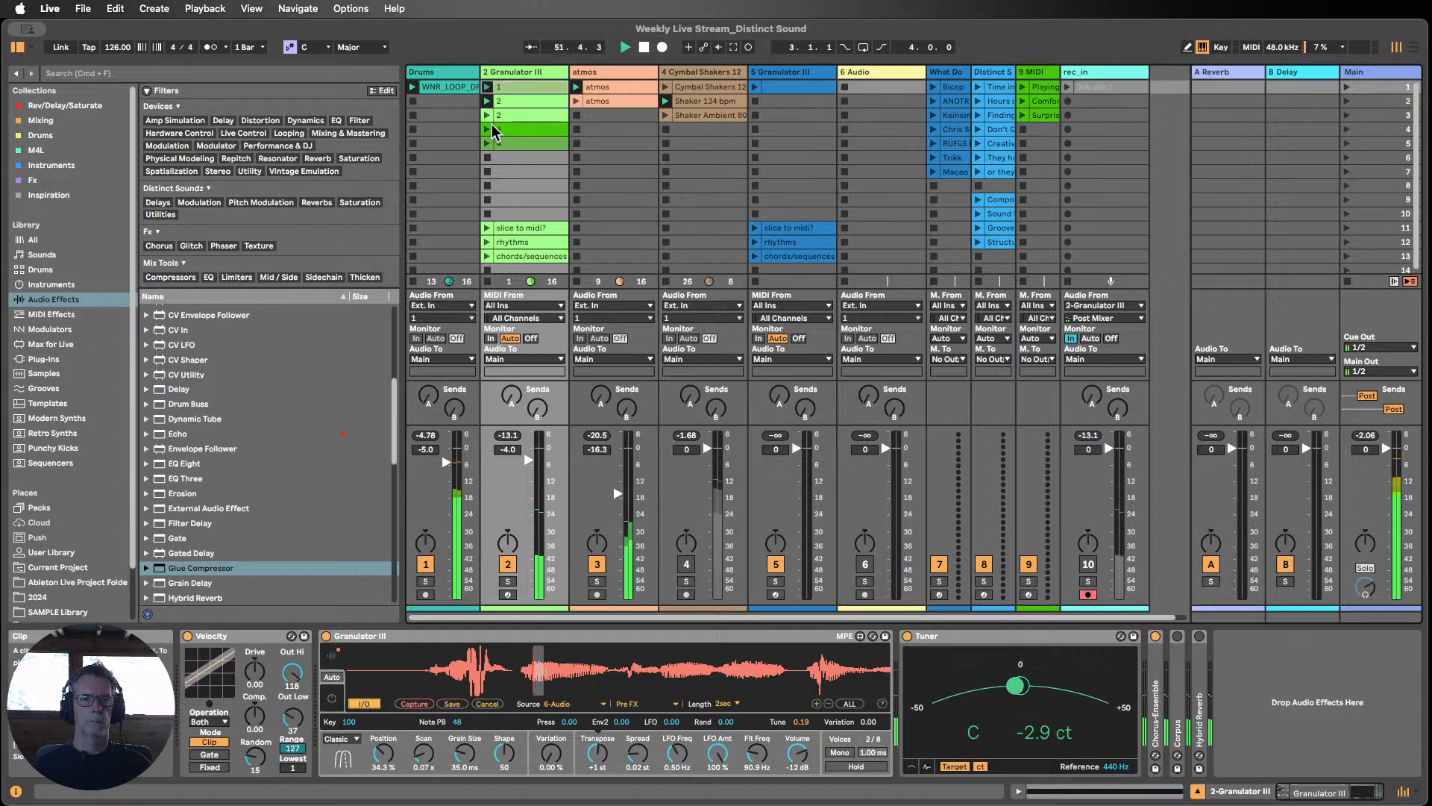
left_click(490, 131)
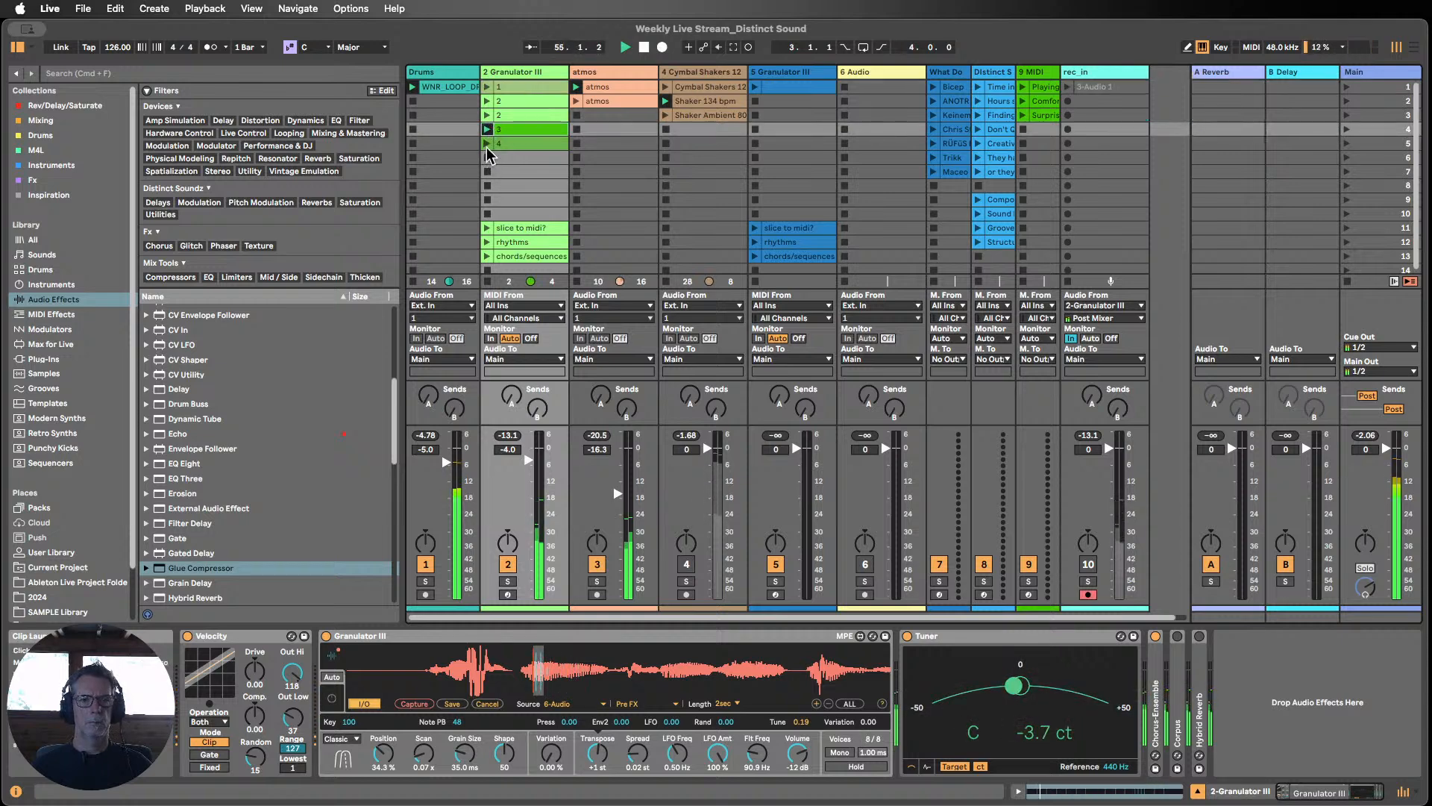
left_click(487, 144)
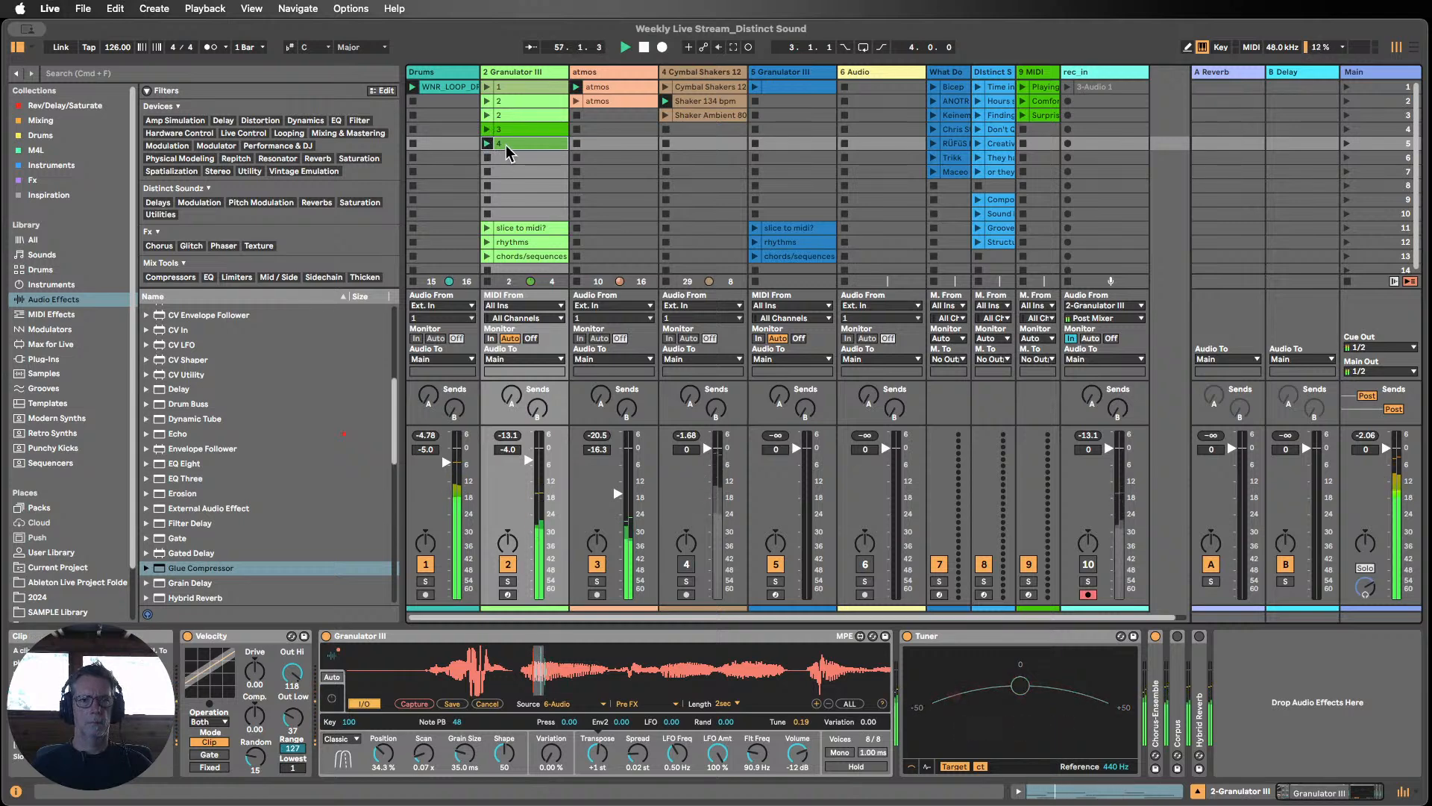
double_click(505, 152)
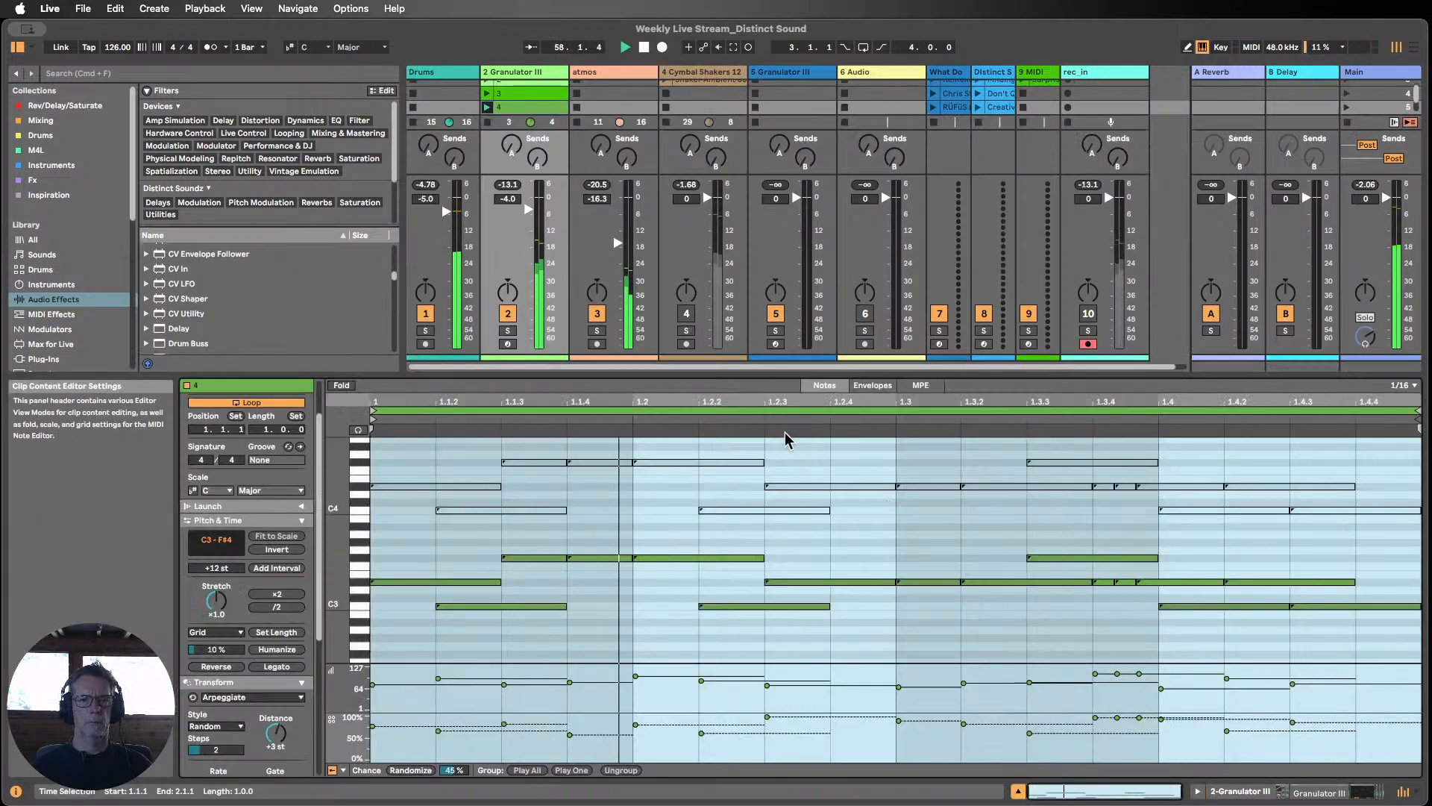
left_click(1018, 791)
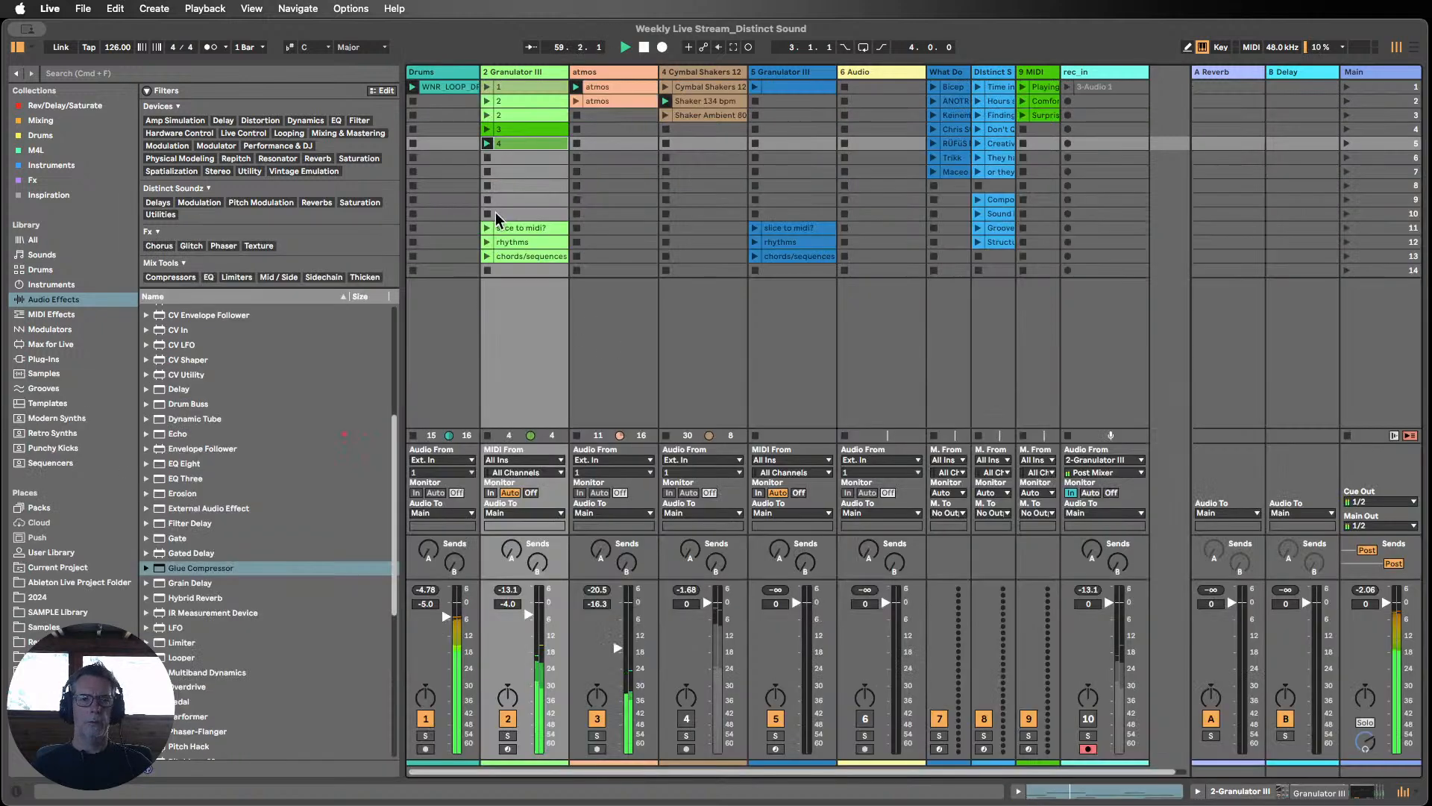
Step: Launch clip 1 on 2 Granulator III and lower the track volume to -6.4 dB
left_click(488, 117)
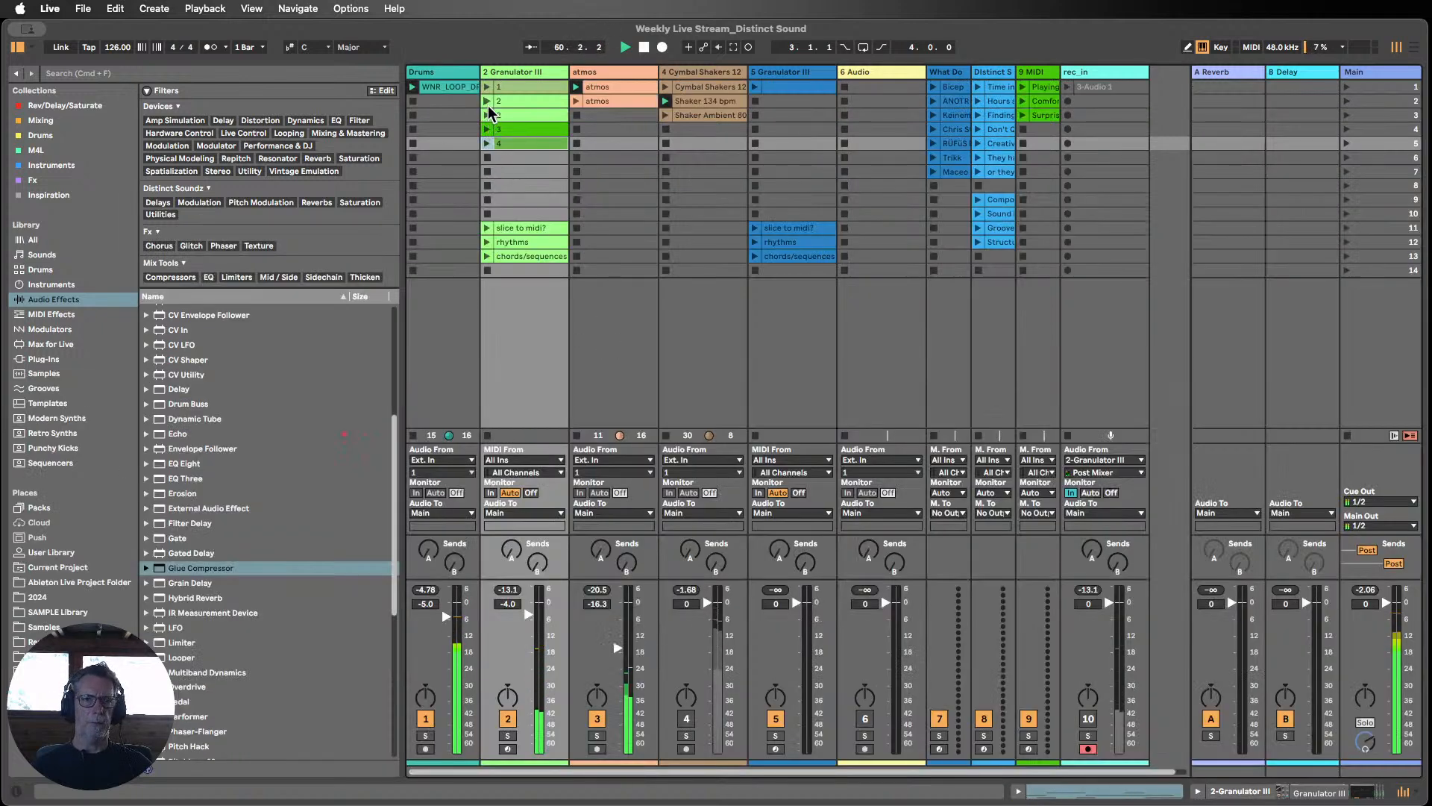
left_click(486, 86)
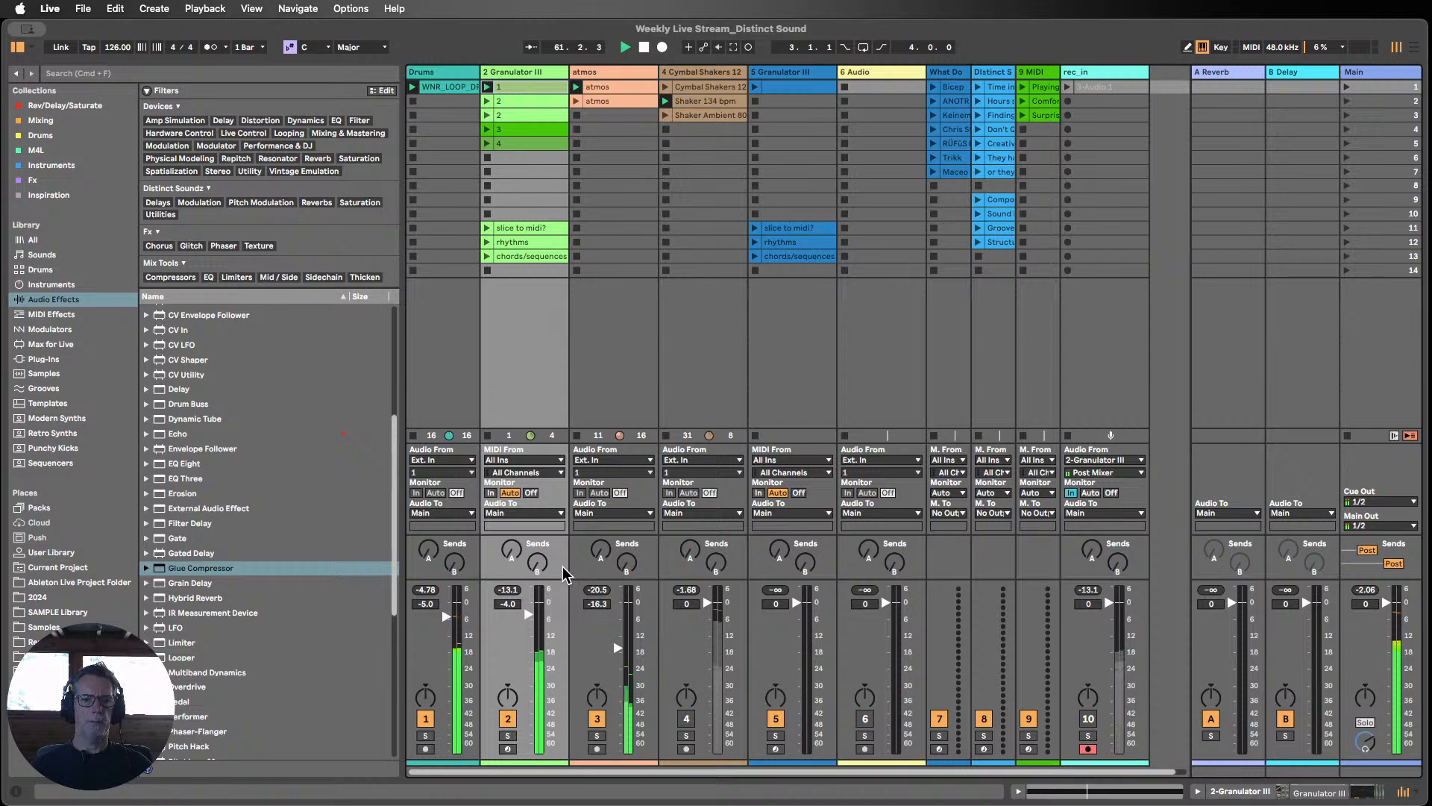
left_click_drag(532, 616, 529, 723)
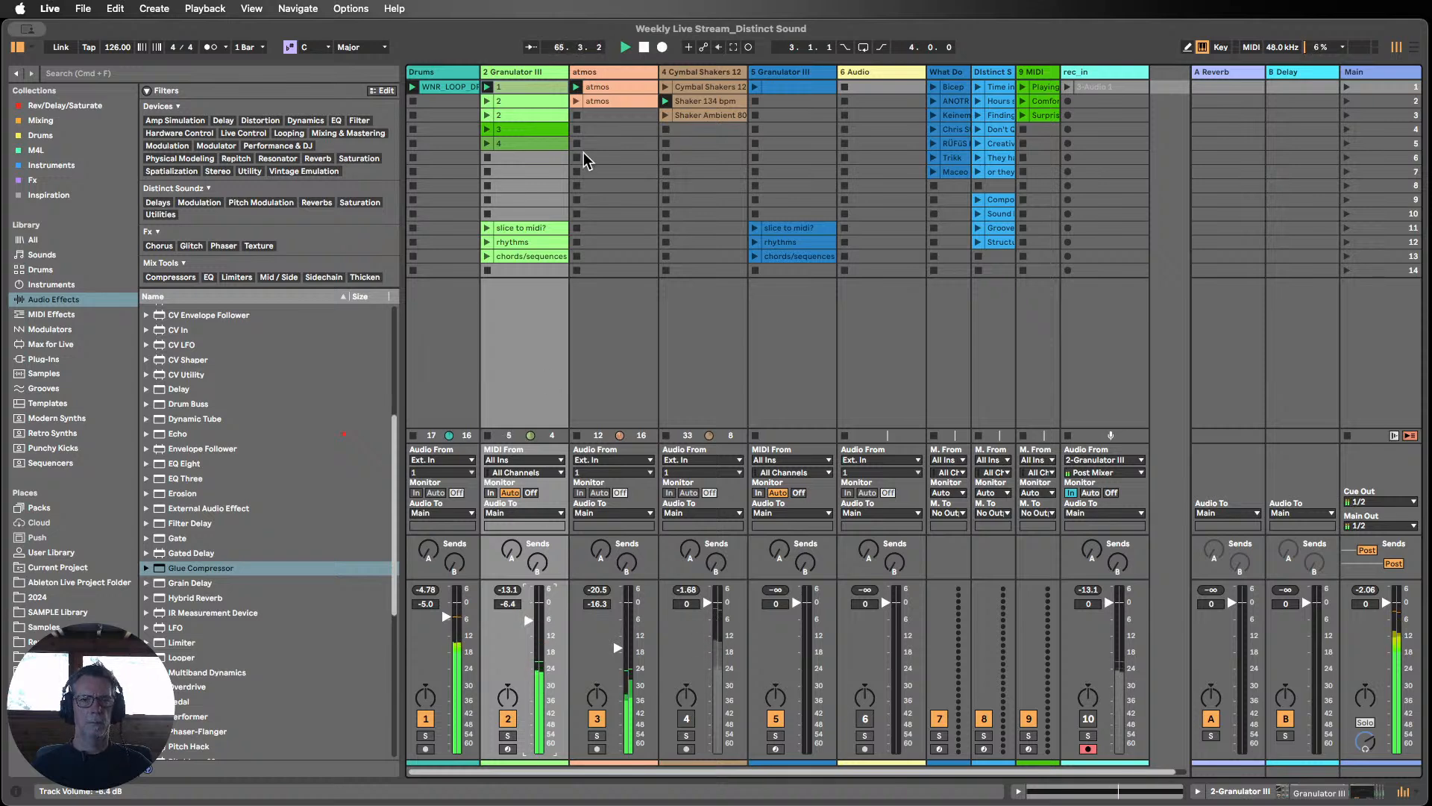
Step: Display the MIDI Ctrl Pitch Bend envelope of clip 1 on 2 Granulator III
double_click(533, 88)
left_click_drag(639, 479, 655, 572)
left_click(868, 387)
left_click(882, 386)
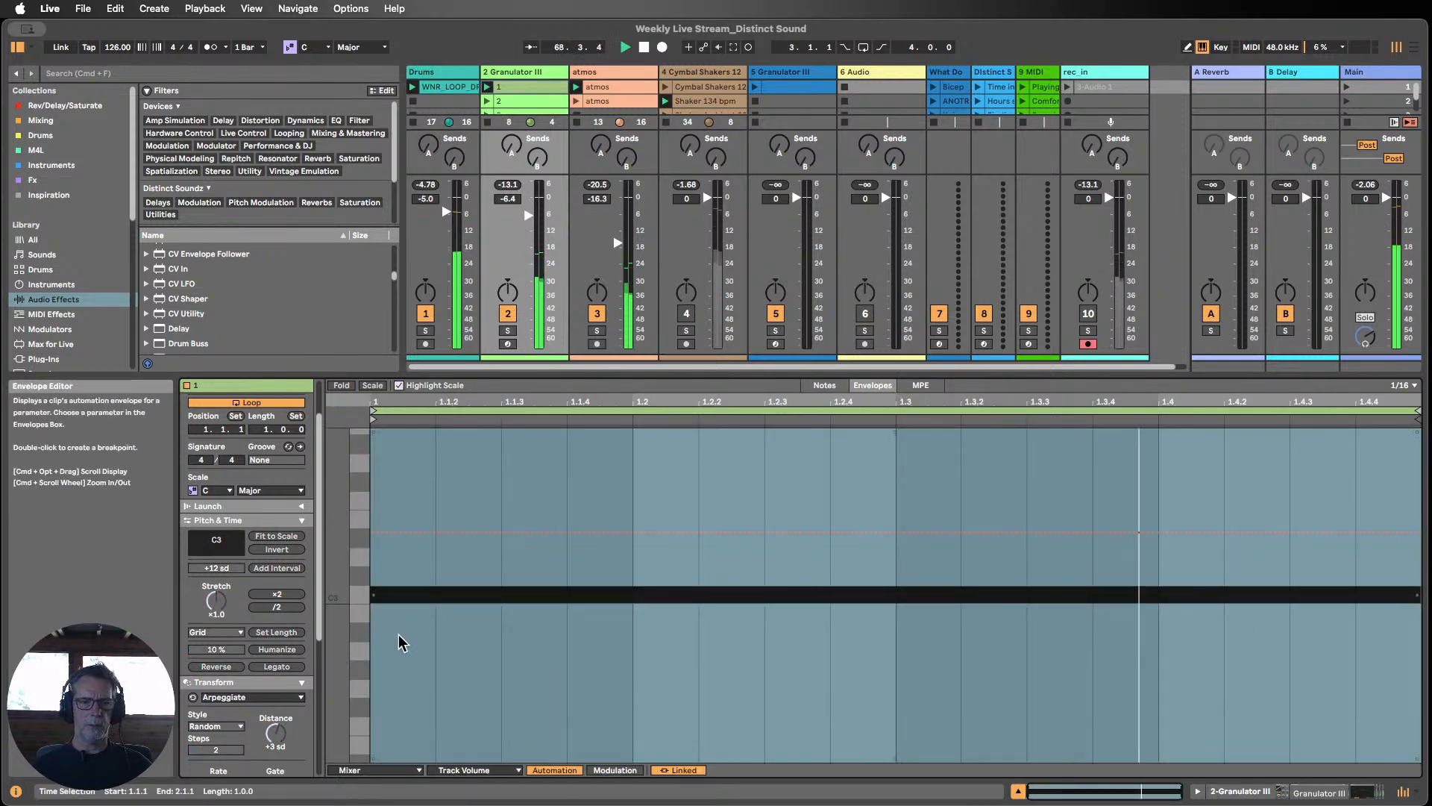
left_click(369, 770)
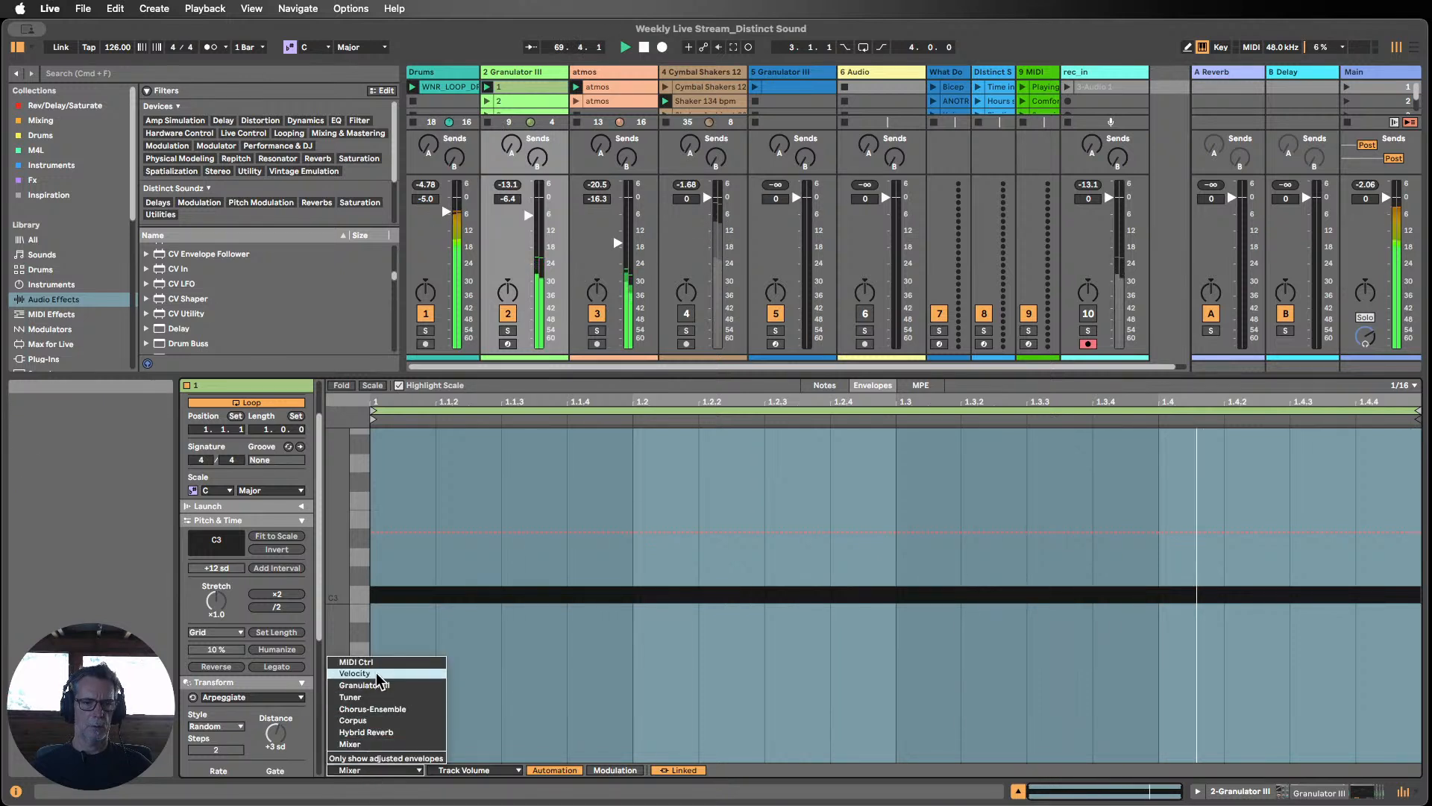
left_click(534, 698)
left_click(408, 770)
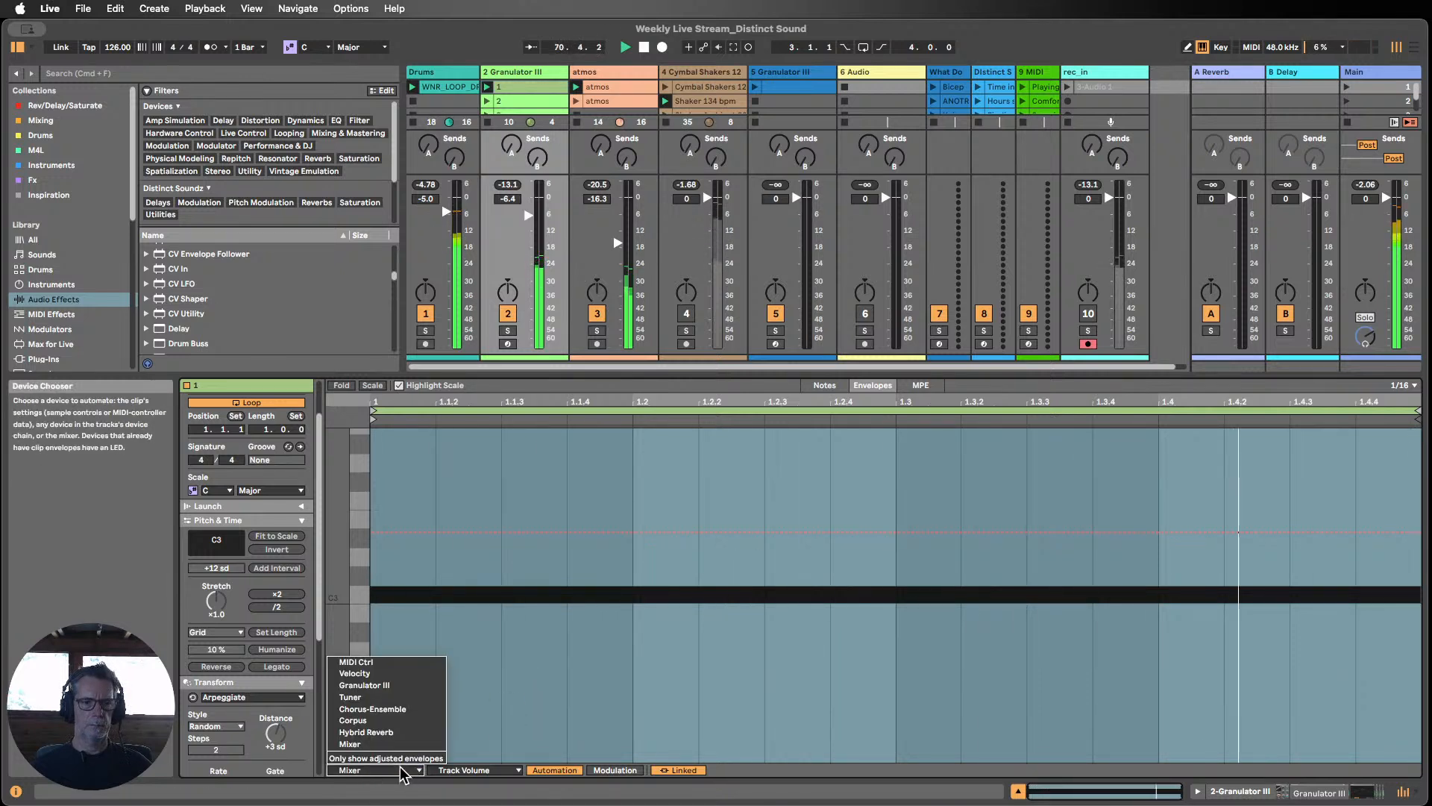
left_click(358, 666)
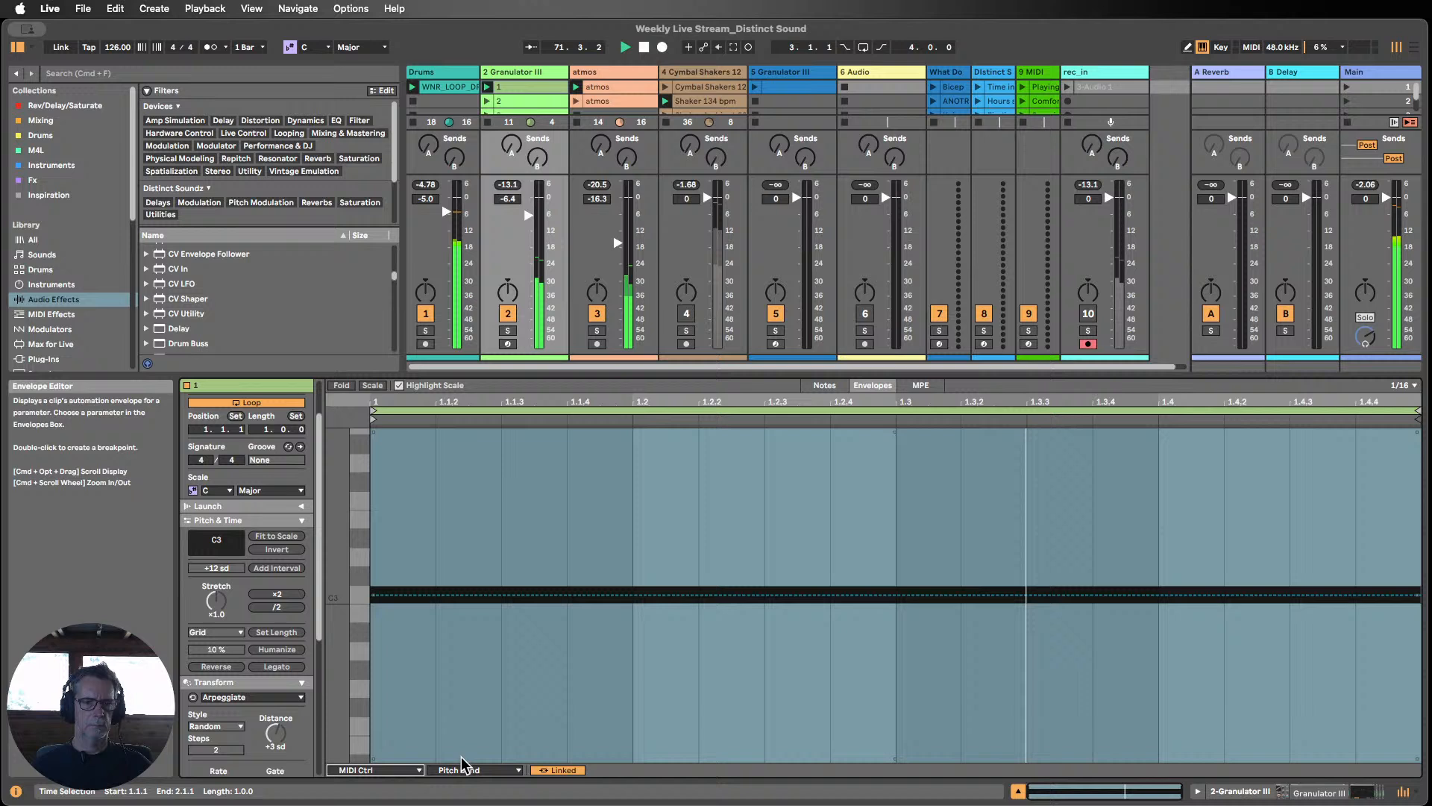
Step: Shape clip 1's pitch bend envelope to fall gradually from 0 to about -2274 at 1.4.3 and return to 0 at the end
left_click(372, 595)
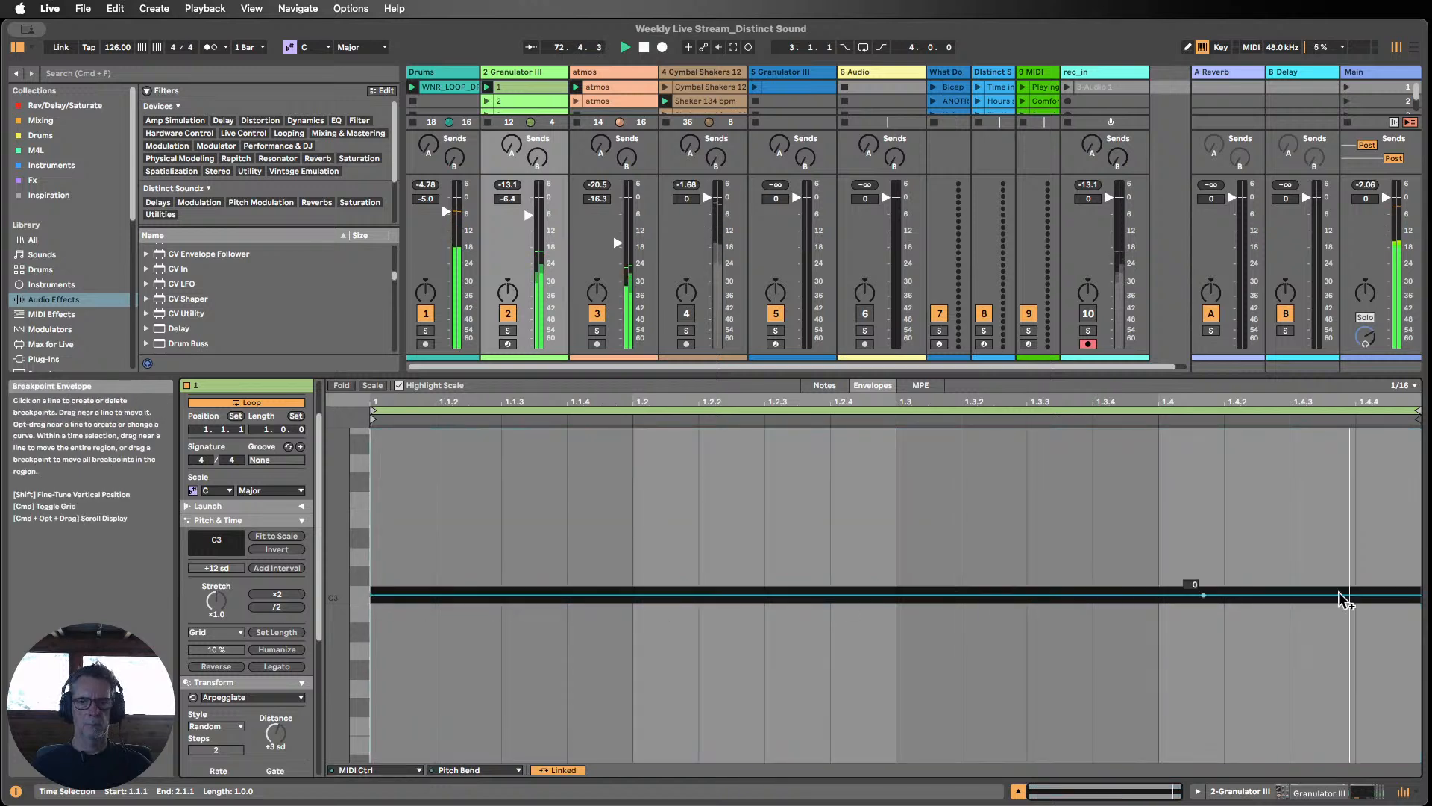
left_click(1405, 589)
left_click_drag(1405, 589, 1420, 639)
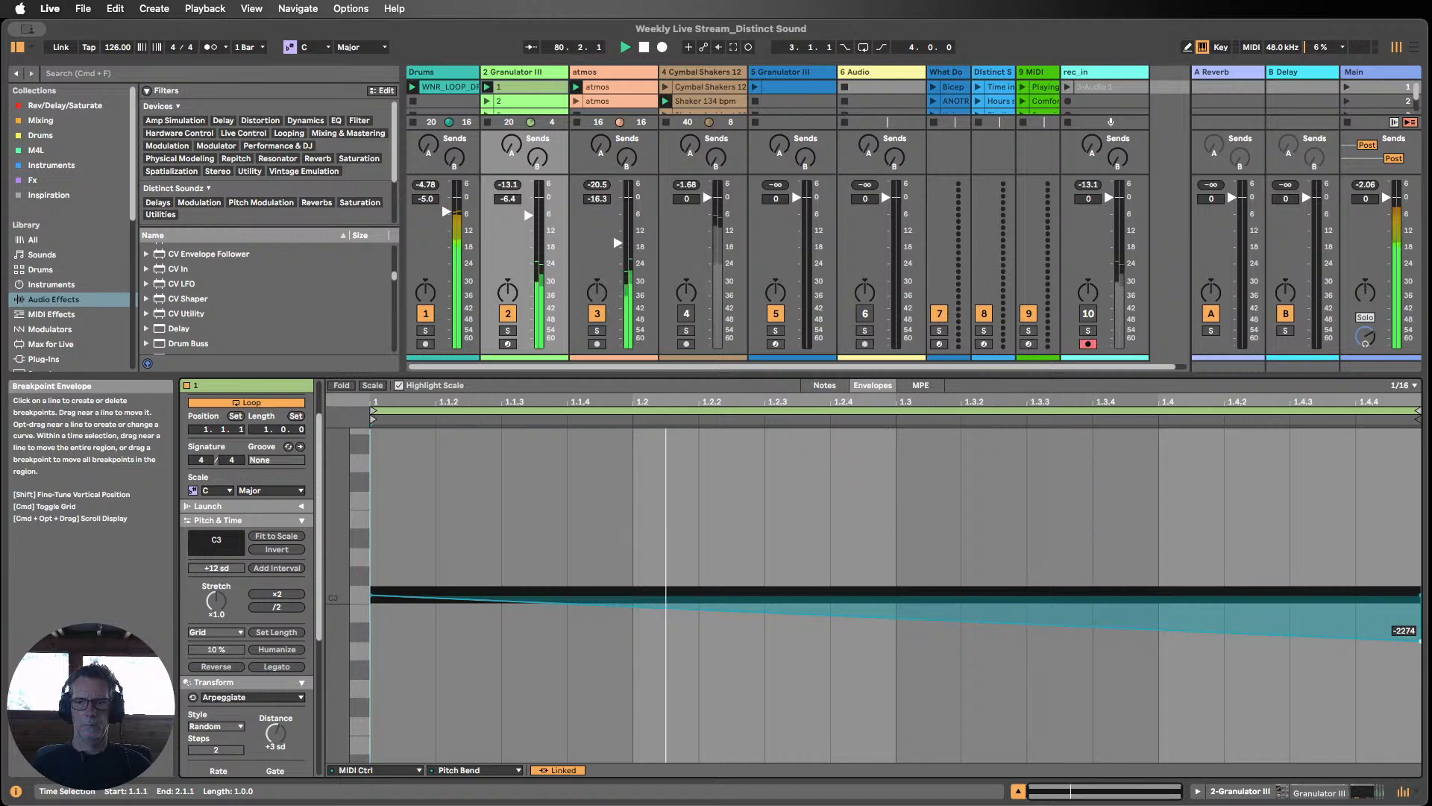
left_click_drag(1419, 640, 1290, 638)
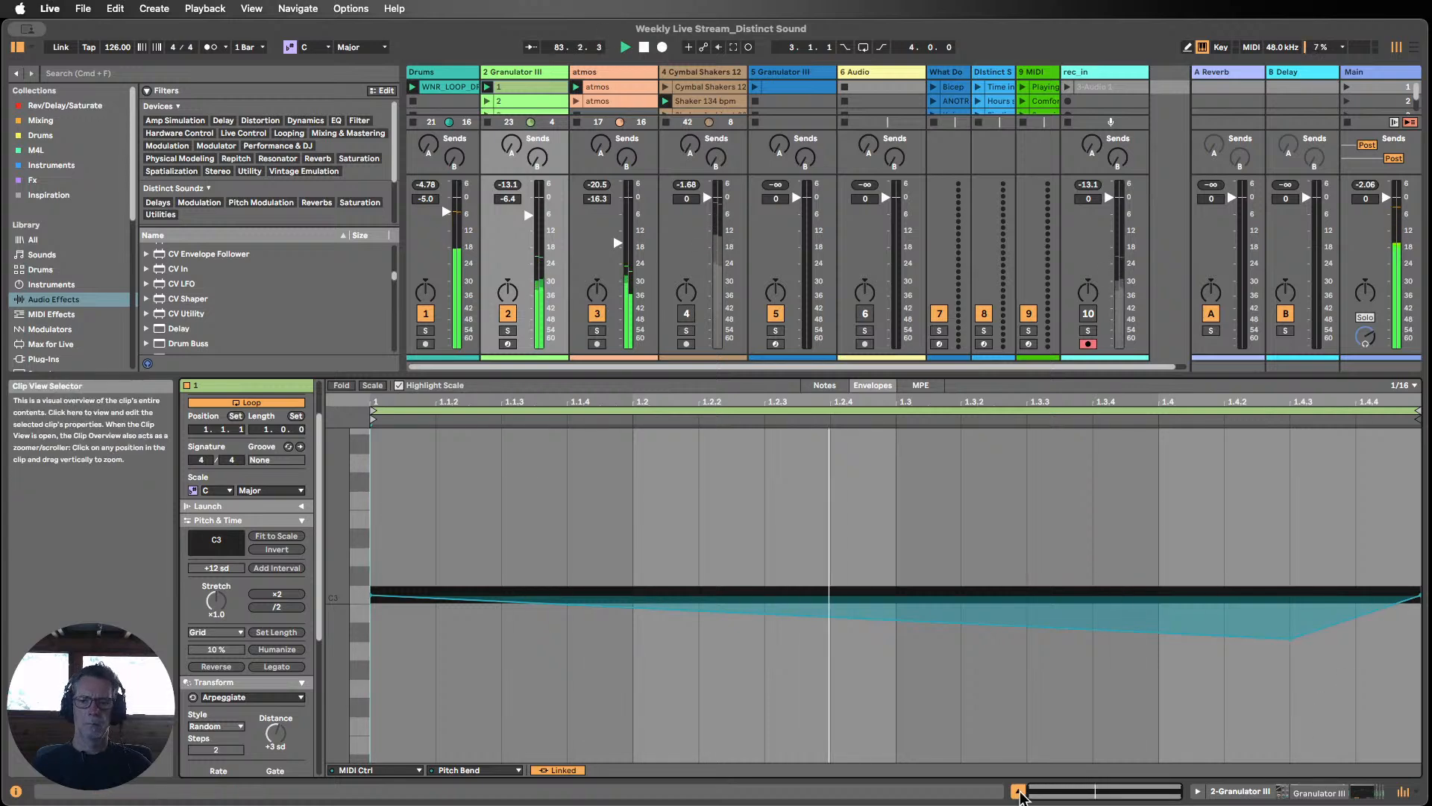
left_click(1019, 790)
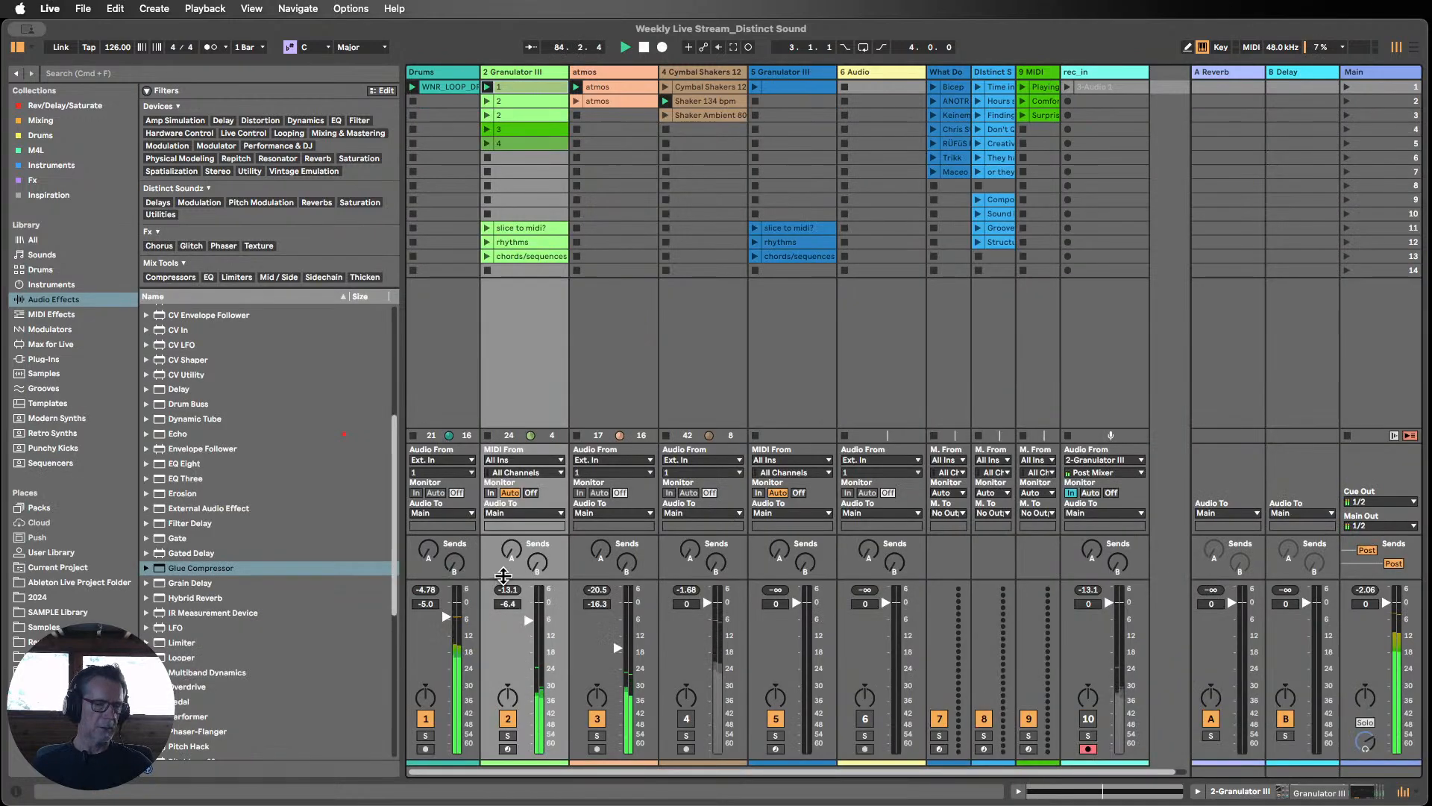
Step: Clear the pitch bend envelope of clip 1 and undo the clearing
double_click(506, 88)
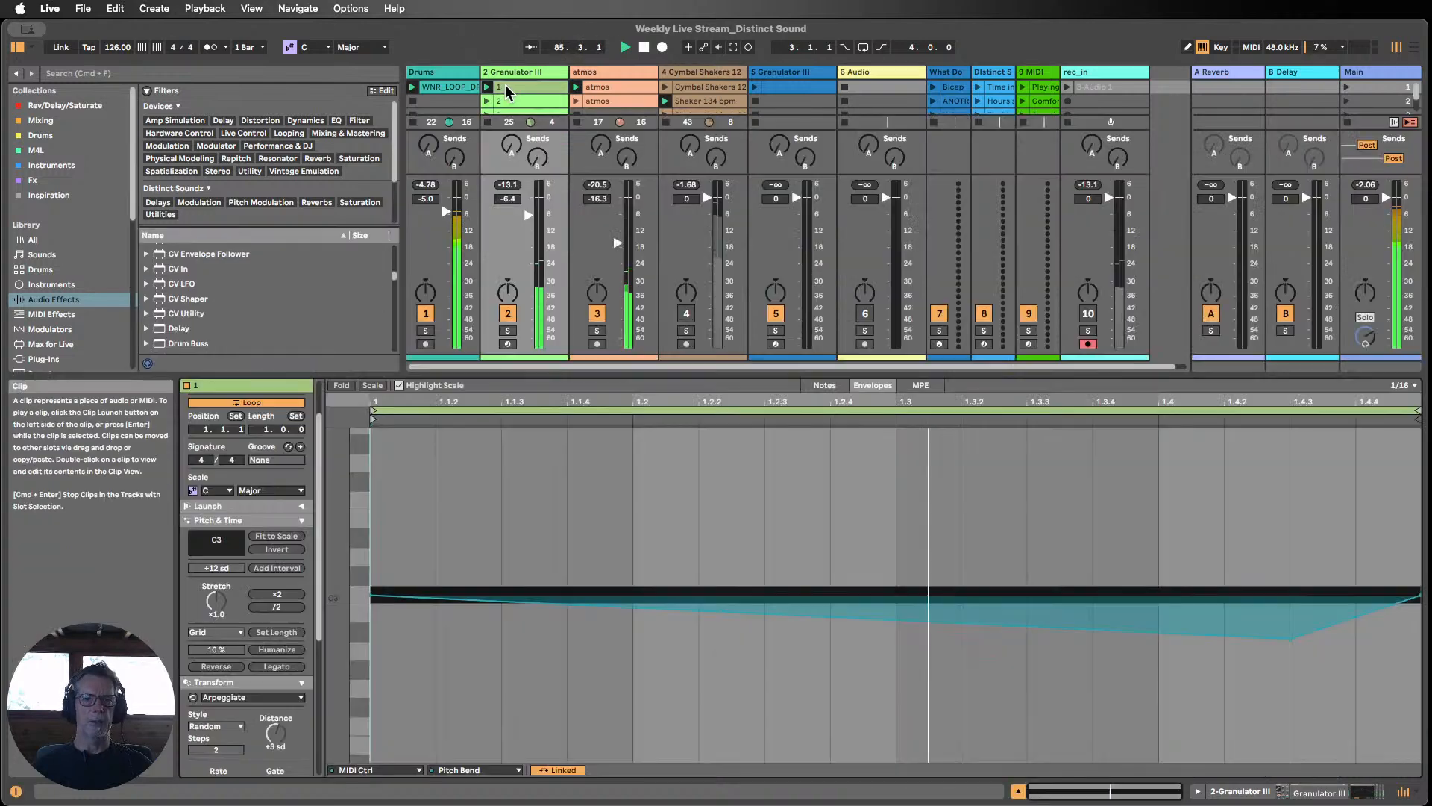
right_click(935, 540)
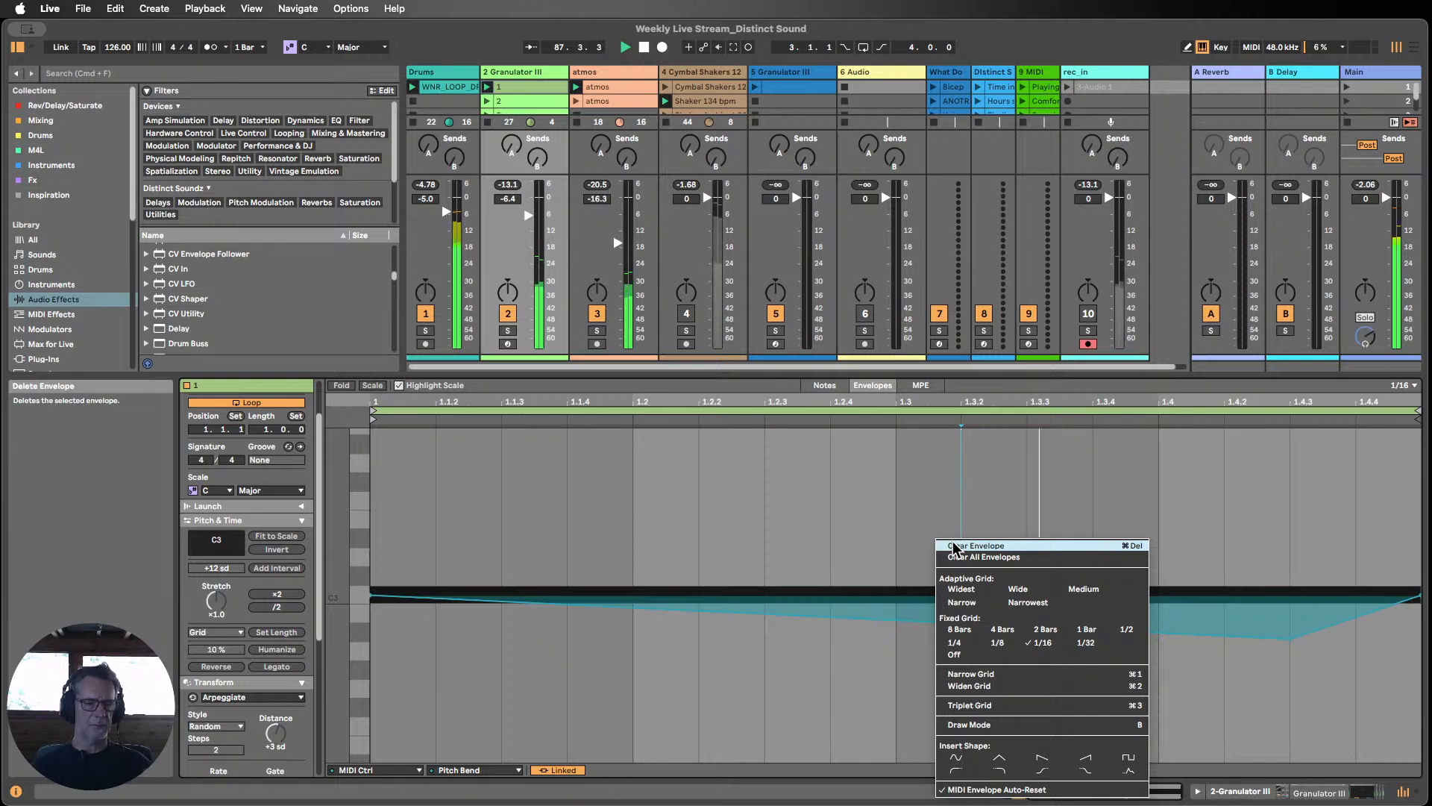
left_click(955, 546)
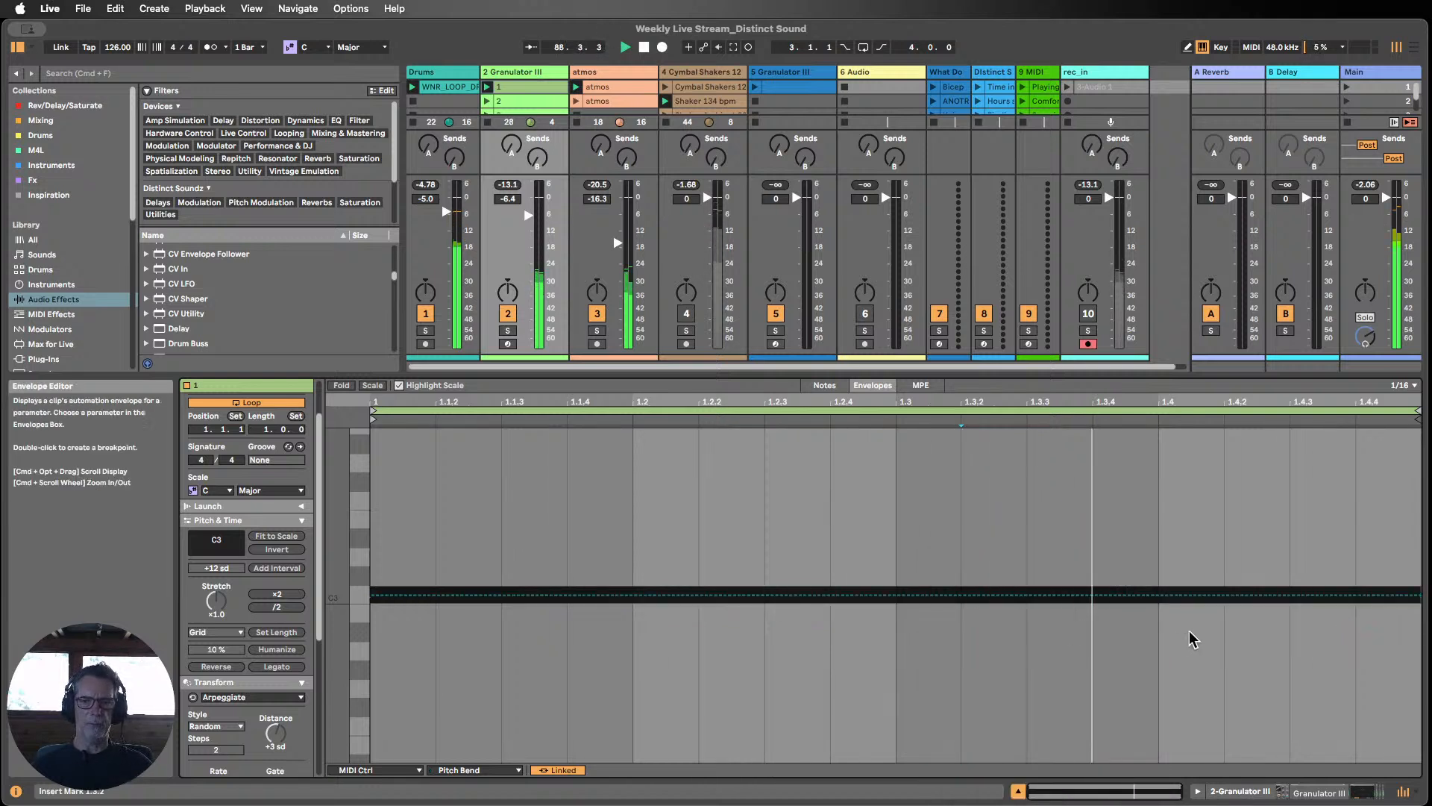
key("super+z")
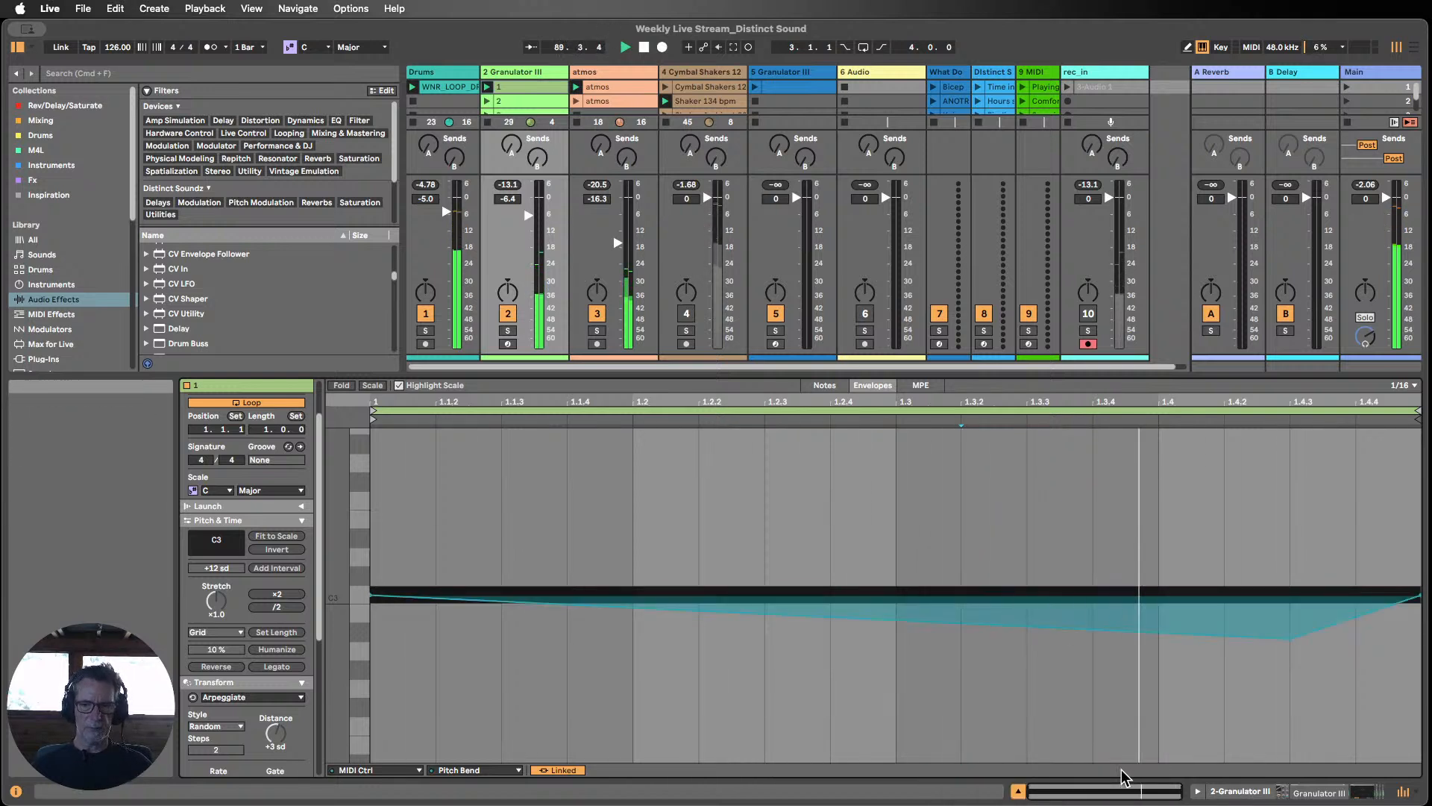
left_click(1017, 792)
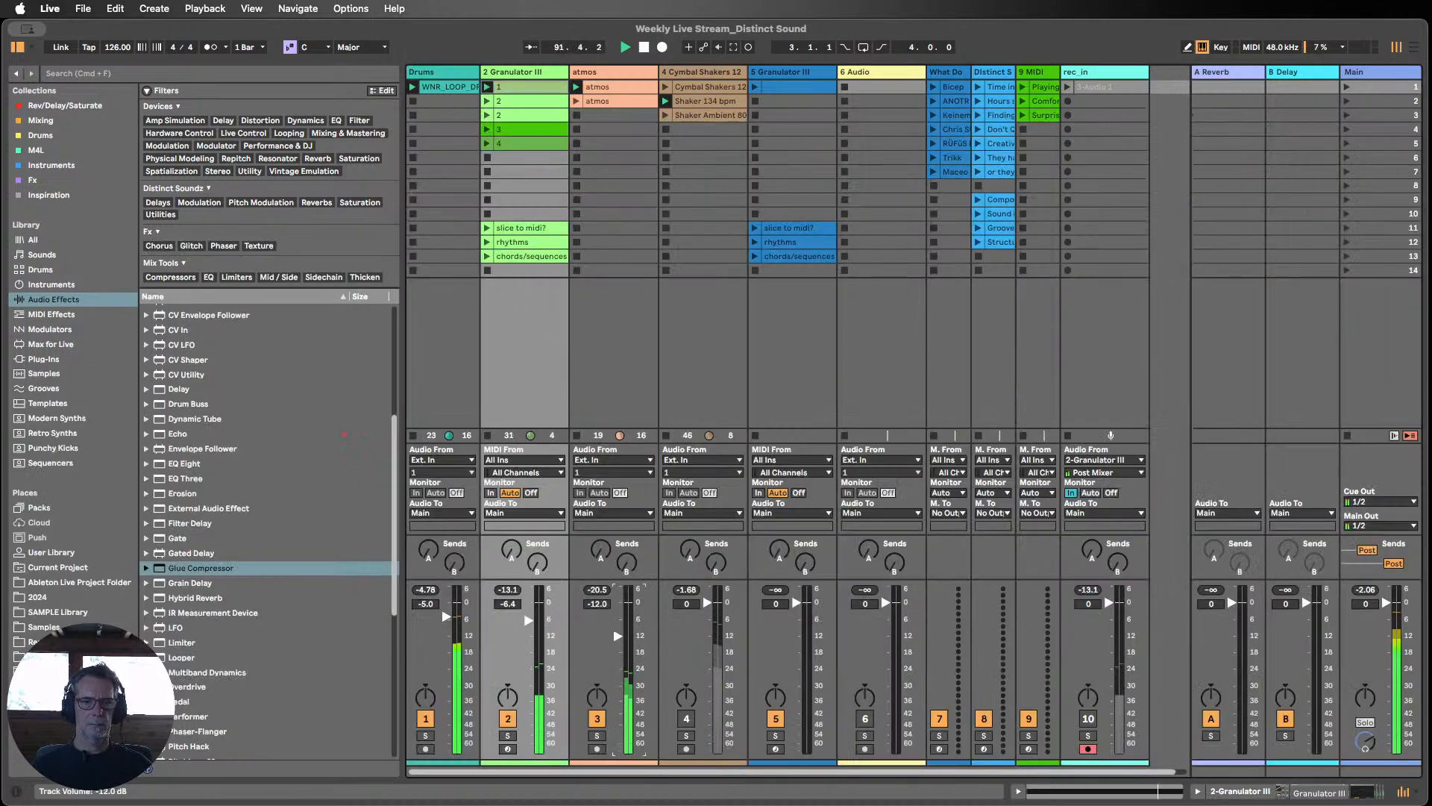
Step: Raise the atmos track volume to -10.3 dB
left_click_drag(618, 634, 617, 631)
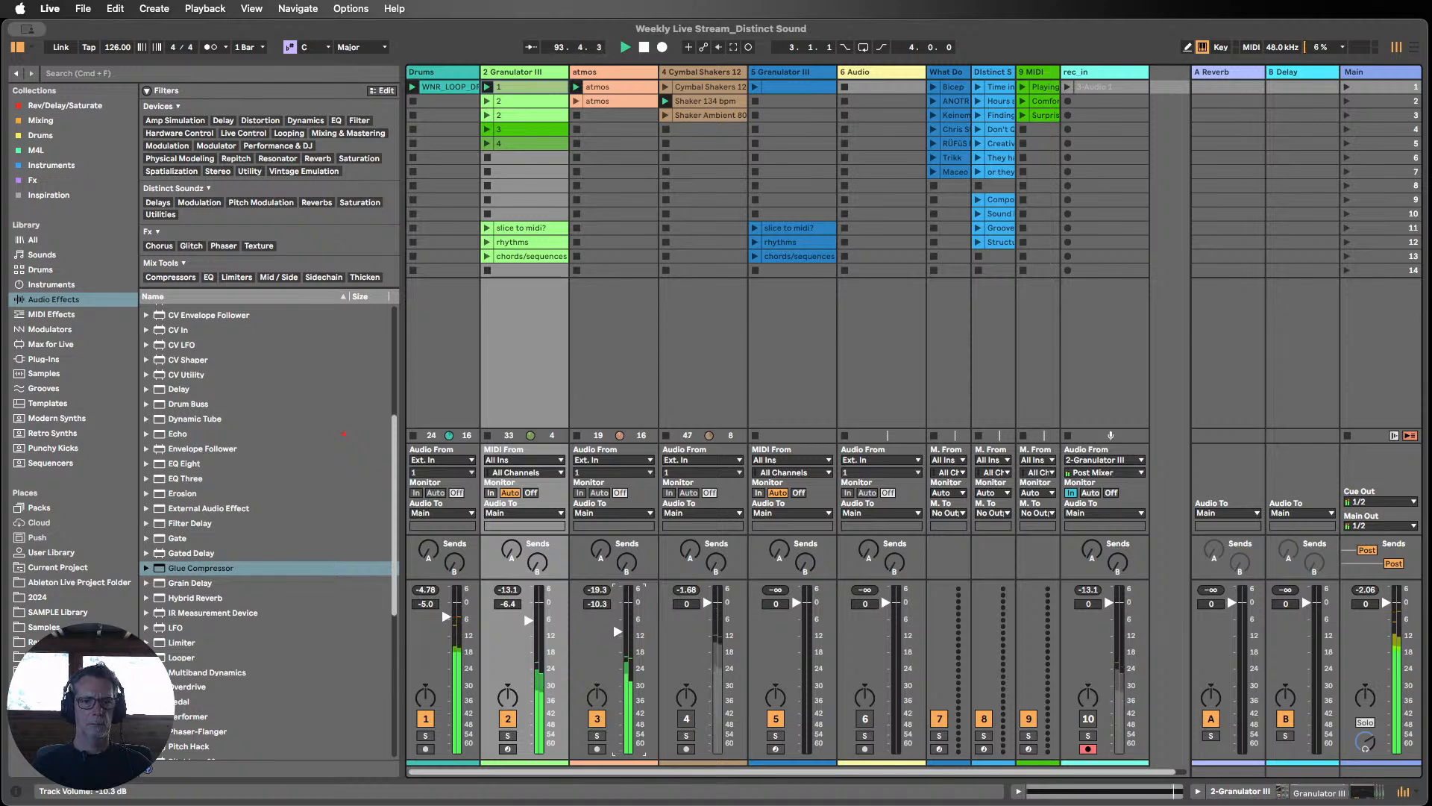
scroll(256, 481, "up", 4)
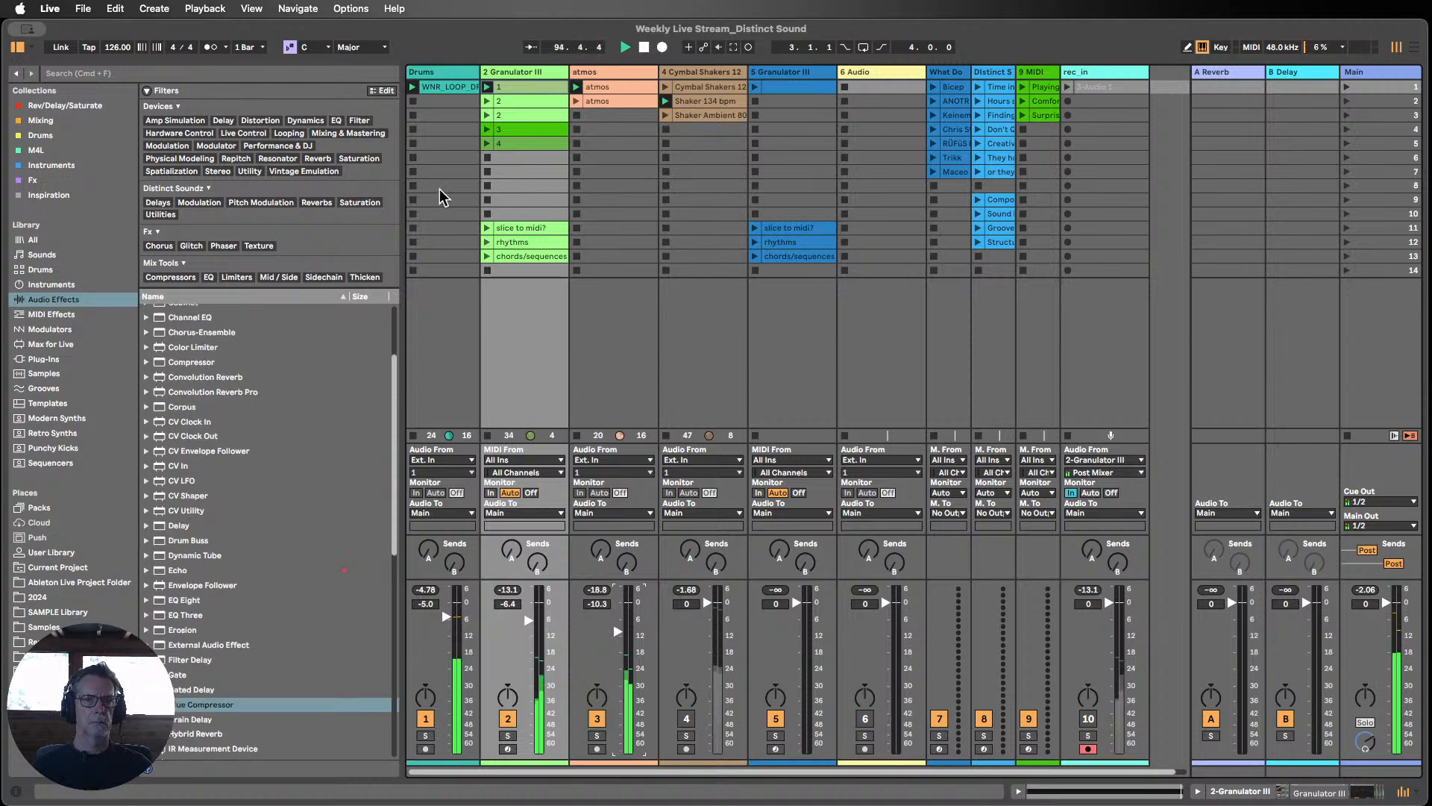
Step: Insert a new MIDI track directly after Drums and load the Granulator III instrument onto it
left_click(444, 72)
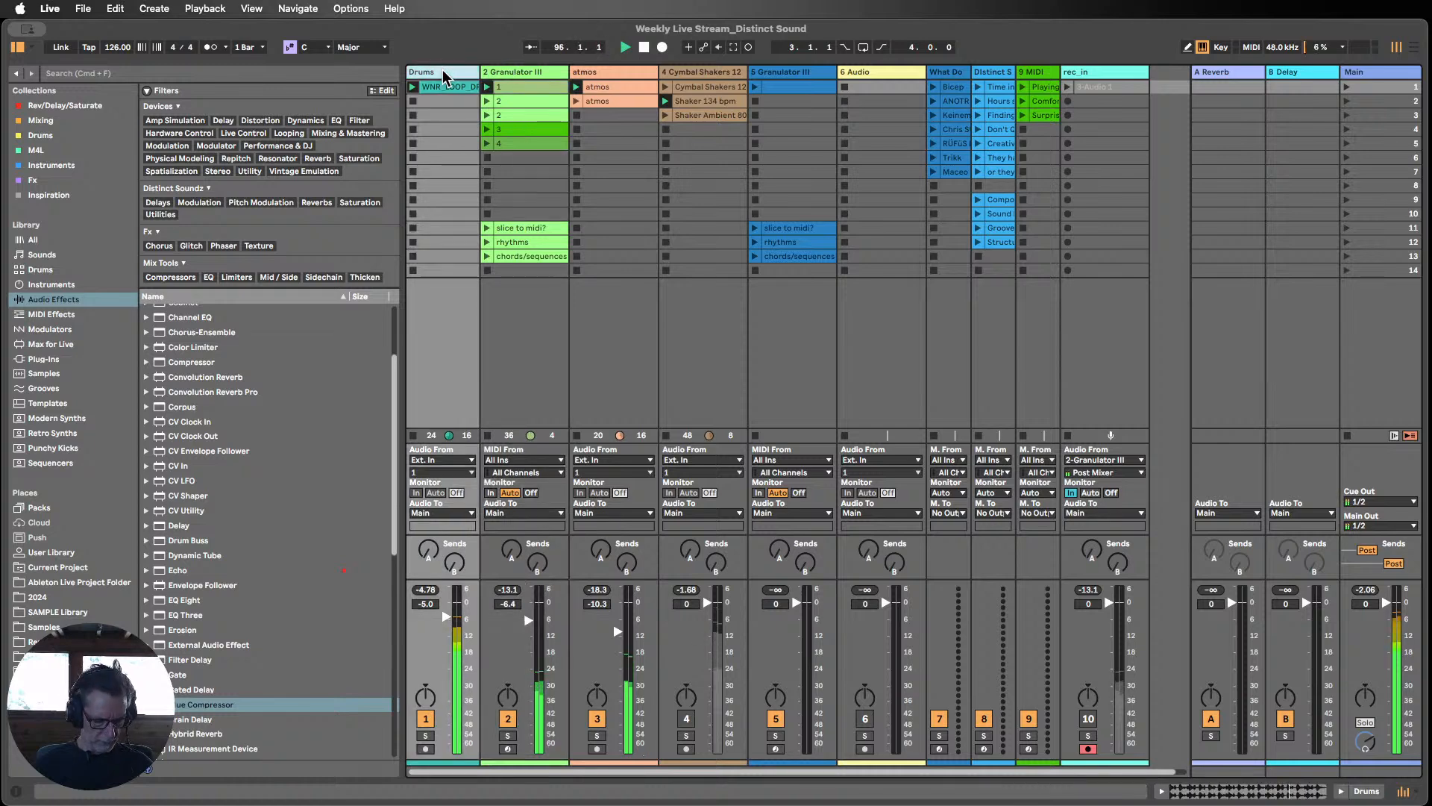
key("super+shift+t")
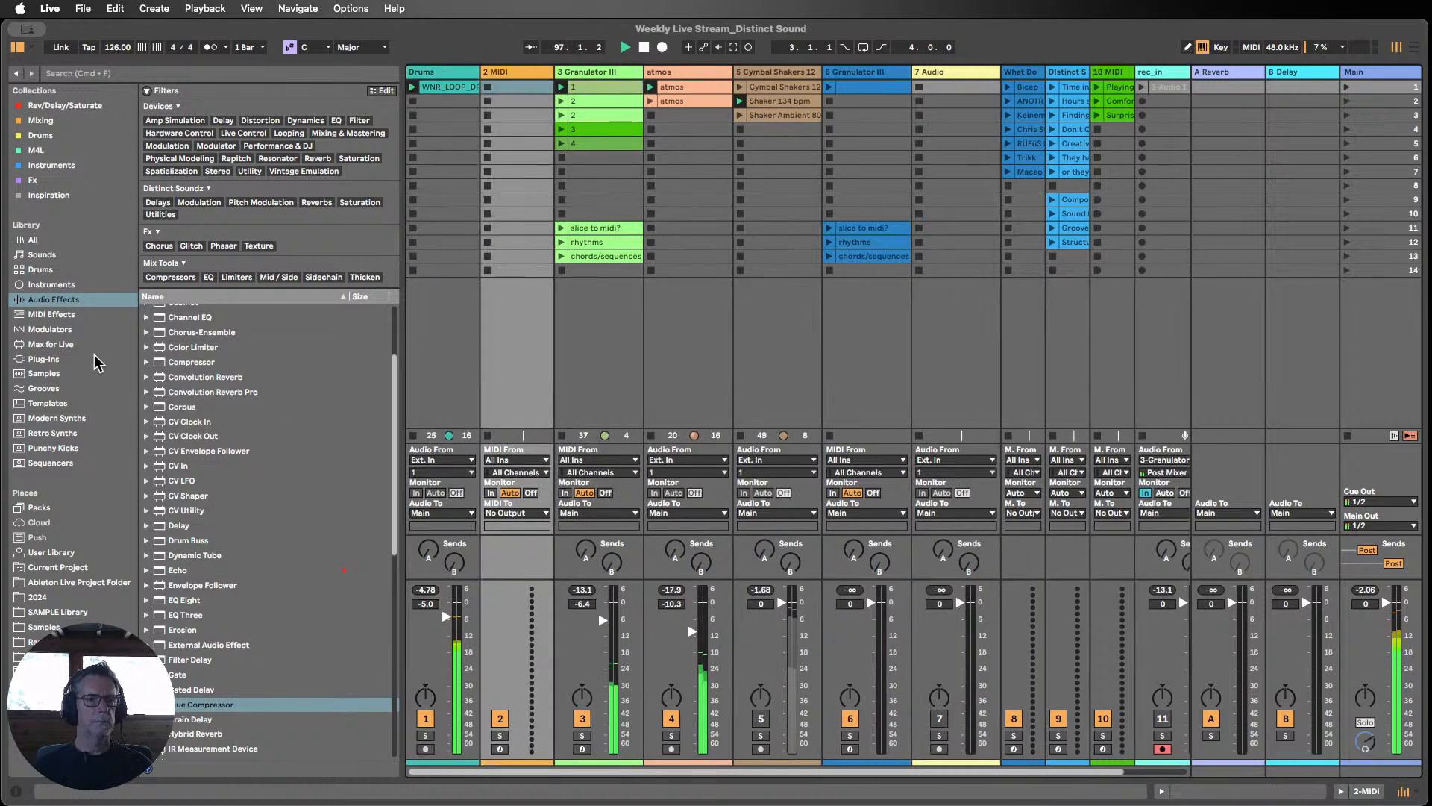
left_click(47, 288)
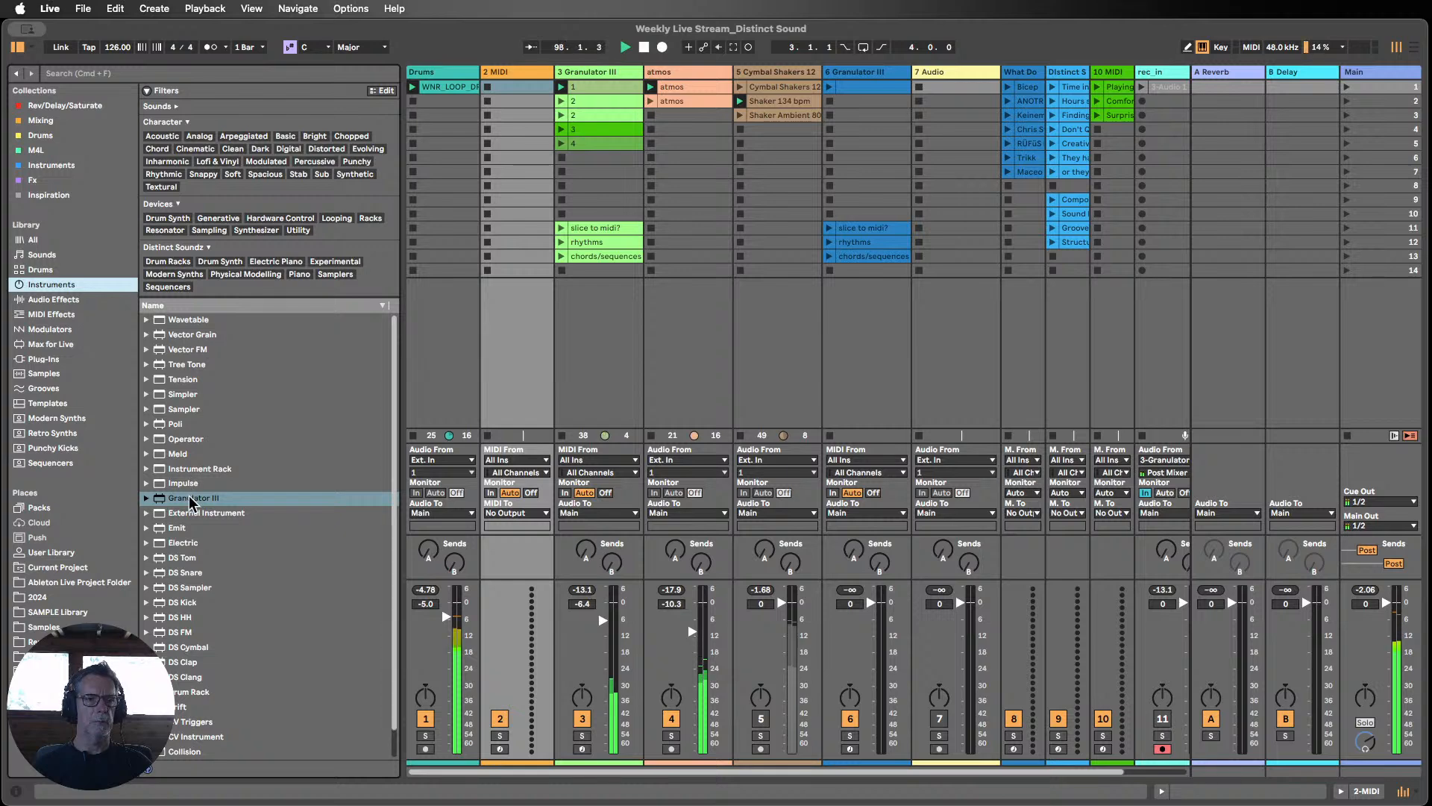
left_click_drag(192, 501, 516, 136)
Step: Filter the Packs loop samples by Bass and load Ache Sub.aif into the new Granulator III
key("super+f")
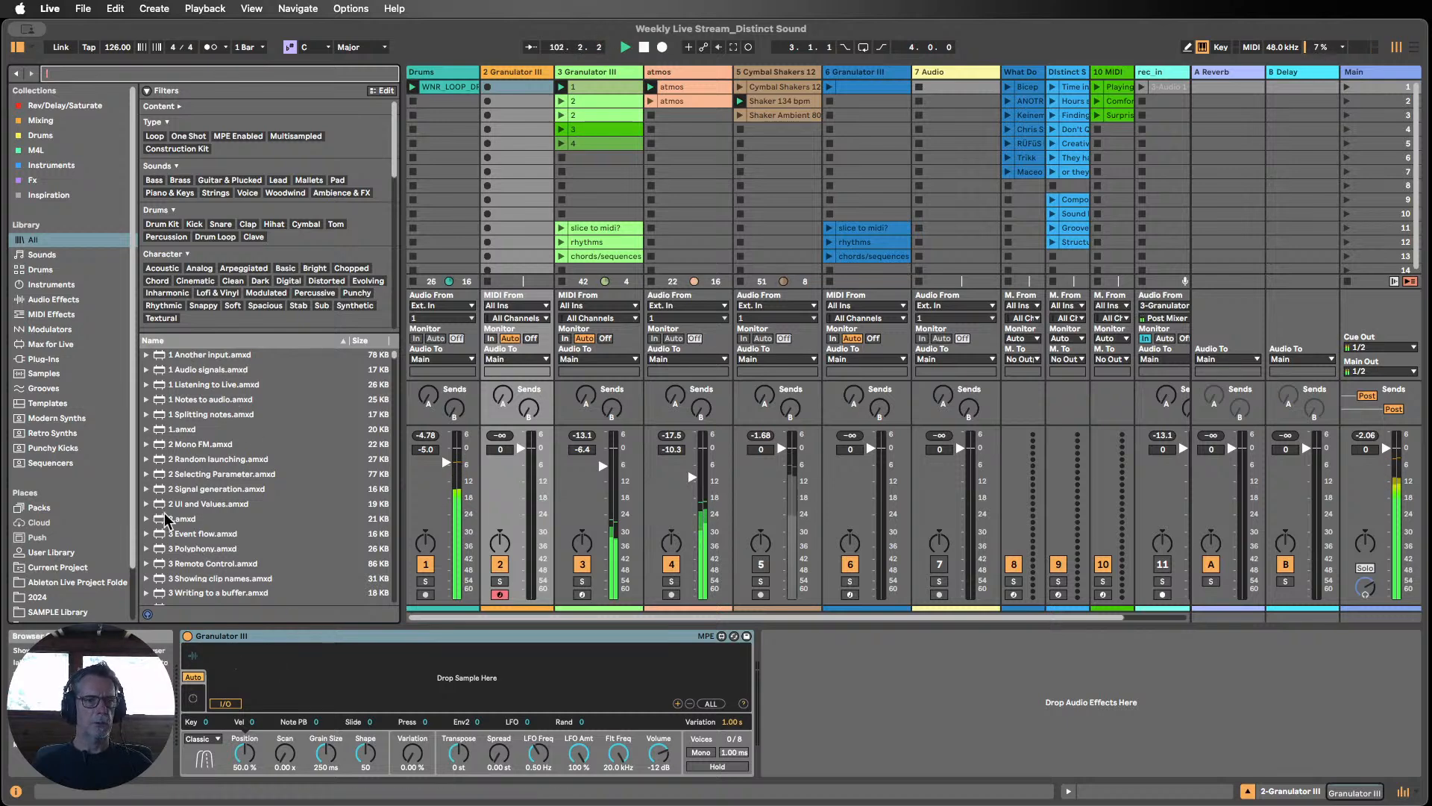
left_click(39, 508)
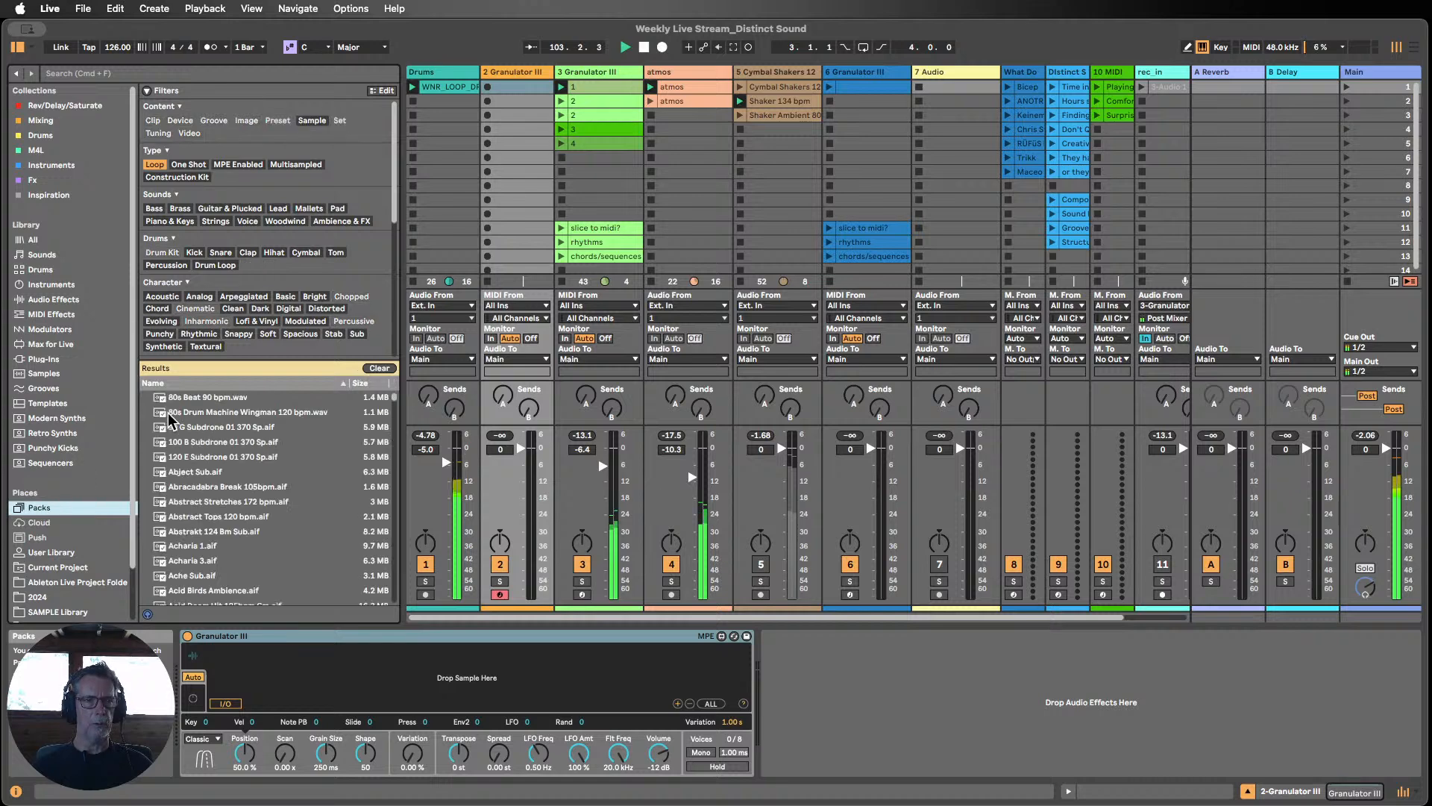
left_click(154, 209)
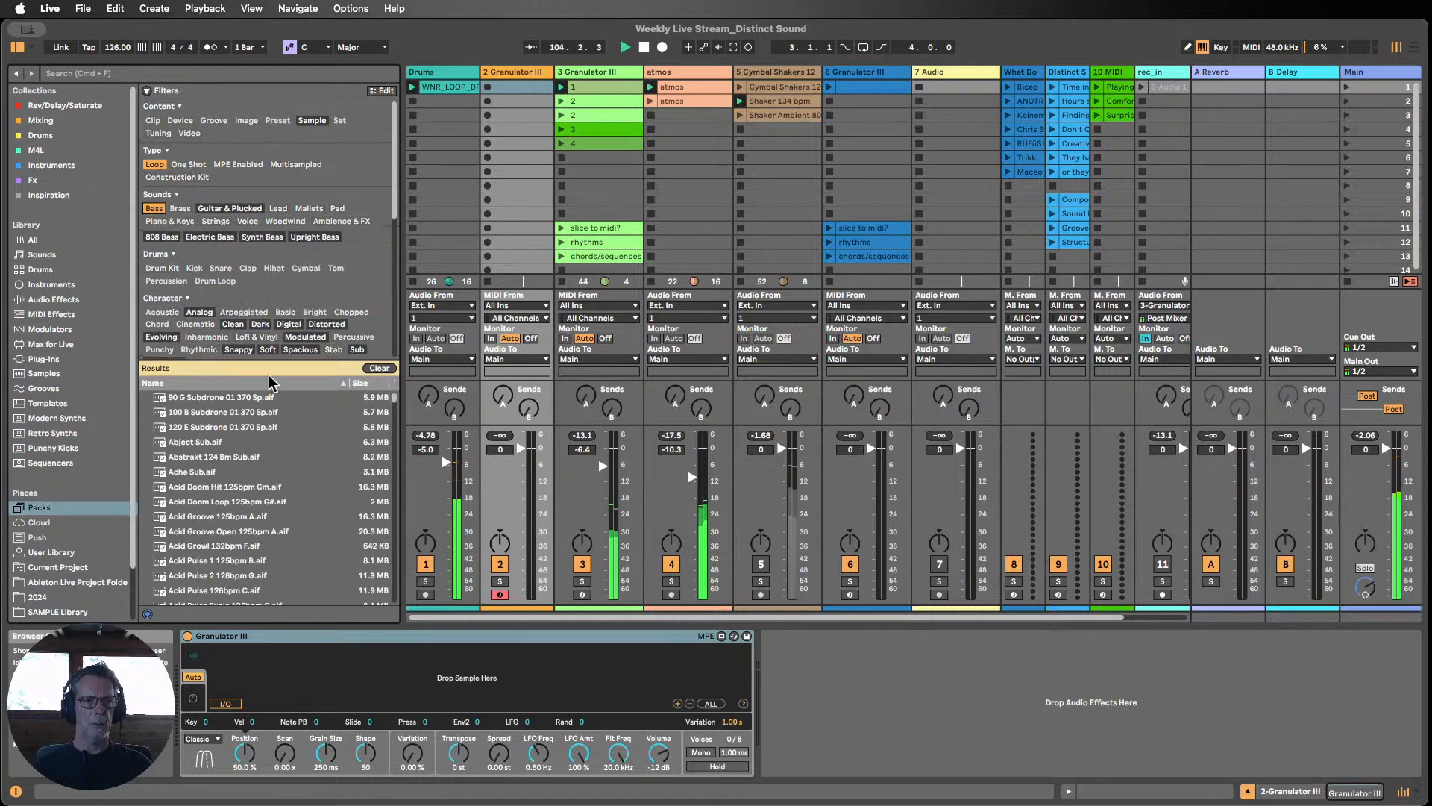
left_click_drag(242, 470, 340, 682)
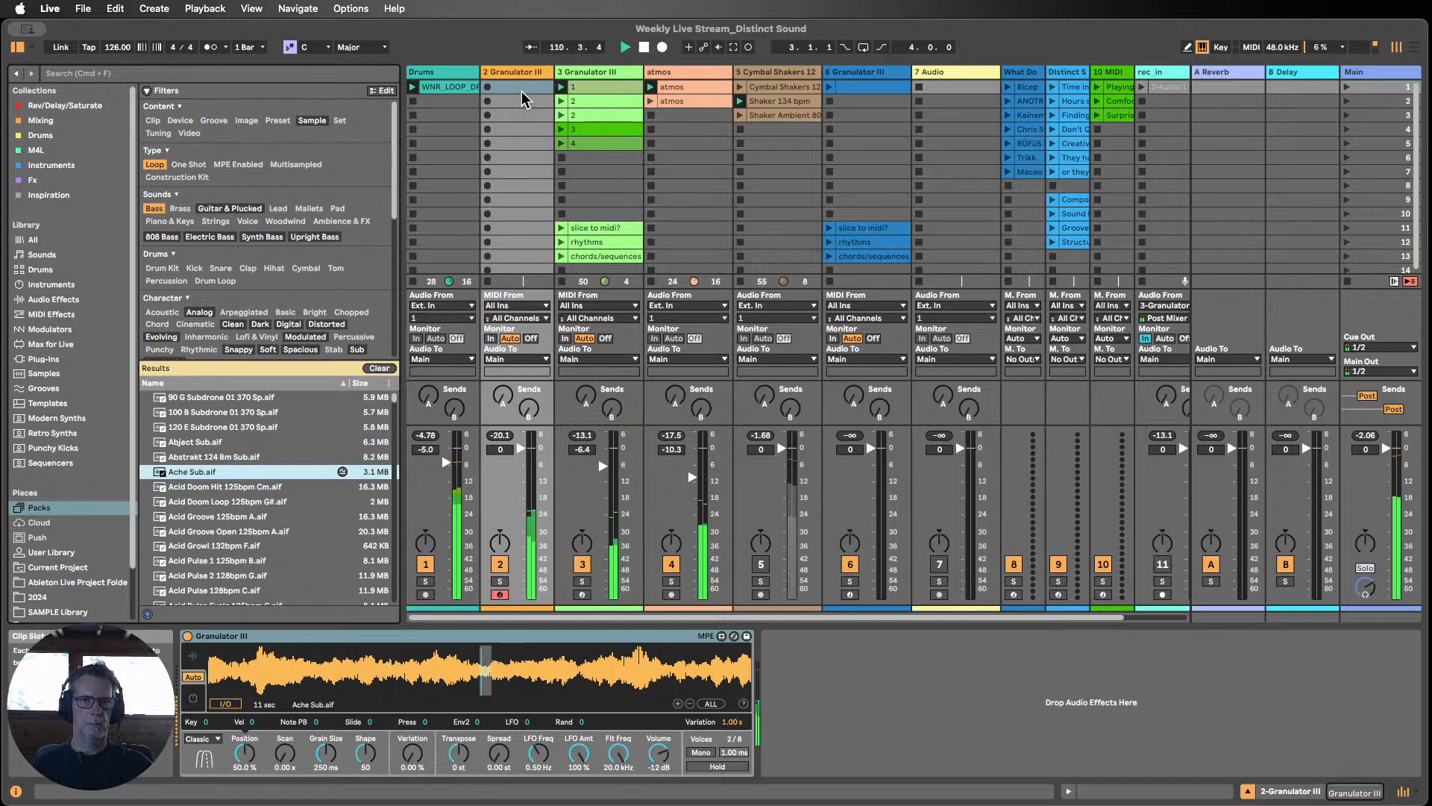
Step: Mute the atmos track and capture the played MIDI notes as a clip on 2 Granulator III
left_click(670, 565)
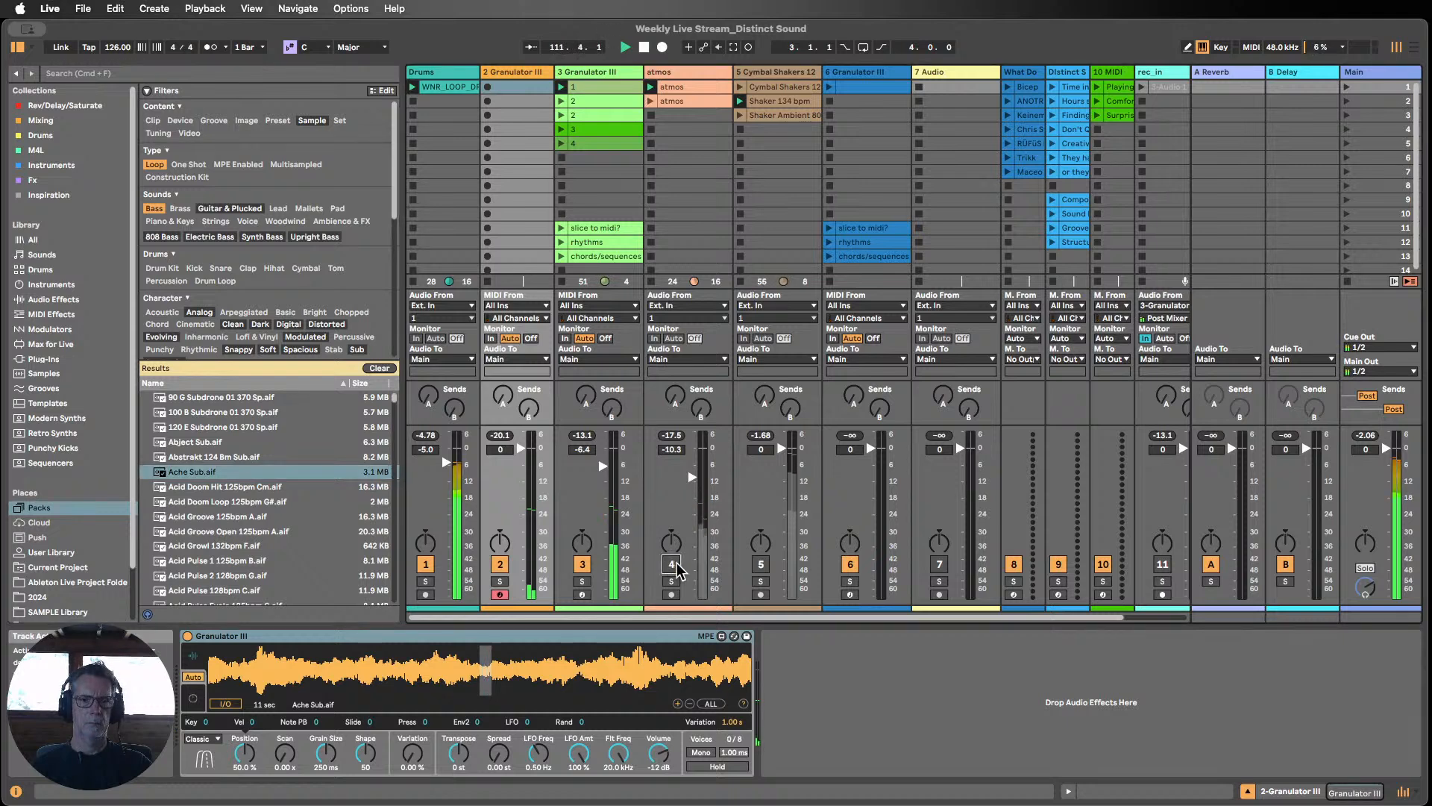
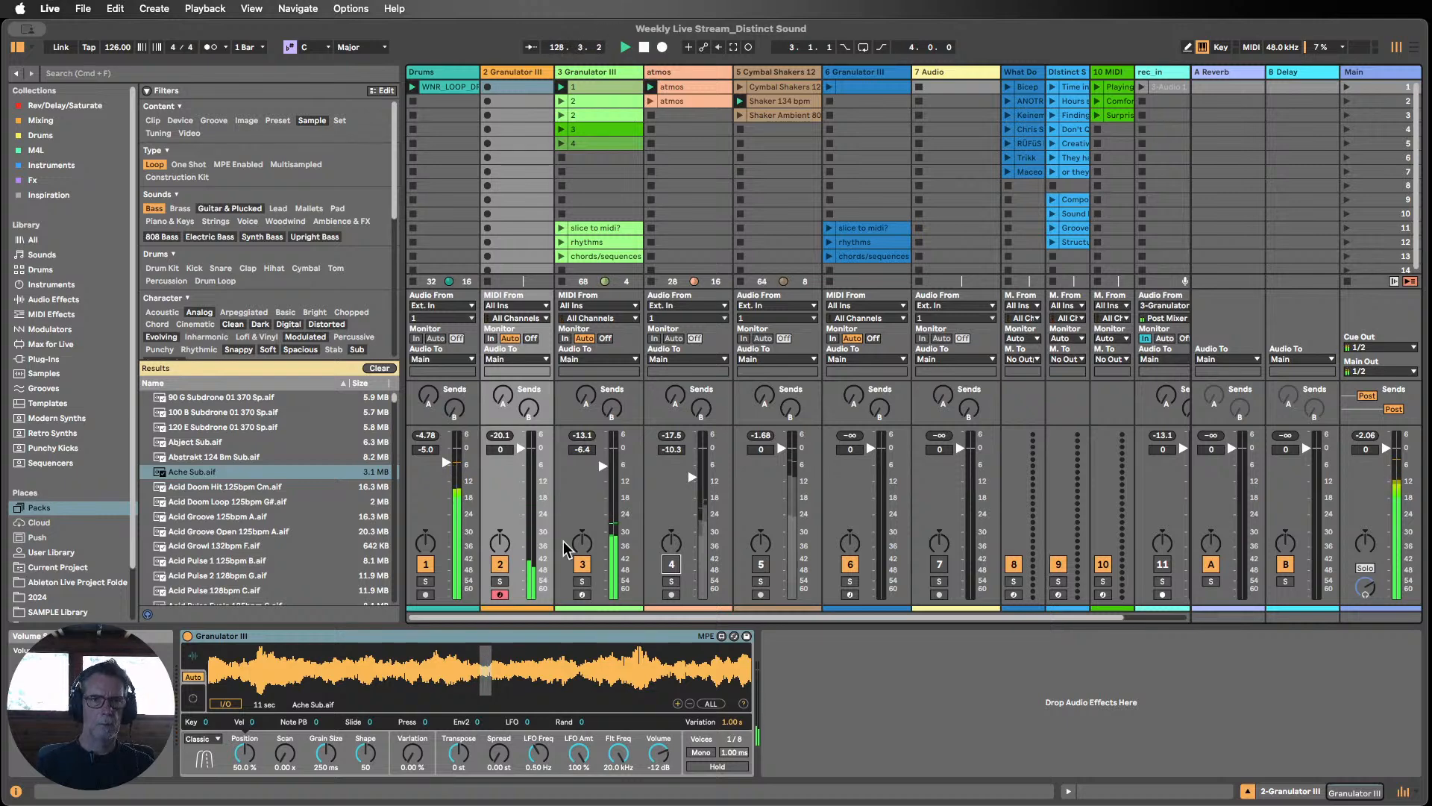
left_click(734, 48)
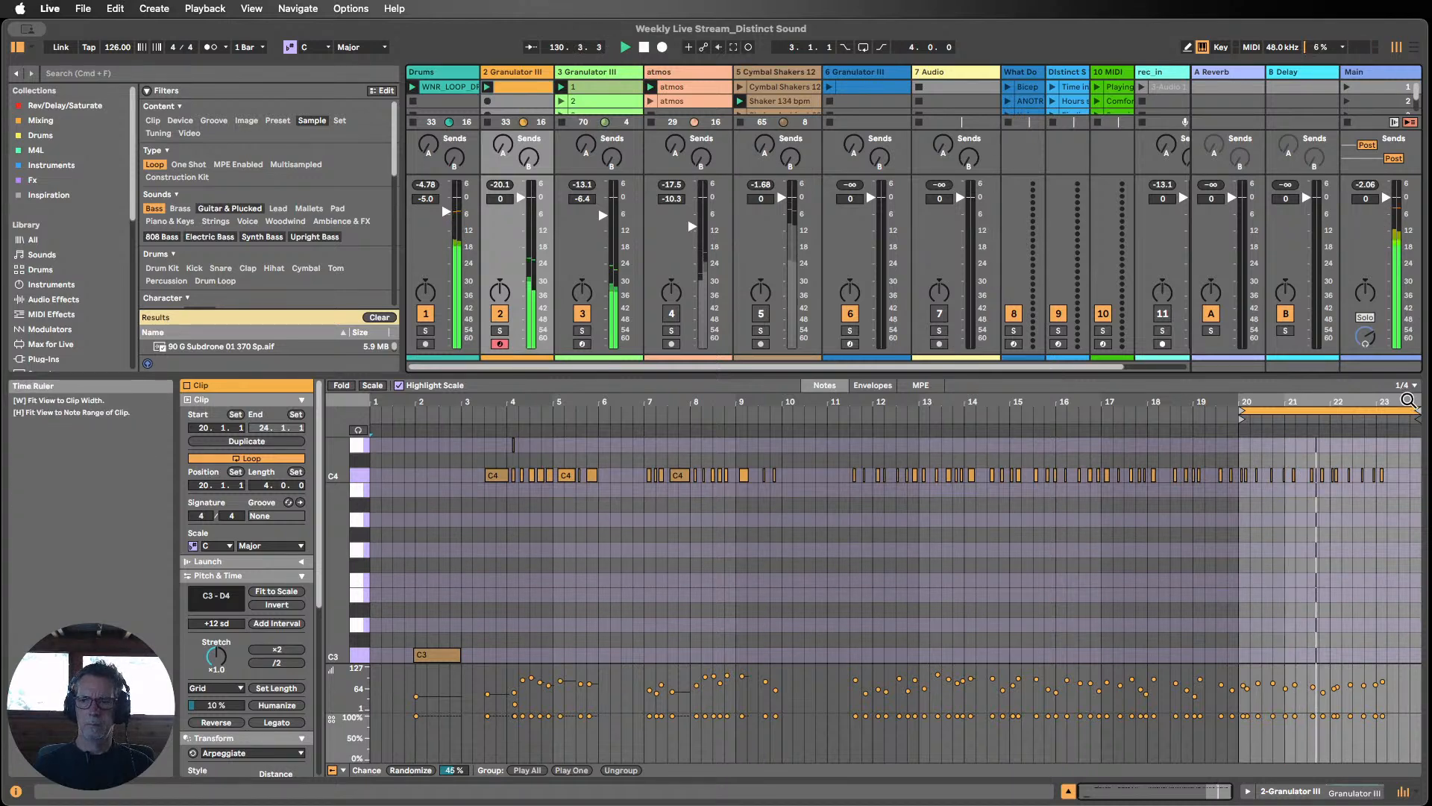
Step: Move the captured clip's four-bar loop to position 15.1.1, with the clip start at 16.1.1
left_click_drag(1409, 401, 1384, 438)
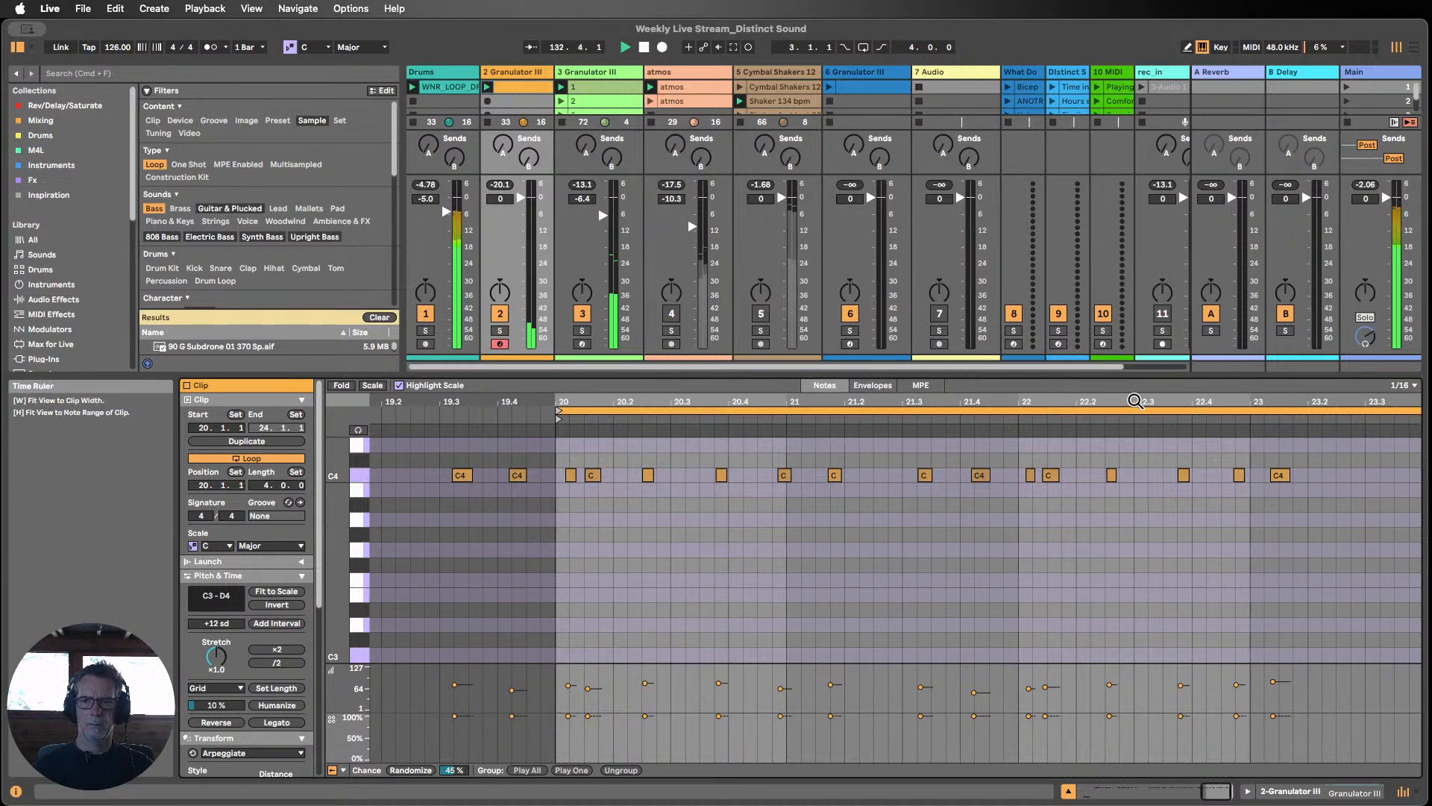
left_click_drag(1135, 401, 971, 402)
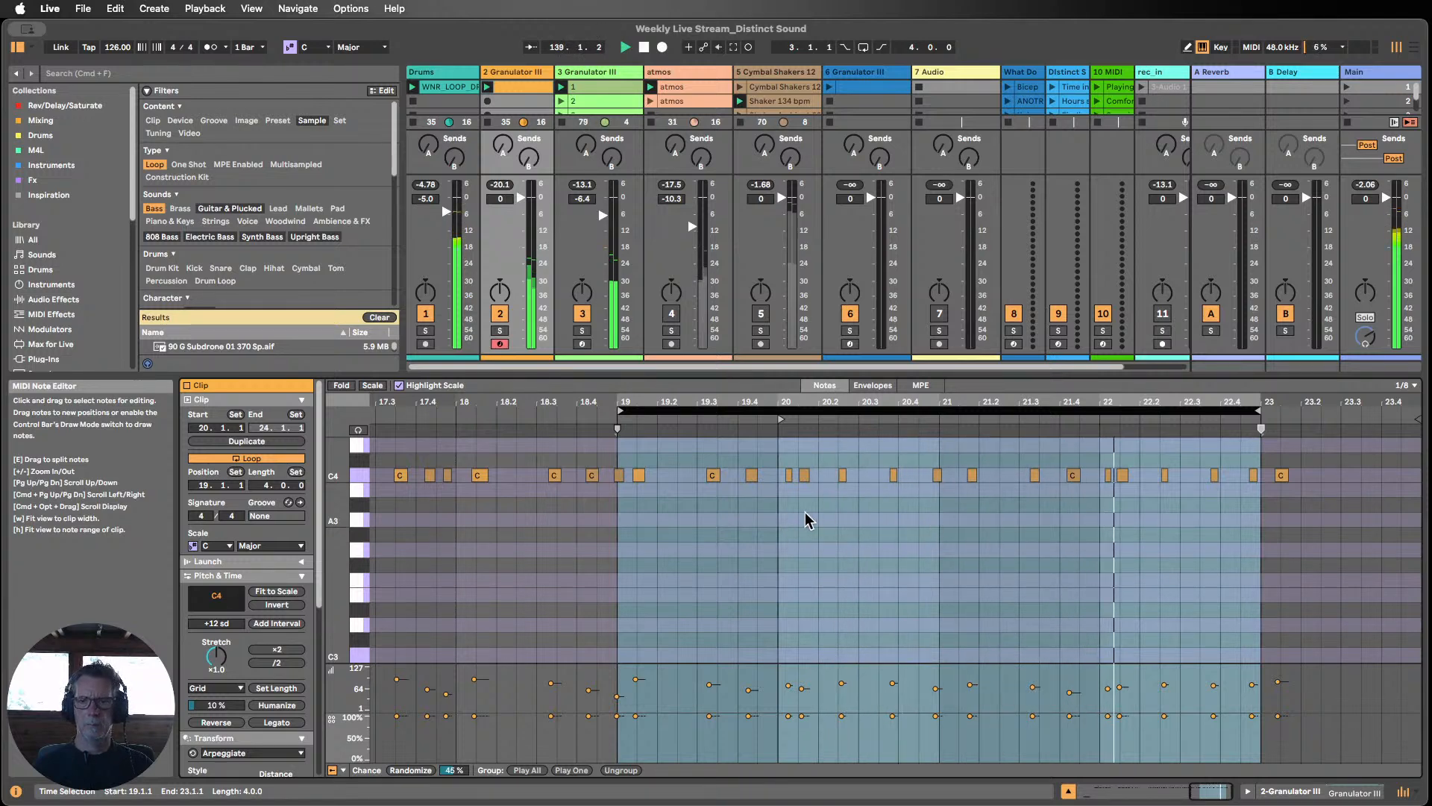
left_click_drag(901, 402, 805, 412)
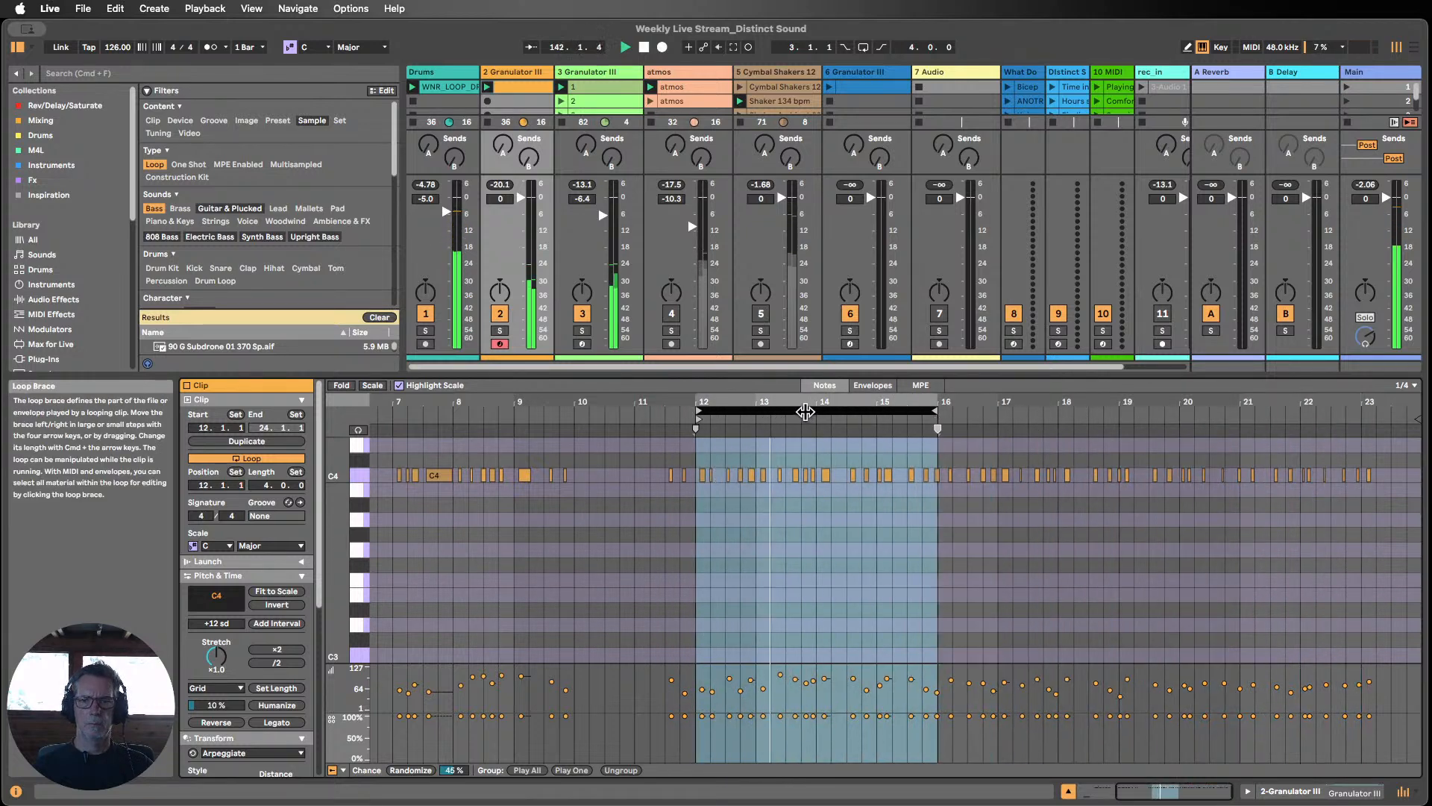
left_click_drag(806, 411, 974, 402)
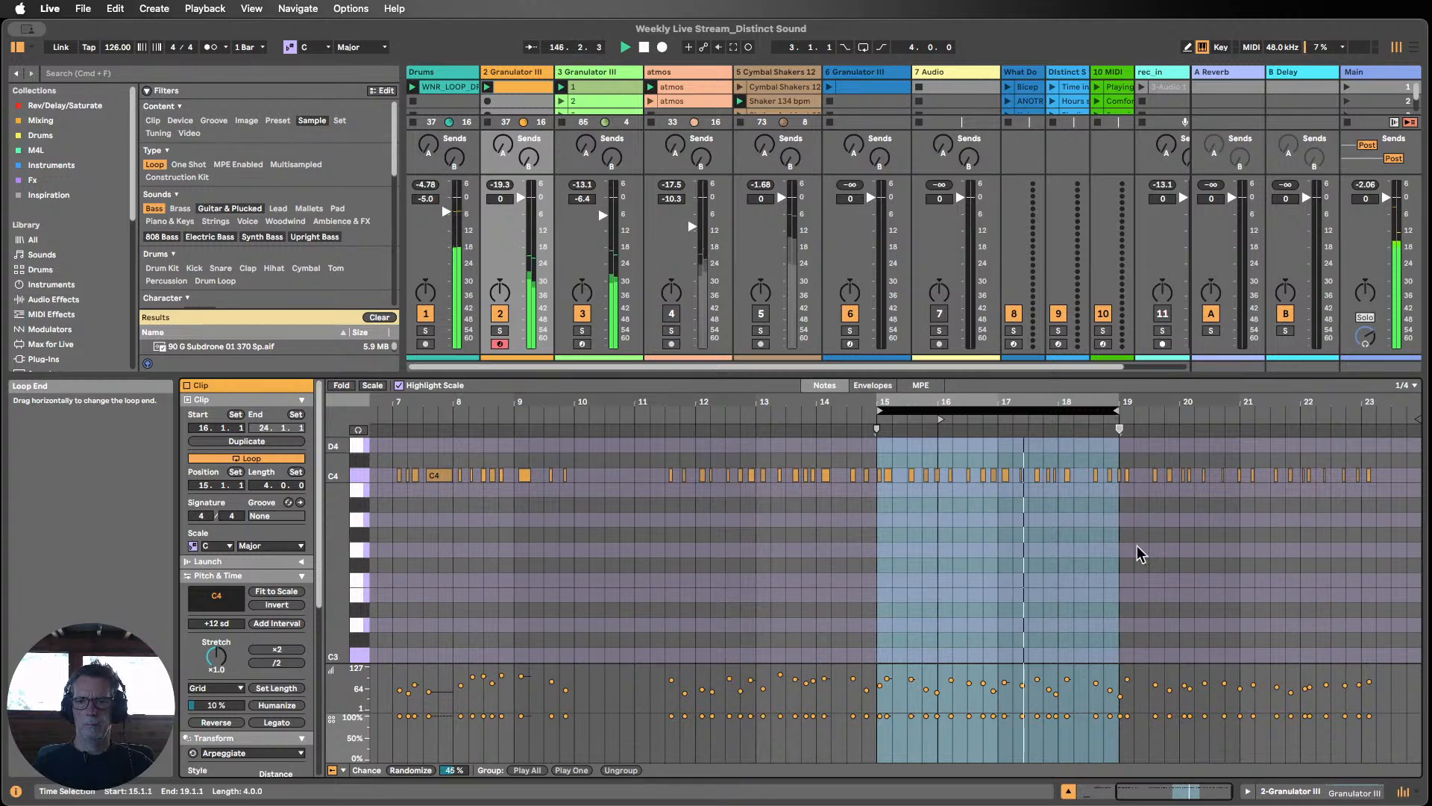
Step: Try Granulator III on track 2 with Position at 42.9% and Transpose at +12 st
left_click(1291, 792)
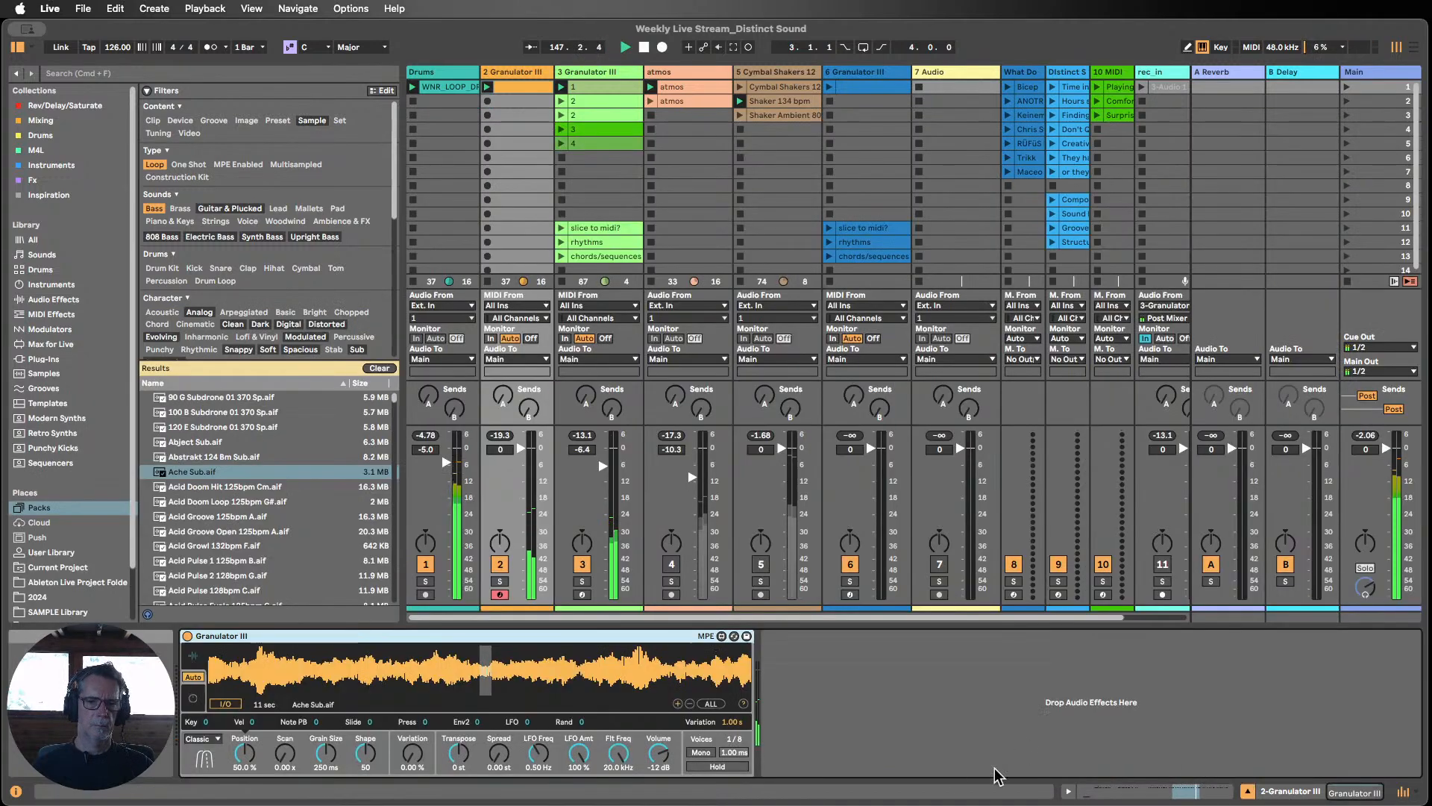
left_click_drag(245, 754, 245, 801)
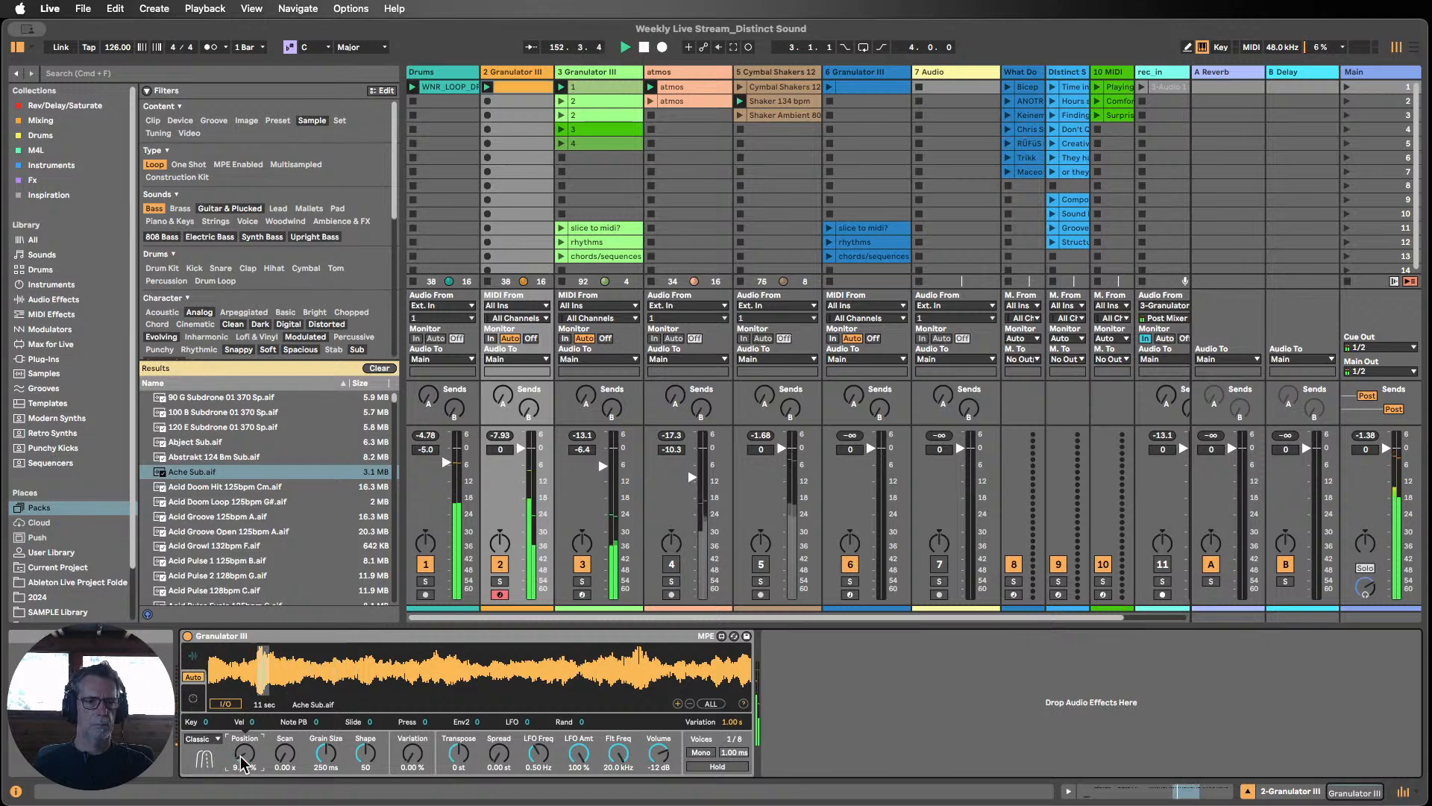
left_click_drag(241, 762, 241, 734)
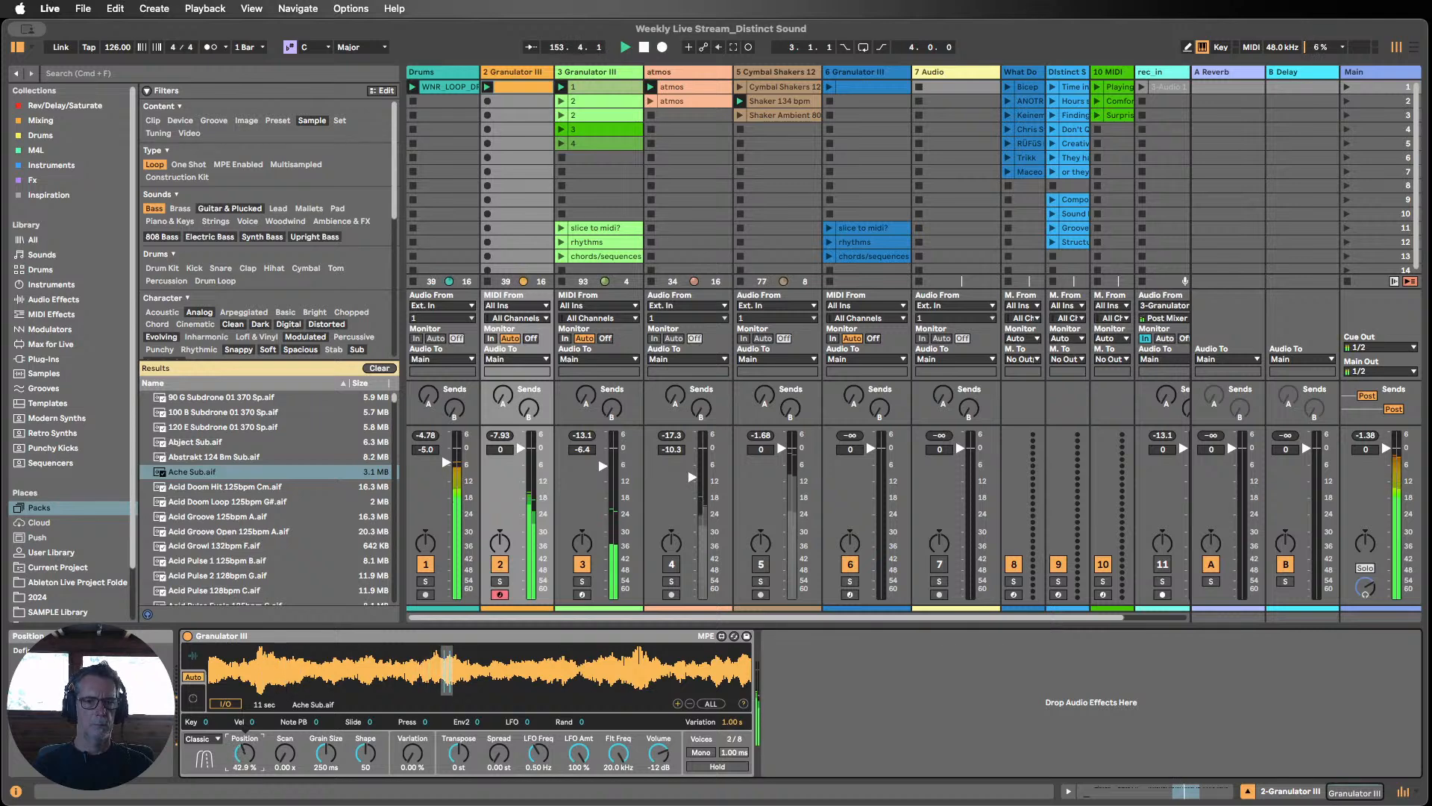
left_click_drag(459, 753, 458, 738)
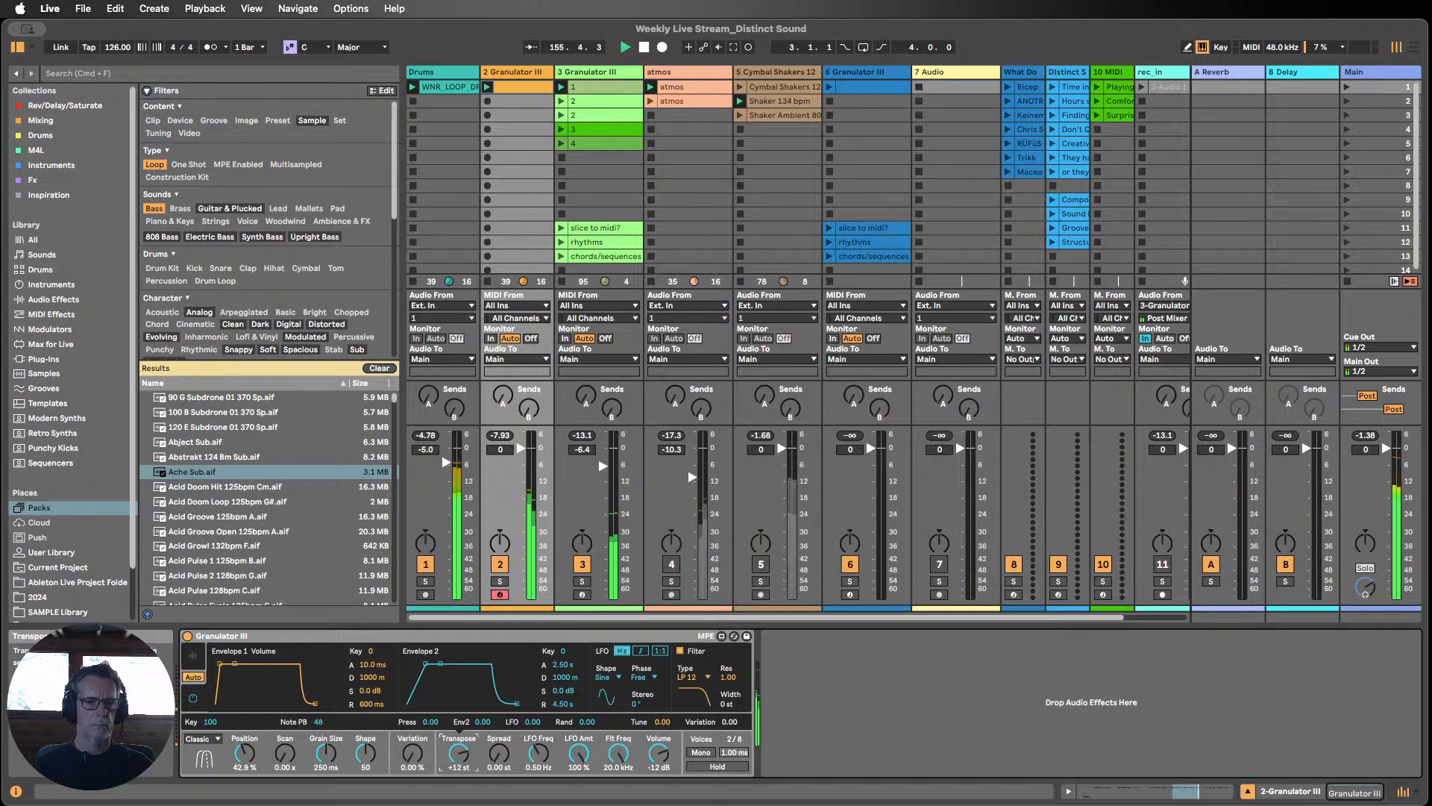
Step: Transpose all C4 notes in the 2 Granulator III clip up to E4
double_click(520, 89)
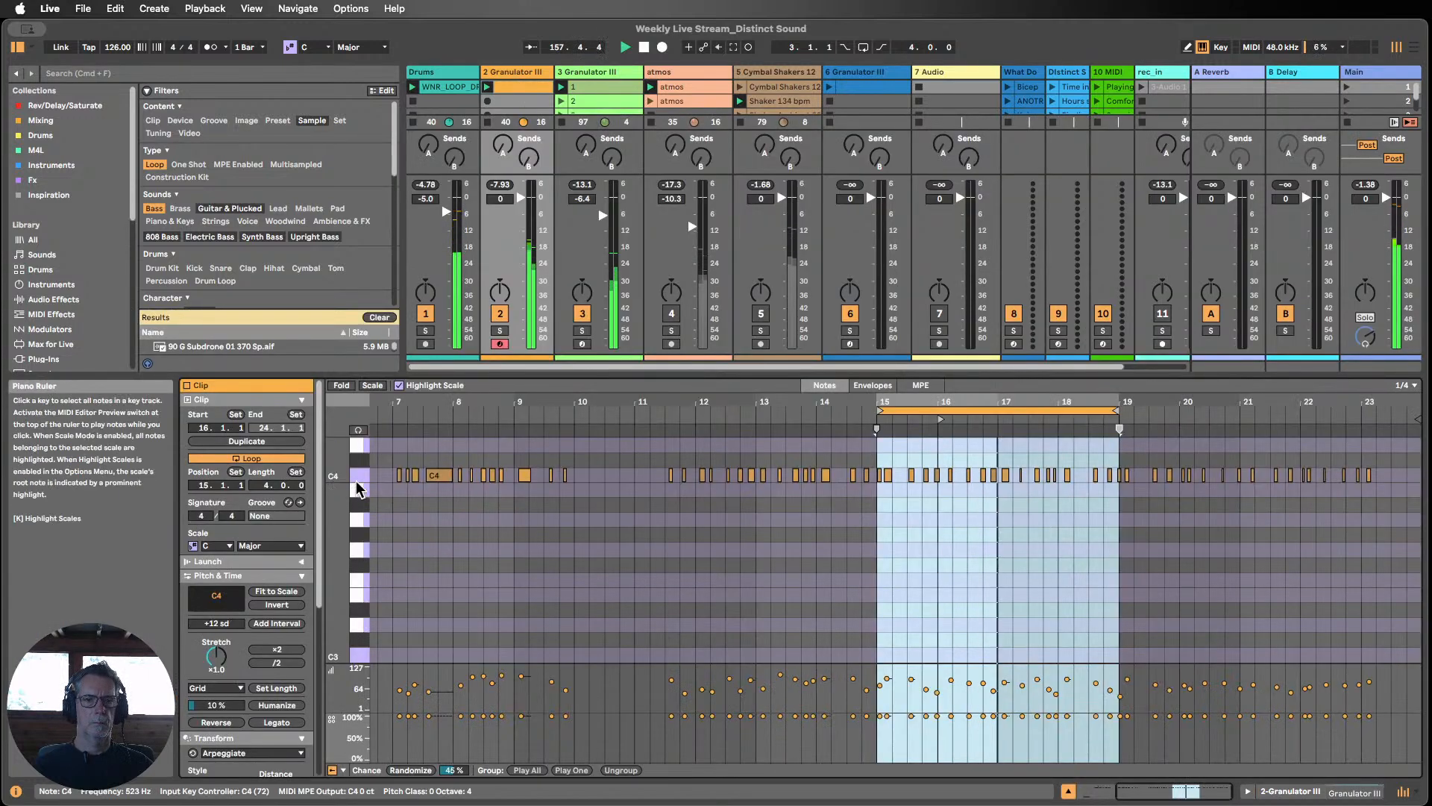
left_click(357, 481)
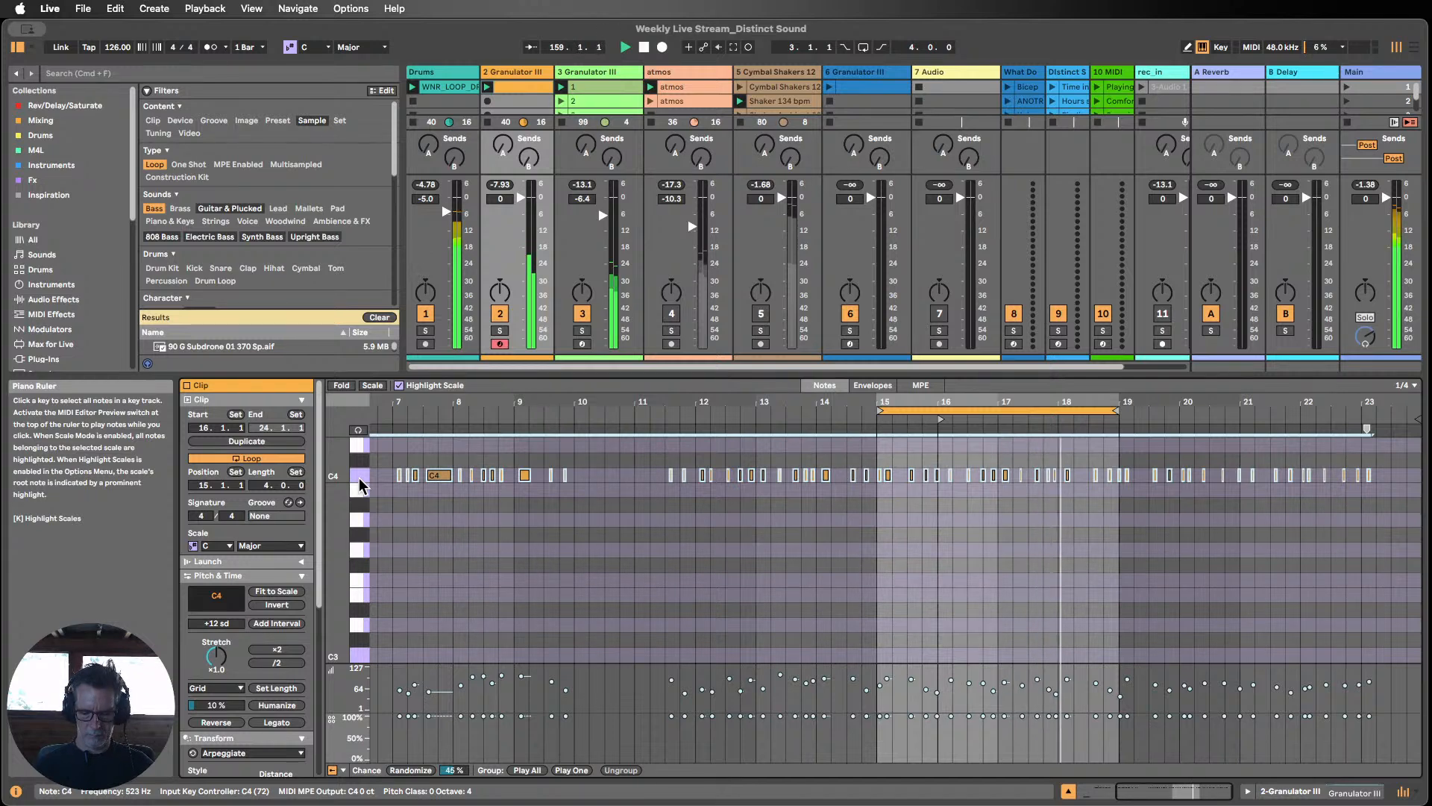
key("shift+Up")
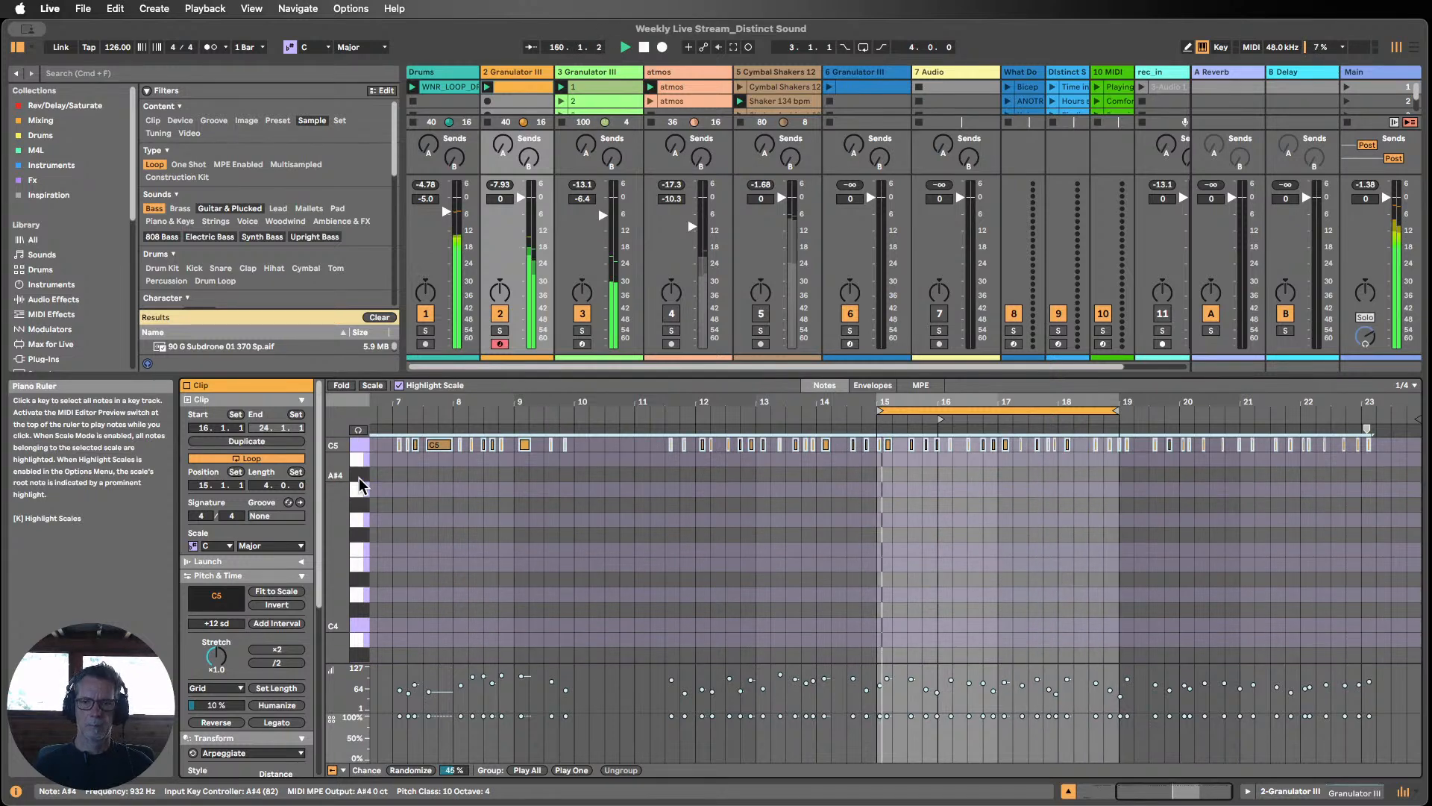
key("Down")
key("Down")
key("Down")
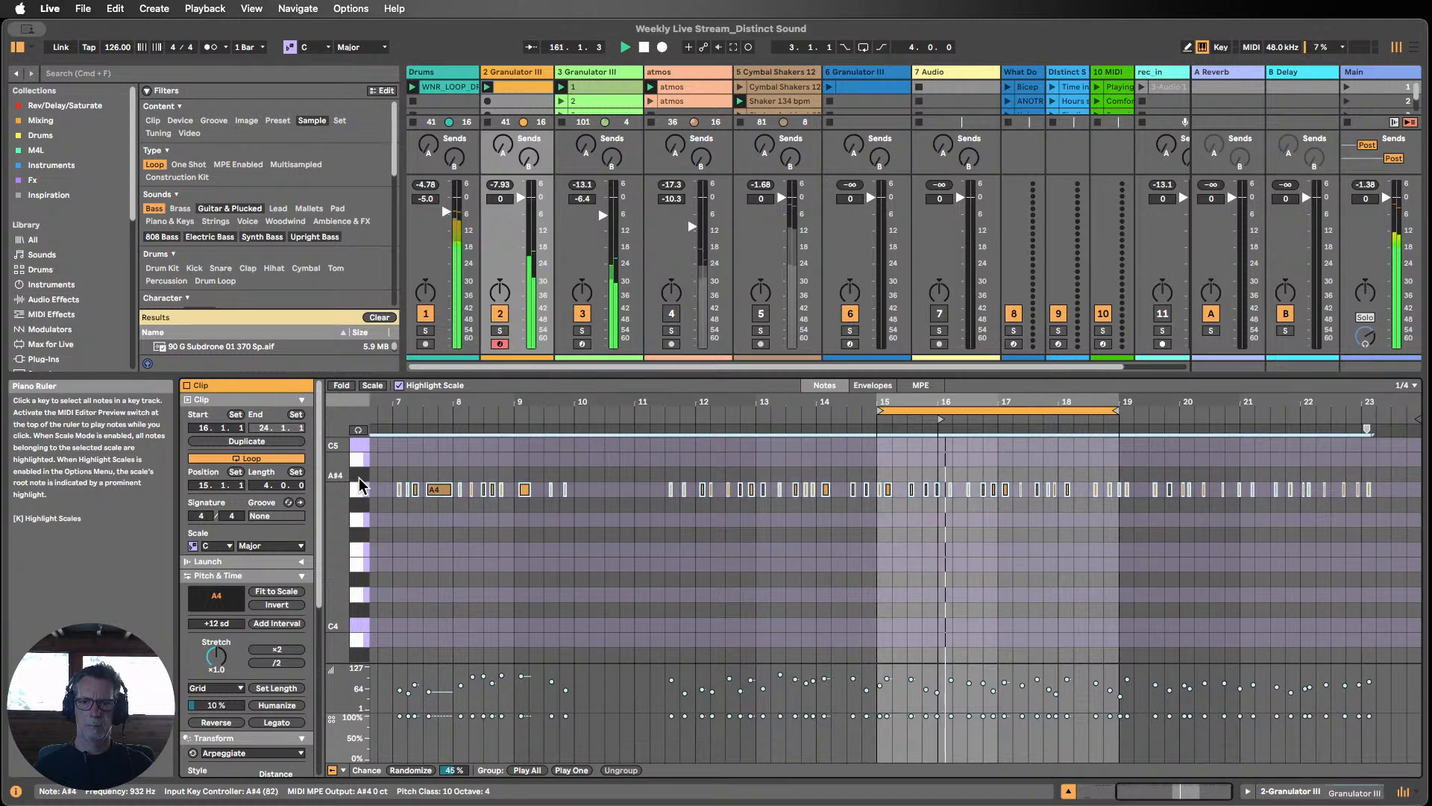
key("Down")
key("Down")
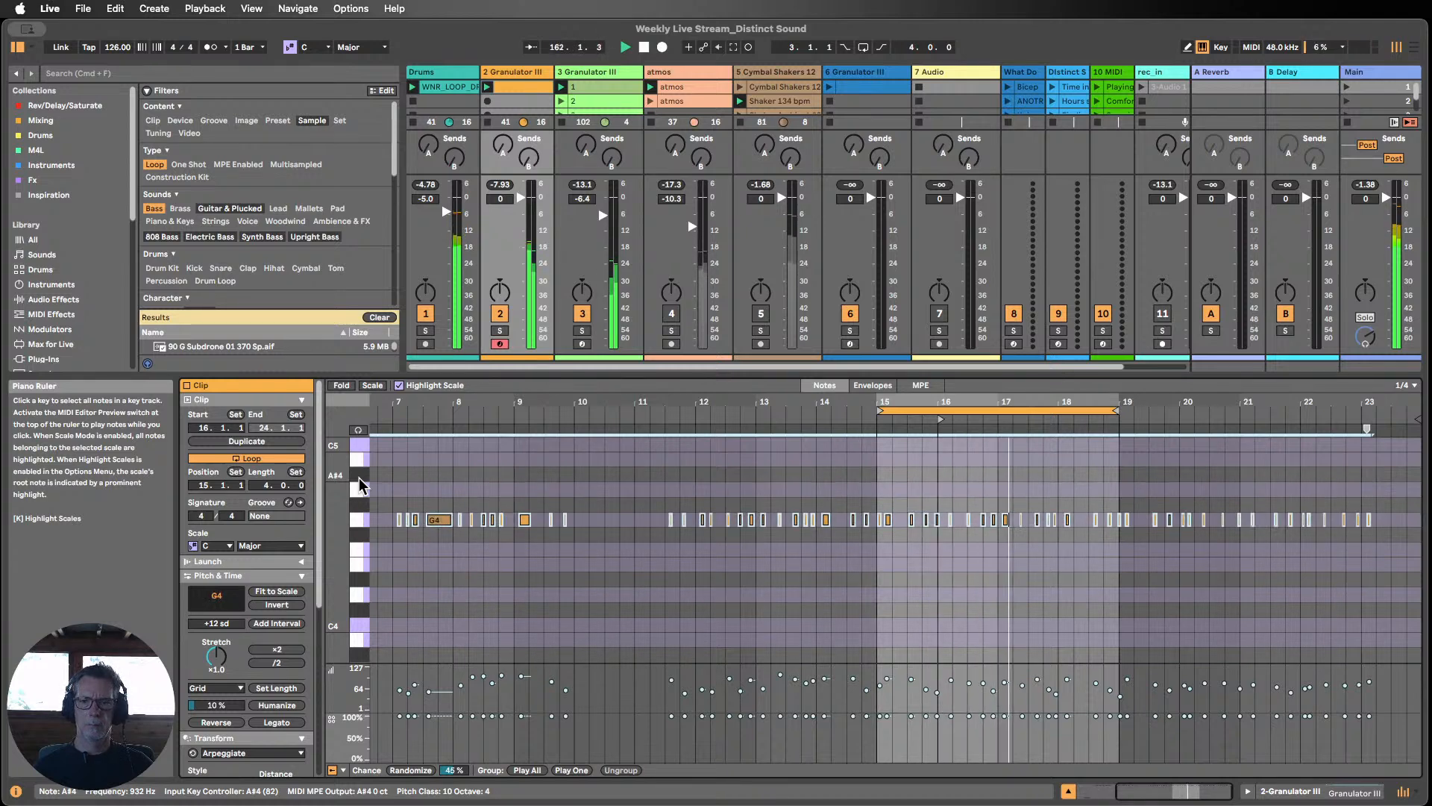
key("Down")
key("Down")
key("Down")
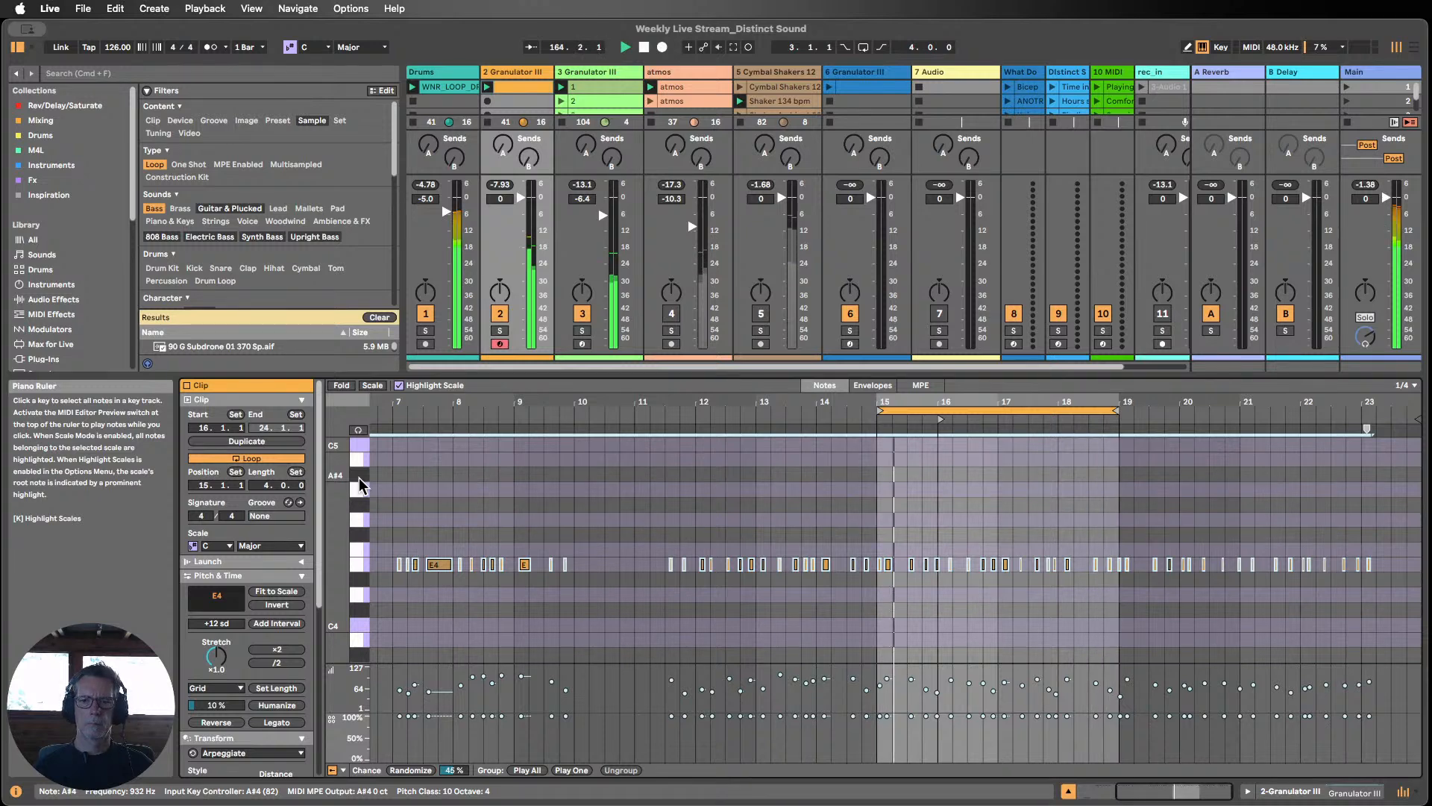
Step: Set Granulator III's Position to 78.0% and Grain Size to 547 ms on track 2
left_click(1313, 791)
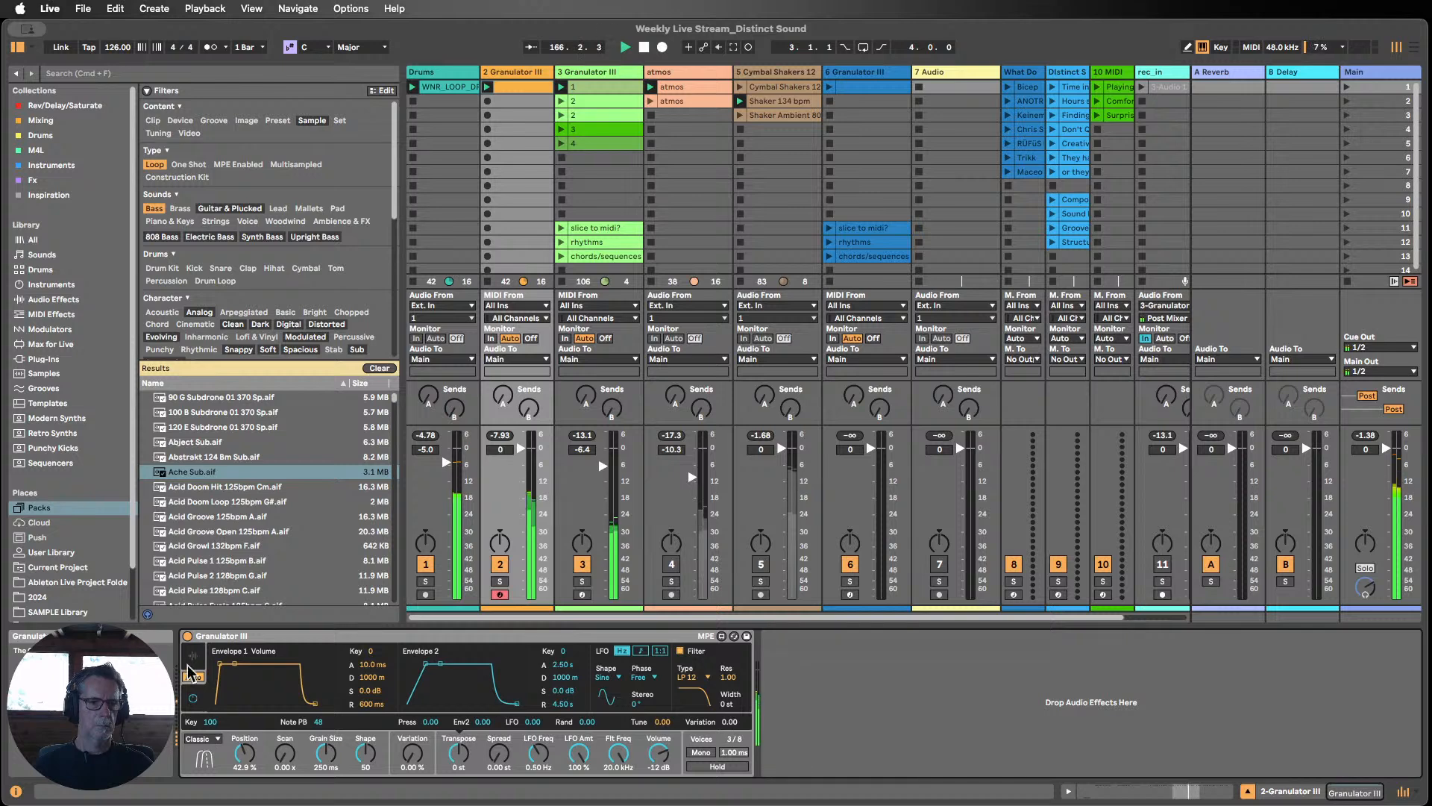
left_click(191, 659)
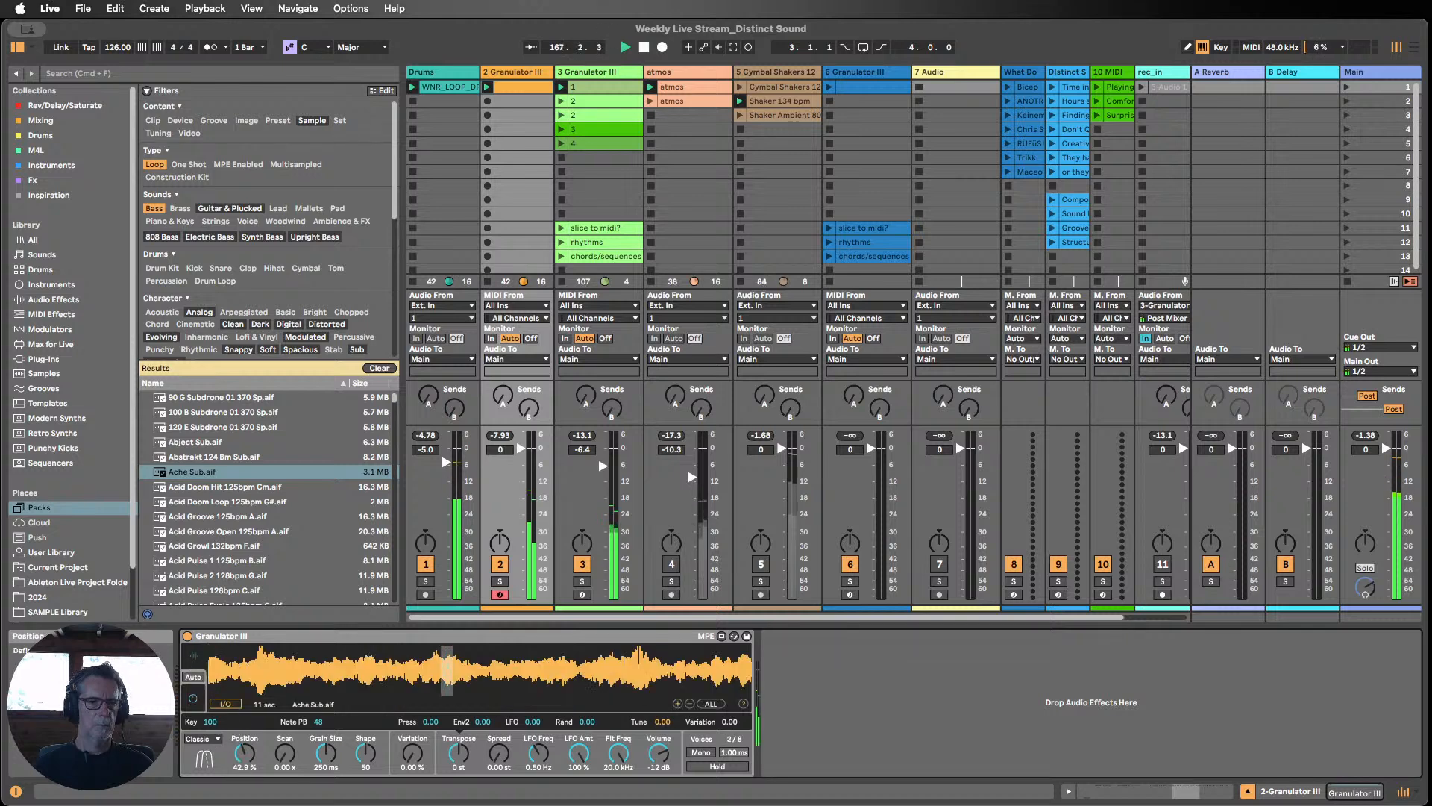
left_click_drag(245, 754, 245, 783)
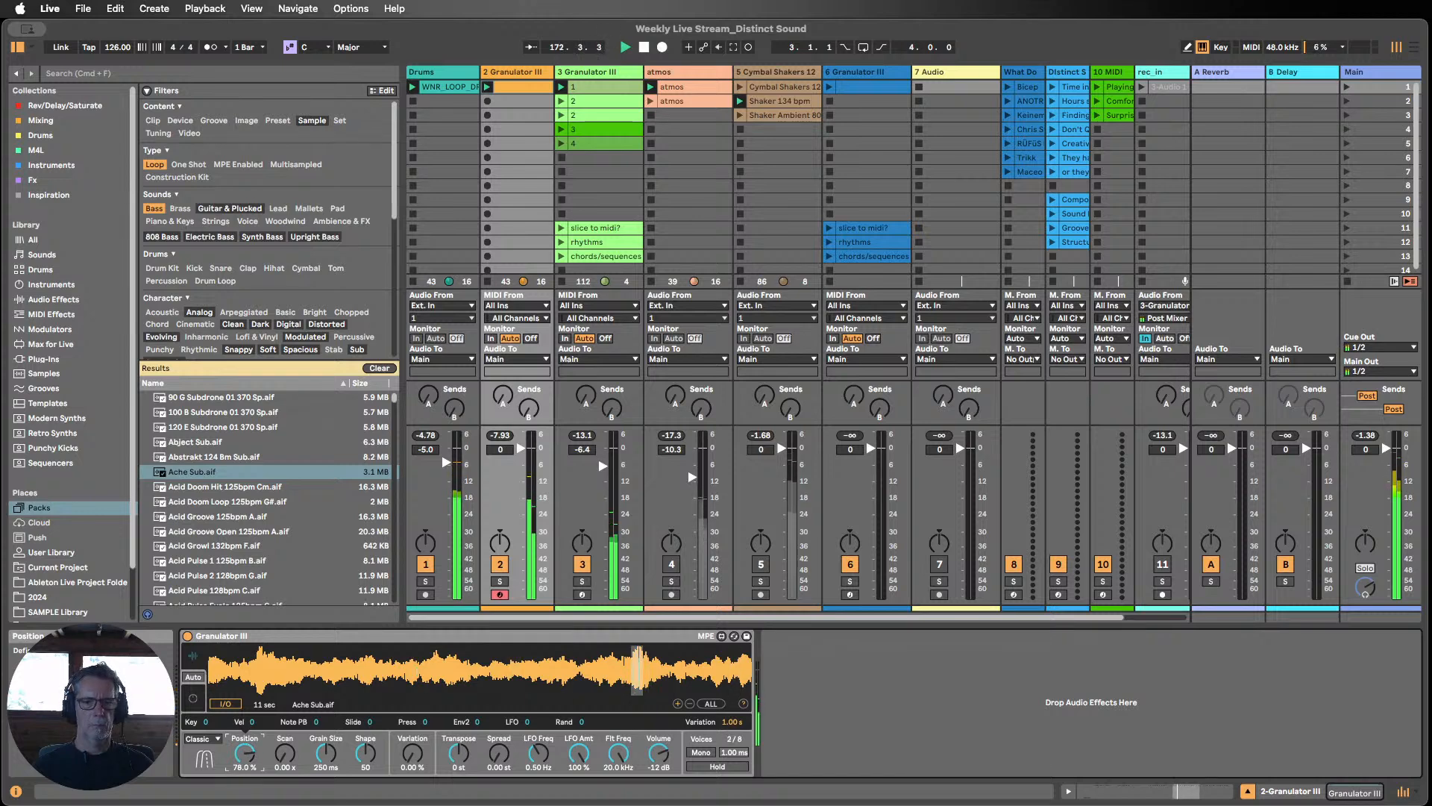
mouse_move(332, 761)
left_mouse_down()
mouse_move(332, 739)
mouse_move(326, 759)
left_mouse_up()
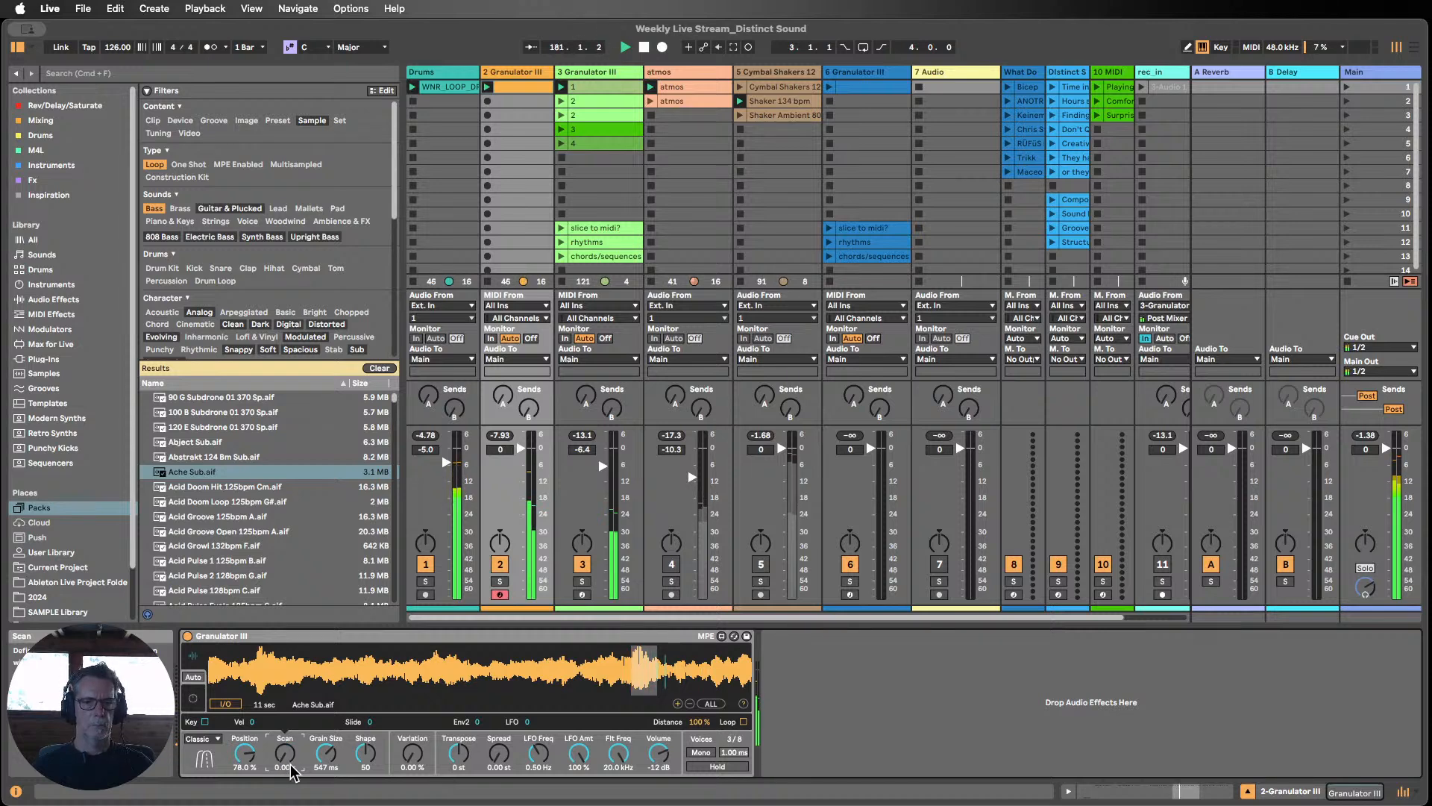
Step: Mute the Drums track and sweep Granulator III's sample Position on track 2, leaving it at 9.45%
mouse_move(252, 755)
left_mouse_down()
mouse_move(252, 739)
mouse_move(251, 776)
left_mouse_up()
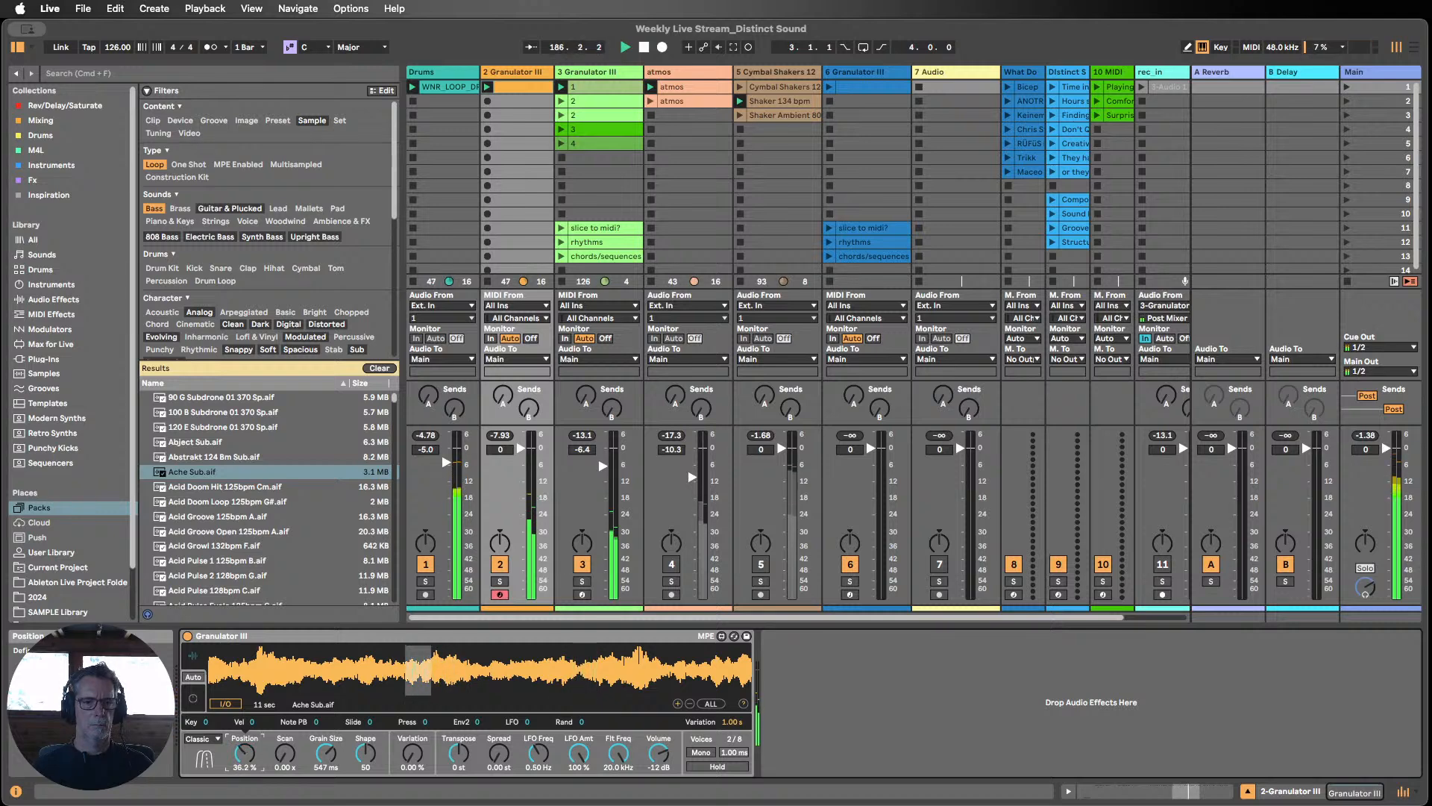
left_click_drag(251, 776, 252, 781)
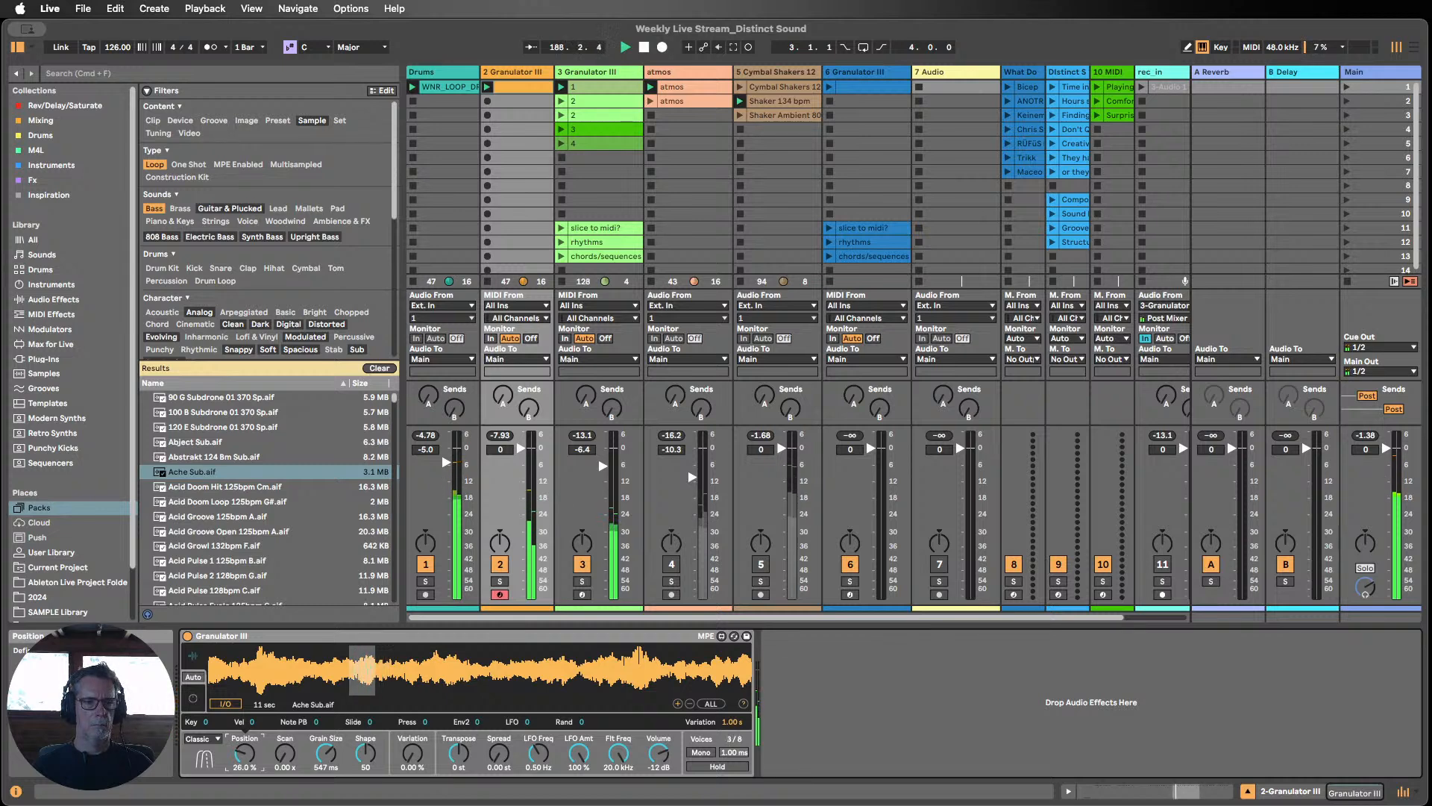
left_click_drag(251, 781, 251, 737)
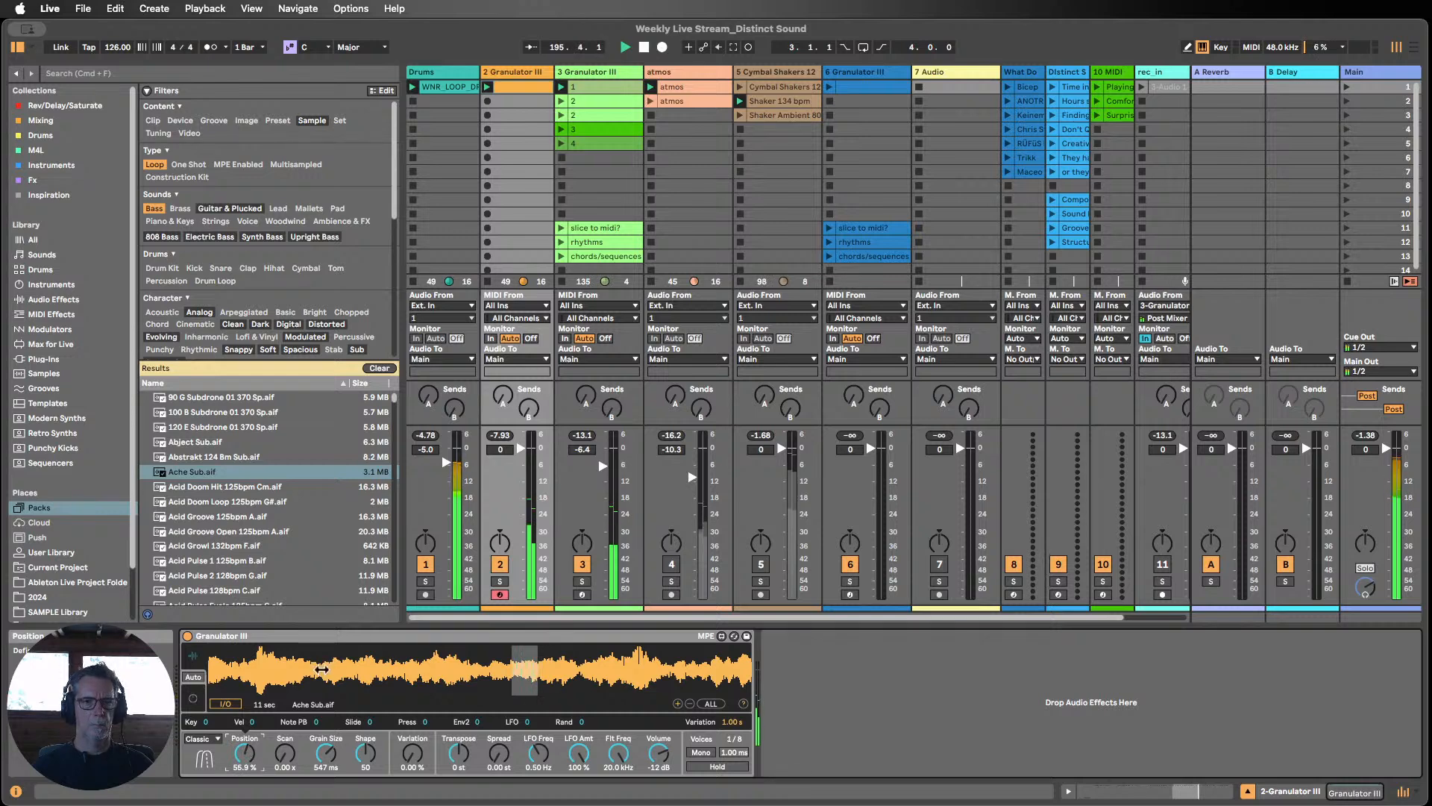
left_click(425, 564)
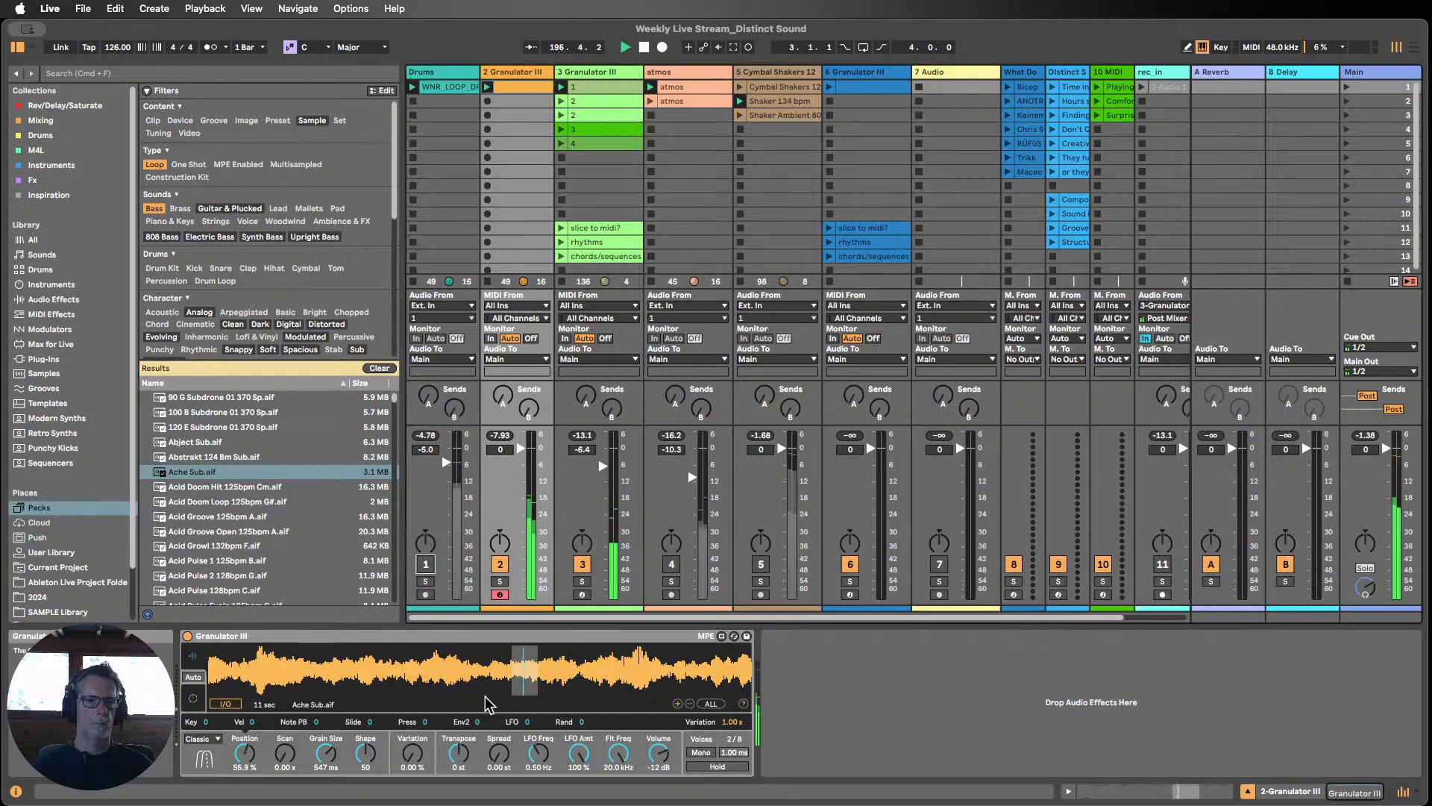
left_click_drag(246, 753, 246, 805)
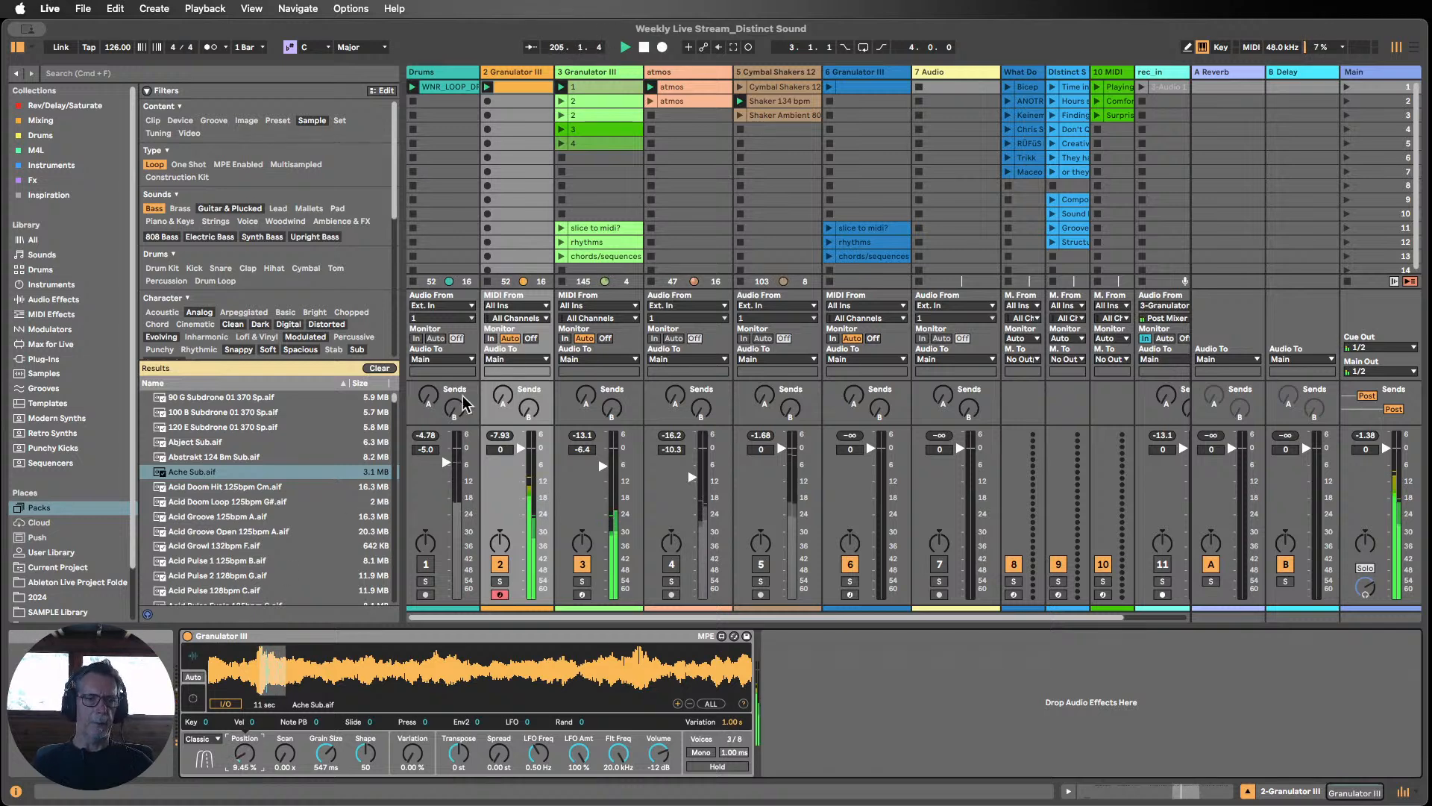
Step: Open the Granulator III clip on track 2 and examine its E4 notes within the looped bars
double_click(507, 80)
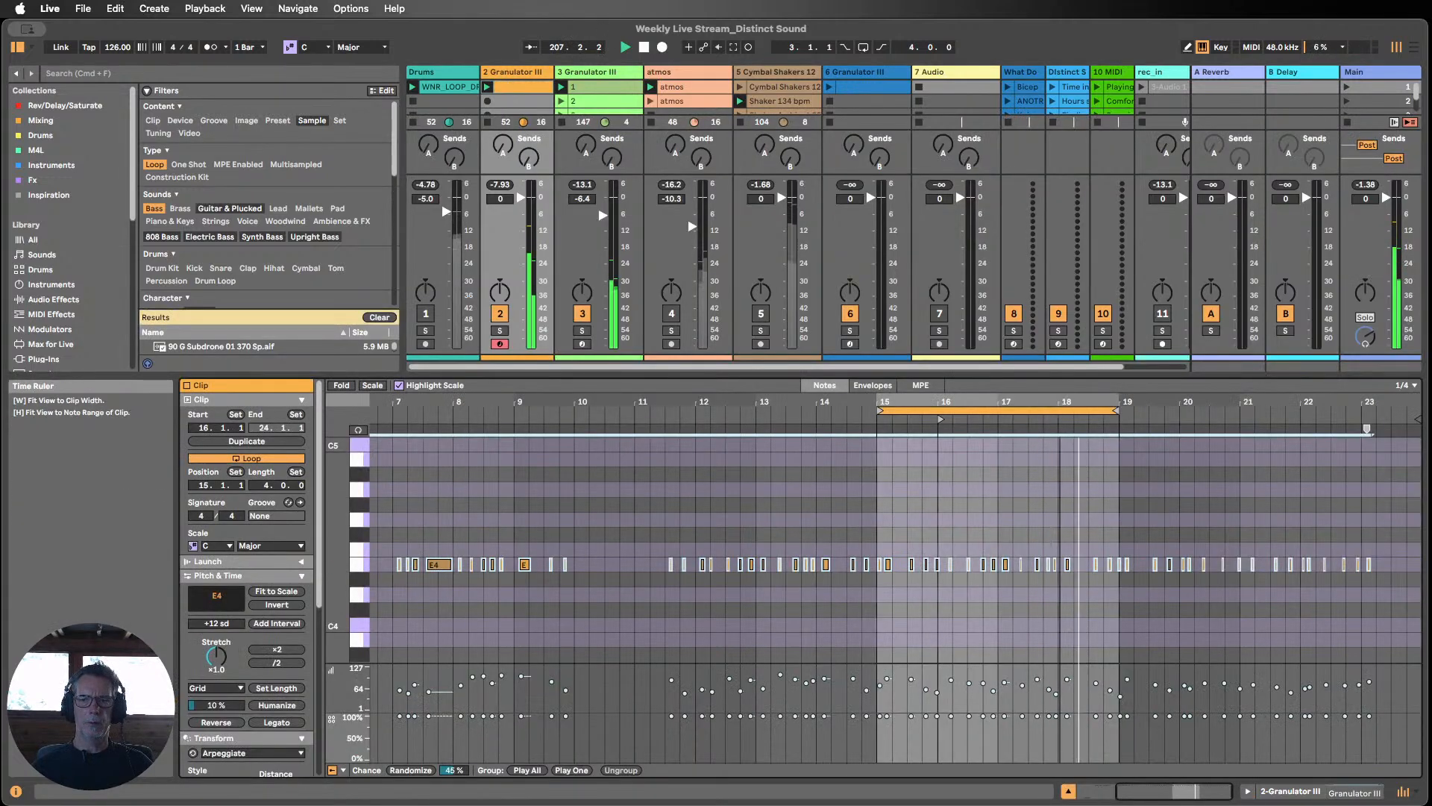
left_click_drag(1060, 402, 1020, 402)
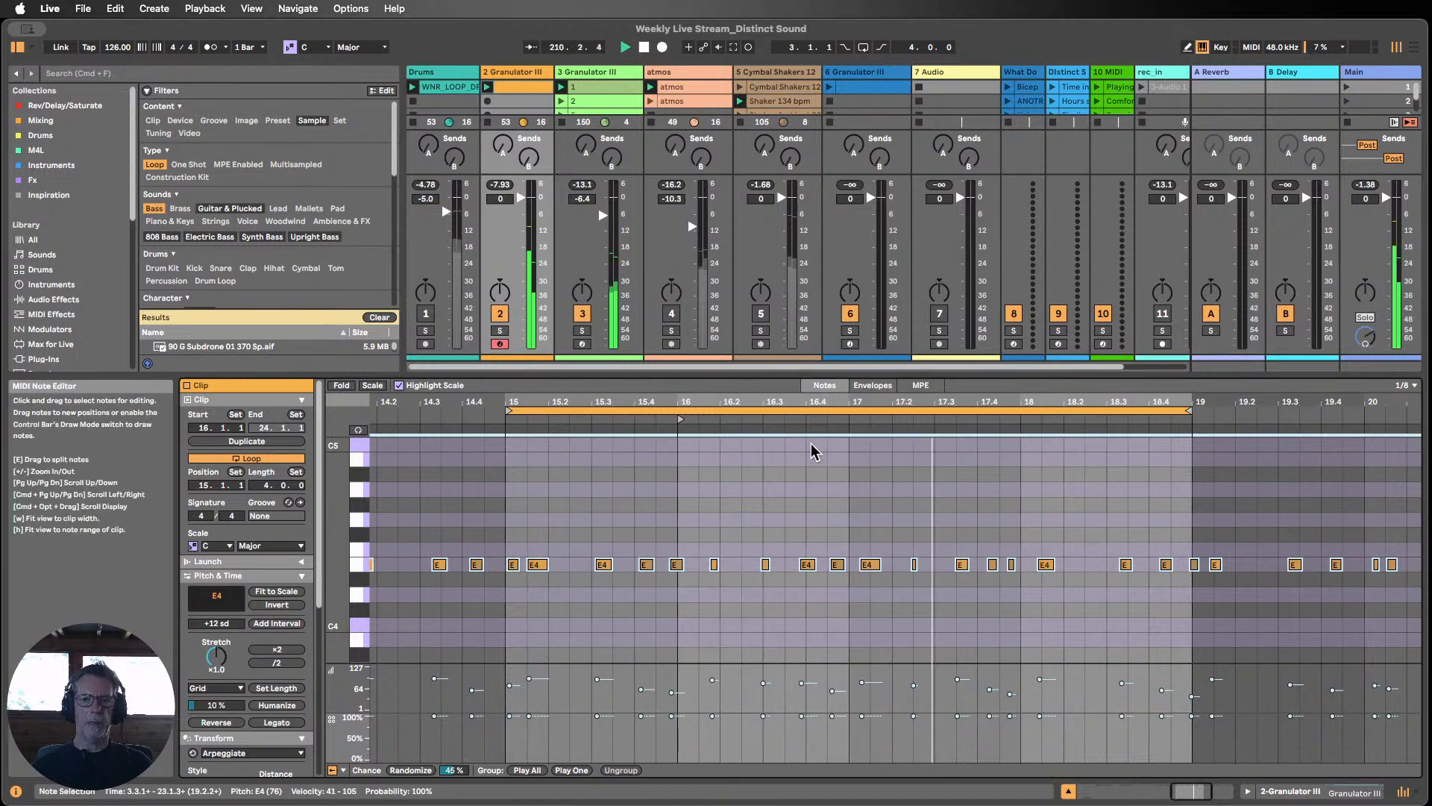
Step: Unmute the atmos and Drums tracks and set the atmos track's volume to -9.8 dB
left_click(675, 321)
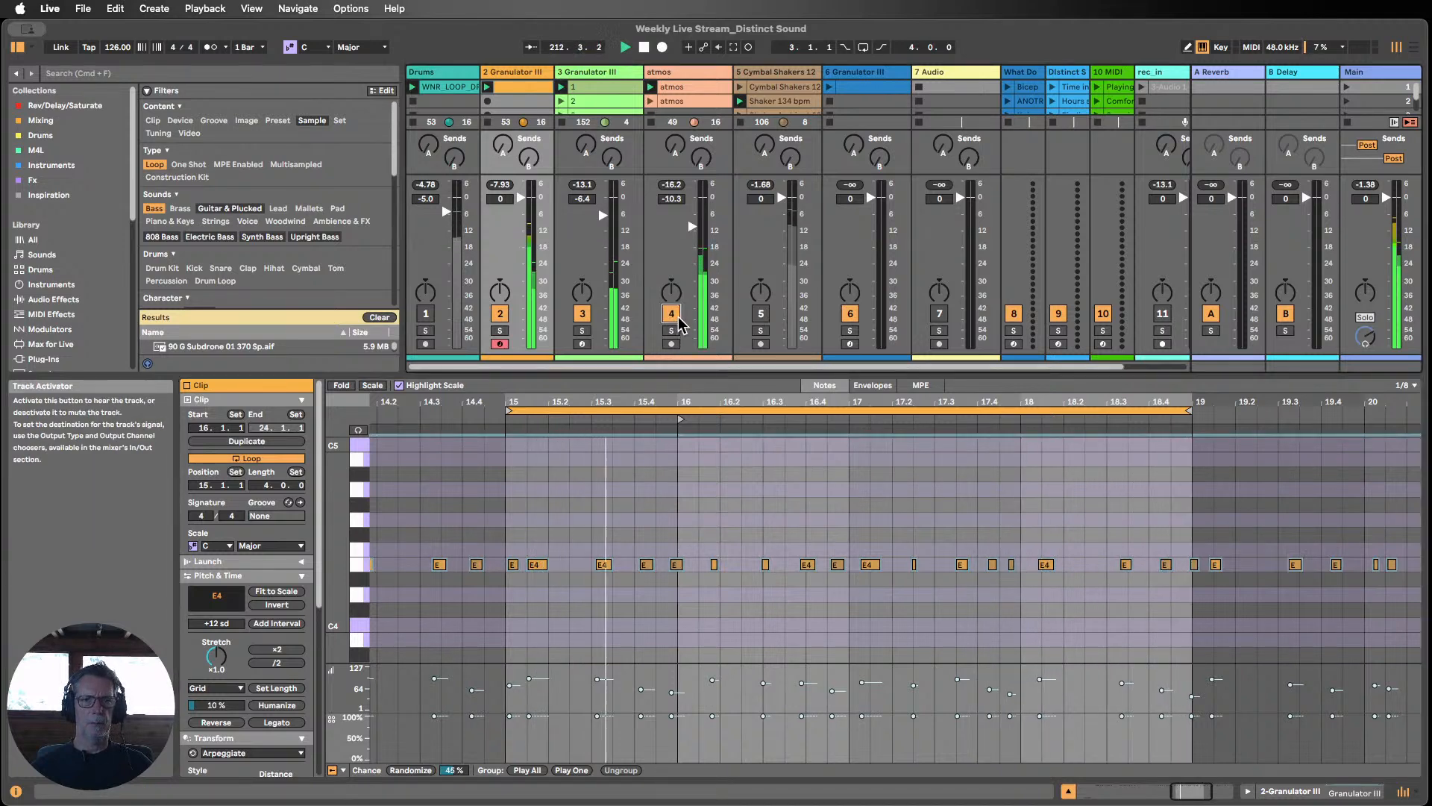
left_click(428, 317)
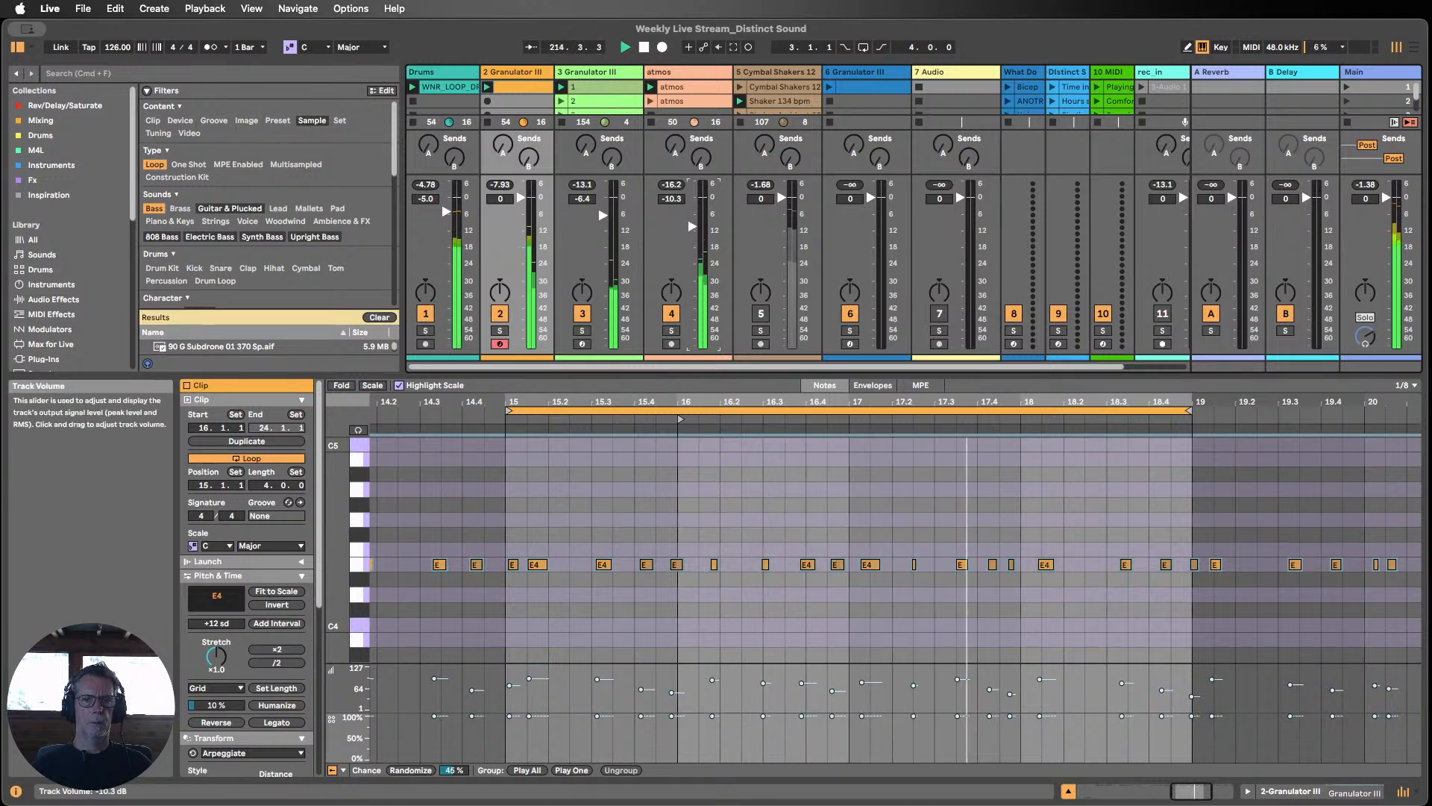
left_click_drag(692, 226, 693, 225)
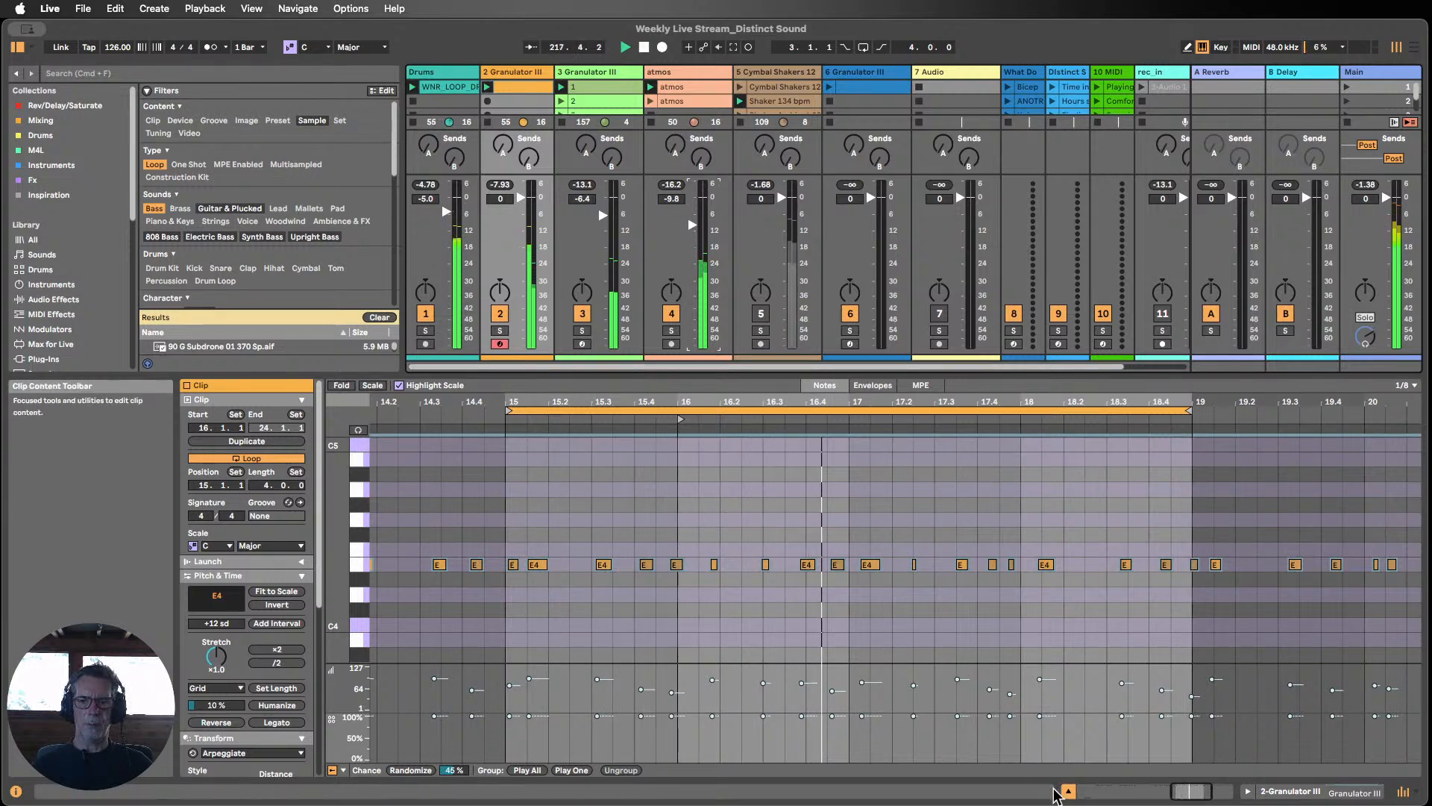
Step: Reopen track 2's playing clip and review its note pattern across the bars surrounding the loop
left_click(1070, 791)
double_click(520, 88)
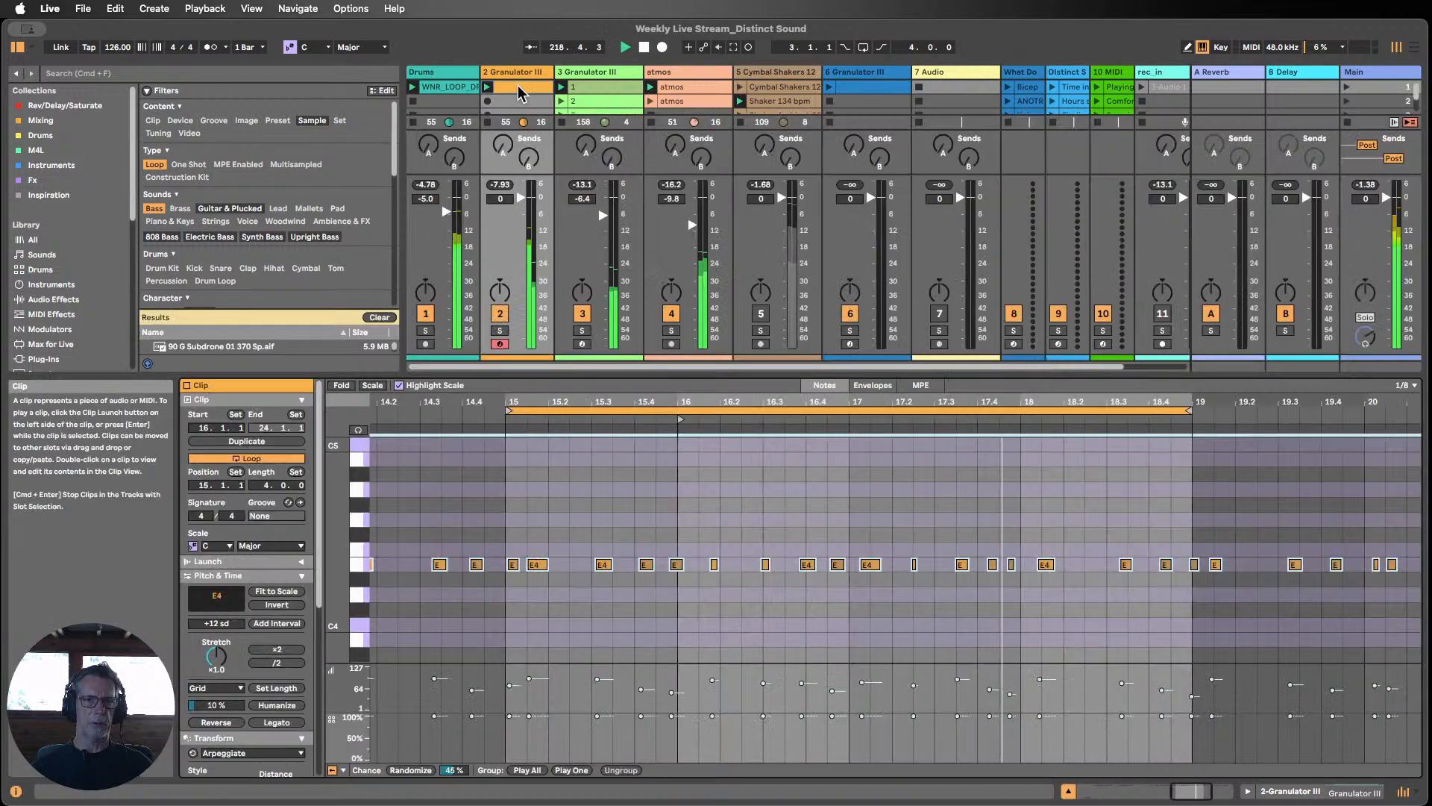
left_click_drag(832, 404, 1051, 404)
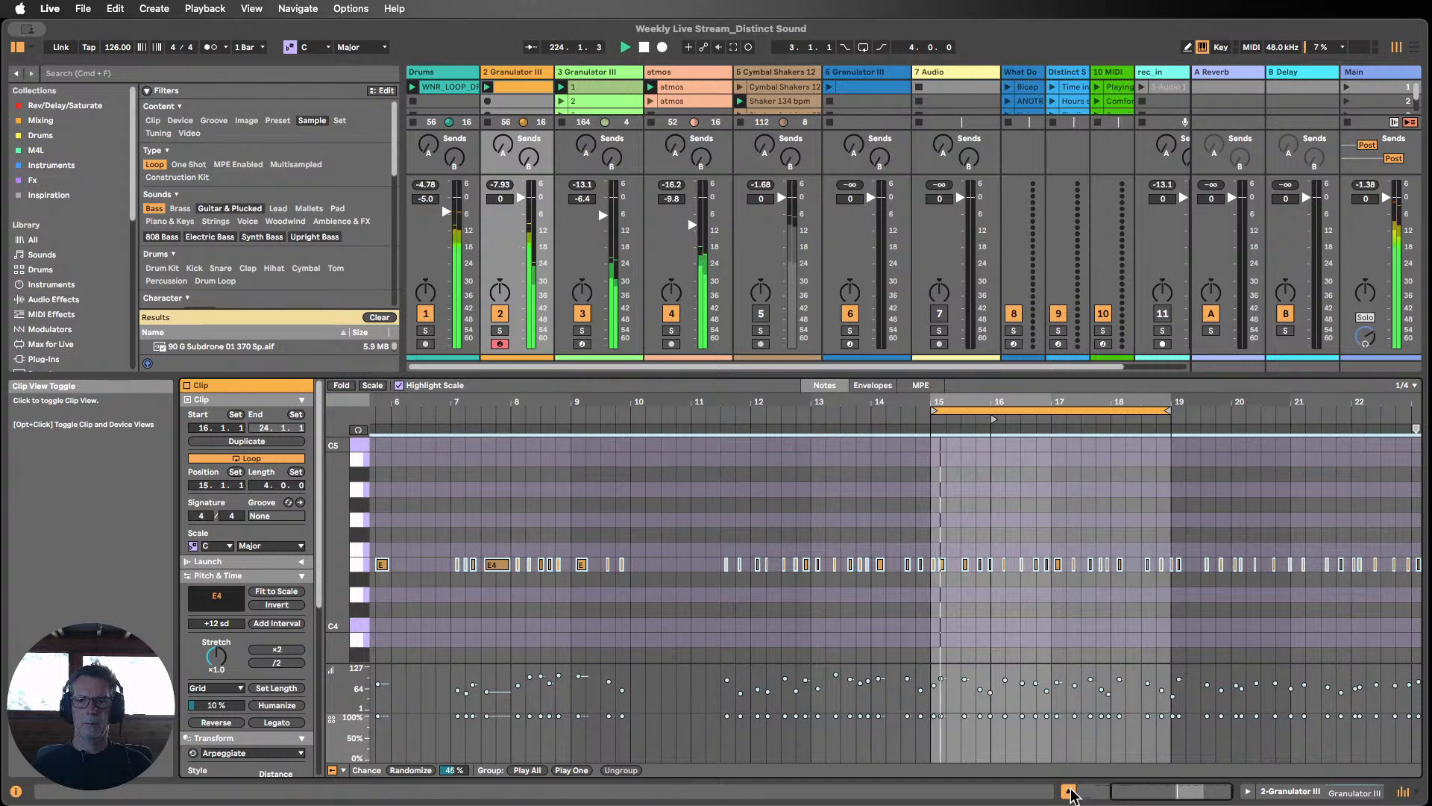
Step: Copy the first clip of track 2 Granulator III into scene 11 as a backup
left_click(1071, 793)
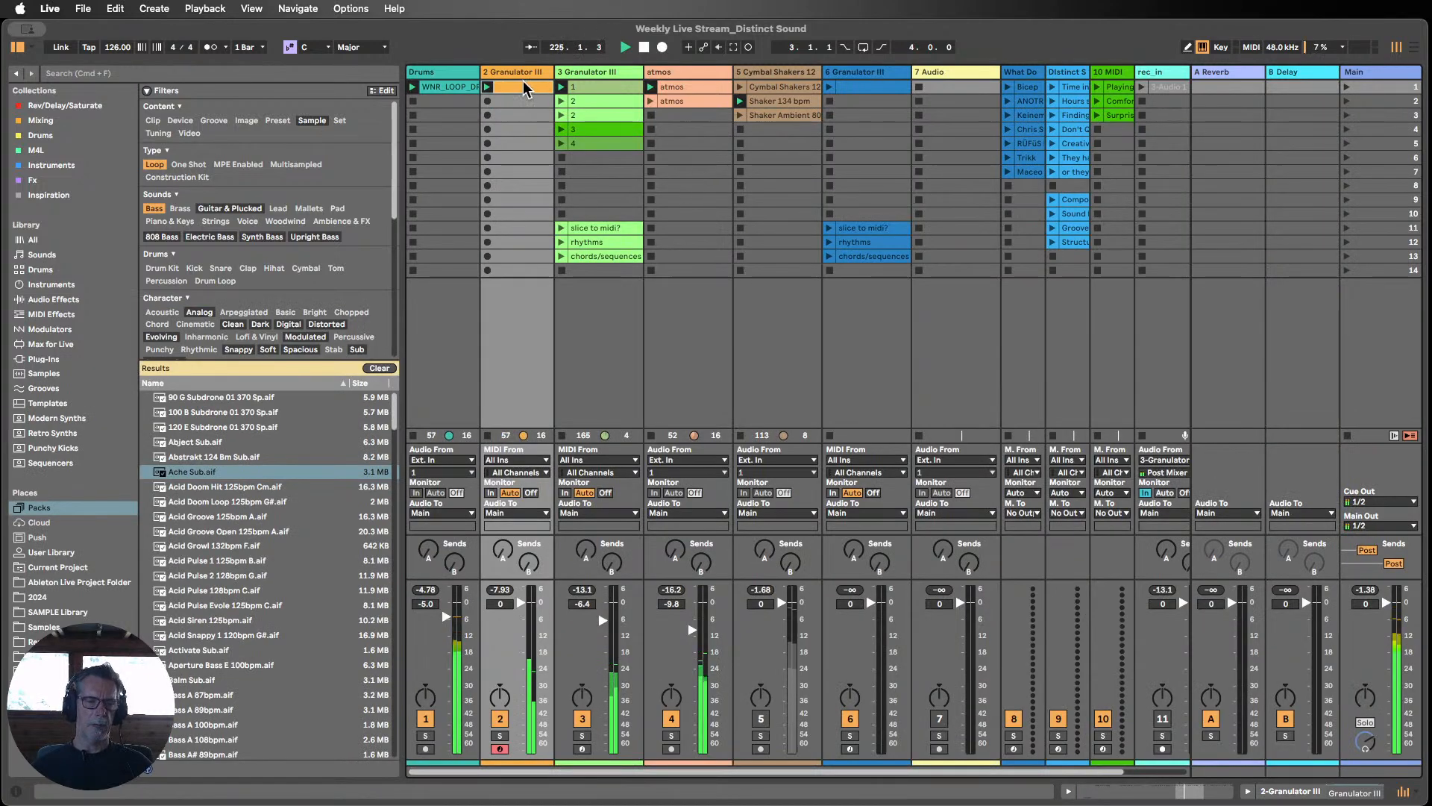
left_click_drag(525, 88, 521, 237)
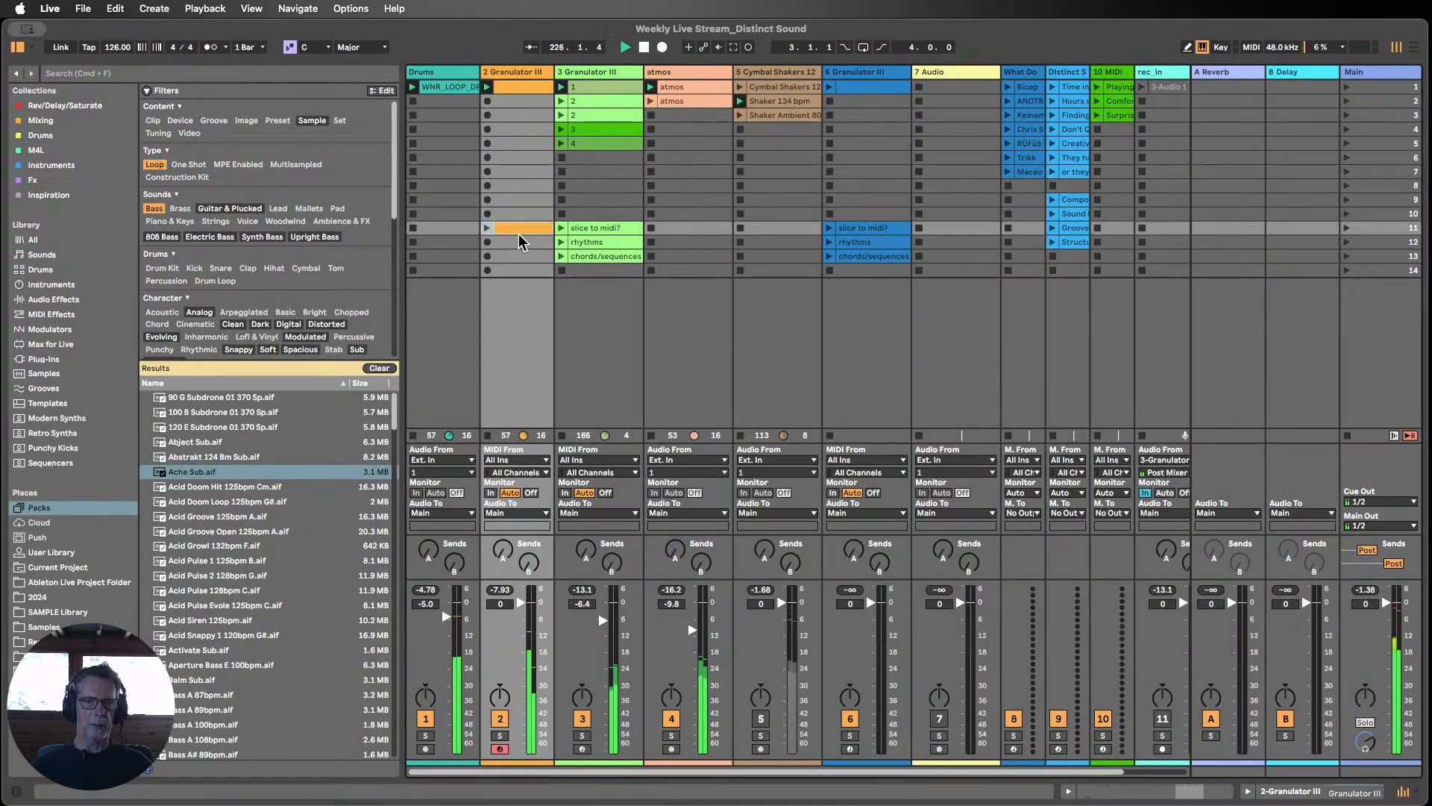
Step: Crop the original clip in scene 1 of track 2 to its looped section, bars 15 to 18
double_click(503, 88)
left_click(1045, 411)
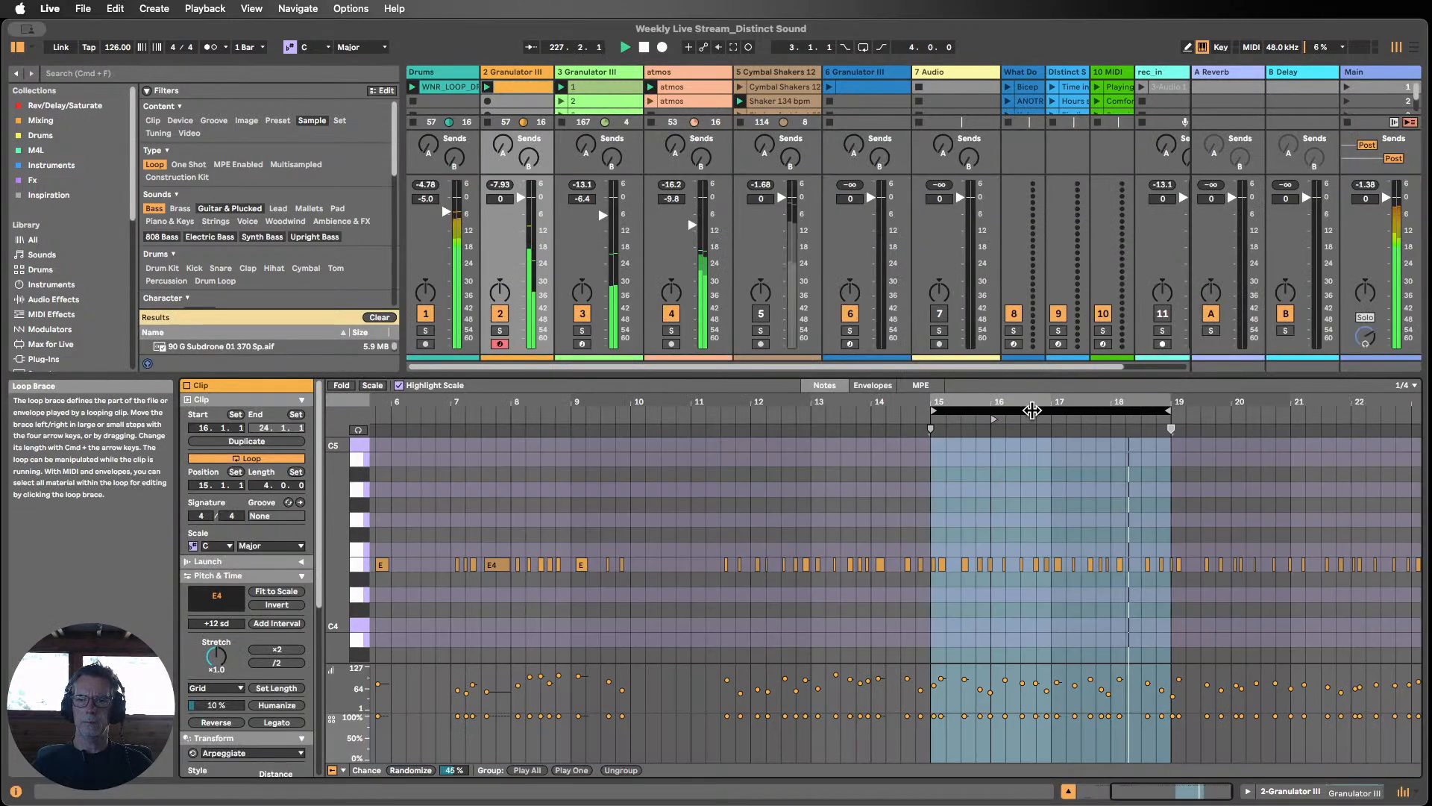
right_click(1032, 464)
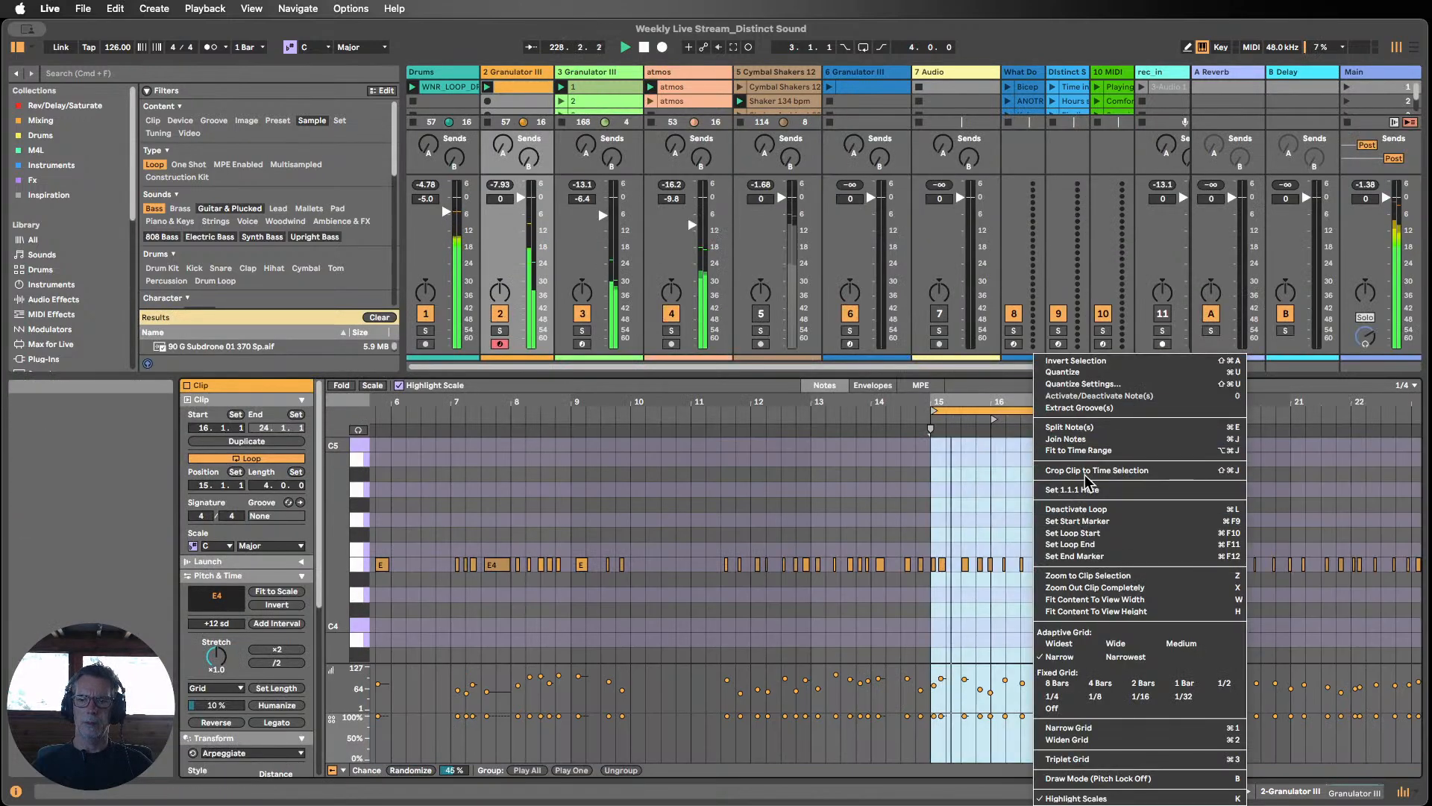
left_click(1088, 479)
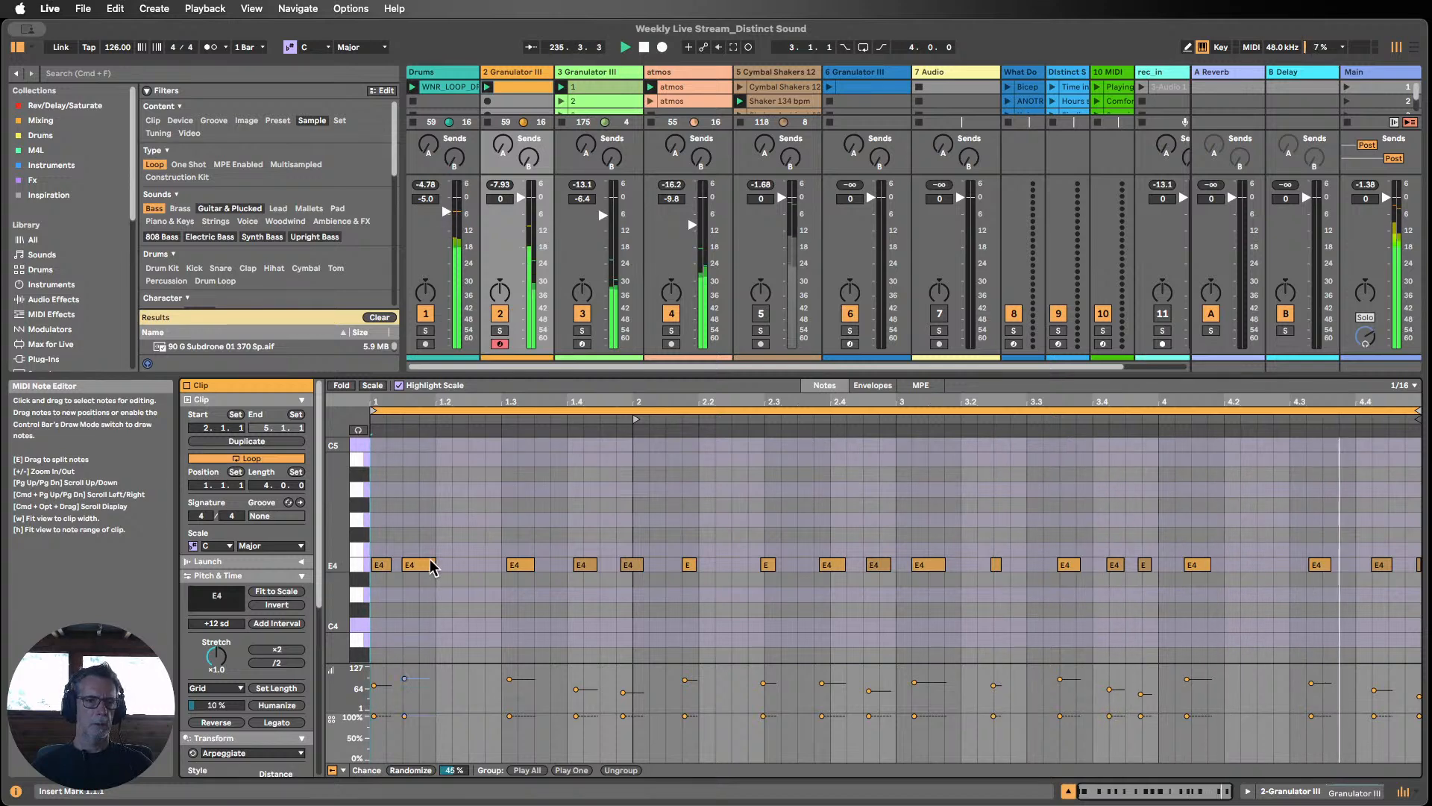
Step: Stack two +2 scale-degree intervals on all E4 notes to build E4, G4 and B4 chords
key("super+a")
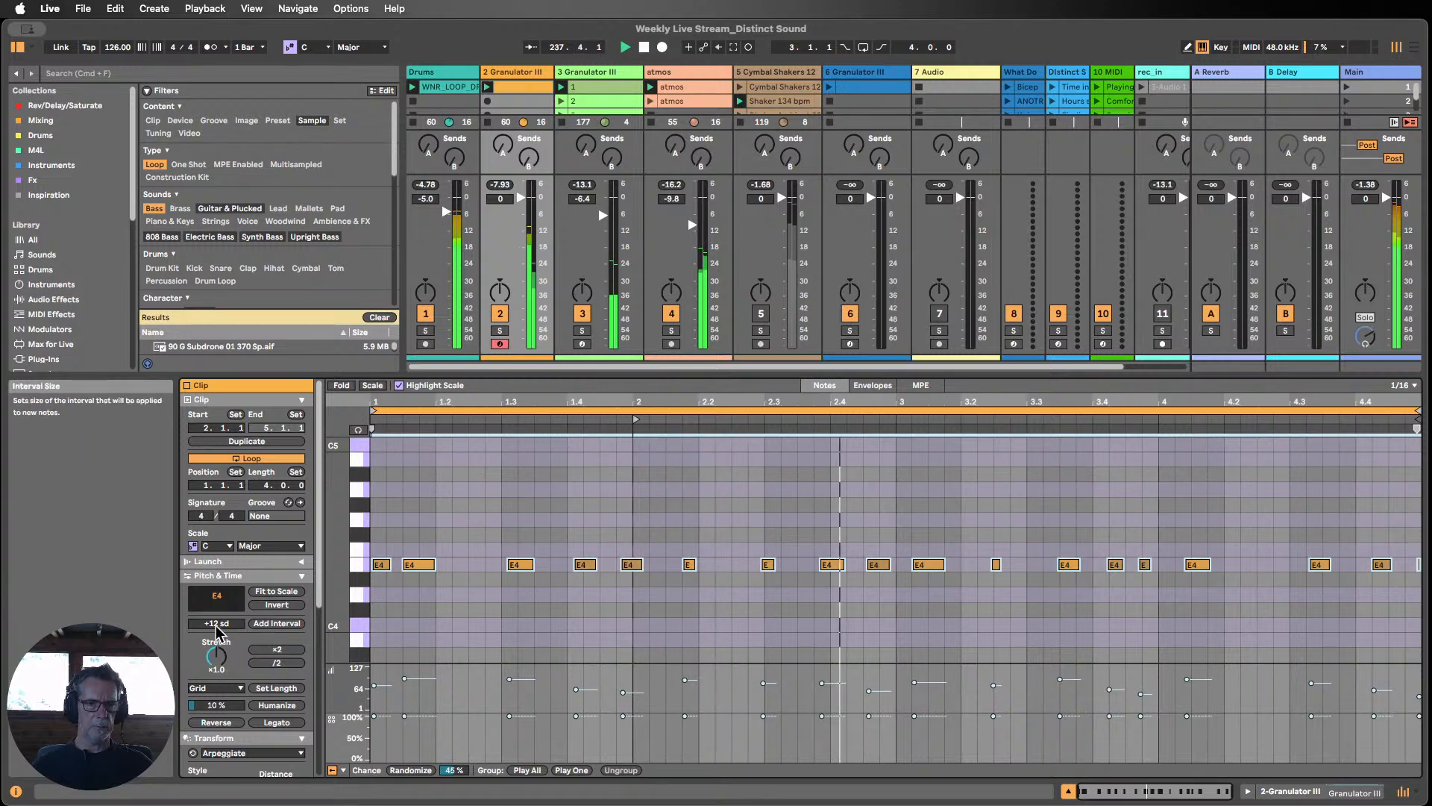
left_click_drag(216, 626, 216, 648)
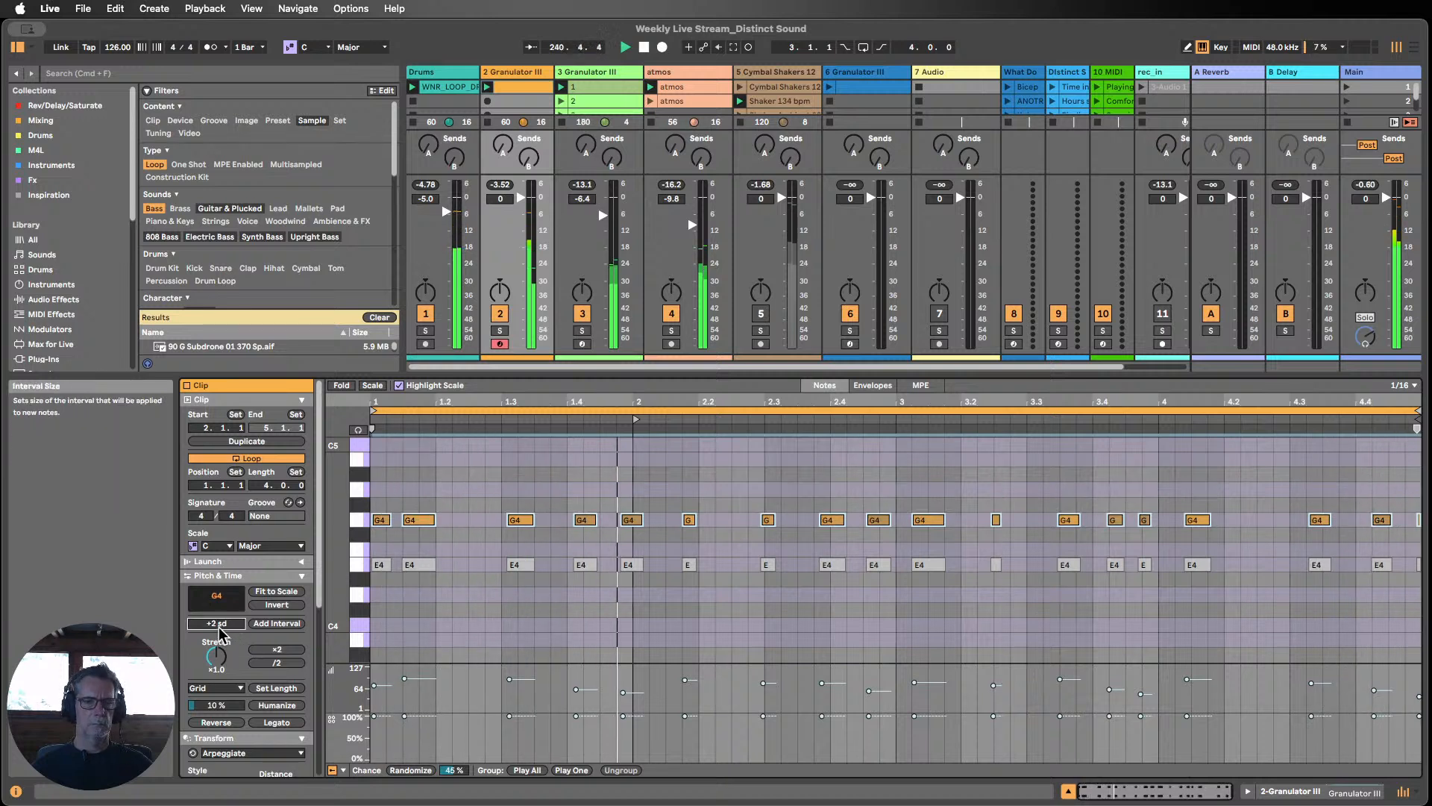
left_click(266, 623)
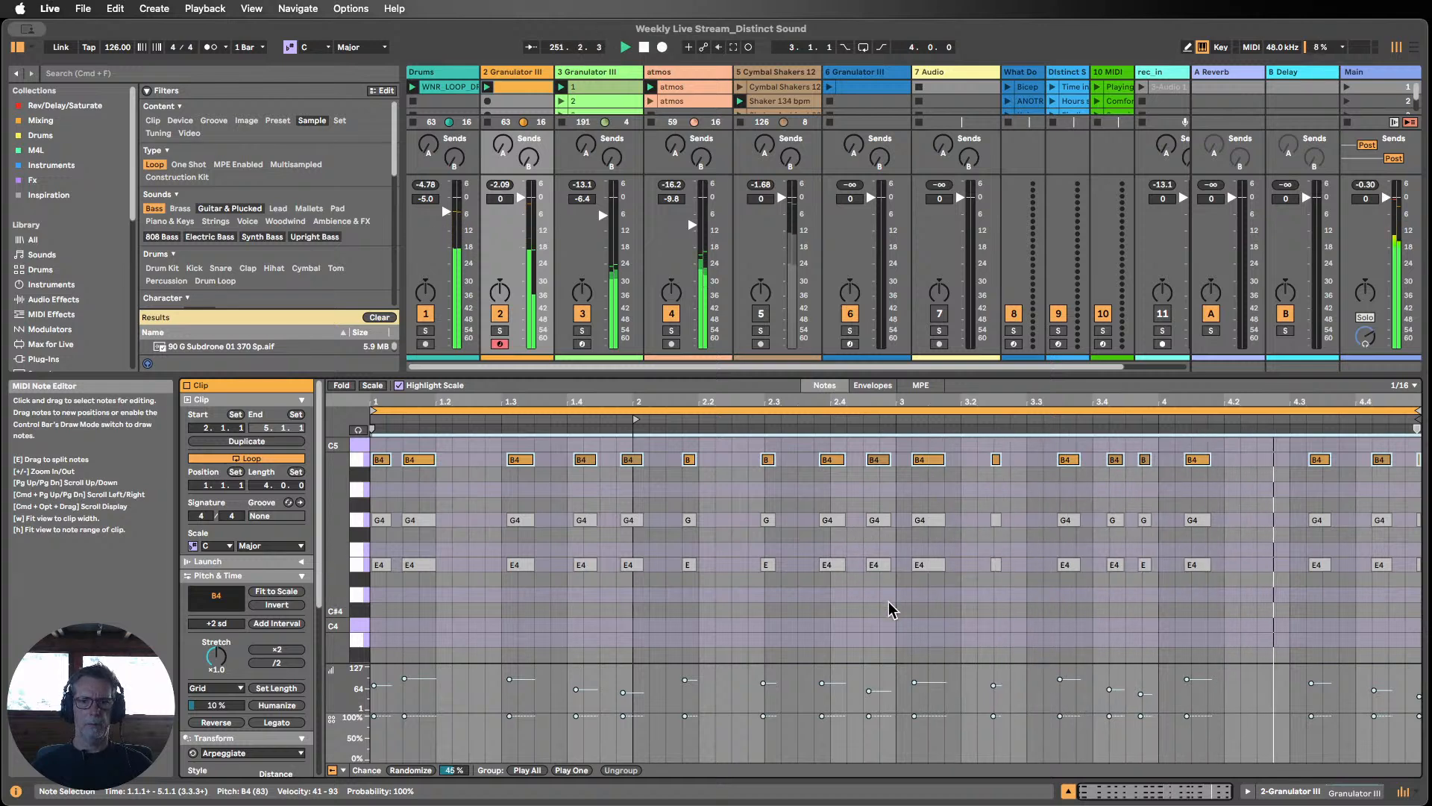
Step: Select the chords in the first two bars and set the clip loop to that selection
left_click_drag(891, 603, 366, 440)
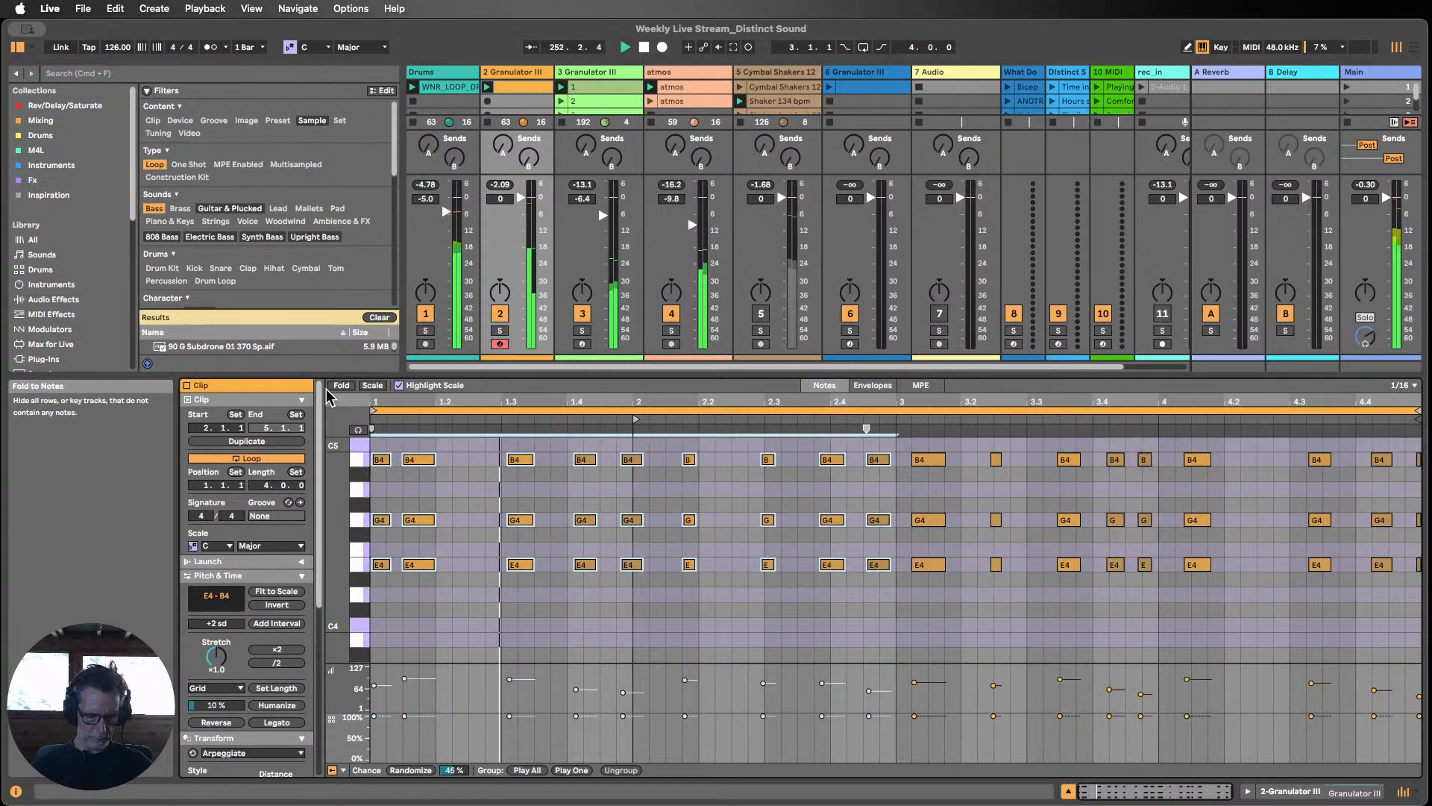
key("super+l")
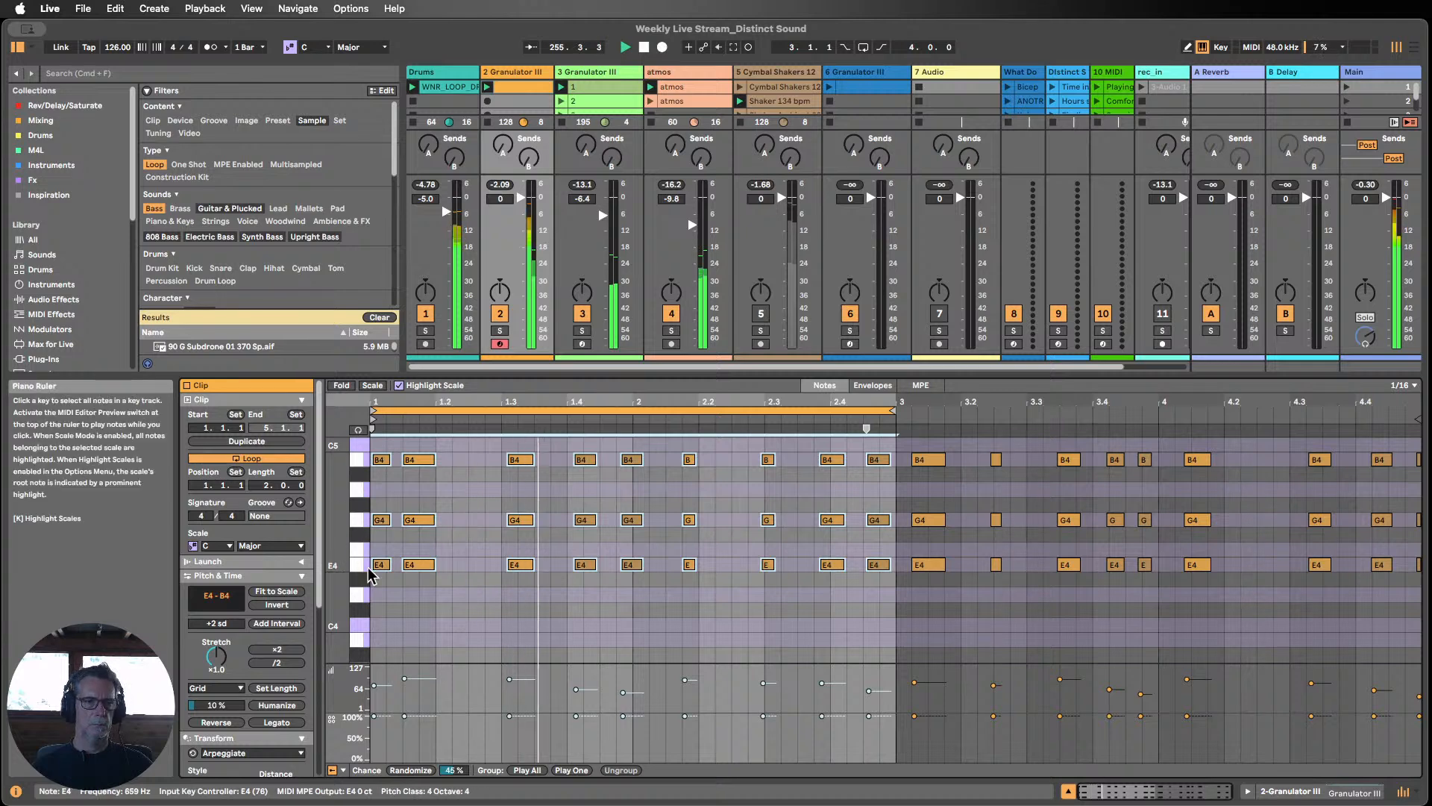
Step: Quantize the chords in the looped two bars to the grid with a 90% amount
scroll(254, 671, "down", 3)
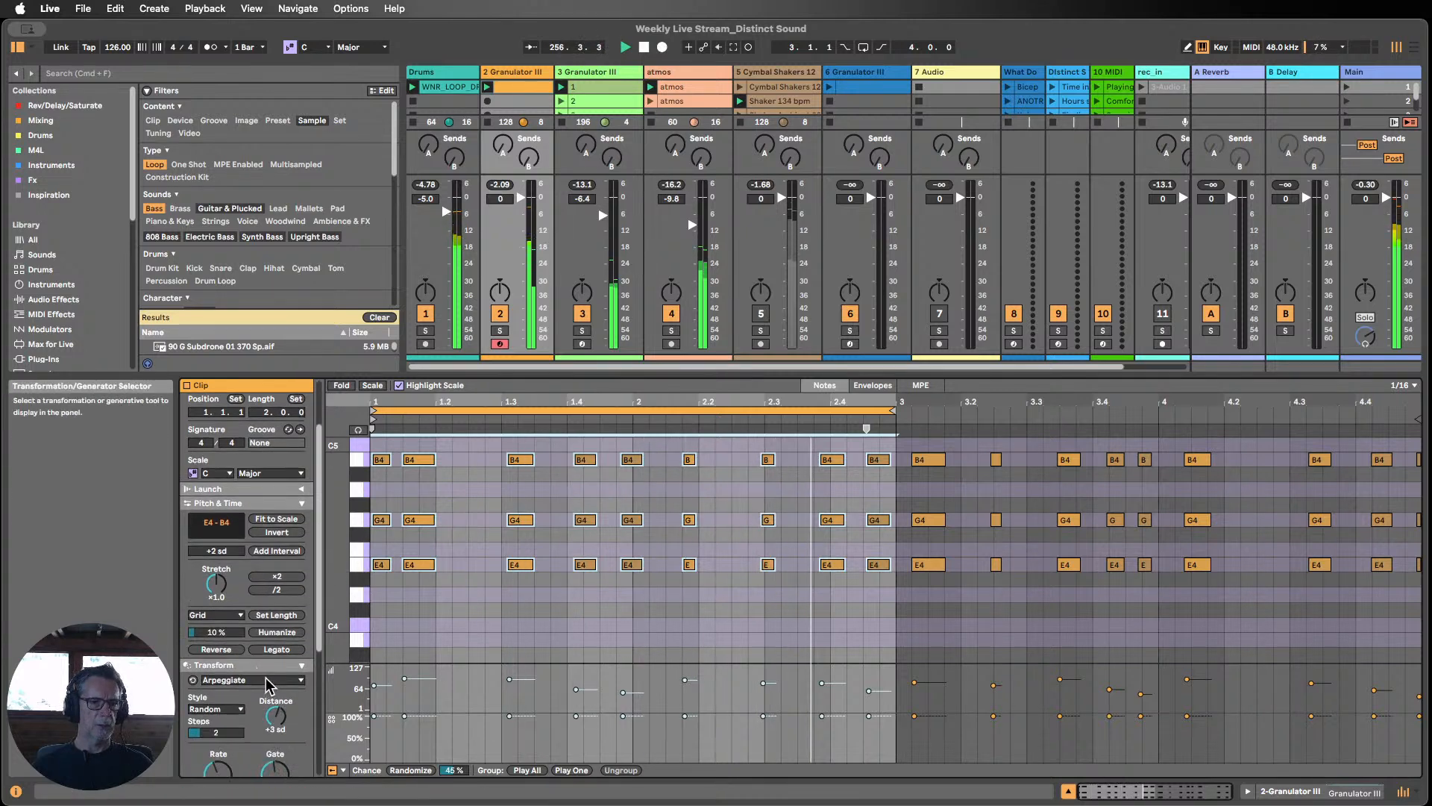
left_click(261, 679)
left_click(224, 583)
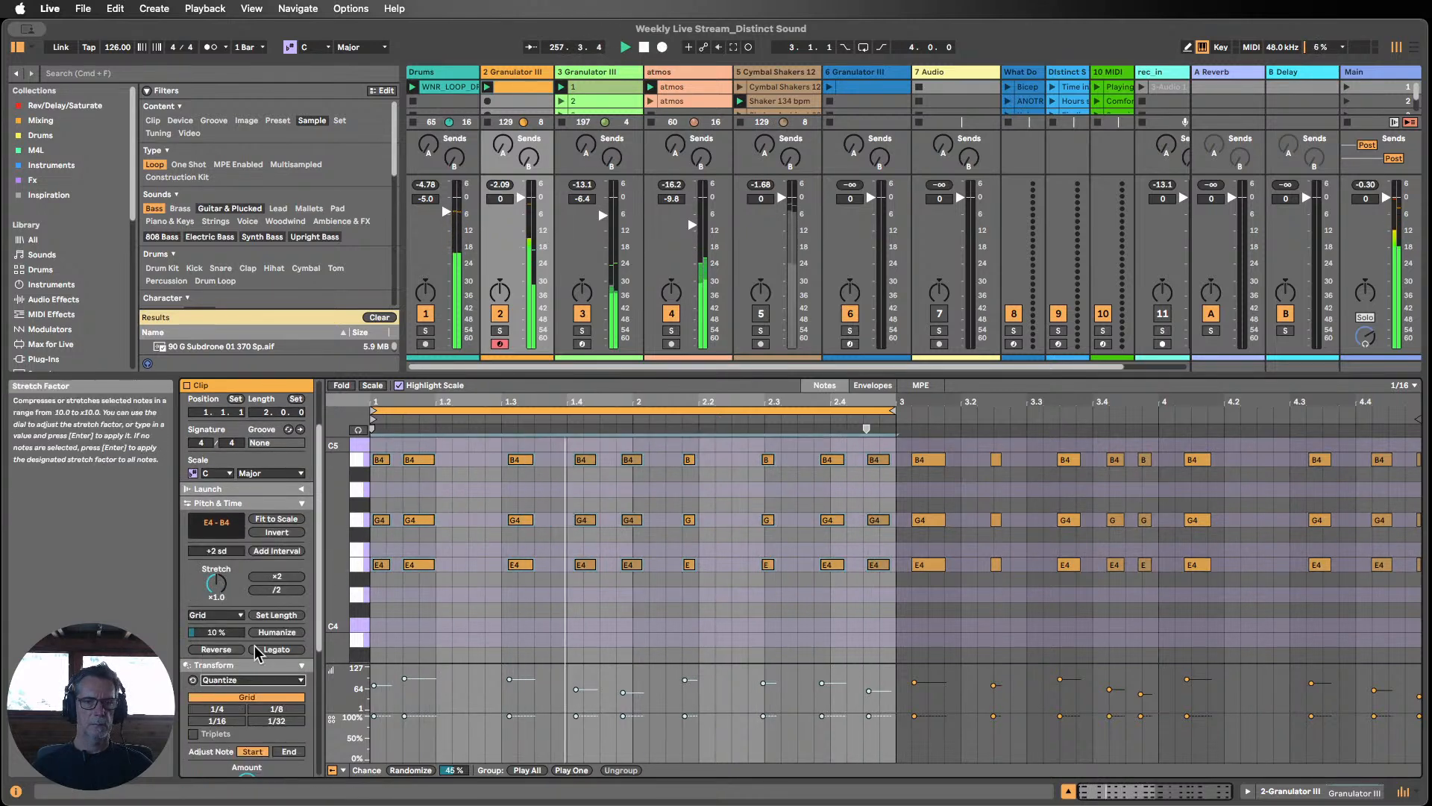
scroll(278, 692, "down", 5)
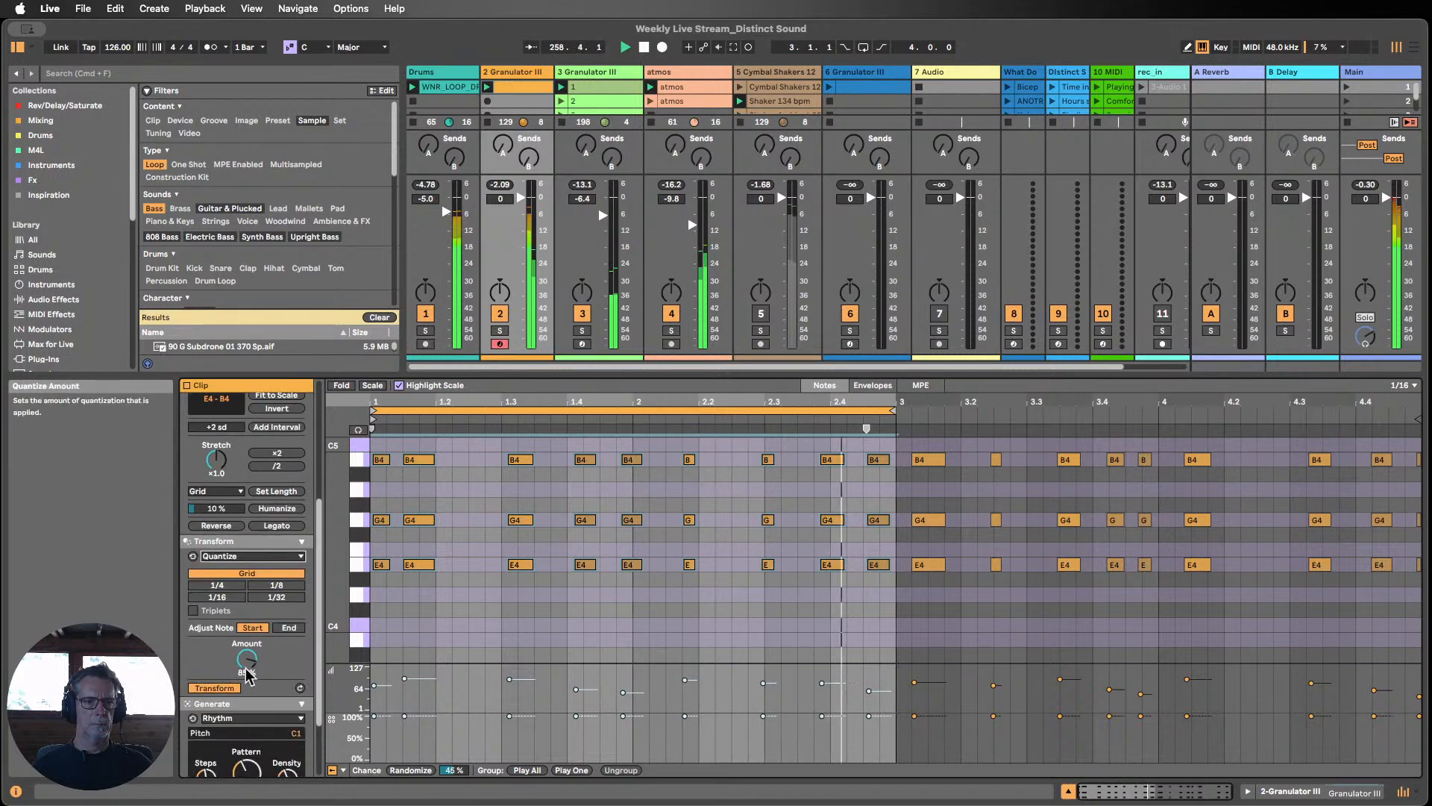
left_click_drag(247, 660, 247, 657)
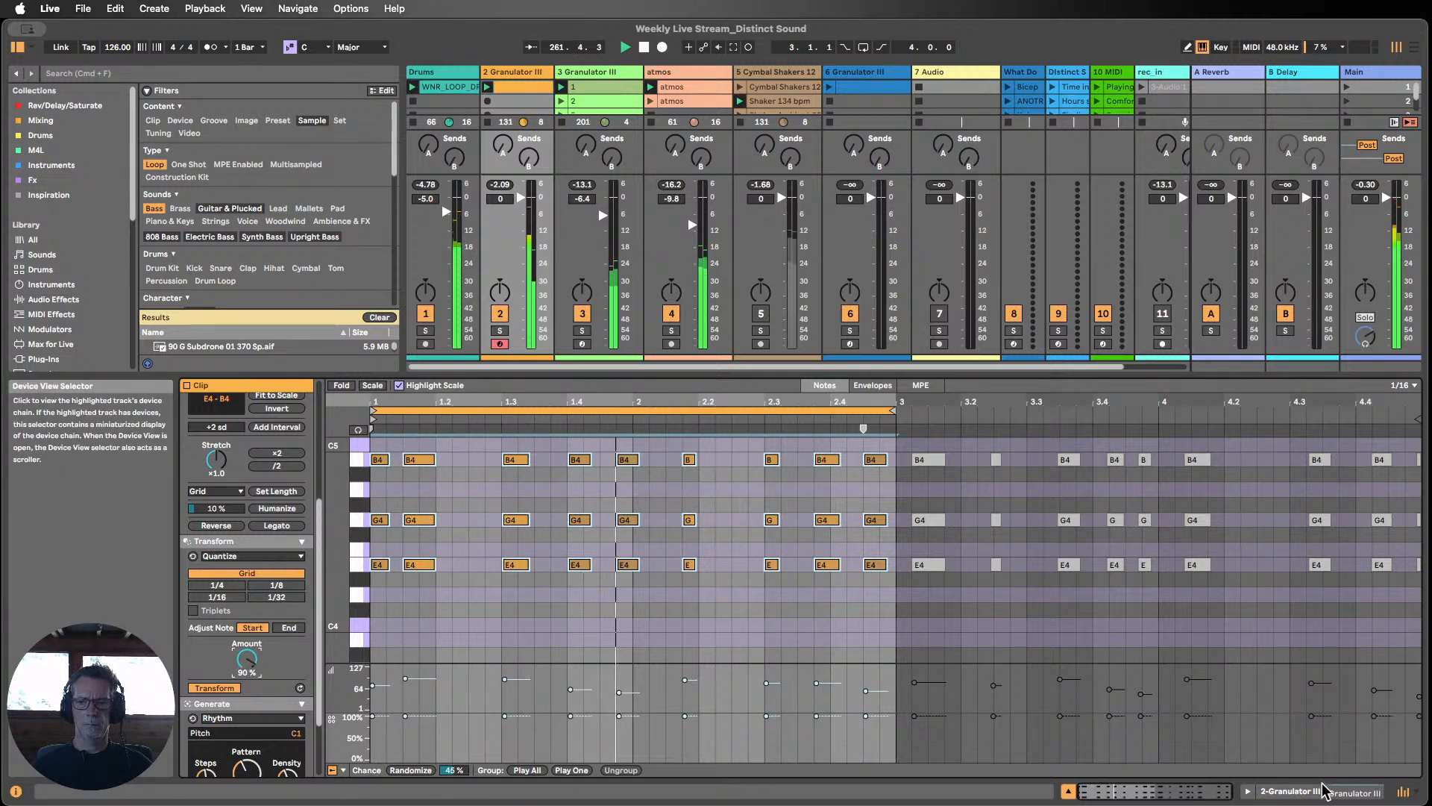
Step: Show track 2's Granulator III device and set its Position to 41.7%
left_click(1306, 793)
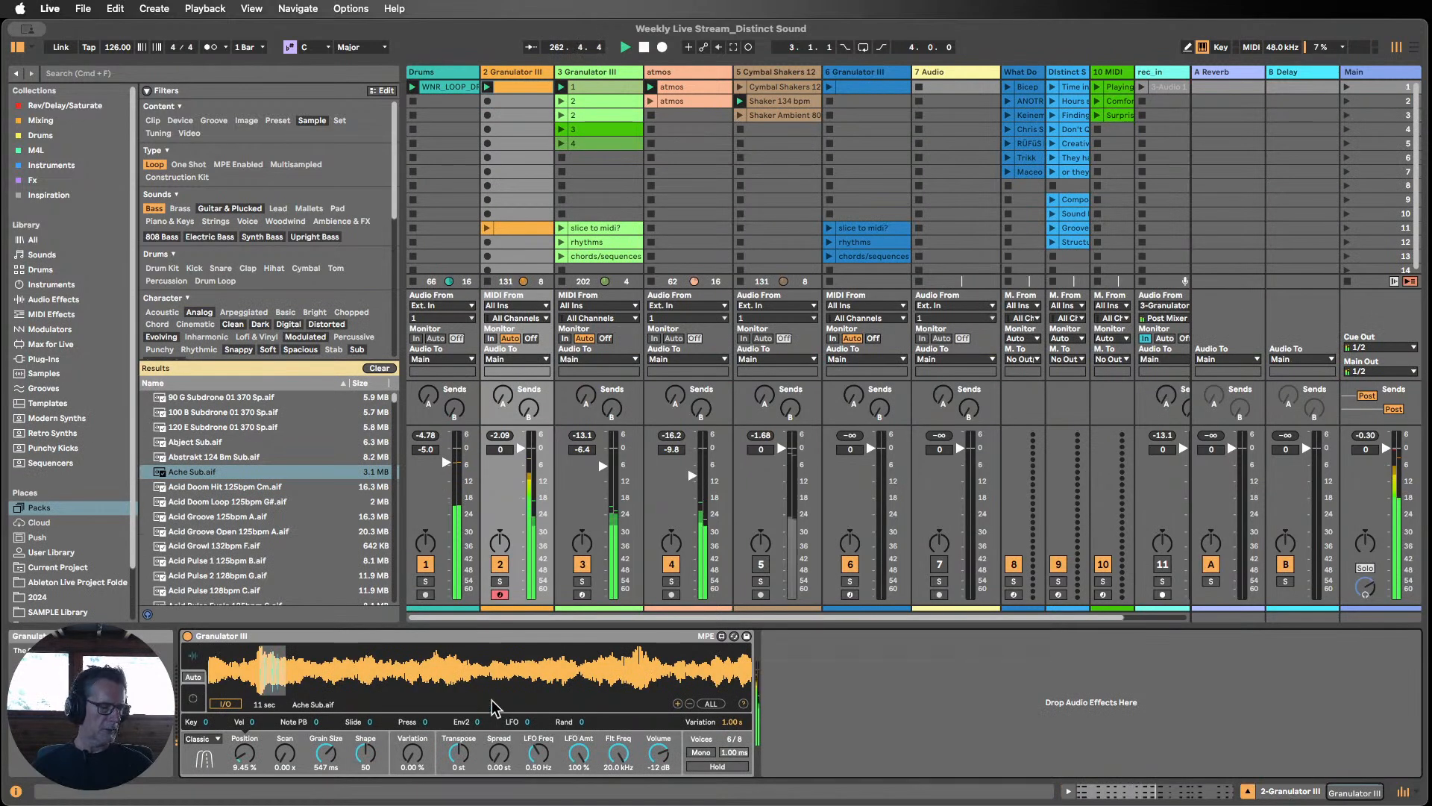
left_click_drag(245, 753, 244, 687)
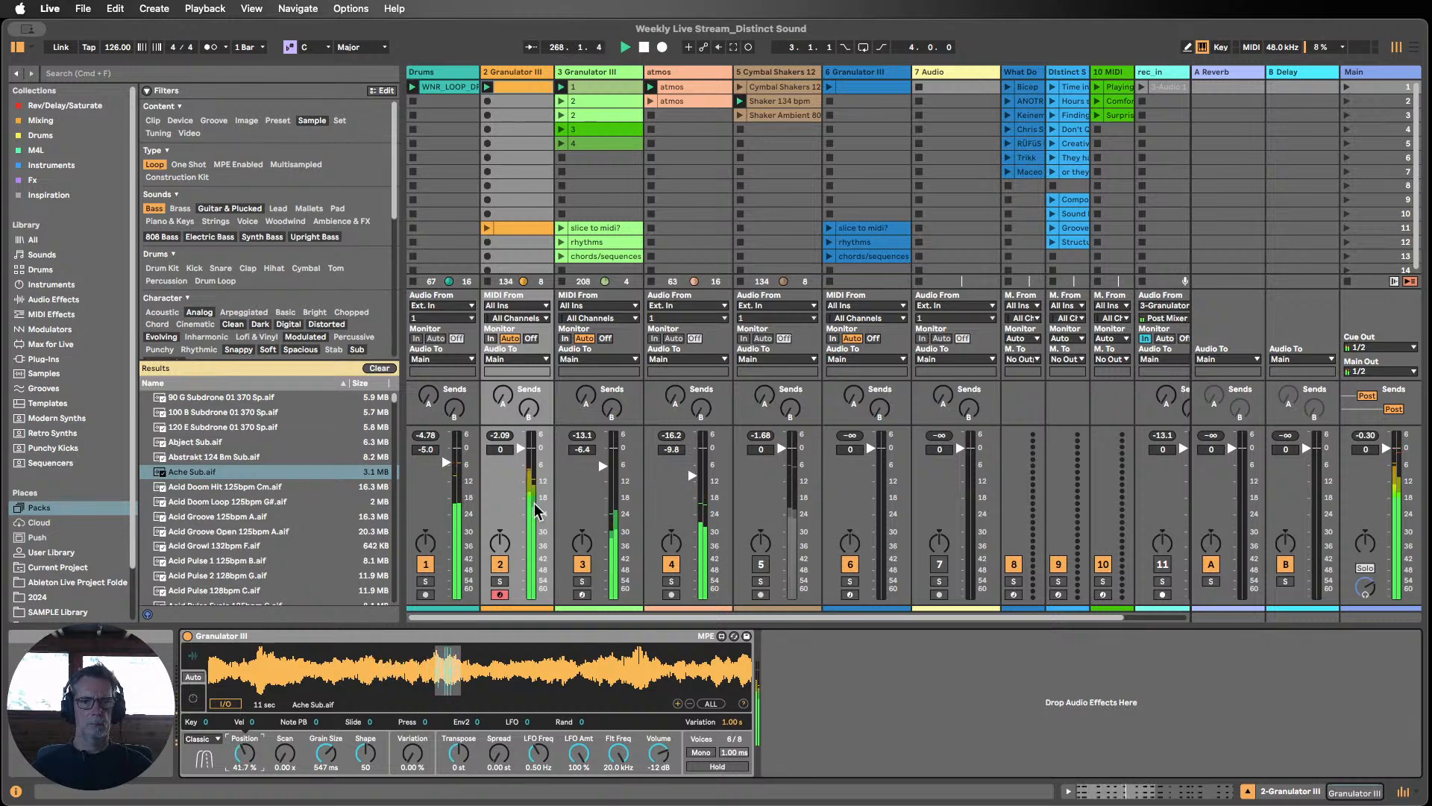
Step: Mute the Drums track and audition the two clips named 2 and clip 3 on track 3
left_click(425, 564)
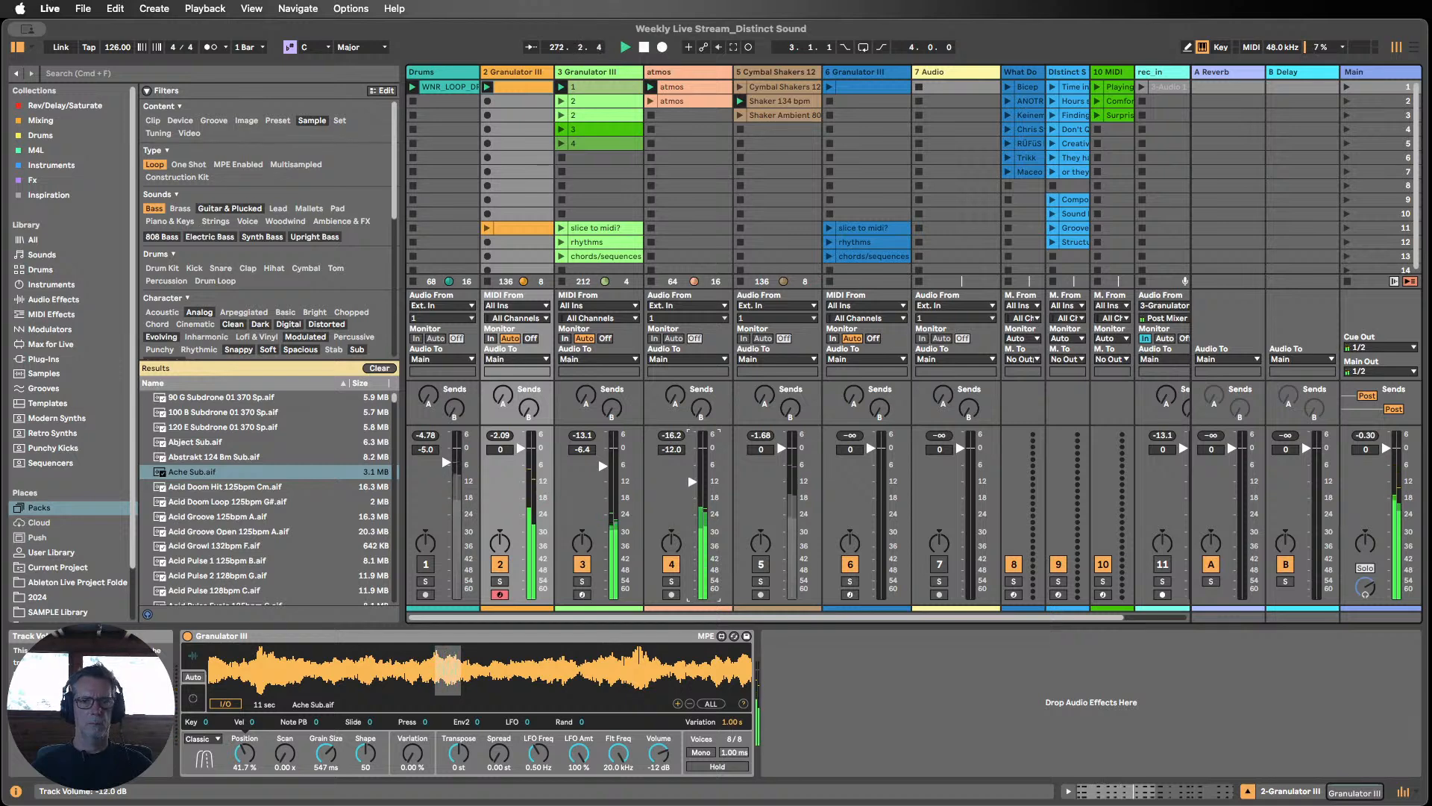
left_click(580, 127)
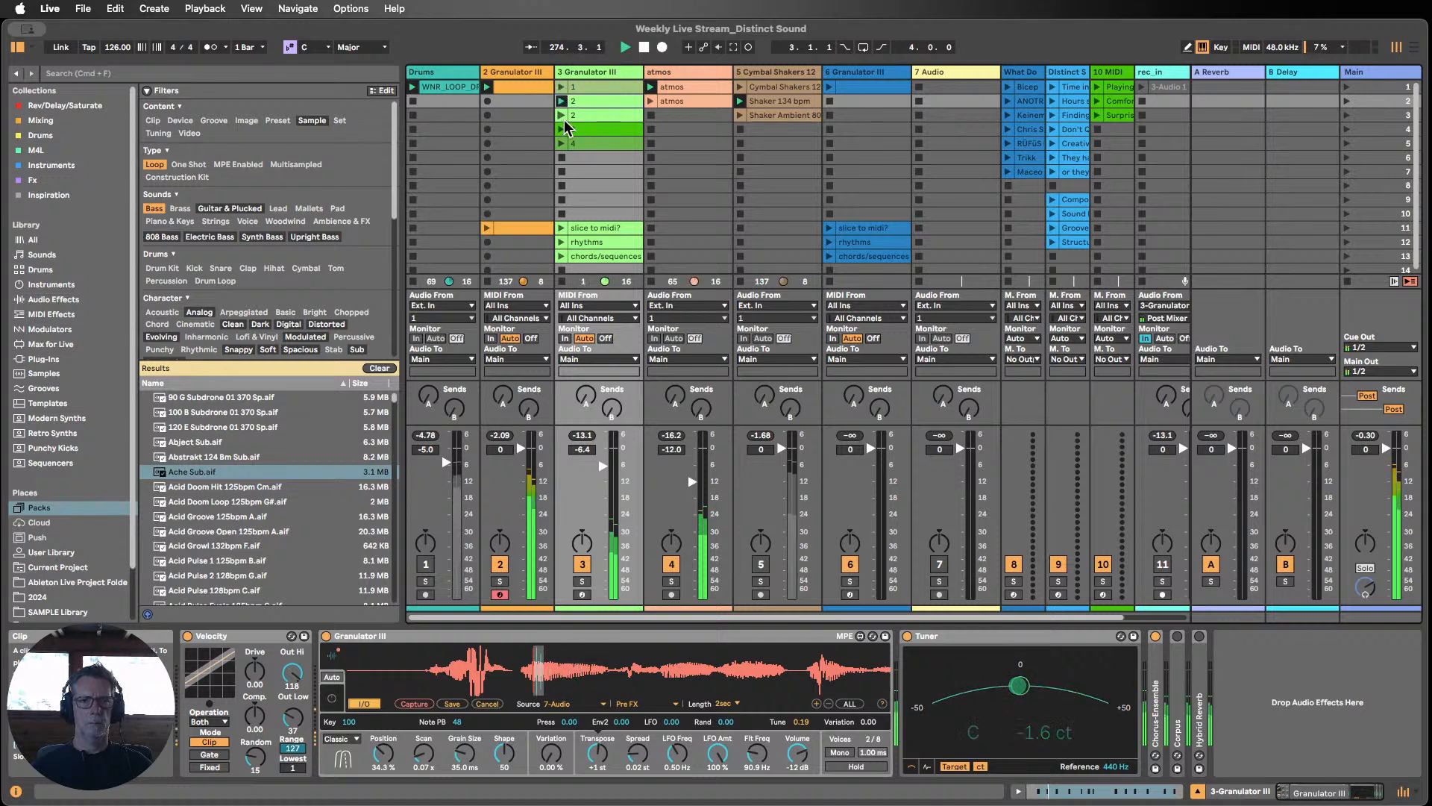
left_click(561, 115)
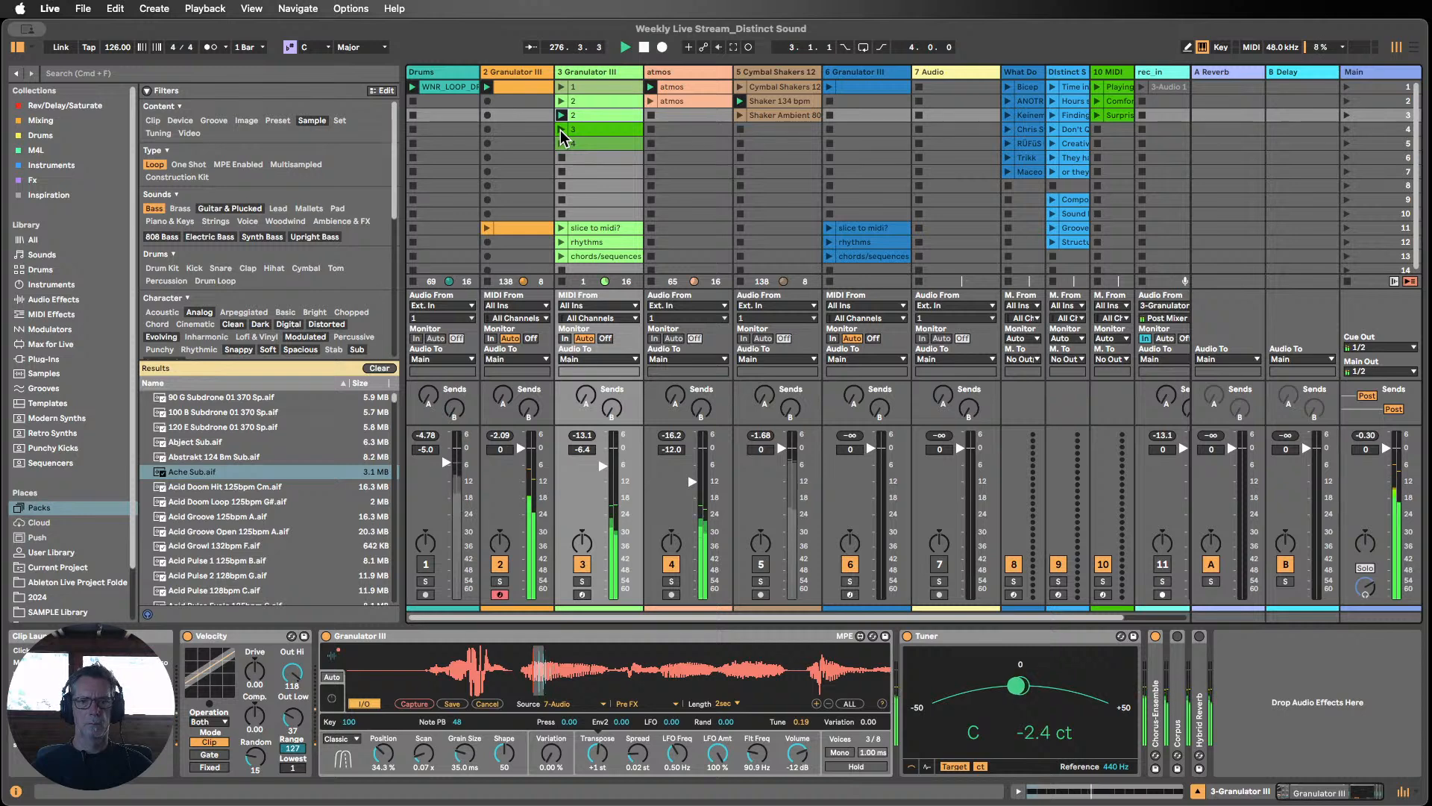
left_click(560, 130)
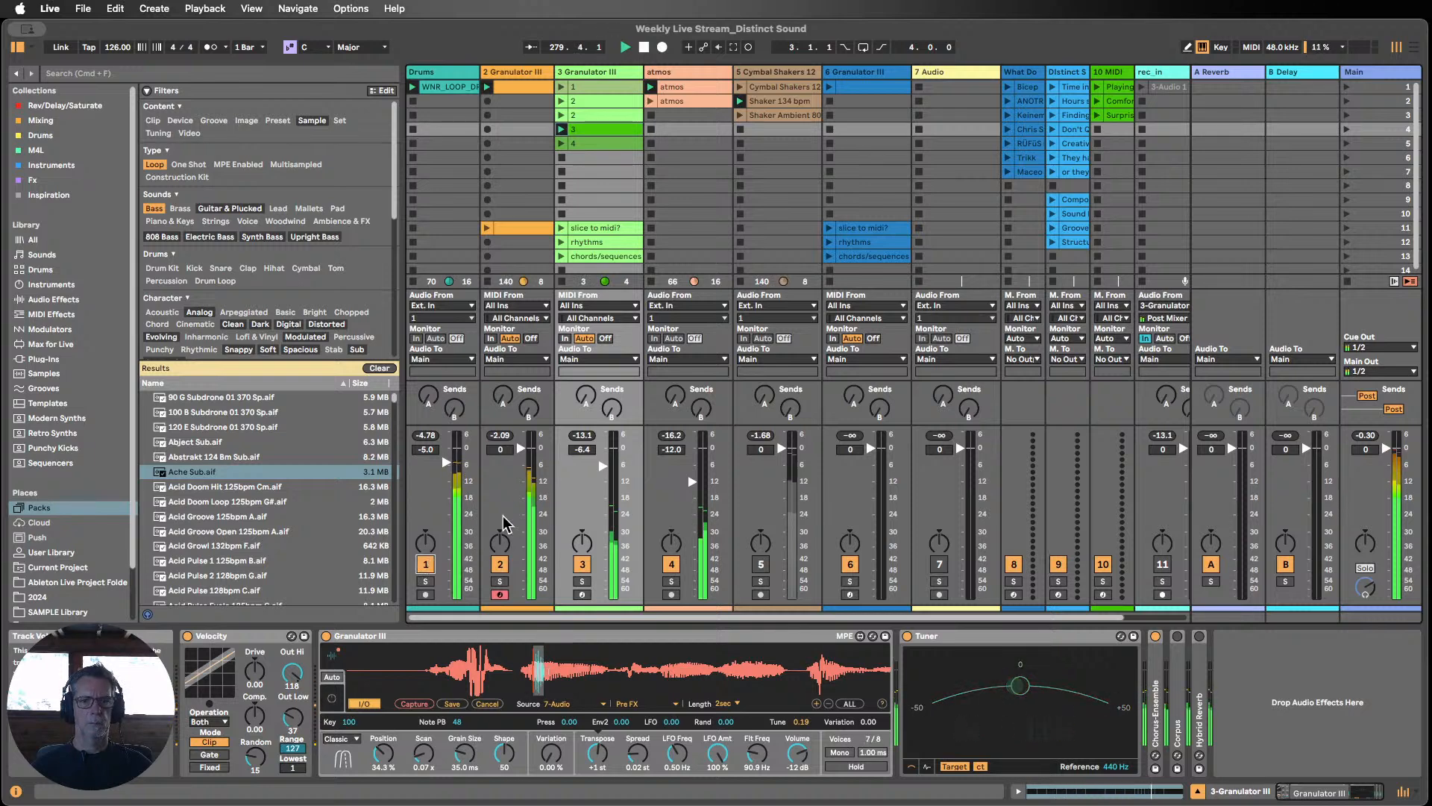
Step: Lower track 2's volume to -1.0 dB and relaunch clip 1 on track 3
left_click_drag(522, 450, 522, 451)
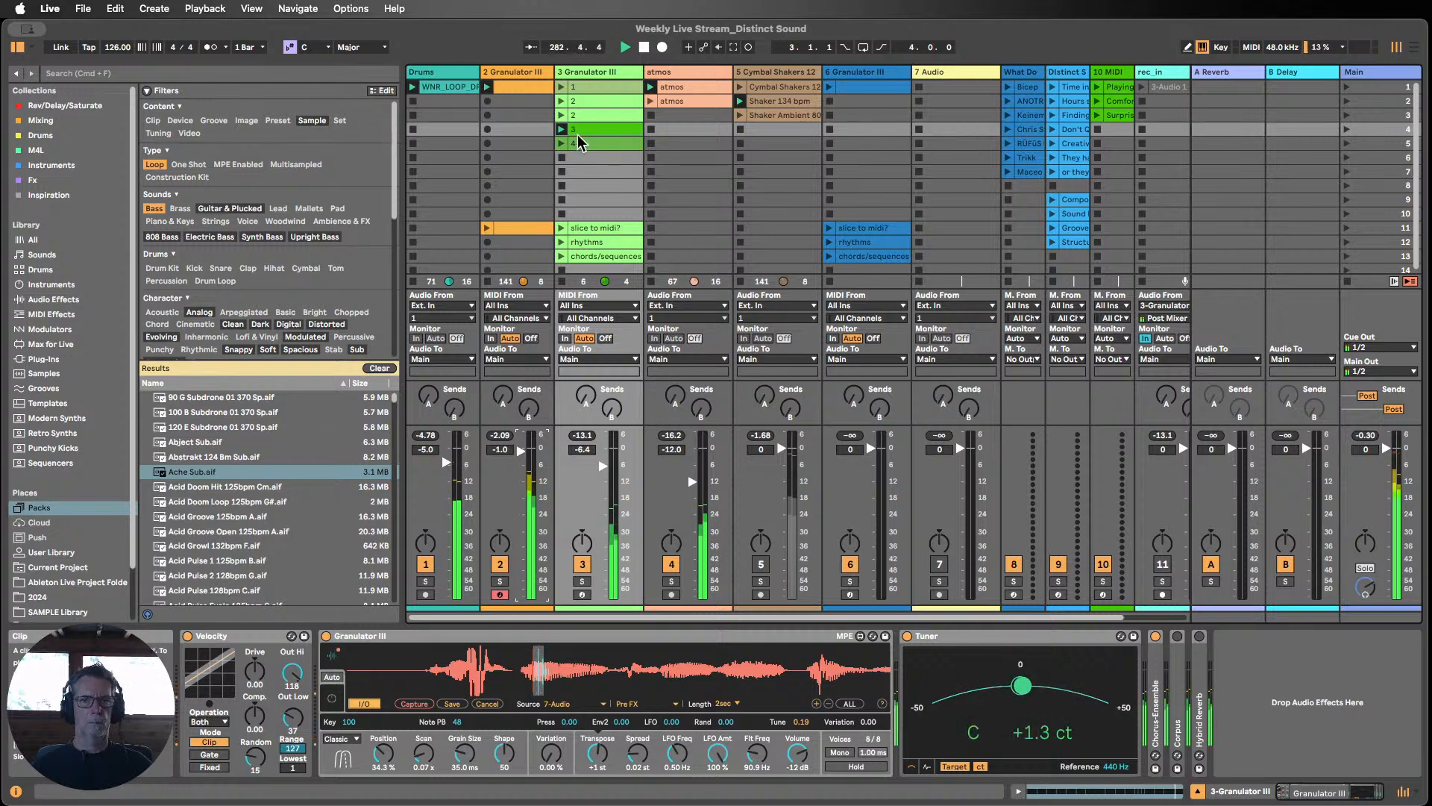
left_click(561, 88)
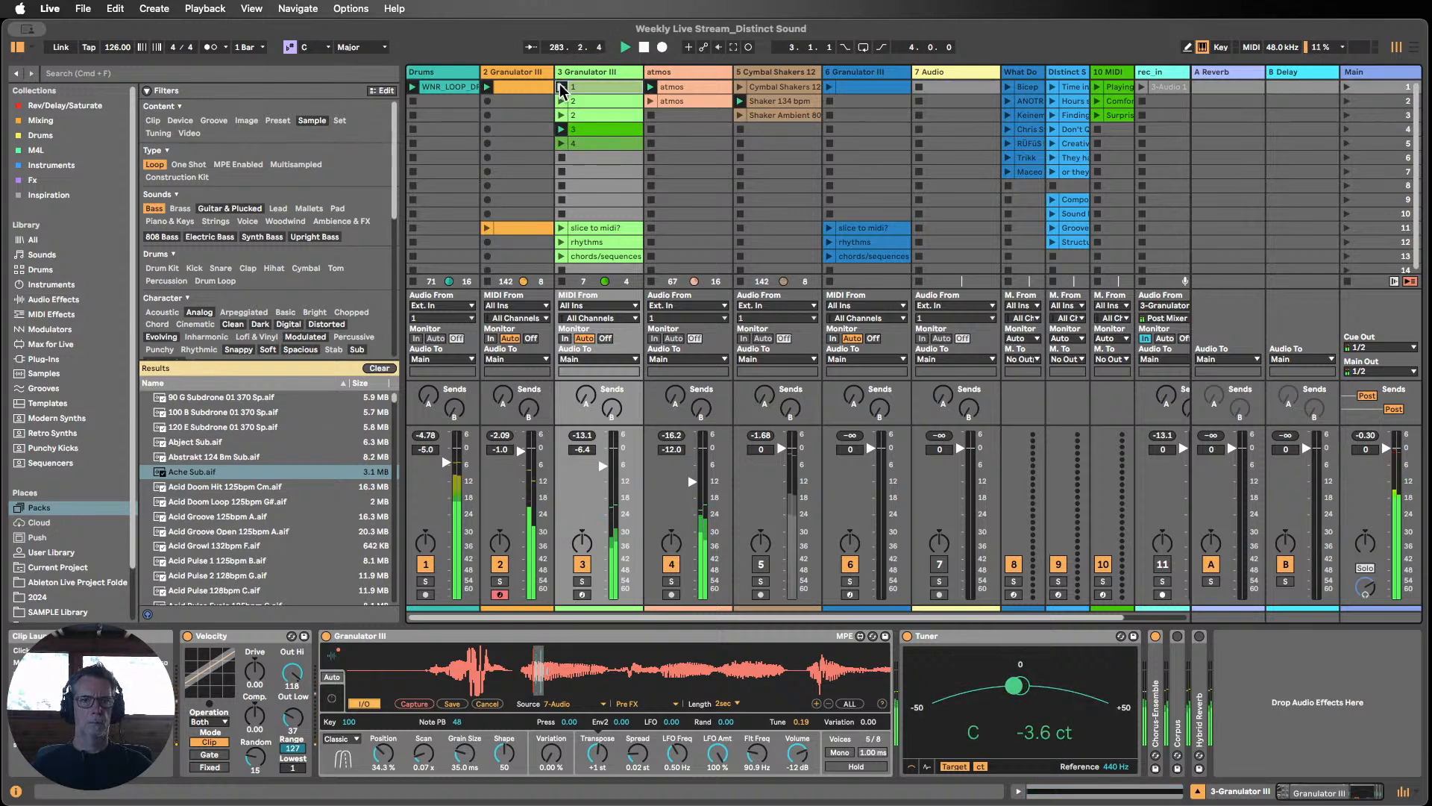
Step: Browse the audio effects for track 2 and inspect the chord notes in its first clip
left_click(517, 70)
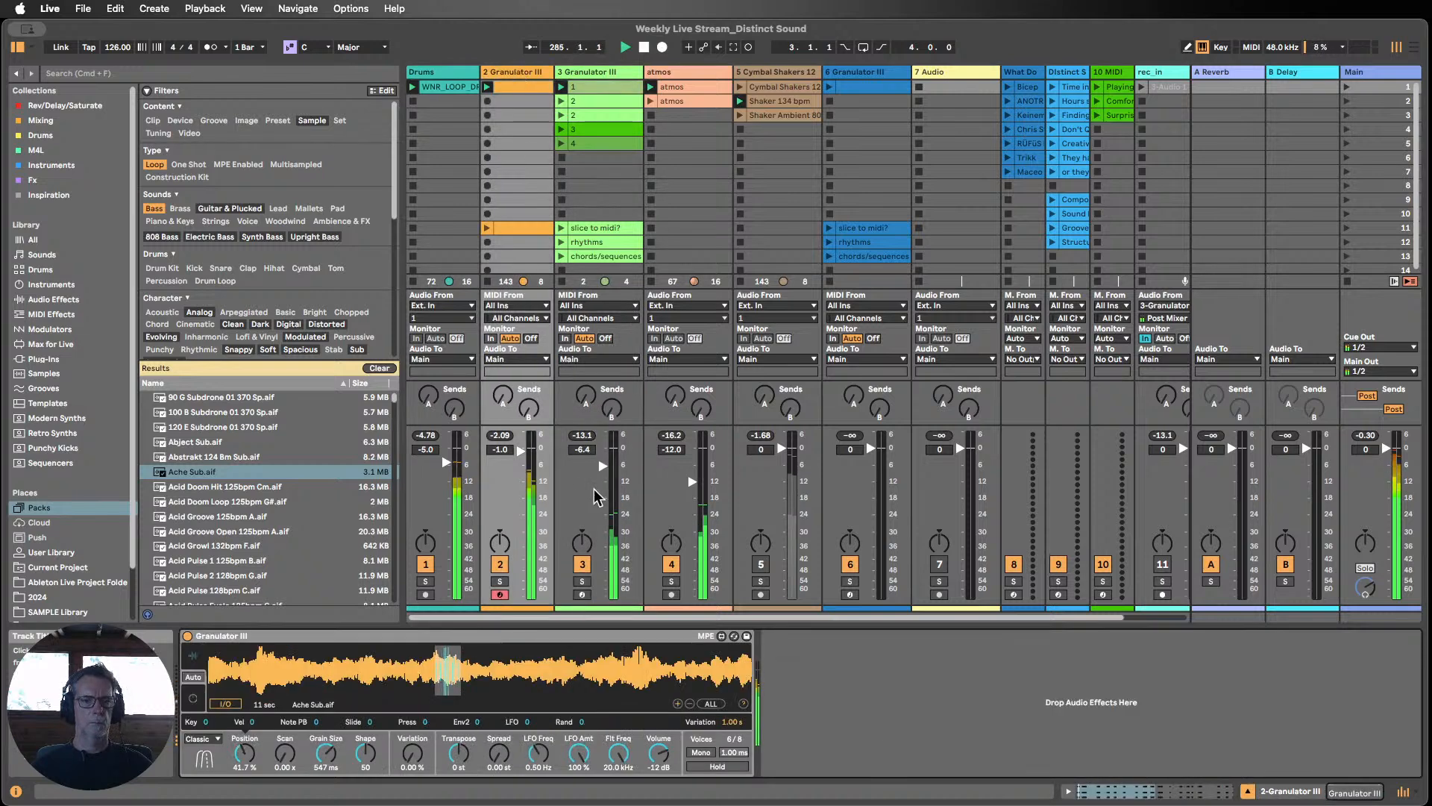
left_click(56, 300)
scroll(257, 455, "down", 4)
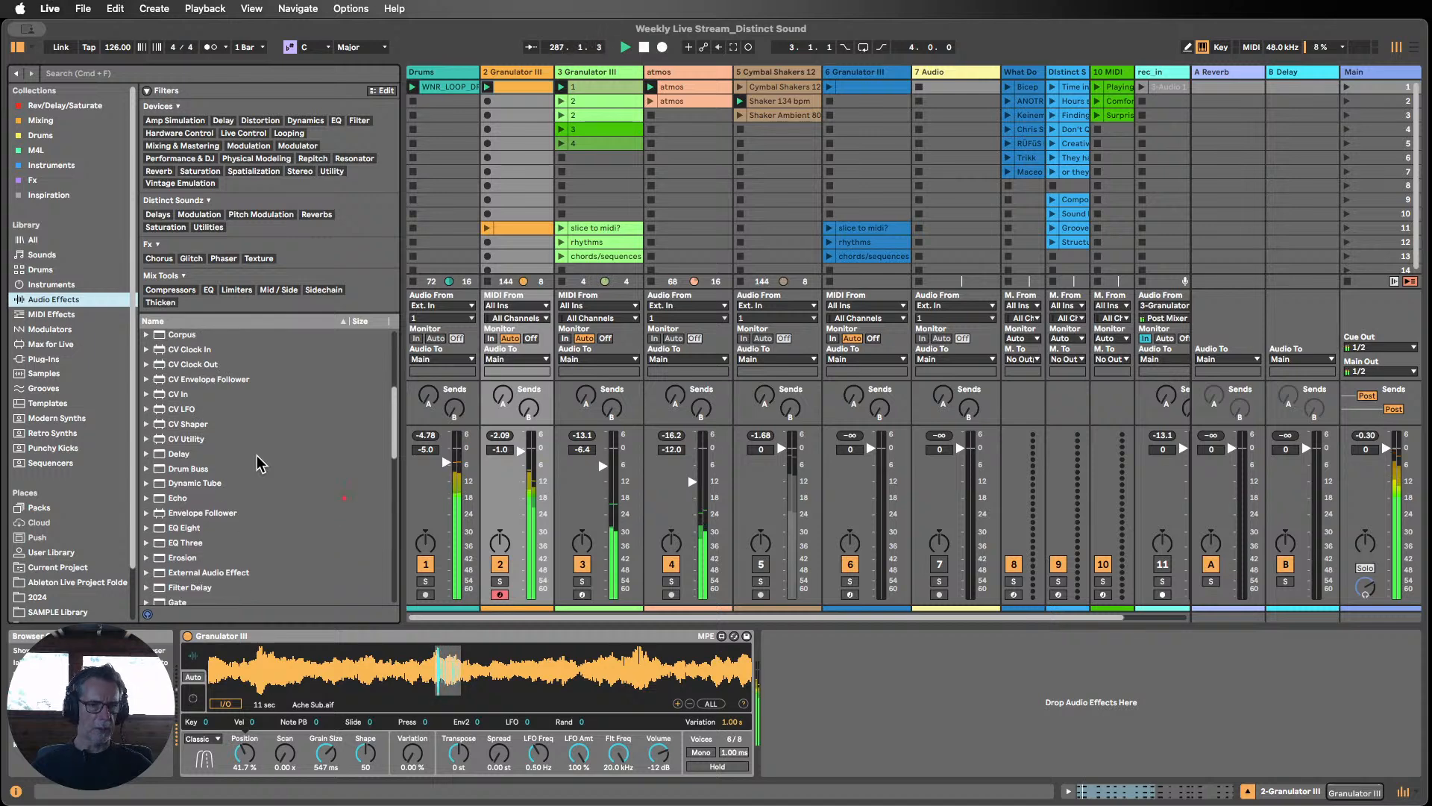
double_click(513, 87)
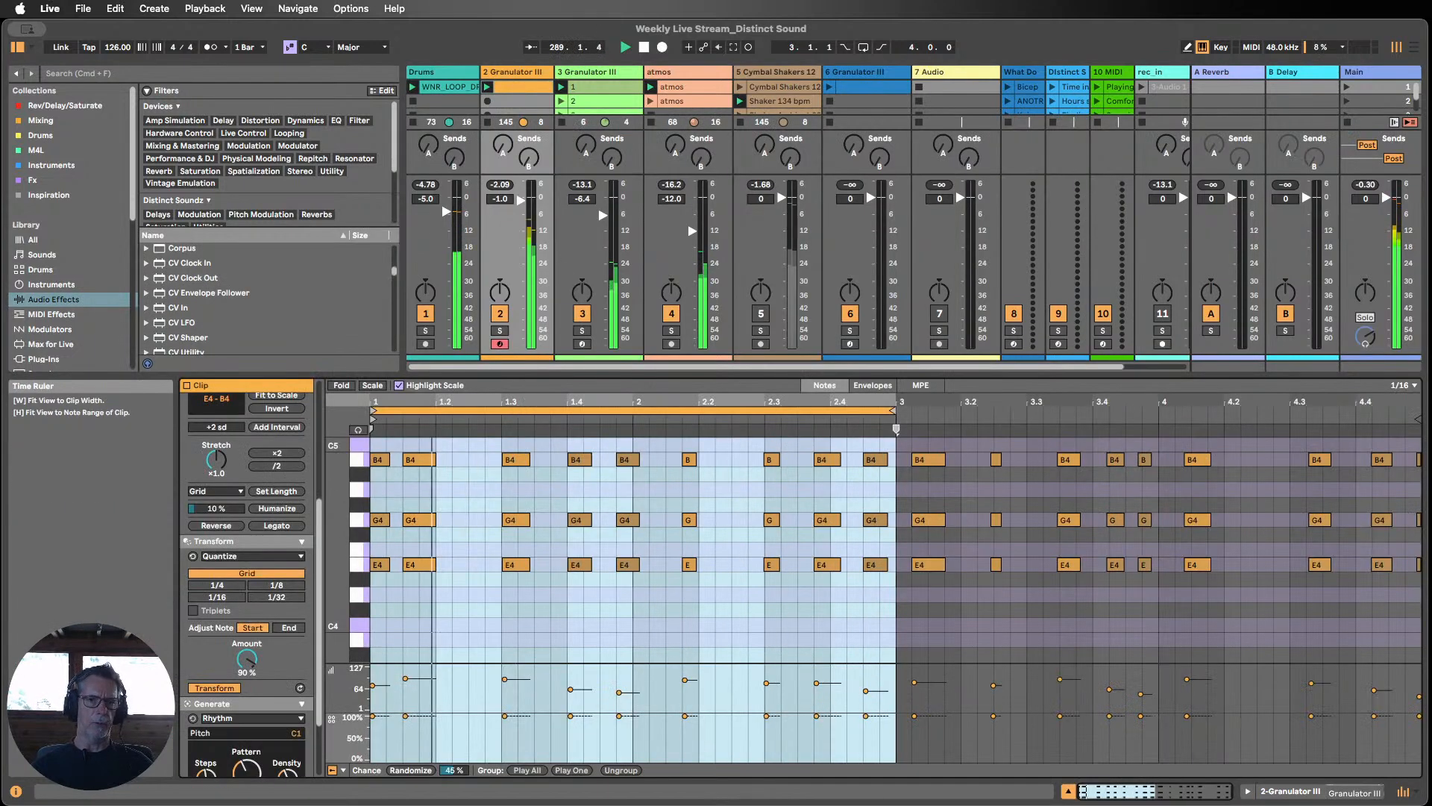
left_click(687, 520)
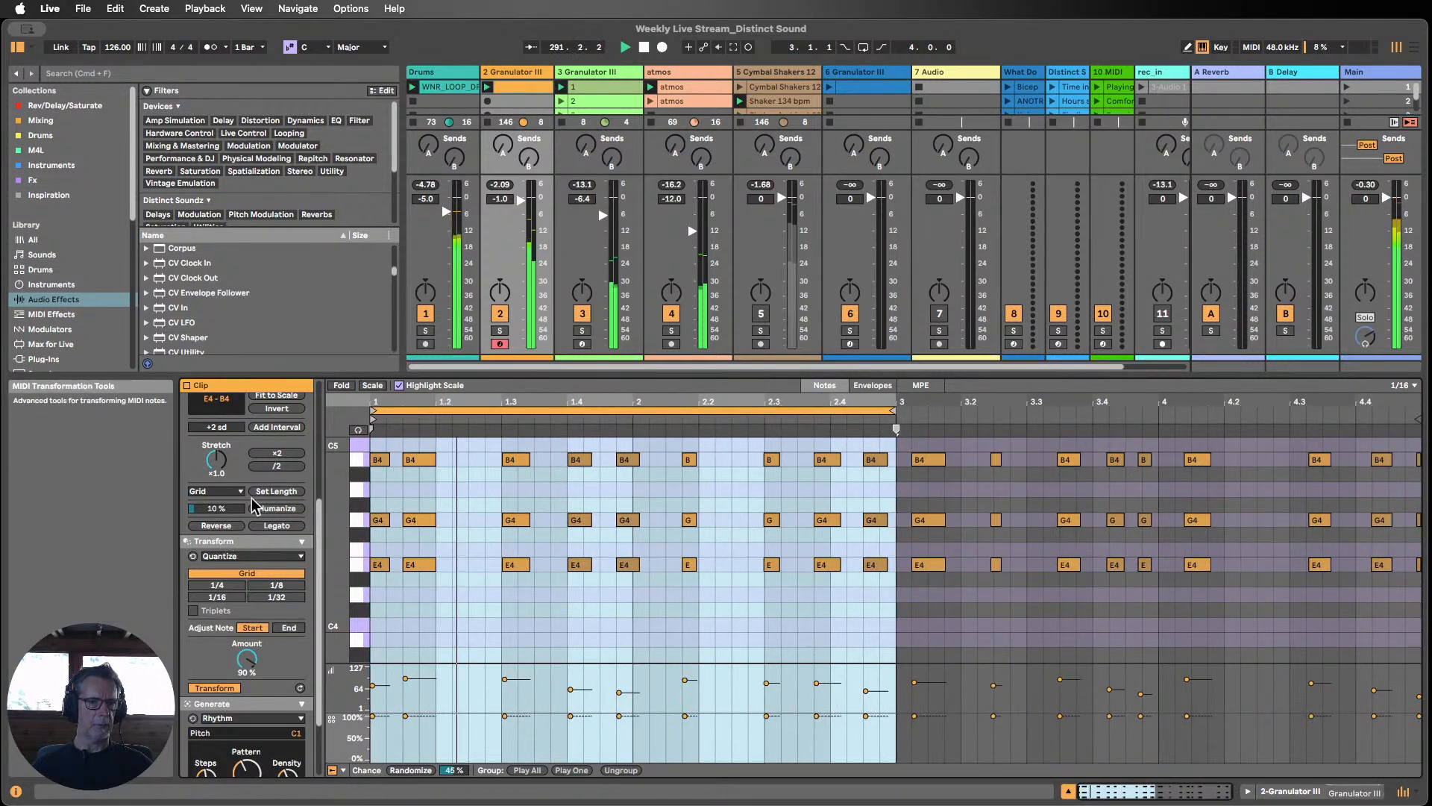
scroll(253, 505, "up", 2)
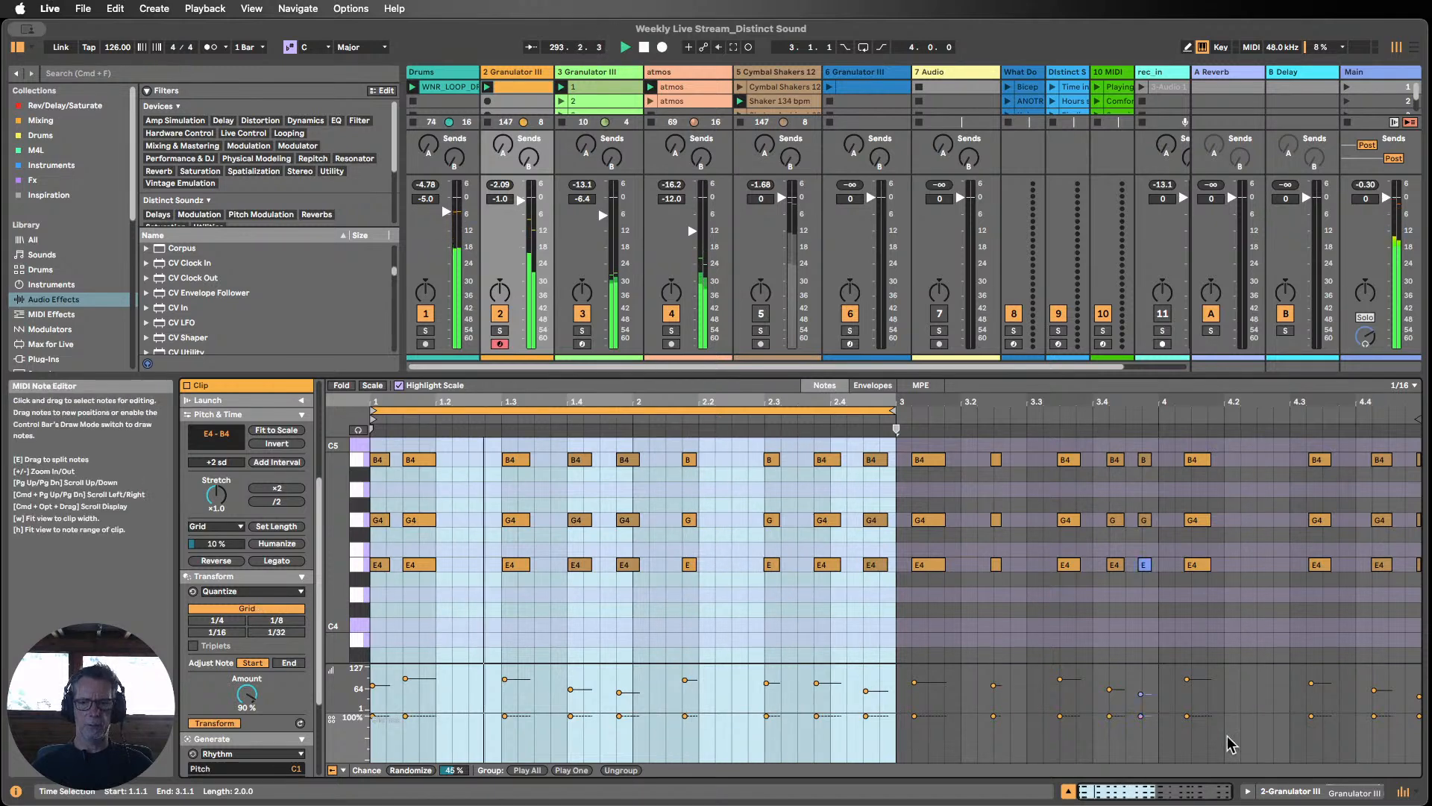
Step: Duplicate track 2's chord clip into scene 2 and name the copy 2
left_click(1069, 790)
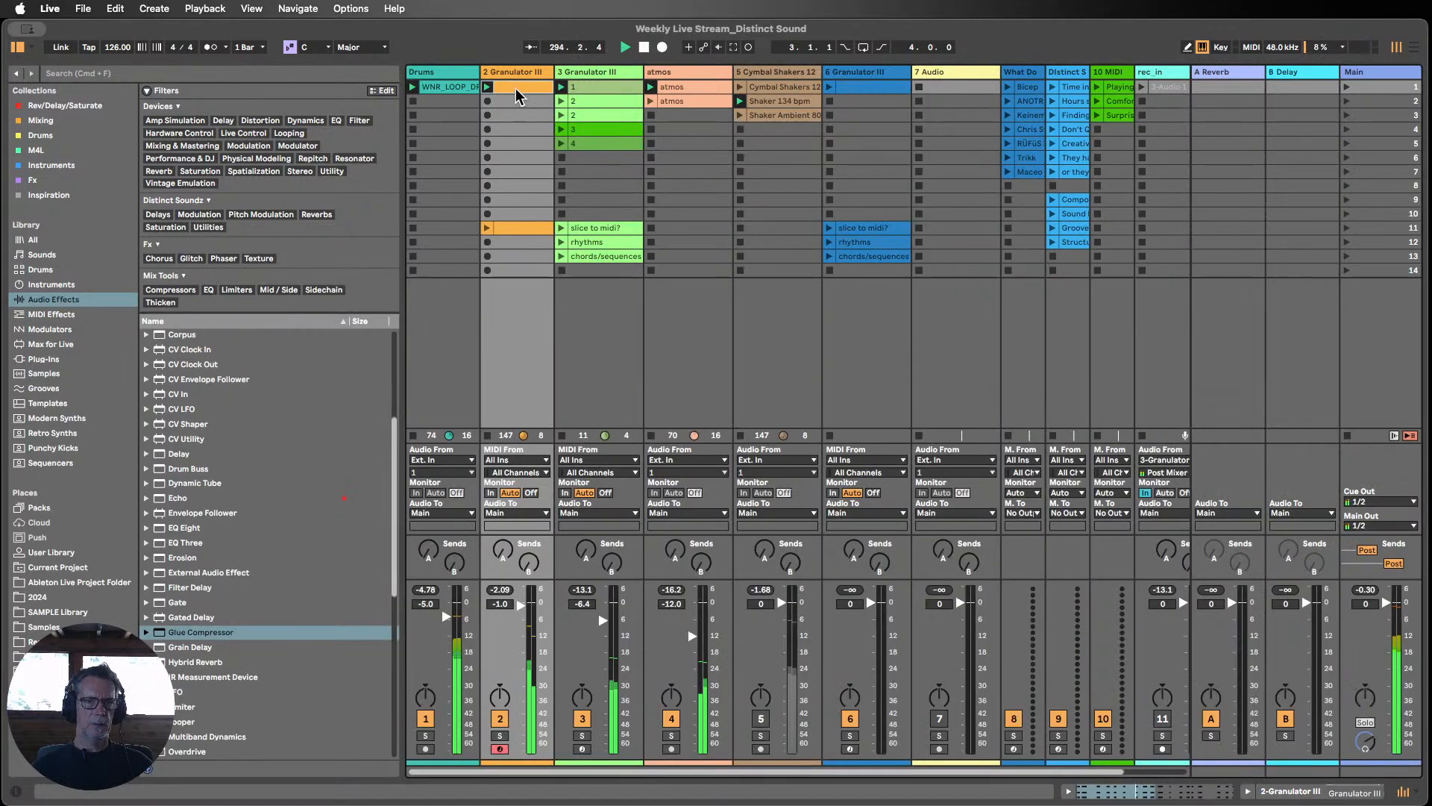
left_click(522, 100)
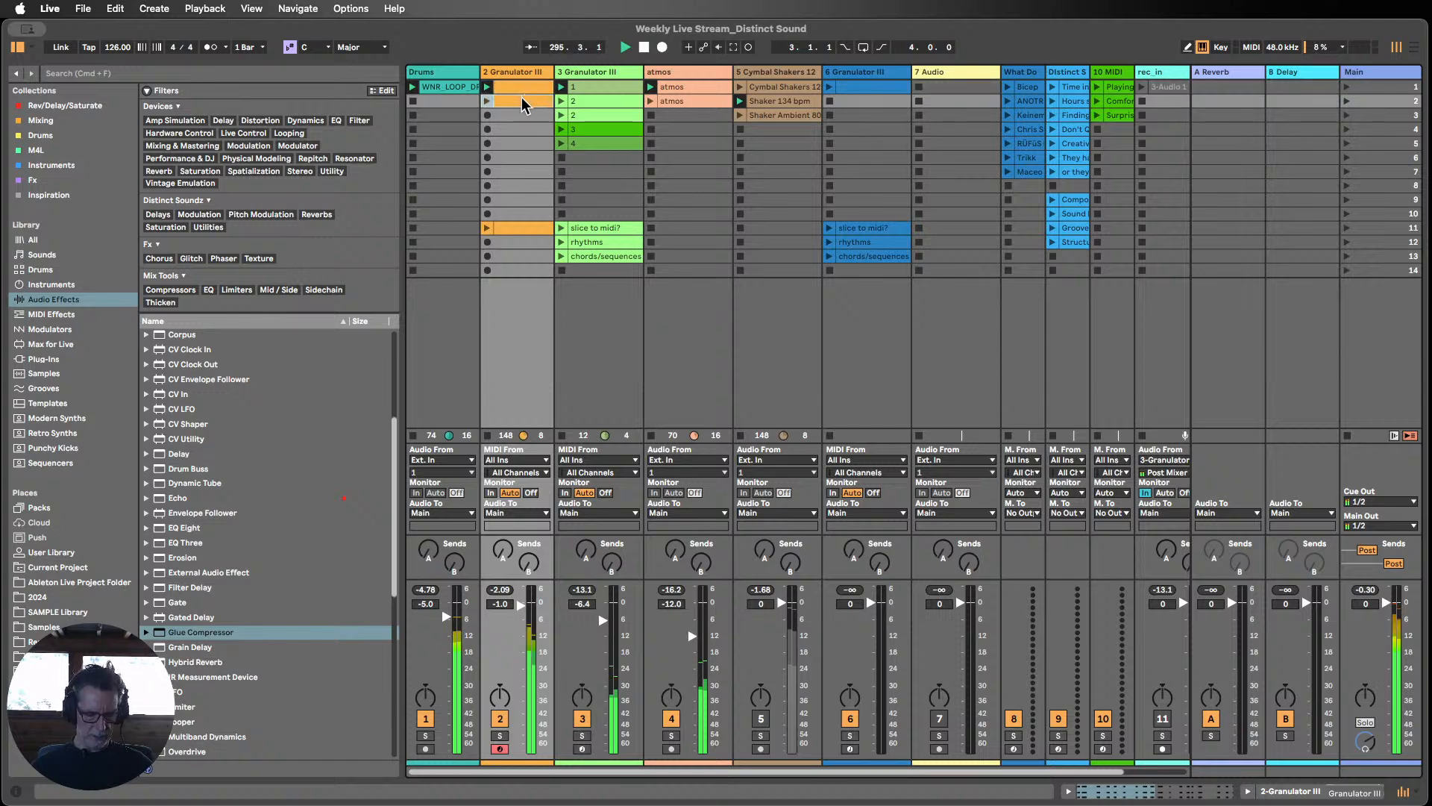
key("super+r")
type("2")
left_click(514, 114)
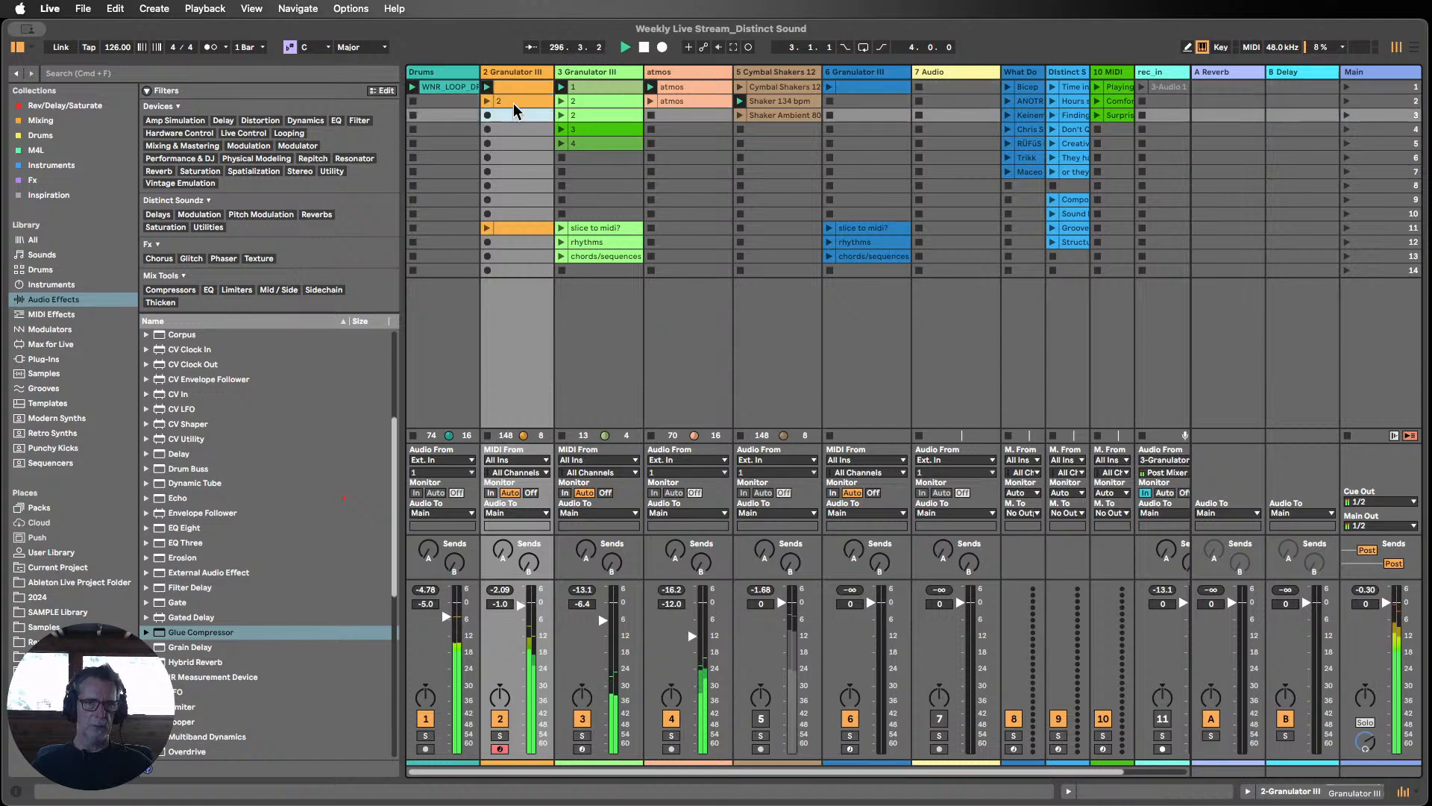
Step: Crop clip 2 on track 2 to its first two bars
double_click(515, 100)
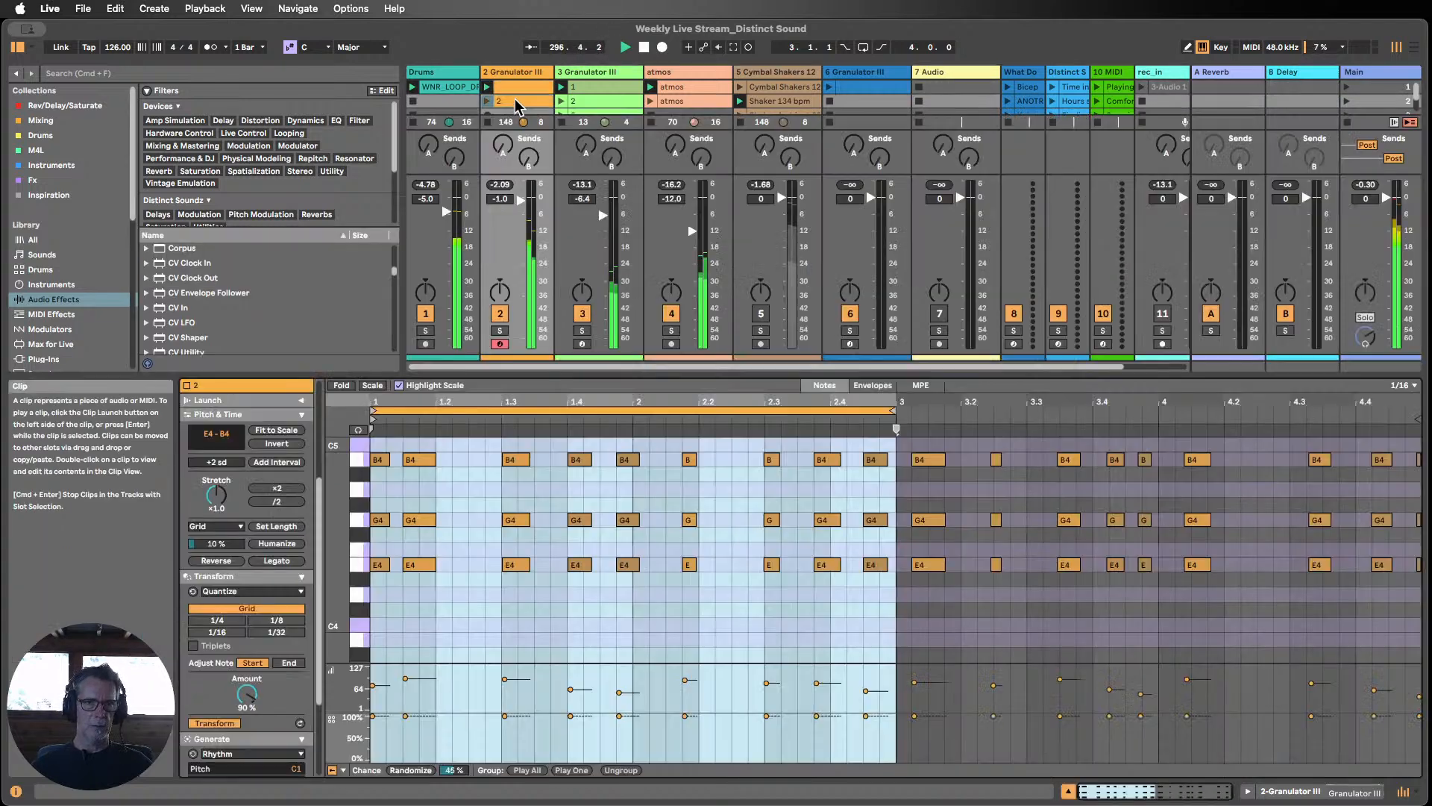
left_click(880, 600)
right_click(520, 603)
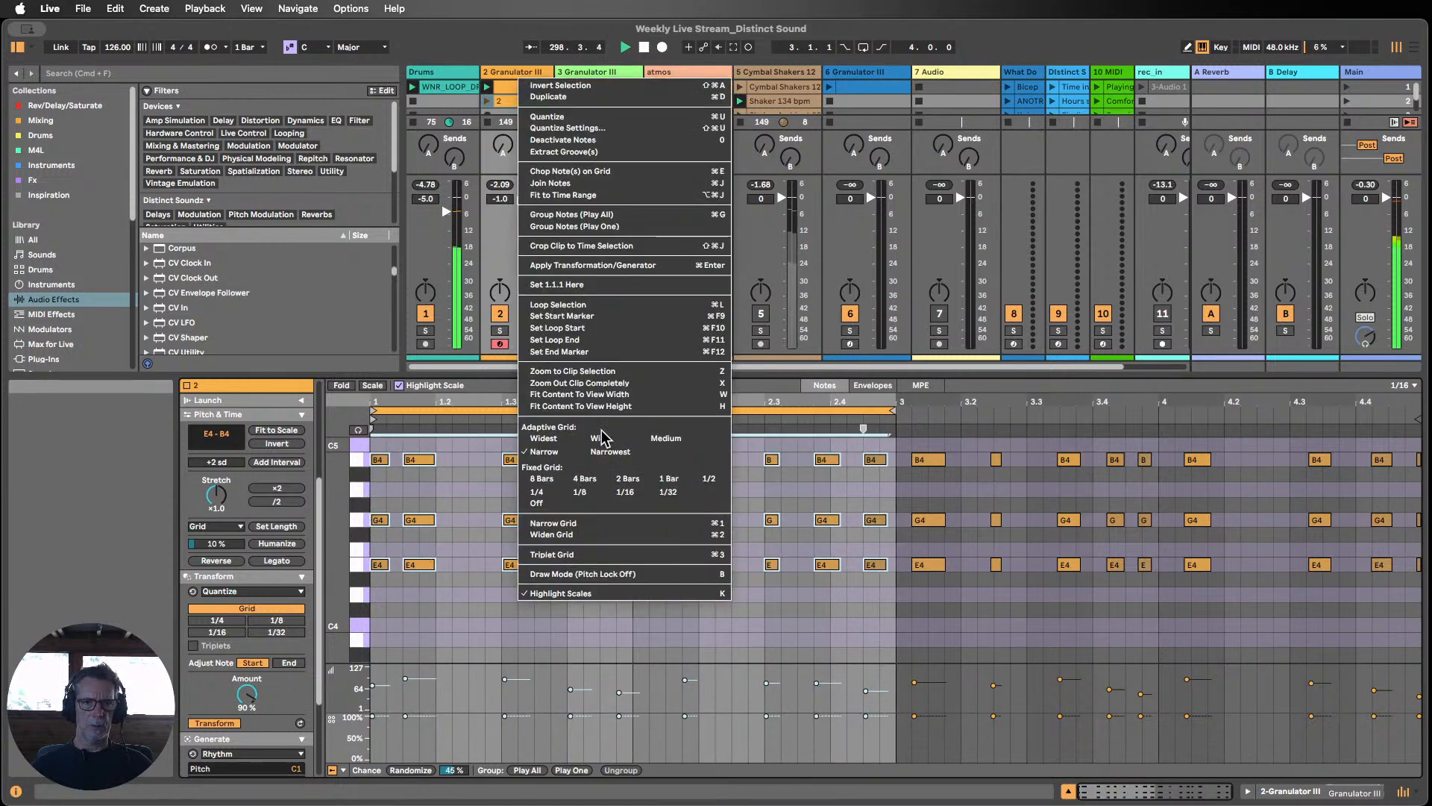
left_click(560, 246)
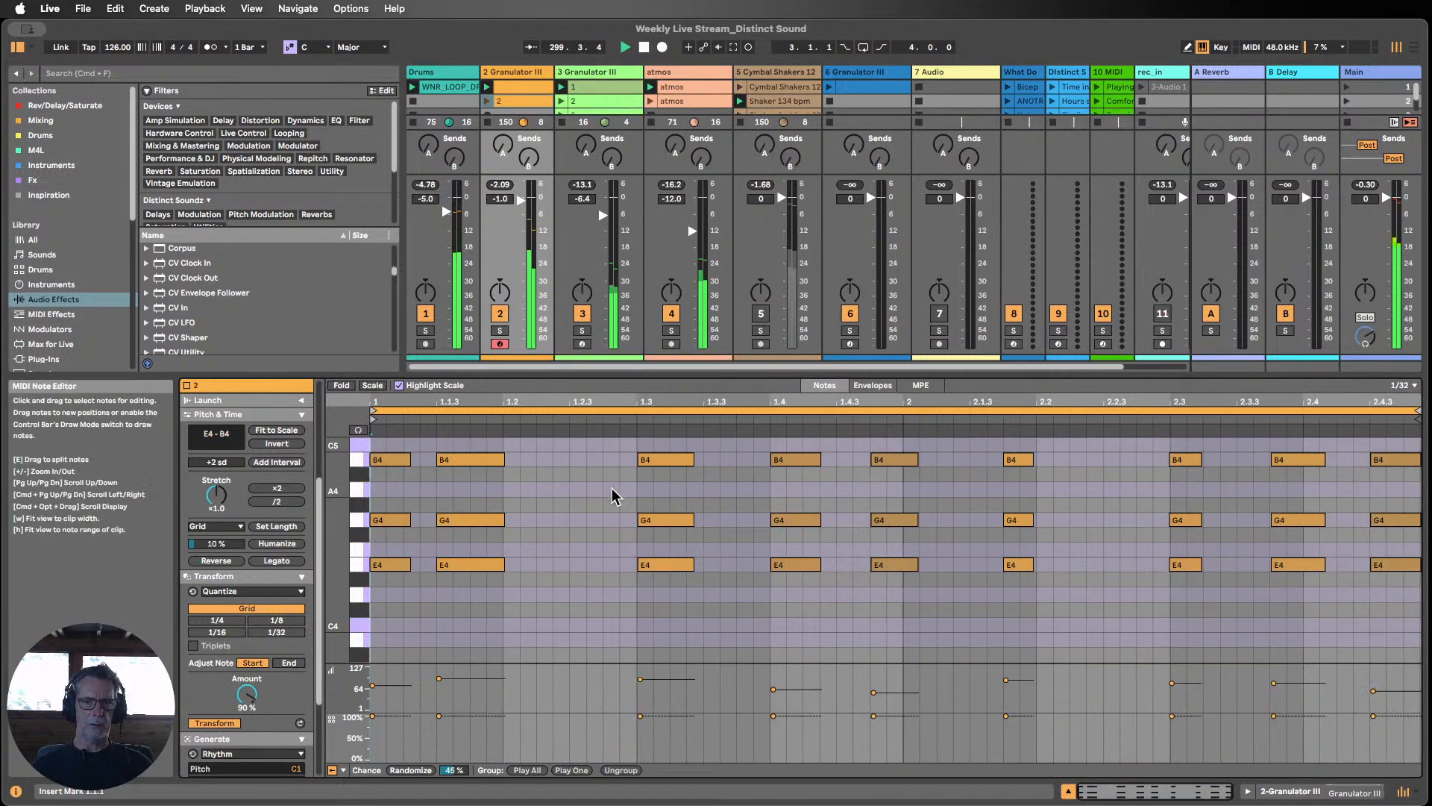
Step: Apply Legato to all chord notes in clip 2
key("super+a")
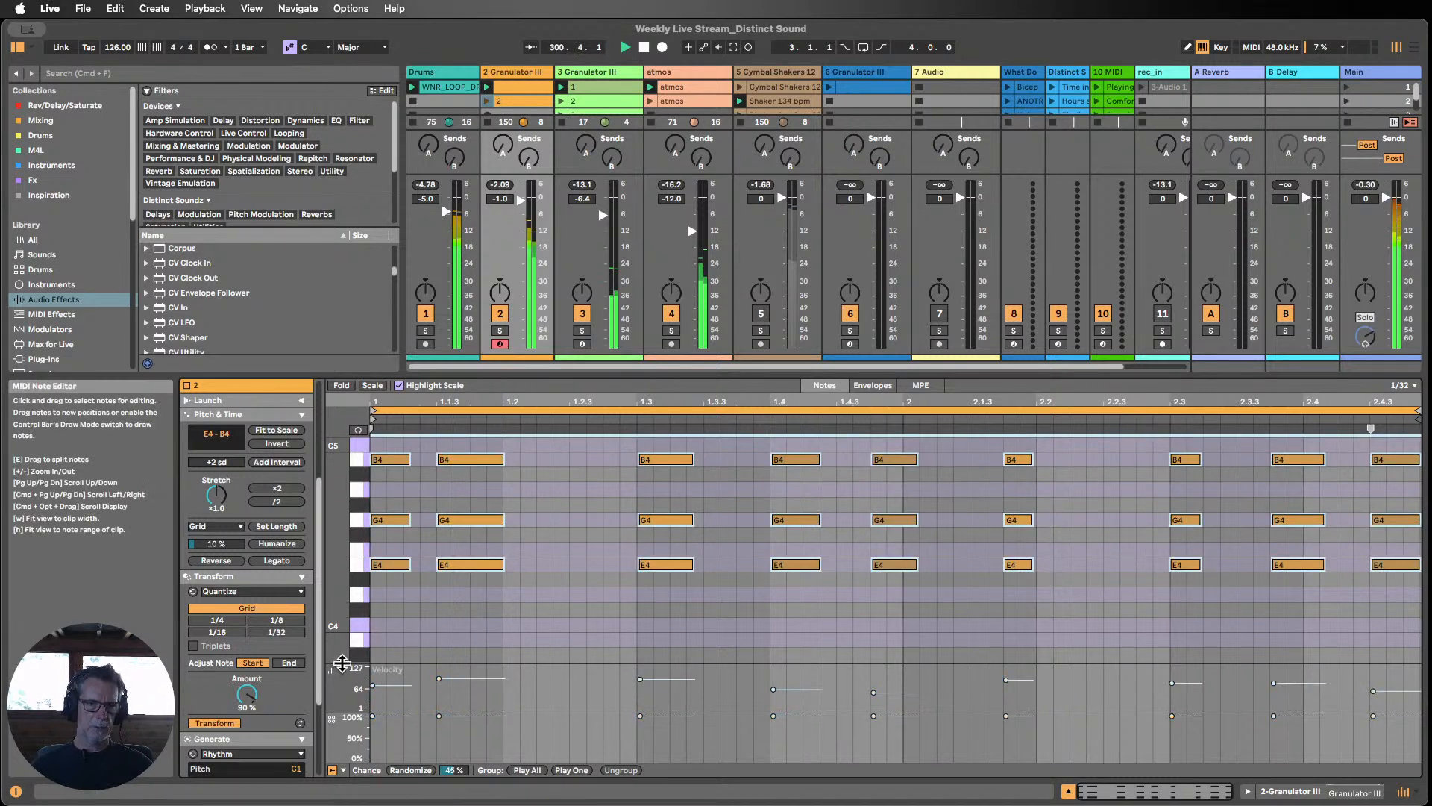
left_click(276, 561)
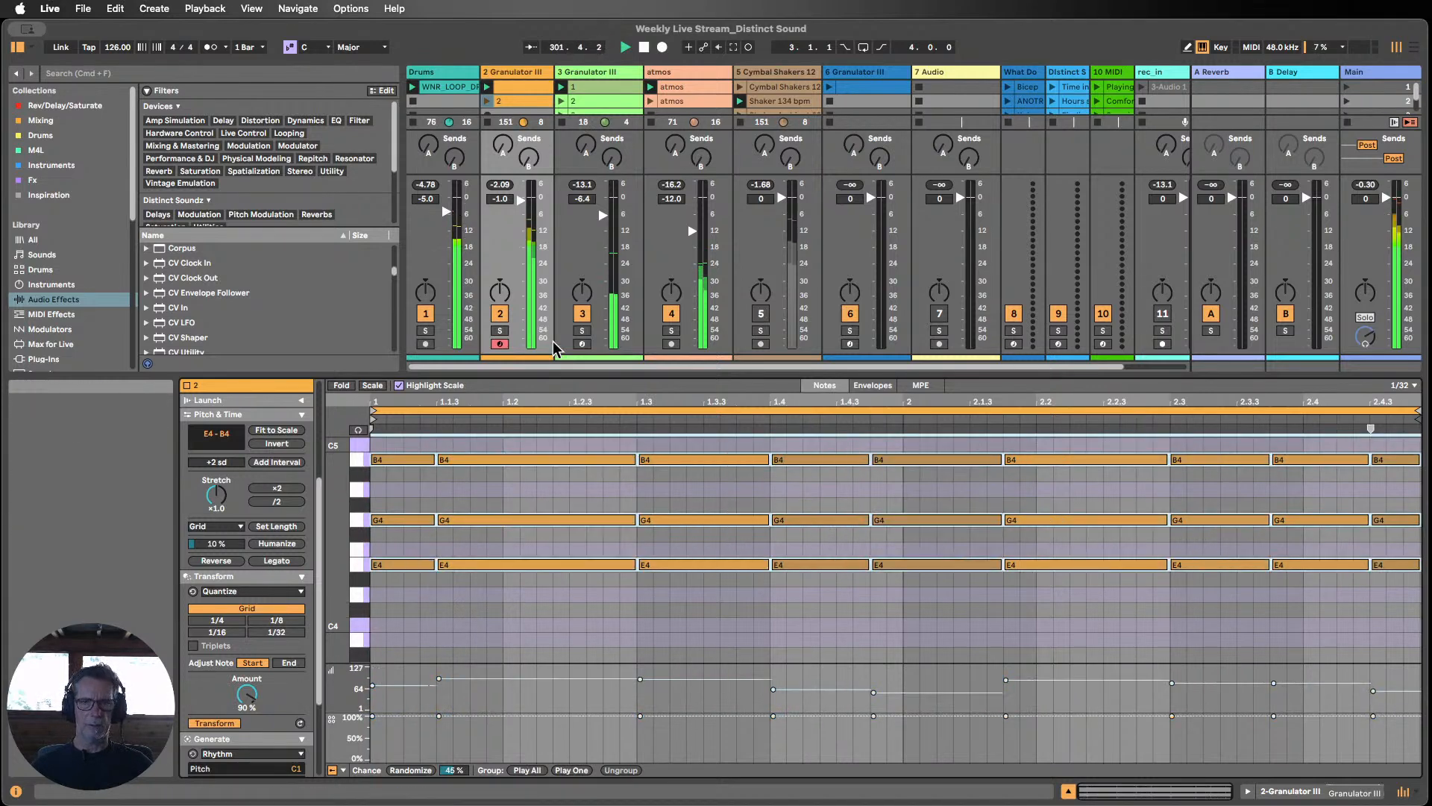
Step: Launch clip 2 on track 2 and rename the track's first clip as 1
left_click(487, 101)
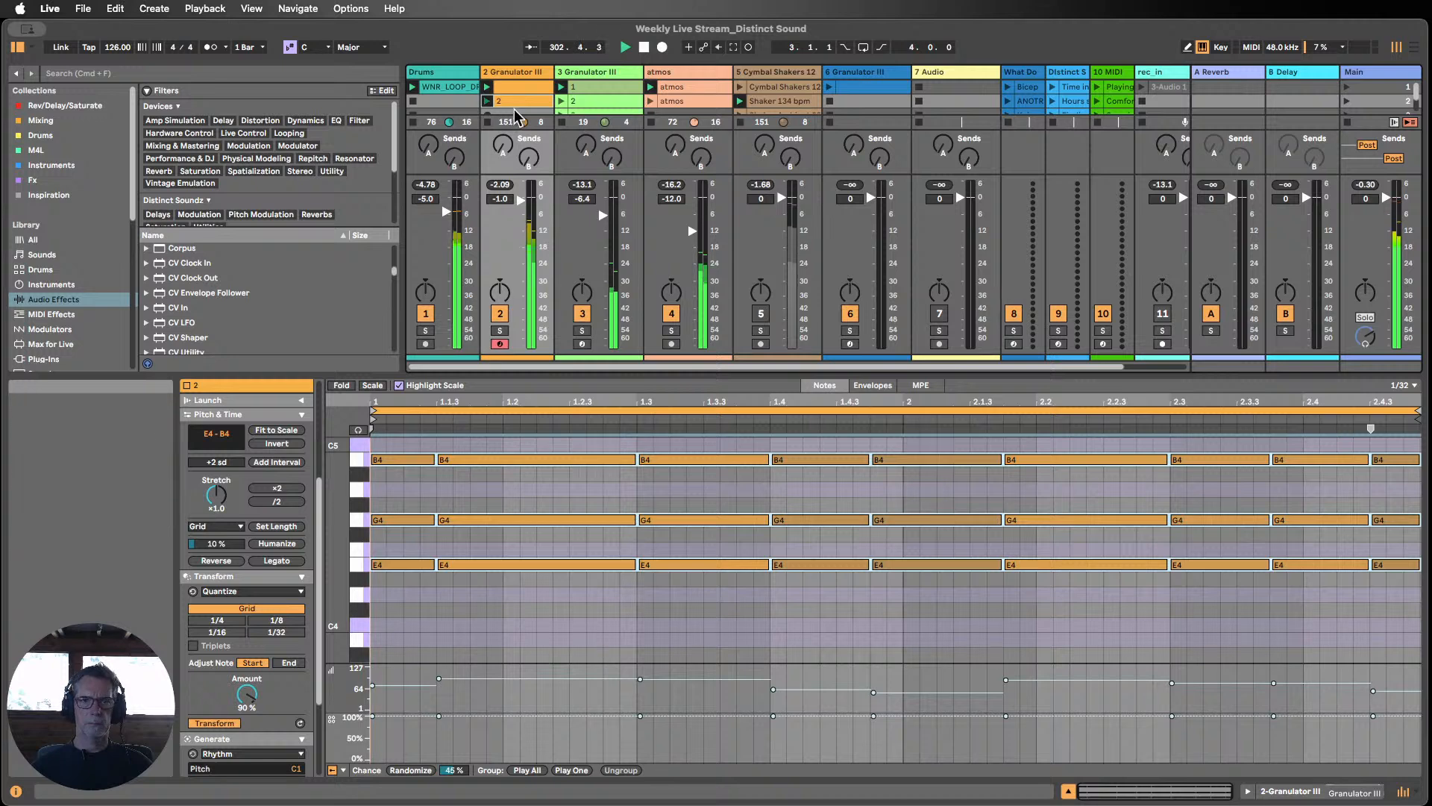
left_click(503, 87)
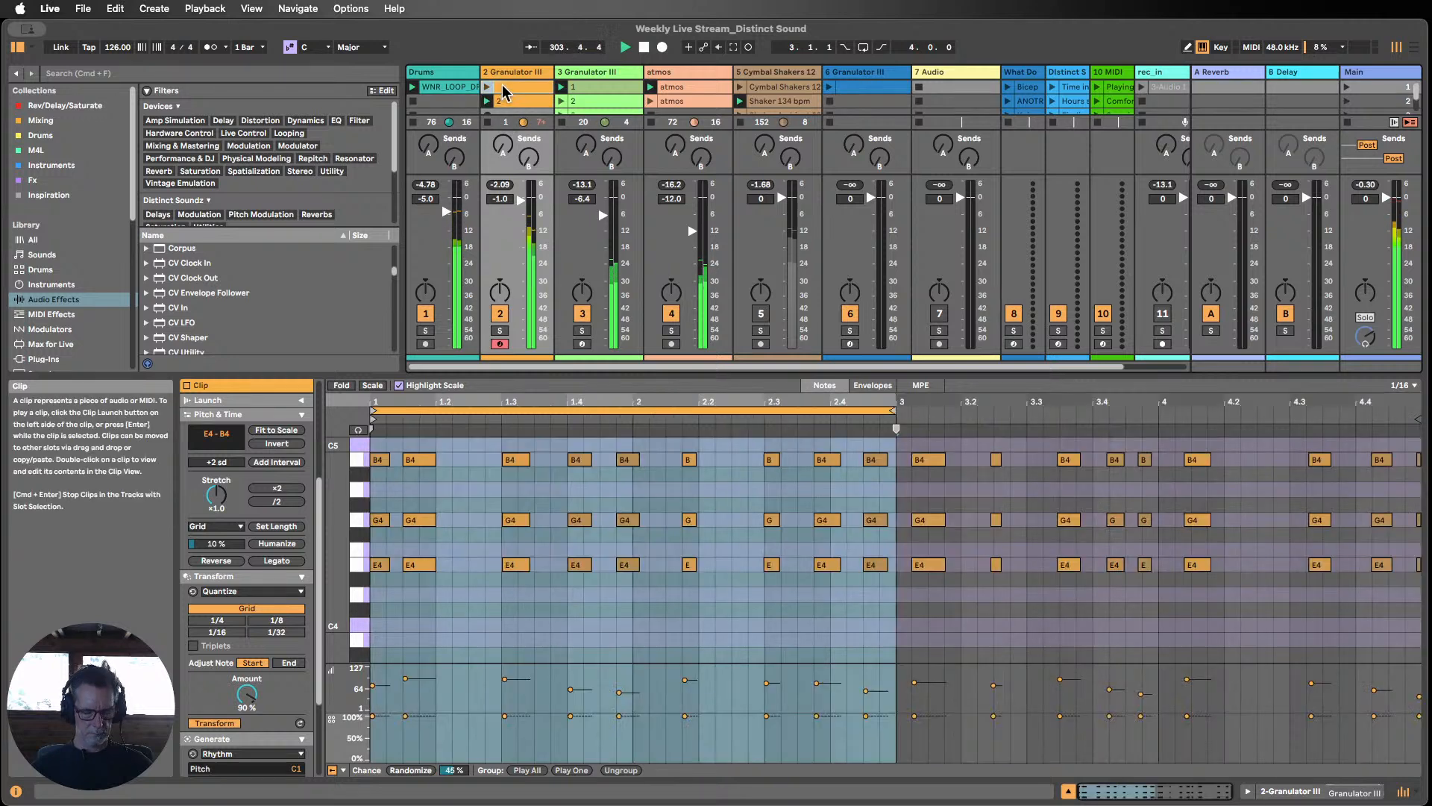
key("super+r")
type("1")
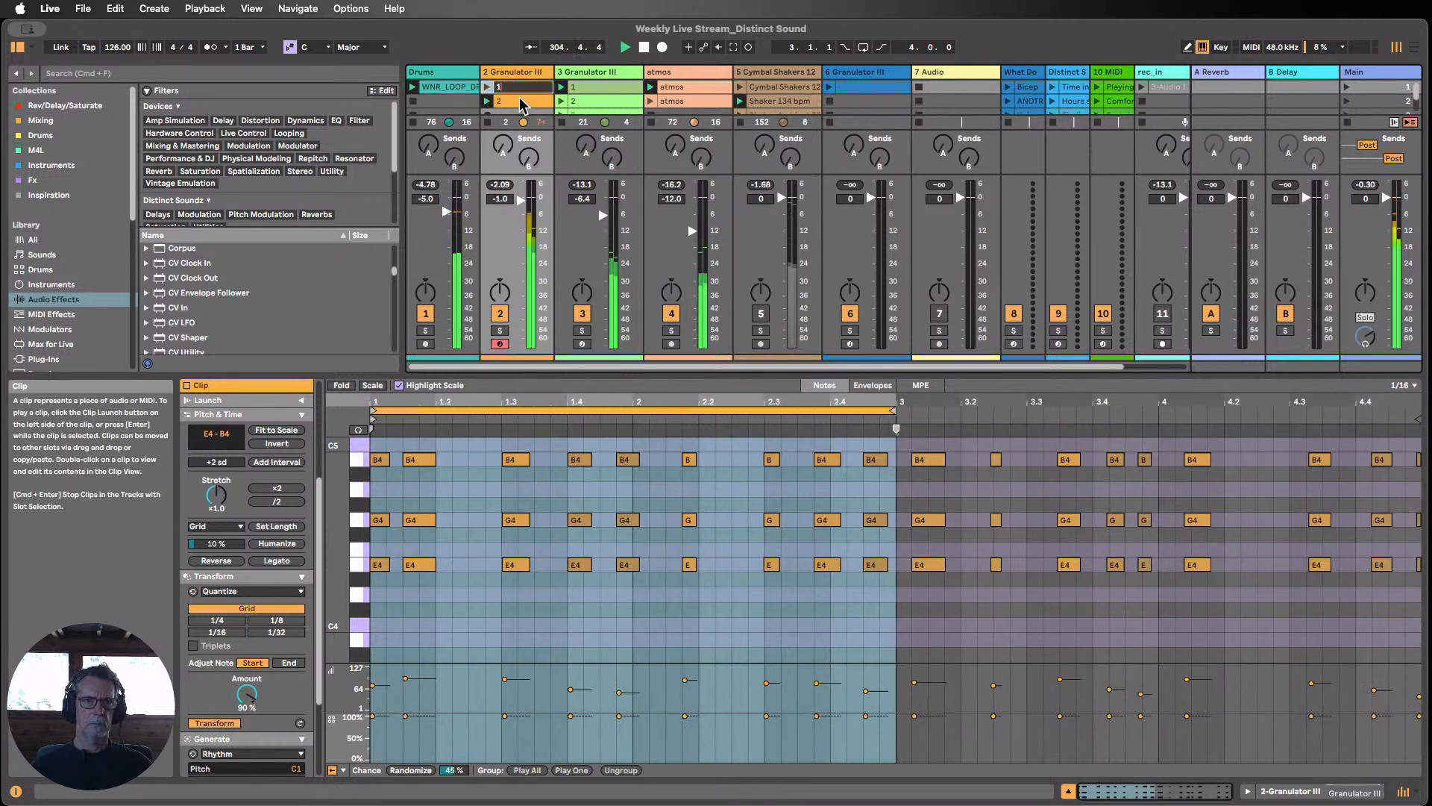
left_click(520, 101)
Step: Mute track 3 and add a Tuner after Granulator III on track 2
left_click(517, 71)
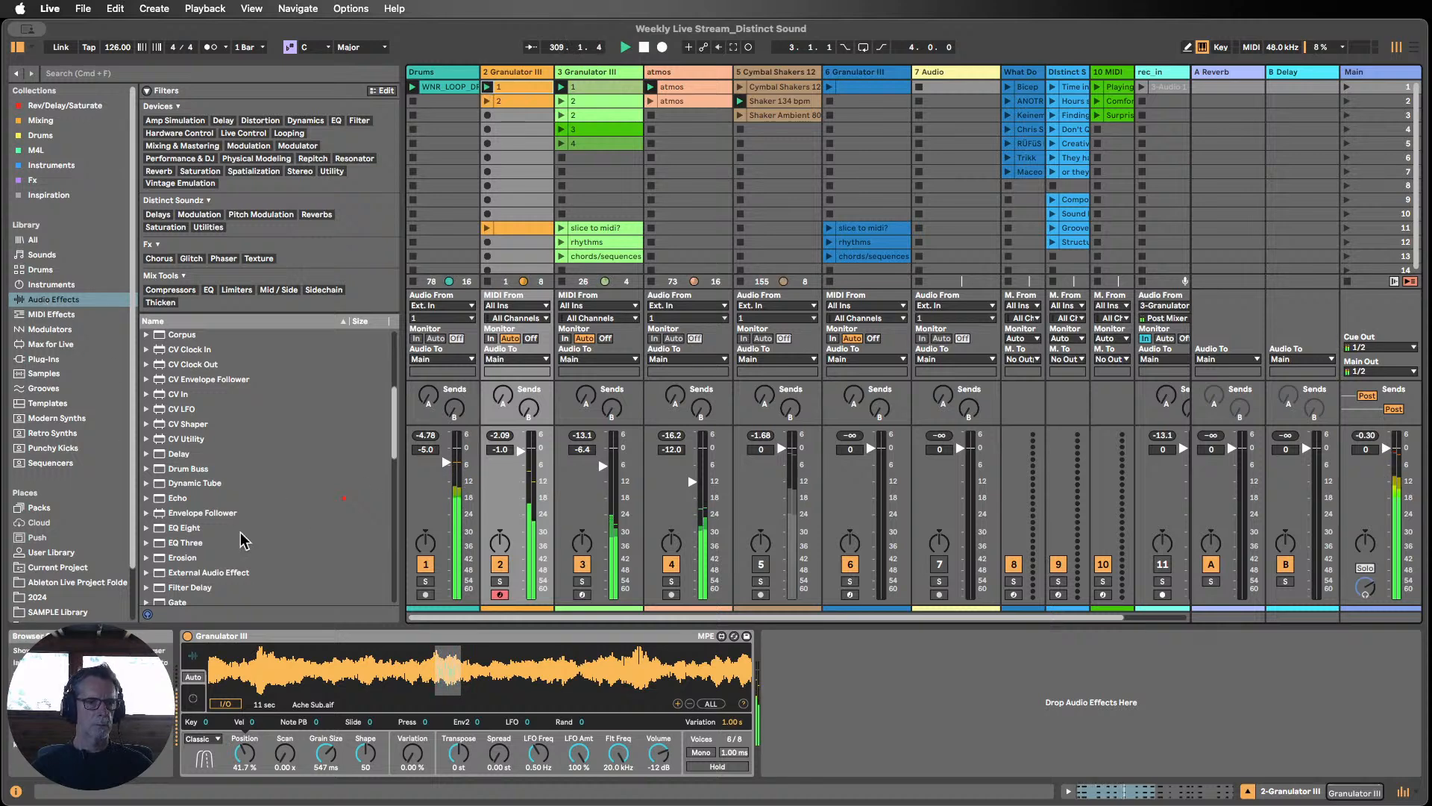
scroll(243, 539, "down", 10)
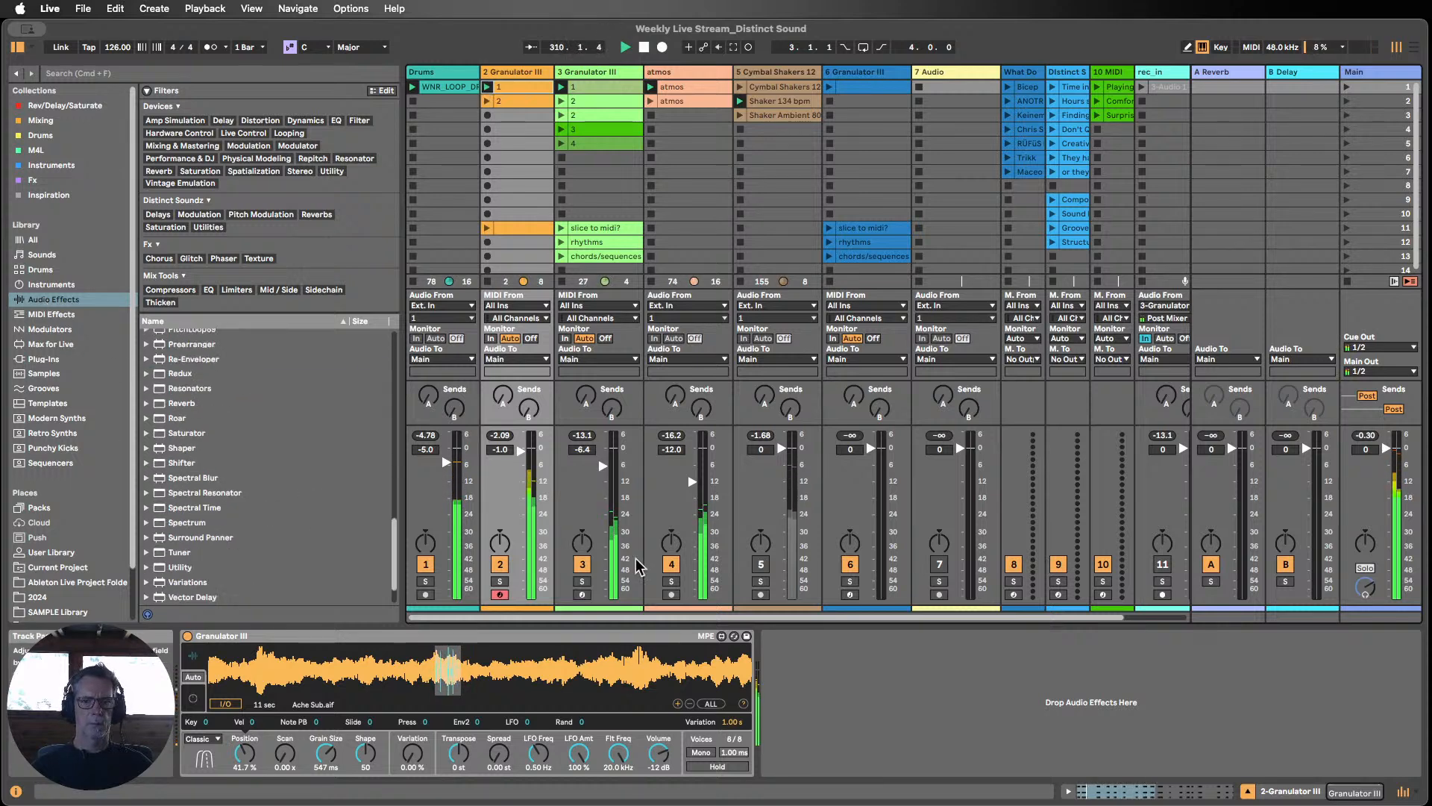
left_click(588, 567)
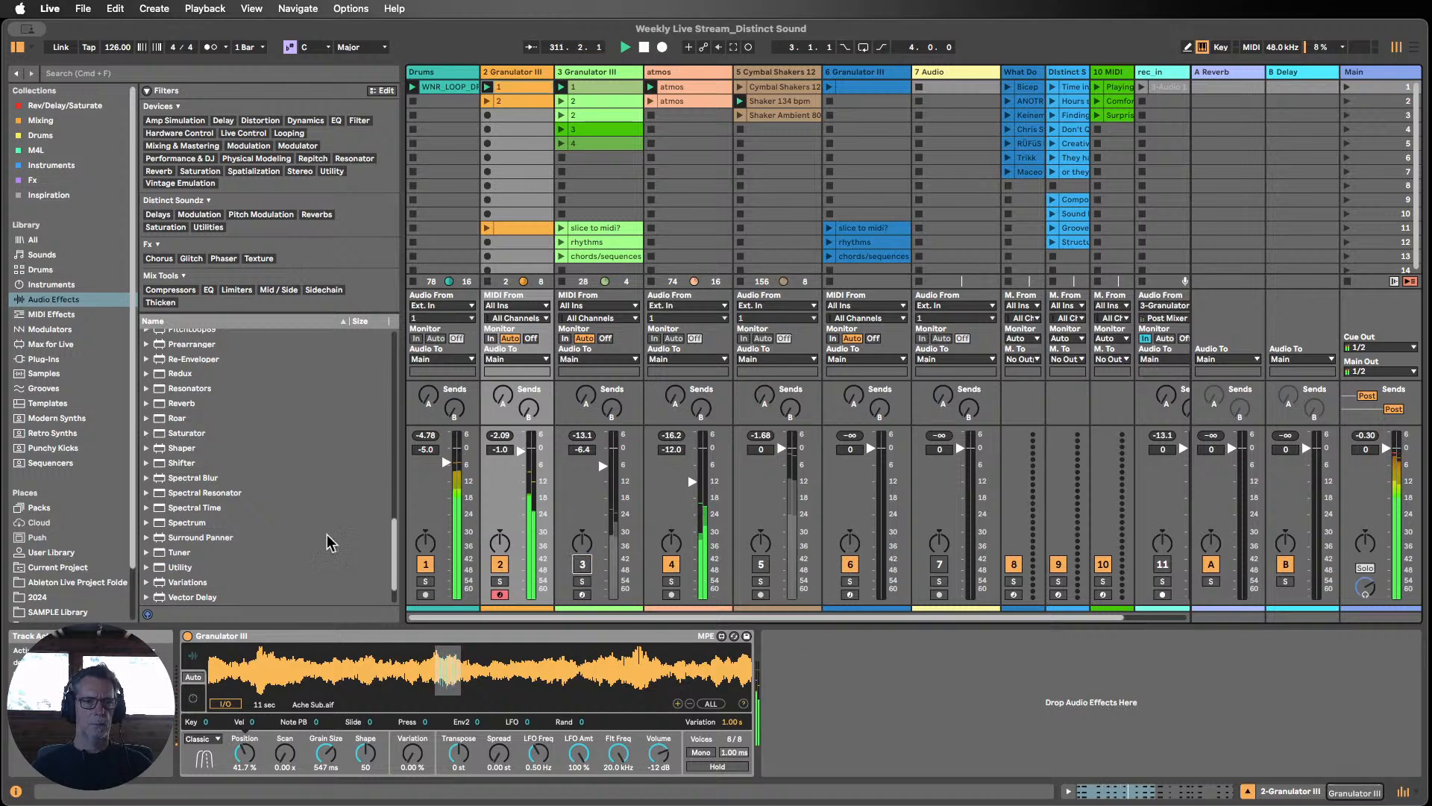
scroll(246, 523, "down", 3)
left_click_drag(181, 513, 947, 665)
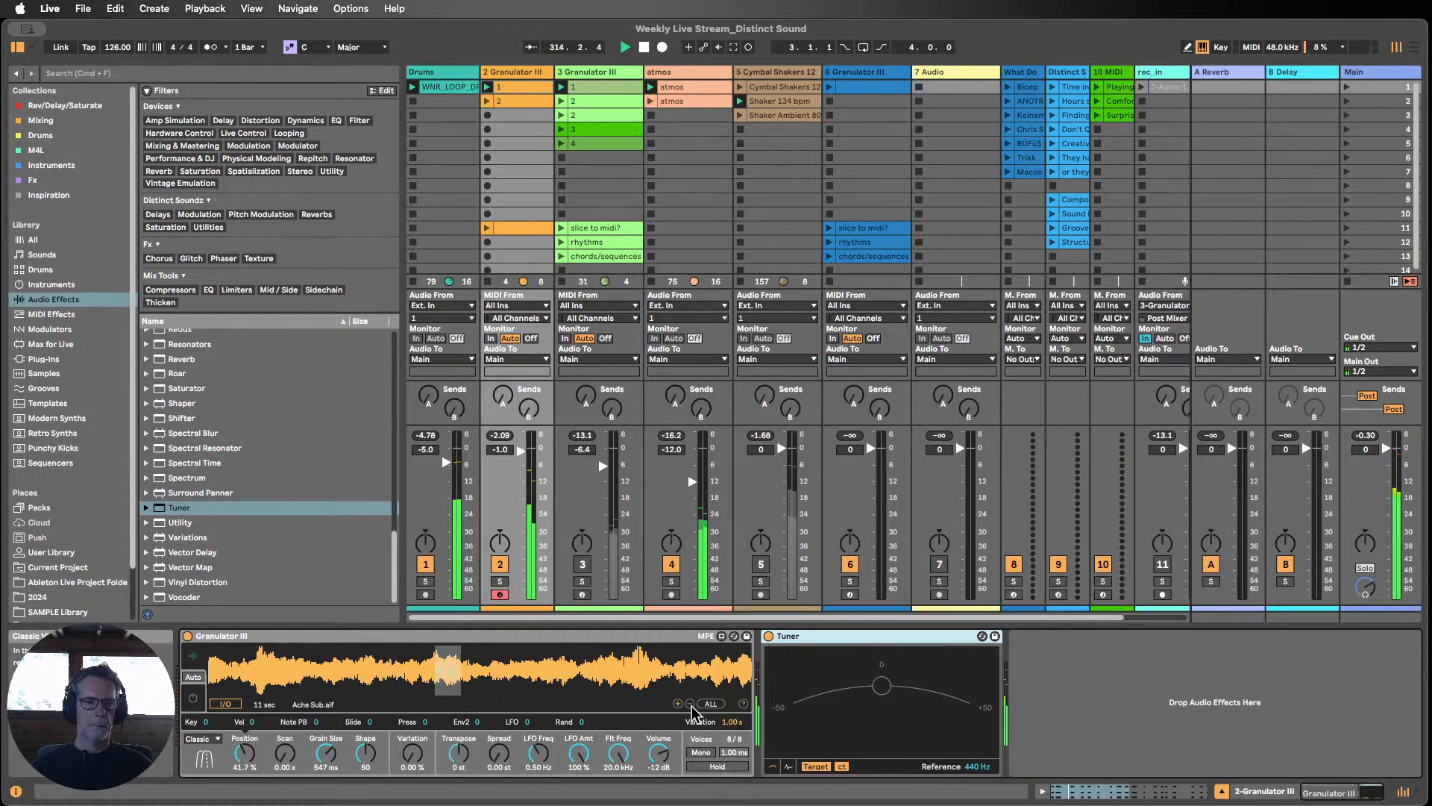
Step: Inspect the chord notes in clip 1 on track 2, then return to the track's devices
double_click(513, 83)
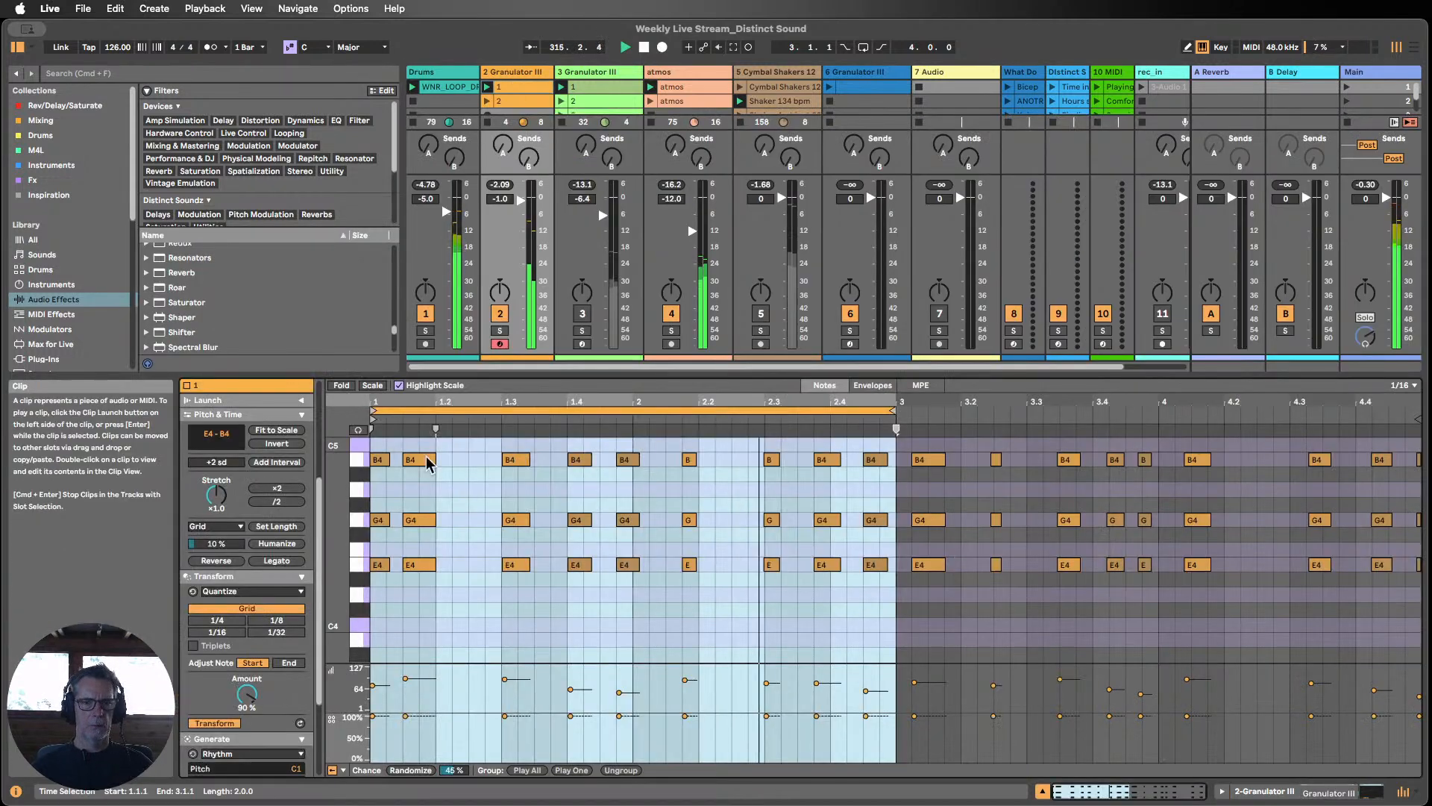
left_click_drag(343, 560, 349, 570)
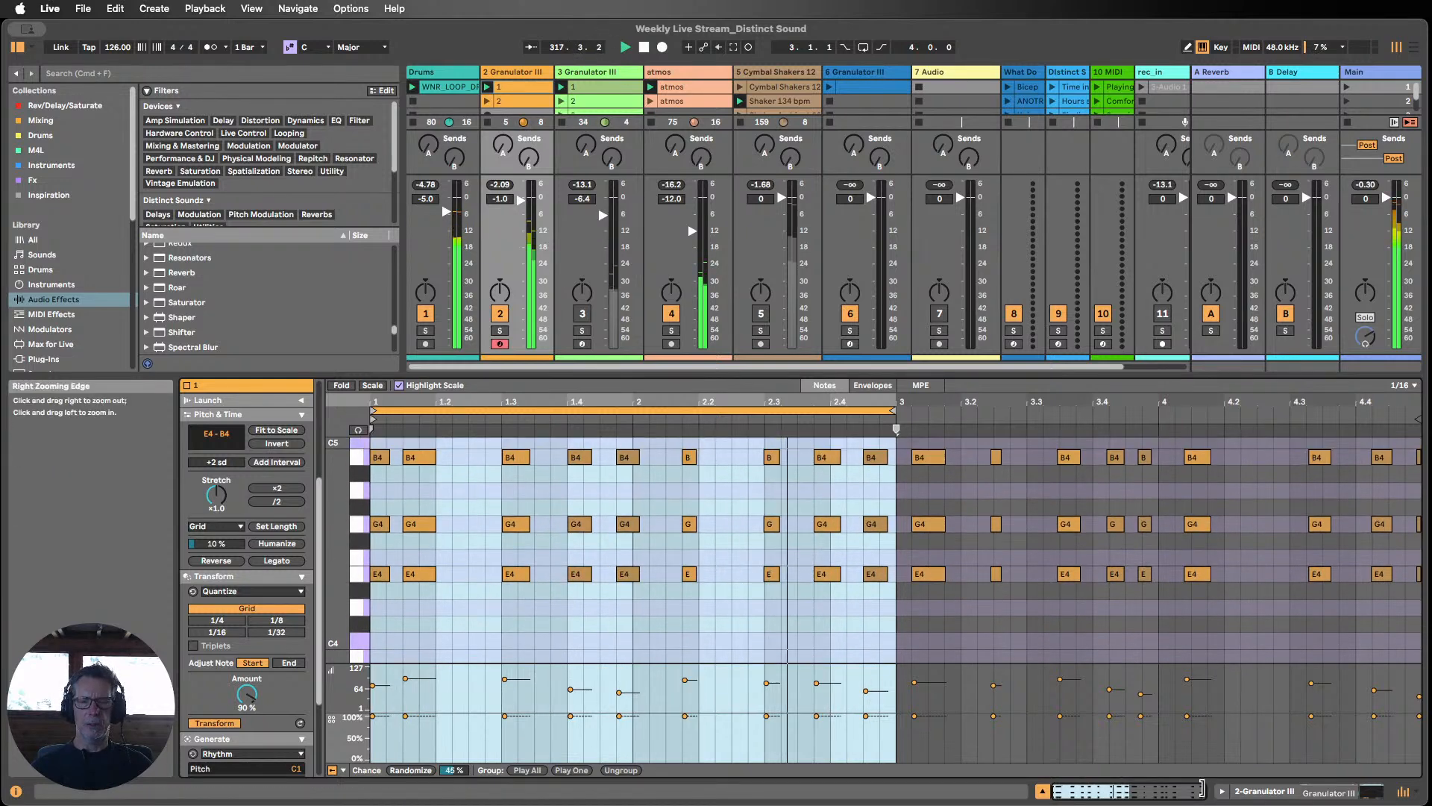
left_click(1288, 792)
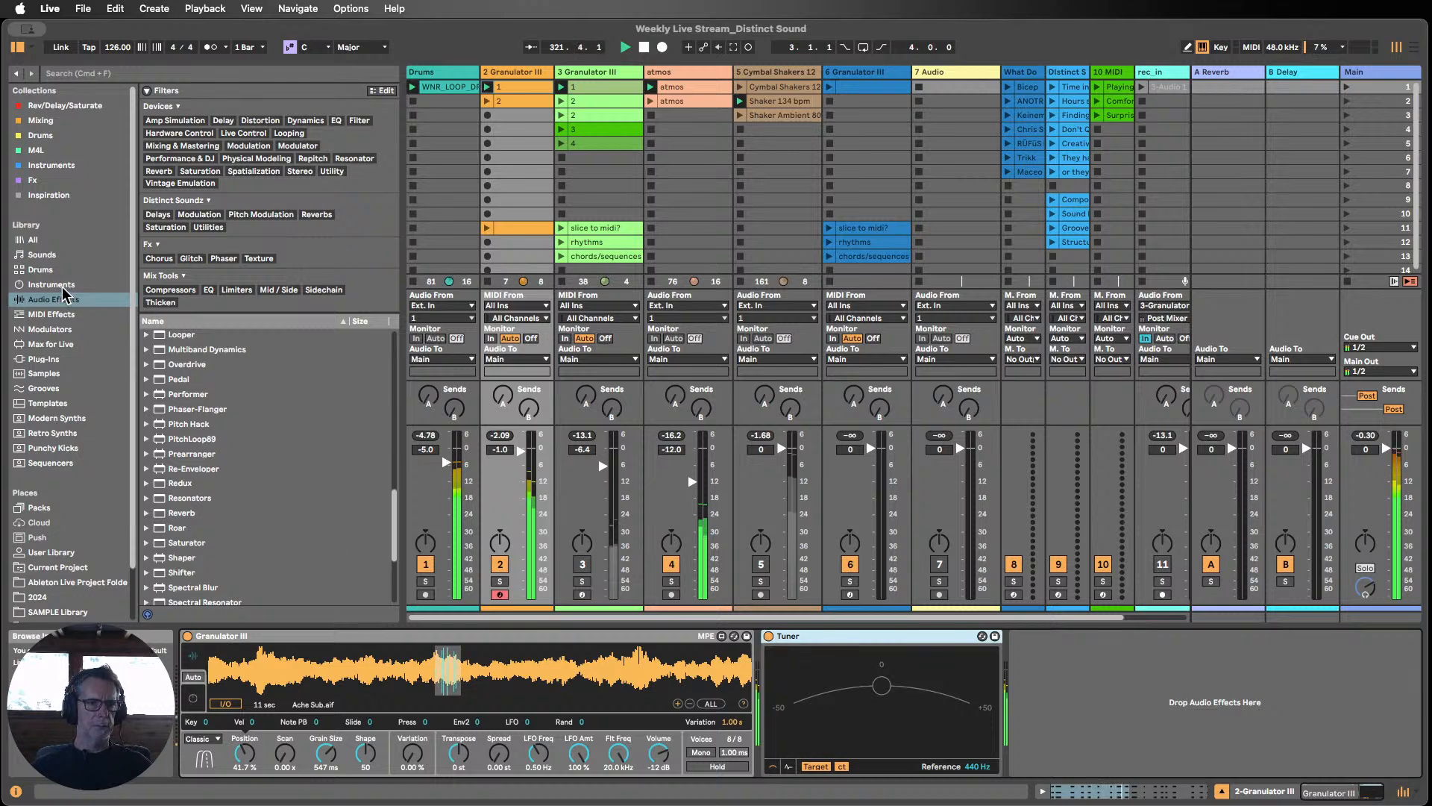
scroll(246, 460, "up", 7)
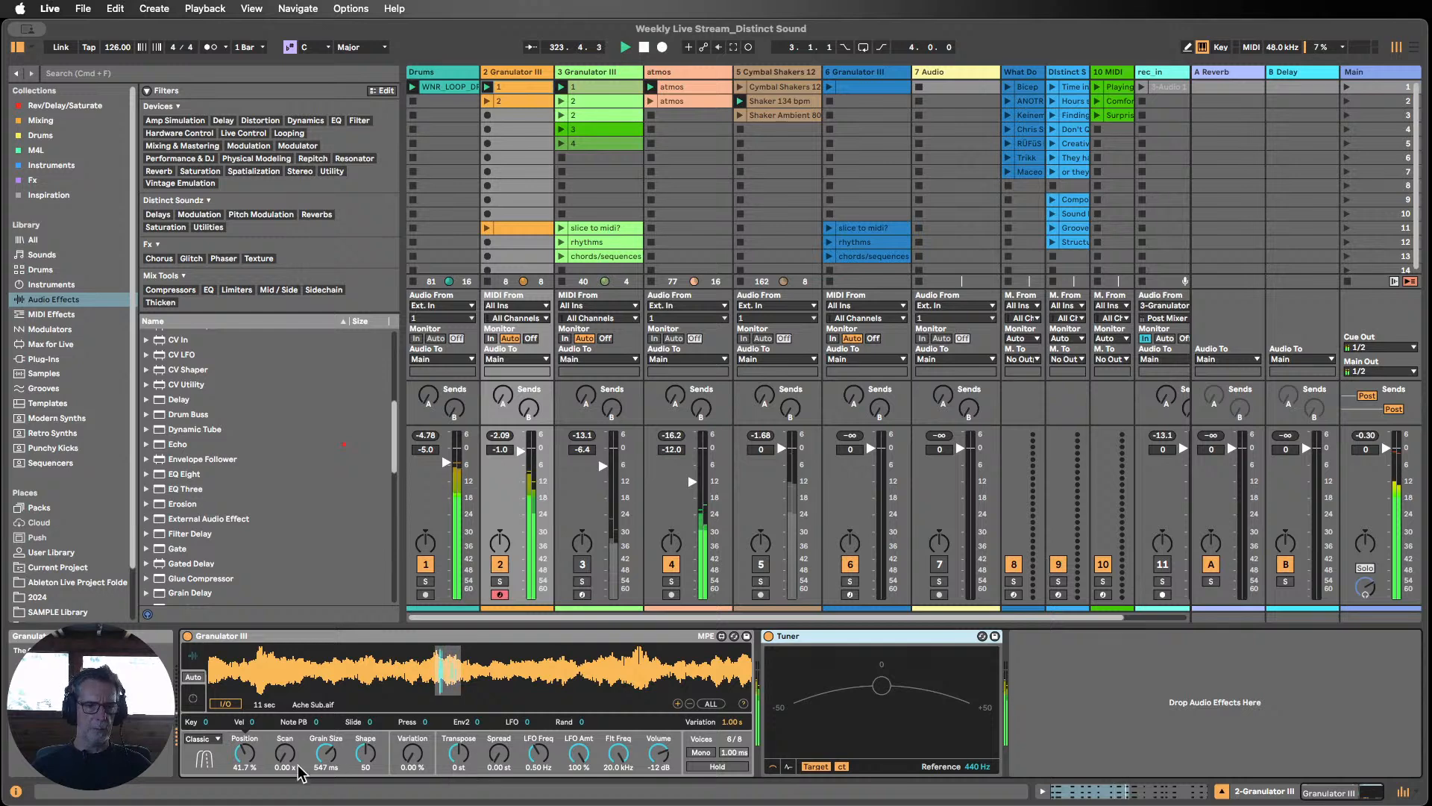
Step: Set the grain size of track 2's Granulator III to 27.4 ms and its Tune to 0.06
left_click_drag(328, 755, 328, 805)
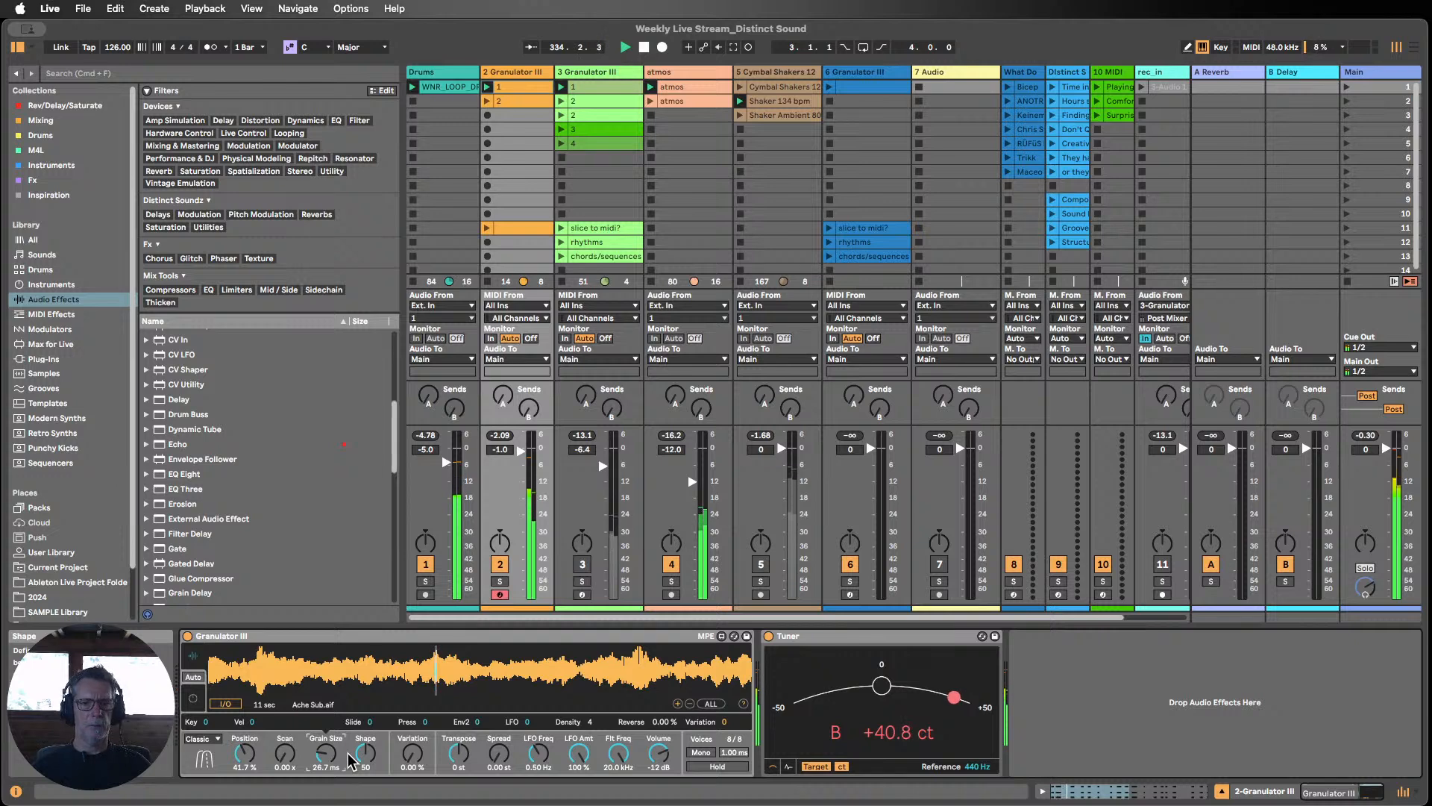
left_click_drag(348, 755, 349, 709)
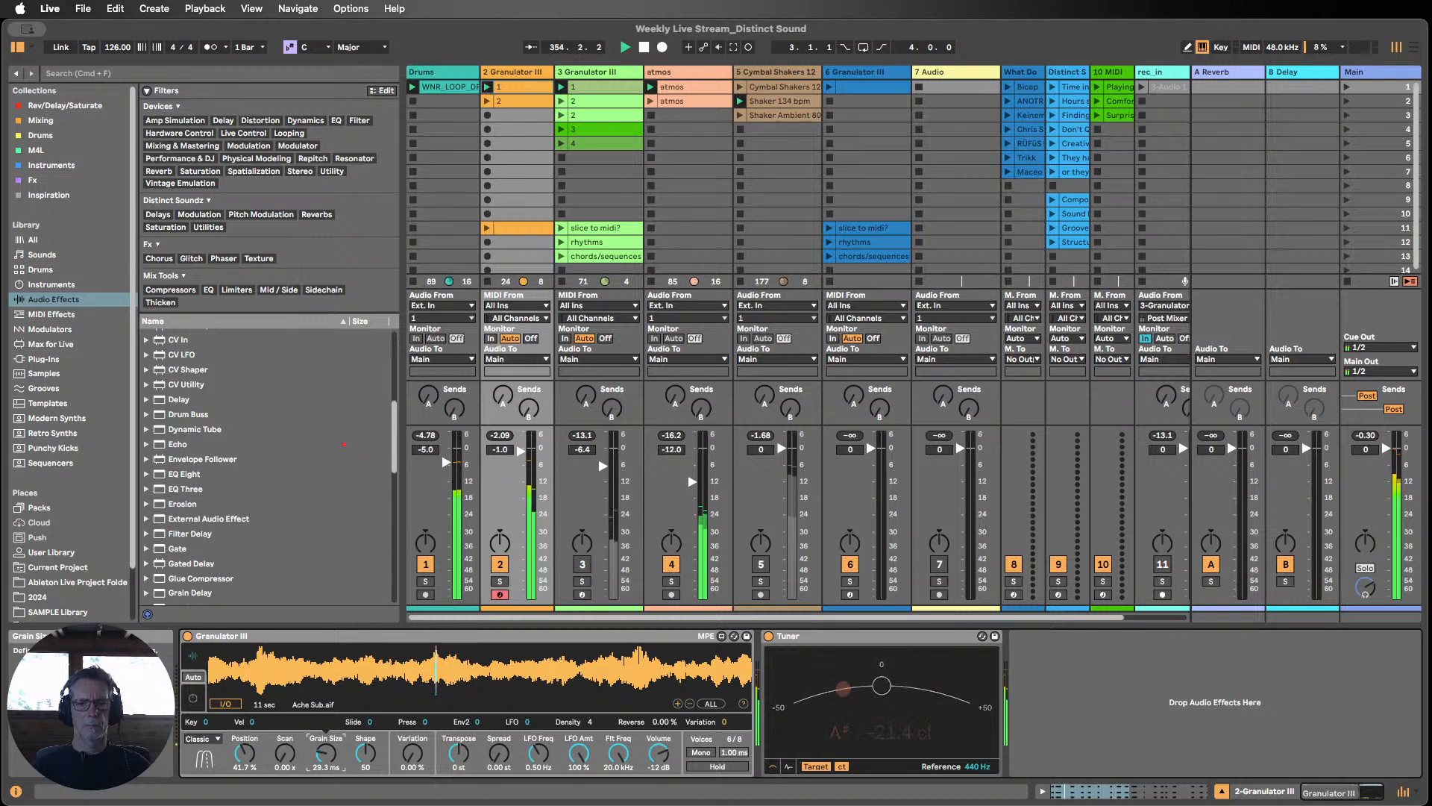
left_click_drag(322, 754, 322, 755)
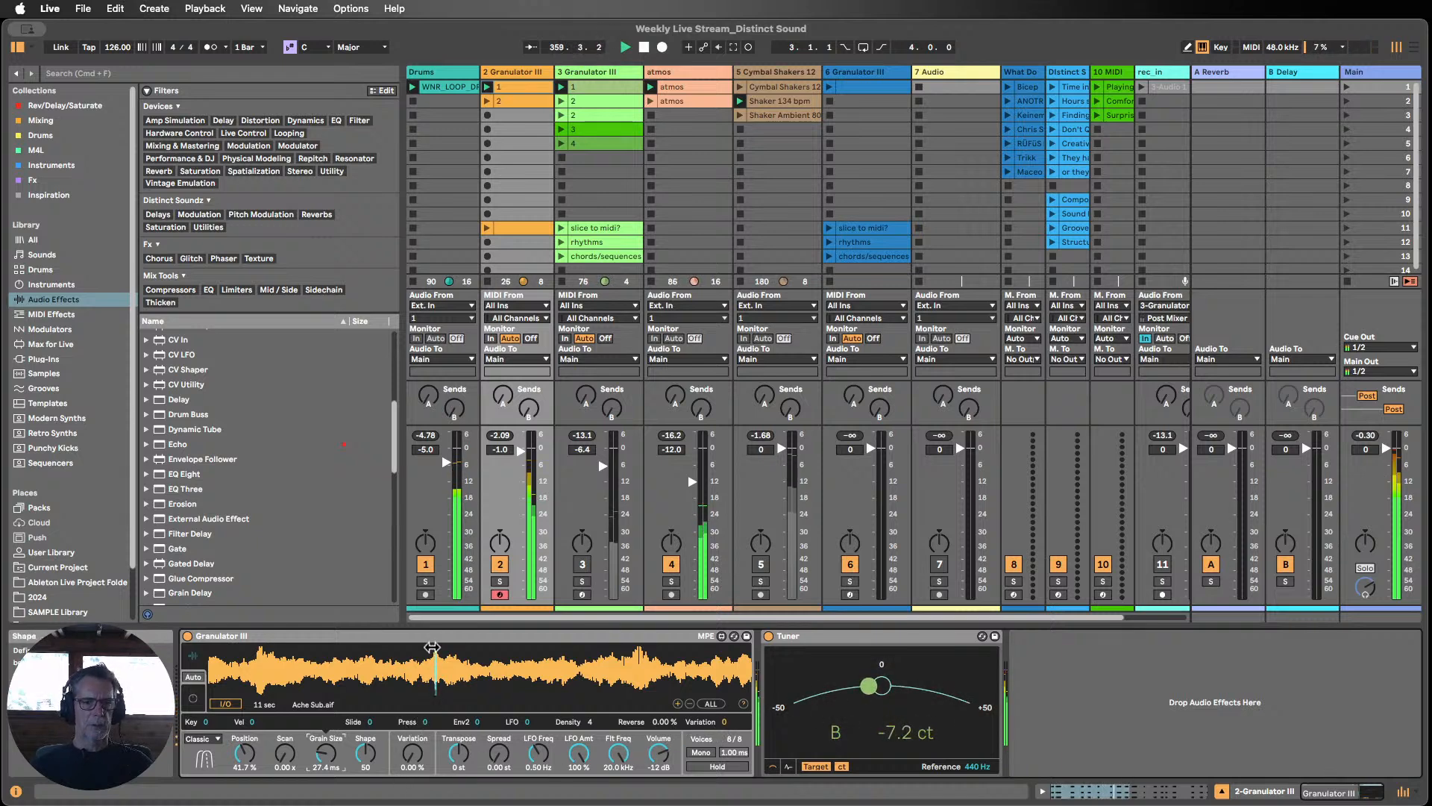
left_click(457, 753)
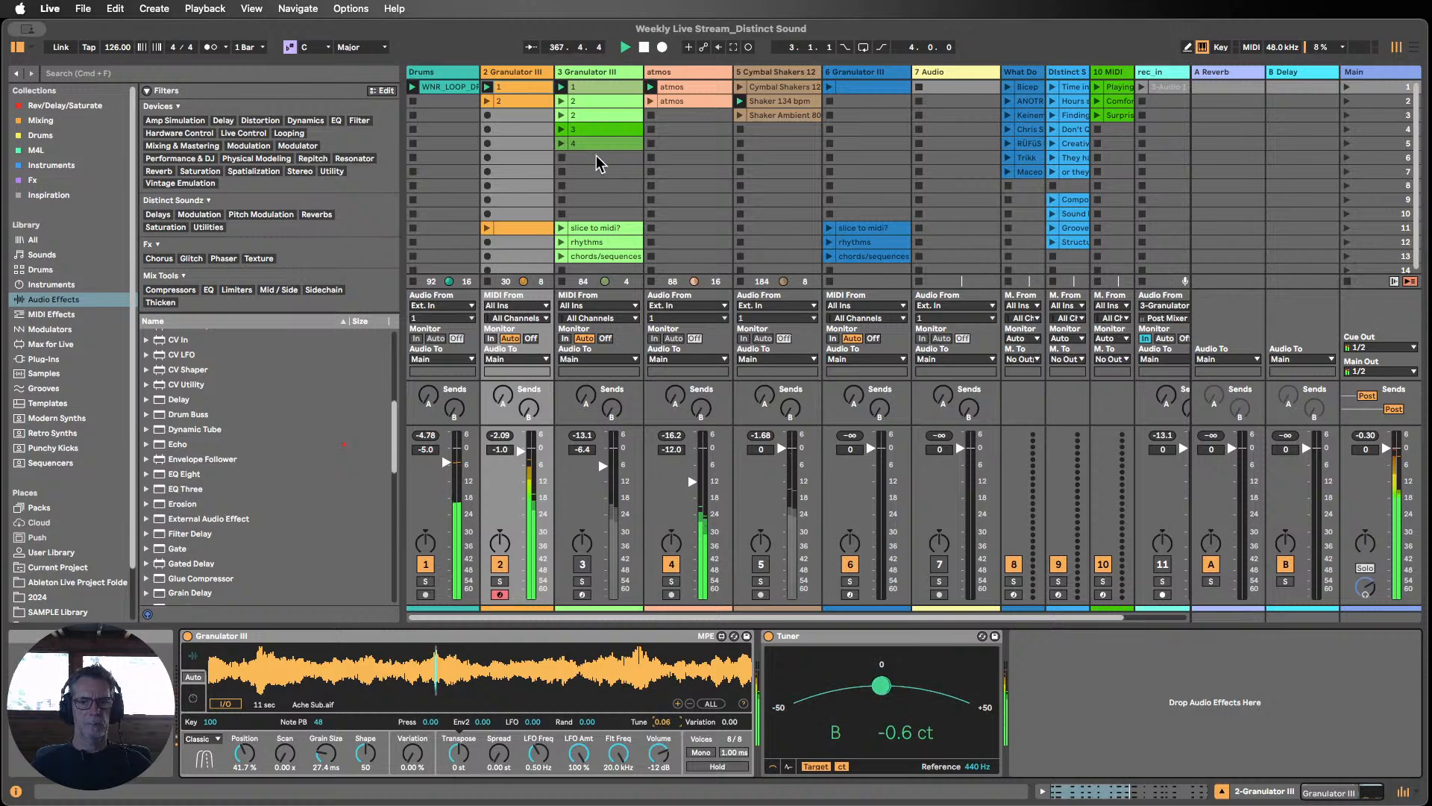
Step: Check the Transpose setting of Granulator III on track 3 and set track 2's Transpose to +1 st
double_click(602, 87)
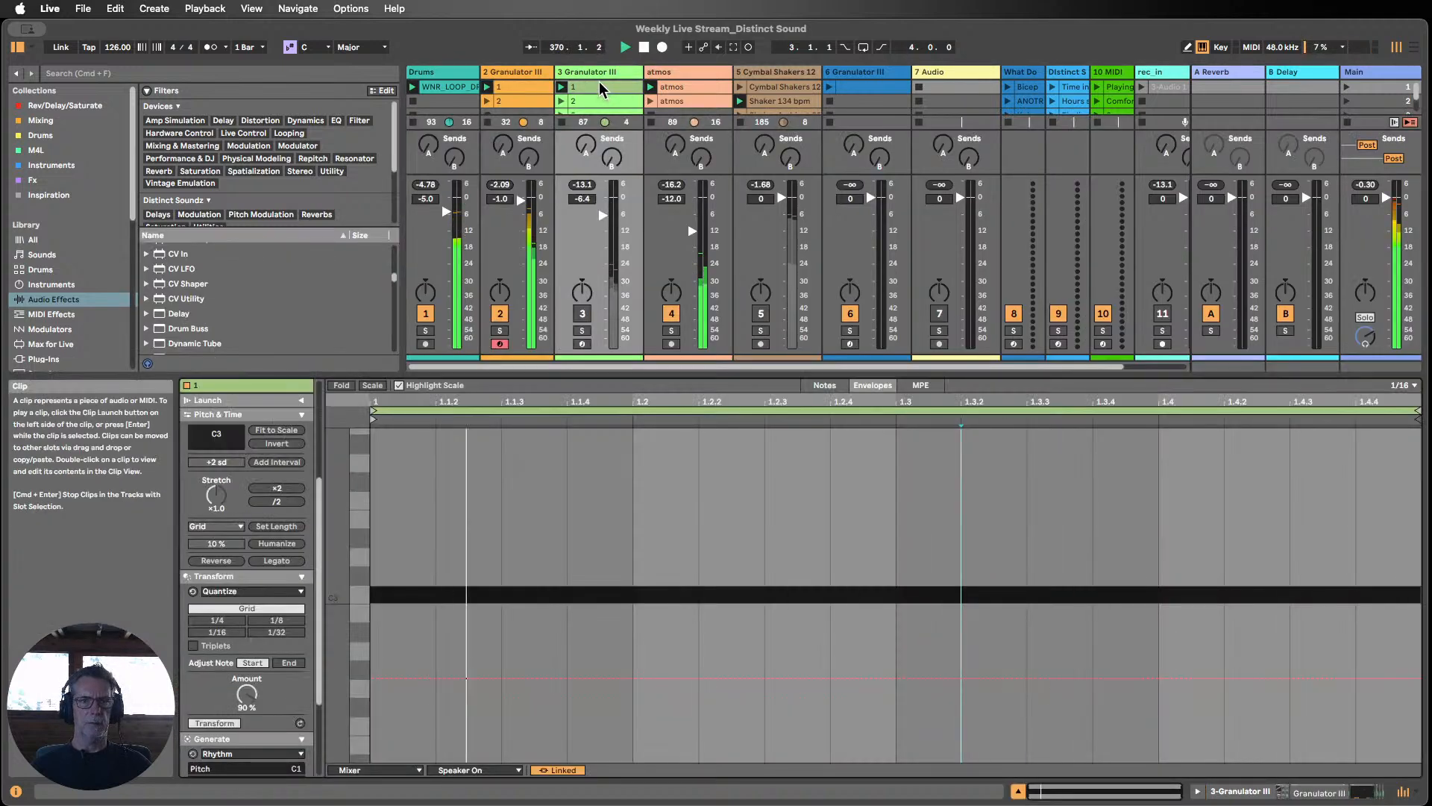
double_click(597, 73)
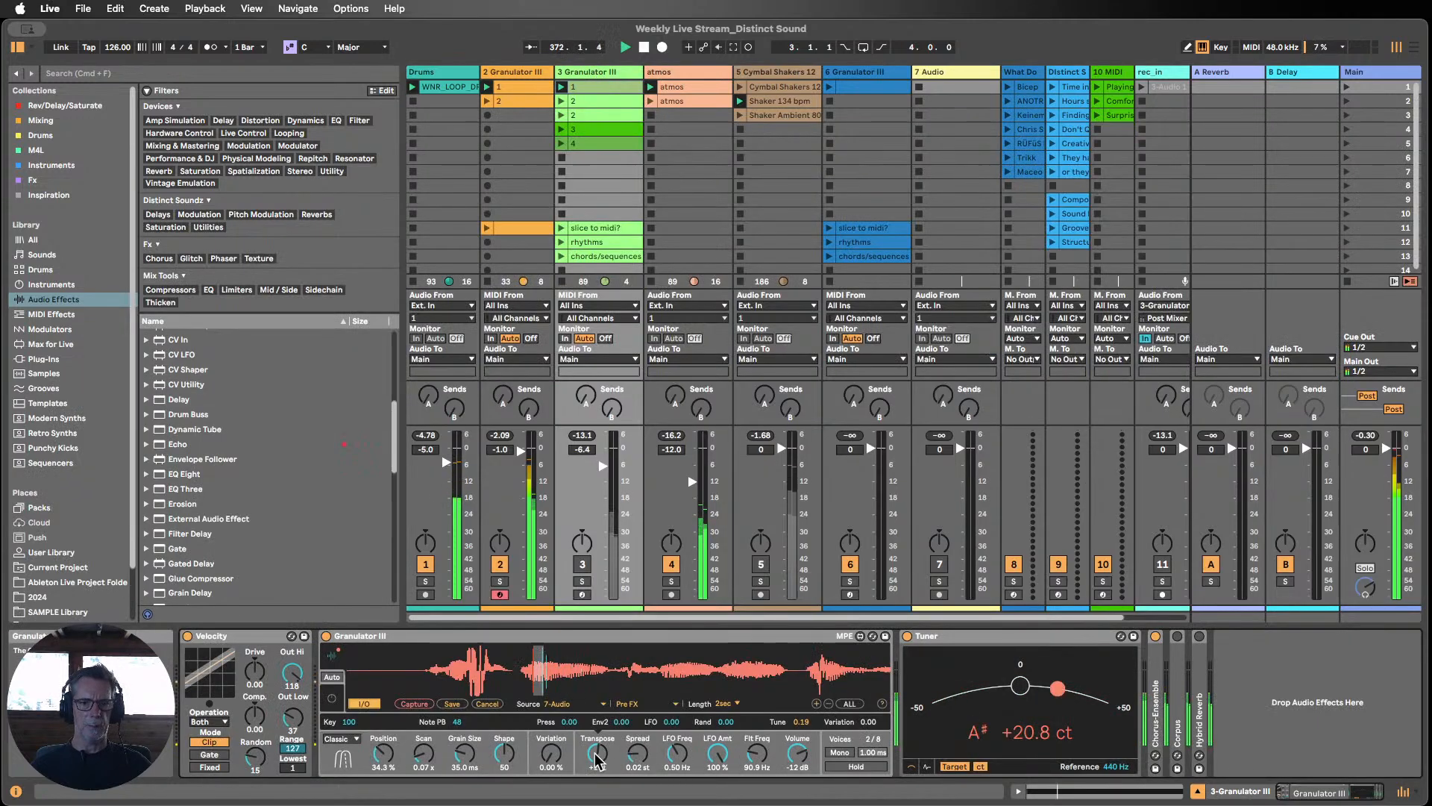
left_click(506, 69)
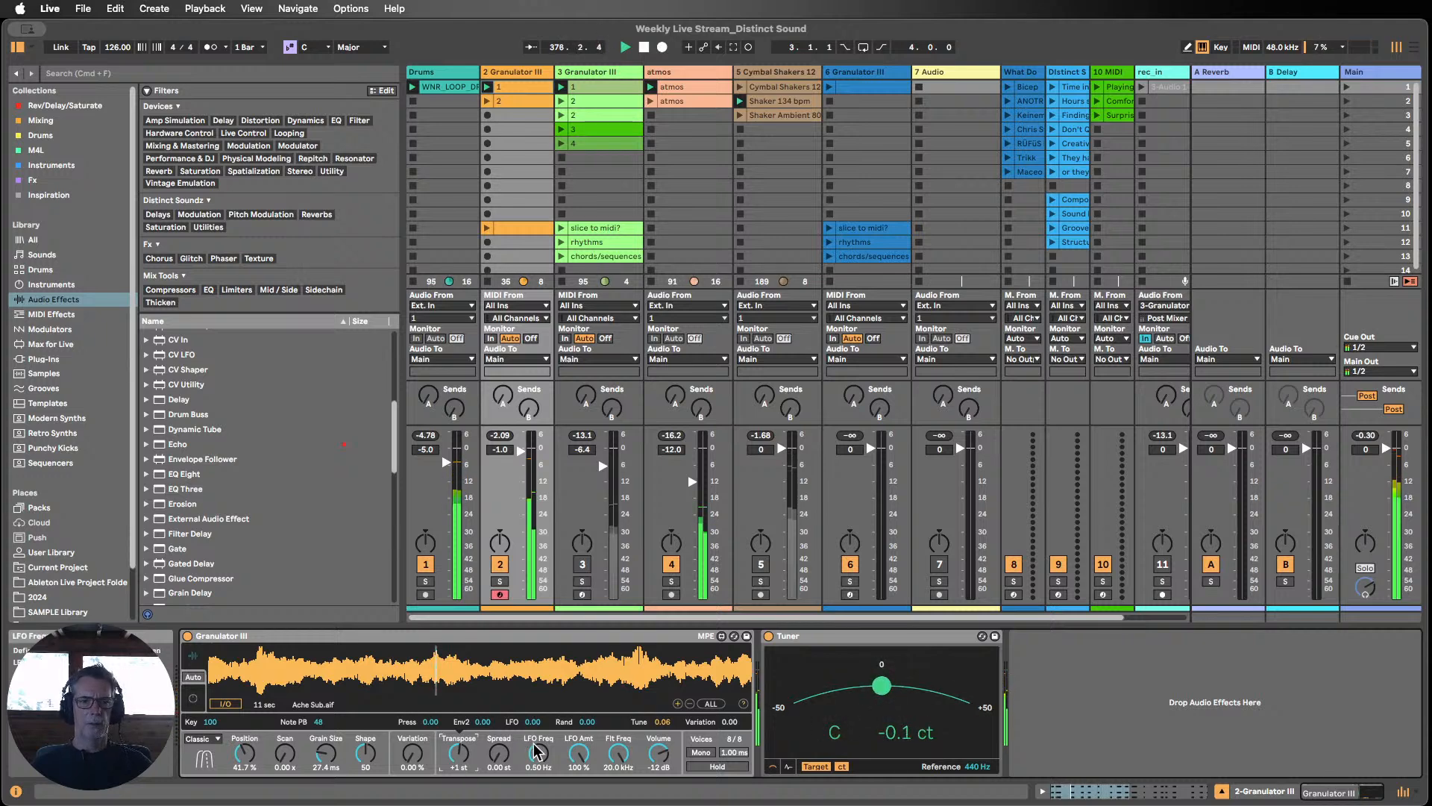
Step: Mute the drums, unmute track 3, and audition its clips in scenes 2 and 3
left_click(425, 564)
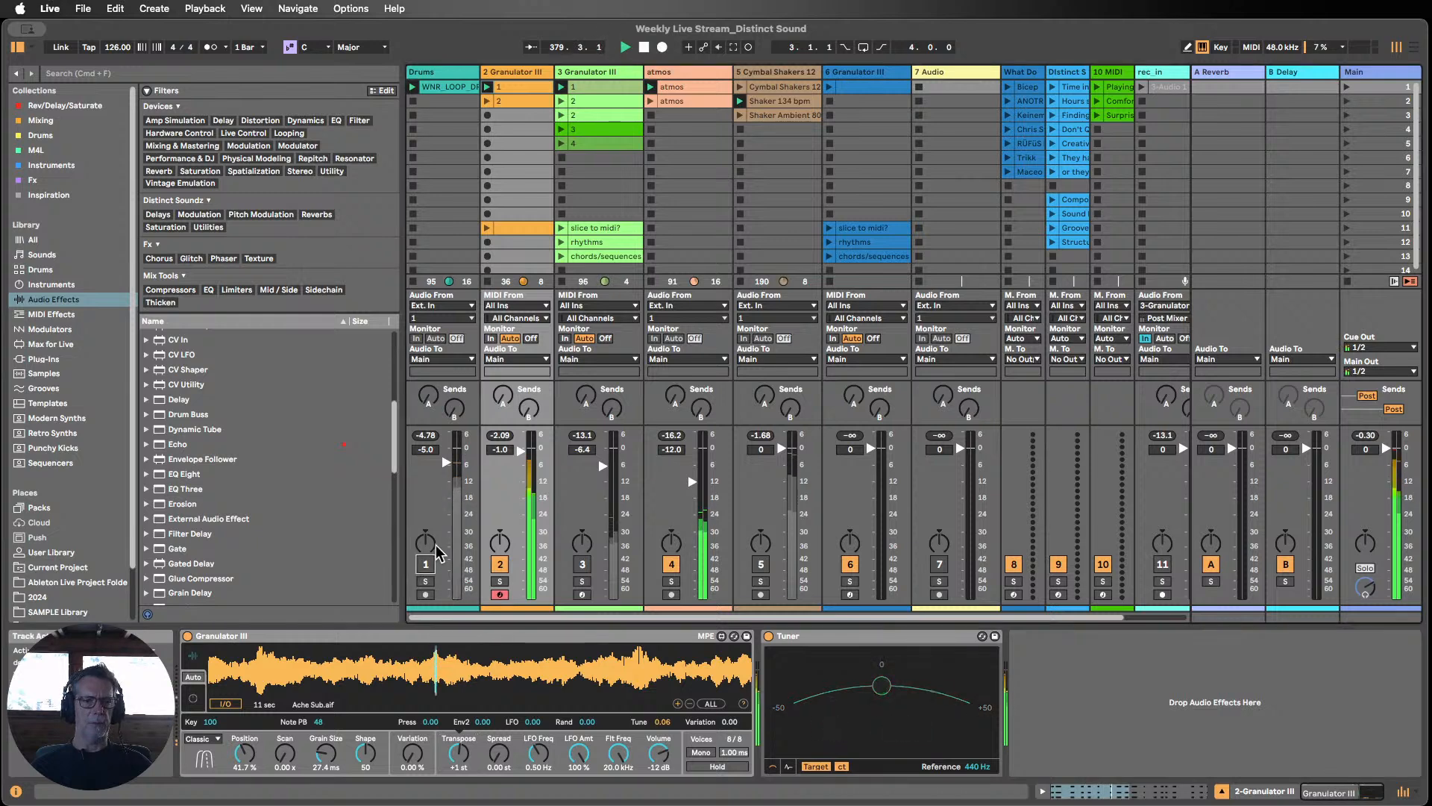
left_click(582, 564)
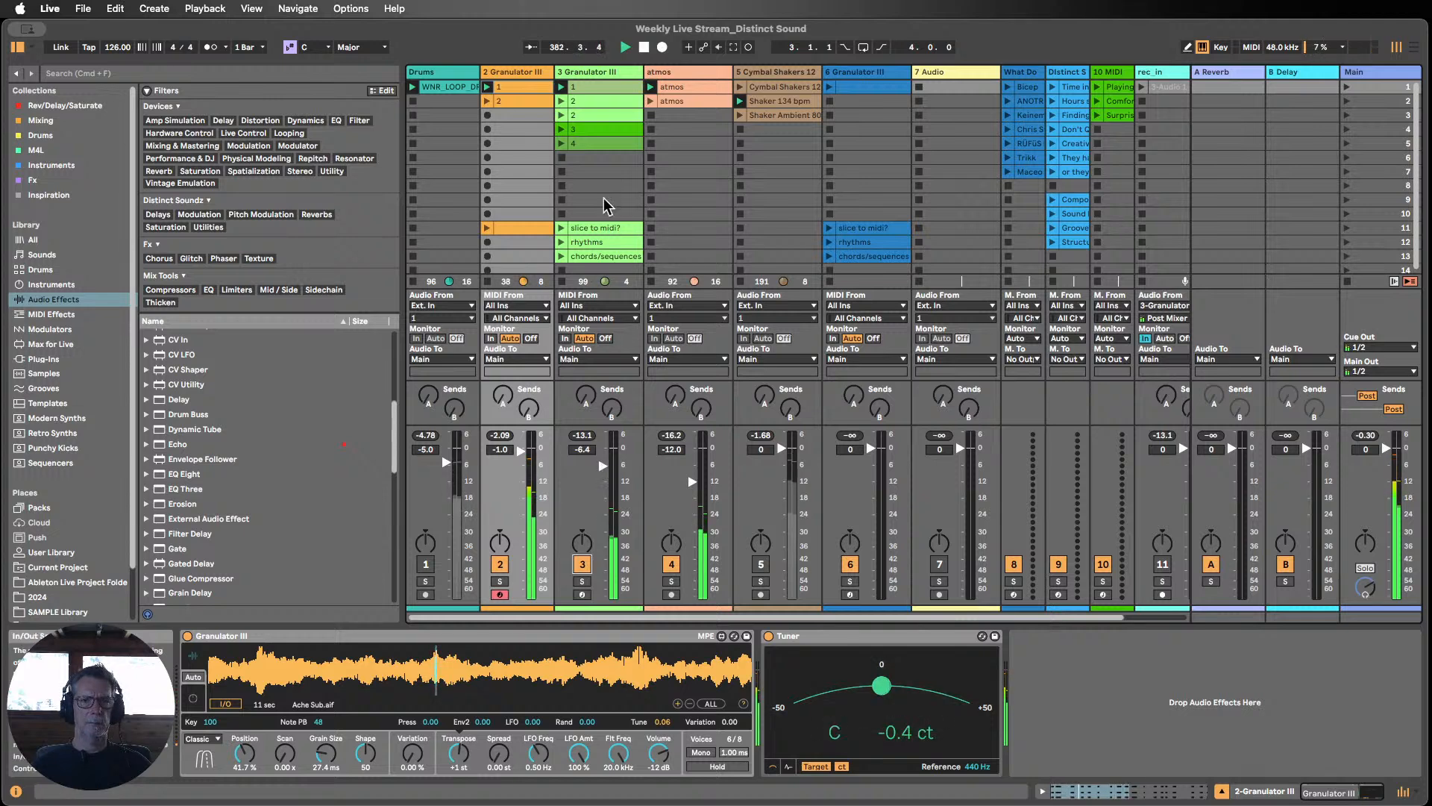
left_click(562, 102)
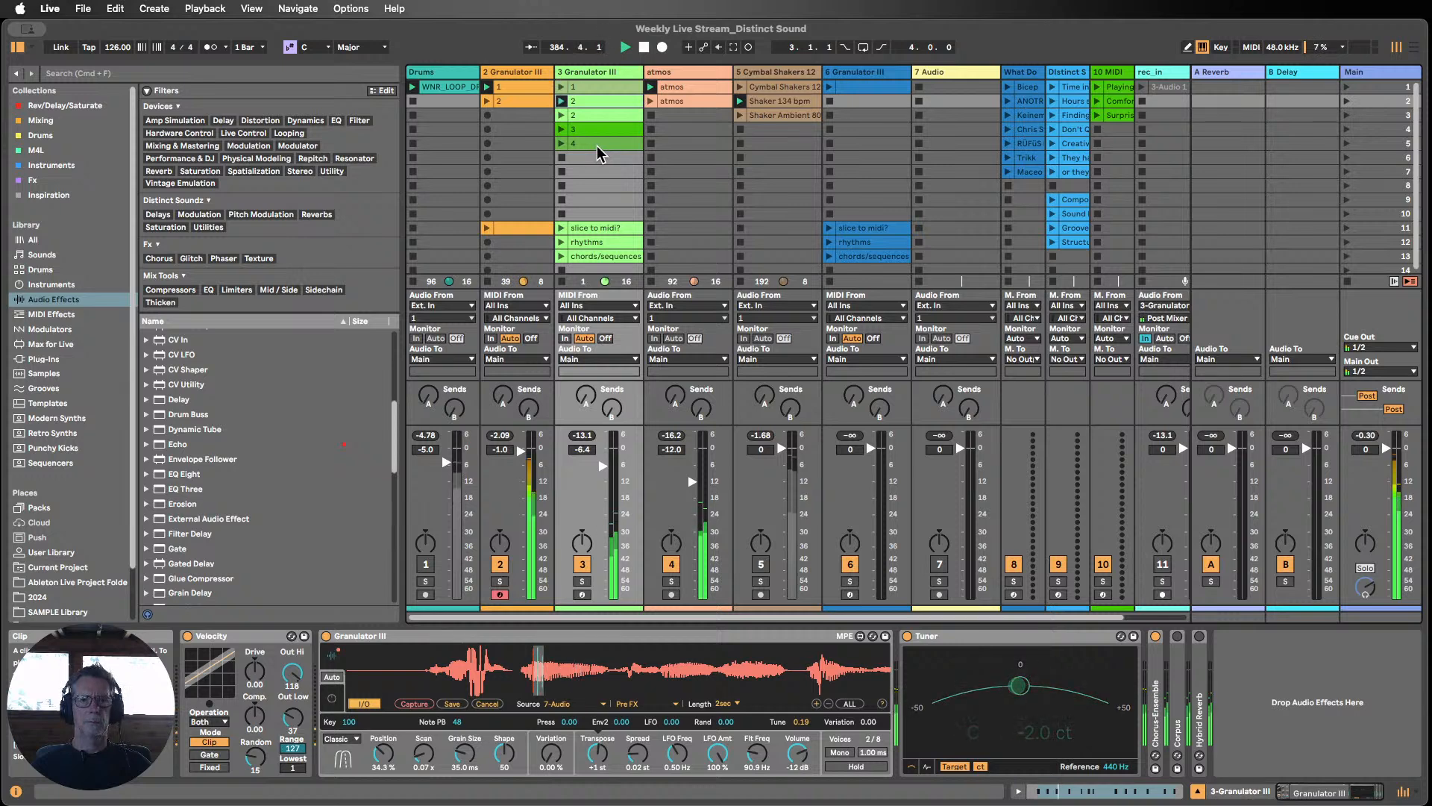
left_click(562, 115)
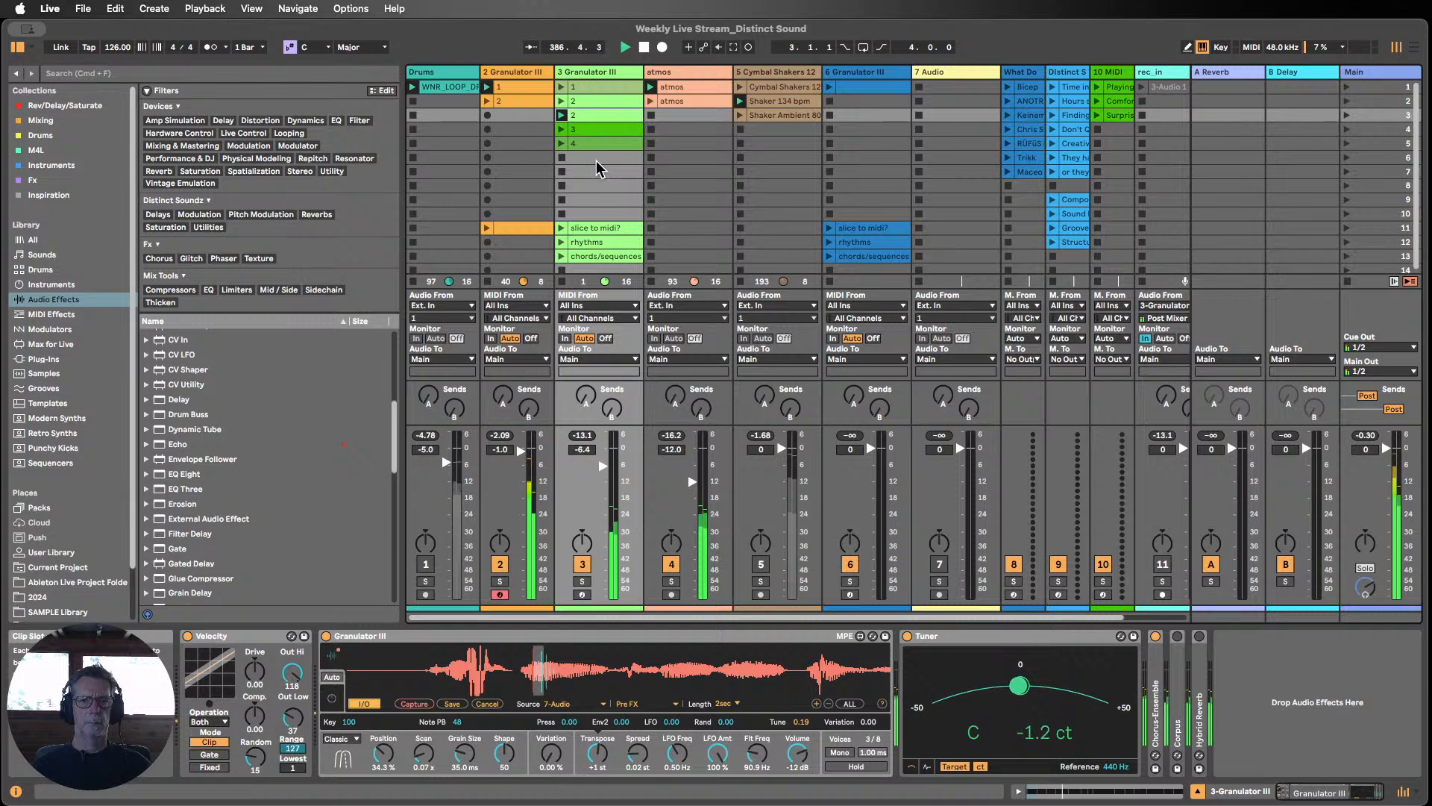
Step: View the notes of track 3's scene 3 clip, close the clip editor, and unmute the drums
double_click(588, 112)
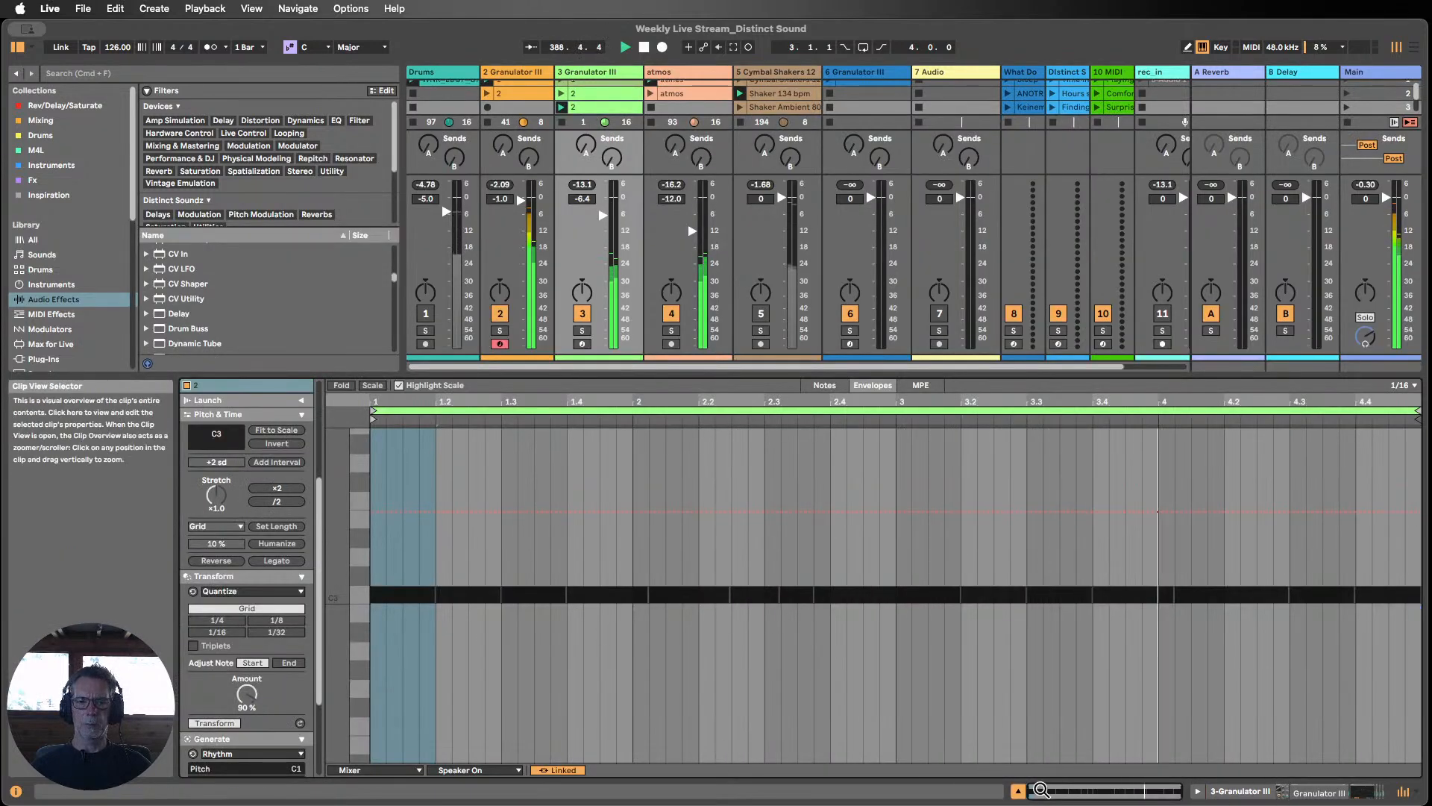
left_click(824, 385)
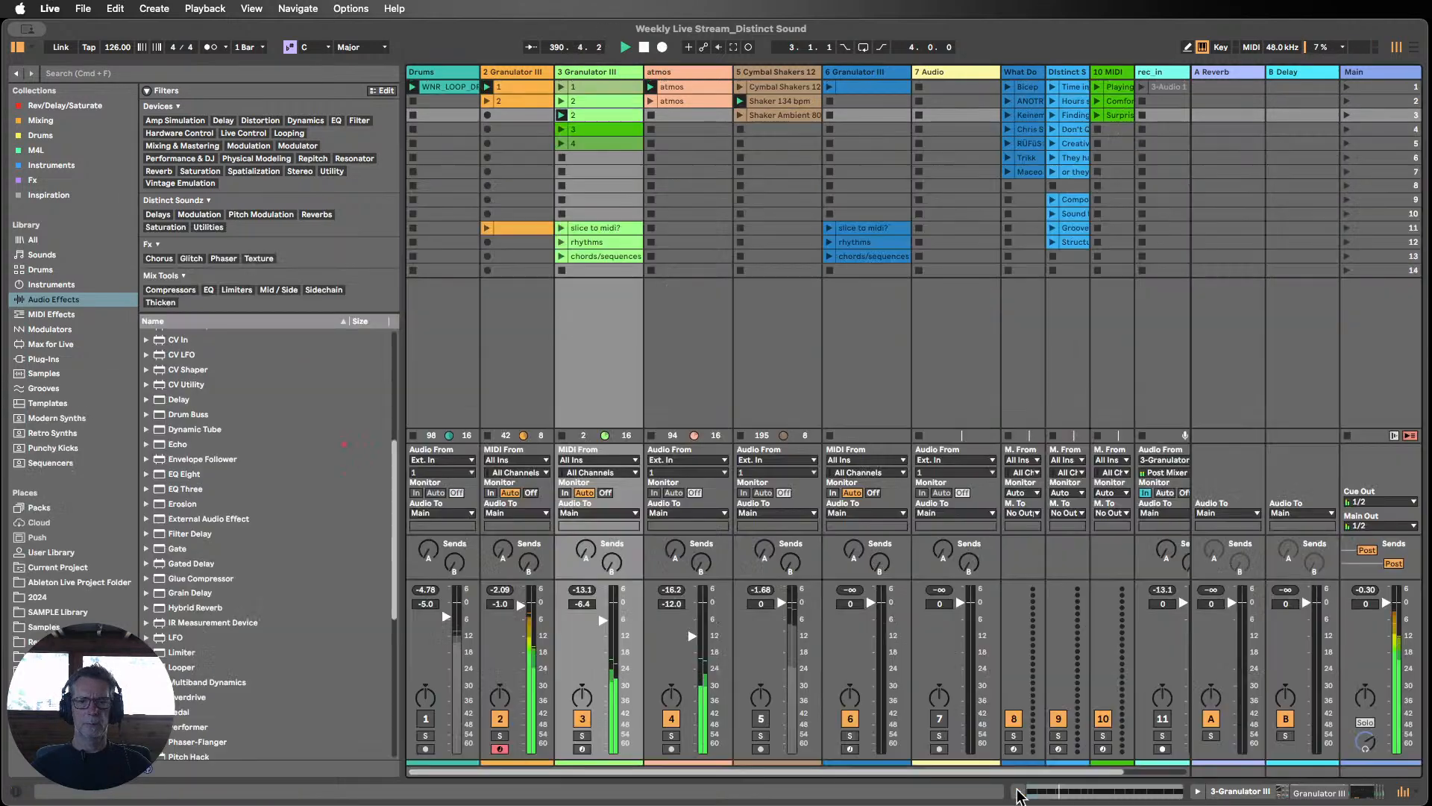
left_click(1018, 790)
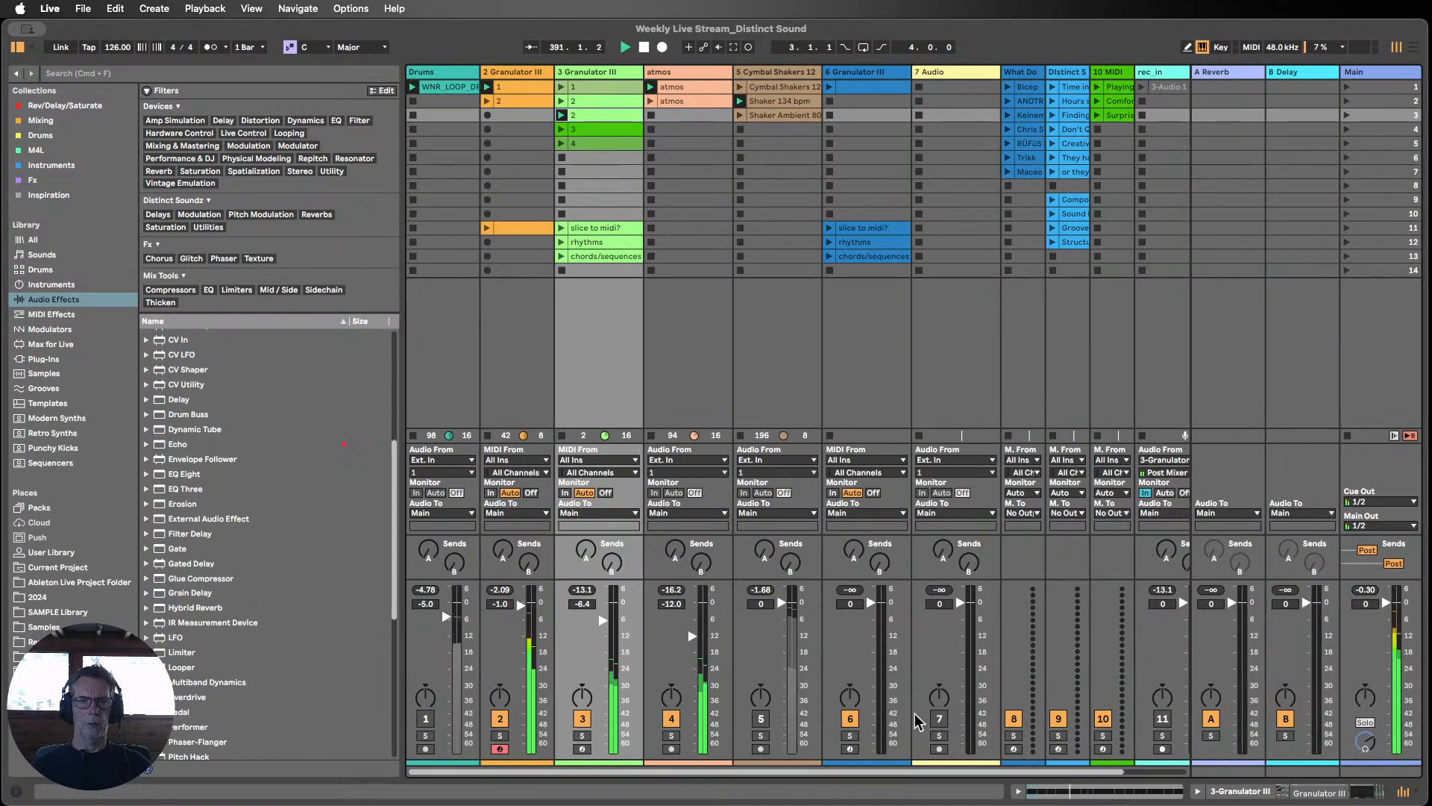
left_click(425, 718)
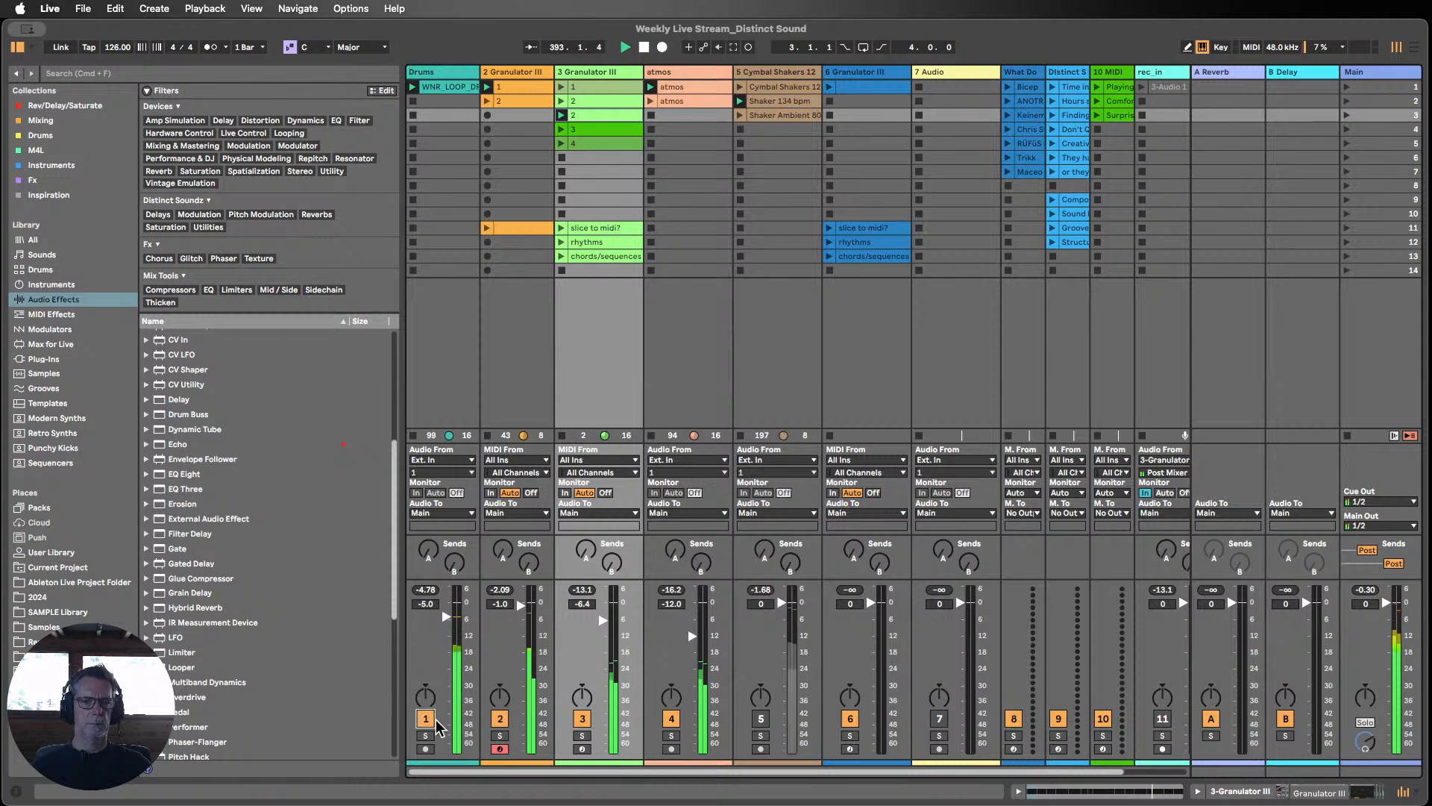
Step: Collapse the Tuner on track 2 and add an EQ Eight after it
double_click(516, 69)
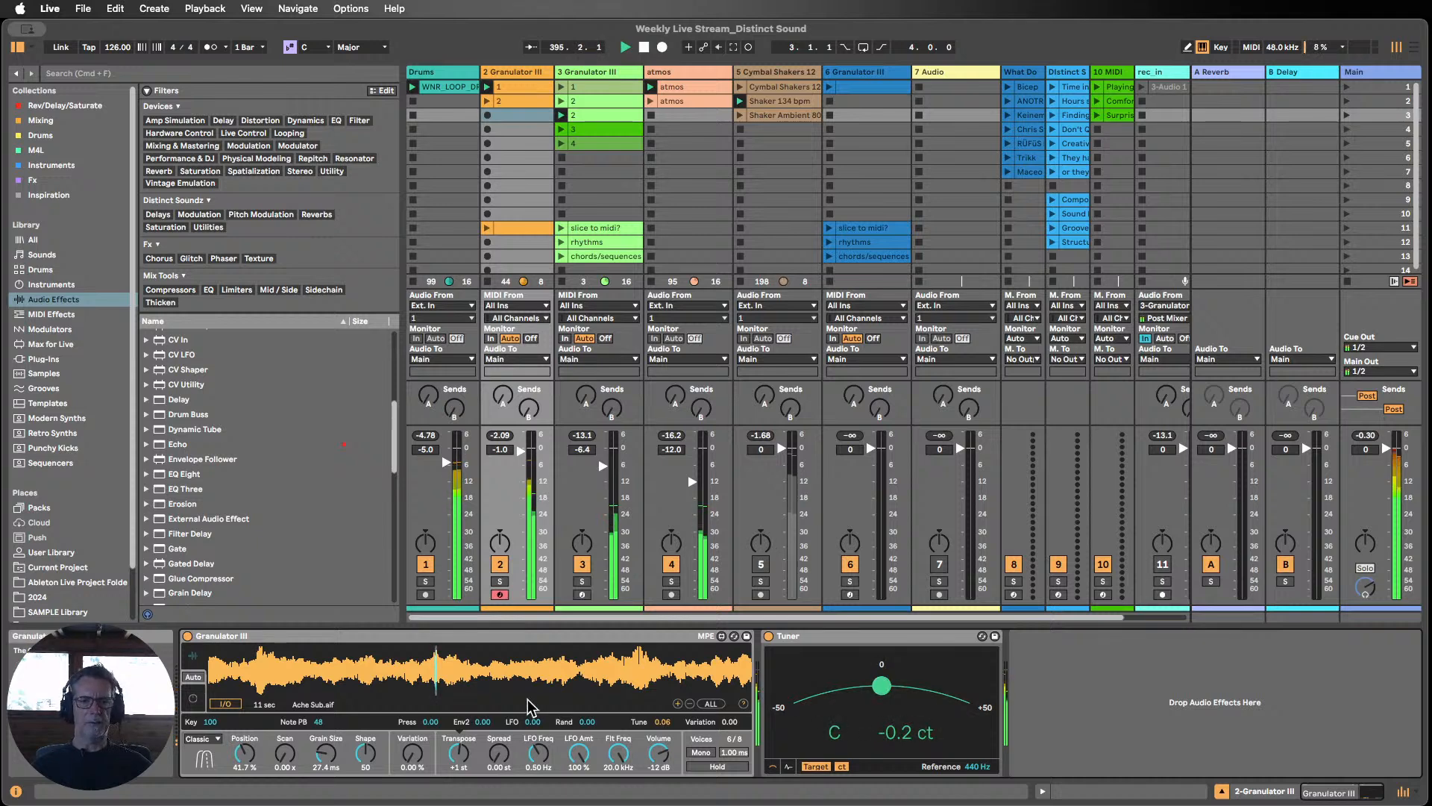
double_click(828, 636)
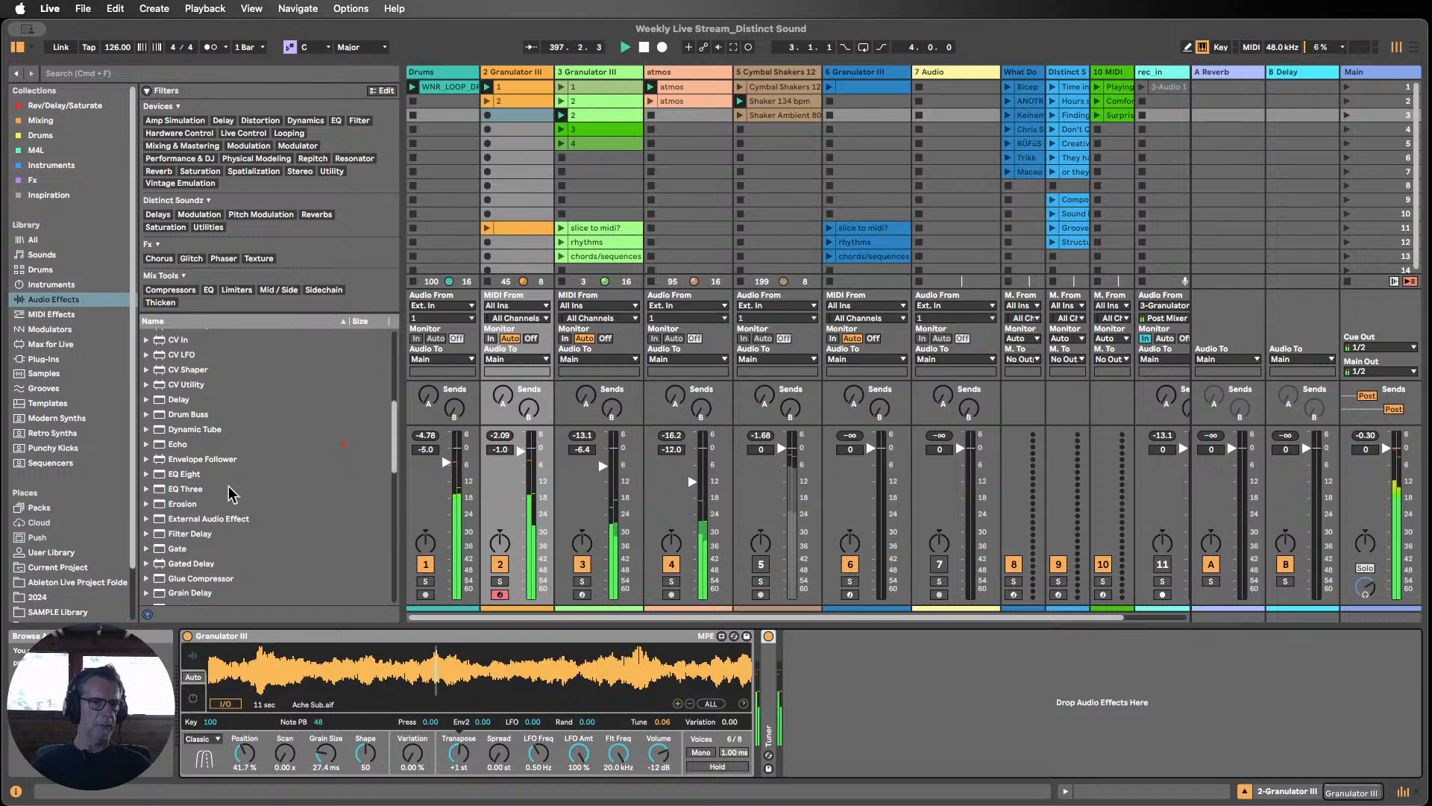
scroll(200, 486, "down", 1)
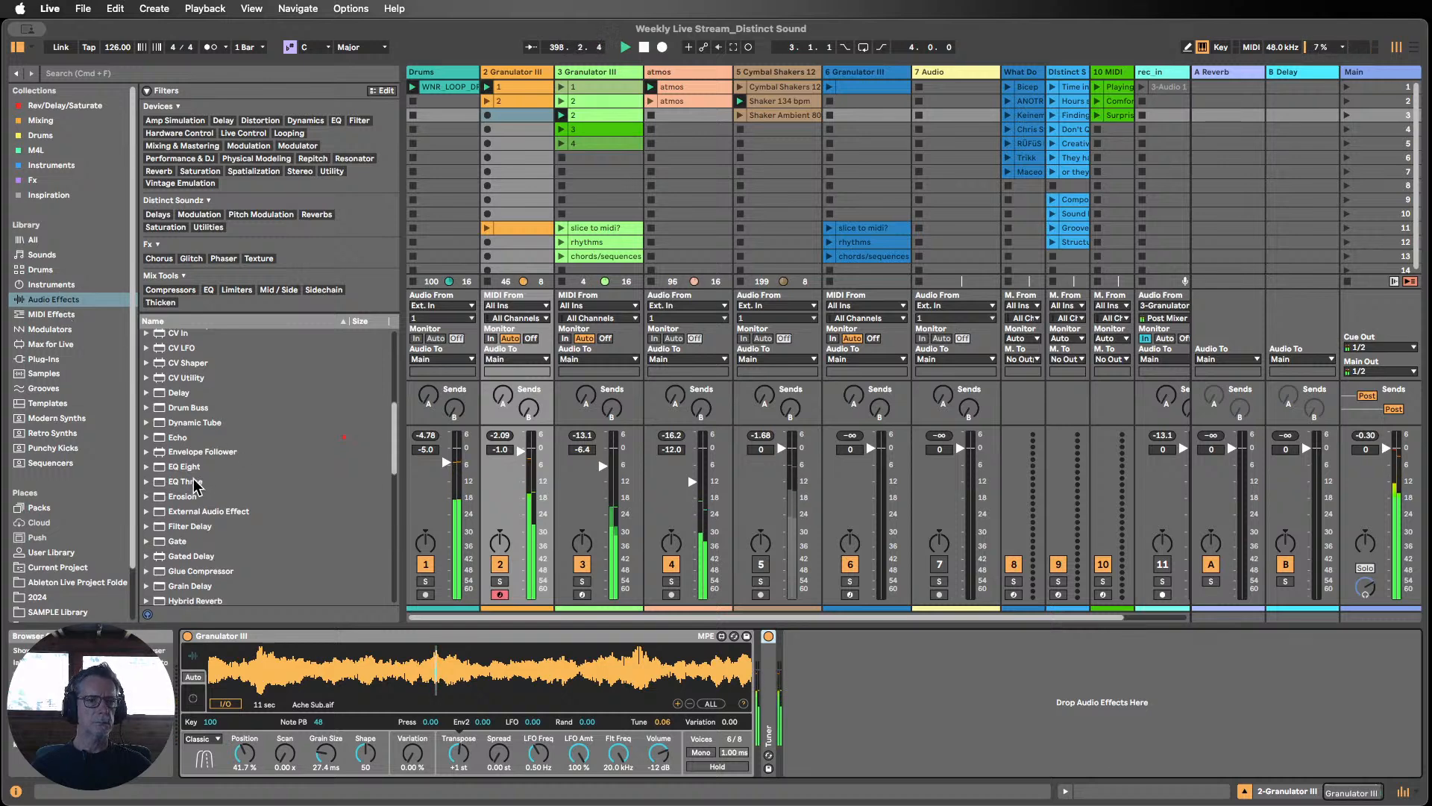
left_click_drag(185, 467, 977, 705)
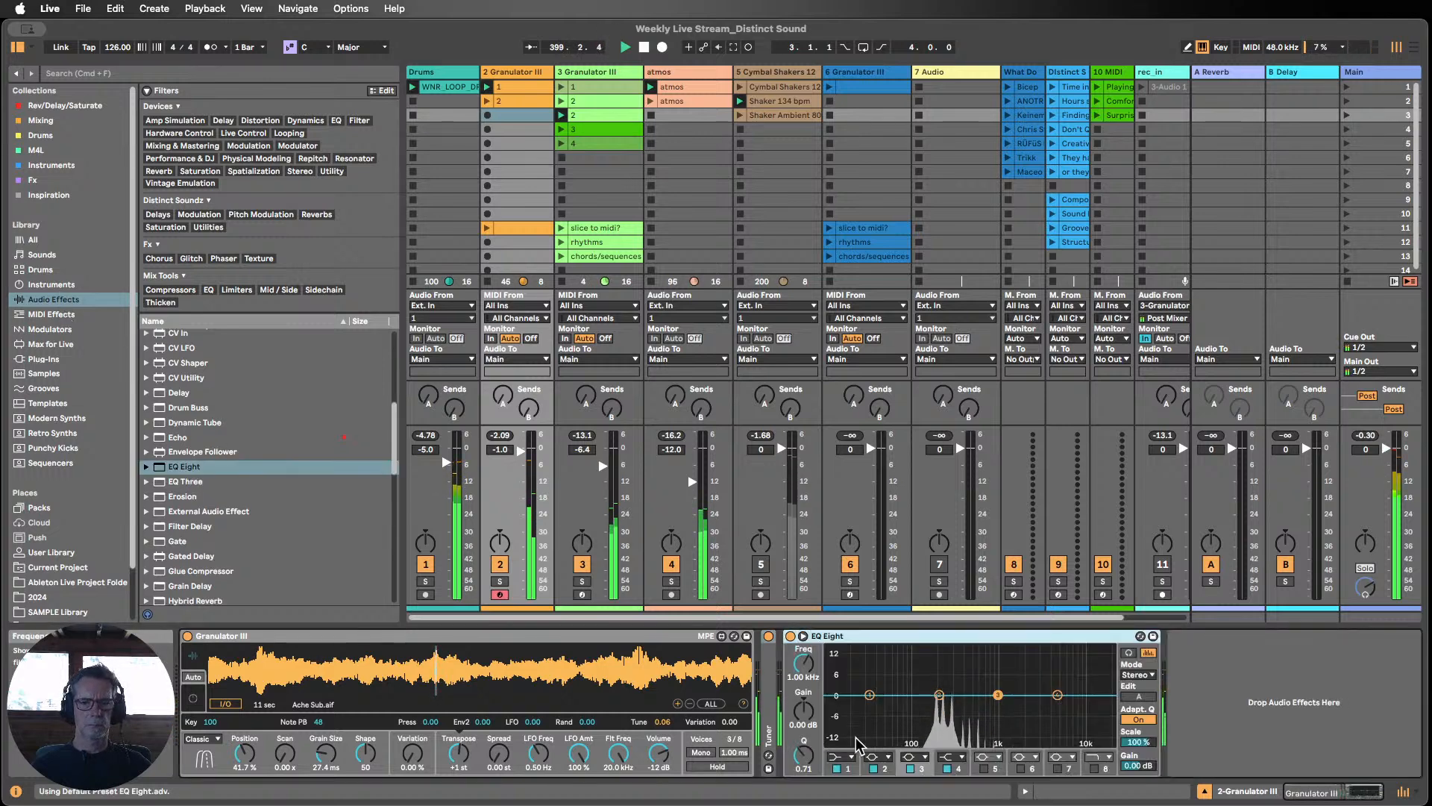
Step: Set band 1 of track 2's EQ Eight to a low cut at 122 Hz and collapse the device
left_click(842, 757)
left_click(841, 681)
left_click_drag(803, 663, 804, 634)
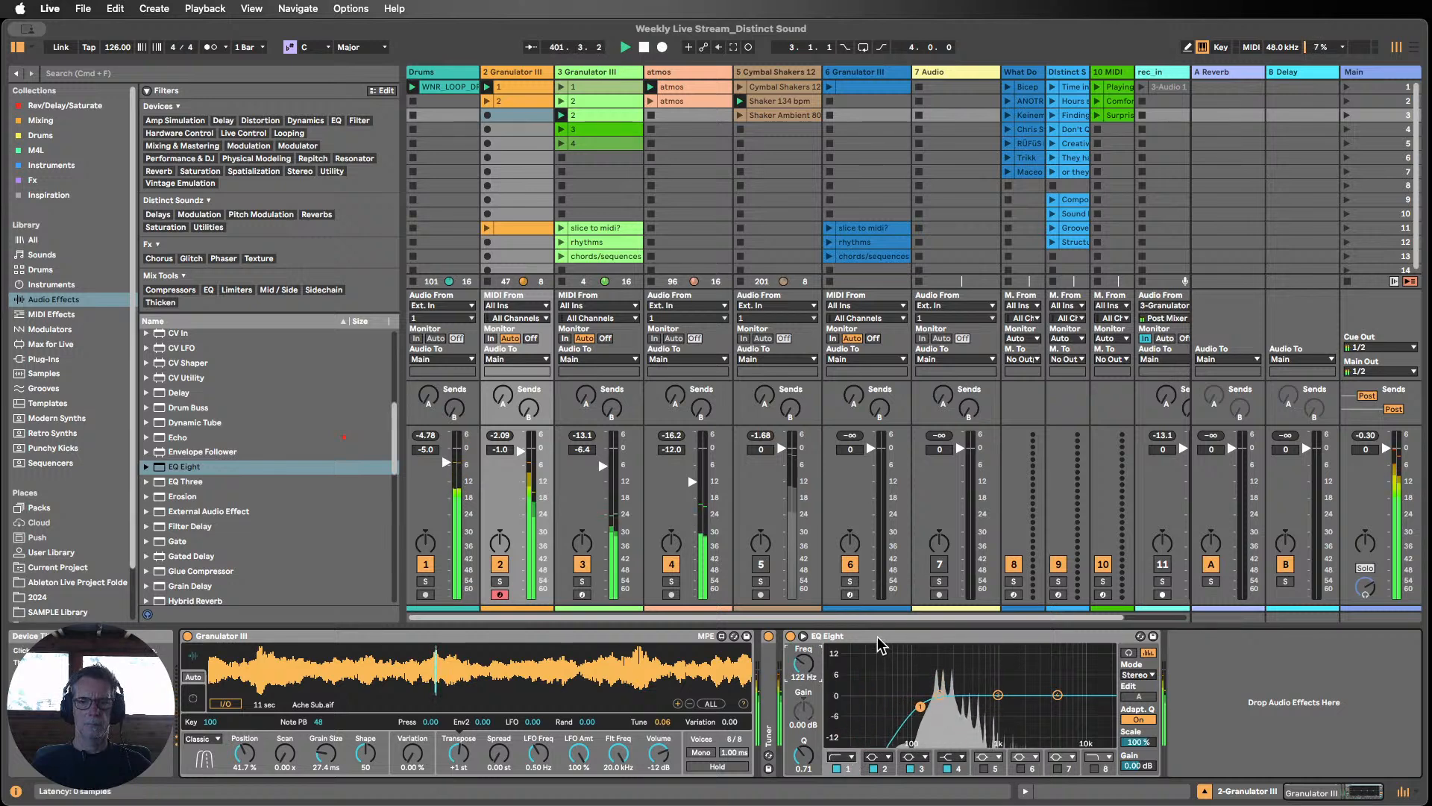
double_click(846, 637)
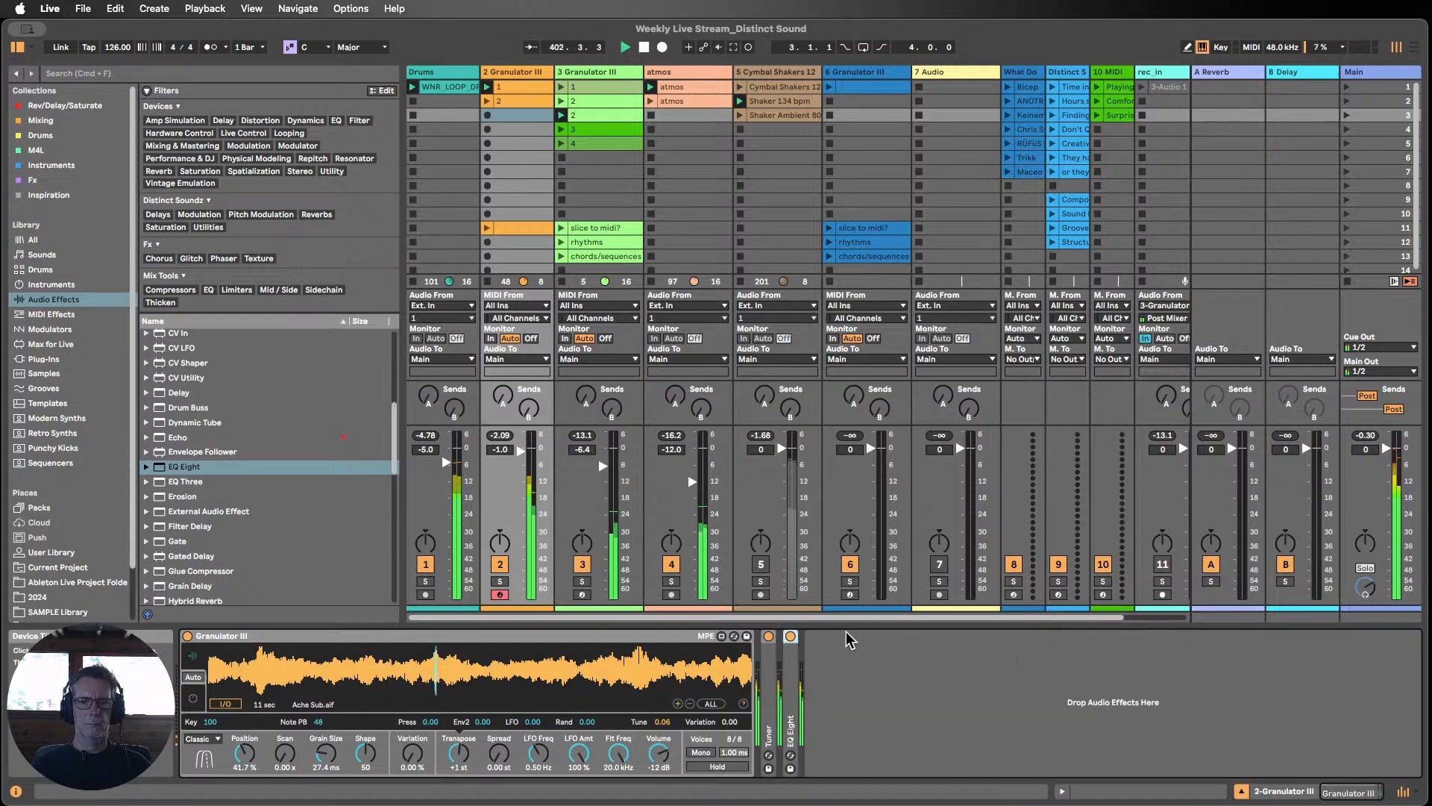
Step: Find Chorus-Ensemble among the audio effects, add it after the EQ Eight on track 2, and collapse the device
scroll(252, 439, "down", 10)
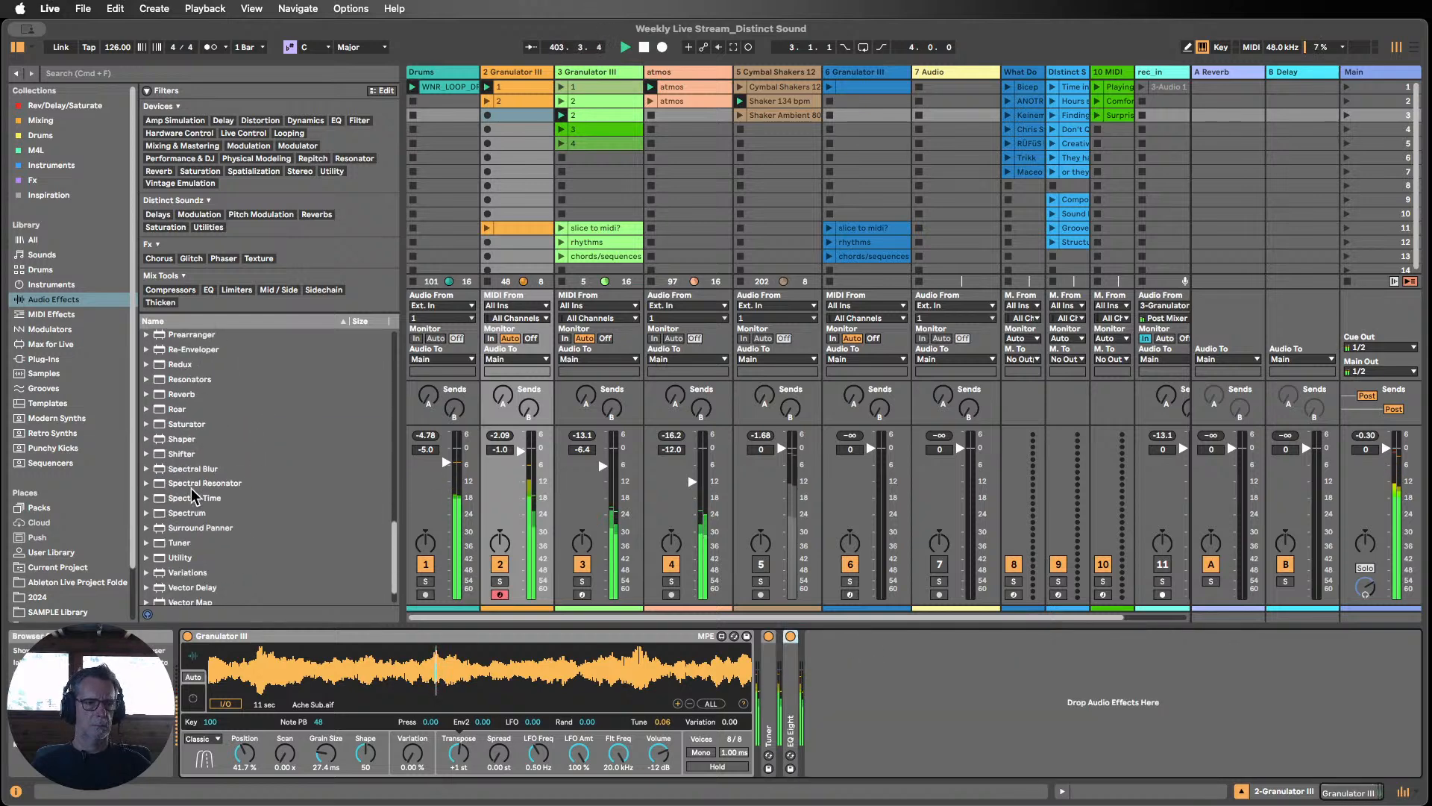
scroll(191, 486, "up", 10)
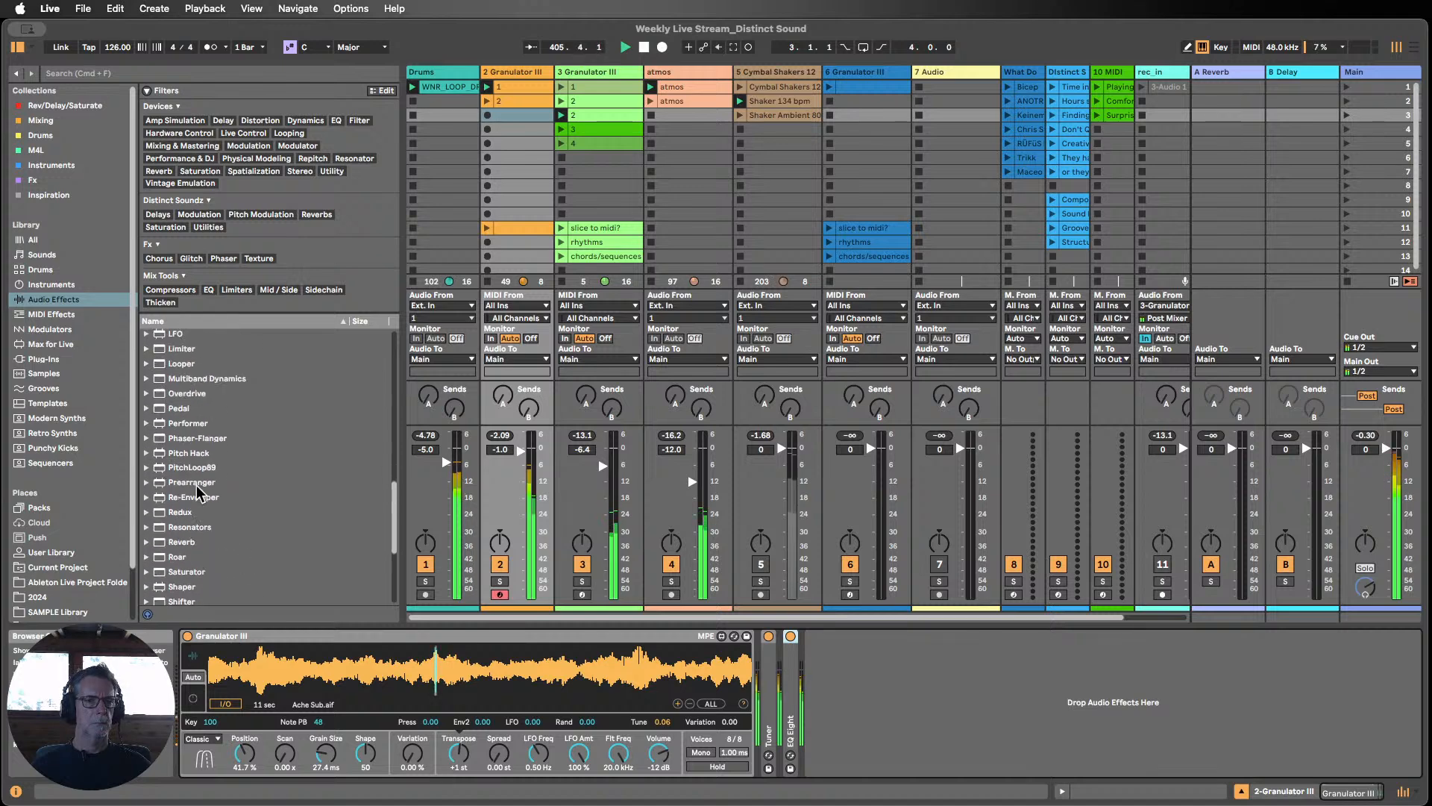
scroll(197, 485, "down", 1)
scroll(198, 485, "up", 15)
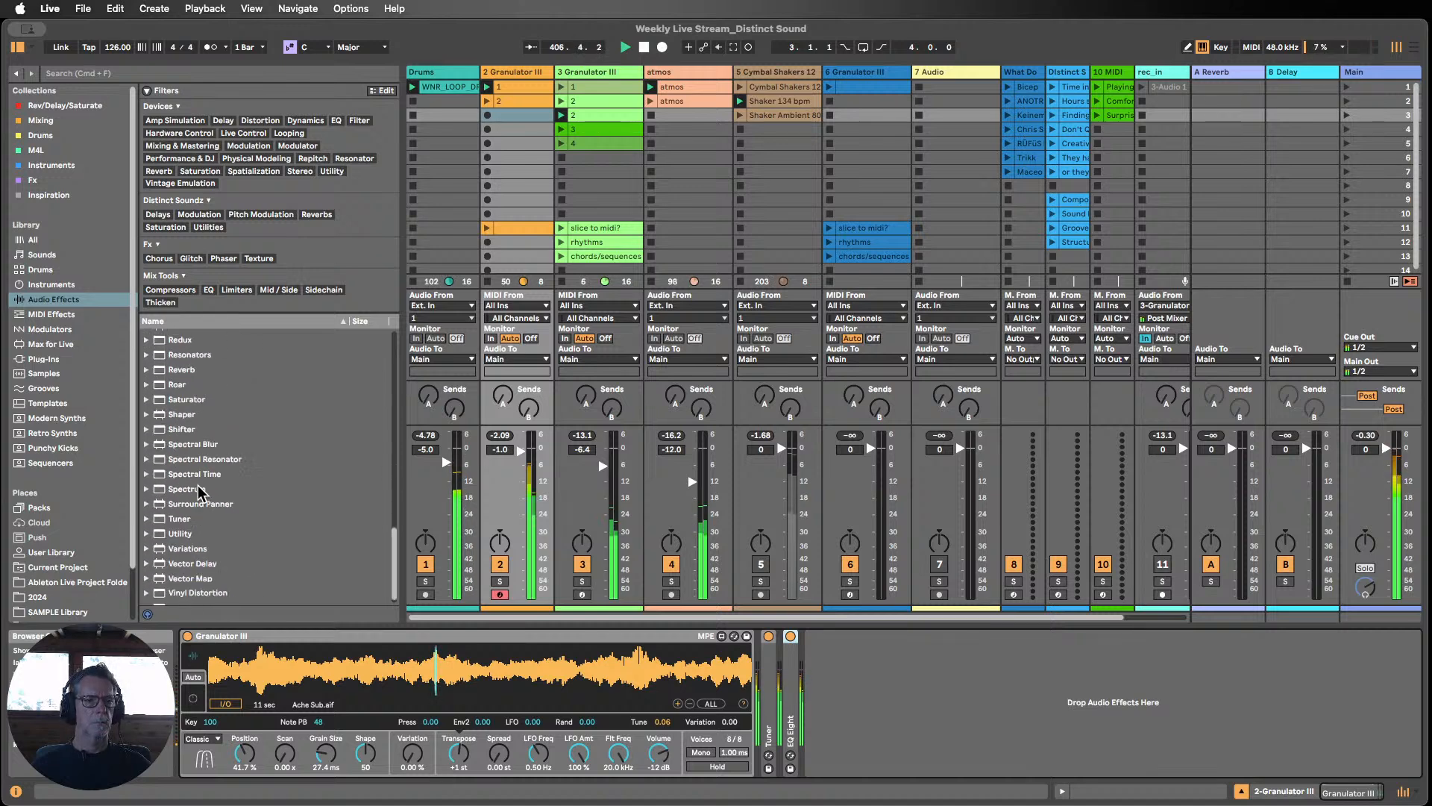
scroll(199, 486, "up", 20)
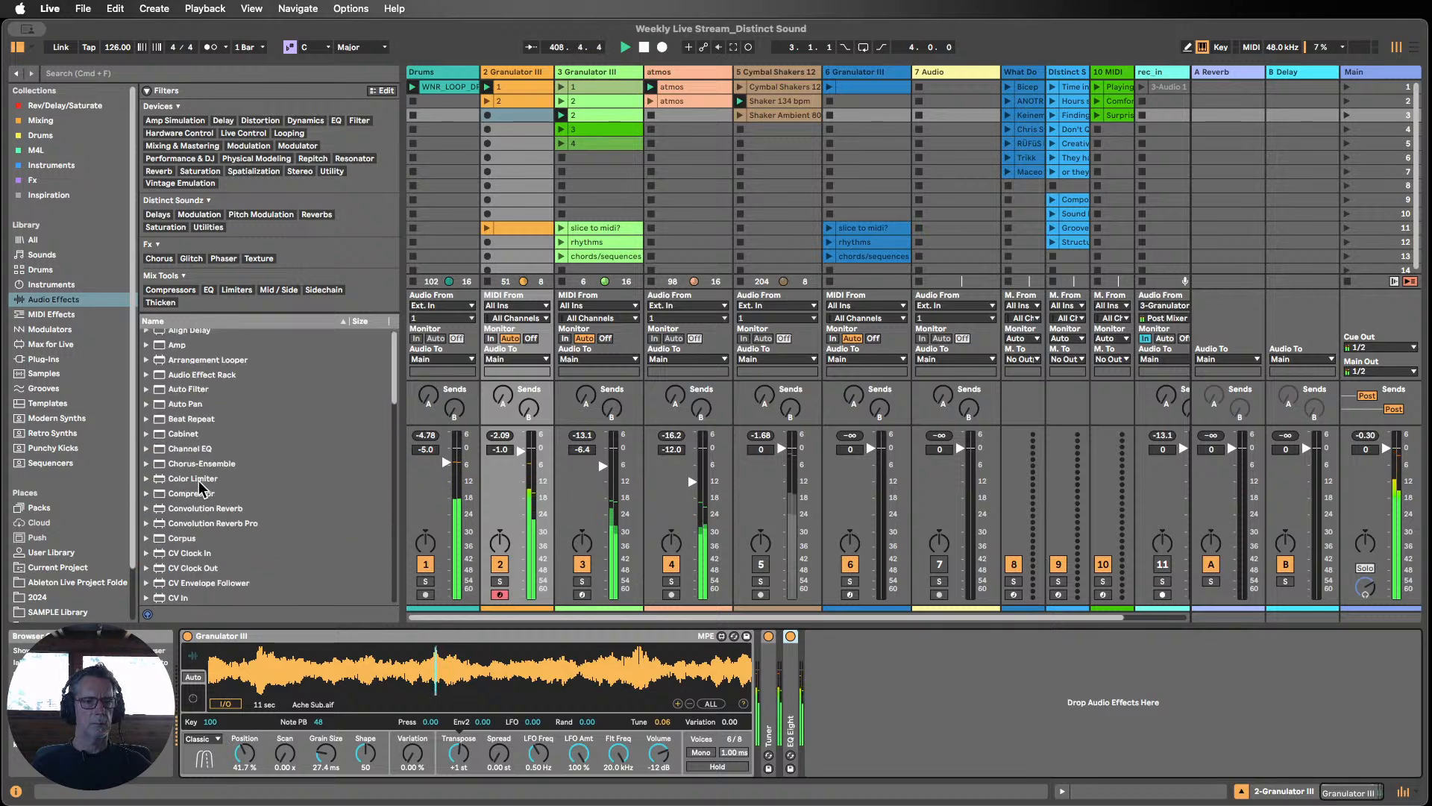
scroll(195, 434, "down", 1)
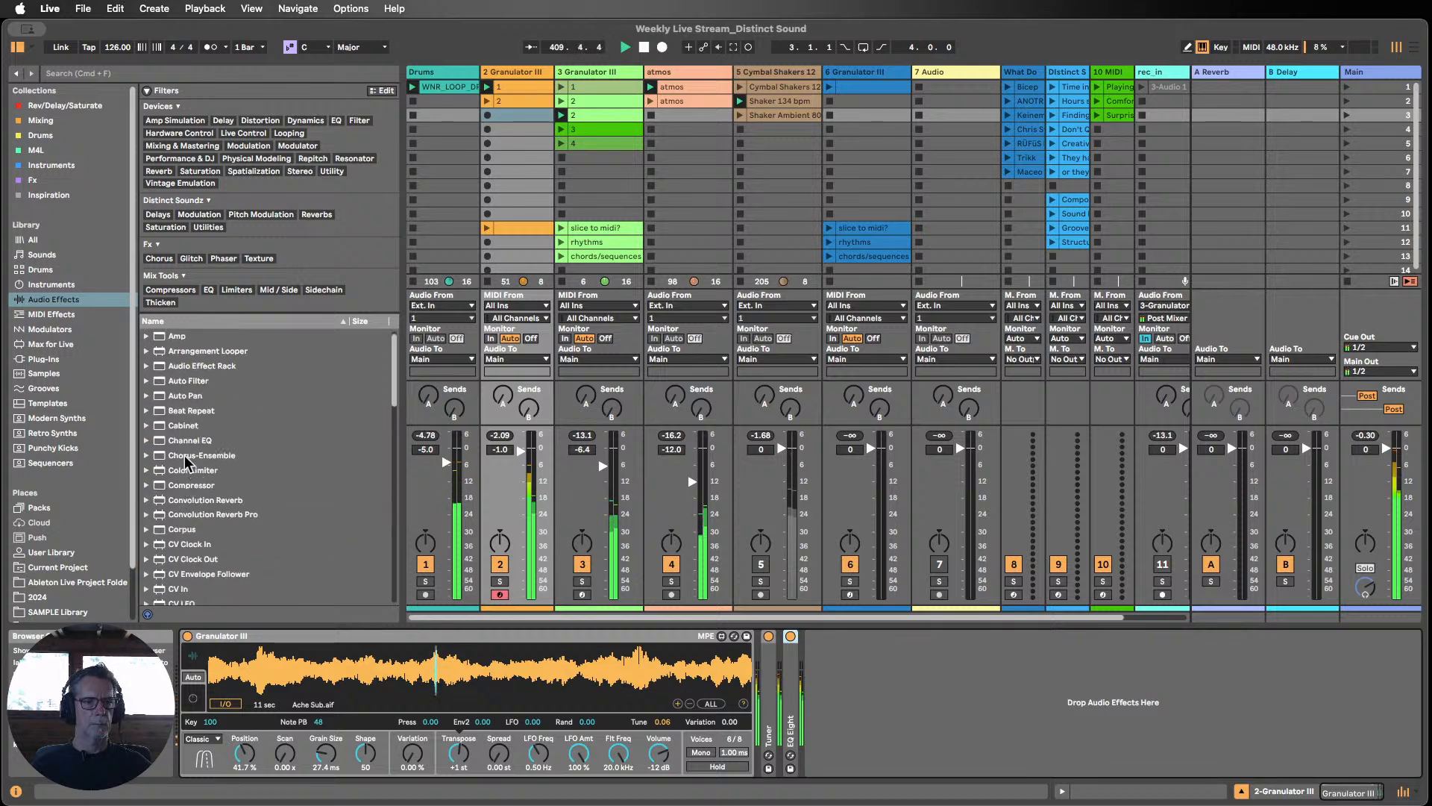
left_click_drag(185, 455, 973, 708)
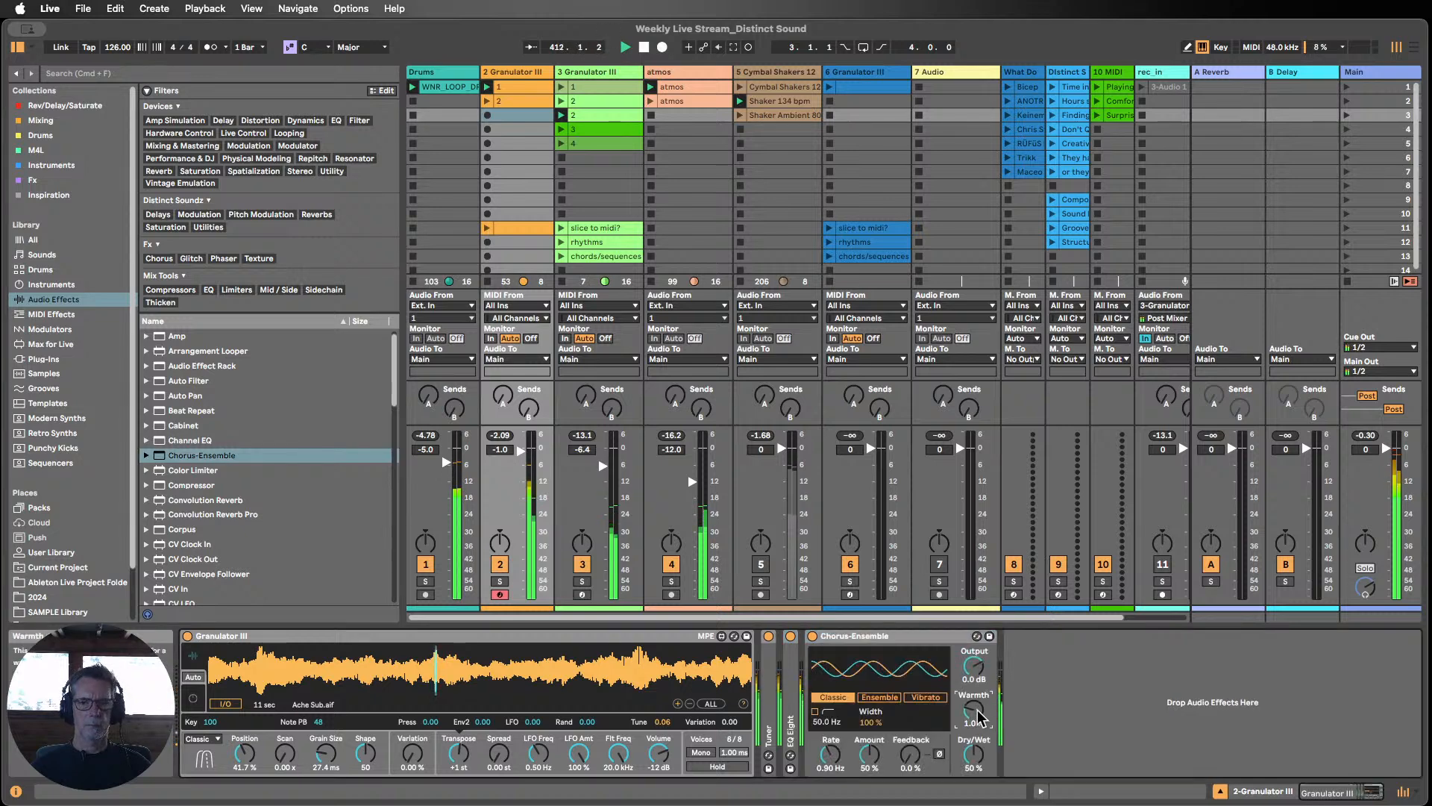
double_click(885, 635)
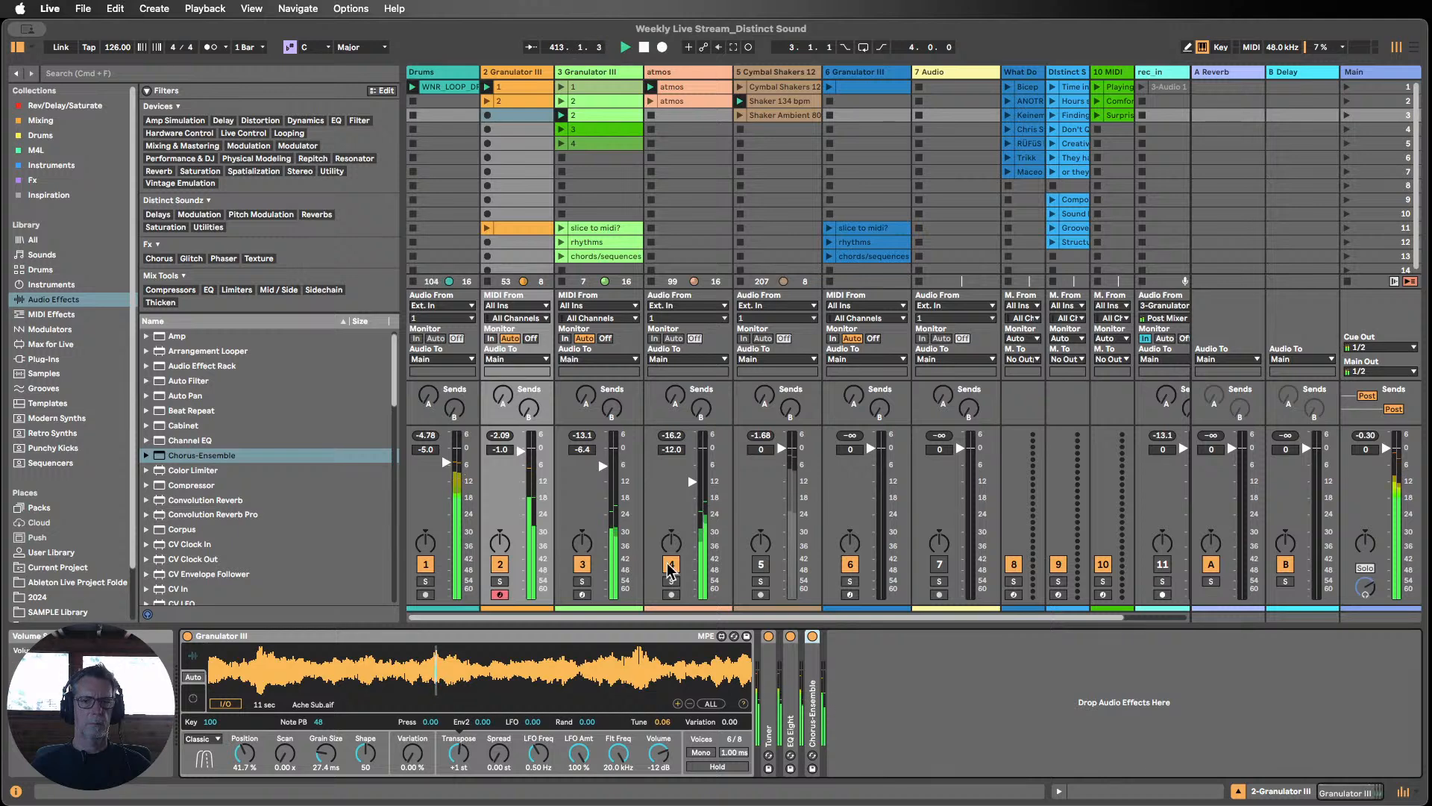
Step: Mute track 3, play the atmos track's scene 2 clip, and lower the atmos volume to -14.6 dB
left_click(582, 564)
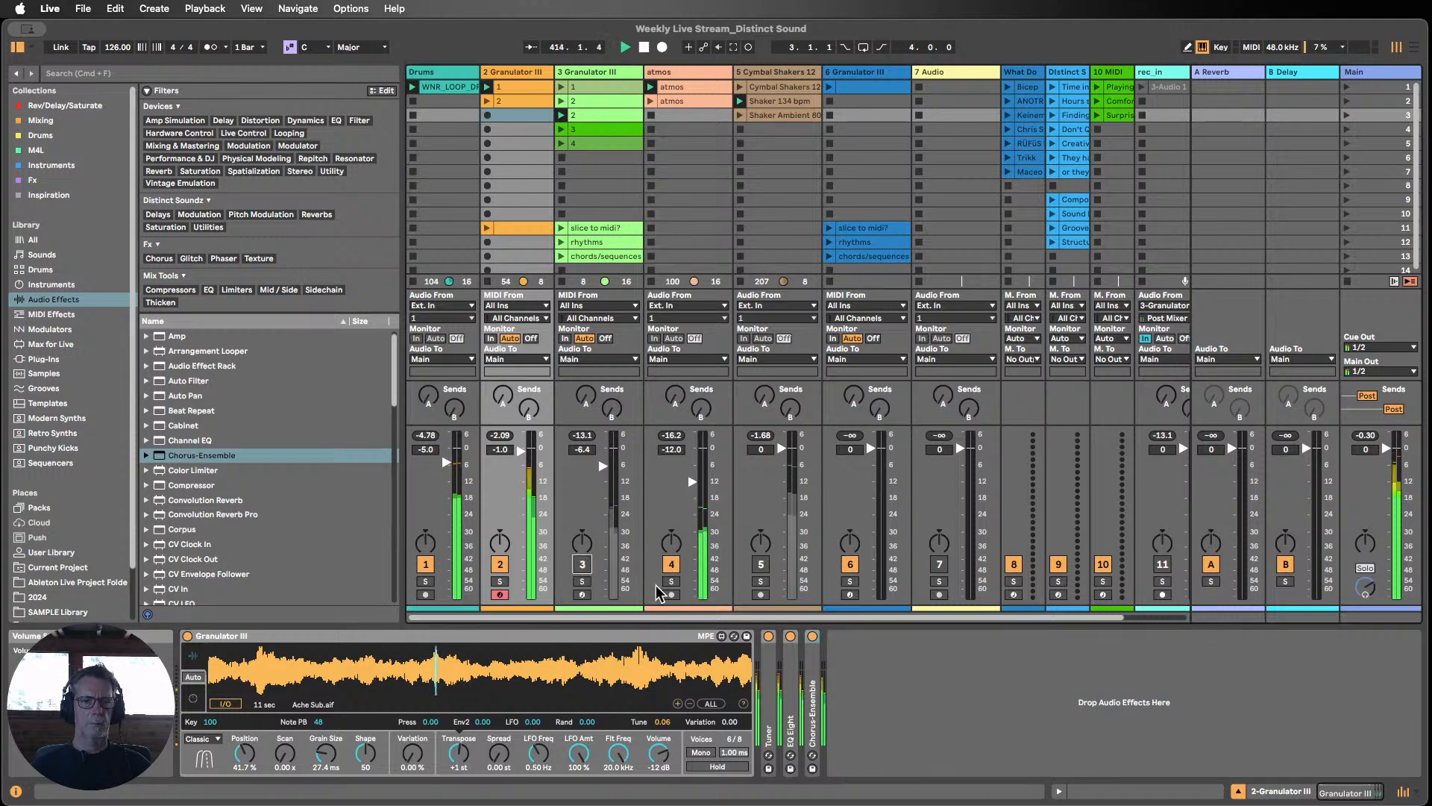
left_click_drag(692, 481, 692, 489)
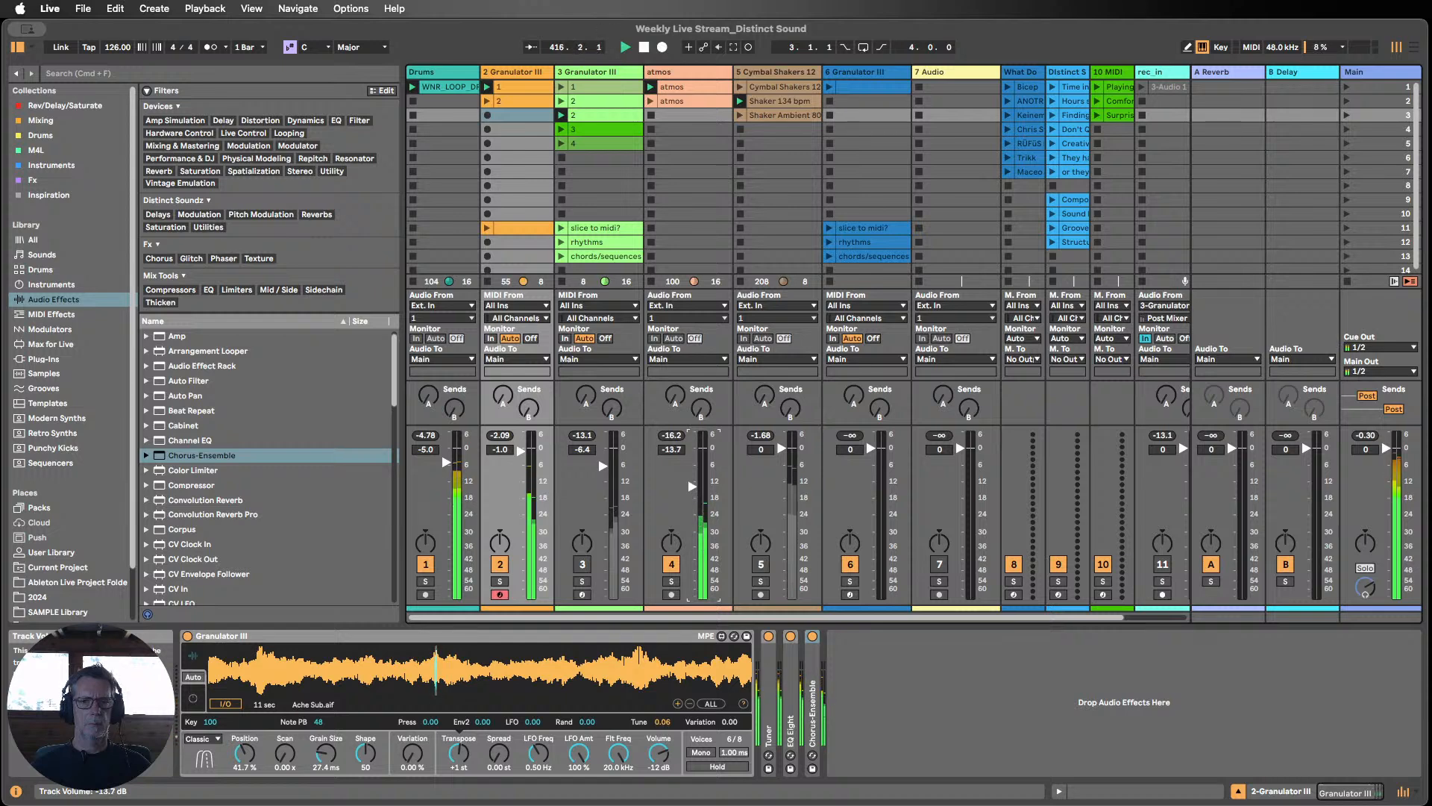
left_click(682, 73)
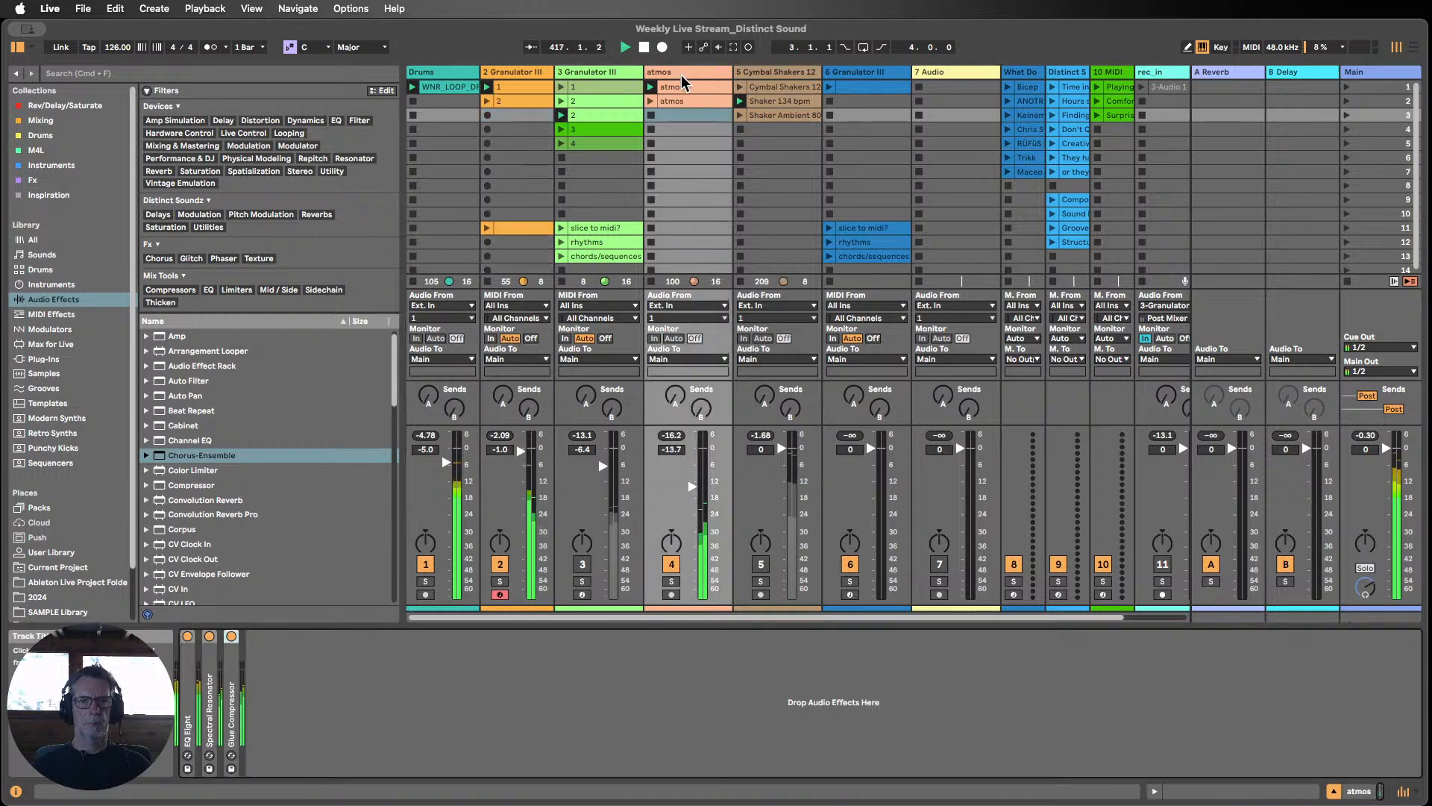
left_click(652, 101)
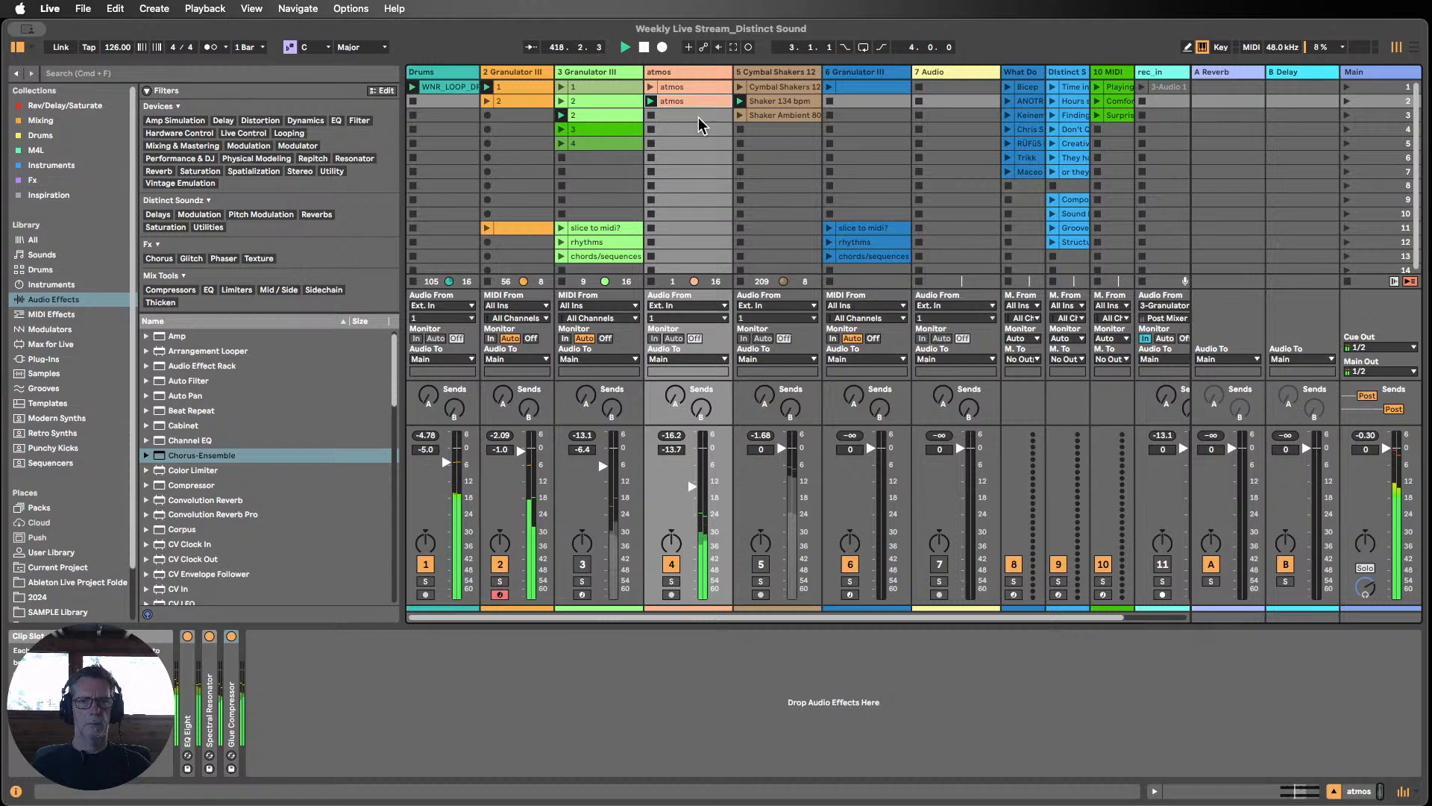
mouse_move(689, 486)
left_mouse_down()
mouse_move(693, 501)
mouse_move(692, 489)
left_mouse_up()
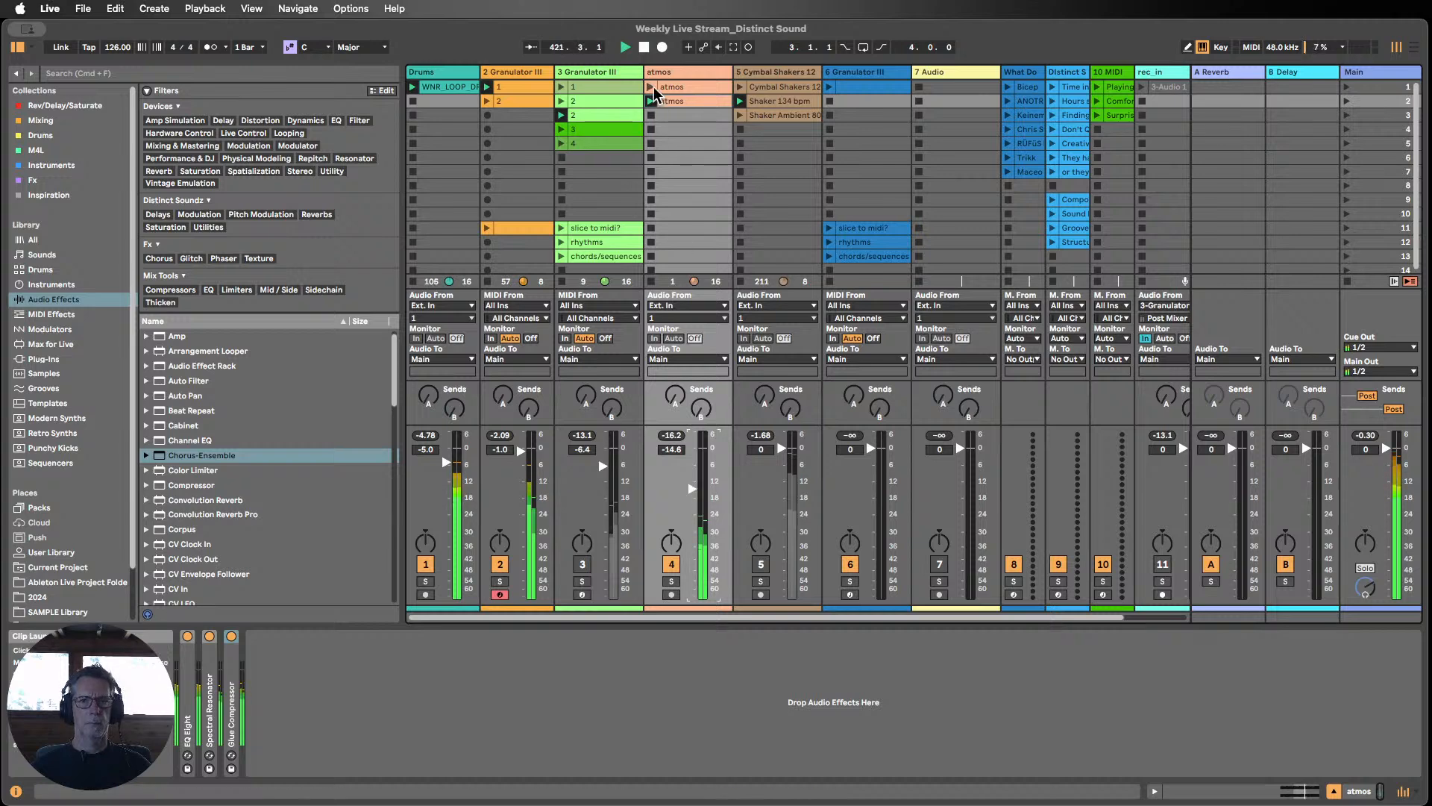
Step: Expand the atmos track's Spectral Resonator, switch its frequency control to note mode, and set it to G3
double_click(215, 700)
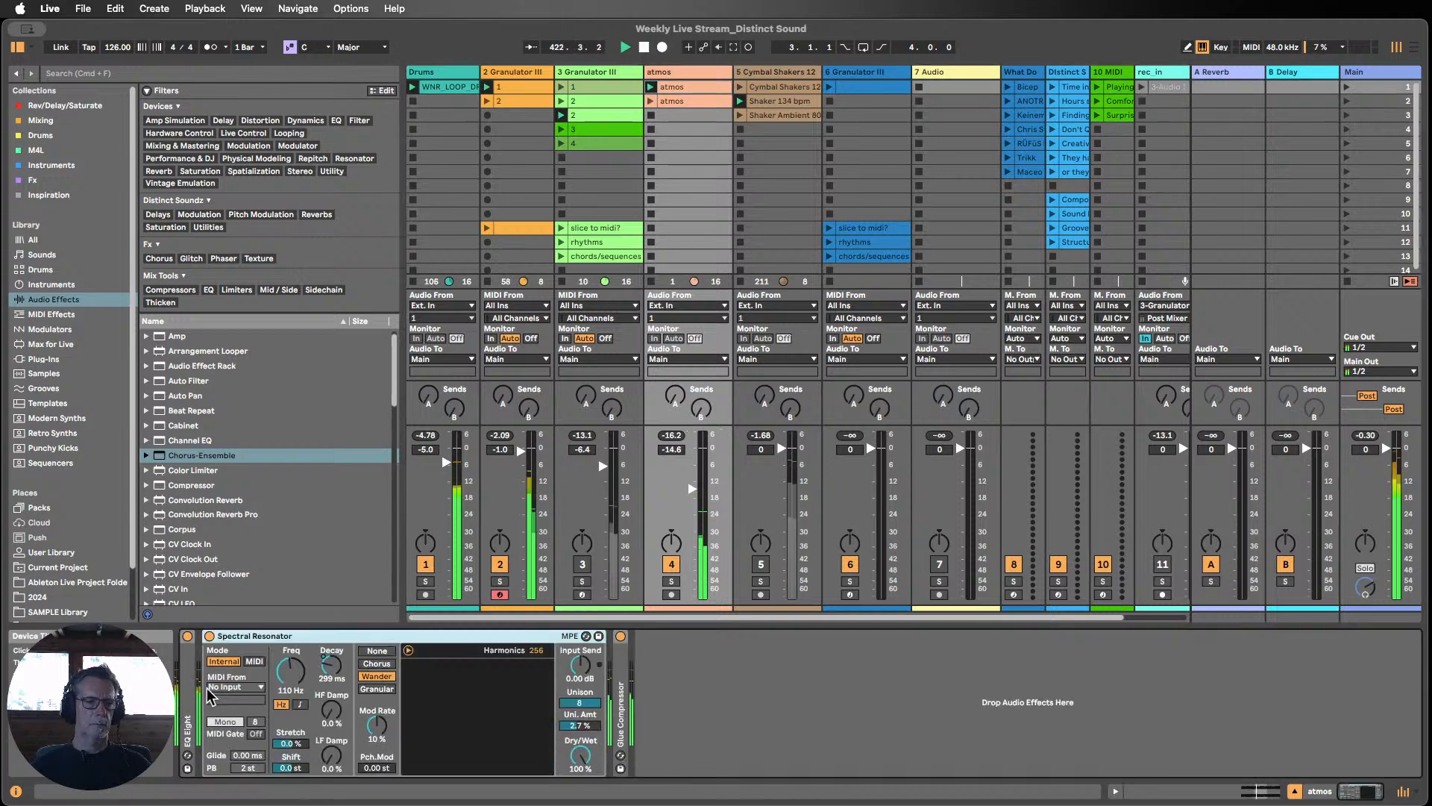
left_click(300, 704)
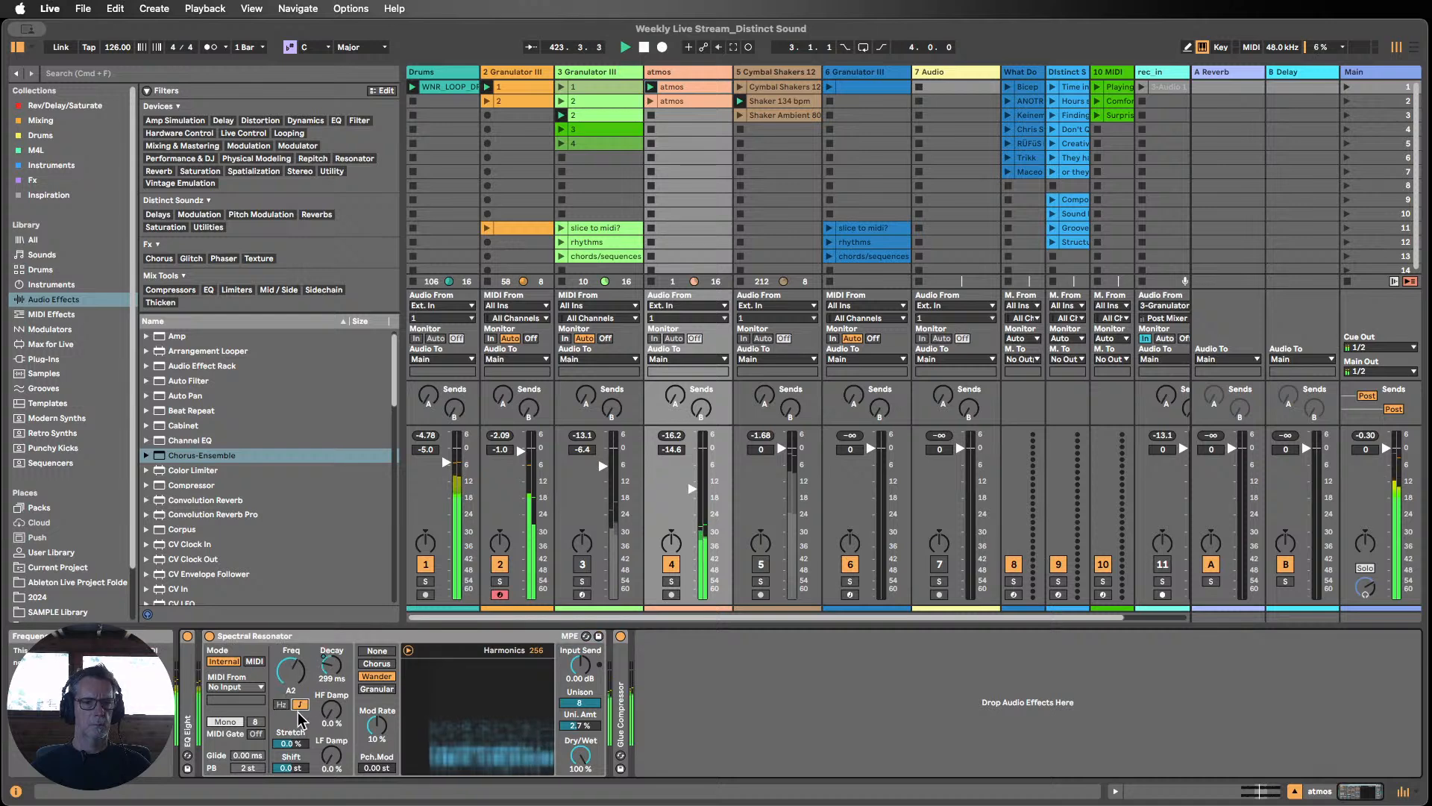
left_click_drag(295, 680, 294, 654)
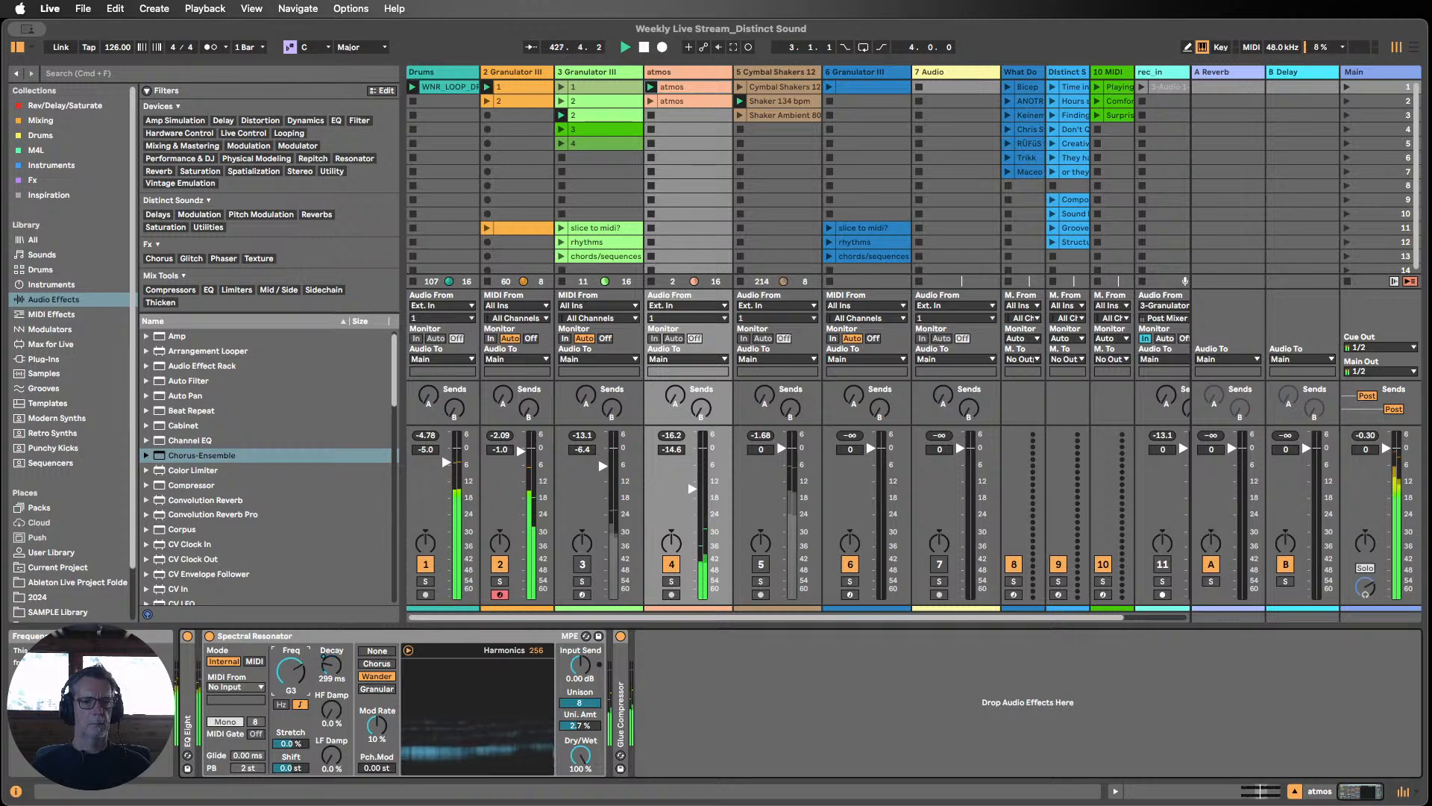
left_click(790, 689)
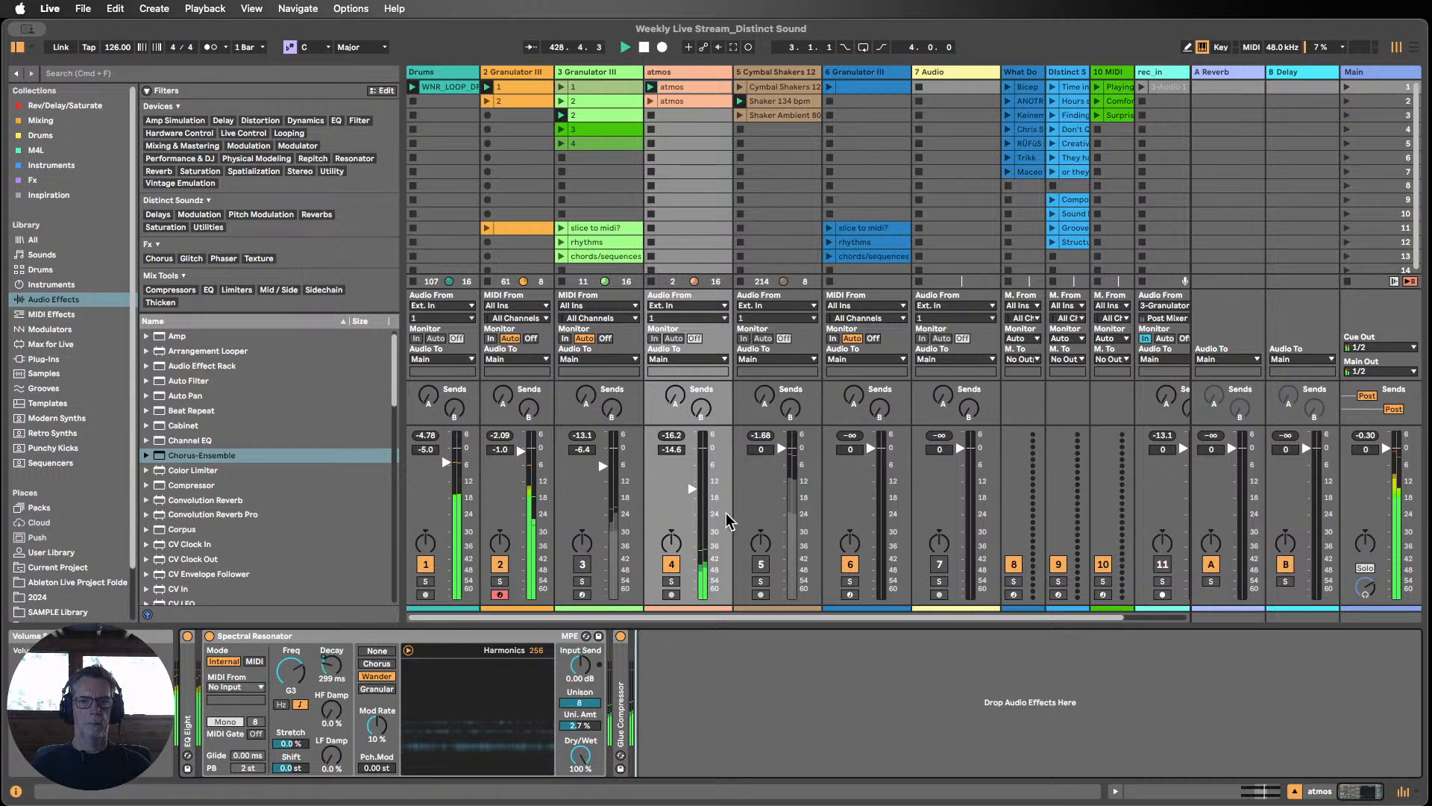
Step: Play the atmos scene 2 clip with the track volume at -13.0 dB, unmute track 3, and stop track 3's playing clip
left_click(651, 102)
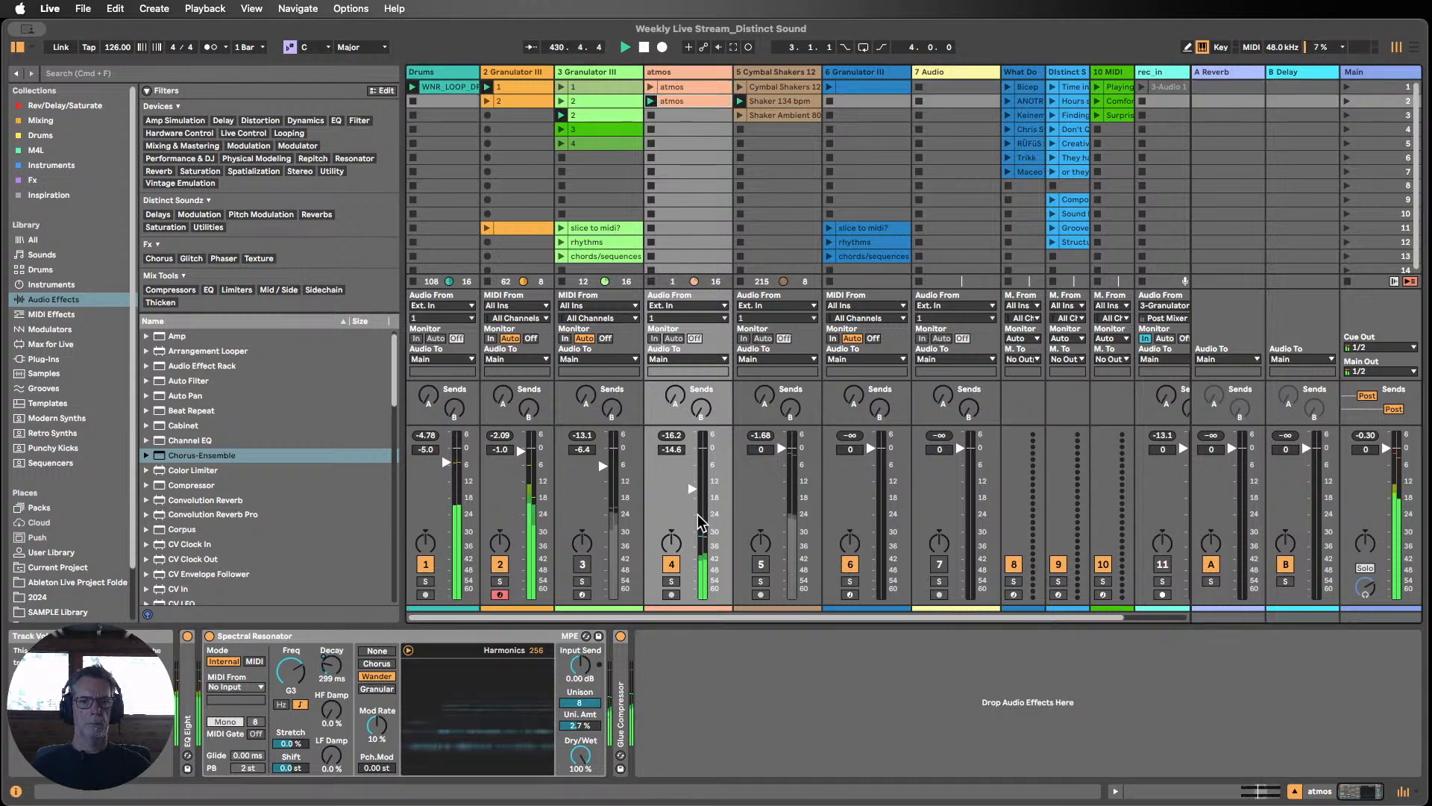
left_click_drag(693, 489, 692, 484)
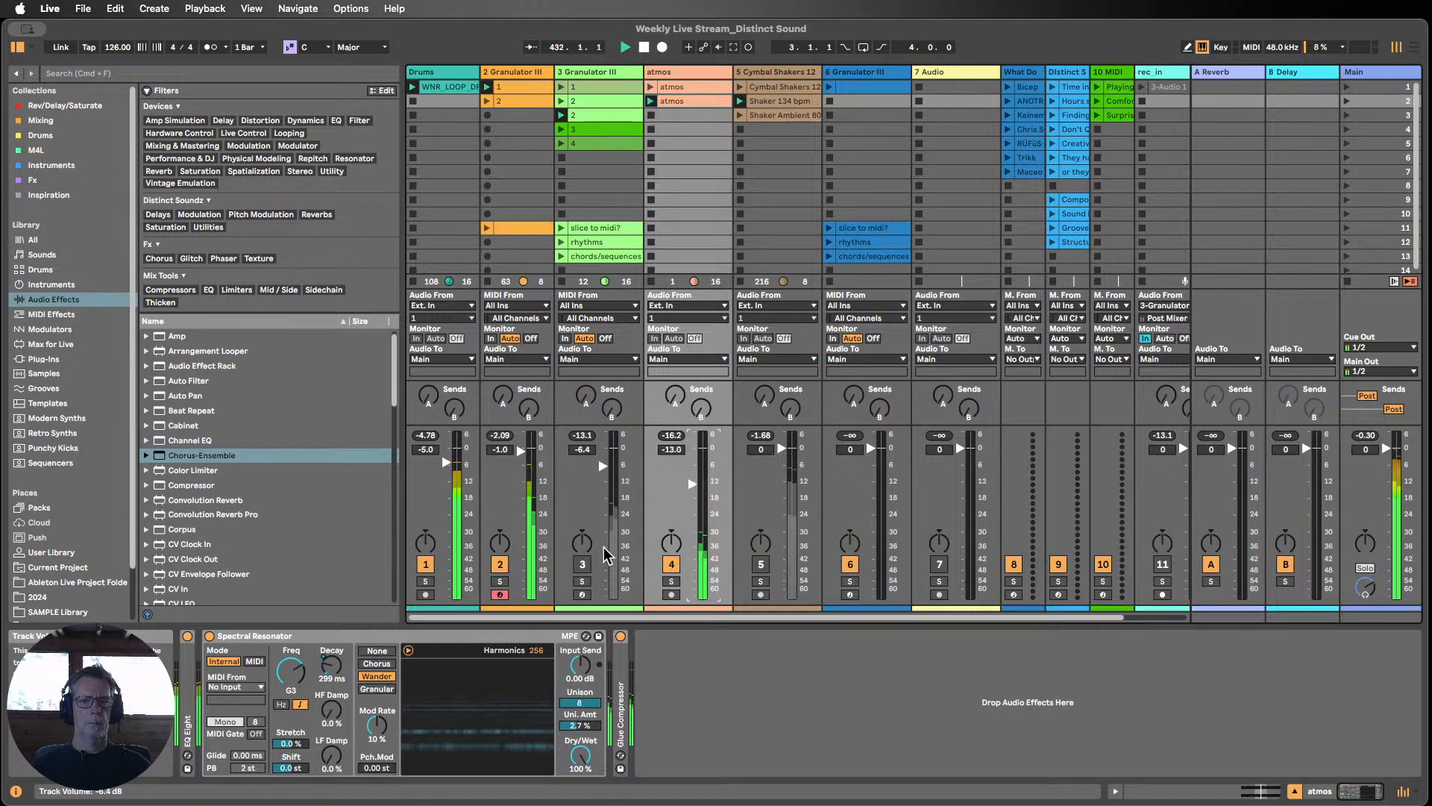
left_click(582, 564)
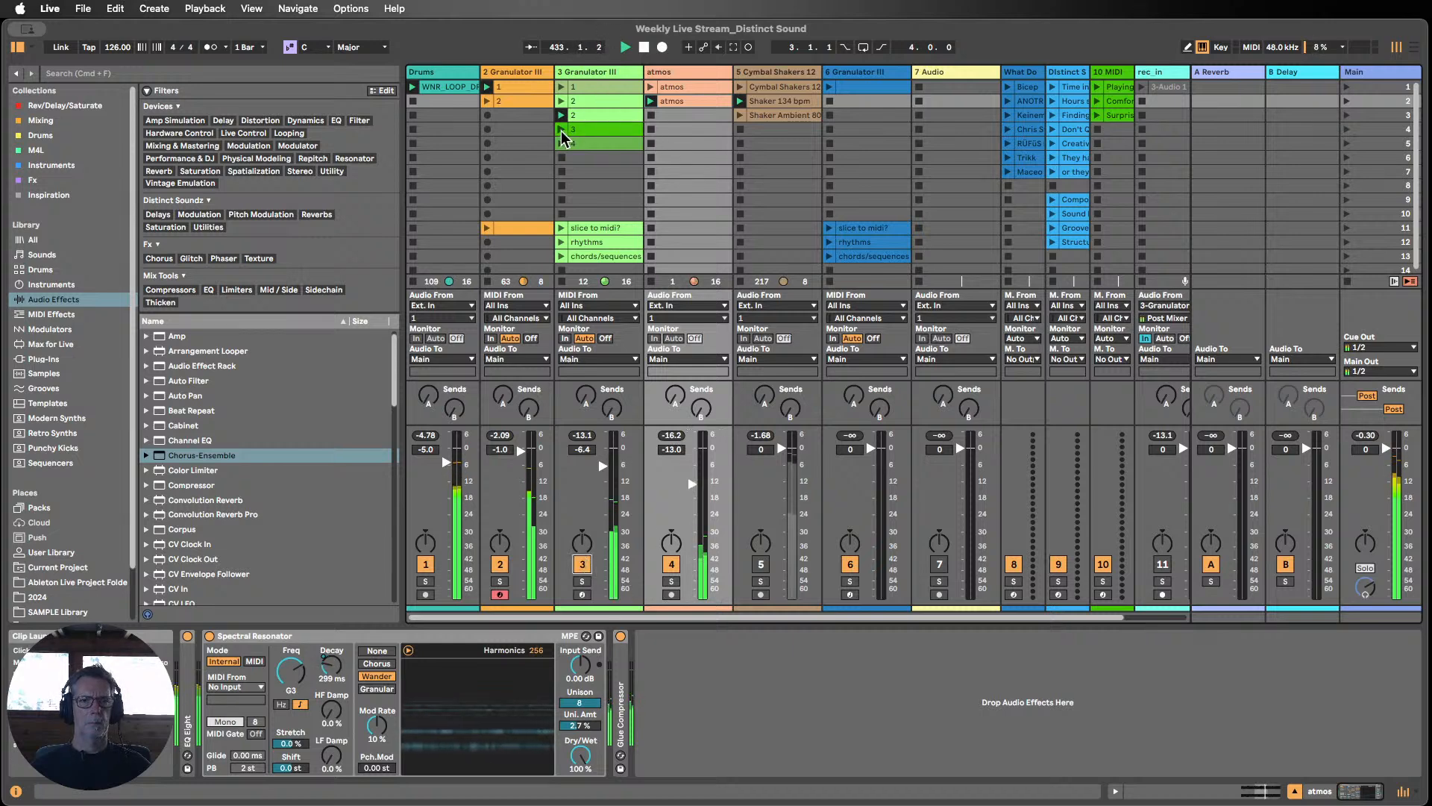
left_click(564, 160)
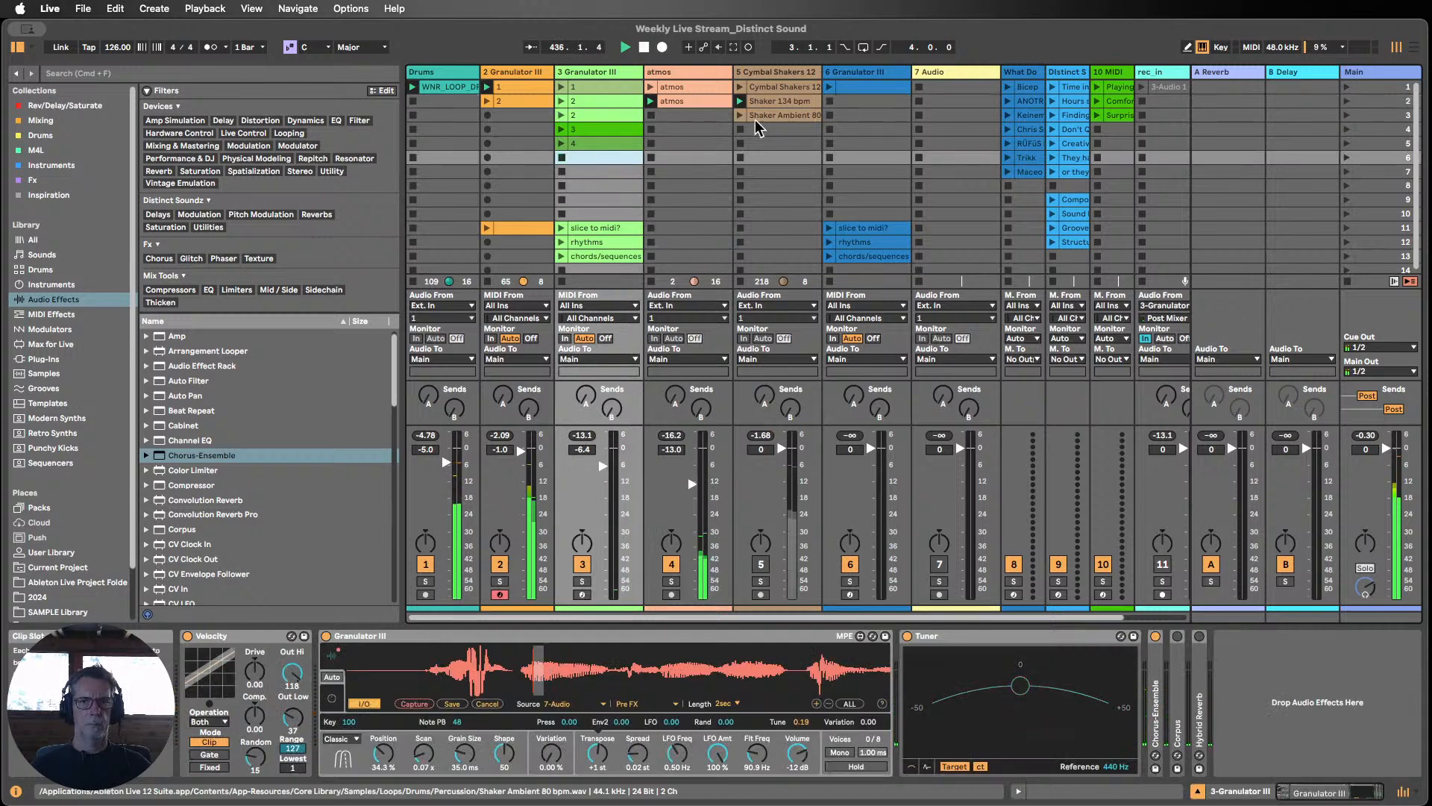
Step: Set the atmos track's Spectral Resonator to a frequency of D3 and a decay of 139 ms, and collapse the device
left_click(687, 73)
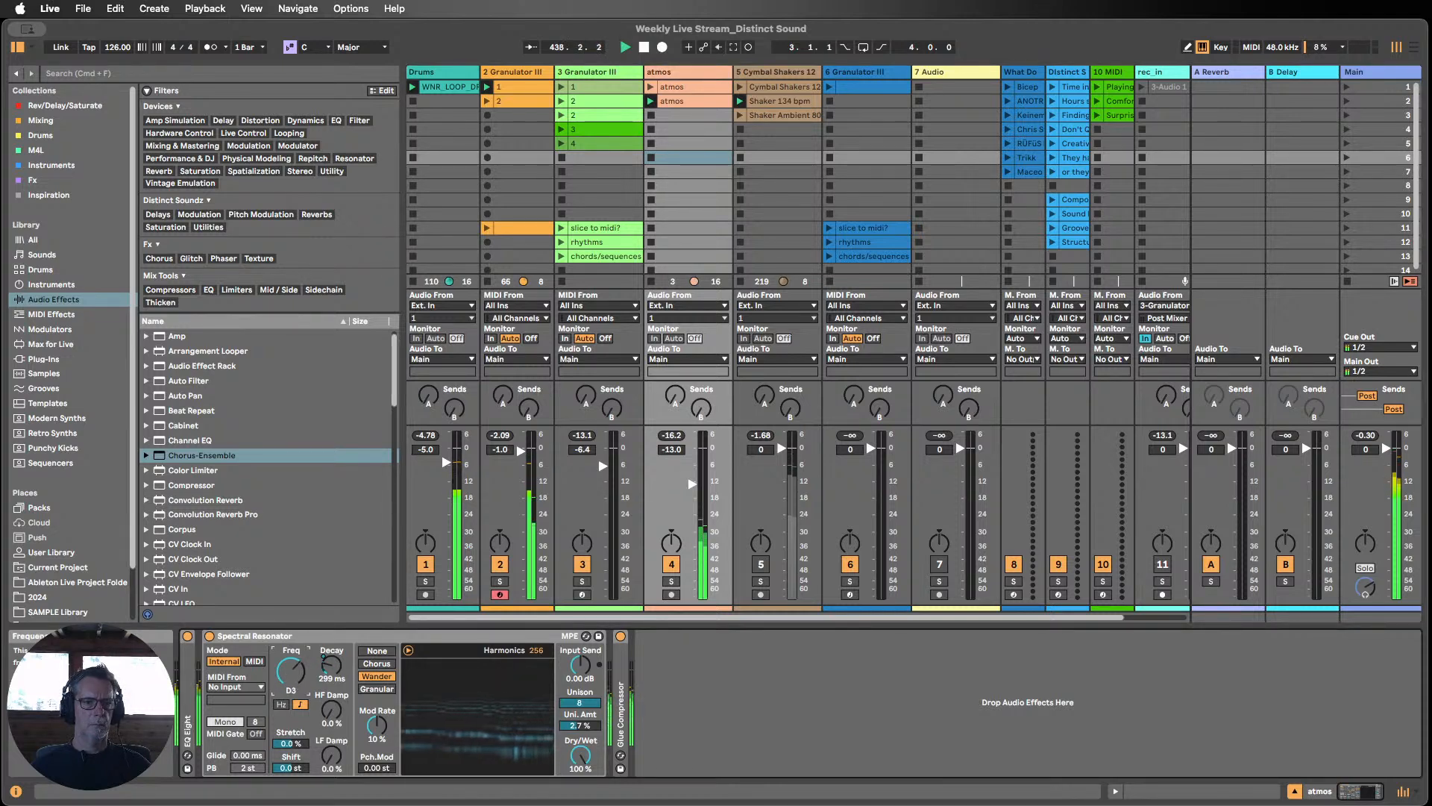
left_click_drag(301, 675, 331, 697)
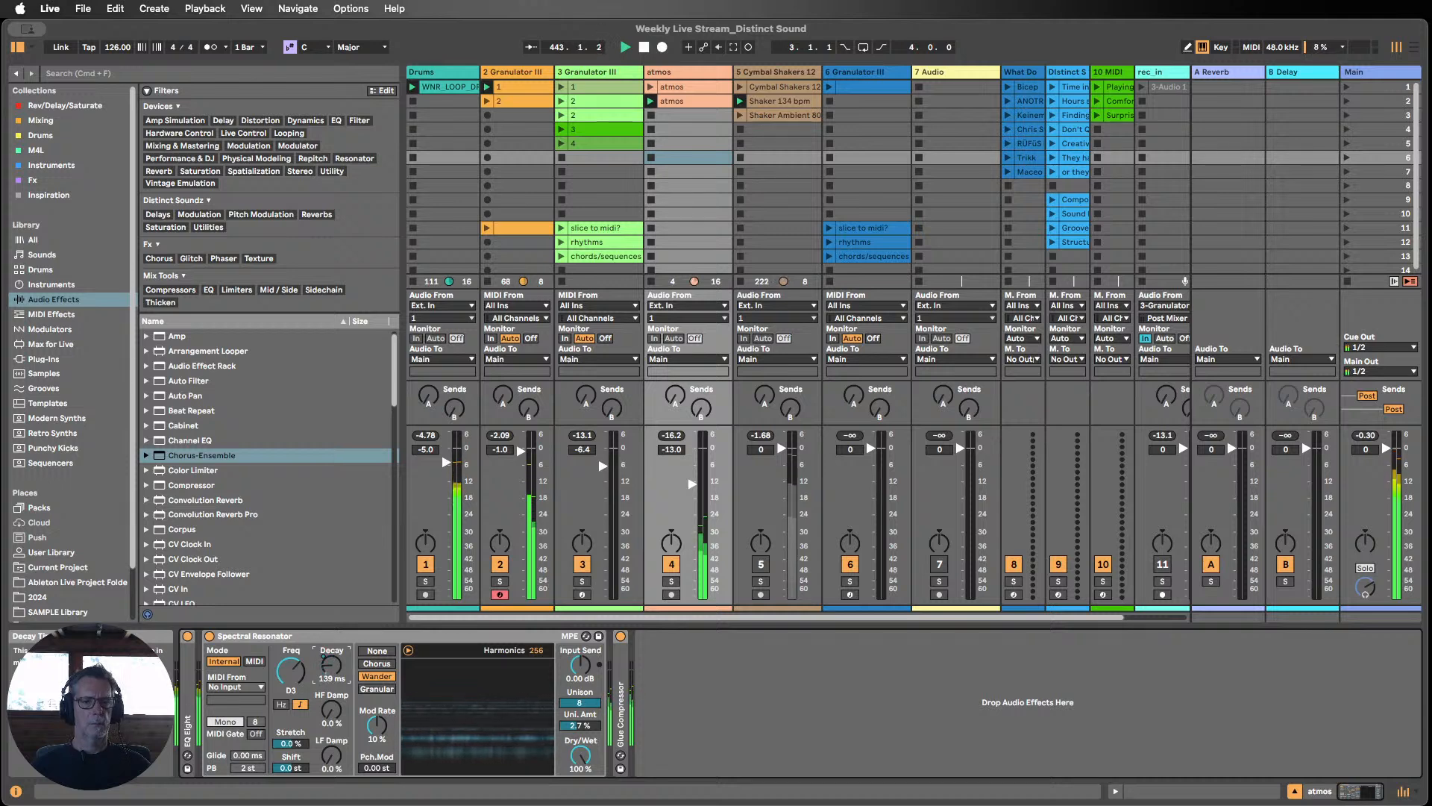
double_click(314, 638, "alt")
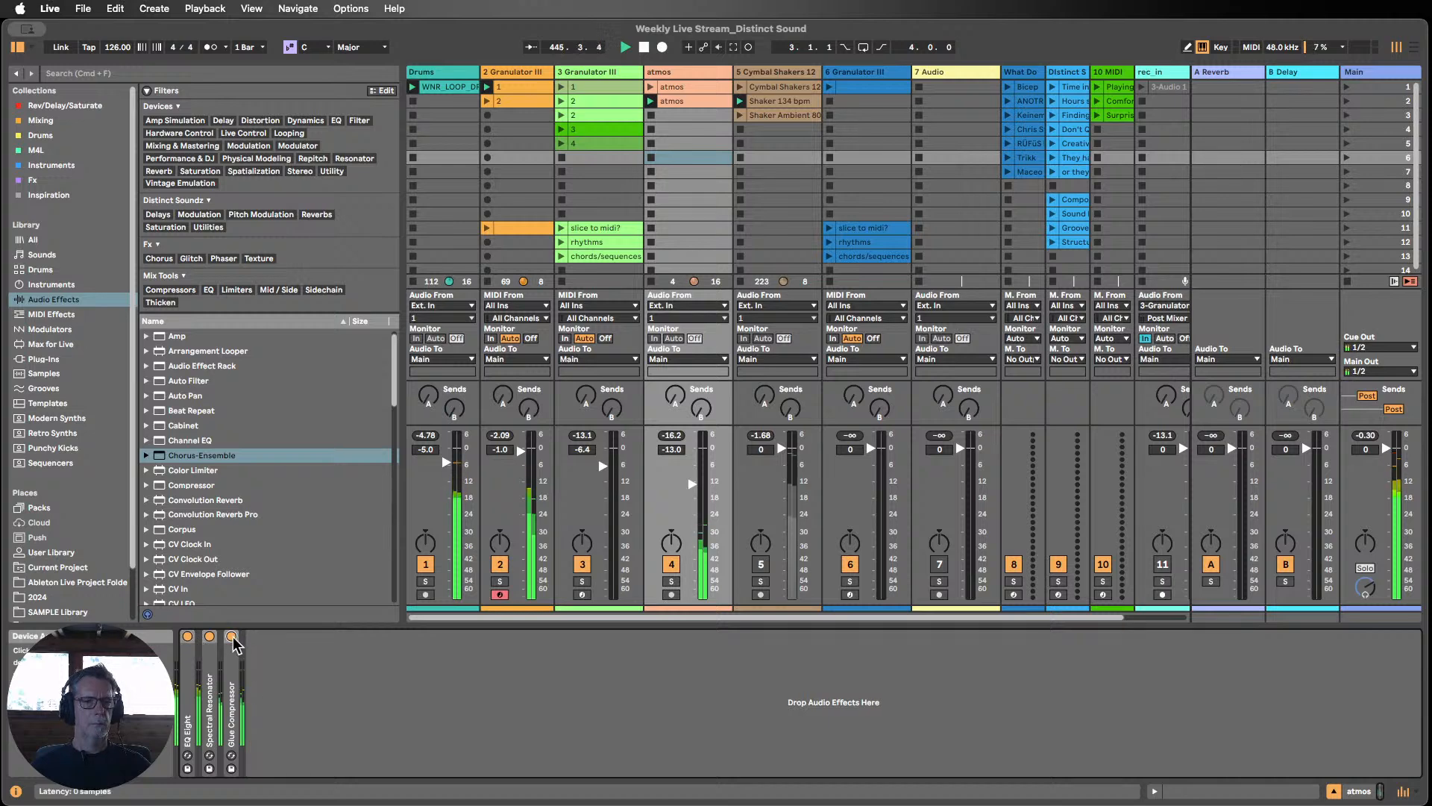
Step: Add a Hybrid Reverb after the Chorus-Ensemble on track 2, set its Dry/Wet to 20%, and collapse the device
left_click(492, 73)
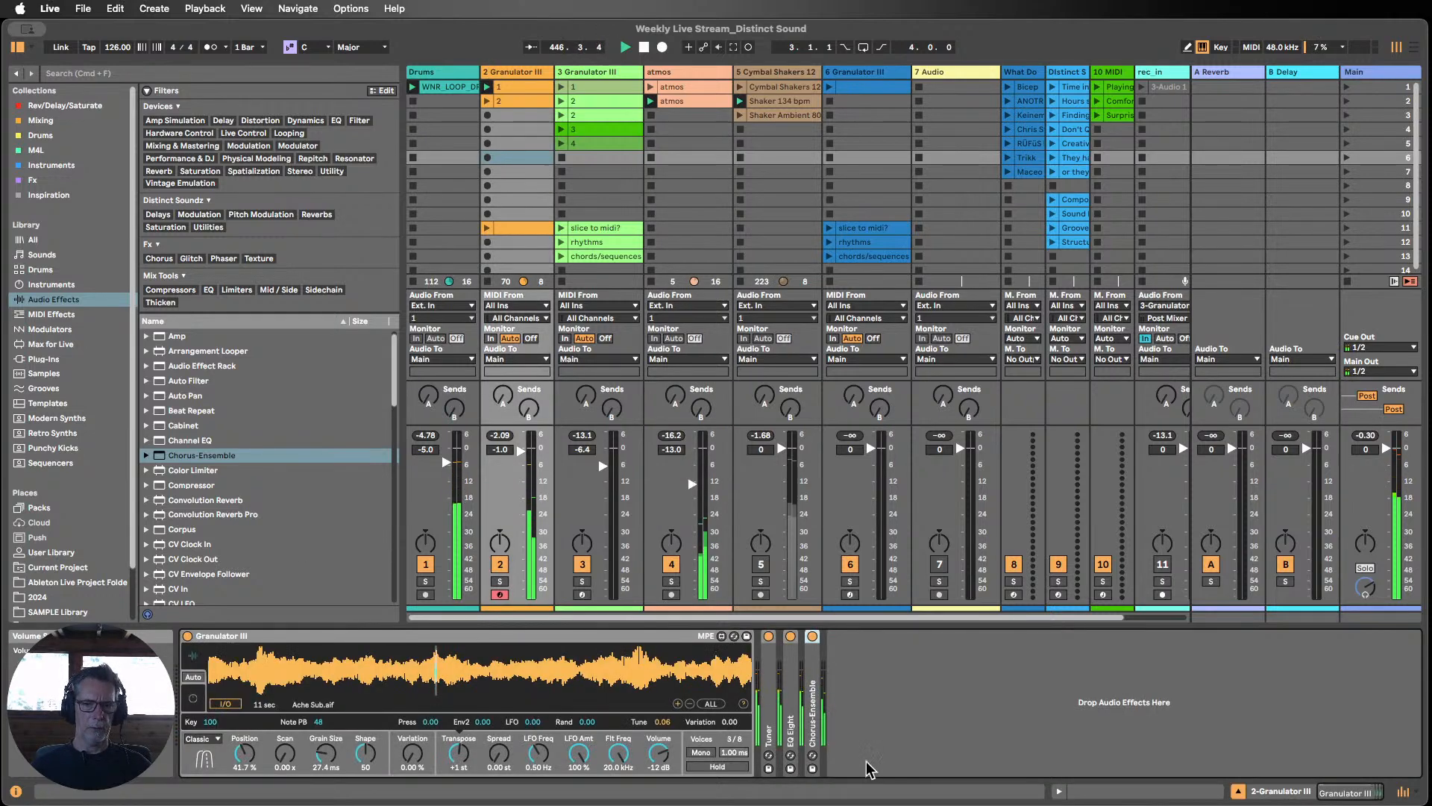
scroll(297, 477, "down", 8)
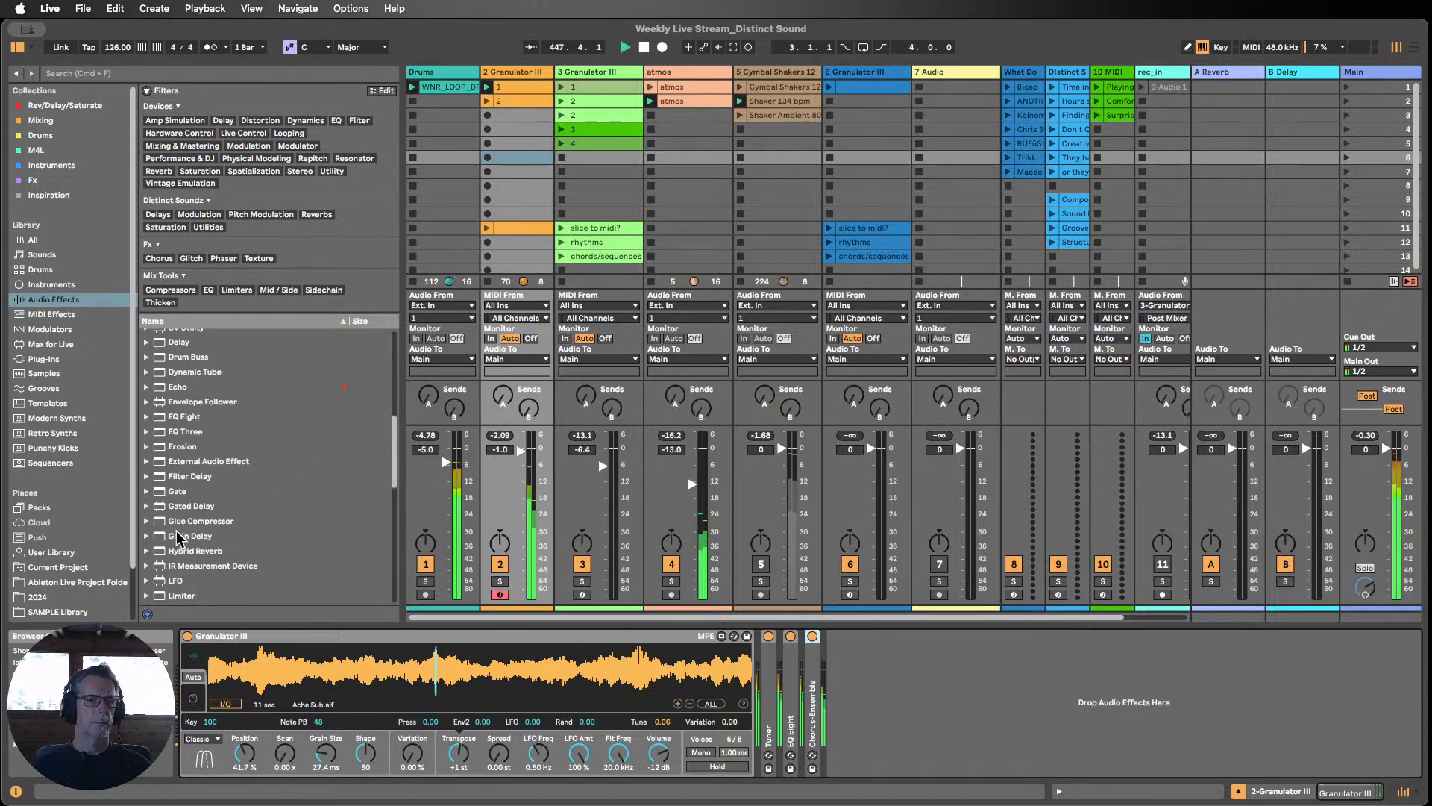
left_click_drag(186, 553, 856, 689)
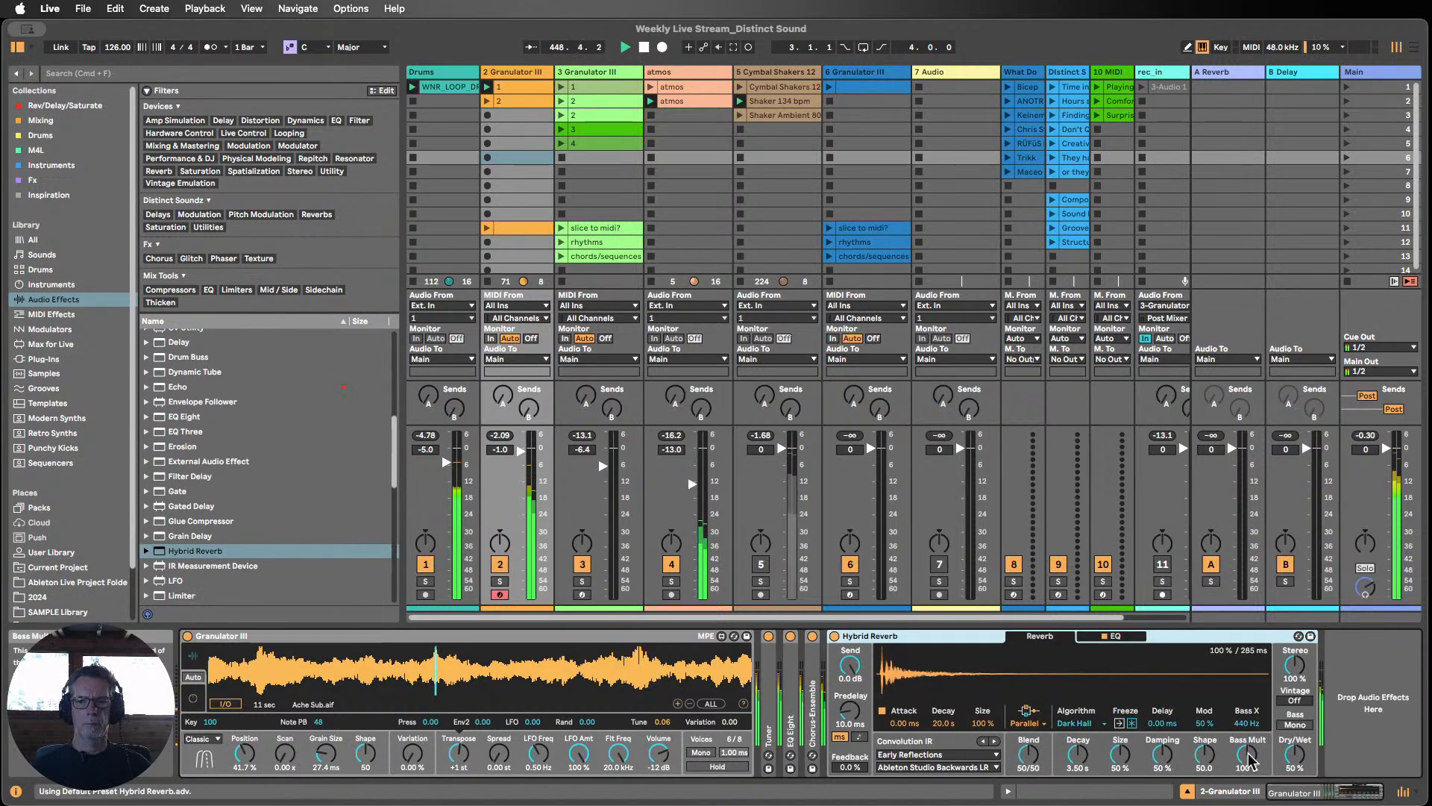
left_click_drag(1298, 760, 1298, 783)
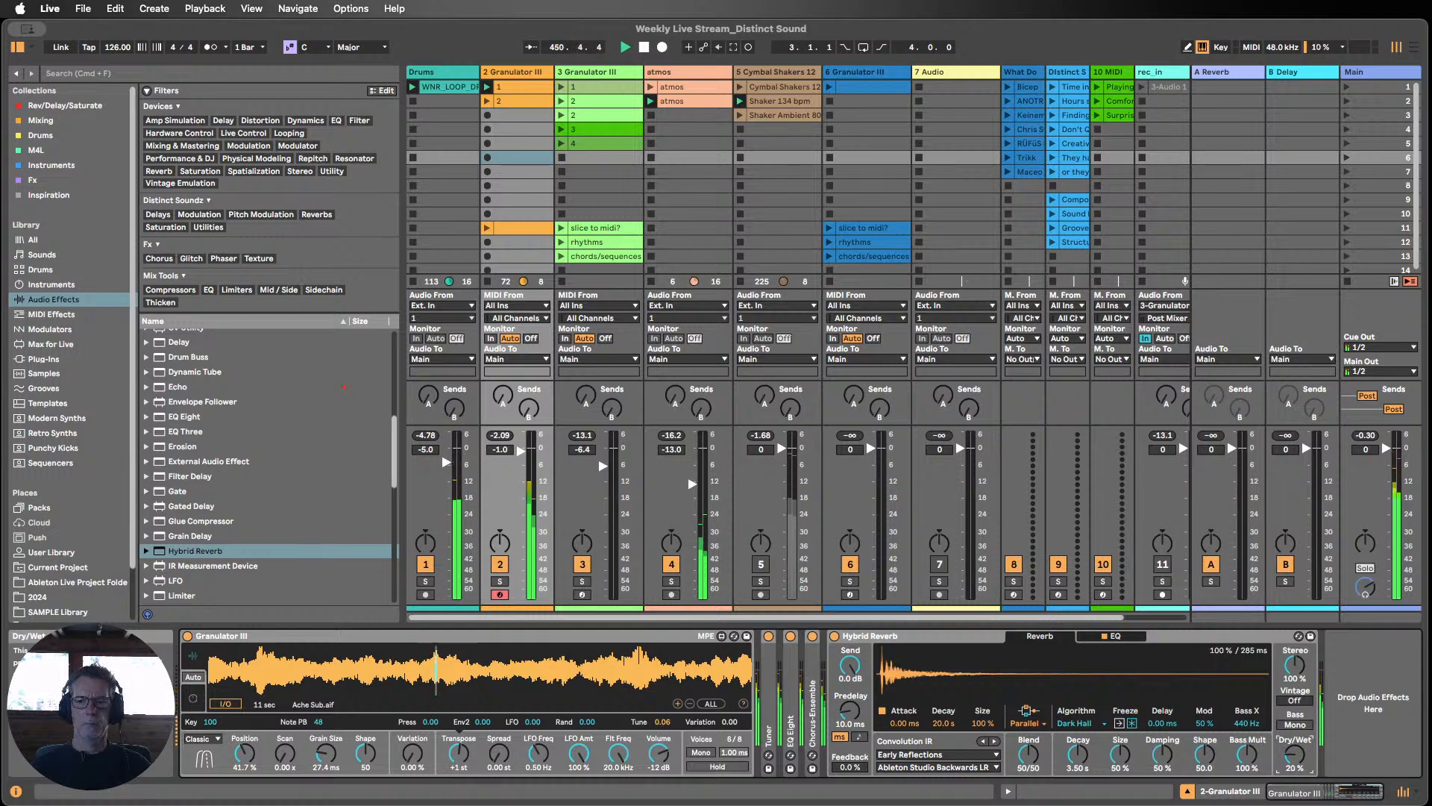
double_click(919, 632)
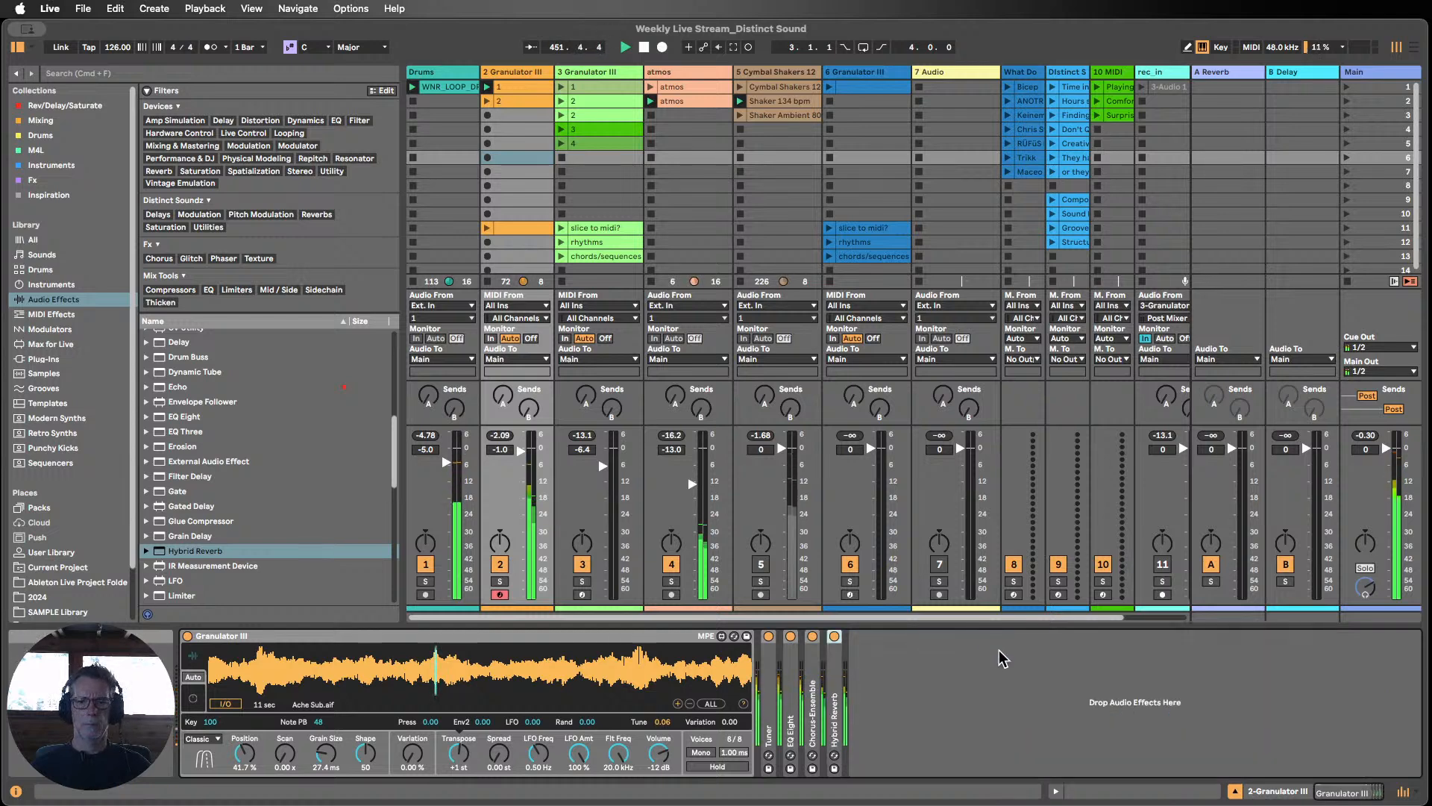
Step: Add a Delay after the Hybrid Reverb on track 2 with Ping Pong on, Dry/Wet at 19%, and a filter width of 4.15
scroll(222, 408, "down", 1)
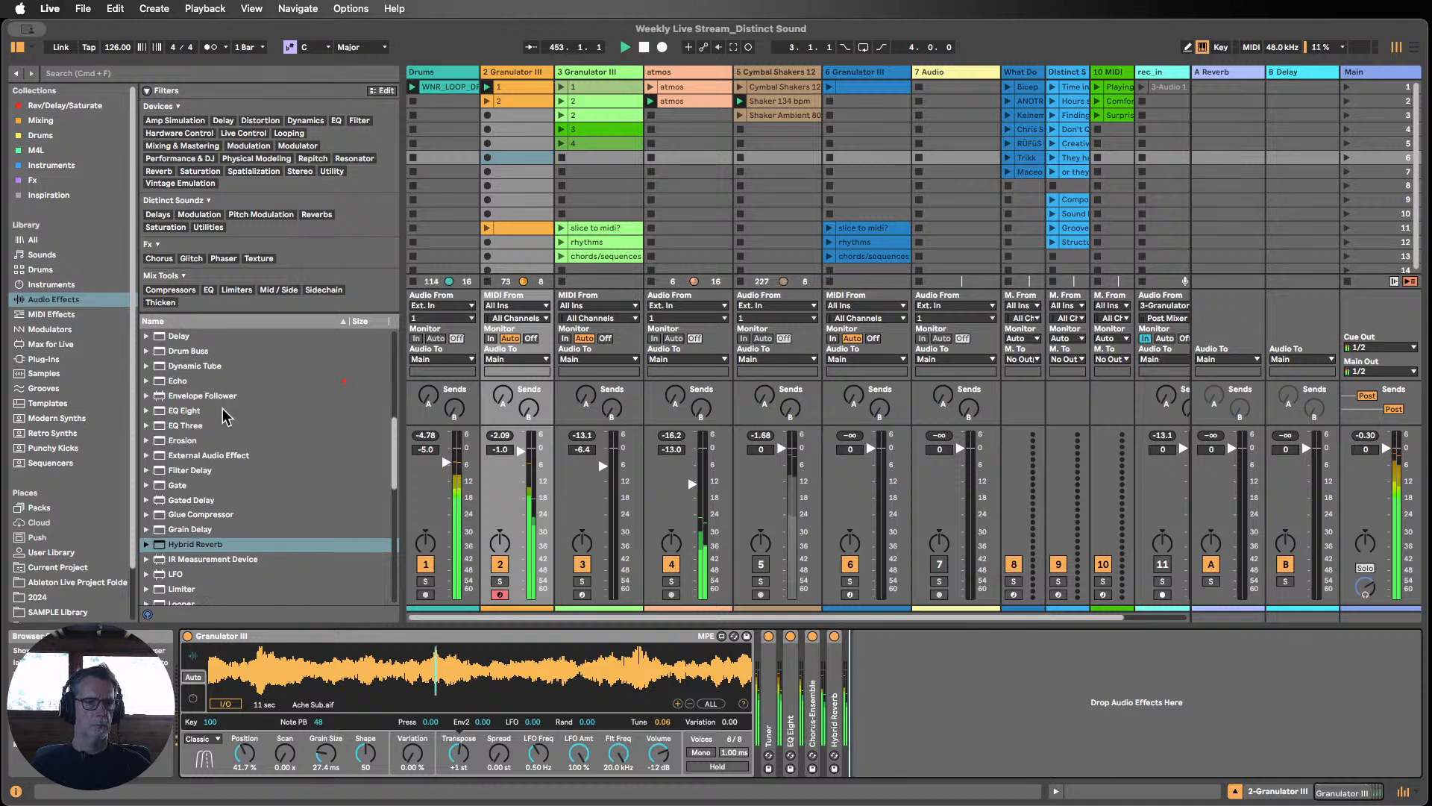
scroll(222, 408, "up", 2)
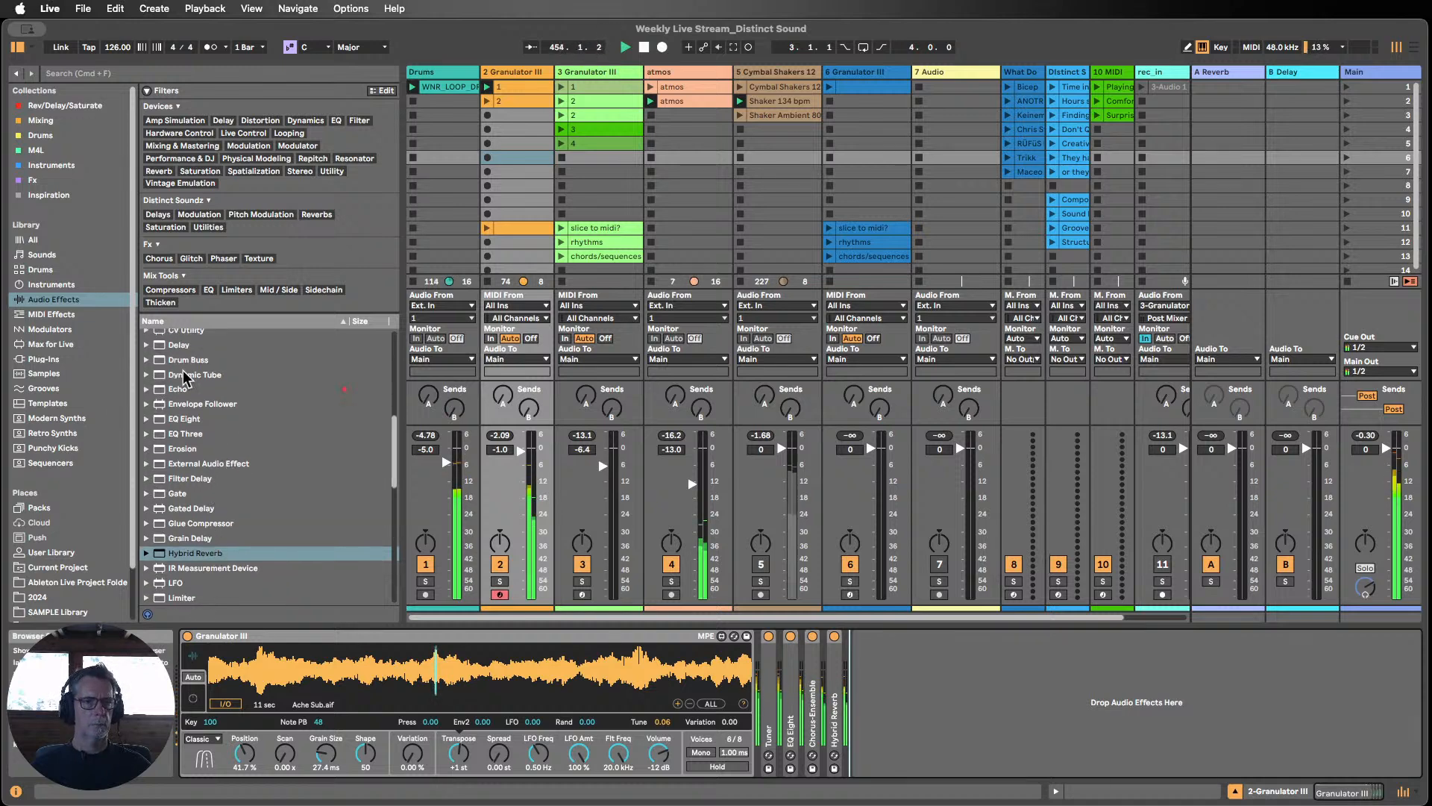
left_click_drag(173, 346, 986, 703)
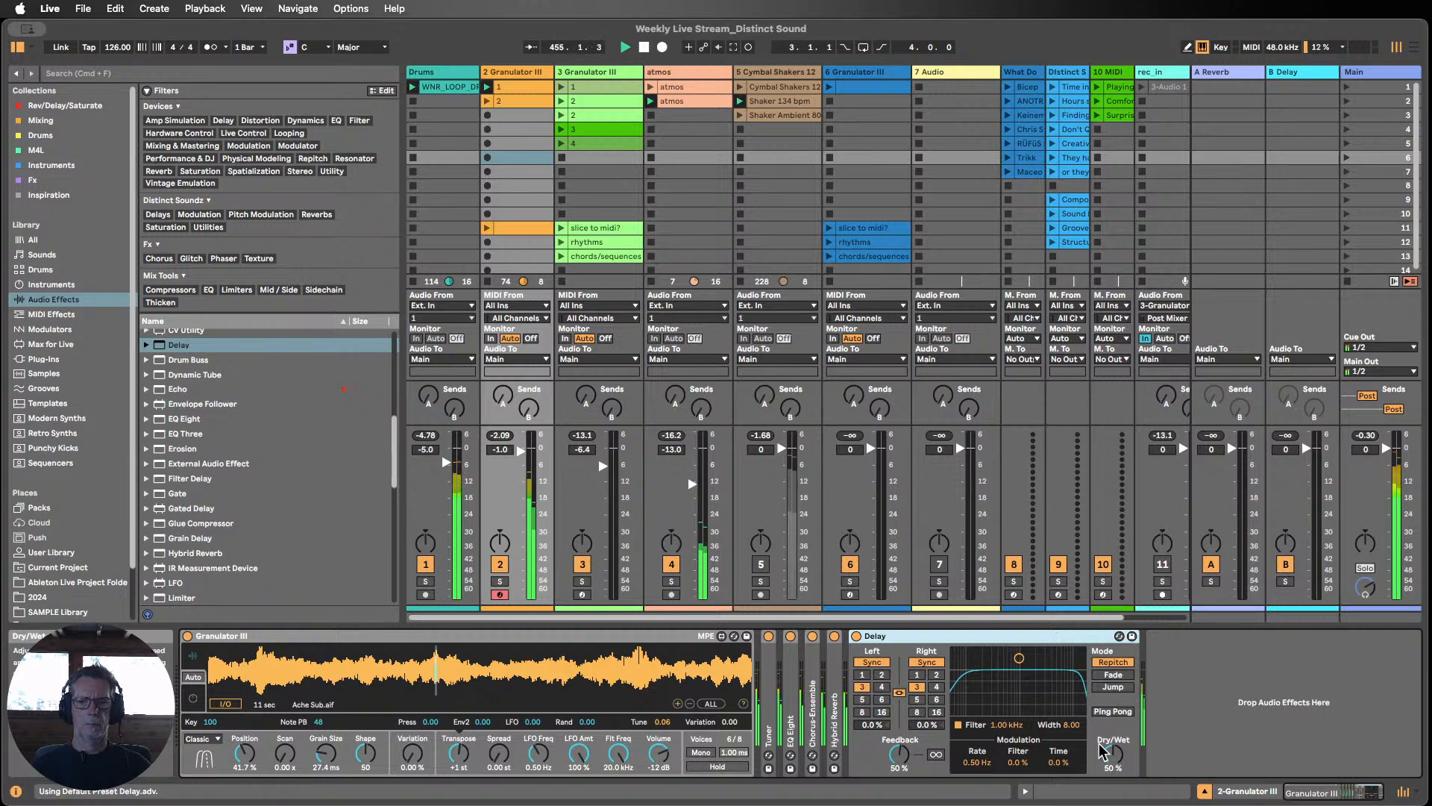
left_click_drag(1114, 756, 1115, 761)
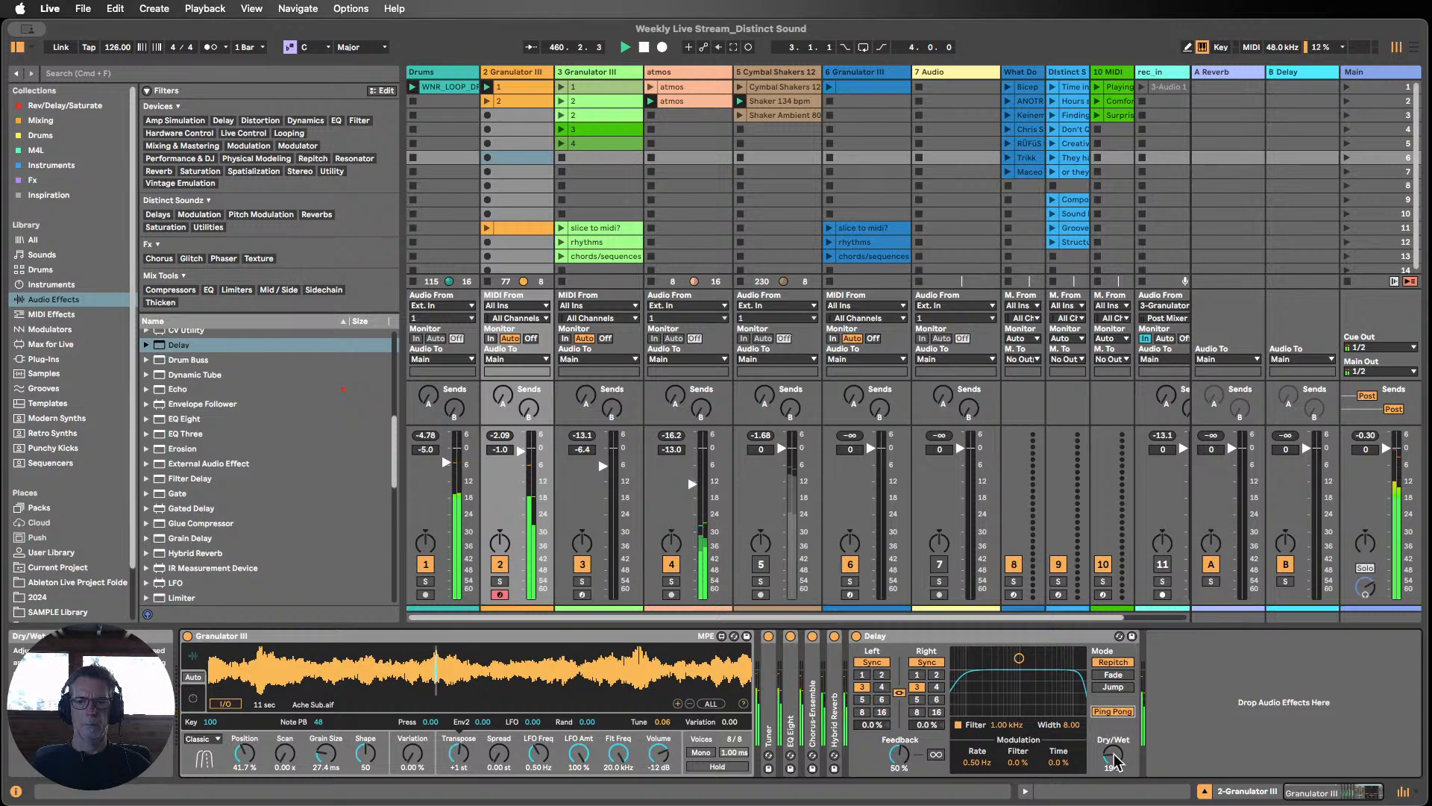
left_click_drag(1068, 727, 1068, 755)
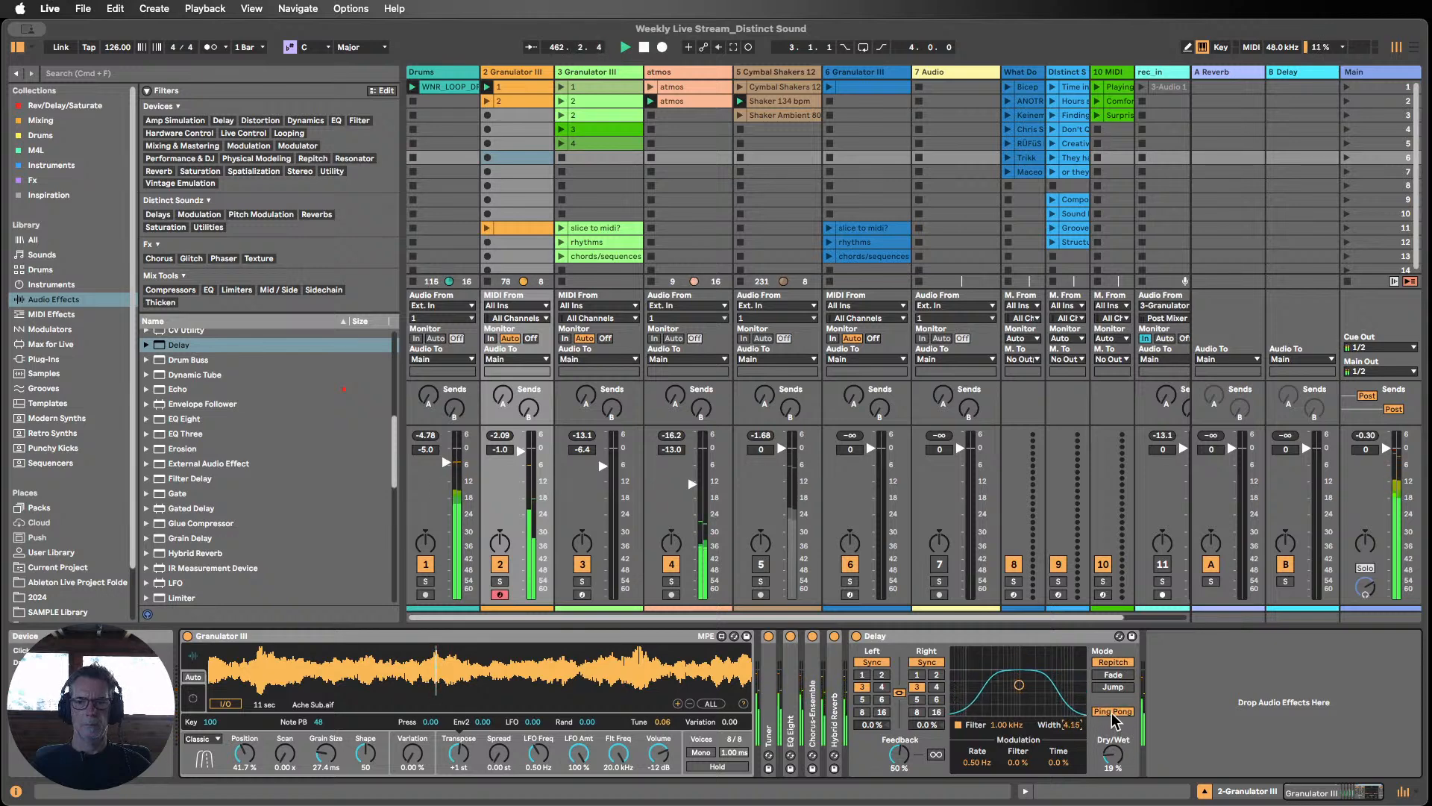
Step: On track 2's Delay, turn off Ping Pong, set the synced delay to 4 sixteenths, and switch from Sync to Time mode
left_click(937, 687)
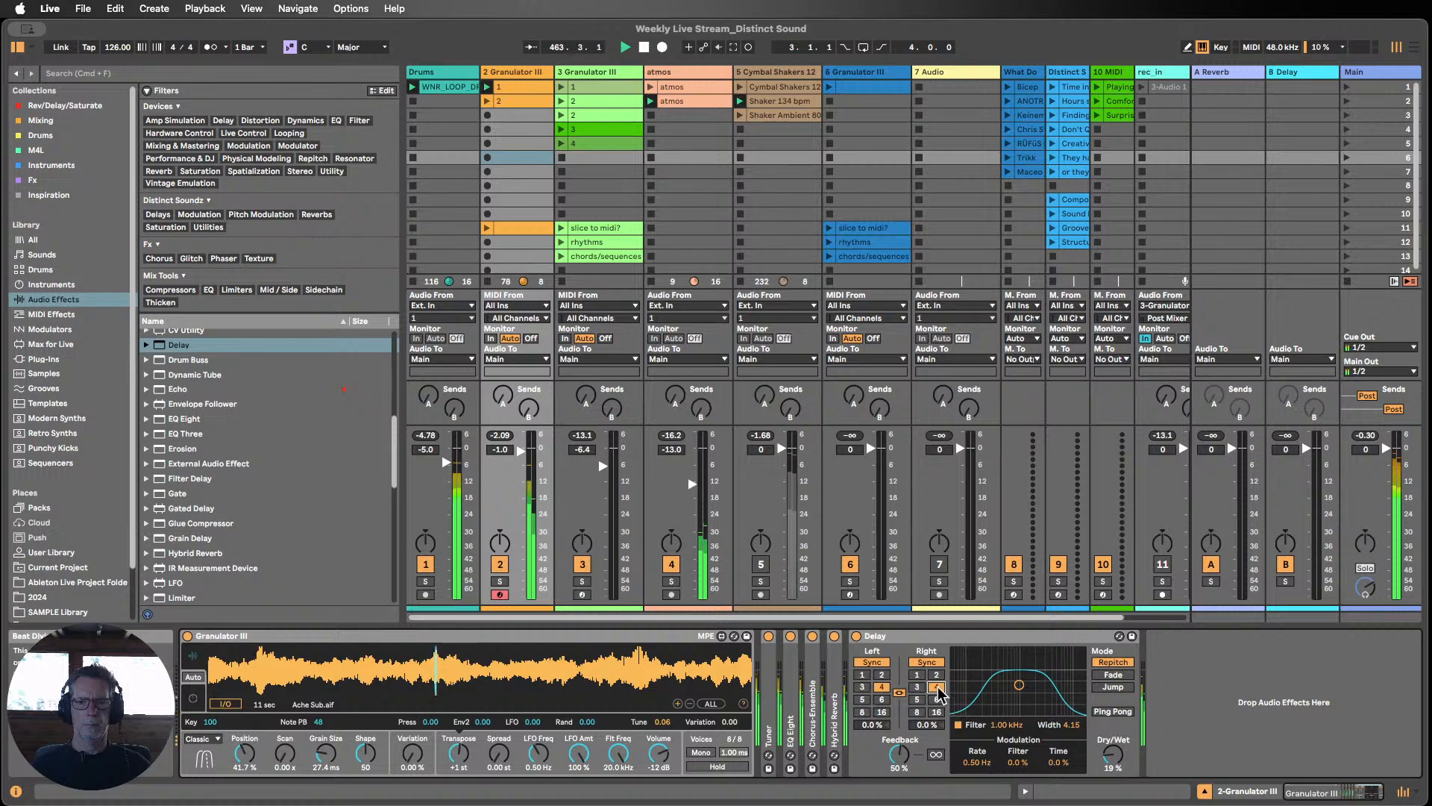
left_click(925, 663)
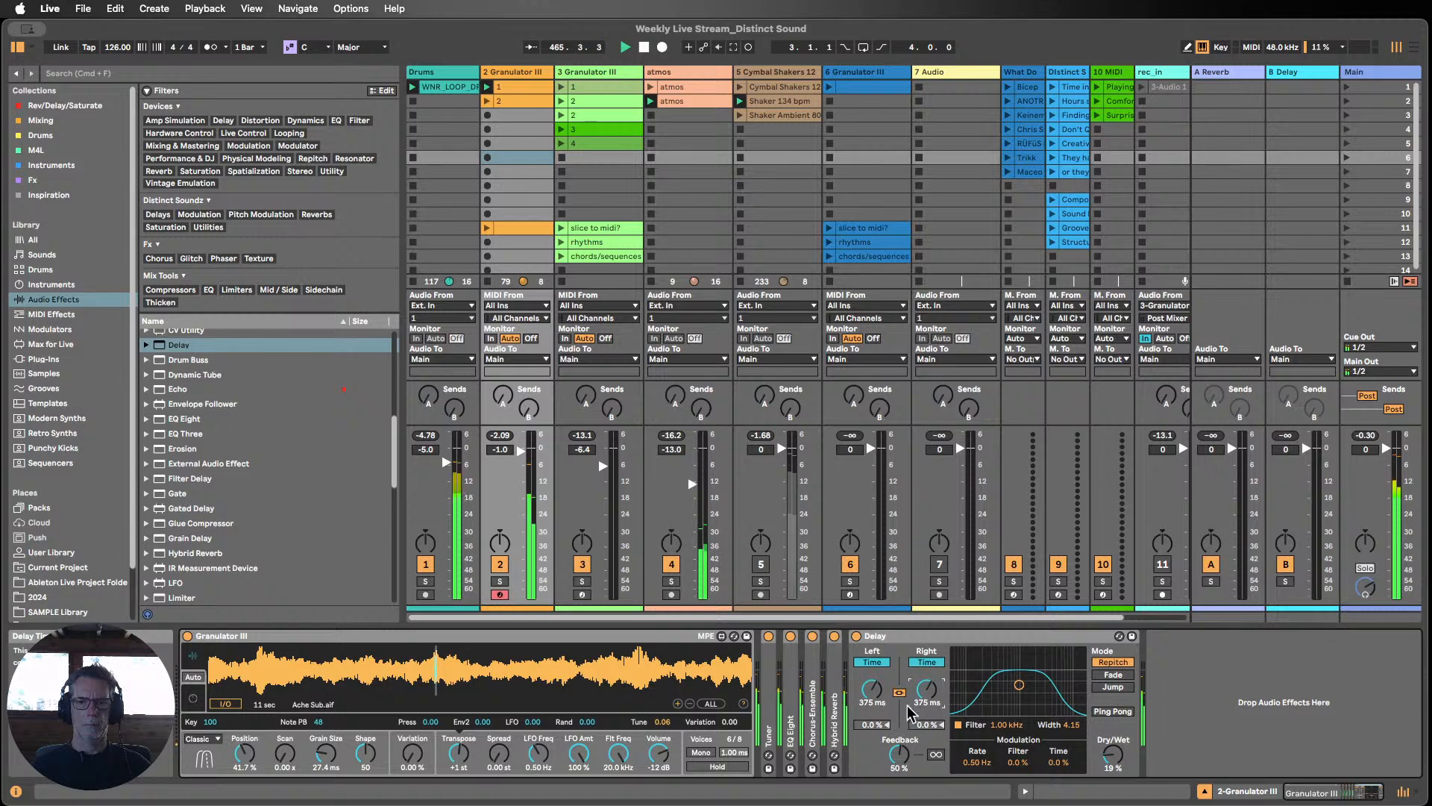
Step: Try mapping the second slot of track 5's Envelope Follower to the Delay's left time, and remove that mapping
left_click(779, 72)
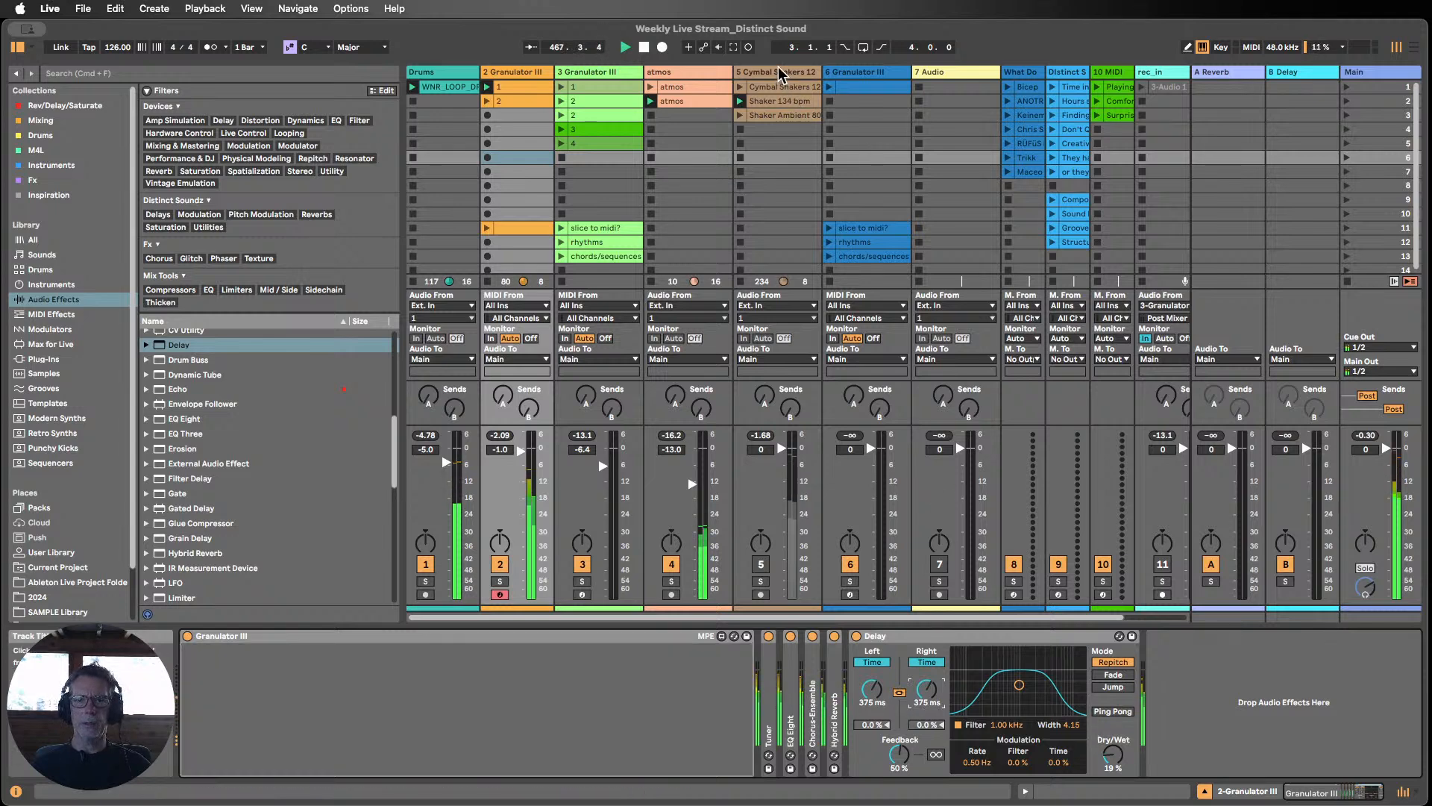
left_click(209, 665)
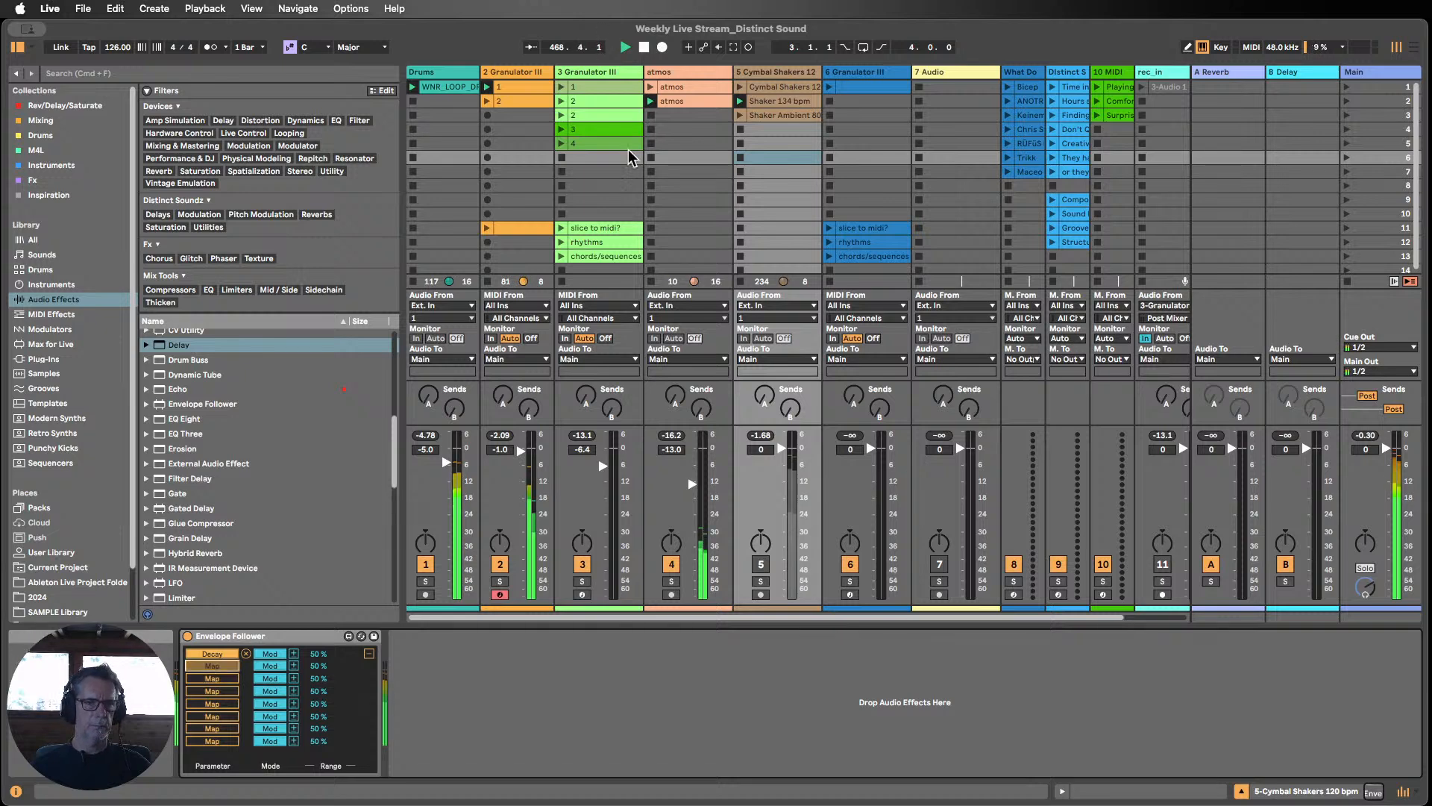
left_click(517, 102)
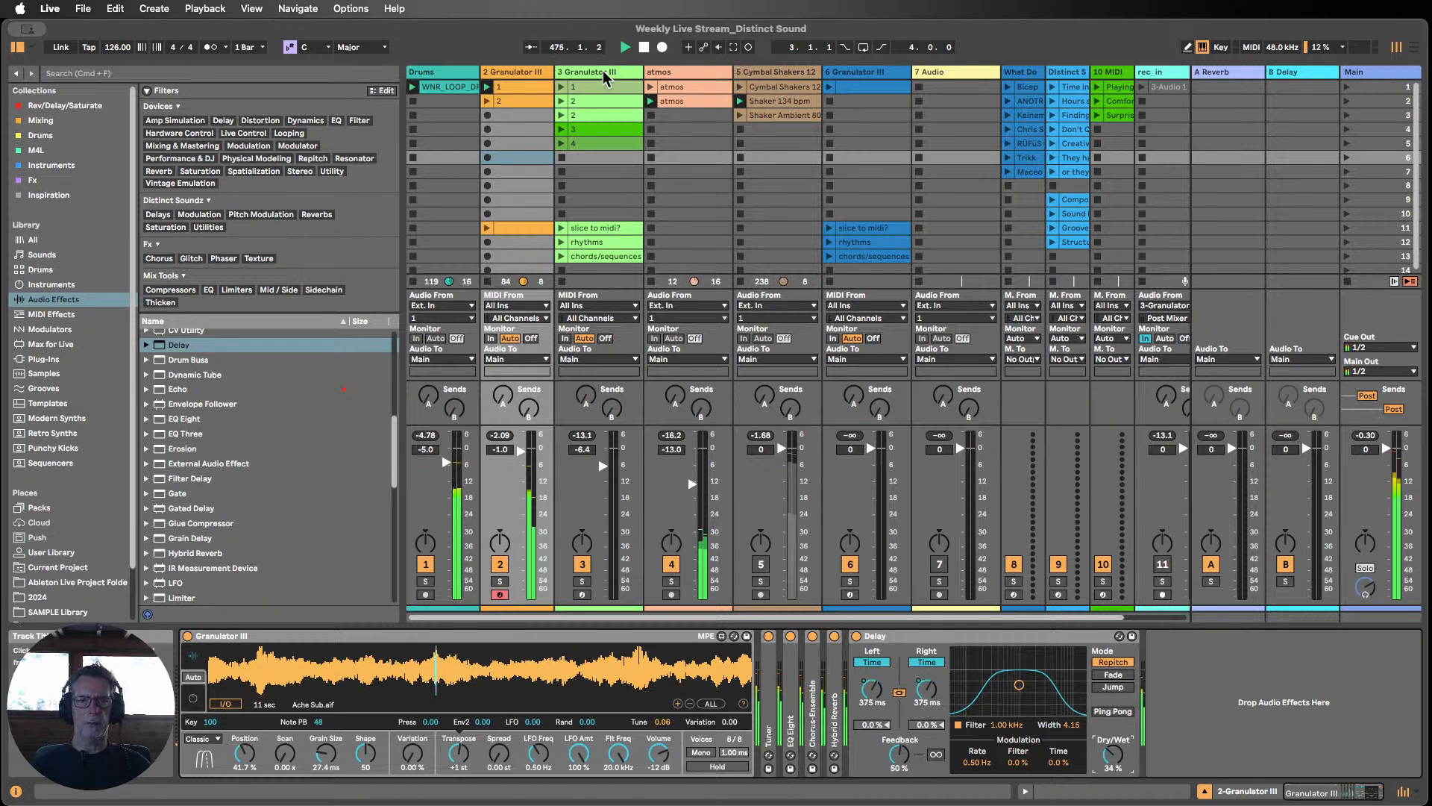
left_click(769, 73)
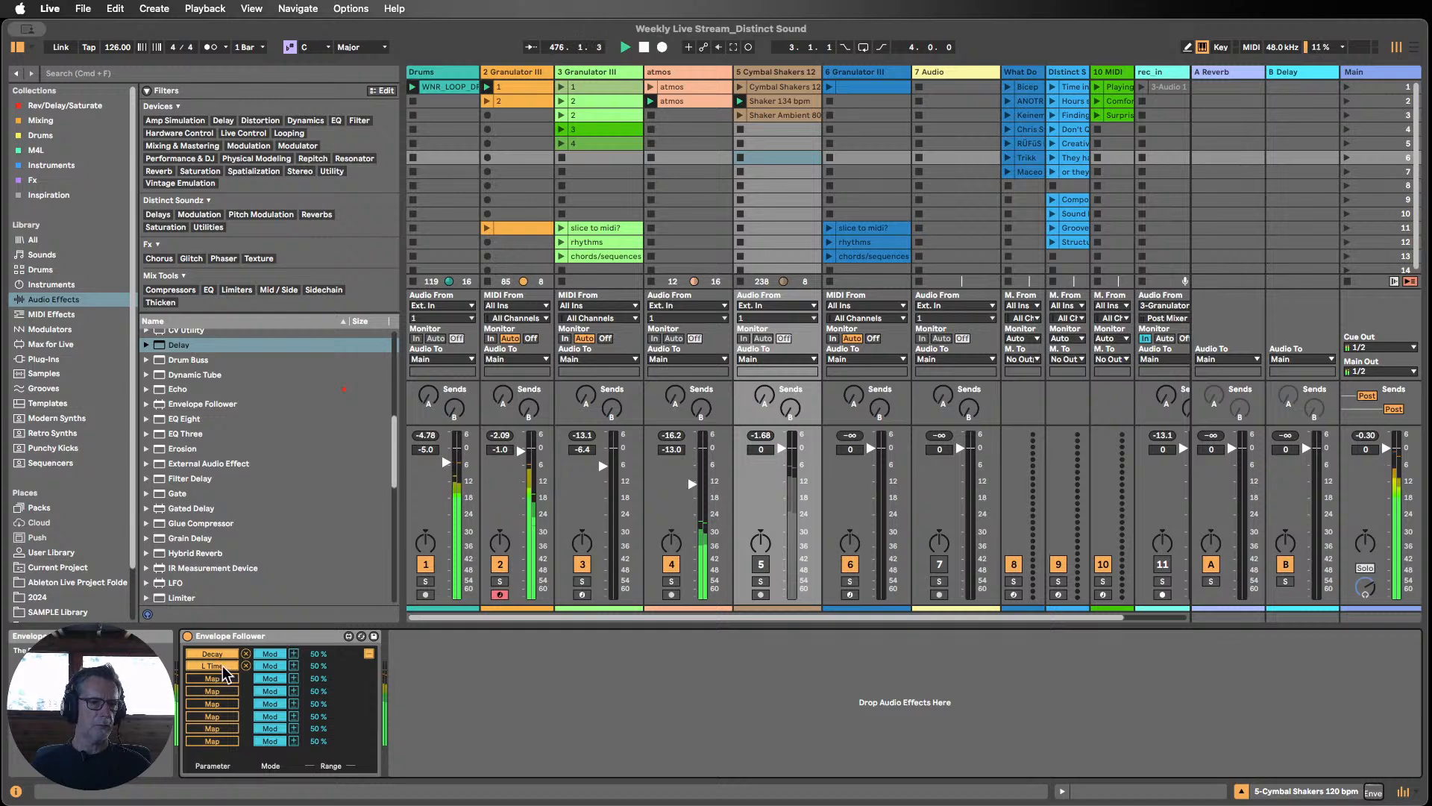
left_click(246, 666)
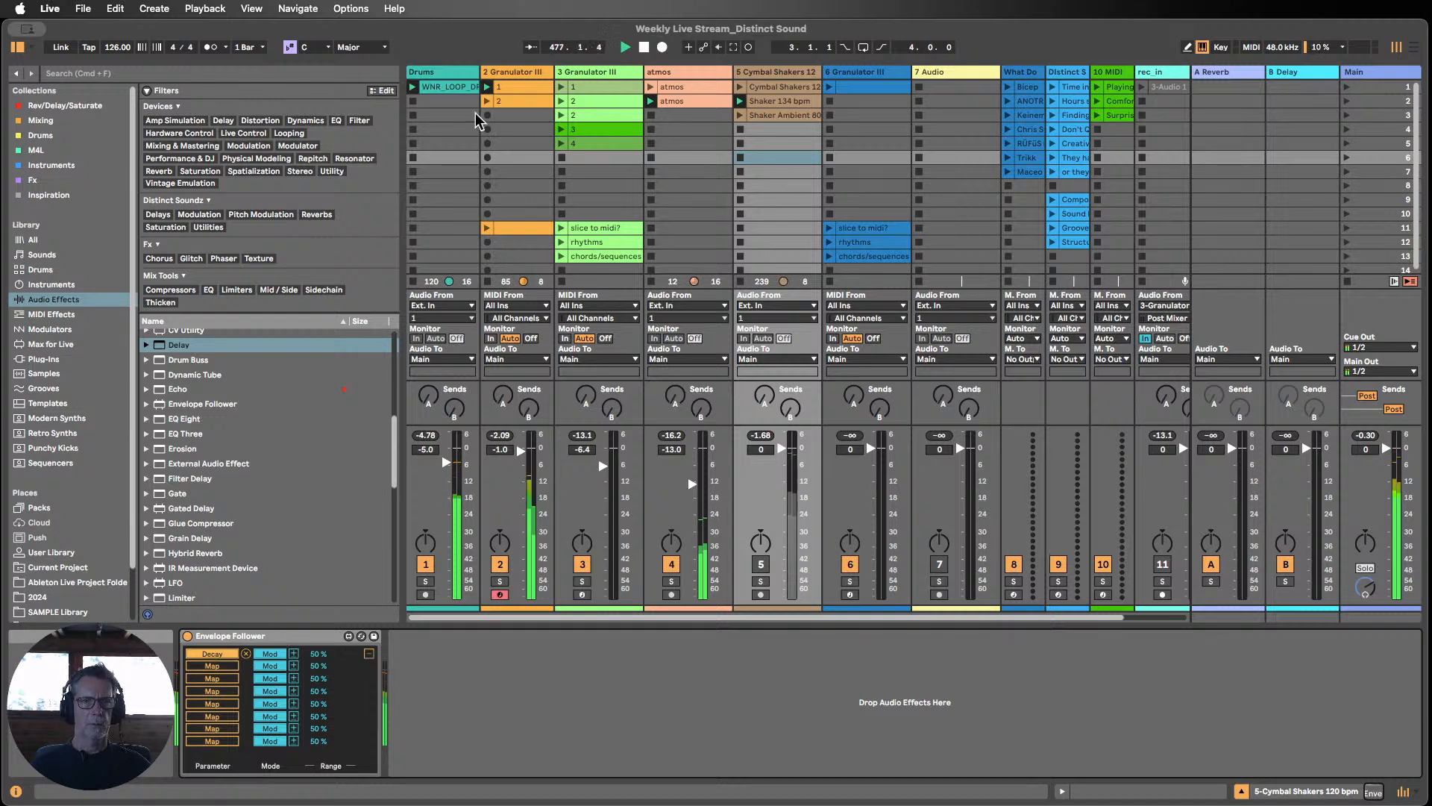
Step: Add an LFO after the Delay on track 2, map it to the Delay's left time, and set its offset to -52%
left_click(527, 75)
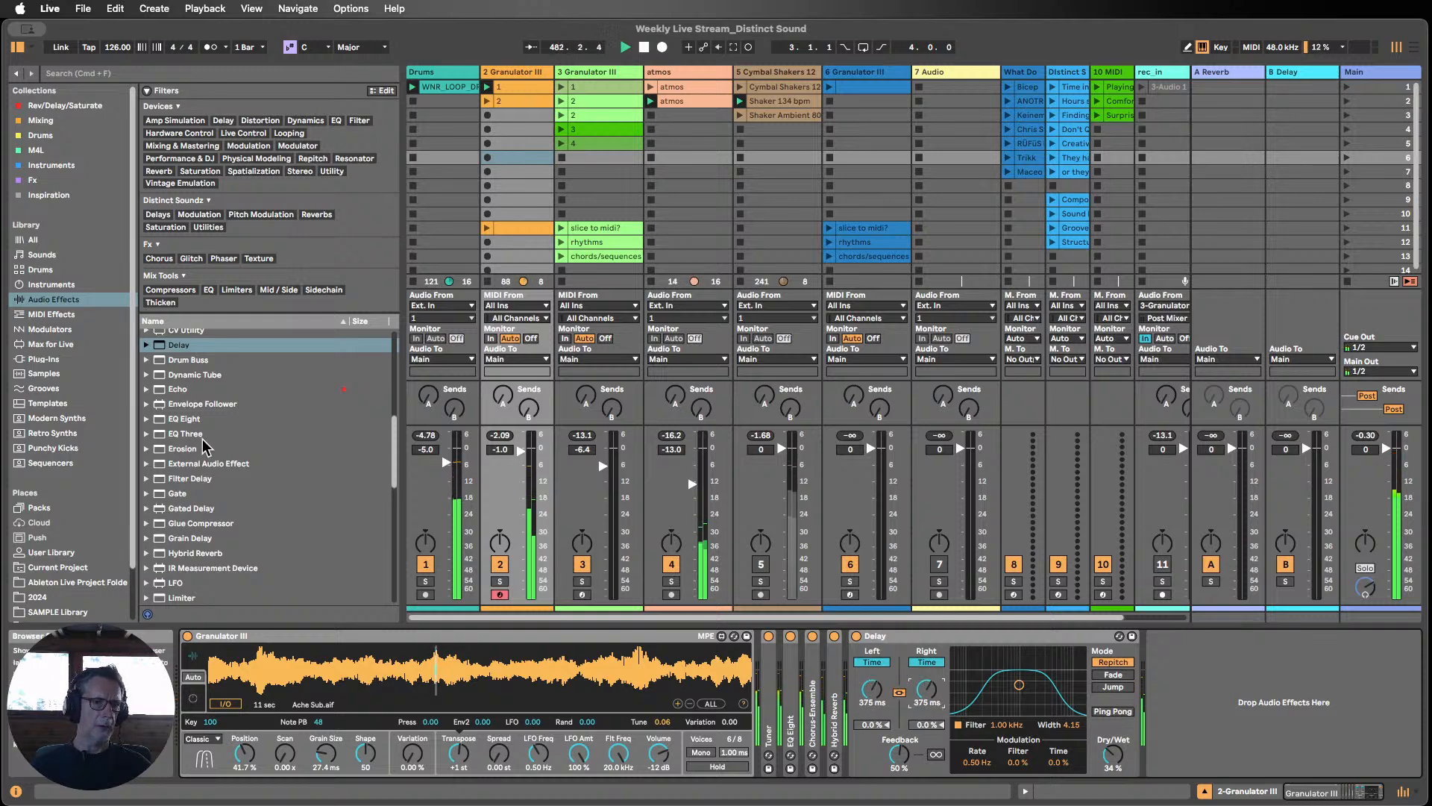
scroll(224, 470, "down", 5)
left_click_drag(176, 452, 1209, 669)
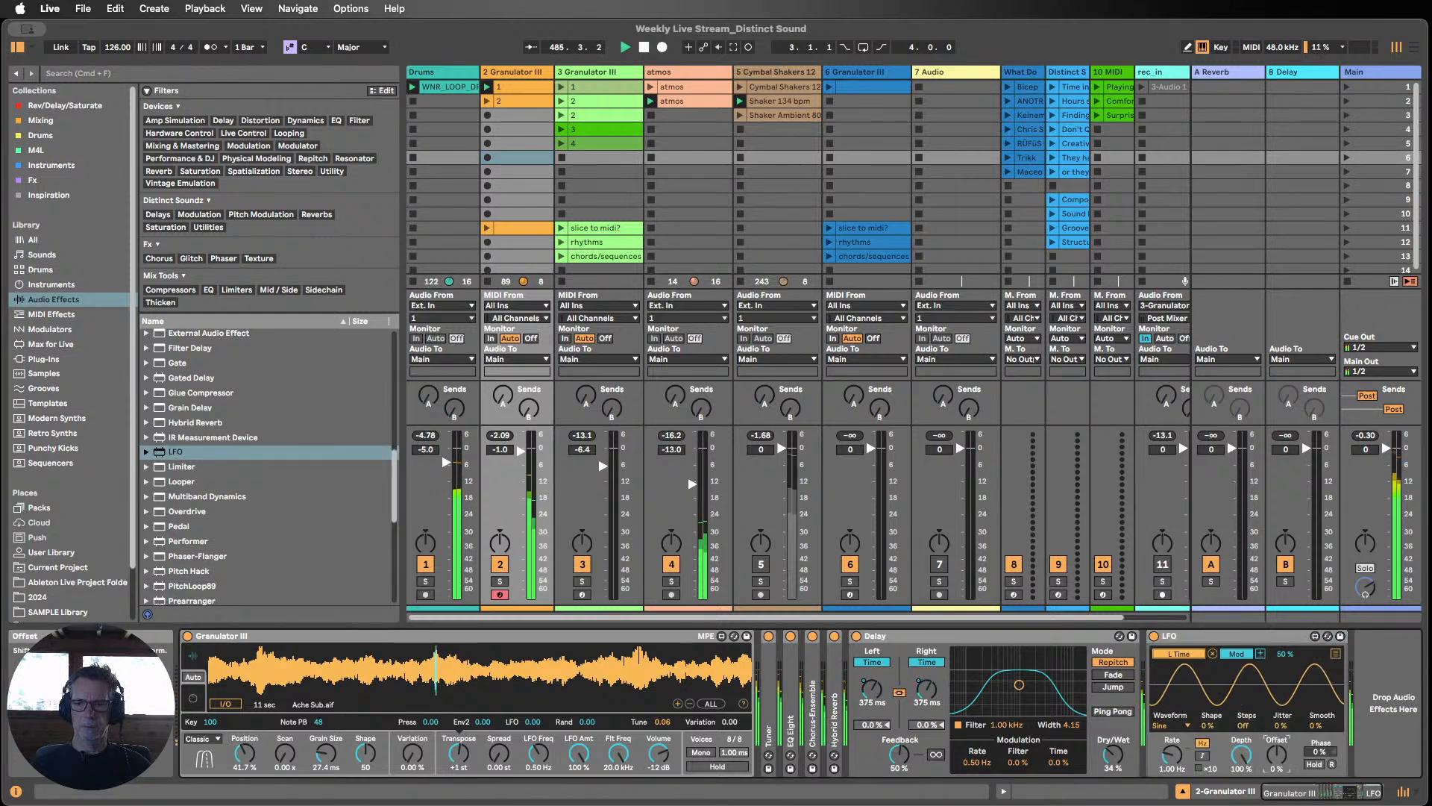
left_click_drag(1277, 755, 1277, 786)
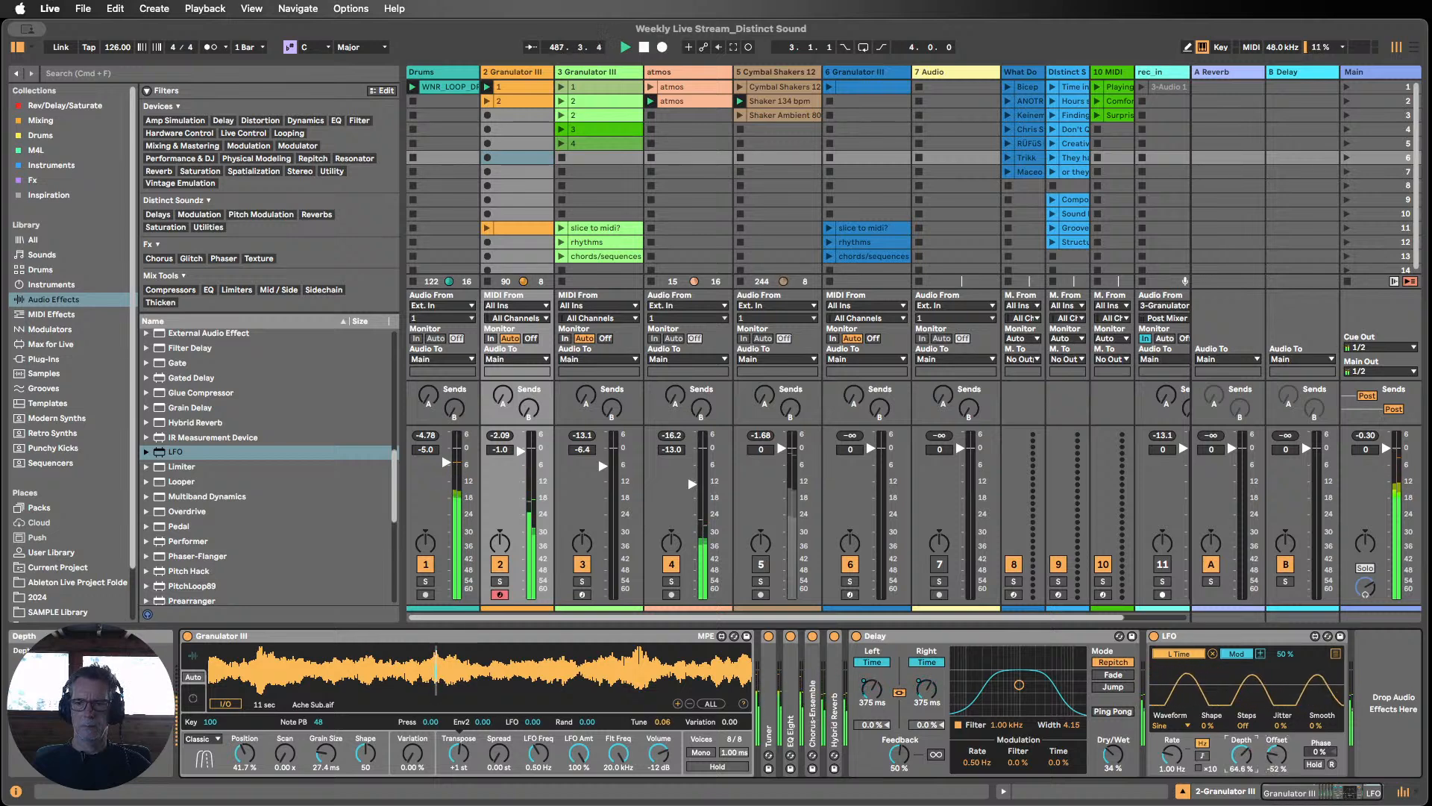
Step: Set the LFO's waveform to Random and its depth to 48.0%, with the Delay's Dry/Wet at 25%
left_click(1178, 725)
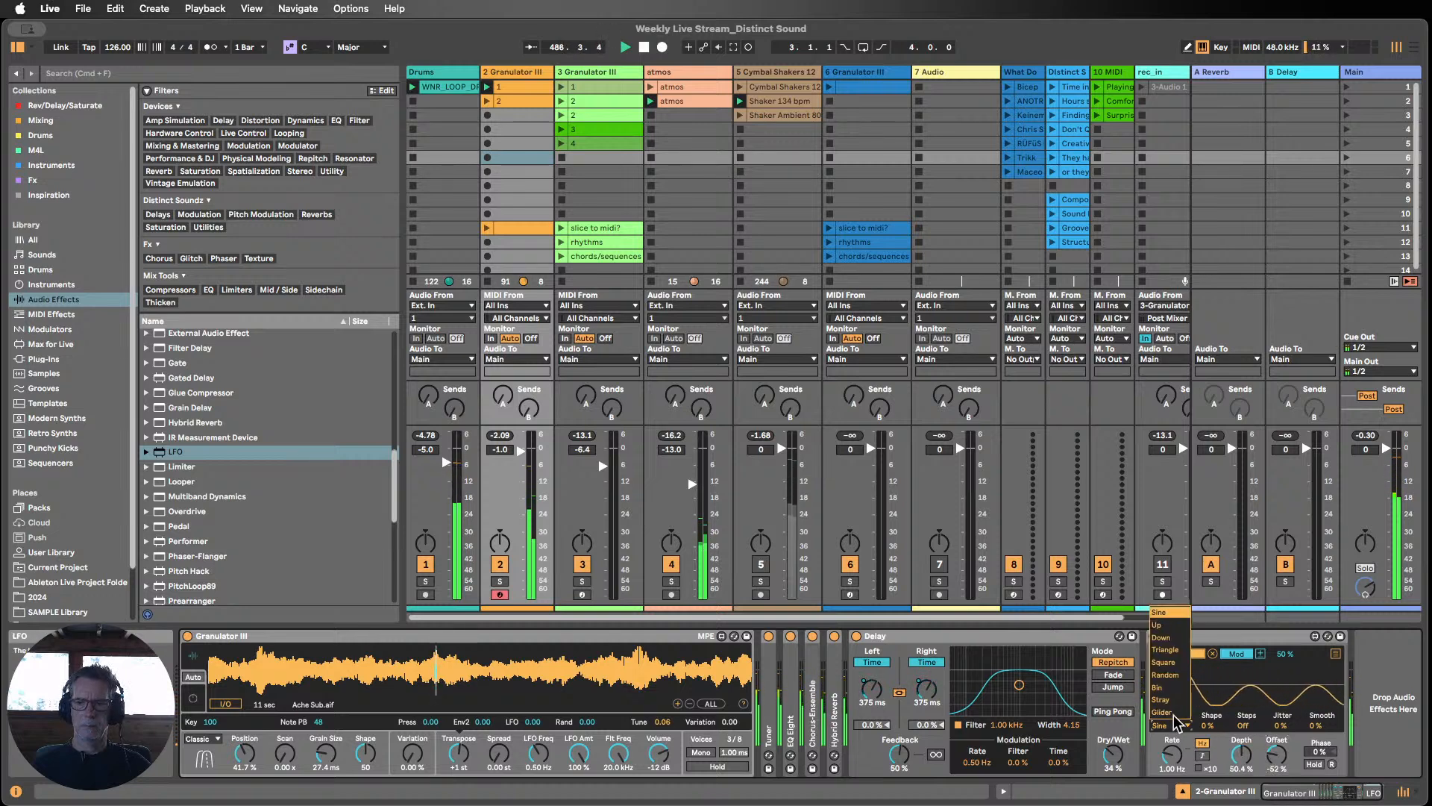
left_click(1157, 687)
left_click(1163, 727)
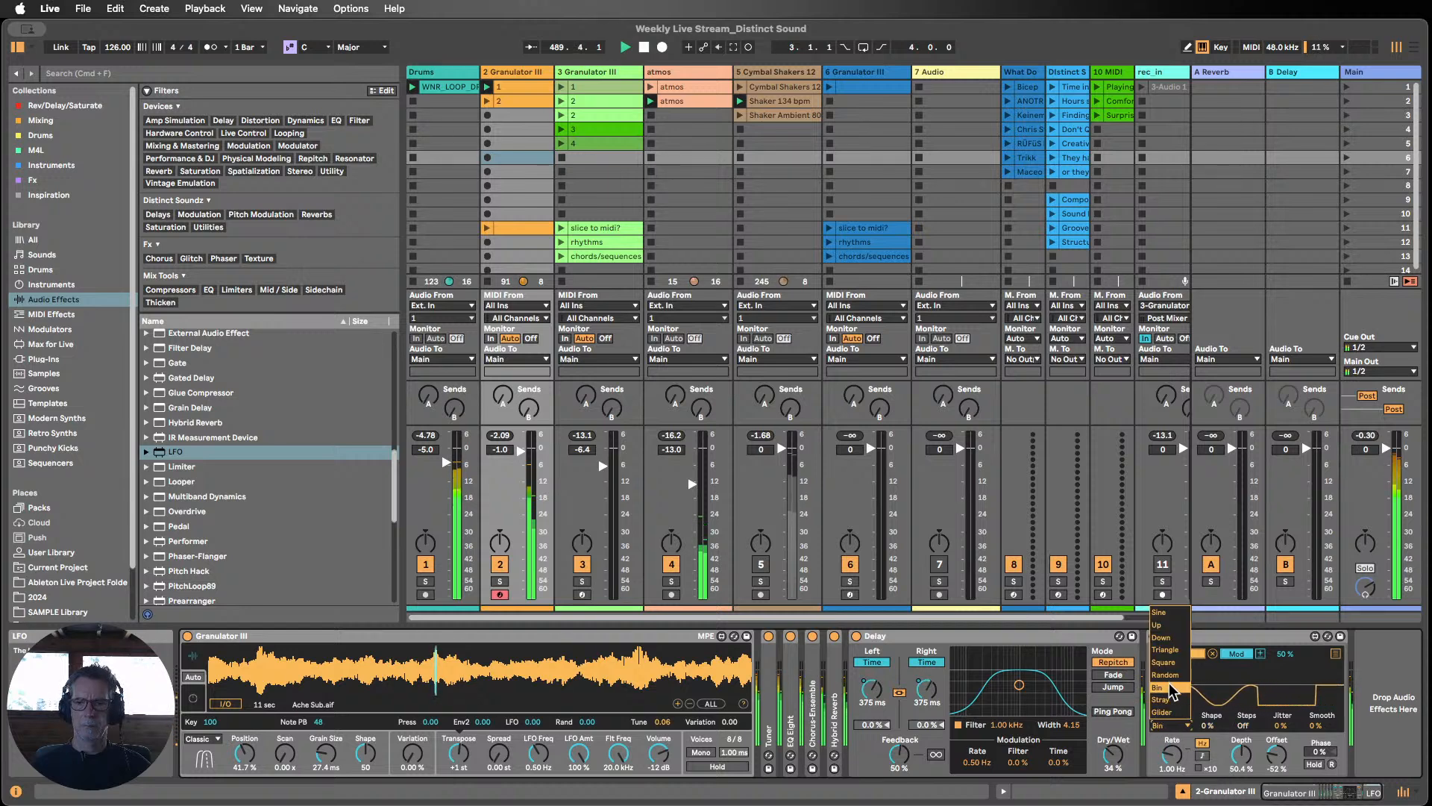
left_click(1168, 675)
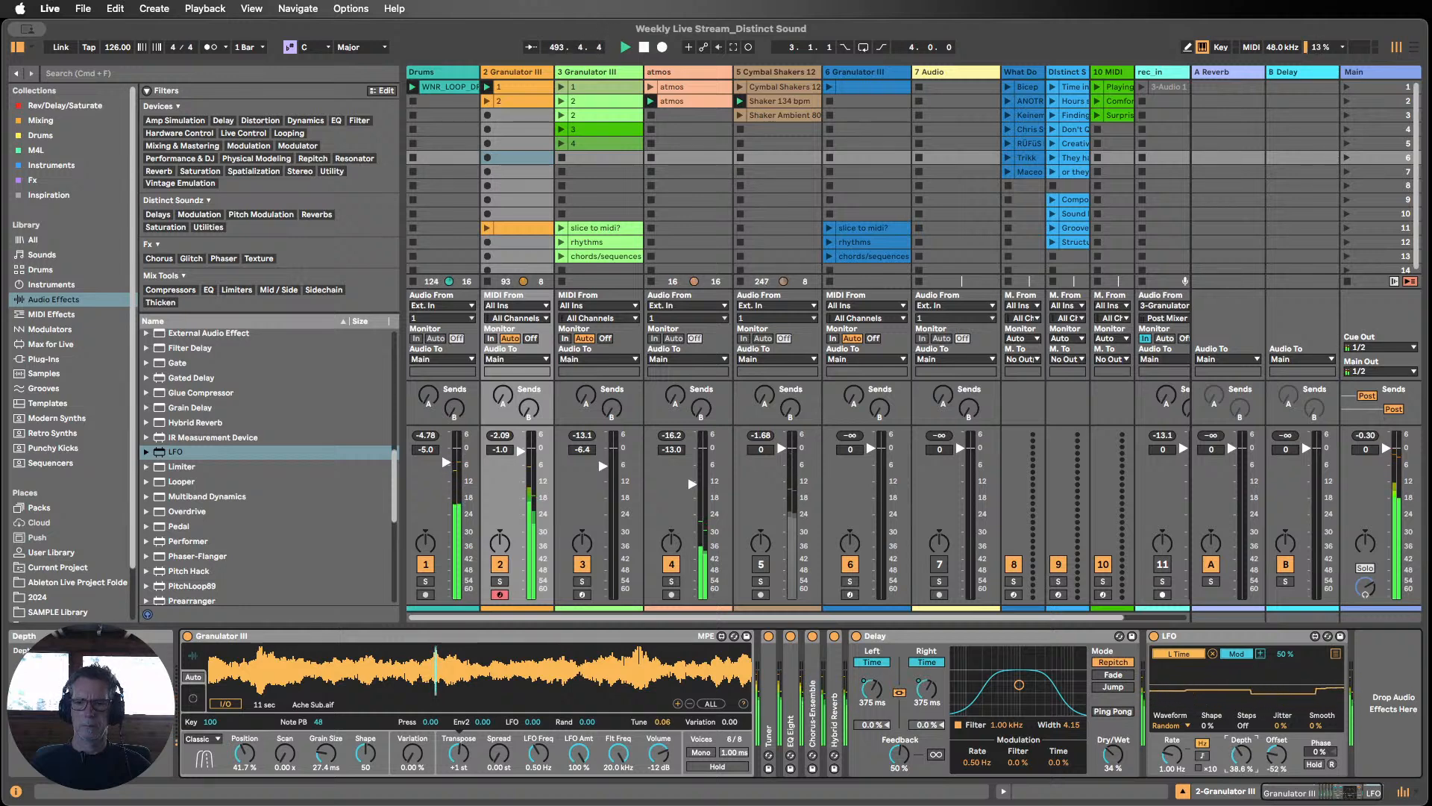
left_click_drag(1242, 754, 1241, 754)
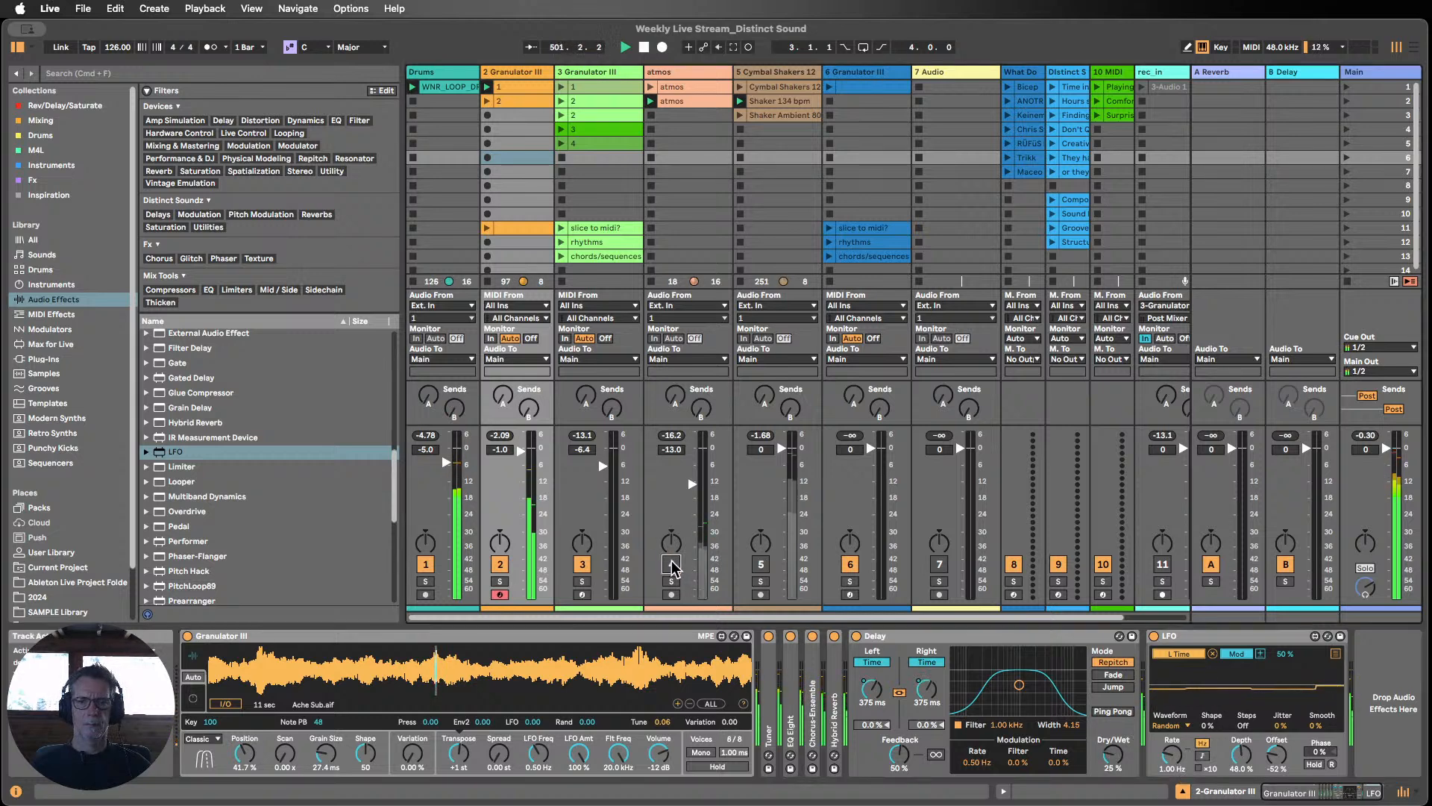
Step: Add an Auto Filter to the atmos track between the Spectral Resonator and the Glue Compressor
left_click(670, 72)
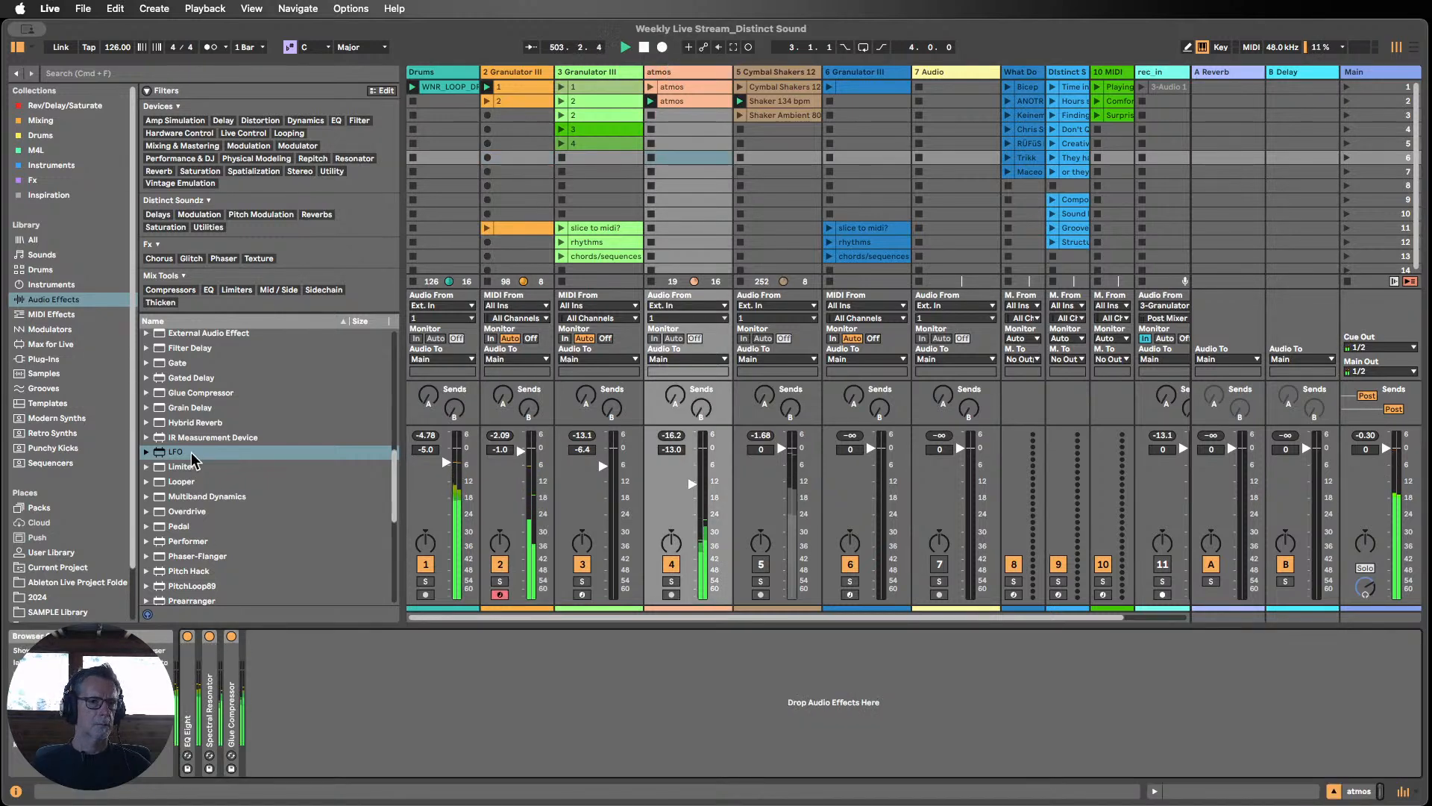
scroll(190, 470, "up", 5)
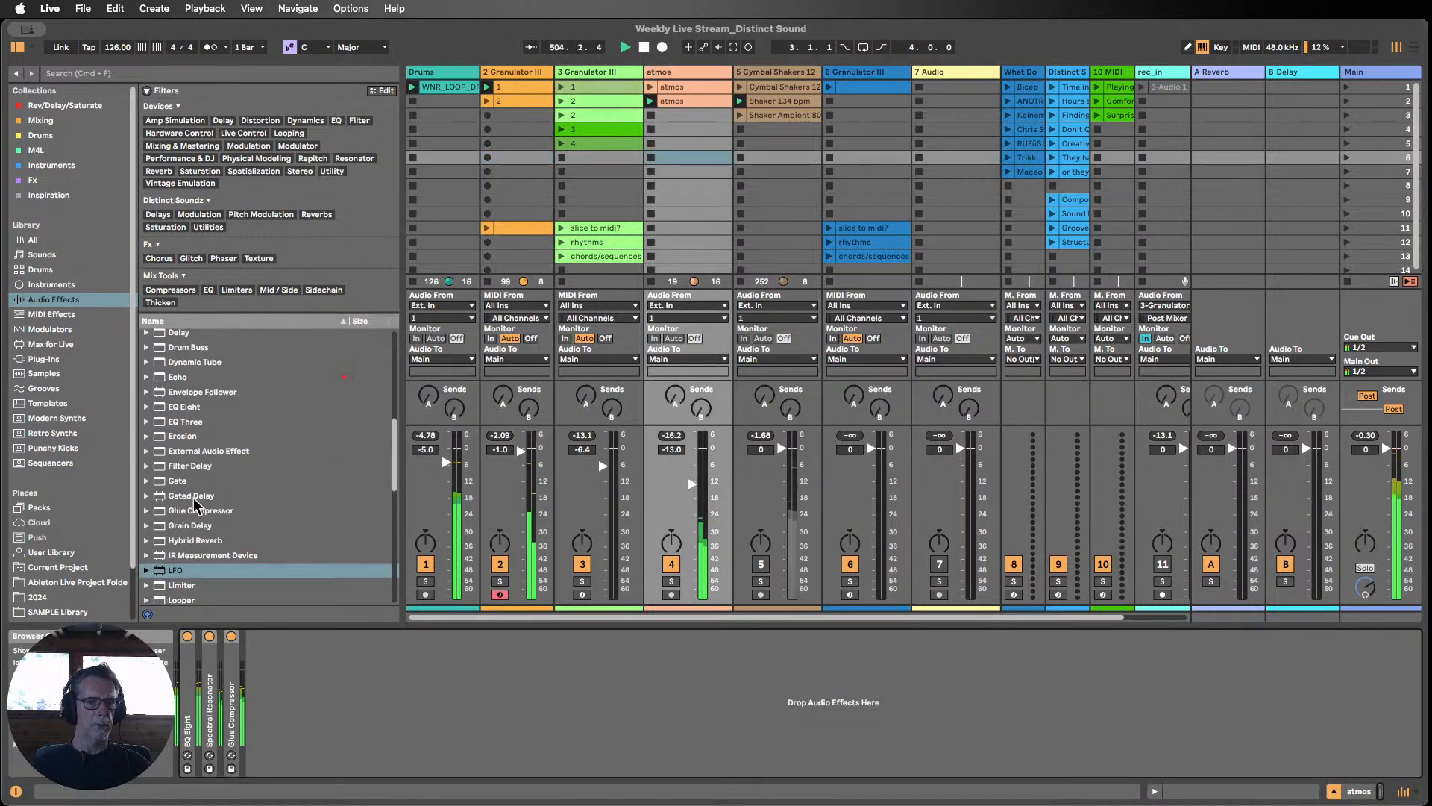
scroll(188, 472, "up", 7)
scroll(183, 447, "up", 6)
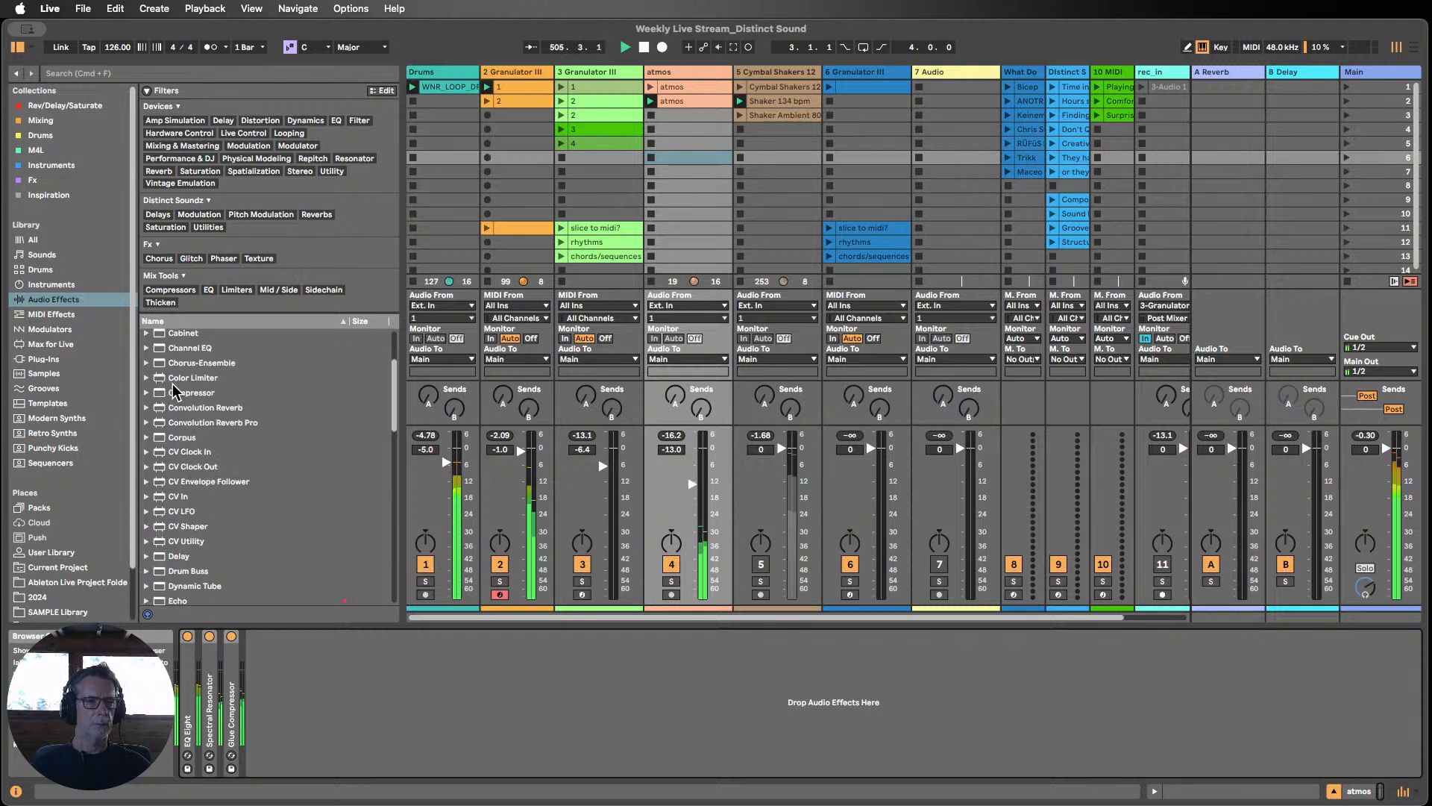
left_click_drag(183, 393, 228, 723)
Step: Set the Auto Filter's frequency to 1.78 kHz and its LFO amount to 10.0, and collapse the device
left_click_drag(448, 684, 448, 717)
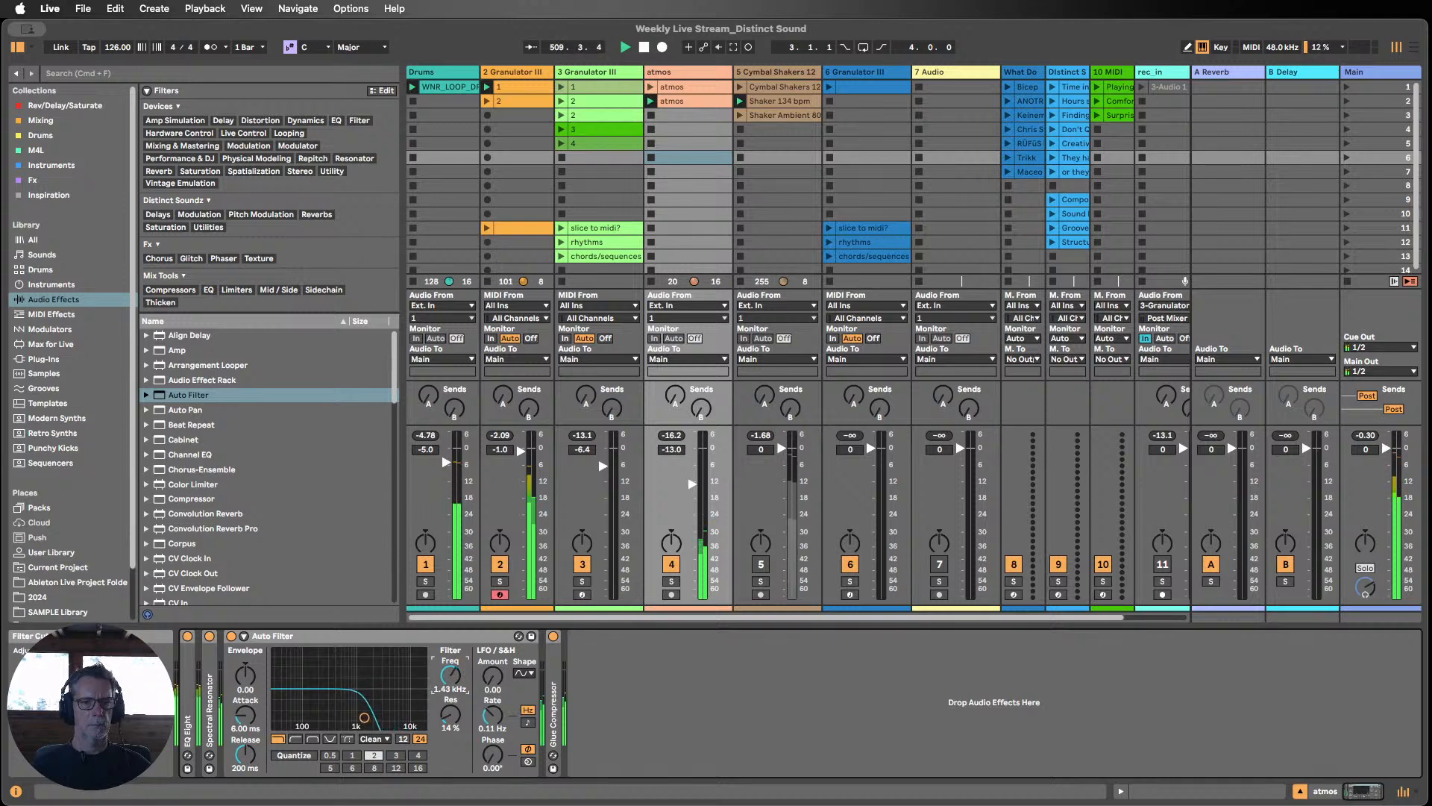
left_click_drag(449, 726, 448, 738)
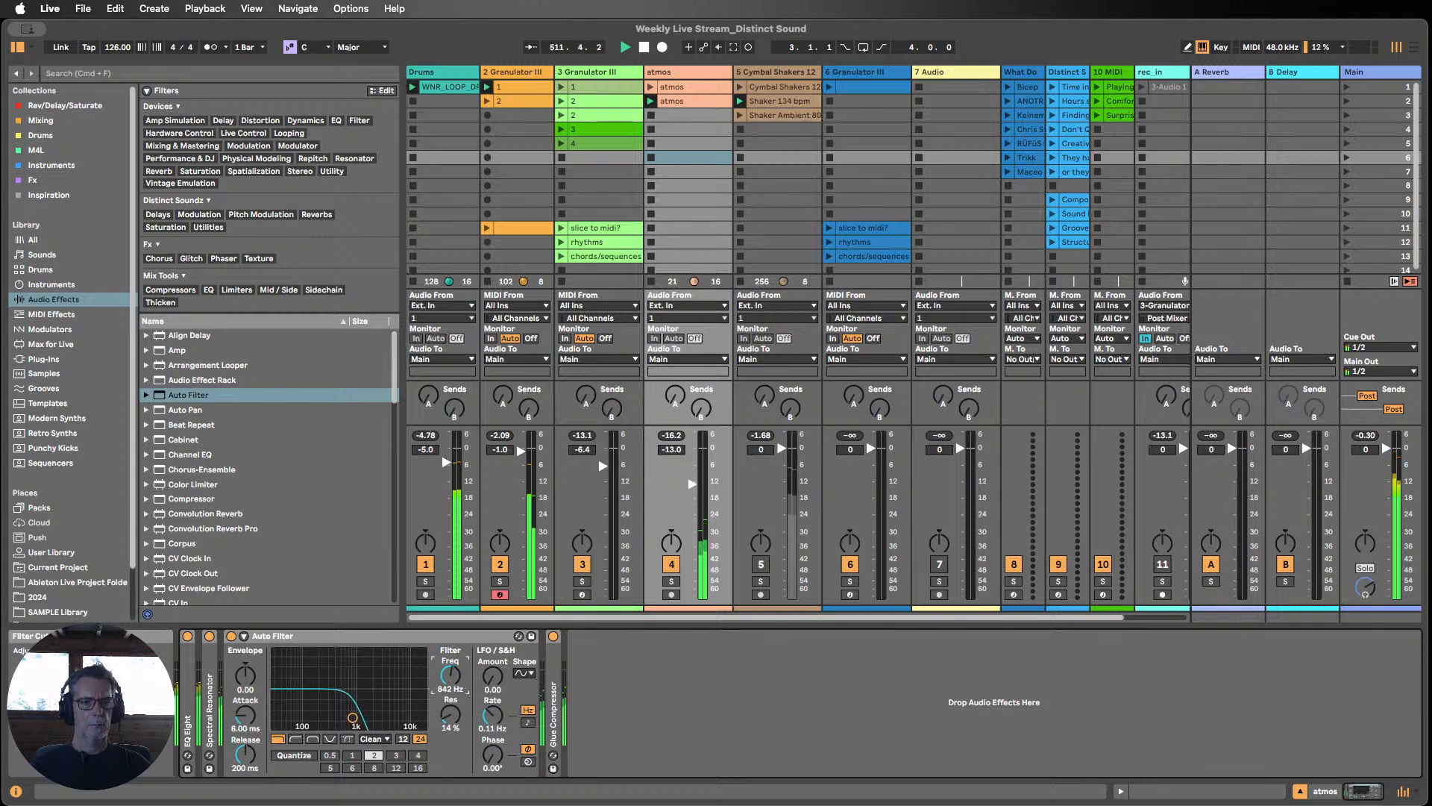
left_click_drag(492, 676, 492, 668)
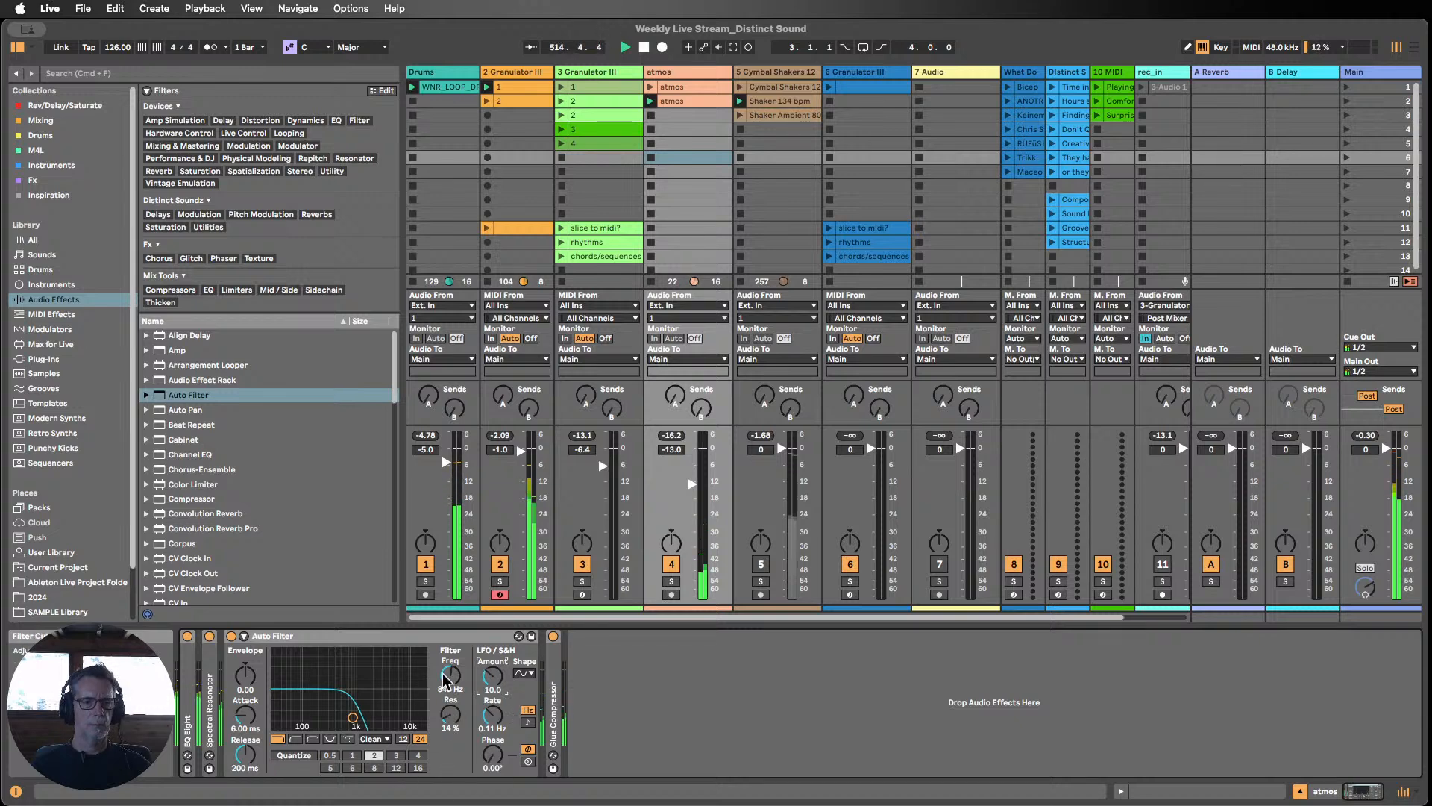
left_click_drag(450, 679, 450, 665)
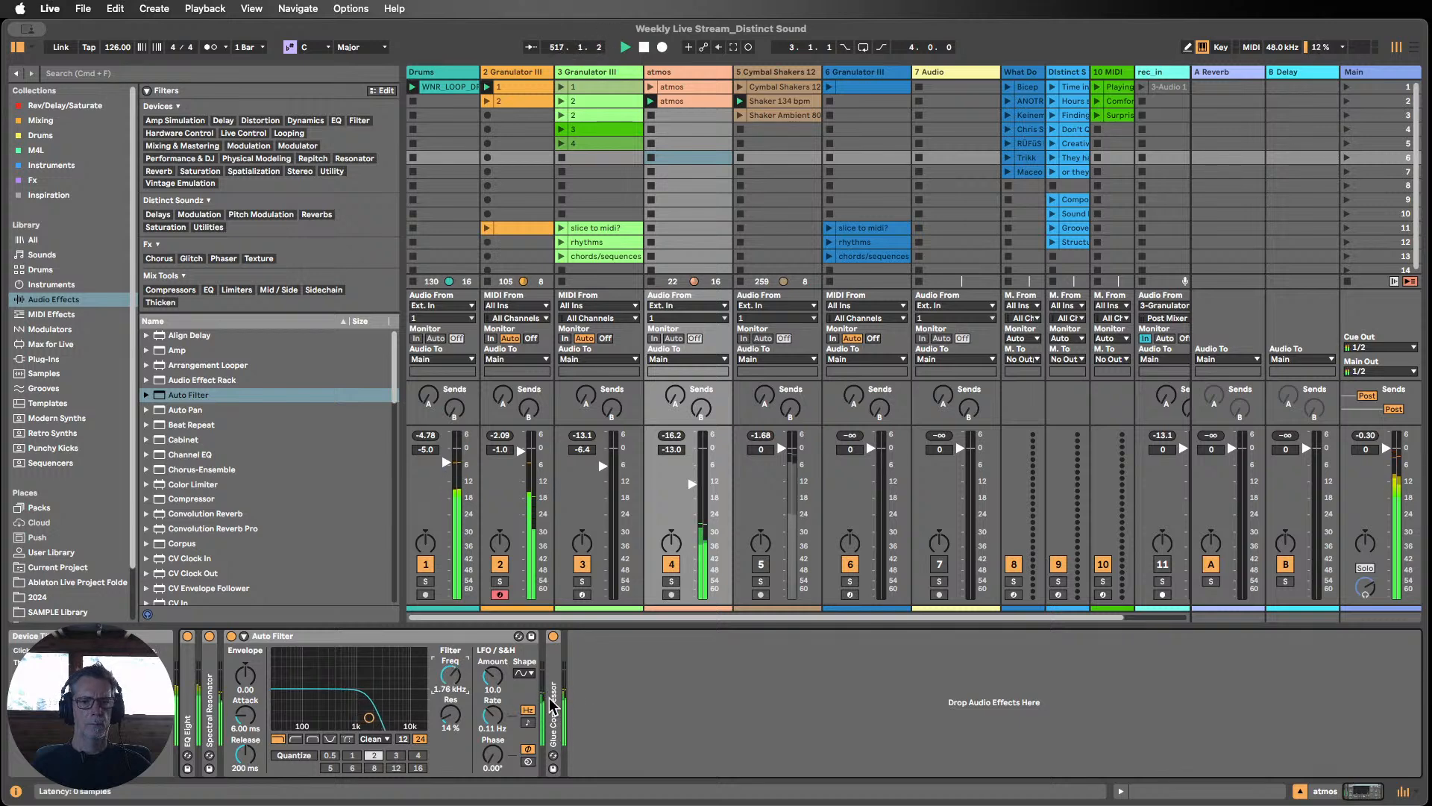
double_click(355, 639)
left_click(545, 667)
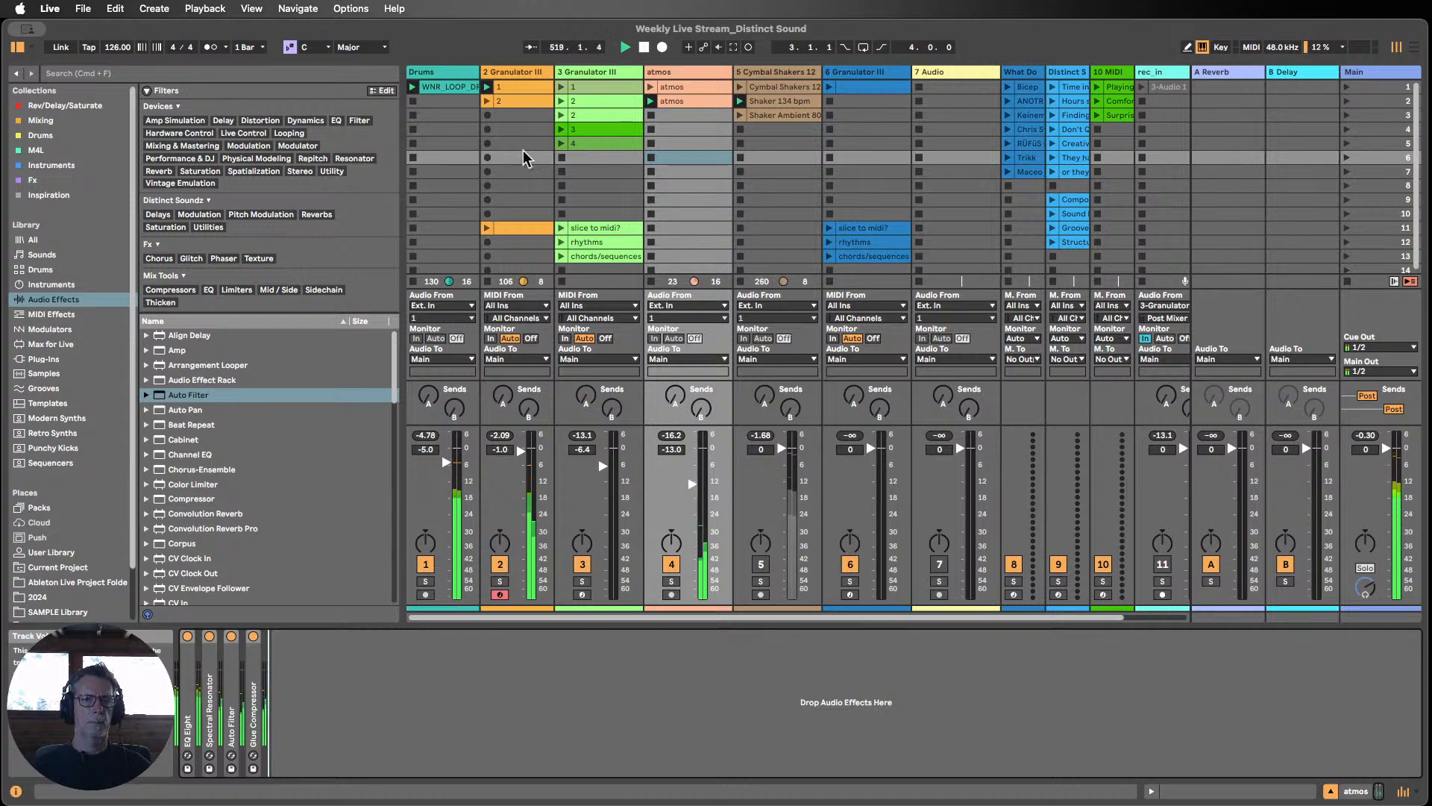
Step: On track 2's Delay, set the filter width to 8.00 and both delay times to 170 ms
left_click(513, 71)
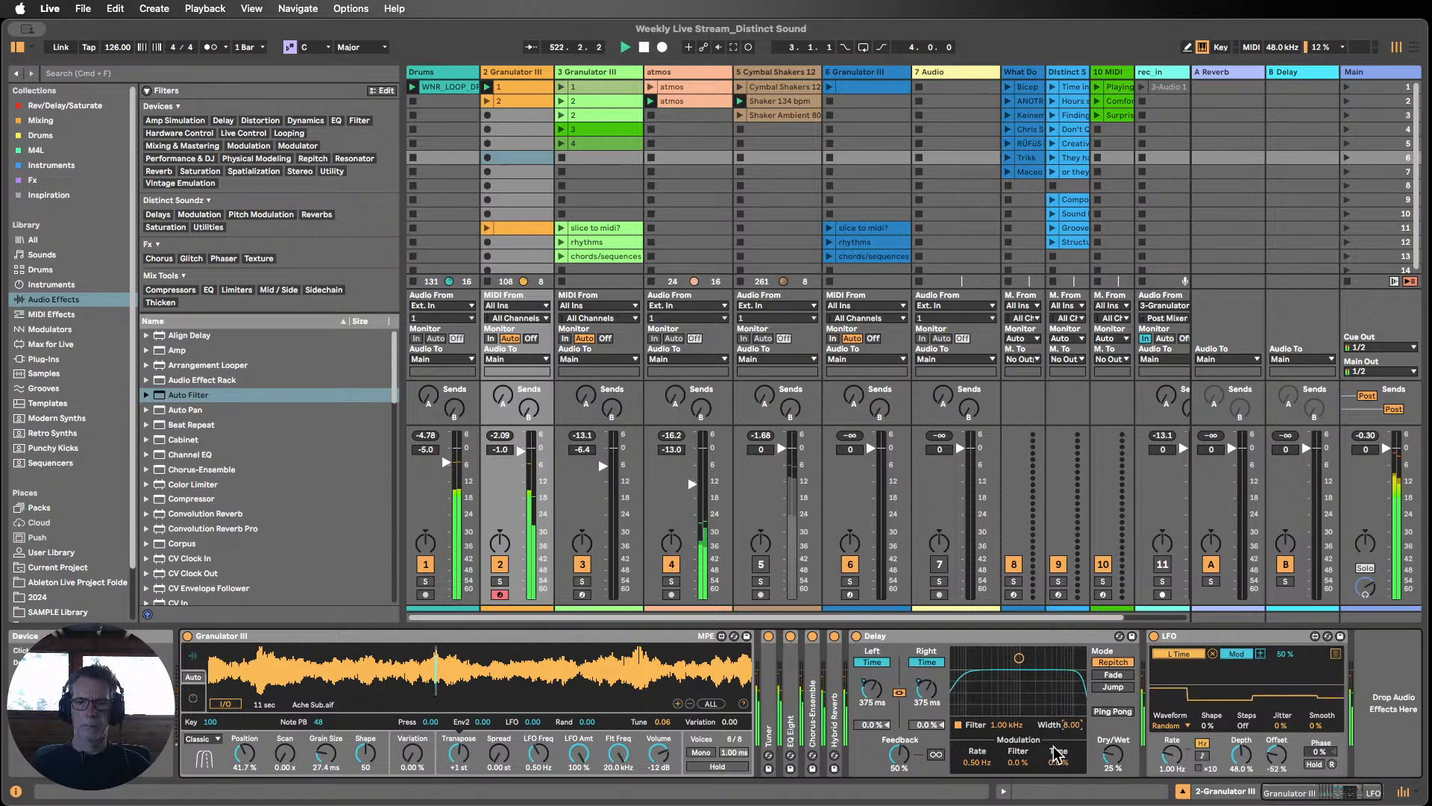
left_click_drag(926, 687, 925, 749)
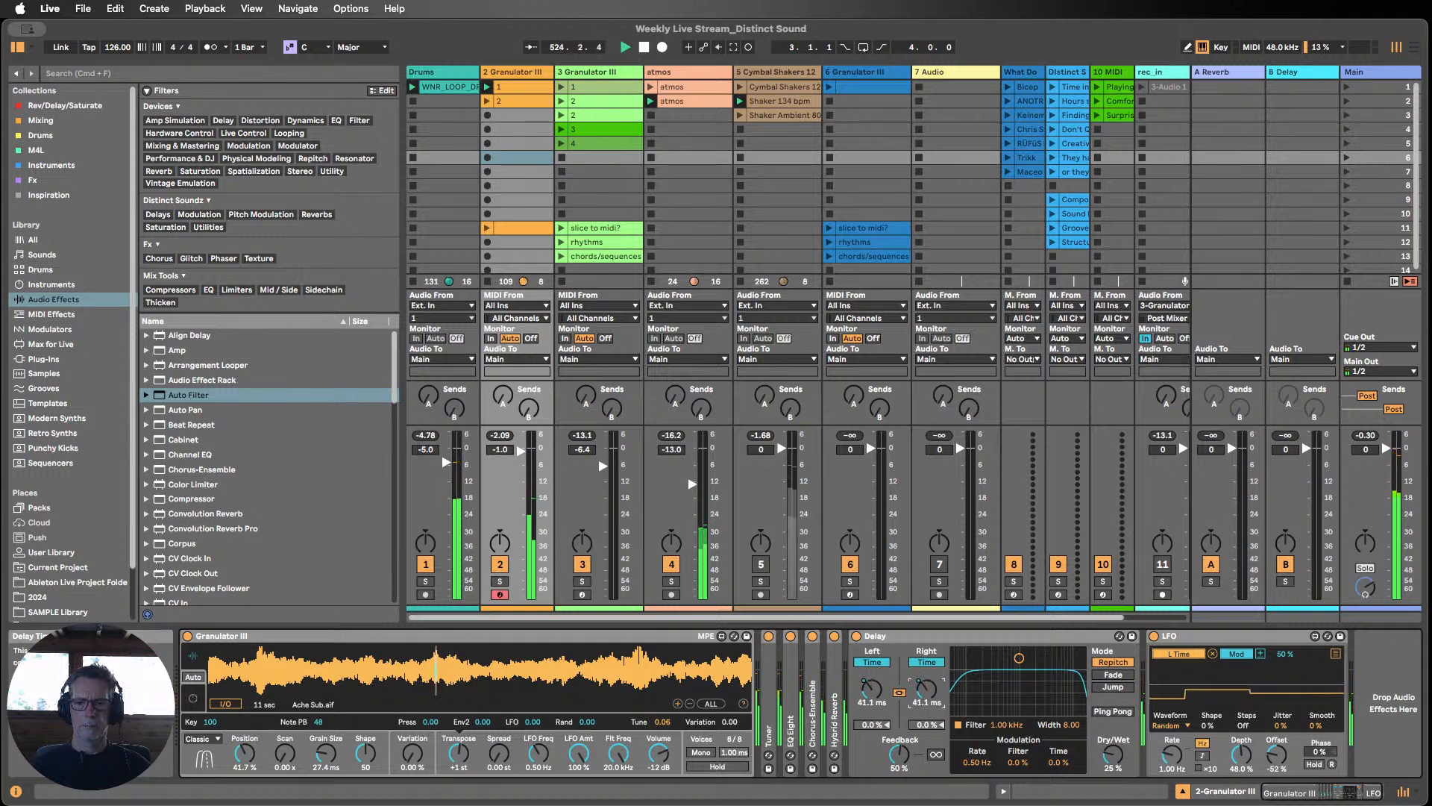
mouse_move(930, 691)
left_mouse_down()
mouse_move(929, 671)
mouse_move(930, 702)
left_mouse_up()
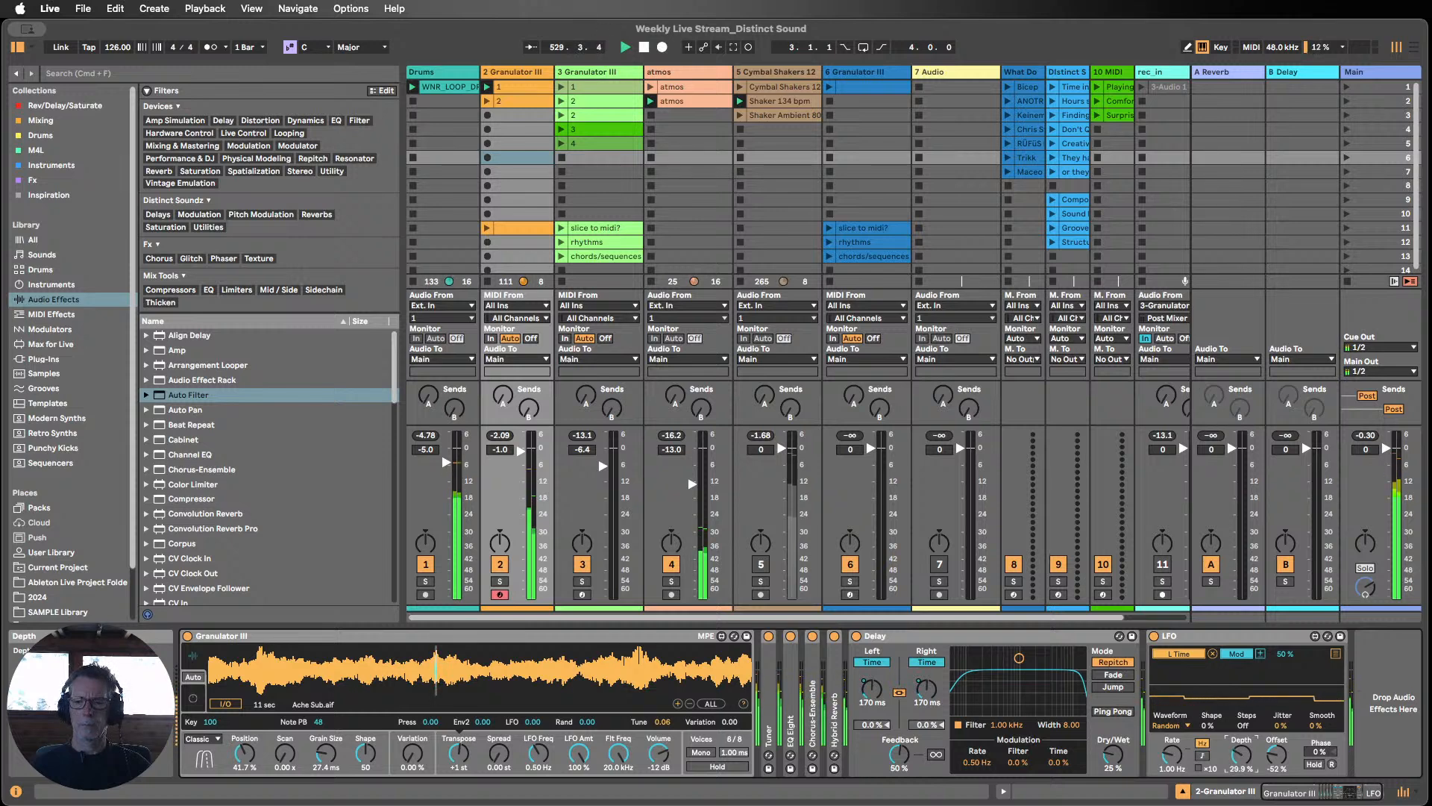
Step: Set the smoothing of track 2's LFO to 20% and its depth to 49.6%
left_click_drag(1241, 755, 1241, 752)
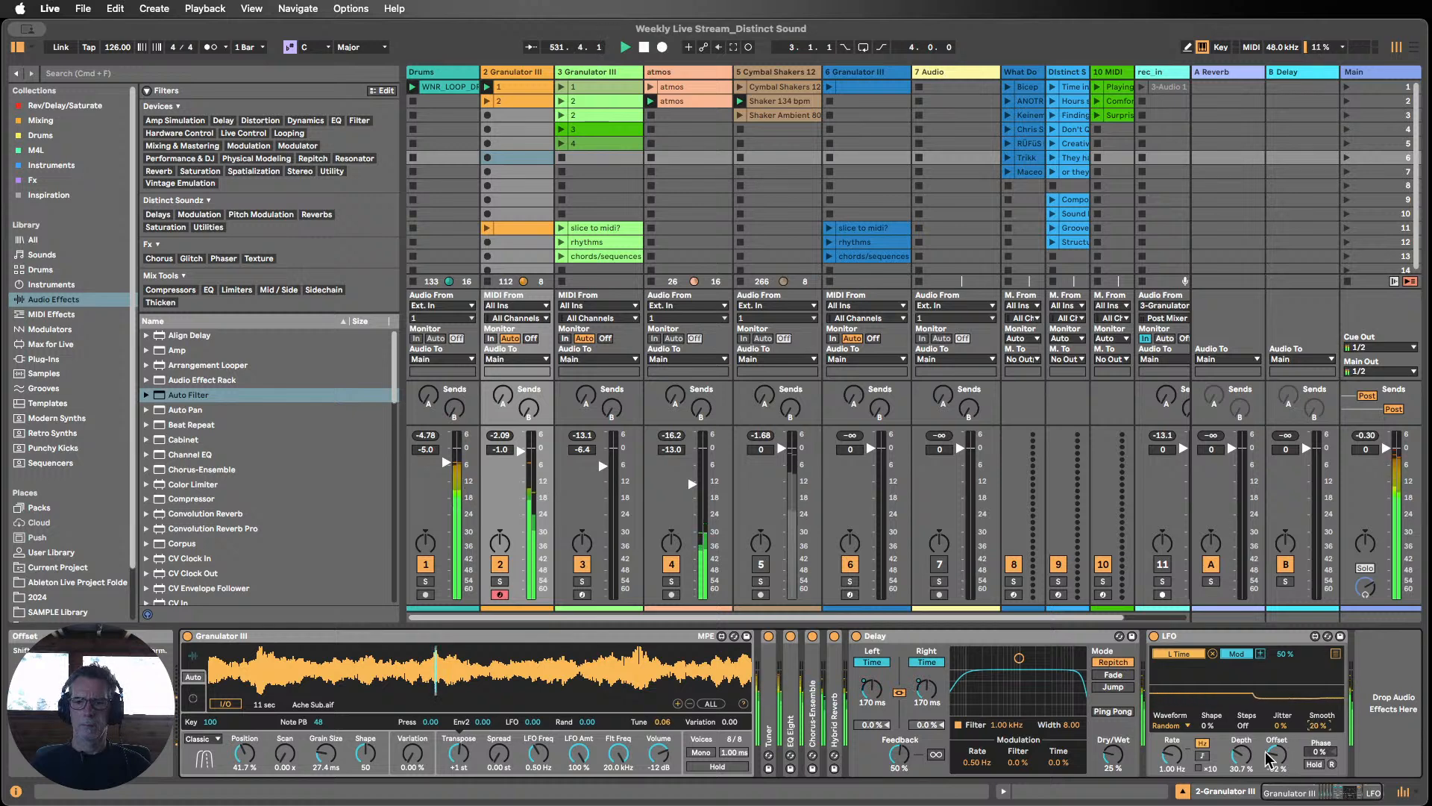
double_click(1244, 756)
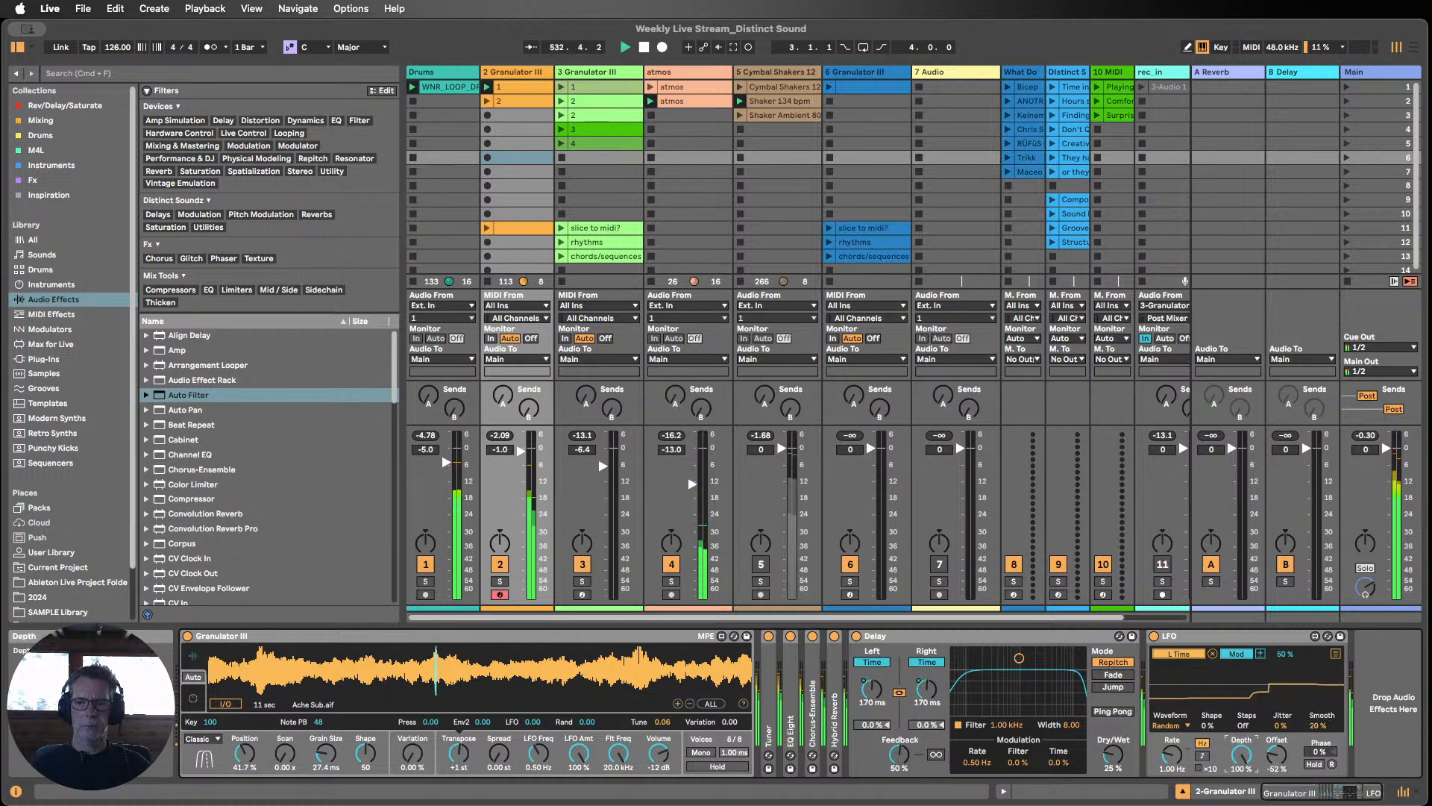
left_click_drag(1242, 762, 1242, 775)
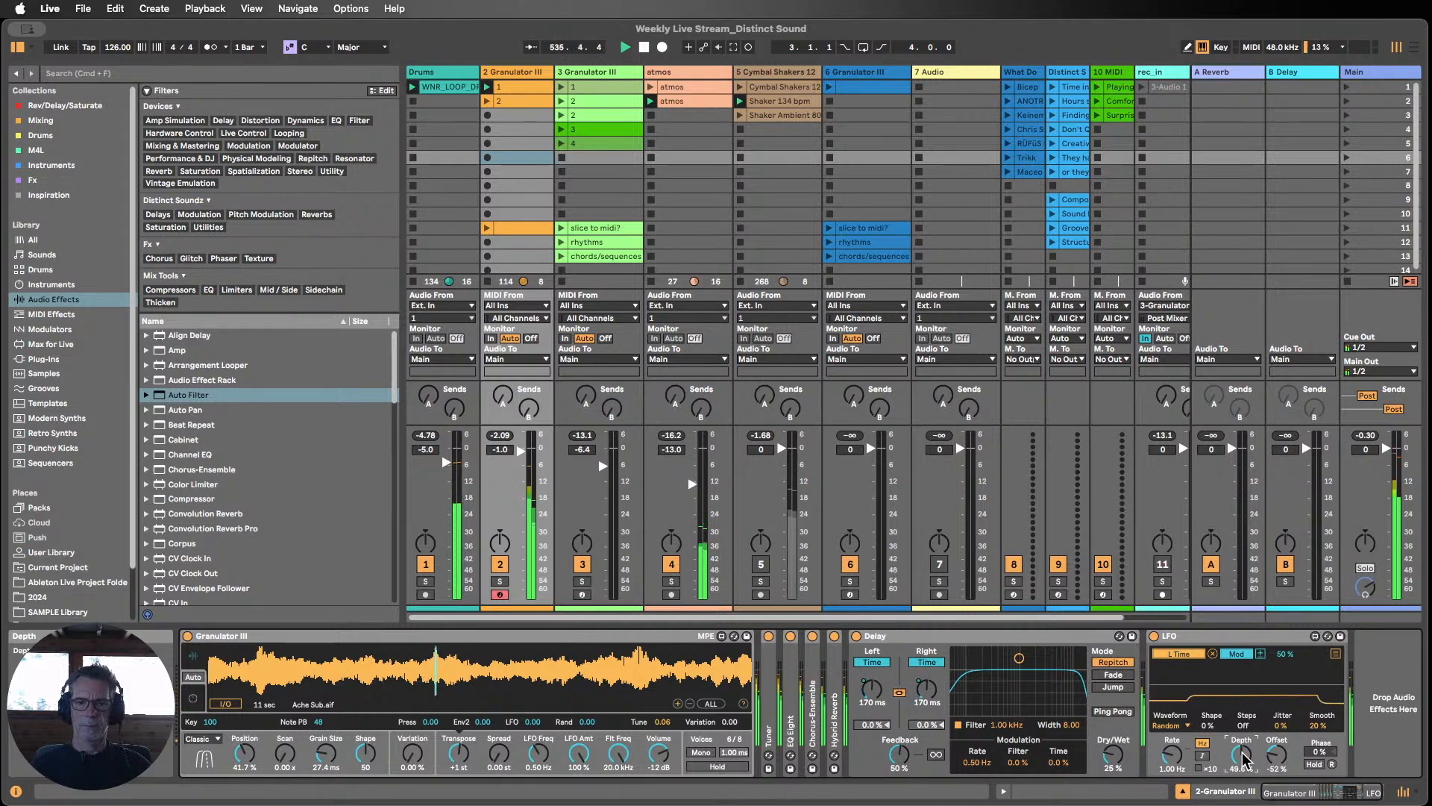
Step: Set Granulator III's filter frequency to 180 Hz and its volume envelope to 0.00 ms attack, 9.35 s decay and -9.1 dB sustain
left_click(618, 755)
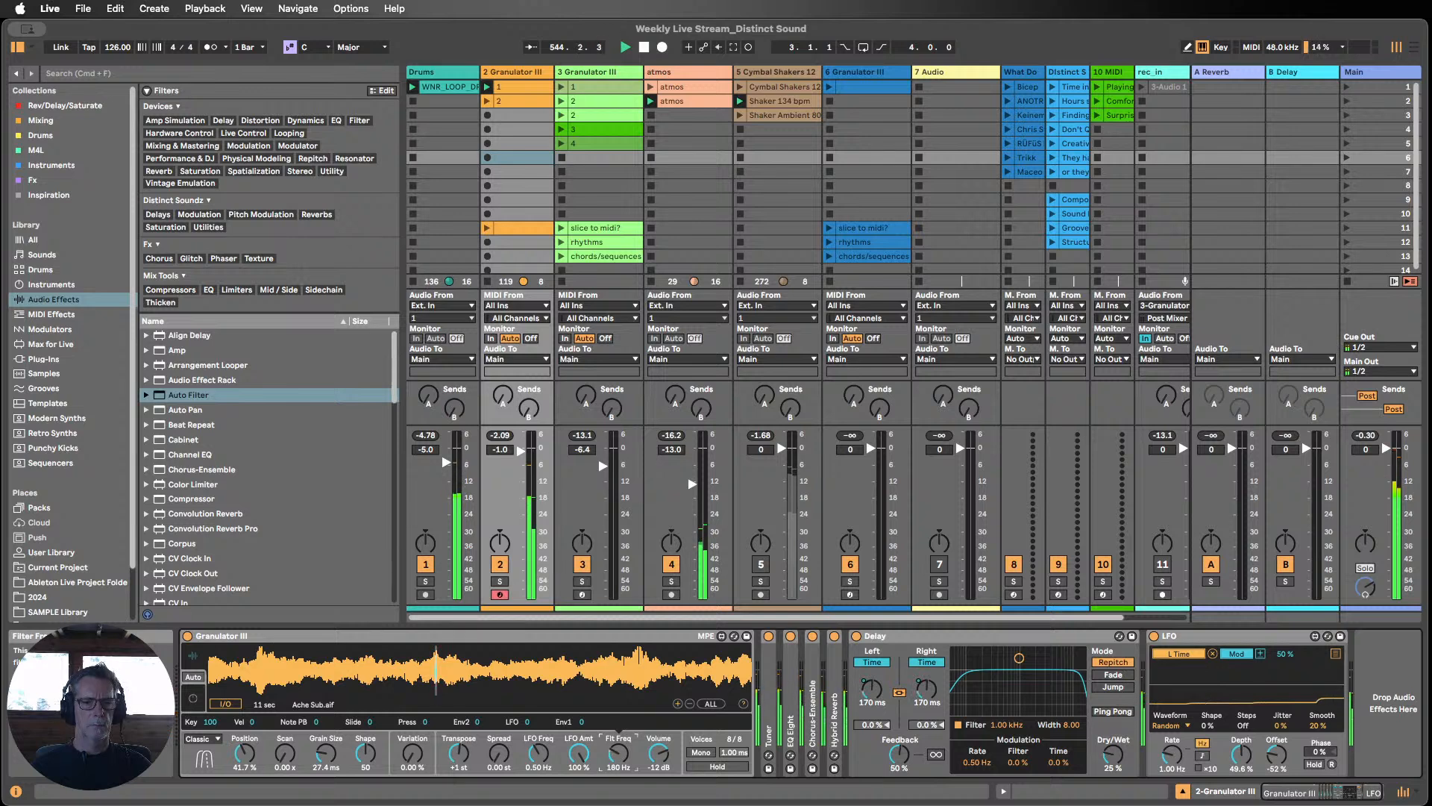
left_click(193, 699)
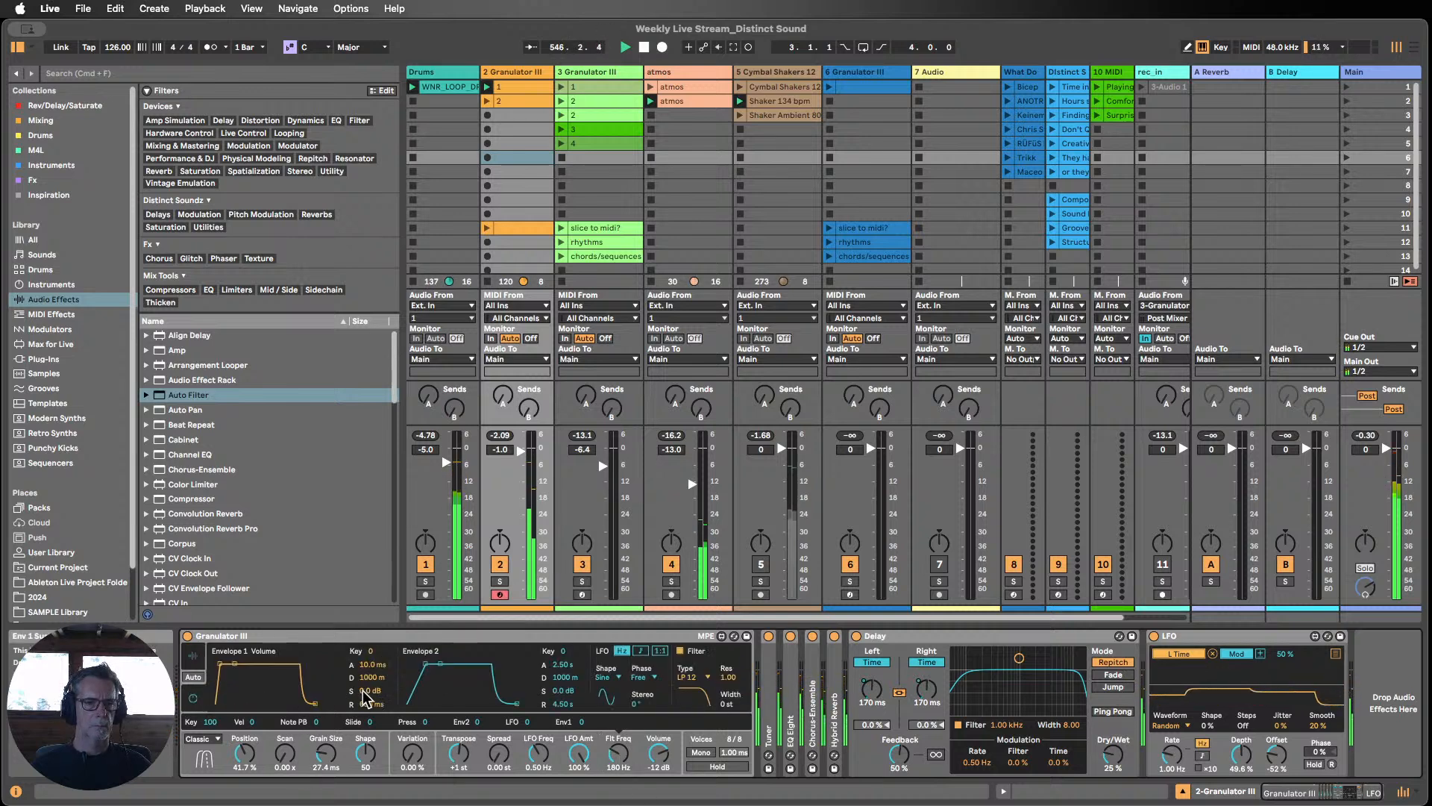
left_click_drag(371, 691, 373, 716)
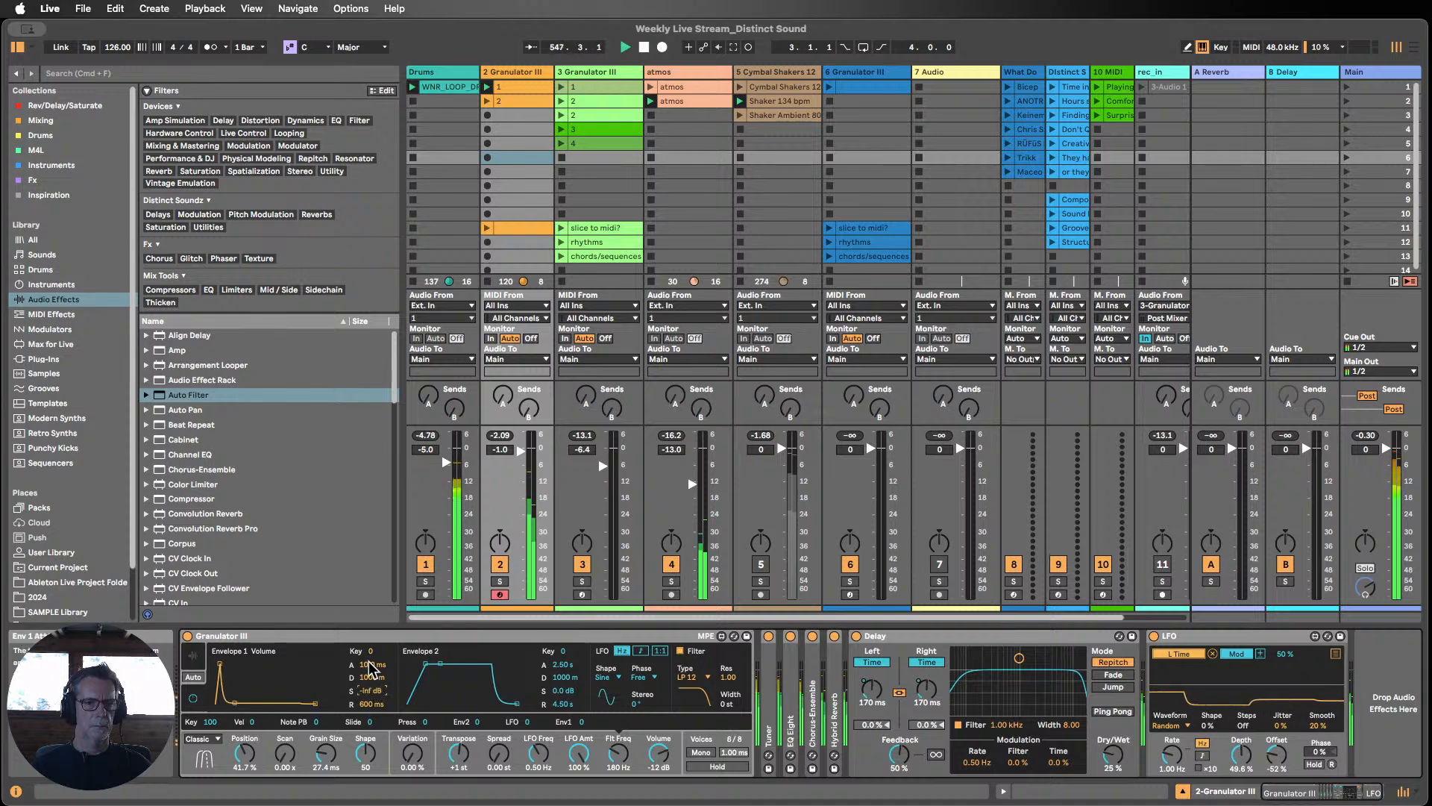
mouse_move(372, 664)
left_mouse_down()
mouse_move(372, 687)
mouse_move(372, 666)
left_mouse_up()
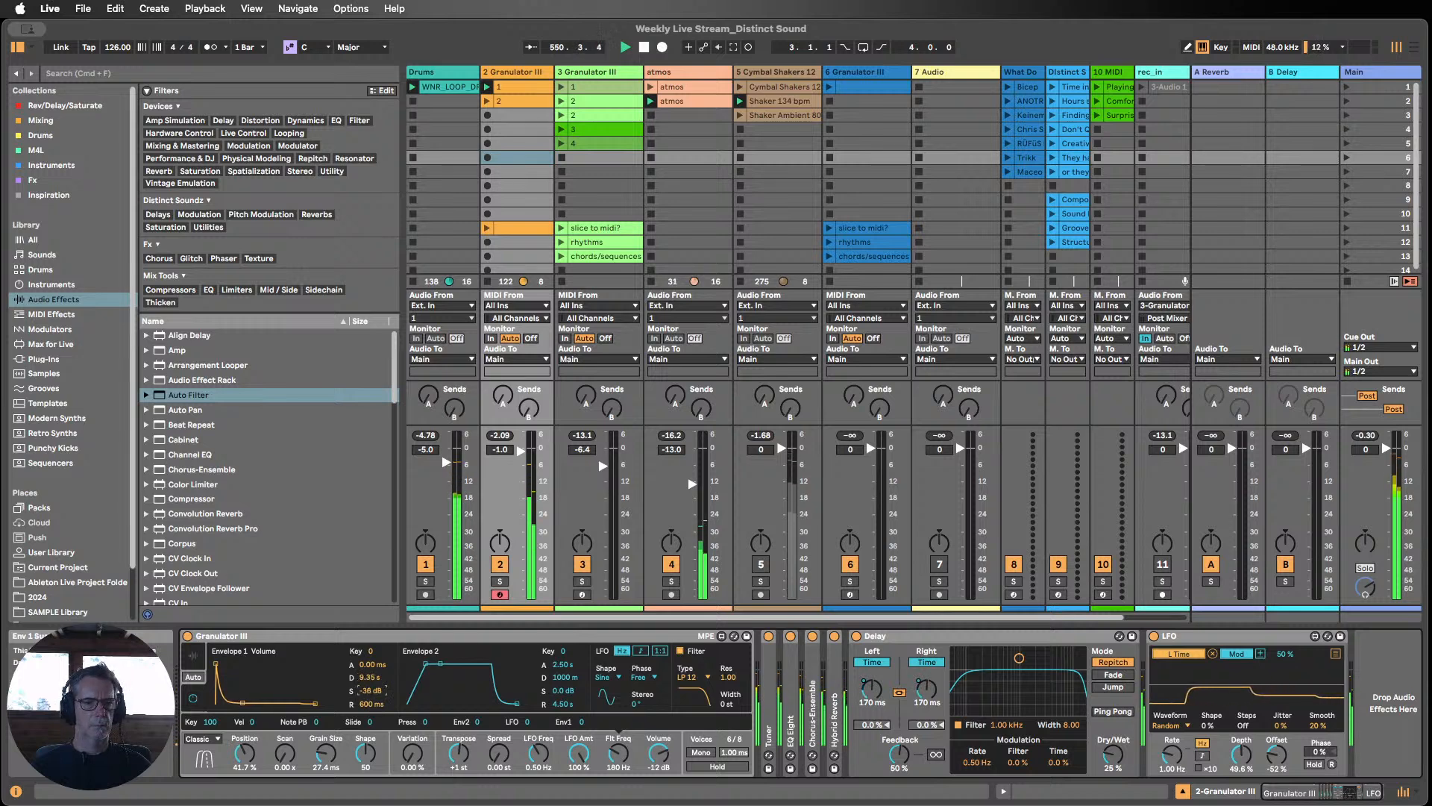
mouse_move(370, 691)
left_mouse_down()
mouse_move(371, 670)
mouse_move(371, 695)
left_mouse_up()
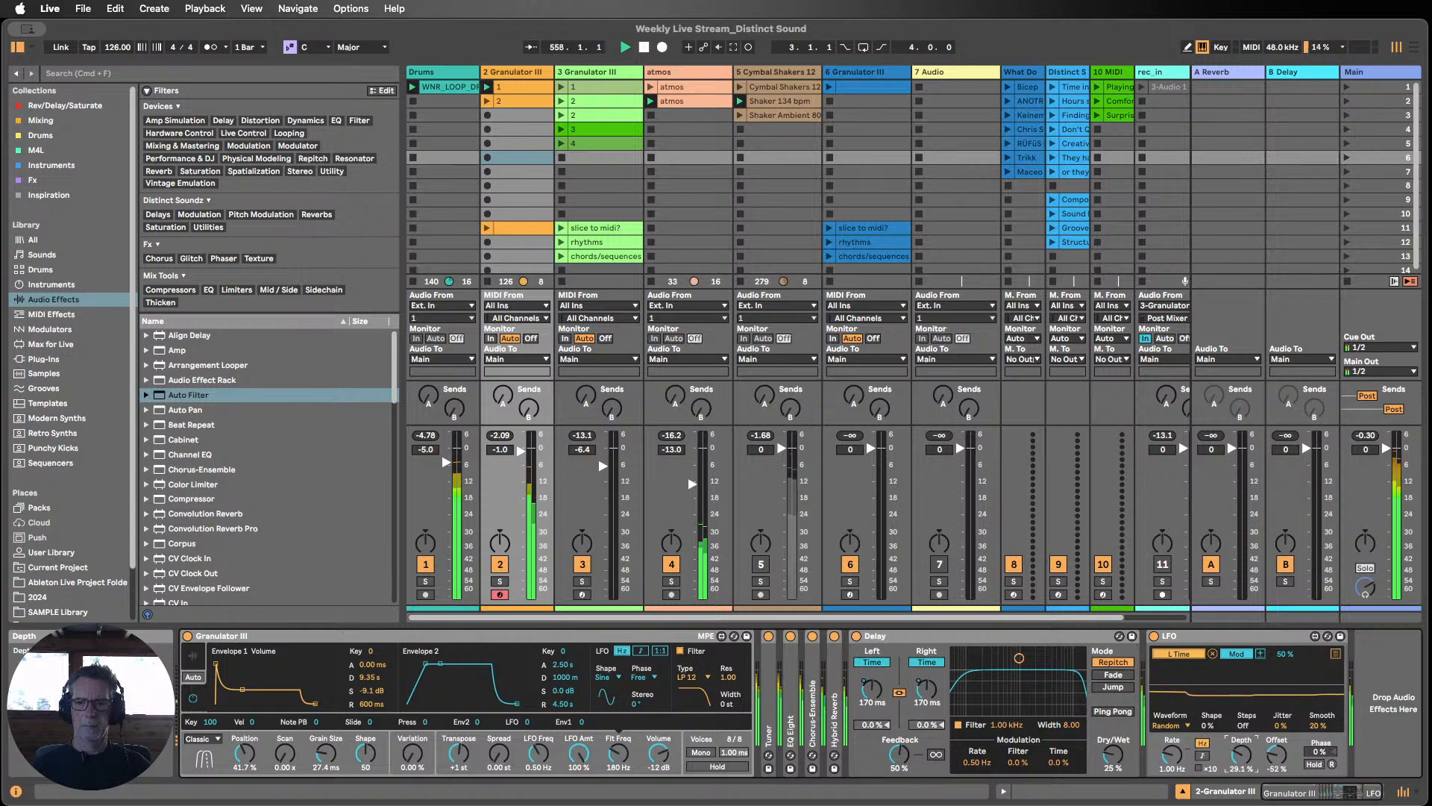
Step: Set the Delay's filter width to 6.01 and the sustain of Granulator III's volume envelope to 0.0 dB
left_click_drag(1077, 730, 1076, 748)
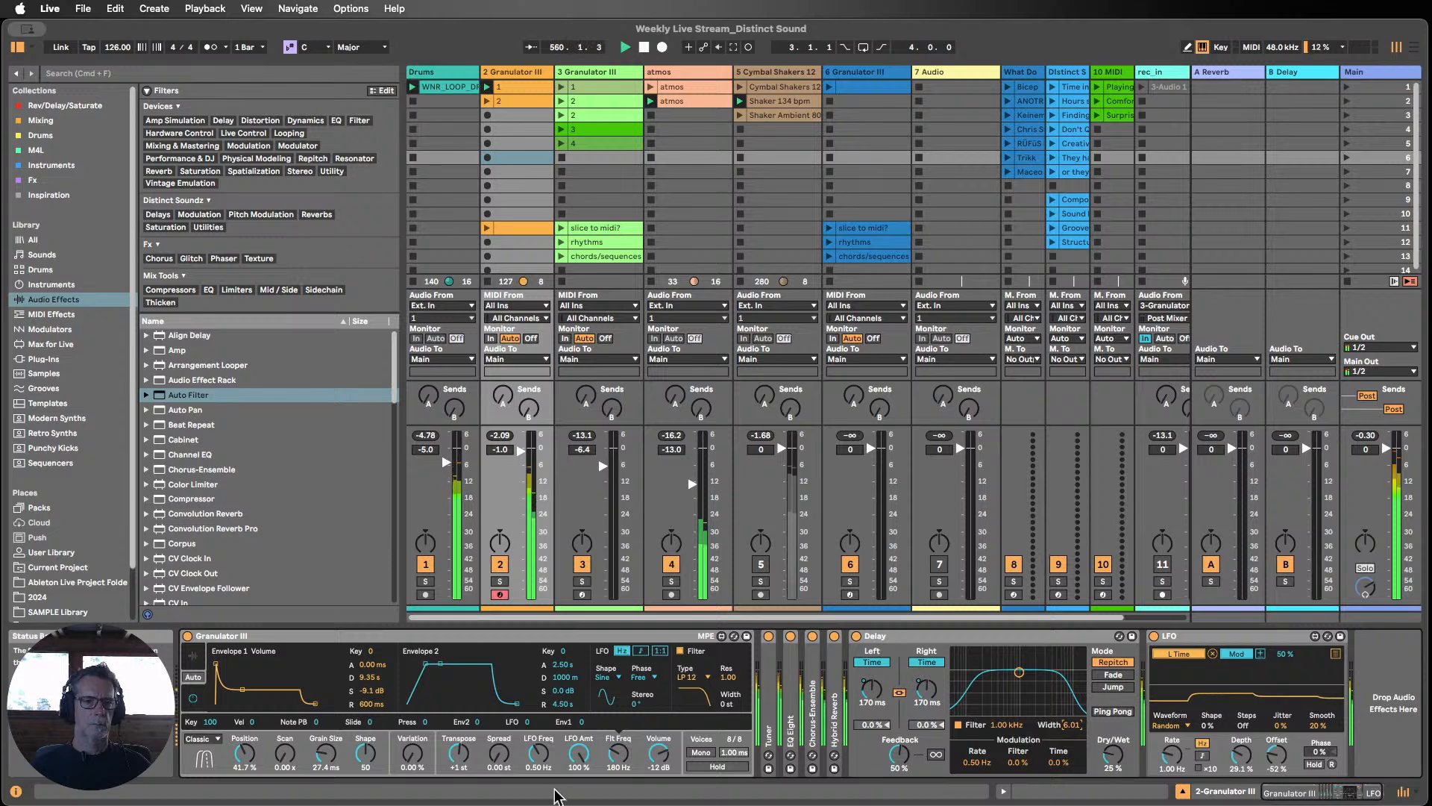
left_click_drag(370, 690, 371, 660)
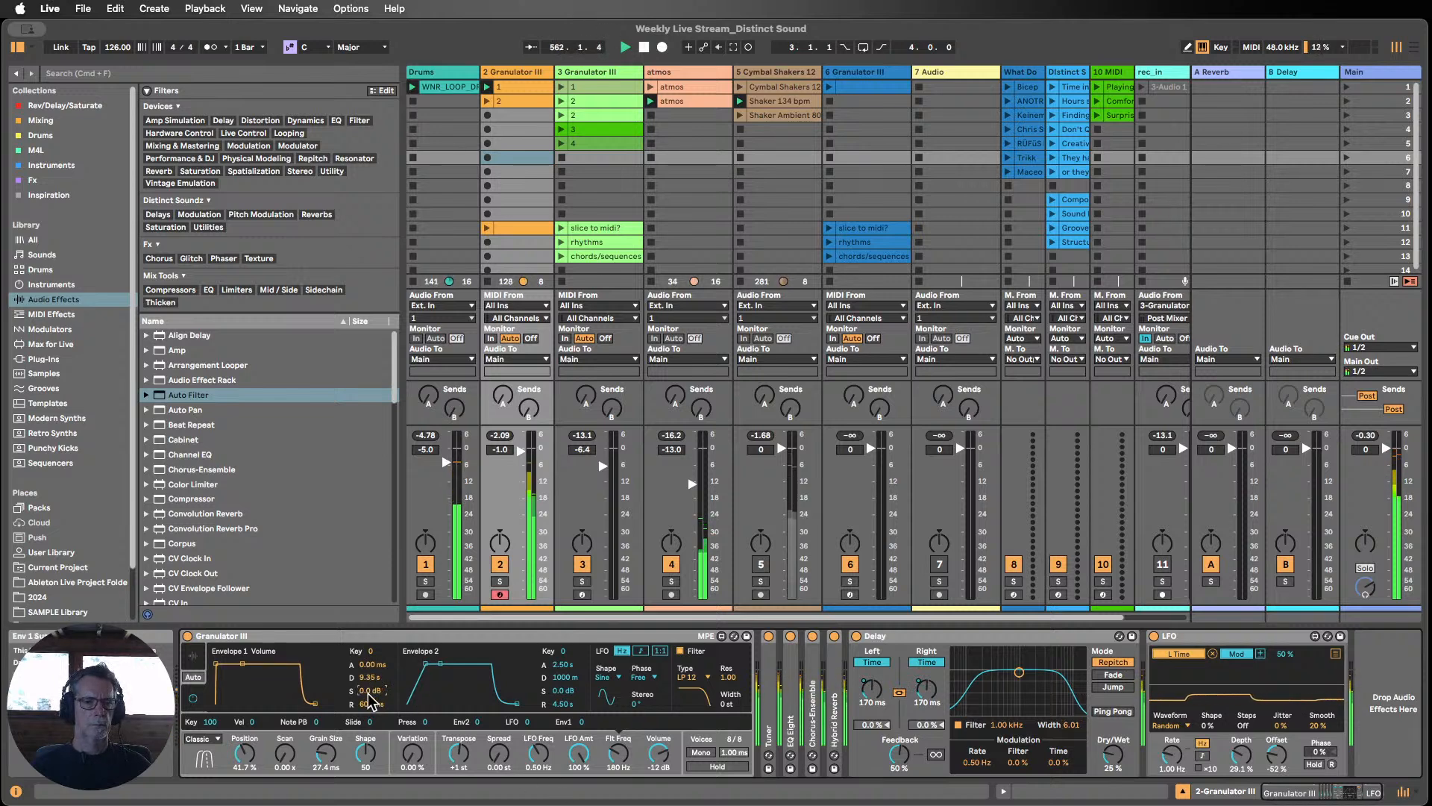
Step: On track 2's Granulator III, set the volume envelope's sustain to -51 dB and the filter frequency to 1.76 kHz
left_click_drag(371, 690, 371, 731)
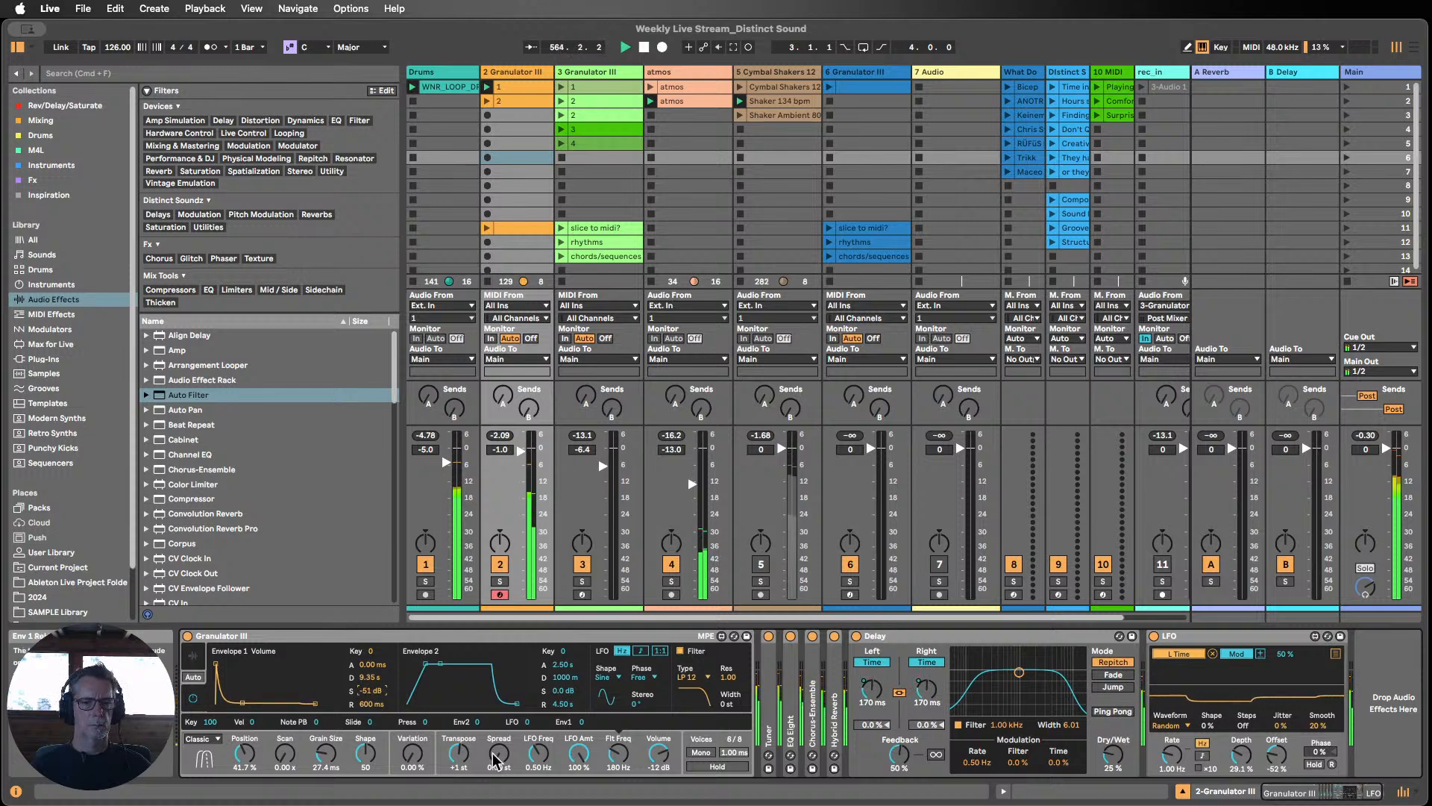
left_click_drag(630, 759, 631, 749)
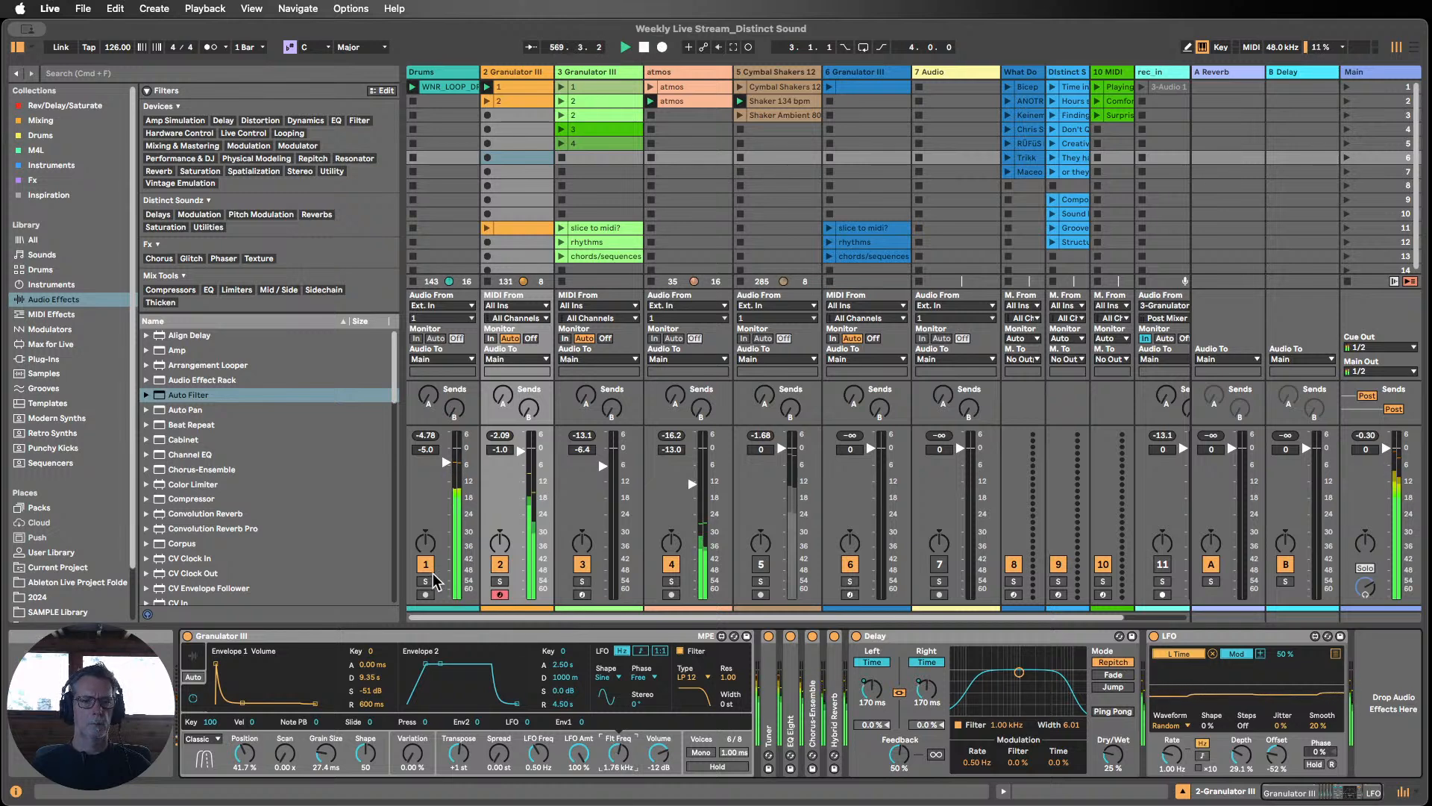
Step: Mute the Drums track and launch clip 1 on track 3
left_click(425, 564)
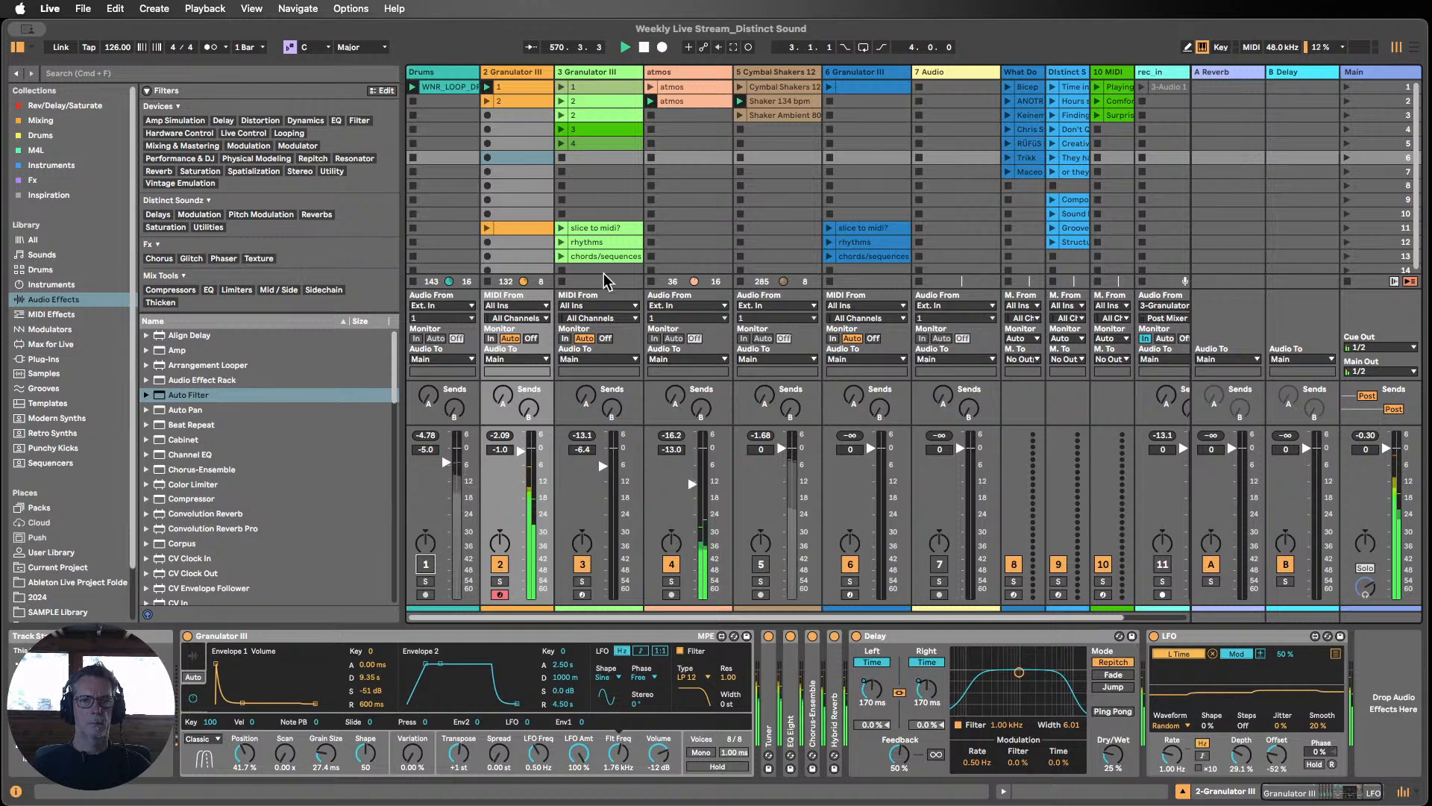
left_click(561, 87)
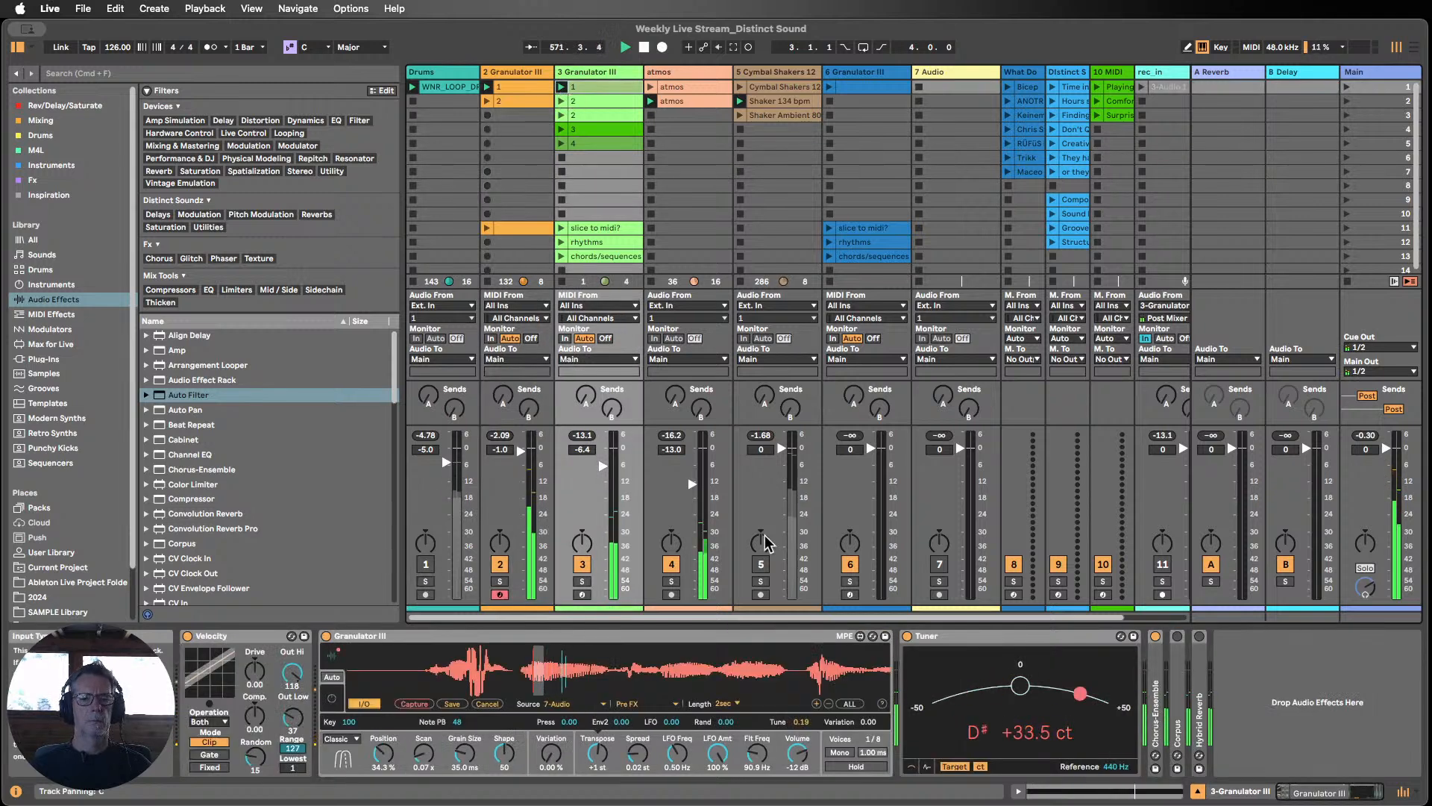
Step: Collapse the Tuner on track 3 and switch off its Chorus-Ensemble
left_click(961, 639)
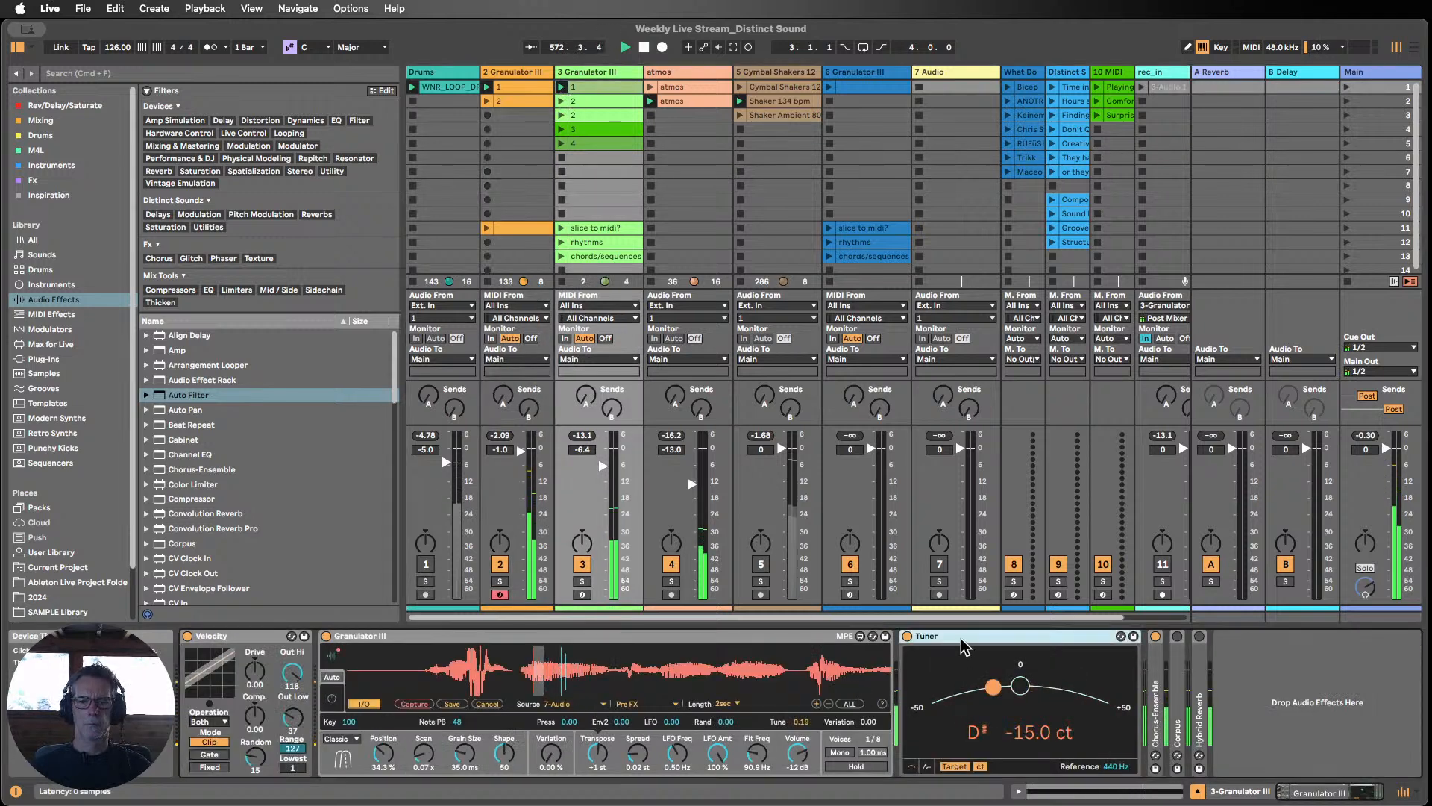
double_click(961, 638)
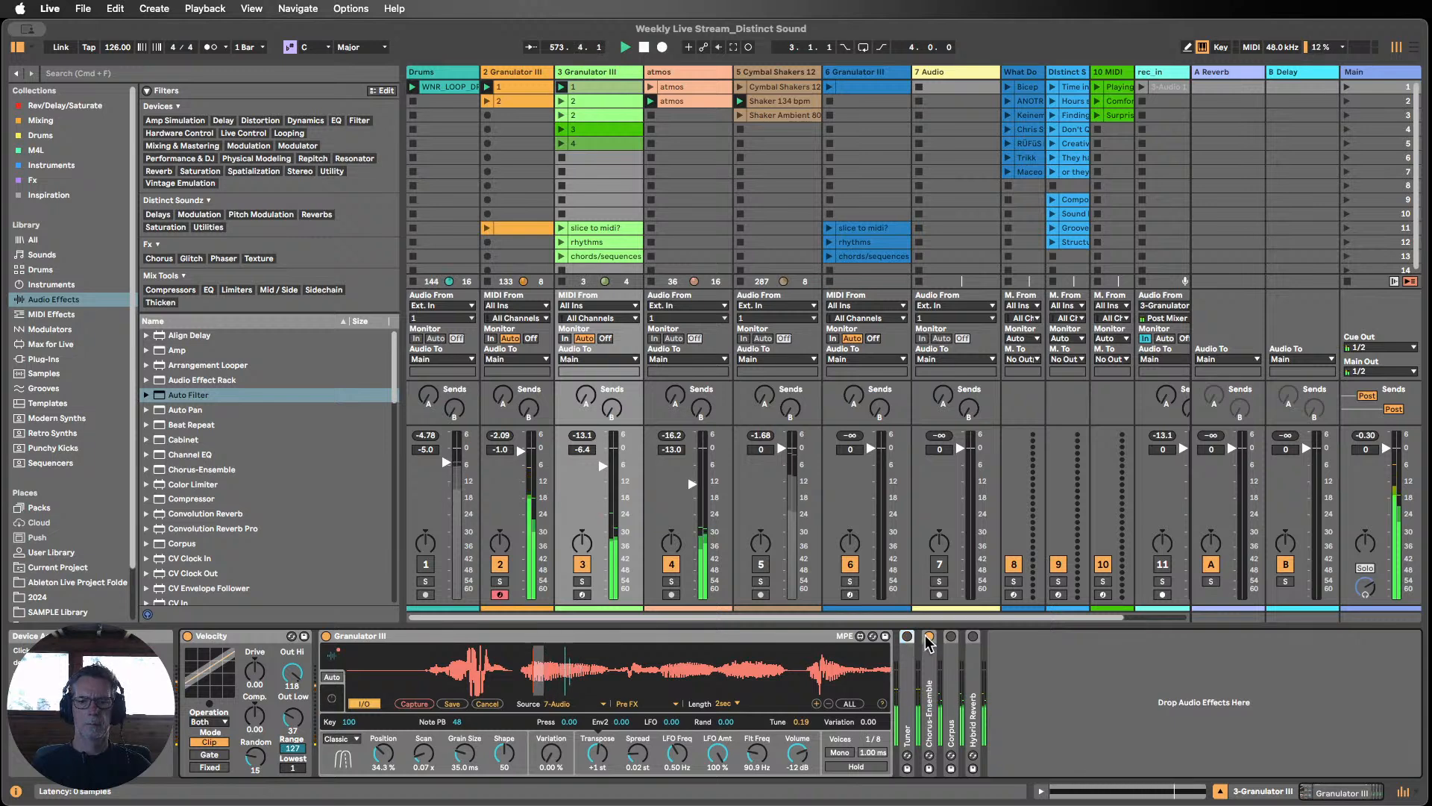
left_click(928, 636)
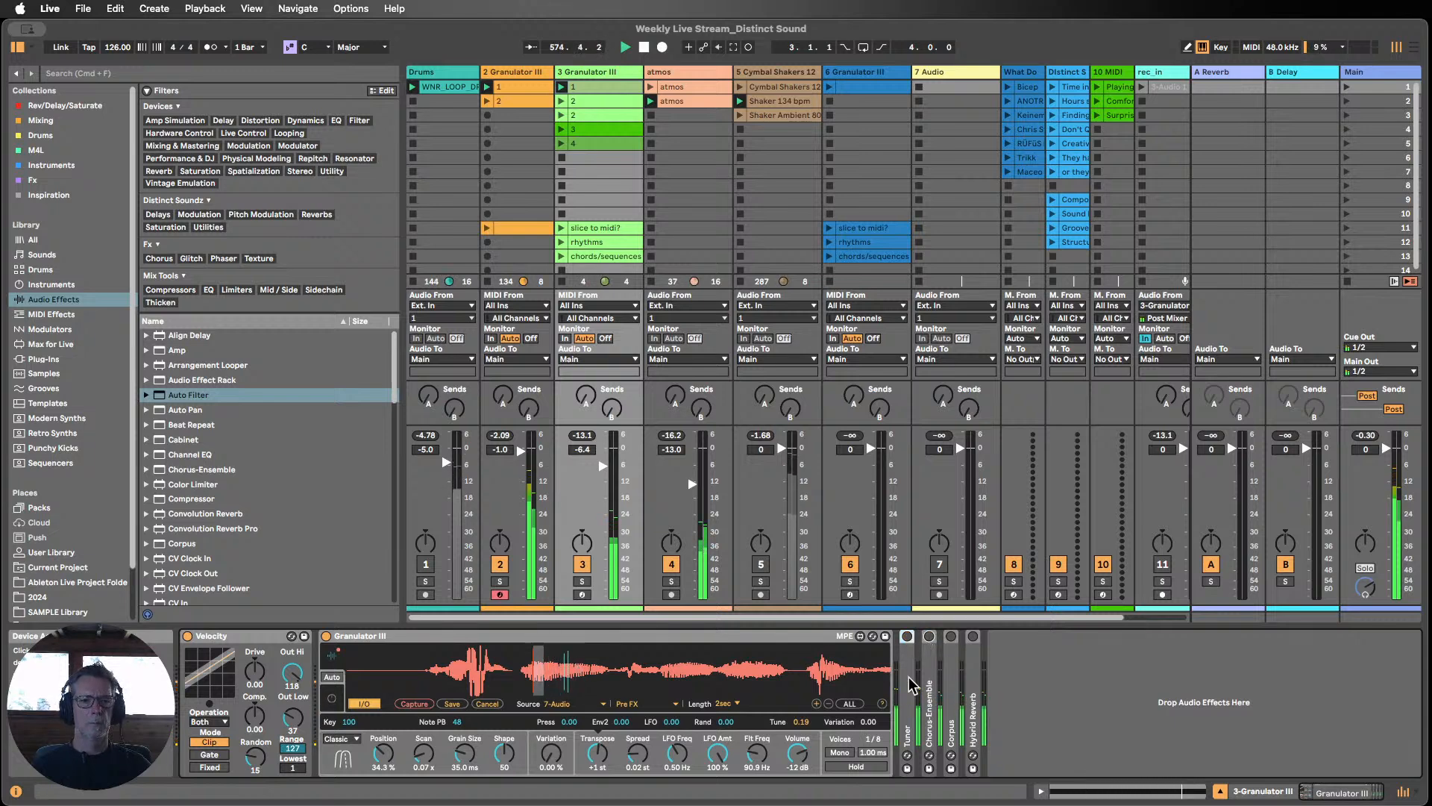
Step: Create a one-bar MIDI clip in track 3's scene 7 slot with a C3 note filling the bar, and launch it
left_click(589, 172)
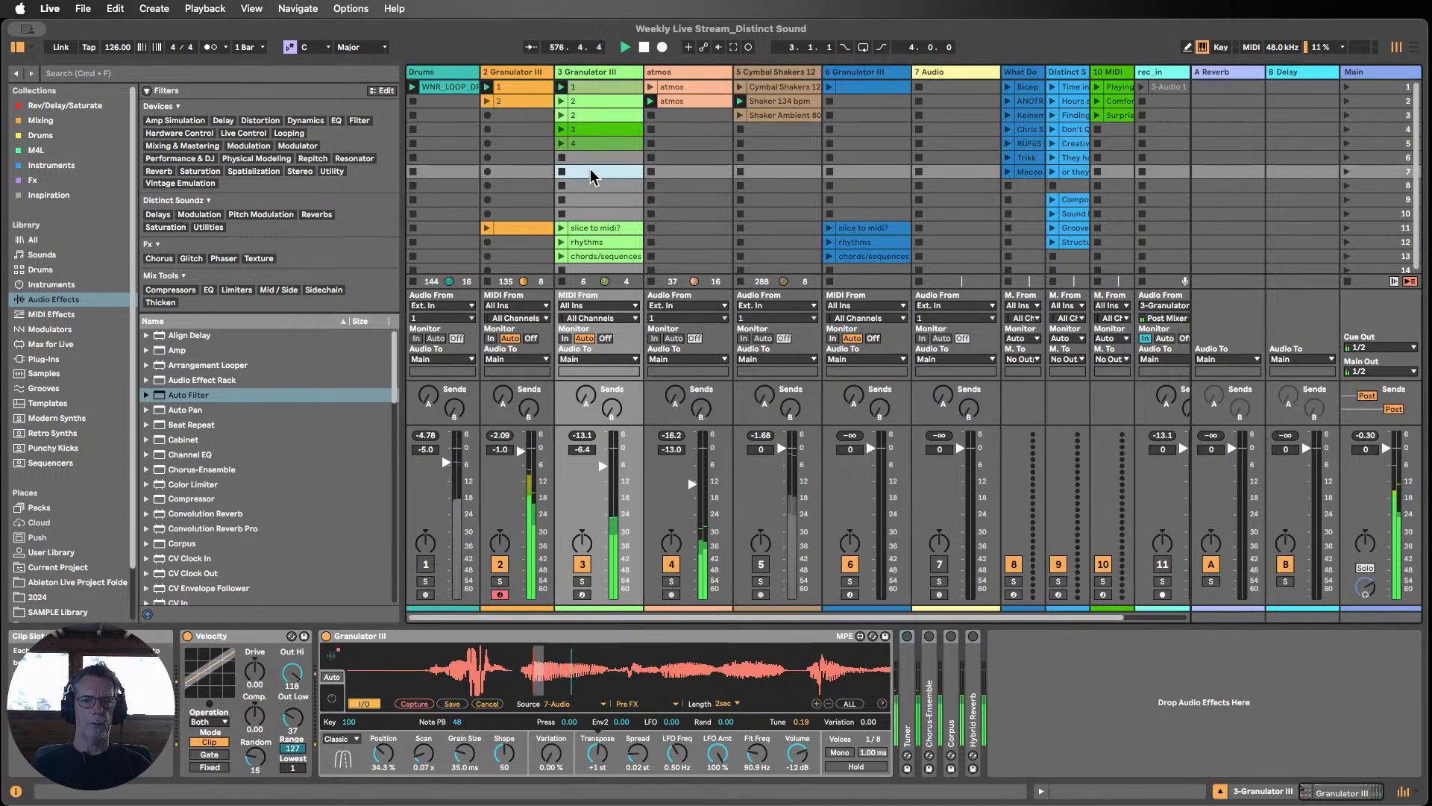
double_click(589, 172)
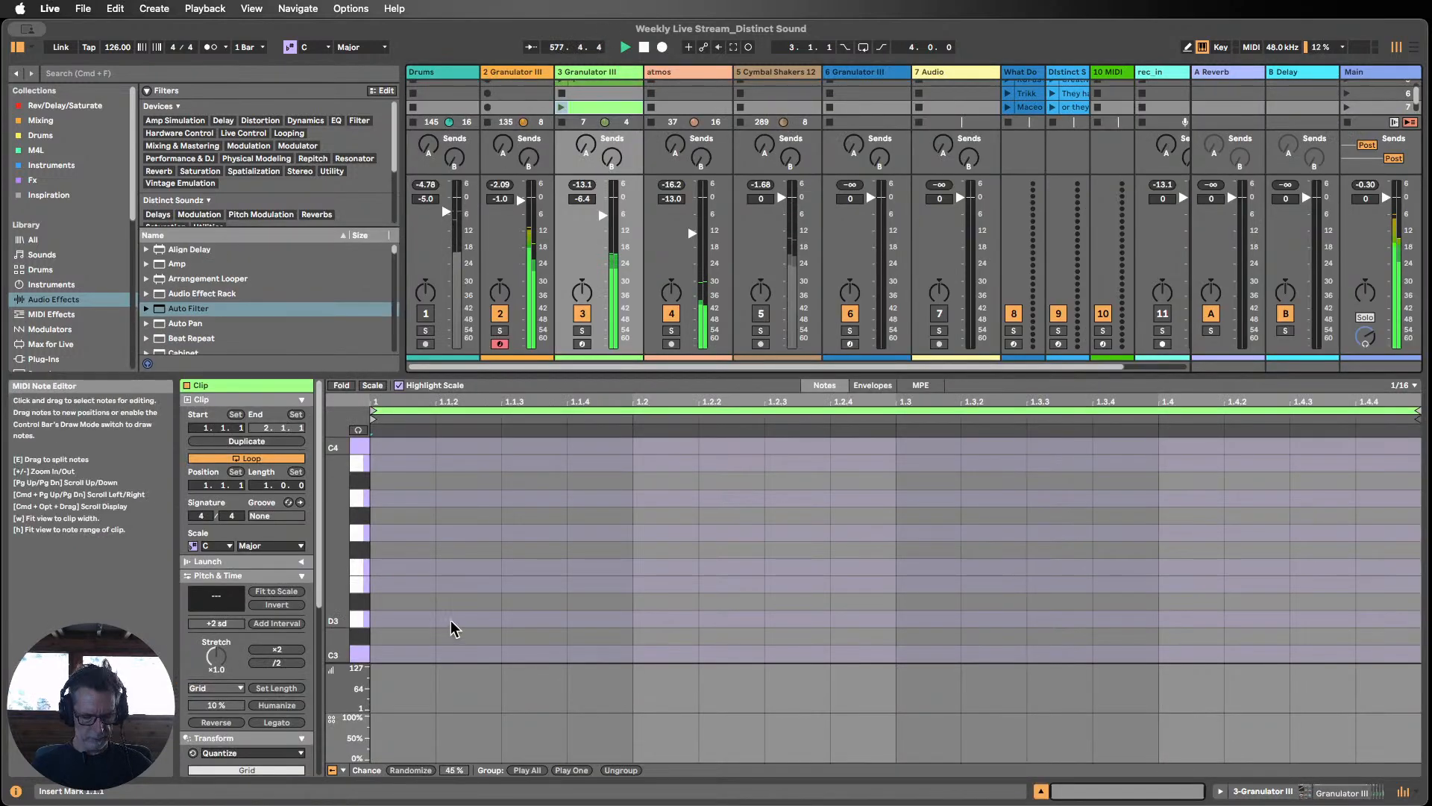
key("b")
left_click(402, 653)
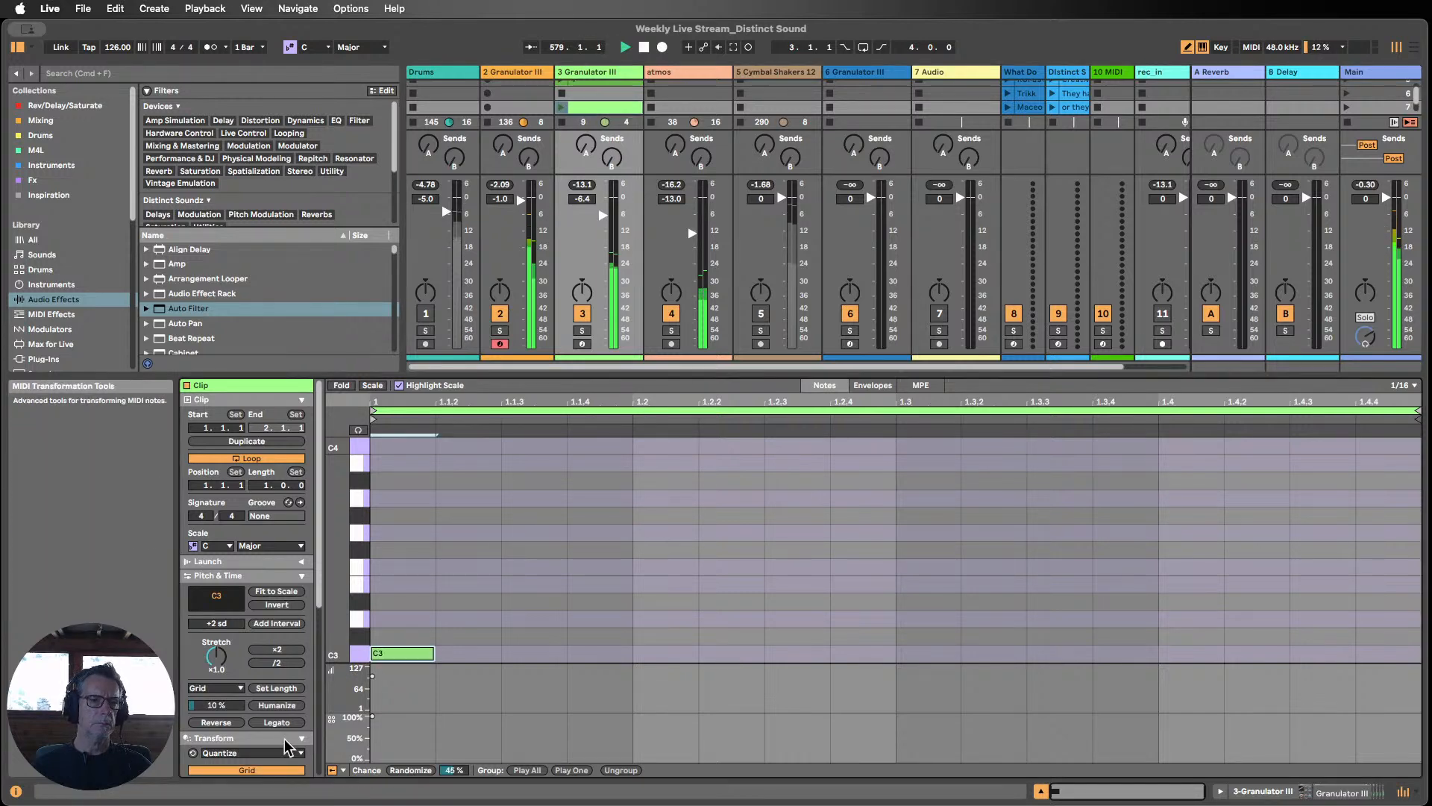
left_click(276, 722)
left_click(561, 107)
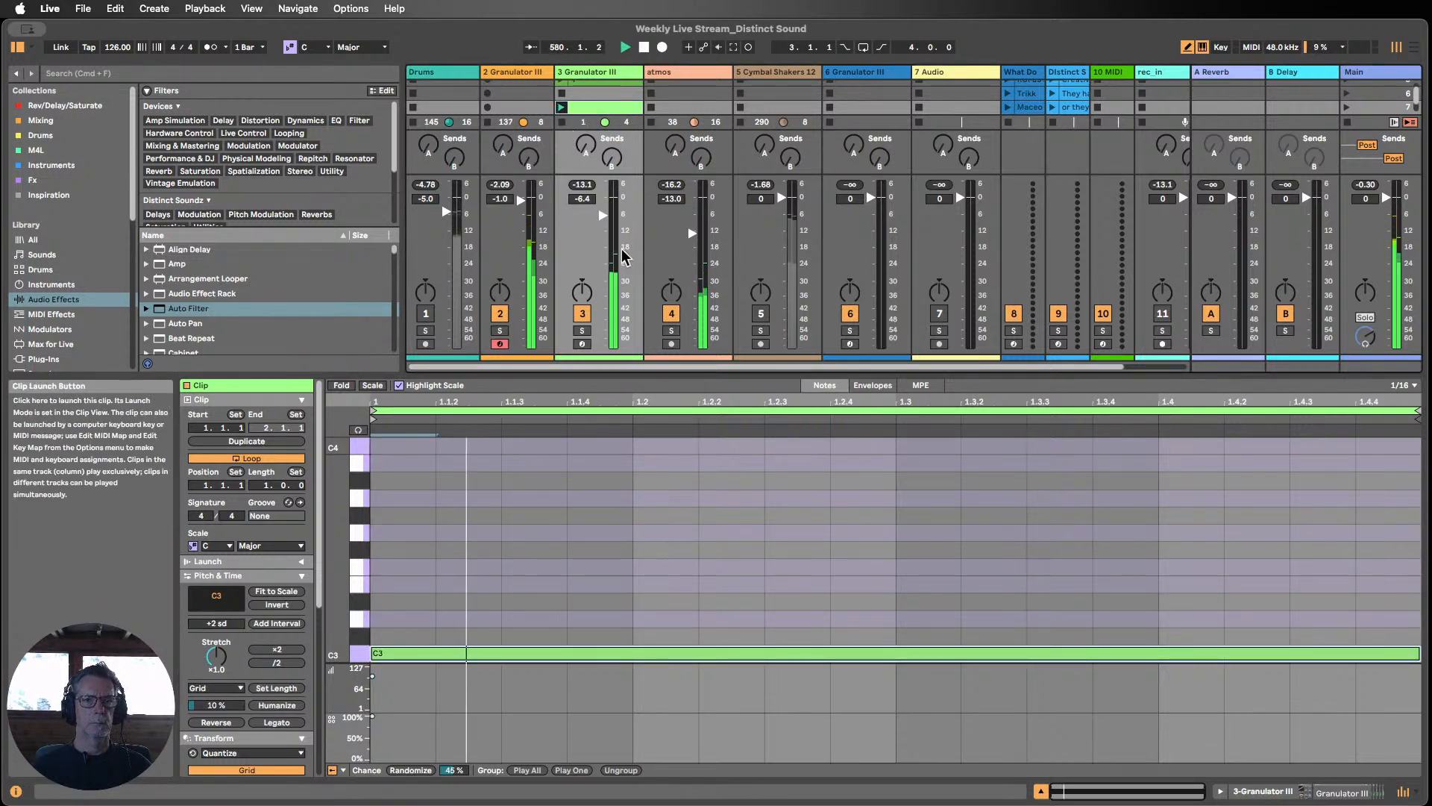
Step: Repeat the C3 note to fill four bars of the new track 3 clip and set its loop length to 4 bars
left_click(1287, 800)
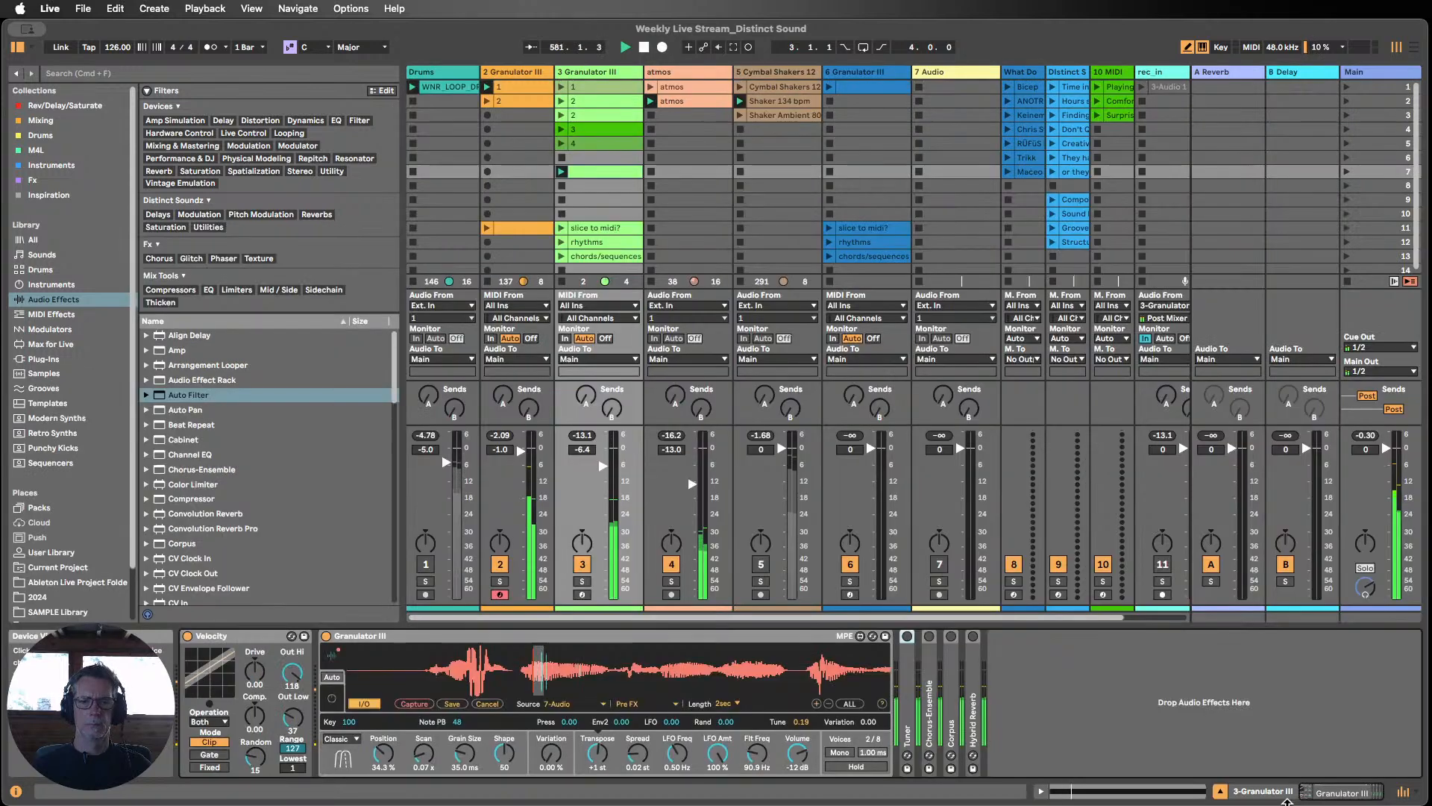
left_click(595, 173)
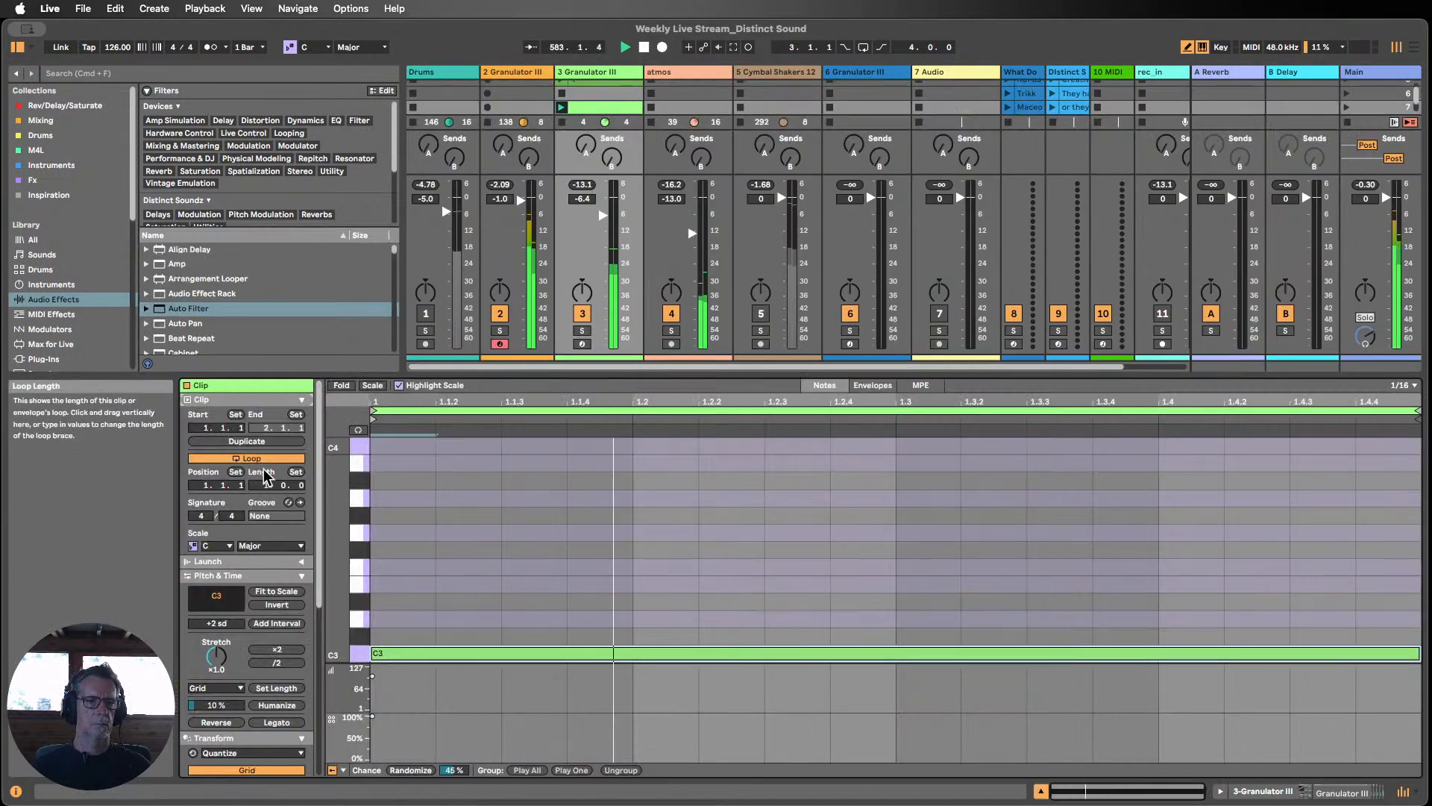
left_click_drag(265, 475, 265, 449)
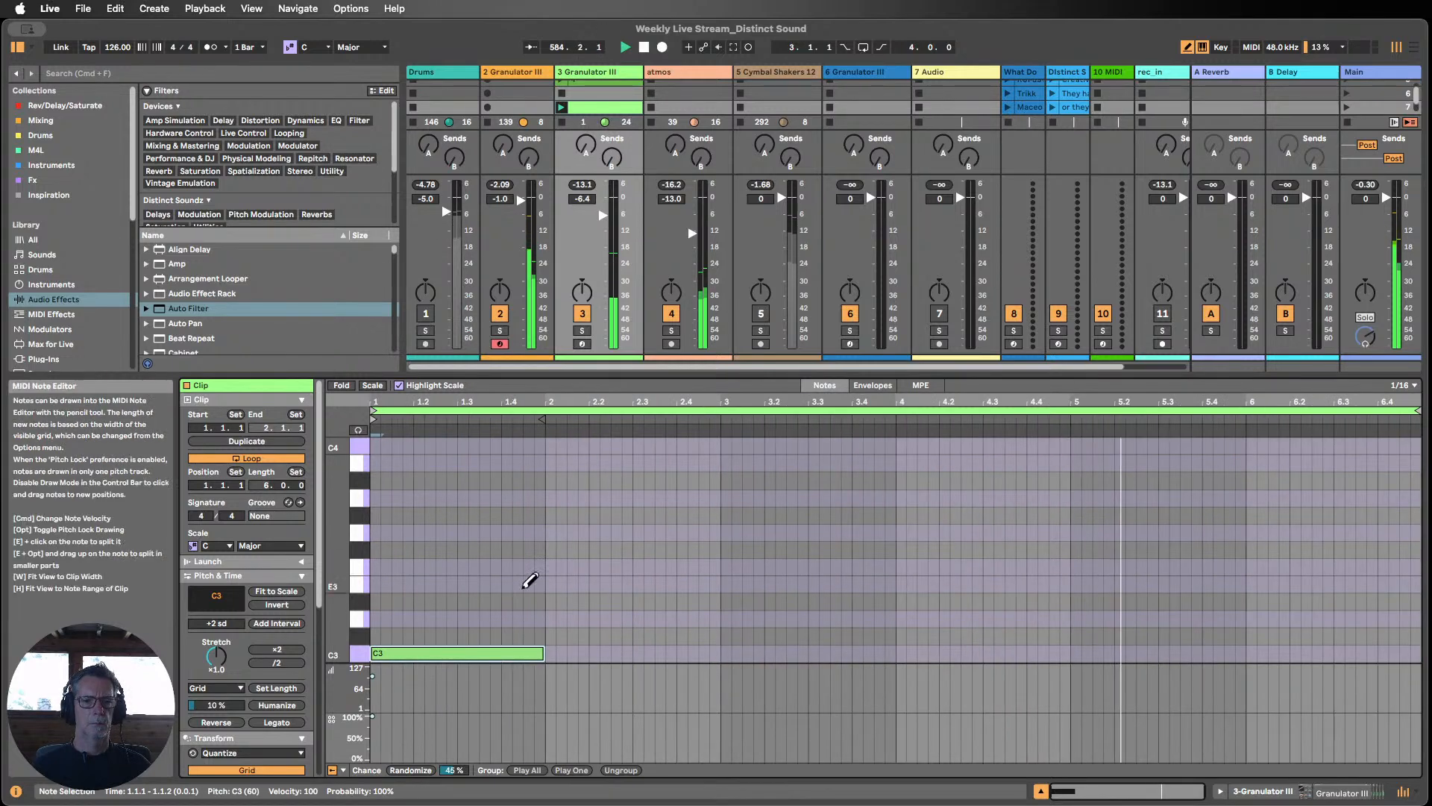
key("b")
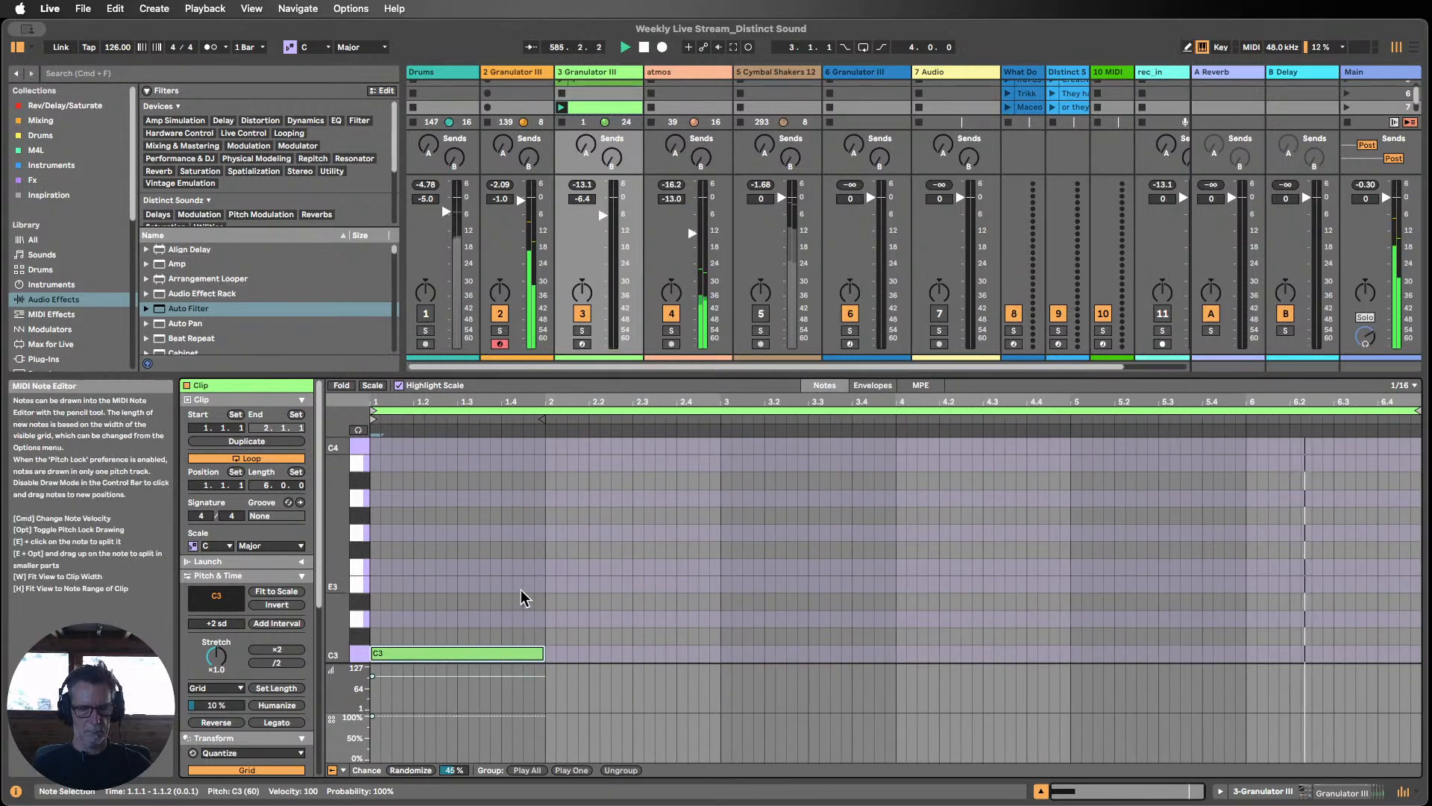
key("super+d")
key("super+d")
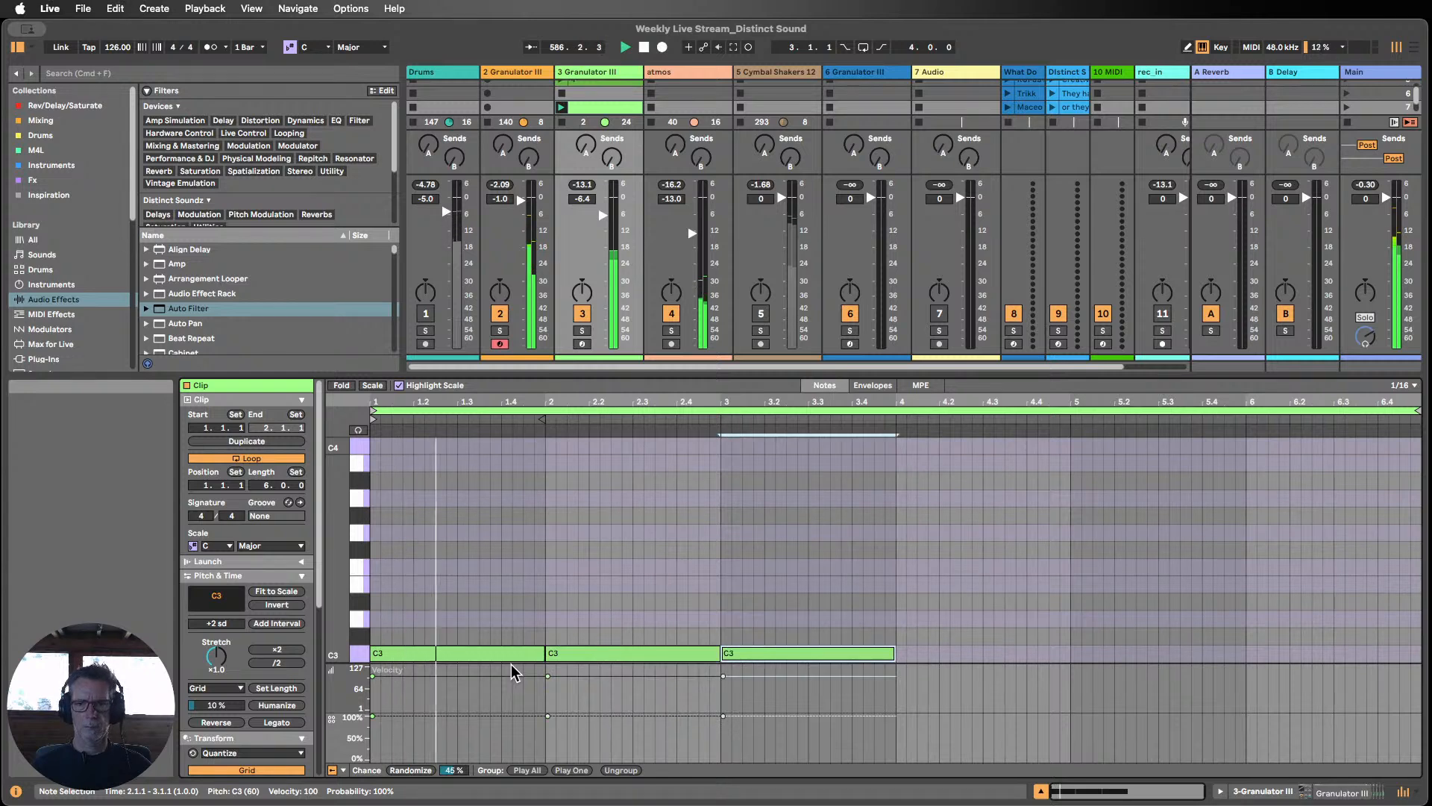
key("super+d")
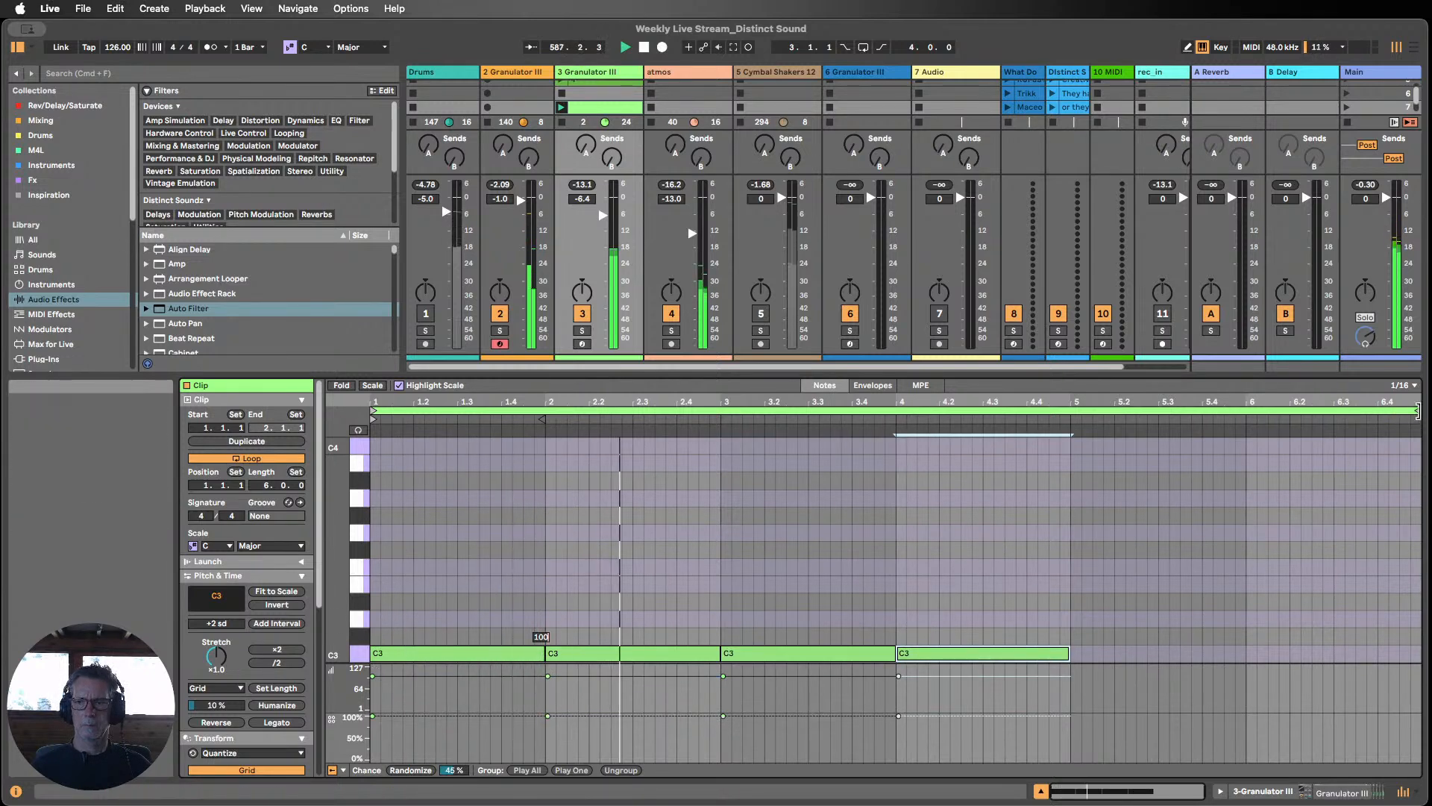
left_click_drag(1417, 409, 1070, 404)
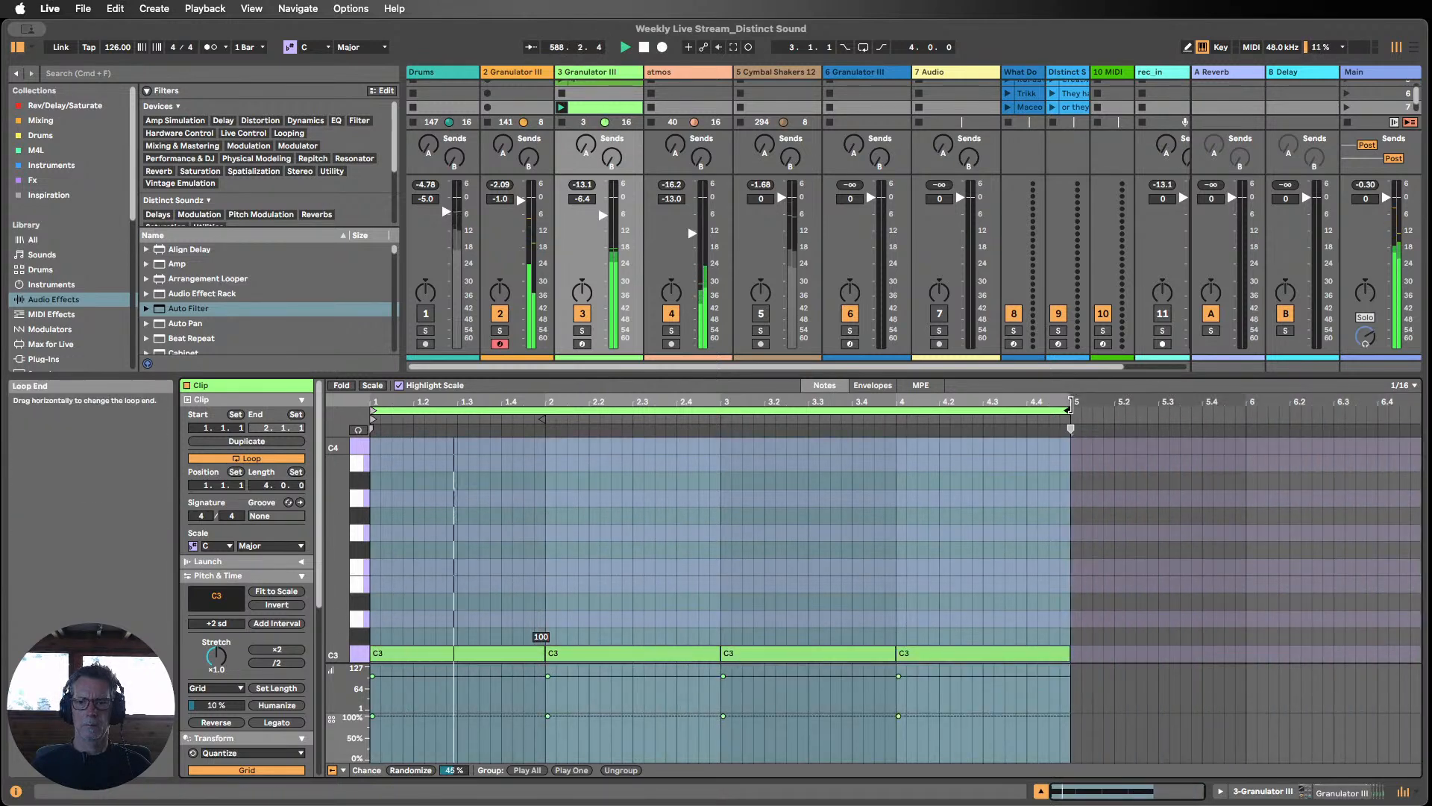
Step: Set the scan of track 3's Granulator III to 2.58 x, and swap the mutes so track 2 is muted and Drums plays
left_click(1356, 793)
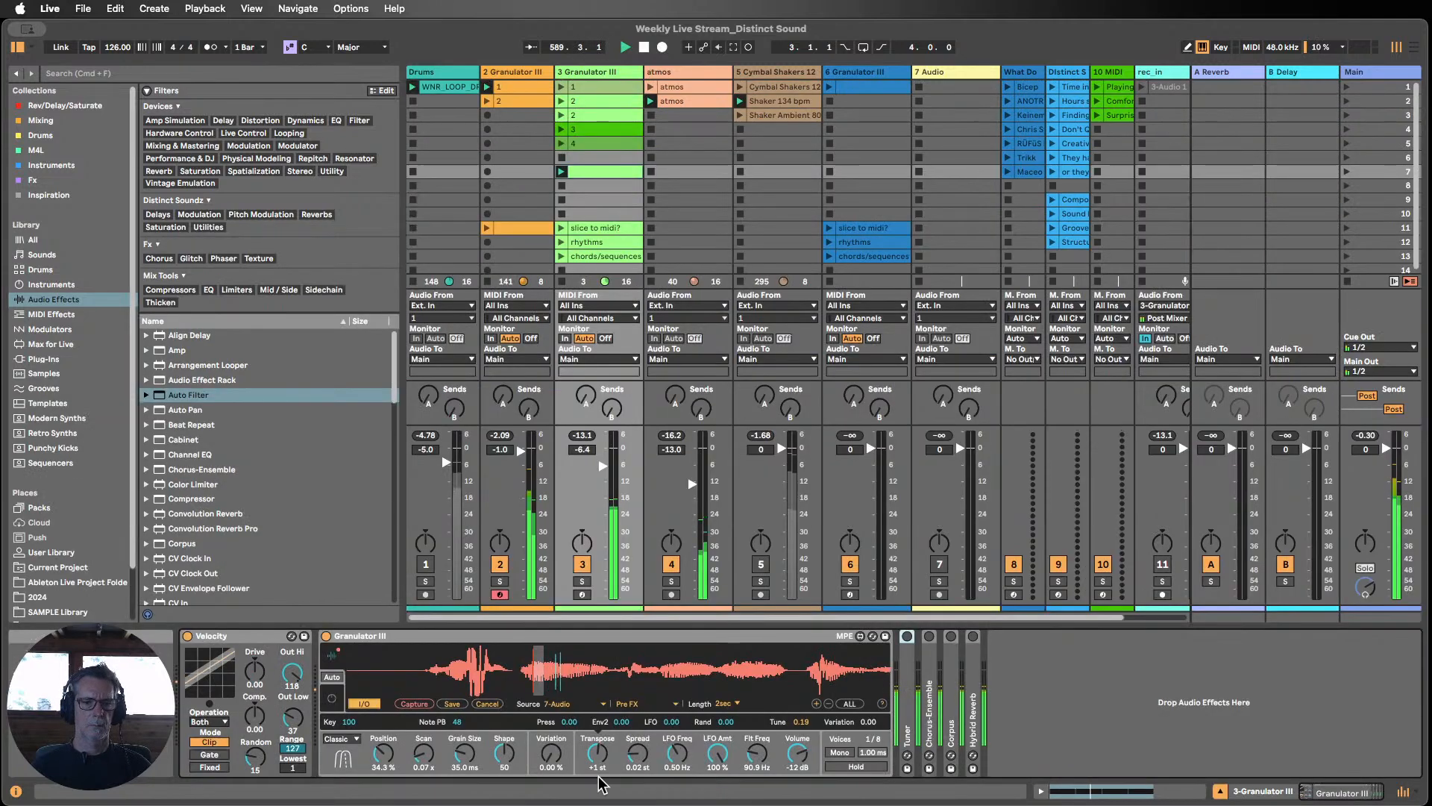
left_click(420, 757)
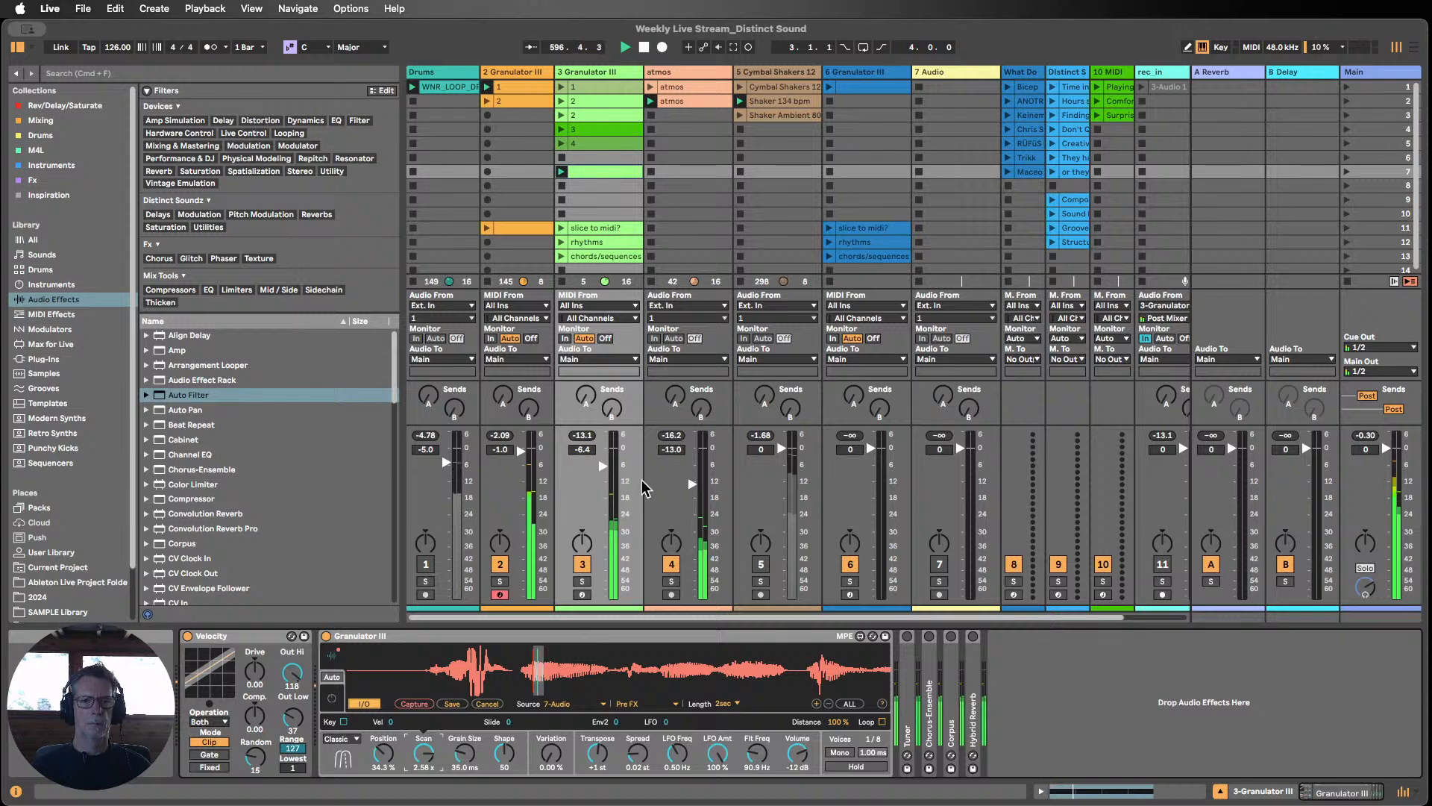
left_click(500, 564)
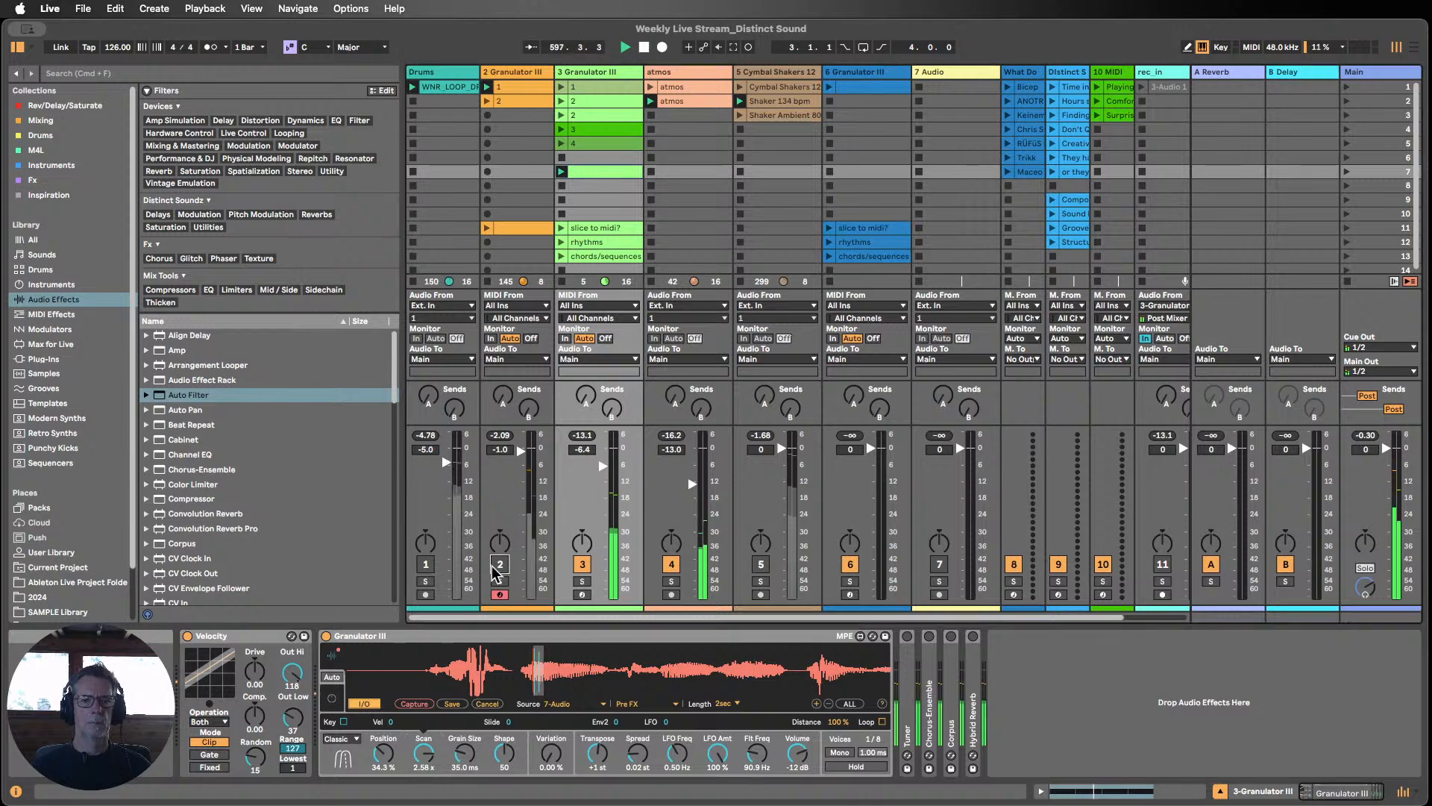
left_click(424, 565)
Step: Set the grain size of track 3's Granulator III to 902 ms and its scan to 1.05 x
left_click_drag(464, 761, 464, 697)
left_click(425, 755)
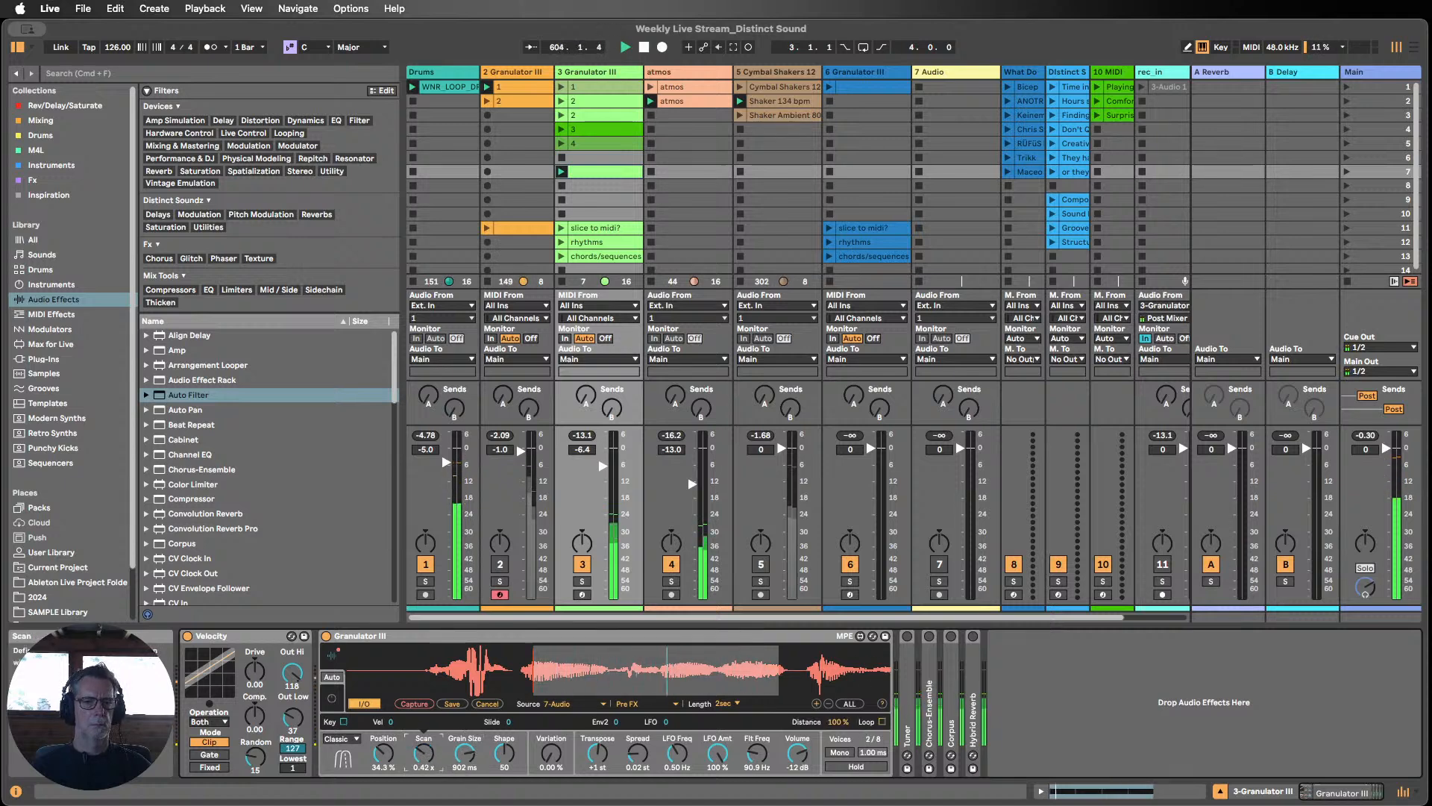
left_click_drag(424, 755, 423, 759)
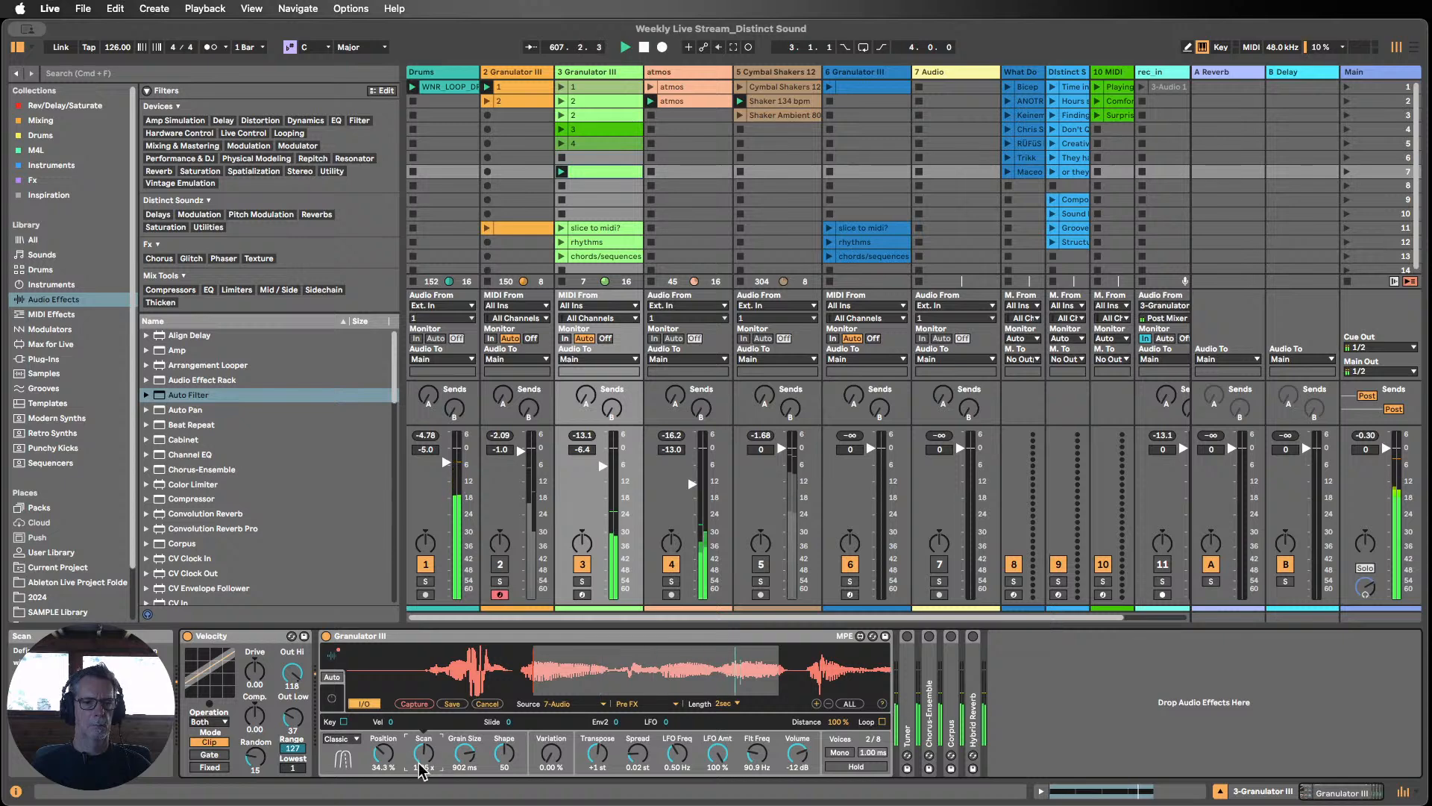
Step: Move the playback position of track 3's Granulator III to 85.0%
left_click_drag(384, 755, 383, 725)
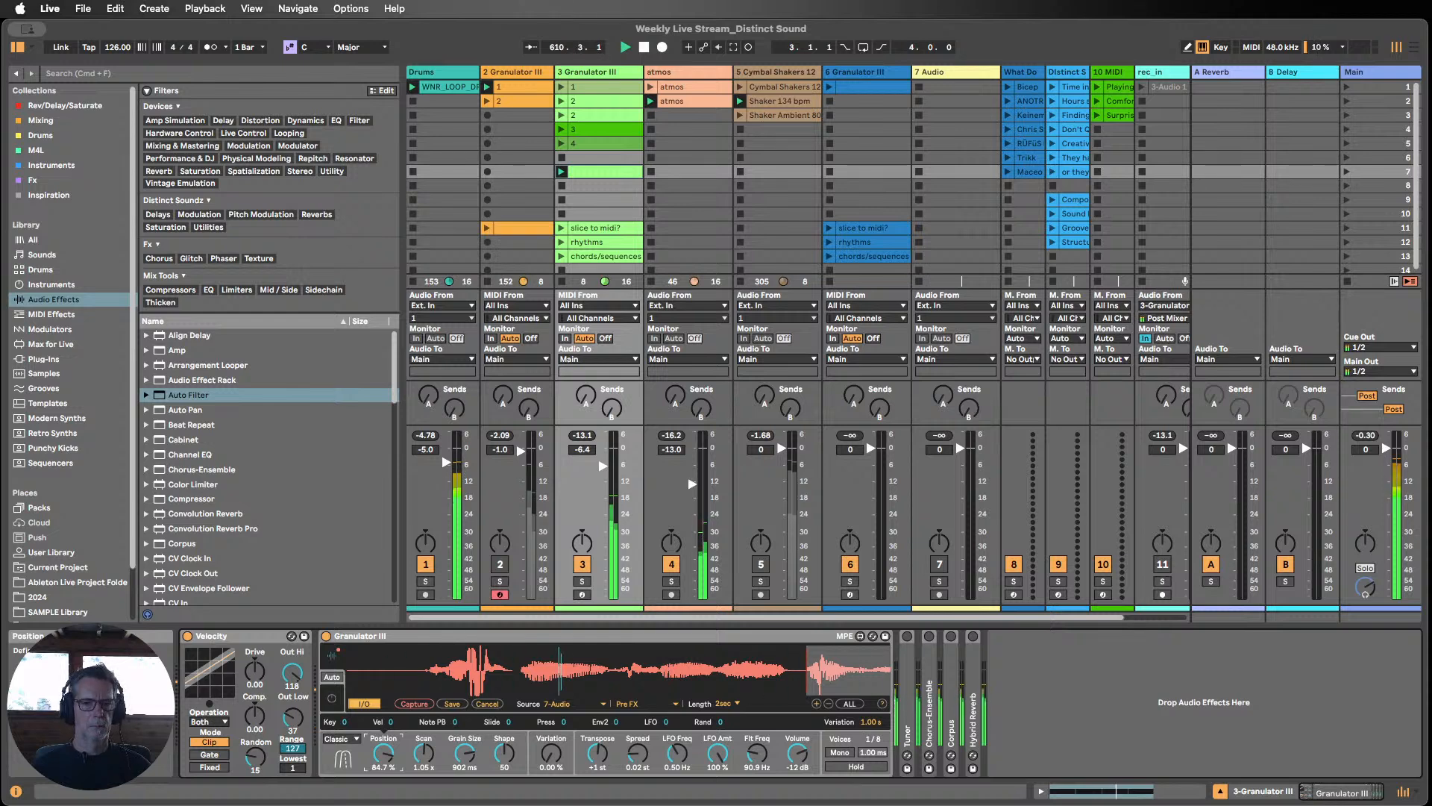
left_click_drag(383, 755, 384, 705)
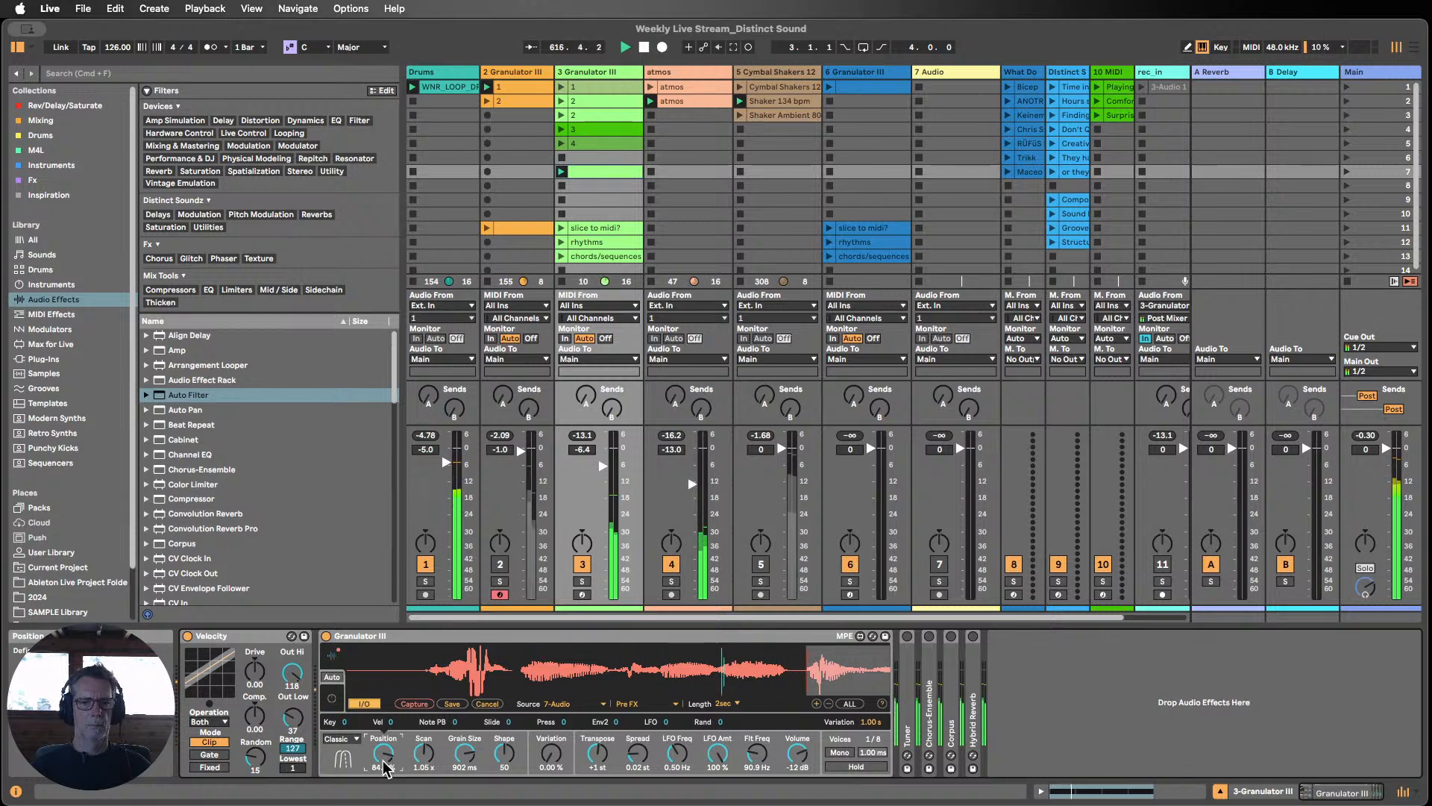
mouse_move(386, 768)
left_mouse_down()
mouse_move(386, 805)
mouse_move(386, 769)
left_mouse_up()
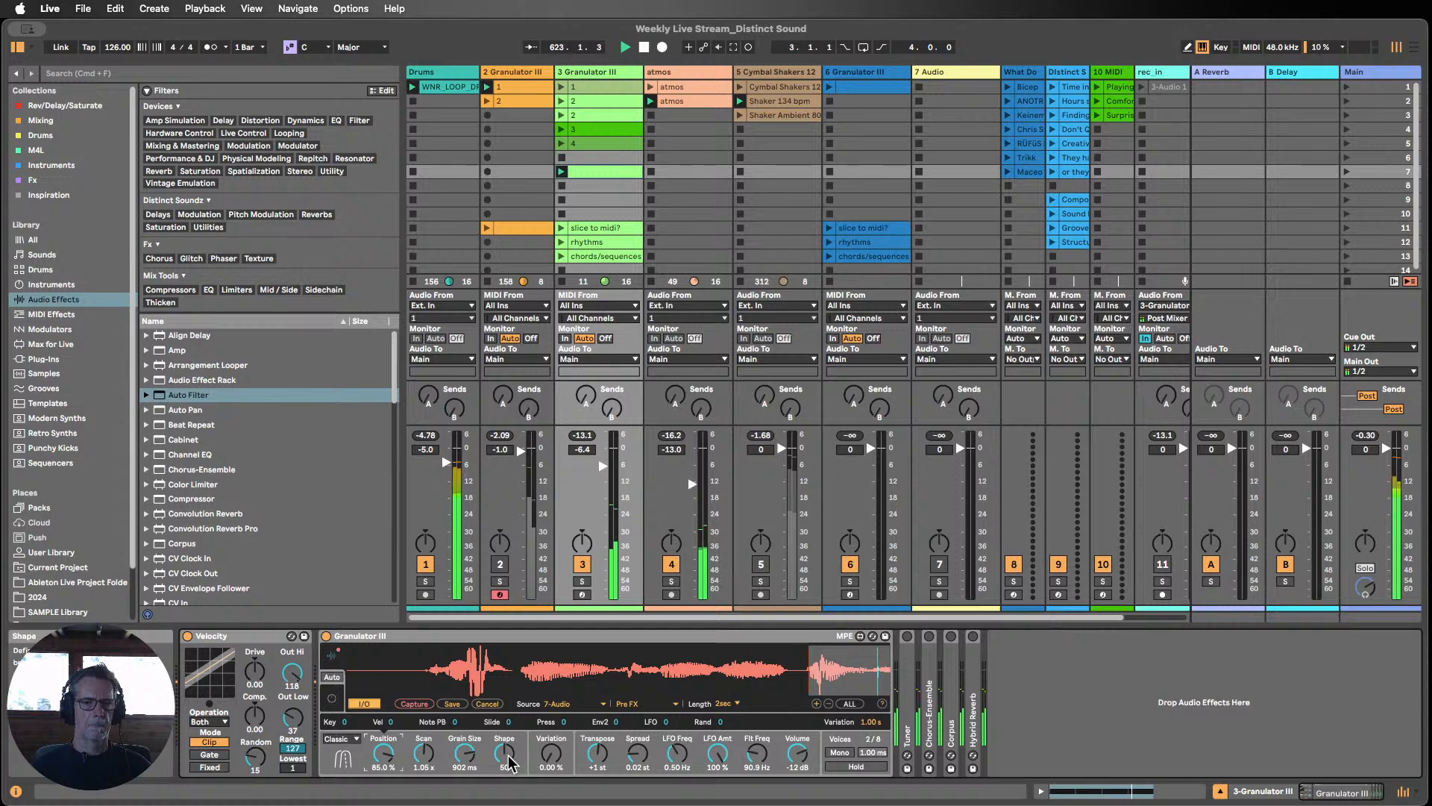
Step: Try a lower grain shape on track 3's Granulator III, restore it to 50, and set the grain size to 134 ms
mouse_move(507, 761)
left_mouse_down()
mouse_move(502, 748)
mouse_move(509, 781)
left_mouse_up()
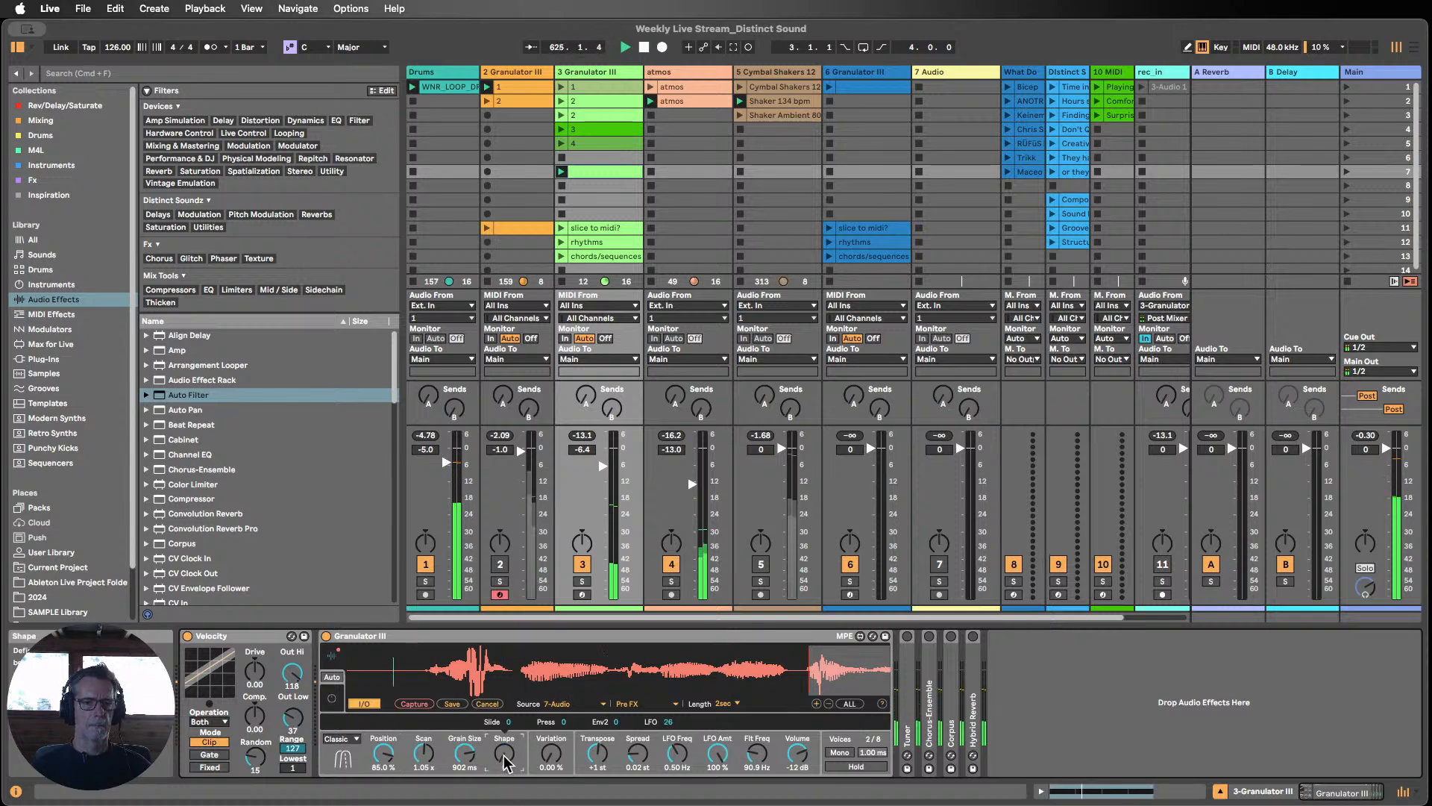
double_click(504, 757)
double_click(463, 756)
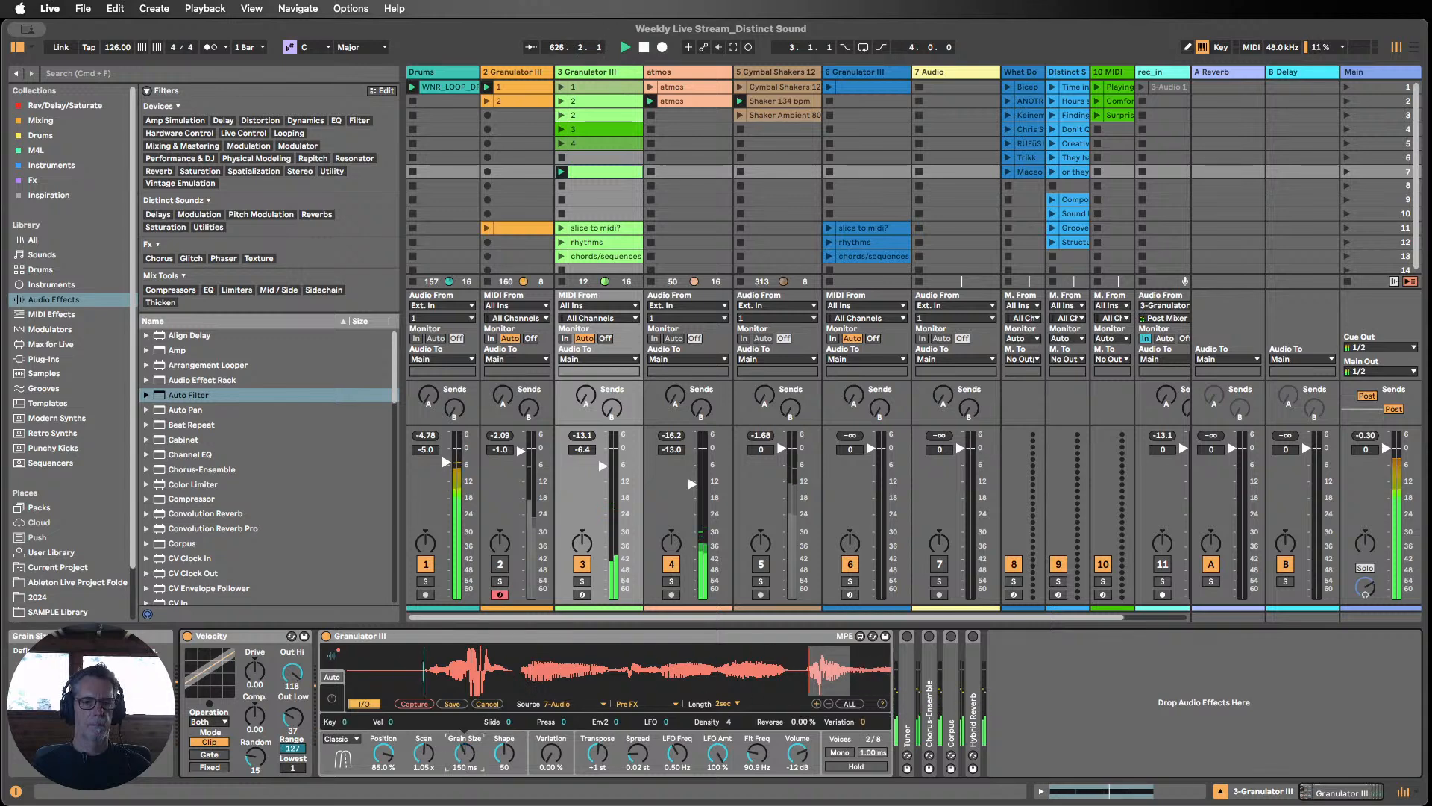
left_click_drag(464, 757, 464, 775)
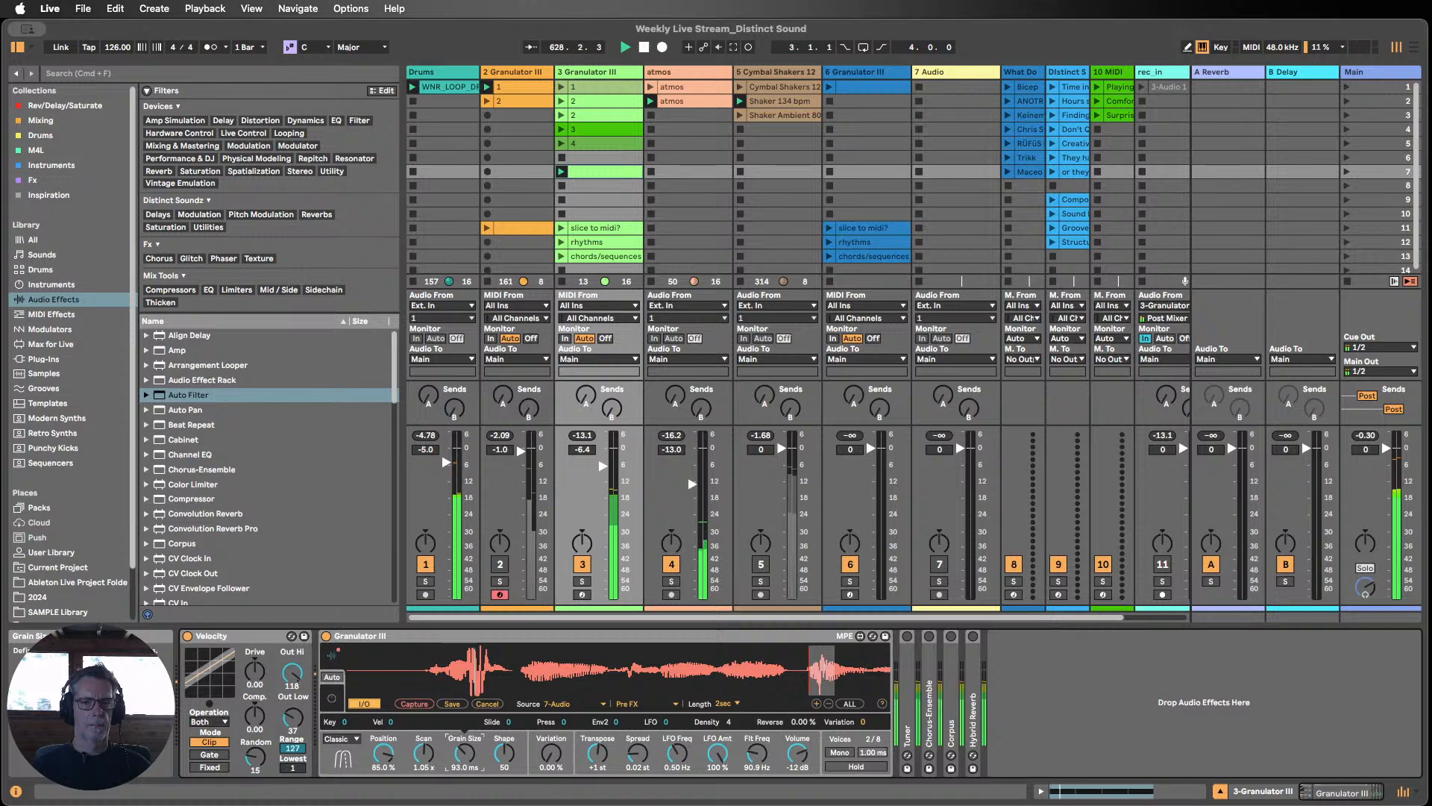
left_click_drag(464, 756, 464, 751)
Step: Unmute track 2, mute track 4 (atmos), and set the grain size of track 3's Granulator III to 453 ms
left_click(501, 567)
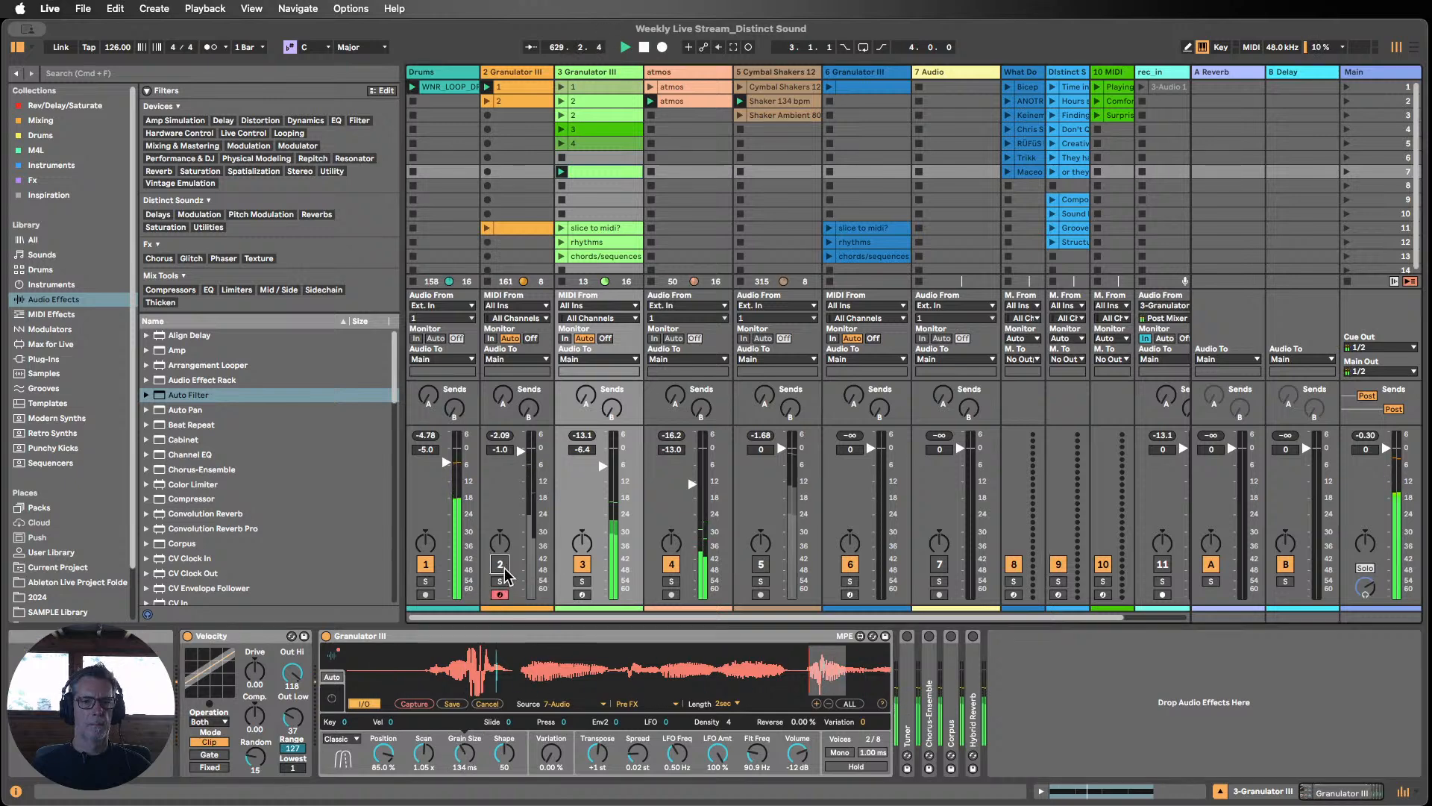
left_click(664, 561)
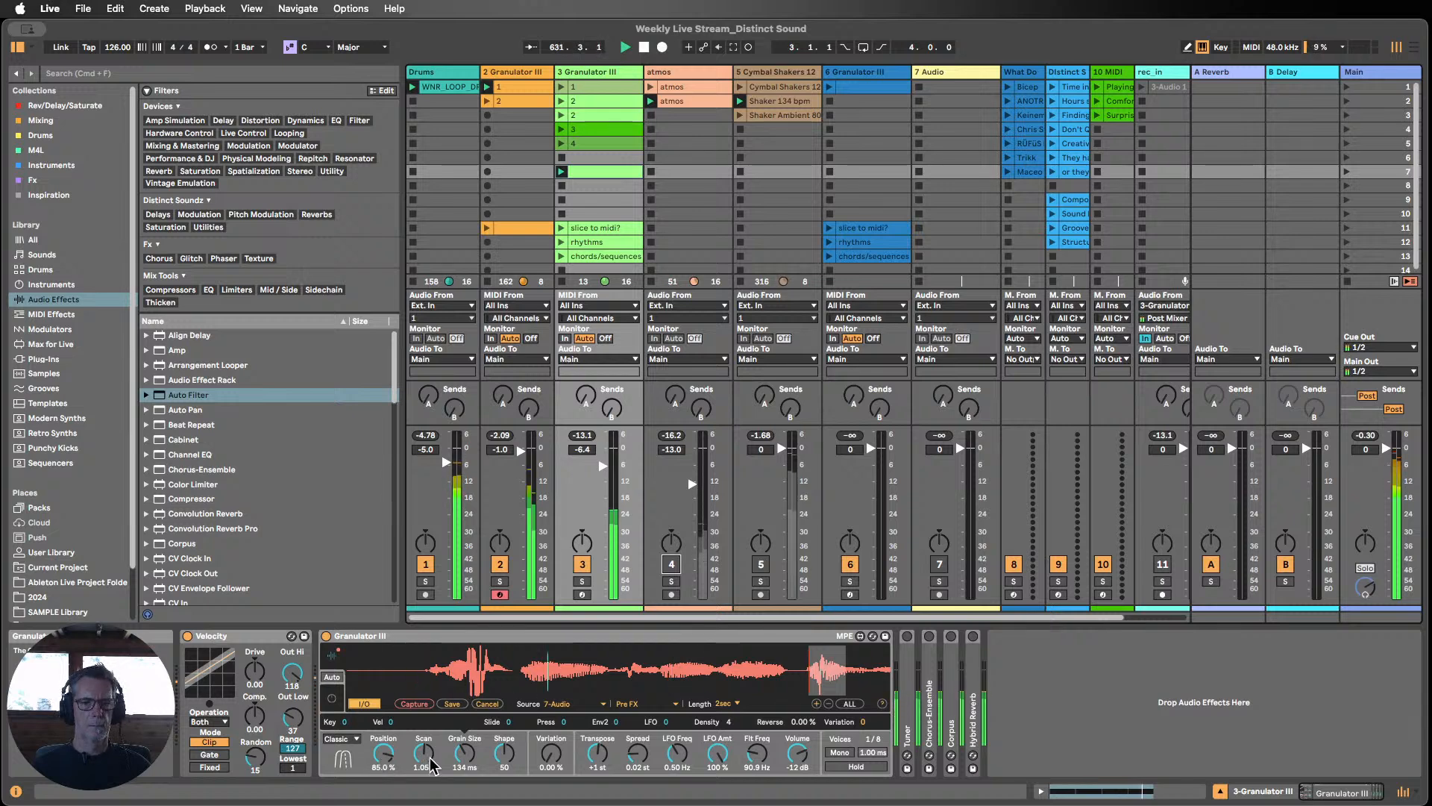
left_click_drag(464, 753, 464, 725)
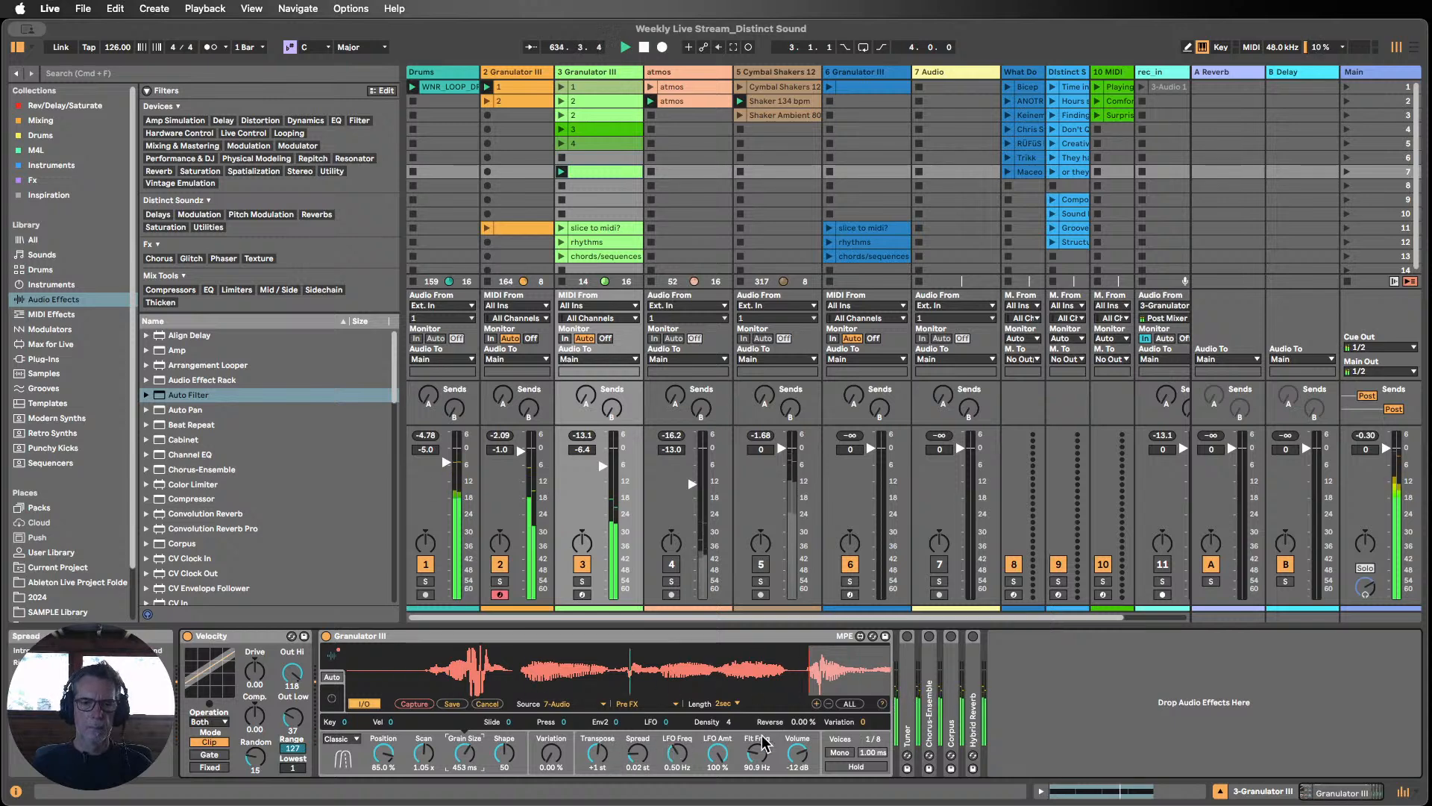
Step: Try a lower transpose on track 3's Granulator III, return it to +1 st, and expand the track's Tuner
left_click(593, 757)
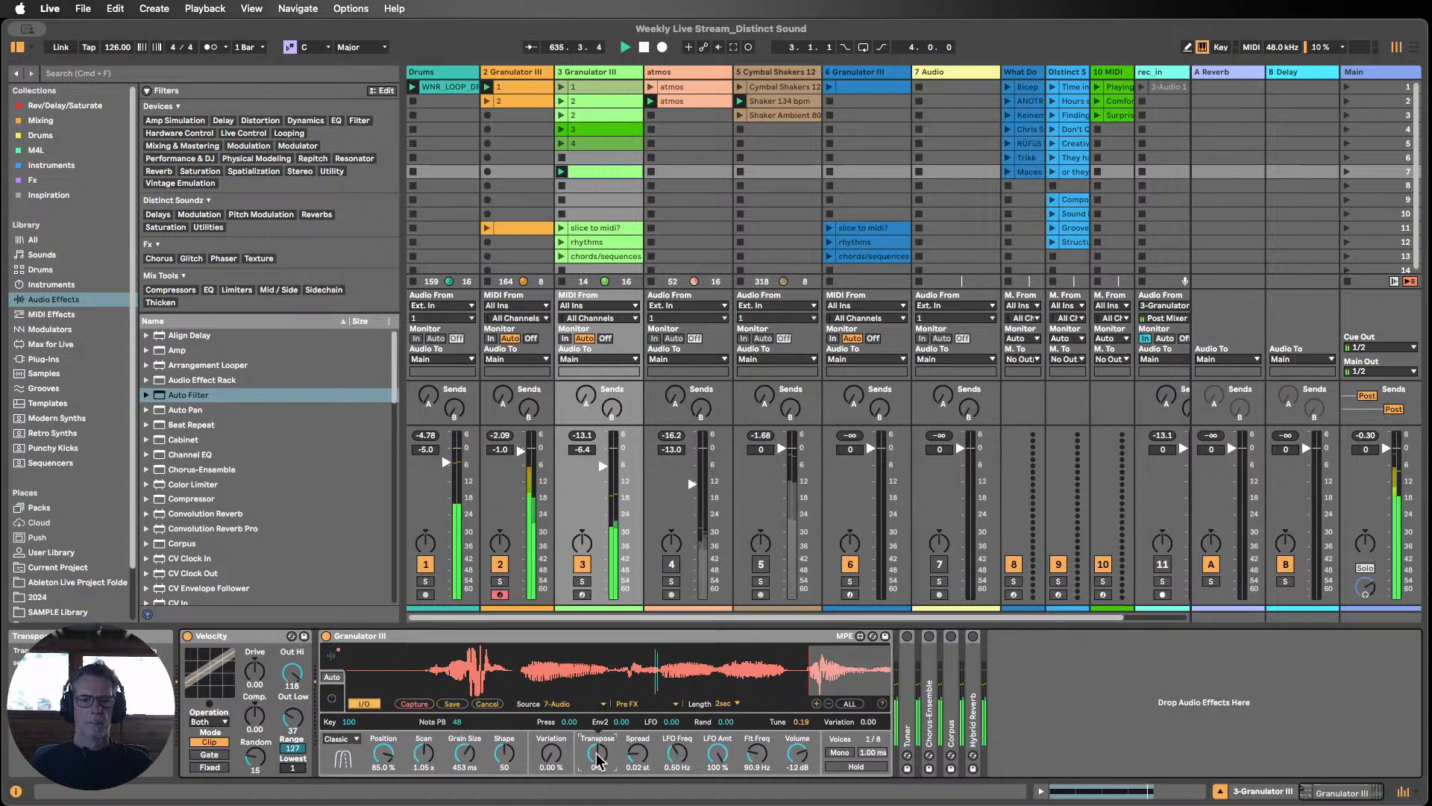
left_click_drag(596, 759, 597, 753)
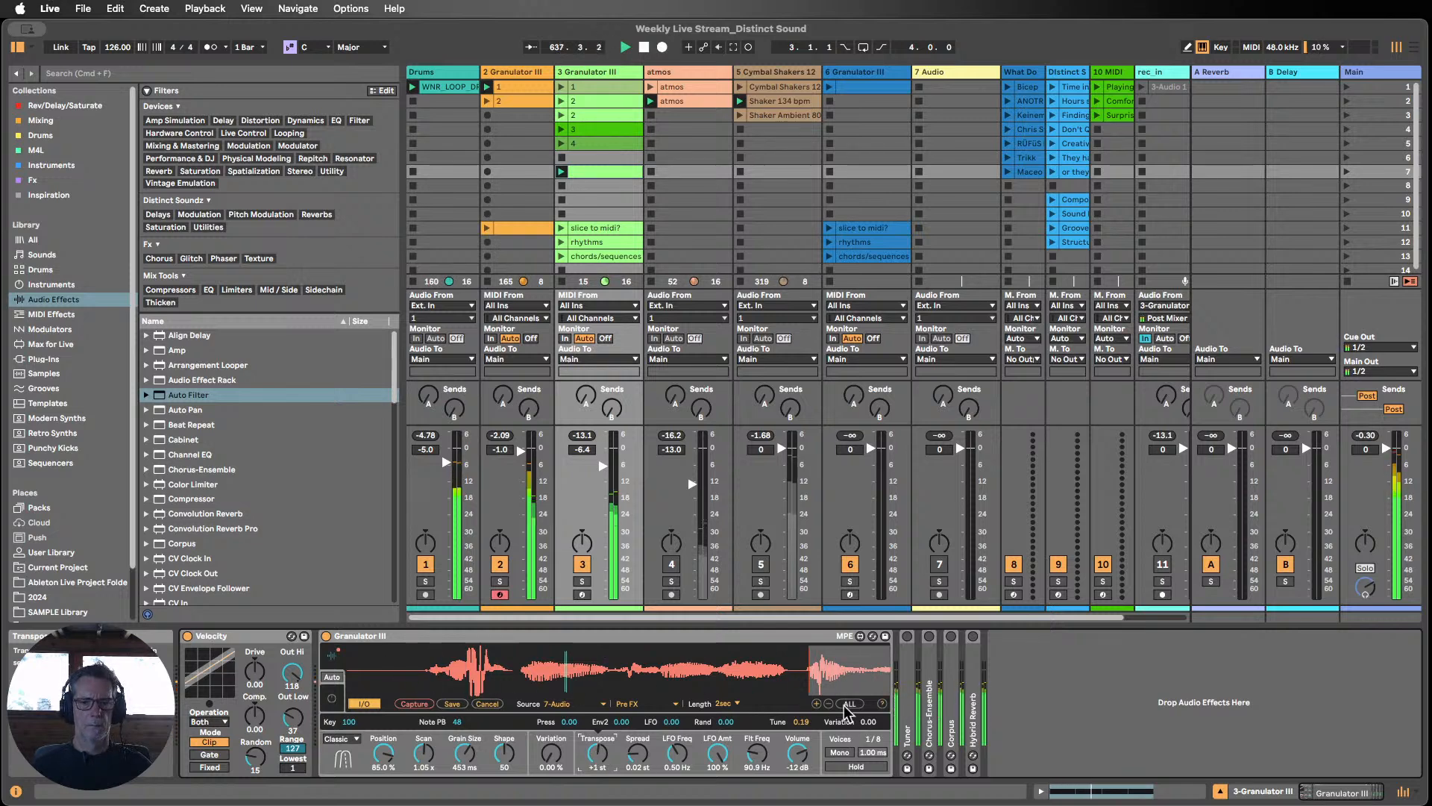
double_click(904, 684)
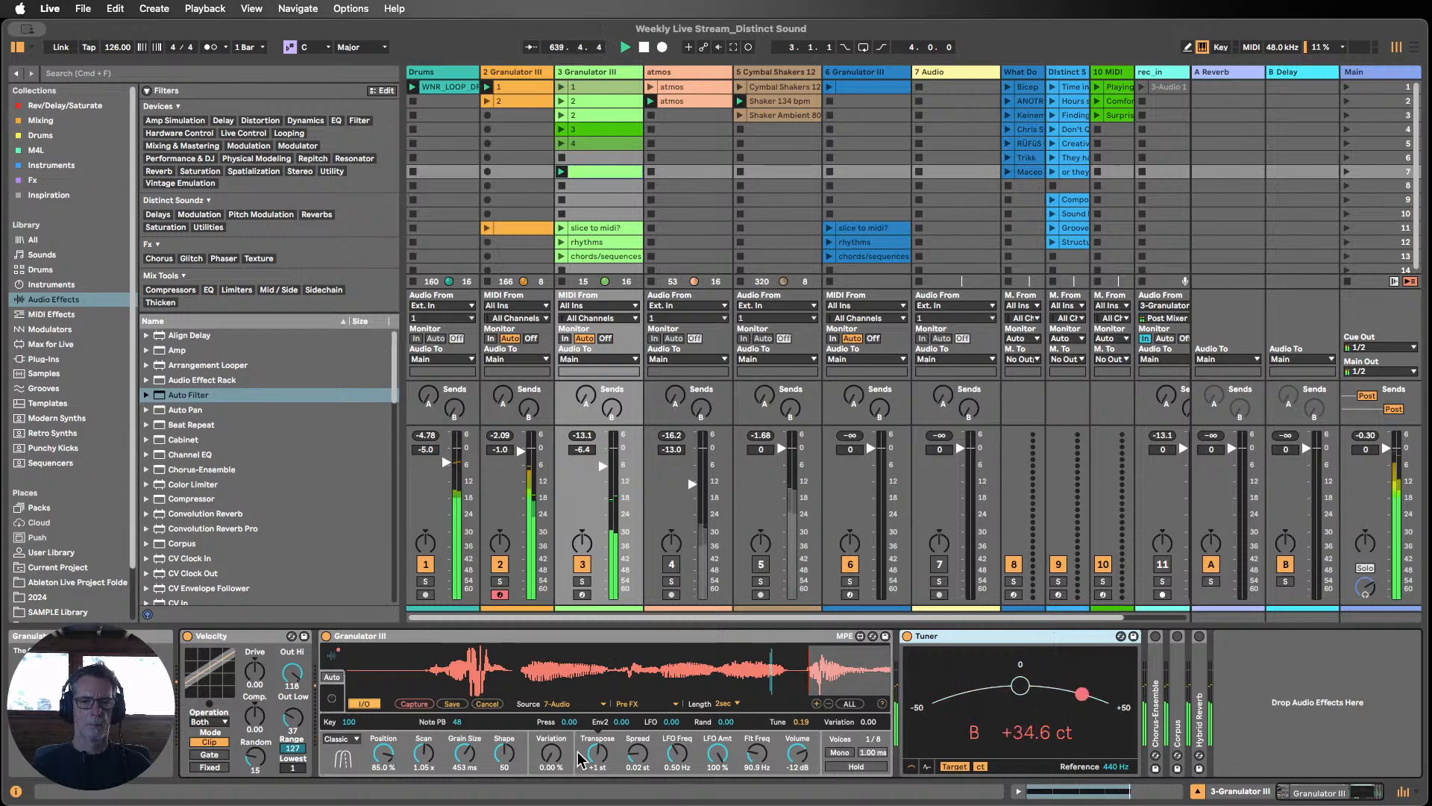
Step: Solo track 3 and reset its mixer volume fader to 0 dB, keeping its Granulator III transpose at +1 st
left_click_drag(603, 753, 609, 750)
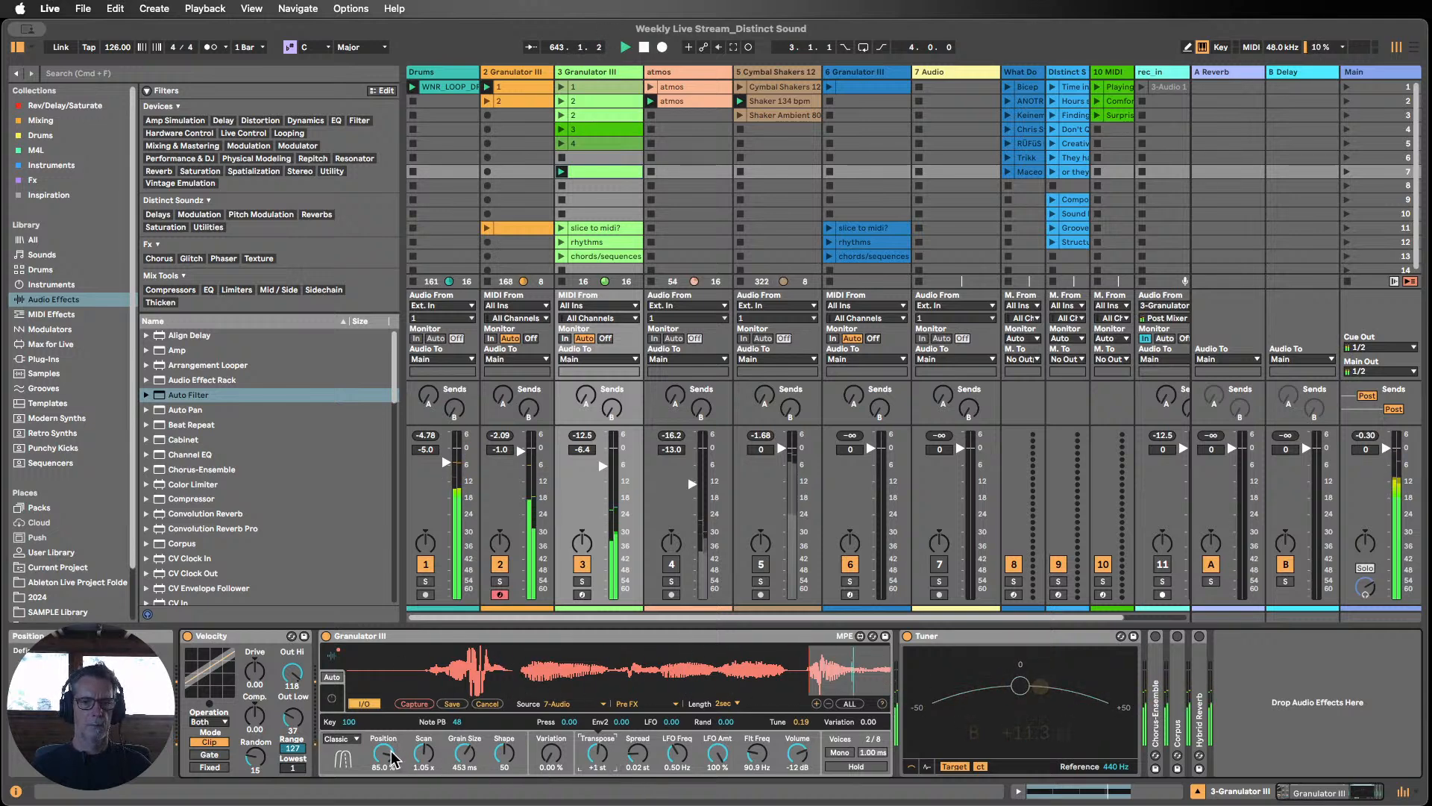
left_click(581, 581)
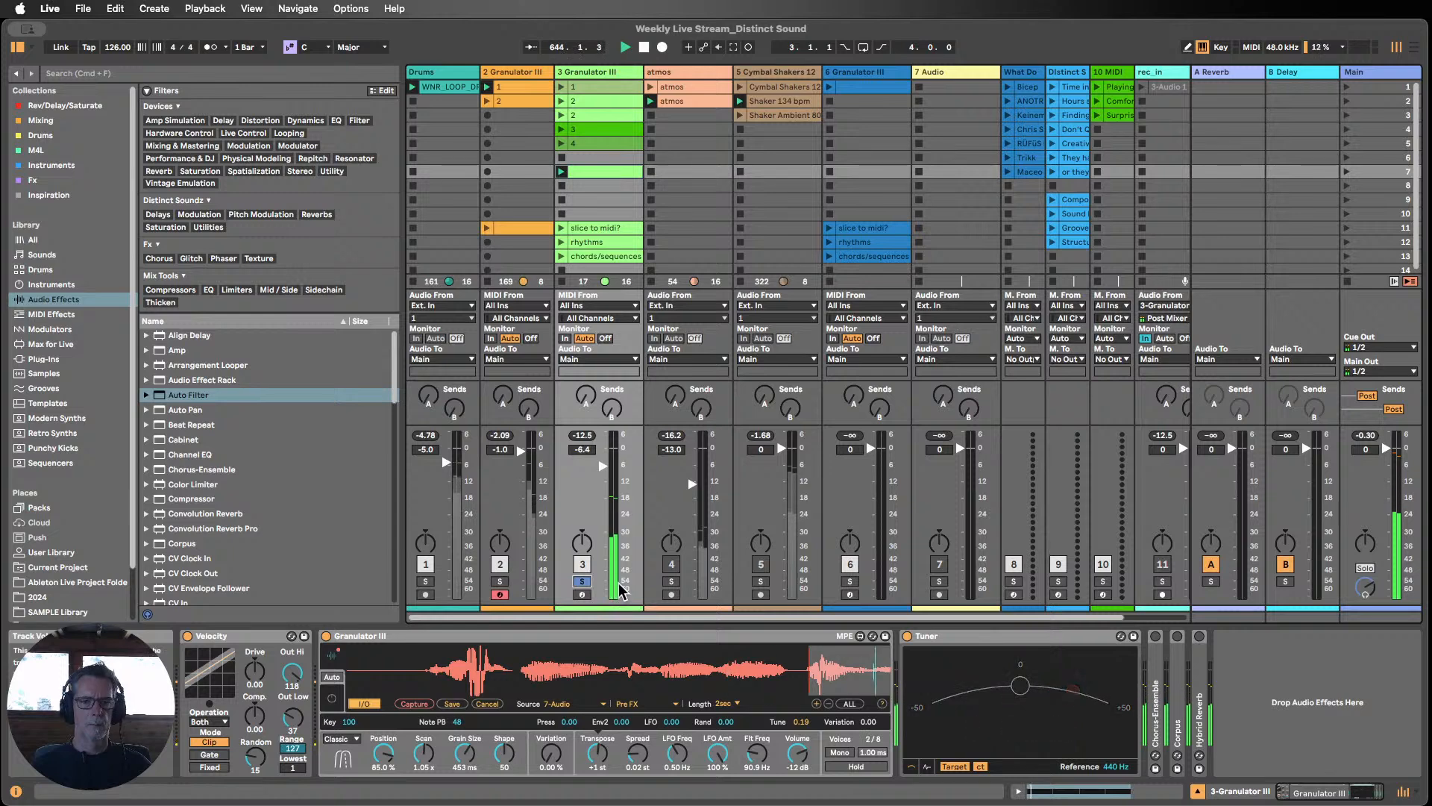
double_click(600, 464)
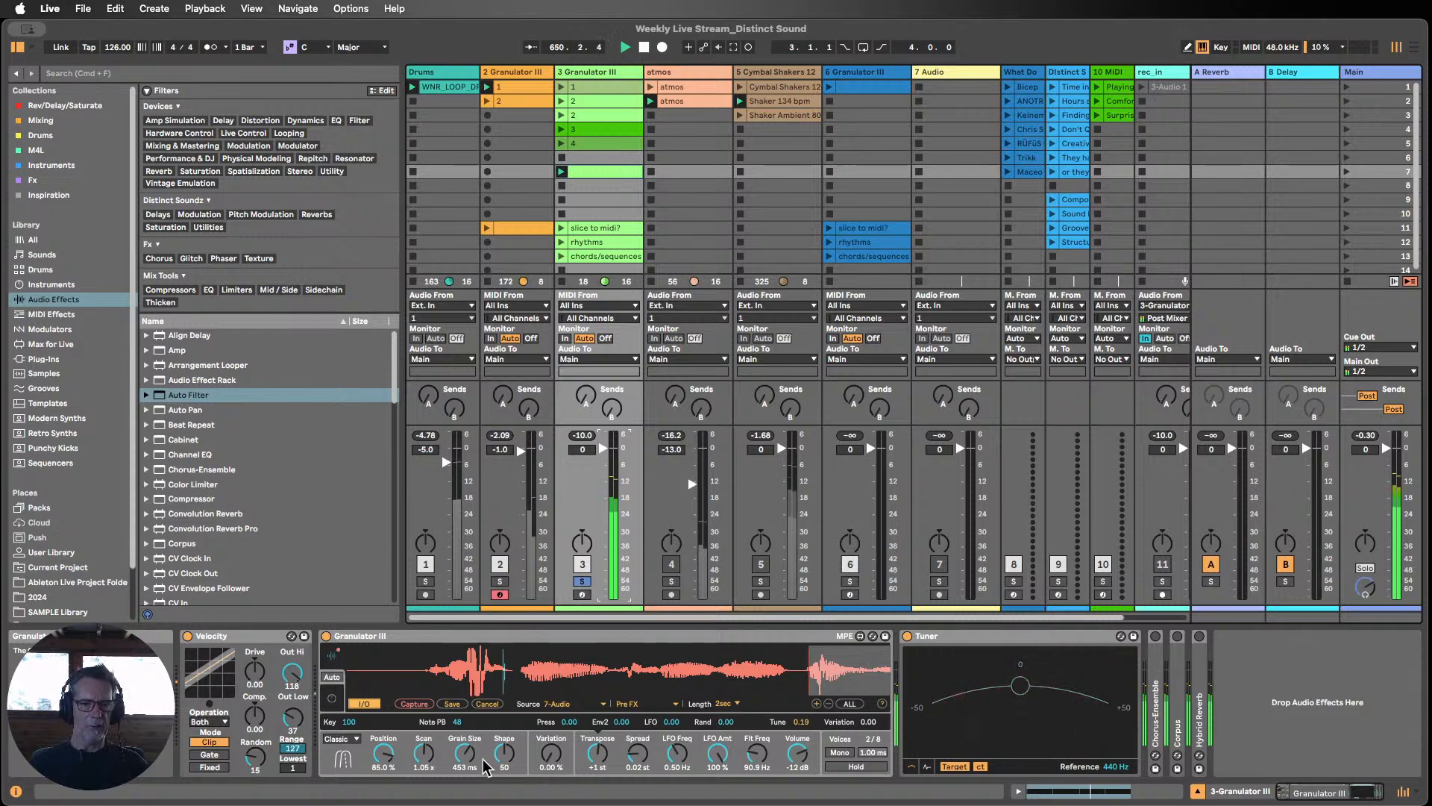
Step: Set track 3's Granulator III to grain size 40.3 ms, scan 0.00x, filter frequency 237 Hz and volume -2.6 dB
mouse_move(464, 755)
left_mouse_down()
mouse_move(464, 716)
mouse_move(464, 805)
mouse_move(463, 761)
left_mouse_up()
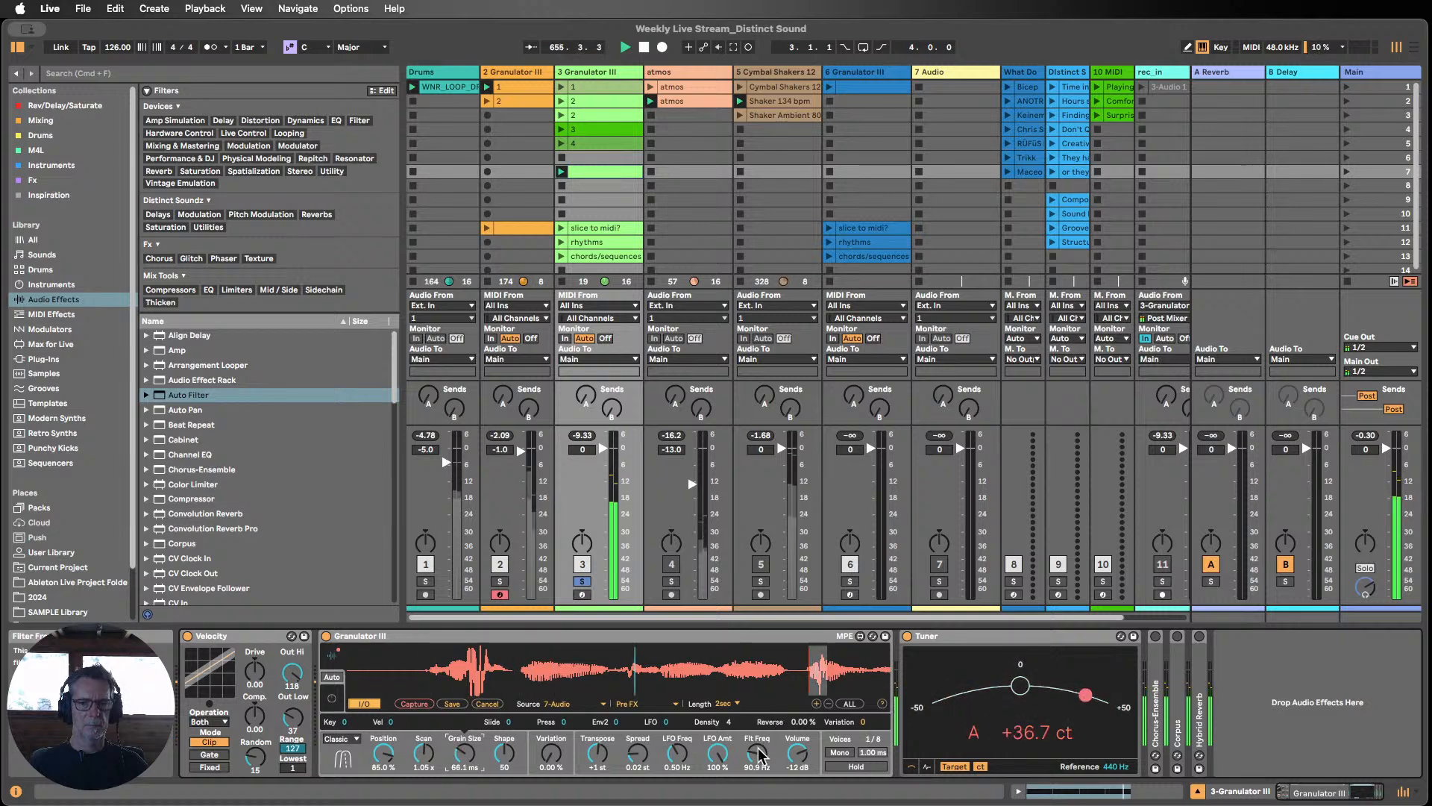
left_click_drag(759, 754, 803, 749)
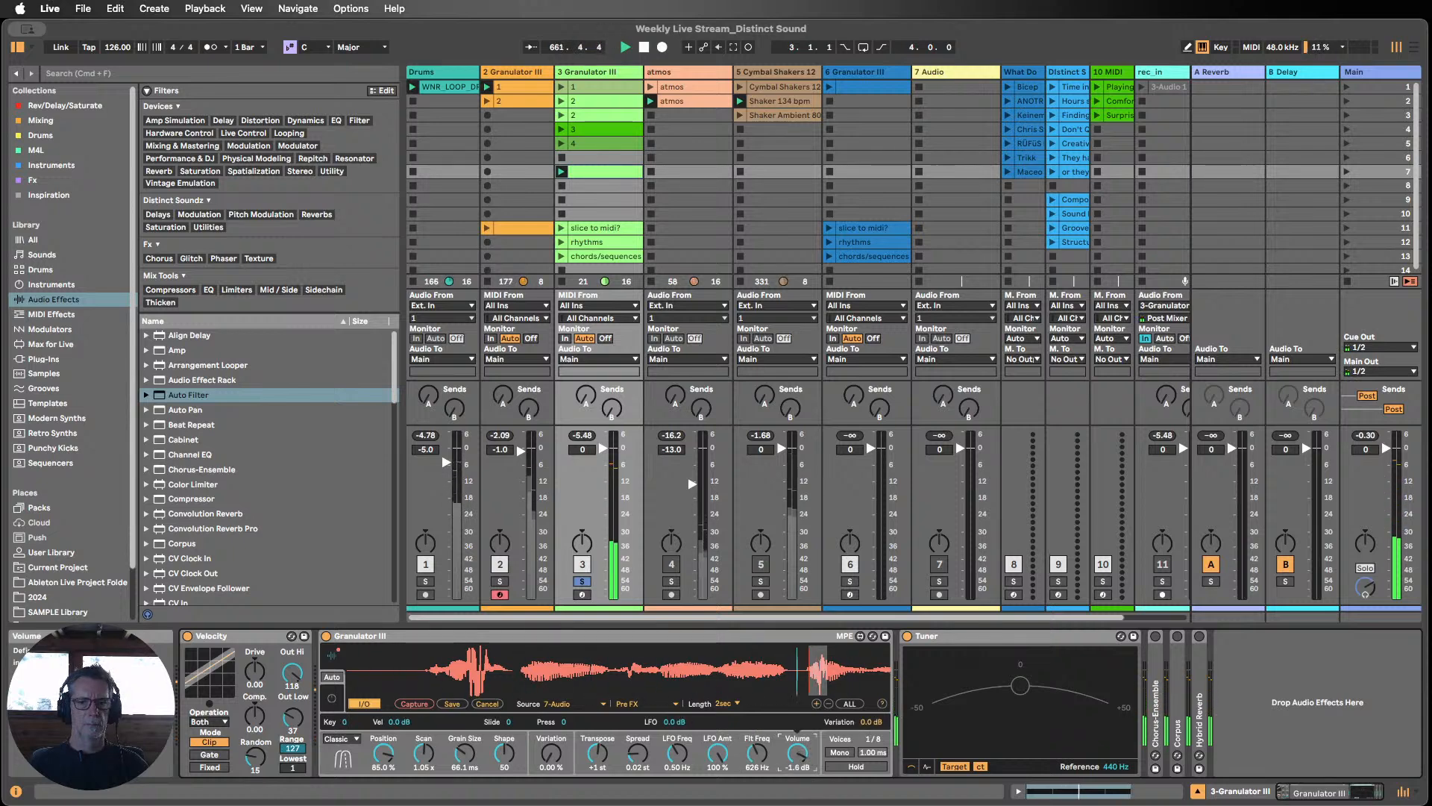
left_click_drag(797, 748, 758, 765)
mouse_move(470, 746)
left_mouse_down()
mouse_move(470, 760)
mouse_move(470, 736)
mouse_move(470, 753)
mouse_move(424, 764)
left_mouse_up()
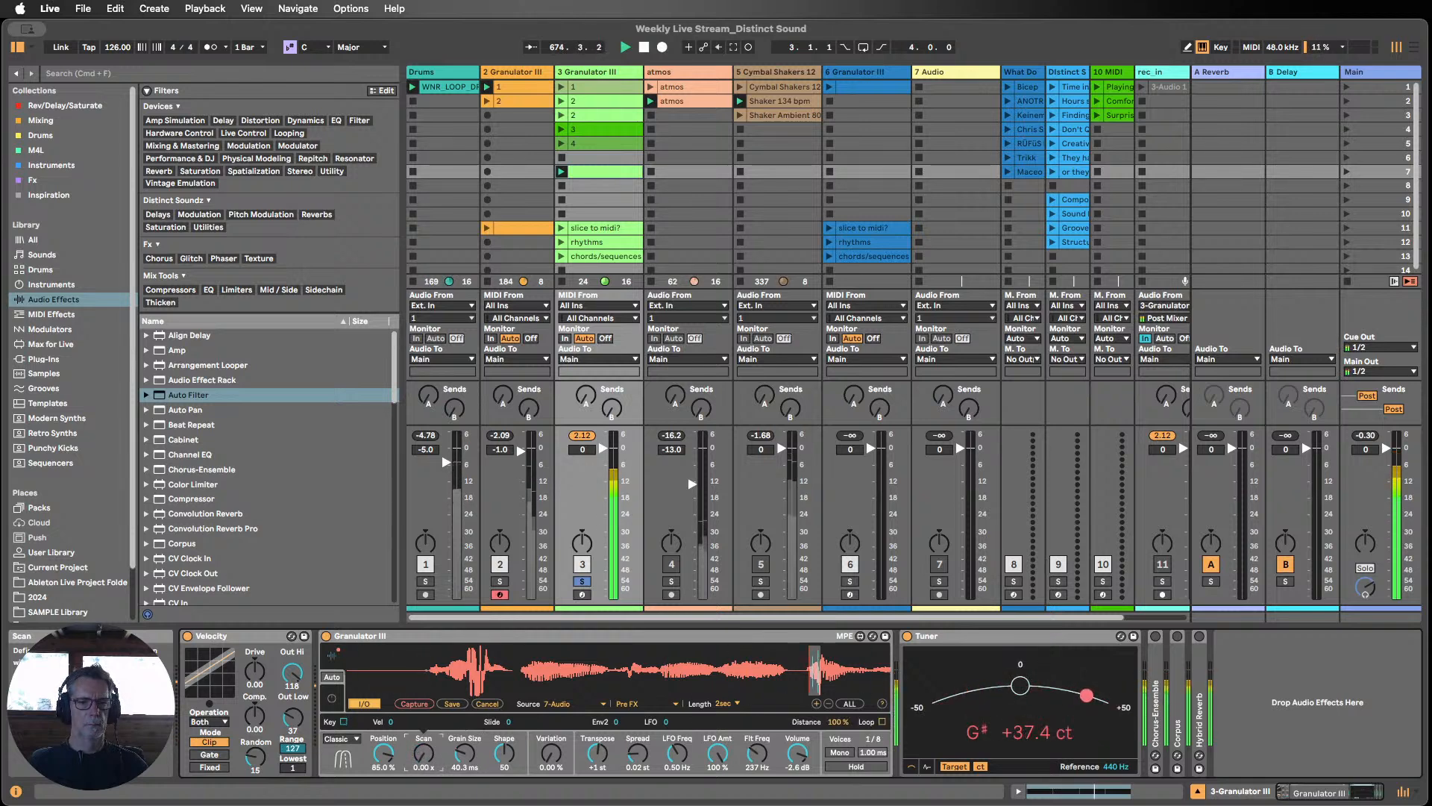
Step: Try different scan speeds on track 3's Granulator III, unsolo the track, and set the scan to 0.98x
left_click_drag(424, 760, 423, 740)
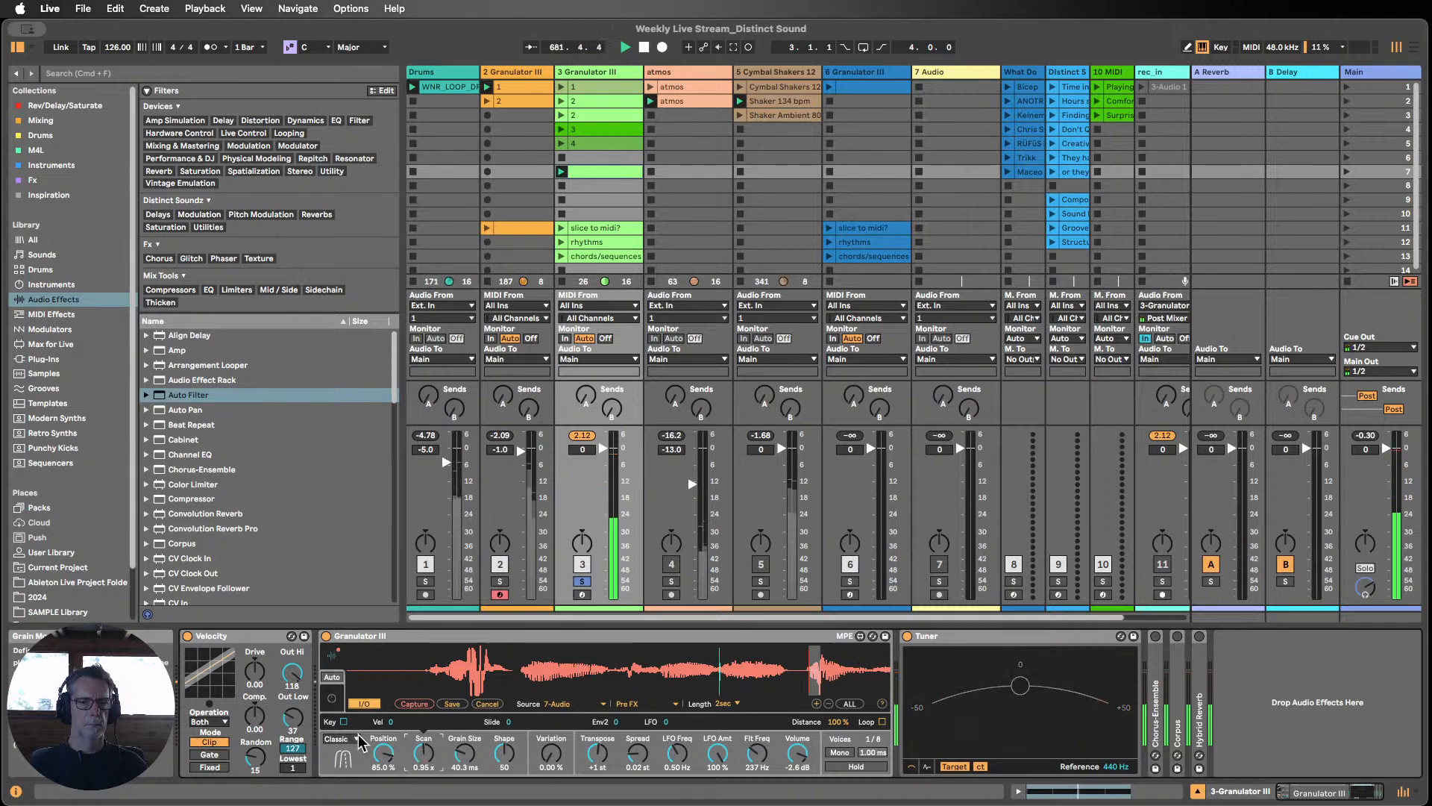
left_click(582, 582)
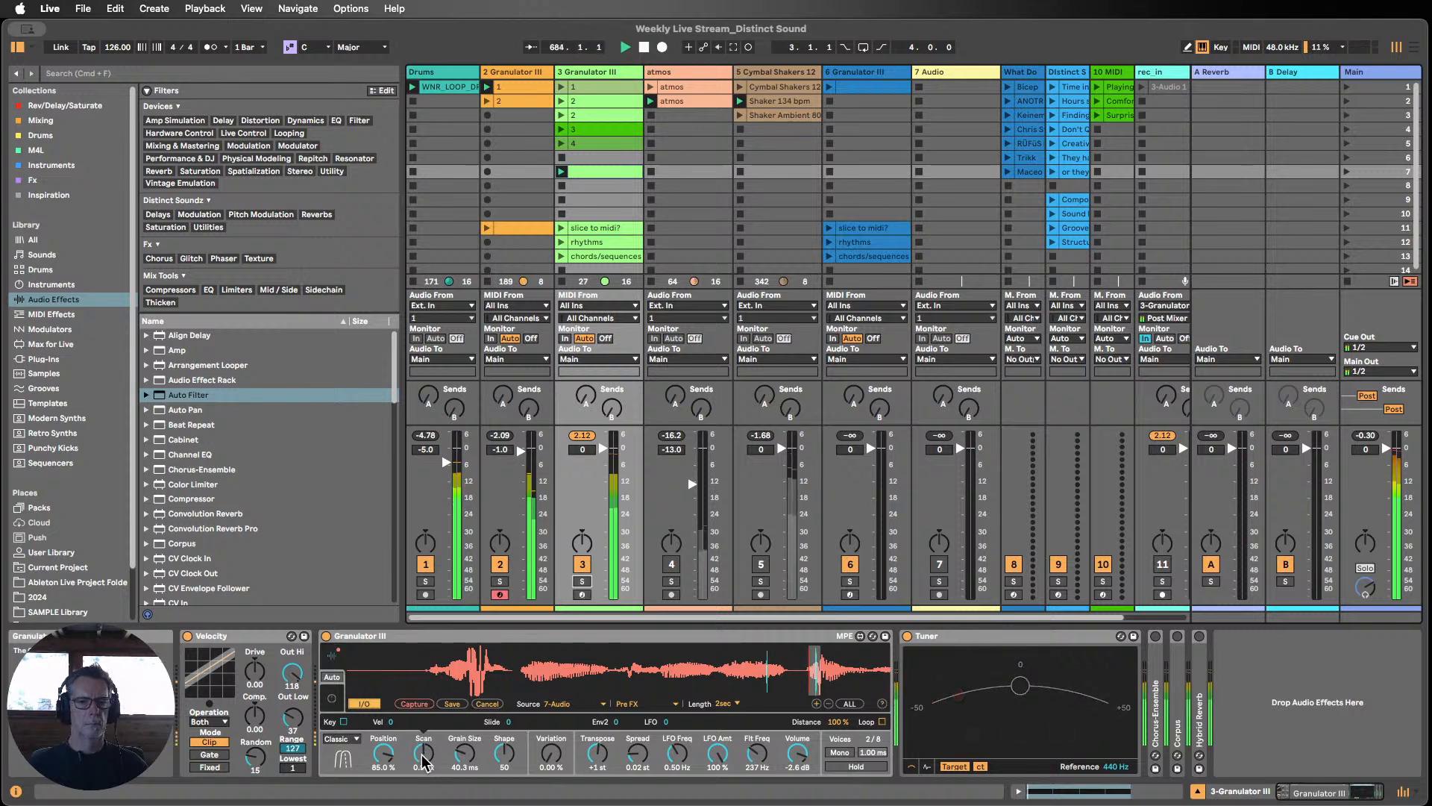
left_click_drag(424, 754, 425, 723)
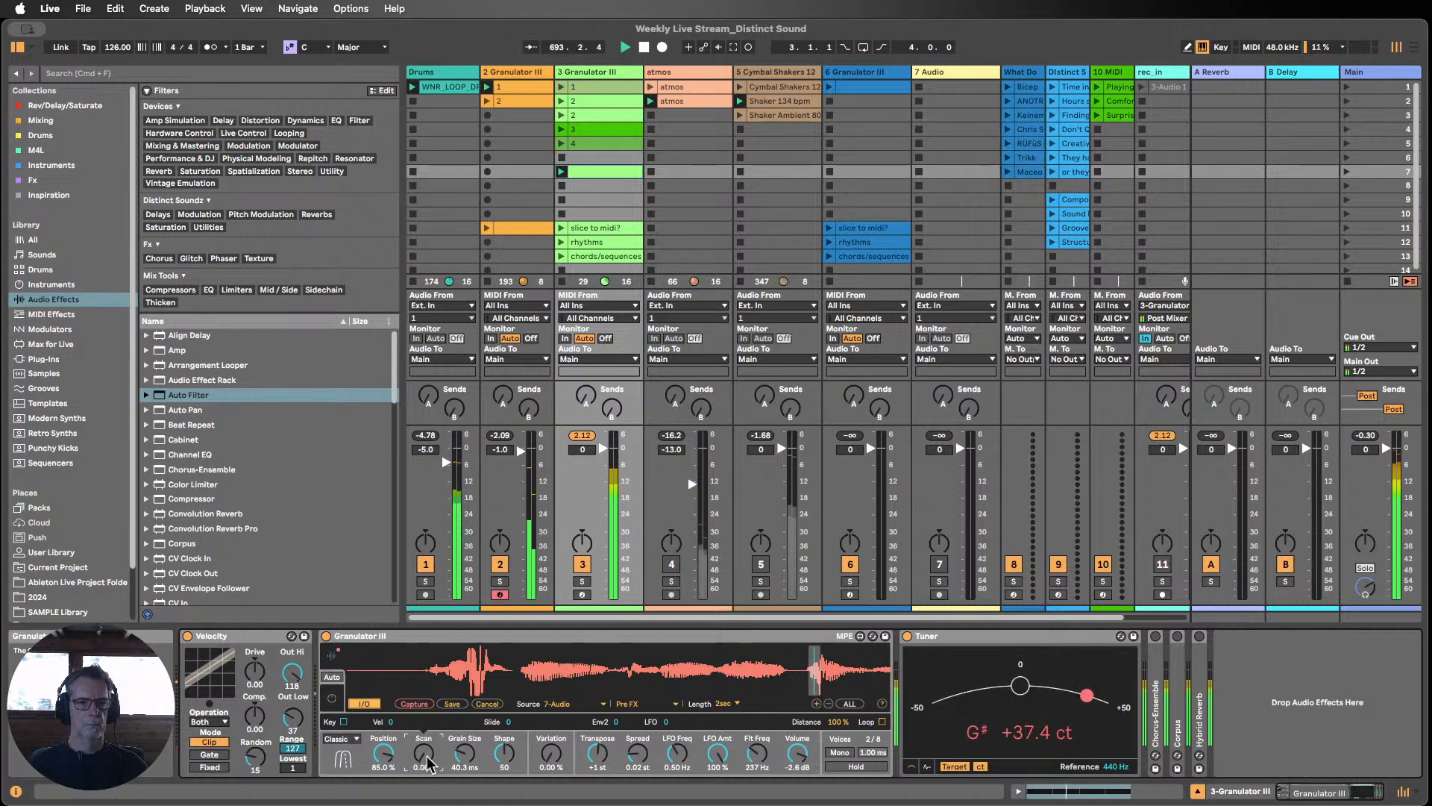
mouse_move(424, 753)
left_mouse_down()
mouse_move(424, 738)
mouse_move(424, 750)
left_mouse_up()
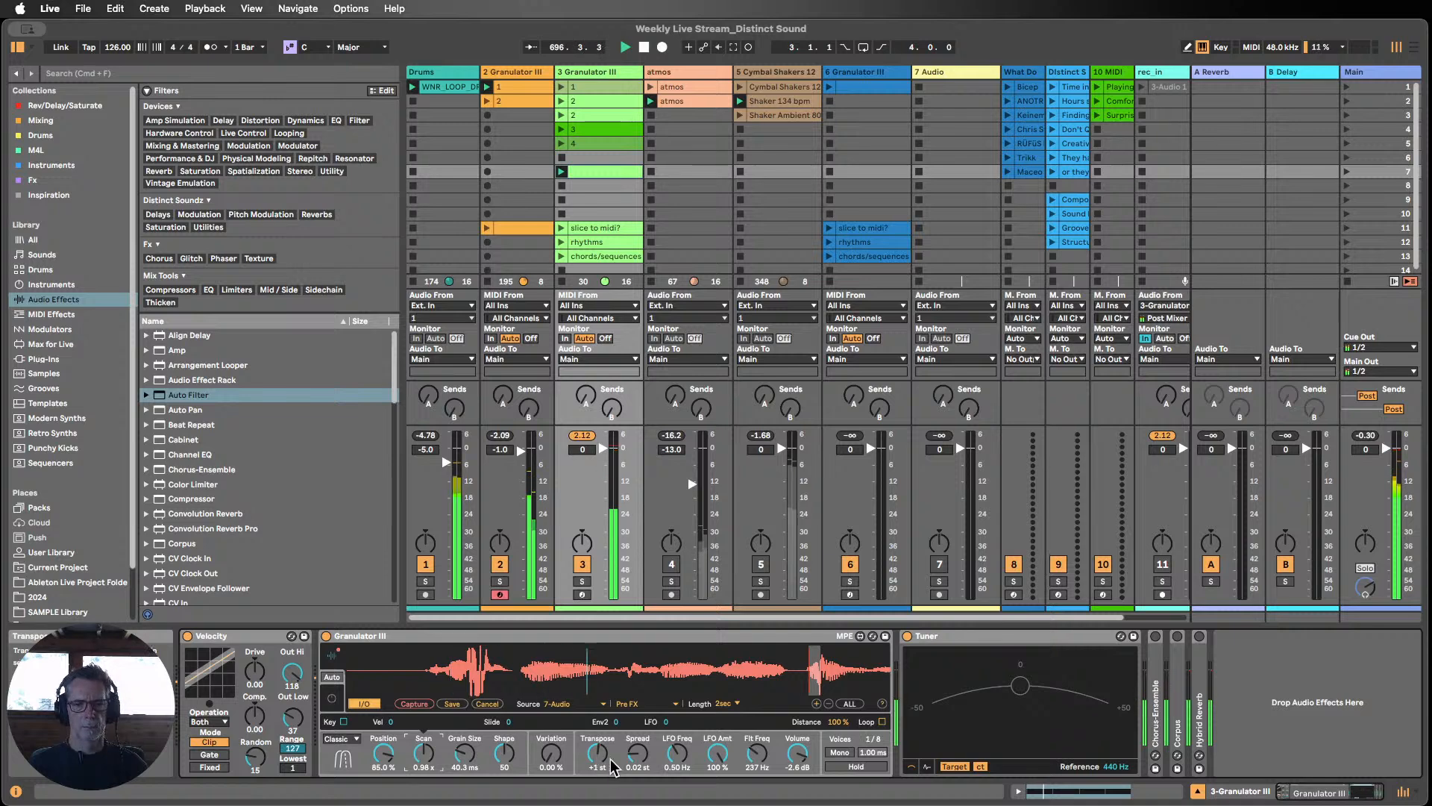
Step: Set the Env2 filter modulation of track 3's Granulator III to 0 and its filter frequency to 889 Hz, and reset the track's peak level
mouse_move(758, 754)
left_mouse_down()
mouse_move(758, 683)
mouse_move(758, 750)
left_mouse_up()
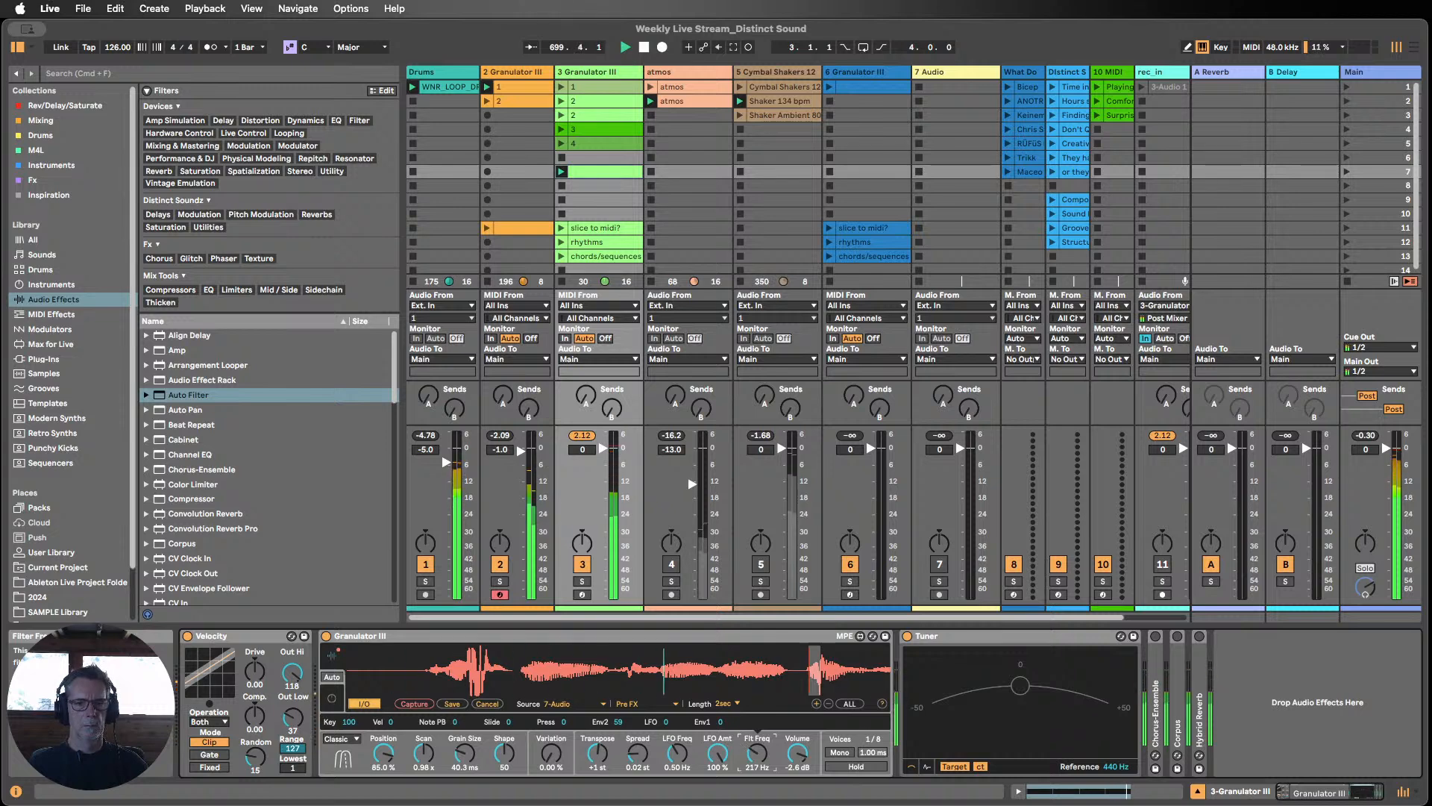
left_click(617, 722)
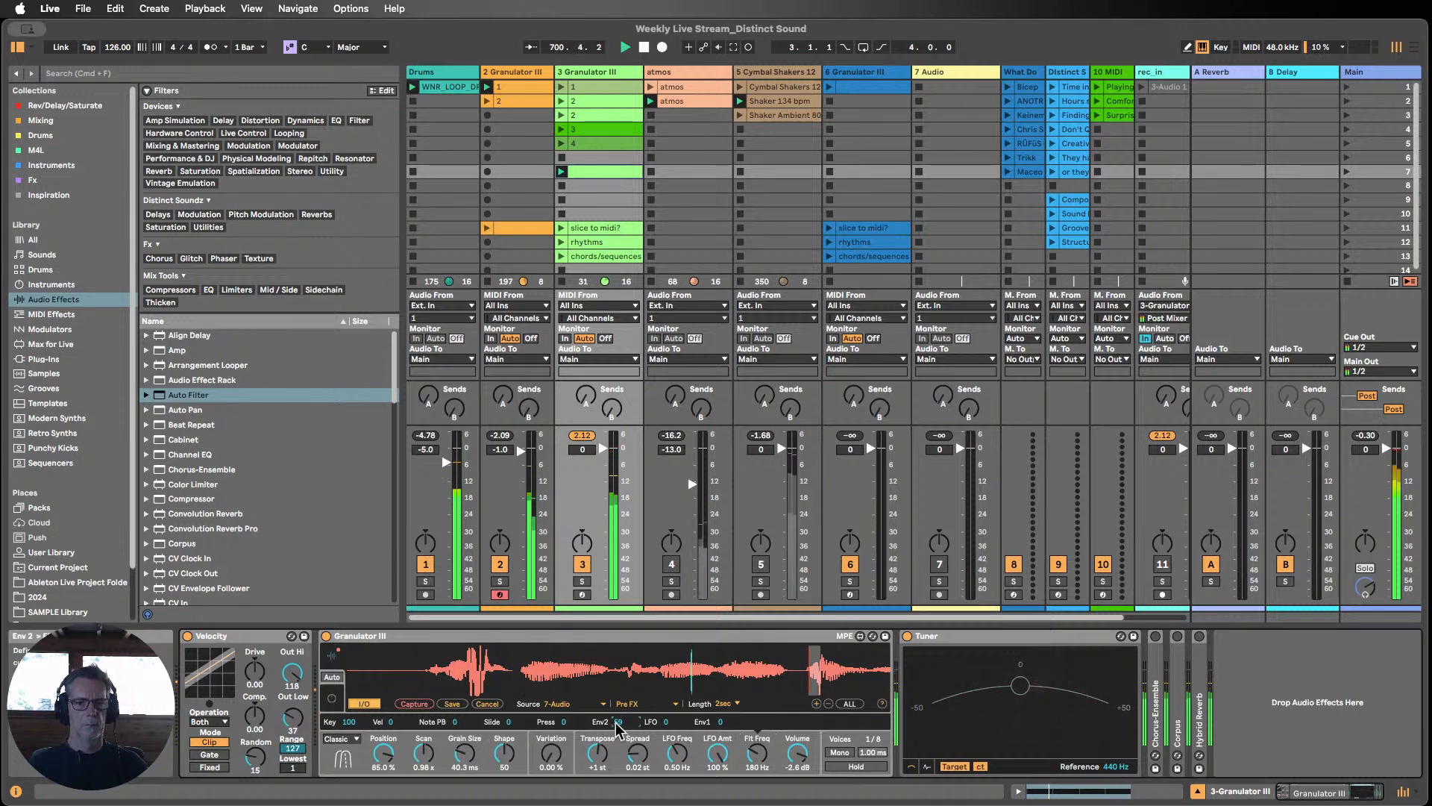
left_click_drag(757, 753, 757, 686)
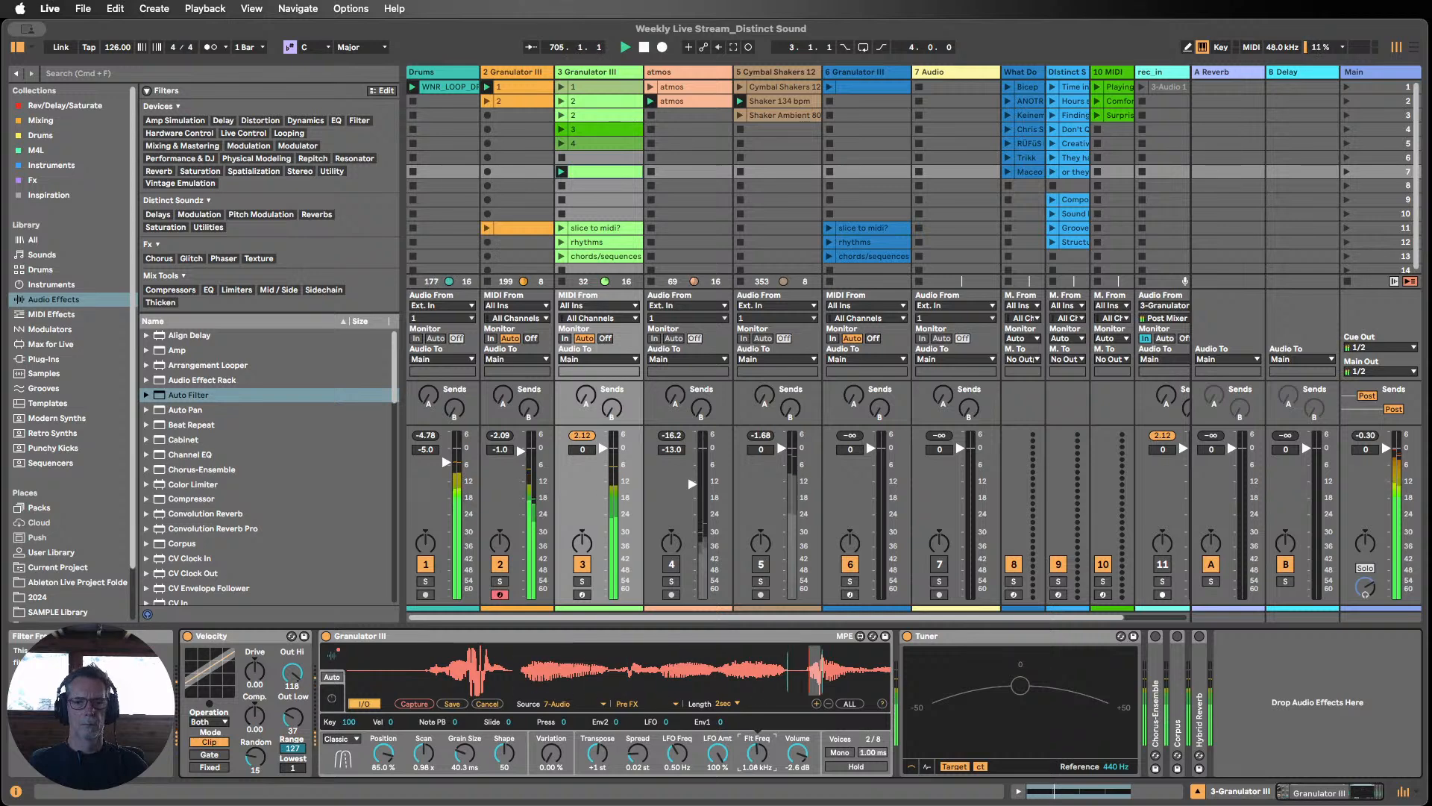
left_click(582, 435)
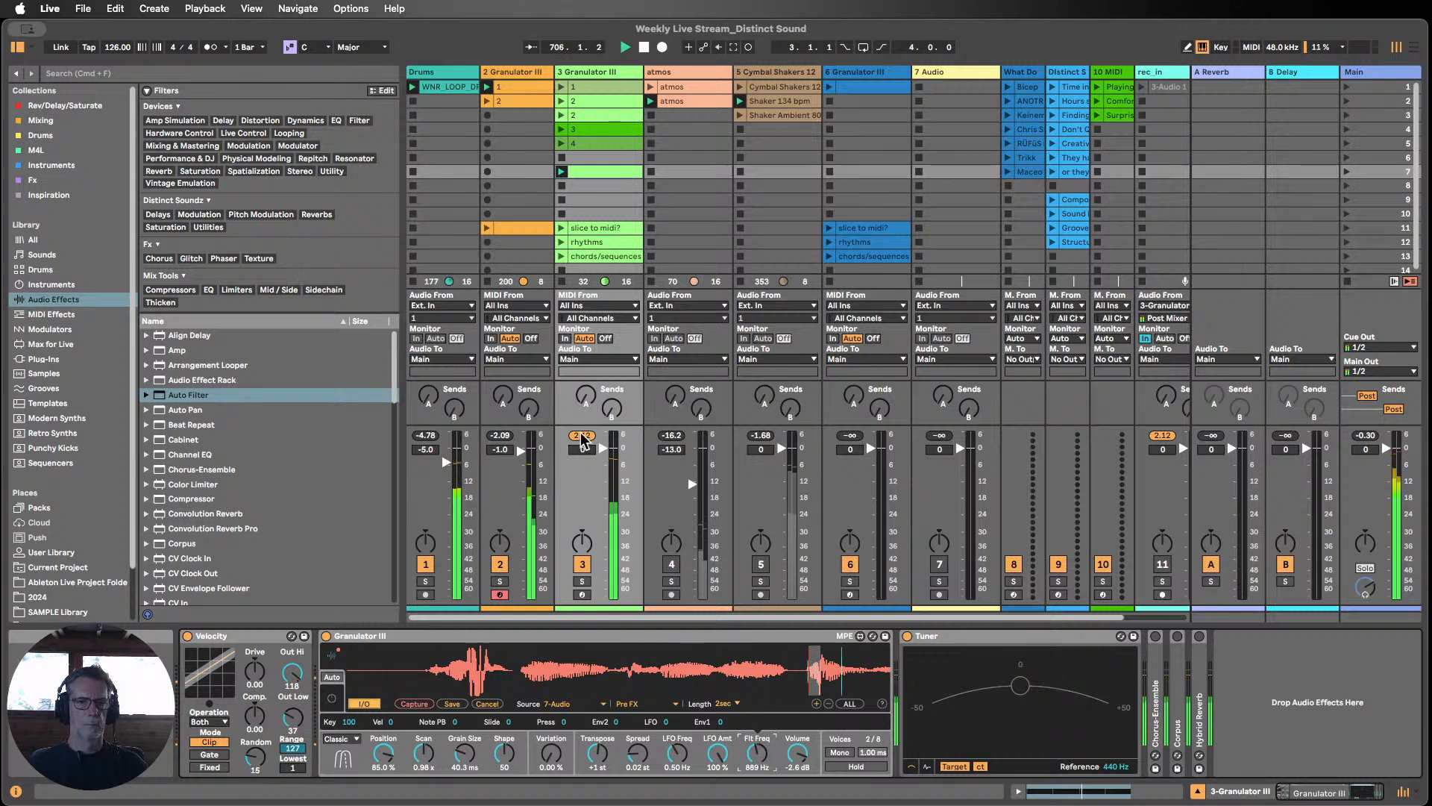
Step: Browse the list of audio effects for one to use on track 3
scroll(232, 448, "down", 5)
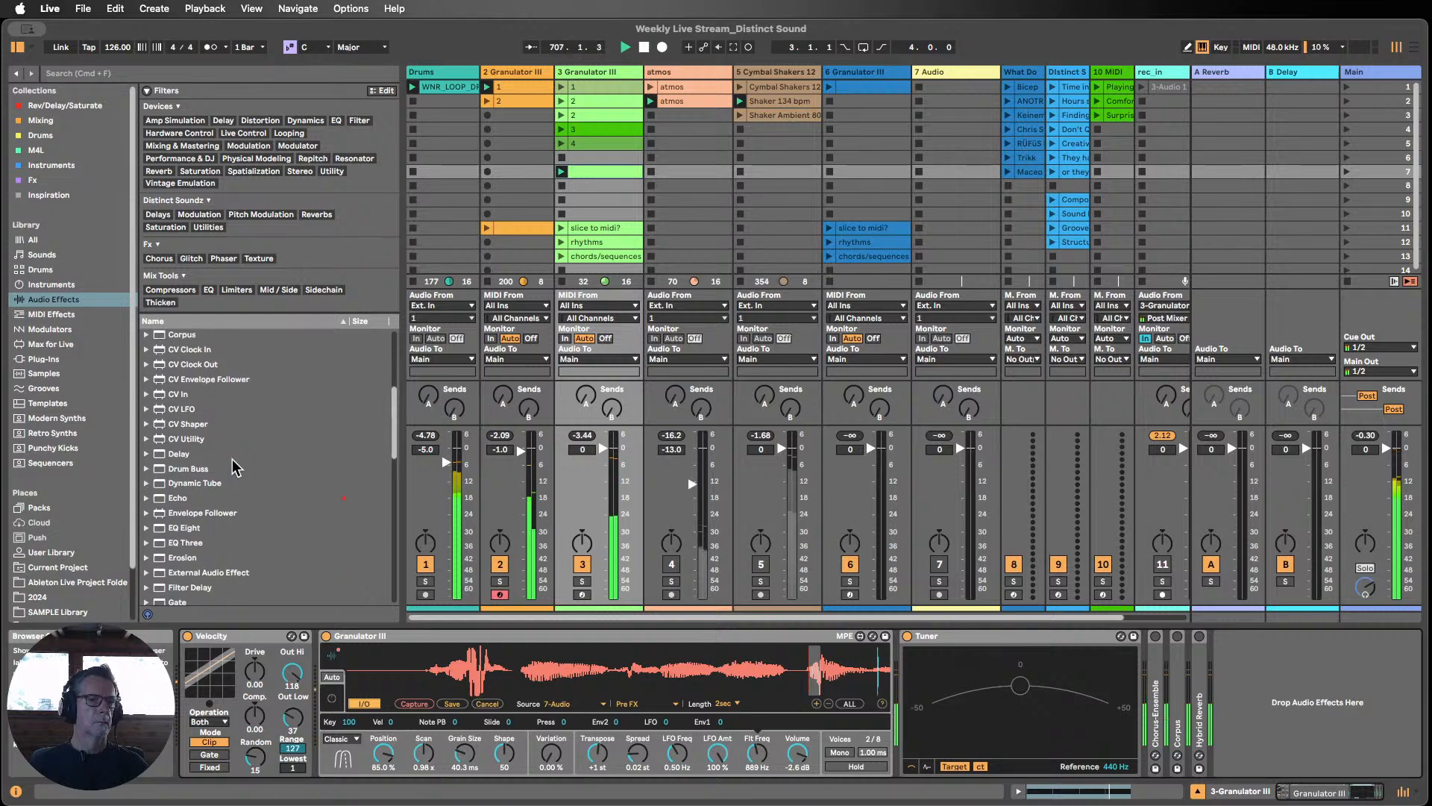
scroll(234, 468, "down", 10)
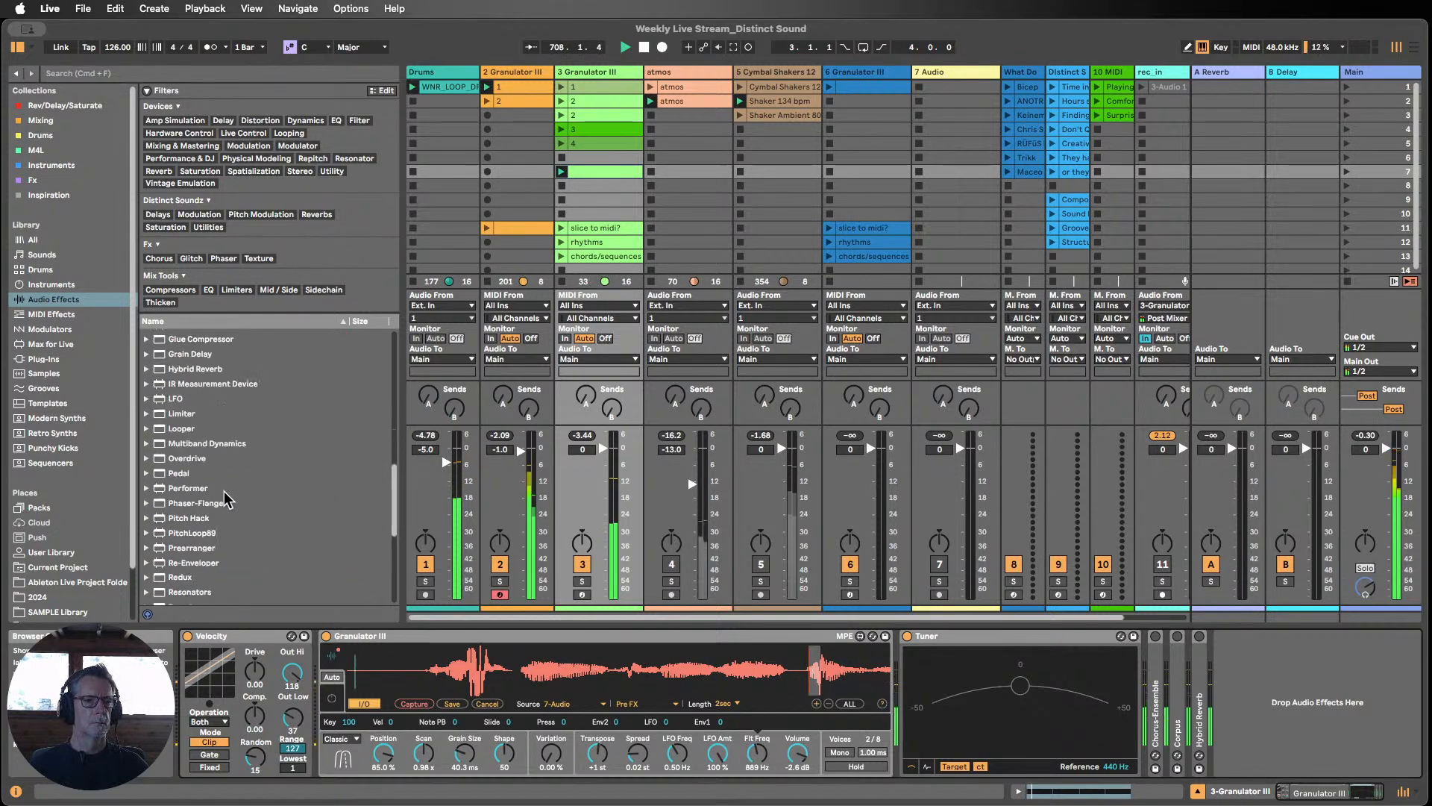
scroll(219, 515, "down", 5)
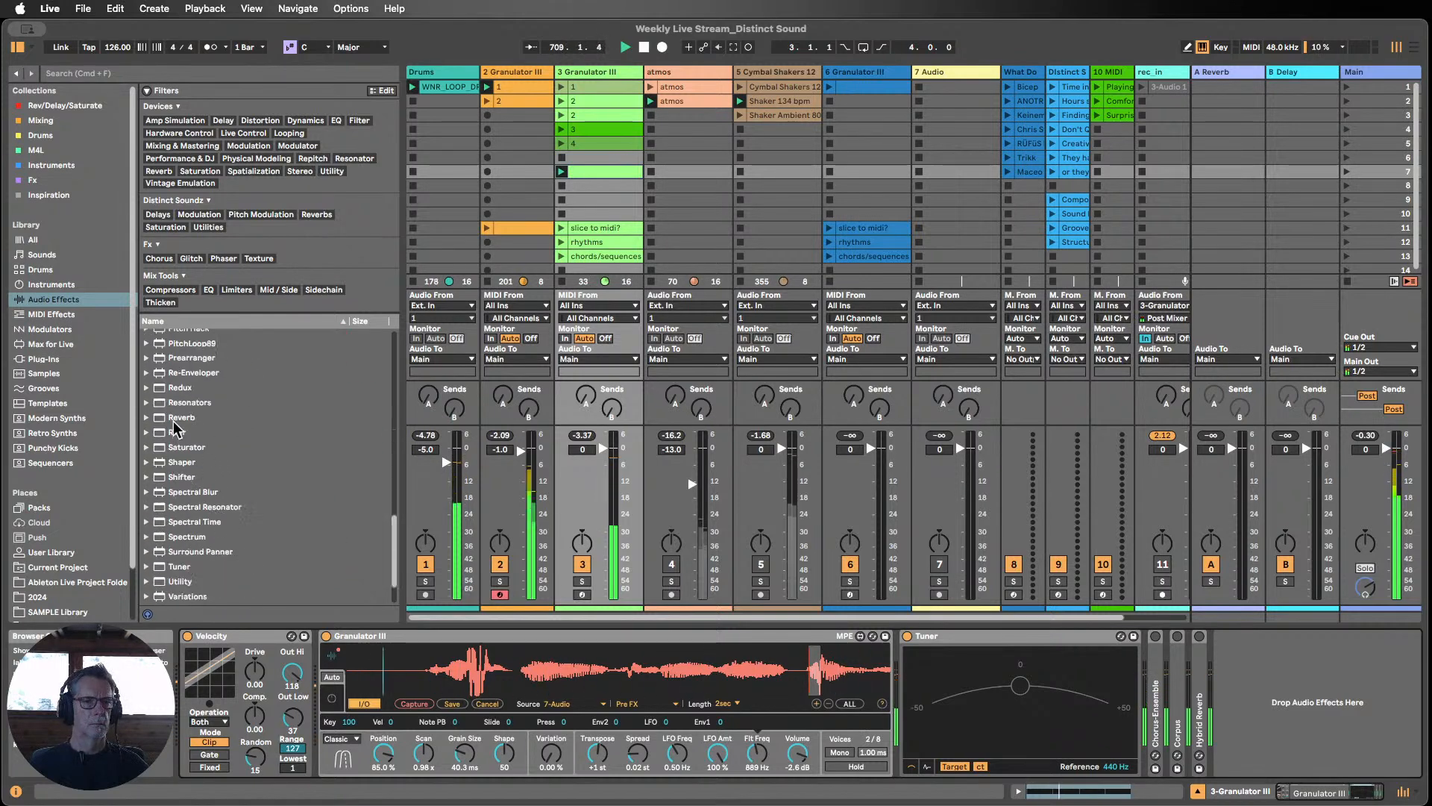
scroll(179, 423, "up", 5)
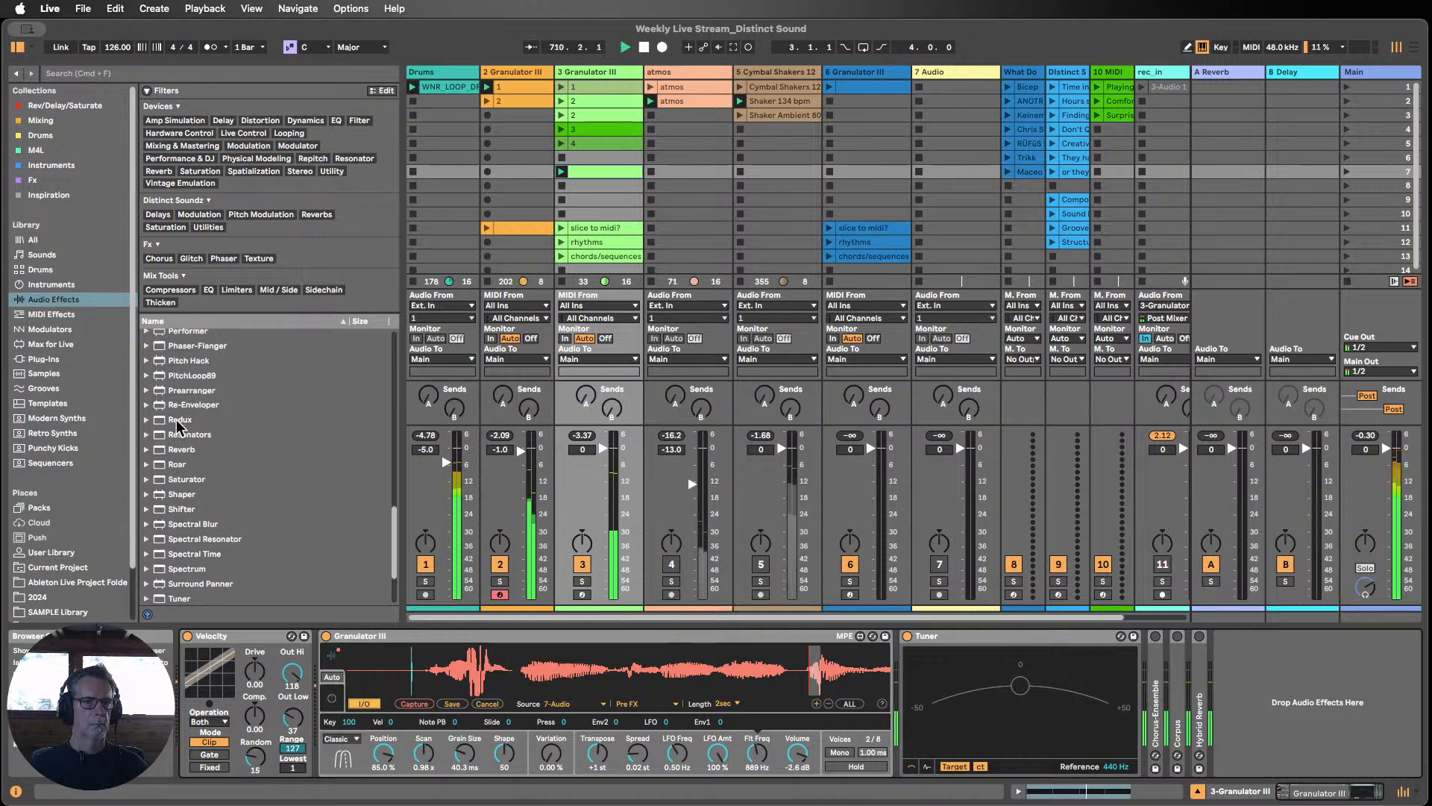
scroll(179, 424, "up", 6)
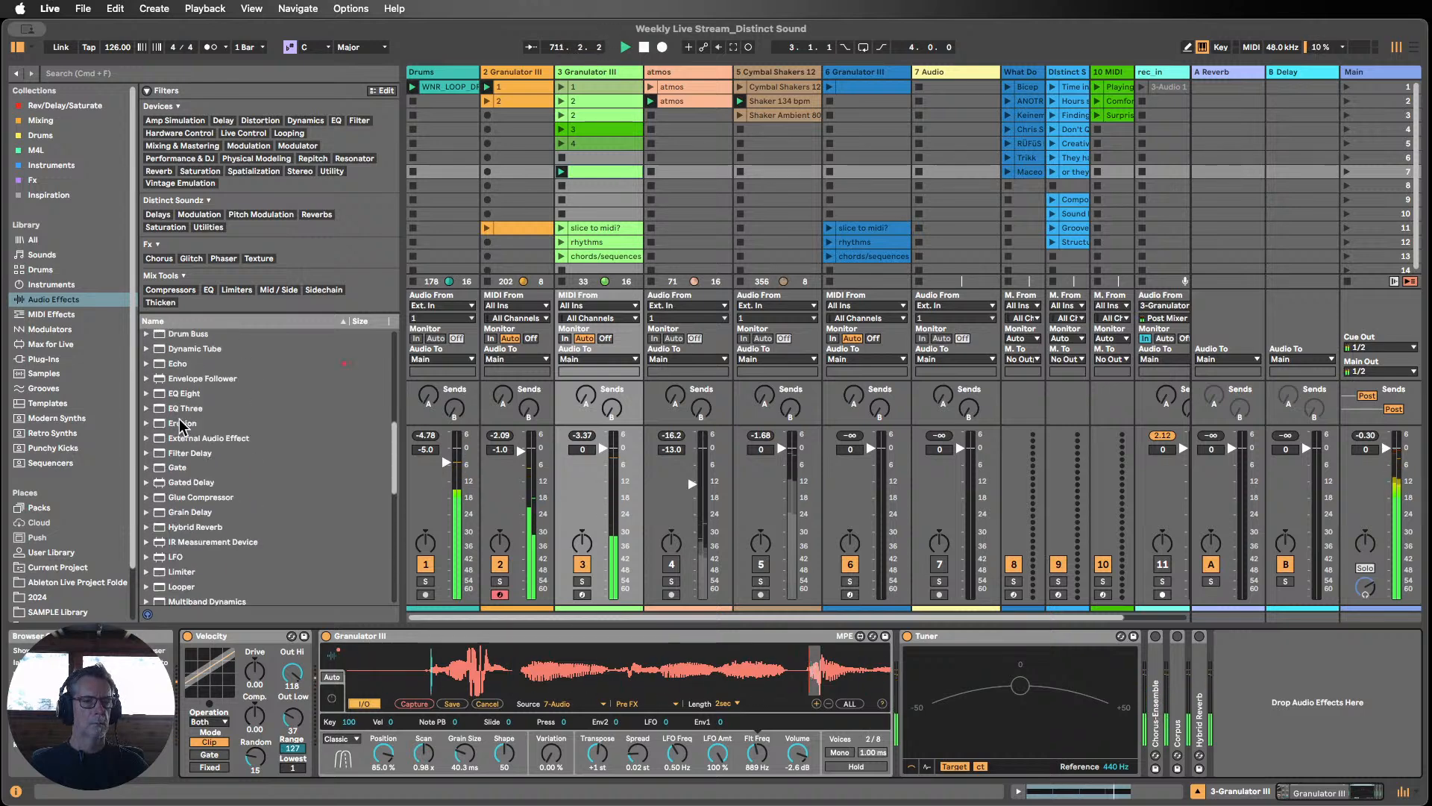
scroll(182, 423, "up", 8)
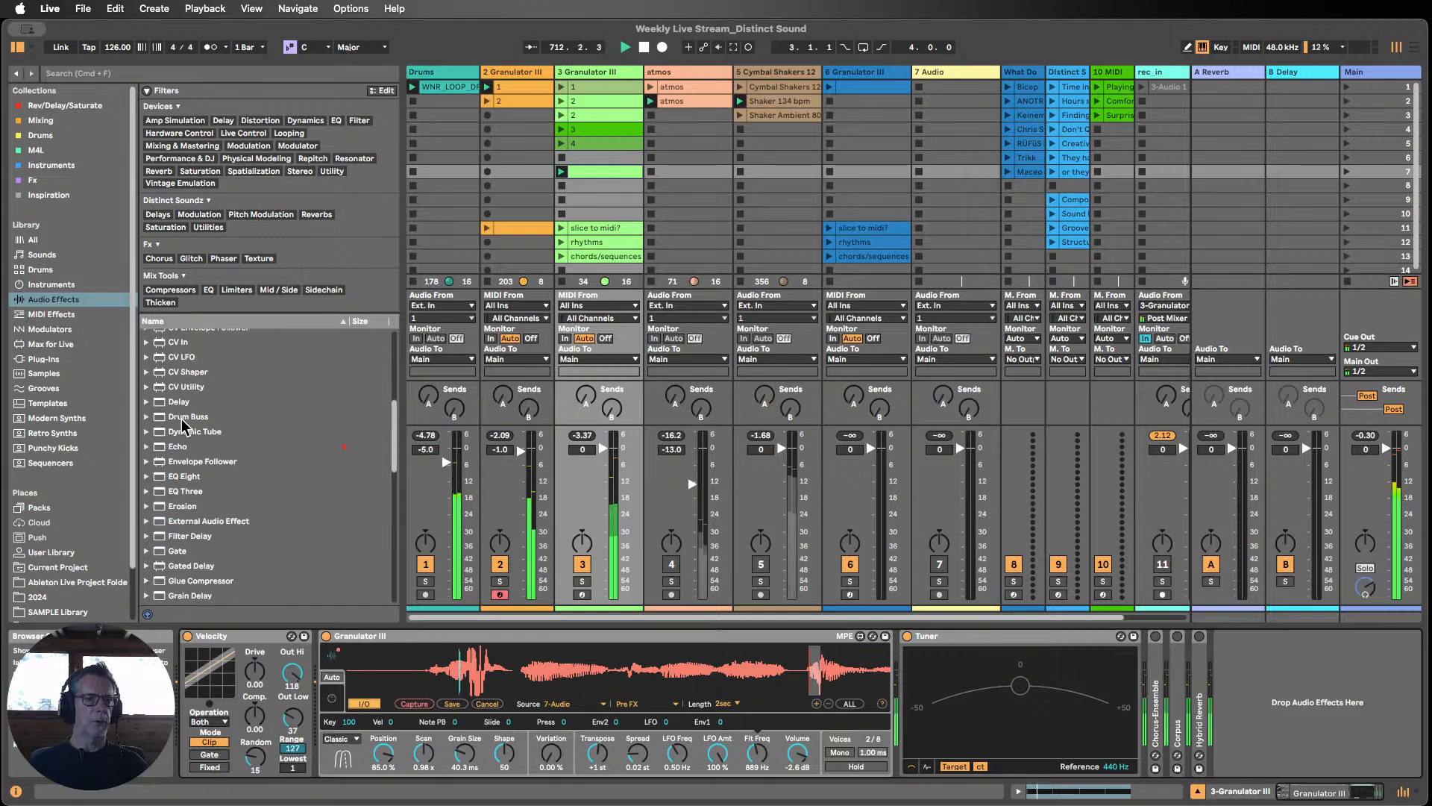
scroll(182, 424, "up", 1)
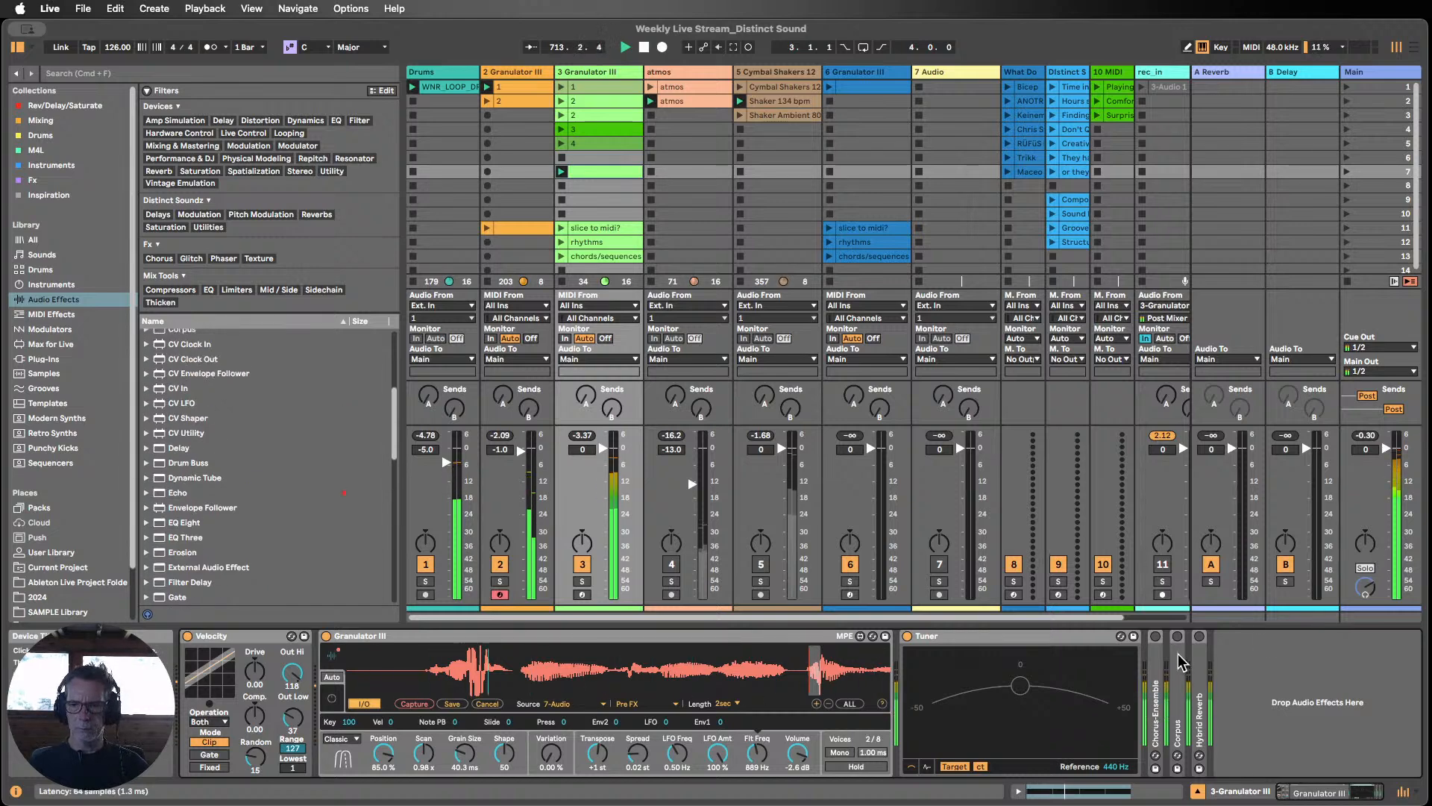
Step: Fold track 3's Tuner, toggle Chorus-Ensemble, Corpus and Hybrid Reverb to compare them, and delete these three effects
left_click(1155, 636)
double_click(1019, 643)
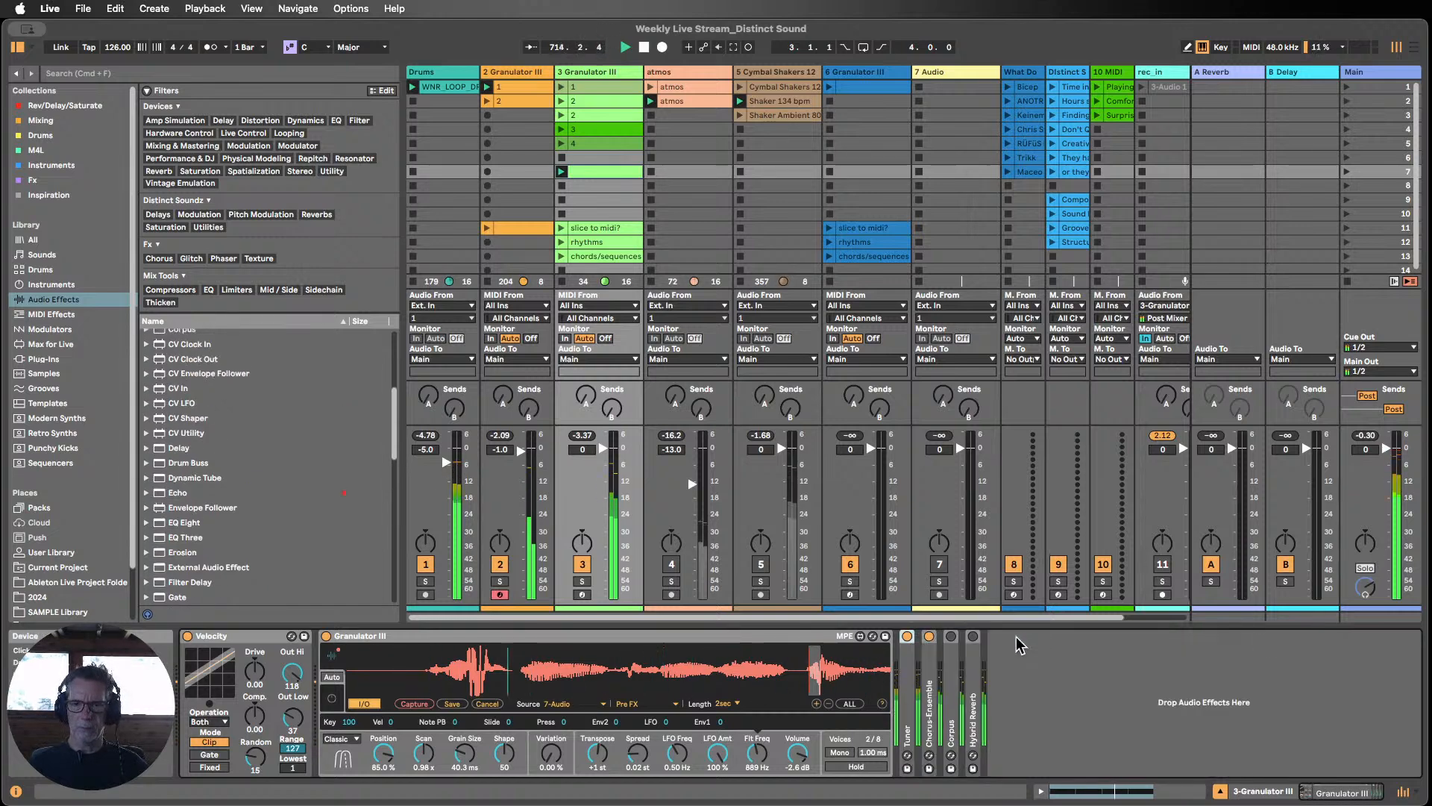
left_click(929, 636)
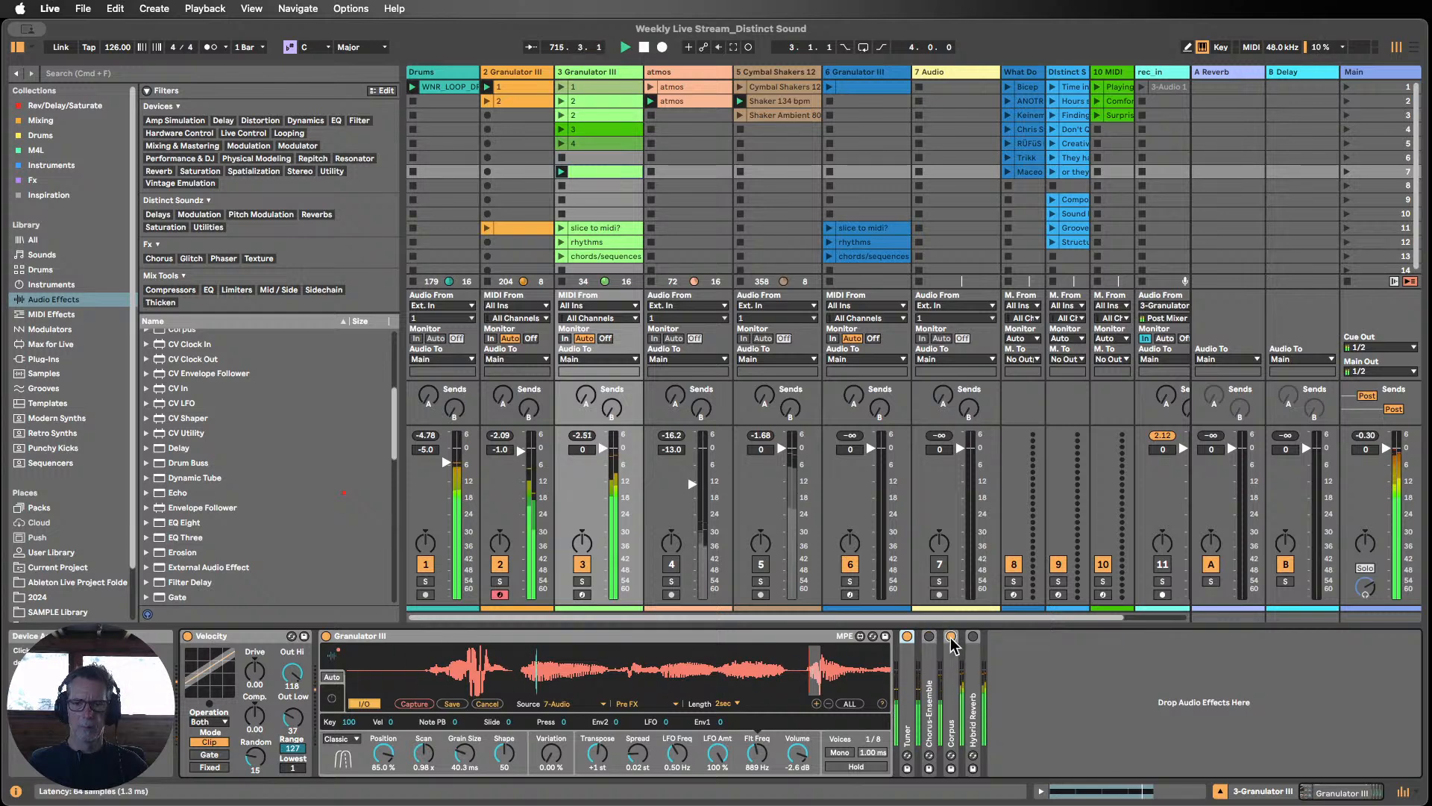
left_click(951, 637)
left_click(973, 636)
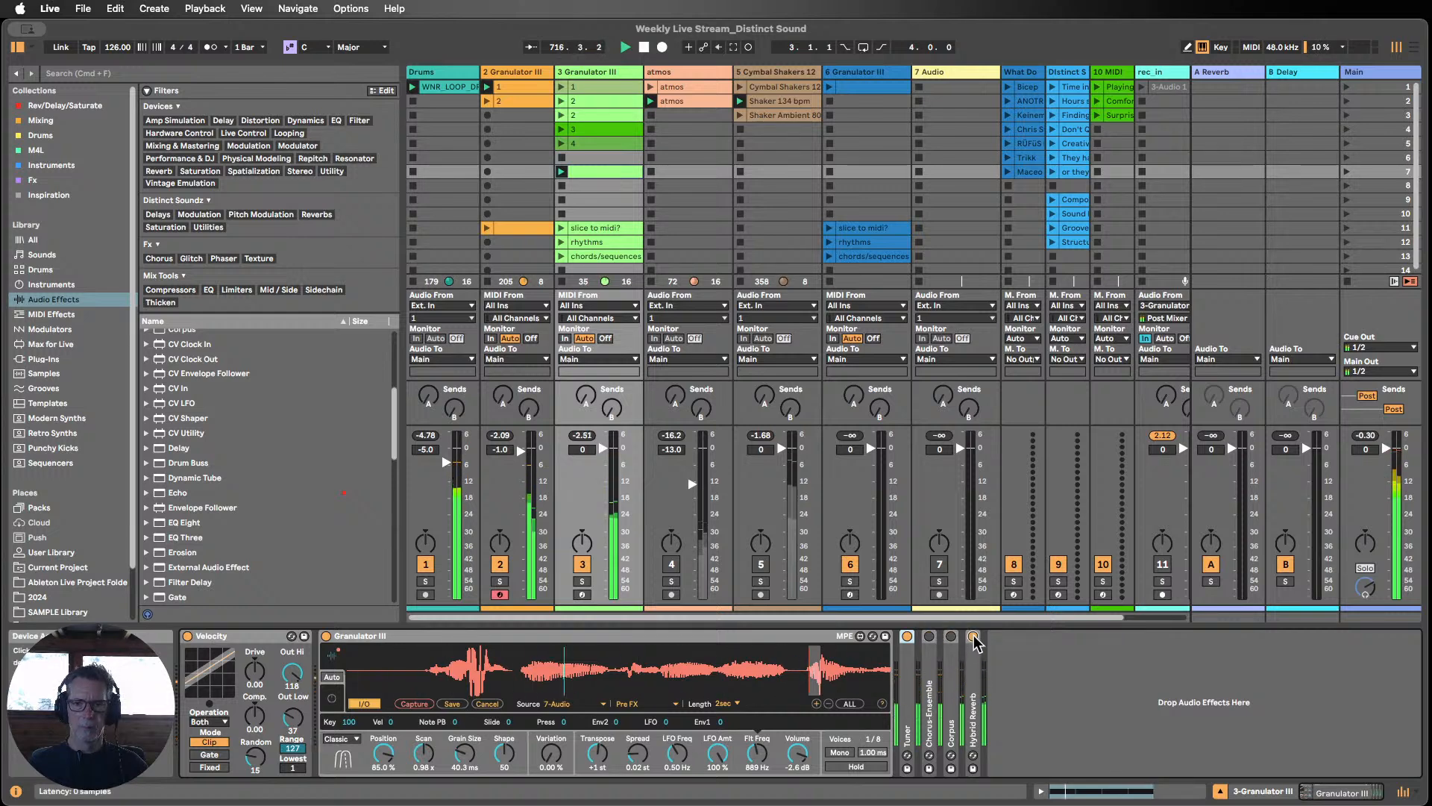
left_click(972, 636)
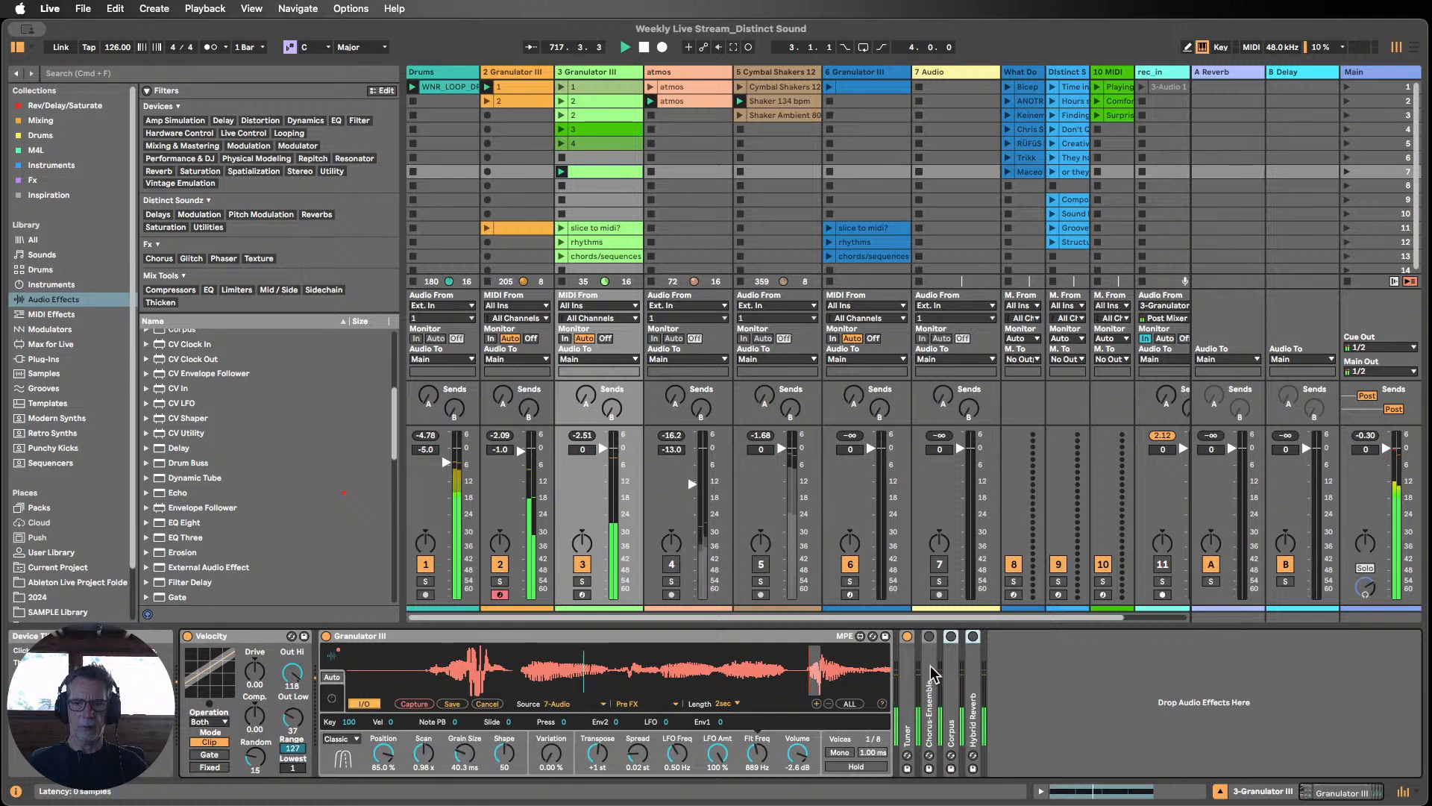
key("Delete")
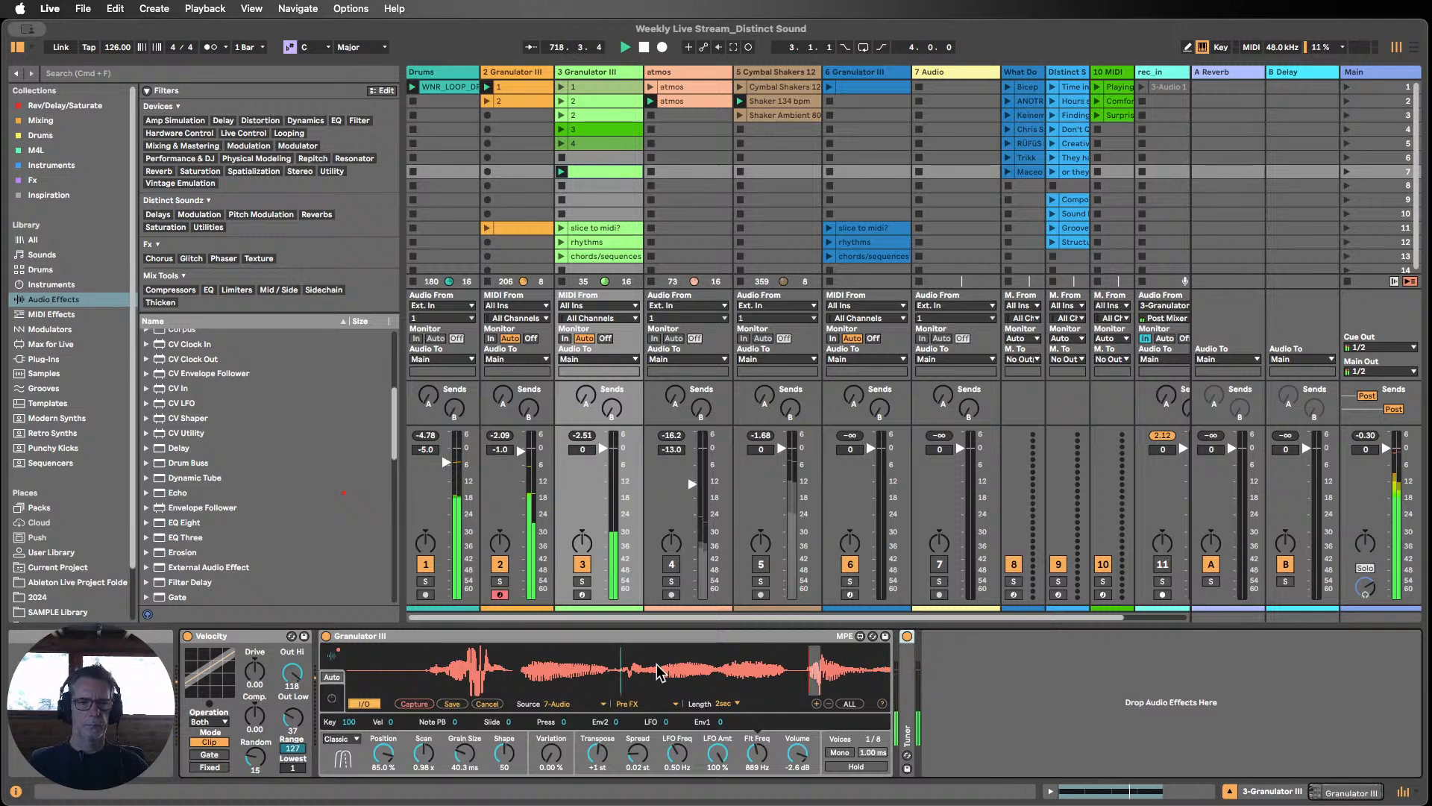
Step: Set the grain size of track 3's Granulator III to 139 ms and add EQ Eight after the Tuner
scroll(257, 561, "down", 1)
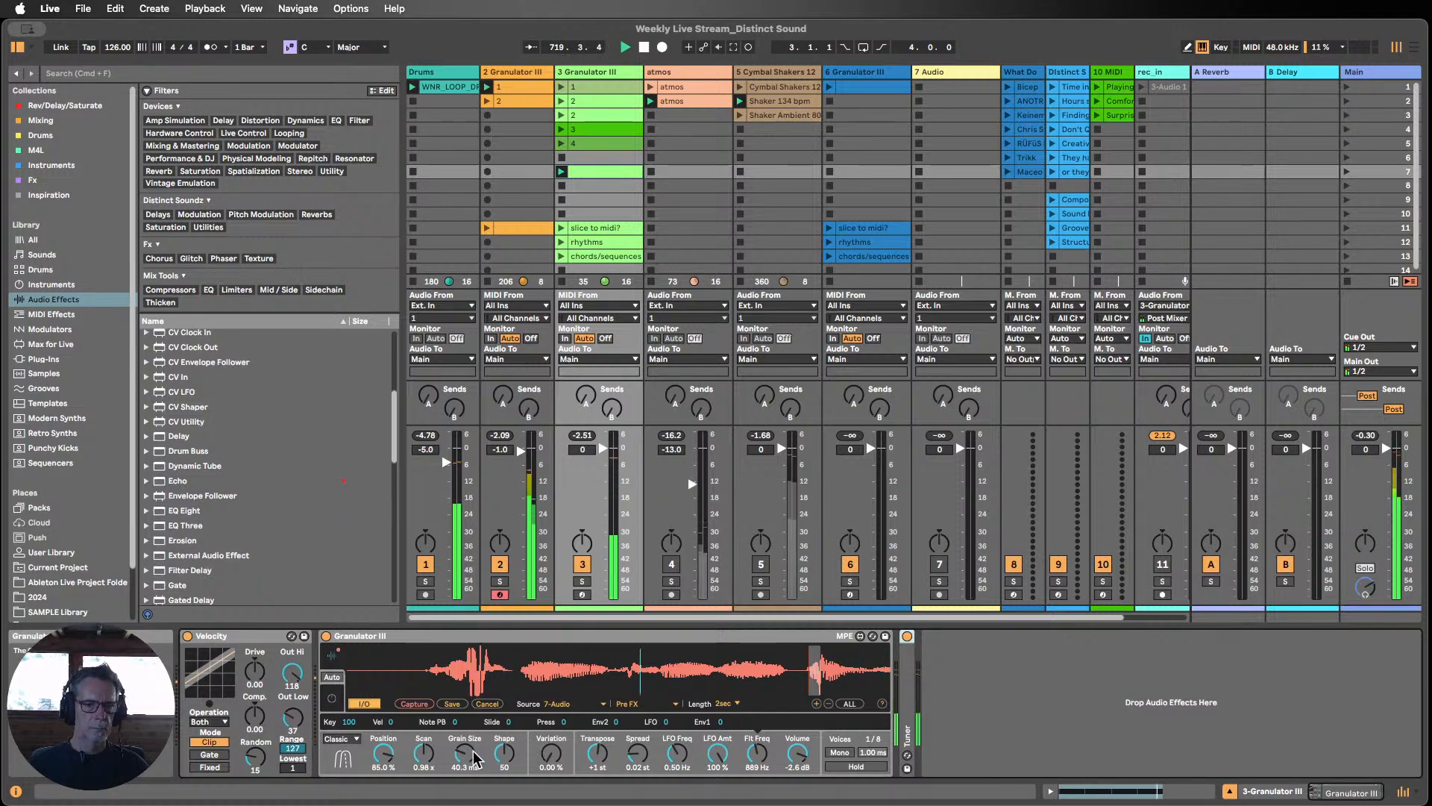
mouse_move(464, 755)
left_mouse_down()
mouse_move(464, 768)
mouse_move(464, 738)
mouse_move(464, 751)
left_mouse_up()
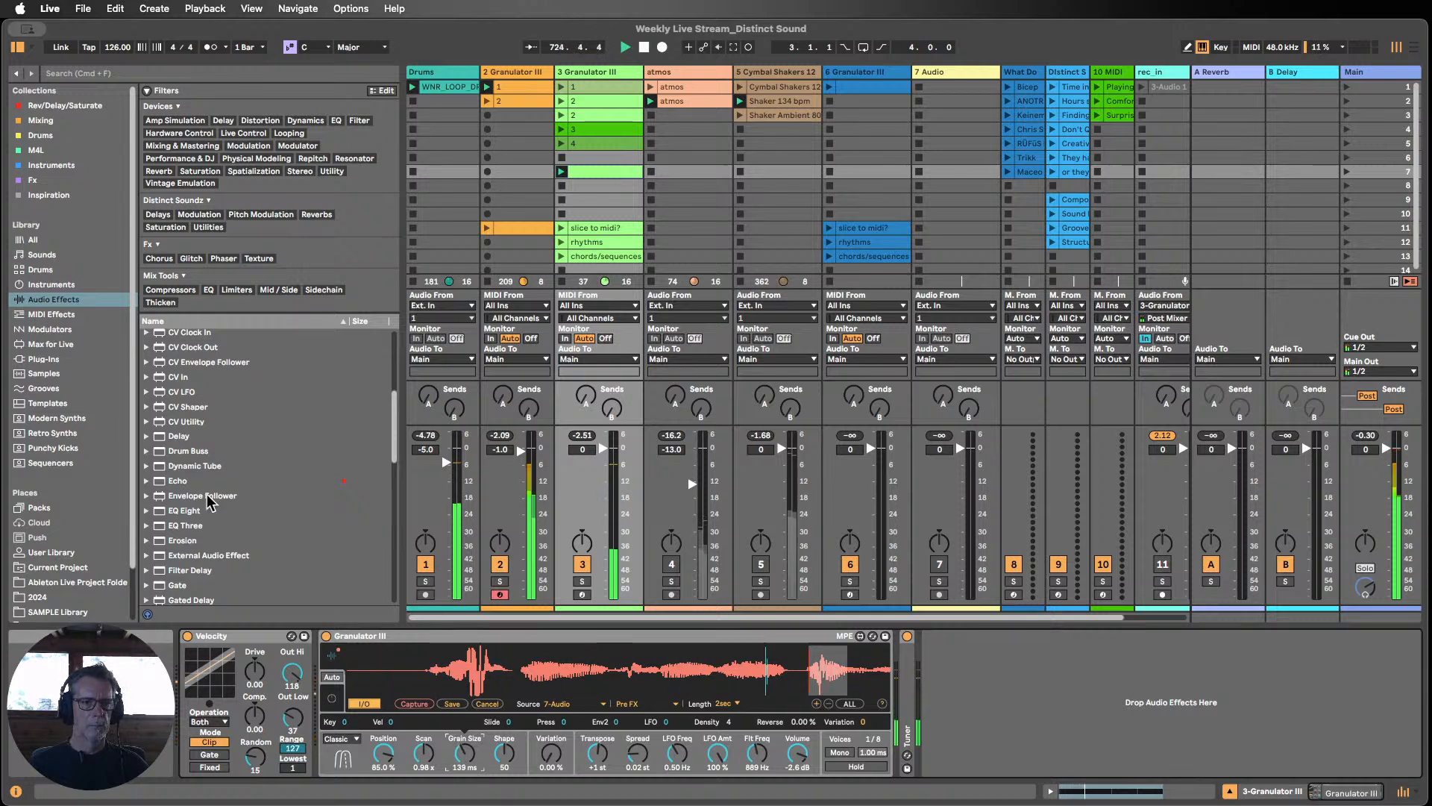
scroll(209, 502, "down", 6)
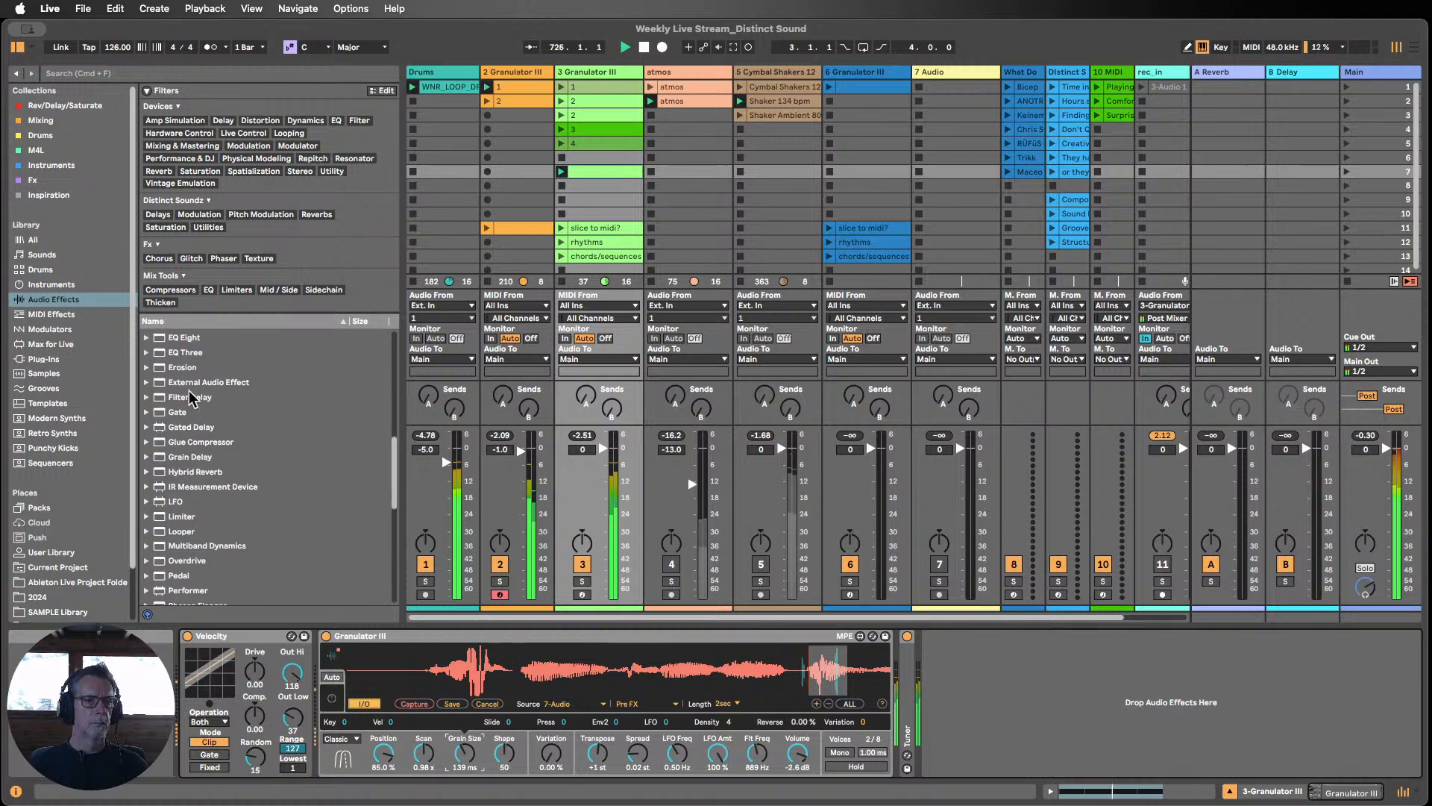
scroll(192, 399, "up", 3)
left_click_drag(188, 409, 1057, 680)
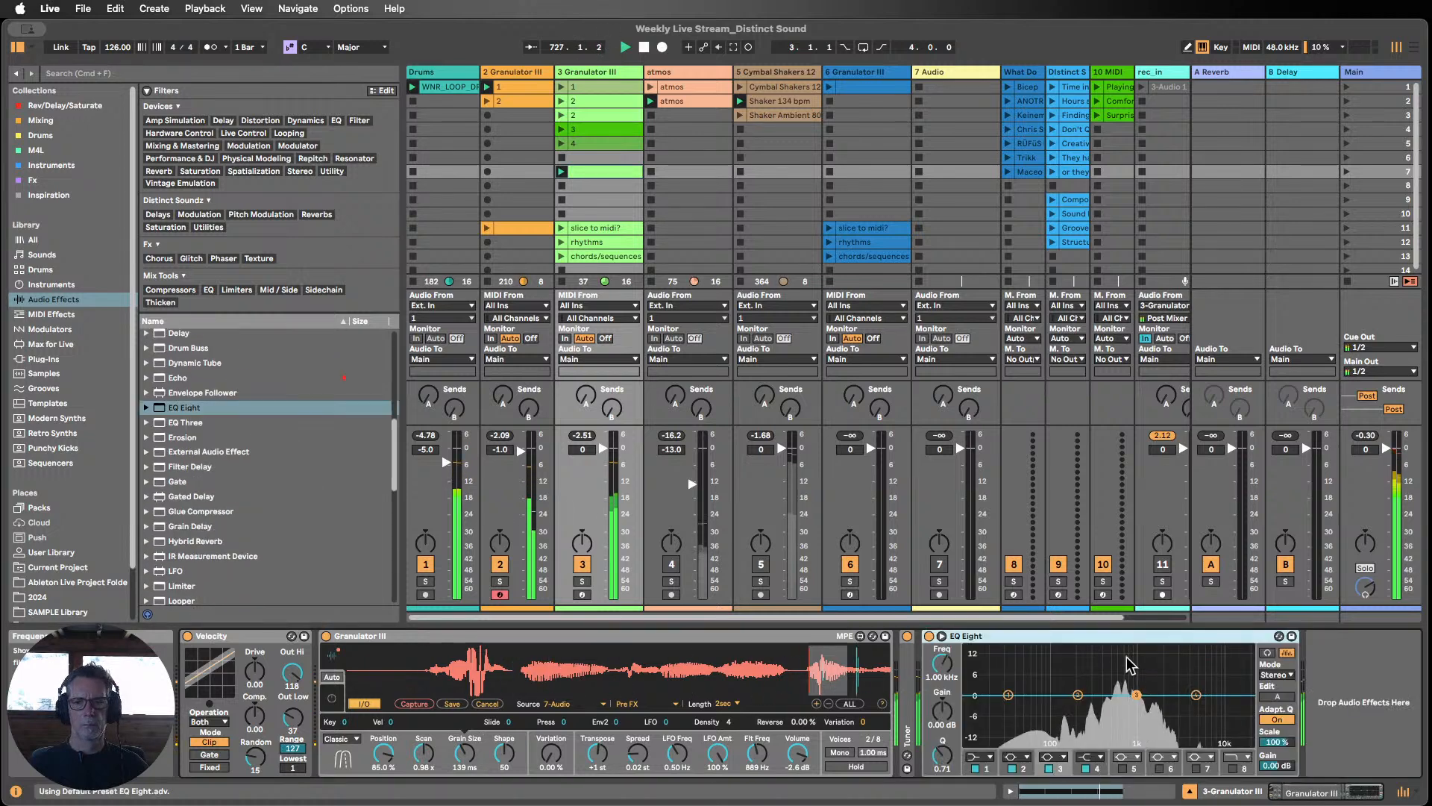
Step: Make band 1 of track 3's EQ Eight a low-cut filter, raise its frequency above 30 Hz, and fold the device
left_click(990, 757)
left_click(975, 674)
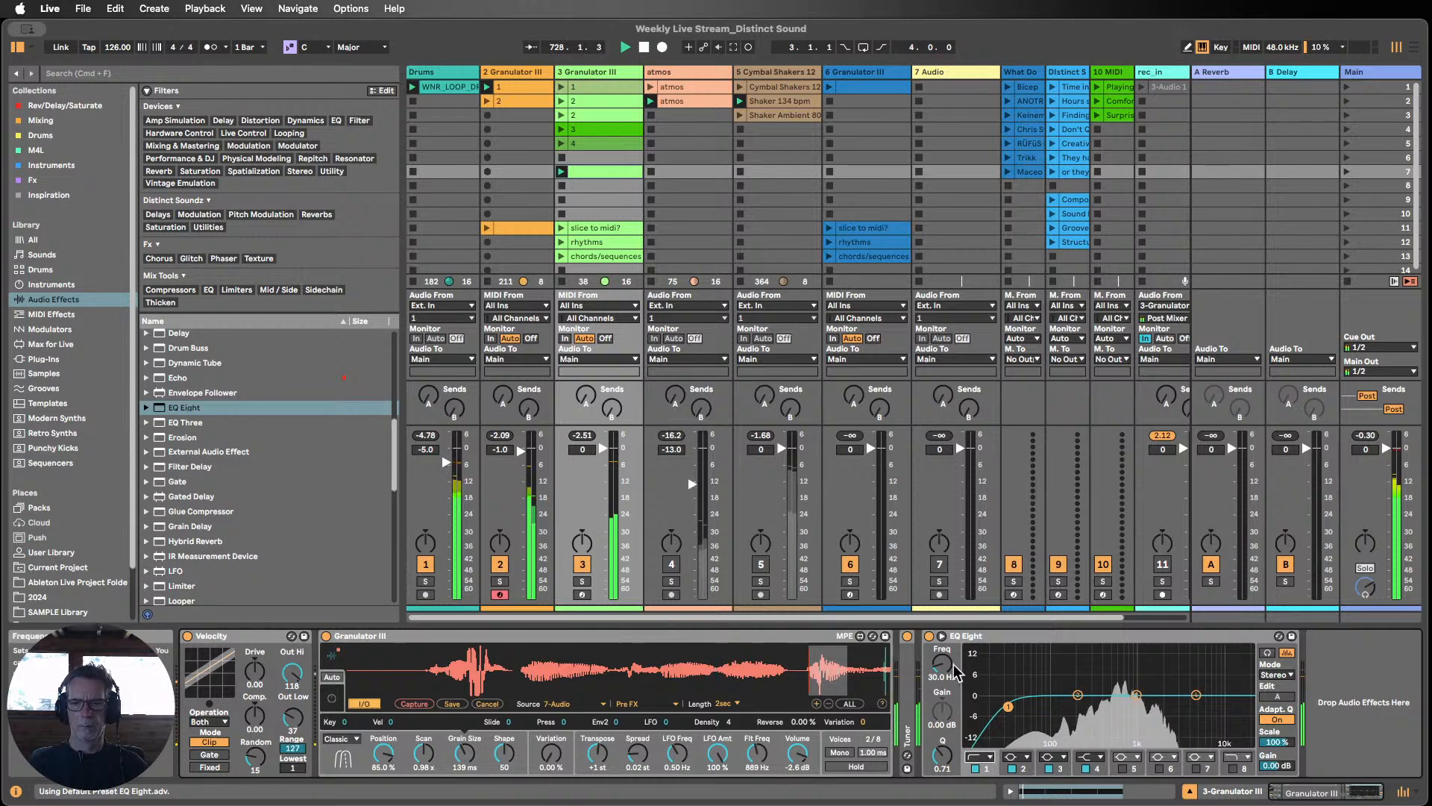
left_click_drag(956, 666, 956, 639)
double_click(1002, 636)
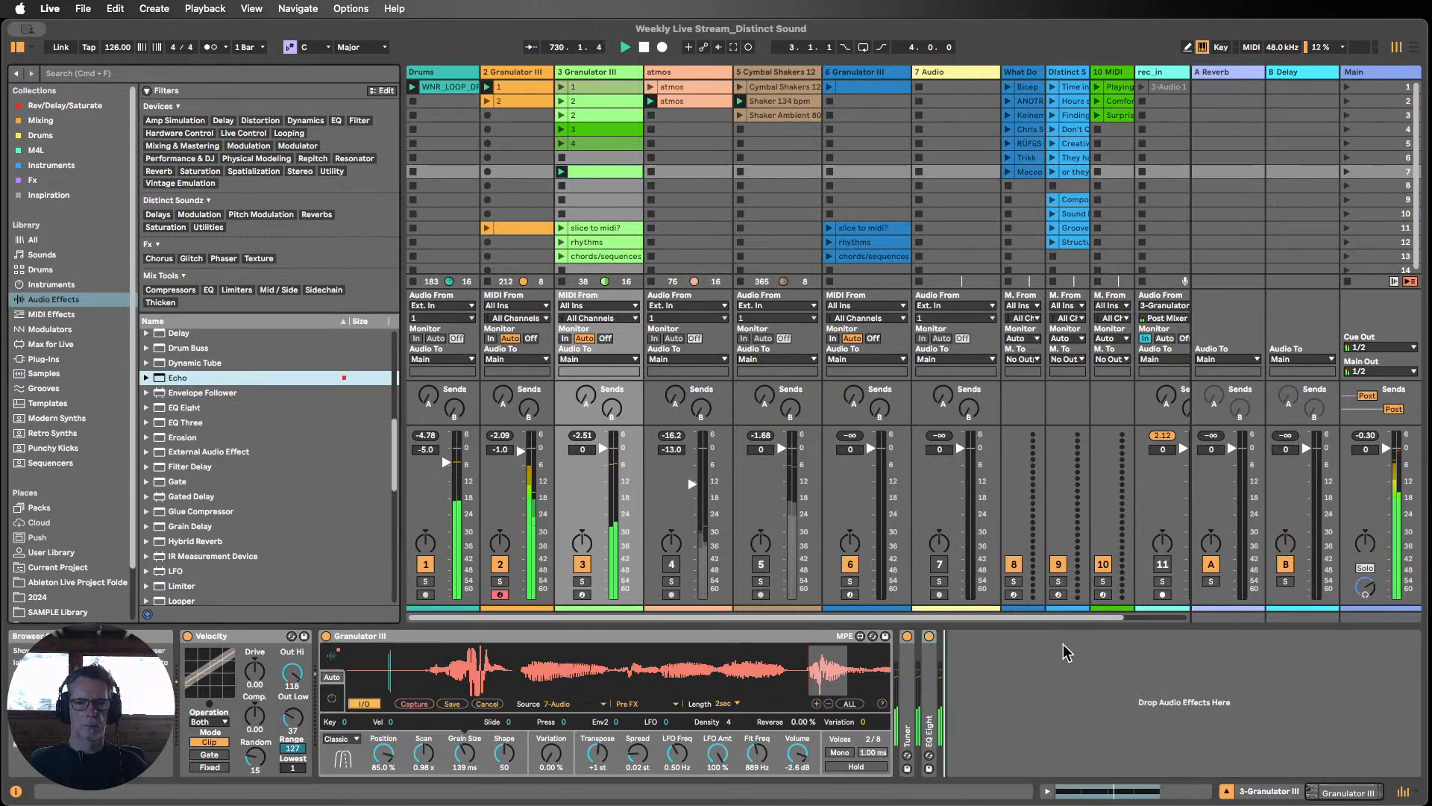
Step: Add Echo with 30% dry/wet after track 3's EQ Eight, and set Granulator III's volume to -6.3 dB and filter frequency to 4.63 kHz
double_click(179, 377)
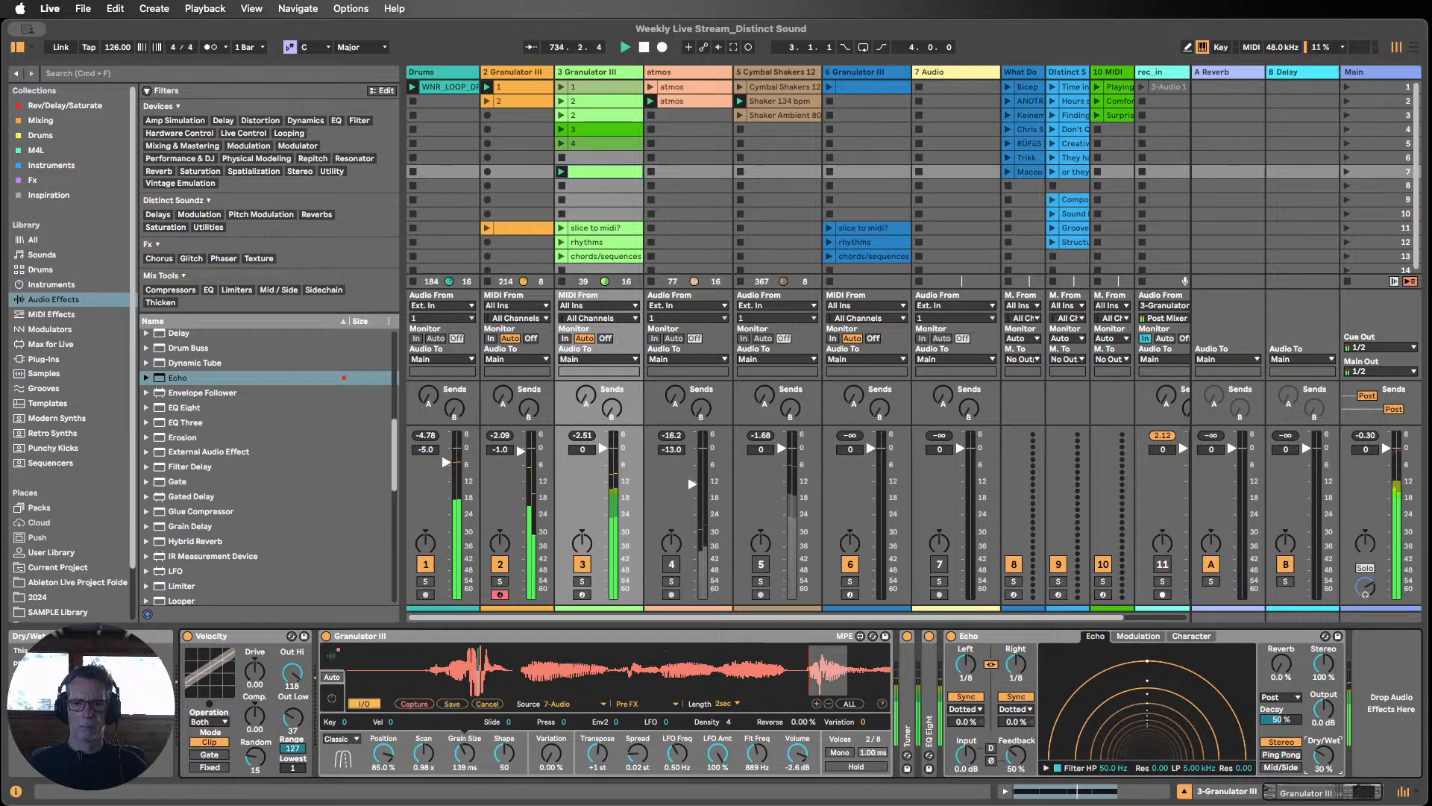
left_click_drag(797, 753, 800, 762)
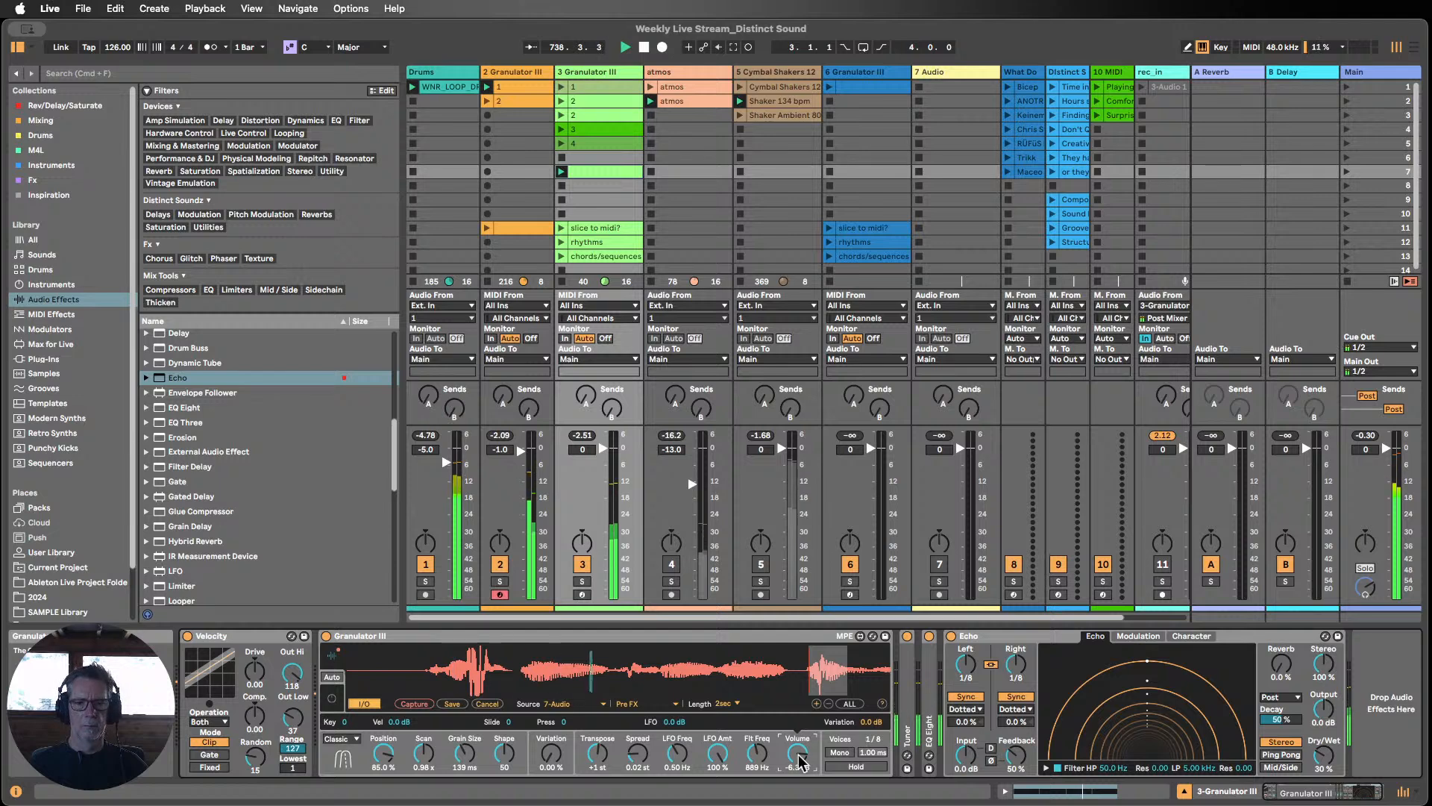
left_click_drag(757, 753, 757, 728)
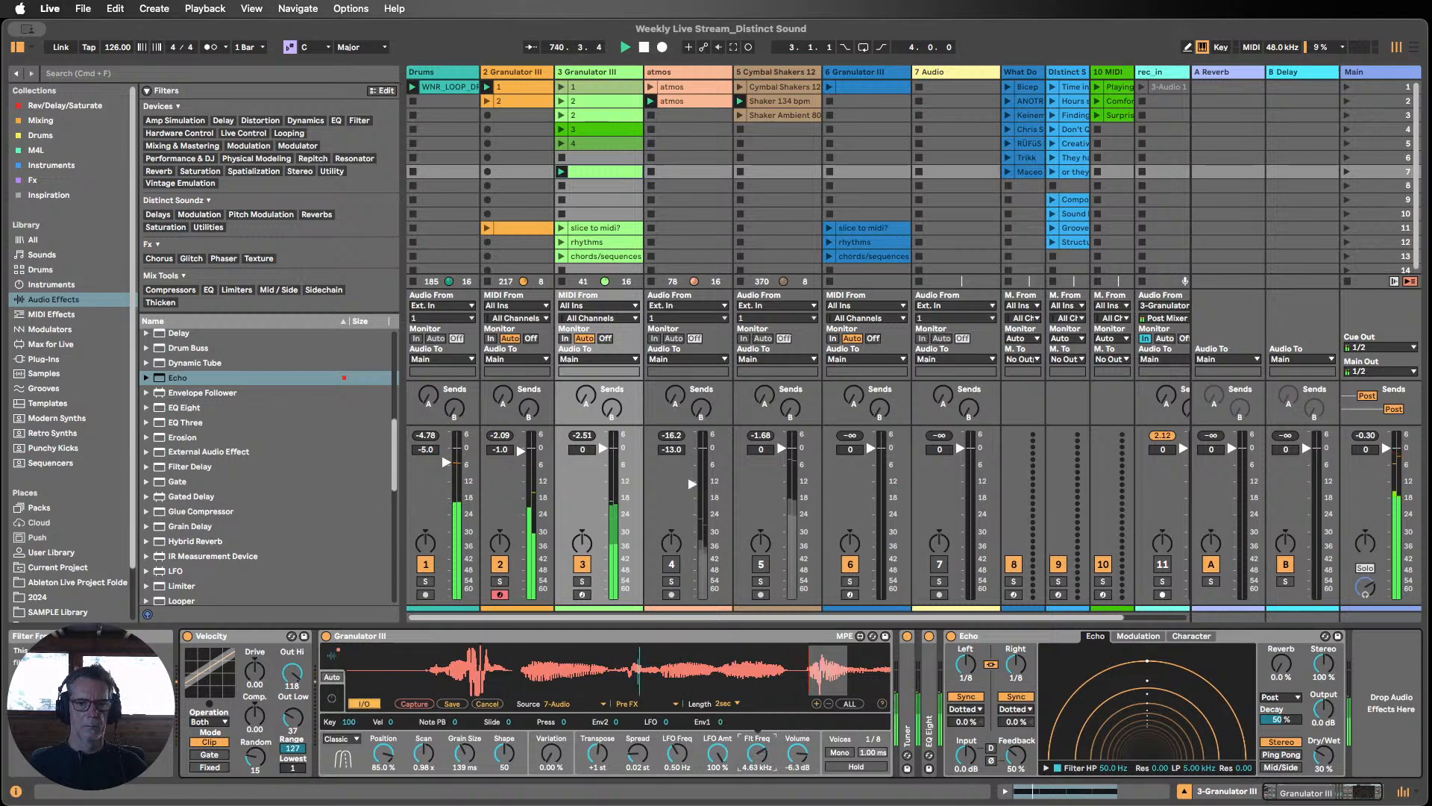
Step: Set track 3's Granulator III filter frequency to 1.66 kHz, and try grain shape 0 before resetting it to 50
left_click_drag(757, 753, 757, 757)
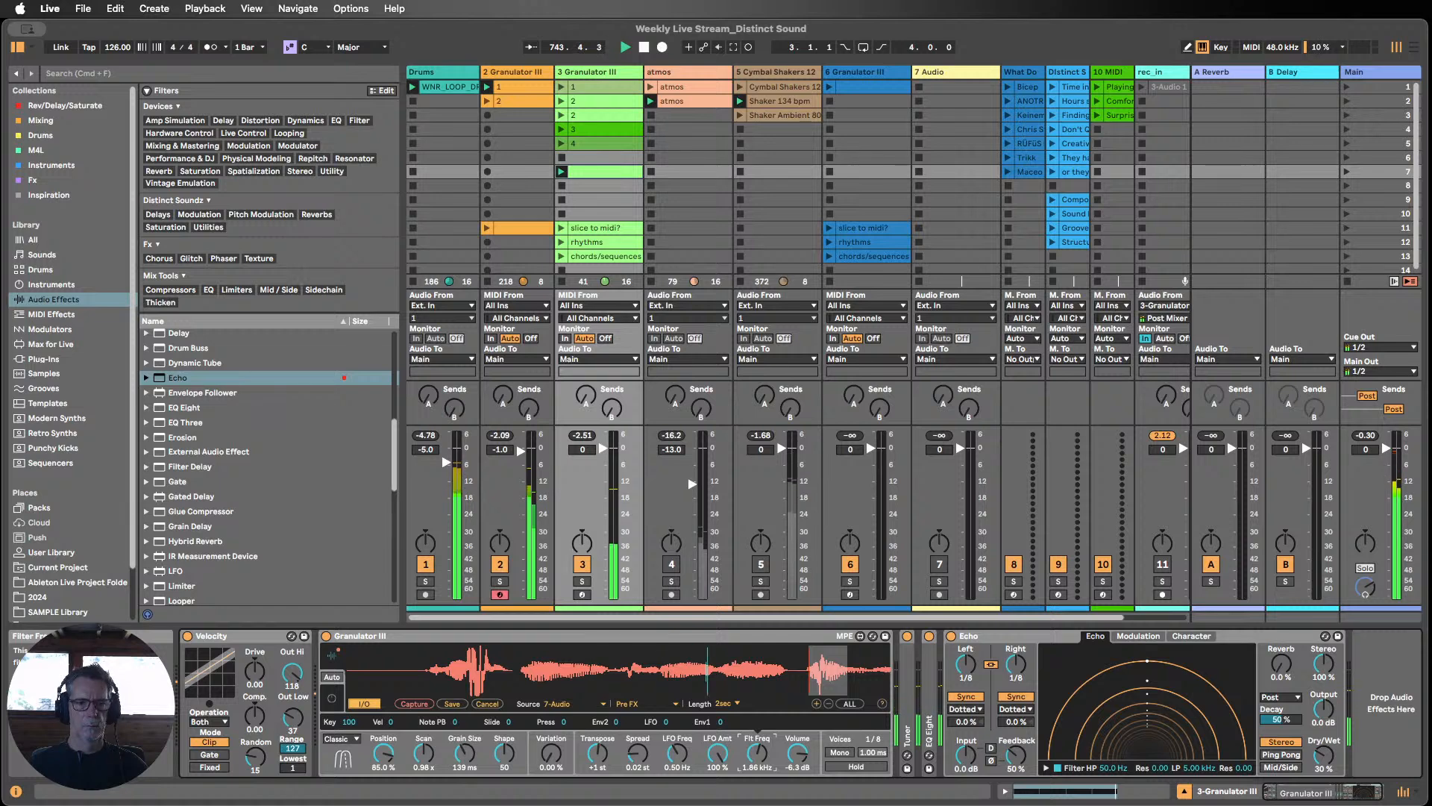
left_click_drag(757, 754, 757, 755)
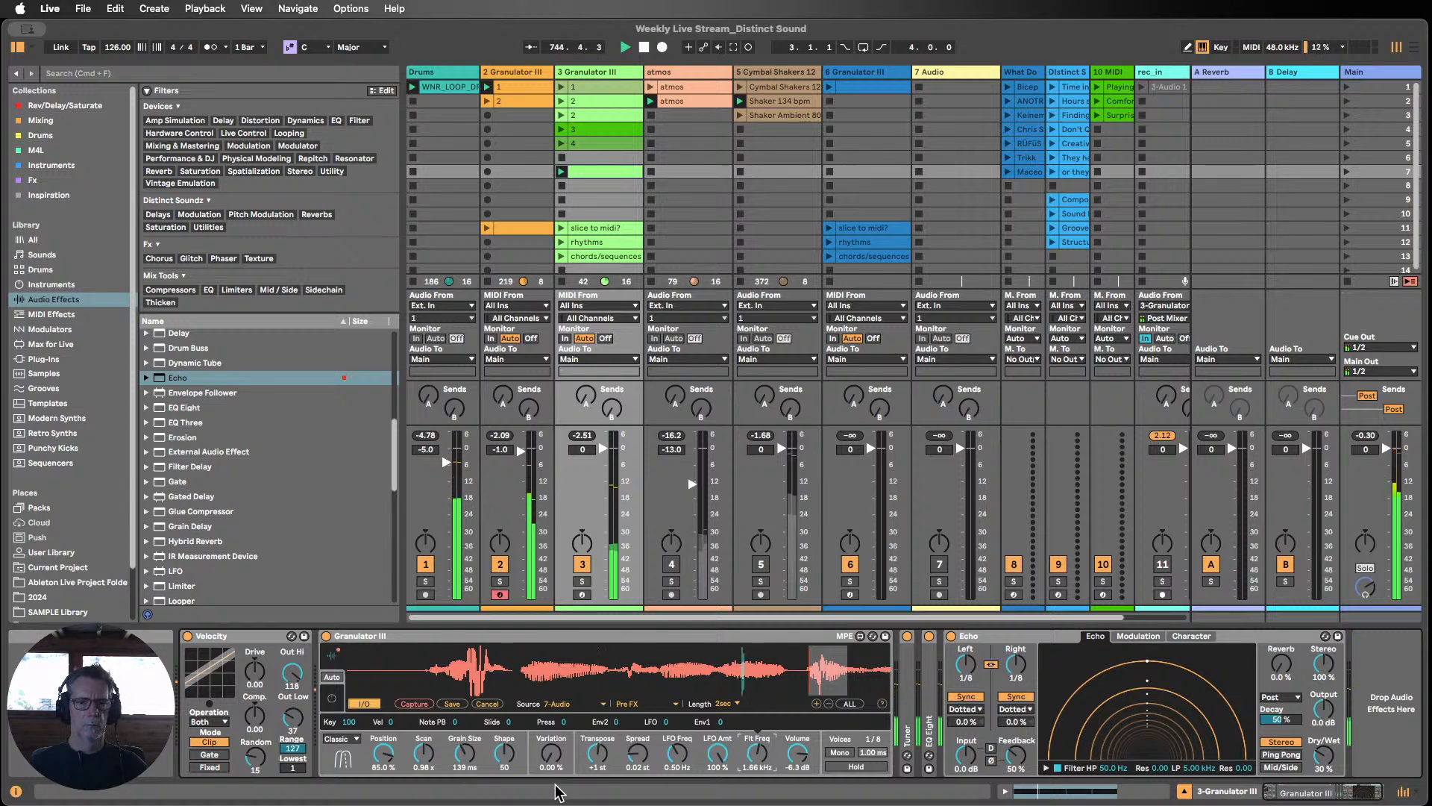
left_click_drag(506, 755, 522, 796)
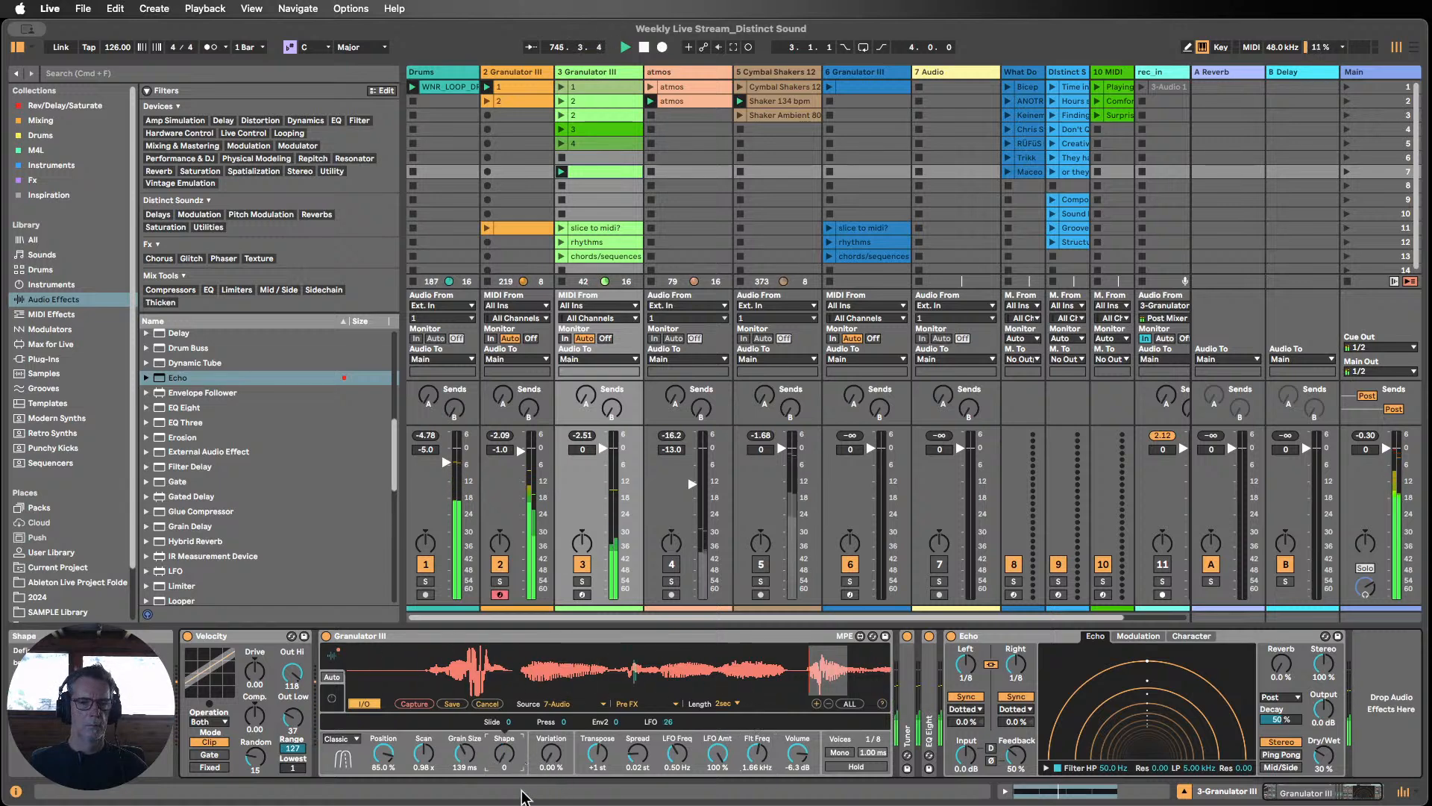
double_click(505, 755)
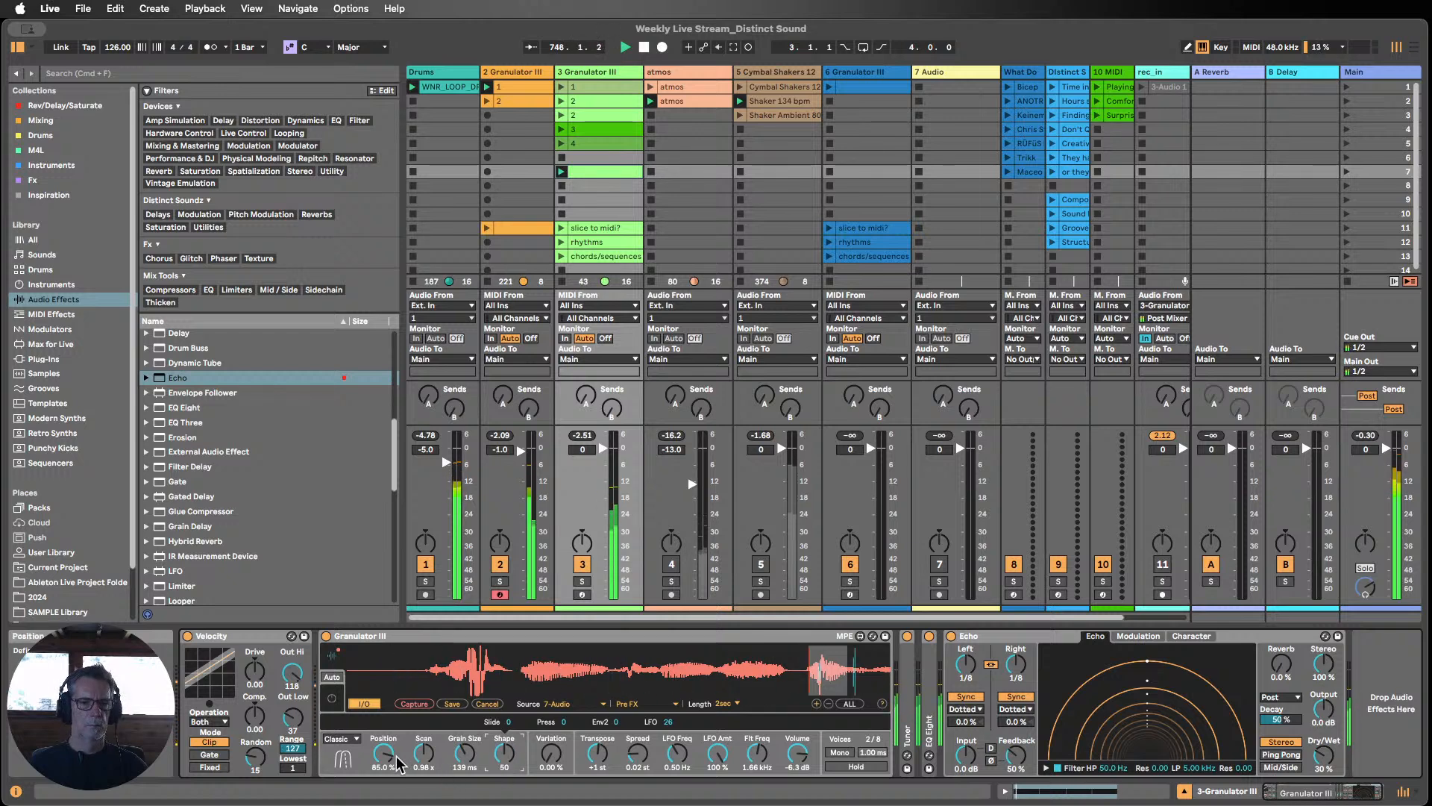
Step: Stop playback and examine the grain mode options in track 3's Granulator III, keeping Classic selected
left_click(340, 739)
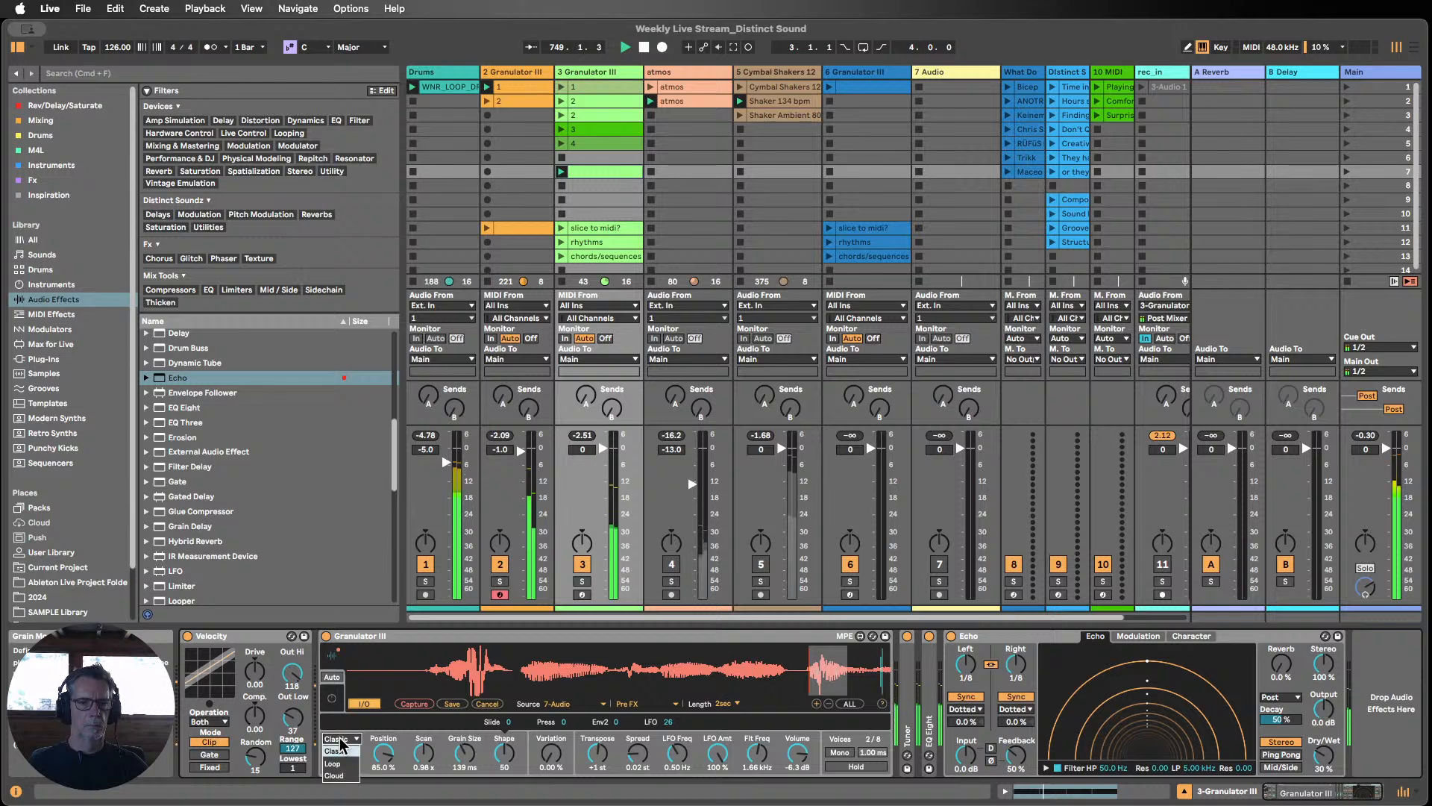
left_click(343, 738)
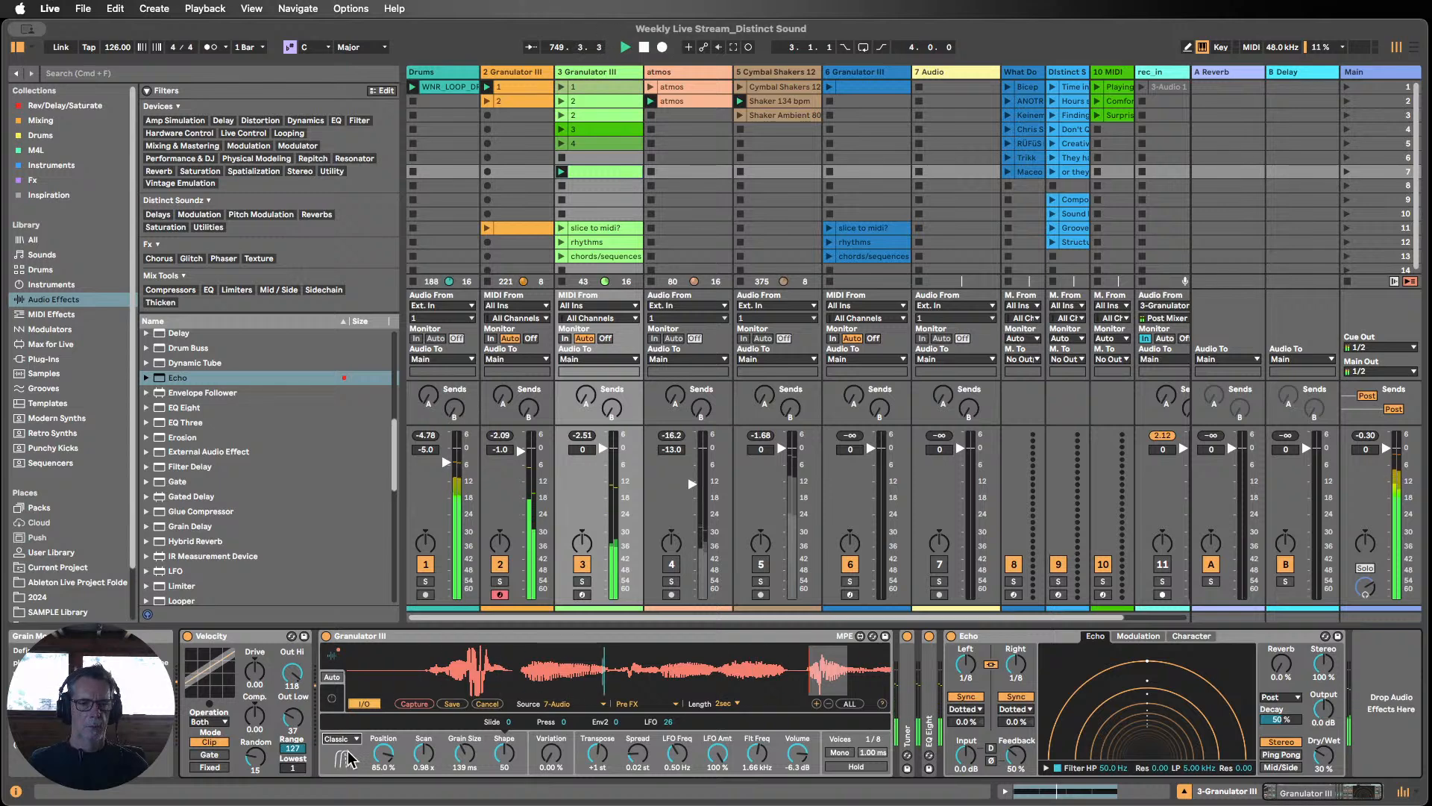
left_click(643, 47)
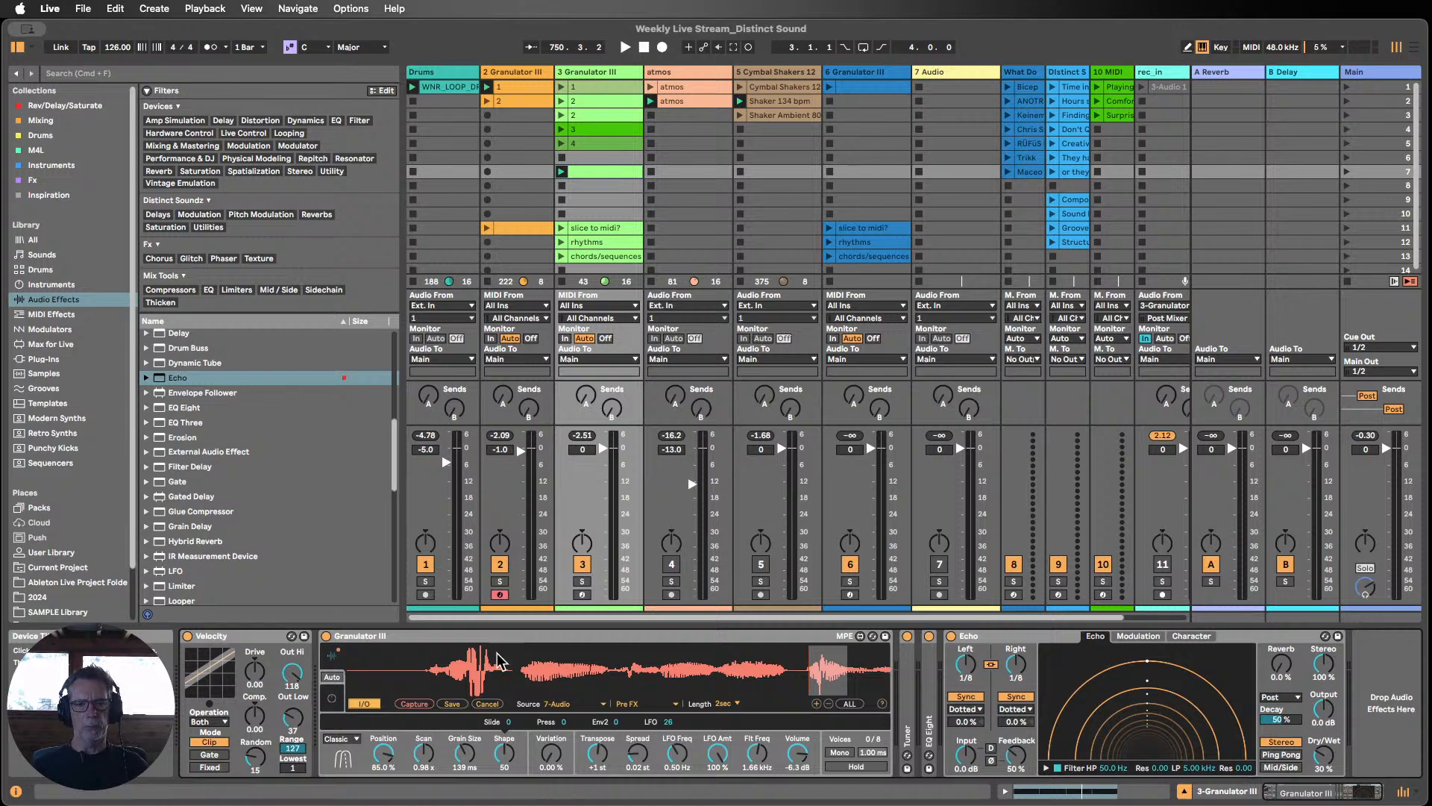
left_click(343, 740)
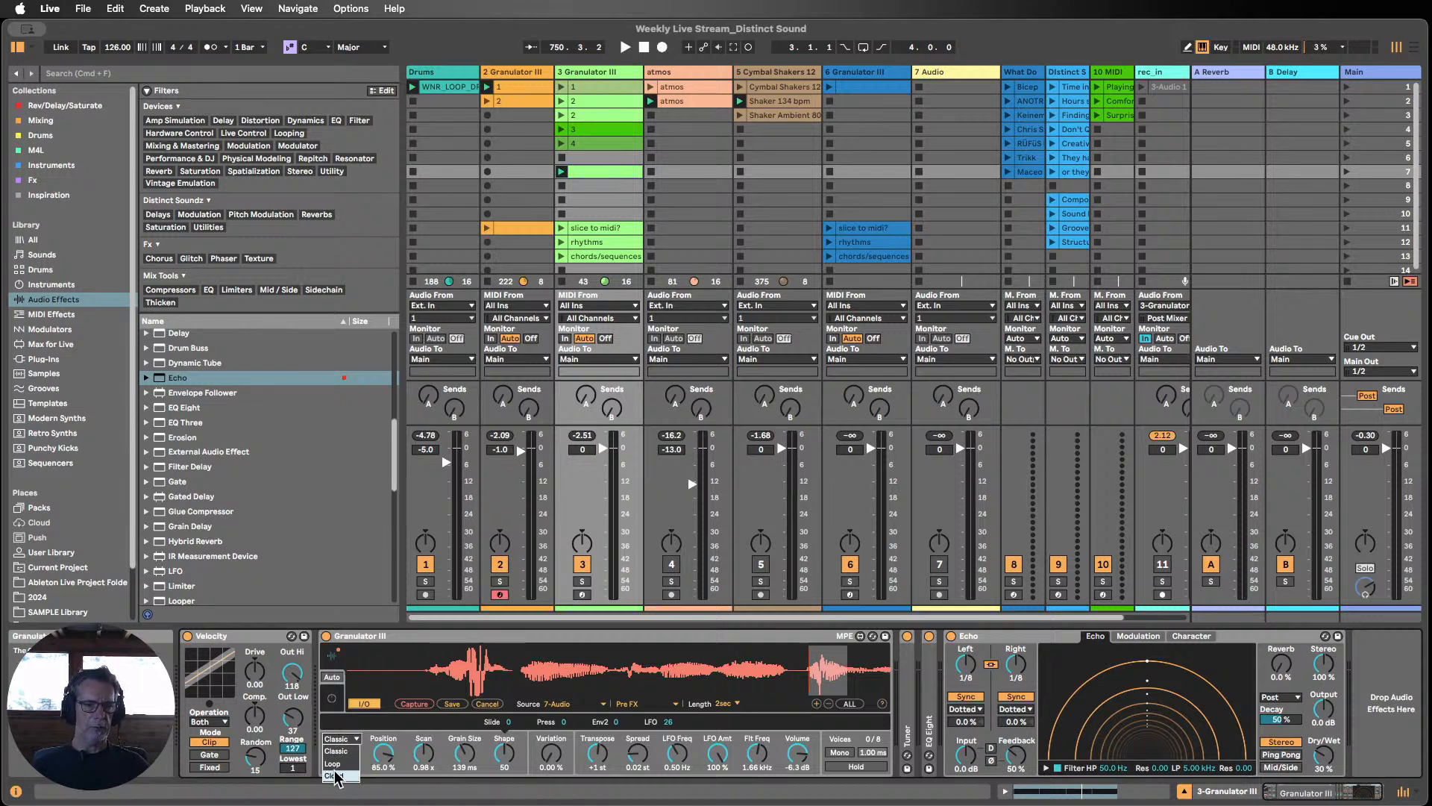
left_click(336, 752)
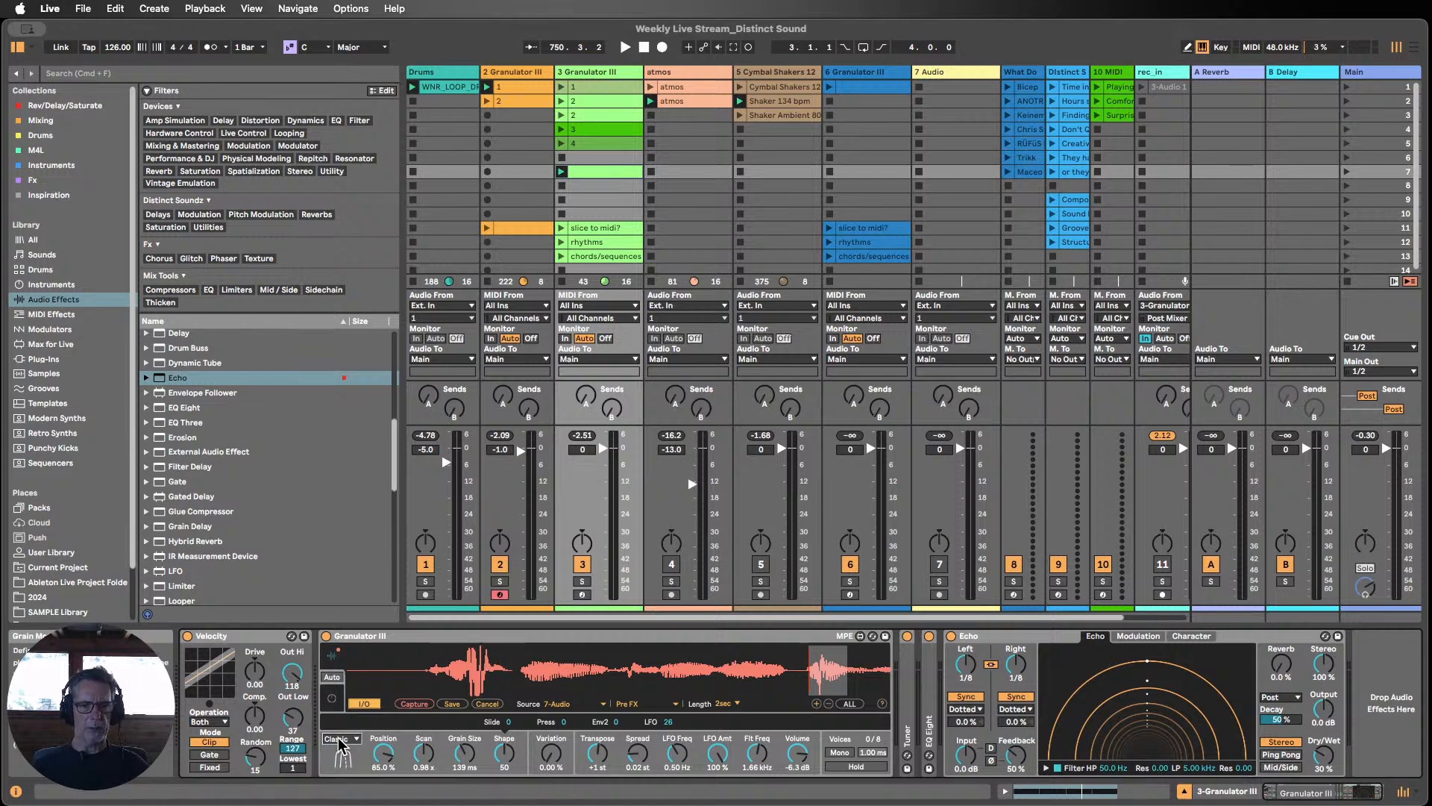
left_click(337, 740)
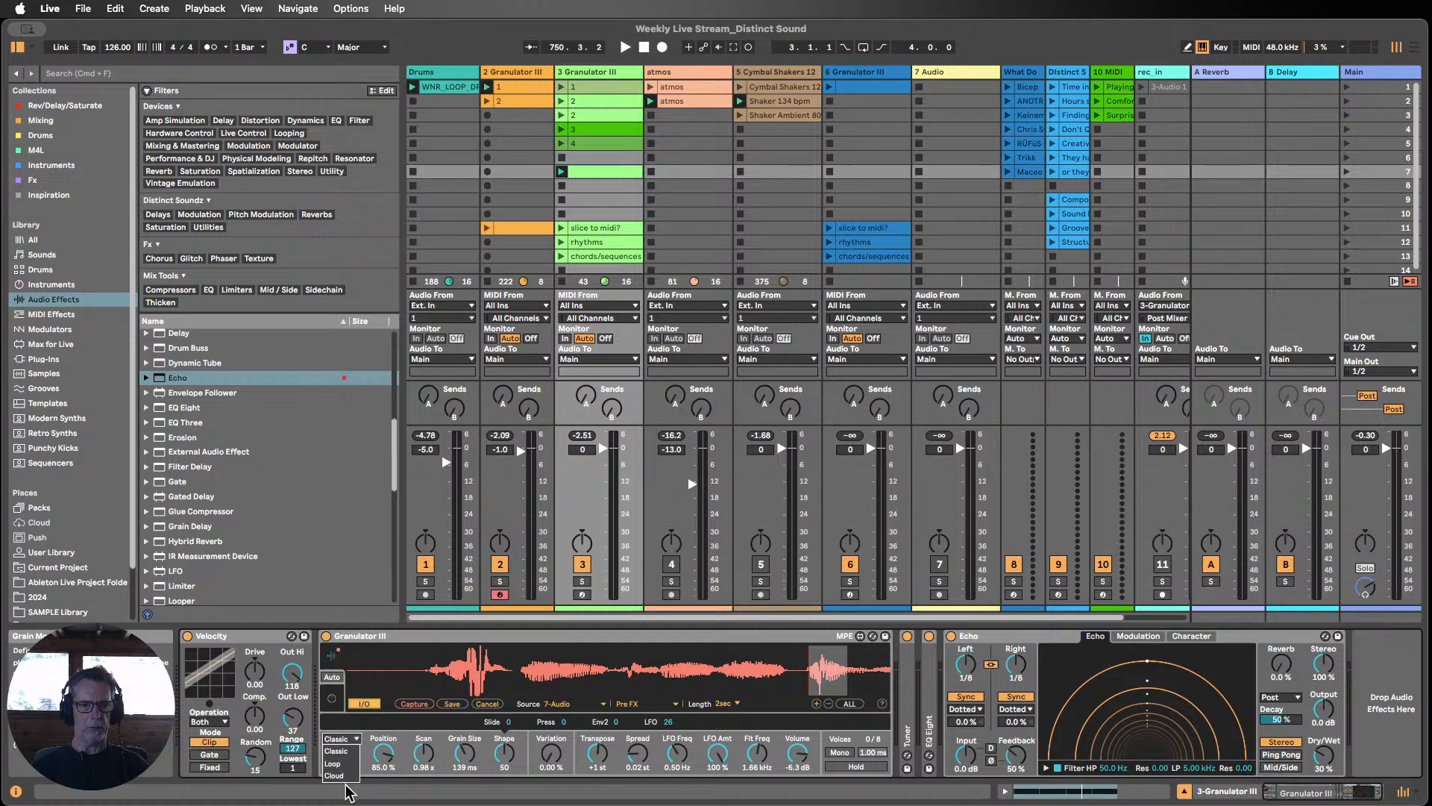
left_click(354, 740)
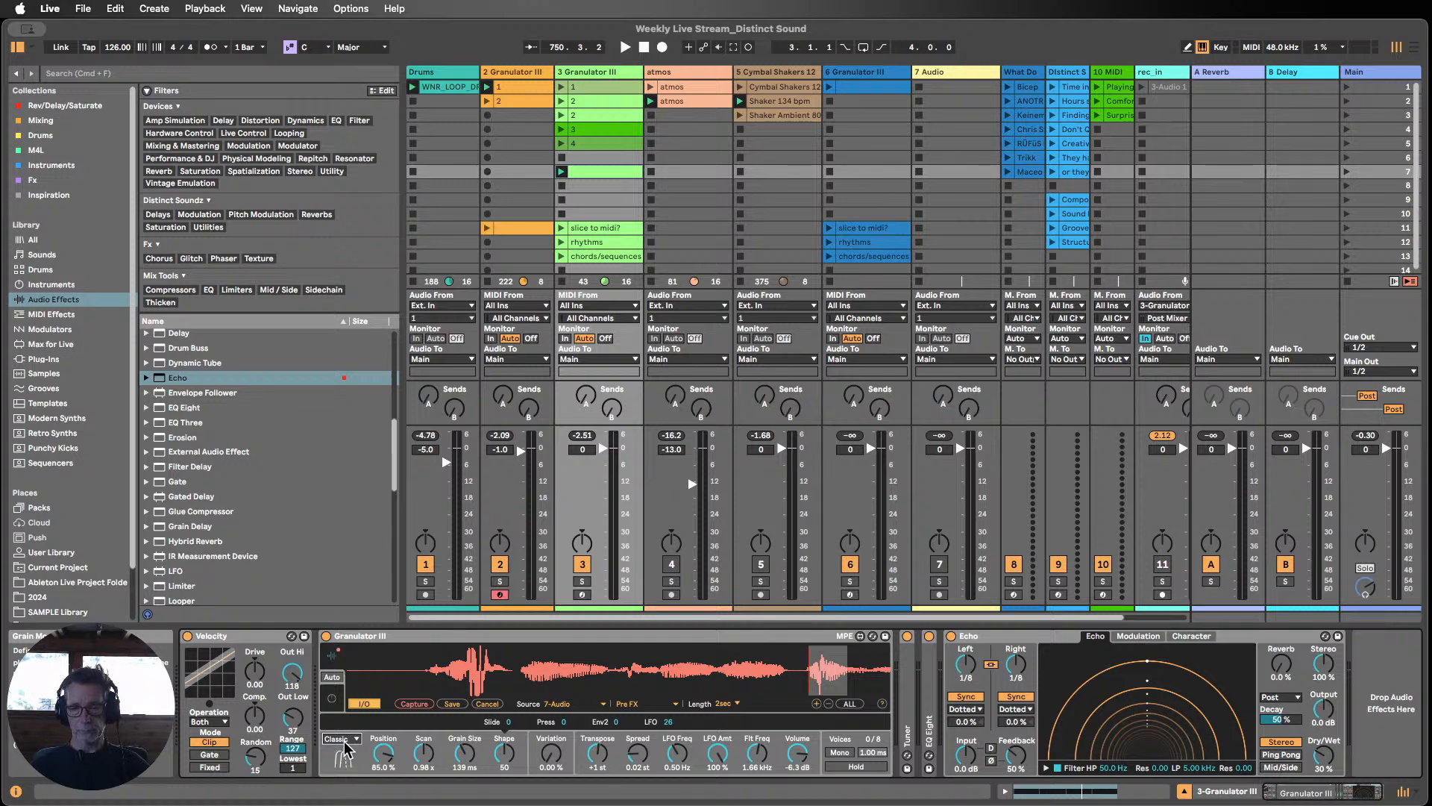
Step: Fold track 3's Echo and, with the track's scene 7 clip playing, activate the atmos track at -12.0 dB
double_click(1006, 641)
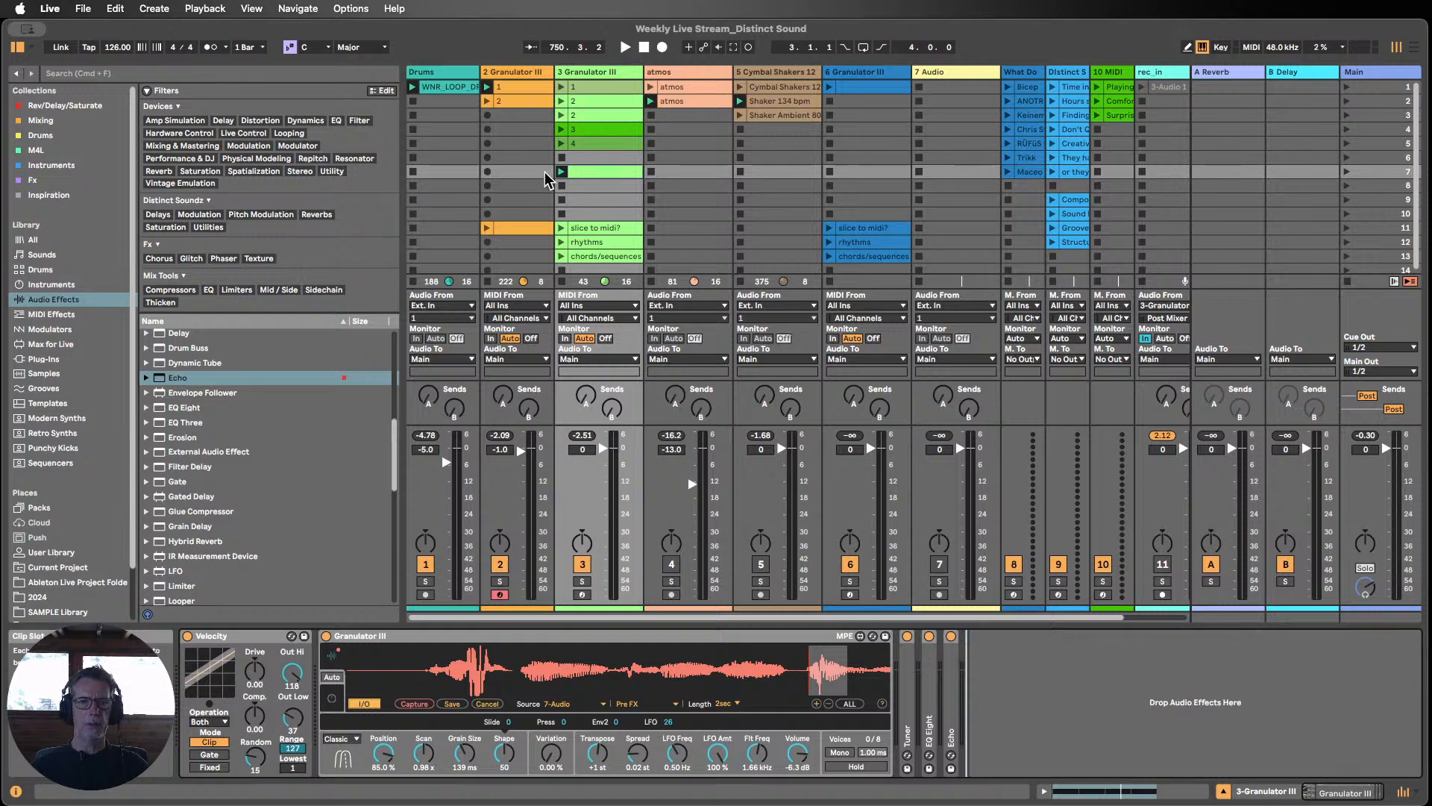
left_click(562, 172)
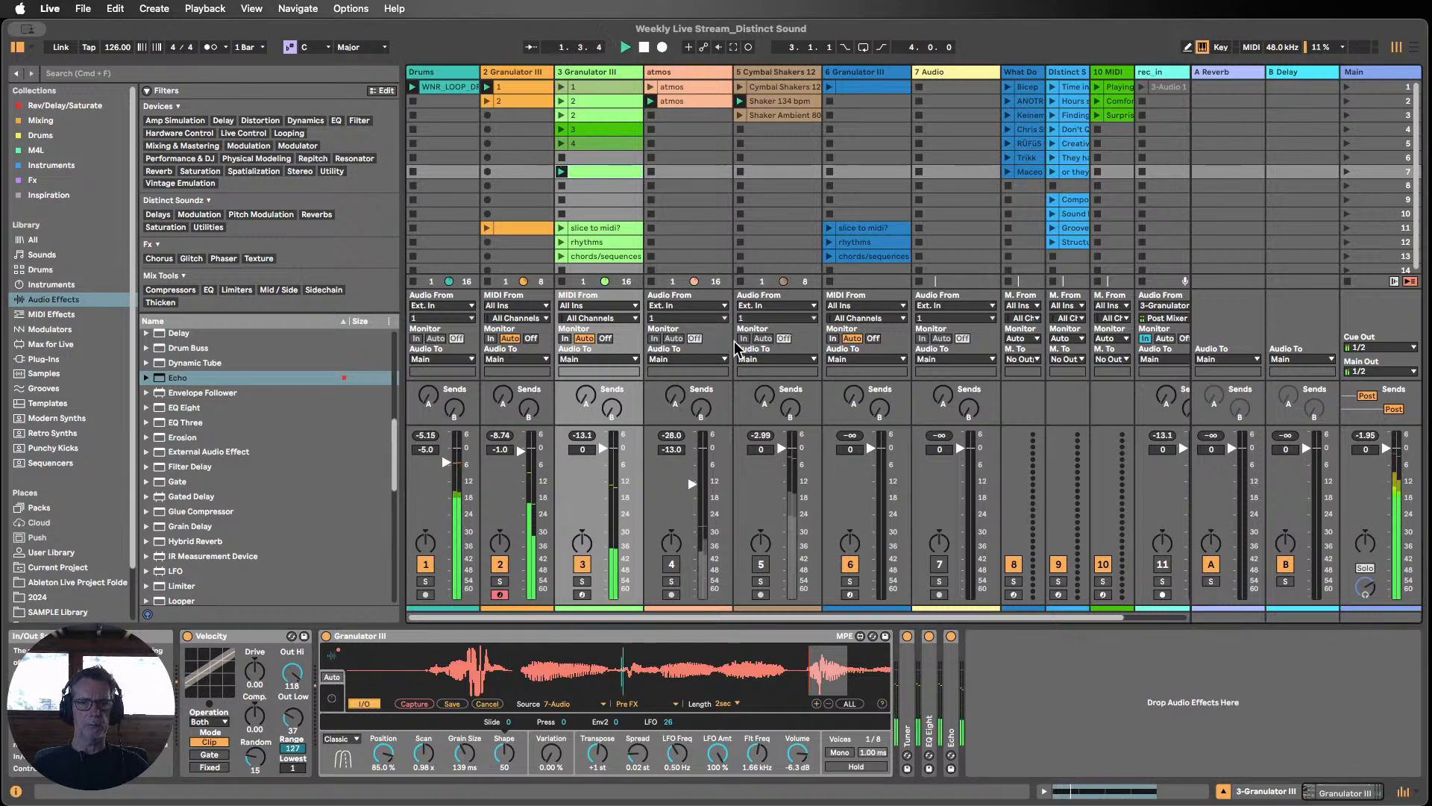
left_click(671, 565)
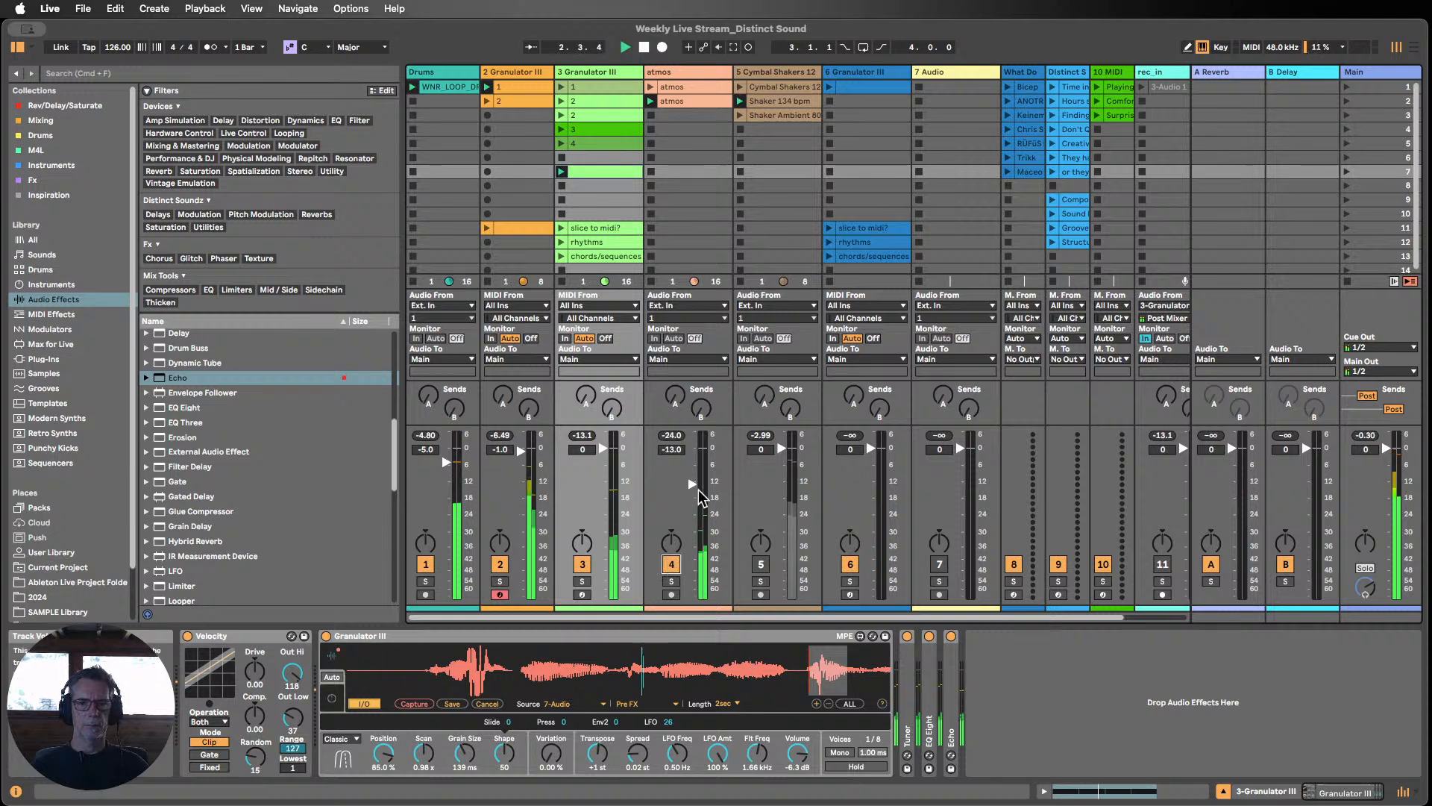
left_click_drag(695, 486, 694, 485)
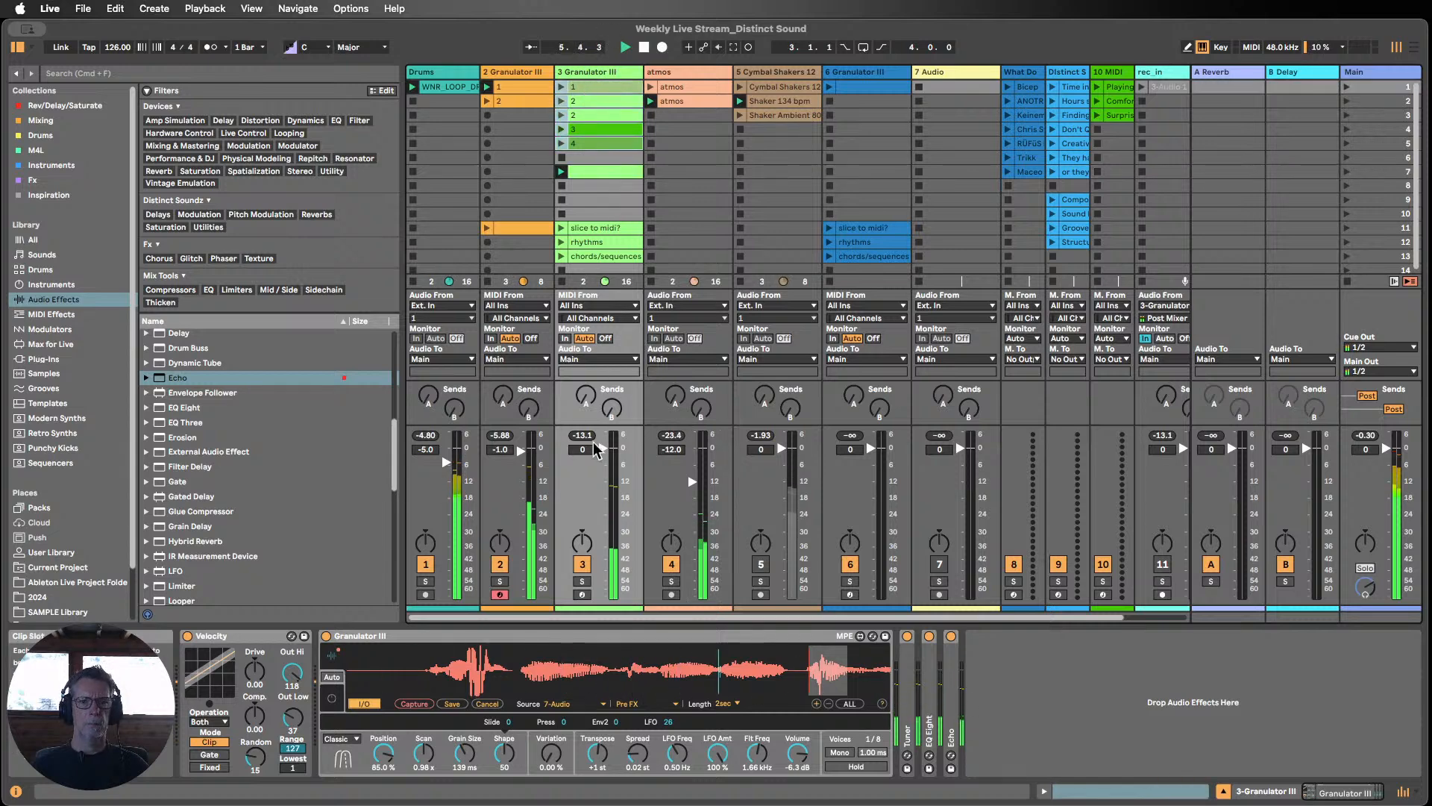
Step: Shrink the mixer's height, move track 3's first five clips to scenes 15–19, and move its scene 7 clip to scene 1
left_click_drag(594, 427, 594, 525)
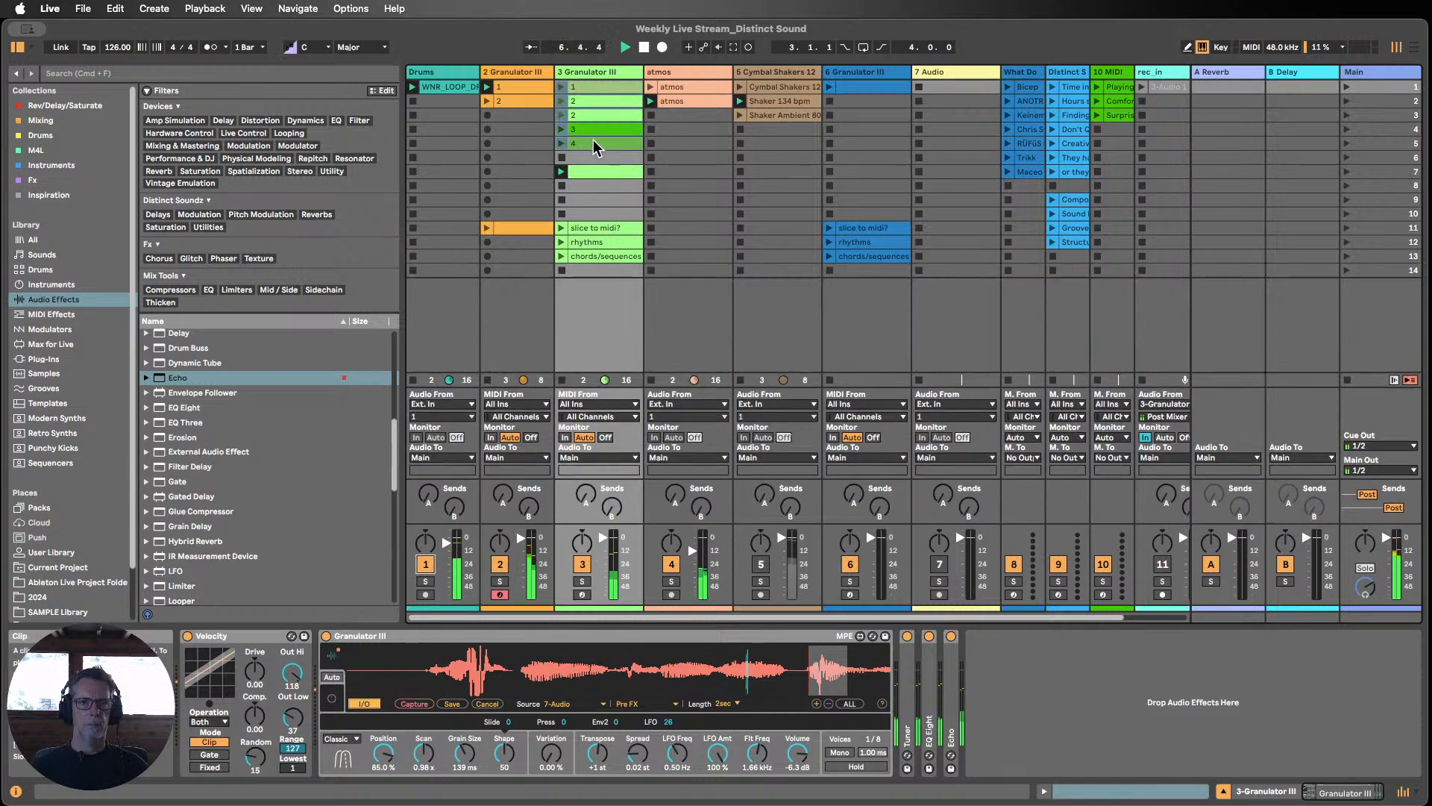
left_click(593, 140)
left_click(592, 85, "shift")
left_click_drag(592, 85, 602, 287)
left_click_drag(580, 170, 581, 85)
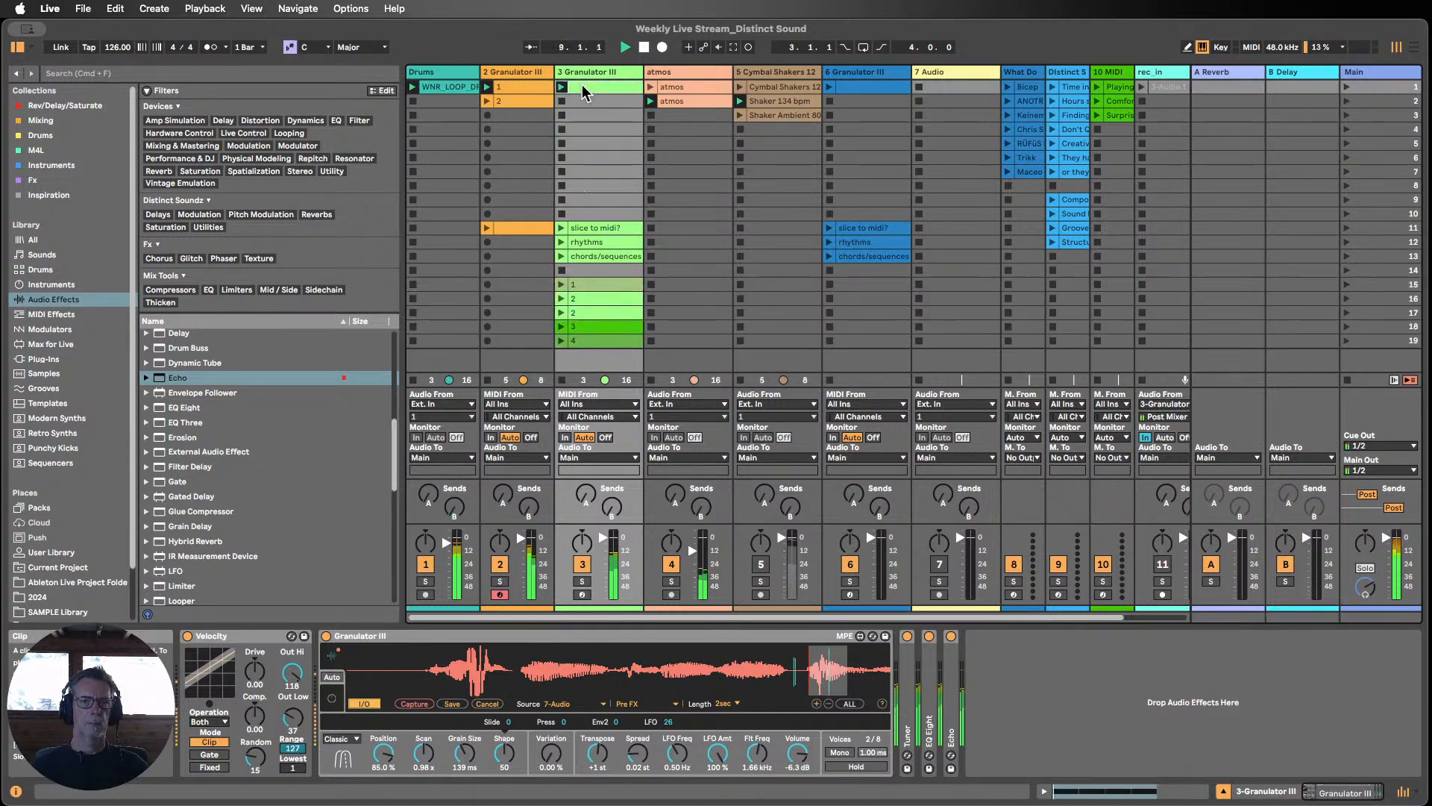
Step: Open track 3's scene 1 clip and transpose all its C3 notes down one octave to C2
double_click(582, 86)
scroll(502, 567, "down", 3)
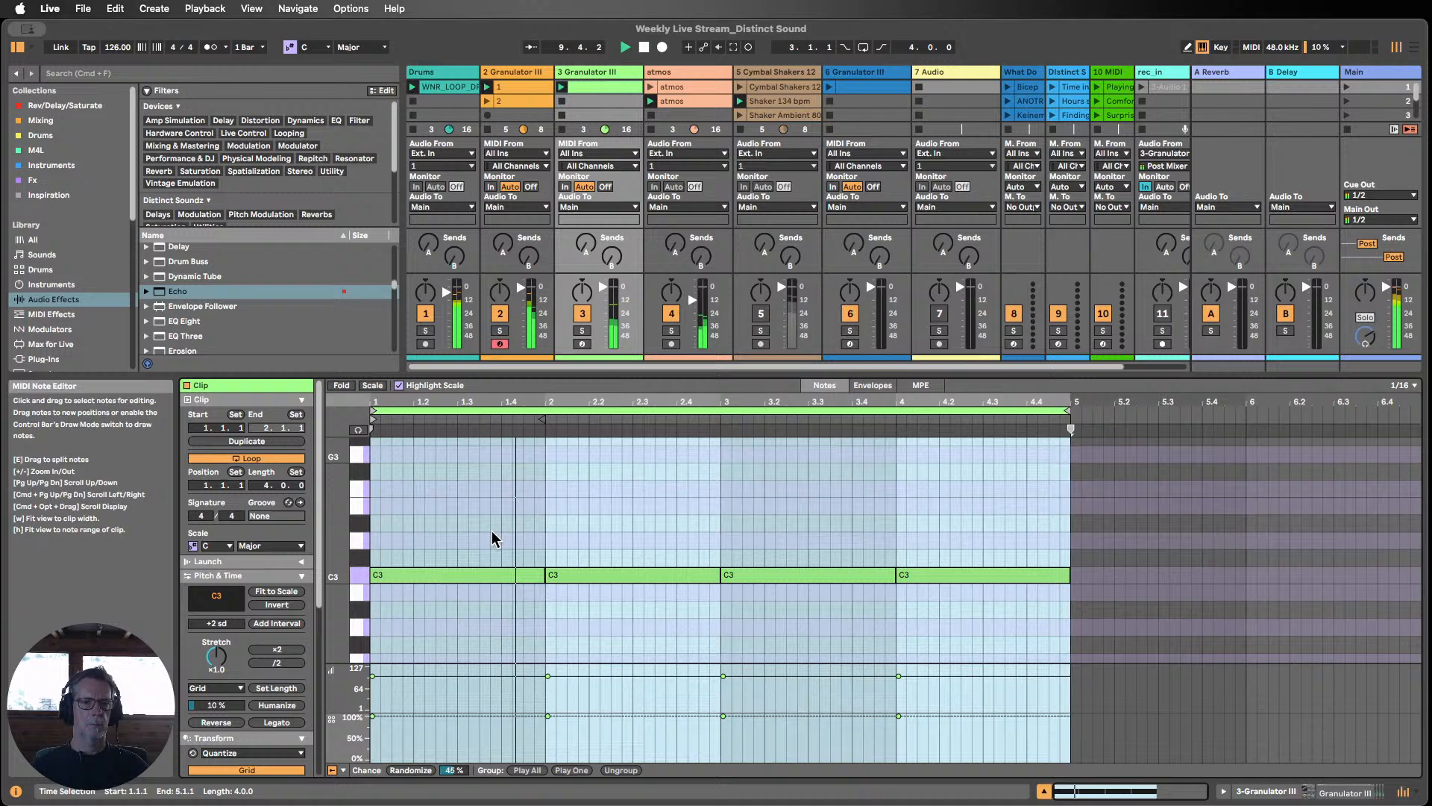
left_click(361, 575)
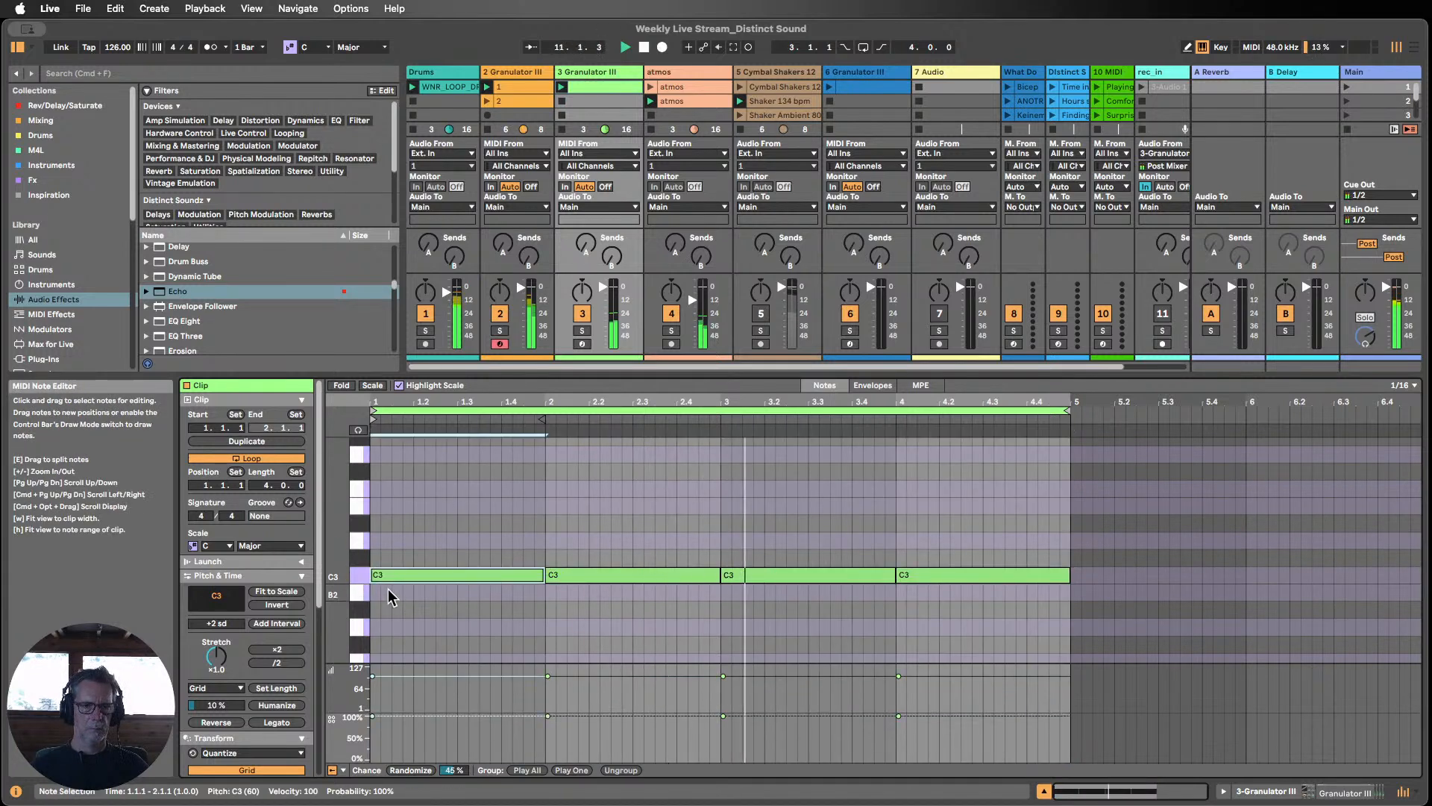
key("shift+Down")
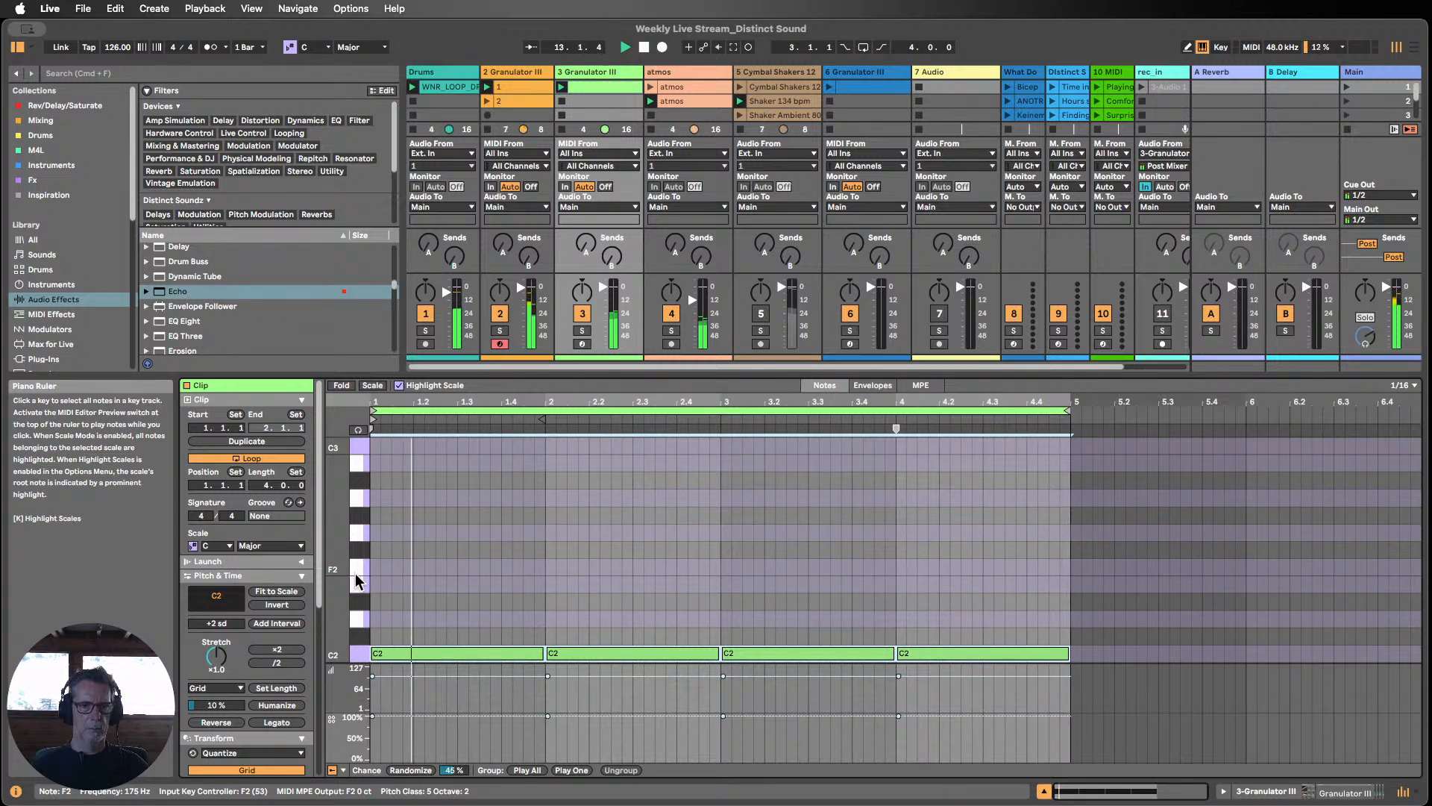
Step: Raise the clip's notes gradually to A2, lower them to G2, and hide the clip view
key("Up")
key("Up")
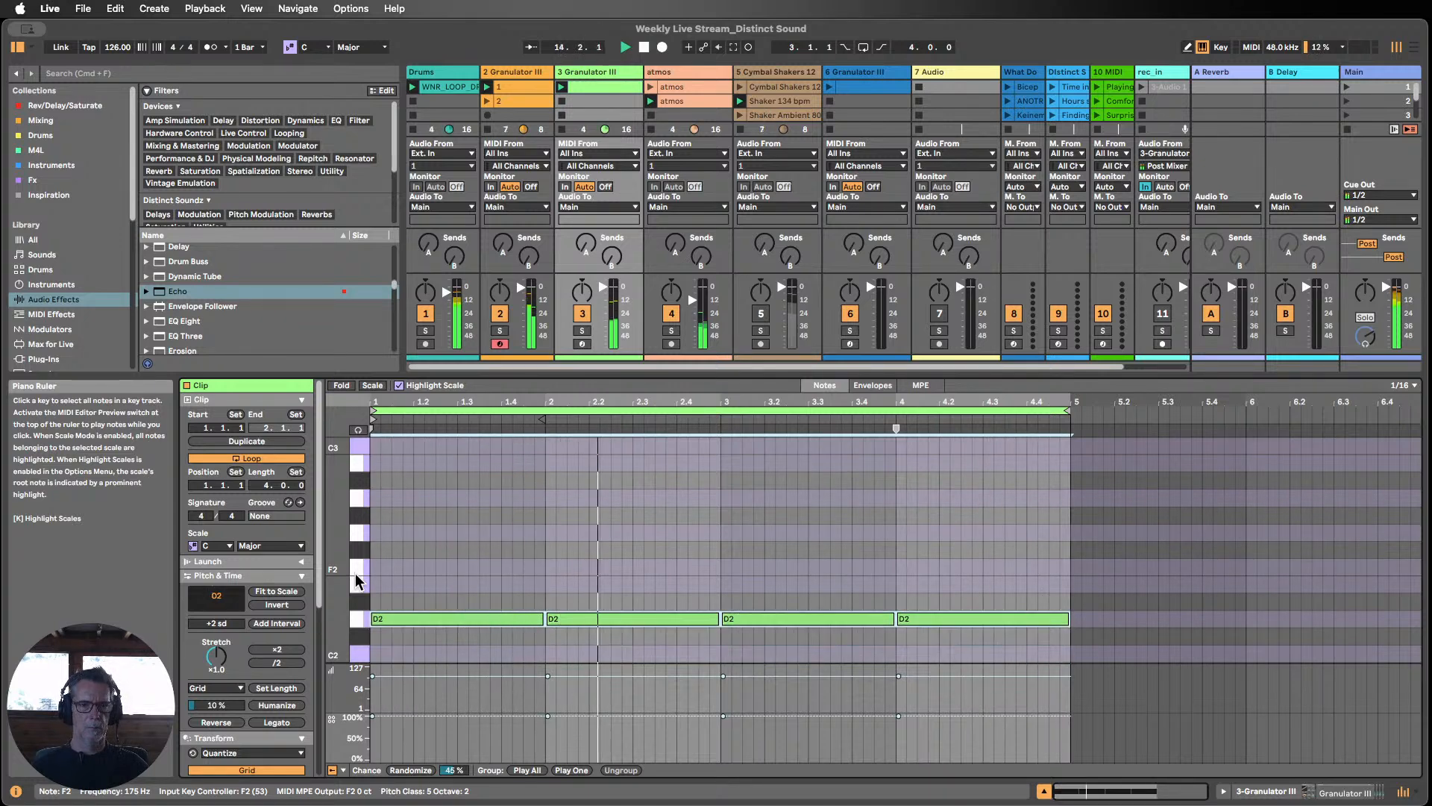
key("Up")
key("Up")
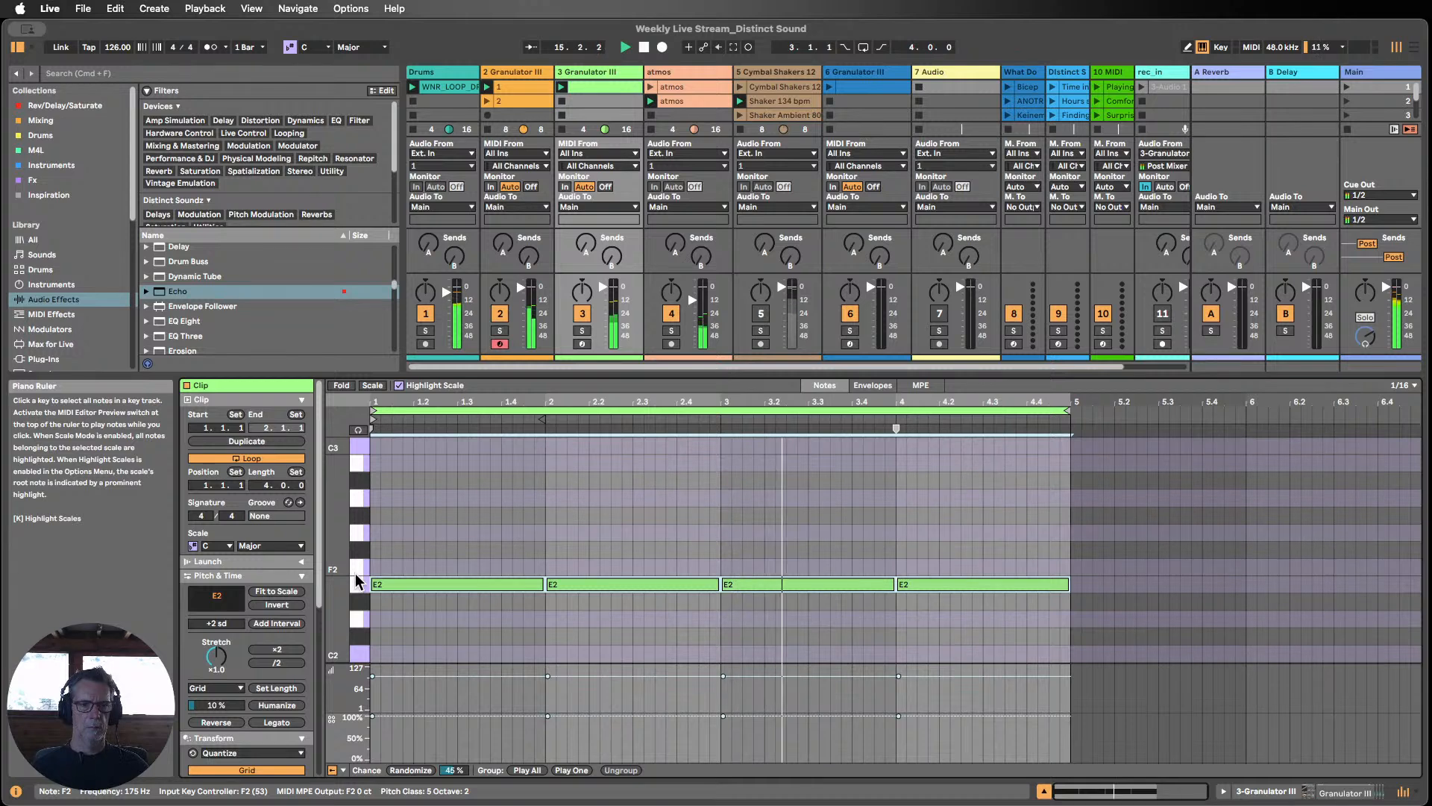
key("Up")
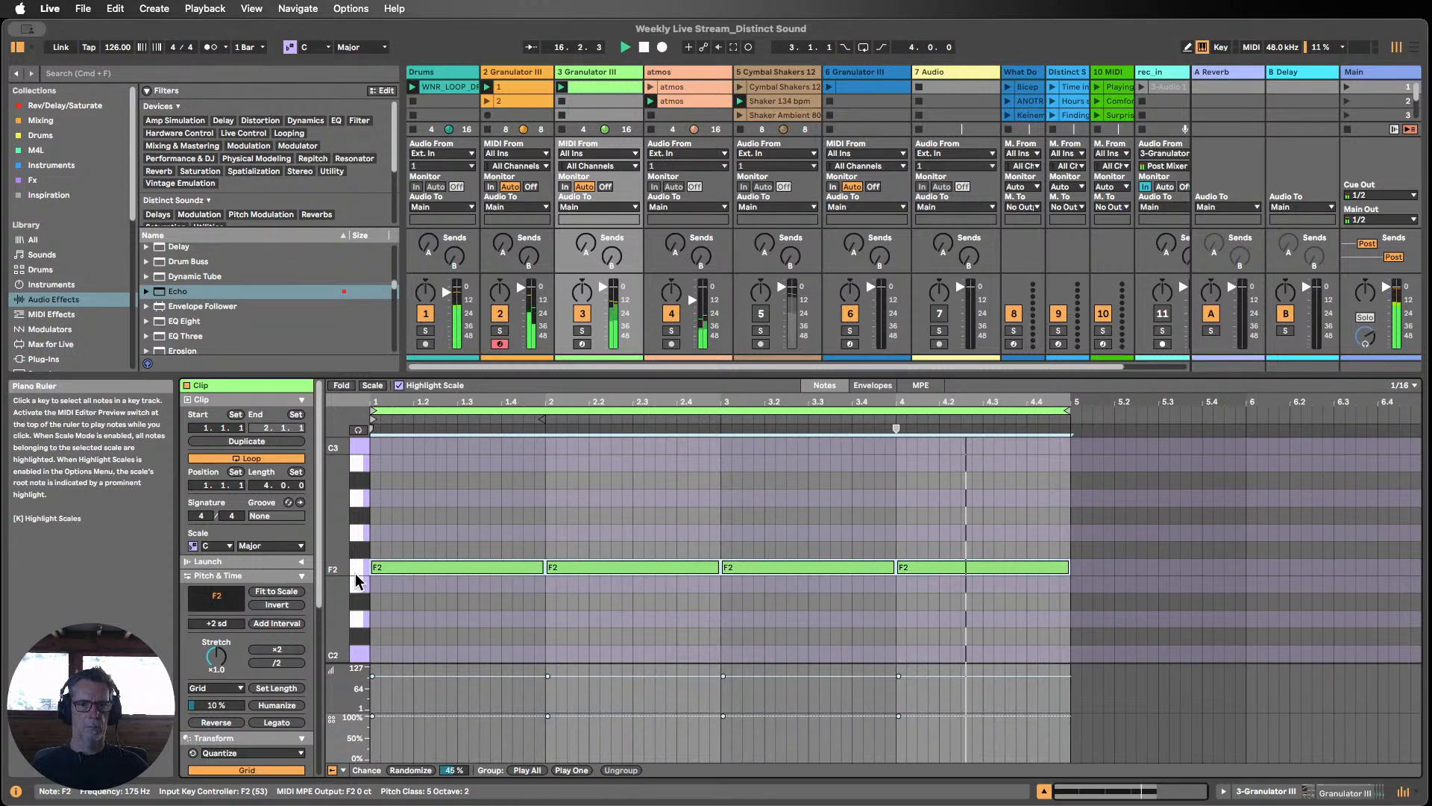
key("Up")
key("Up")
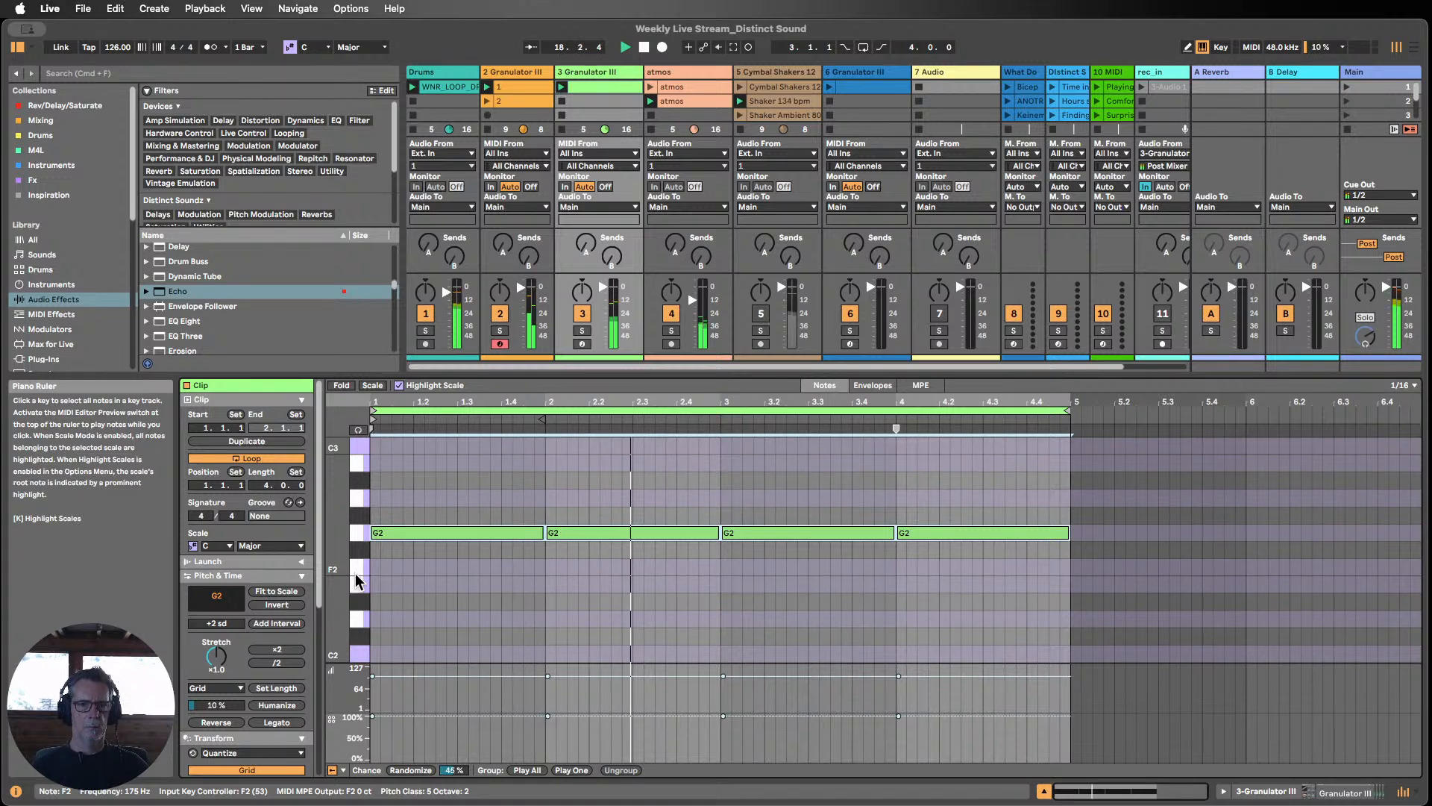
key("Up")
key("Up")
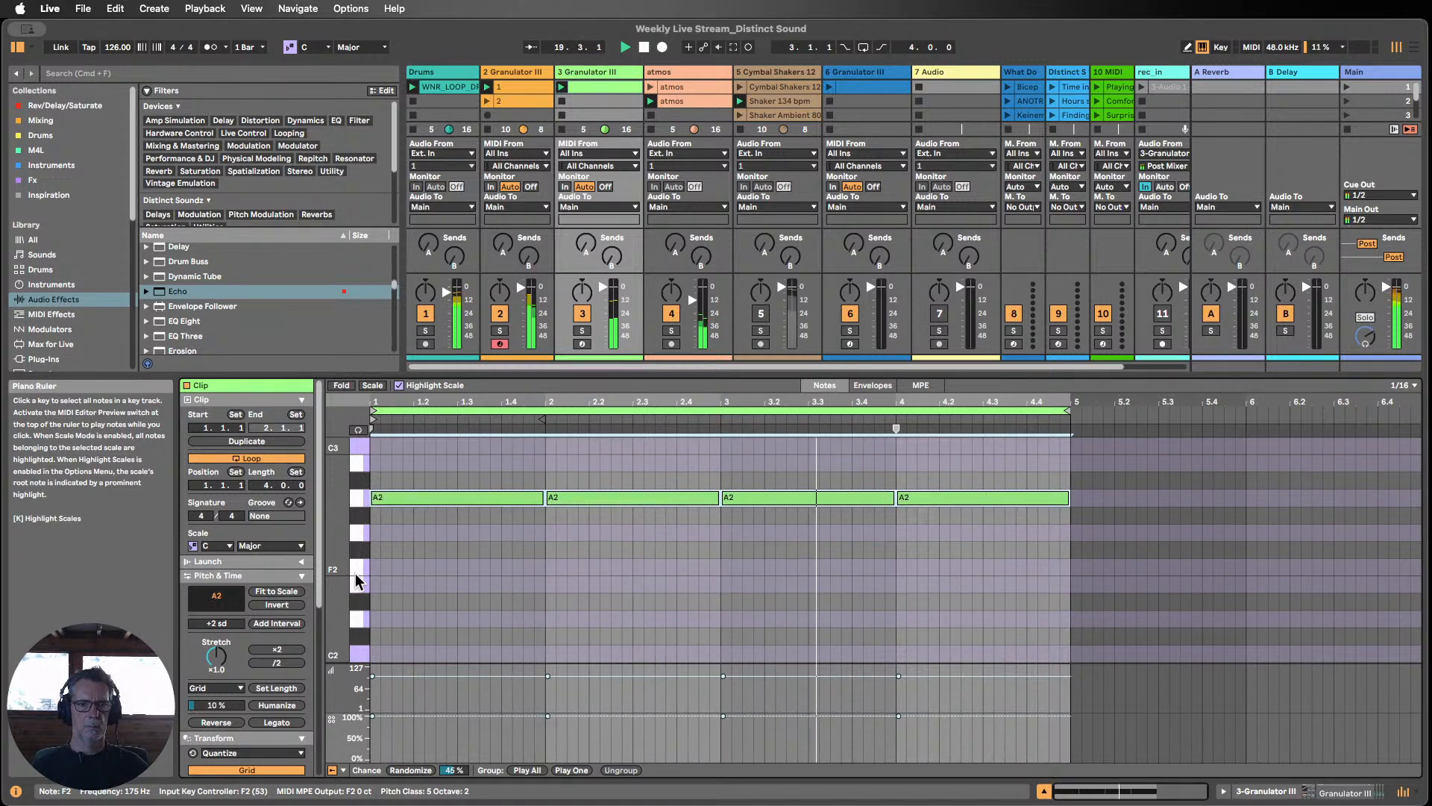
key("Down")
key("Down")
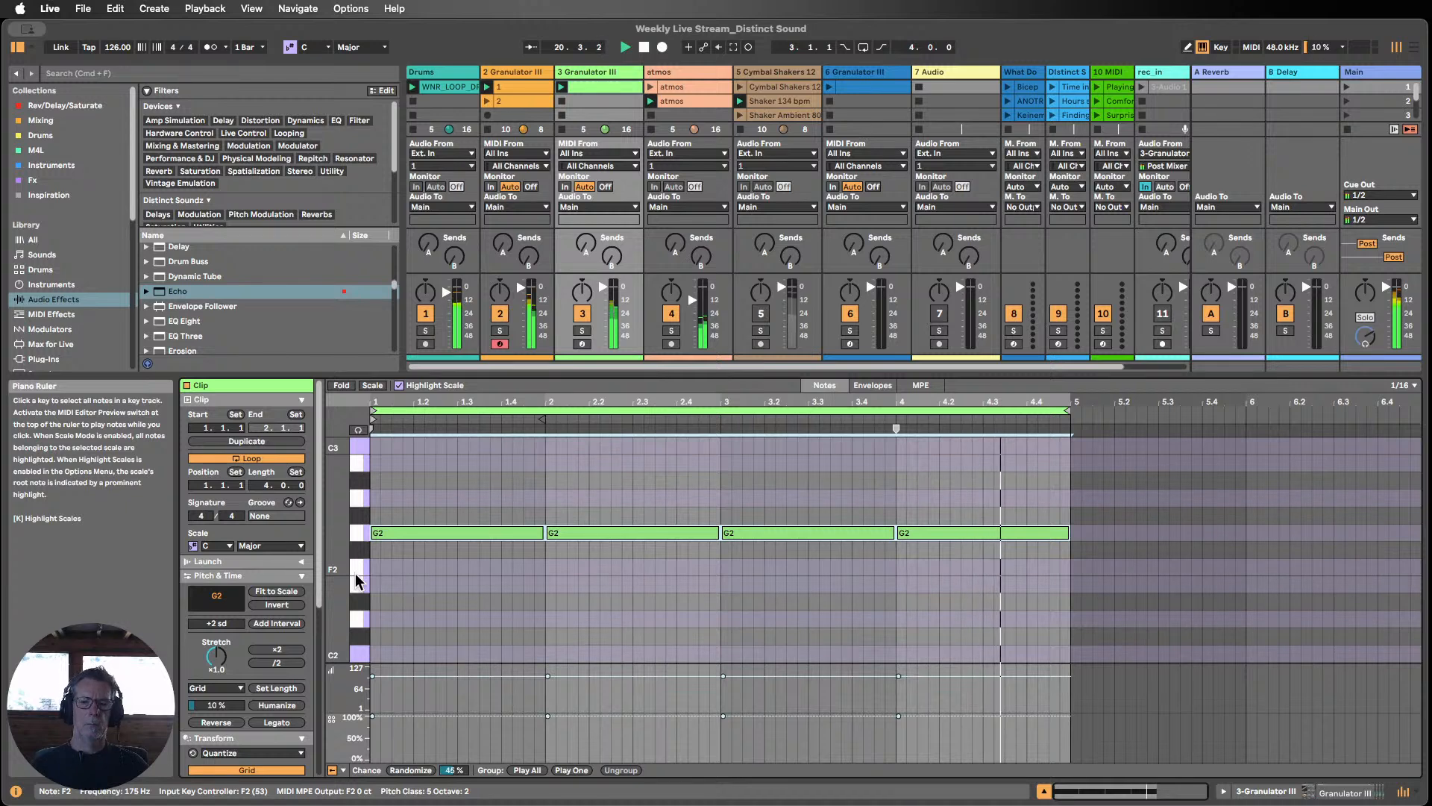
left_click(1044, 791)
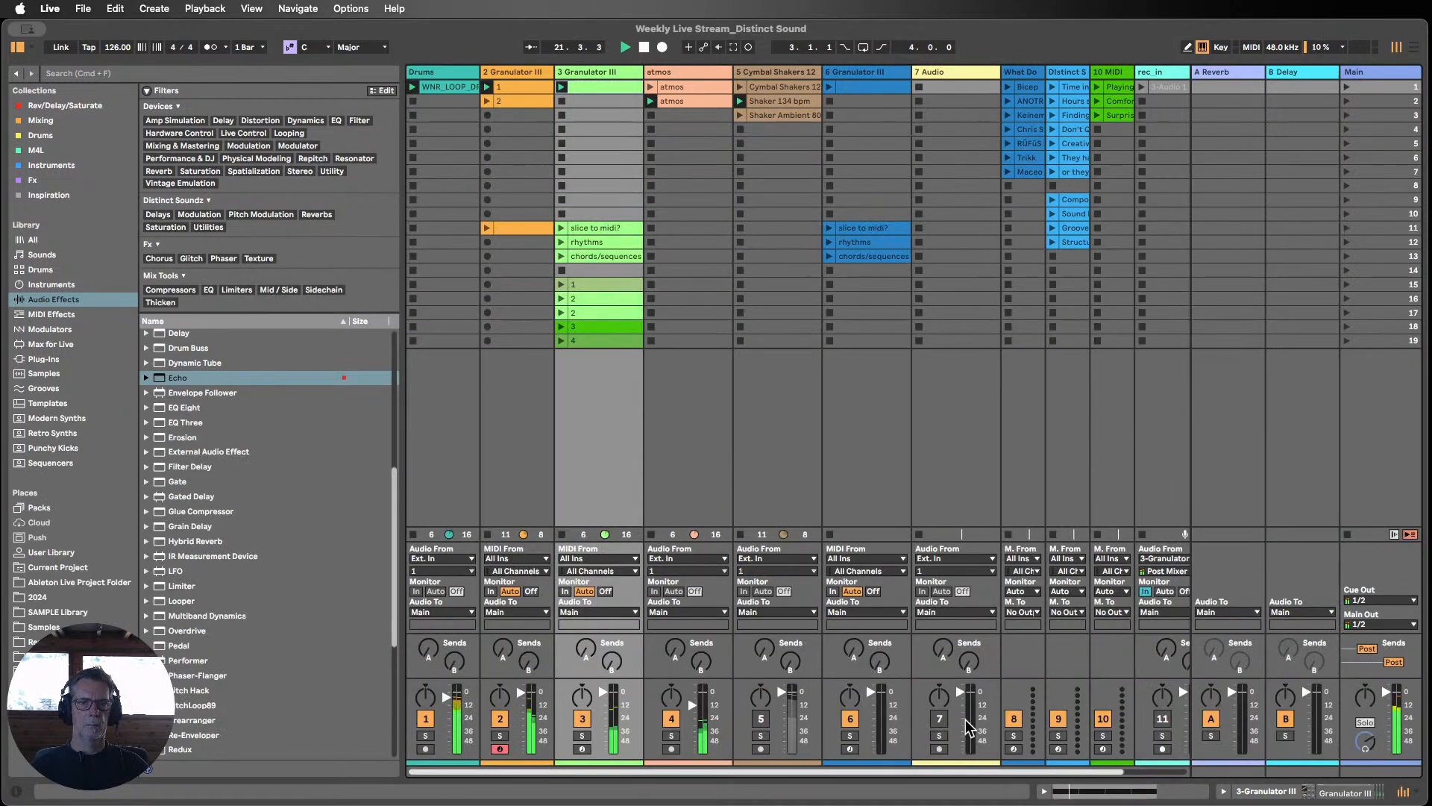
Step: Widen track 2's column slightly and duplicate the track
mouse_move(552, 71)
left_mouse_down()
mouse_move(595, 69)
mouse_move(561, 68)
left_mouse_up()
left_click(513, 100)
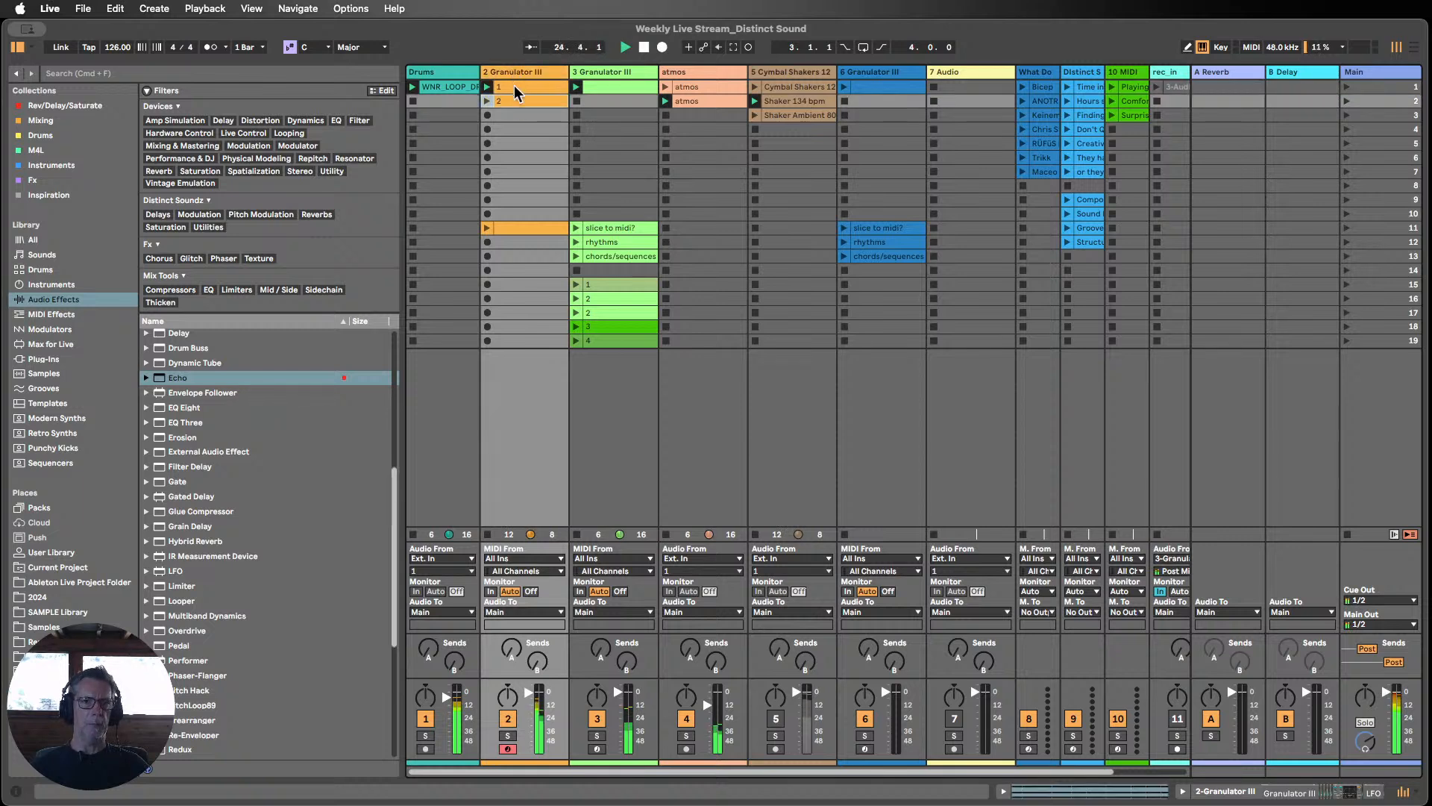
left_click(513, 70)
key("super+d")
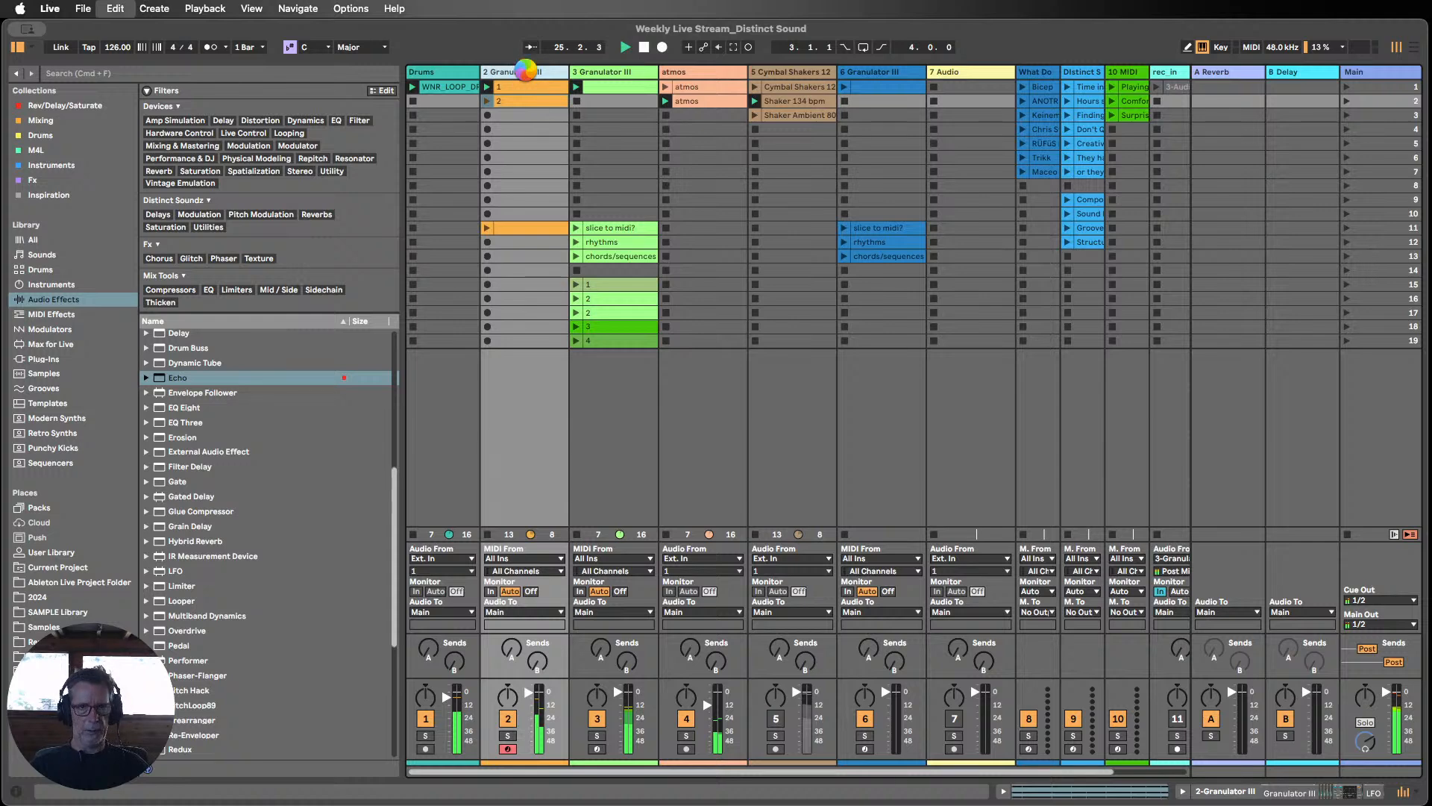
Step: On the duplicated track, delete clip 1 and move clip 2 to scene 1, and delete clip 2 from track 2
left_click(590, 87)
left_click_drag(597, 102, 593, 88)
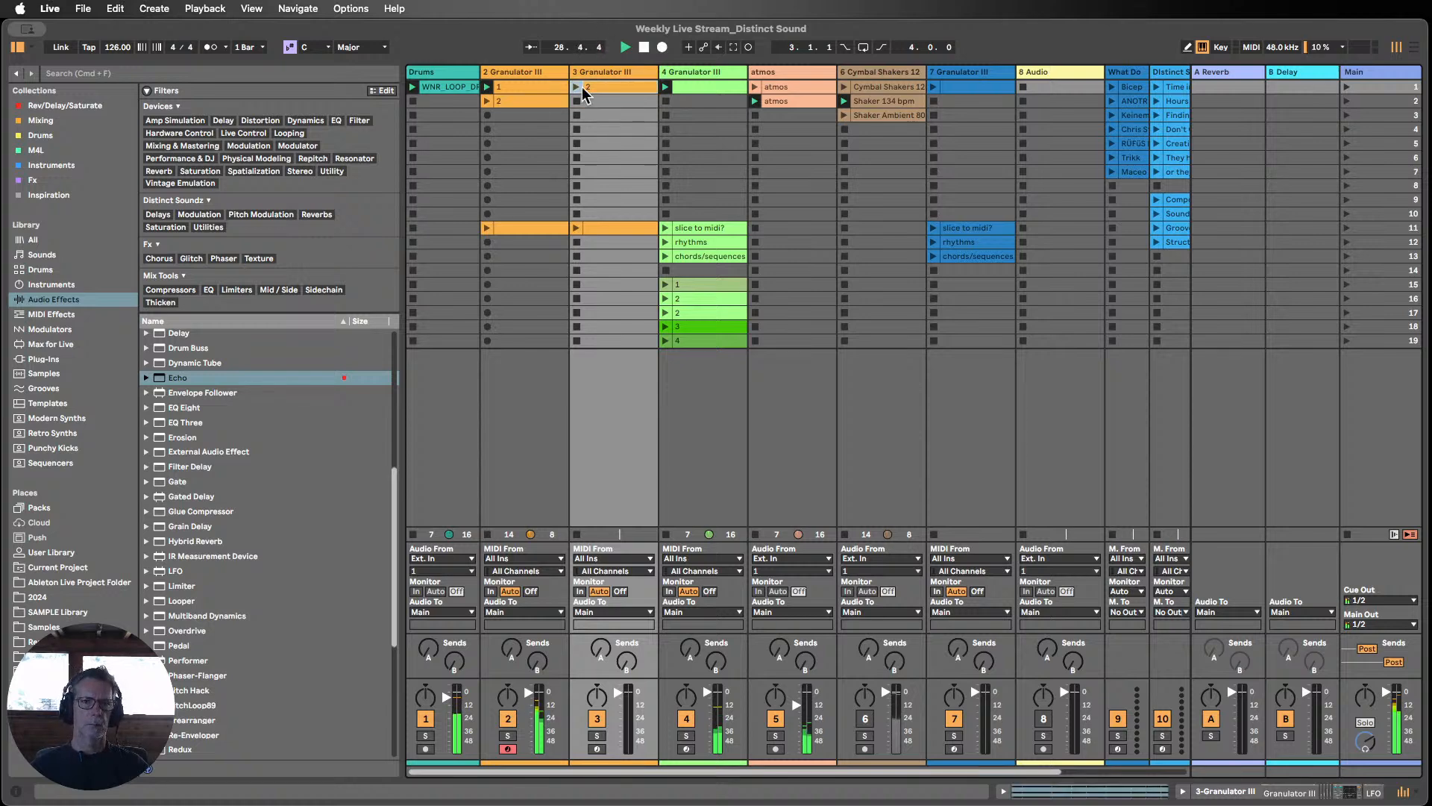
left_click(524, 103)
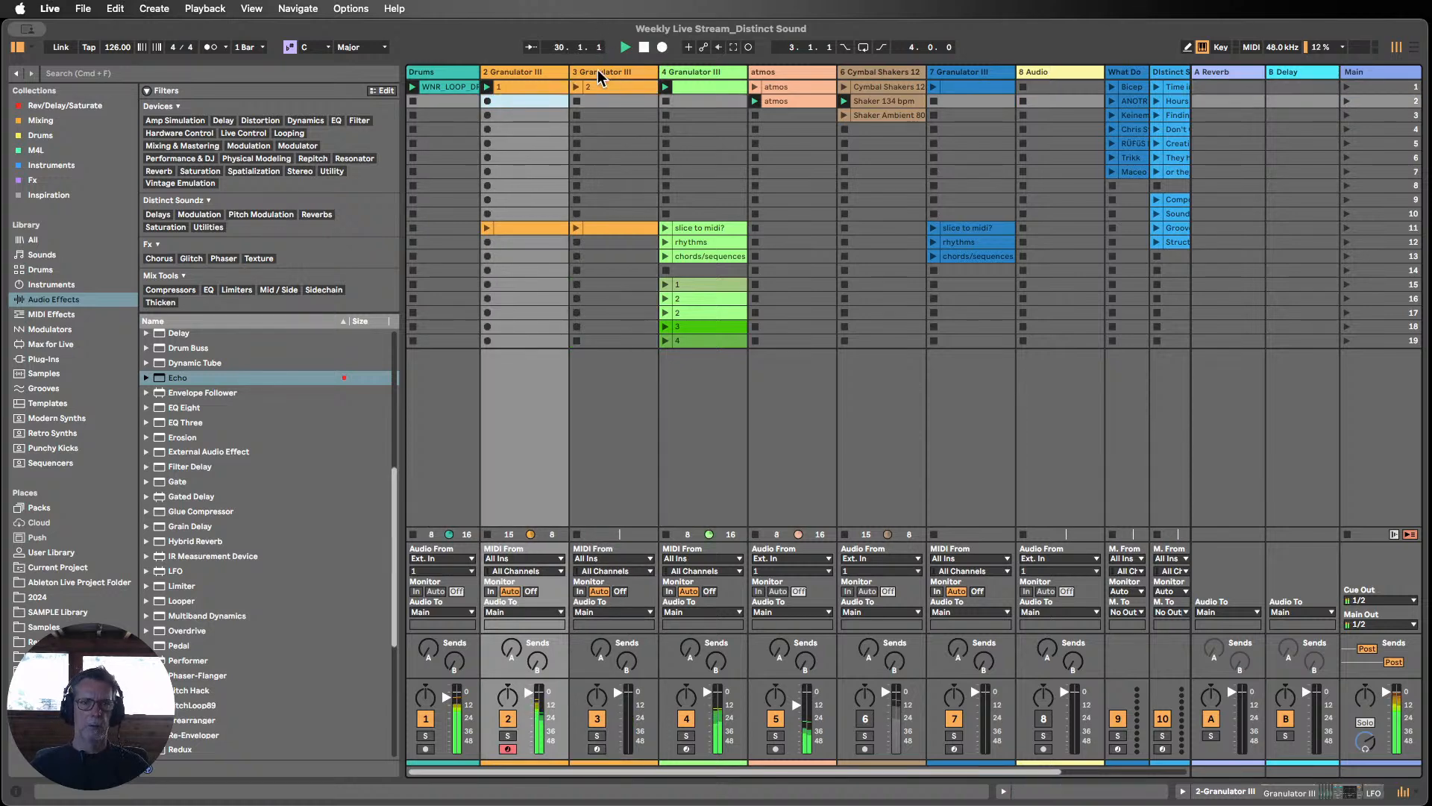
Step: Check track 3's clip 2, add the Arpeggiator MIDI effect ahead of track 3's Granulator III, and launch the clip
double_click(599, 73)
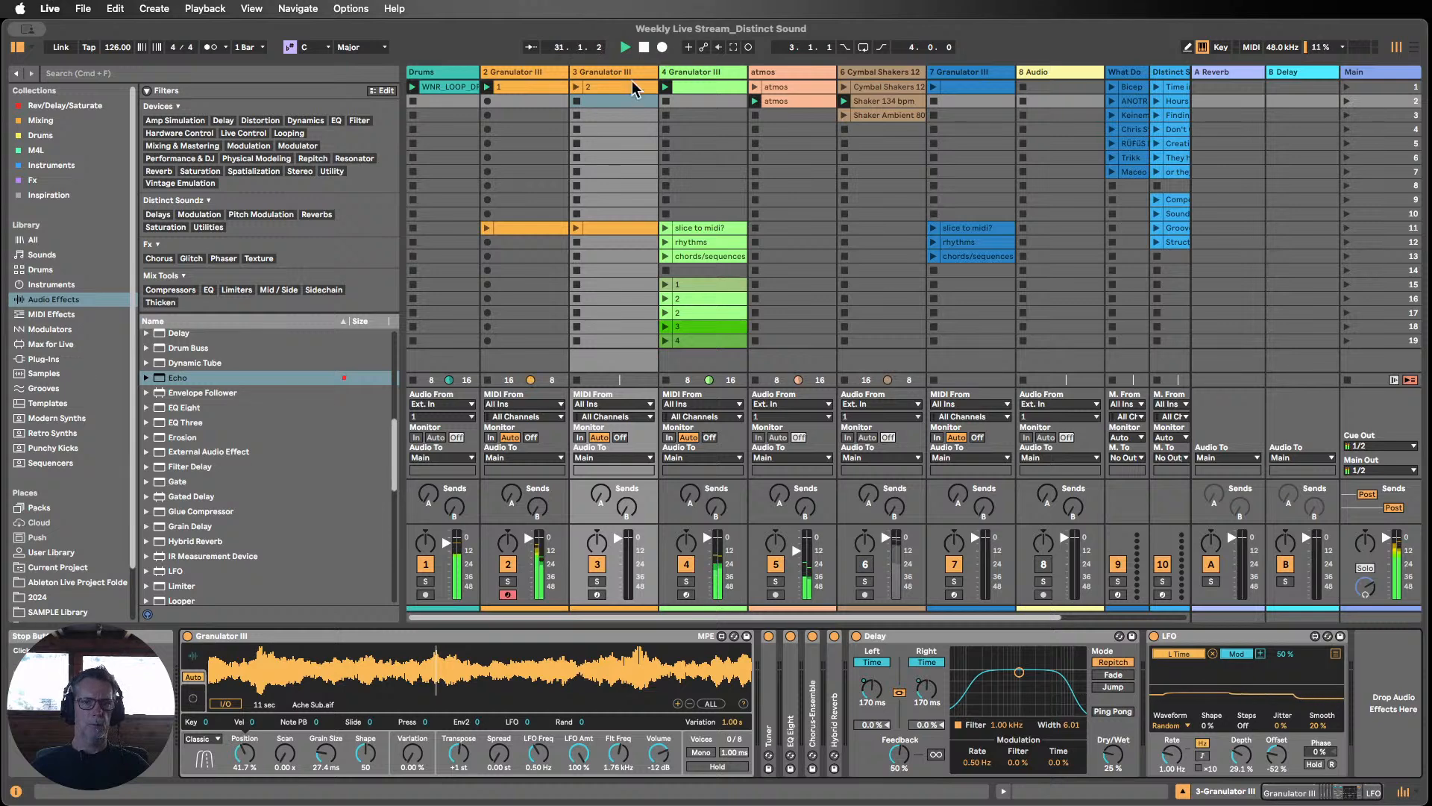
double_click(633, 88)
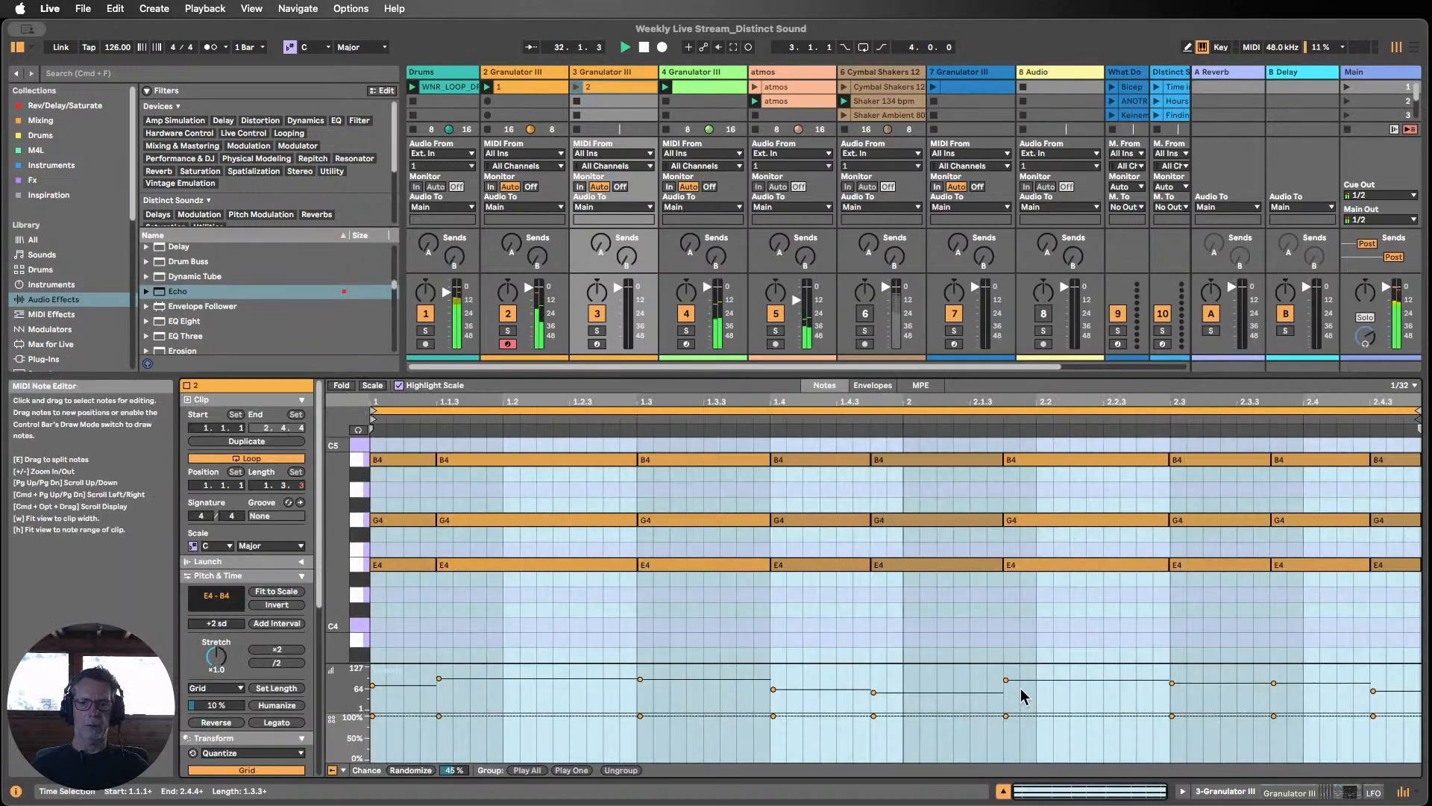
left_click(1003, 791)
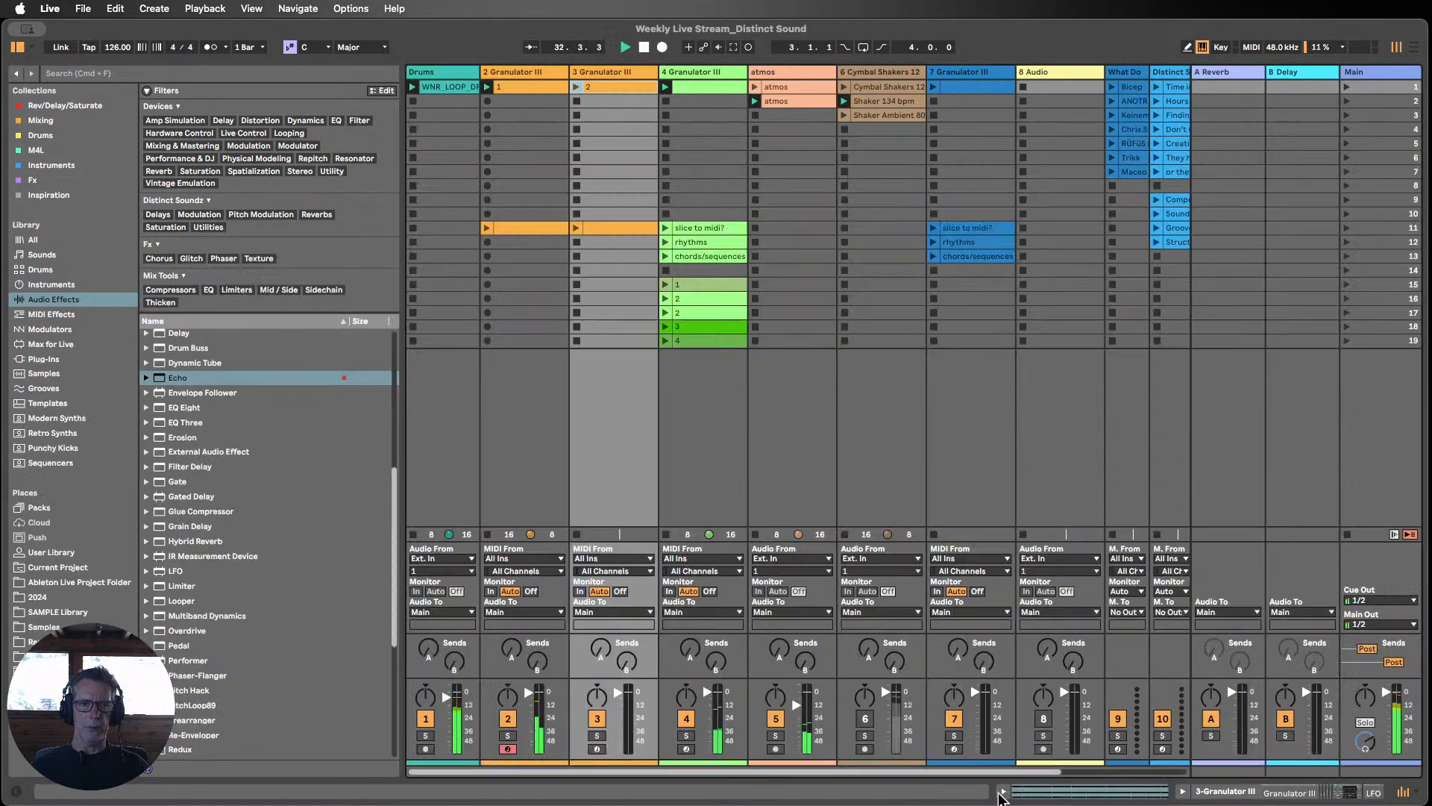
left_click(40, 313)
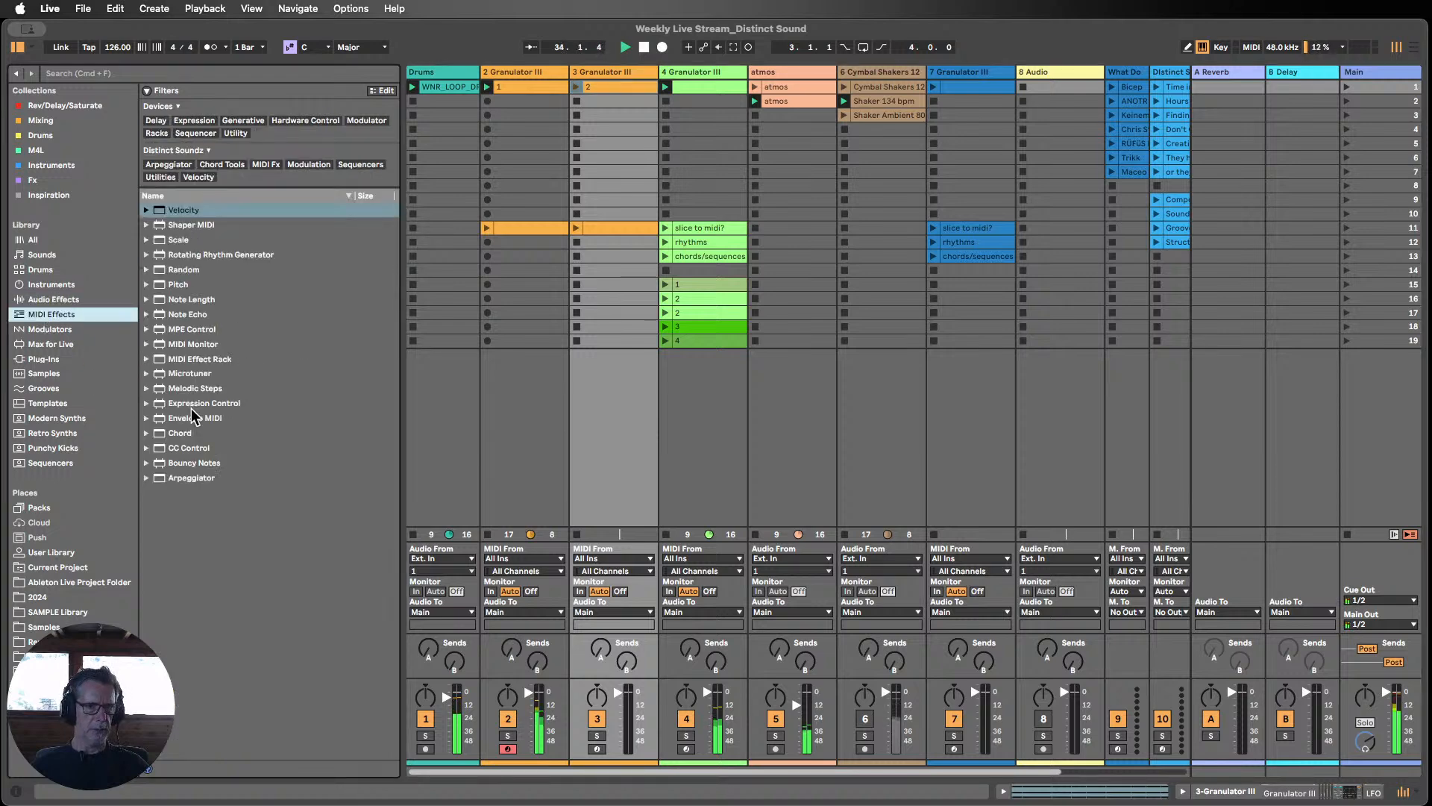
left_click_drag(191, 478, 612, 155)
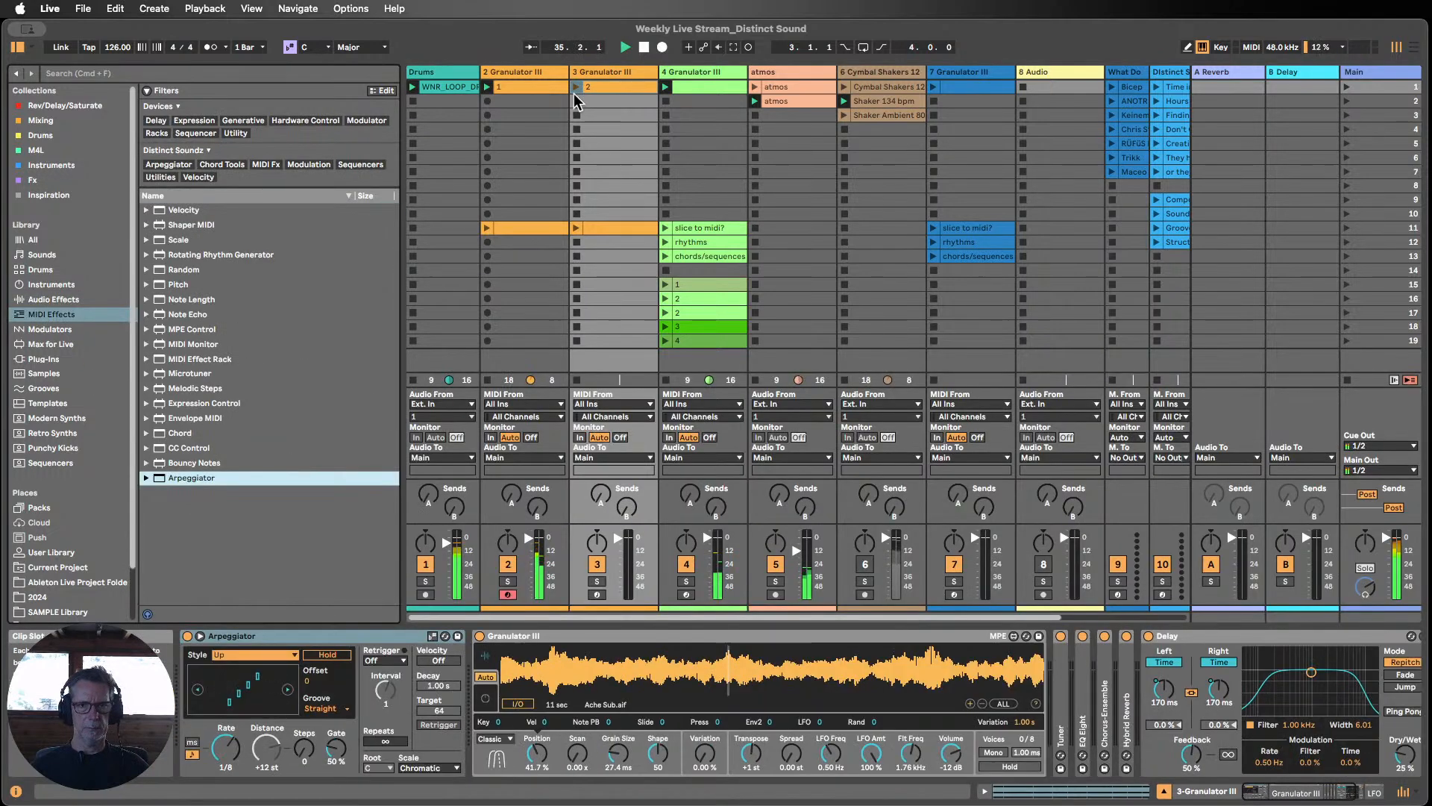
left_click(576, 88)
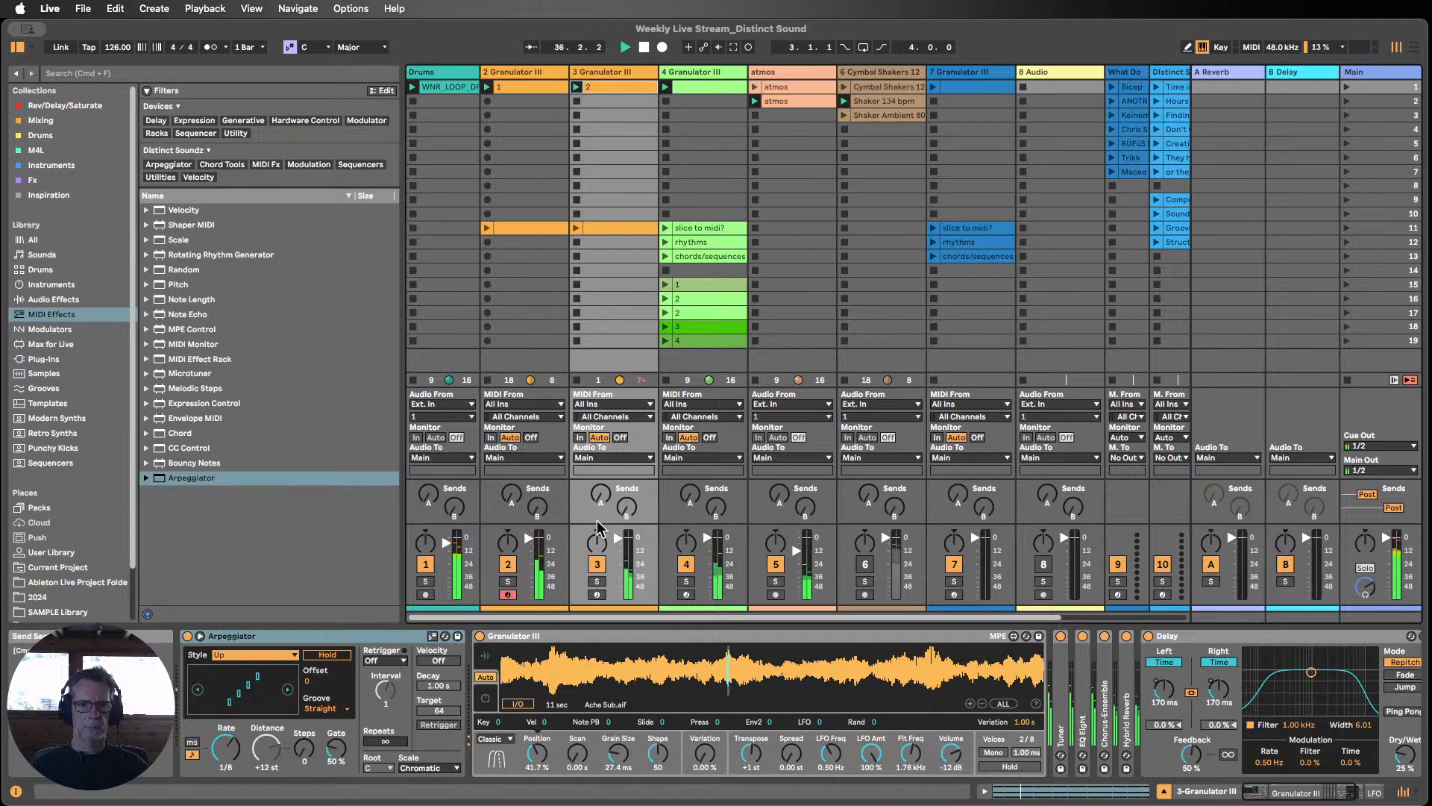
Step: Enlarge the mixer's volume section to show the level readouts, and mute track 2
left_click_drag(596, 524, 592, 426)
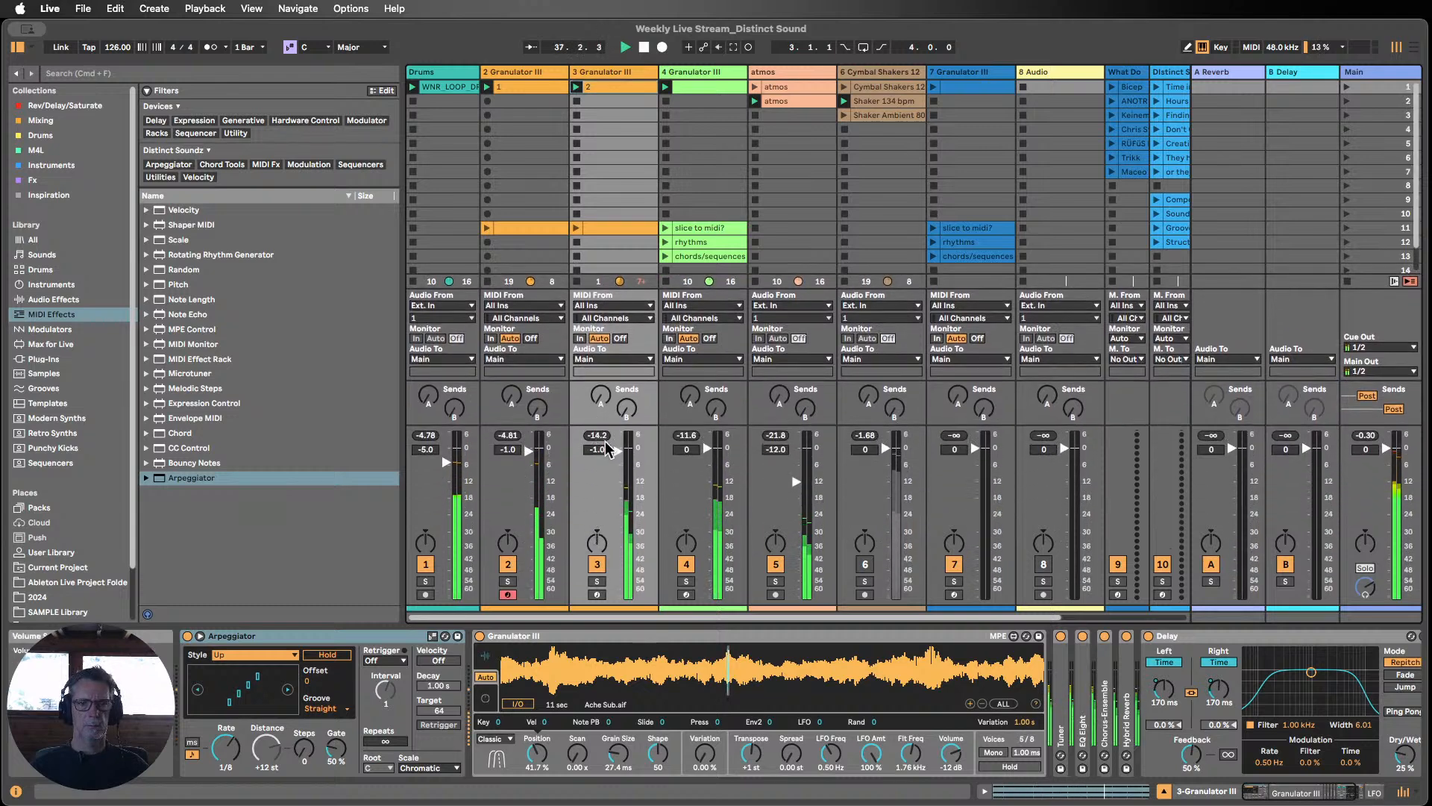
left_click(225, 748)
left_click_drag(225, 748, 225, 749)
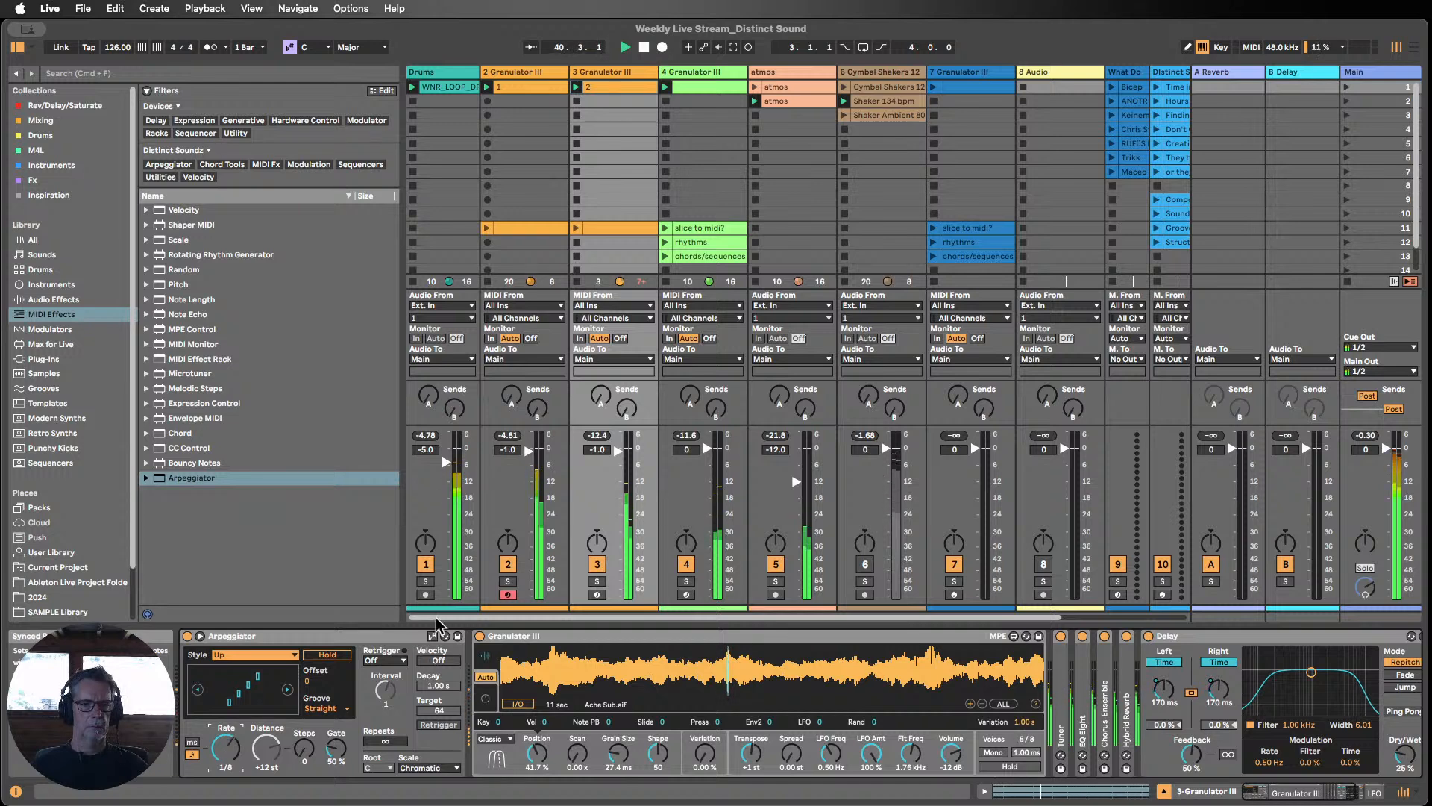
left_click(506, 567)
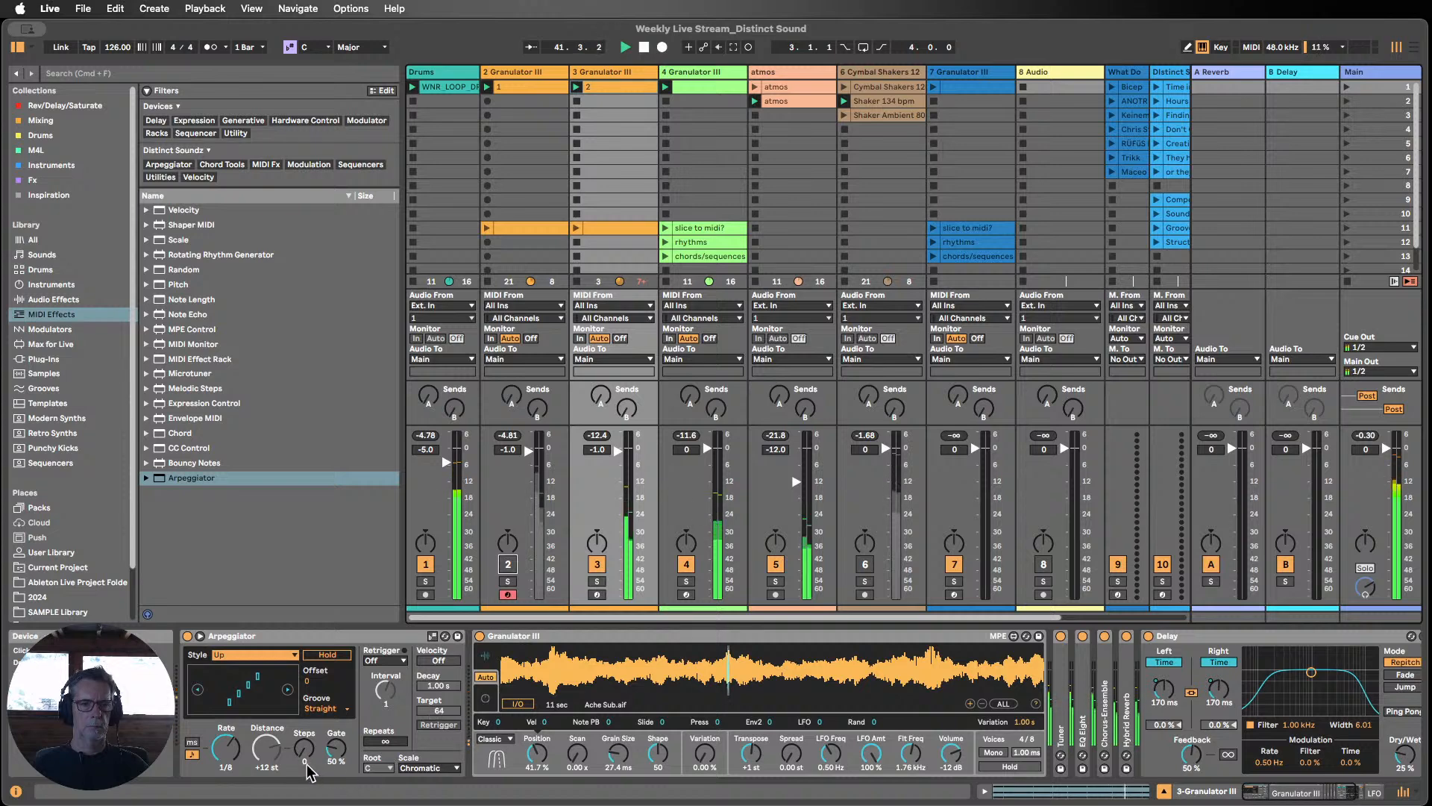
Step: Set track 3's Arpeggiator to 2 steps and collapse the Delay device
left_click_drag(307, 768, 307, 758)
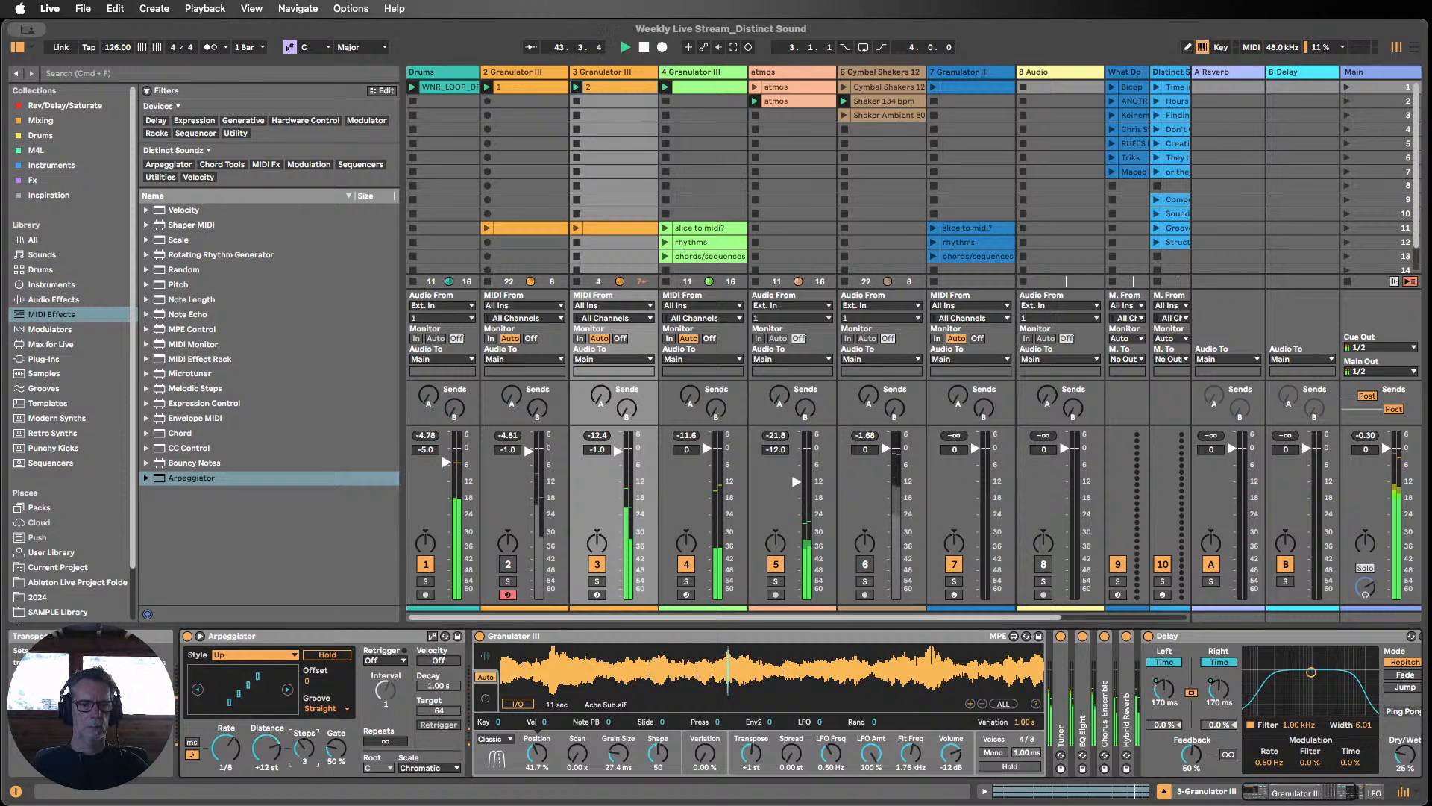
double_click(1191, 637)
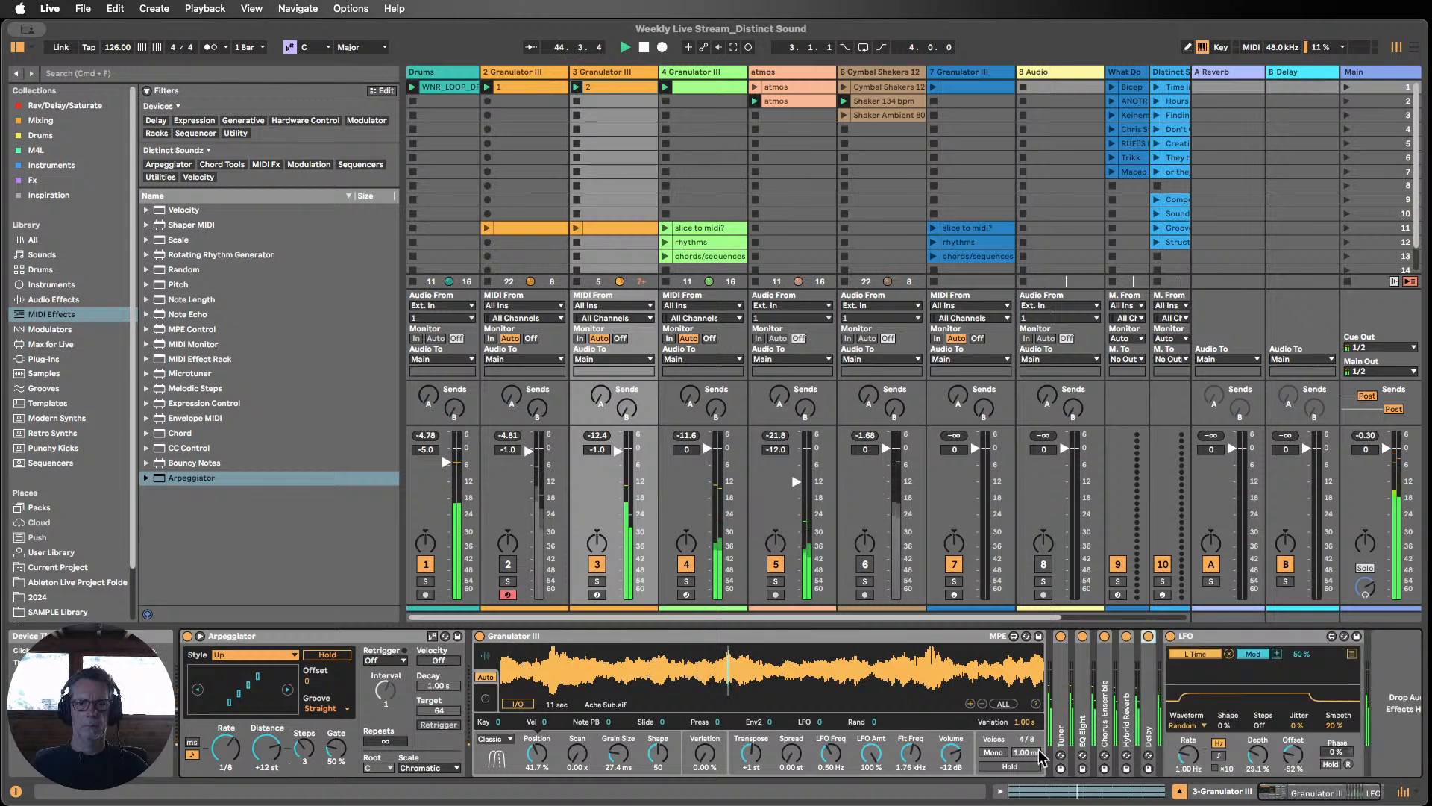
left_click_drag(304, 750, 304, 735)
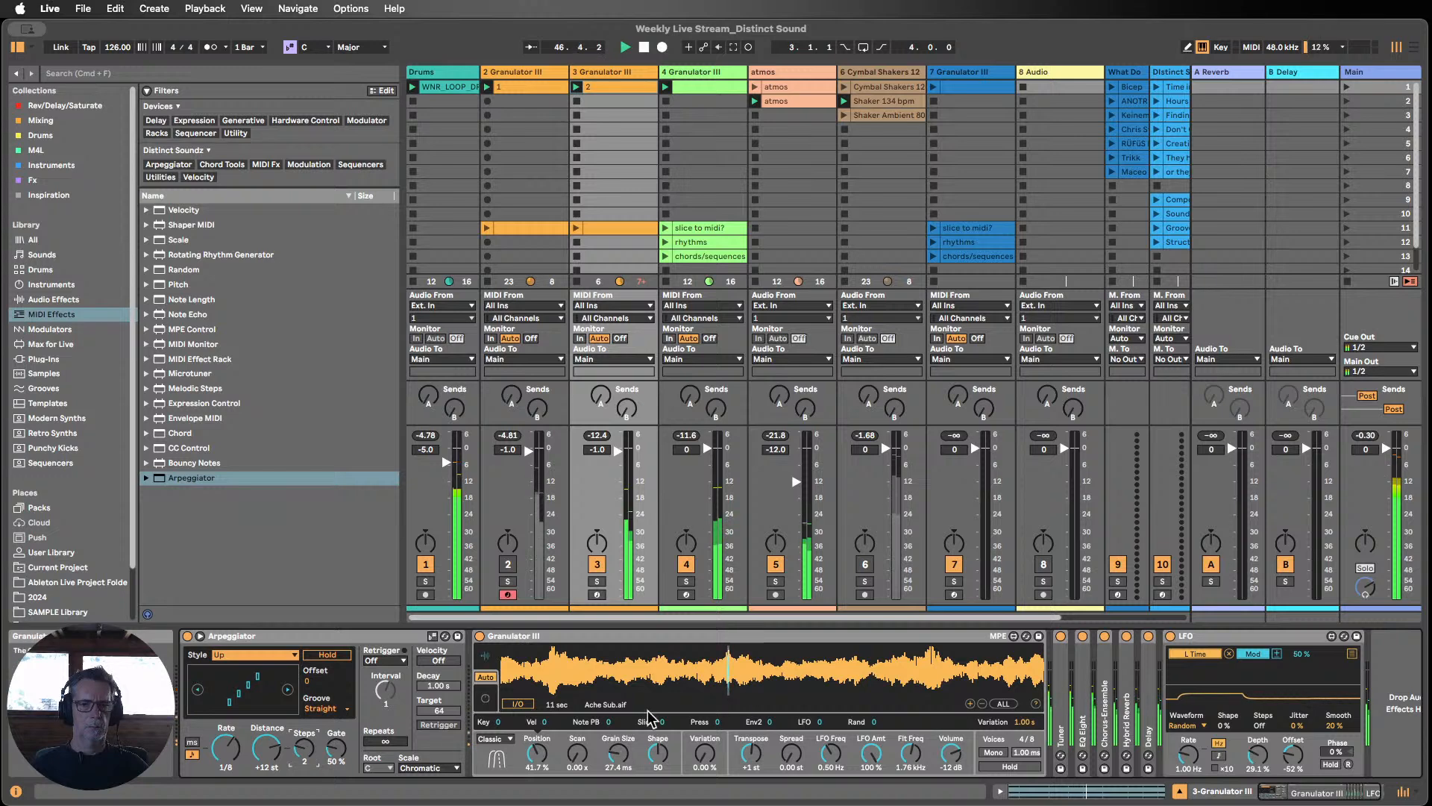
Step: Shape Granulator III's volume envelope with 11.7 ms attack, 3.32 s decay and -inf dB sustain, and lower track 3 to -9.2 dB
left_click(486, 698)
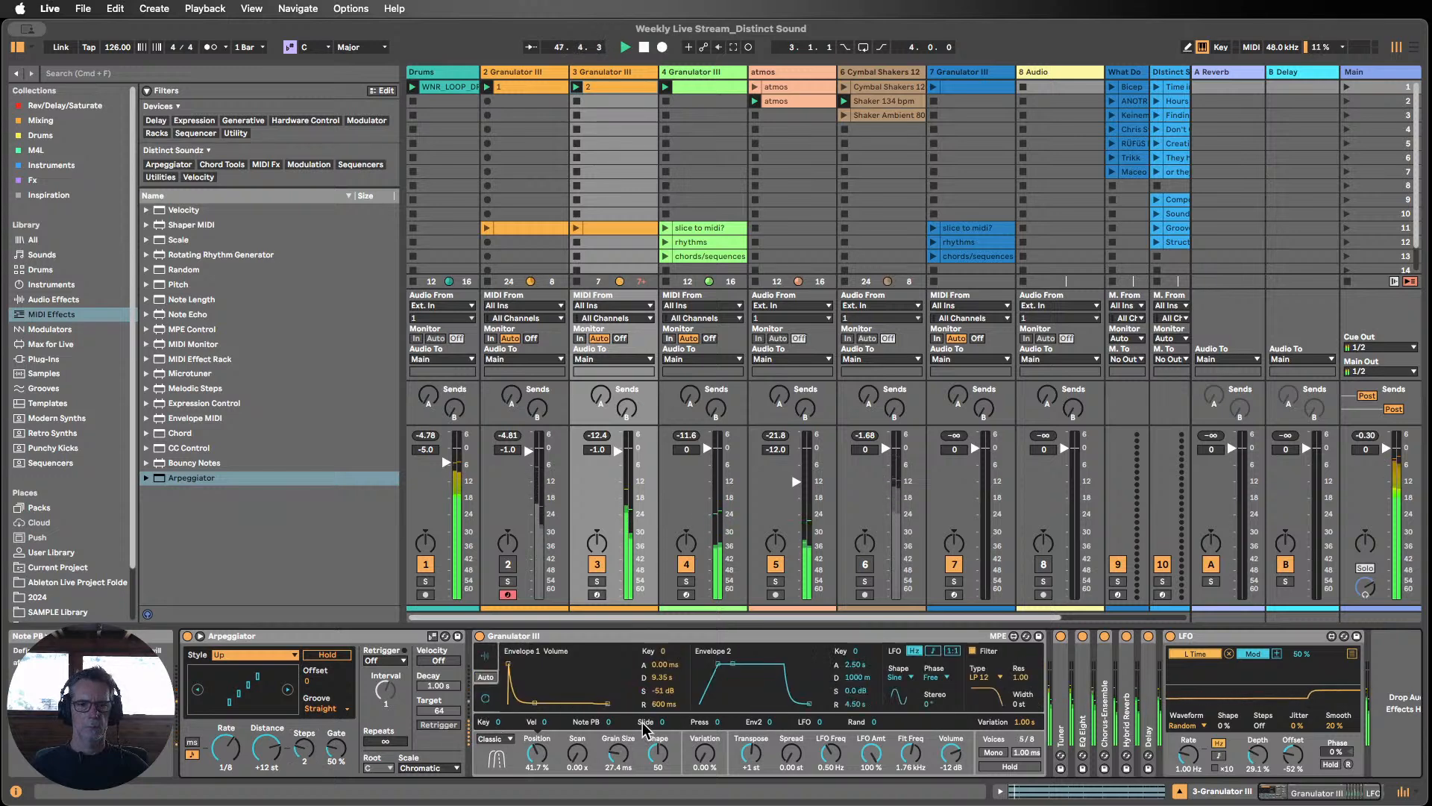
left_click_drag(660, 690, 660, 648)
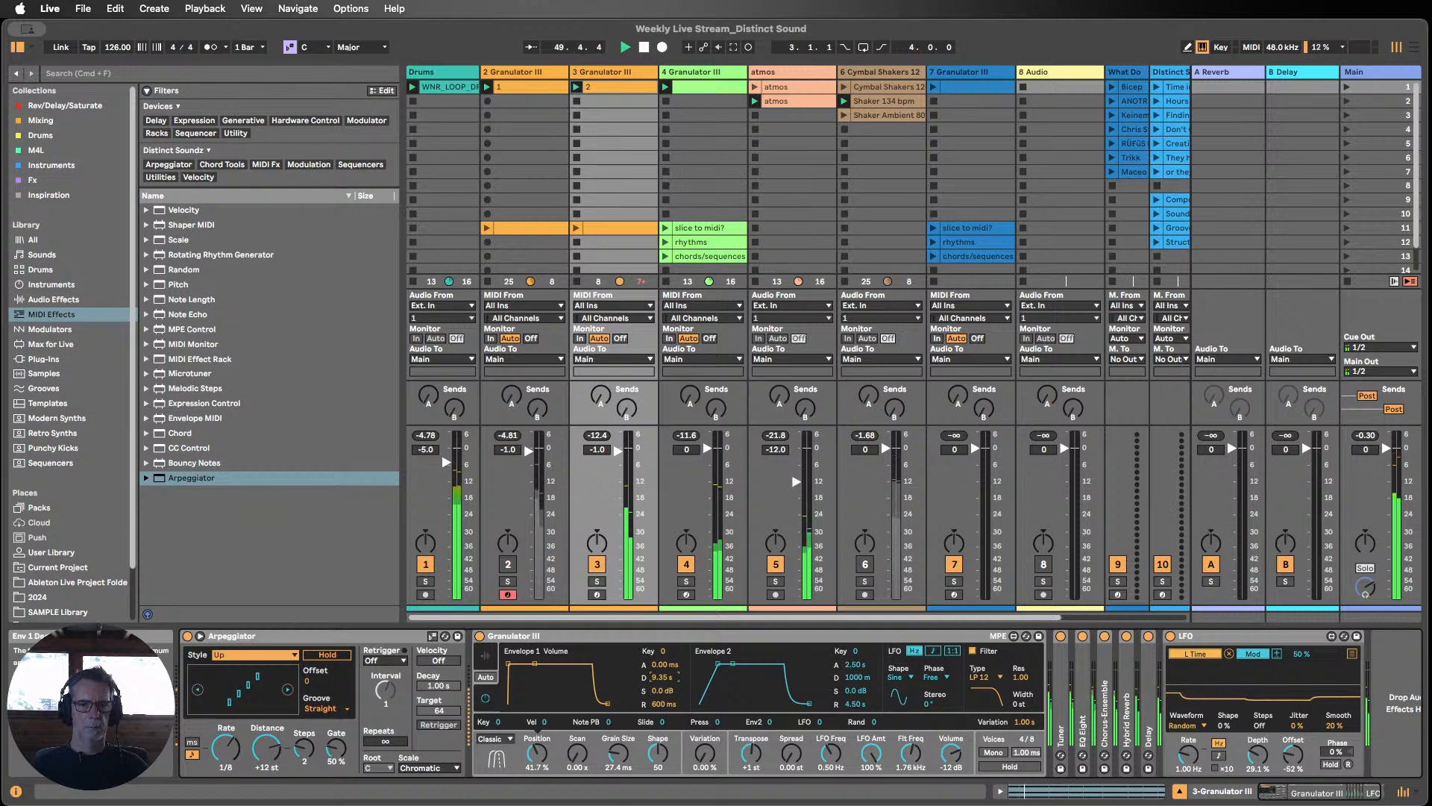
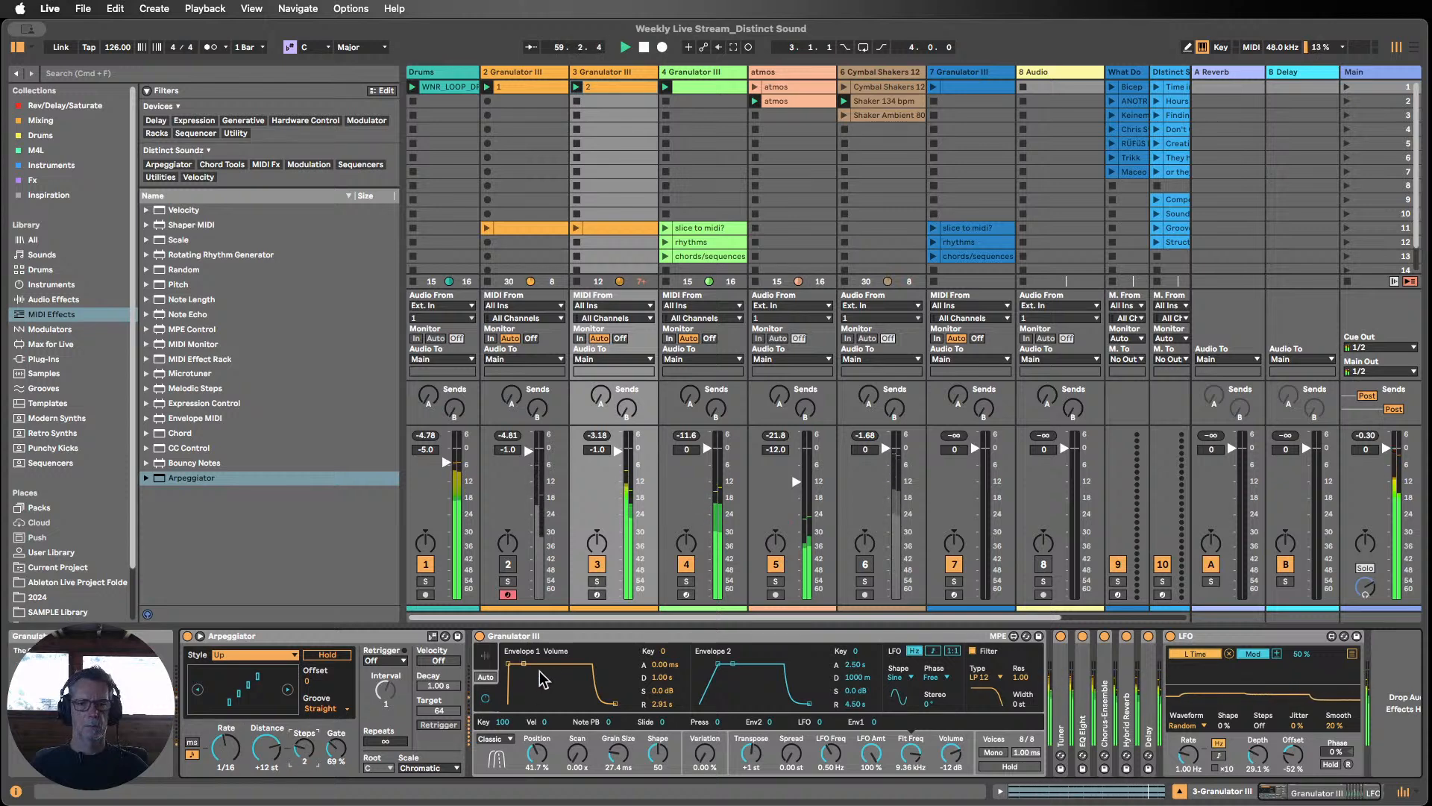
left_click_drag(663, 687, 662, 750)
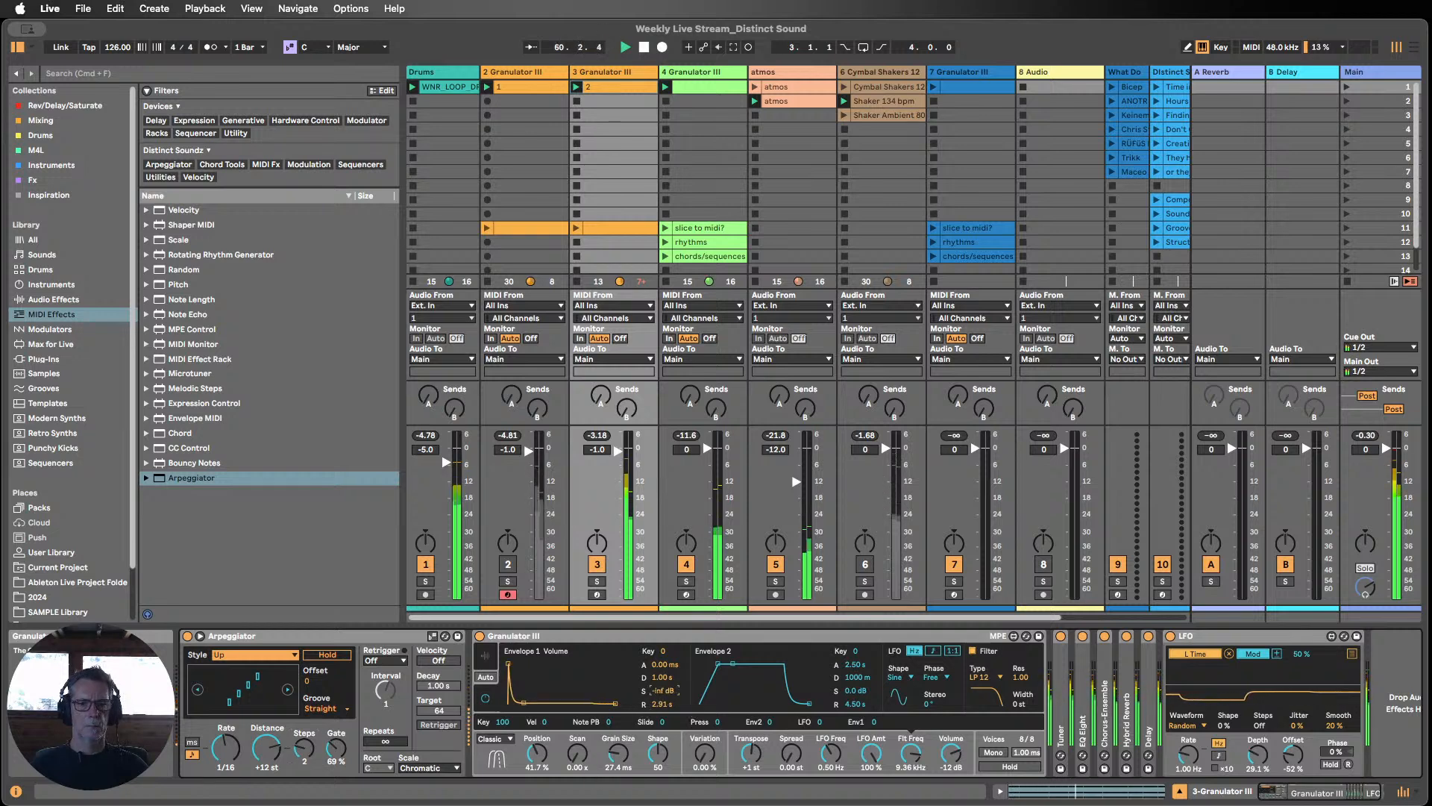
left_click_drag(662, 677, 662, 657)
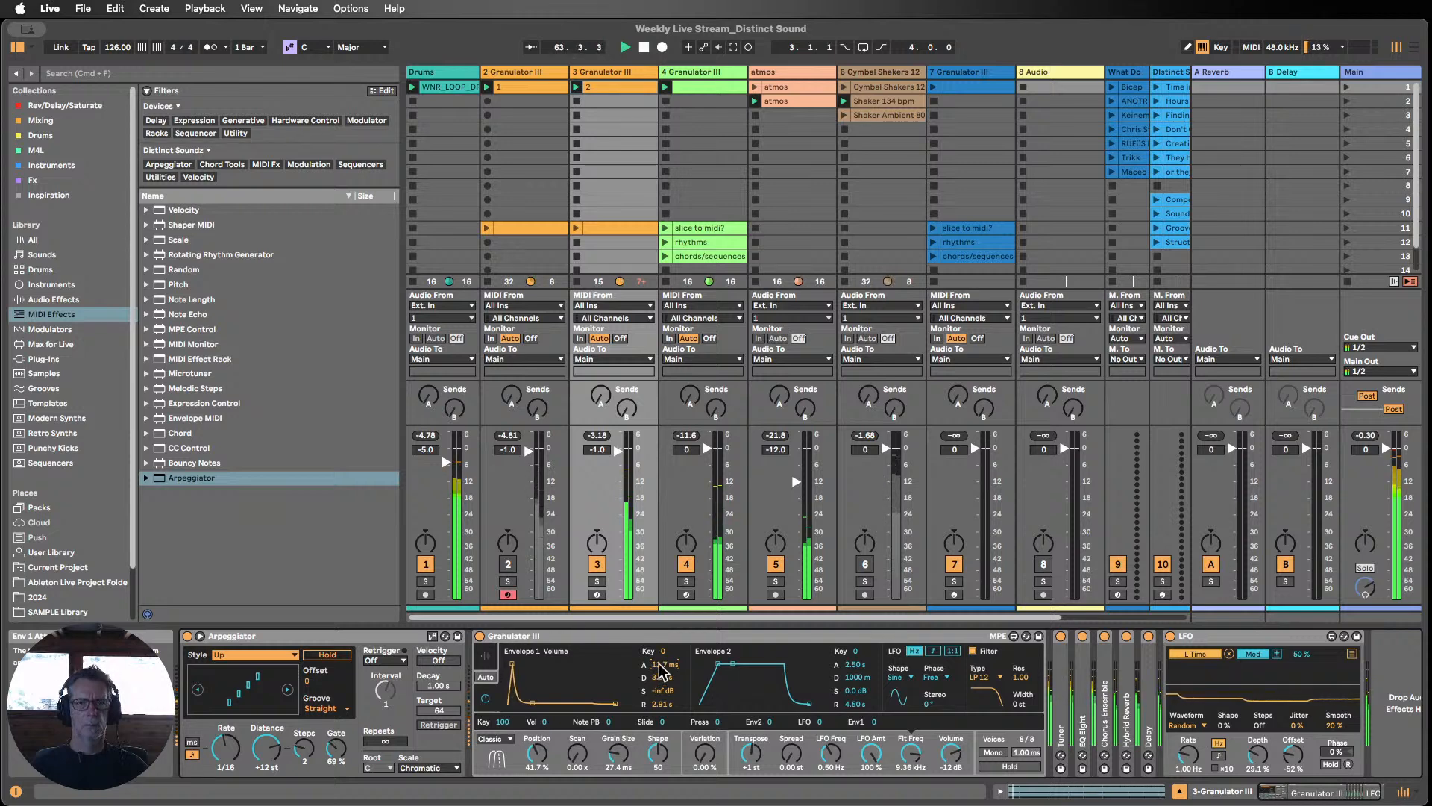
mouse_move(597, 449)
left_mouse_down()
mouse_move(596, 492)
mouse_move(597, 474)
left_mouse_up()
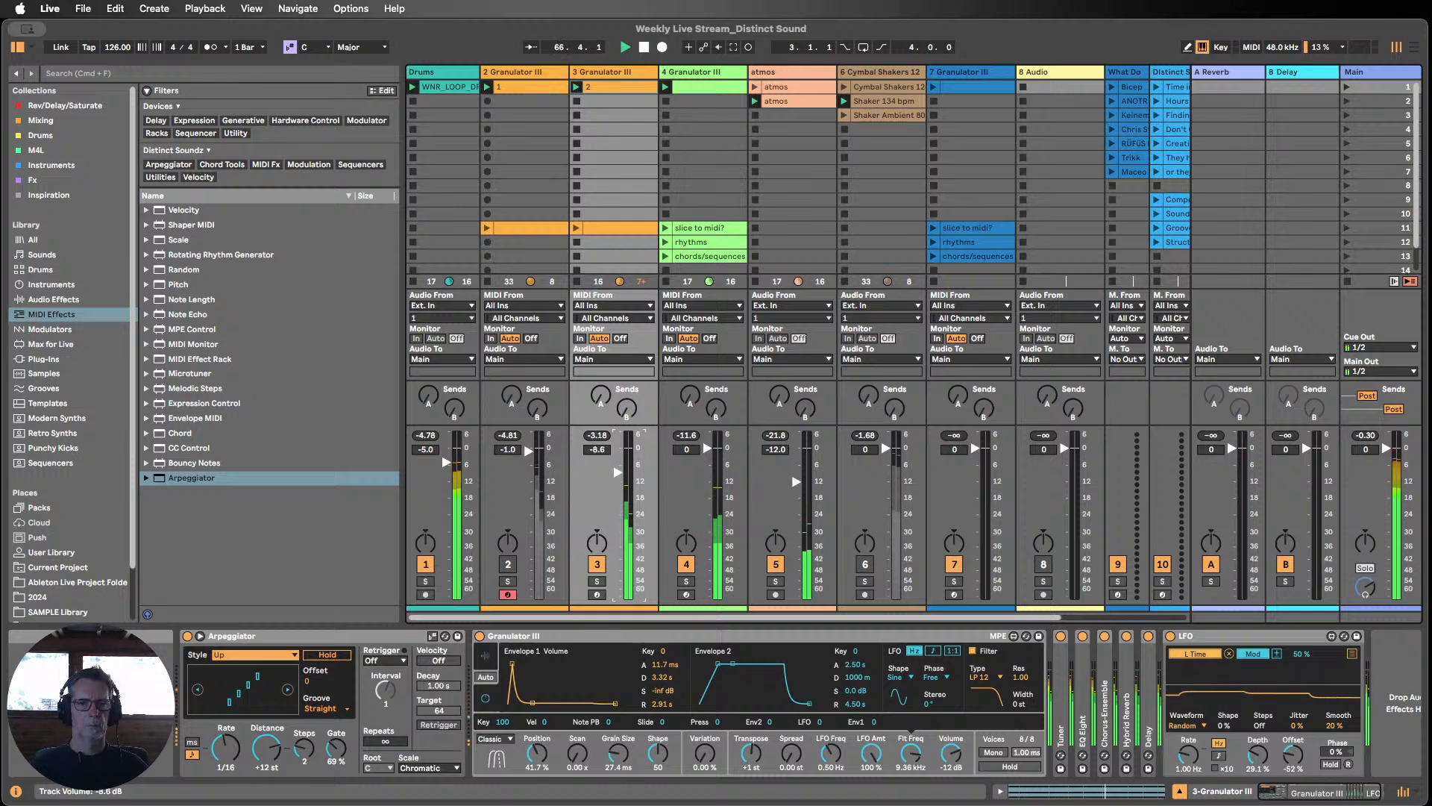
Step: Try all notes of track 3's clip 2 an octave higher and an octave lower, return them to E4–B4, and hide the clip view
double_click(601, 93)
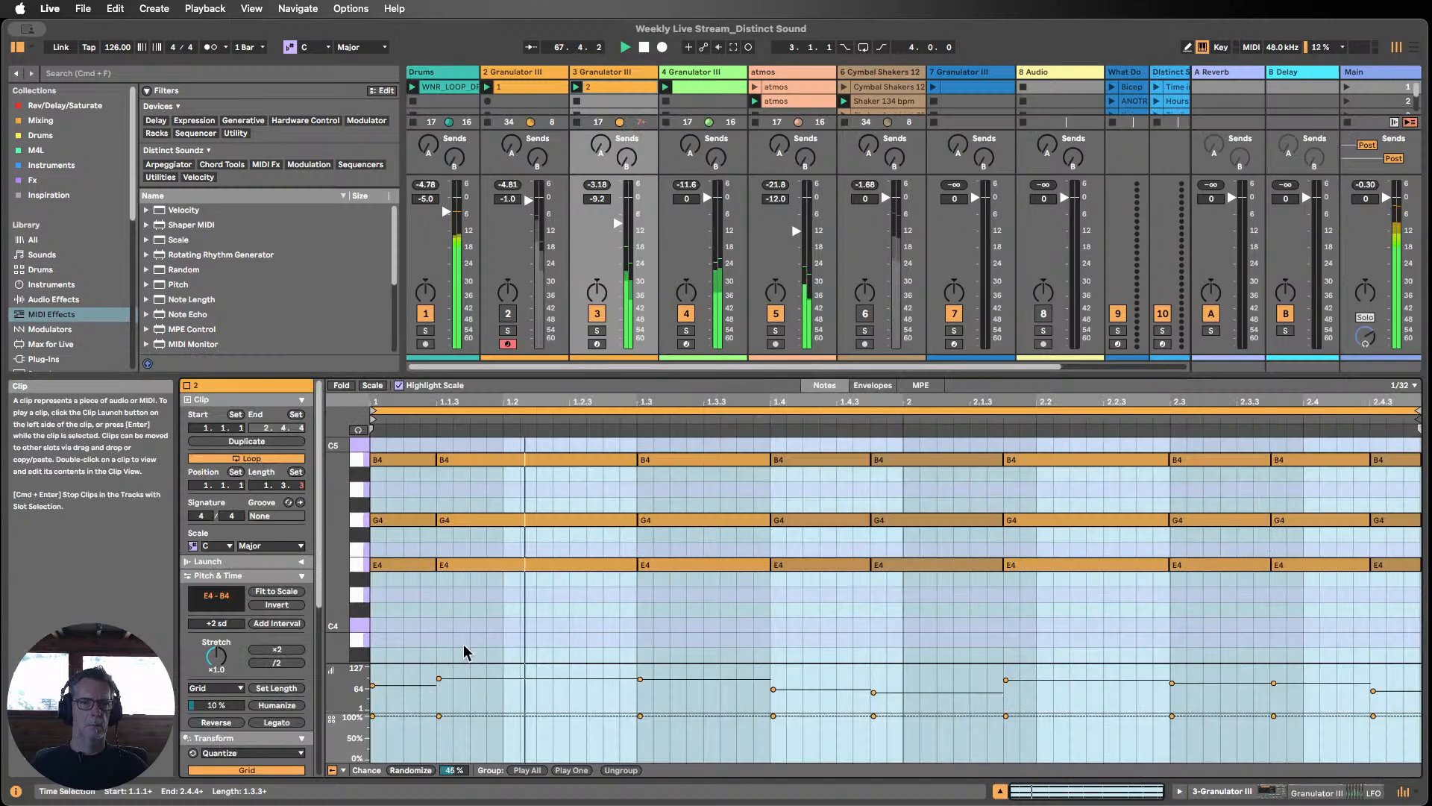
key("super+a")
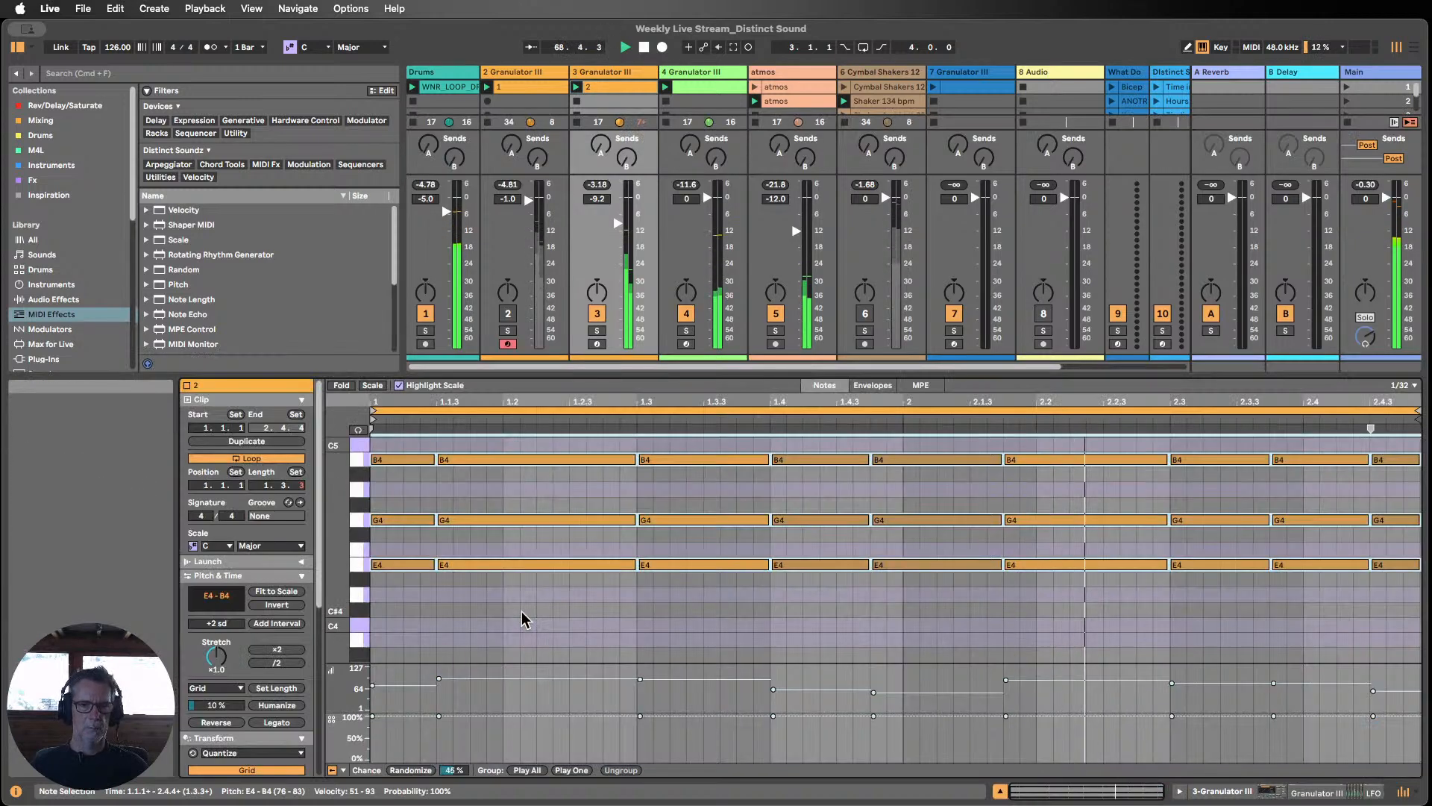
key("shift+Up")
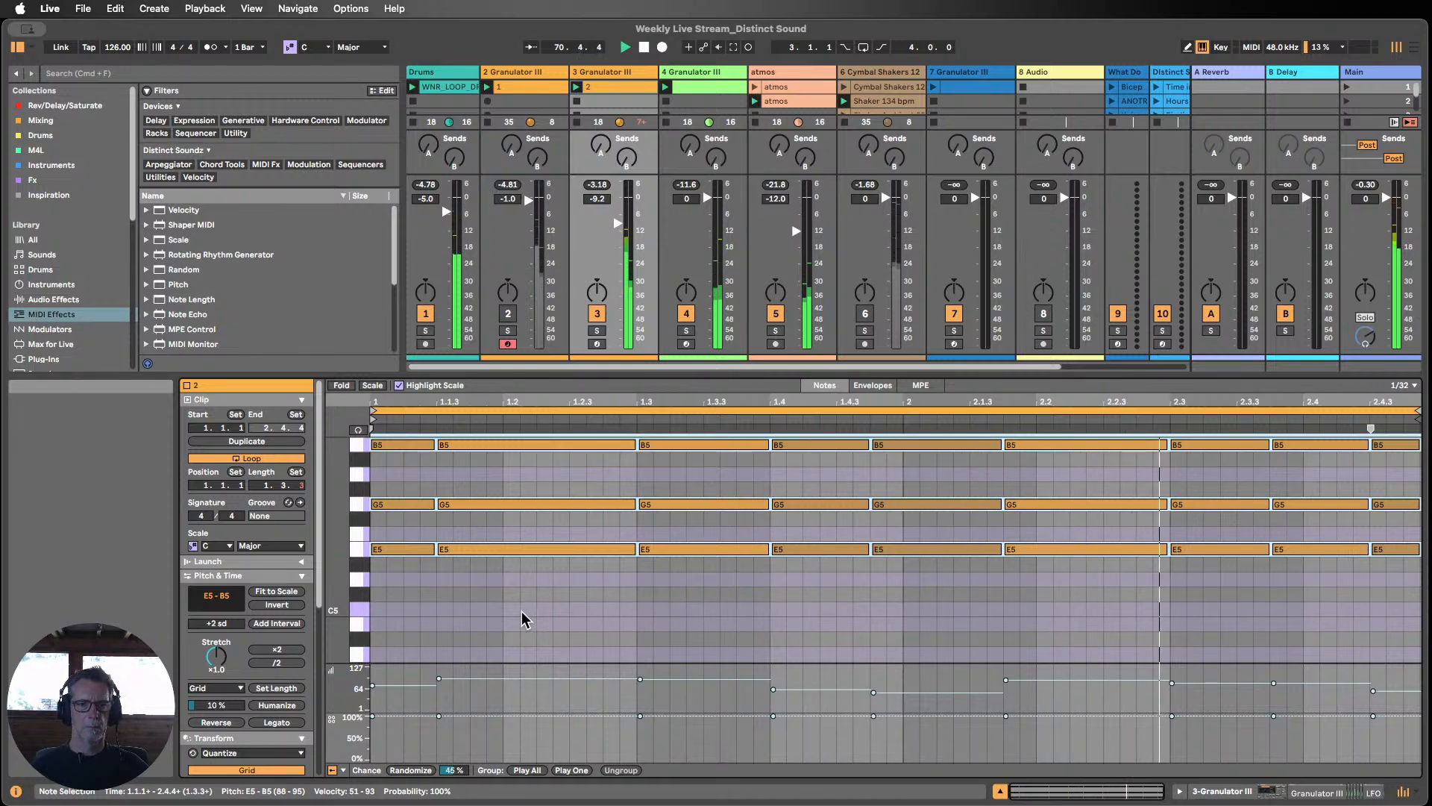
key("shift+Down")
key("shift+Down")
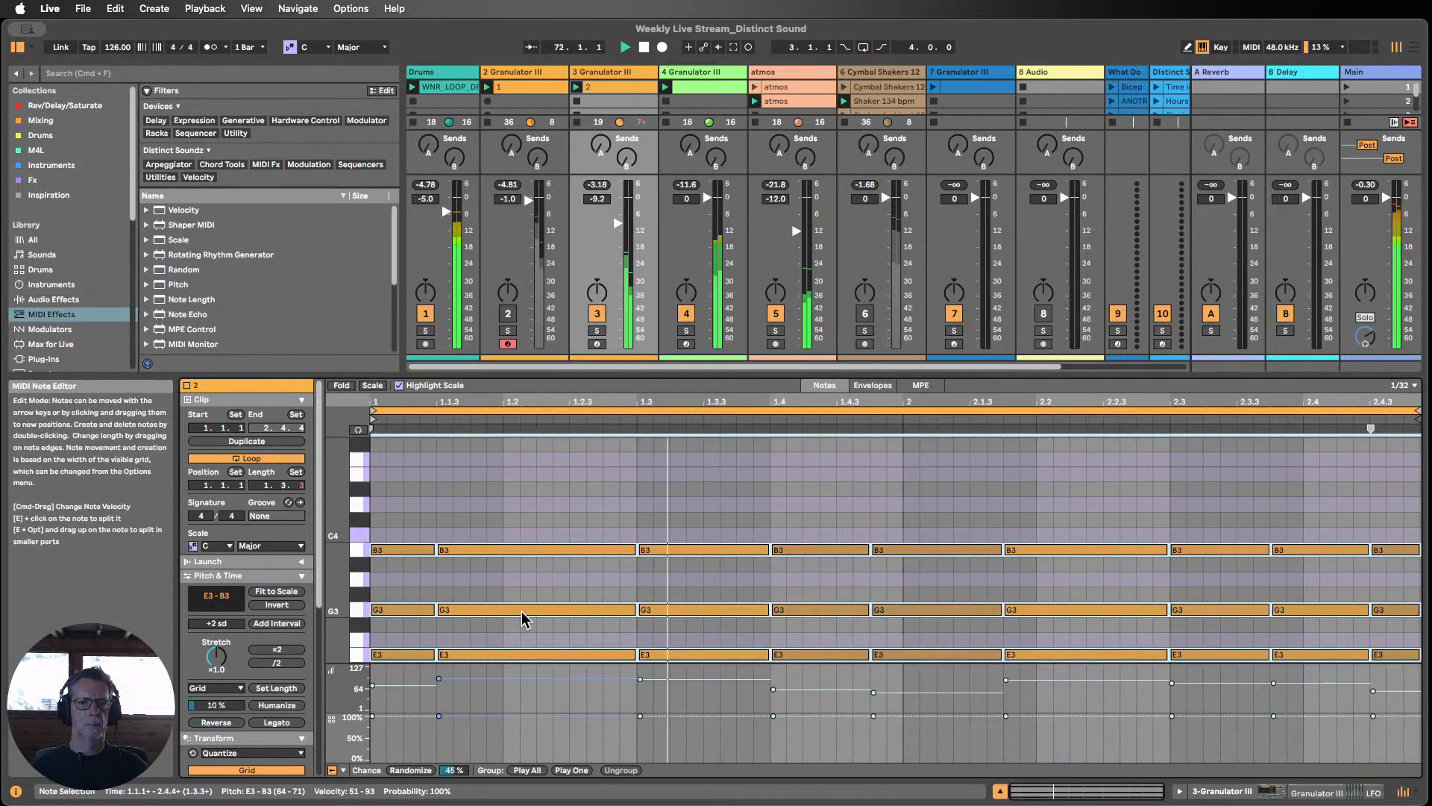
key("shift+Up")
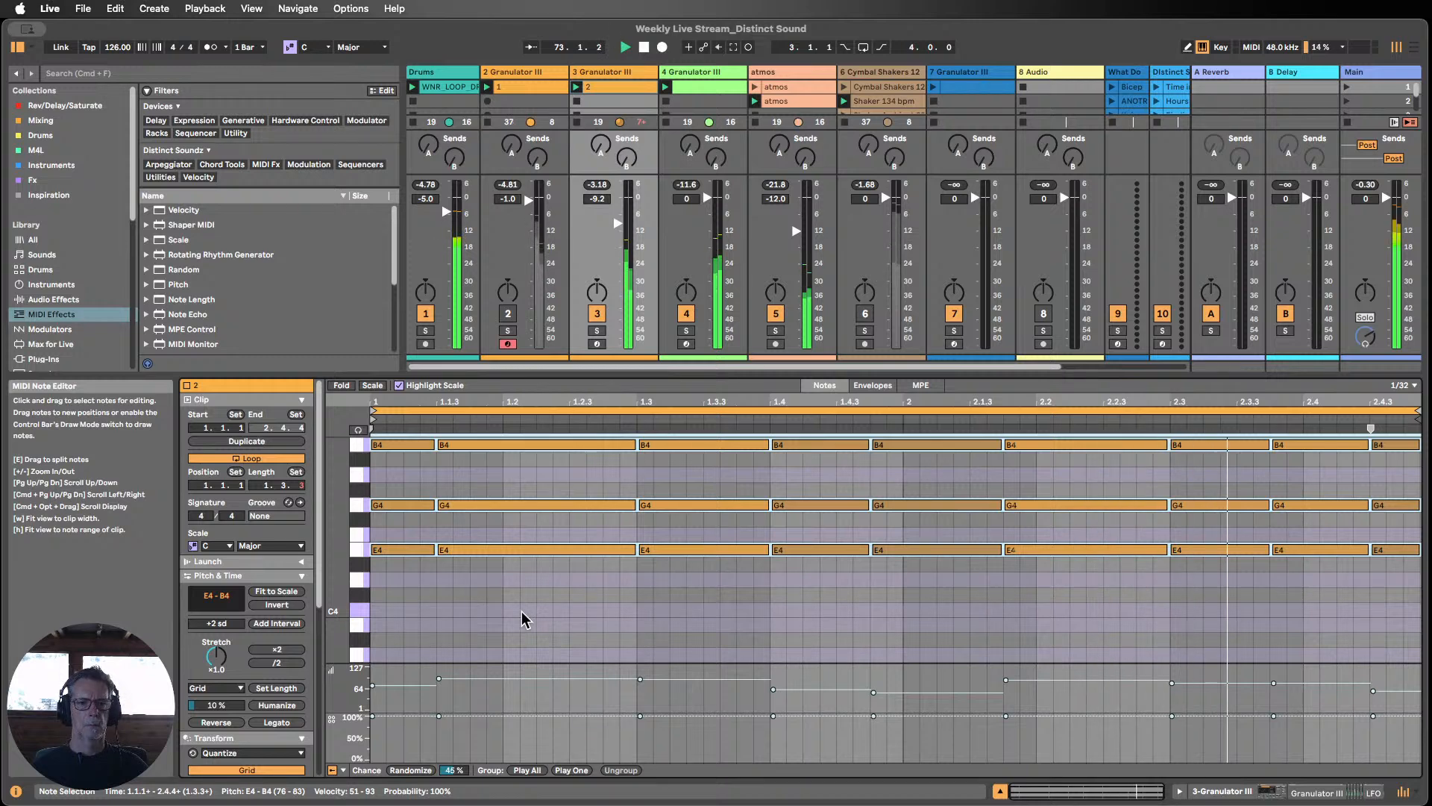
left_click(999, 791)
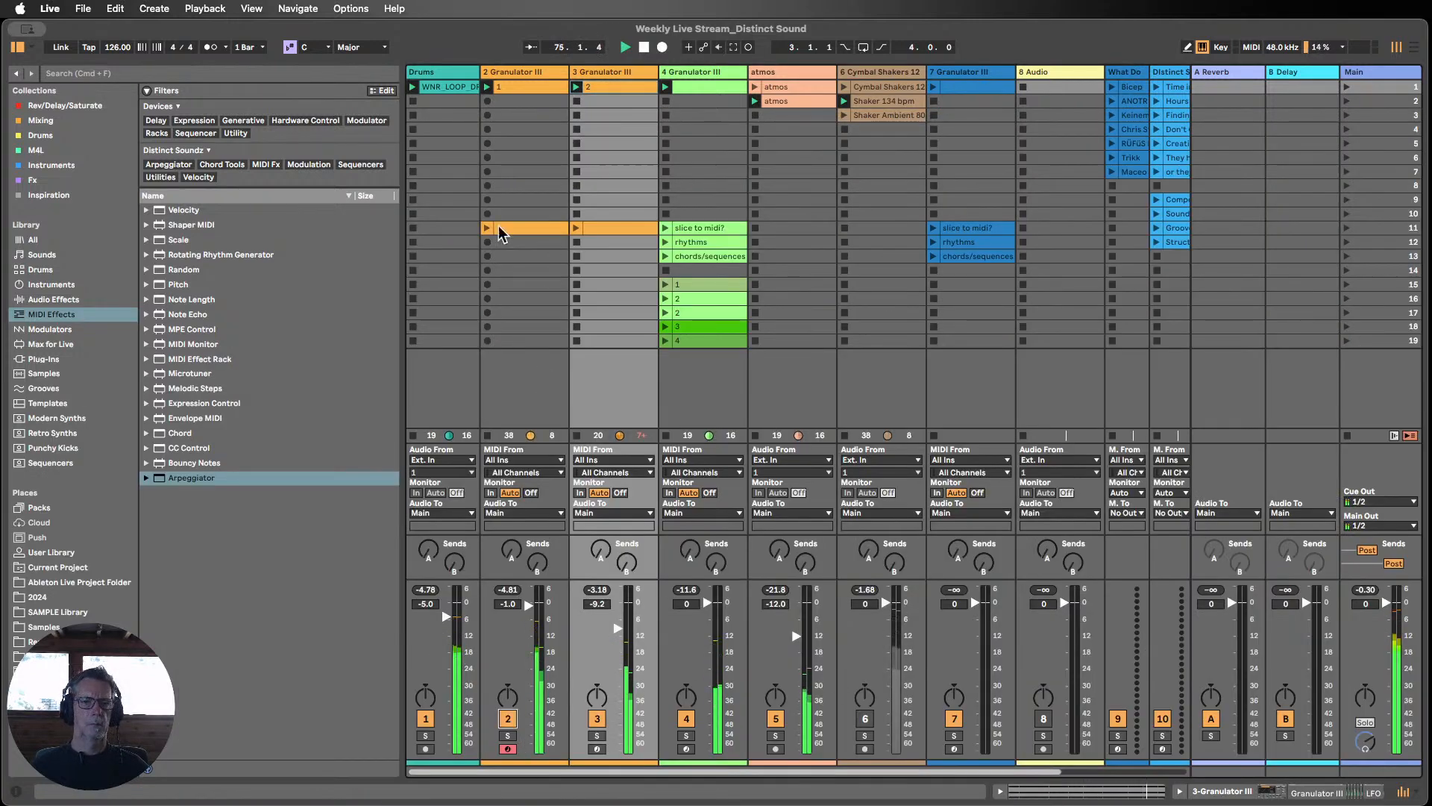
Step: Open track 2's clip 1 and crop it to its two-bar loop
double_click(518, 87)
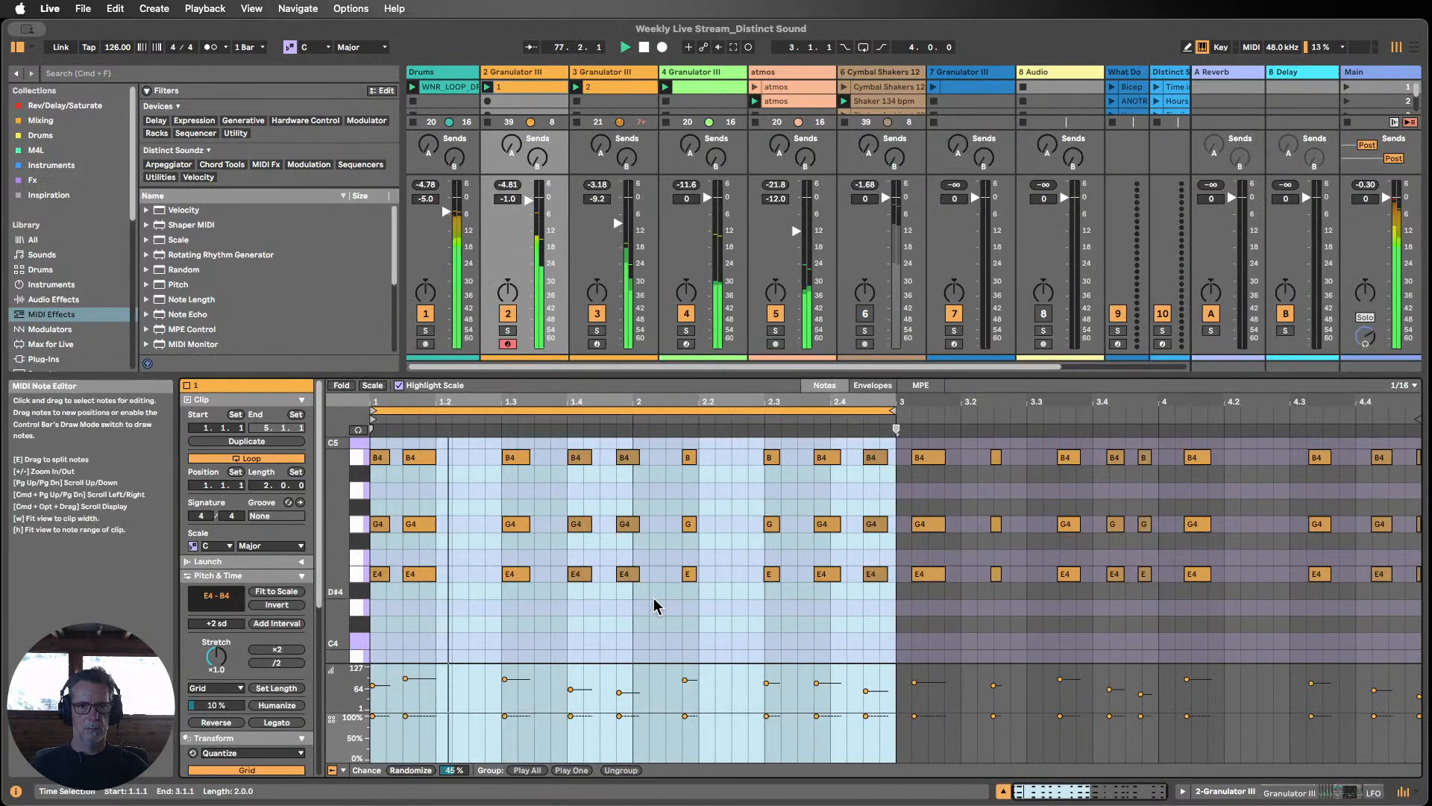
left_click(863, 627)
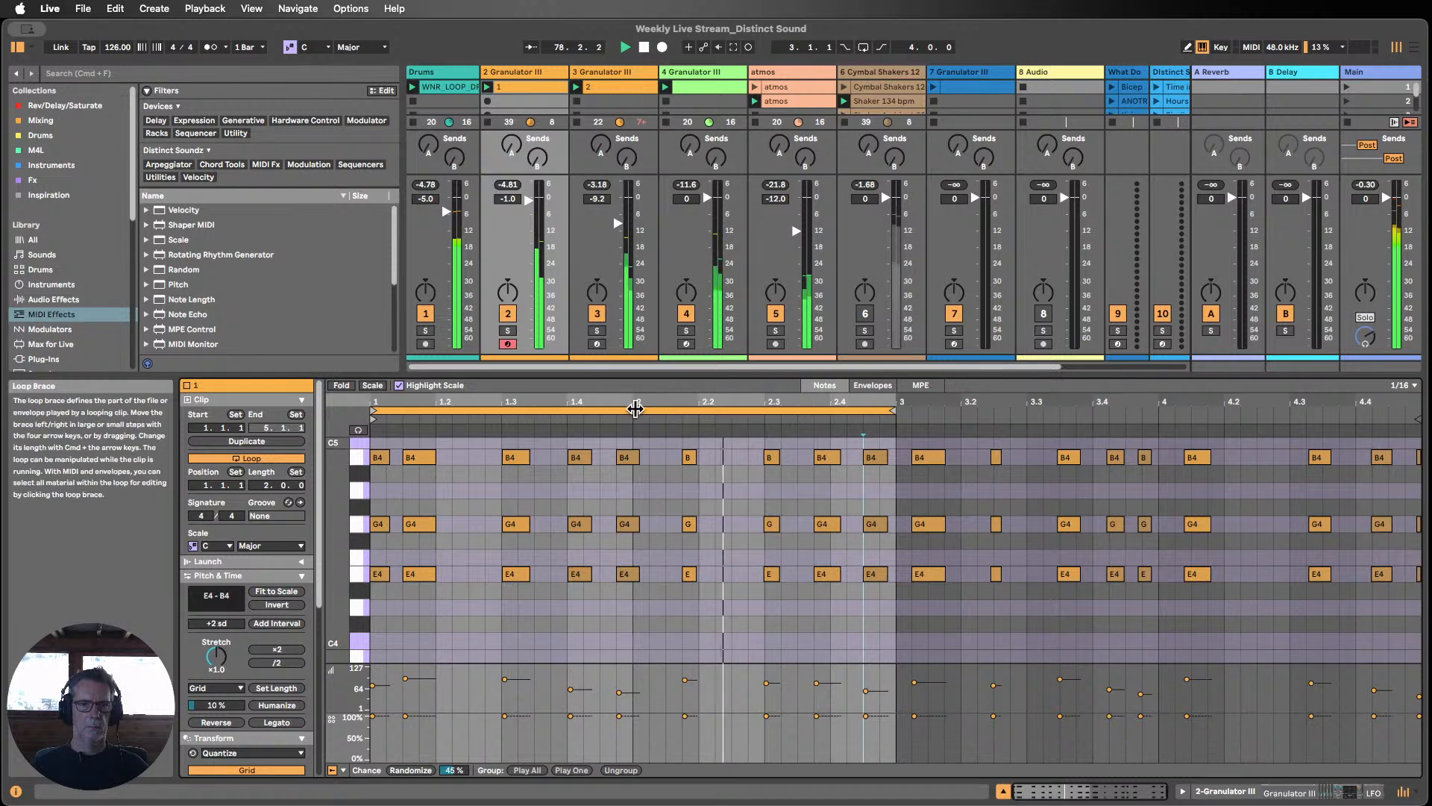
key("super+a")
right_click(626, 550)
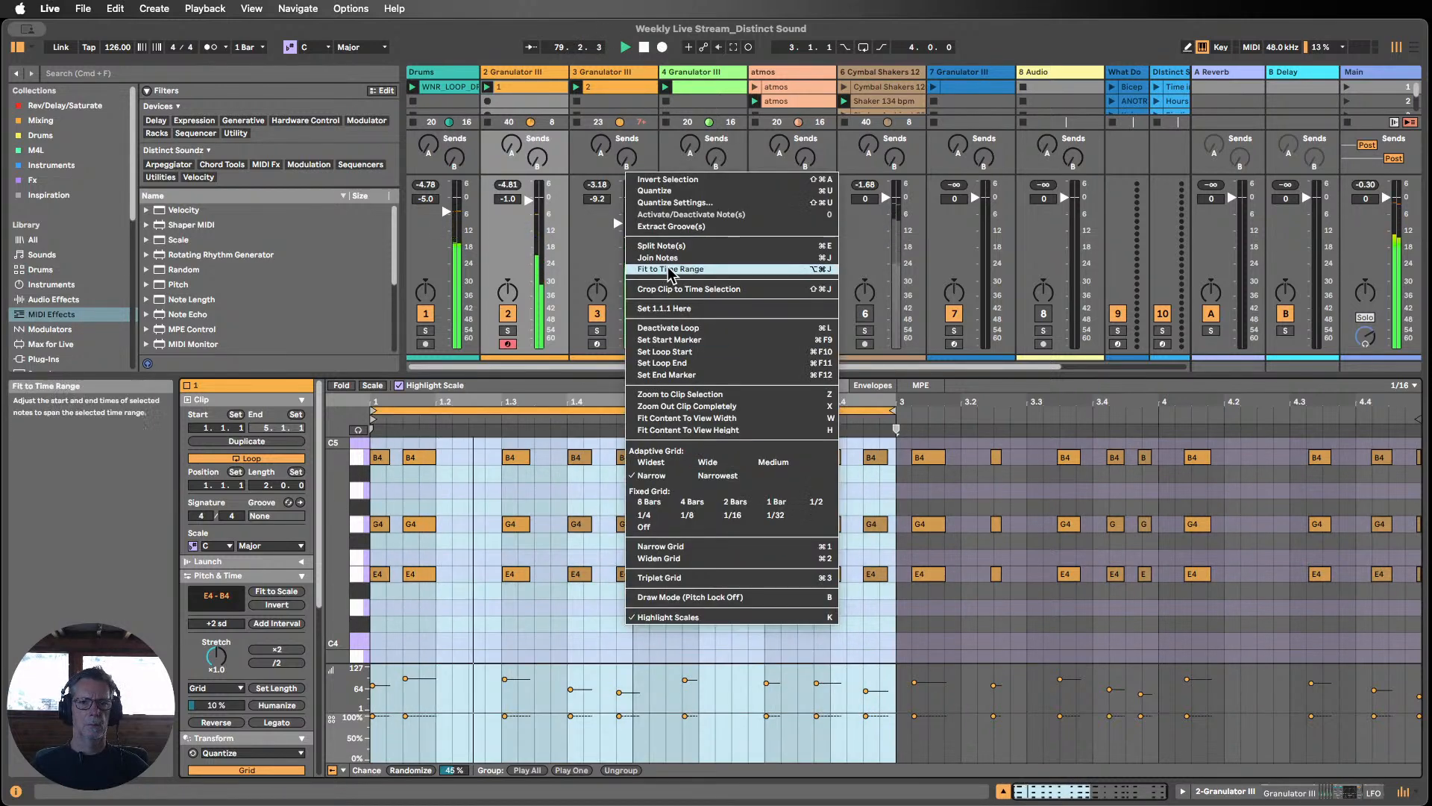
left_click(686, 289)
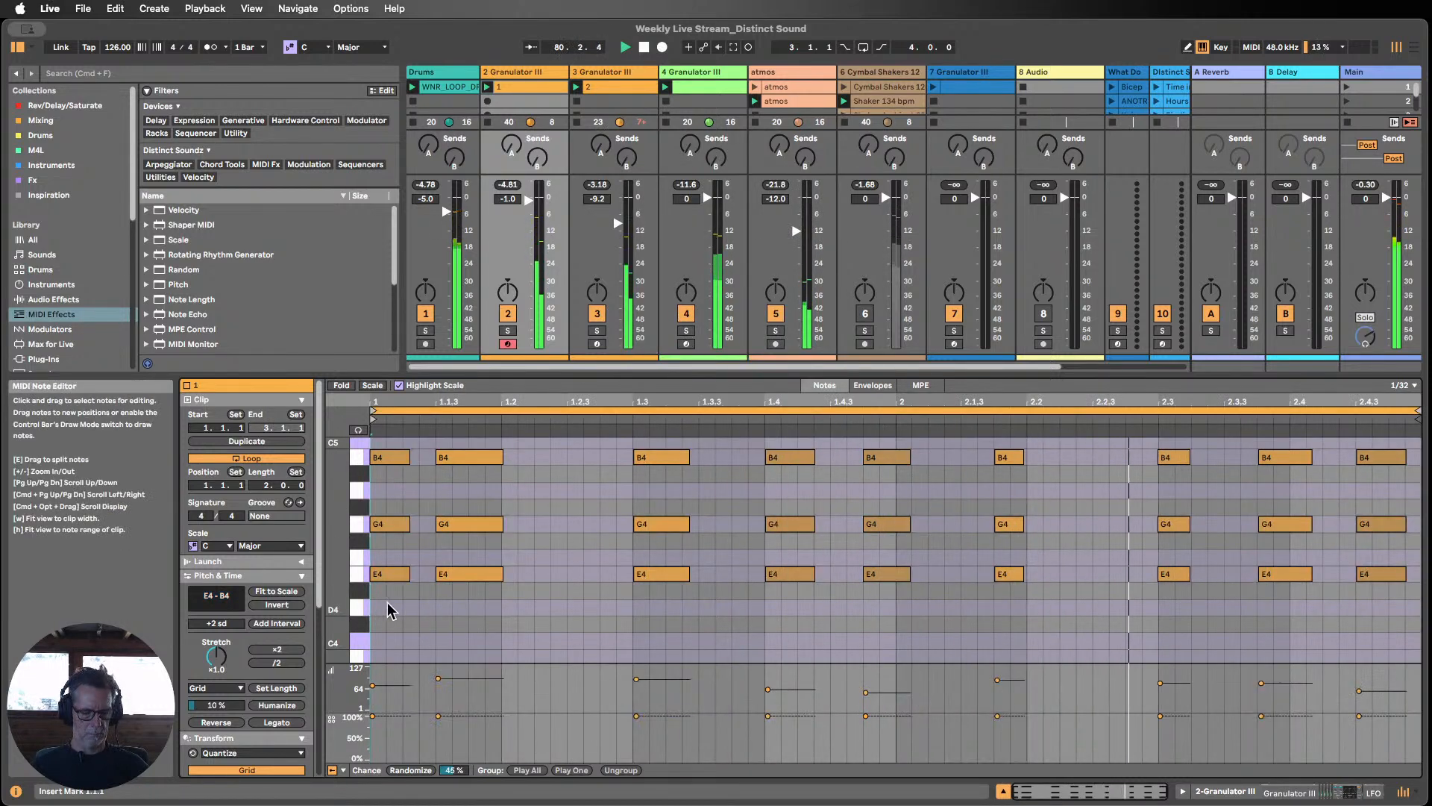
Step: Transpose all of clip 1's notes down one octave to E3–B3, and raise track 3's volume to -5.5 dB
key("super+a")
key("shift+Down")
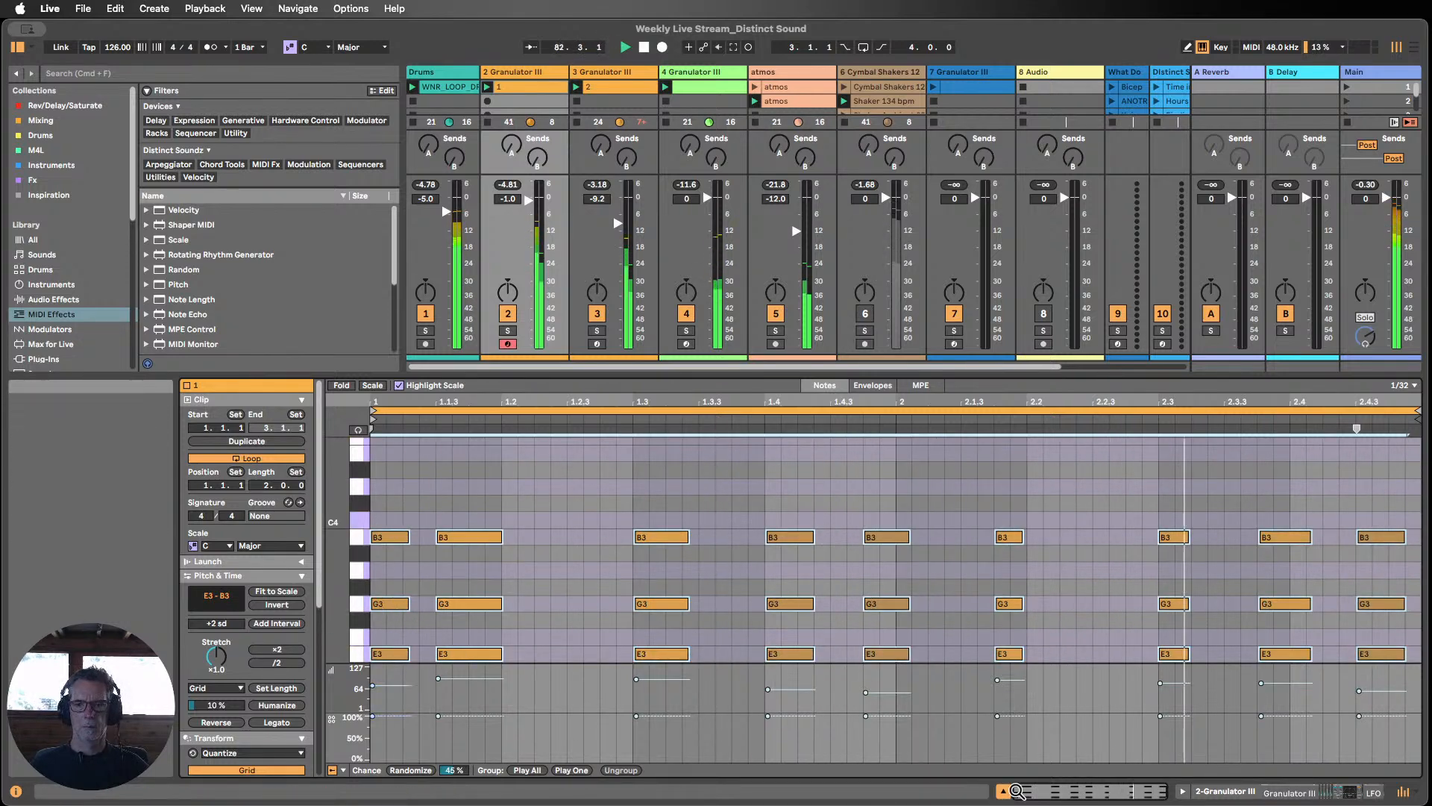
left_click(1002, 792)
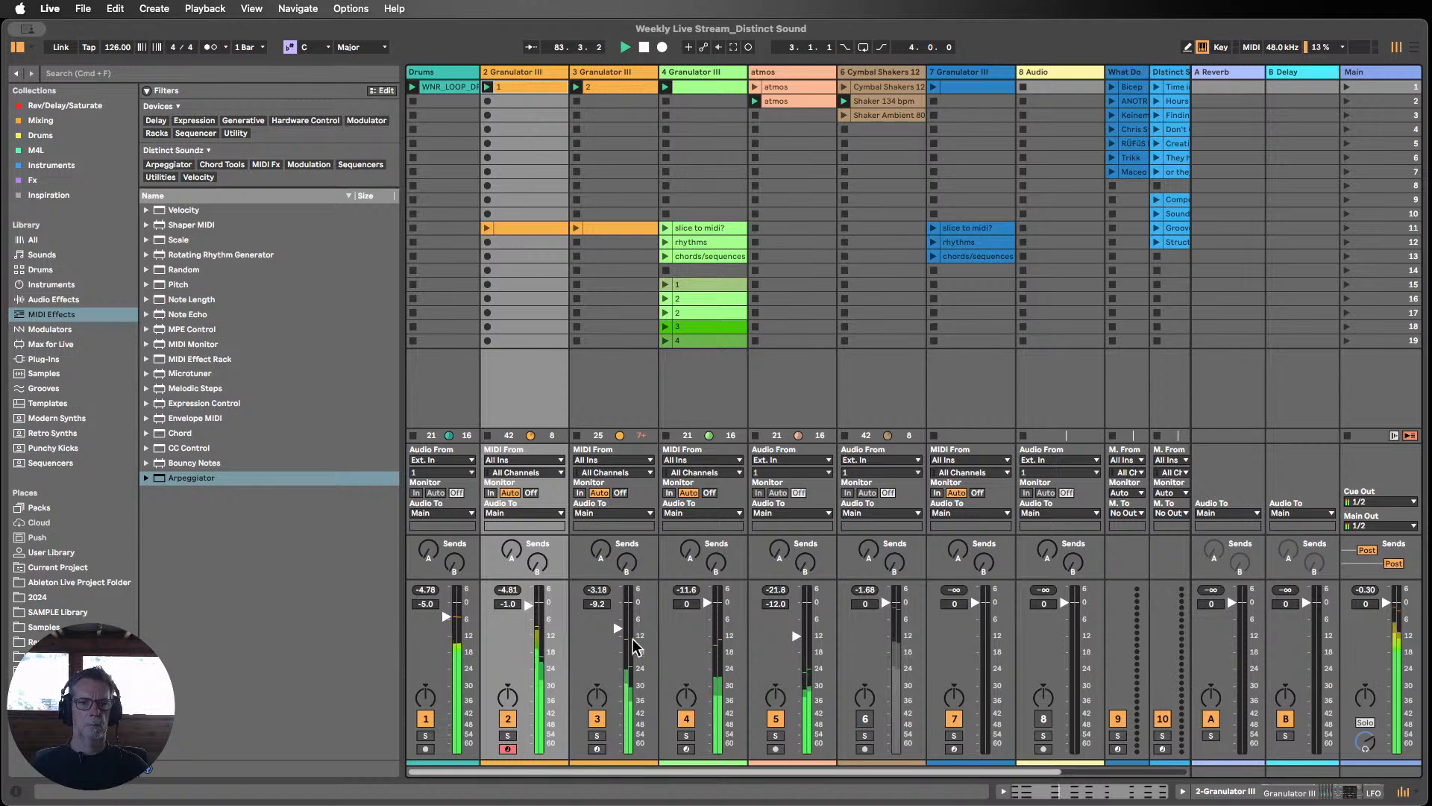
left_click_drag(617, 628, 618, 618)
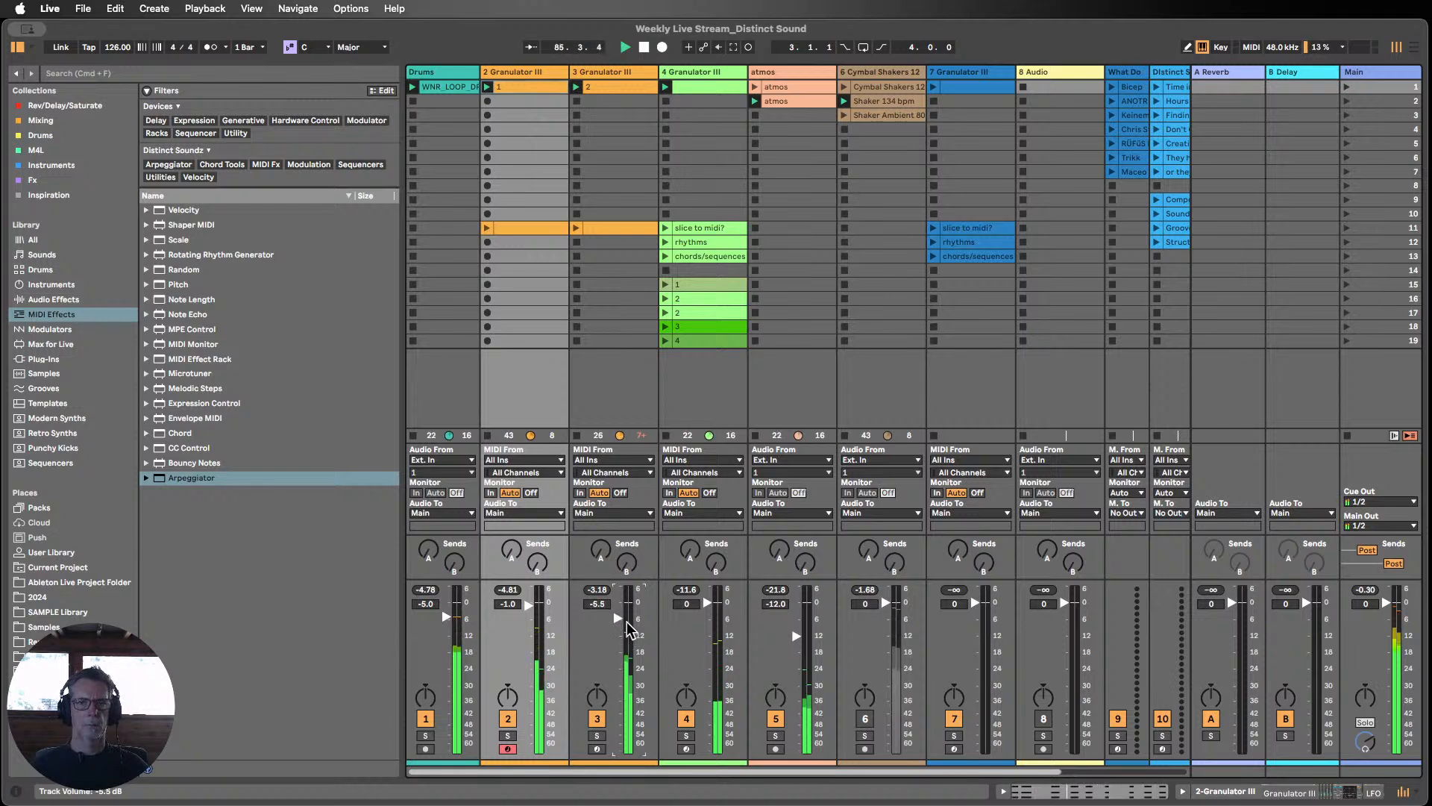
Step: Show Granulator III's sample waveform on track 3 with the LFO device collapsed, and launch the Drums clip in scene 1
double_click(613, 79)
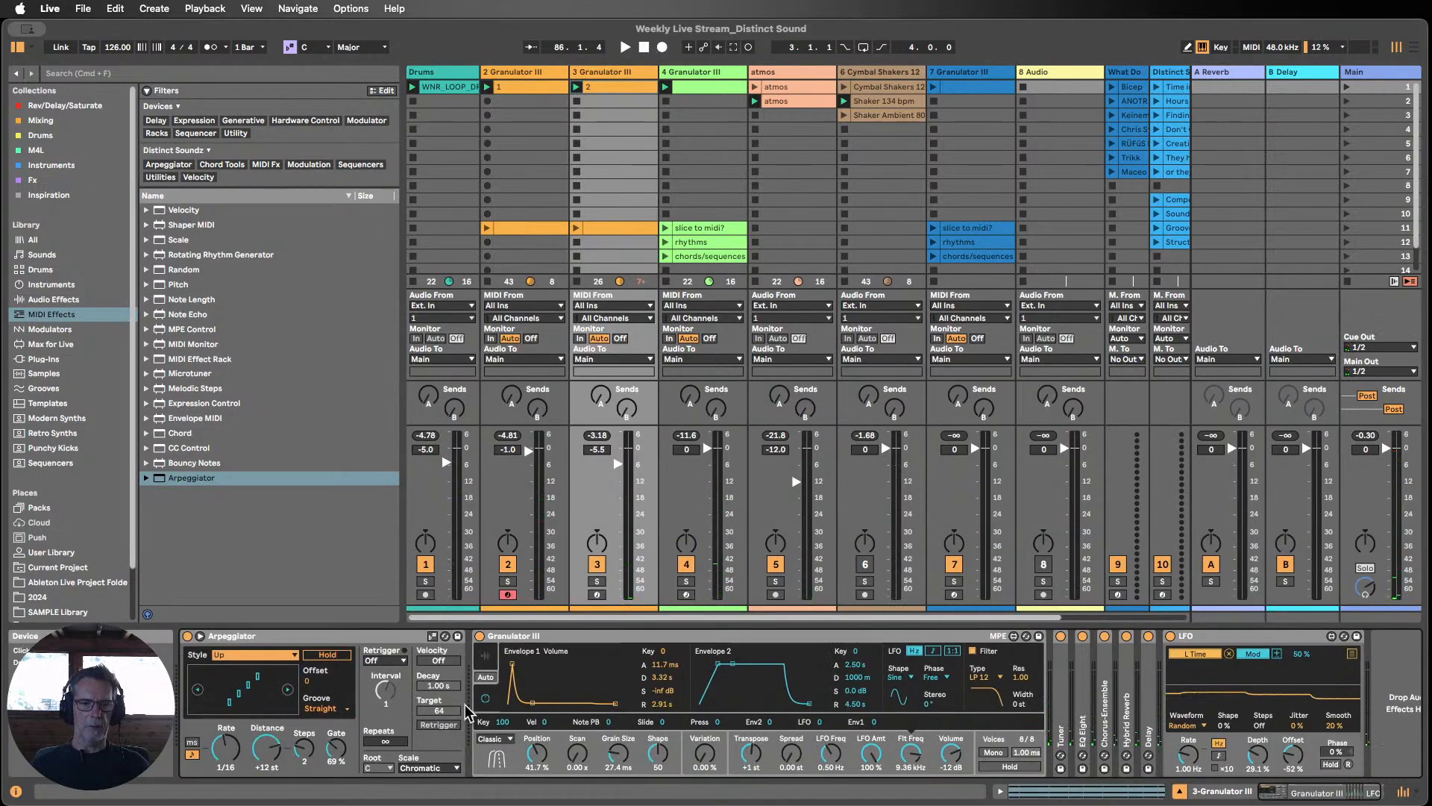
left_click(485, 655)
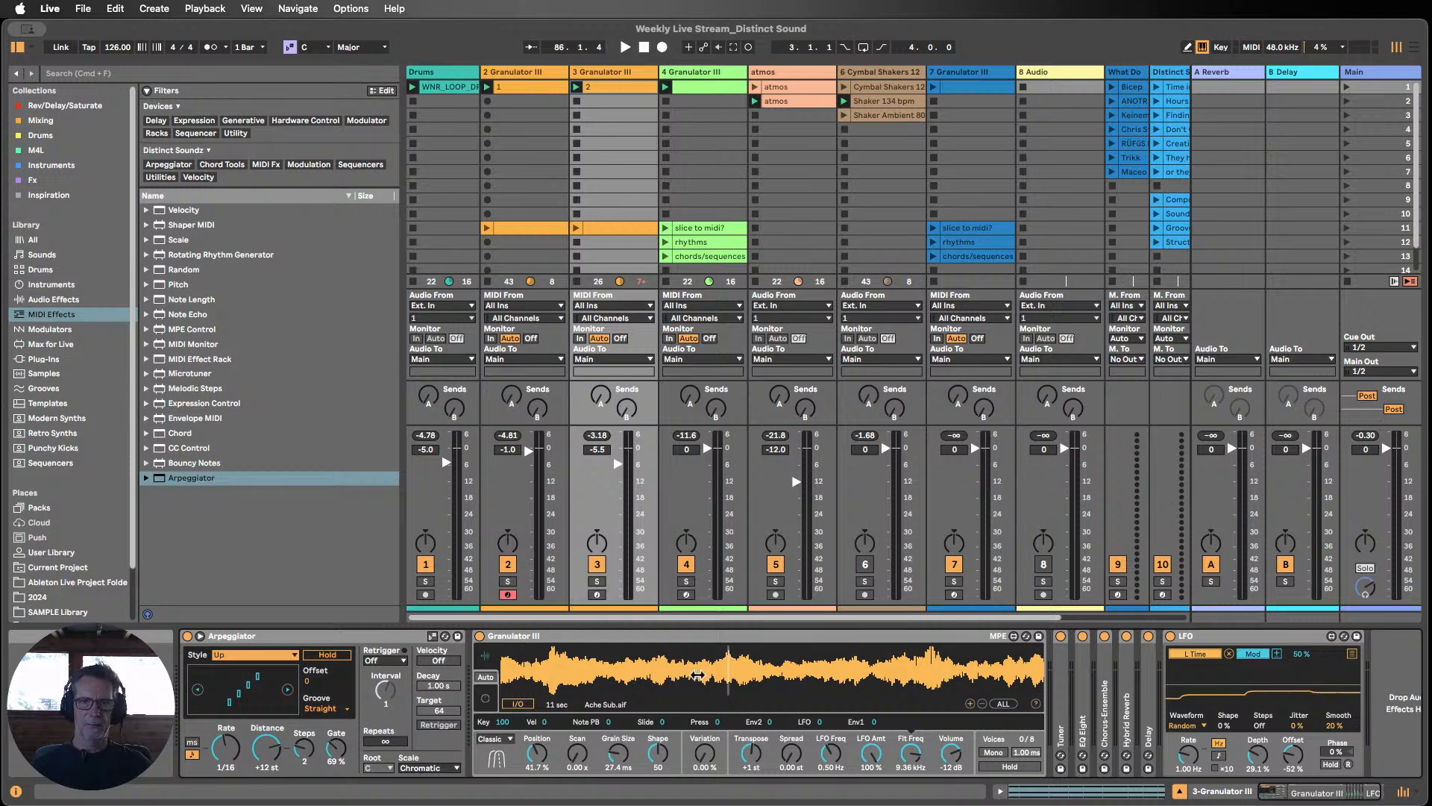
double_click(1190, 640)
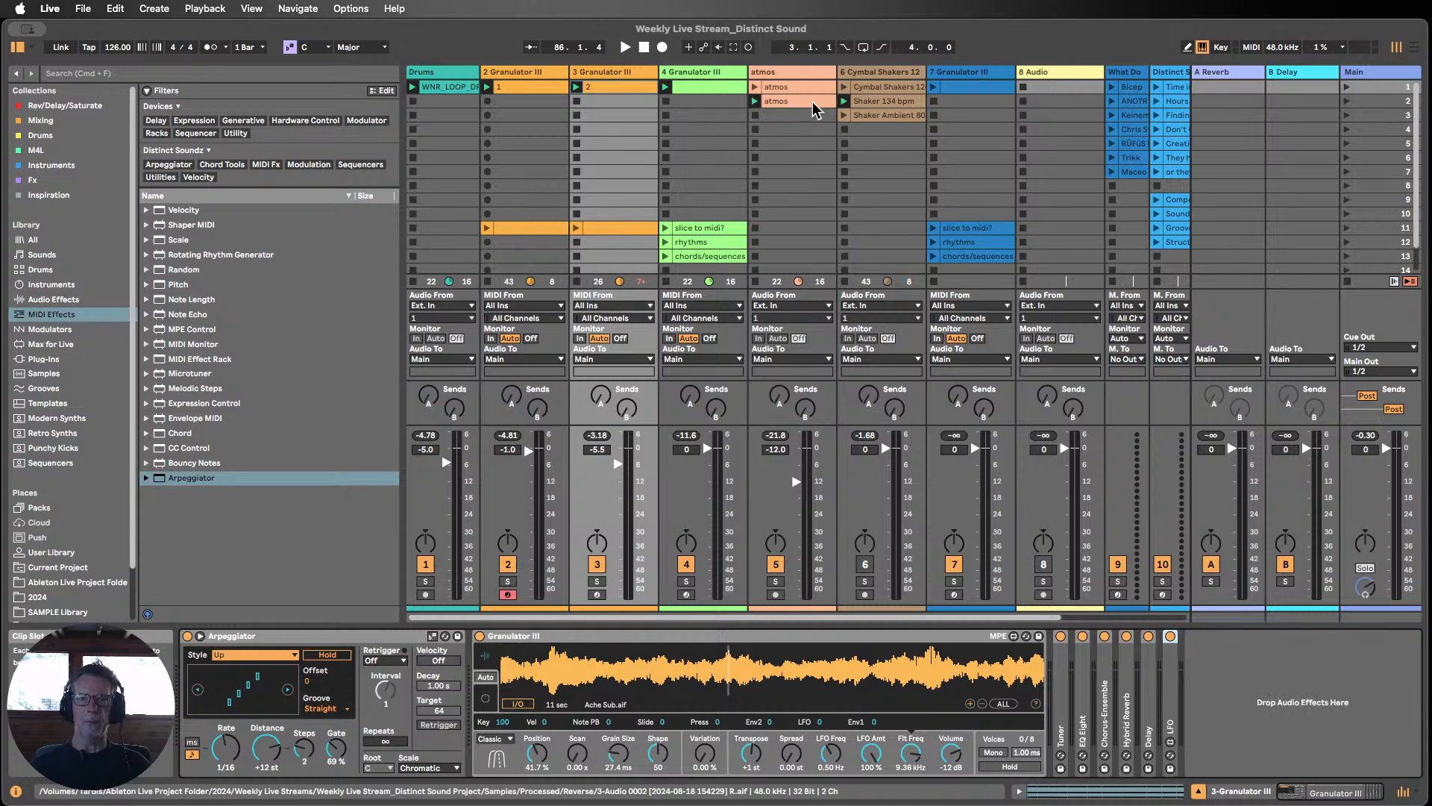
left_click(412, 87)
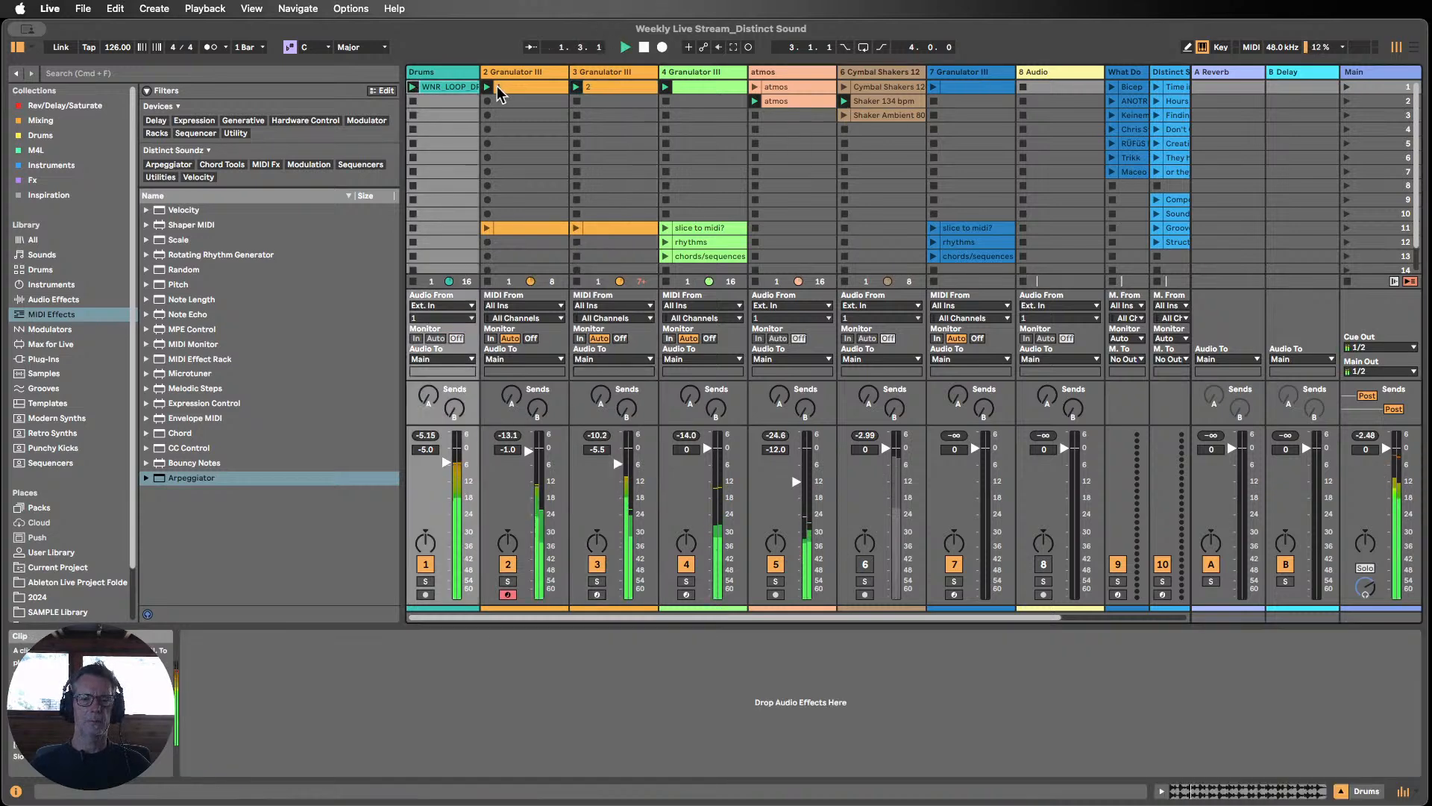
Step: Lower track 3's volume to -11.0 dB and show its device chain
mouse_move(620, 468)
left_mouse_down()
mouse_move(617, 587)
mouse_move(618, 478)
left_mouse_up()
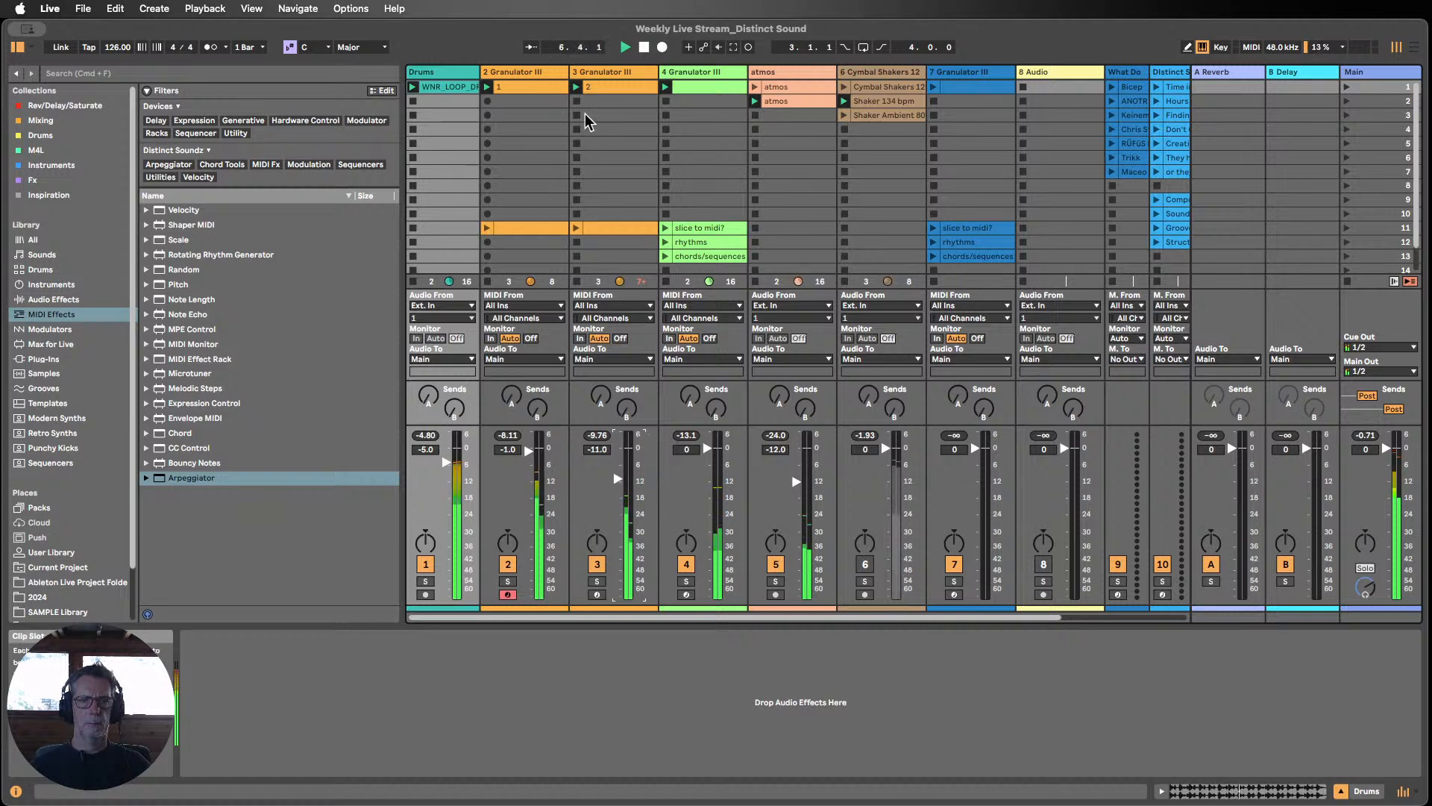
left_click(595, 72)
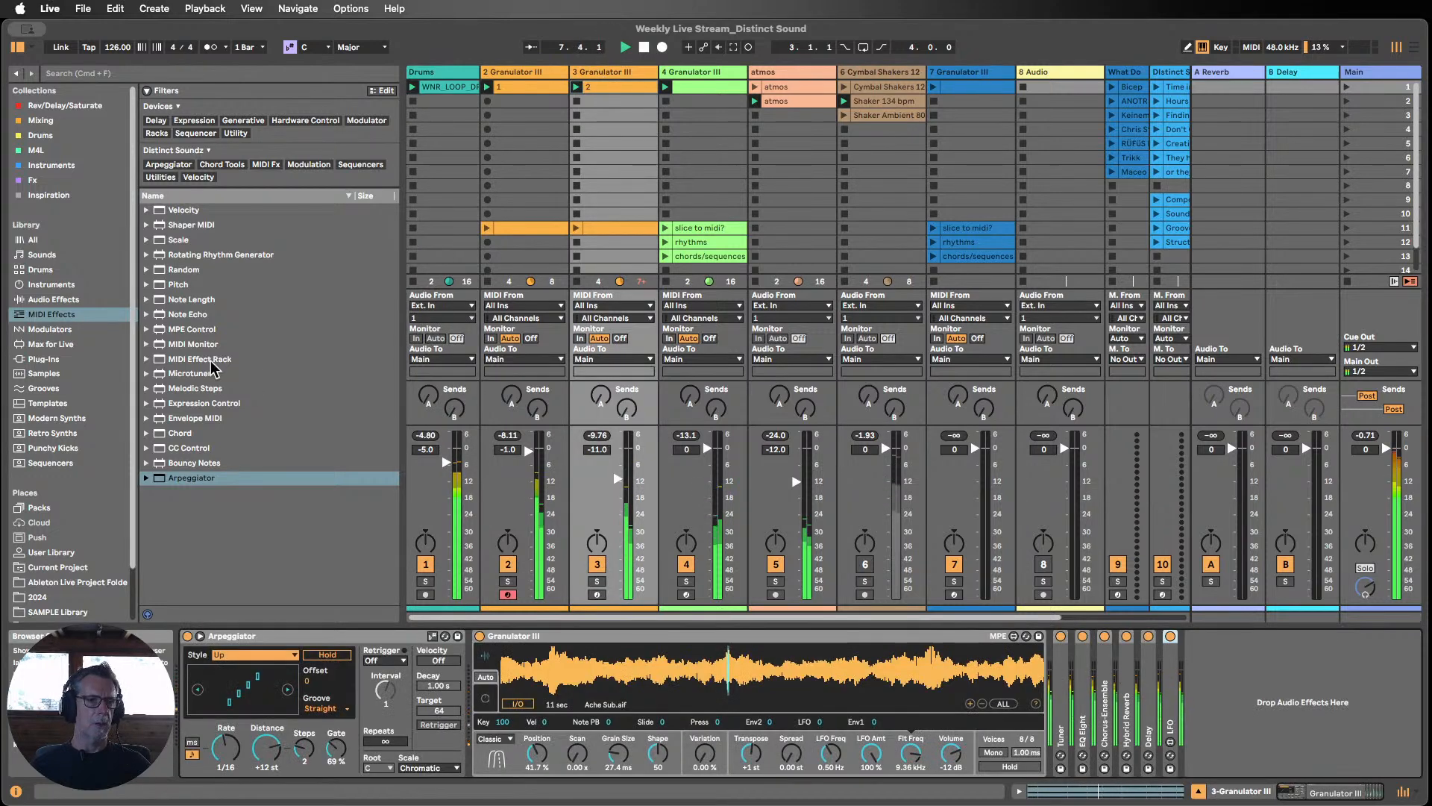
Step: Filter the whole library for voice loops, load Choir Drone.aif into track 3's Granulator III, and launch clip 2
left_click(39, 508)
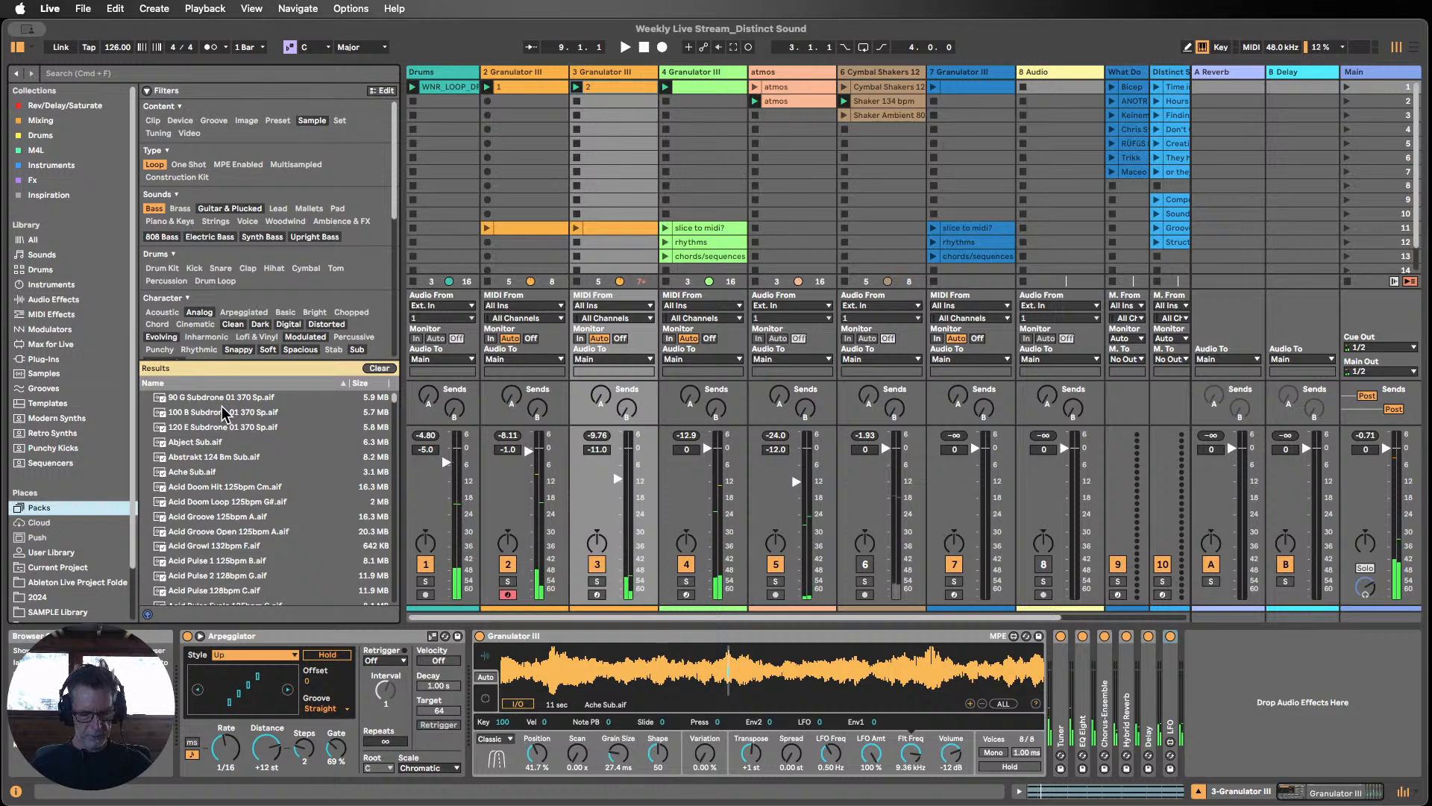
key("super+f")
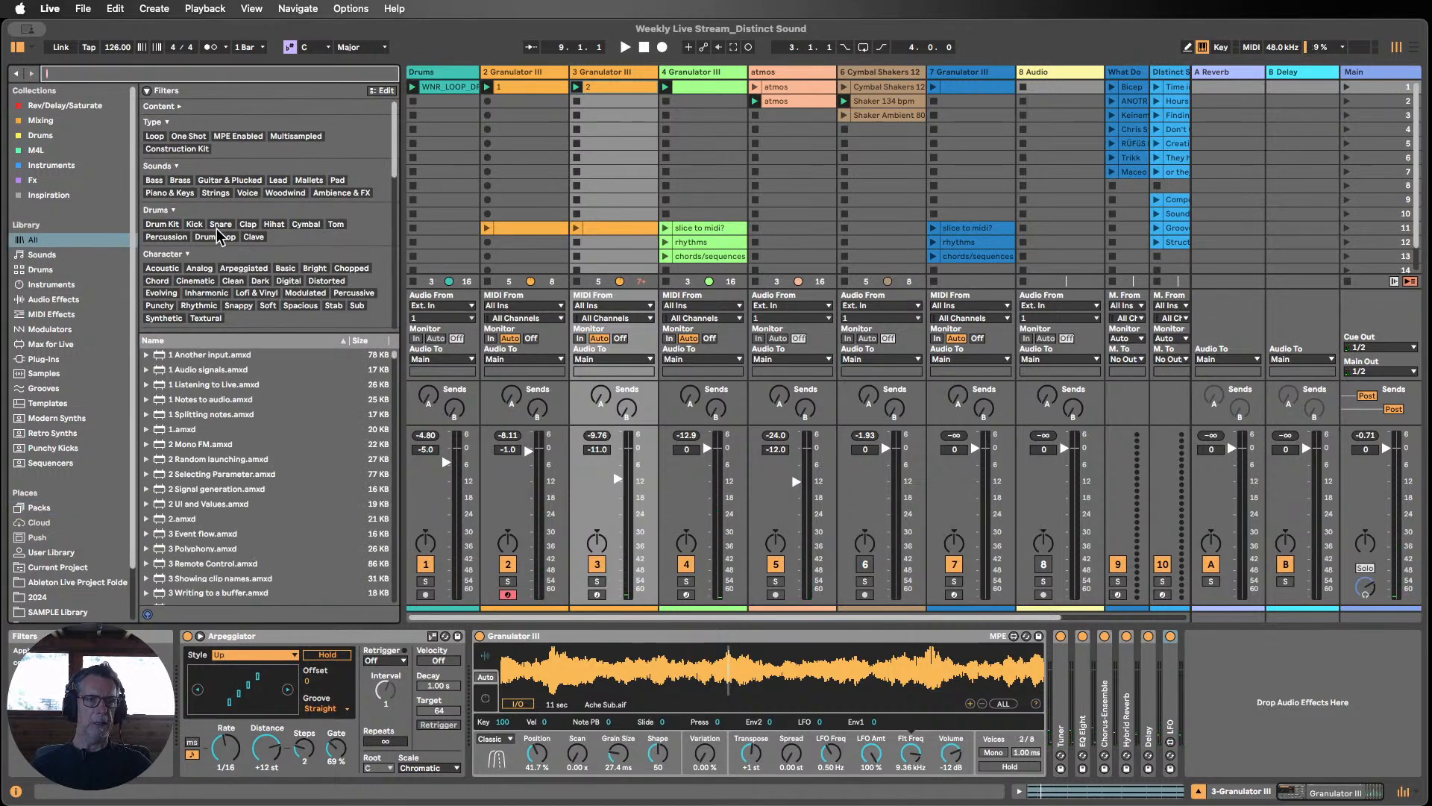
left_click(158, 136)
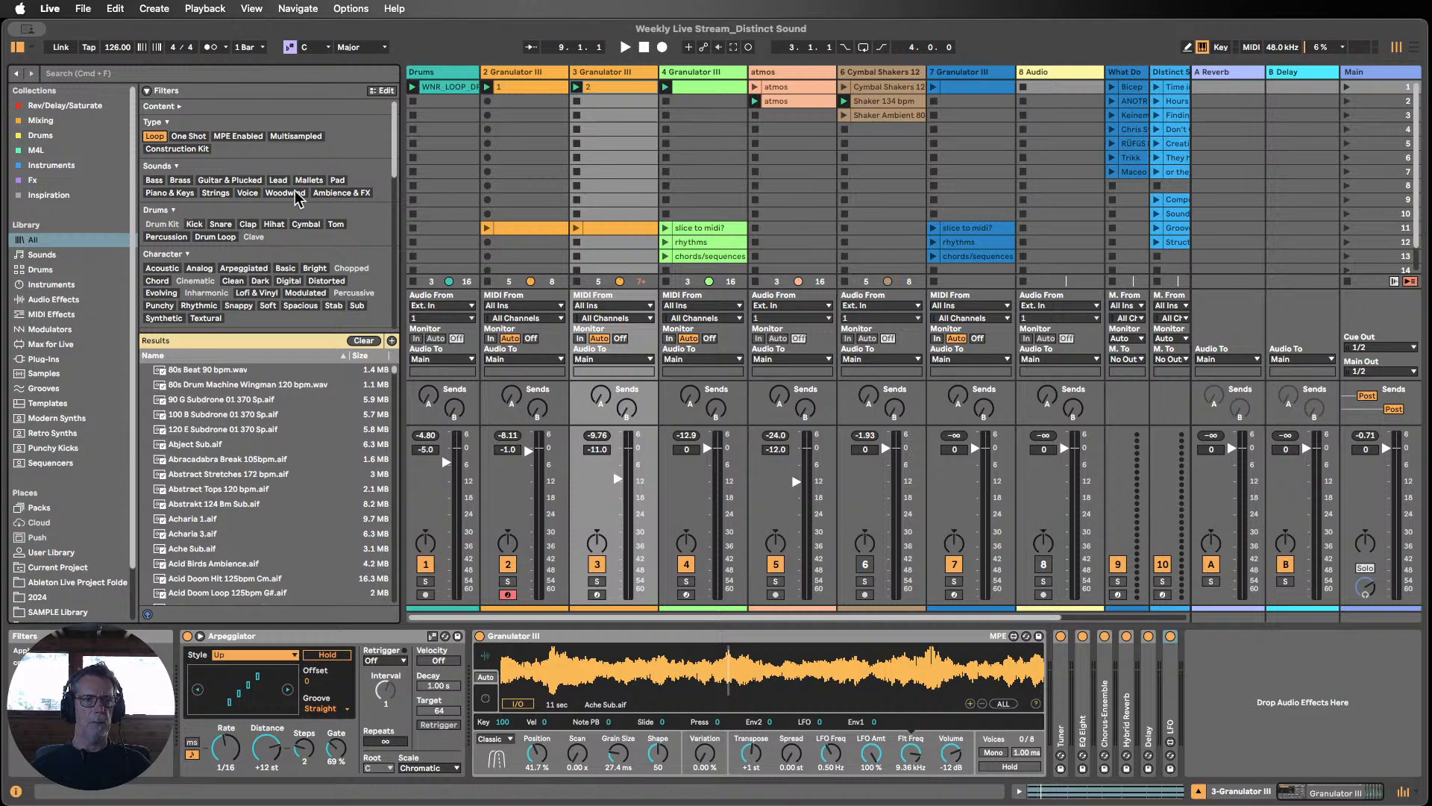
left_click(248, 193)
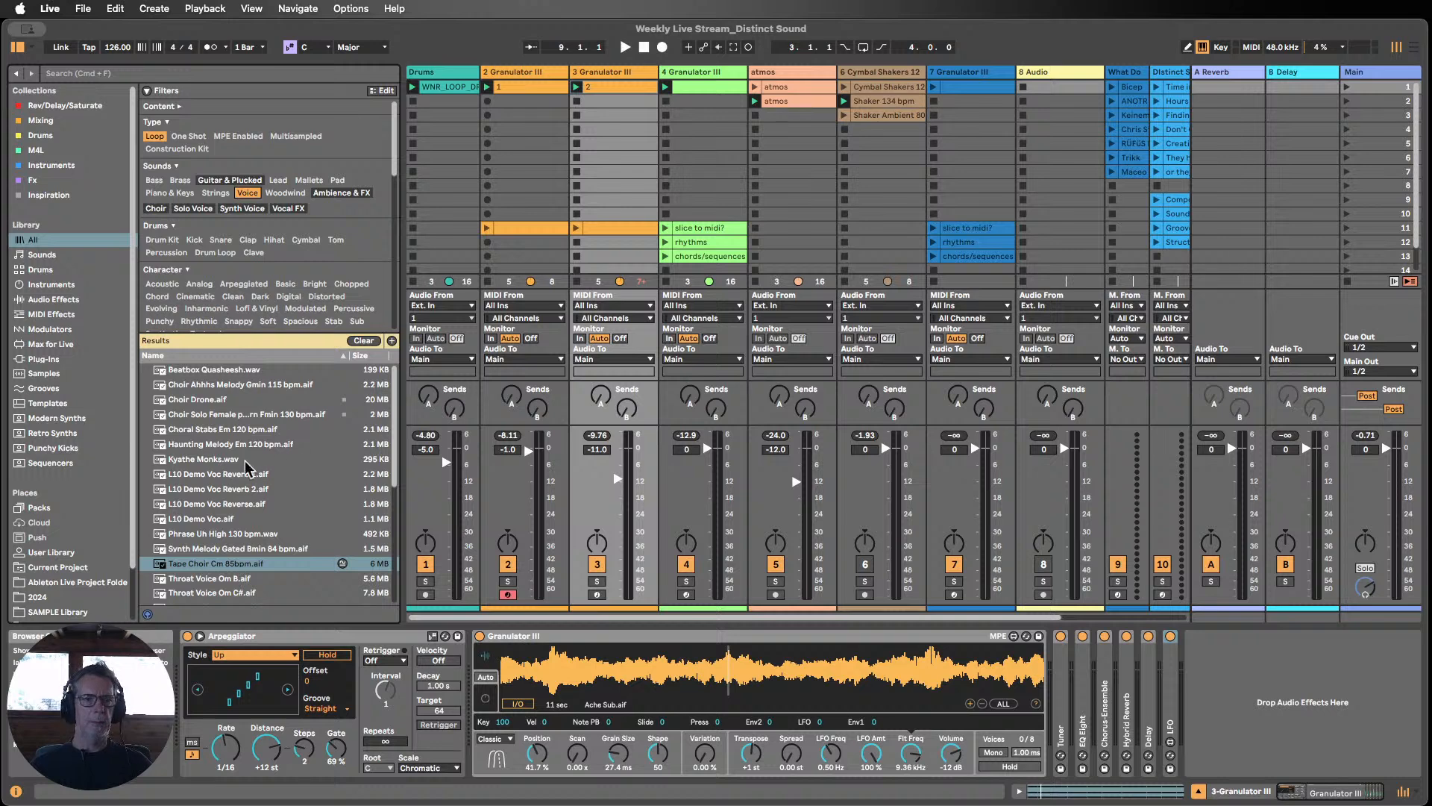
left_click_drag(201, 405, 538, 672)
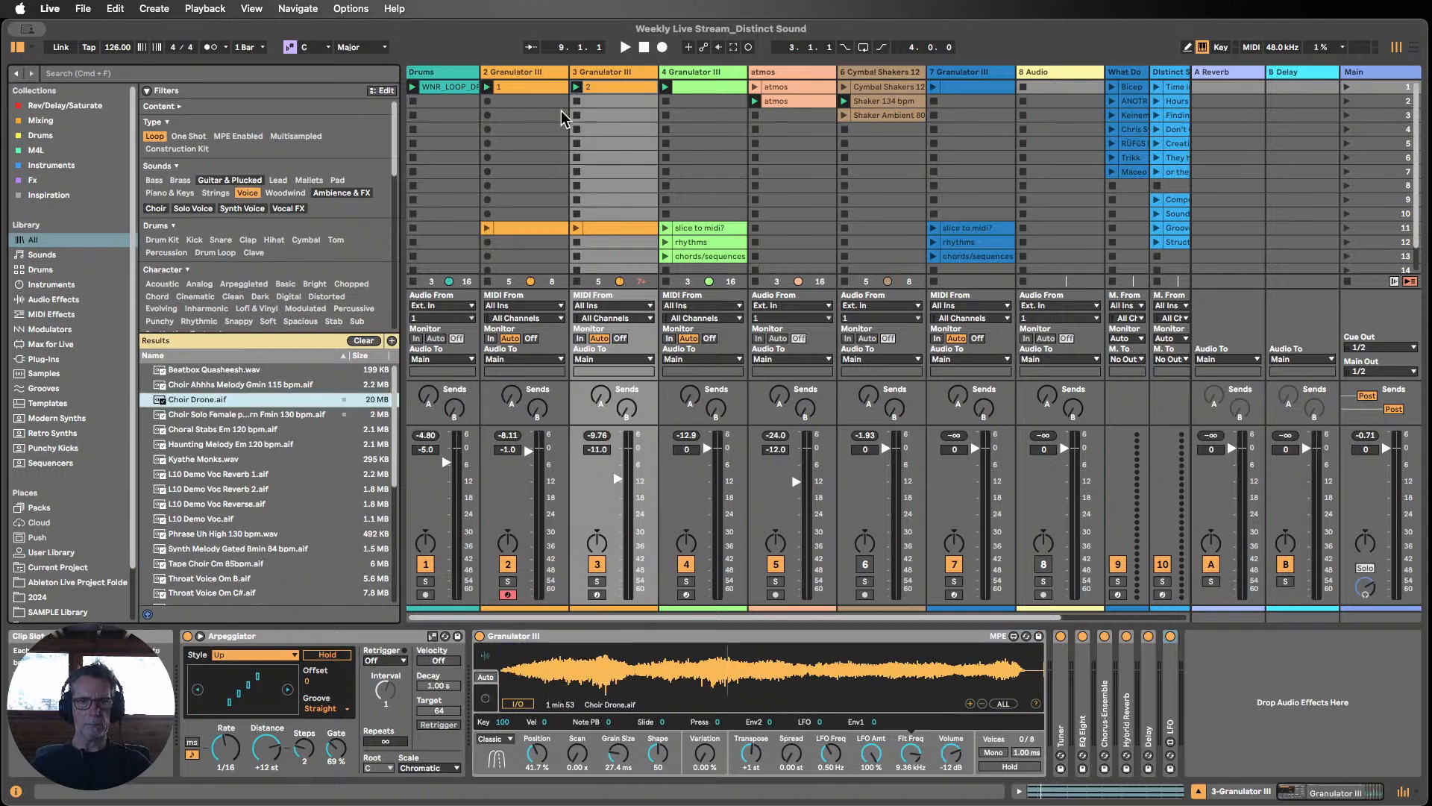
left_click(578, 86)
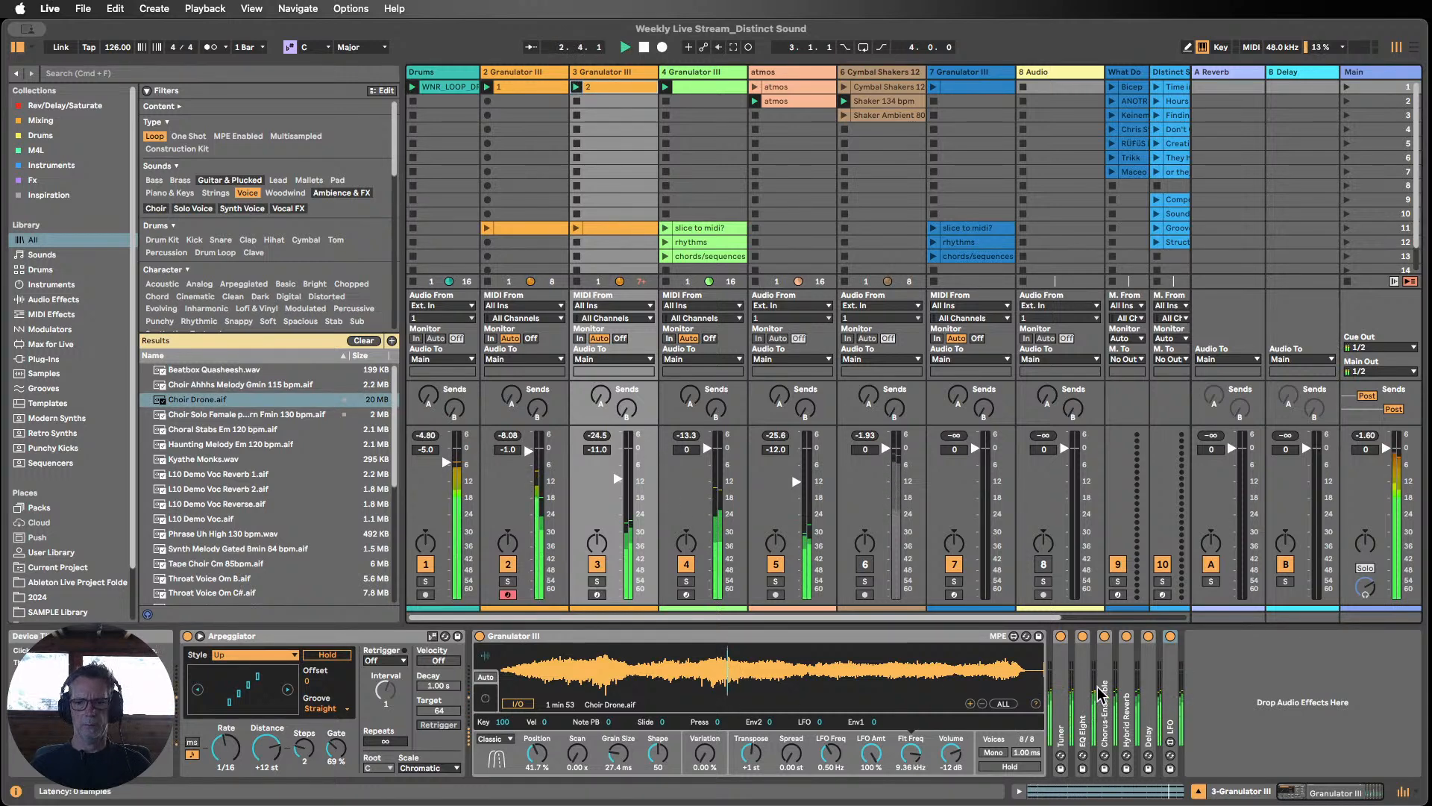
Step: Switch off EQ Eight, Chorus-Ensemble, Hybrid Reverb, Delay and LFO on track 3, and unfold the Tuner
left_click(1083, 636)
left_click(1104, 635)
left_click(1126, 636)
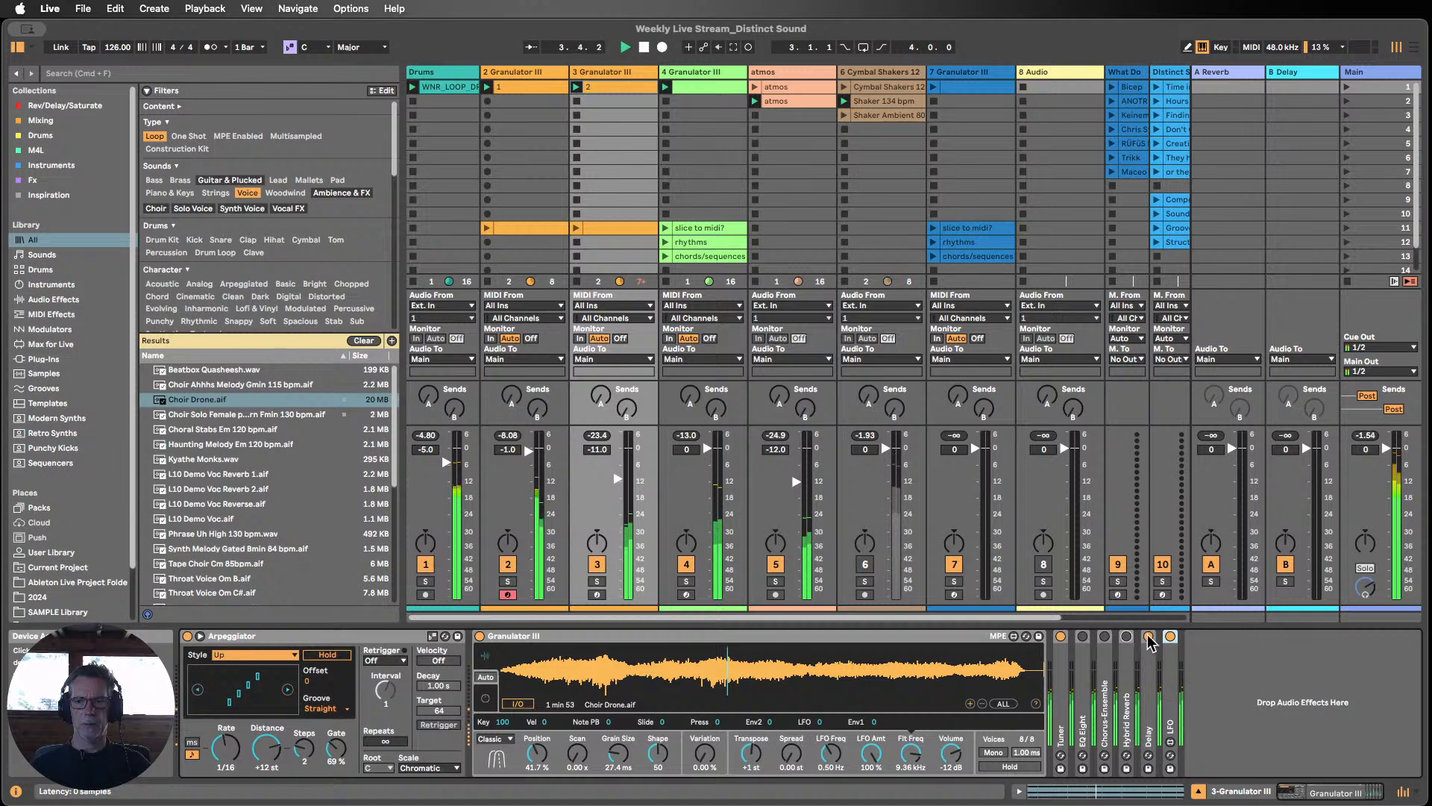
left_click(1148, 636)
left_click(1170, 635)
double_click(1054, 669)
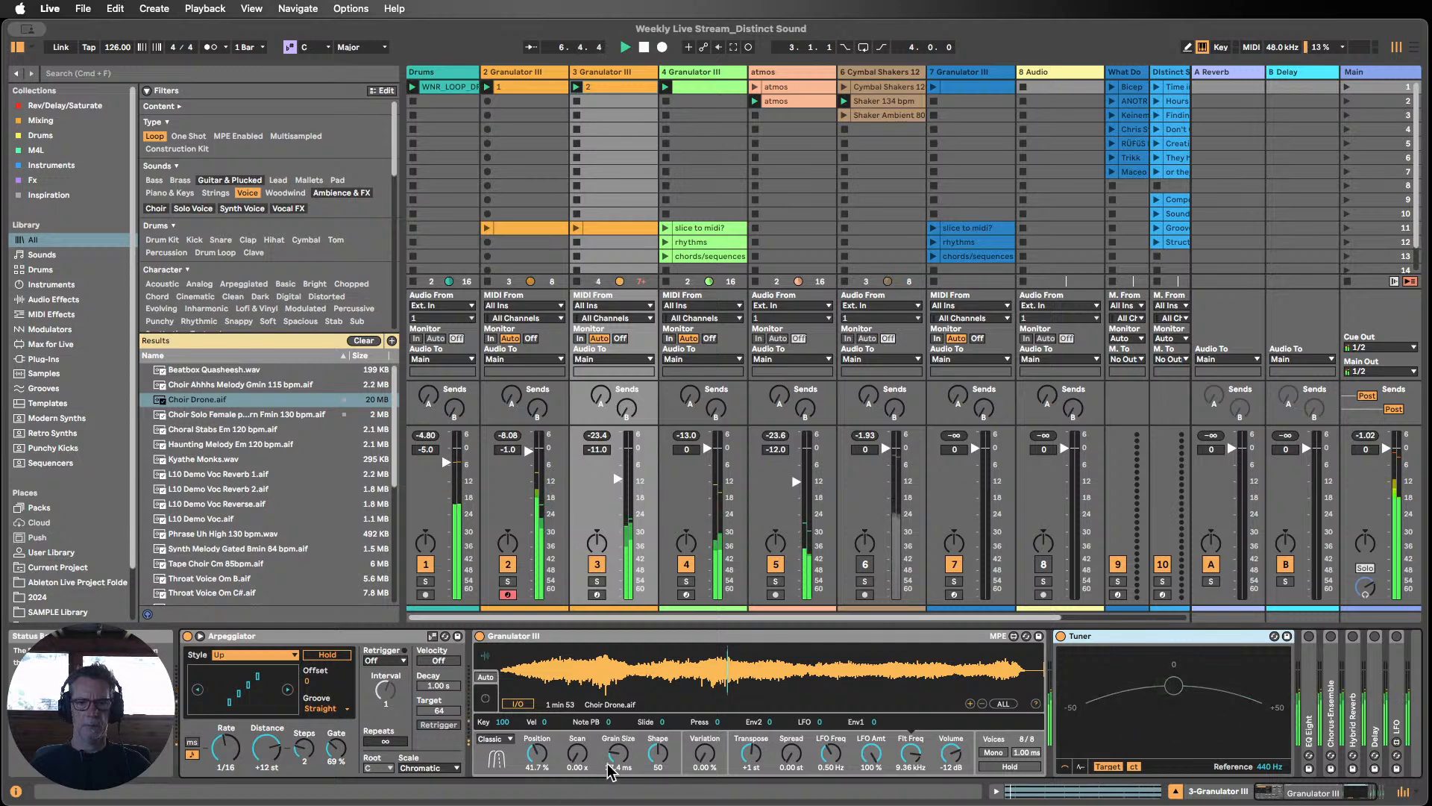
Step: Try Granulator III's Scan at 1.05x and Grain Size at 778 ms and 2.00 s, returning them to 0.00x and 27.4 ms
left_click_drag(619, 755, 592, 760)
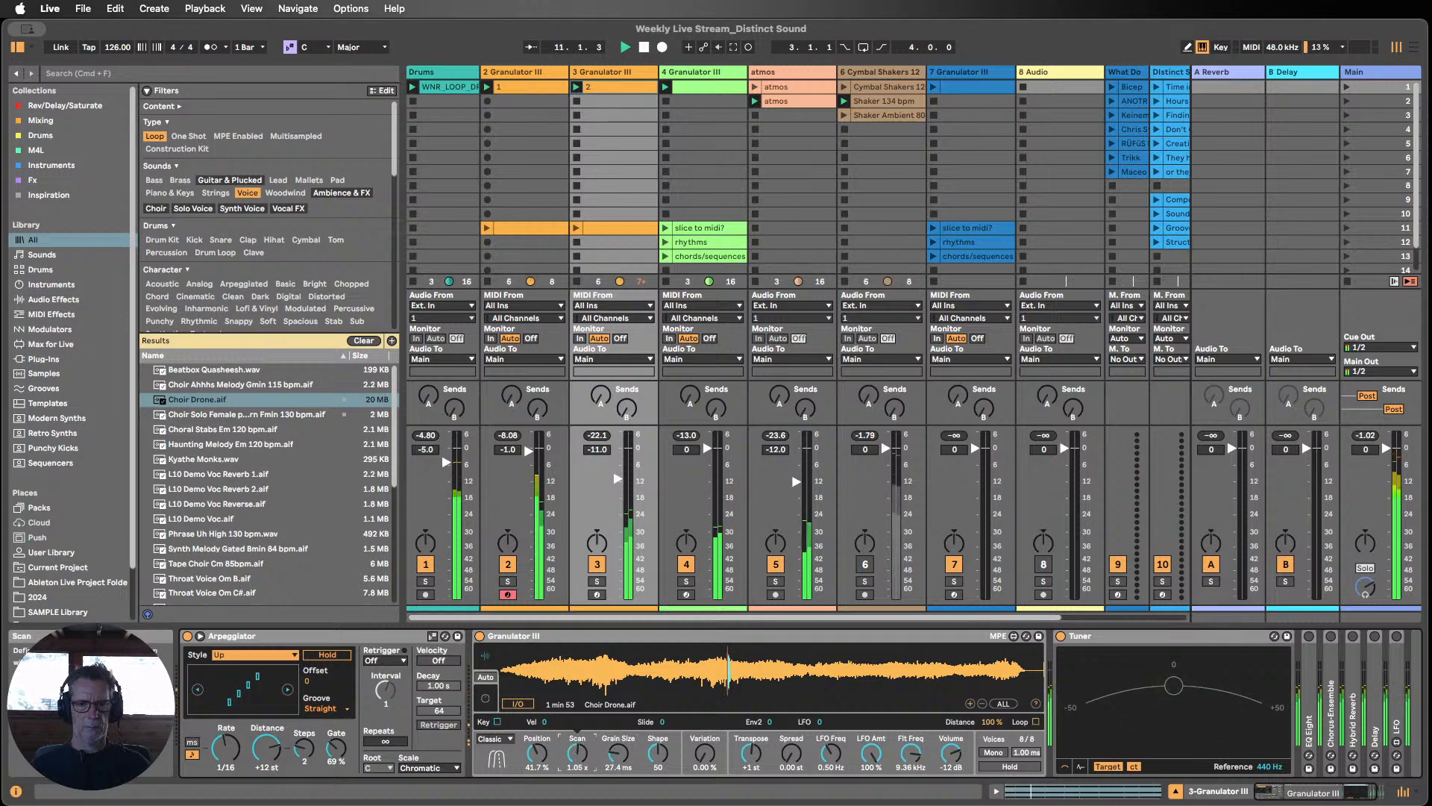
left_click_drag(577, 755, 613, 748)
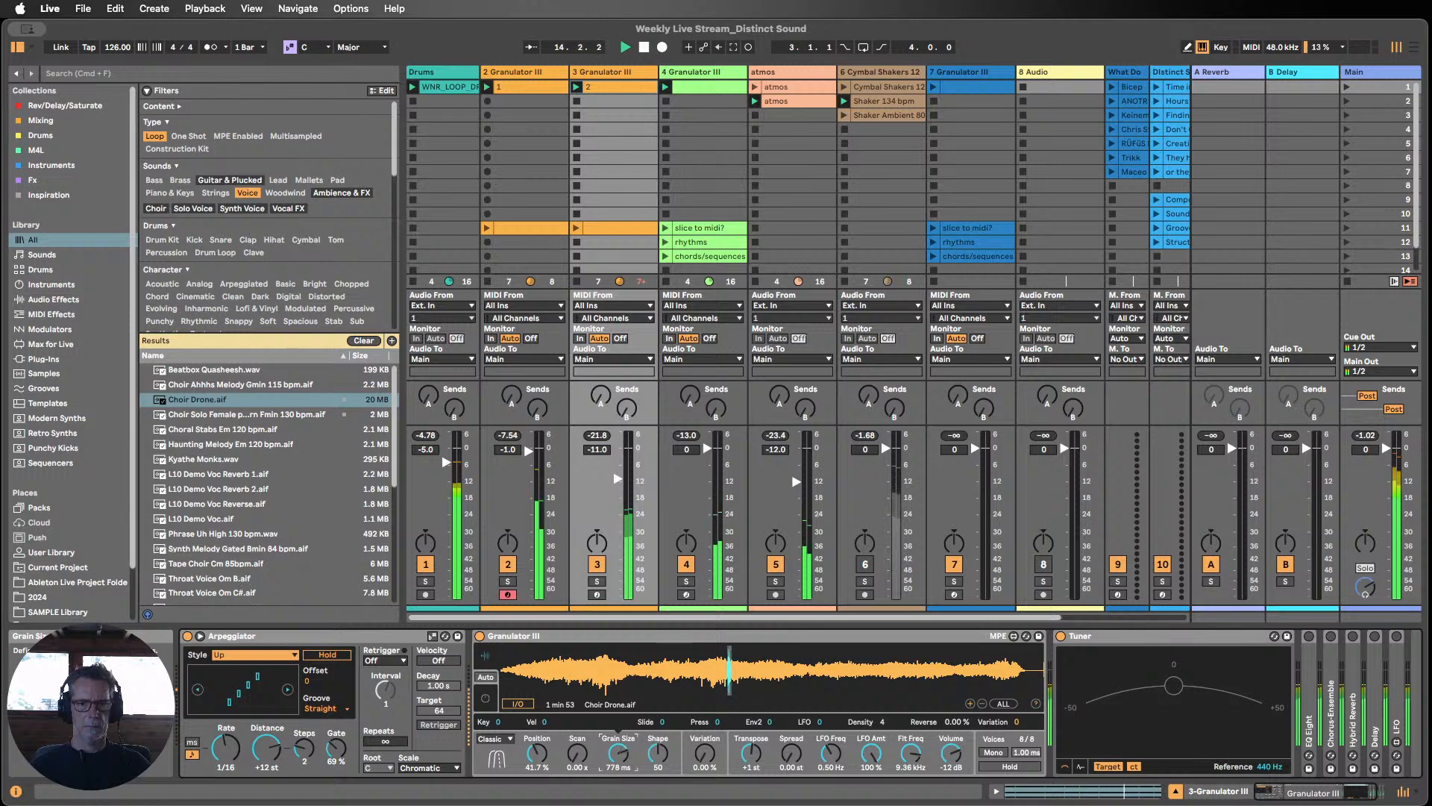
left_click_drag(618, 755, 618, 746)
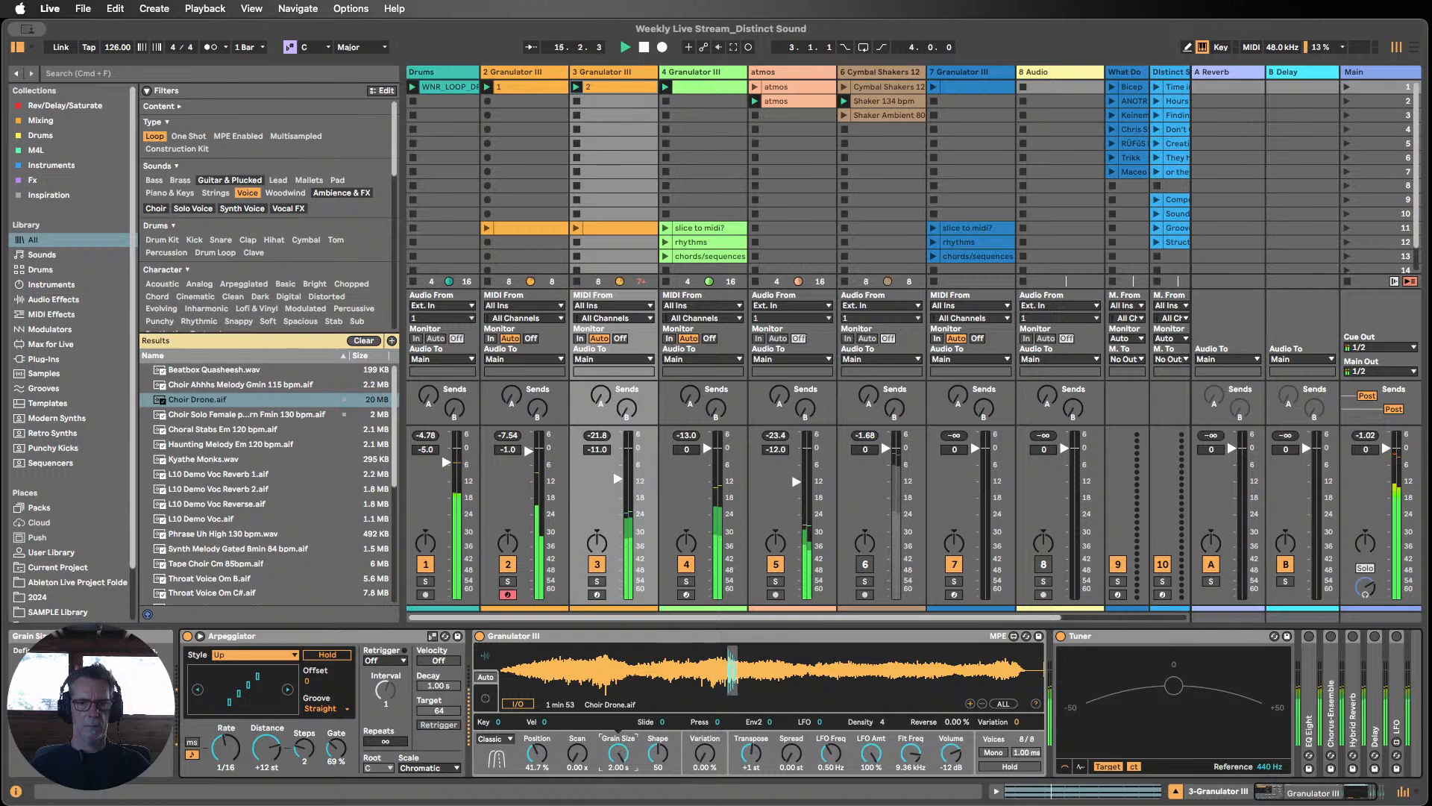
key("super+z")
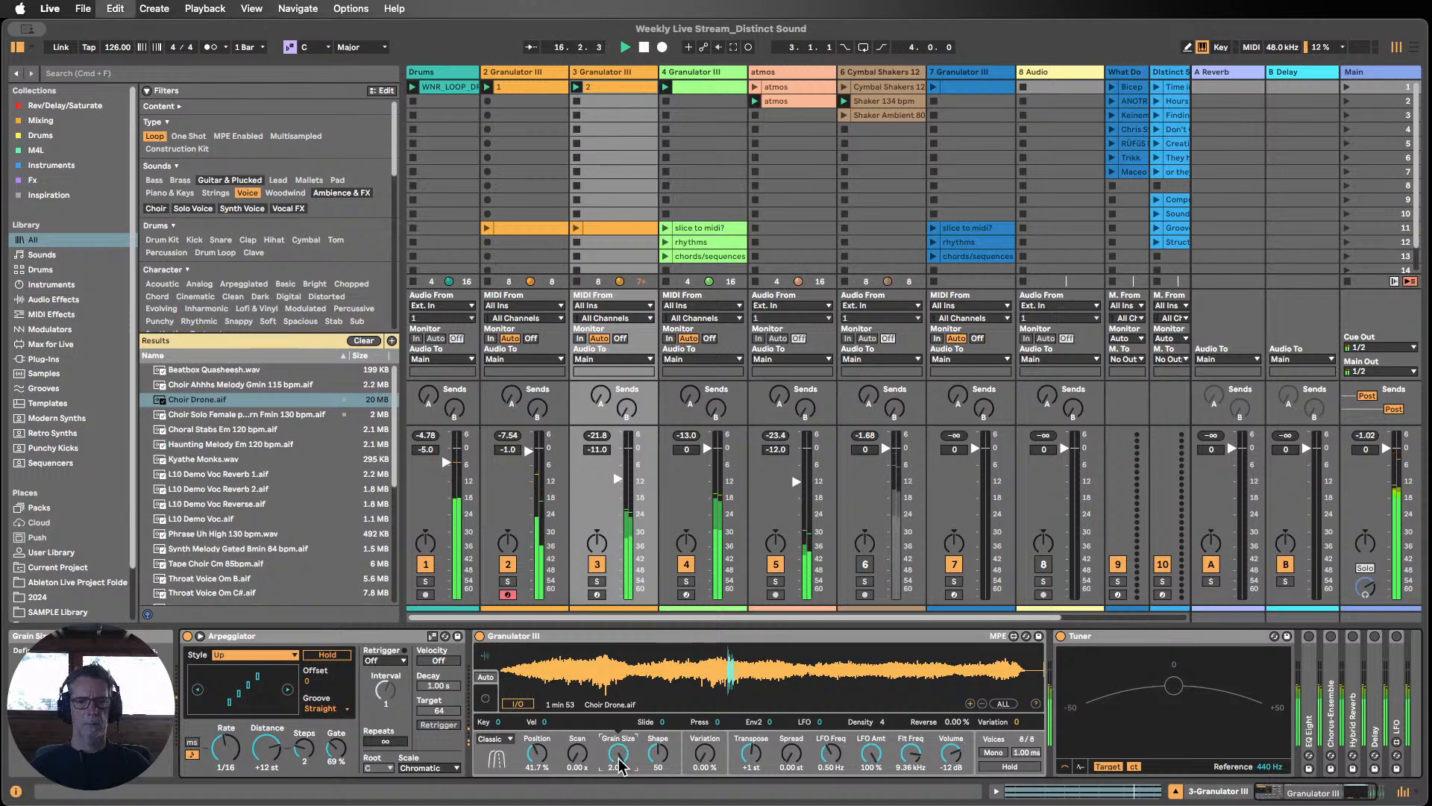
Step: Try Granulator III's sample Position at 16.5%, 75.8% and 39.4%
left_click_drag(537, 755, 537, 749)
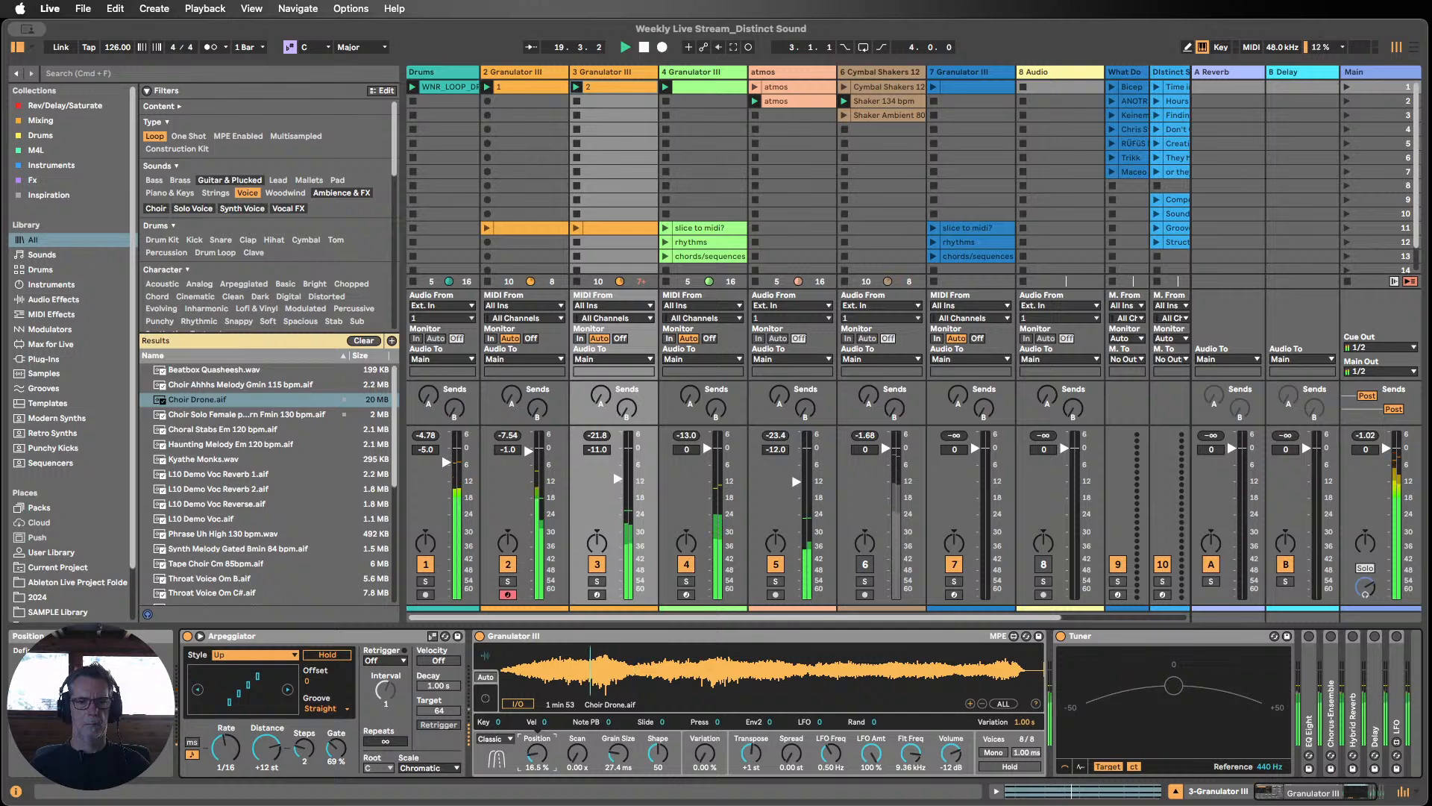
left_click_drag(537, 752, 537, 756)
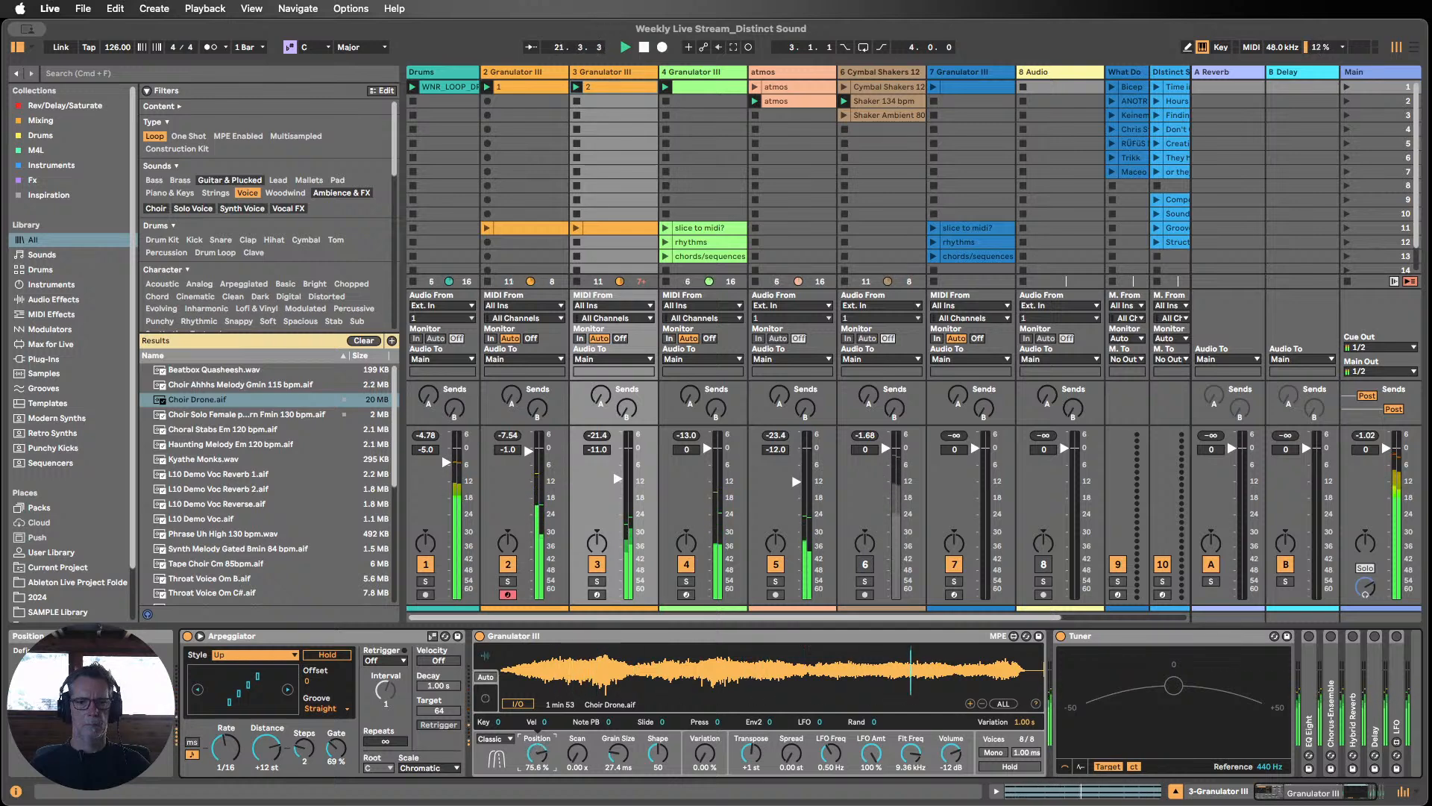
left_click_drag(537, 752, 537, 756)
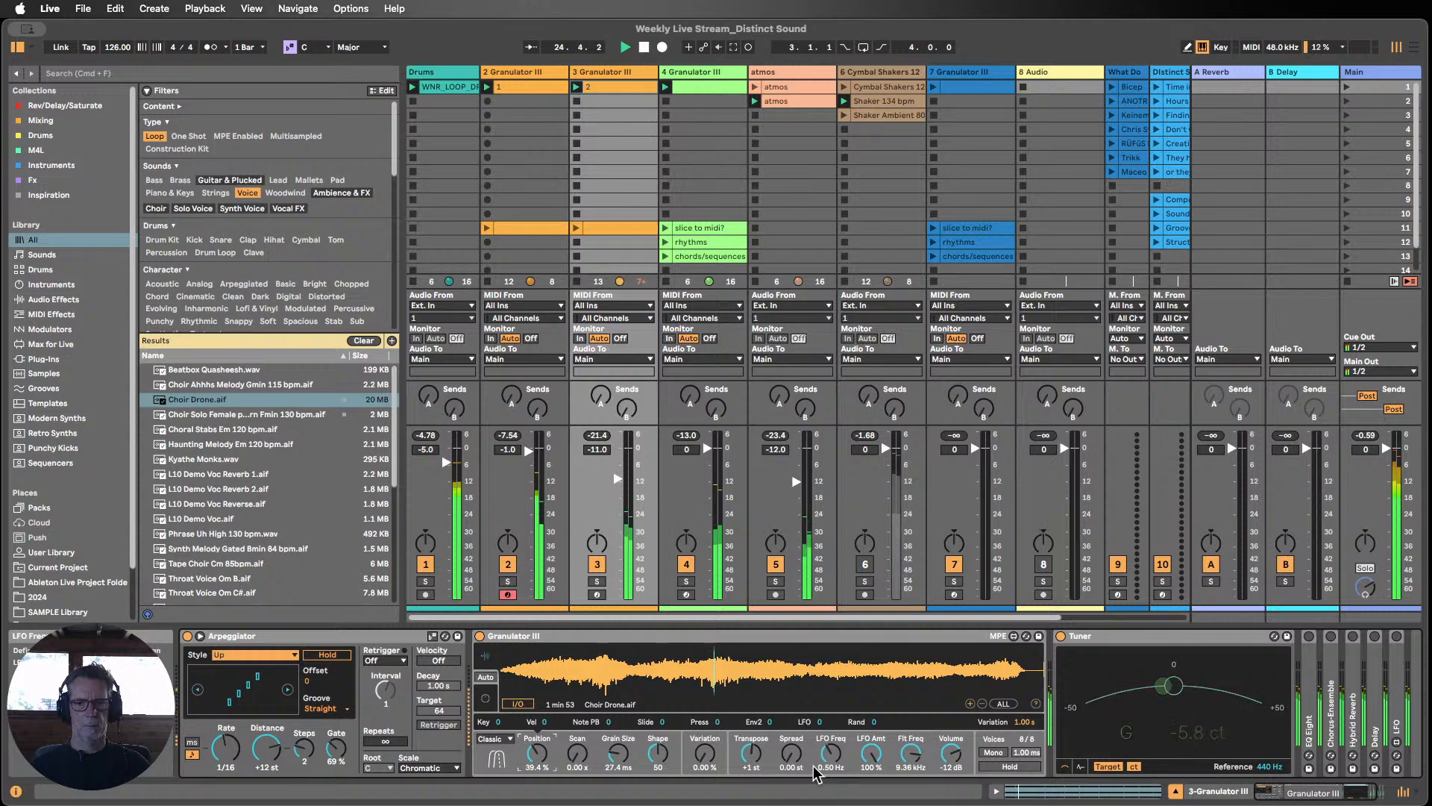
Step: Try Granulator III's filter frequency at 1.39 kHz and its Position at 34.6%
mouse_move(911, 754)
left_mouse_down()
mouse_move(911, 739)
mouse_move(911, 764)
left_mouse_up()
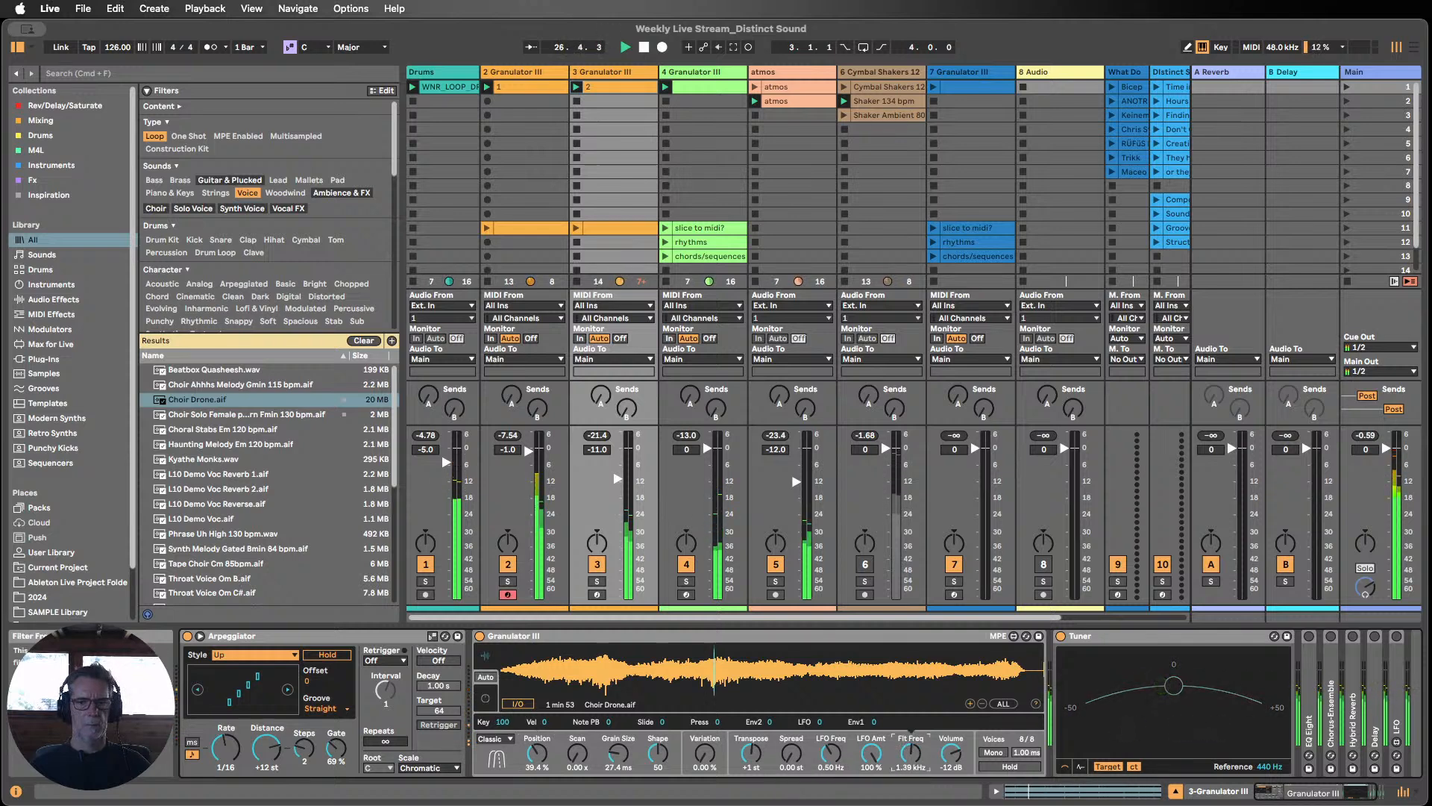
left_click(619, 754)
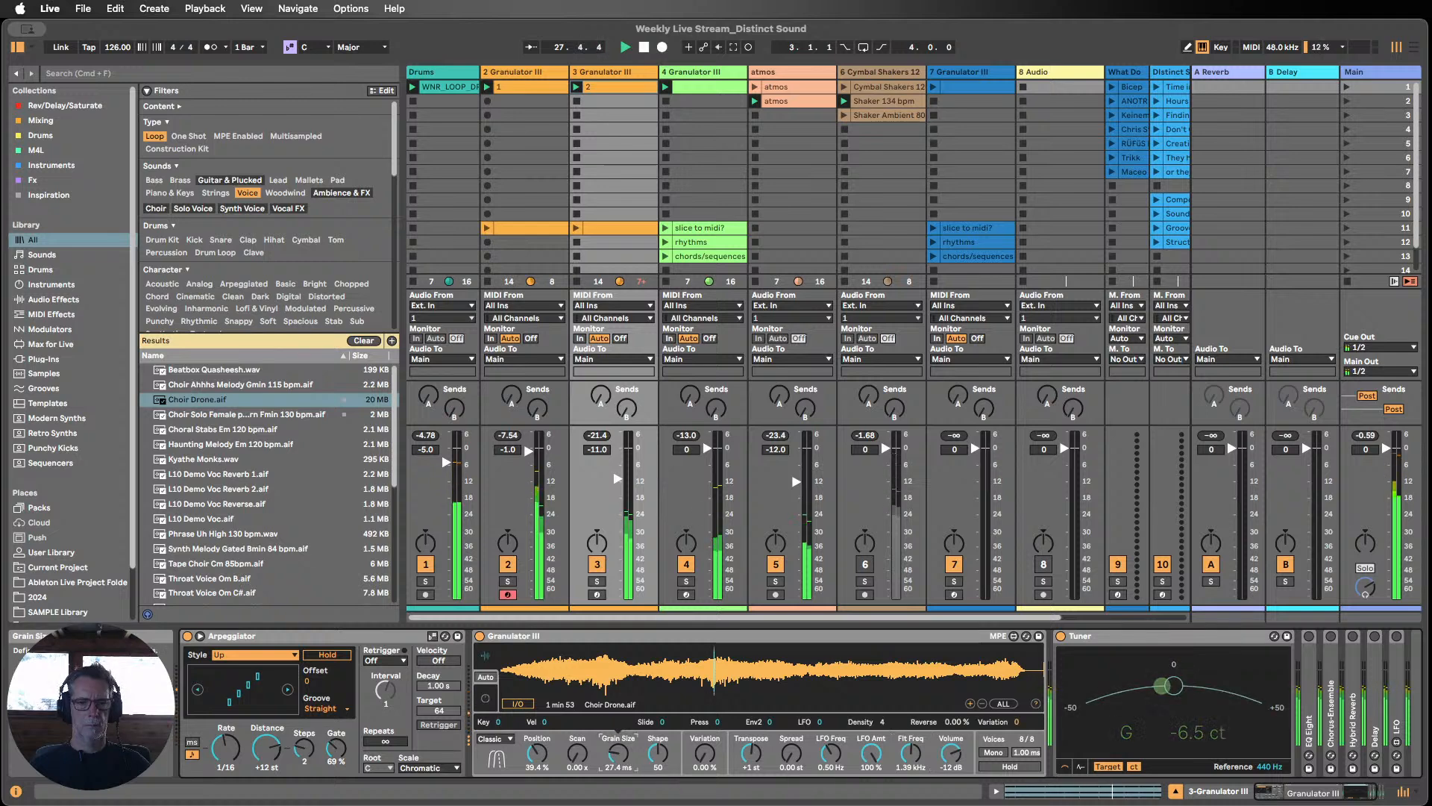
left_click_drag(619, 755, 537, 760)
Step: Undo the last Position and filter frequency changes in Granulator III, and set Position to 41.7%
key("super+z")
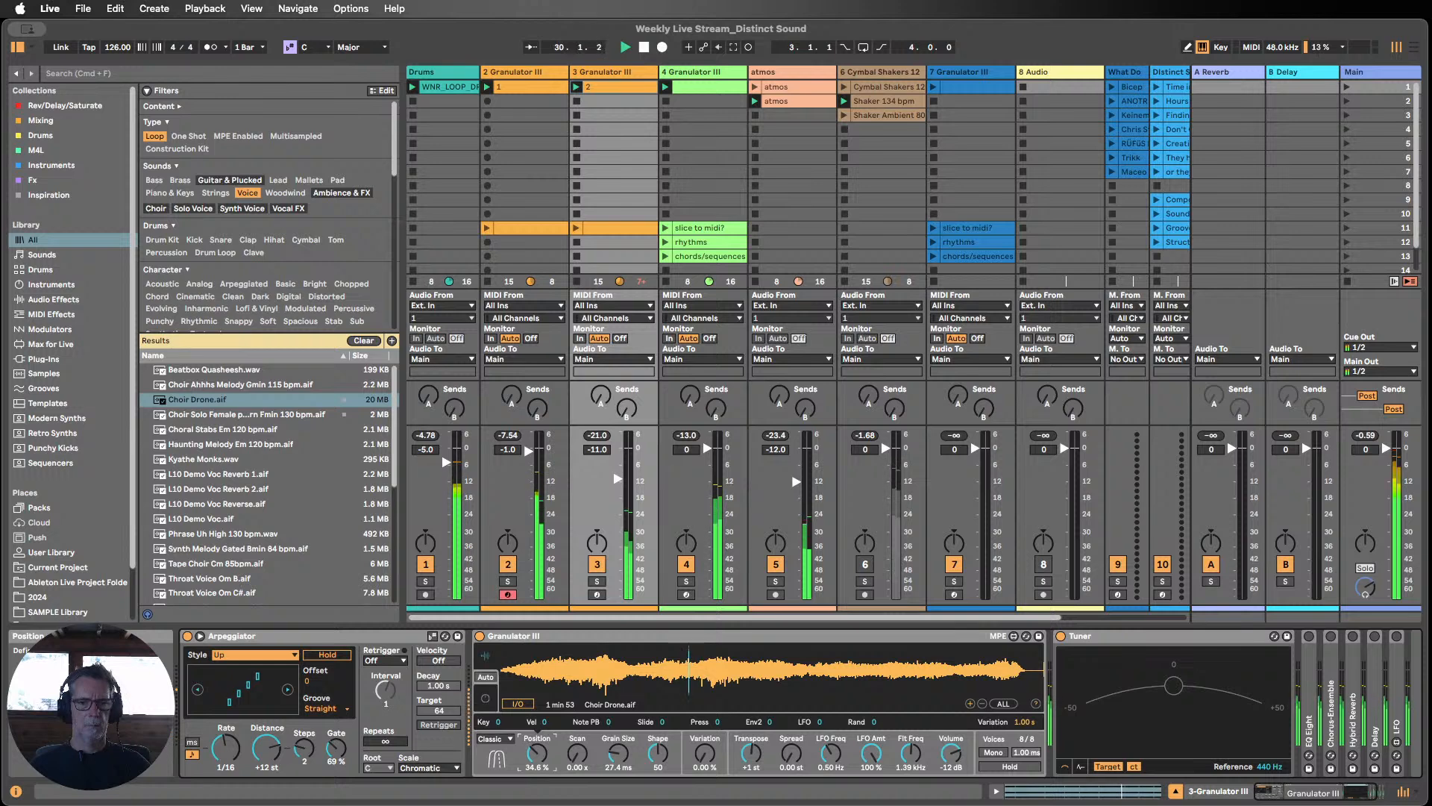
key("super+z")
key("super+z")
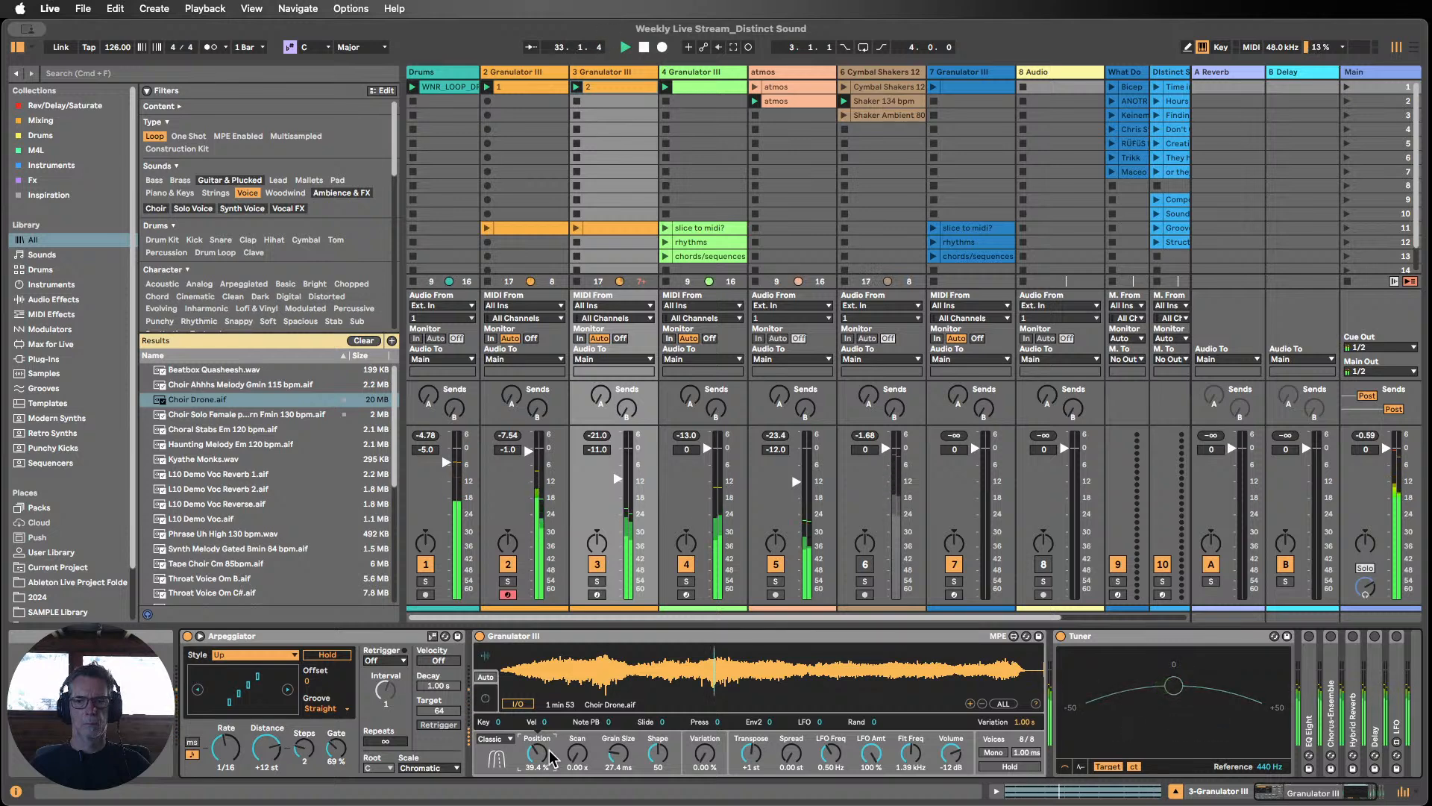
key("super+z")
key("super+z")
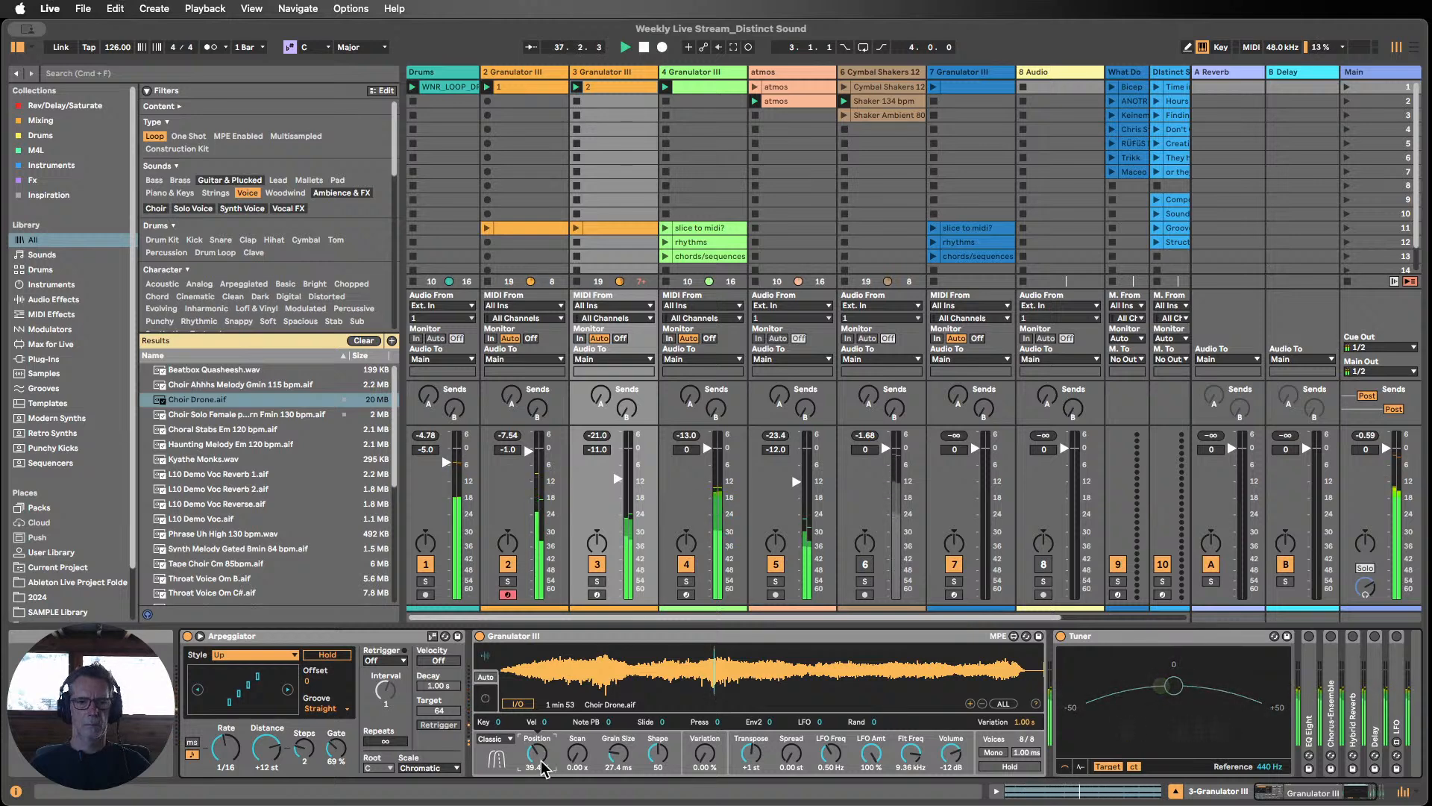
left_click_drag(543, 768, 539, 765)
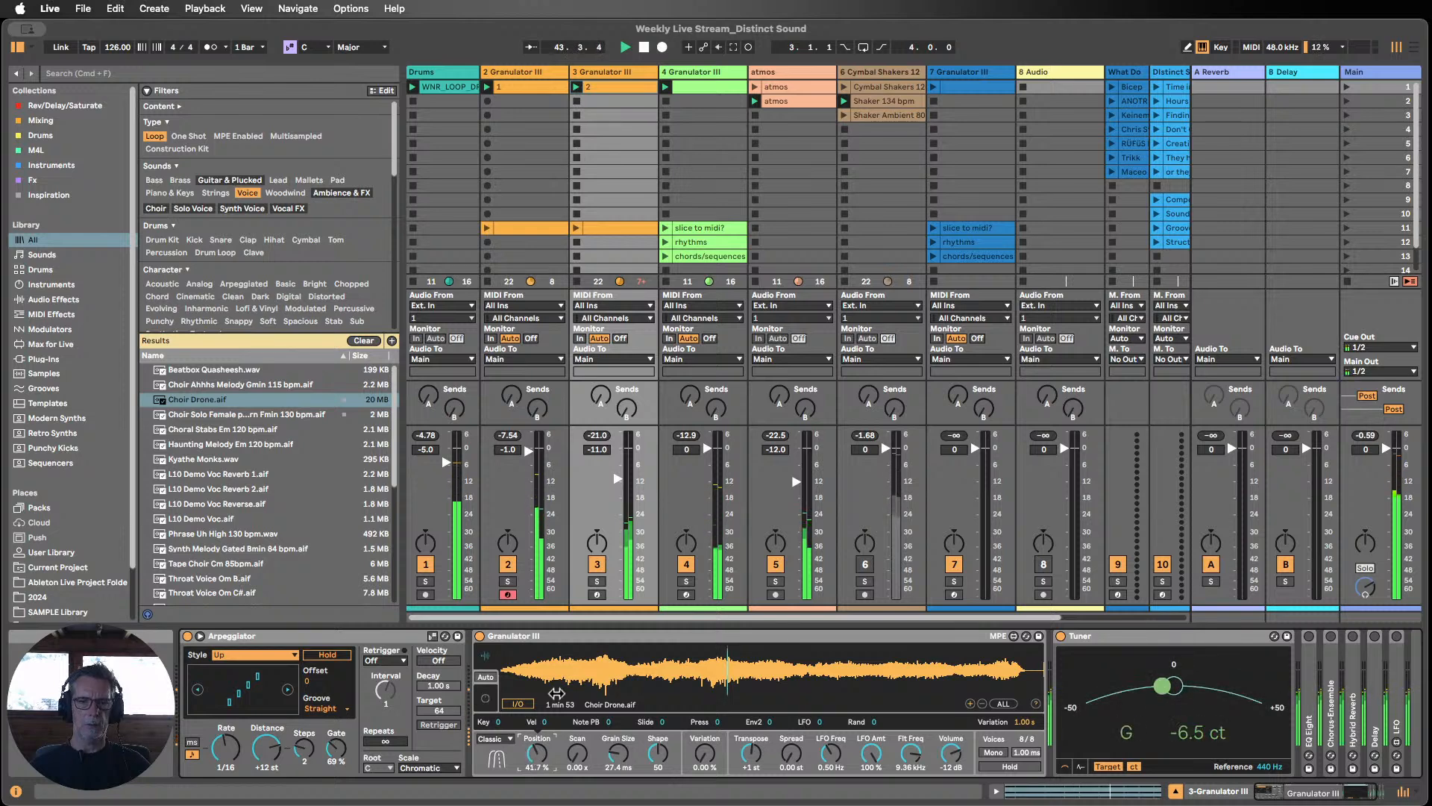
Step: Set track 3's Arpeggiator style to Random and its Steps to 1
left_click(559, 635)
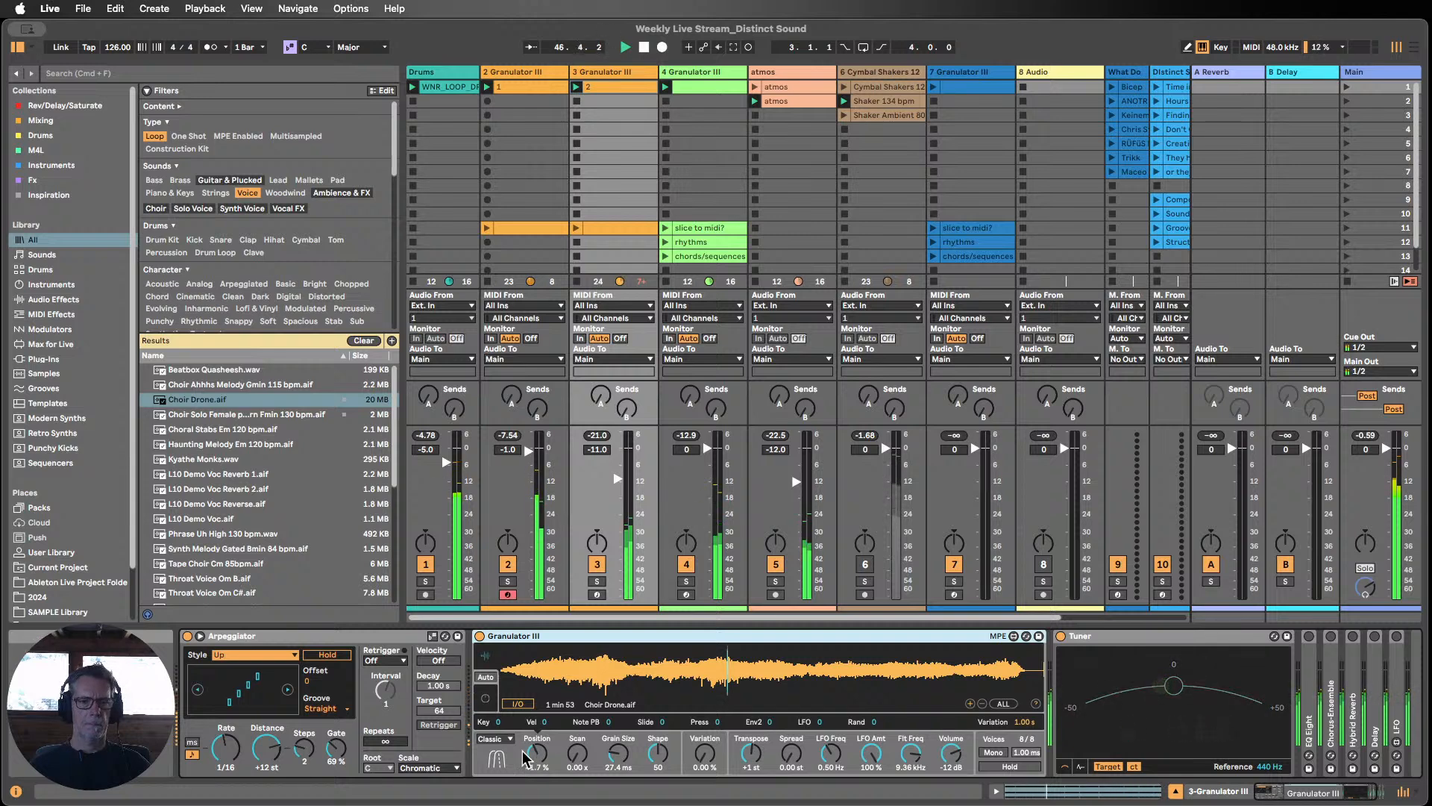
left_click(263, 654)
left_click(240, 626)
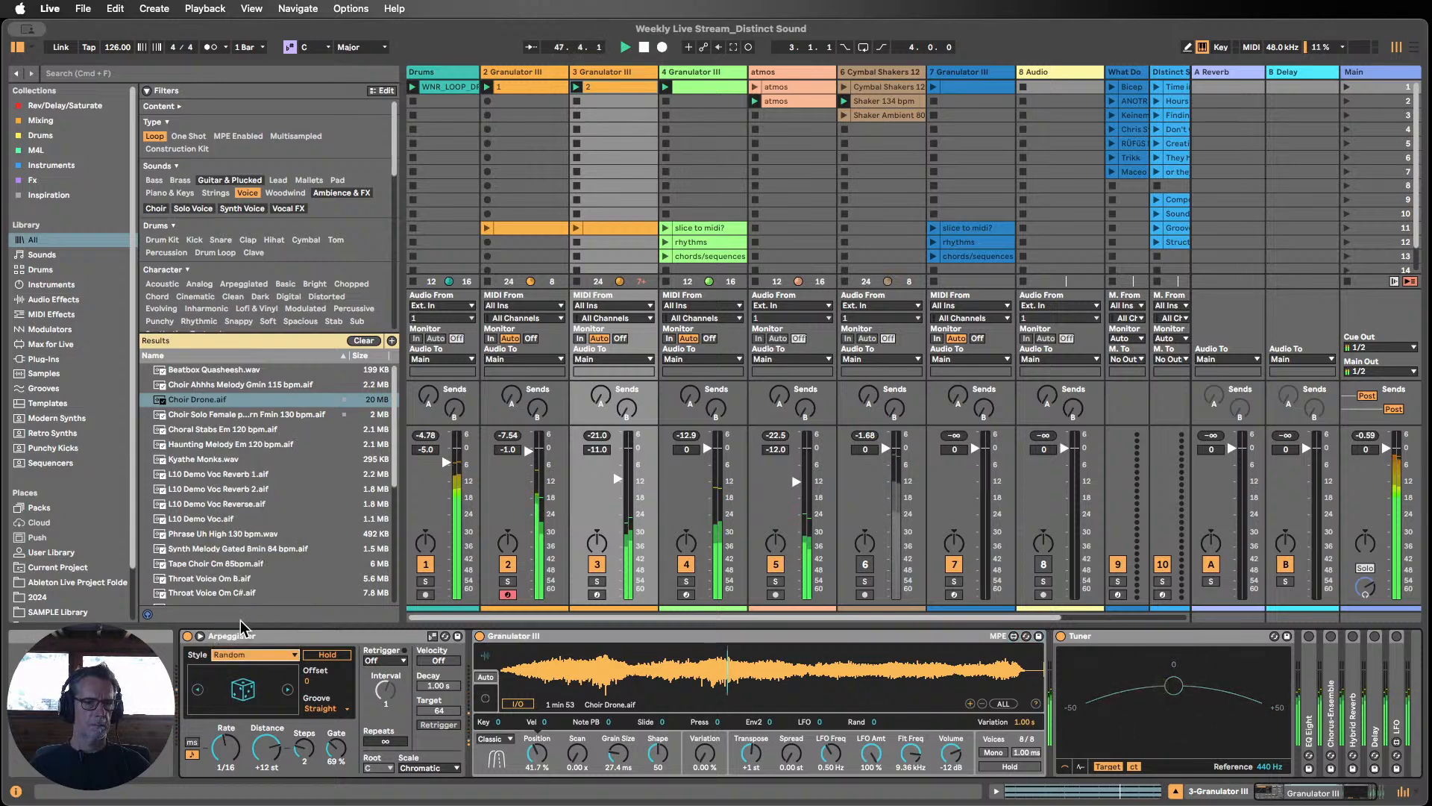
left_click_drag(305, 748, 305, 757)
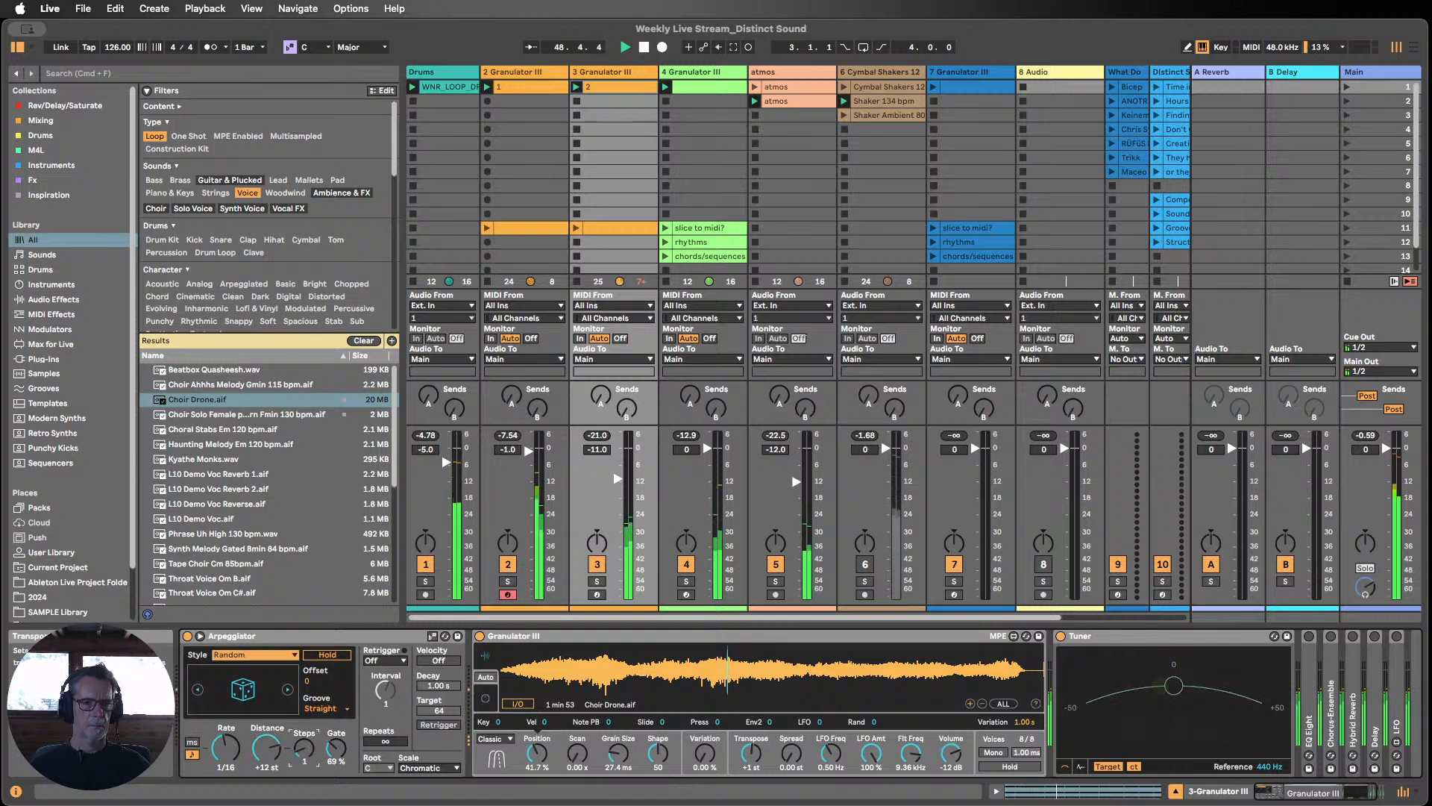
Step: Try clip 2's notes on track 3 one octave lower, return them to E4–B4, and show the device chain again
double_click(602, 87)
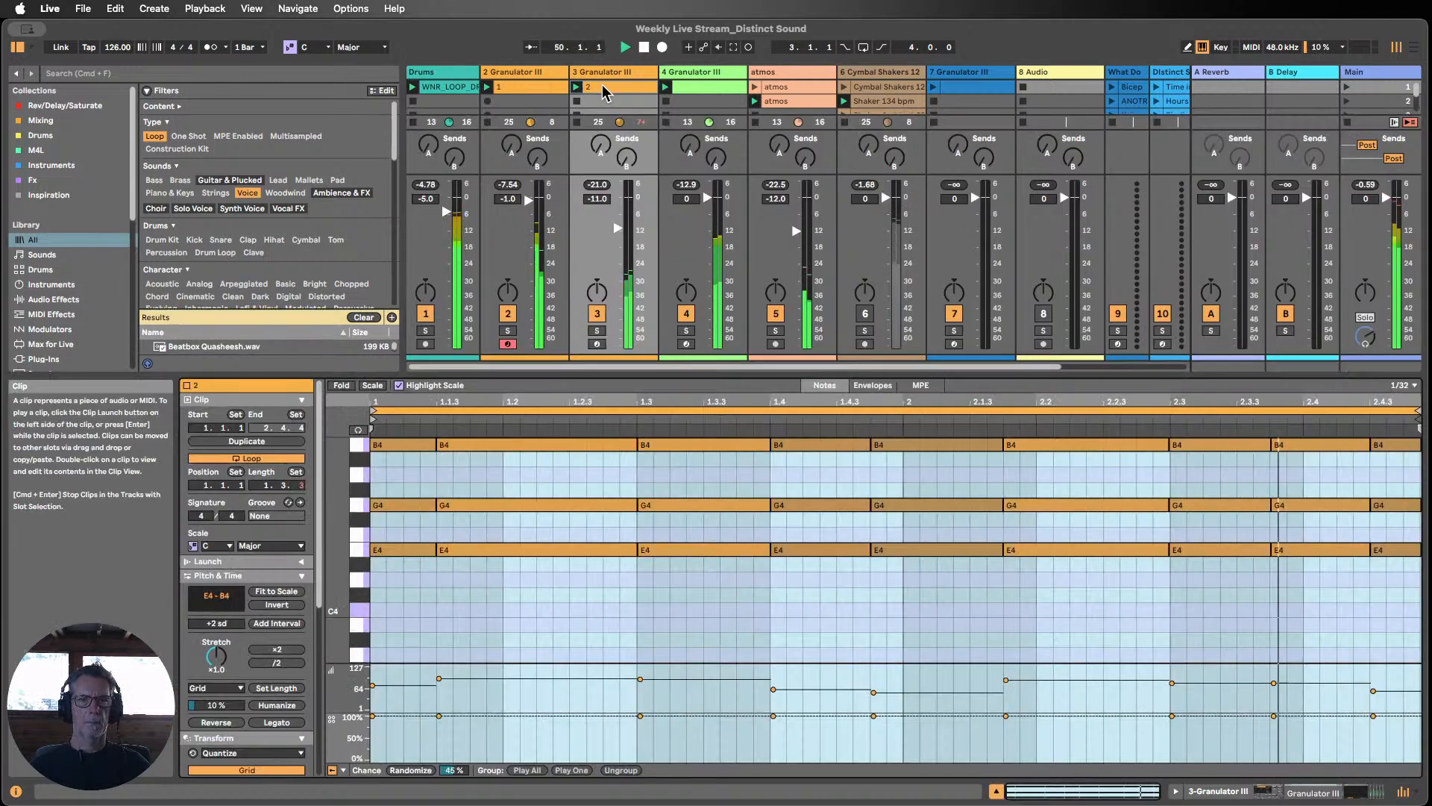
left_click(792, 444)
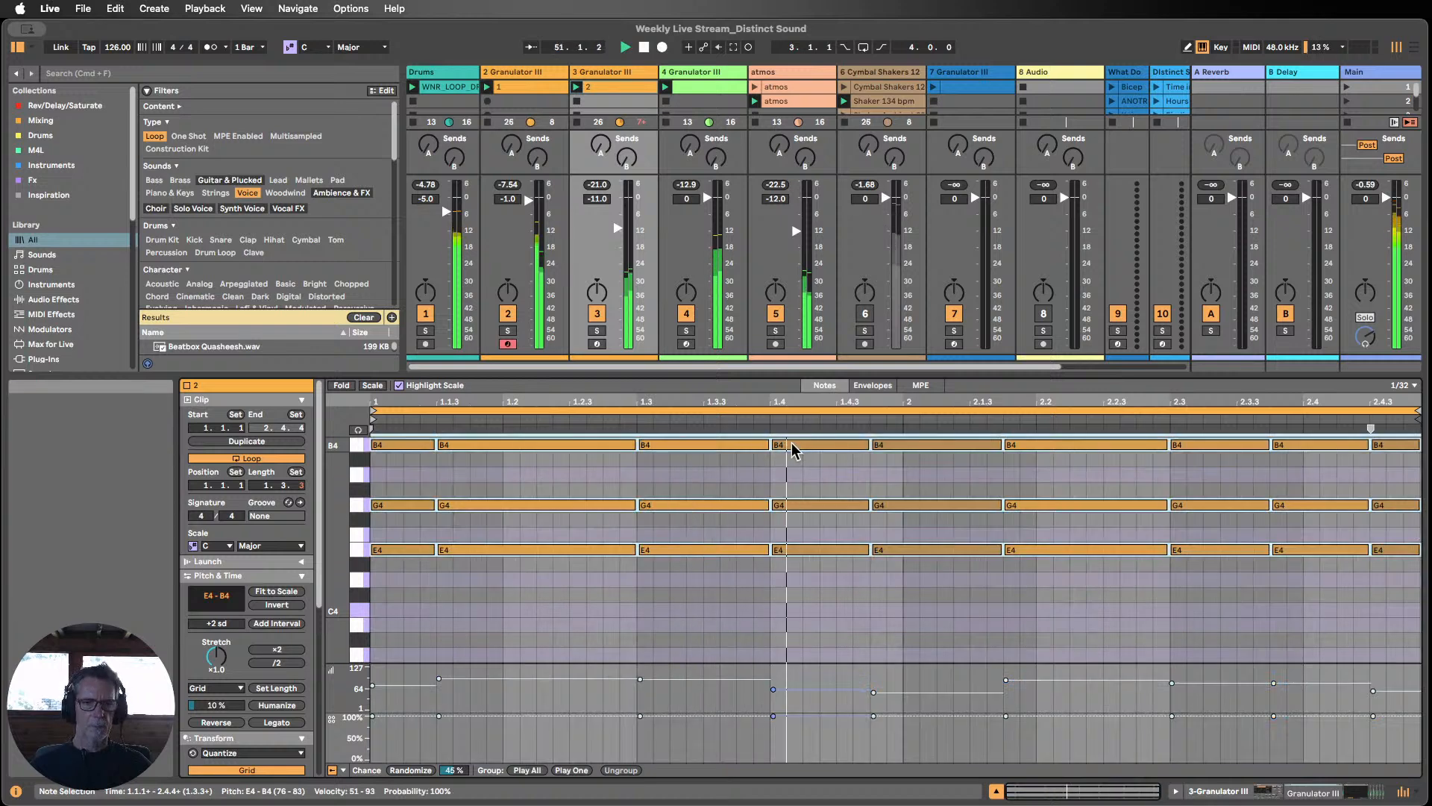
key("shift+Down")
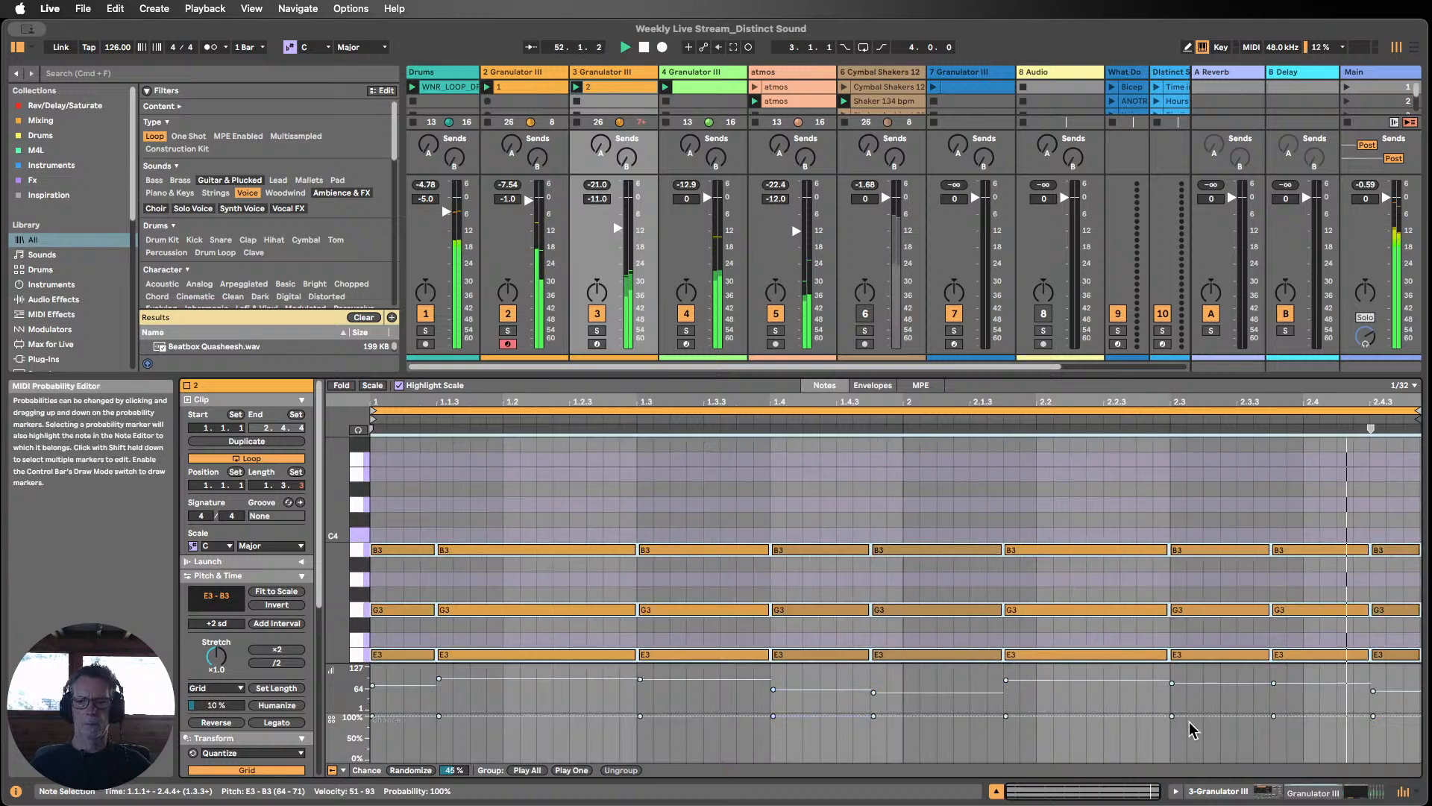
key("shift+Up")
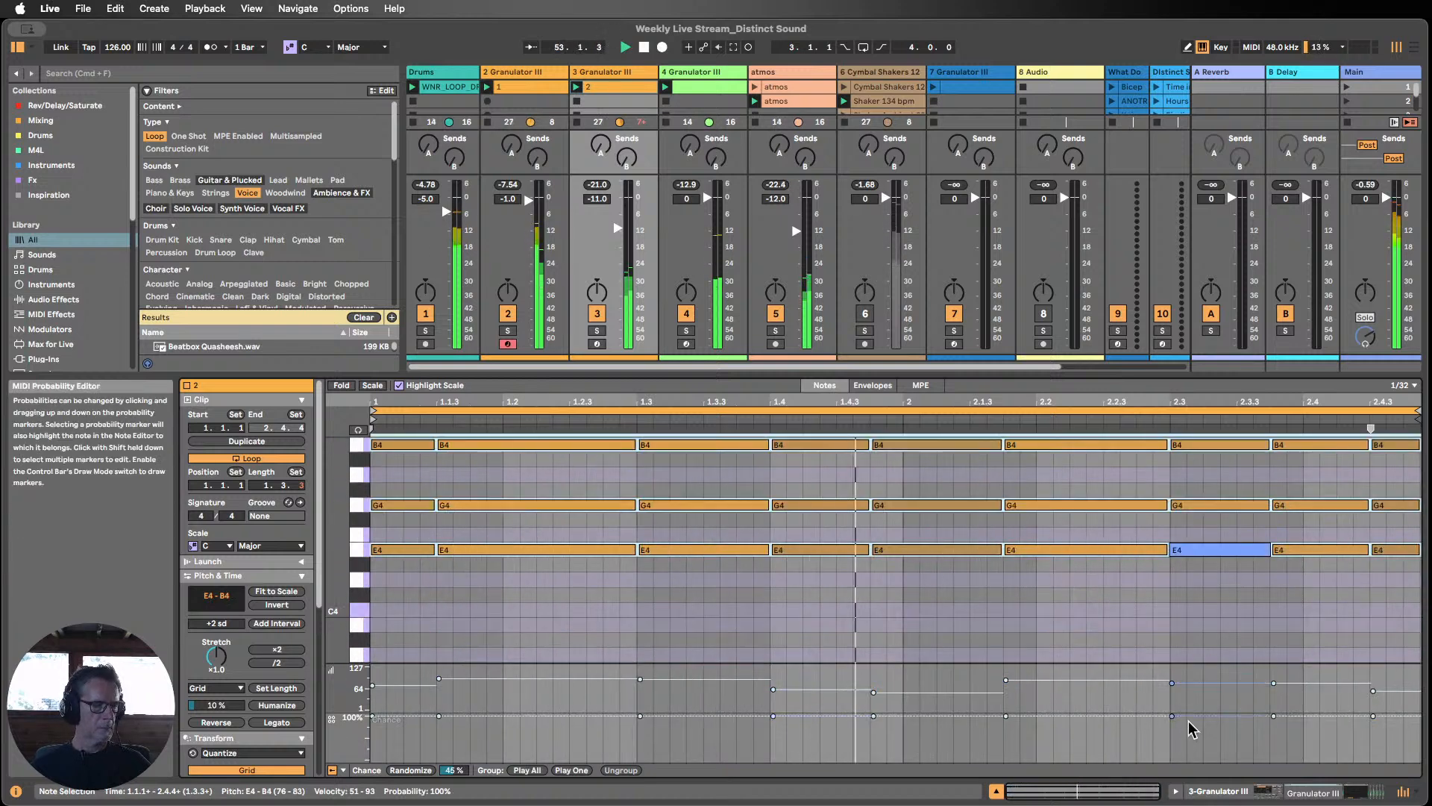
left_click(1239, 790)
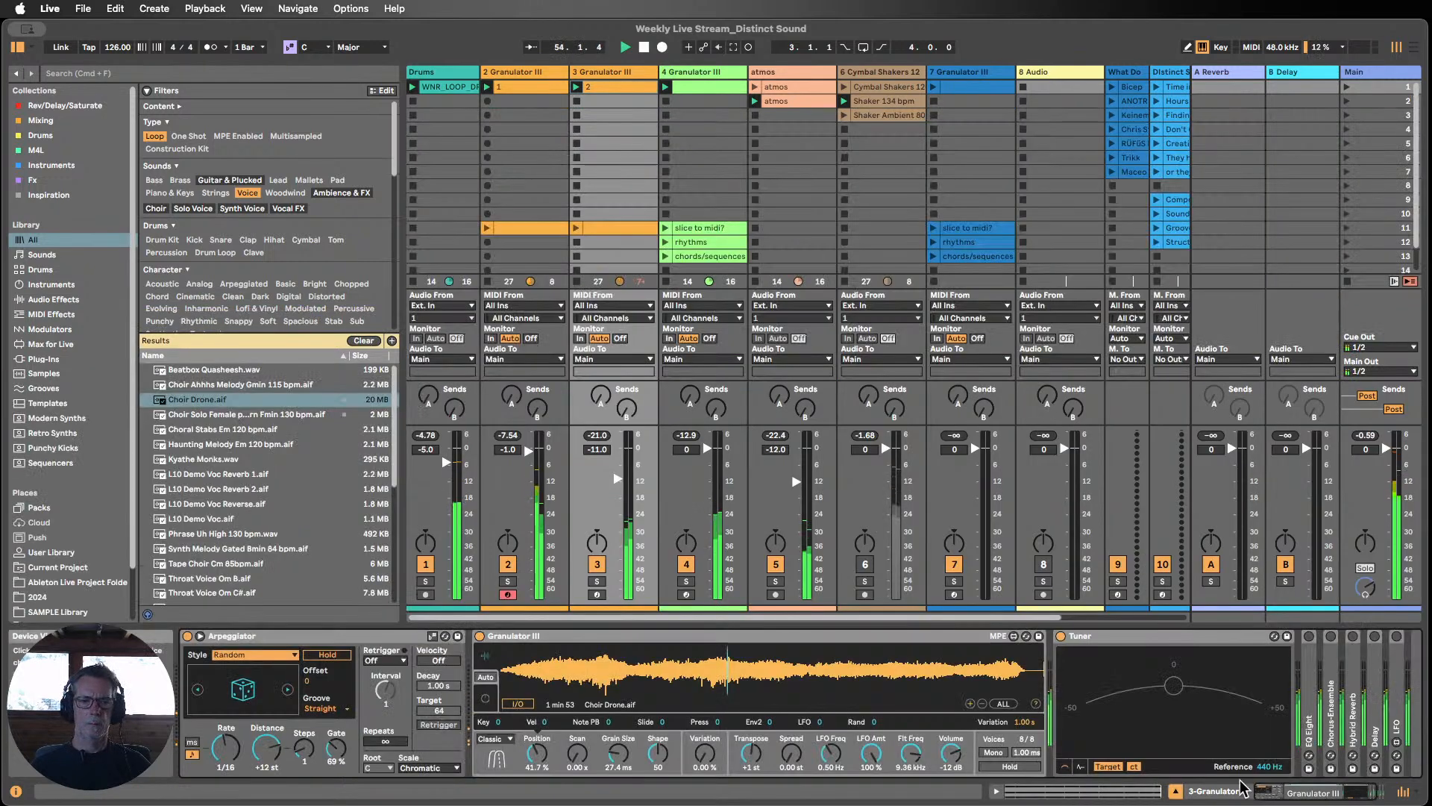
Step: Set Granulator III's Position to 18.9% and replace its sample with Choir Ahhhs Melody Gmin 115 bpm.aif
left_click(751, 755)
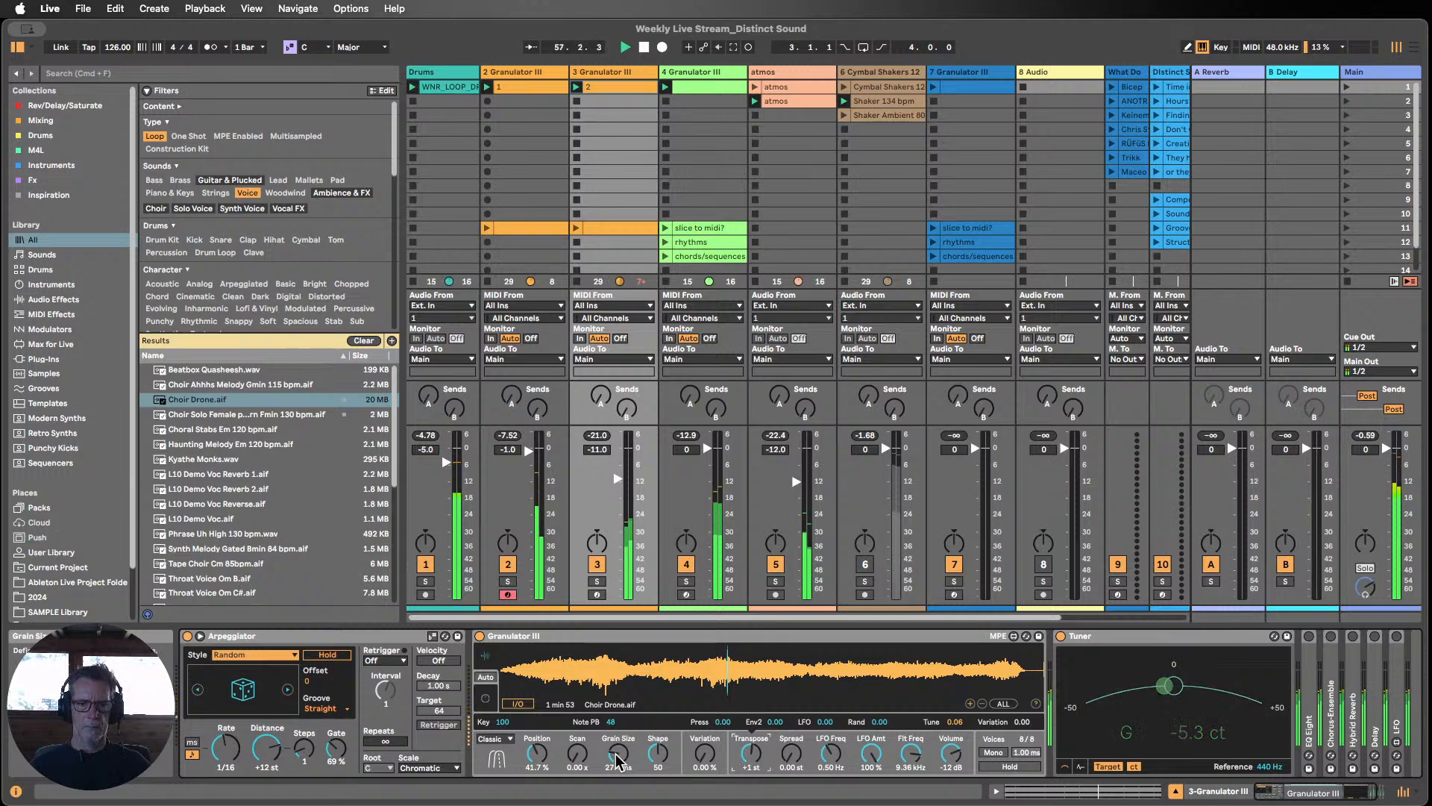
left_click_drag(537, 755, 537, 758)
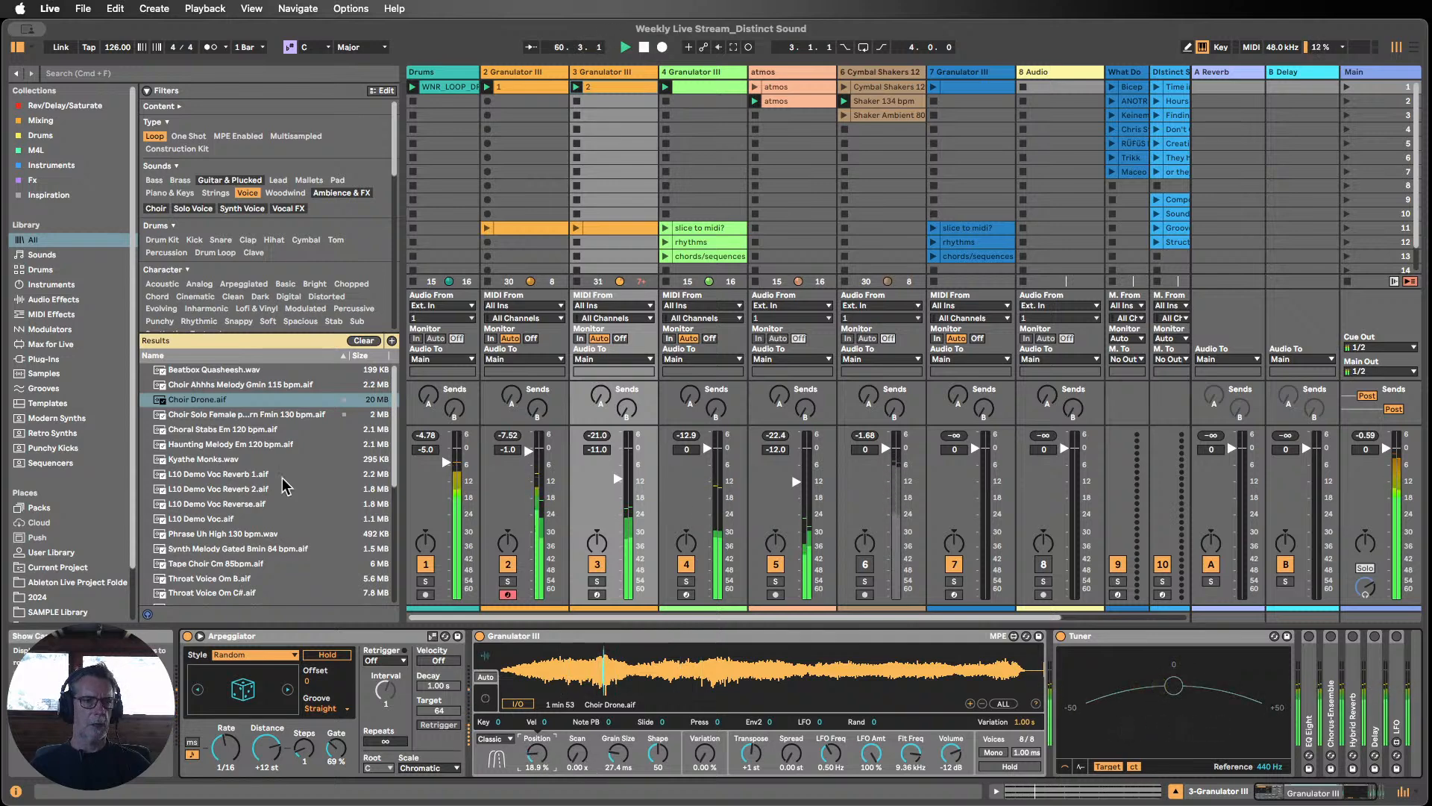
left_click_drag(224, 384, 616, 669)
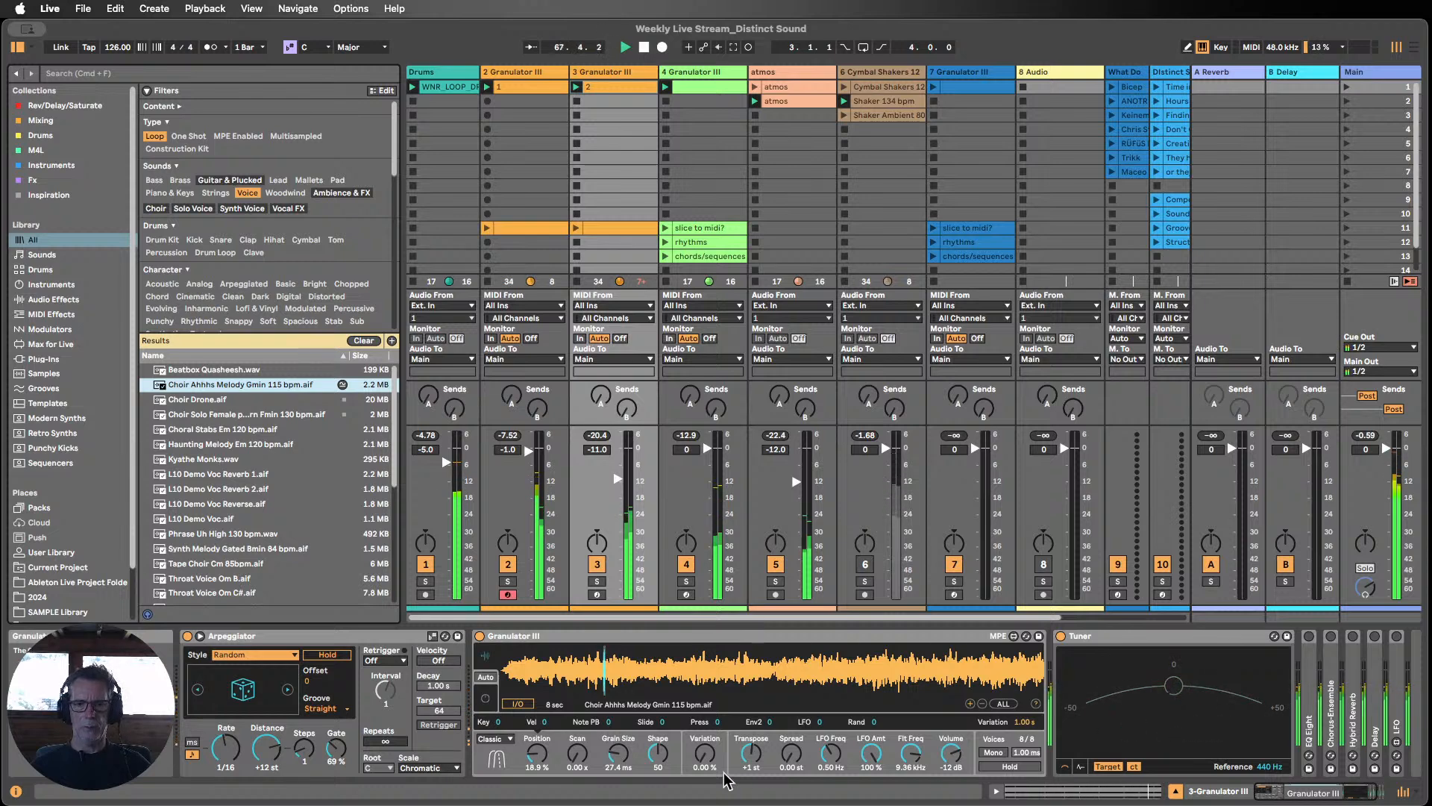
Step: Examine the notes of clip 2 on track 3 and return to the track's device chain
double_click(612, 85)
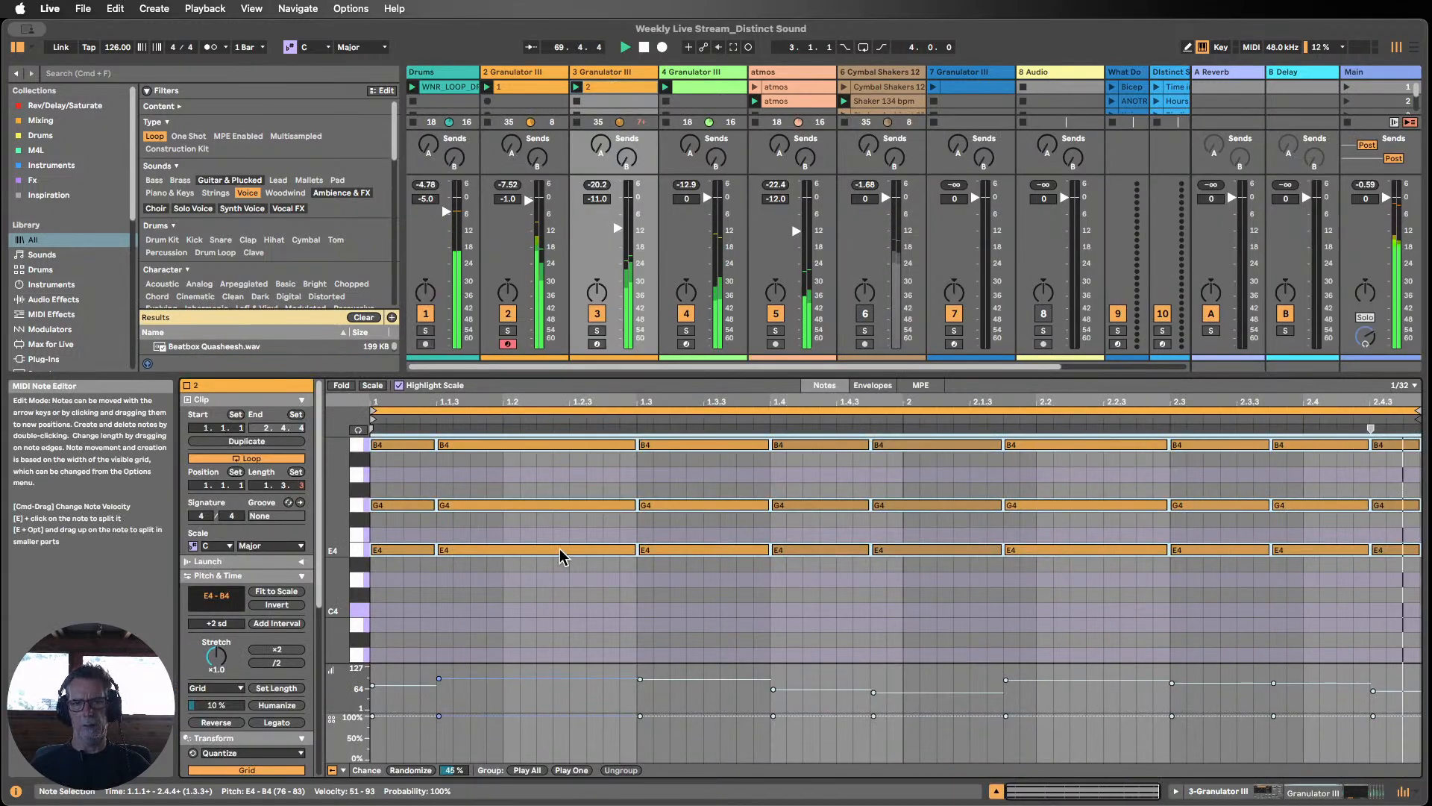
left_click_drag(342, 507, 352, 541)
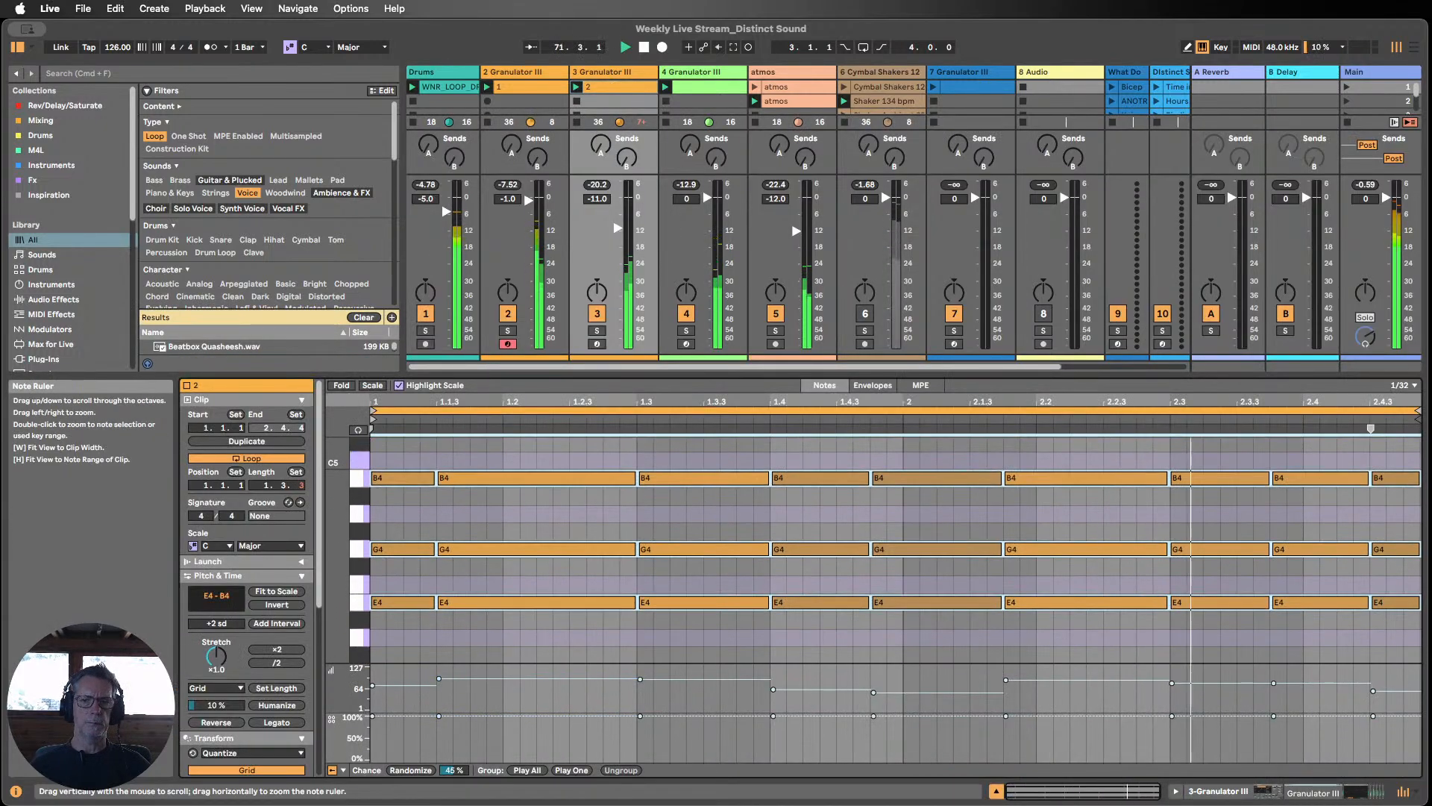
left_click(1219, 791)
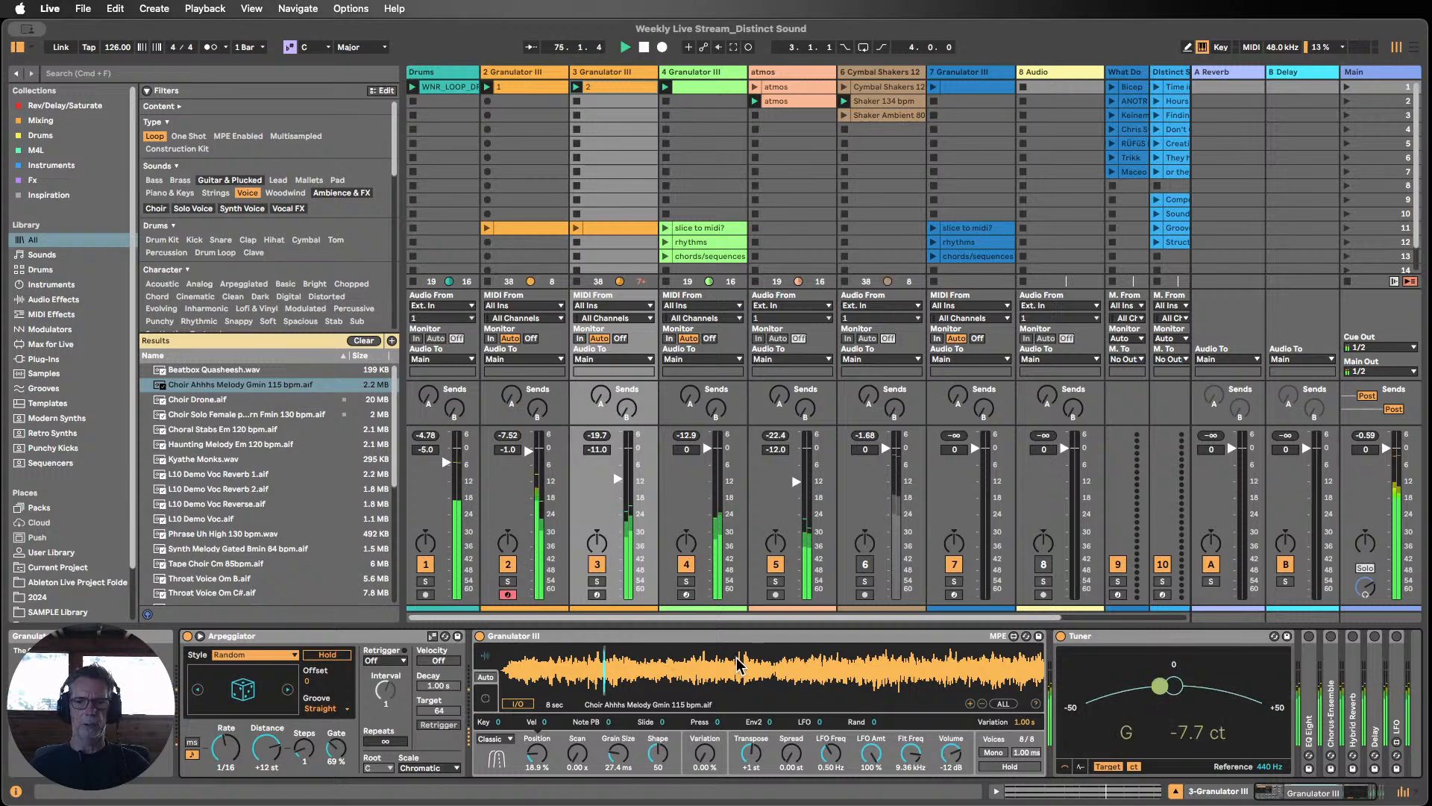
Step: Create a one-bar clip in track 3's second slot with one C3 note stretched to full length, and show the device chain again
double_click(578, 100)
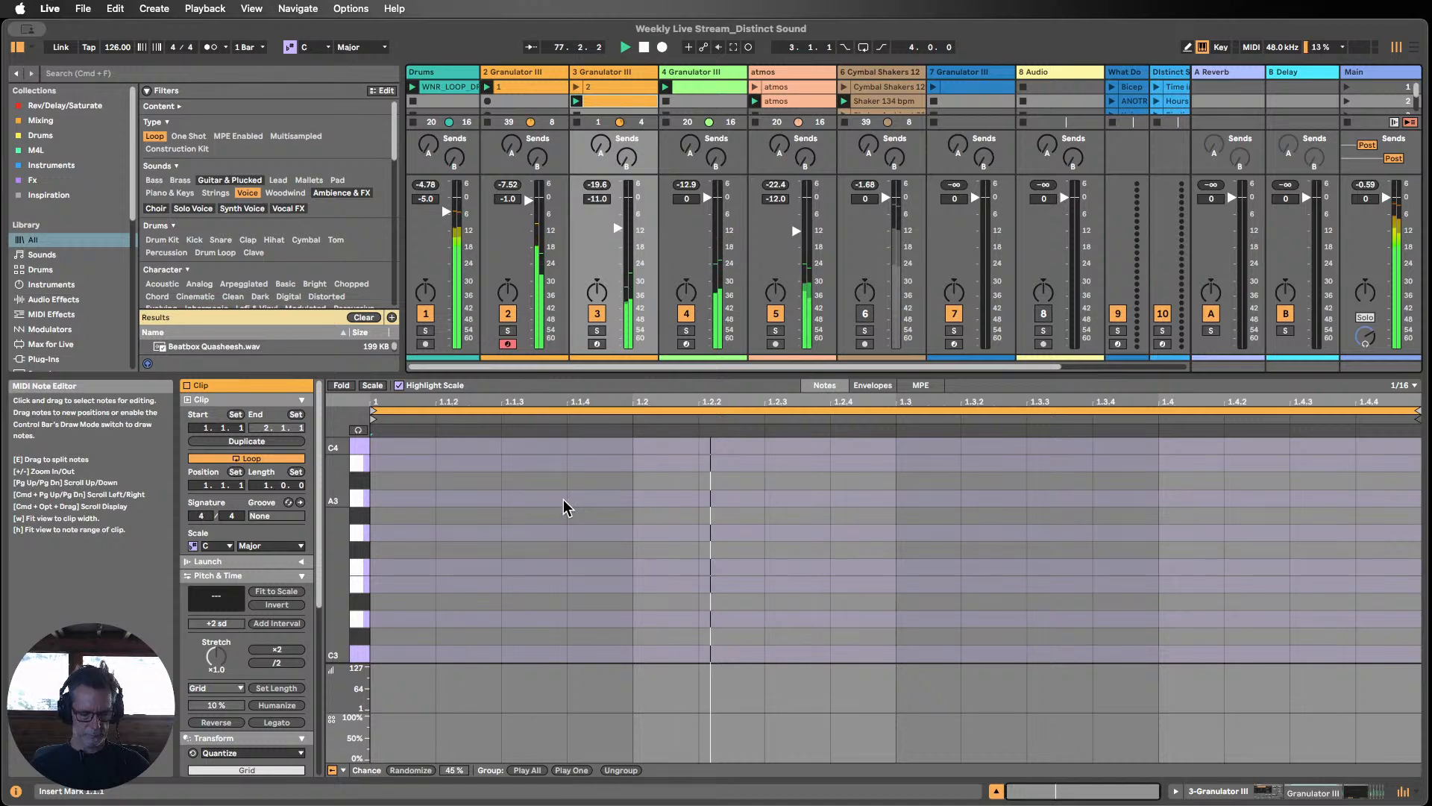
key("b")
left_click(403, 652)
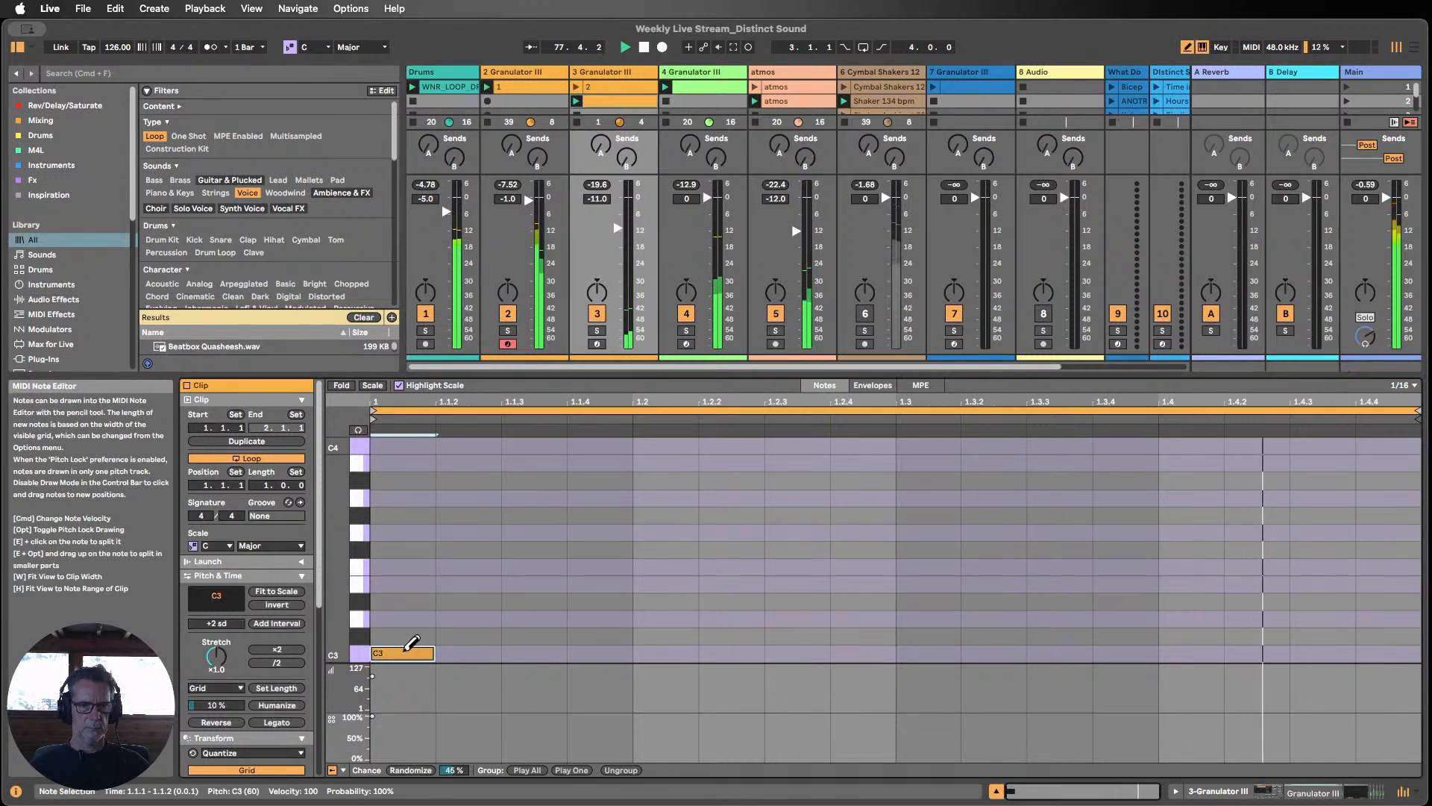
left_click(277, 722)
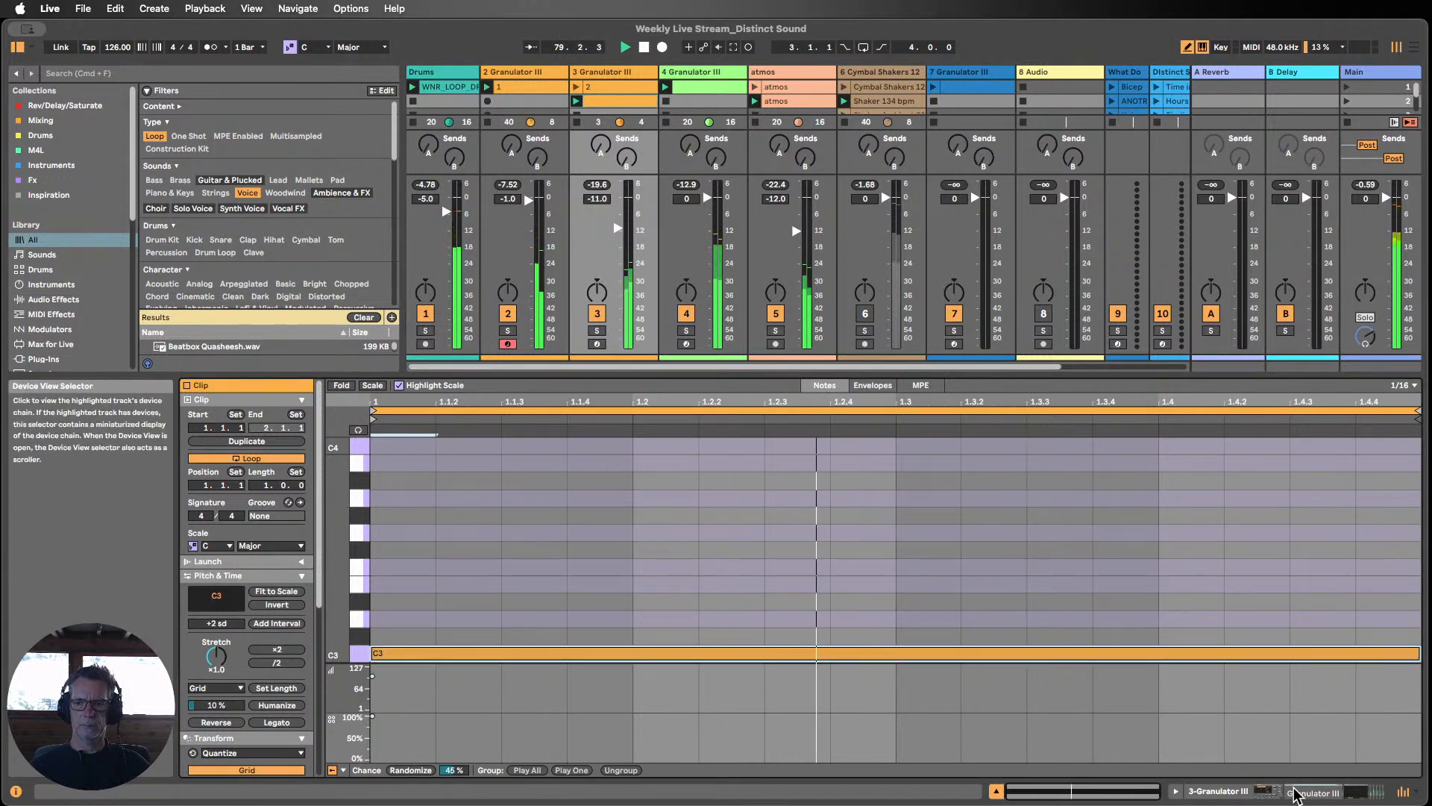
key("shift+Tab")
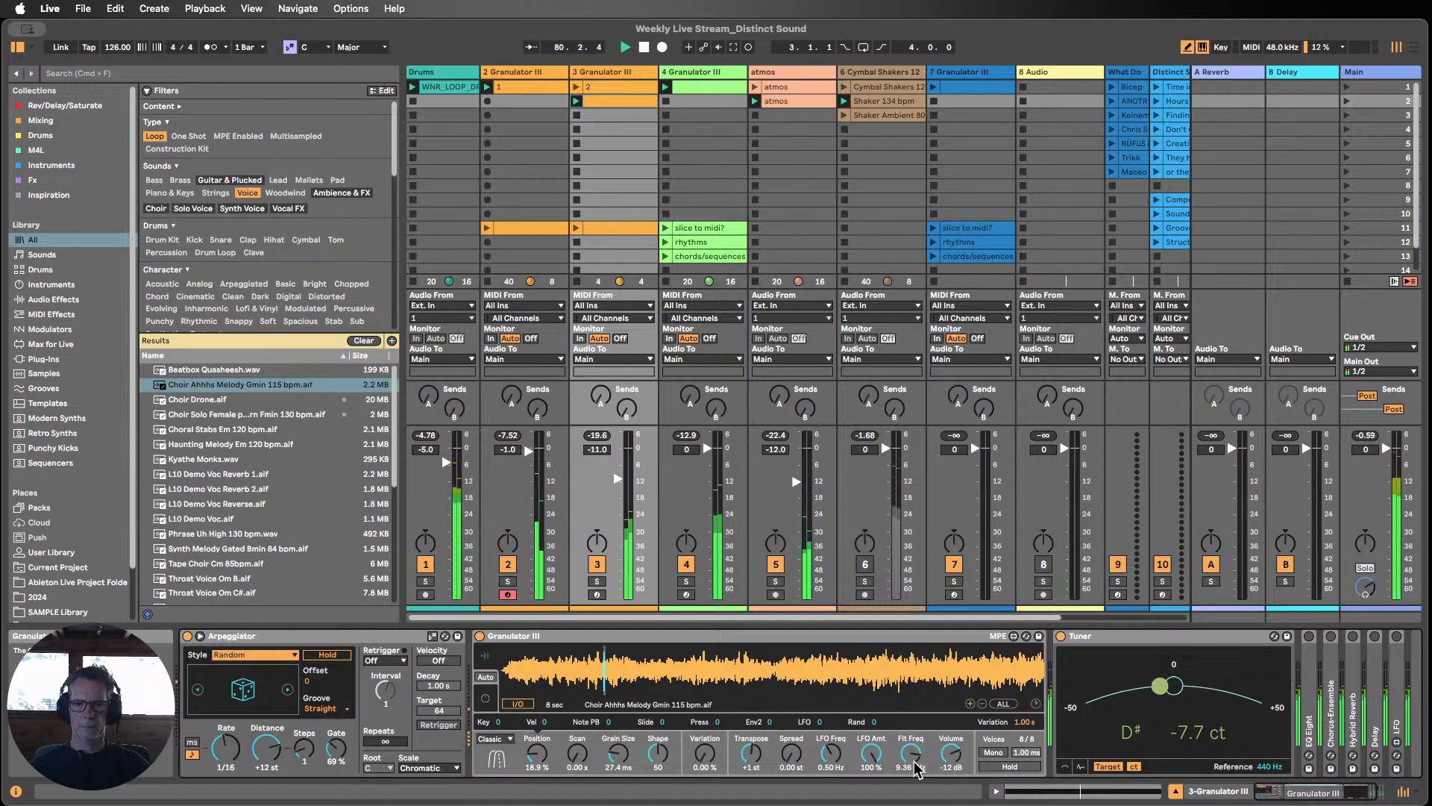
Step: Try Granulator III's Position at 20.5%, return it to 18.9%, and tune the sample with Transpose +5 st and Tune 0.13
left_click(755, 759)
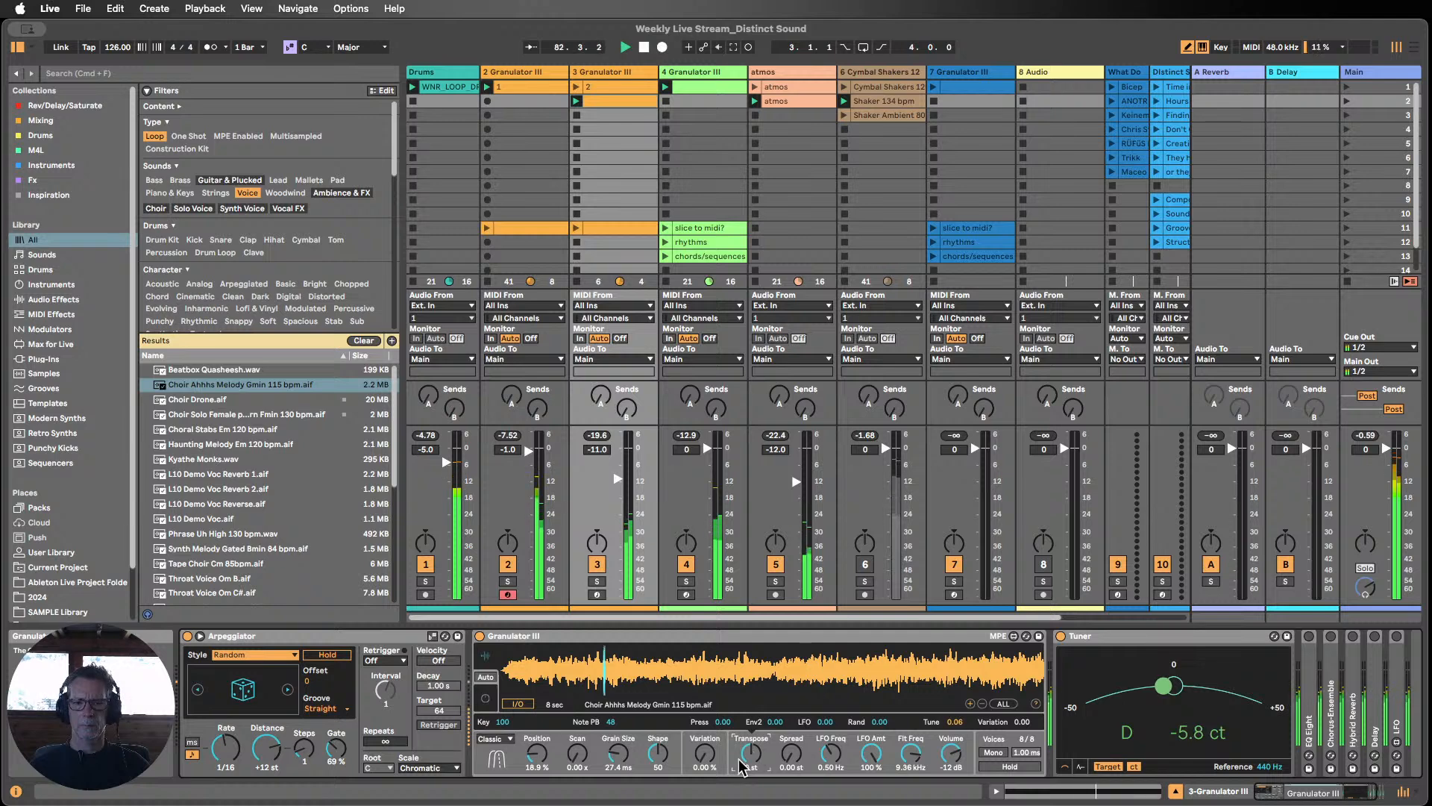
left_click(537, 756)
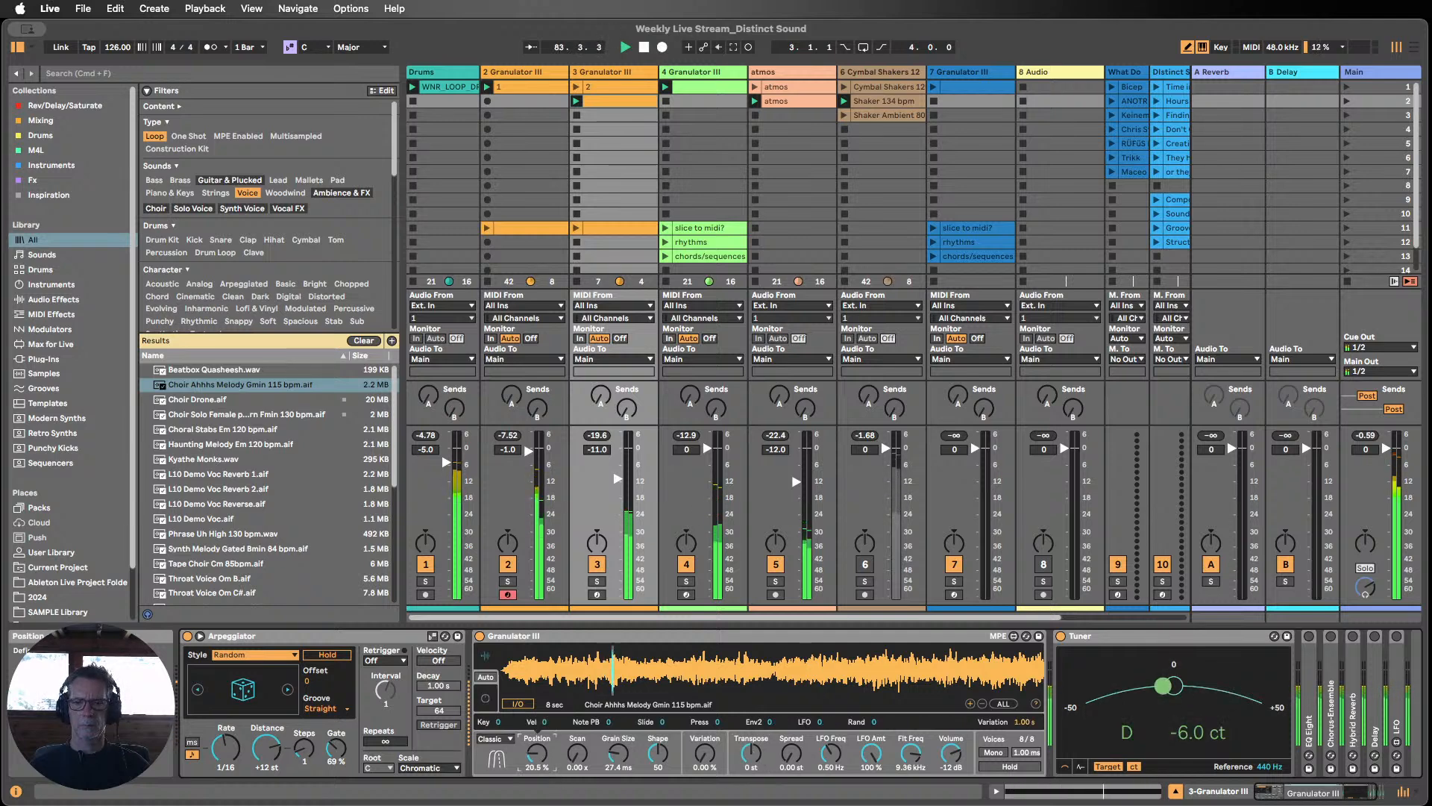
mouse_move(537, 754)
left_mouse_down()
mouse_move(537, 673)
mouse_move(543, 764)
left_mouse_up()
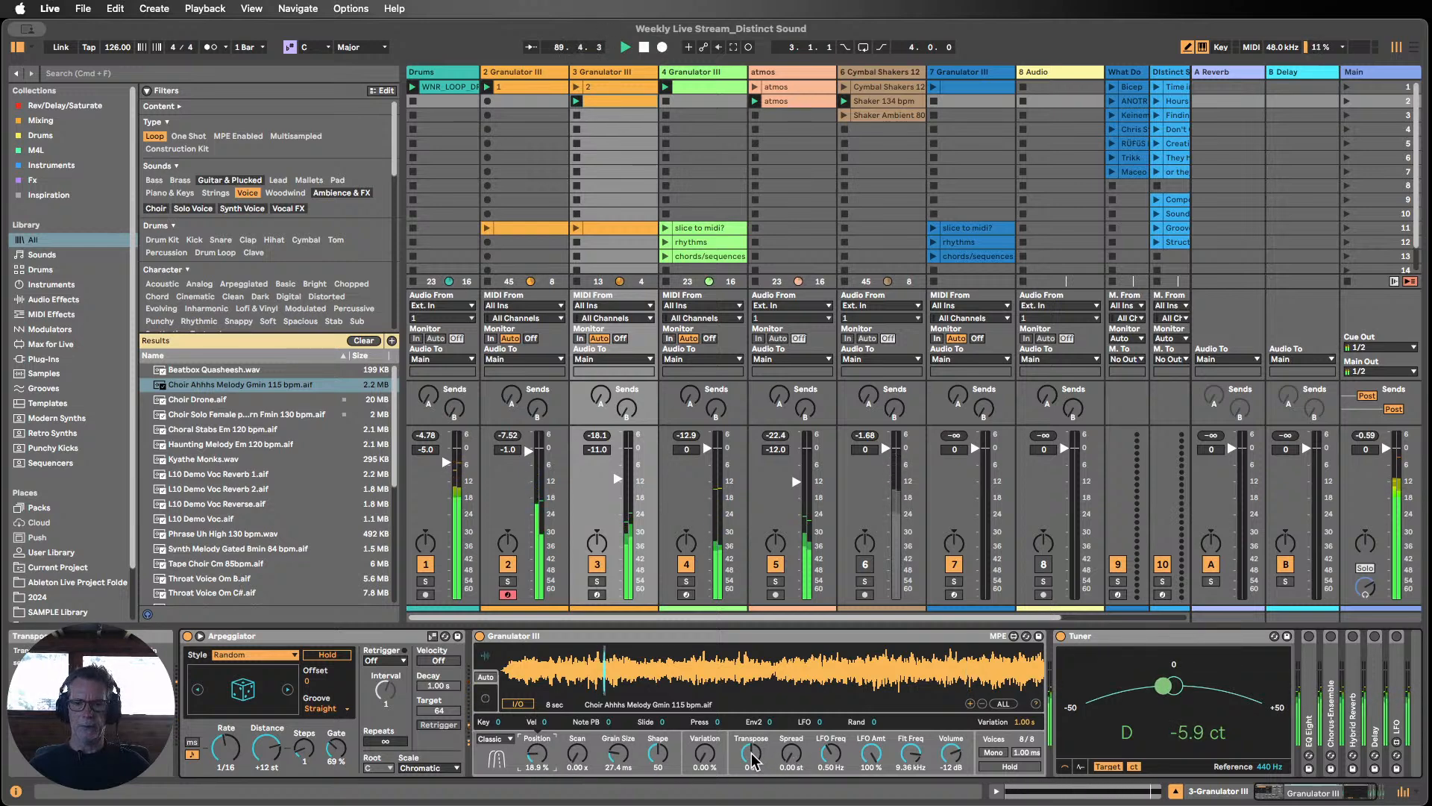
left_click_drag(751, 754, 751, 763)
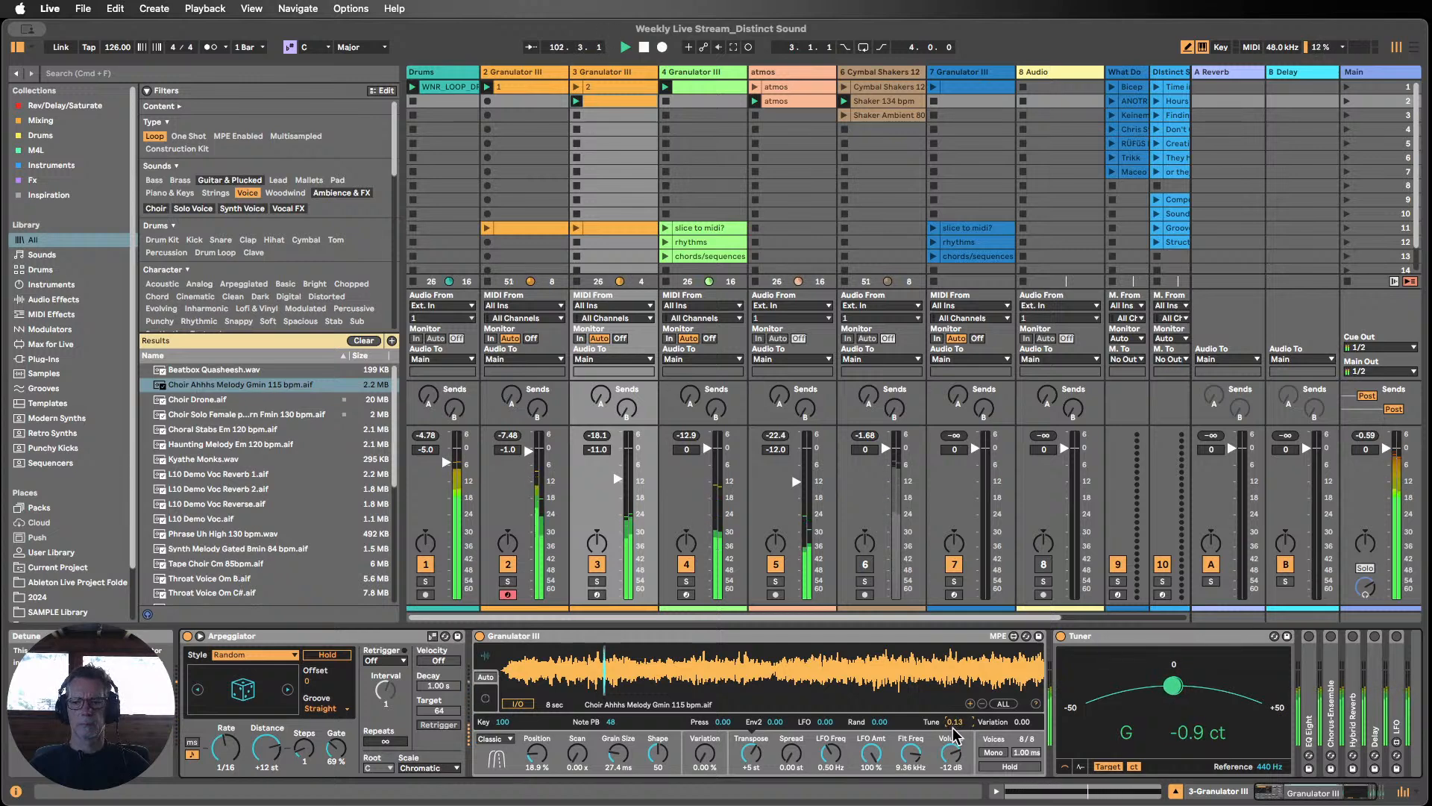
Step: Launch clip 2 on track 3 and set the Arpeggiator's Steps to 2 and Gate to 50%
left_click(576, 87)
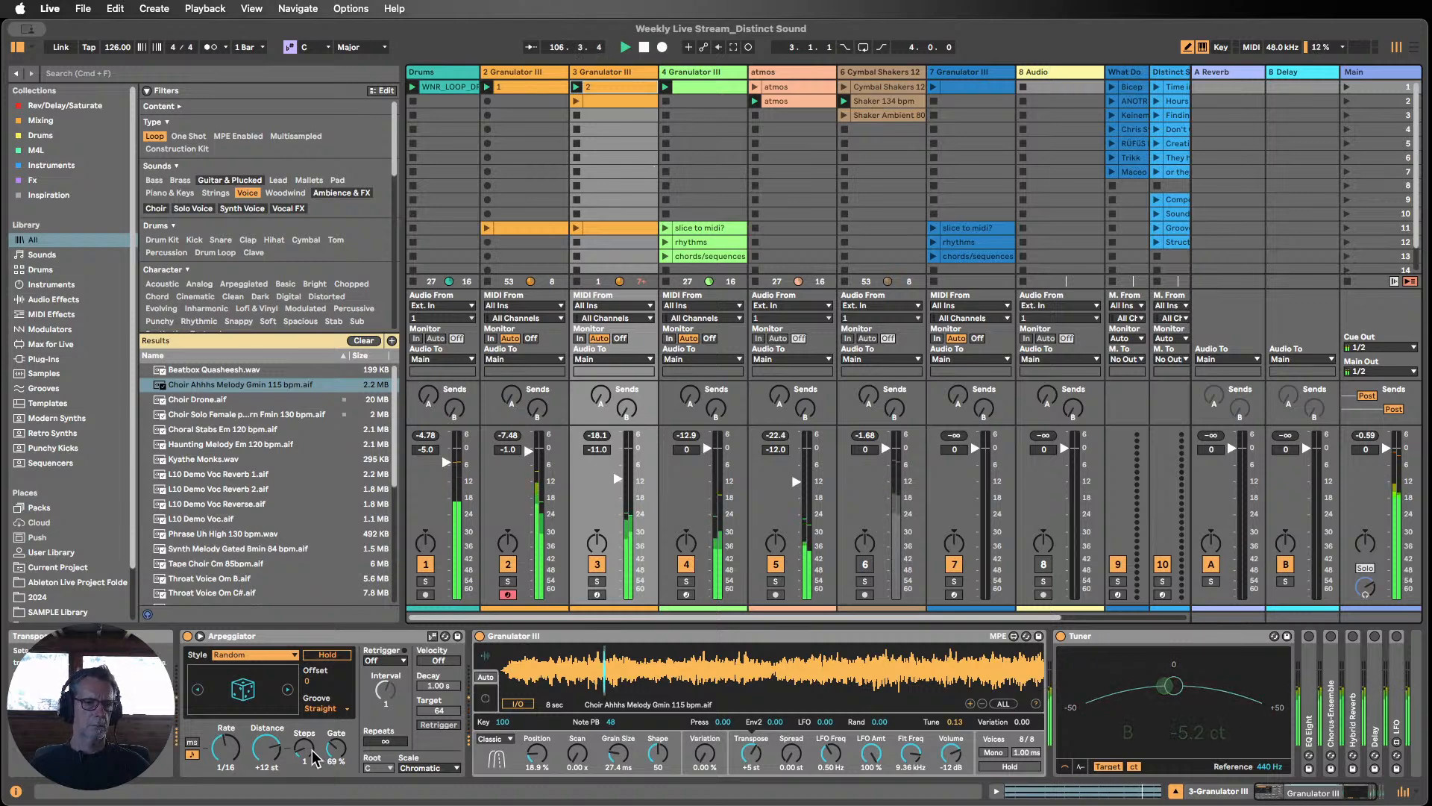
left_click_drag(304, 750, 225, 756)
left_click(225, 754)
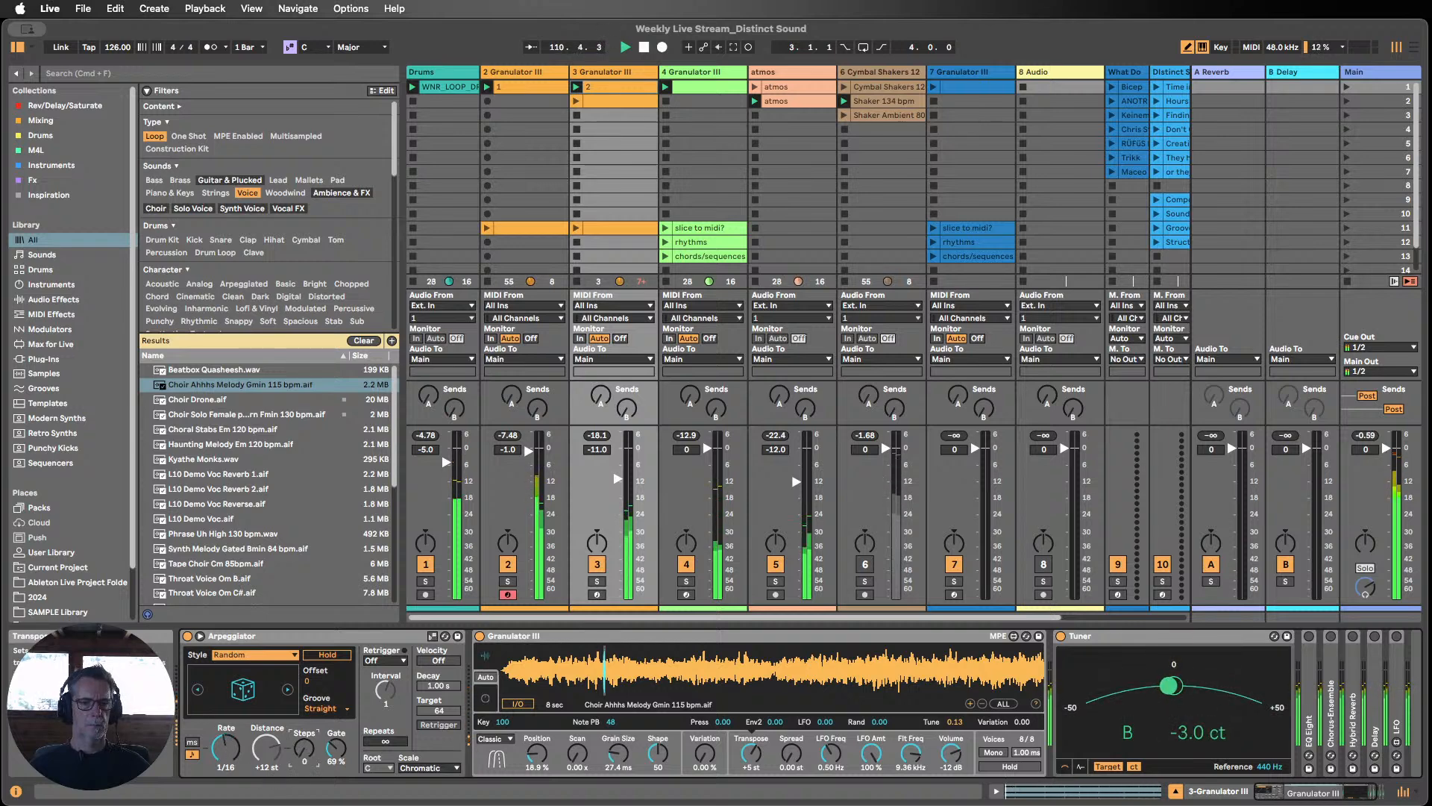
left_click(306, 750)
left_click_drag(336, 750, 336, 756)
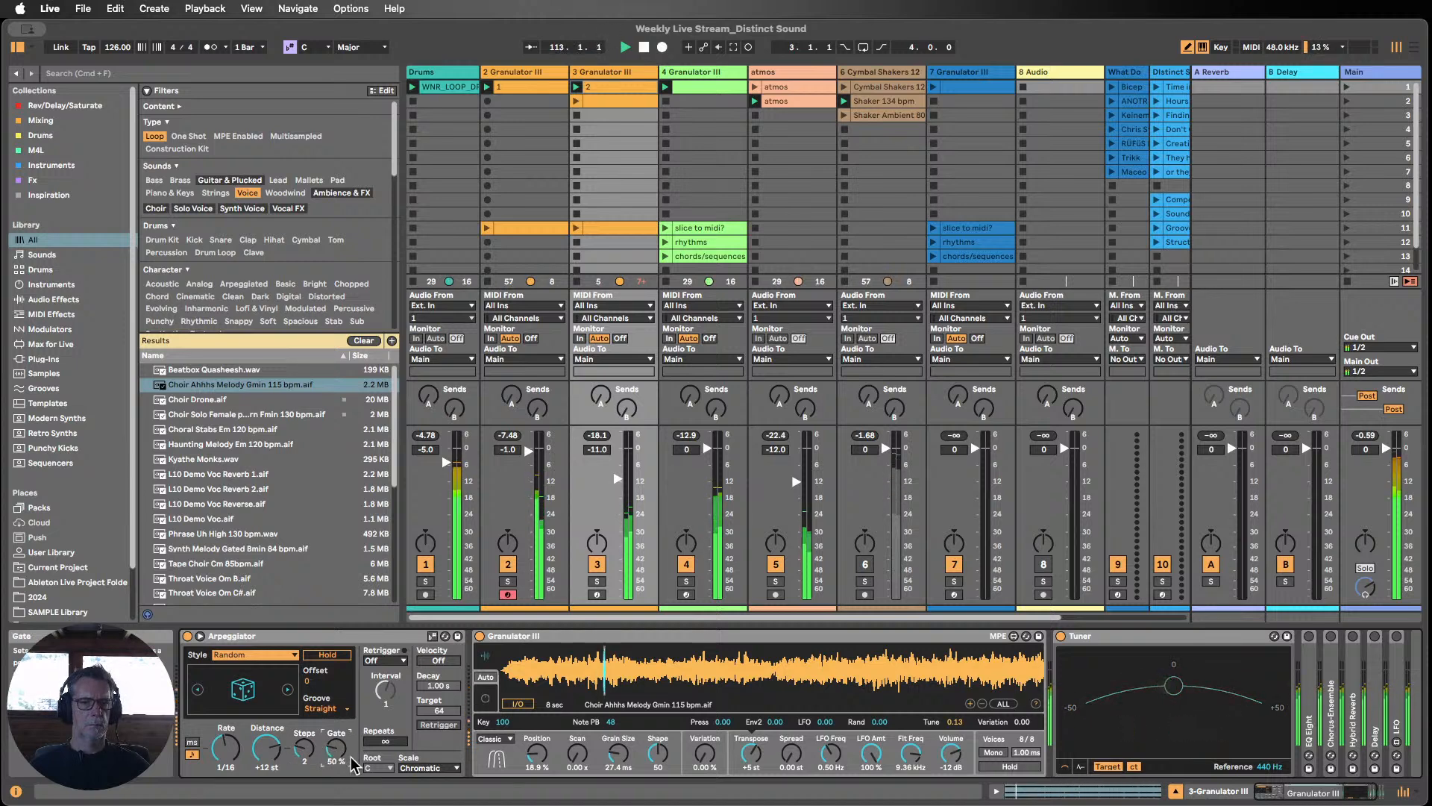
Step: Try the Arpeggiator styles Con & Diverge and Up & Down, and settle on UpDown
left_click(278, 656)
left_click(248, 535)
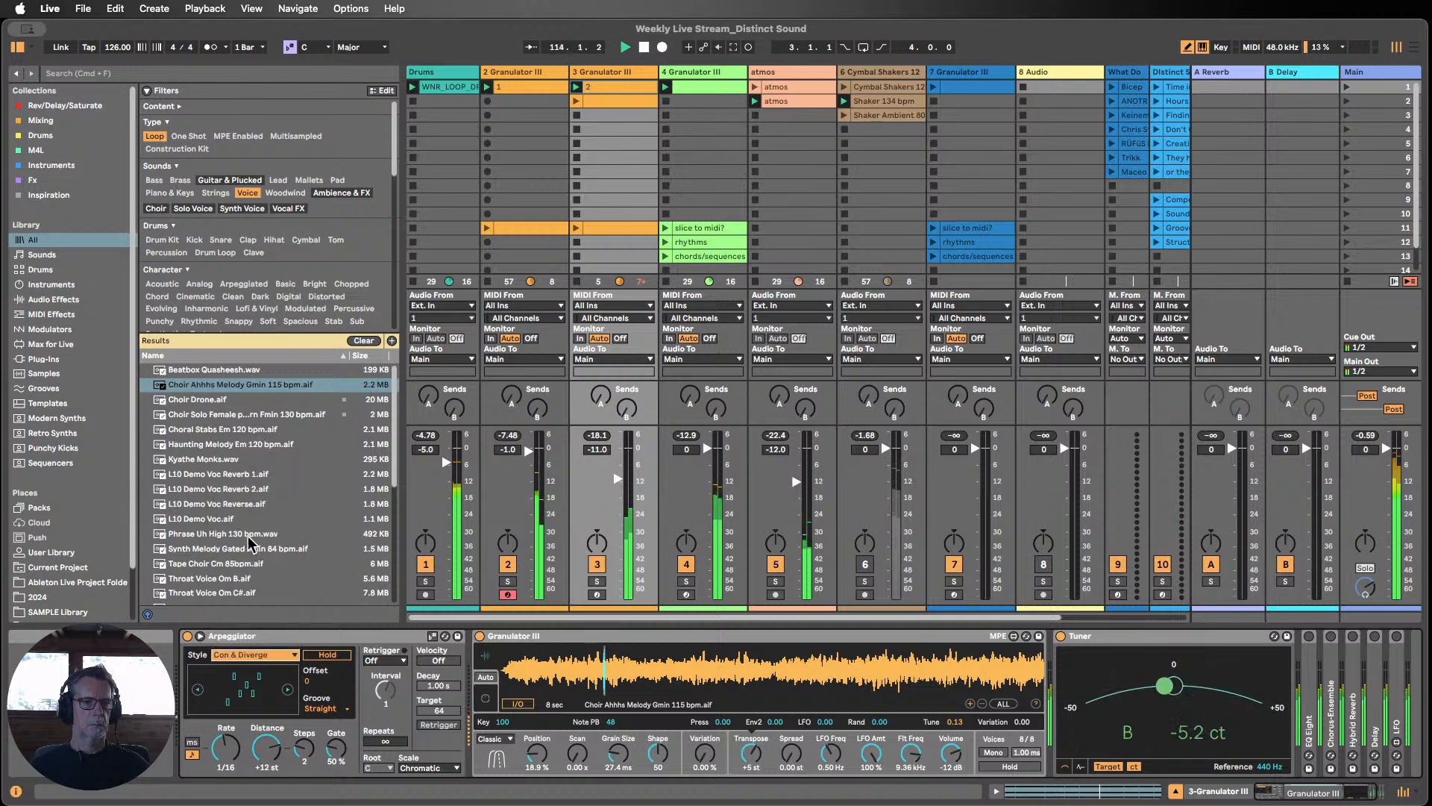
left_click(291, 655)
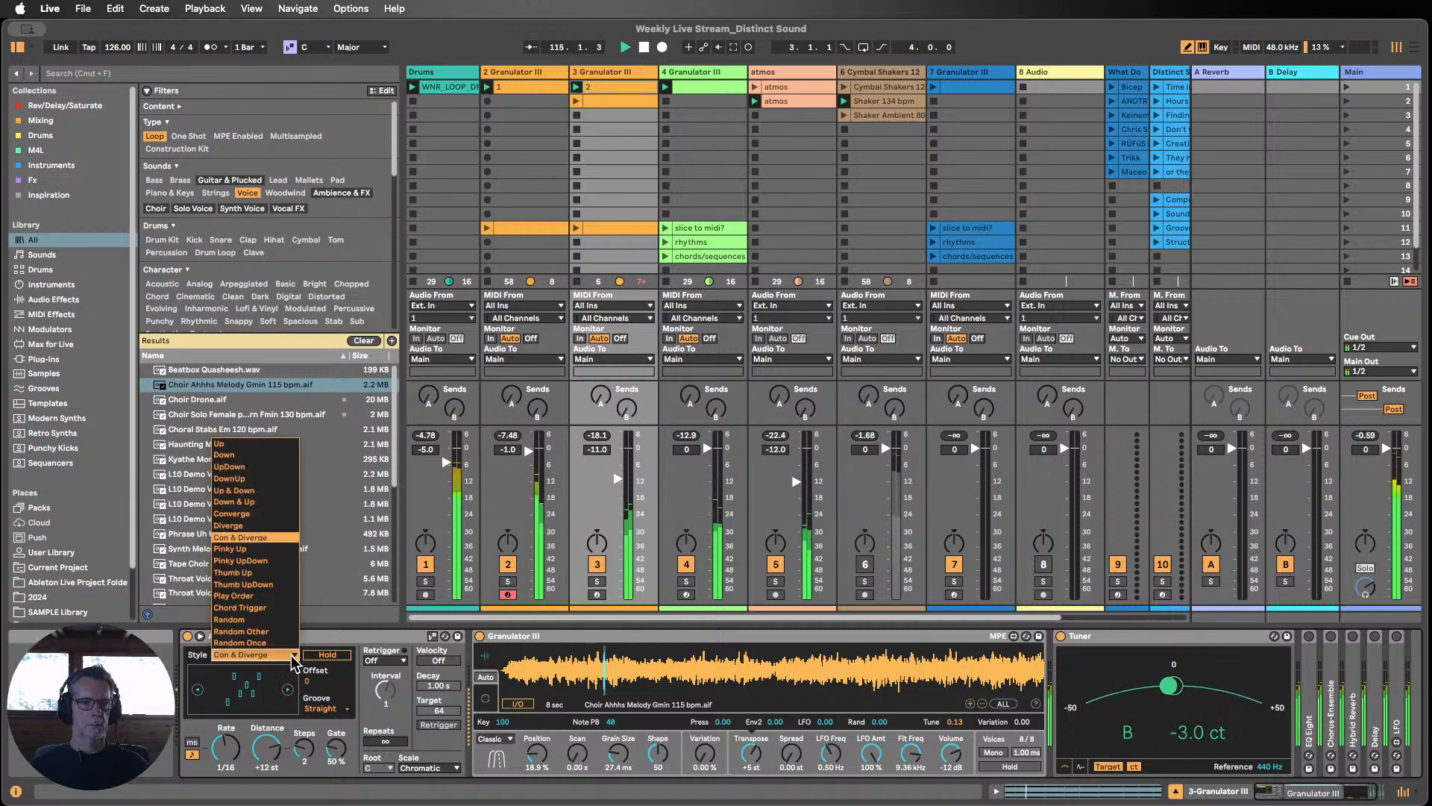
left_click(248, 490)
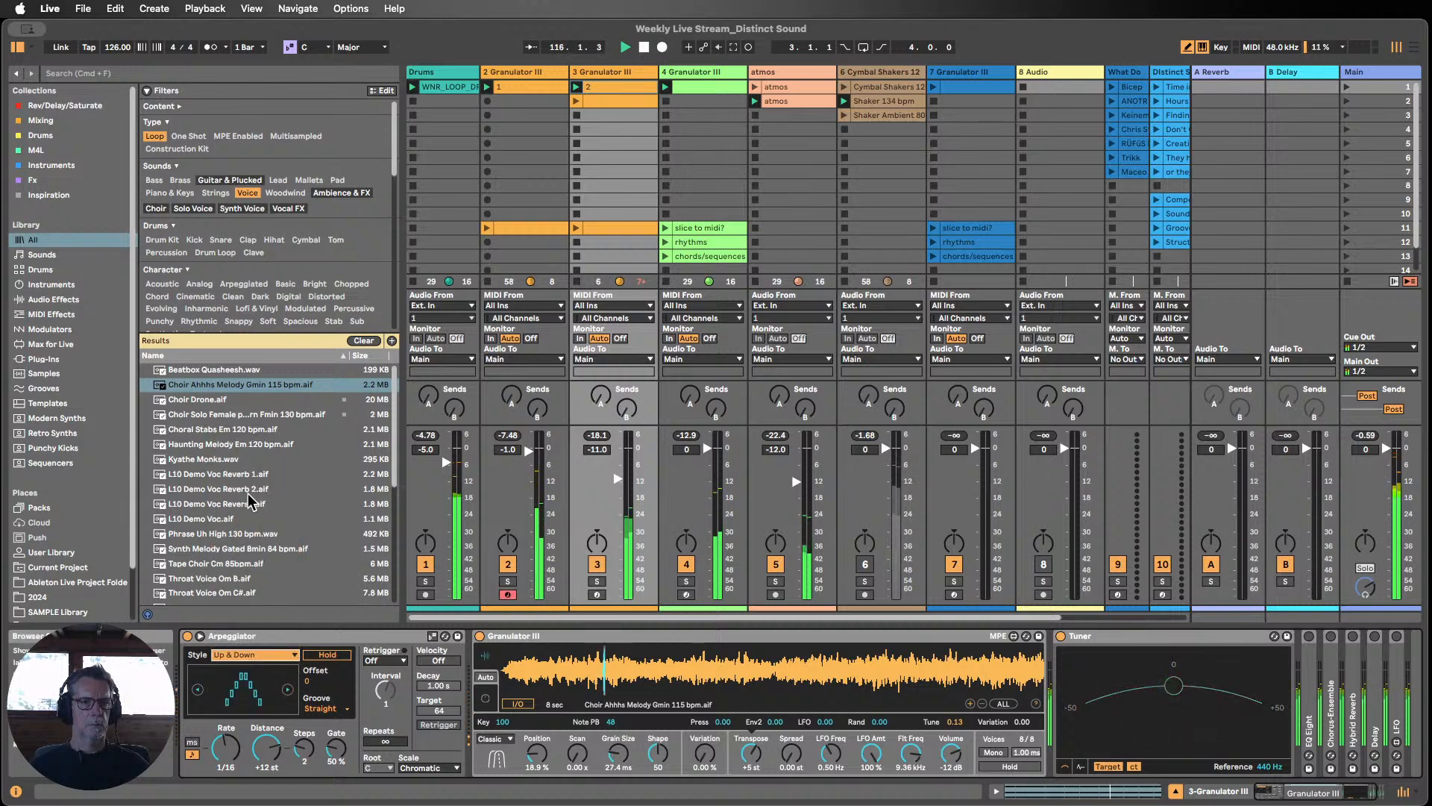
left_click(292, 654)
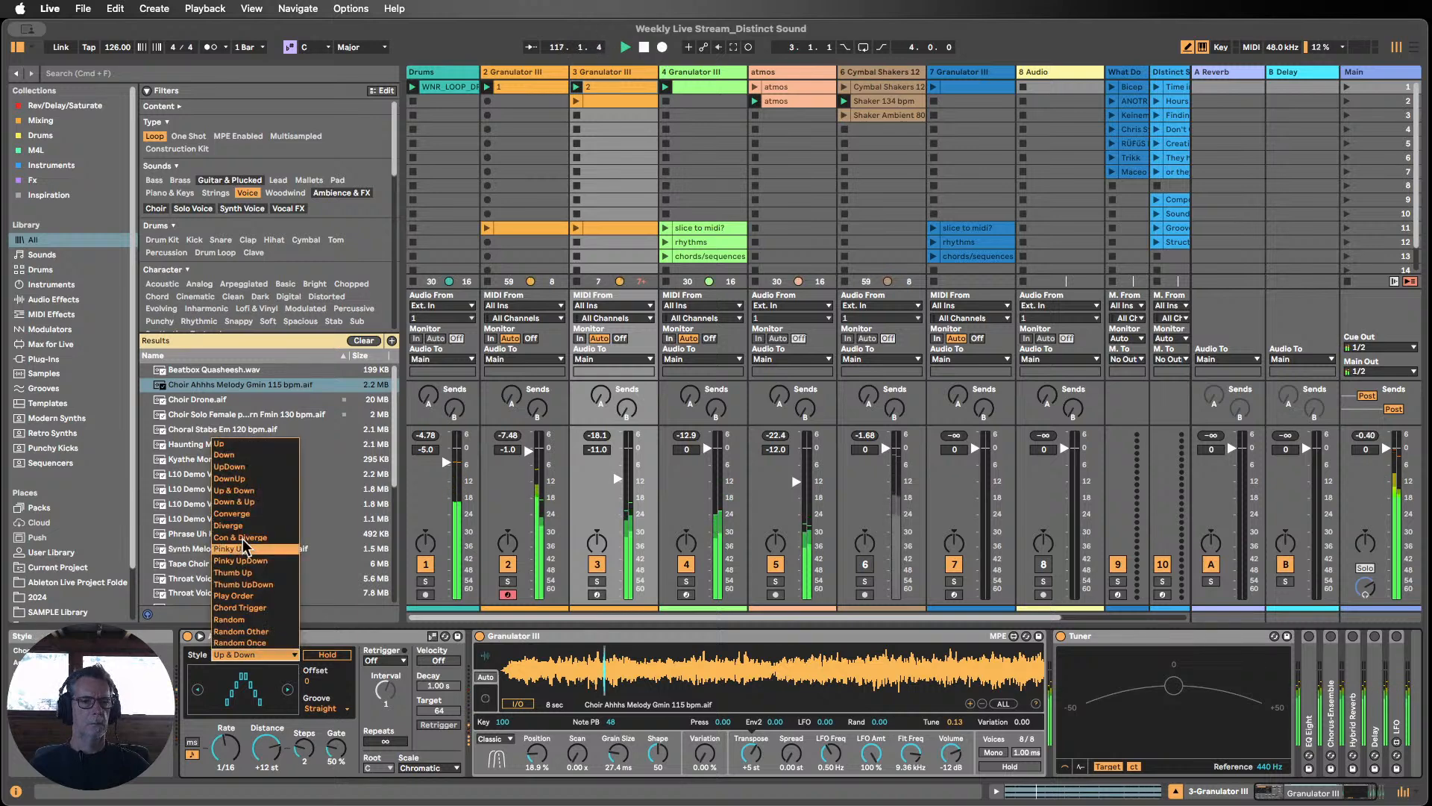
left_click(242, 467)
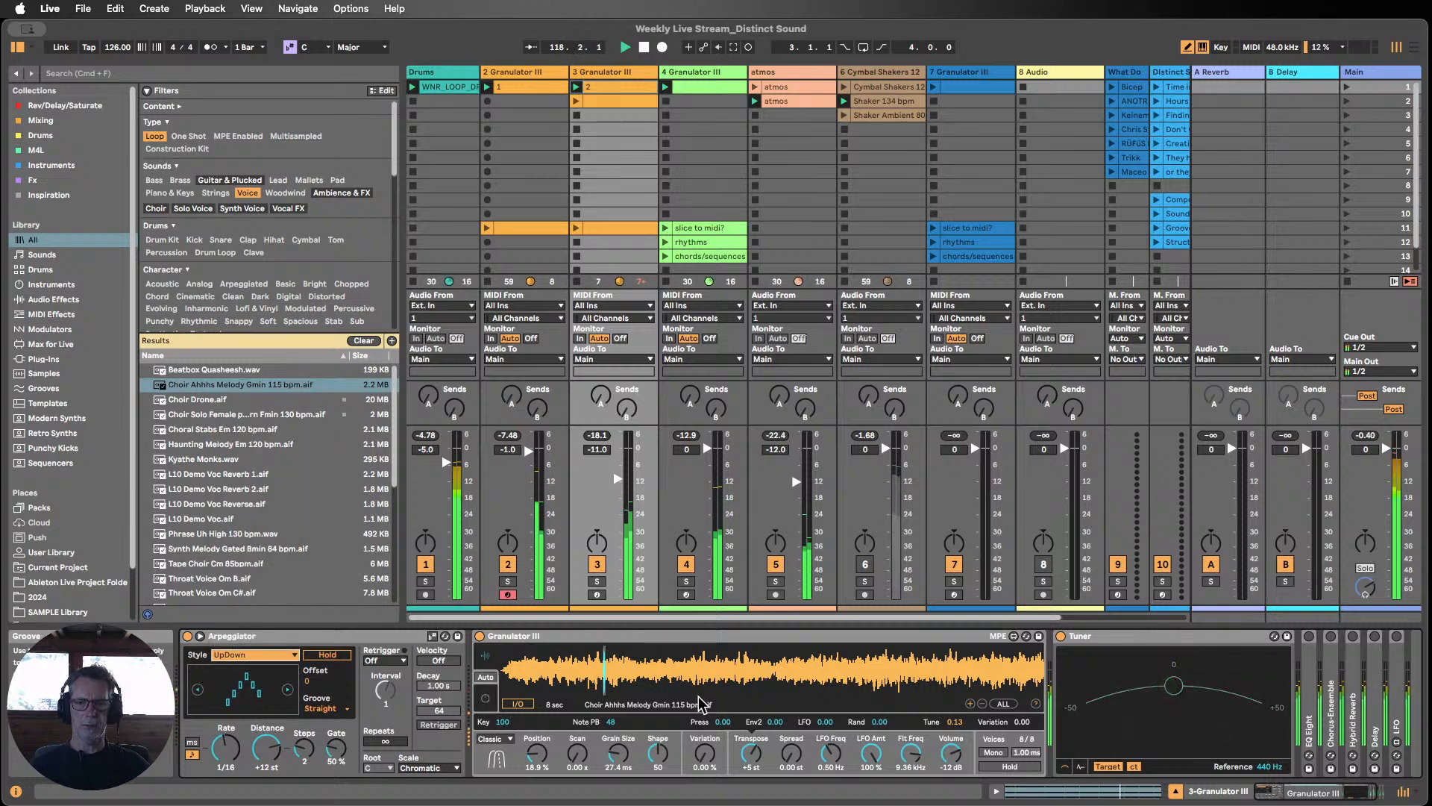
Step: Try Granulator III's filter frequency at 364 Hz and 428 Hz, set it to 7.70 kHz, and keep the Tuner unfolded
left_click_drag(911, 755, 910, 783)
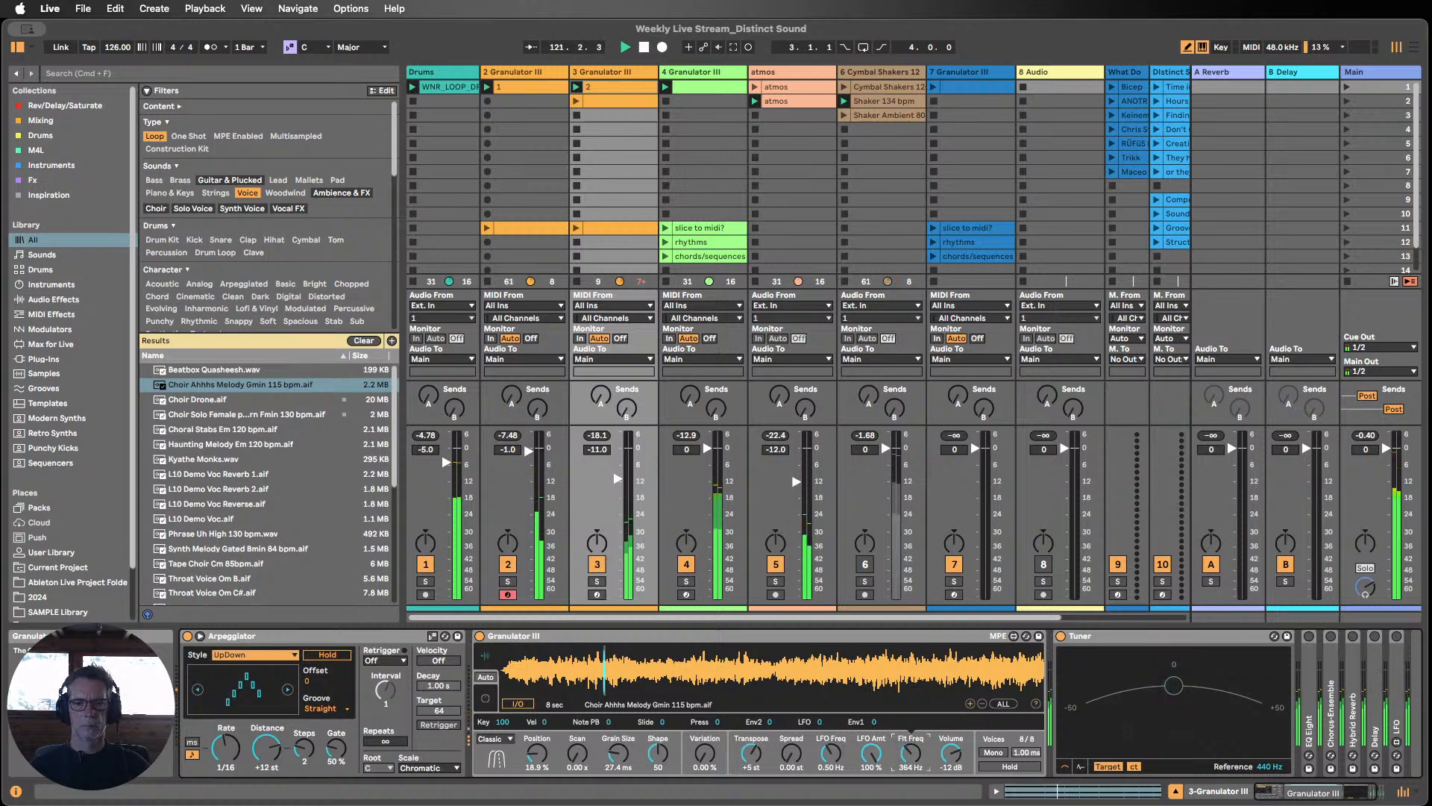
mouse_move(911, 755)
left_mouse_down()
mouse_move(911, 716)
mouse_move(910, 759)
left_mouse_up()
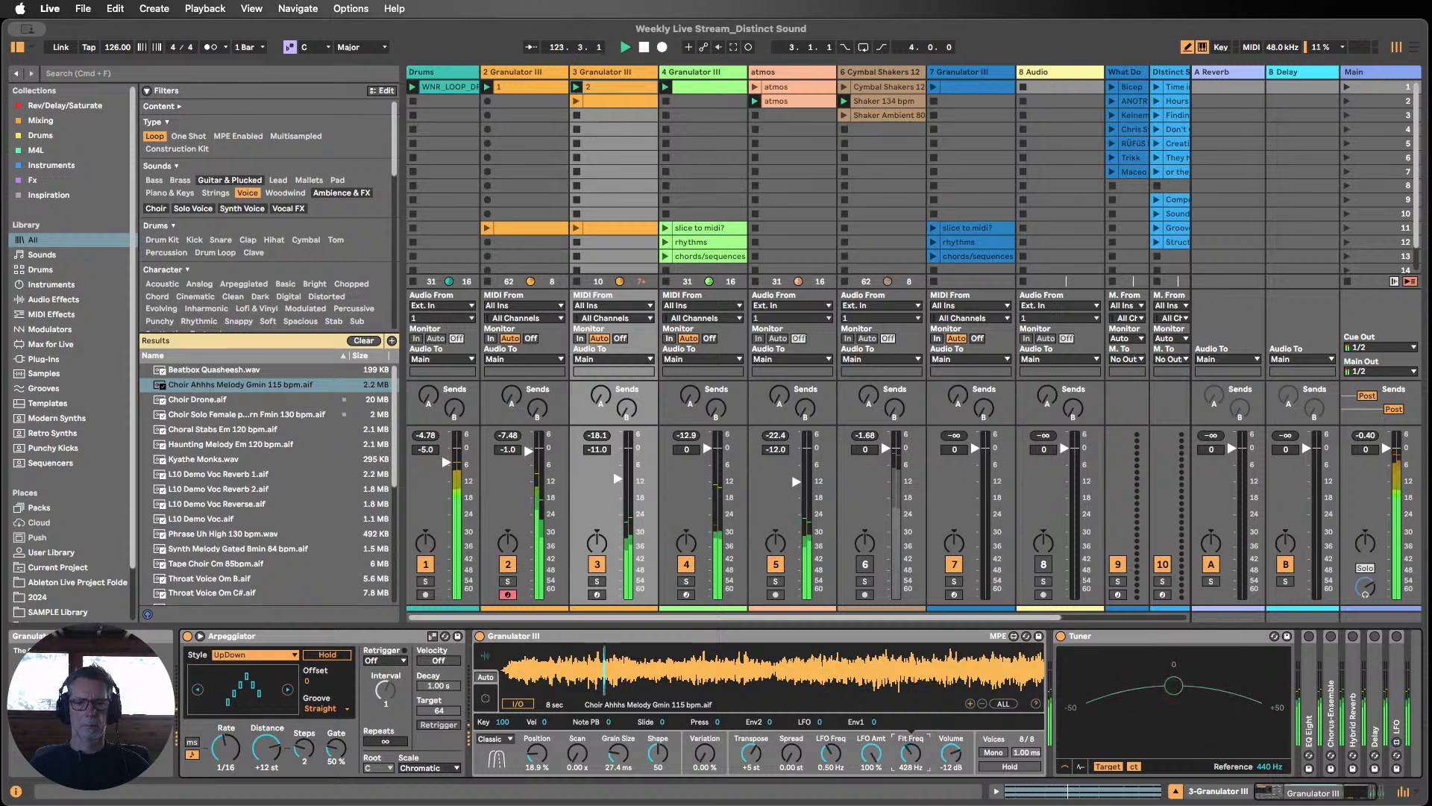
double_click(1122, 637)
left_click_drag(910, 755, 911, 716)
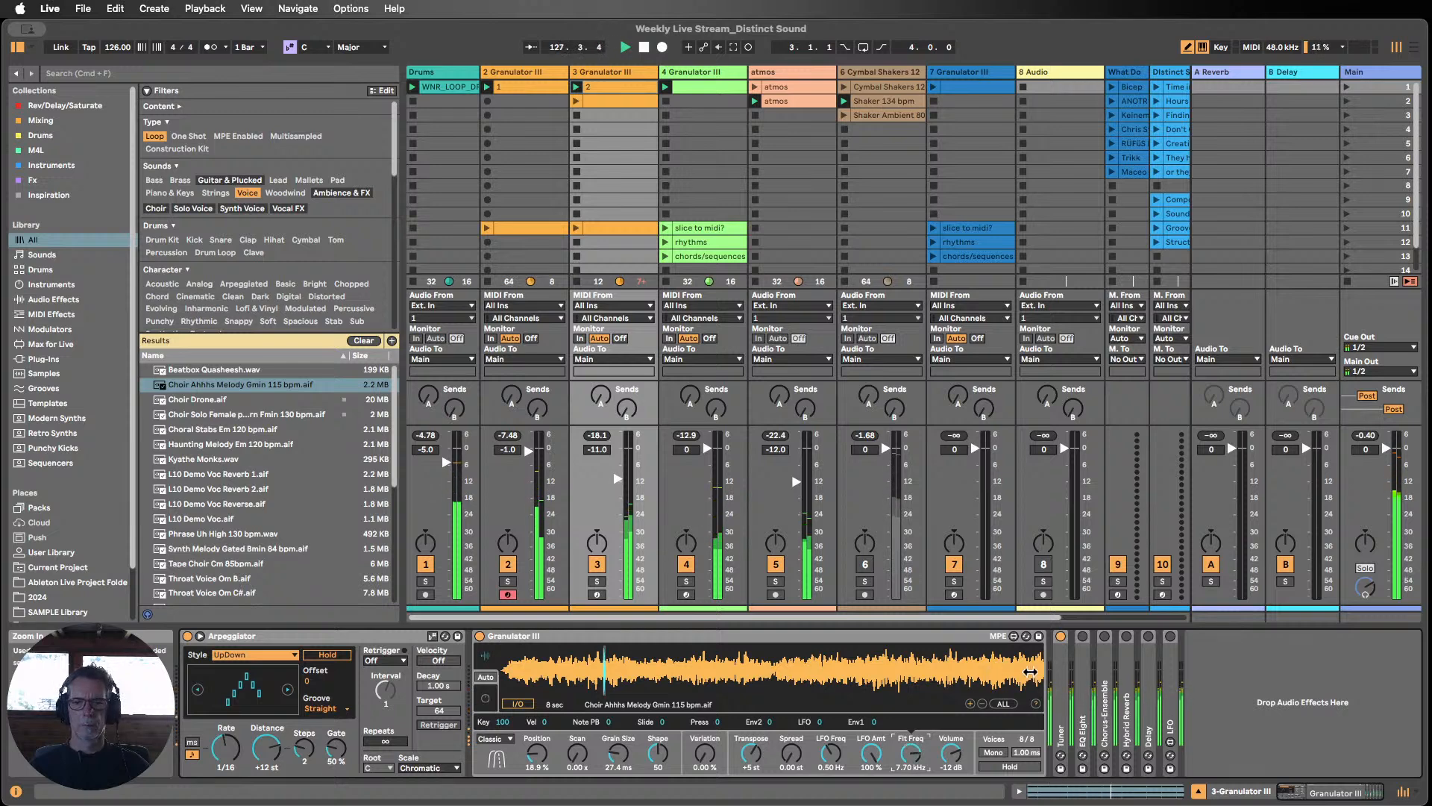
double_click(1060, 669)
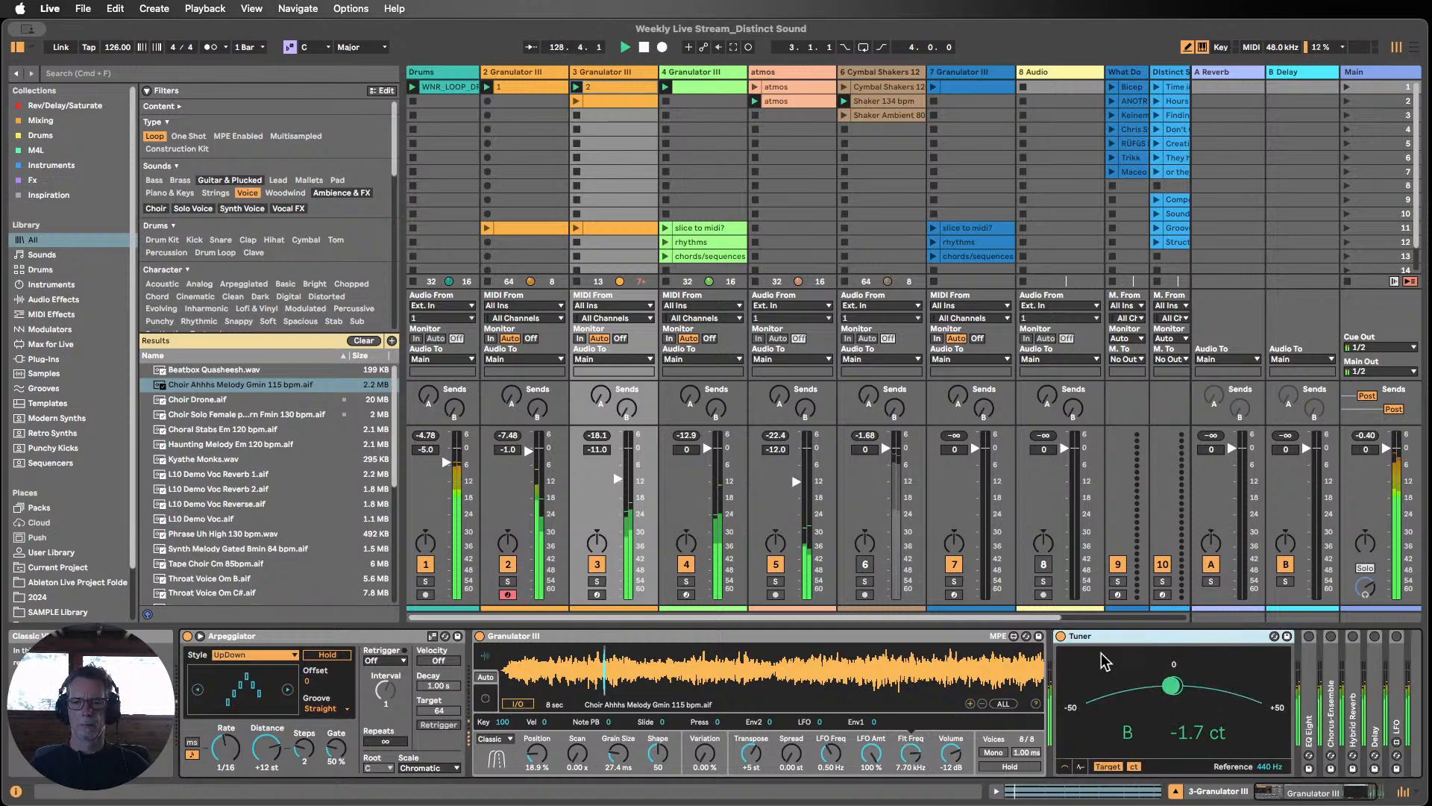
Step: Play track 3's sustained C3 clip and retune Granulator III to Transpose -2 st and Tune 0.16
double_click(584, 101)
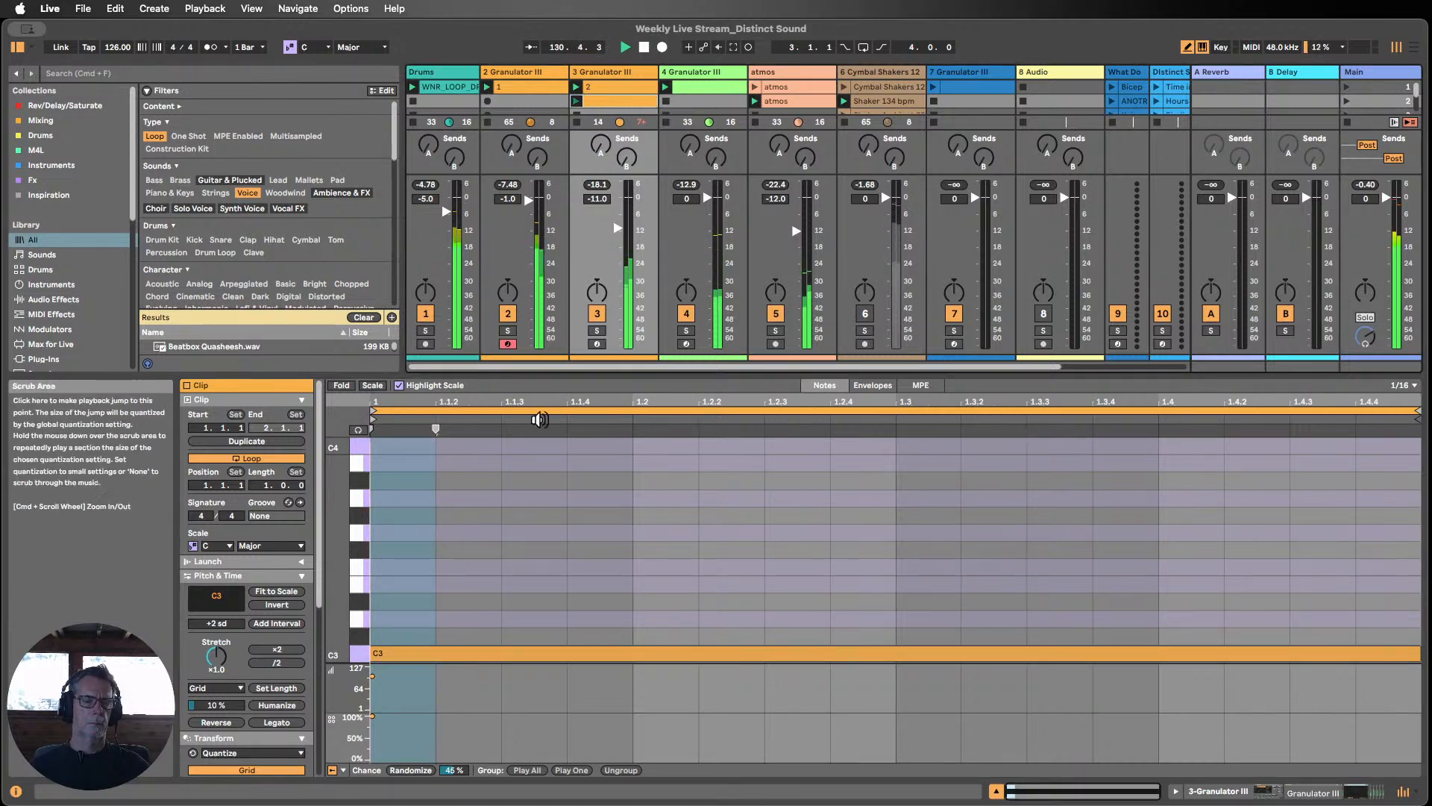
left_click(359, 655)
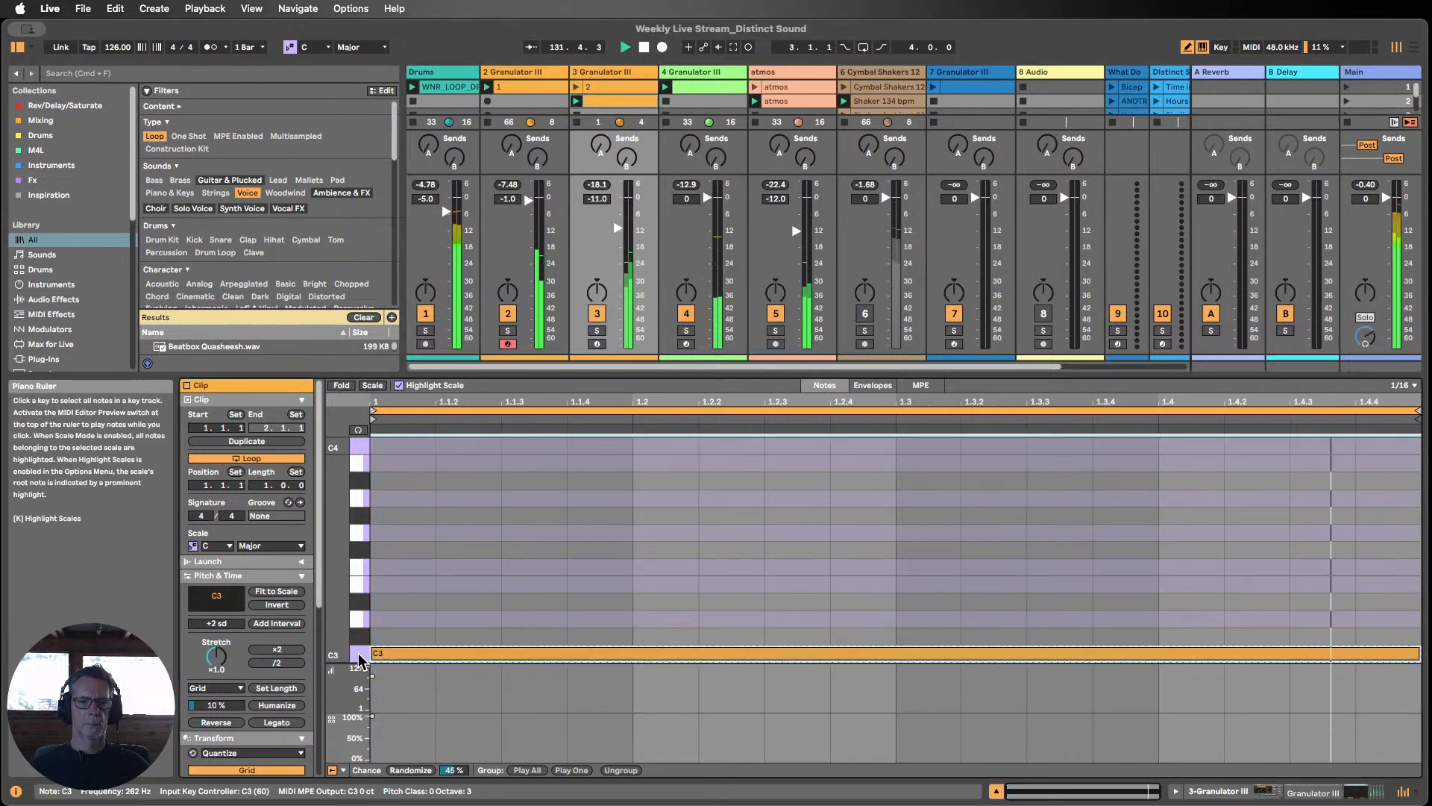
left_click(1242, 792)
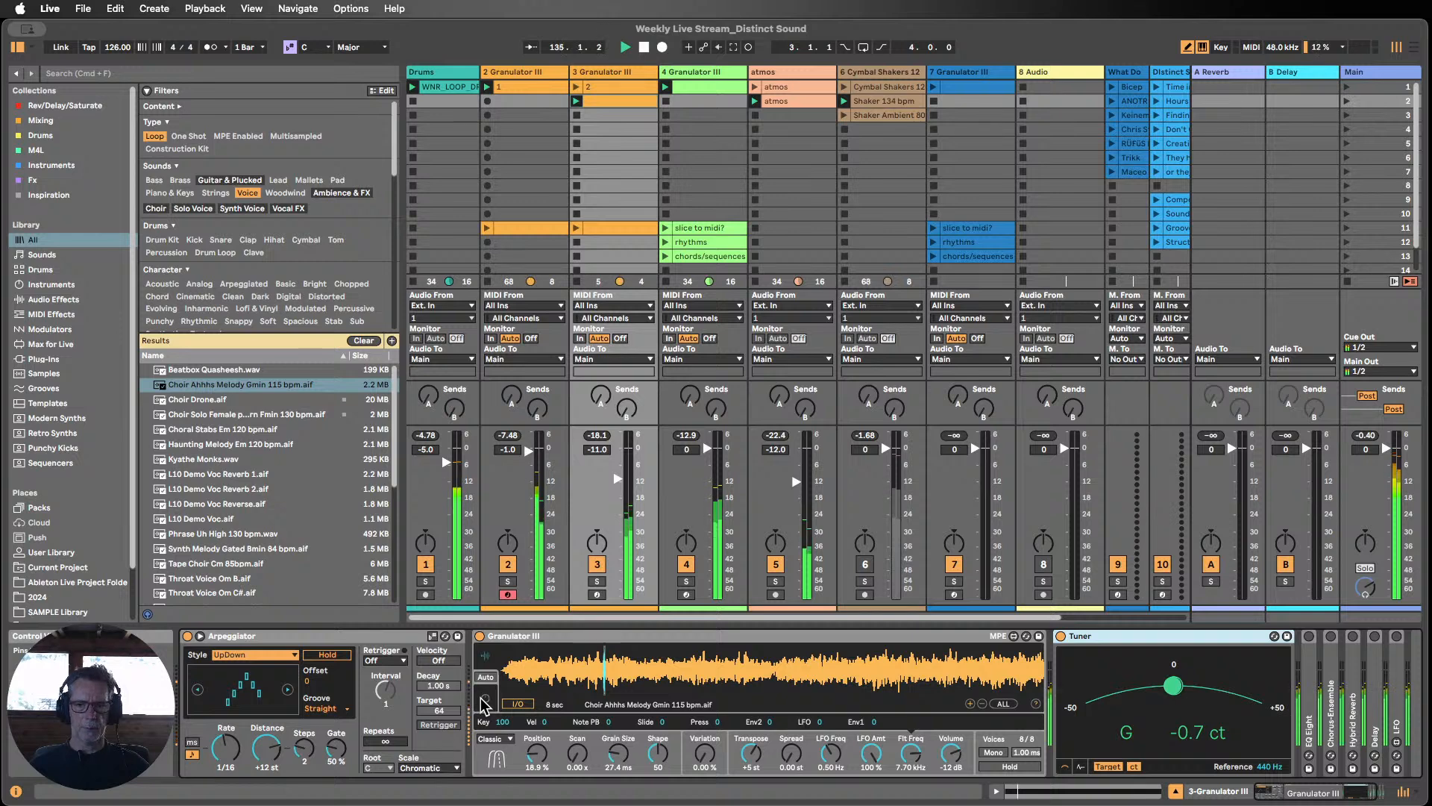
left_click(749, 755)
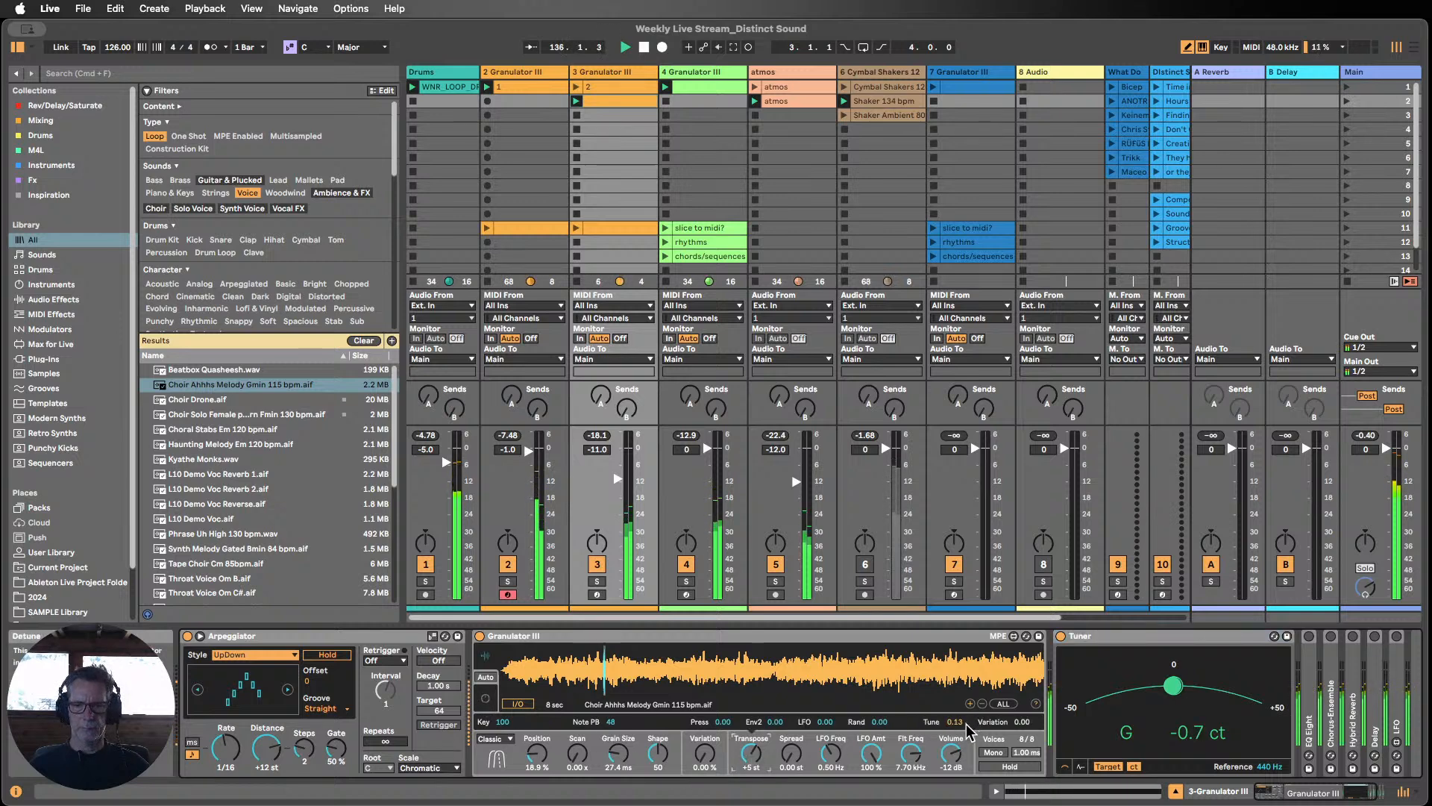
left_click_drag(751, 755, 751, 719)
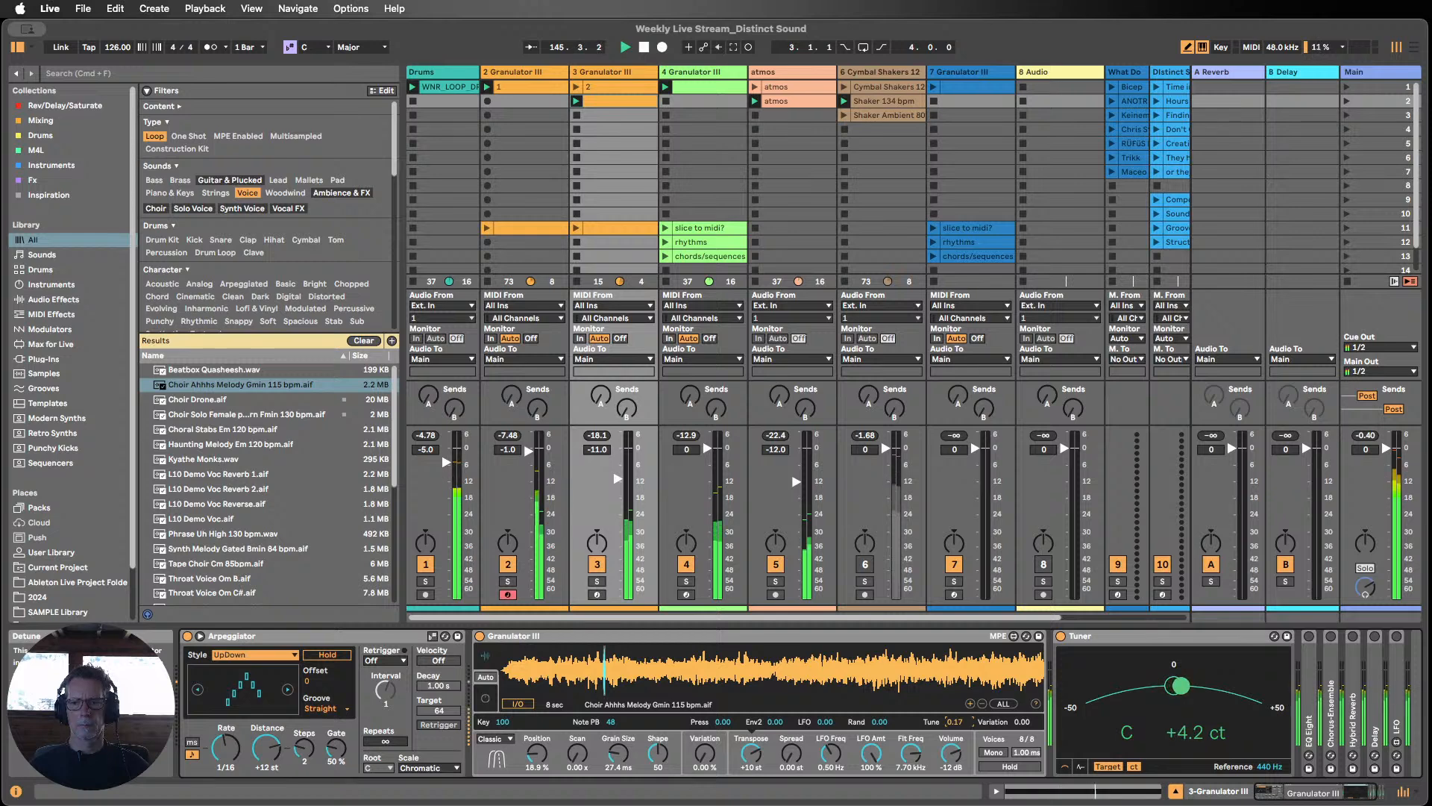
left_click_drag(751, 753, 751, 775)
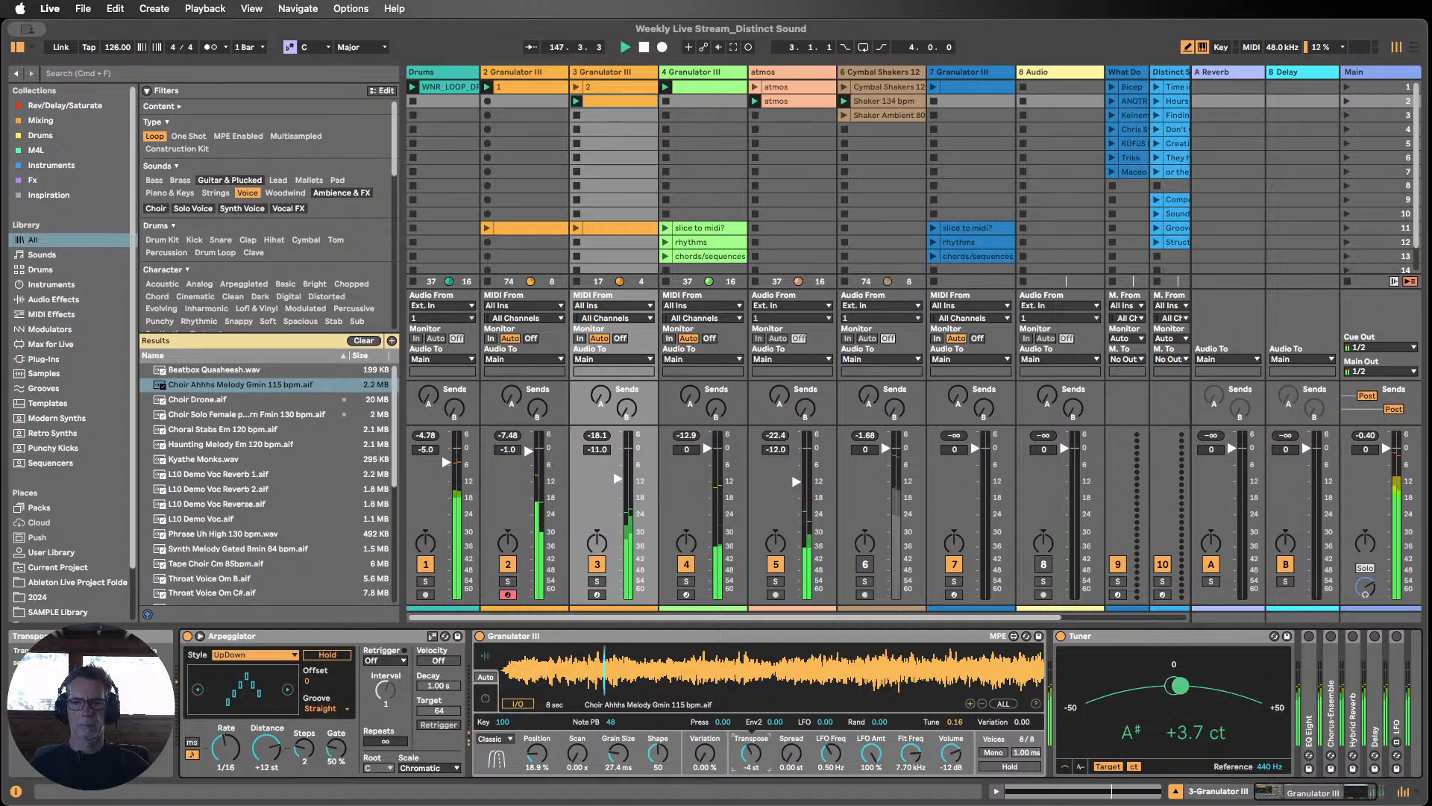
left_click_drag(751, 776, 751, 773)
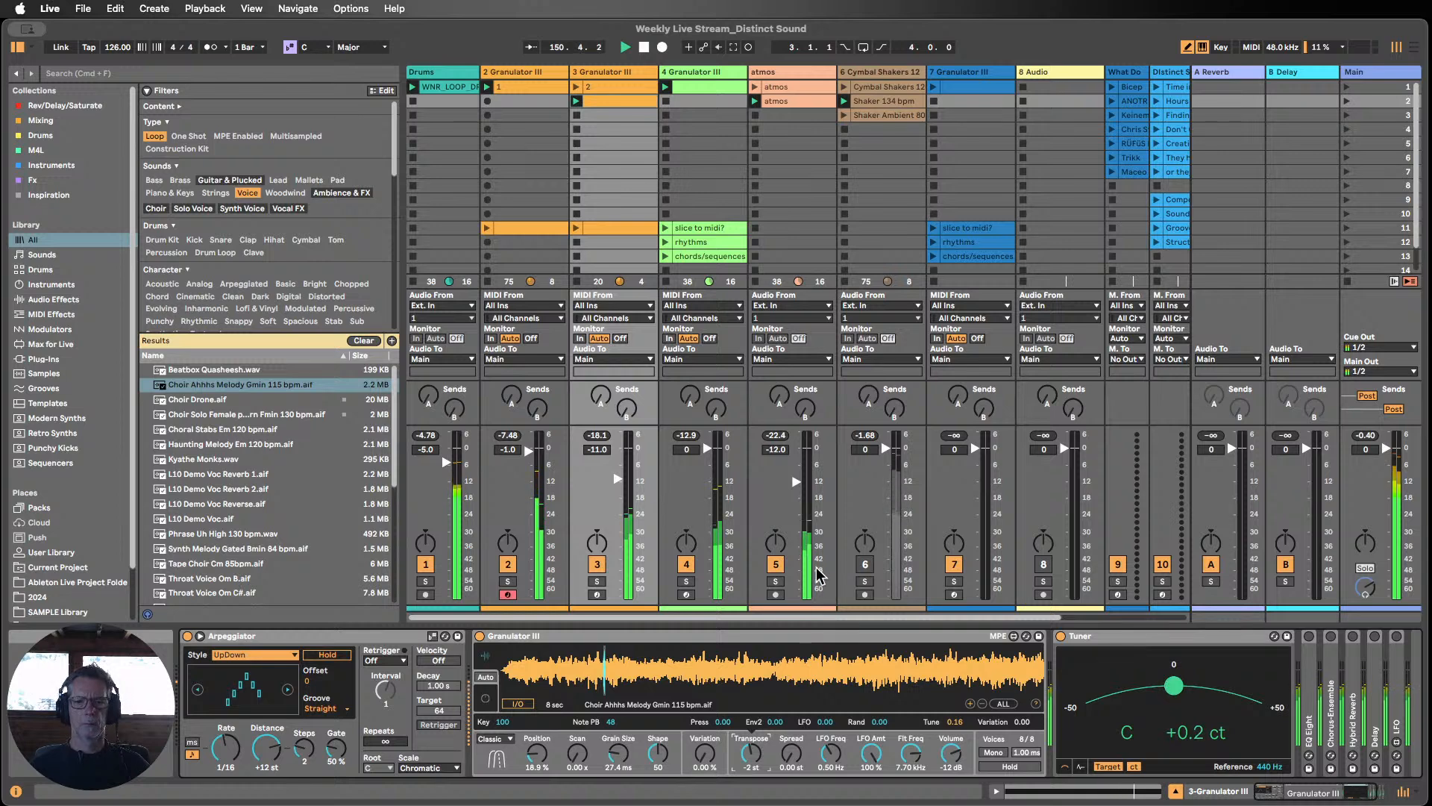
Step: Relaunch clip 2 on track 3 and raise Granulator III's Grain Size to 713 ms
left_click(577, 87)
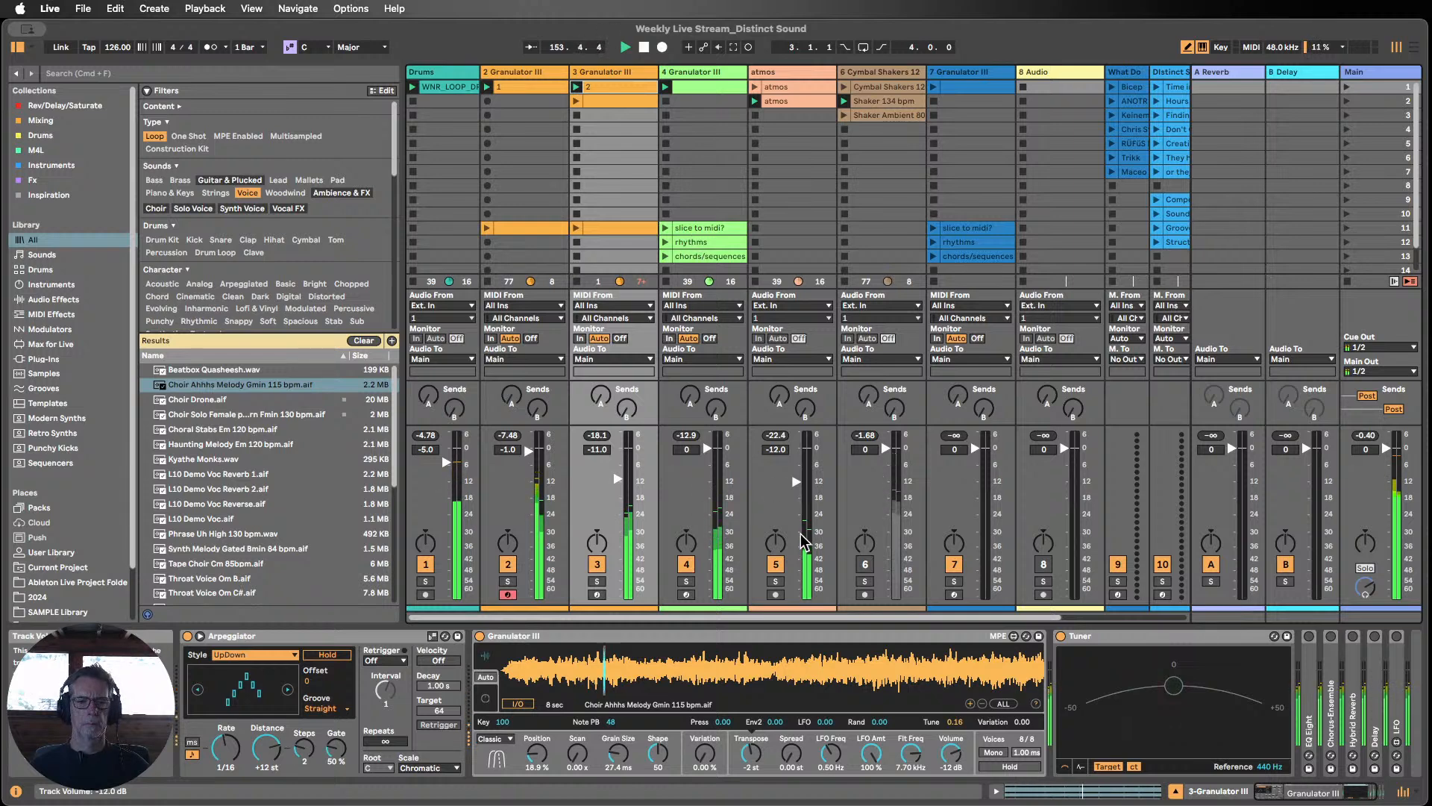
mouse_move(619, 755)
left_mouse_down()
mouse_move(619, 657)
mouse_move(620, 680)
left_mouse_up()
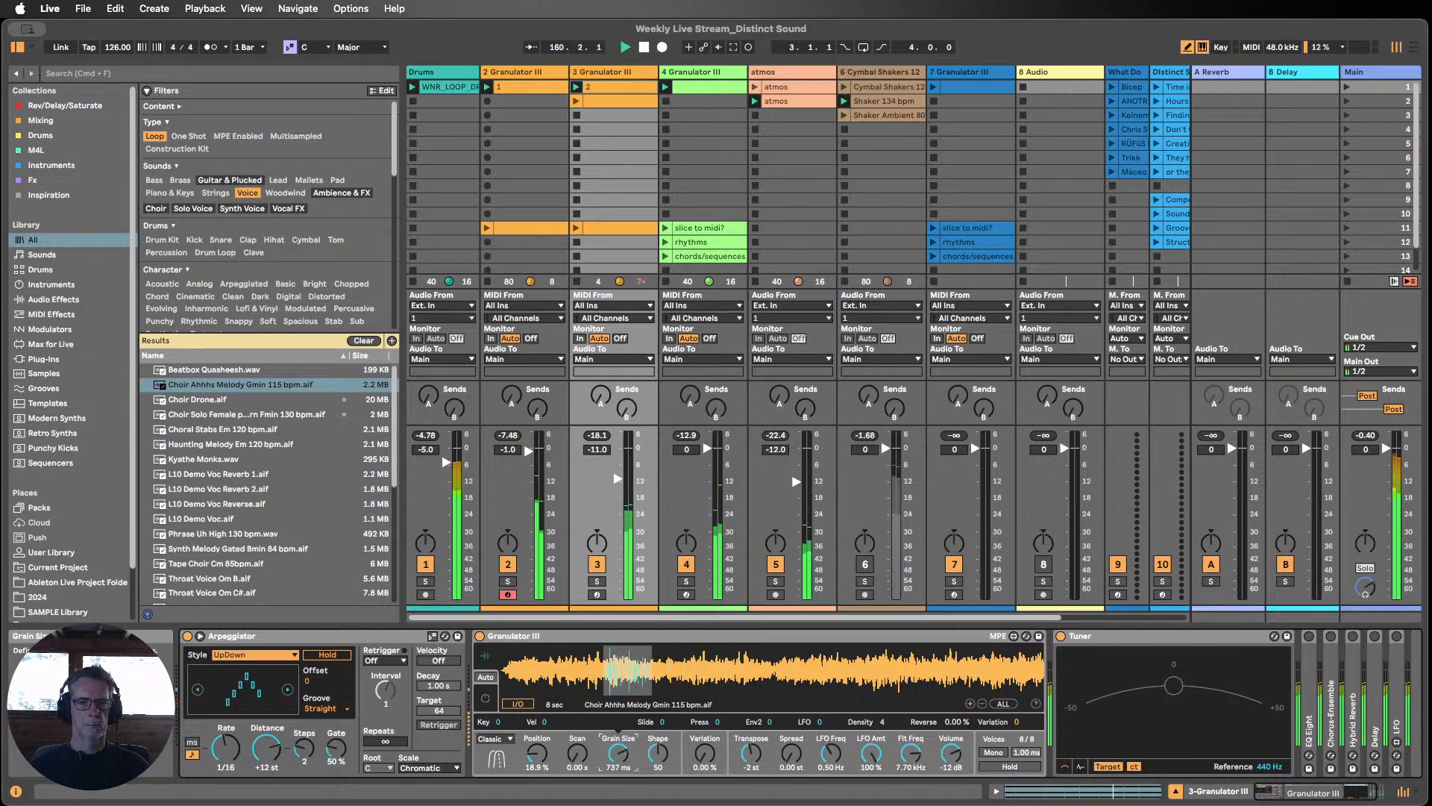
Step: Reshape Granulator III's volume envelope with attack 10.0 ms, sustain -inf dB and release 2.35 s, and adjust its decay
left_click(485, 697)
double_click(657, 686)
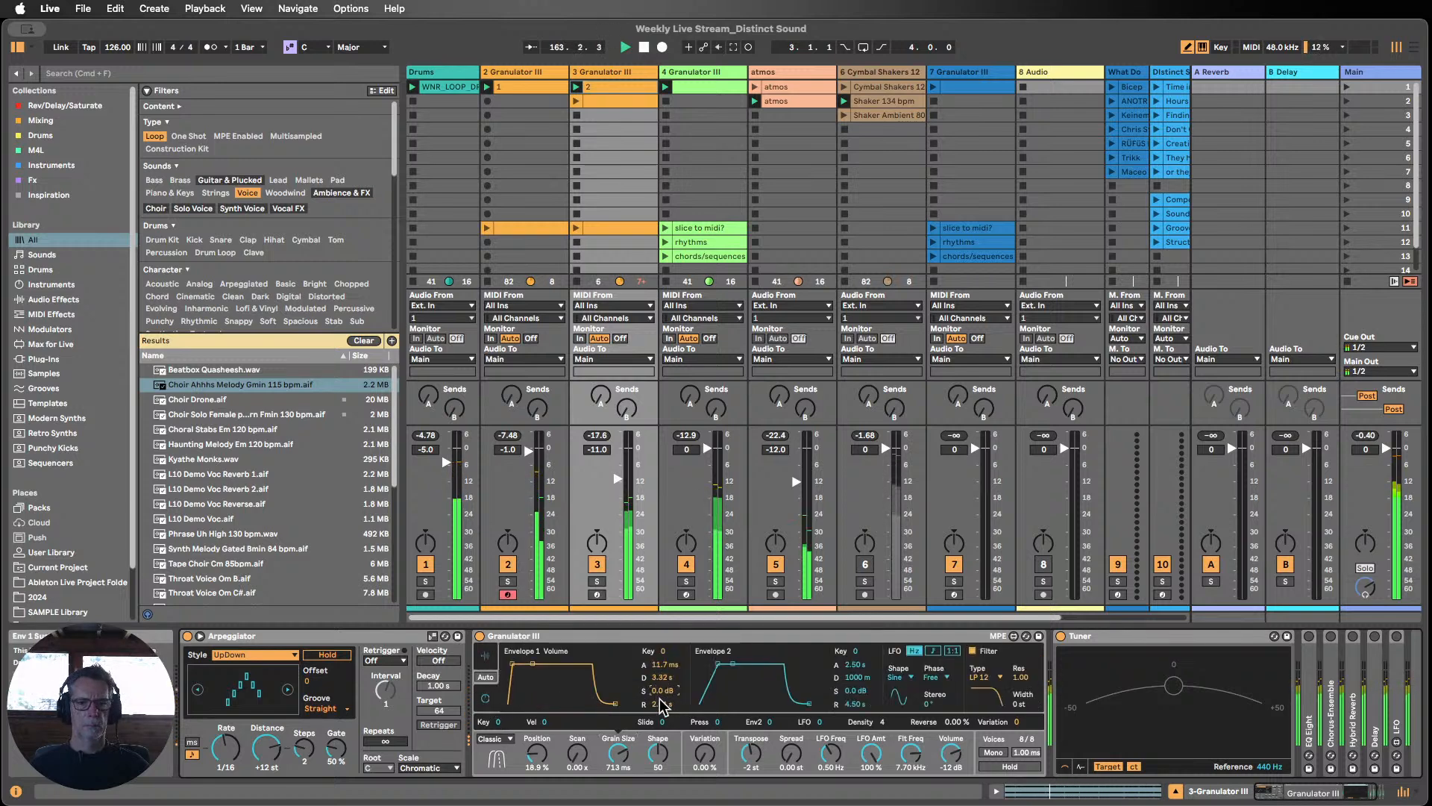
left_click(659, 703)
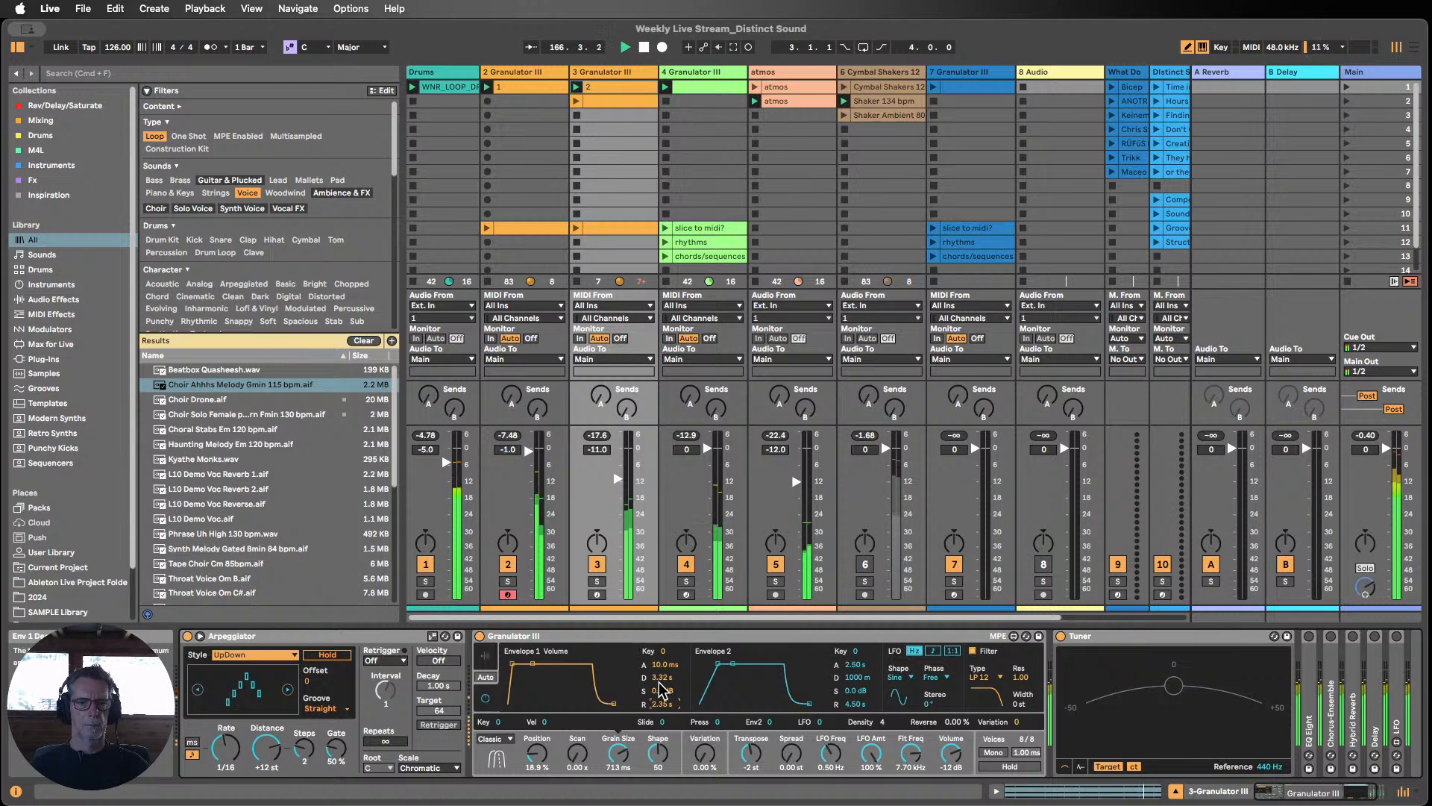
left_click_drag(661, 692, 664, 706)
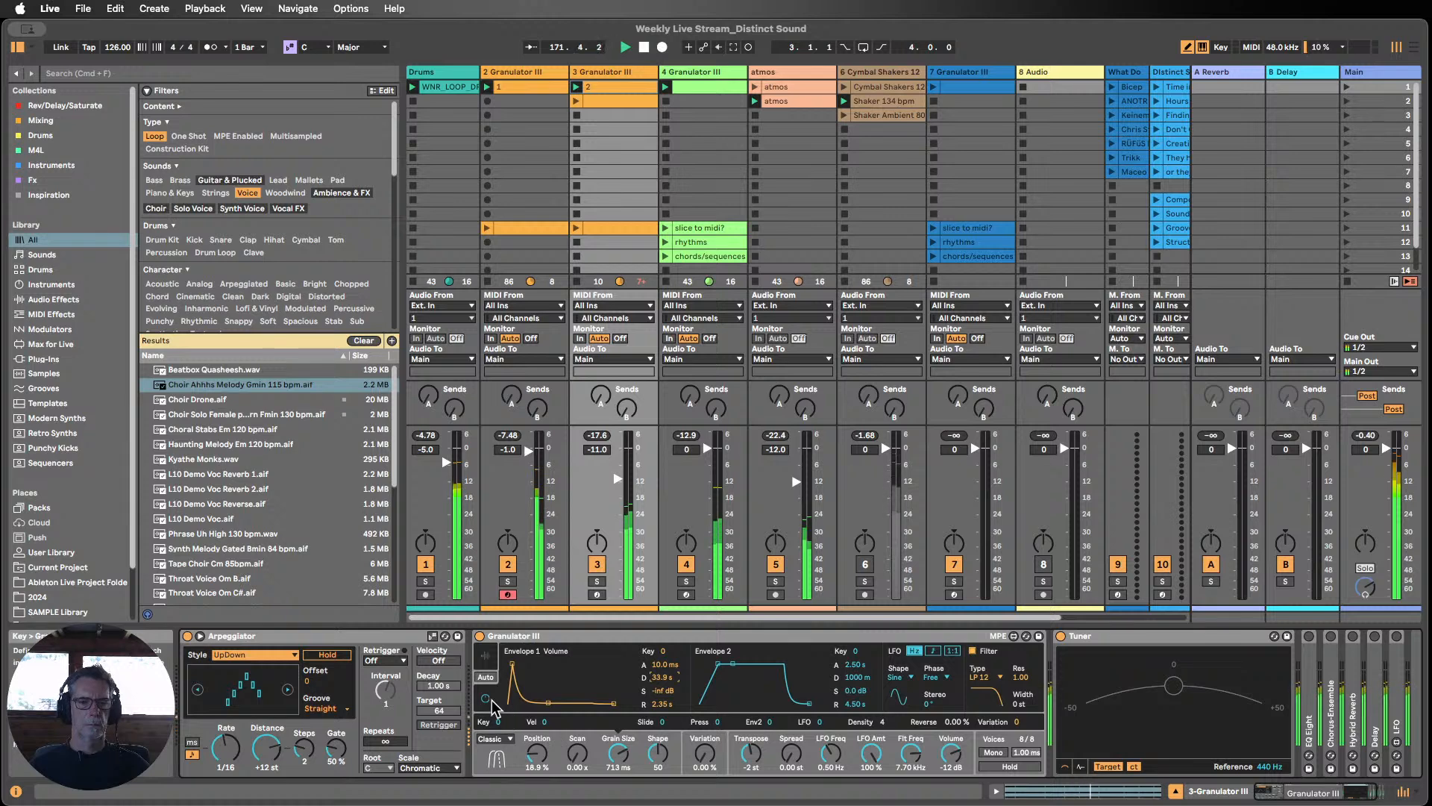
Step: Show track 3's Granulator III sample view, reset Scan to 0.00 x, then set Grain Size to 40.3 ms and Shape to 52
left_click(484, 659)
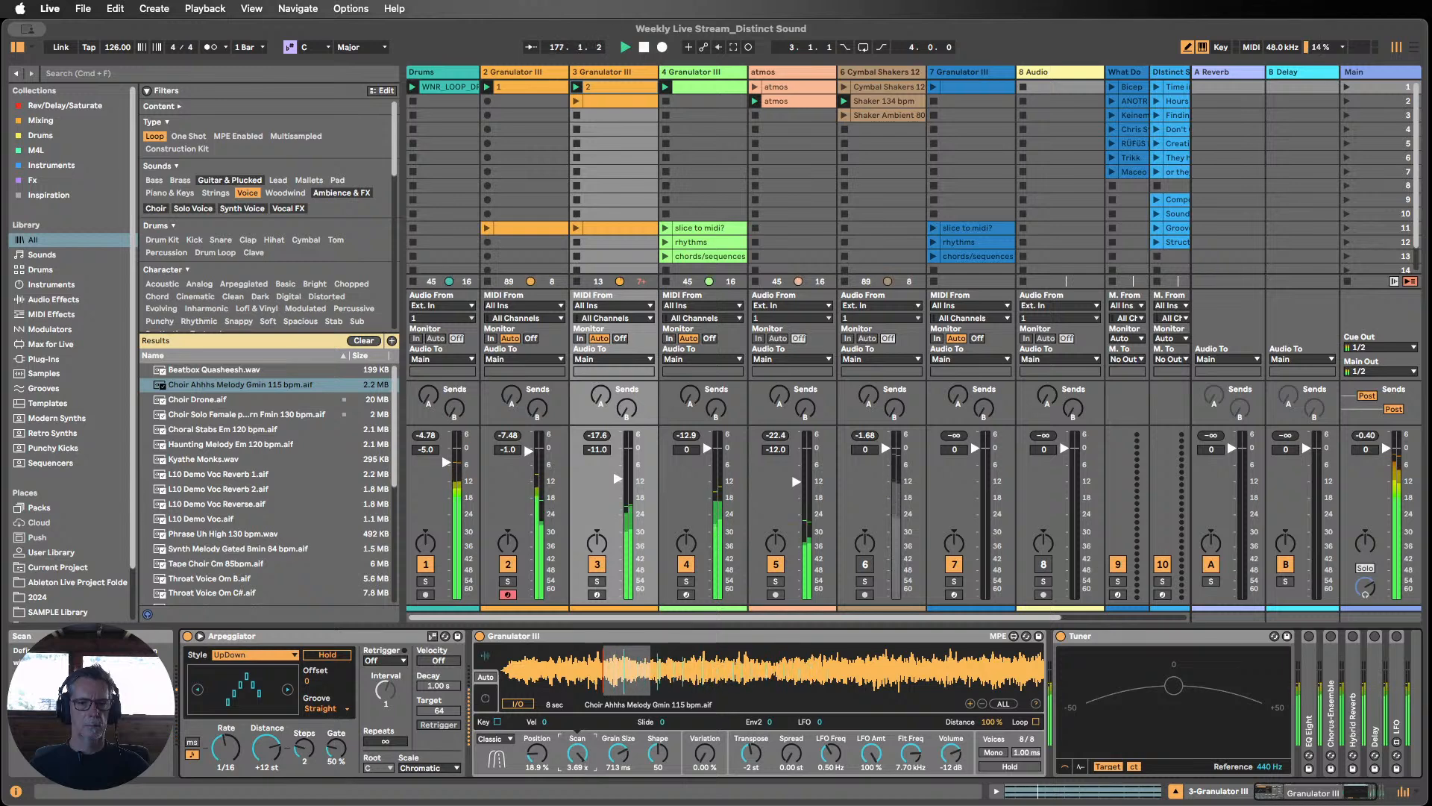
double_click(594, 766)
left_click(659, 754)
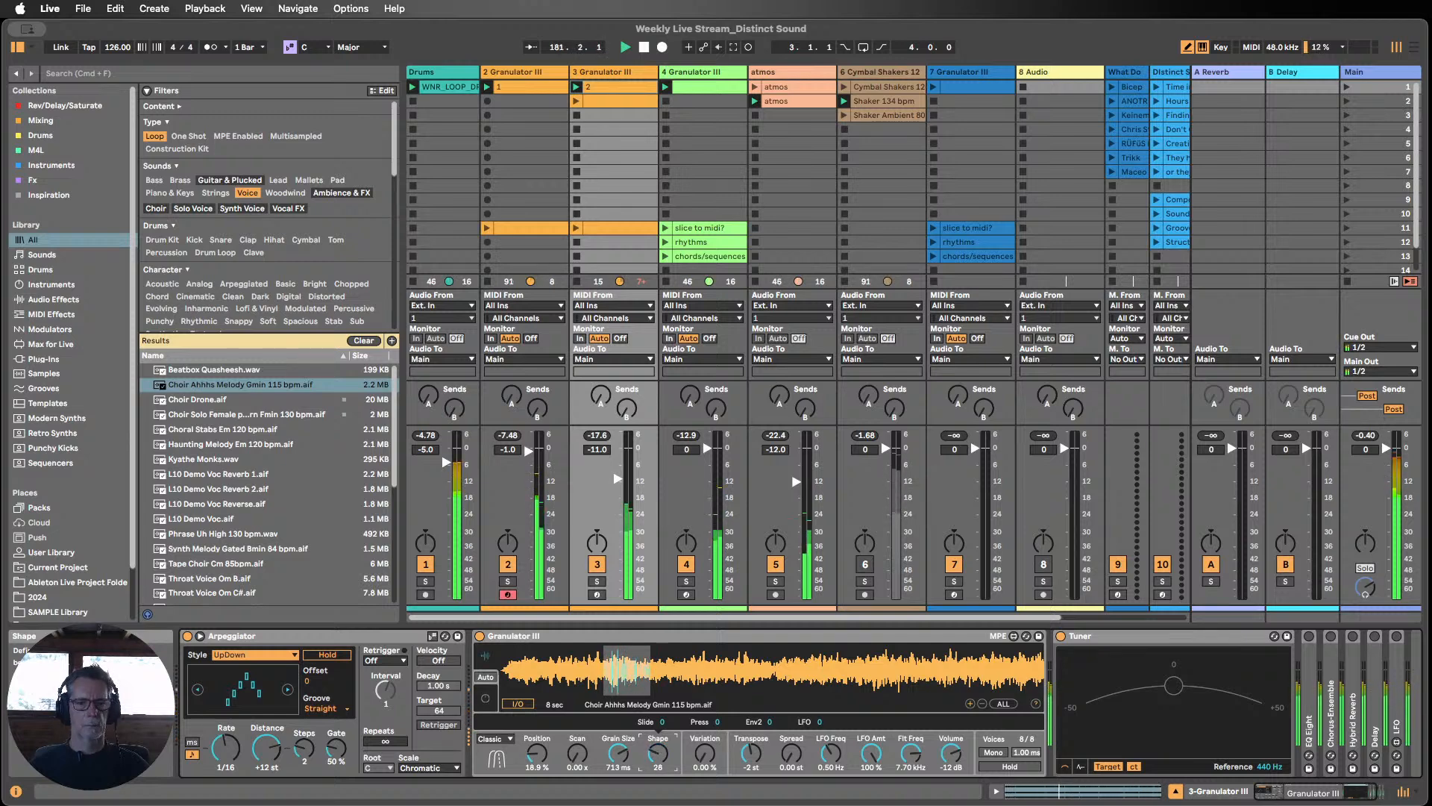
left_click_drag(616, 760, 617, 780)
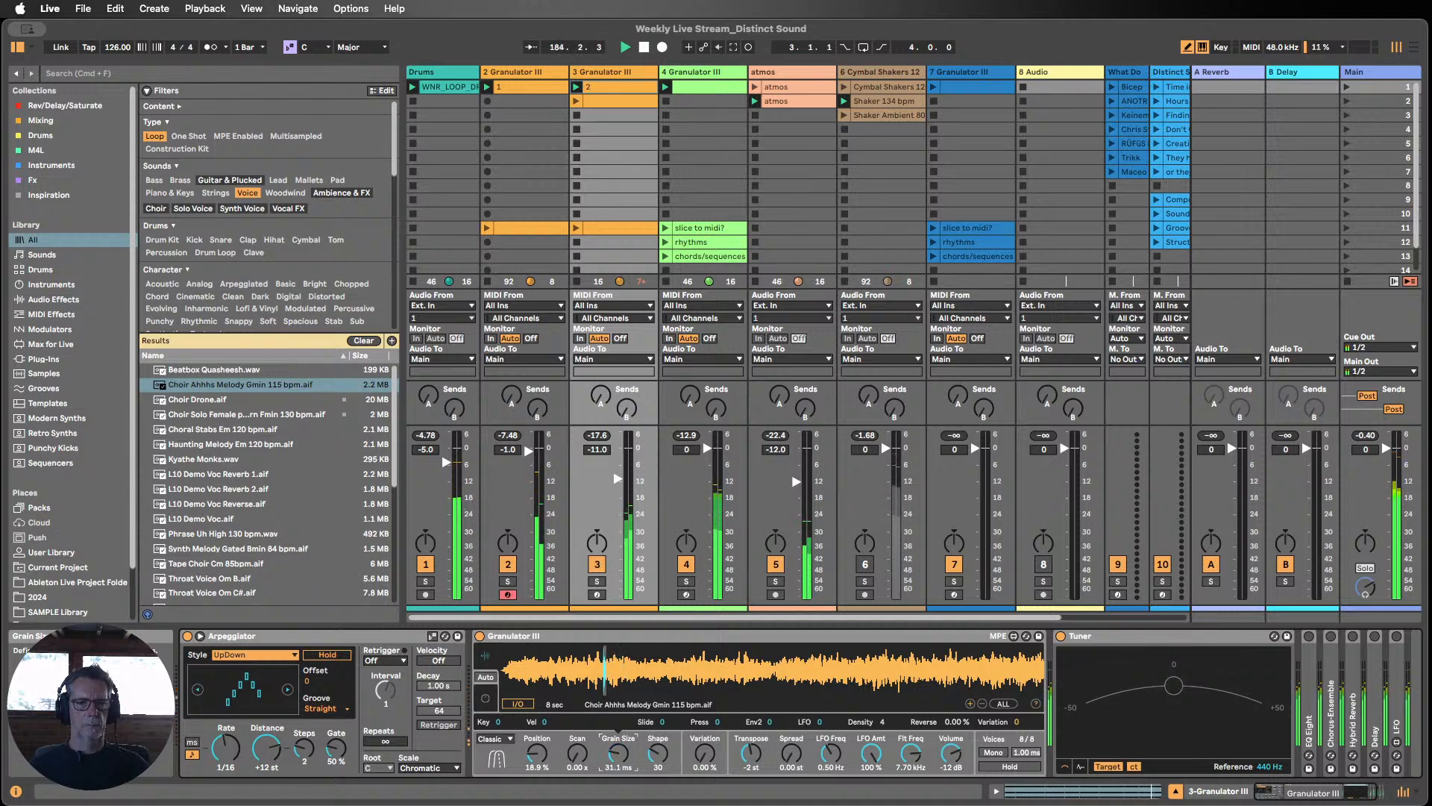
left_click_drag(618, 754, 617, 765)
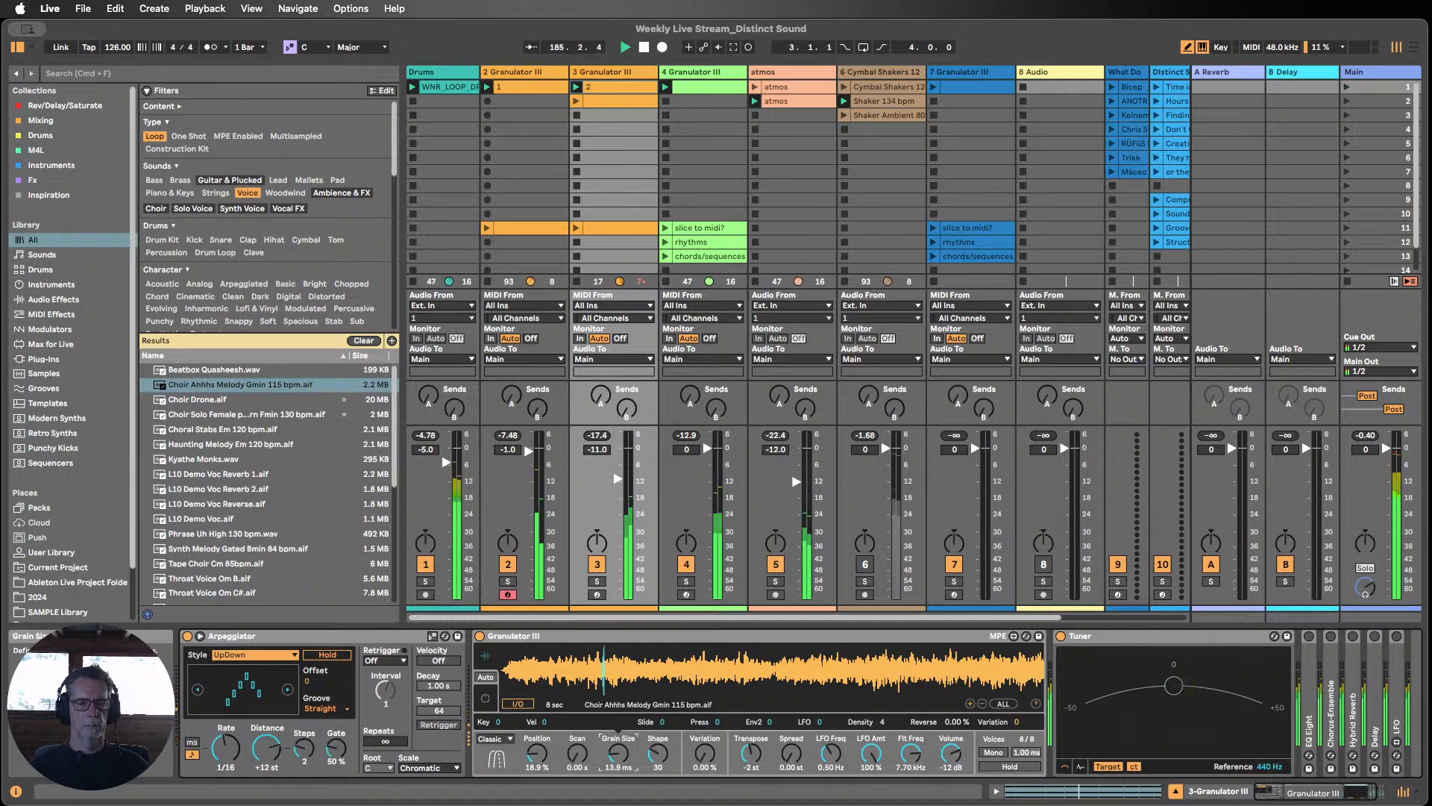
left_click_drag(618, 753, 618, 778)
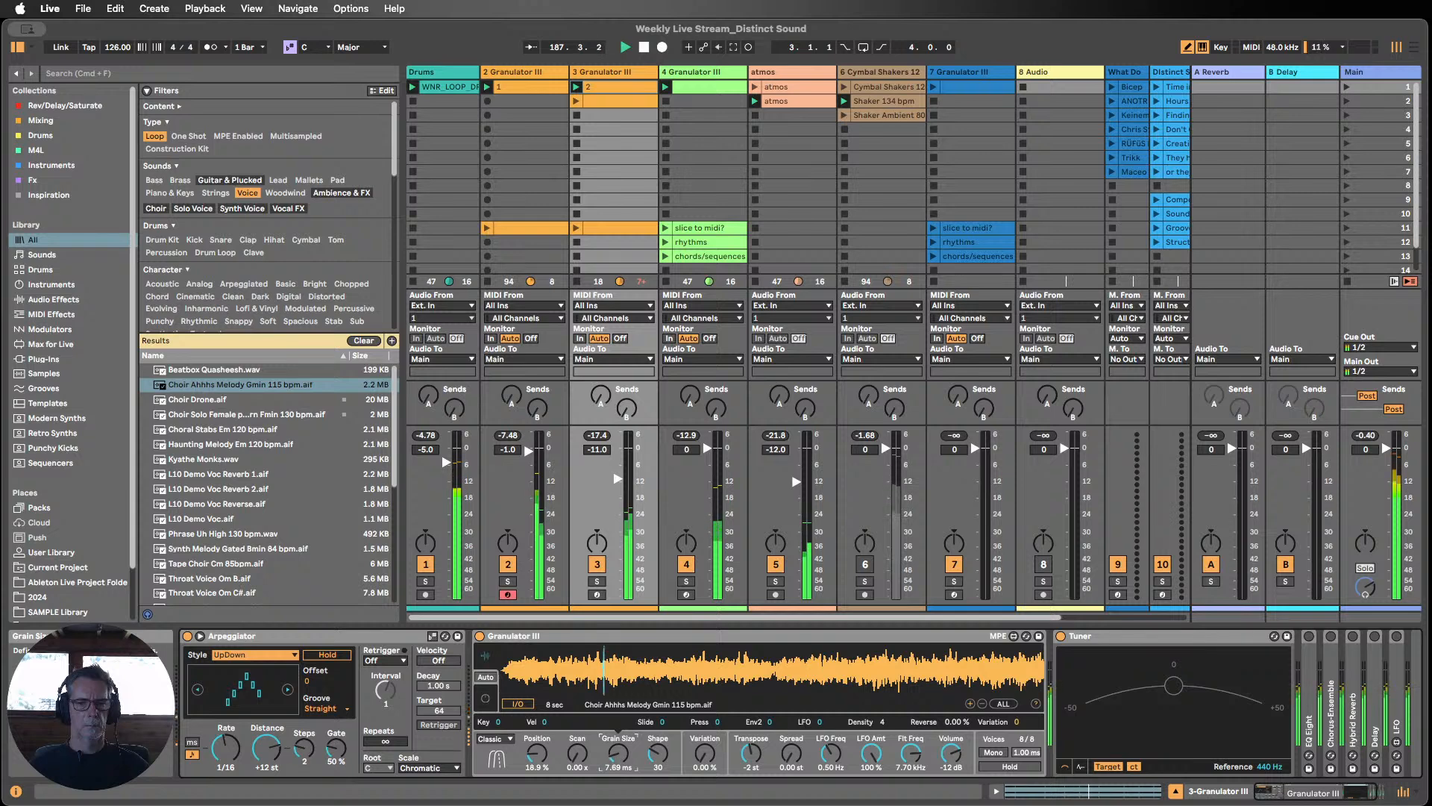
left_click_drag(617, 753, 671, 749)
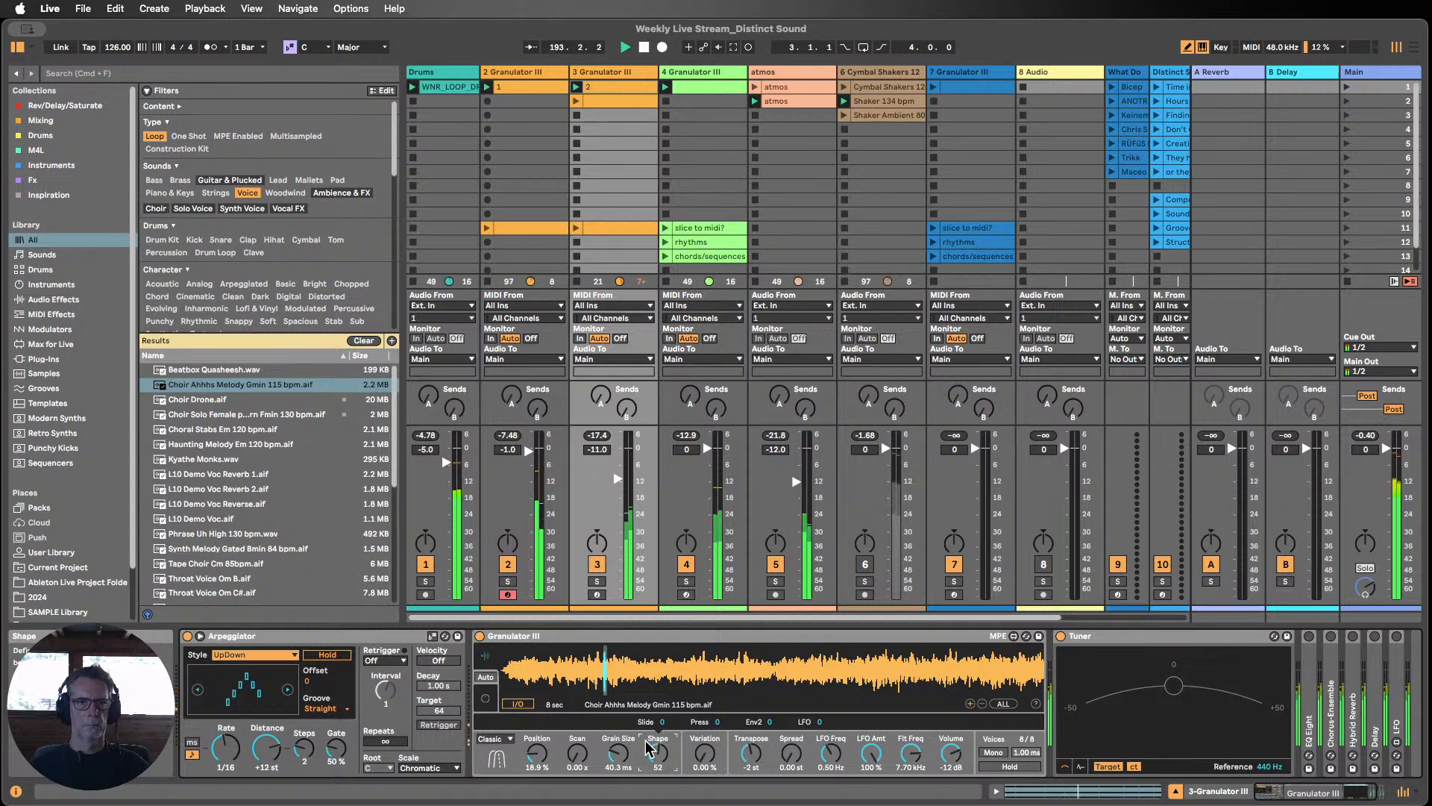
Step: Mute the Drums track and track 2, raise track 3's volume to -8.4 dB, and open track 4's device chain
left_click(428, 563)
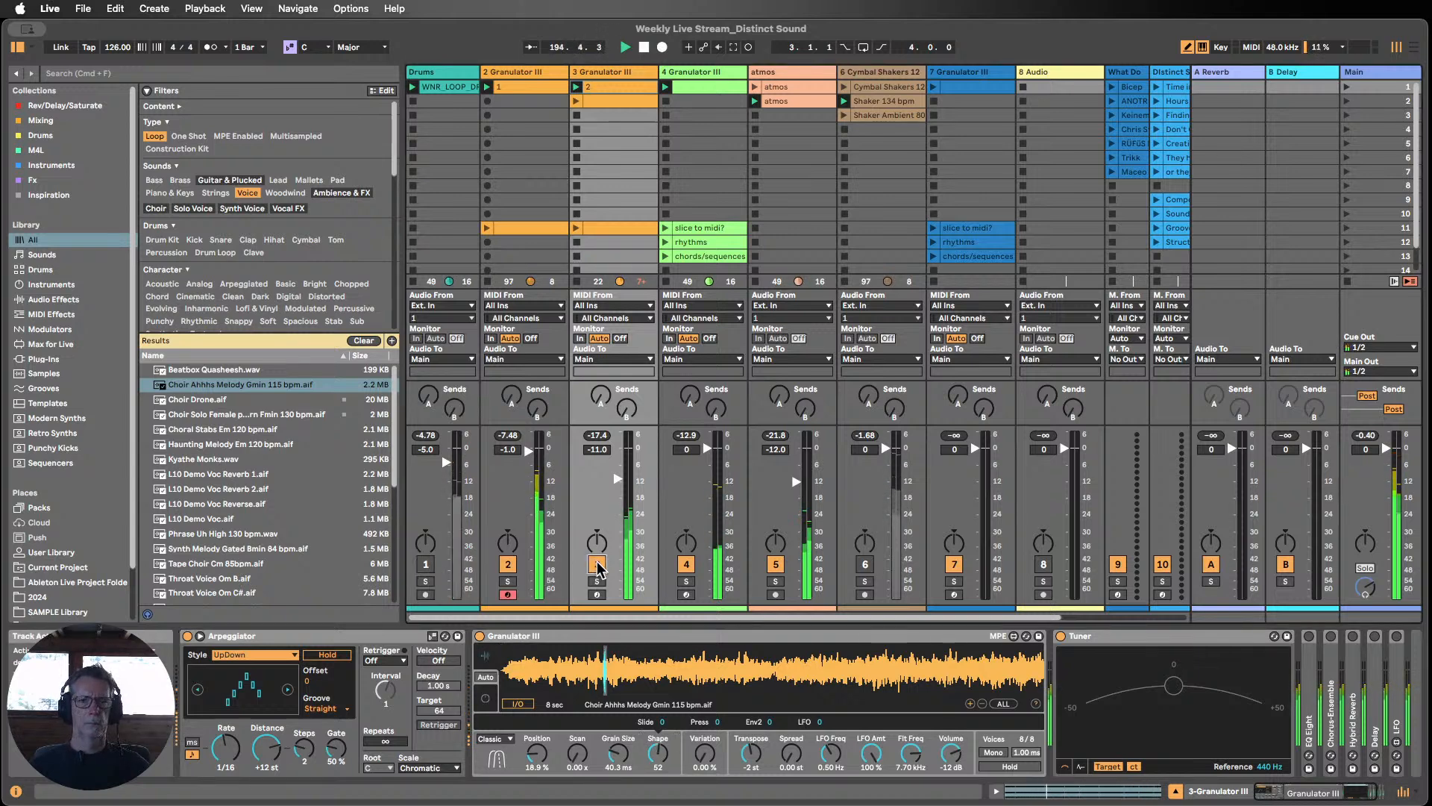
left_click(508, 564)
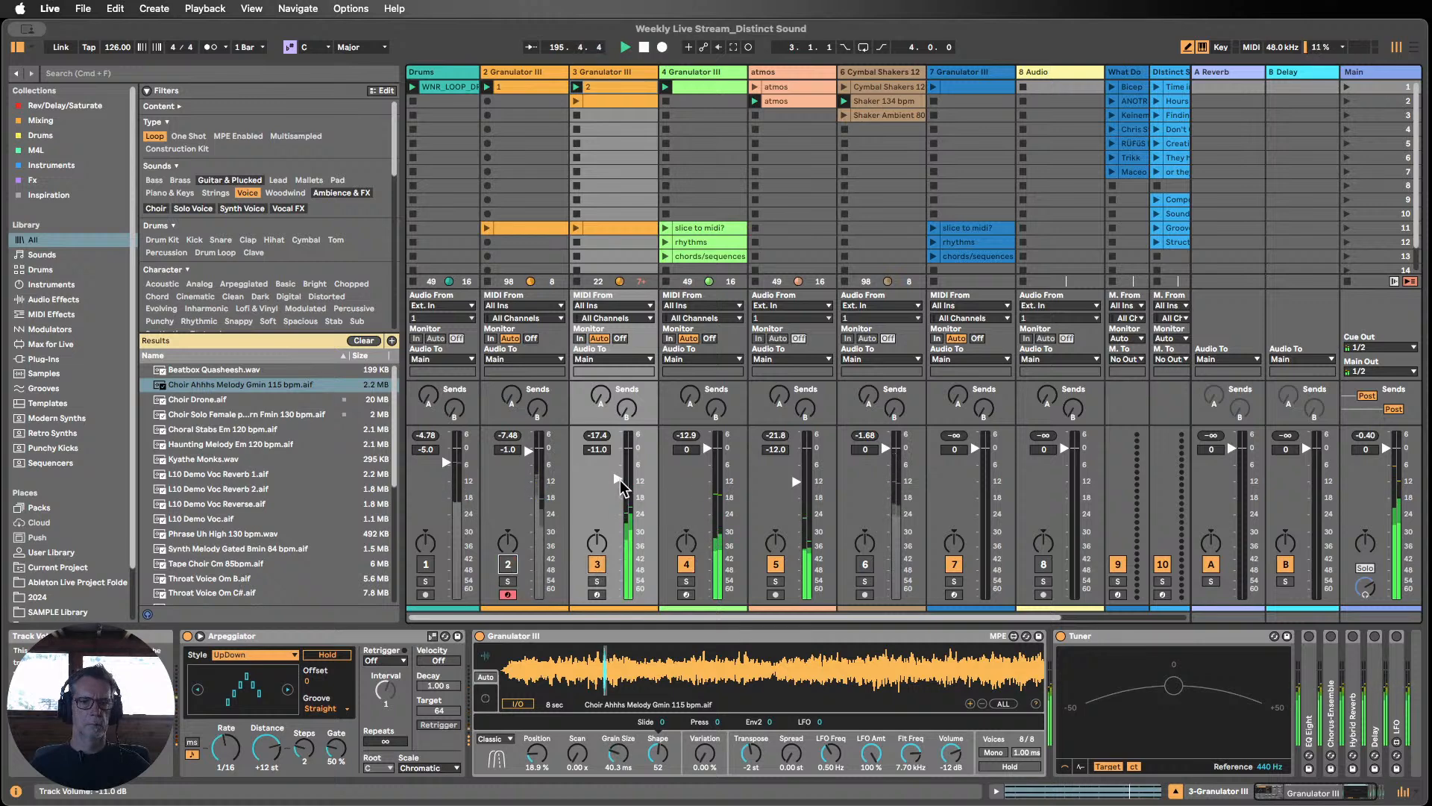
left_click_drag(619, 479, 619, 471)
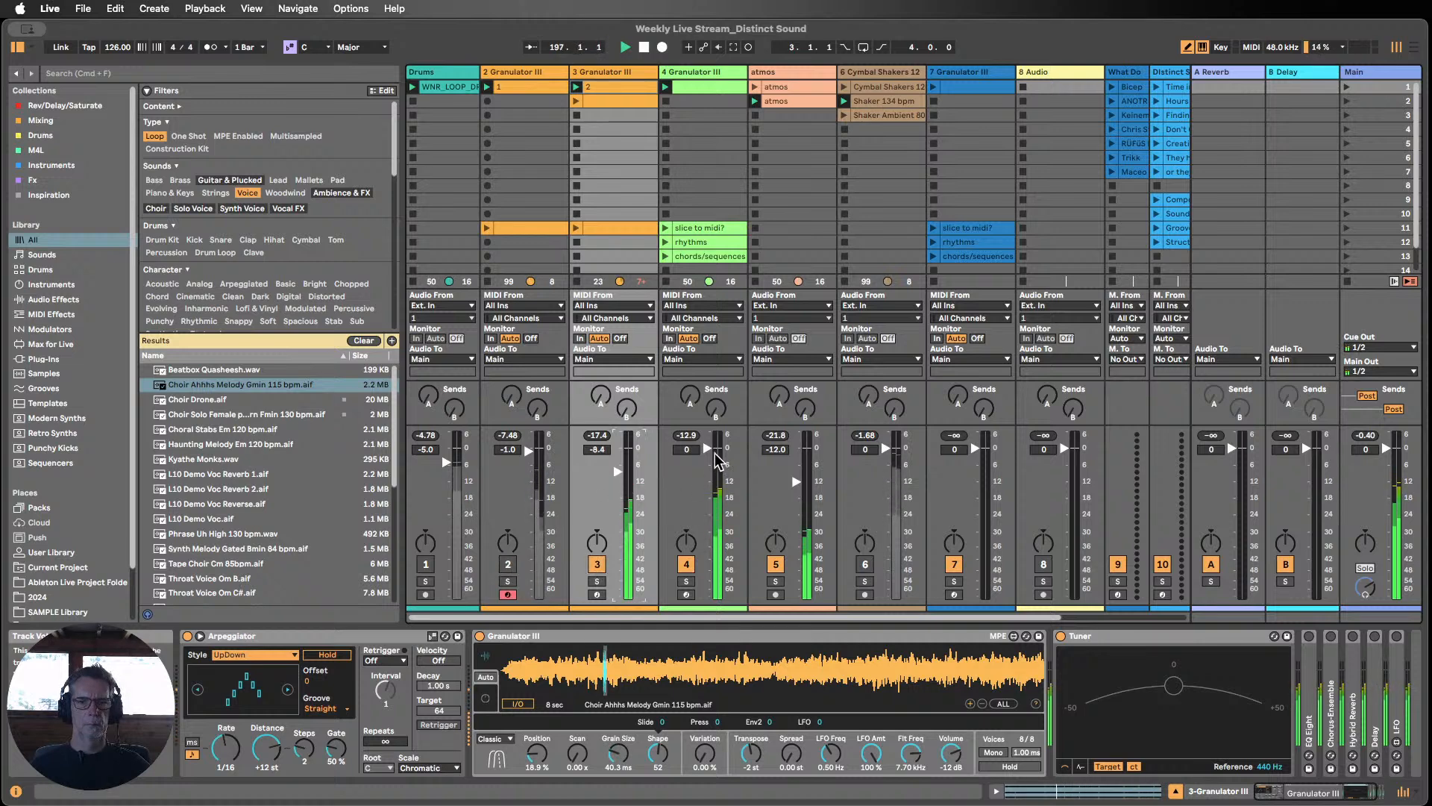
left_click(699, 73)
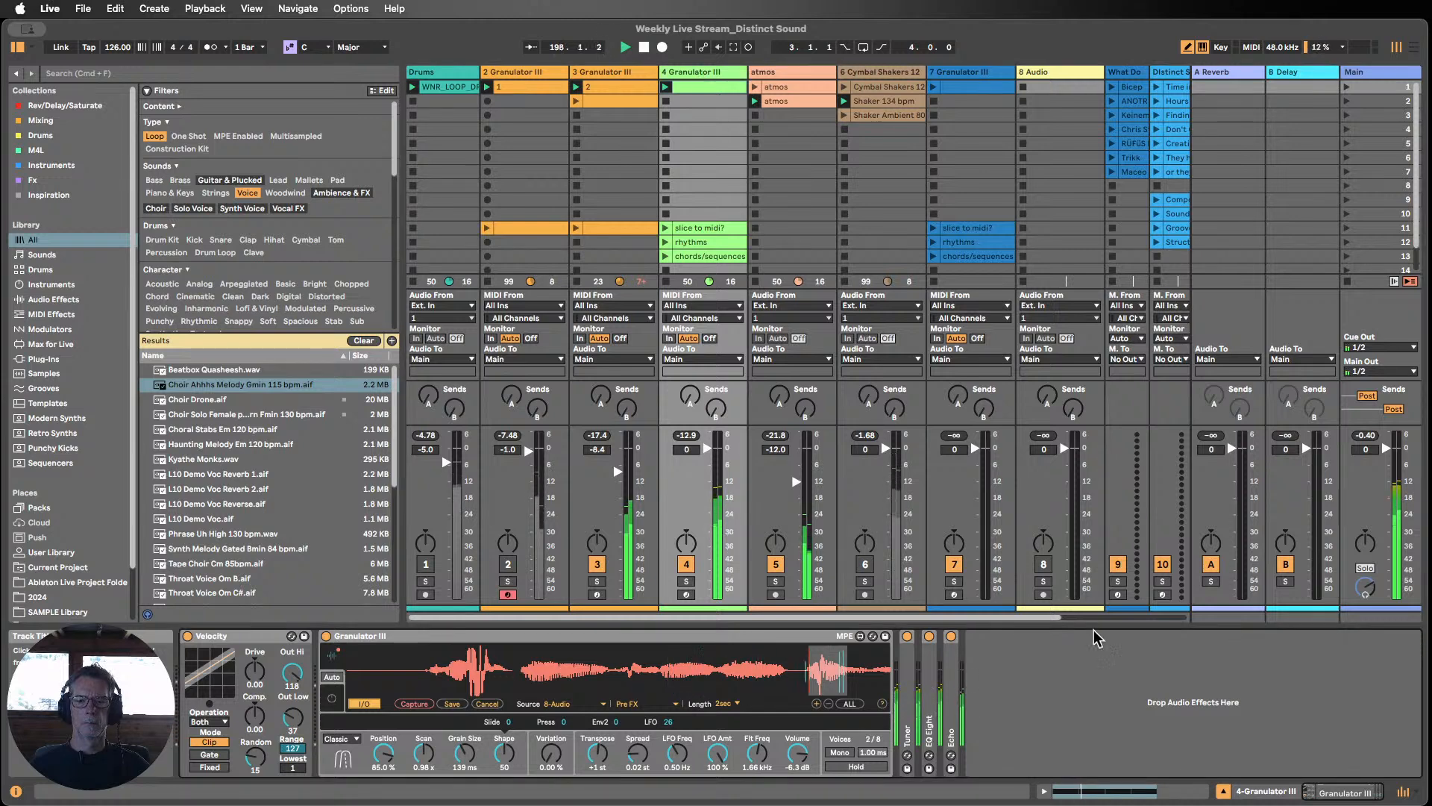
Step: Add a Utility audio effect to the end of track 4's device chain with about 7.2 dB gain, and fold it
left_click(36, 298)
scroll(214, 589, "down", 4)
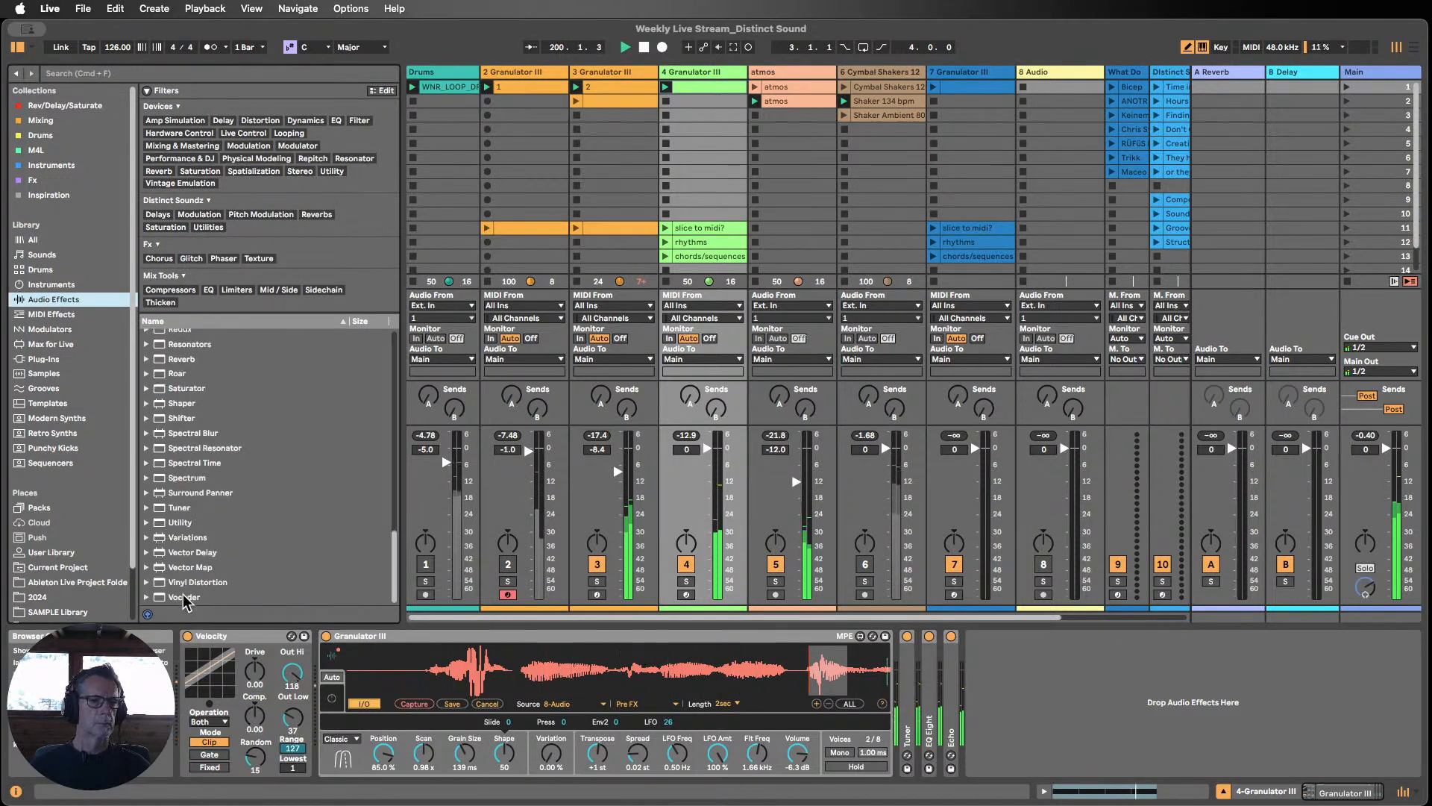
left_click_drag(179, 522, 1047, 683)
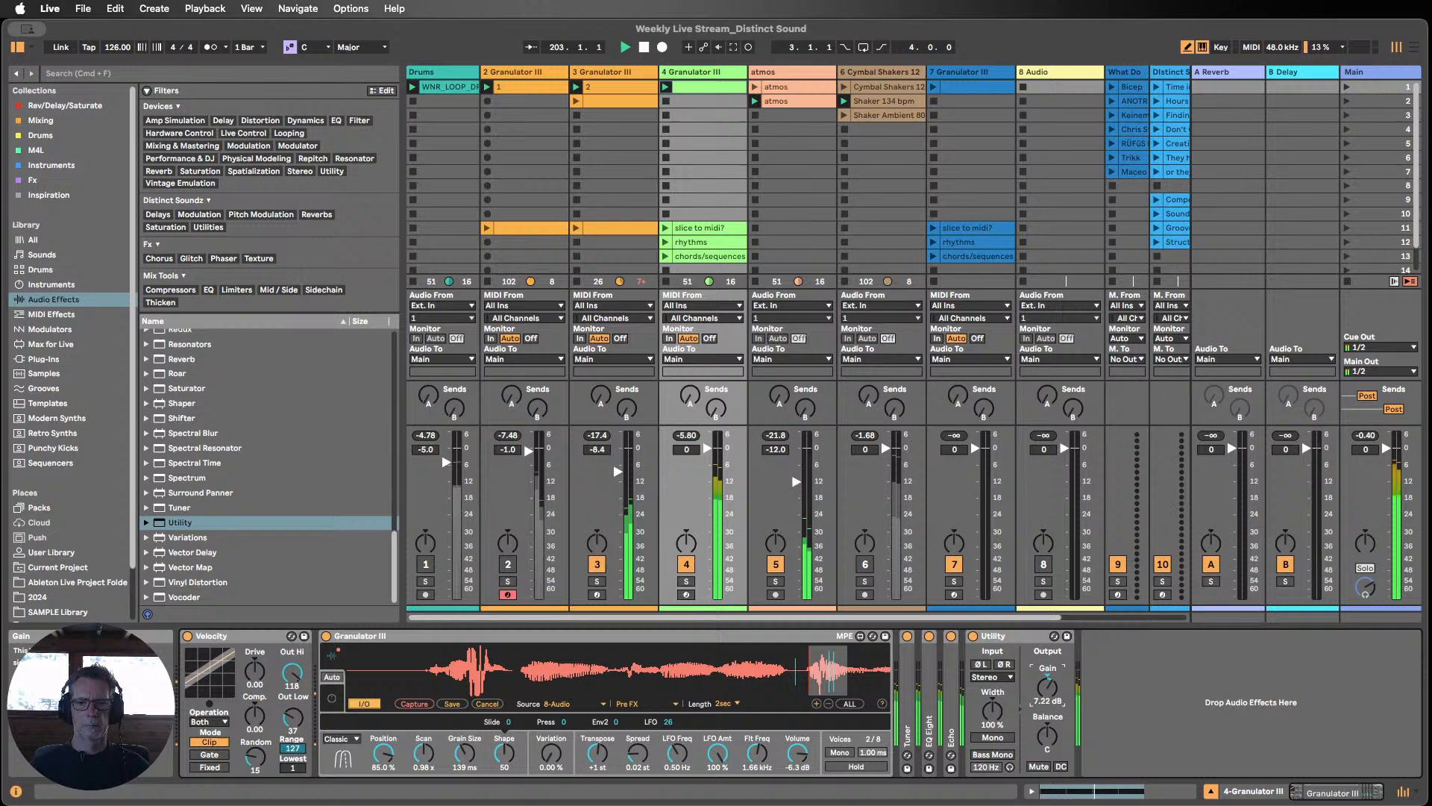
double_click(983, 638)
Step: Insert a Glue Compressor before Utility on track 4 and lower its threshold to about -22.2 dB
scroll(229, 481, "up", 15)
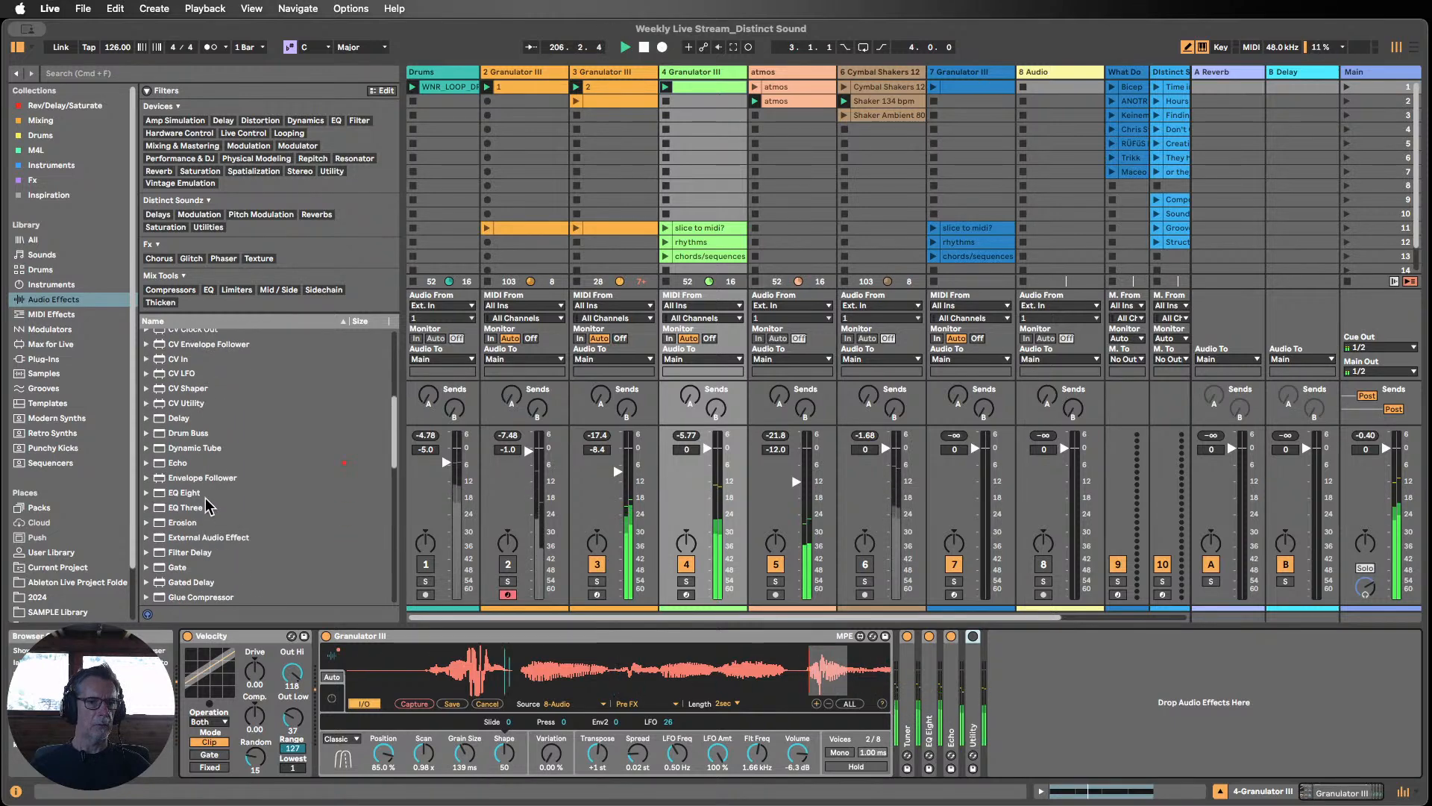
scroll(202, 523, "down", 1)
left_click_drag(195, 577, 953, 701)
left_click_drag(1055, 740, 1056, 766)
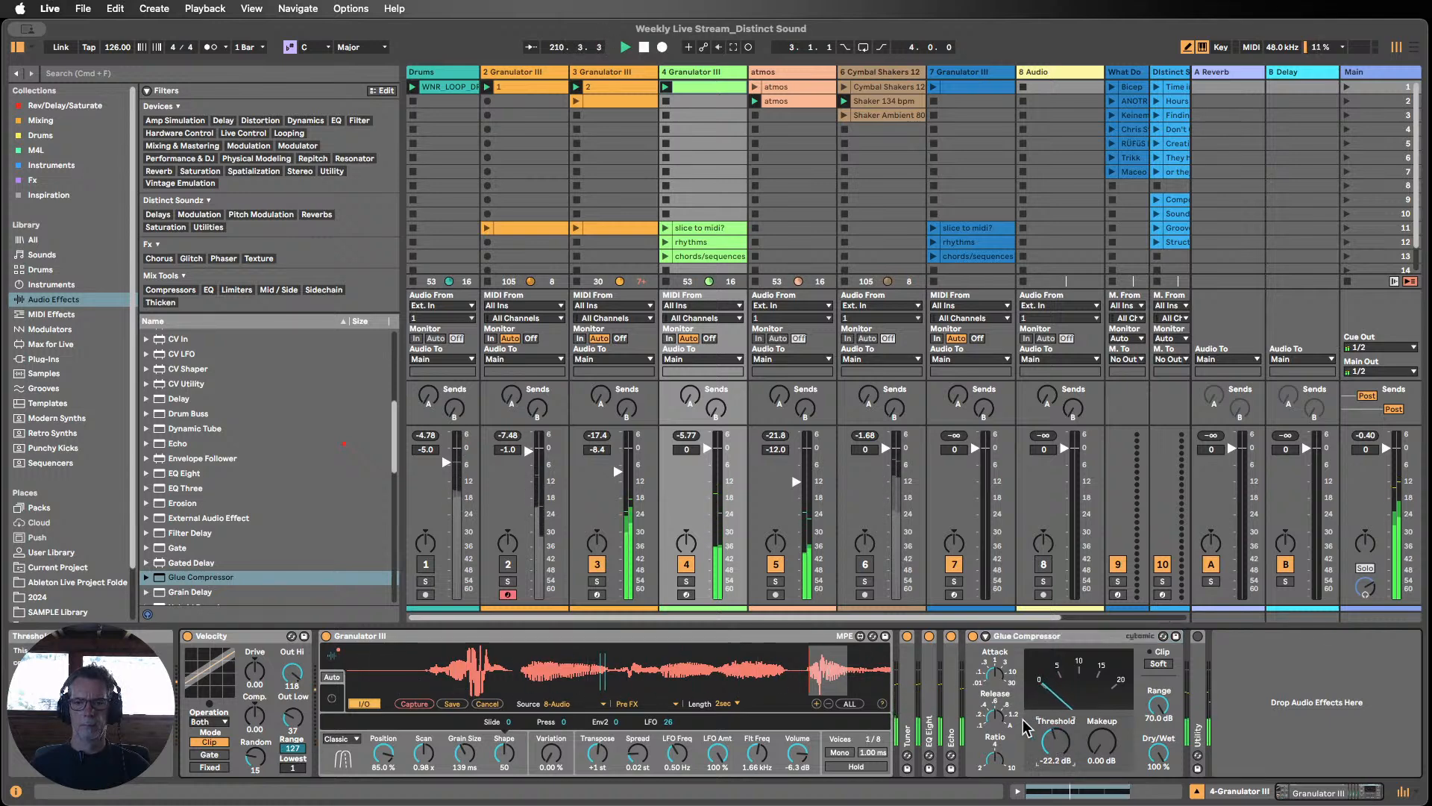
Step: Move the Glue Compressor ahead of Echo, raise its makeup gain to about 3.17 dB, and fold it
left_click_drag(1010, 637, 975, 731)
left_click(1177, 636)
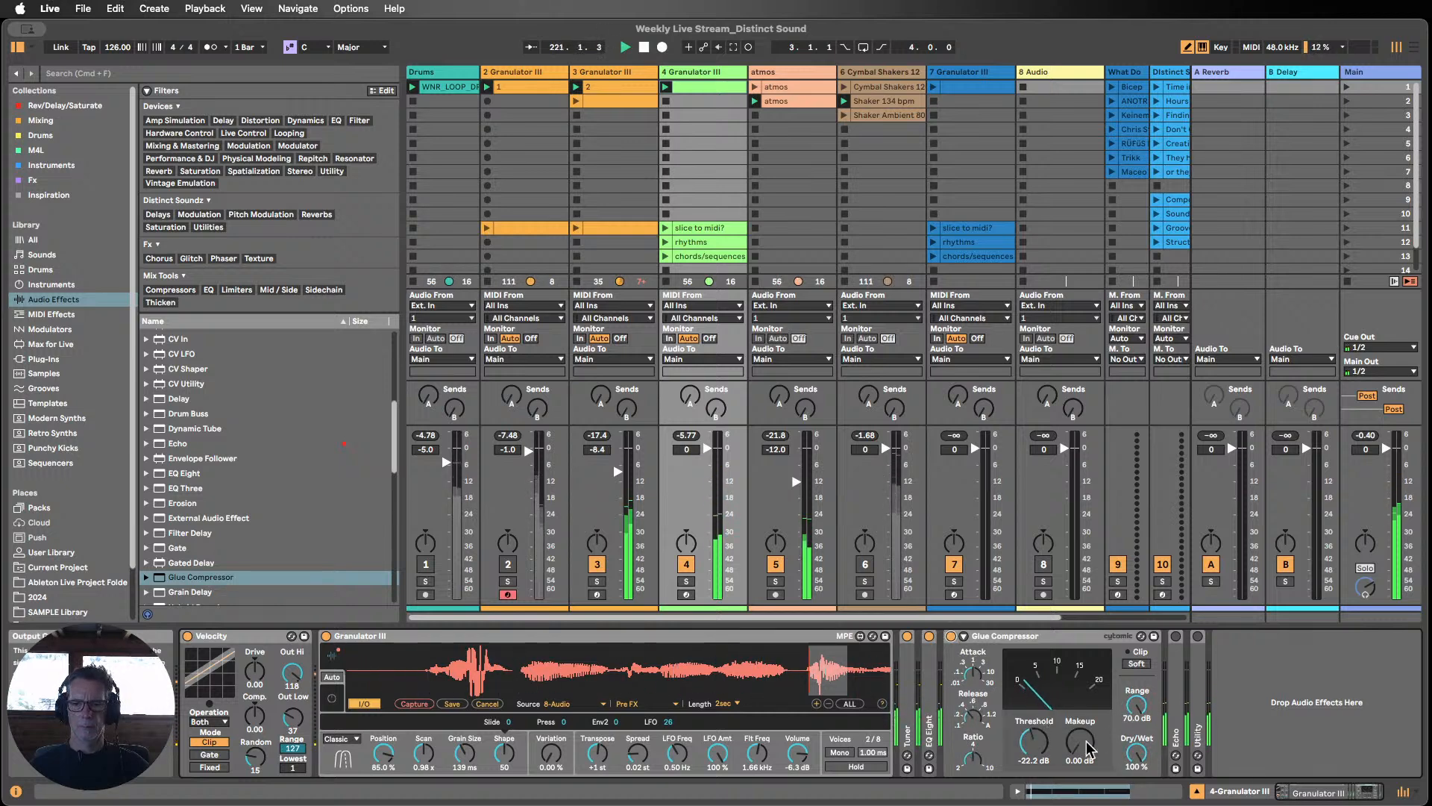
left_click_drag(1080, 742, 1080, 727)
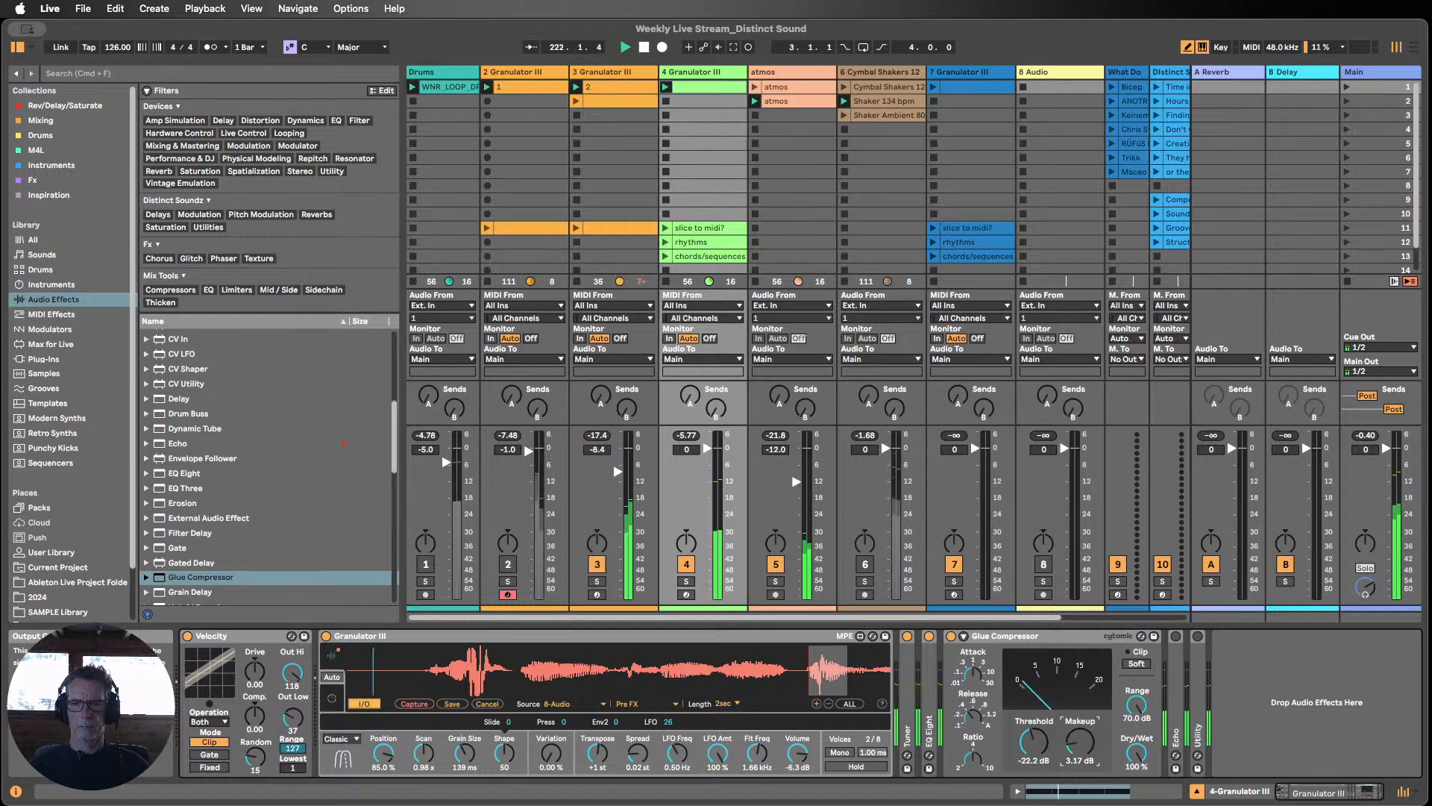
left_click(952, 635)
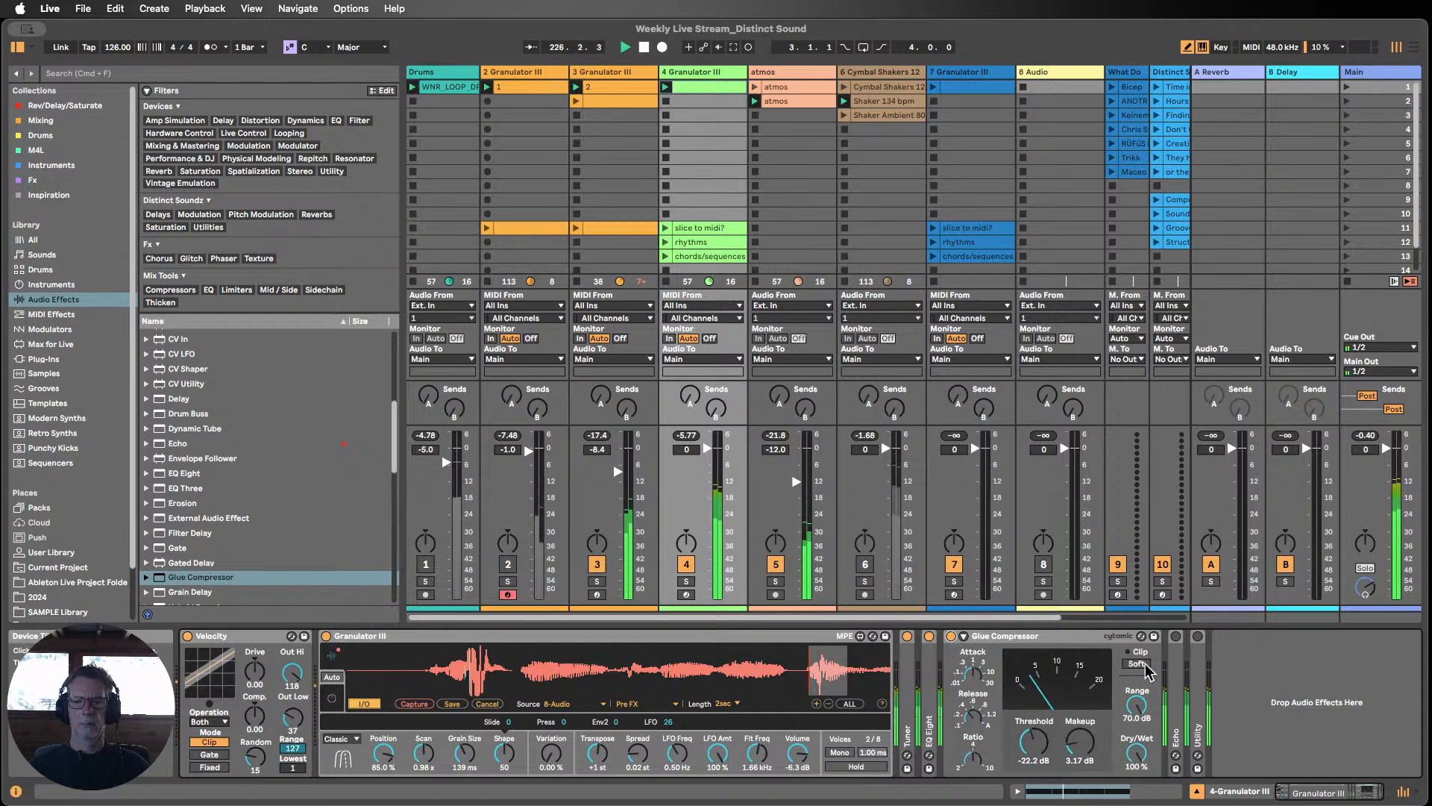
double_click(1025, 639)
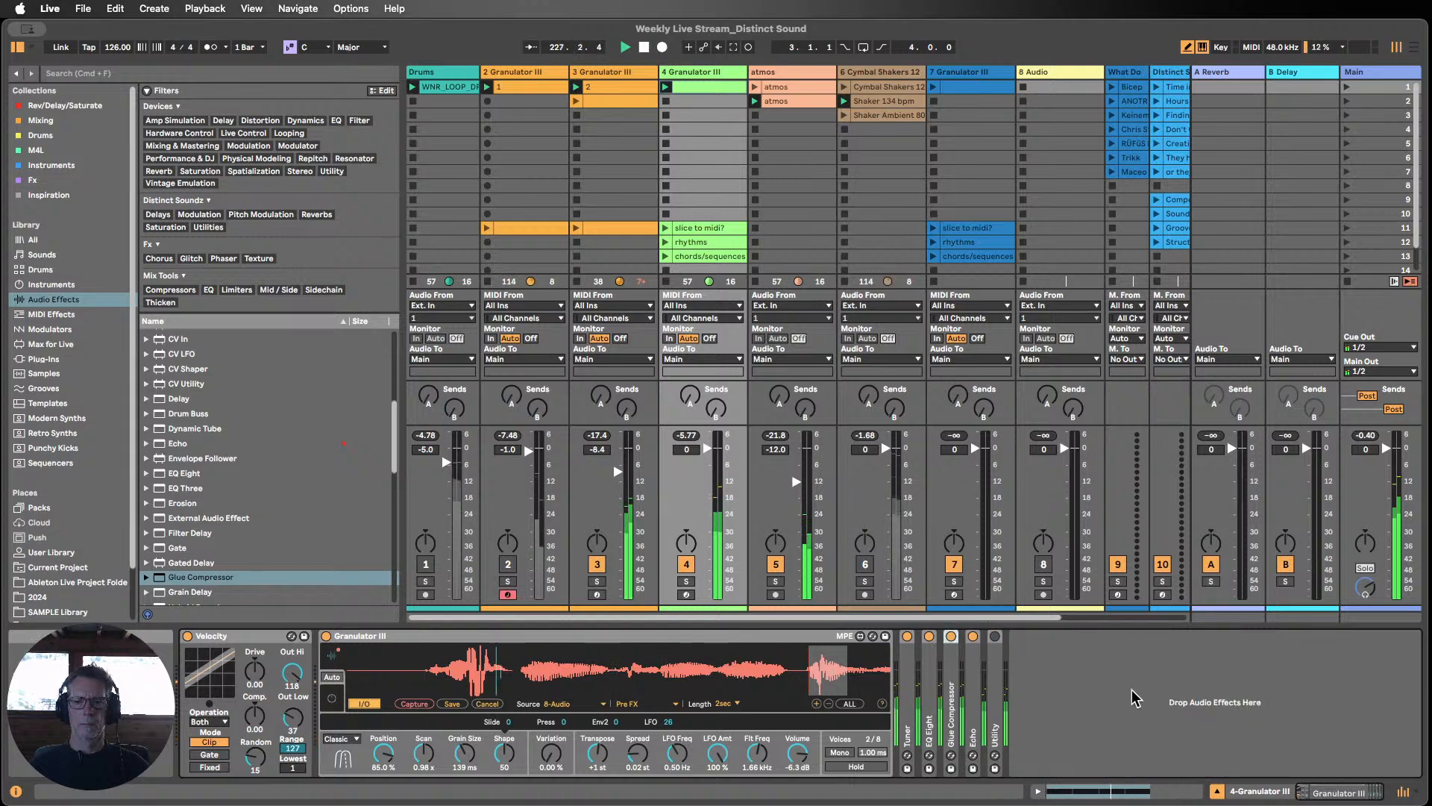
Step: Unfold Echo on track 4 and reduce its Dry/Wet to 20%
double_click(973, 683)
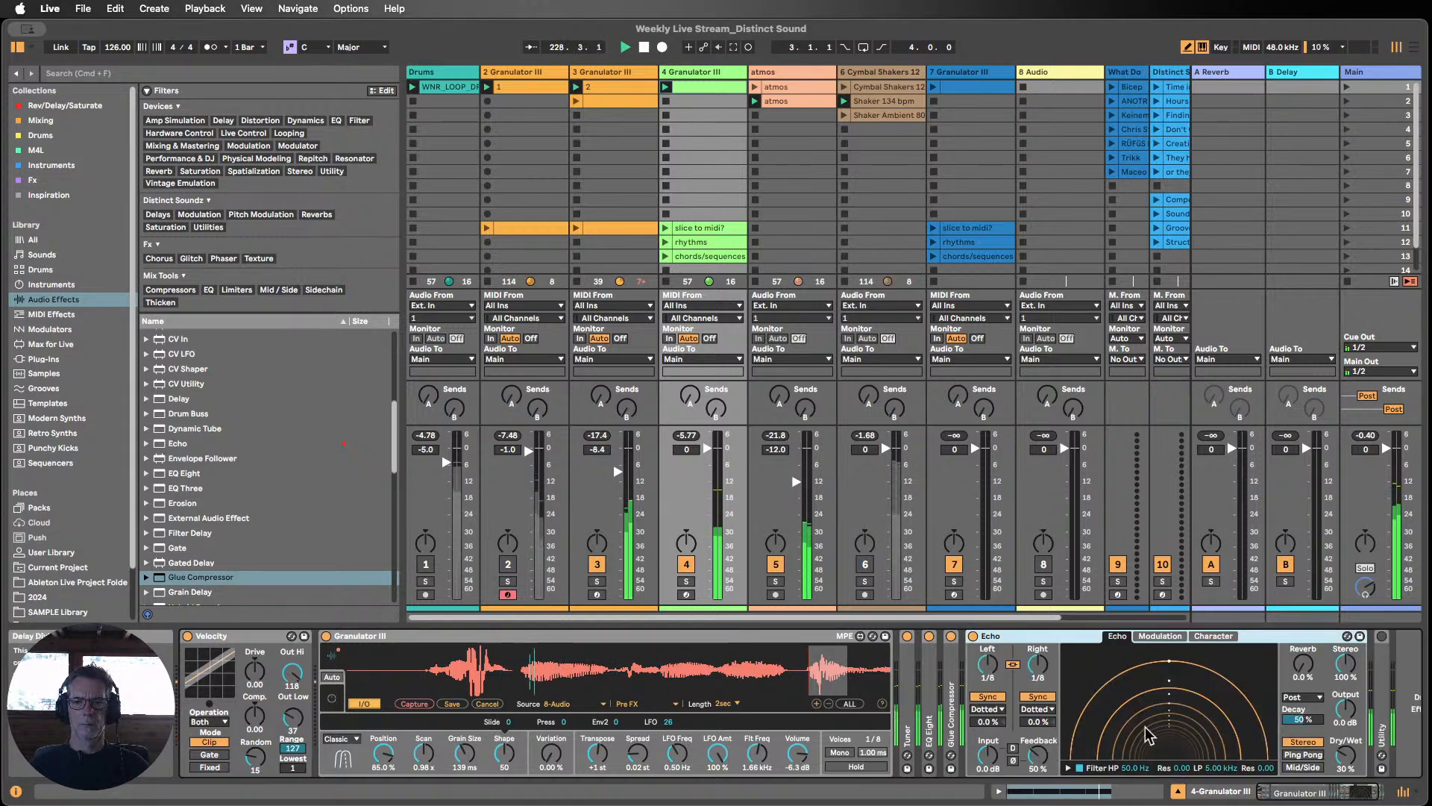
left_click_drag(1345, 754, 1346, 763)
Step: Unmute the Drums track and rebalance the Granulator tracks, with track 2's volume at 0 dB and track 4's at -2.2 dB
left_click(425, 563)
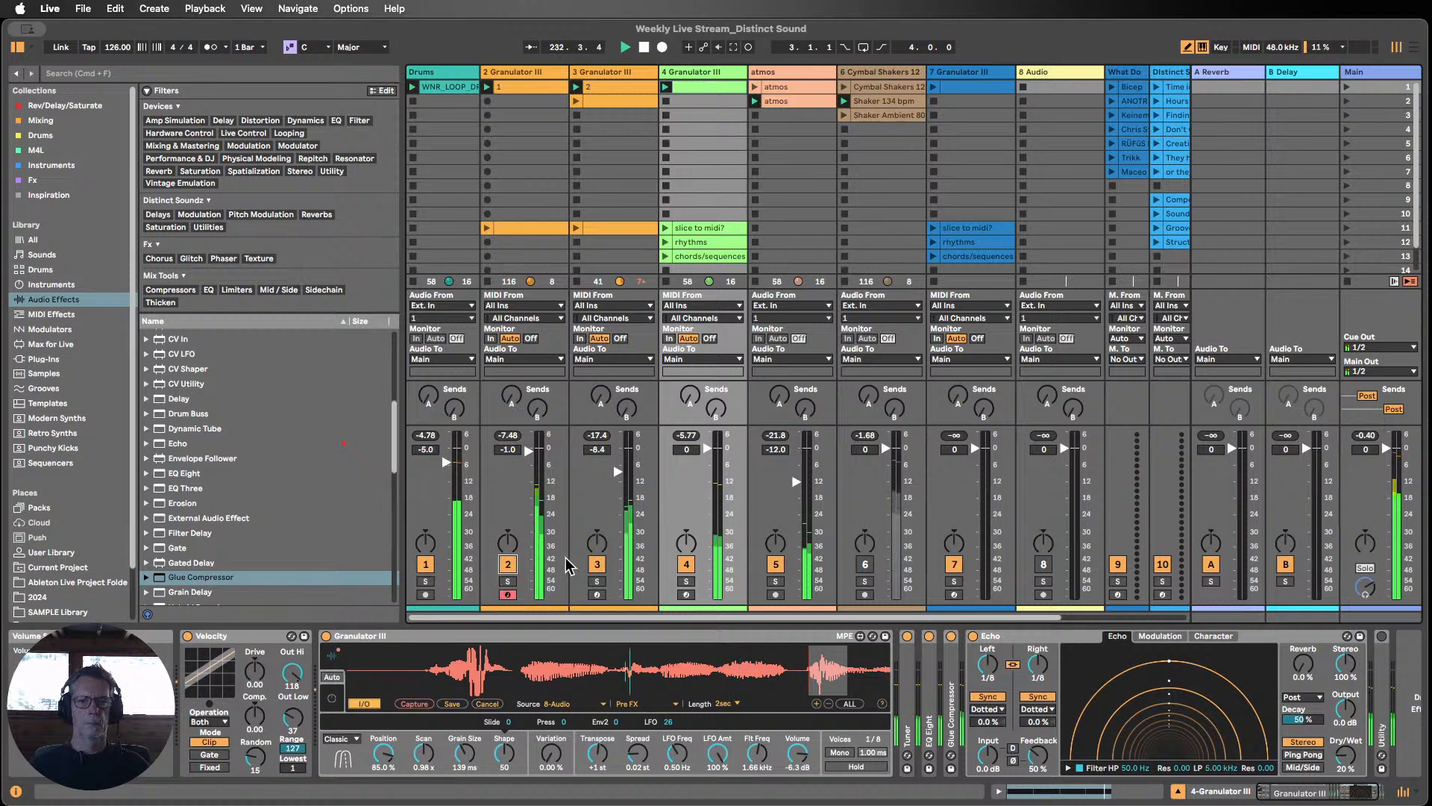
left_click_drag(528, 460, 529, 455)
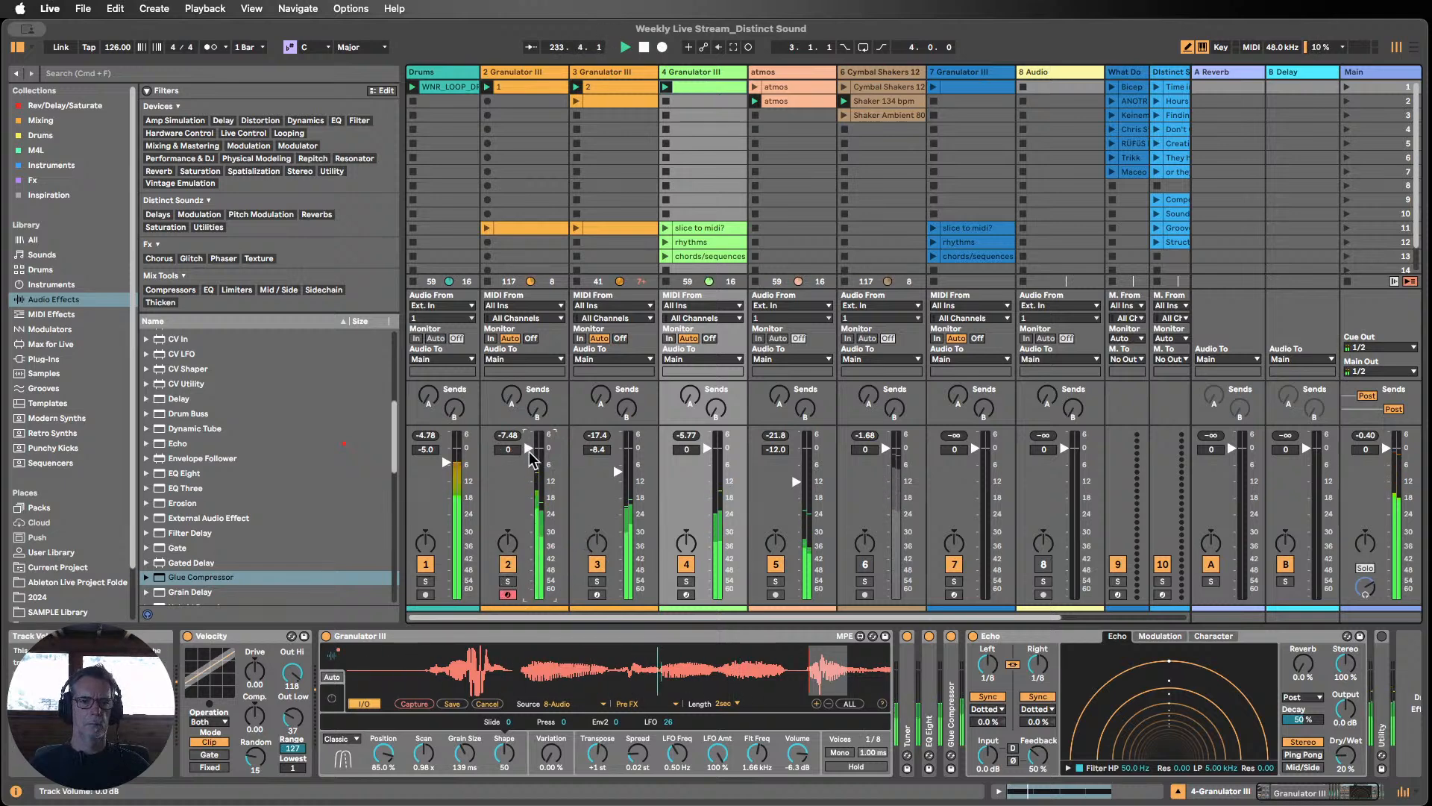
left_click_drag(706, 449, 707, 544)
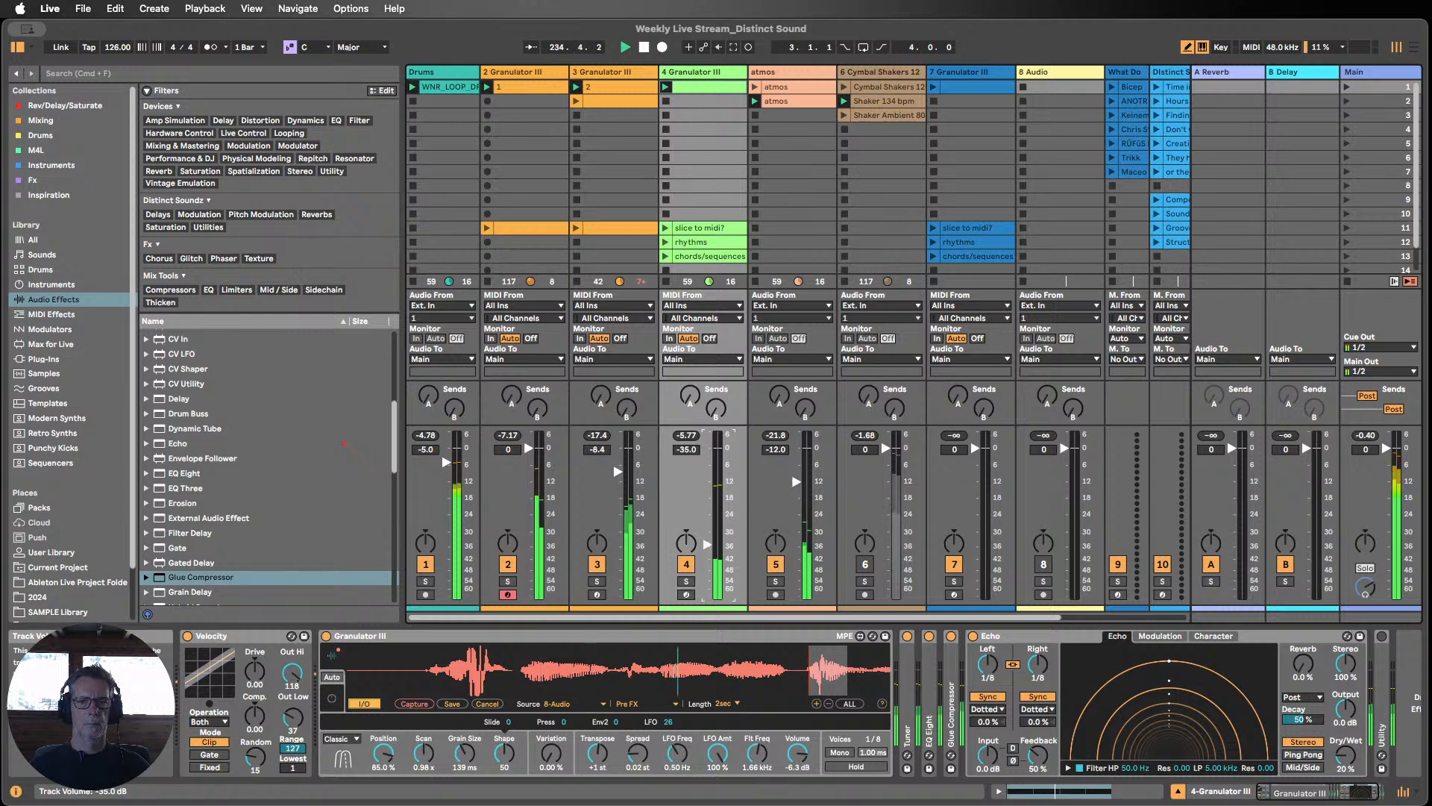
left_click_drag(707, 481, 707, 460)
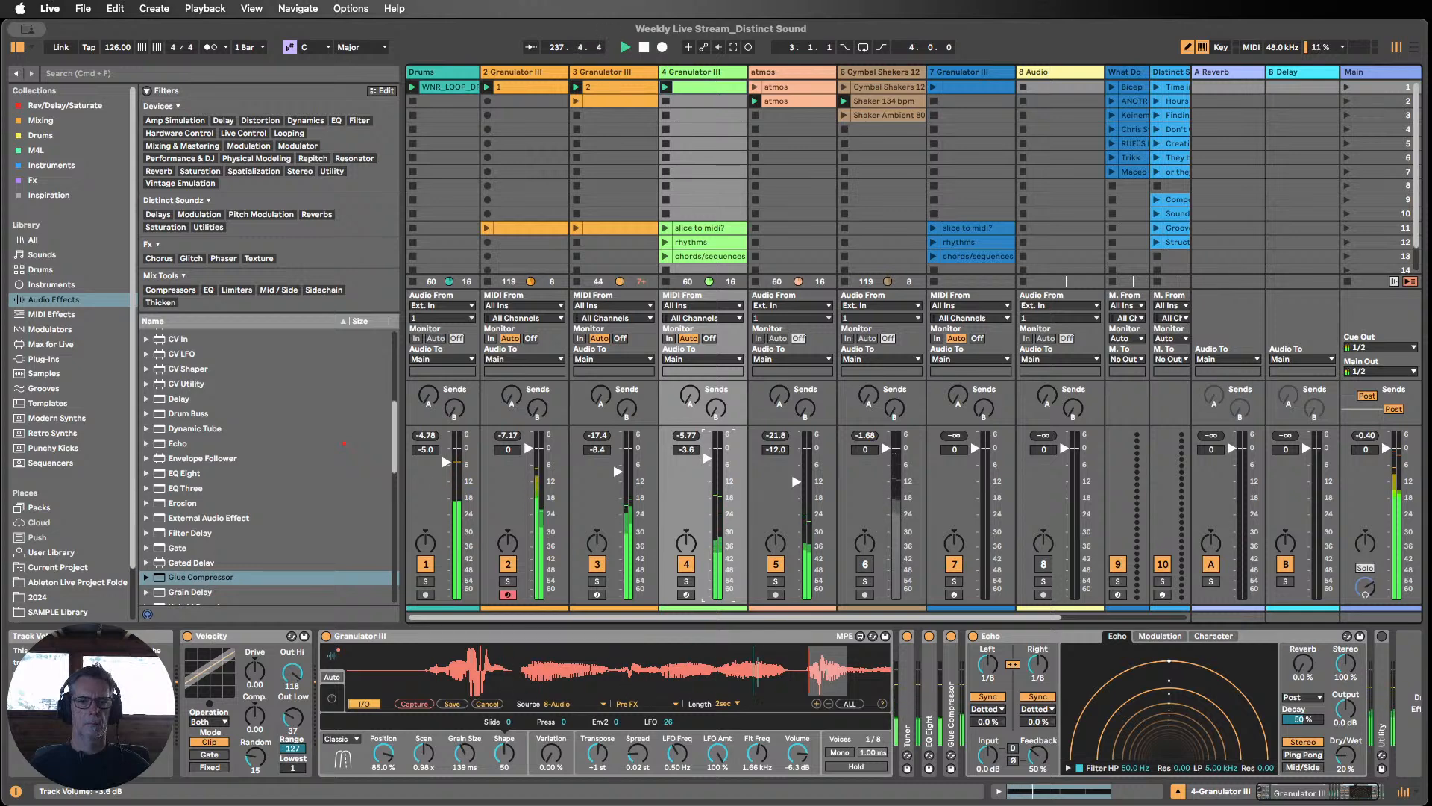
Step: Mute track 3 and raise the atmos track to -5.0 dB, comparing the mix with the drums muted and unmuted
left_click(597, 564)
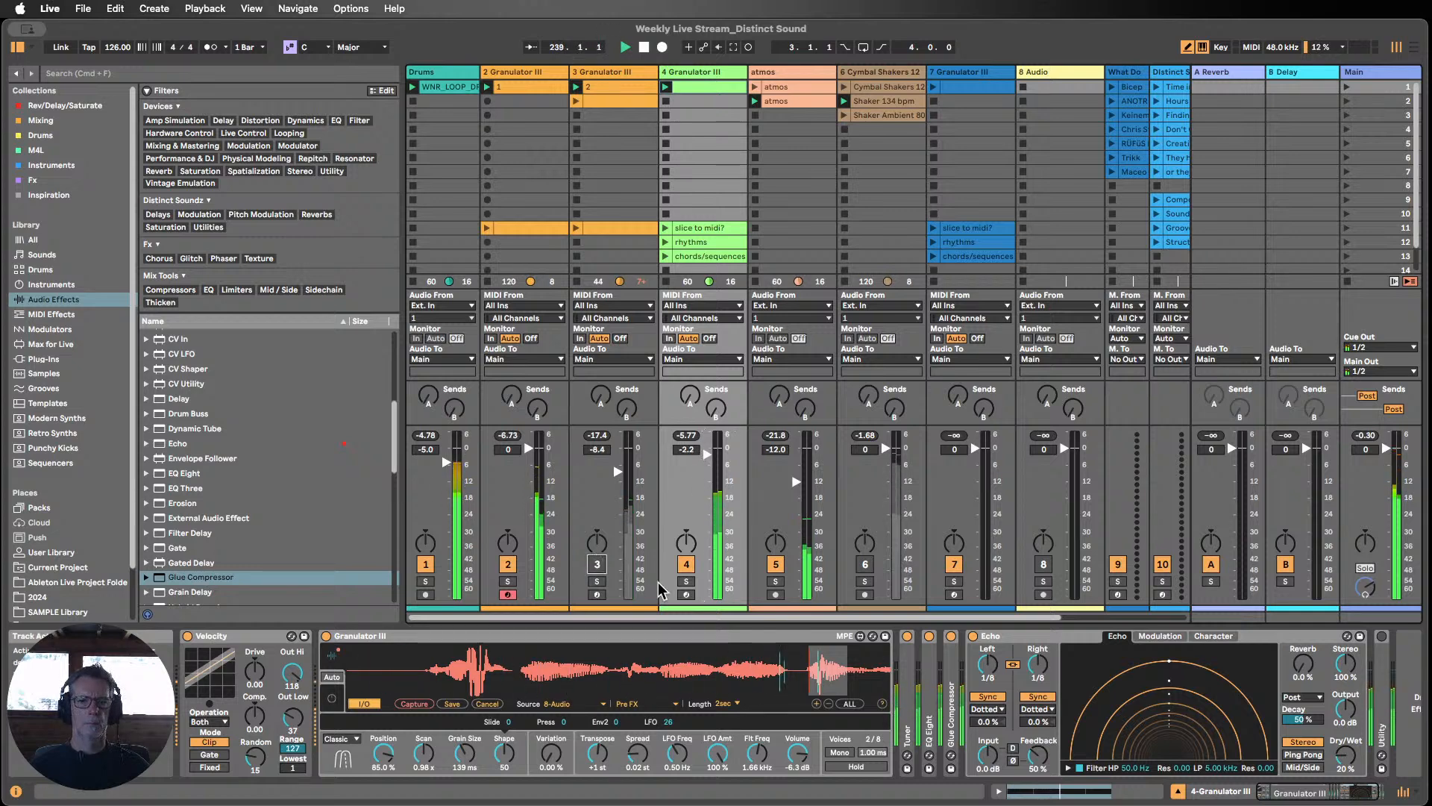
left_click_drag(796, 488, 796, 464)
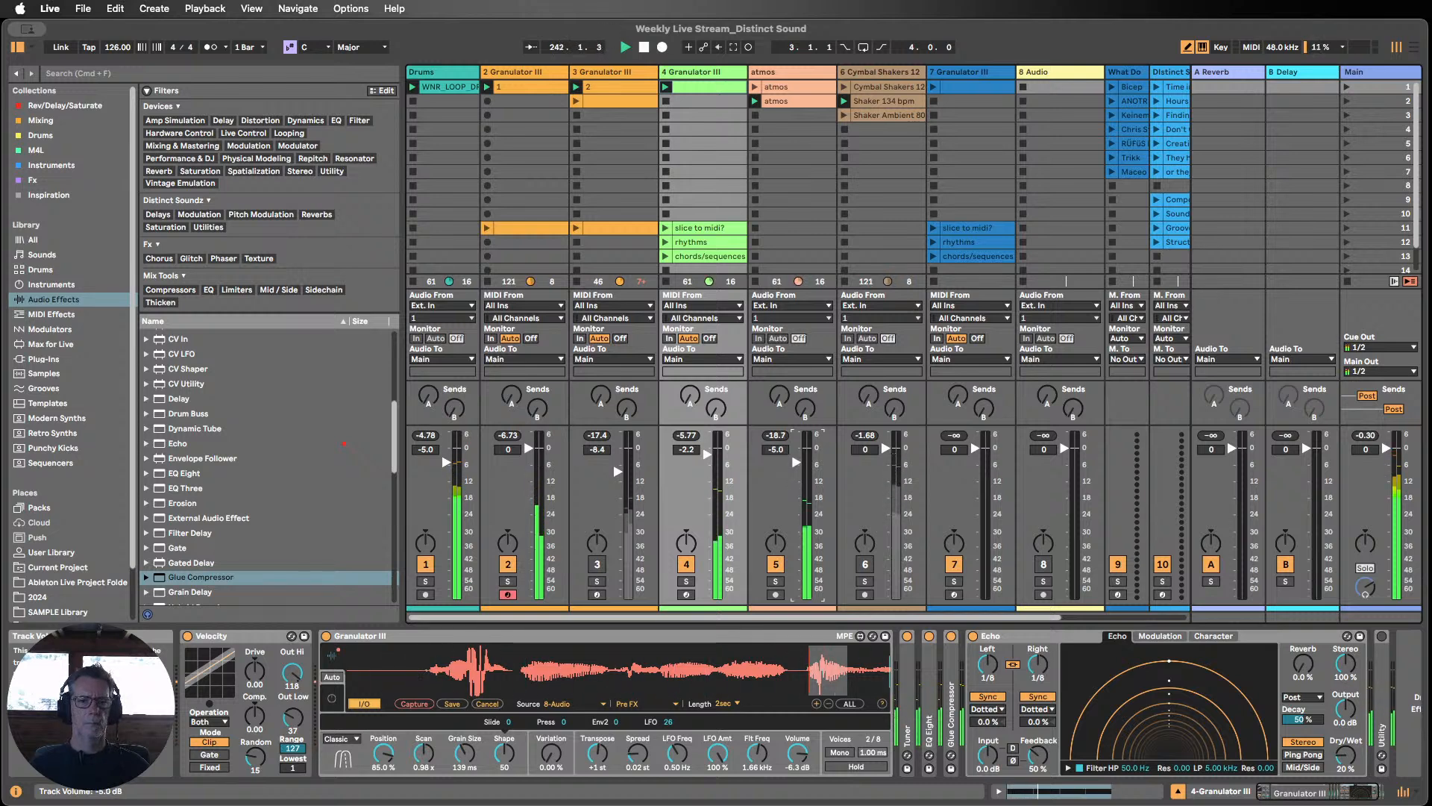
left_click(425, 565)
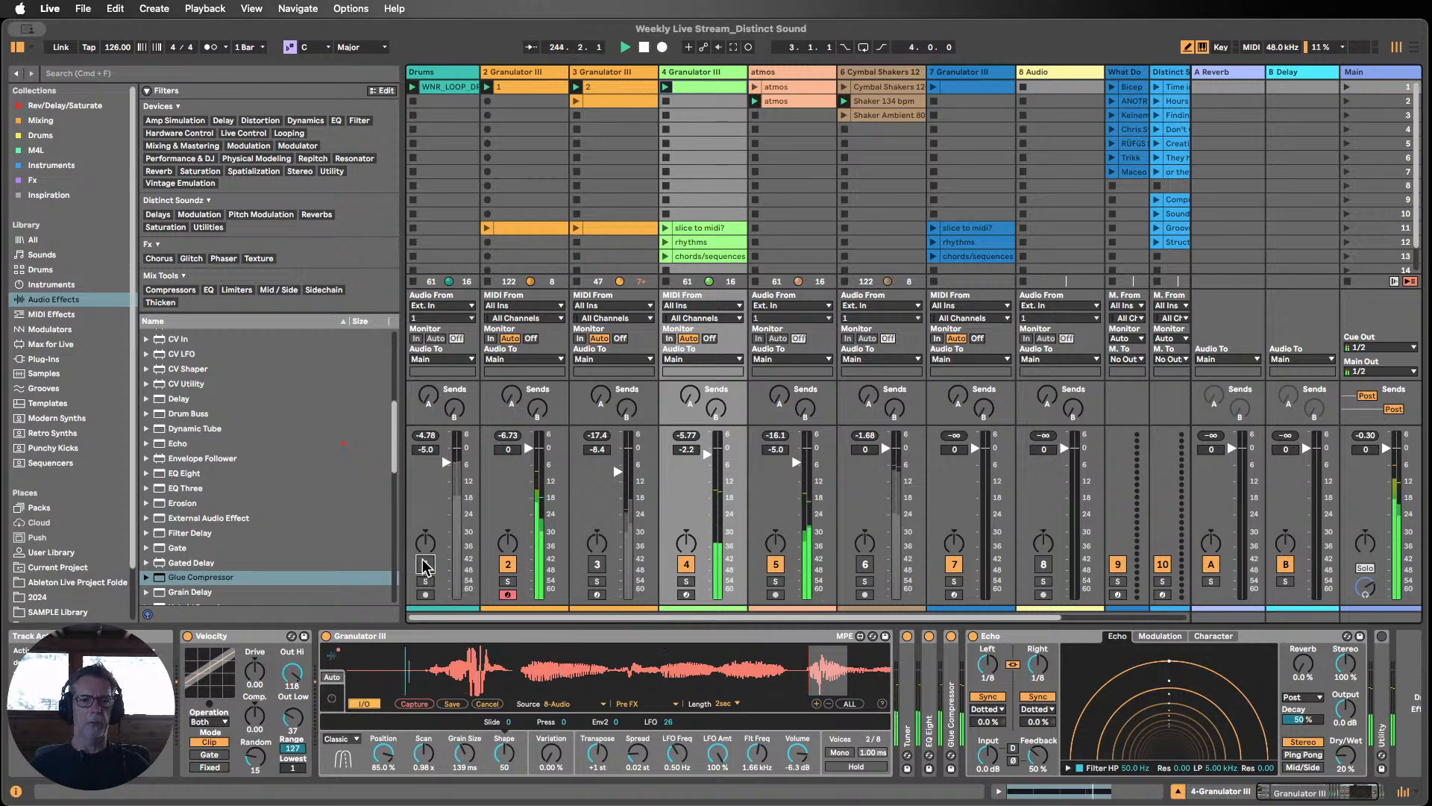
left_click(426, 564)
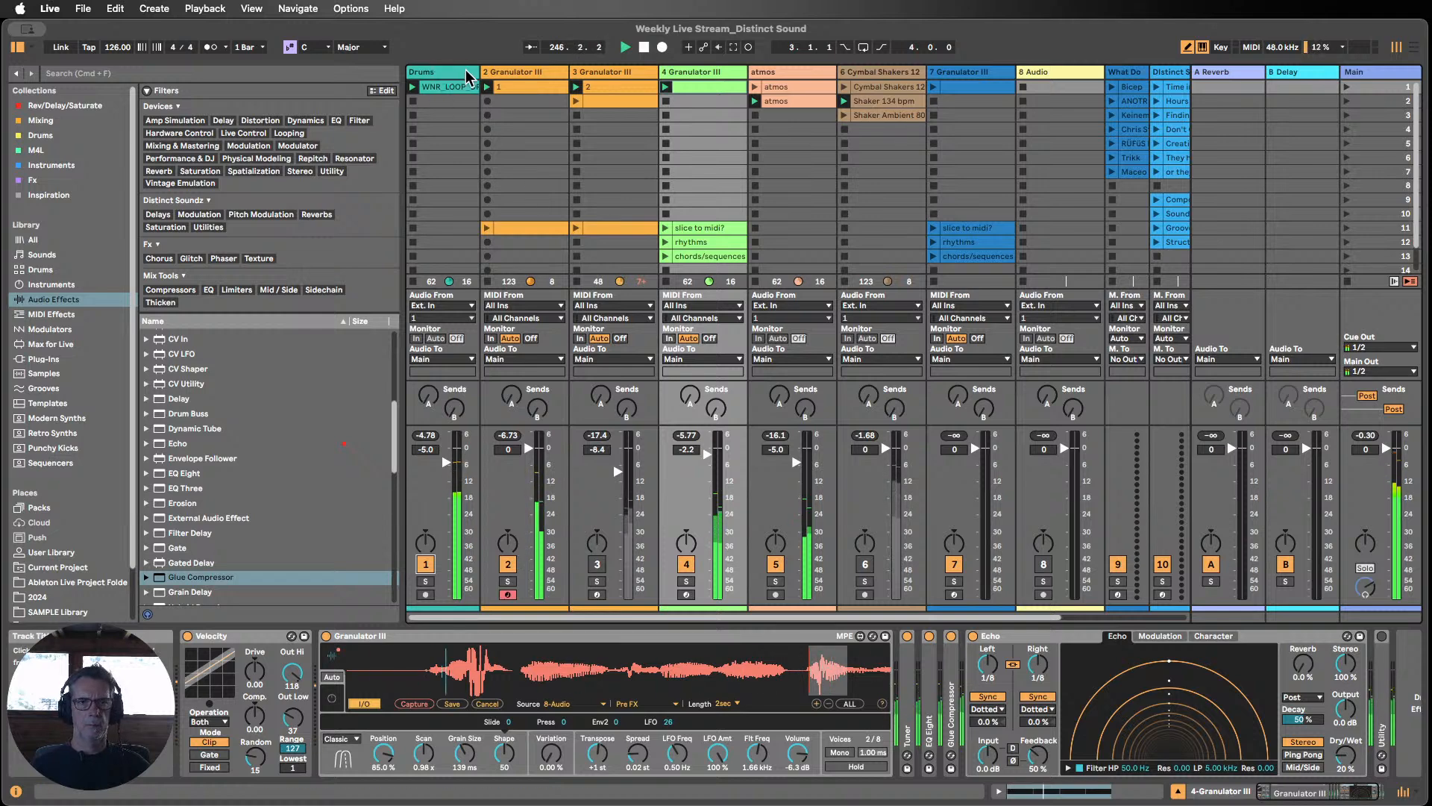
Step: Widen the Drums track slightly and insert a new MIDI track directly after it
left_click_drag(479, 72, 494, 72)
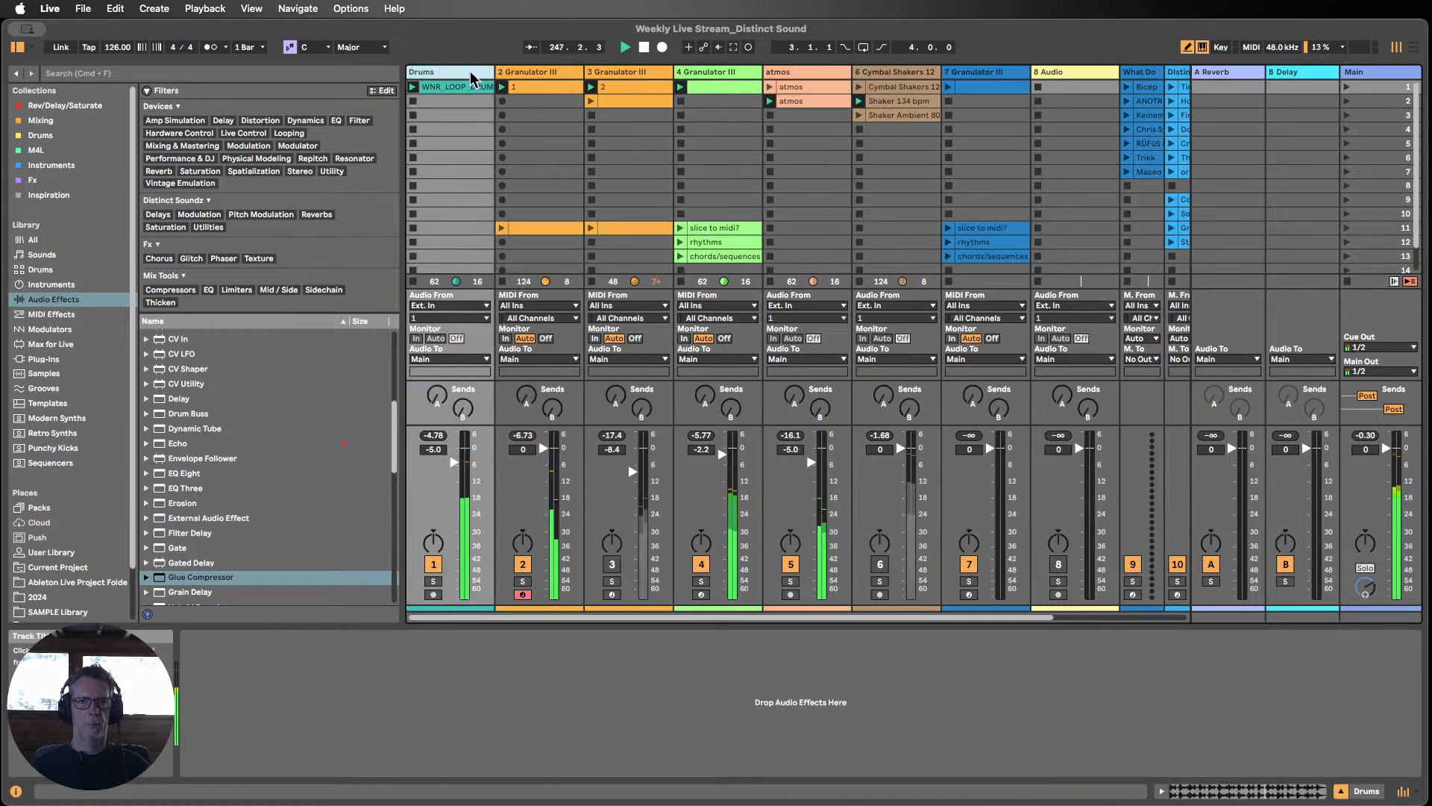
key("super+shift+t")
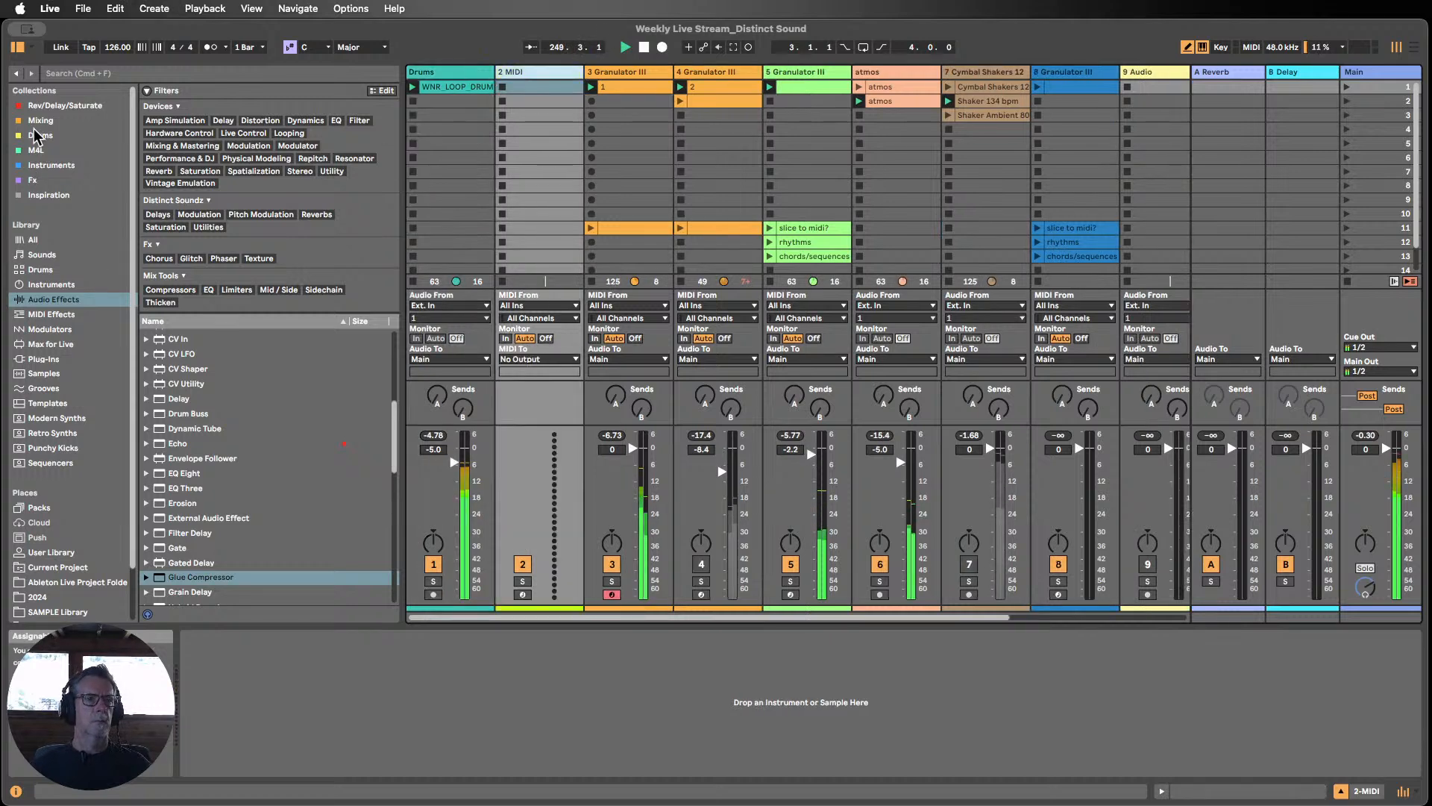
Step: Examine the notes in track 3's clips in scenes 1 and 11, plus its Granulator III sample waveform
double_click(638, 95)
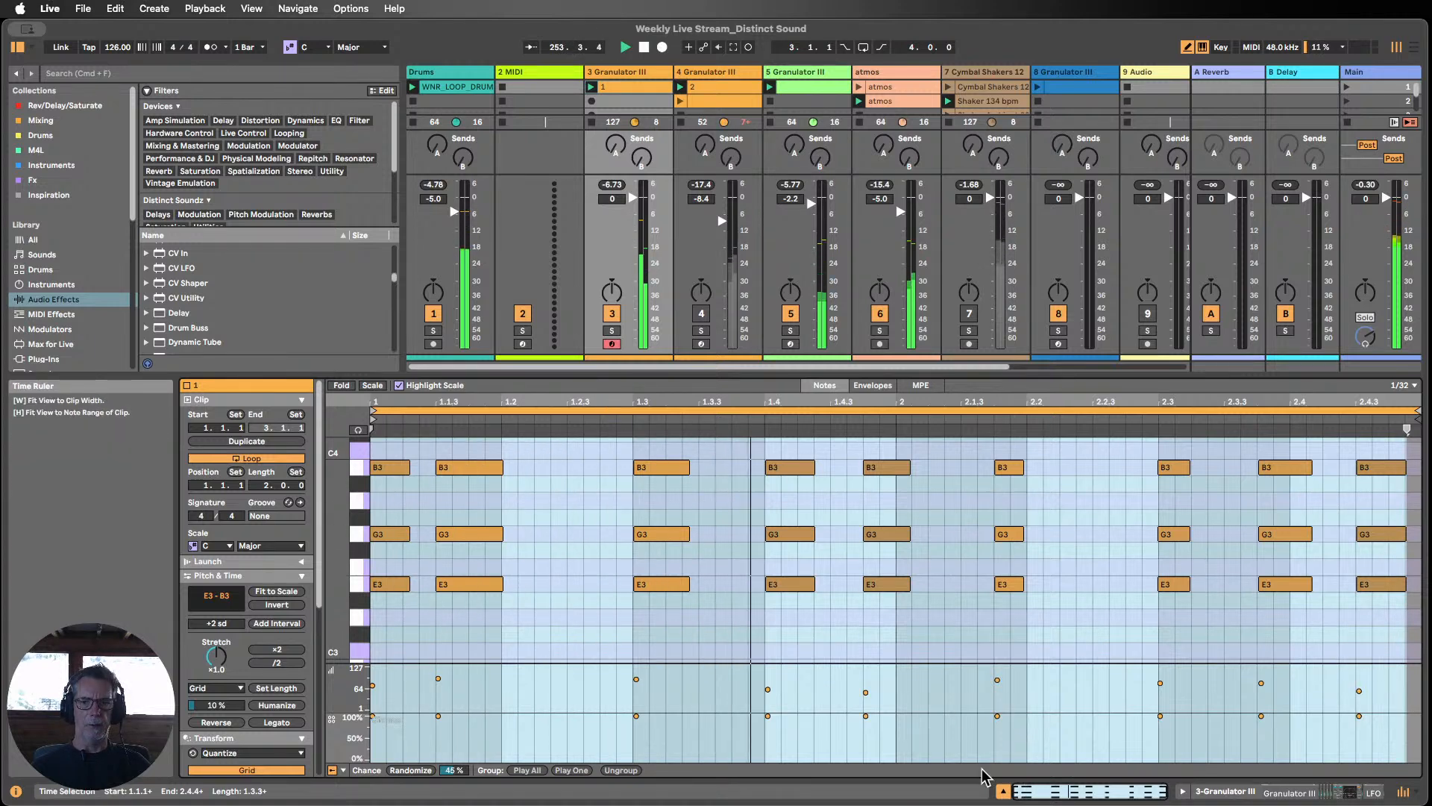
left_click(999, 793)
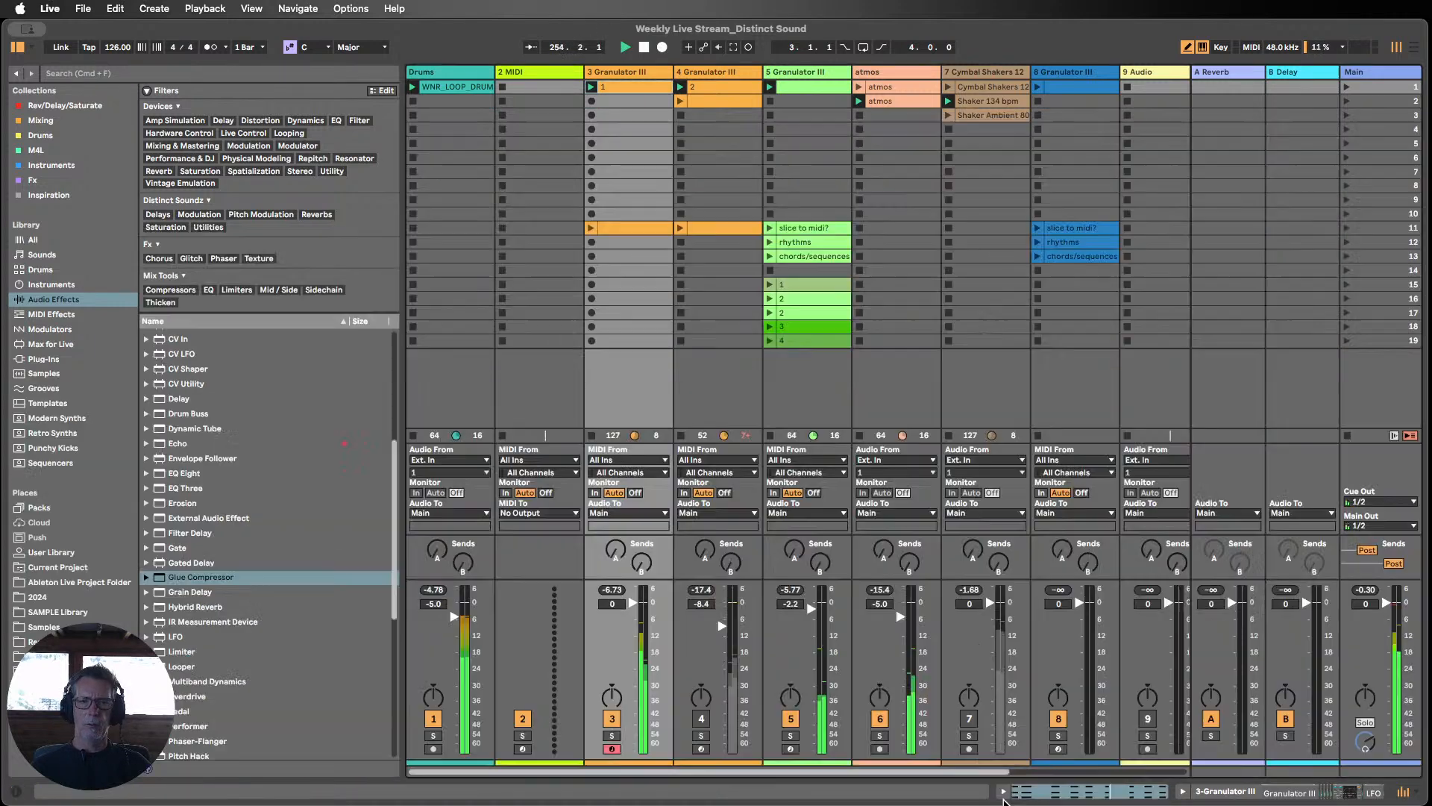
double_click(633, 230)
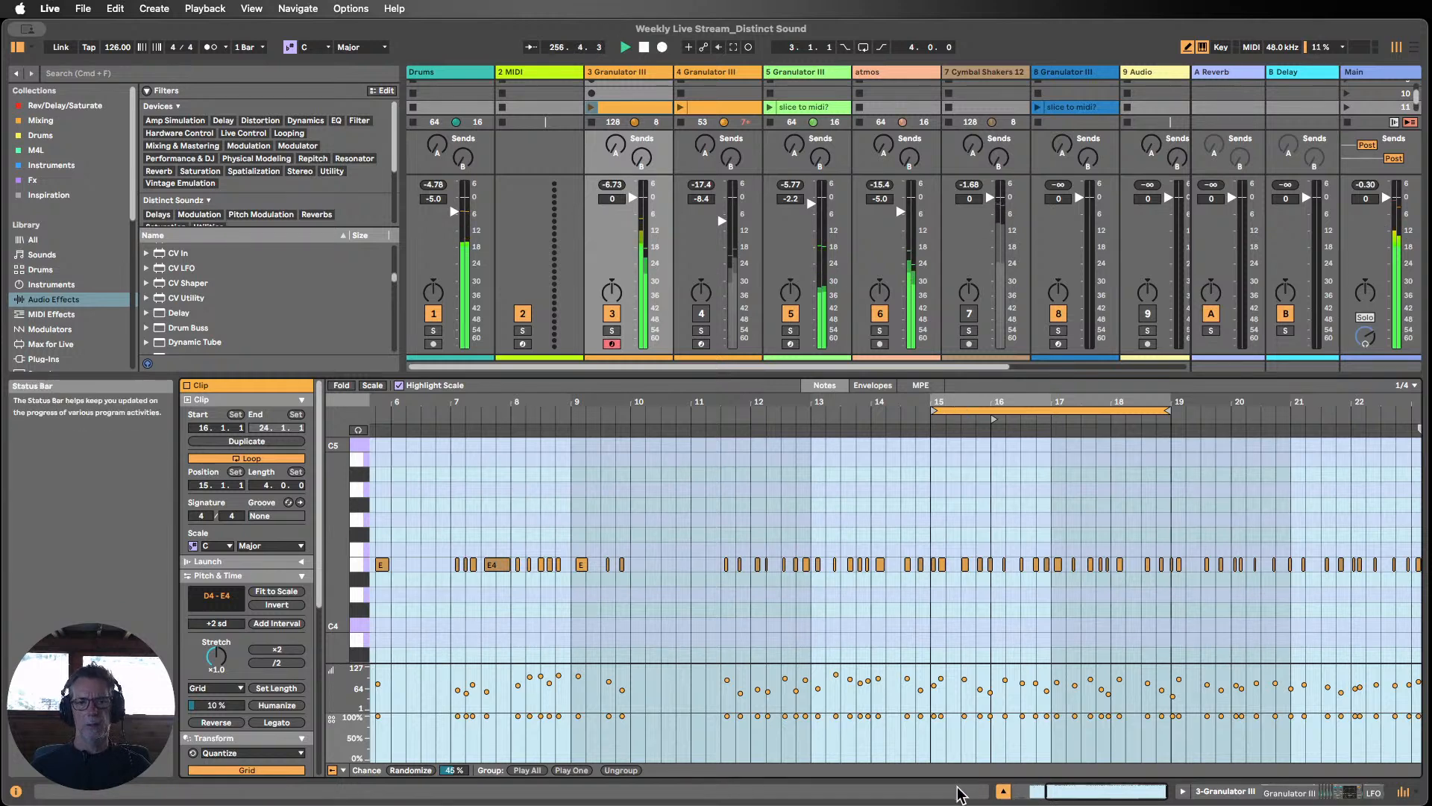
left_click(1003, 793)
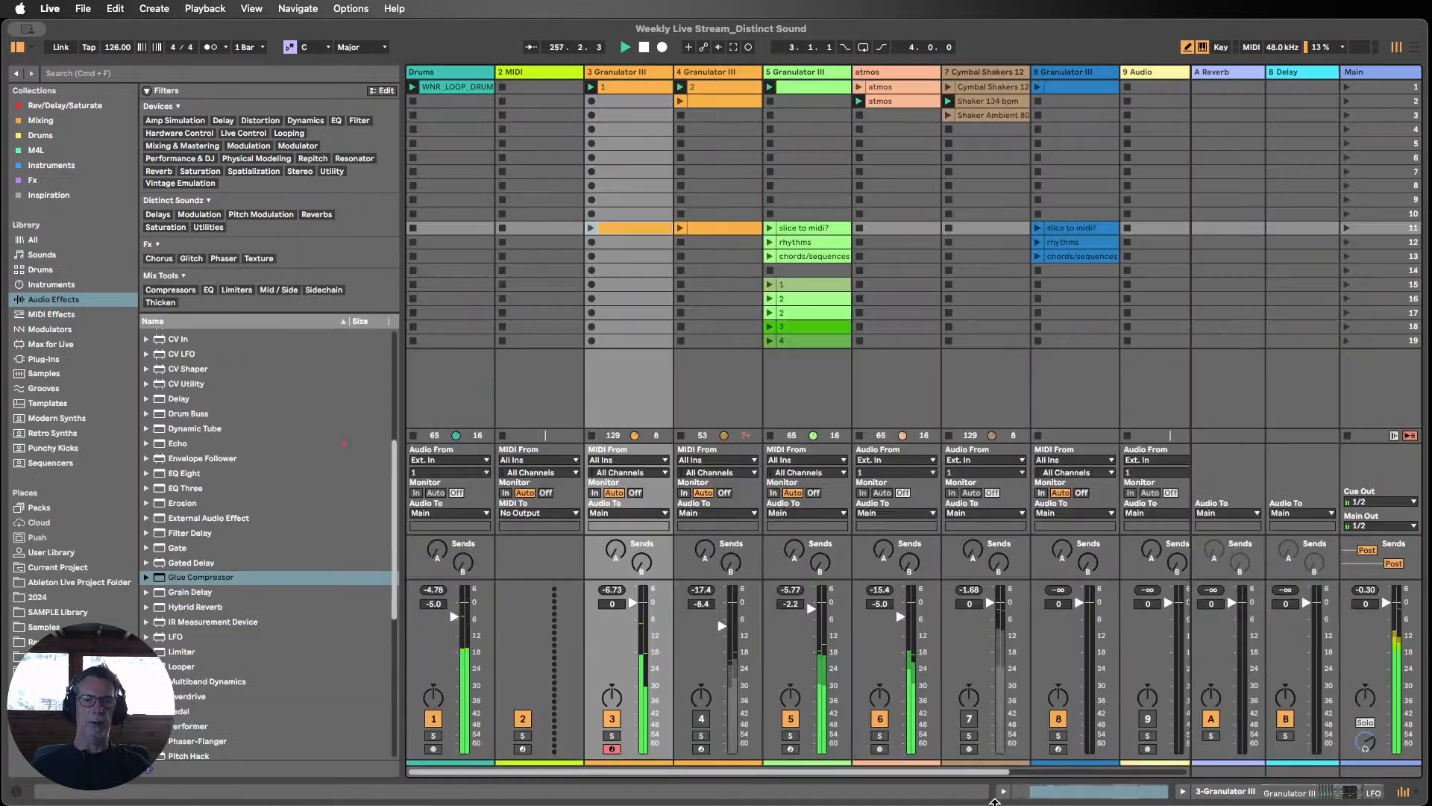
double_click(620, 85)
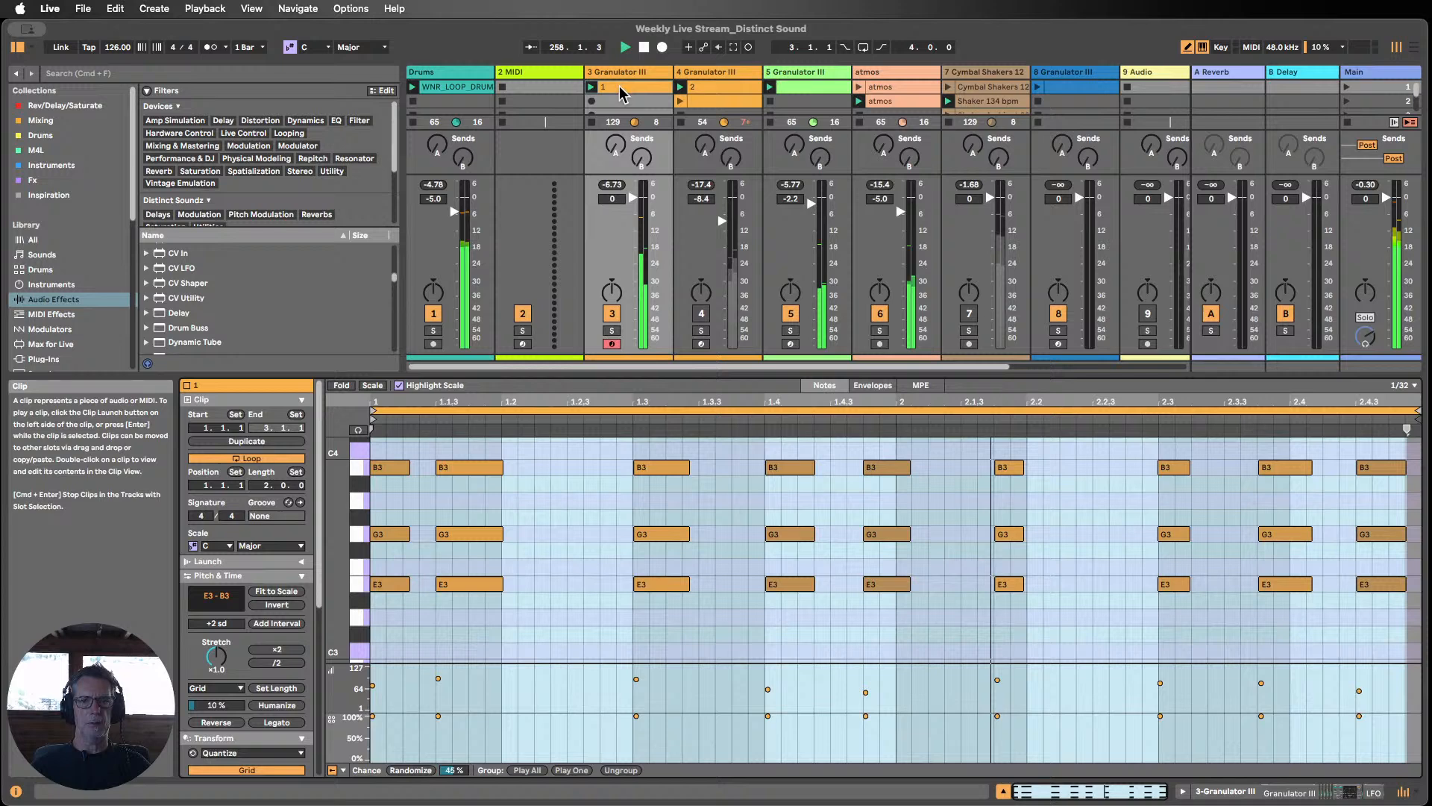
left_click(1234, 789)
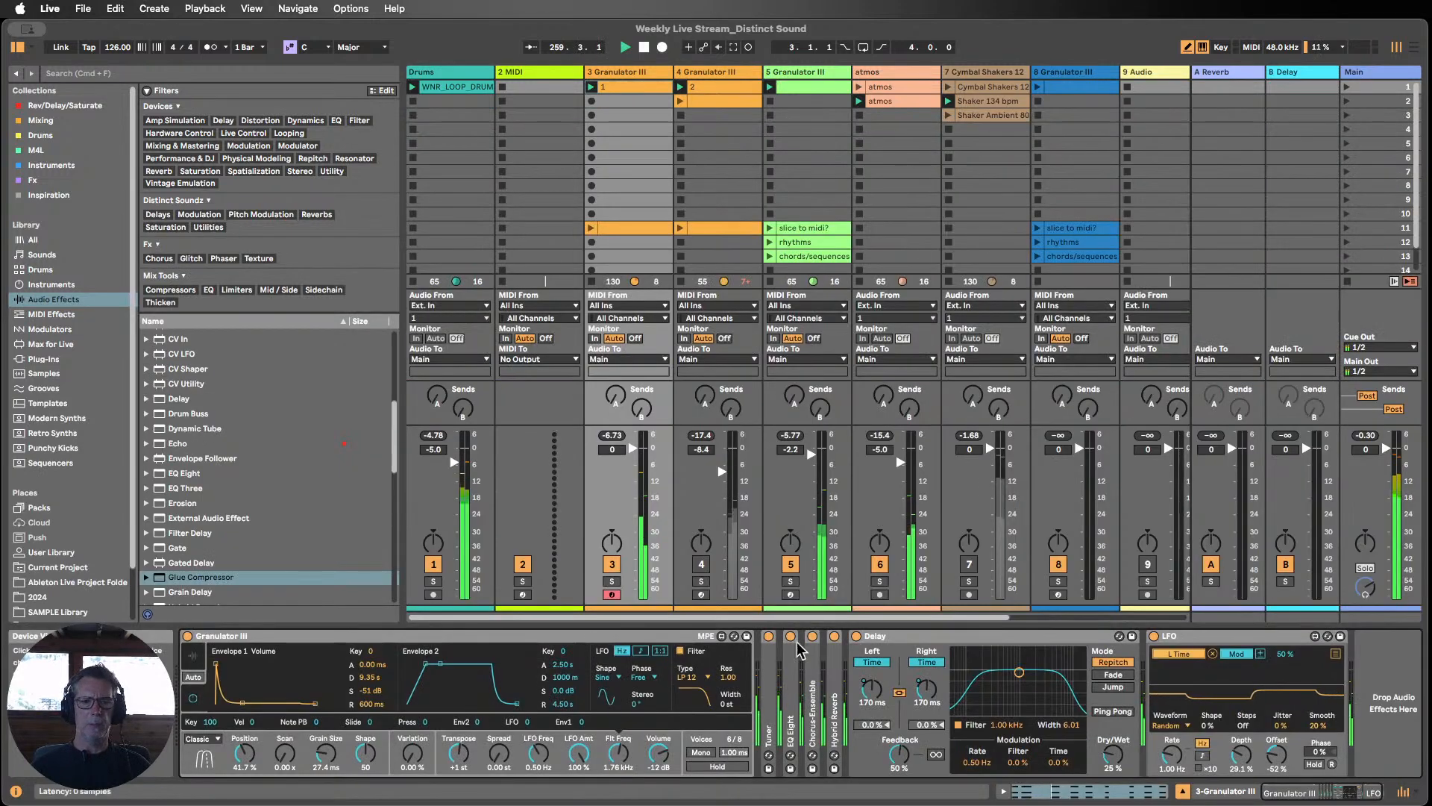
left_click(193, 658)
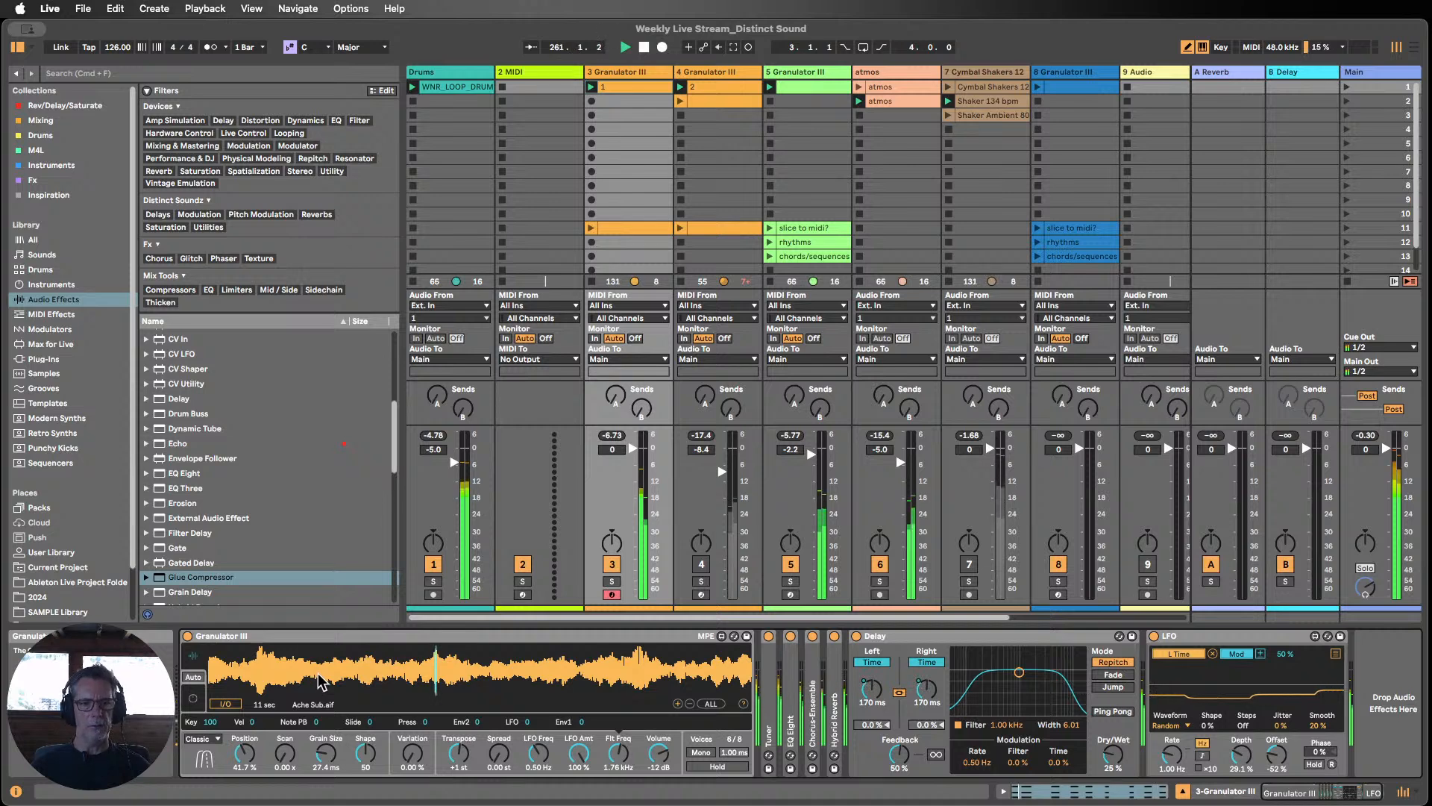
Step: Solo tracks 3, 5 and atmos in turn to hear each part alone, and return to the full mix
left_click(612, 582)
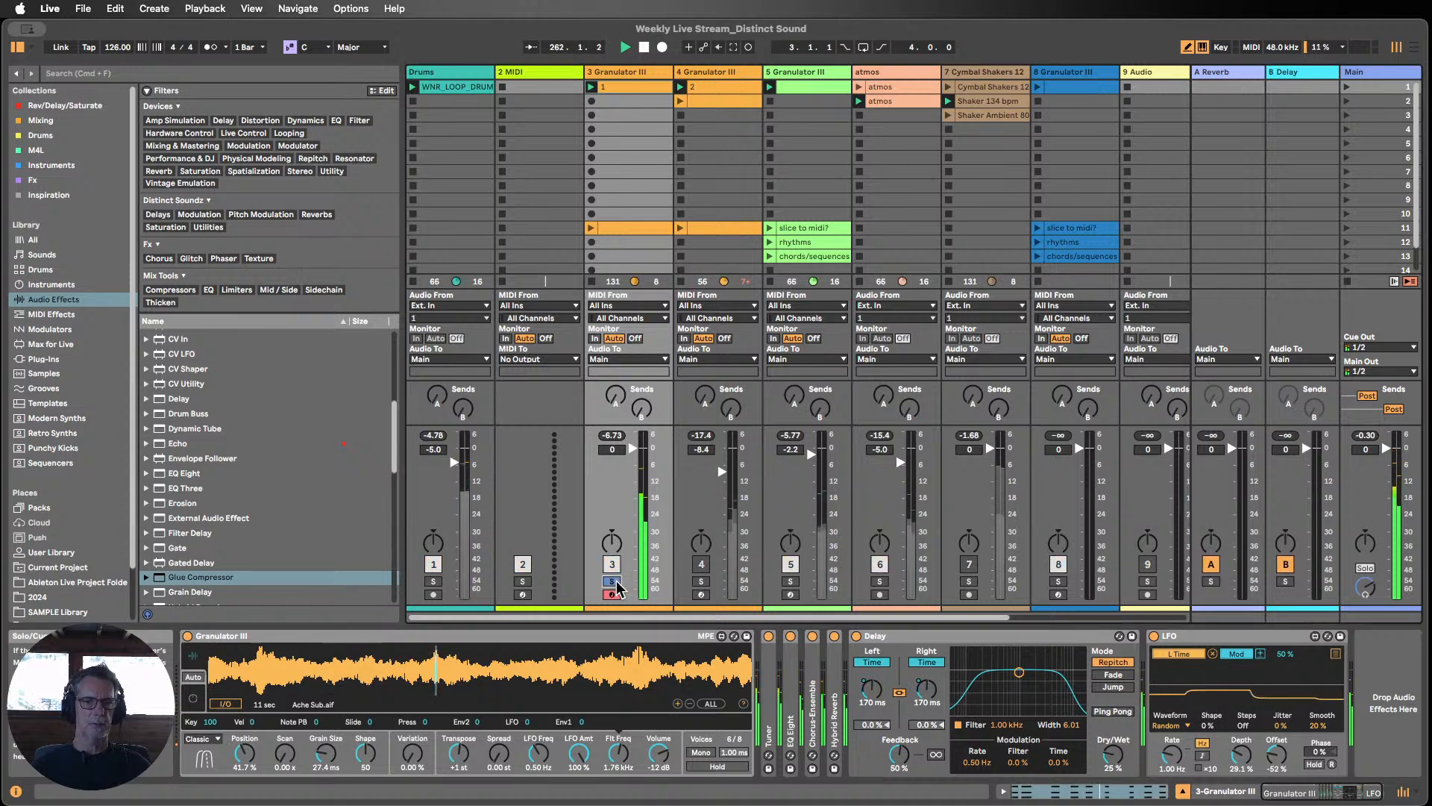
left_click(613, 582)
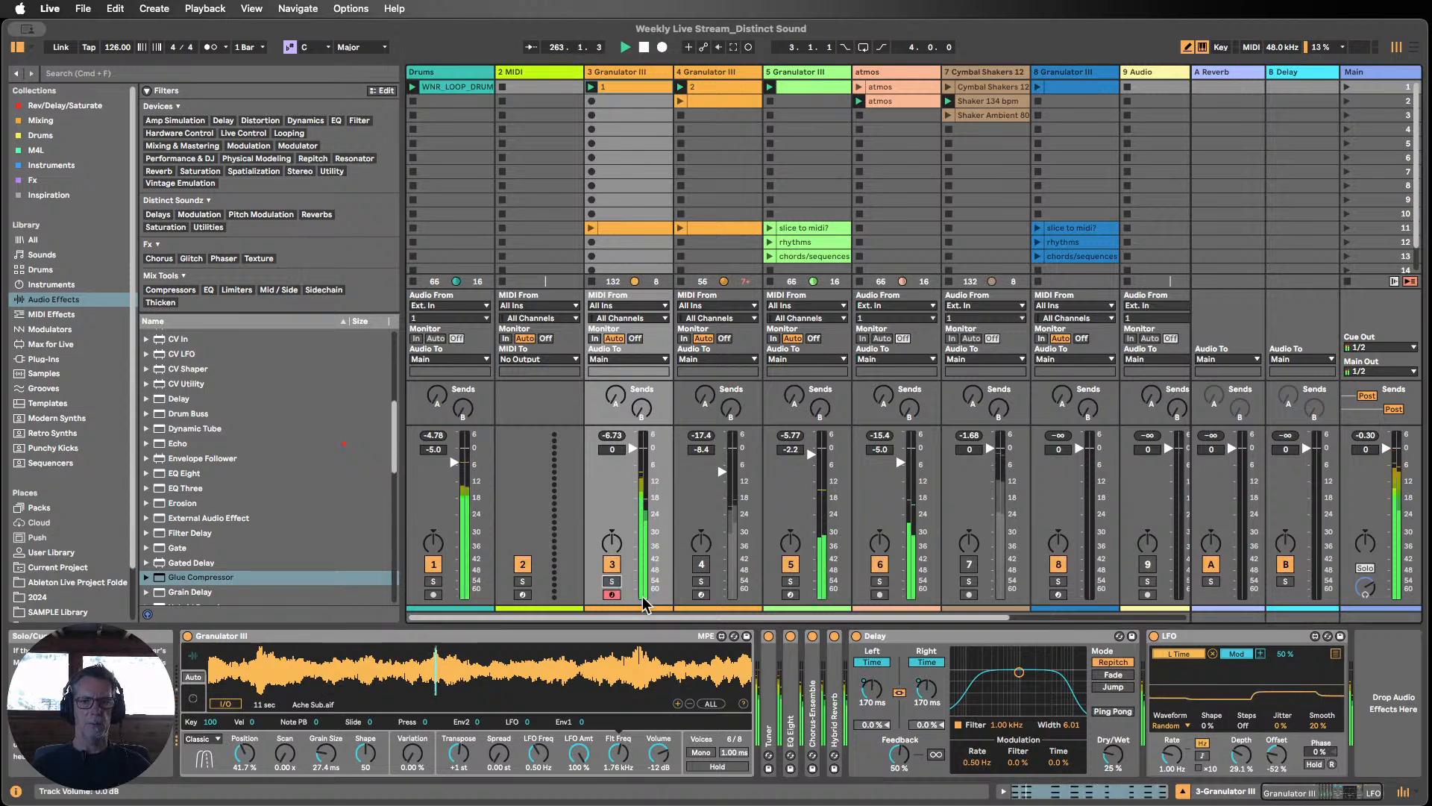
left_click(790, 581)
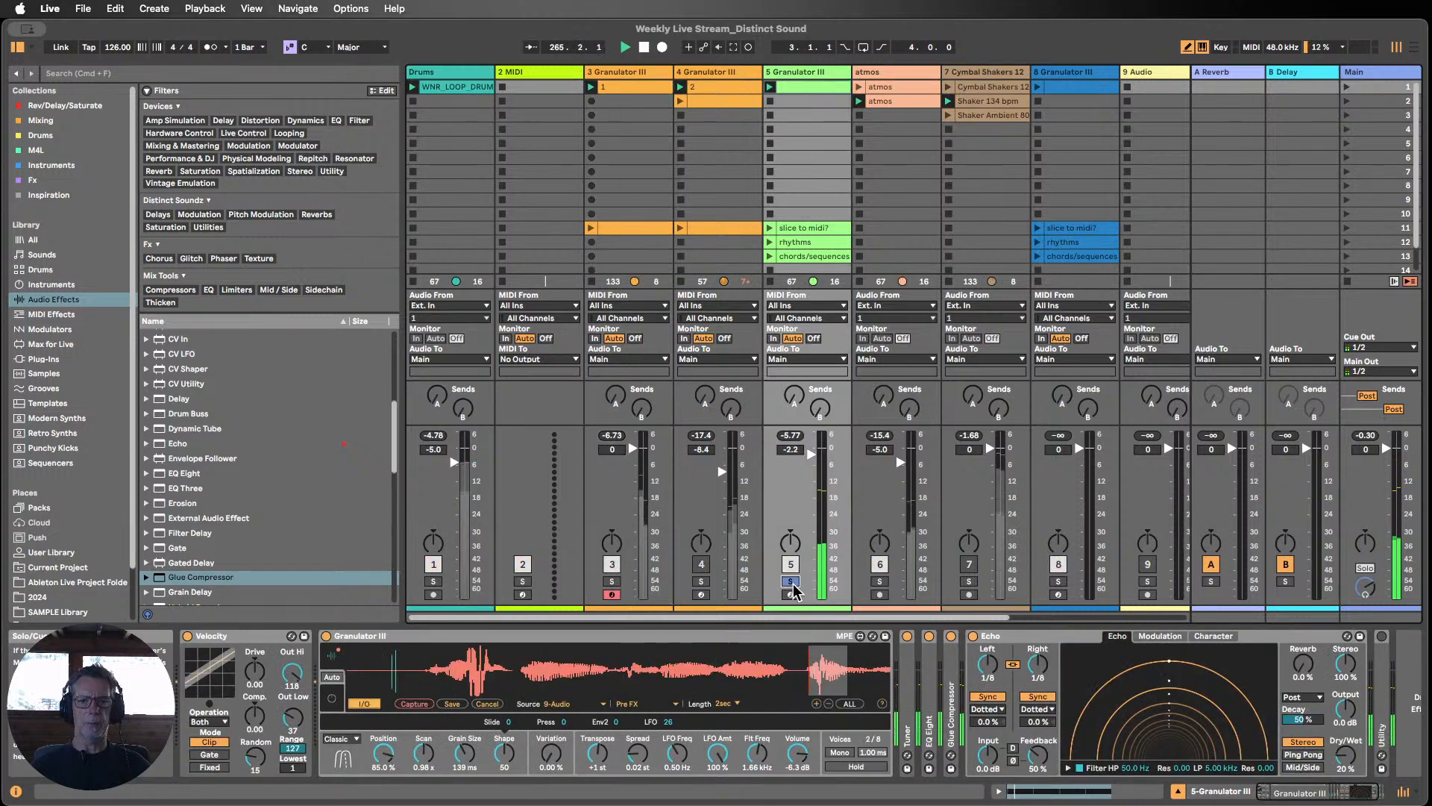
left_click(881, 581)
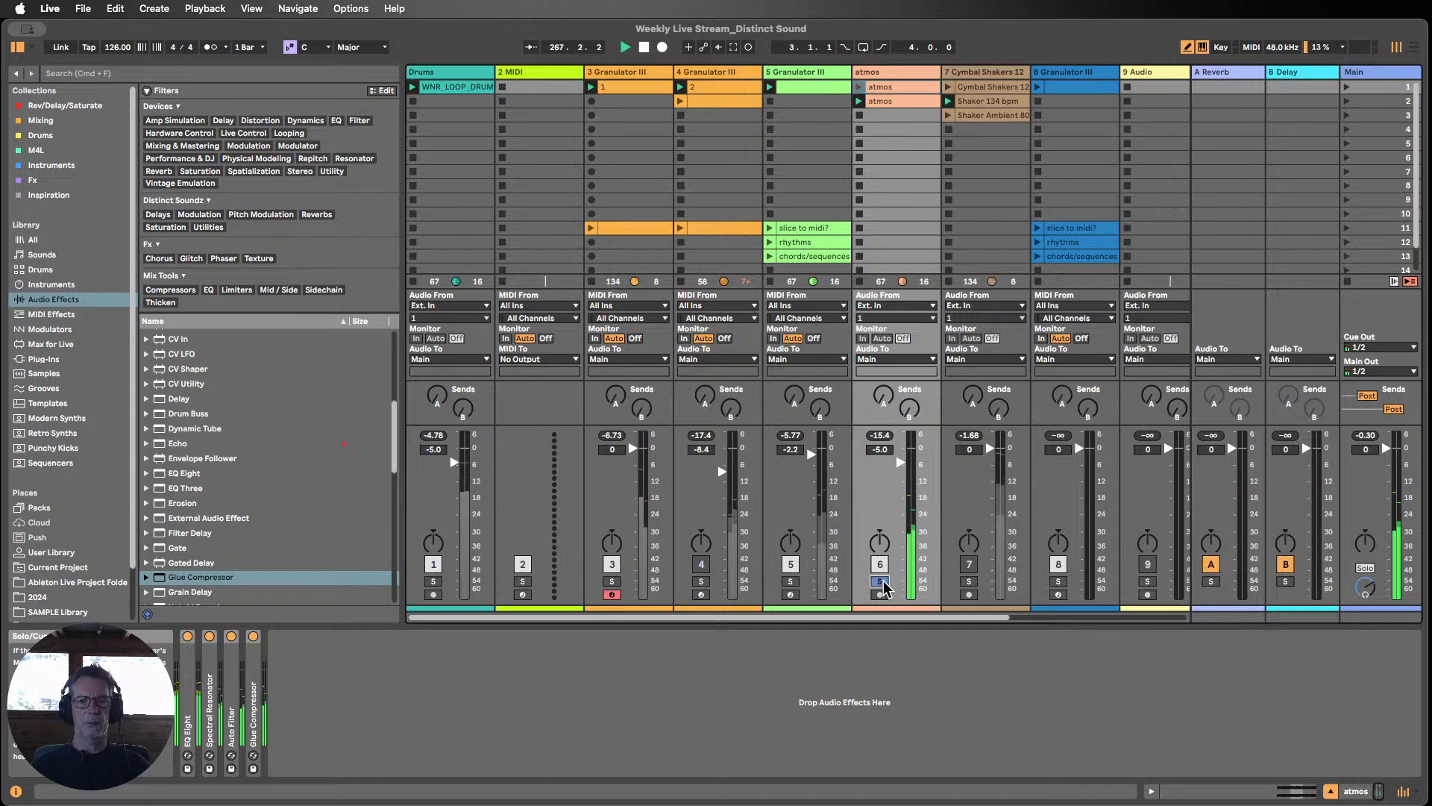
left_click(882, 583)
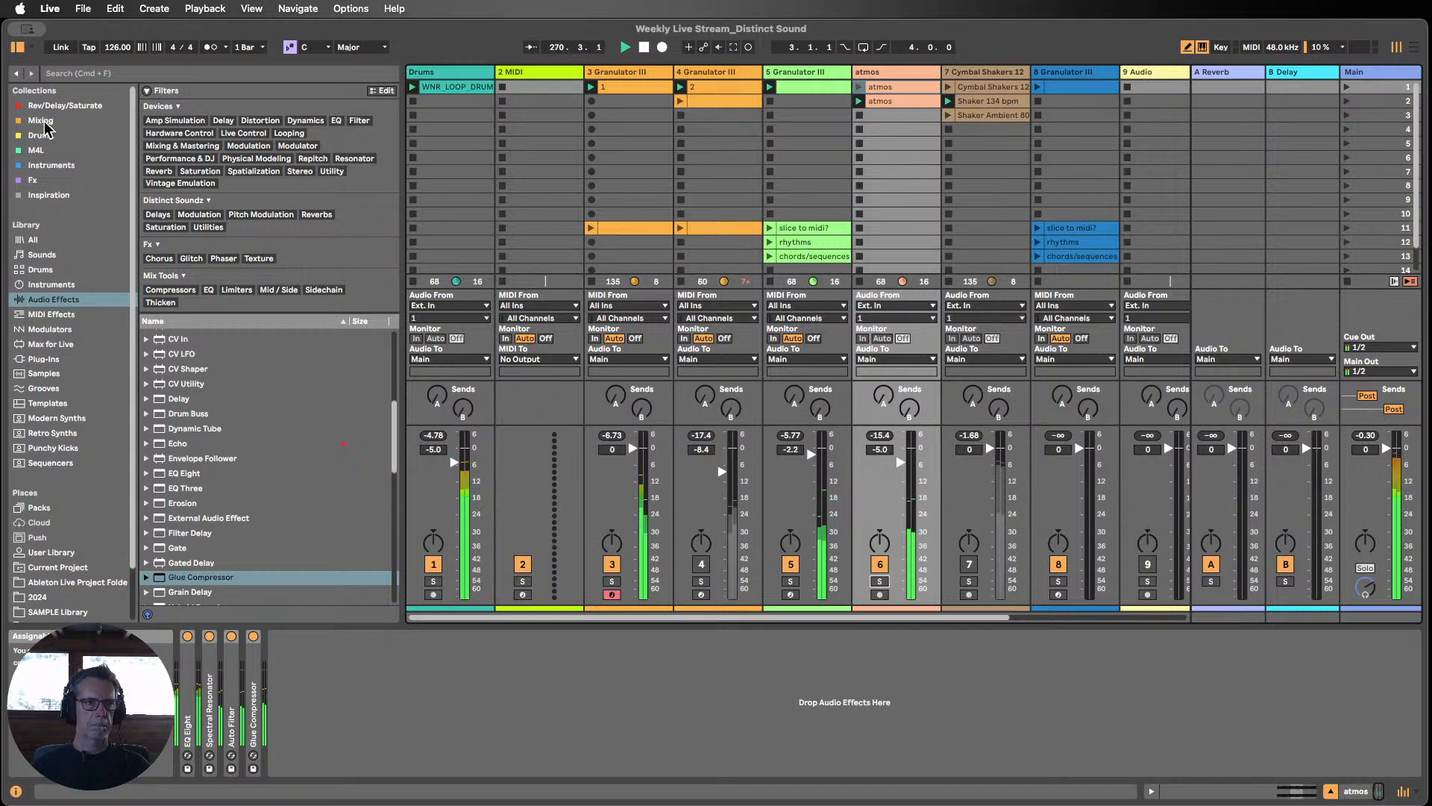
Step: Load the Uniform Bass.adv preset from the Instruments collection onto the empty MIDI track 2
left_click(49, 169)
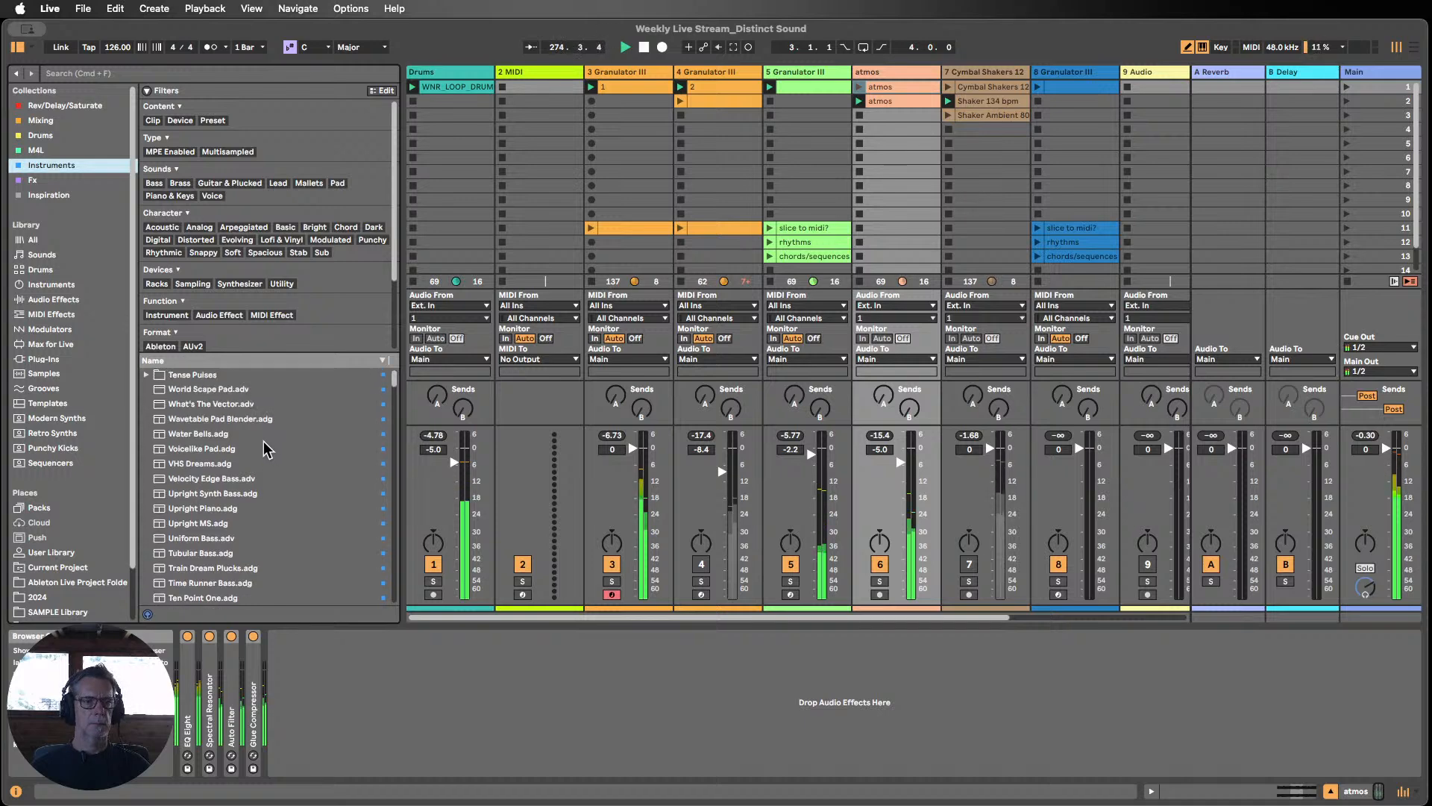
scroll(256, 453, "down", 1)
left_click_drag(194, 533, 547, 192)
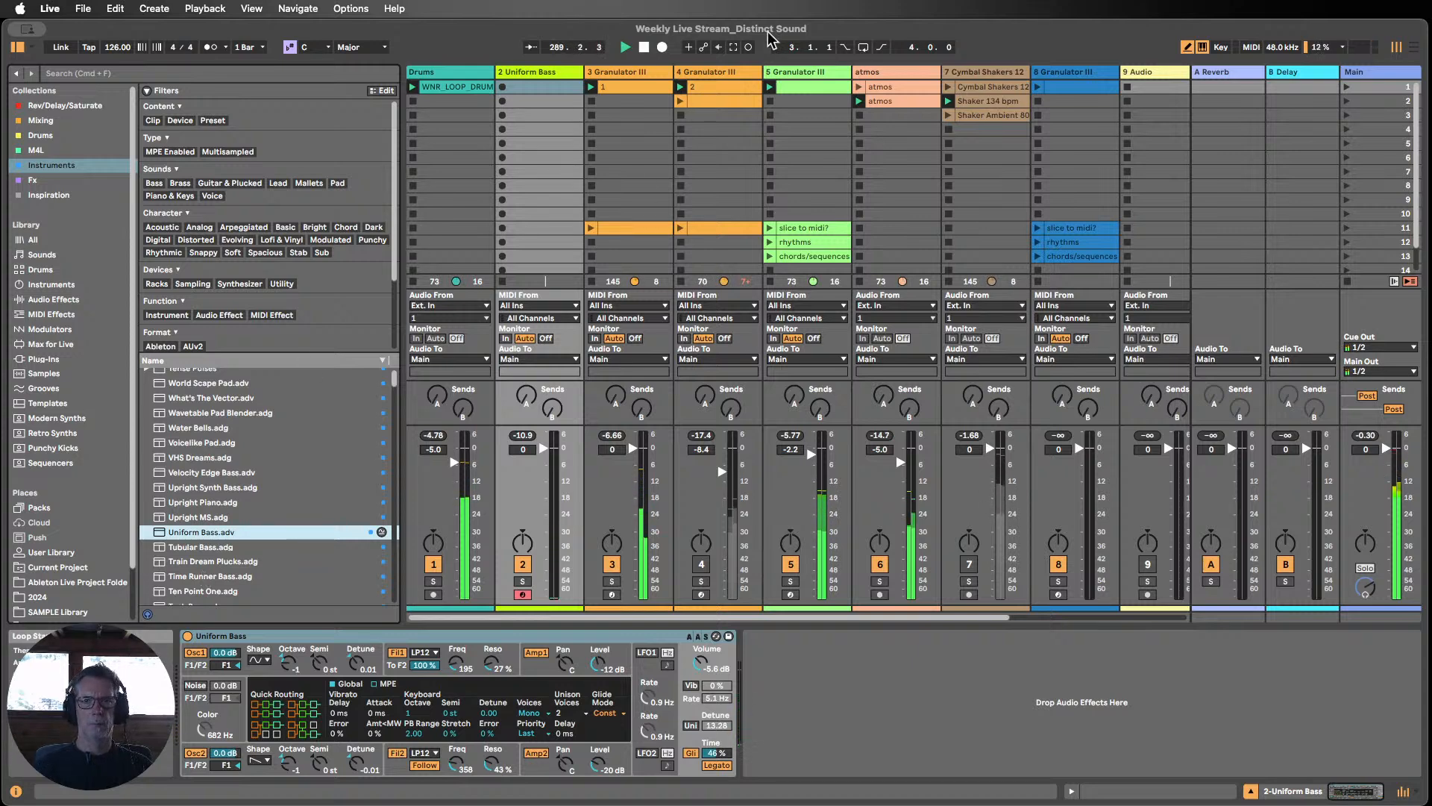
Step: Capture the bass part just played on track 2 and loop two bars of the clip, starting at bar 8
left_click(735, 48)
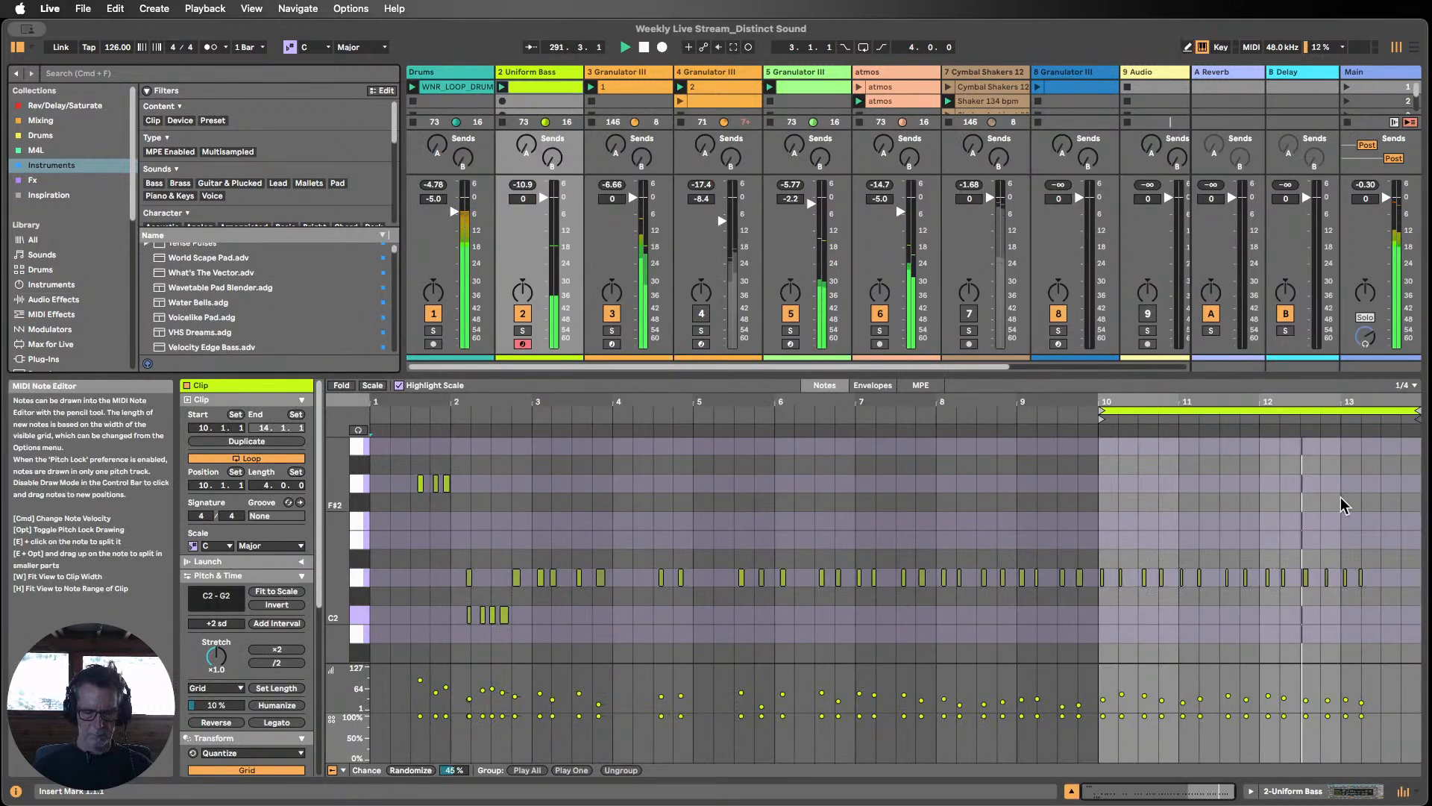
key("b")
left_click_drag(1340, 506, 1168, 502)
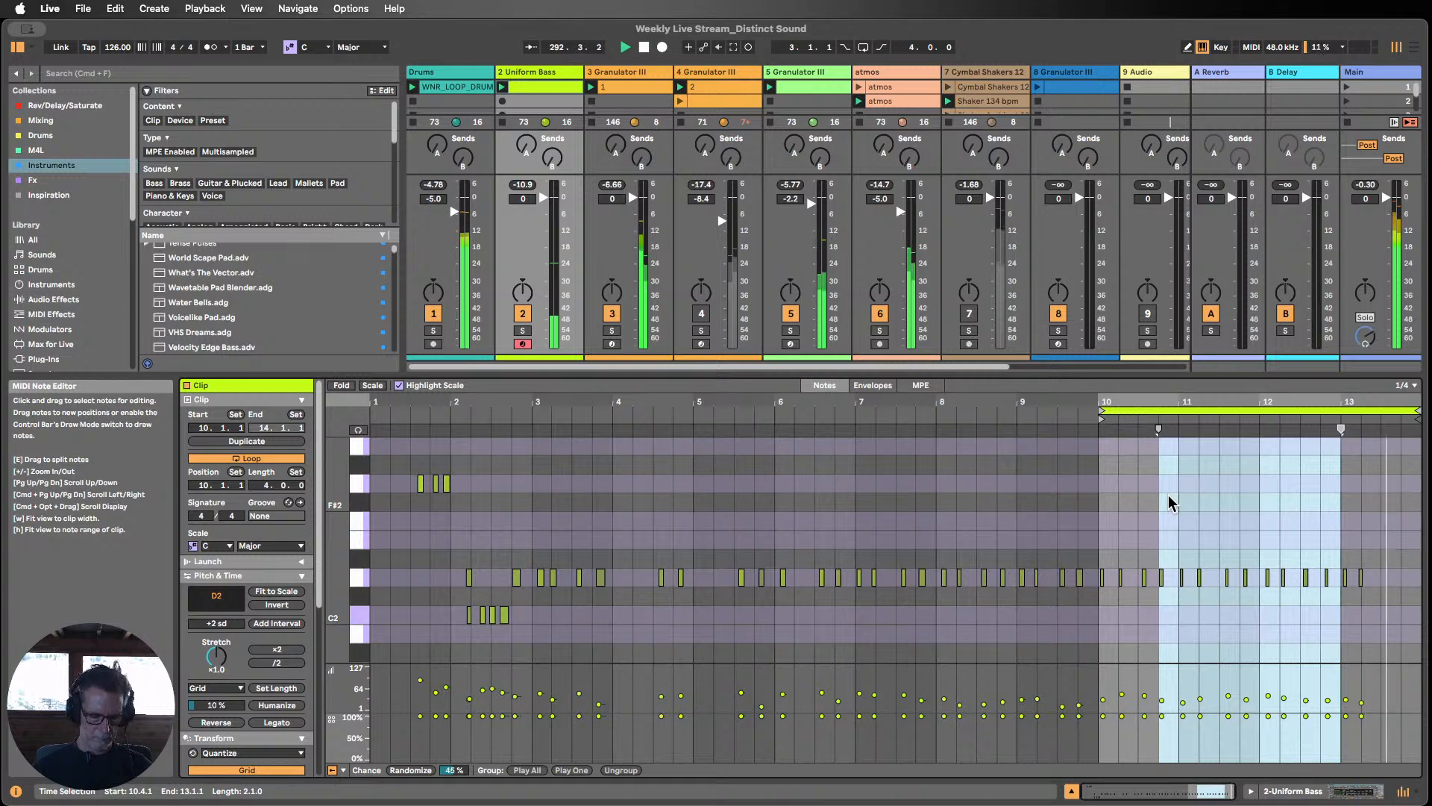
key("super+l")
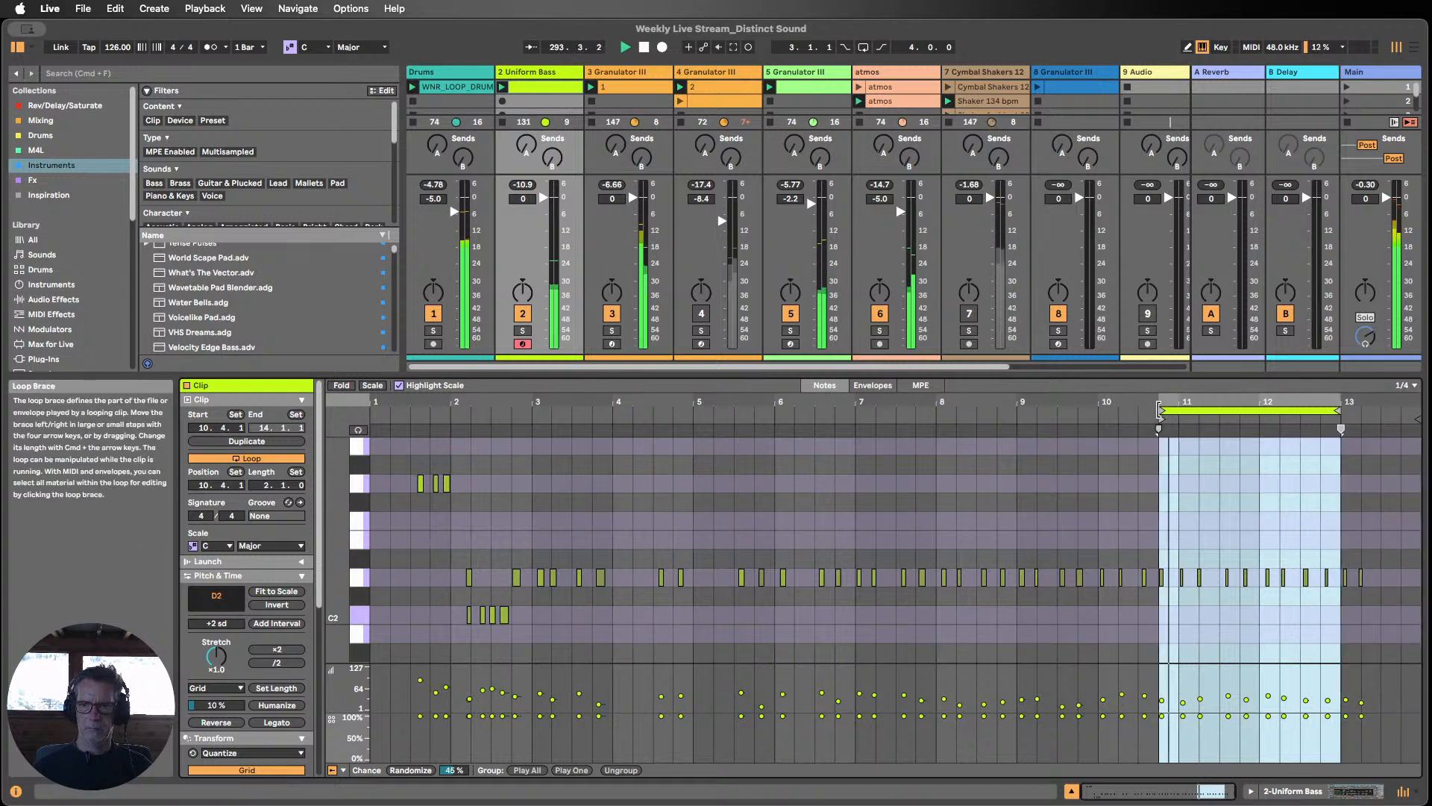
left_click_drag(1160, 409, 1181, 409)
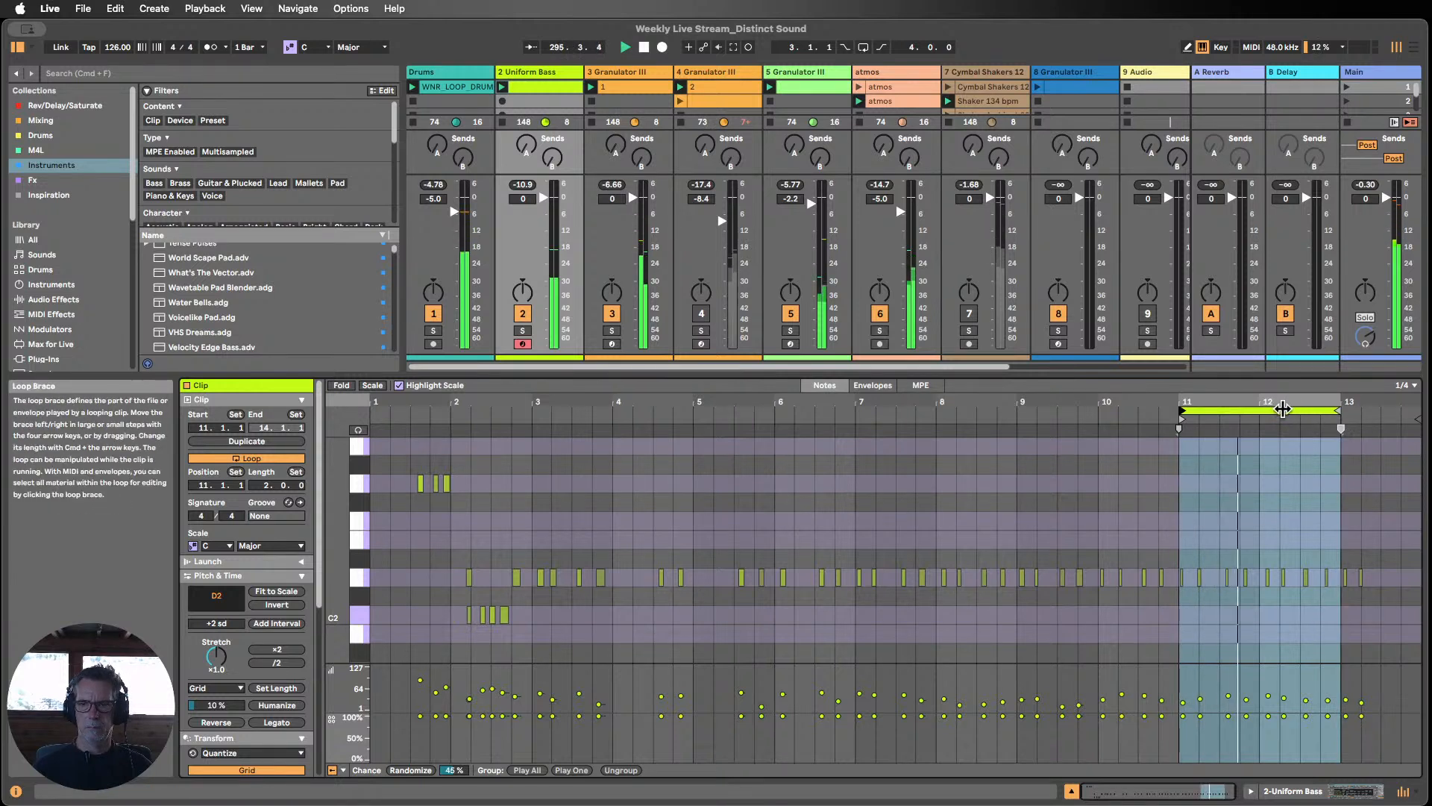
mouse_move(1282, 410)
left_mouse_down()
mouse_move(1083, 399)
mouse_move(1039, 411)
left_mouse_up()
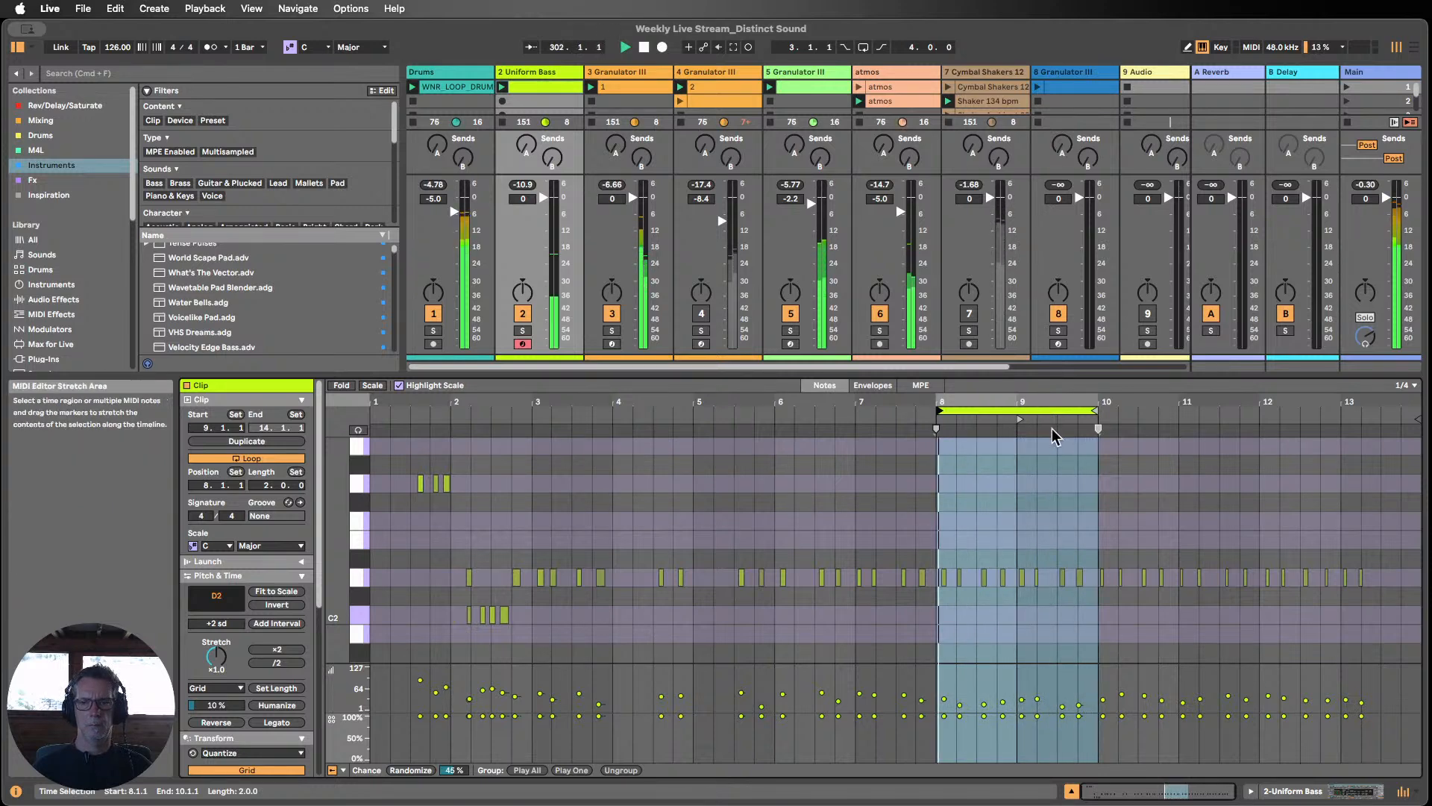
Step: Try the Tubular Bass.adg and Time Runner Bass.adg presets on track 2 in place of Uniform Bass
left_click(1285, 795)
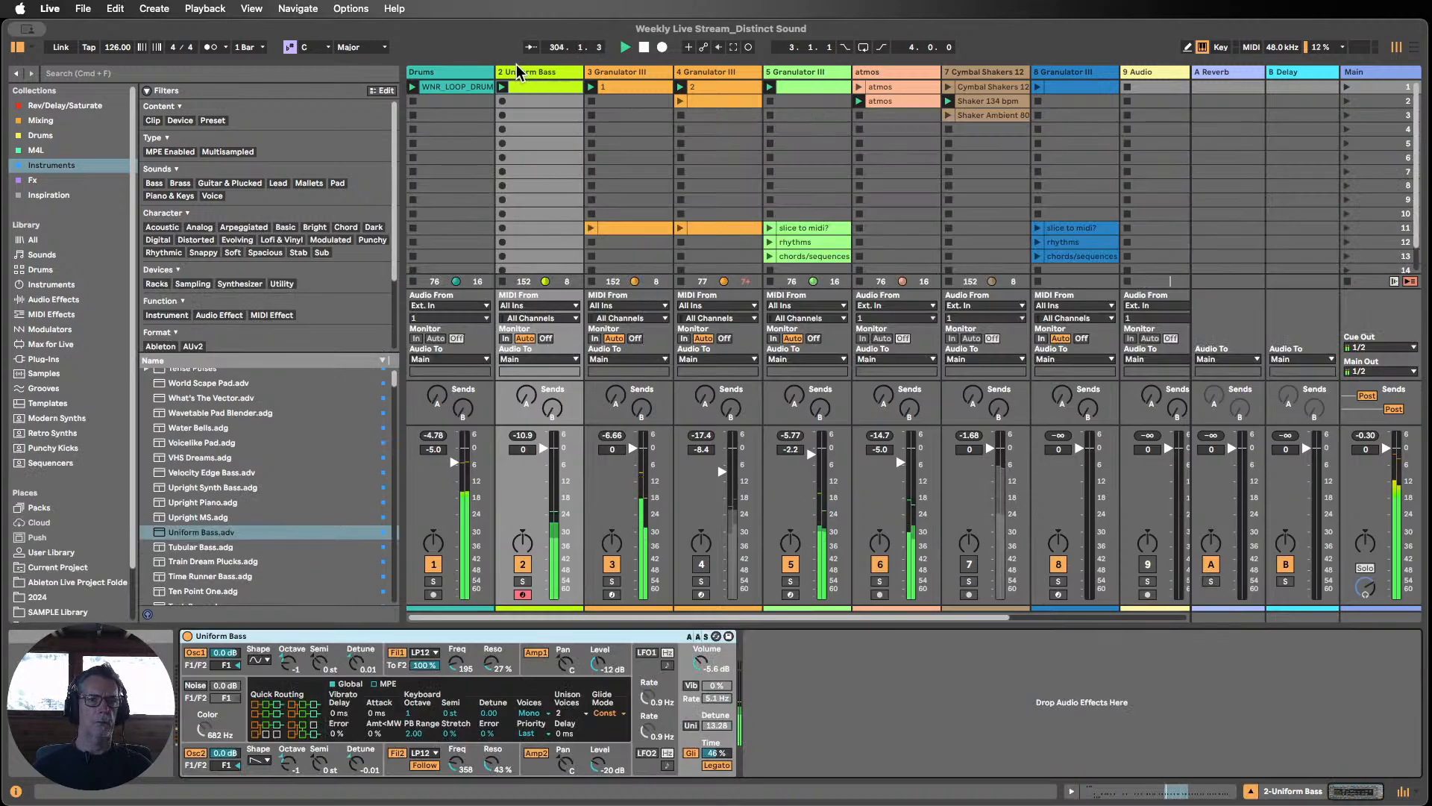
scroll(220, 531, "down", 2)
left_click_drag(202, 514, 819, 667)
scroll(240, 524, "down", 3)
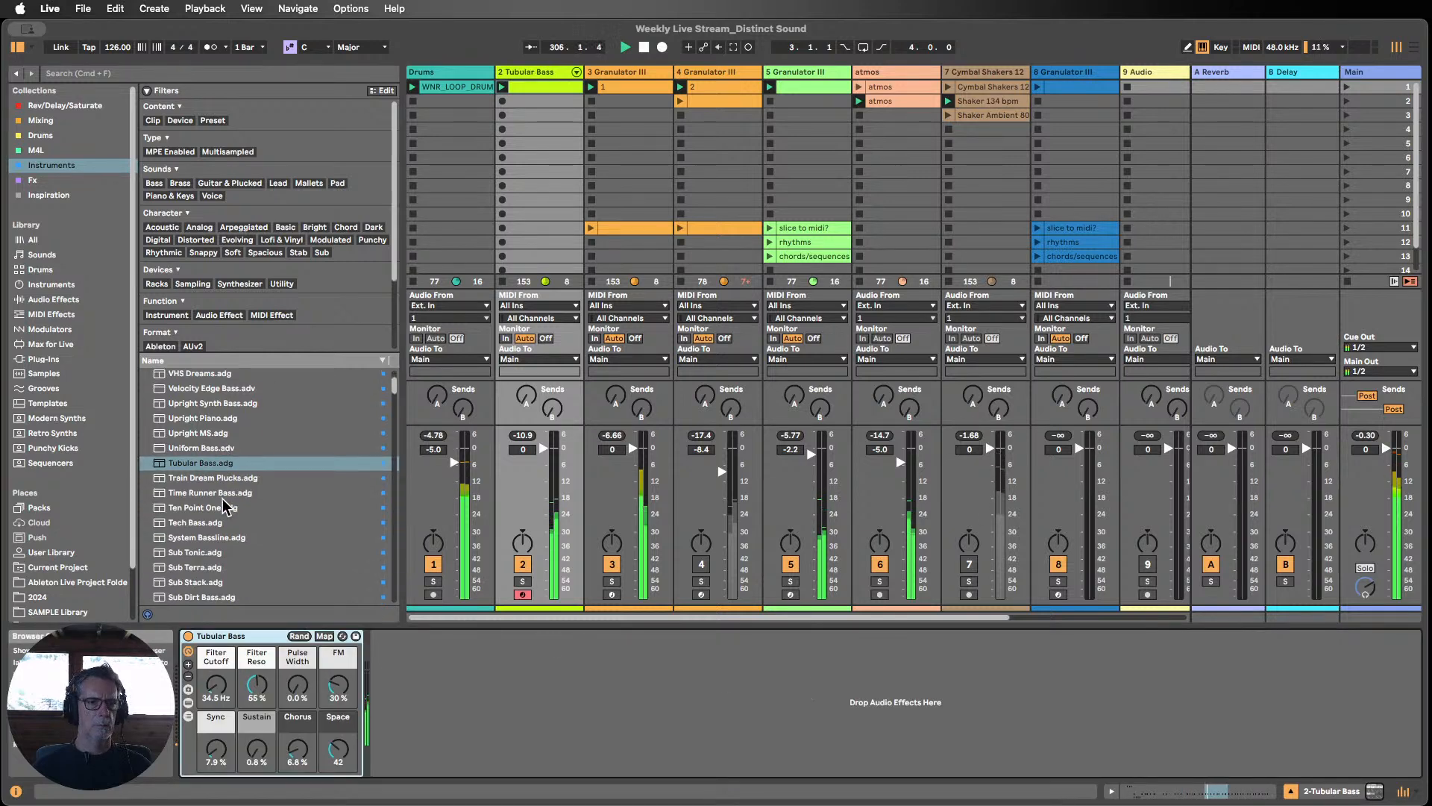
left_click_drag(221, 498, 458, 702)
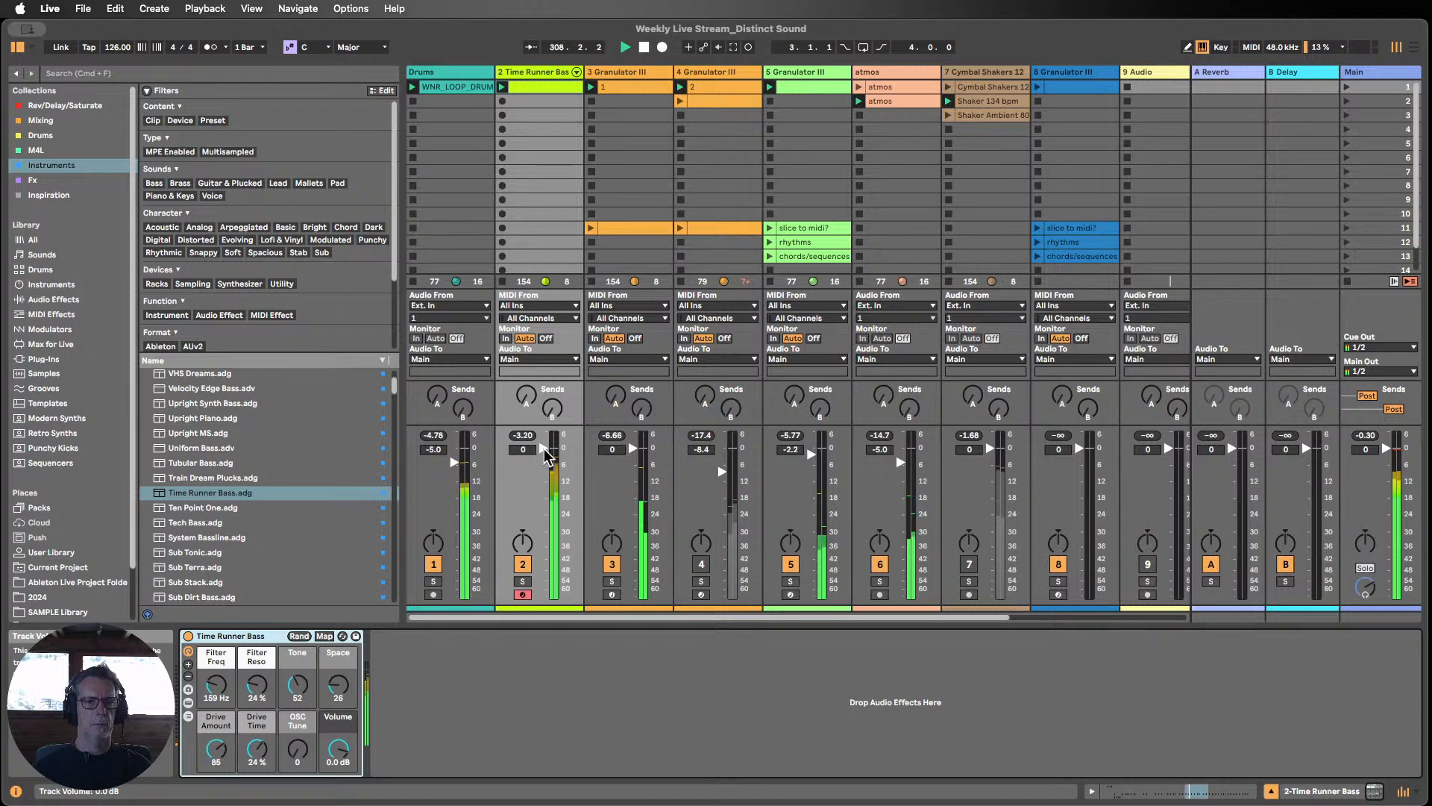
Step: Try the Tech Bass.adg, System Bassline.adg and Sub Tonic.adg presets on track 2
left_click_drag(249, 523, 481, 646)
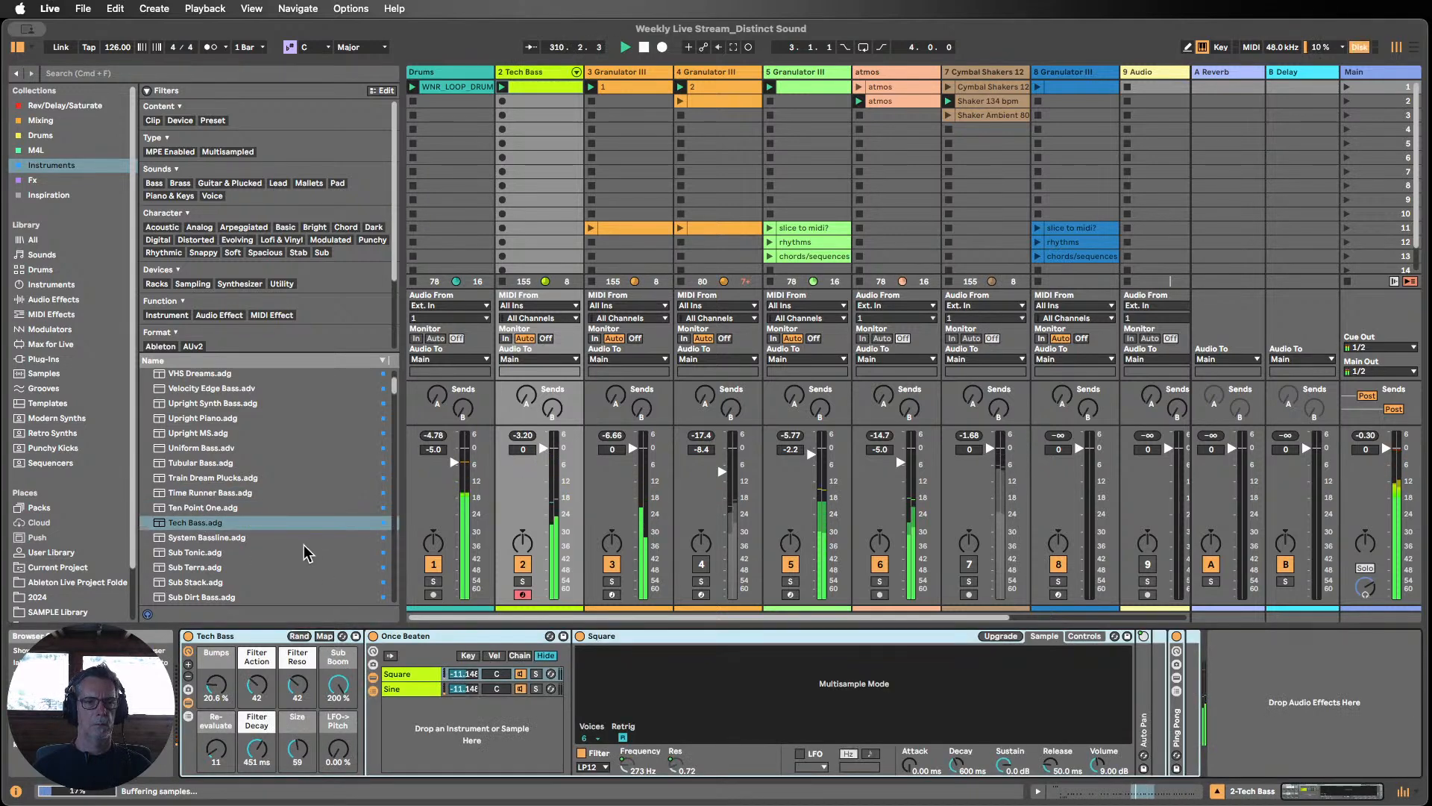
scroll(258, 583, "down", 3)
double_click(248, 640)
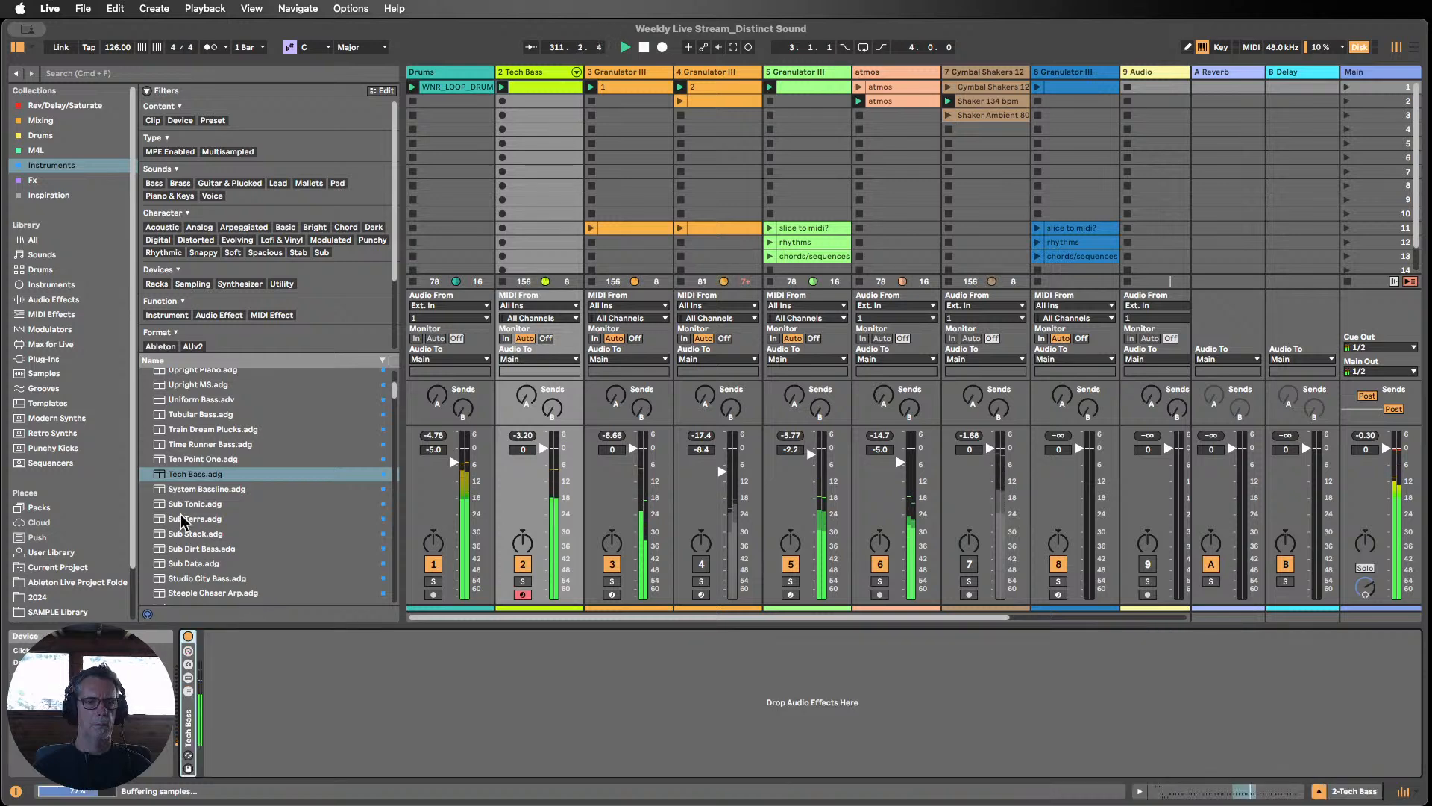
left_click_drag(193, 490, 263, 658)
double_click(196, 504)
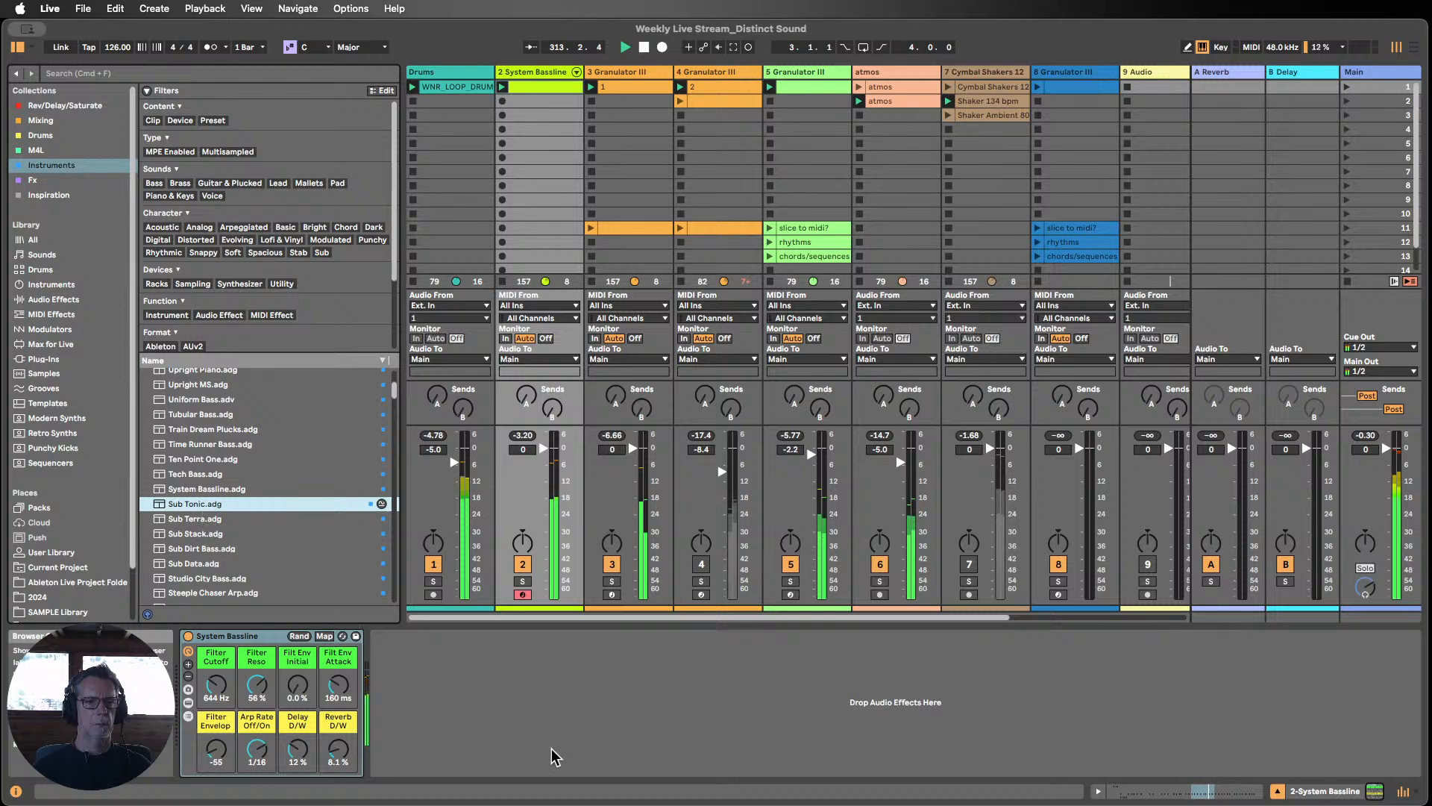
Step: Try further bass presets on track 2, including Sub Dirt Bass.adg and Studio City Bass.adg
scroll(246, 539, "down", 1)
scroll(244, 533, "down", 1)
left_click_drag(193, 490, 468, 662)
left_click_drag(203, 515, 481, 688)
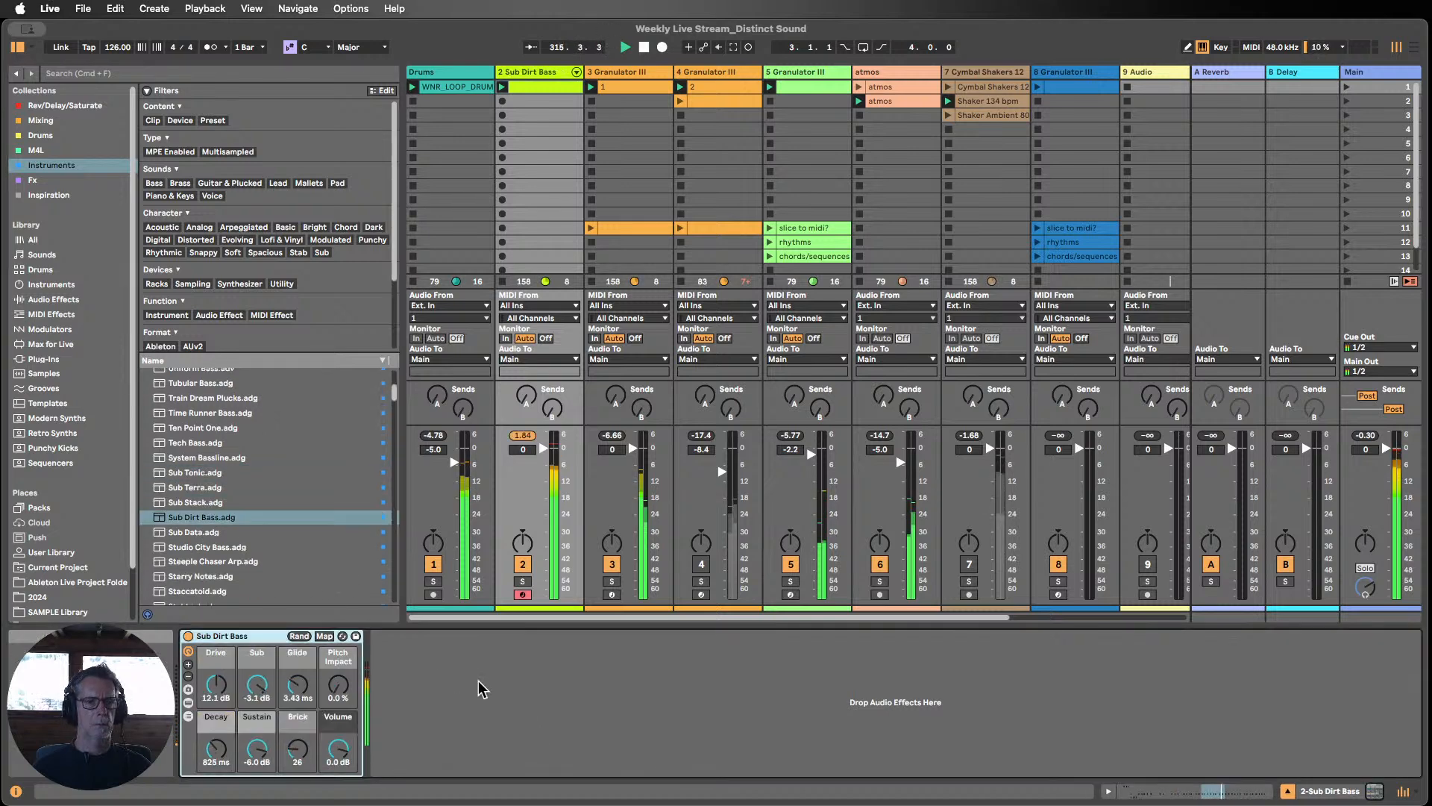
scroll(263, 497, "down", 1)
left_click_drag(207, 525, 463, 690)
Step: Try the Square Pure Bass.adv and Sol Bass.adv presets on track 2
scroll(295, 569, "down", 2)
scroll(297, 568, "down", 2)
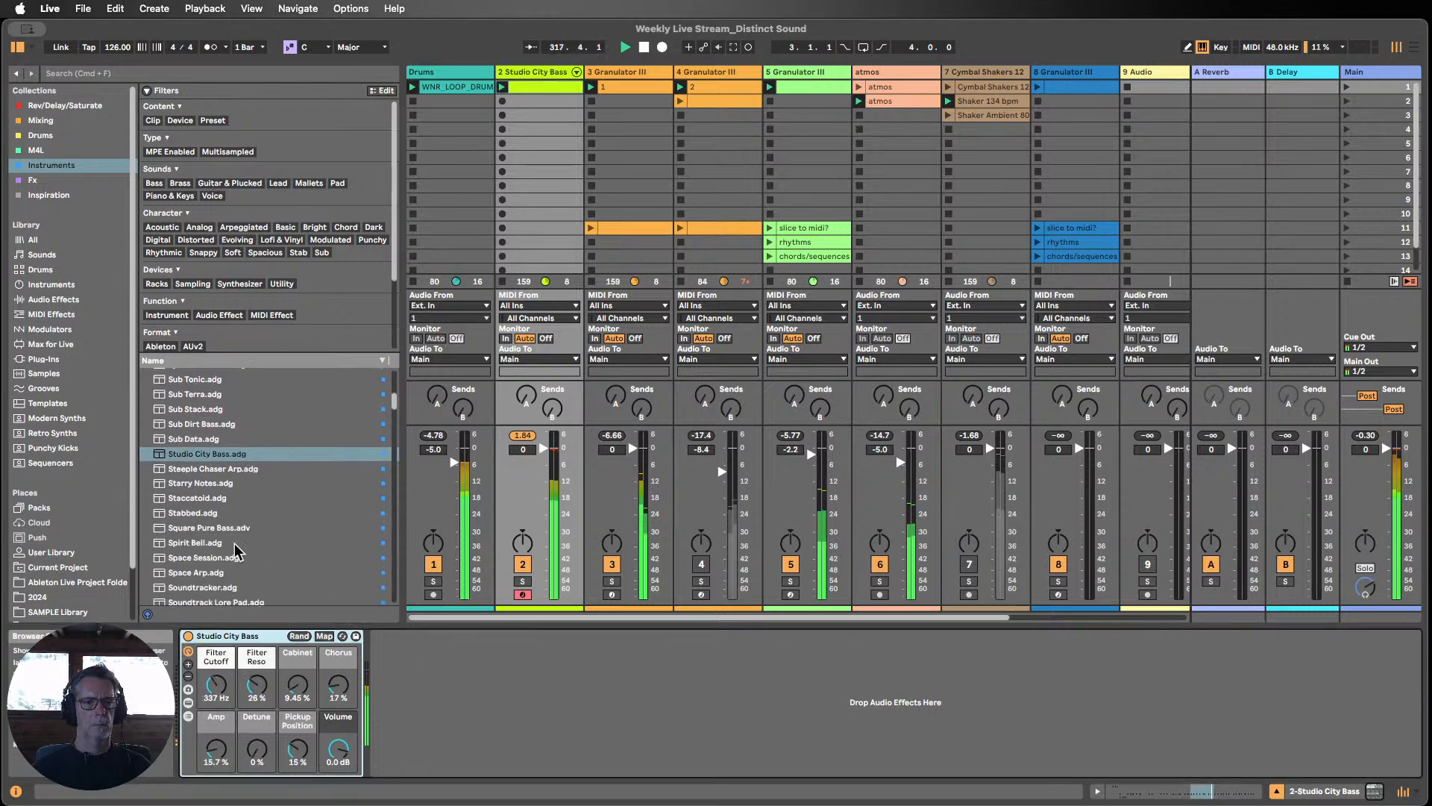
left_click_drag(224, 528, 422, 701)
scroll(257, 560, "down", 3)
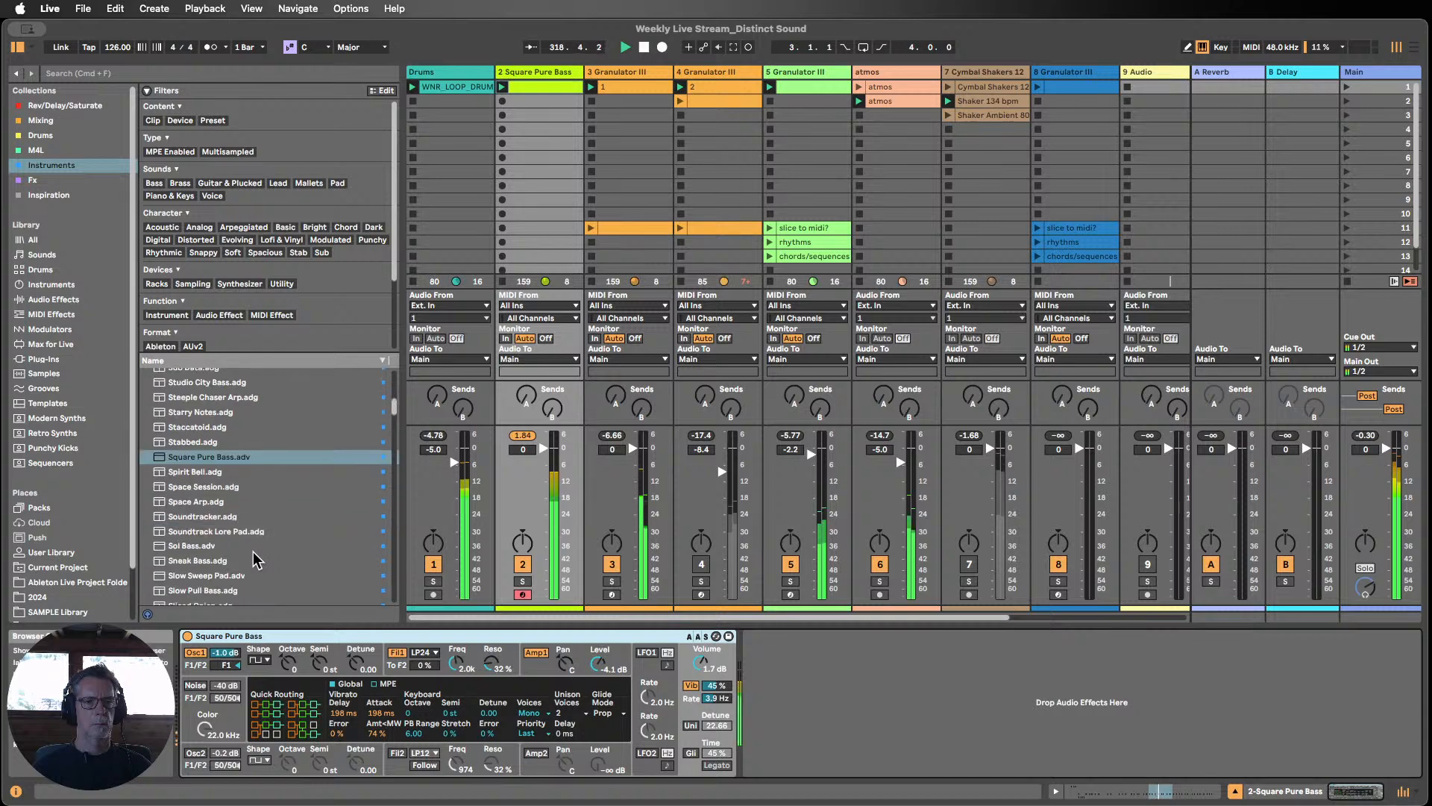
left_click_drag(193, 546, 870, 709)
Step: Try the Sneak Bass.adg and Saw Filter Bass.adv presets on track 2
scroll(270, 514, "down", 2)
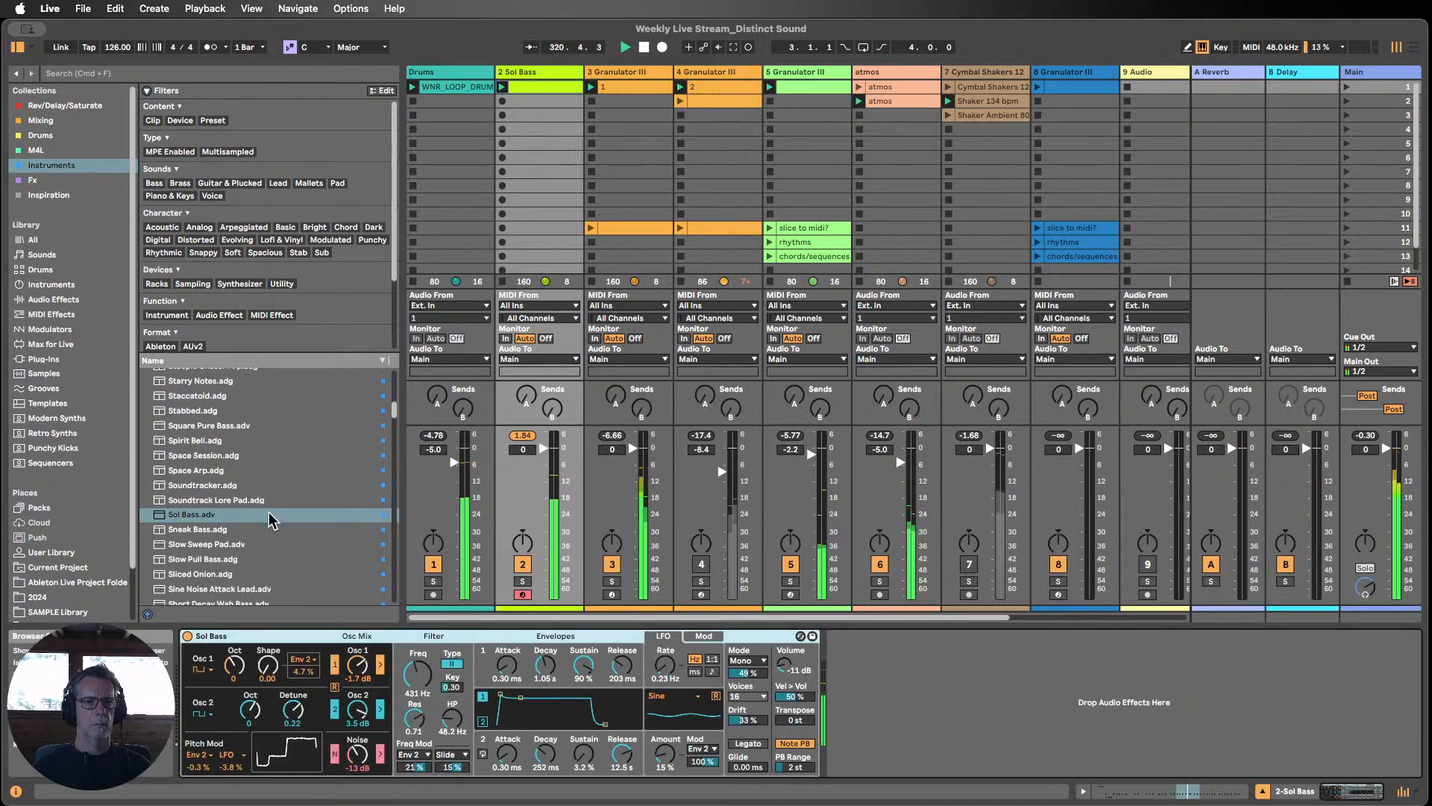
scroll(232, 543, "down", 2)
left_click_drag(185, 507, 951, 717)
scroll(270, 557, "down", 1)
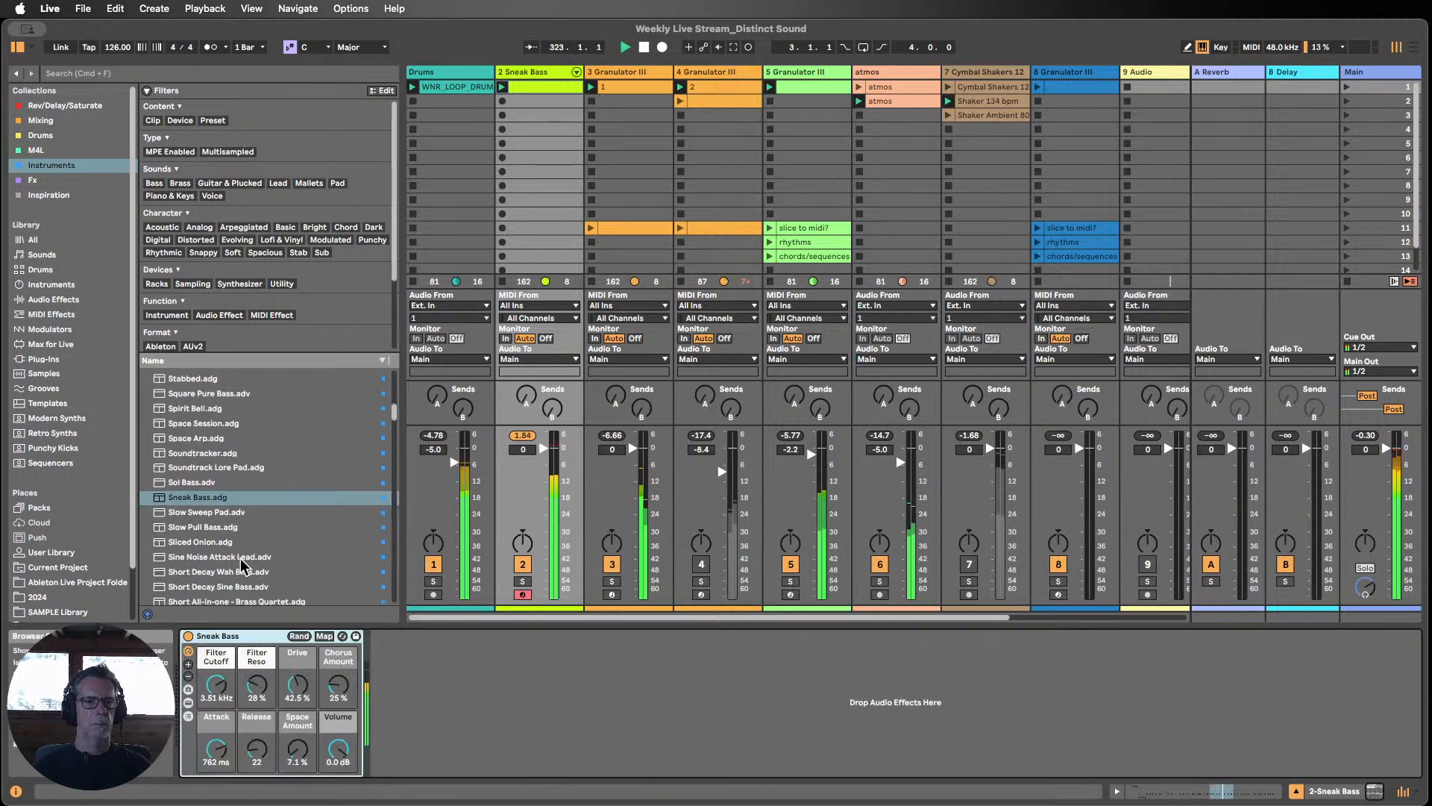
scroll(240, 565, "down", 7)
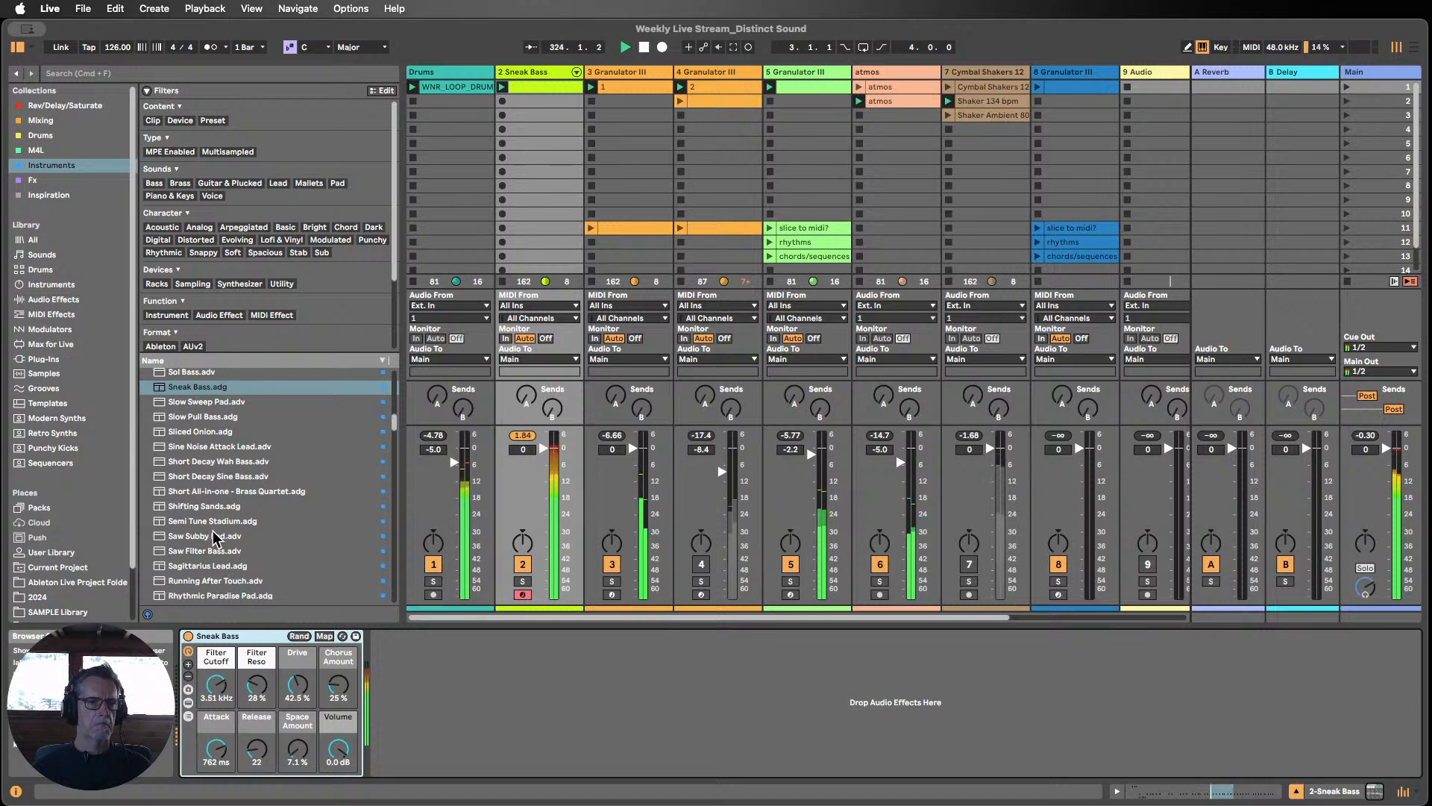
scroll(216, 537, "down", 1)
left_click_drag(207, 540, 473, 665)
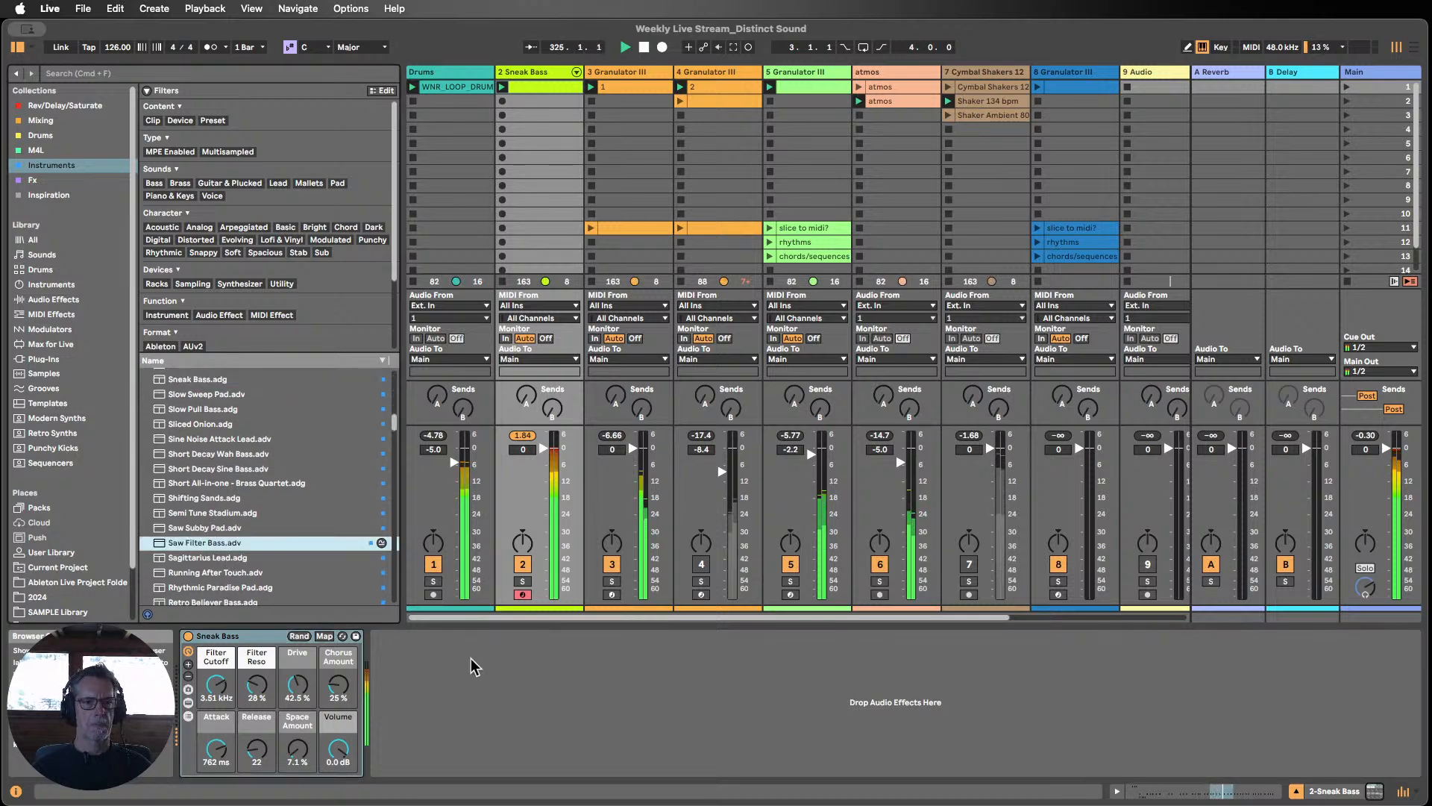
Step: Load the Retro Believer Bass.adg preset onto track 2 and reset that track's peak level reading
scroll(297, 562, "down", 4)
scroll(297, 562, "down", 1)
double_click(306, 525)
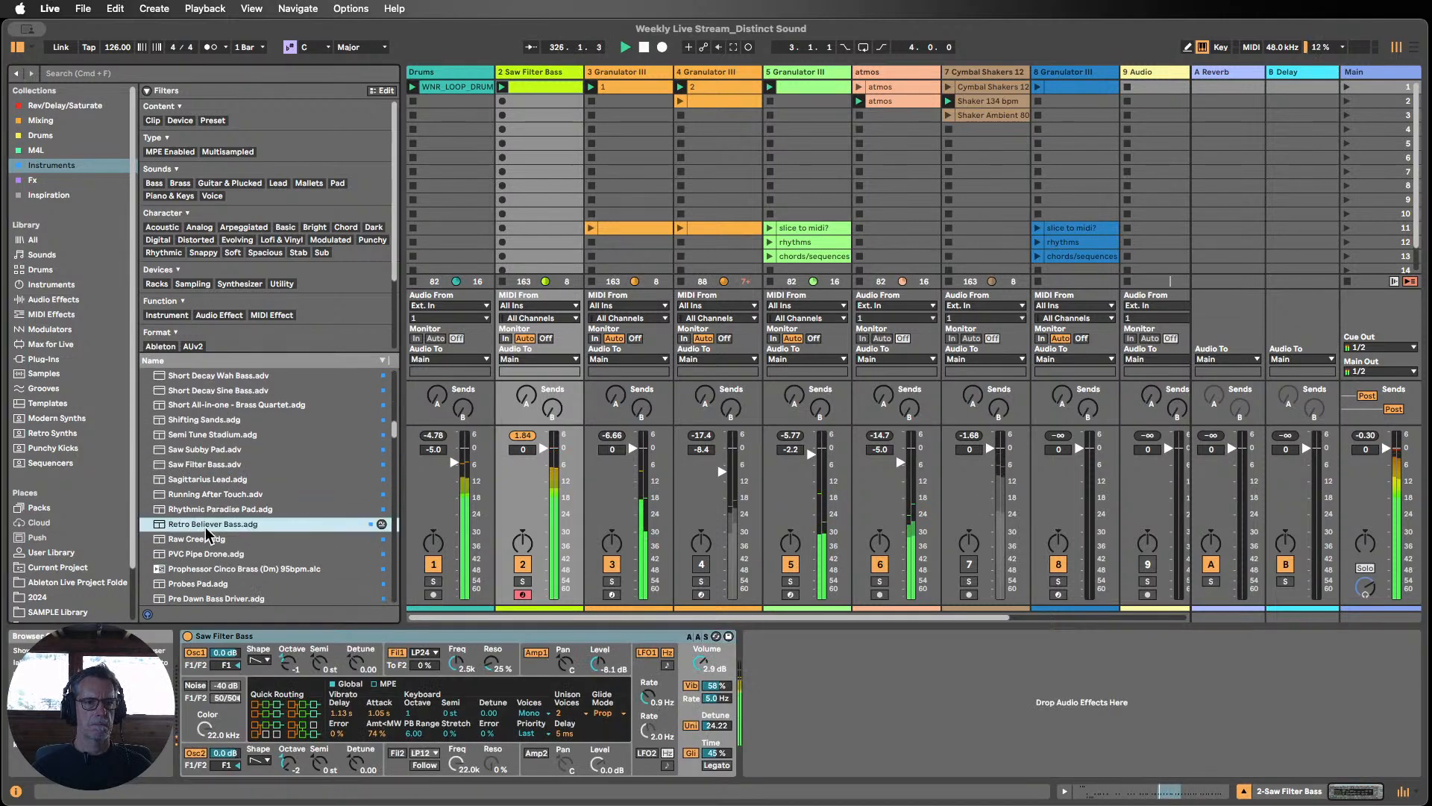
scroll(316, 547, "down", 2)
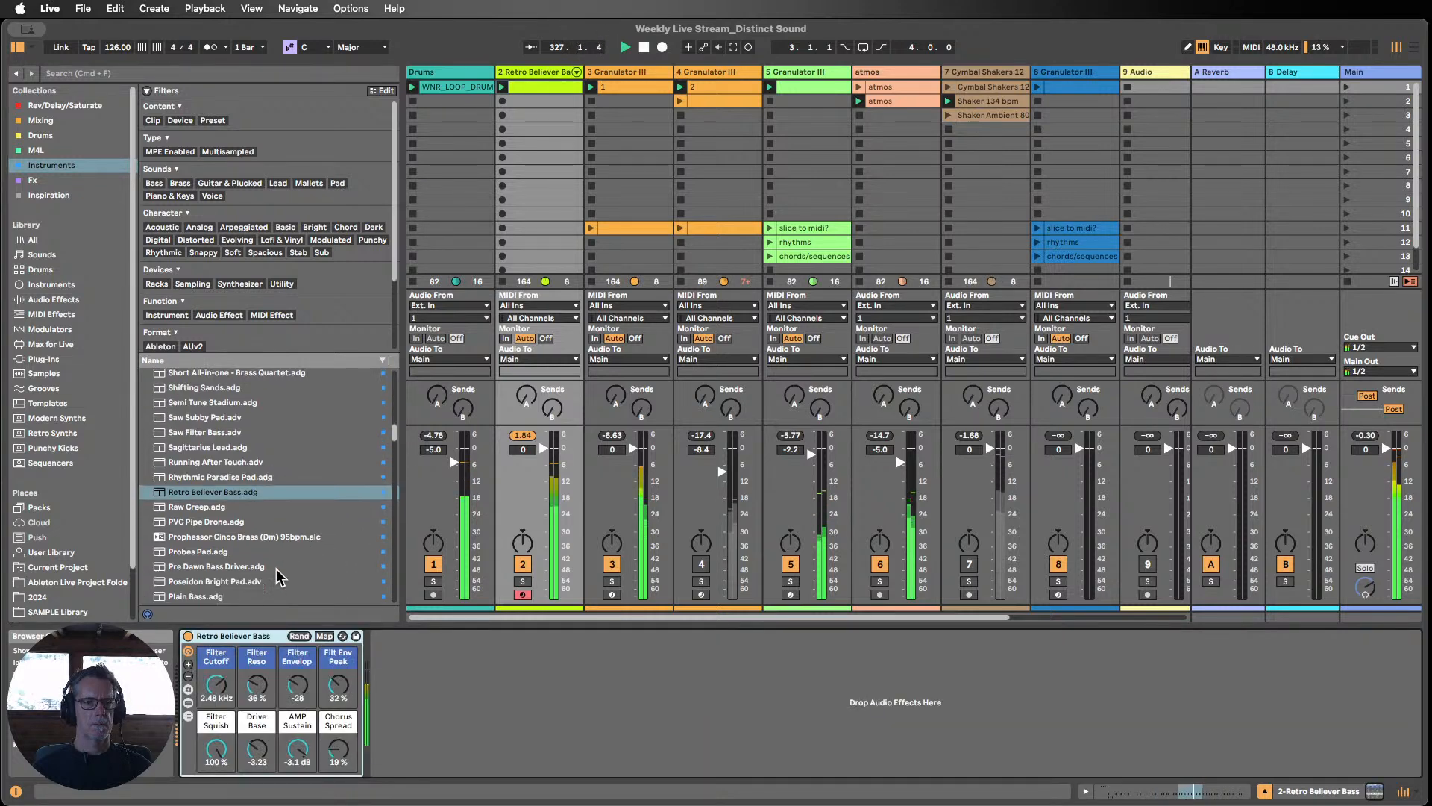
scroll(291, 571, "down", 4)
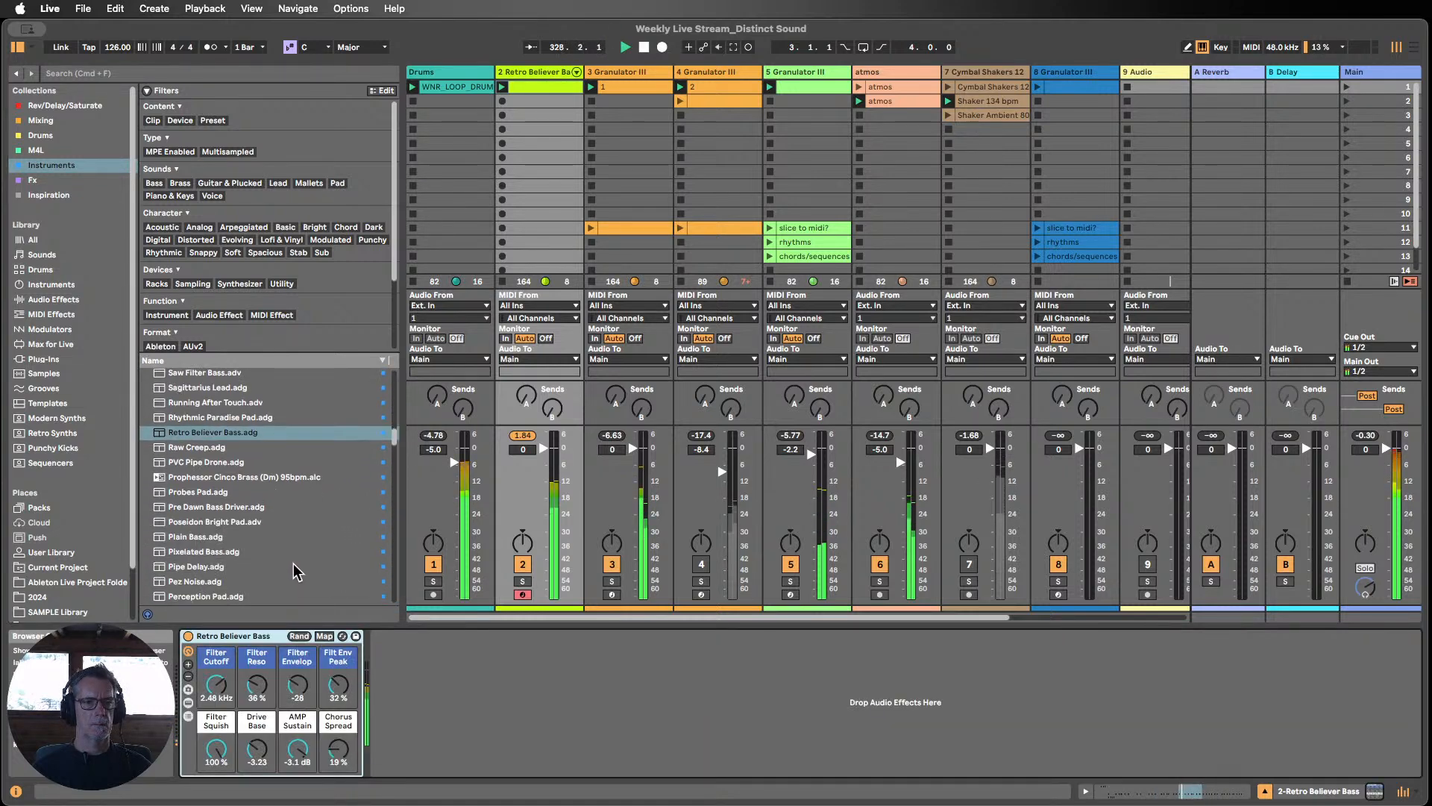
left_click(523, 435)
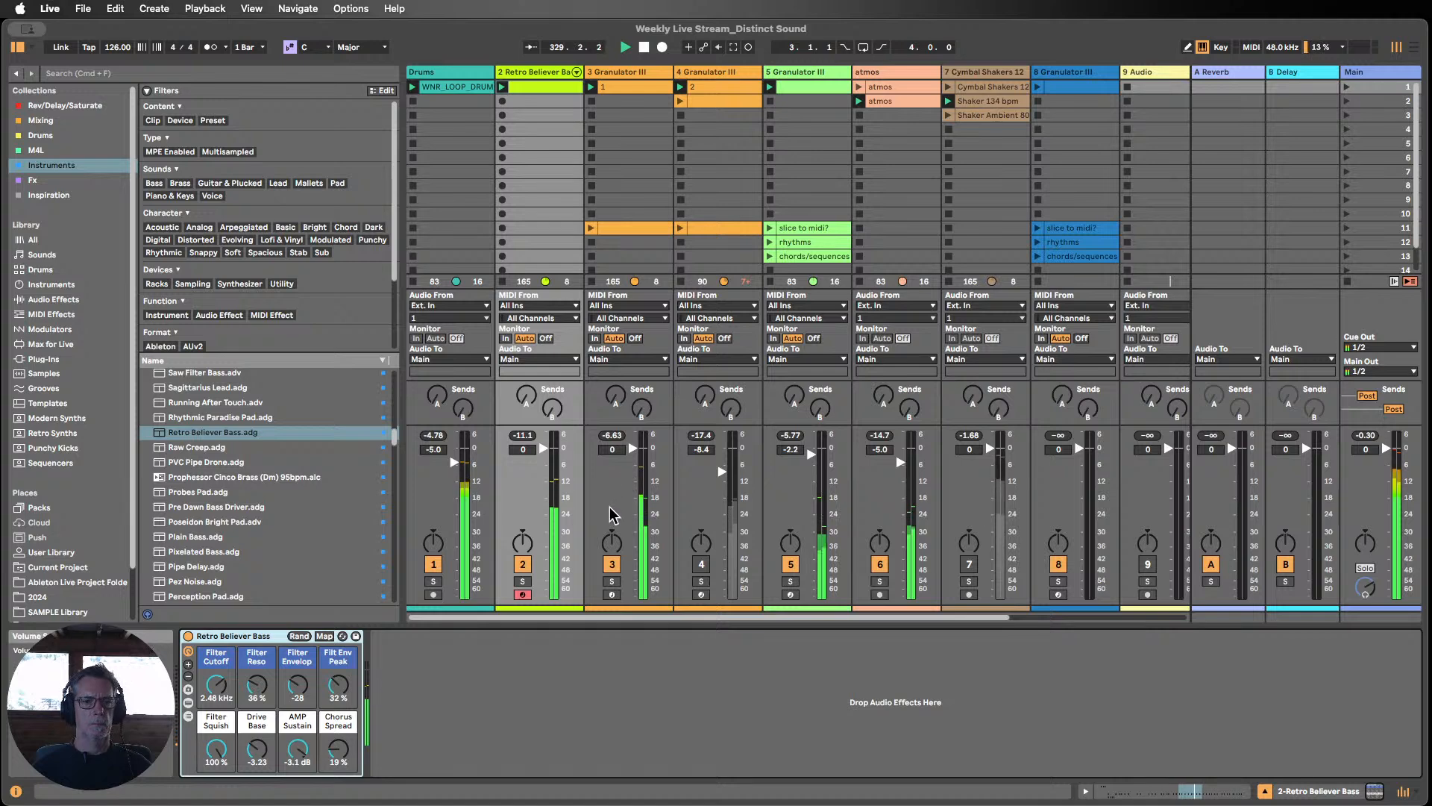
Step: Crop the bass clip on track 2 to its two-bar loop starting at bar 8
double_click(564, 88)
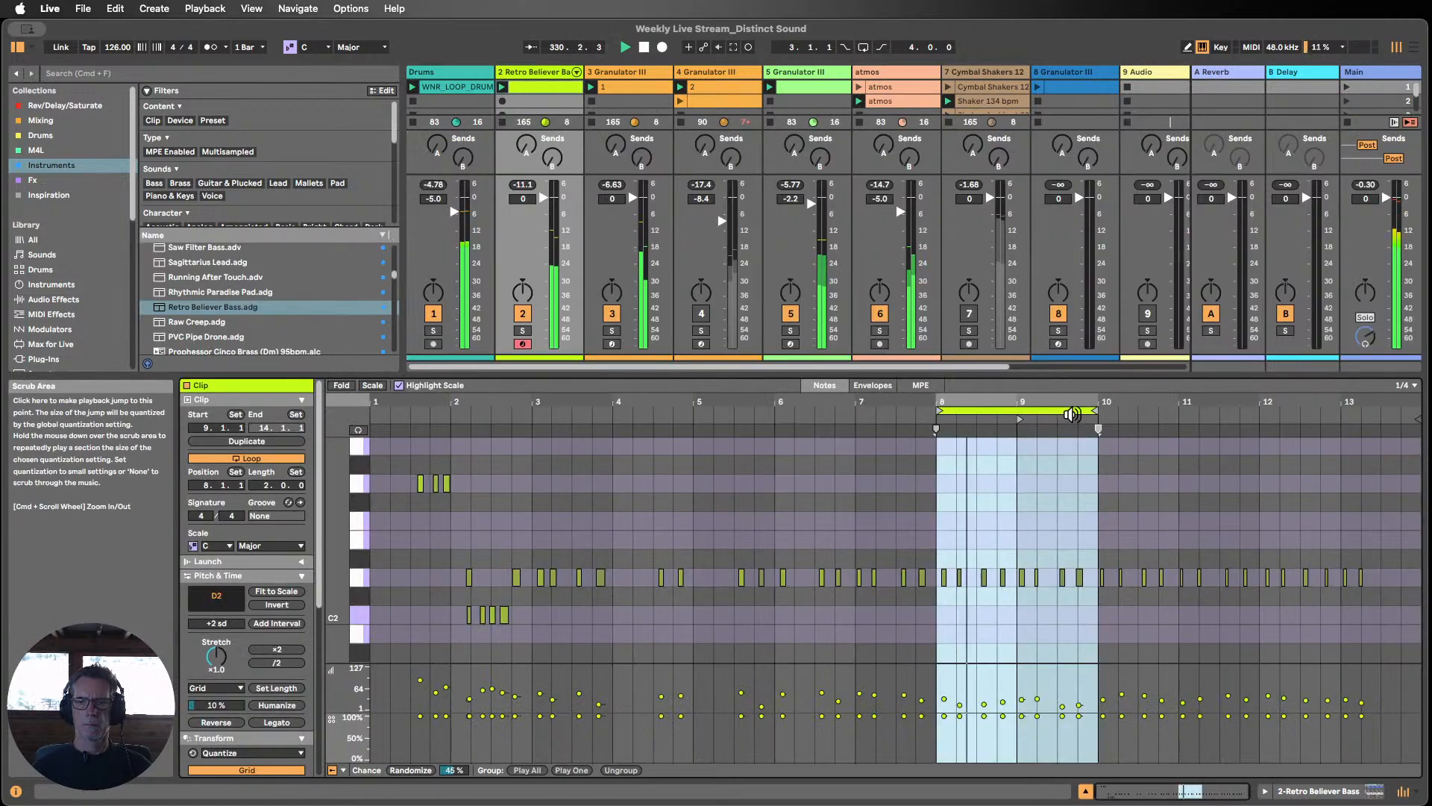
left_click_drag(1074, 402, 1075, 440)
left_click_drag(1151, 607, 448, 578)
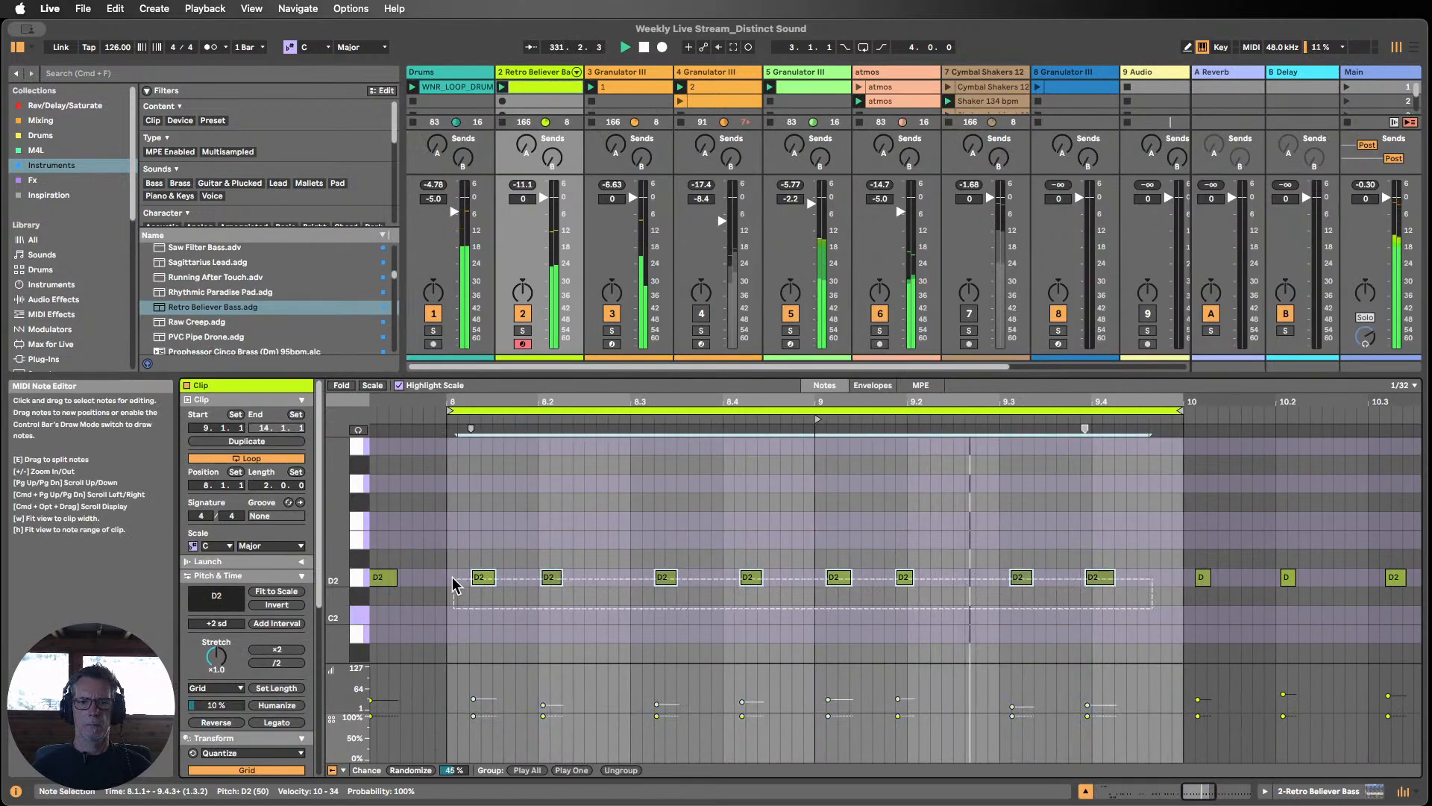
right_click(639, 514)
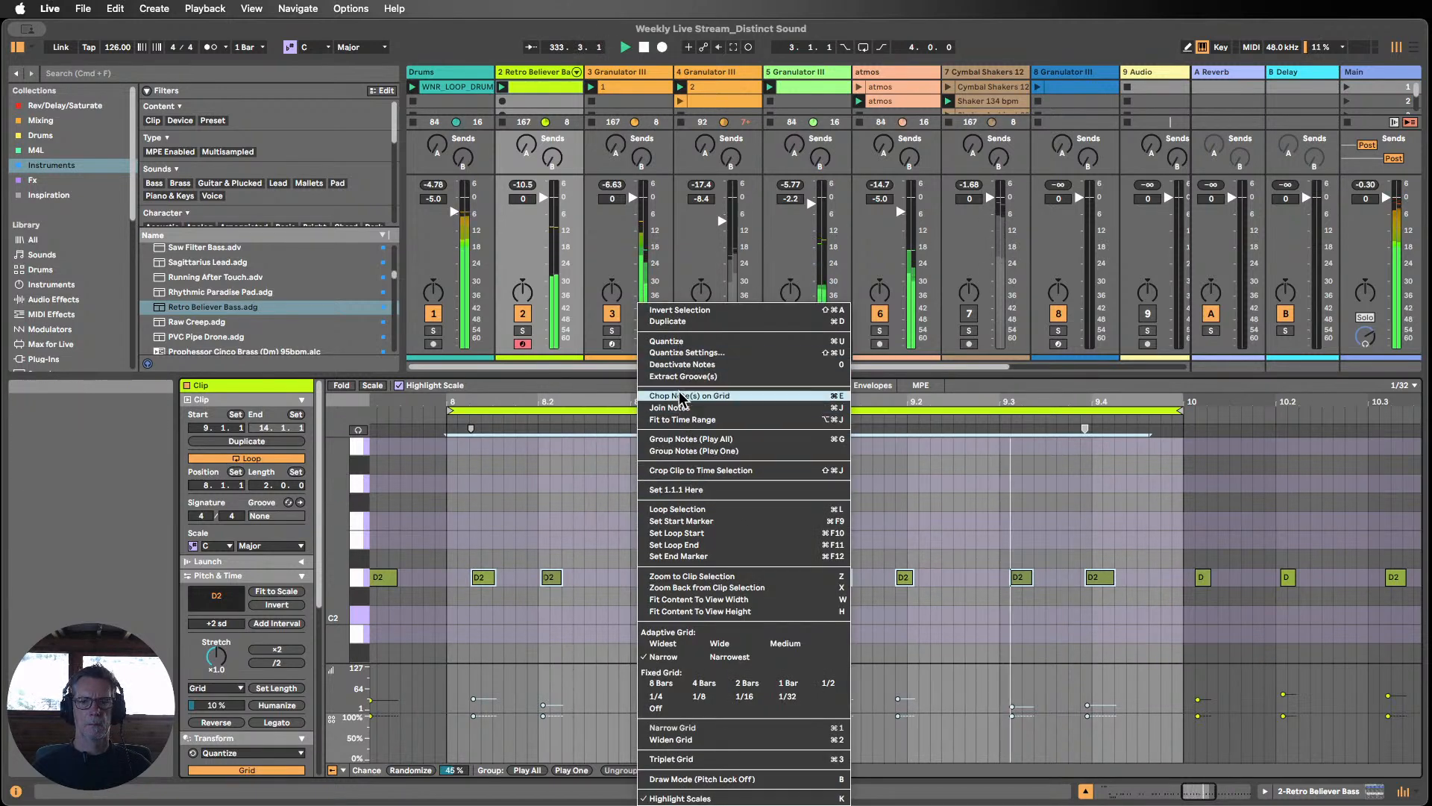
left_click(589, 454)
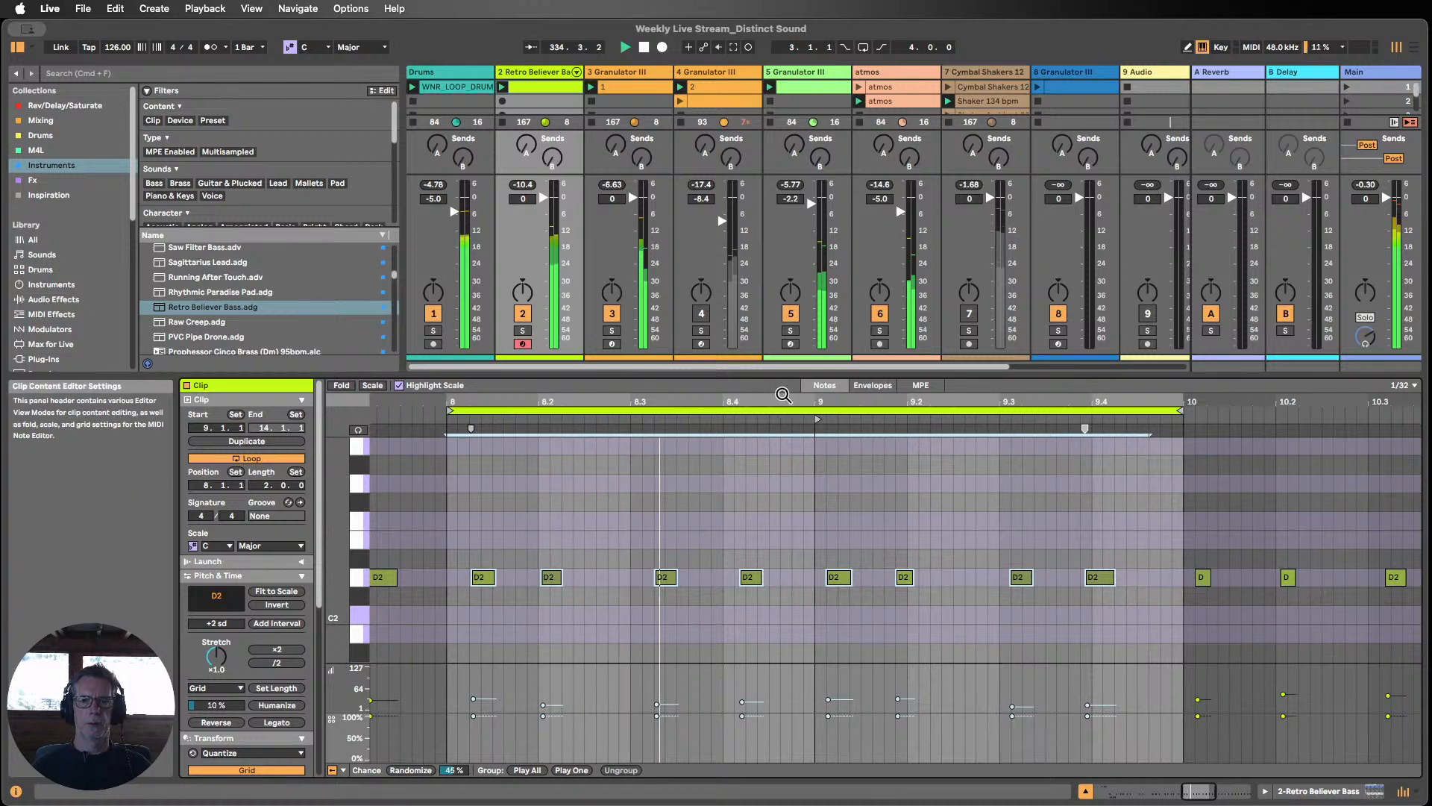
scroll(781, 397, "down", 3)
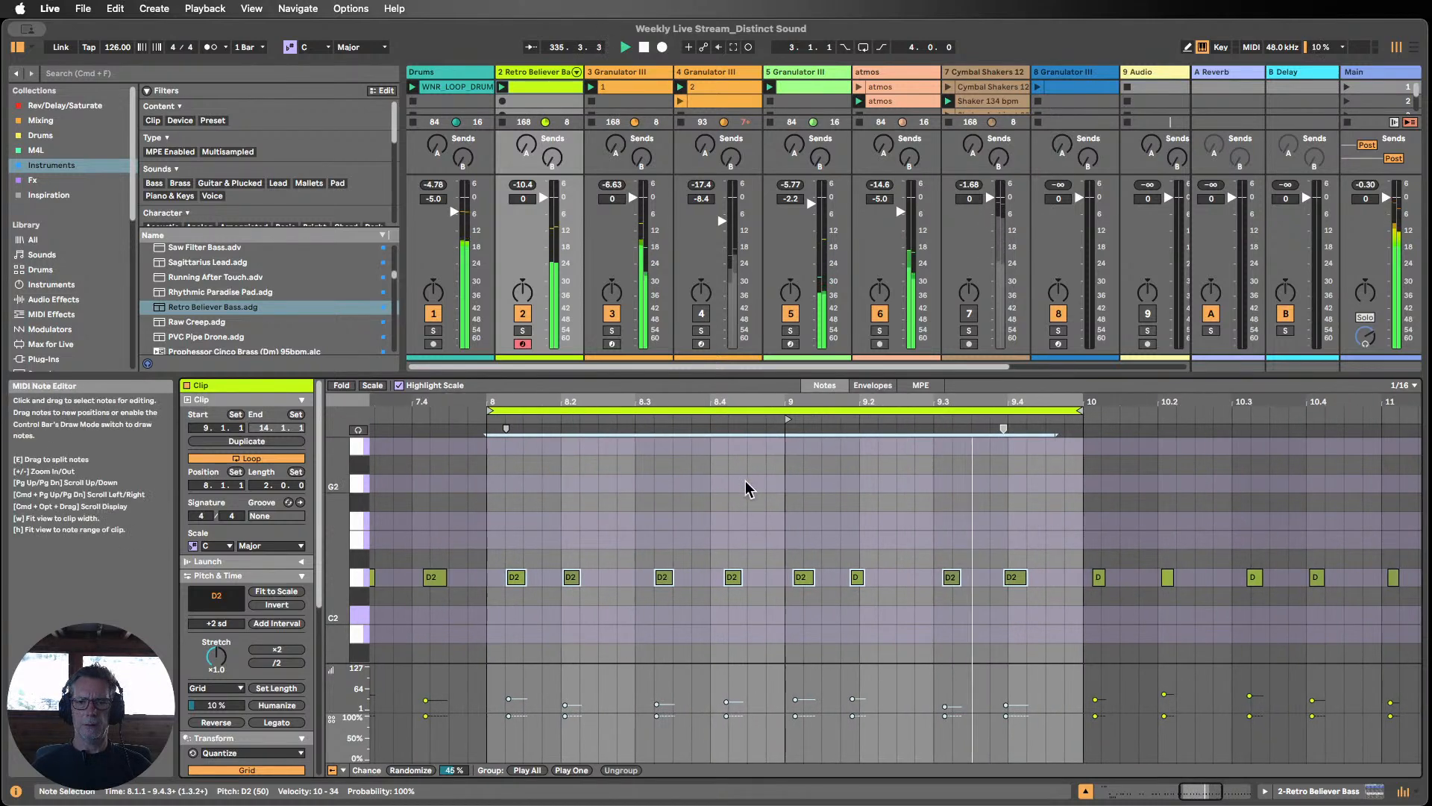
right_click(745, 480)
left_click(700, 392)
left_click(701, 410)
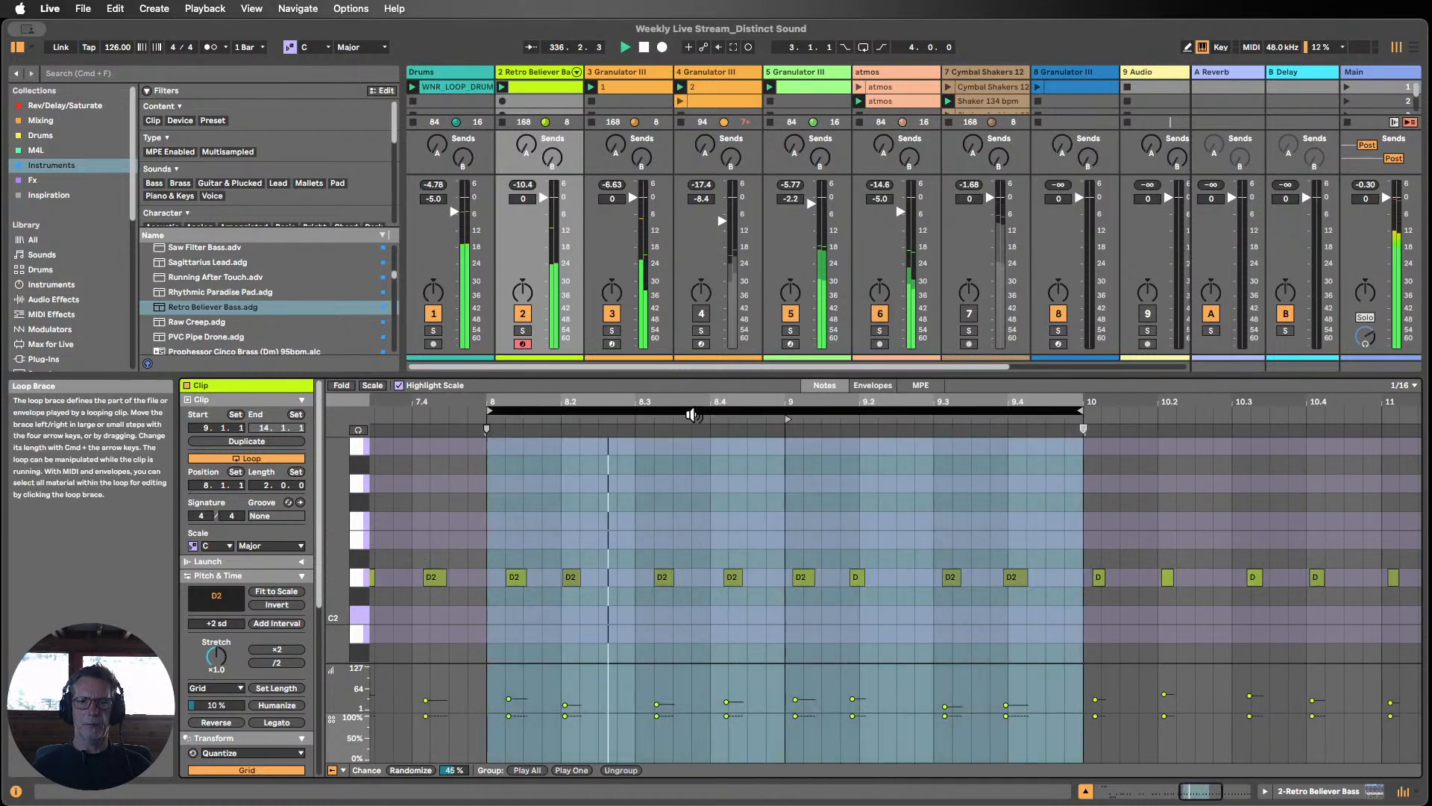
right_click(714, 474)
left_click(780, 139)
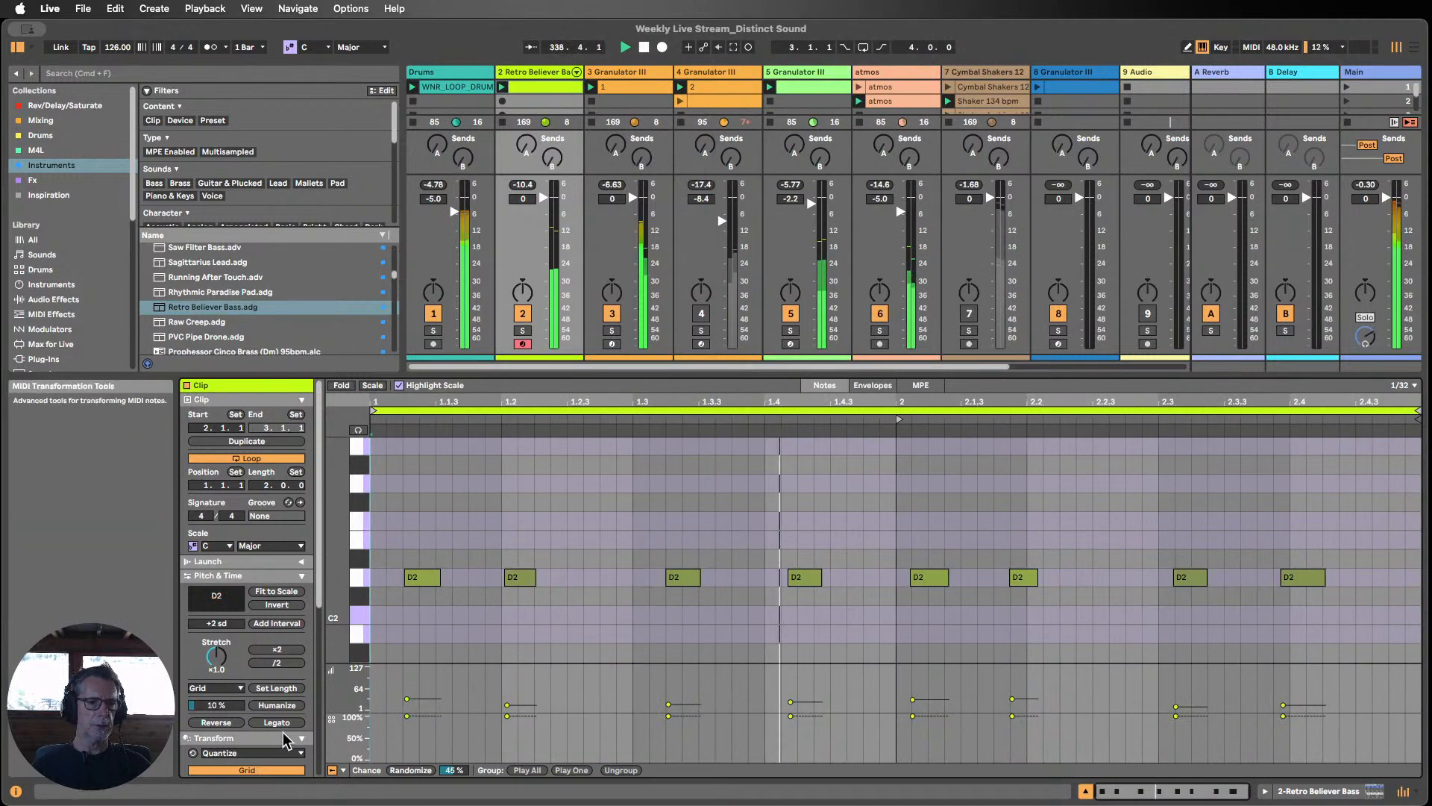
Step: Try quantizing all notes in the cropped bass clip with the amount set to 98 %, and undo the quantization
scroll(282, 724, "down", 3)
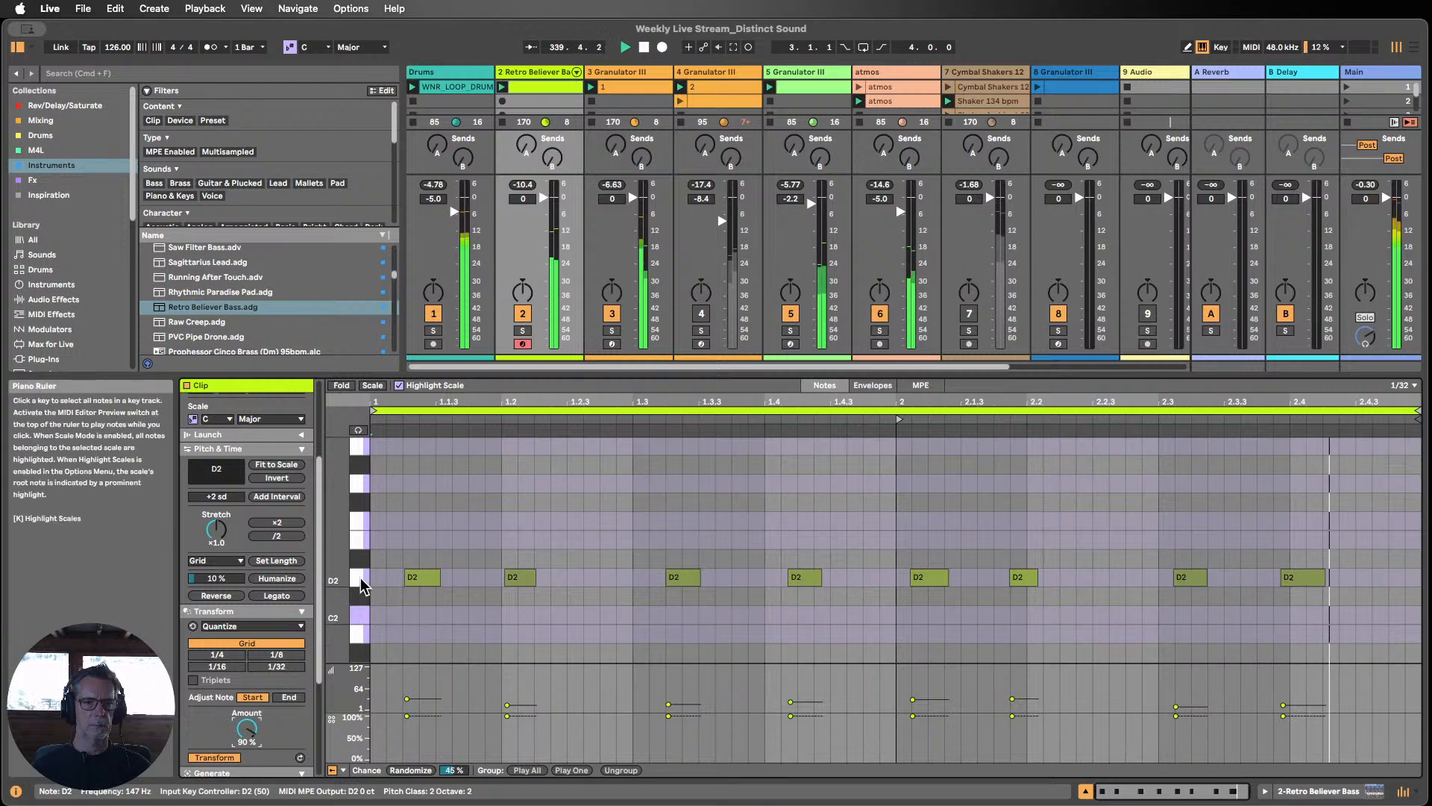
key("super+a")
left_click_drag(247, 729, 247, 721)
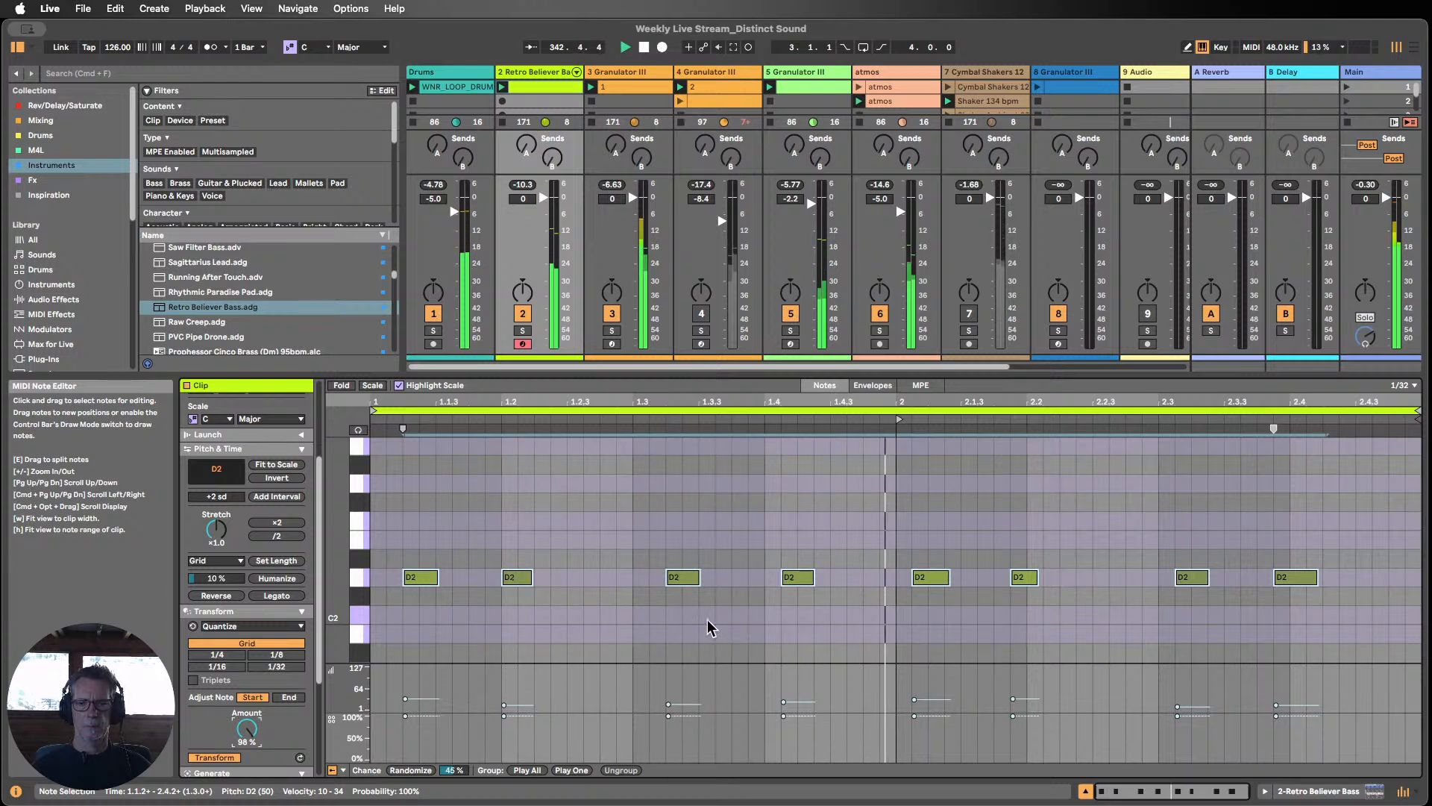
key("super+z")
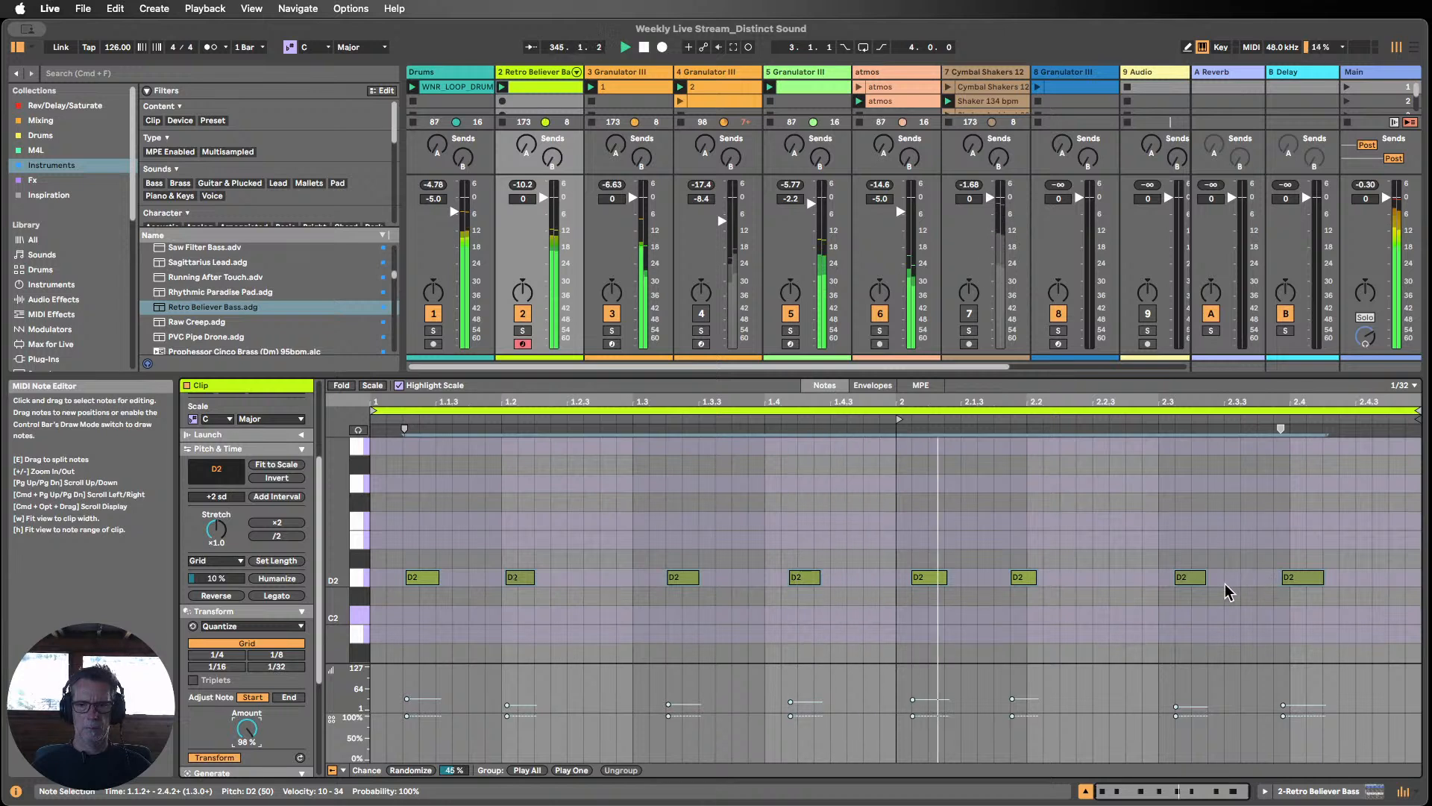
Step: Move the D2 note just before 2.2 slightly earlier and the D2 note just after bar 2 slightly later
left_click(1027, 581)
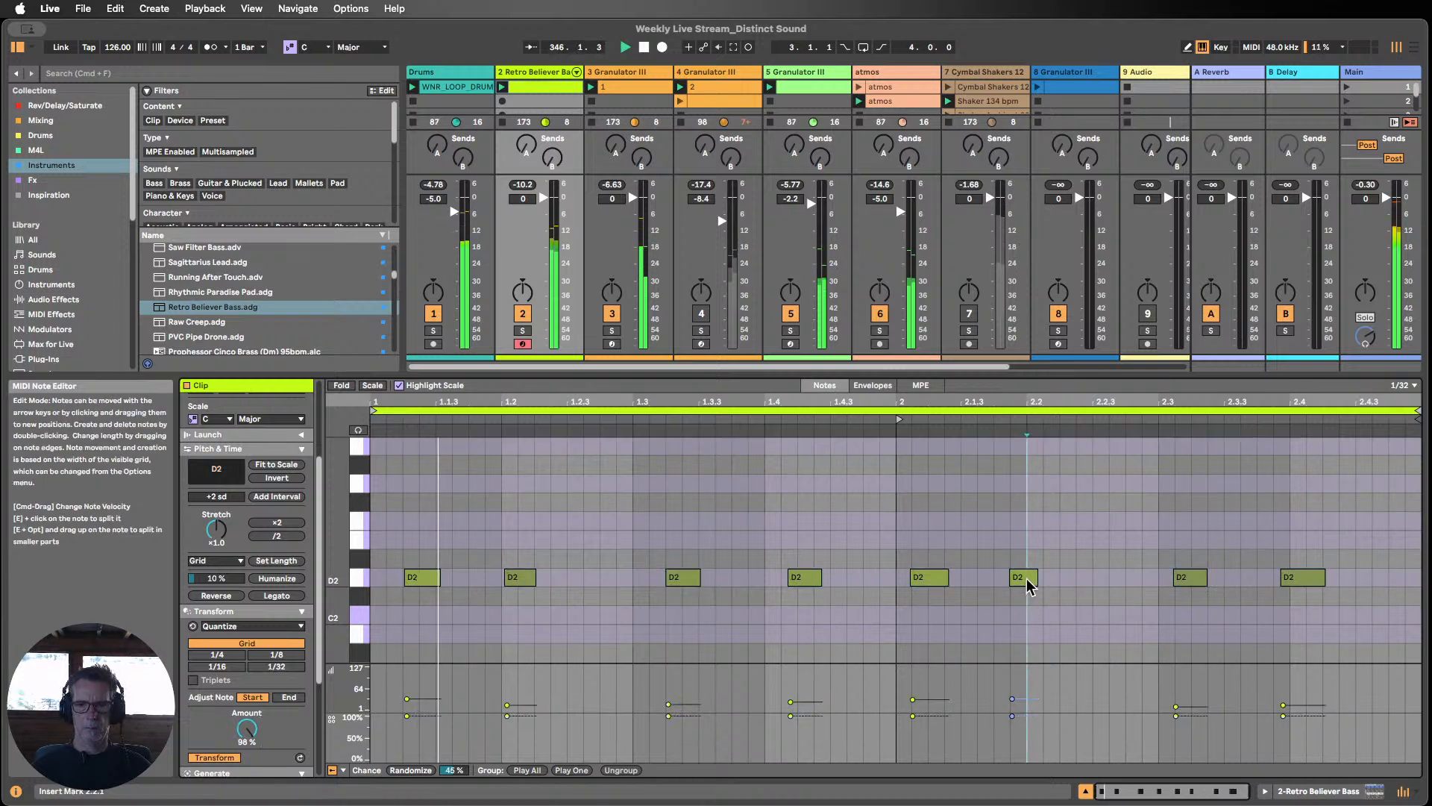
mouse_move(1026, 581)
left_mouse_down()
mouse_move(1061, 586)
mouse_move(1007, 596)
left_mouse_up()
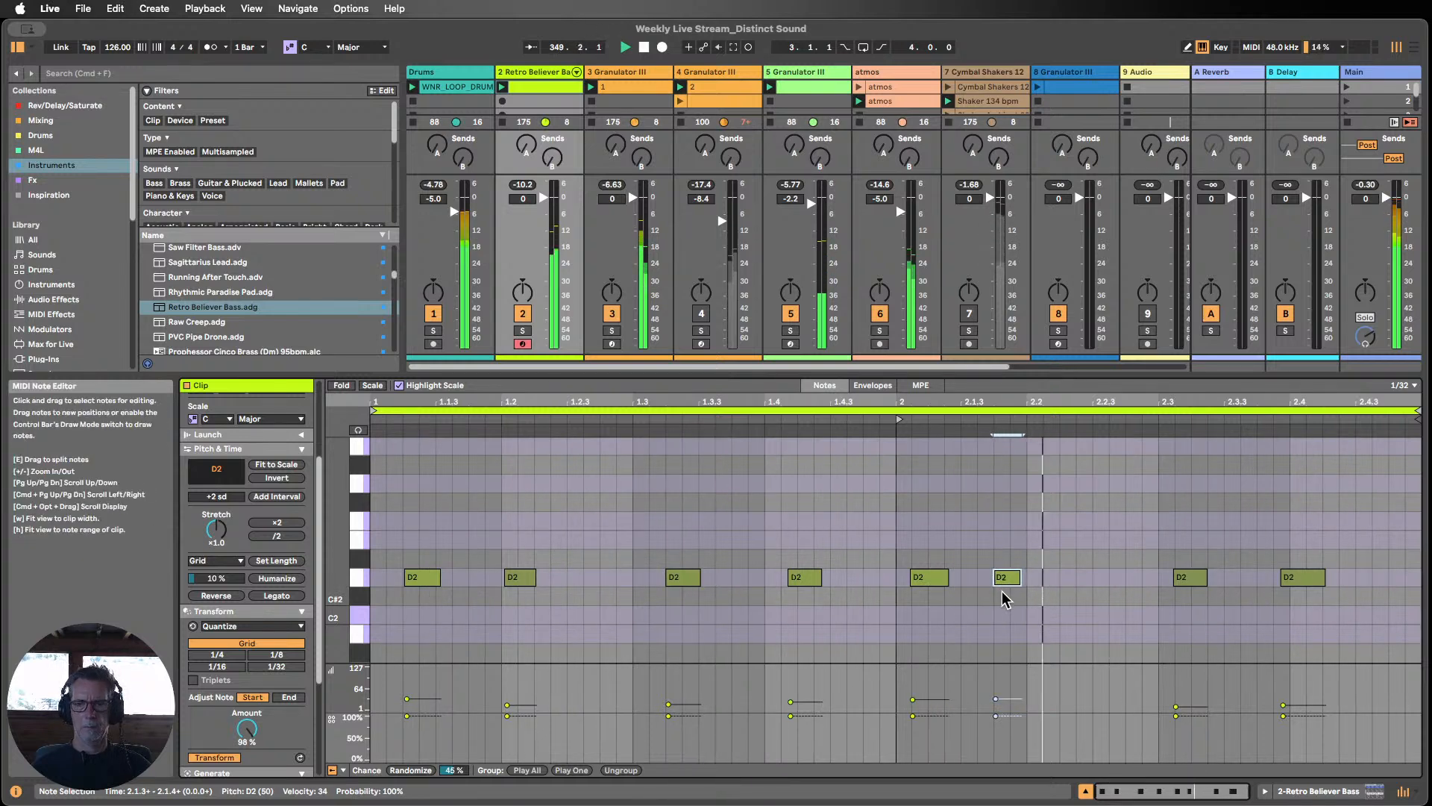
left_click_drag(929, 584, 944, 586)
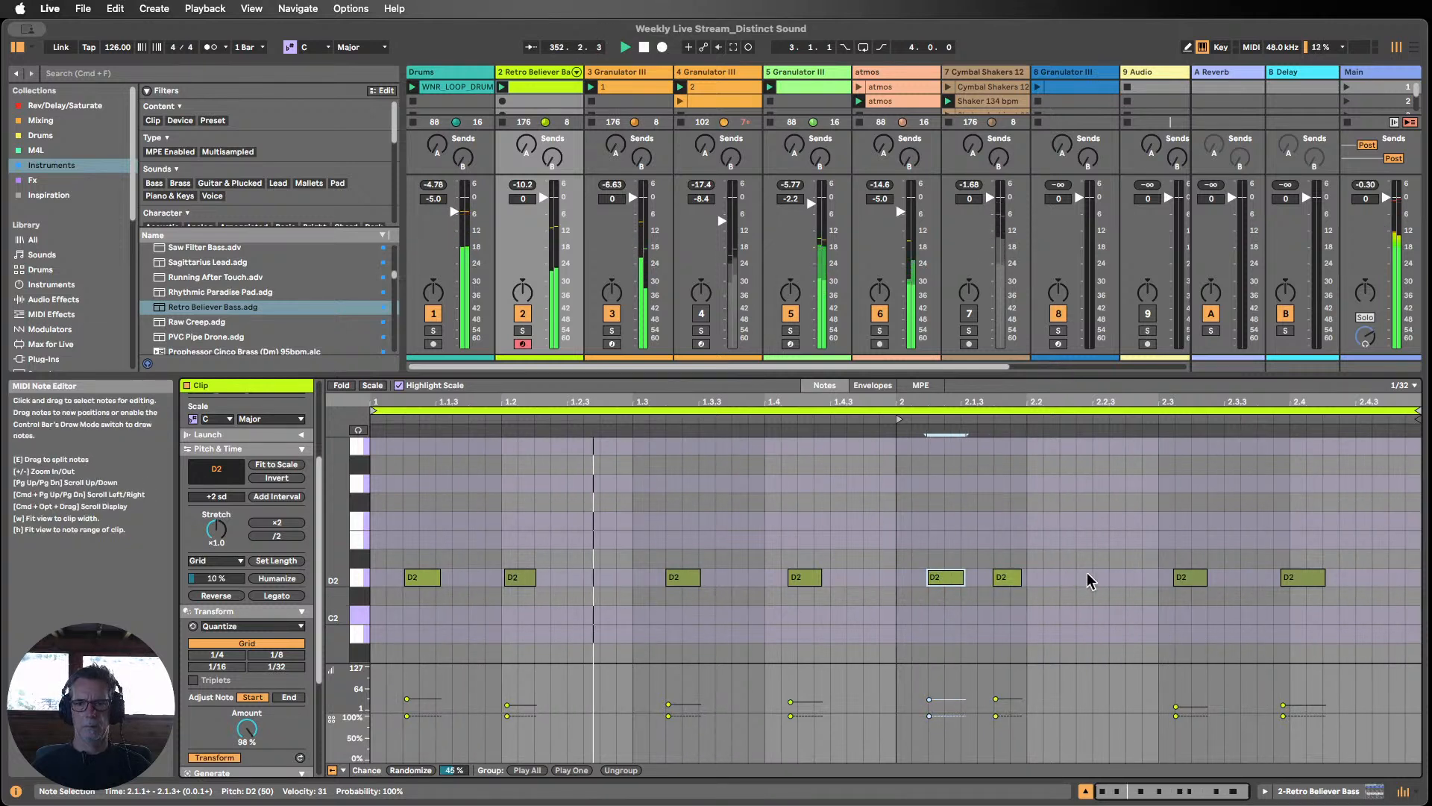
Step: Move the D2 note just after bar 2 slightly earlier, try starting it before bar 2, and undo that last move
key("Left")
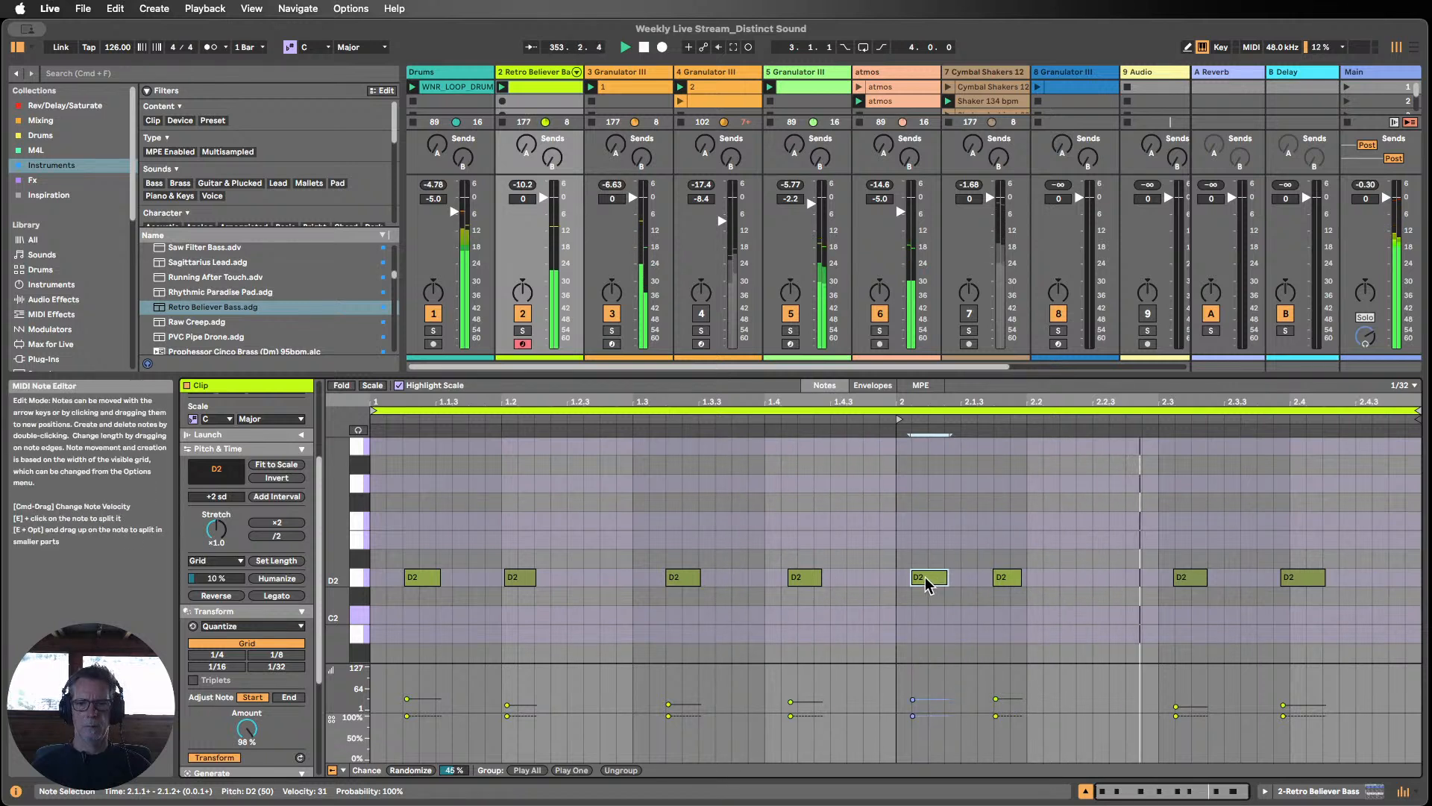
left_click_drag(927, 579, 902, 584)
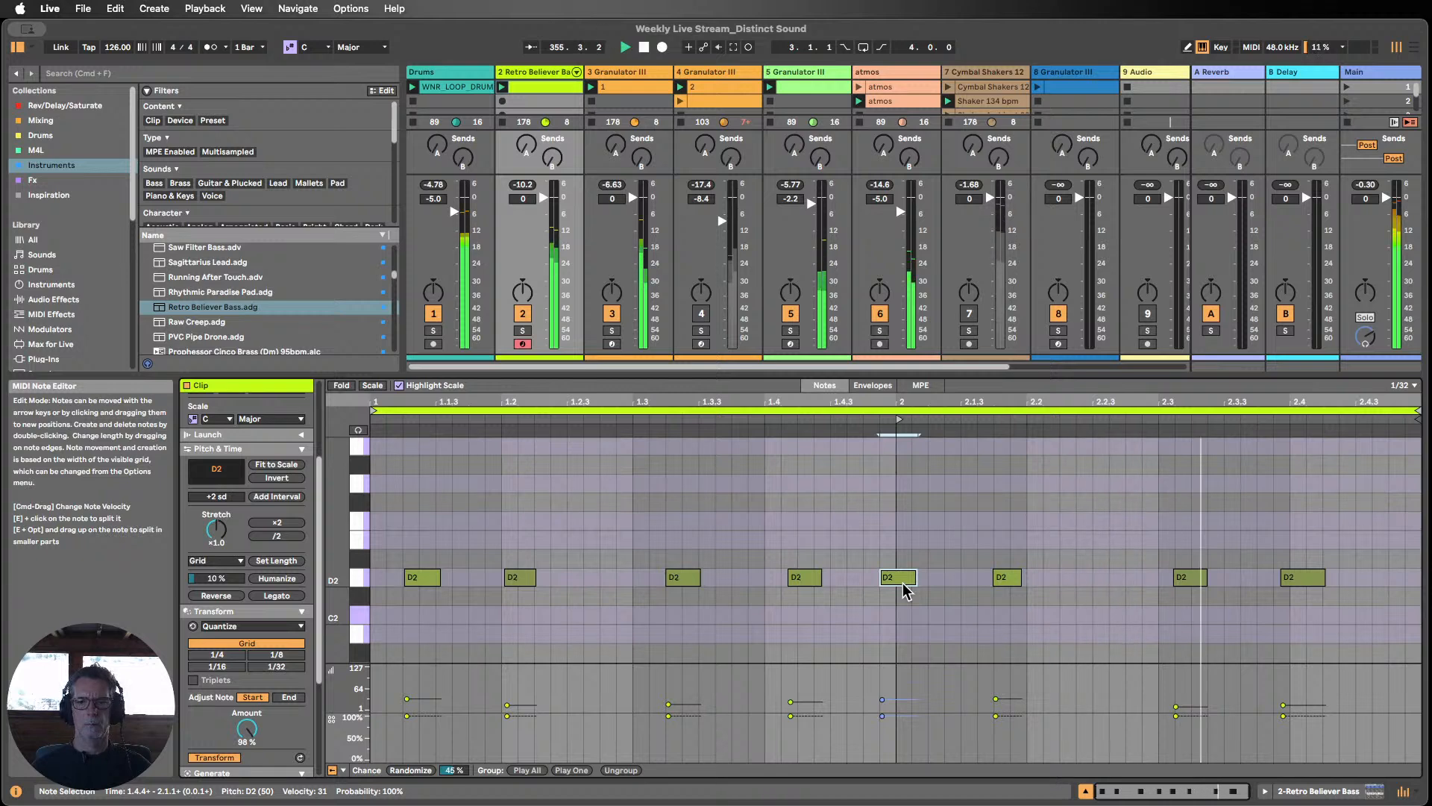
key("super+z")
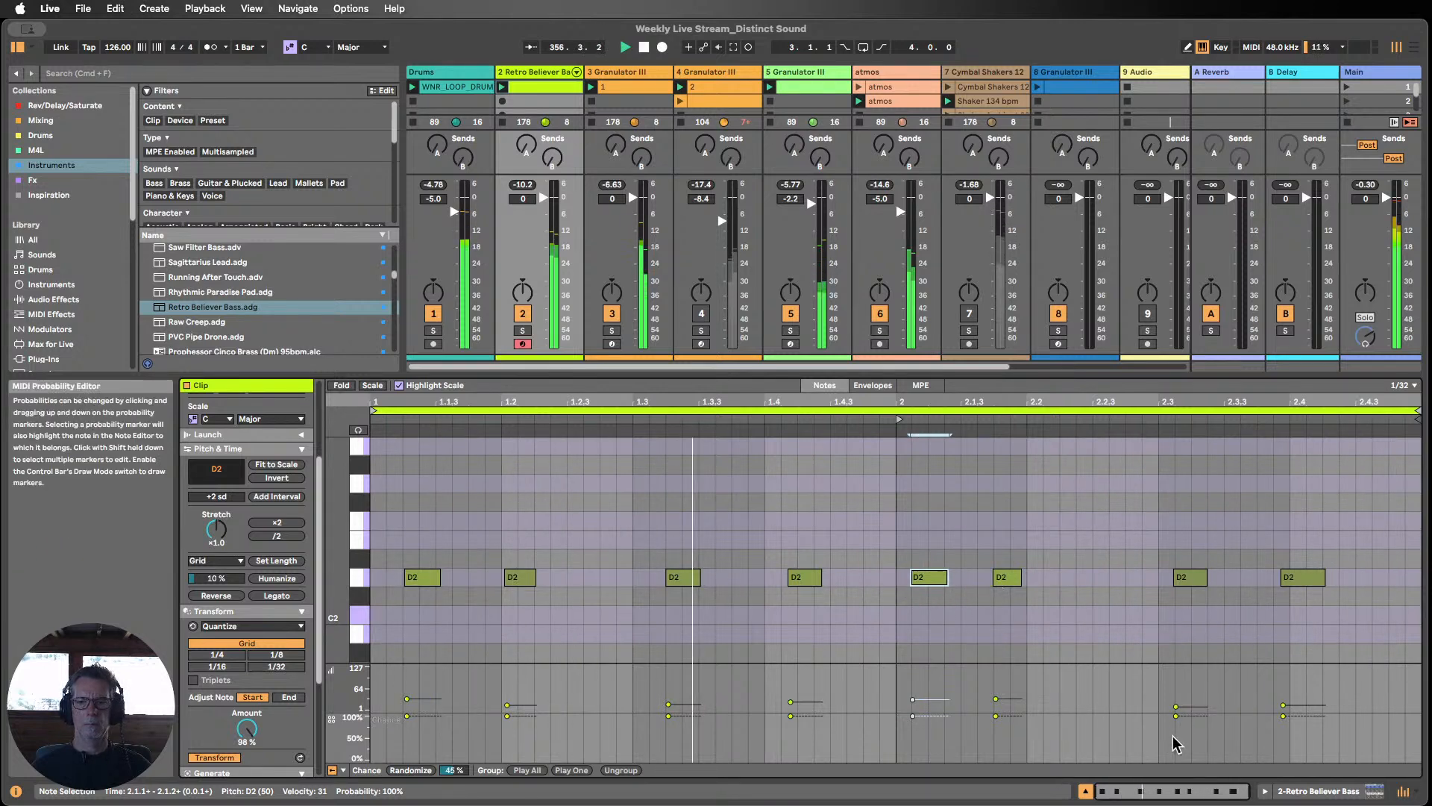
Step: Set the Retro Believer Bass Filter Cutoff to 2.12 kHz and mute the atmos track
left_click(1313, 793)
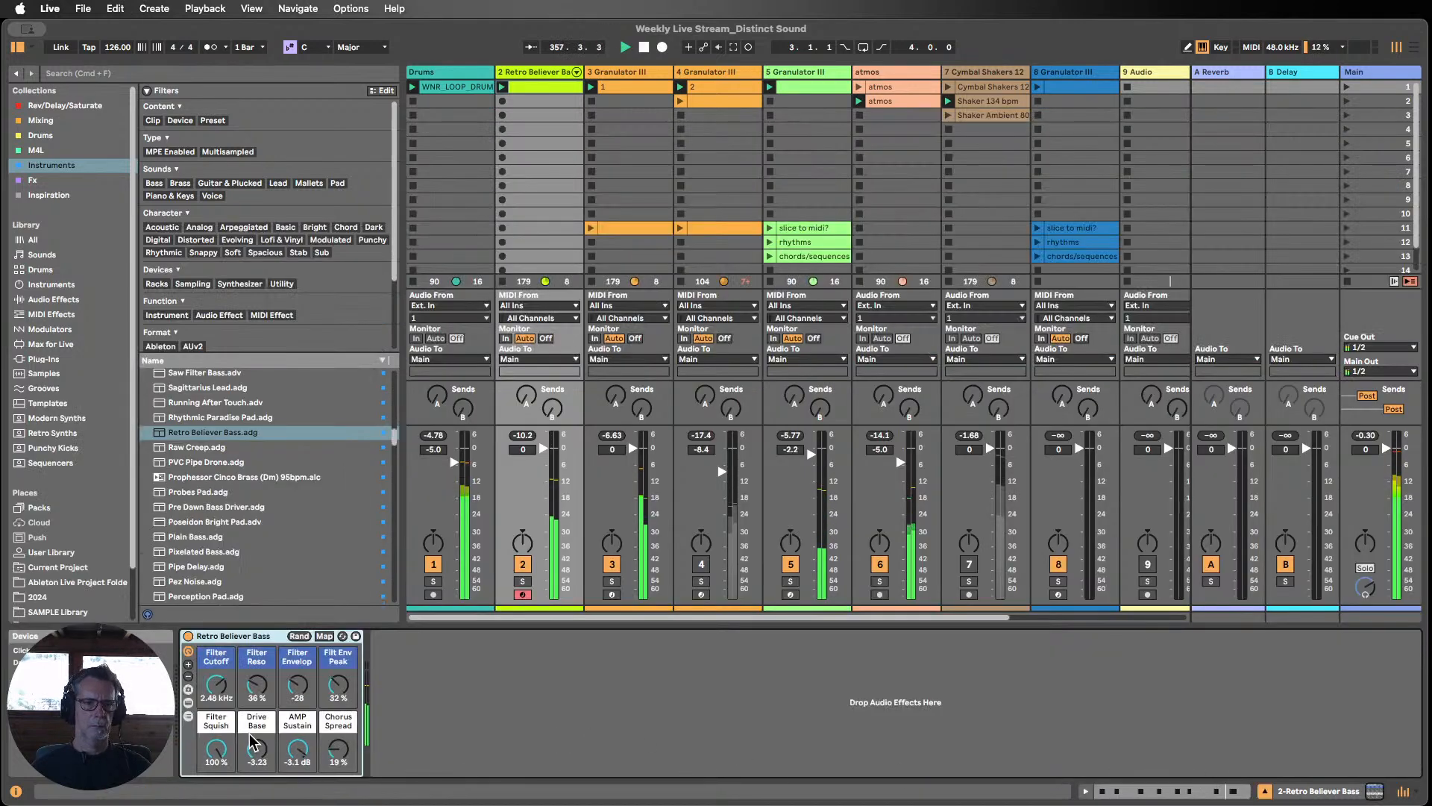
mouse_move(217, 684)
left_mouse_down()
mouse_move(217, 641)
mouse_move(217, 701)
mouse_move(216, 686)
left_mouse_up()
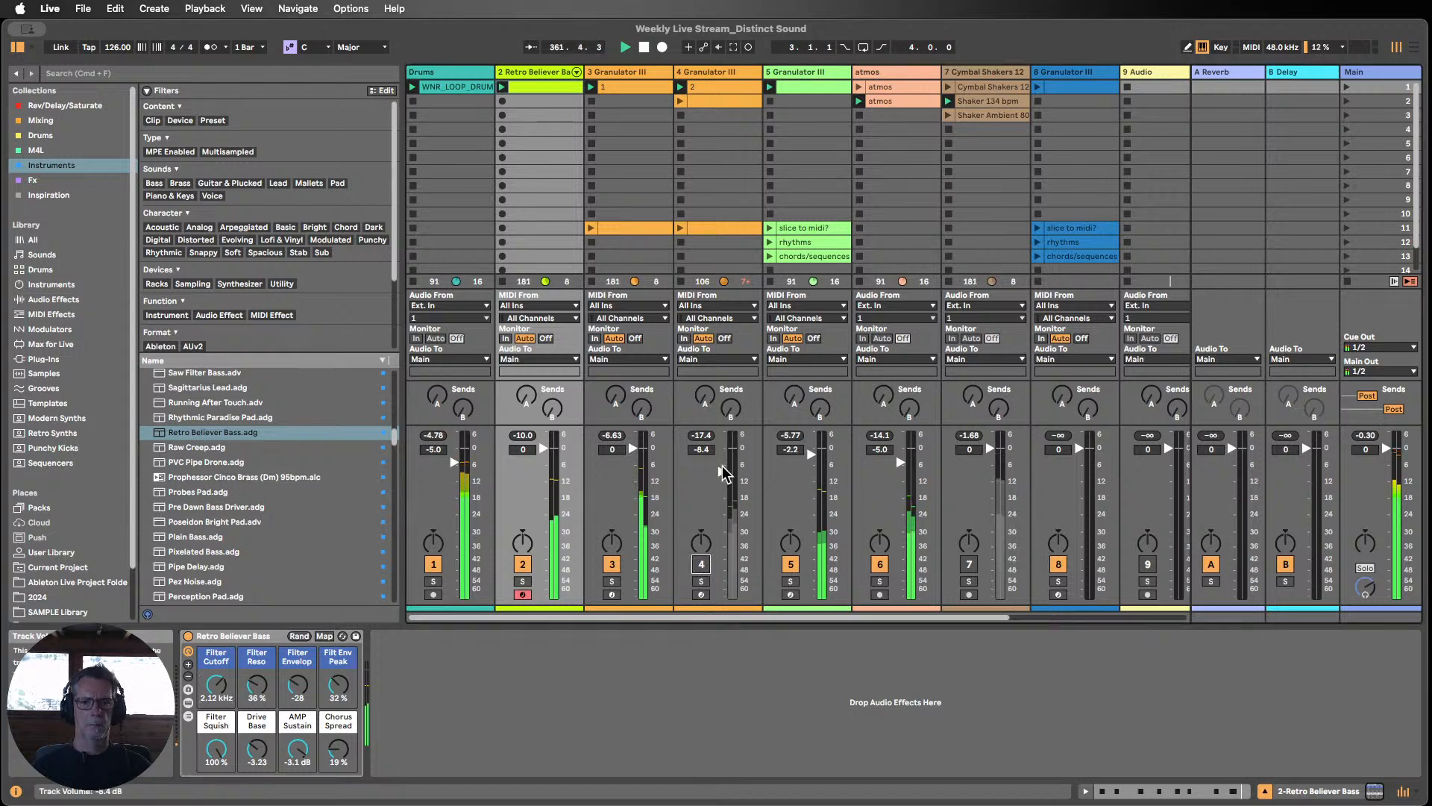
left_click(881, 564)
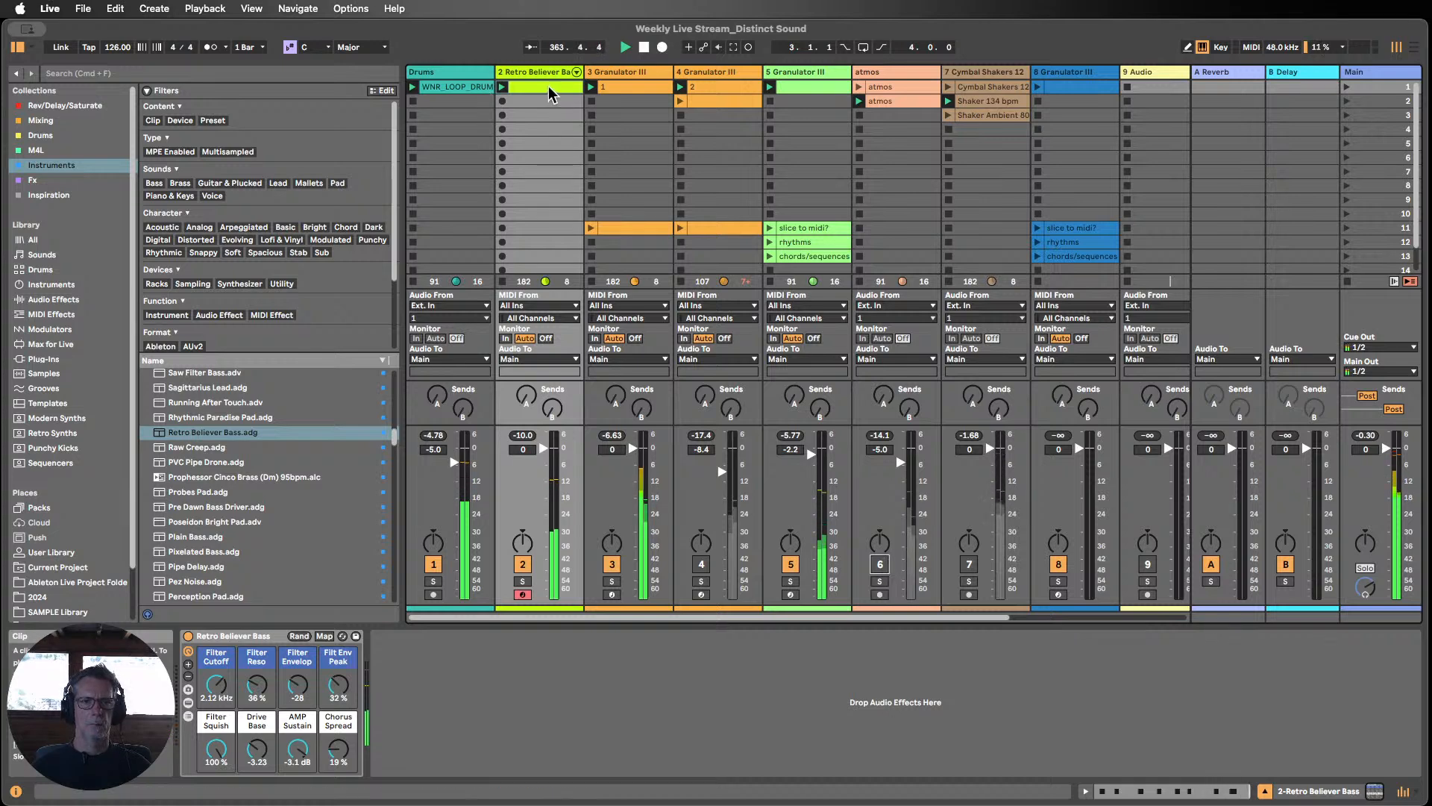
Step: With the drums muted, move the bass clip's D2 notes near 1.4 and 2.4 slightly earlier
double_click(529, 90)
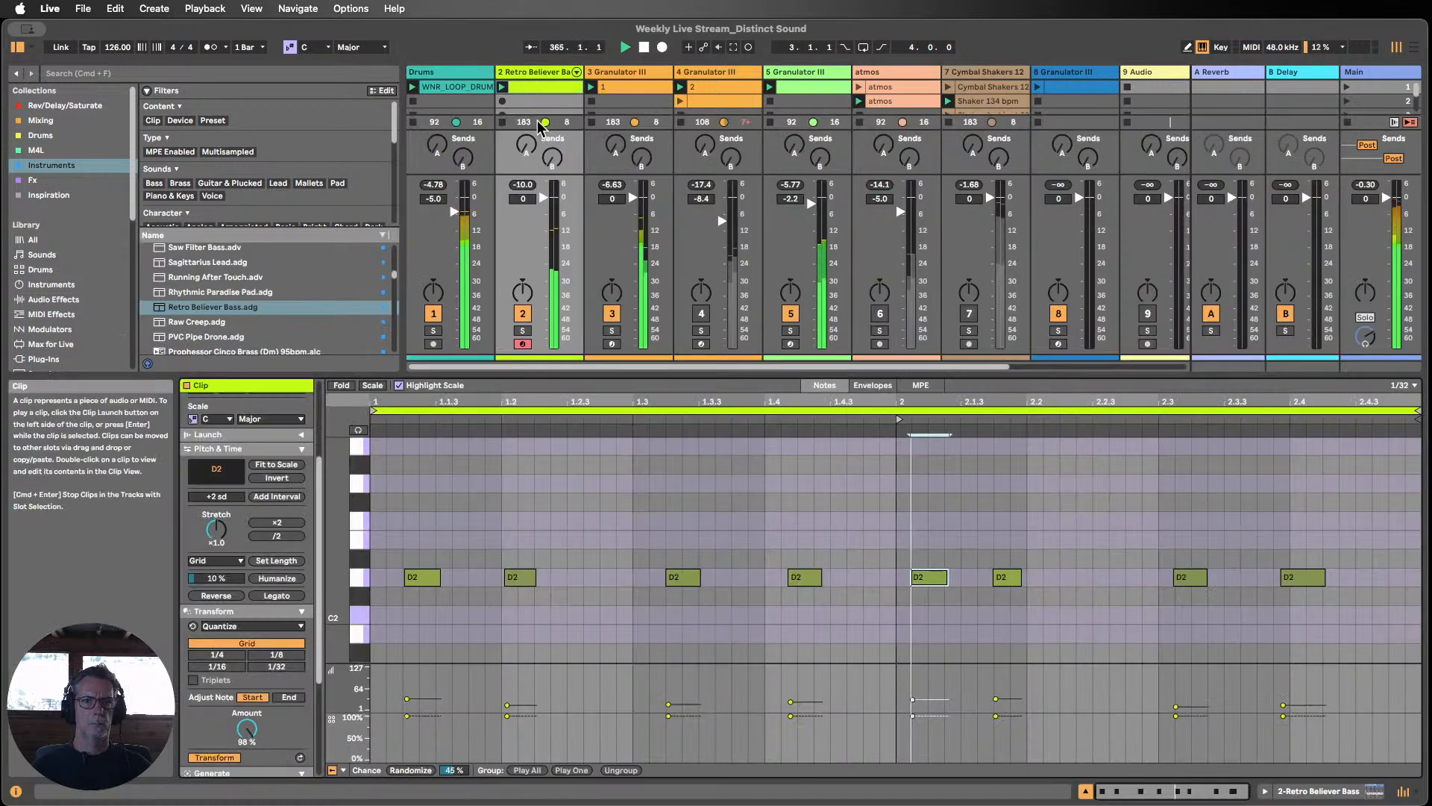
left_click(433, 314)
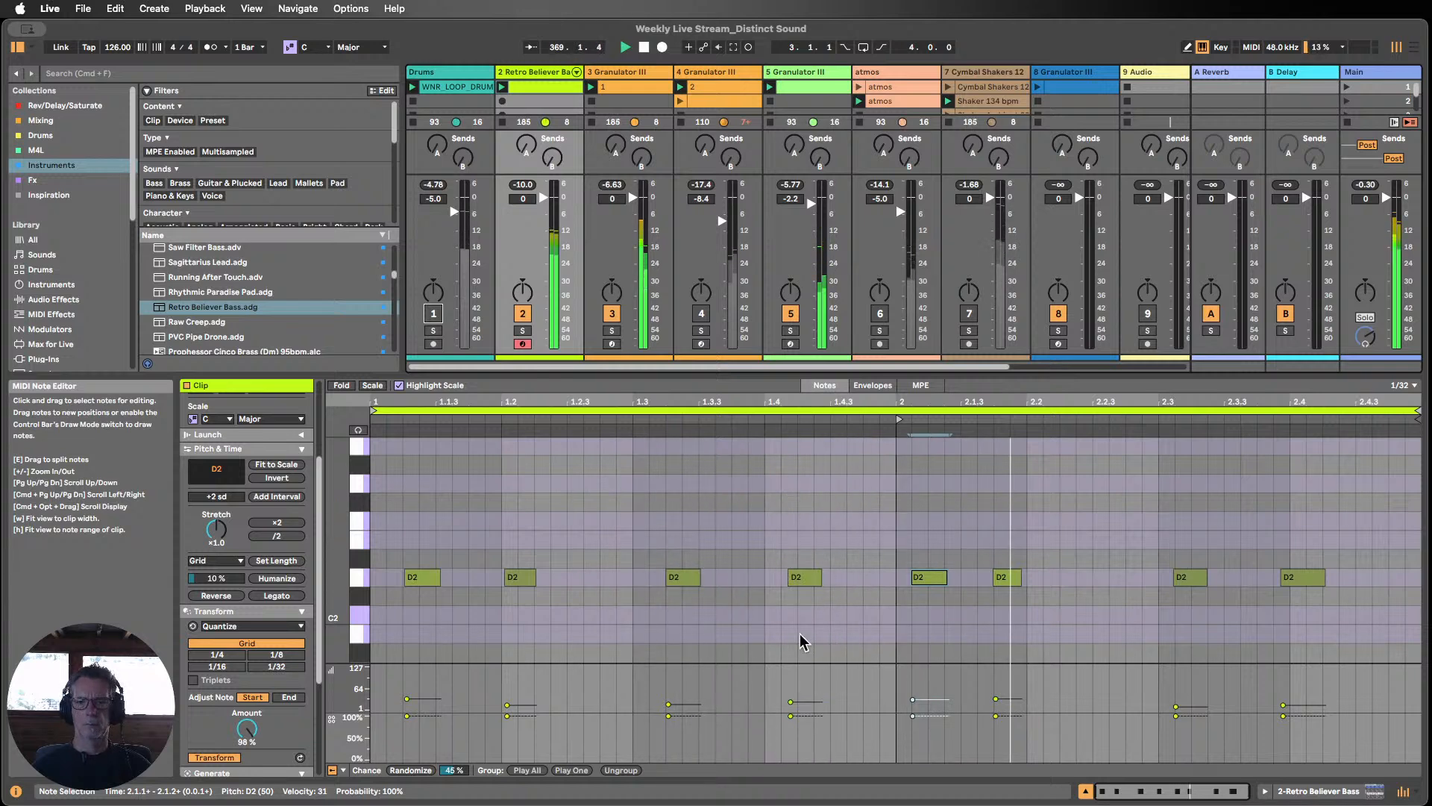
left_click_drag(799, 580, 793, 579)
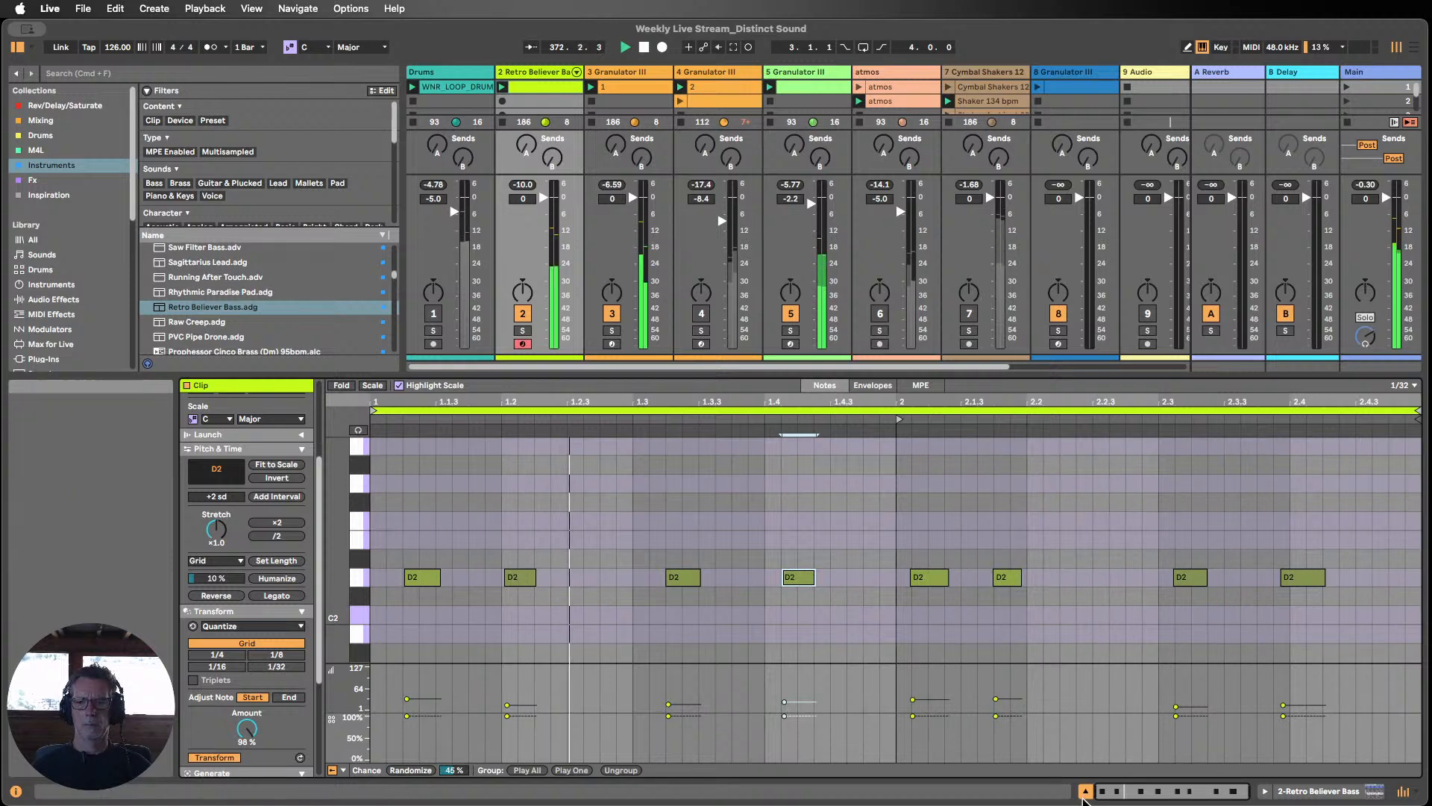
left_click_drag(1298, 580, 1292, 579)
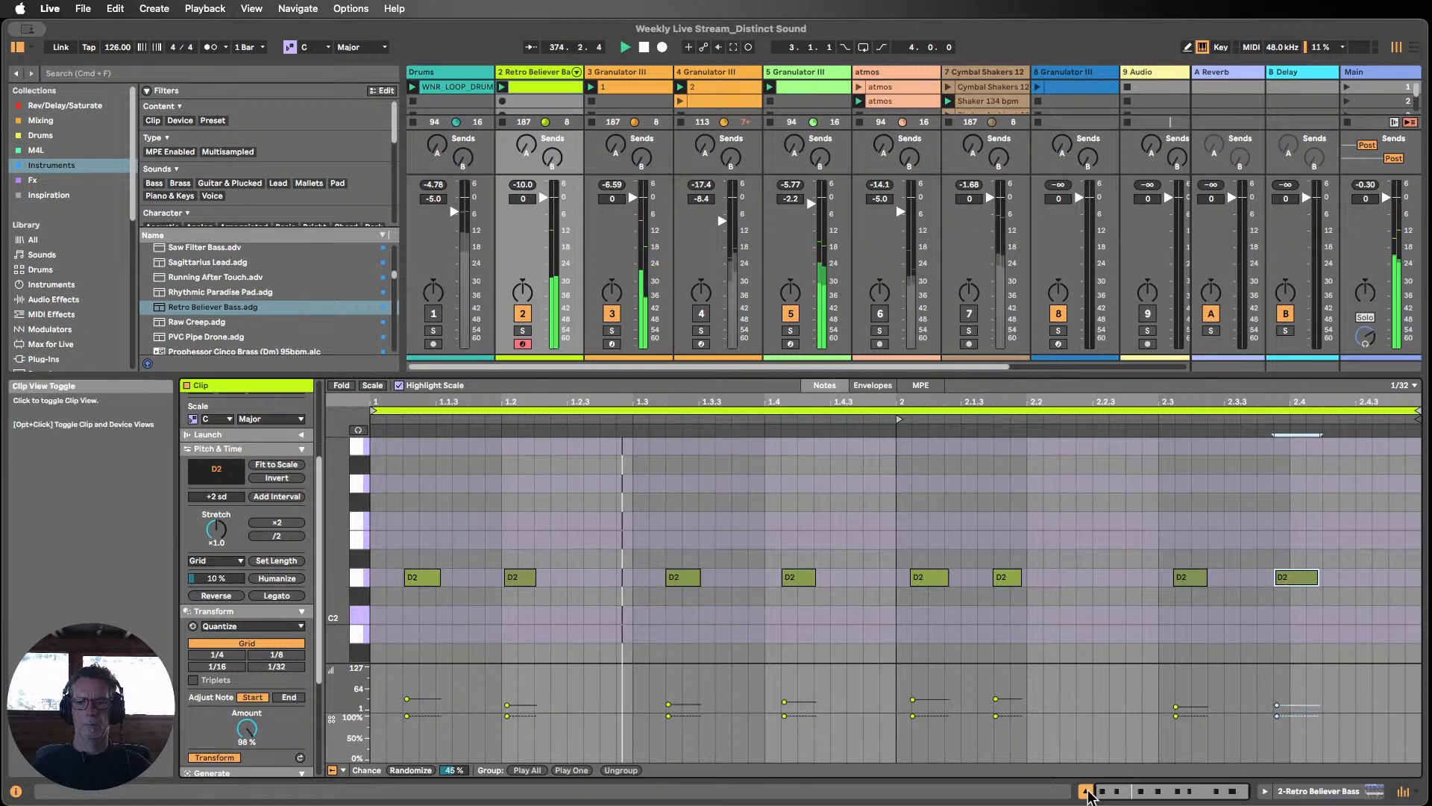
Step: Unmute the drums and atmos tracks and mute the Granulator III on track 5
left_click(1086, 791)
left_click(431, 719)
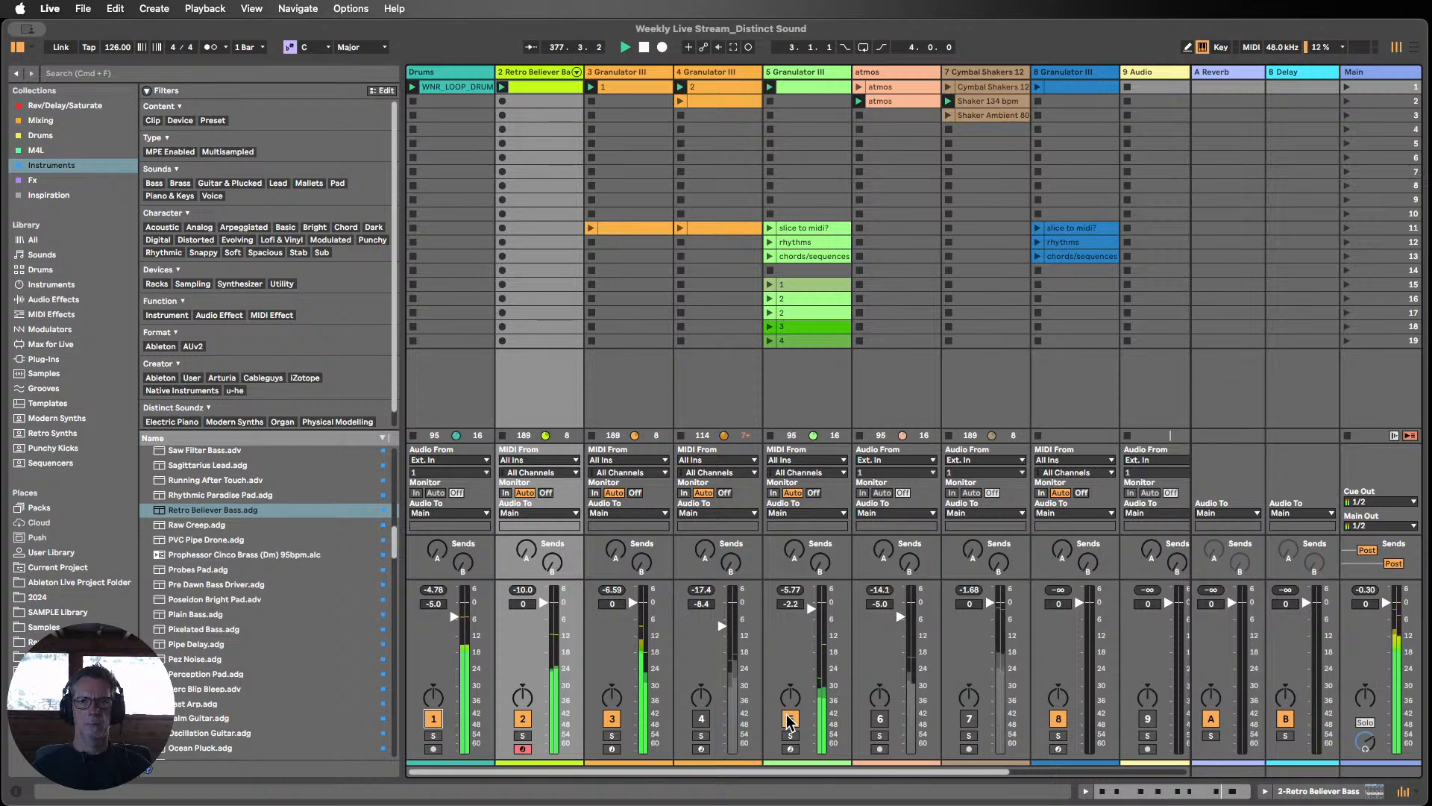
left_click(879, 721)
left_click(790, 718)
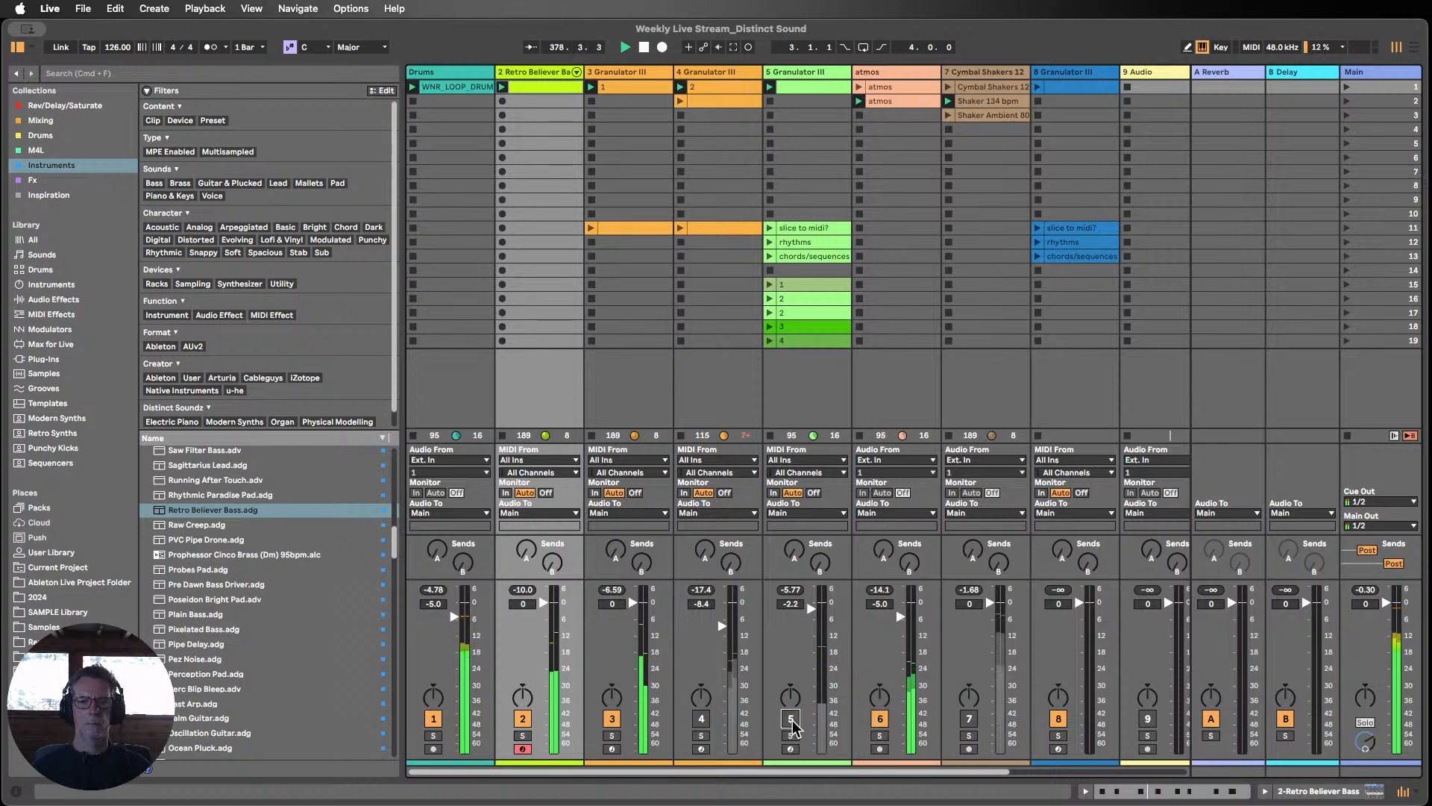
Step: Set the atmos track's volume to -6.0 dB and compare the mix without and with the drums
scroll(912, 620, "down", 1)
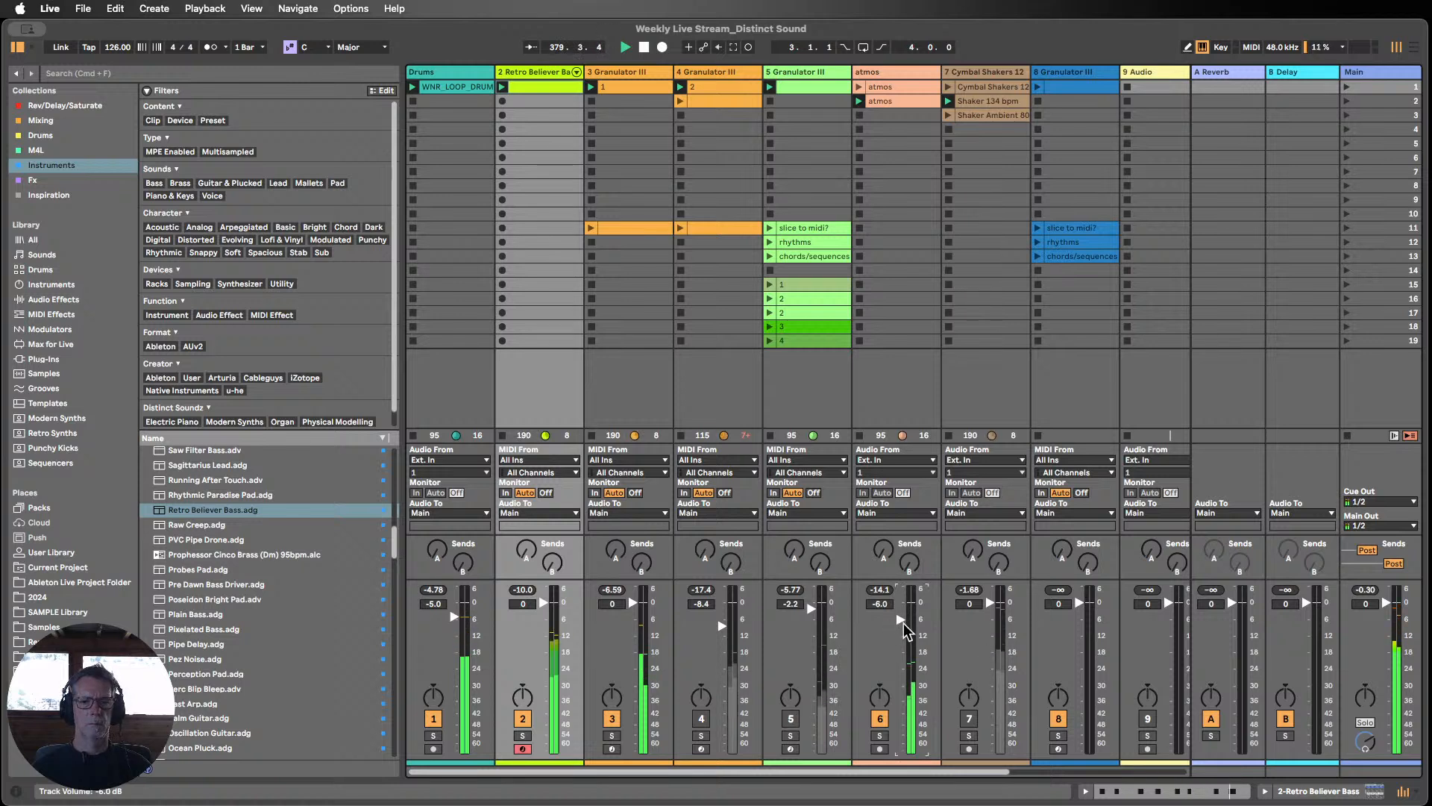
left_click(432, 721)
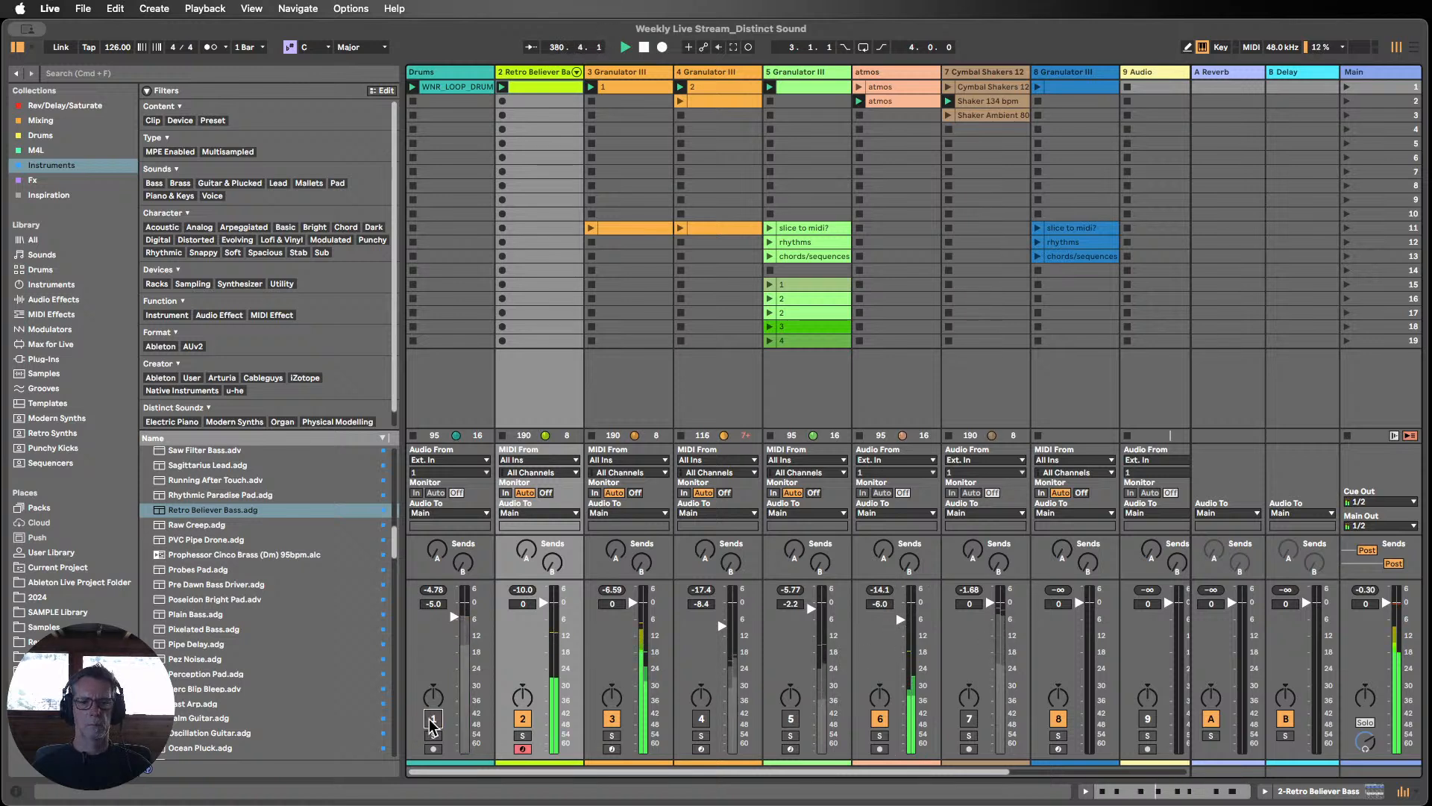
left_click(431, 721)
Step: Set the bass rack's Filter Envelope Amount to -12 and AMP Sustain to 0.0 dB, keeping Filter Envelope Peak and Chorus Spread at their original values
double_click(527, 75)
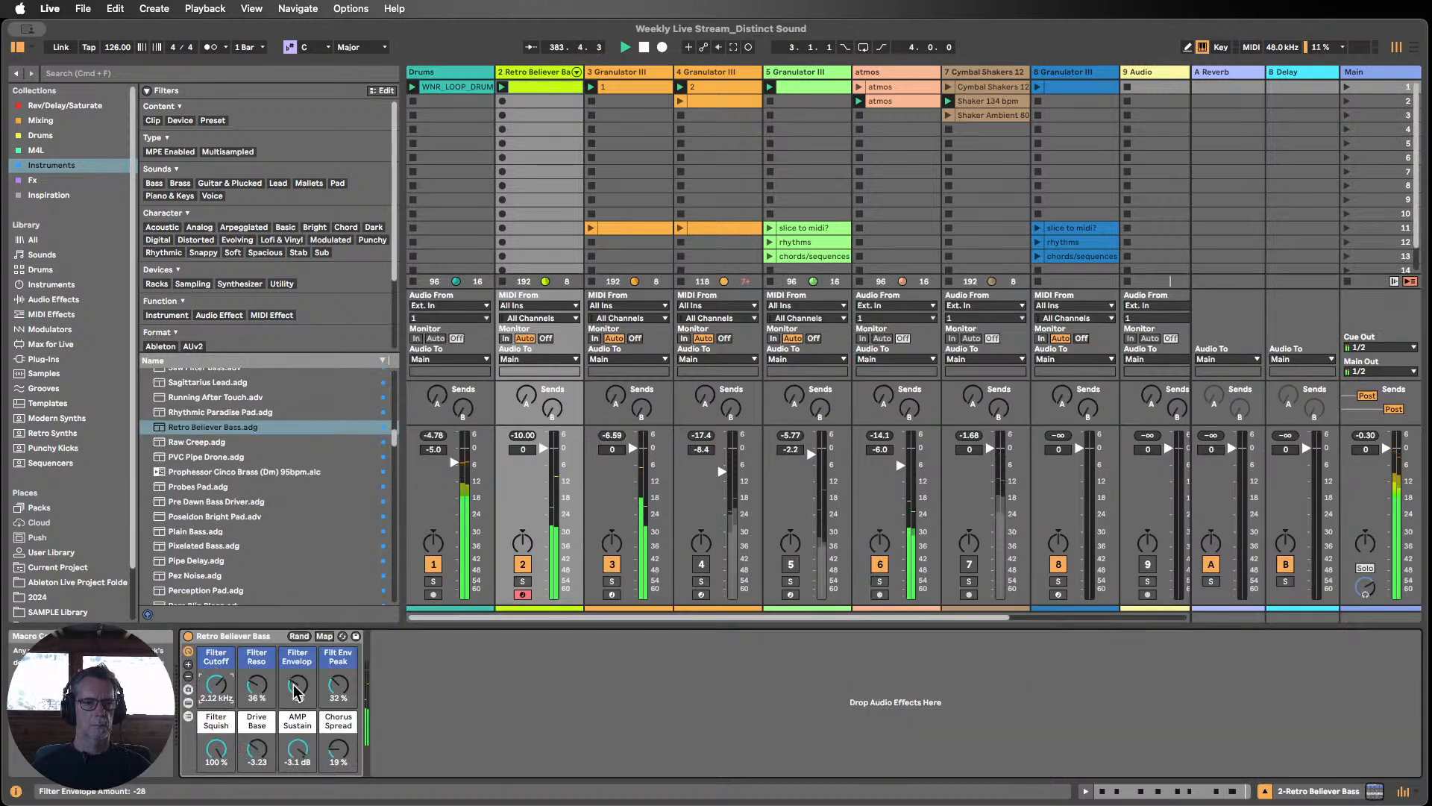
left_click_drag(298, 684, 297, 715)
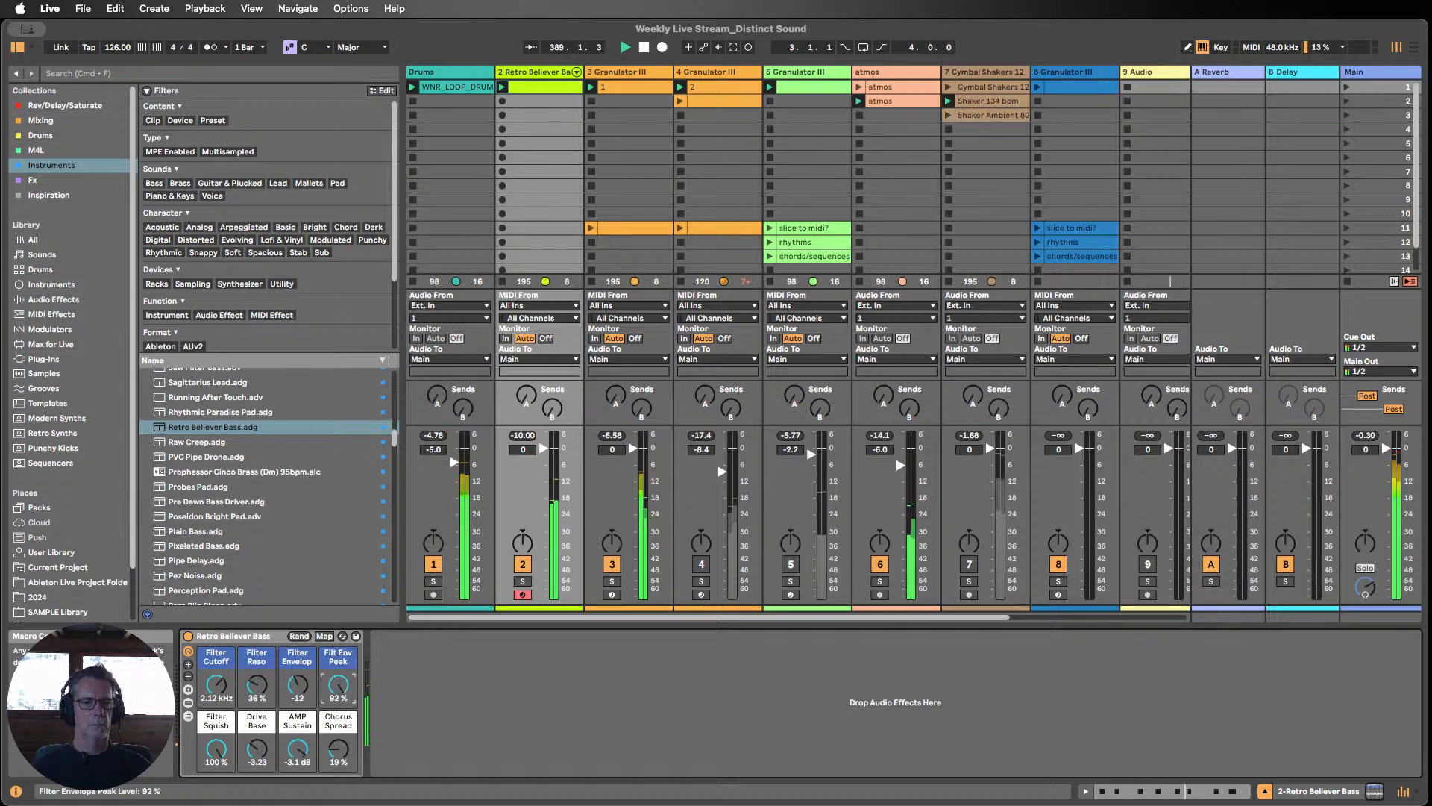
left_click_drag(339, 684, 339, 716)
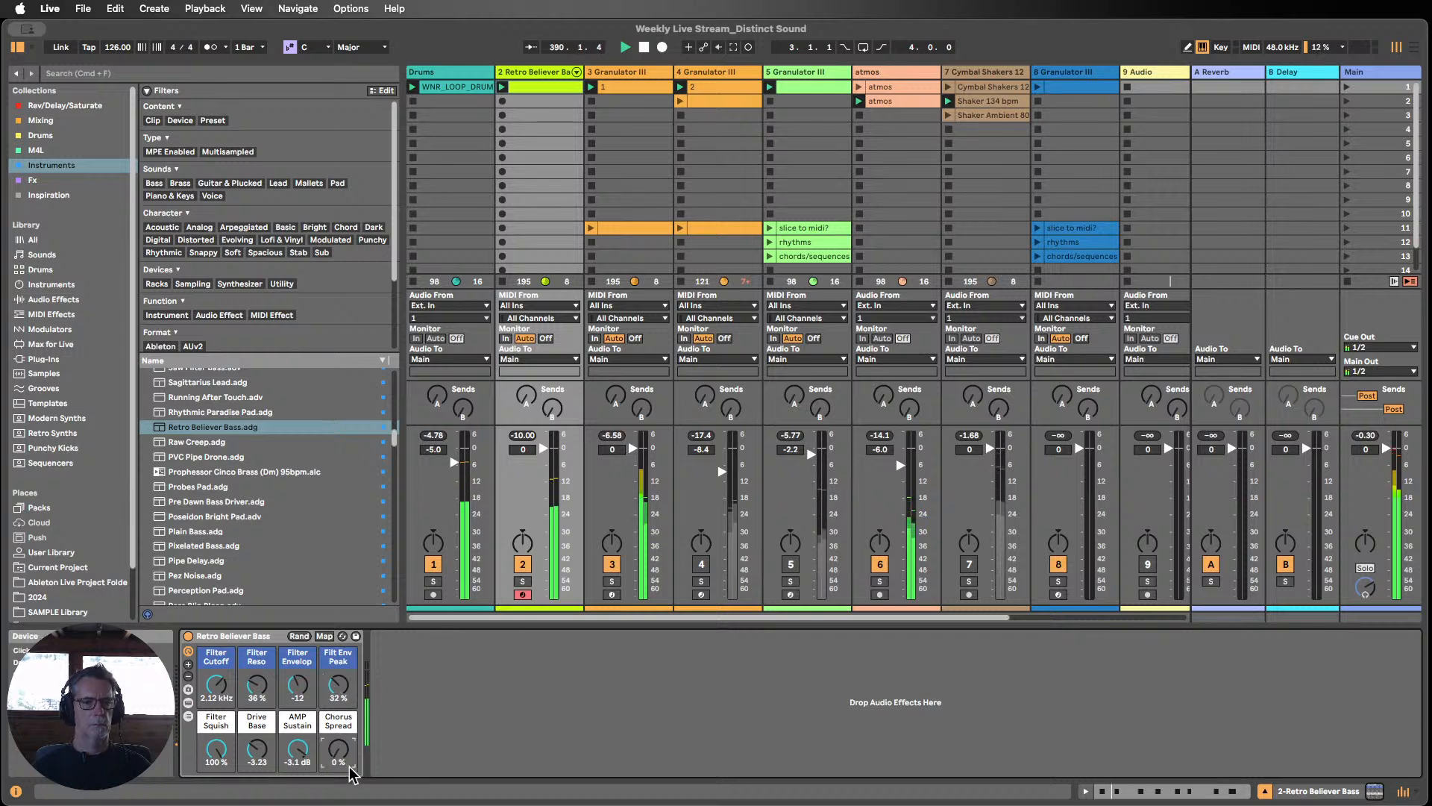
left_click_drag(350, 774, 216, 731)
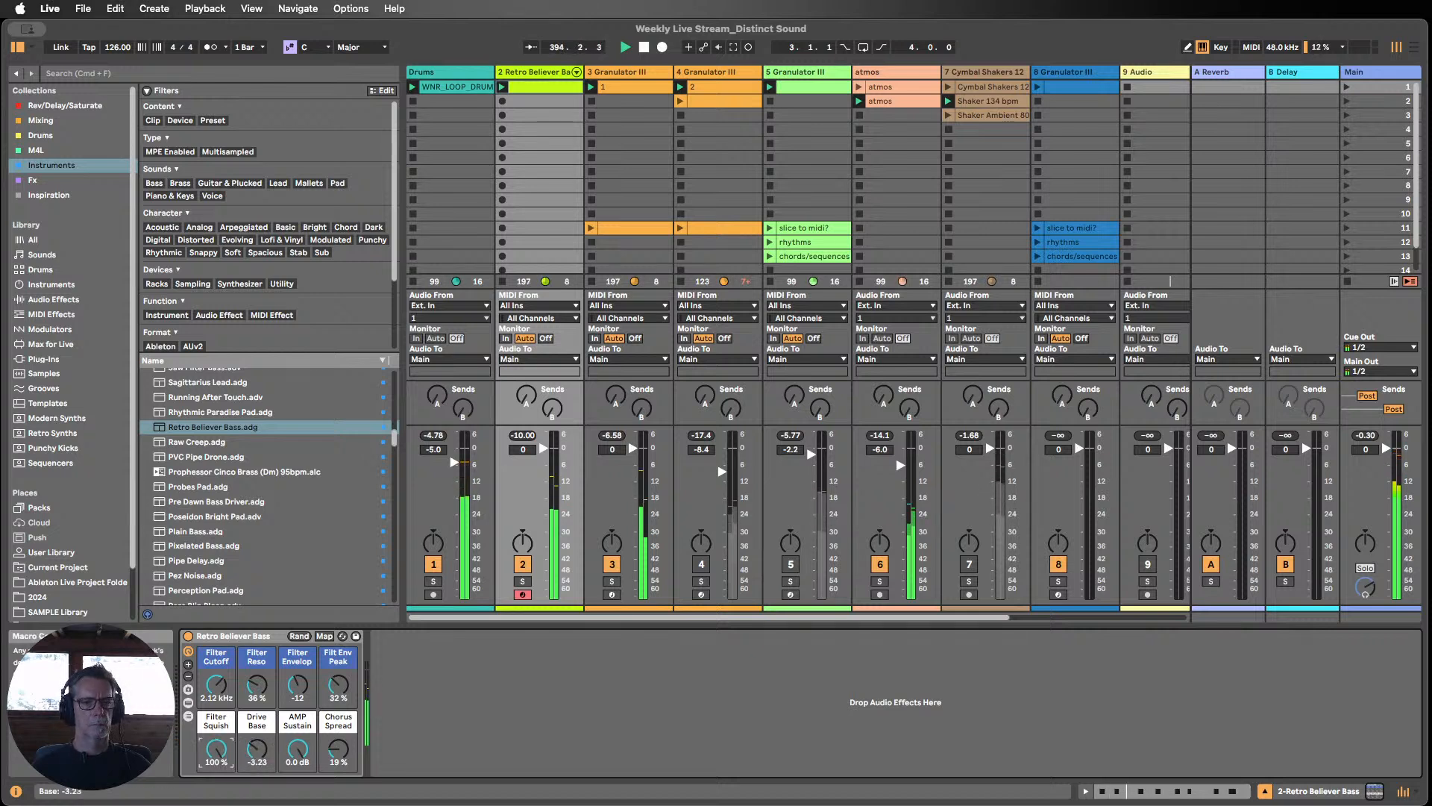
Step: Add the Roar effect after the bass rack and set its Tone to -25 % and stage Amount to 14 %
left_click(38, 302)
scroll(280, 421, "down", 15)
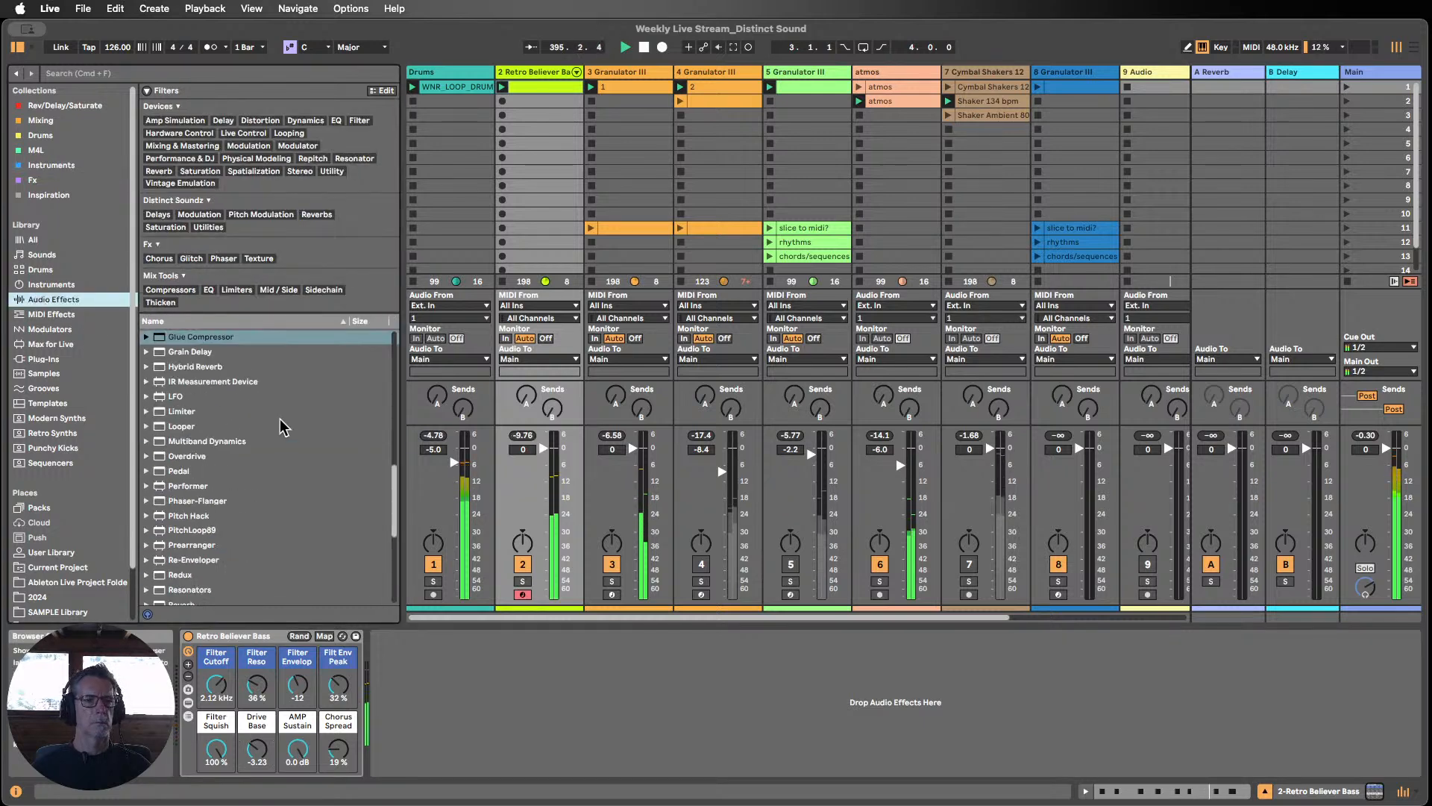
left_click_drag(190, 461, 514, 662)
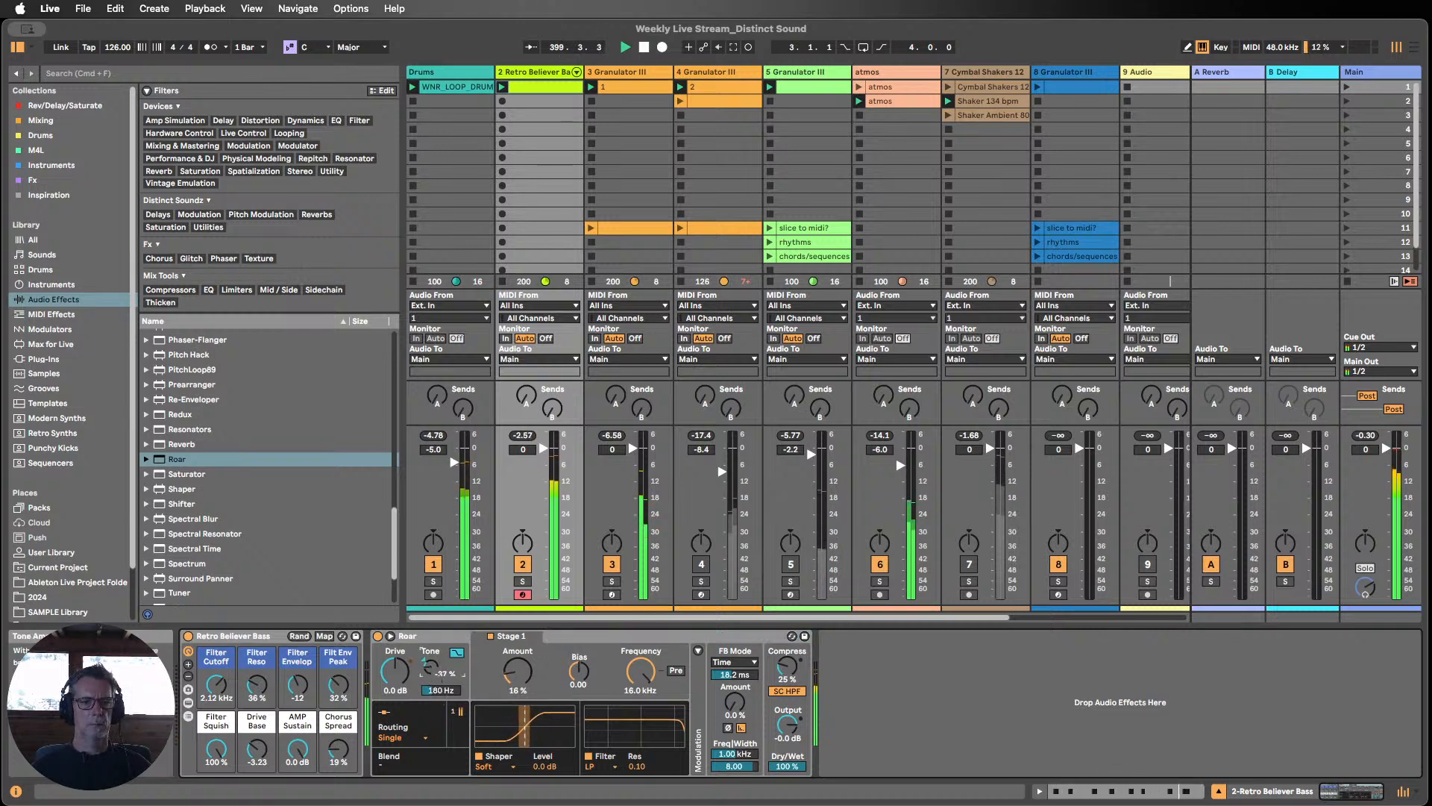
left_click_drag(431, 666, 430, 664)
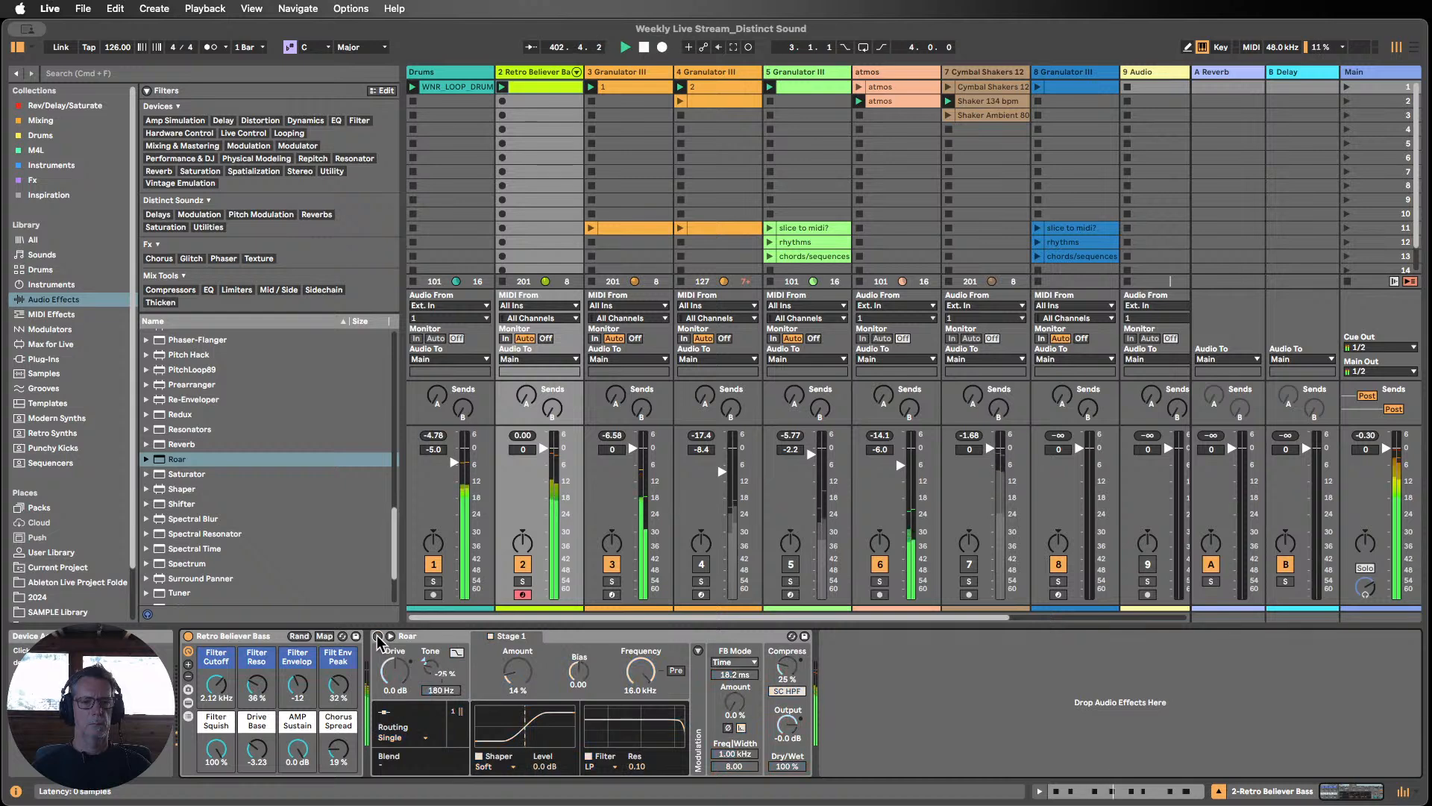
Step: Set Roar's Output to -4.7 dB, compare the bass with and without Roar, and unmute track 5
left_click_drag(795, 762, 795, 771)
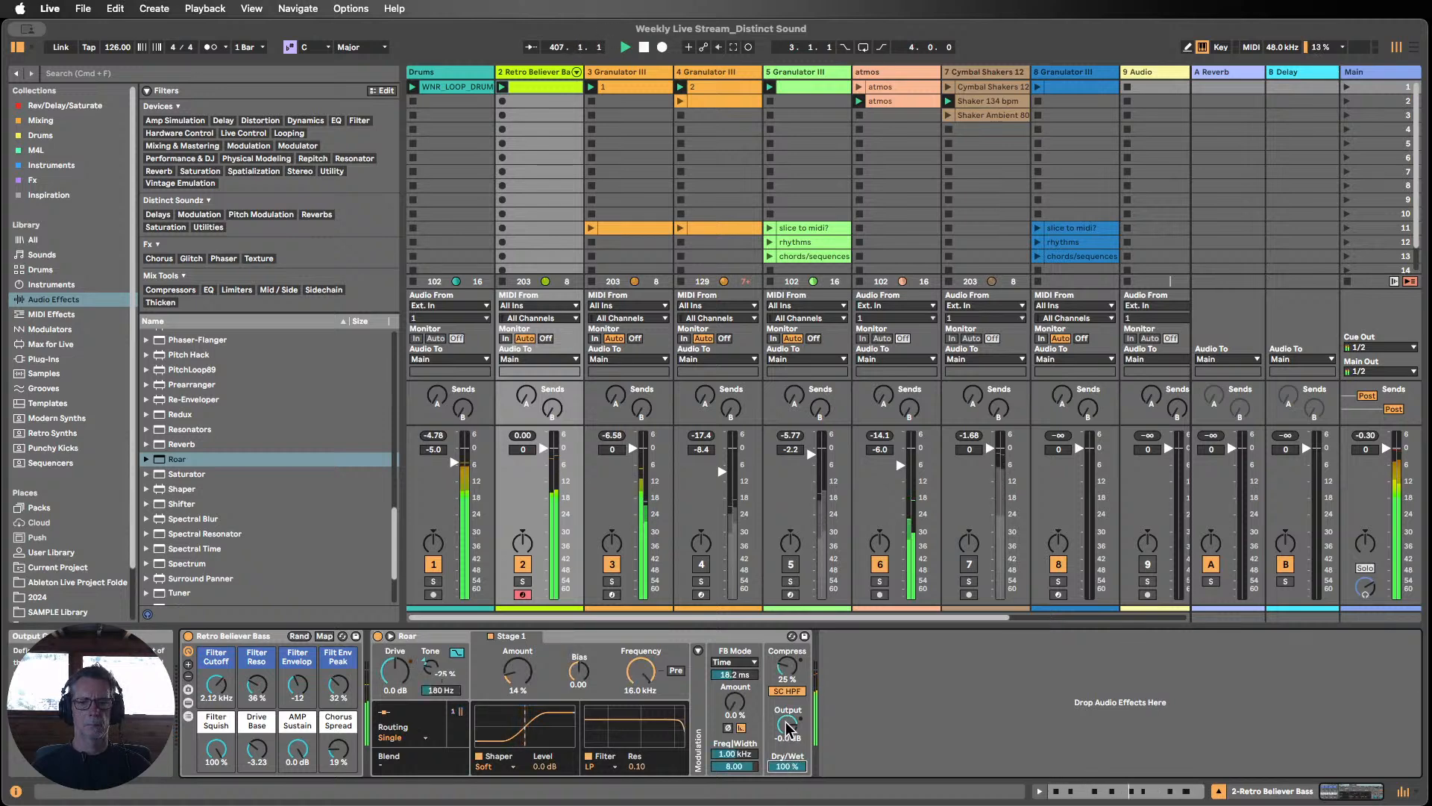
left_click_drag(787, 724, 787, 740)
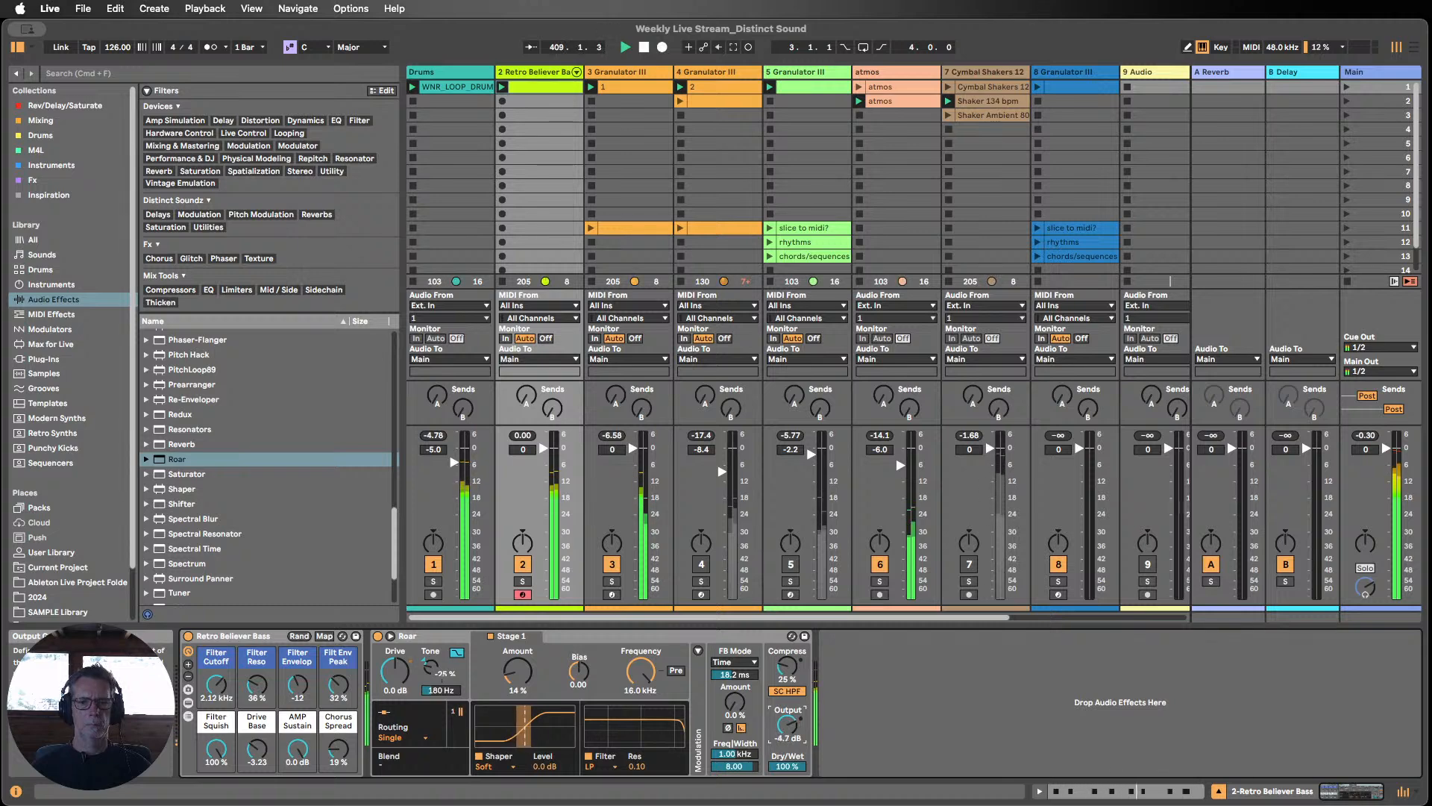
left_click(378, 637)
left_click(378, 636)
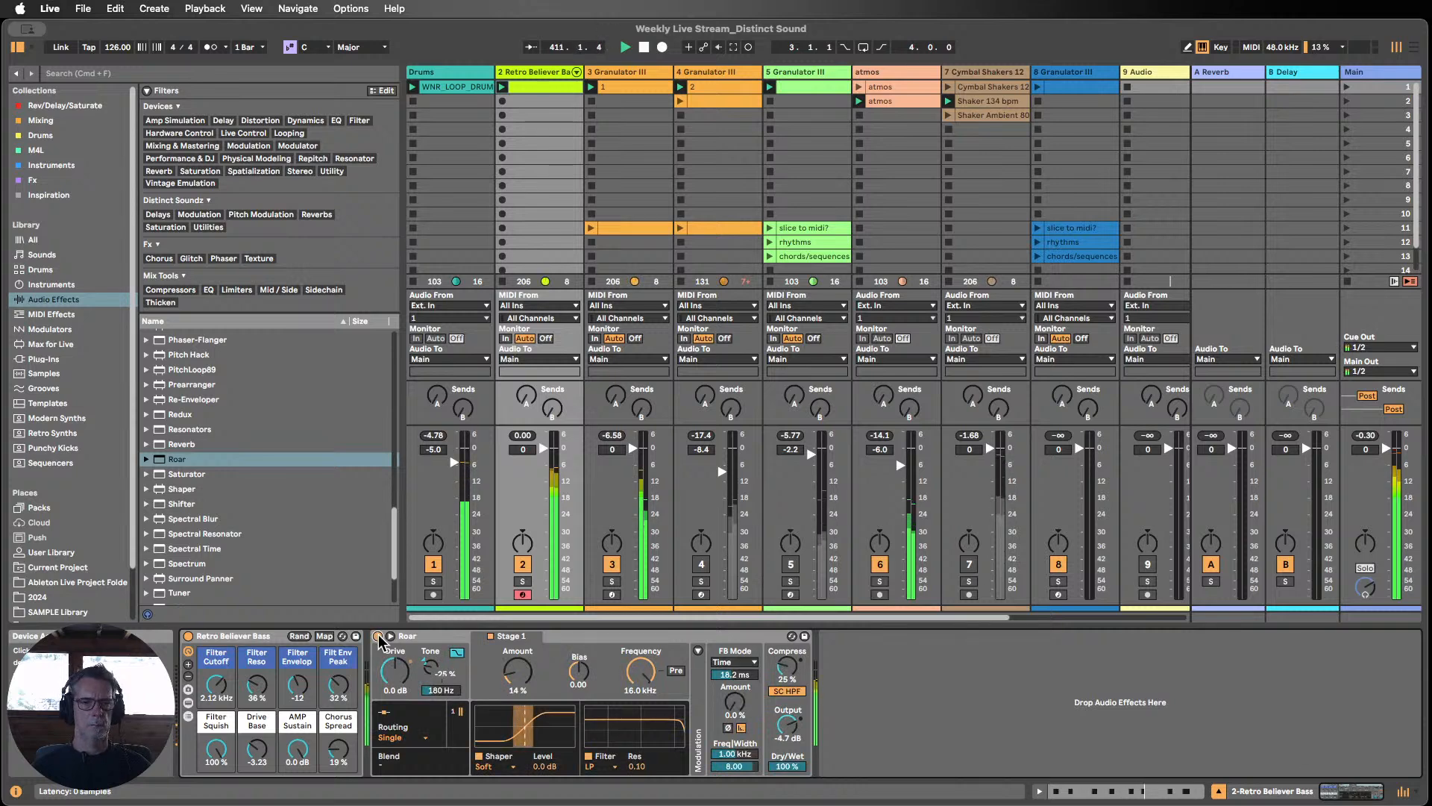
left_click(789, 564)
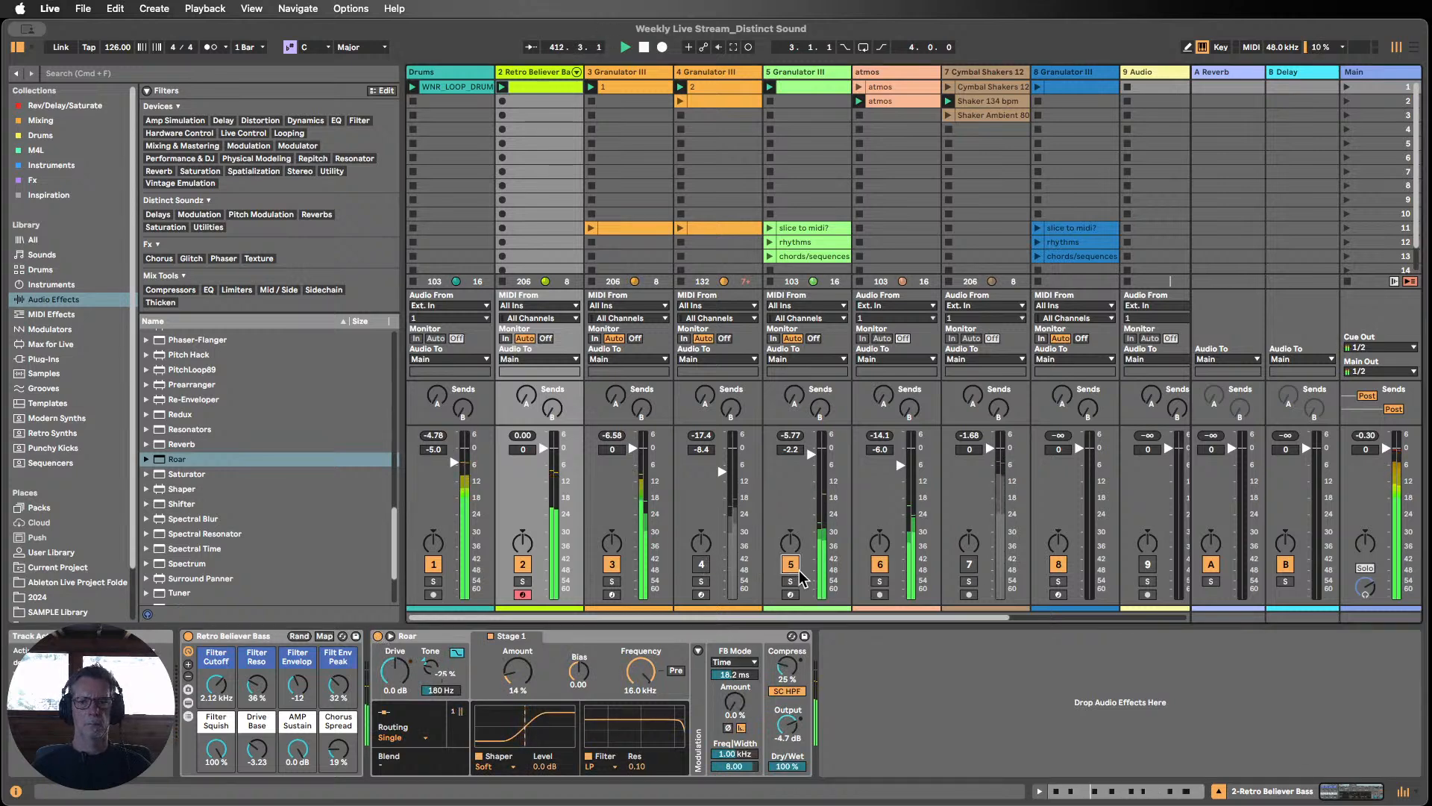
Step: Hide the browser, stop playback, and insert a new audio track directly after the Granulator III on track 5
left_click(15, 47)
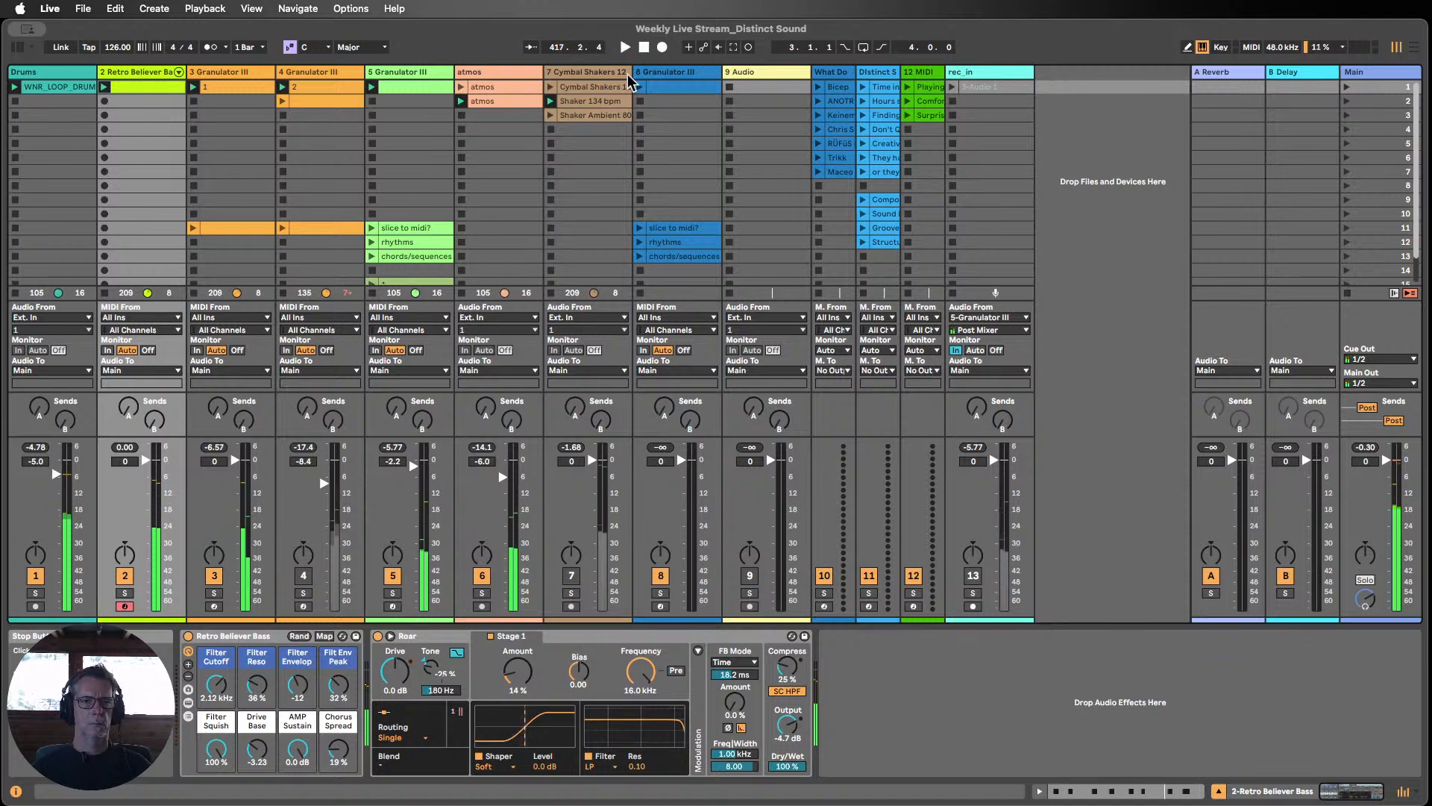
left_click(405, 72)
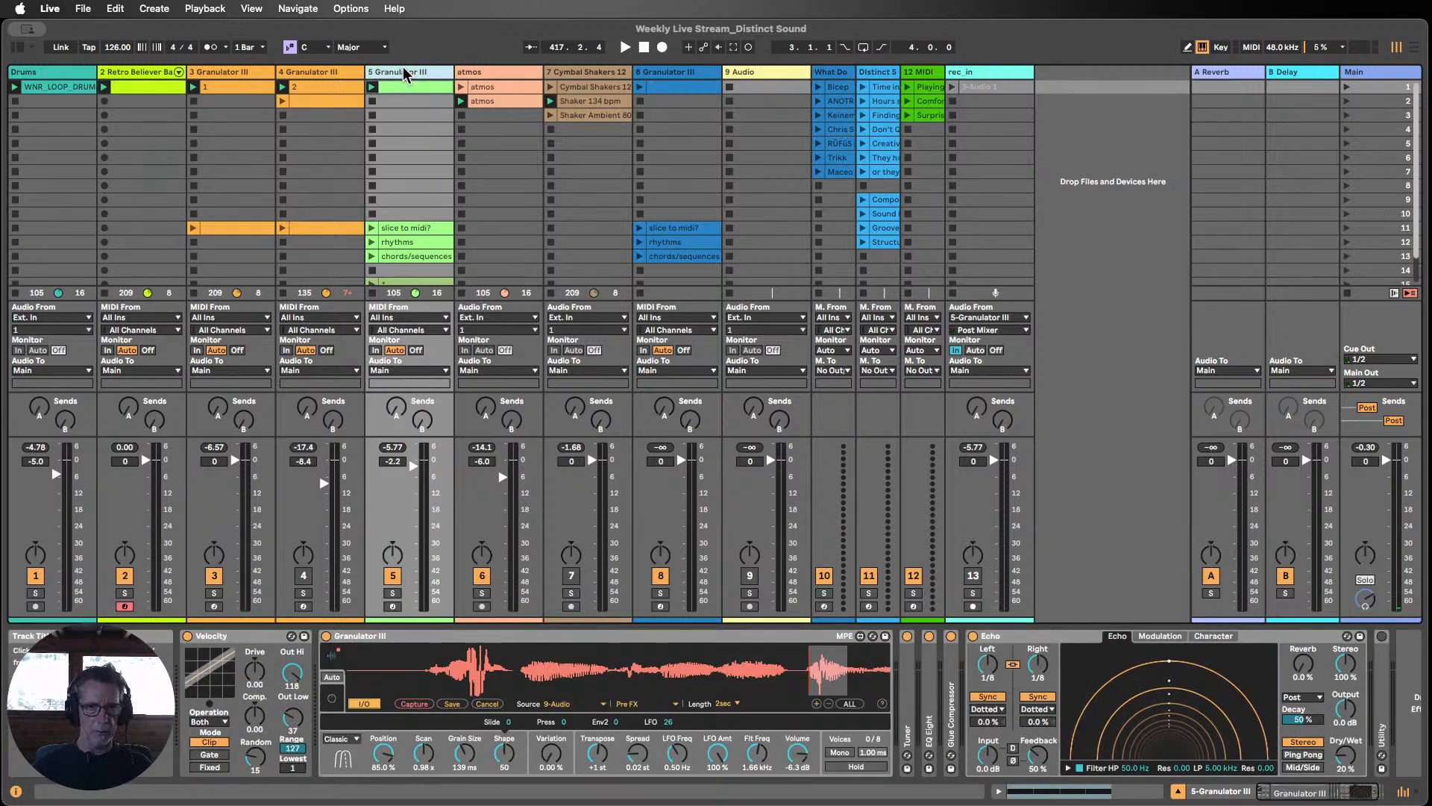
key("super+t")
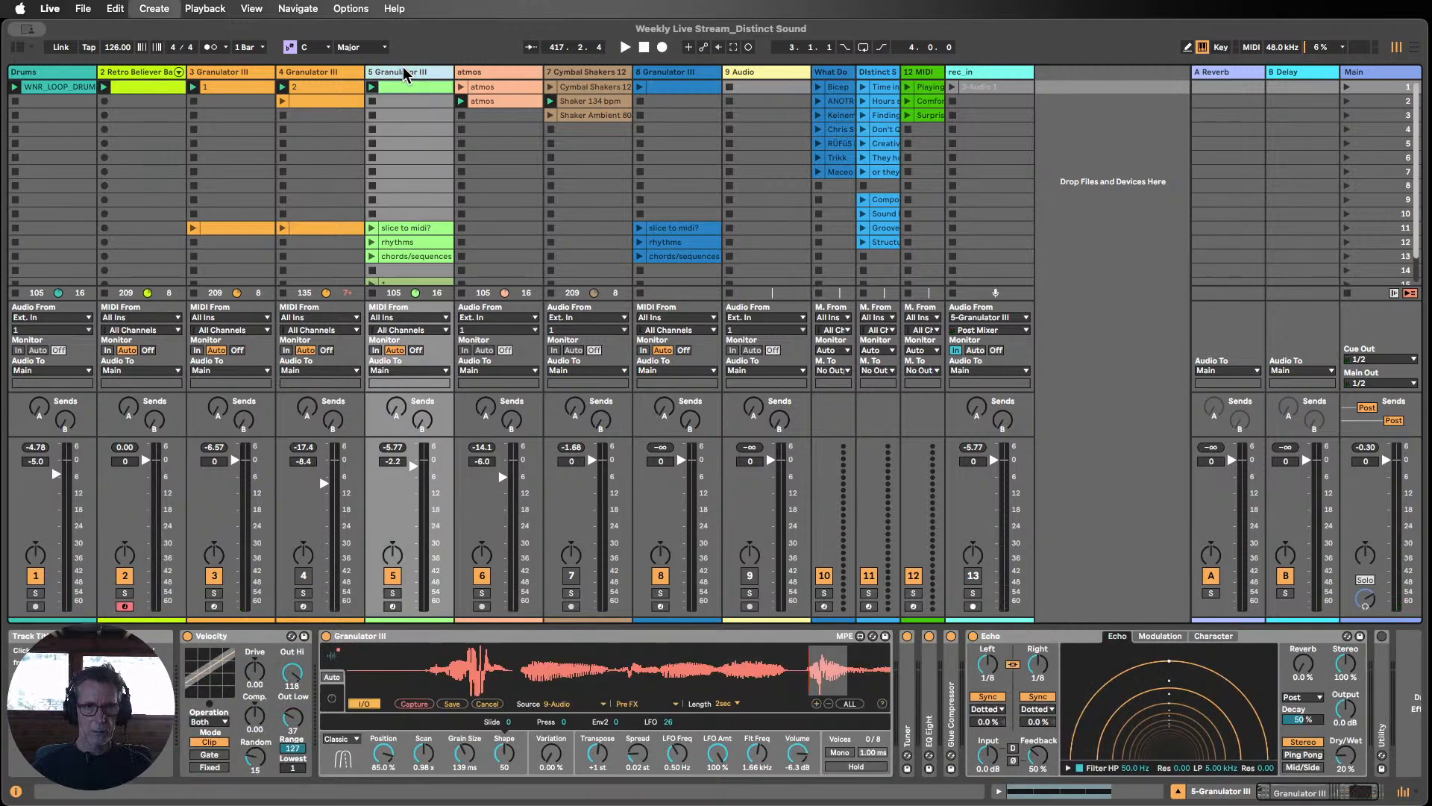
Step: Rename the Retro Believer Bass track as bass
left_click(43, 72)
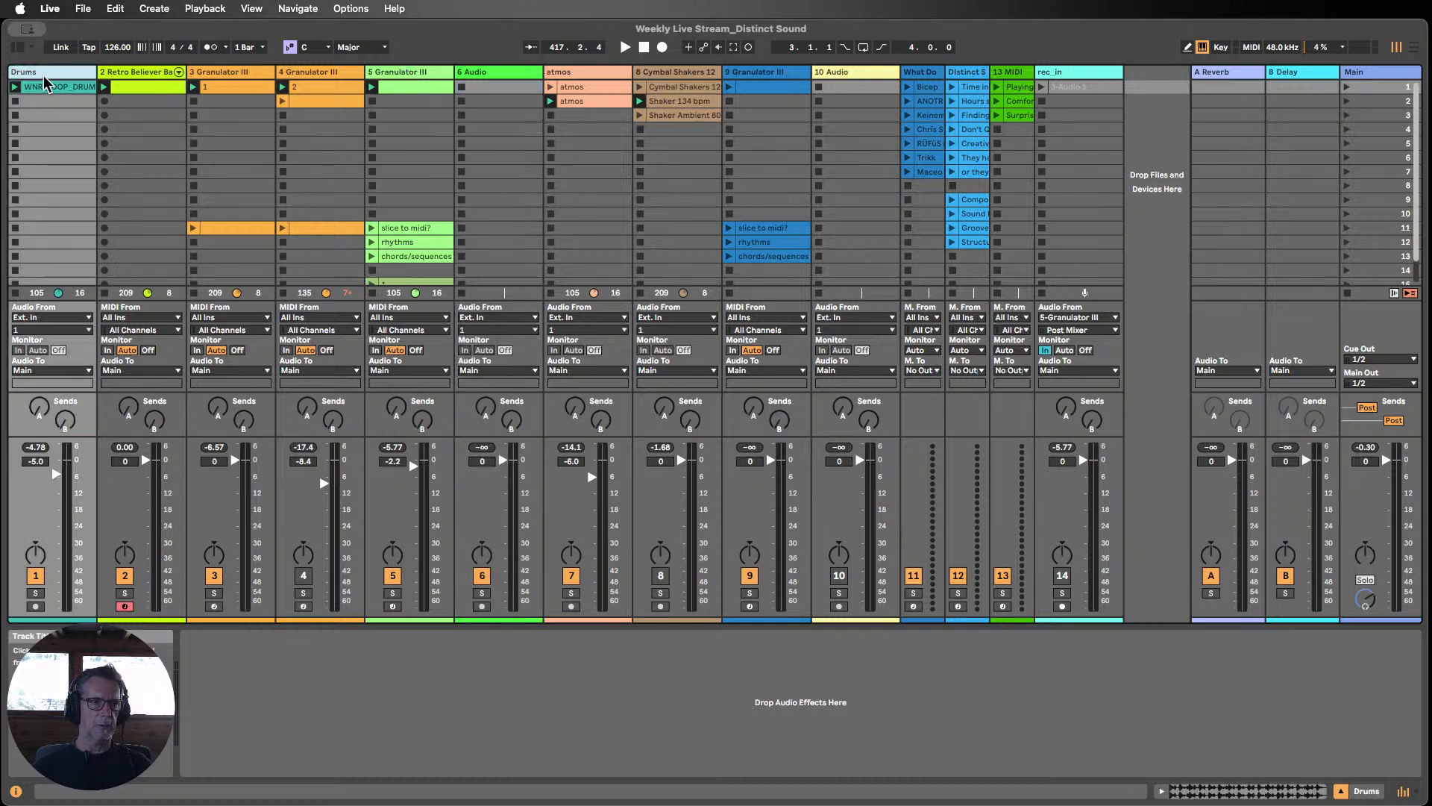
left_click(137, 73)
type("ba")
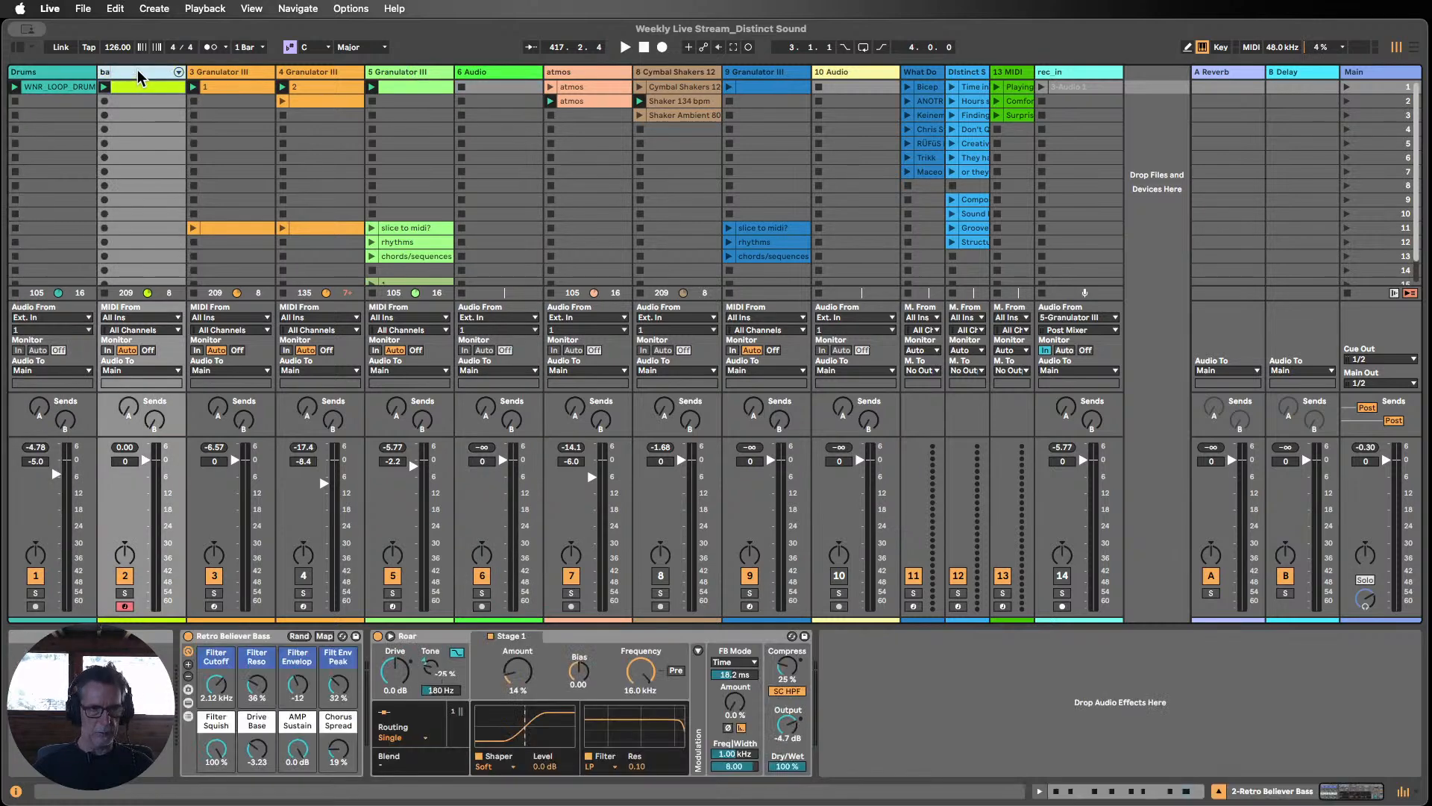
type("ss")
Step: Rename the Granulator III on track 3 as Chords
left_click(232, 74)
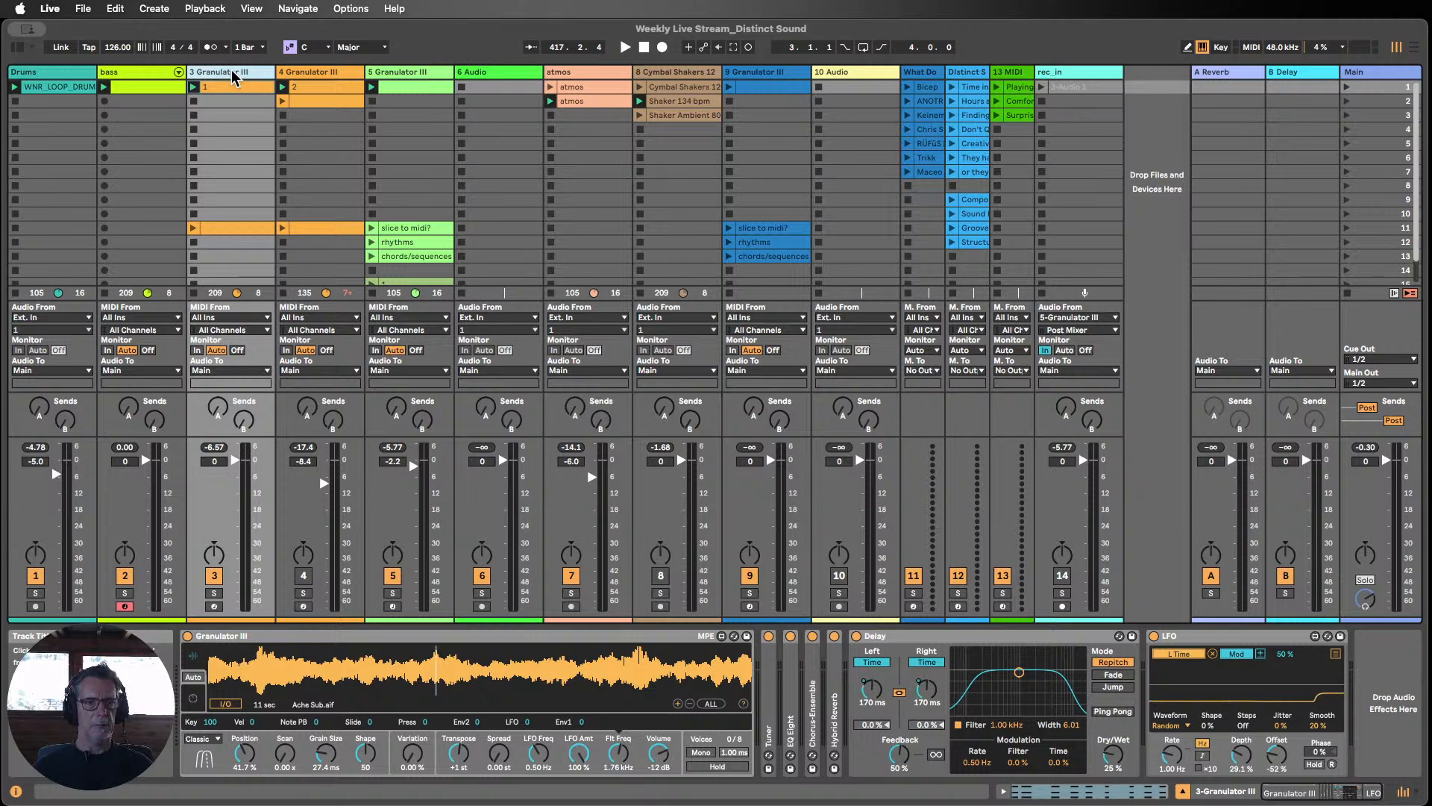
key("super+r")
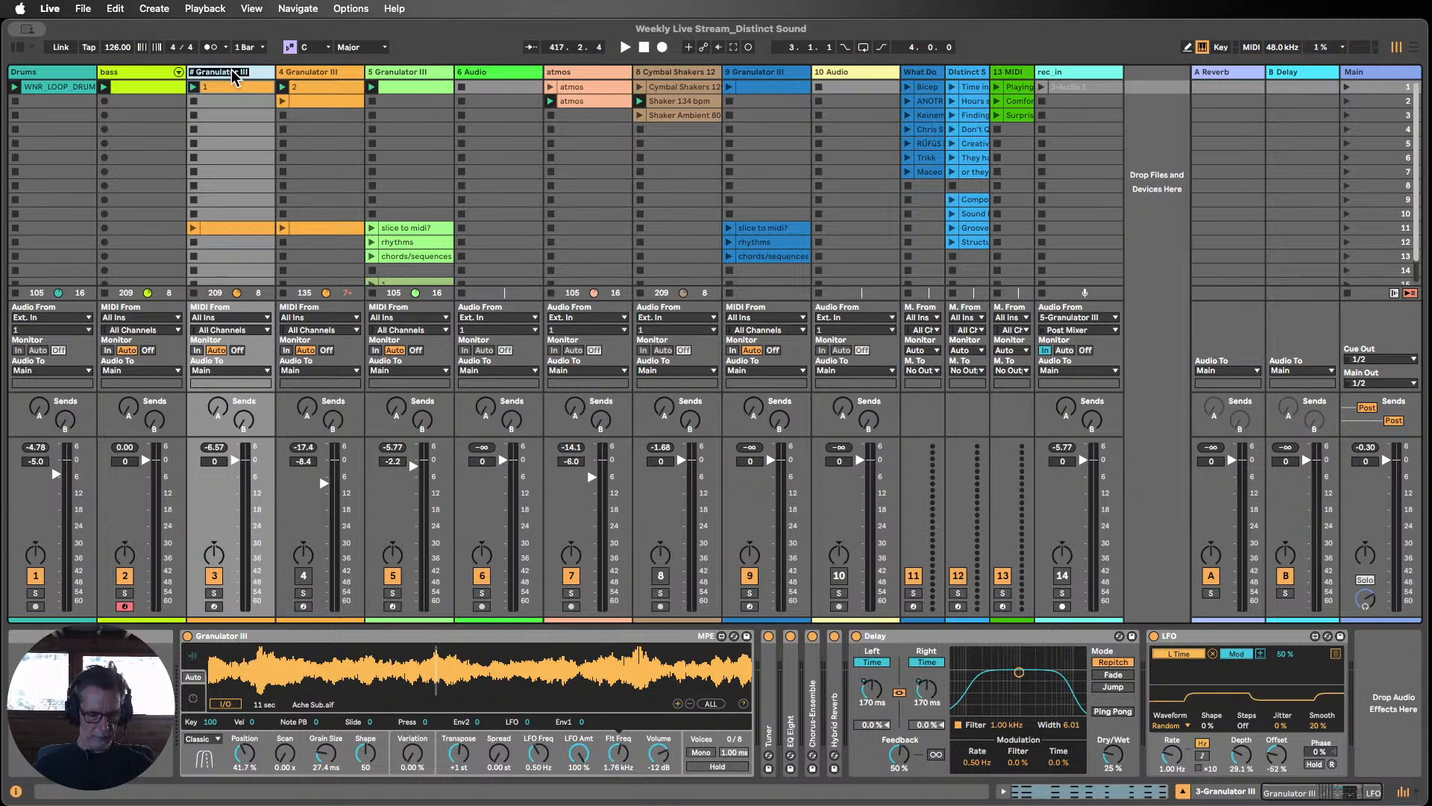
type("Chg")
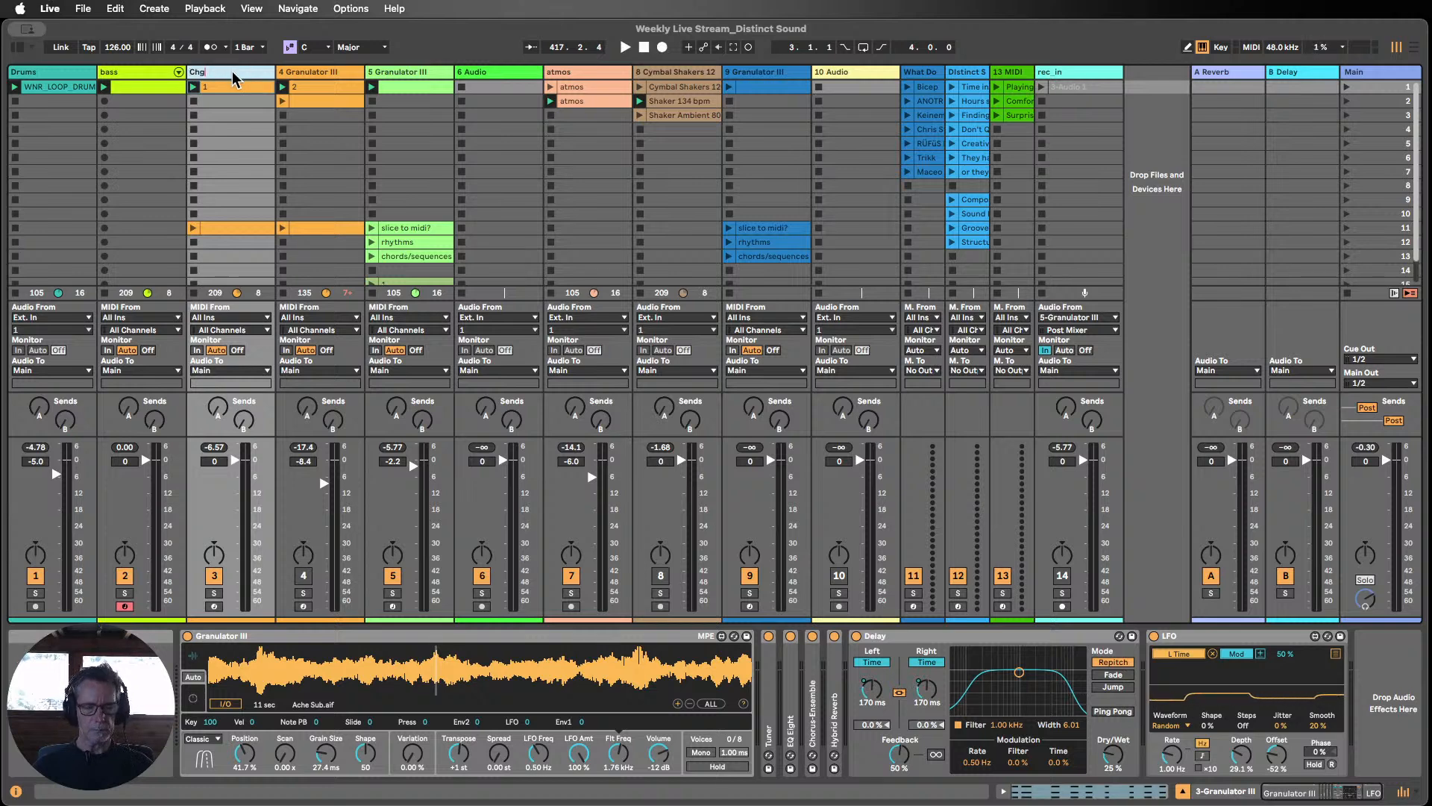
key("BackSpace")
type("ords")
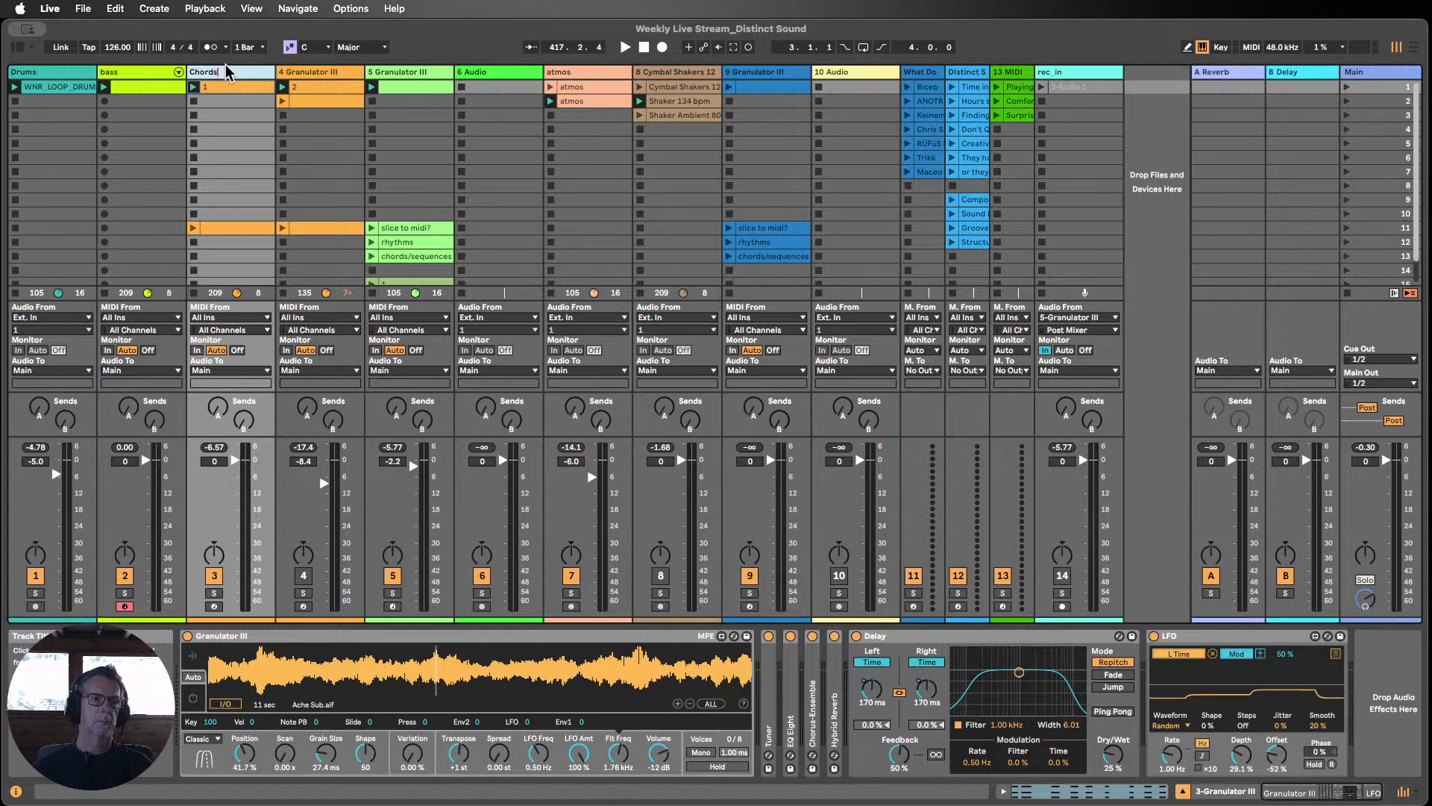
Step: Rename the bass track on track 2 as Bass
left_click(124, 72)
key("super+r")
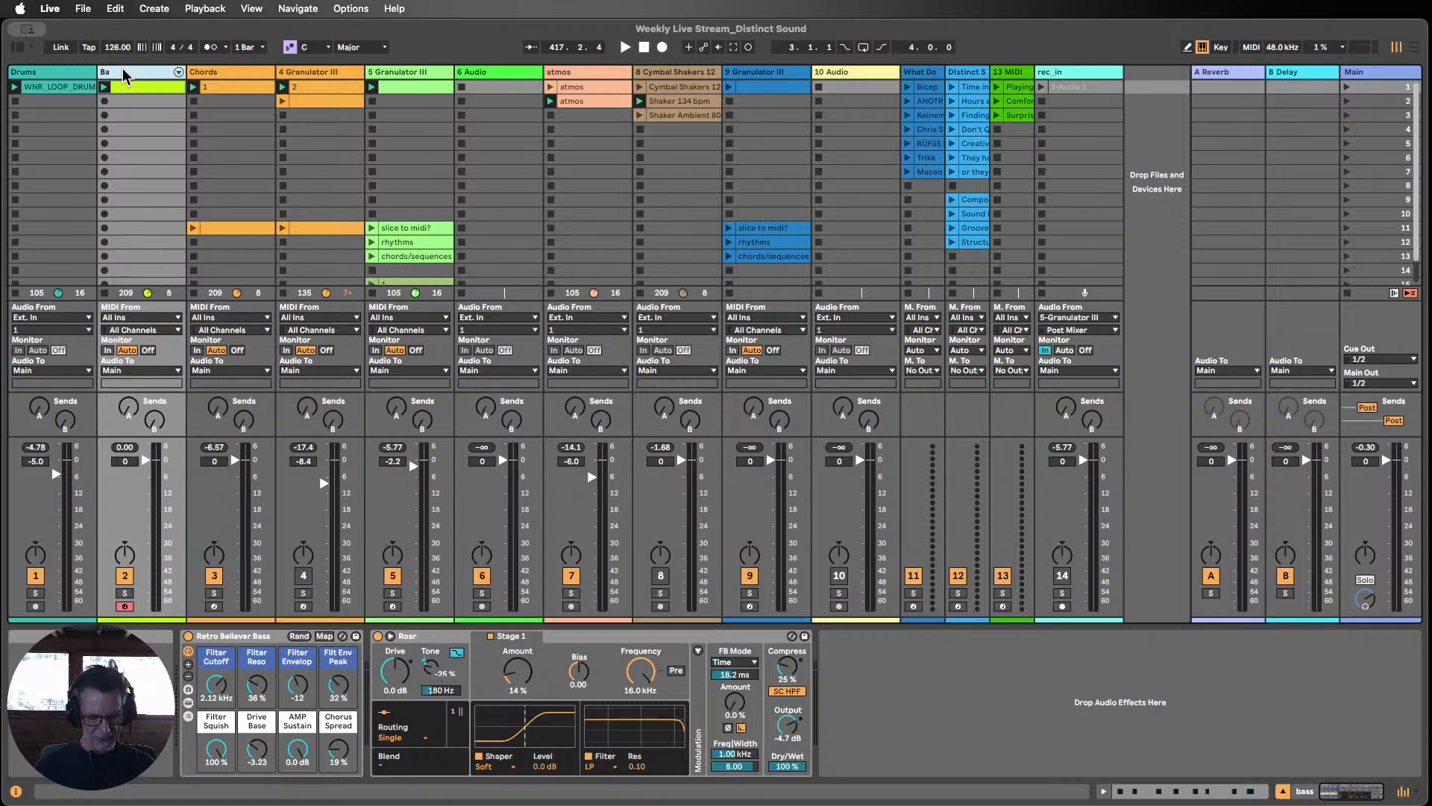
left_click(147, 101)
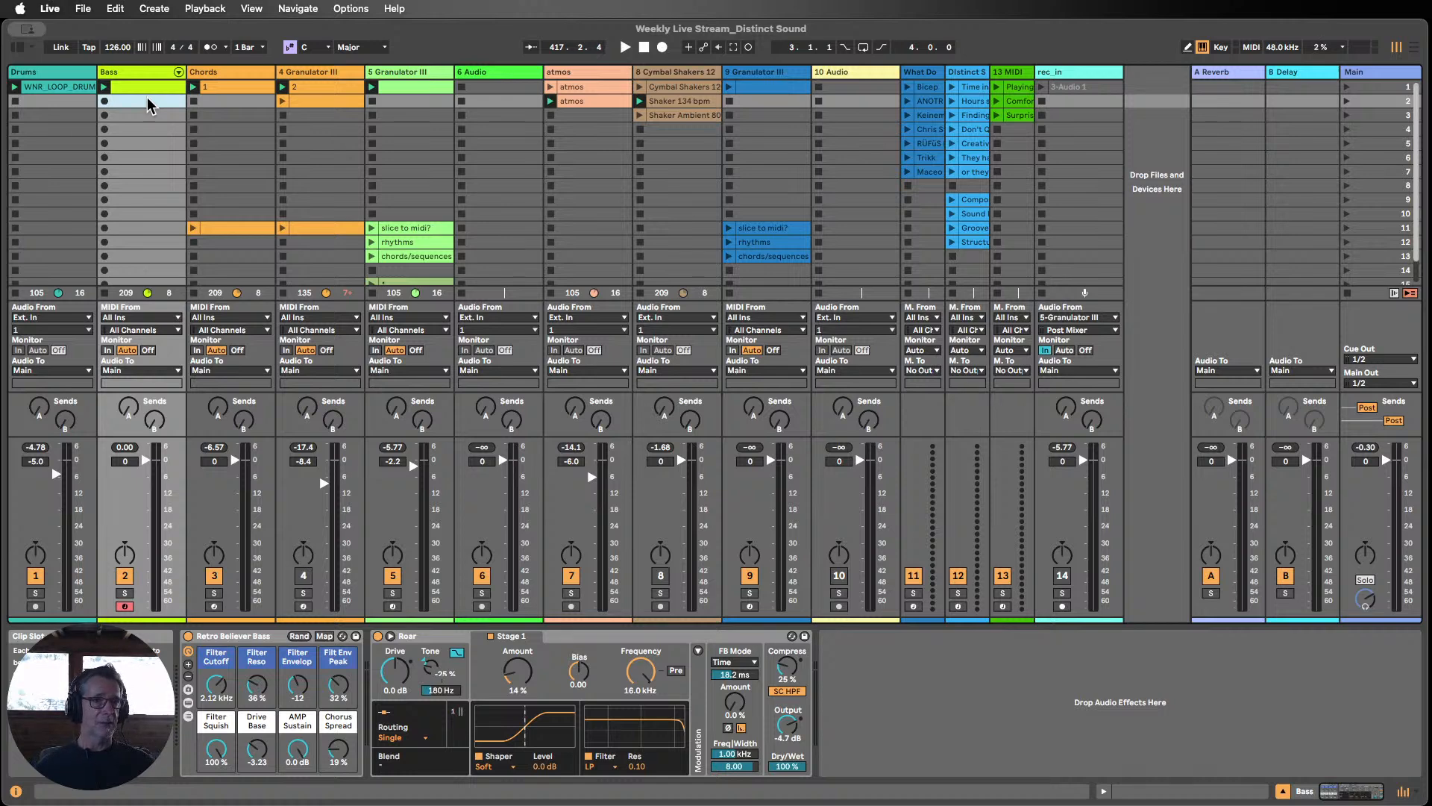
left_click(52, 87)
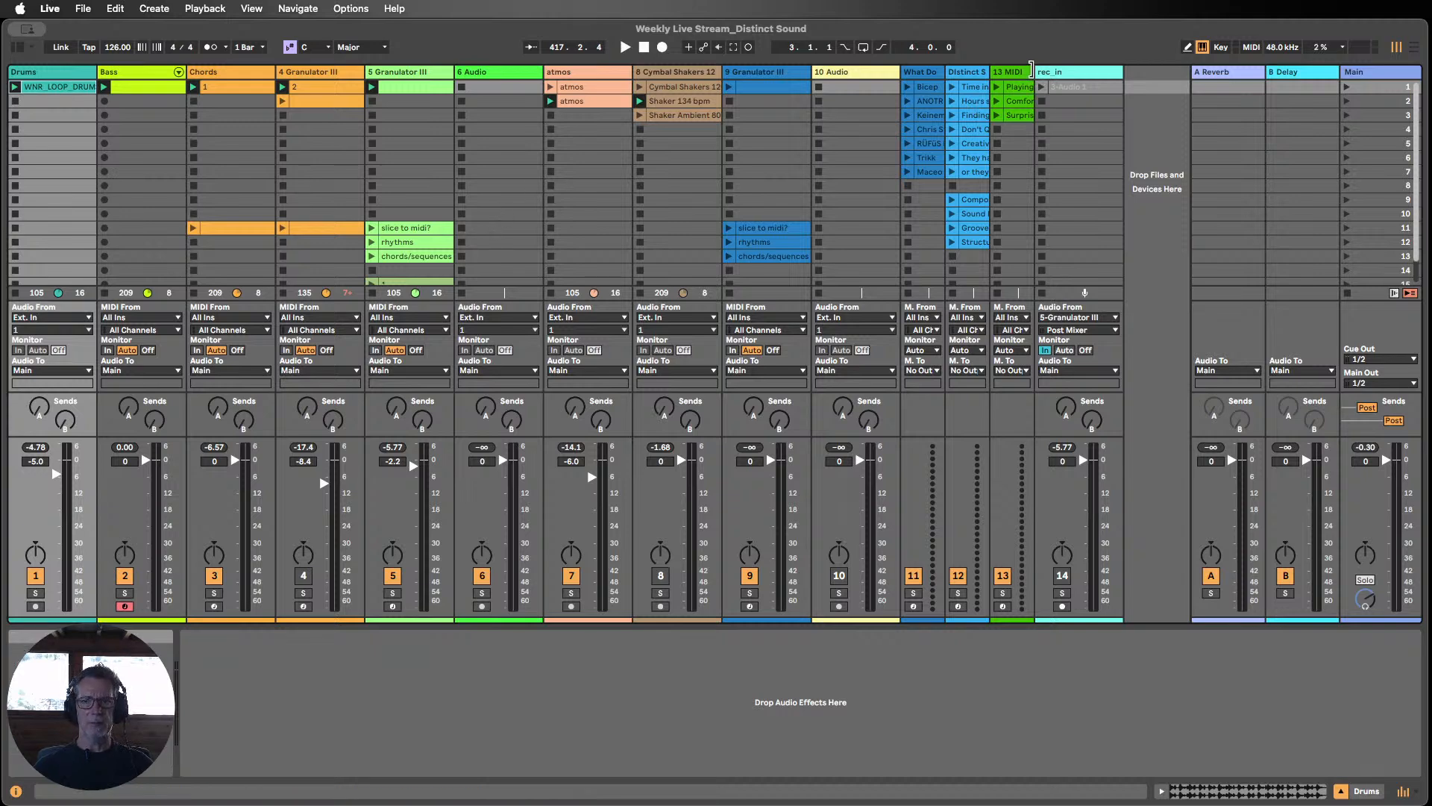
Step: Widen the 13 MIDI track slightly and hide the device view below the mixer
left_click_drag(1032, 69, 1040, 75)
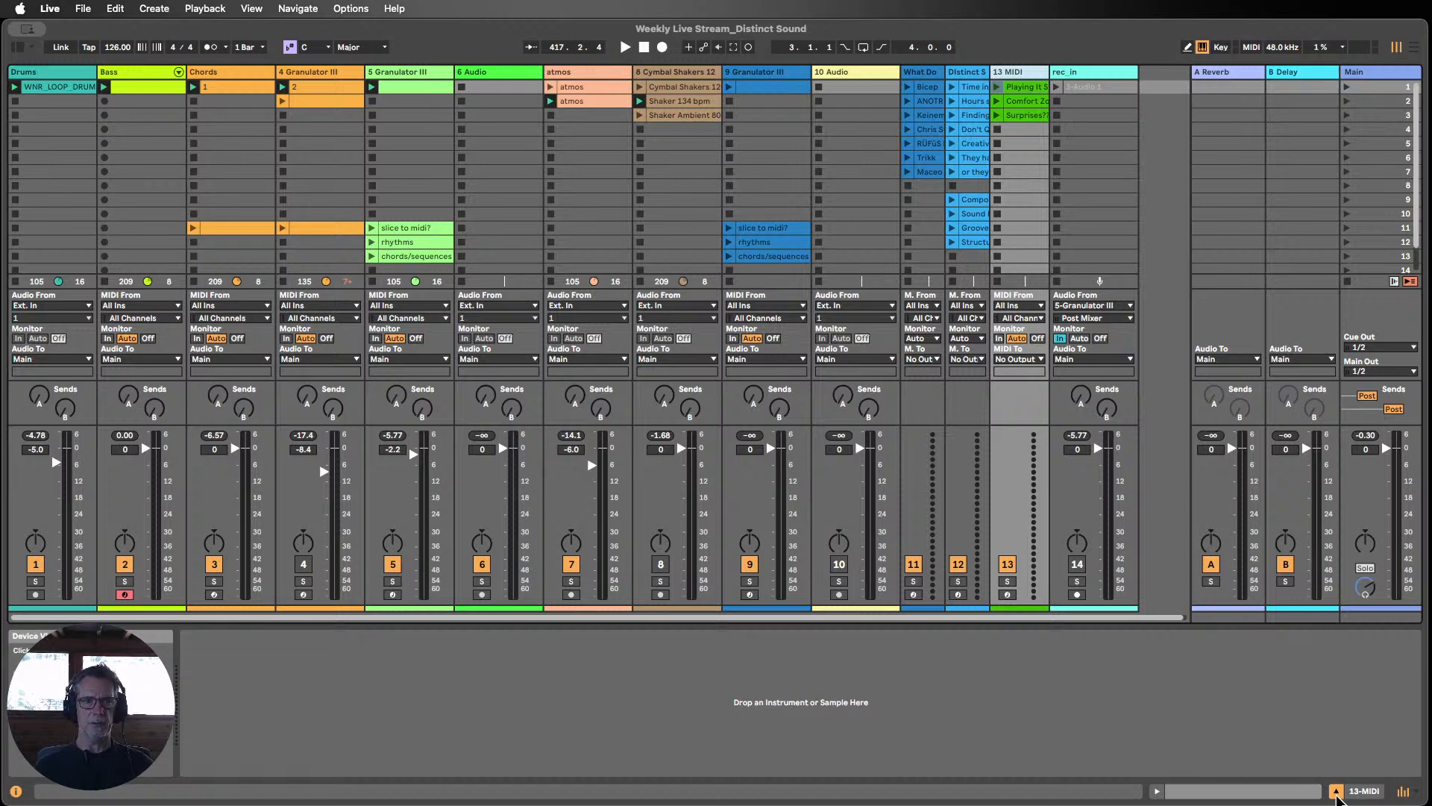
left_click(1336, 792)
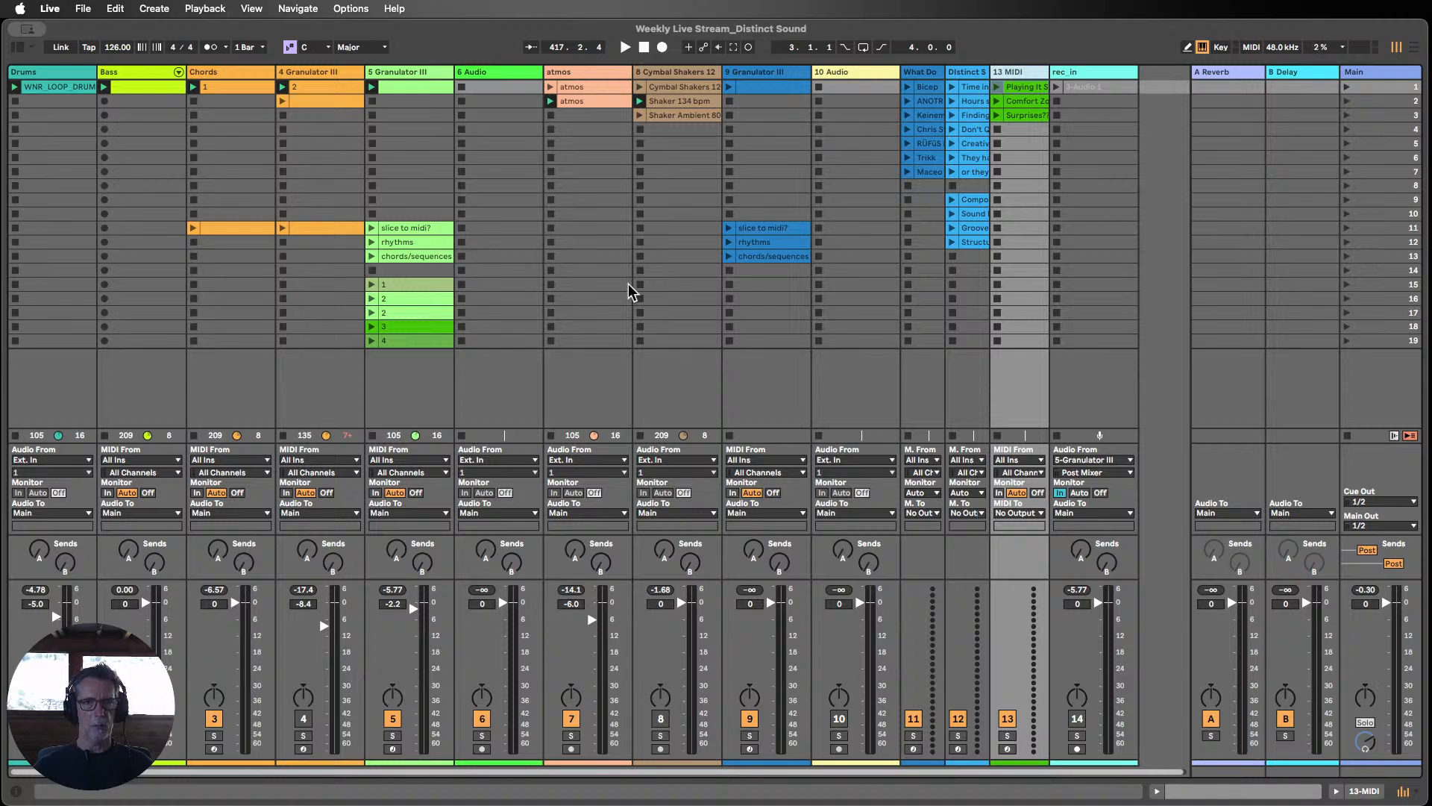
Step: Start playback and narrow the 9 Granulator III and 8 Cymbal Shakers tracks
left_click(550, 102)
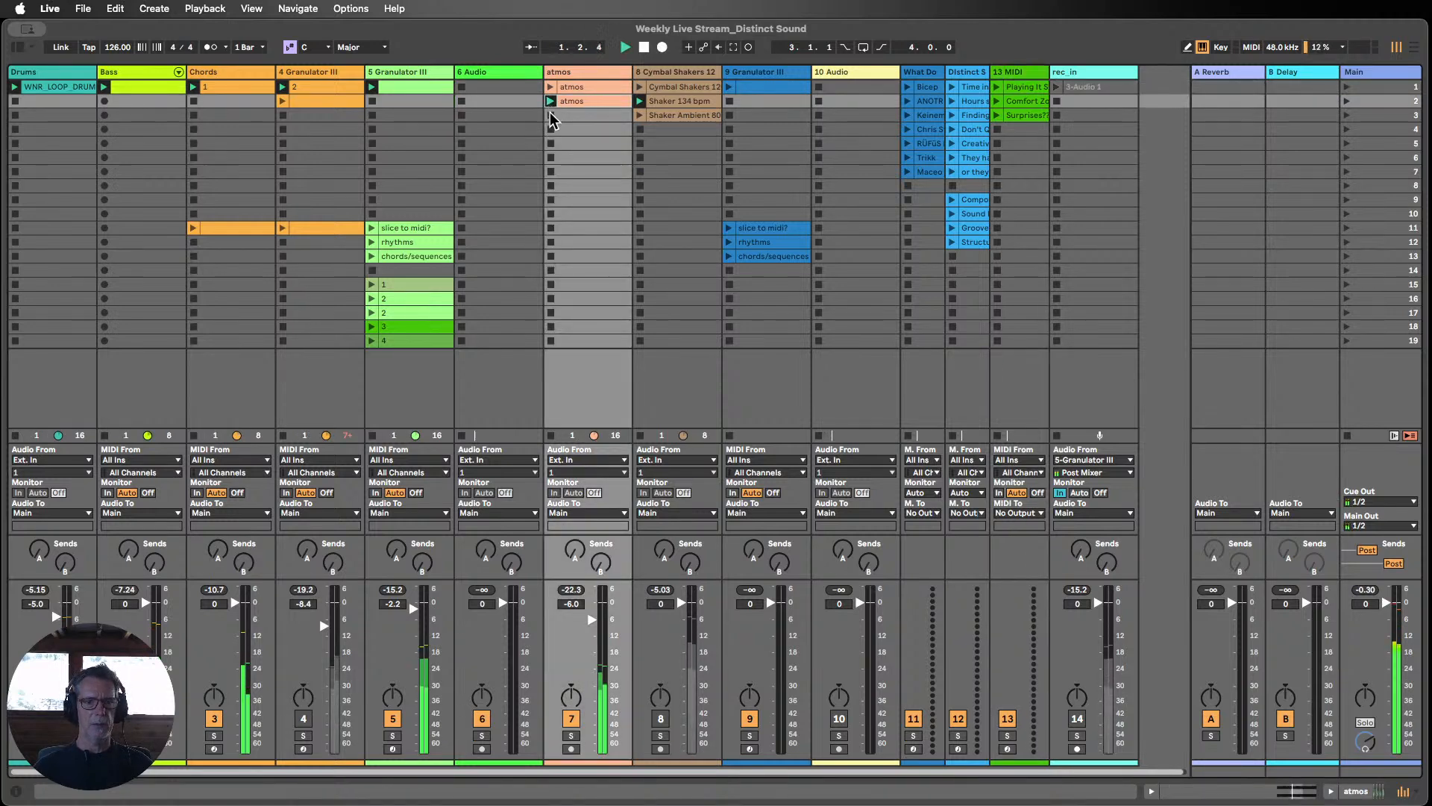
left_click(420, 88)
left_click(484, 87)
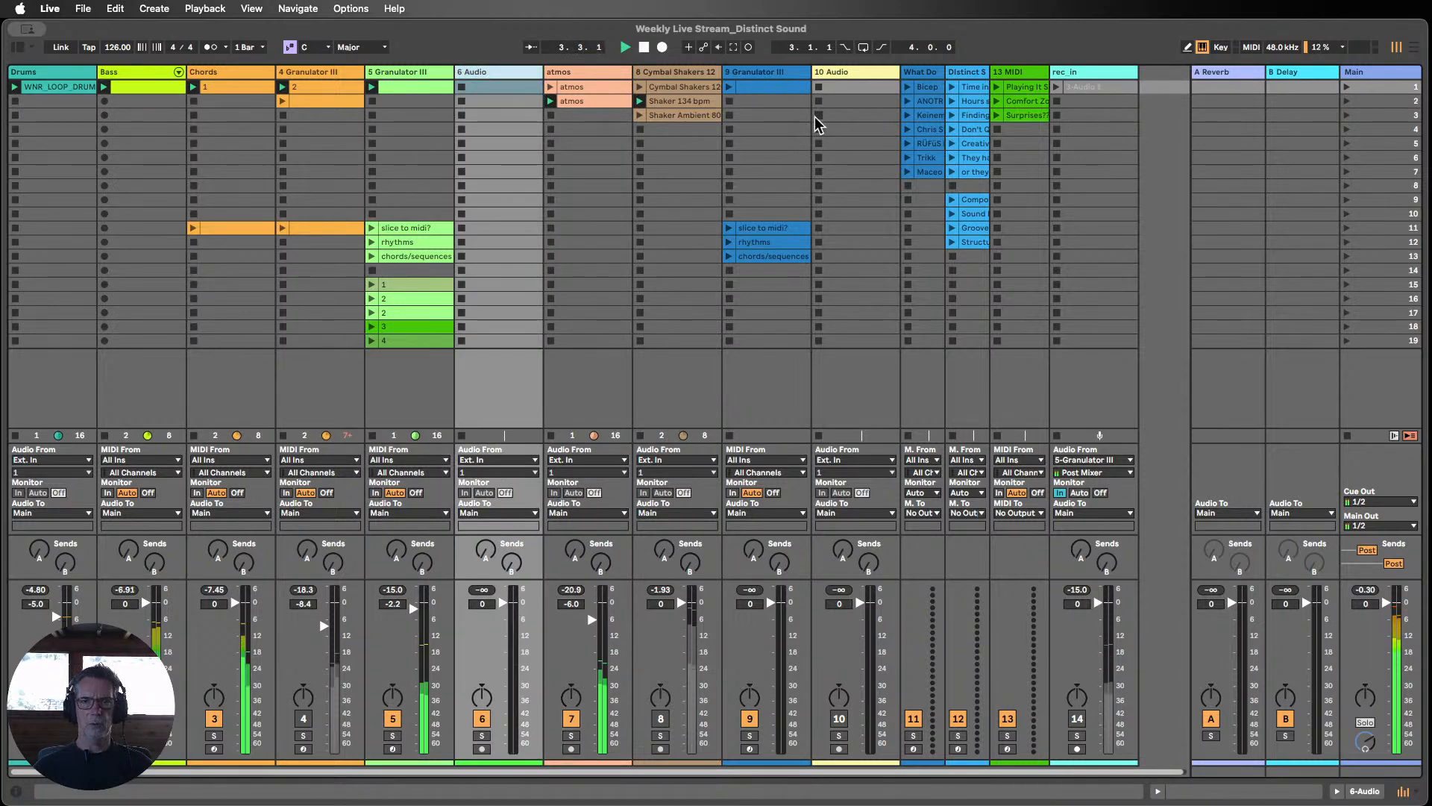
left_click_drag(805, 70, 765, 70)
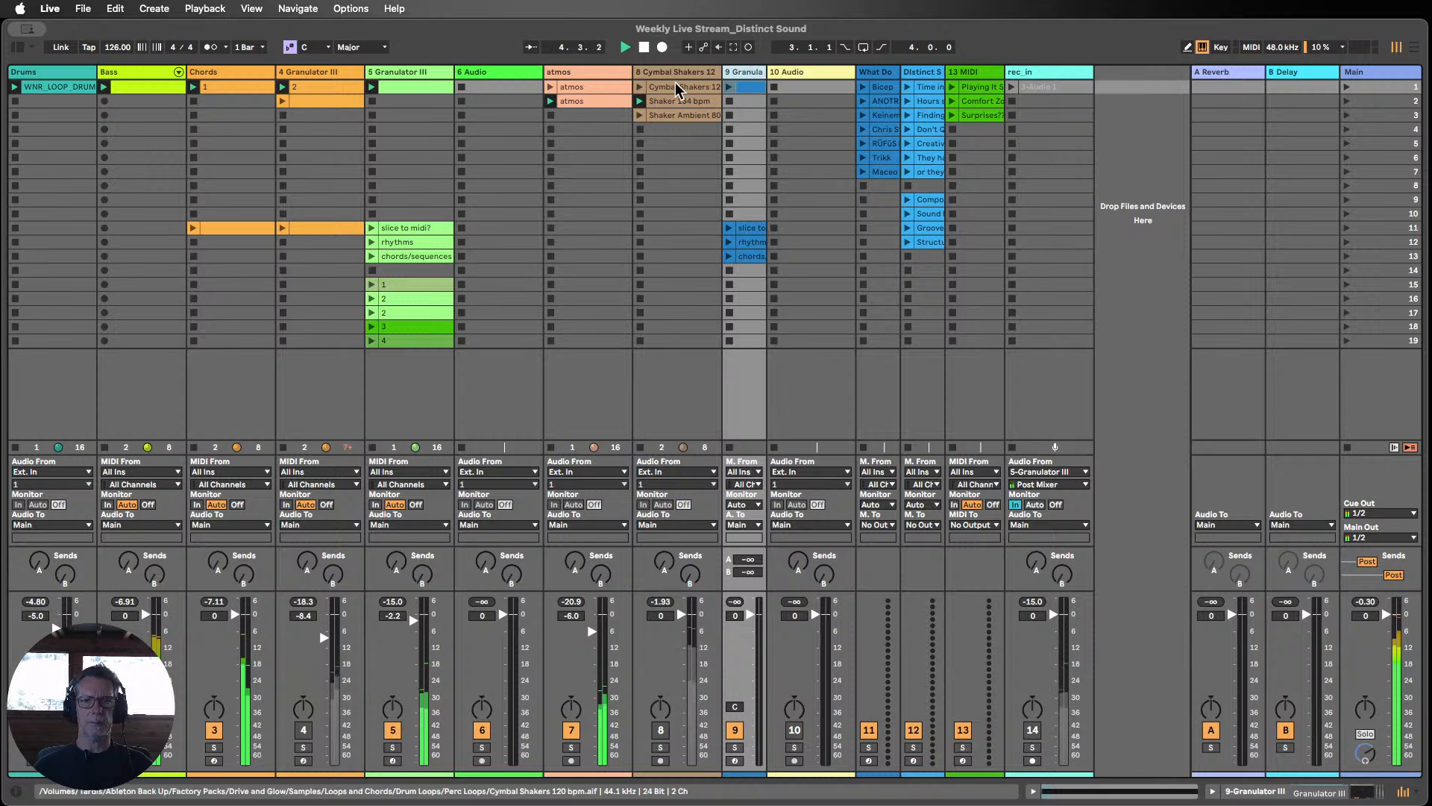
left_click(719, 68)
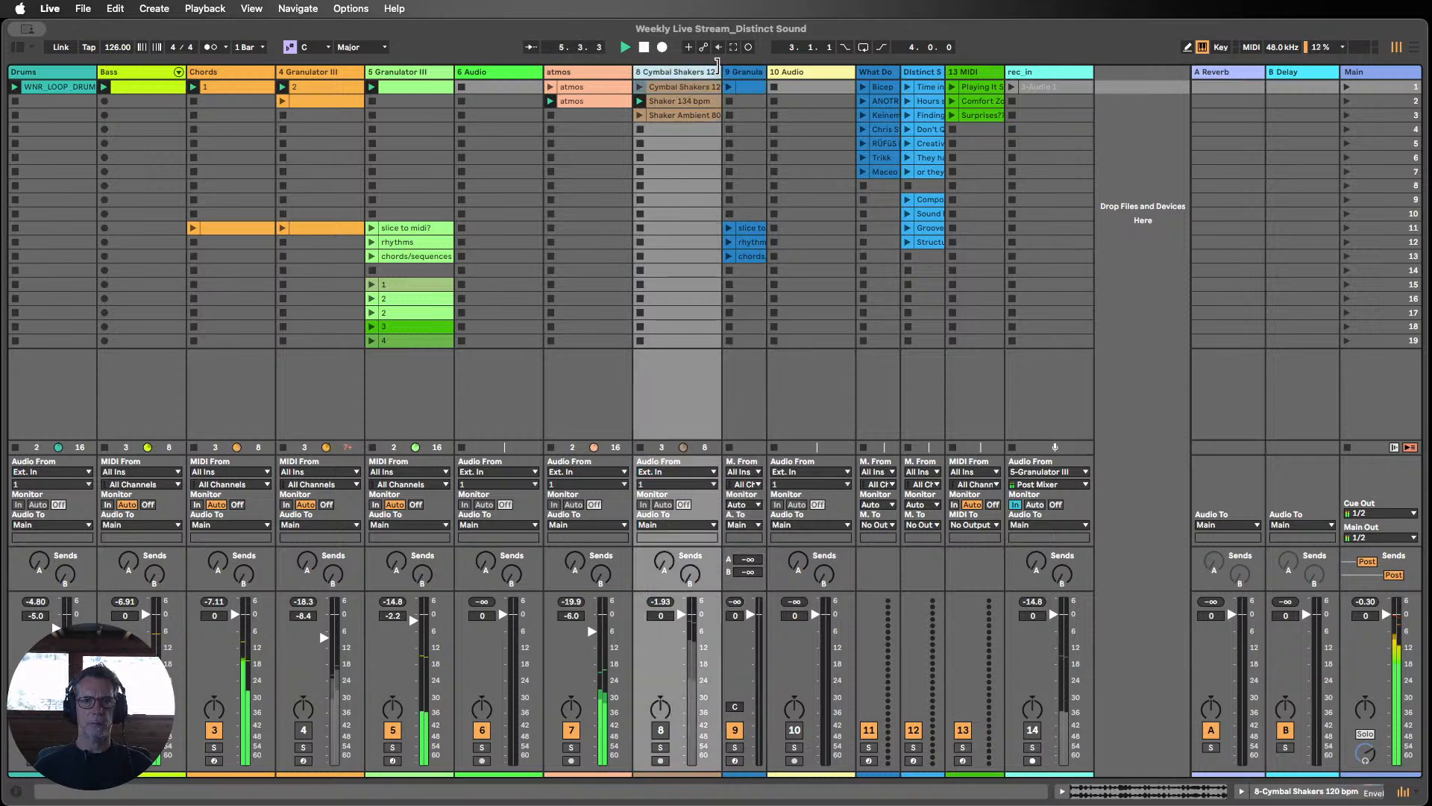
left_click_drag(718, 69, 676, 69)
Step: Delete the empty 10 Audio track and the rec_in track
left_click(766, 73)
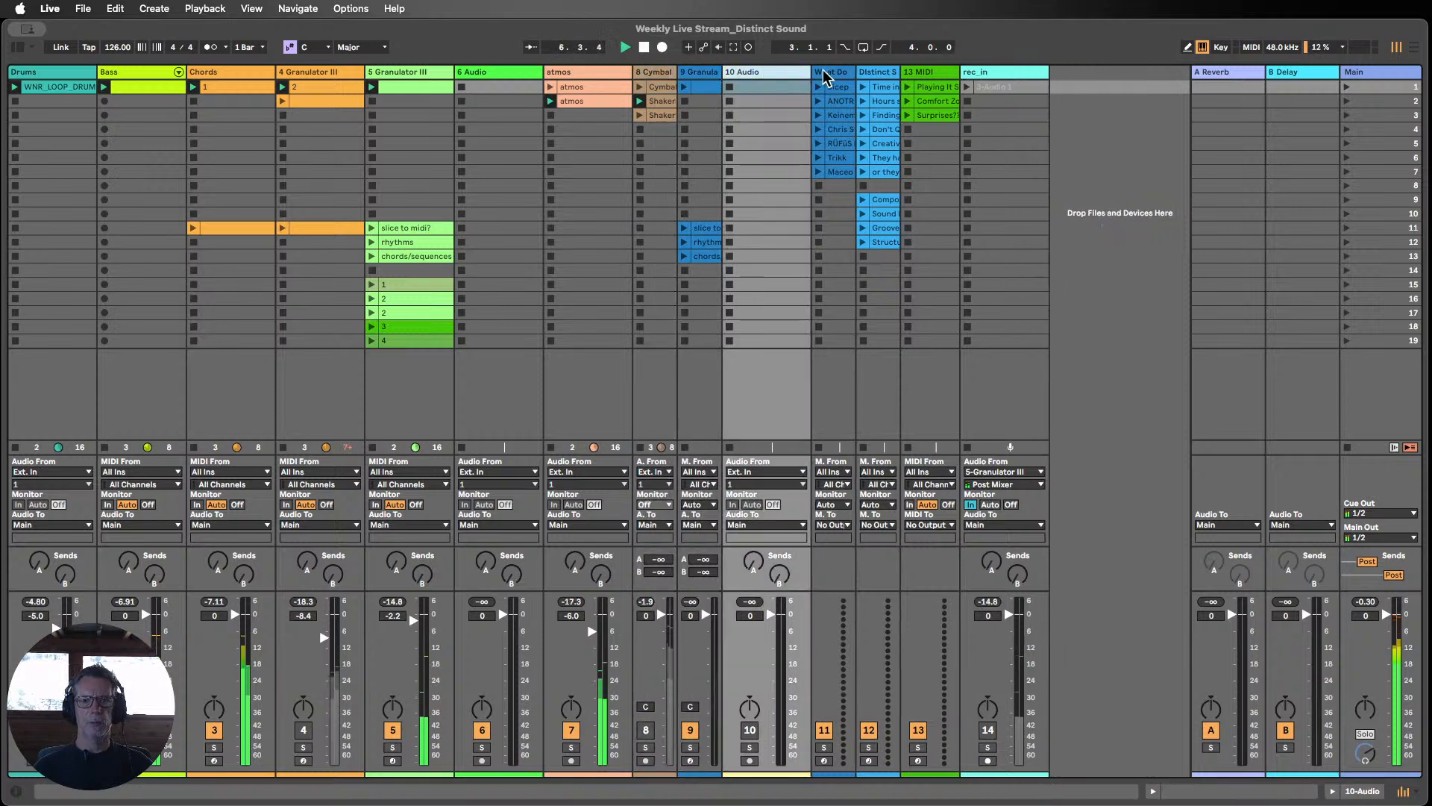
key("Delete")
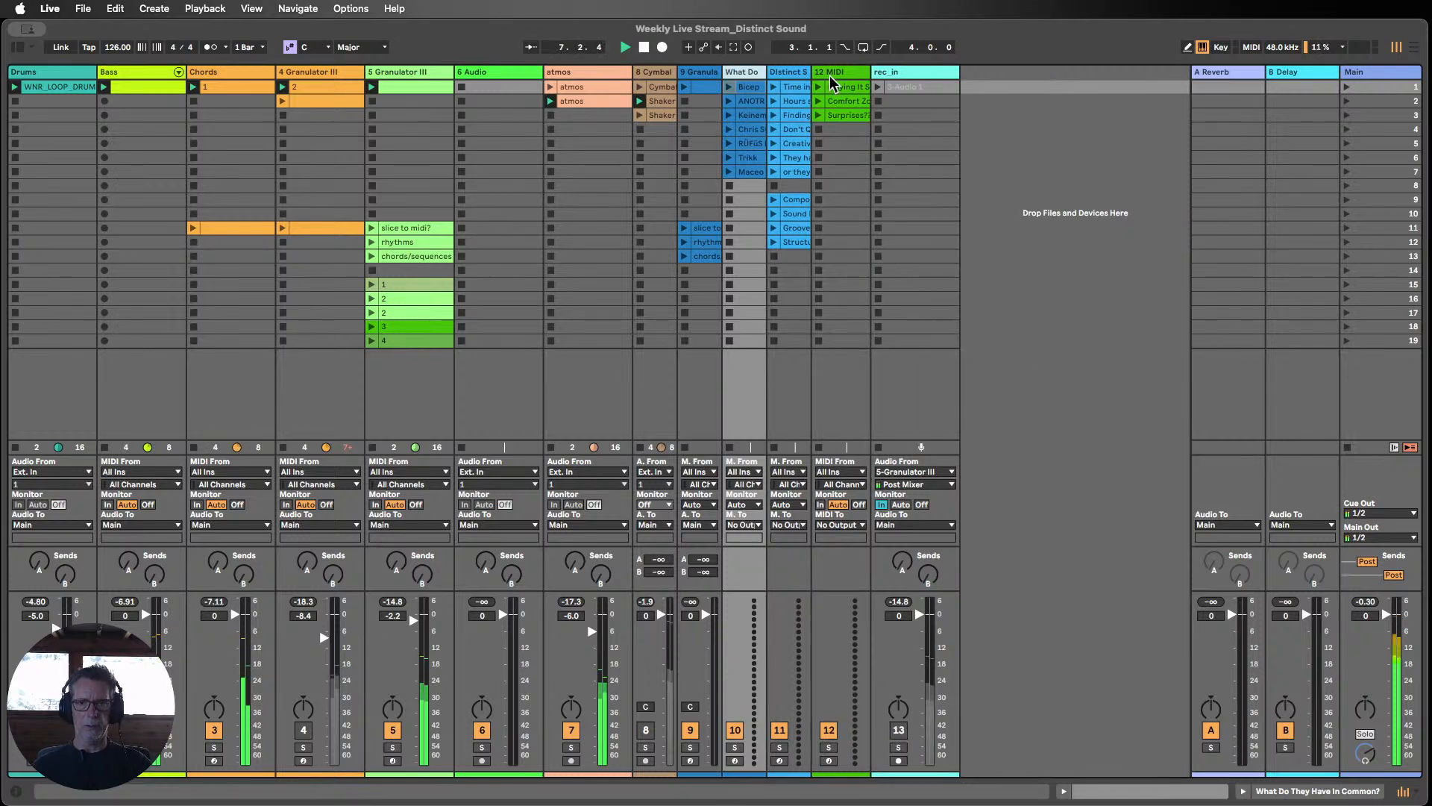
left_click(928, 72)
key("Delete")
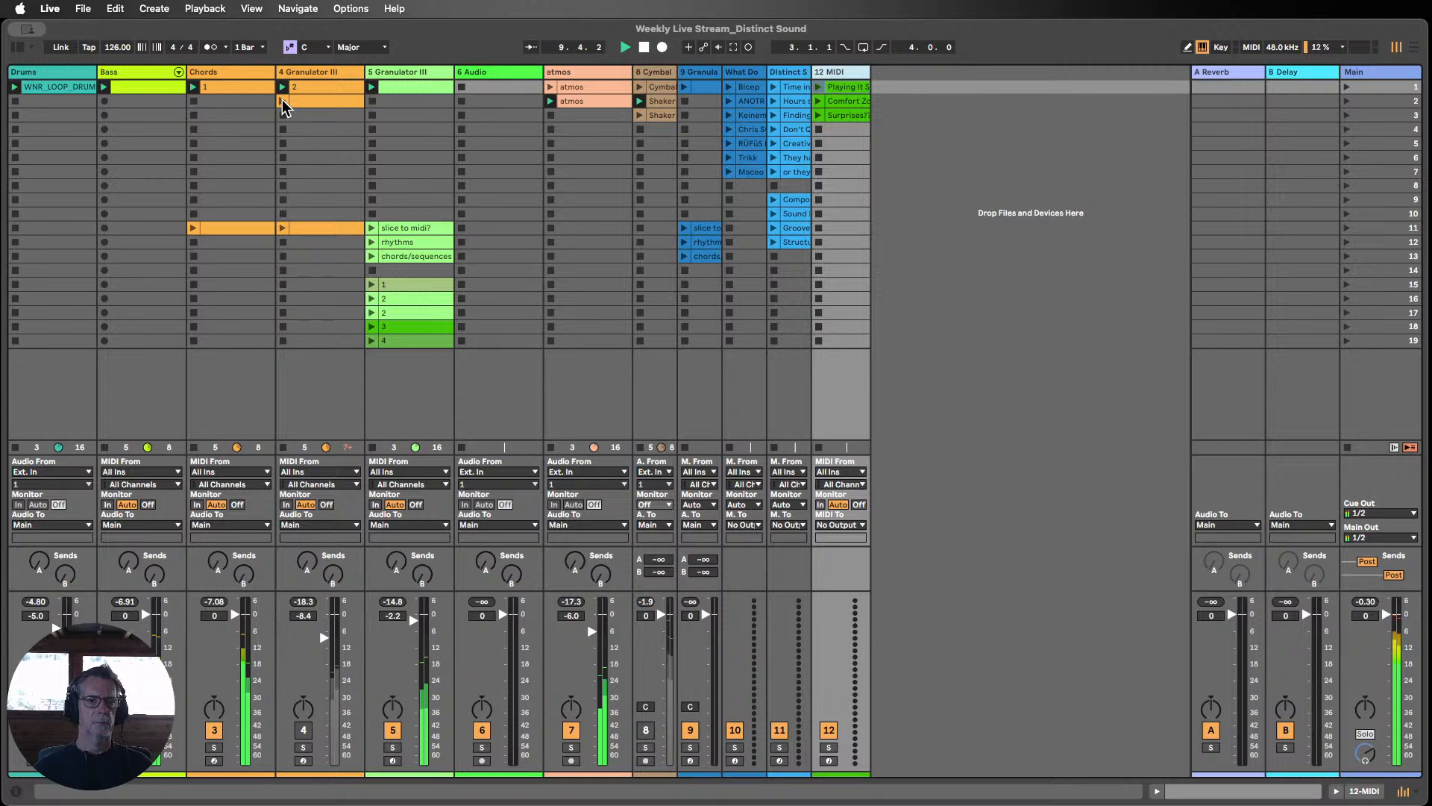
Step: Move the Granulator III on track 4 to the end of the set, after 12 MIDI
left_click(304, 75)
left_click_drag(904, 81, 873, 86)
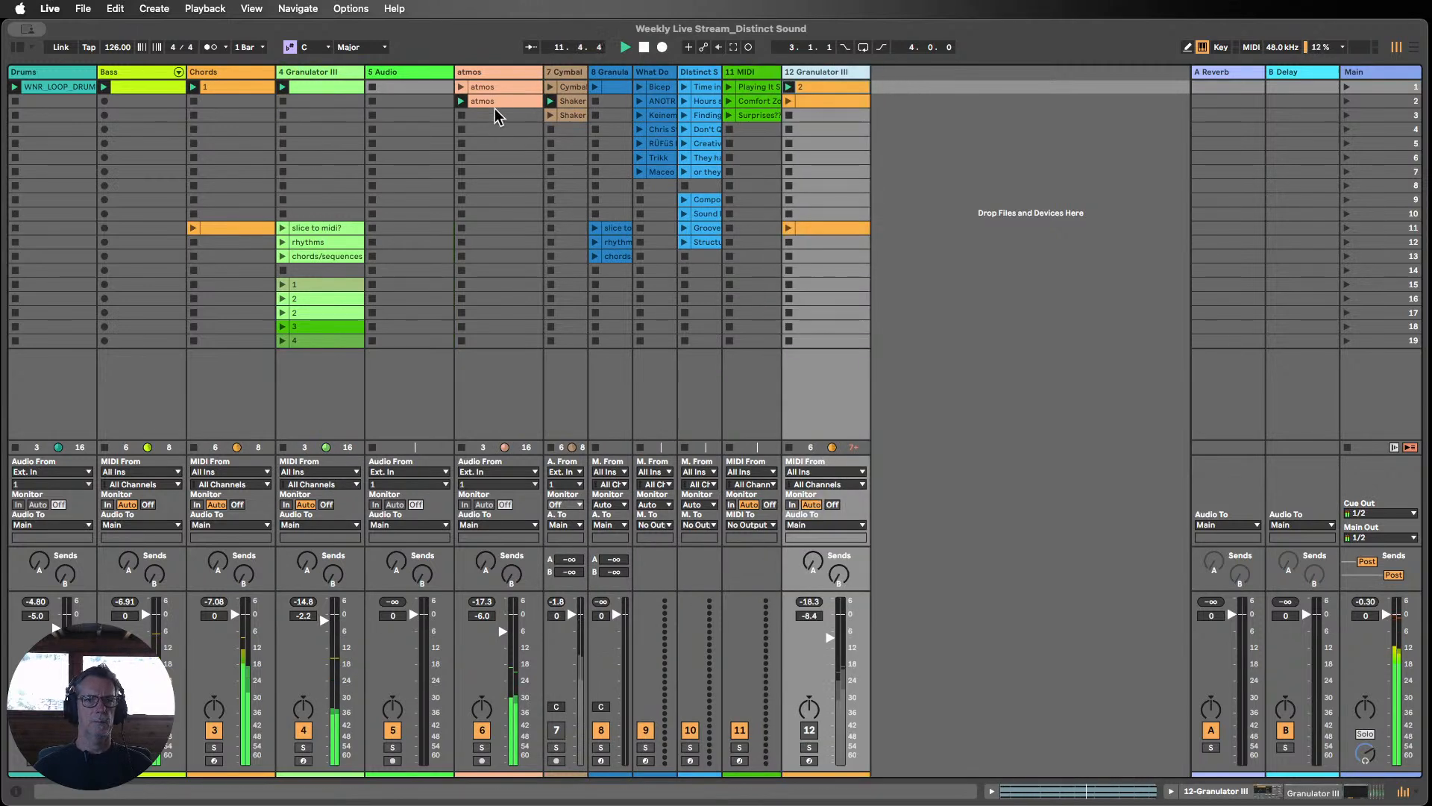
Step: Launch the first atmos clip and lower the atmos track's volume to -6.7 dB
left_click(511, 138)
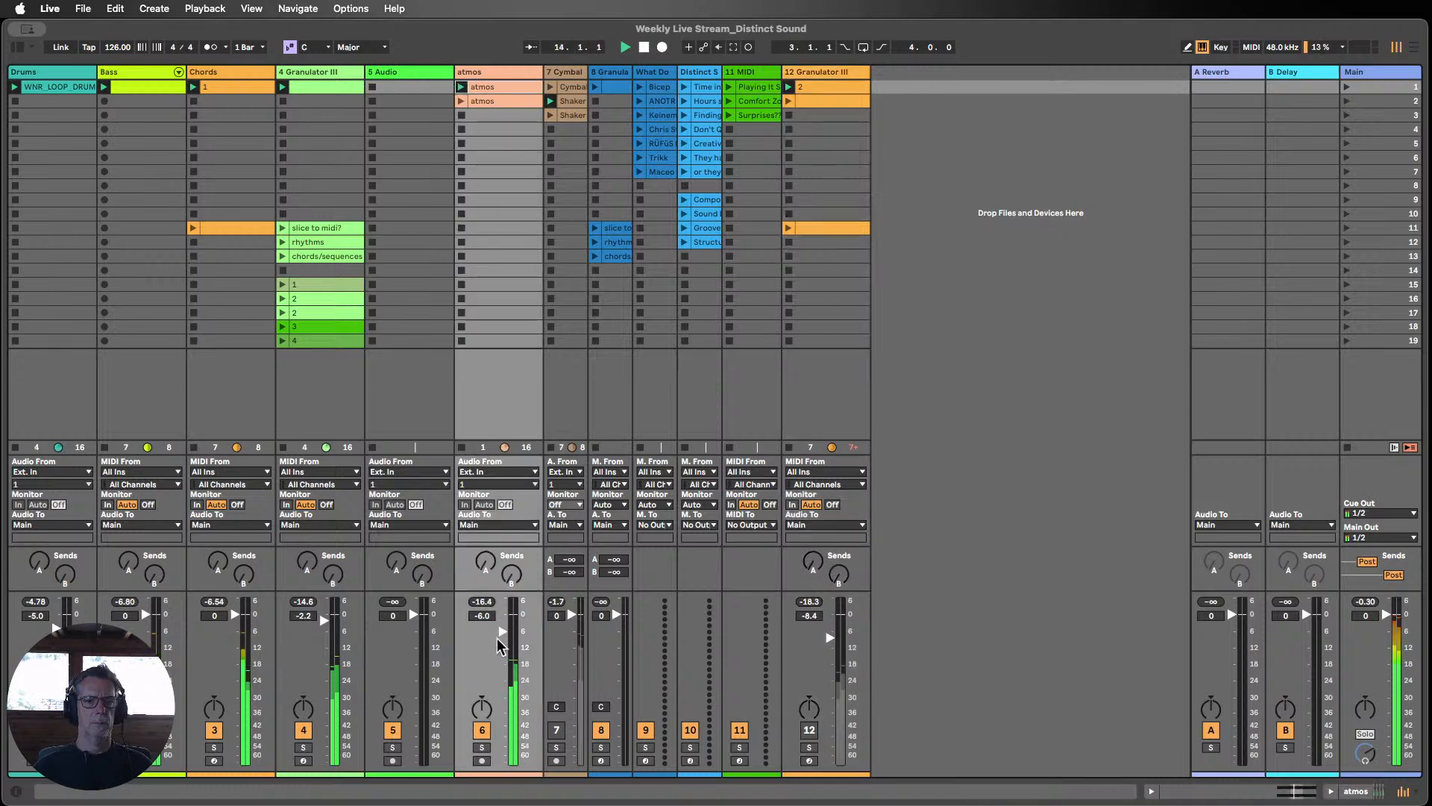
double_click(391, 72)
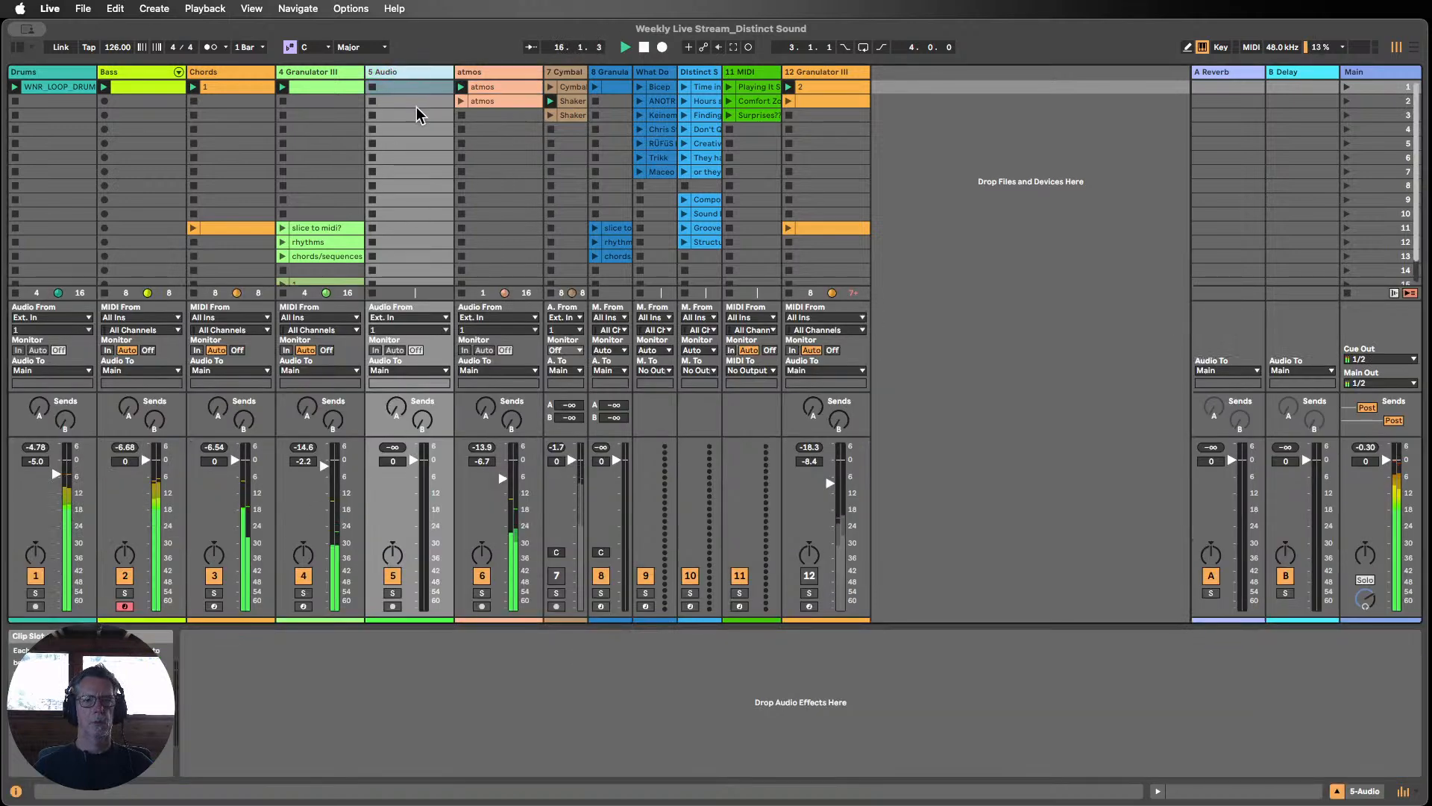
left_click(410, 88)
Step: Compare the groove without and with the drums by muting and unmuting track 1
left_click(35, 575)
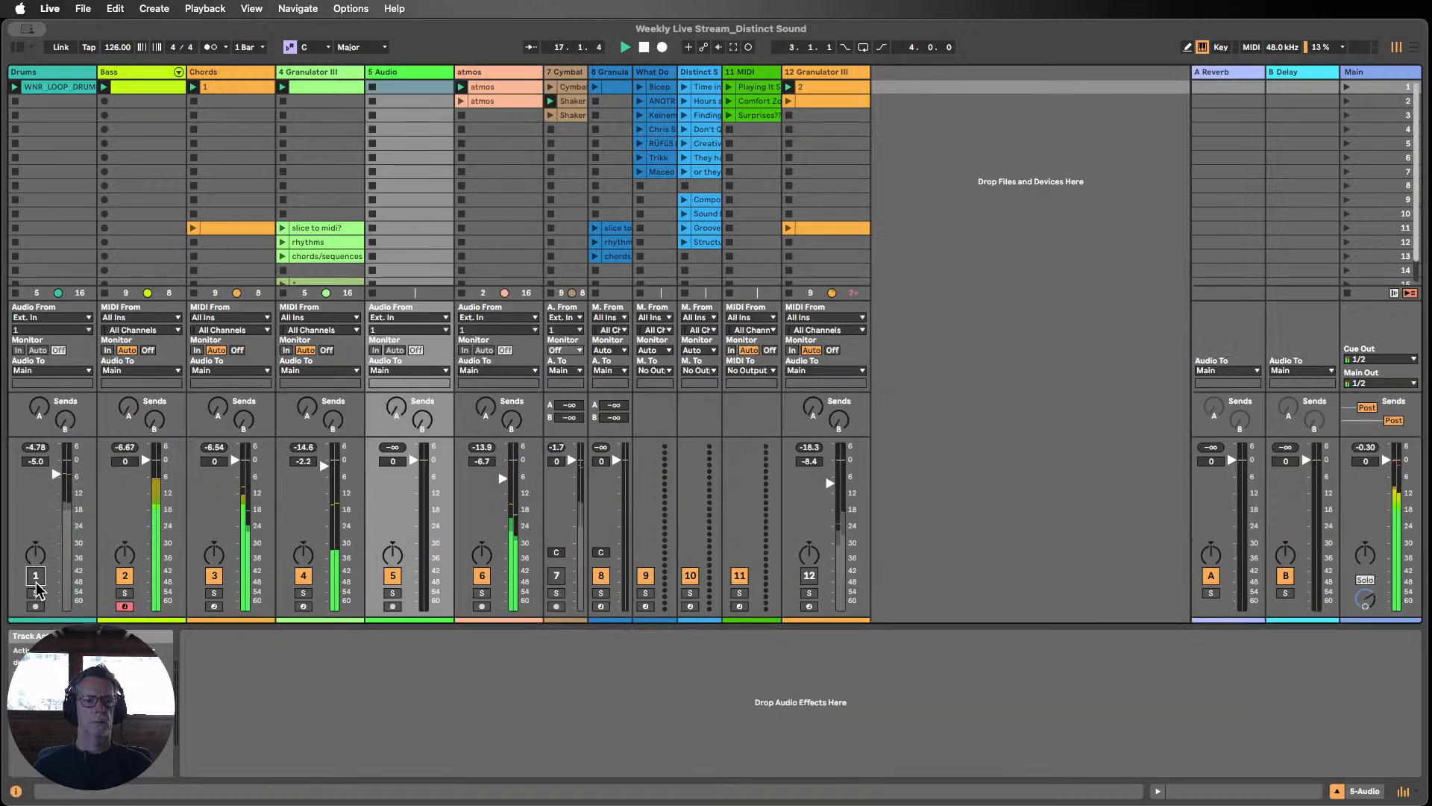
left_click(35, 576)
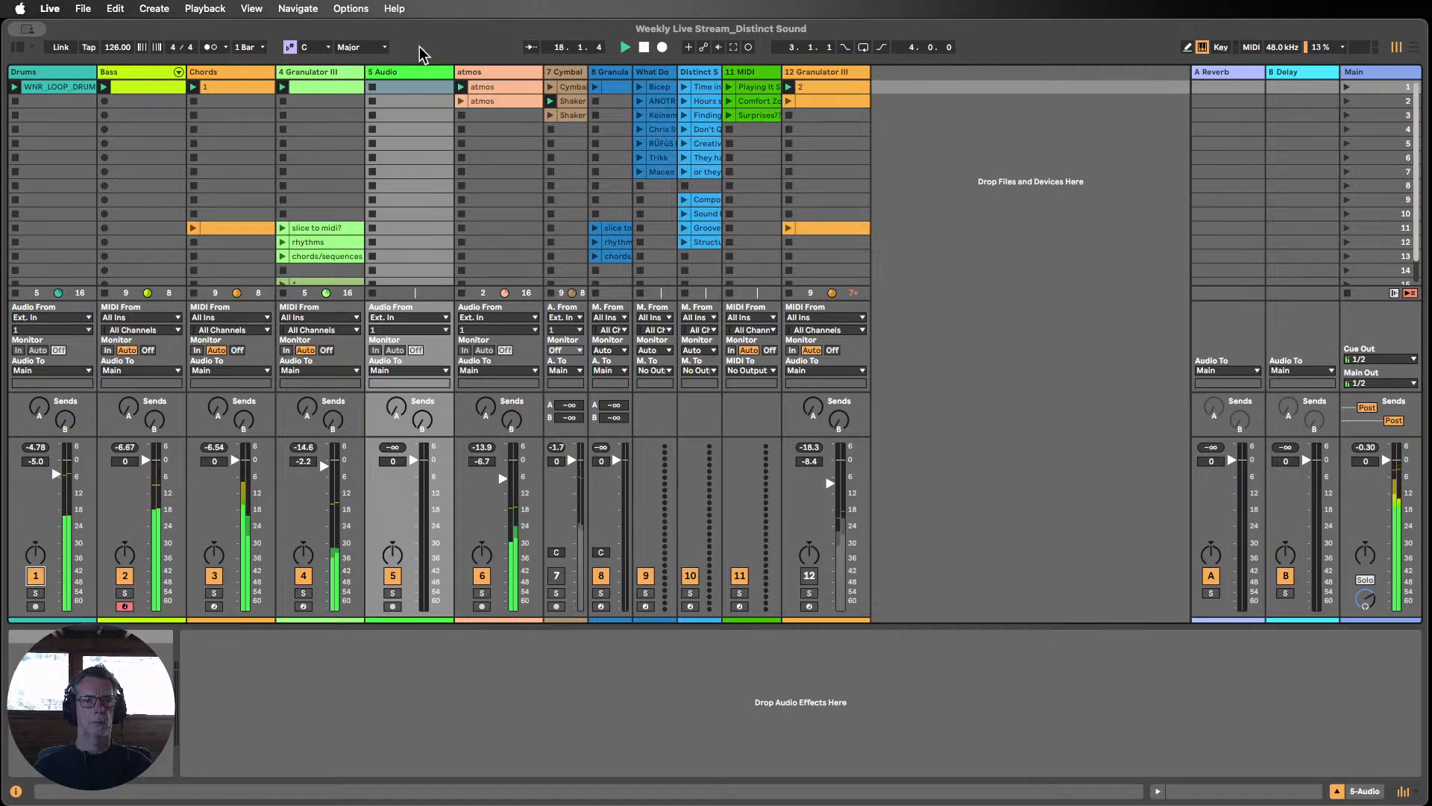
Step: Stop playback and rename the Granulator III on track 4 as drifting
left_click(358, 269)
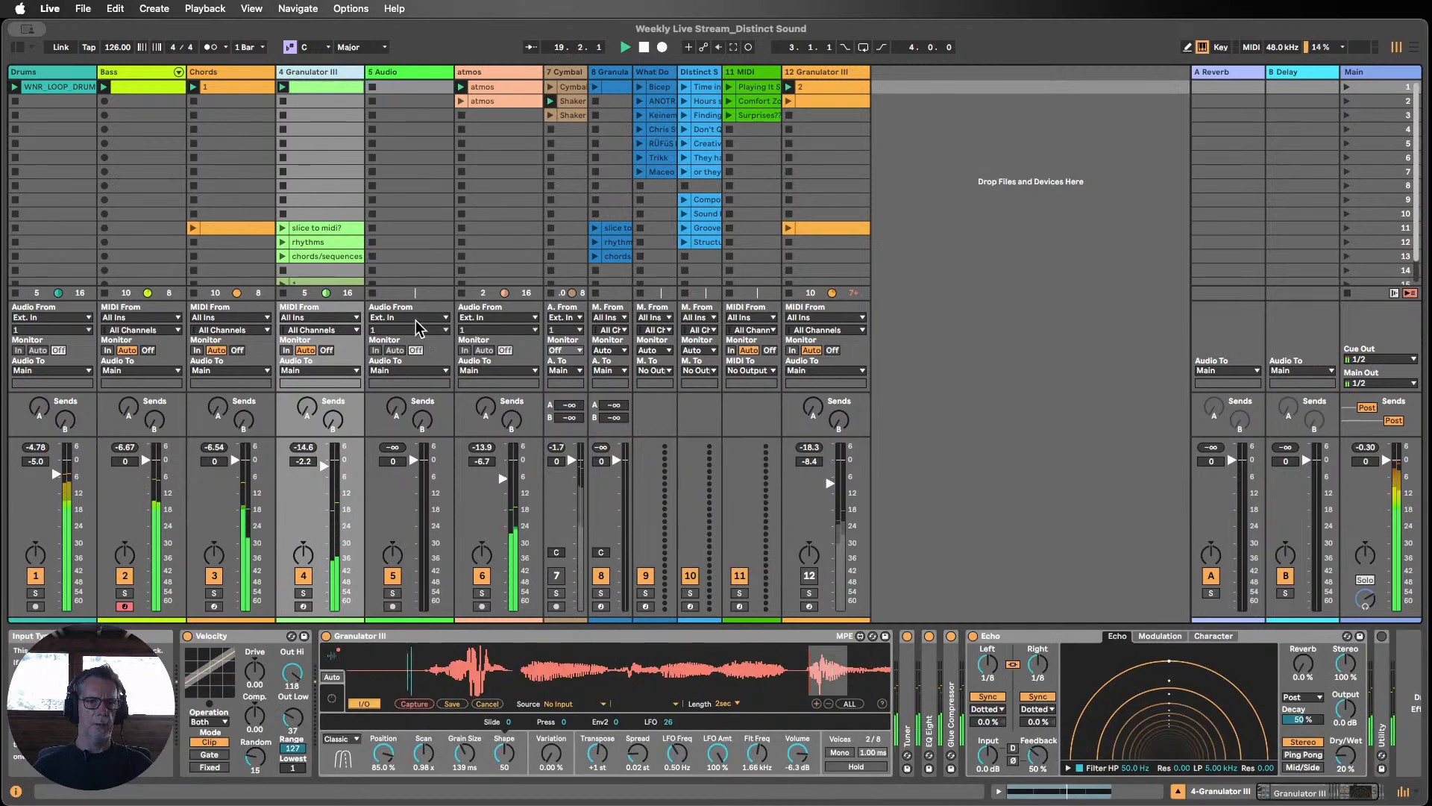
left_click(388, 318)
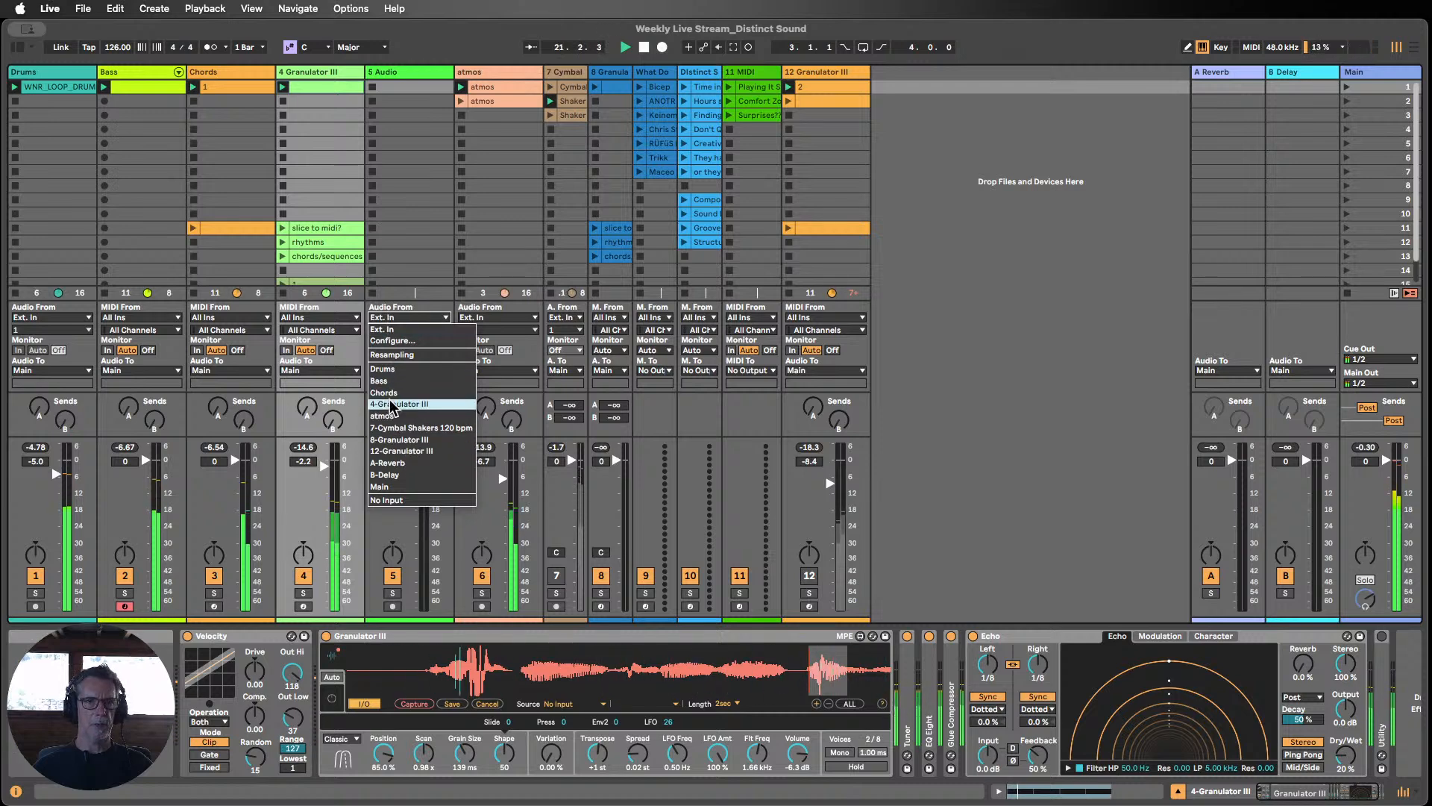
left_click(321, 66)
left_click(643, 47)
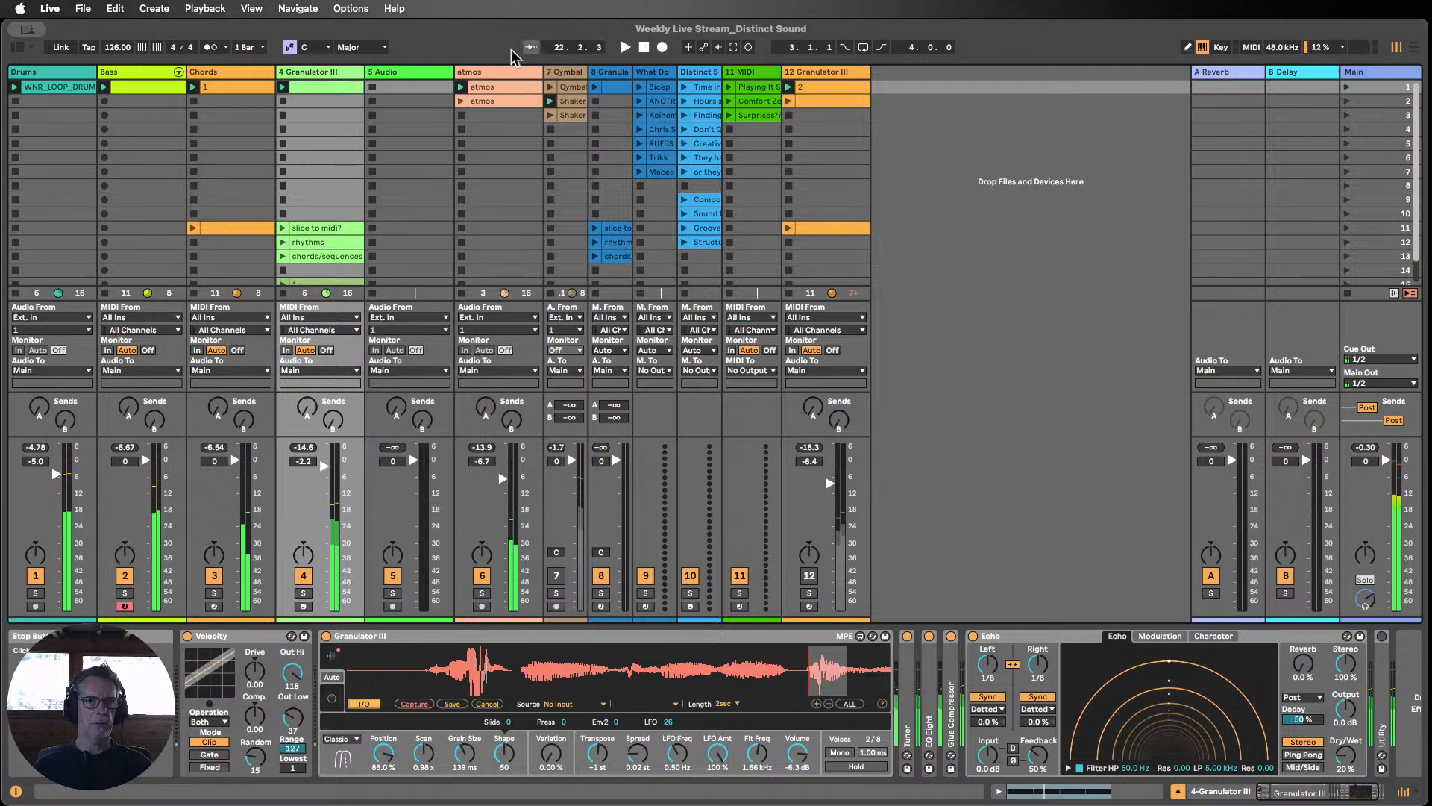
key("super+r")
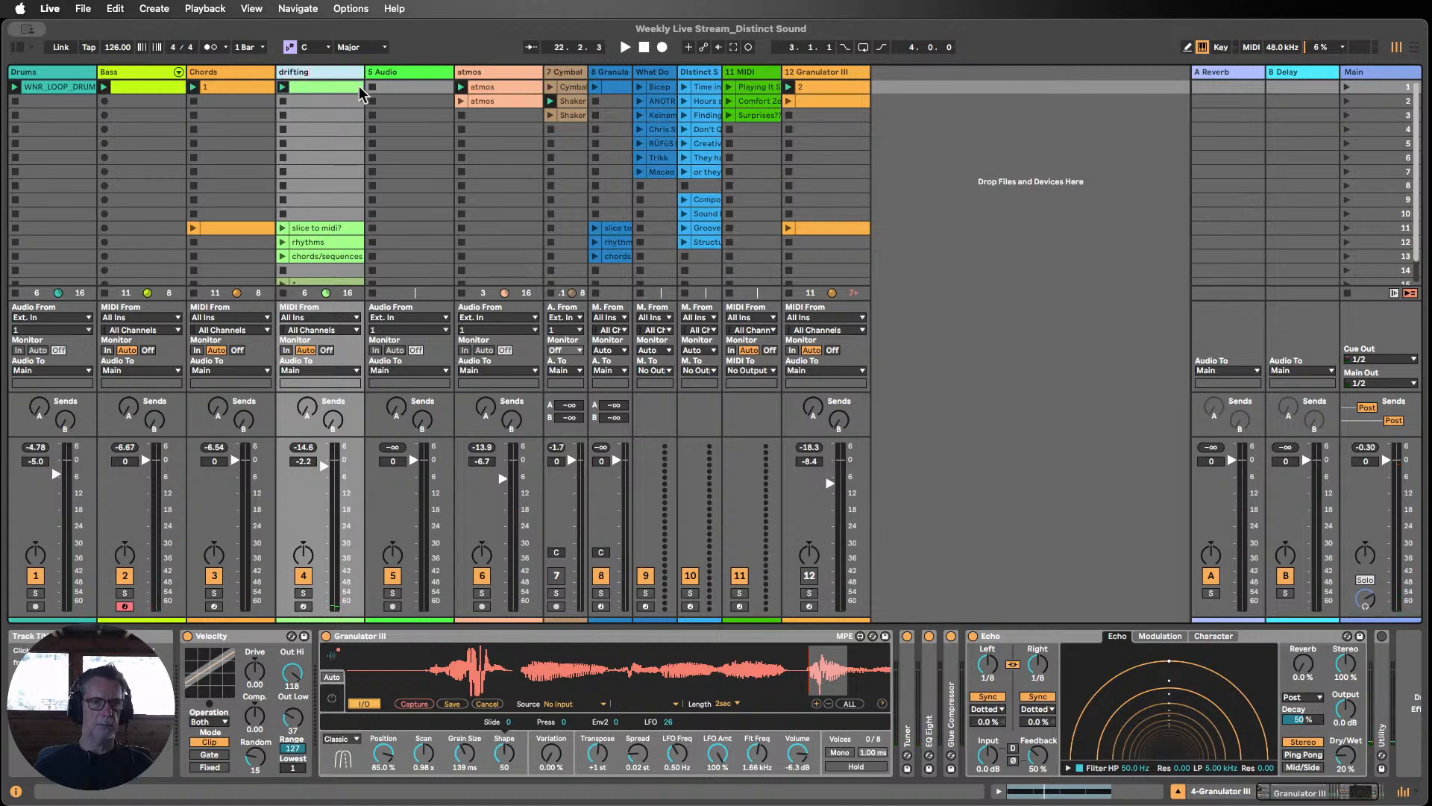
left_click(314, 100)
Step: Recolor the drifting track dark pink and assign the track color to its clips
left_click(388, 73)
right_click(319, 71)
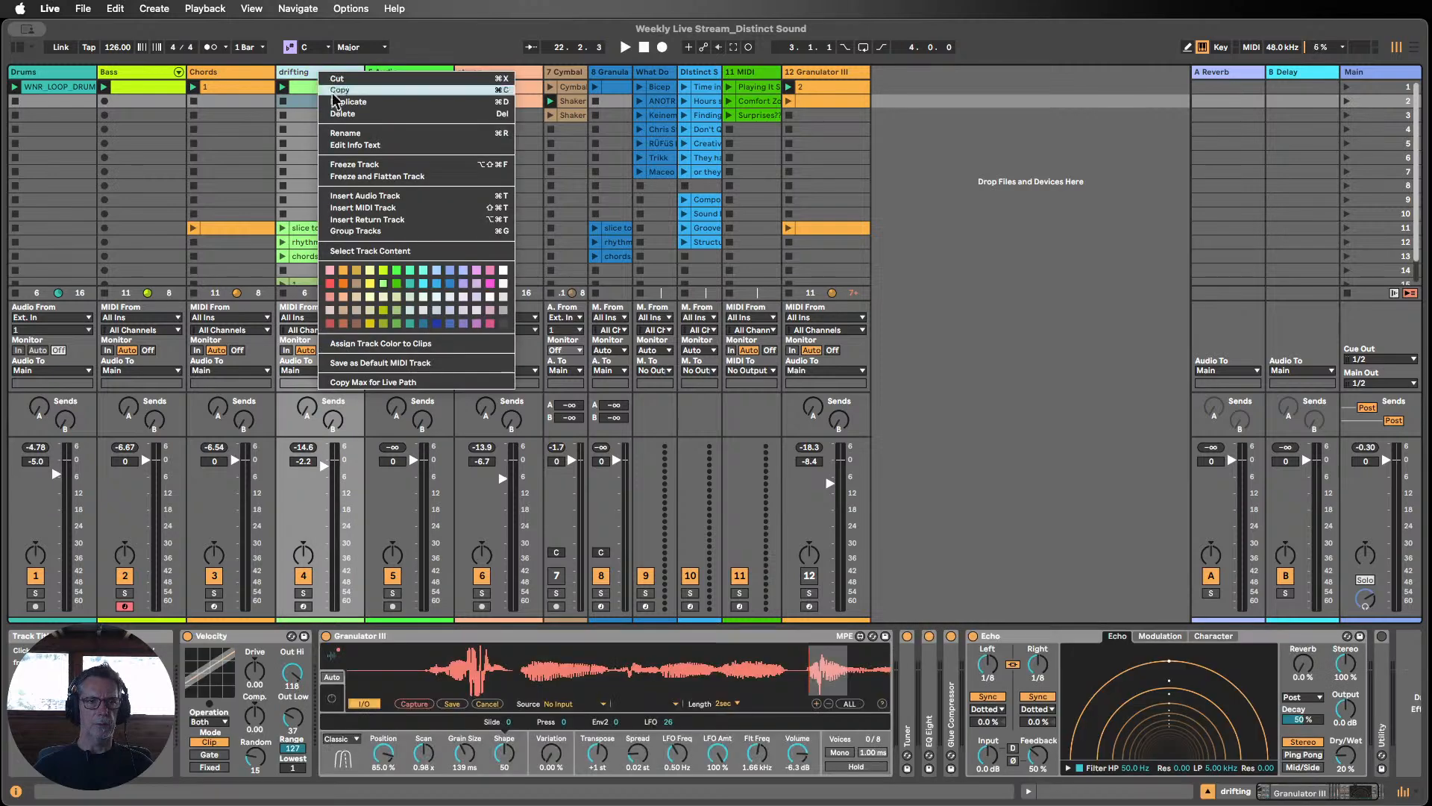
left_click(490, 323)
right_click(324, 75)
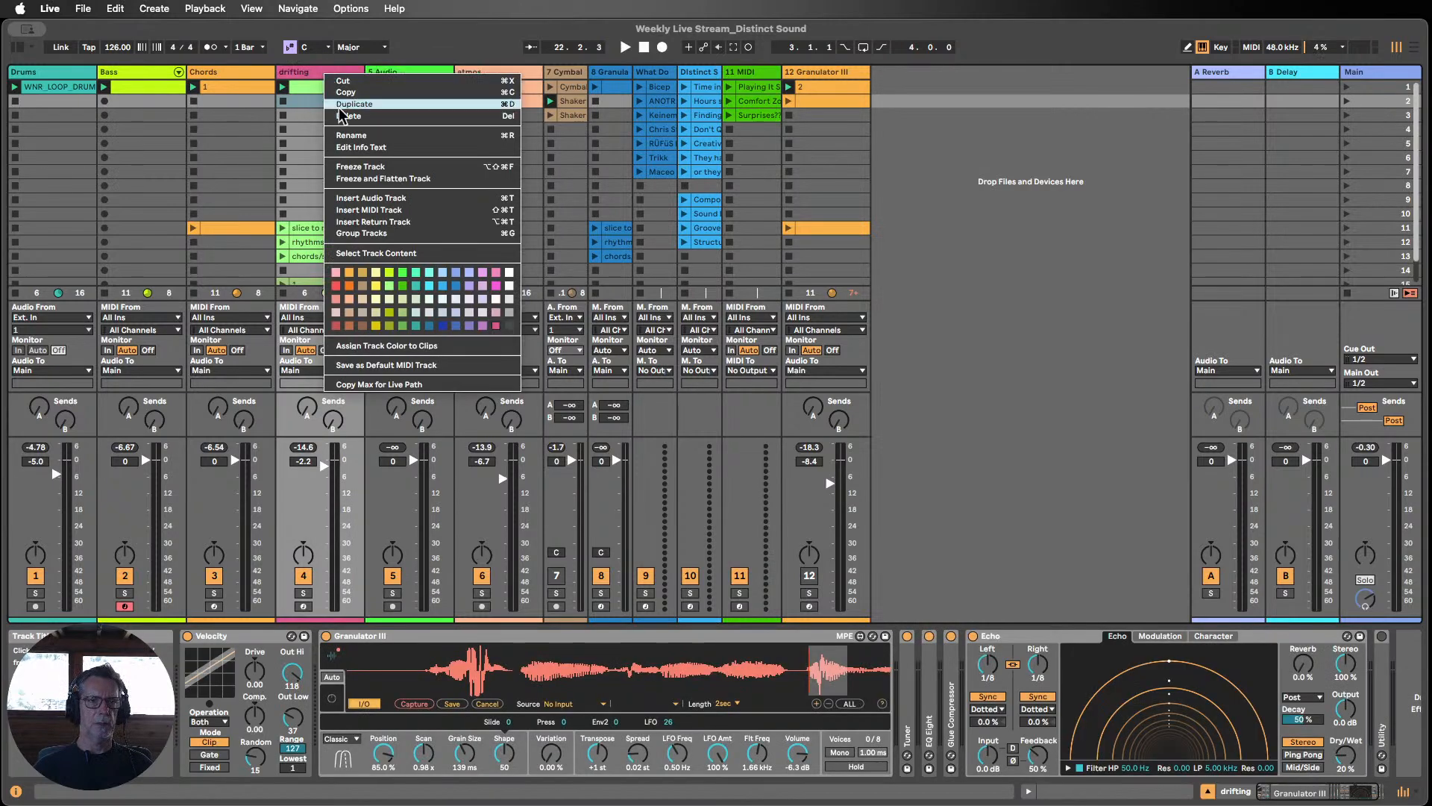
left_click(400, 345)
Step: Set the 5 Audio track's input to drifting with monitoring In, and mute and arm it for recording
left_click(388, 123)
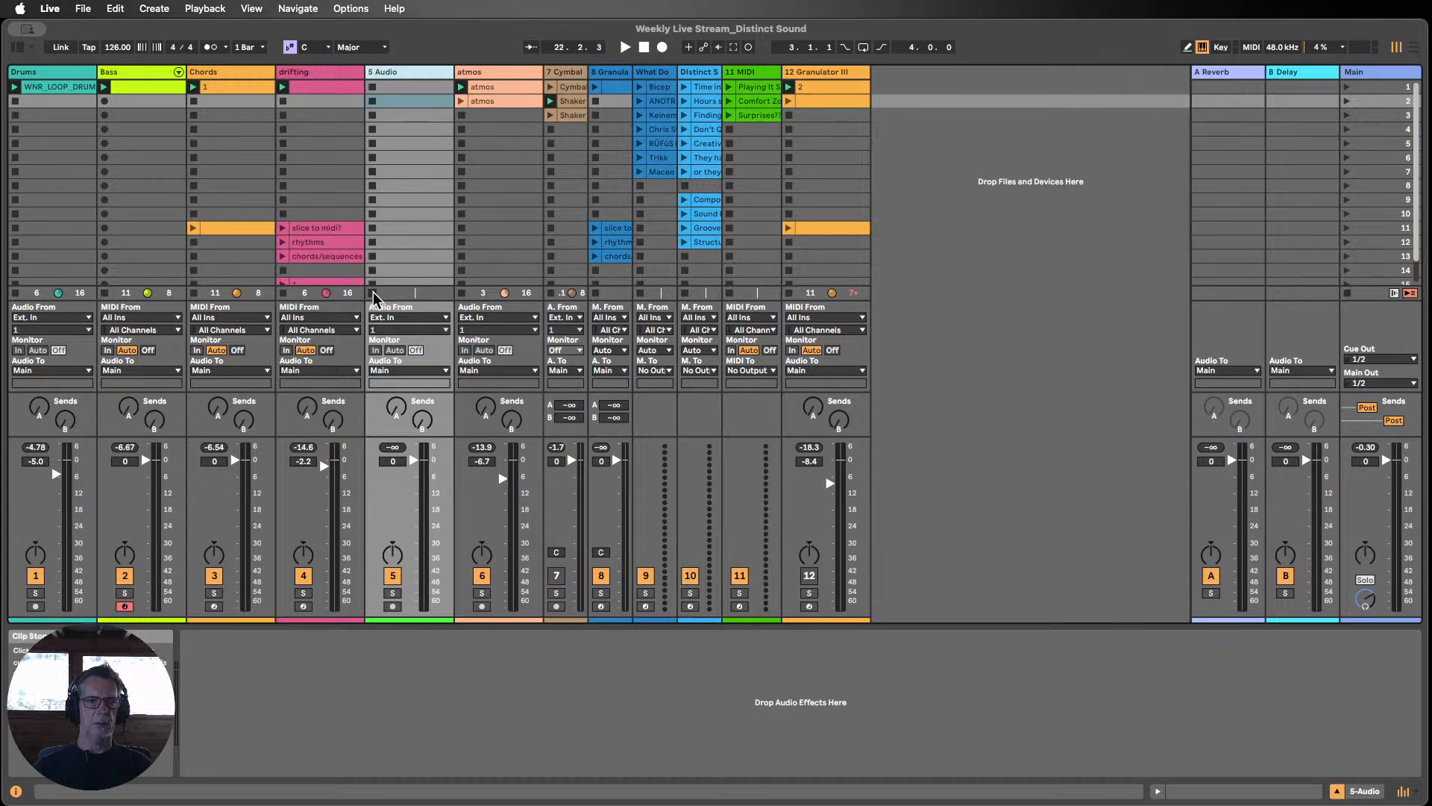
left_click(384, 318)
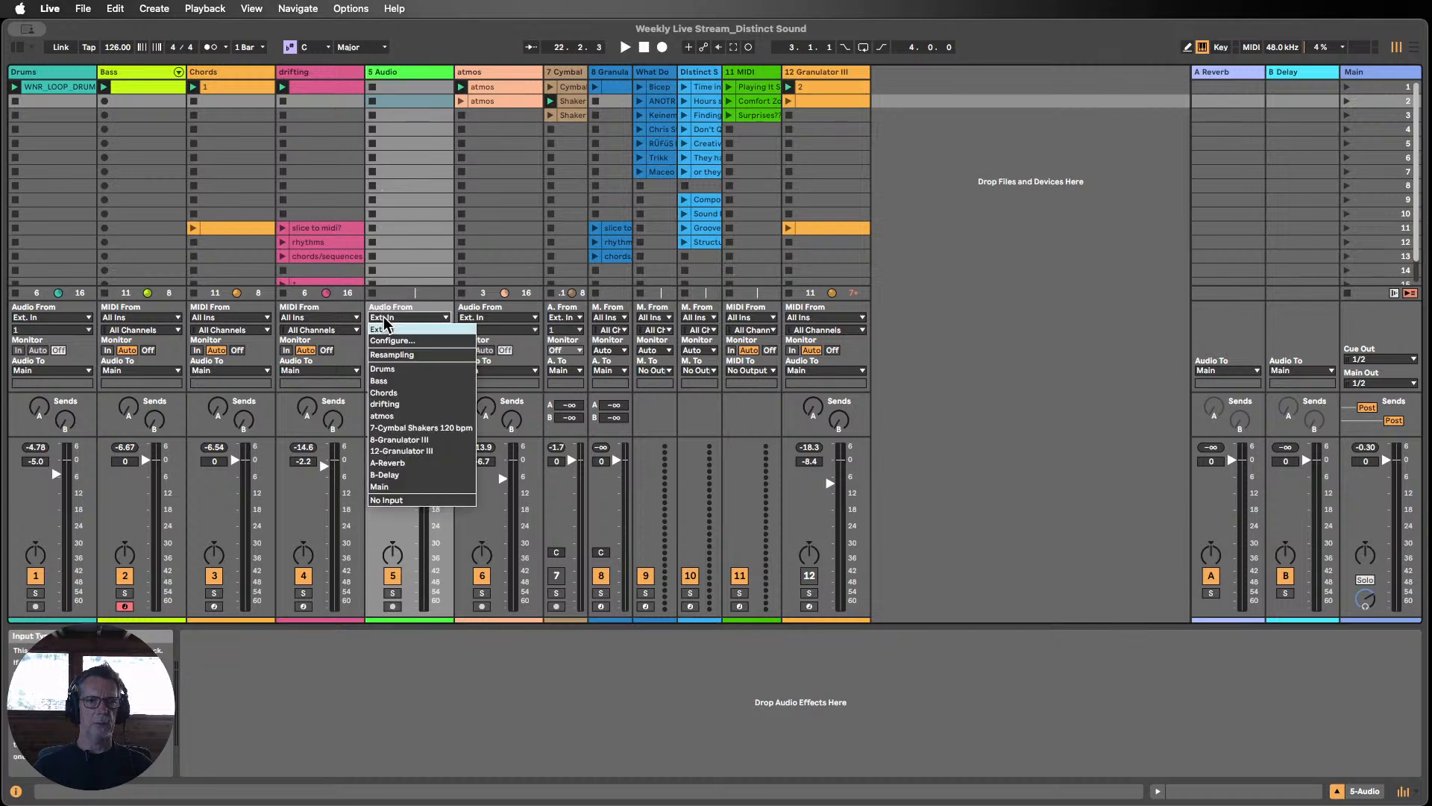
left_click(388, 405)
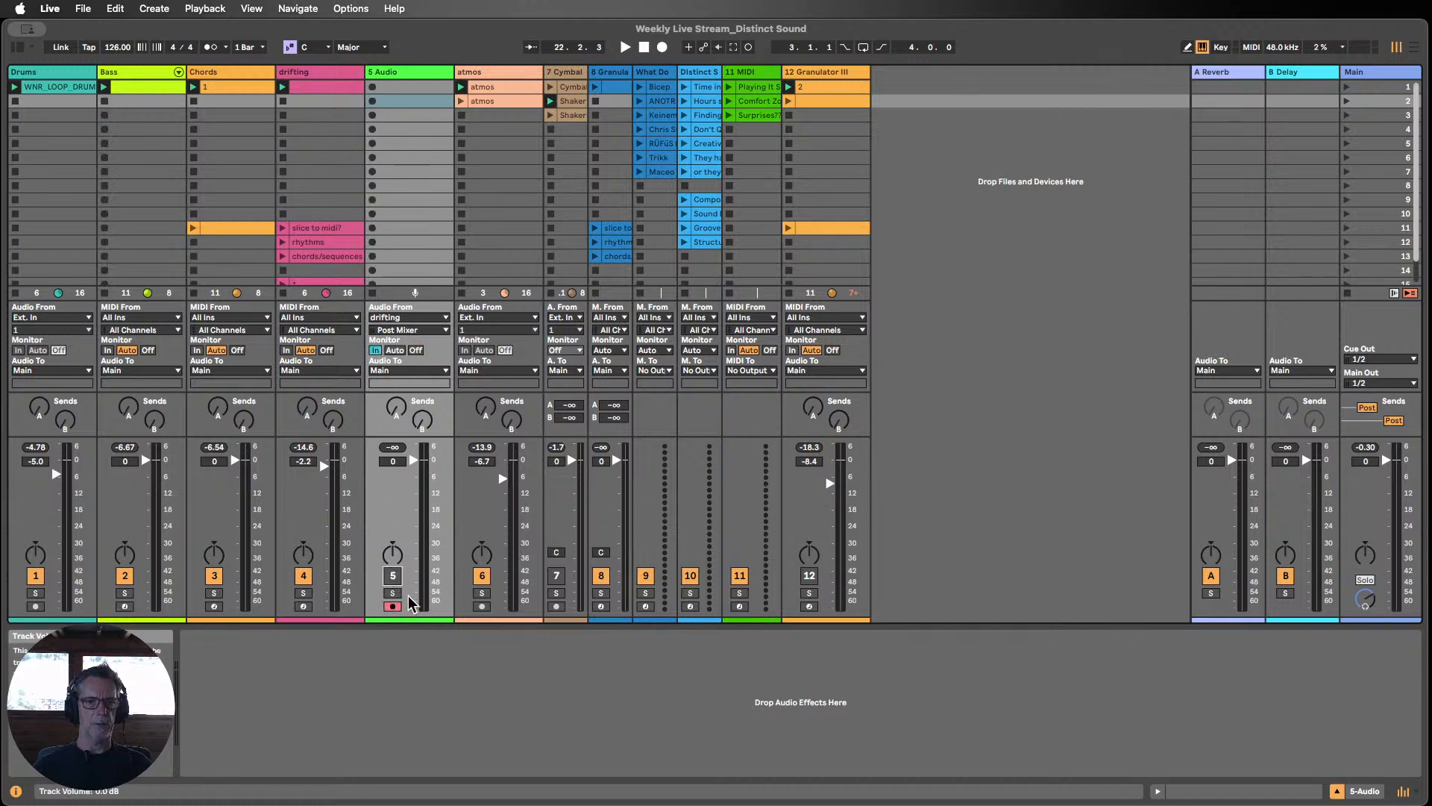
Step: Record 12 bars of the drifting track into the first slot of 5 Audio and stop playback
left_click(372, 87)
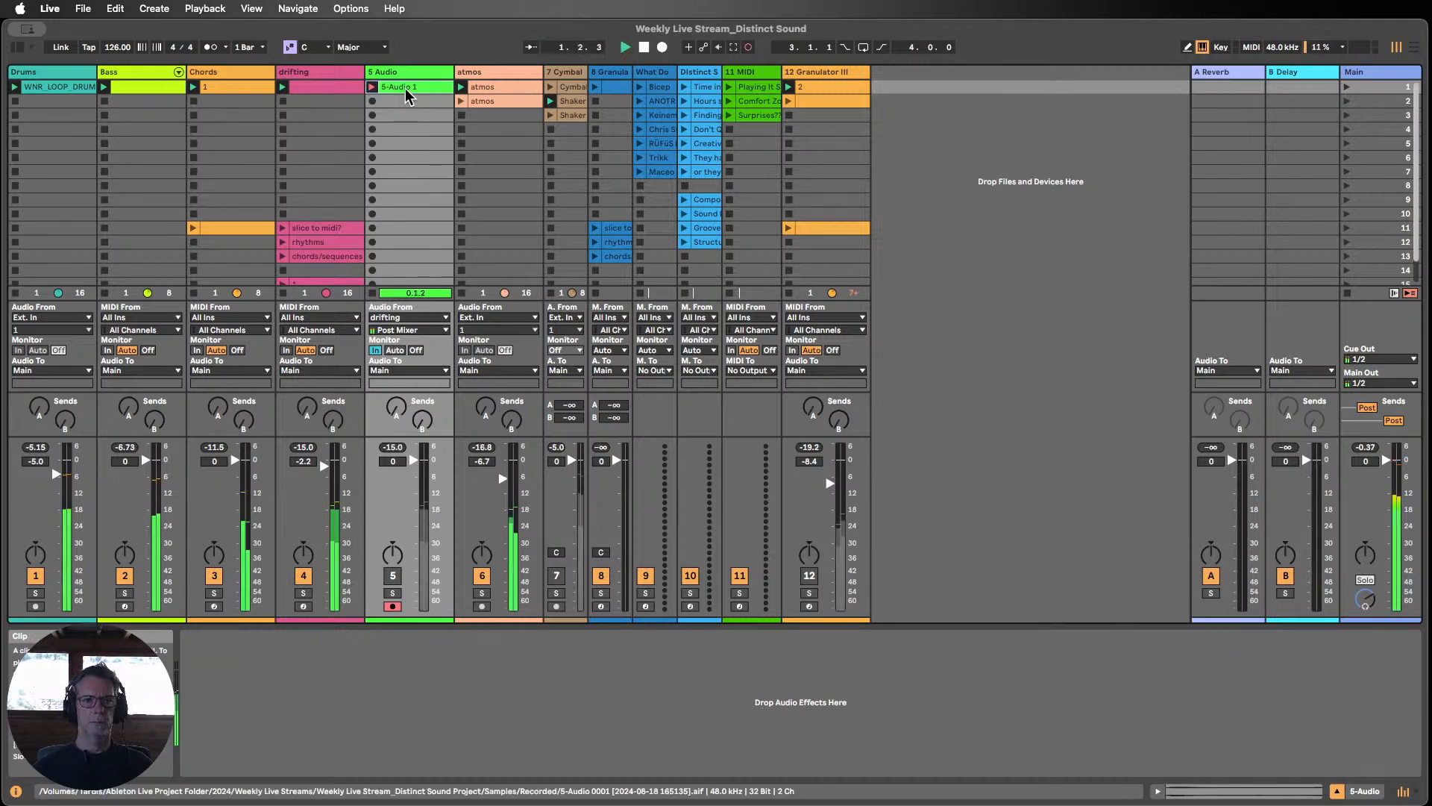
double_click(406, 89)
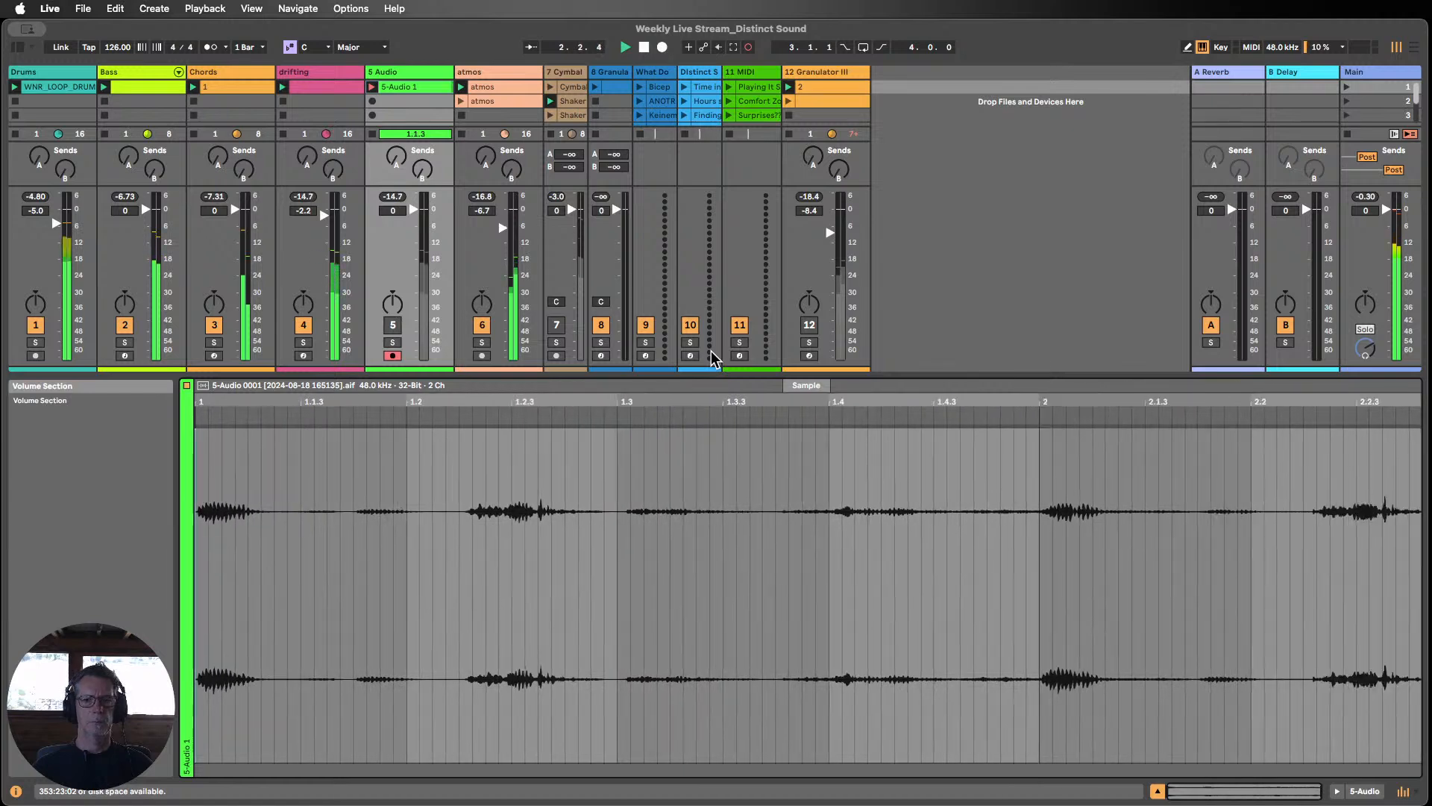
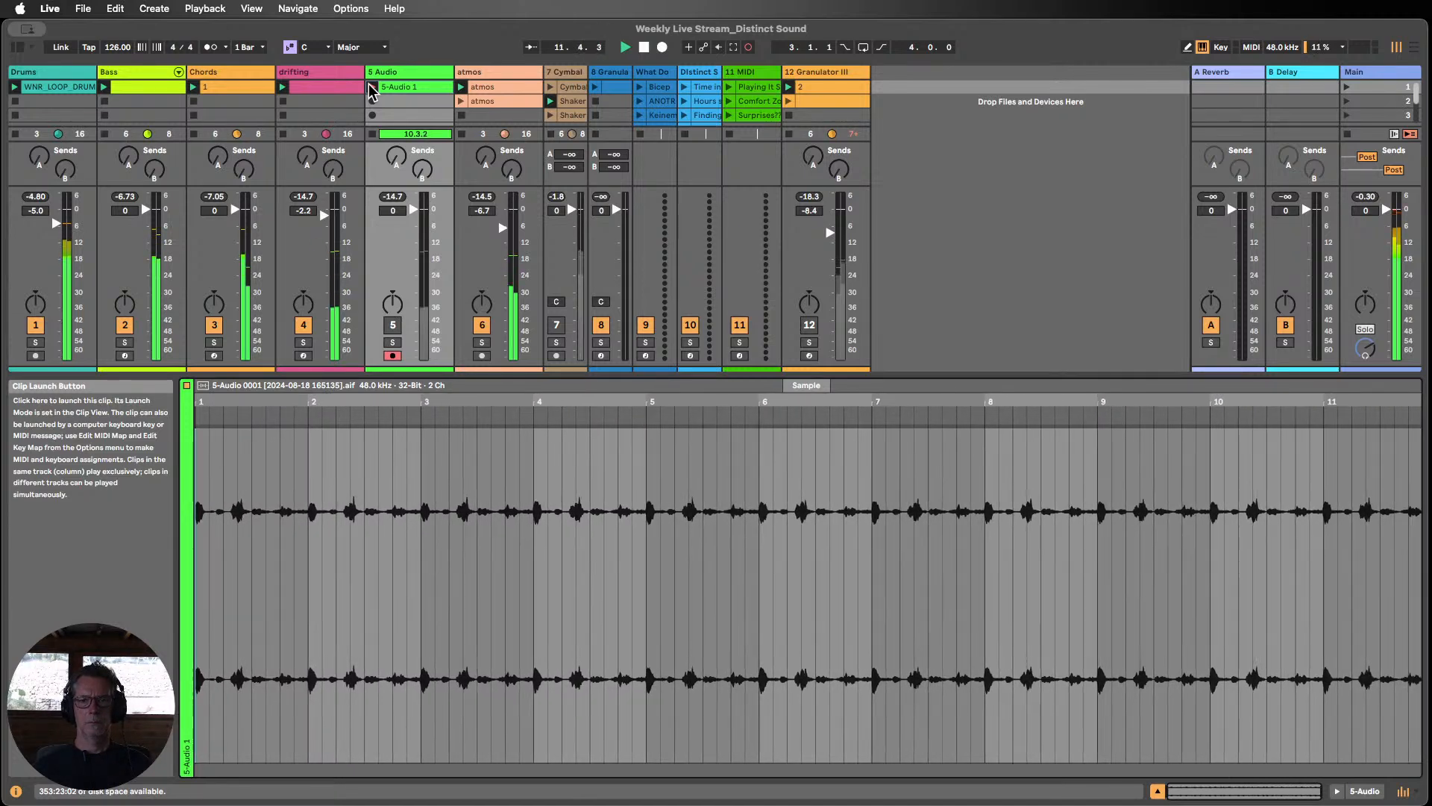
left_click(373, 88)
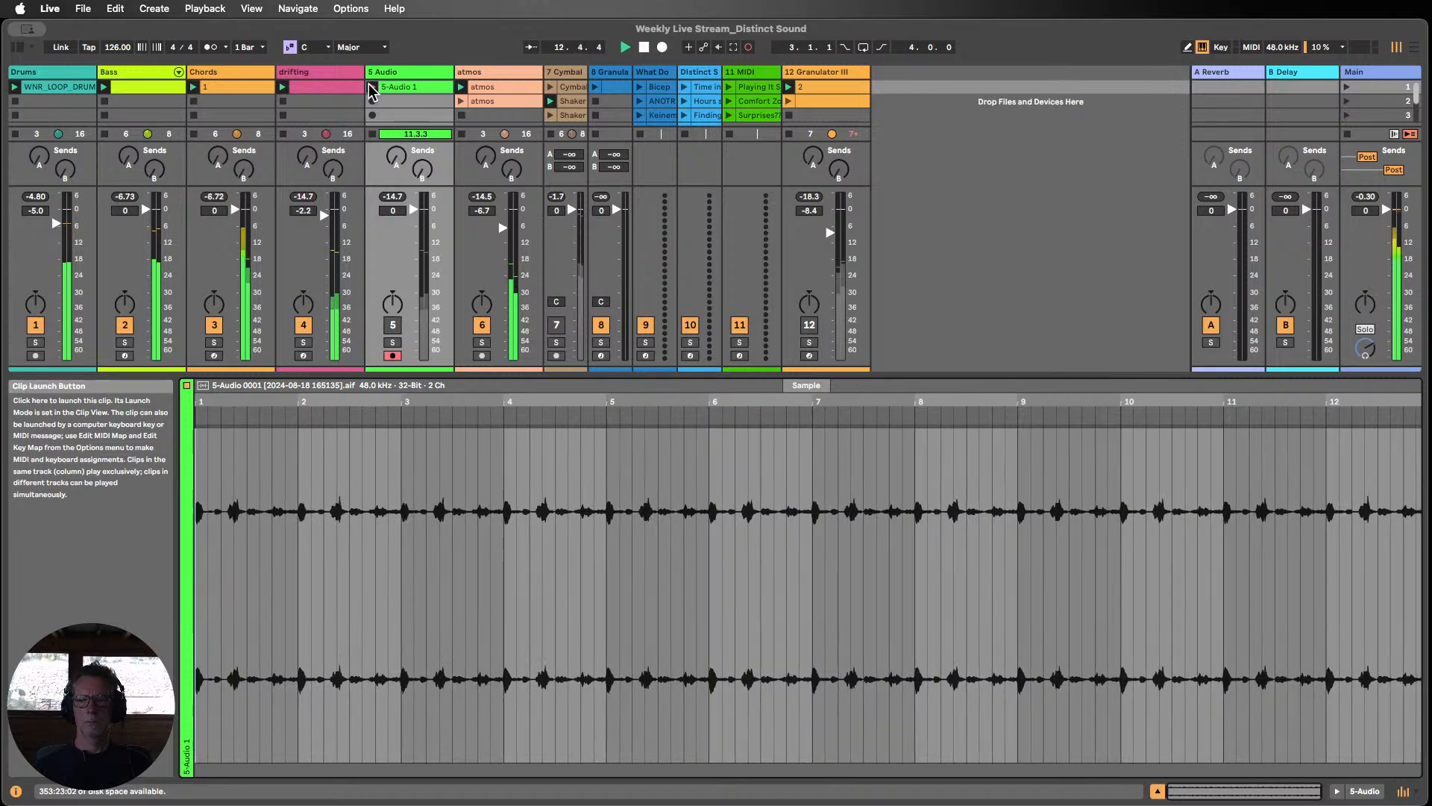
left_click(643, 48)
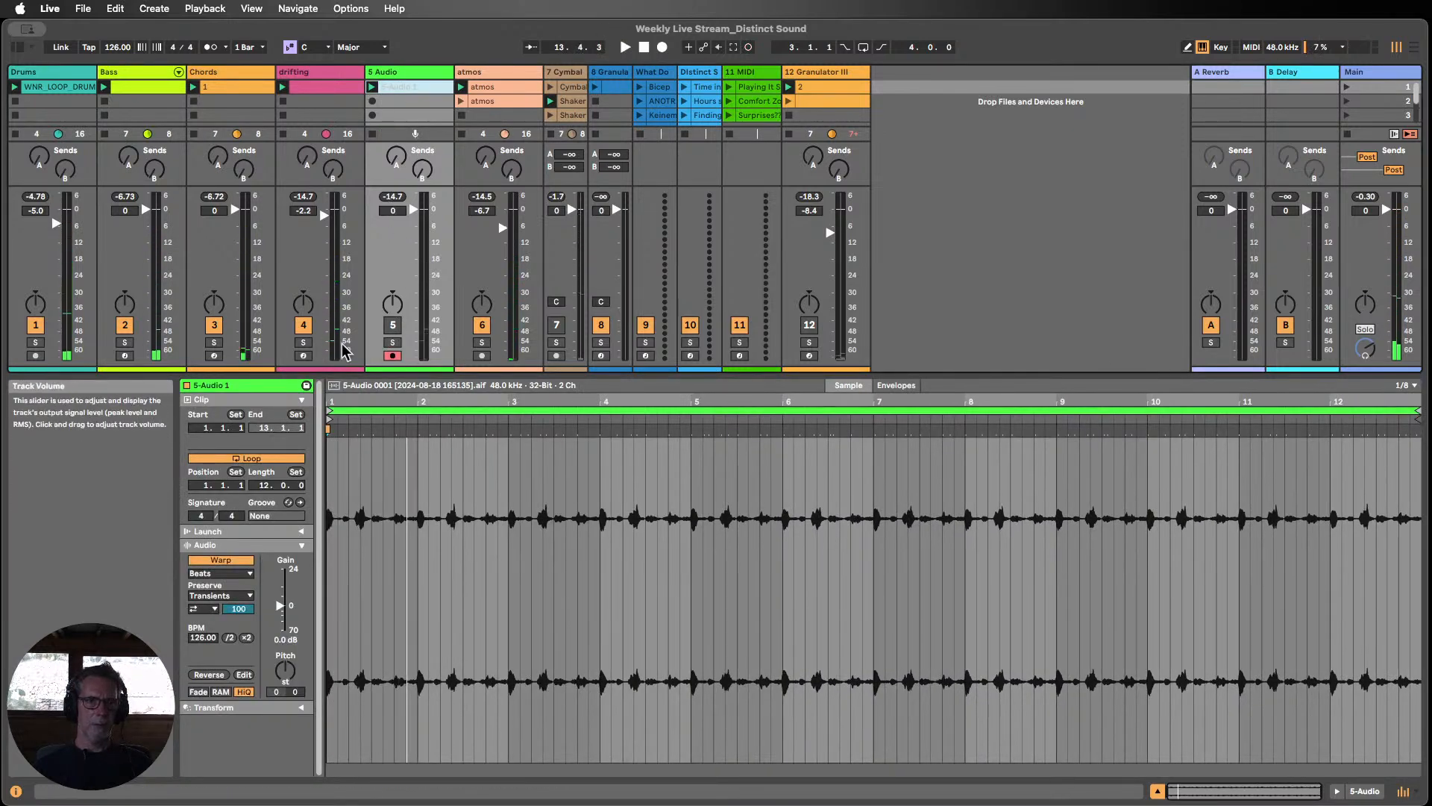
left_click(391, 342)
left_click(391, 342)
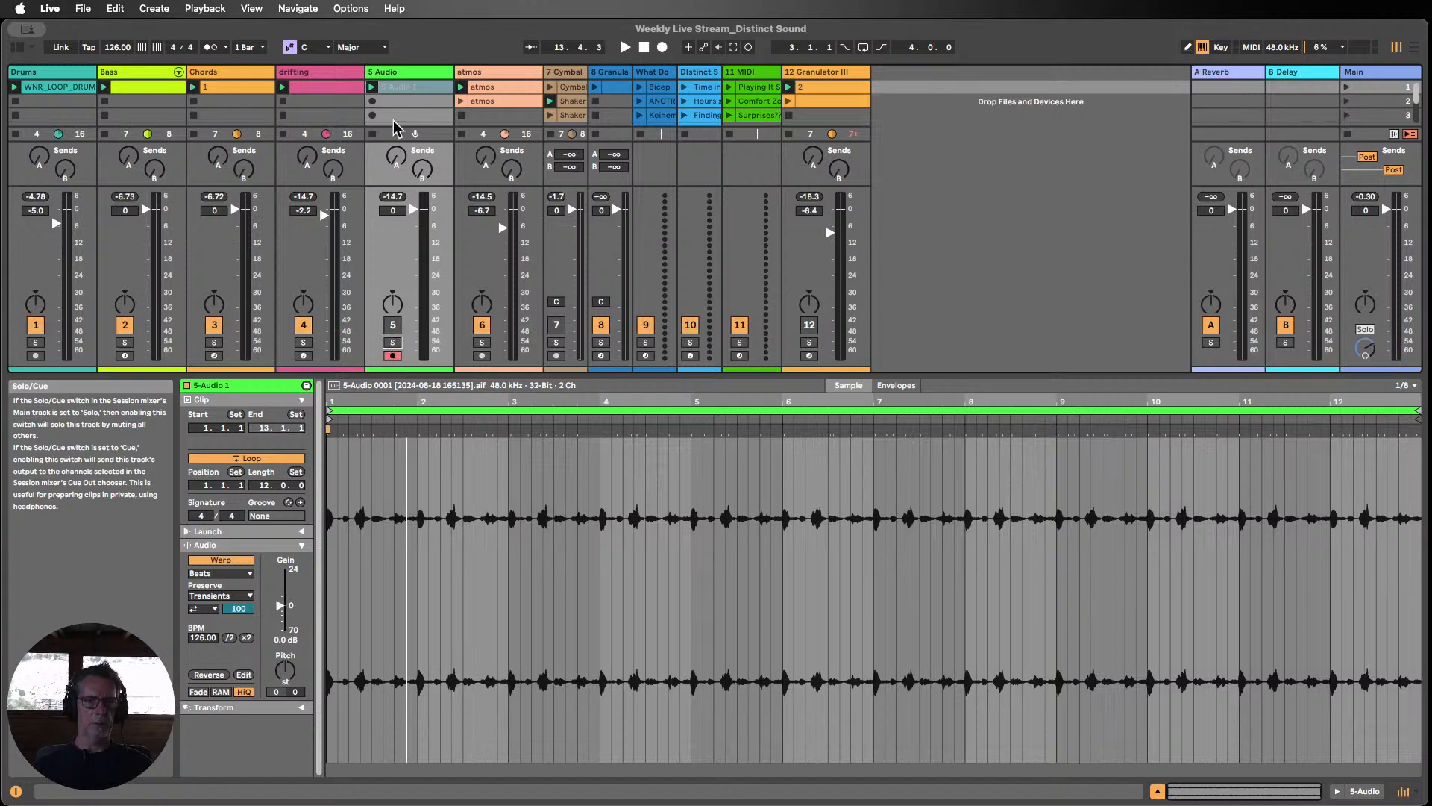
Step: Move the recorded clip onto its own new track directly after drifting and delete the emptied recording track
left_click_drag(407, 87, 905, 96)
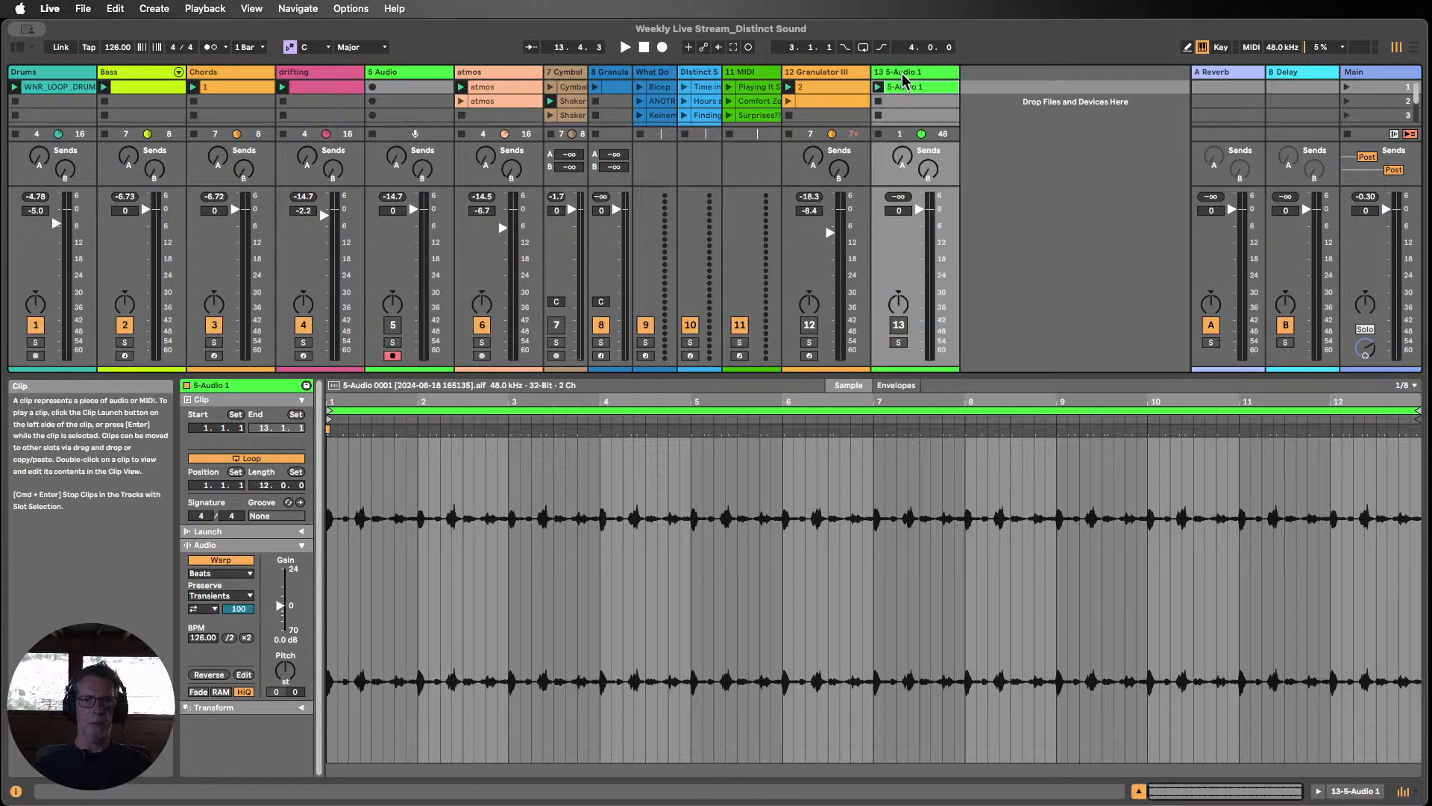
left_click_drag(384, 79, 385, 79)
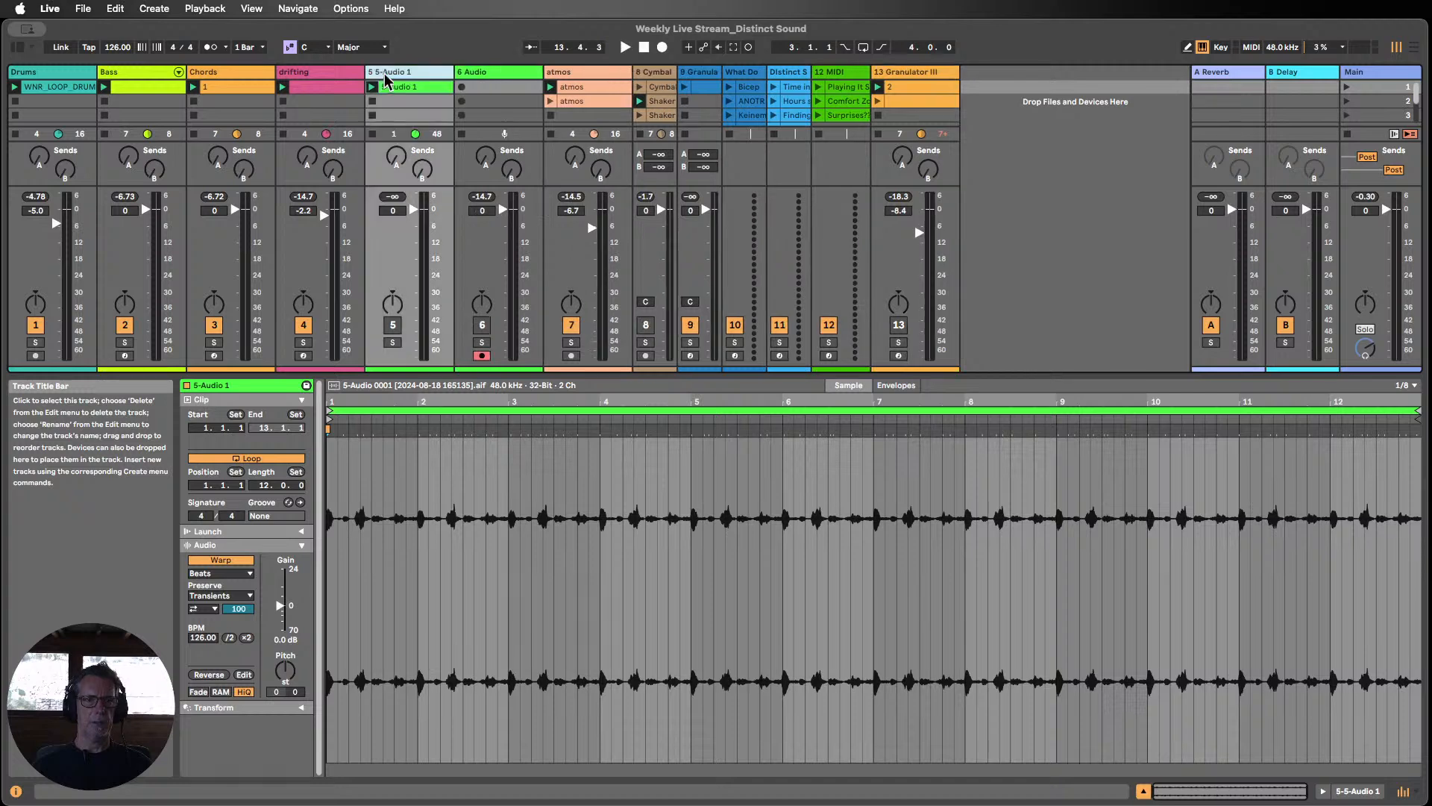
left_click(471, 75)
key("Delete")
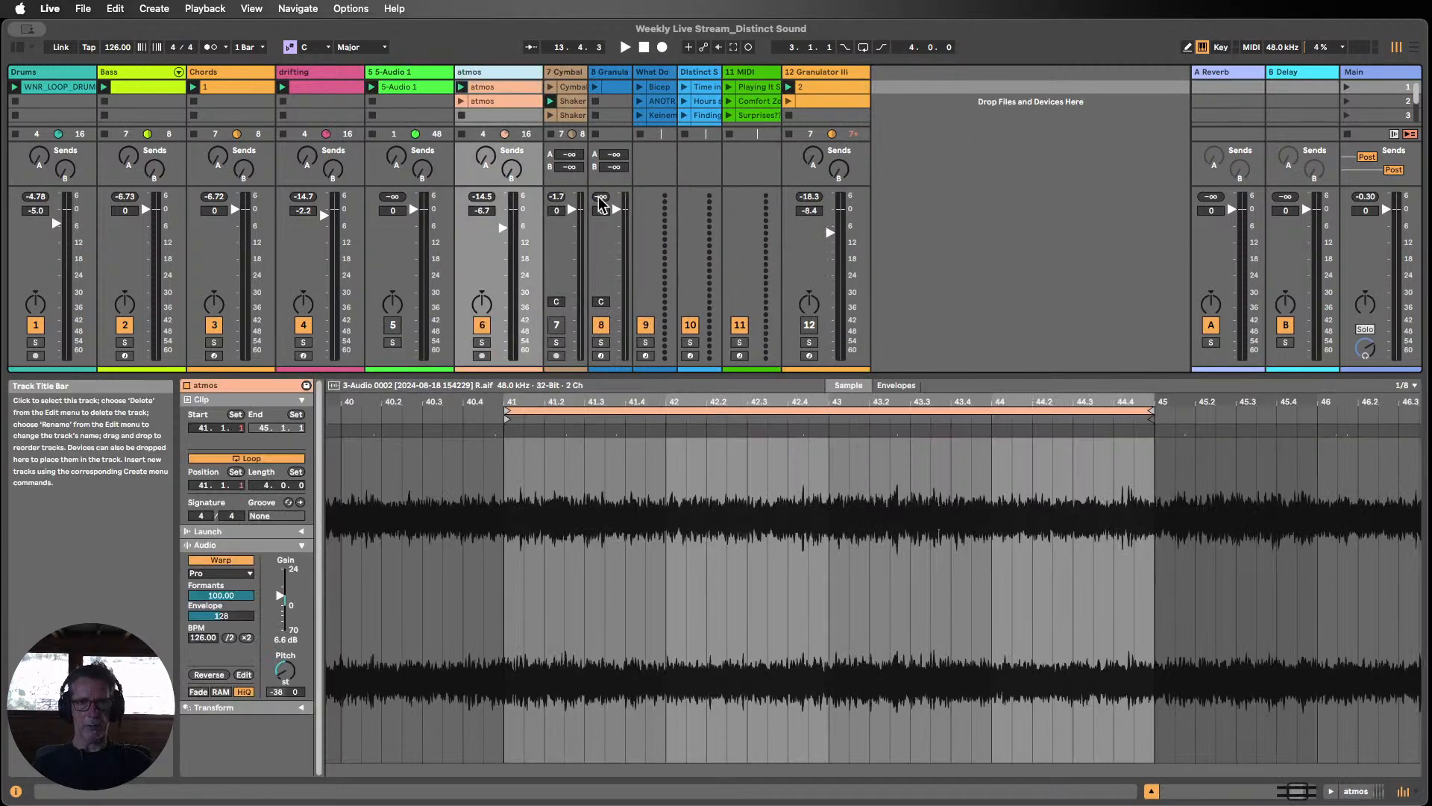
Step: Raise the clip gain of the recorded 5-Audio 1 clip to 11.9 dB
left_click(1163, 795)
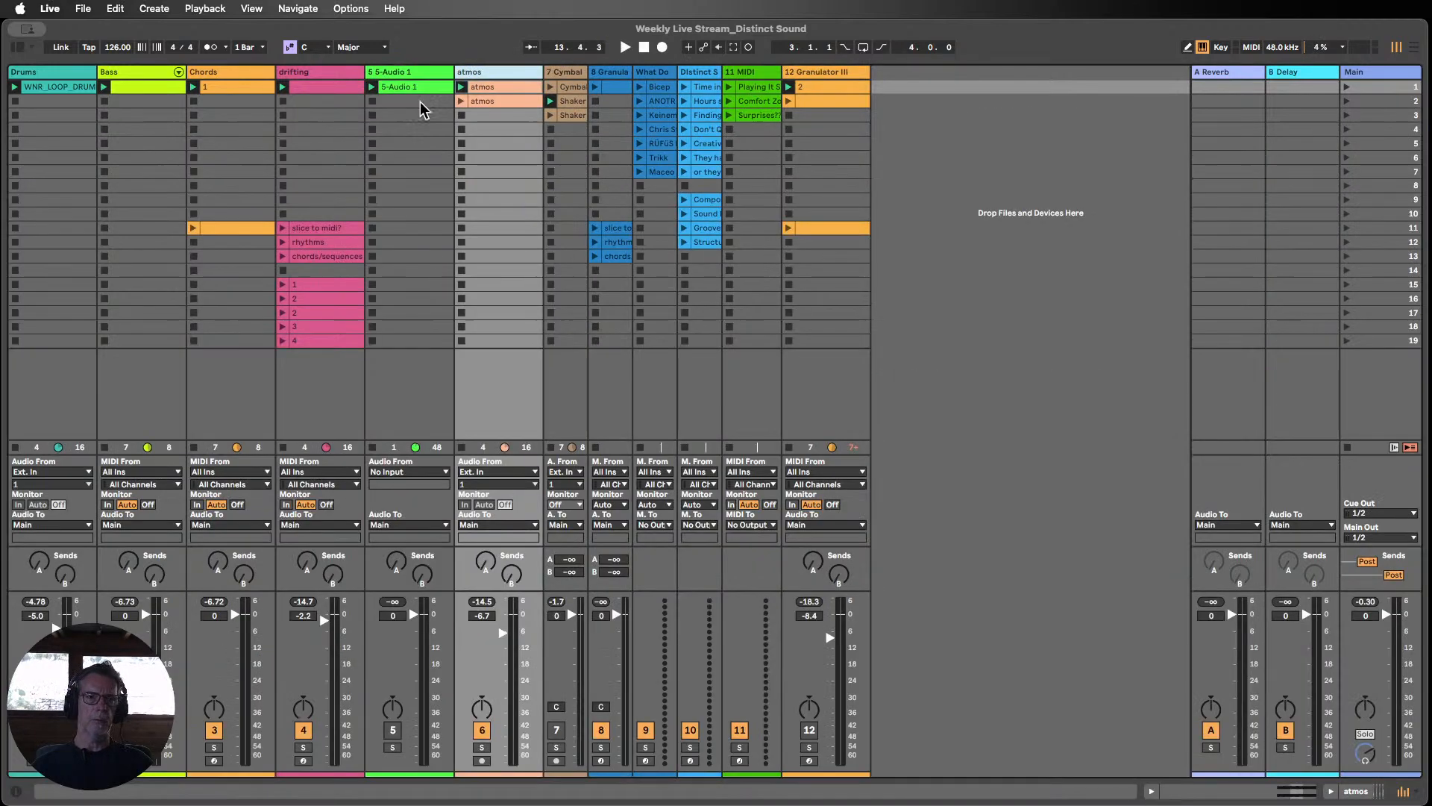
double_click(392, 87)
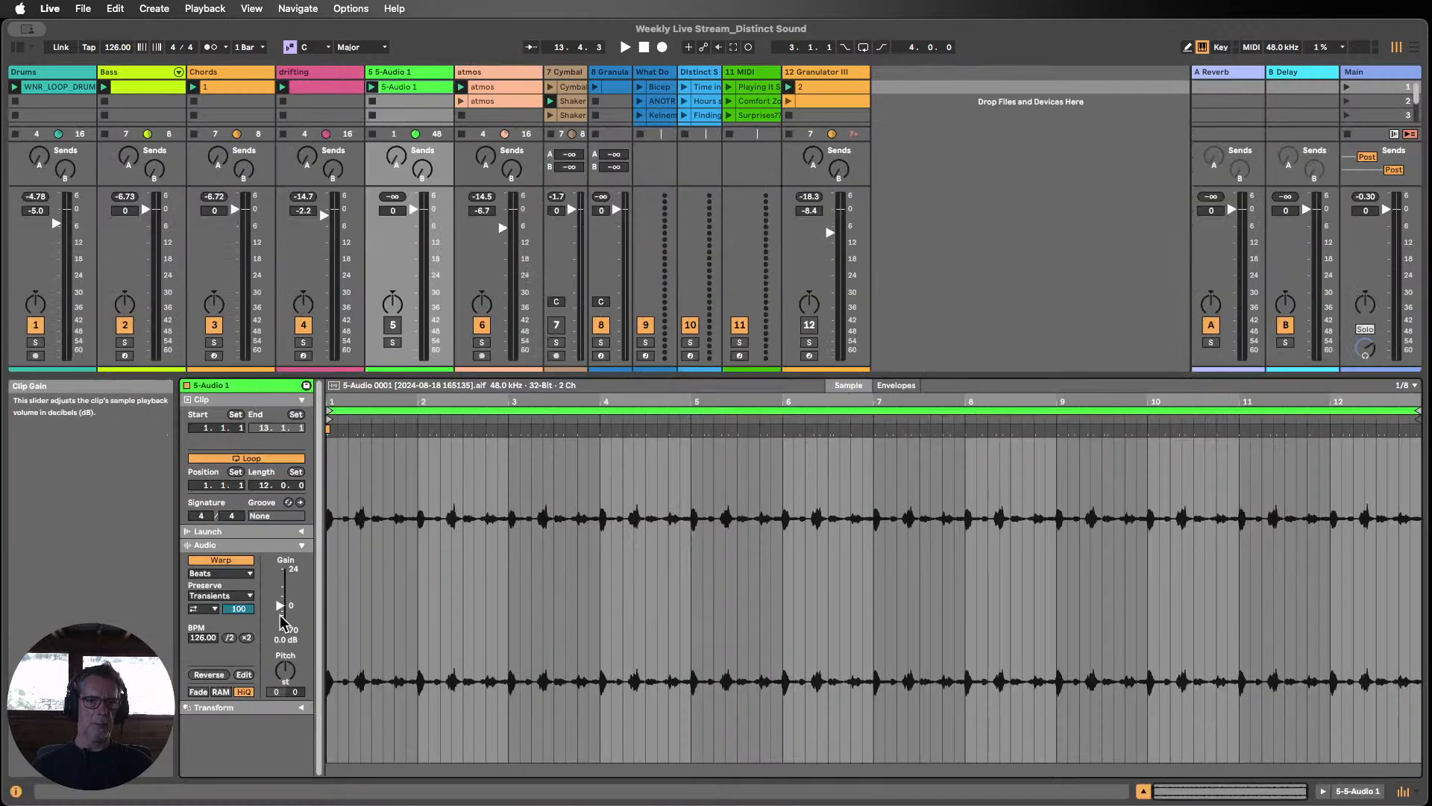
left_click_drag(279, 605, 280, 587)
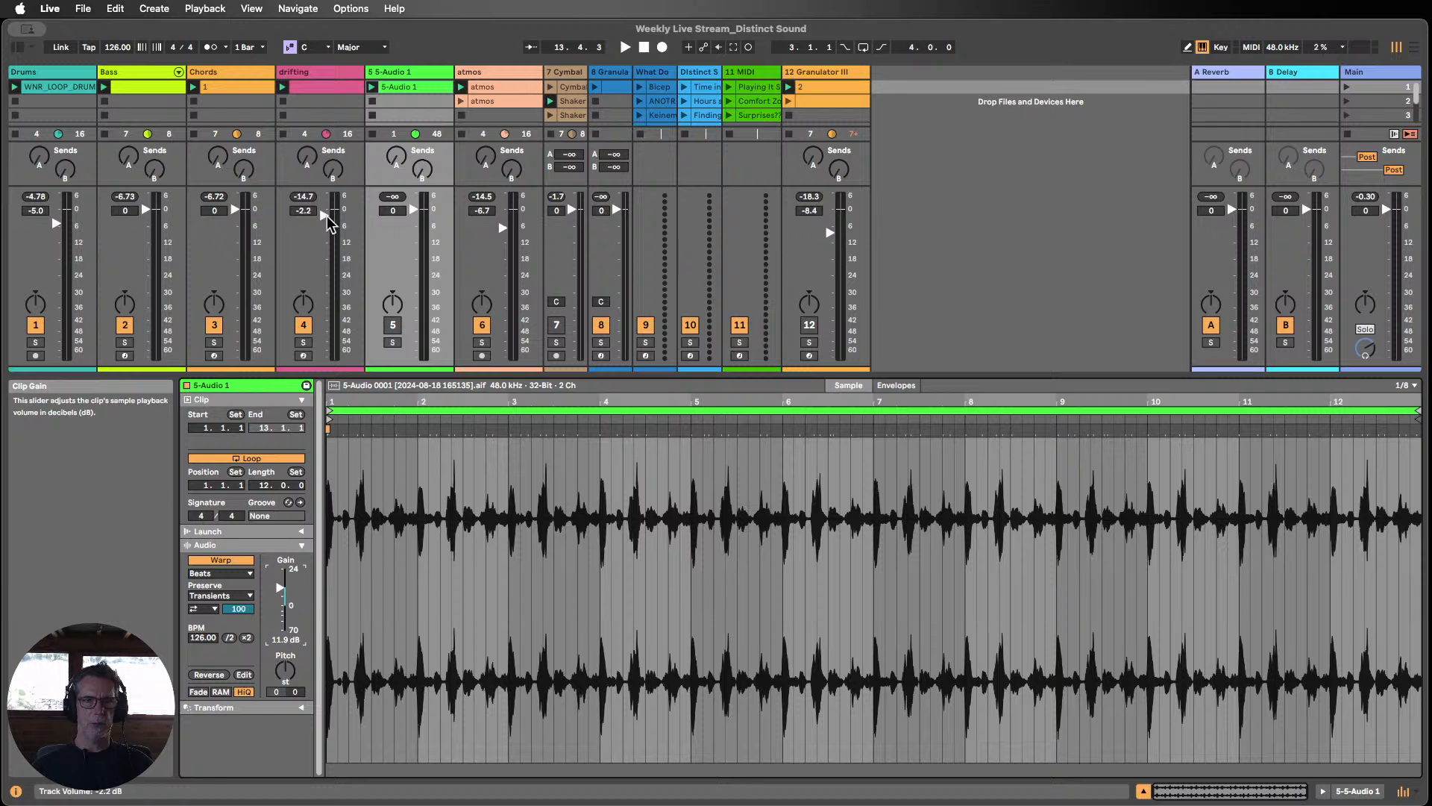
Step: Play the set, mute the drifting track and activate the 5-Audio 1 track in its place
key("space")
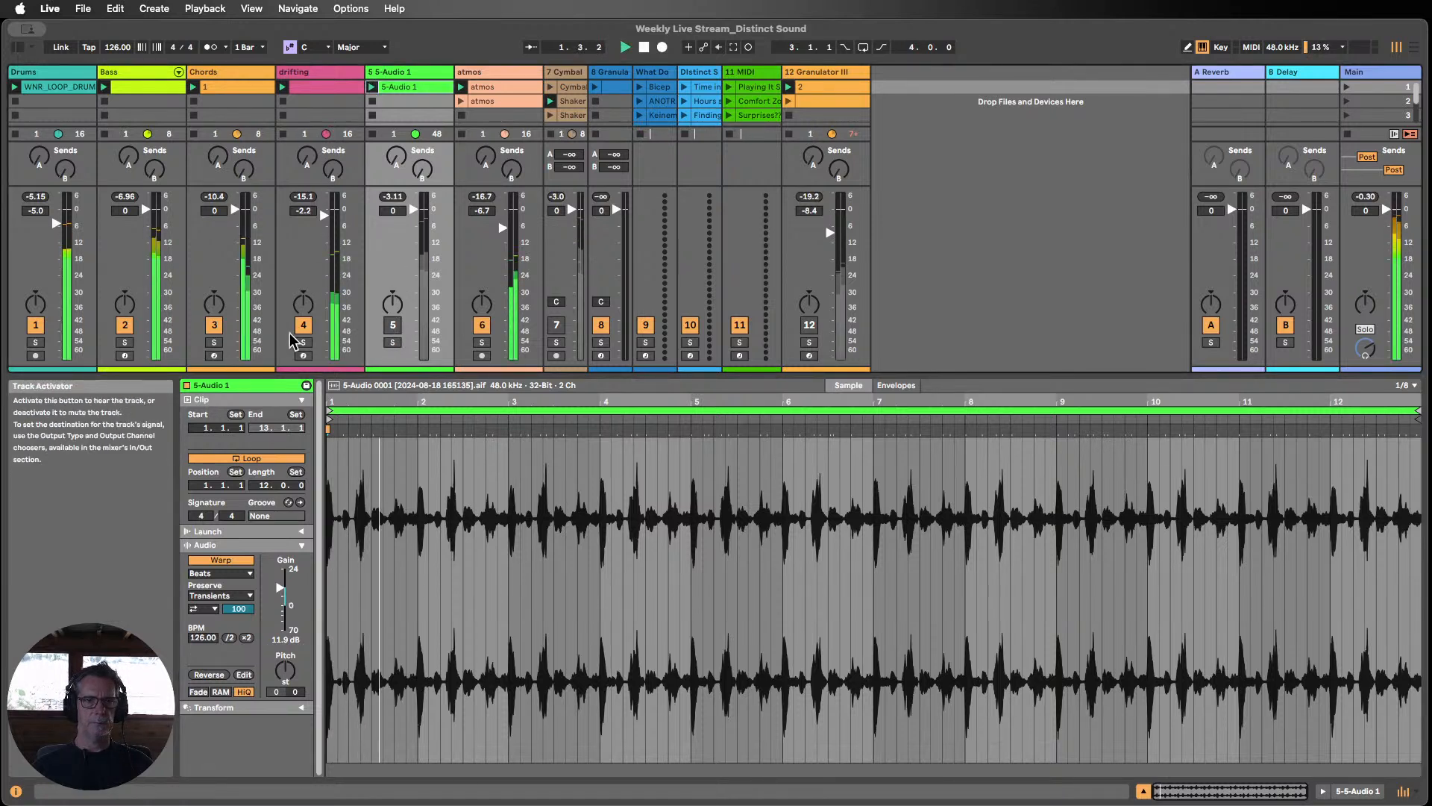
left_click(303, 324)
left_click(392, 326)
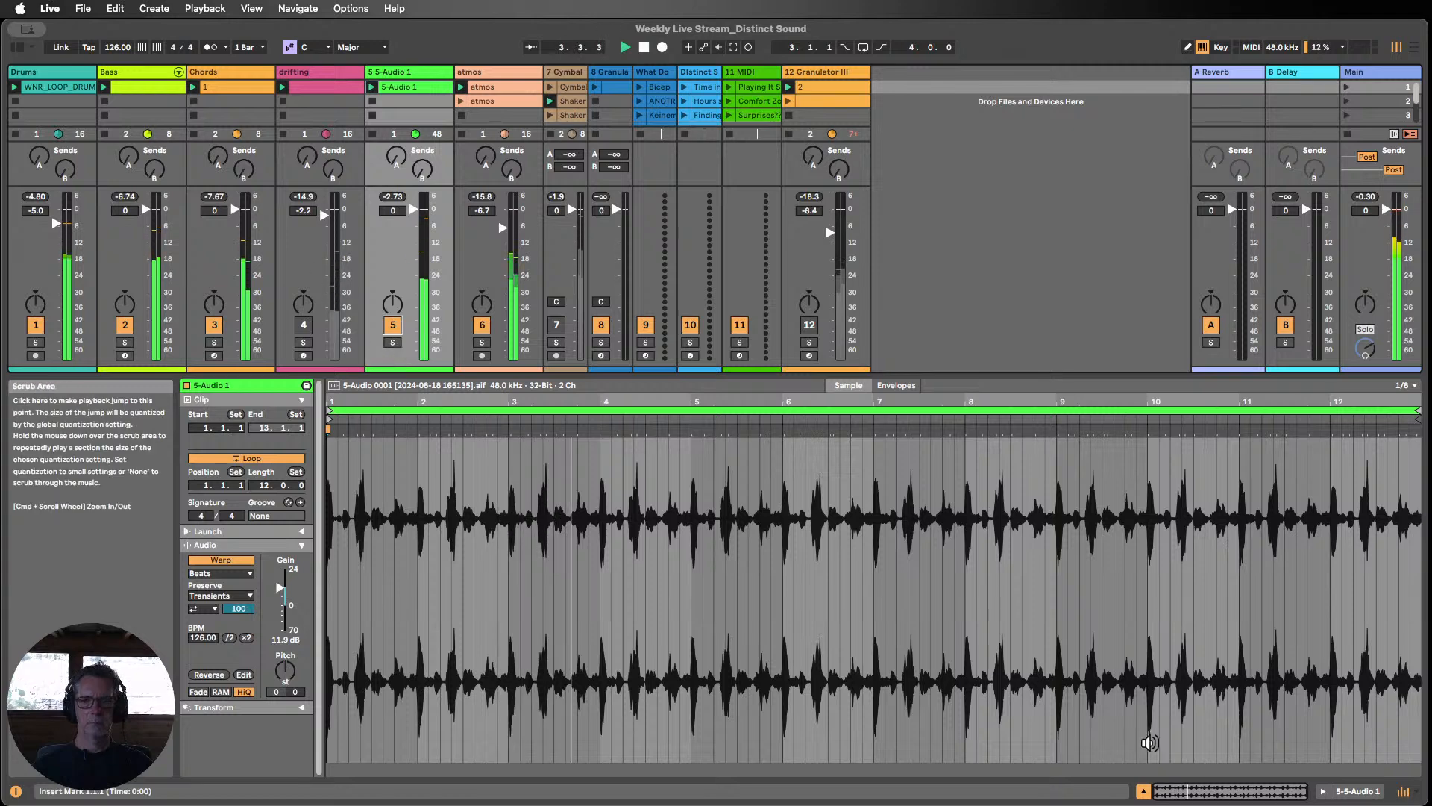
Step: Try converting the 5-Audio 1 clip's melody to a new MIDI track and inspect the resulting notes
left_click(1144, 790)
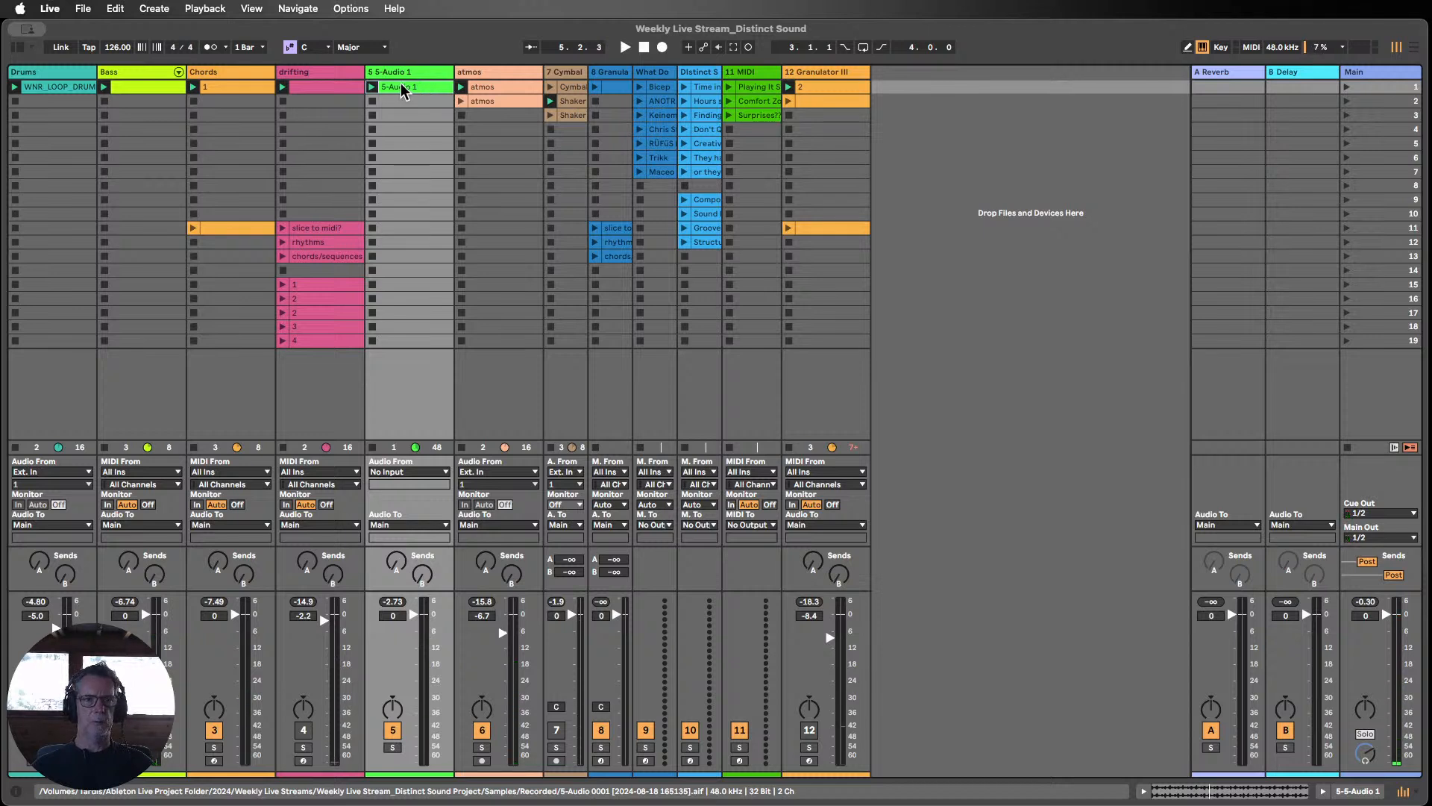
right_click(403, 93)
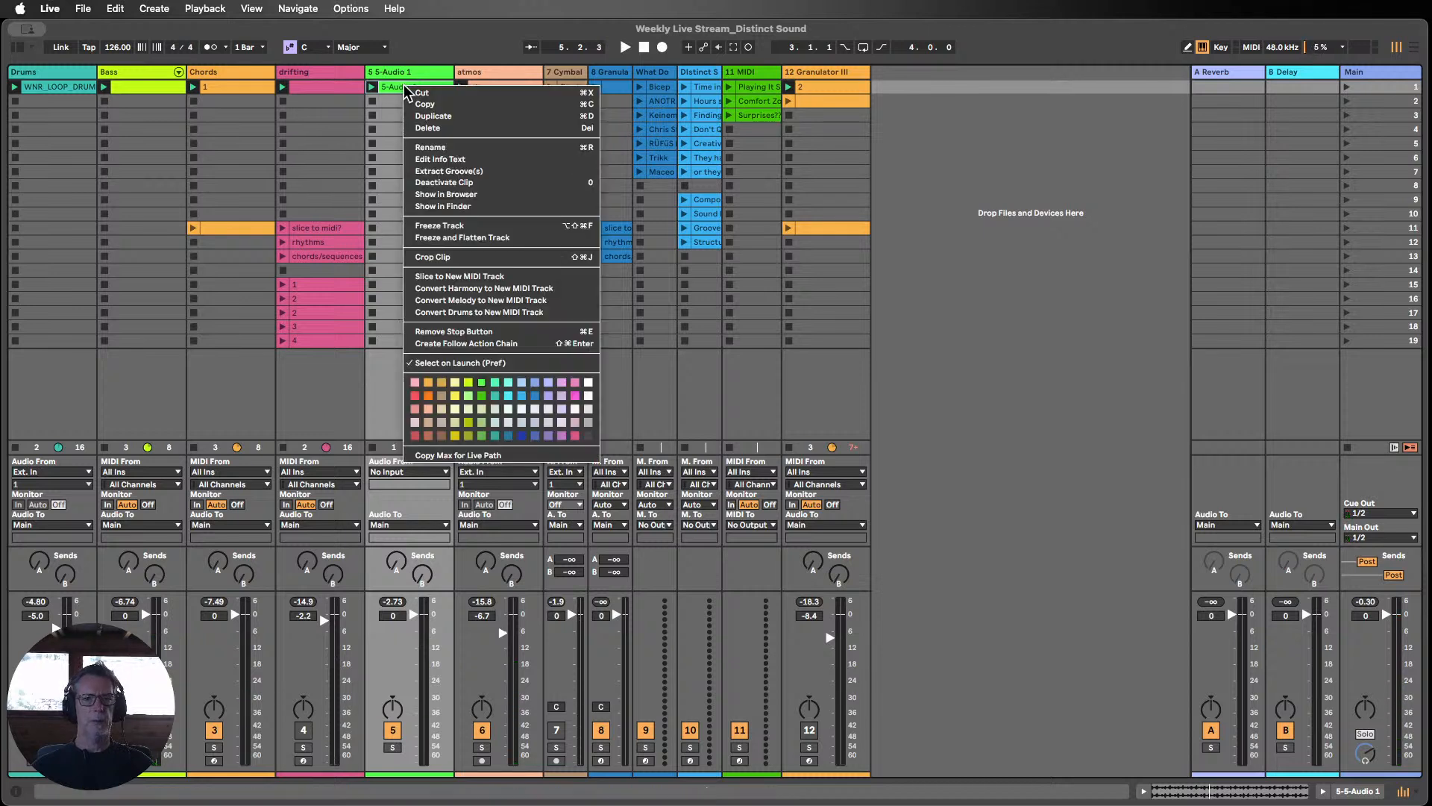
left_click(472, 302)
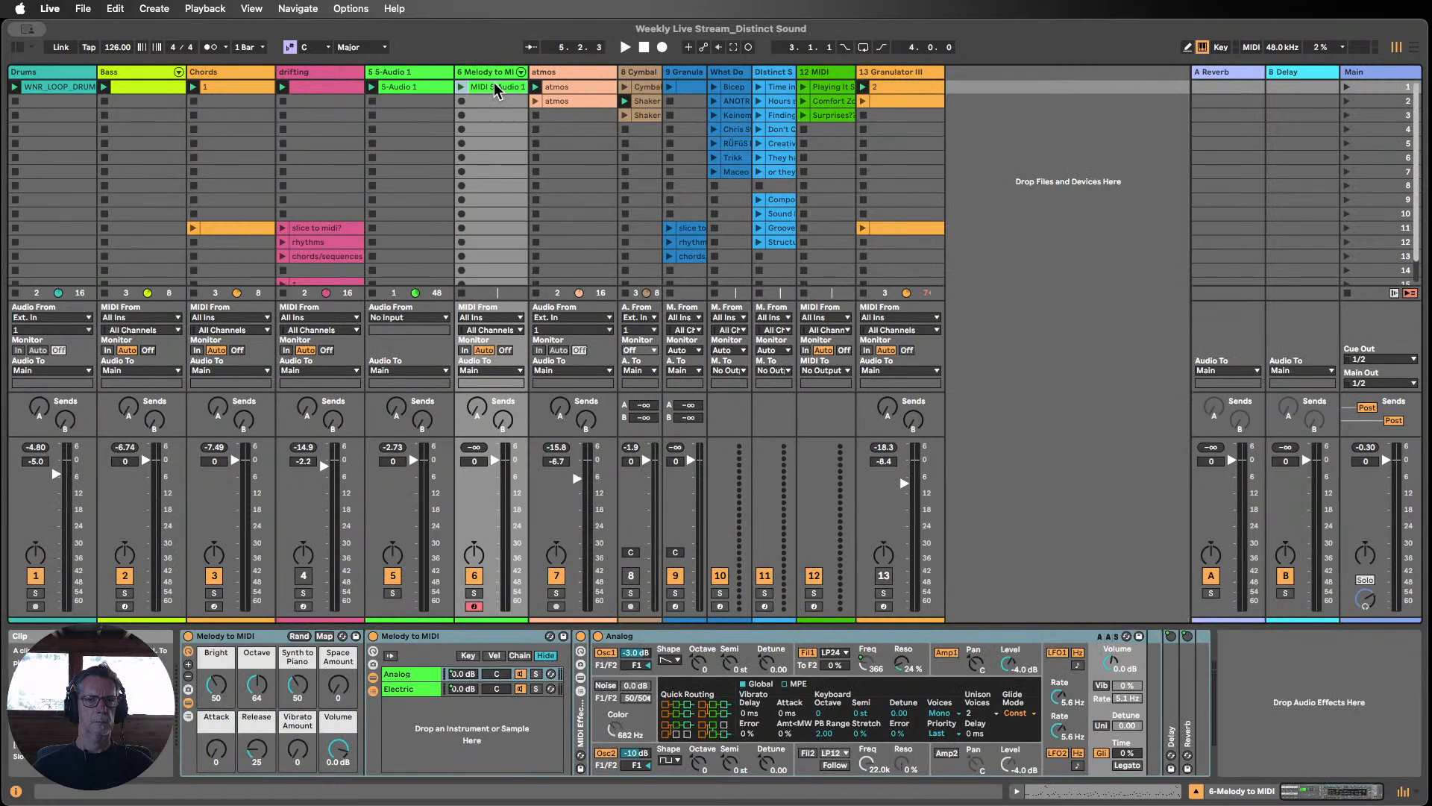
double_click(496, 88)
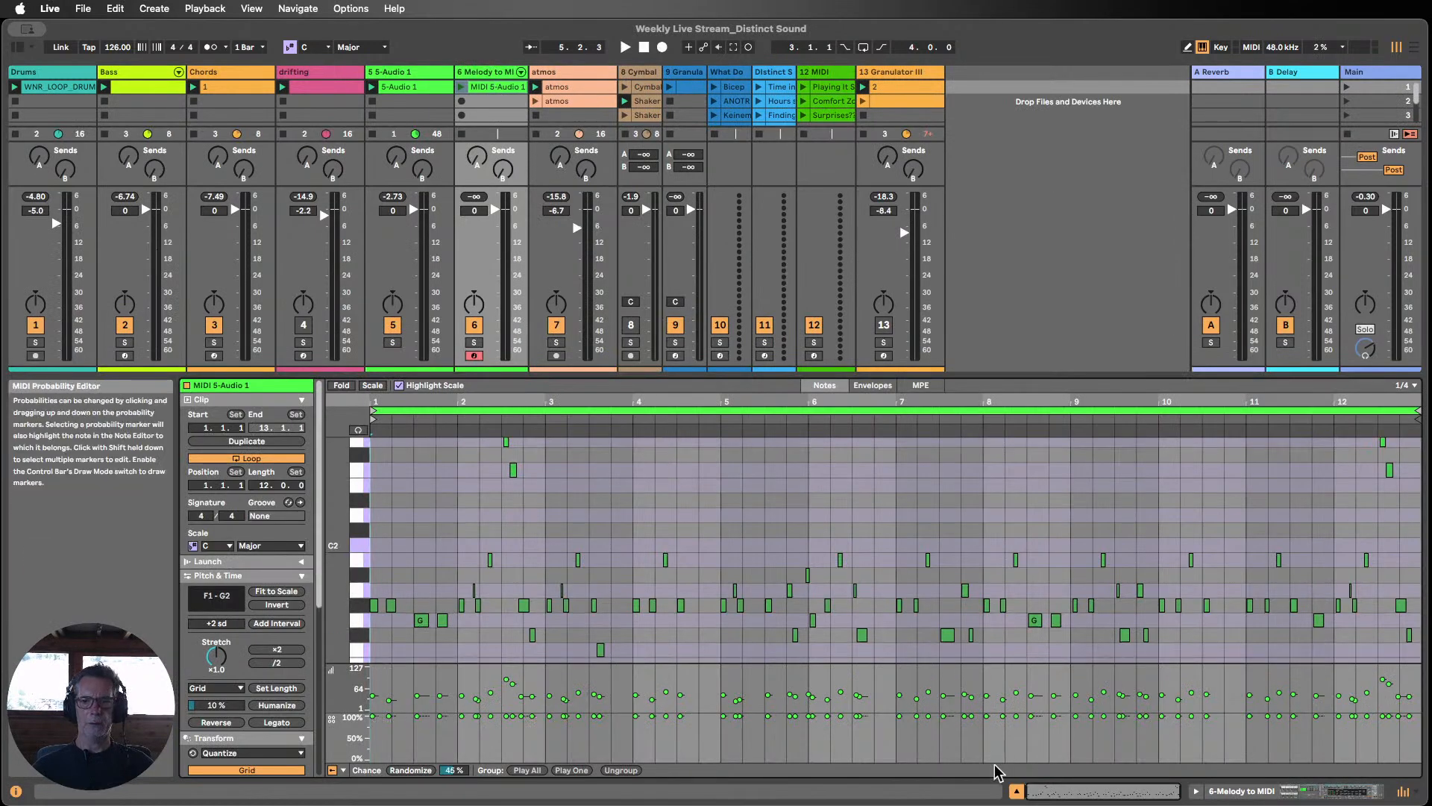
left_click(1016, 791)
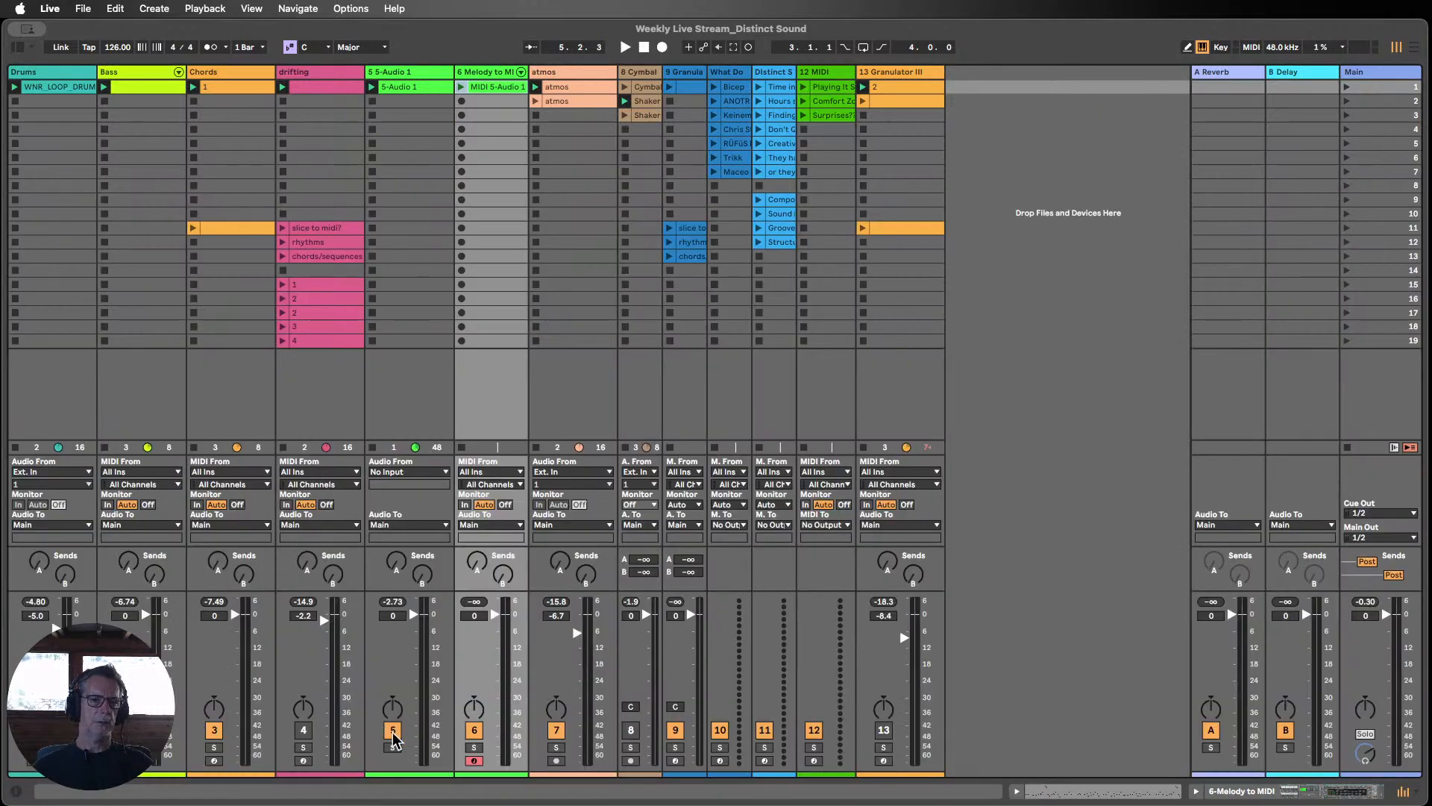
Step: Audition the converted melody clip, stop playback and delete the Melody to MIDI track
left_click(461, 87)
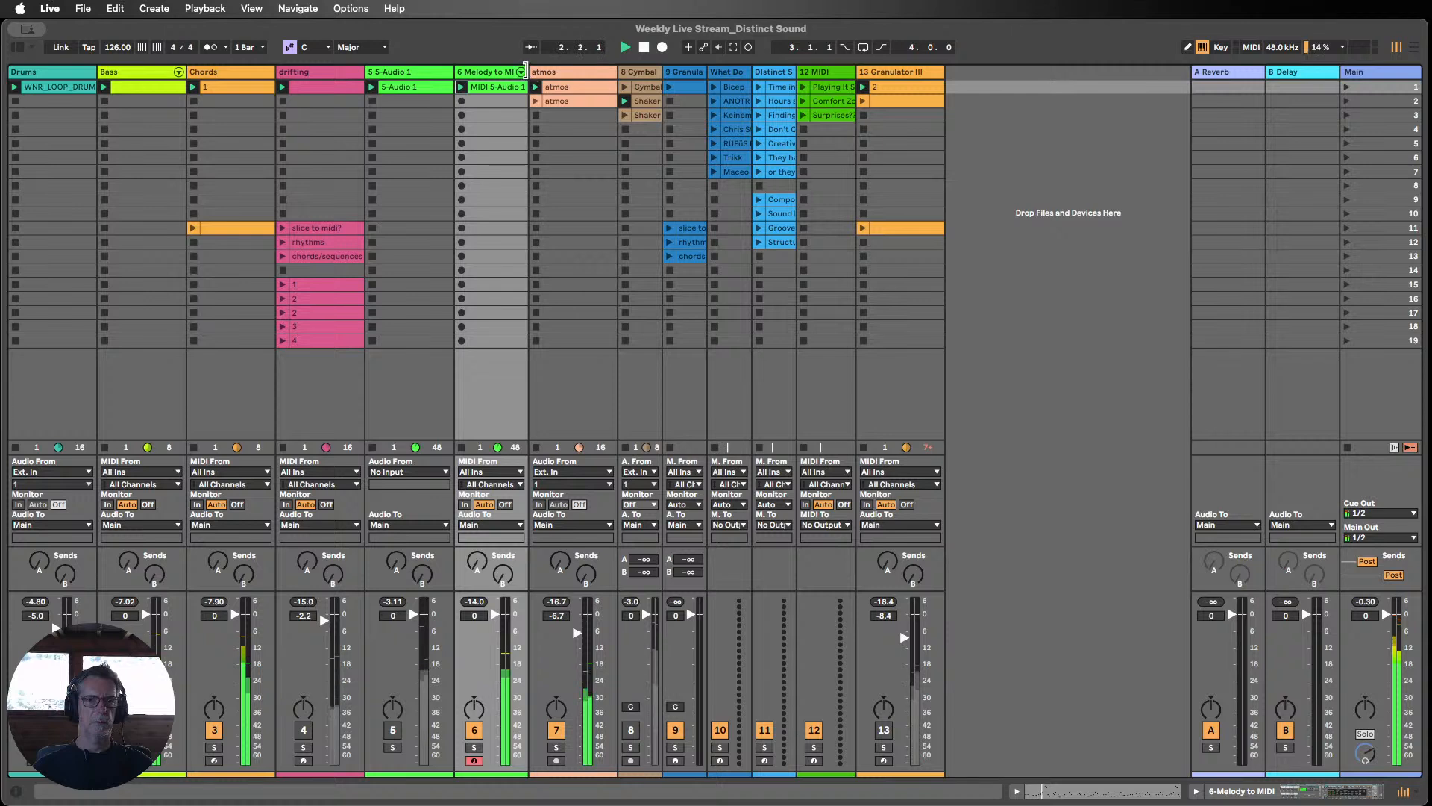
mouse_move(528, 75)
left_mouse_down()
mouse_move(555, 69)
mouse_move(542, 66)
left_mouse_up()
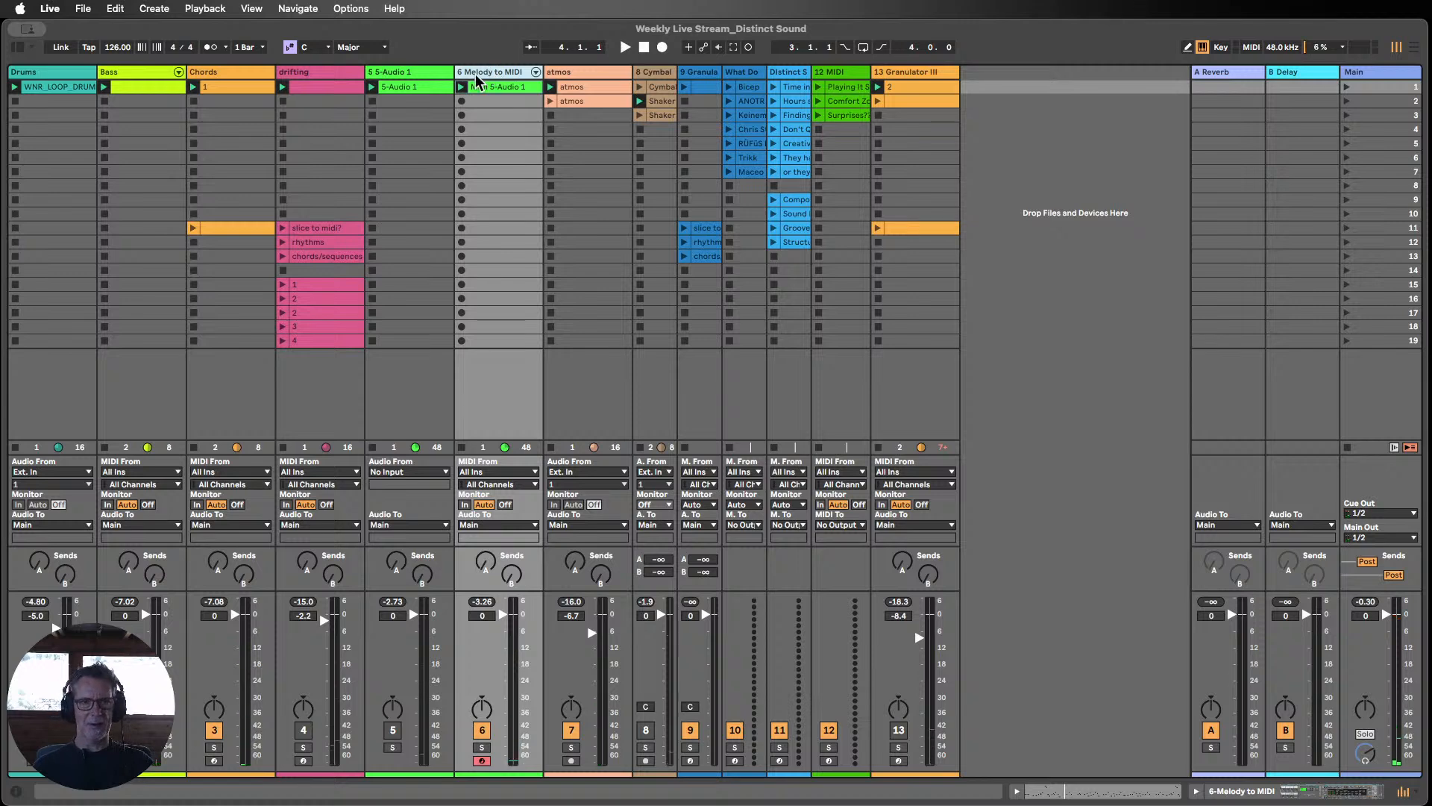
key("Delete")
Step: Convert the 5-Audio 1 clip's harmony to a new MIDI track and open the resulting clip's notes
left_click(416, 87)
right_click(416, 86)
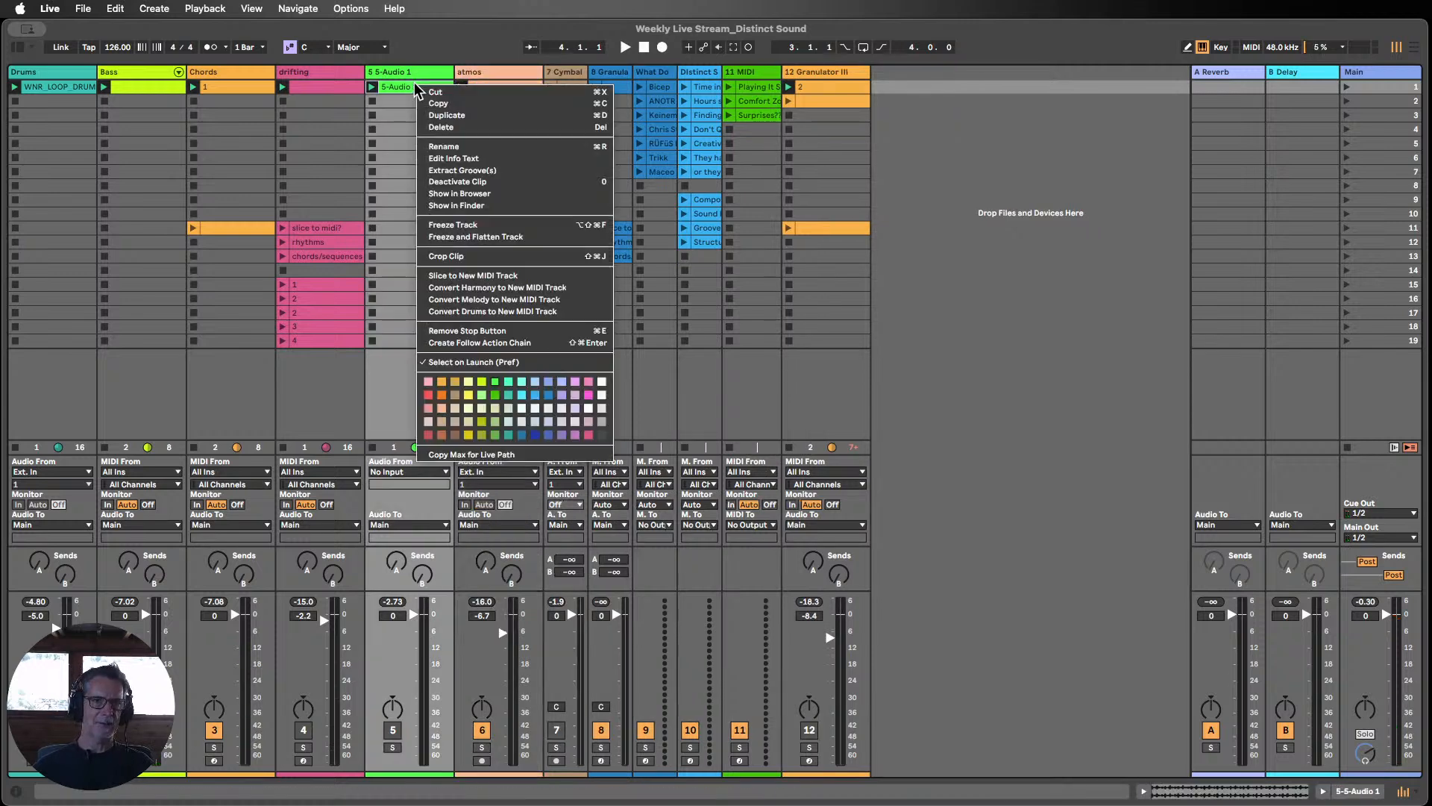
left_click(491, 289)
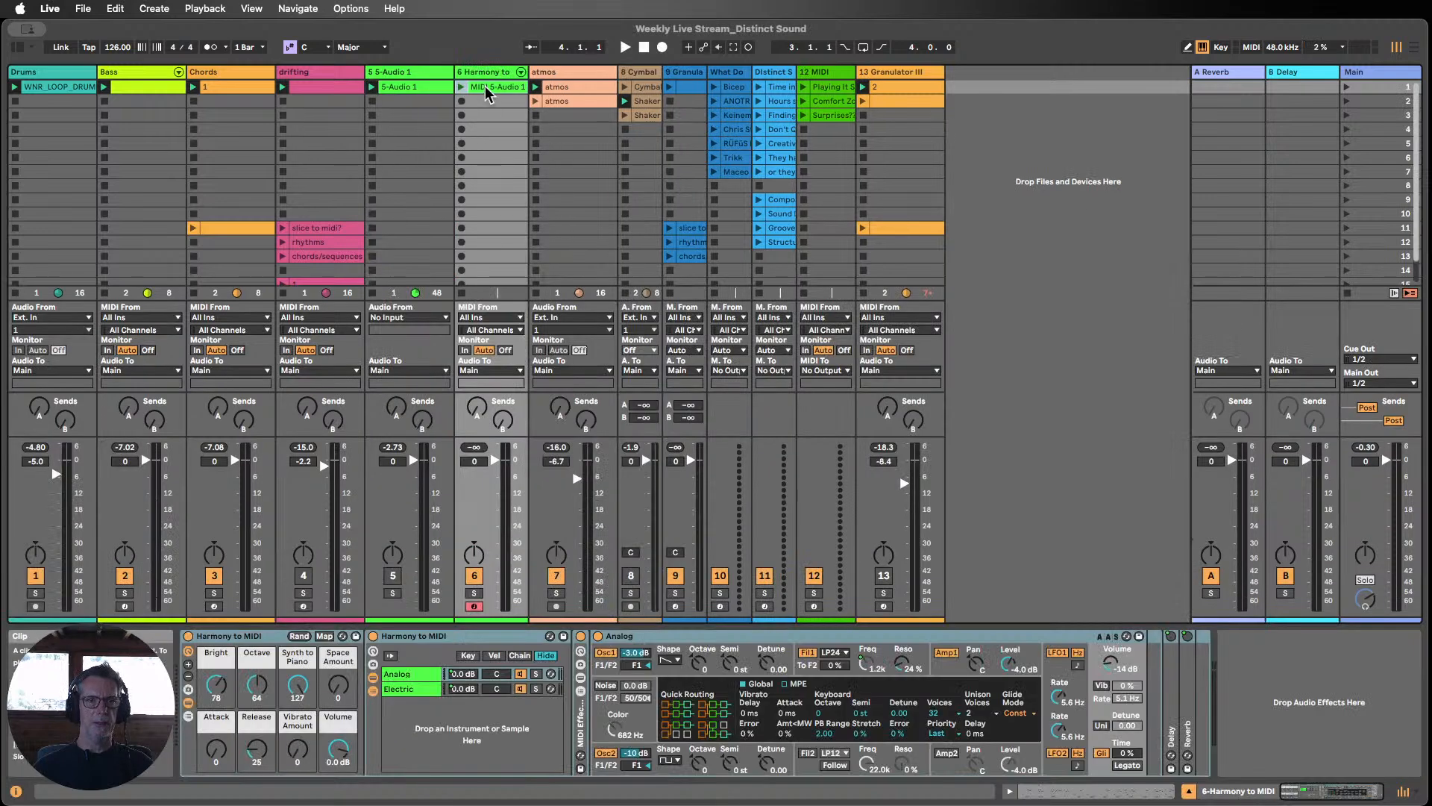
double_click(486, 92)
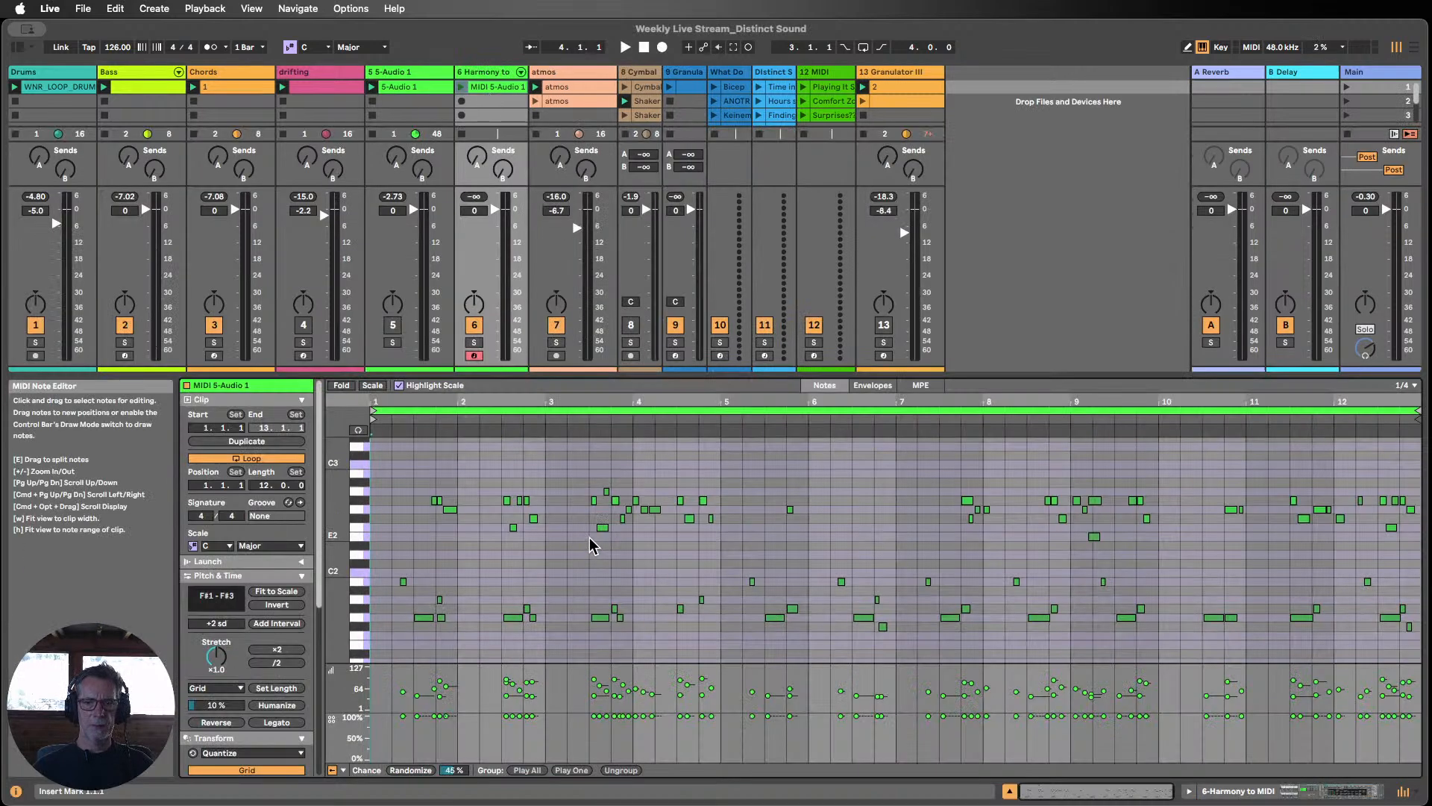
scroll(590, 545, "up", 2)
scroll(525, 558, "down", 2)
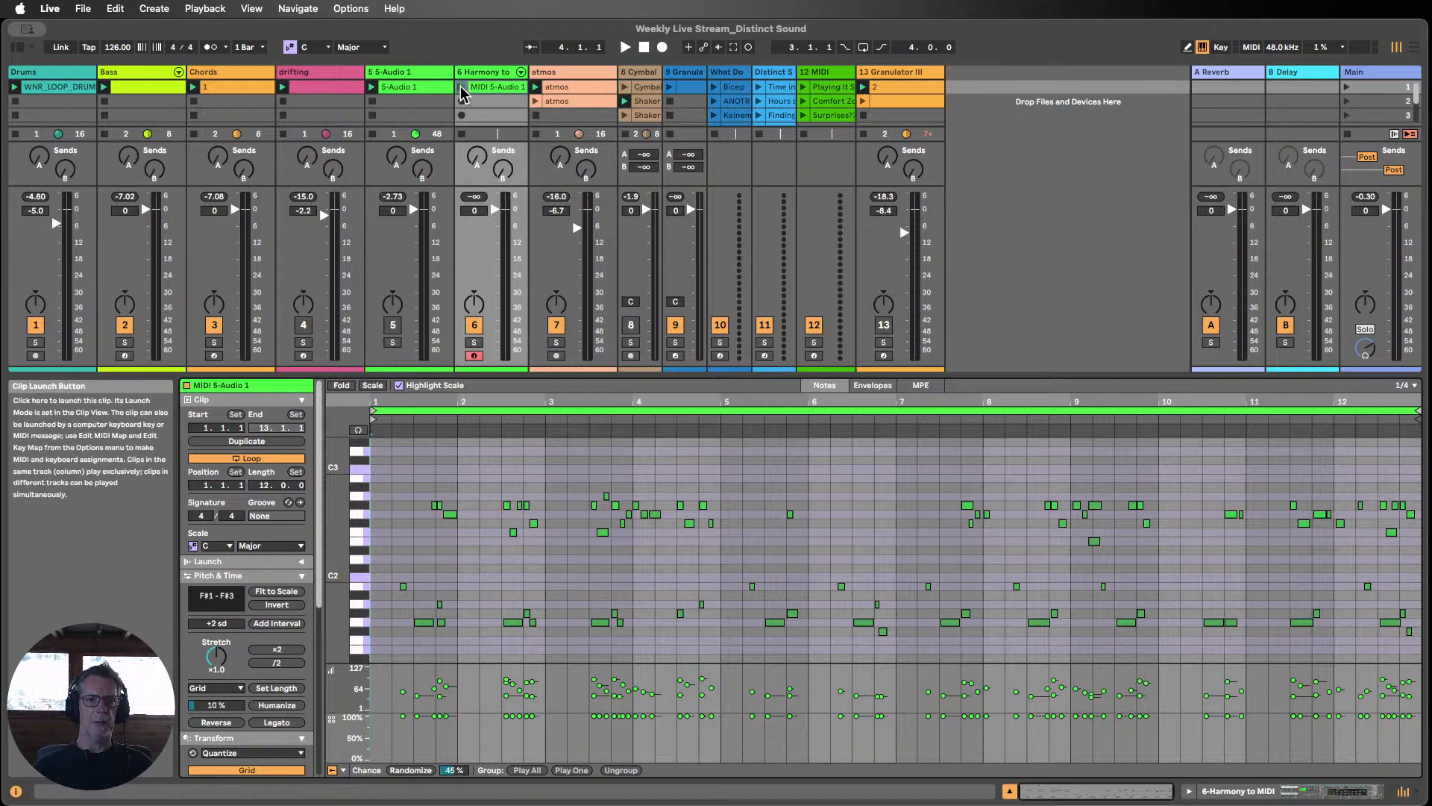
Step: Play the converted harmony clip and loop its first bar
key("space")
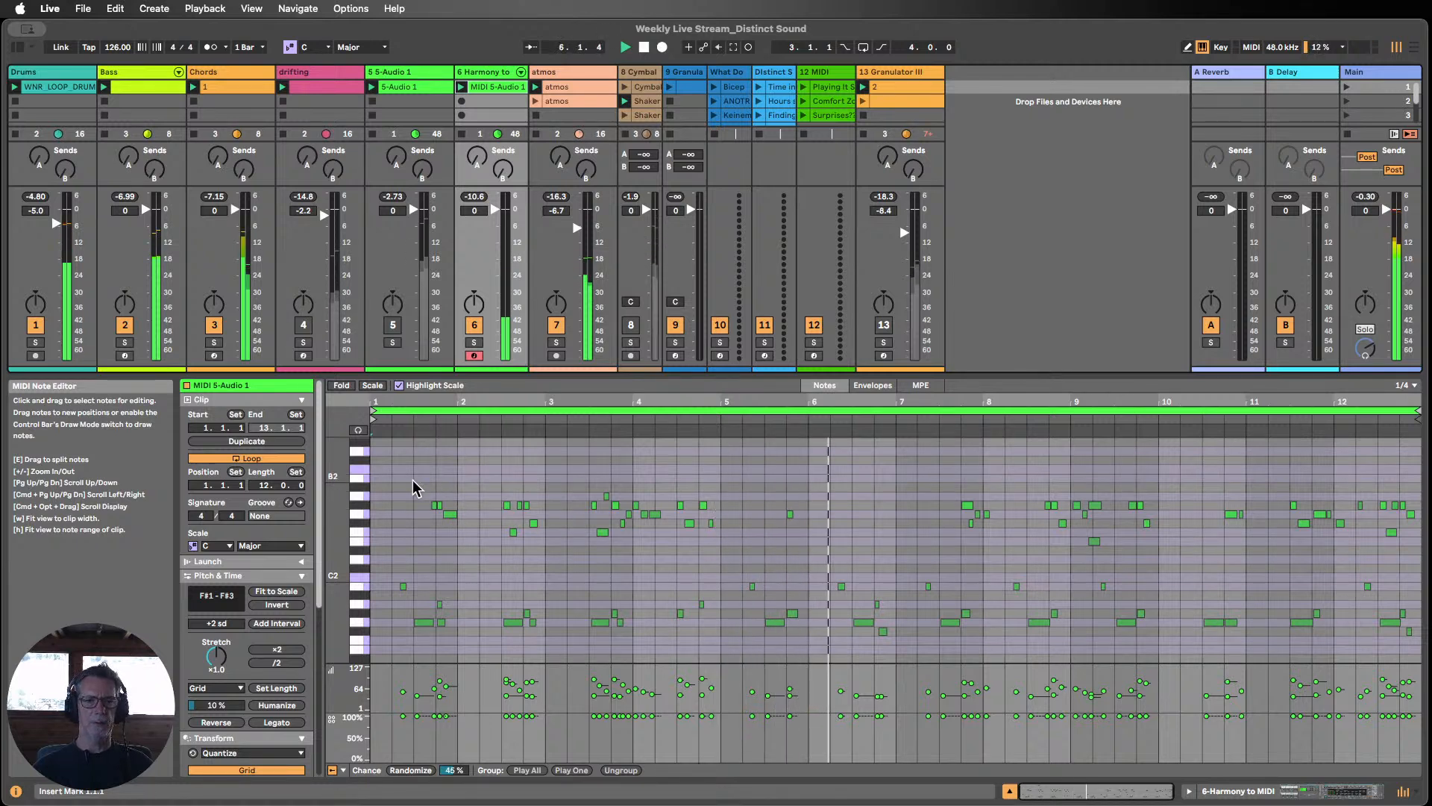
left_click_drag(414, 487, 1417, 567)
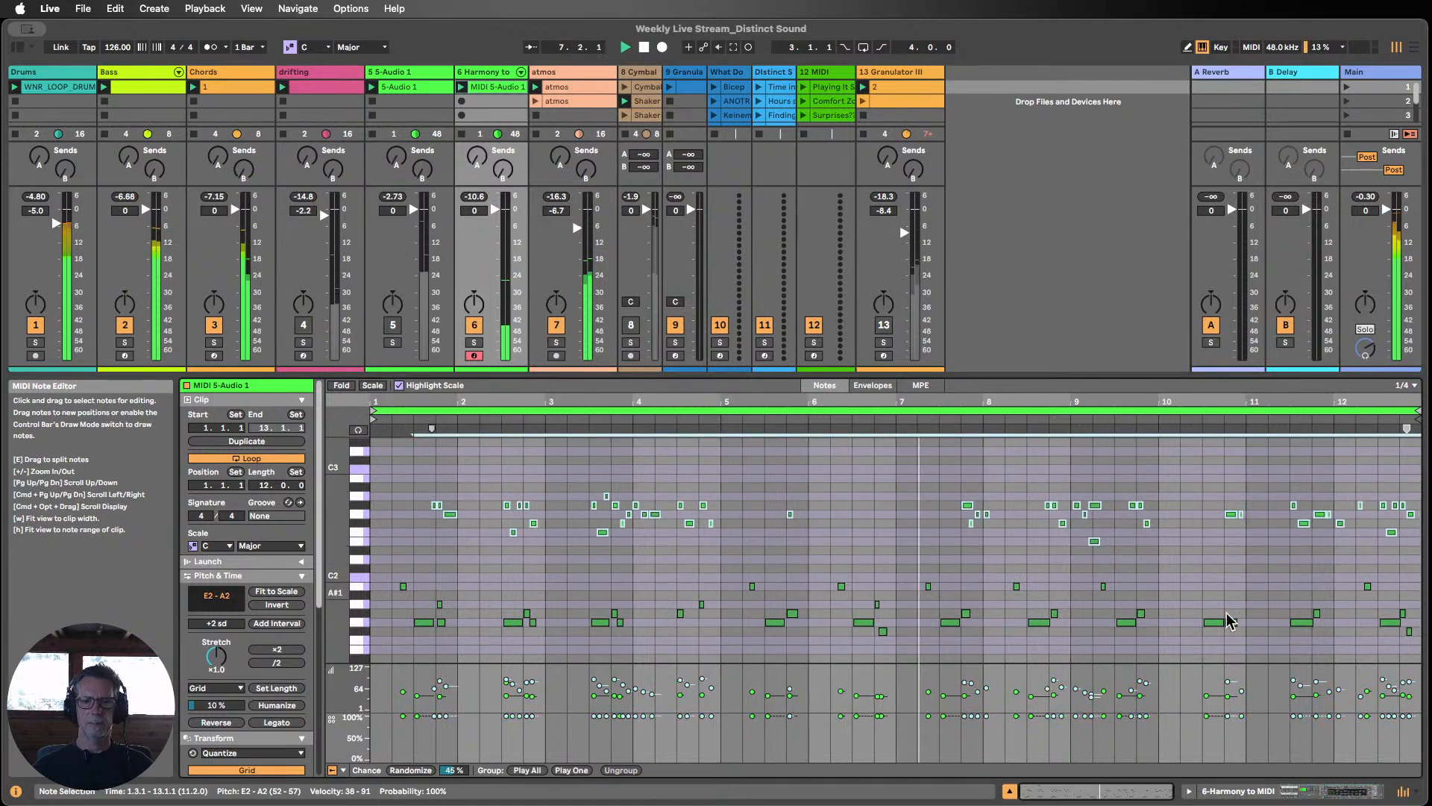
left_click_drag(457, 578, 332, 559)
key("super+l")
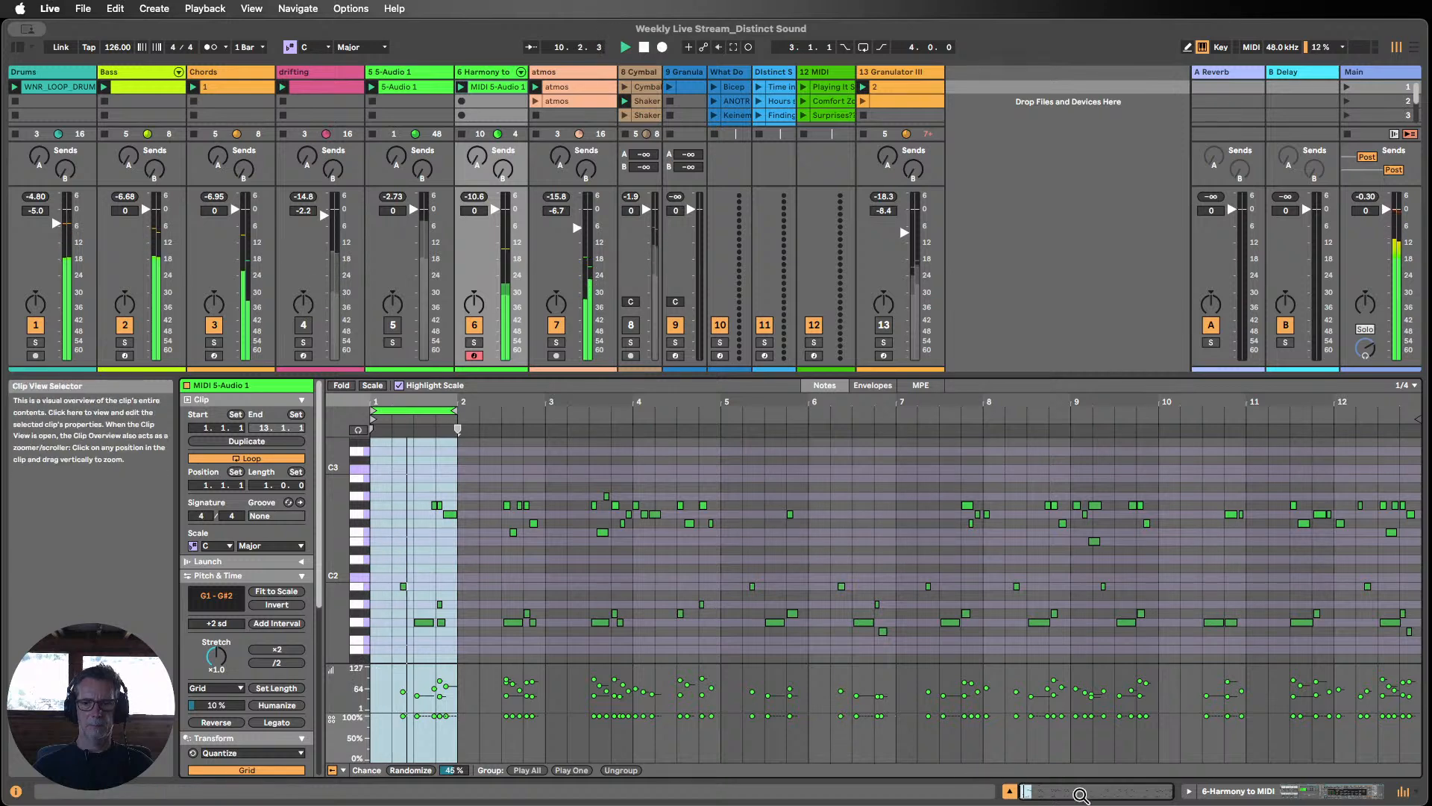
Step: Delete the Harmony to MIDI rack and move the emptied MIDI track directly after drifting
left_click(1303, 792)
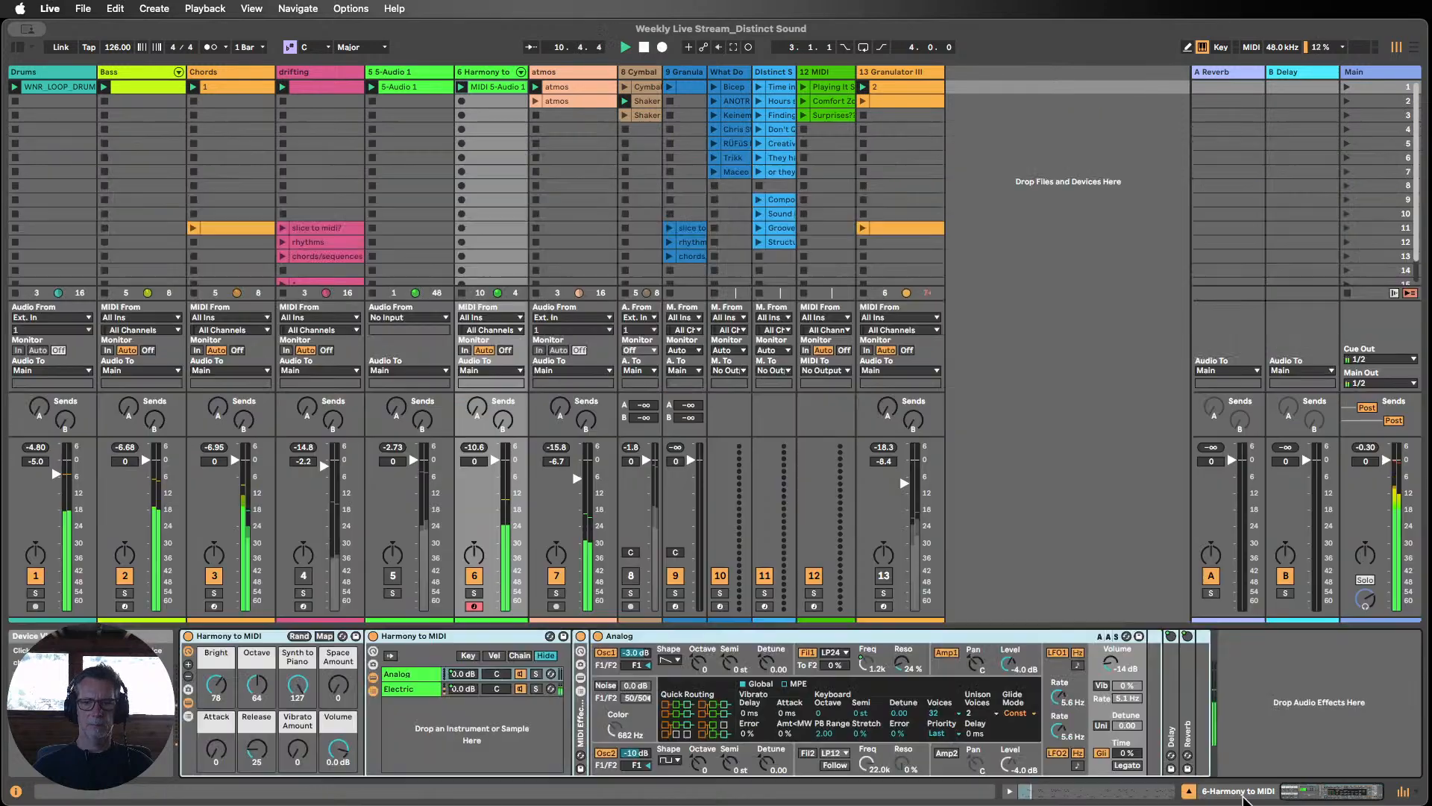
left_click(227, 637)
key("Delete")
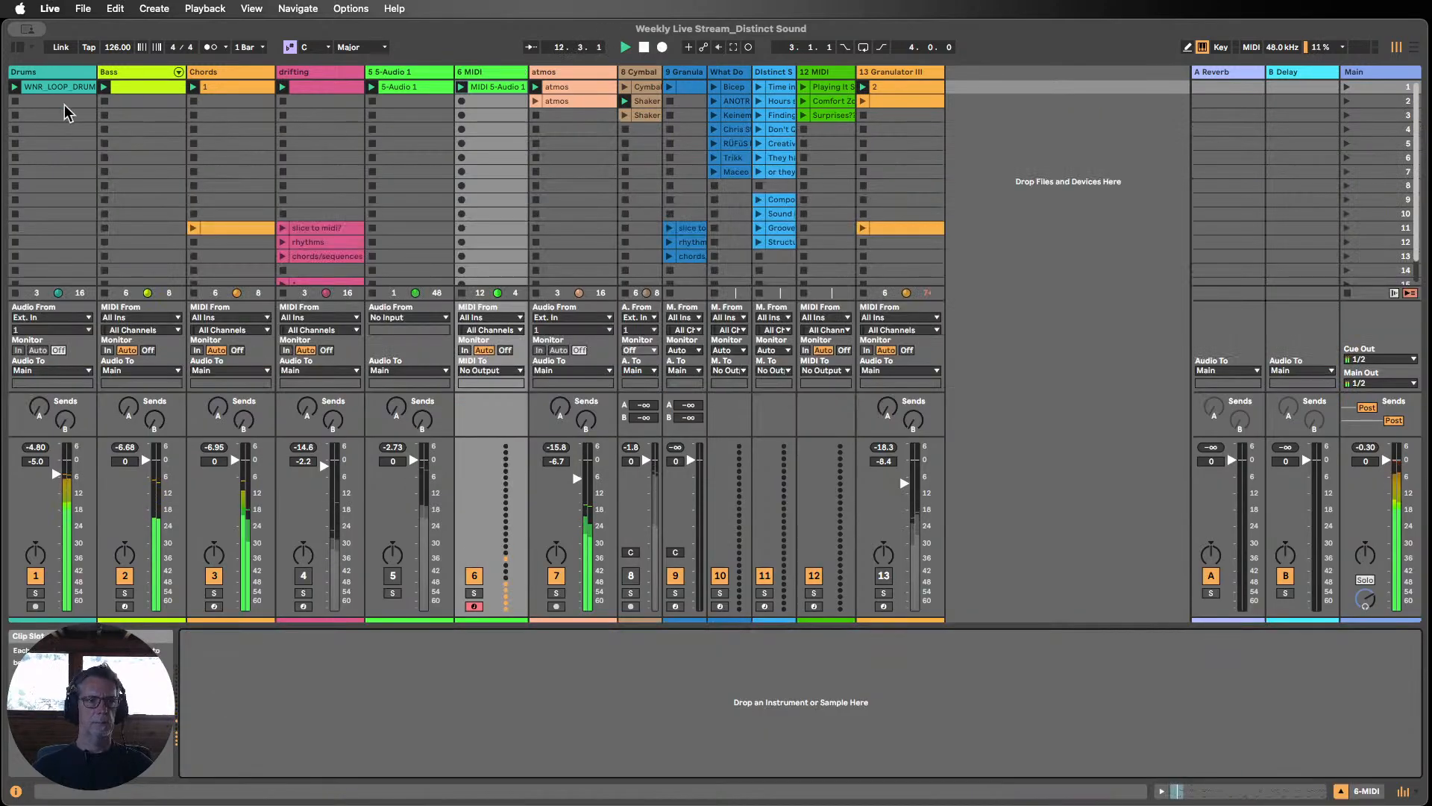
left_click(17, 47)
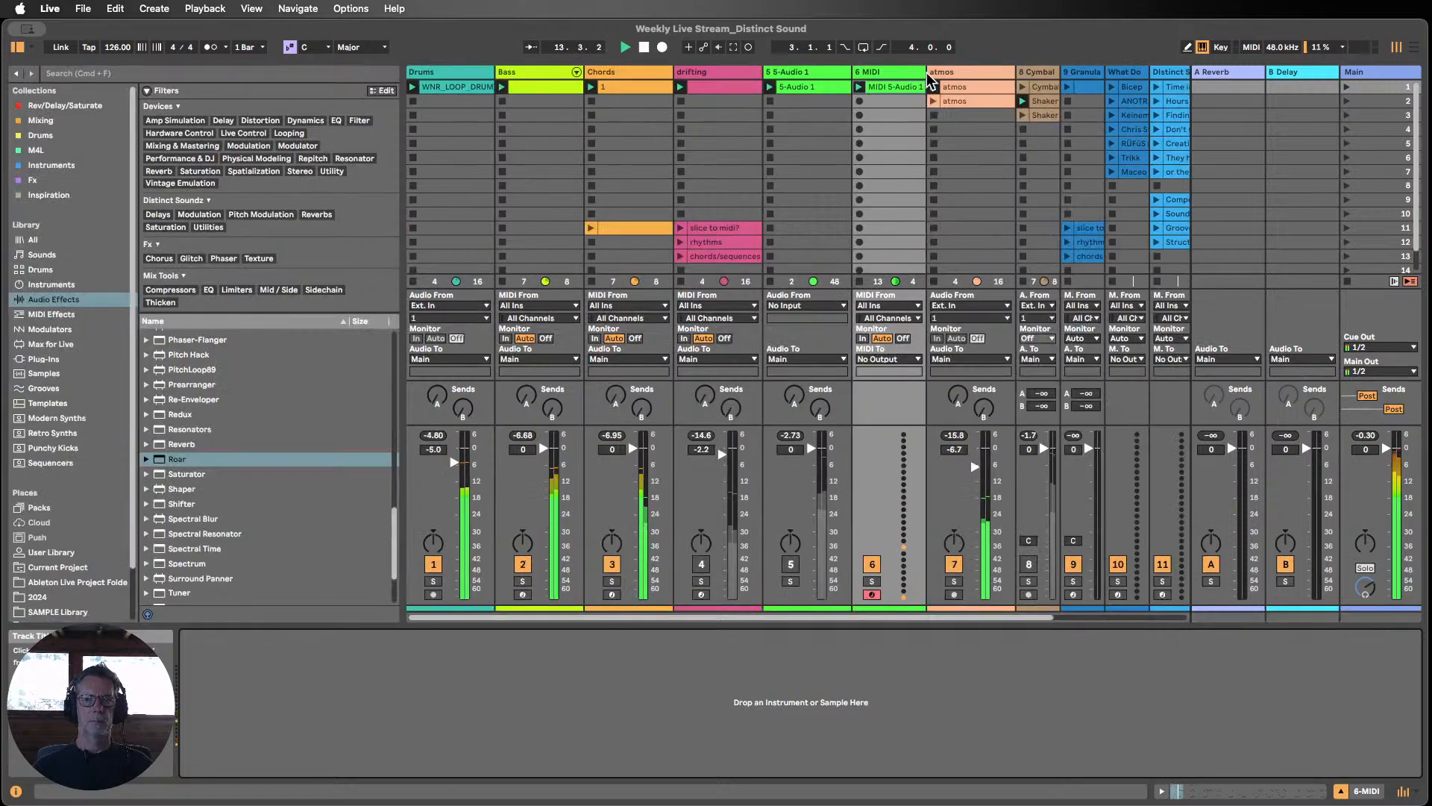
left_click_drag(928, 75, 791, 82)
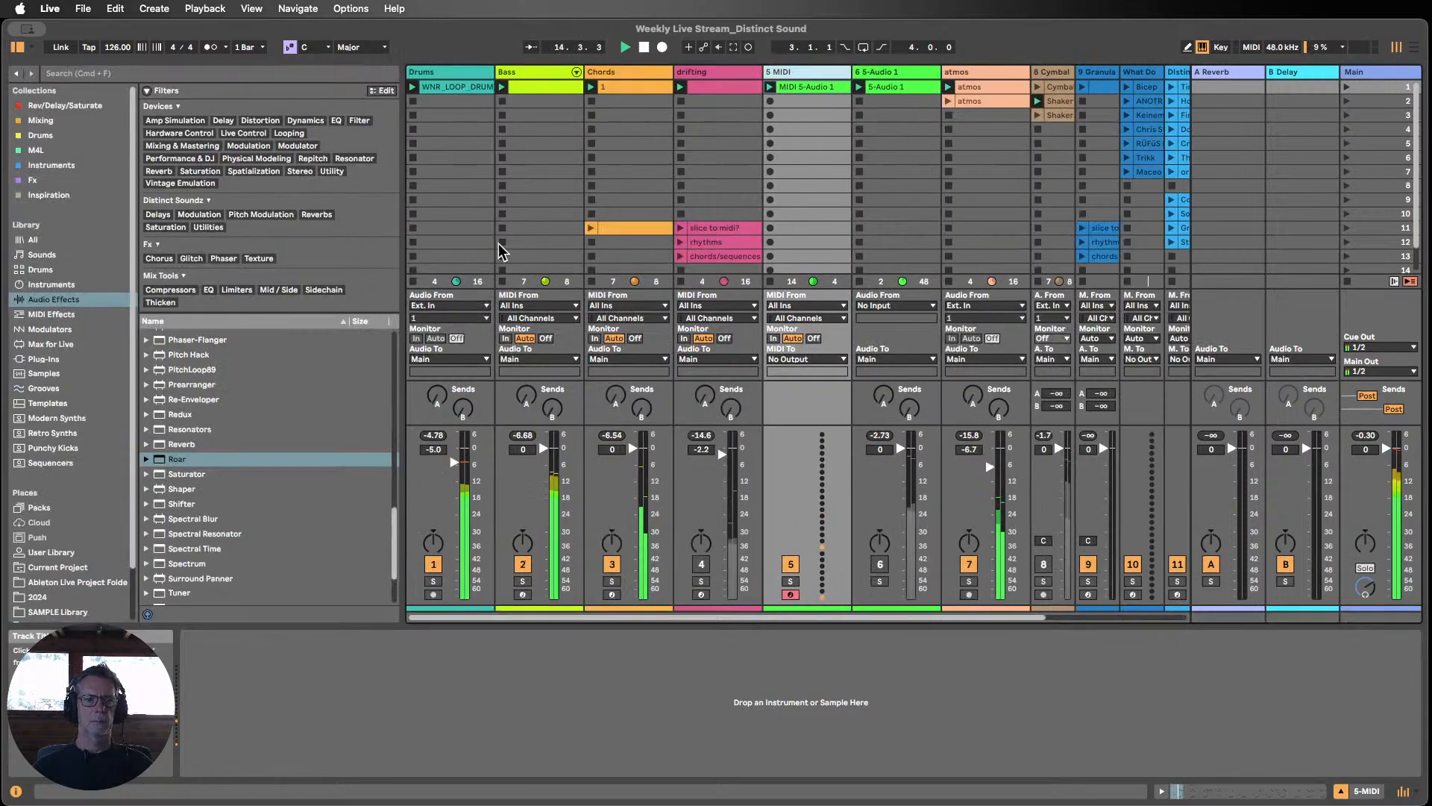
Step: Load the Analog instrument onto the converted MIDI track
scroll(209, 373, "up", 15)
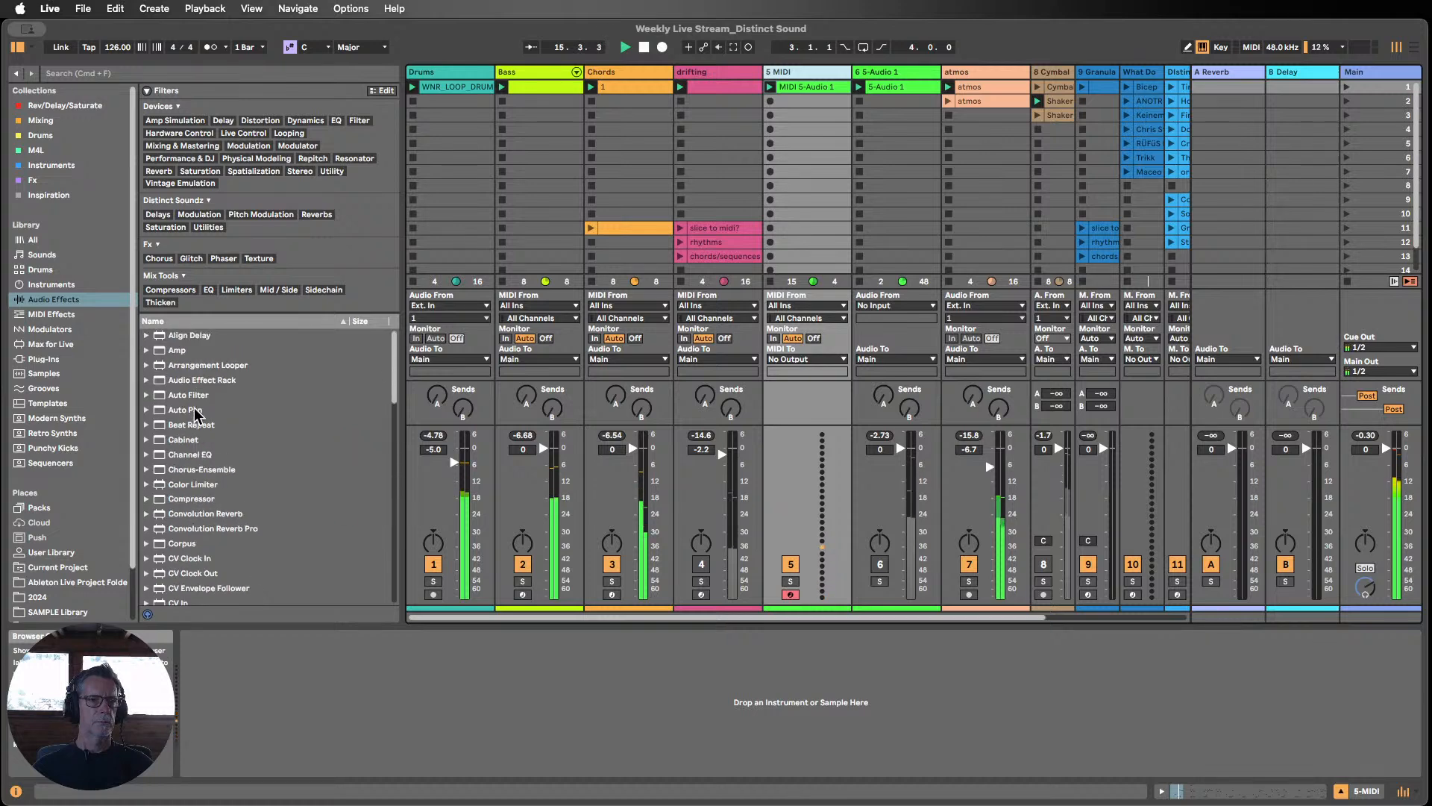
scroll(209, 433, "down", 15)
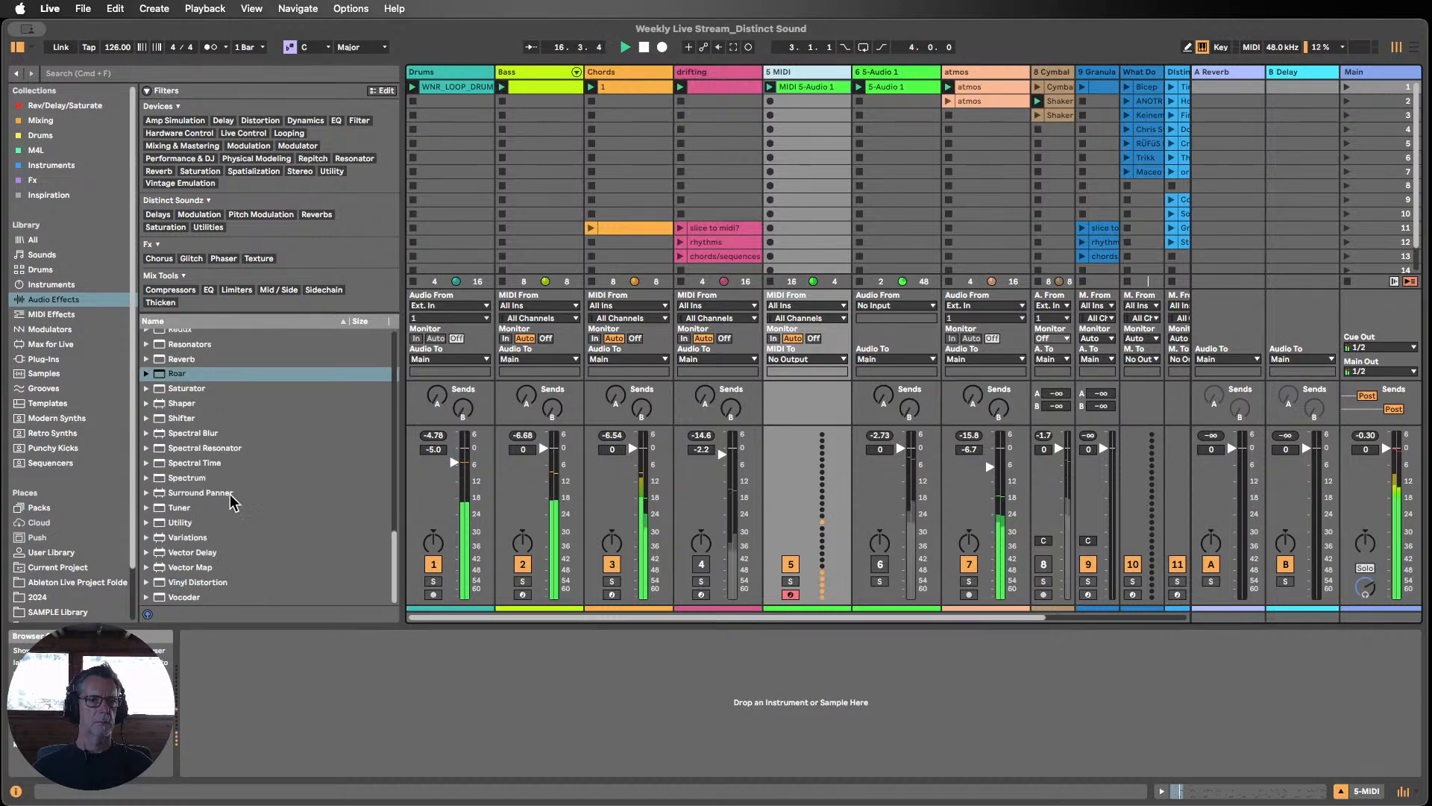
left_click(50, 285)
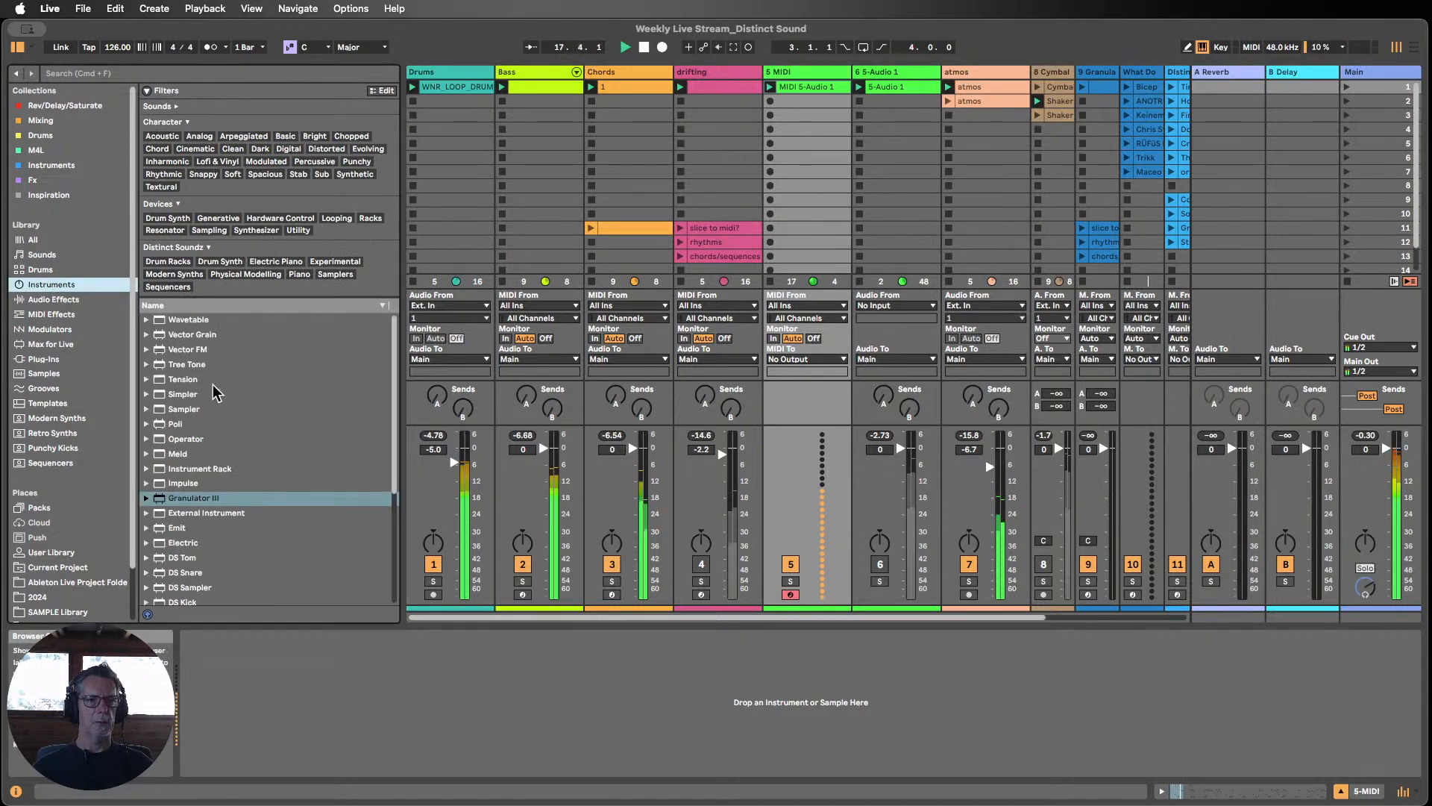
scroll(202, 361, "down", 5)
double_click(182, 596)
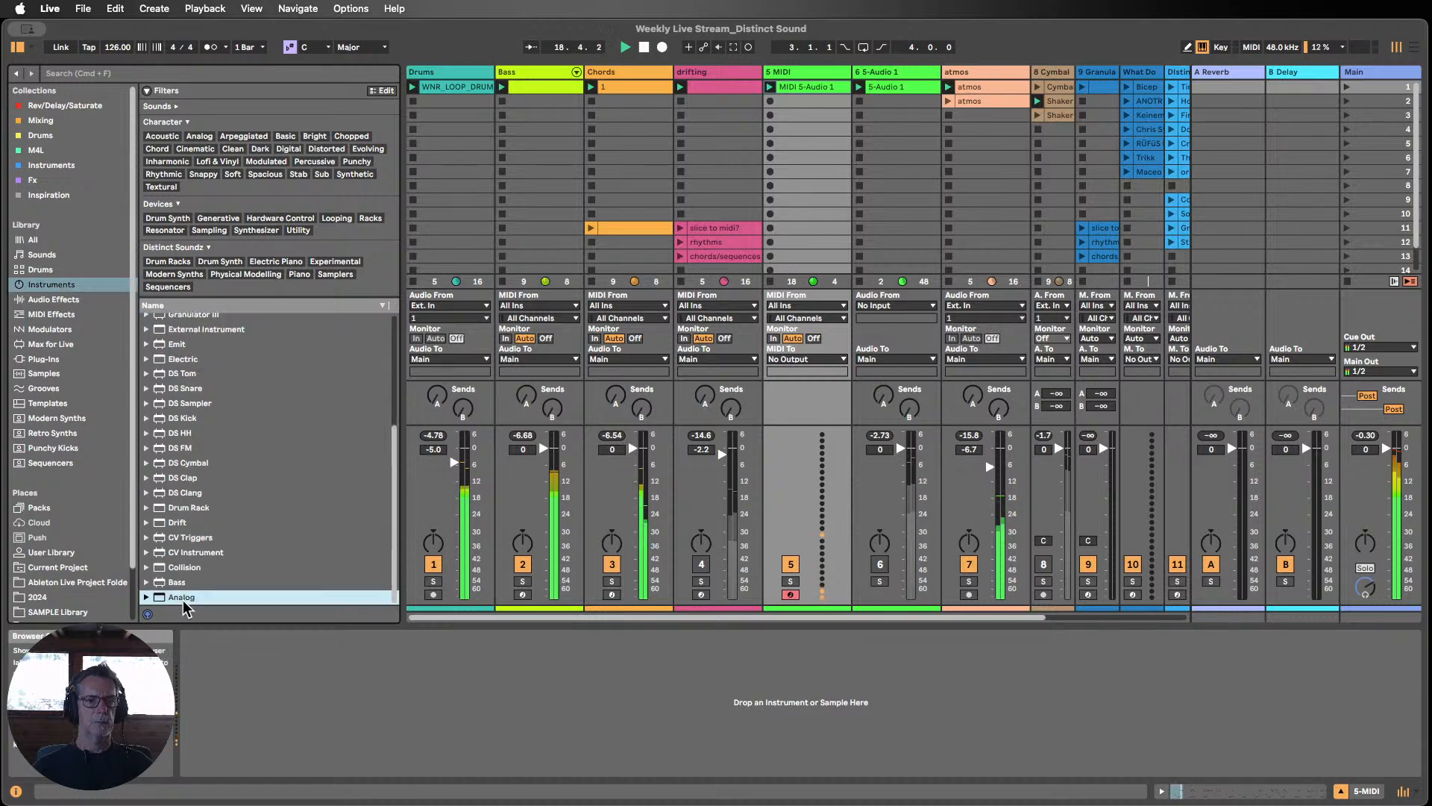
Step: Set the converted clip's loop to two bars from position 1.2.1, with the clip start at 2.1.1
double_click(796, 85)
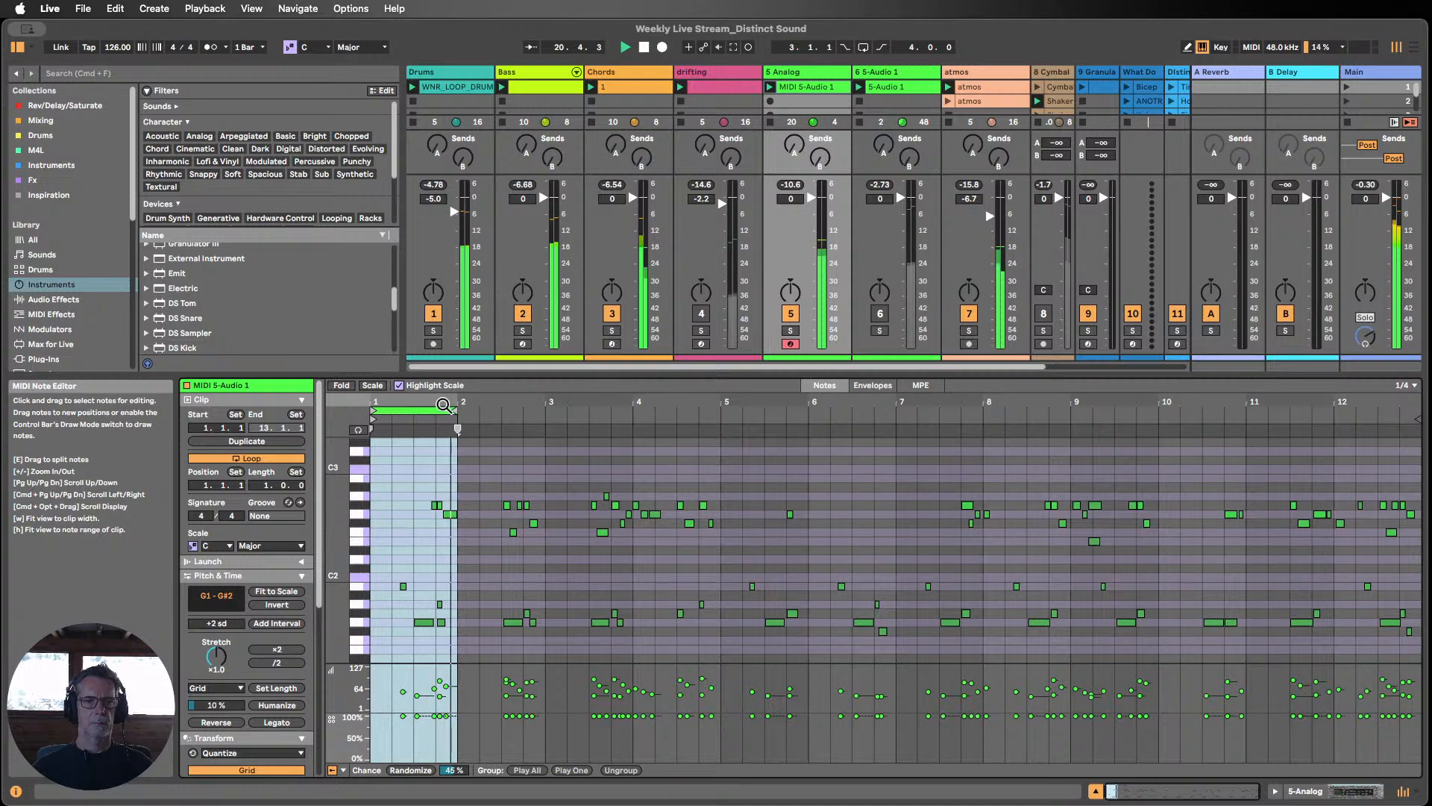
left_click_drag(444, 407, 572, 402)
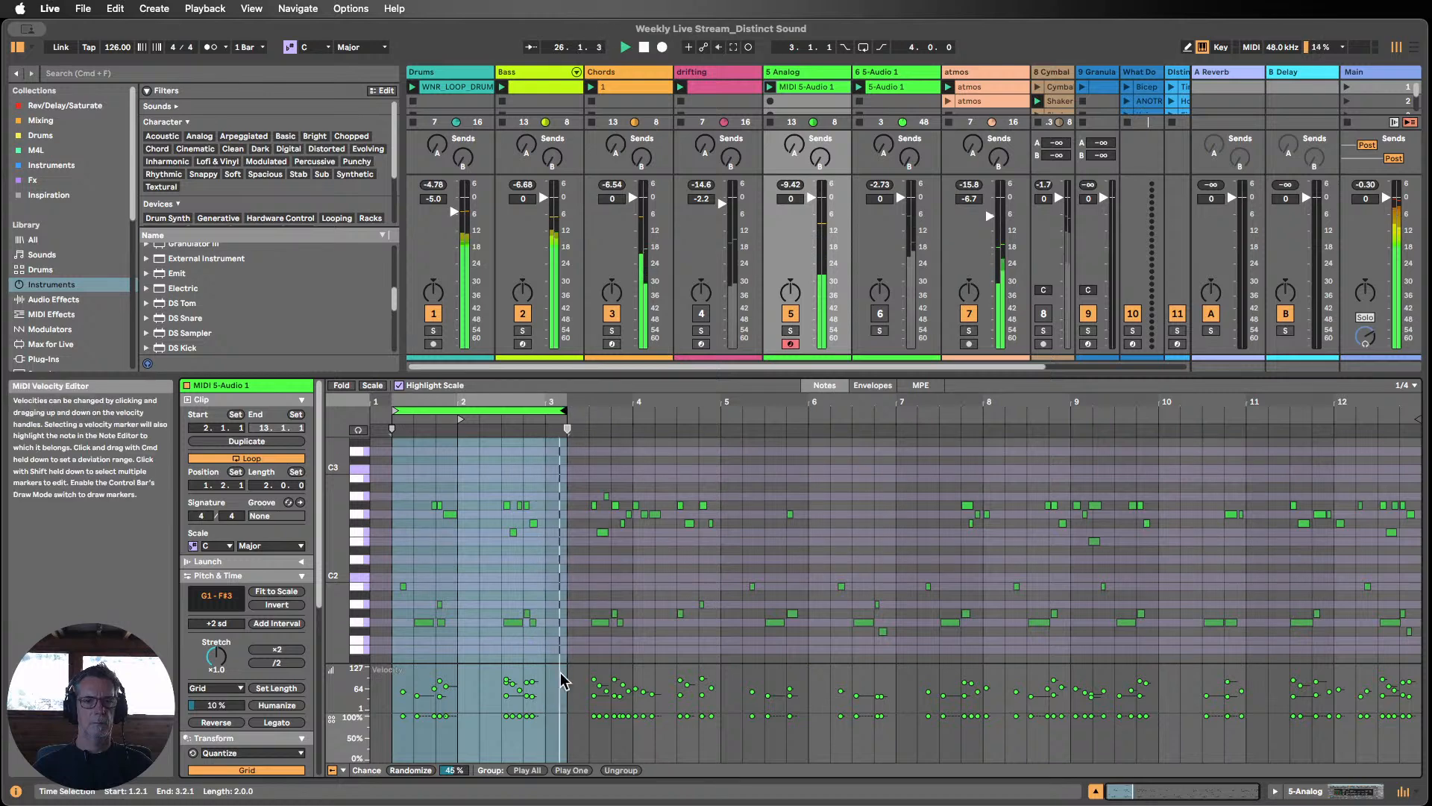
key("super+c")
Step: Try deactivating the F2–G#2 notes and the low notes in bar 2 of the converted clip
left_click_drag(559, 546, 399, 496)
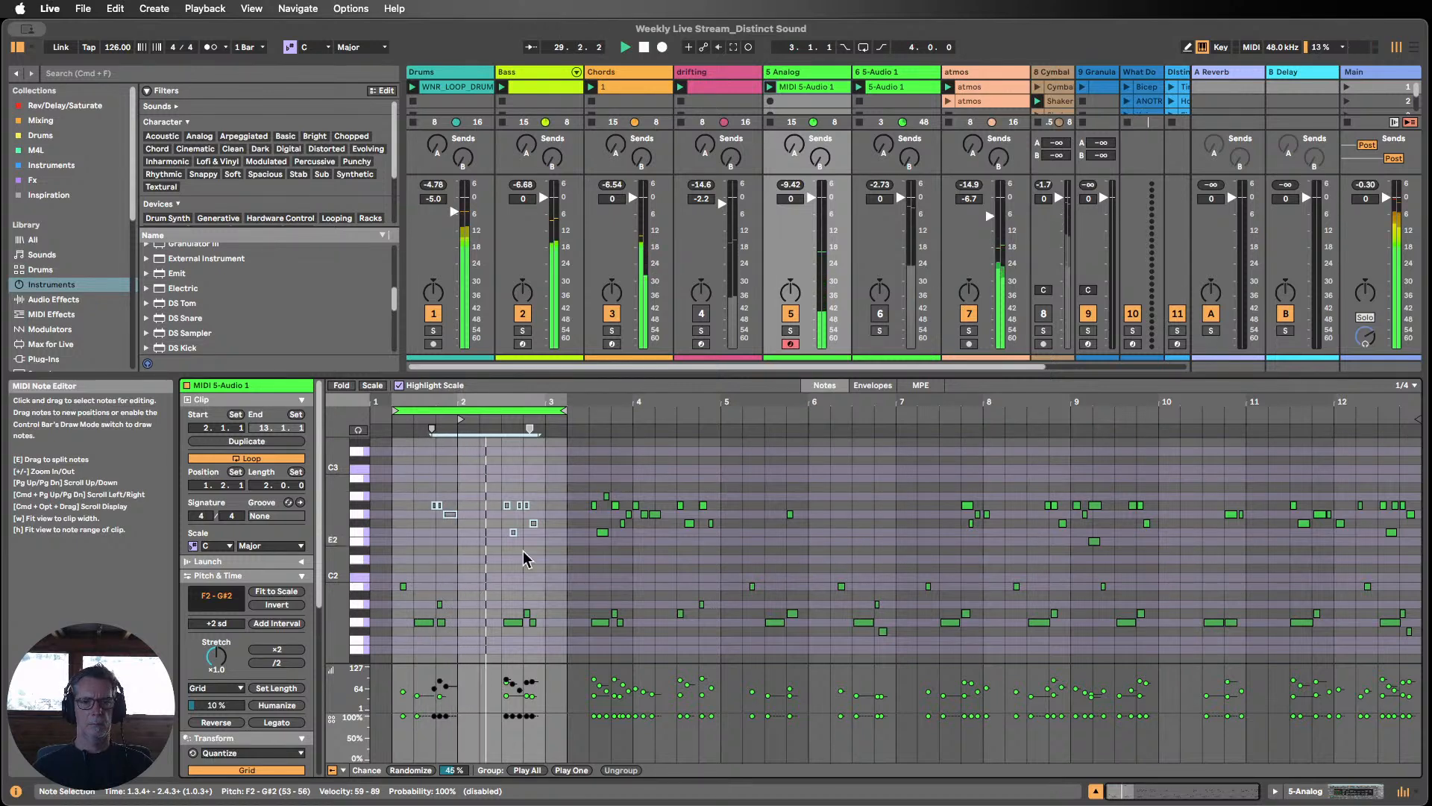
left_click_drag(552, 636, 496, 609)
left_click_drag(550, 544, 489, 480)
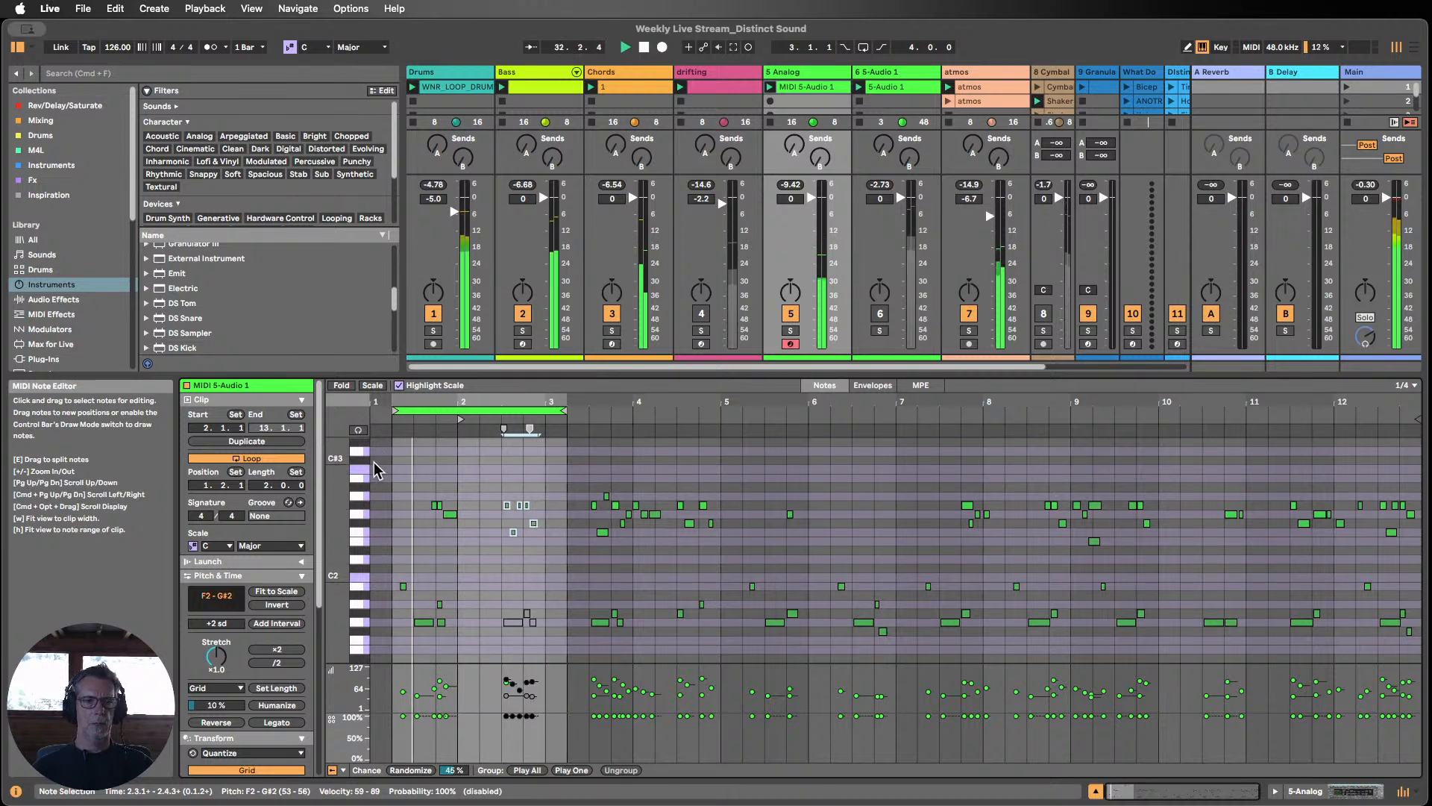
Step: Deactivate the high F#3 note in bar 2 and reactivate the F2–G#2 and low notes there
left_click_drag(339, 513, 318, 552)
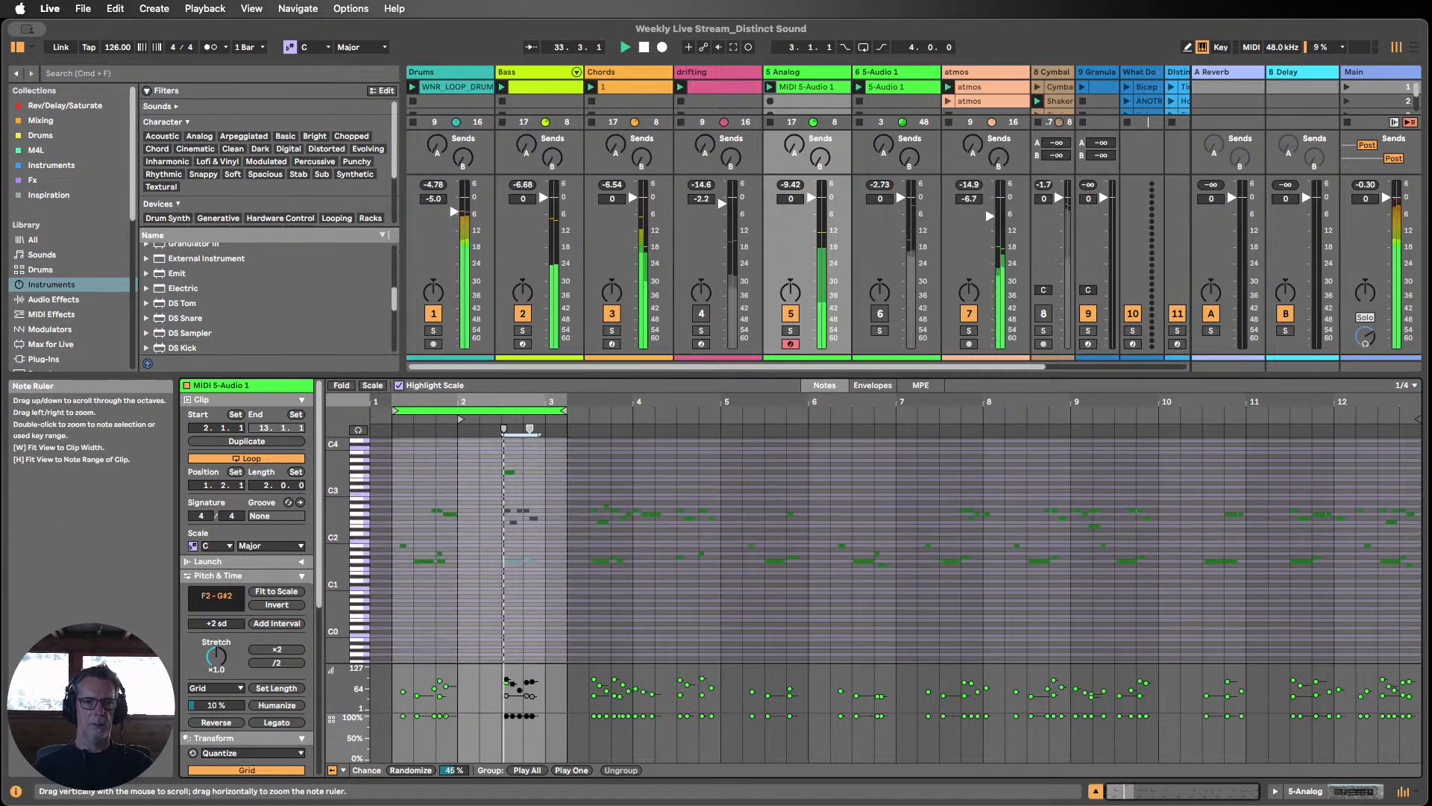
left_click_drag(534, 487, 501, 471)
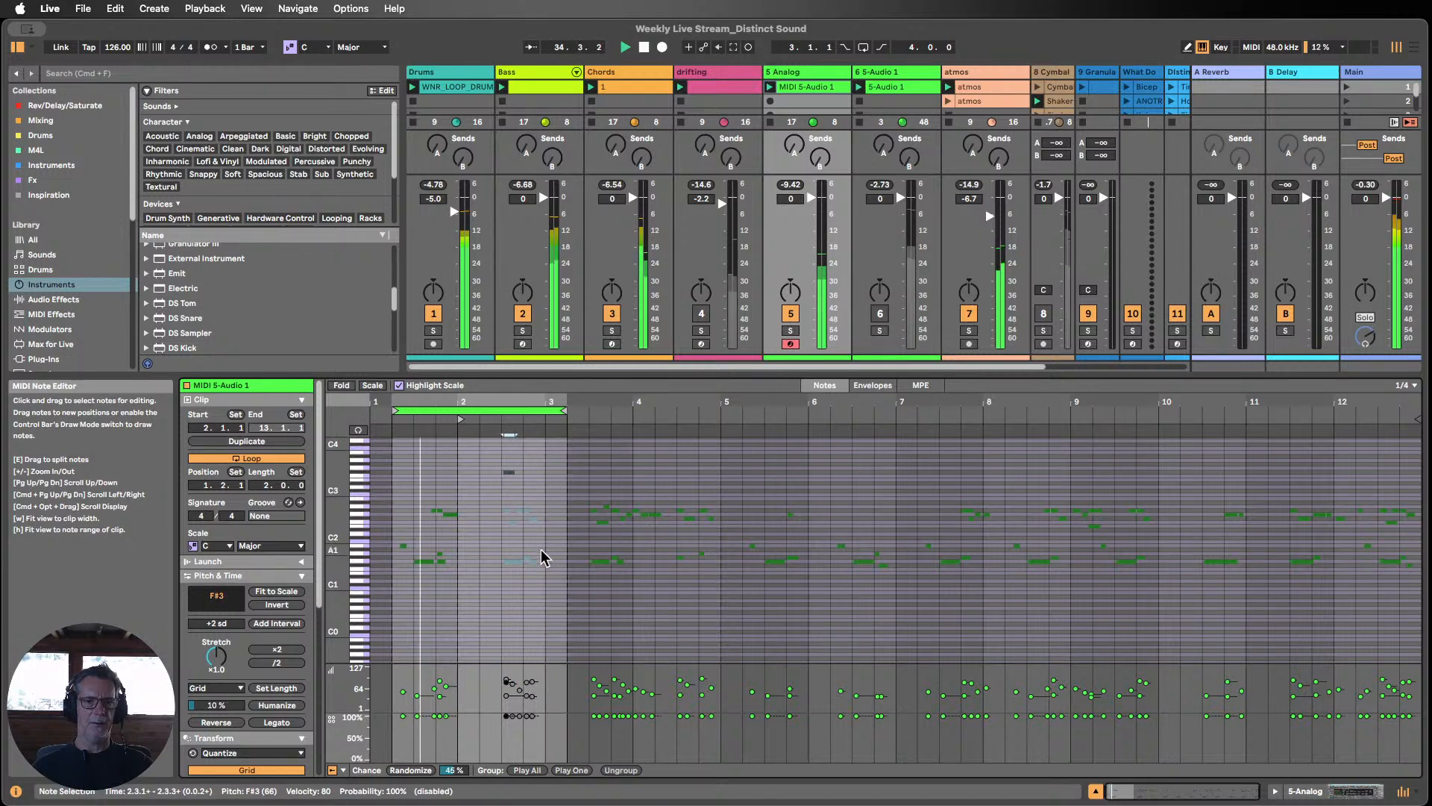
left_click_drag(546, 549, 487, 497)
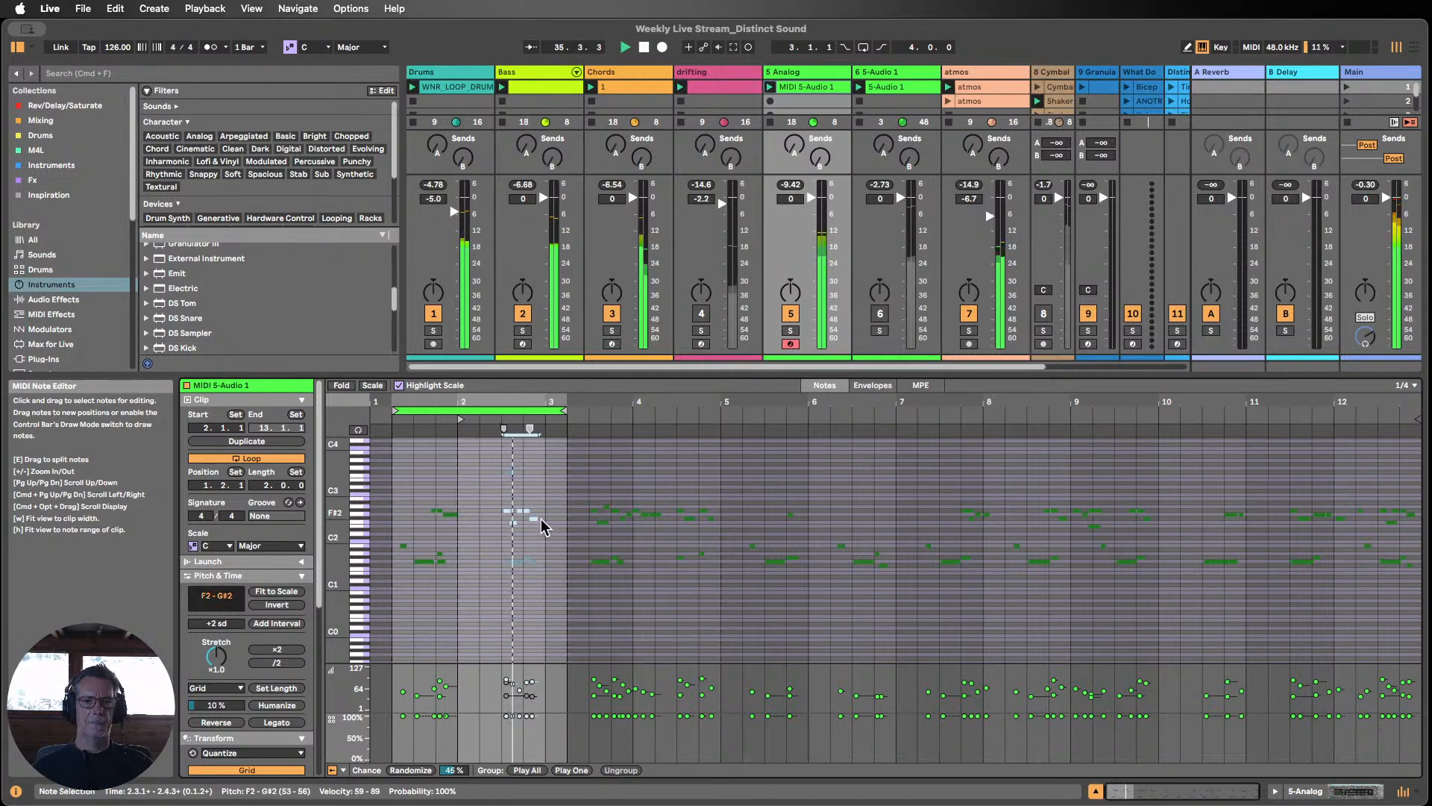
left_click(543, 538)
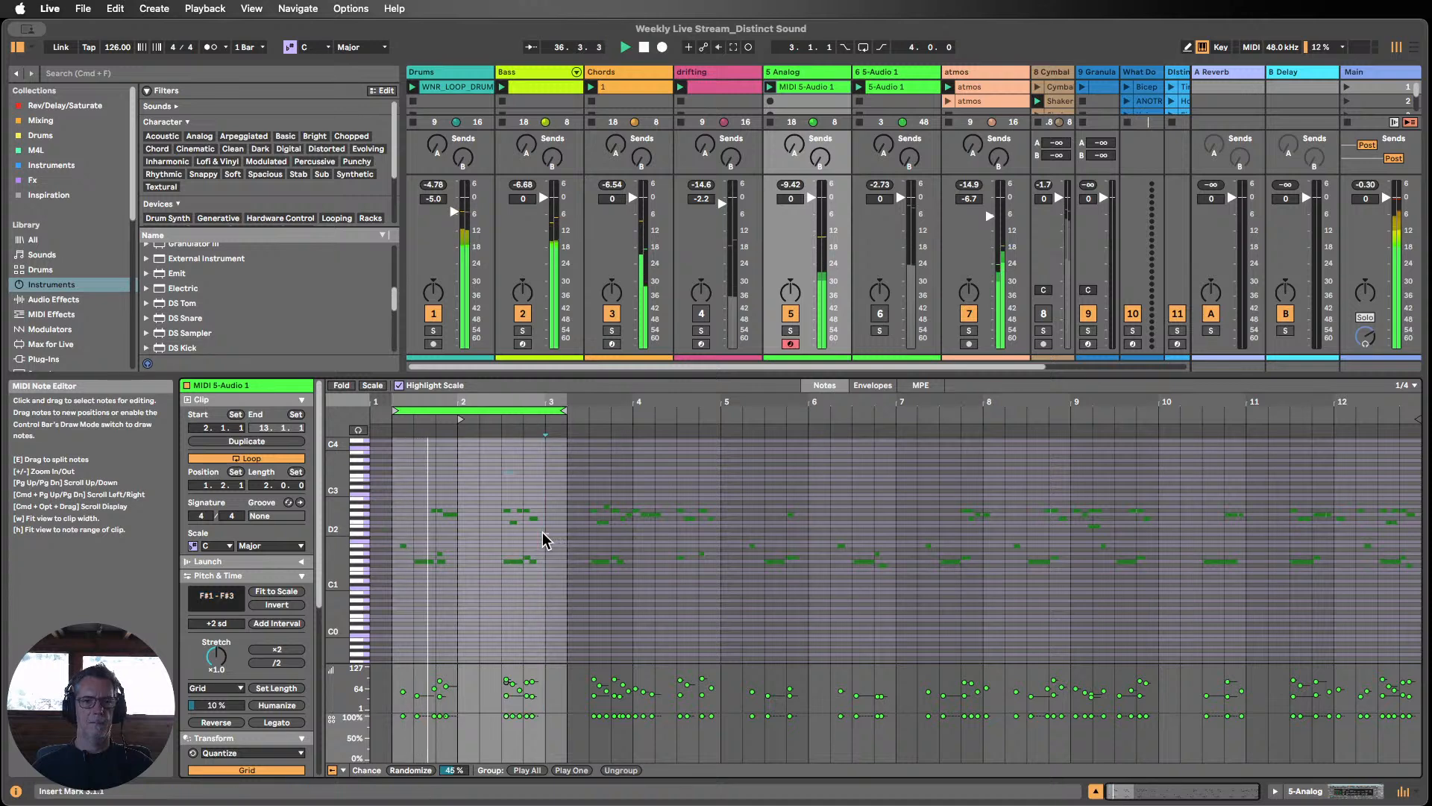
Step: Try deactivating different F2–G#2 notes near the end of bar 2, ending with F#2 at 2.4.2 deactivated
left_click_drag(544, 534, 486, 493)
left_click_drag(493, 401, 643, 432)
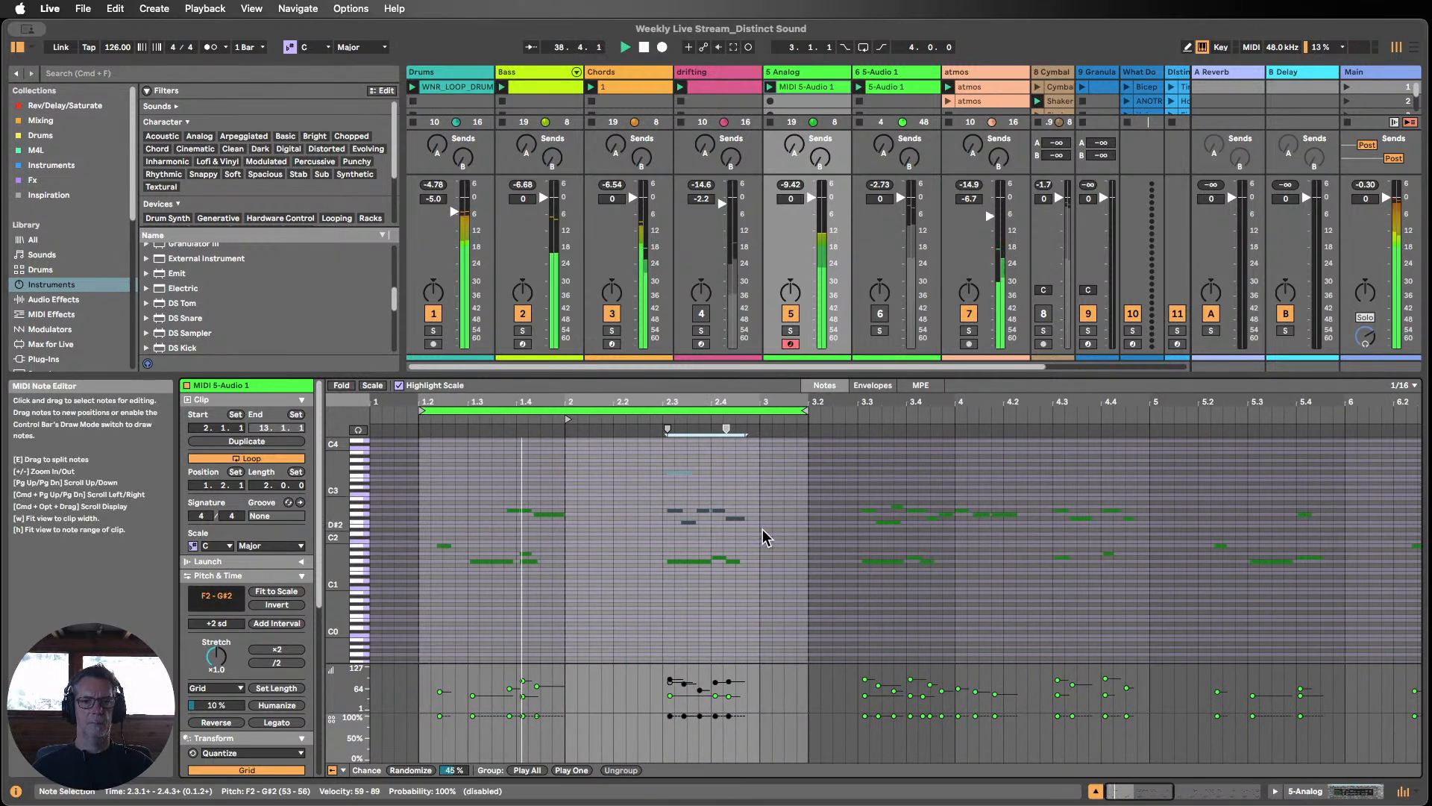
left_click_drag(762, 529, 715, 504)
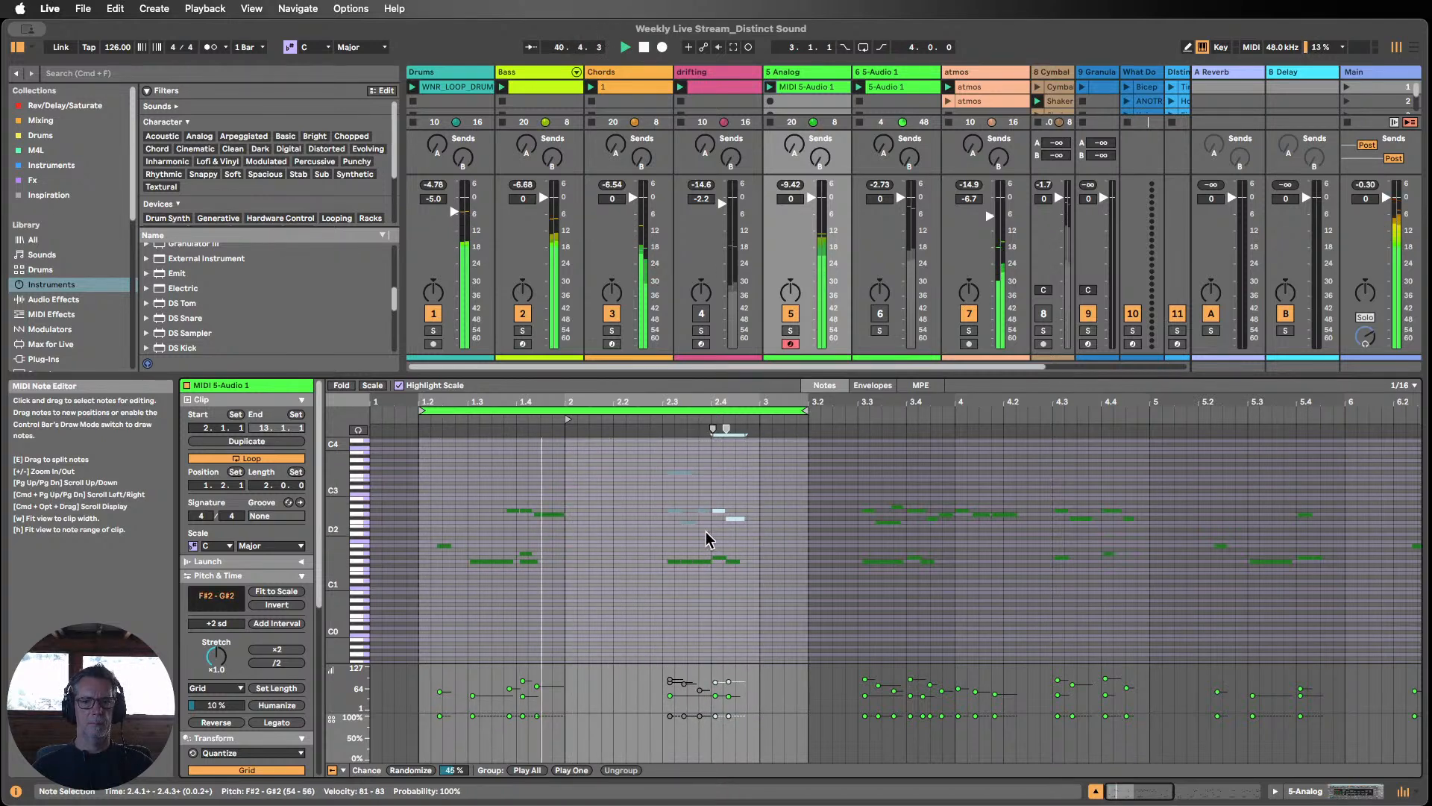
left_click_drag(709, 538, 740, 492)
key("0")
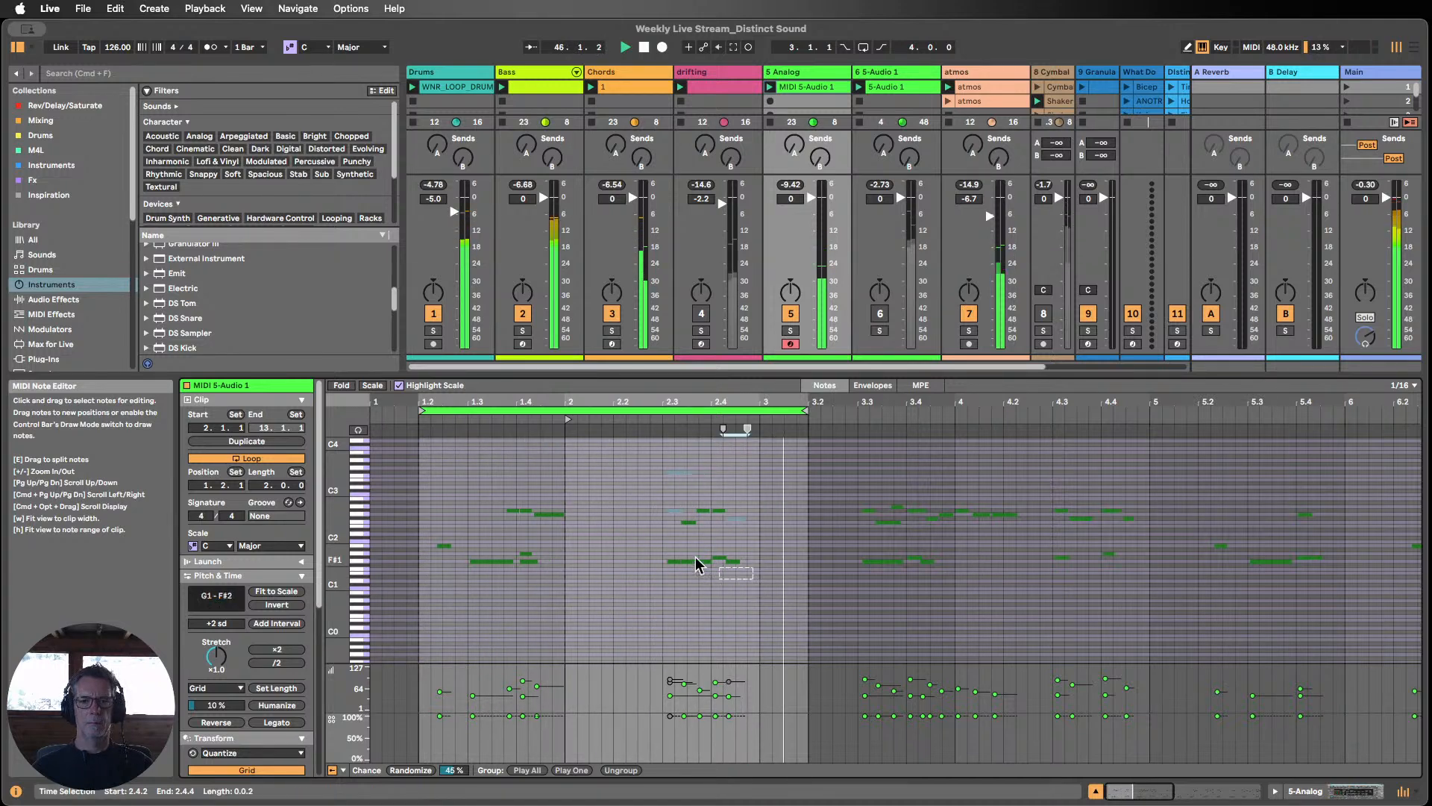
Step: Deactivate the low G1–G#1 notes in bar 2 and the low G1–A1 notes in bar 1, and reactivate F#2 at 2.4.2
left_click_drag(752, 579, 658, 543)
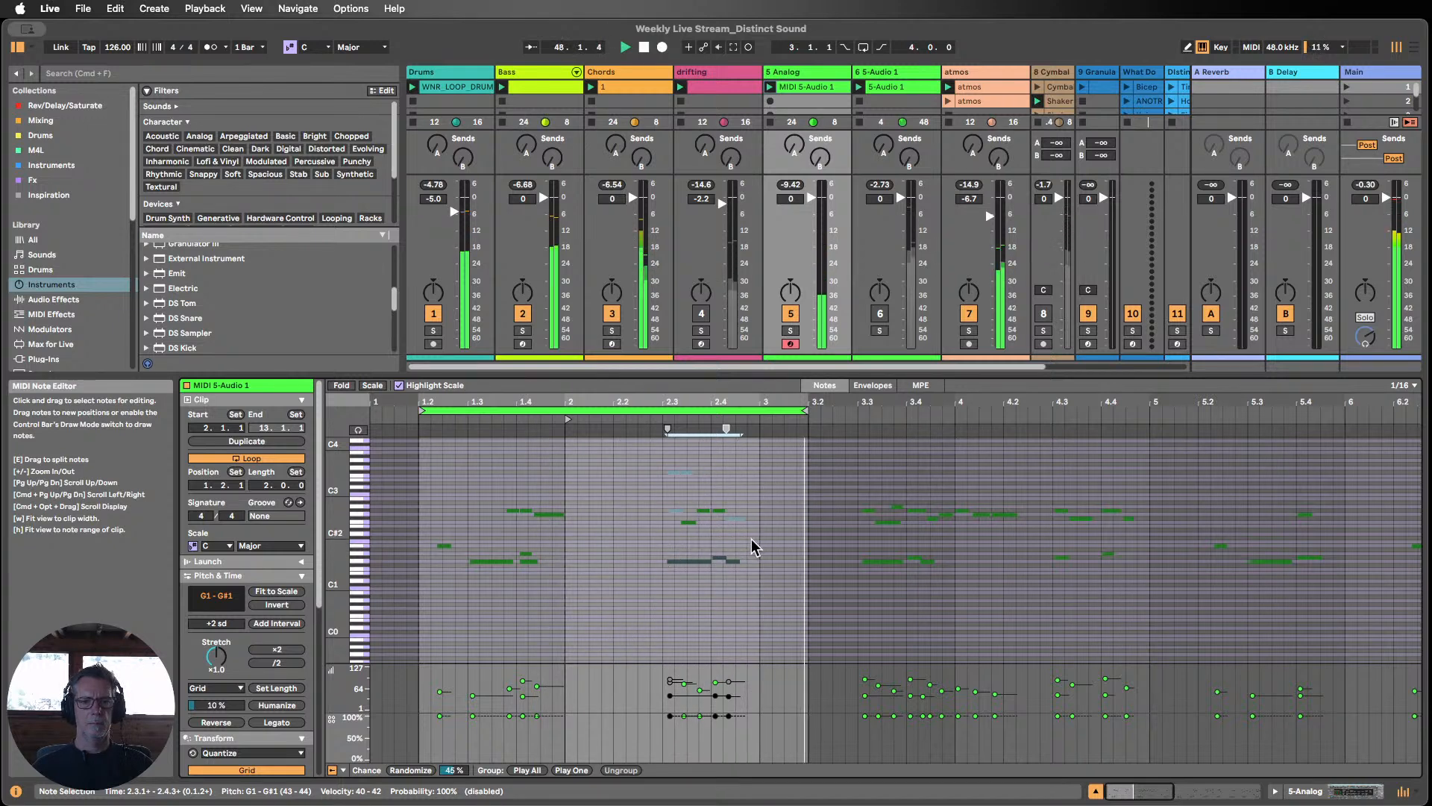
left_click(735, 517)
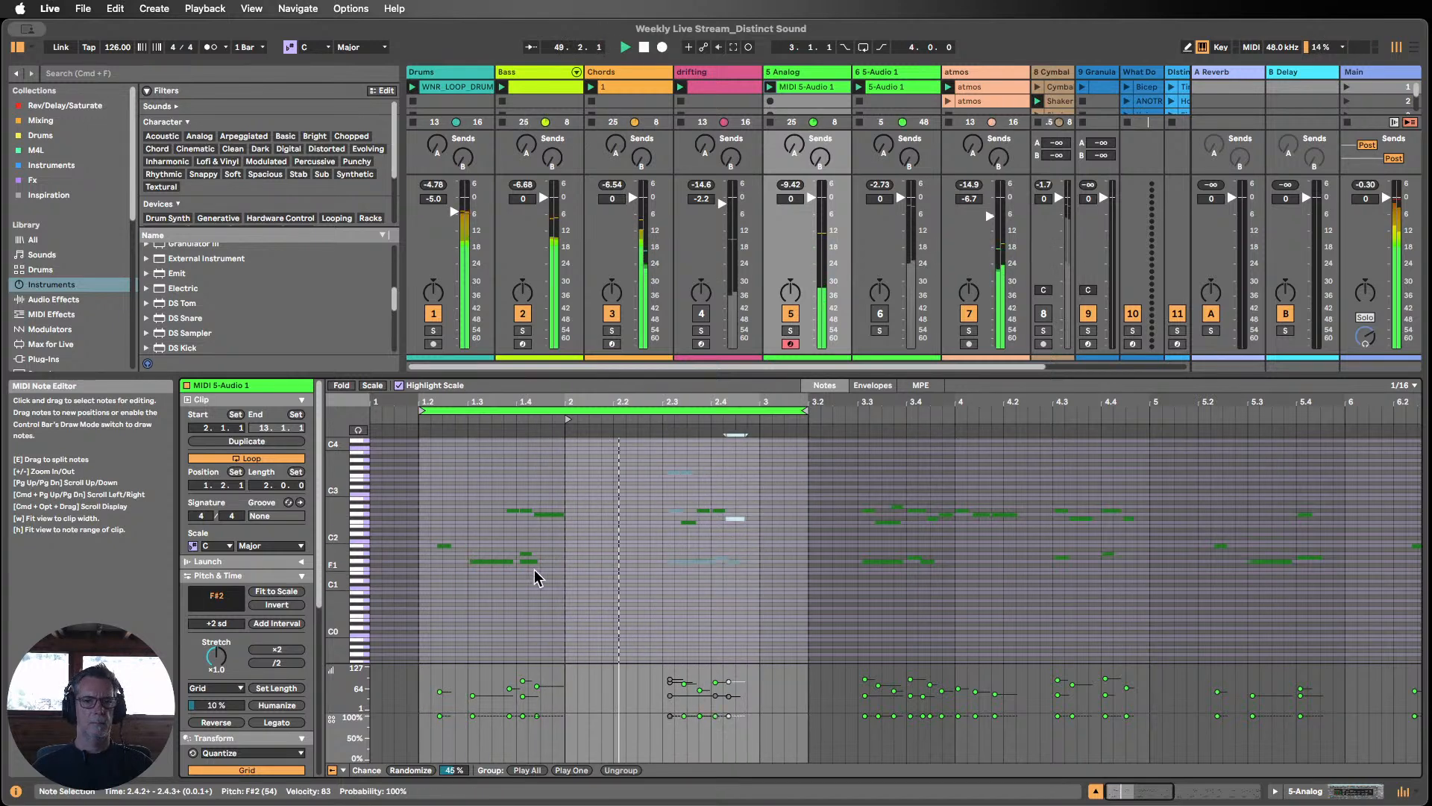
left_click_drag(535, 577, 520, 543)
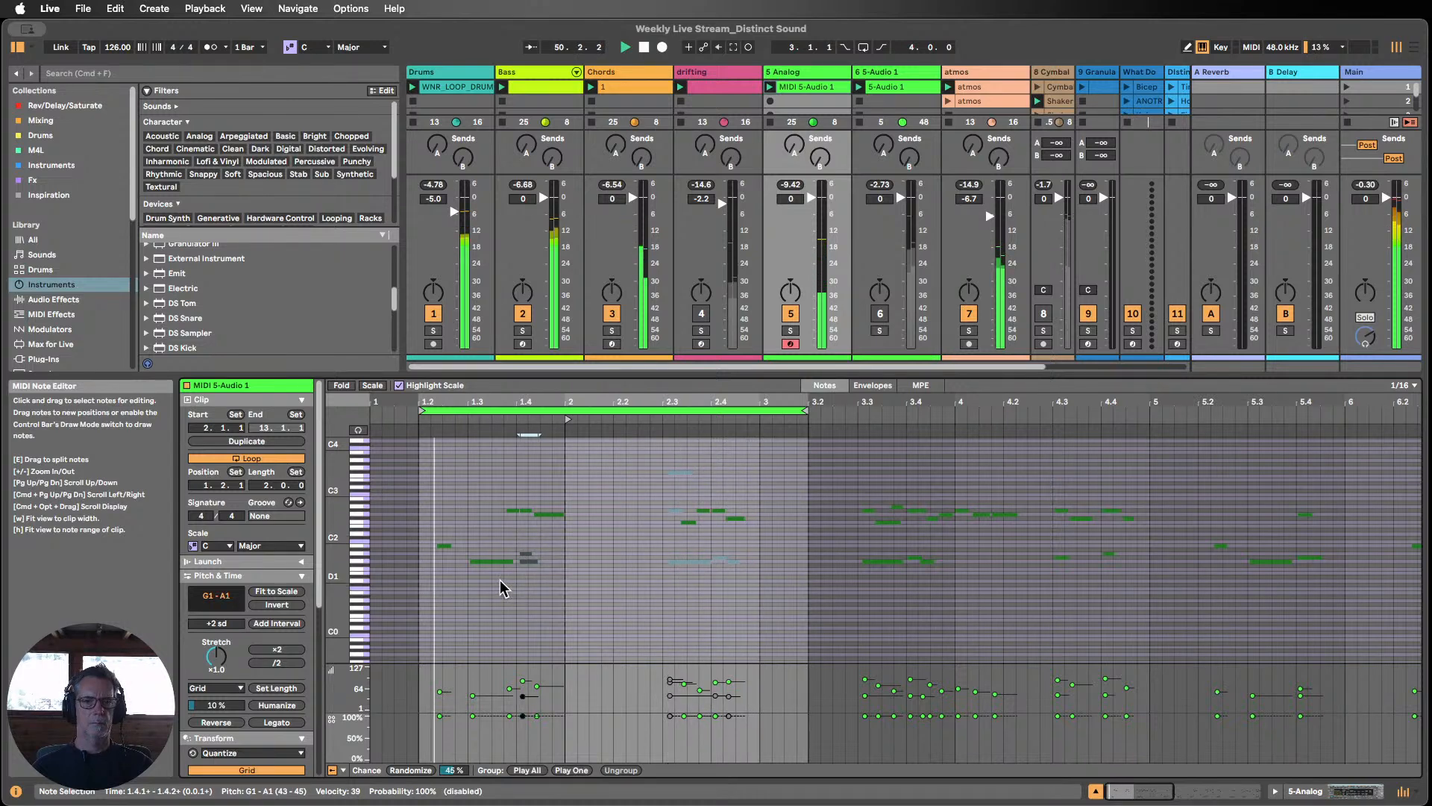
left_click(492, 561)
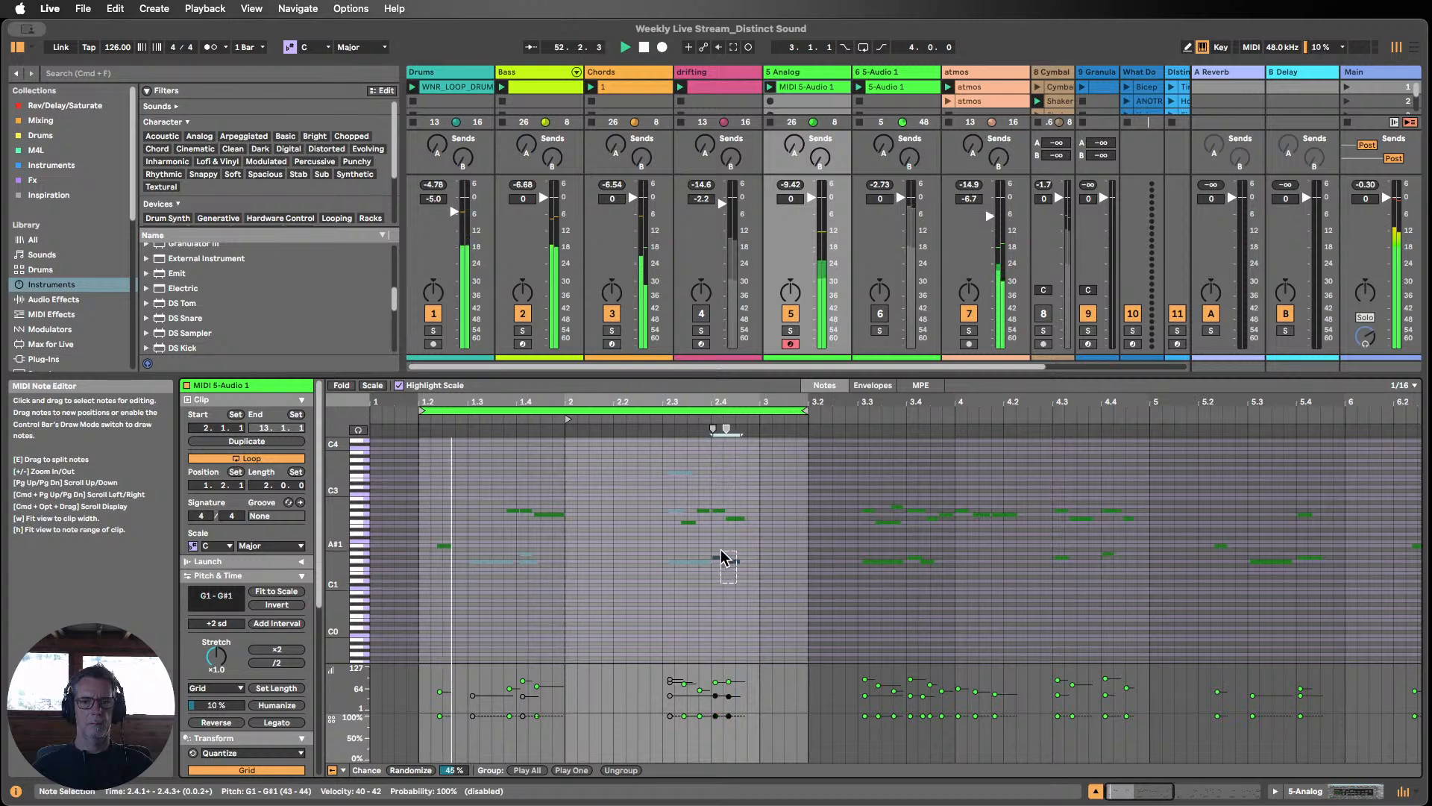
Step: Deactivate the F#2–G#2 notes from 2.4.1 to 2.4.3 while keeping the low G#1 and G1 notes there active
left_click_drag(748, 542, 721, 509)
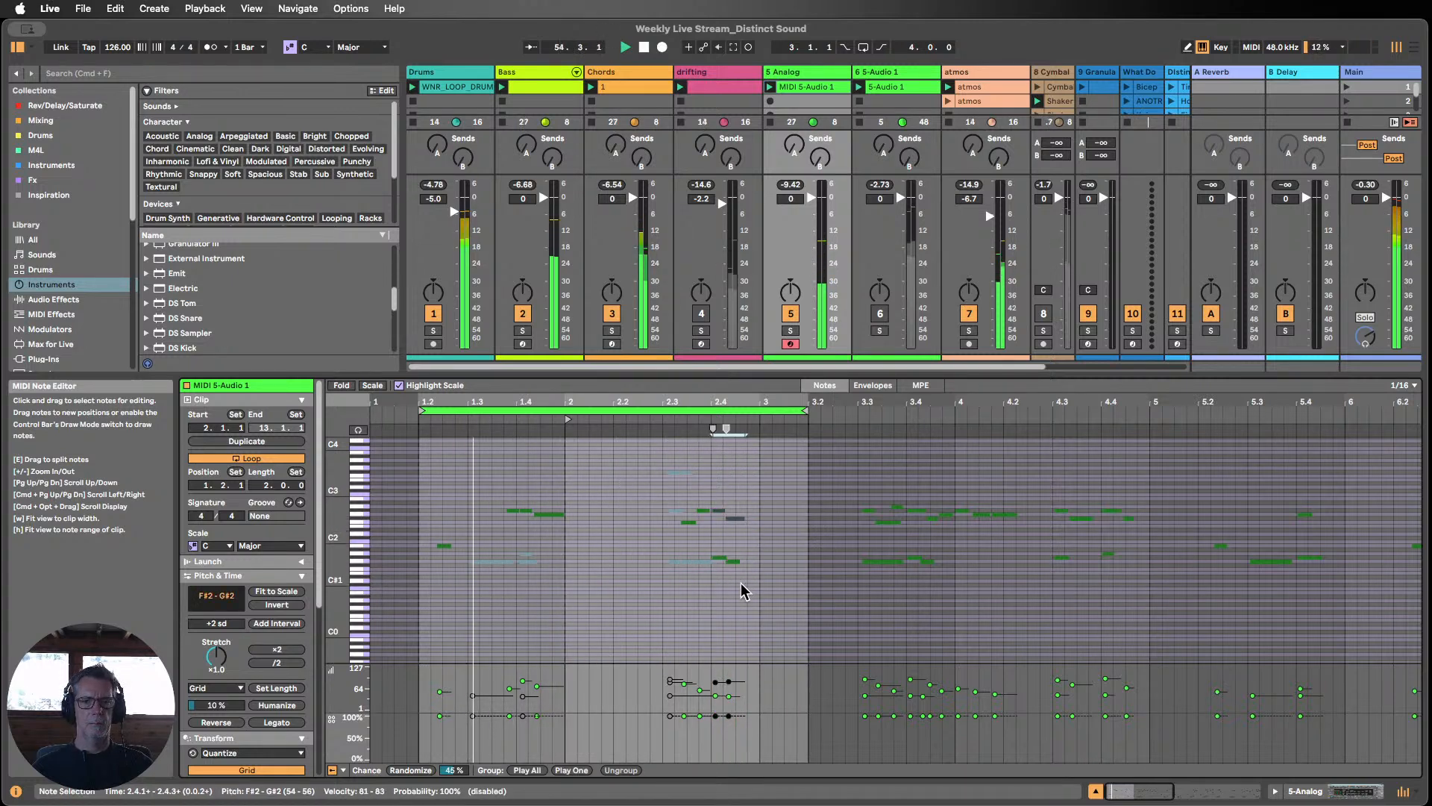
left_click(735, 562)
left_click(740, 518)
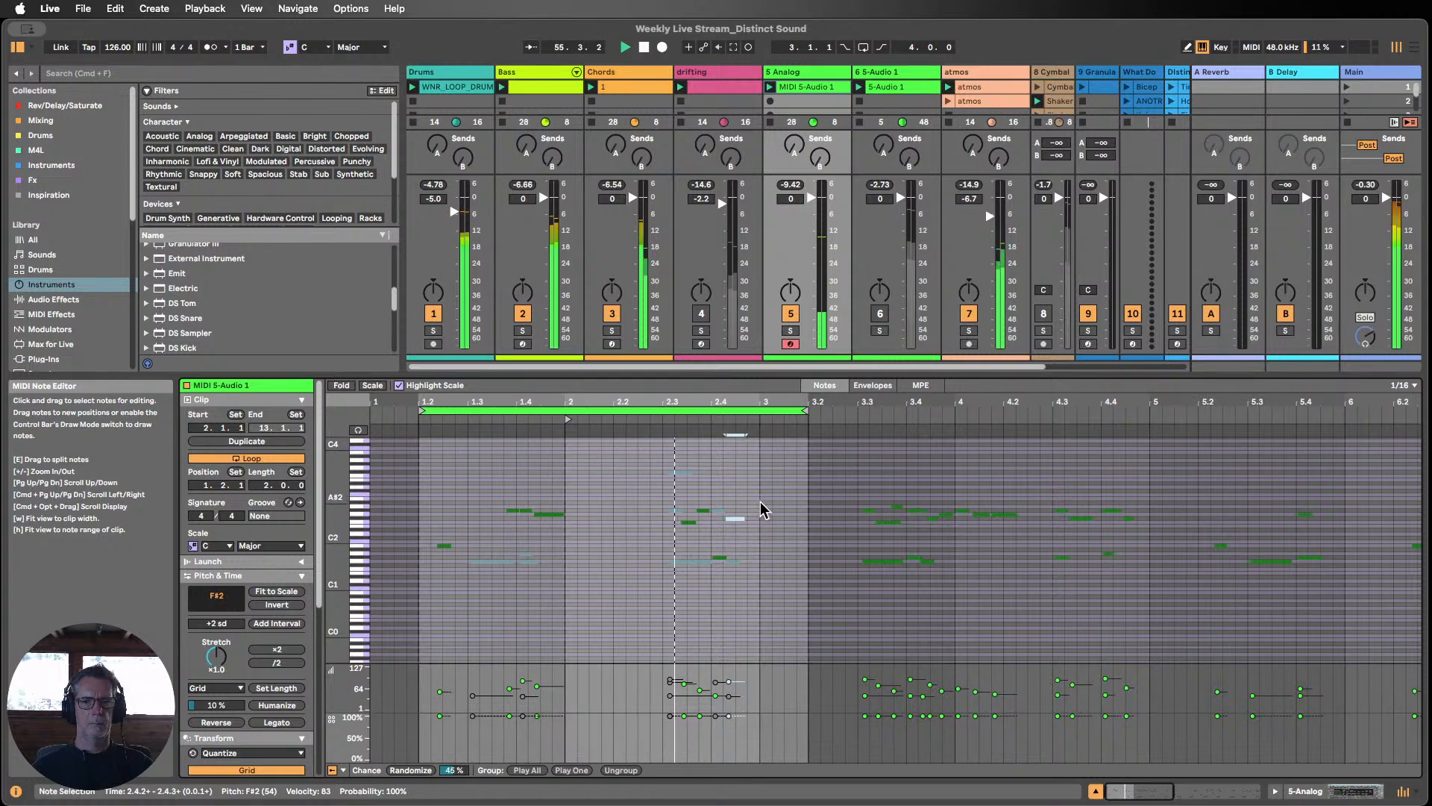
key("0")
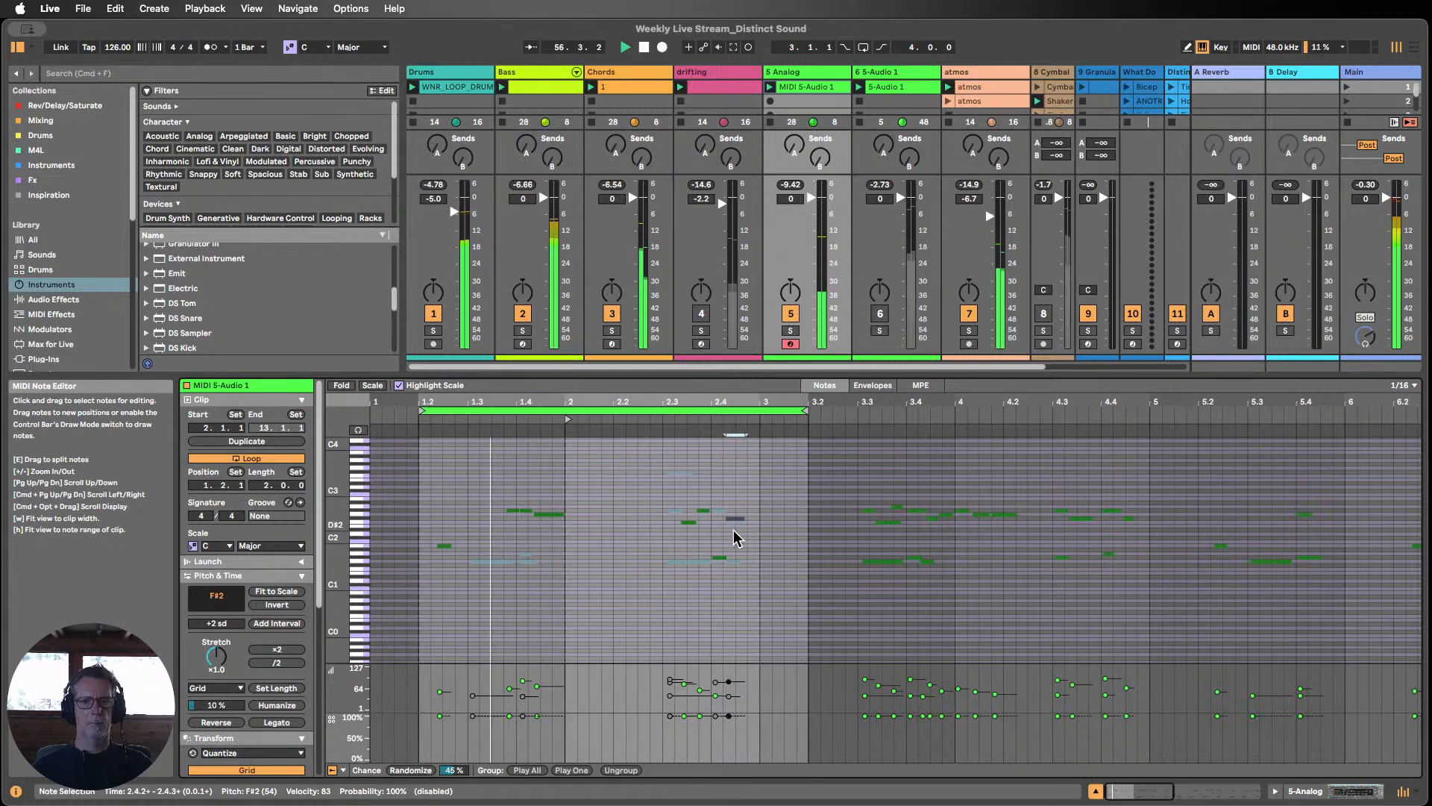
left_click_drag(735, 578, 737, 535)
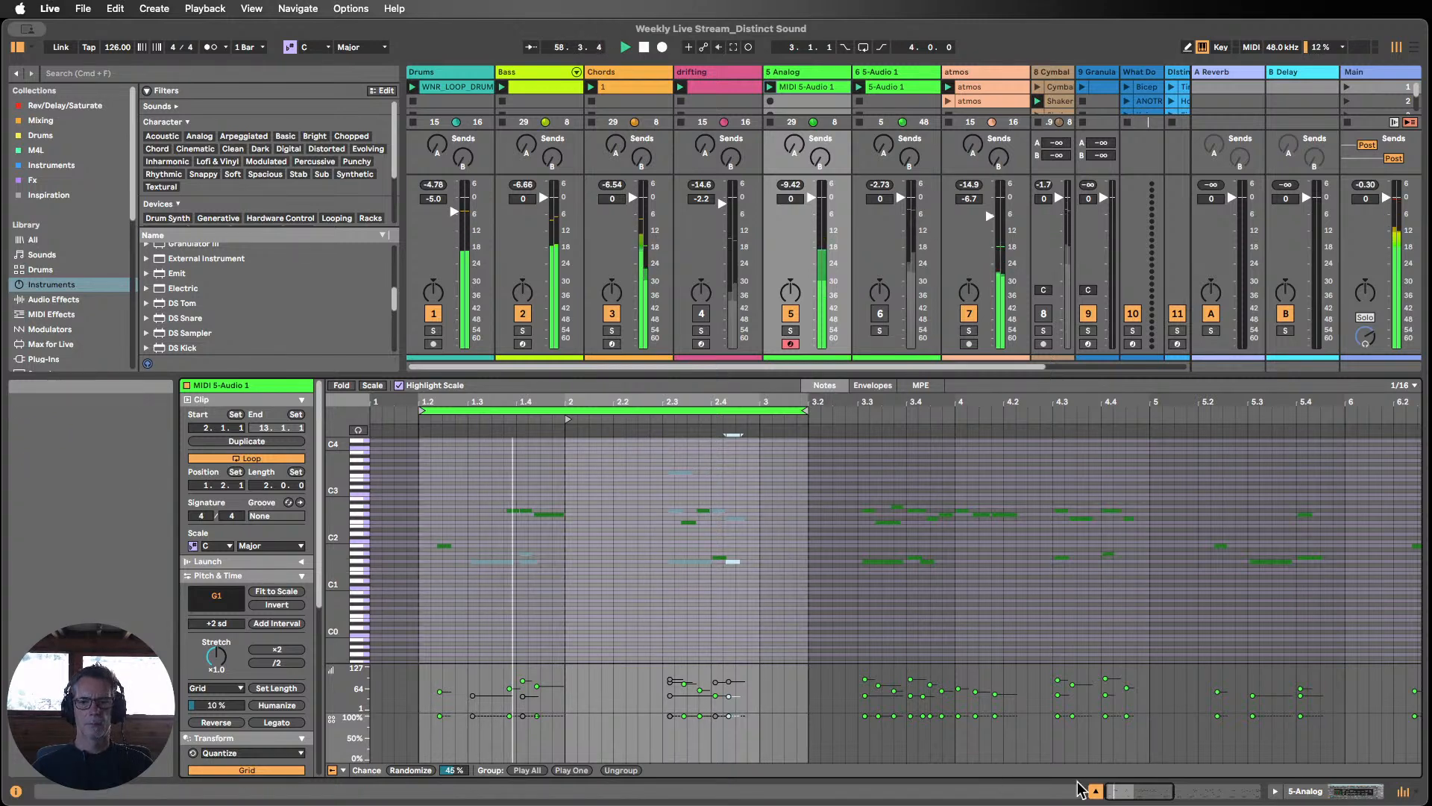
Step: Reactivate the drifting track and lower the Analog track's volume to -5.3 dB
left_click(1096, 791)
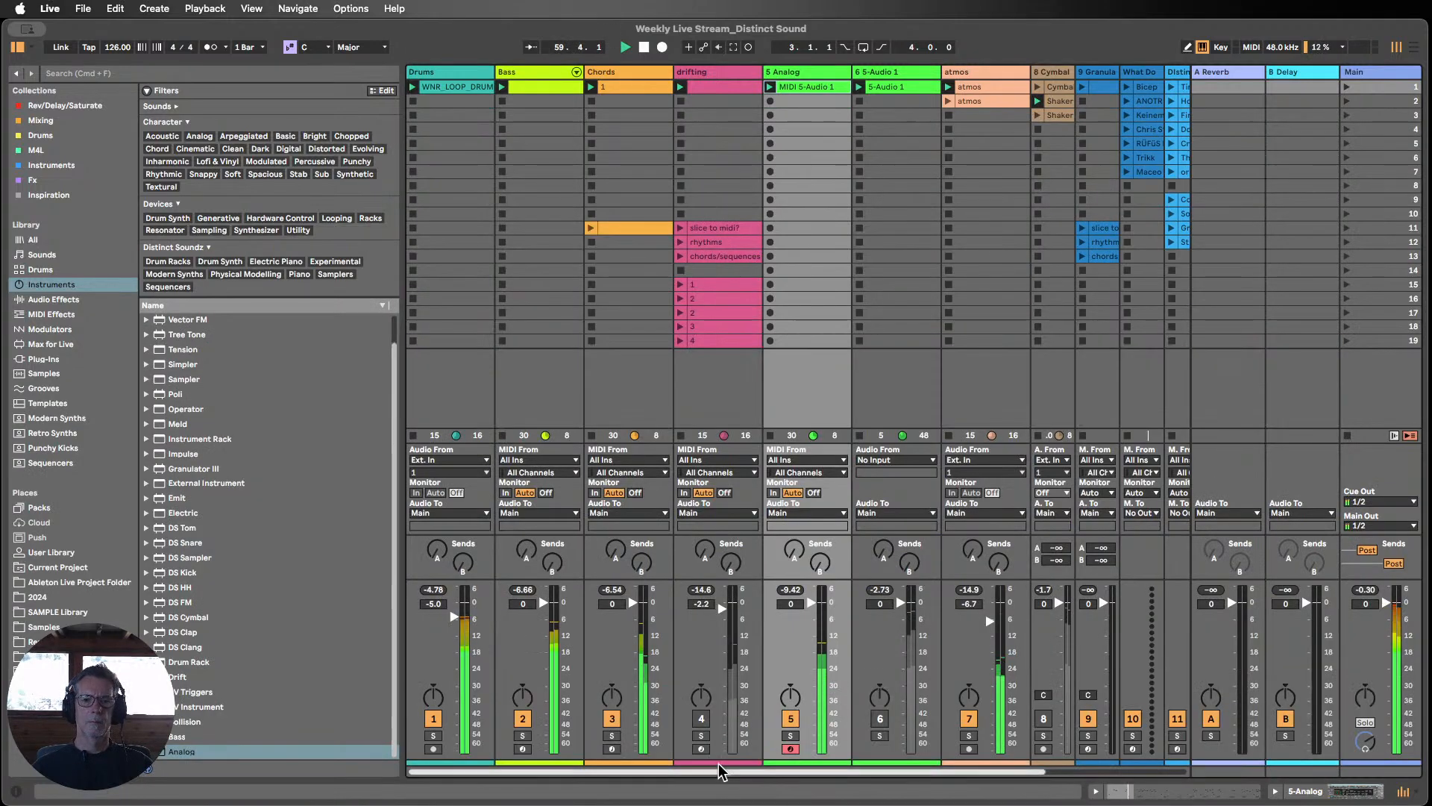
left_click(703, 719)
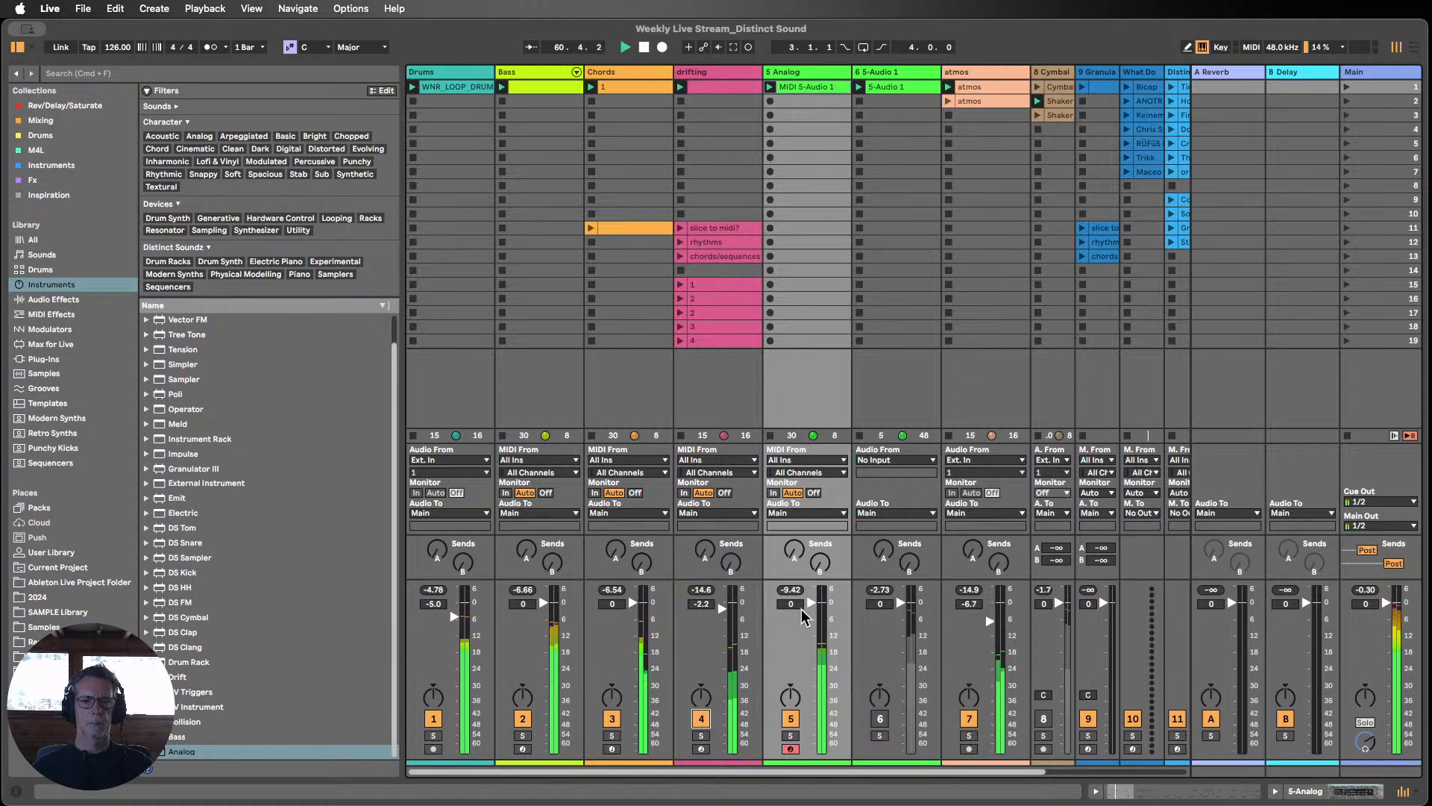
left_click_drag(811, 603, 811, 605)
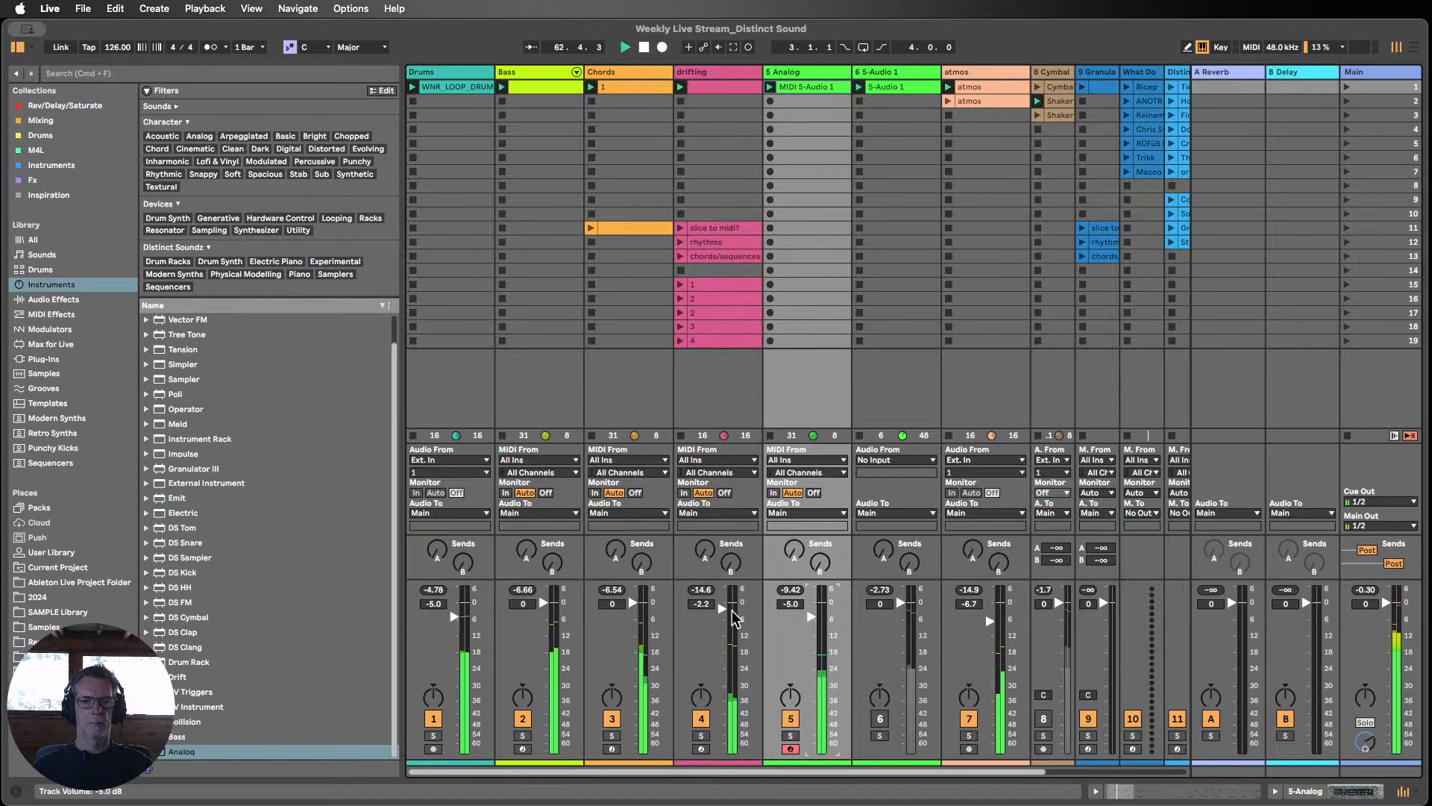
left_click(880, 718)
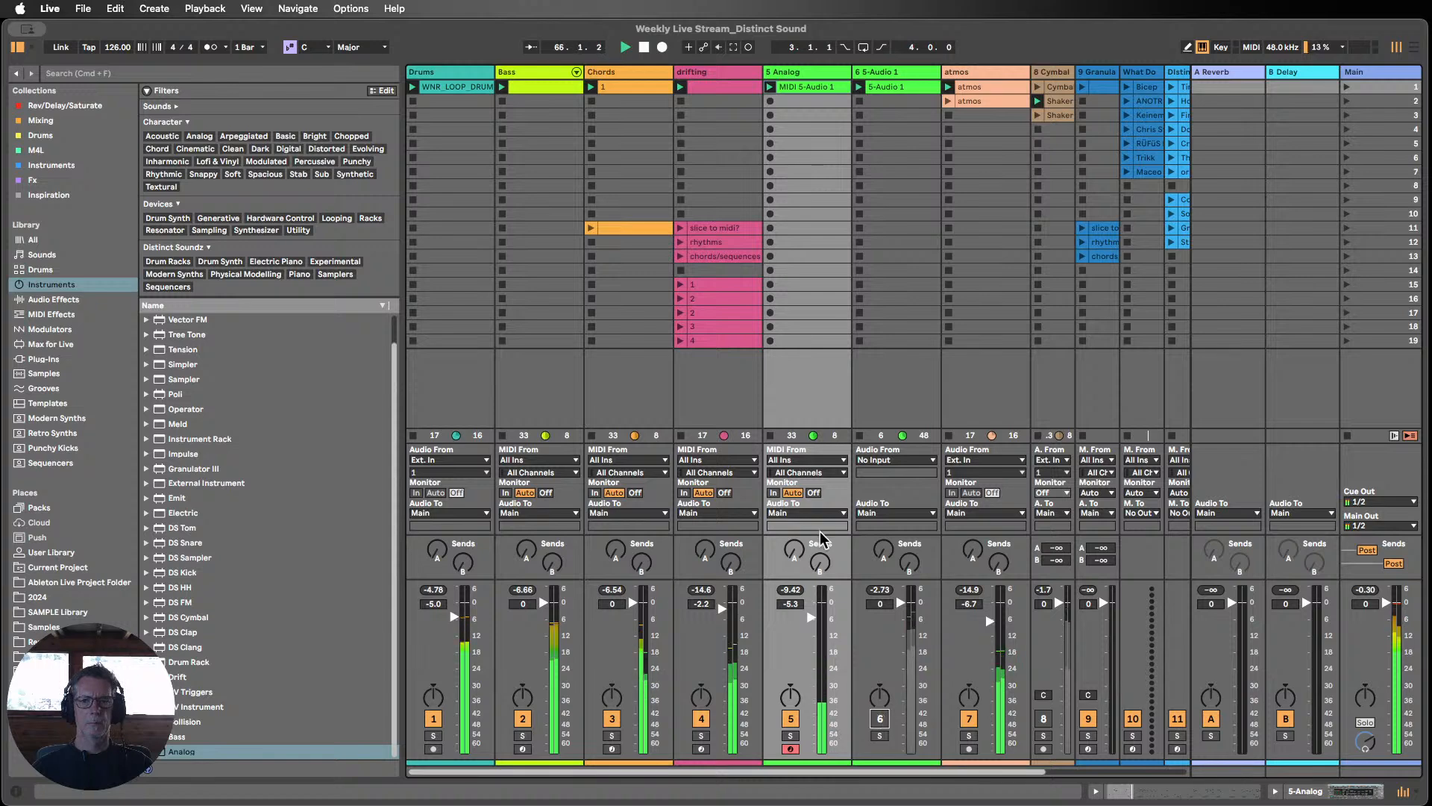
Step: Stop playback and examine the waveform of the resampled 5-Audio 1 clip across its full length
double_click(791, 95)
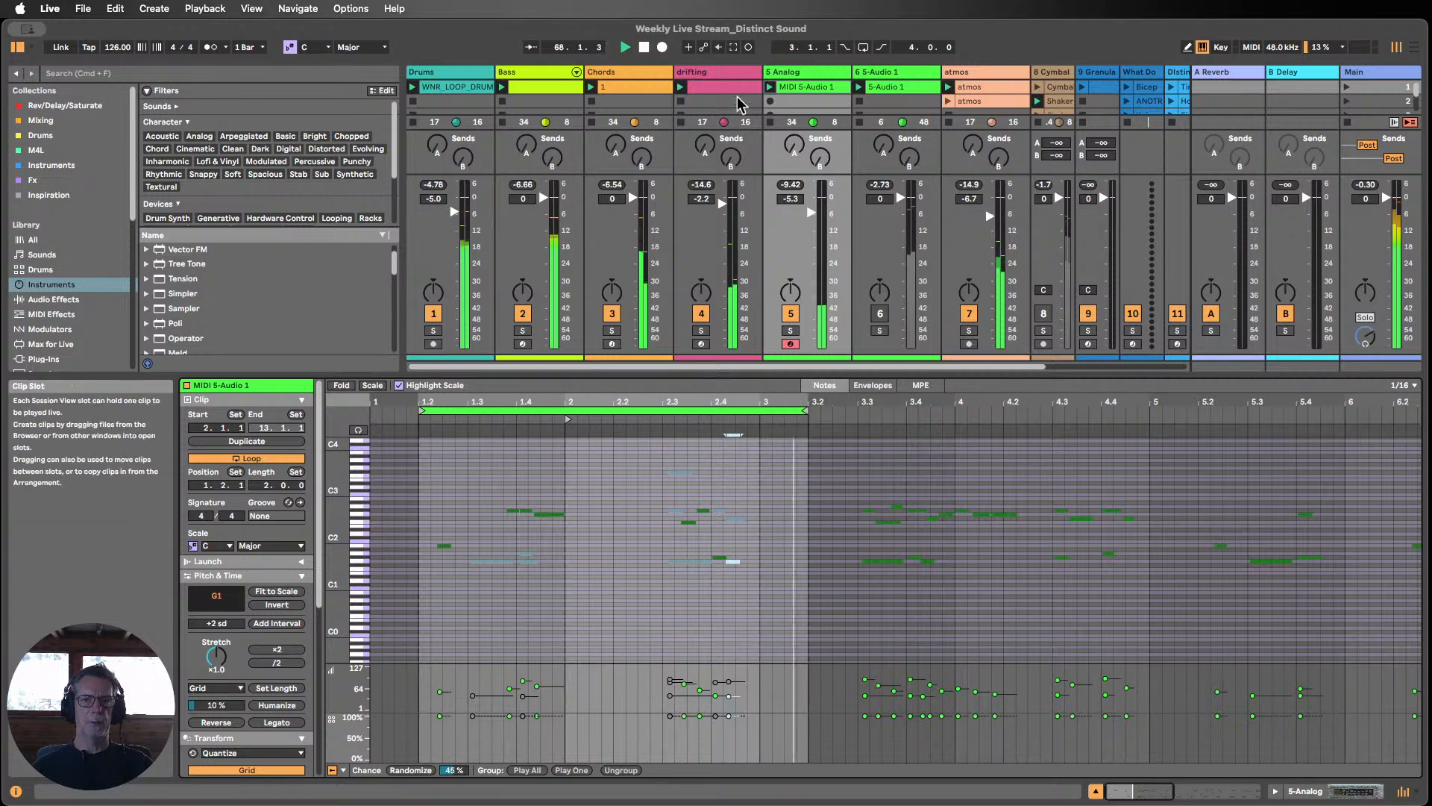
left_click(626, 48)
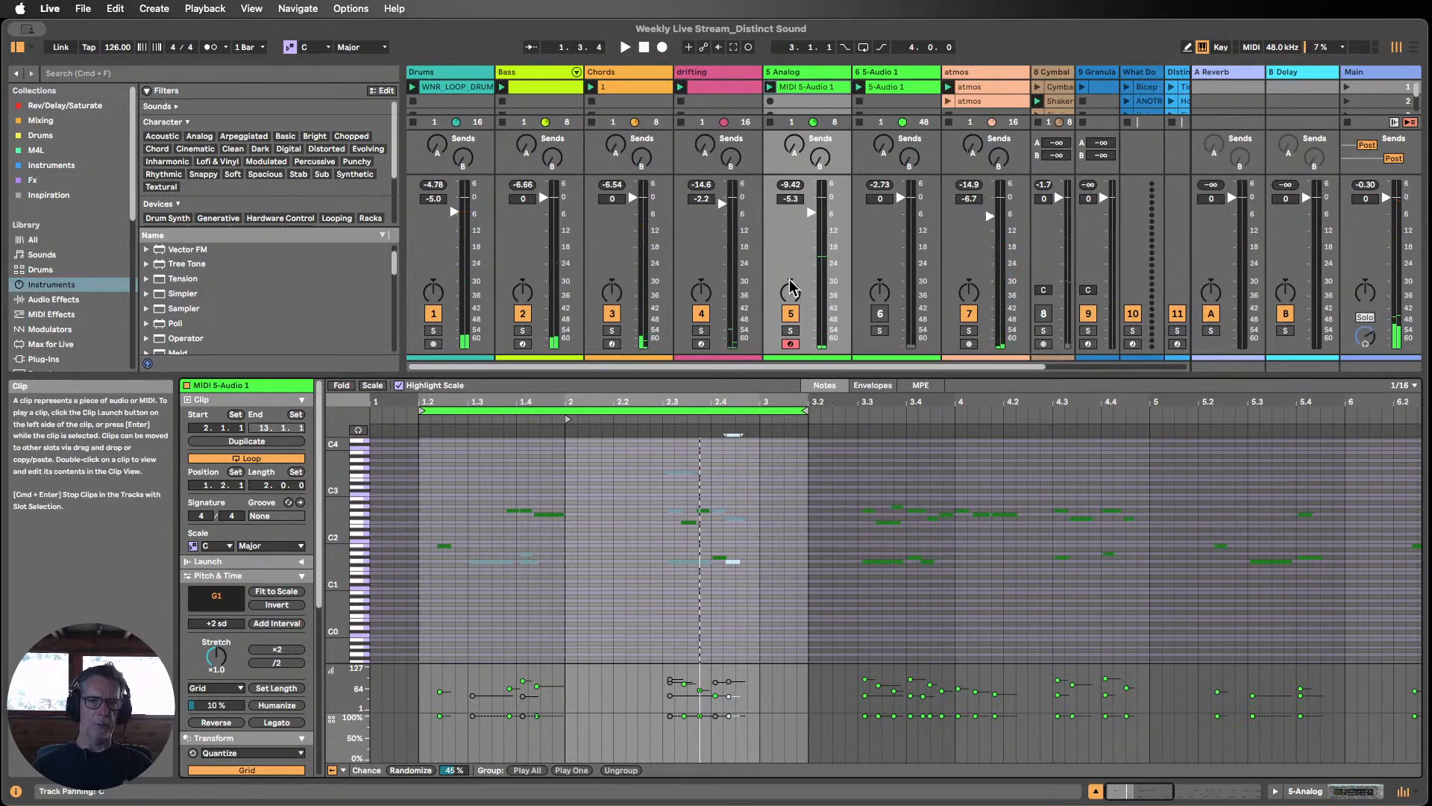
left_click(887, 86)
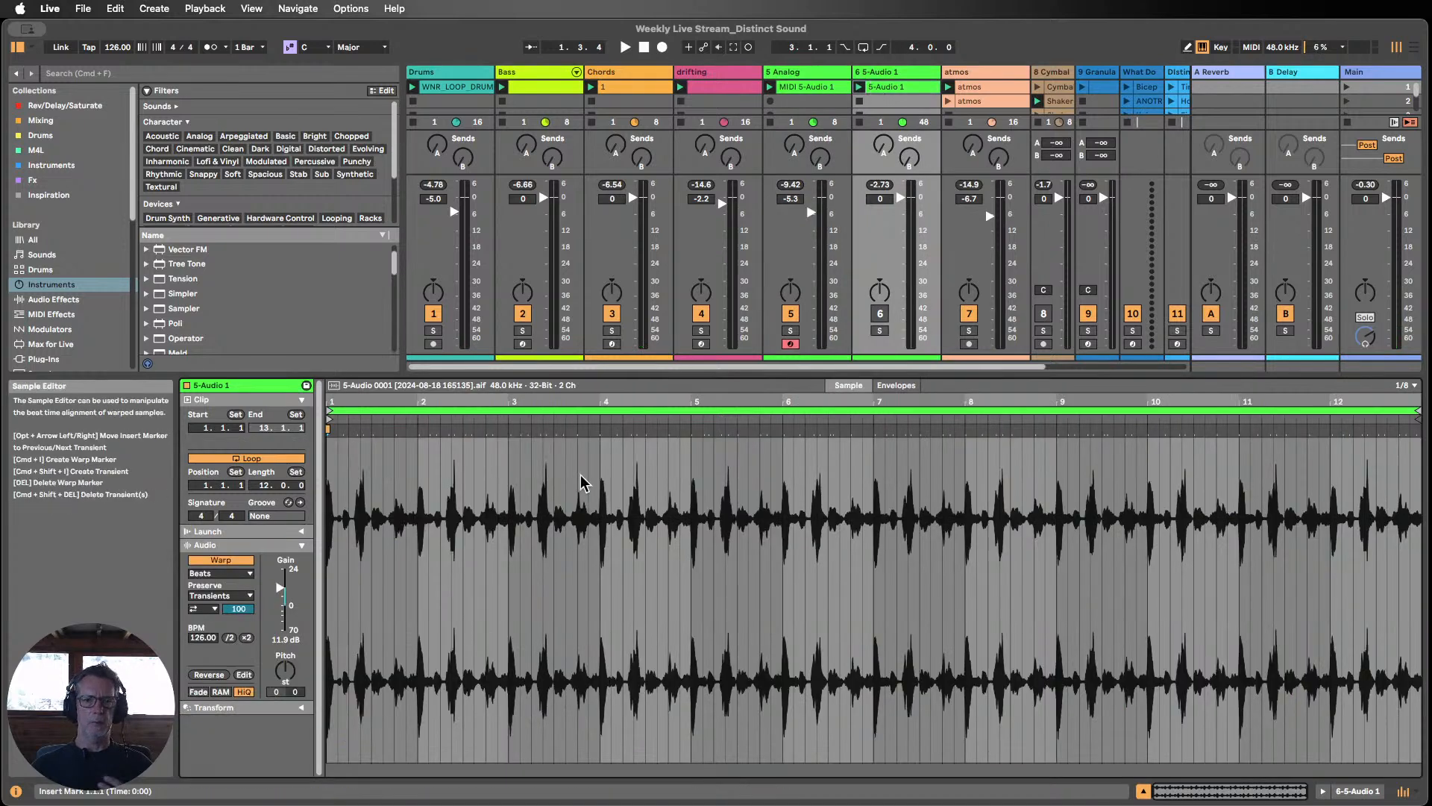
left_click_drag(609, 376, 601, 278)
left_click_drag(374, 295, 445, 320)
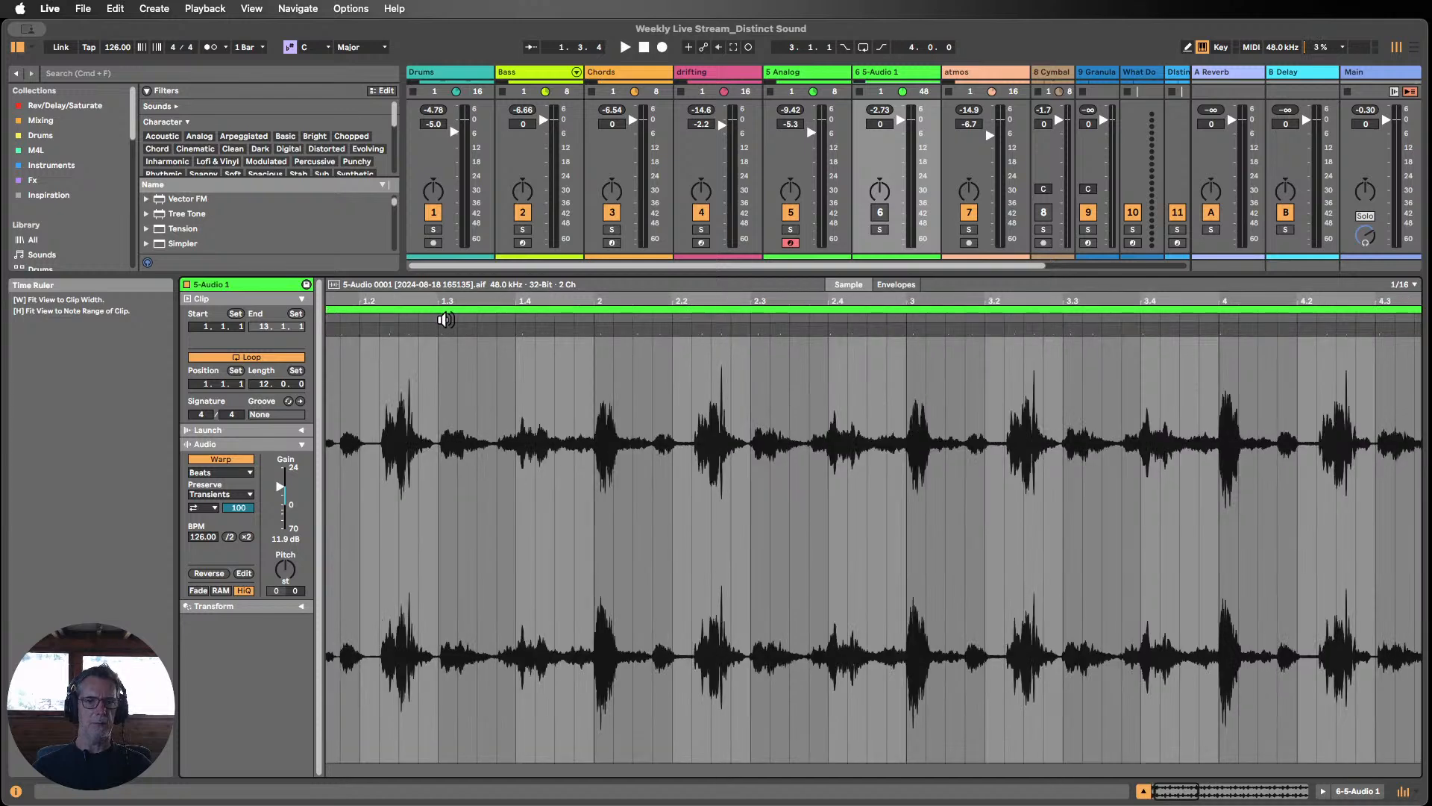
key("w")
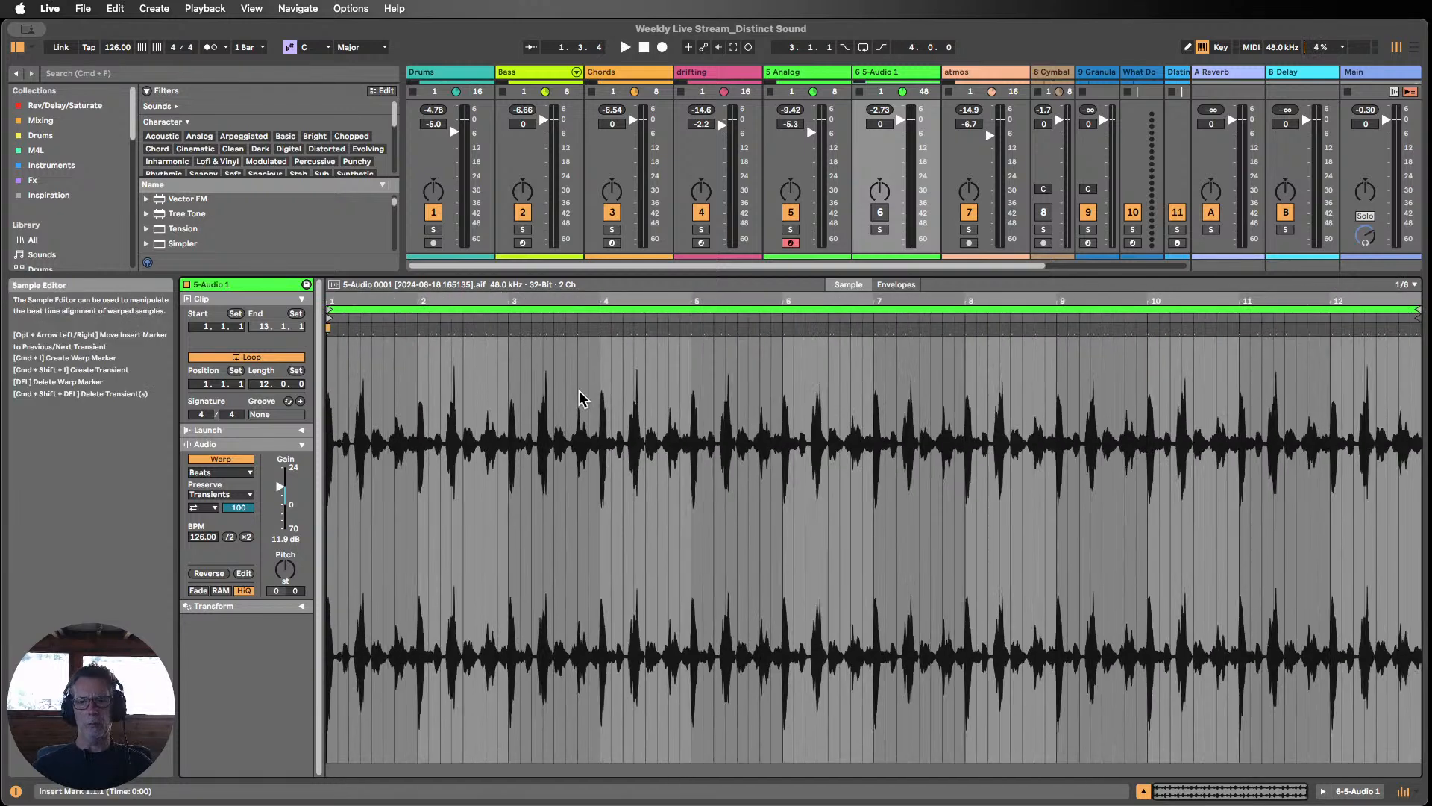
key("super+alt+l")
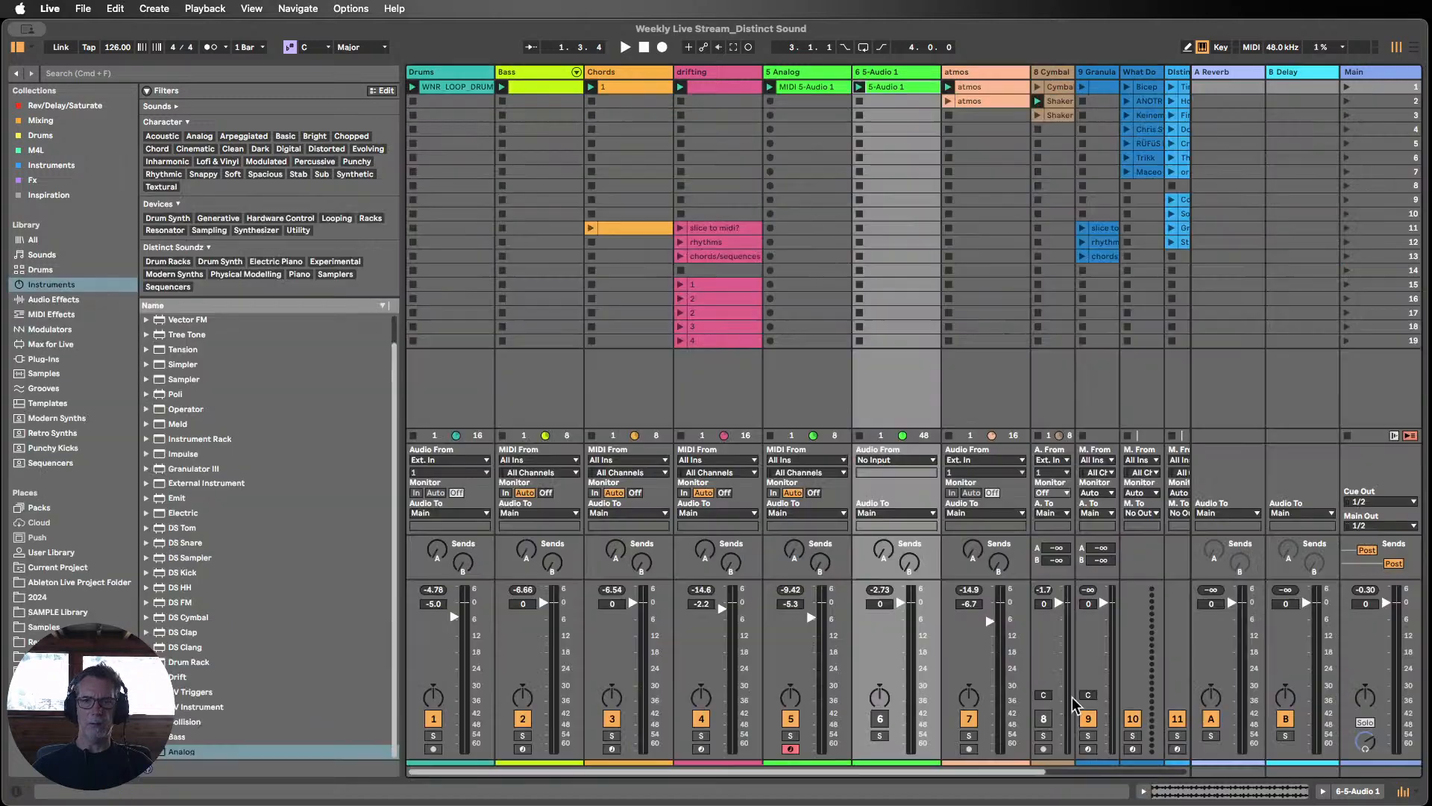
Step: Loop the MIDI 5-Audio 1 clip from position 7.1.1 with length 1.1.0 and launch it
double_click(807, 87)
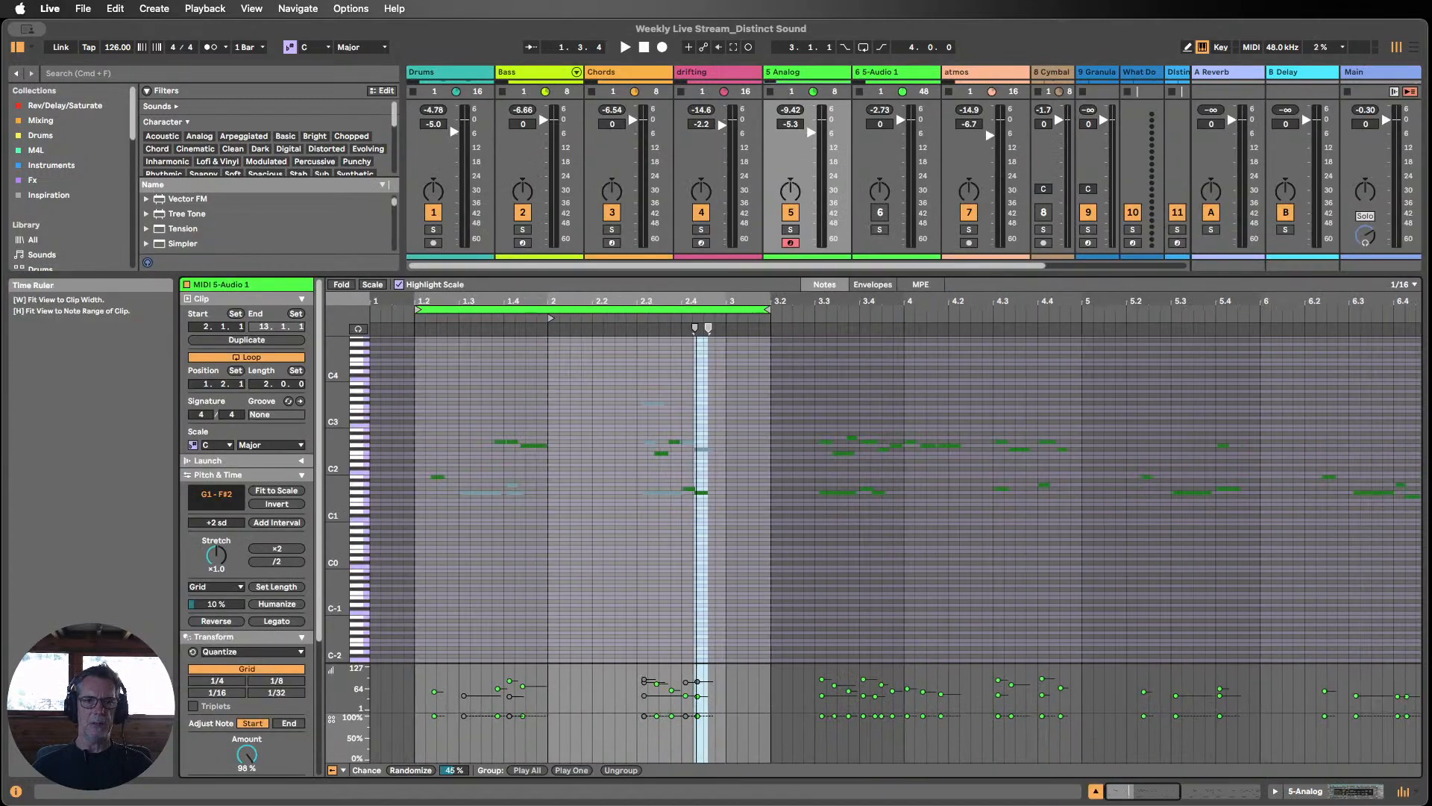
left_click_drag(597, 301, 597, 287)
mouse_move(335, 481)
left_mouse_down()
mouse_move(366, 481)
mouse_move(318, 487)
left_mouse_up()
scroll(500, 495, "up", 5)
scroll(947, 454, "down", 1)
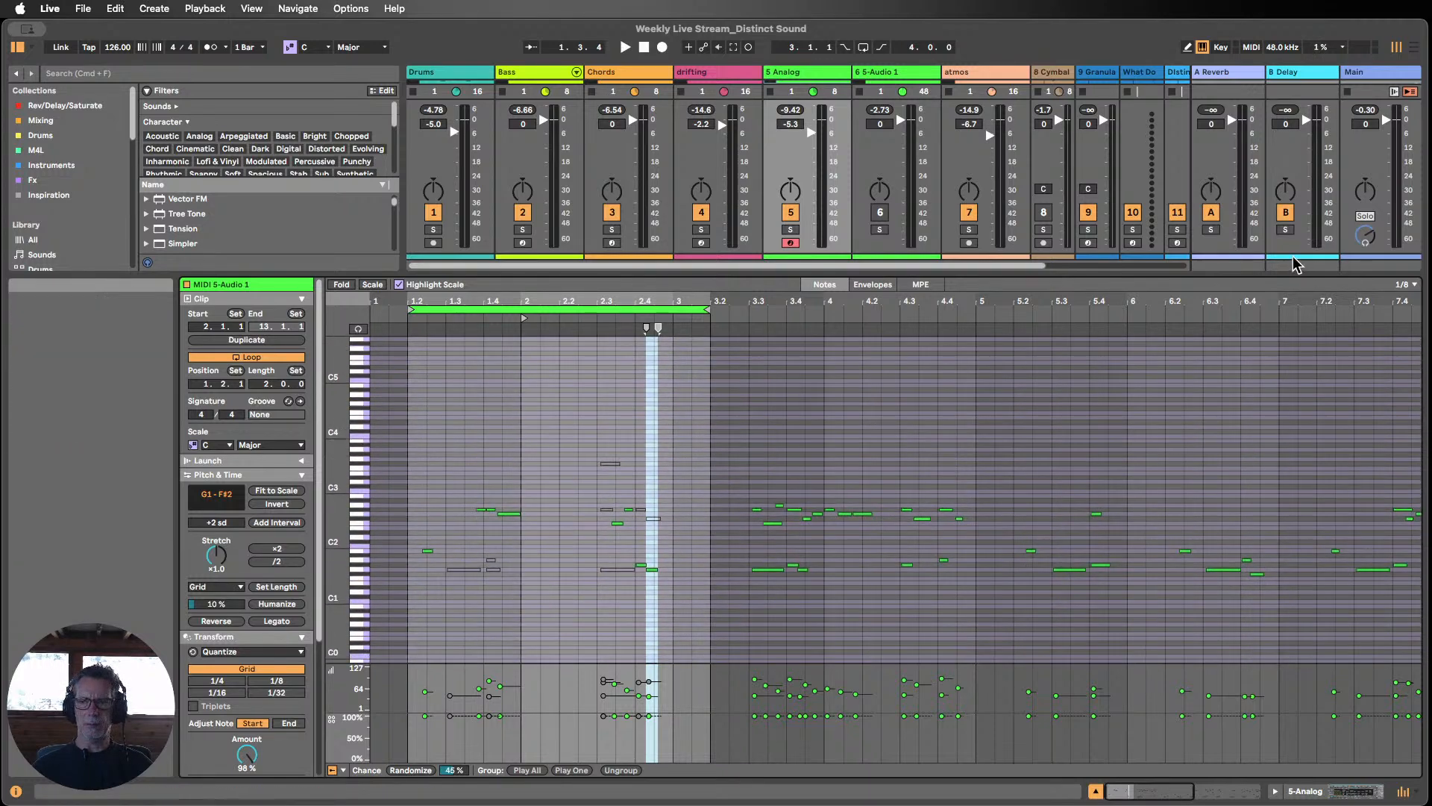
left_click_drag(1290, 303, 905, 304)
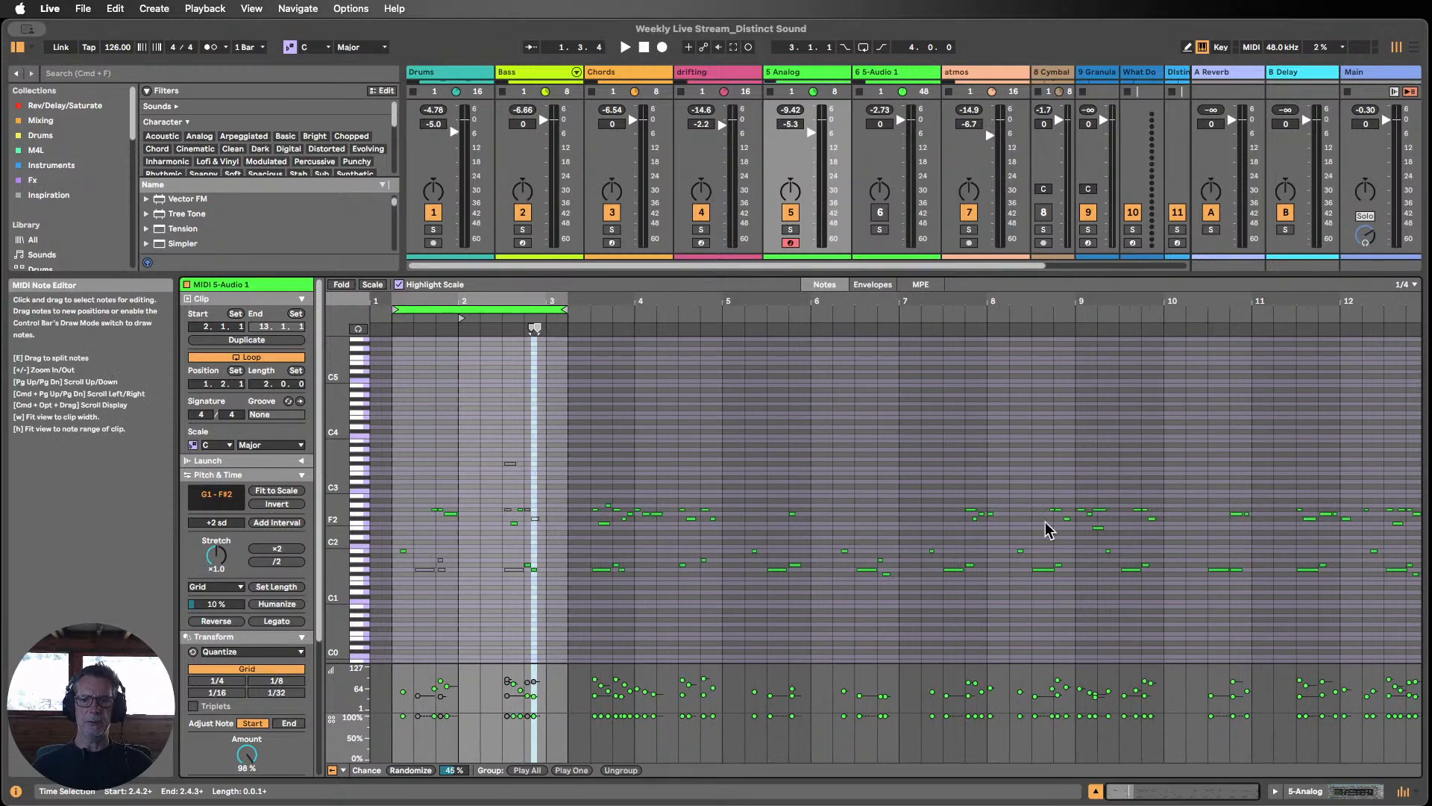
left_click_drag(1008, 601, 898, 470)
key("super+l")
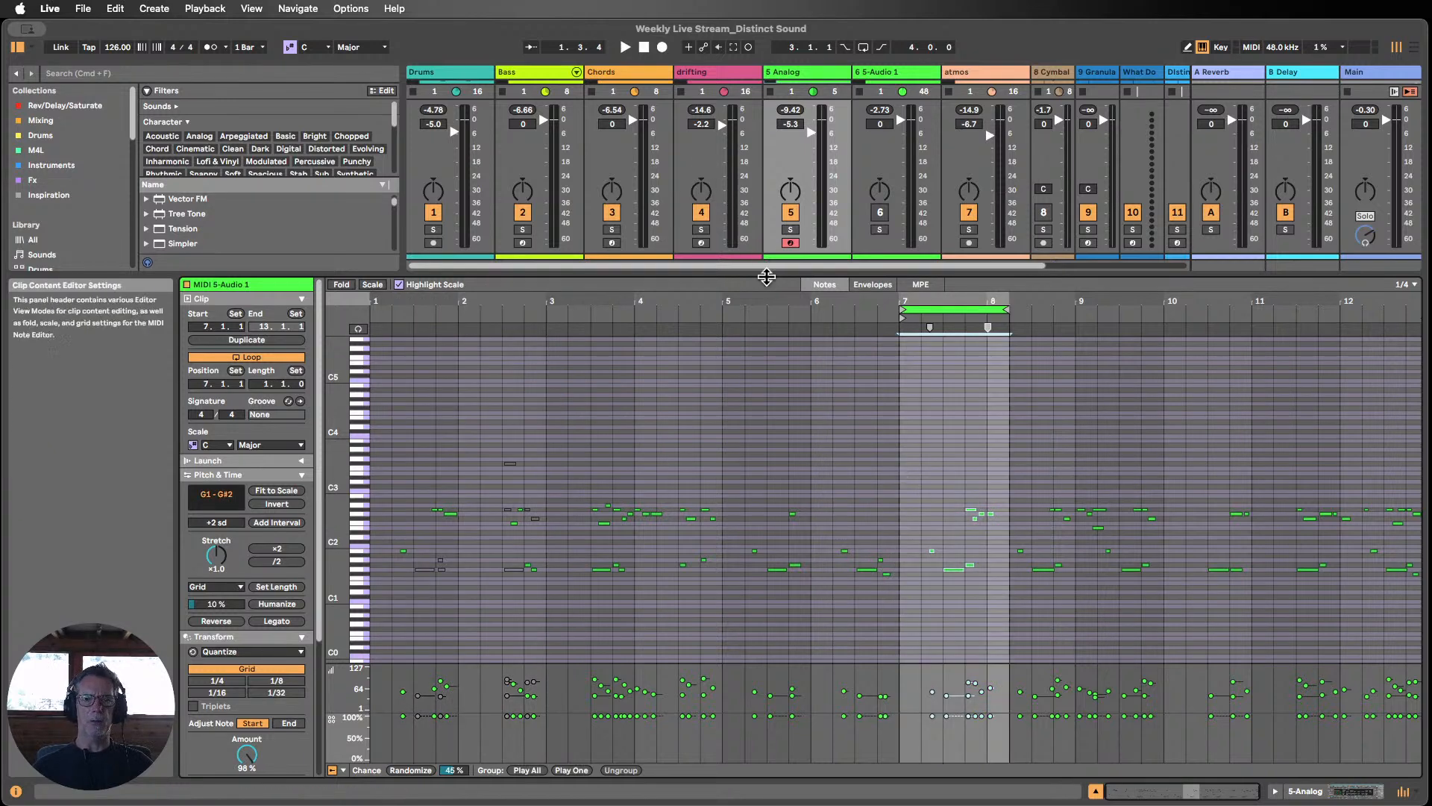
left_click_drag(768, 274, 770, 402)
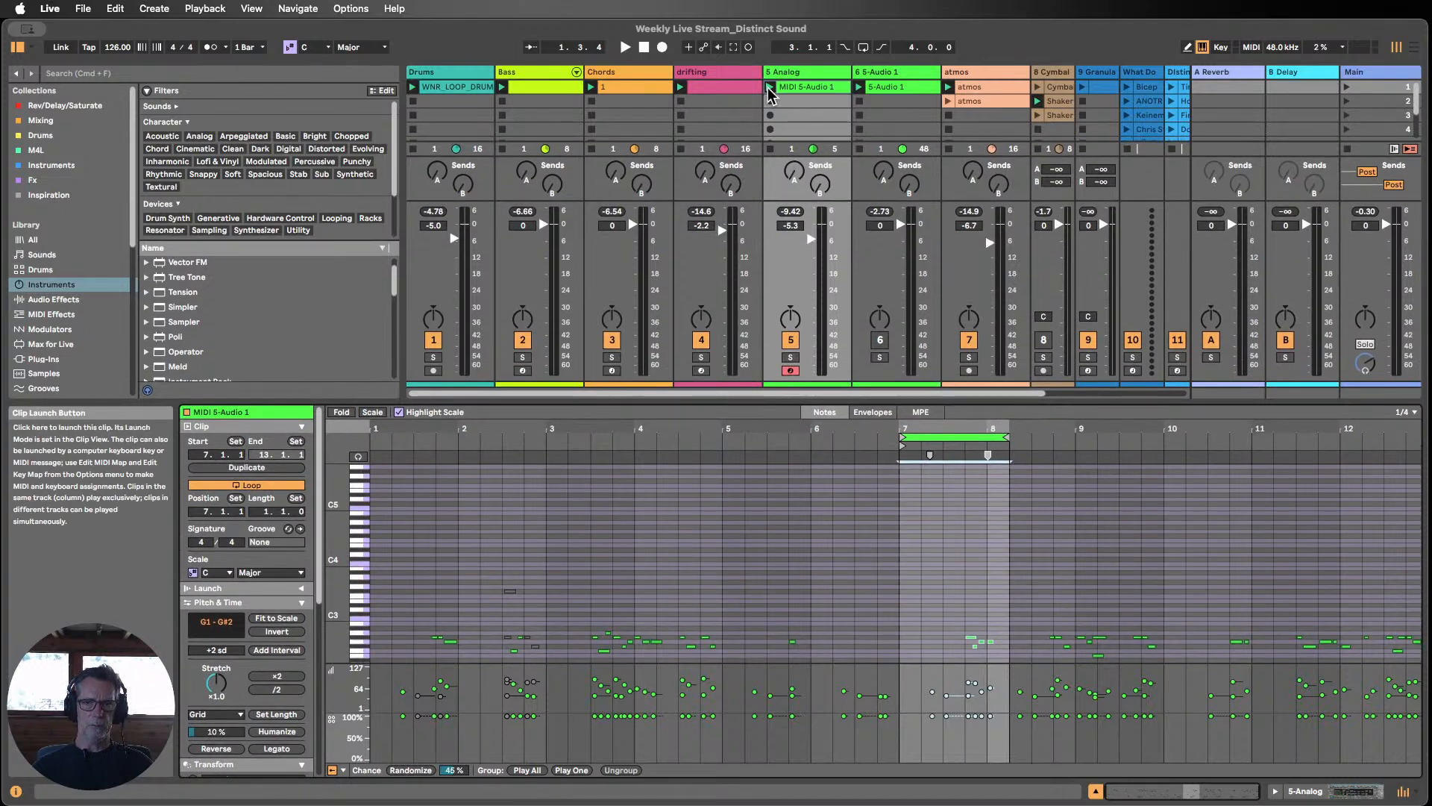
left_click(769, 95)
scroll(1091, 508, "down", 3)
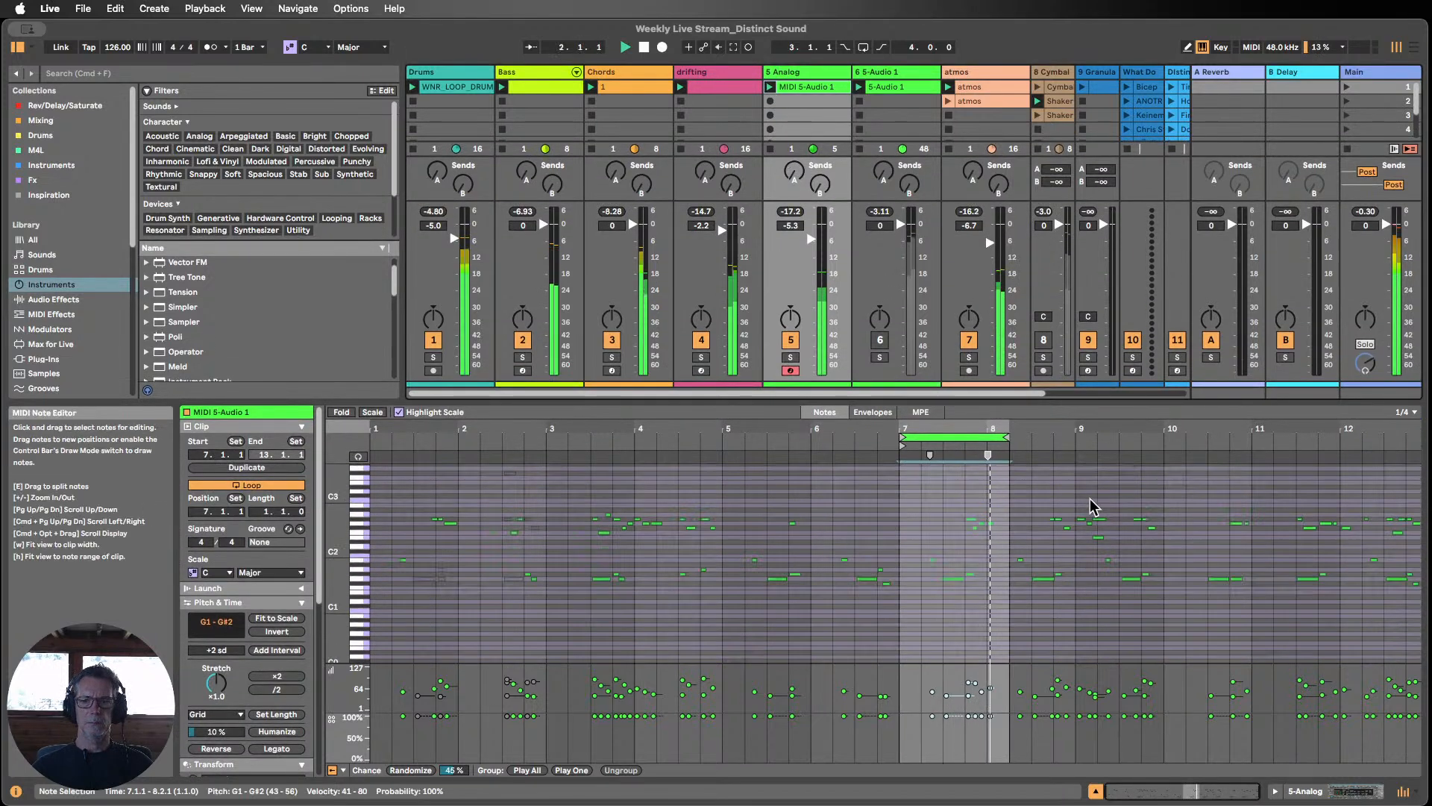
Step: Audition the clip's loop at positions 7.4.1, 8.2.1, 11.2.1 and 10.1.1, returning it to 7.1.1
left_click_drag(962, 437, 1028, 432)
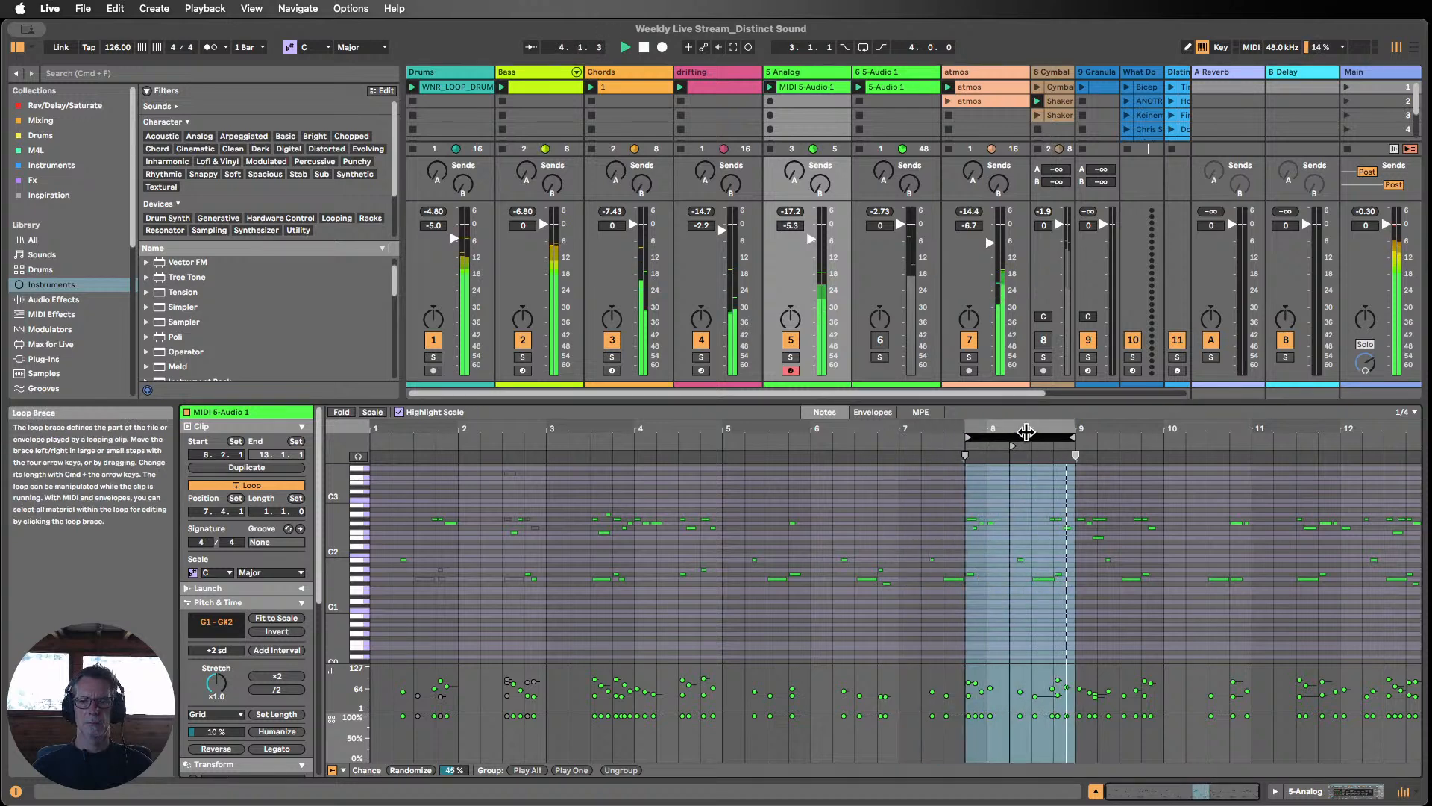
left_click_drag(1026, 433, 1073, 434)
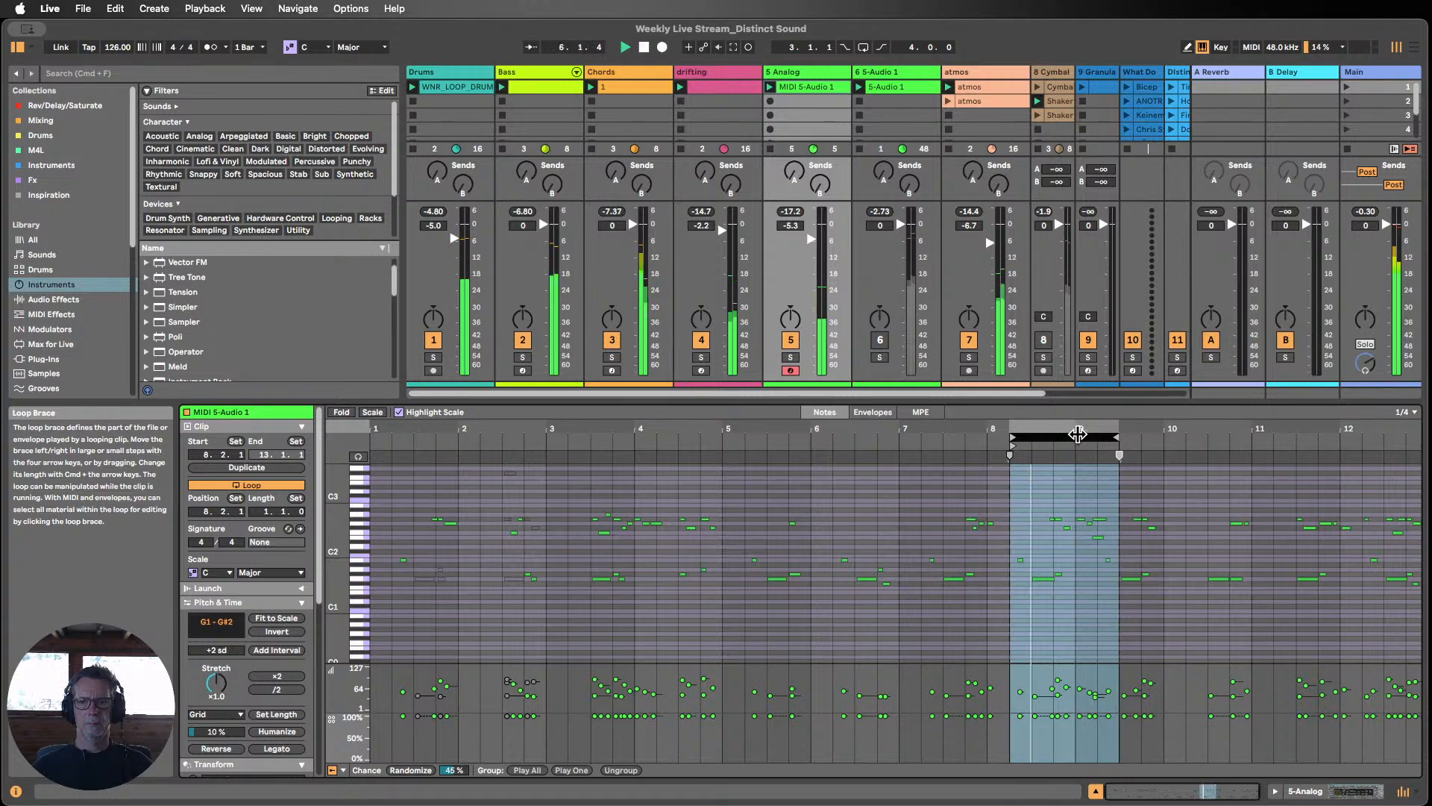
left_click_drag(1072, 434, 1342, 427)
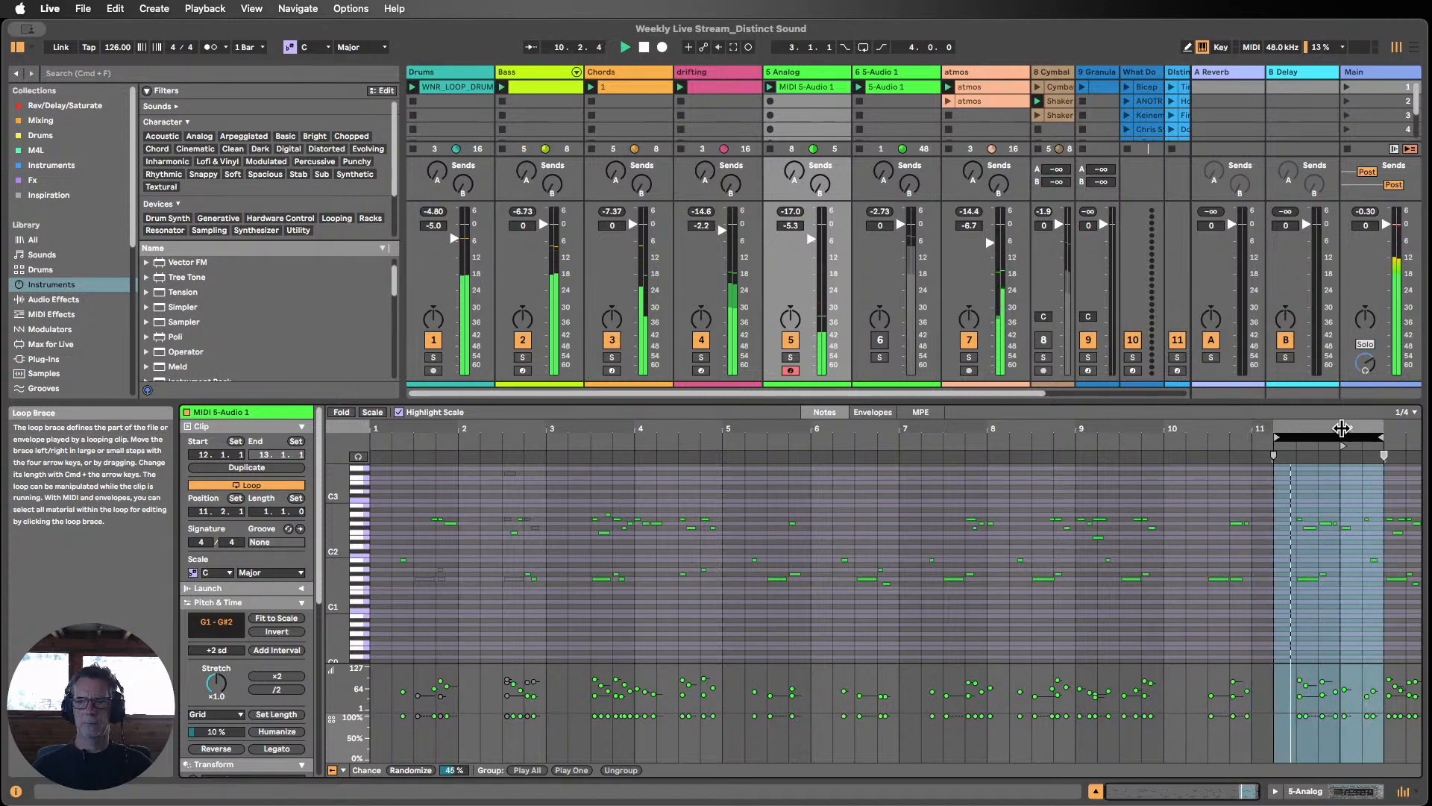
left_click_drag(1342, 427, 1240, 427)
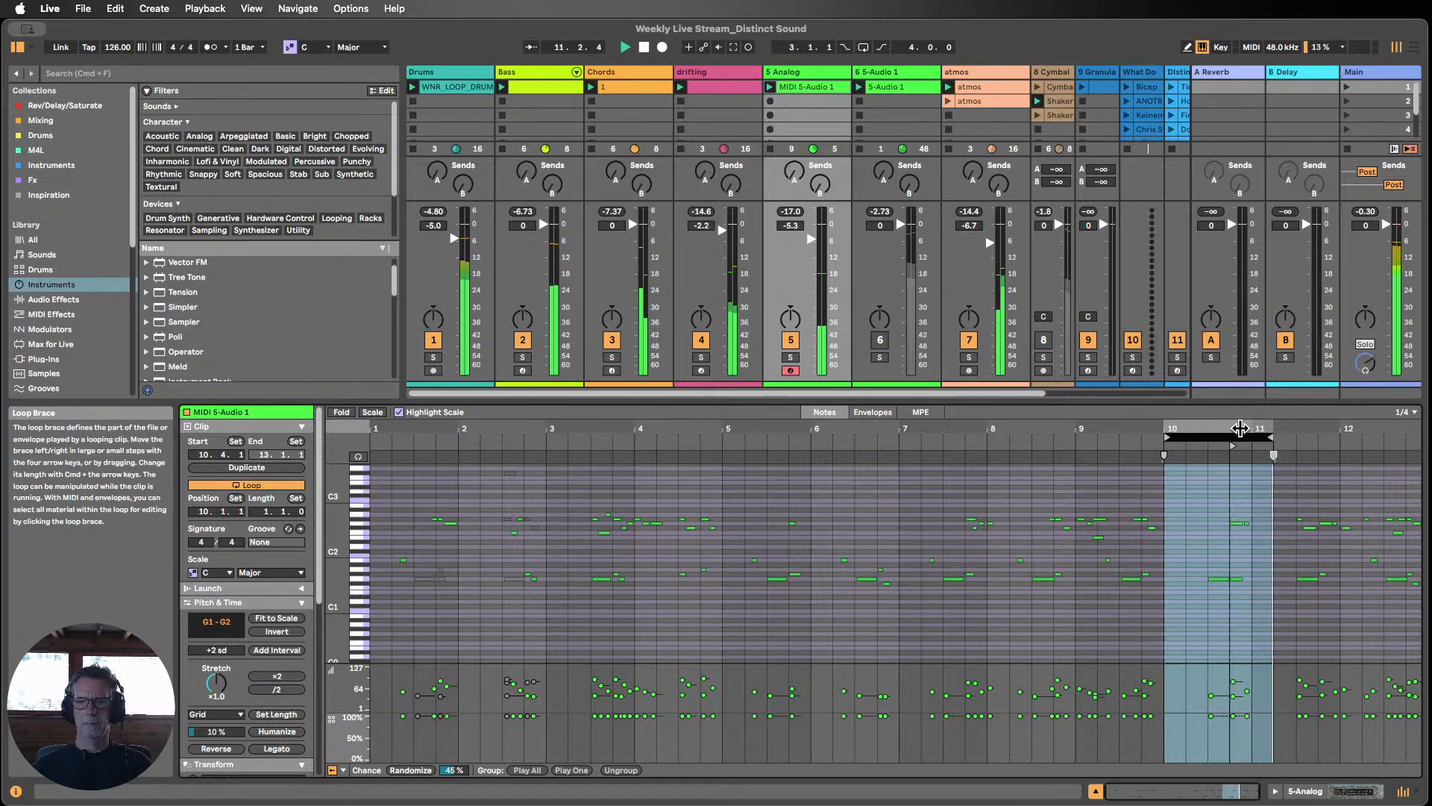
left_click_drag(1240, 428, 964, 434)
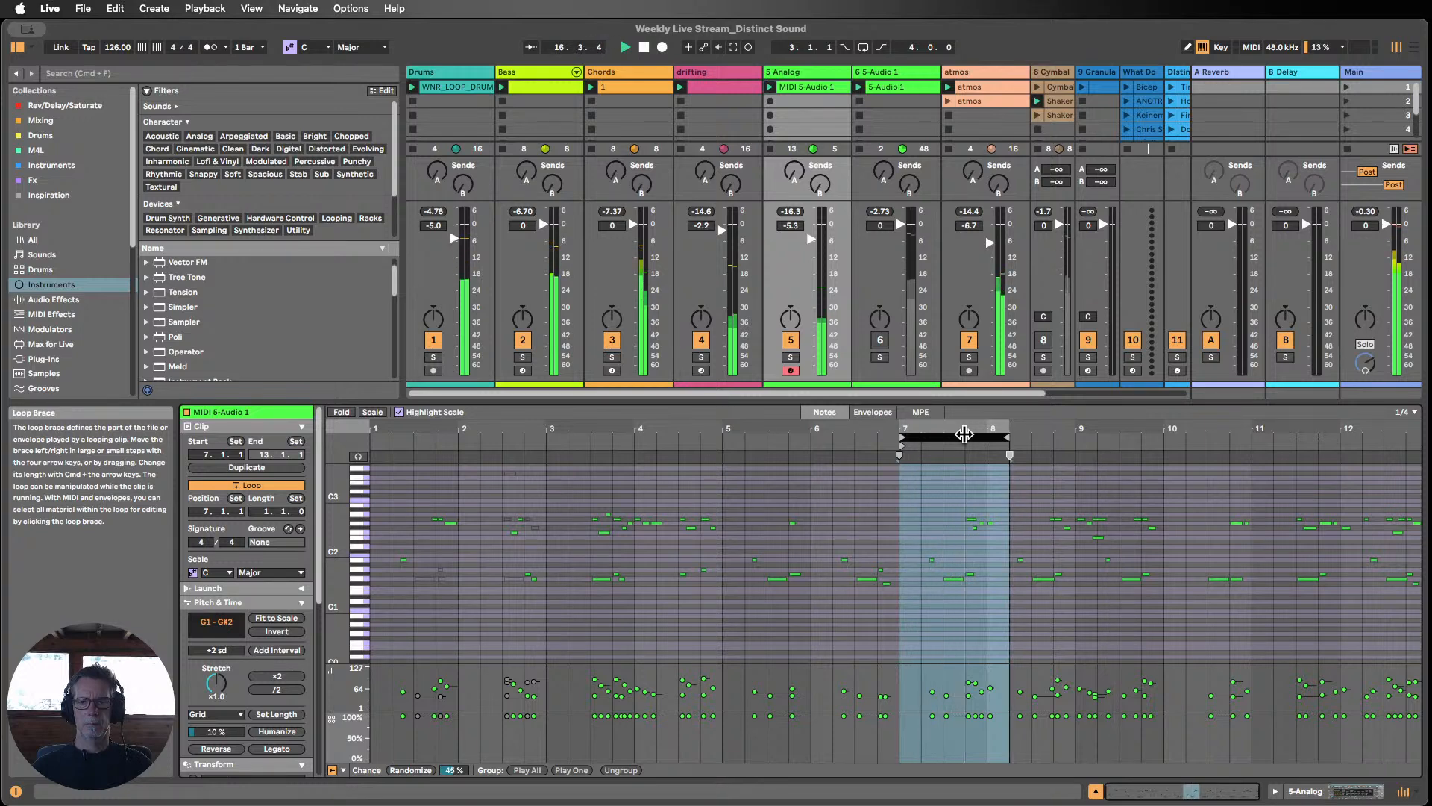
Step: Move the clip's loop to 4.1.1 with length 0.2.0, and deactivate the G#1–G#2 notes from 4.3.1 to 4.4.3
left_click_drag(964, 434, 703, 445)
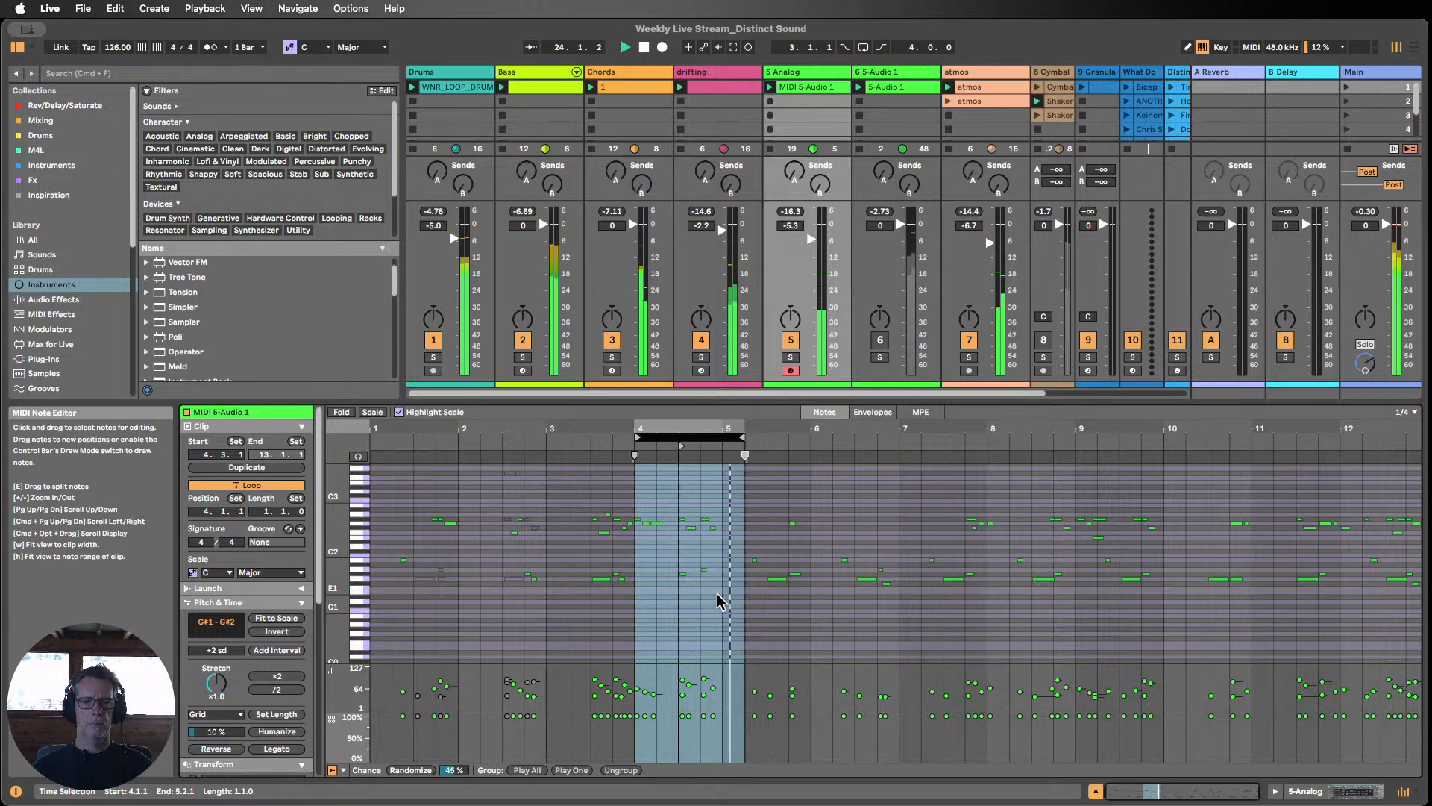
left_click_drag(718, 600, 671, 498)
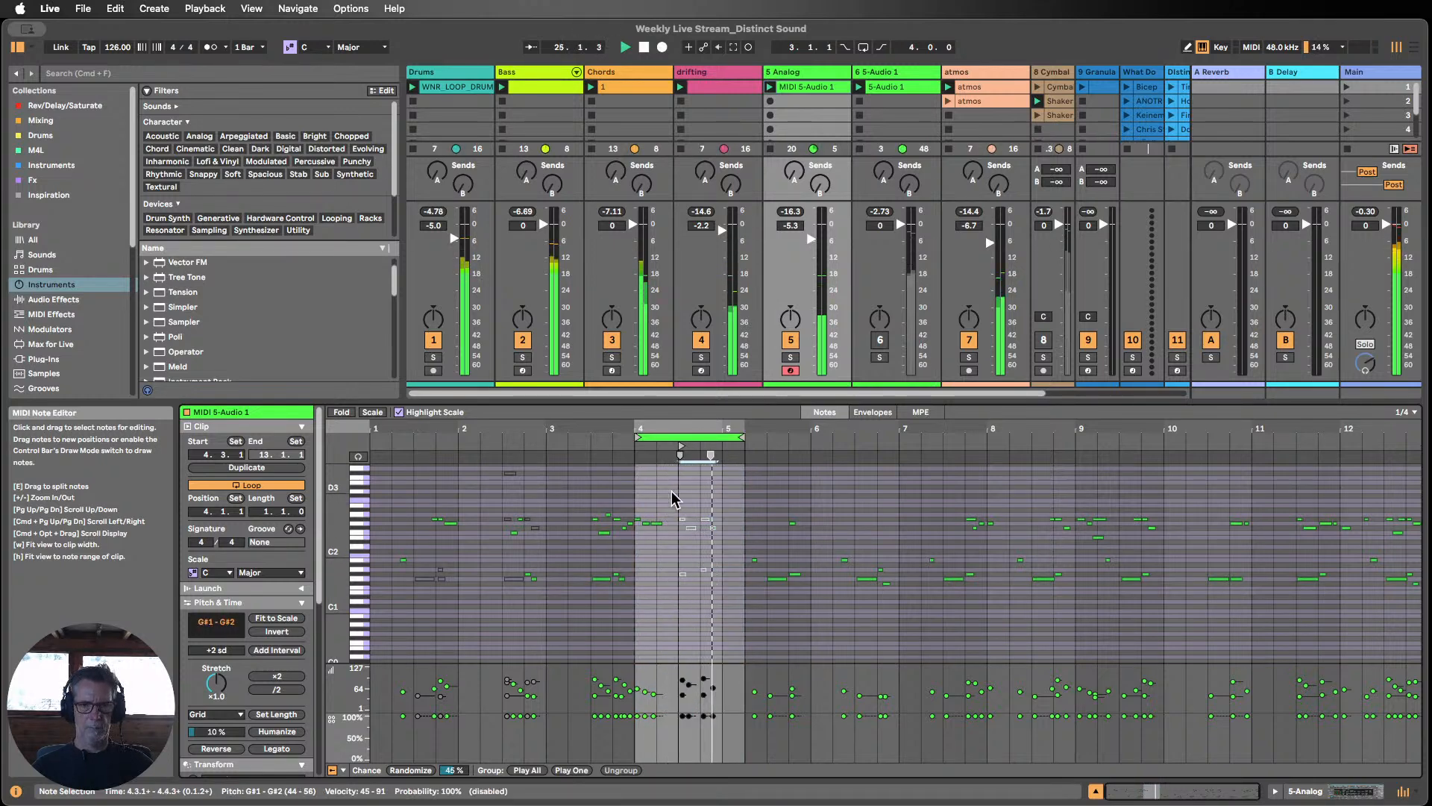
left_click_drag(742, 437, 674, 435)
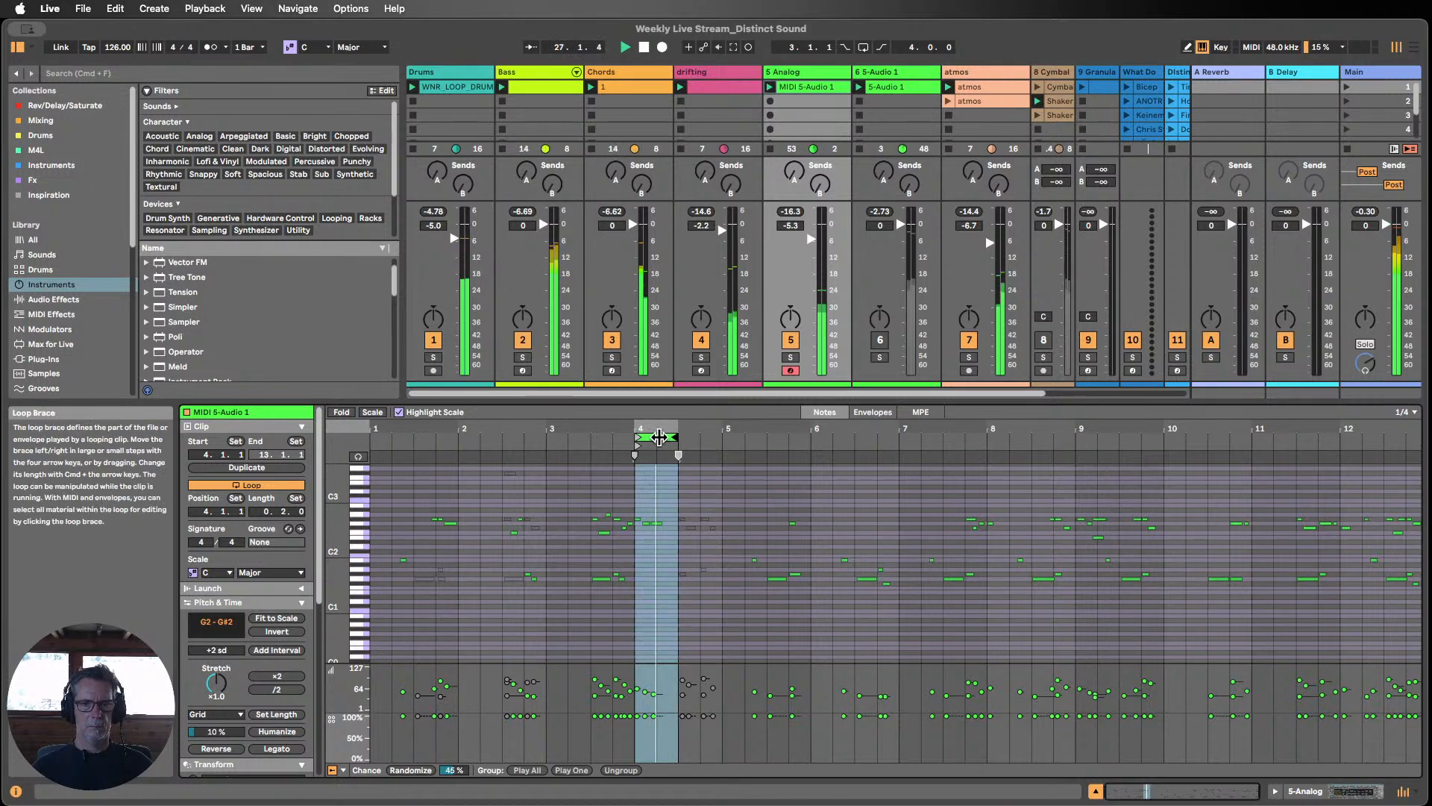
Step: Extend the loop of the MIDI 5-Audio 1 clip at 4.1.1 to a length of 1.0.0
left_click_drag(714, 429, 721, 429)
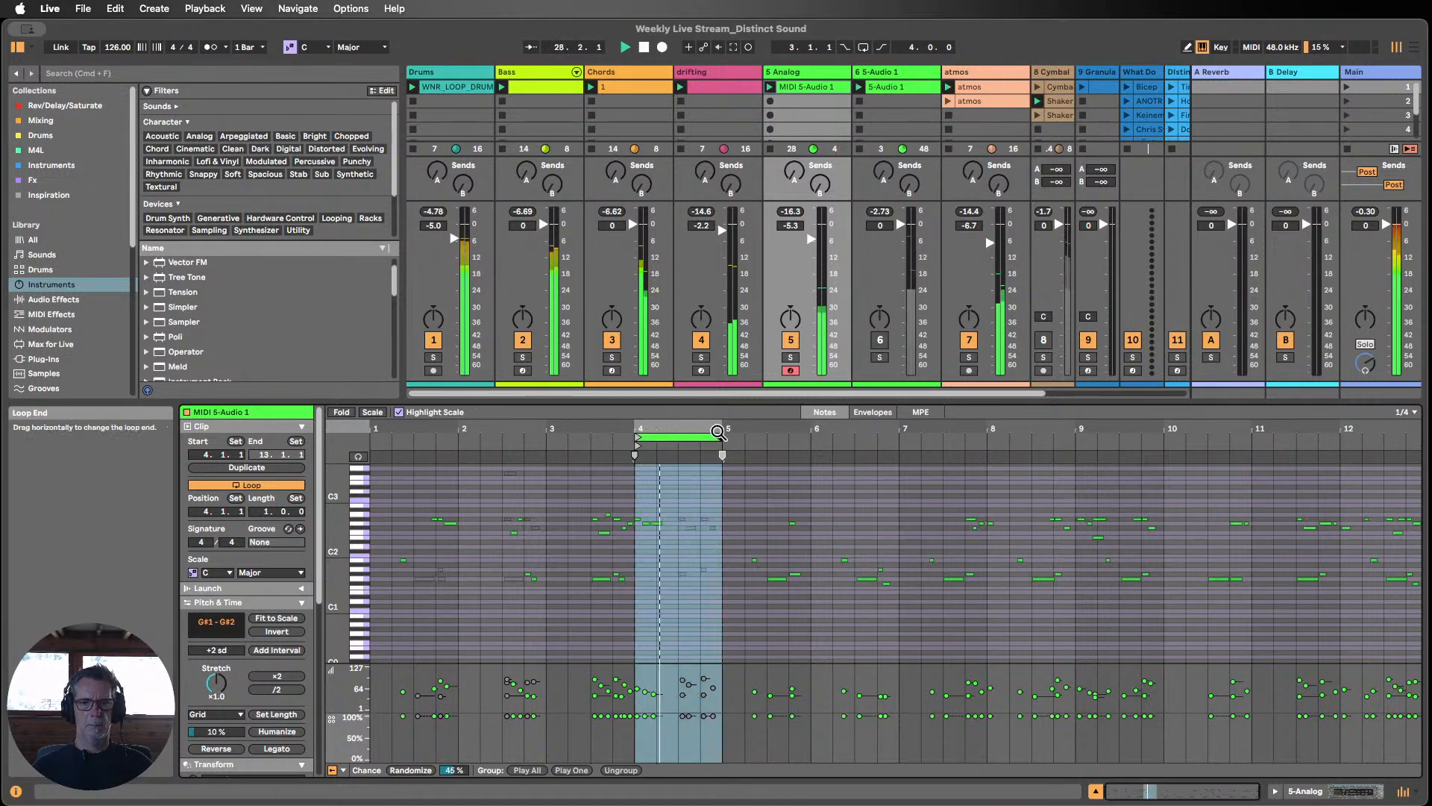
Step: Set the Amp1 envelope sustain in Analog to 0.00 and raise the 5 Analog track volume to 0 dB
left_click(1311, 792)
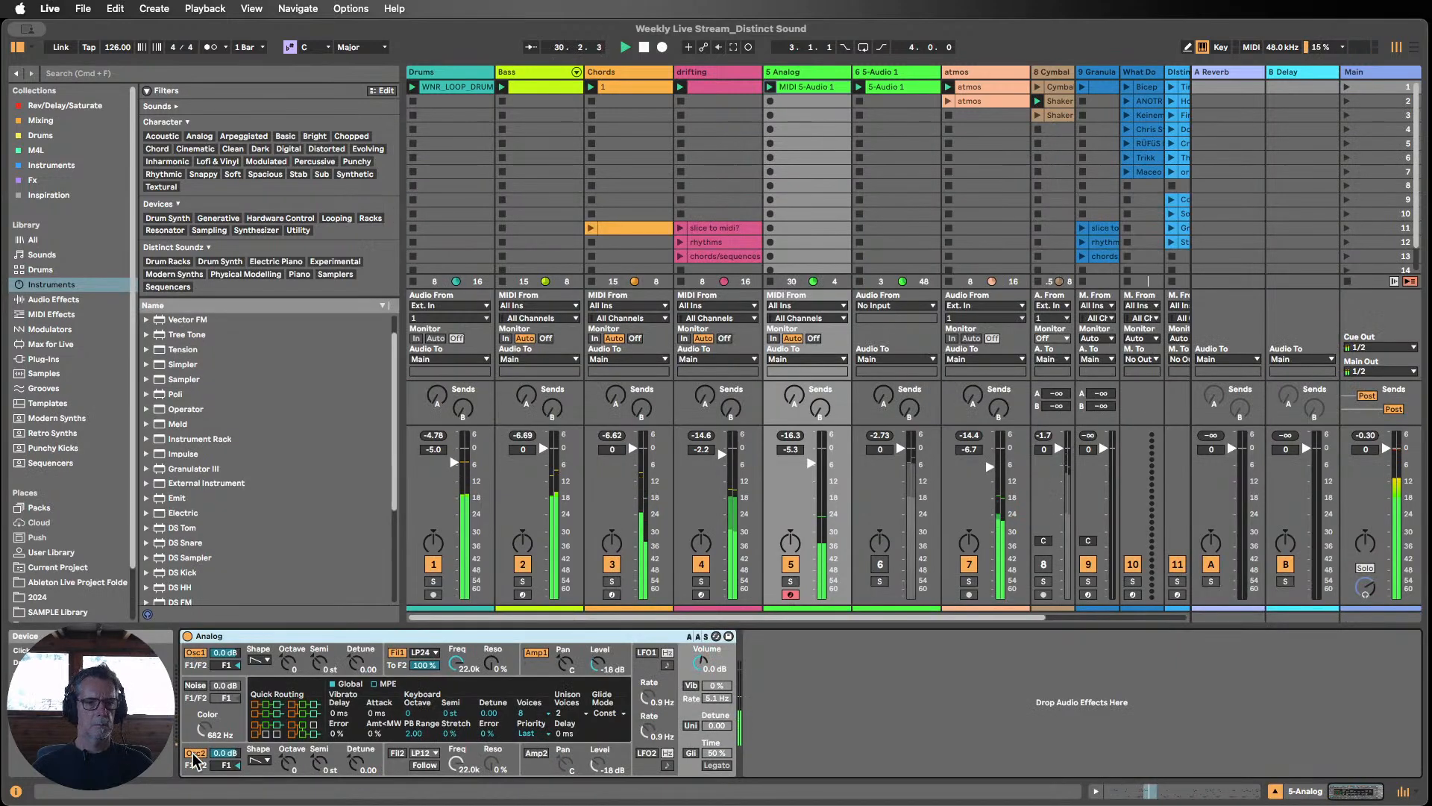
left_click(539, 667)
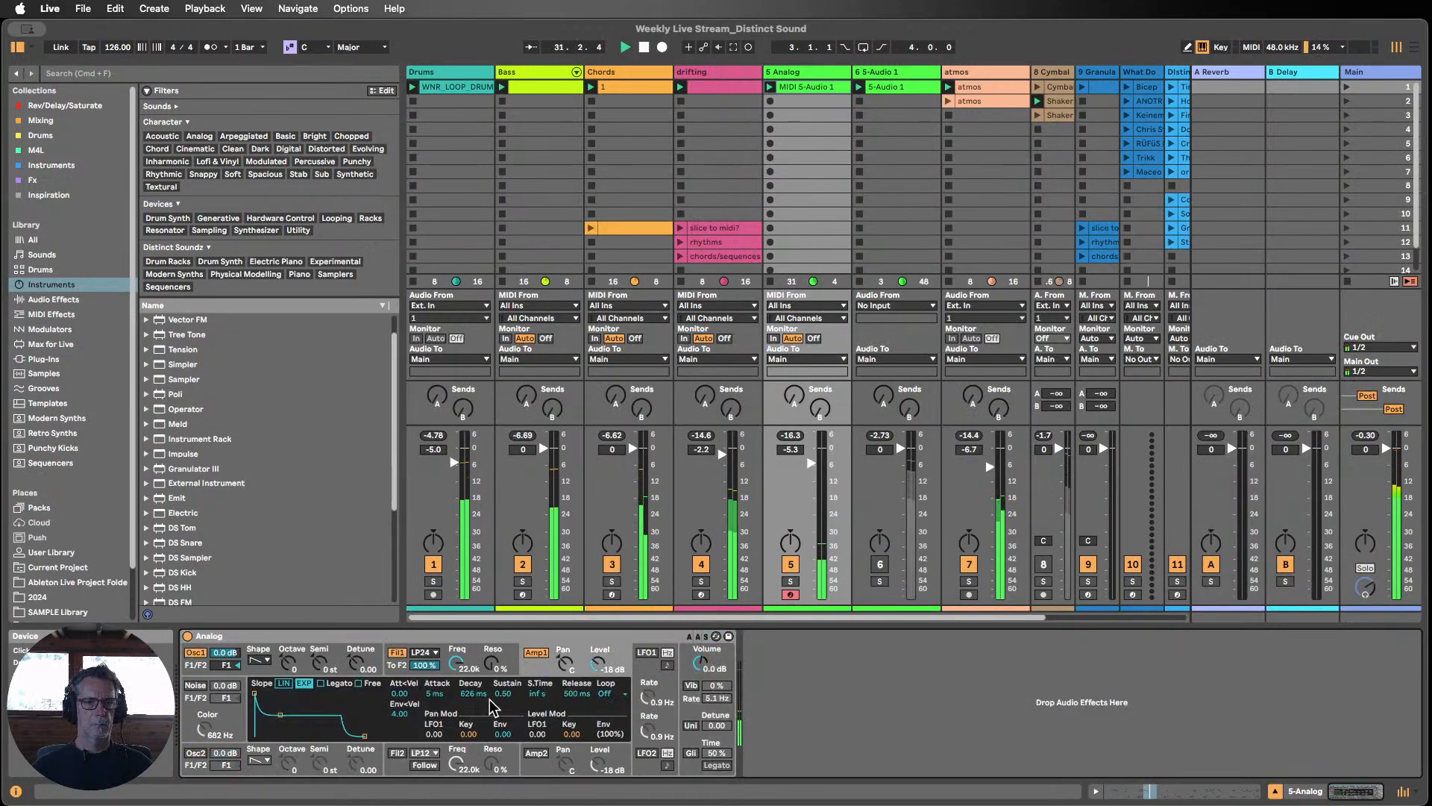
left_click_drag(505, 697, 507, 717)
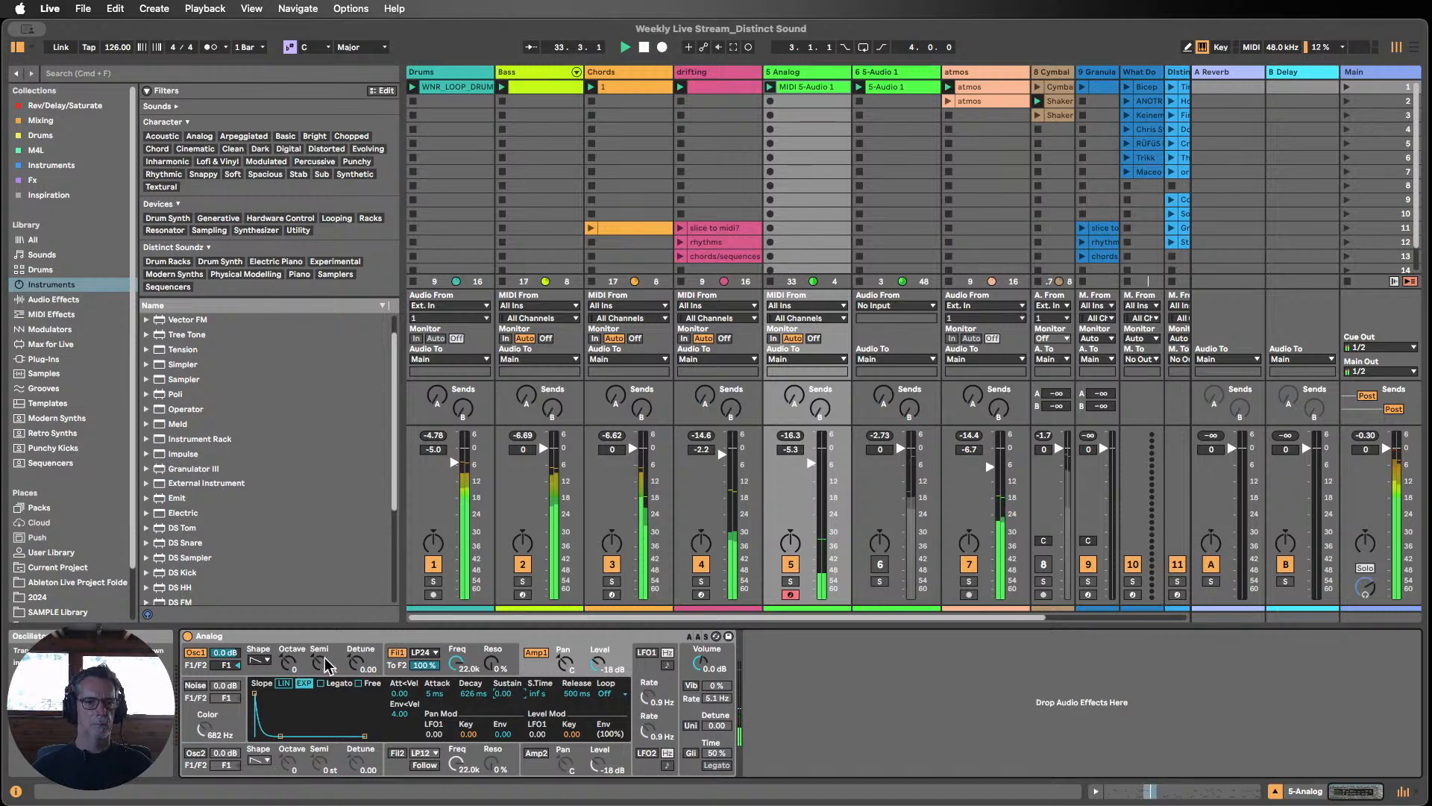
left_click_drag(811, 463, 811, 448)
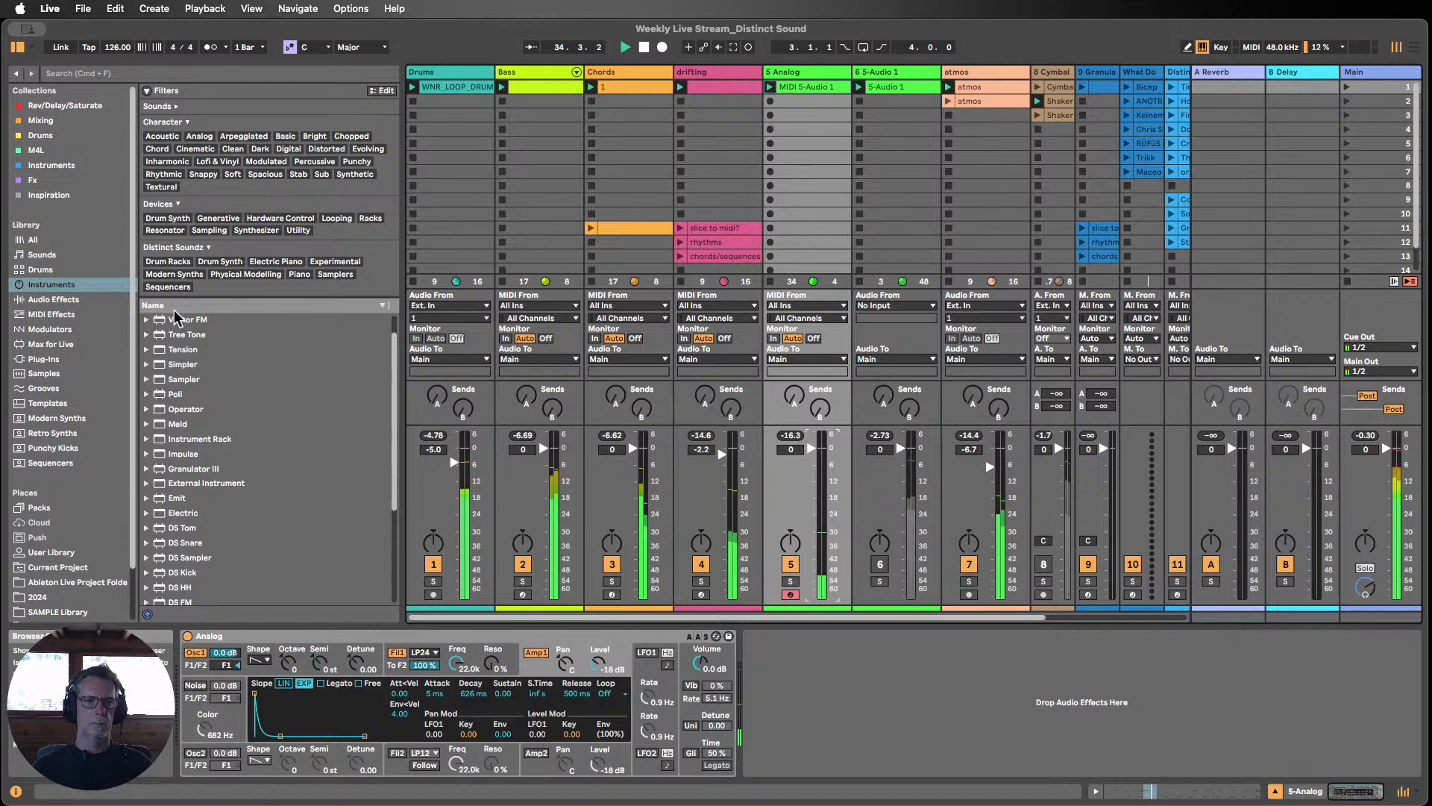
Step: Try the MIDI 5-Audio 1 clip's start marker at 4.3.1, and return it to 4.1.1
scroll(205, 409, "down", 1)
double_click(805, 86)
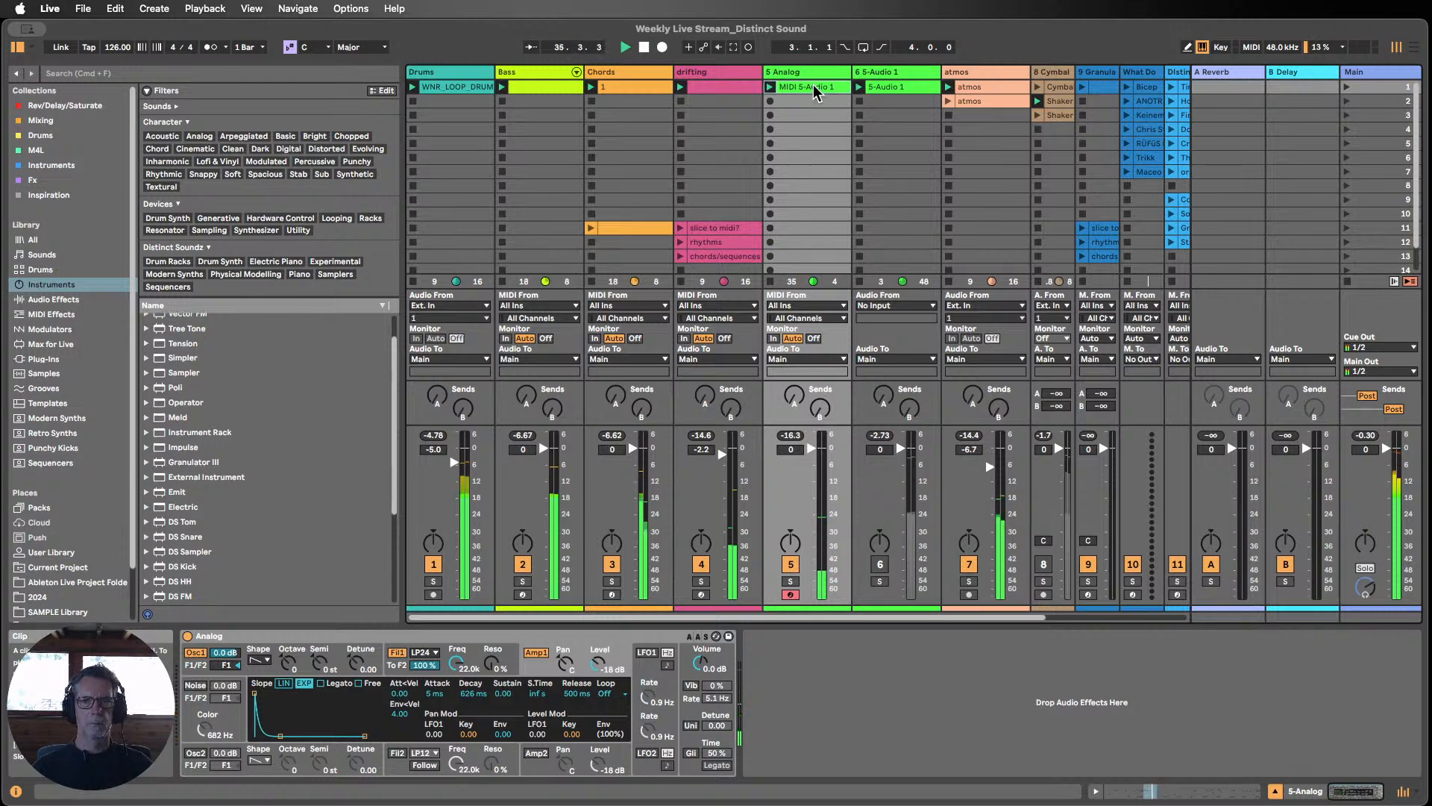
mouse_move(654, 428)
left_mouse_down()
mouse_move(654, 448)
mouse_move(759, 444)
mouse_move(701, 444)
left_mouse_up()
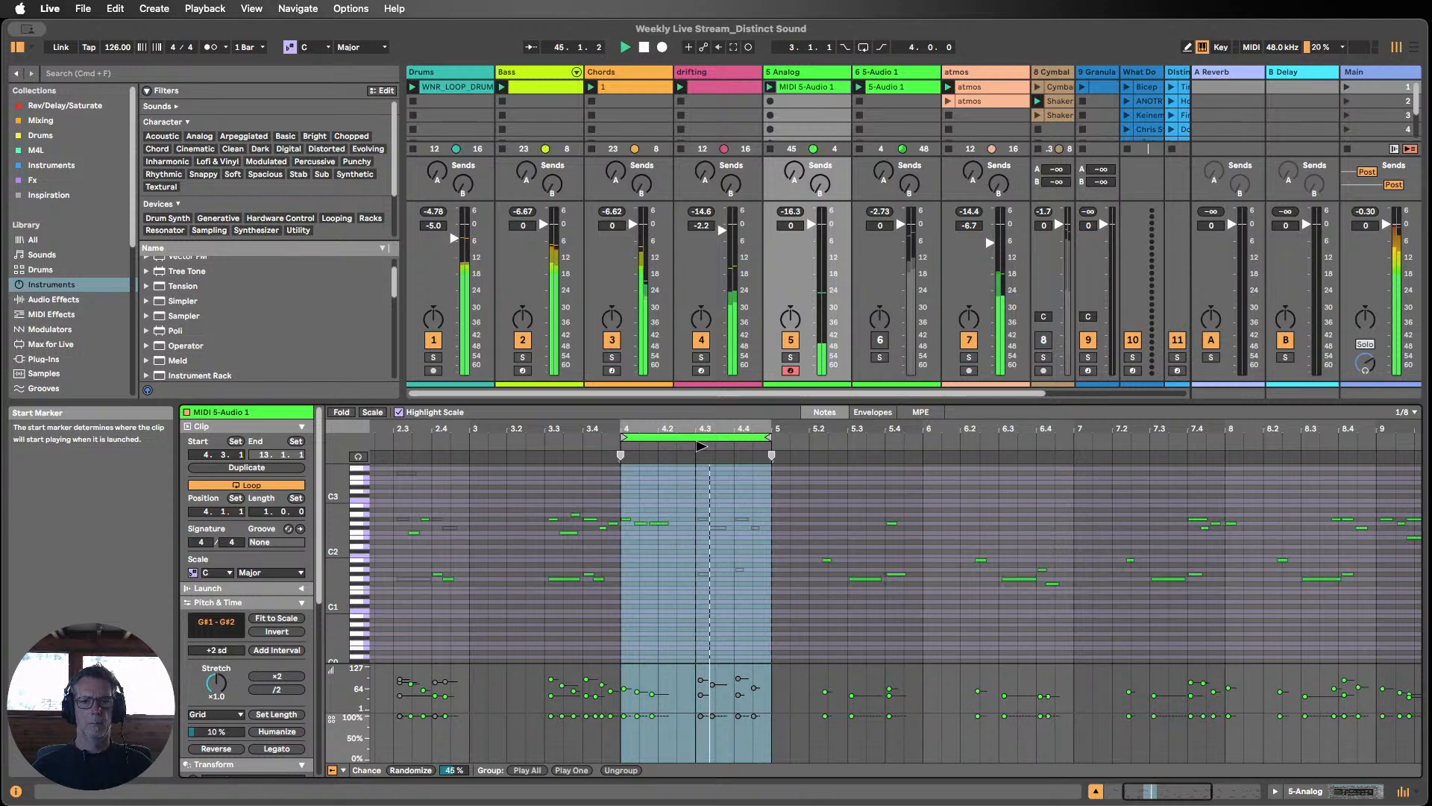
left_click_drag(701, 445, 625, 446)
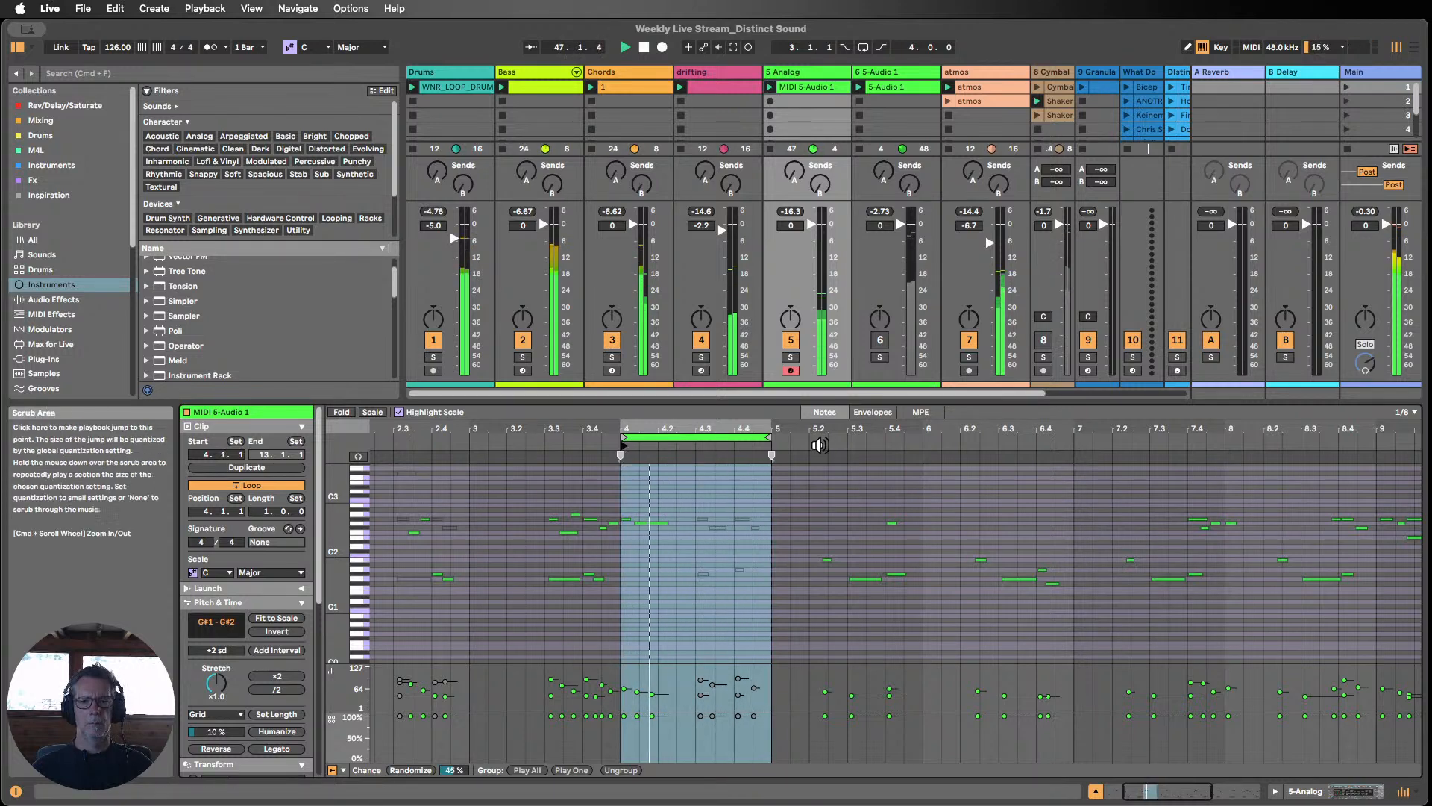
Step: Enable Analog's second oscillator with a rectangle shape at 7 semitones, and turn on unison with a detune of 18.75
left_click(1307, 792)
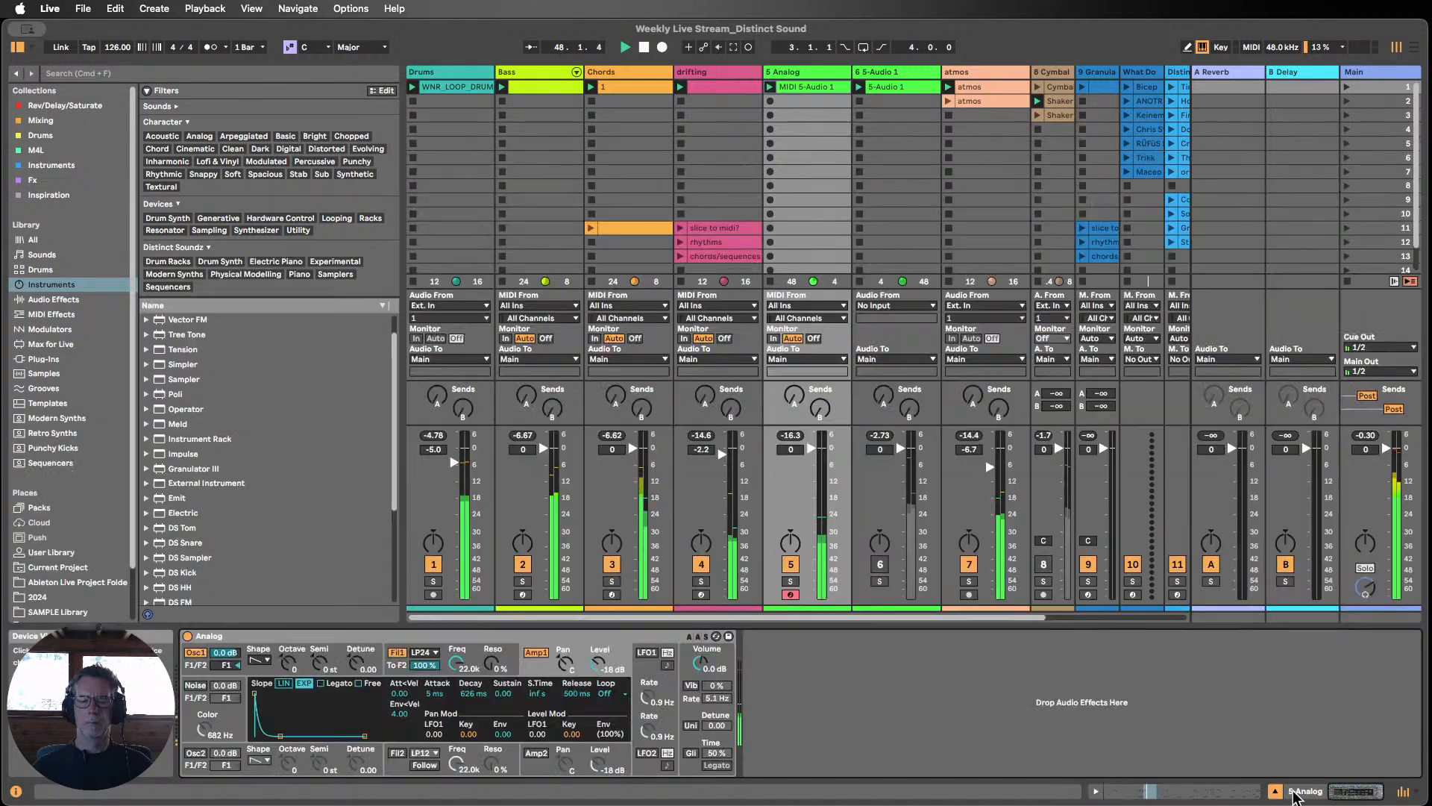
left_click(196, 753)
left_click(259, 759)
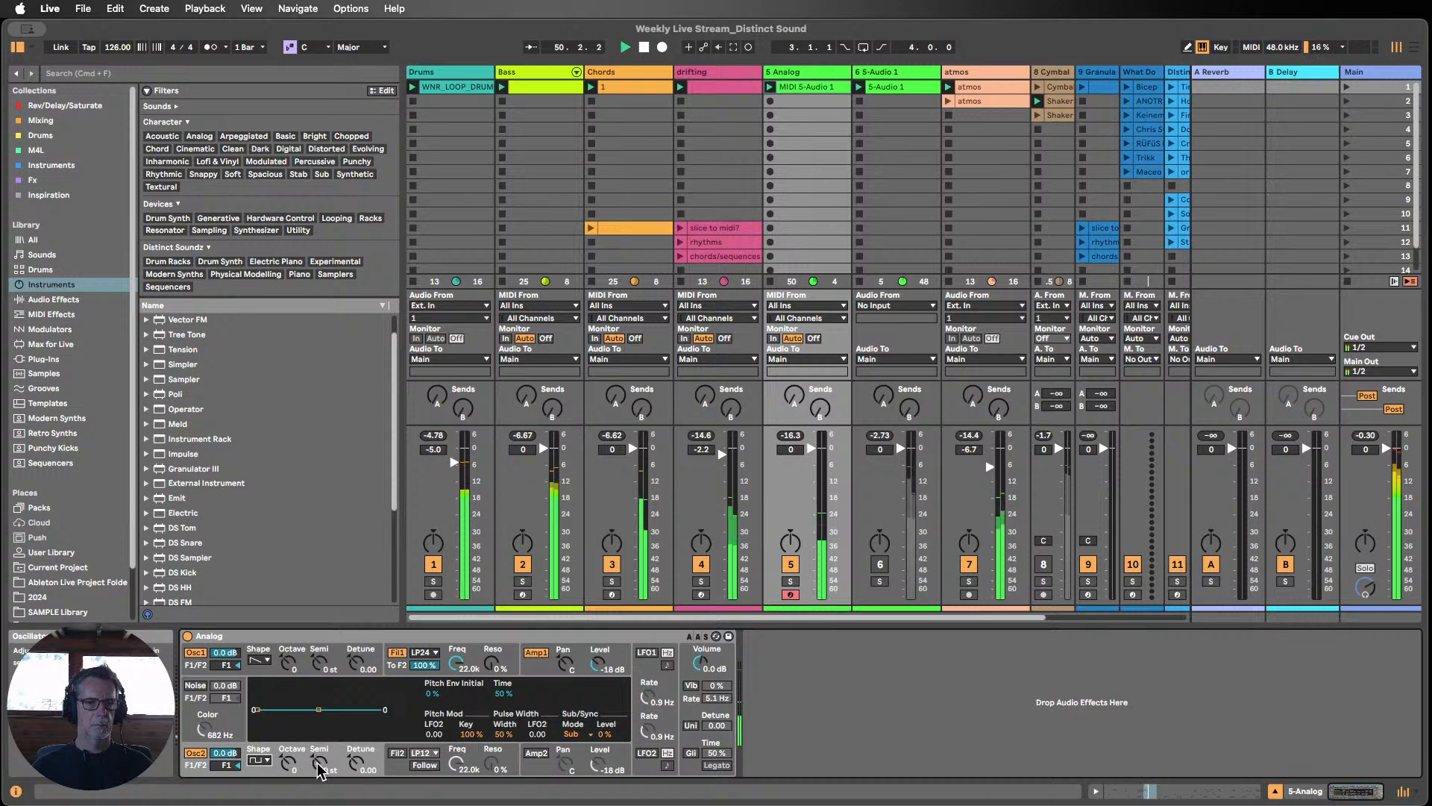
left_click_drag(319, 763, 319, 758)
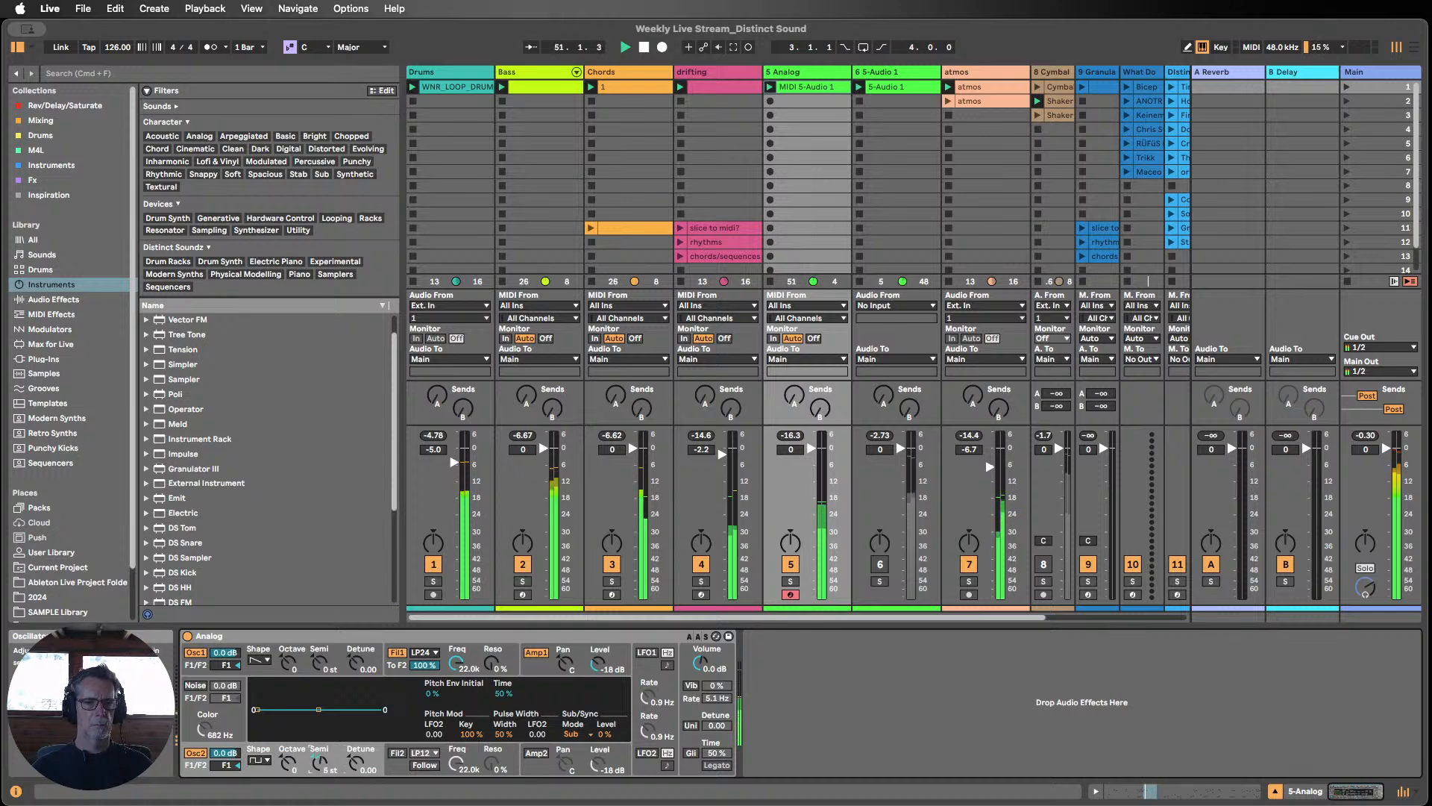
left_click(696, 725)
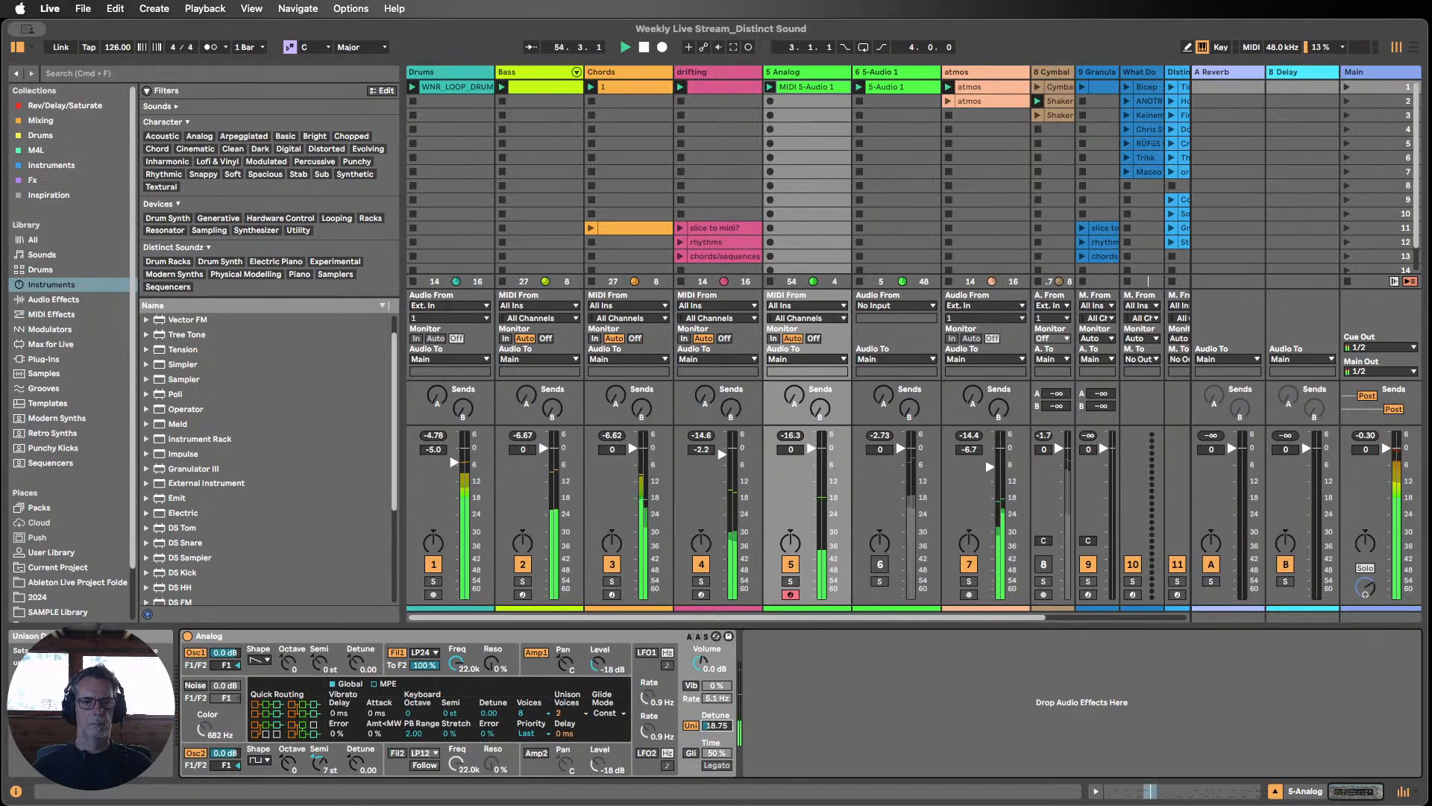
Step: Shape Analog's Amp1 envelope with a 320 ms decay, 0.00 sustain and 1.18 s release
left_click(540, 664)
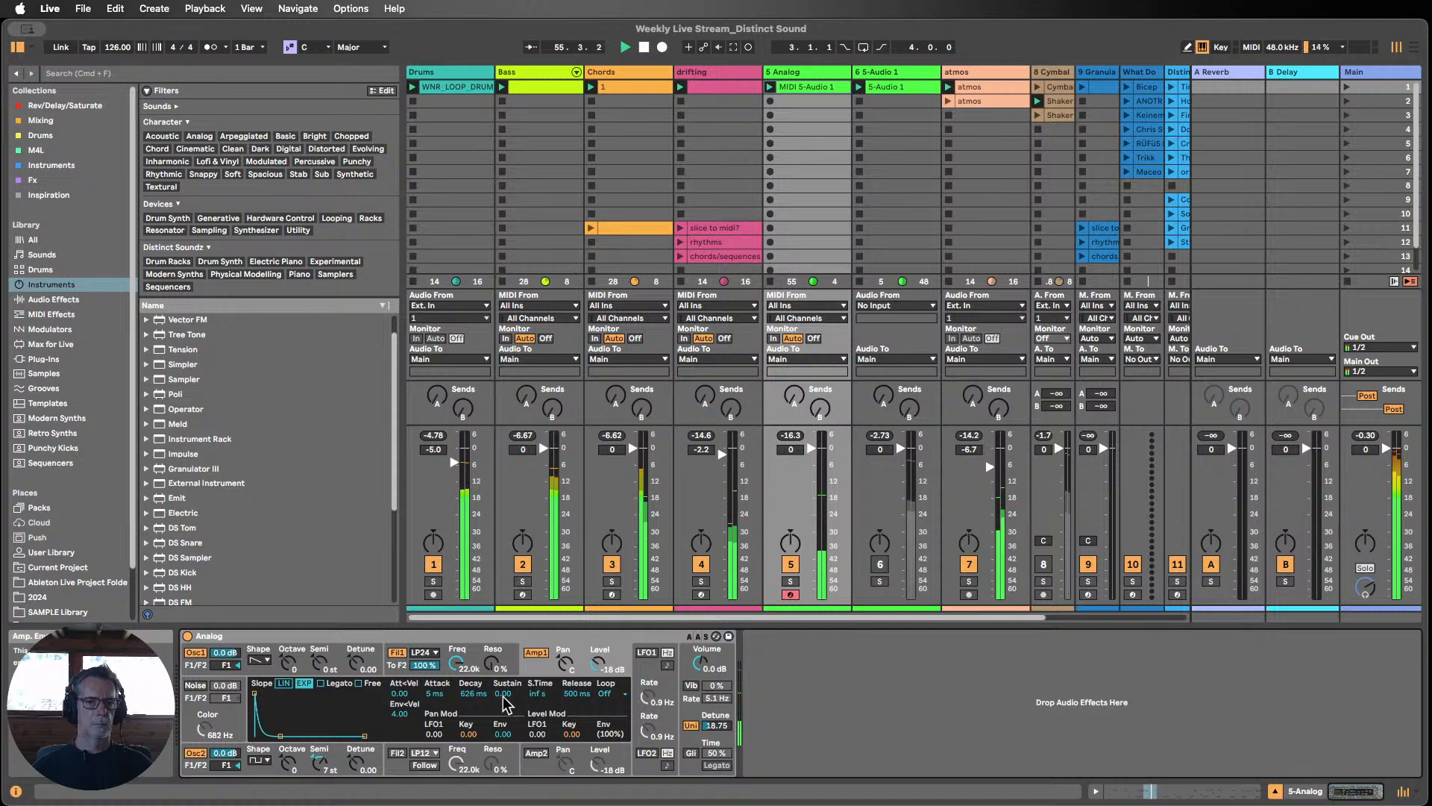
left_click_drag(502, 696, 501, 693)
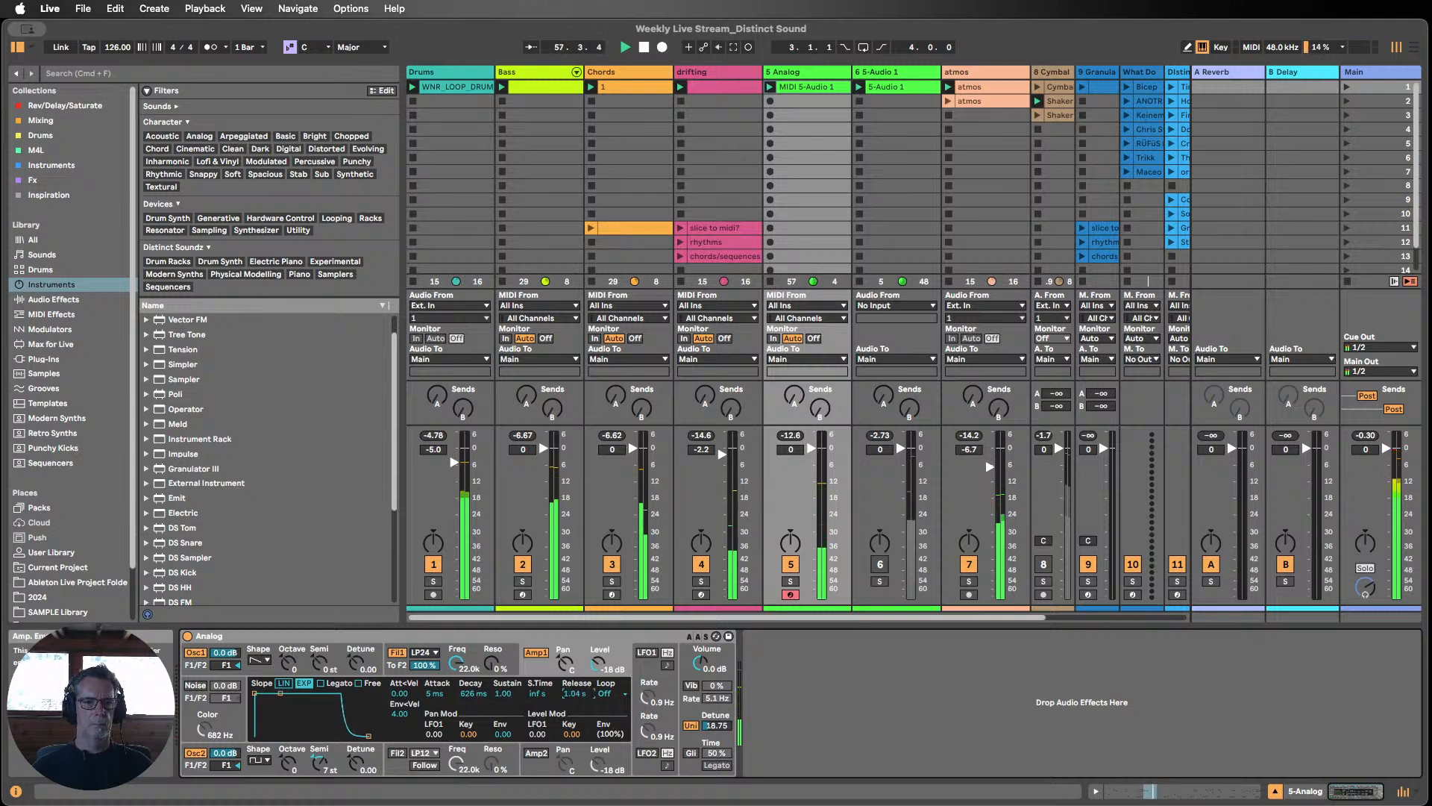
left_click_drag(505, 701, 498, 697)
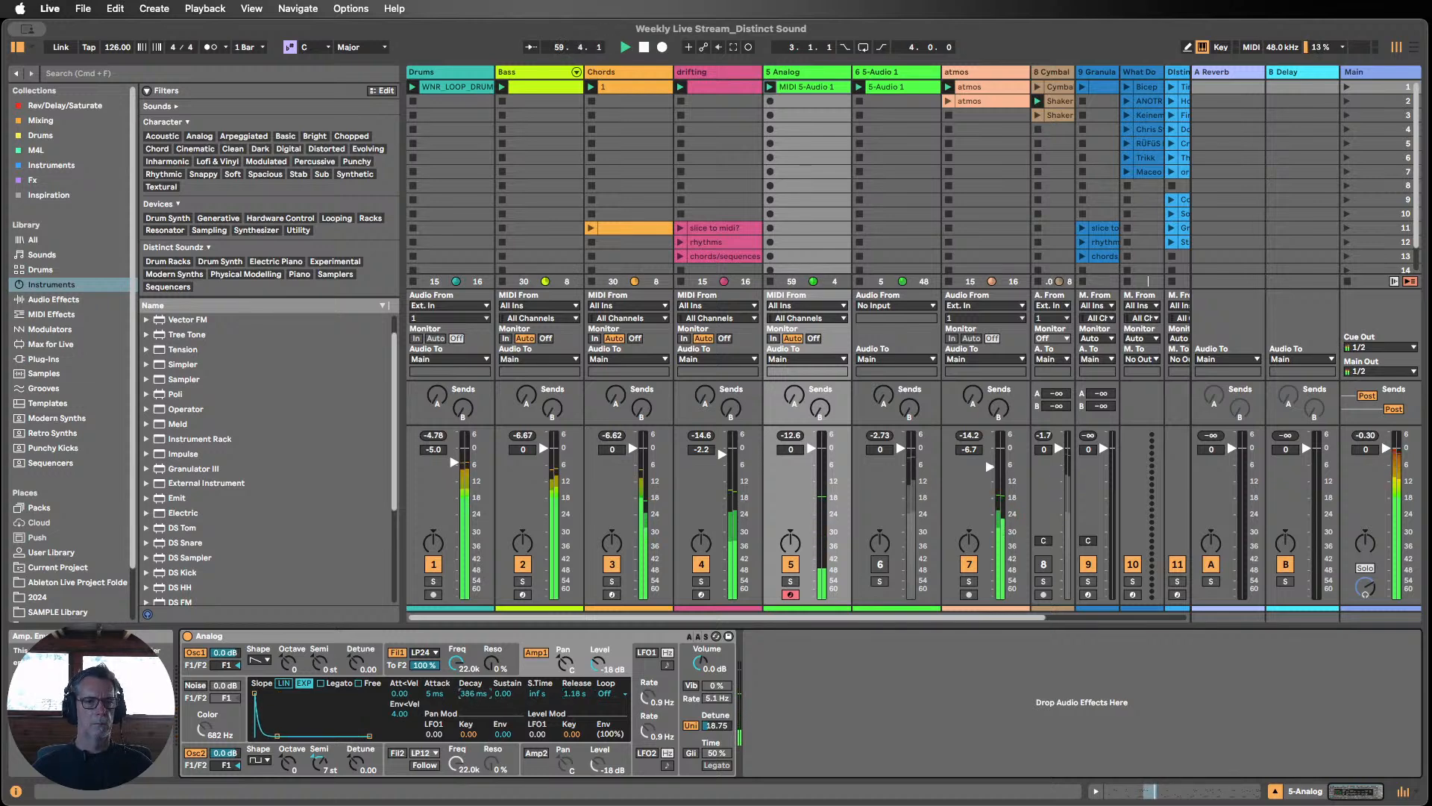
Step: Mute the Drums track and add the Beat Repeat audio effect after Analog
scroll(176, 441, "down", 1)
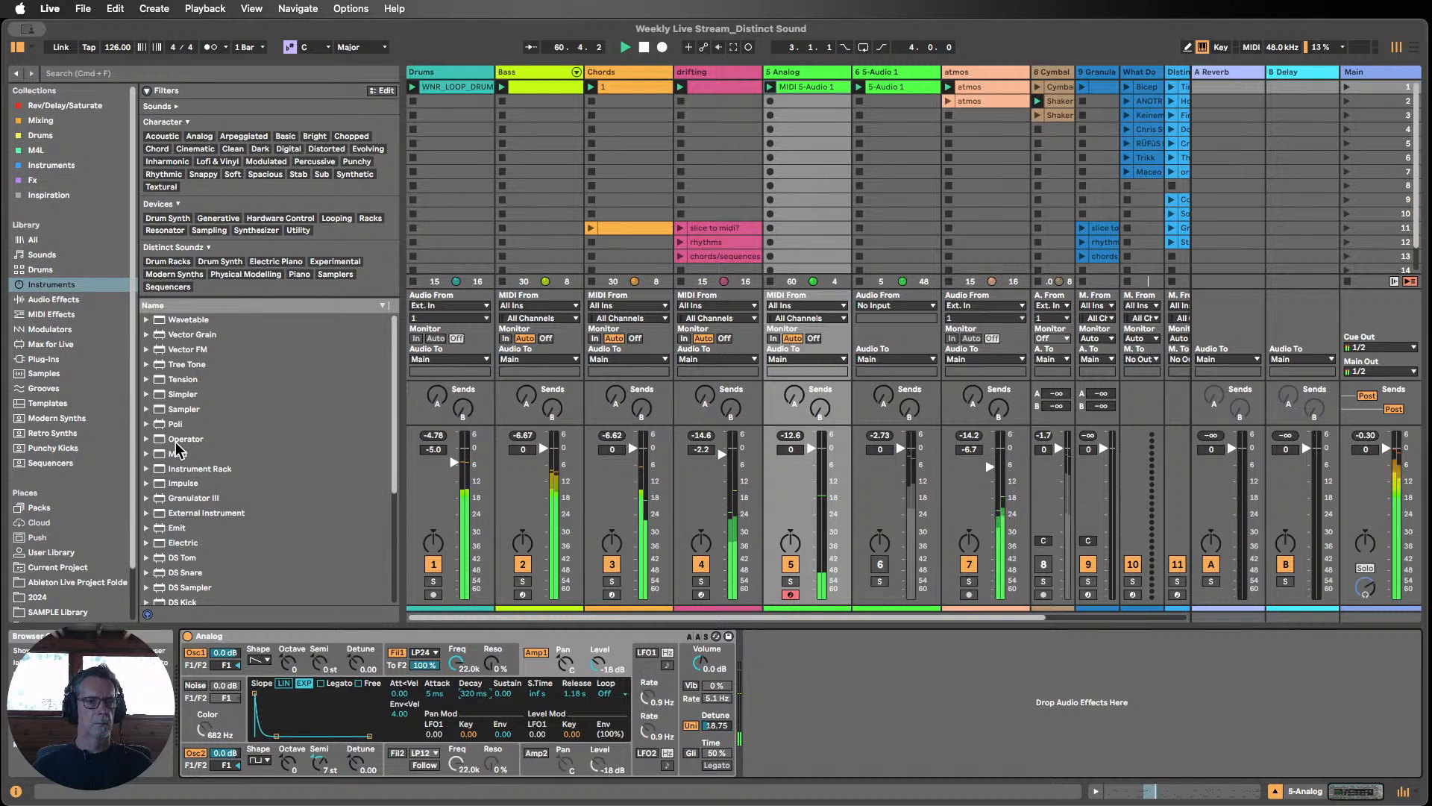
left_click(433, 564)
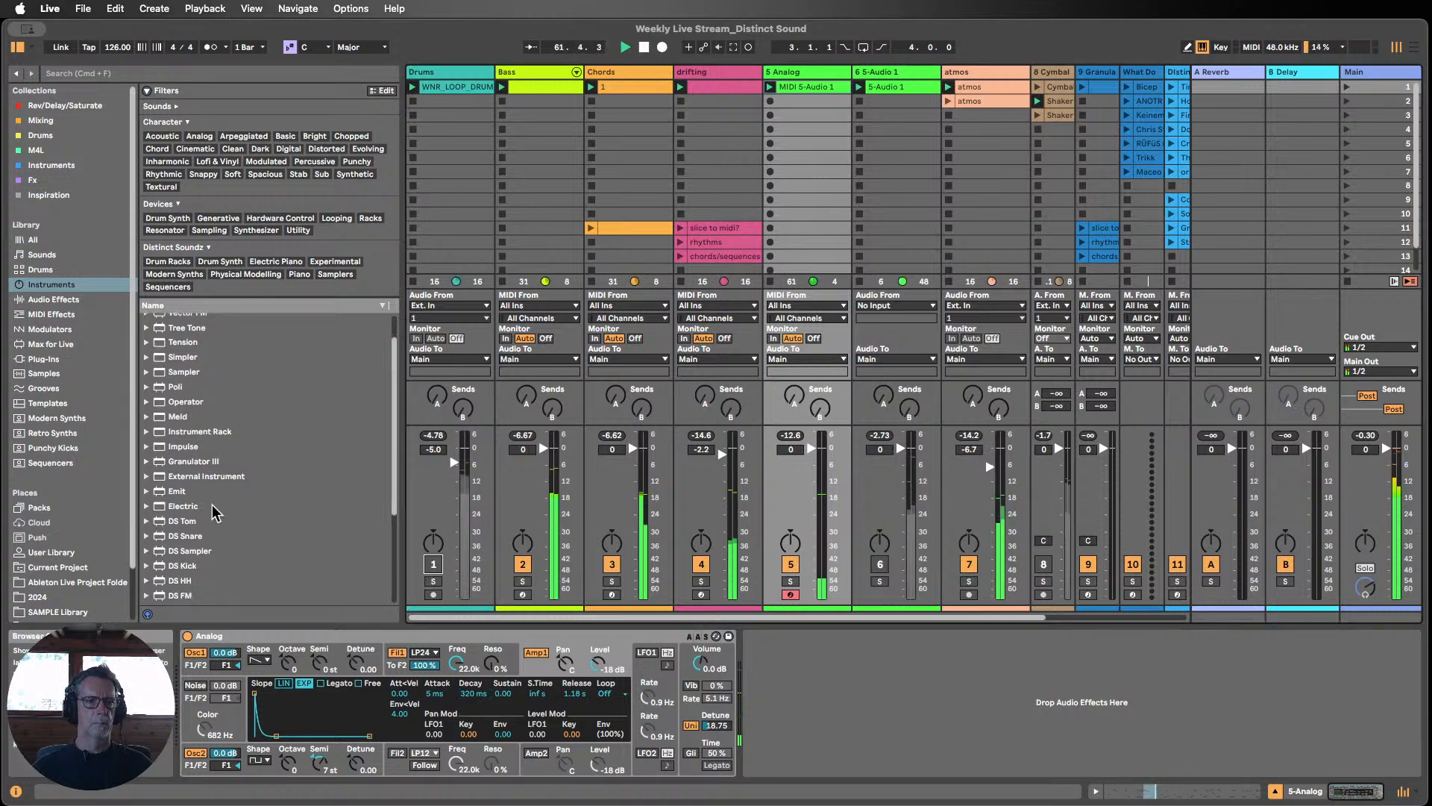
left_click(41, 299)
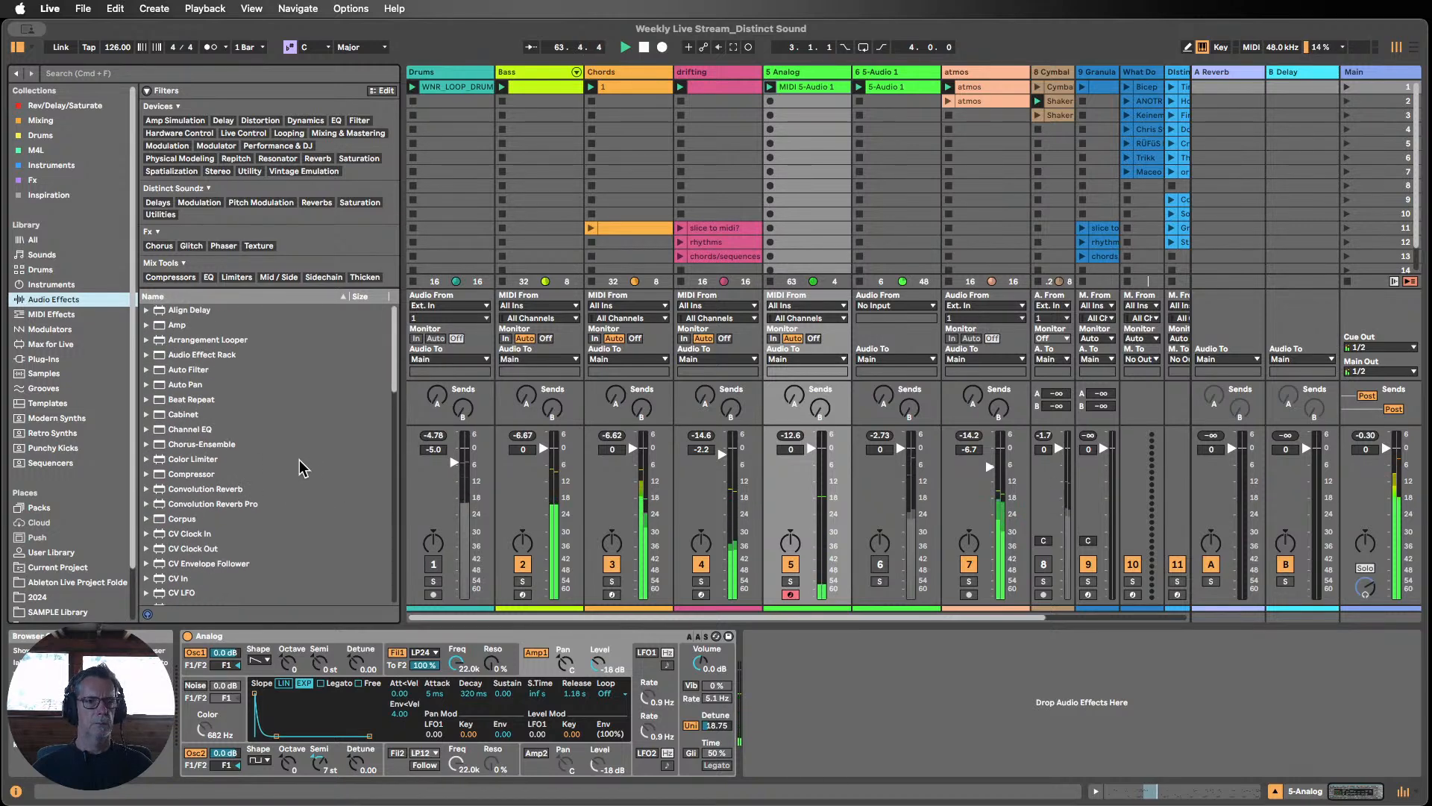
left_click_drag(188, 400, 895, 725)
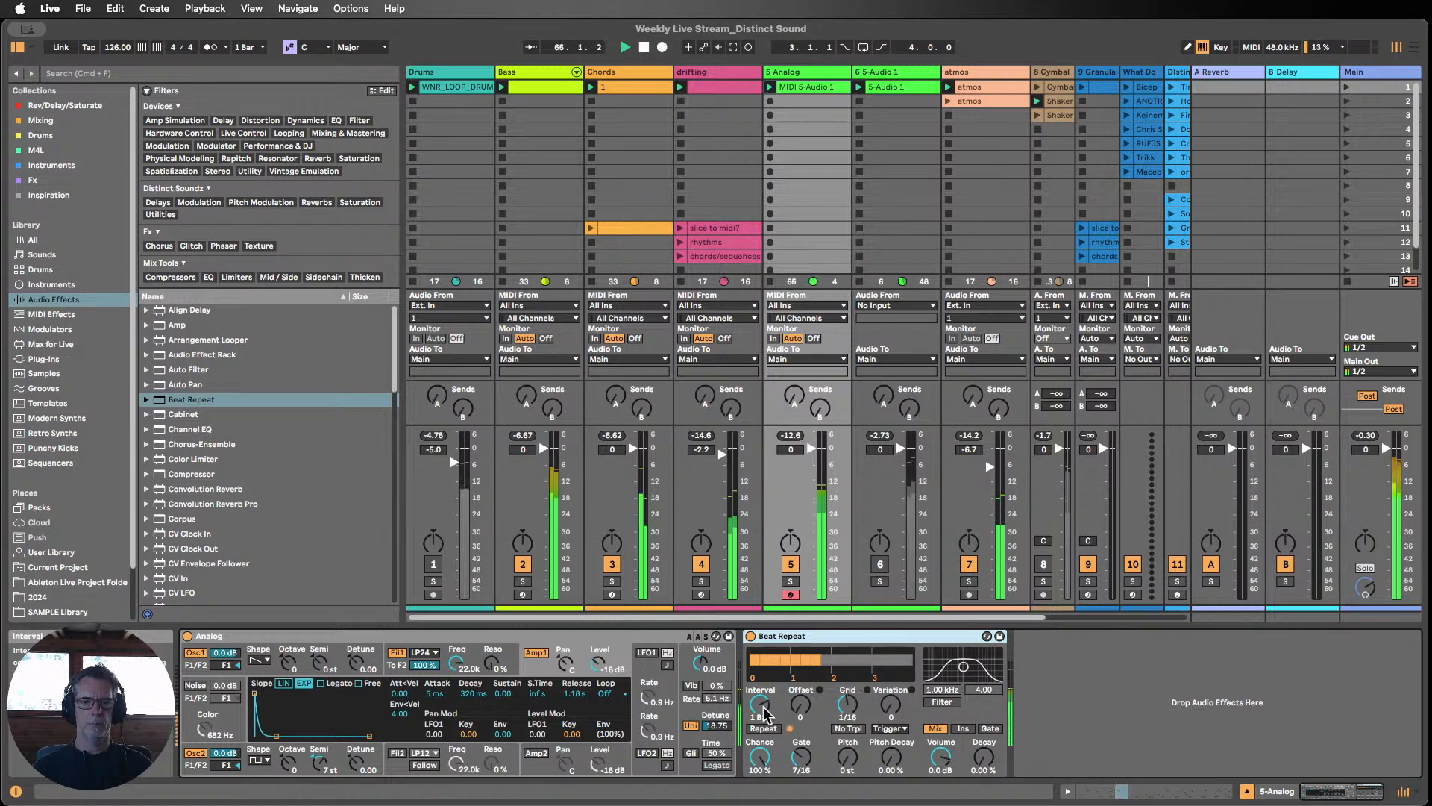
Step: Set Beat Repeat's interval to 2 Bars, variation to 2 and grid to 1/12, and fold and deactivate the device
left_click_drag(762, 713, 843, 707)
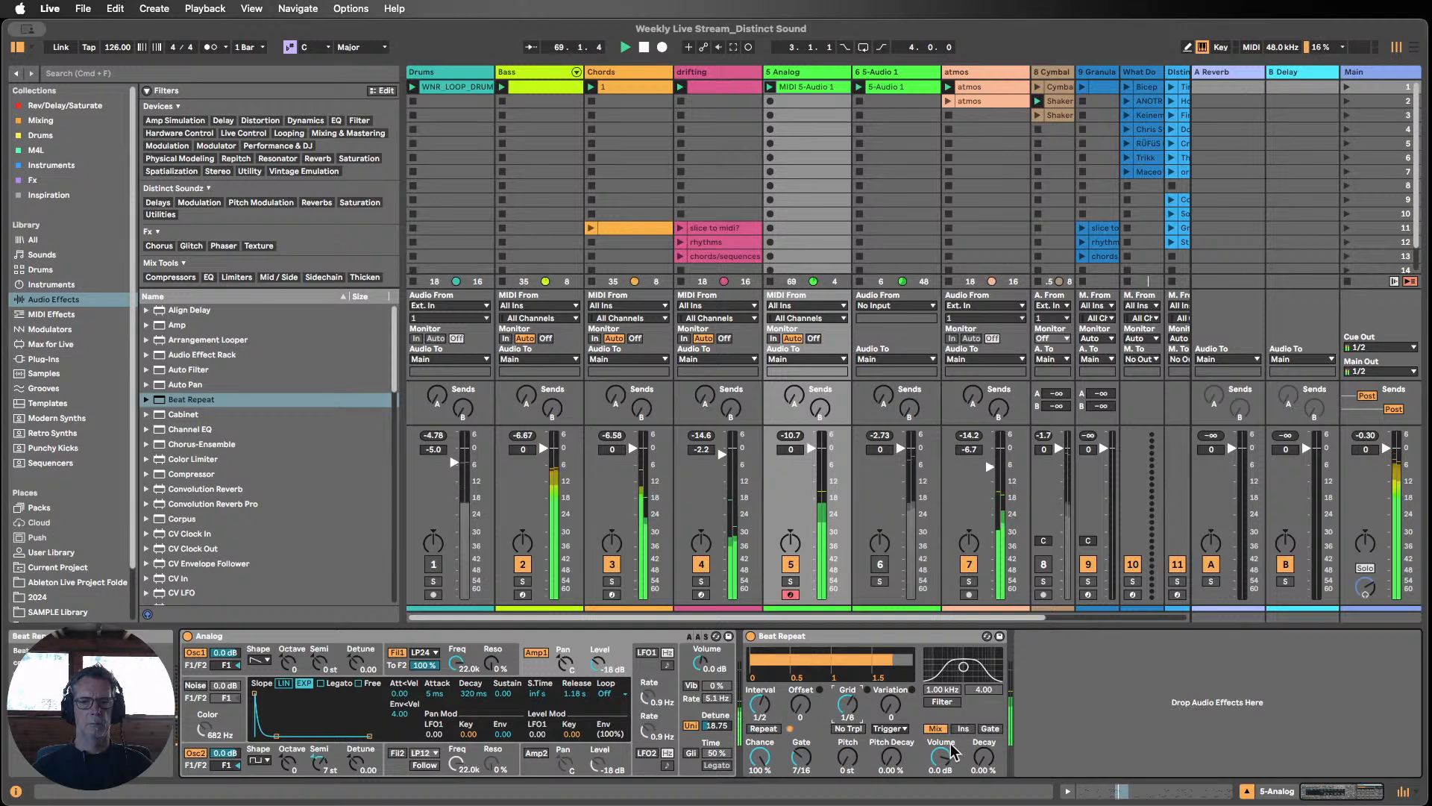
left_click_drag(848, 704, 847, 710)
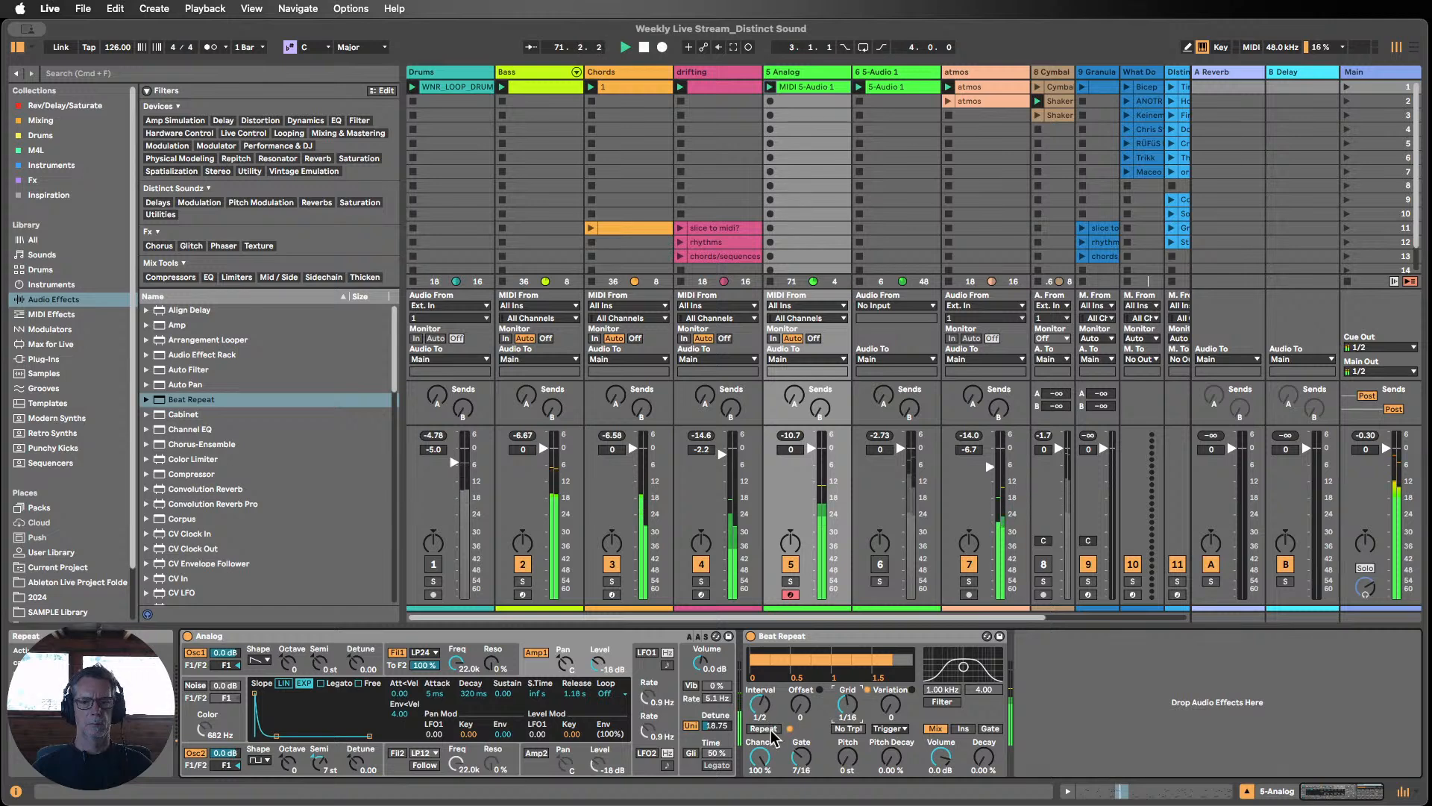
left_click_drag(757, 705, 757, 695)
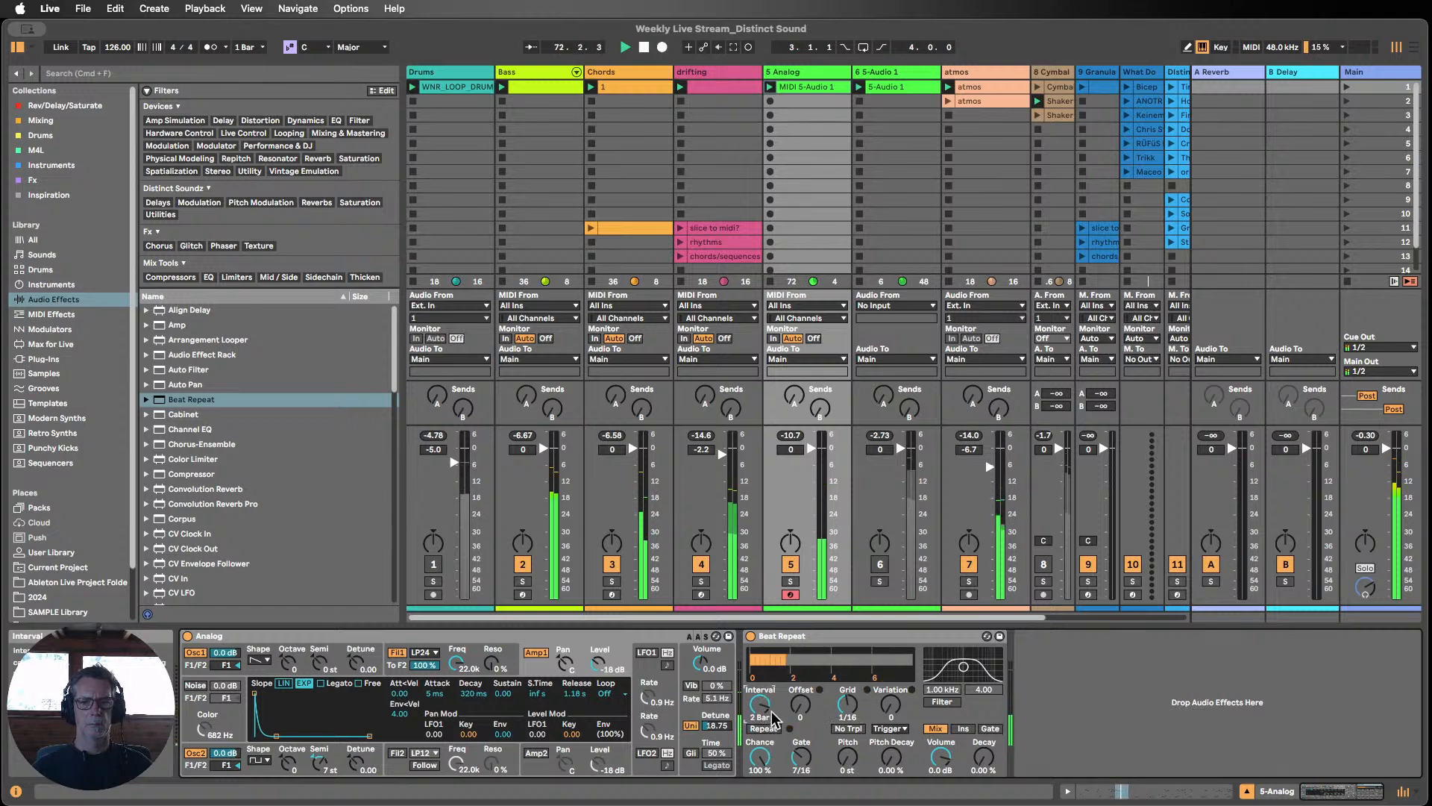
double_click(807, 634)
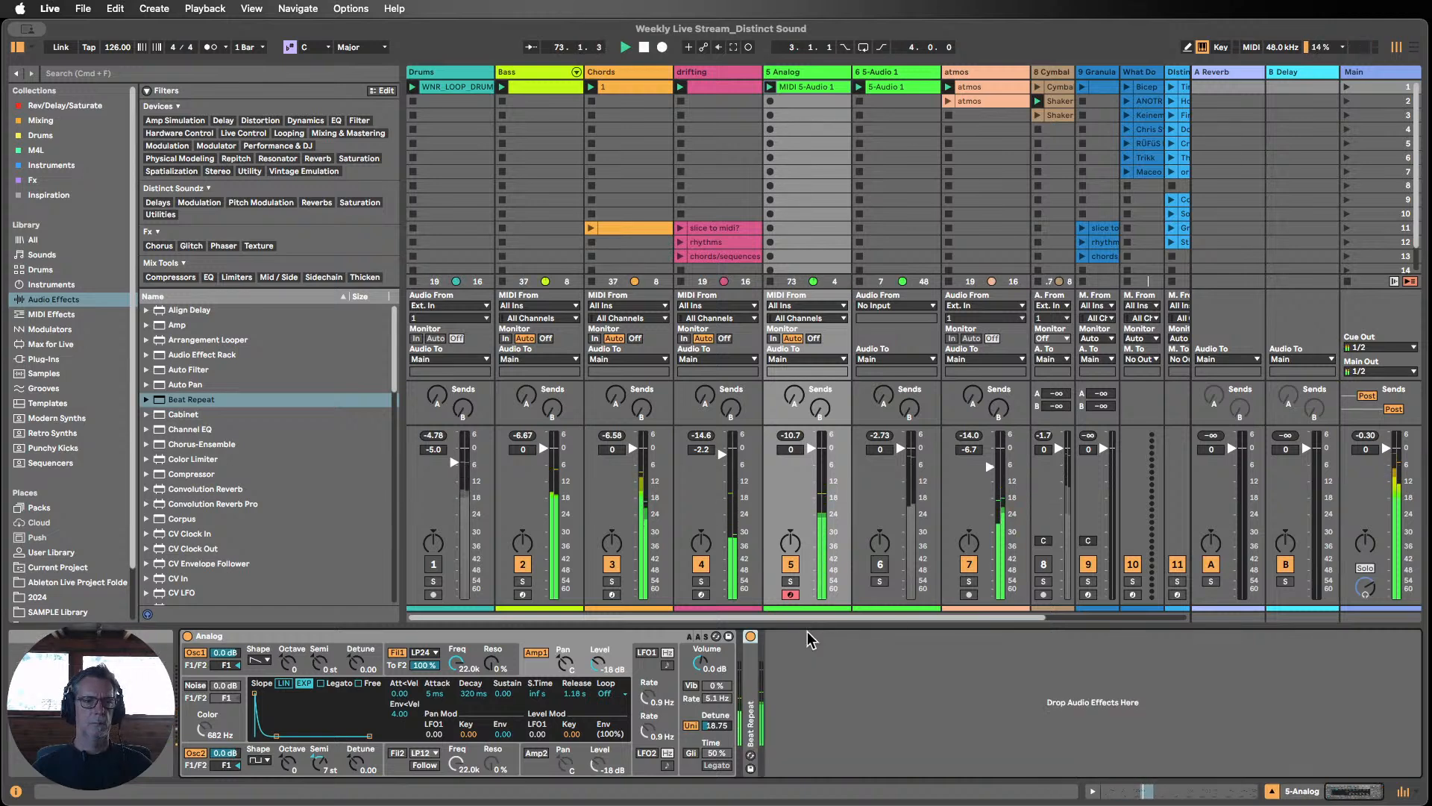
double_click(751, 667)
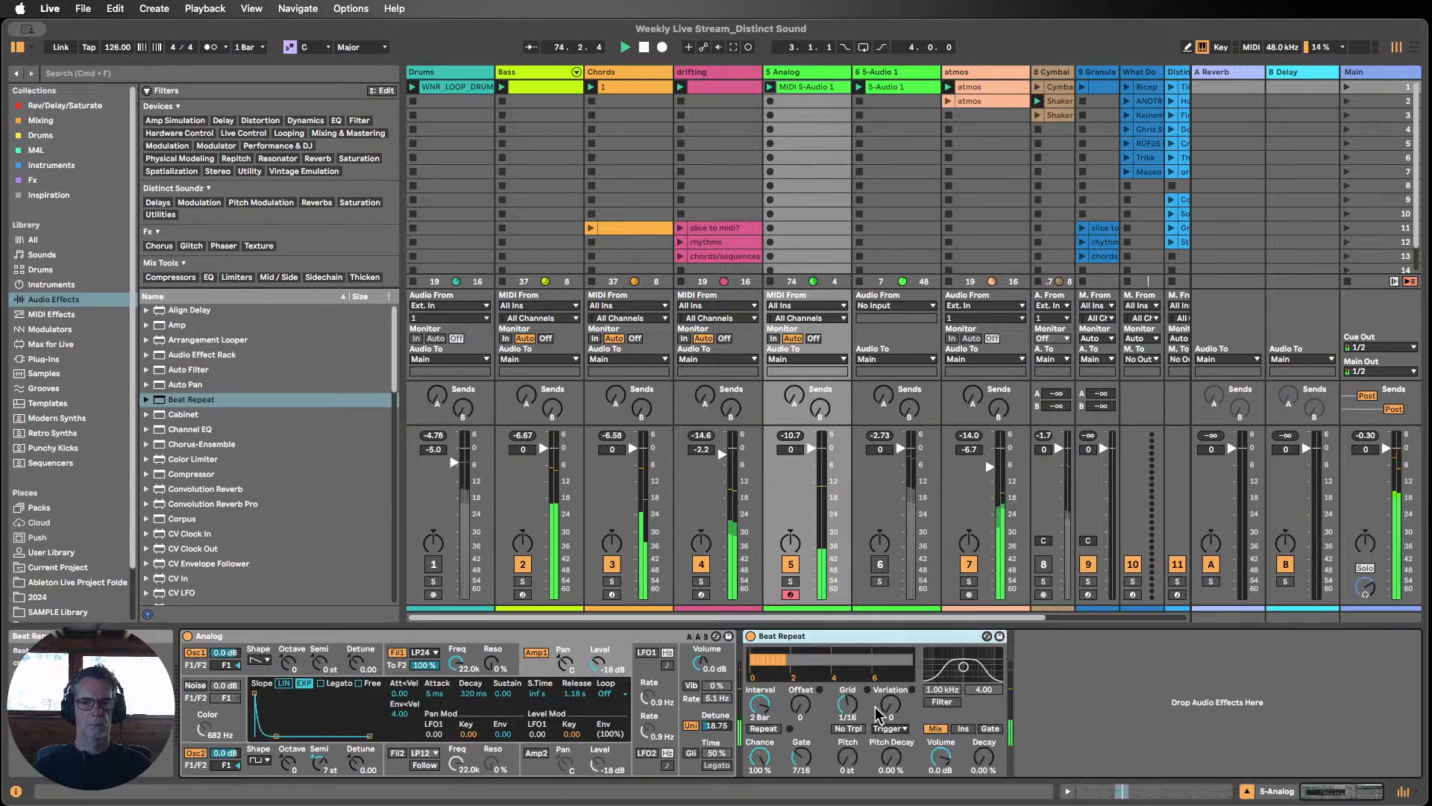
left_click_drag(878, 714, 848, 701)
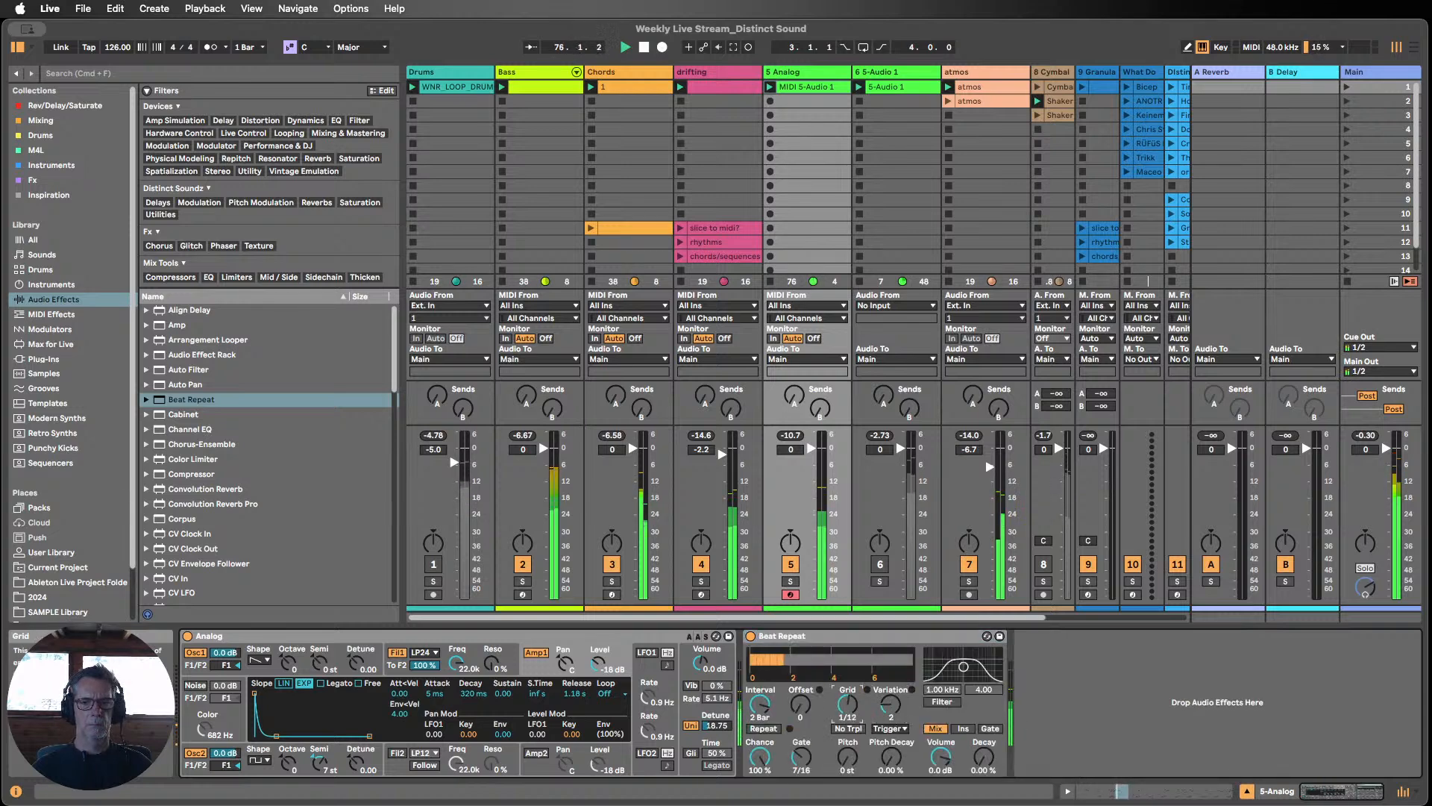
double_click(805, 633)
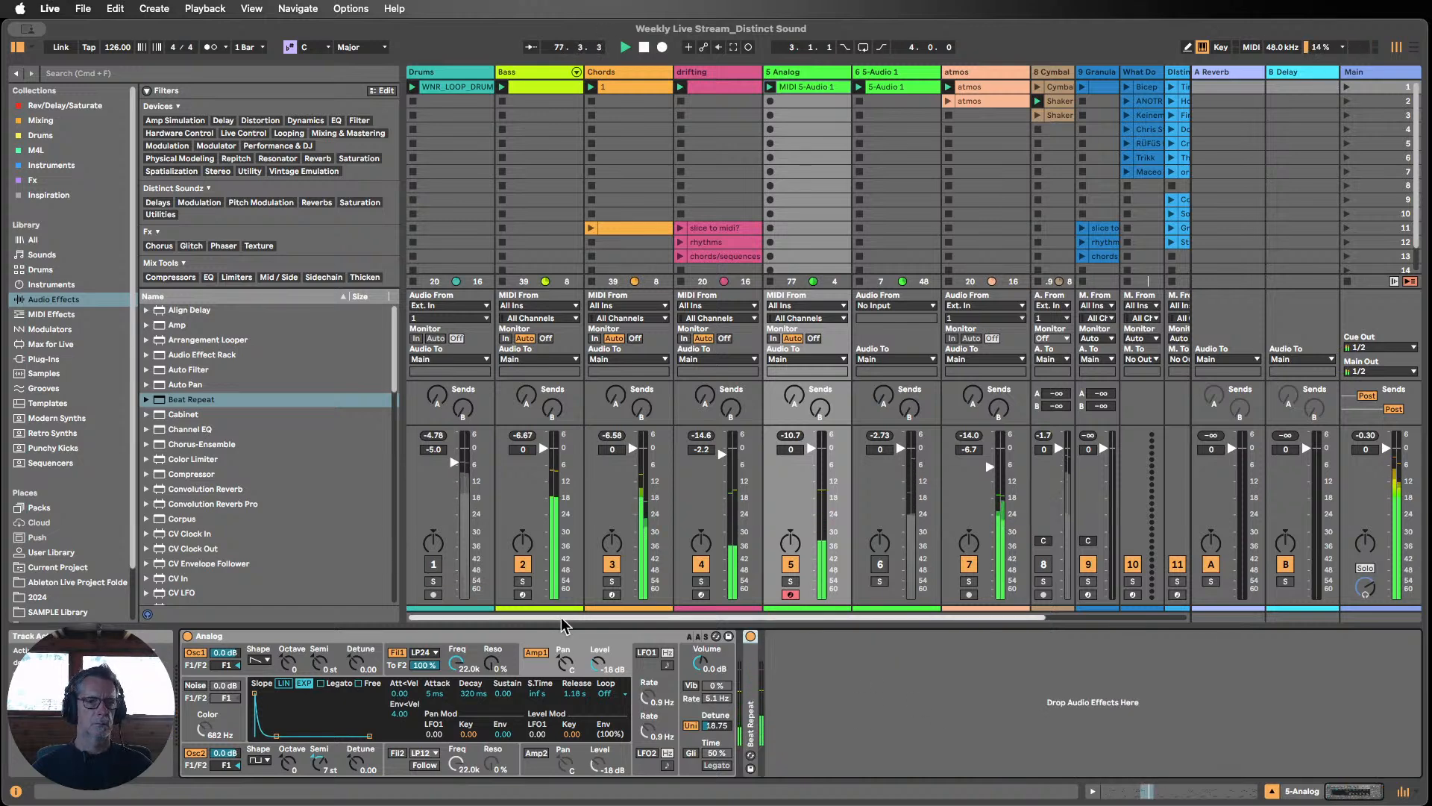
left_click(750, 636)
Step: Find the Echo audio effect in the browser and add it after Beat Repeat on the 5 Analog track
scroll(306, 469, "down", 1)
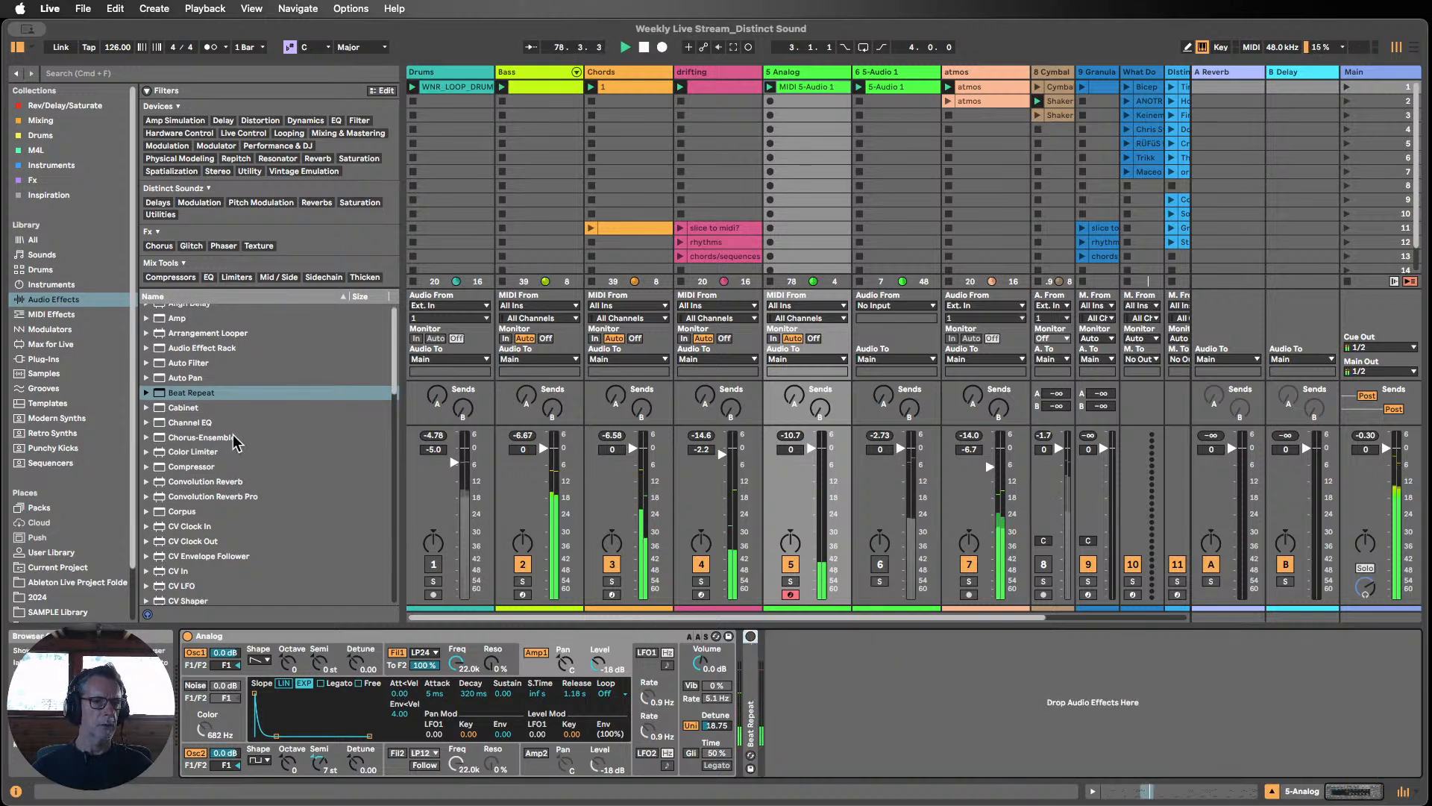
scroll(246, 453, "down", 1)
scroll(247, 451, "down", 4)
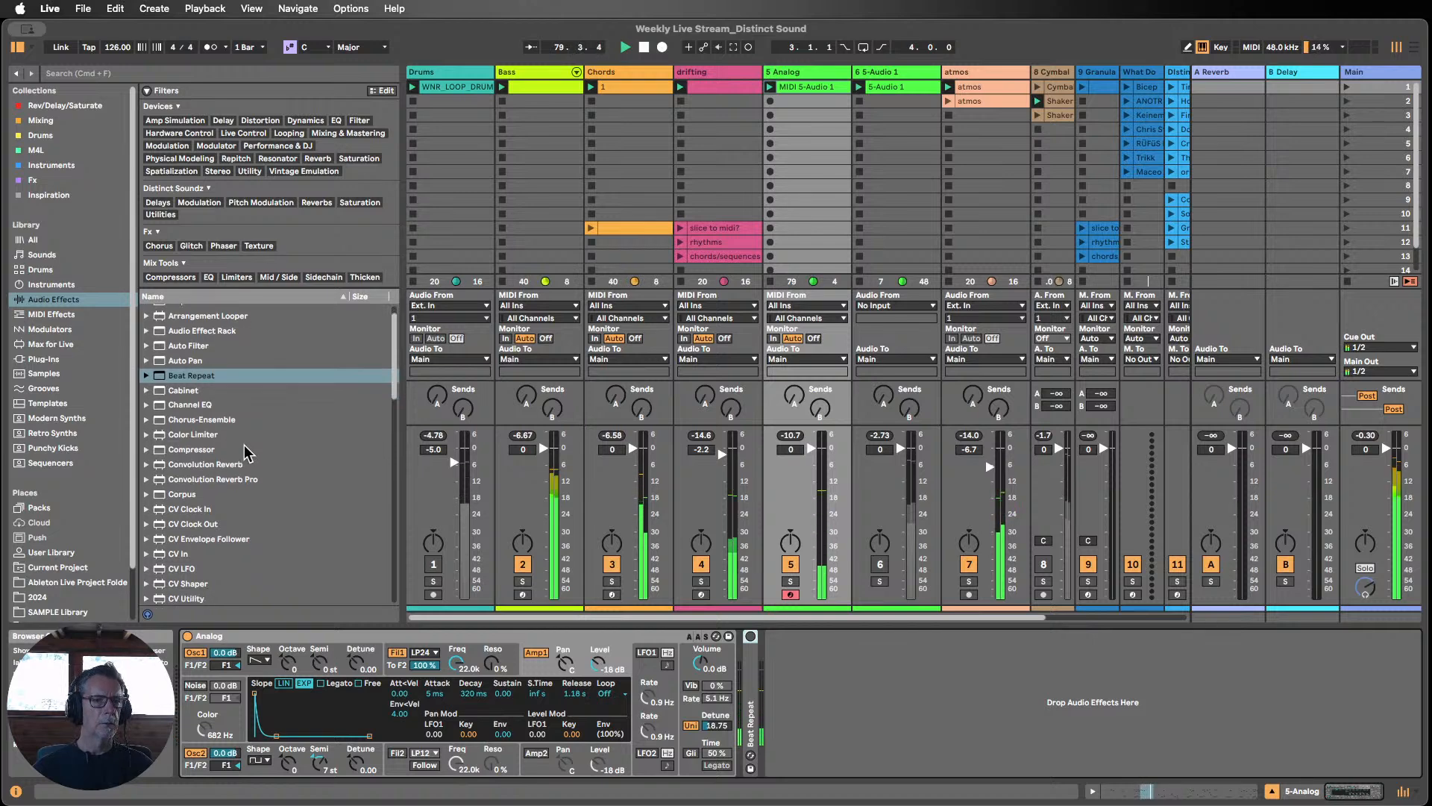
scroll(243, 444, "down", 8)
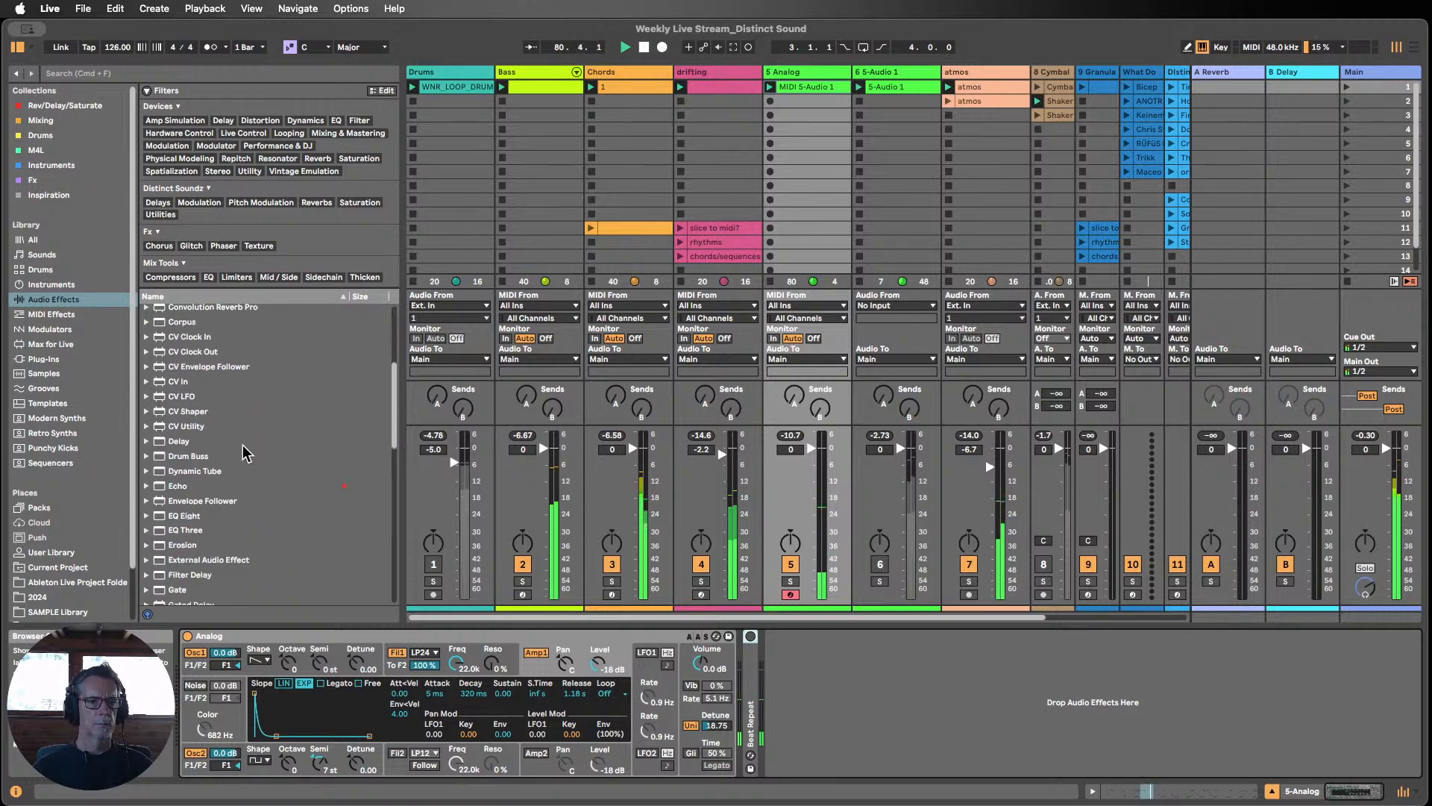
left_click_drag(173, 481, 854, 678)
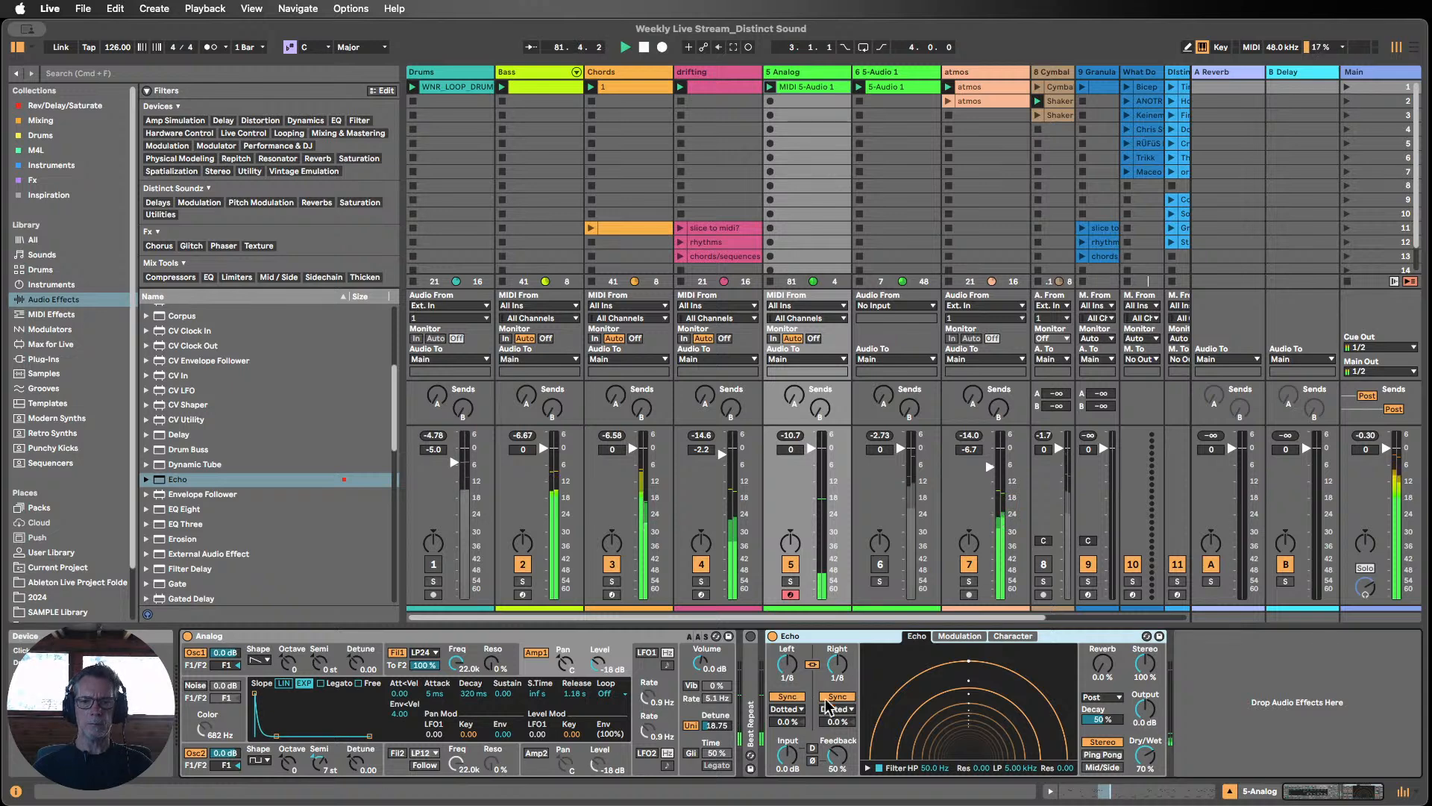
Step: Set Echo's left and right delays to 16th mode with a value of 3, and raise feedback to 77%
left_click(836, 708)
left_click(844, 755)
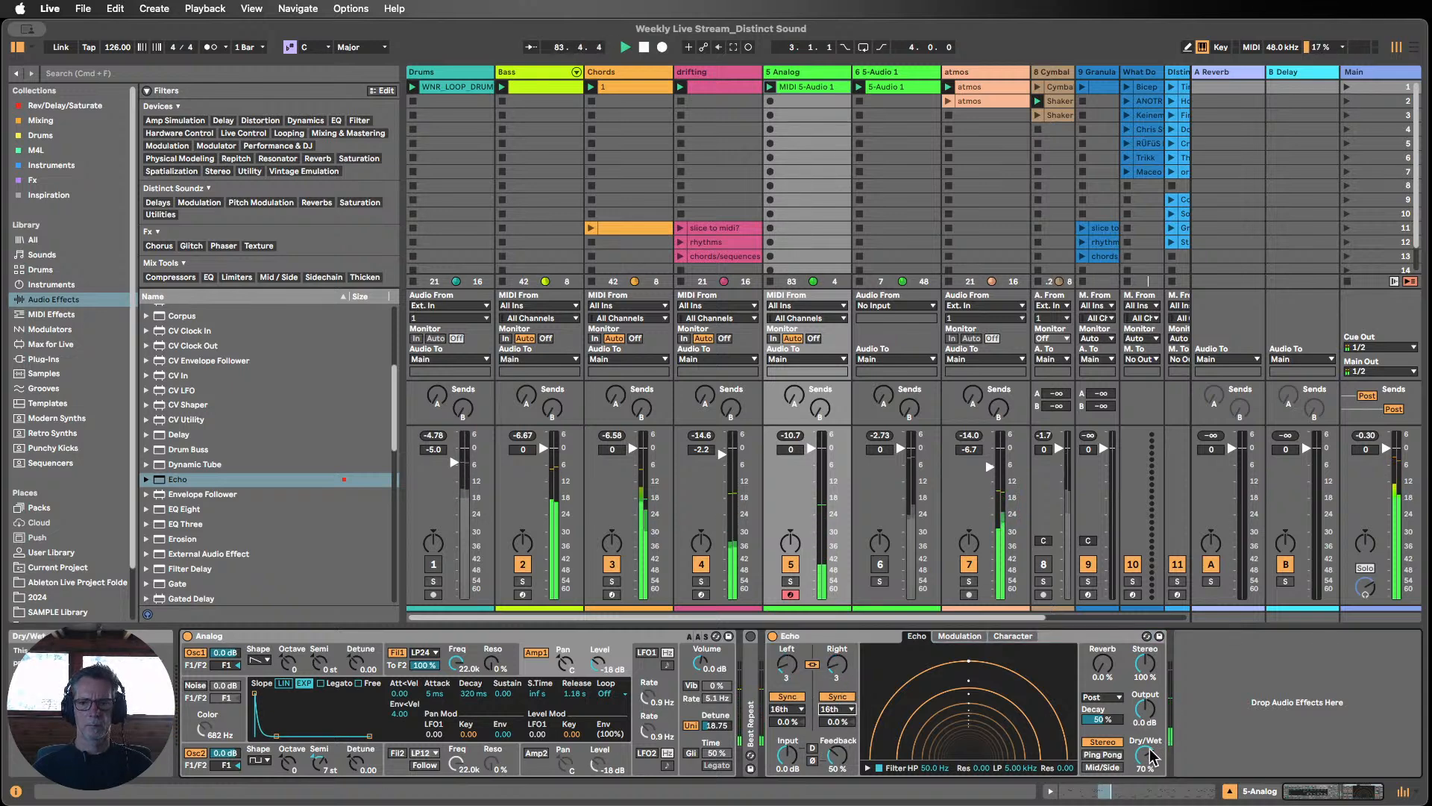
left_click_drag(837, 756, 837, 749)
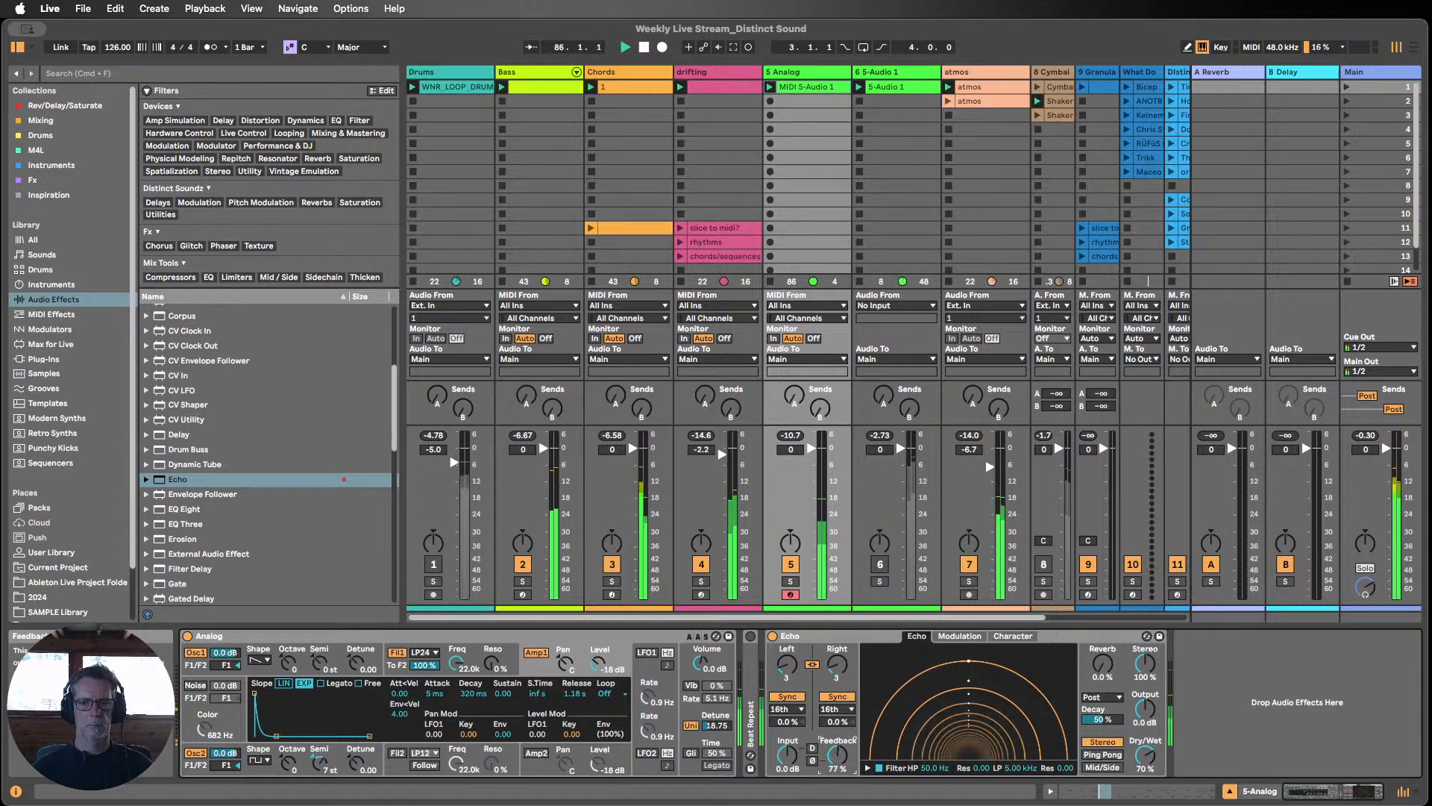
Step: Unmute the Drums track and set Analog's Fil1 frequency to 8.6k with 37% resonance
left_click(433, 564)
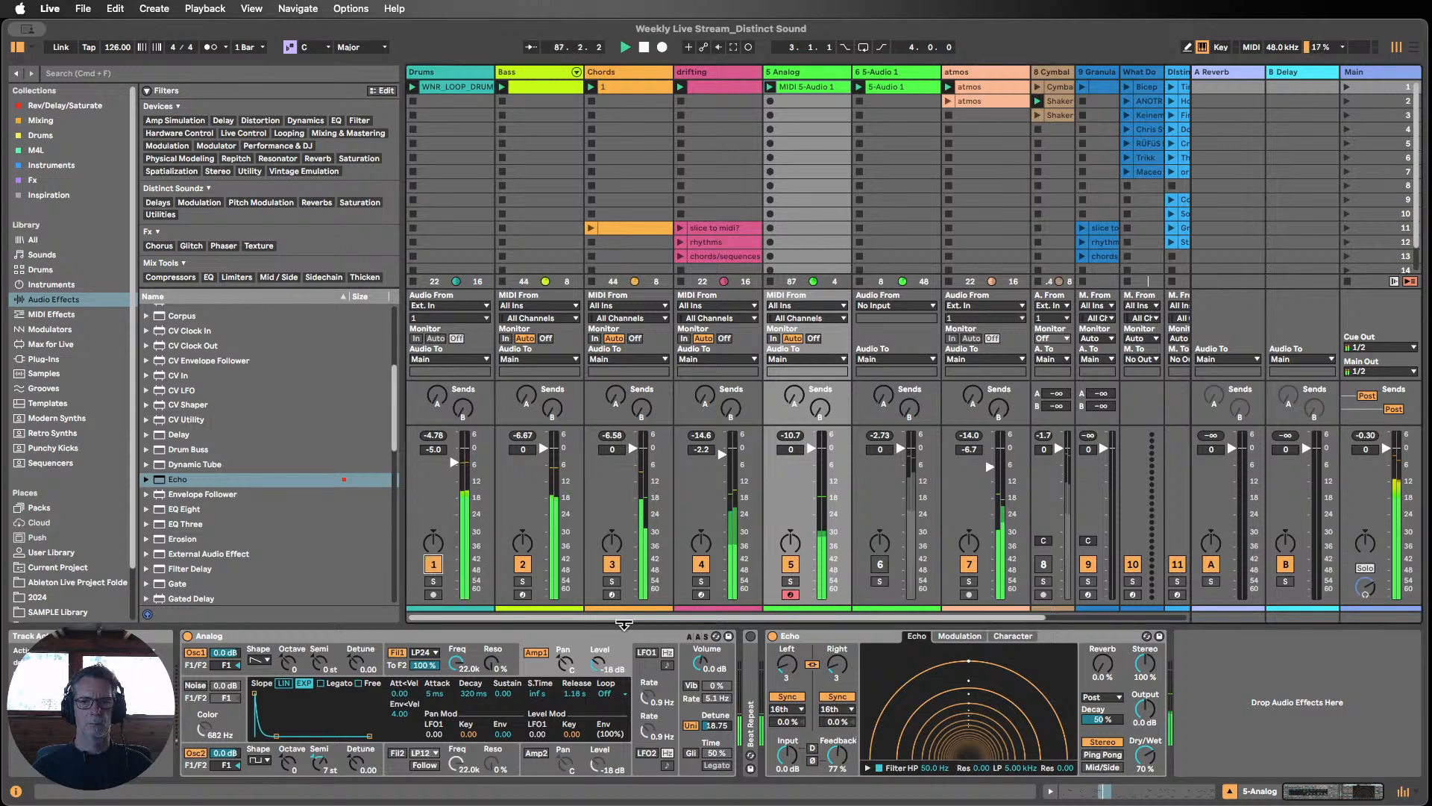
double_click(811, 634)
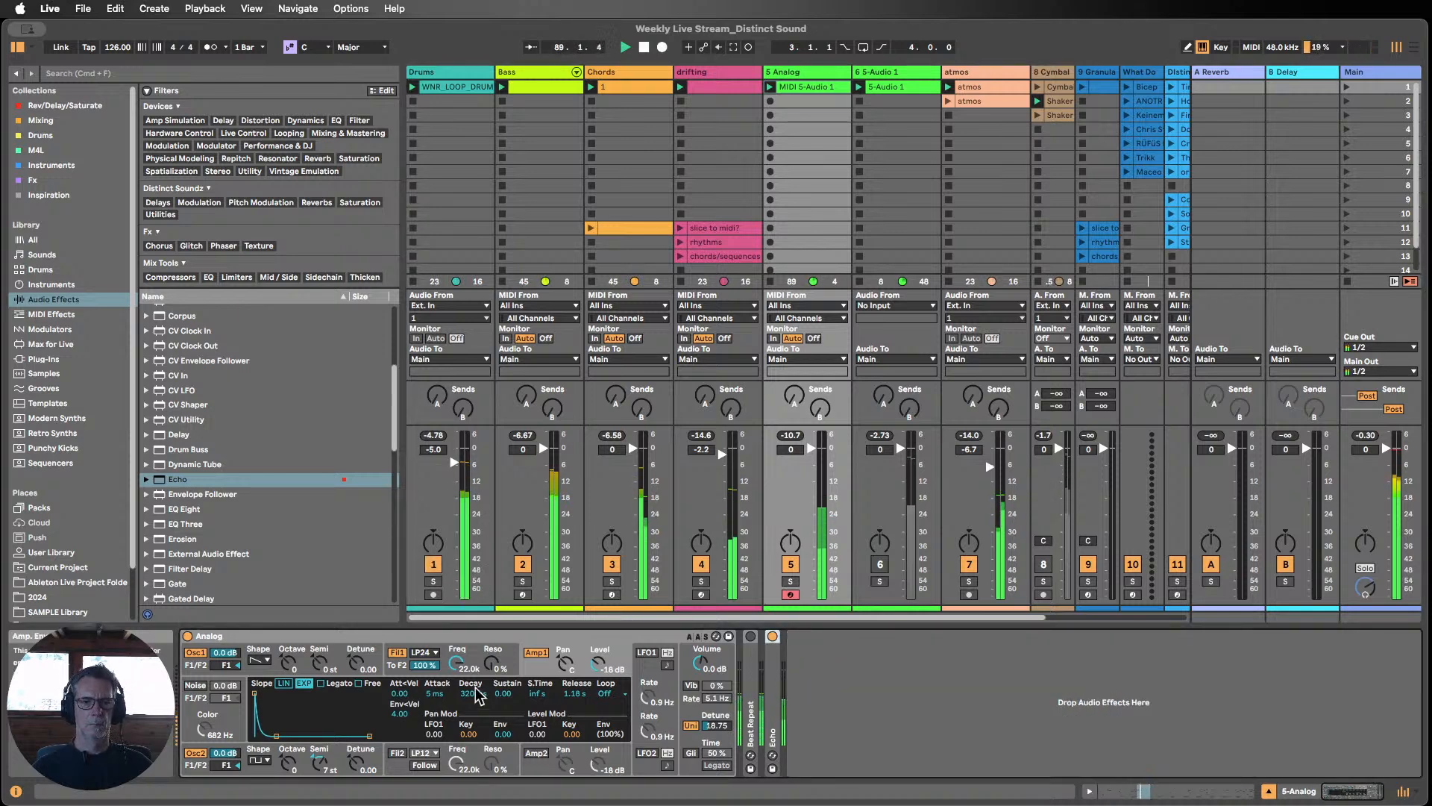
mouse_move(456, 662)
left_mouse_down()
mouse_move(457, 706)
mouse_move(498, 666)
mouse_move(456, 672)
left_mouse_up()
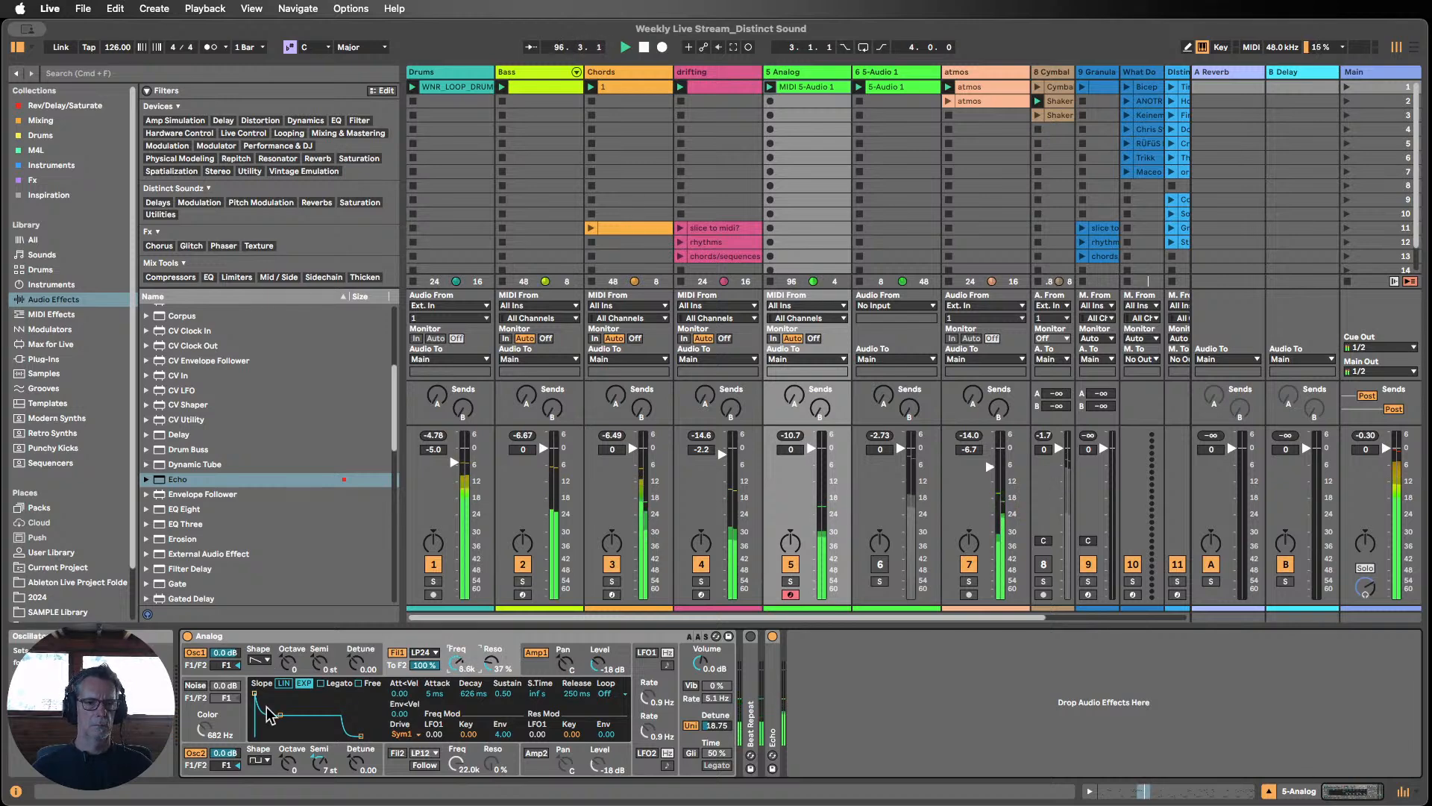
Step: Audition the sine and sawtooth shapes for Analog's Osc2 and finish on the rectangle shape
left_click(252, 761)
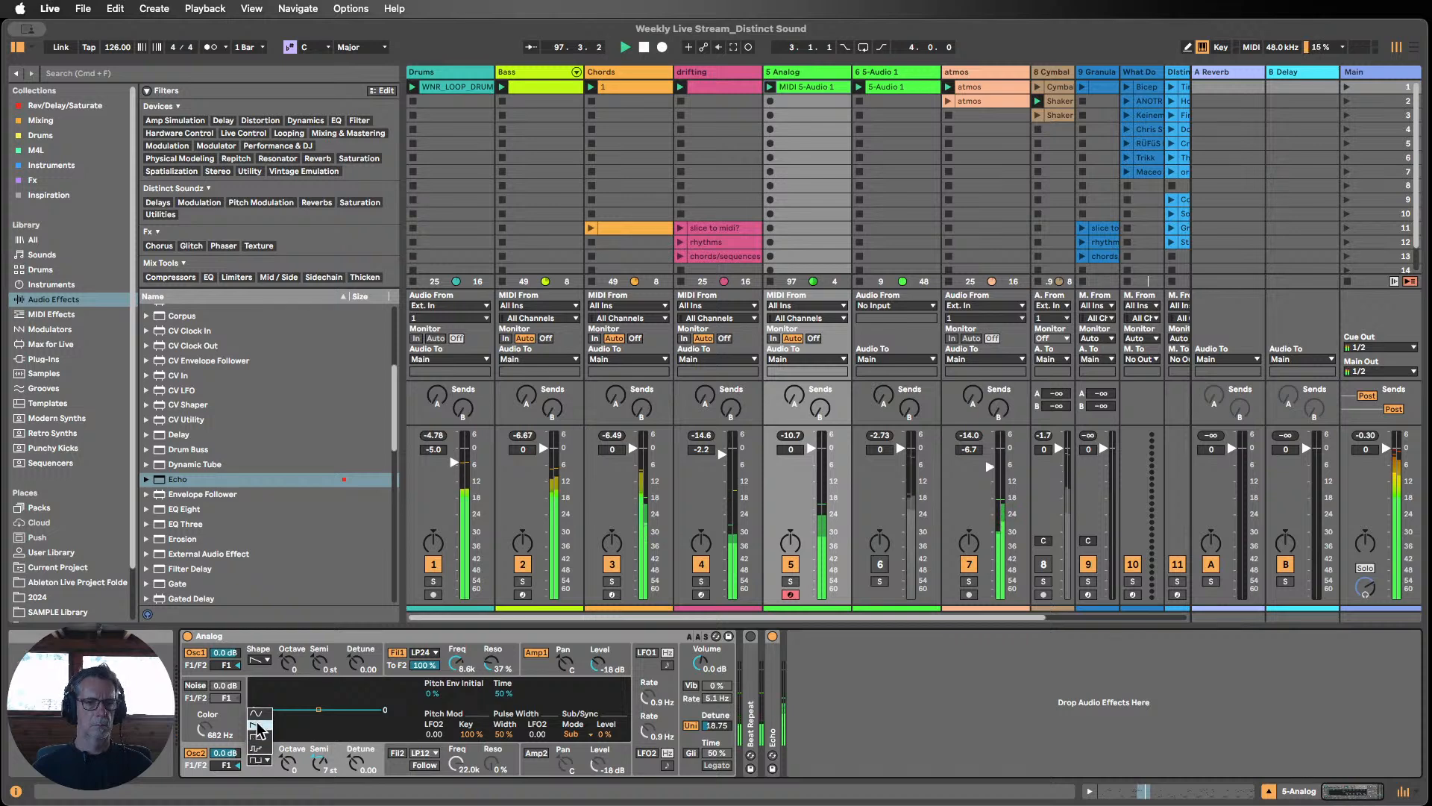
left_click(261, 760)
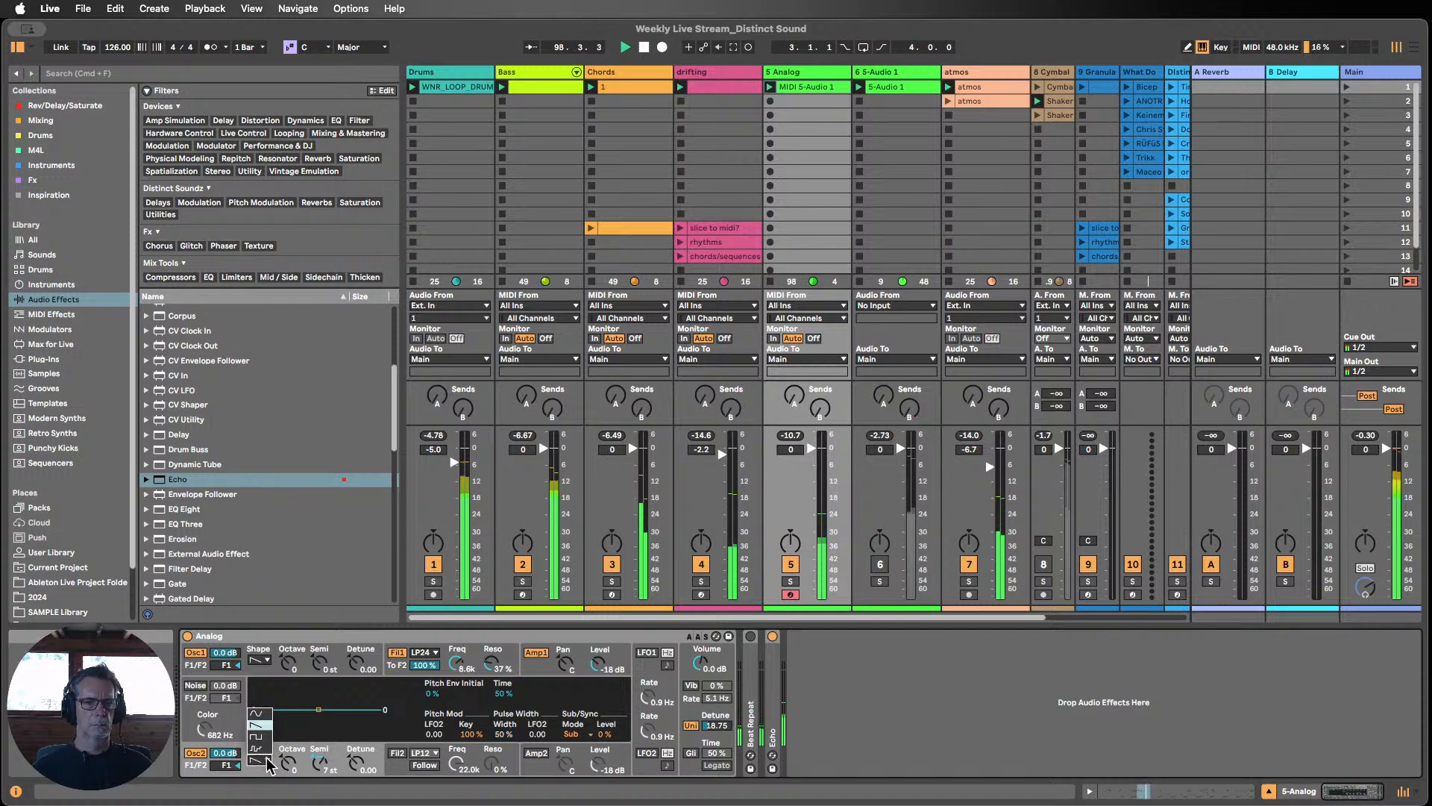
left_click(261, 717)
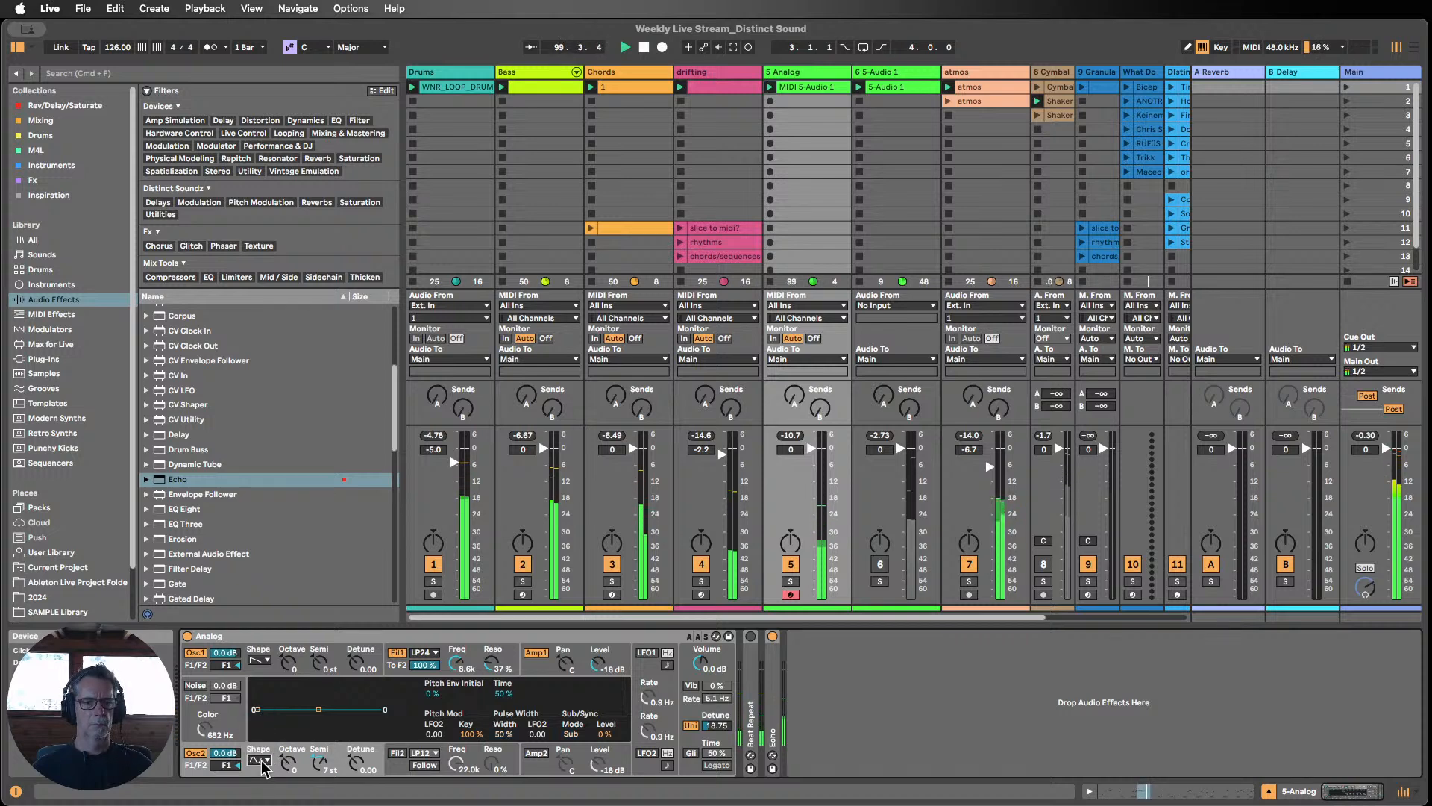
left_click(262, 761)
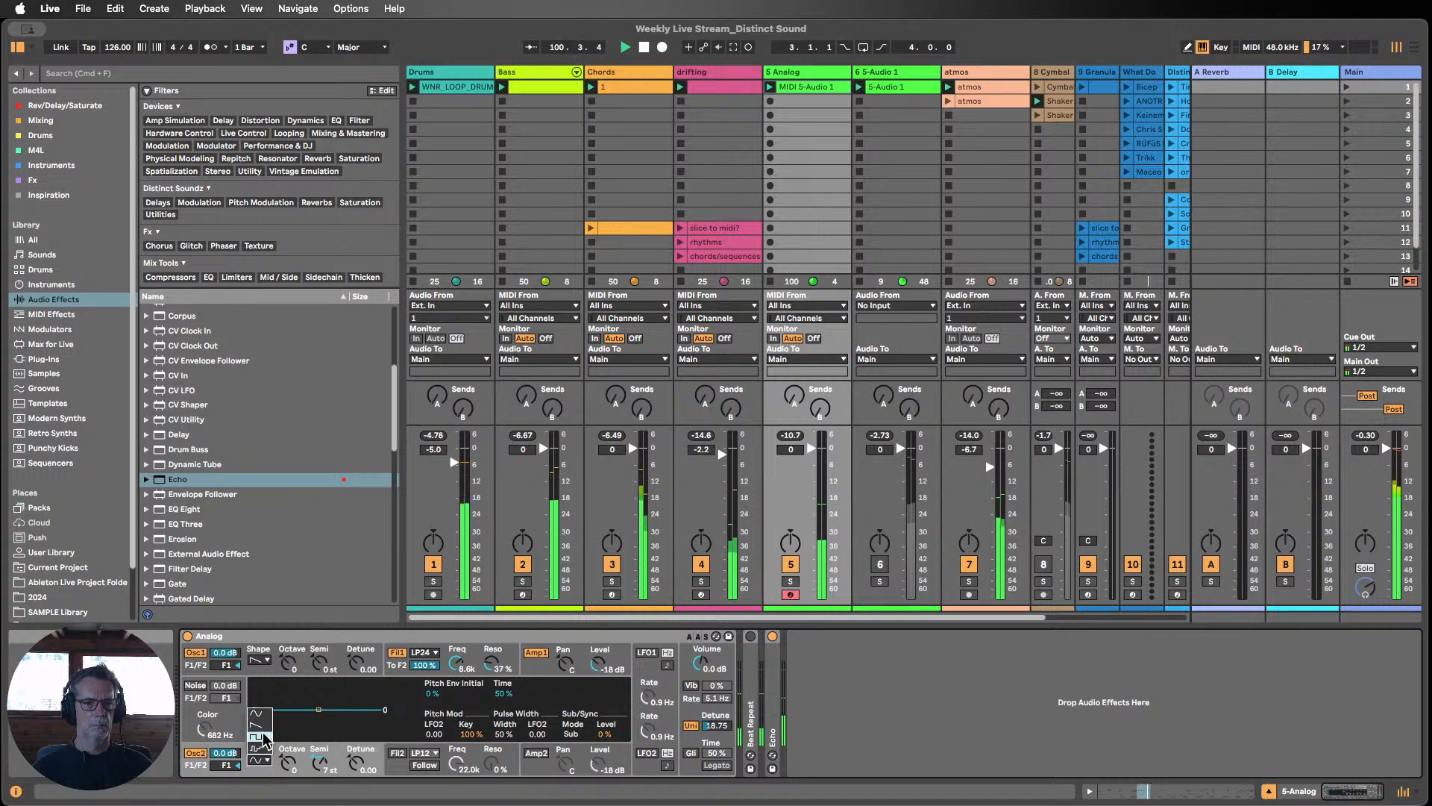
left_click(261, 726)
left_click(263, 762)
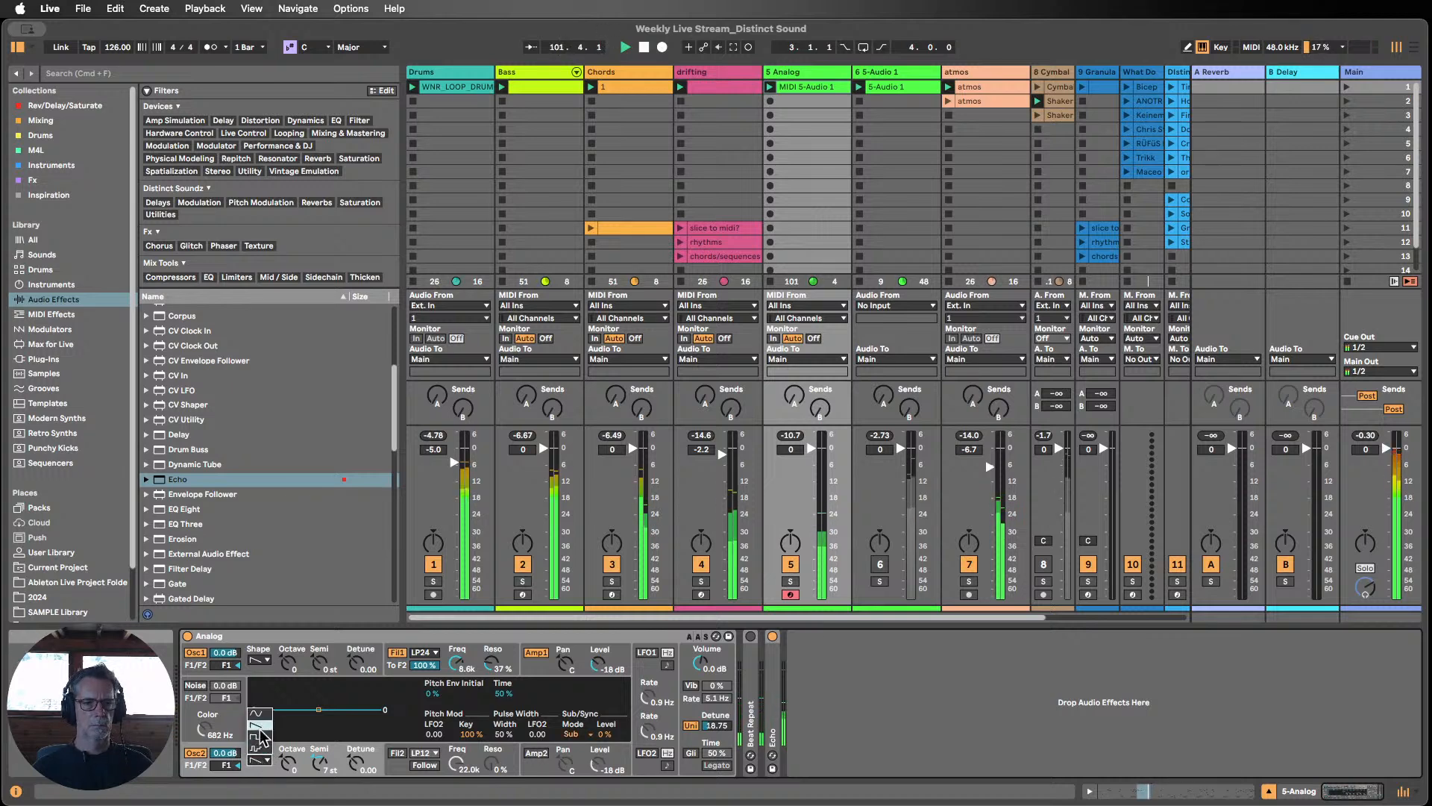
left_click(259, 738)
Step: Lower Analog's Osc1 octave to -1
left_click(291, 671)
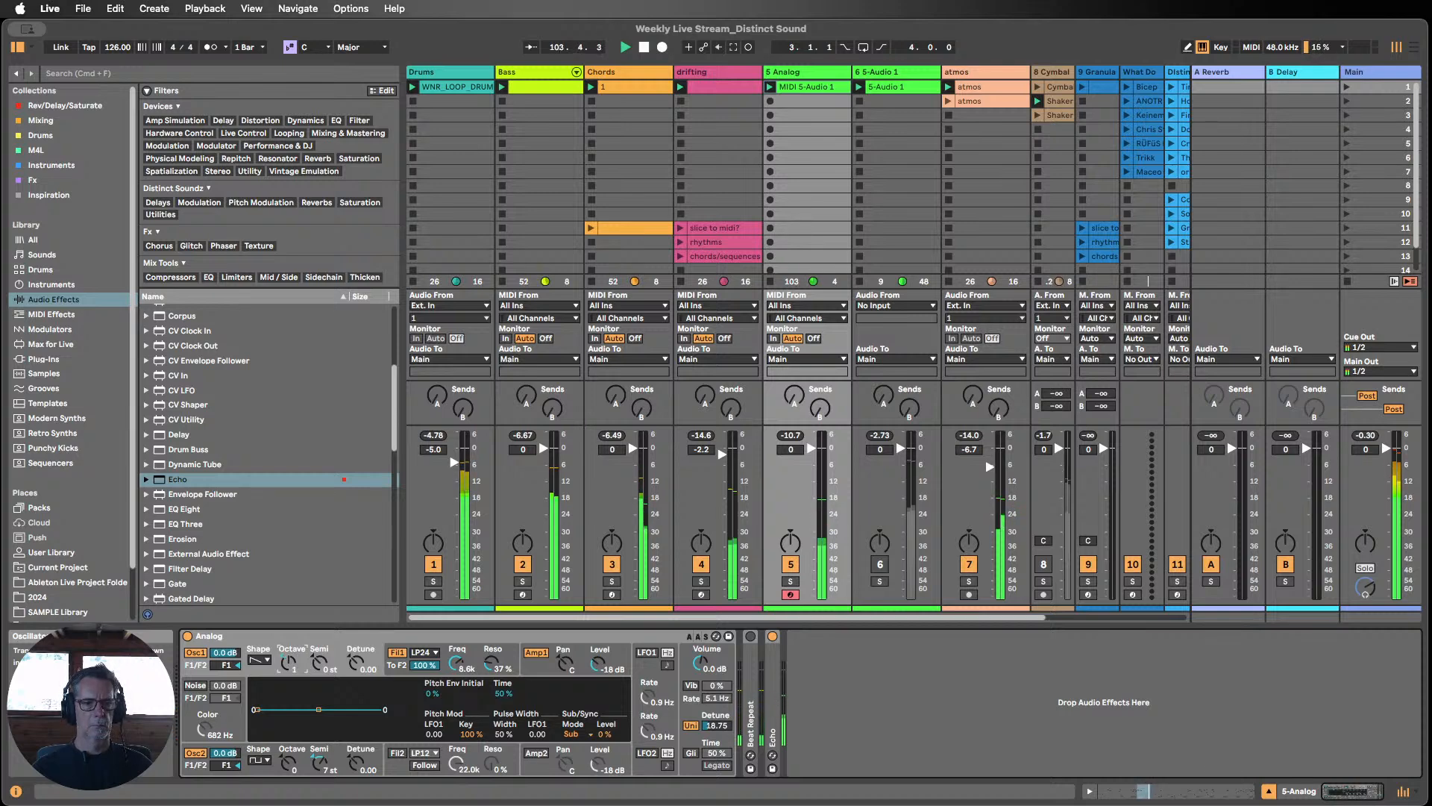
mouse_move(290, 664)
left_mouse_down()
mouse_move(290, 634)
mouse_move(285, 674)
left_mouse_up()
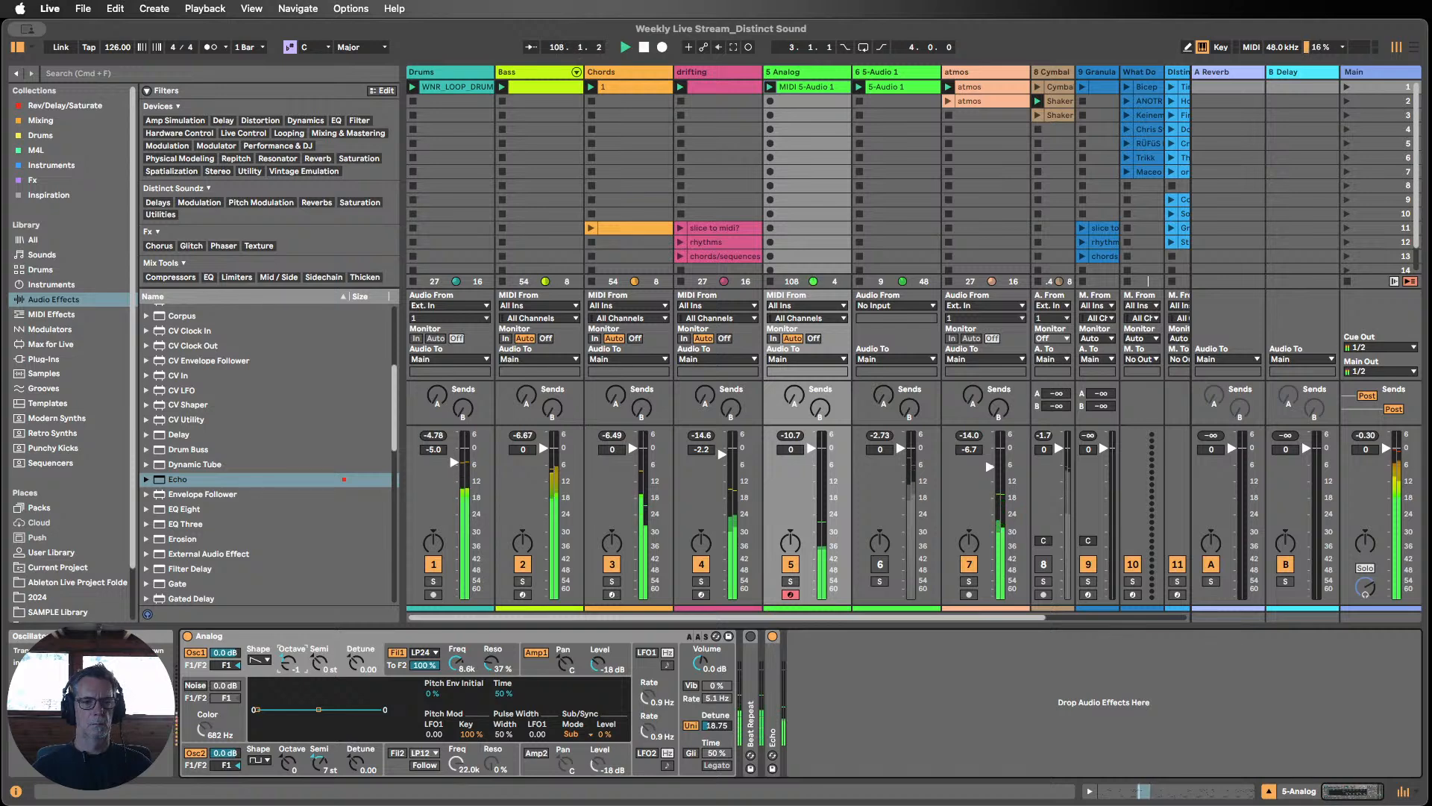
left_click(882, 765)
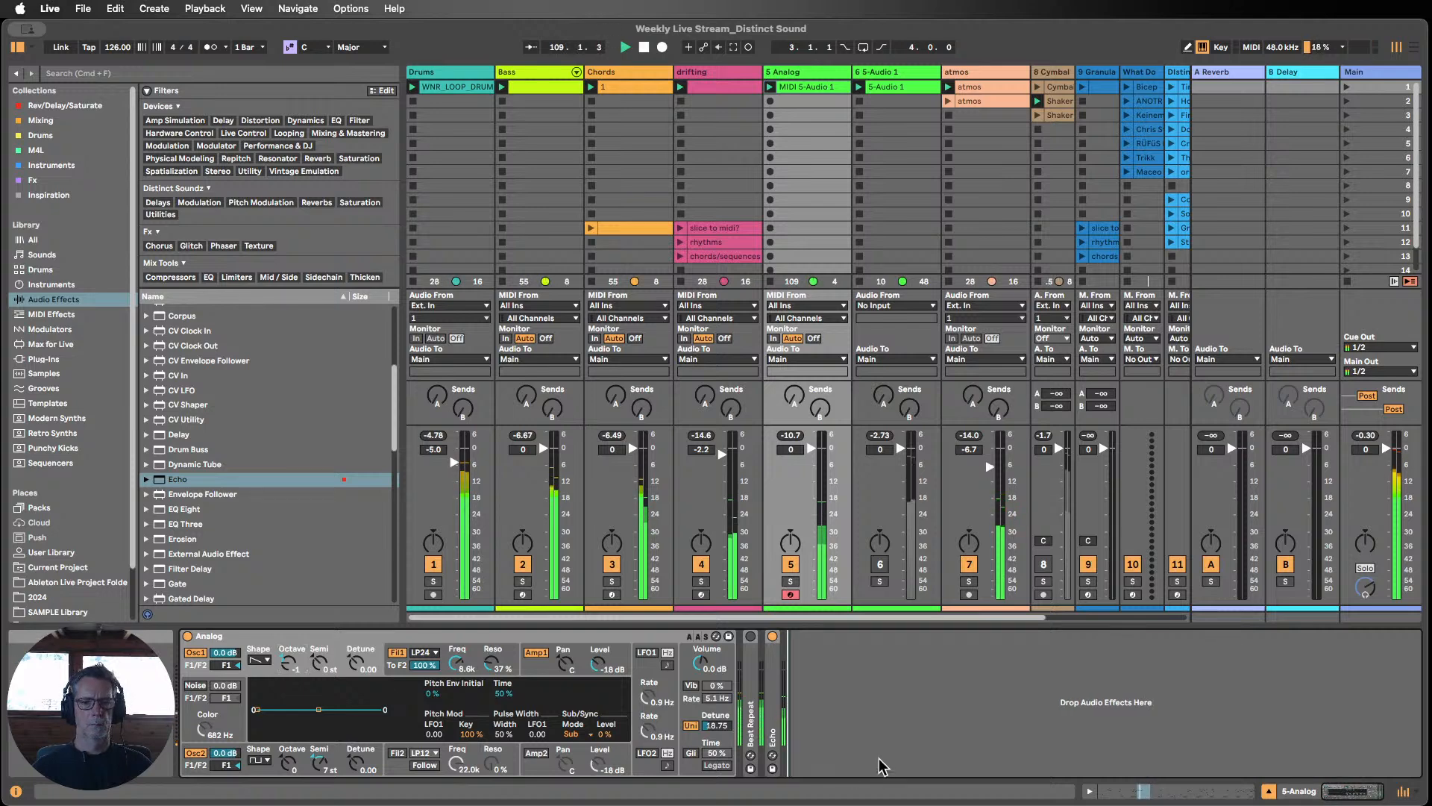
Step: Mute the Drums and Chords tracks to hear the remaining layers, and switch Drums back on
scroll(288, 470, "down", 2)
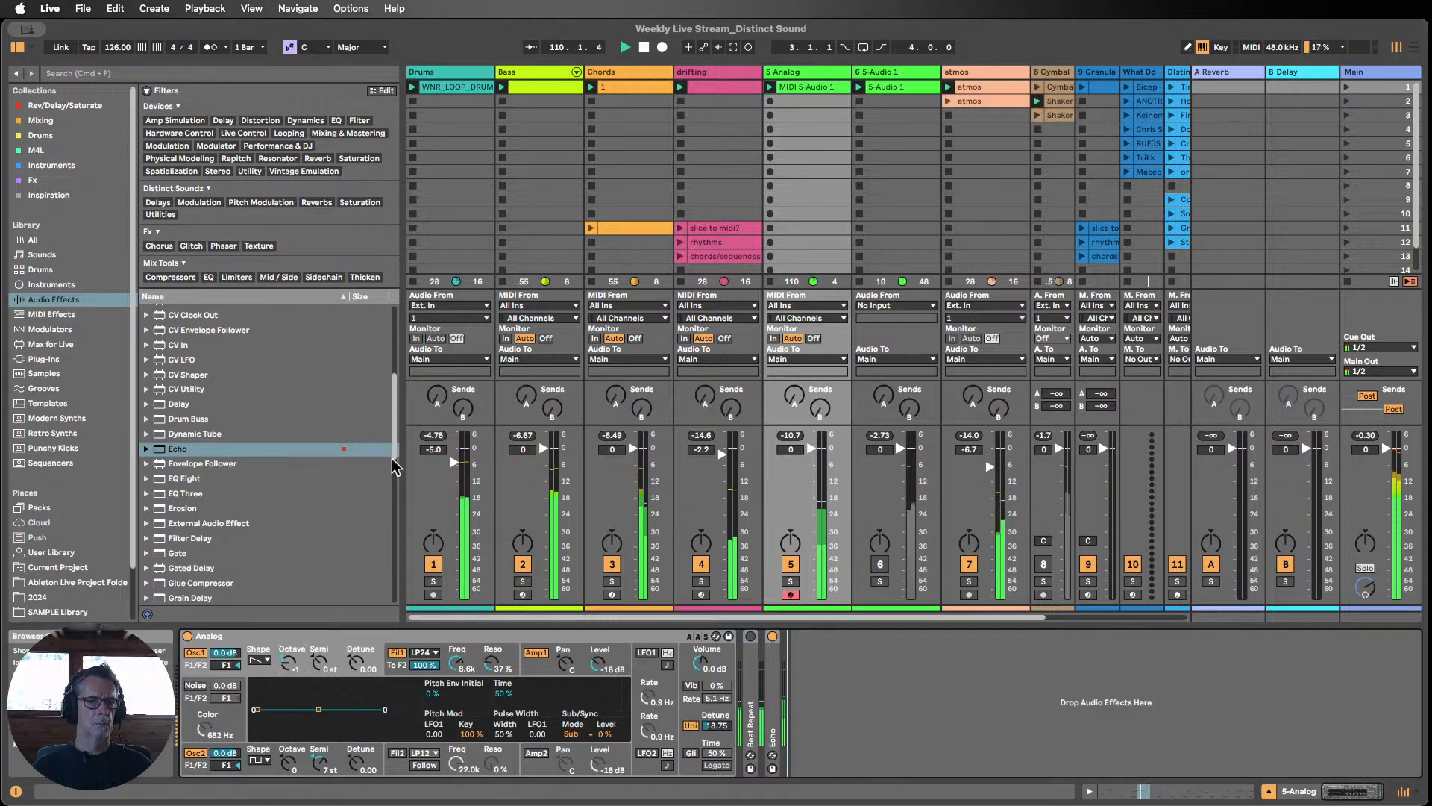
left_click(434, 564)
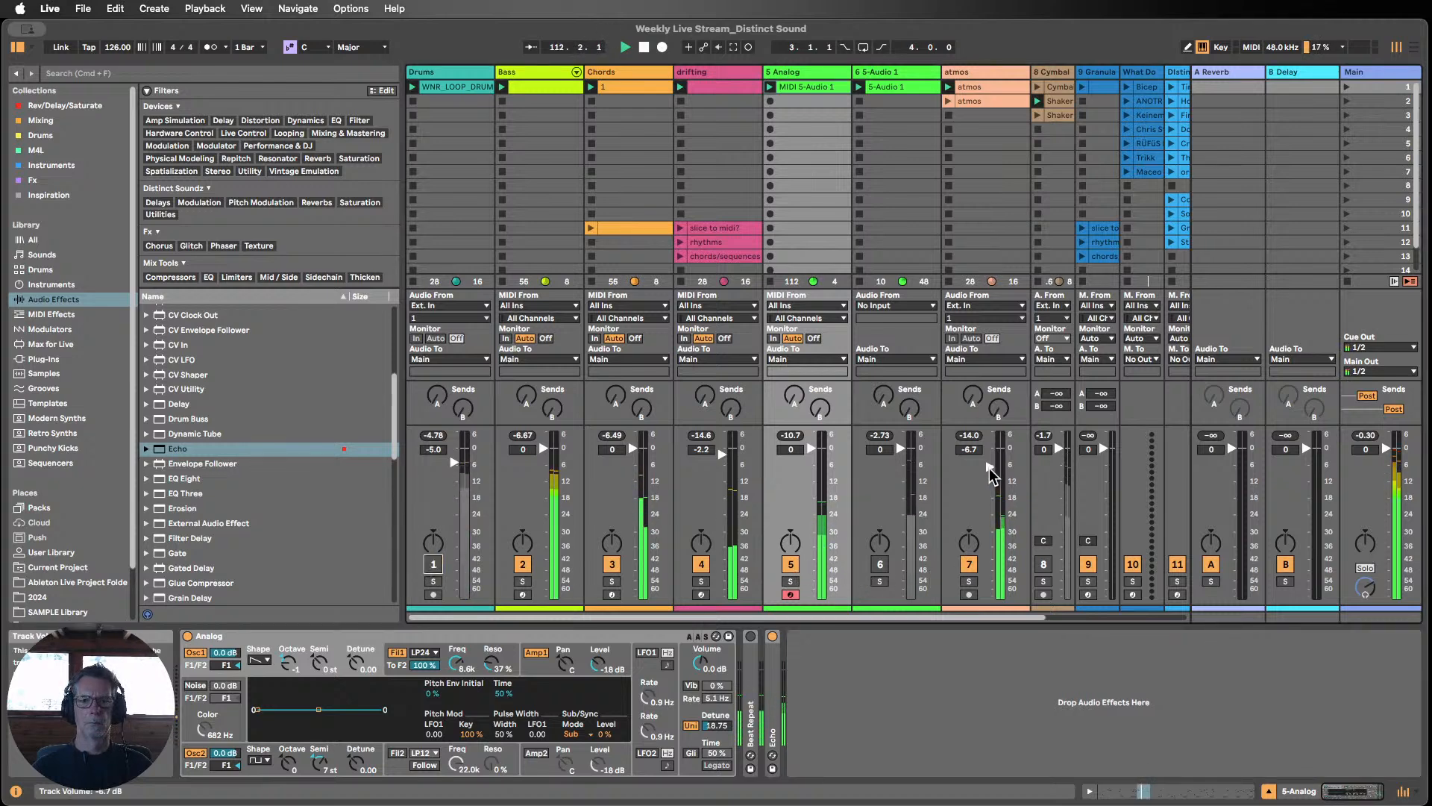
left_click(607, 567)
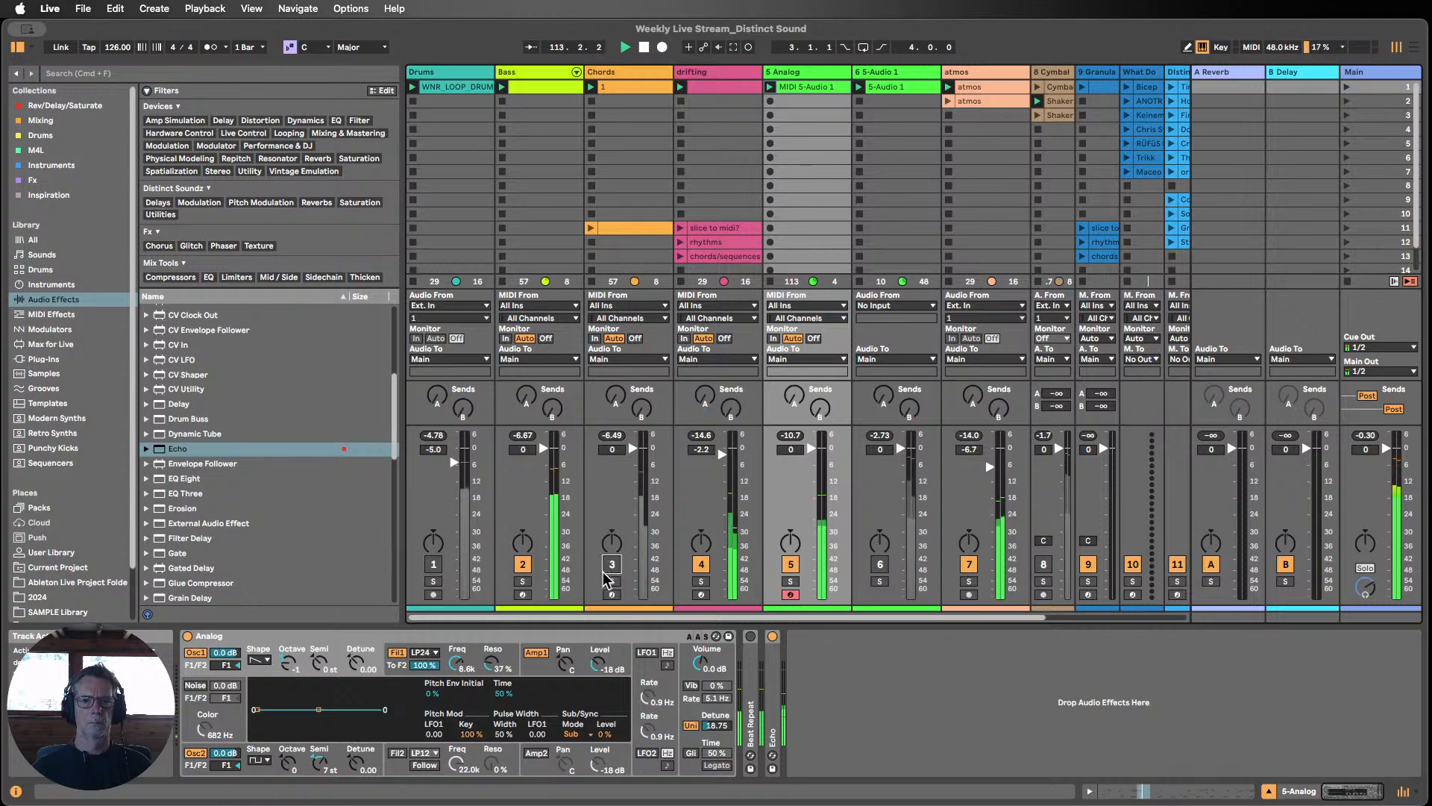
left_click(433, 564)
Step: Add Hybrid Reverb to the 5 Analog track with Dry/Wet at 29%, and place it before Echo
scroll(259, 543, "down", 5)
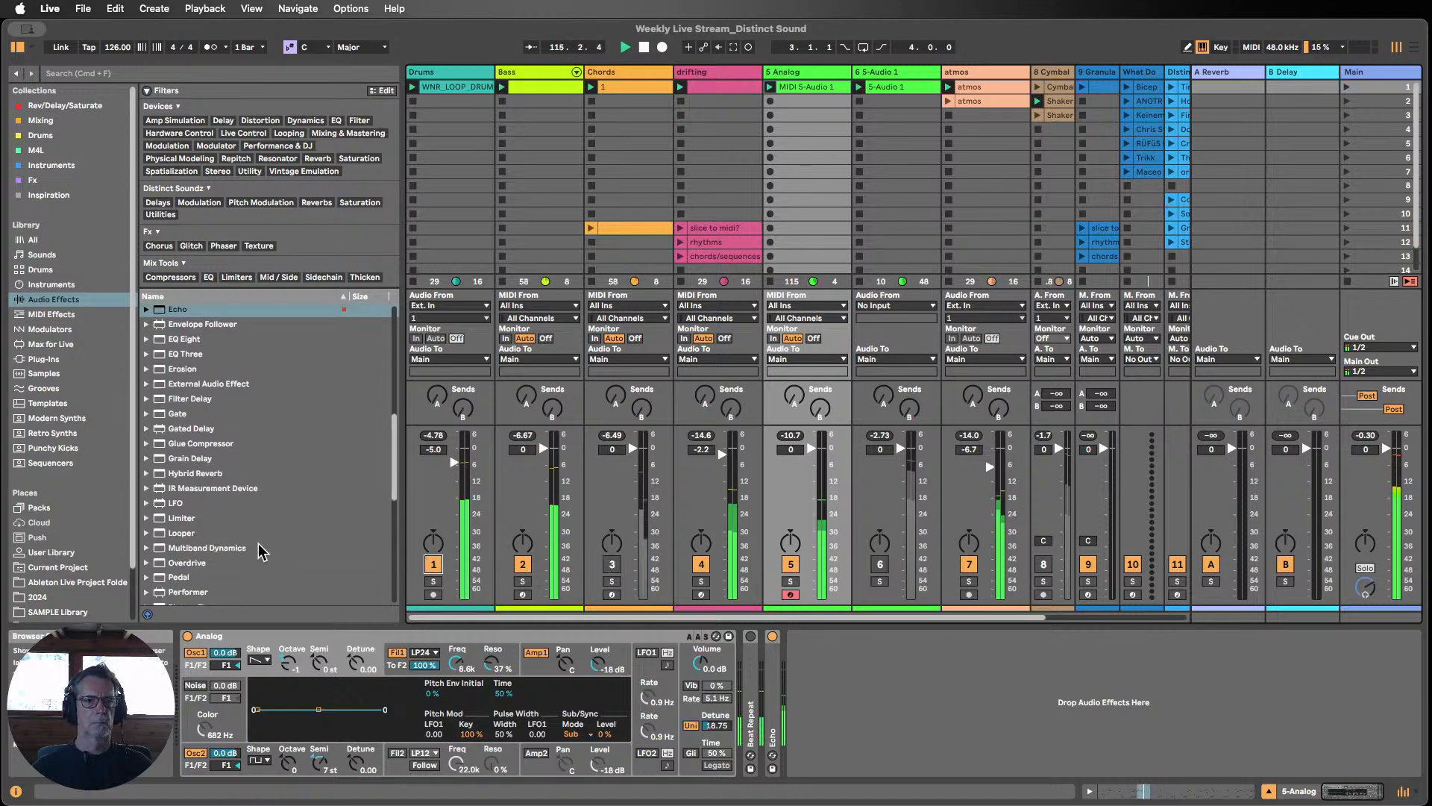
left_click_drag(196, 469, 871, 664)
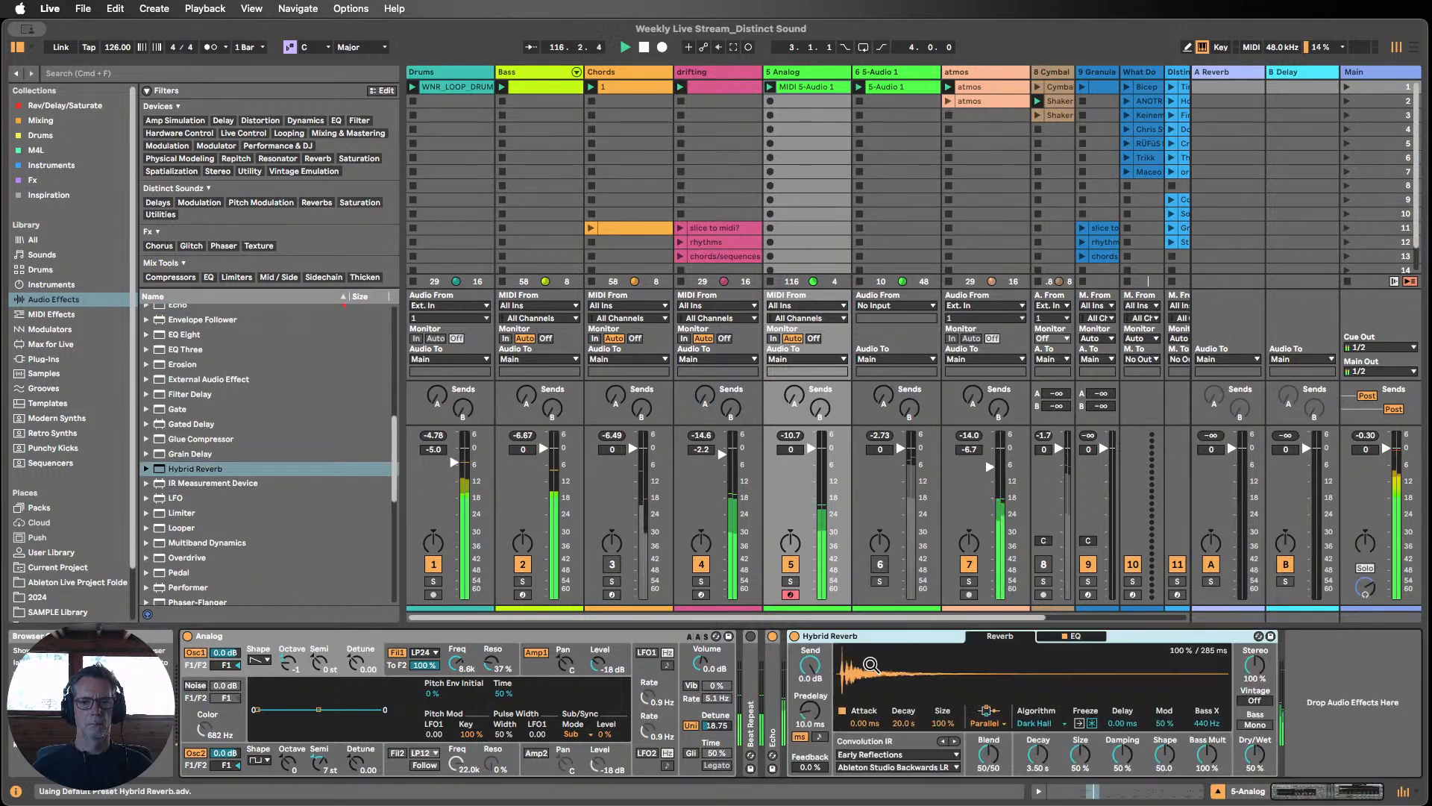
left_click_drag(1255, 754, 1256, 776)
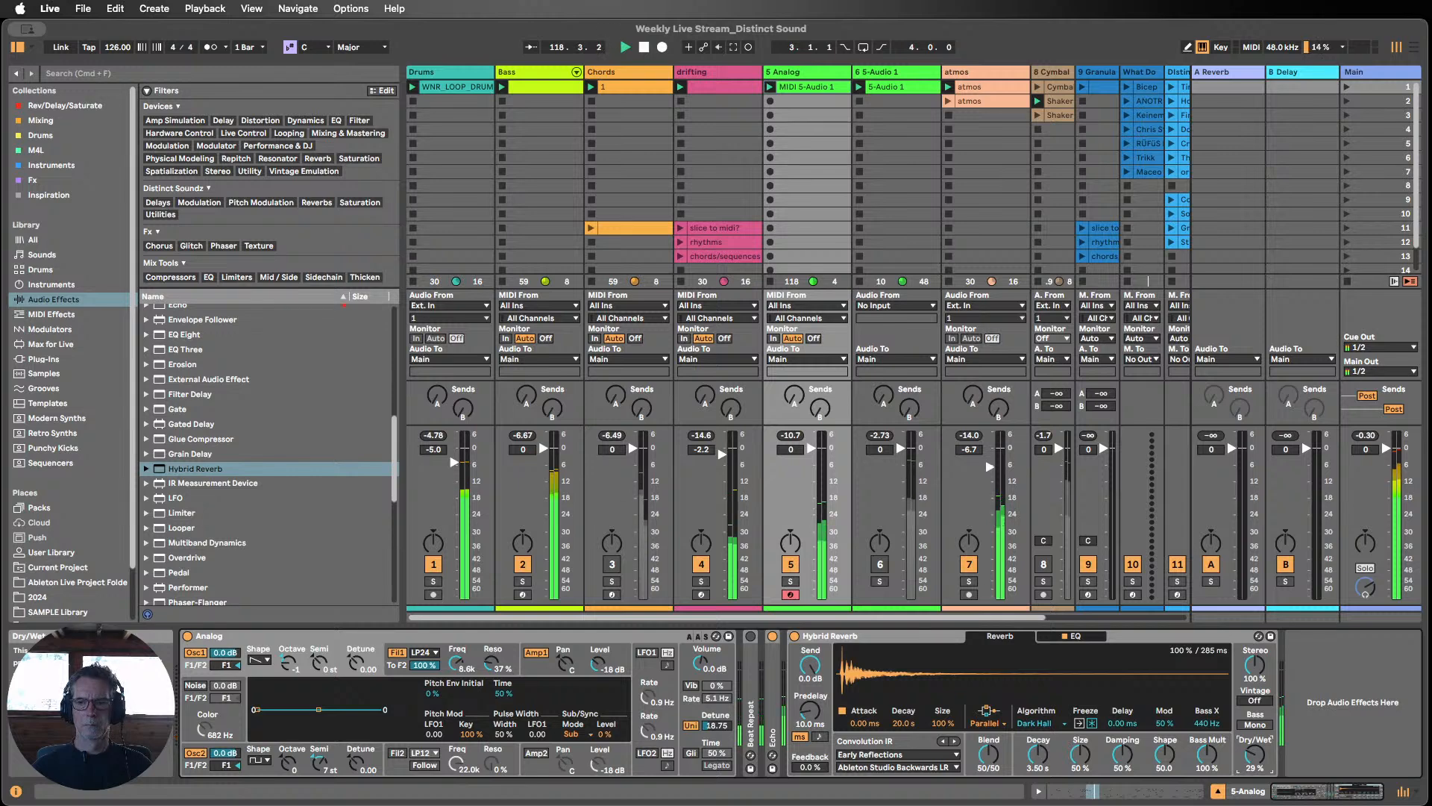
left_click_drag(876, 637, 758, 651)
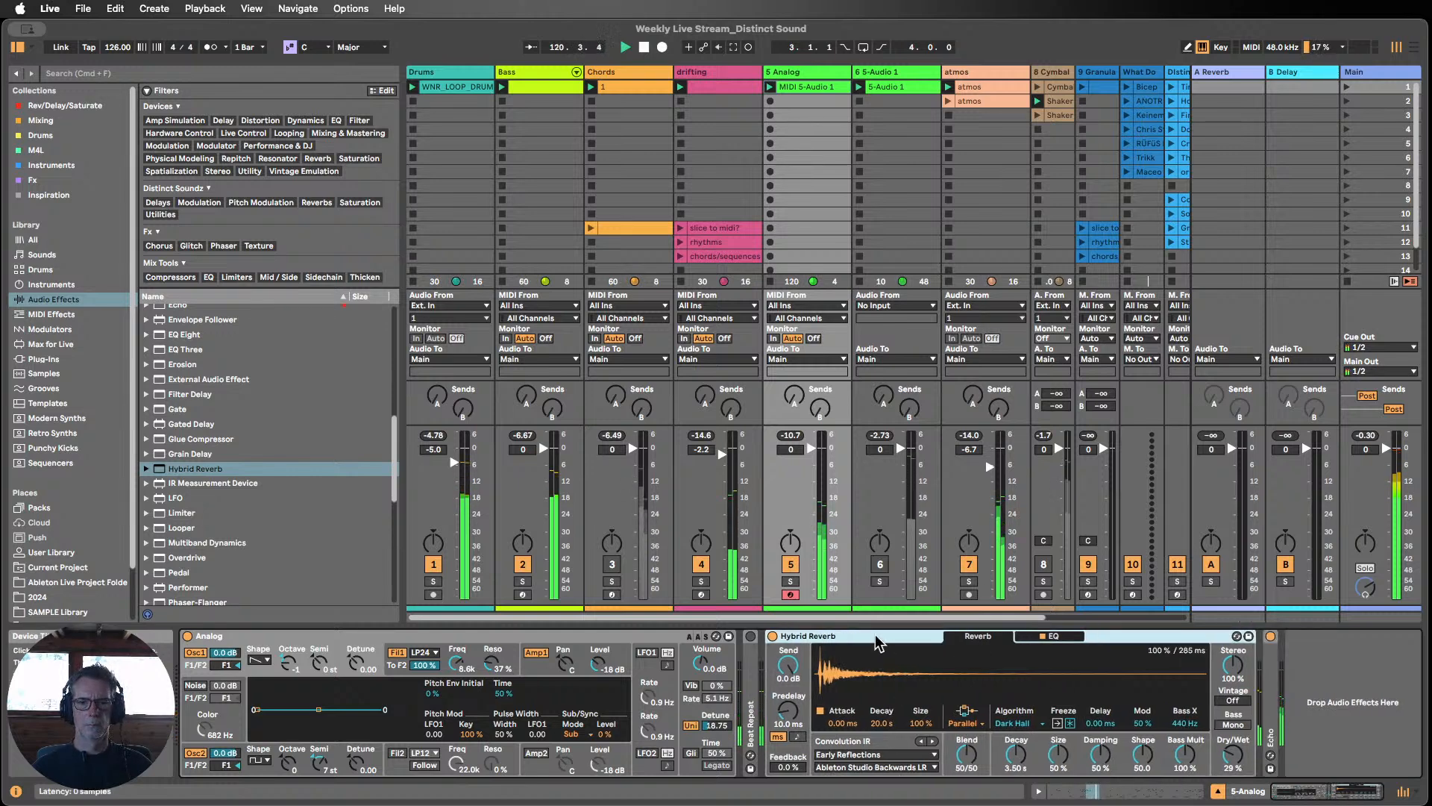
Step: Choose the Cloud impulse response from the Textures category in Hybrid Reverb
left_click(839, 753)
left_click(841, 735)
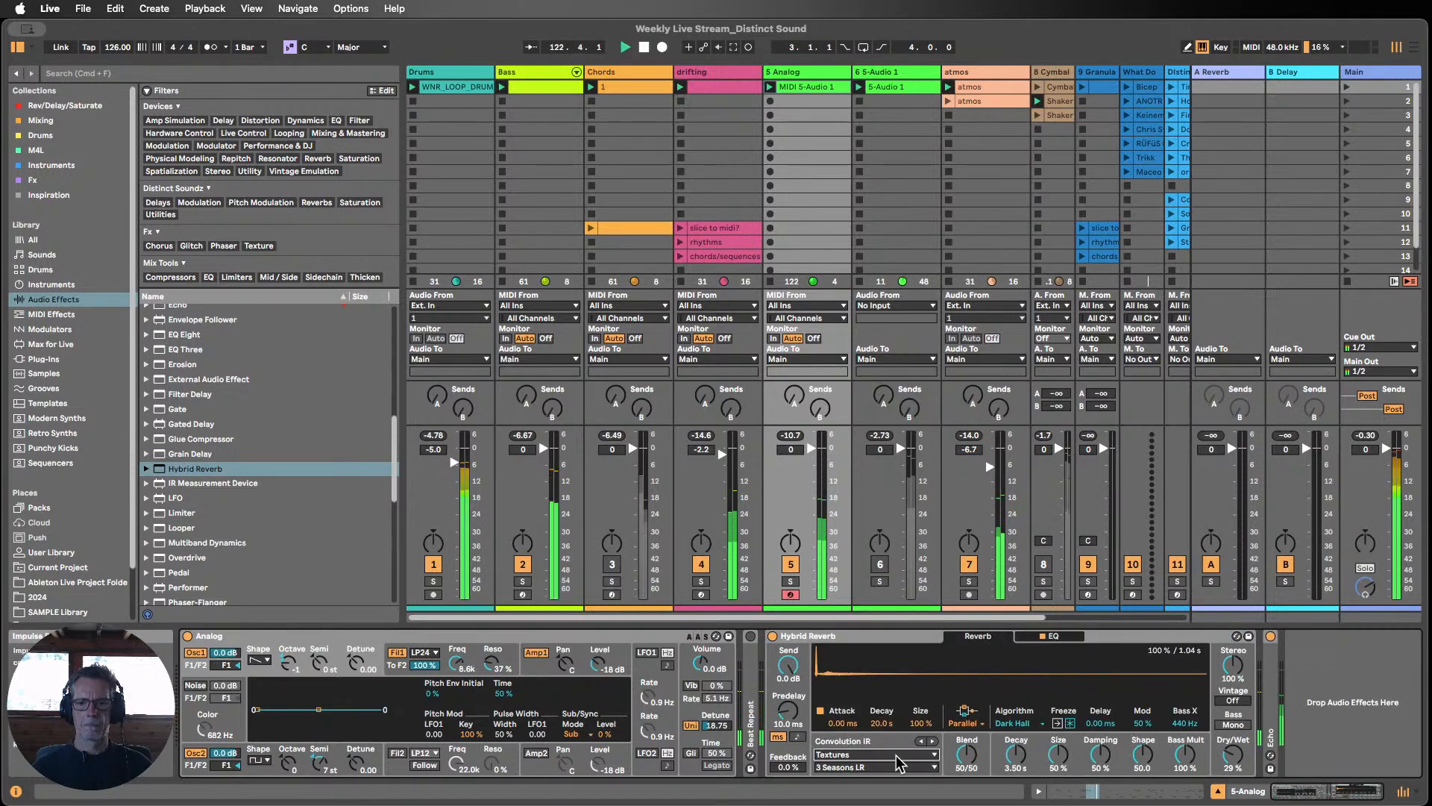
left_click(932, 741)
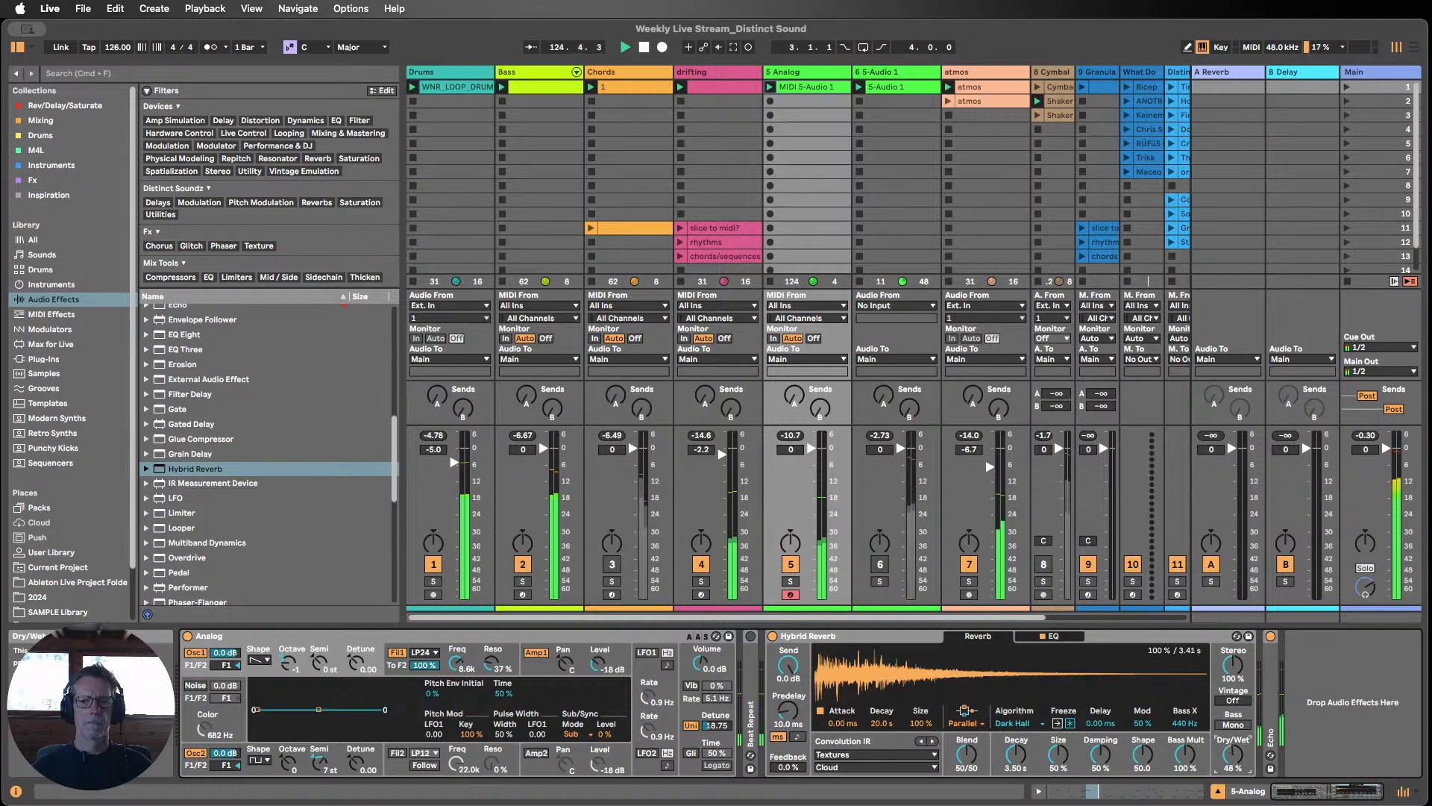
Step: Set Hybrid Reverb's Dry/Wet to 21% and fold the device
left_click_drag(1232, 755, 1233, 748)
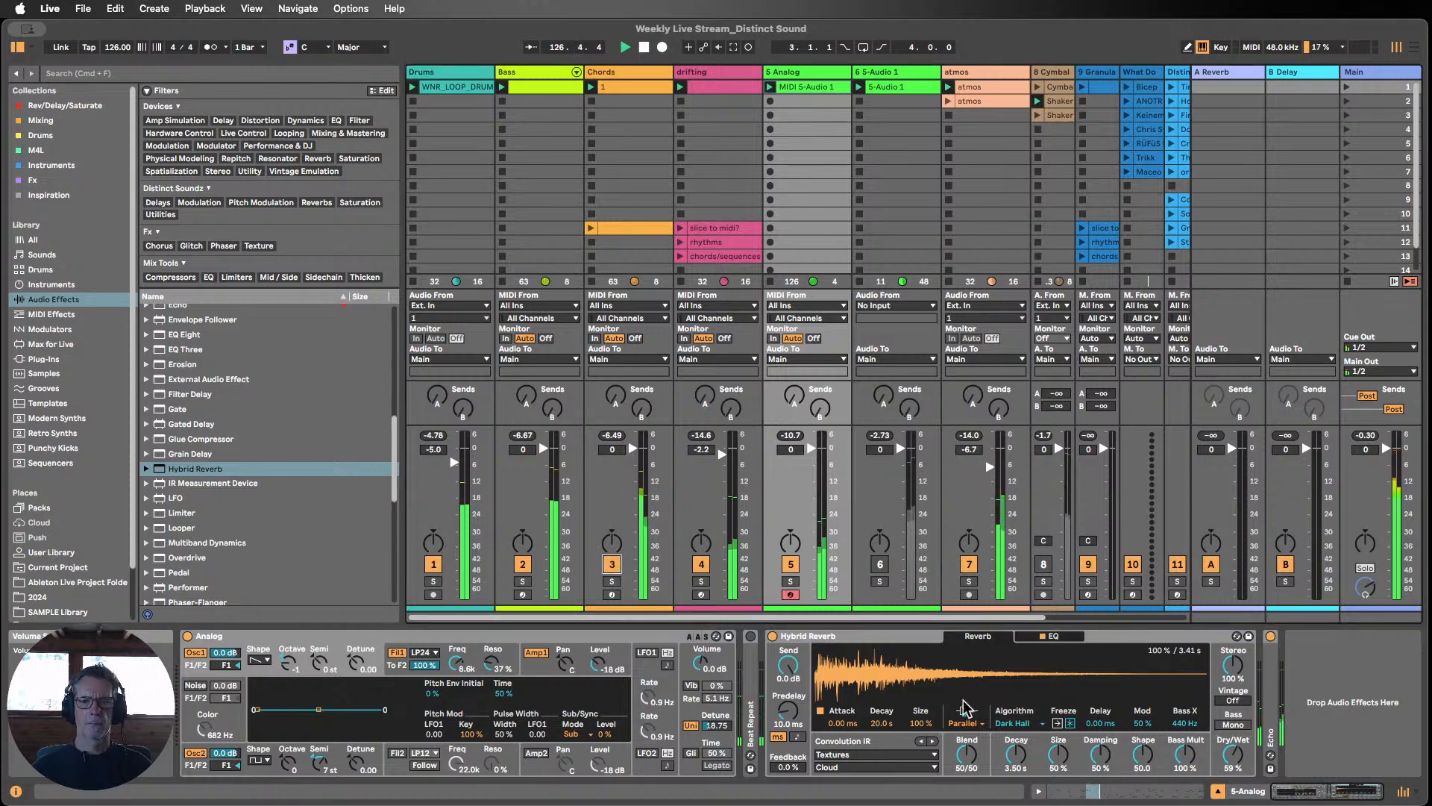
left_click_drag(1232, 754, 1232, 783)
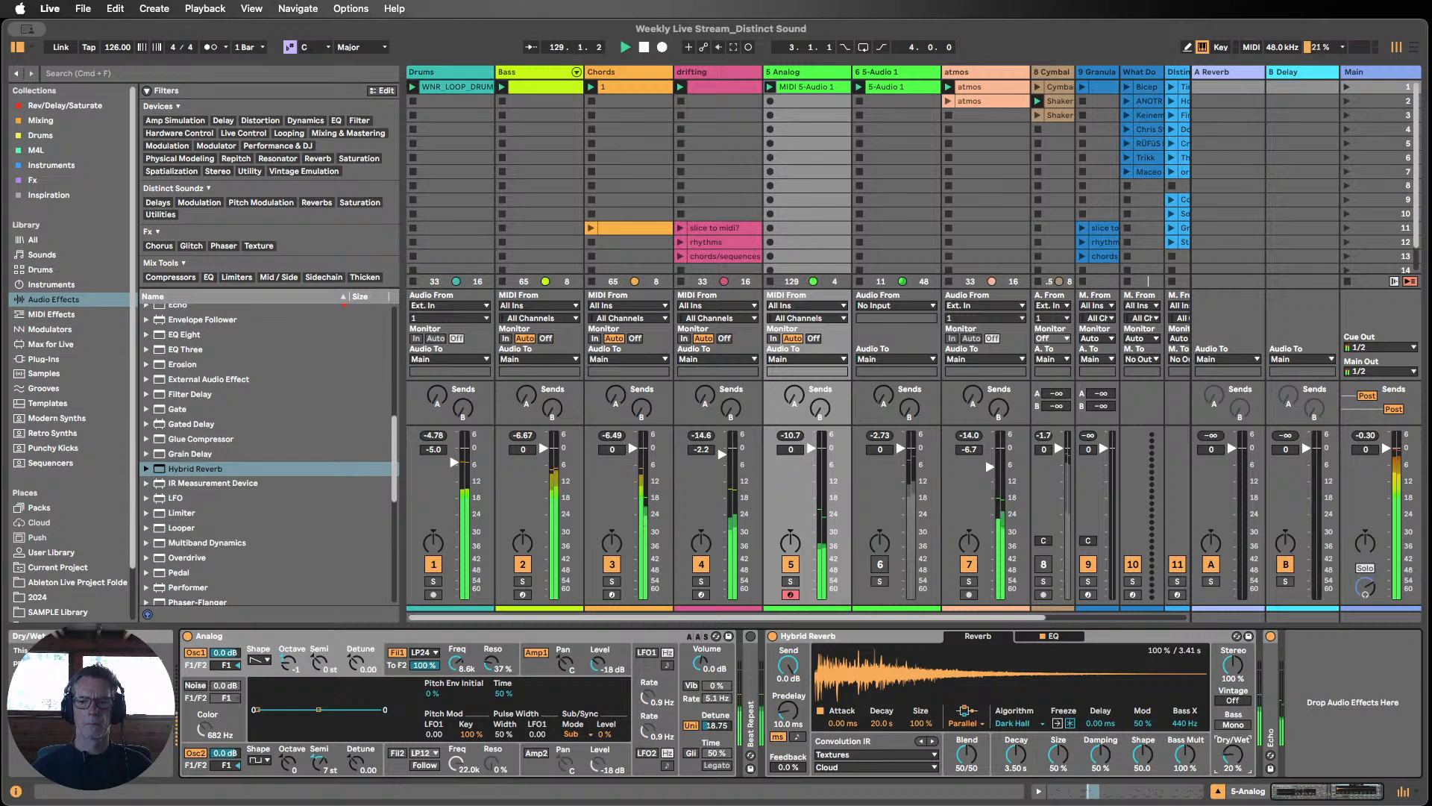
left_click_drag(1232, 754, 1232, 753)
left_click(842, 754)
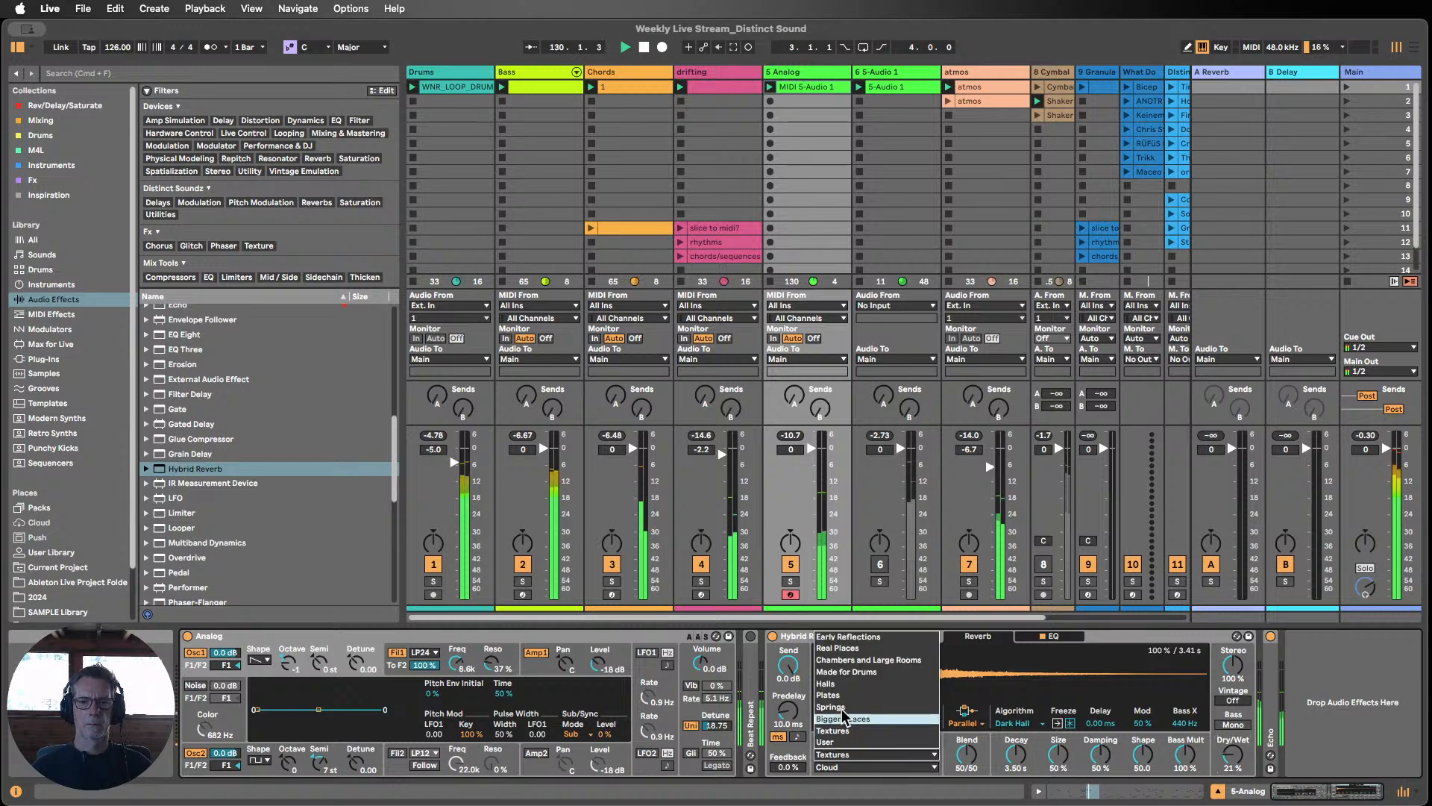
left_click(818, 643)
double_click(818, 635)
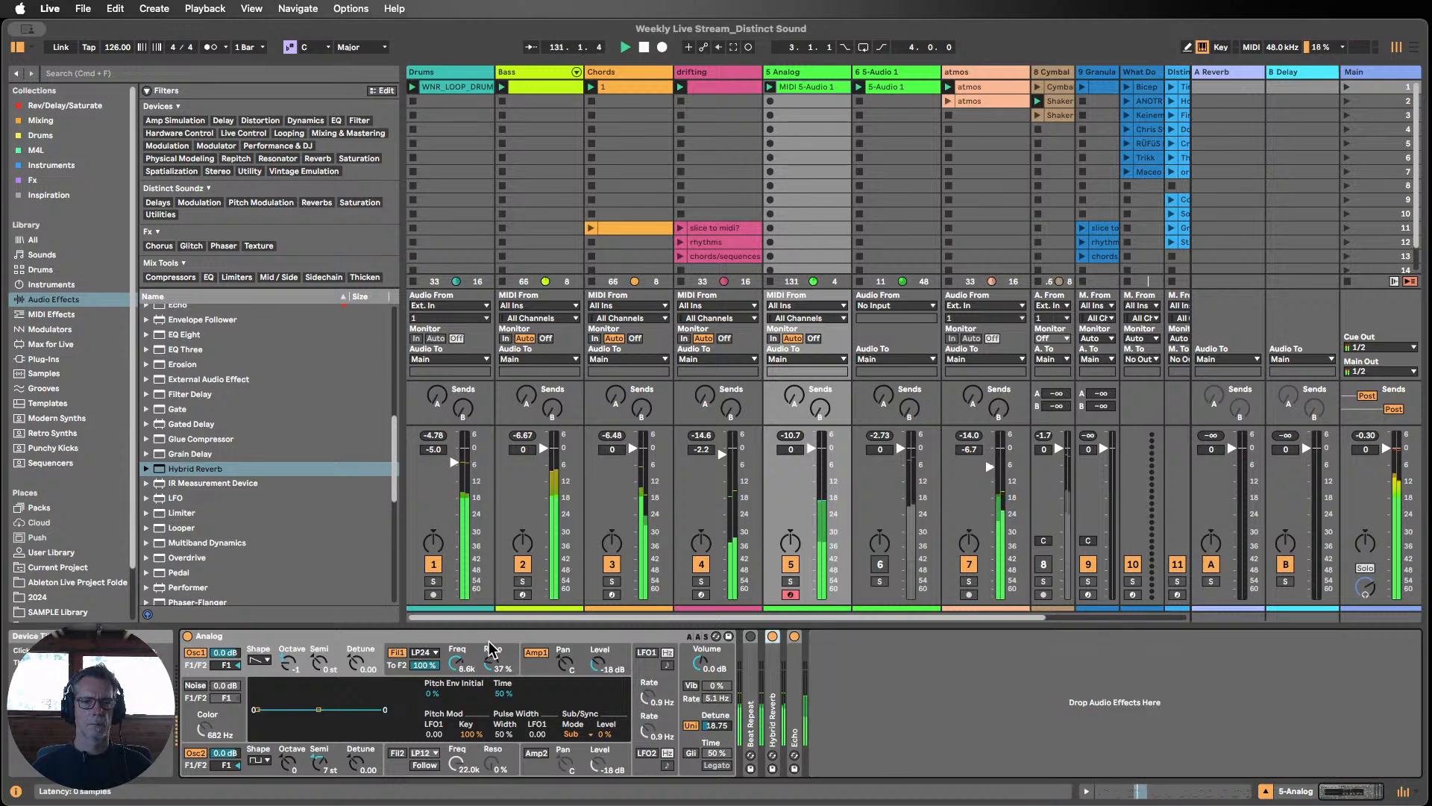
Step: Lower Analog's Fil1 frequency to about 132 Hz and insert Roar between Beat Repeat and Hybrid Reverb
mouse_move(456, 662)
left_mouse_down()
mouse_move(457, 630)
mouse_move(457, 694)
mouse_move(457, 669)
left_mouse_up()
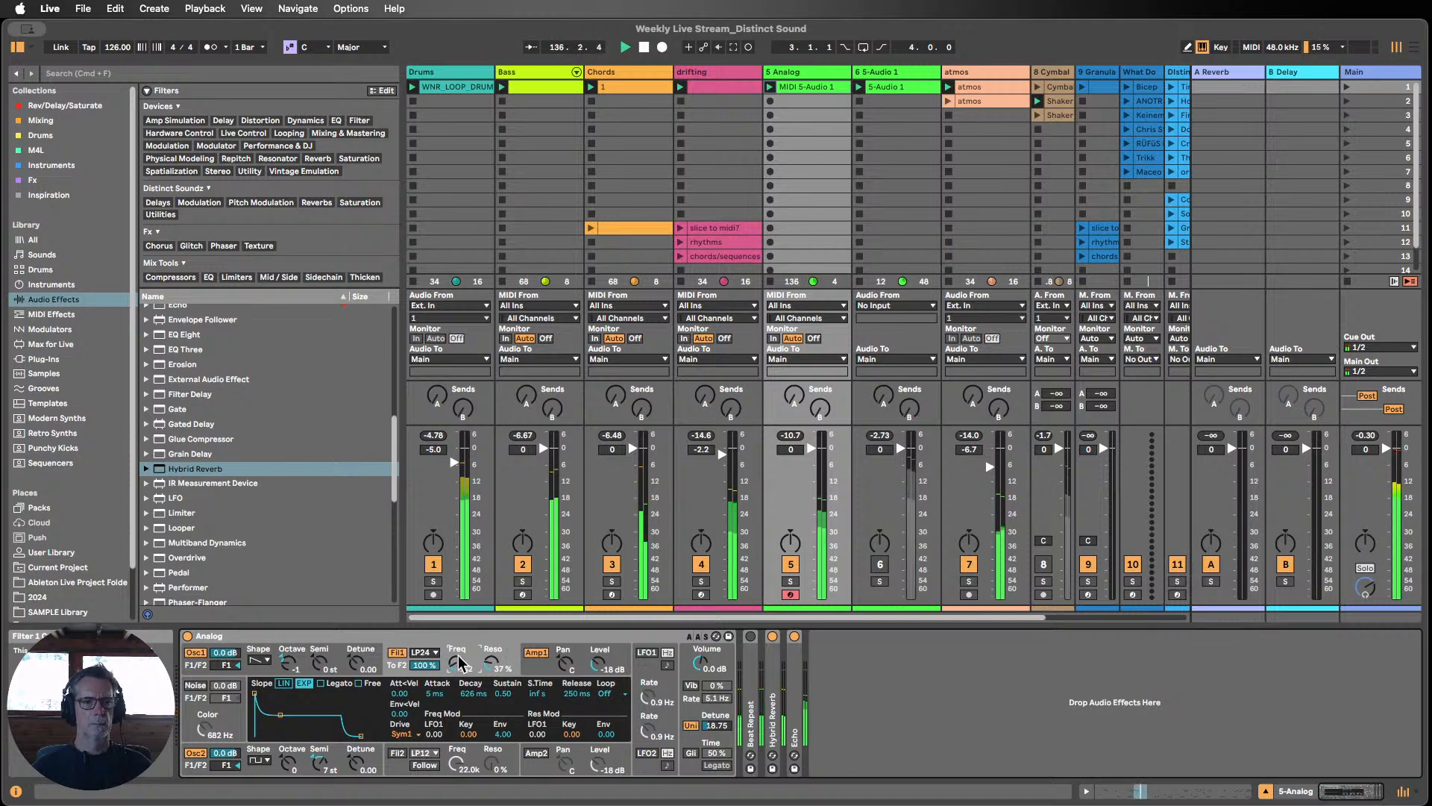
scroll(210, 517, "down", 5)
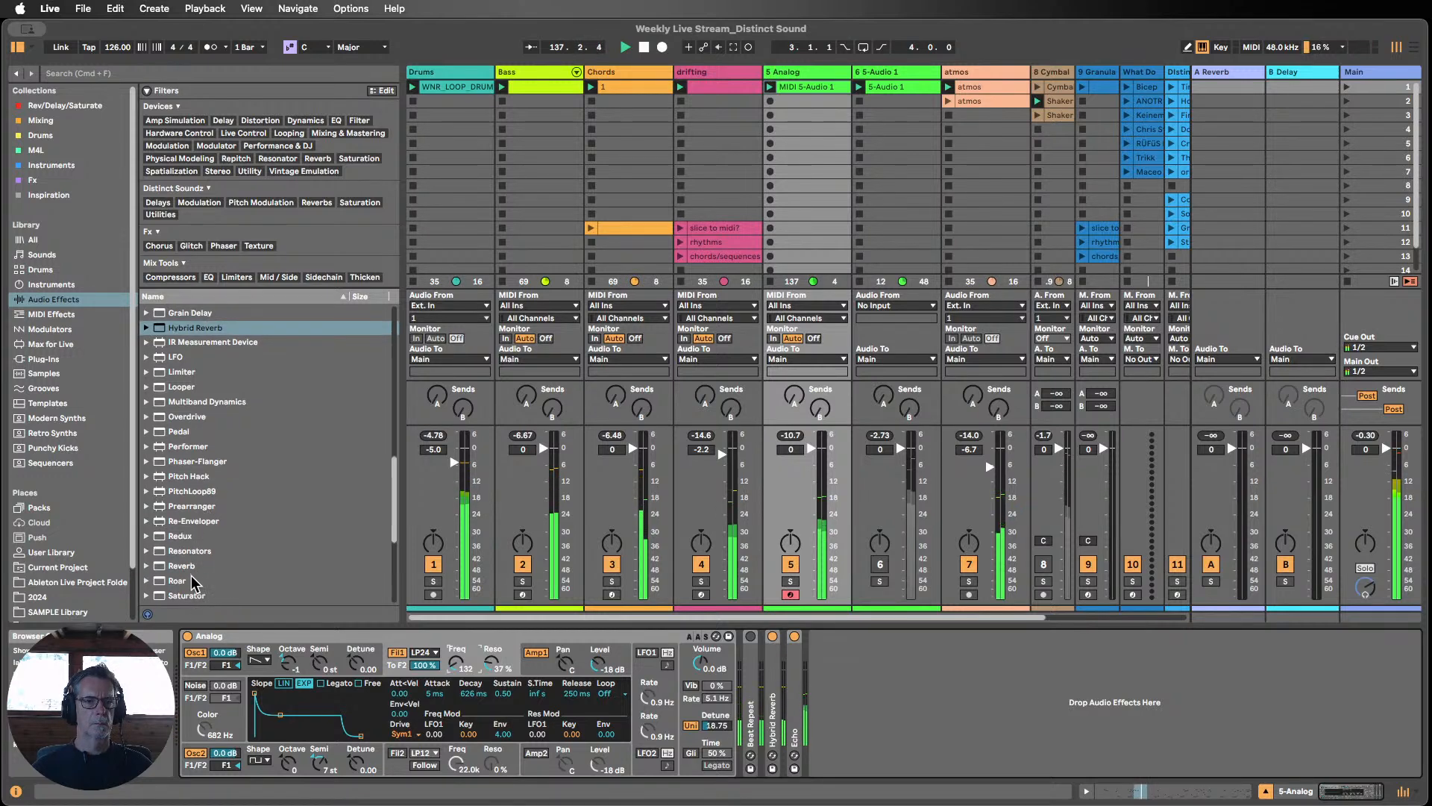
left_click_drag(193, 583, 761, 680)
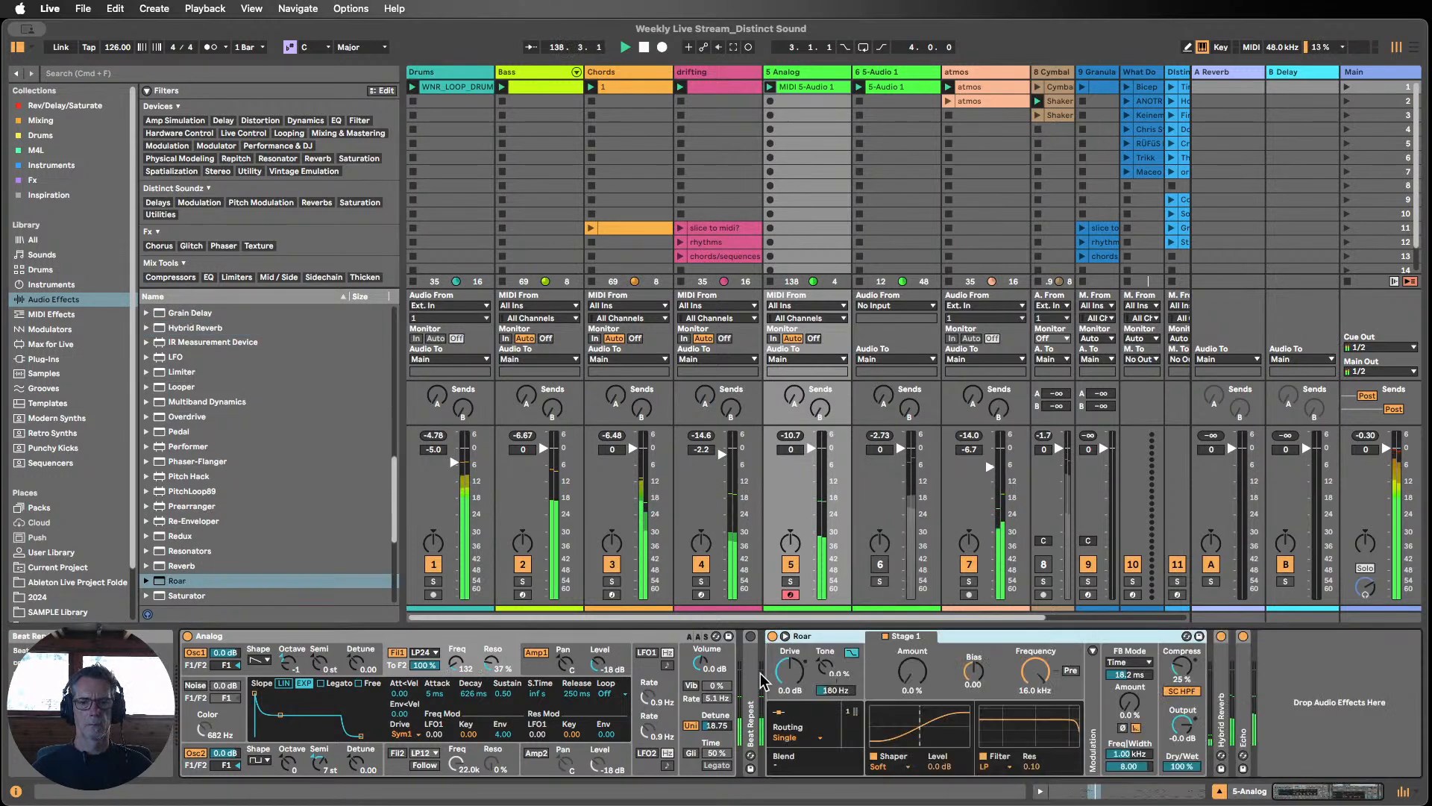
Step: Set Roar's Amount to 8.7% and its Output to -2.8 dB, and fold the device
left_click_drag(897, 683, 897, 672)
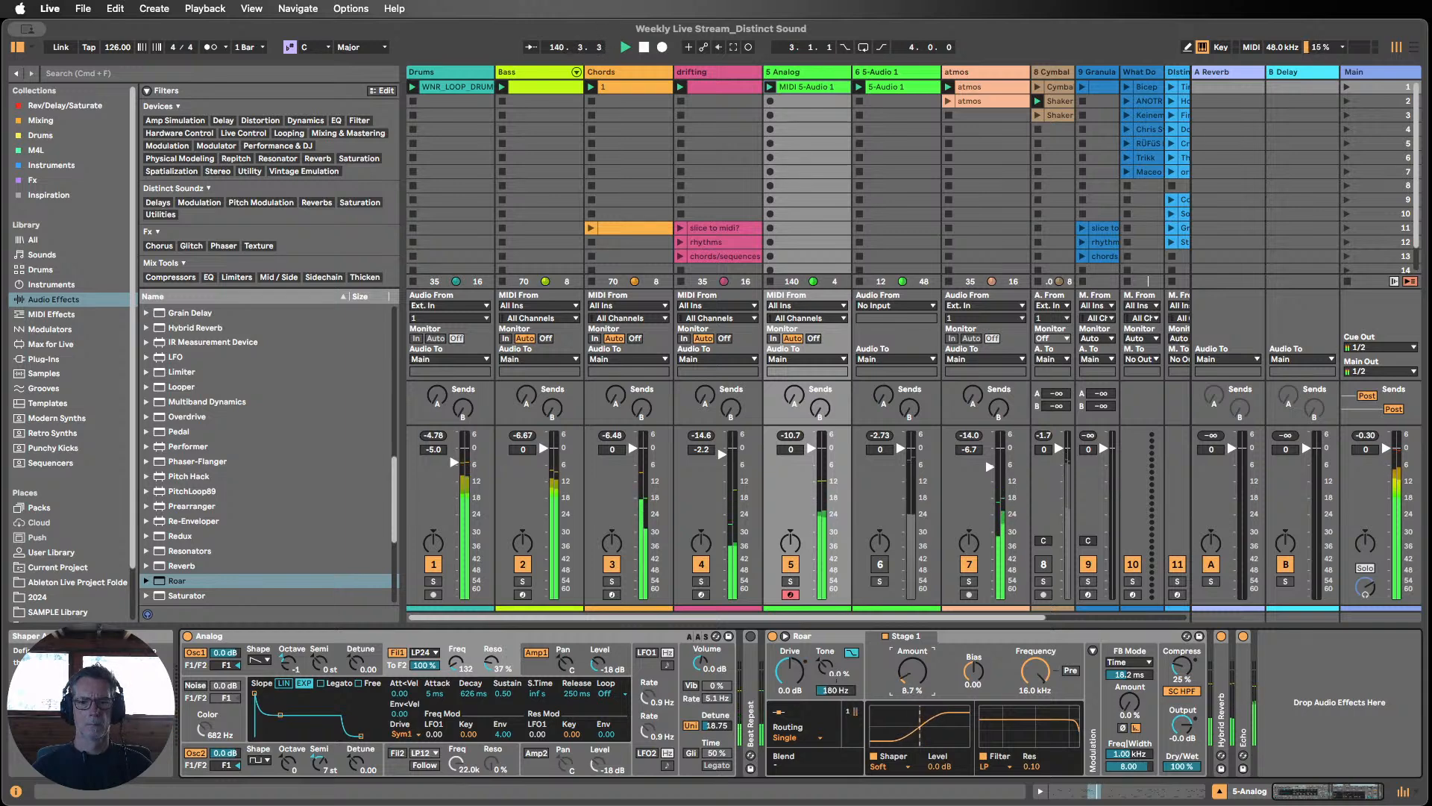
double_click(834, 638)
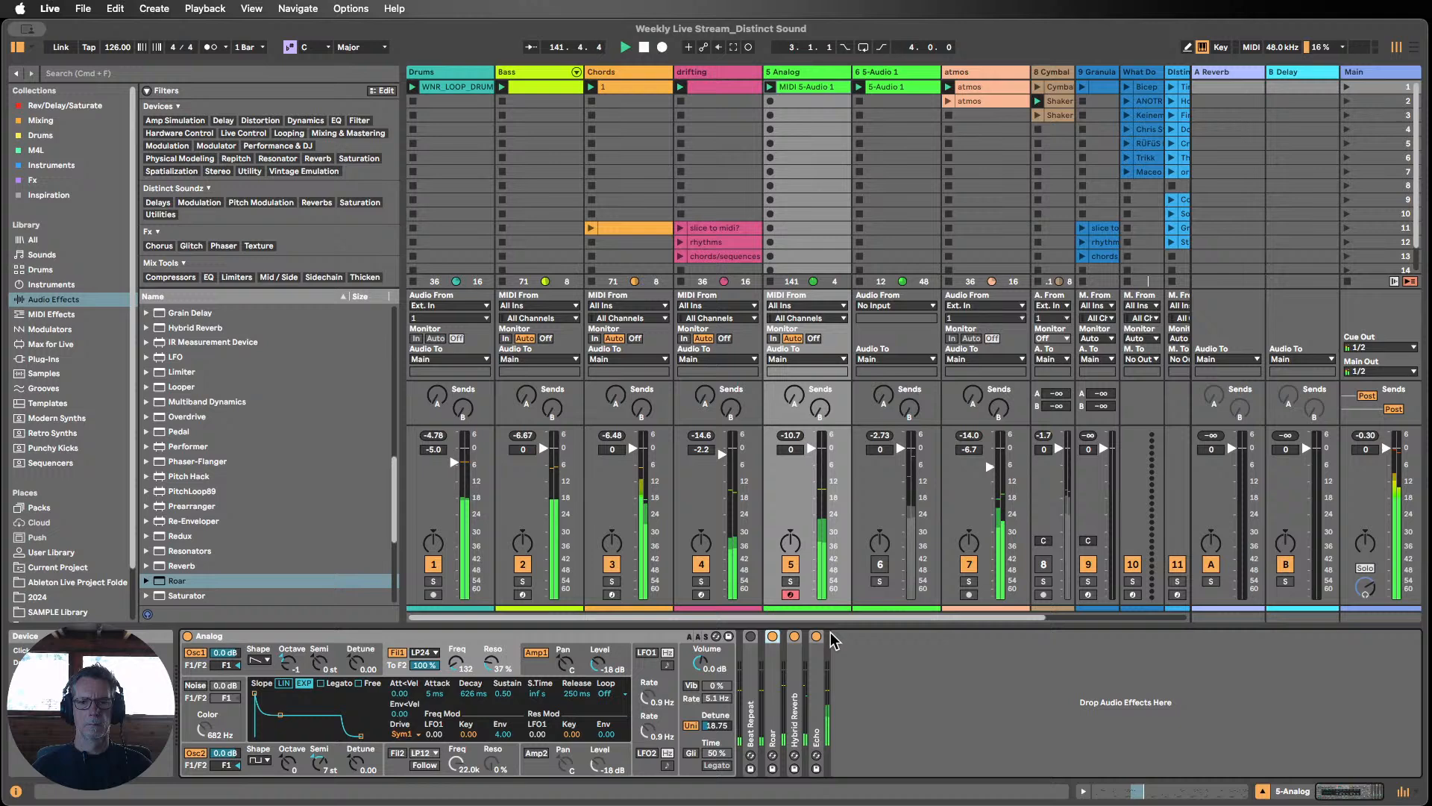
double_click(776, 660)
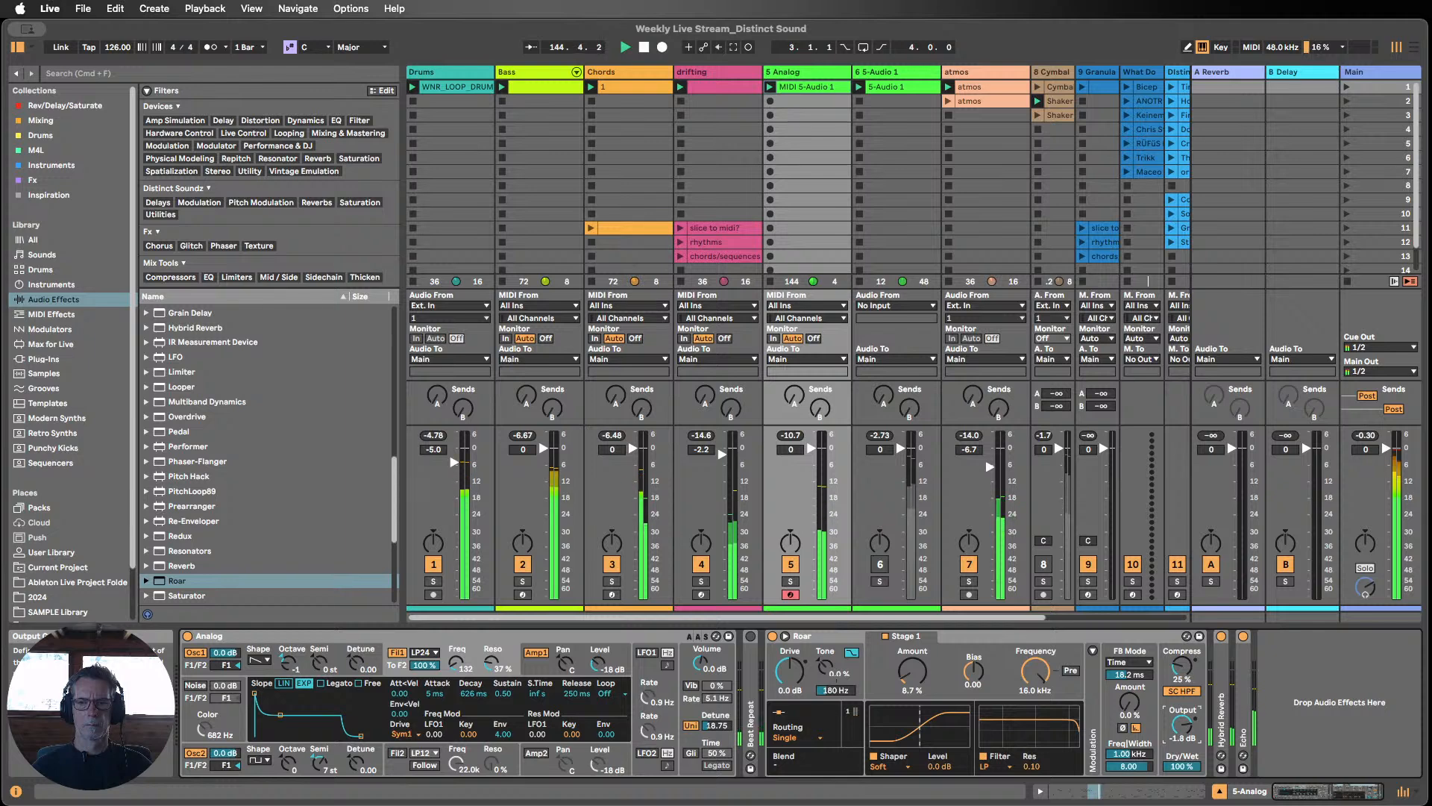
double_click(846, 636)
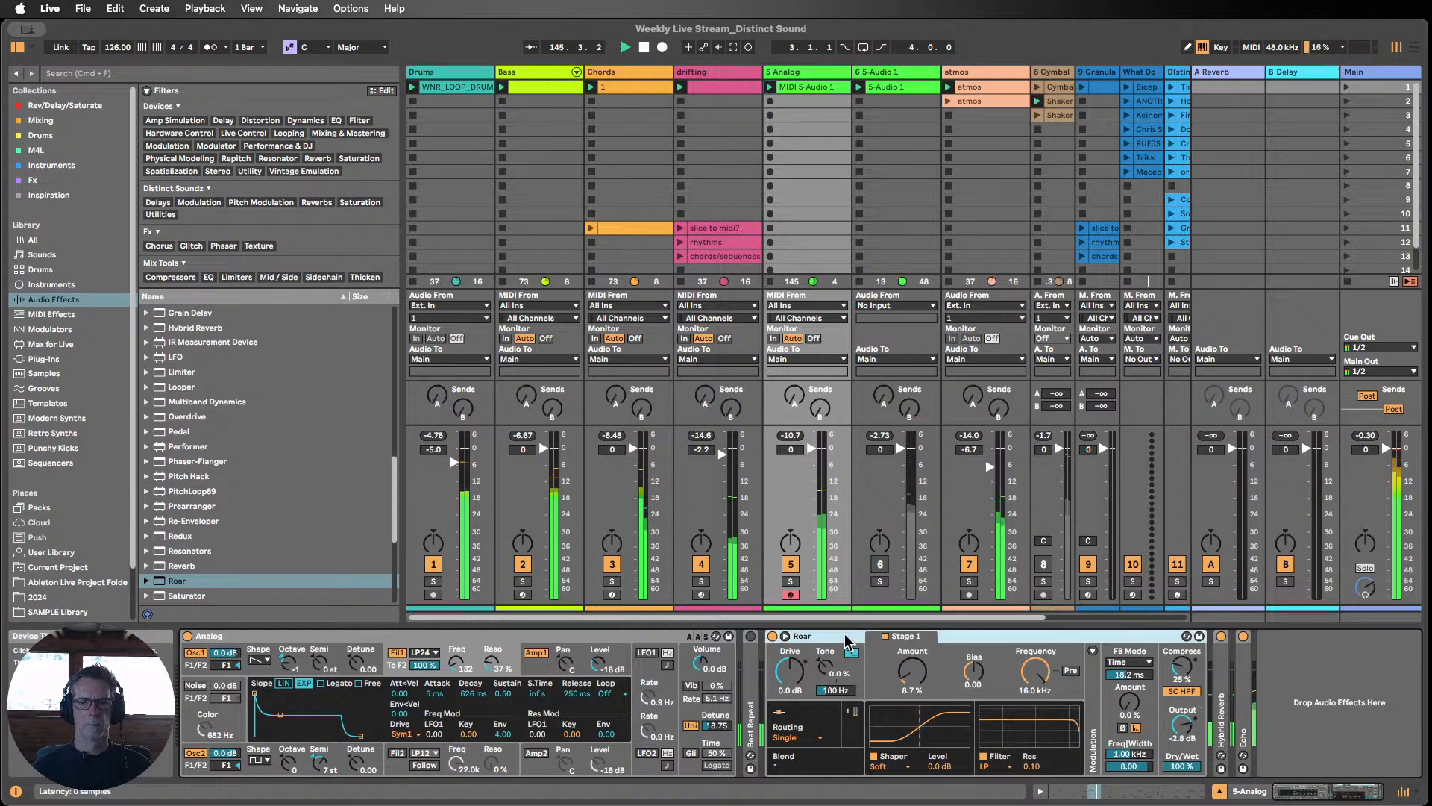
Step: Set Analog's Amp1 envelope to a sustain of 0.00 and a decay of 4.08 s
left_click(579, 671)
left_click_drag(506, 695, 506, 656)
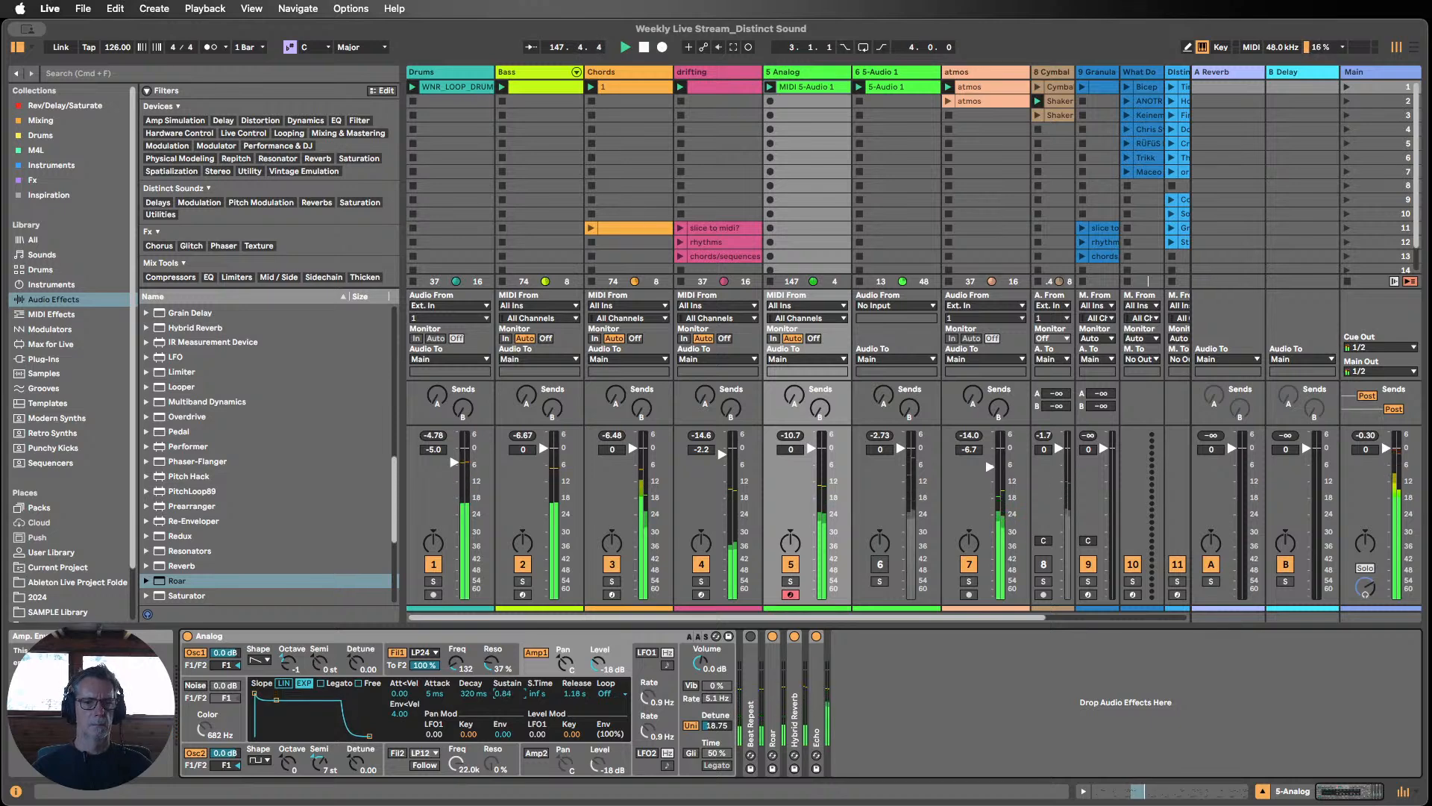
left_click_drag(506, 696, 506, 727)
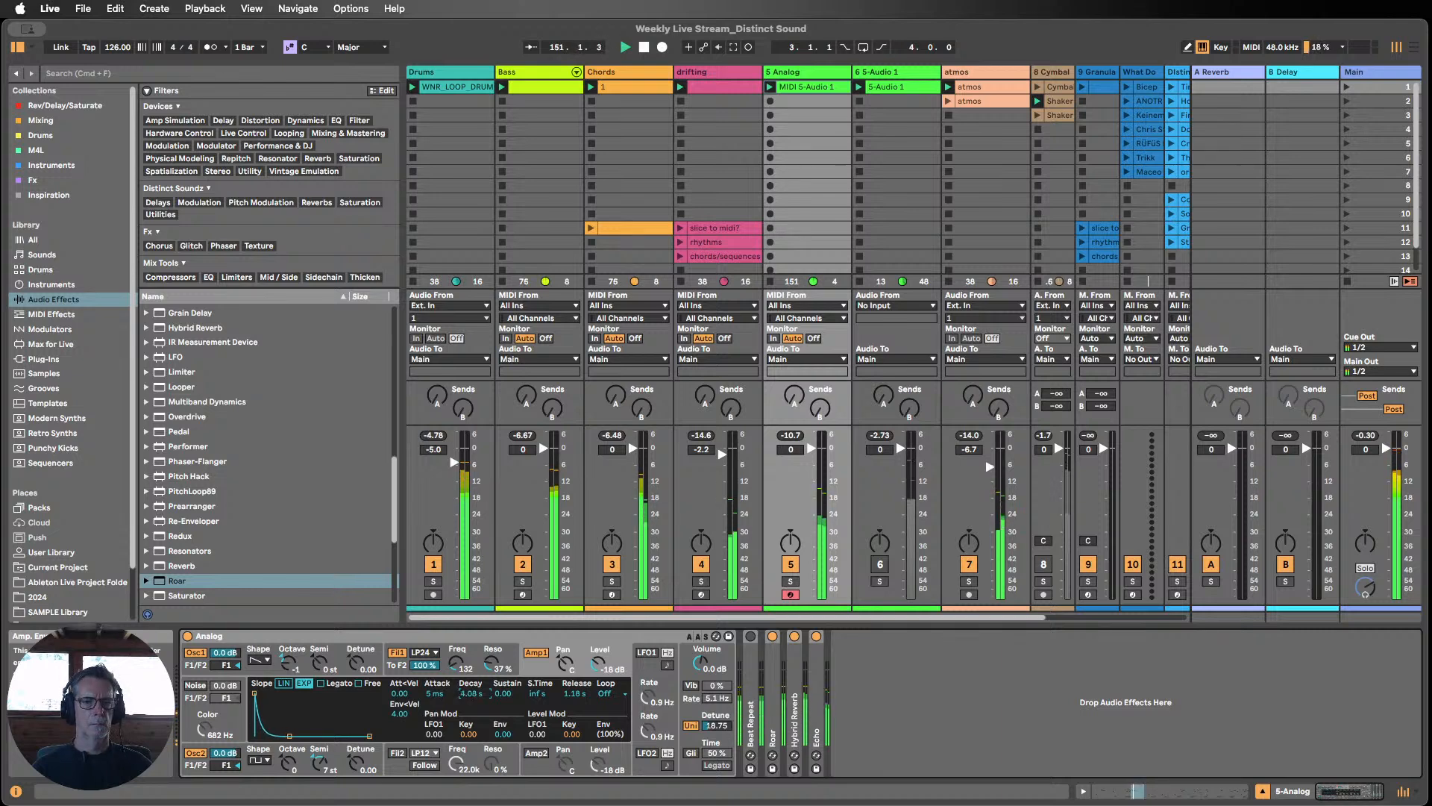
Step: Set Analog's voices to Mono and its glide time to 100%
left_click(689, 724)
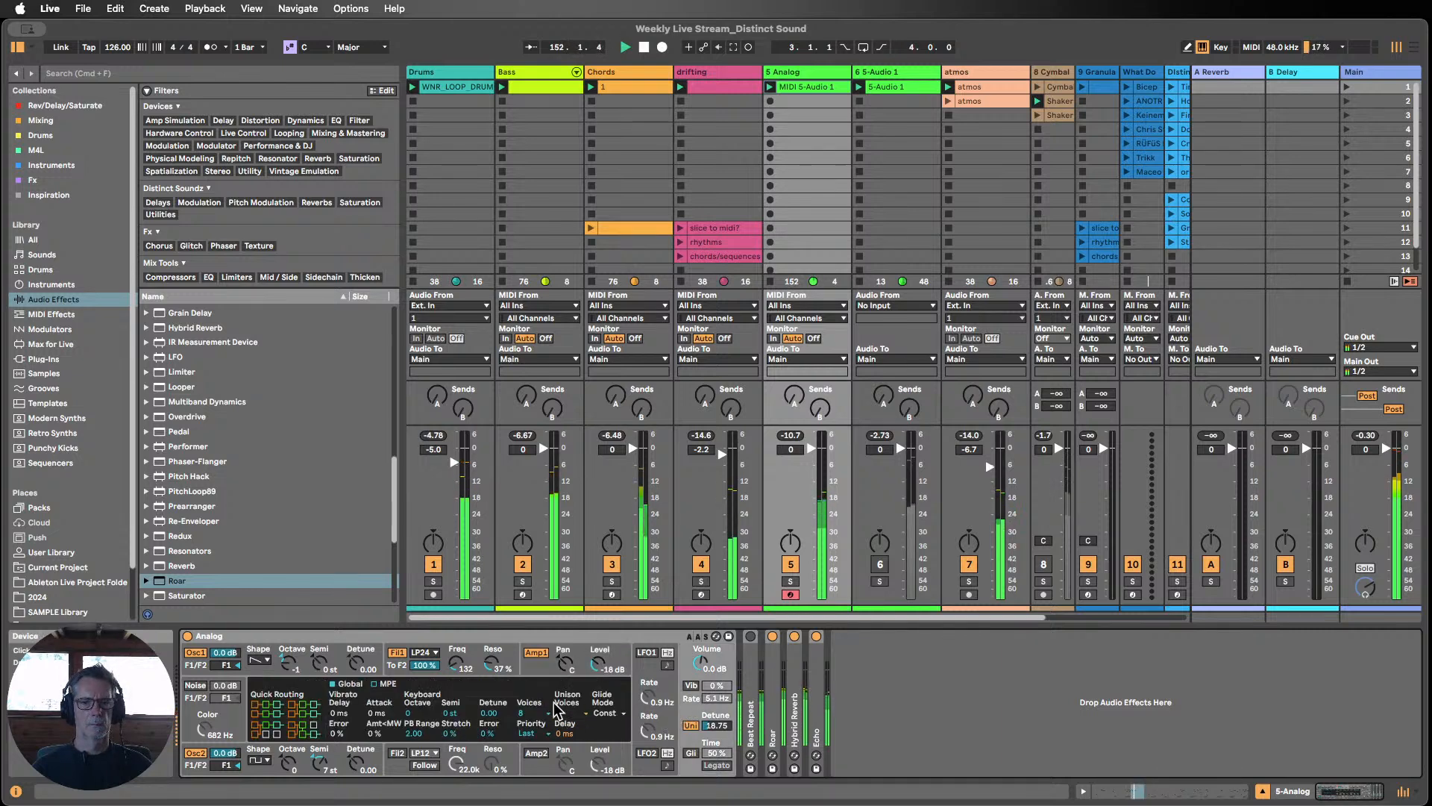
left_click(580, 713)
left_click(530, 713)
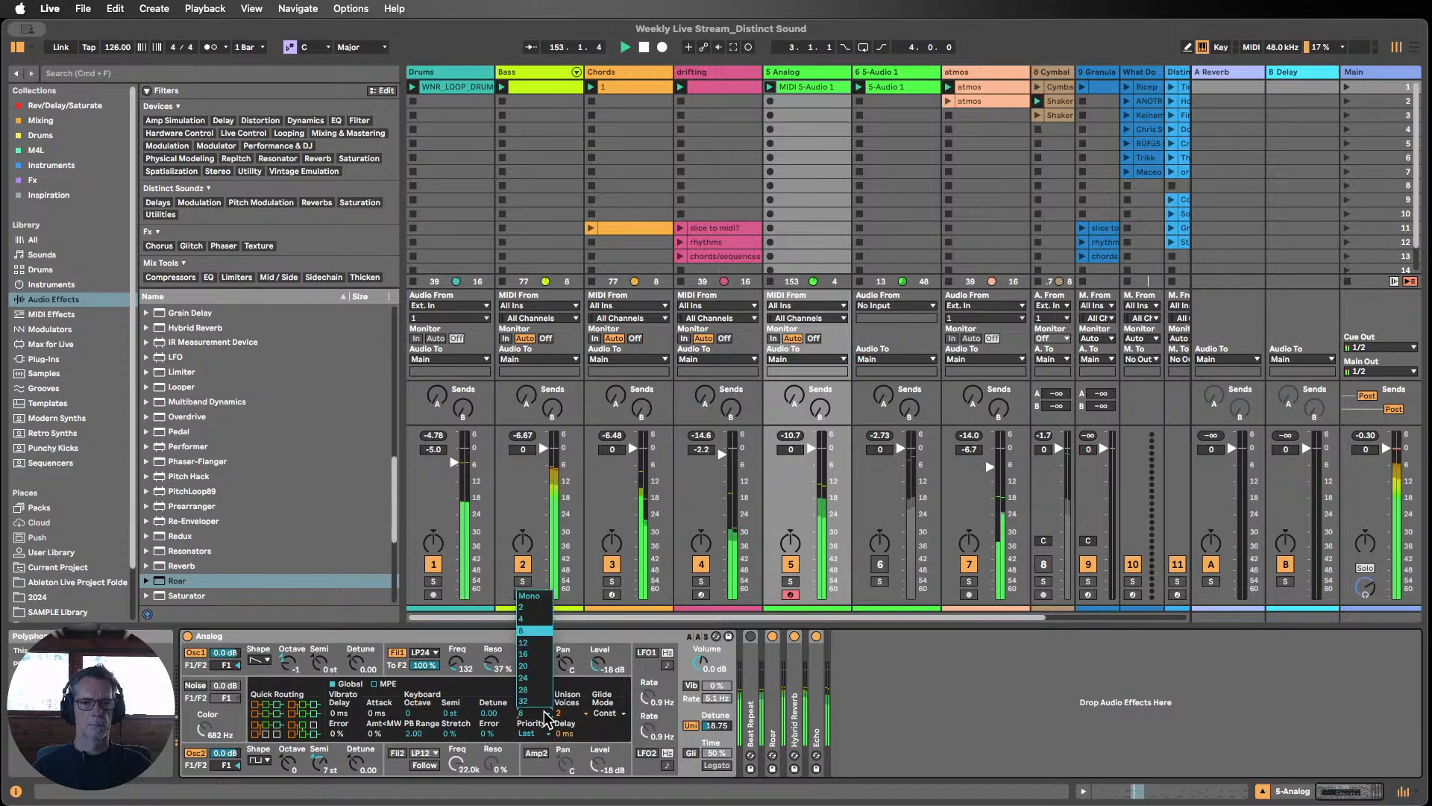
left_click(531, 602)
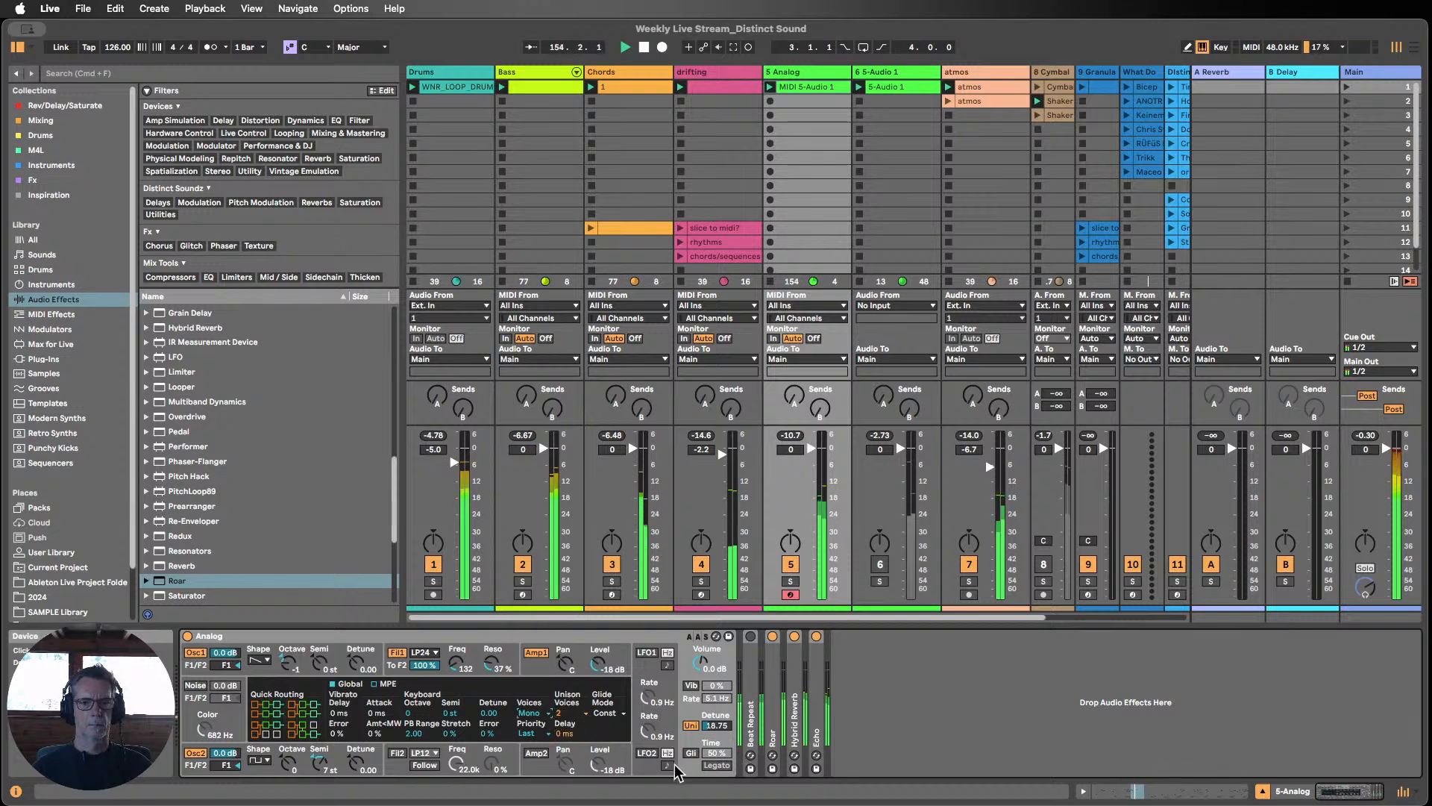
left_click(691, 752)
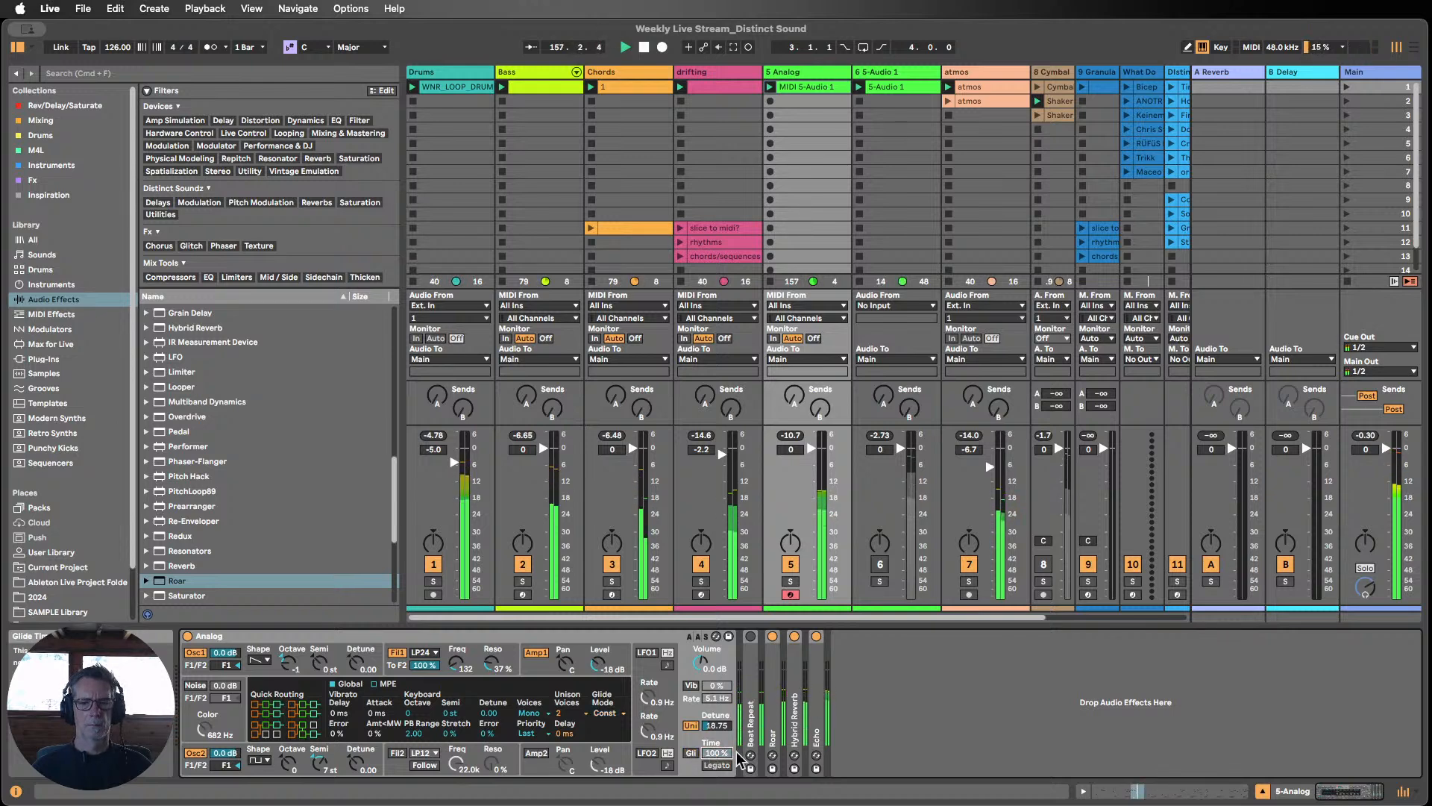
Step: Deactivate the folded Roar device on the 5 Analog track
left_click(937, 742)
left_click(773, 636)
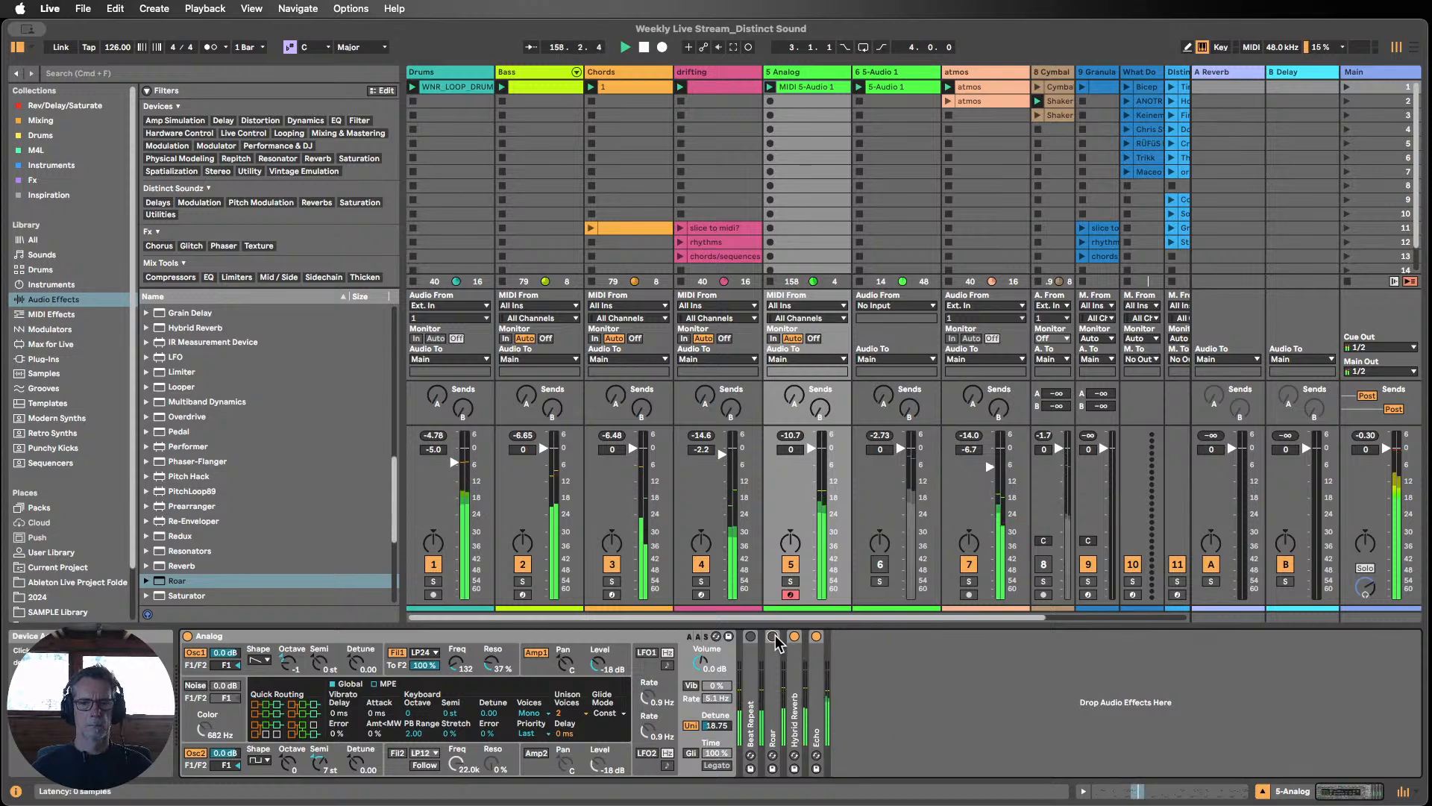
Step: Reactivate Roar on the 5 Analog track, set Echo's Dry/Wet to 28% and fold Echo
left_click(794, 637)
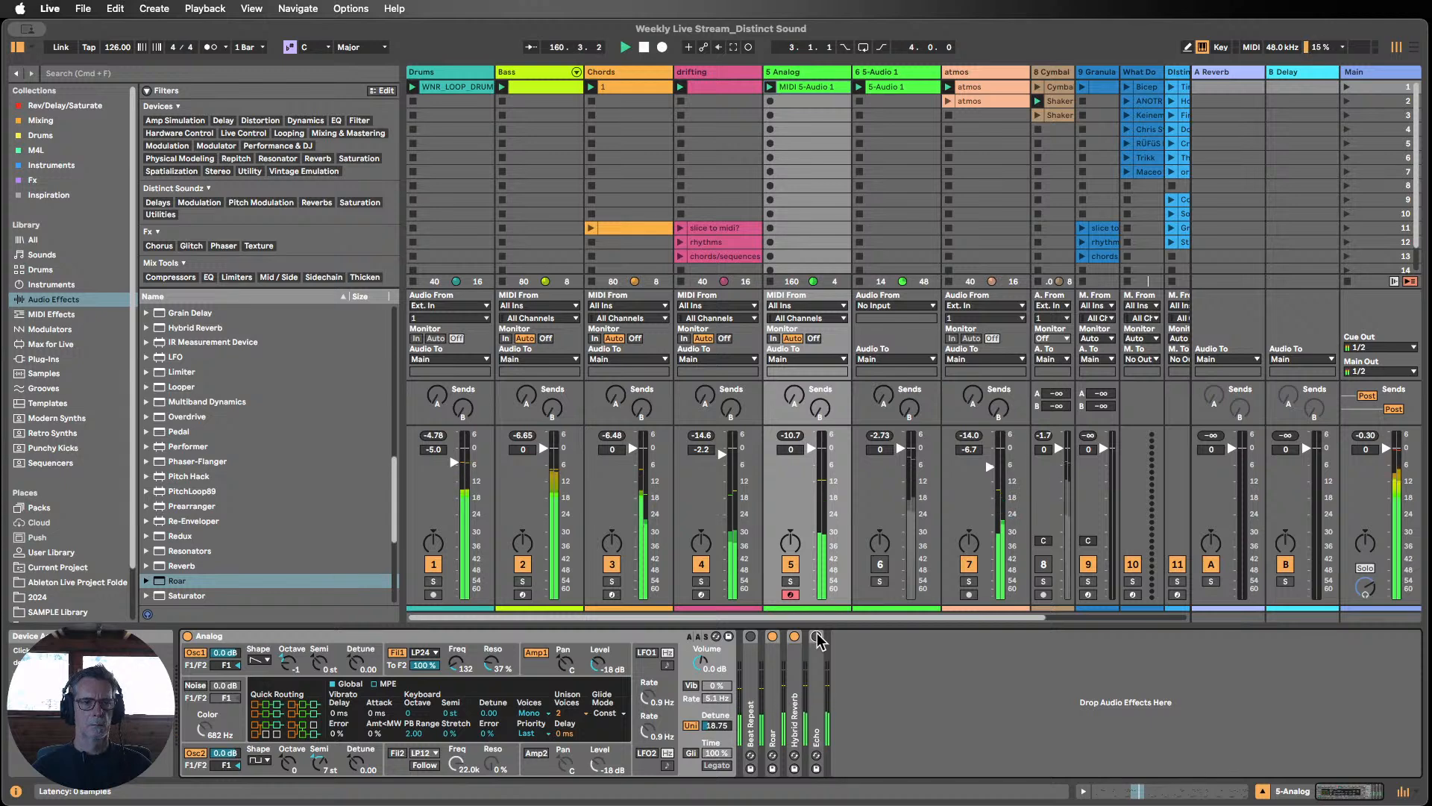
double_click(819, 670)
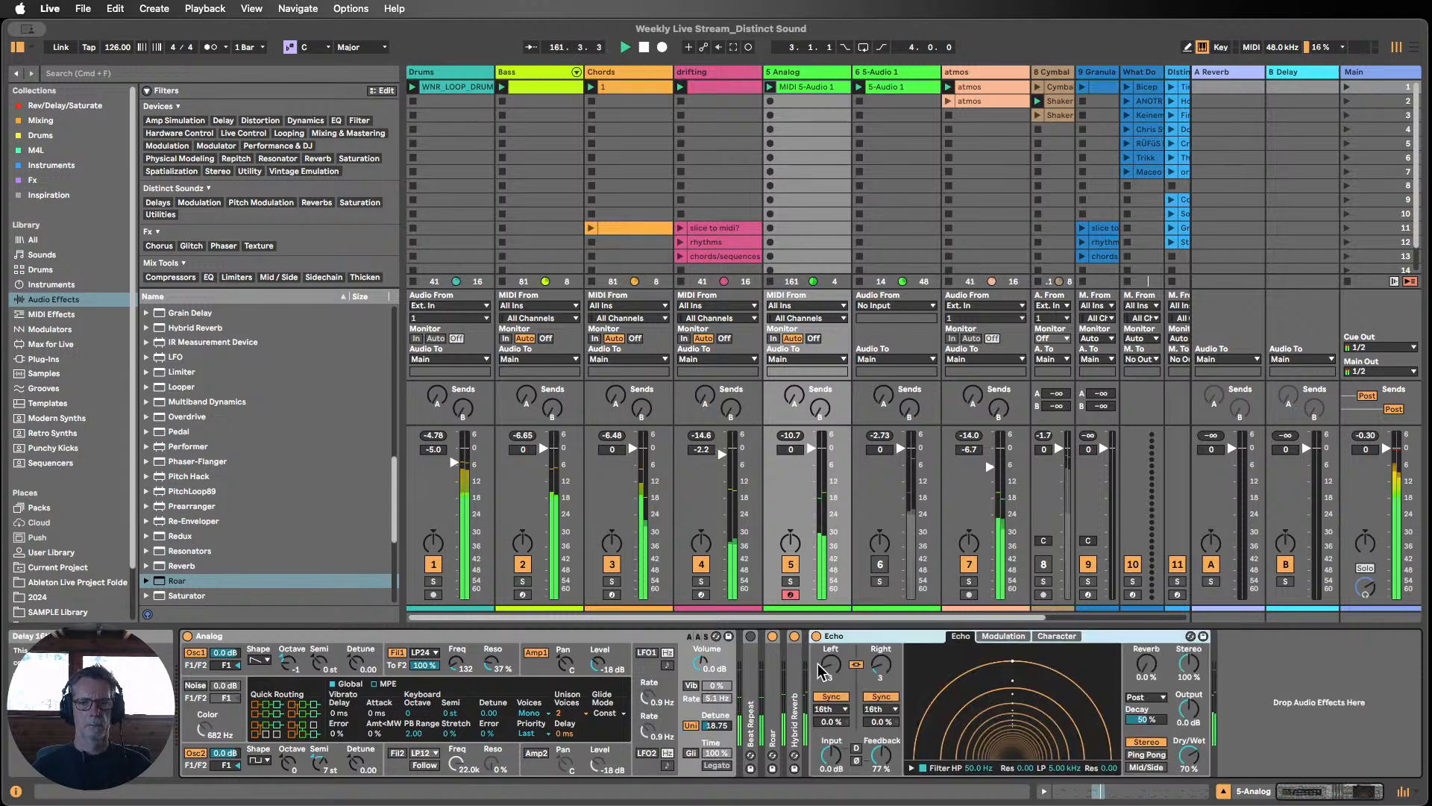
left_click_drag(1187, 758, 1188, 798)
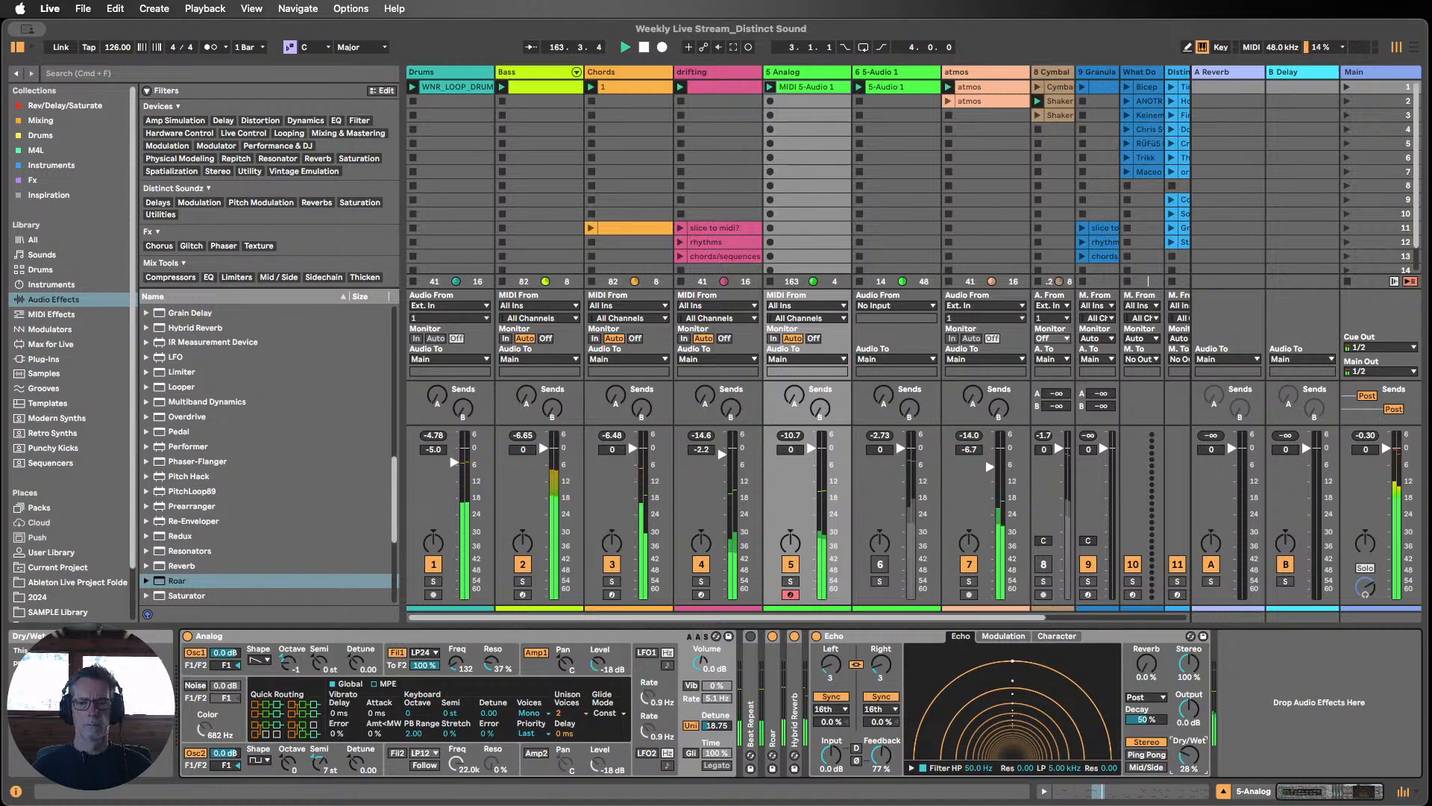
double_click(894, 639)
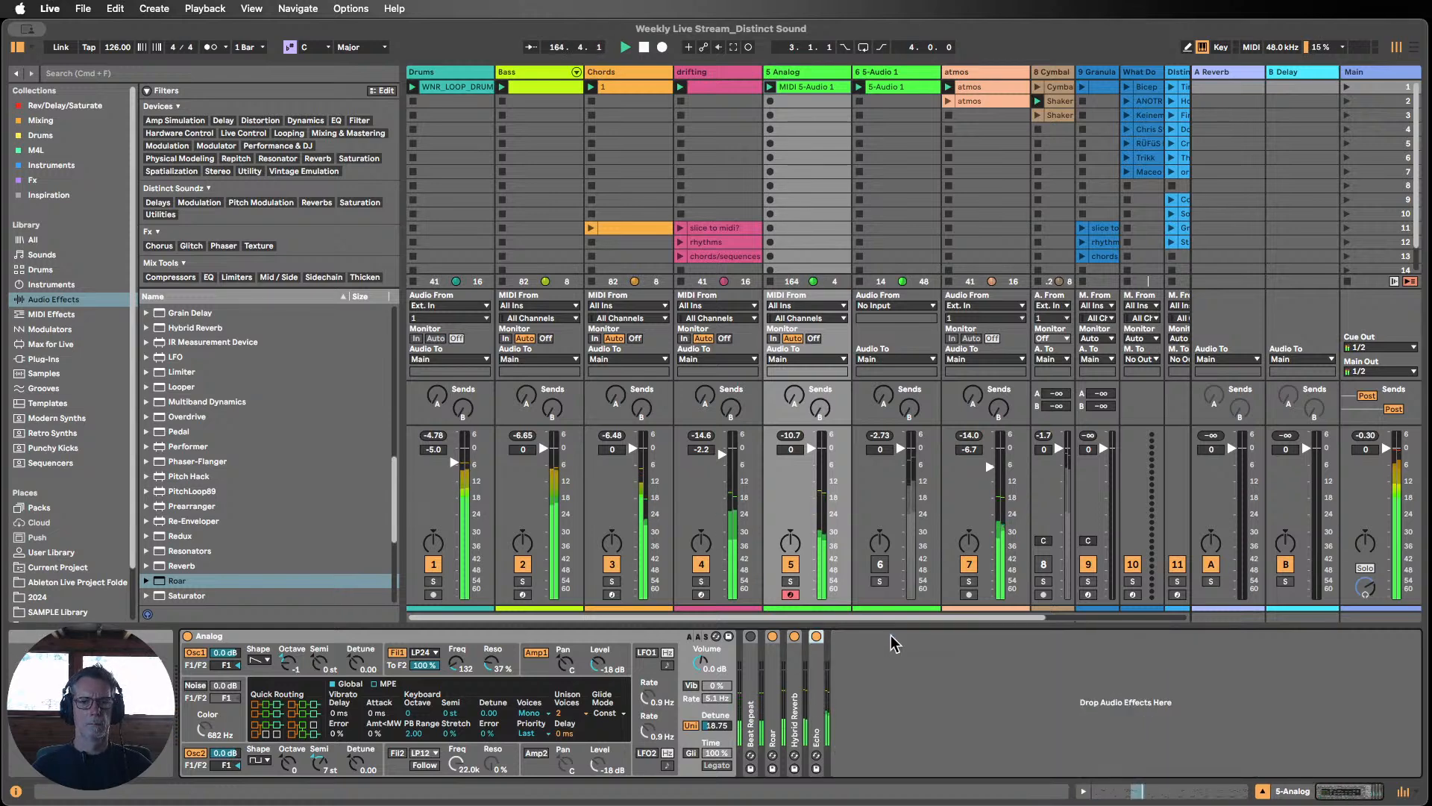
Step: Audition the mix by toggling the Drums, Chords, Bass and 5 Analog tracks off and on, leaving Bass deactivated
left_click(433, 565)
left_click(612, 568)
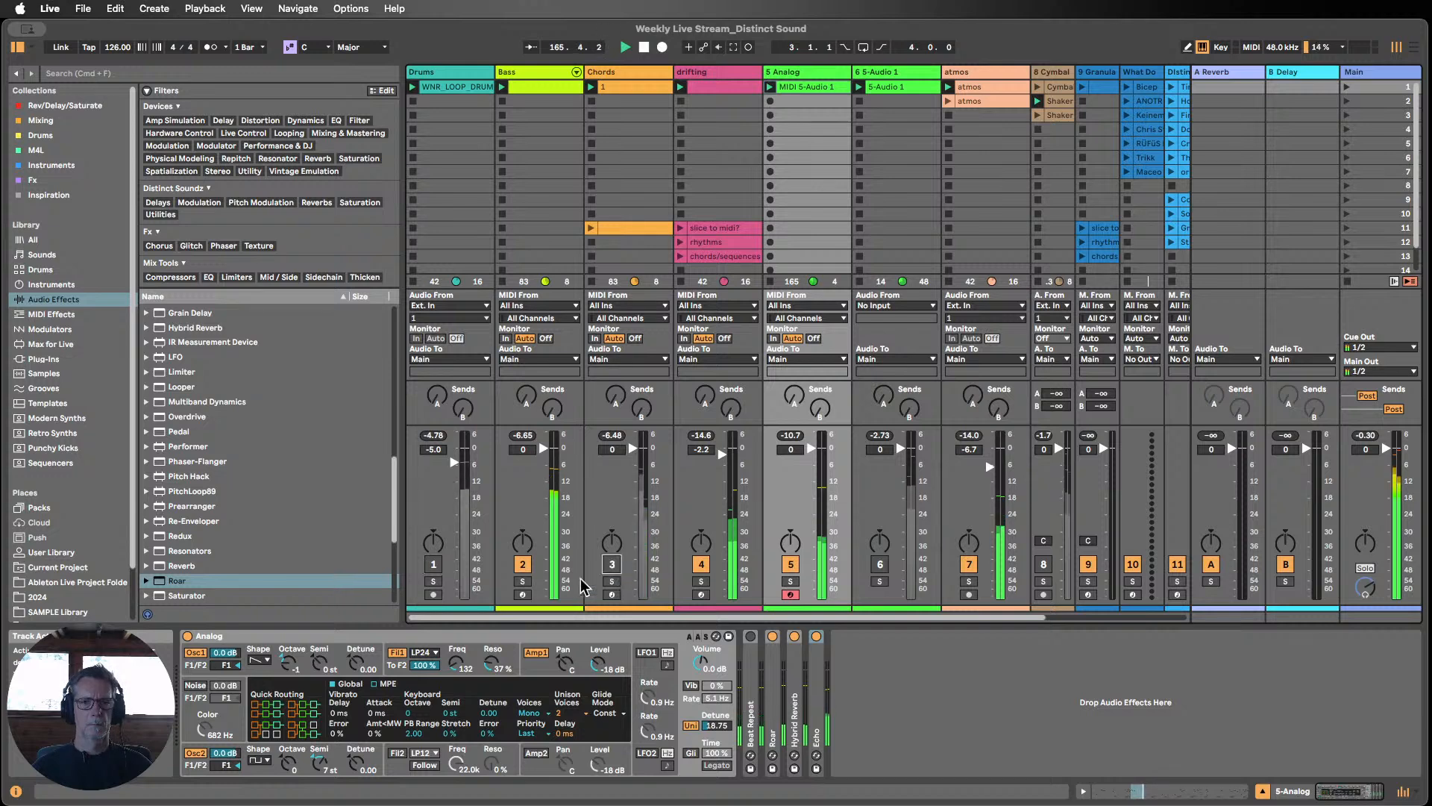
left_click(432, 567)
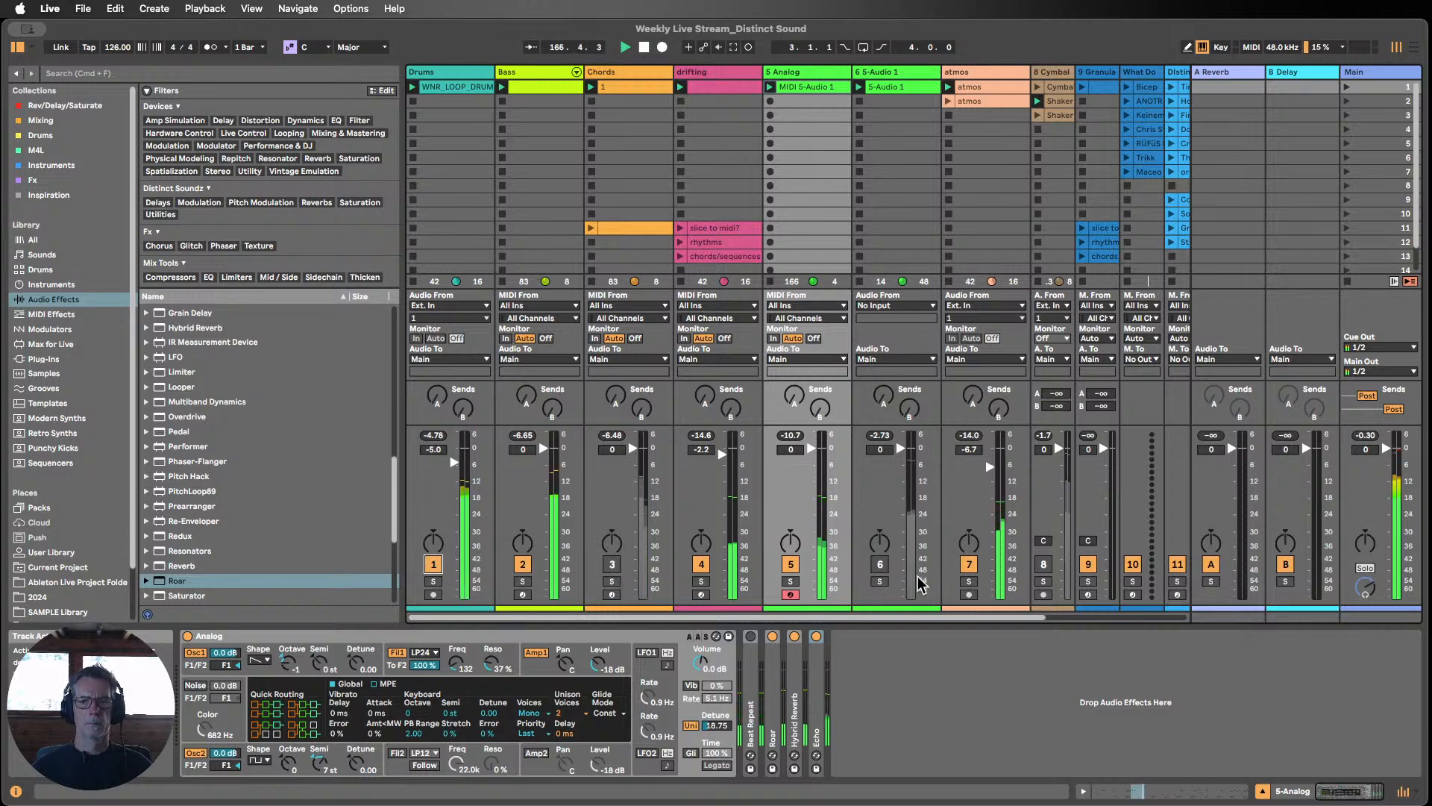
left_click(612, 566)
left_click(521, 565)
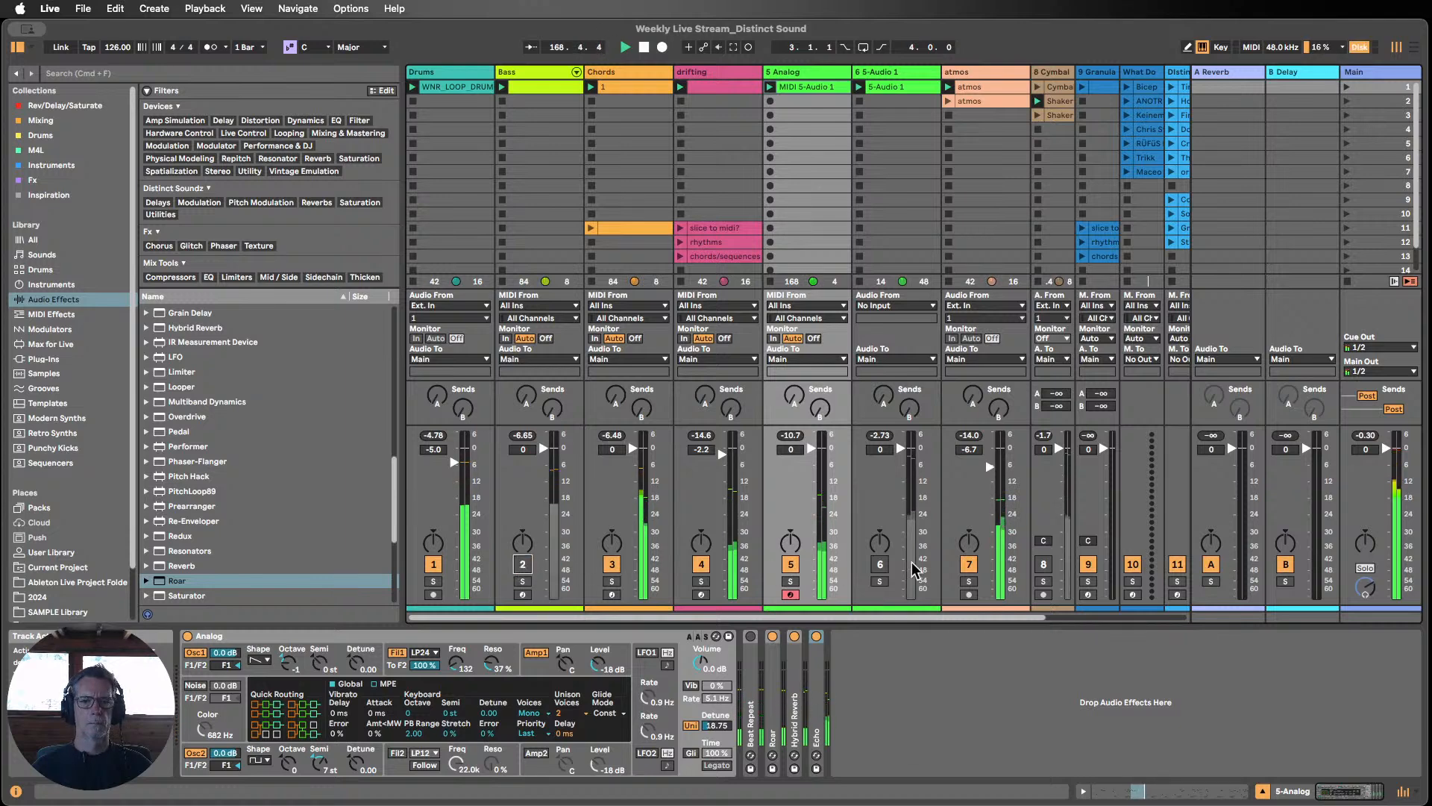
left_click(792, 566)
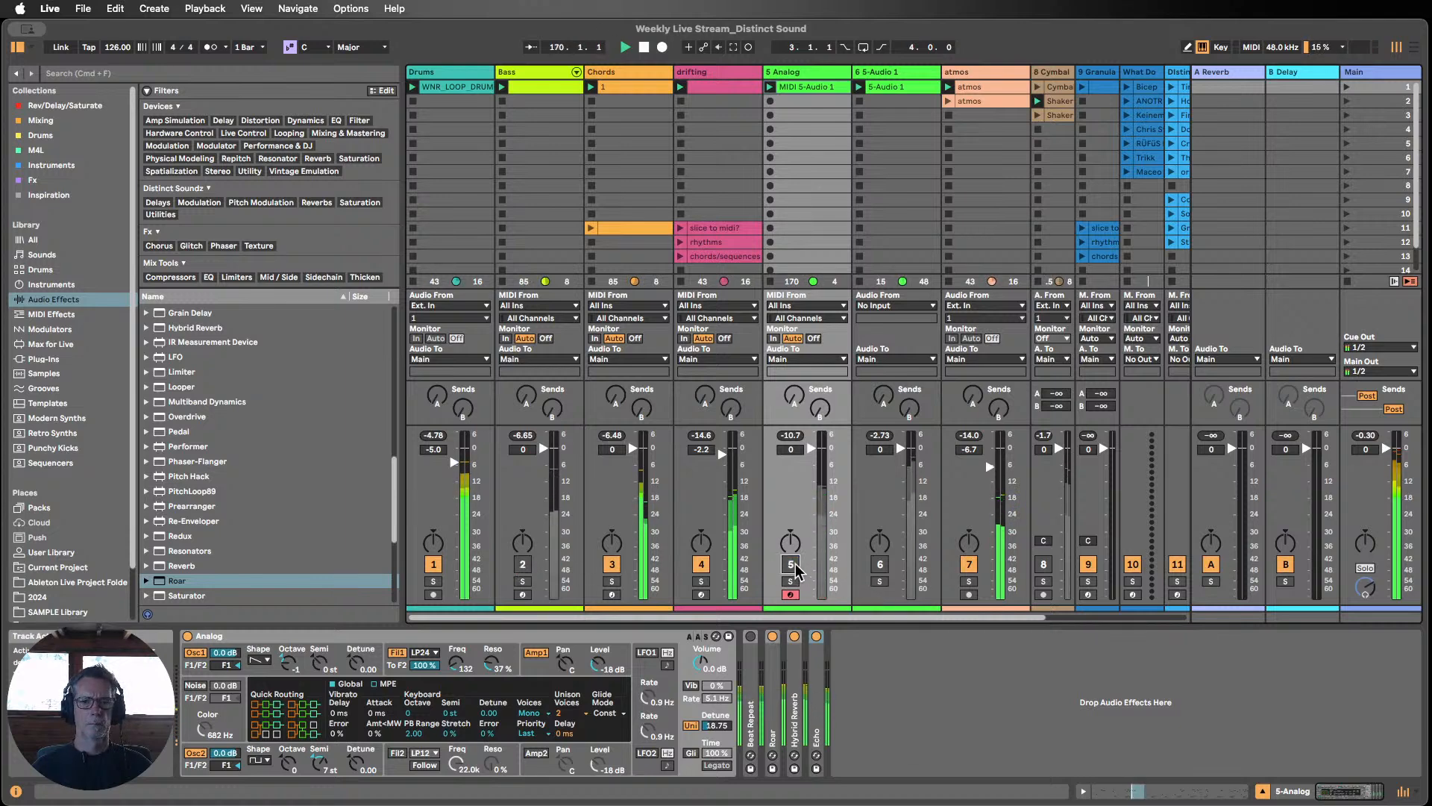
left_click(792, 566)
Step: Transpose the upper notes in bar 4 of the MIDI 5-Audio 1 clip up one octave
double_click(808, 88)
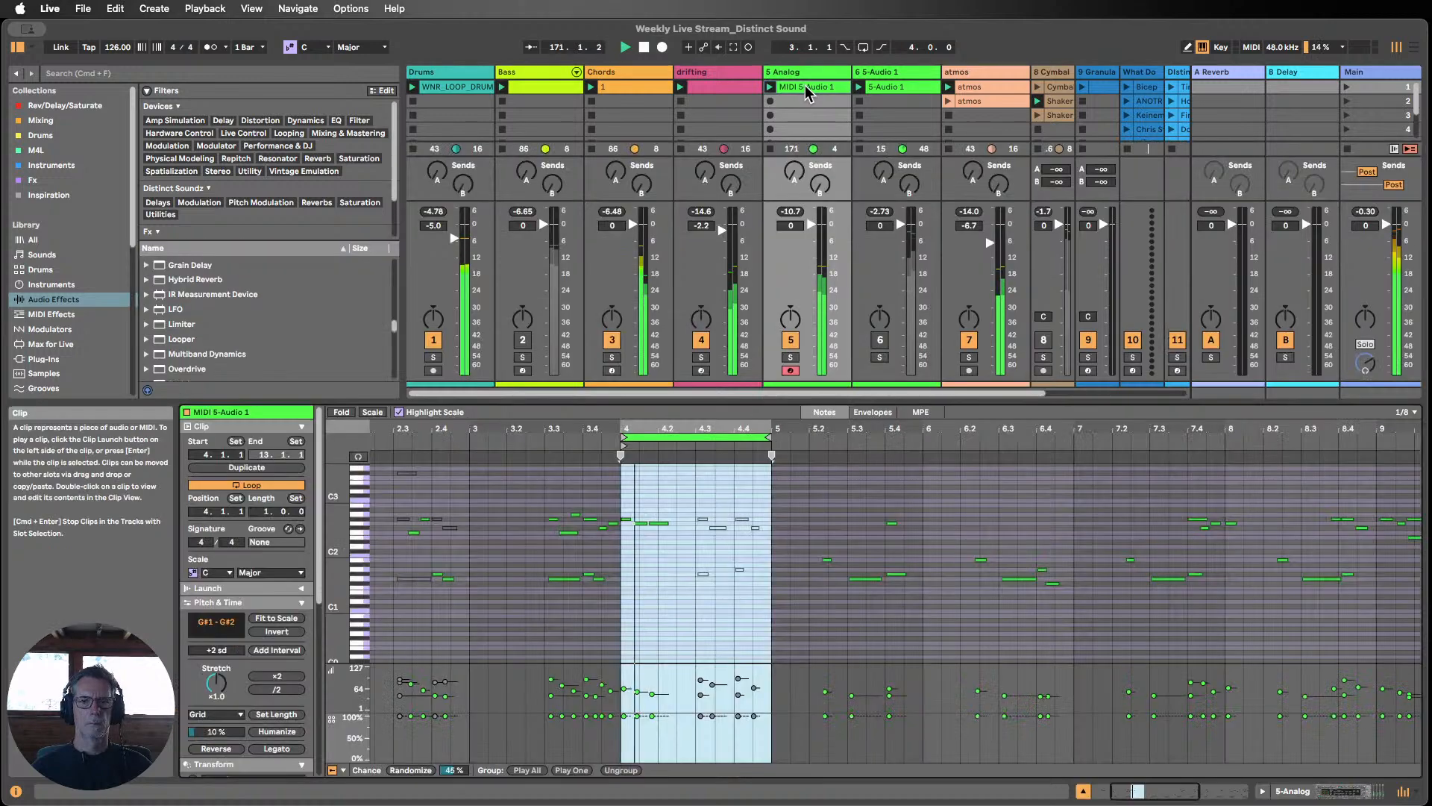
mouse_move(338, 537)
left_mouse_down()
mouse_move(382, 534)
mouse_move(313, 541)
mouse_move(354, 531)
mouse_move(354, 559)
left_mouse_up()
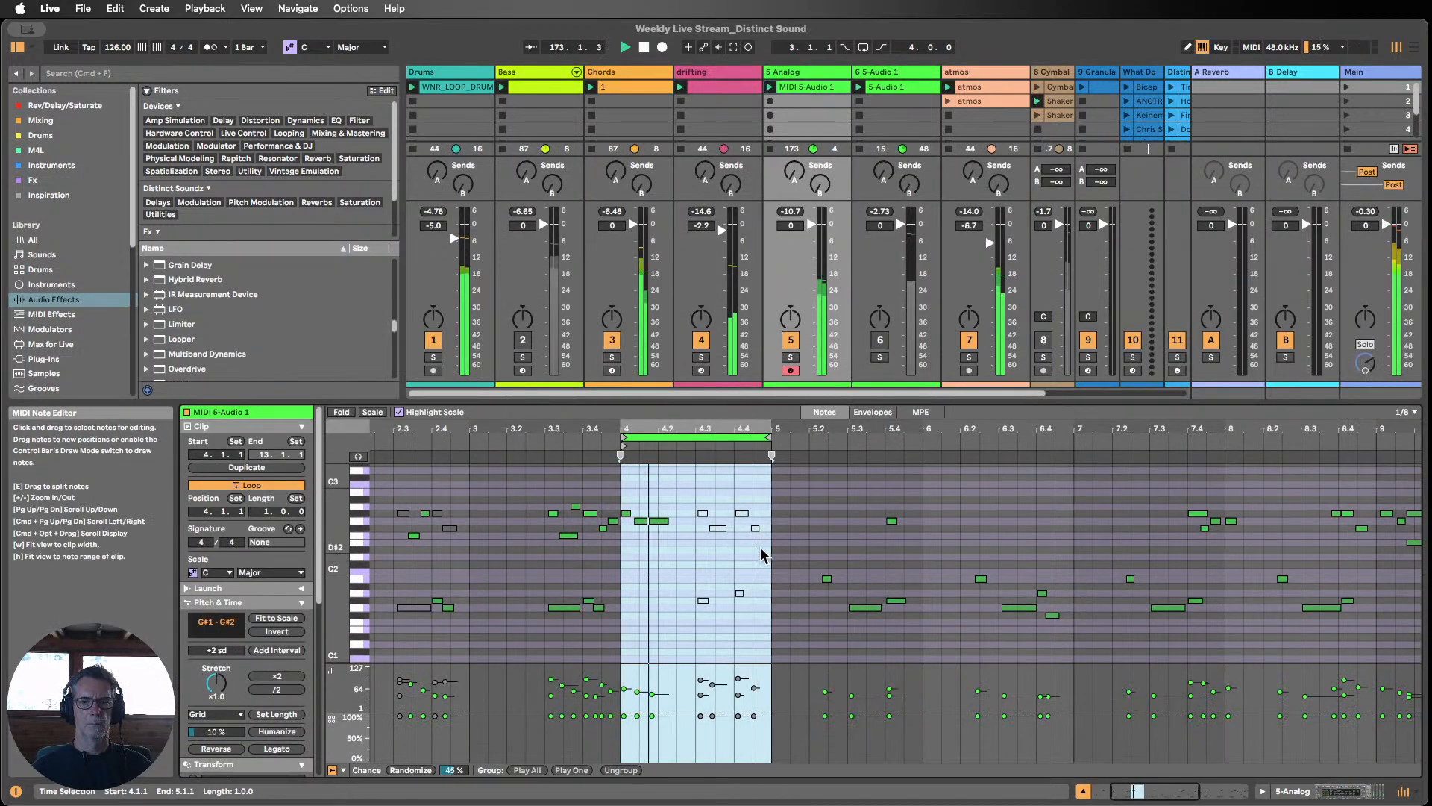
left_click_drag(773, 550, 625, 493)
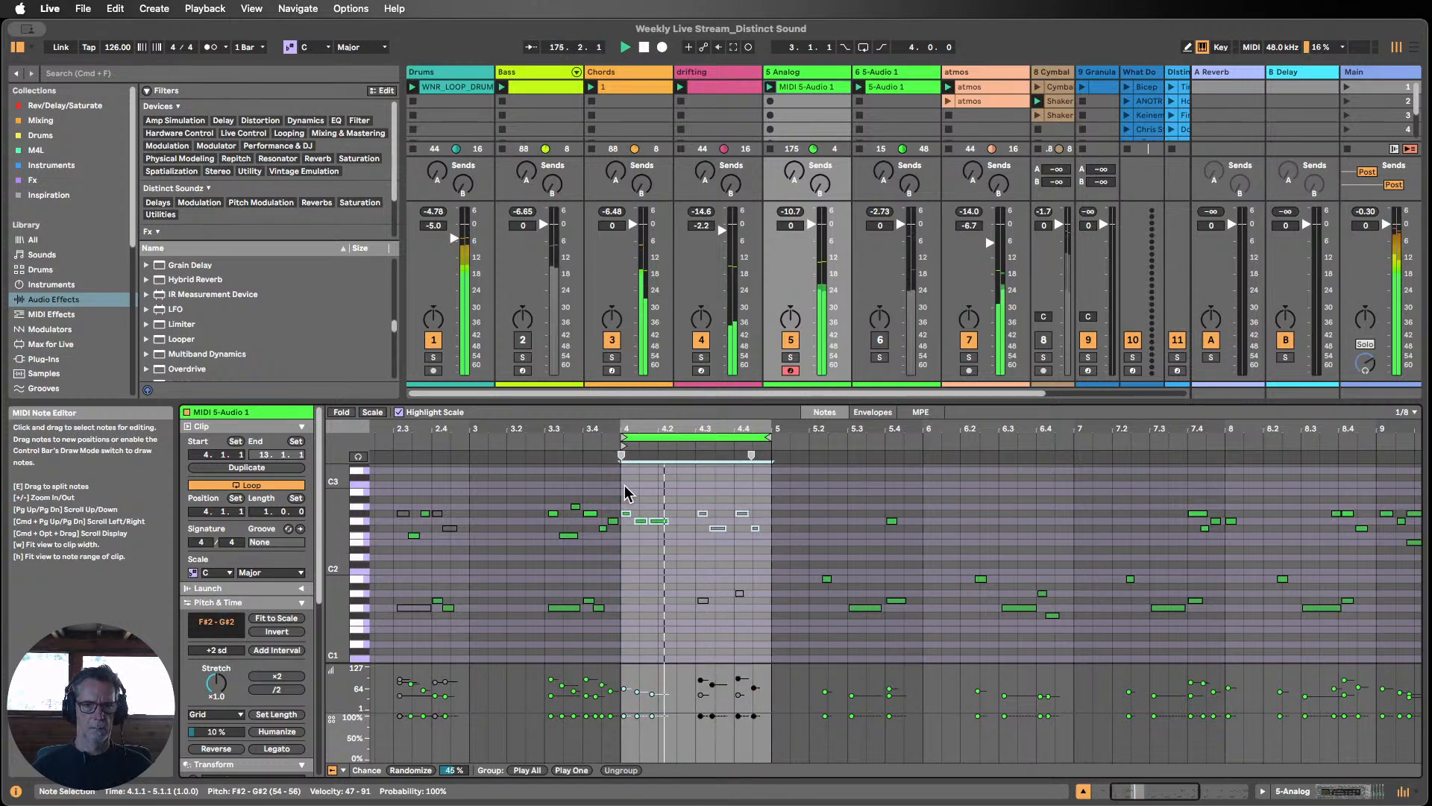
key("shift+Up")
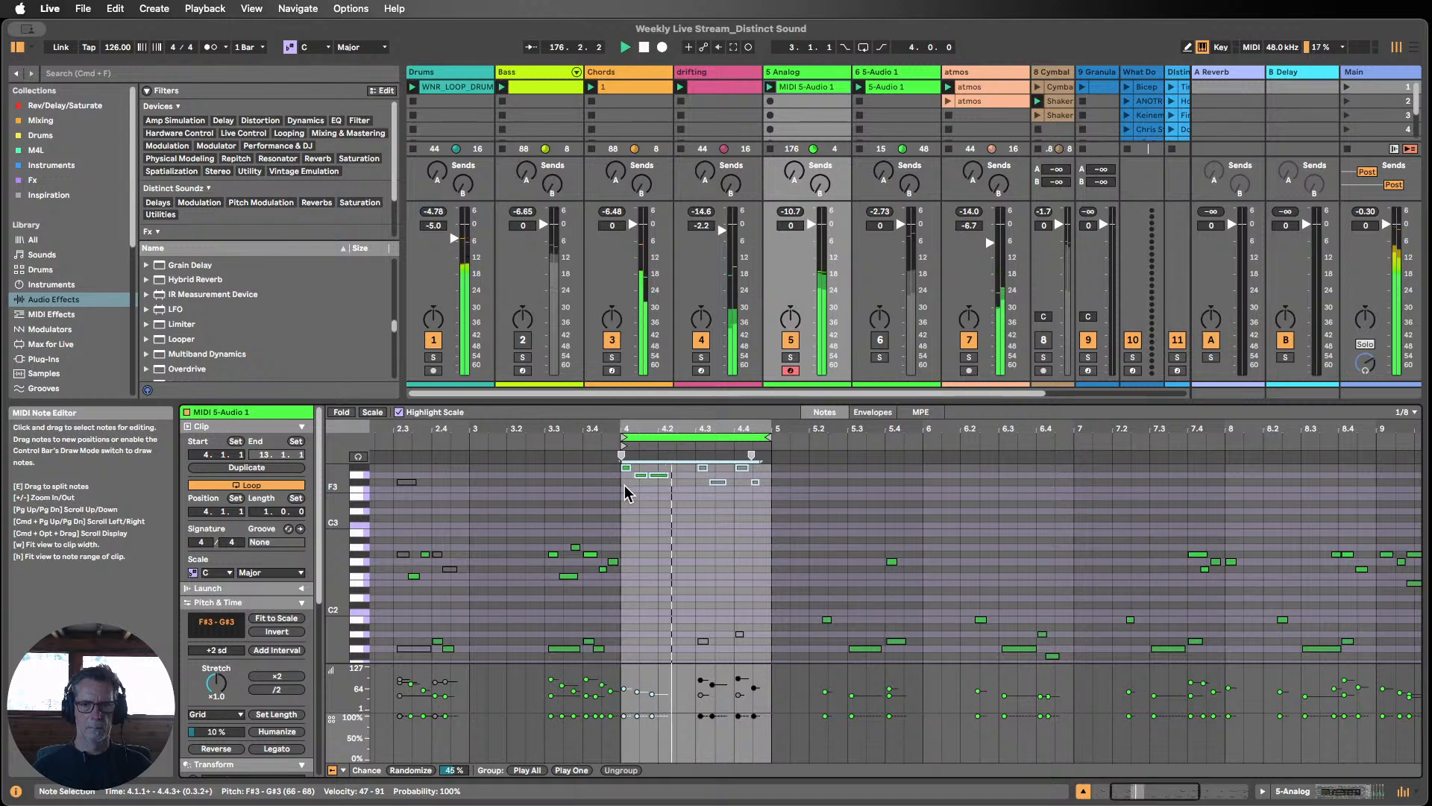
Step: Reactivate the Bass track and activate the 6 5-Audio 1 track, hiding the clip editor
left_click(1083, 791)
left_click(523, 717)
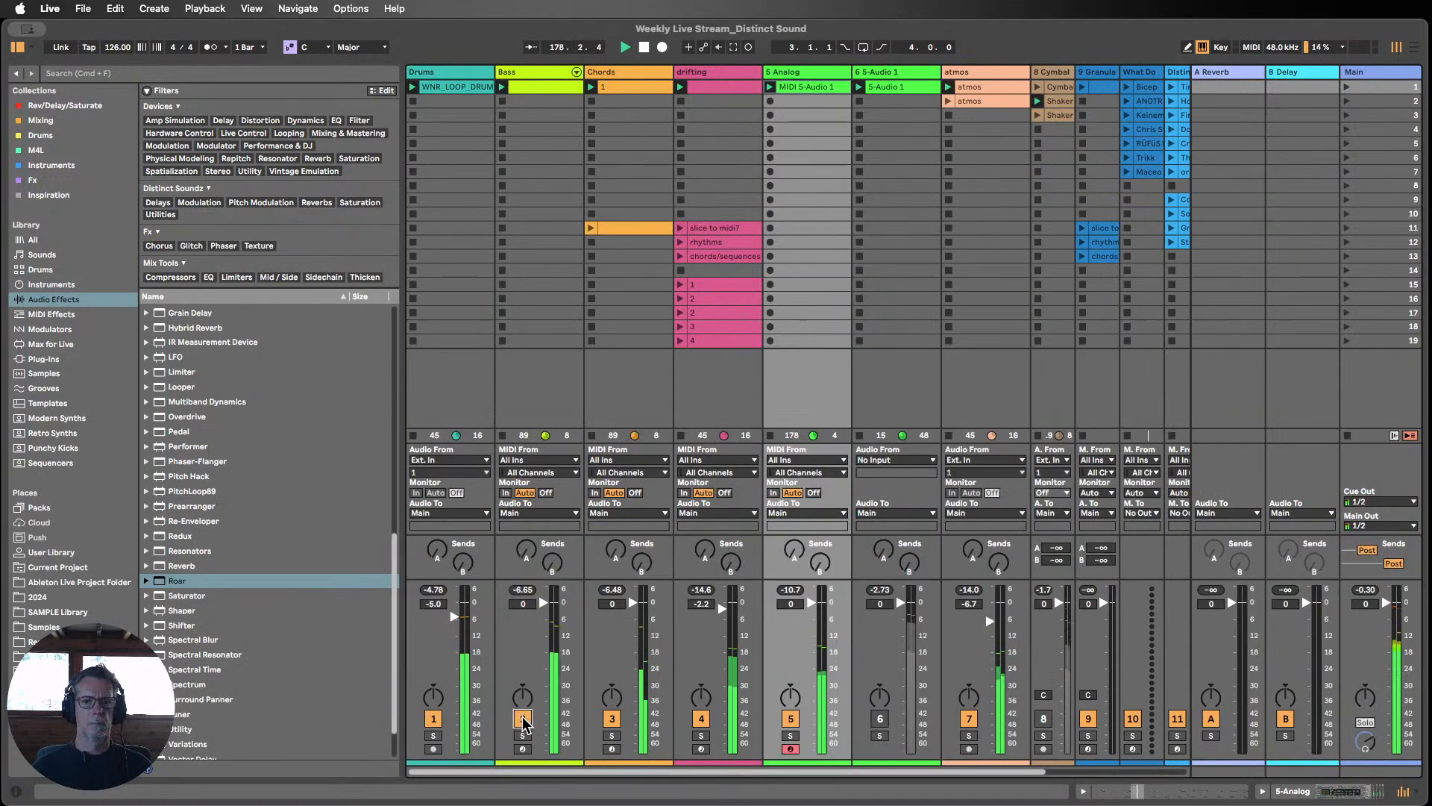
left_click(882, 724)
left_click(882, 724)
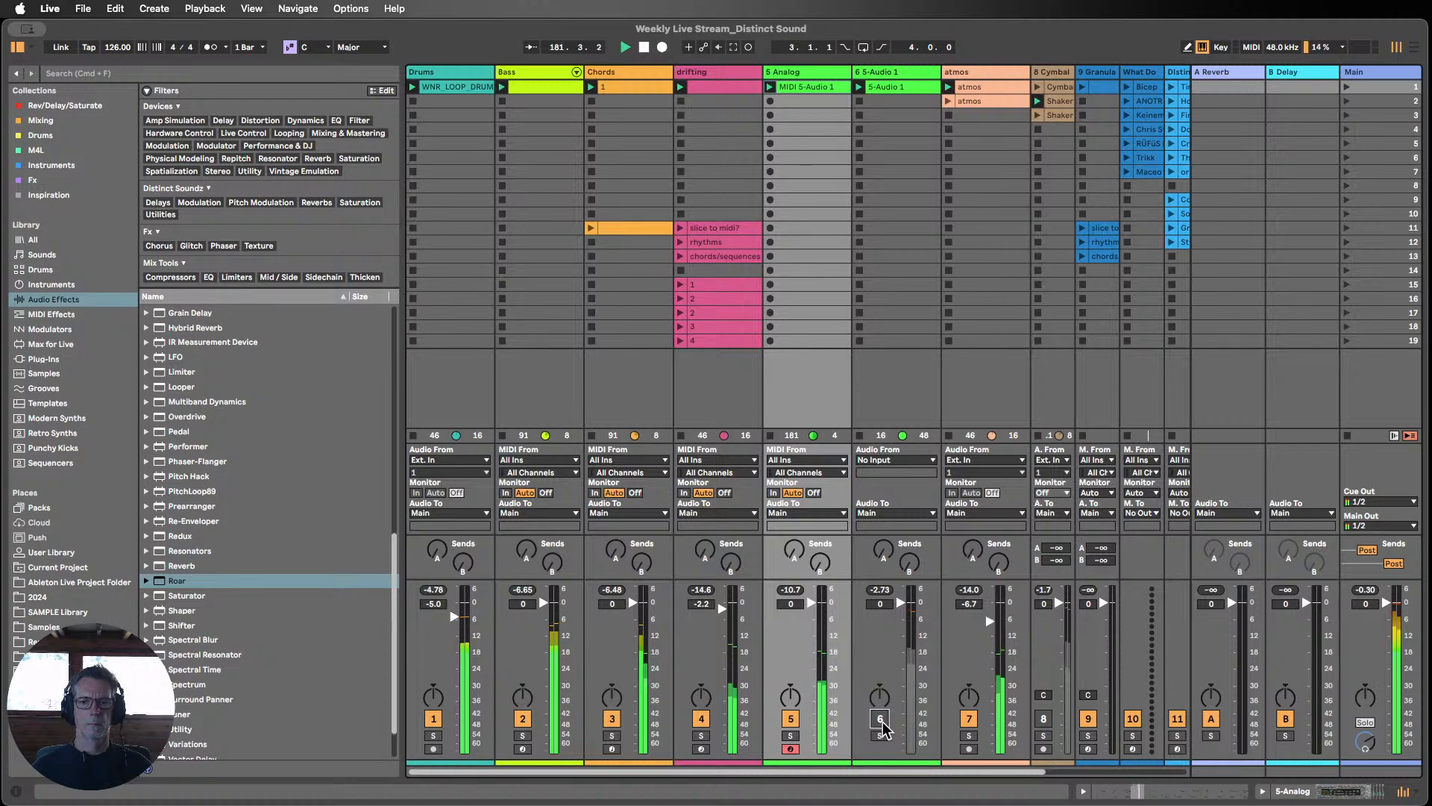
left_click(882, 723)
Step: Try a +12 semitone transposition on the 5-Audio 1 audio clip and reset its pitch to 0
double_click(893, 87)
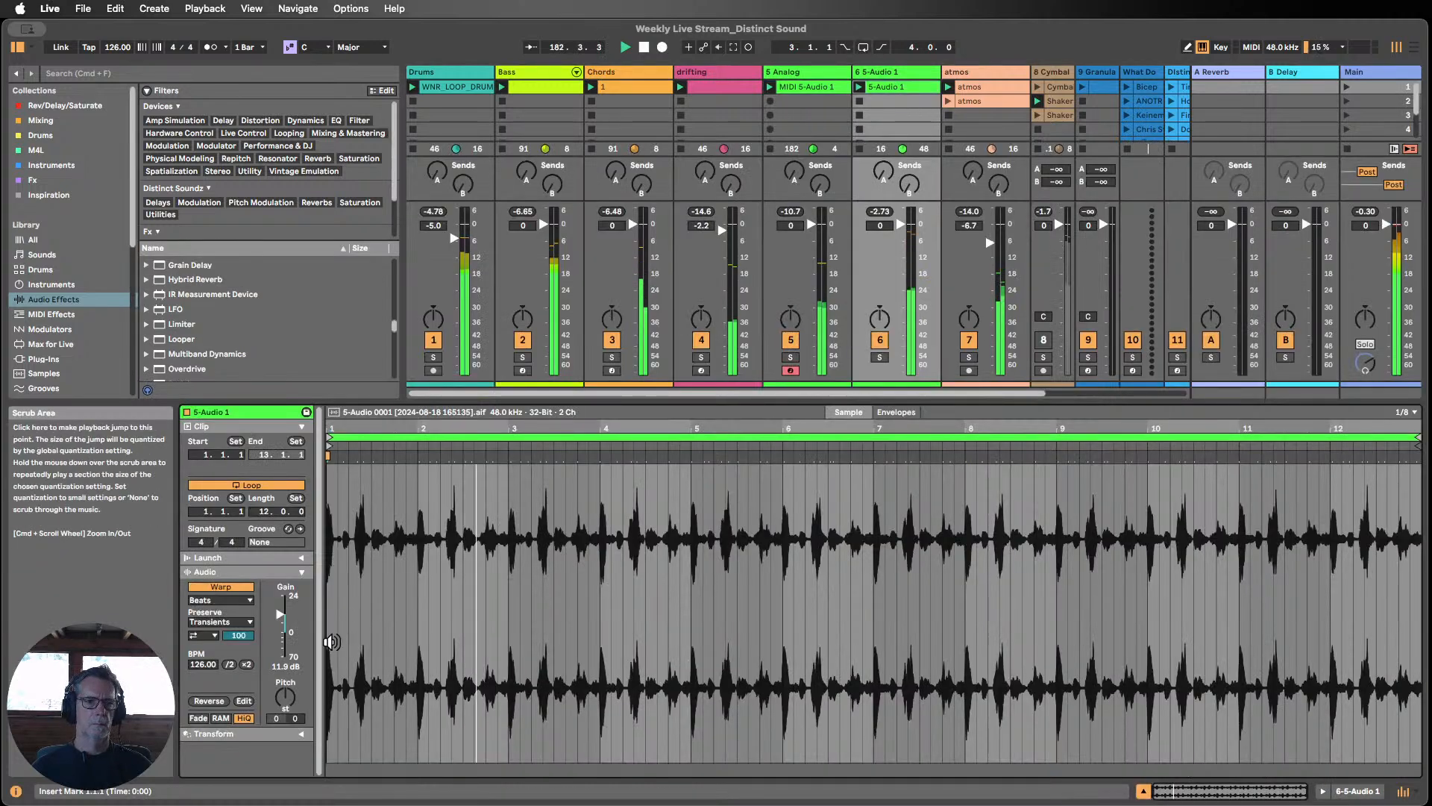
left_click_drag(285, 698, 286, 666)
double_click(286, 692)
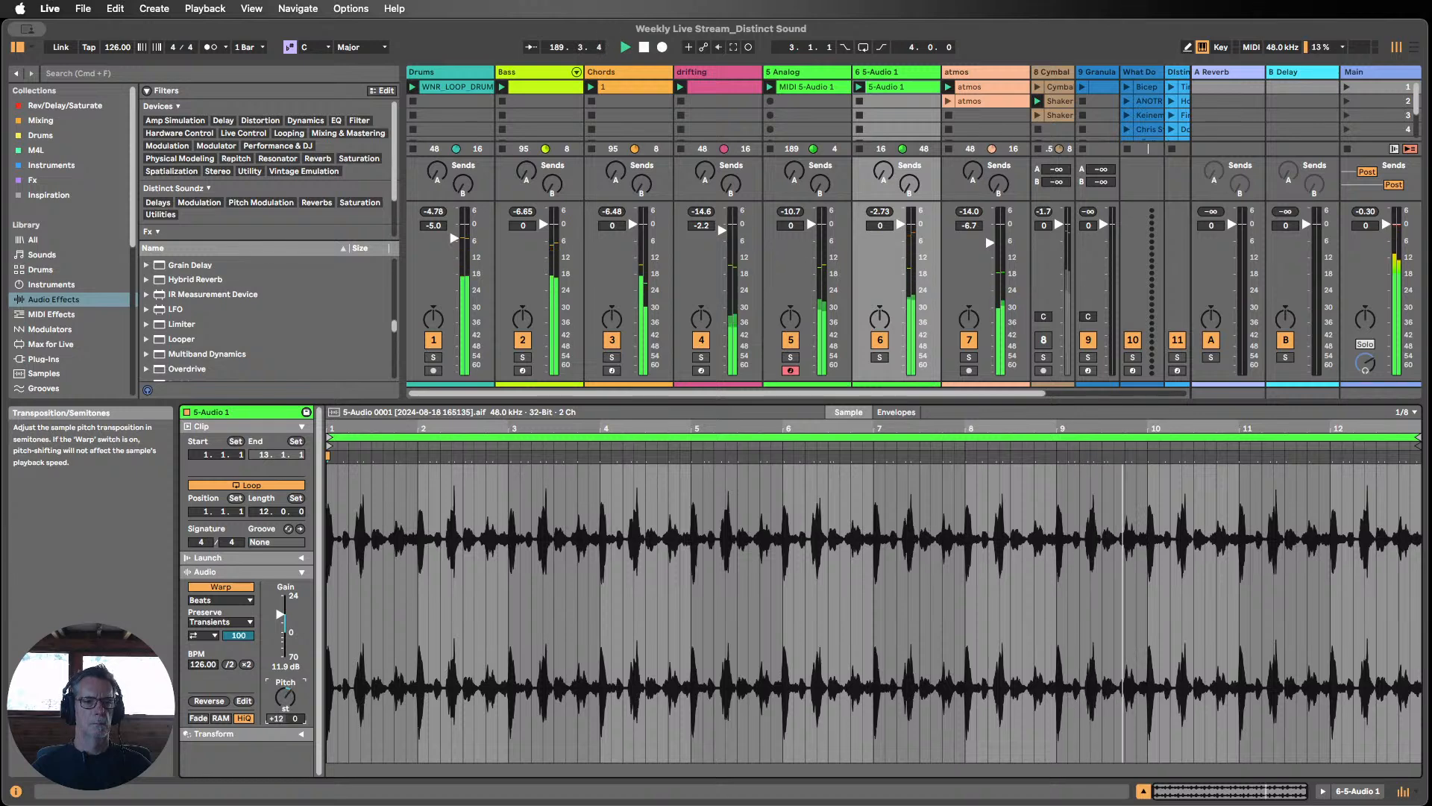
double_click(287, 696)
Step: Try reversing the 5-Audio 1 clip with its track volume at -10.3 dB, and restore forward playback
left_click(220, 703)
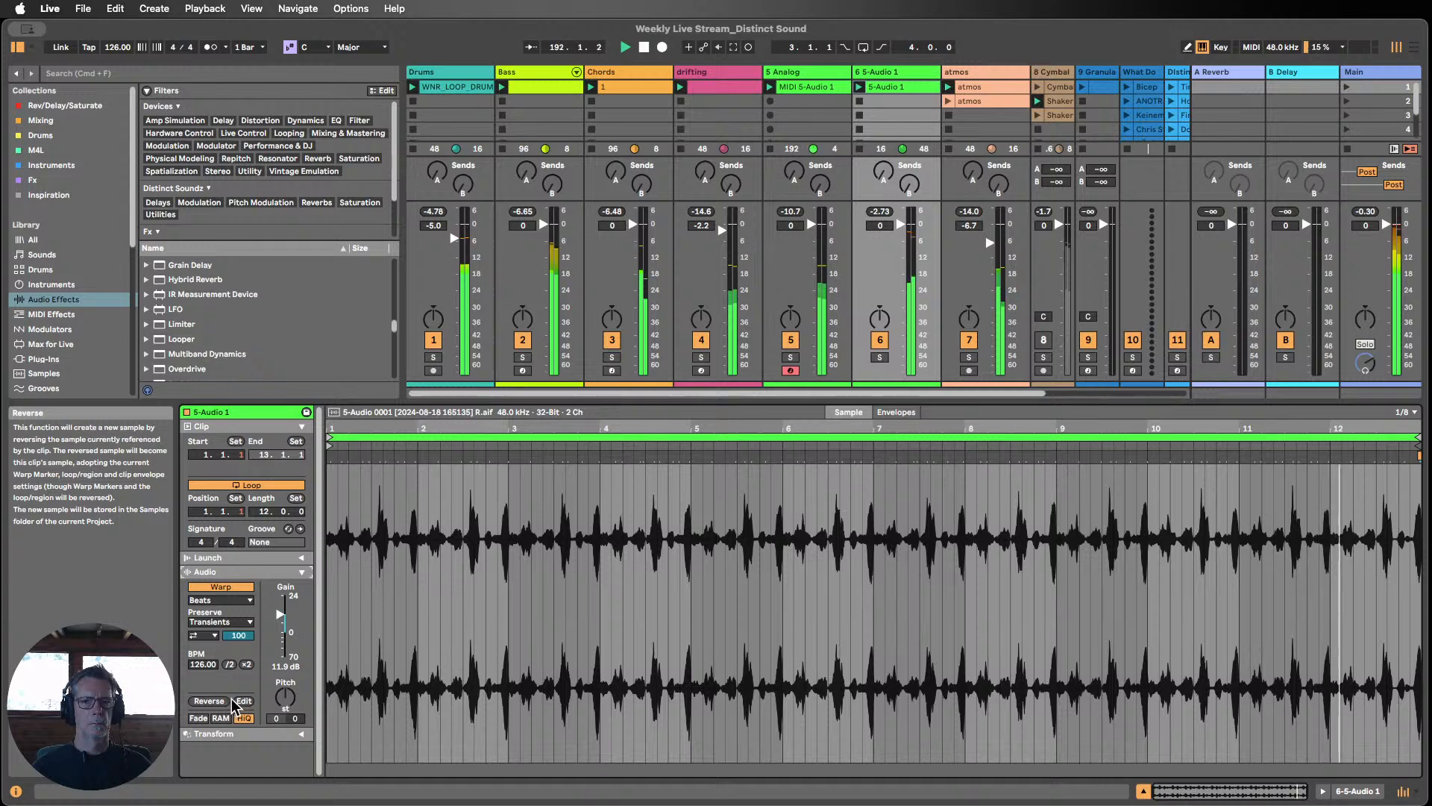
mouse_move(909, 231)
left_mouse_down()
mouse_move(909, 273)
mouse_move(909, 260)
left_mouse_up()
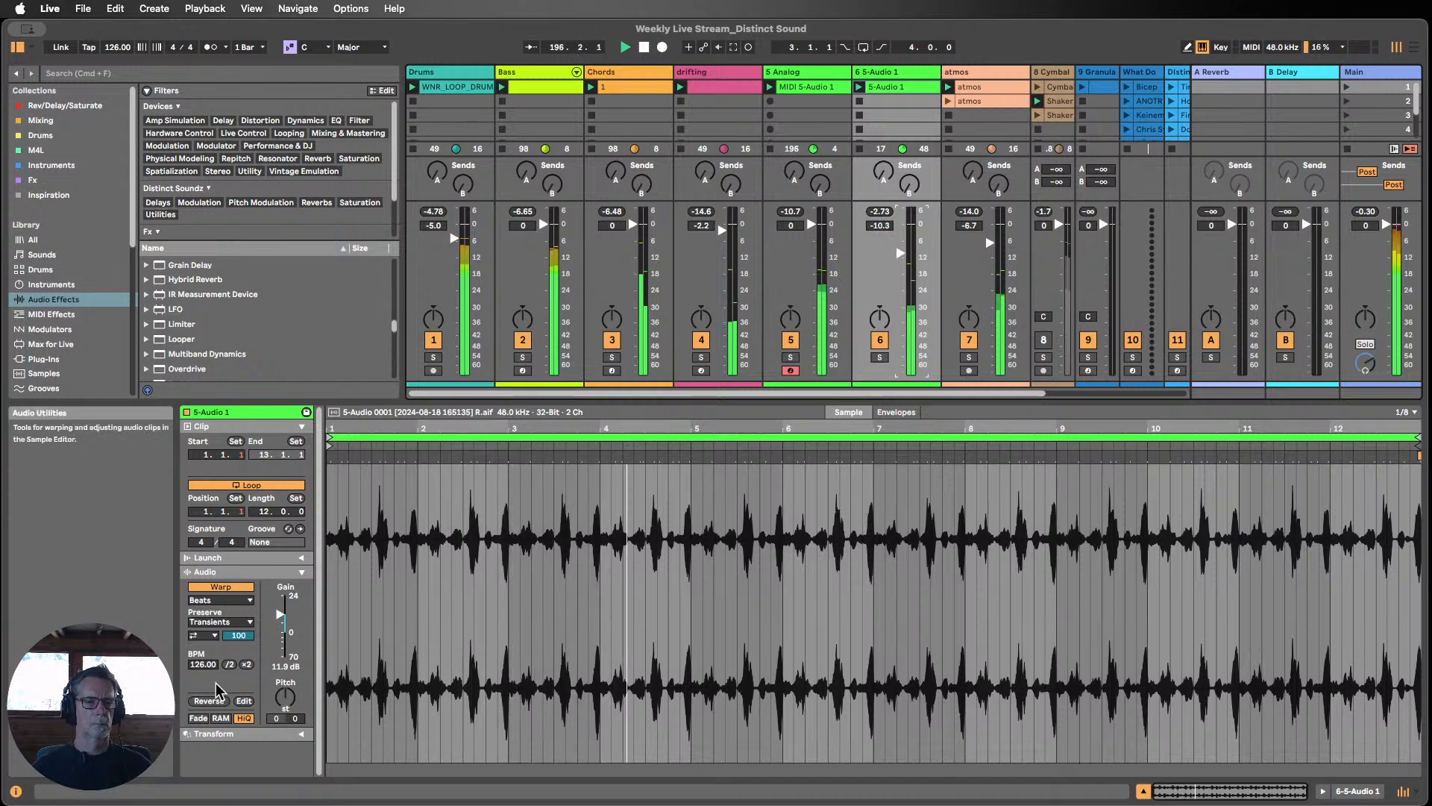
left_click(210, 701)
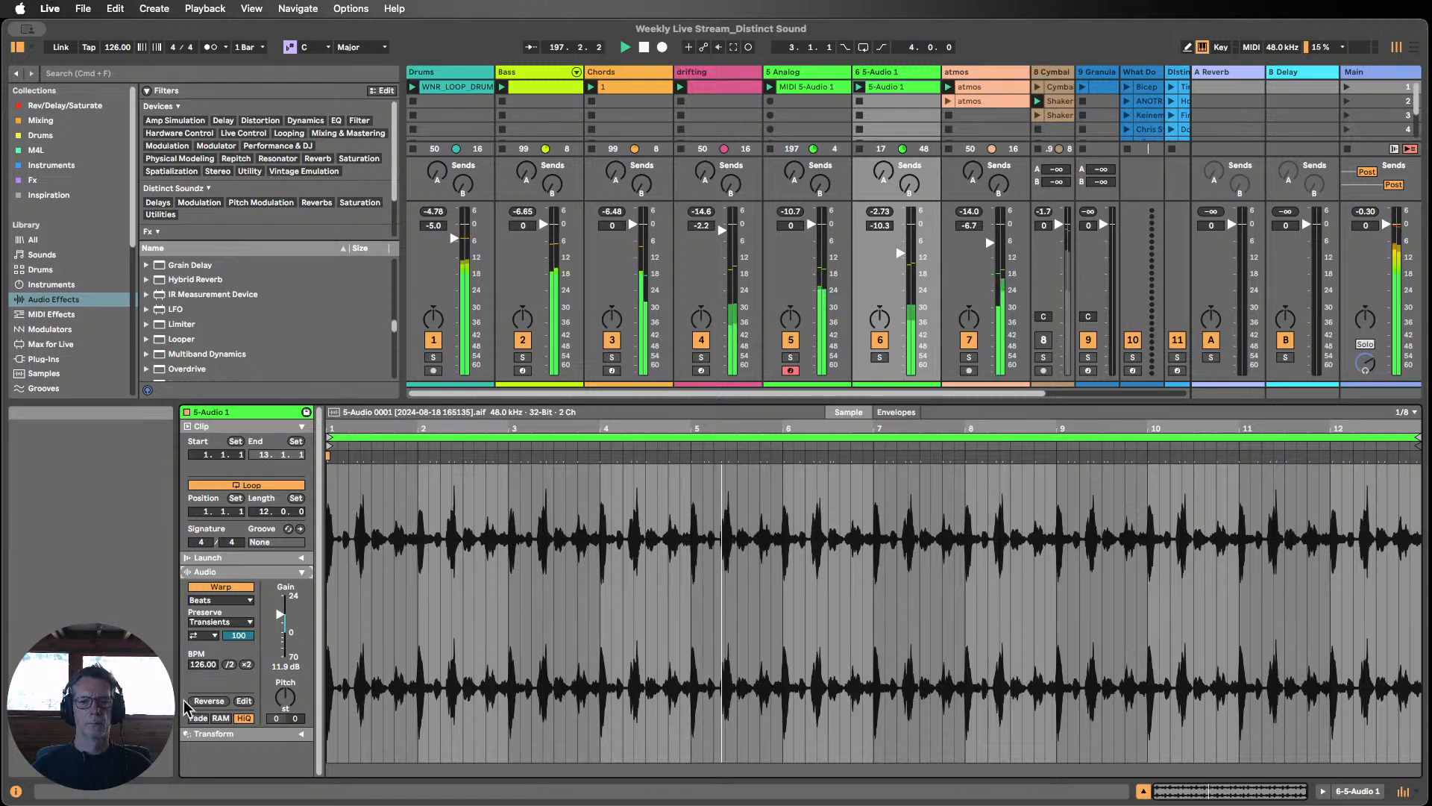
Step: Transpose the 5-Audio 1 clip by +7 semitones and lower its track volume to -16.0 dB
left_click_drag(285, 697, 285, 683)
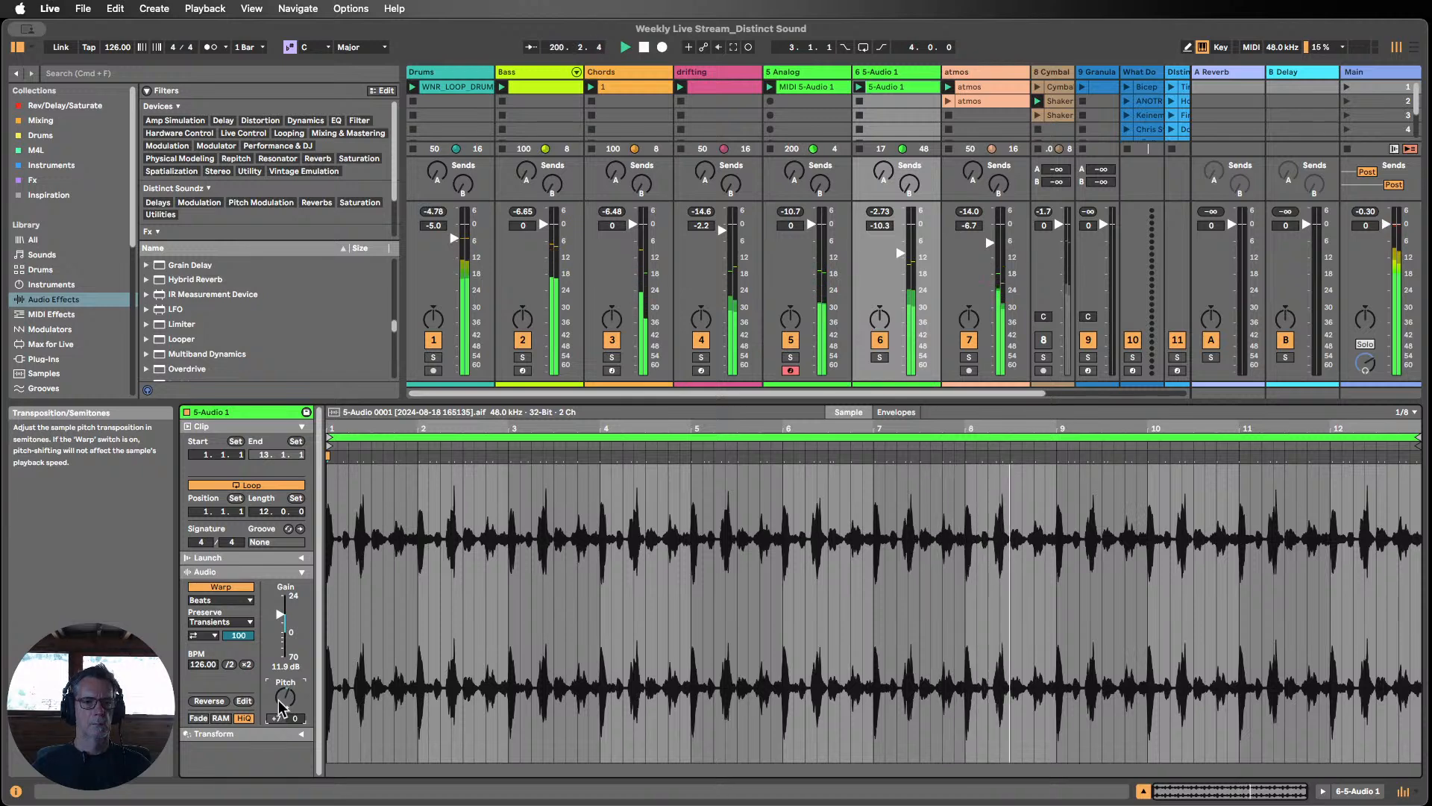
left_click(1143, 791)
mouse_move(900, 632)
left_mouse_down()
mouse_move(901, 681)
mouse_move(900, 647)
left_mouse_up()
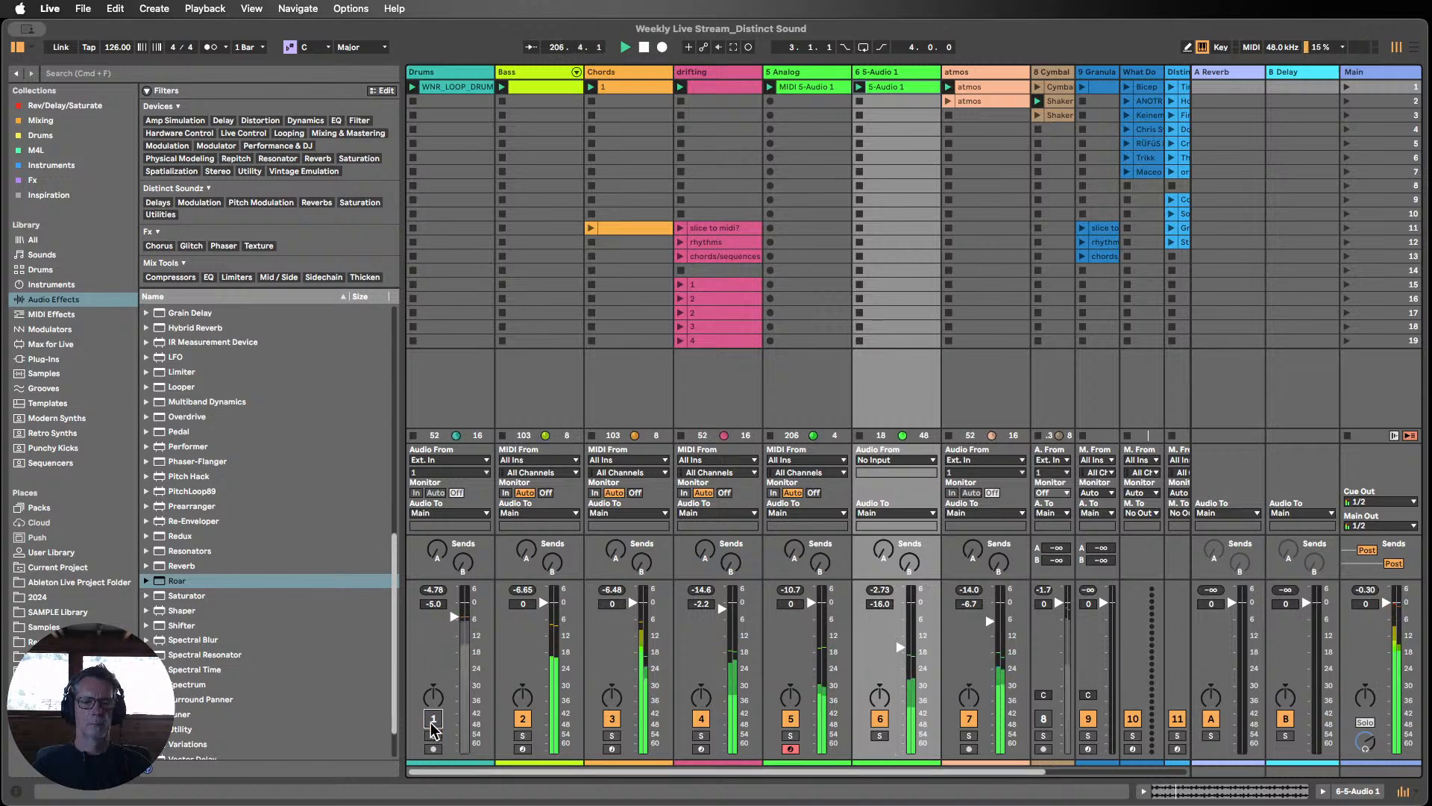
Step: Hide the browser and stop playback
left_click(18, 47)
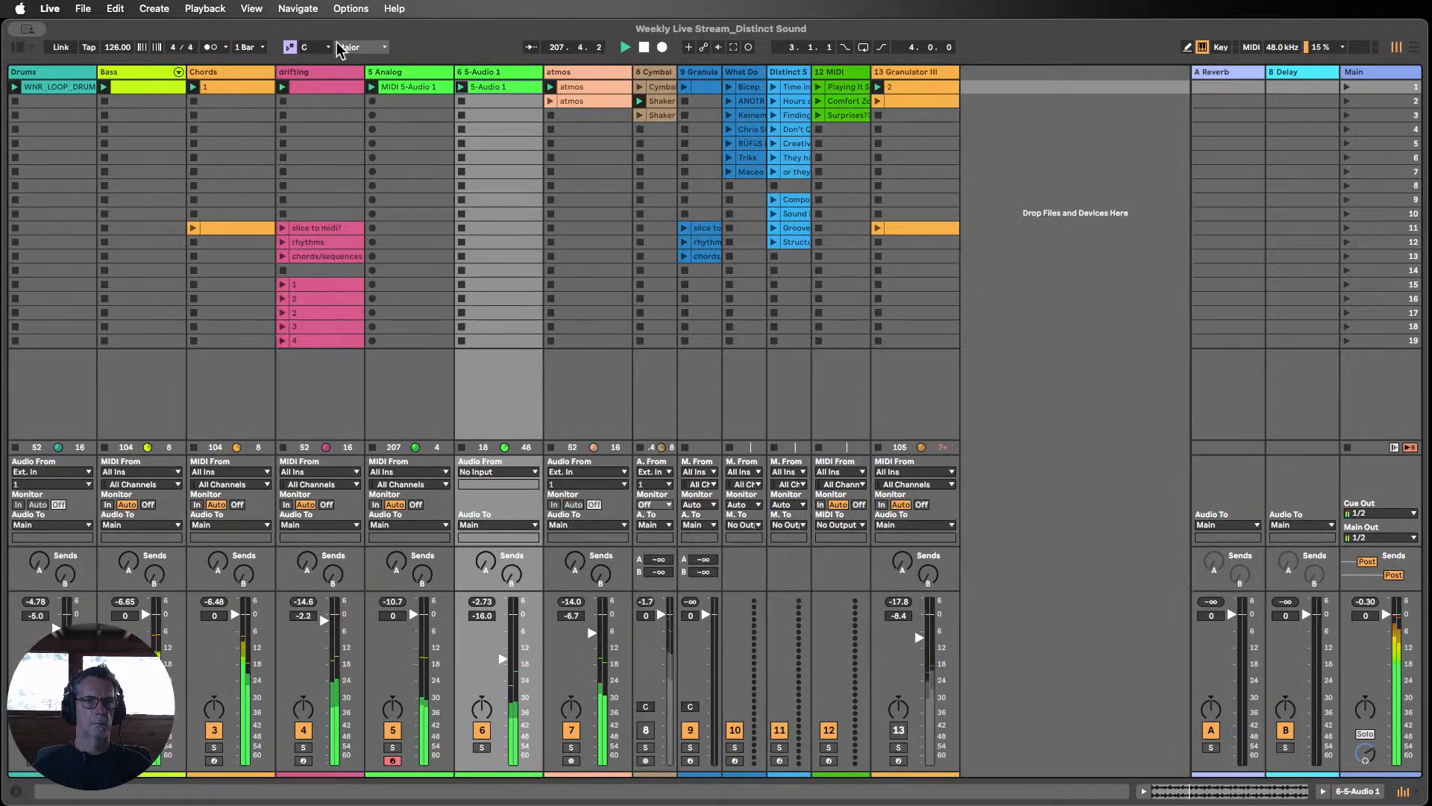
left_click(644, 48)
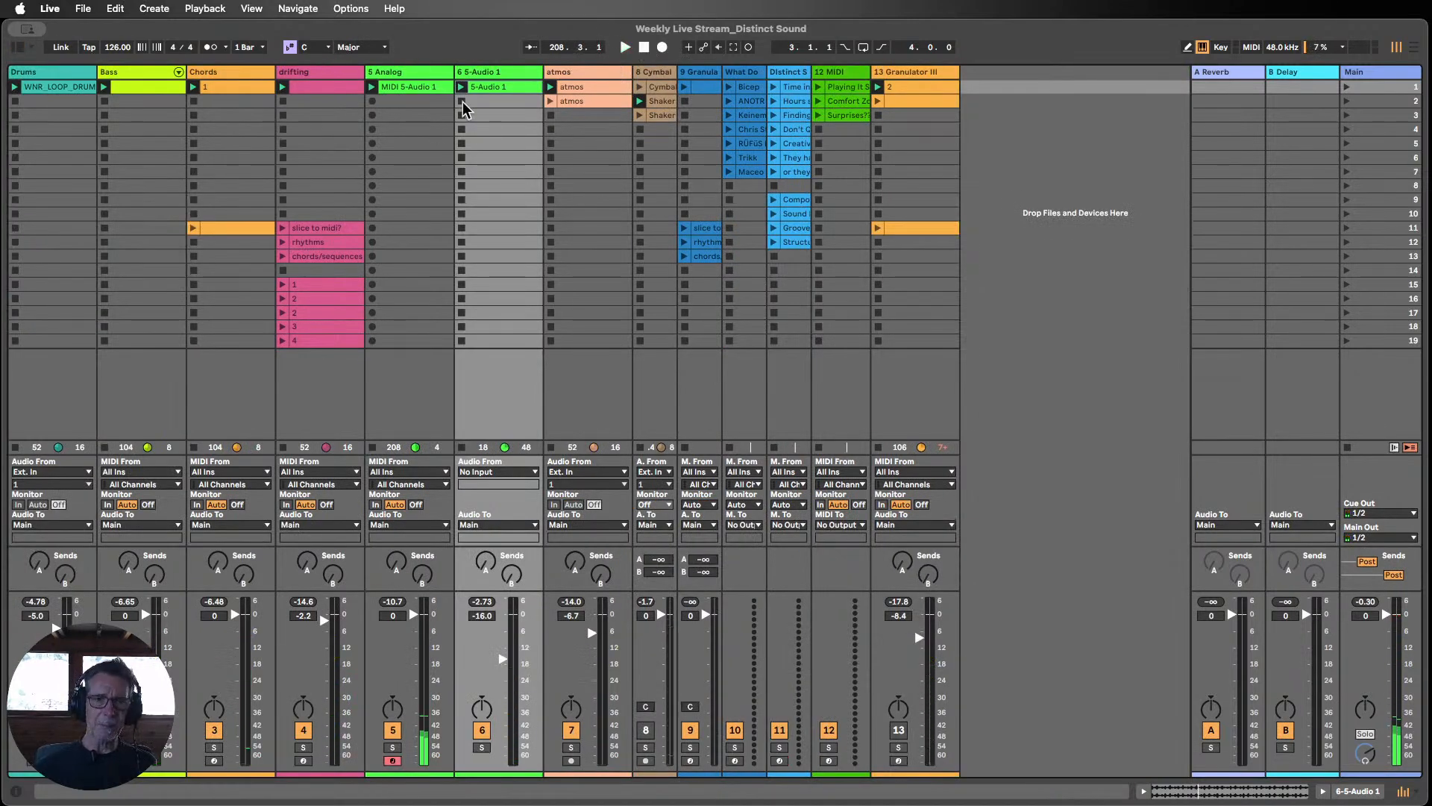
Step: Examine the notes inside and around the bar 4 loop of the MIDI 5-Audio 1 clip
left_click(505, 73)
left_click(442, 73)
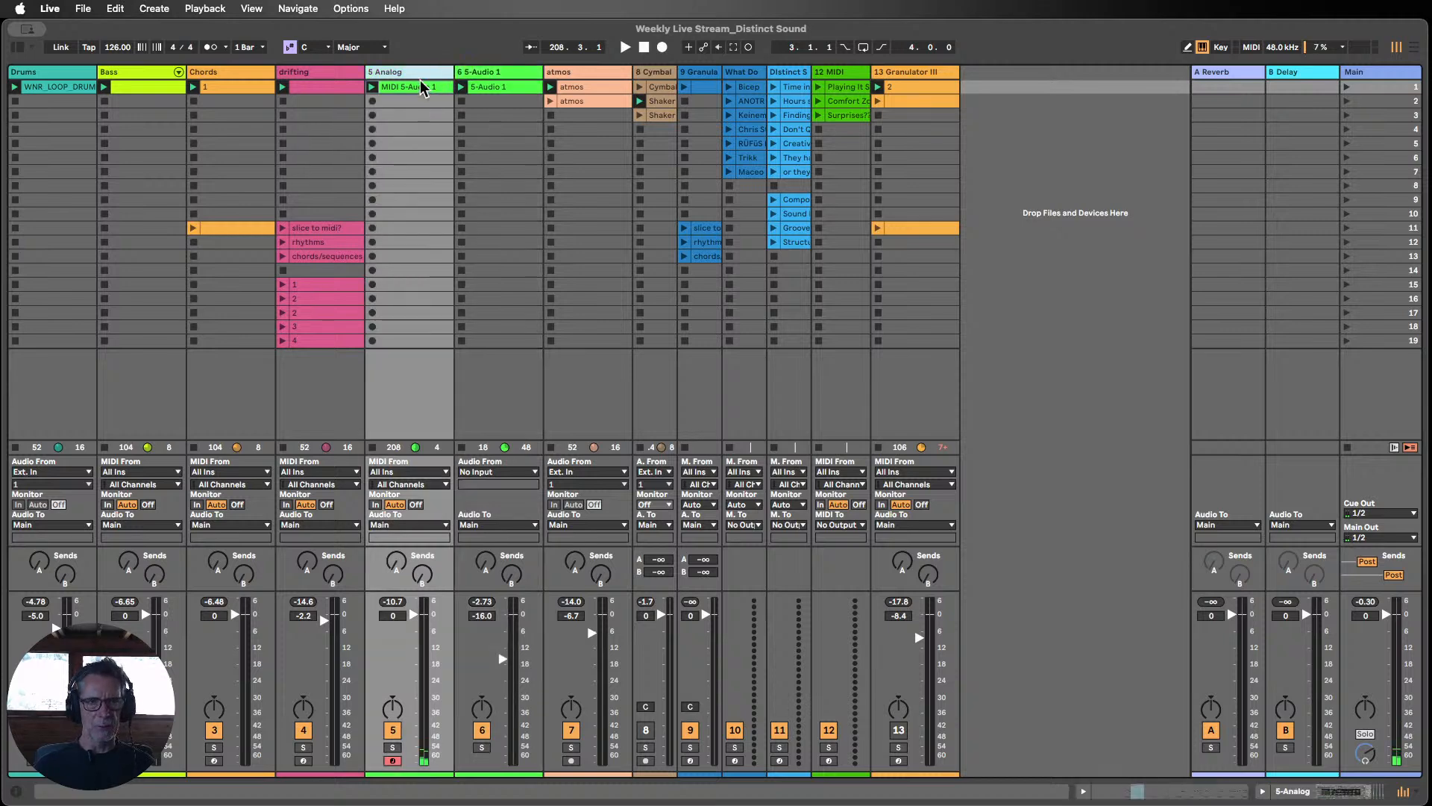
double_click(419, 88)
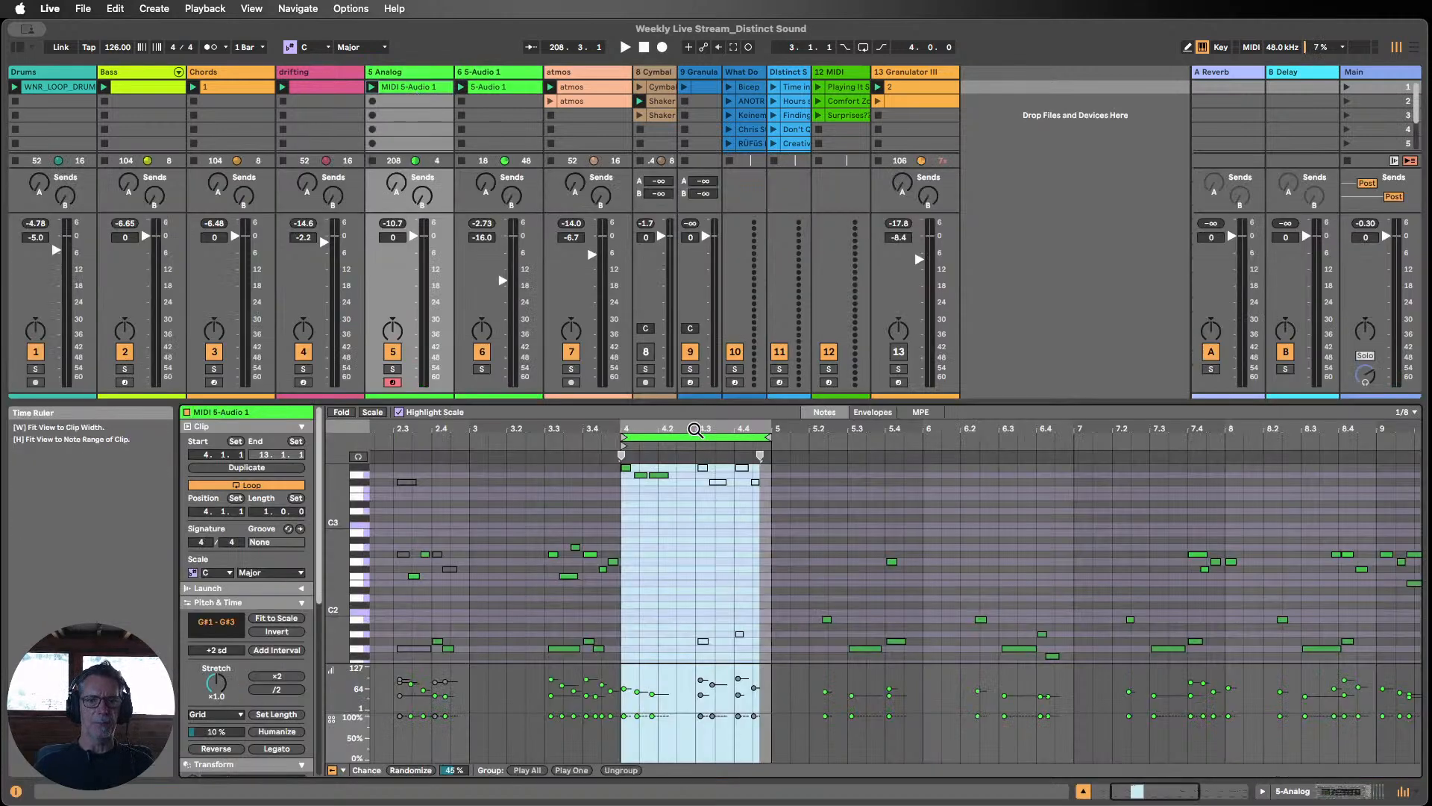
left_click_drag(699, 427, 681, 428)
scroll(666, 513, "up", 2)
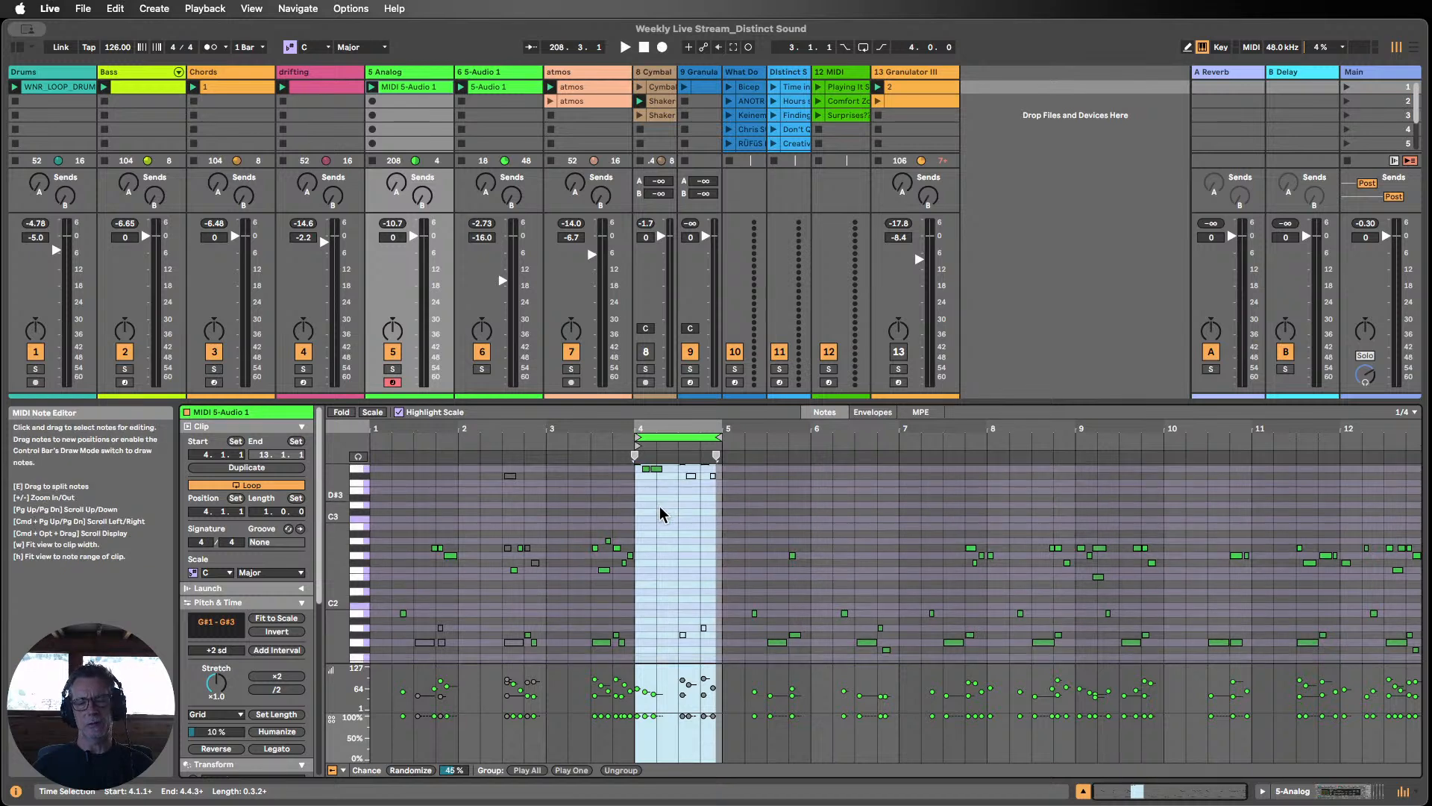
scroll(662, 513, "down", 5)
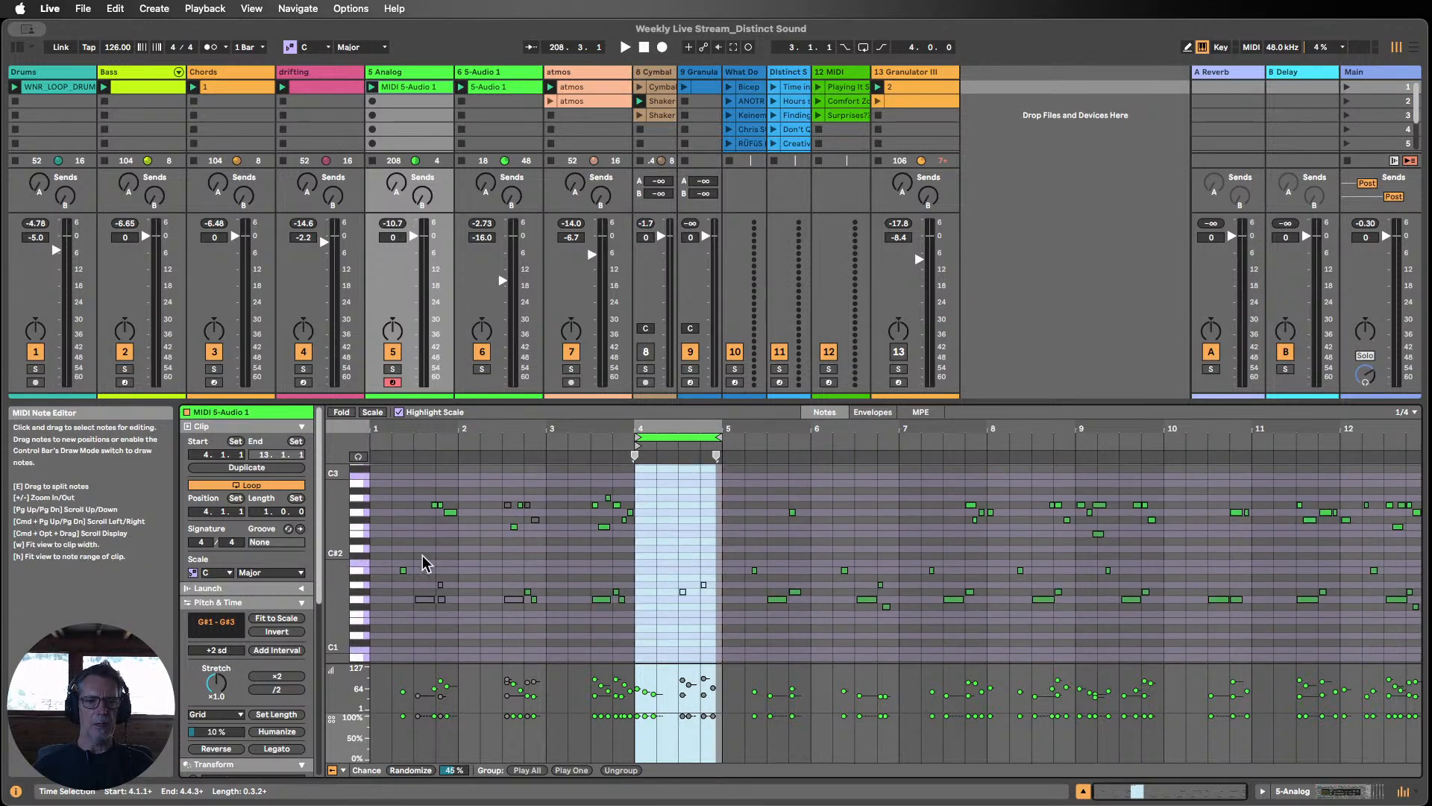
left_click_drag(337, 552, 319, 593)
left_click(662, 512)
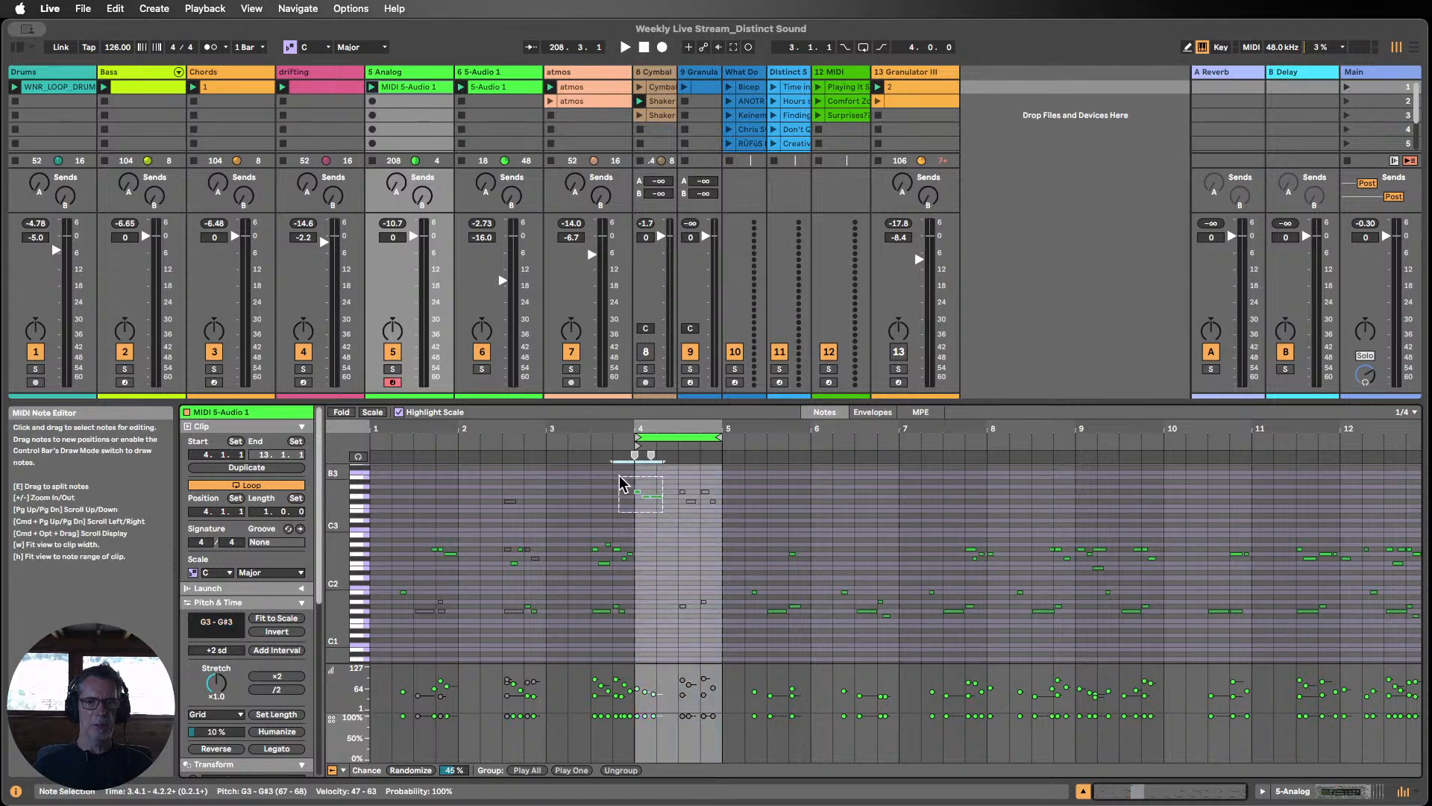
left_click(811, 569)
left_click_drag(673, 427, 673, 459)
Step: Rename the 5 Analog track to riff and clear the name of its MIDI clip
left_click(1296, 792)
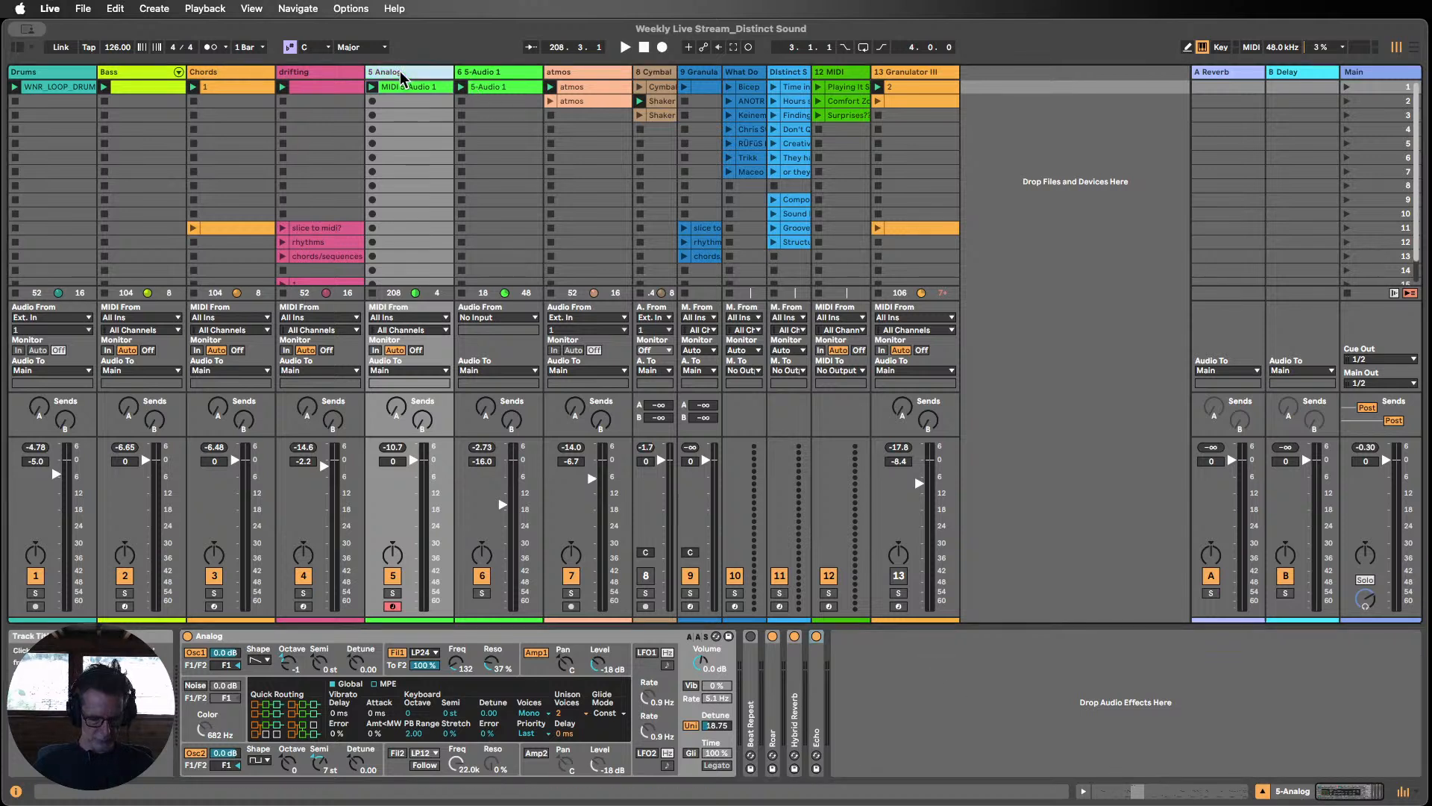
key("super+r")
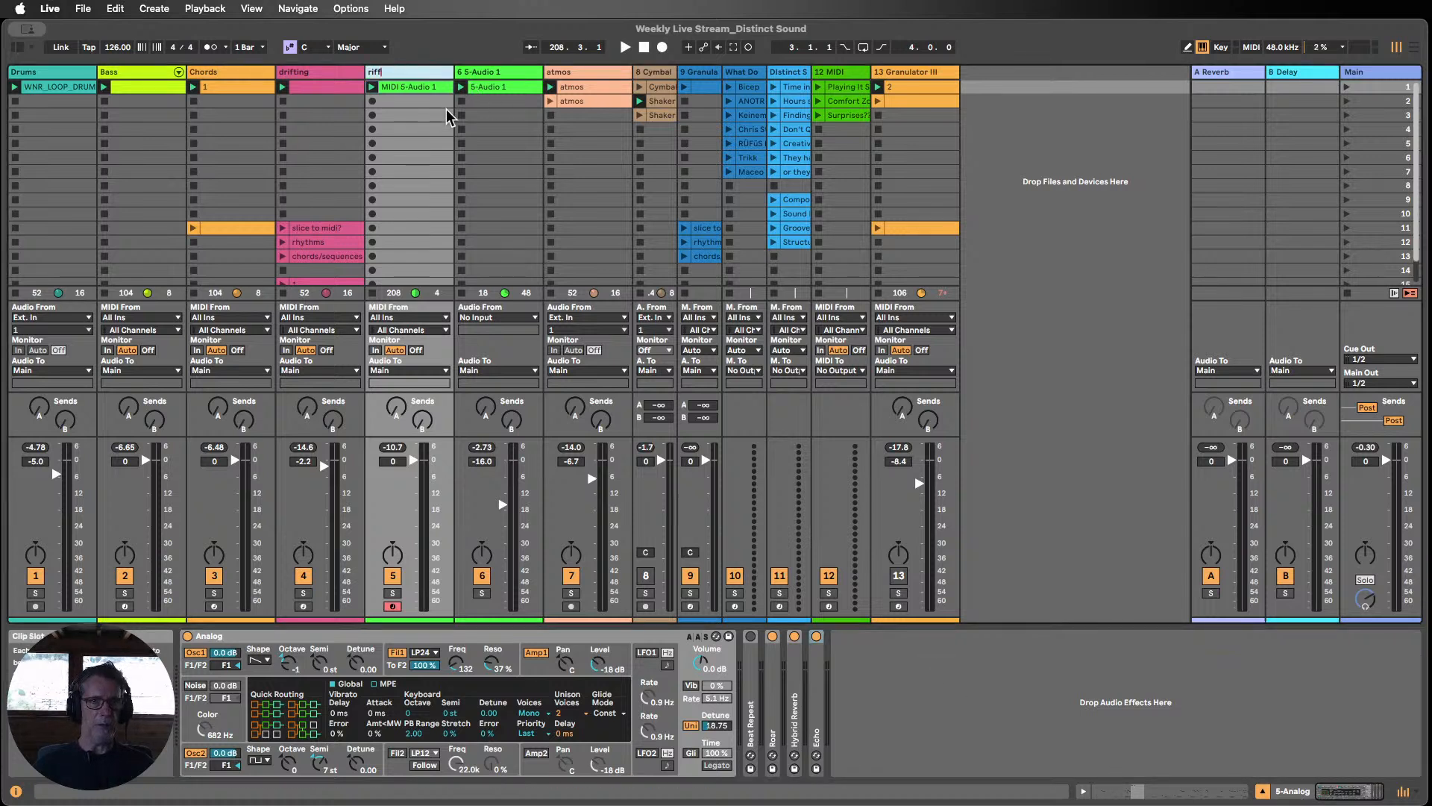
left_click(425, 88)
key("super+r")
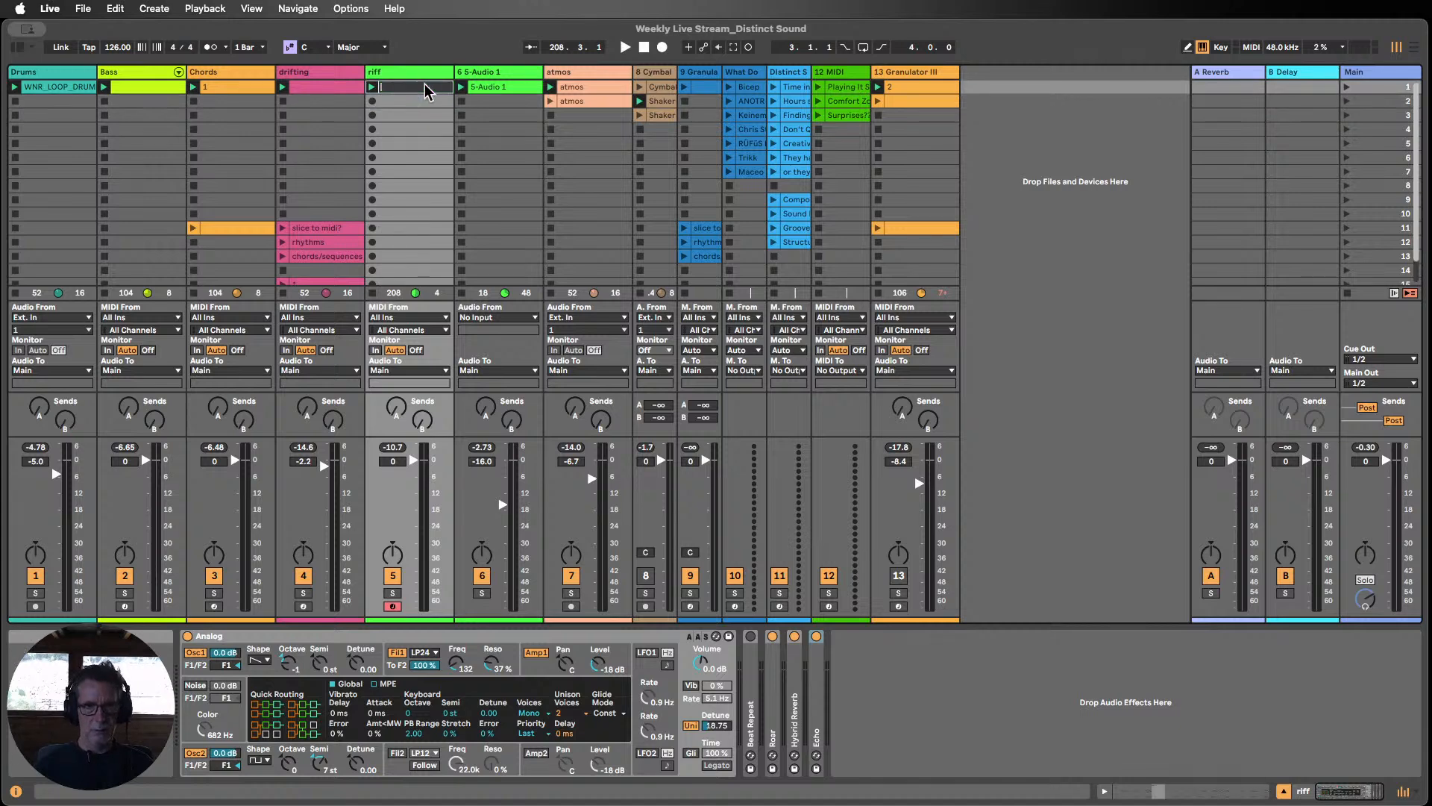
key("Return")
Step: Rename the 6 5-Audio 1 track to driftvox and clear the name of its audio clip
left_click(486, 73)
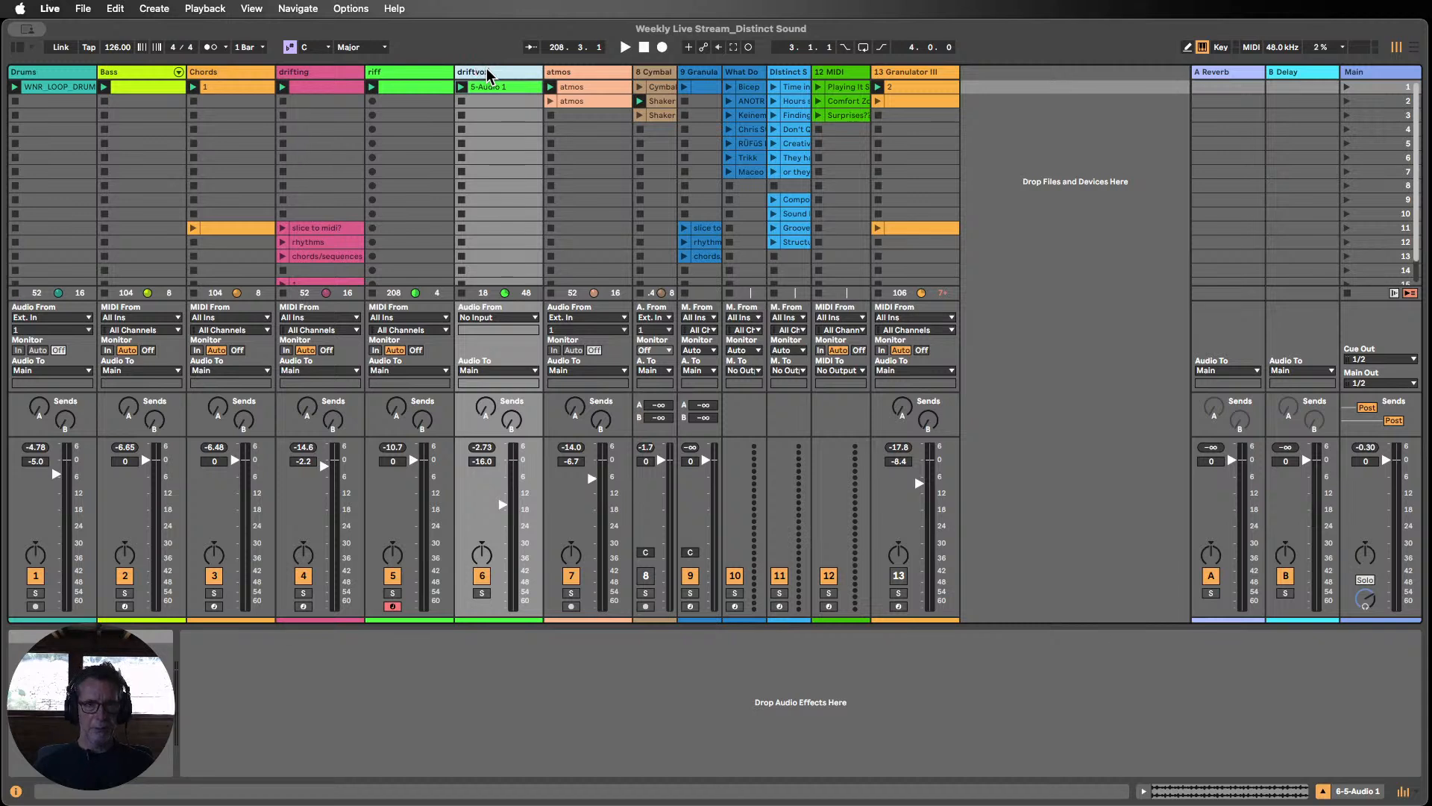
left_click(497, 86)
key("cmd+r")
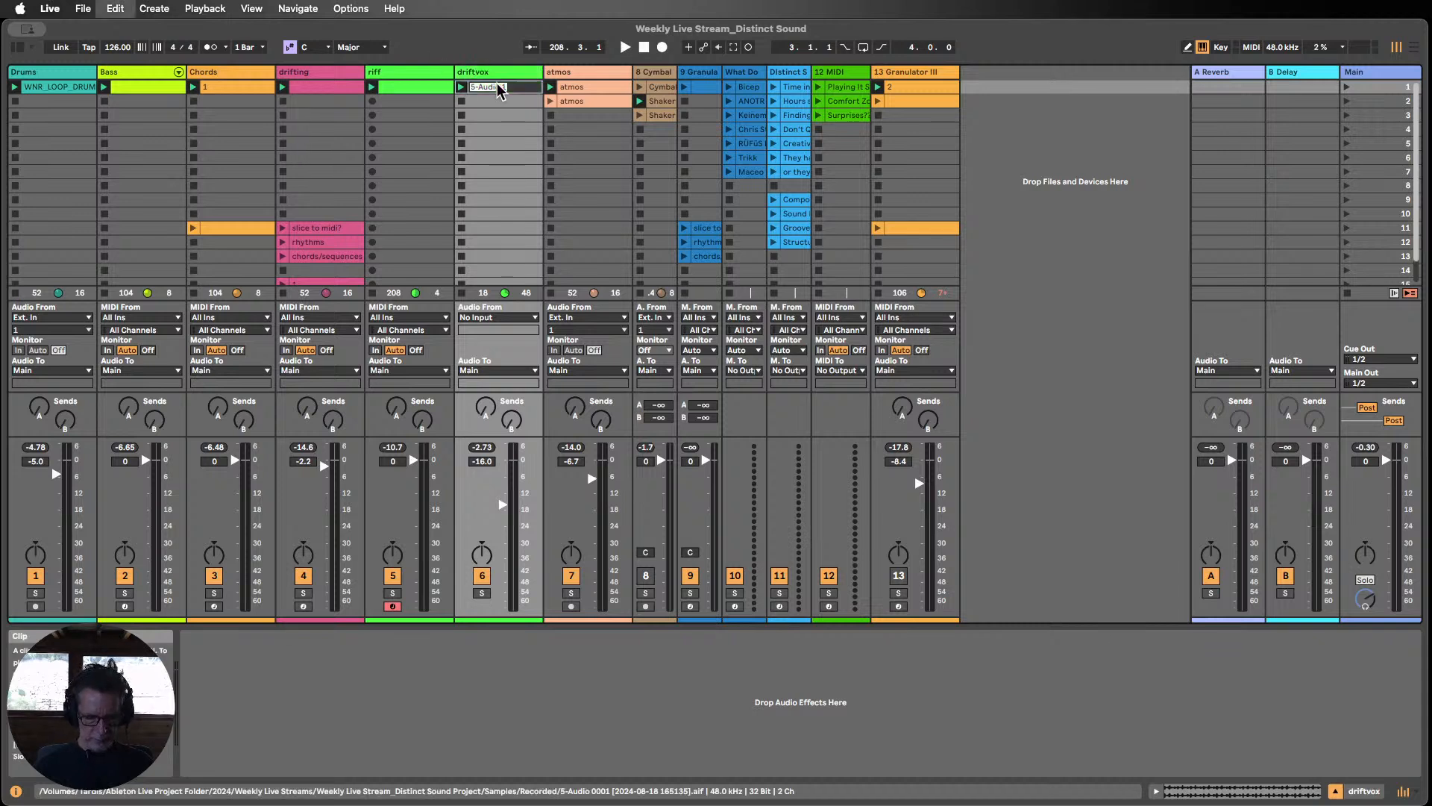
left_click(500, 104)
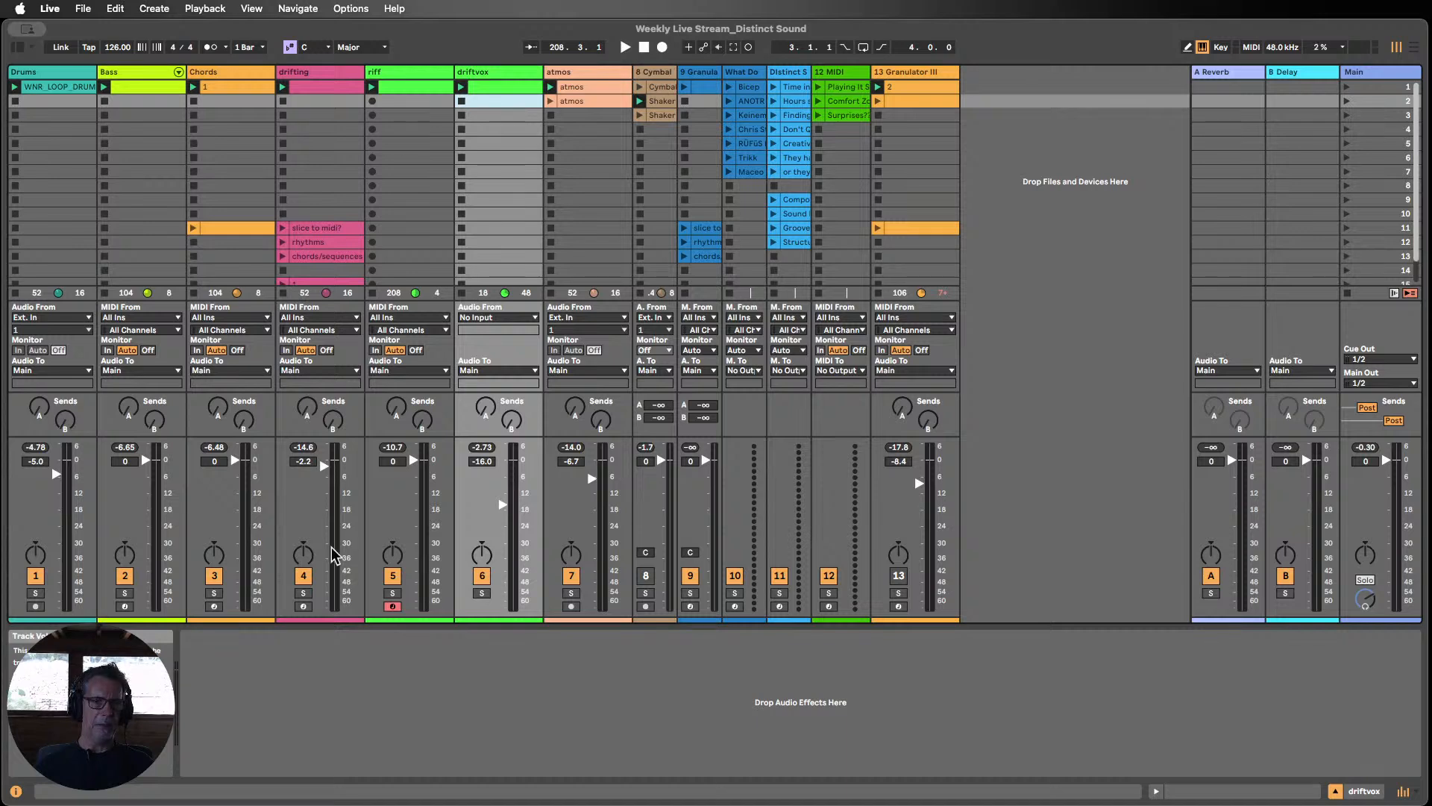
Step: Solo the drifting track and launch its first clip
left_click(303, 593)
left_click(283, 86)
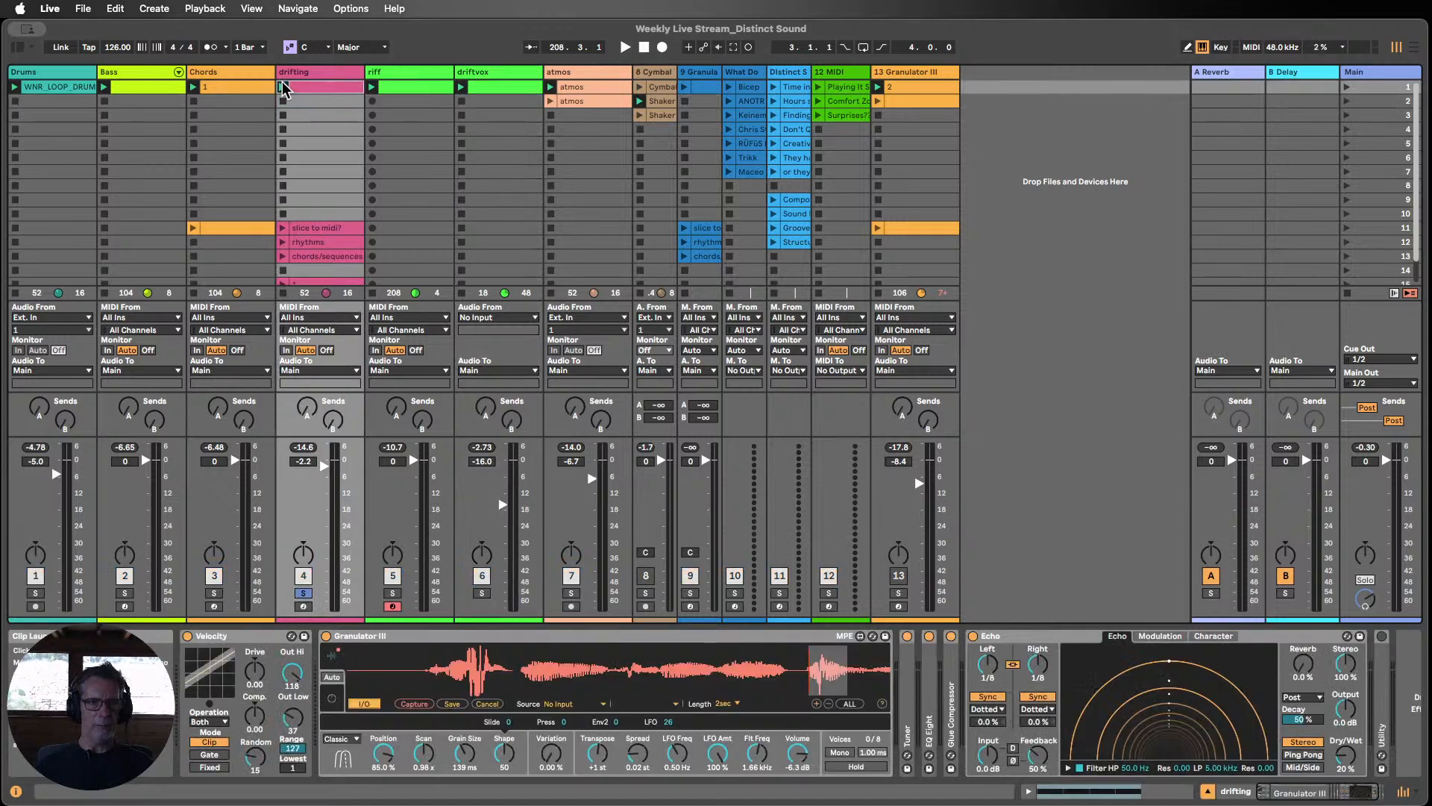
Step: Solo the driftvox track alongside drifting, raise its volume to -6.7 dB and stop playback
left_click(482, 593)
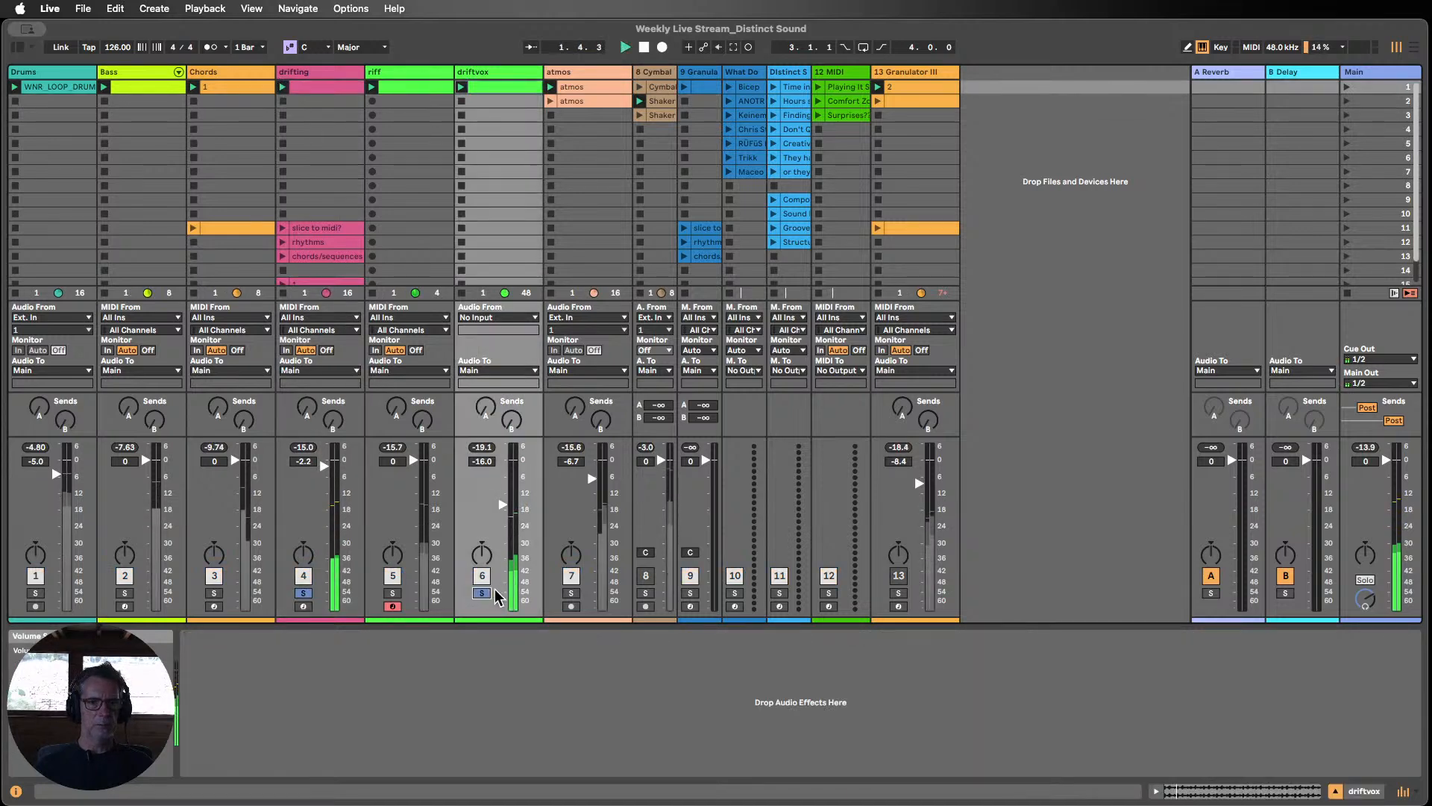
left_click_drag(502, 505, 502, 477)
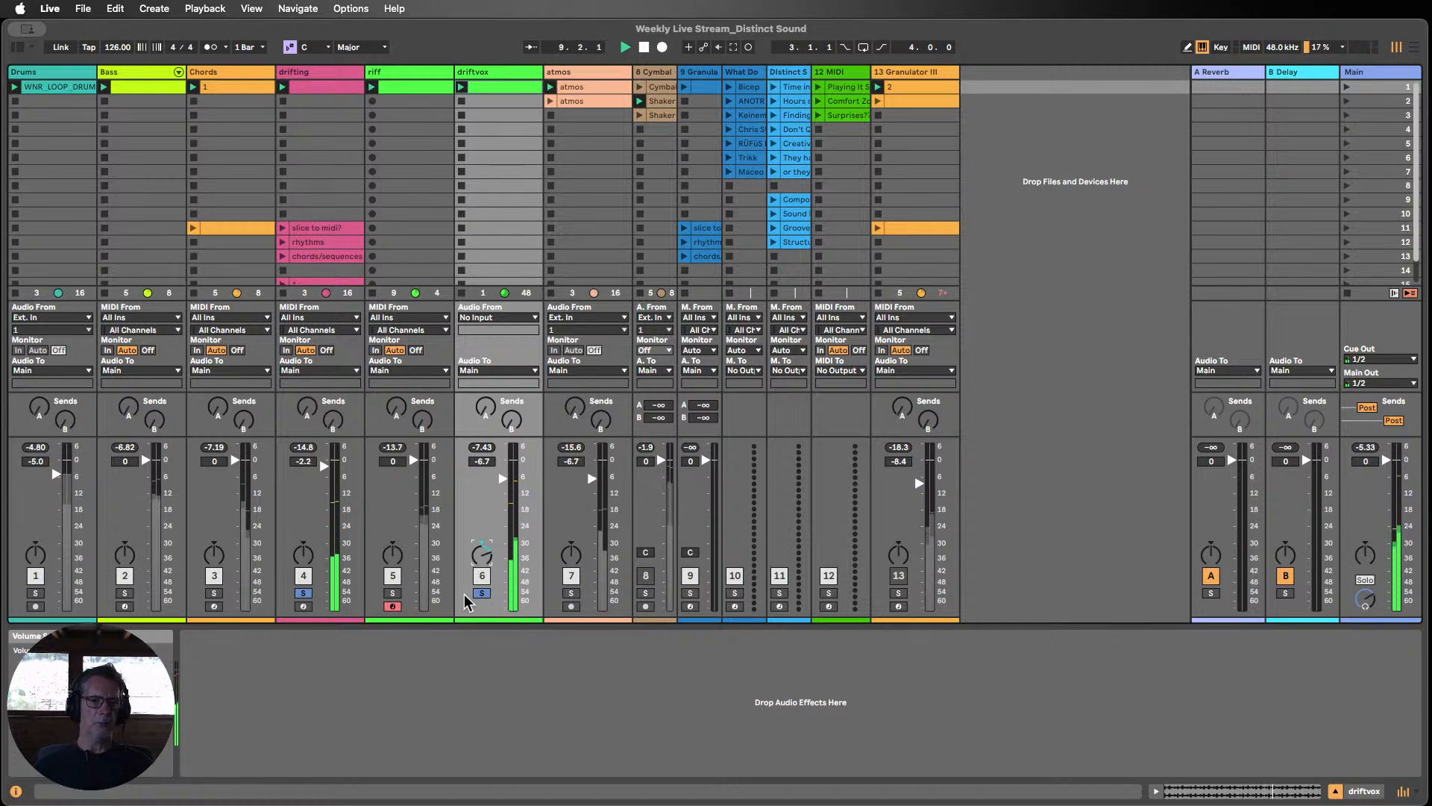
left_click(643, 47)
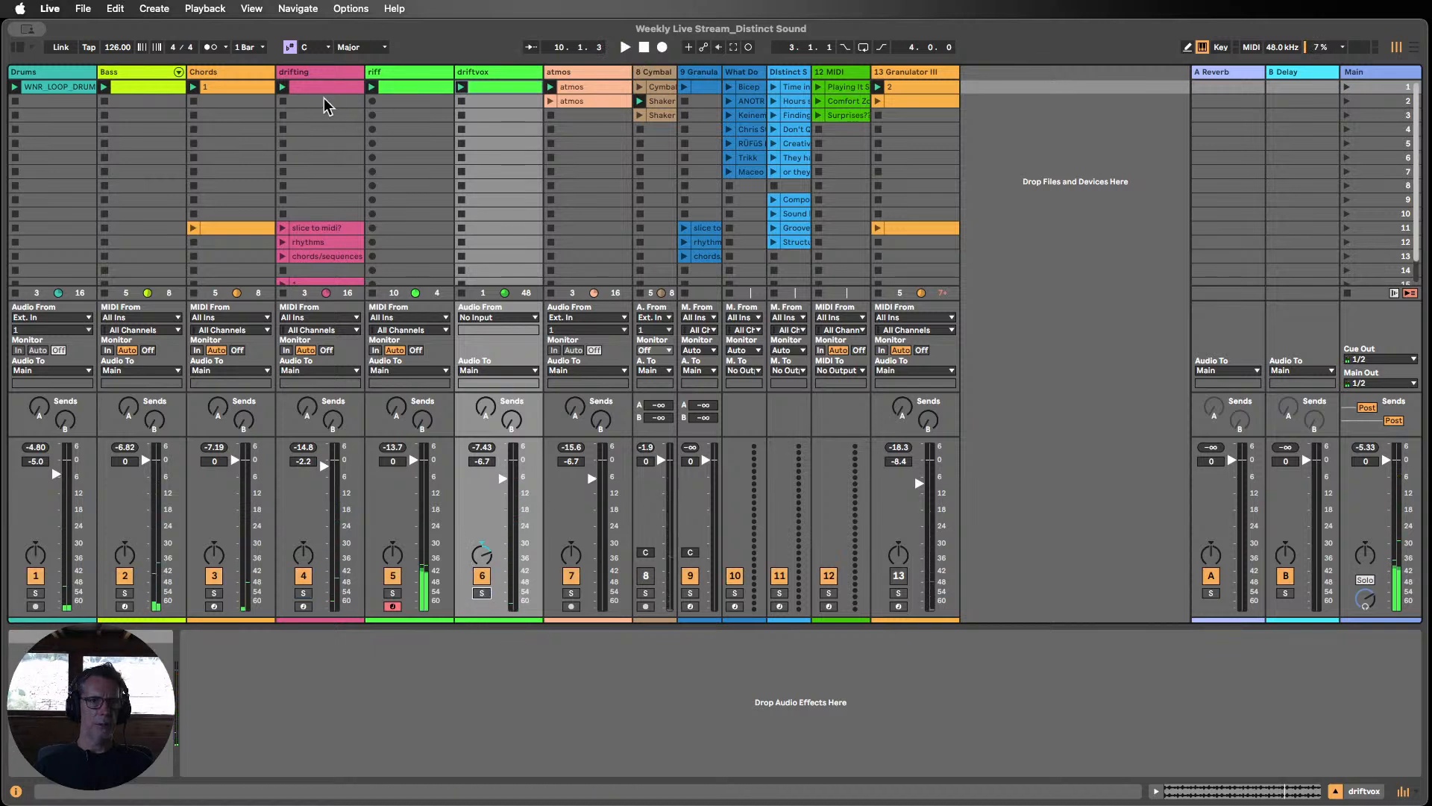
Step: Audition a duplicate of the driftvox clip in the second slot with the track soloed, and delete the duplicate
left_click(485, 93)
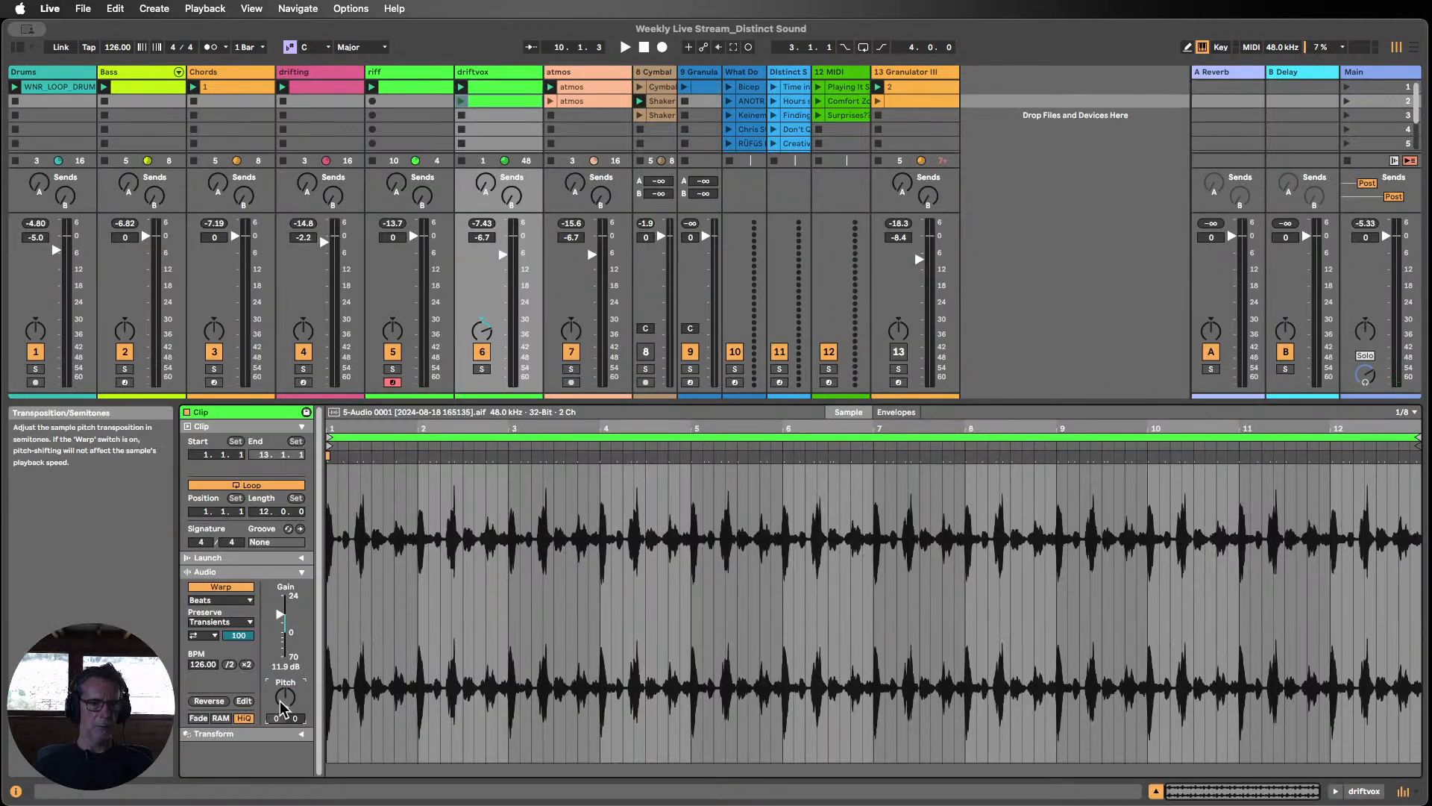
left_click(482, 368)
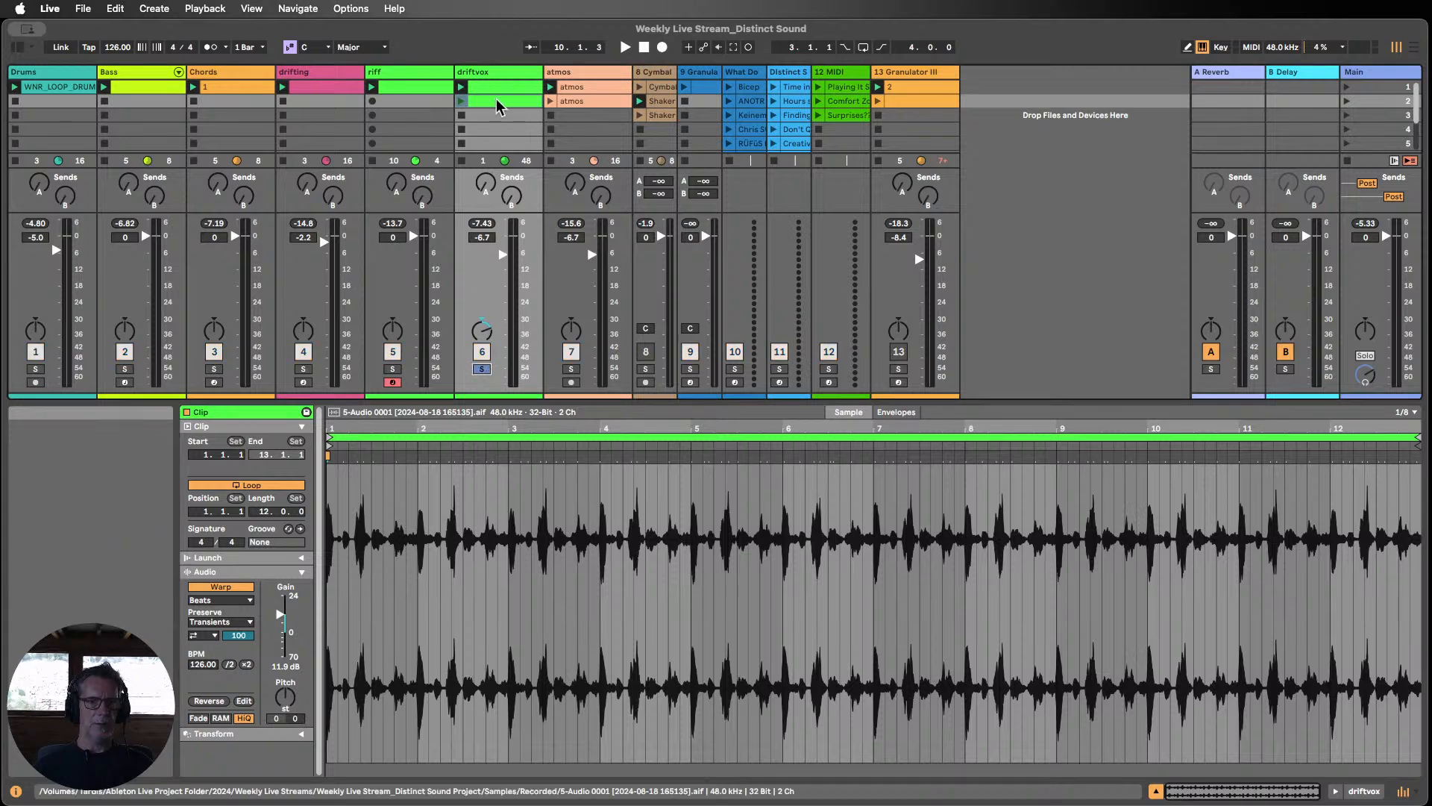
left_click(461, 103)
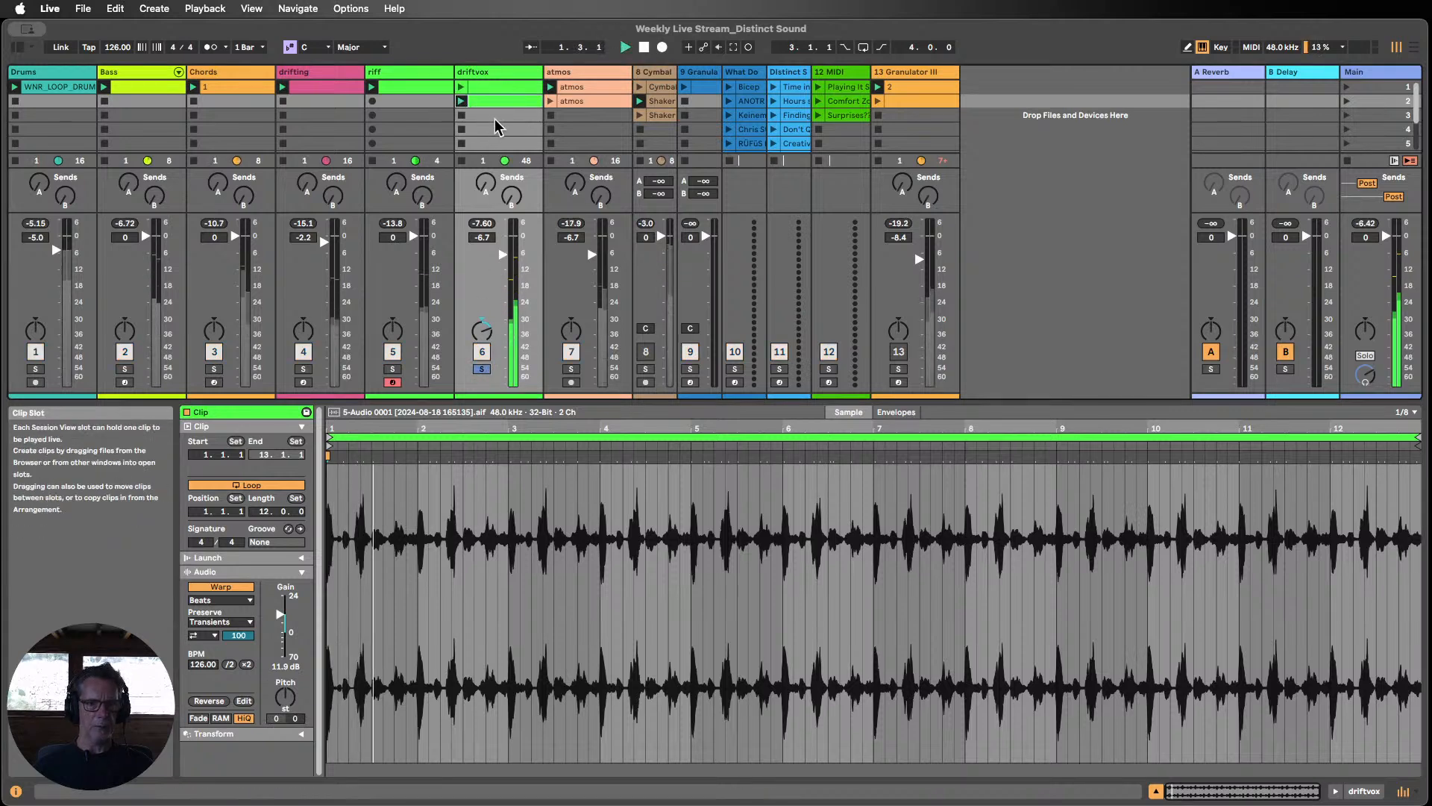
left_click(646, 49)
key("Delete")
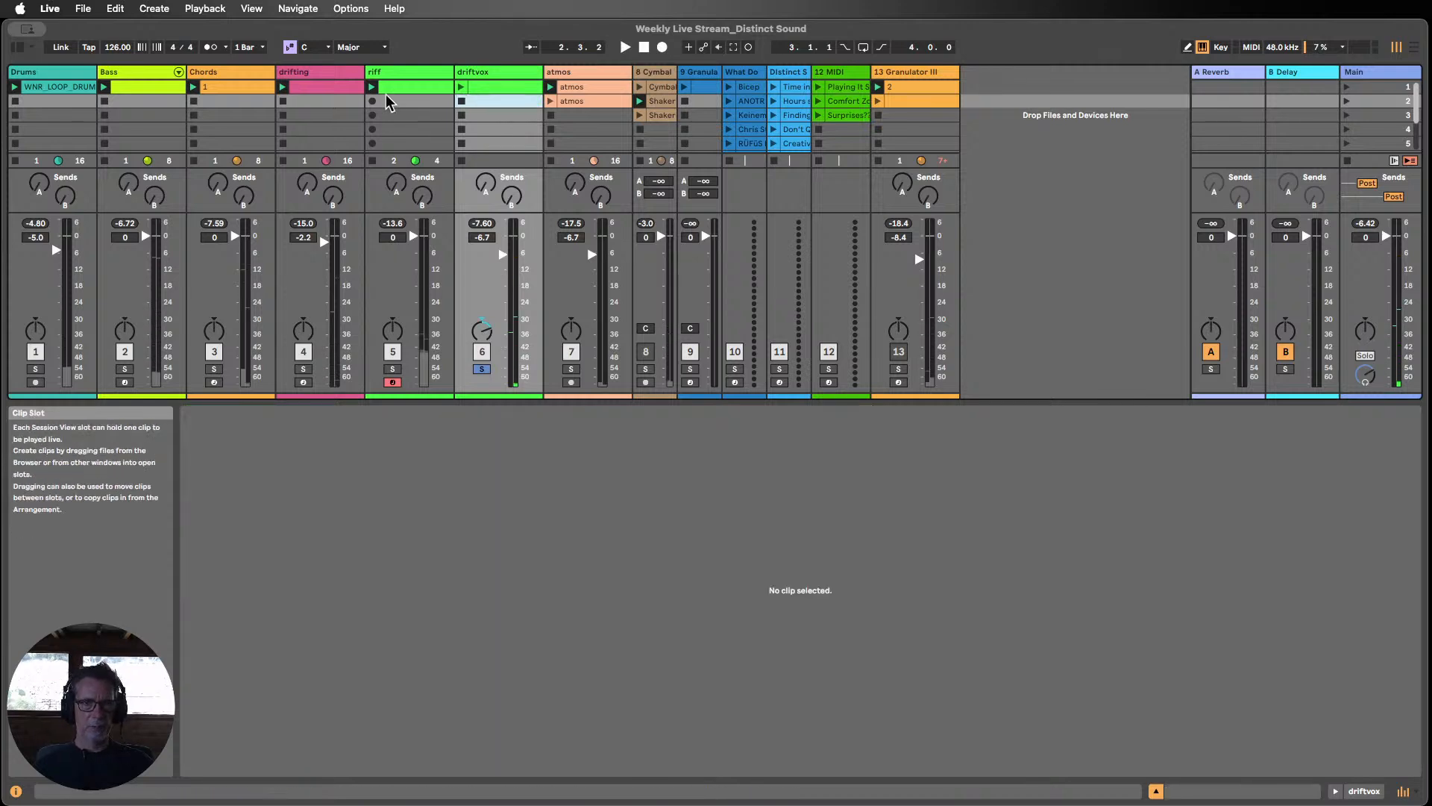
Step: Show the drifting track's devices, collapse its Echo device and hide the detail view
double_click(308, 74)
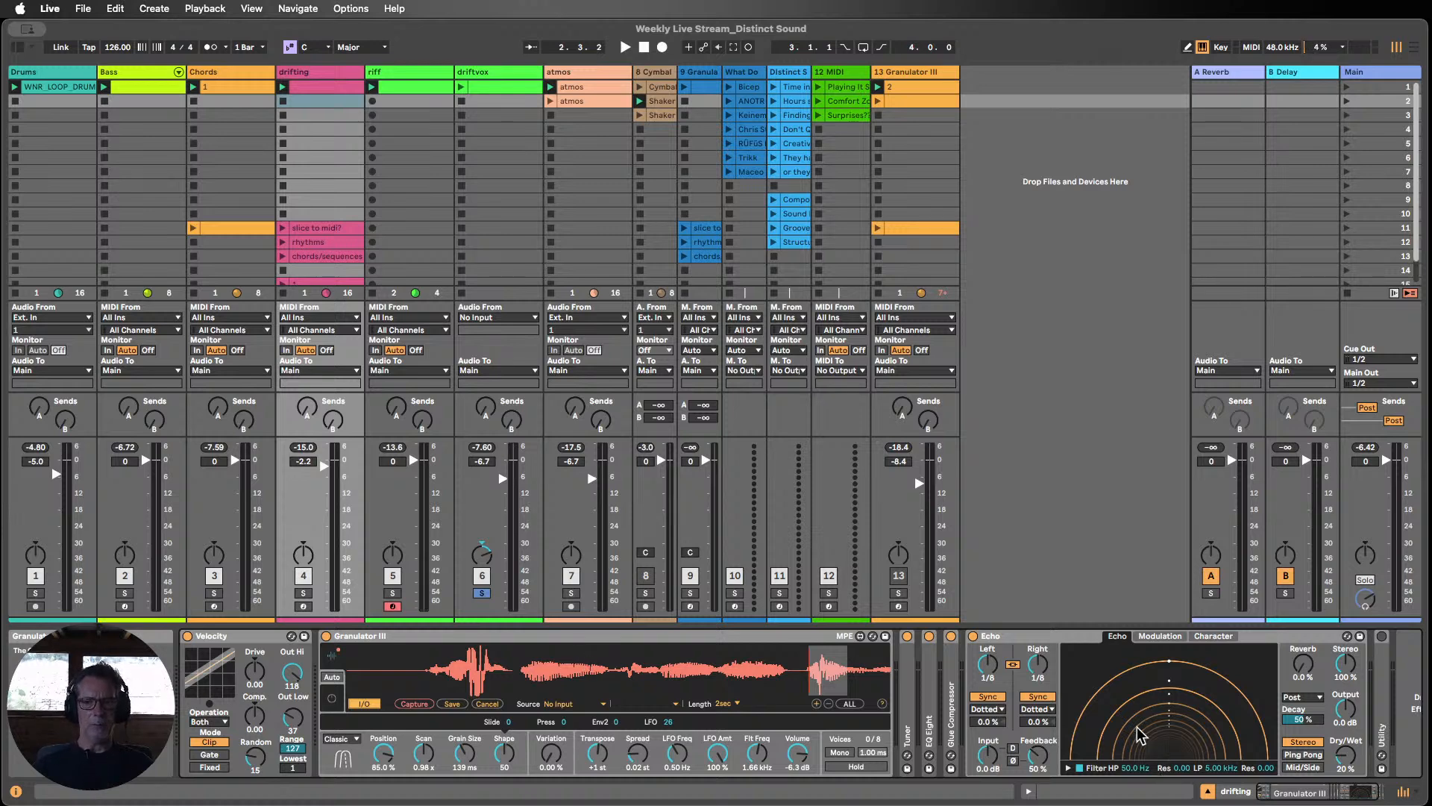
double_click(1043, 636)
double_click(315, 83)
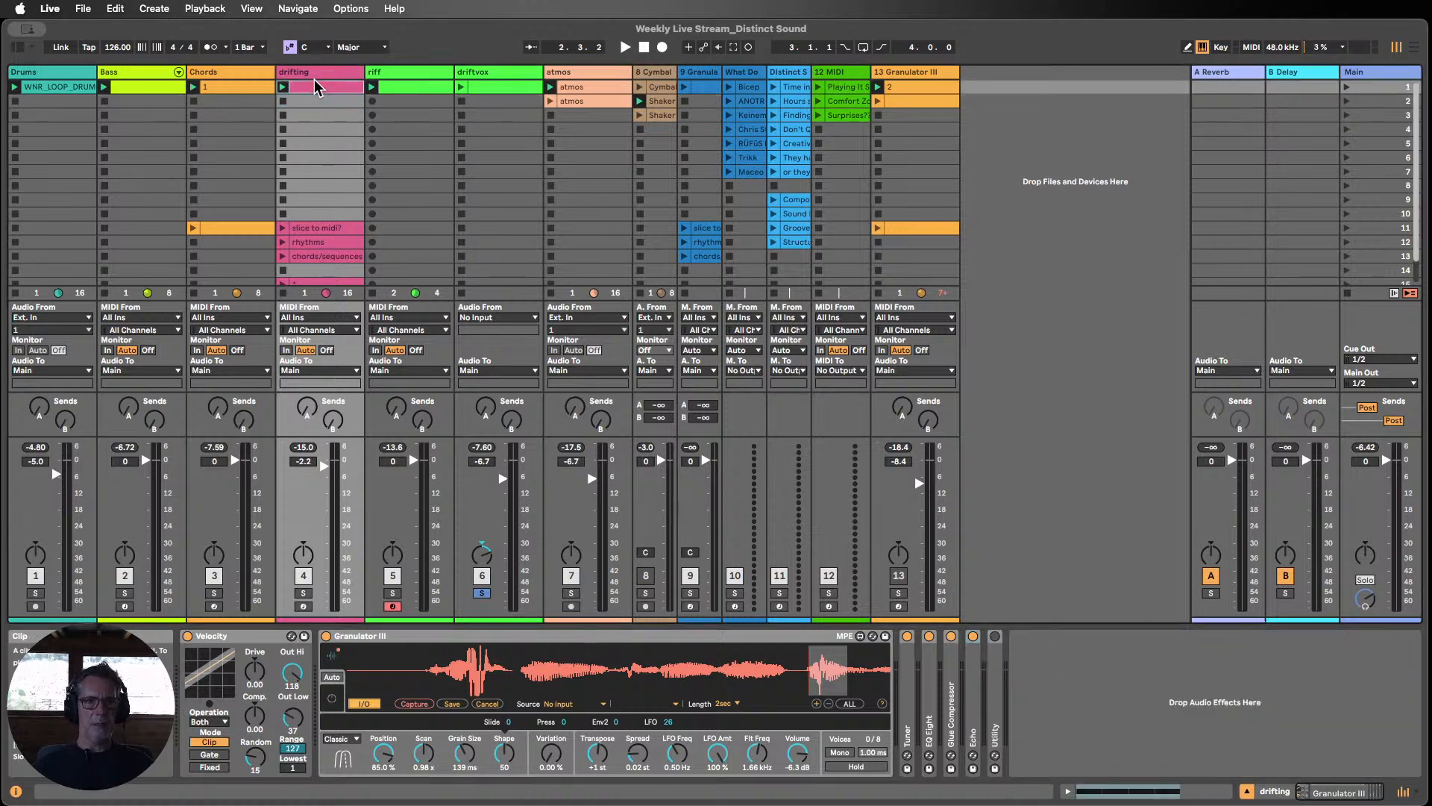
left_click(1069, 792)
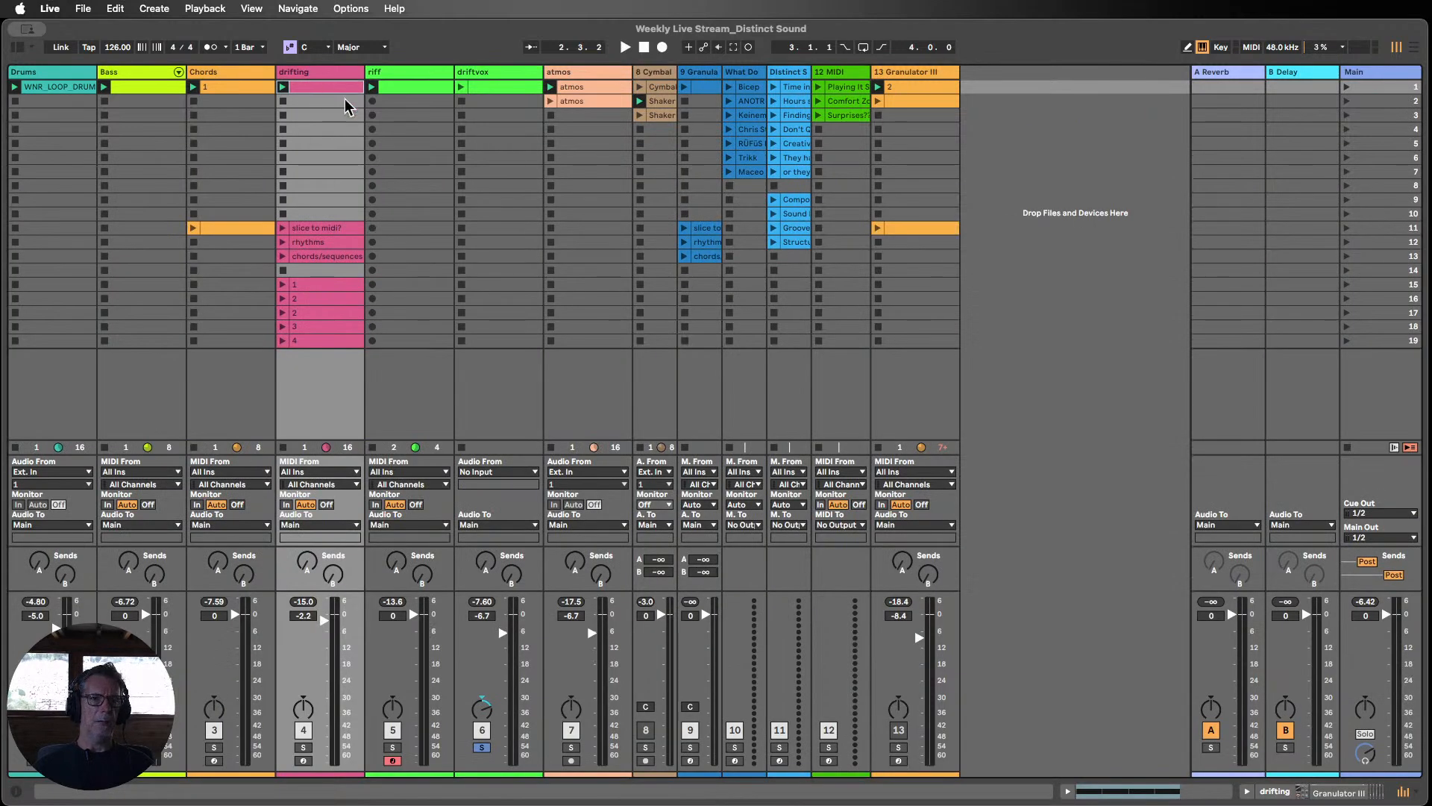
Step: Open the first atmos clip, audition it with the atmos track soloed, and end the solo
double_click(570, 87)
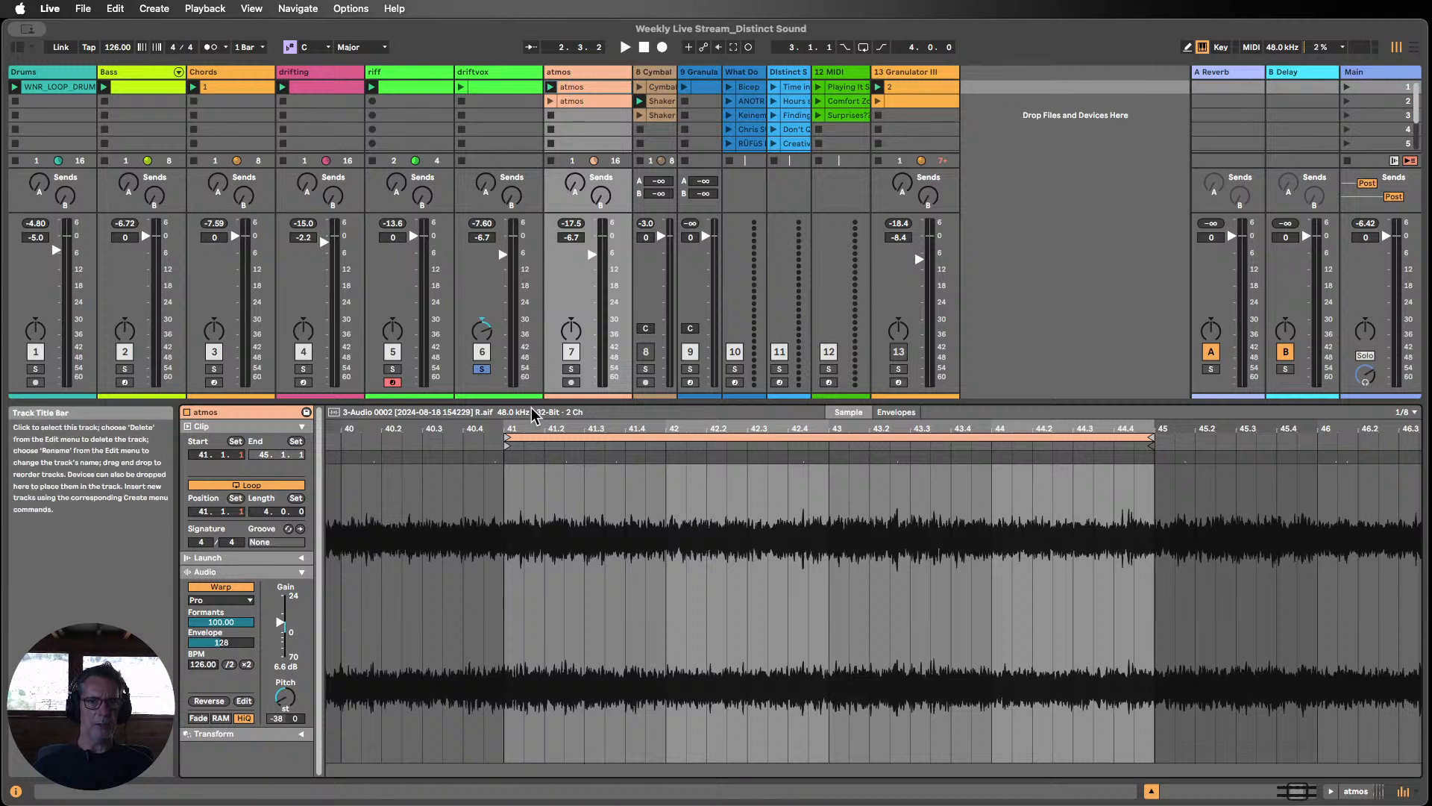
left_click(572, 370)
key("space")
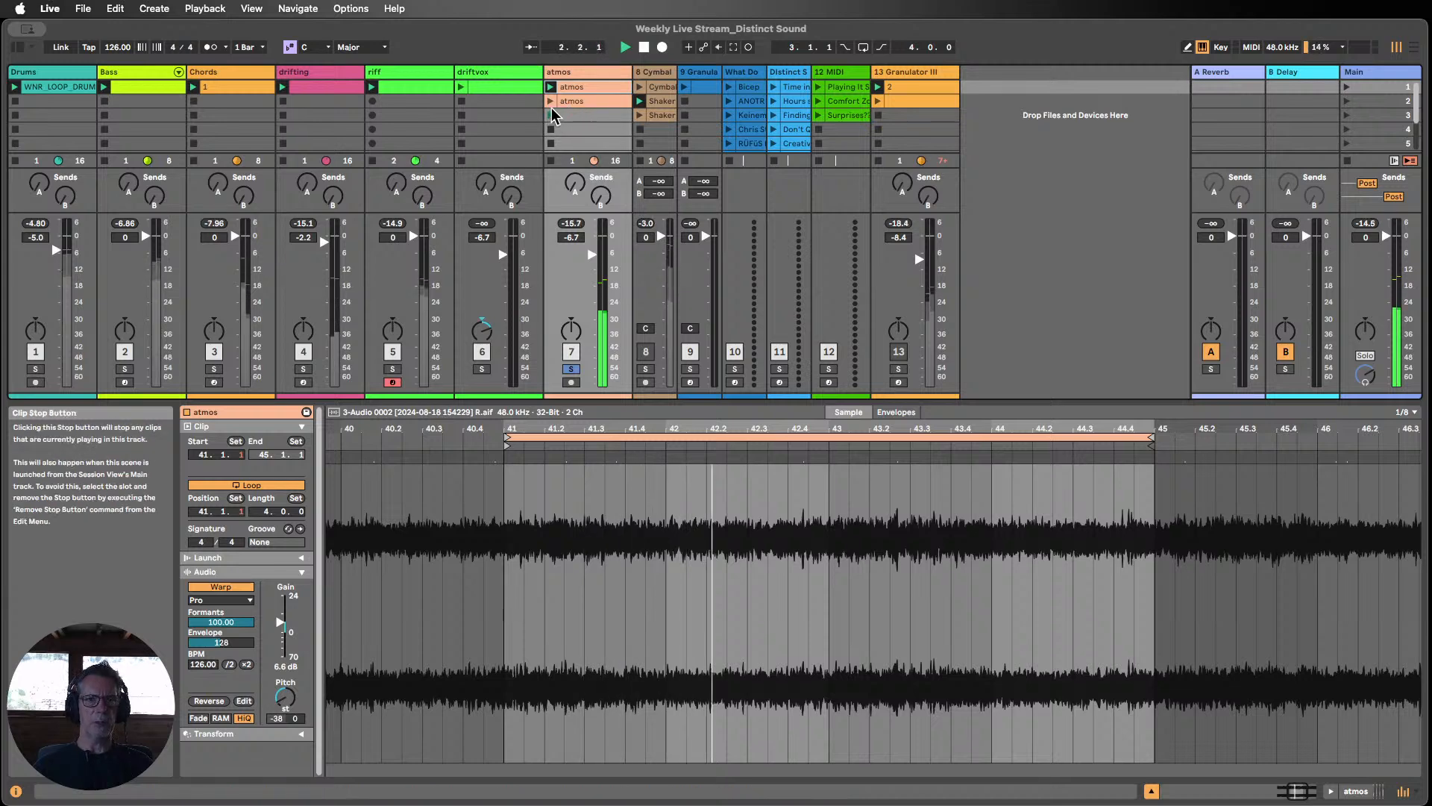
left_click(551, 114)
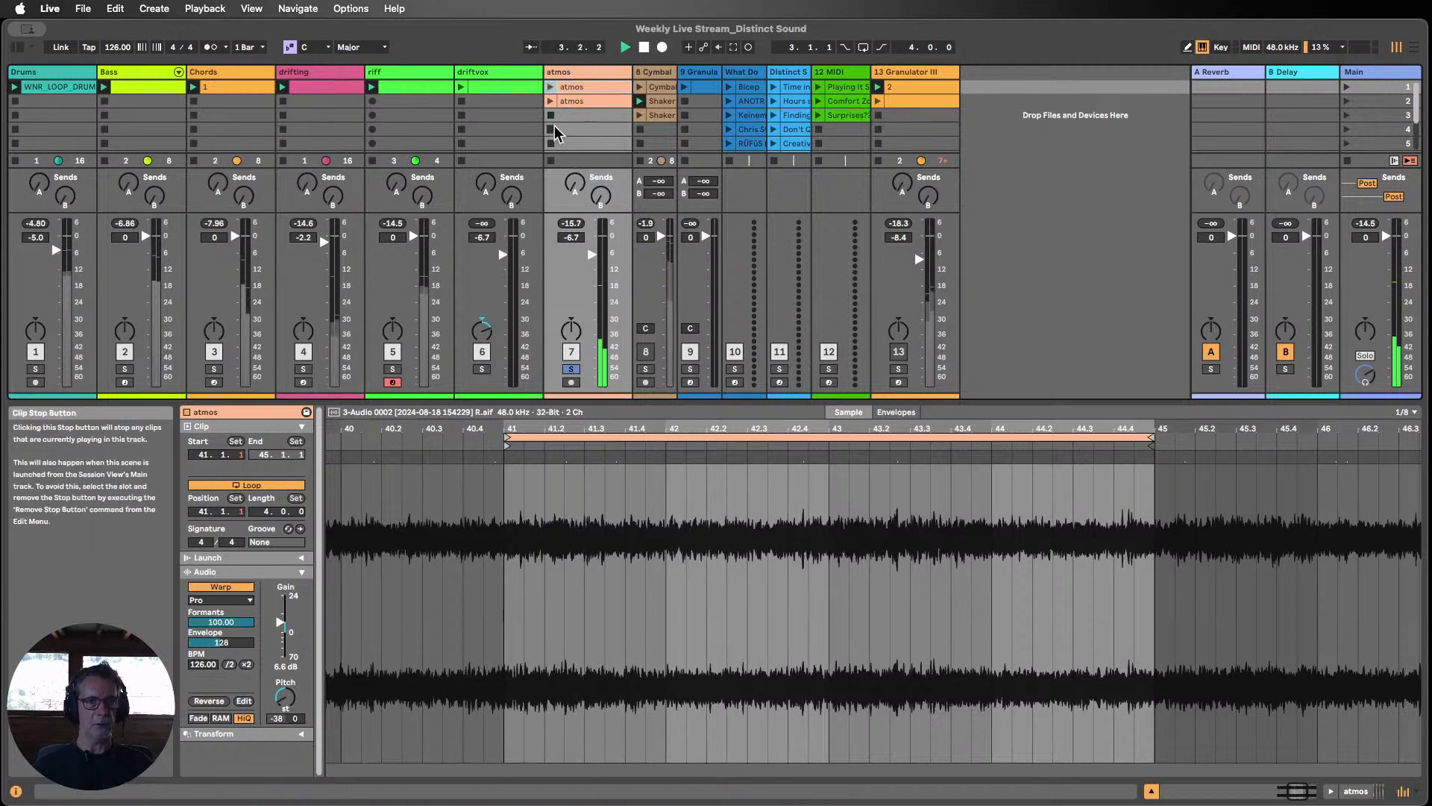
left_click(571, 369)
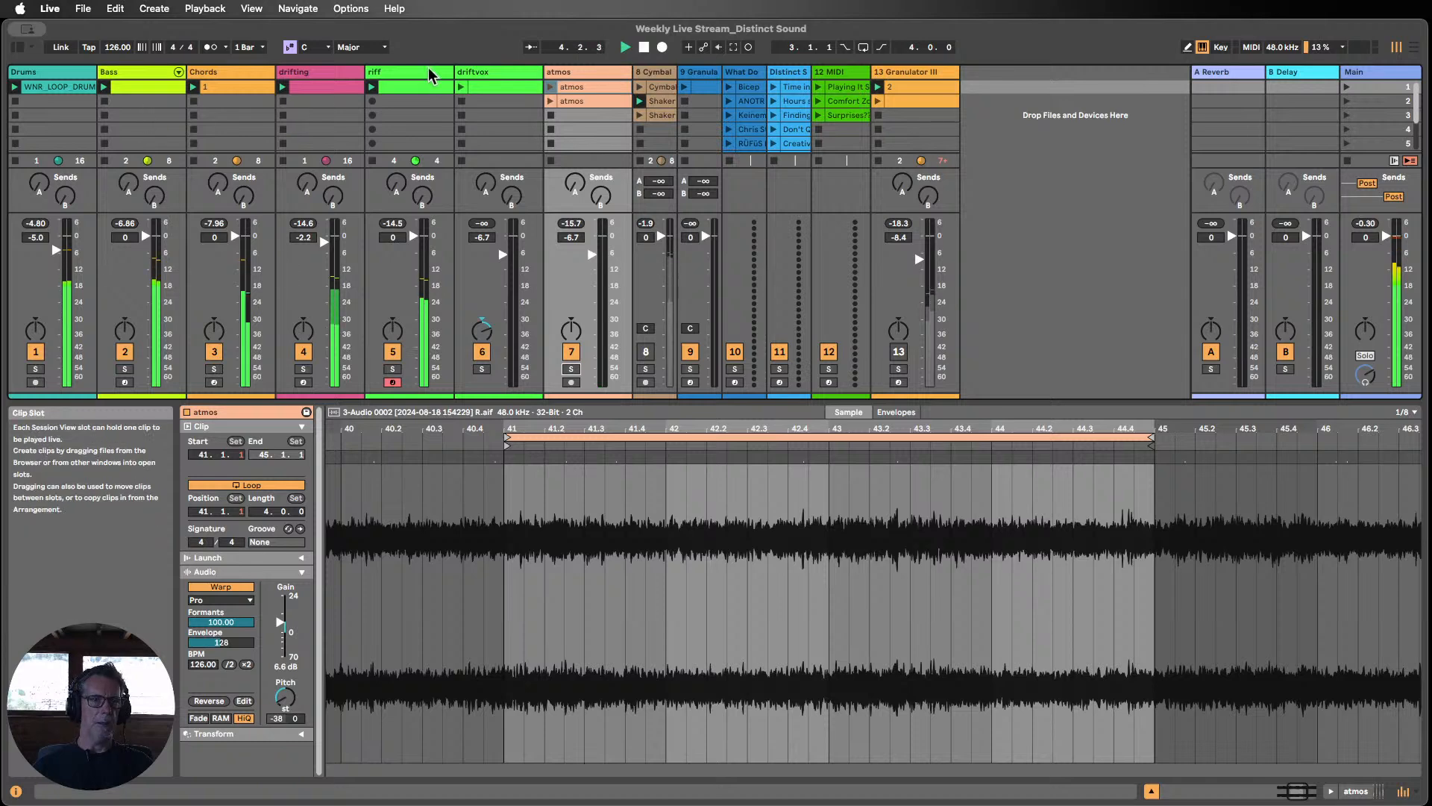
Step: Audition clip 1 on the Chords track in solo and examine its devices and MIDI notes
left_click(324, 84)
left_click(226, 82)
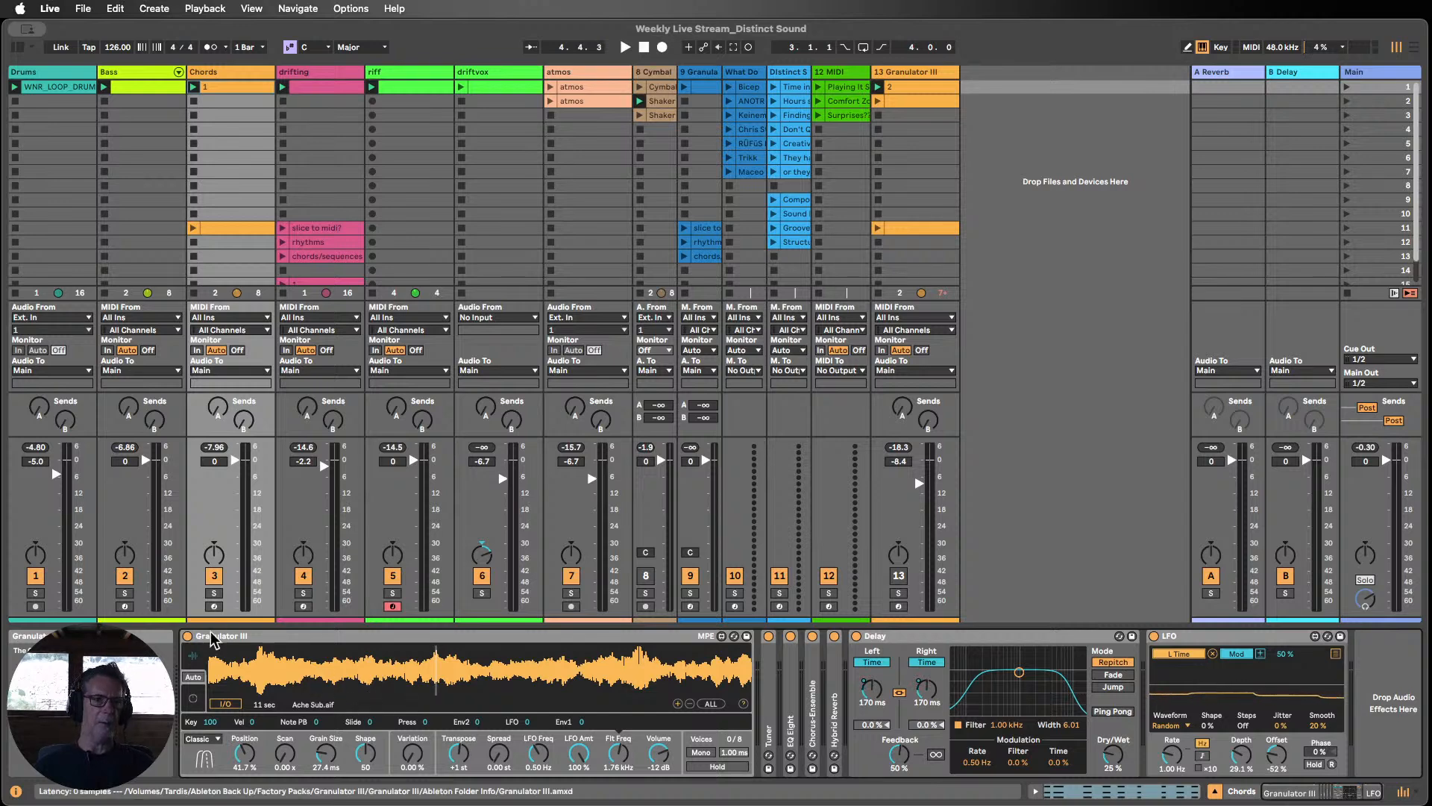
left_click(214, 593)
left_click(193, 88)
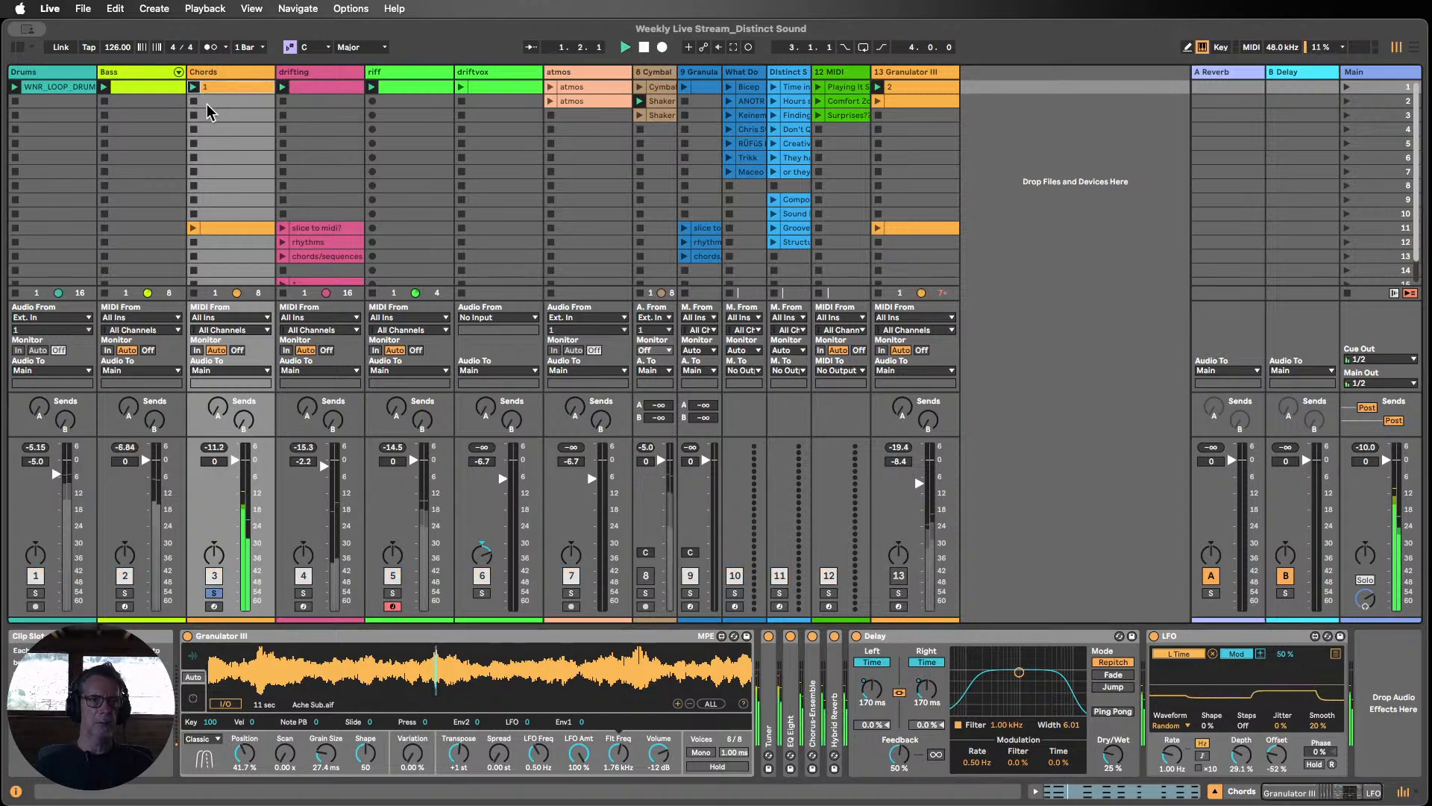
double_click(217, 88)
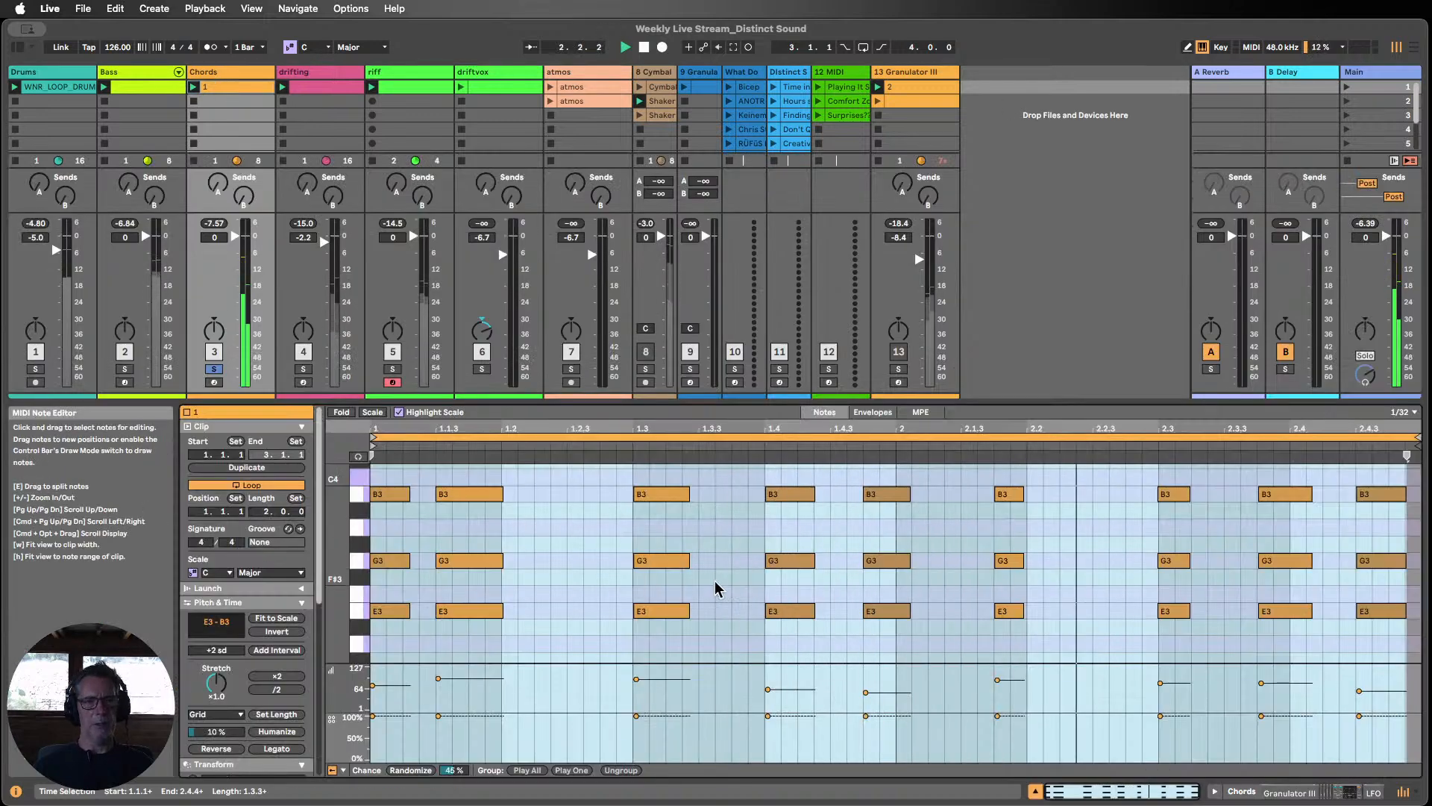
left_click(193, 102)
Step: Listen to the Bass track in solo, show its devices and end the solo
left_click(125, 369)
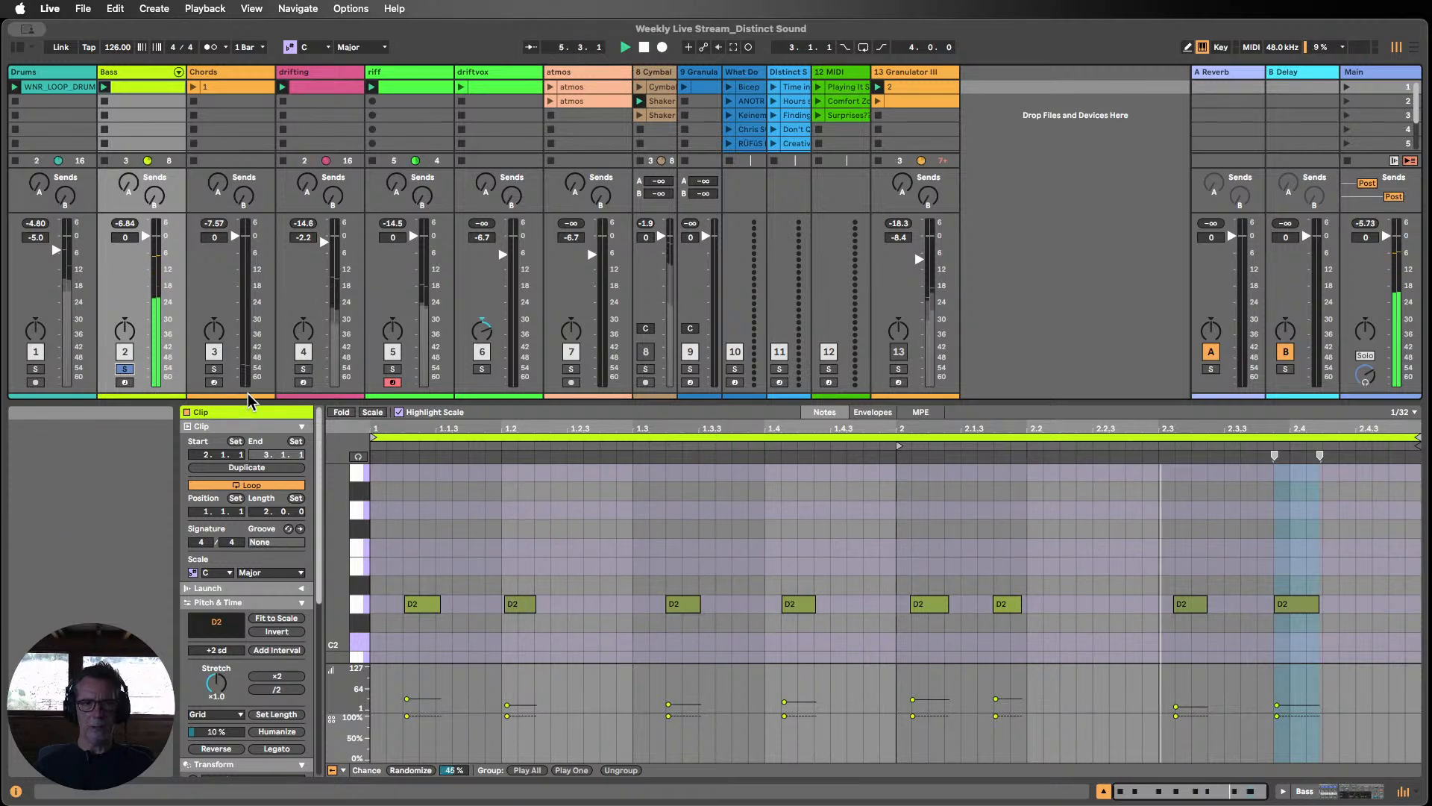
double_click(142, 73)
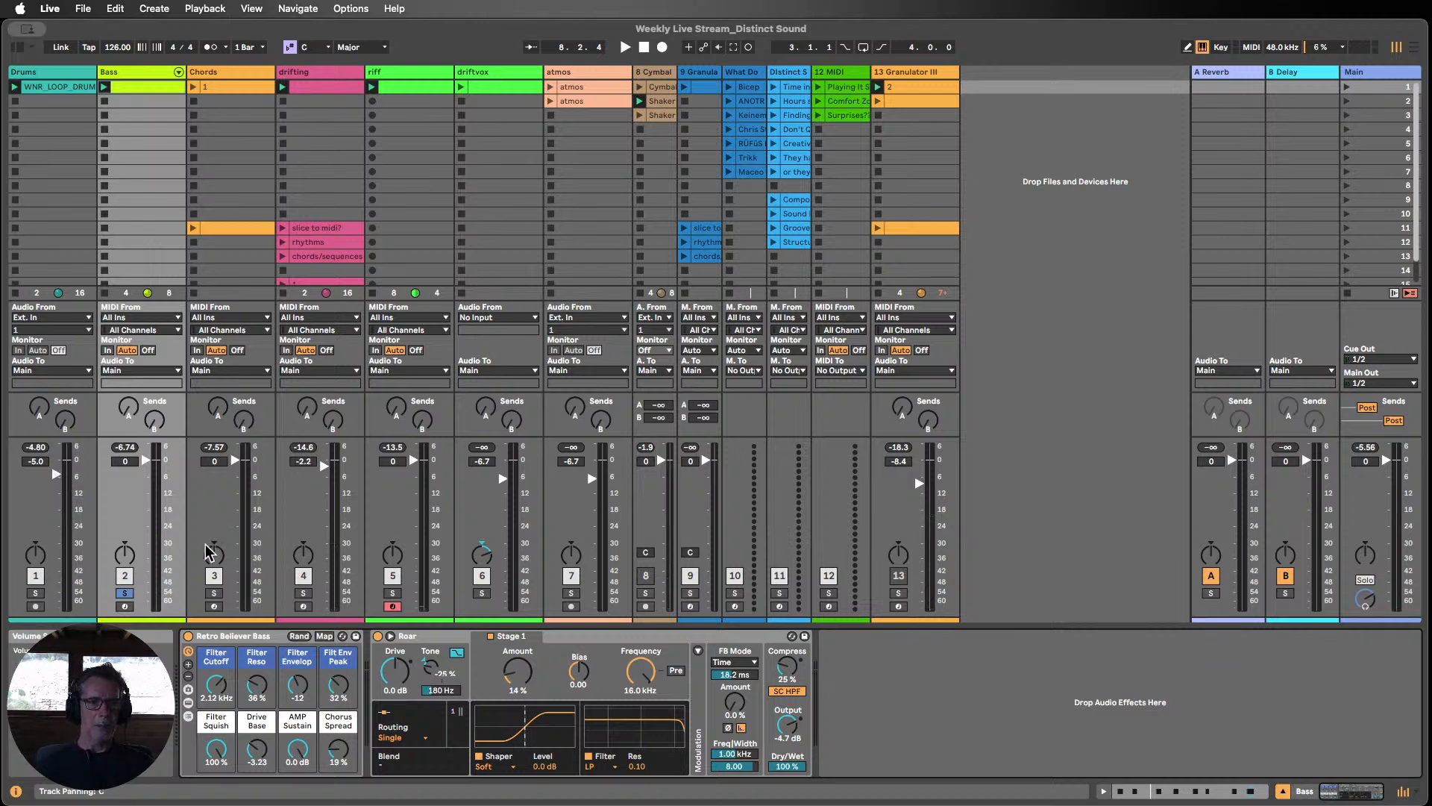
left_click(125, 594)
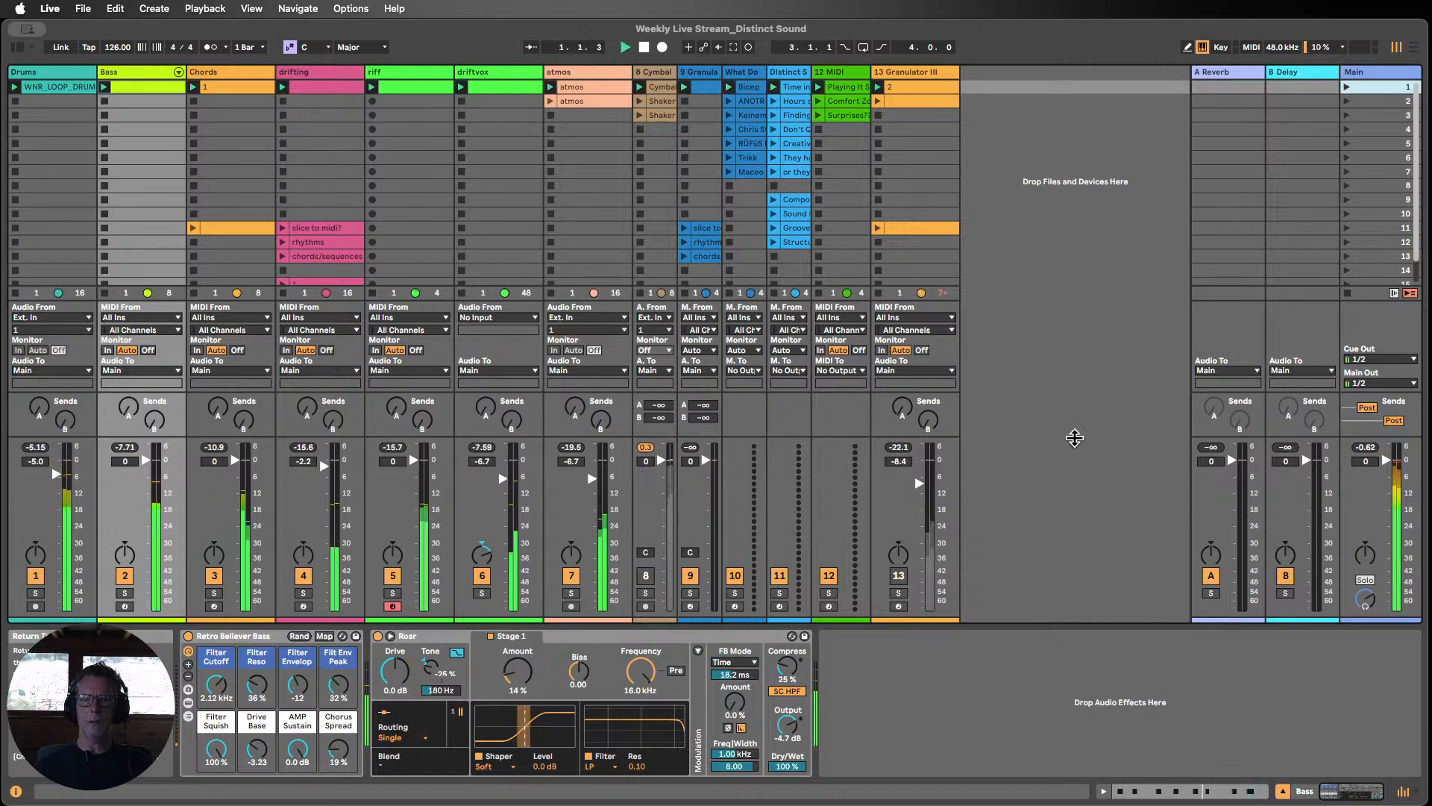
Step: Launch scene 1 and deactivate the driftvox, Drums, Bass and Chords tracks while it plays
left_click(1347, 87)
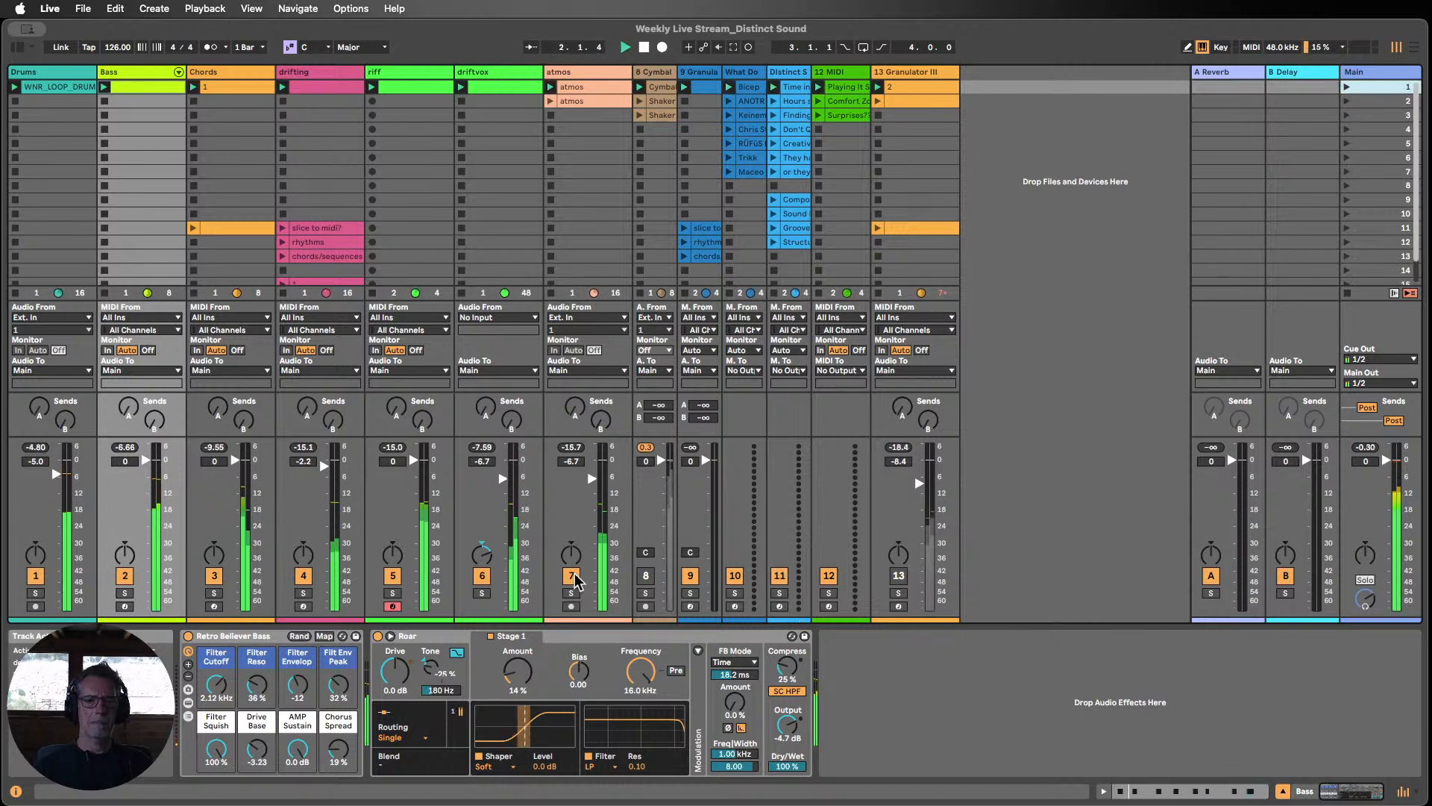
left_click(482, 576)
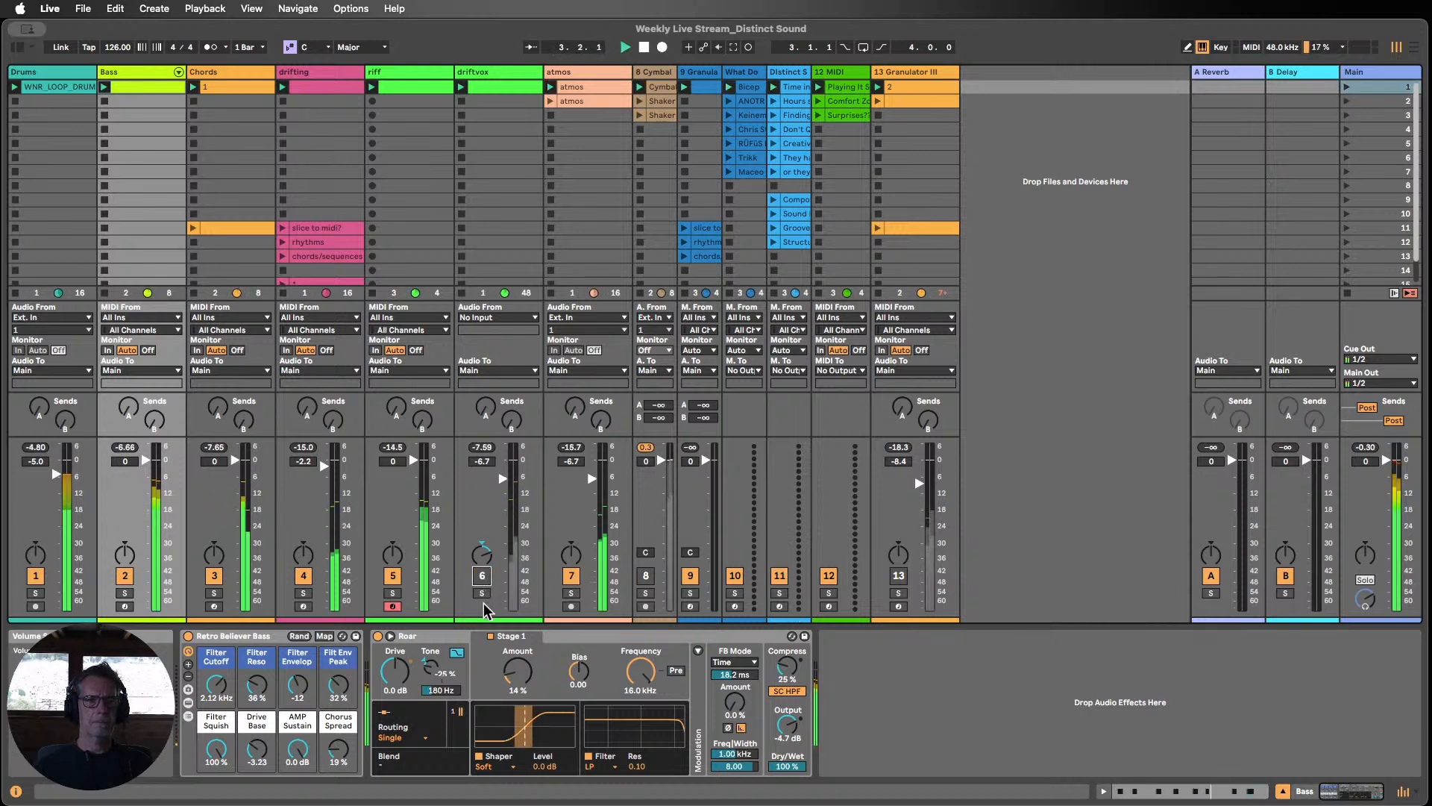
left_click(35, 575)
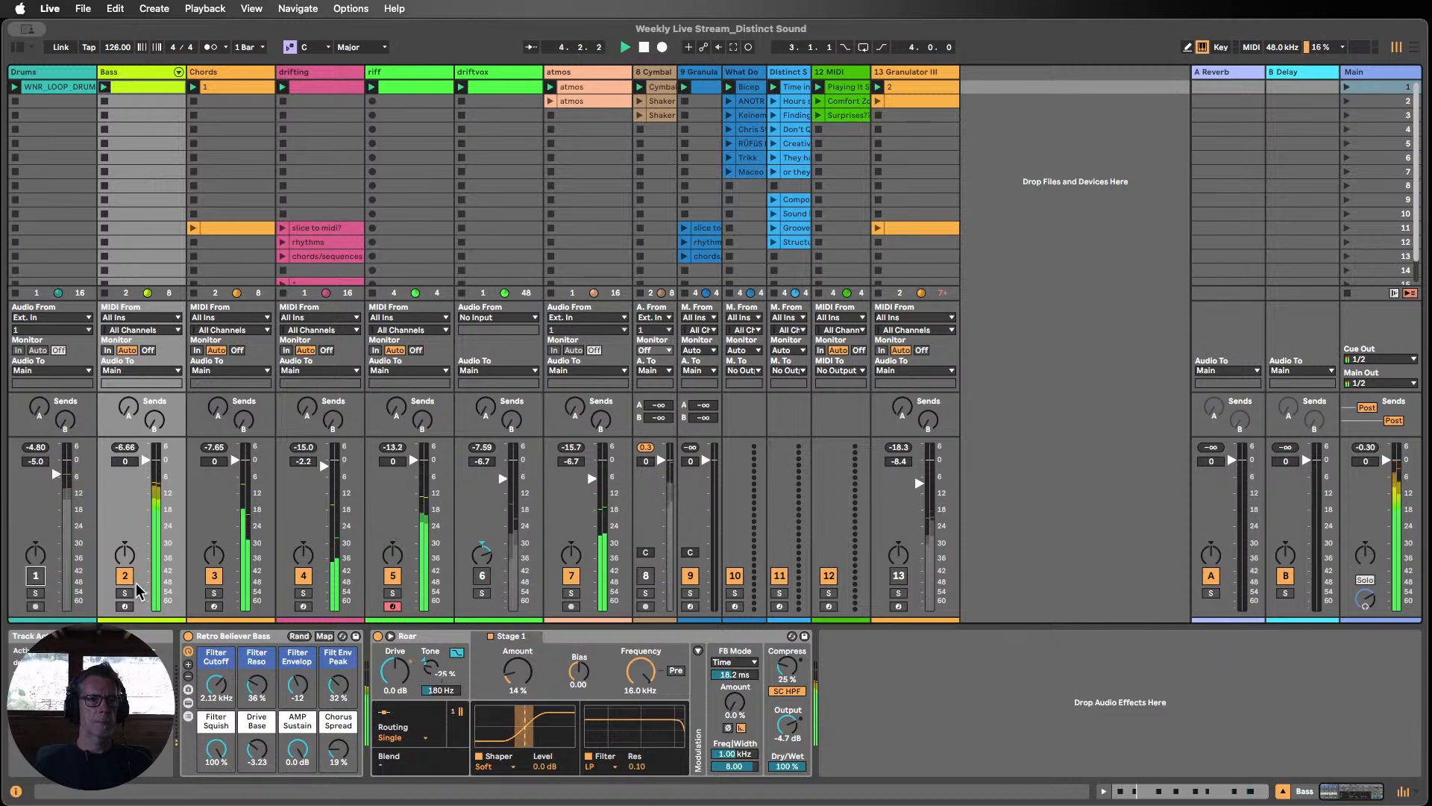
left_click(127, 577)
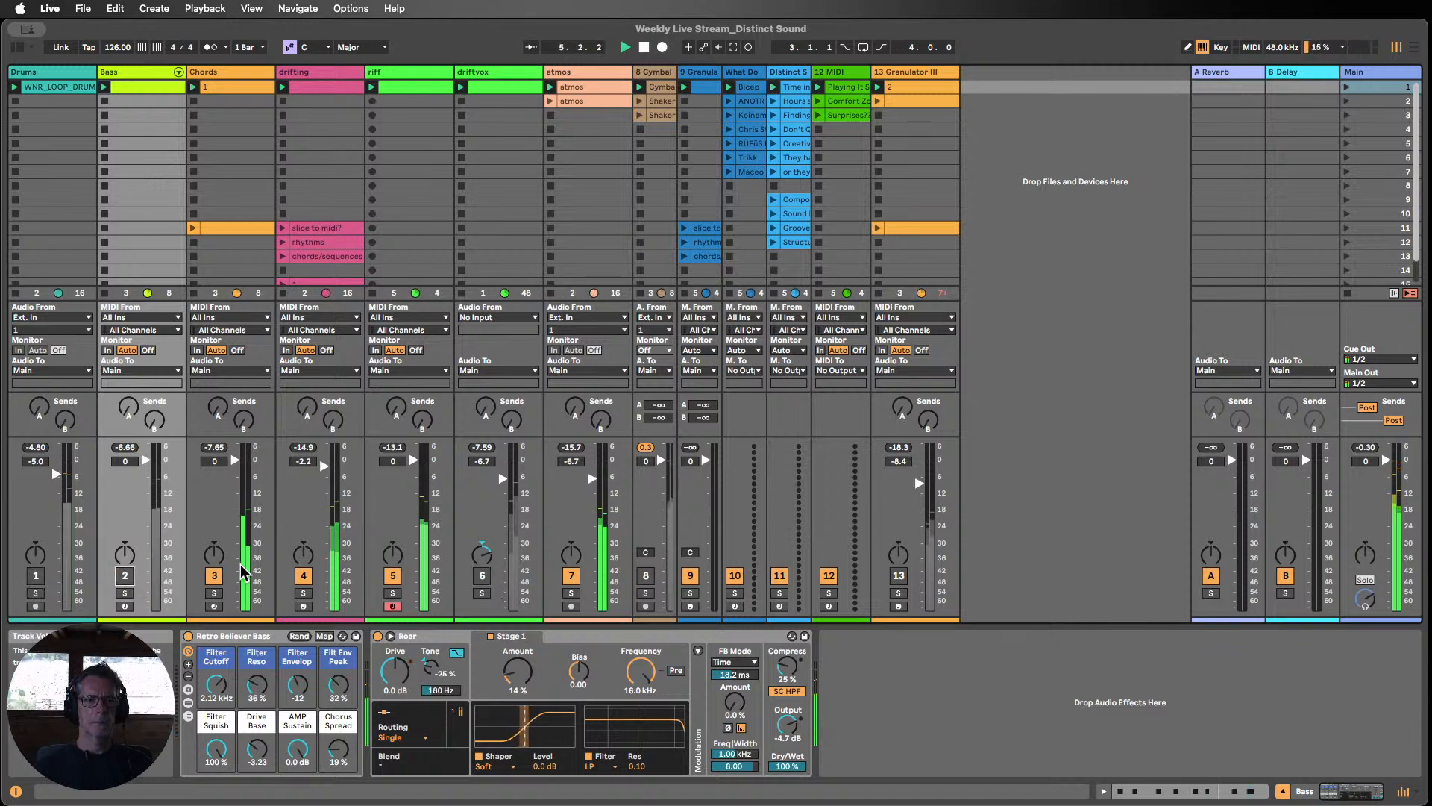
left_click(215, 576)
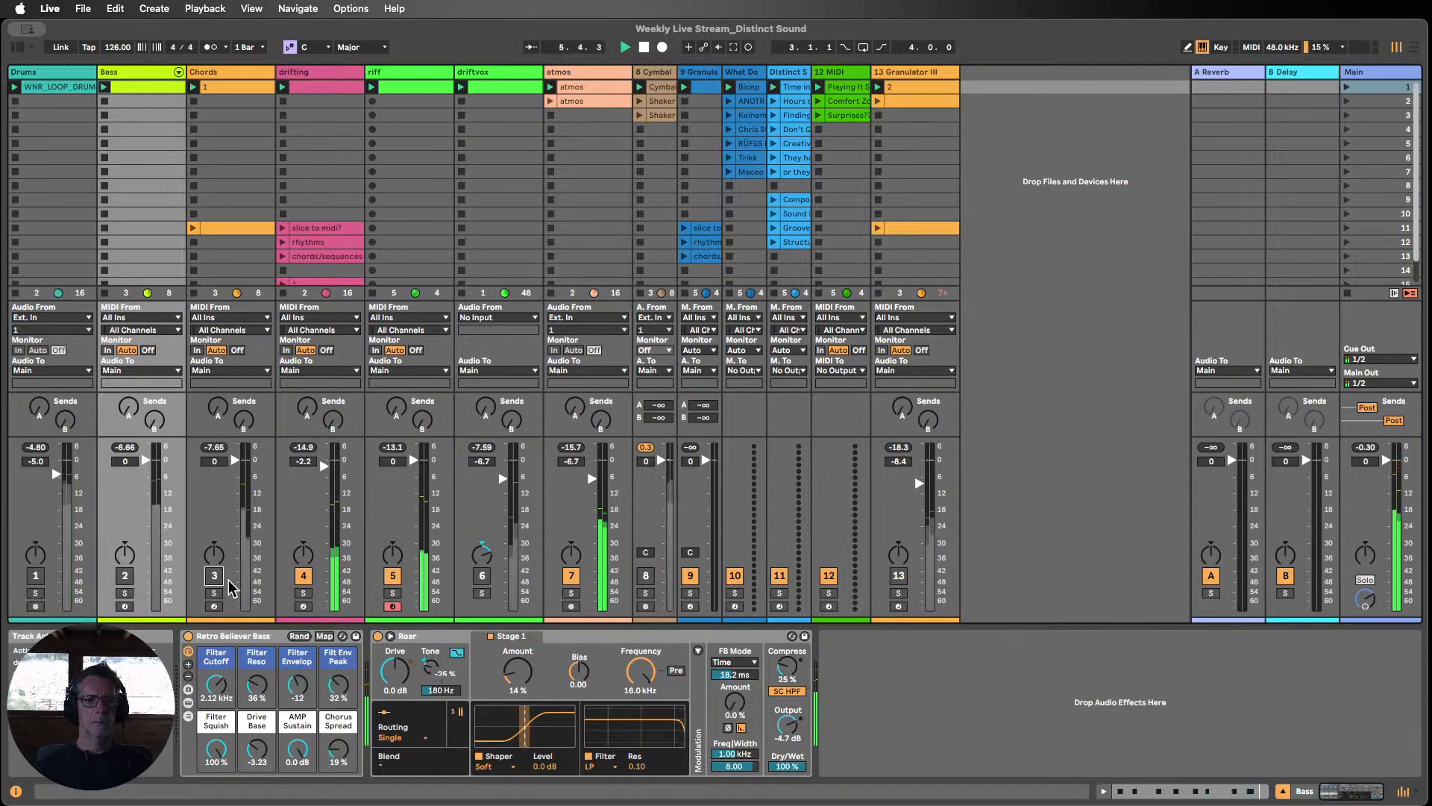
Step: Compare the mix with the riff track off and on, and lower its volume to -3.0 dB
left_click(392, 576)
left_click(392, 577)
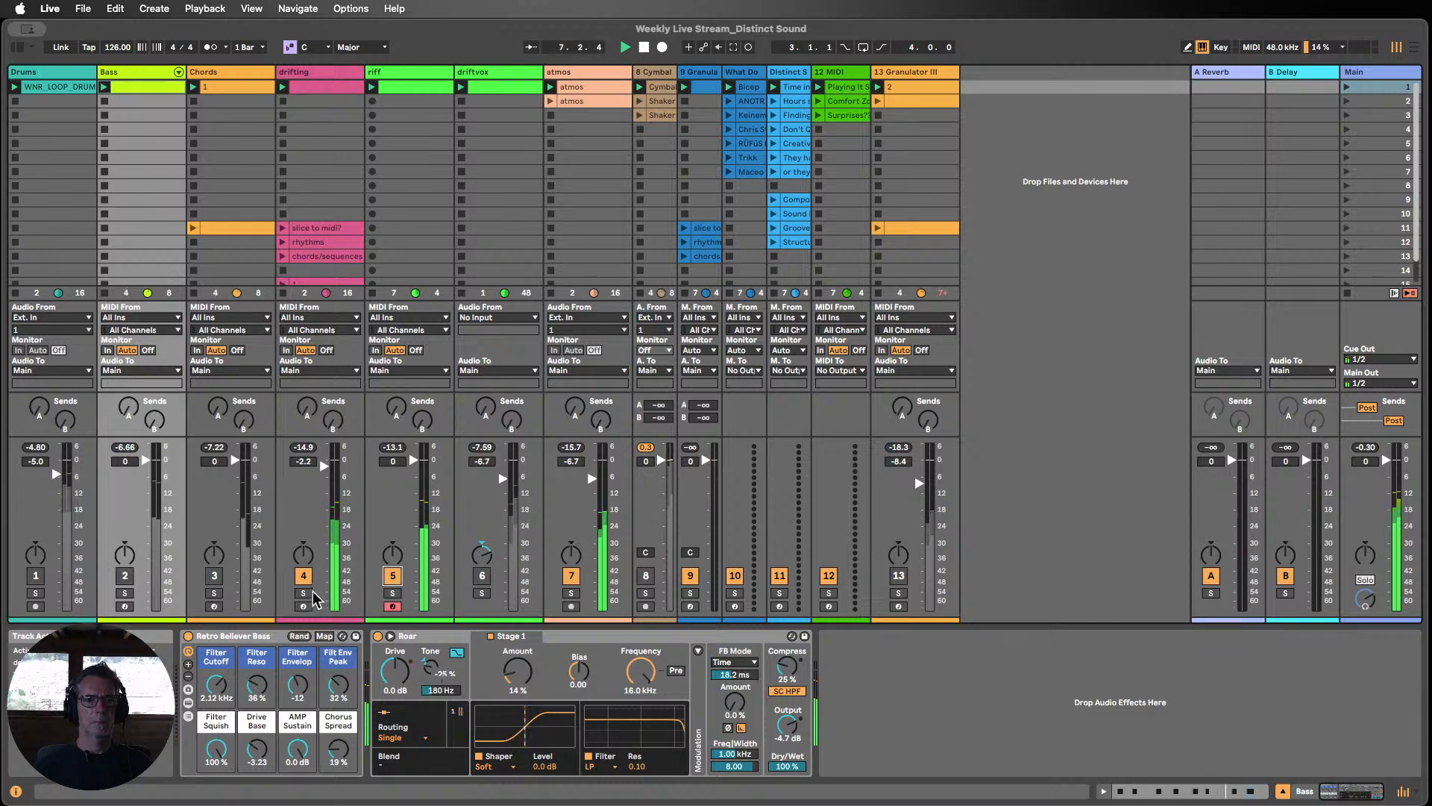
left_click_drag(413, 464, 412, 472)
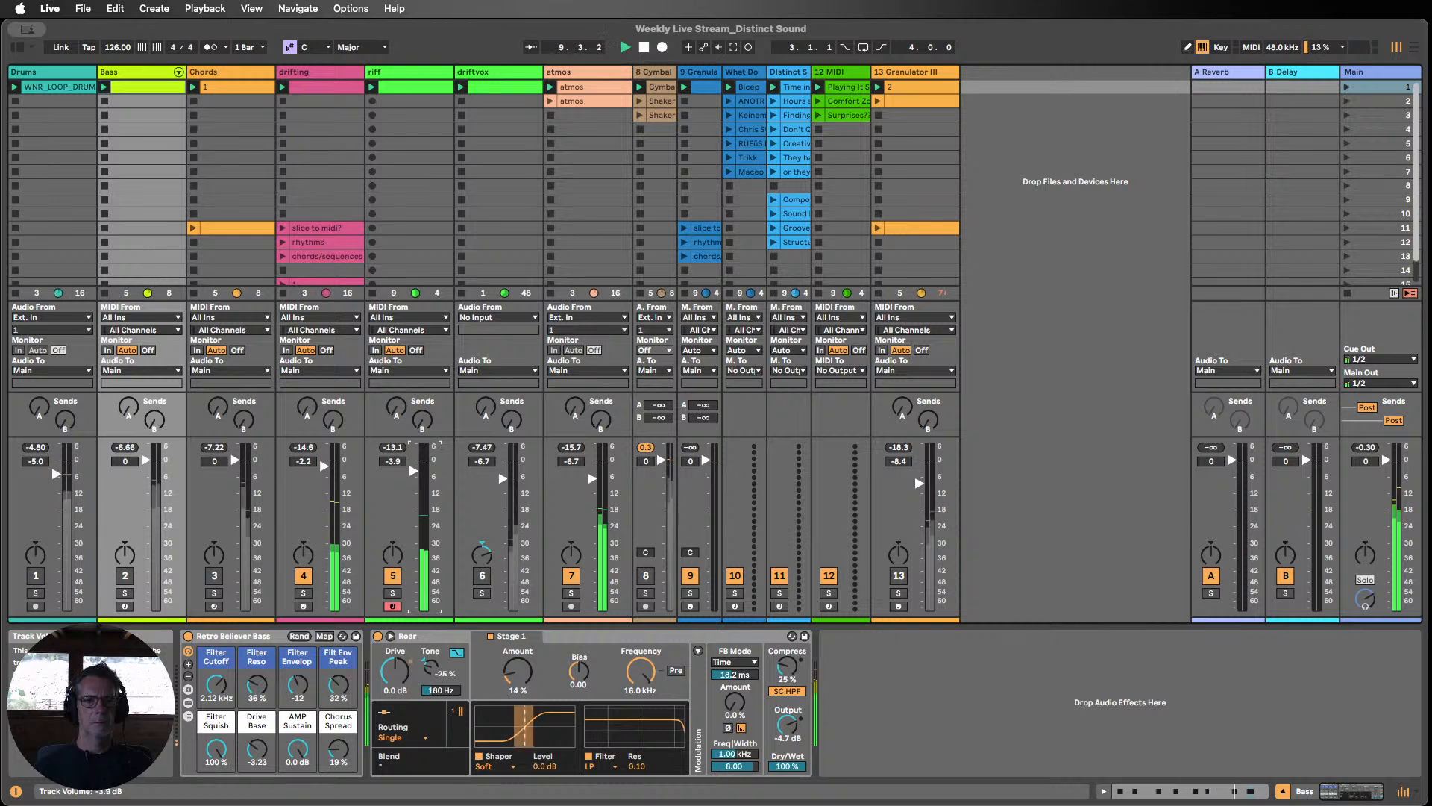
Step: Reactivate the Chords, Bass and Drums tracks and lower the Bass volume to -4.0 dB
left_click(214, 575)
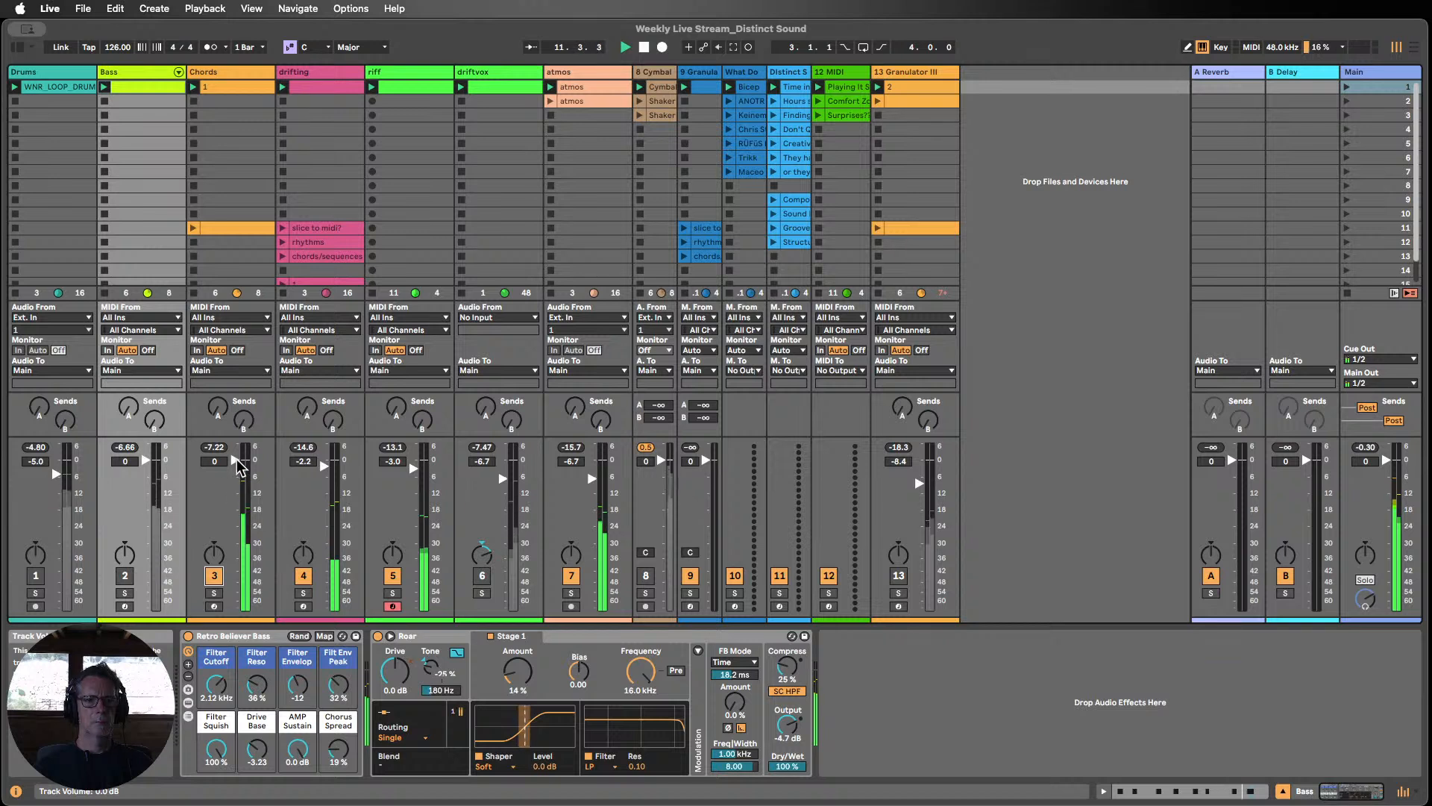
left_click(124, 575)
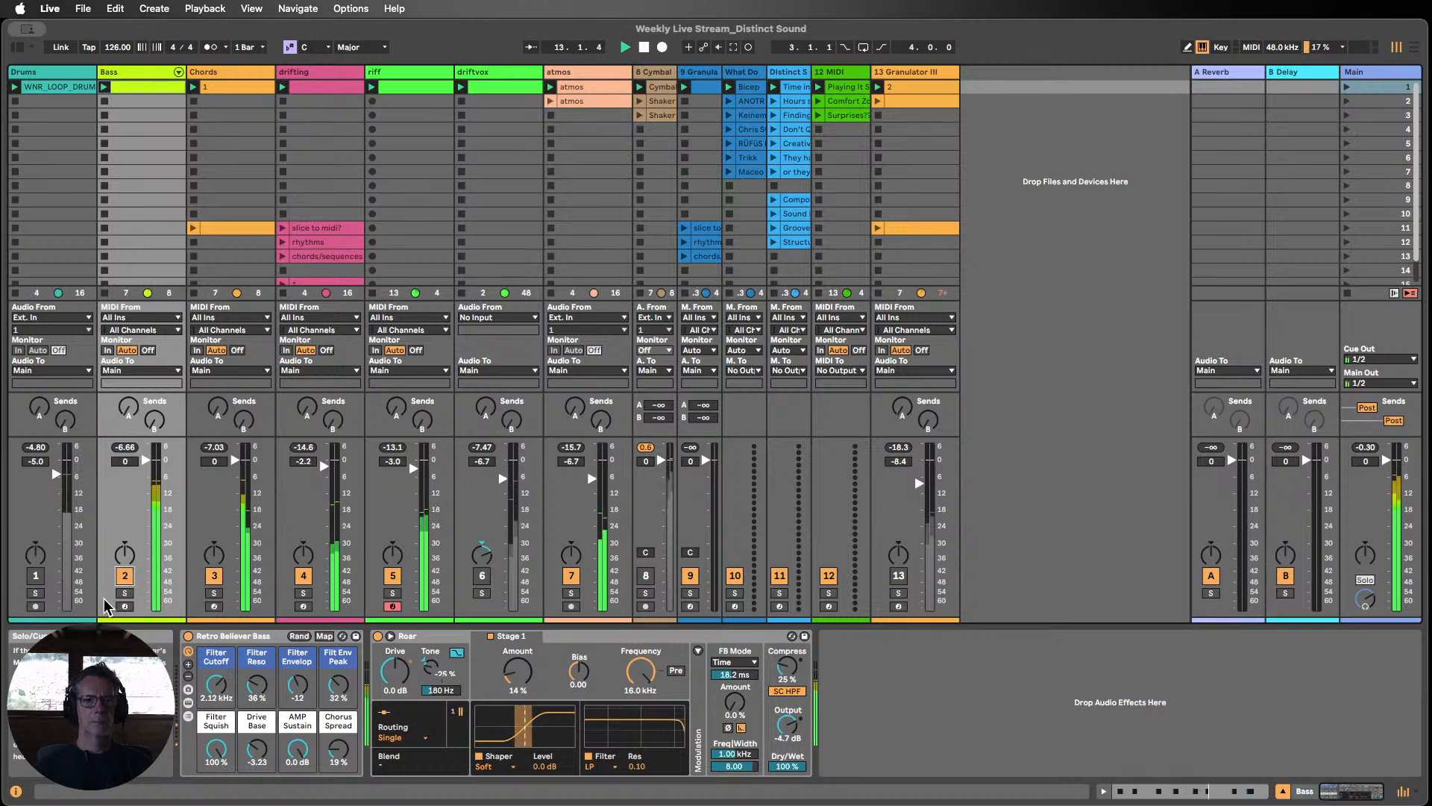
left_click(33, 575)
left_click_drag(144, 459, 145, 487)
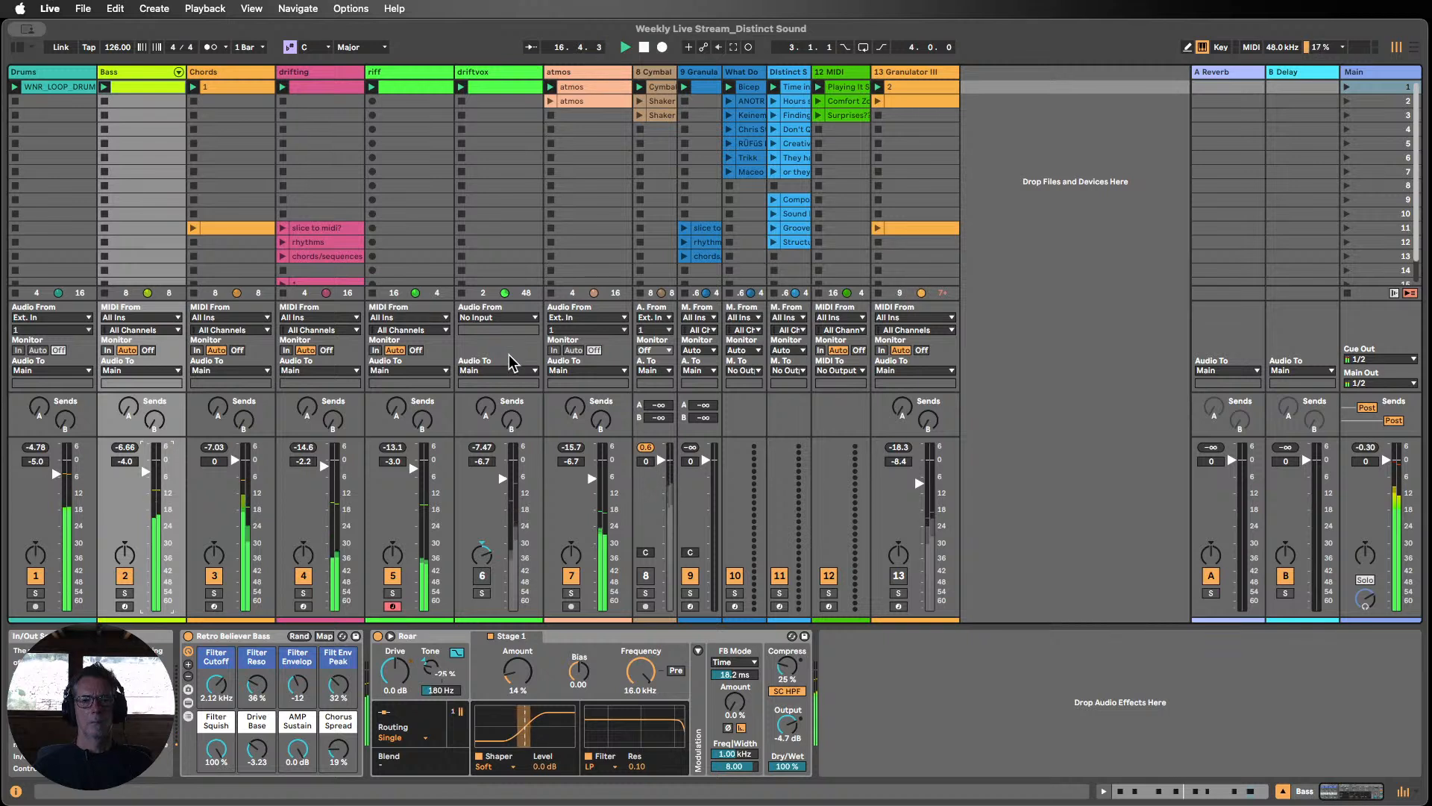
Step: Reactivate the driftvox track, lower its volume to -9.8 dB and pan it closer to centre
left_click(482, 575)
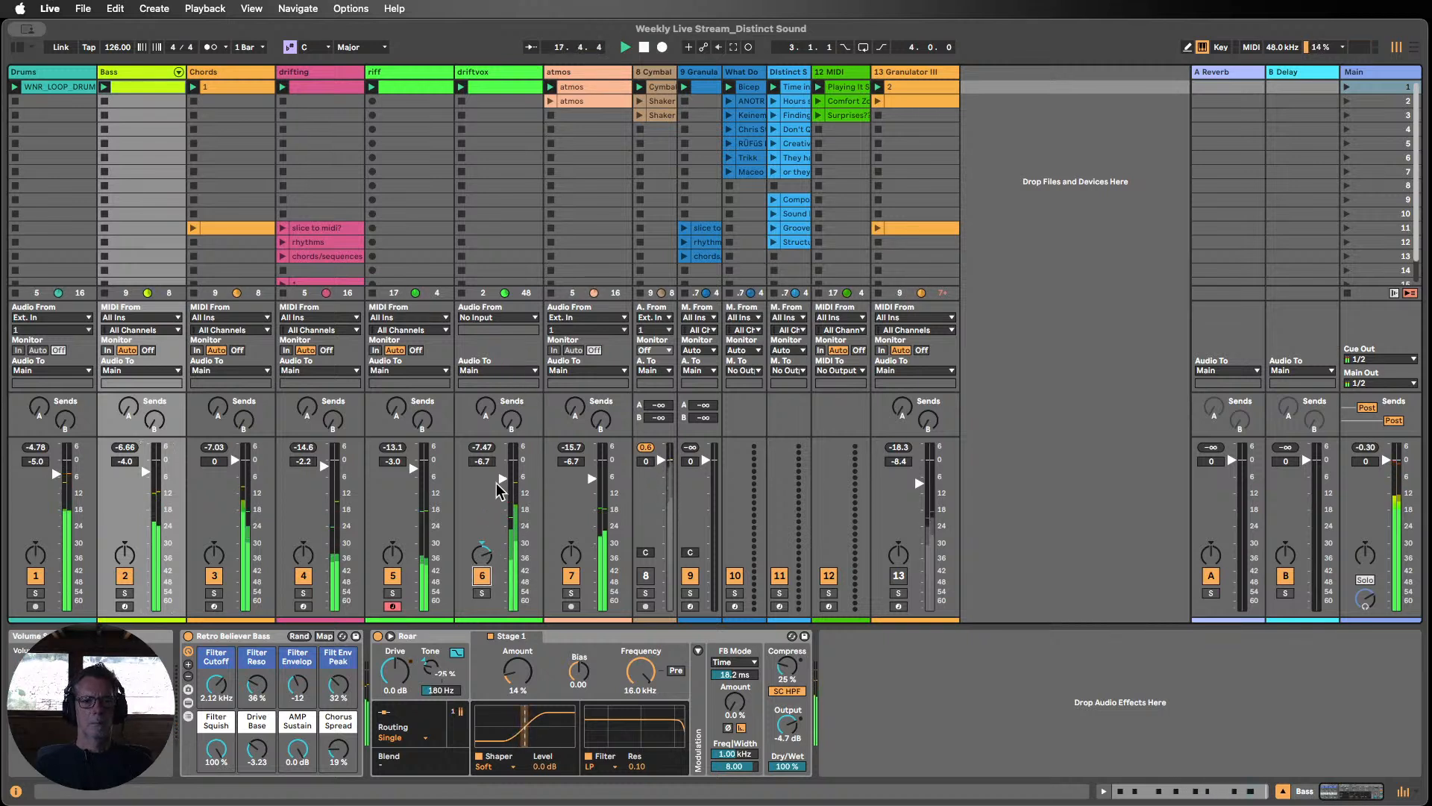
left_click_drag(500, 490, 503, 609)
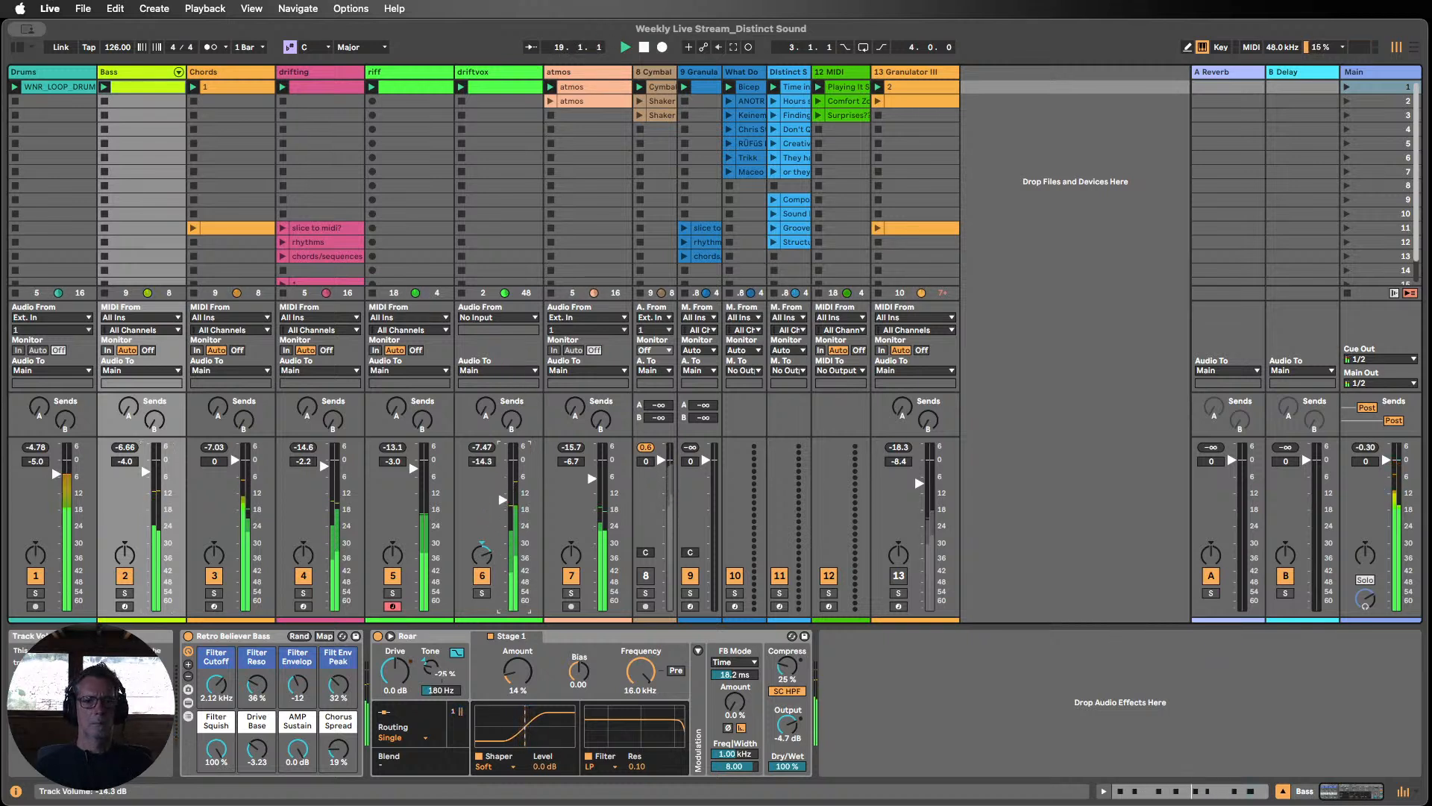
left_click_drag(502, 499, 502, 487)
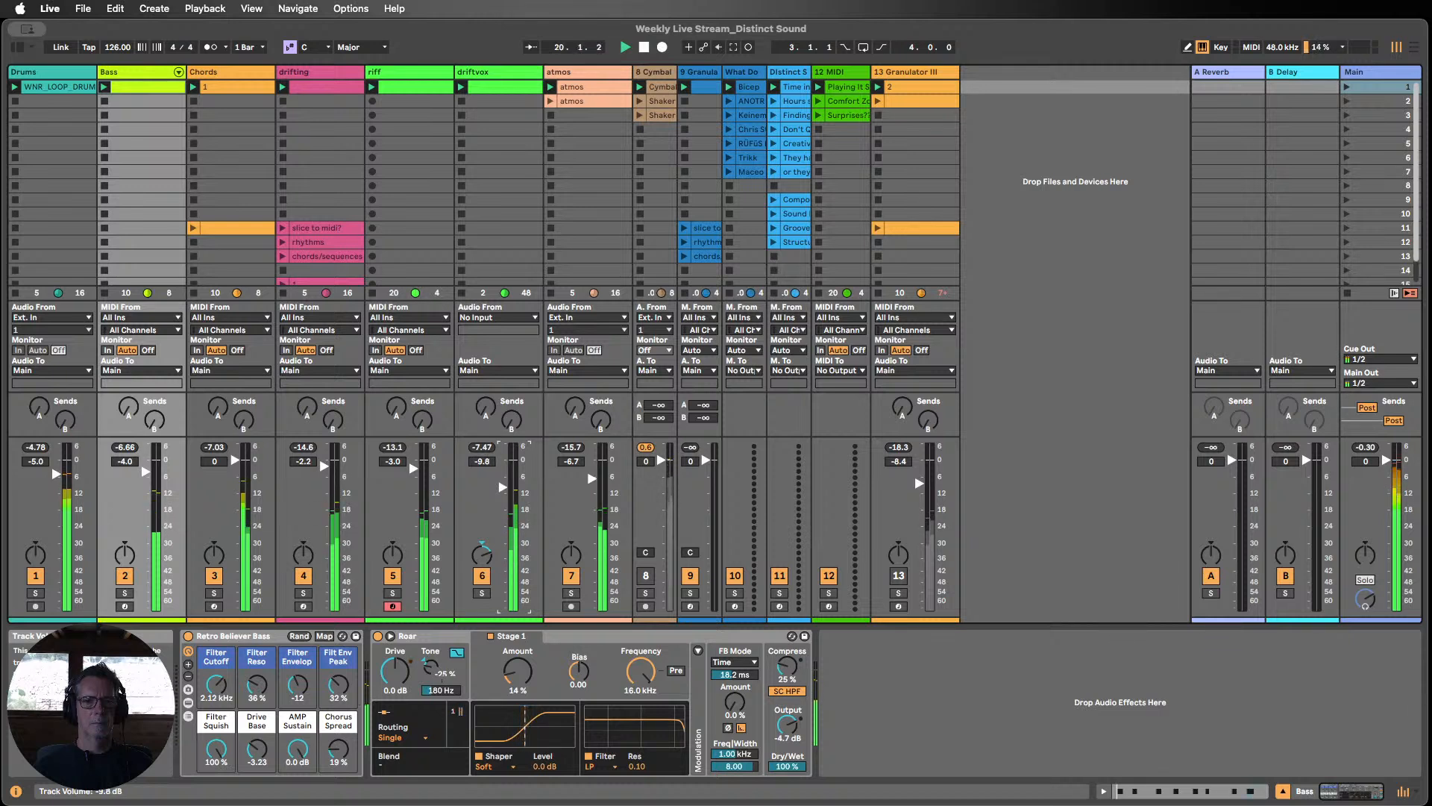
mouse_move(487, 555)
left_mouse_down()
mouse_move(486, 601)
mouse_move(482, 574)
left_mouse_up()
Step: Deactivate the driftvox track and stop all clips
left_click(482, 577)
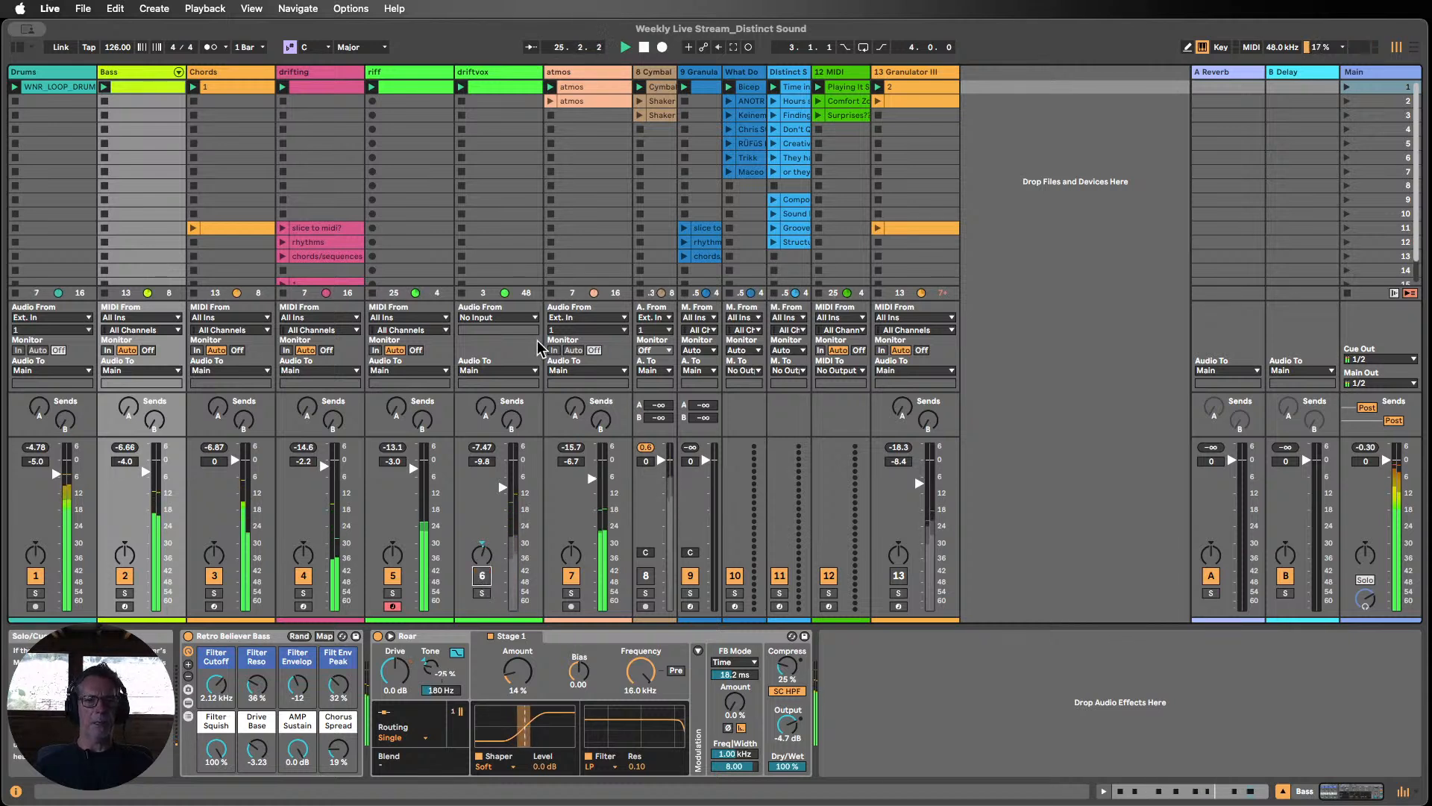
left_click(1347, 292)
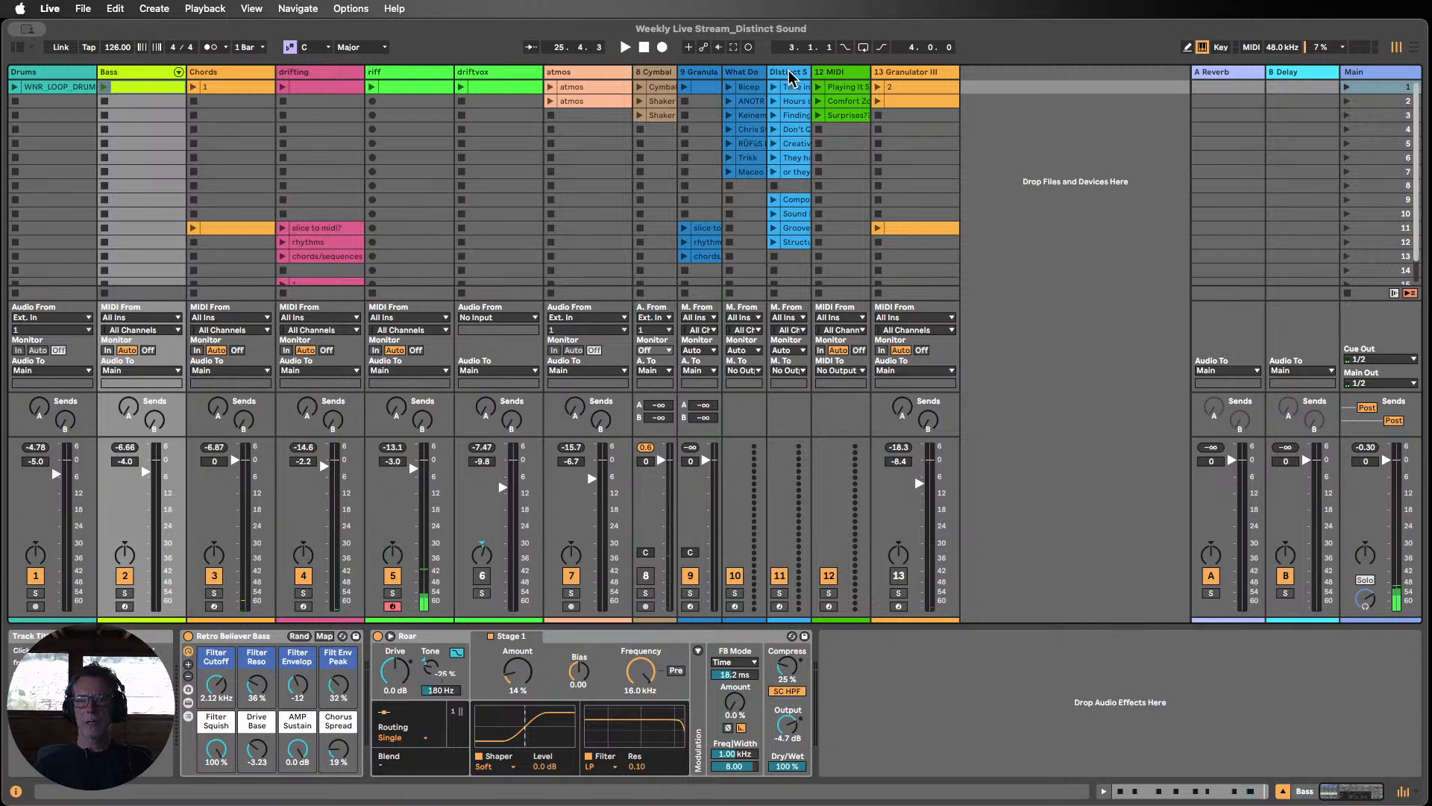
Step: Widen the What Do They Have In Common?, Distinct Sound and 12 MIDI tracks so their clip names are readable
mouse_move(806, 72)
left_mouse_down()
mouse_move(868, 72)
mouse_move(795, 72)
mouse_move(810, 68)
left_mouse_up()
left_click(866, 72)
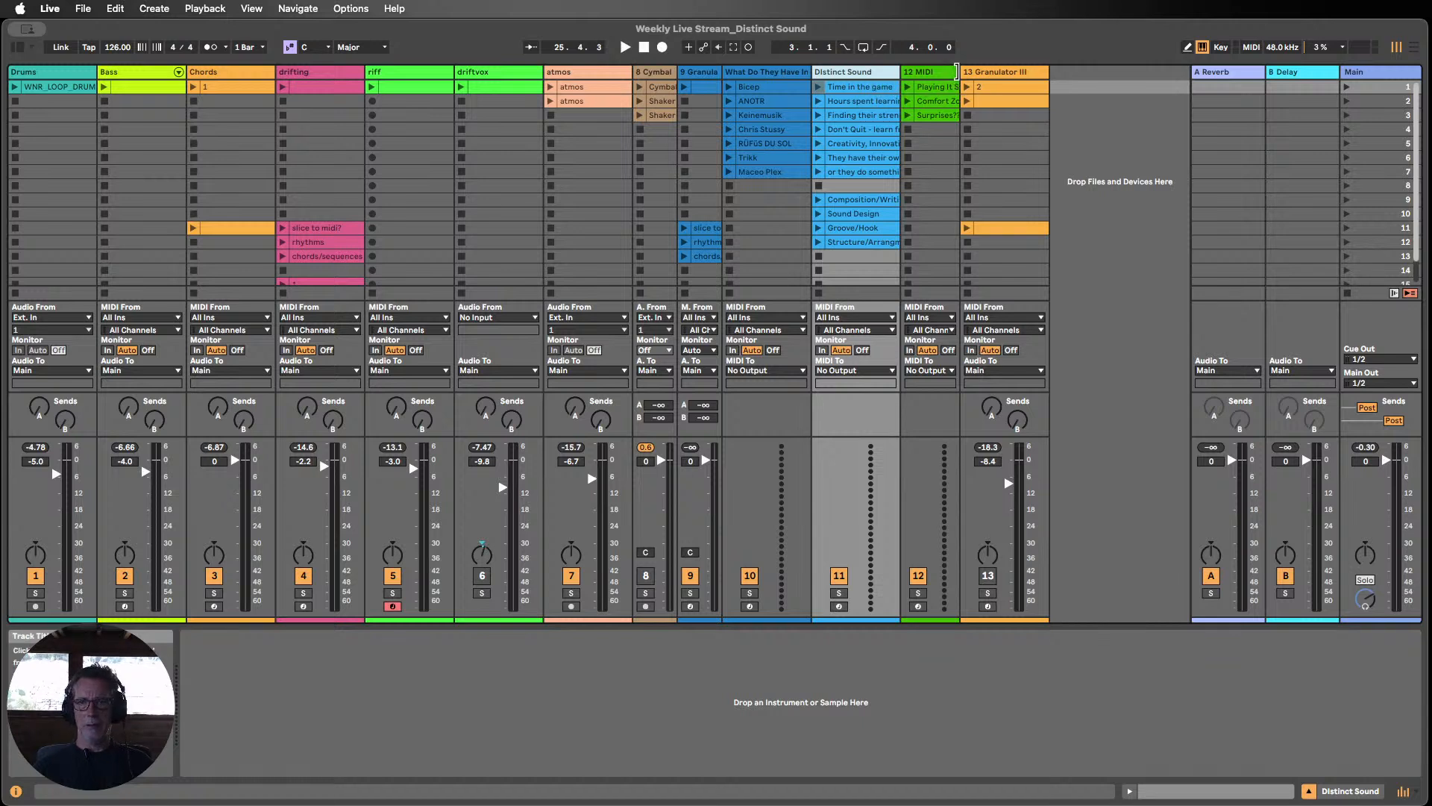
mouse_move(957, 71)
left_mouse_down()
mouse_move(996, 71)
mouse_move(981, 70)
left_mouse_up()
left_click(970, 89)
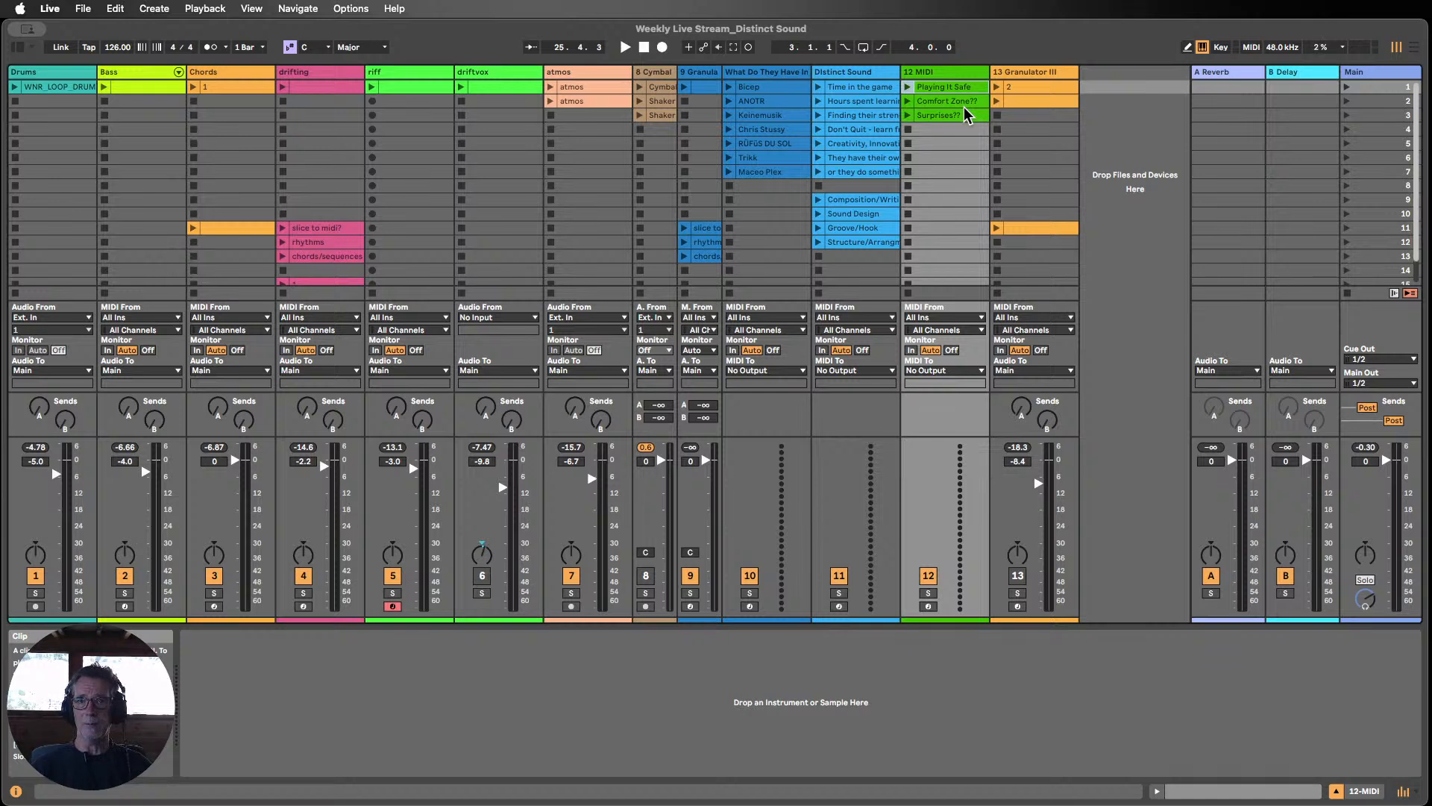
left_click(757, 87)
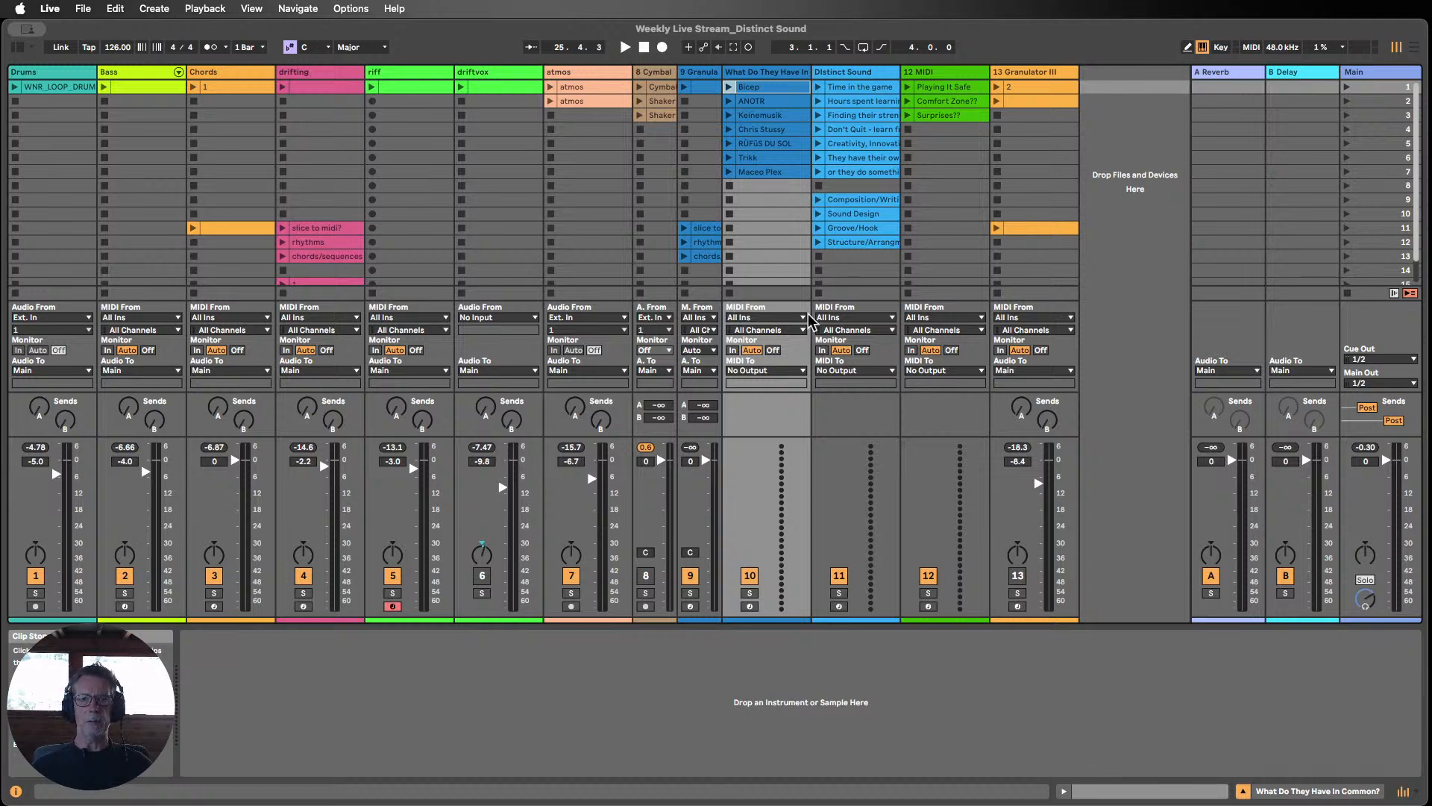
left_click(776, 200)
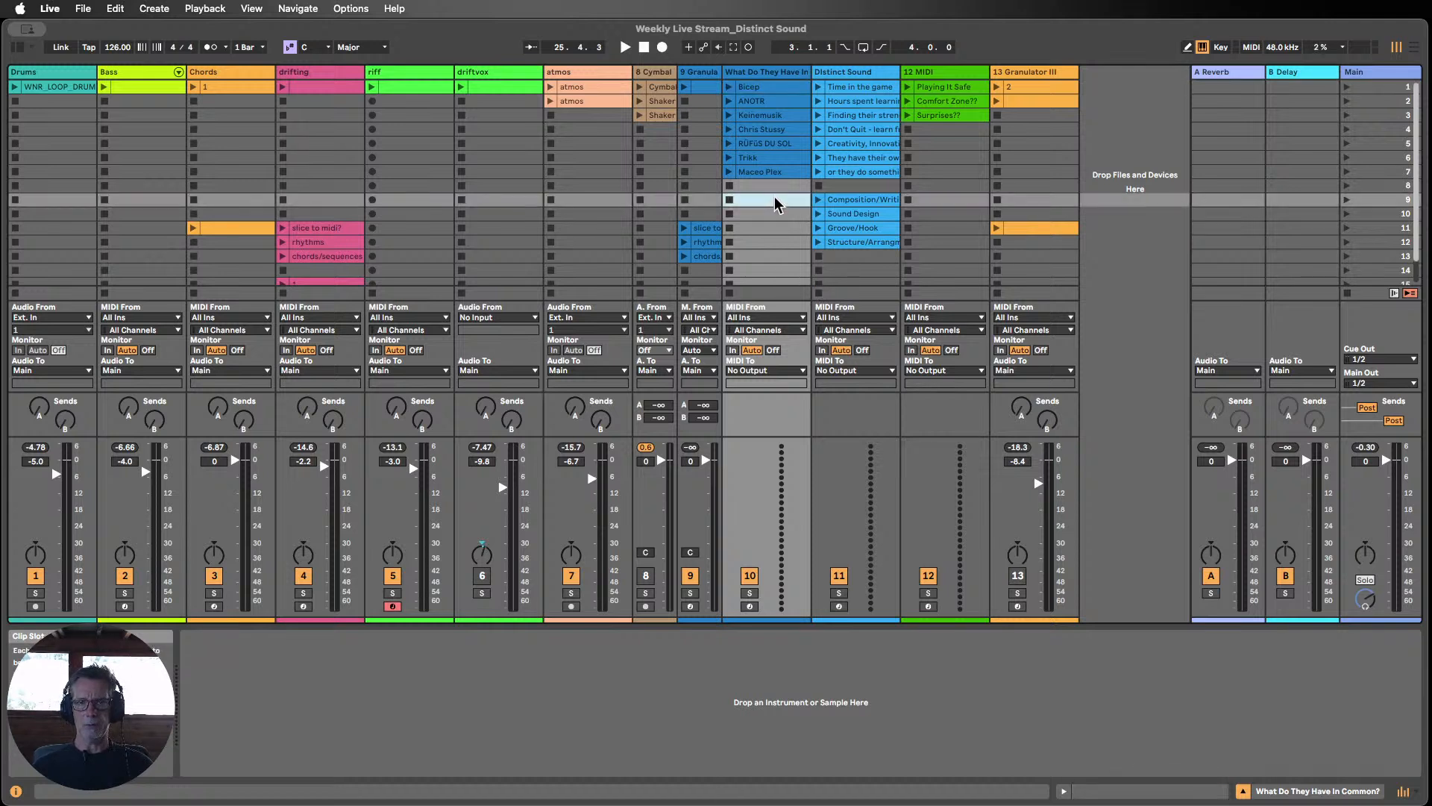